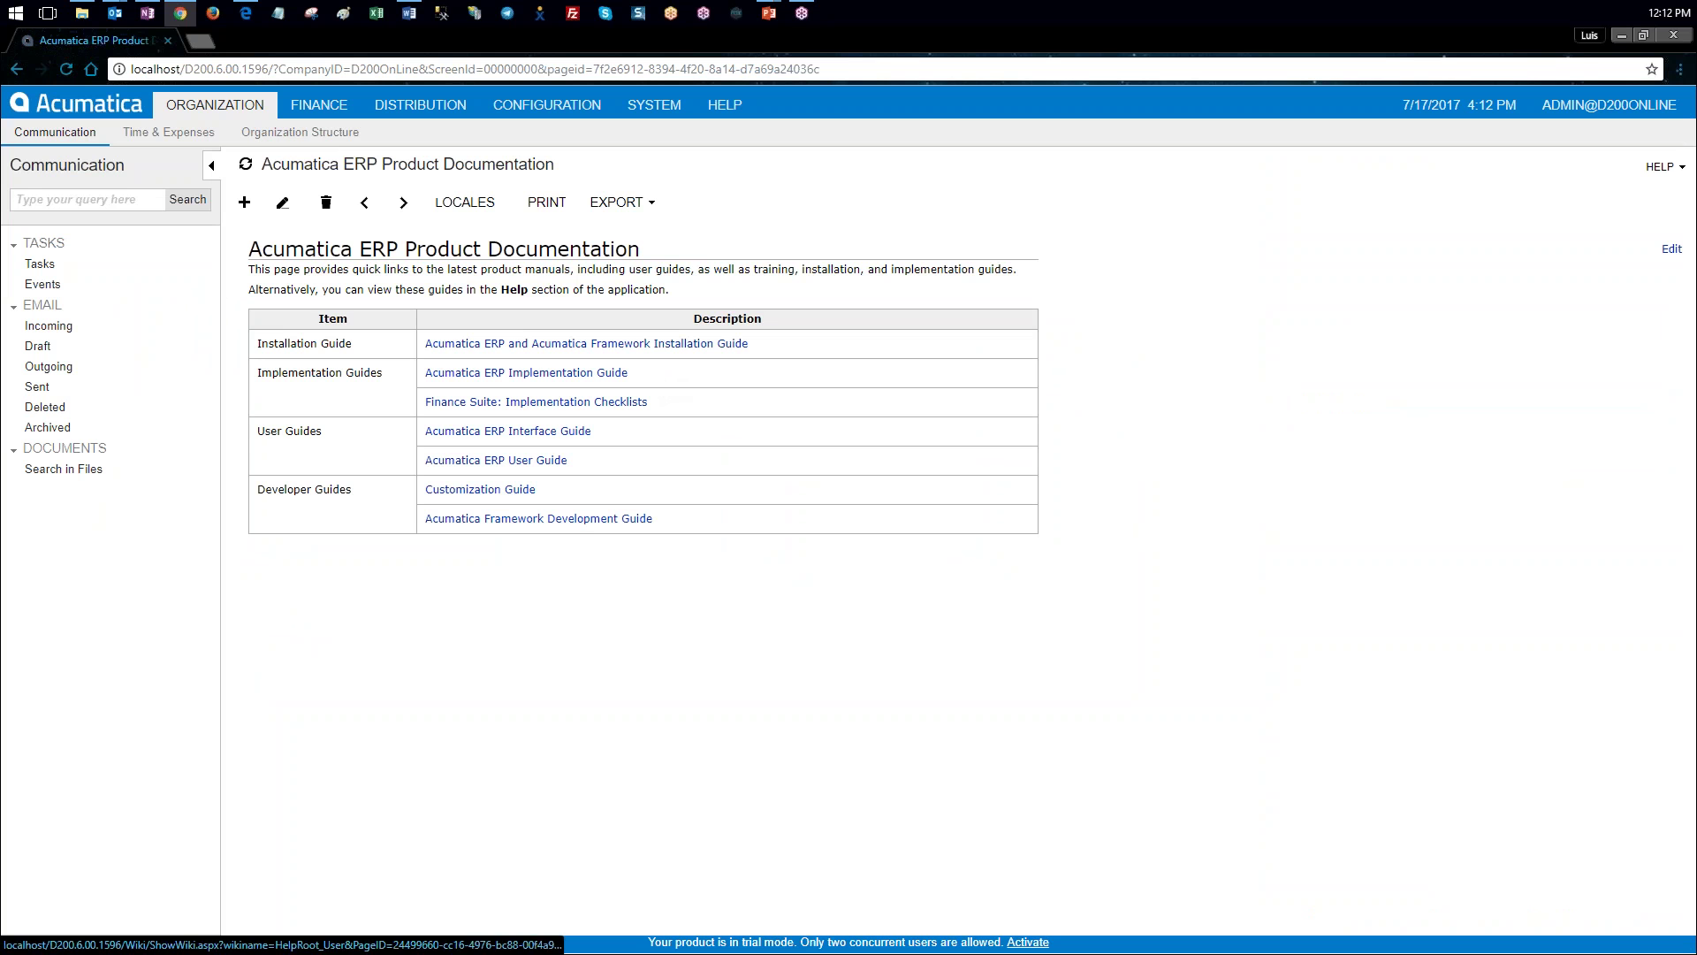
Step: Open the Enable/Disable Features form in the common settings and unlock its feature list for modification
key(alt+Tab)
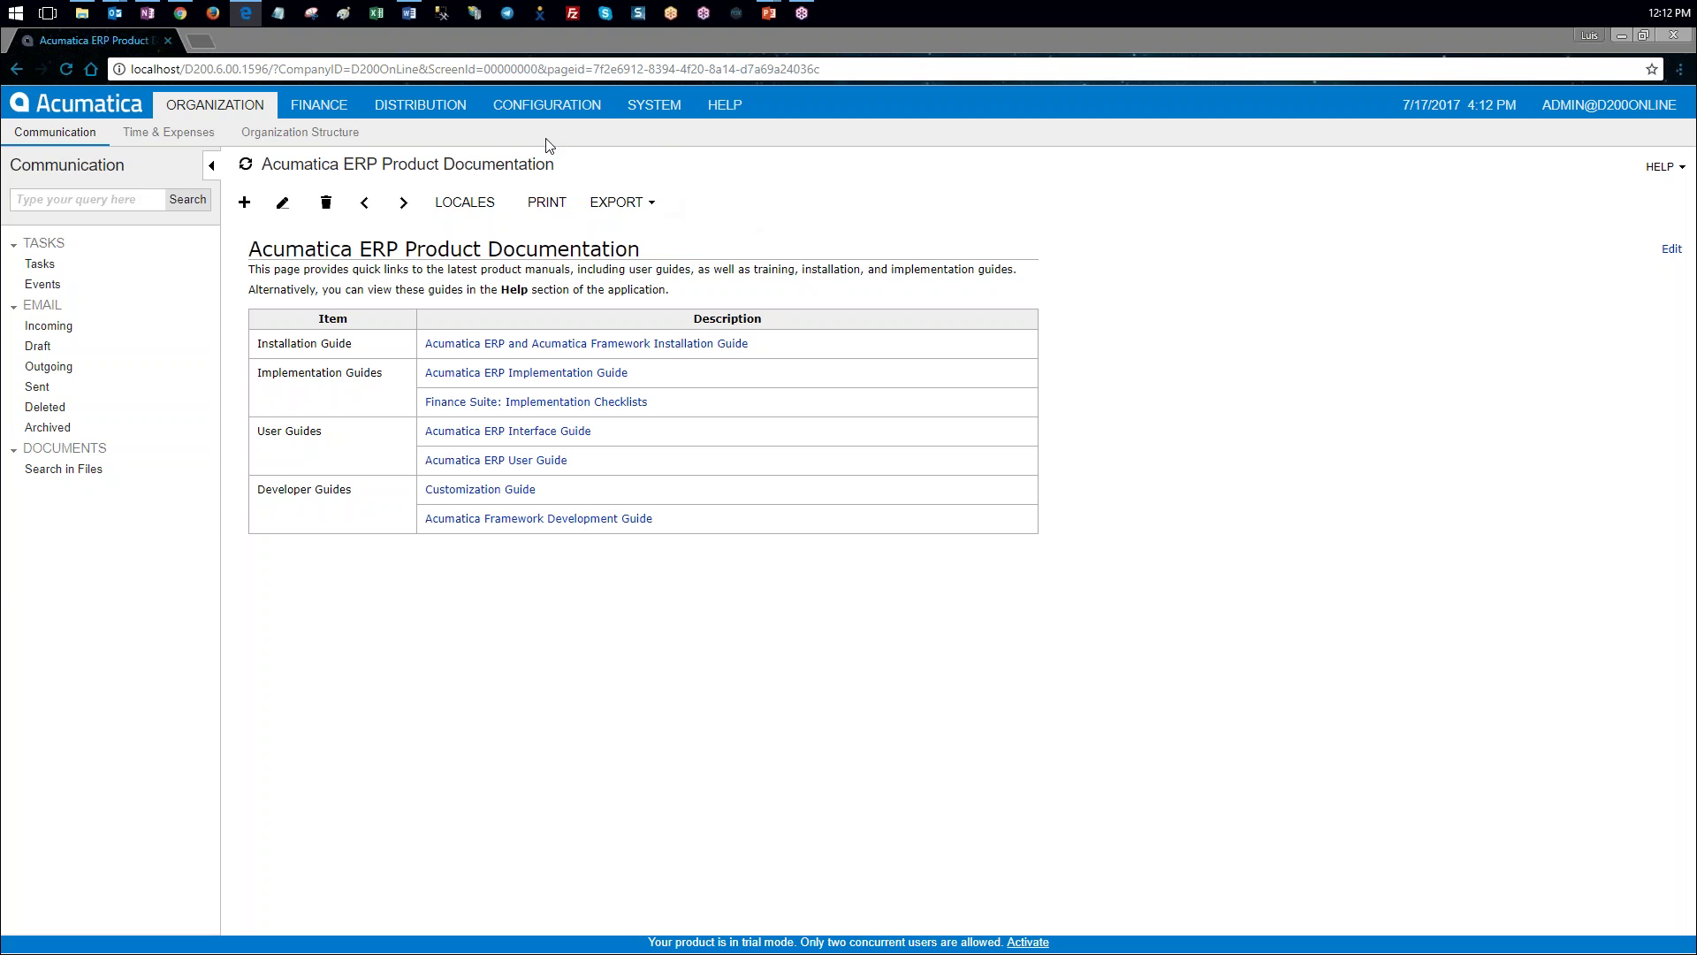
click(593, 108)
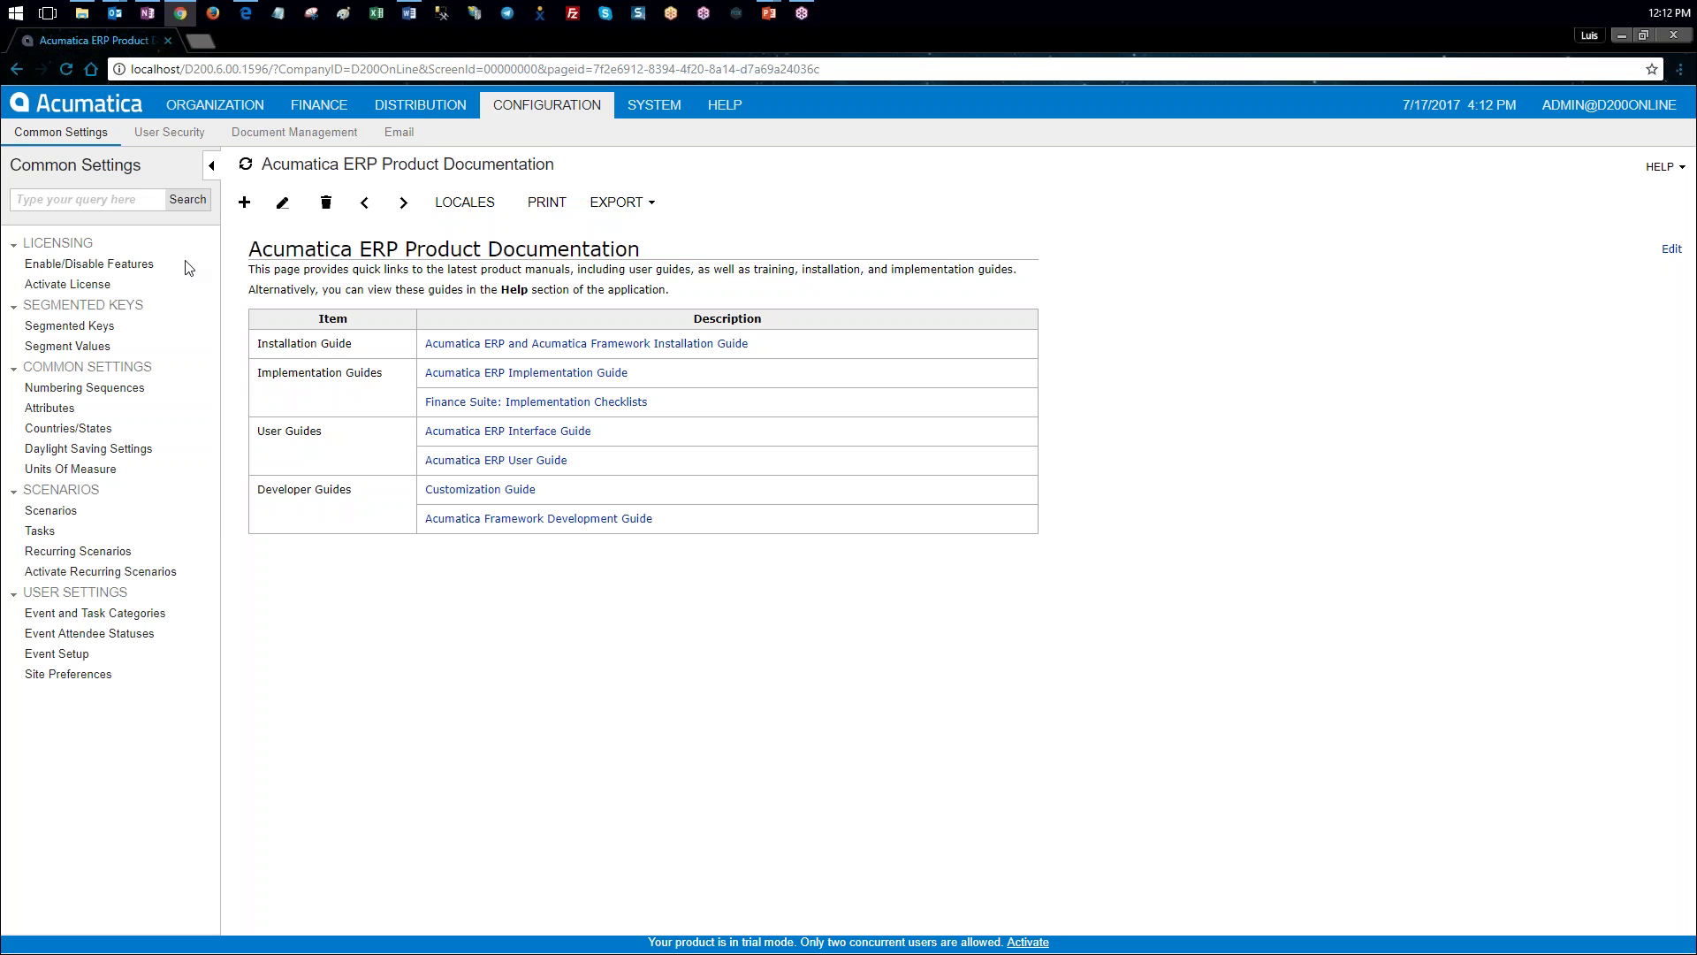
click(131, 266)
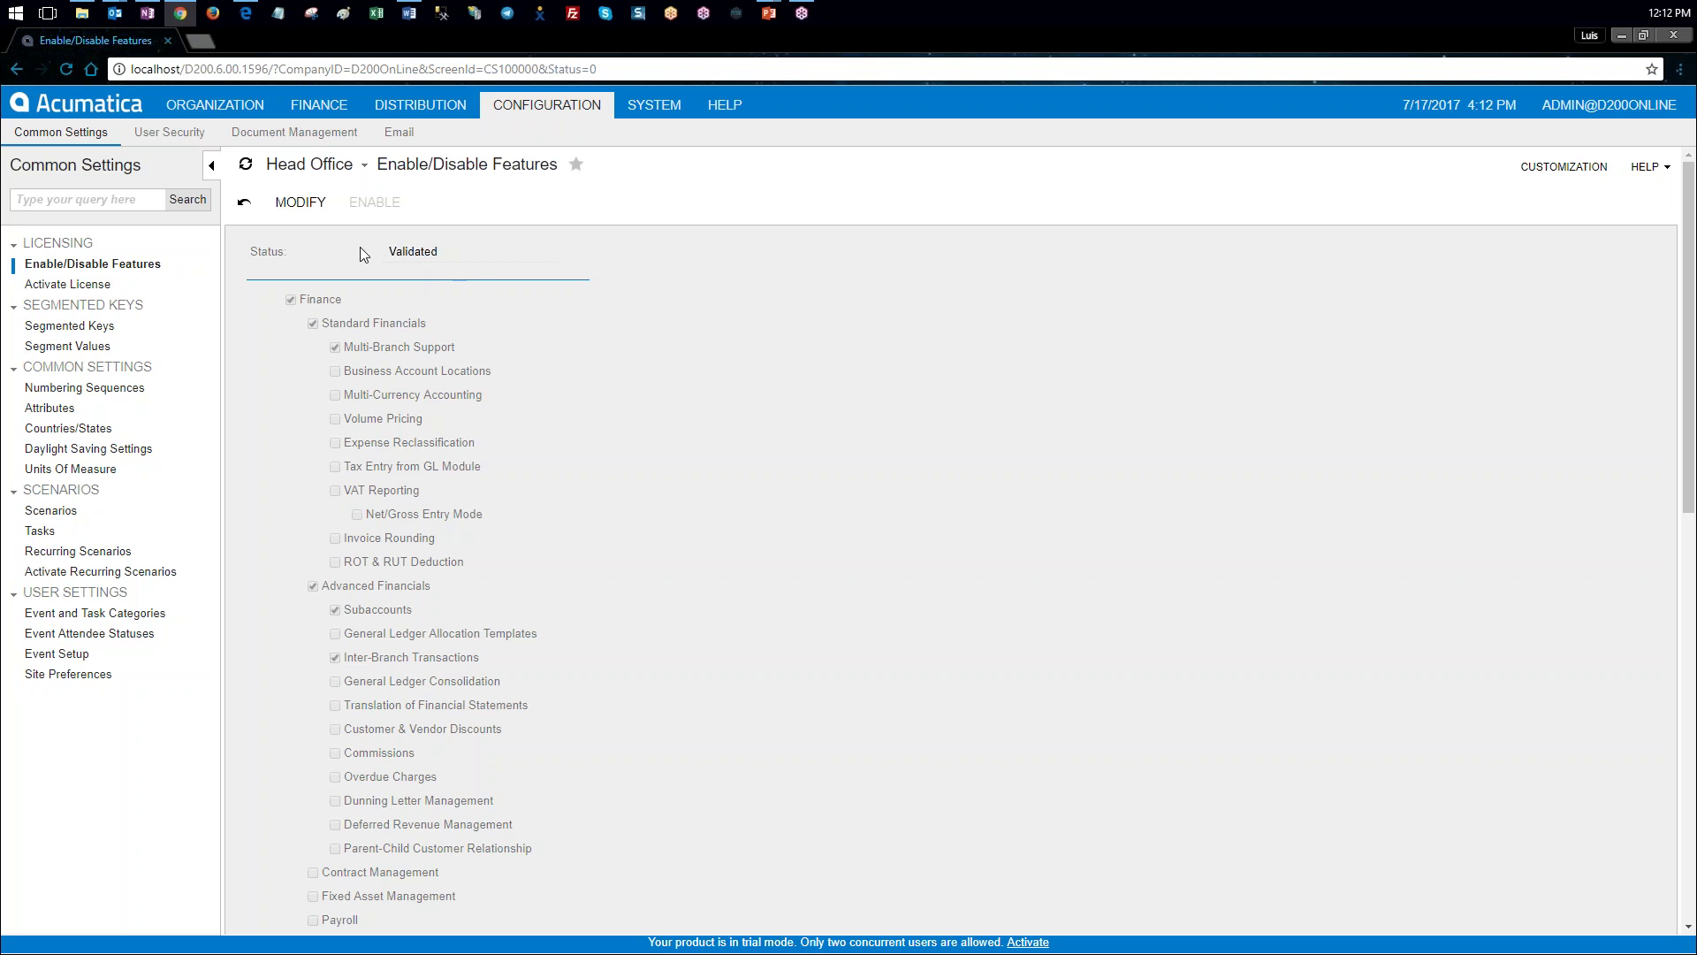
click(309, 203)
Step: Review the Finance, Monitoring & Automation and Distribution features, including Multiple Warehouses, and enable the selected feature set
scroll(758, 437, down, 4)
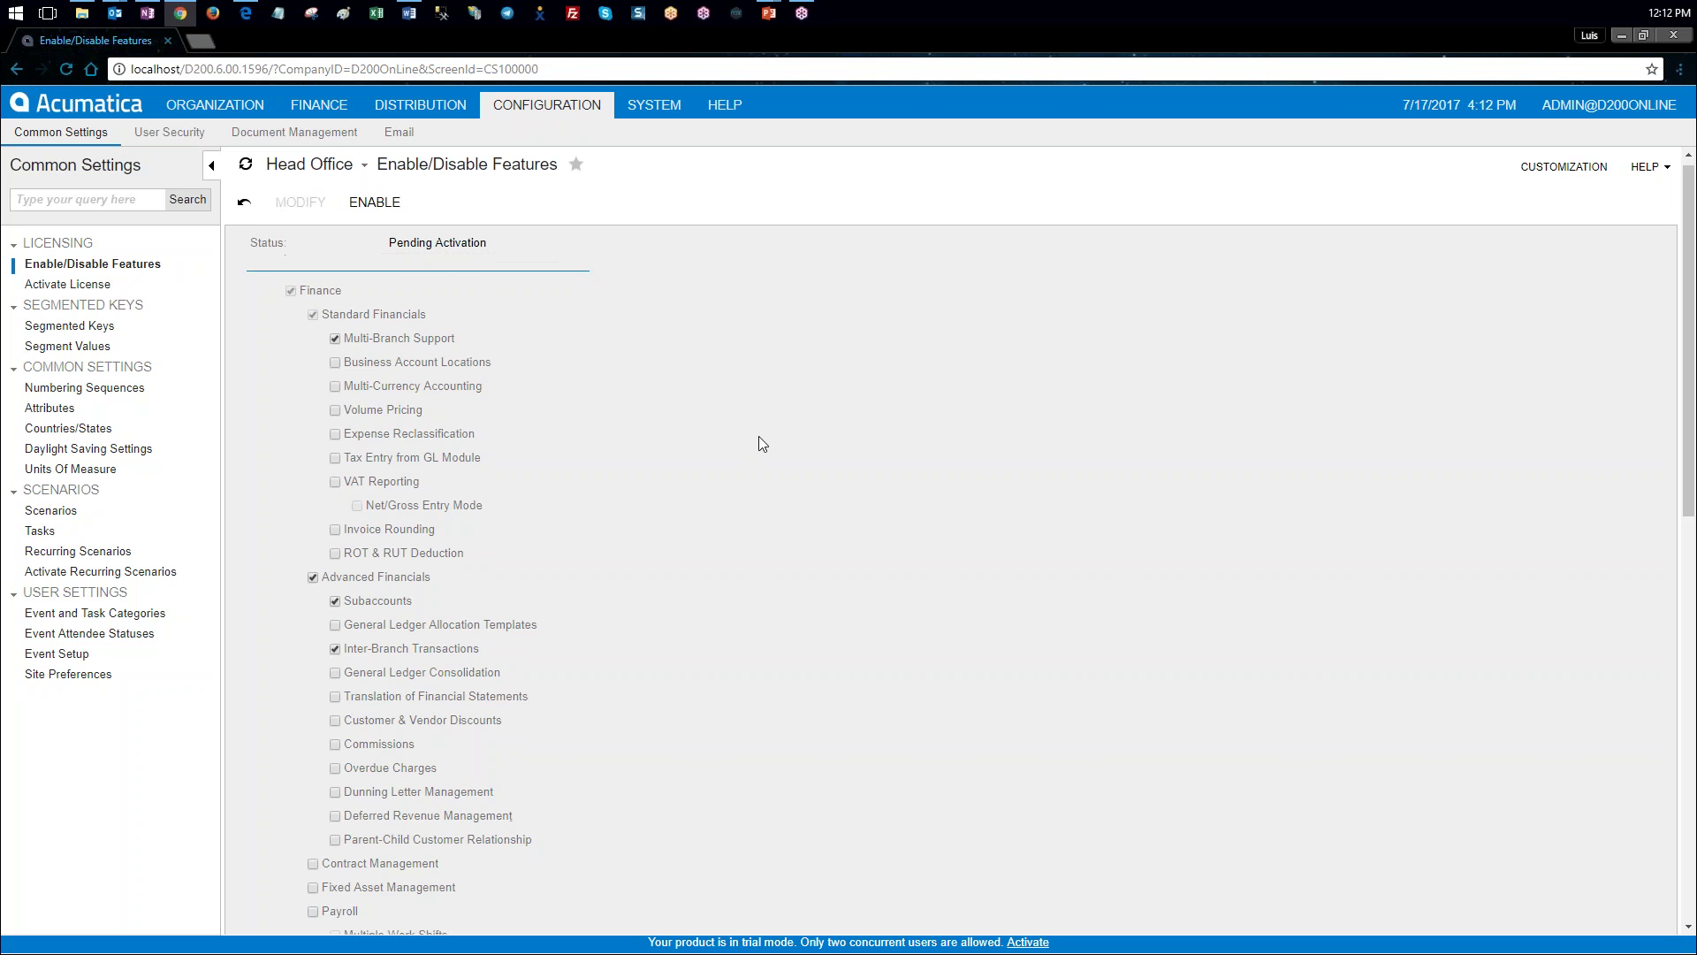
scroll(758, 437, up, 2)
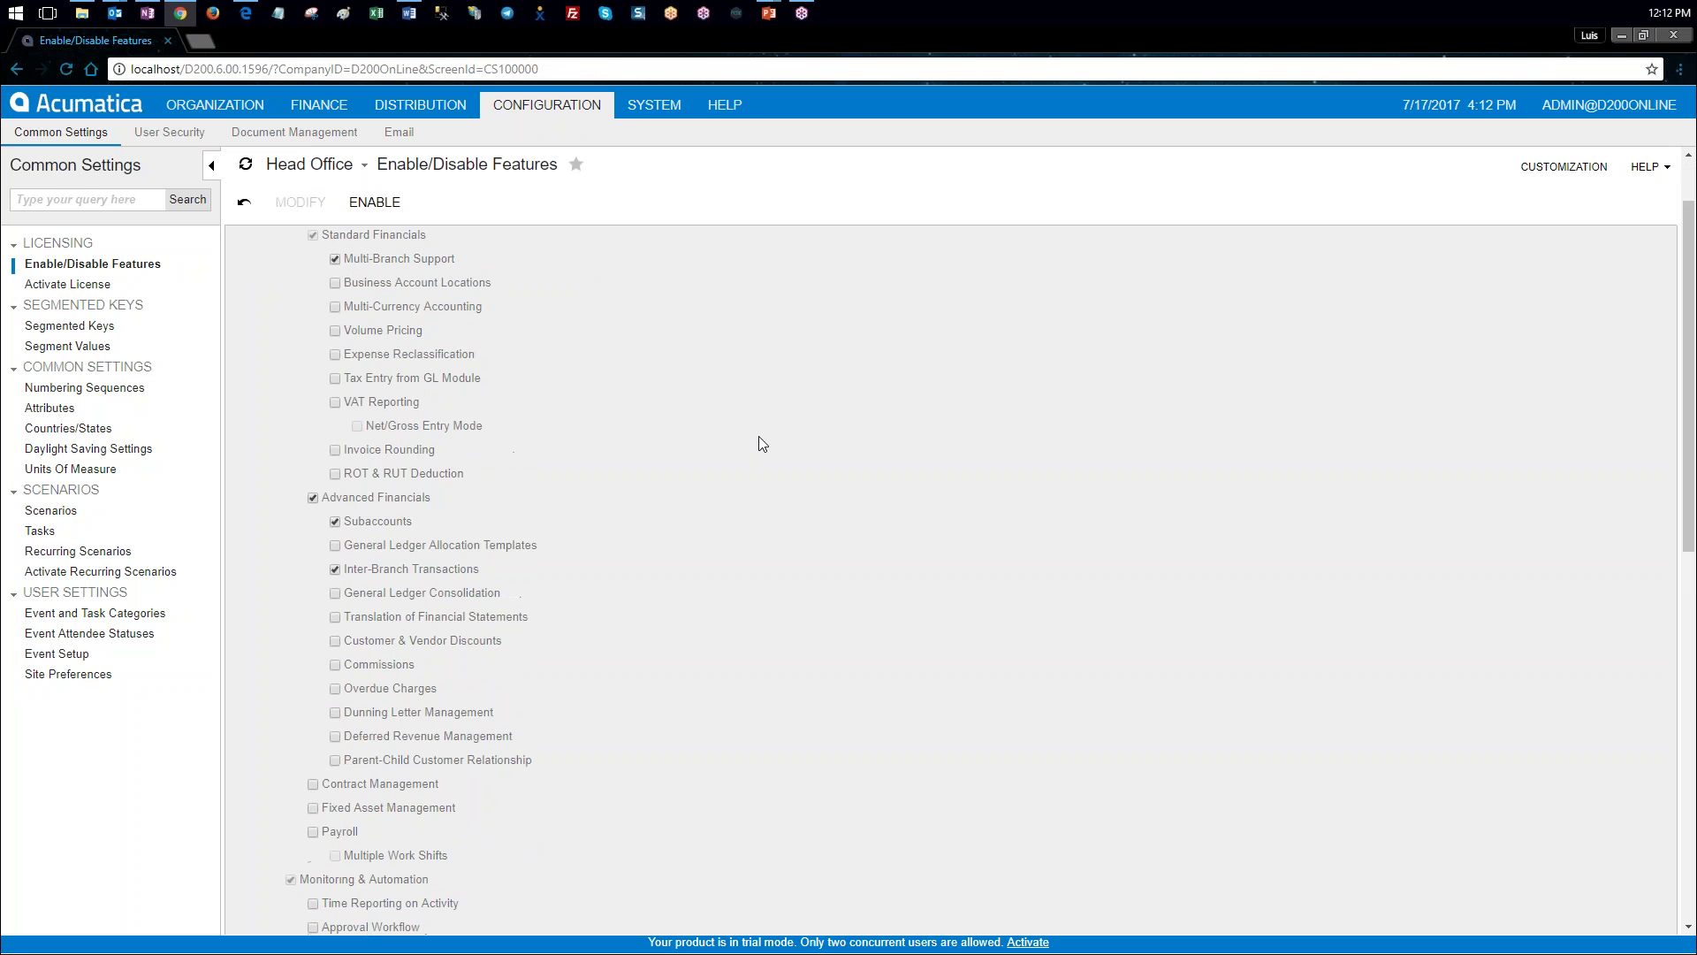
scroll(758, 437, down, 4)
scroll(758, 436, down, 8)
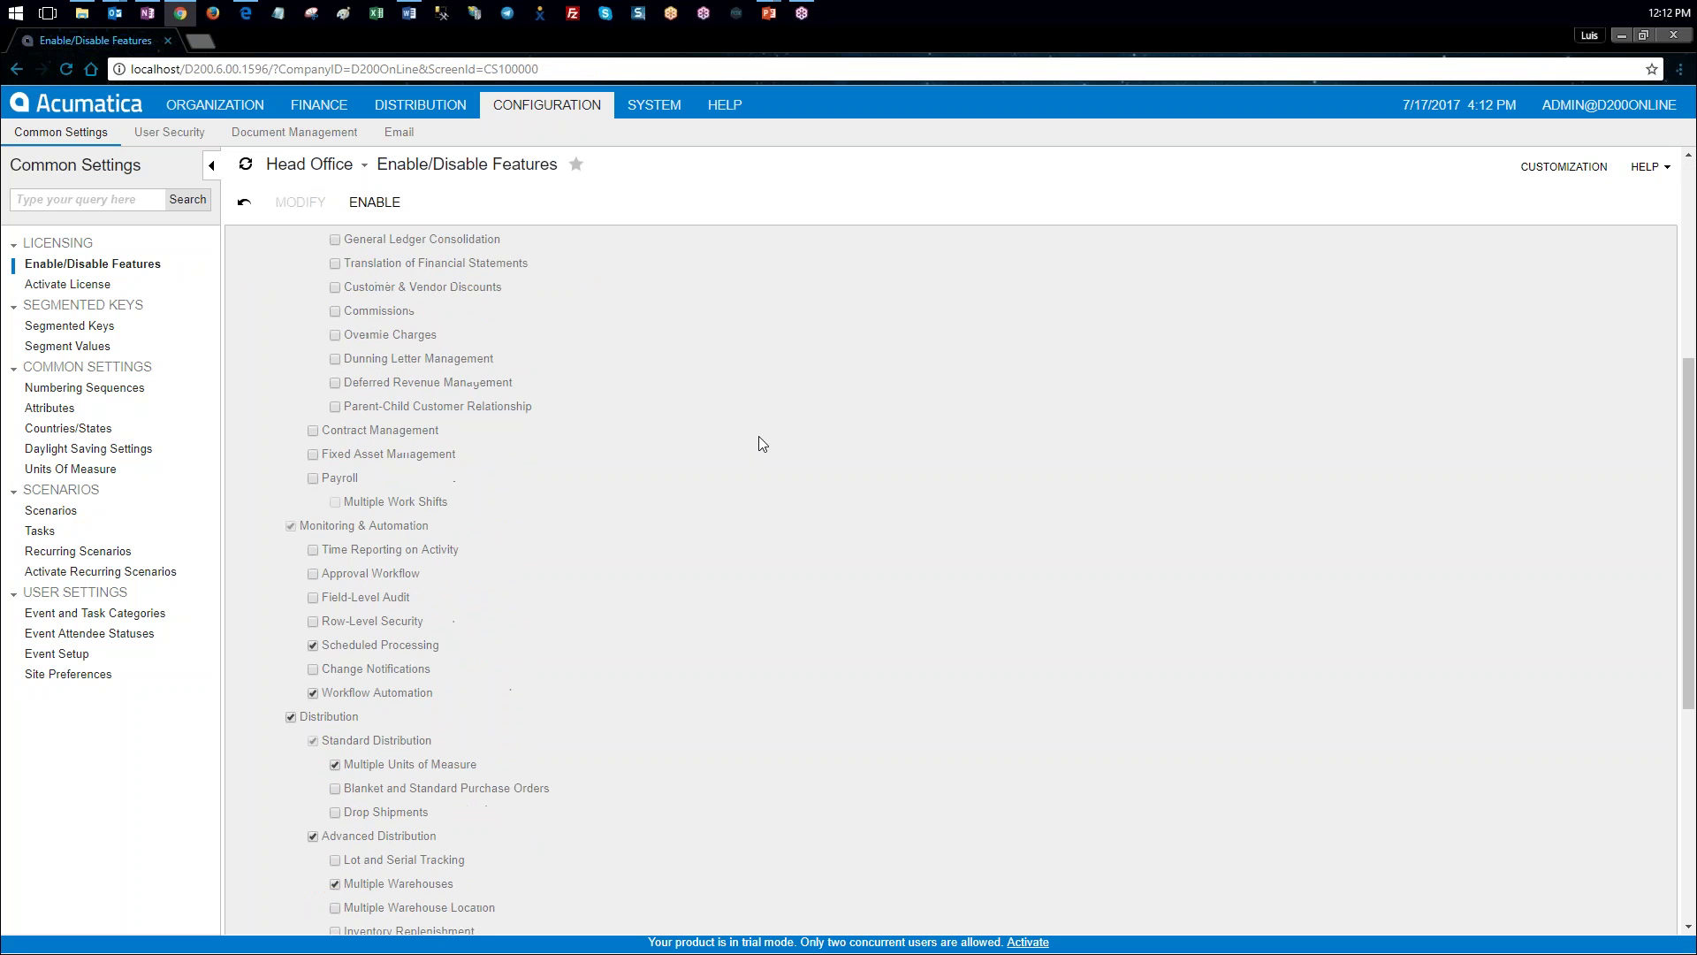
scroll(763, 443, down, 4)
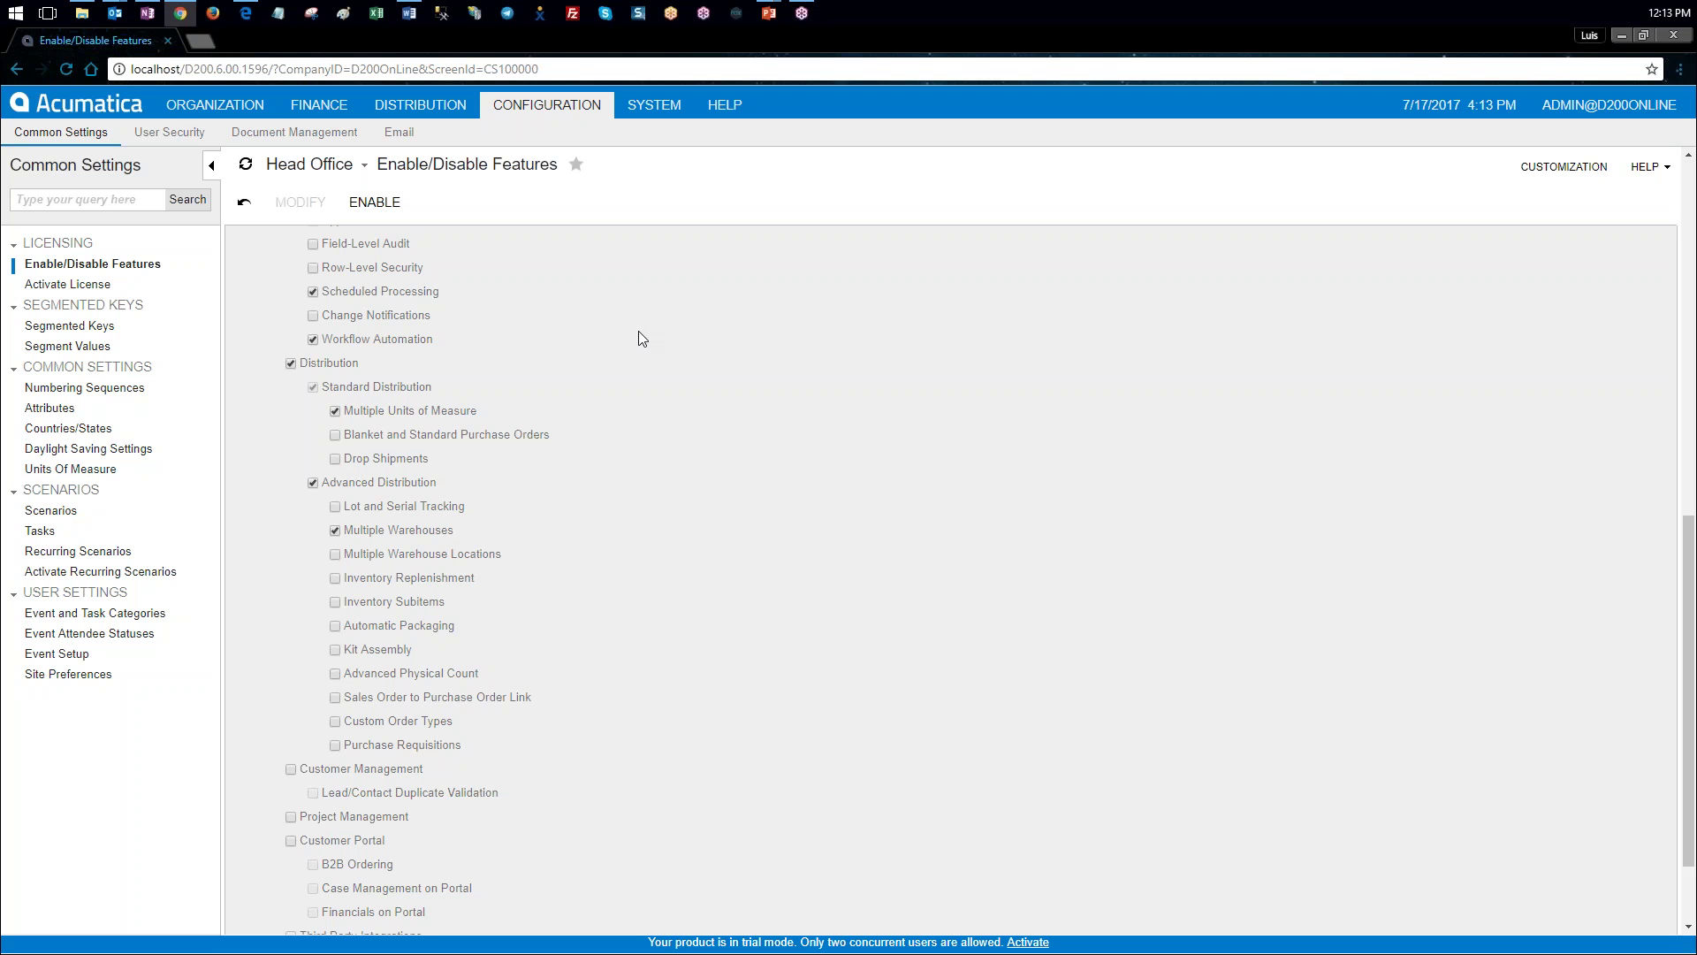
click(389, 207)
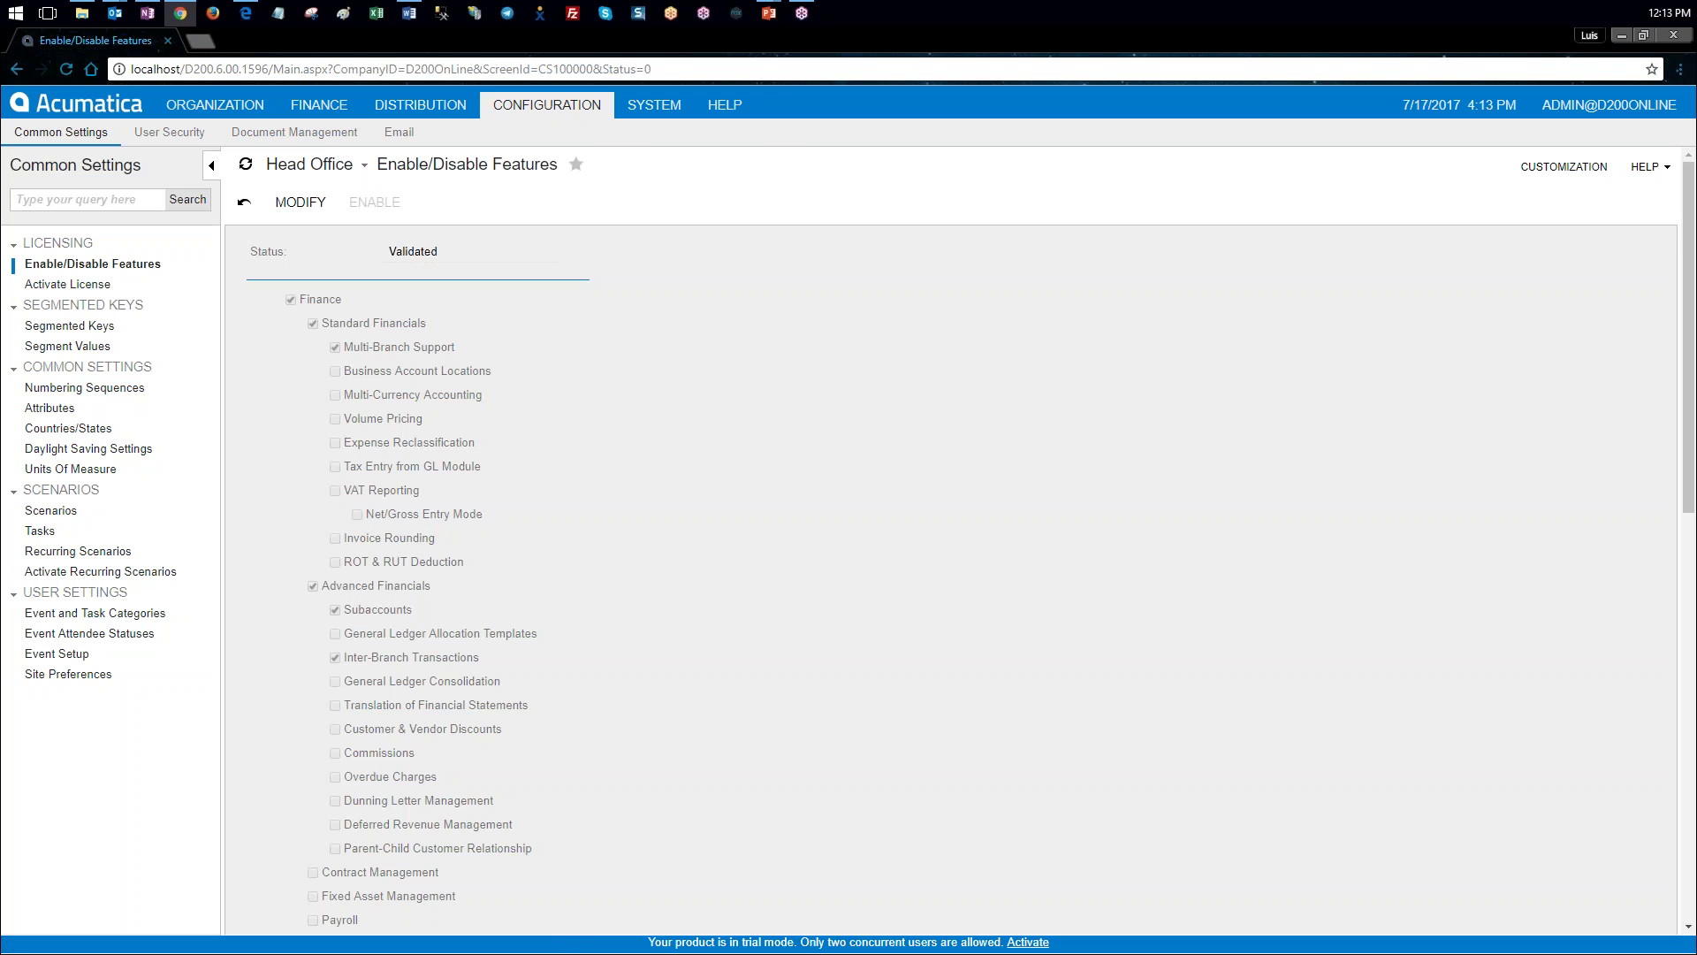
Step: Open the Warehouses form in the Distribution inventory configuration
click(409, 110)
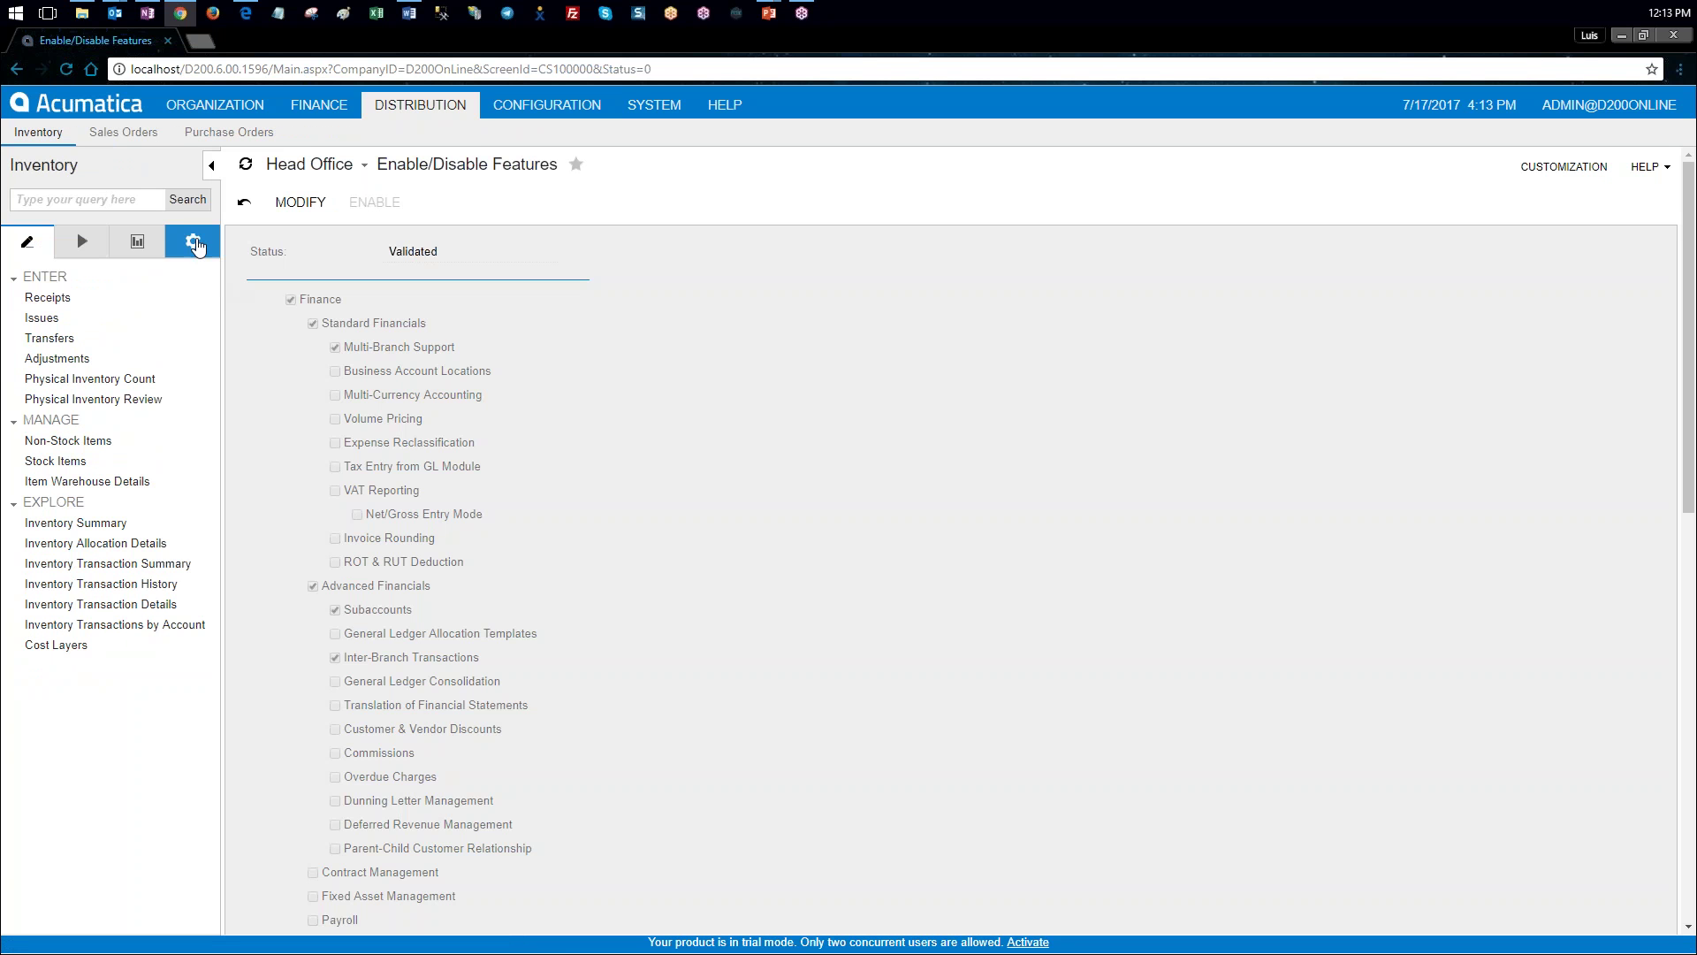
click(195, 244)
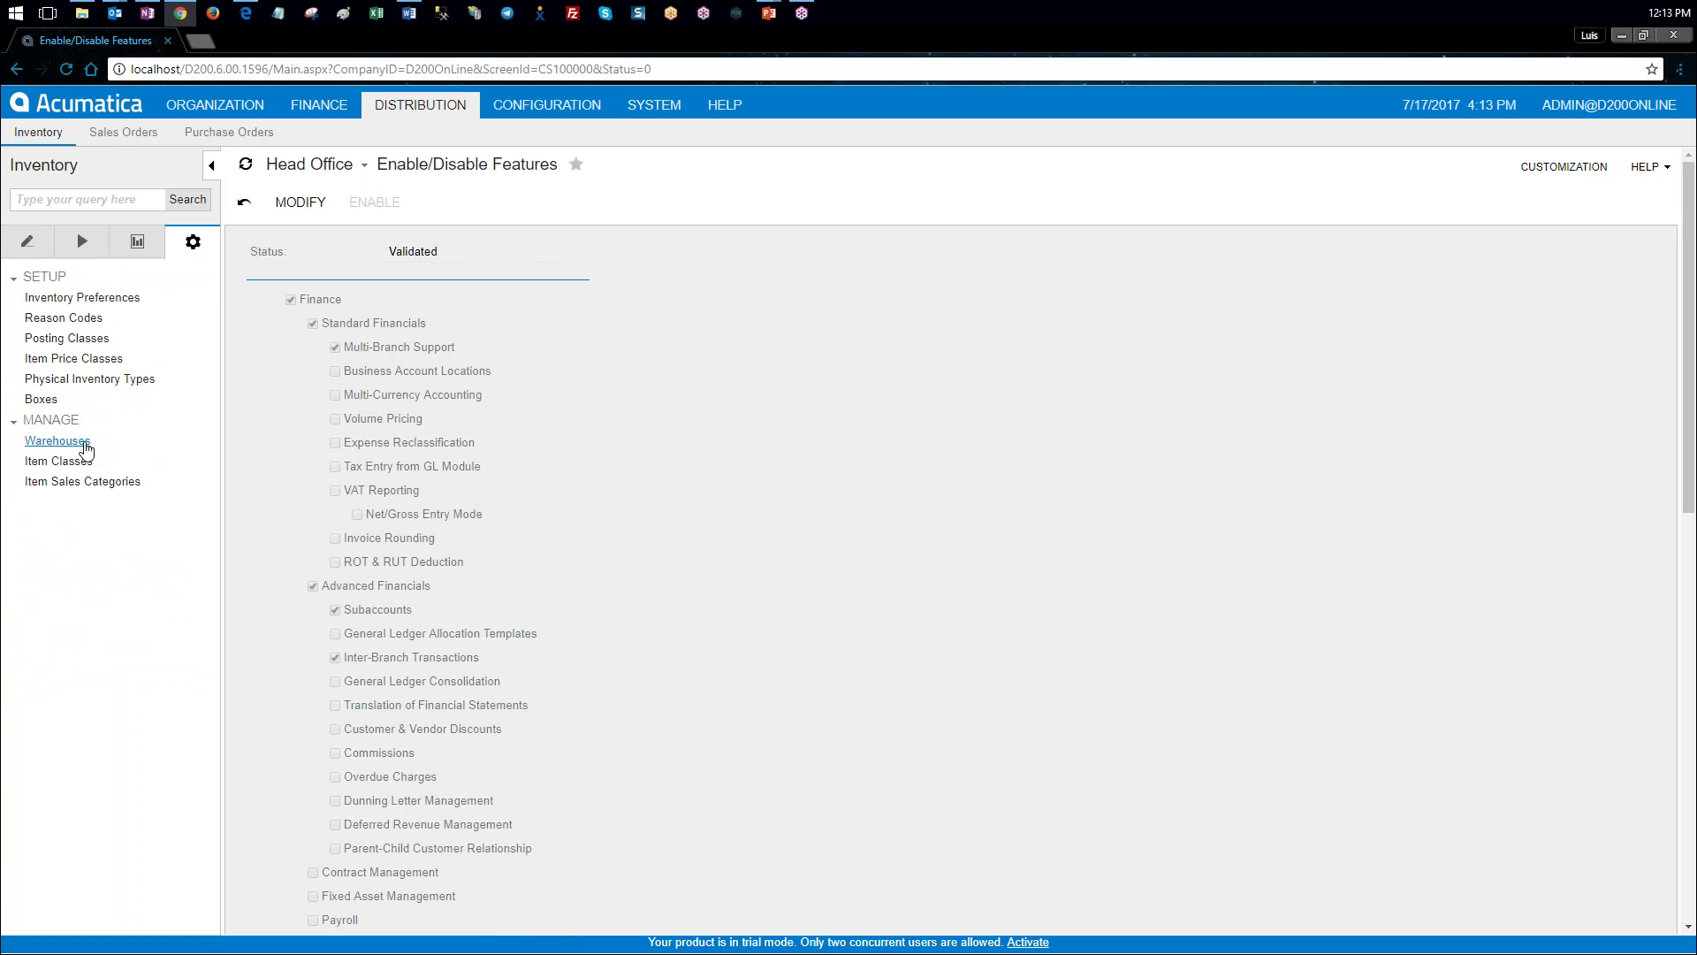
click(84, 442)
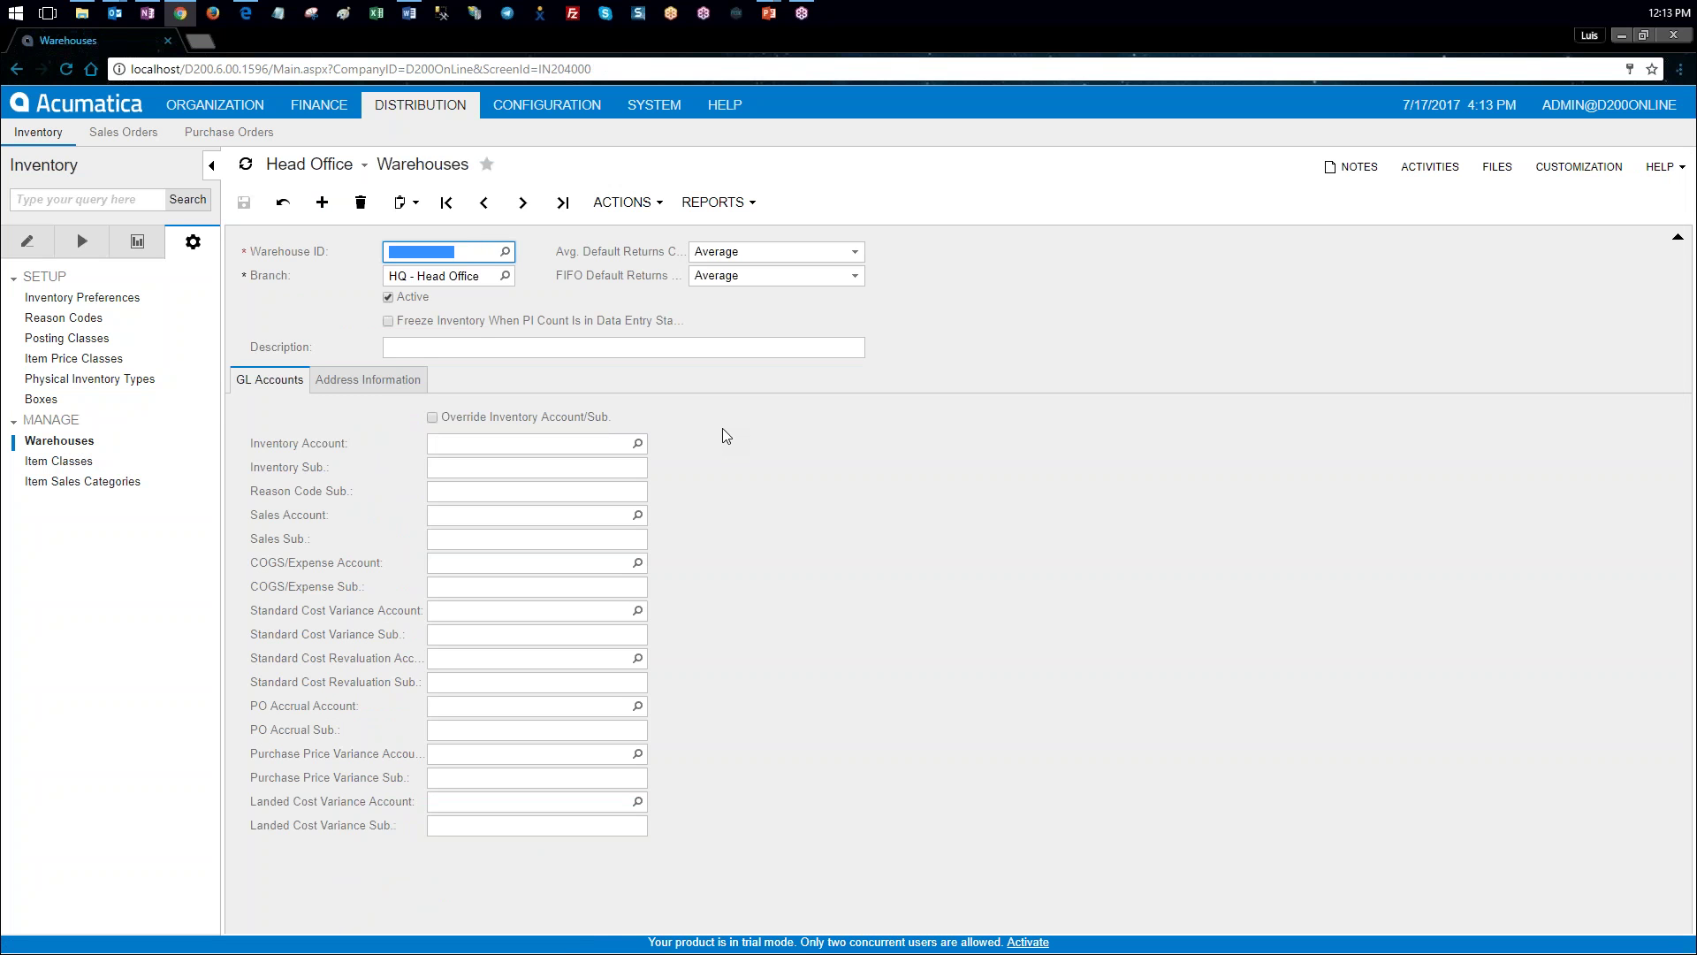
Step: Create a warehouse with the ID SOUTH and assign it to the SOUTH branch (Southern Store)
key(alt+Tab)
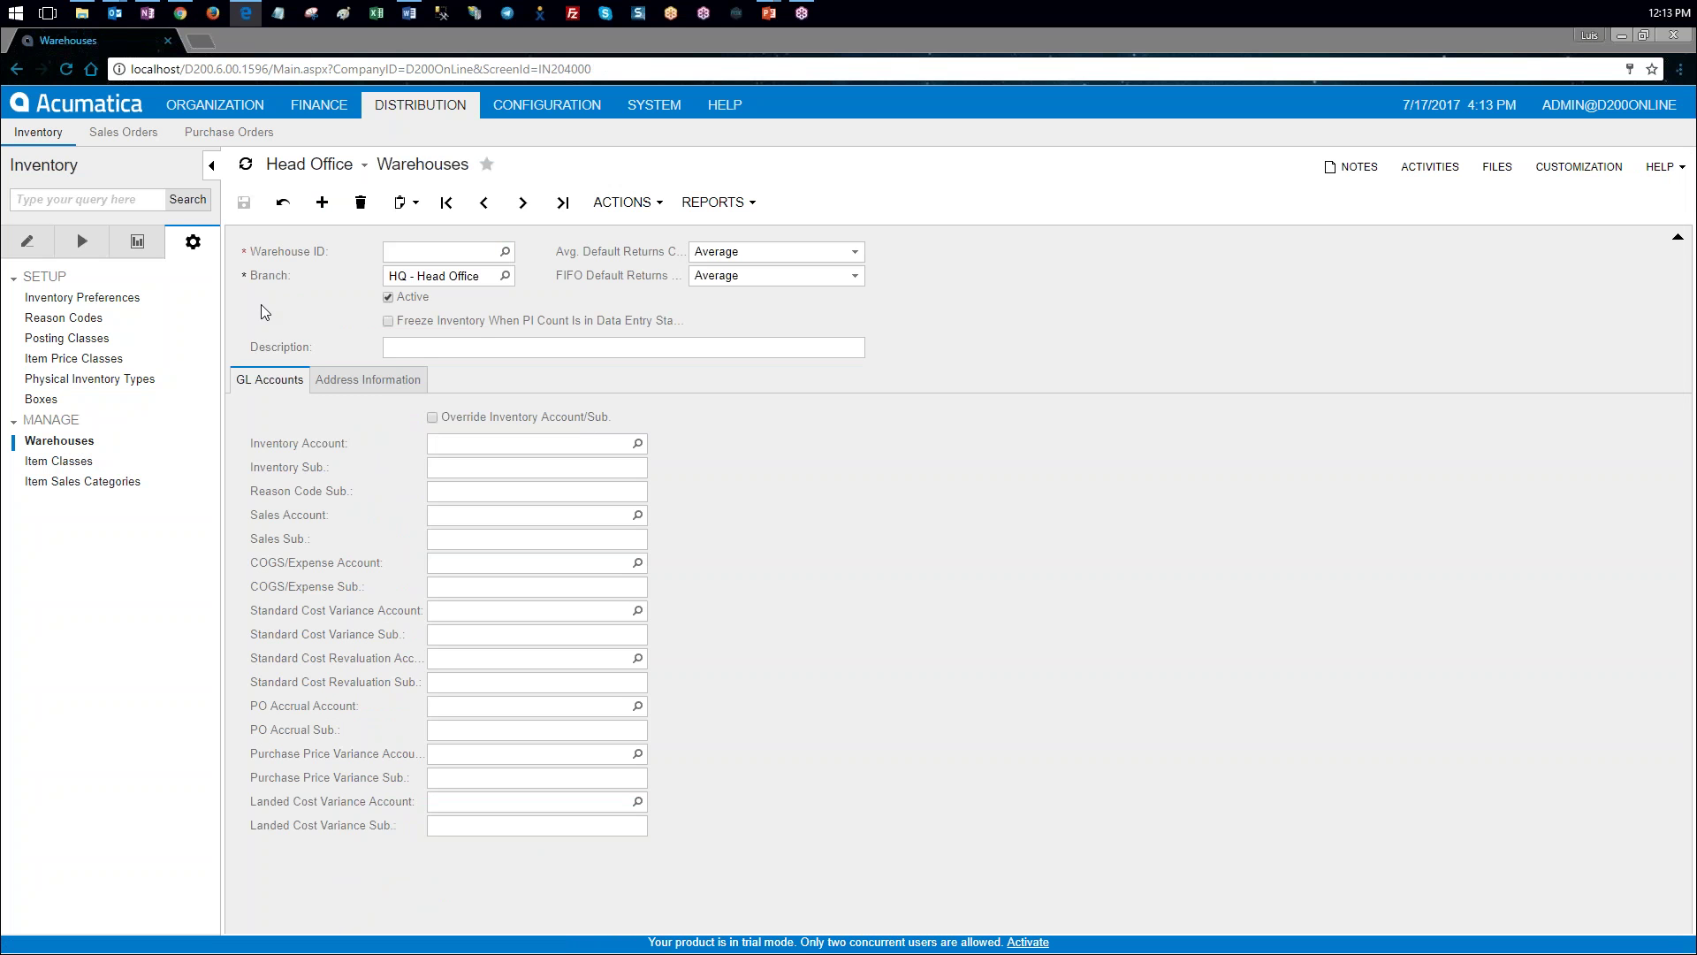
key(alt+Tab)
text(SOUTH)
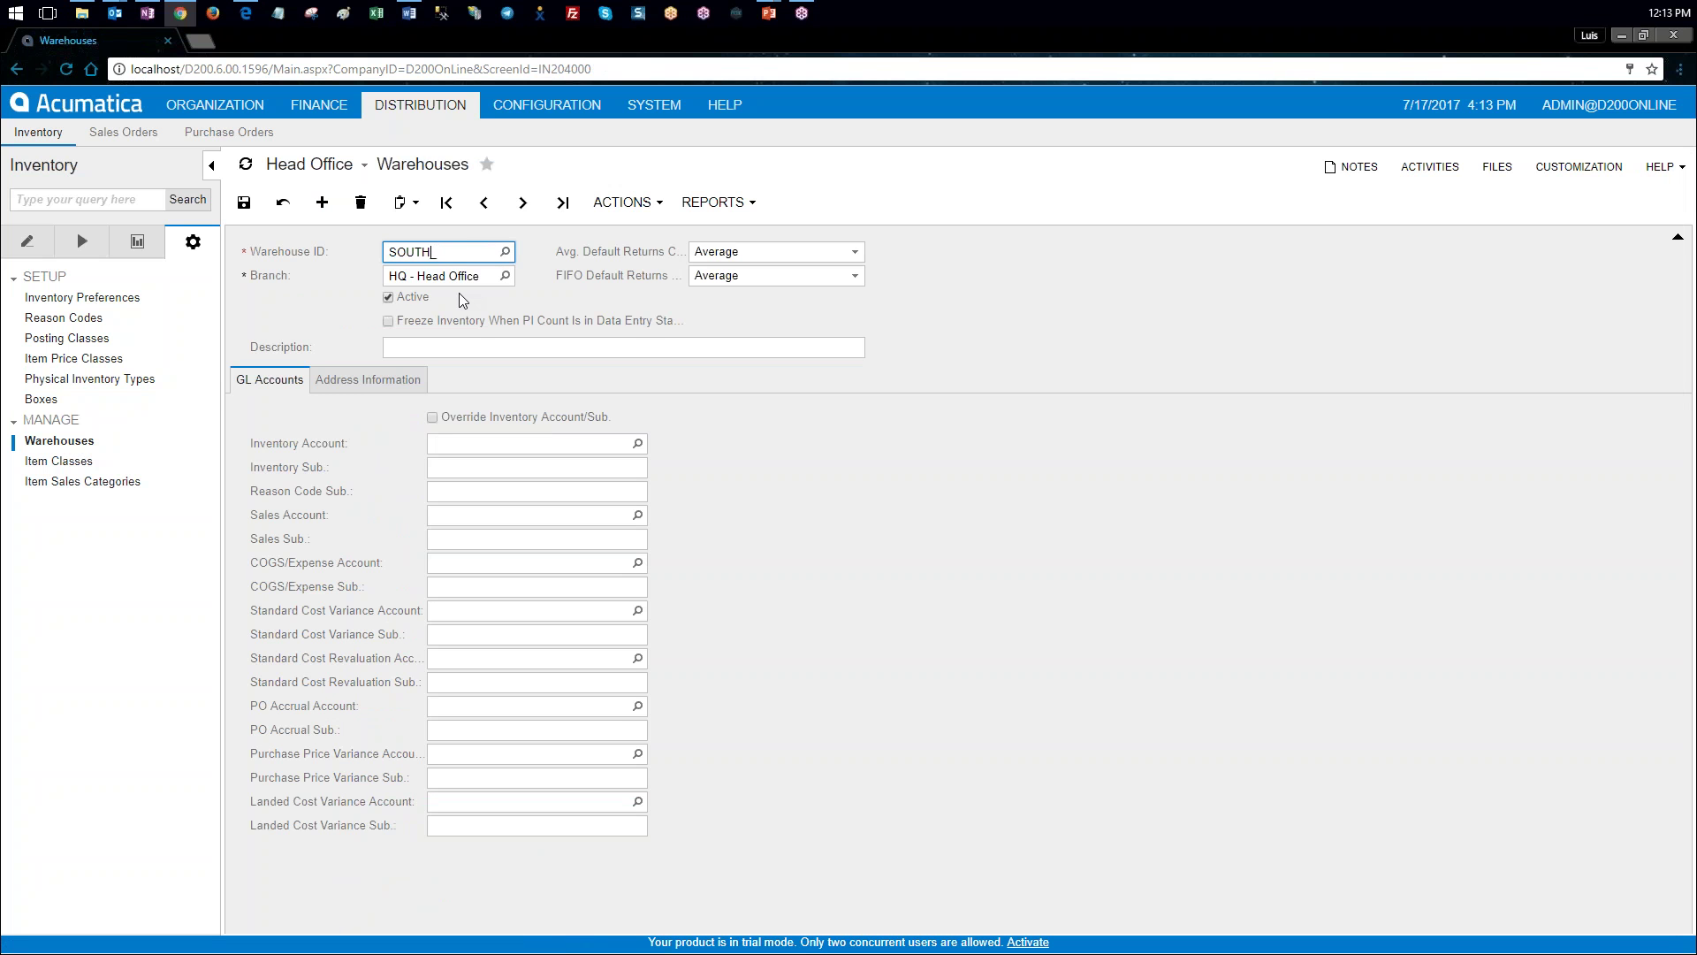
key(Tab)
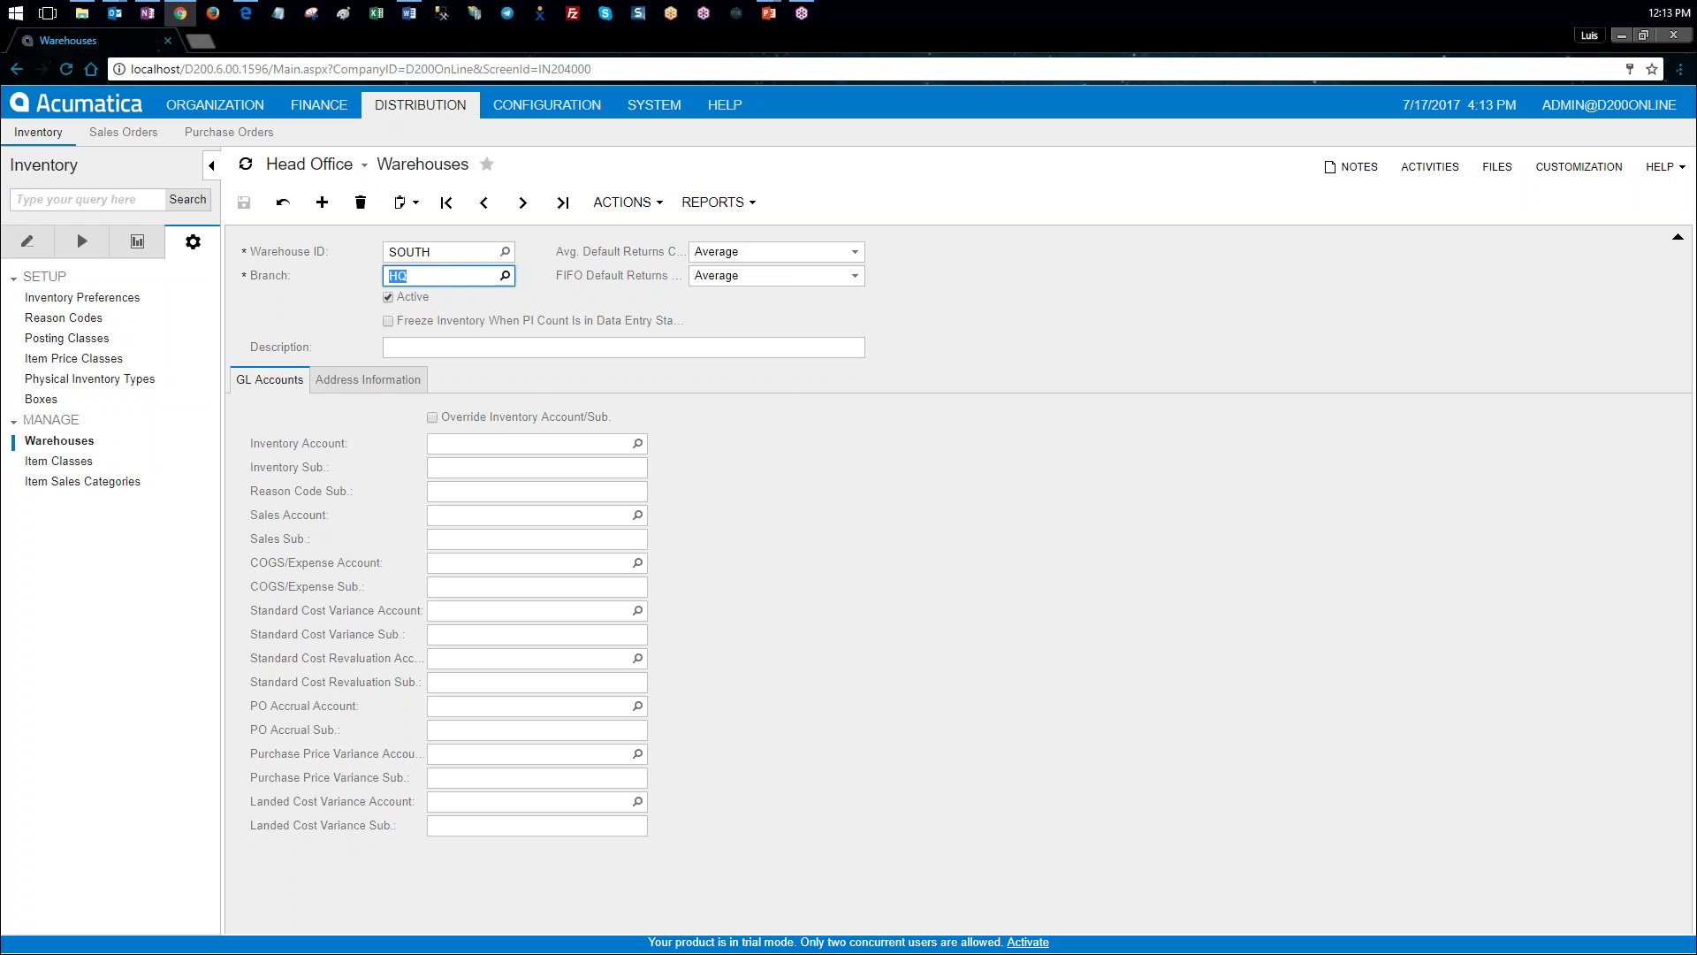
click(504, 275)
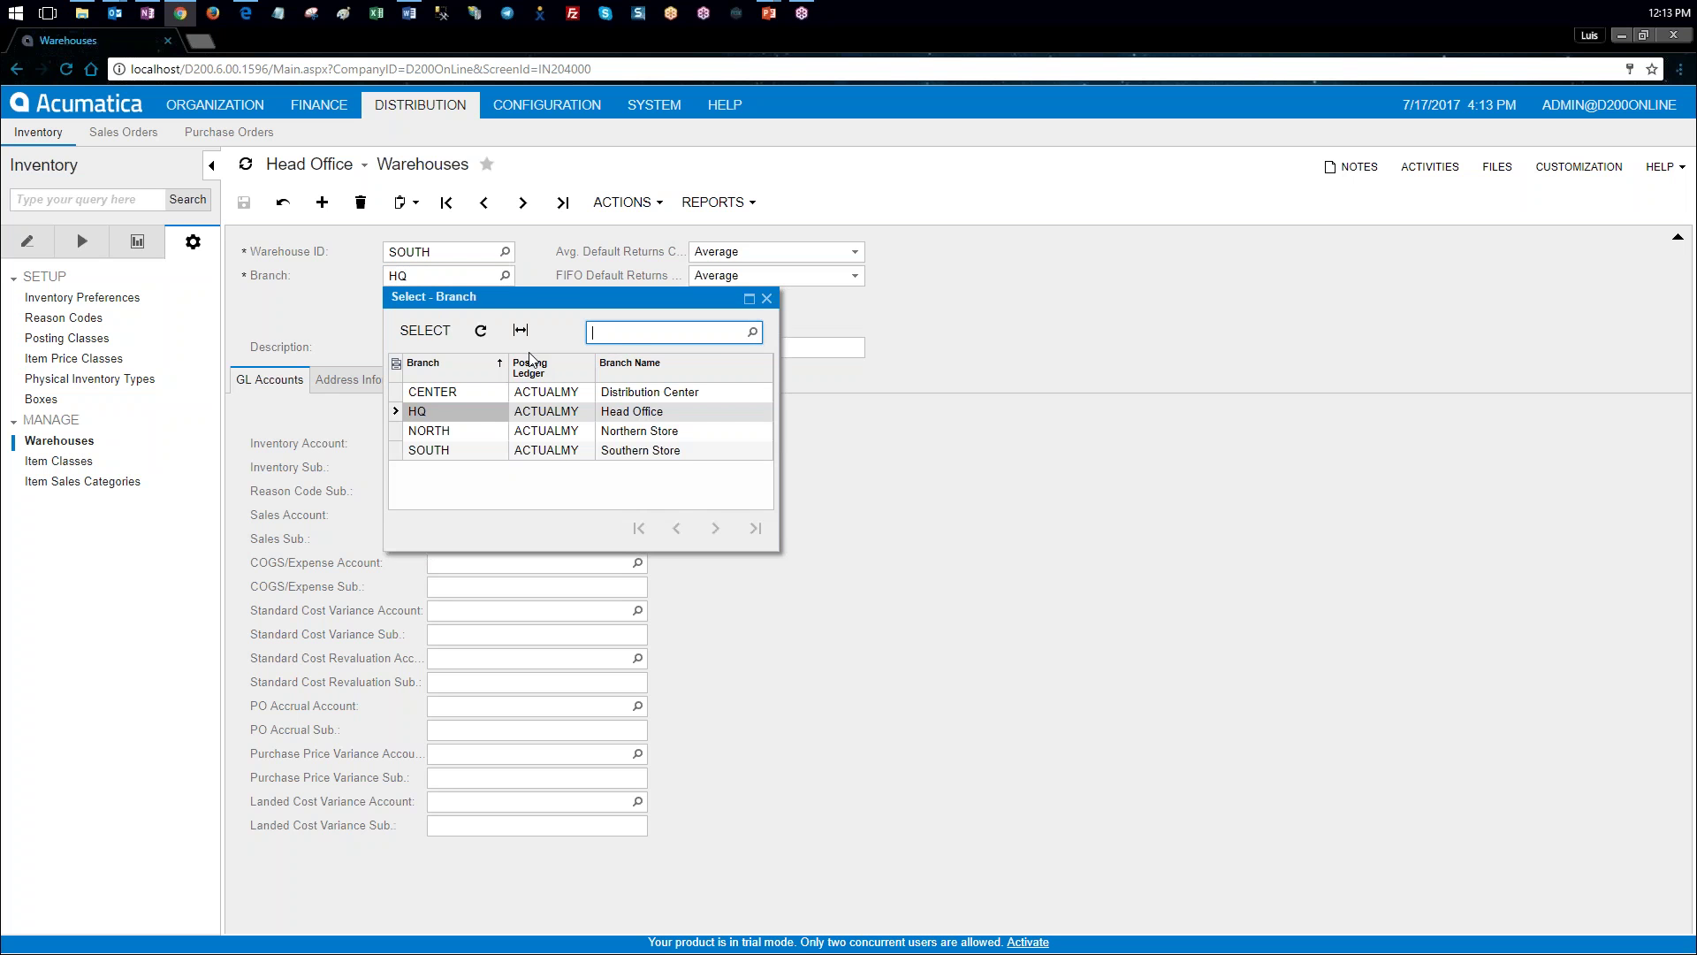
double_click(475, 456)
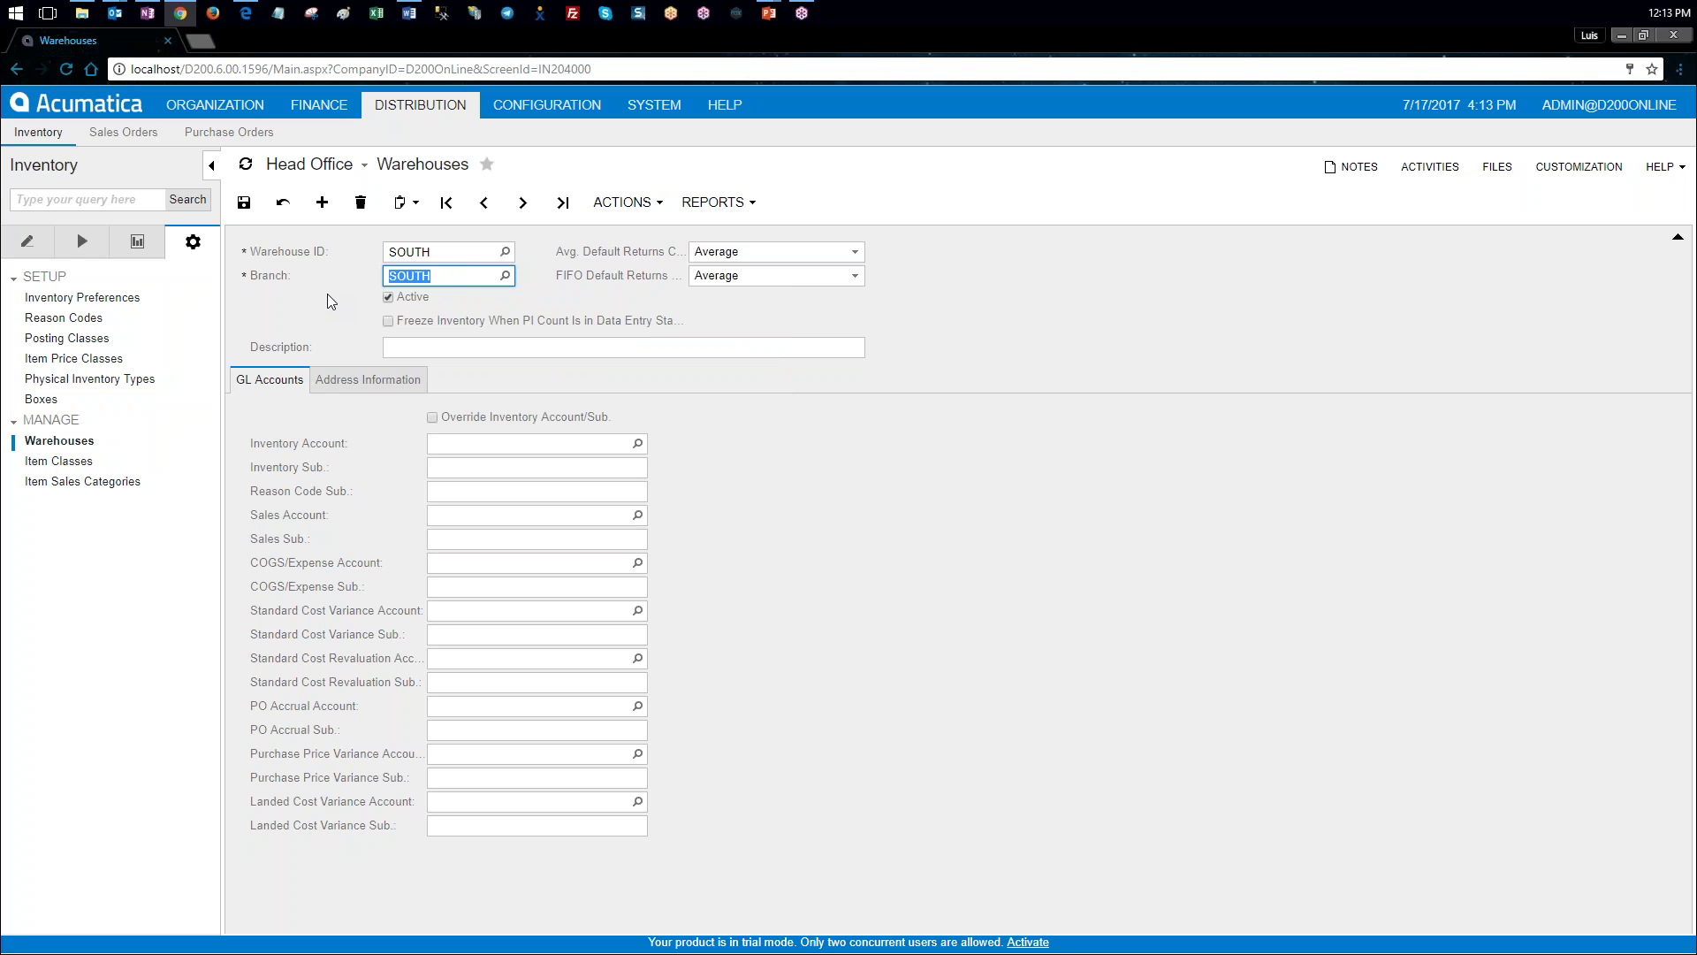
Step: Enter "Southern Store" as the description of the SOUTH warehouse
key(alt+Tab)
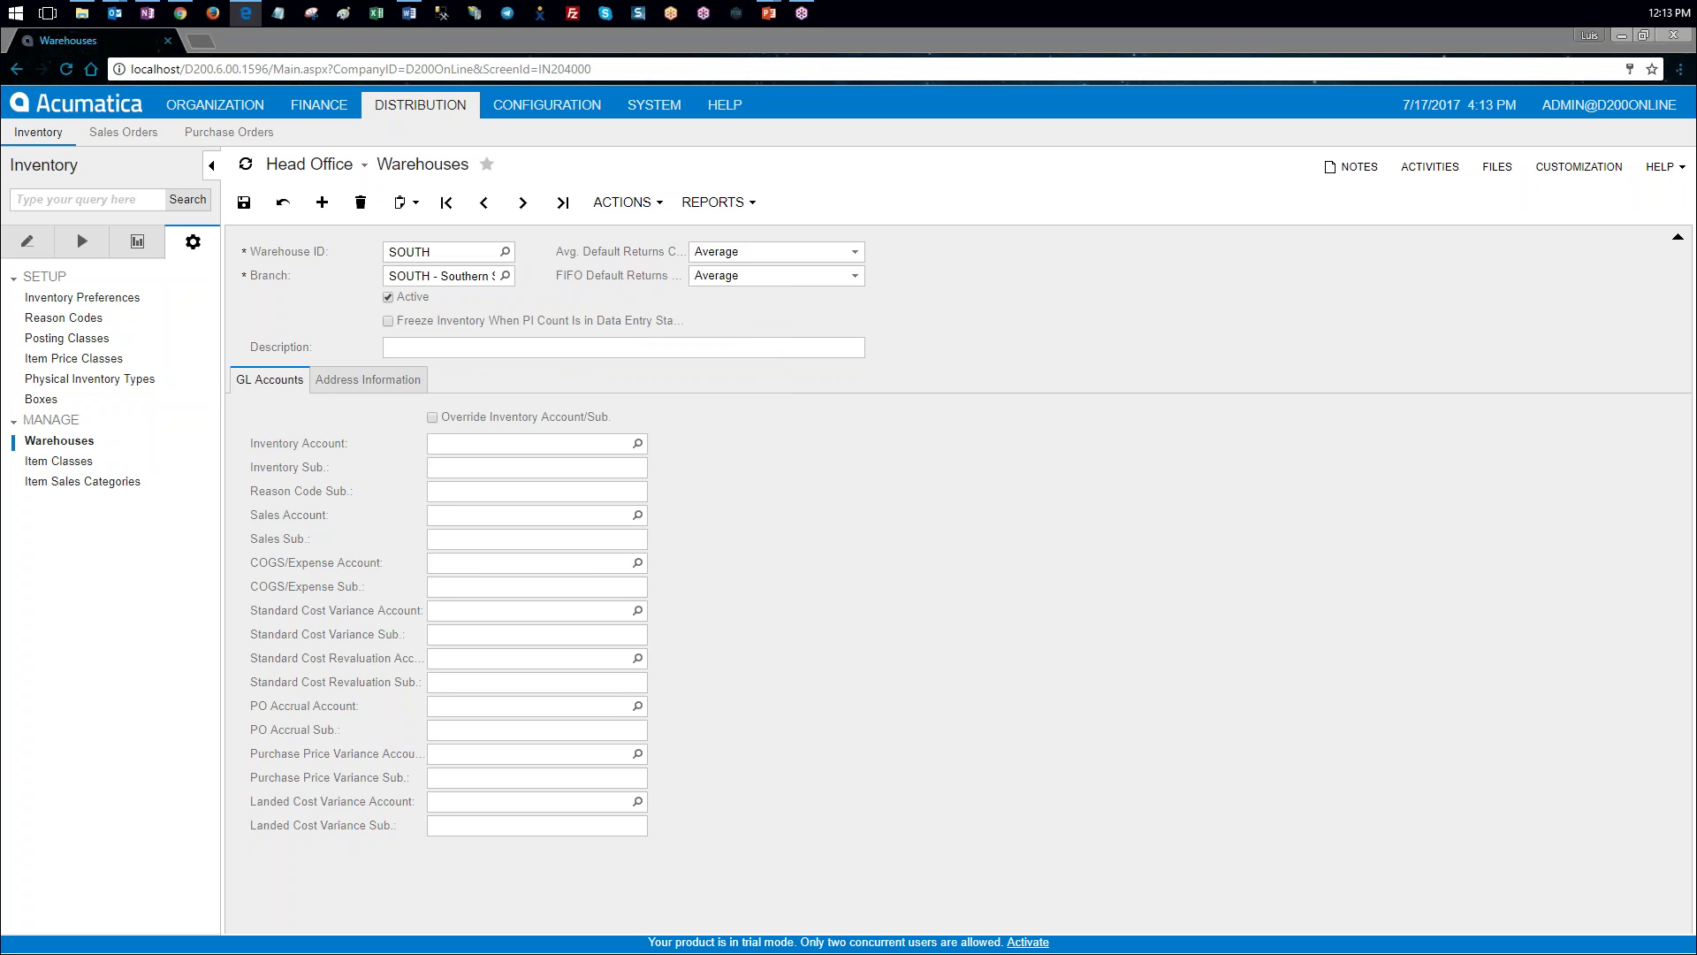
click(745, 346)
text(Southern Store)
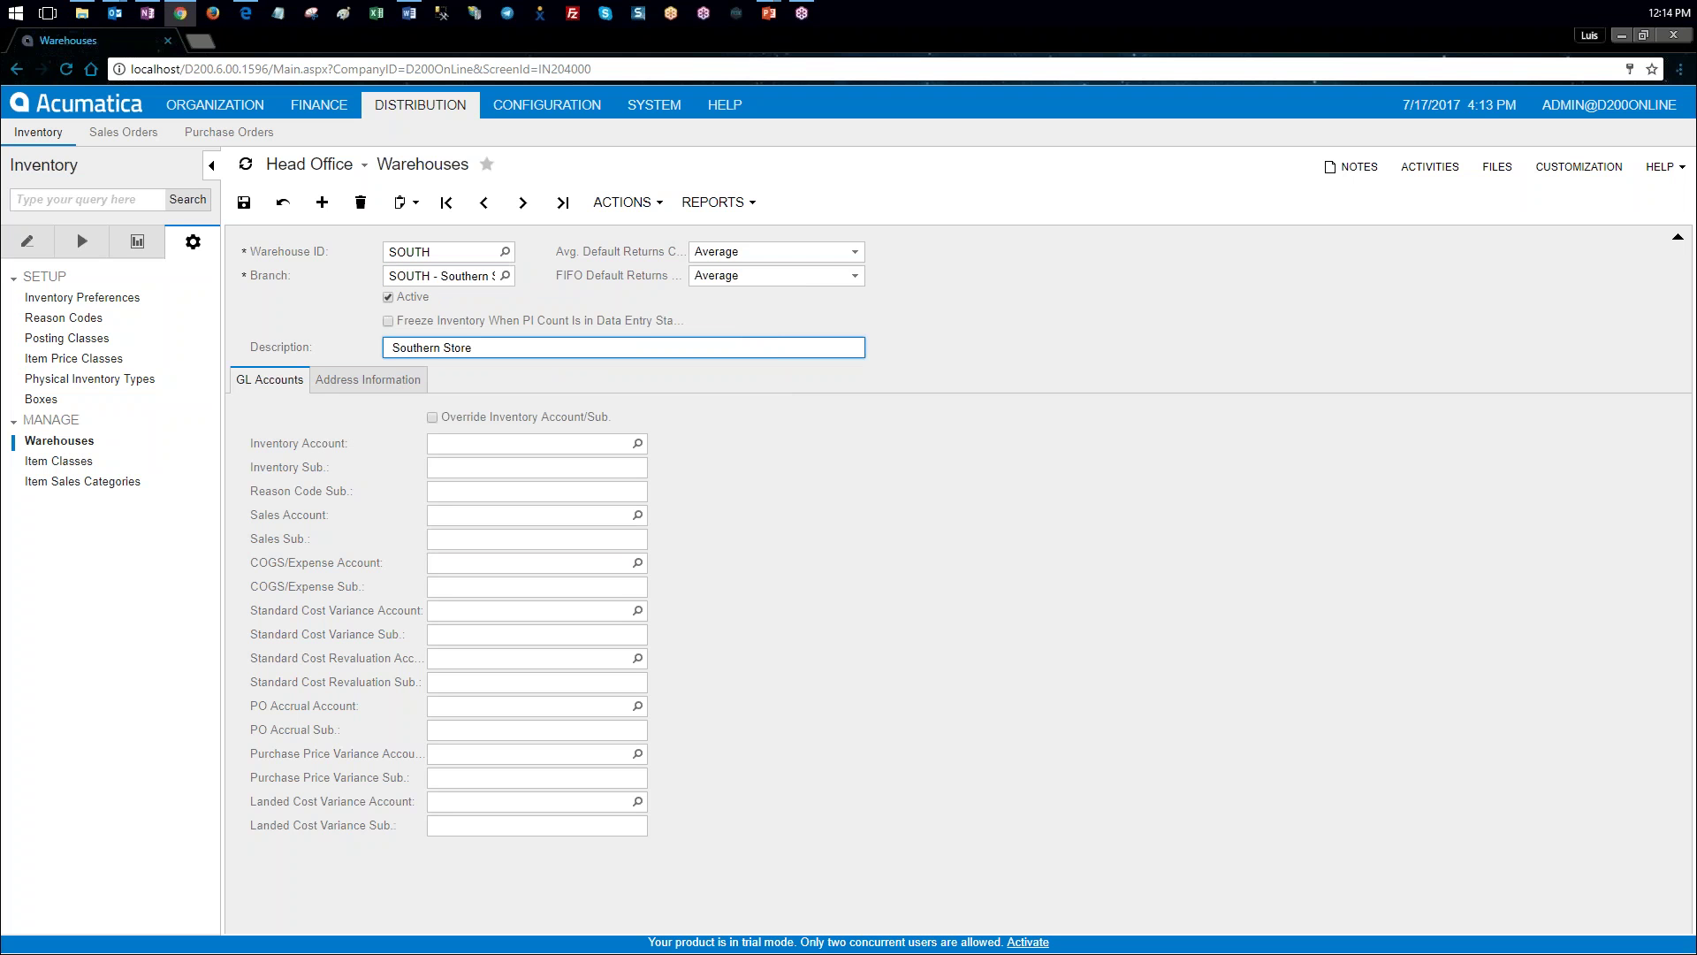
key(Delete)
Step: Set the SOUTH warehouse's address country to US - United States and save the warehouse
click(397, 390)
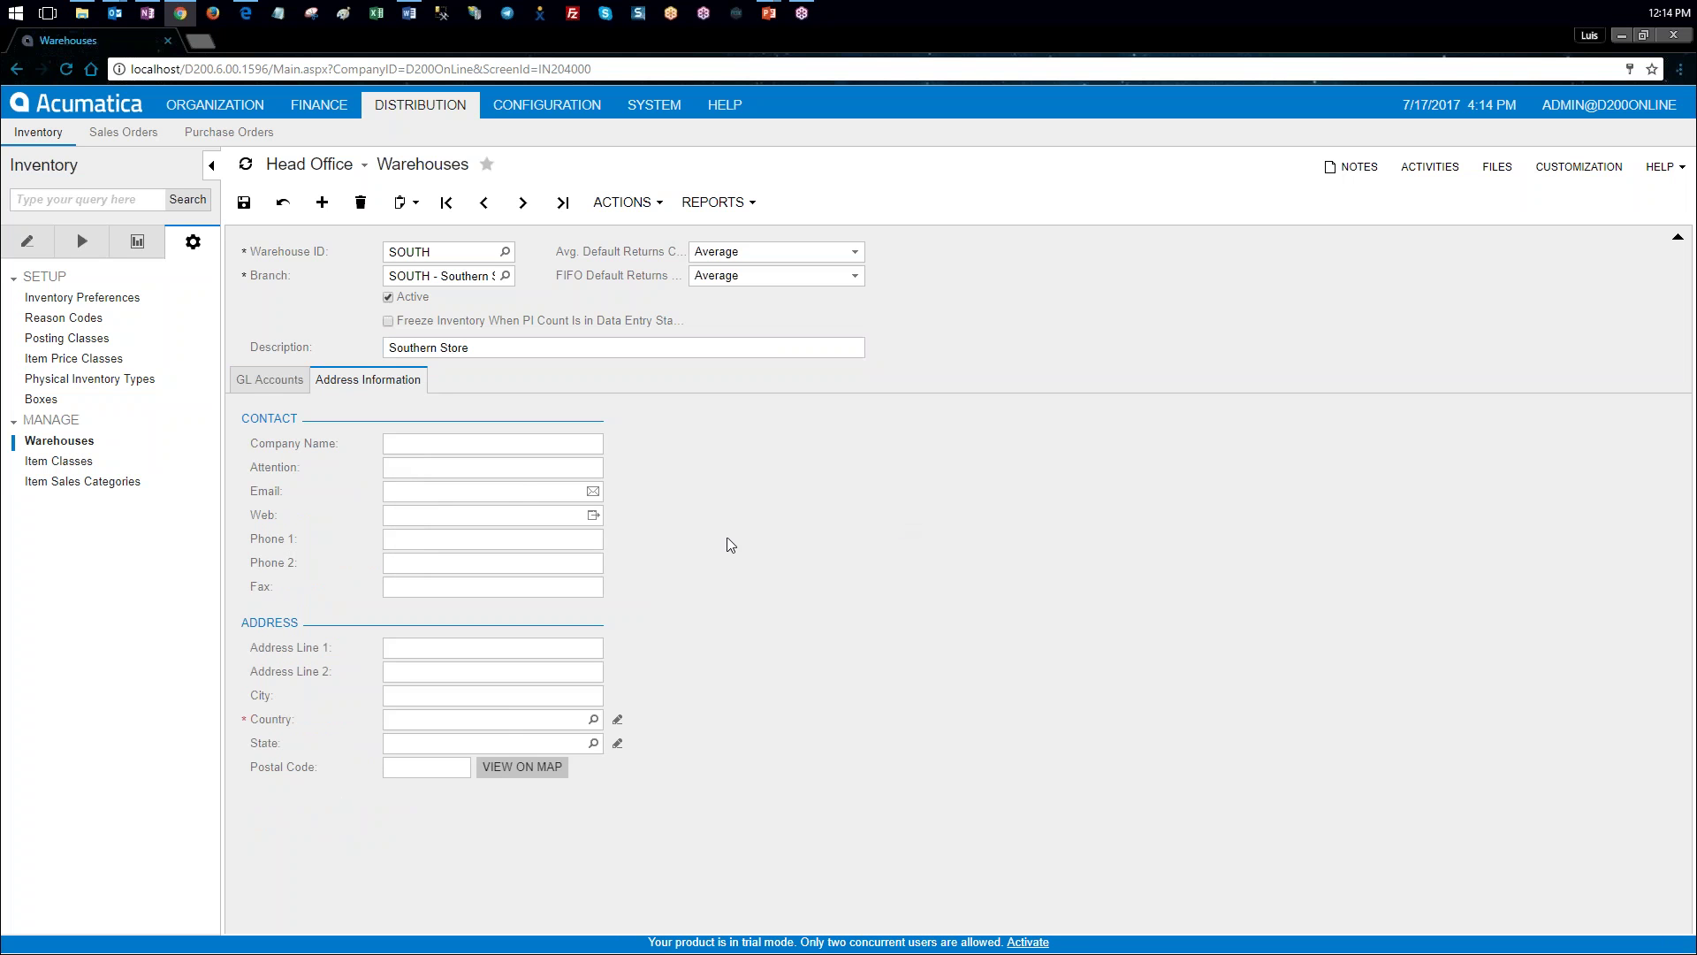
click(504, 718)
text(us)
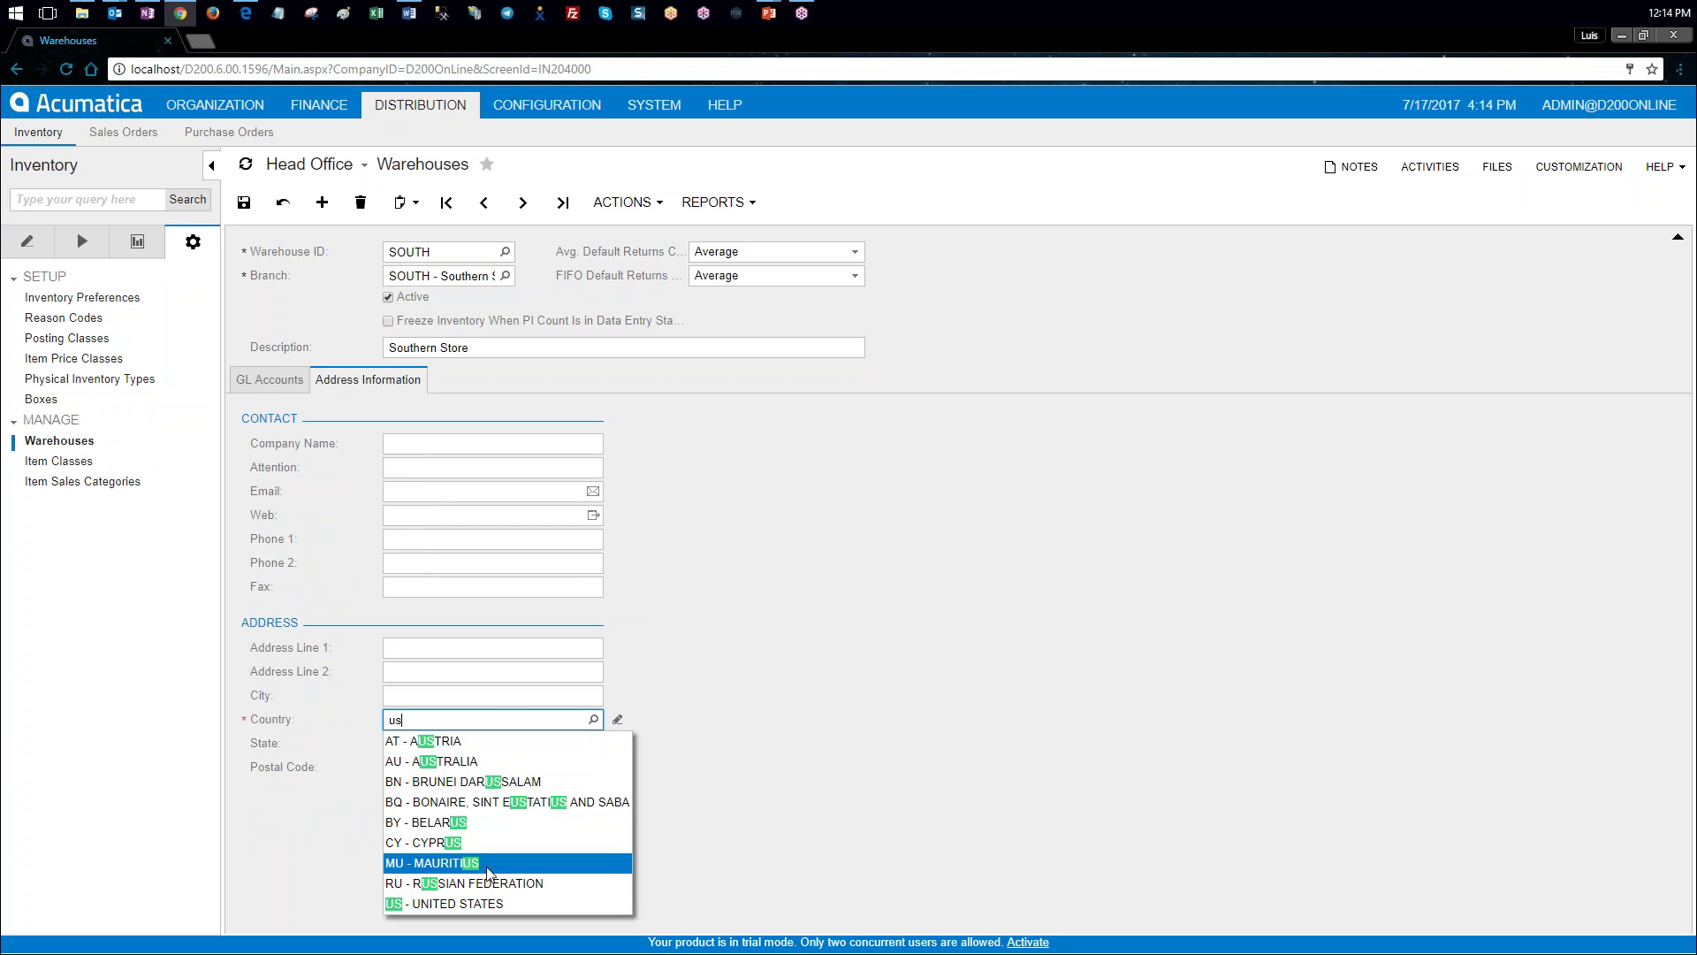
click(489, 903)
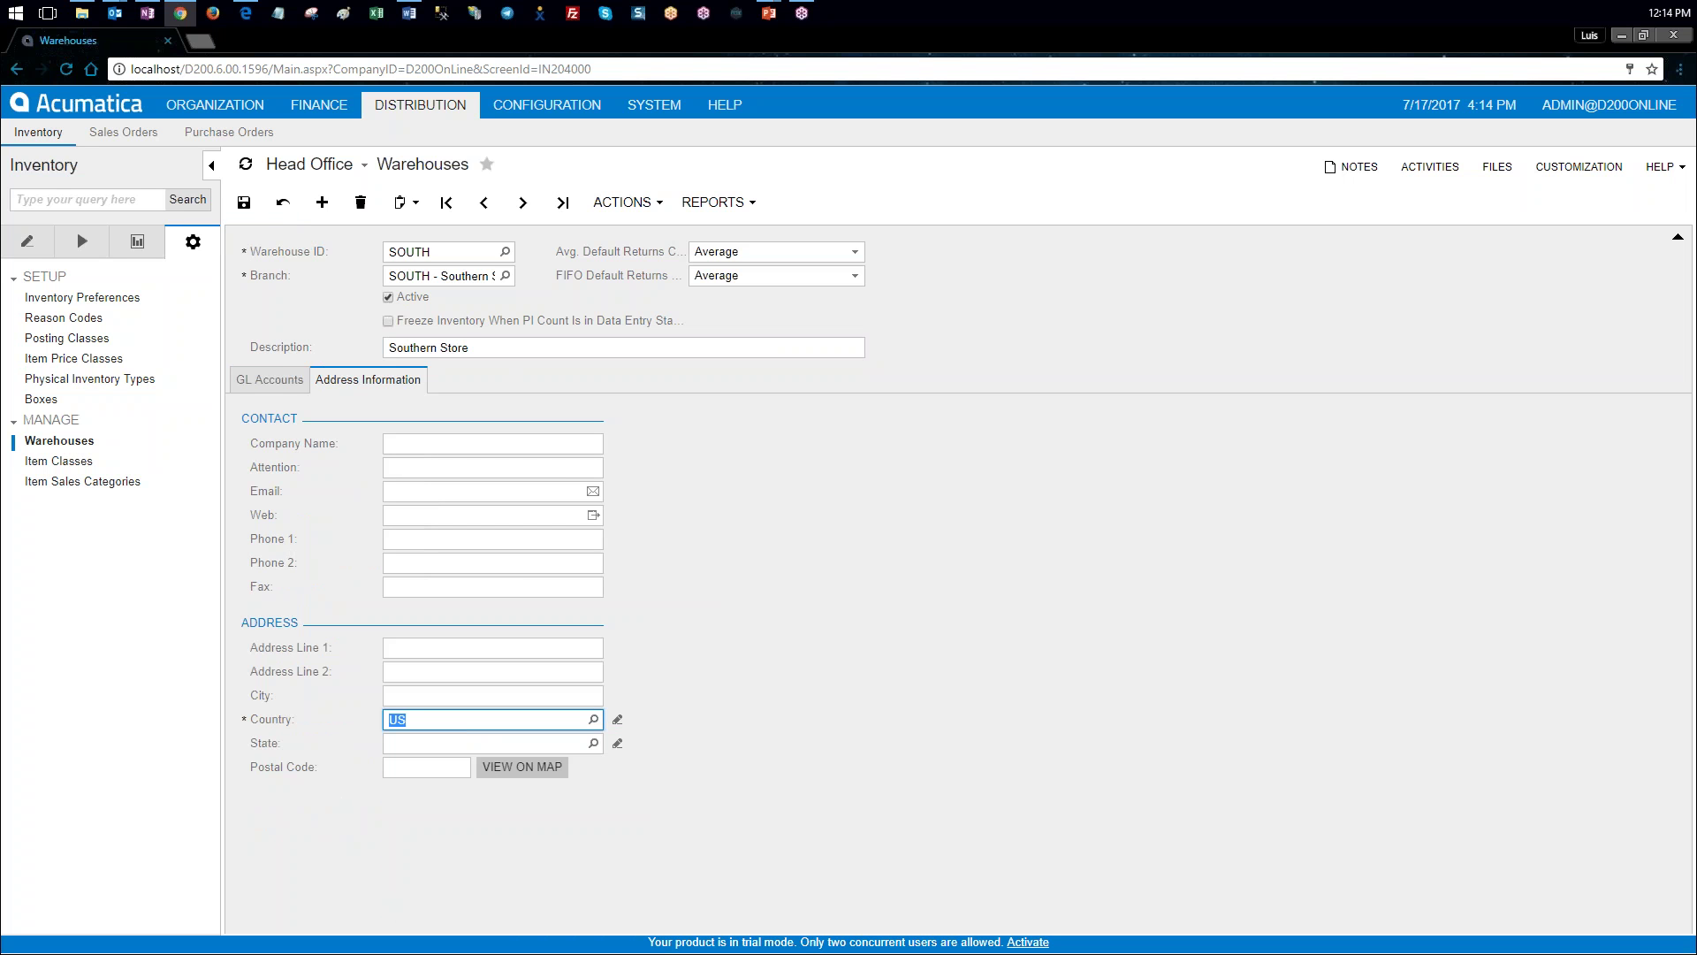
click(244, 205)
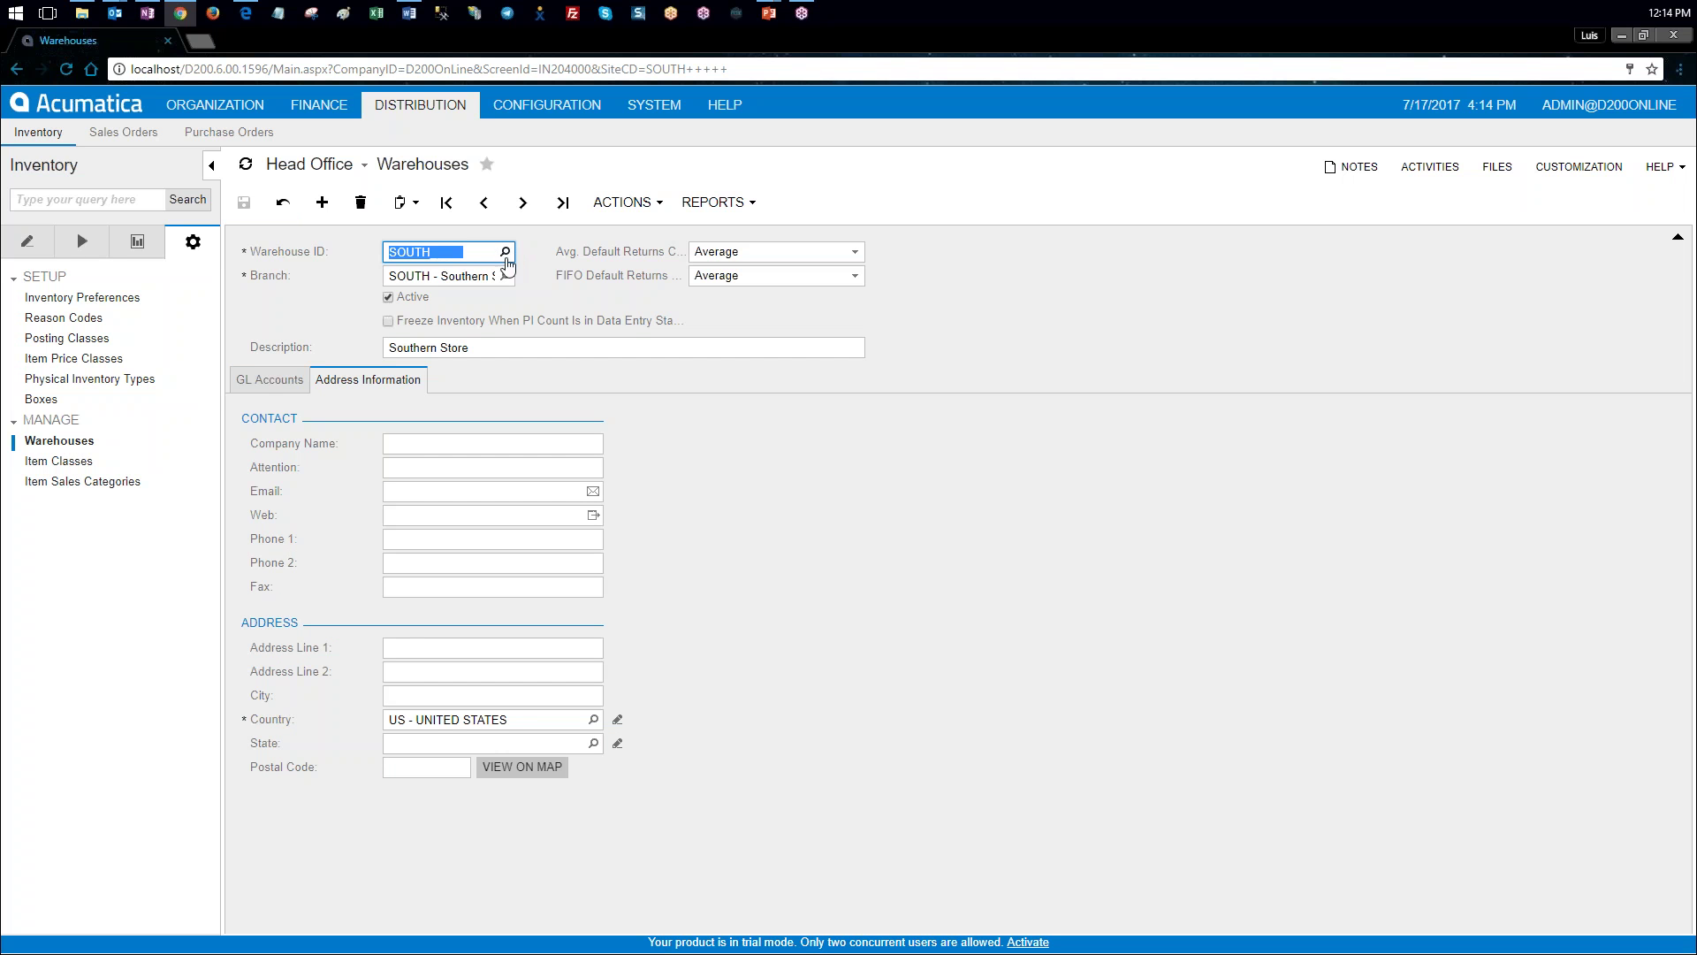
Step: Create another warehouse with the ID NORTH and assign it to the NORTH branch (Northern Store)
key(alt+Tab)
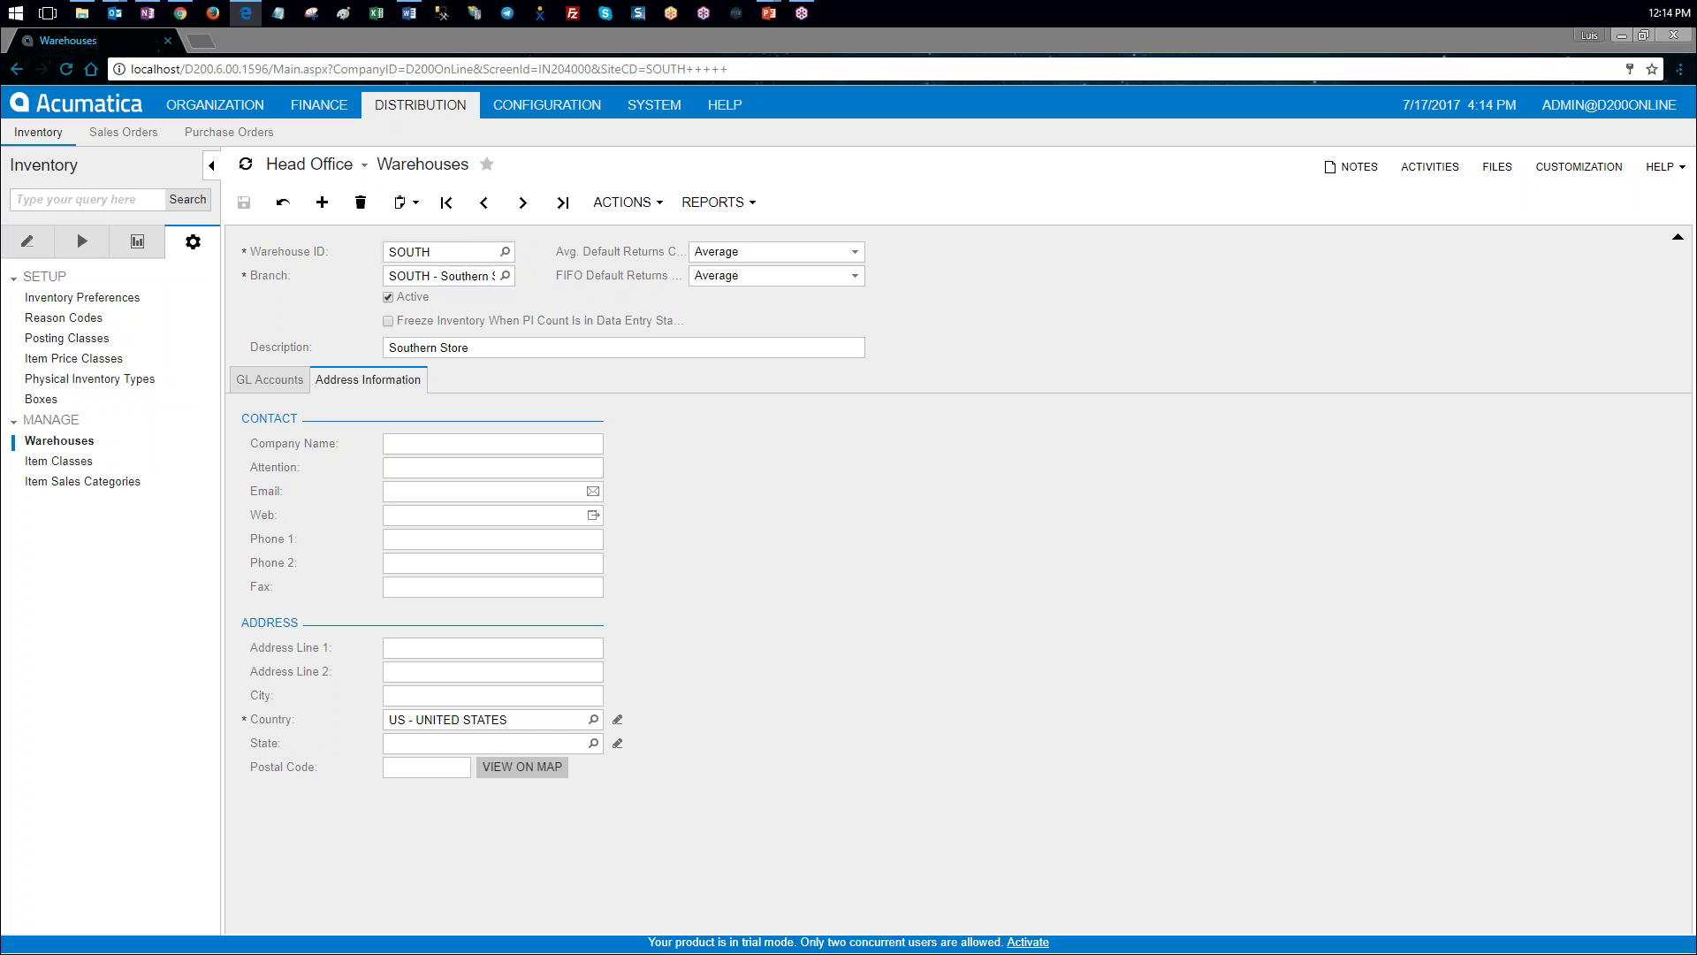
key(alt+Tab)
text(NORTH)
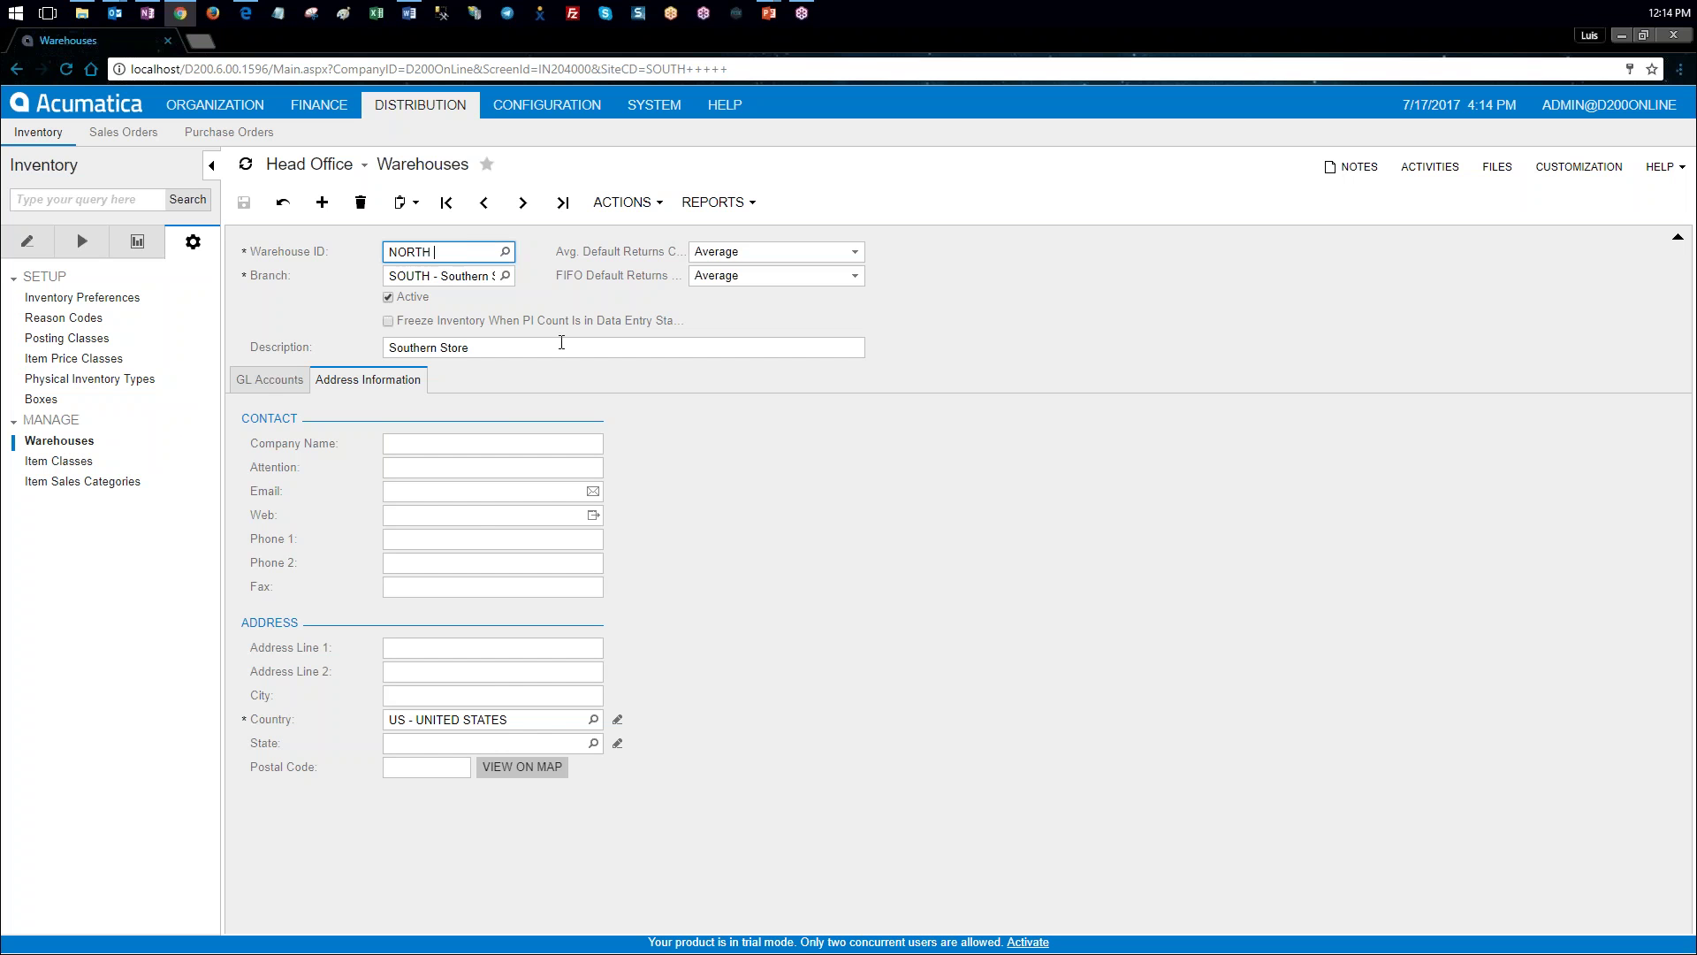
key(Tab)
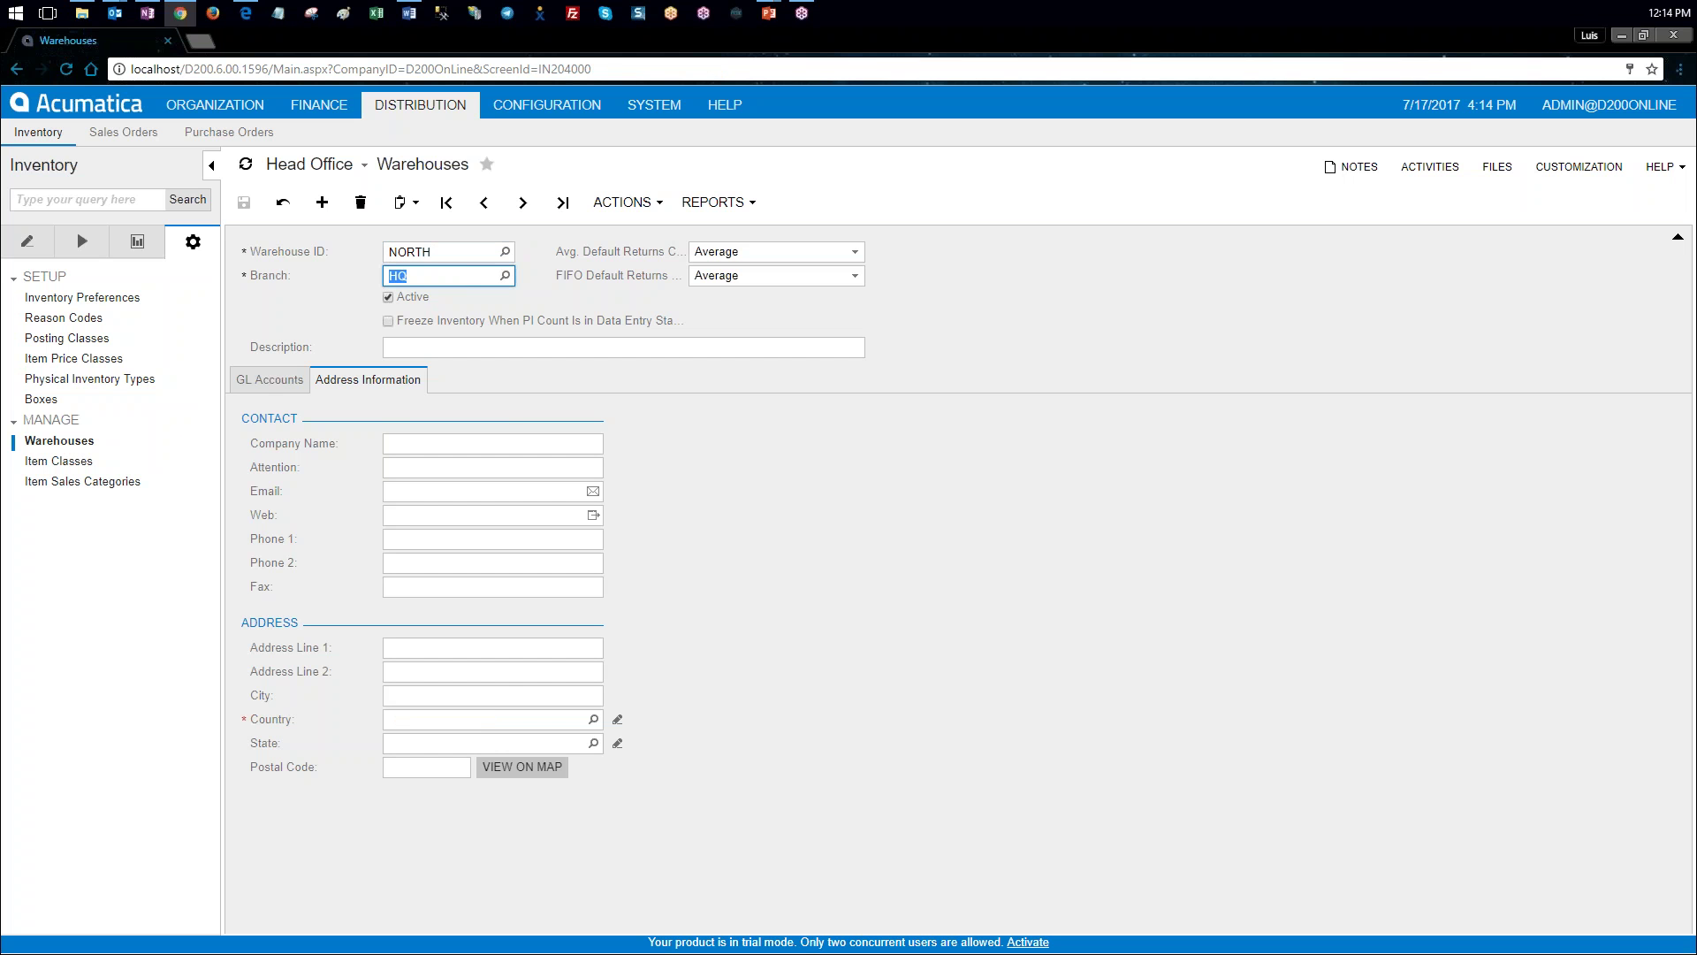
click(505, 275)
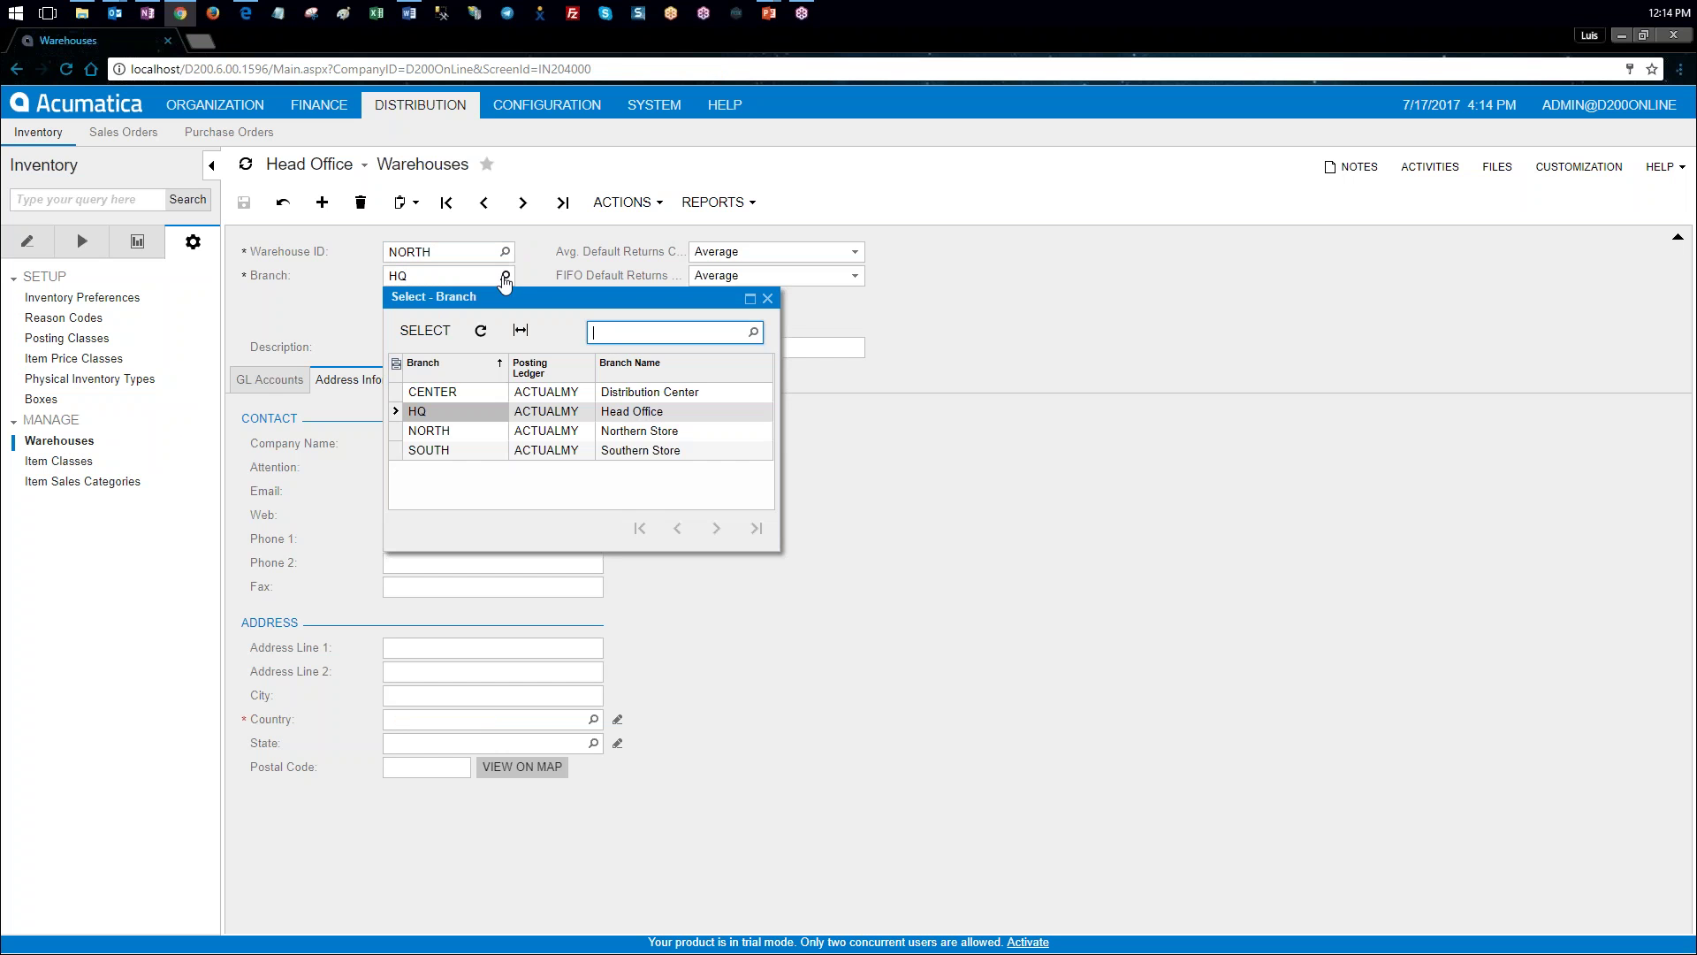
double_click(467, 431)
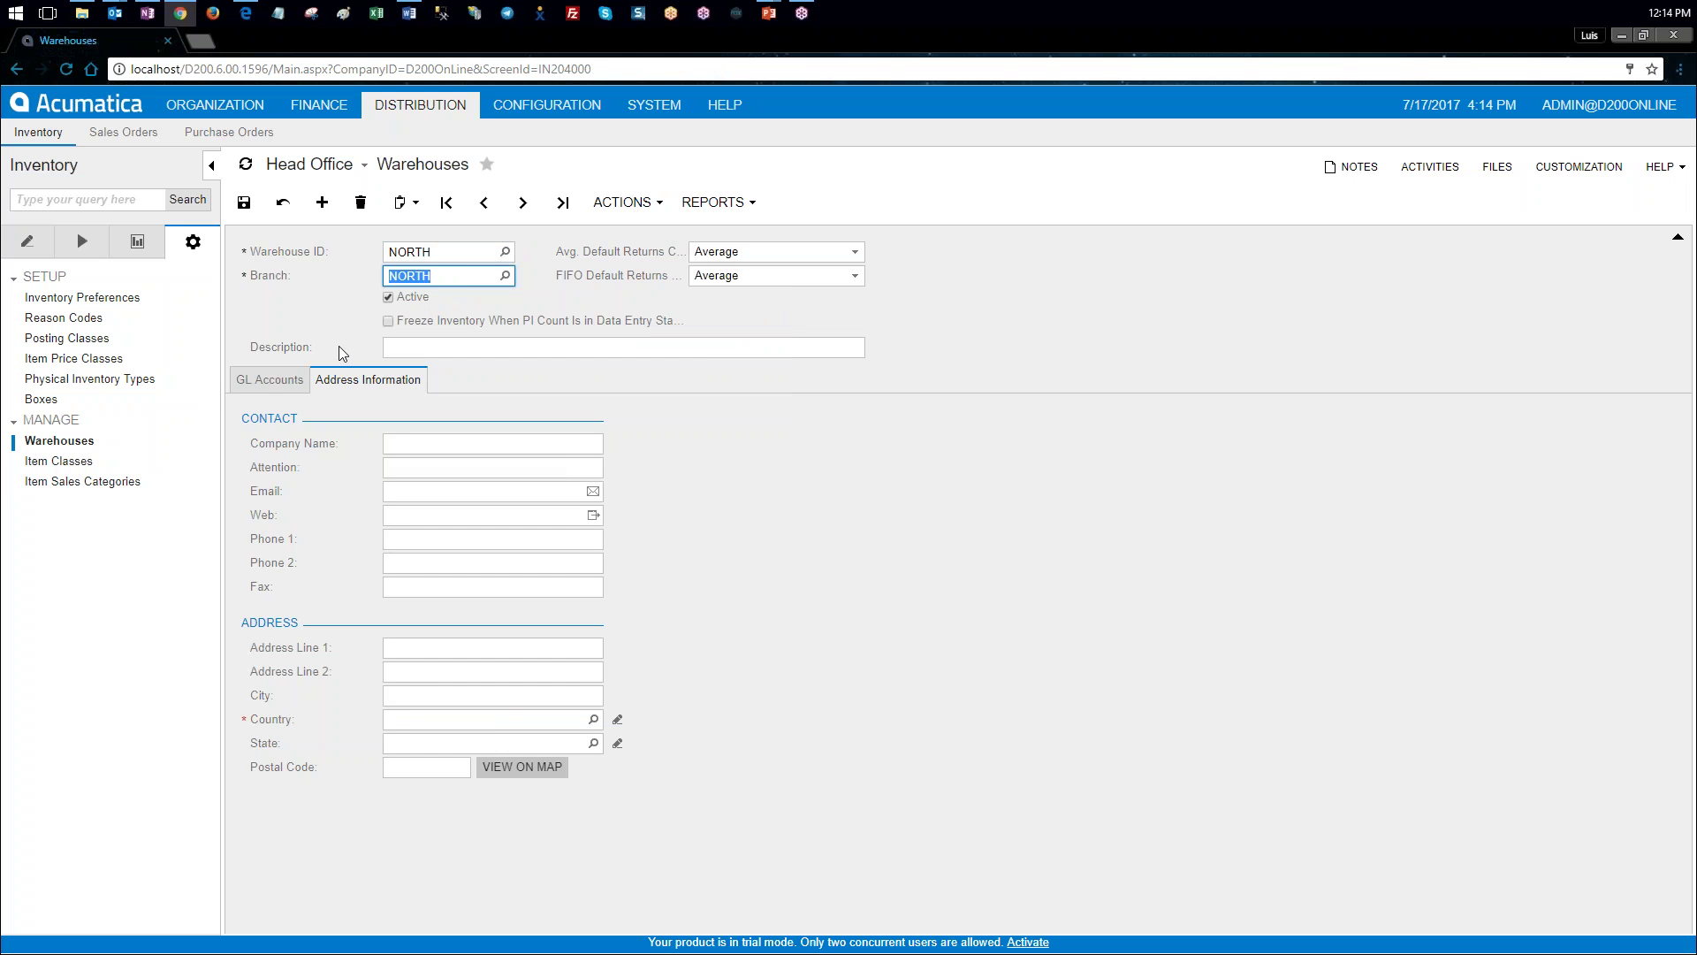
Step: Enter "Northern Store" as the description of the NORTH warehouse
key(alt+Tab)
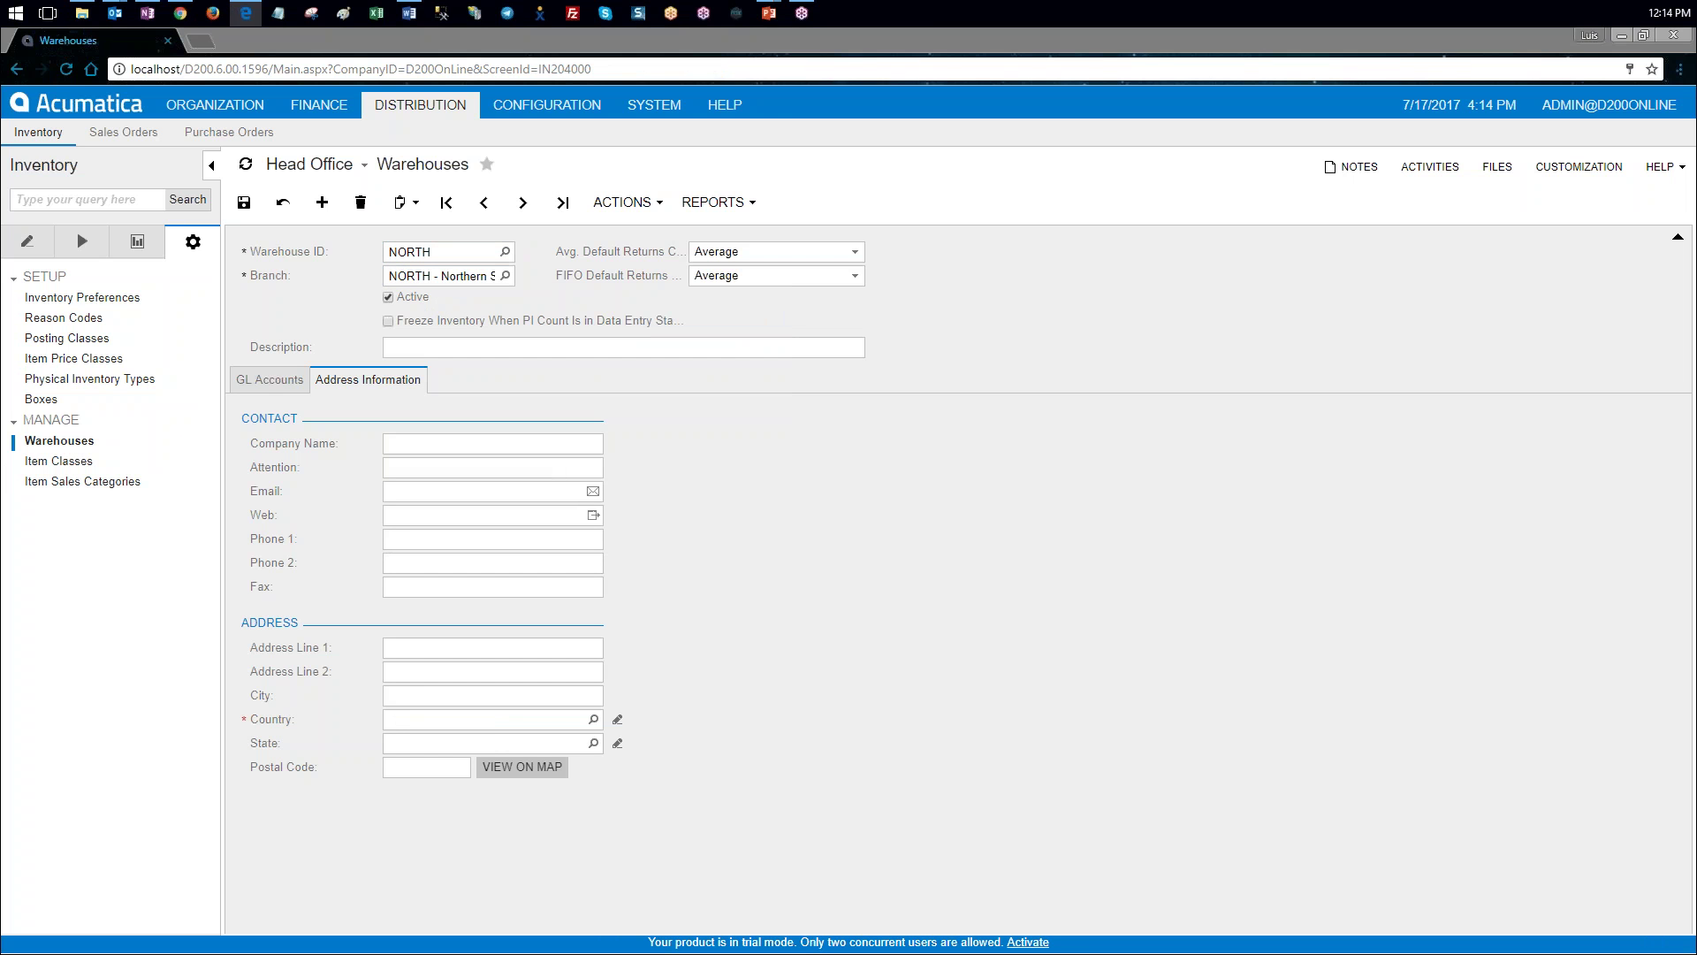
click(592, 354)
text(Northern Store)
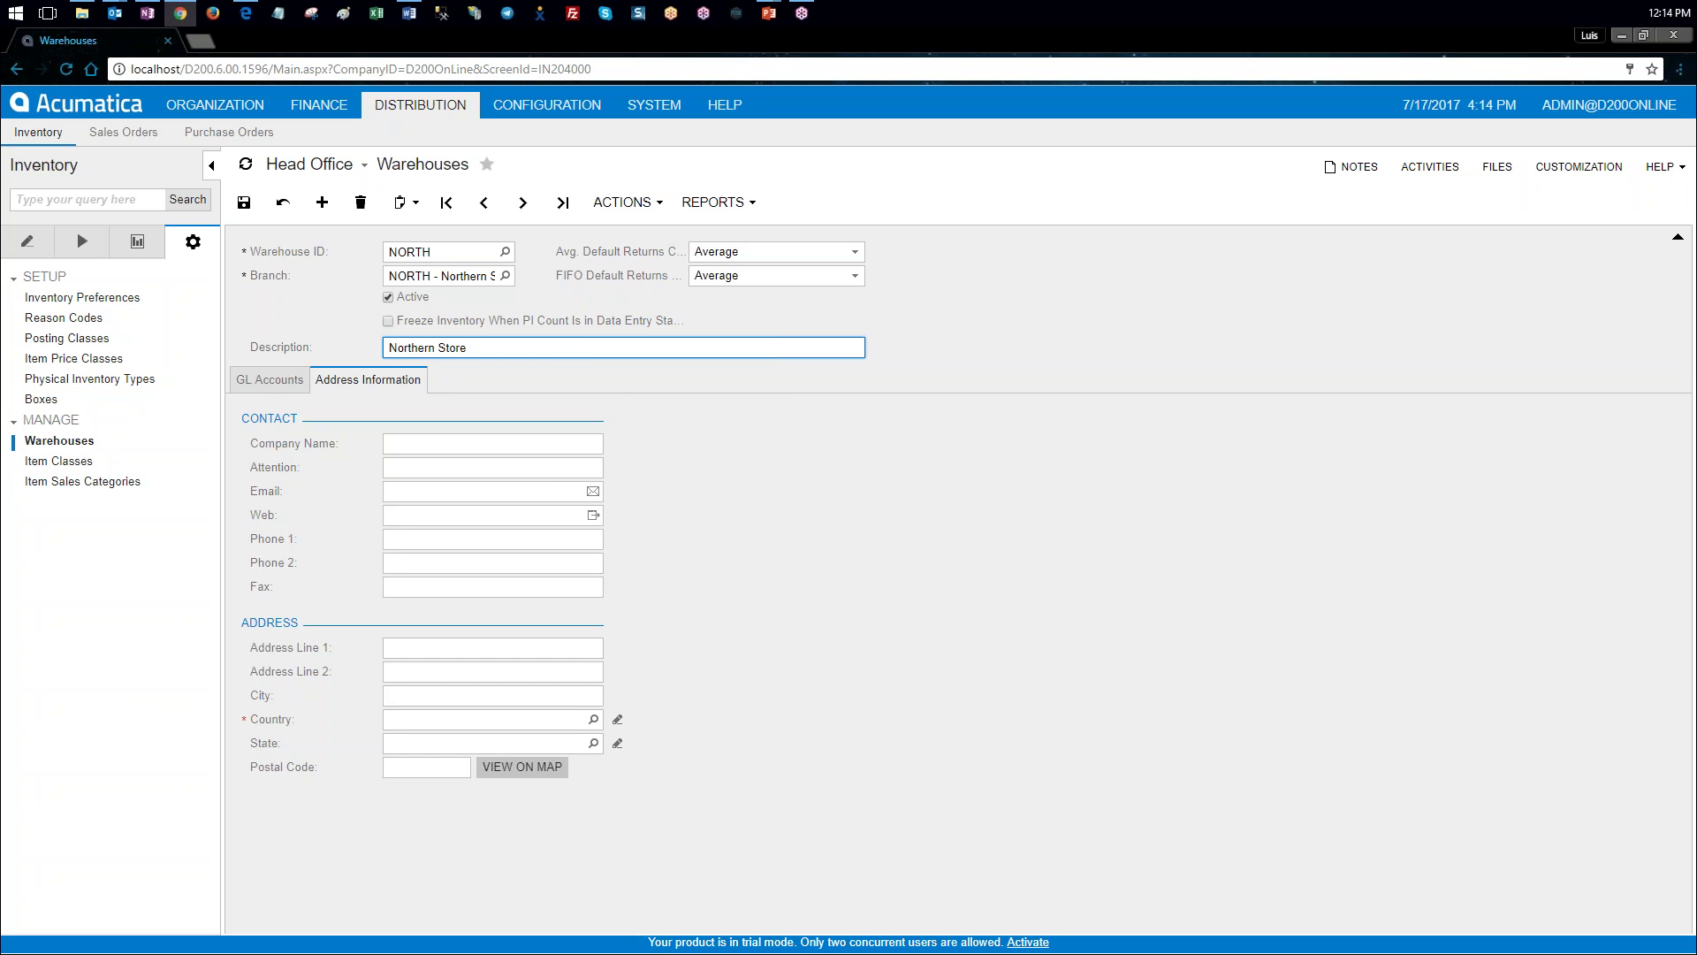
Step: Set the NORTH warehouse's address country to US and save the warehouse
click(467, 719)
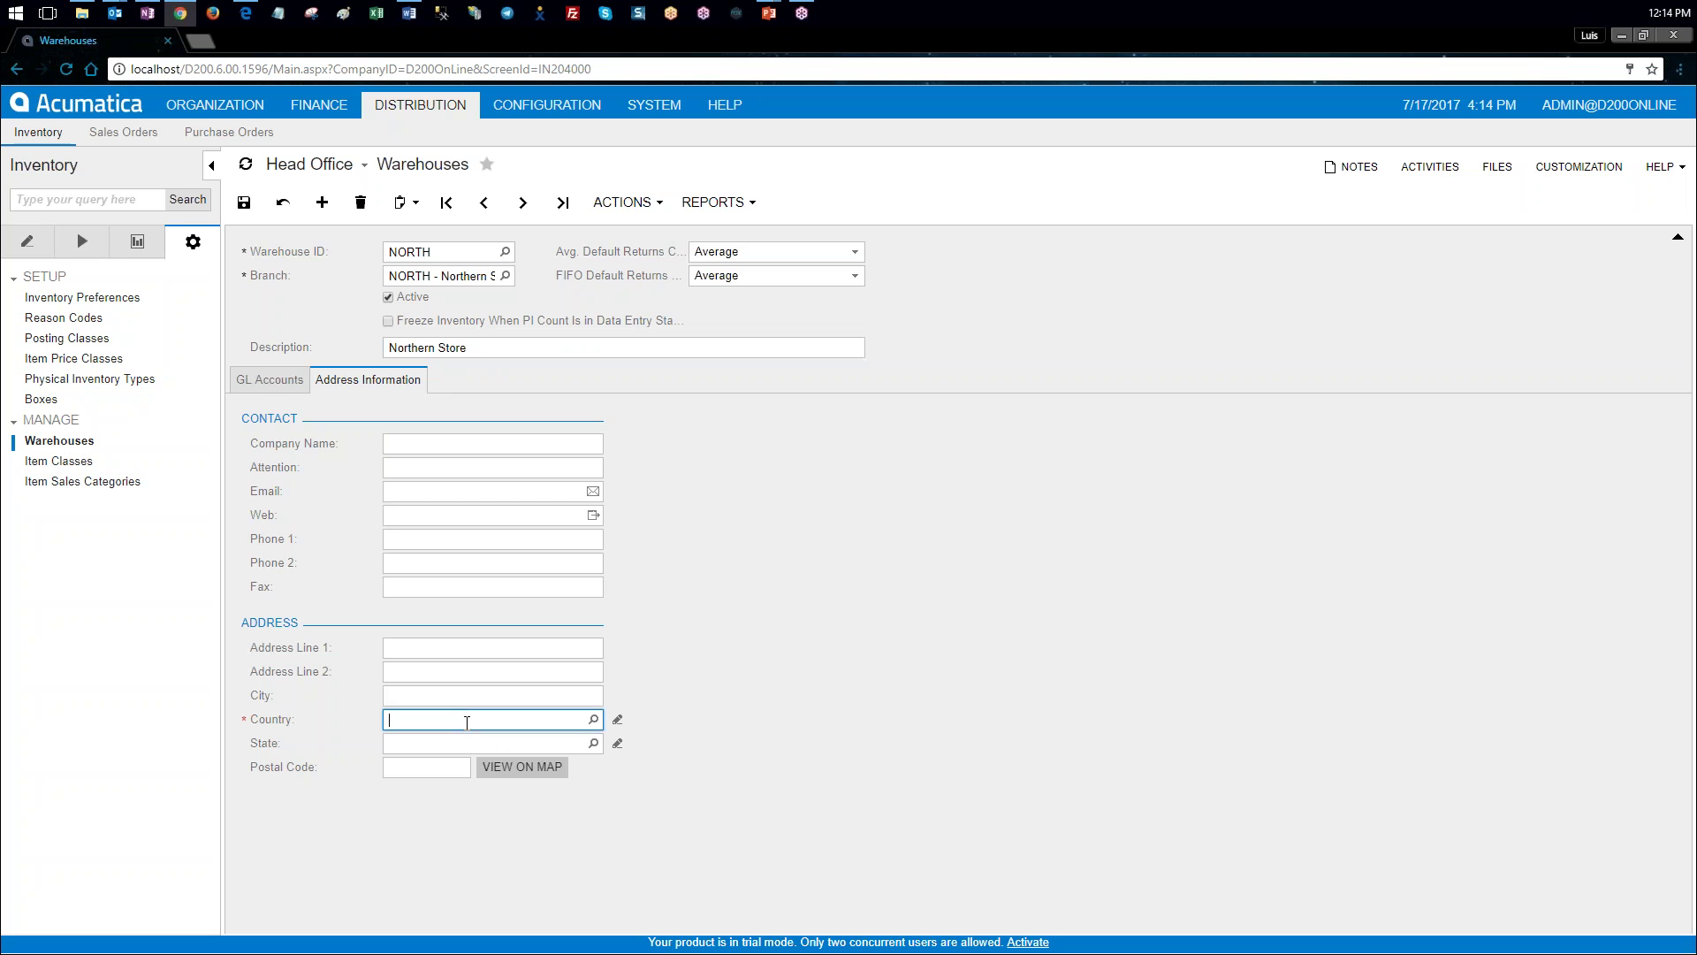
text(US)
key(Tab)
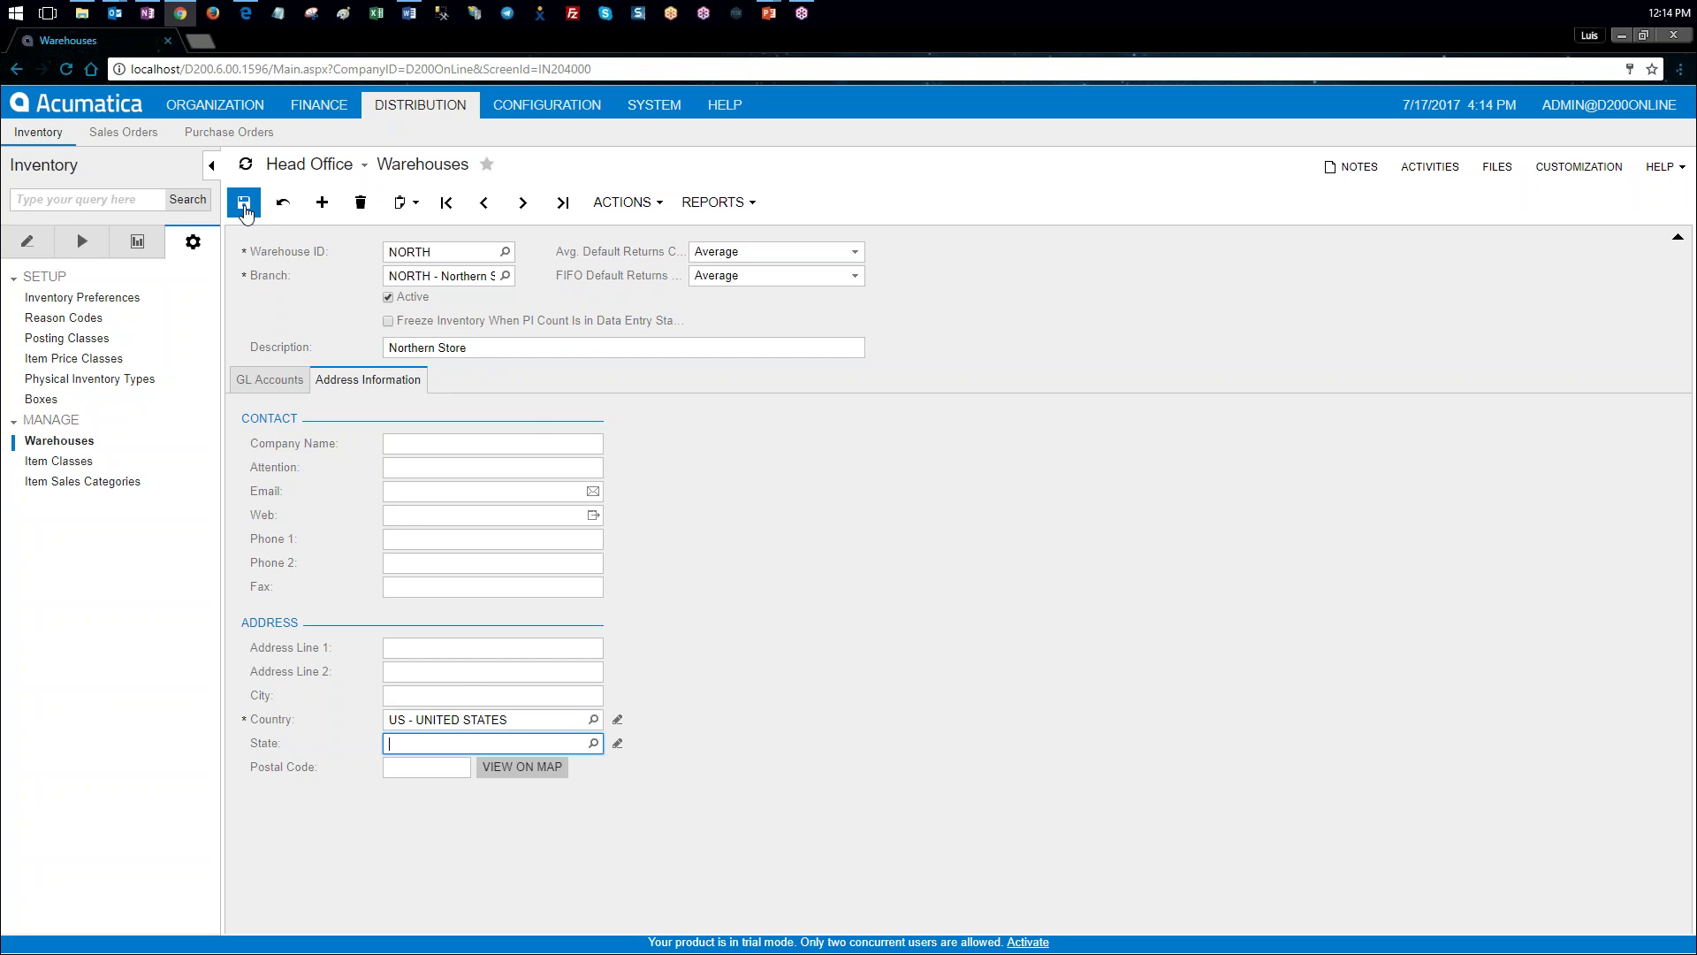
click(244, 202)
click(270, 379)
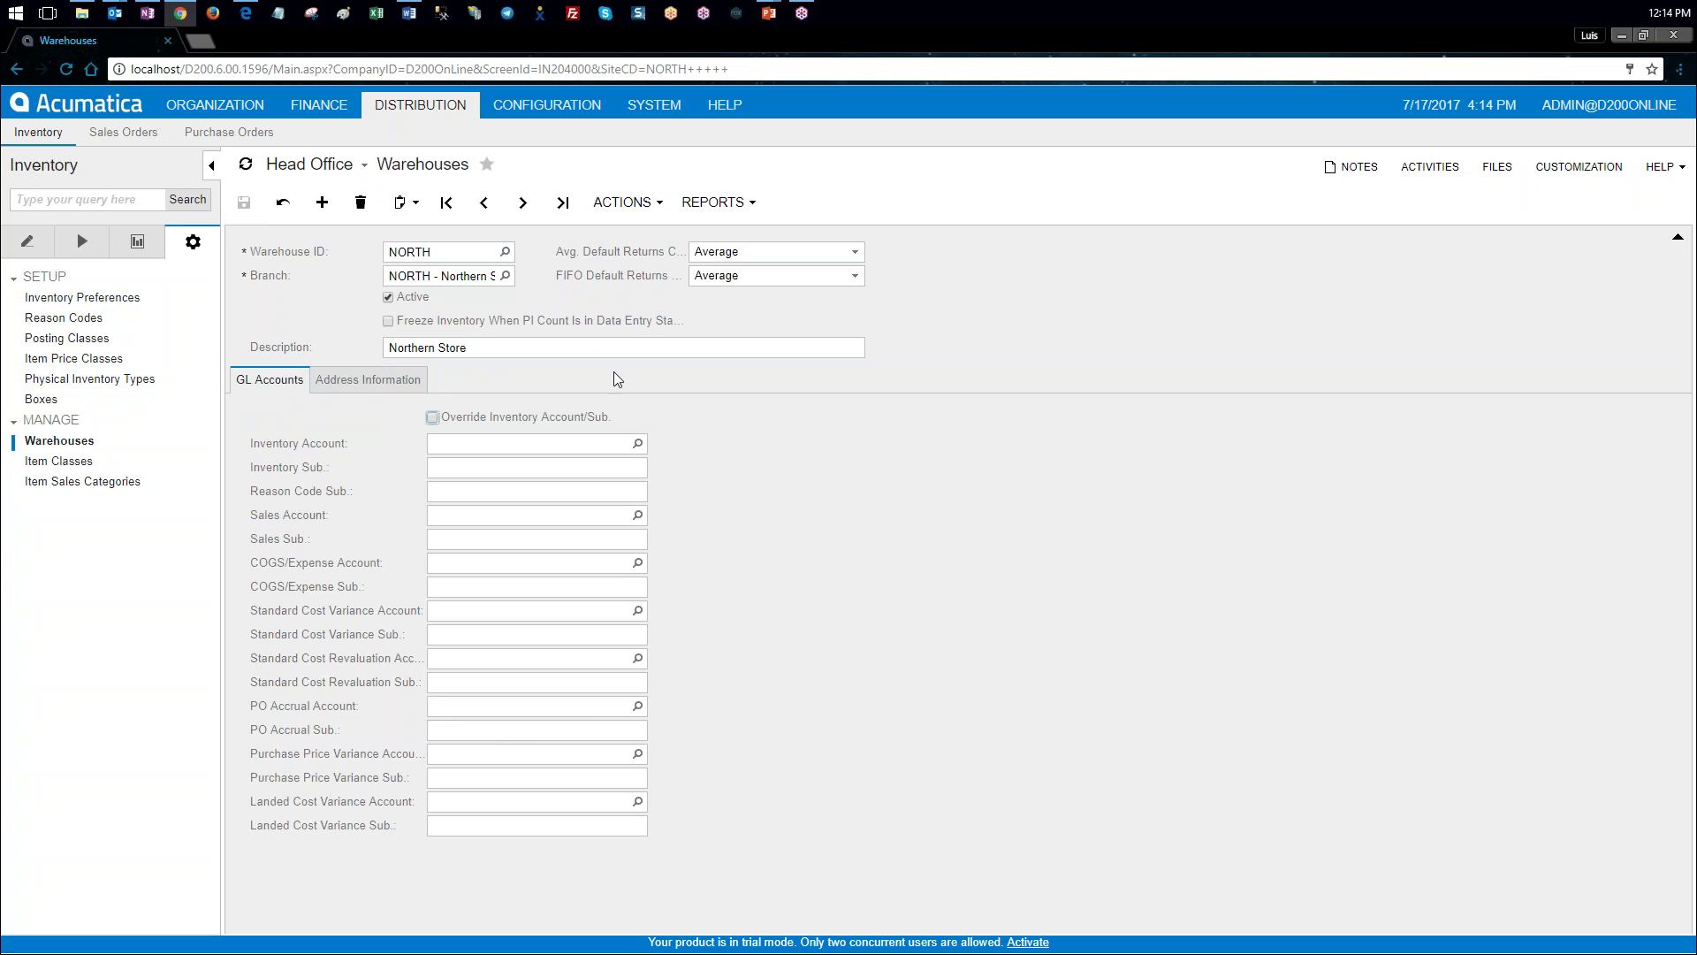
click(405, 382)
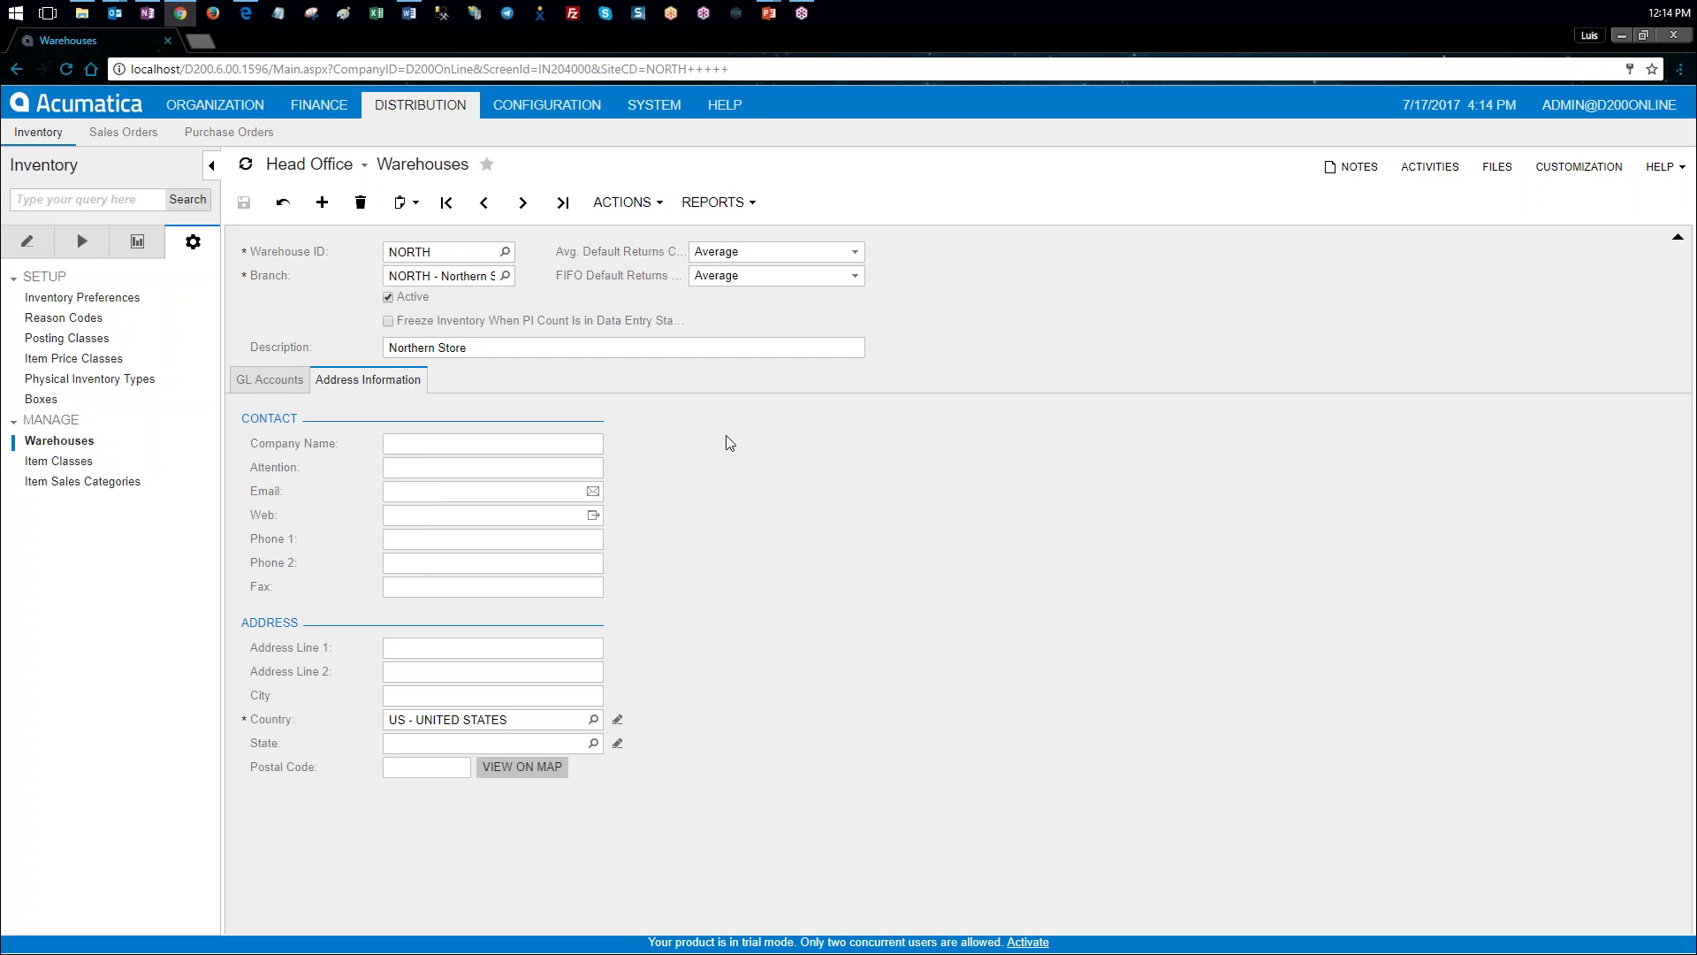
Step: Set the business date to 10/1/2016
key(alt+Tab)
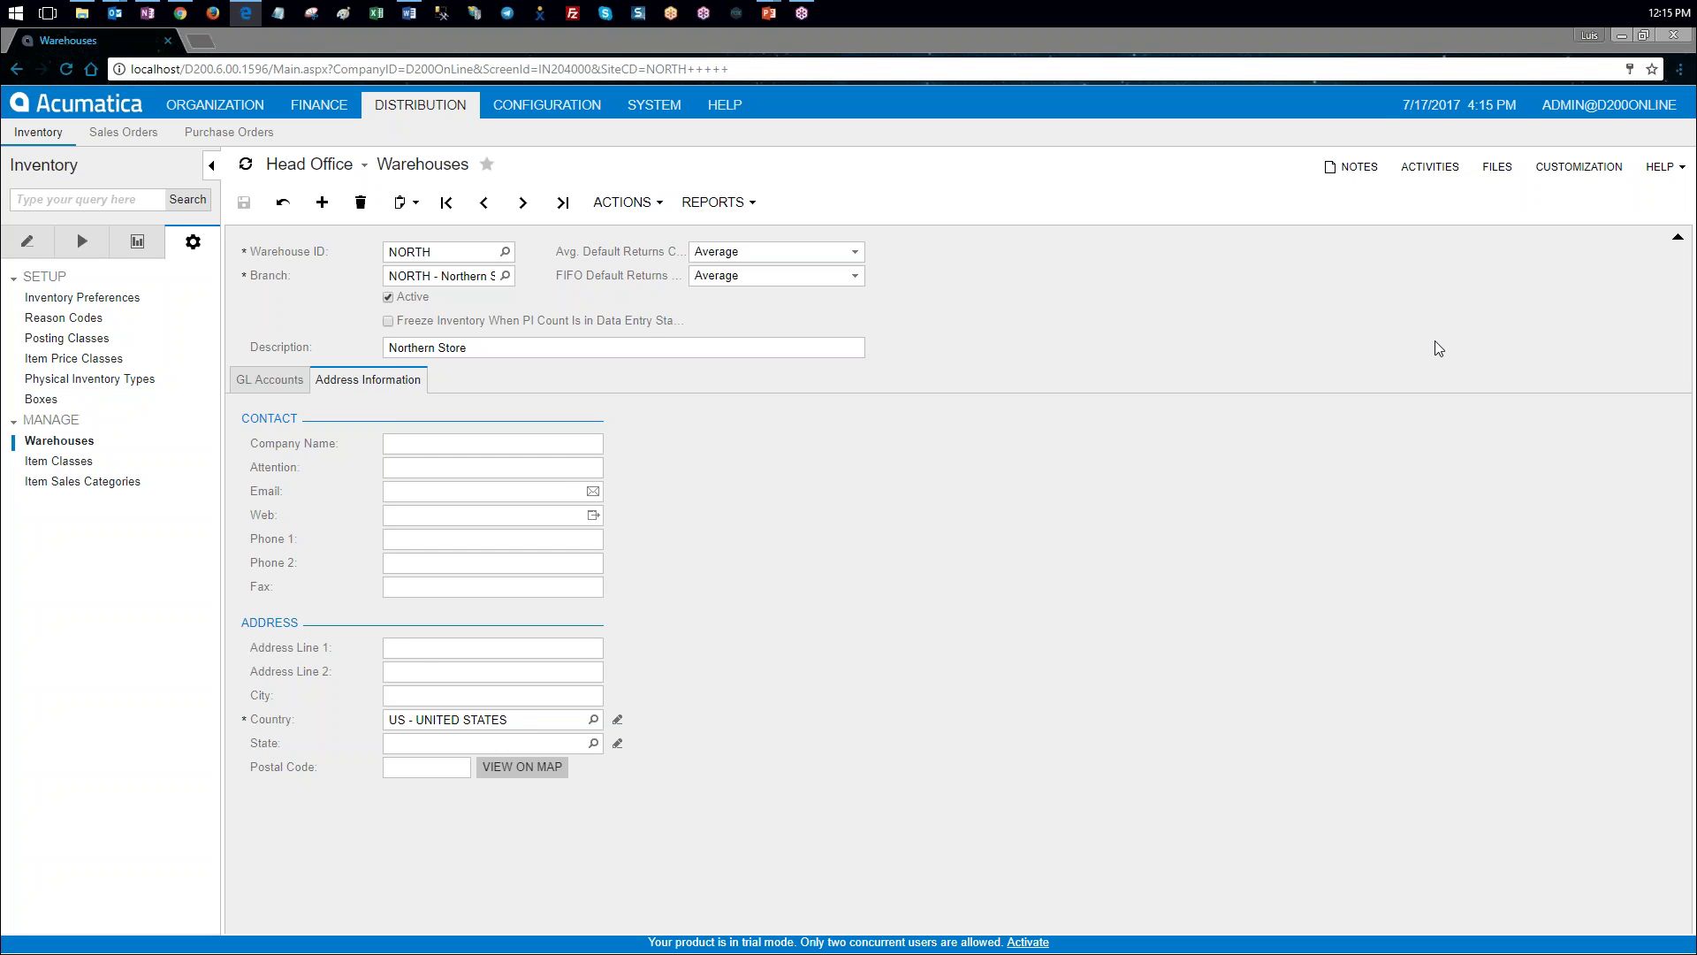
click(1459, 106)
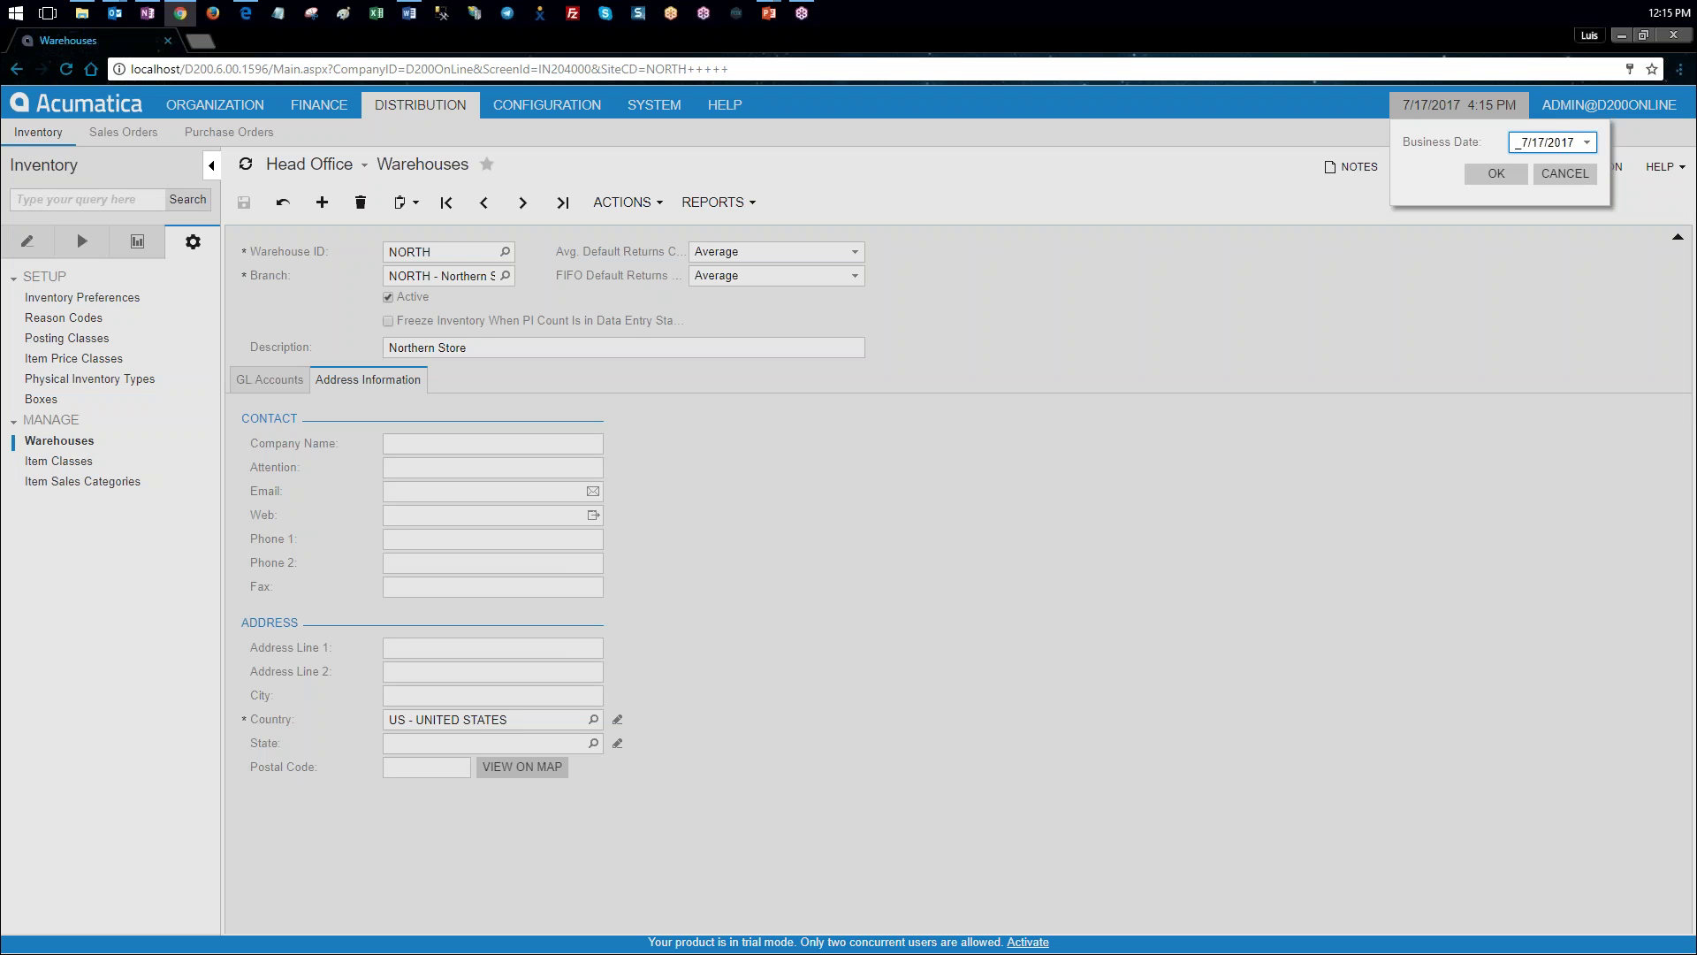
text(01/01)
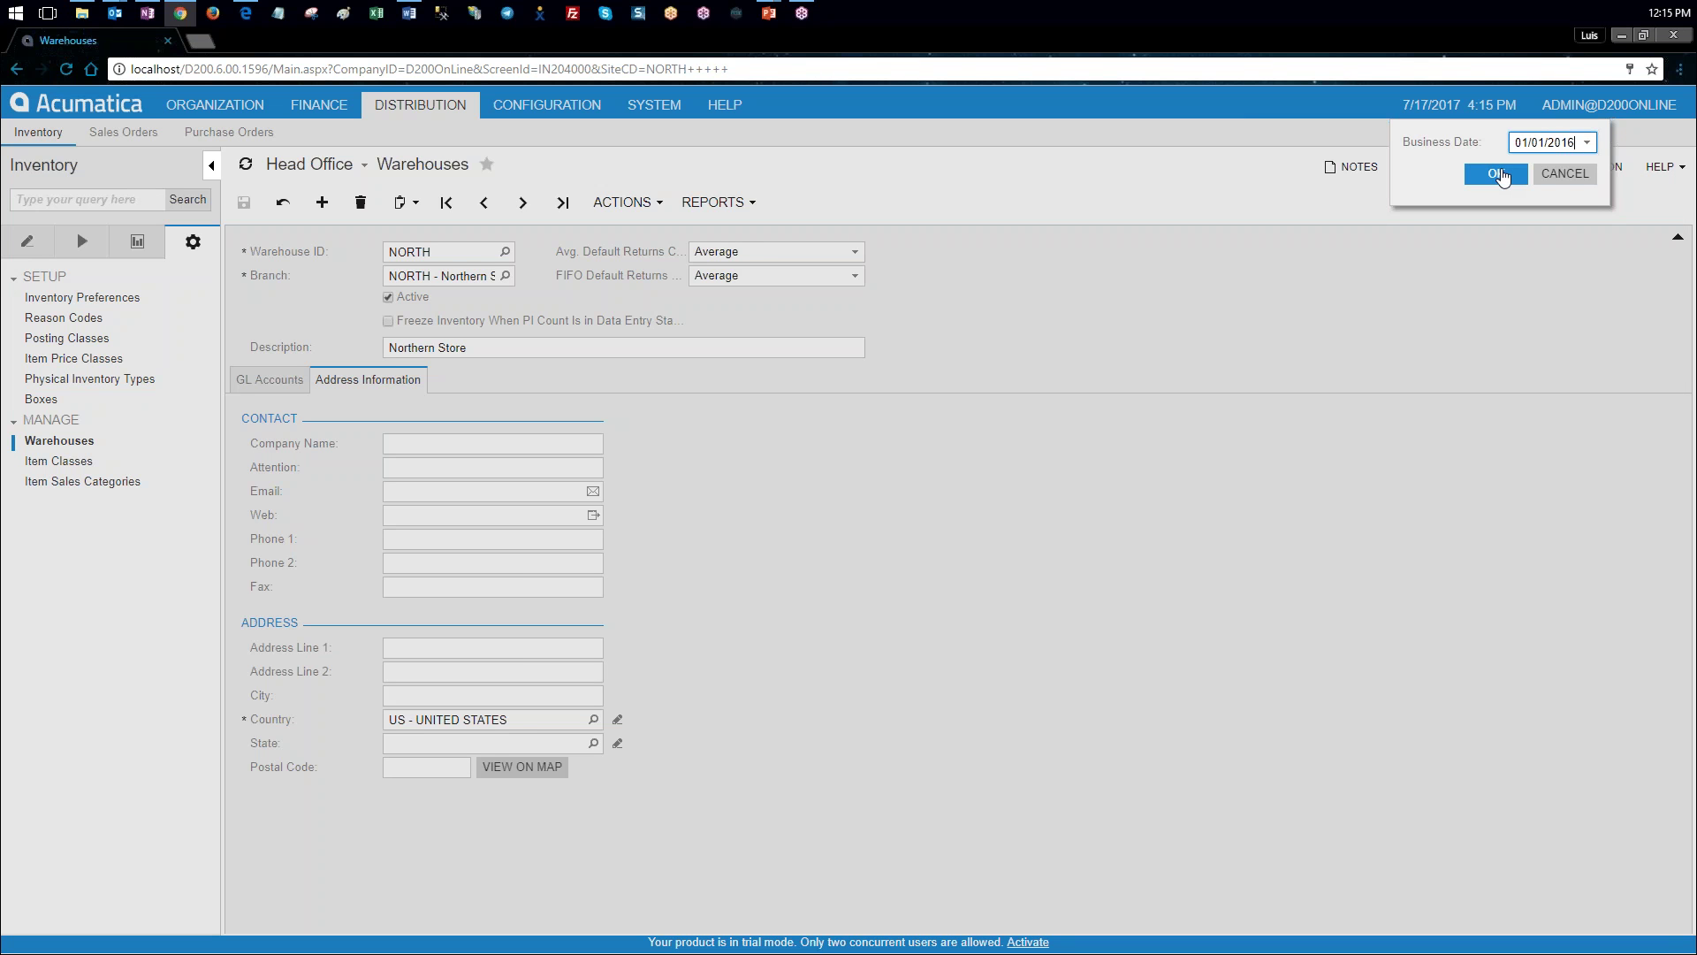
text(10)
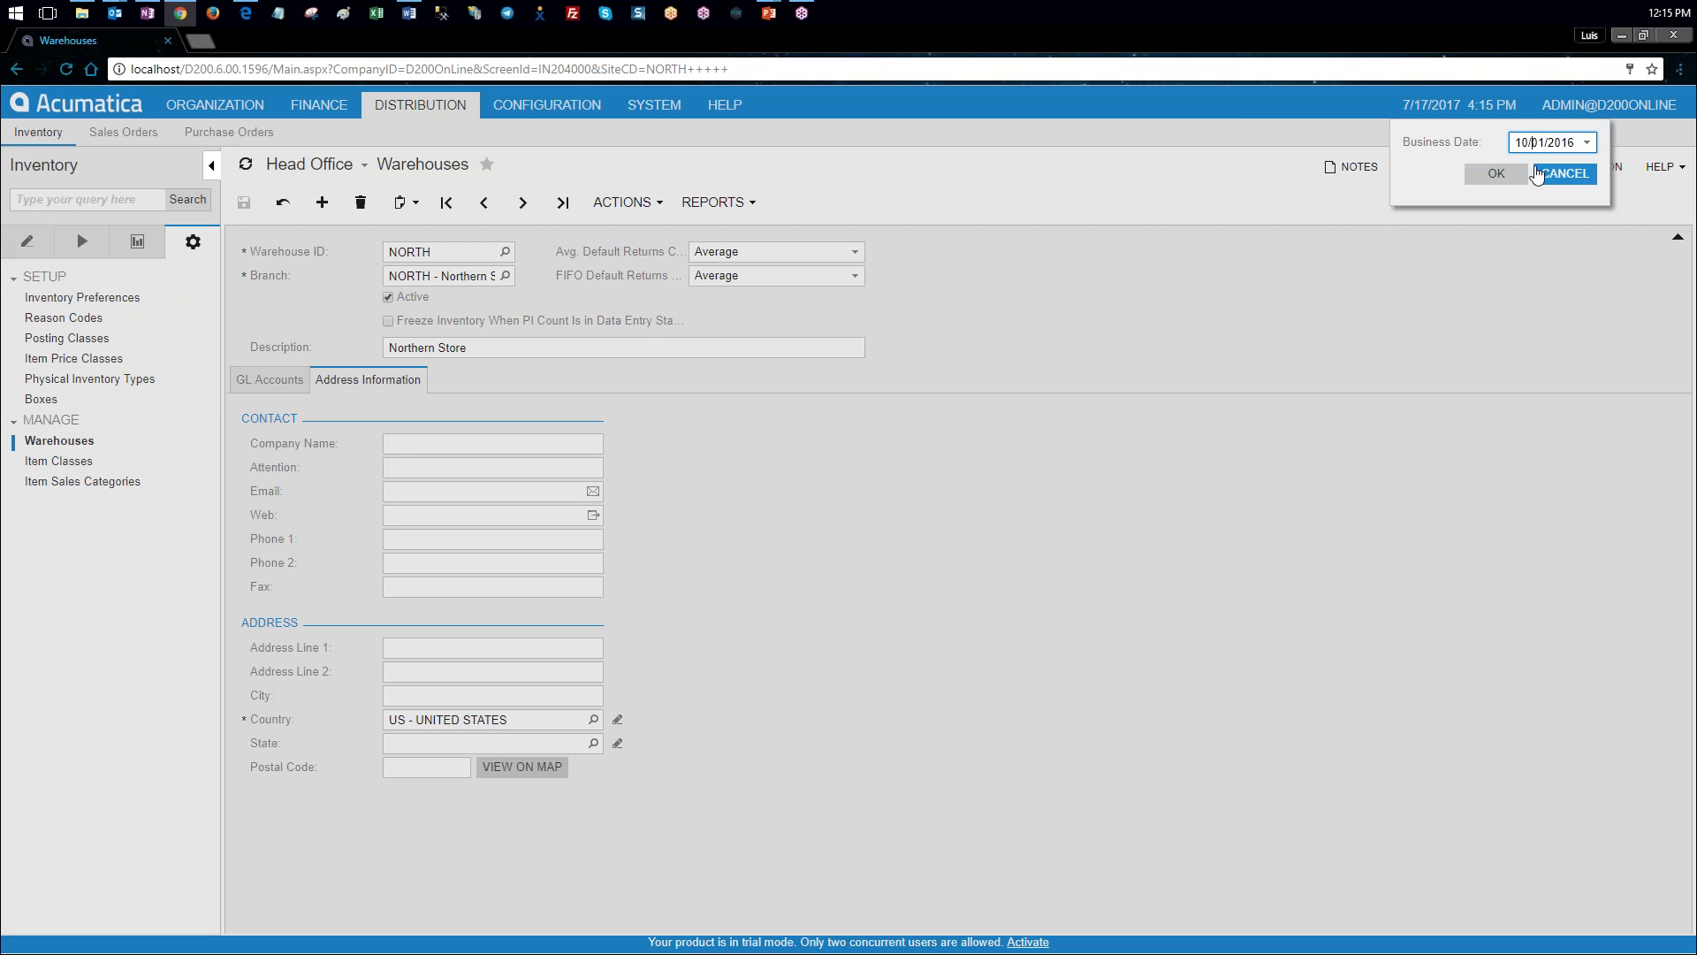
click(1496, 174)
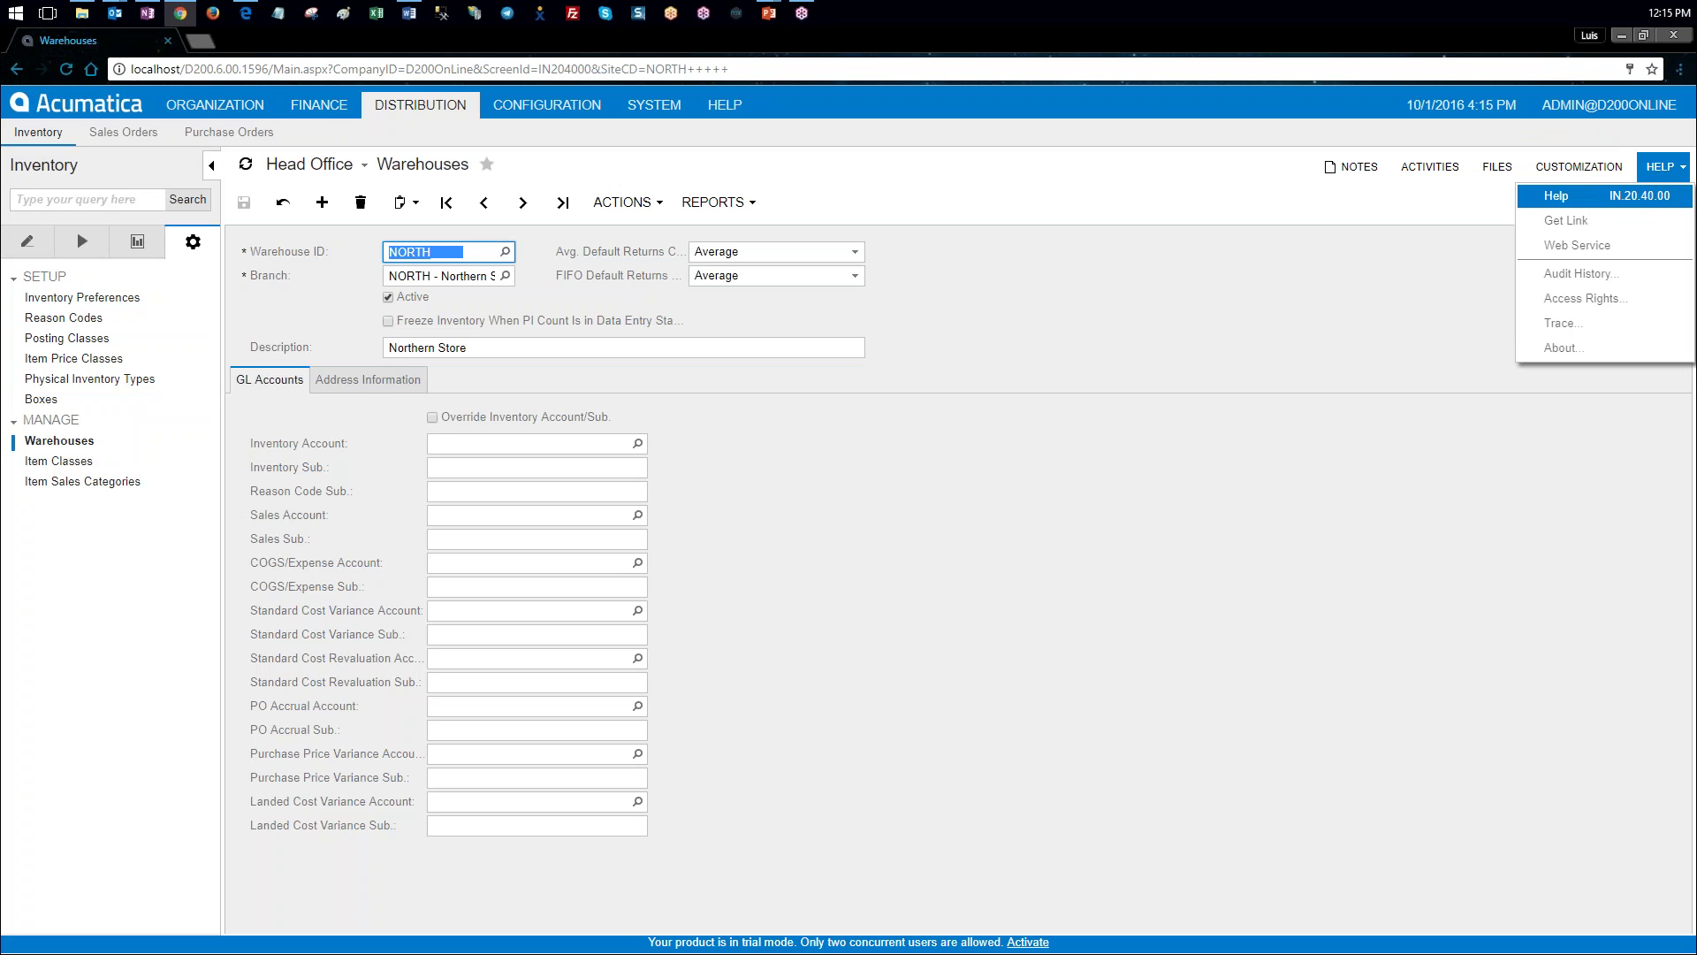
Step: Set CENTER as the default branch in the user profile and save the profile
click(1509, 220)
click(1555, 108)
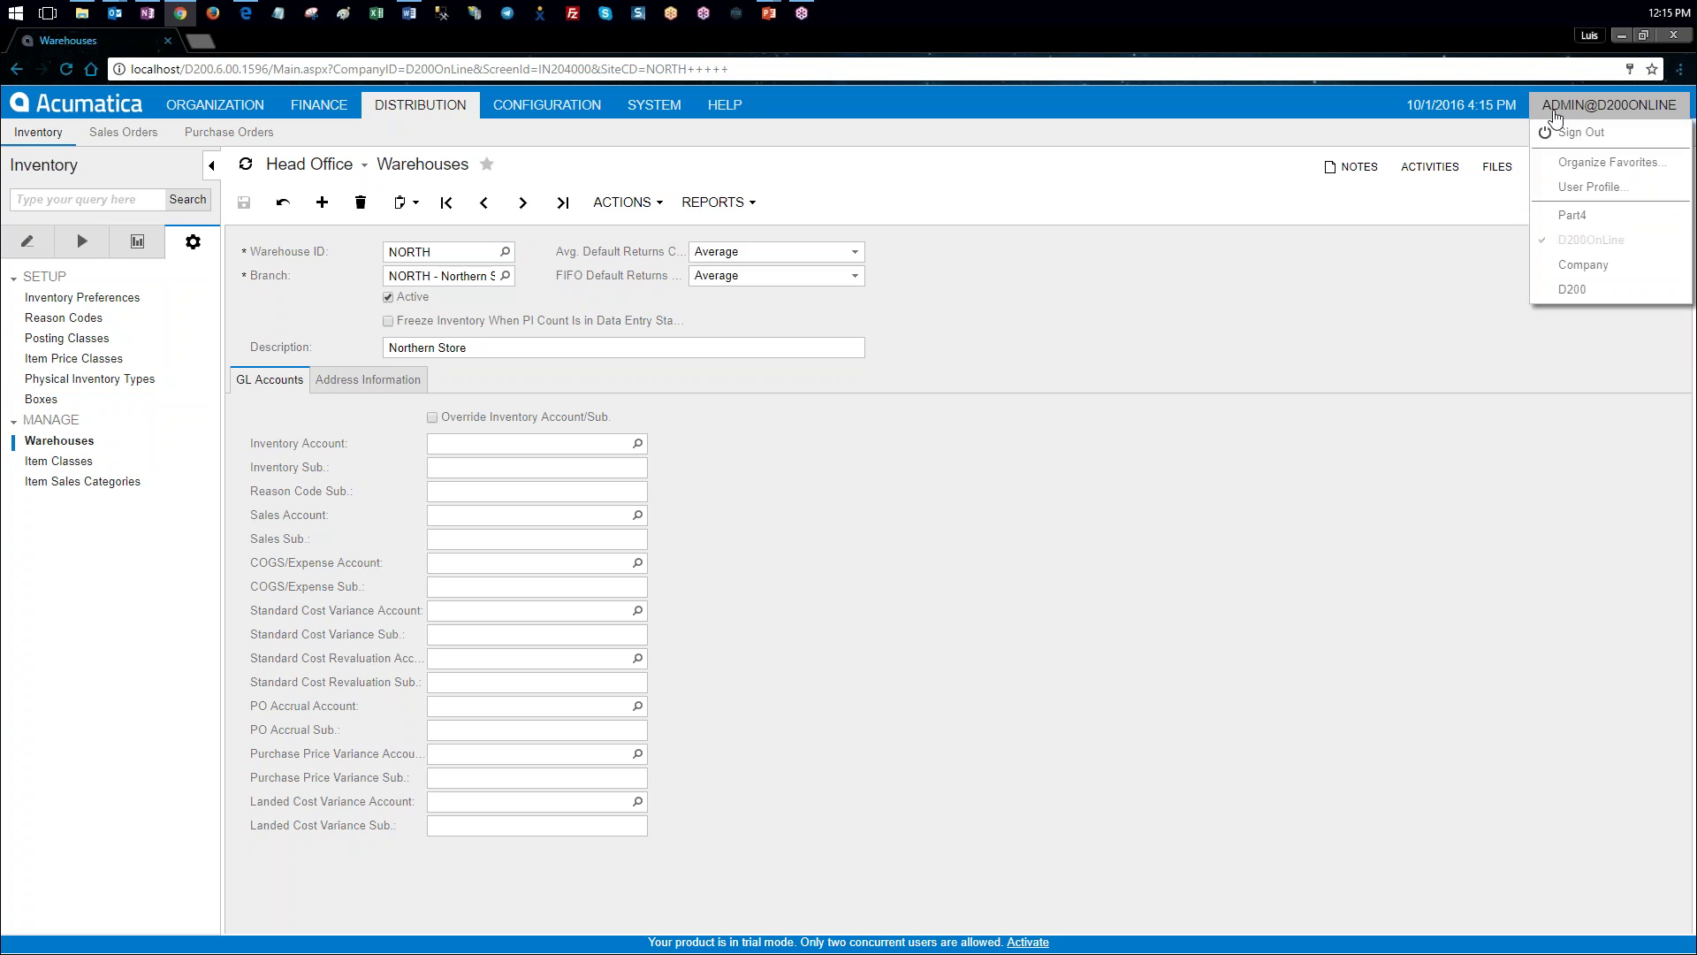
click(1584, 186)
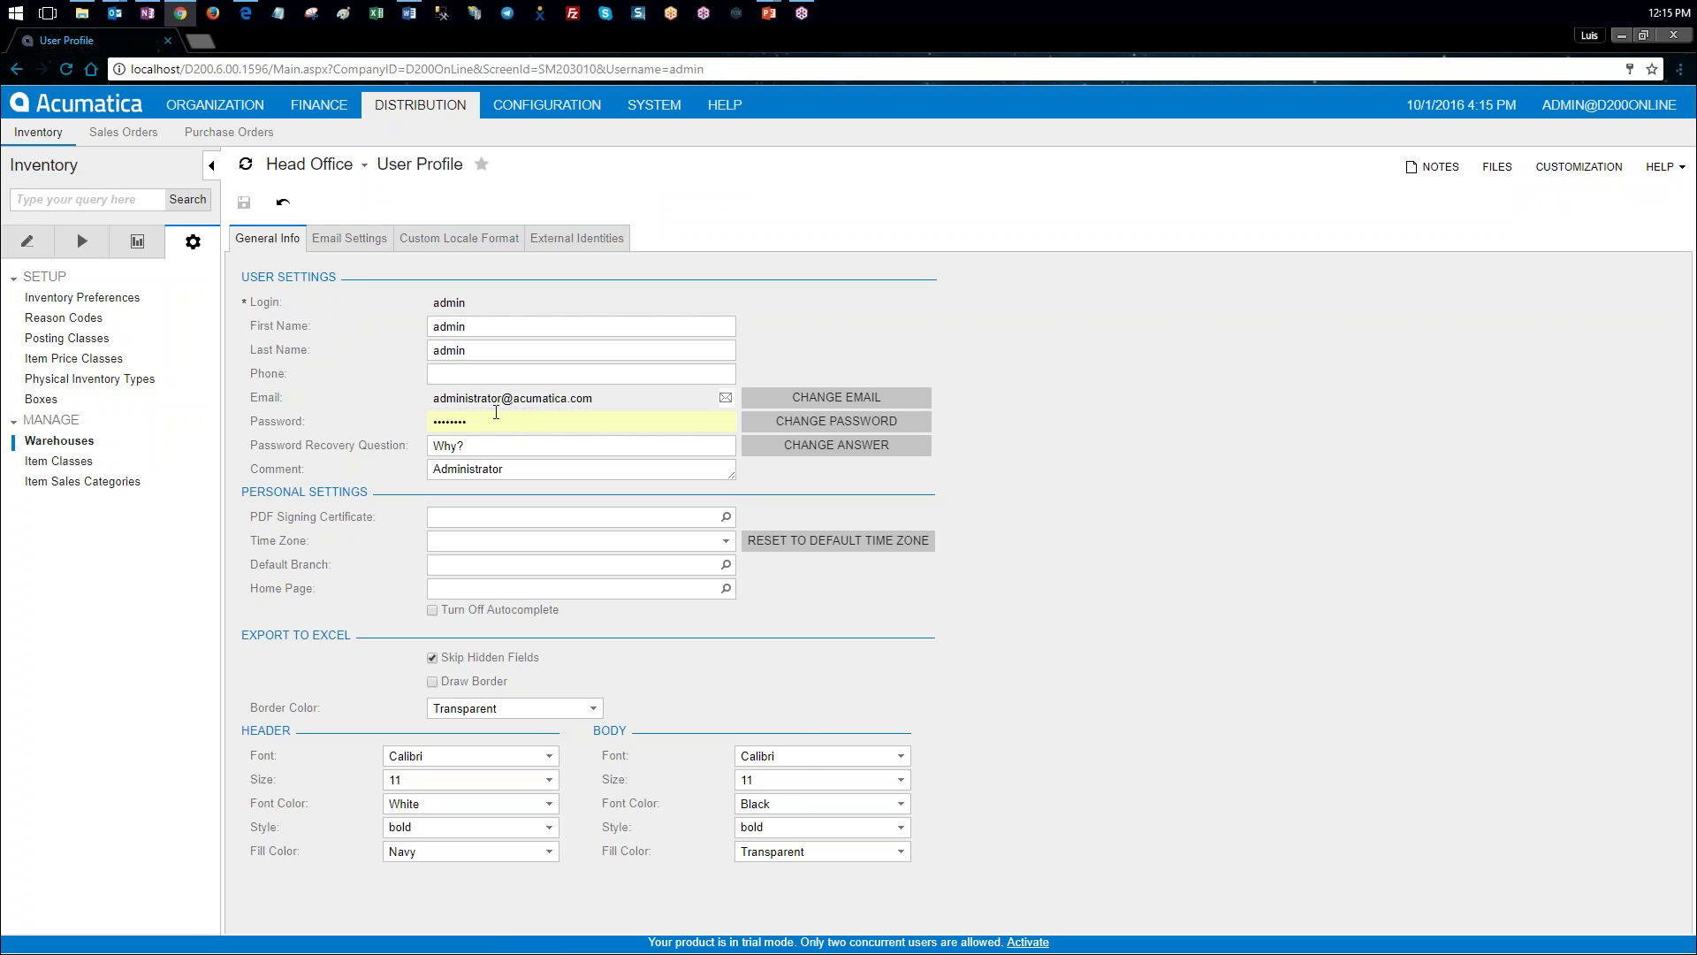
click(693, 564)
click(726, 563)
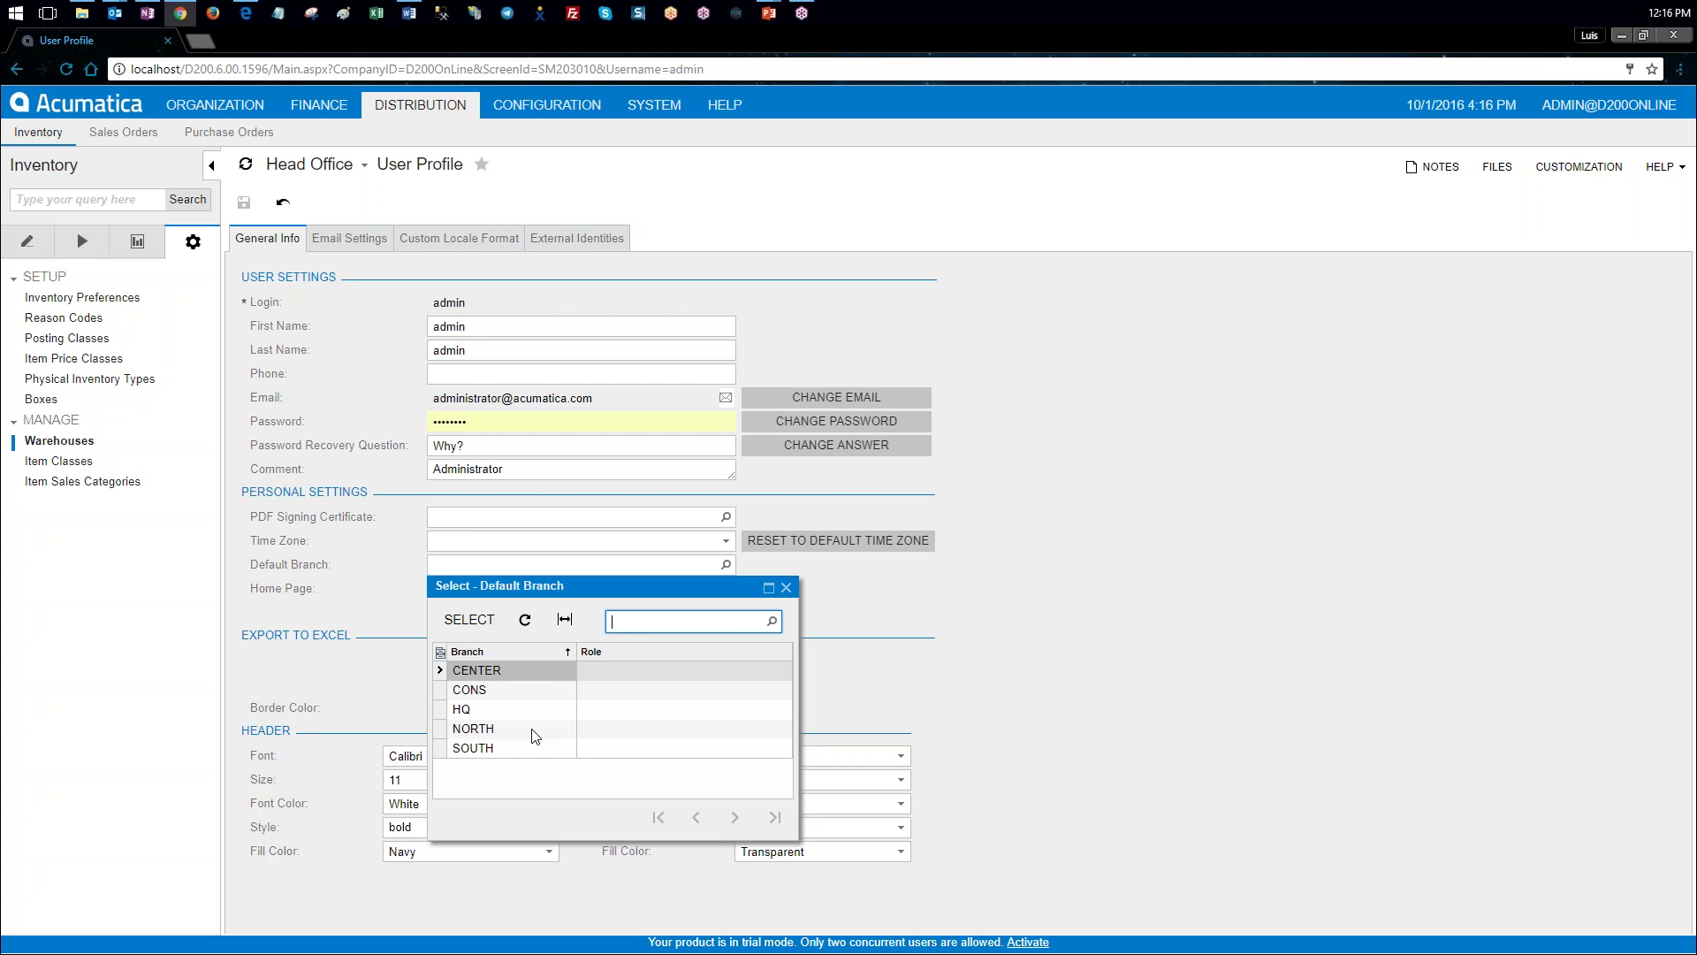
double_click(525, 671)
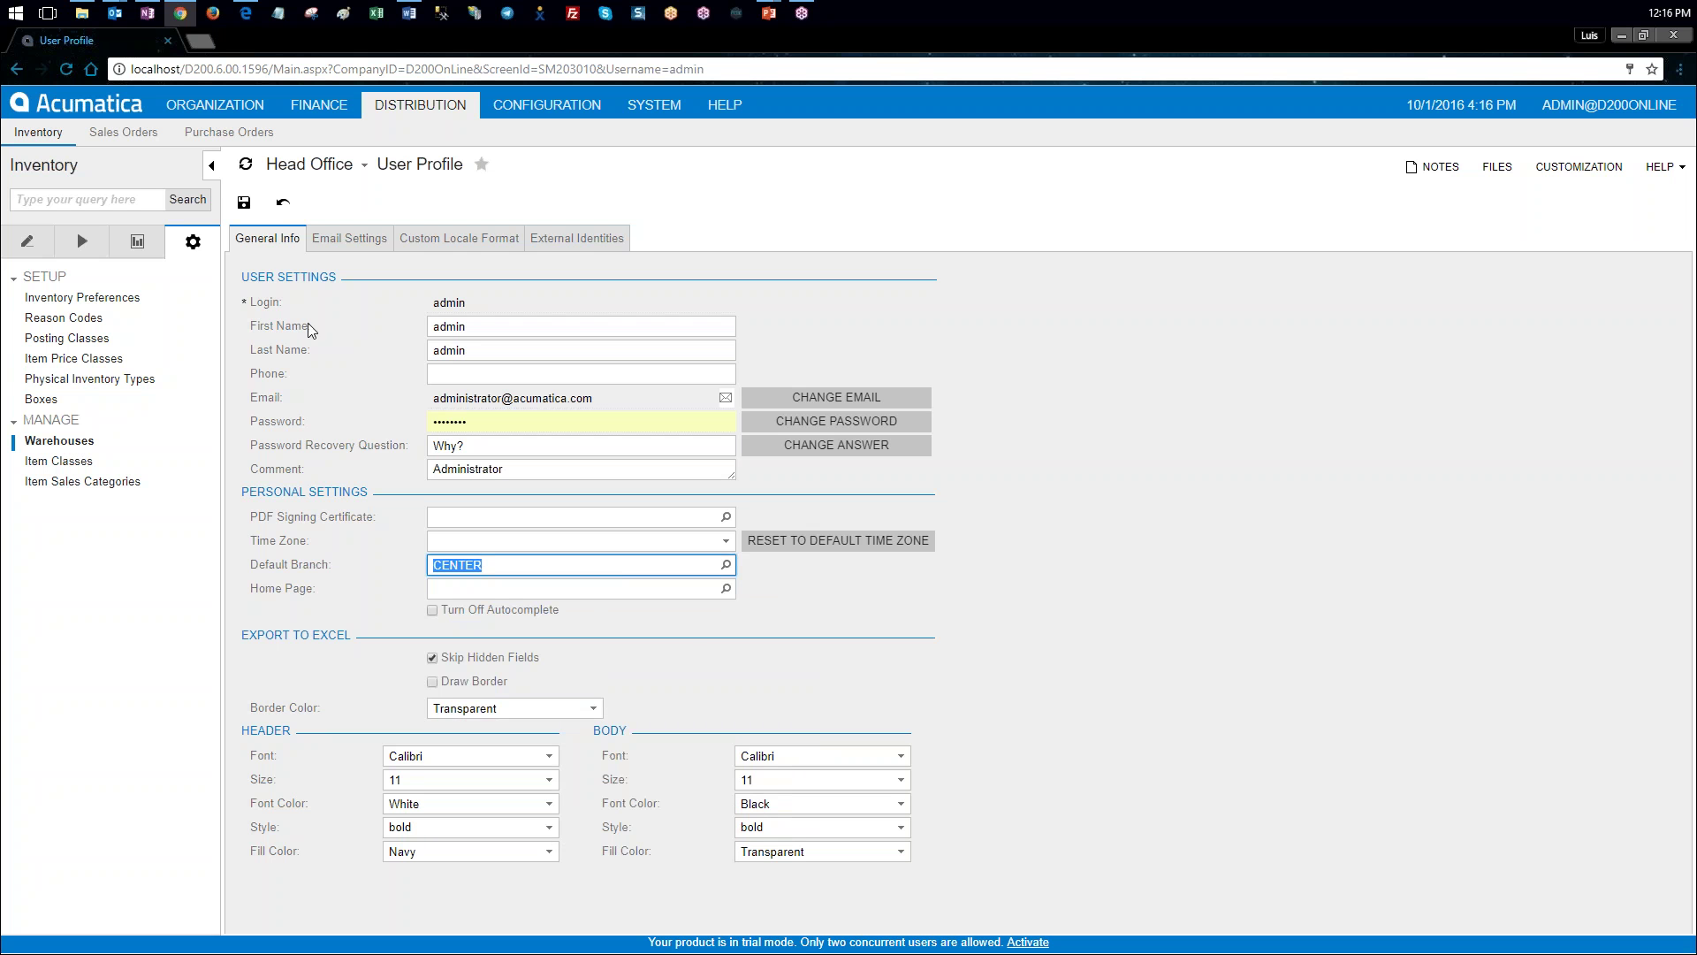
click(244, 202)
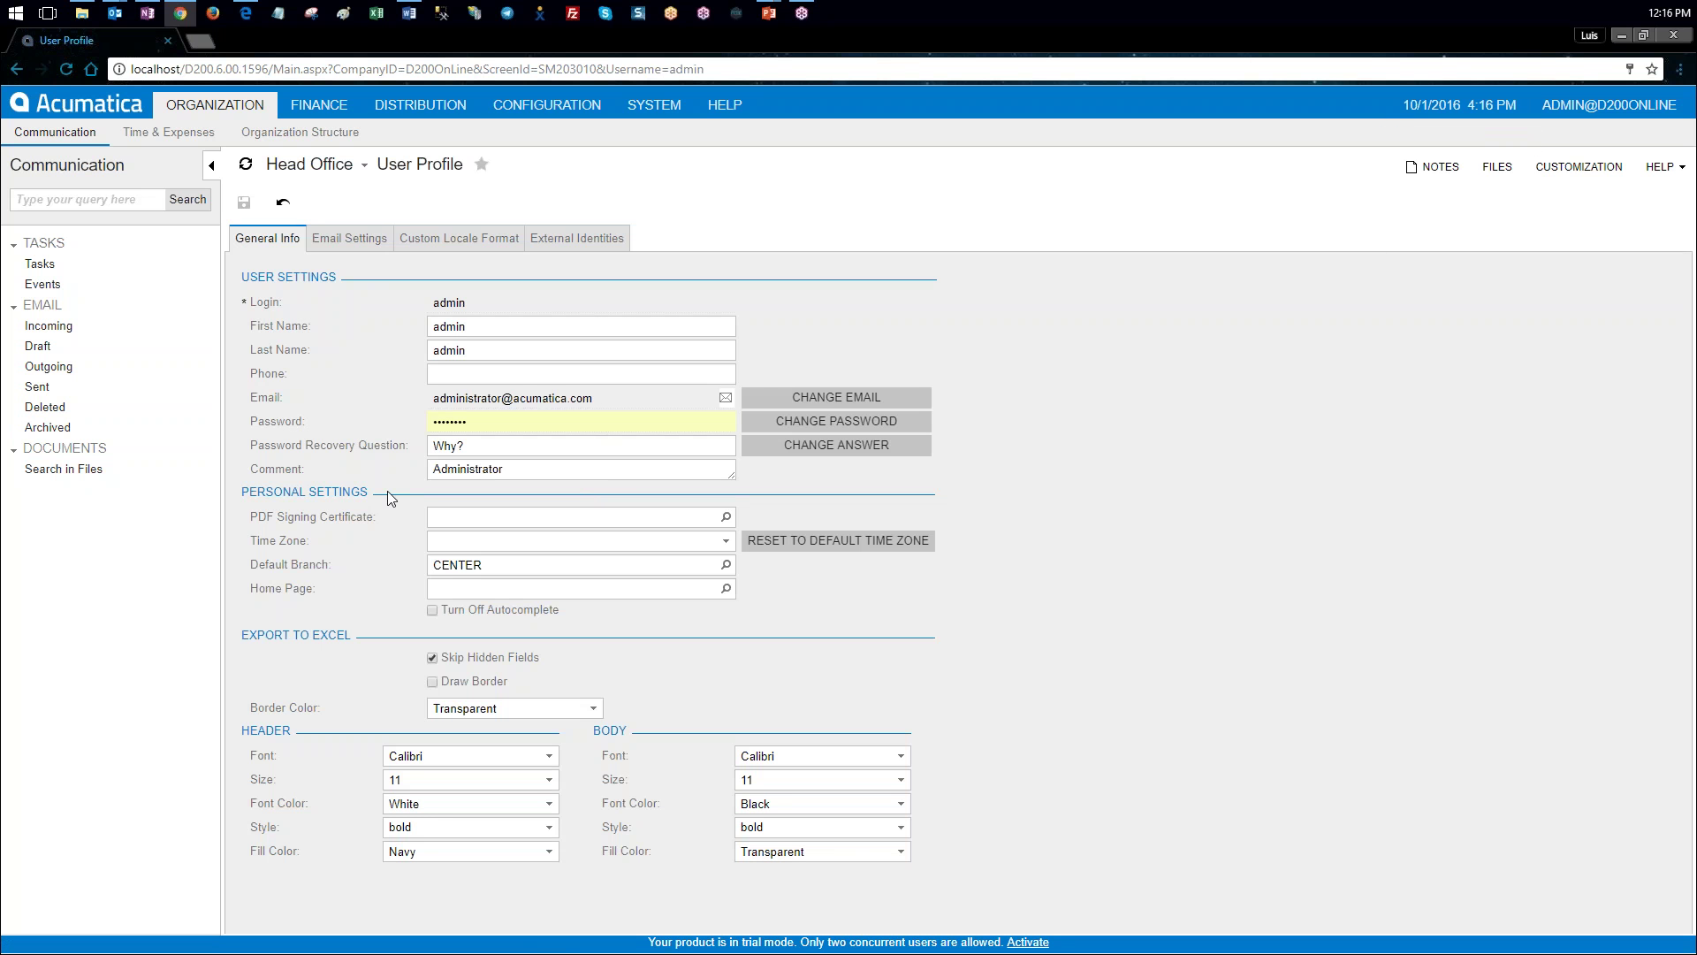
key(alt+Tab)
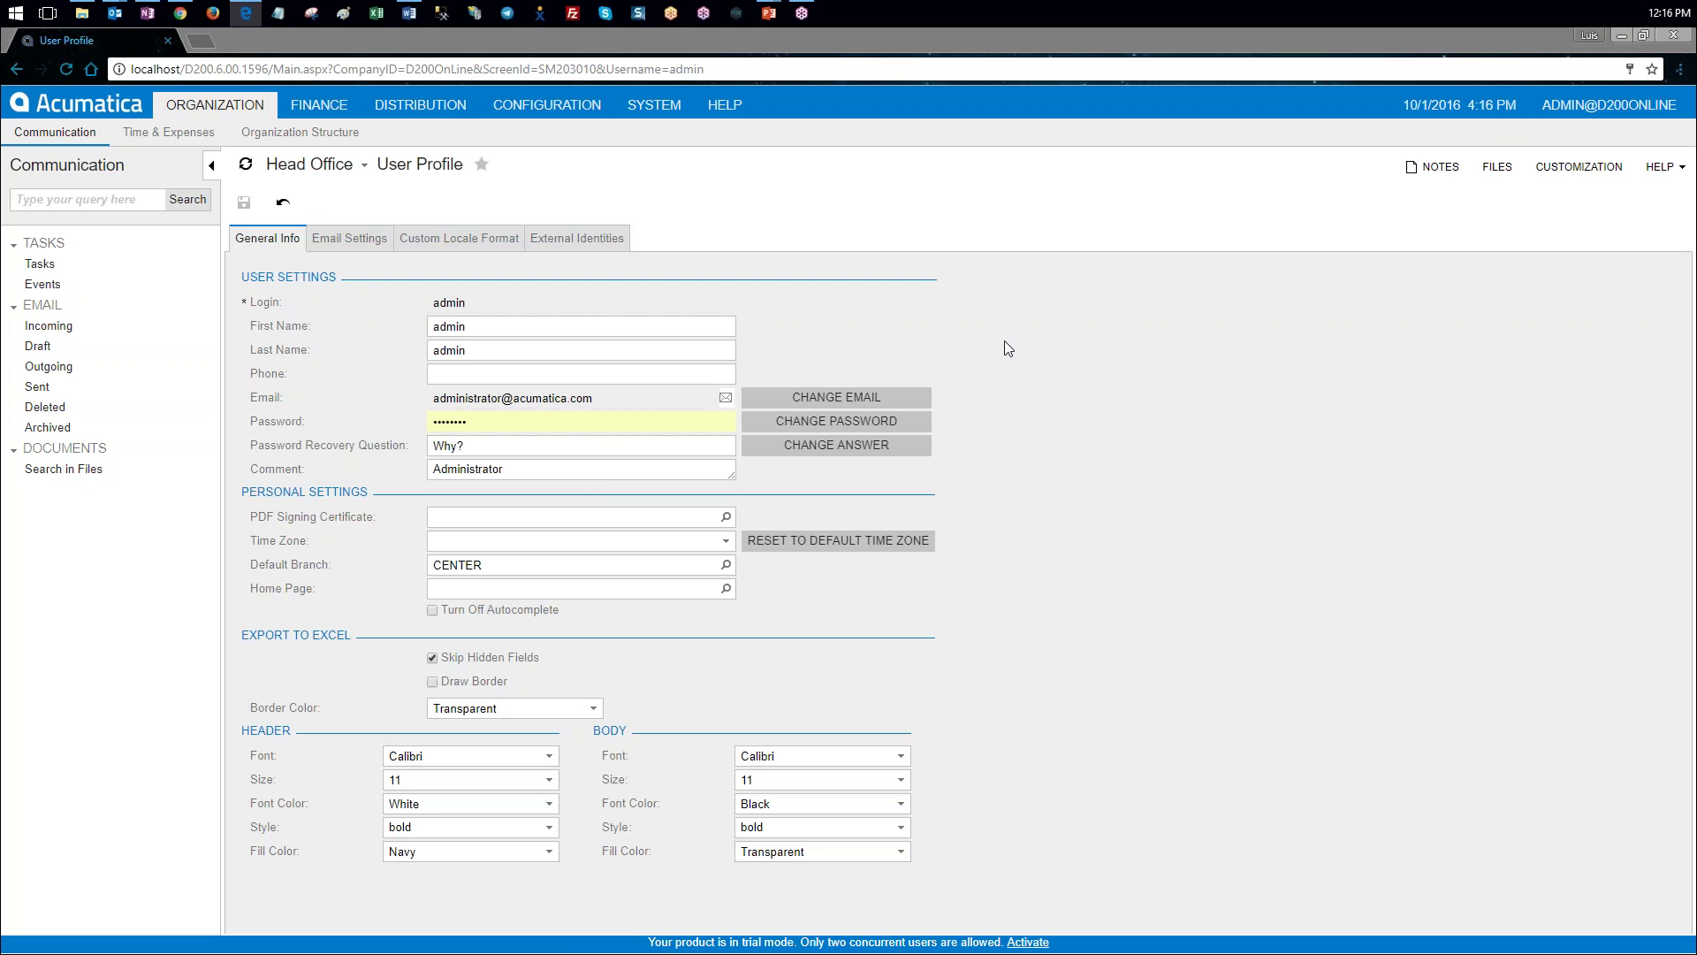
Step: Open the inventory Receipts form with a new receipt
click(416, 104)
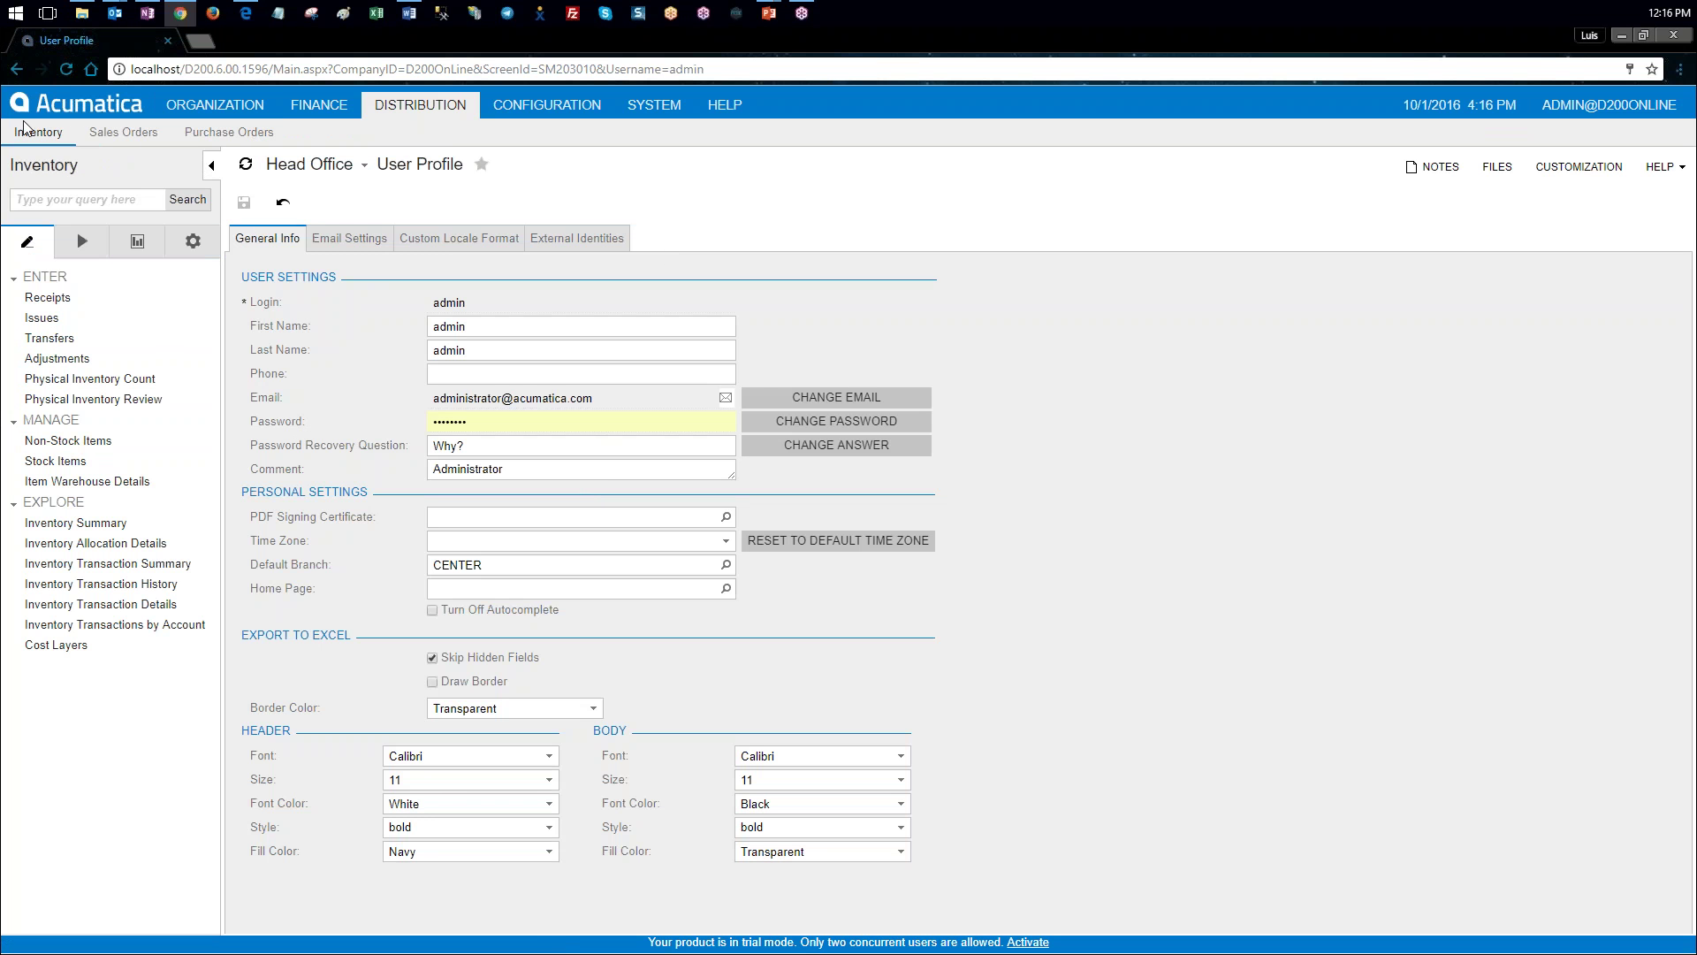
click(48, 298)
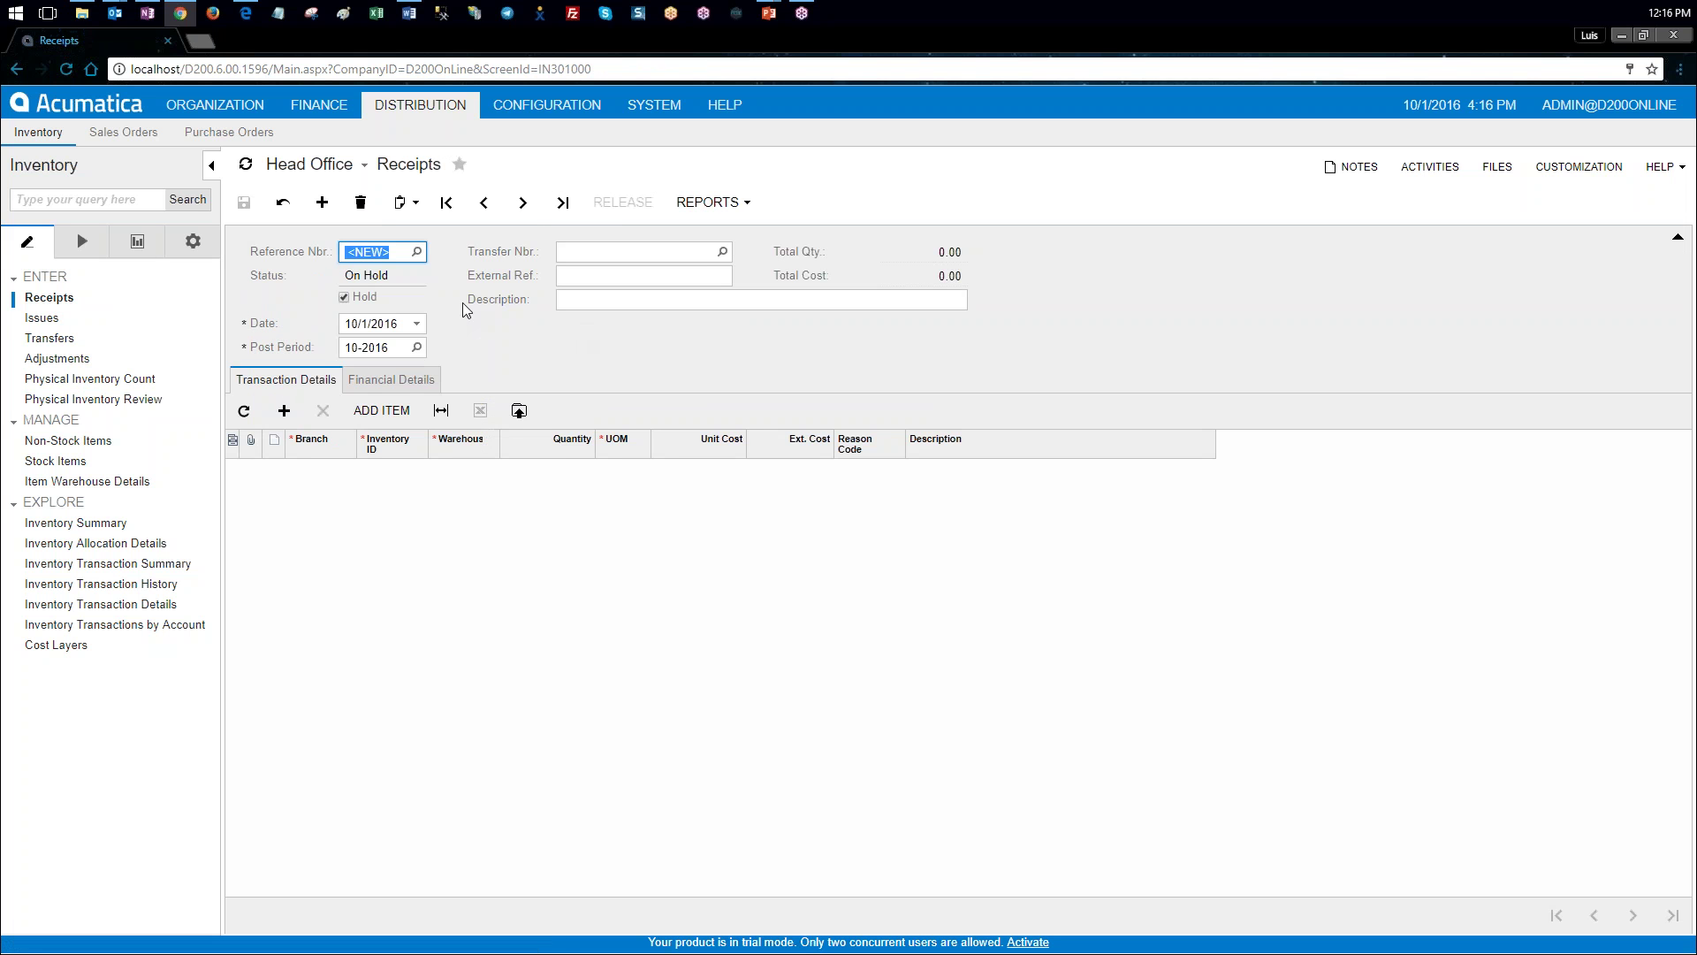
click(344, 322)
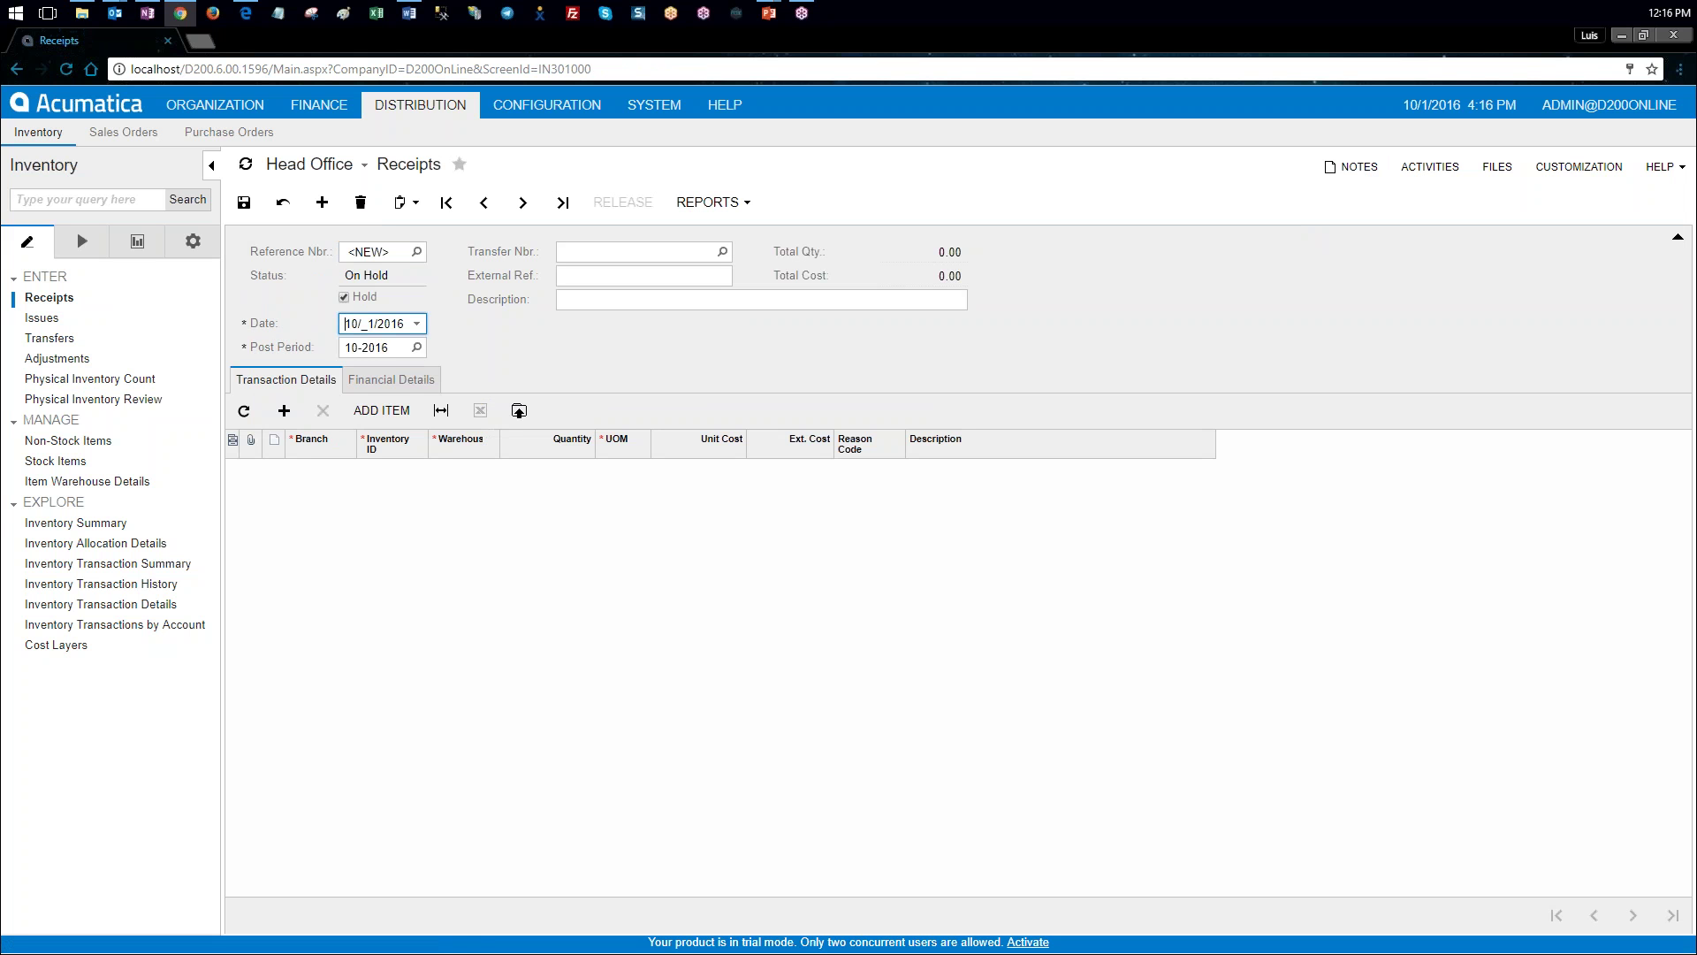
key(alt+Tab)
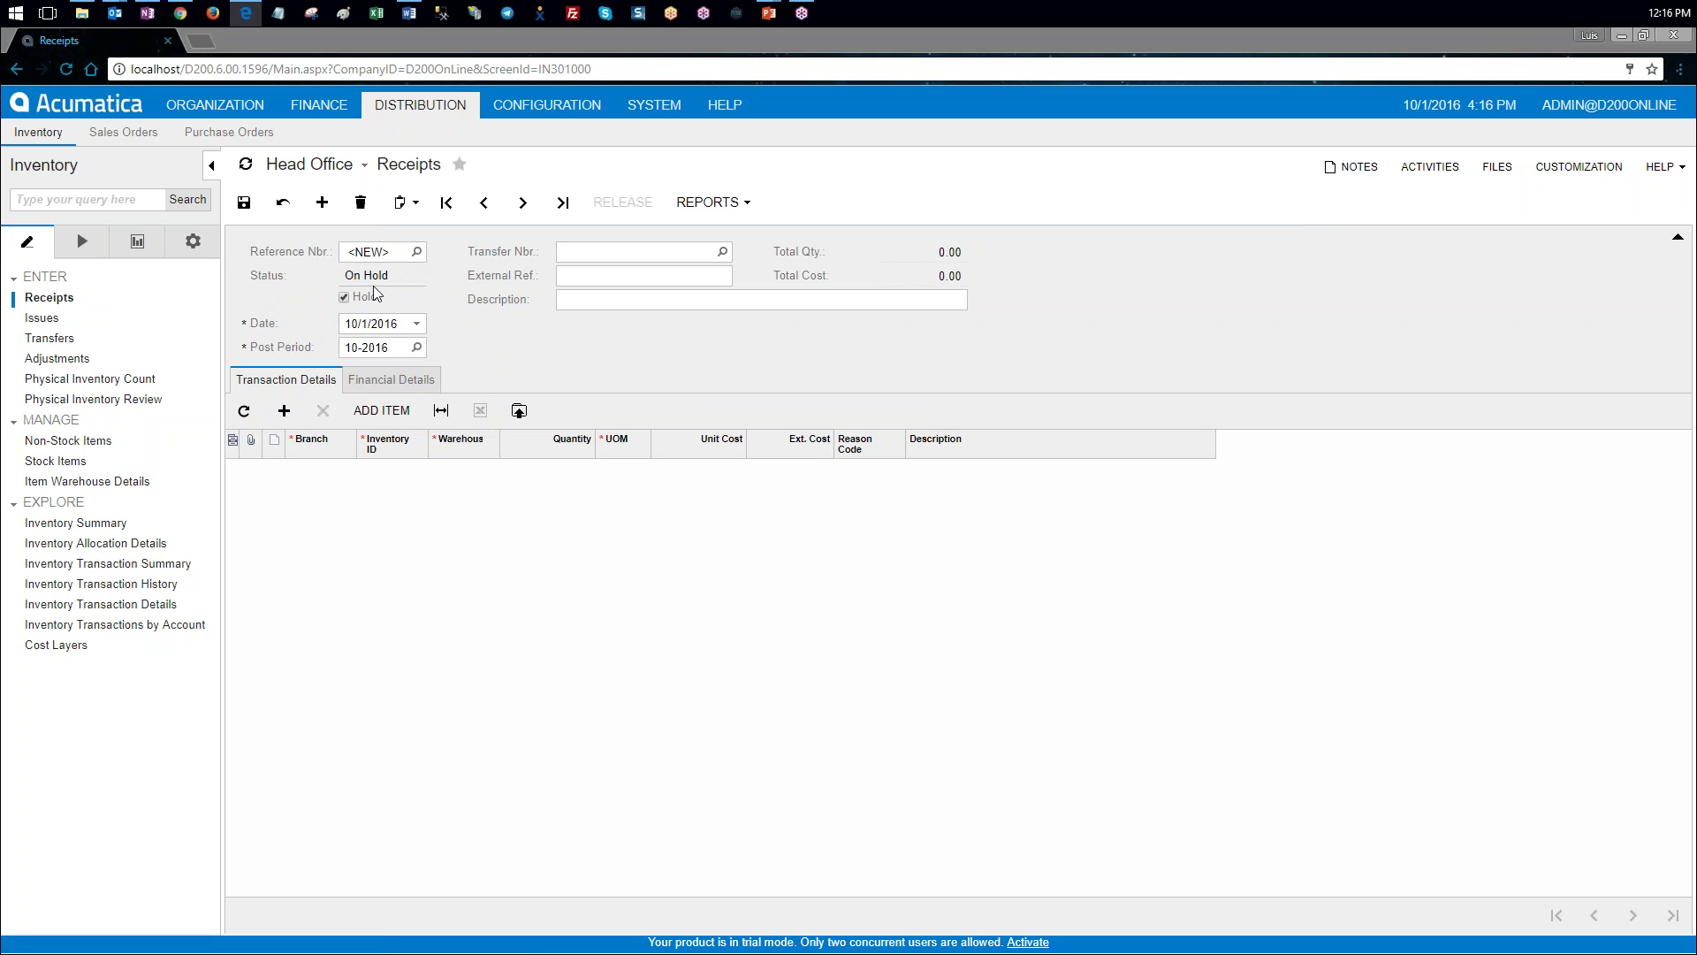
click(598, 301)
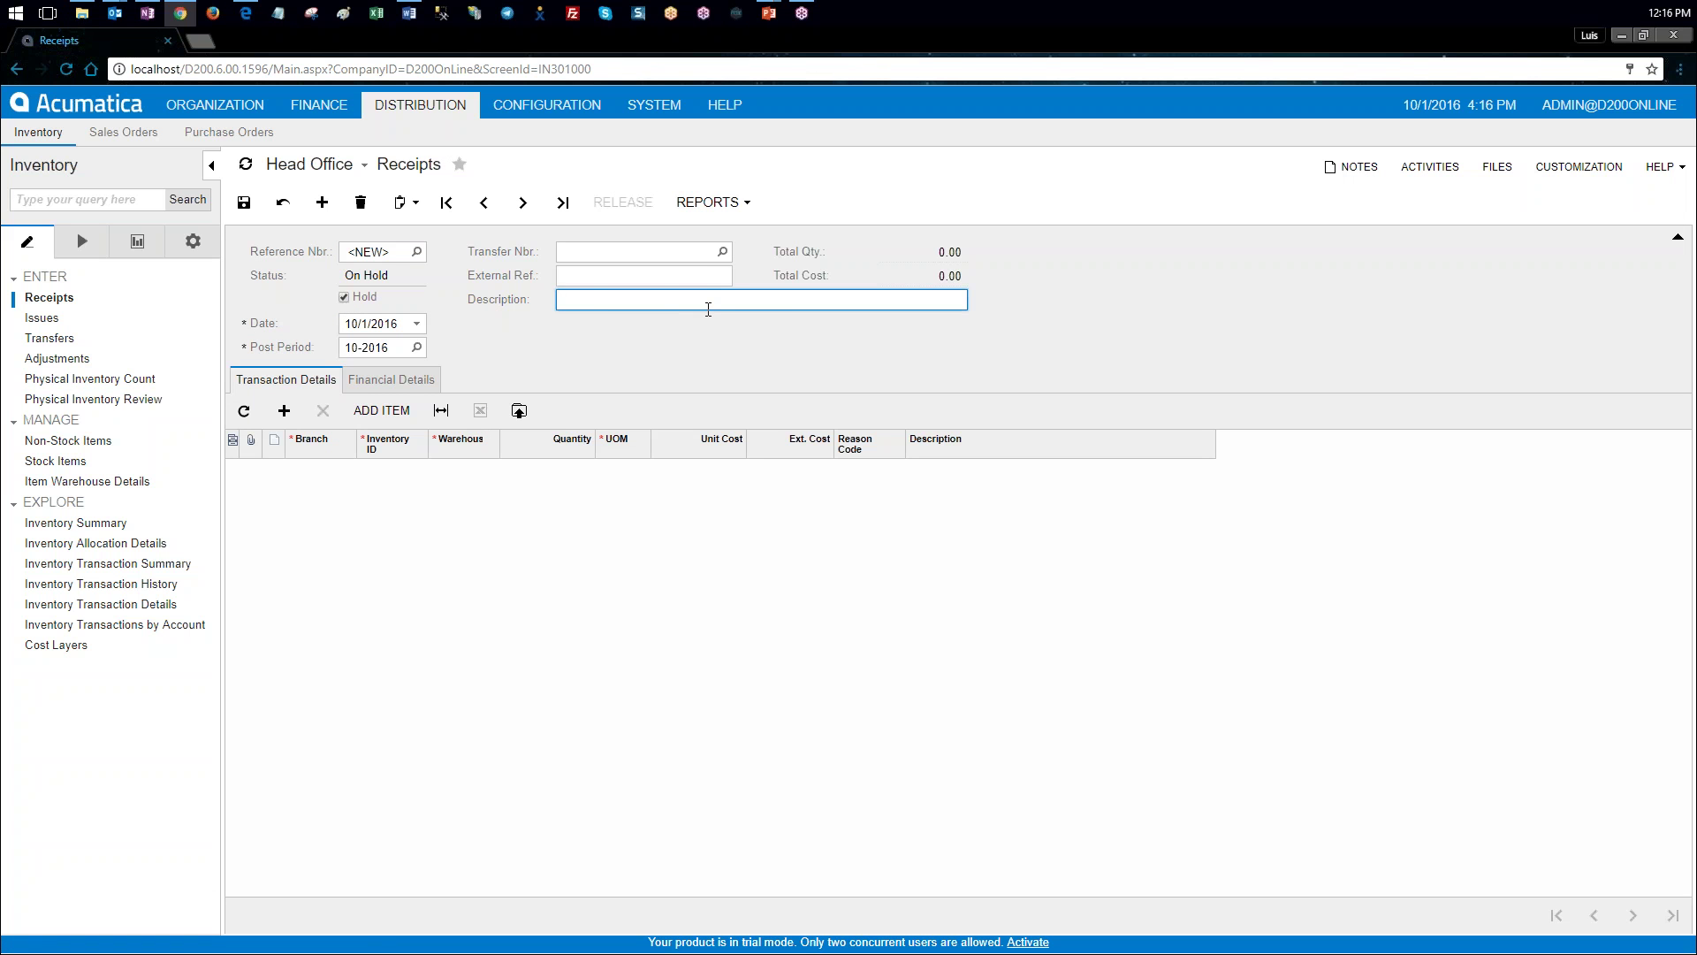
text(Goods received to the Distribution Center)
key(Home)
click(417, 484)
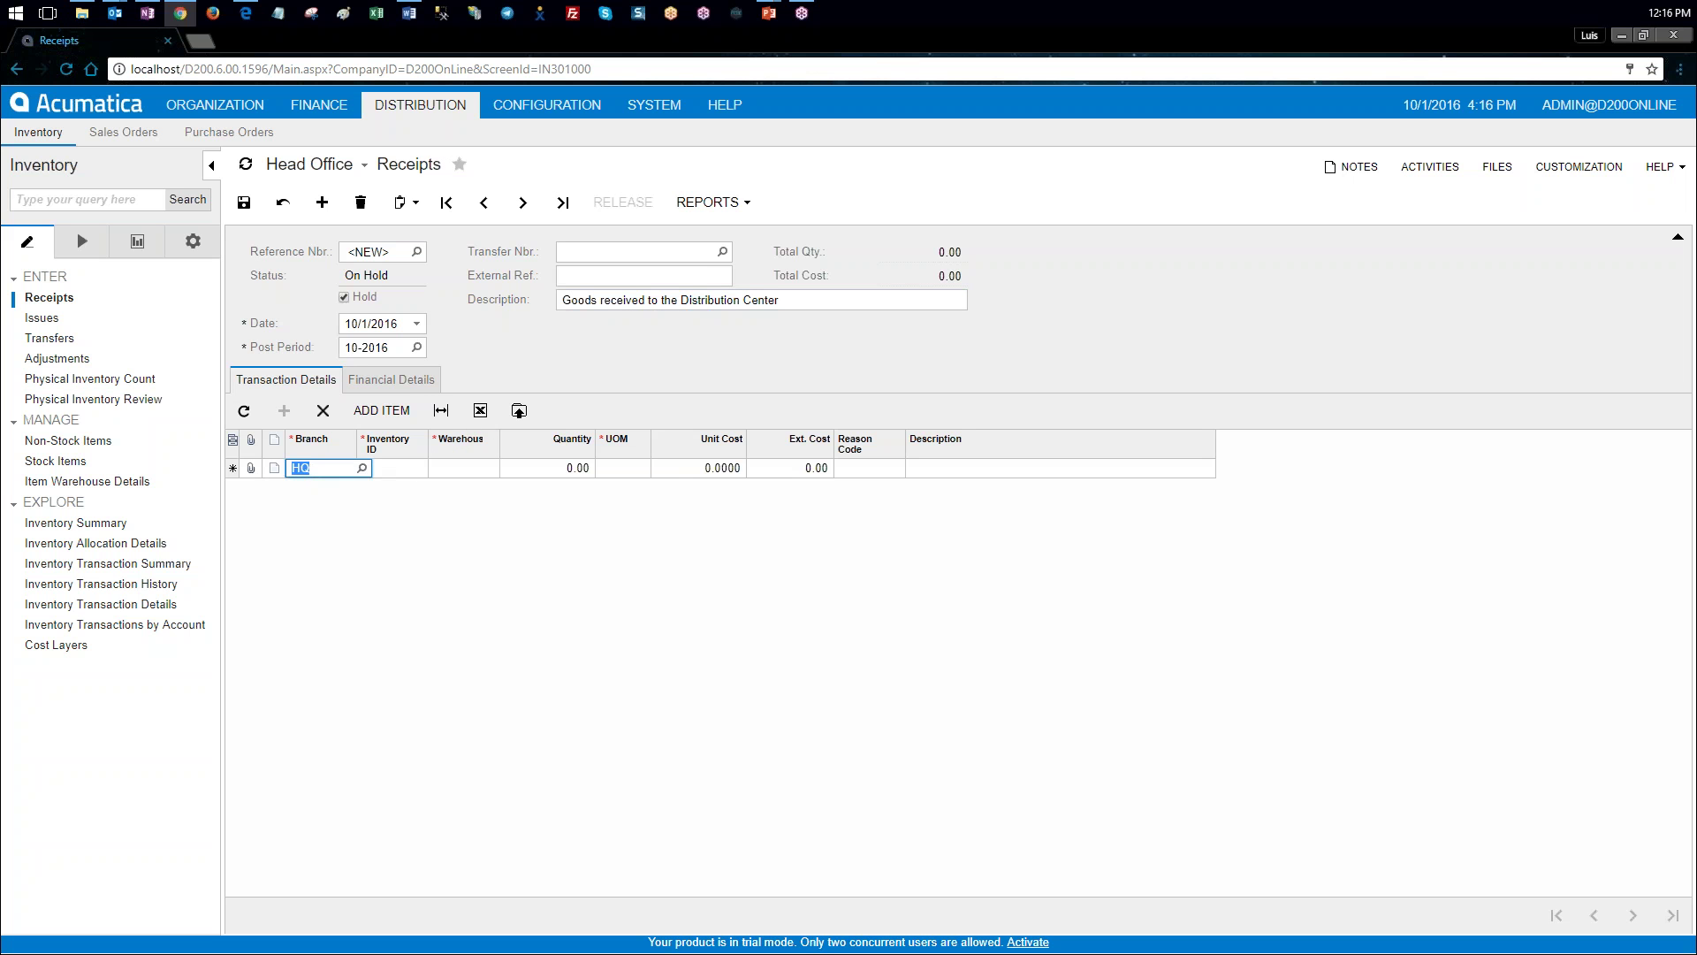
click(361, 467)
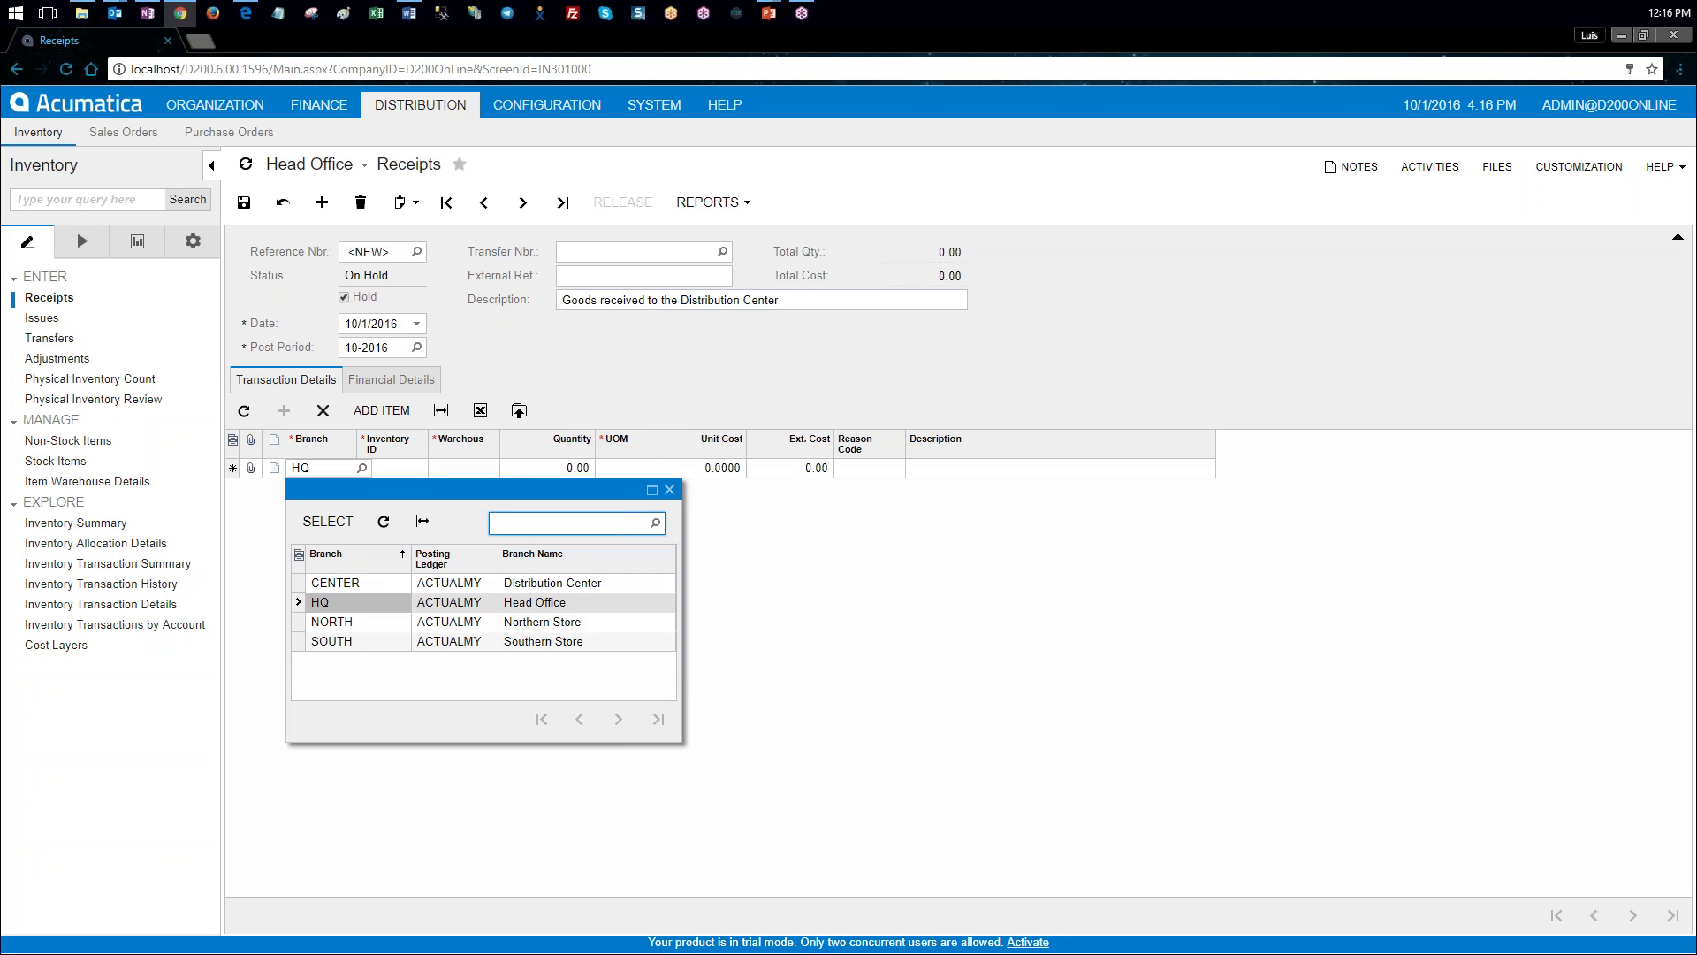
double_click(363, 585)
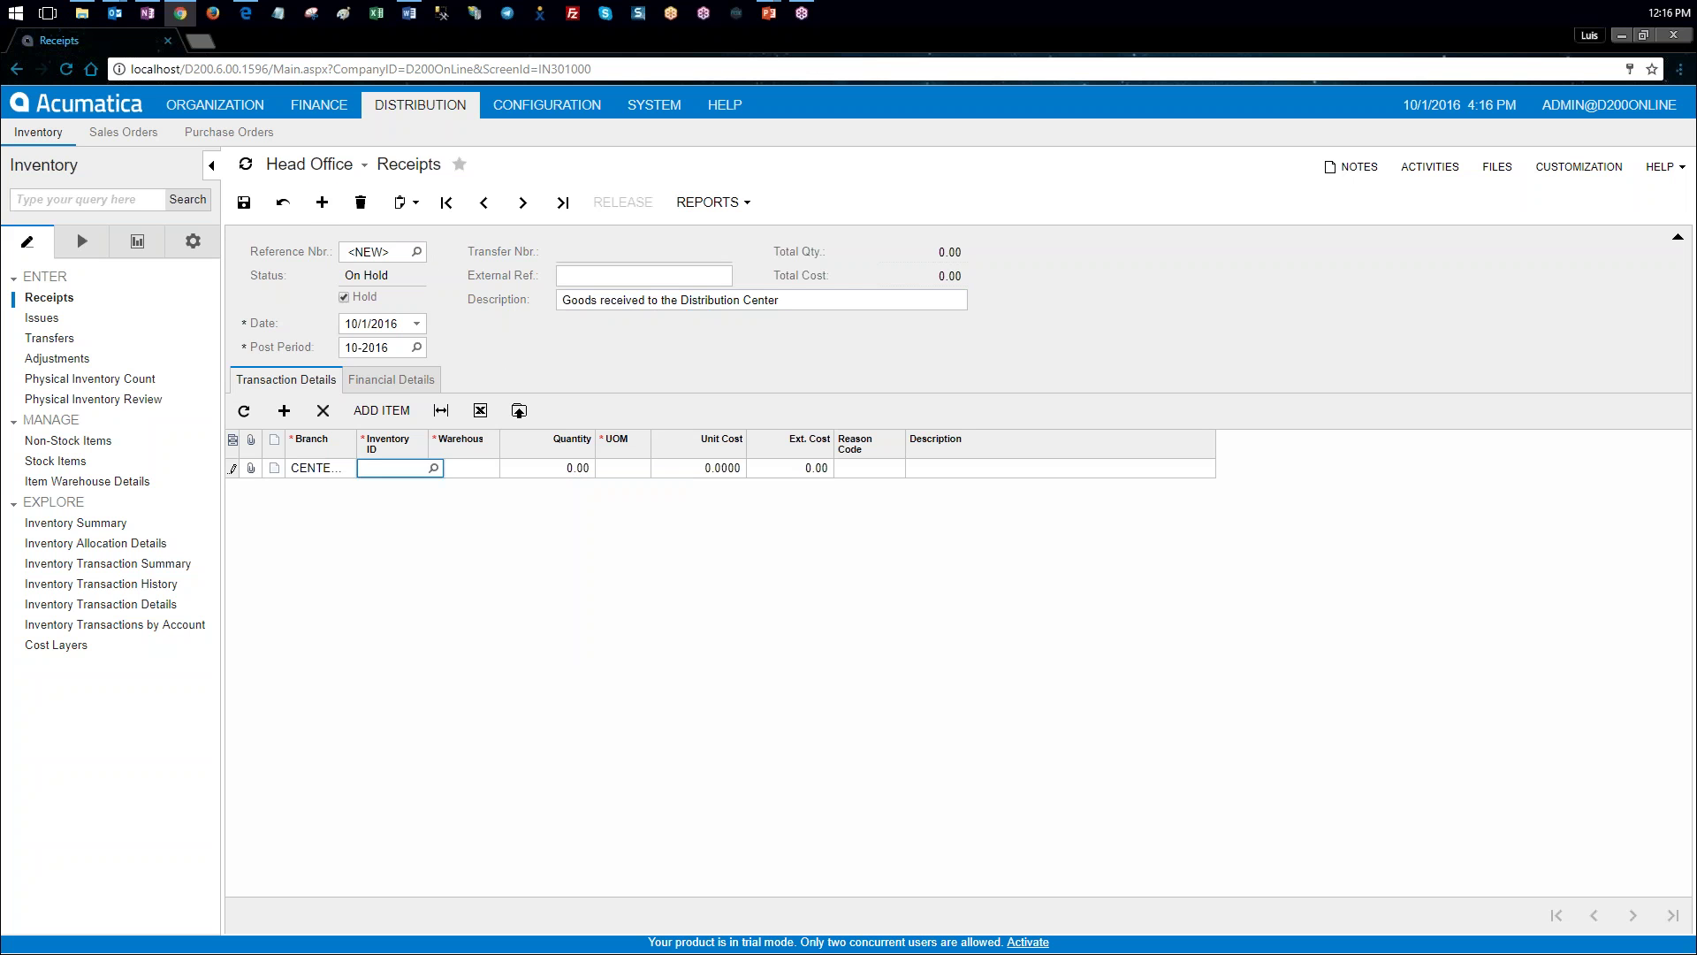
Step: Switch the active branch to Distribution Center, discarding the unsaved receipt
click(324, 166)
click(334, 189)
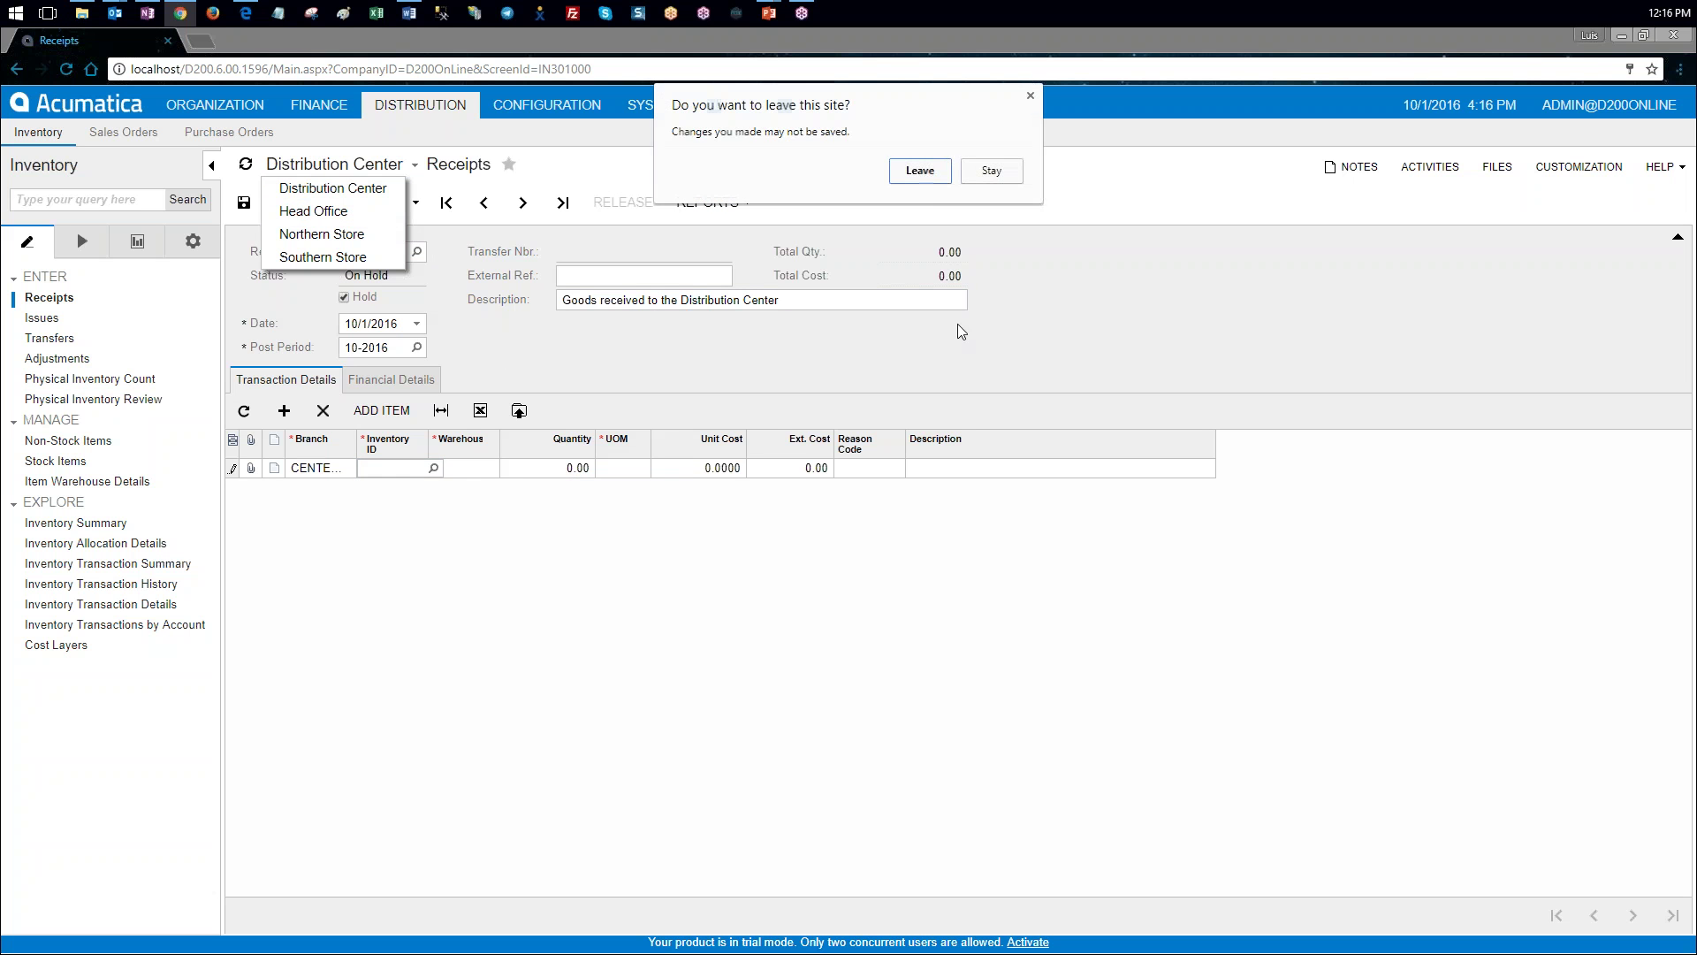
click(924, 175)
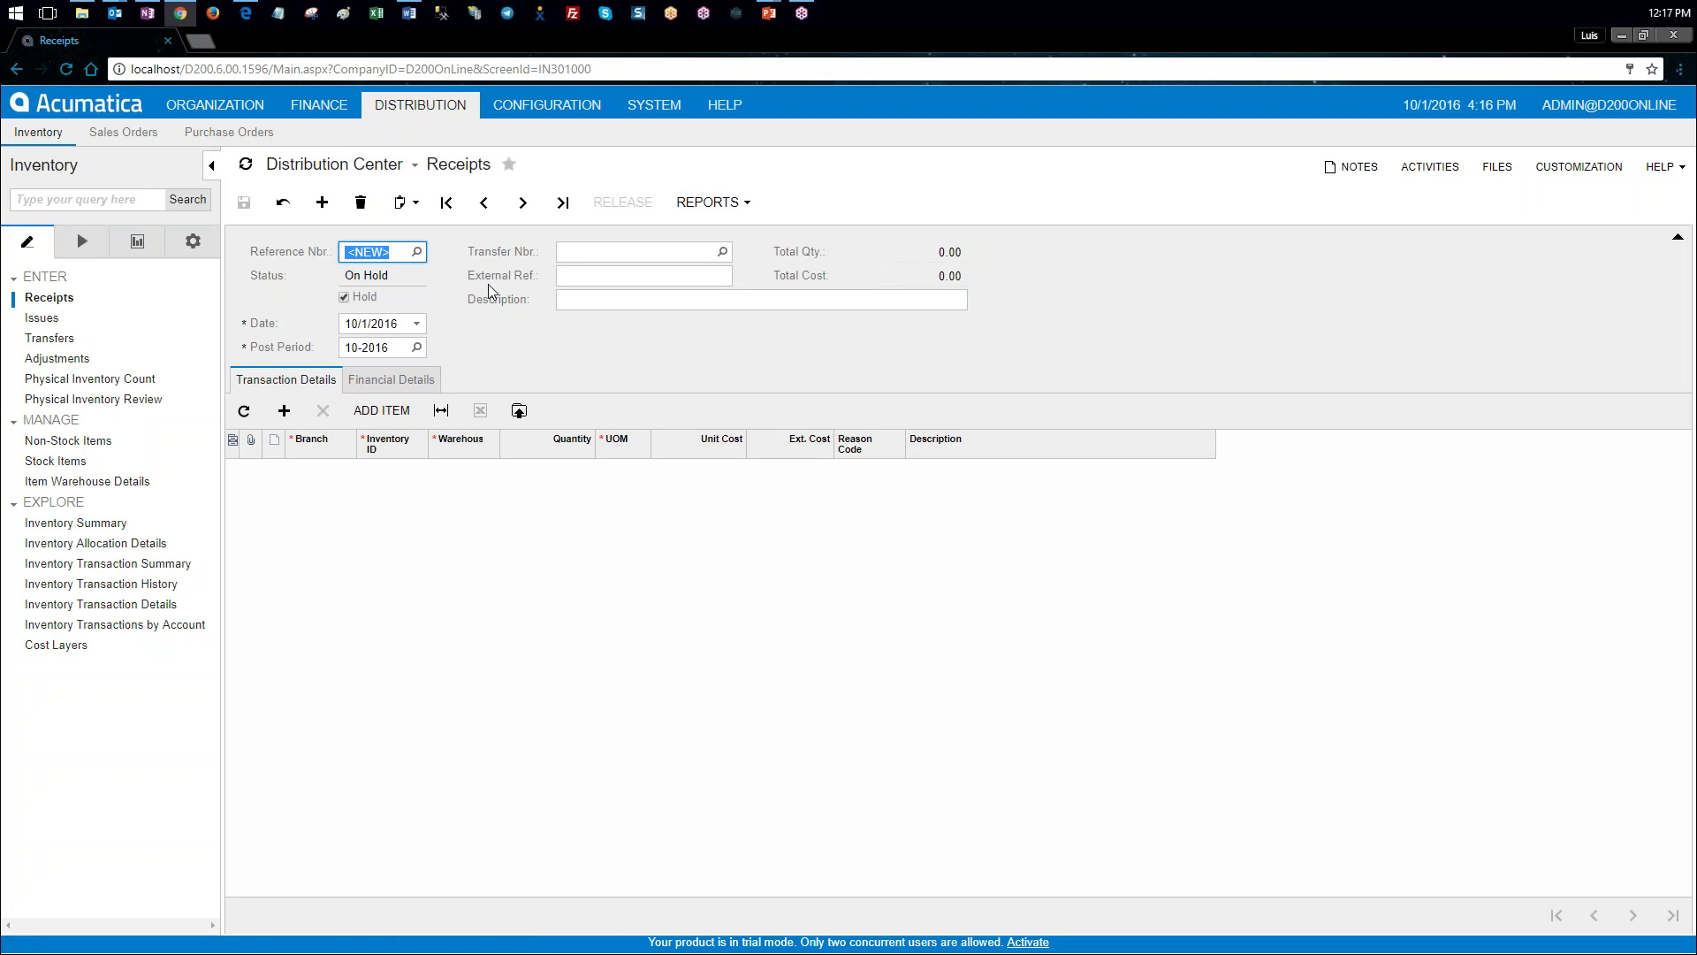
Step: Describe the receipt as "Goods received to the Distribution Center" and add a BATTERY line for branch and warehouse CENTER
click(570, 302)
text(Goods received to the Distribution Center)
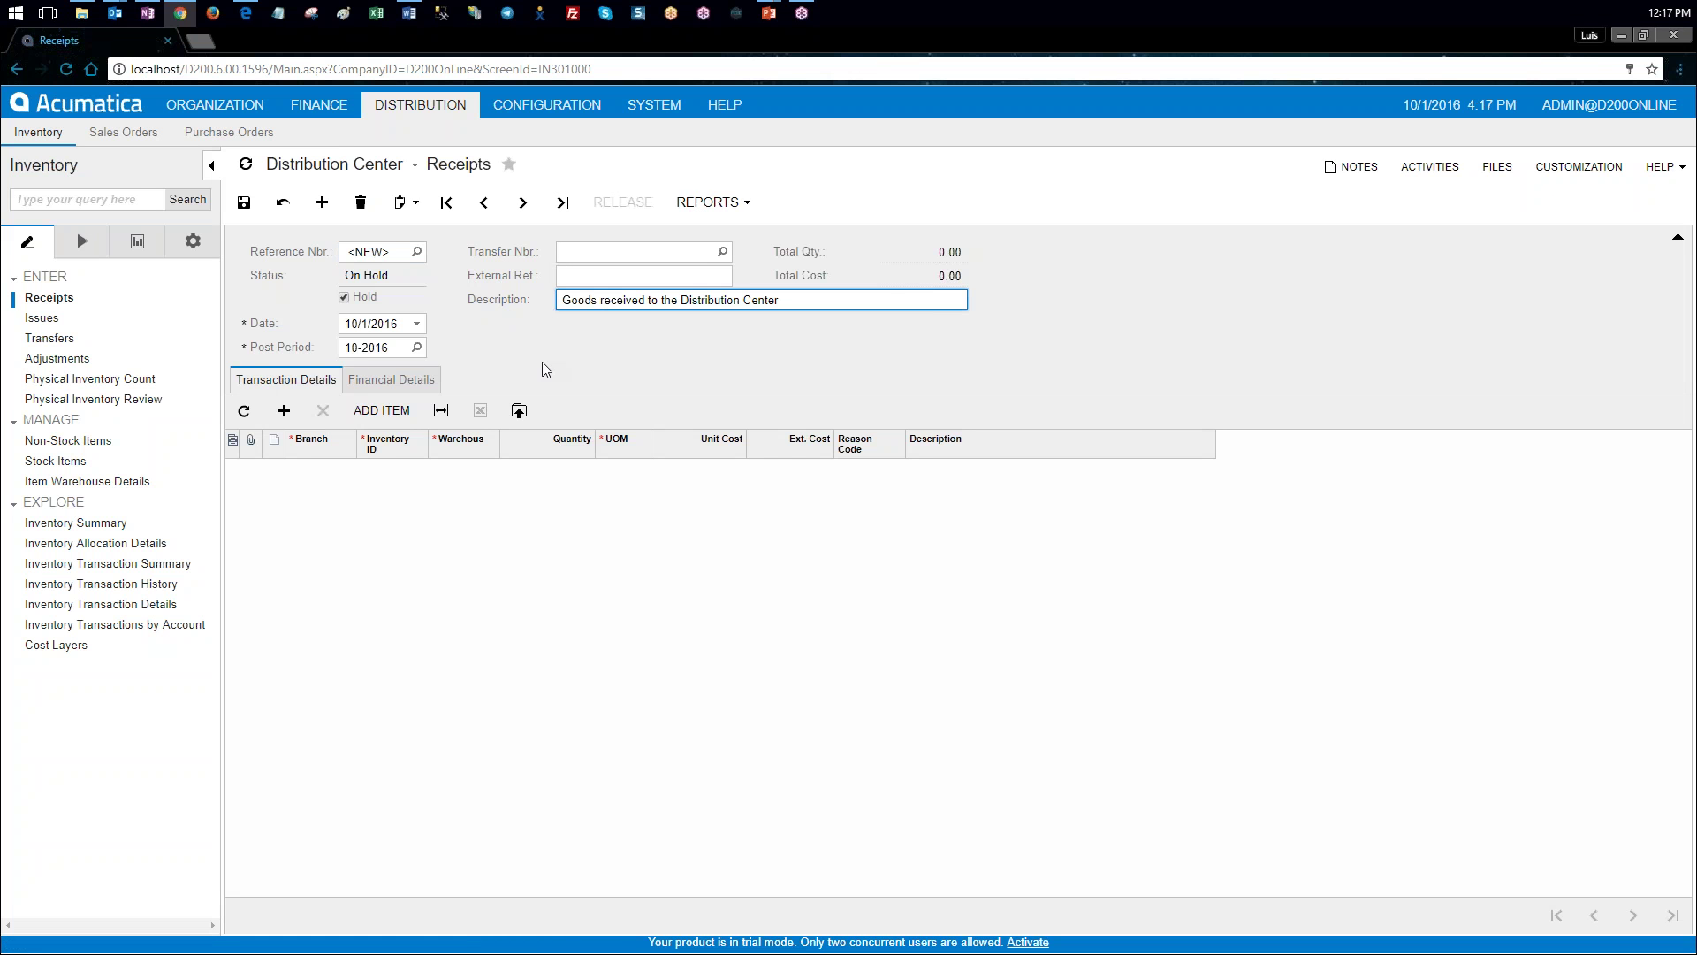
click(343, 470)
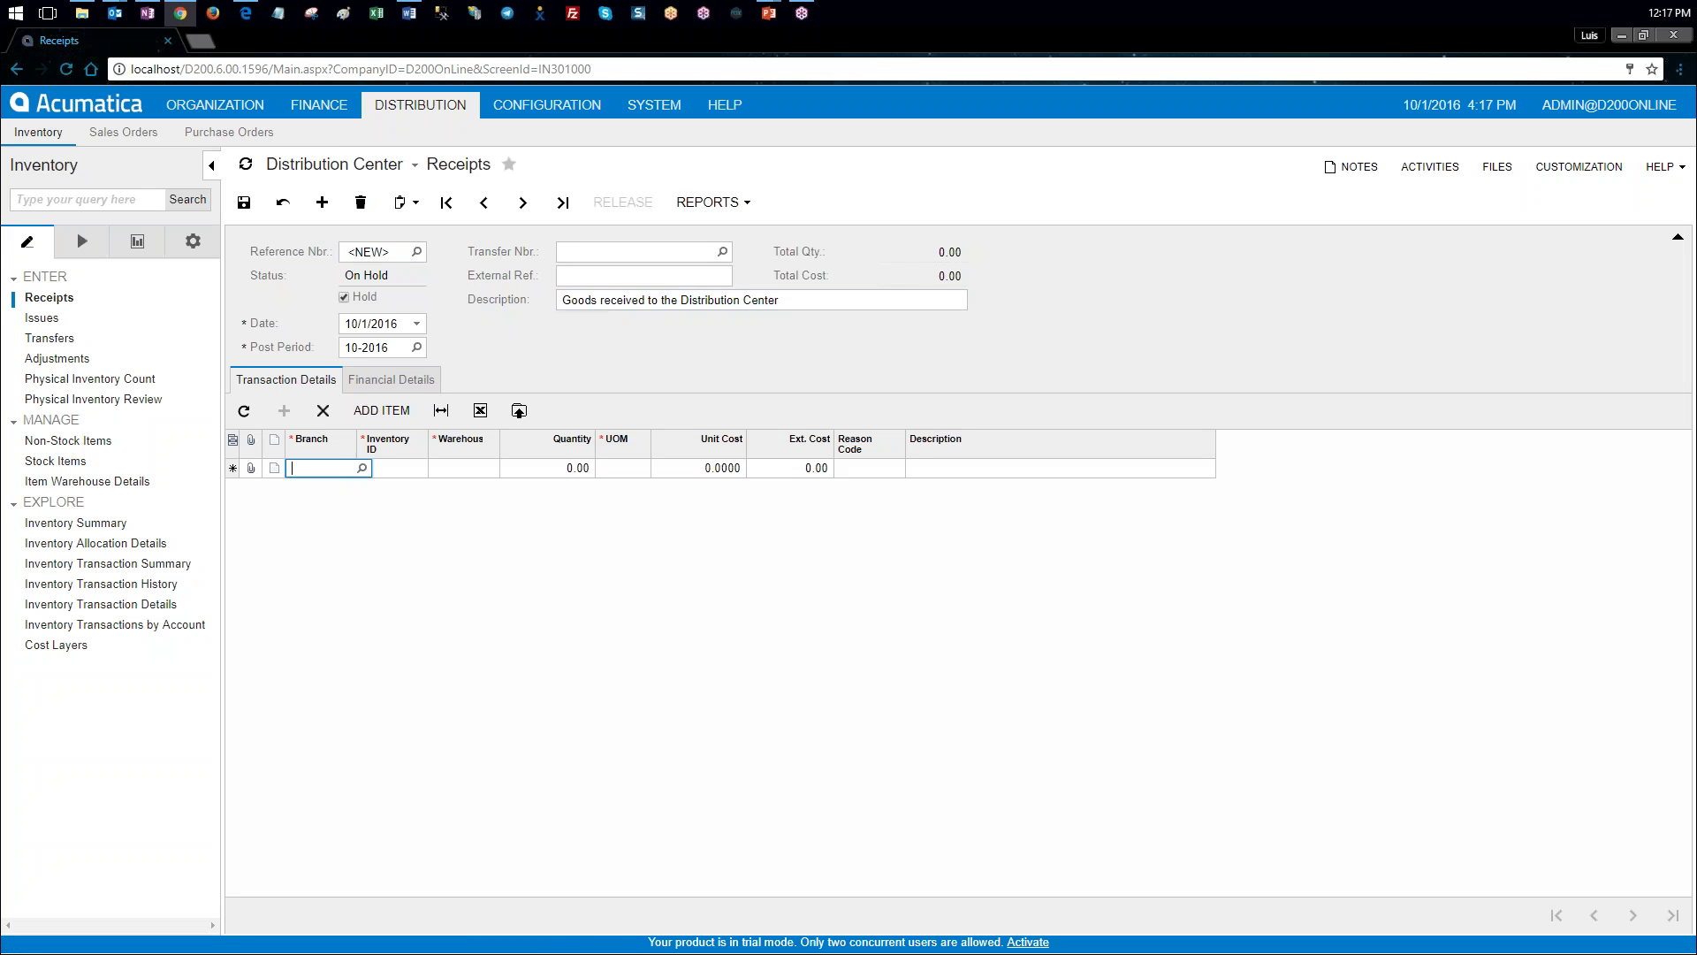
click(413, 473)
click(433, 468)
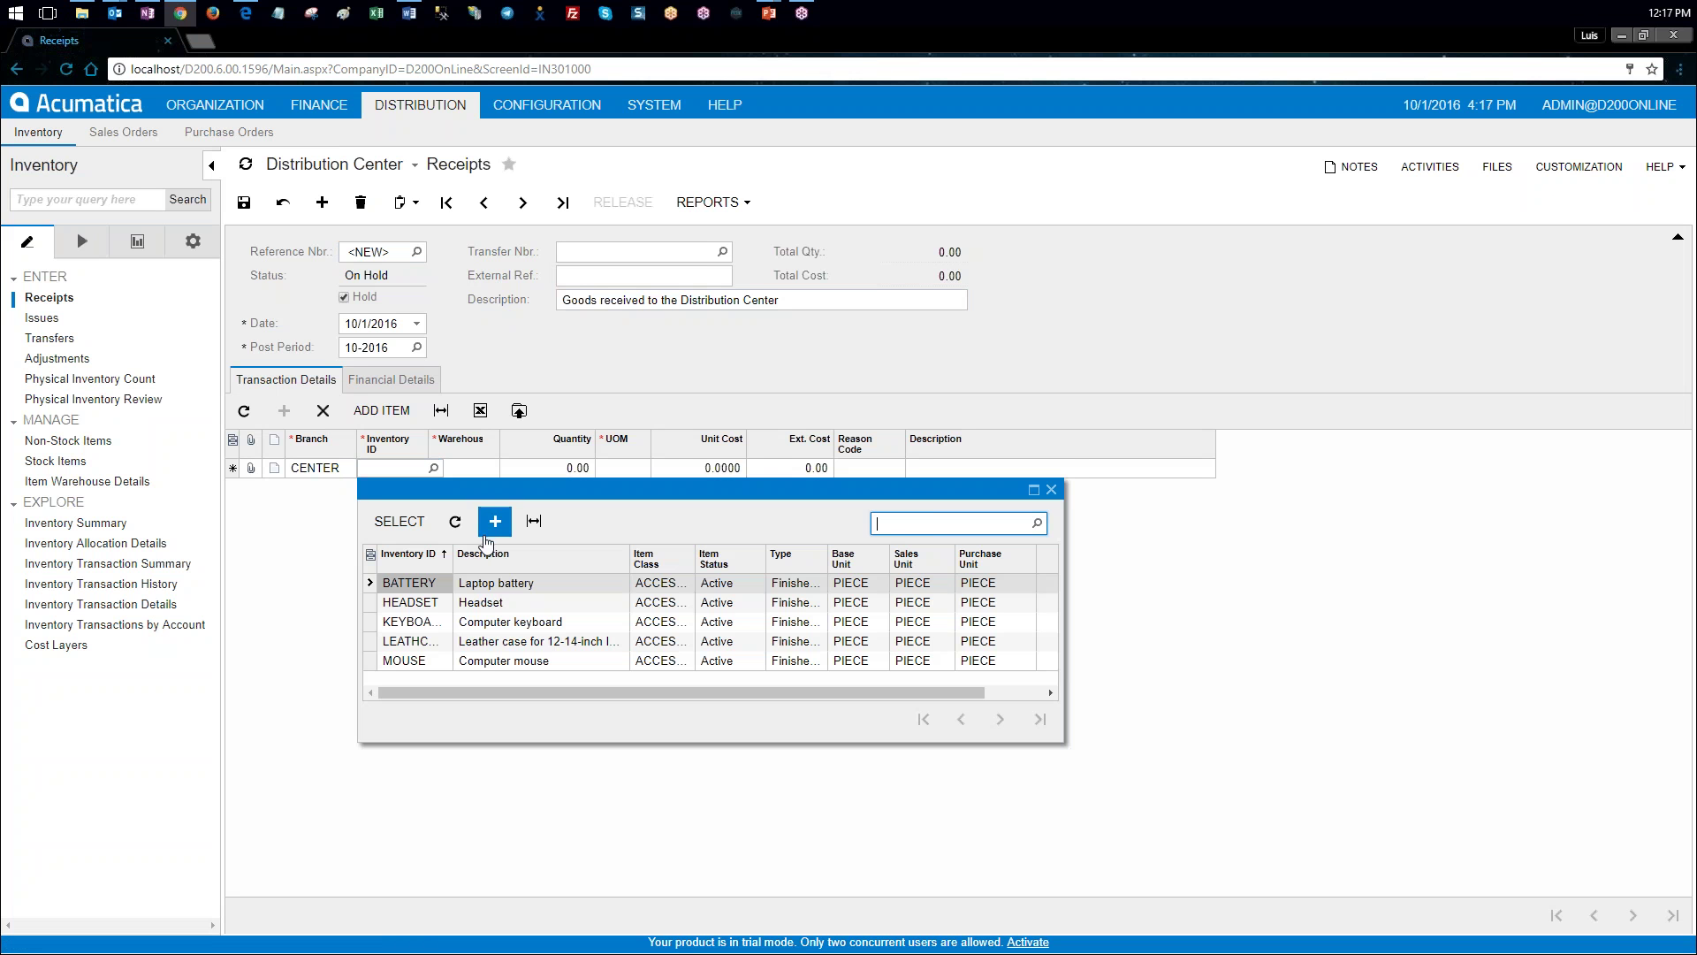
double_click(429, 585)
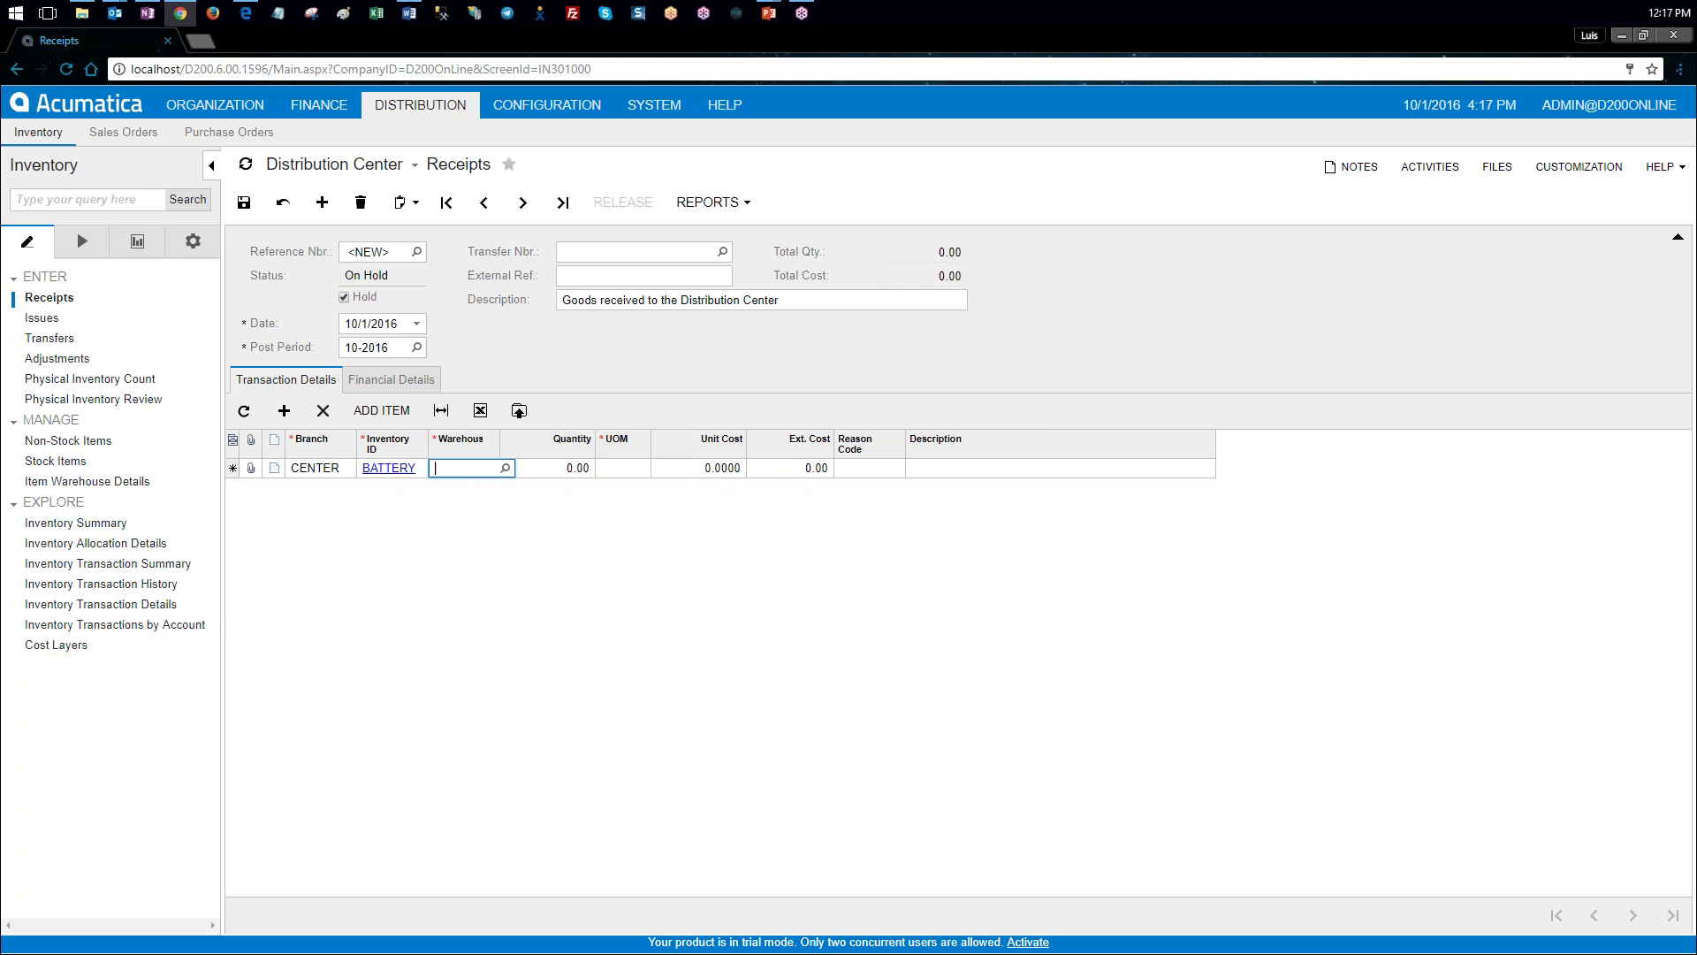
click(504, 467)
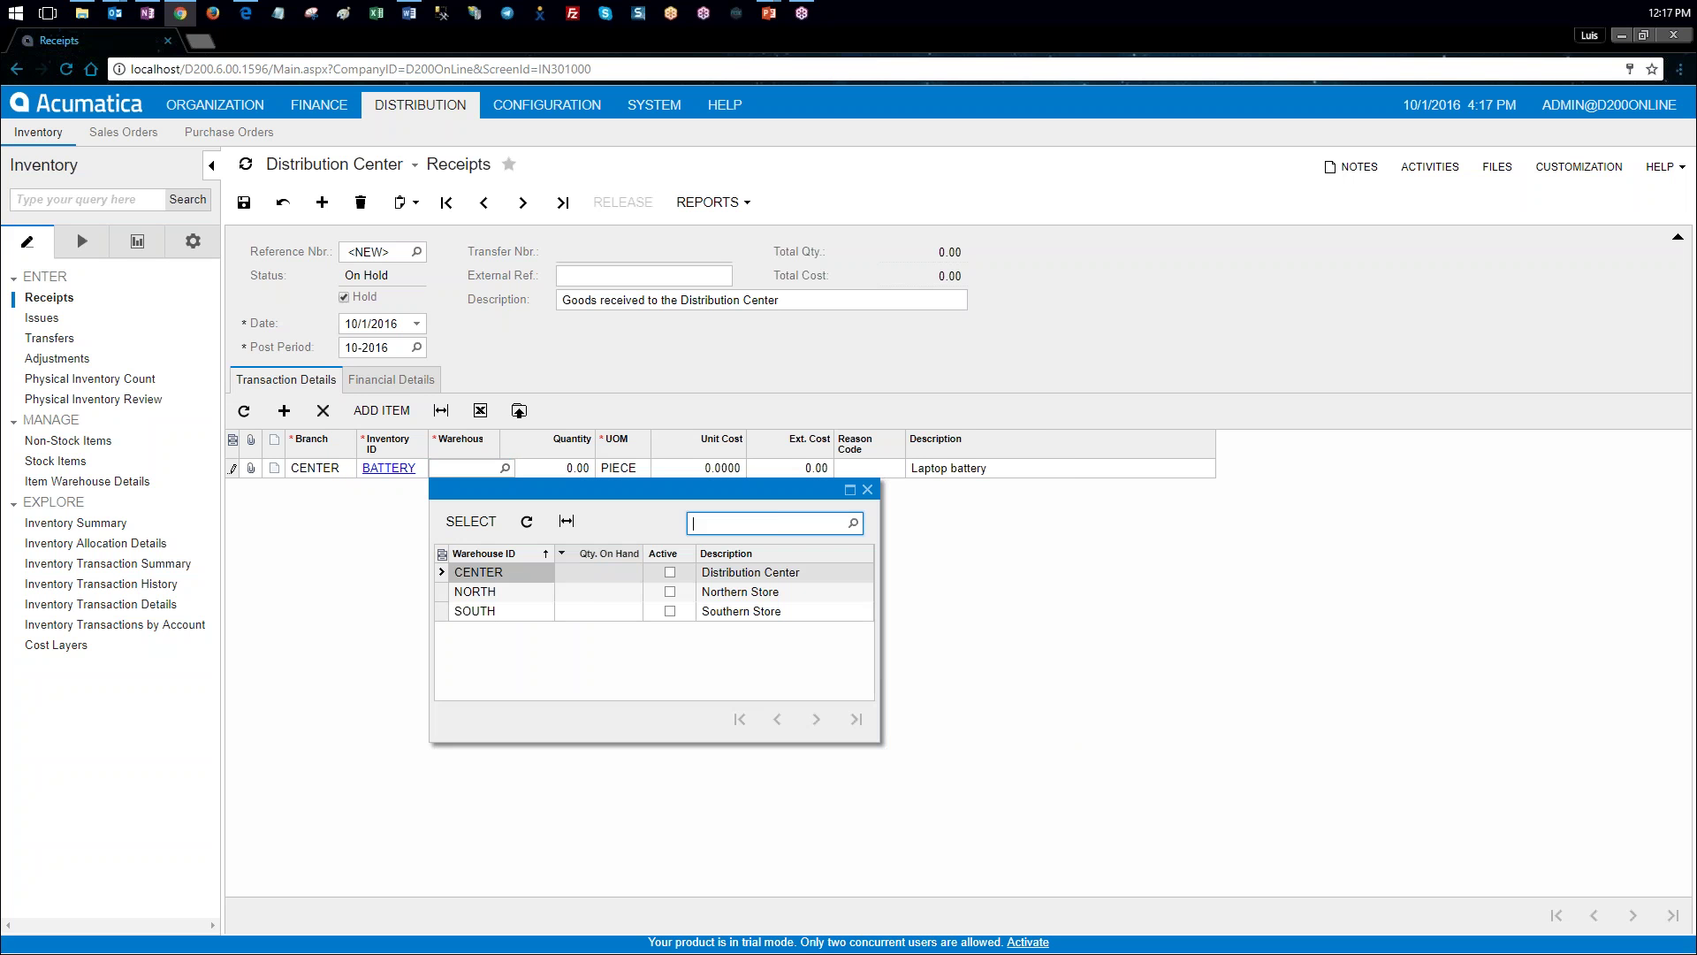
double_click(520, 572)
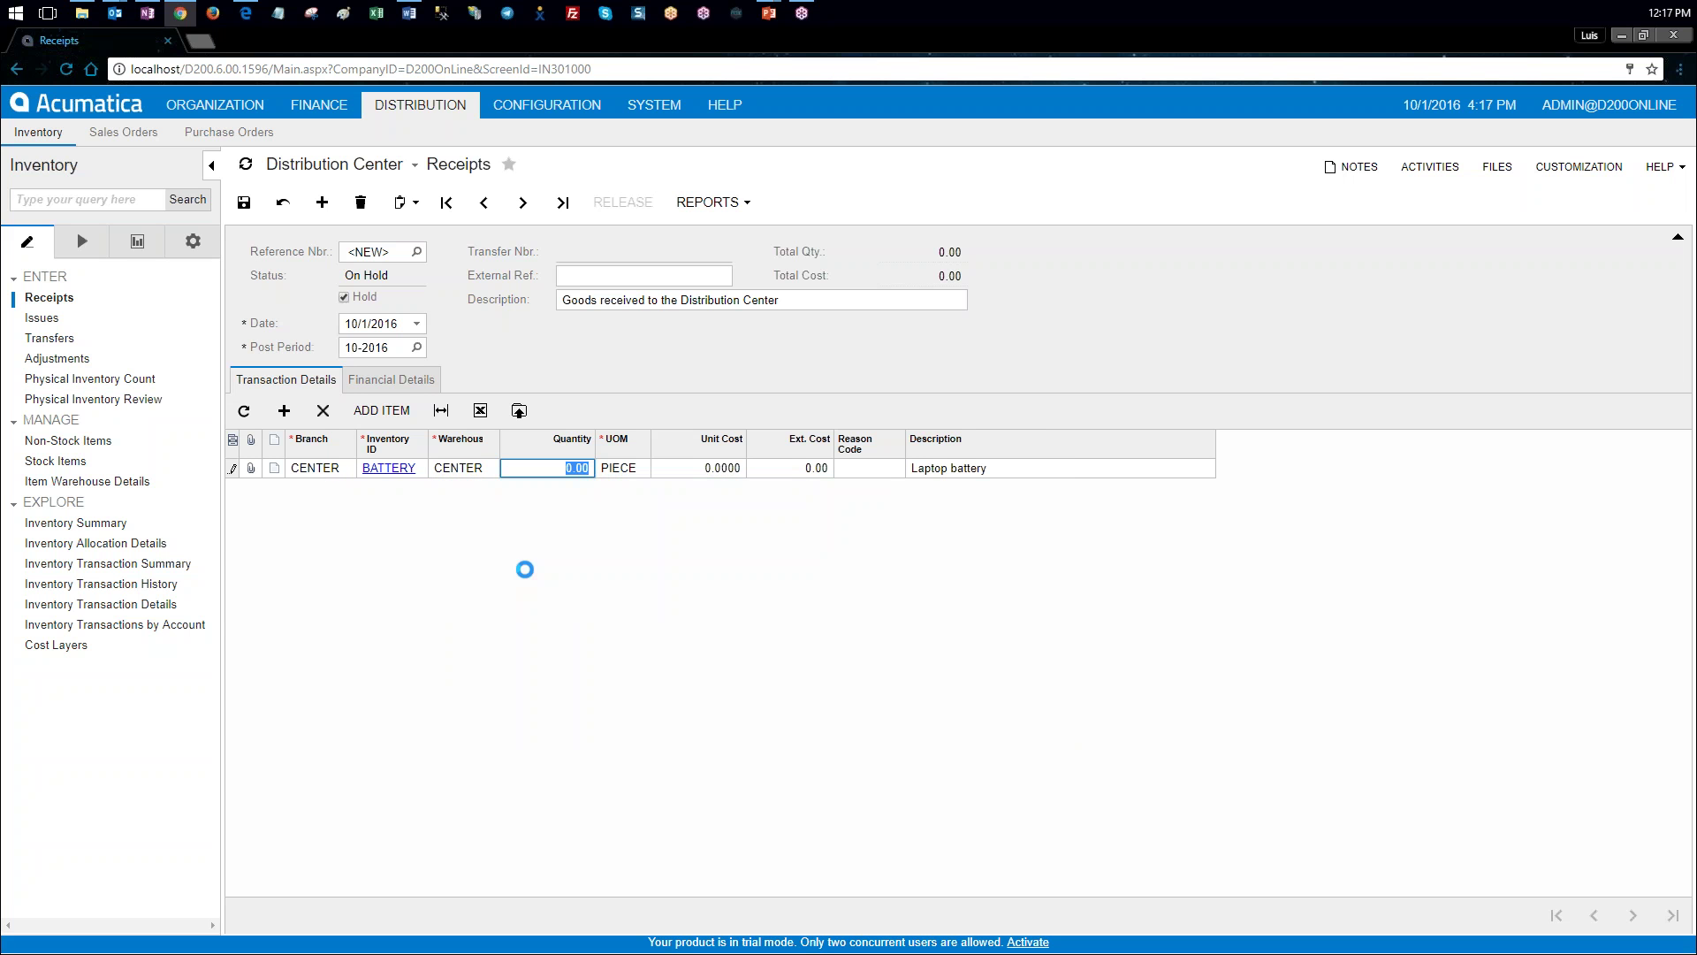
Step: Set the BATTERY line's quantity to 4 and its unit cost to 55
text(4)
key(Tab)
key(Tab)
text(5)
key(Tab)
key(Tab)
key(Tab)
key(Tab)
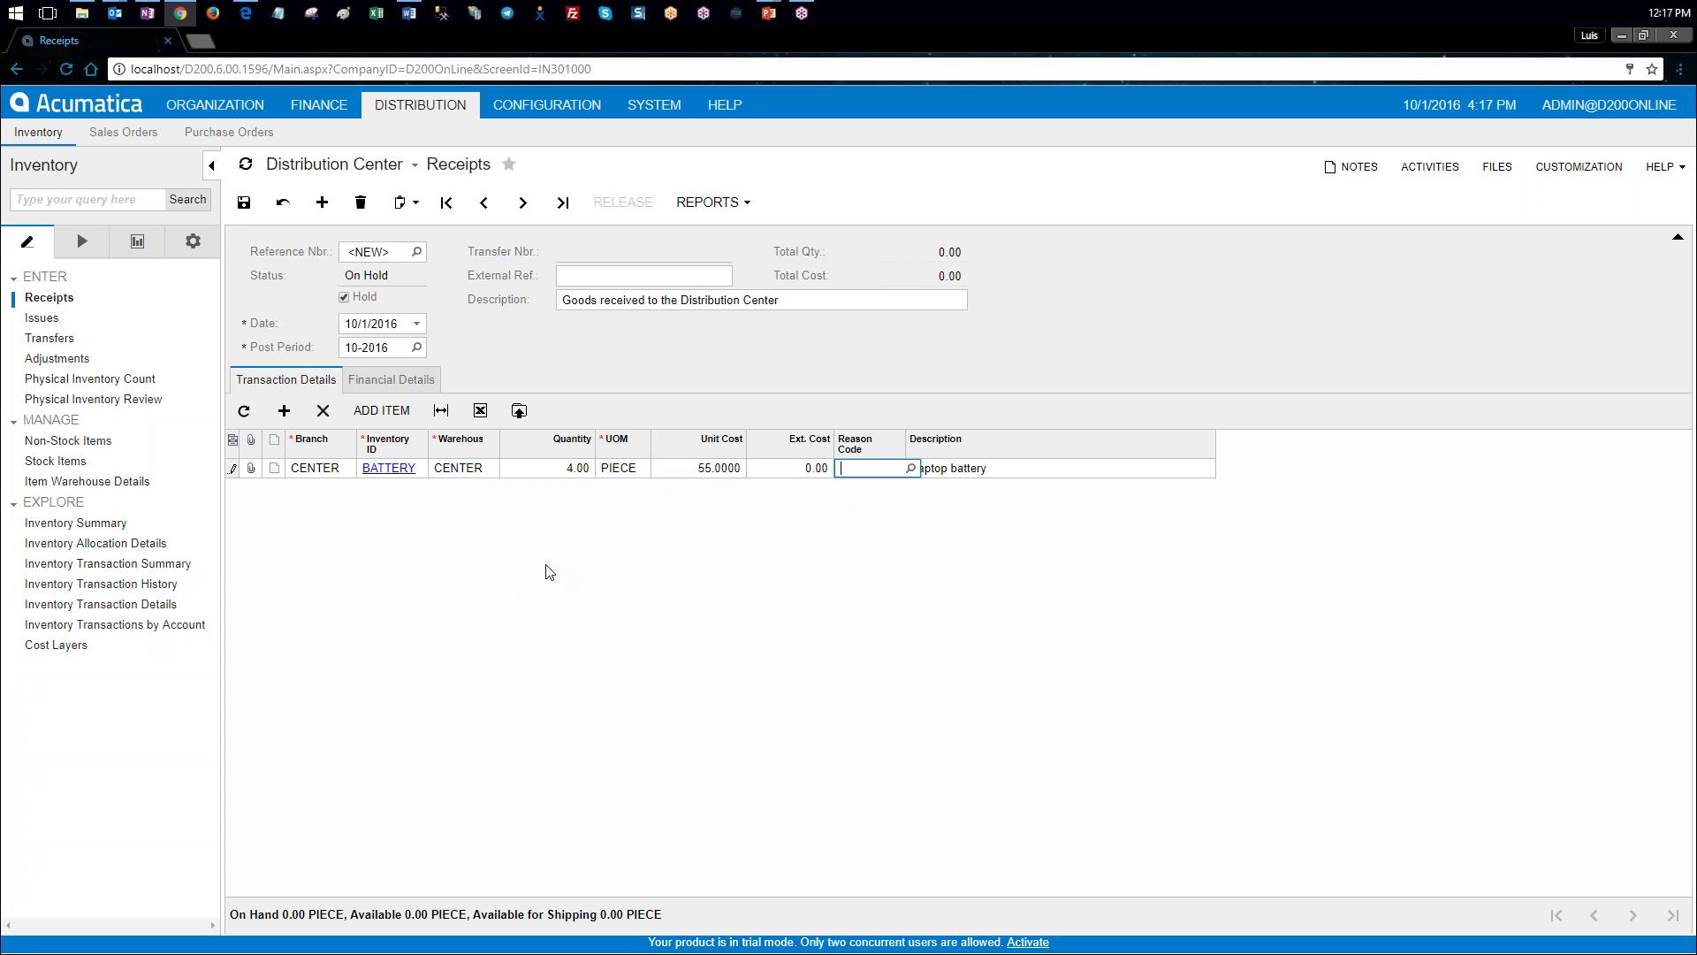
Step: Add a second receipt line for the leather case for 12-14-inch laptops in the CENTER warehouse
click(415, 487)
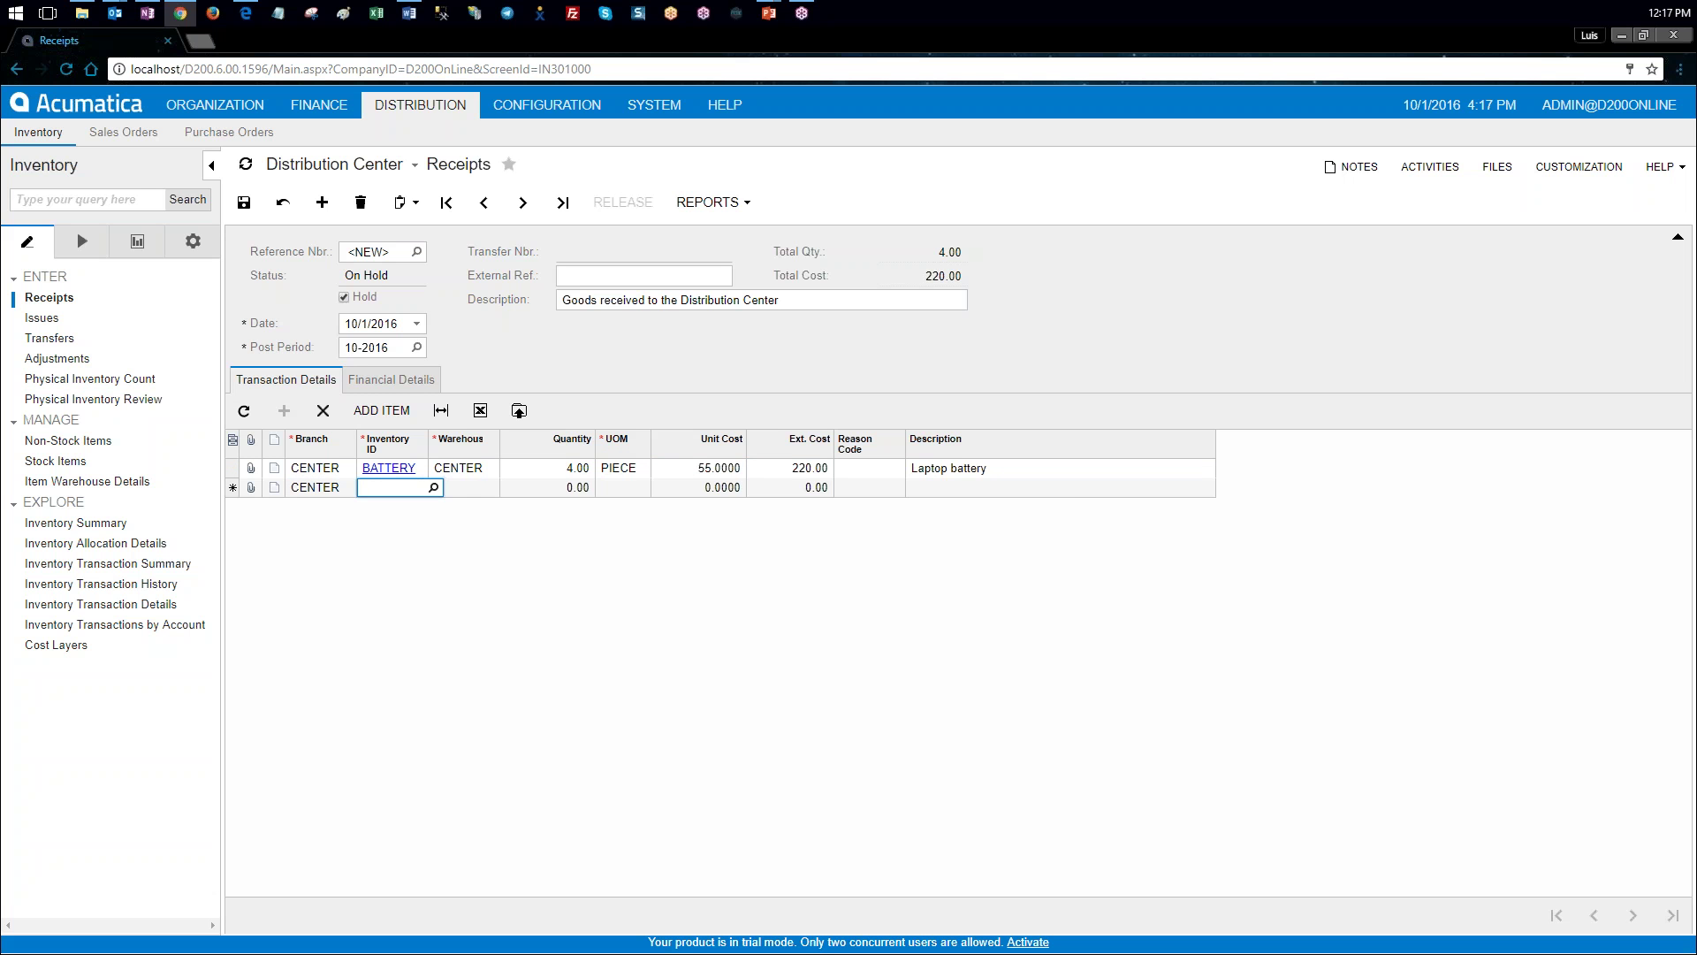
click(433, 487)
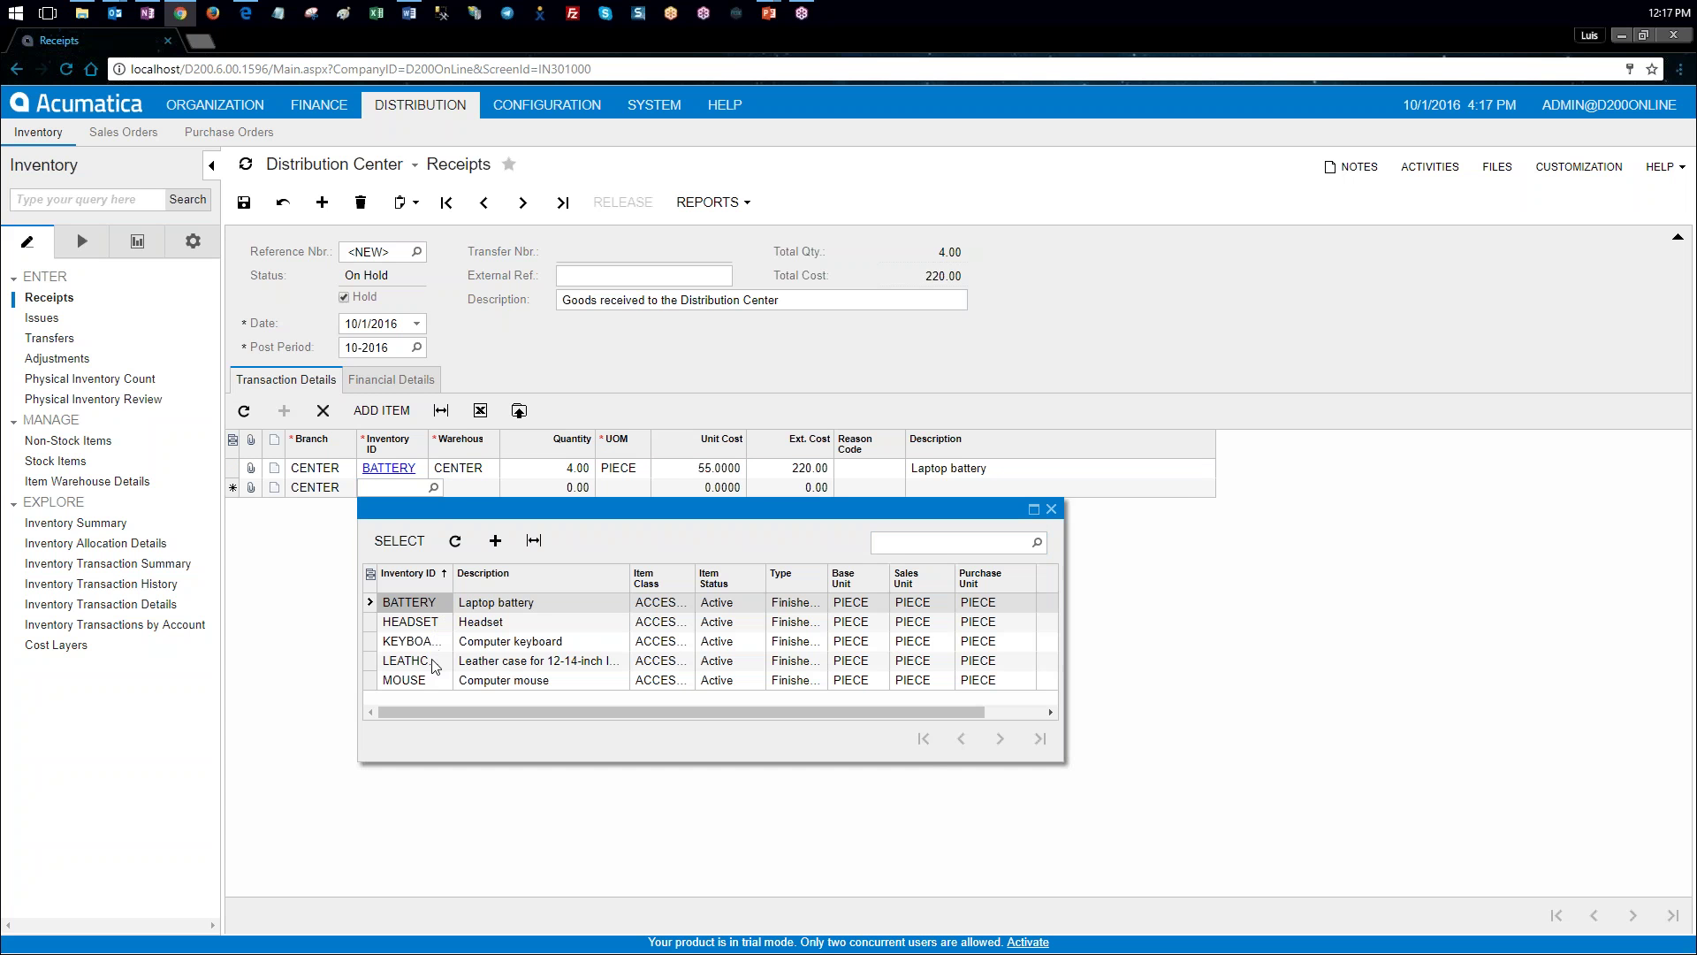
double_click(435, 667)
click(505, 487)
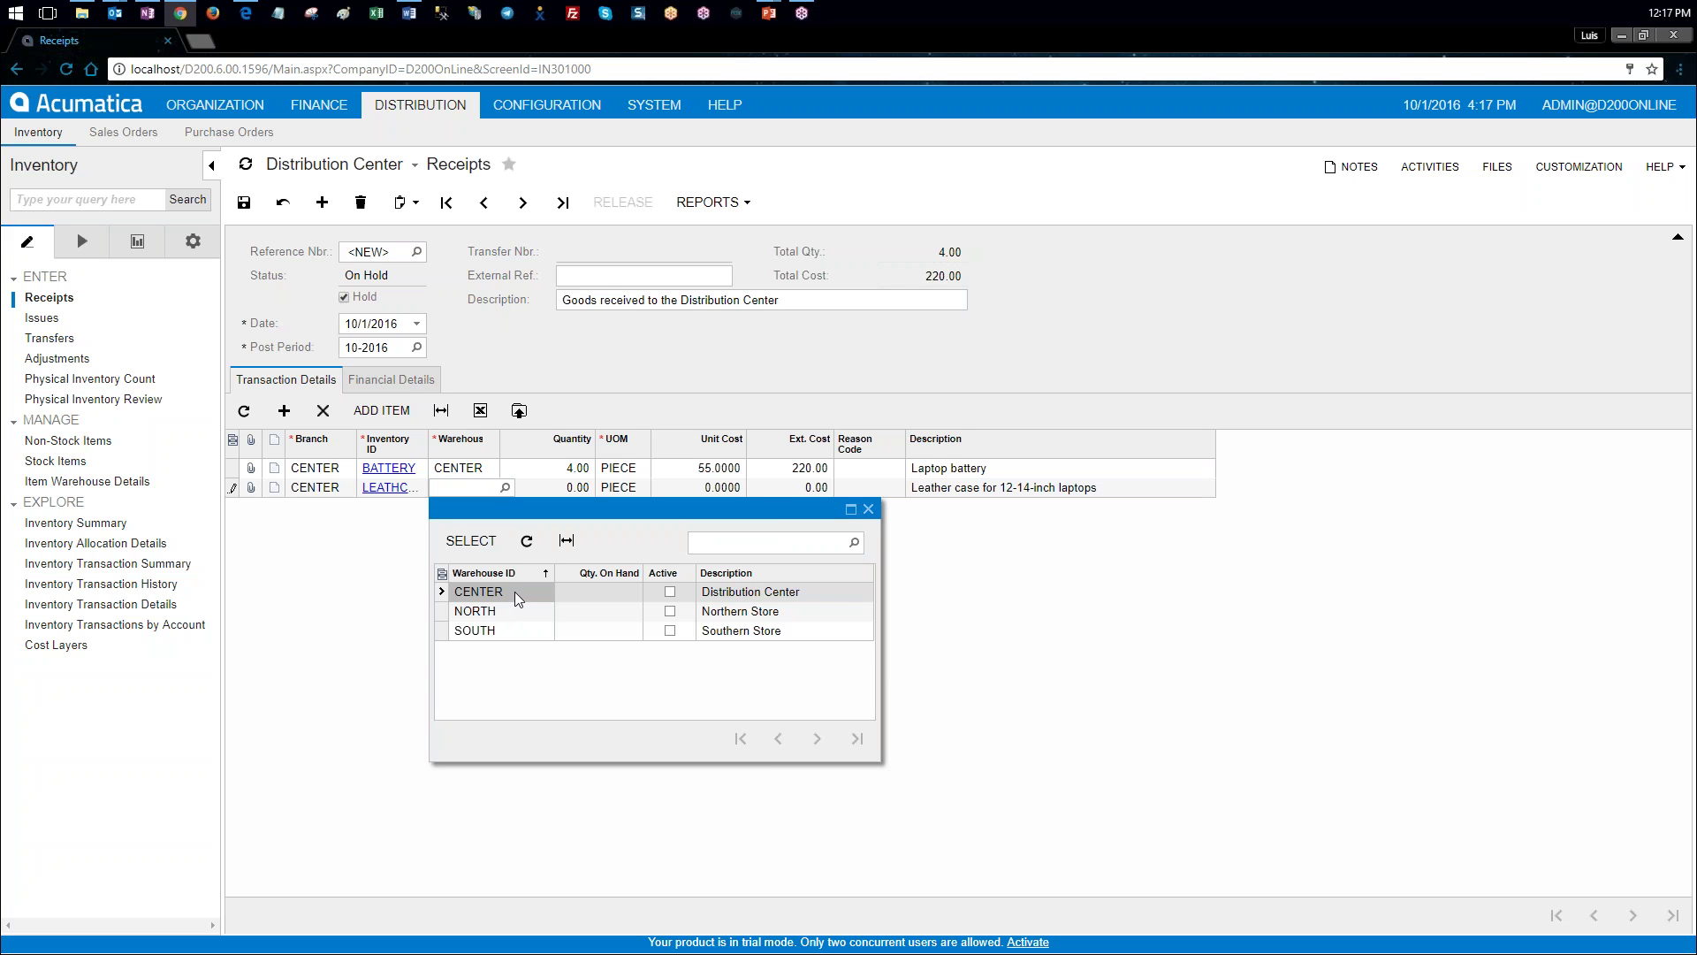
double_click(514, 592)
Step: Set the leather case line's quantity to 6 and its unit cost to 90
text(6)
key(Tab)
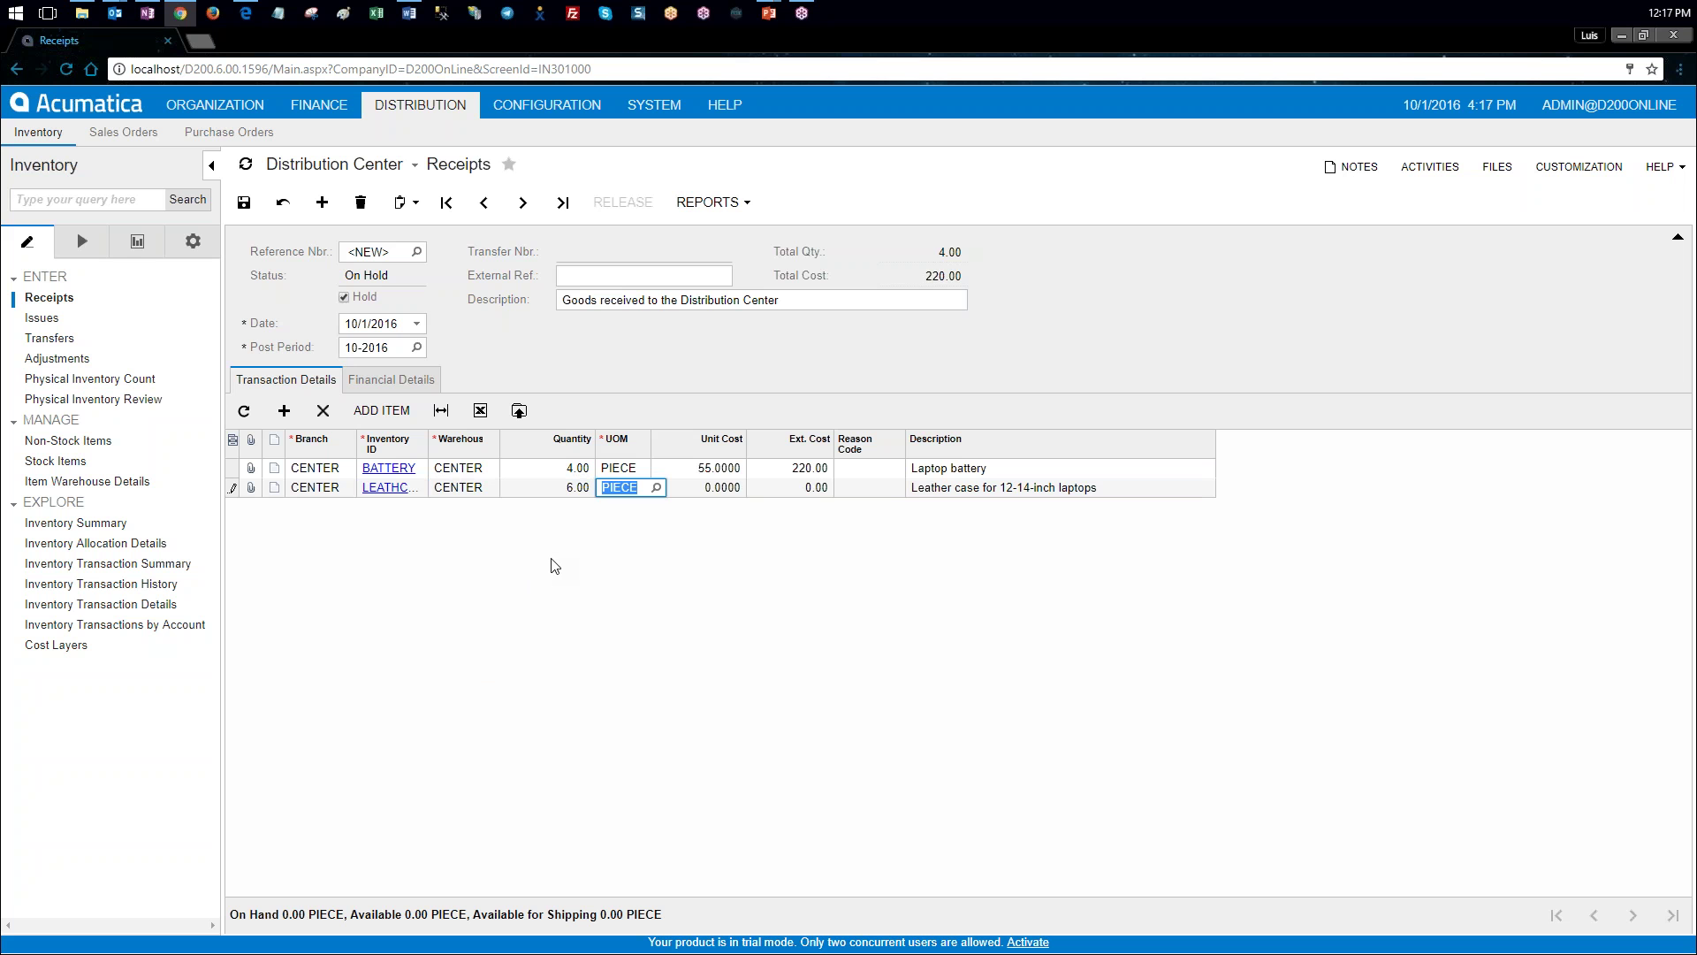
key(Tab)
key(Tab)
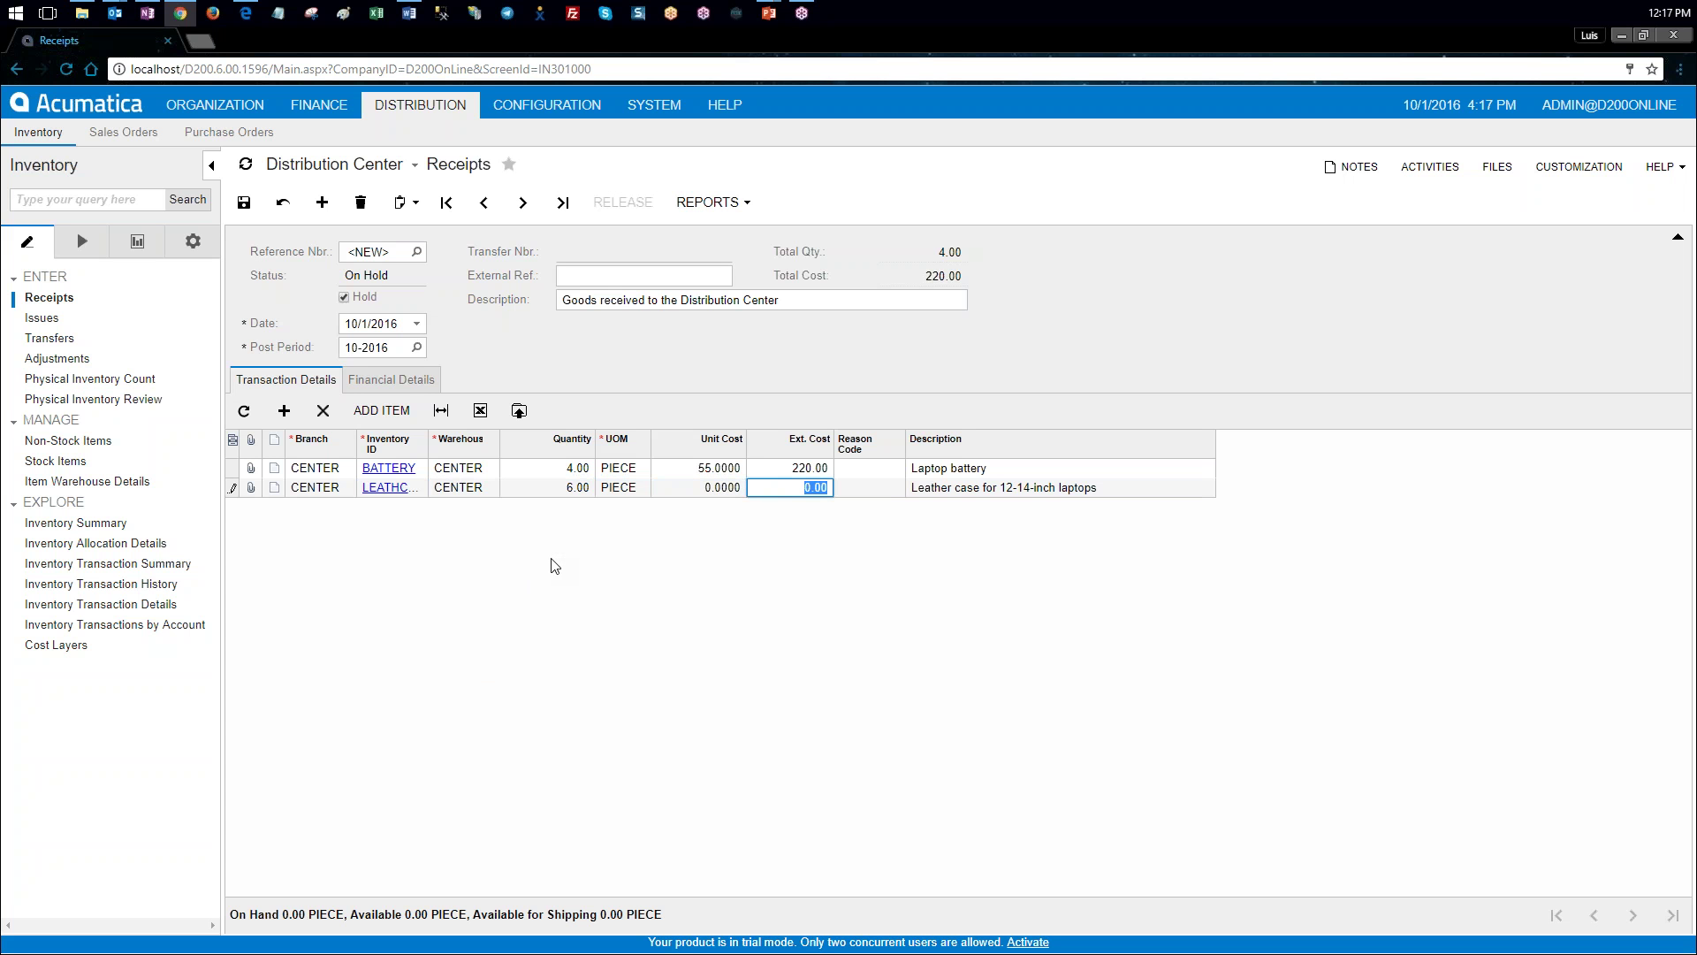
key(shift+Tab)
text(90)
key(Tab)
Step: Take the receipt off hold and save it
click(344, 298)
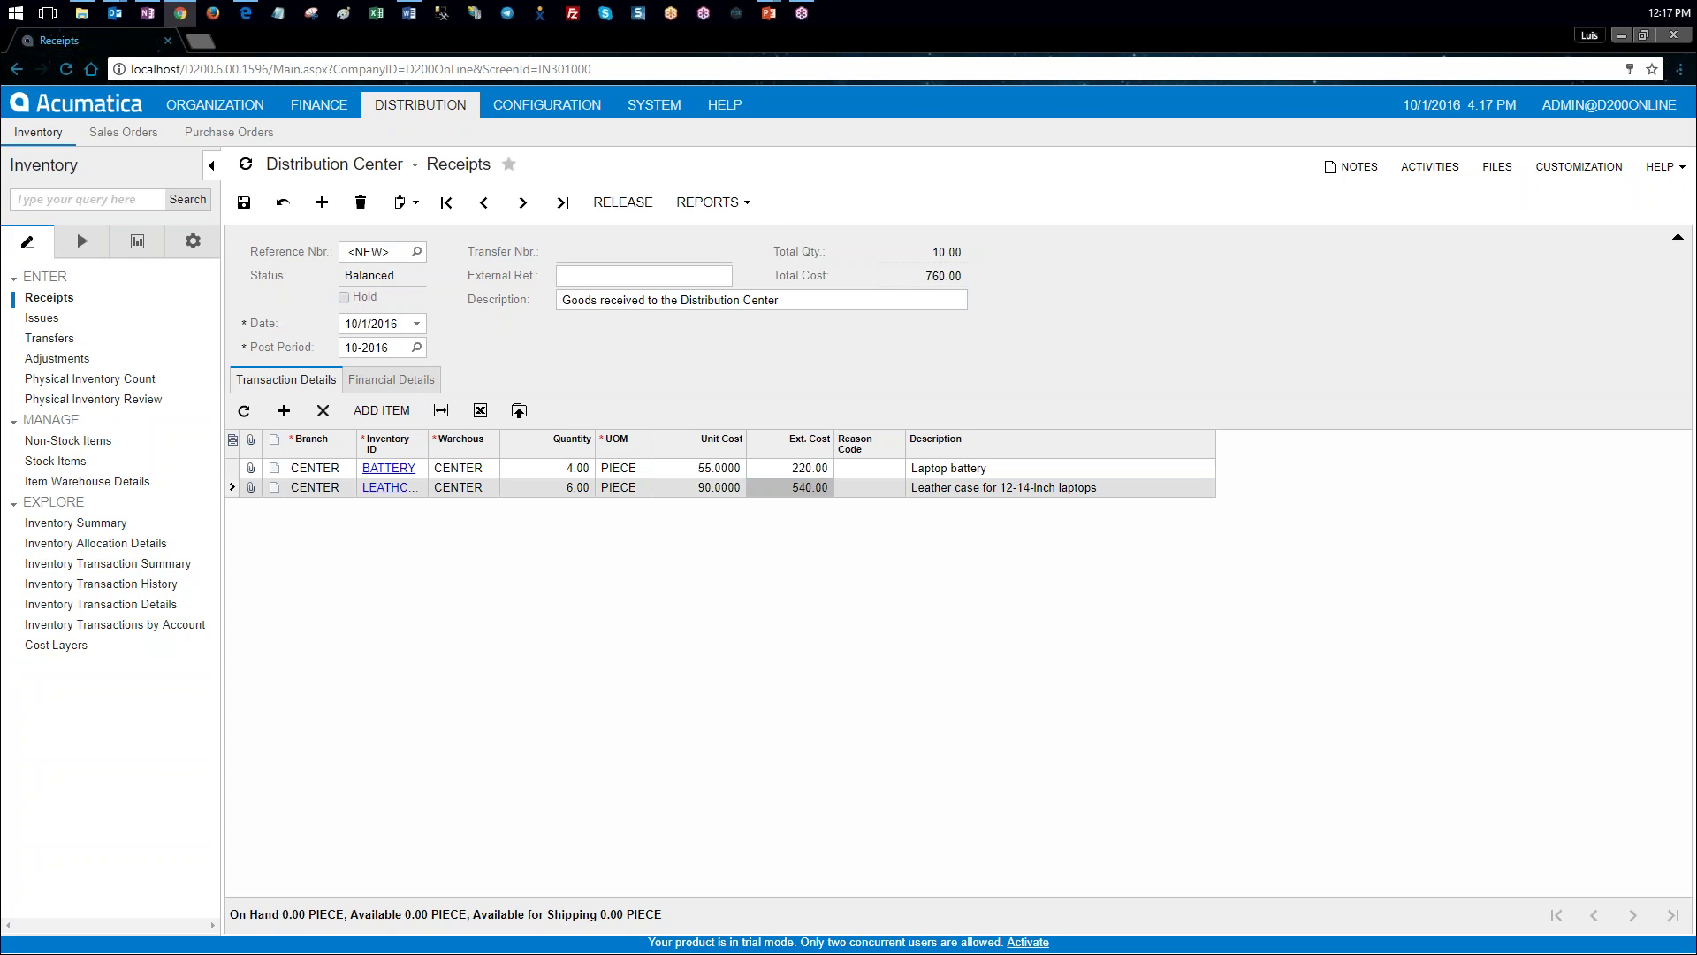
click(244, 203)
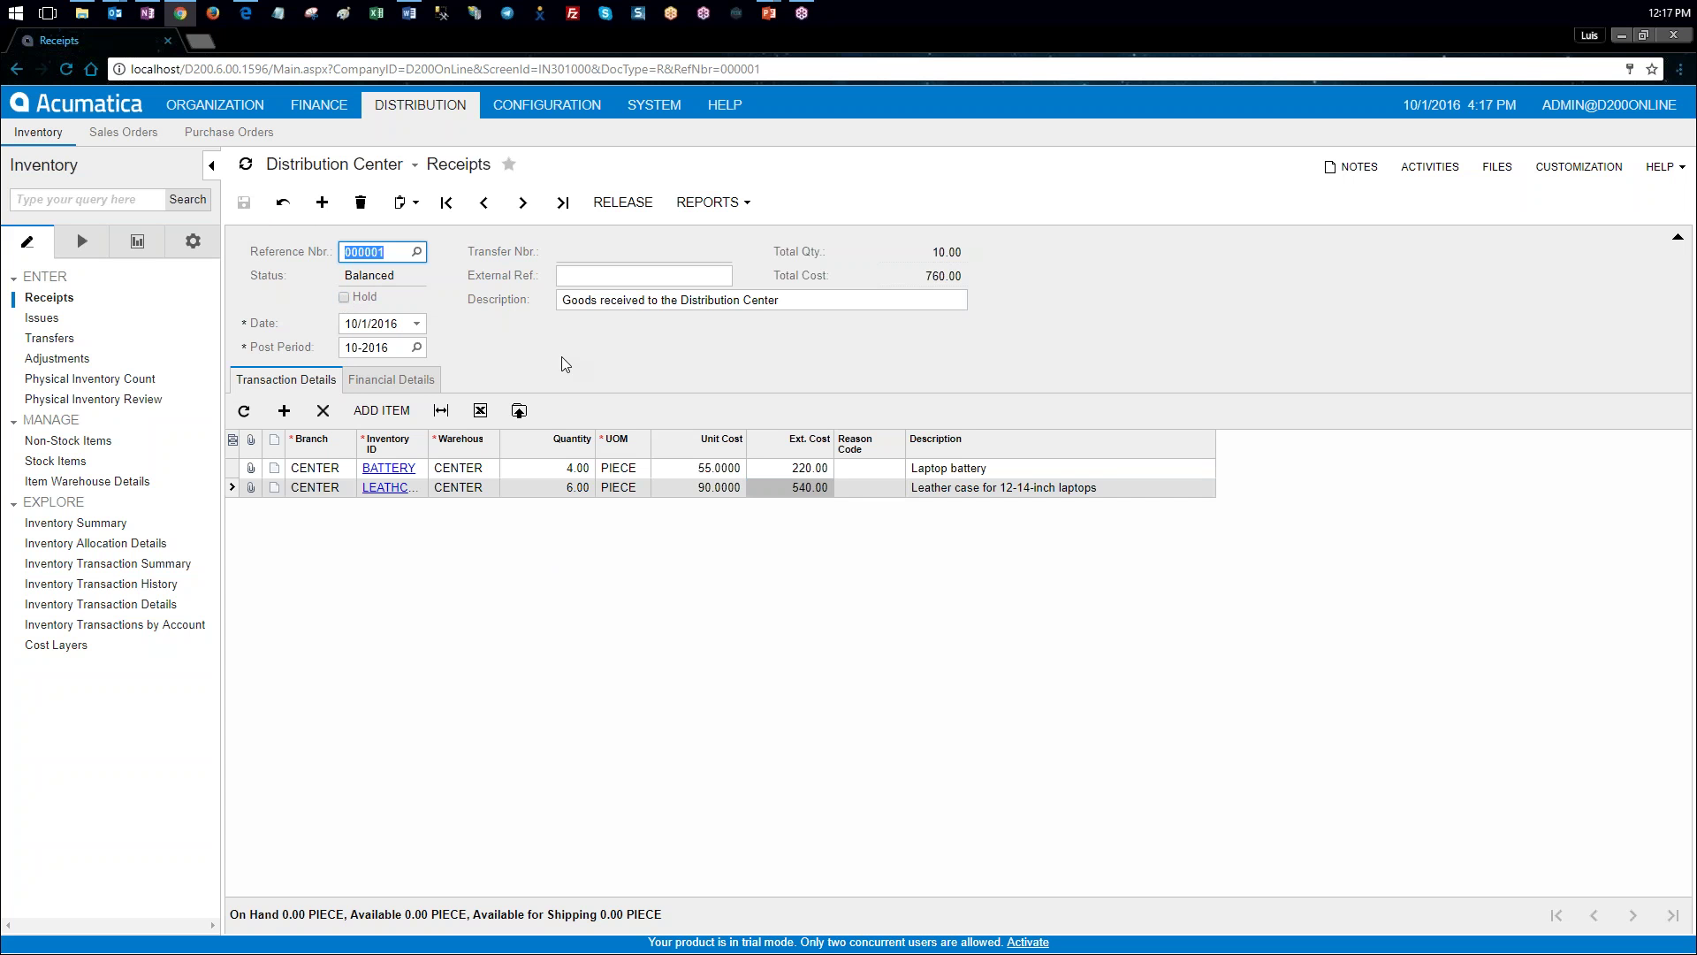
Step: Release the Distribution Center receipt and open the journal batch it generated from the financial details
click(617, 207)
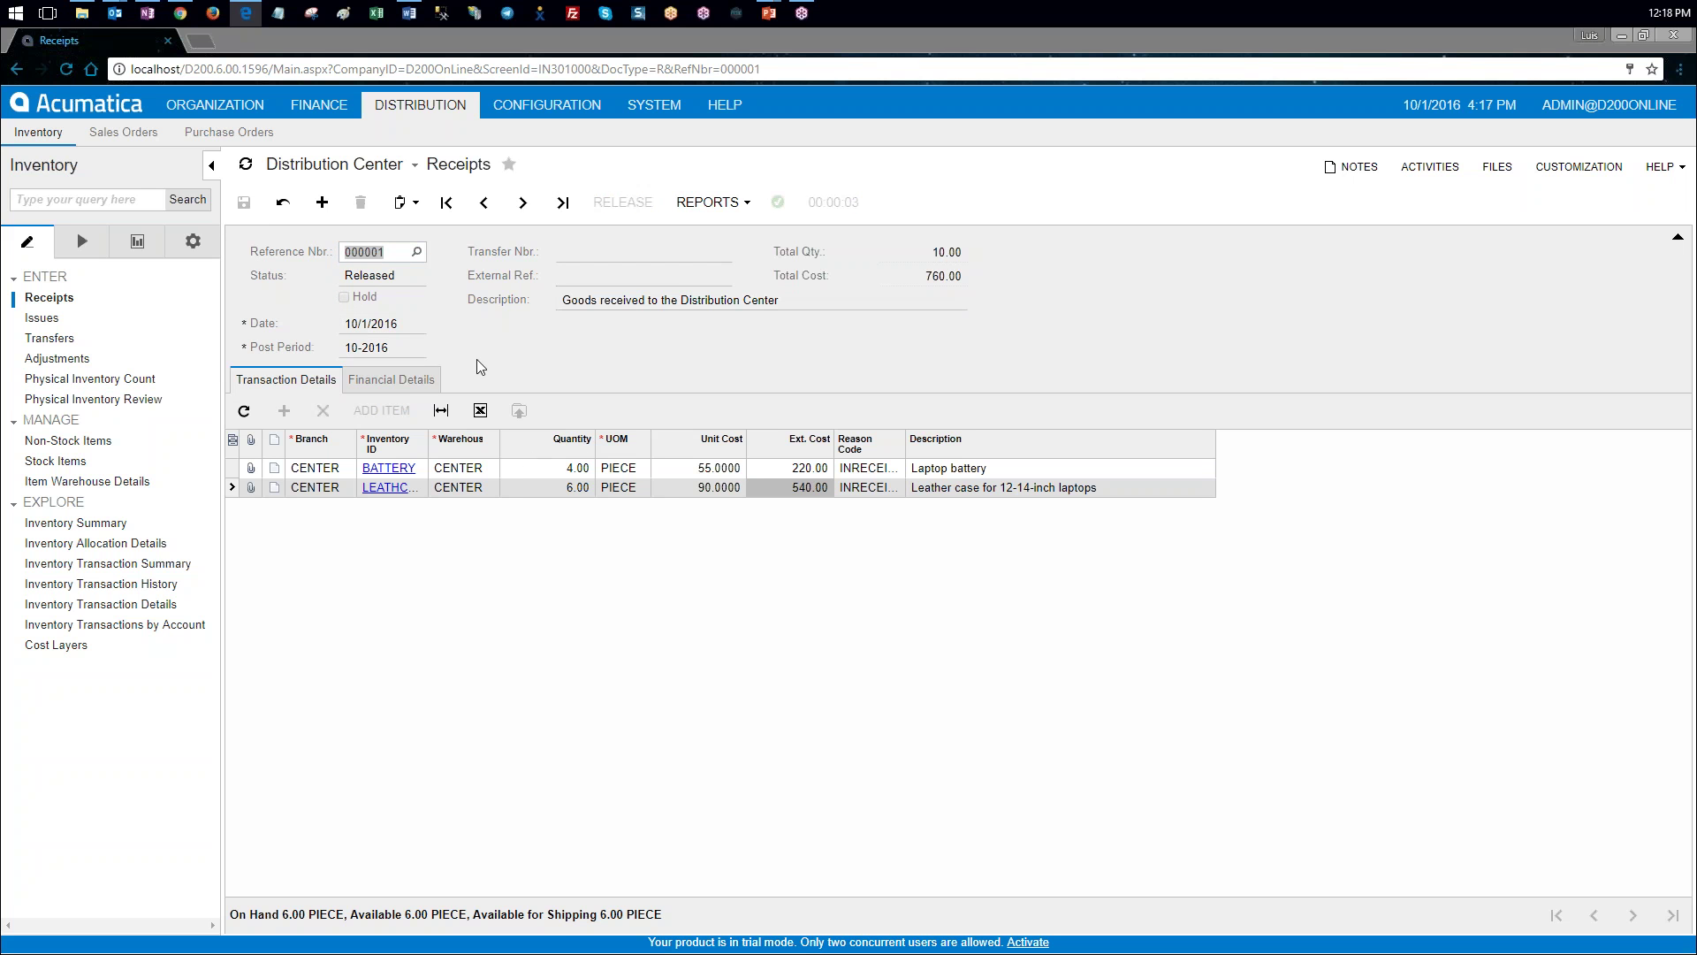
click(409, 382)
click(367, 417)
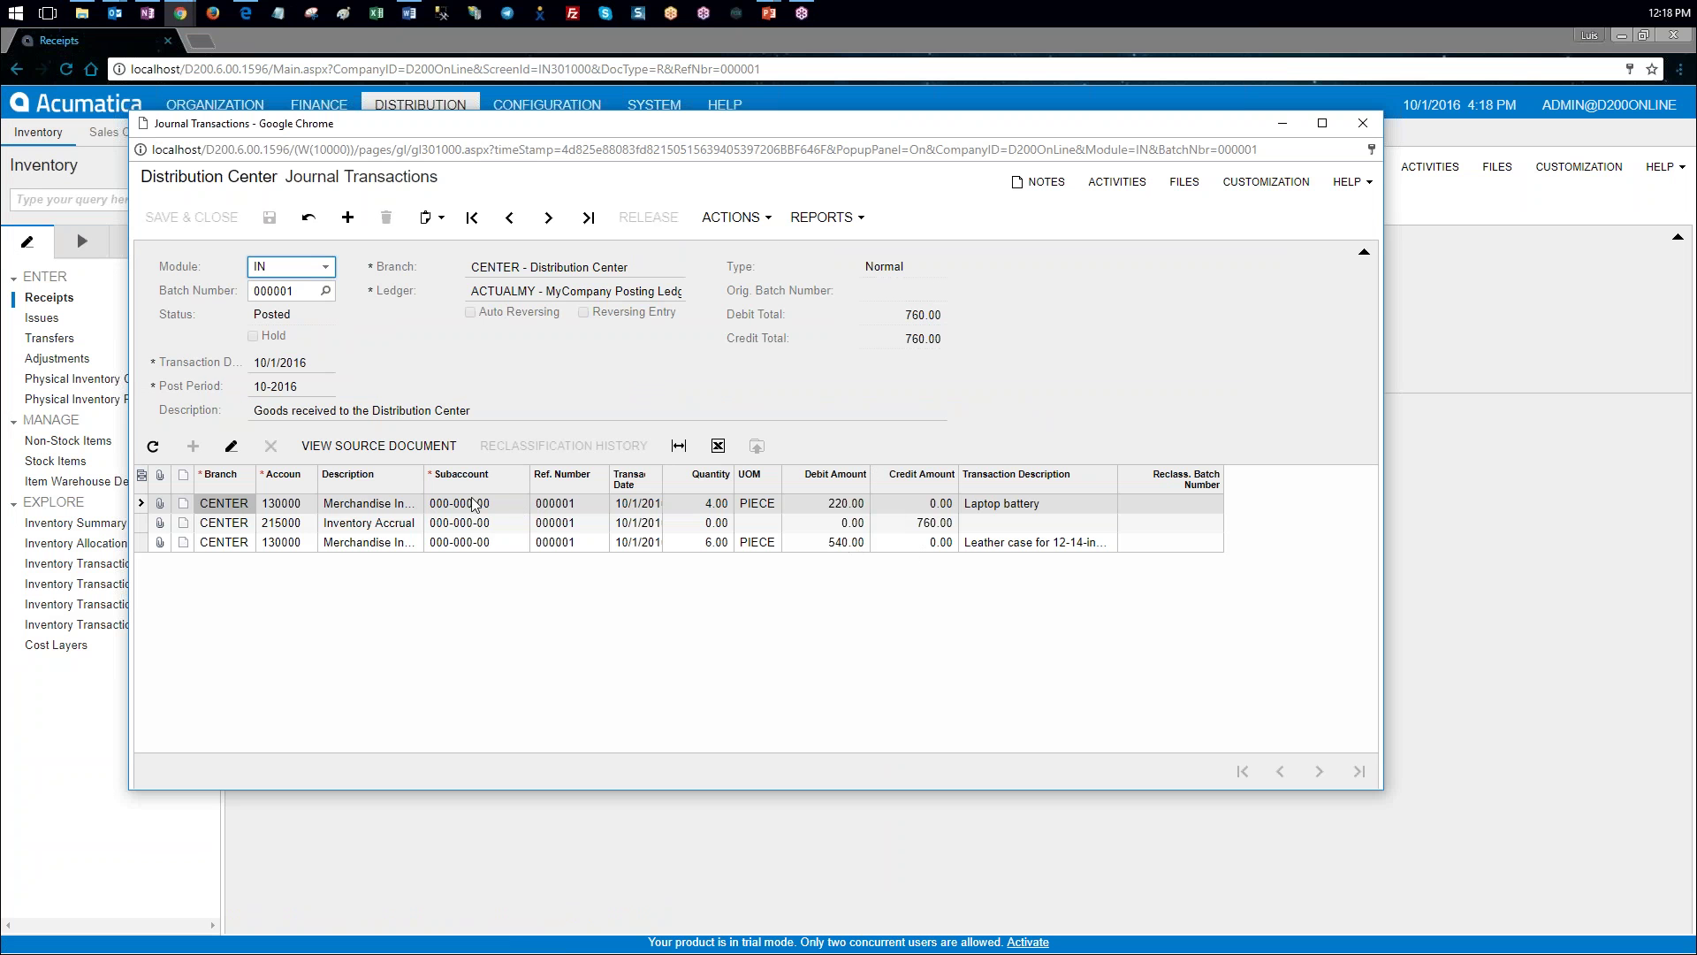
Step: Widen the account description column and examine the batch's quantities, debit amounts and inventory accrual credit per line
drag(424, 484, 526, 486)
click(464, 505)
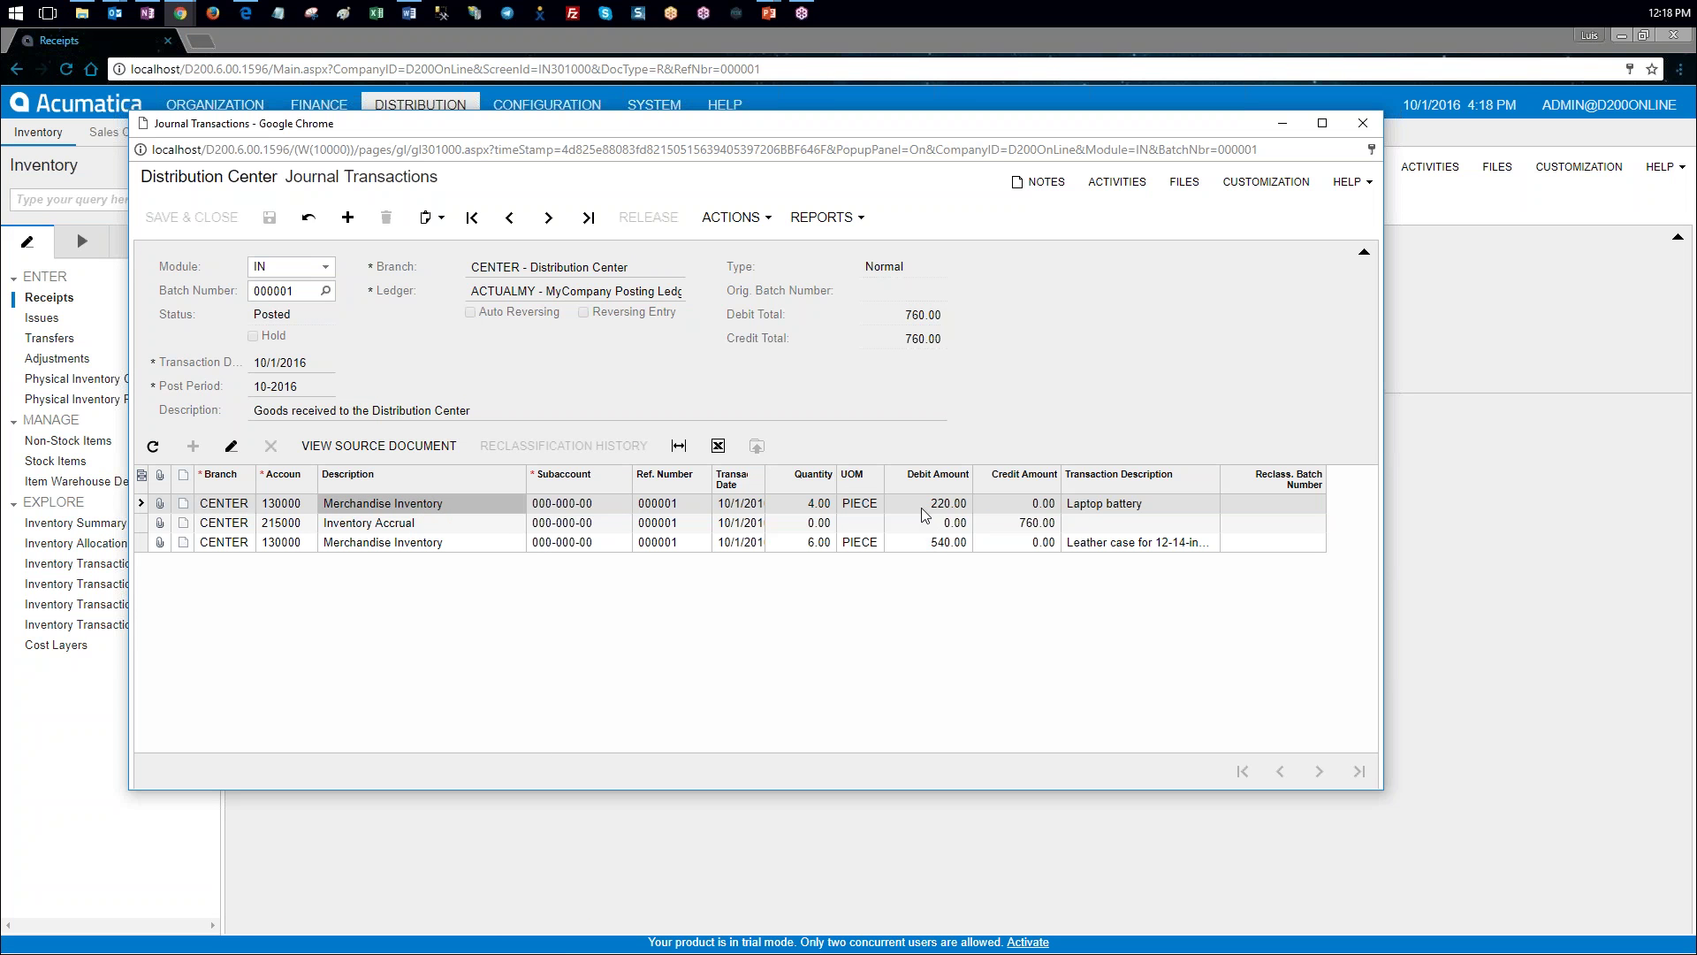
click(827, 505)
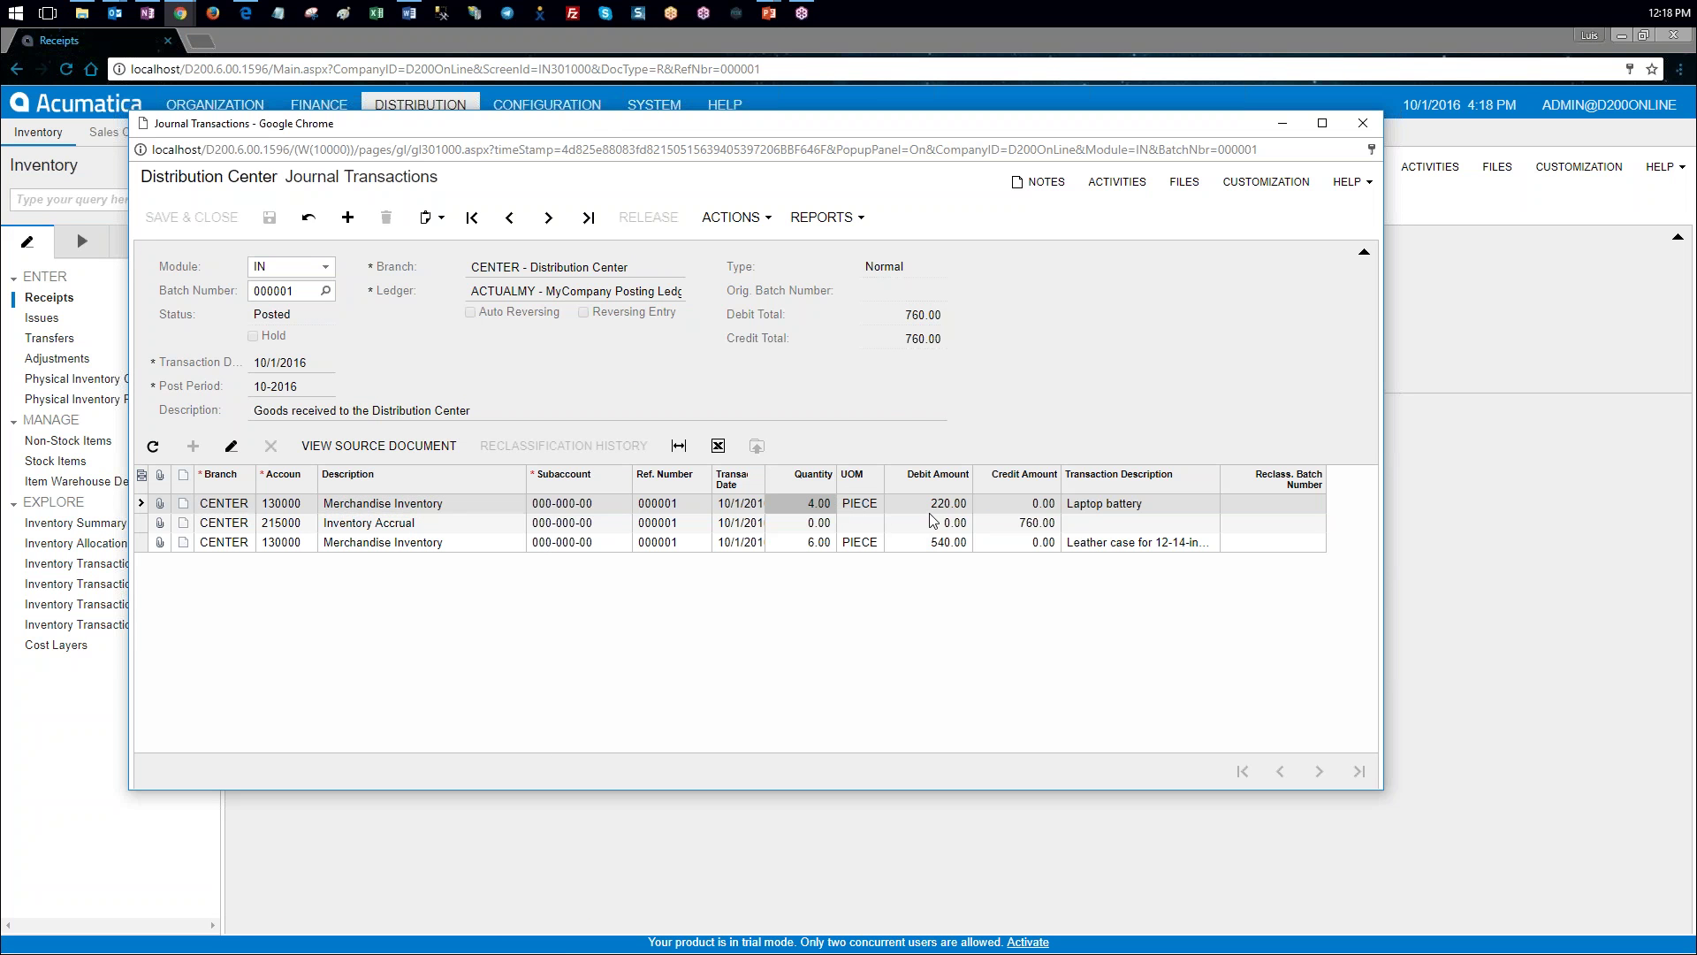
drag(583, 132, 777, 221)
click(1016, 629)
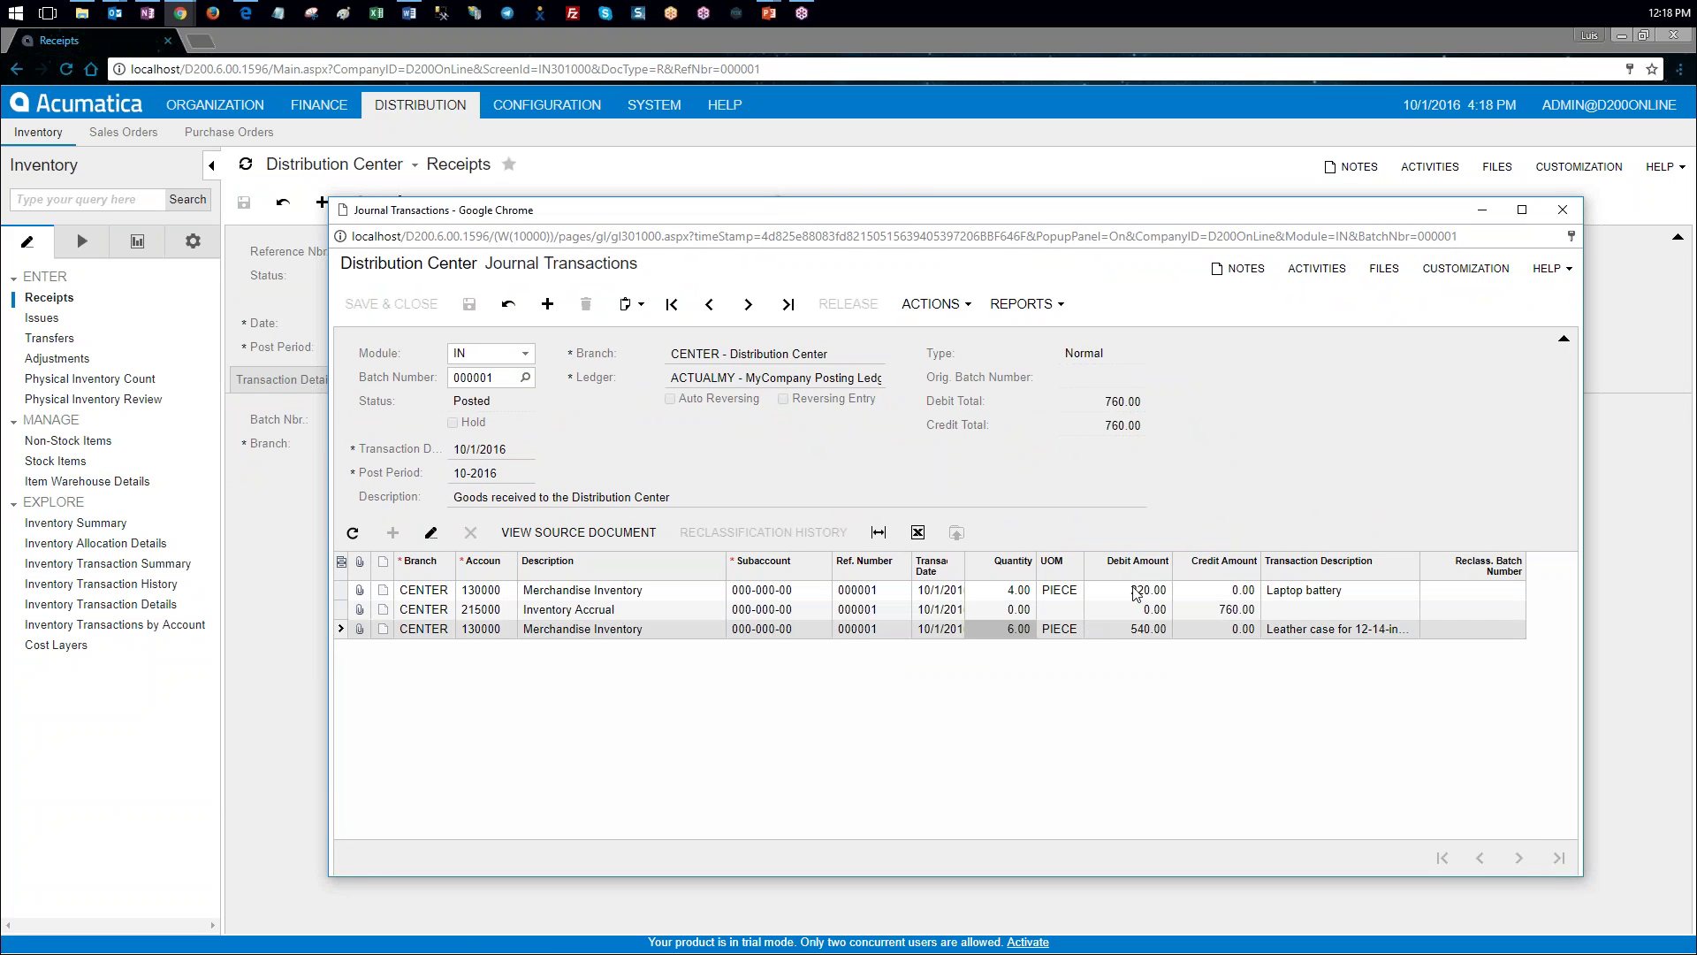
click(1141, 592)
click(1148, 628)
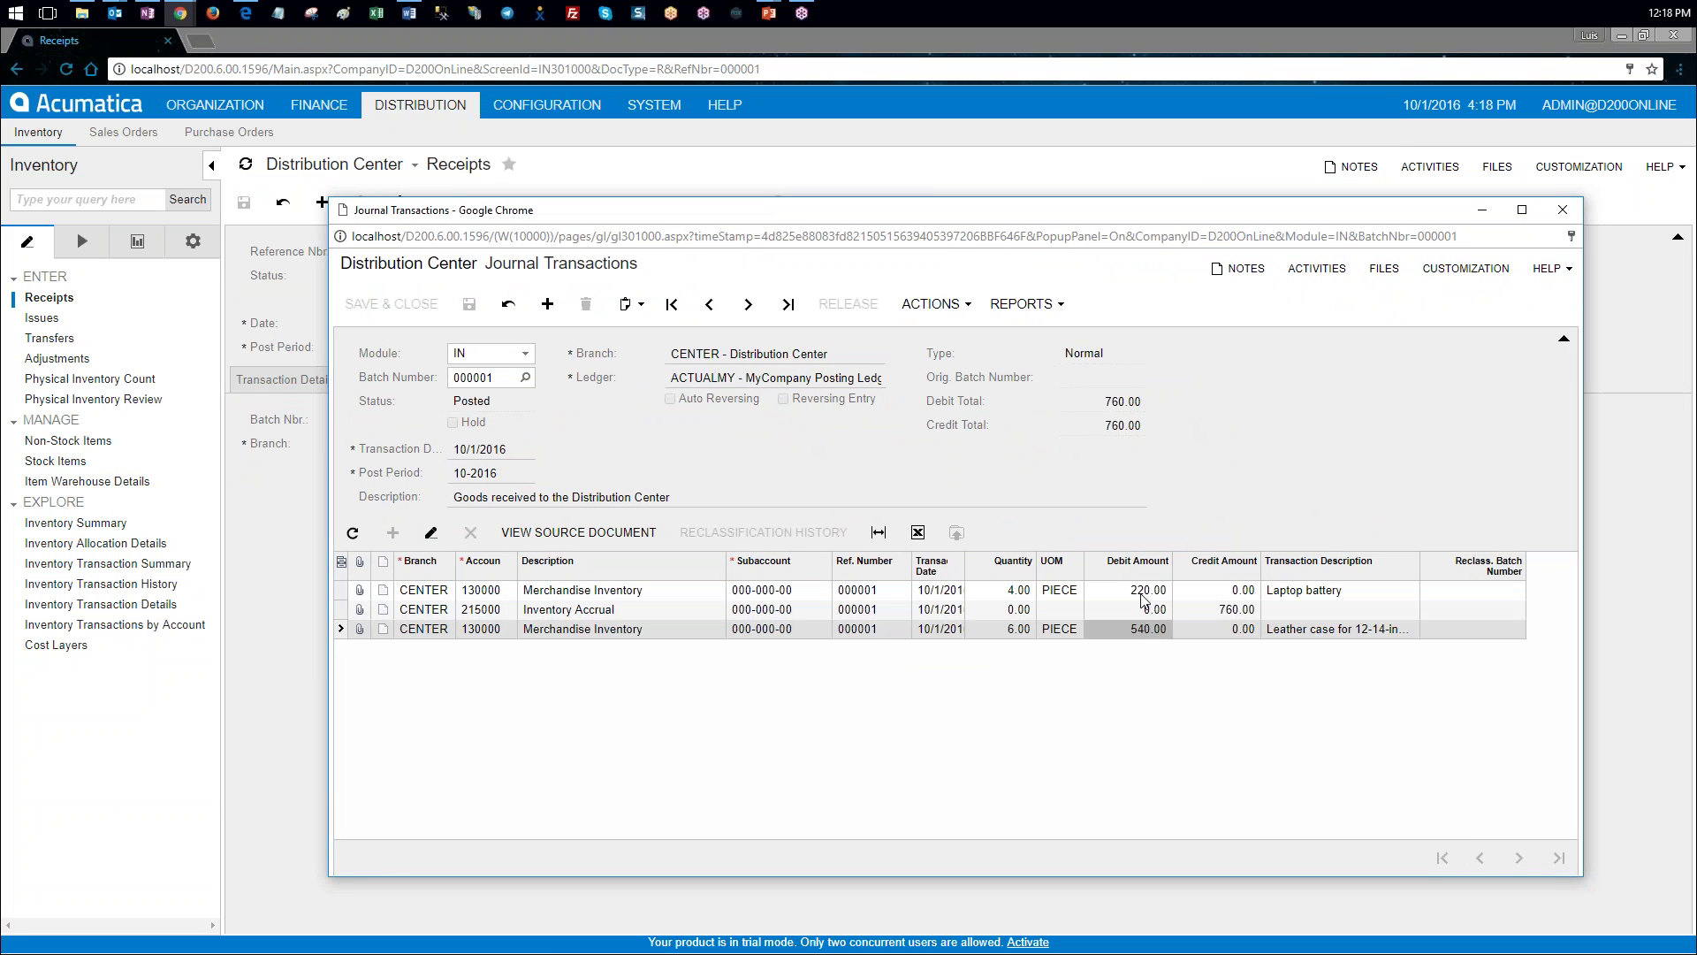
click(1242, 611)
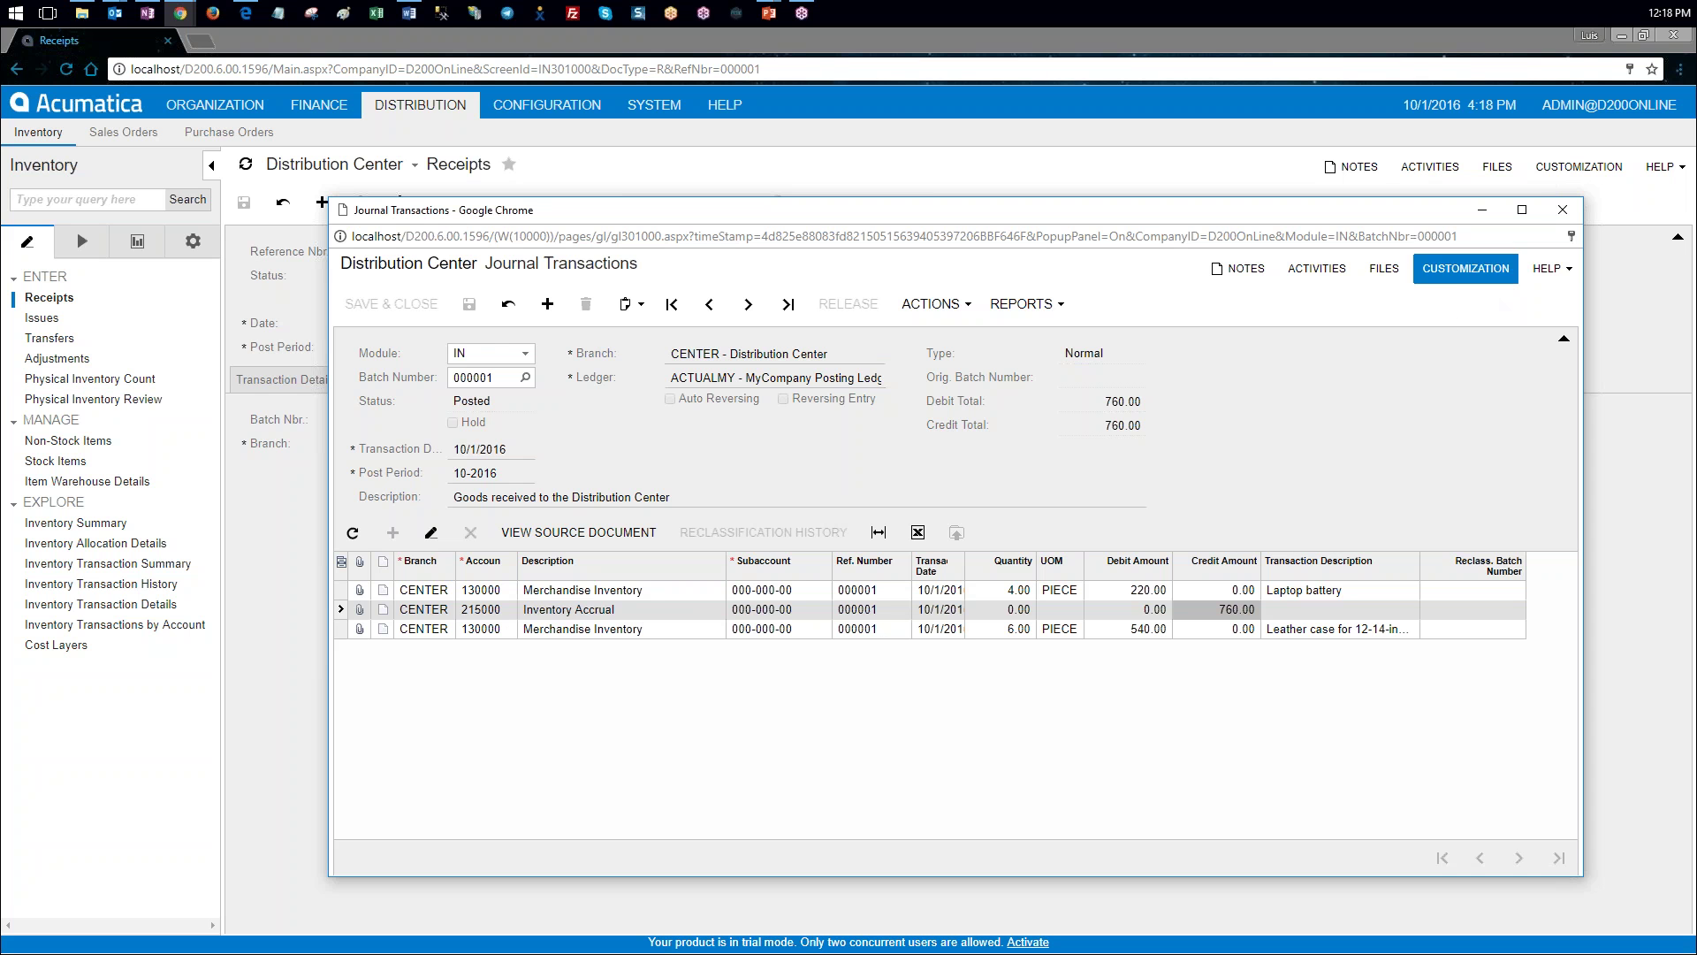
Step: Close the journal batch and start a new inventory receipt
click(1562, 210)
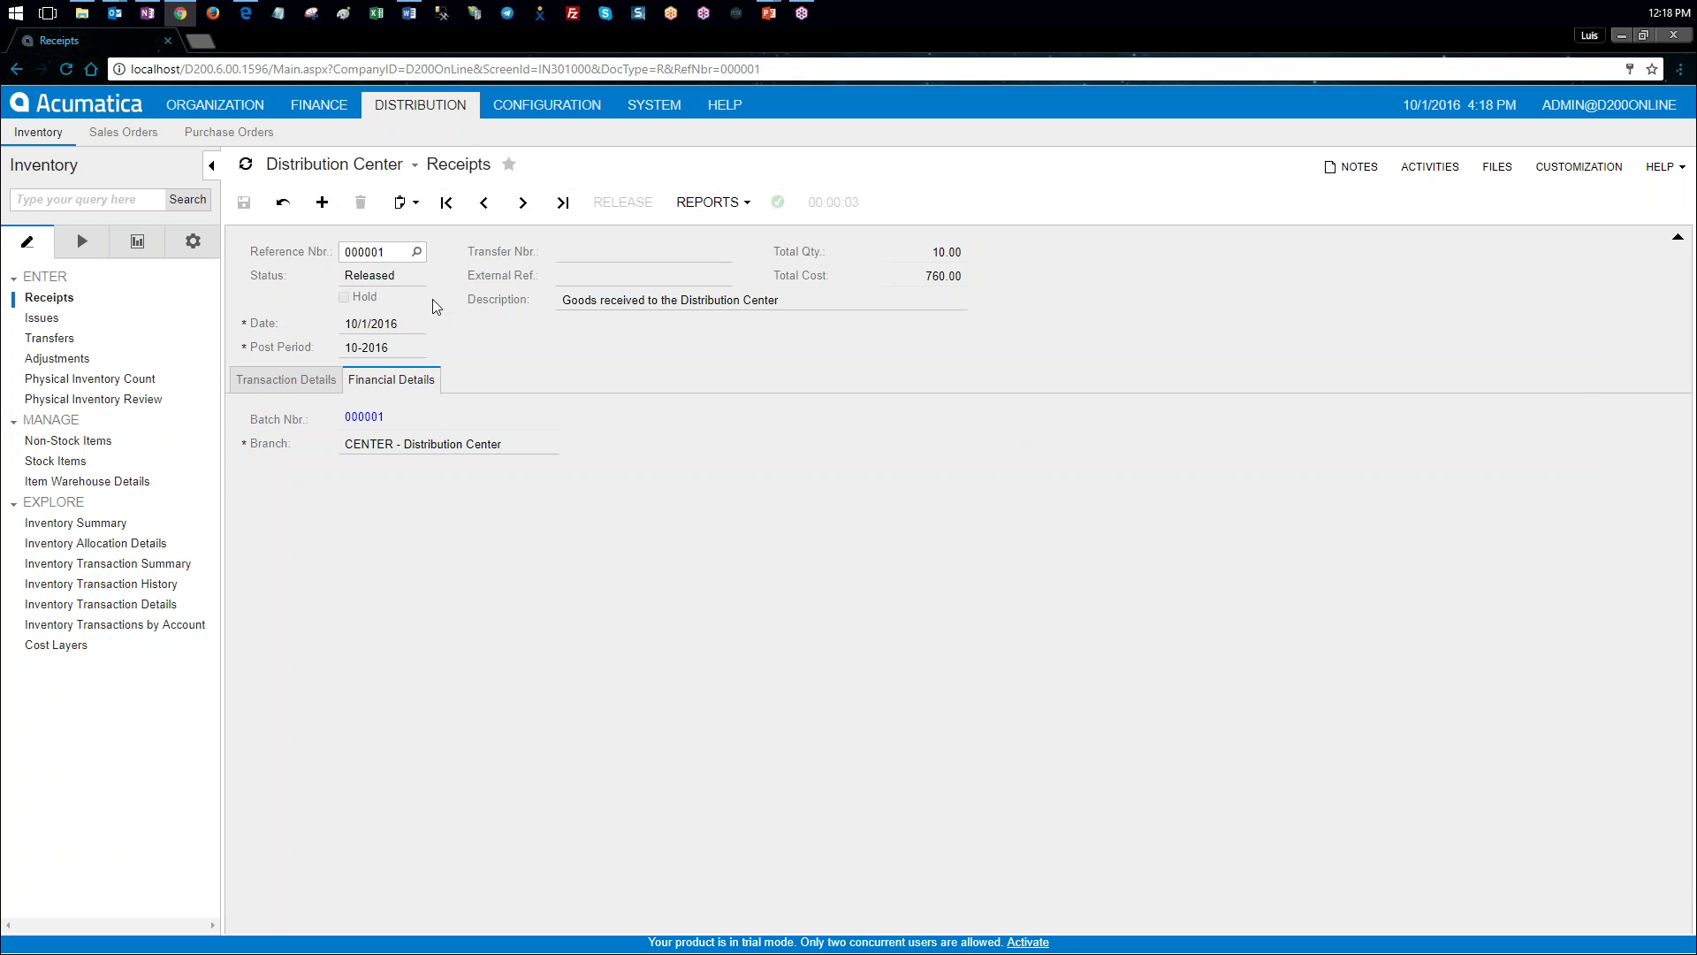
click(291, 380)
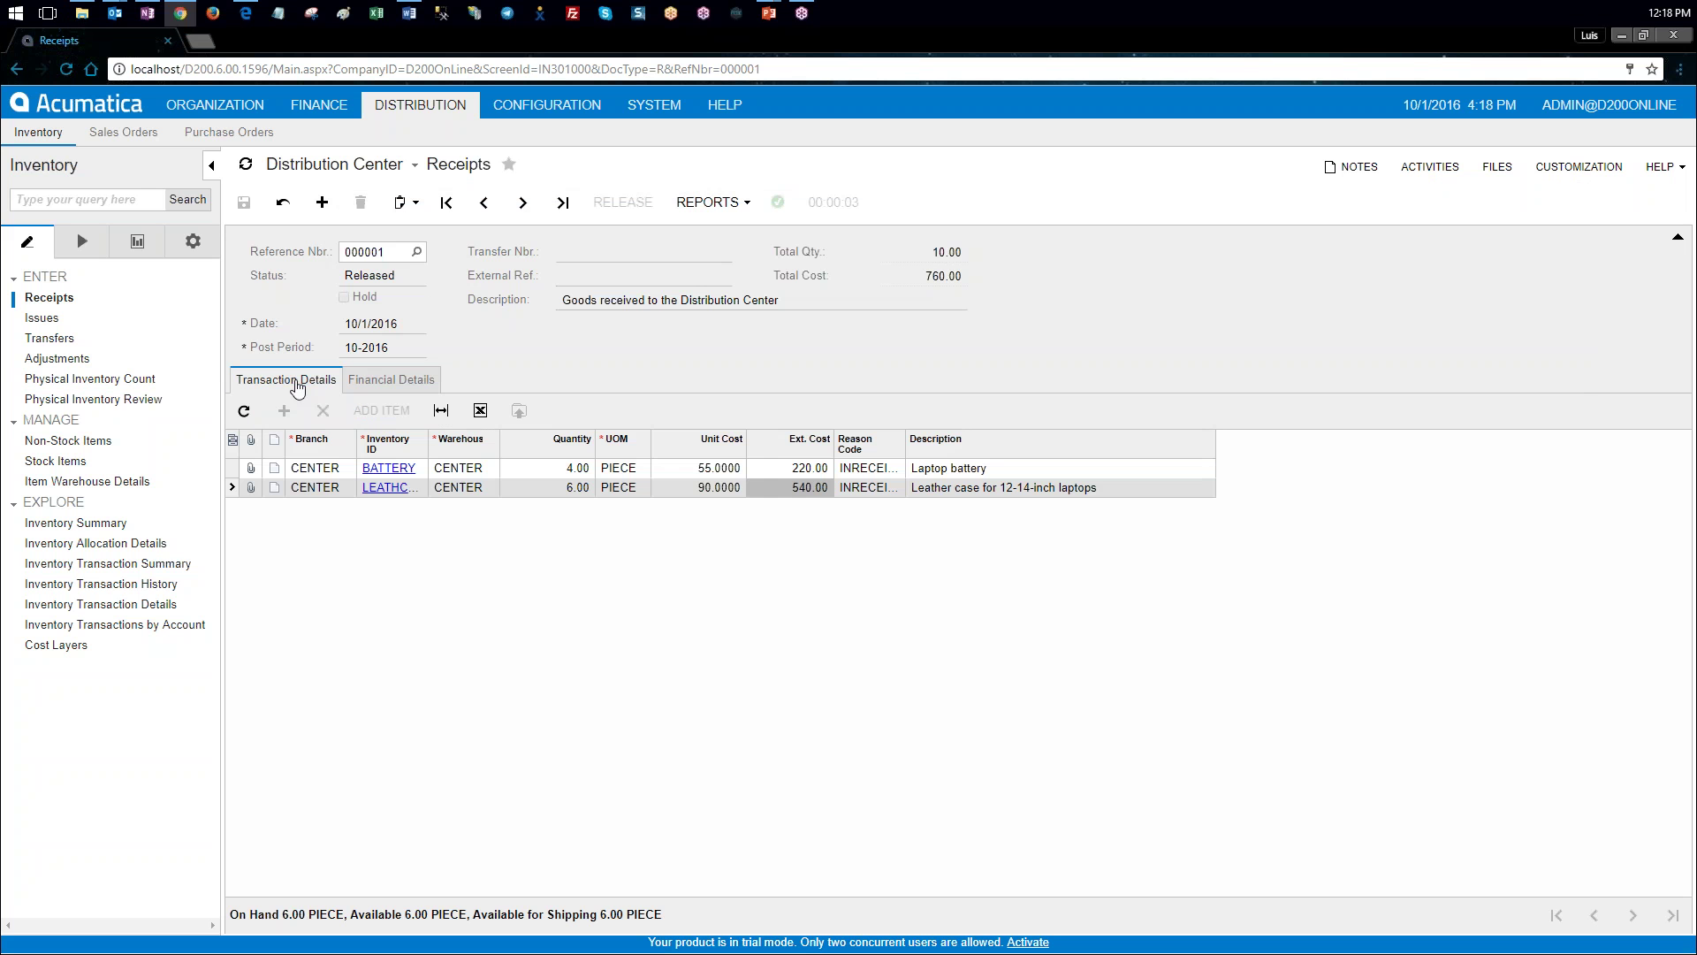
click(322, 202)
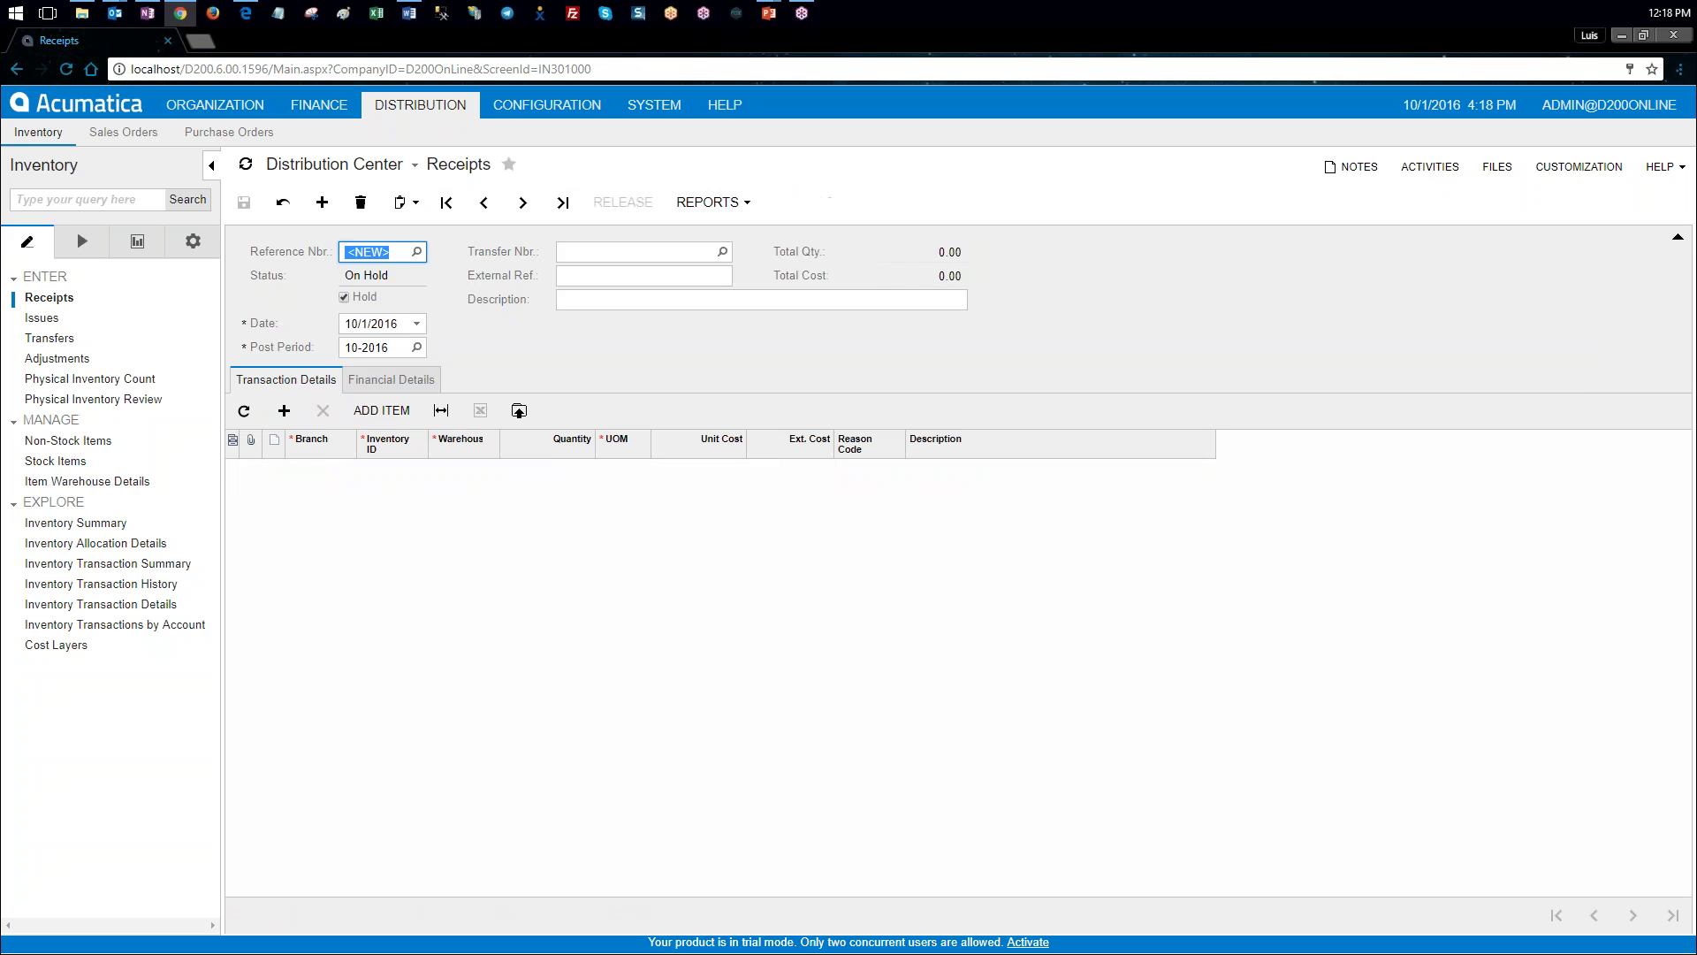
click(352, 323)
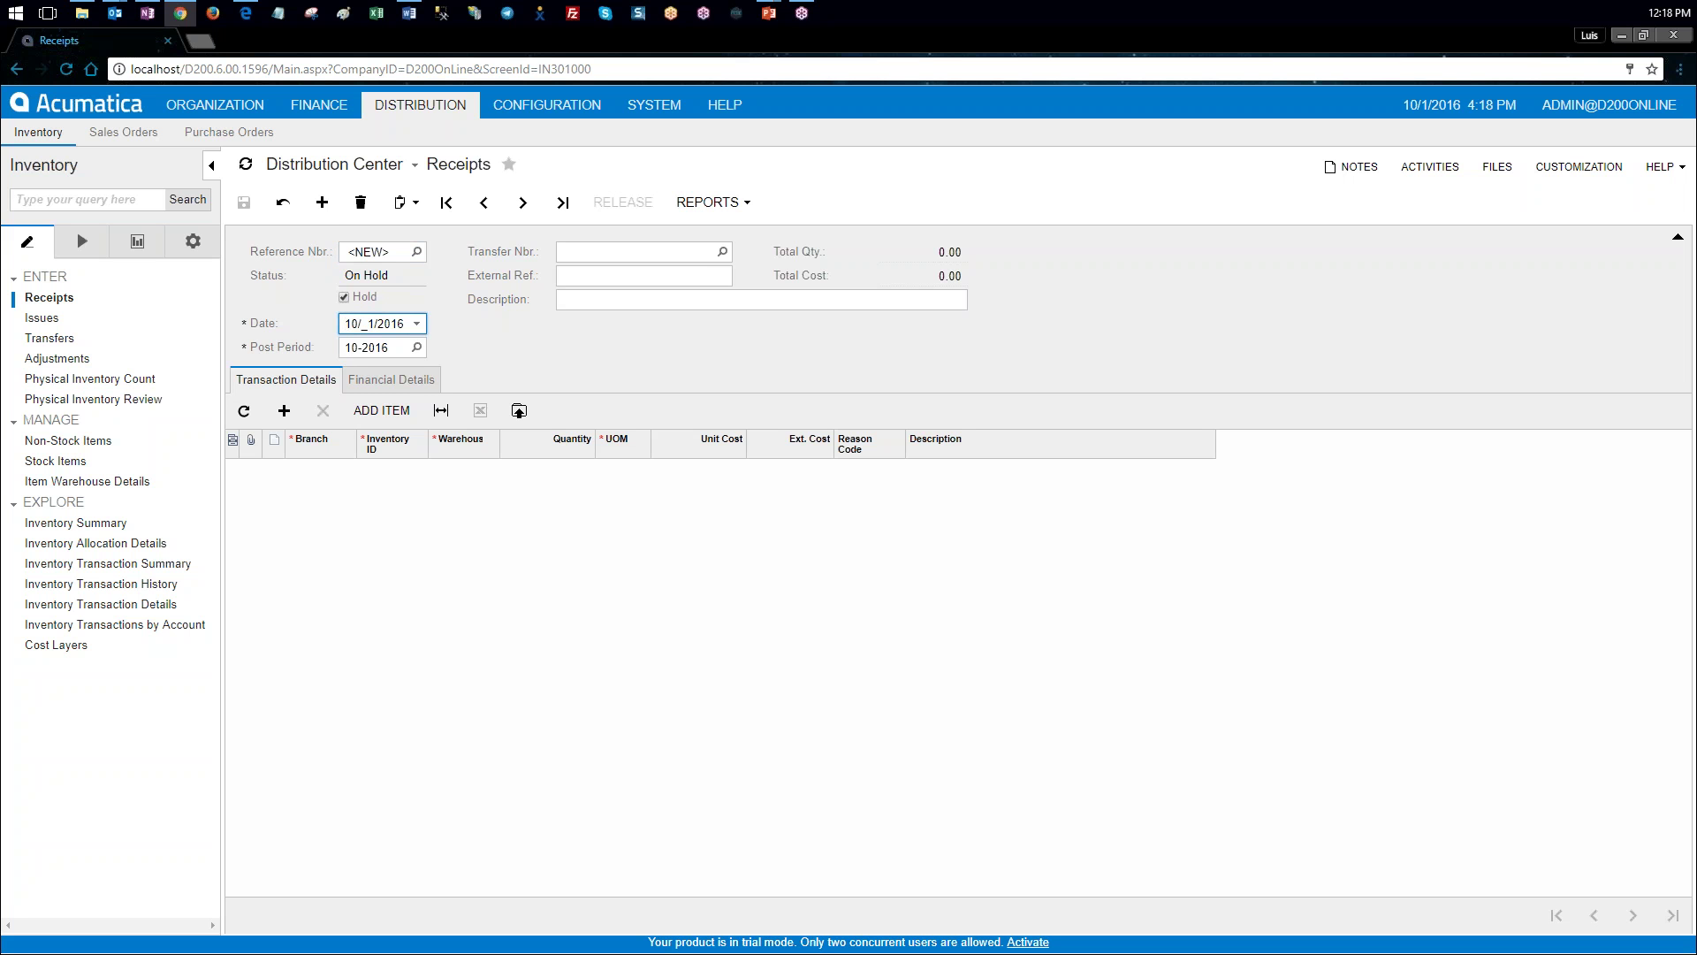
text(1002)
key(Tab)
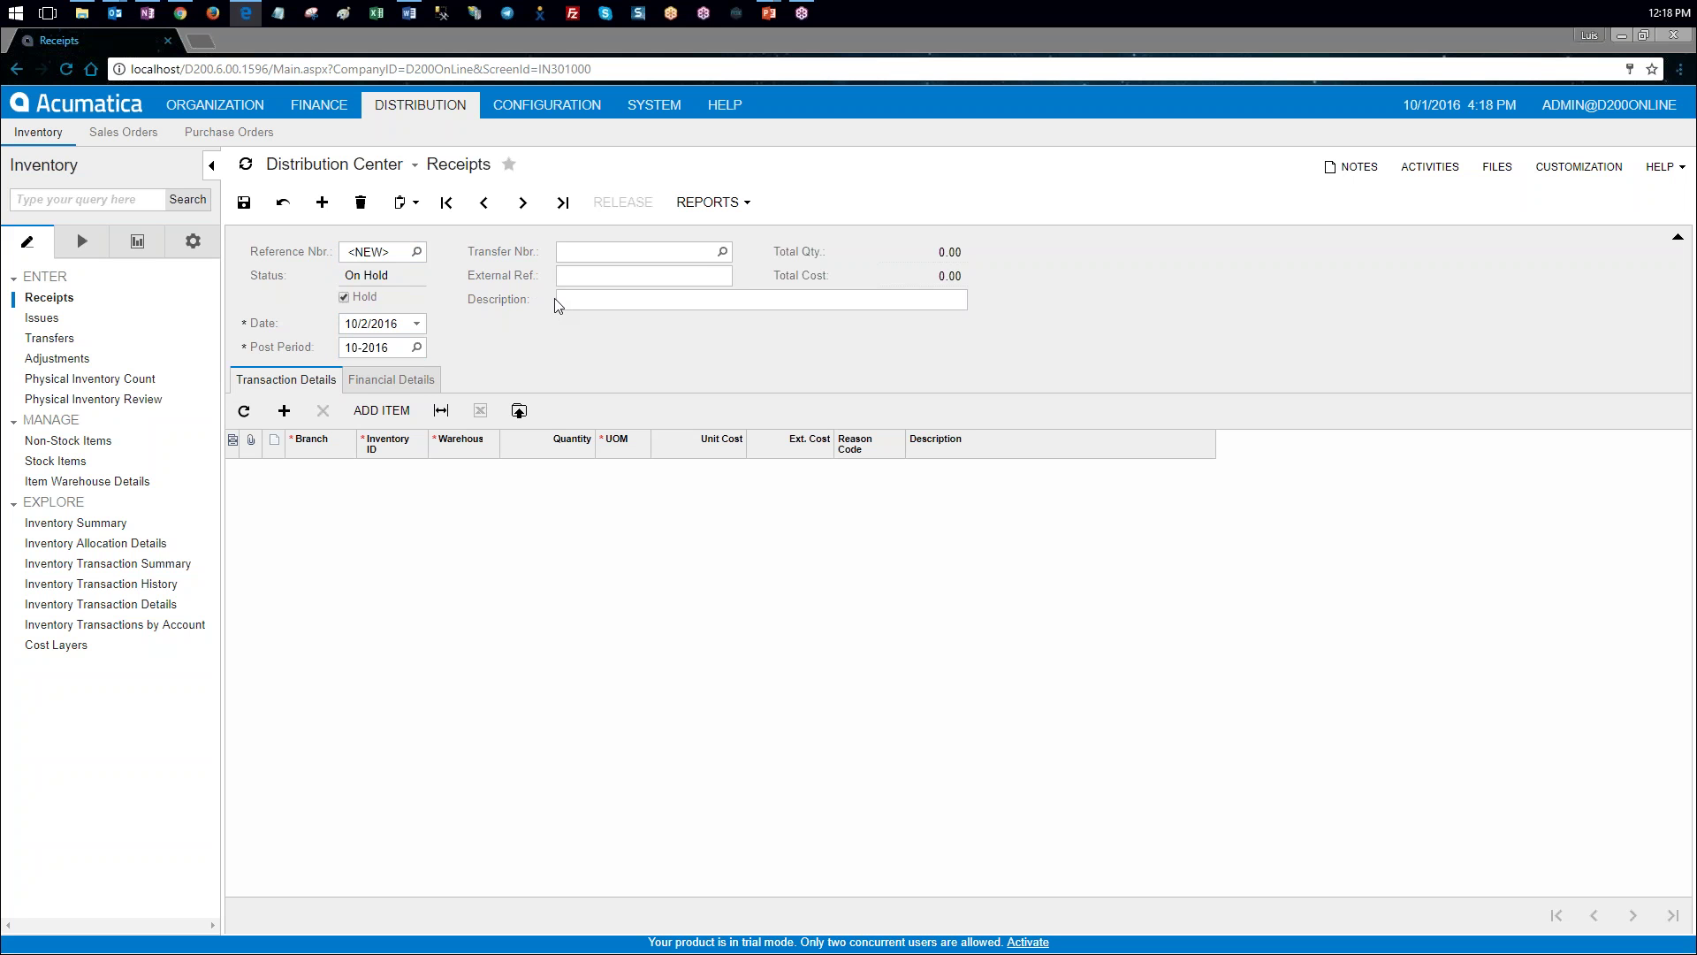
click(558, 300)
text(Goods received to the Northern Store)
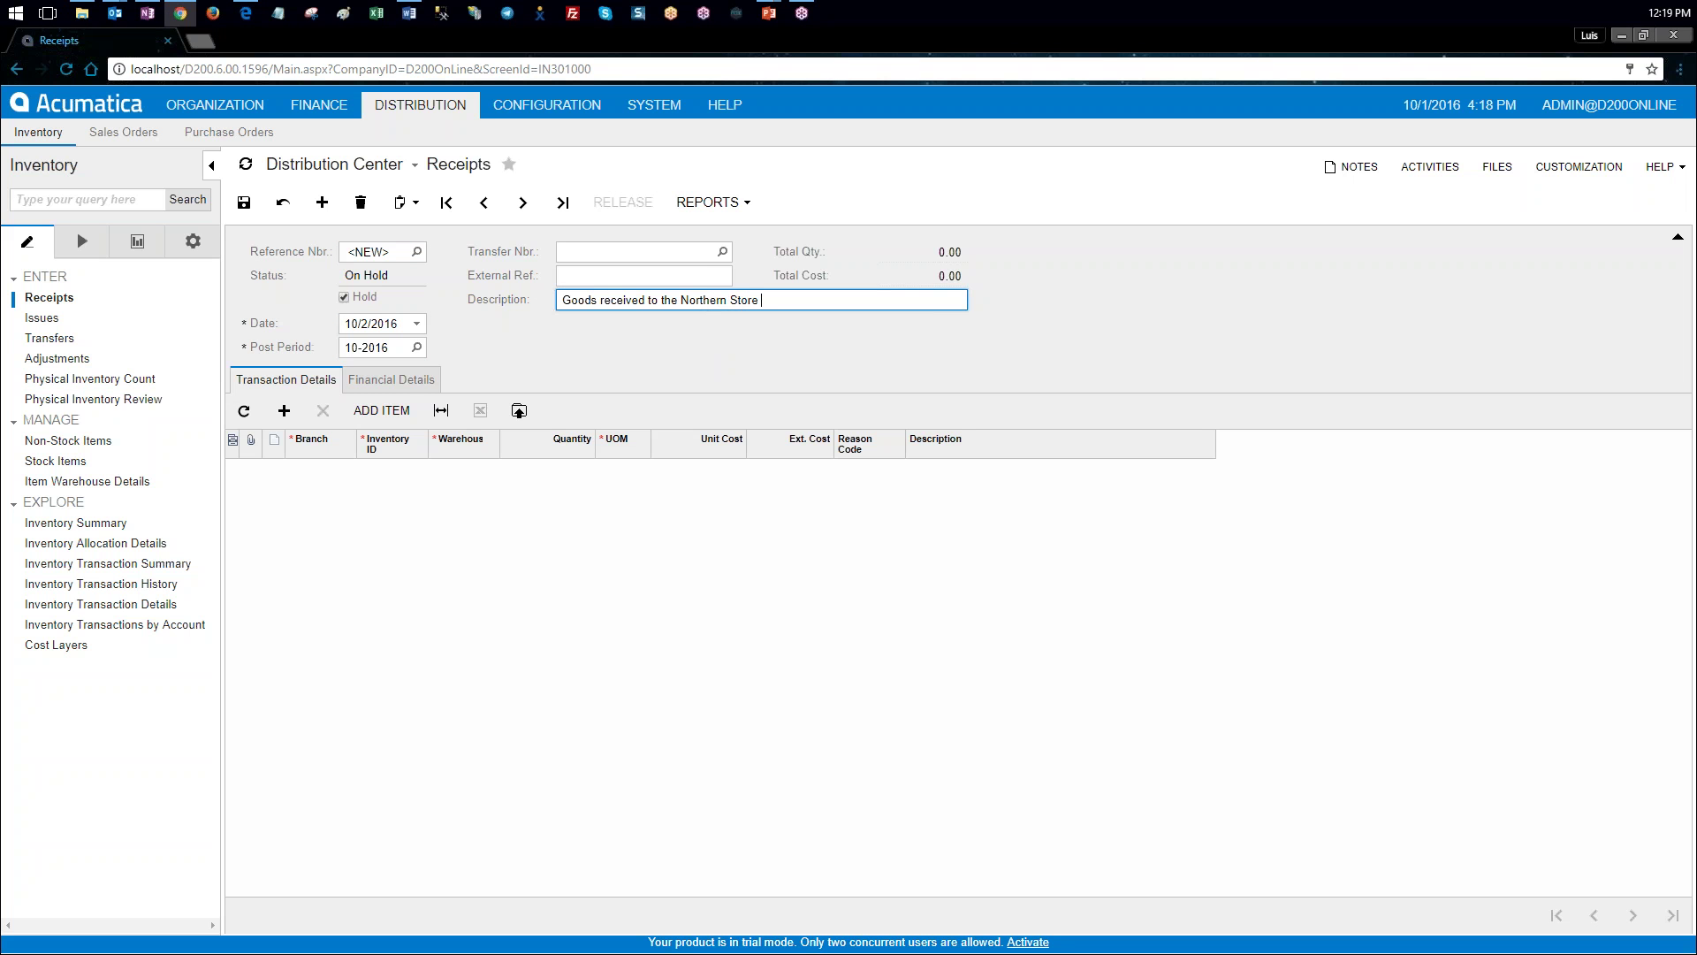
Step: Switch the working branch to Northern Store, discarding the unsaved receipt entries
click(413, 166)
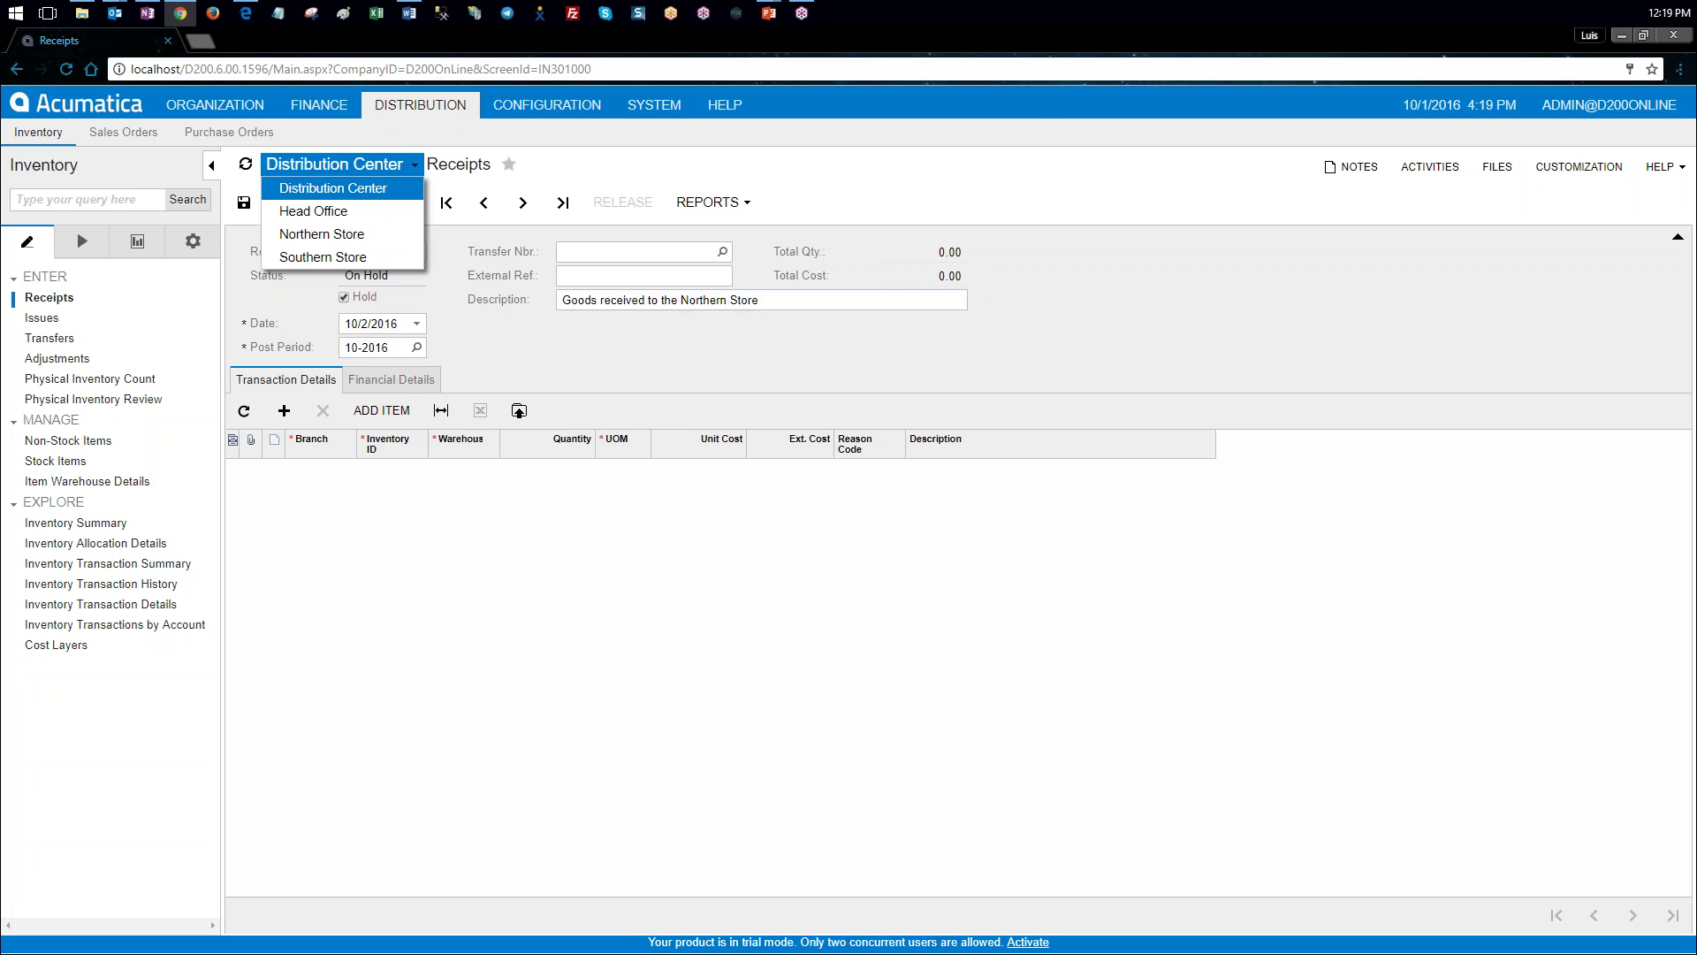
click(347, 234)
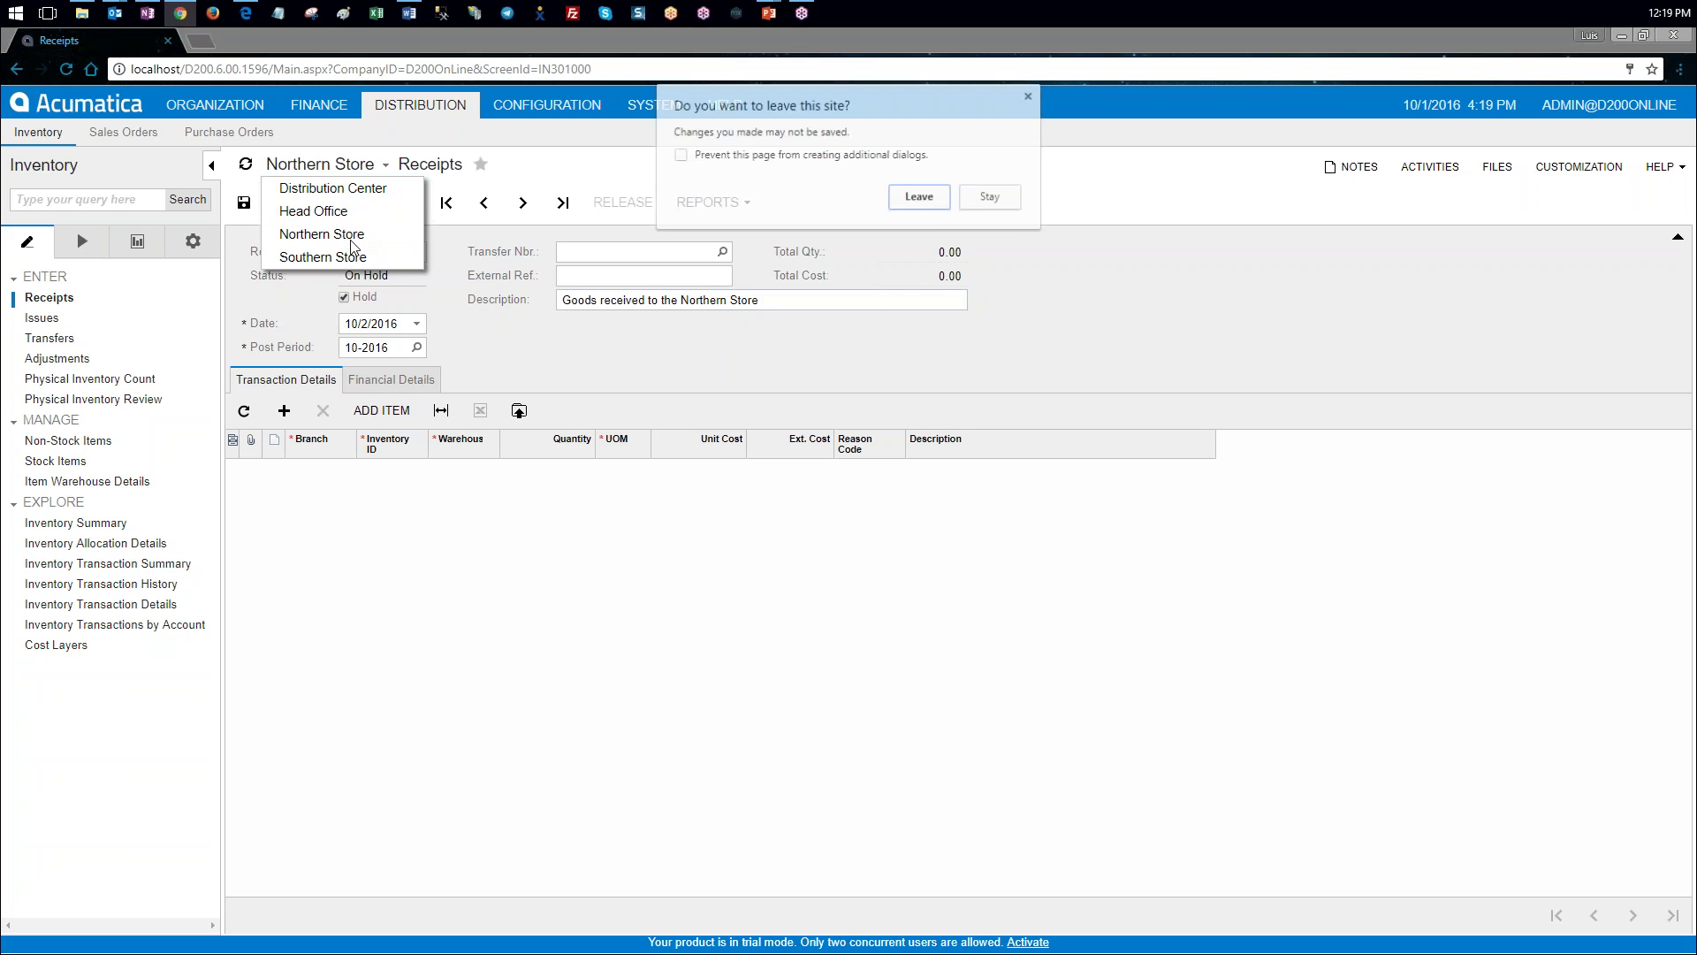
click(919, 198)
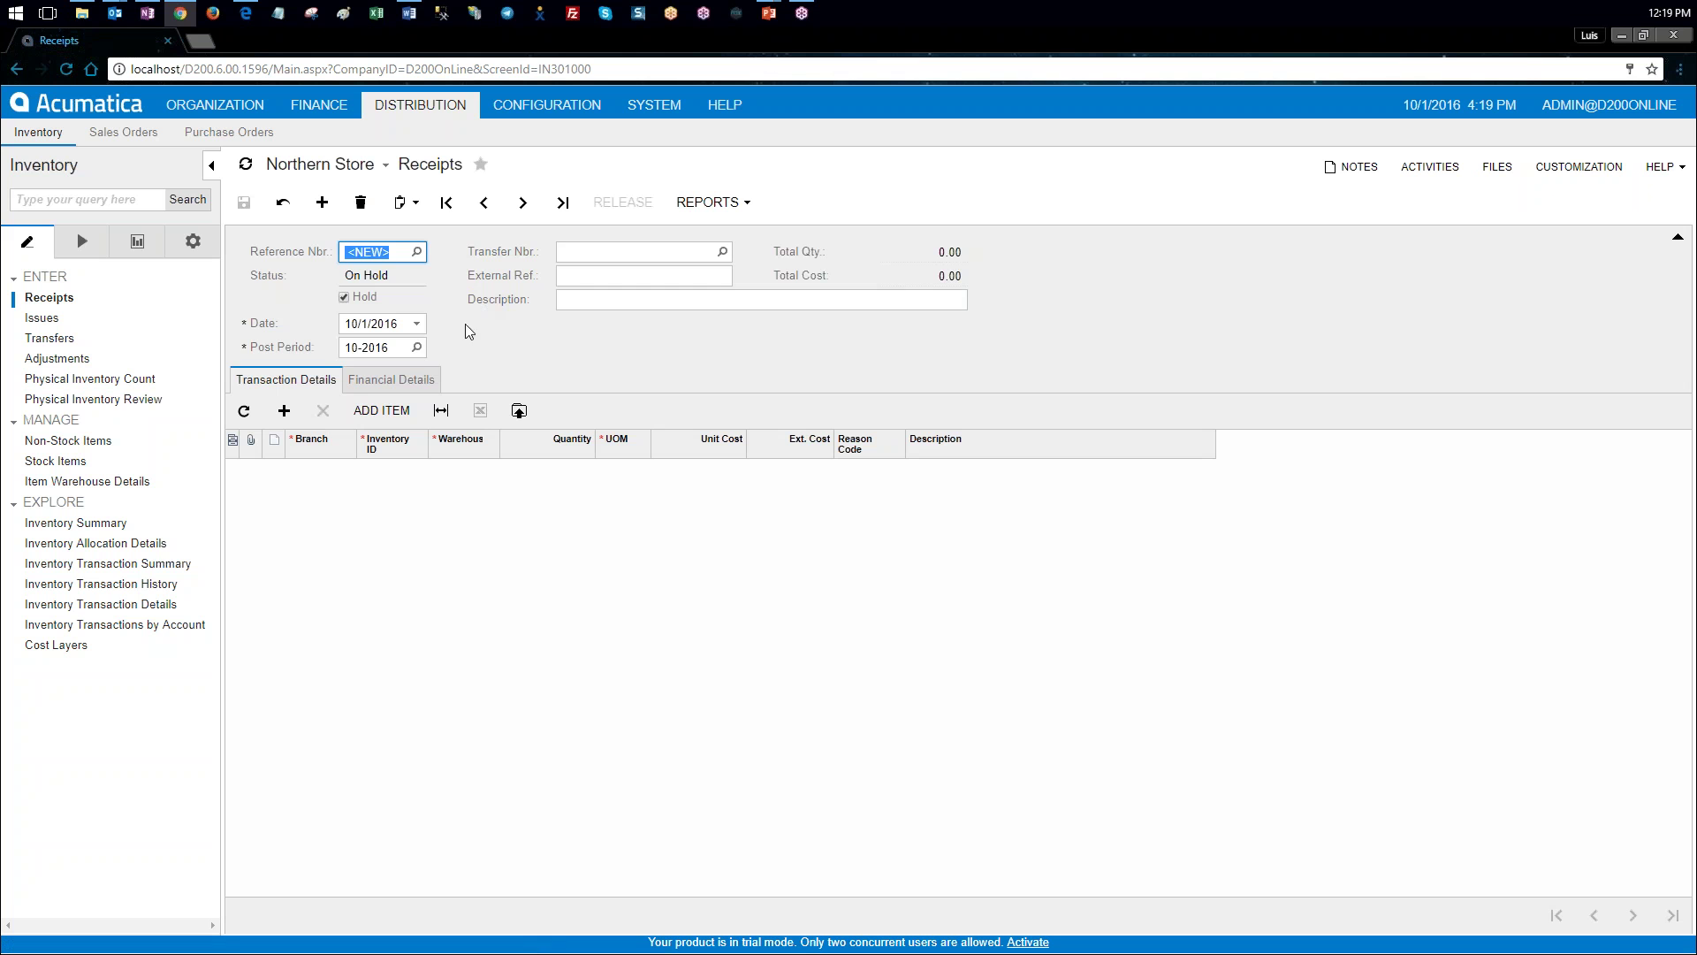
Step: Describe the new receipt as "Goods received to the Northern Store" and date it 10/2/2016
click(572, 300)
text(Goods received to the Northern Store)
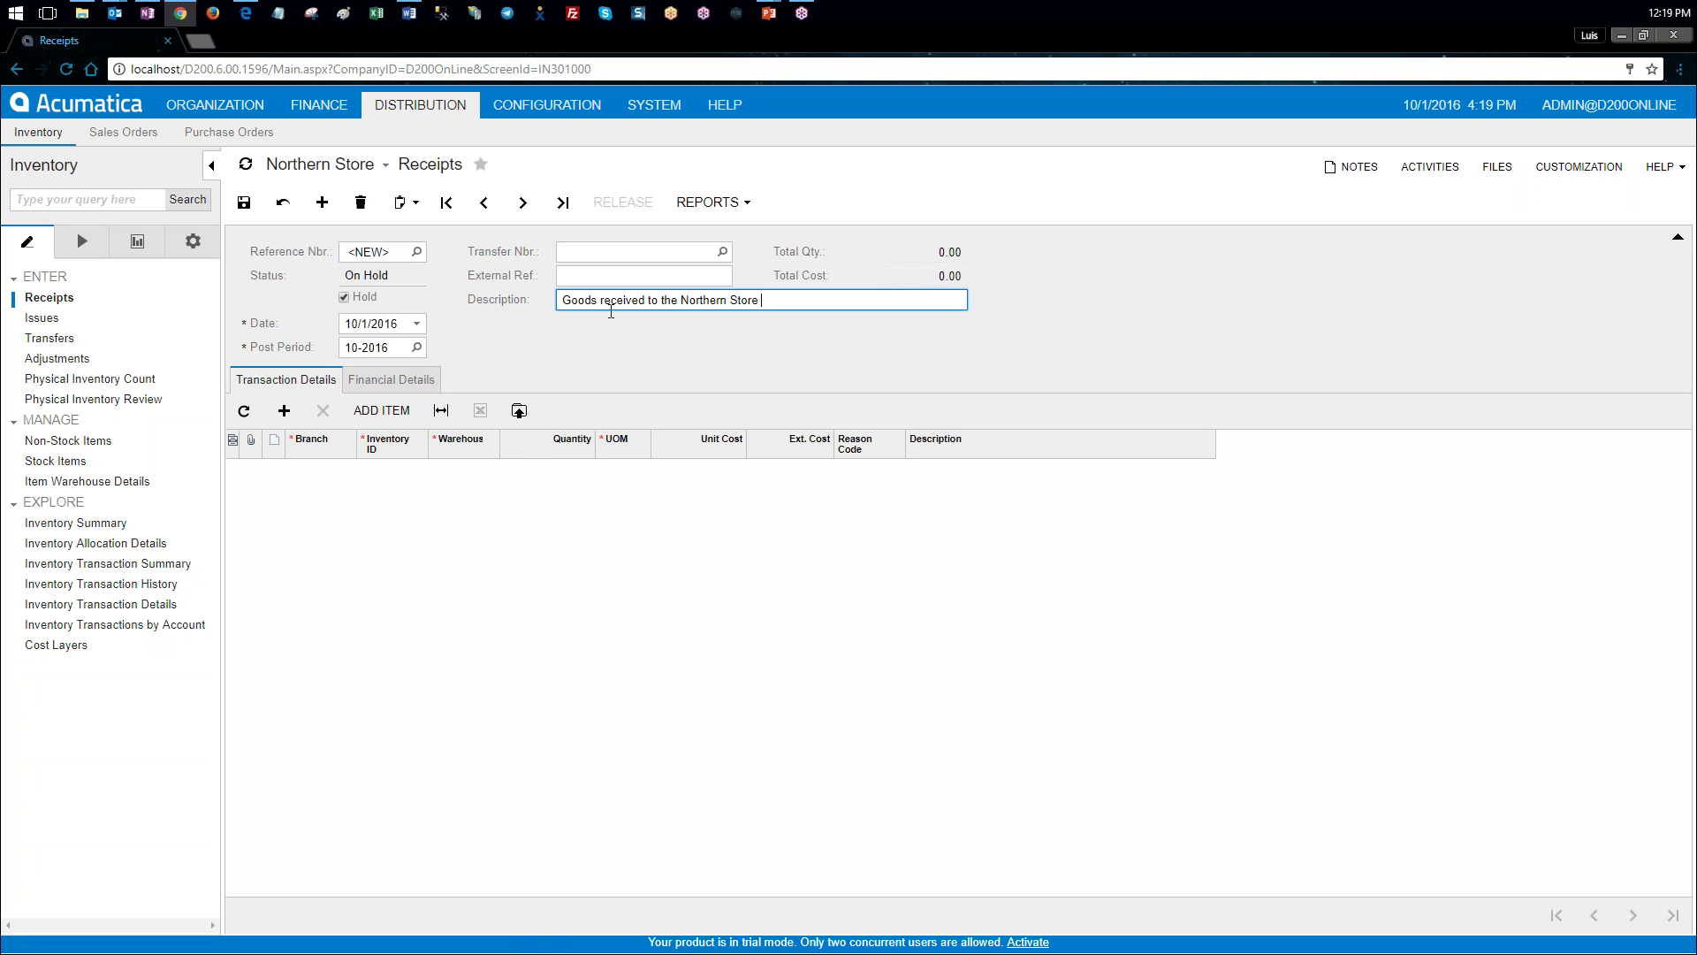
click(336, 473)
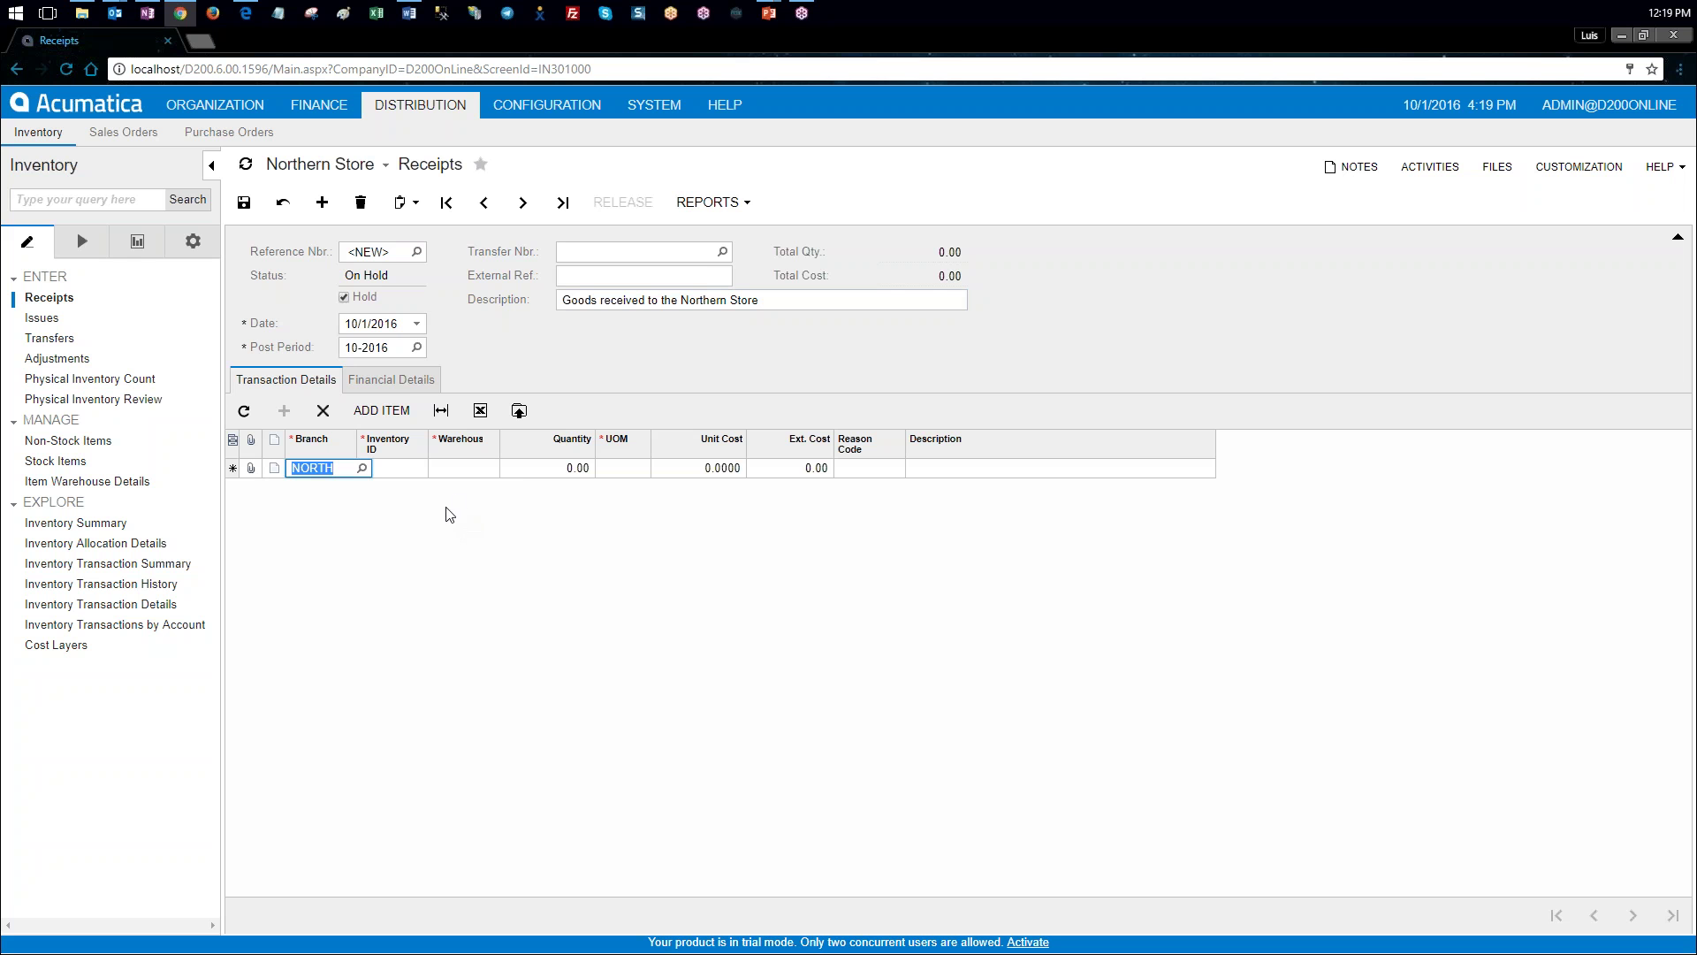
click(343, 323)
text(002)
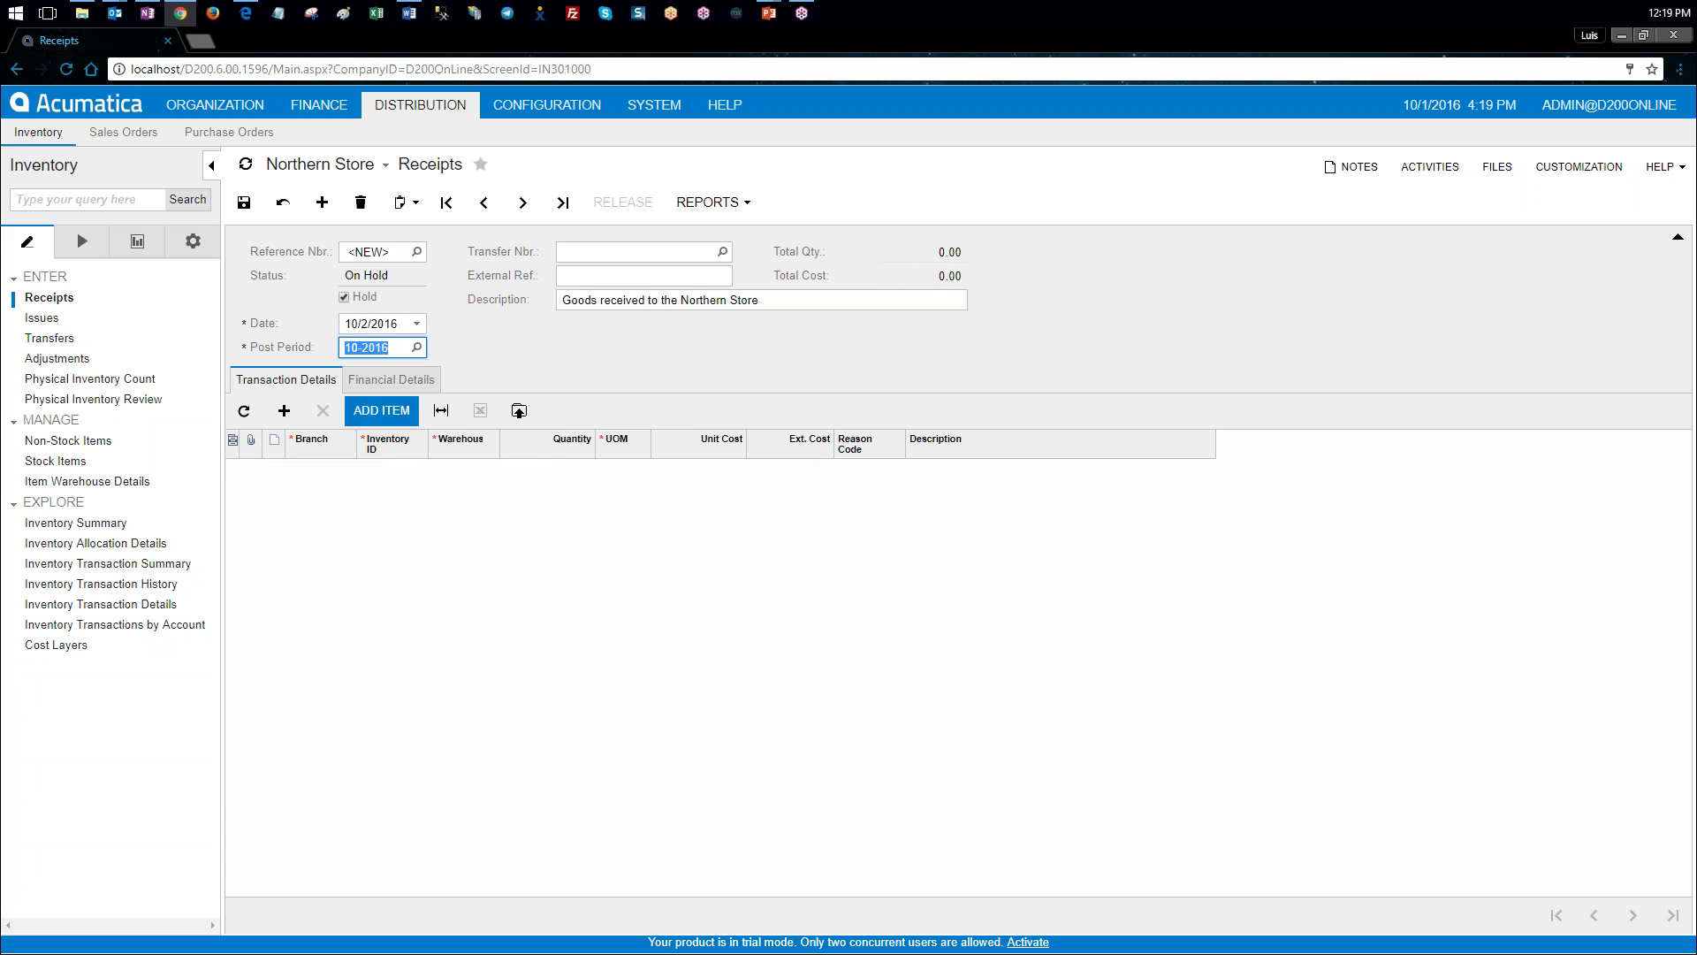
Step: Add a receipt line for the BATTERY item in the NORTH branch
click(344, 473)
click(406, 471)
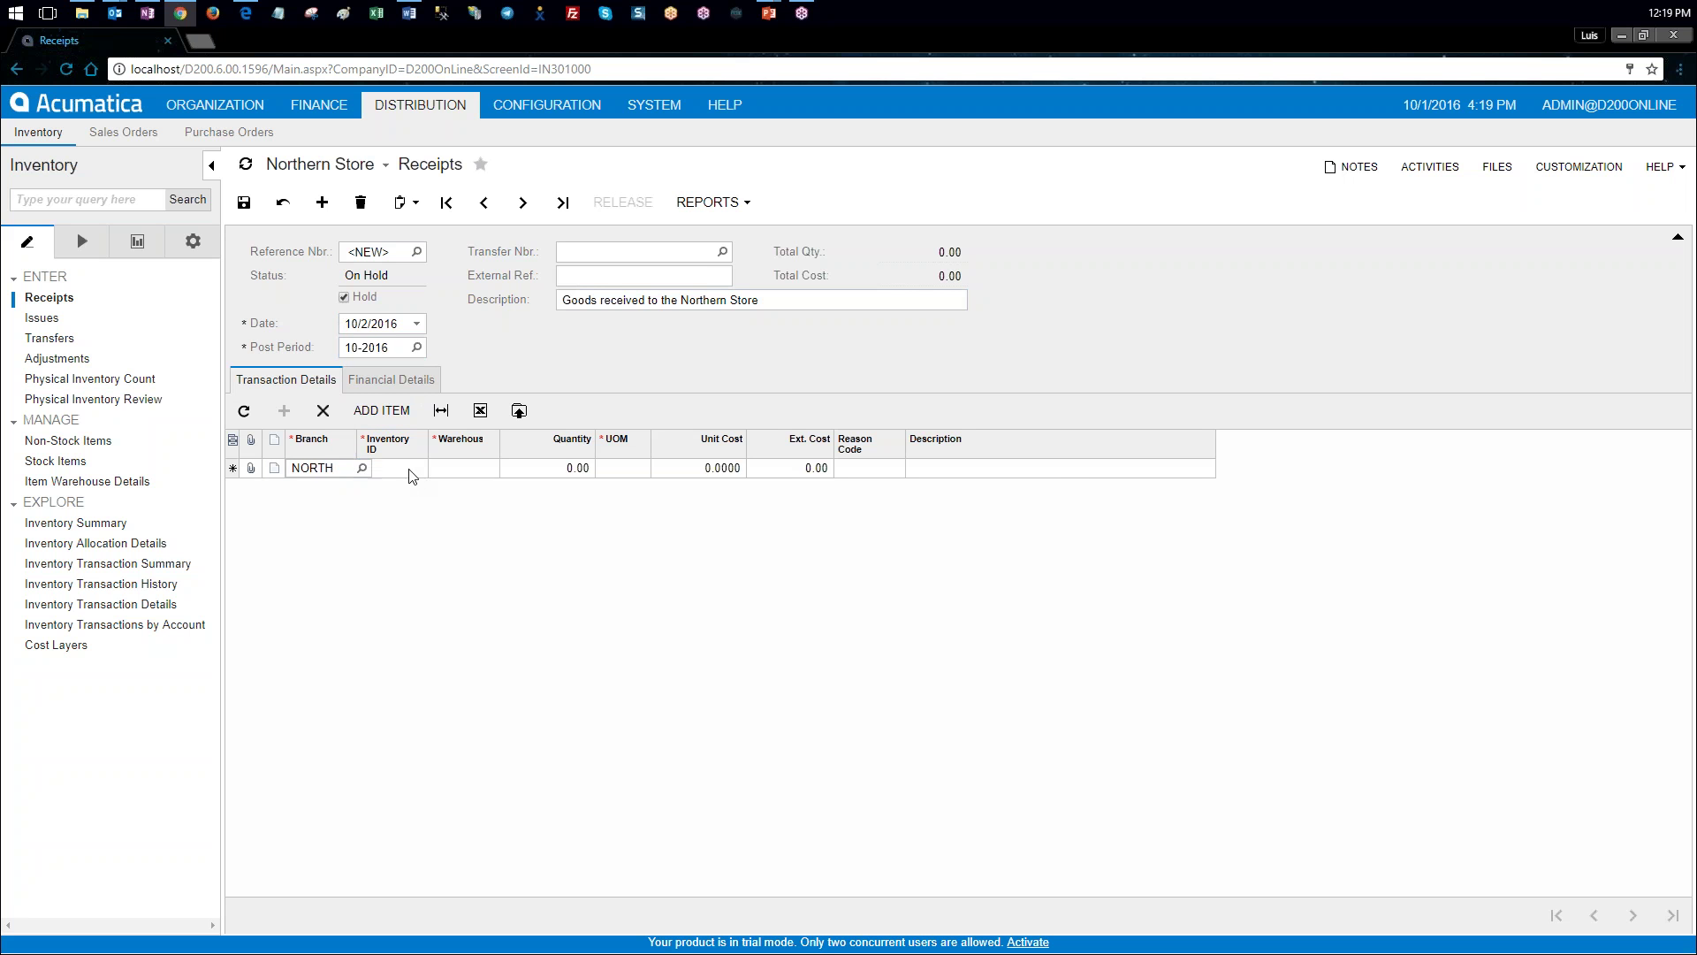
click(434, 470)
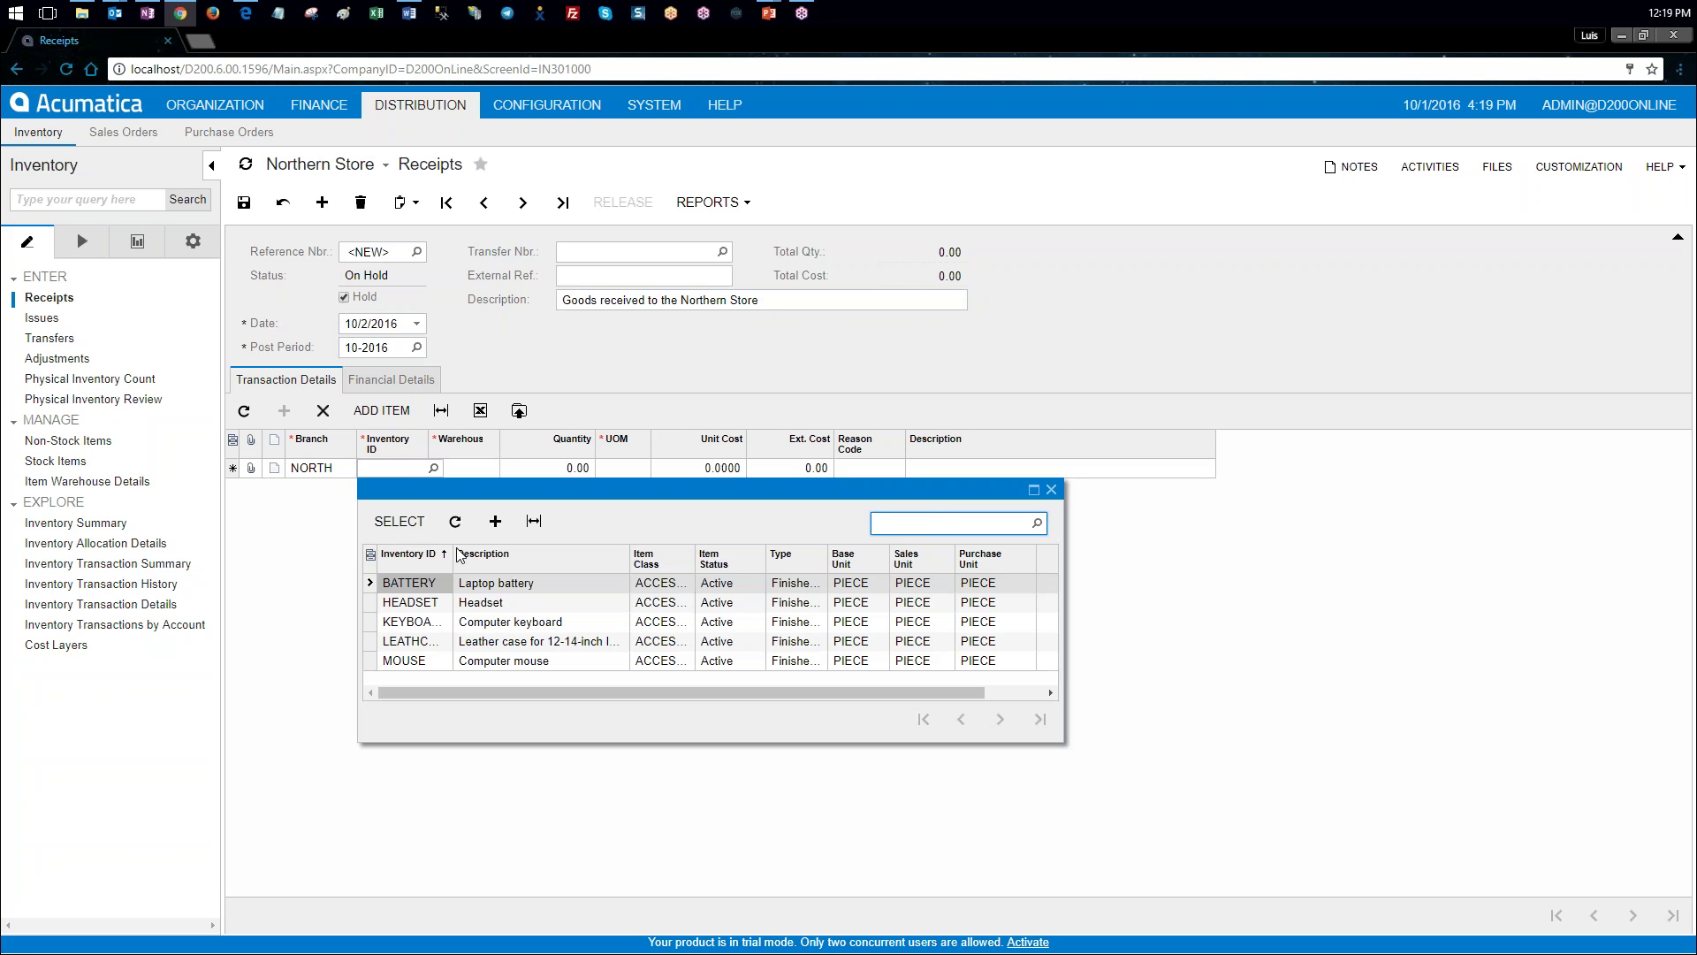
double_click(442, 585)
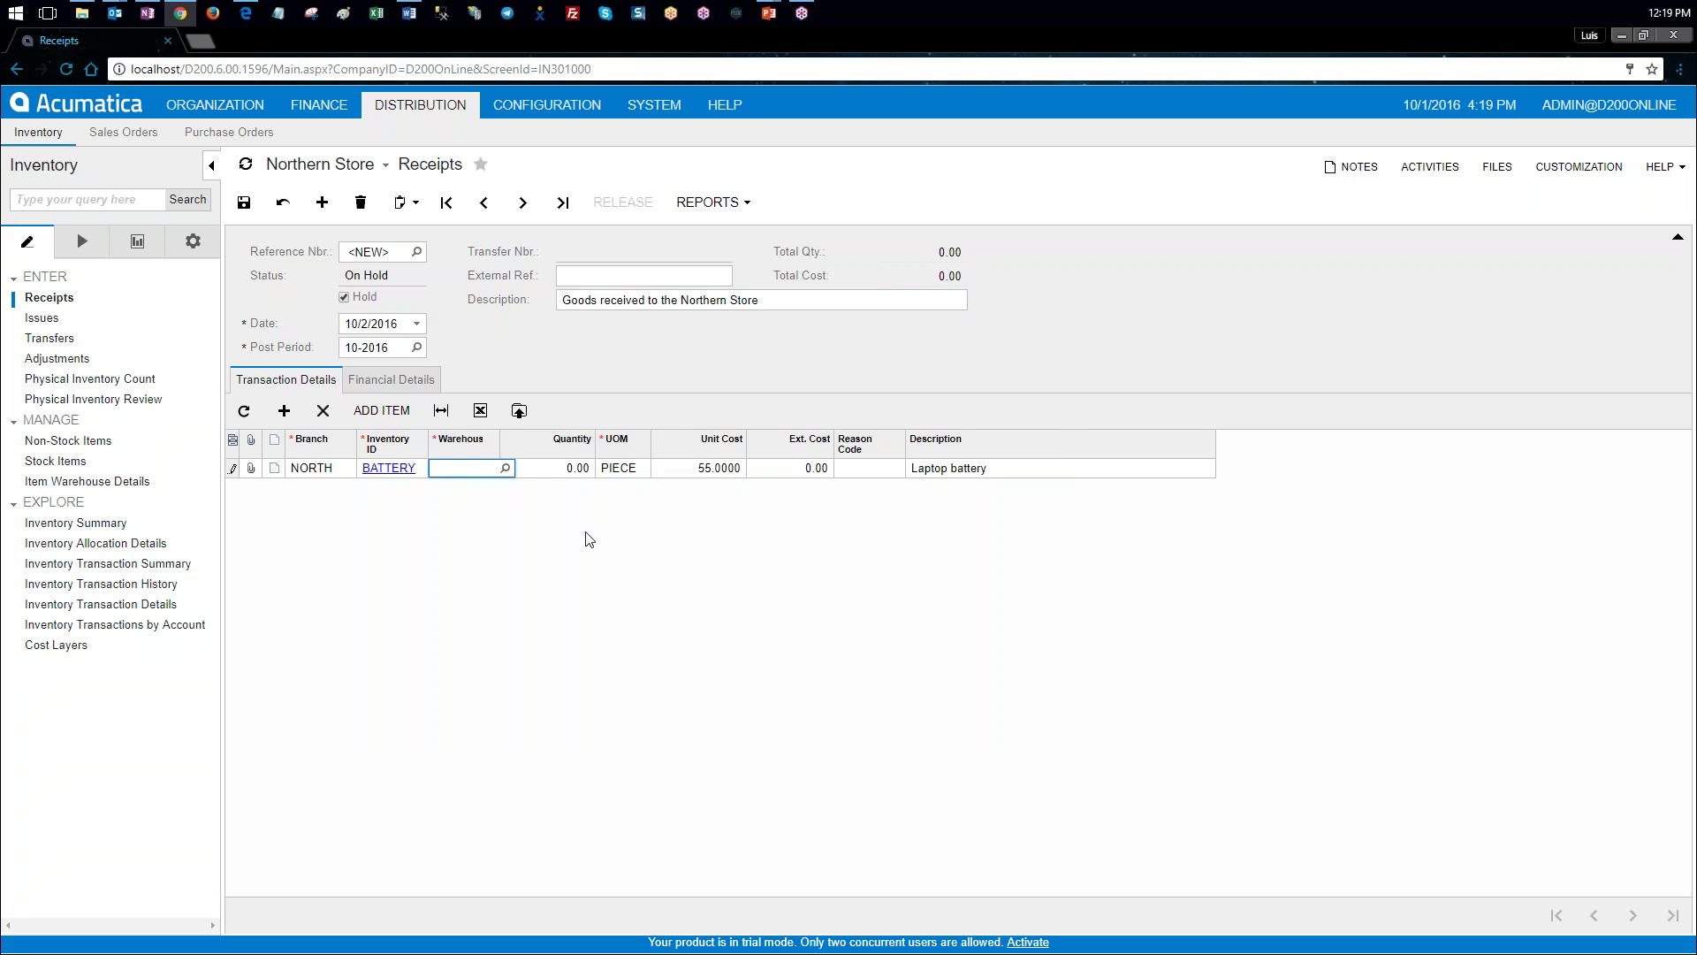
Step: Set the laptop battery line's quantity to 2 and its unit cost to 60
key(Tab)
text(2)
key(Tab)
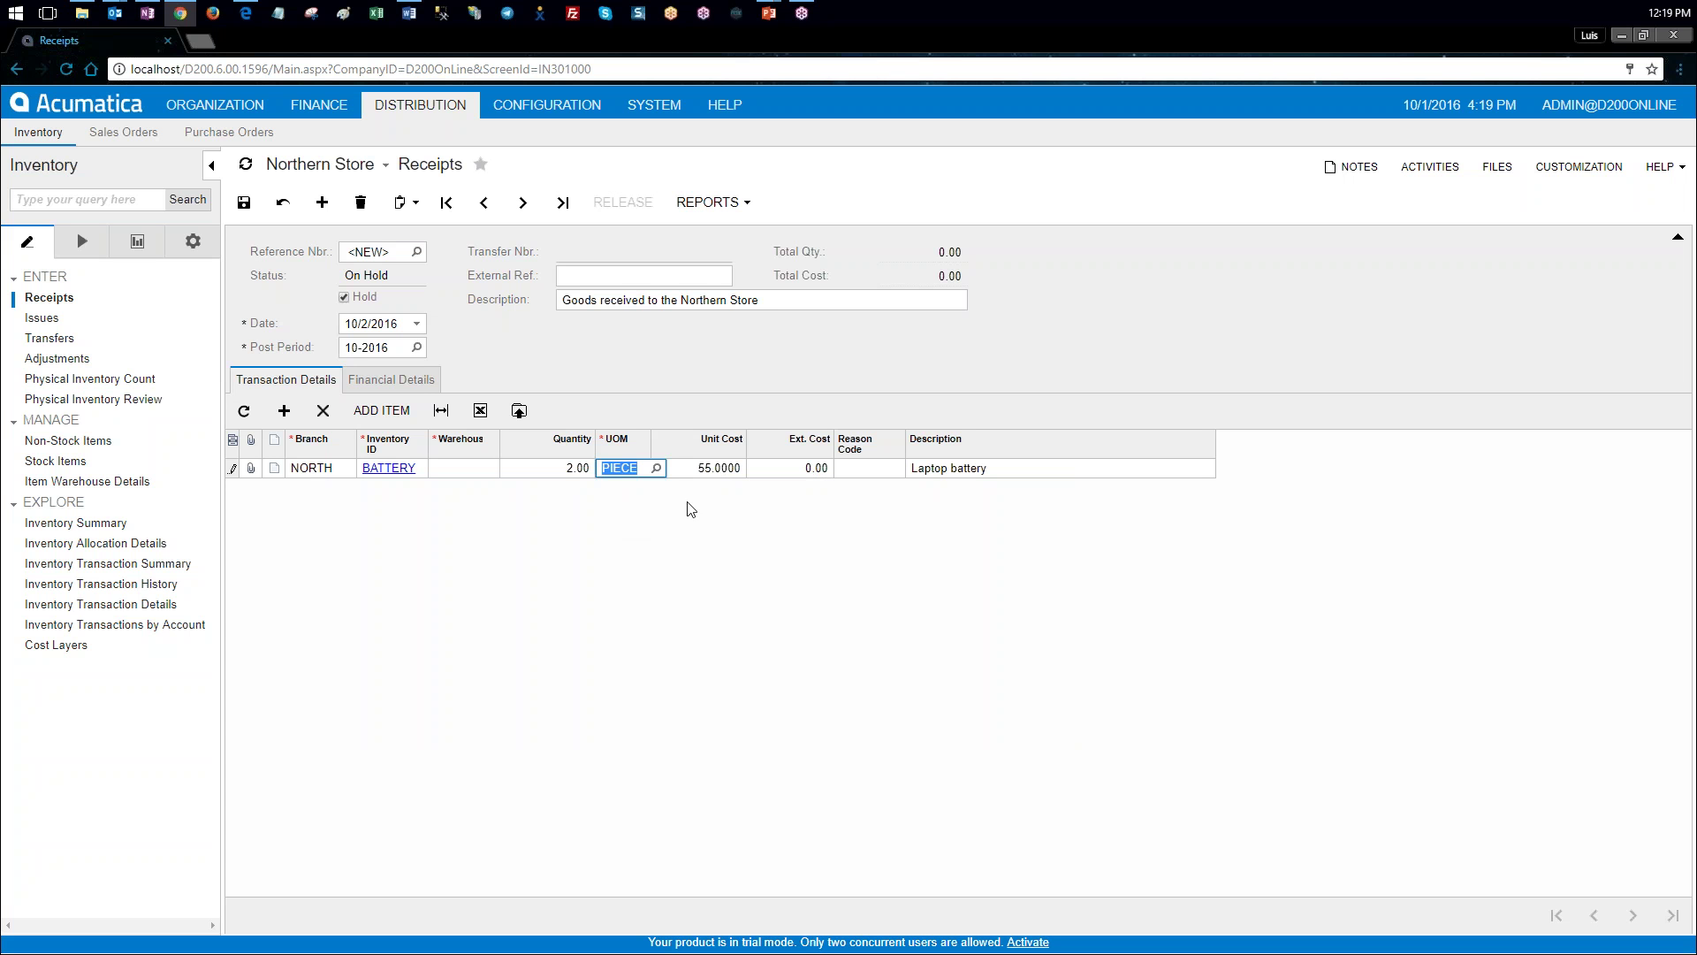
key(Tab)
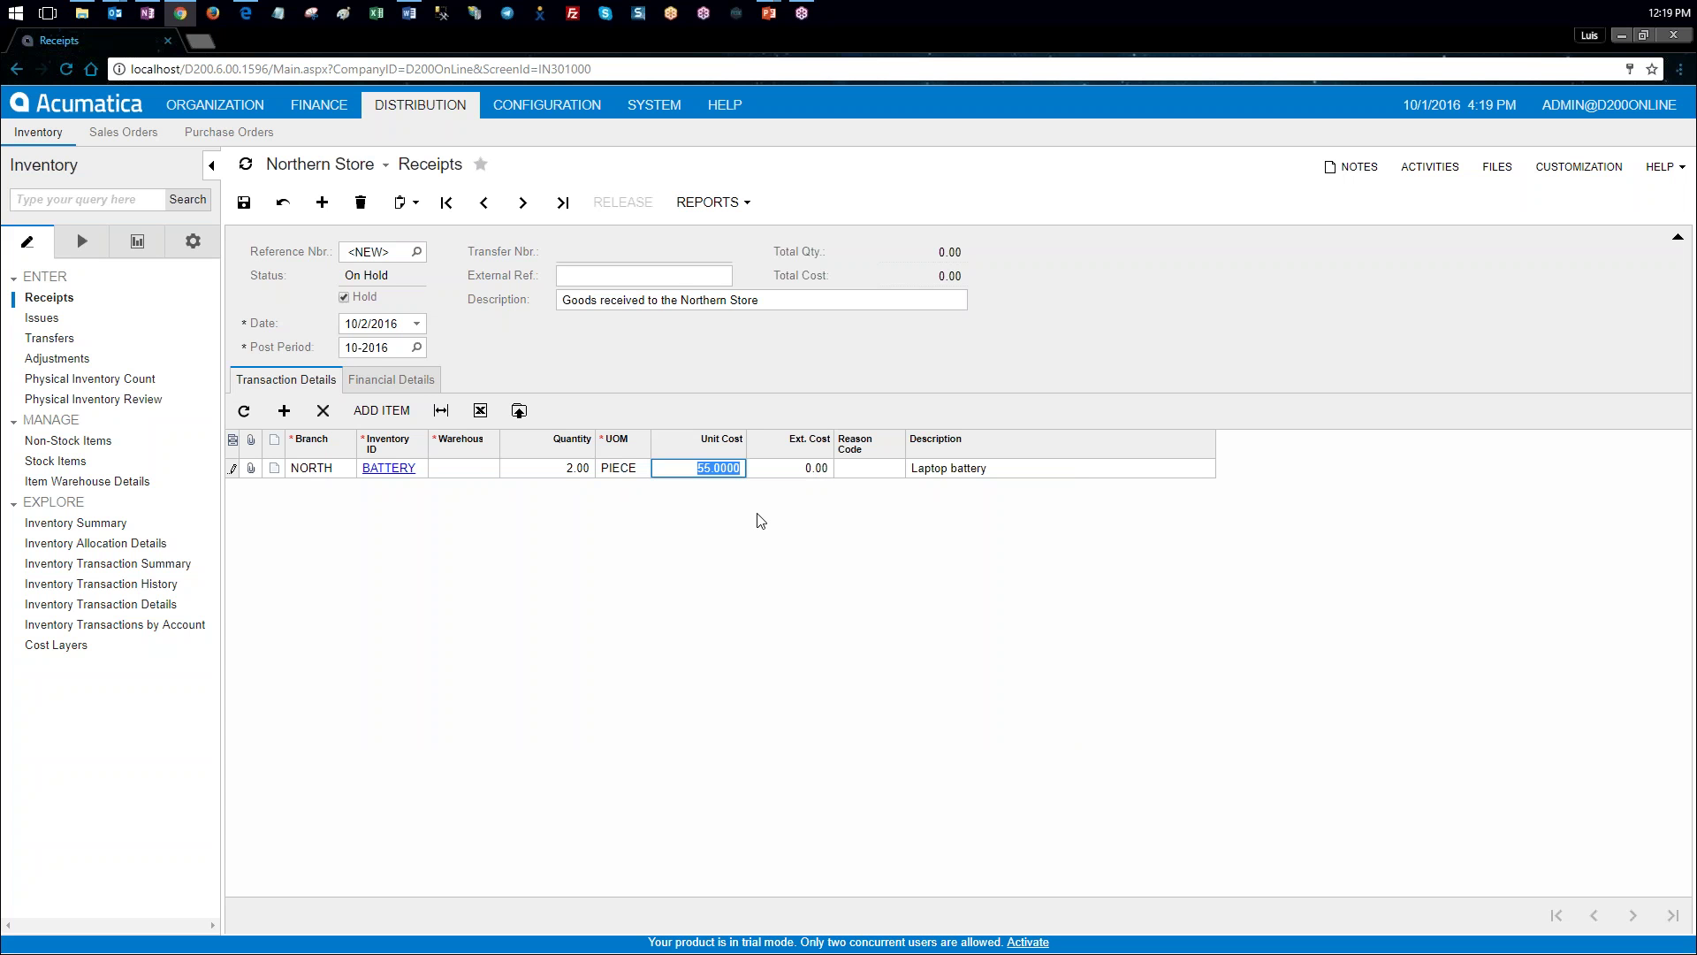
text(60)
key(Tab)
key(Tab)
key(Tab)
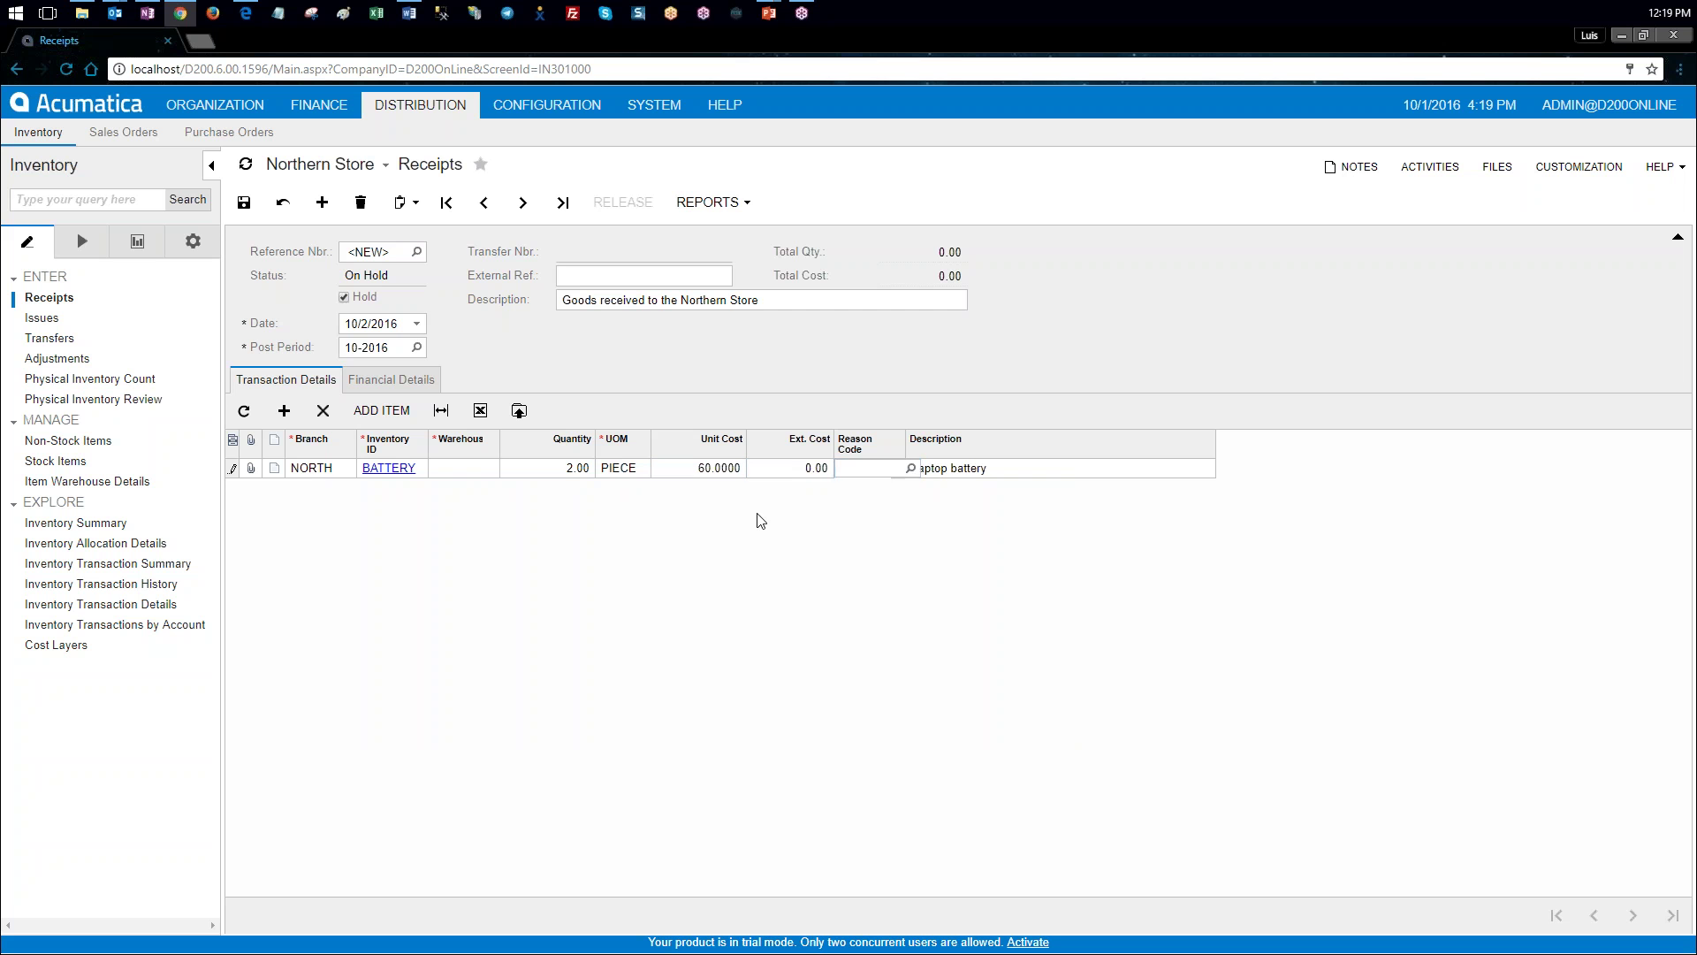
Step: Add a second NORTH branch line for LEATHCASE, the leather case for 12-14-inch laptops
key(Tab)
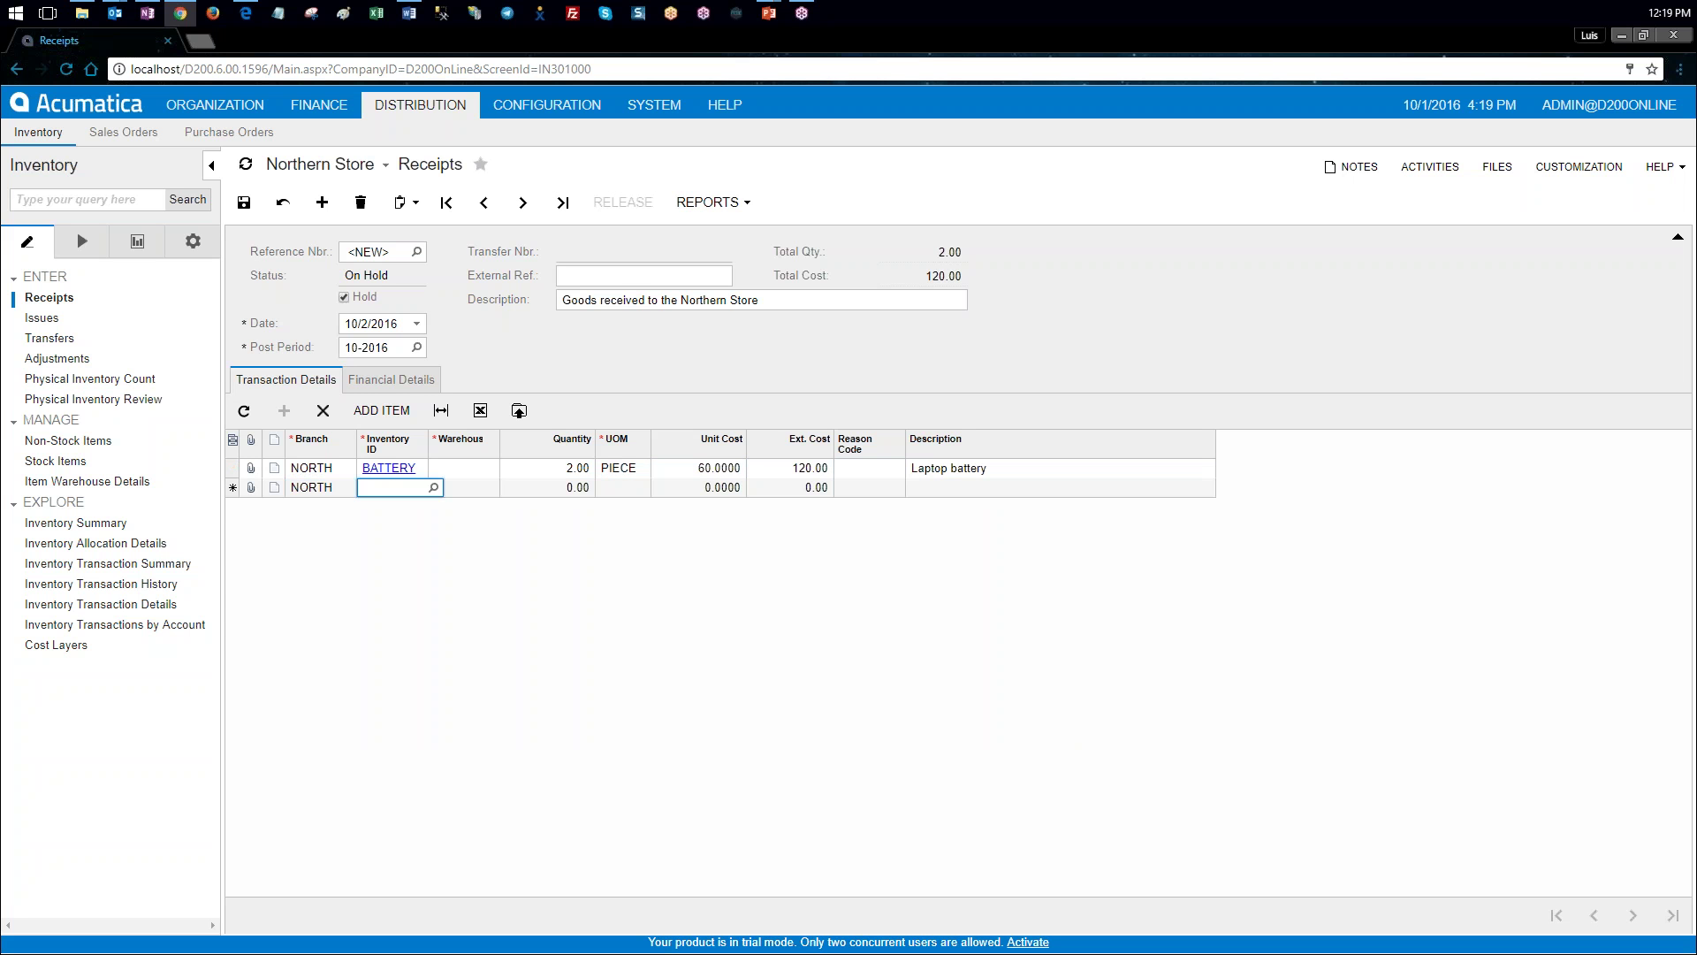
text(leat)
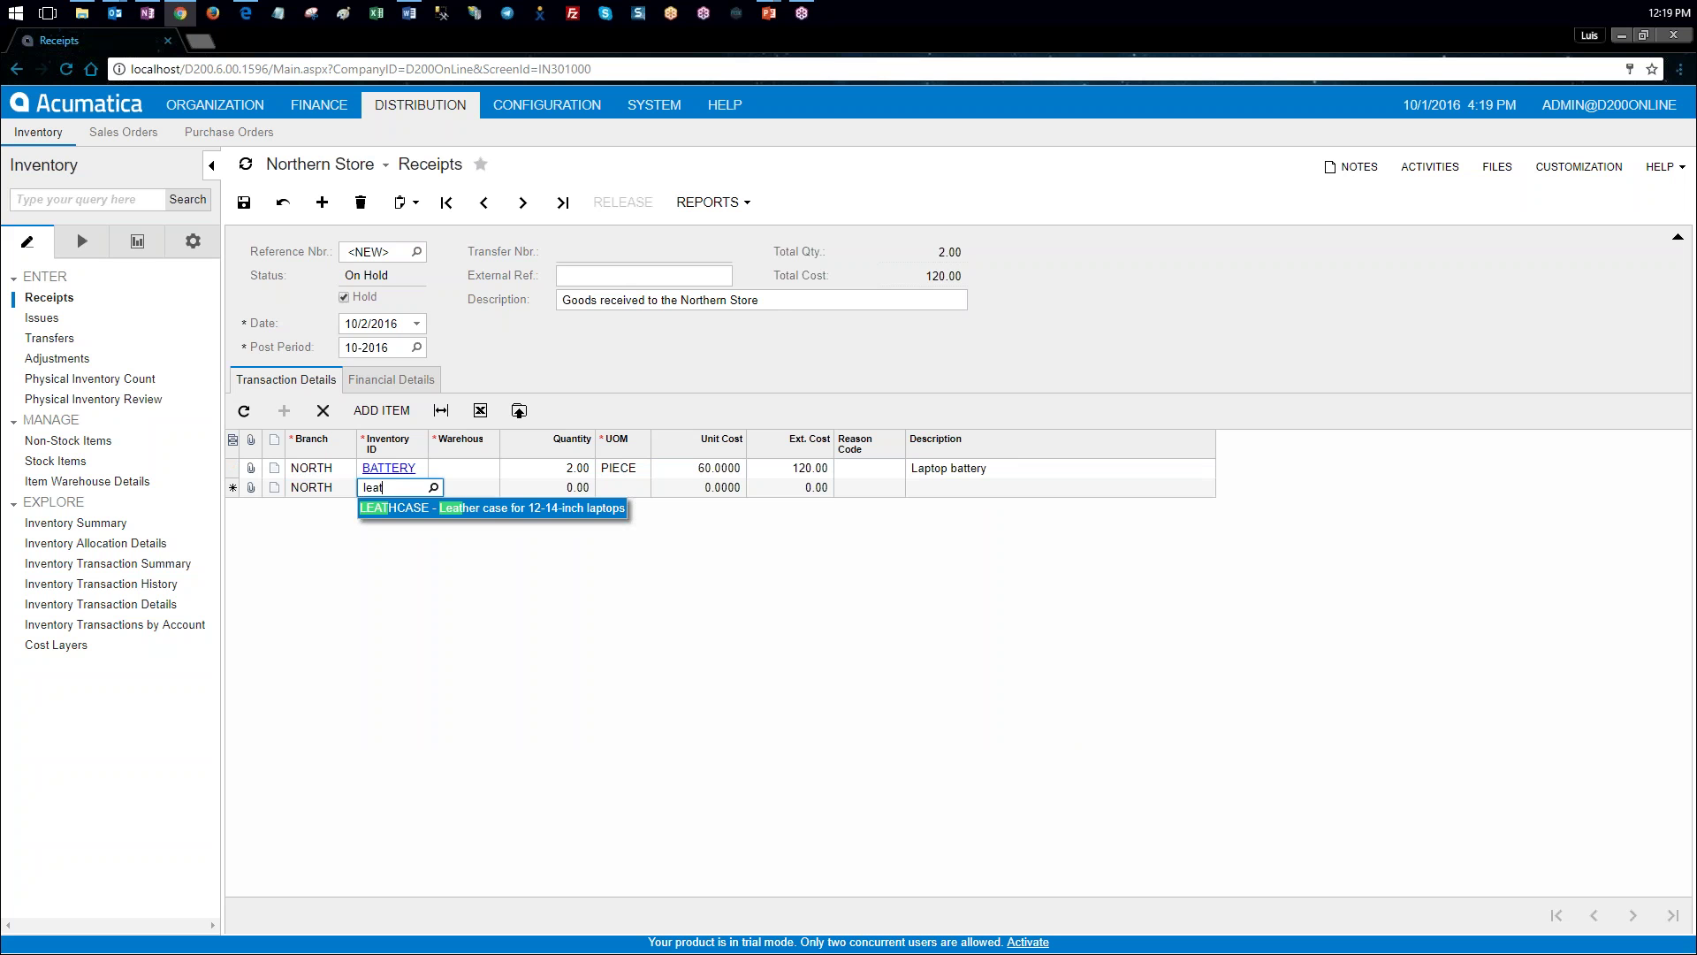
click(438, 507)
key(Tab)
Step: Set the leather case line's quantity to 3 and its unit cost to 96
text(3)
key(Tab)
key(Tab)
key(shift+Tab)
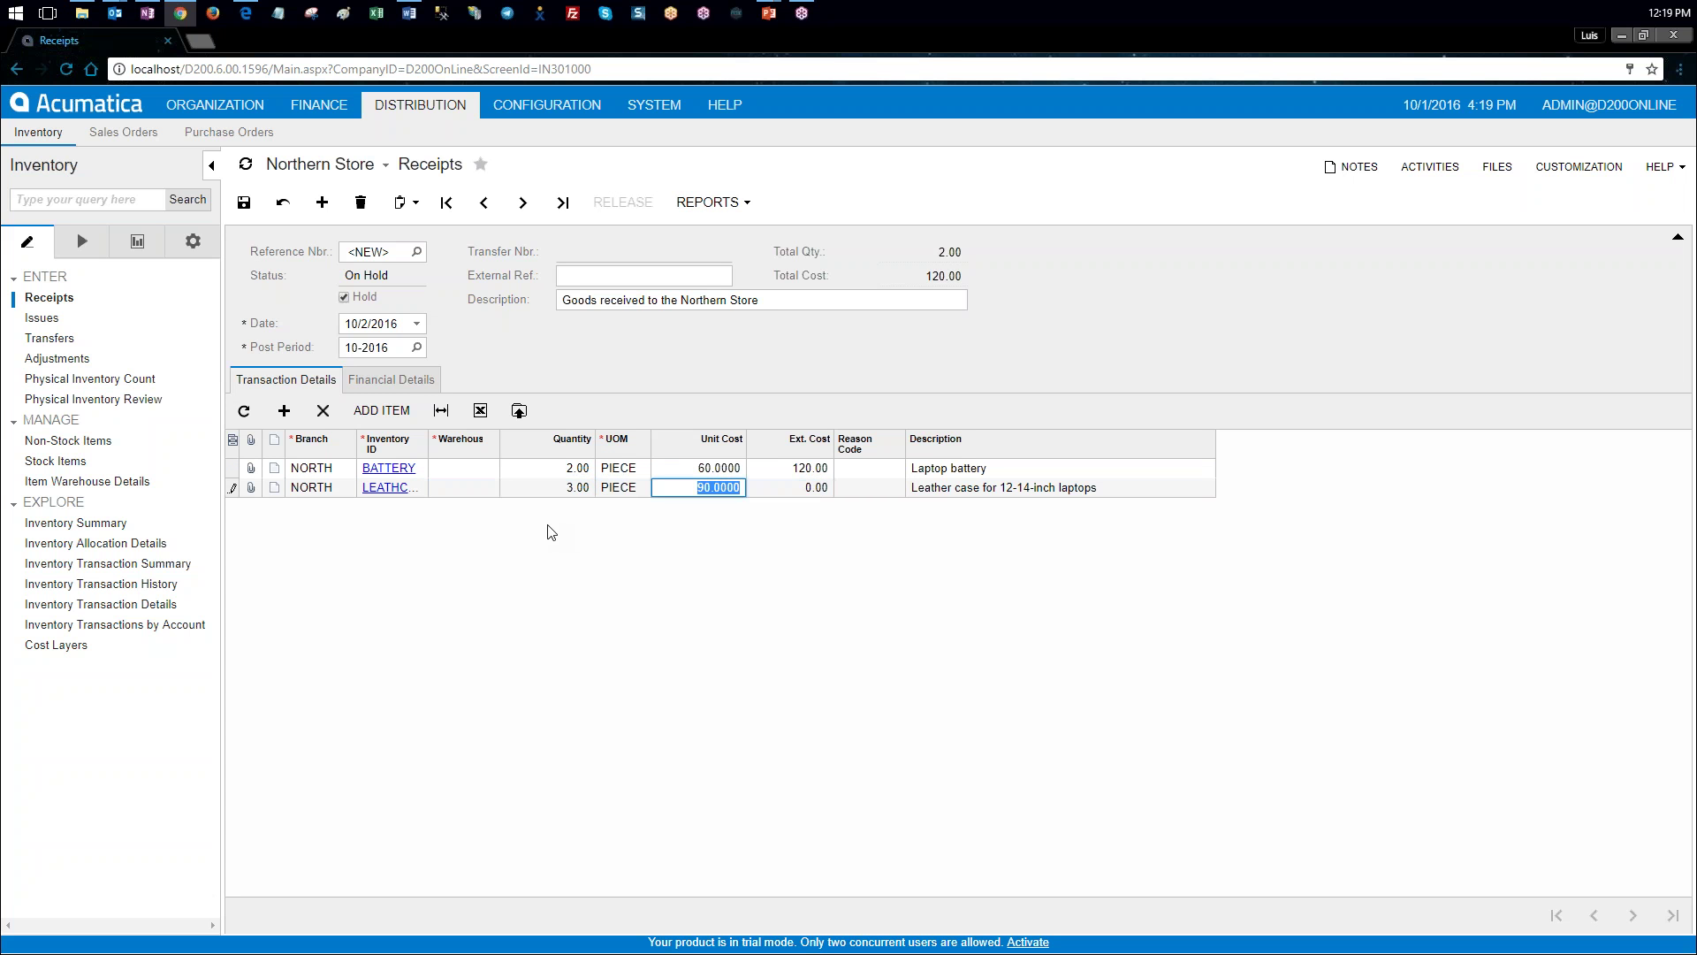
text(96)
key(Tab)
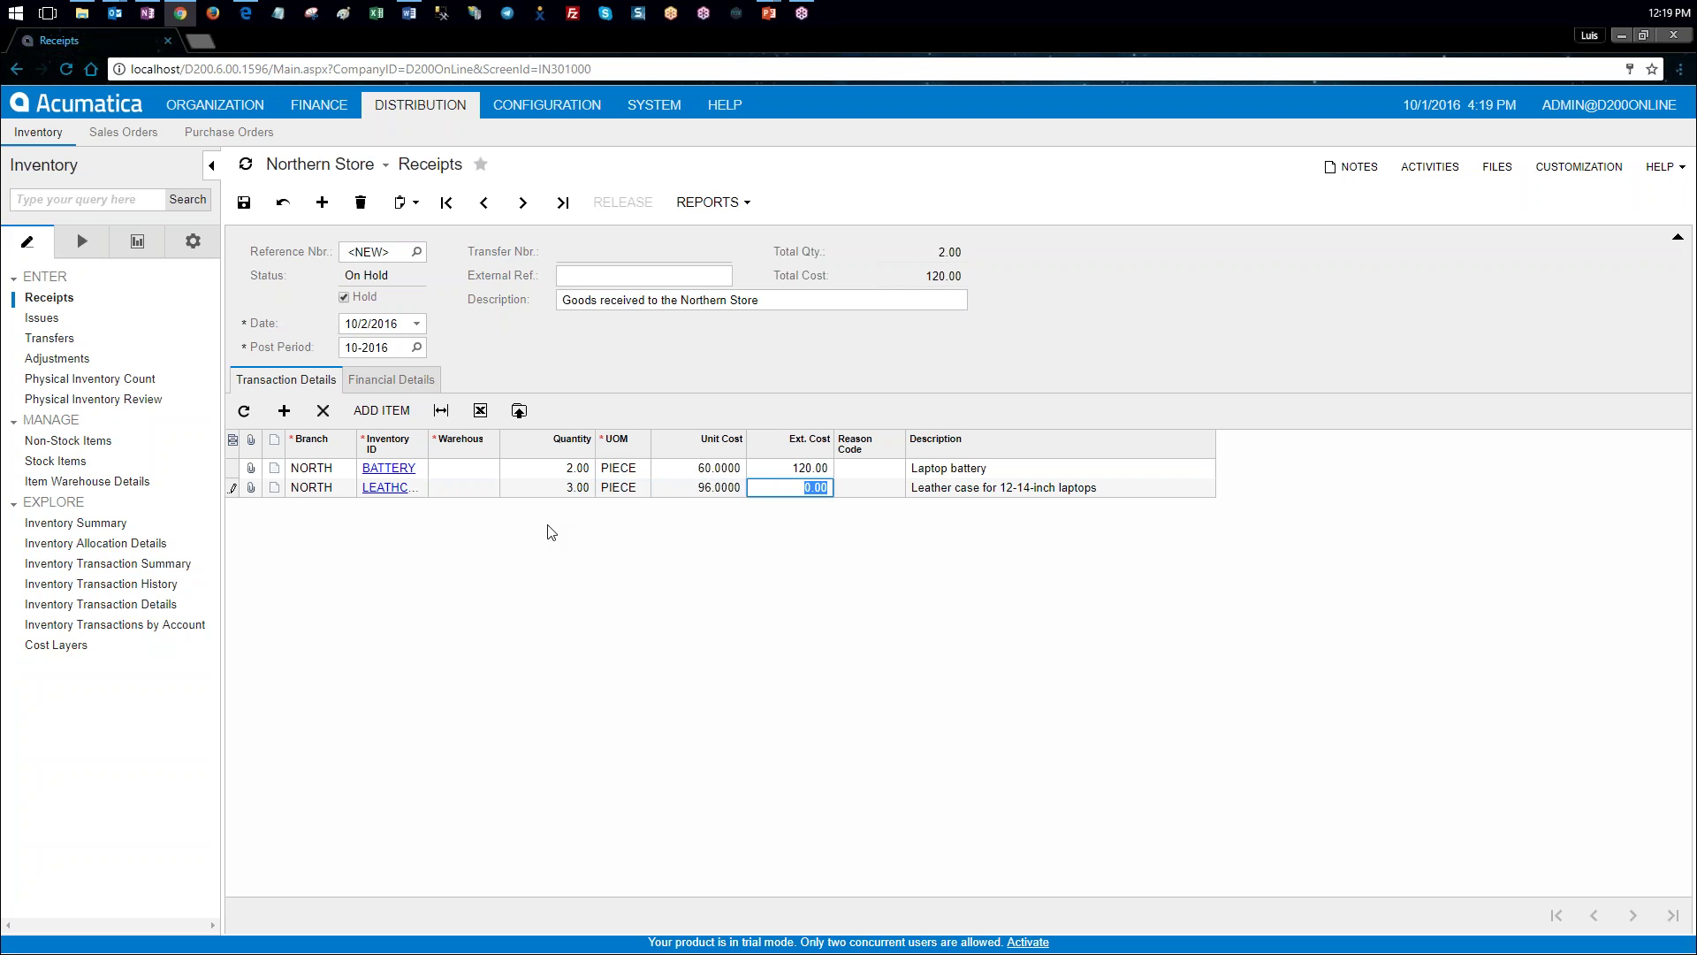
key(Tab)
Step: Take the Northern Store receipt off hold and try to save it
key(Return)
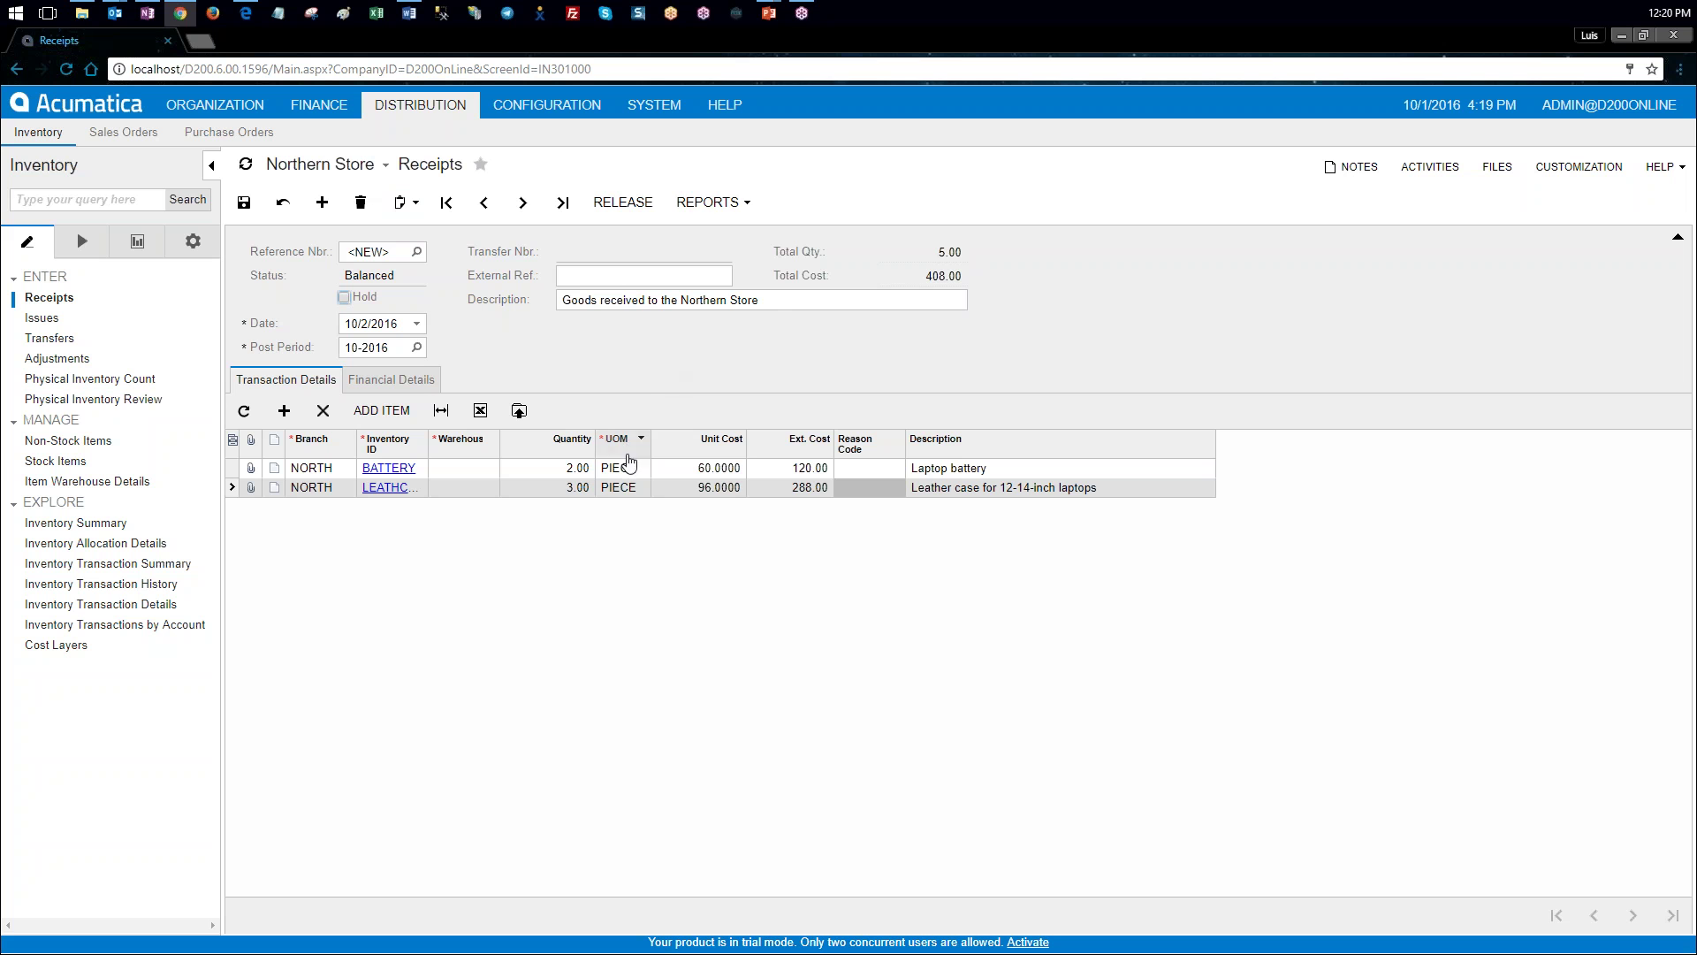
click(244, 202)
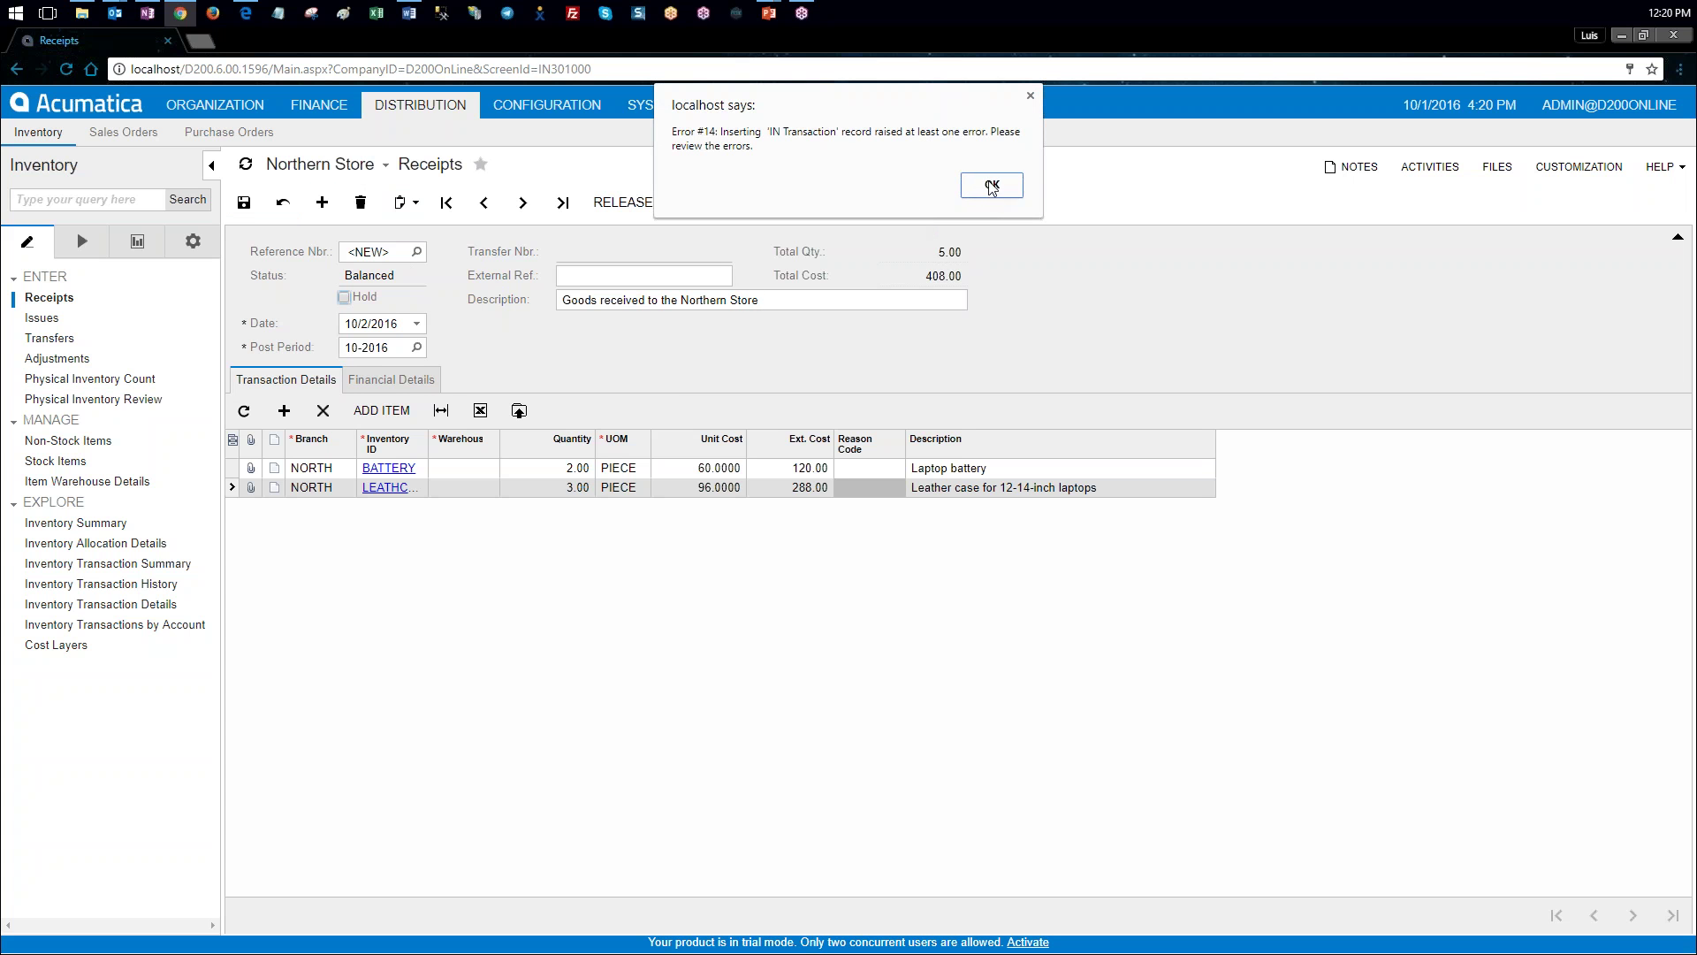
click(992, 185)
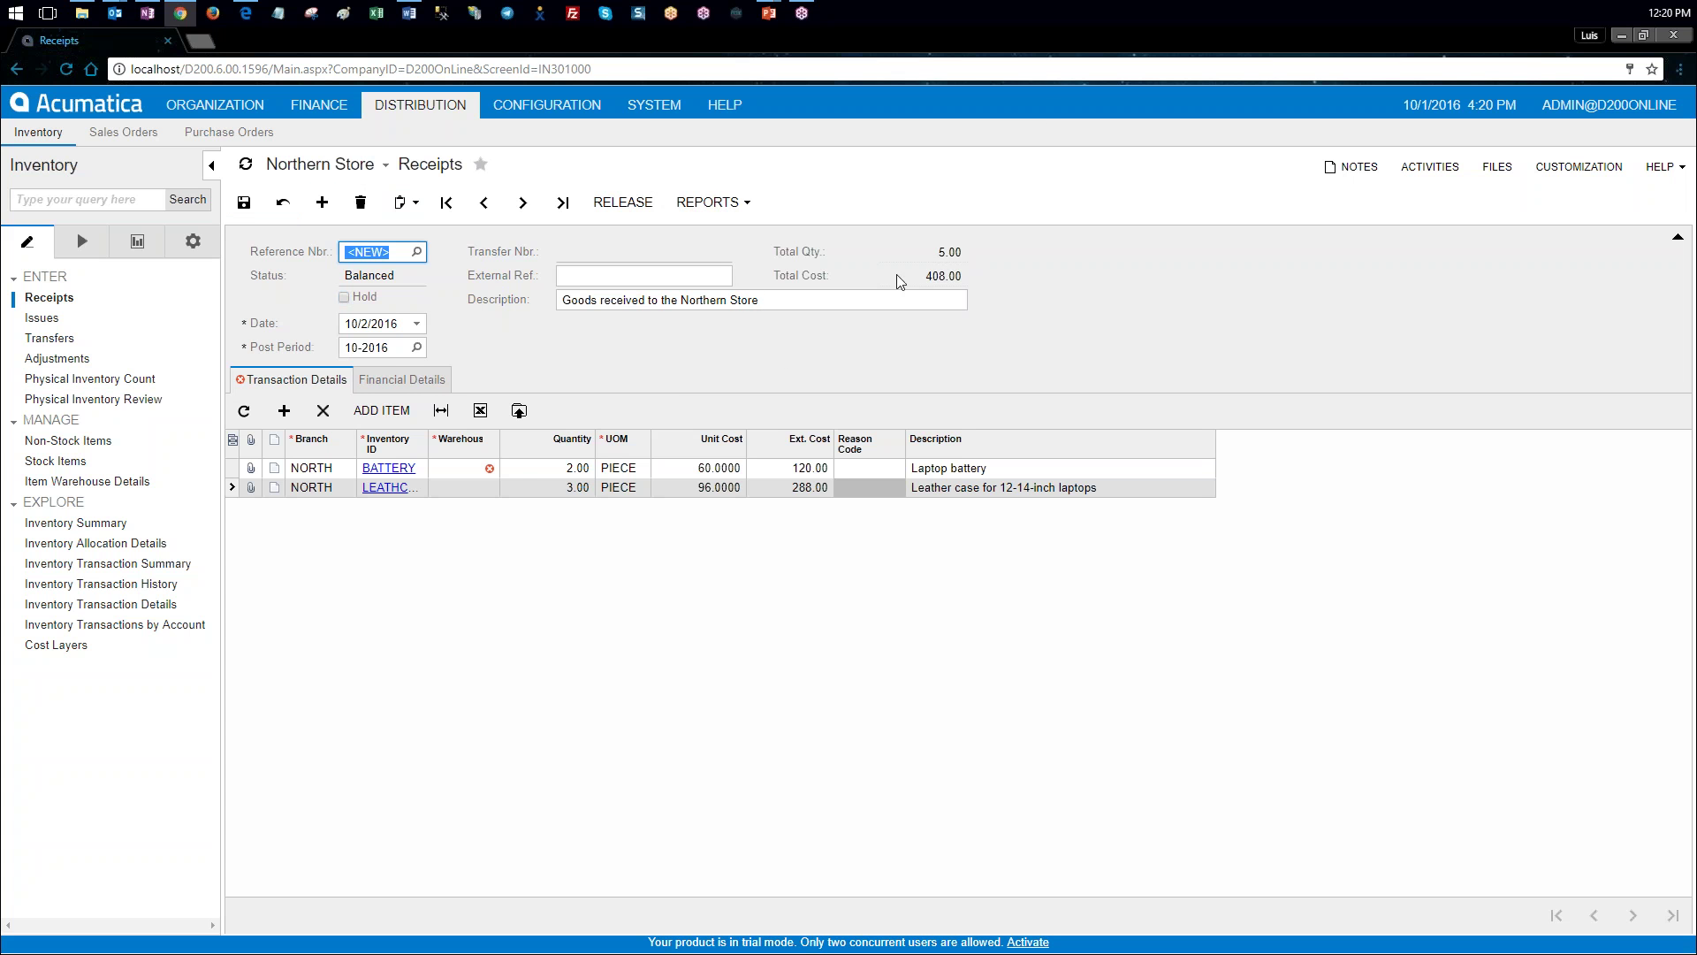
Step: Assign the NORTH warehouse to both the battery line and the leather case line
click(459, 469)
click(504, 468)
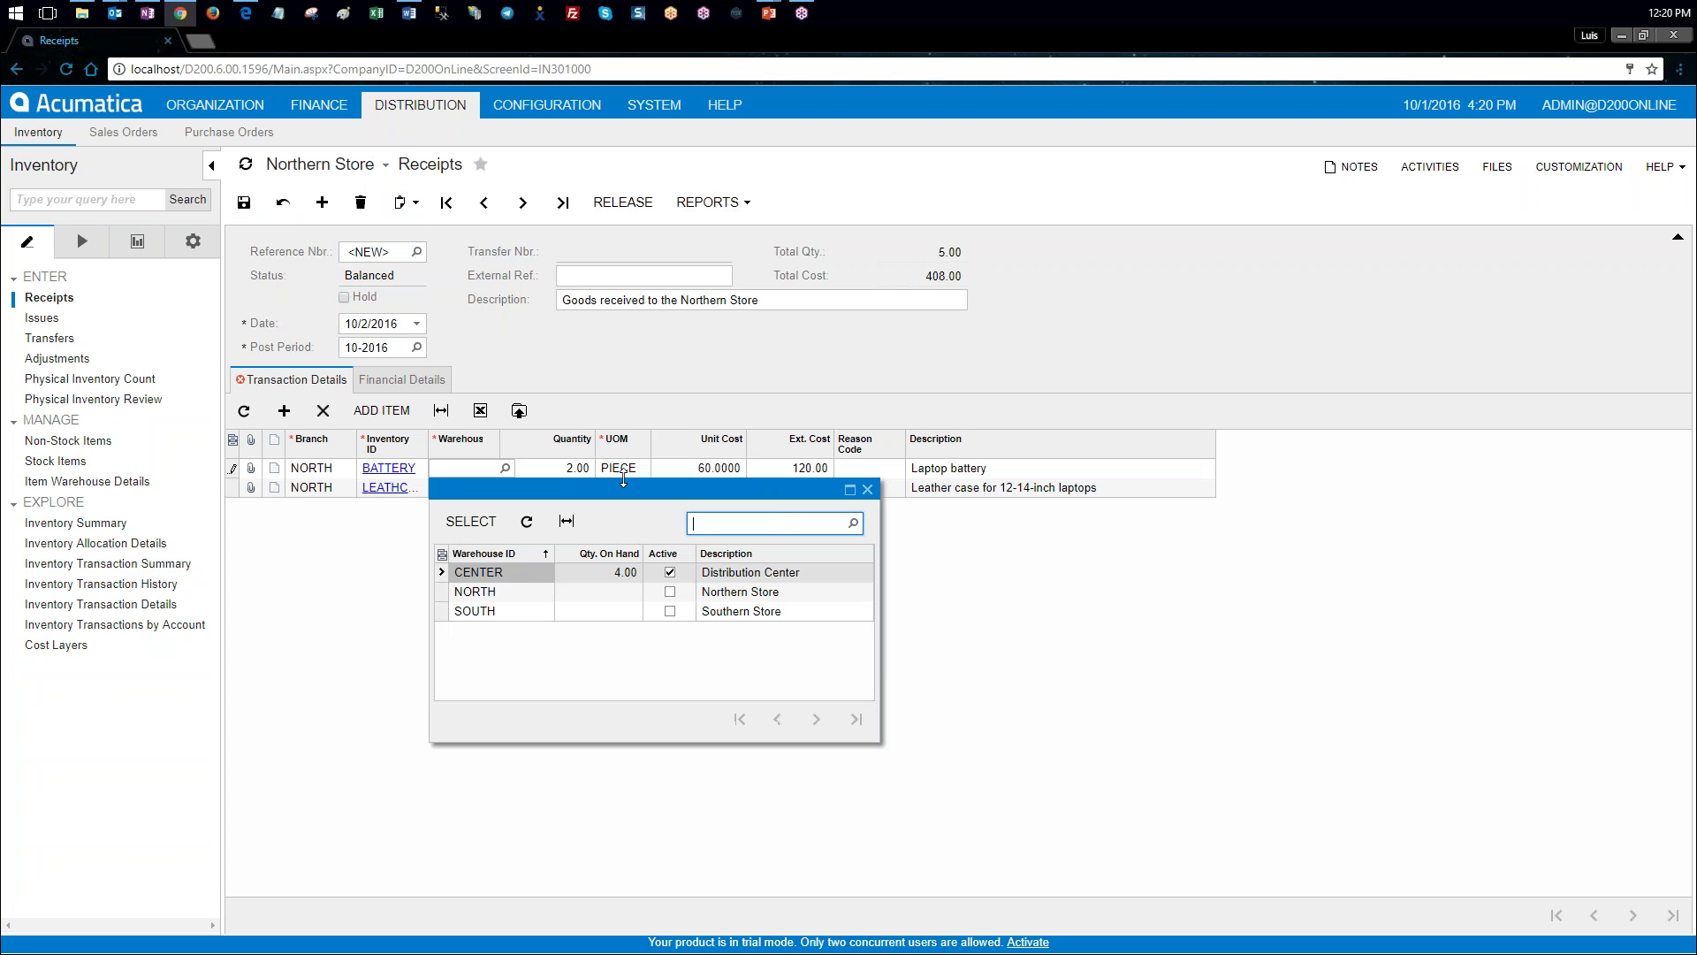
double_click(508, 591)
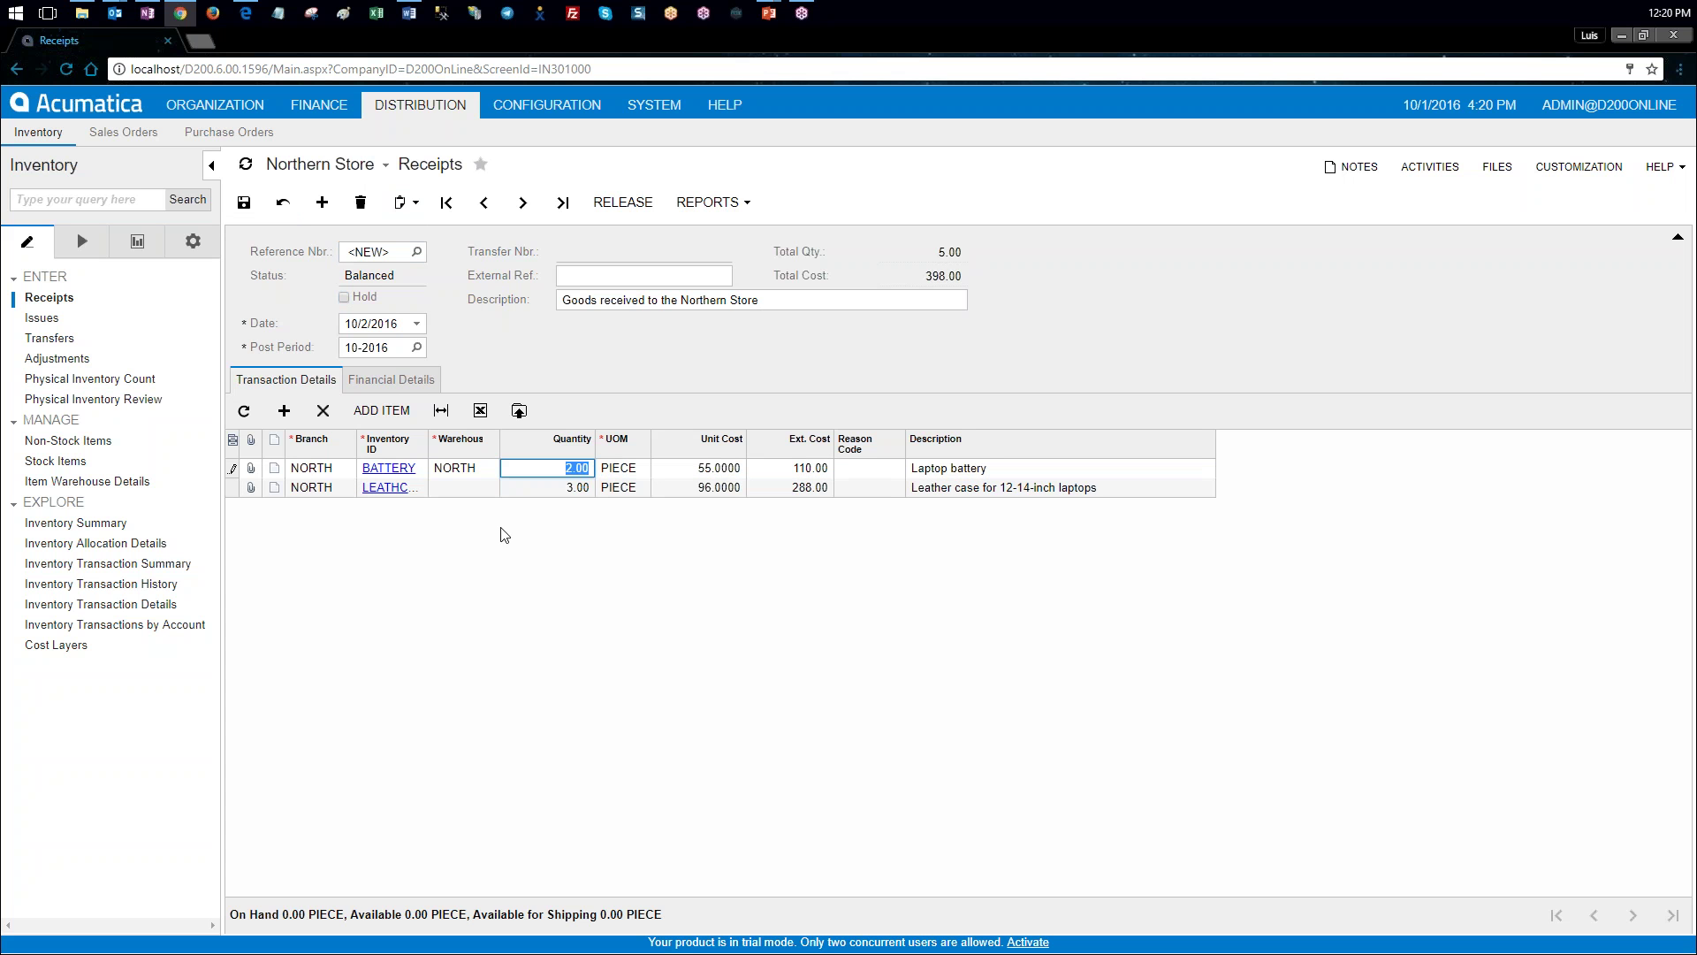
click(470, 488)
click(505, 488)
double_click(517, 610)
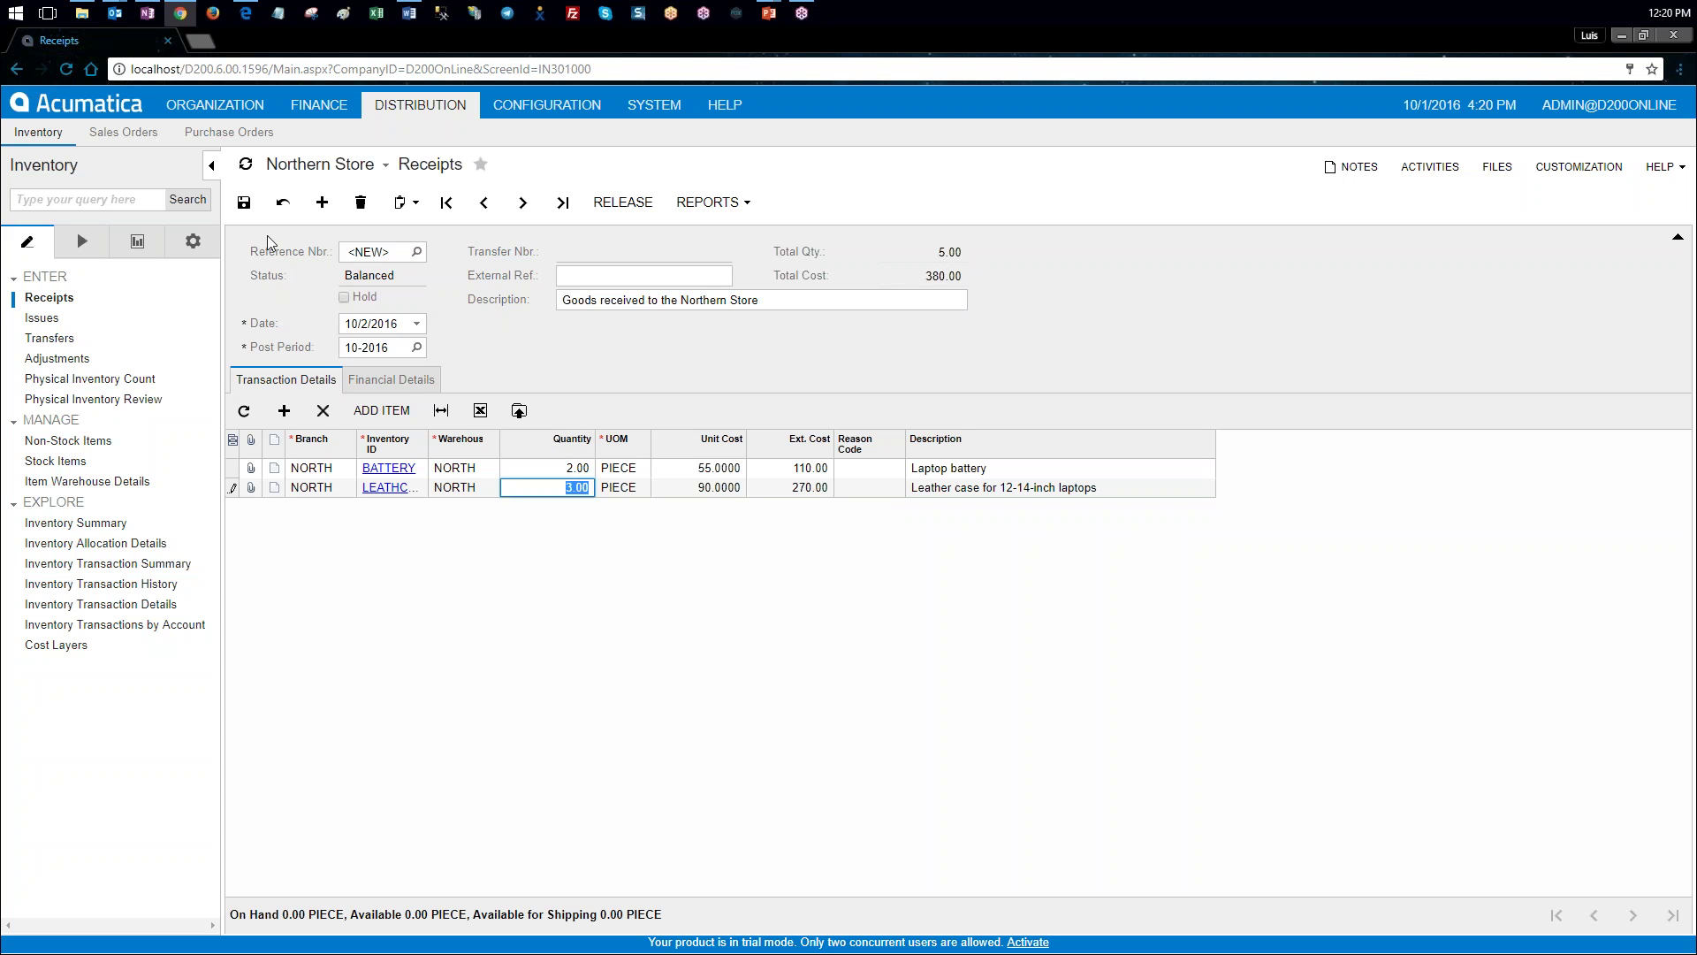
Step: Save and release the Northern Store goods receipt
click(245, 207)
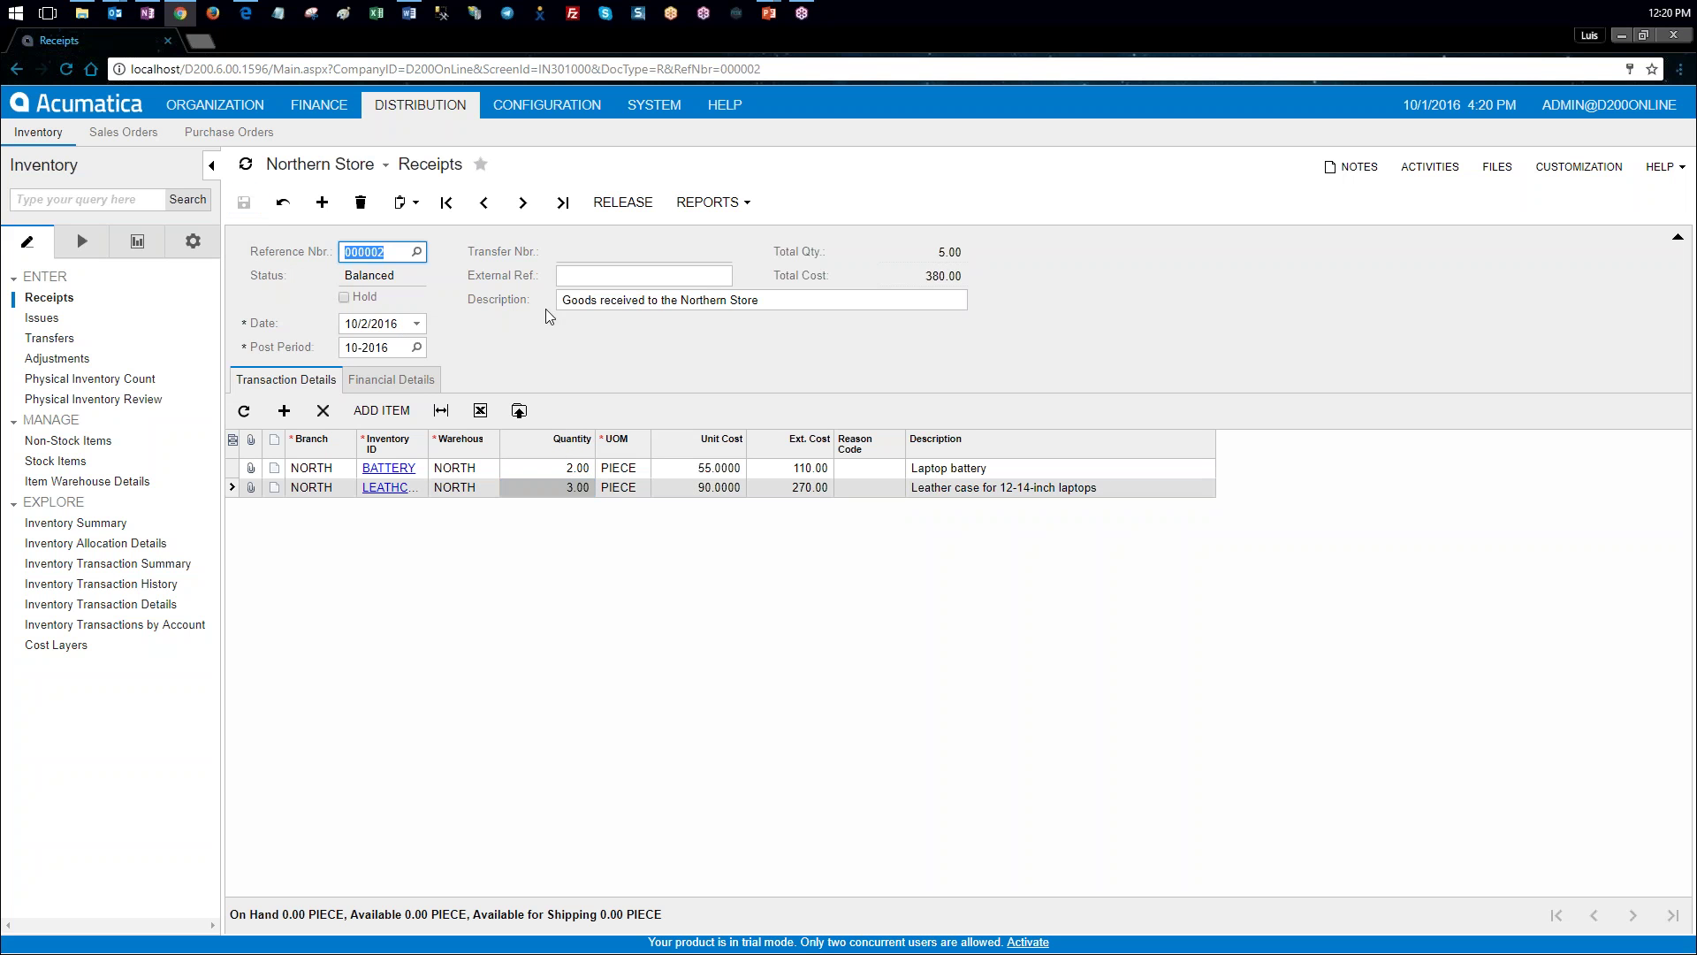
click(623, 204)
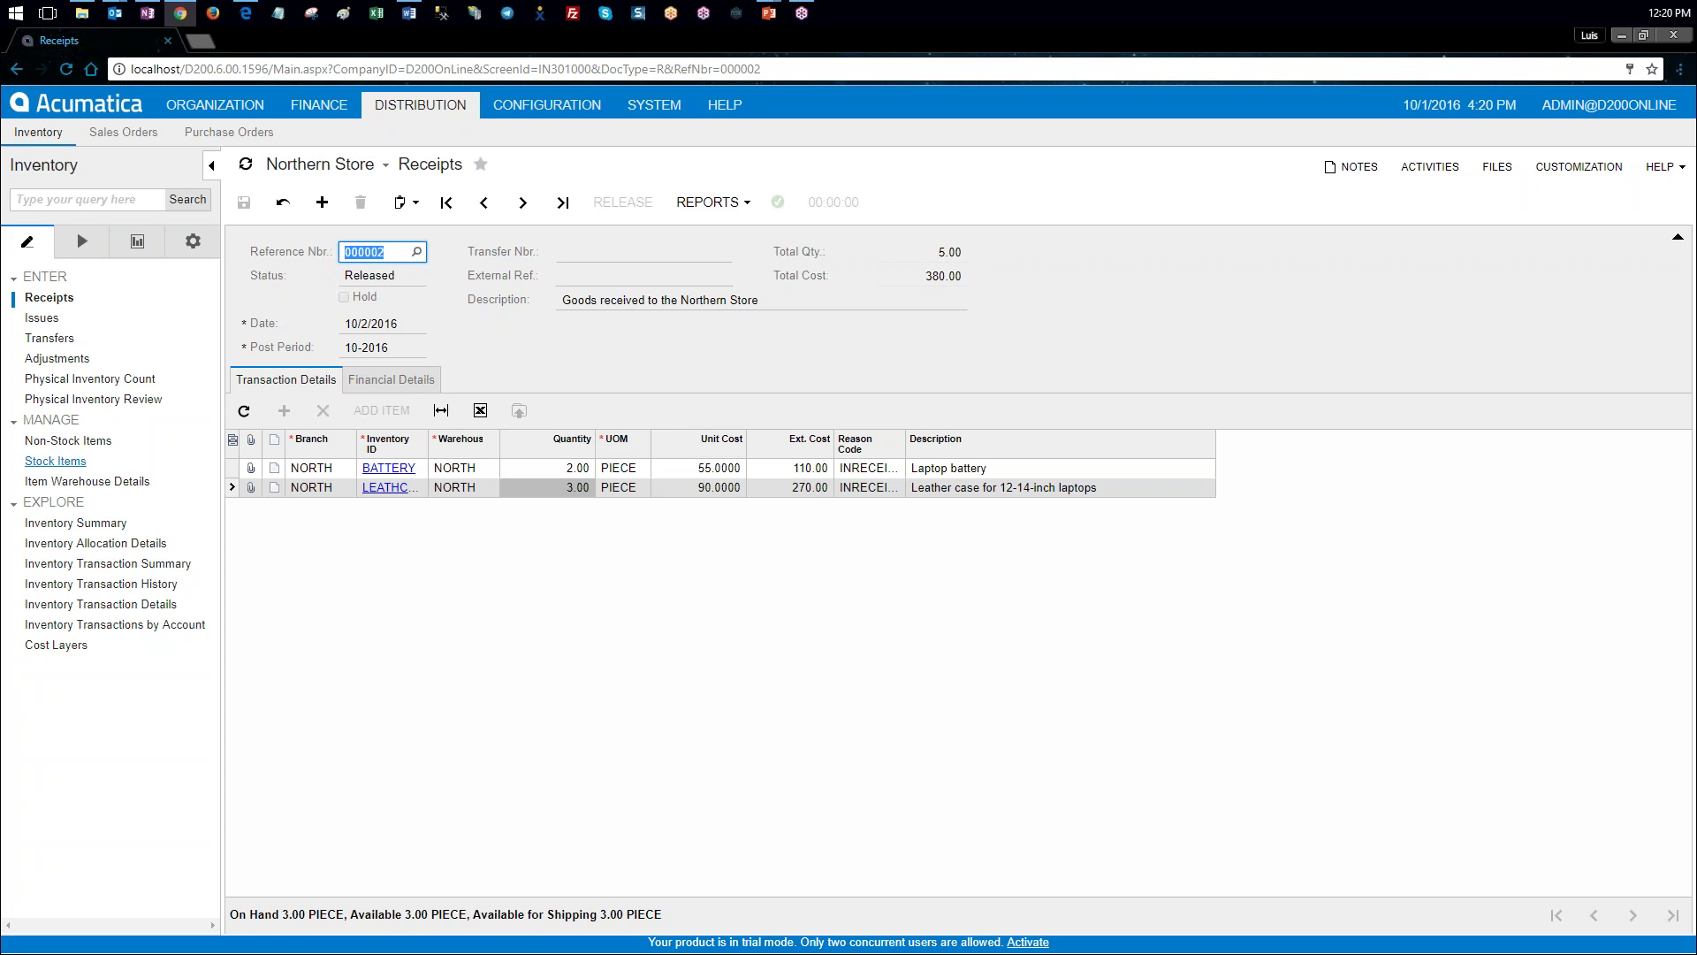
Step: Open the LEATHCASE stock item and review its quantity on hand in the CENTER and NORTH warehouses
click(73, 466)
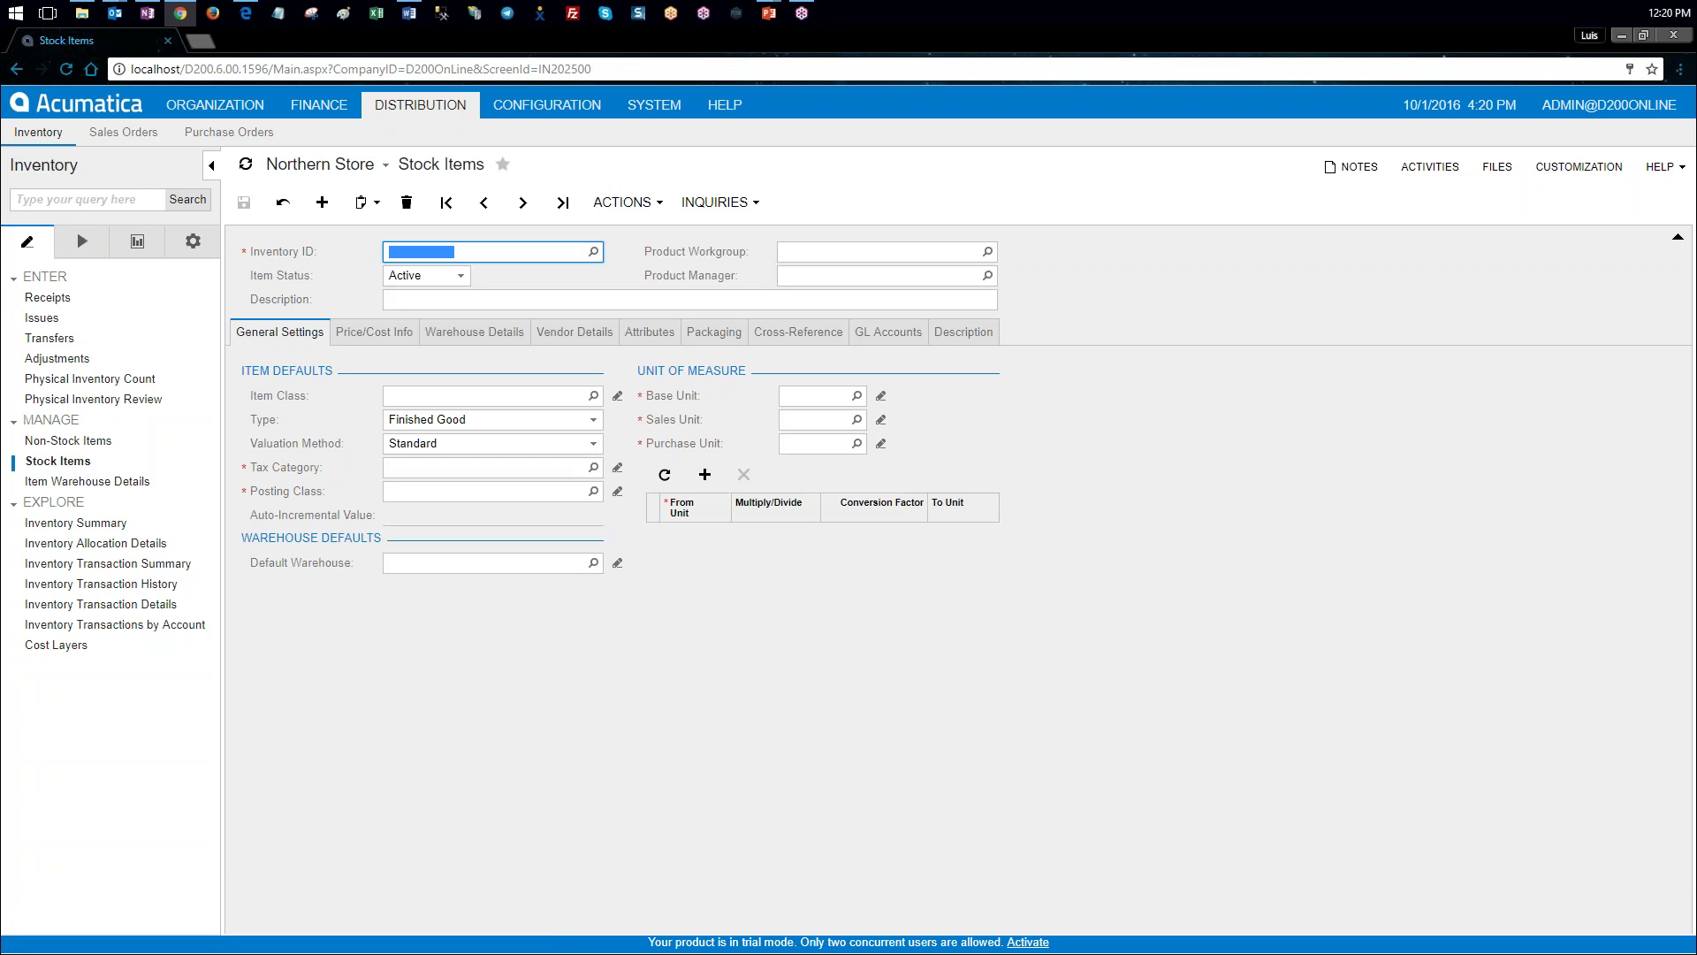
click(594, 252)
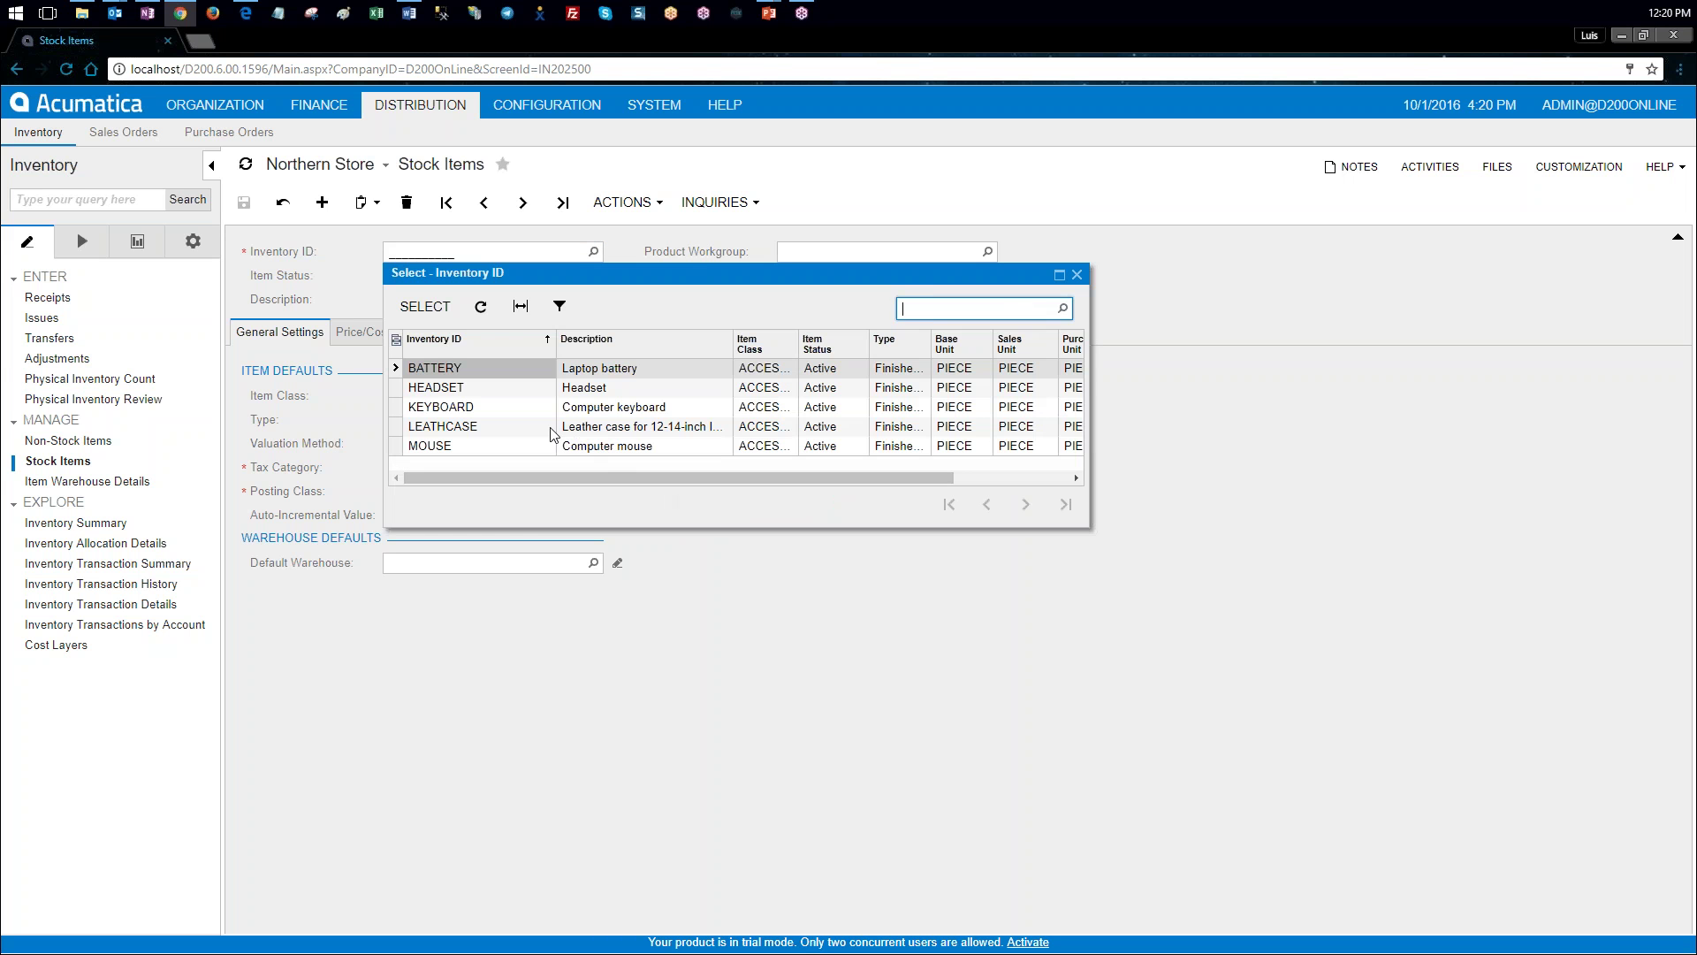
double_click(551, 427)
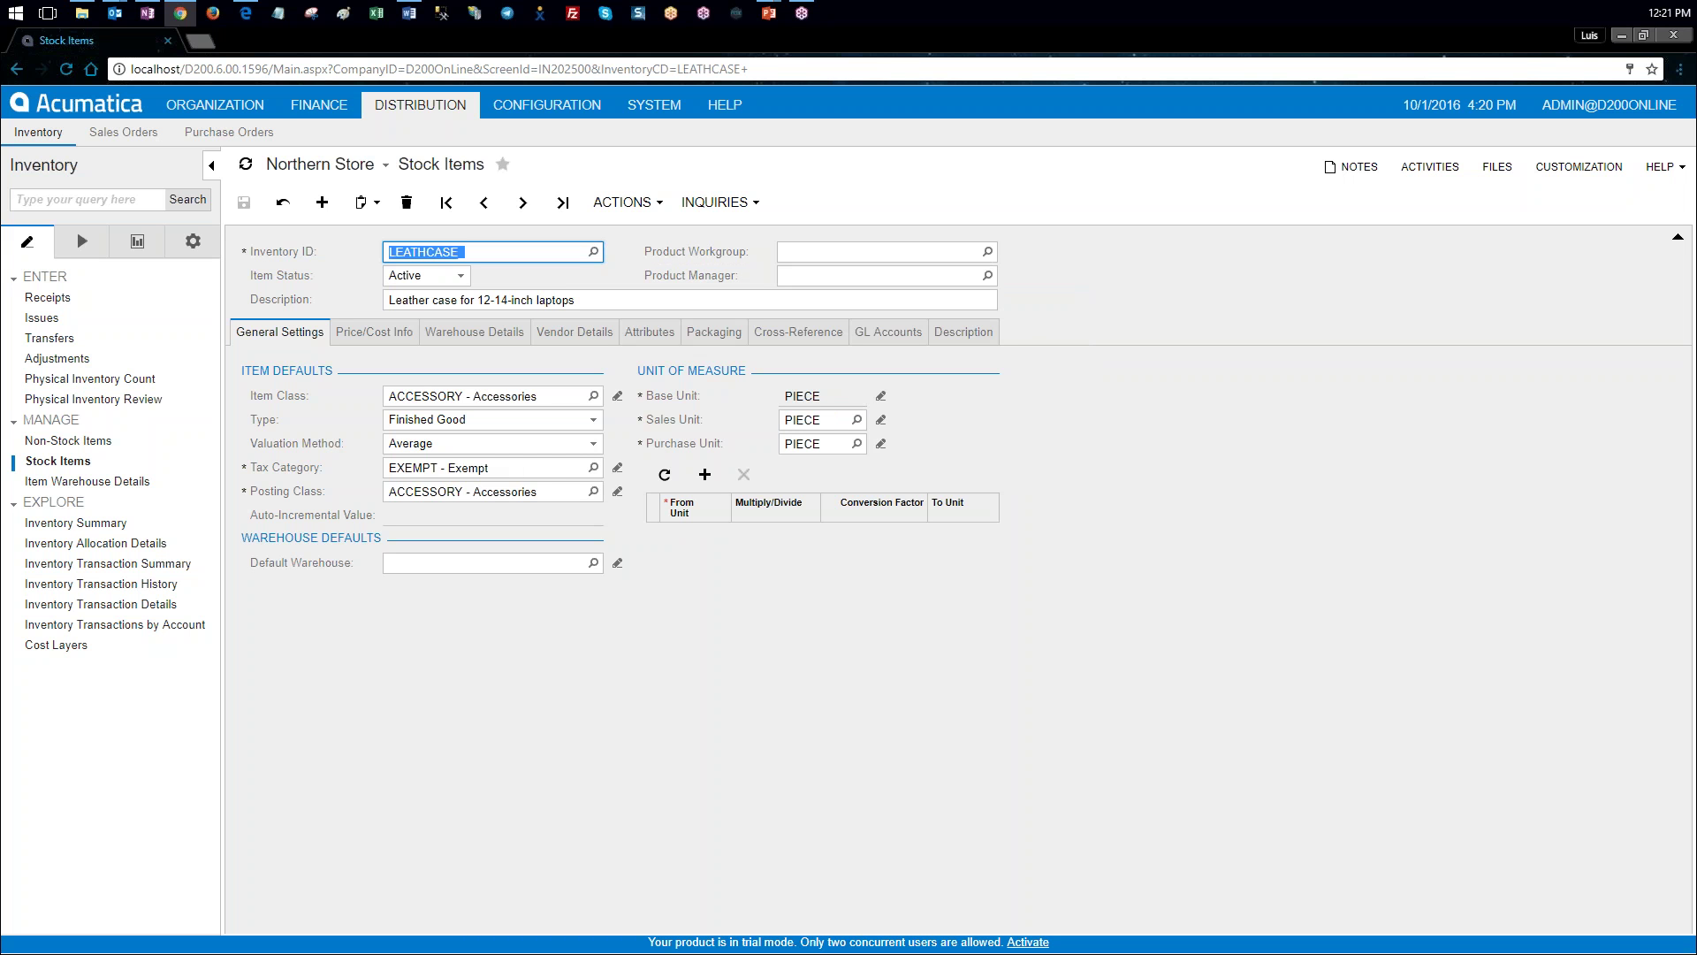
click(474, 335)
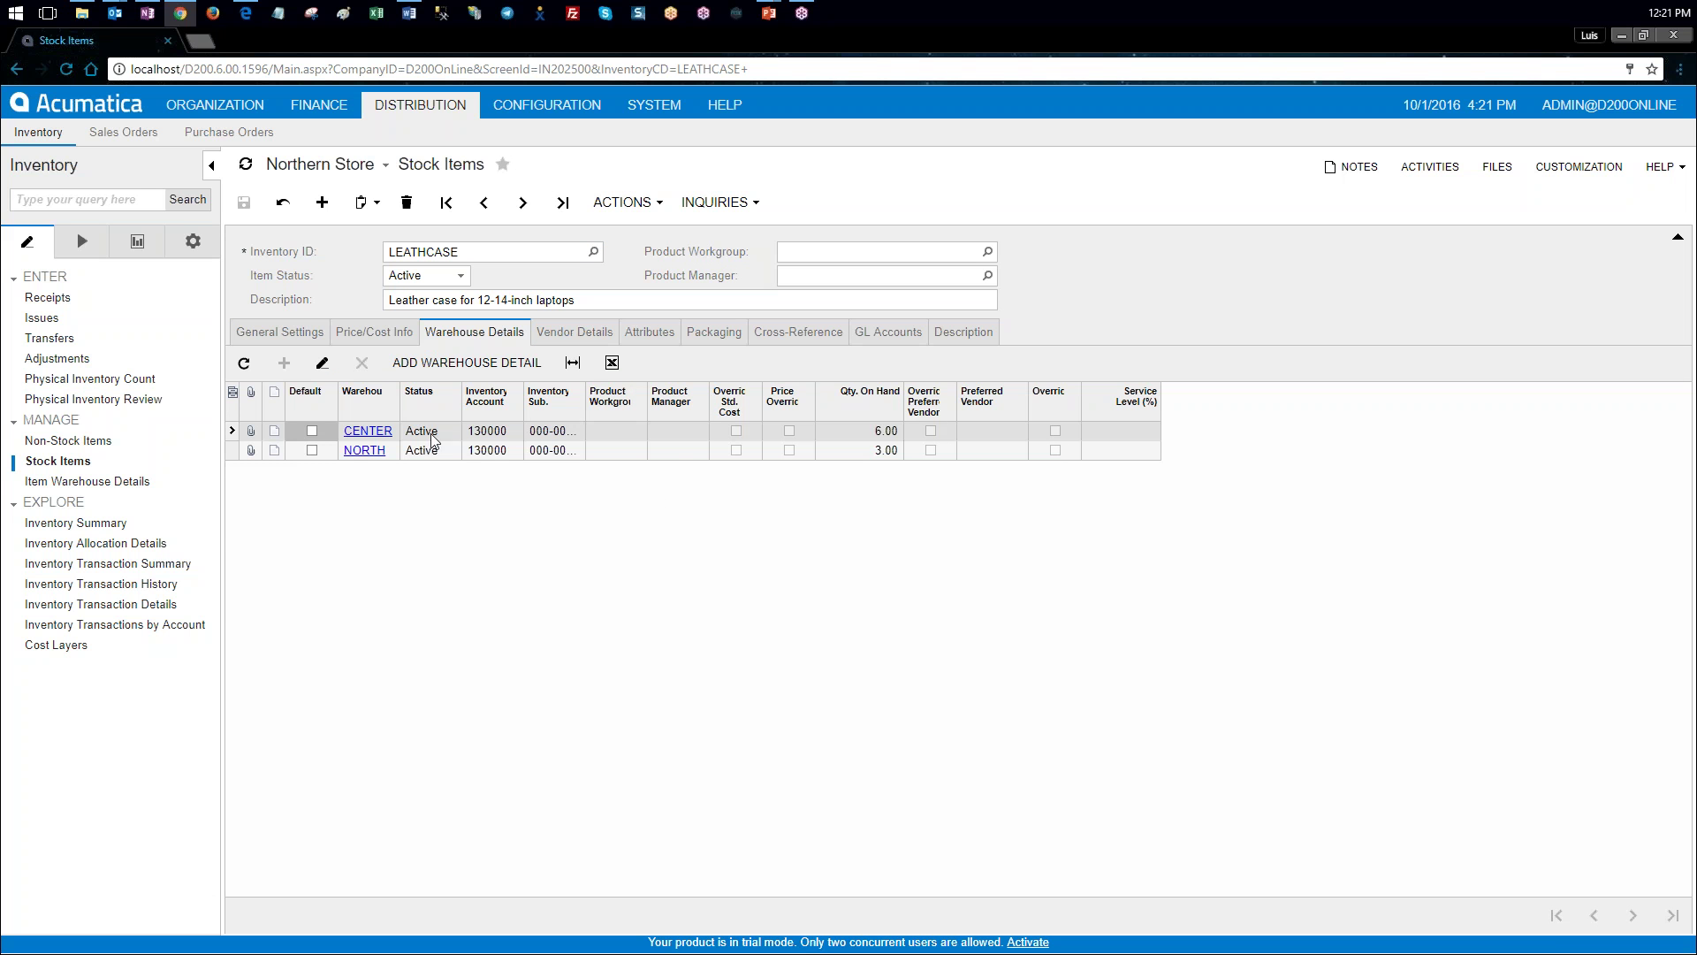
click(852, 433)
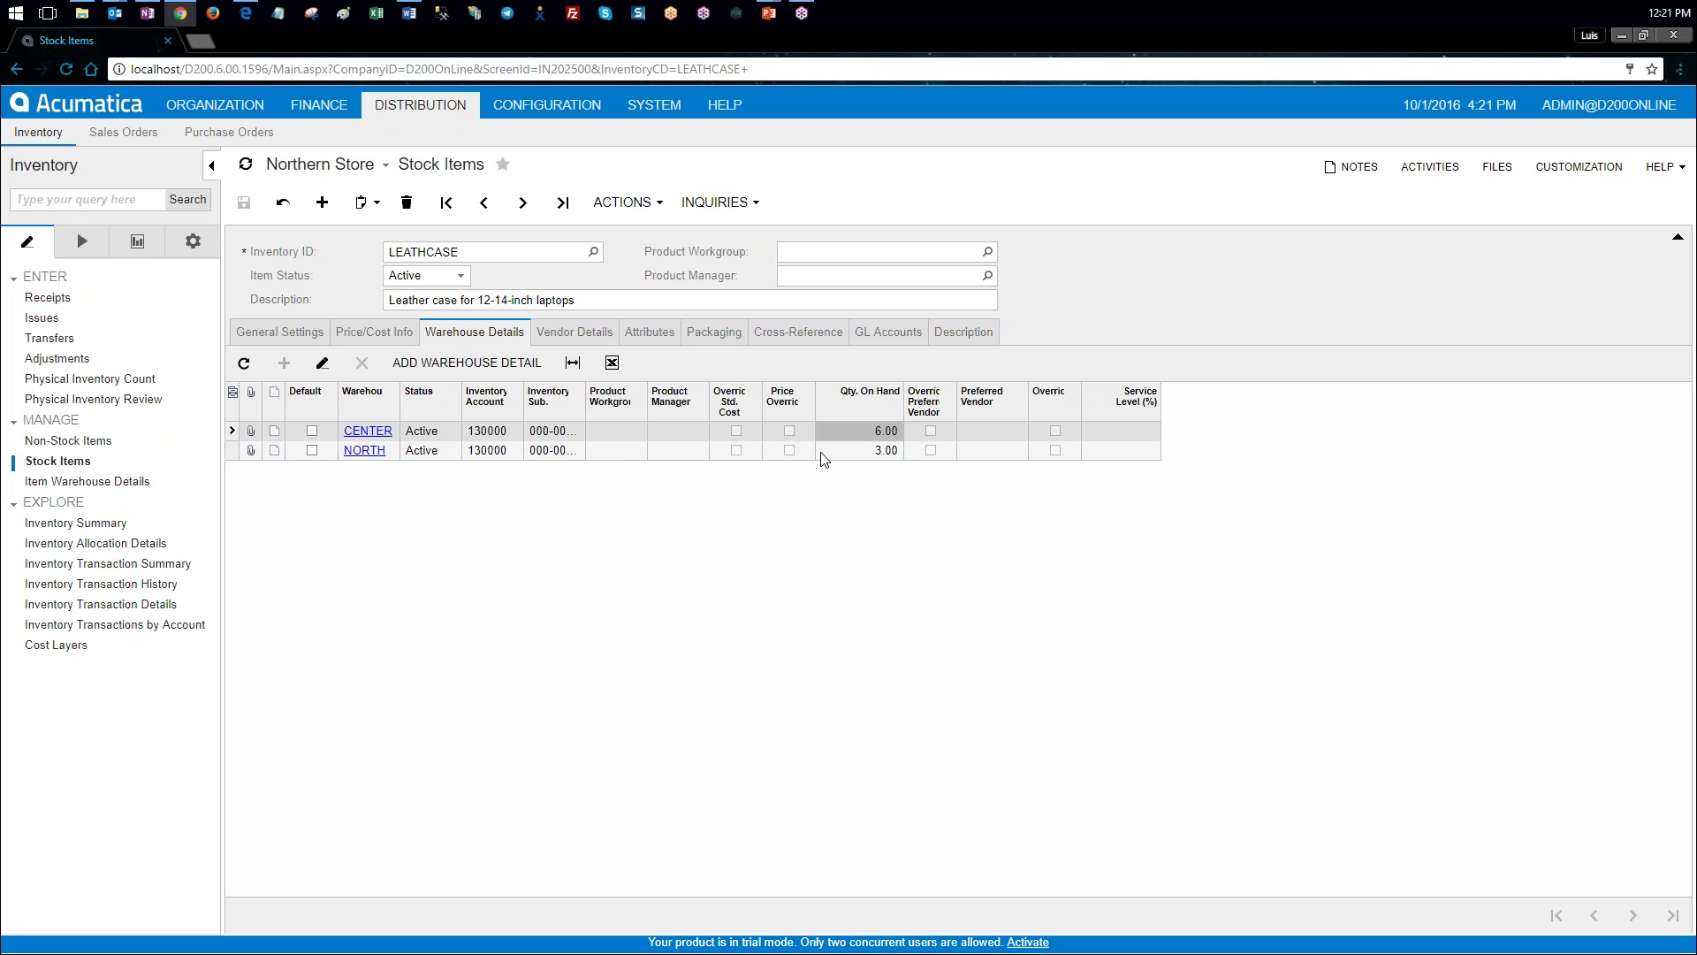
click(873, 453)
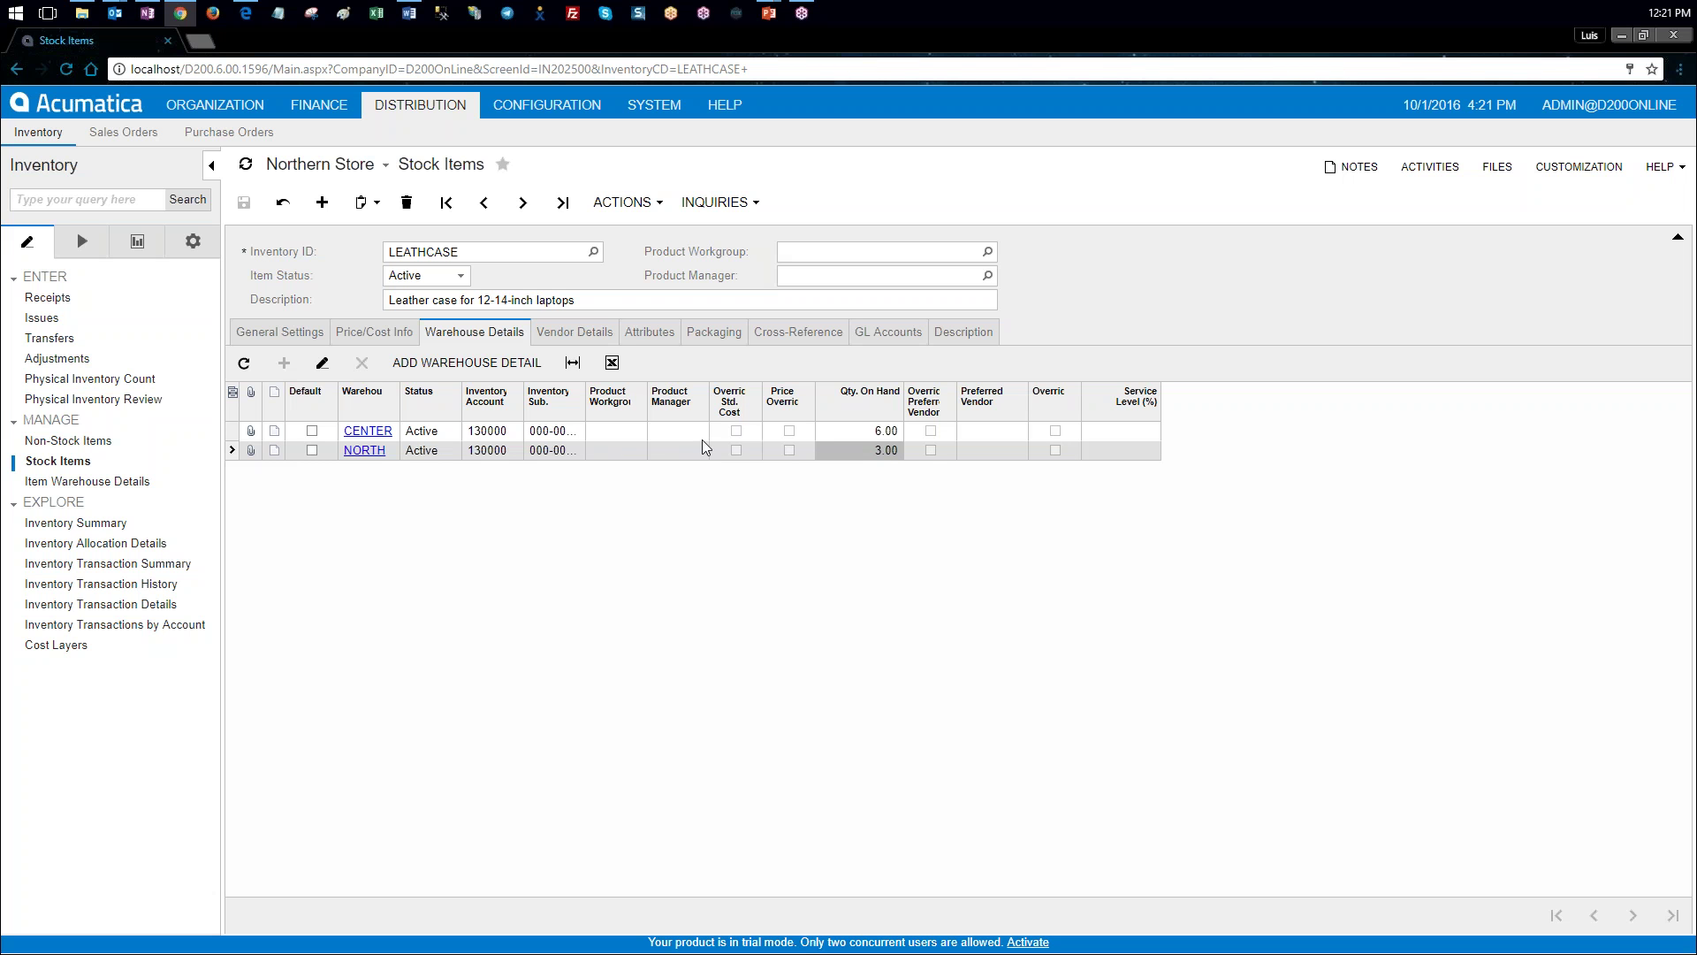
click(445, 431)
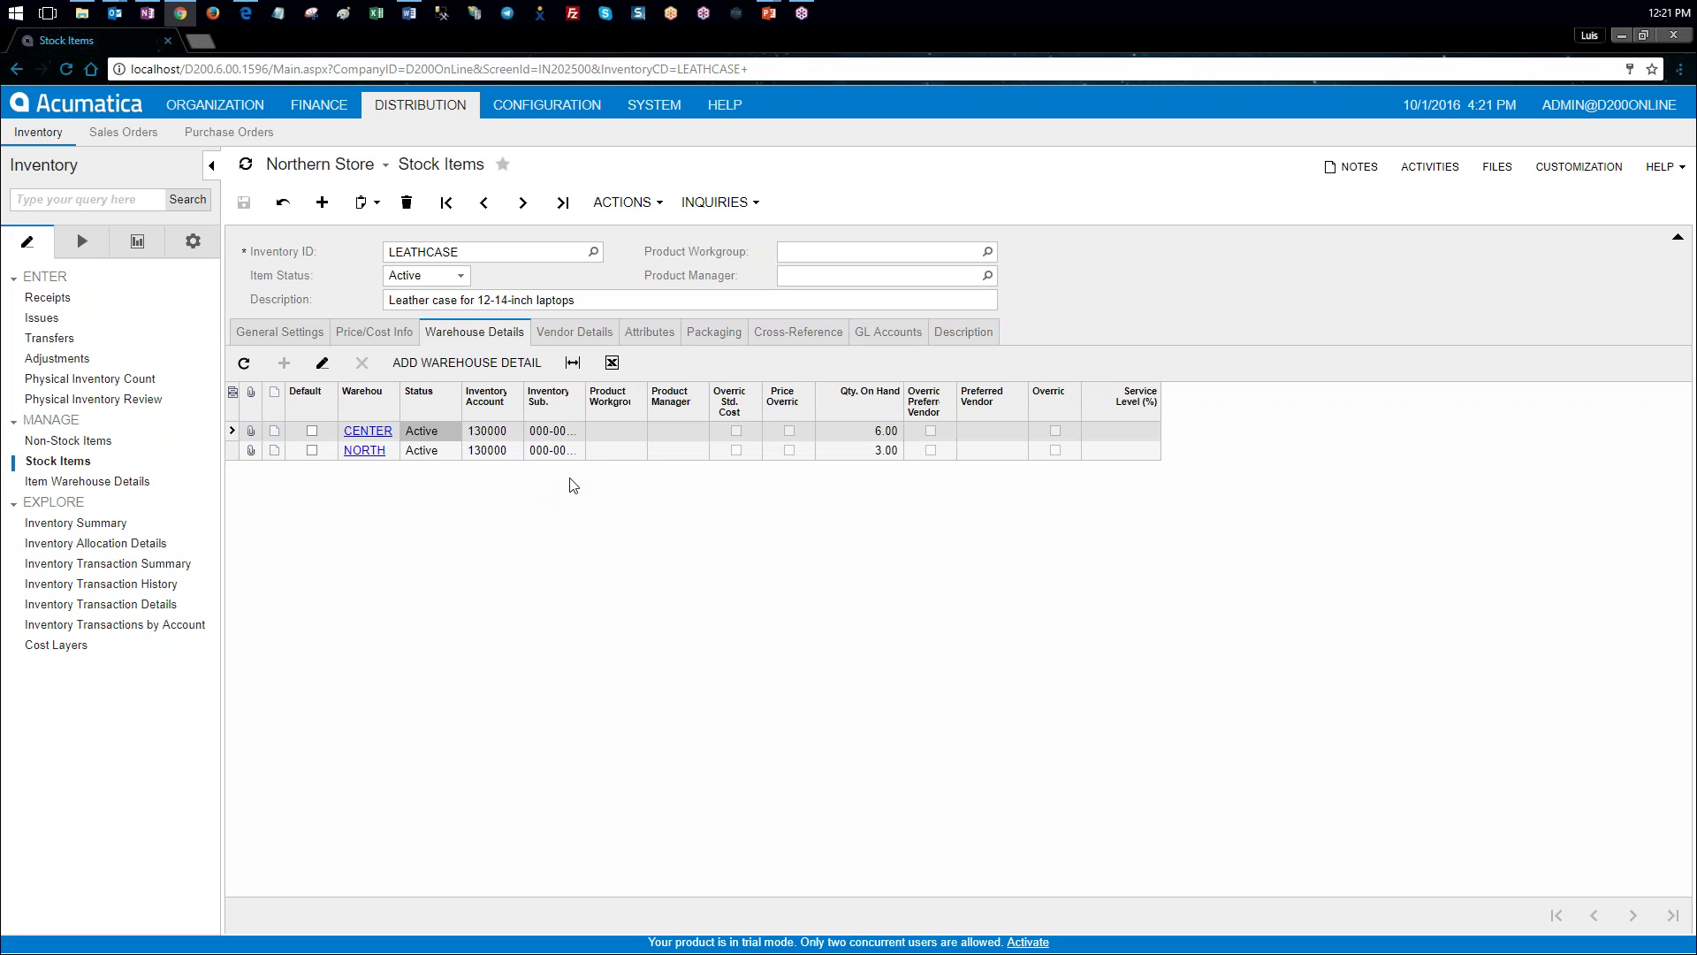
Step: Review the price and cost information of LEATHCASE in the CENTER warehouse, and close its item warehouse details
click(378, 433)
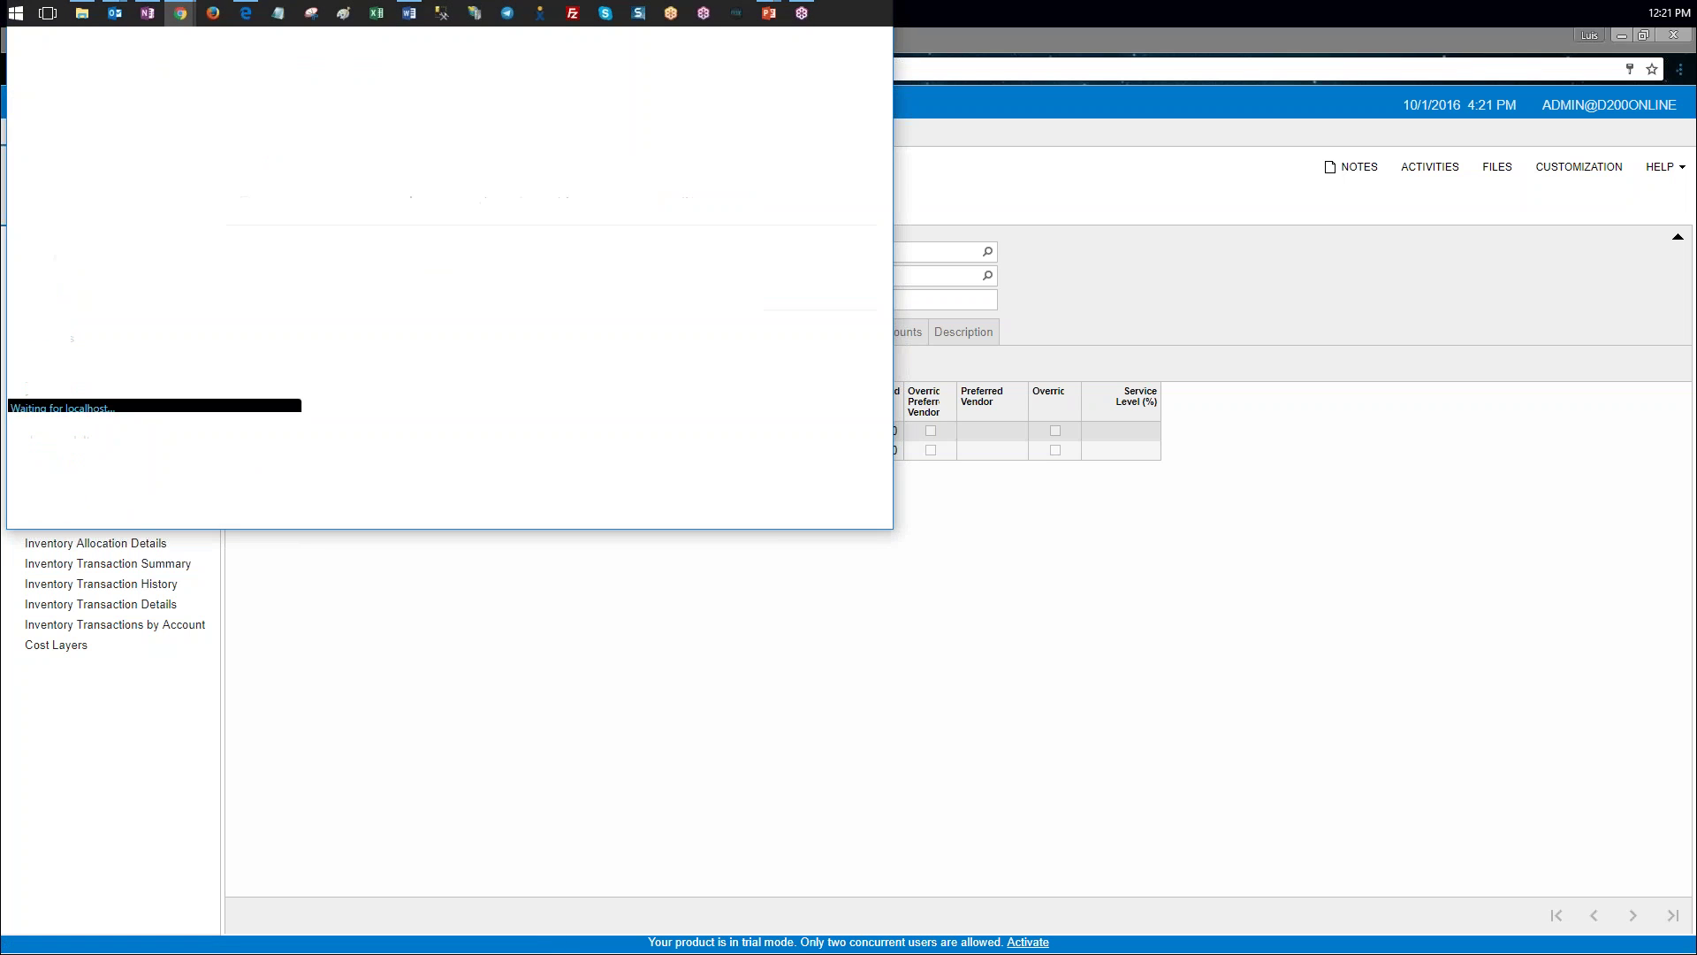
drag(374, 53, 779, 182)
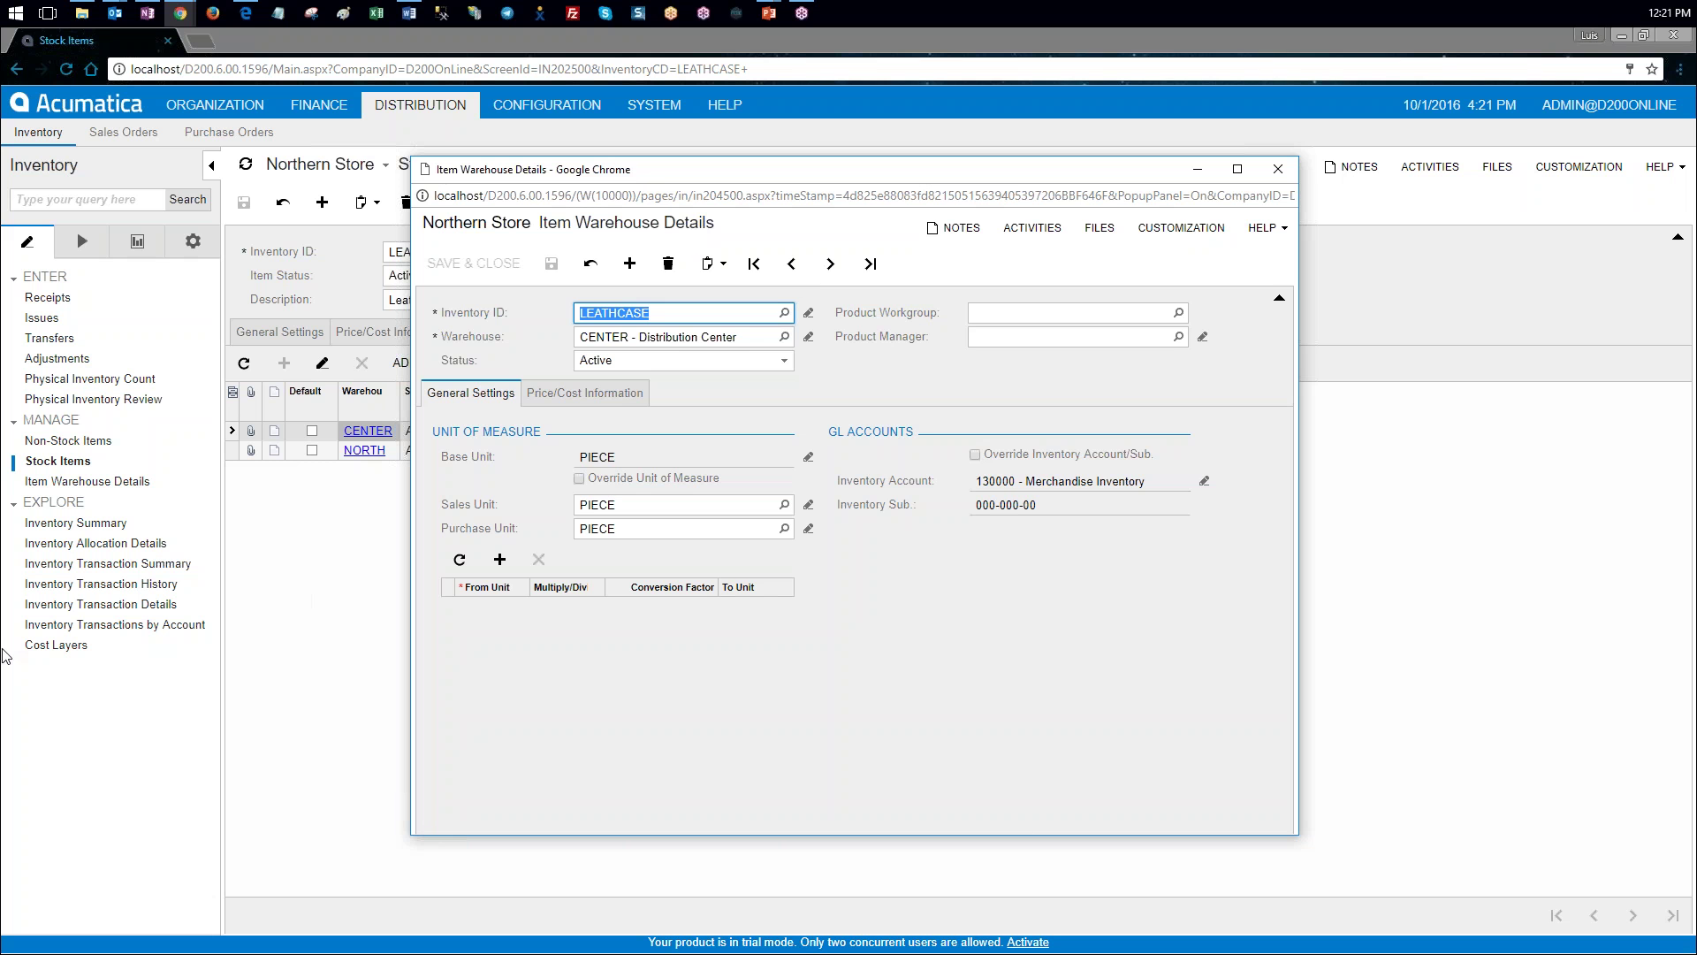
click(640, 399)
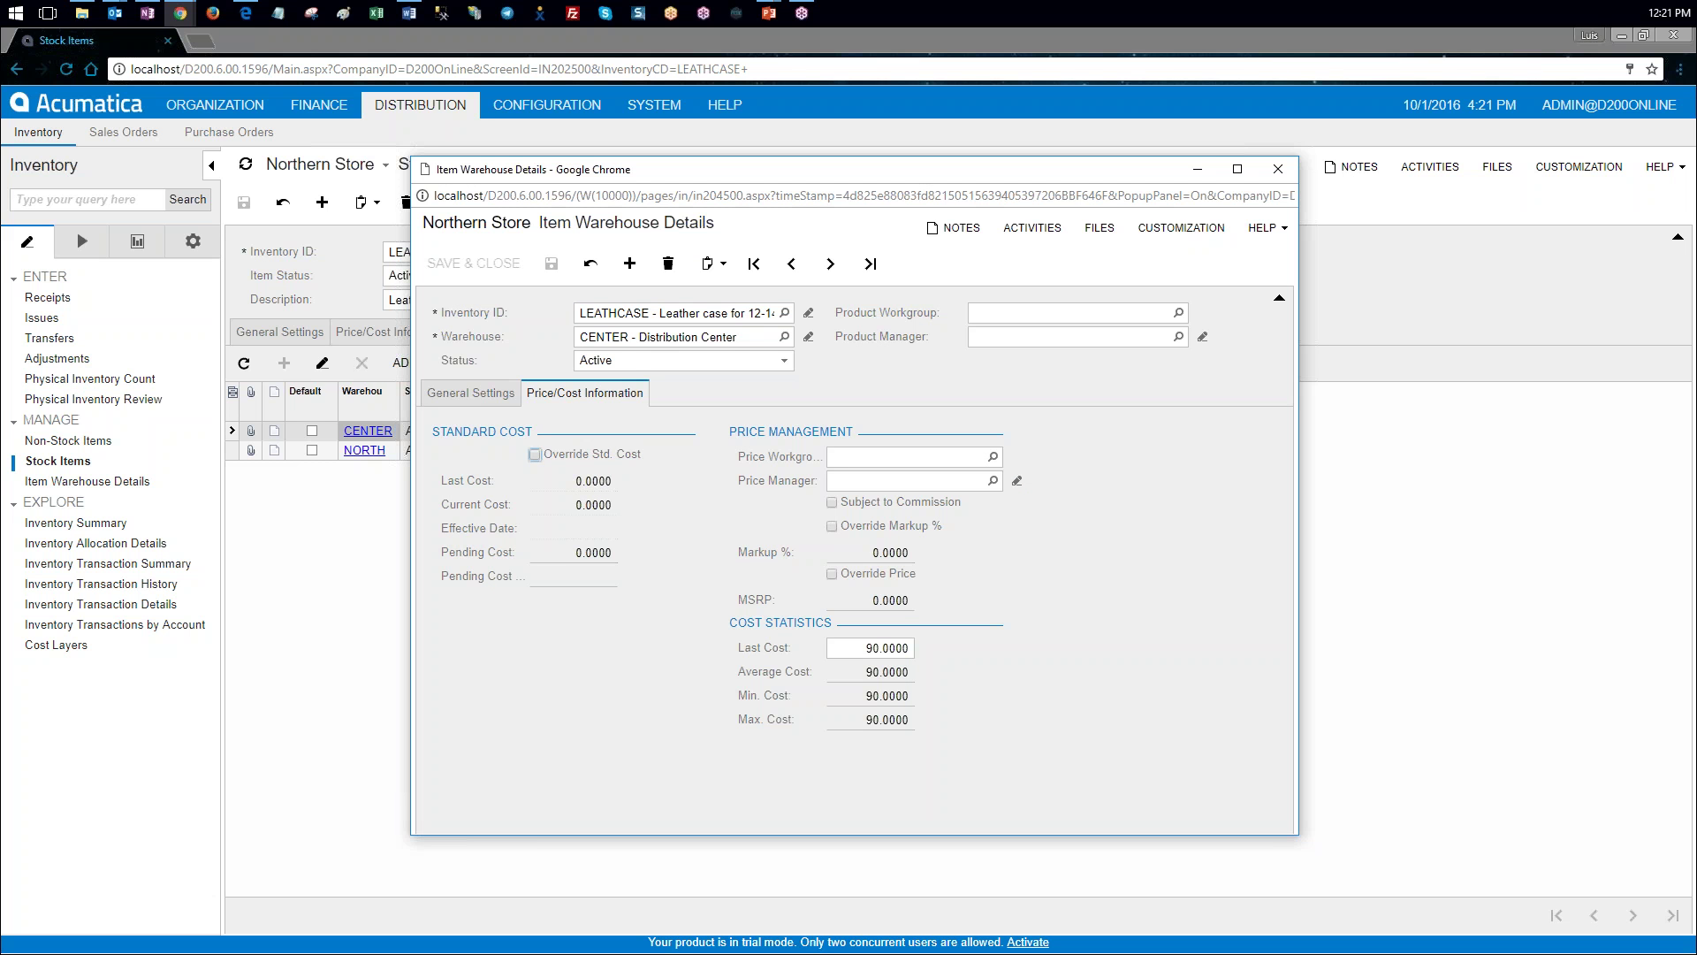
click(1278, 171)
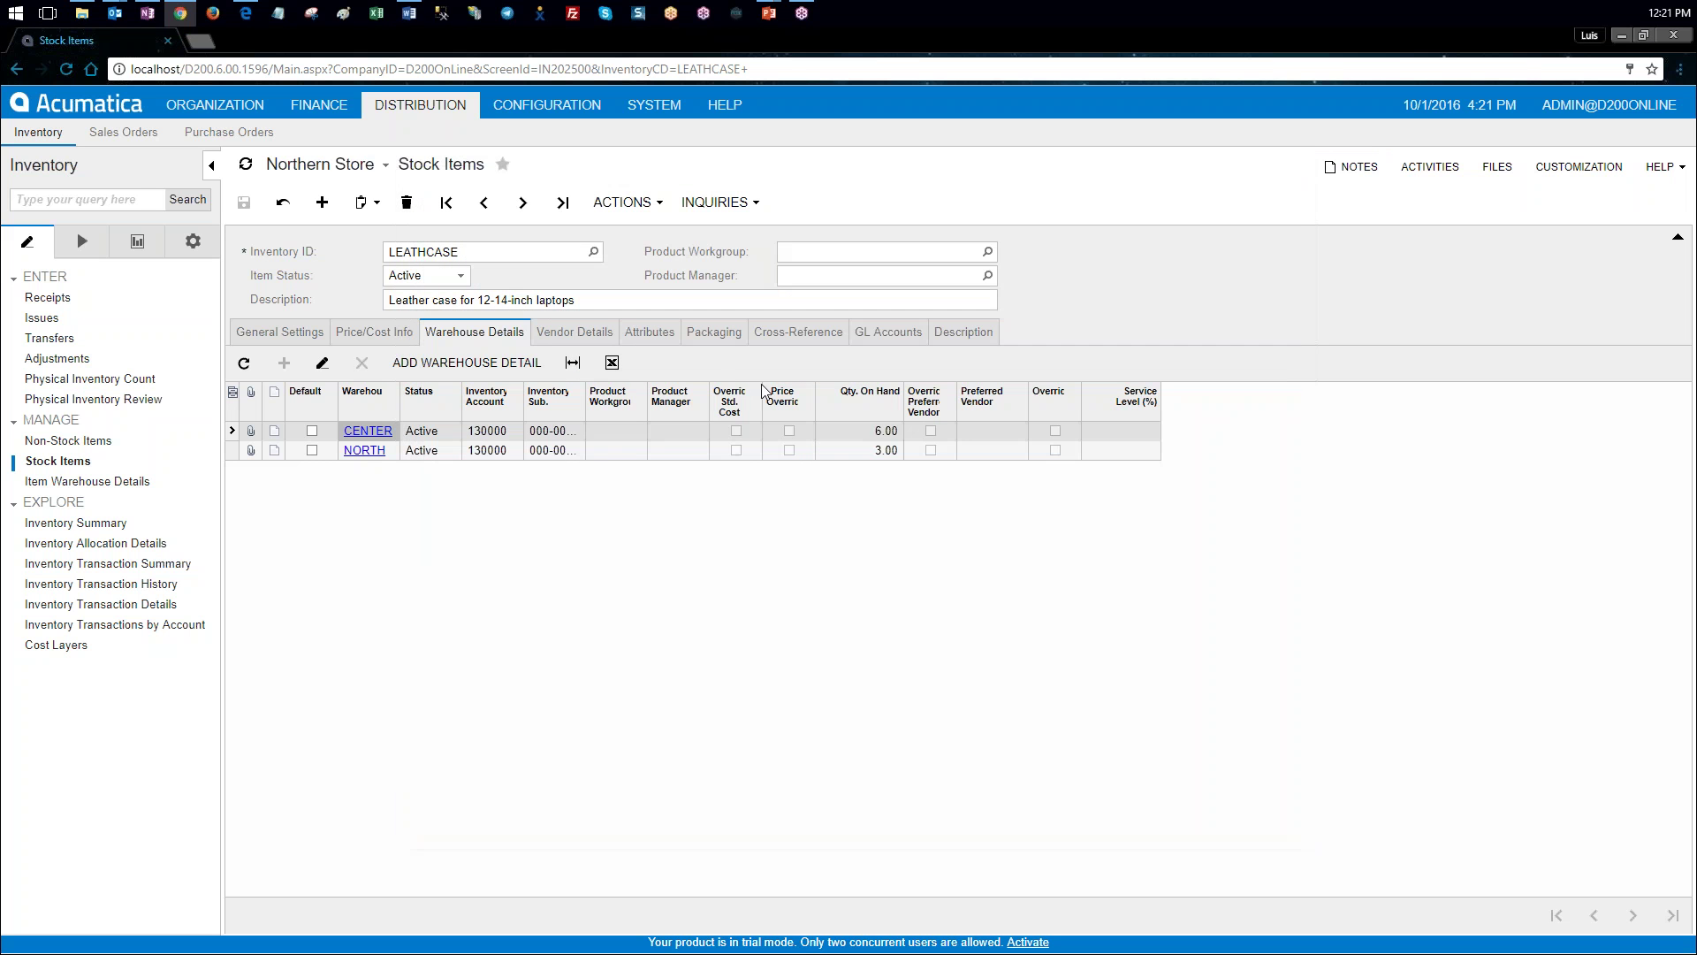
Step: Review the price and cost information of LEATHCASE in the NORTH warehouse, and close its item warehouse details
click(492, 453)
click(365, 450)
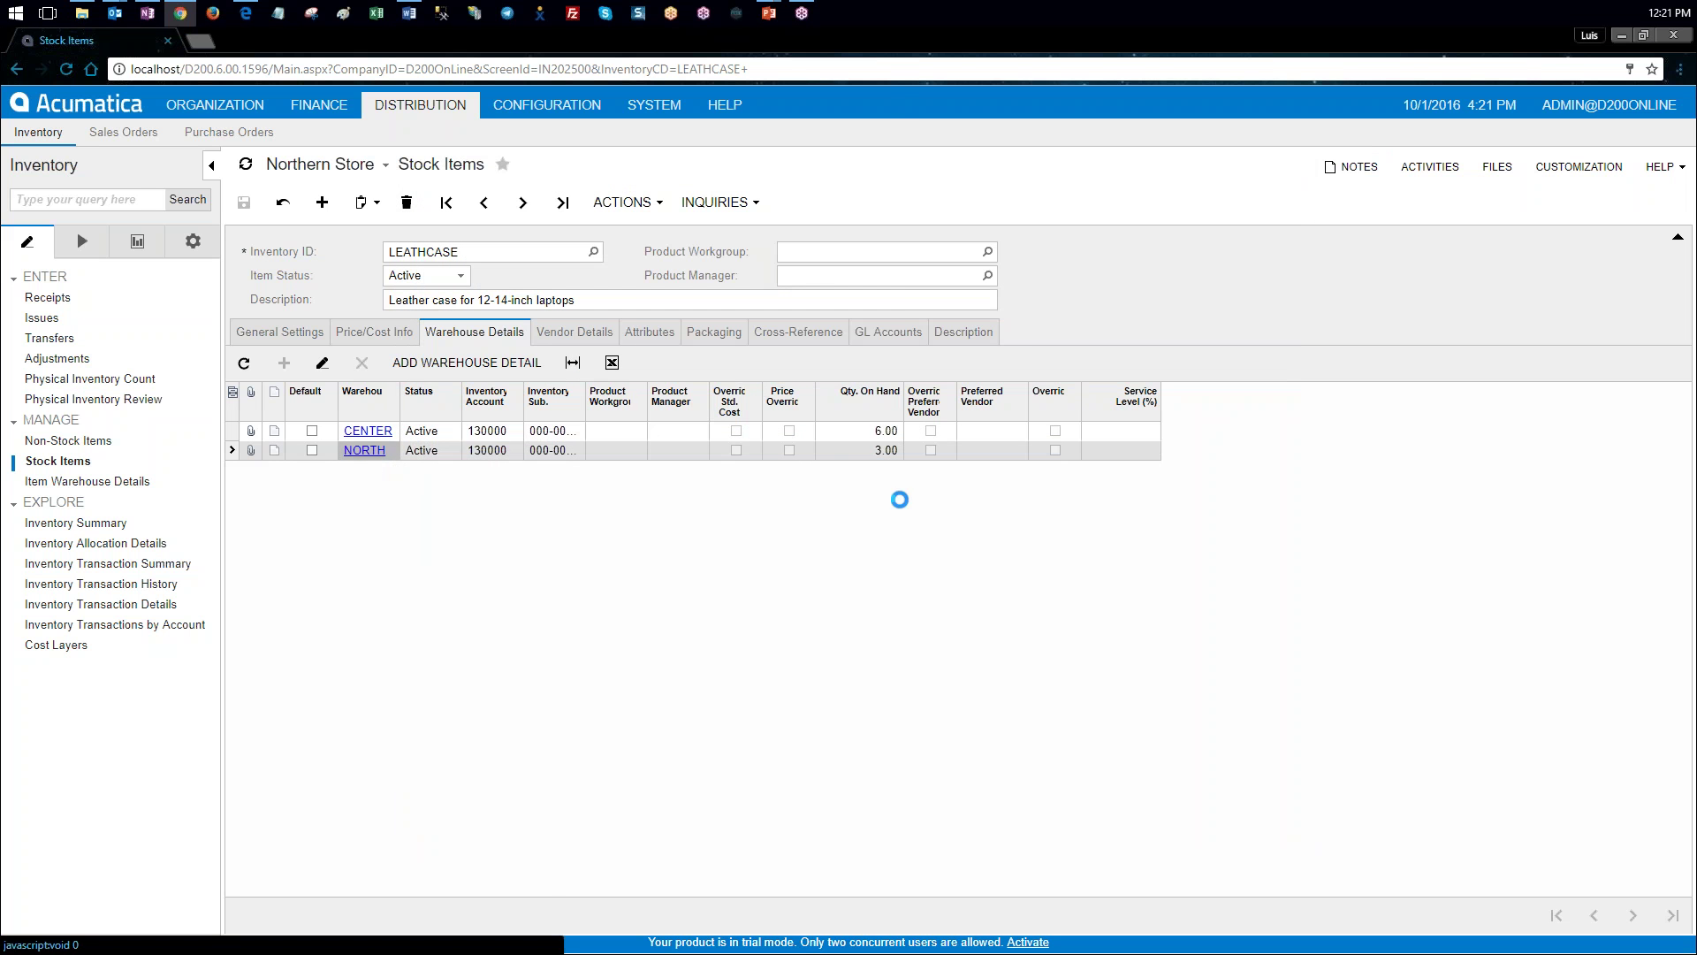
drag(485, 42, 829, 157)
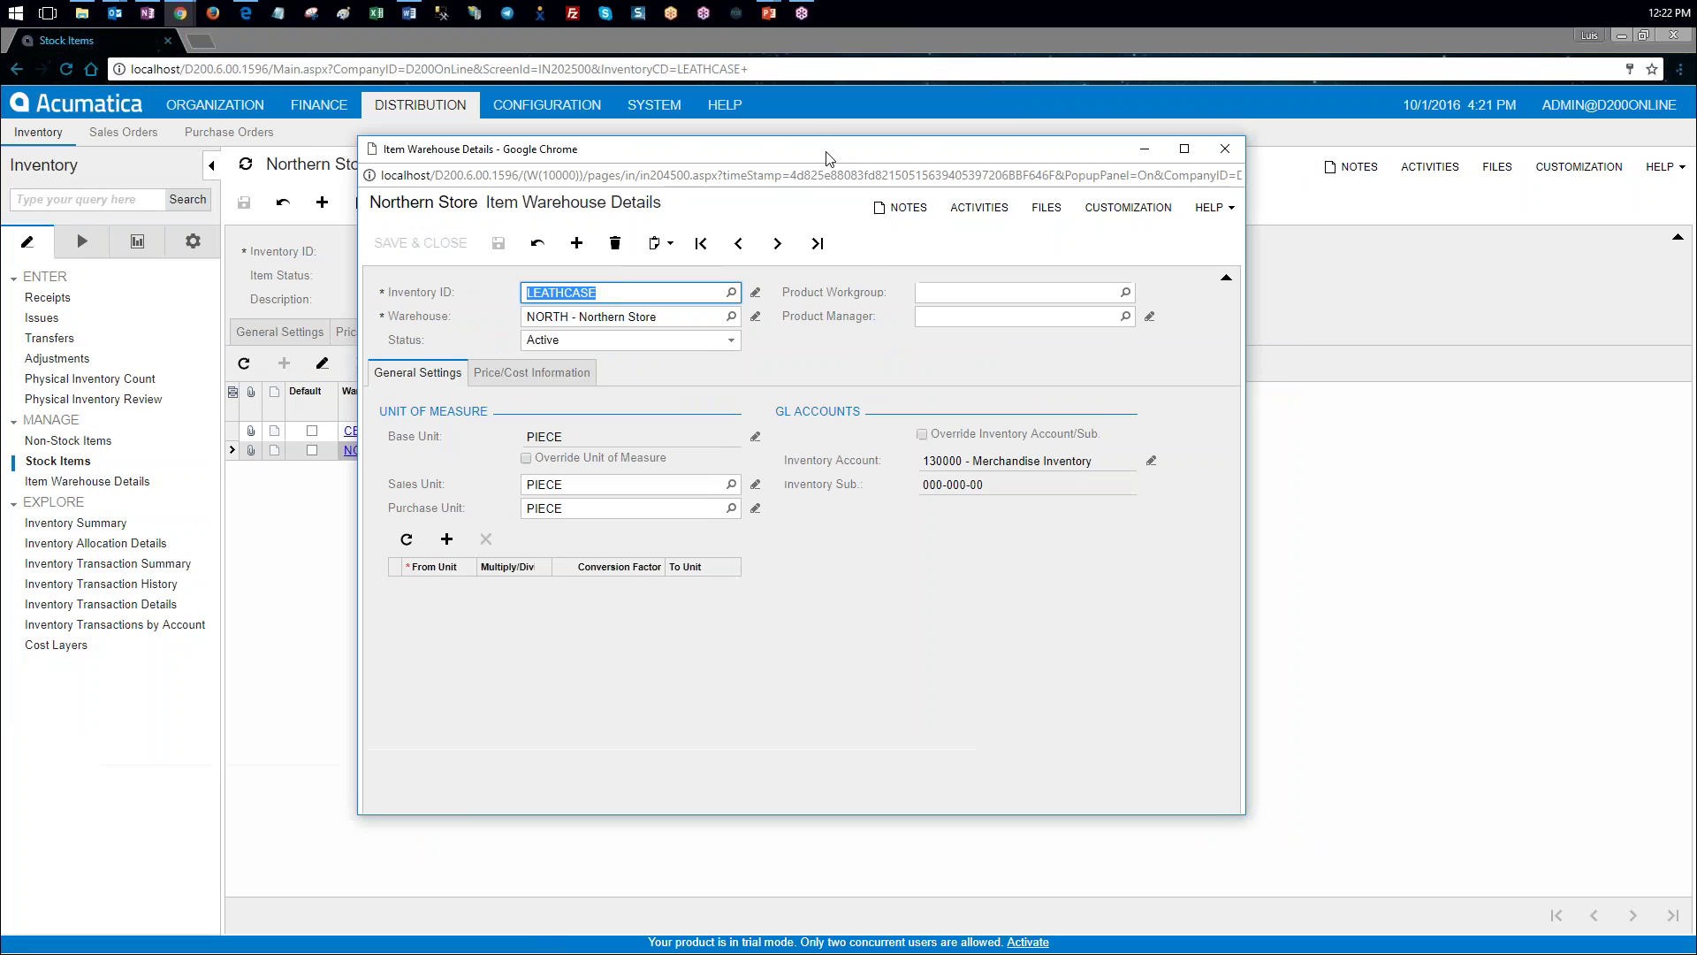
click(573, 373)
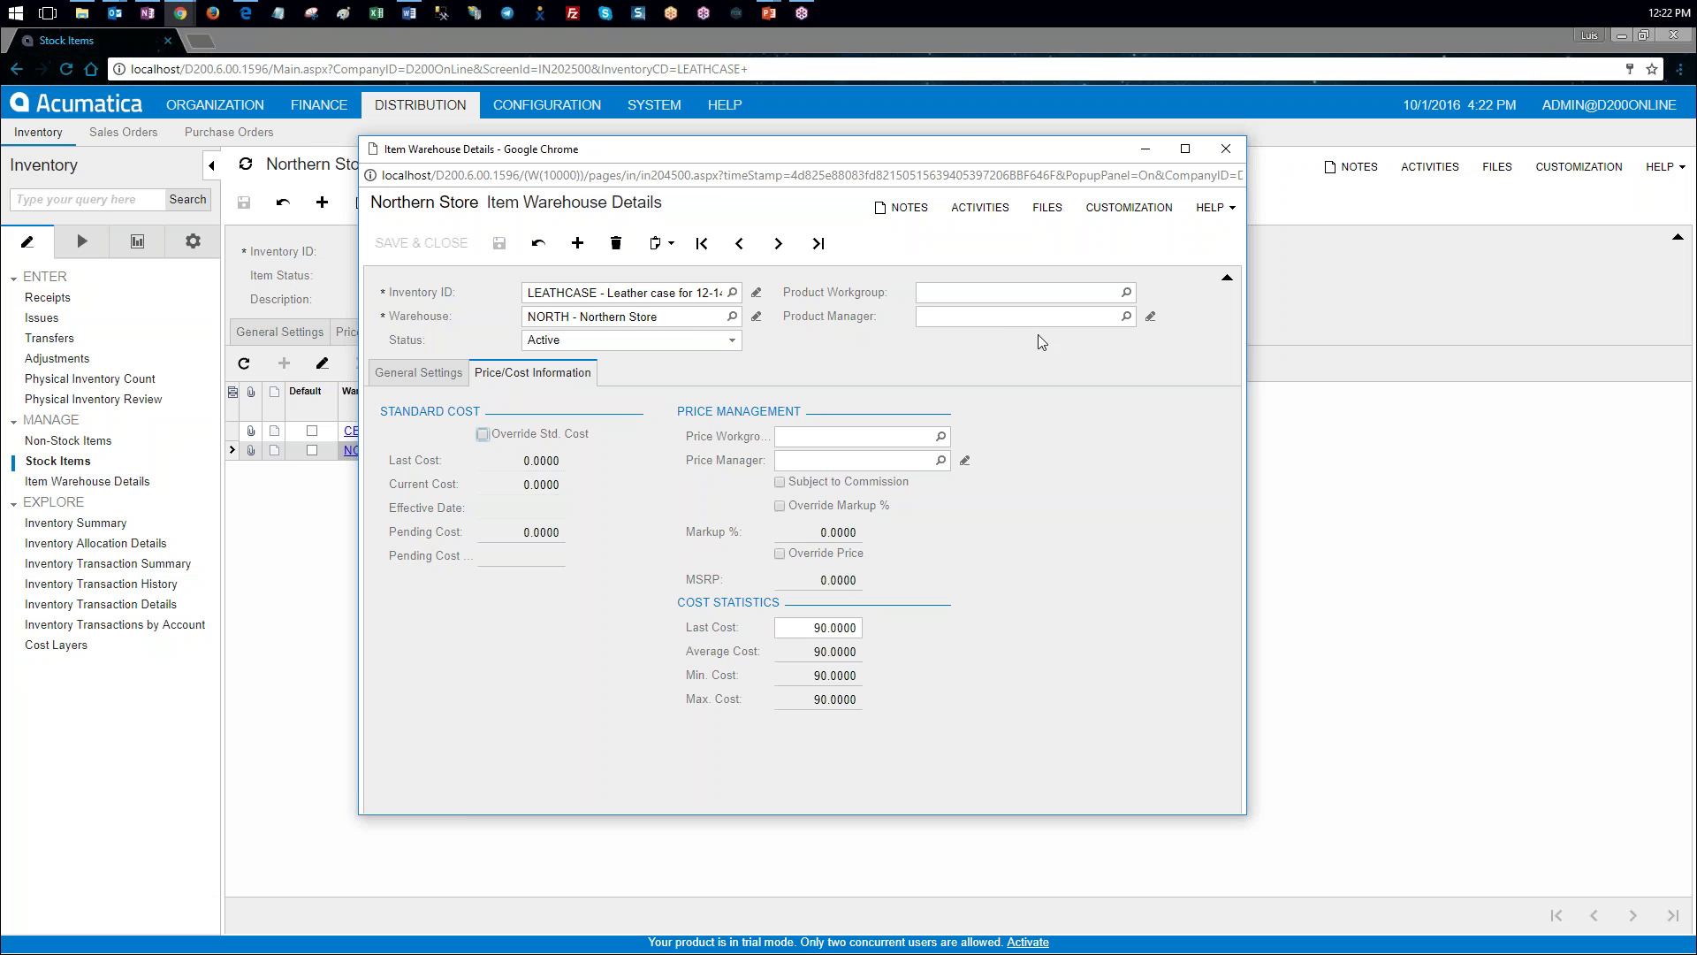
click(1225, 150)
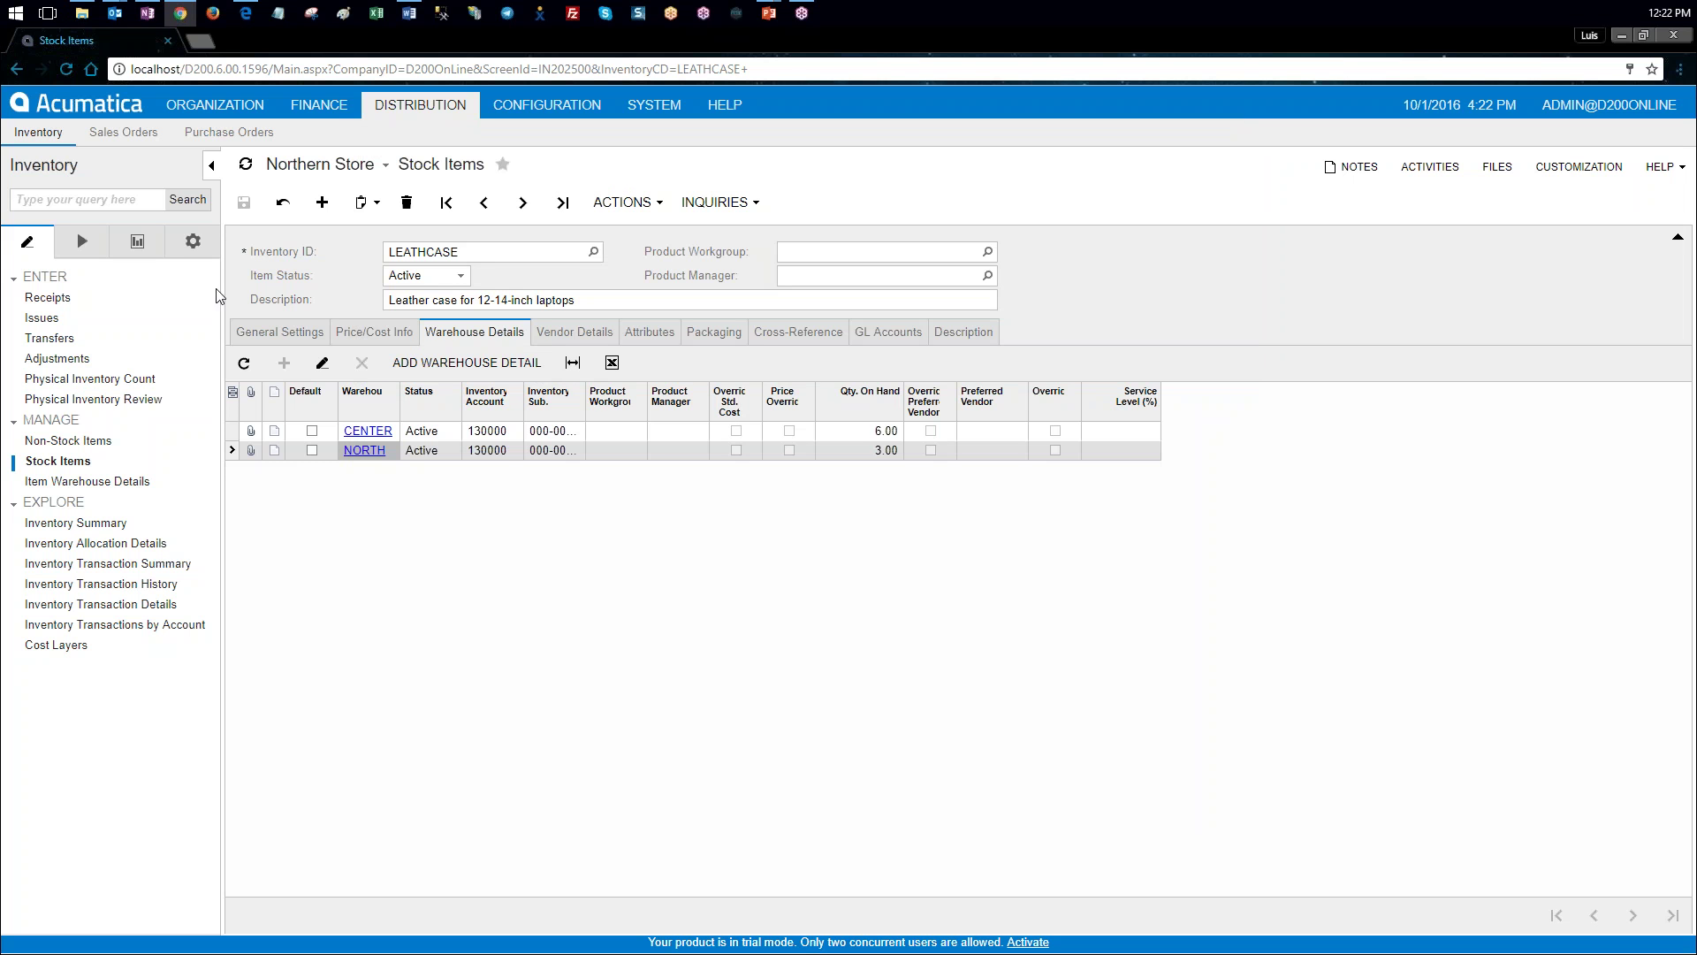
Step: Run the Inventory Valuation report for the CENTER warehouse
click(137, 240)
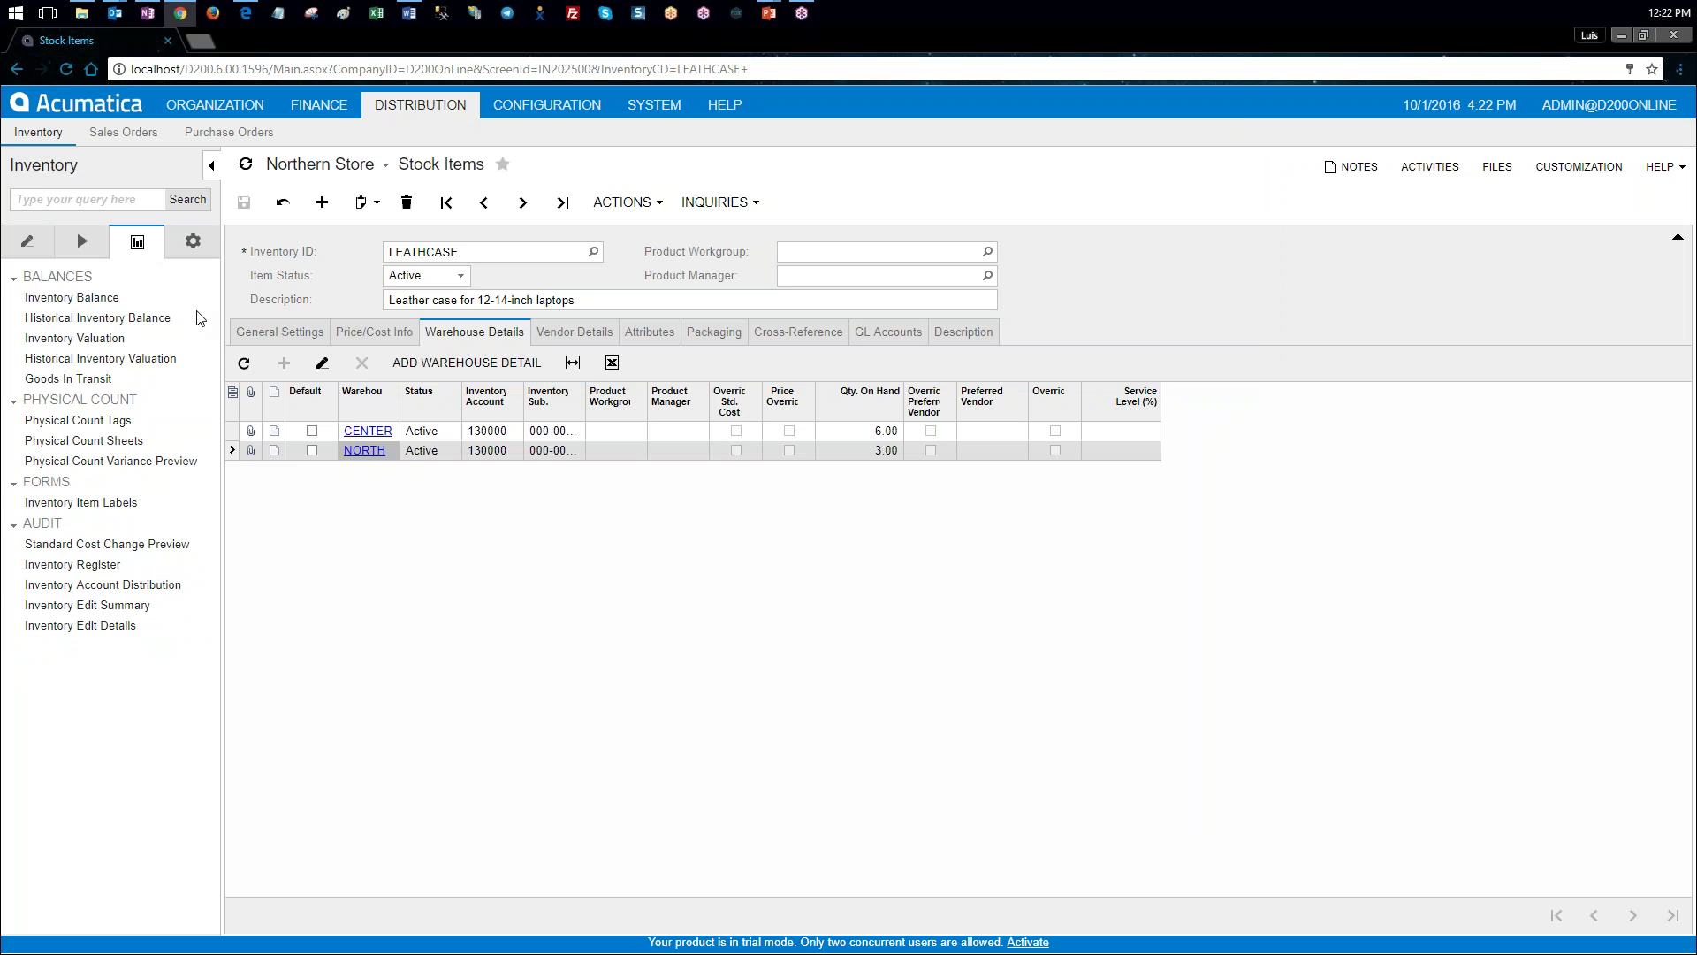
click(103, 341)
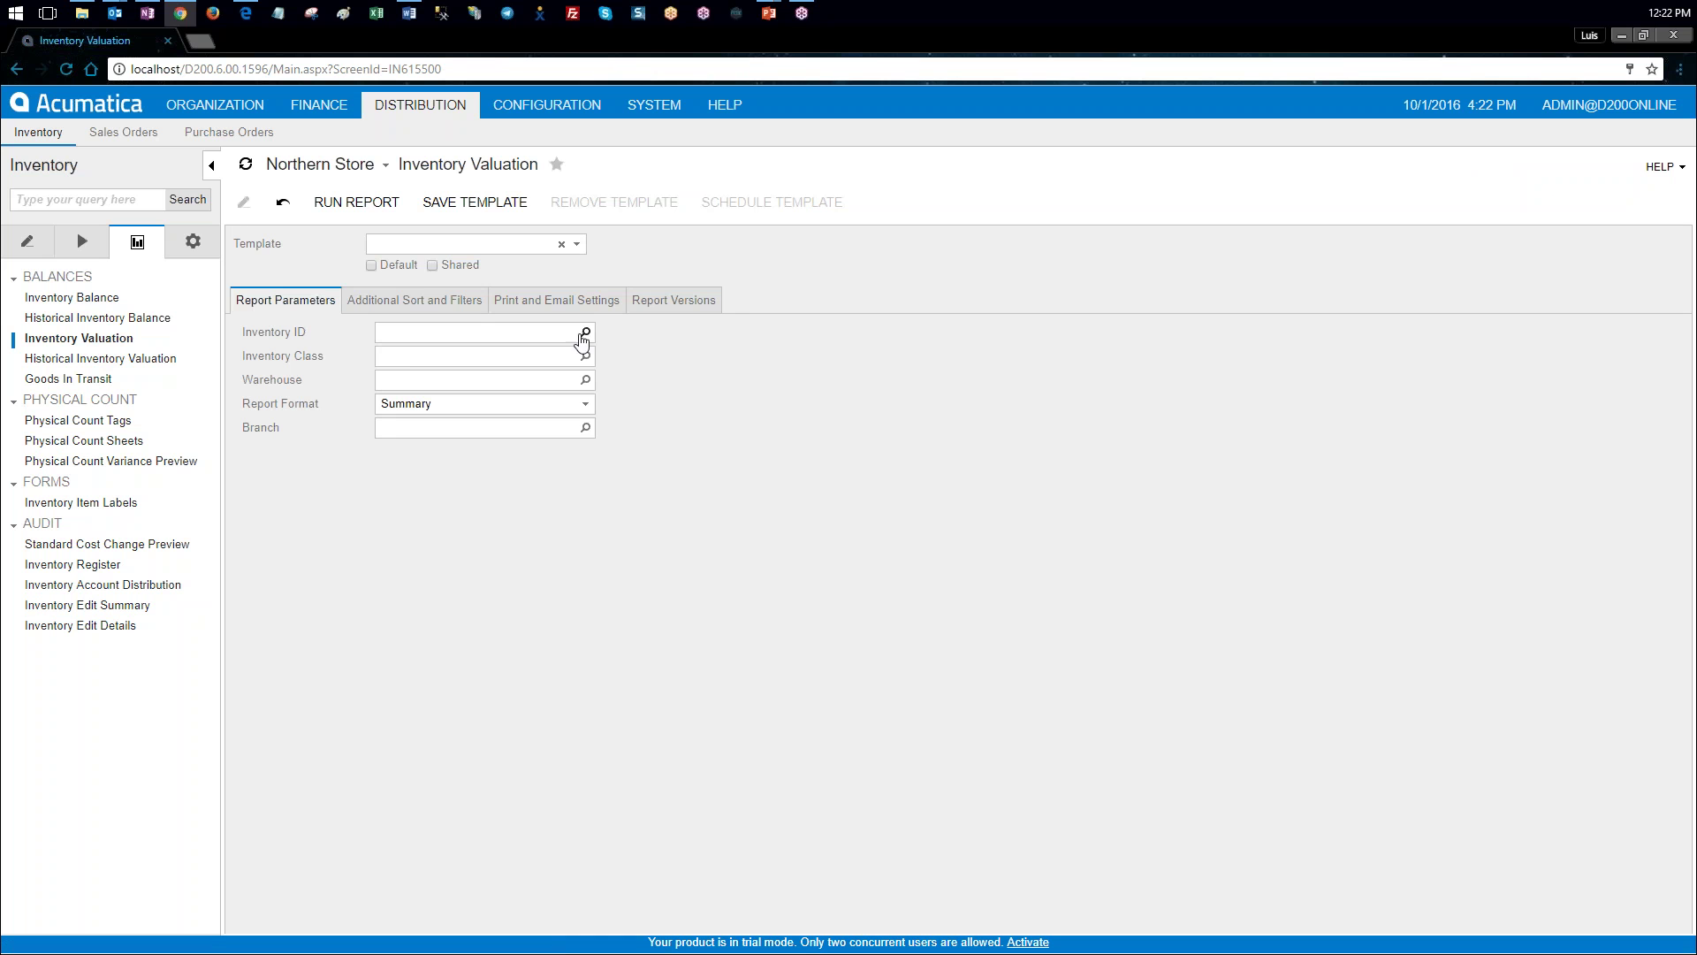
click(585, 379)
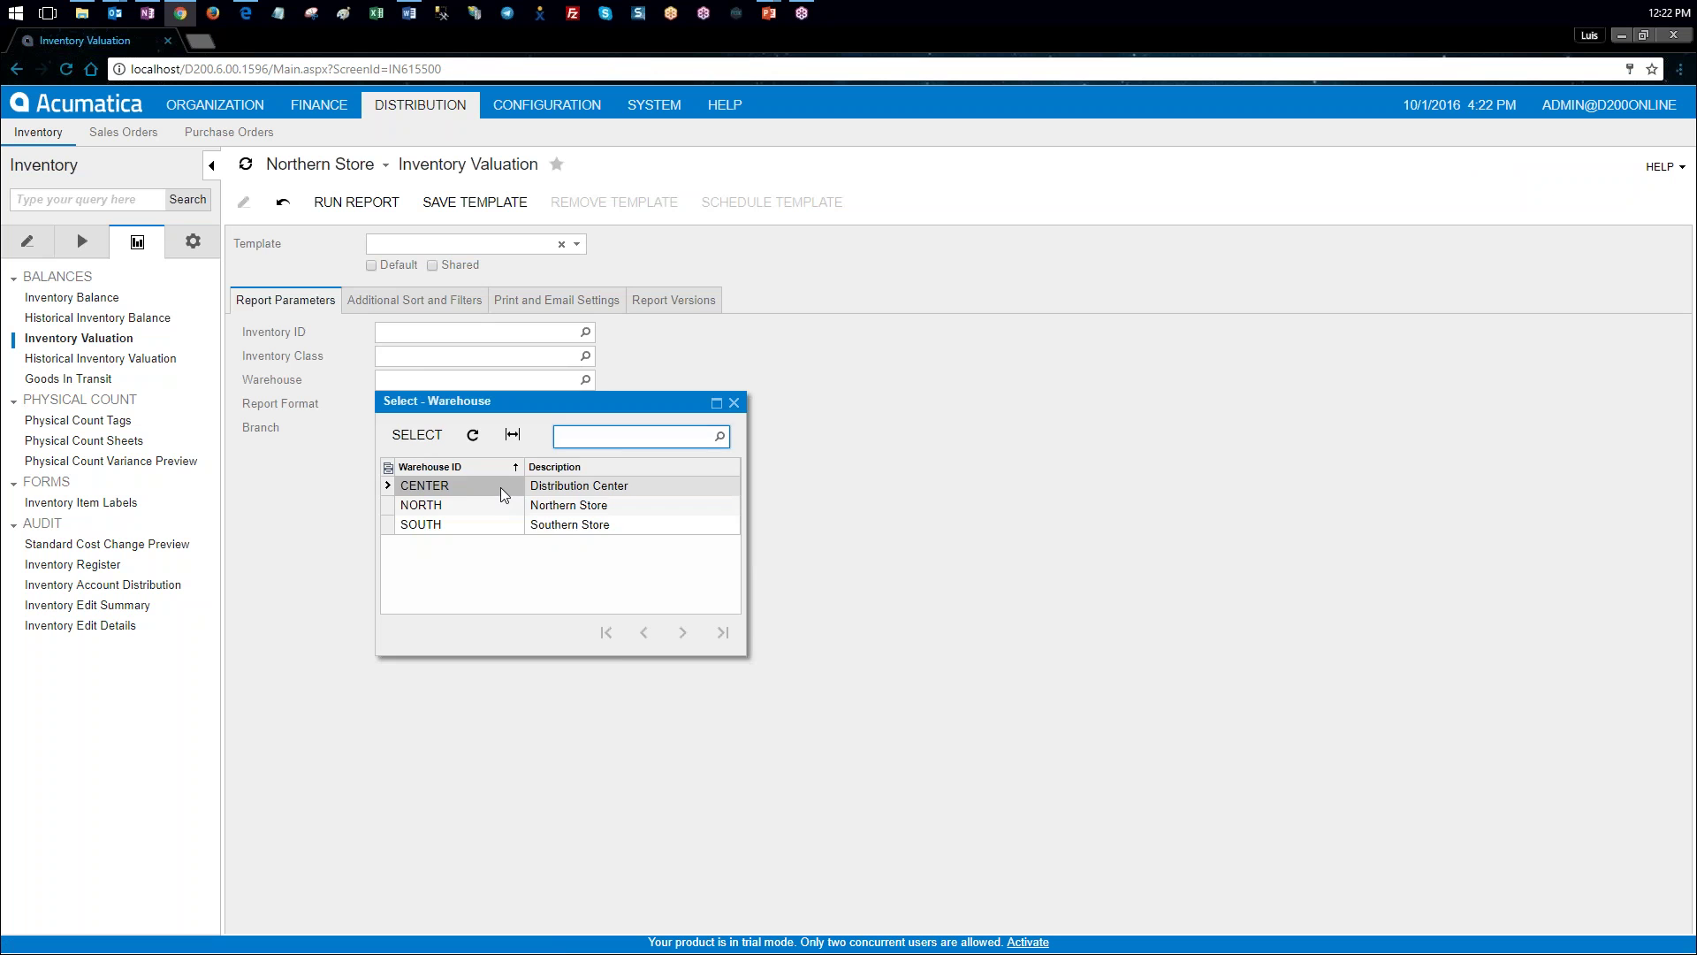
double_click(500, 486)
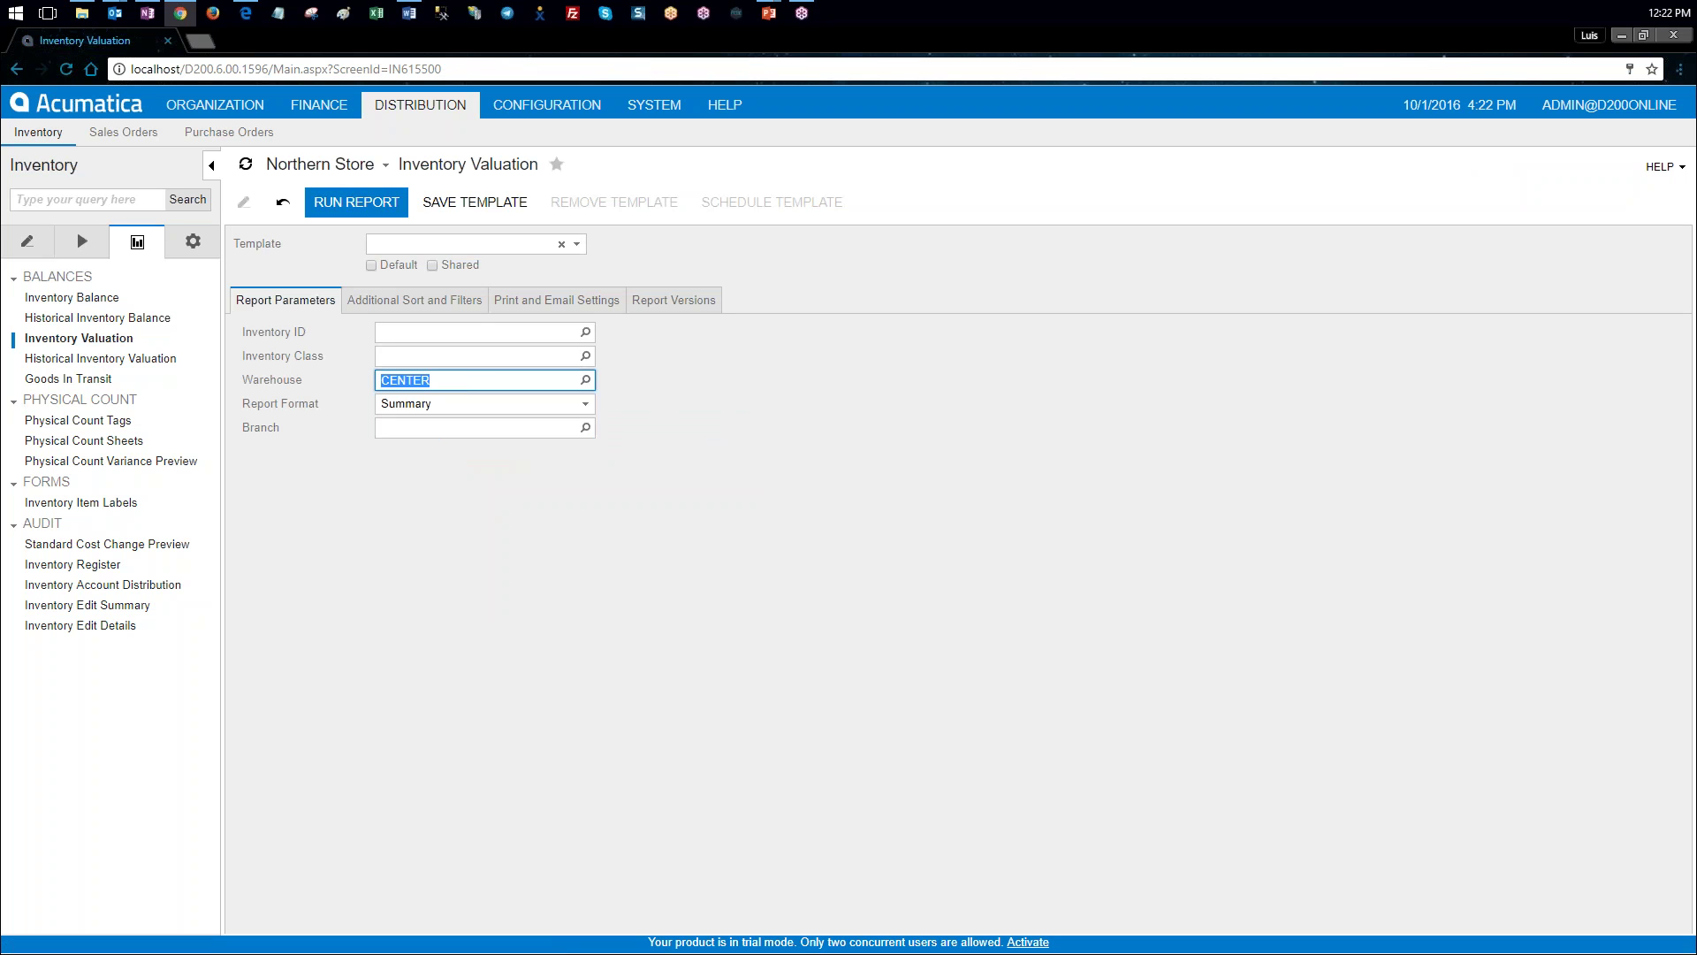
click(353, 202)
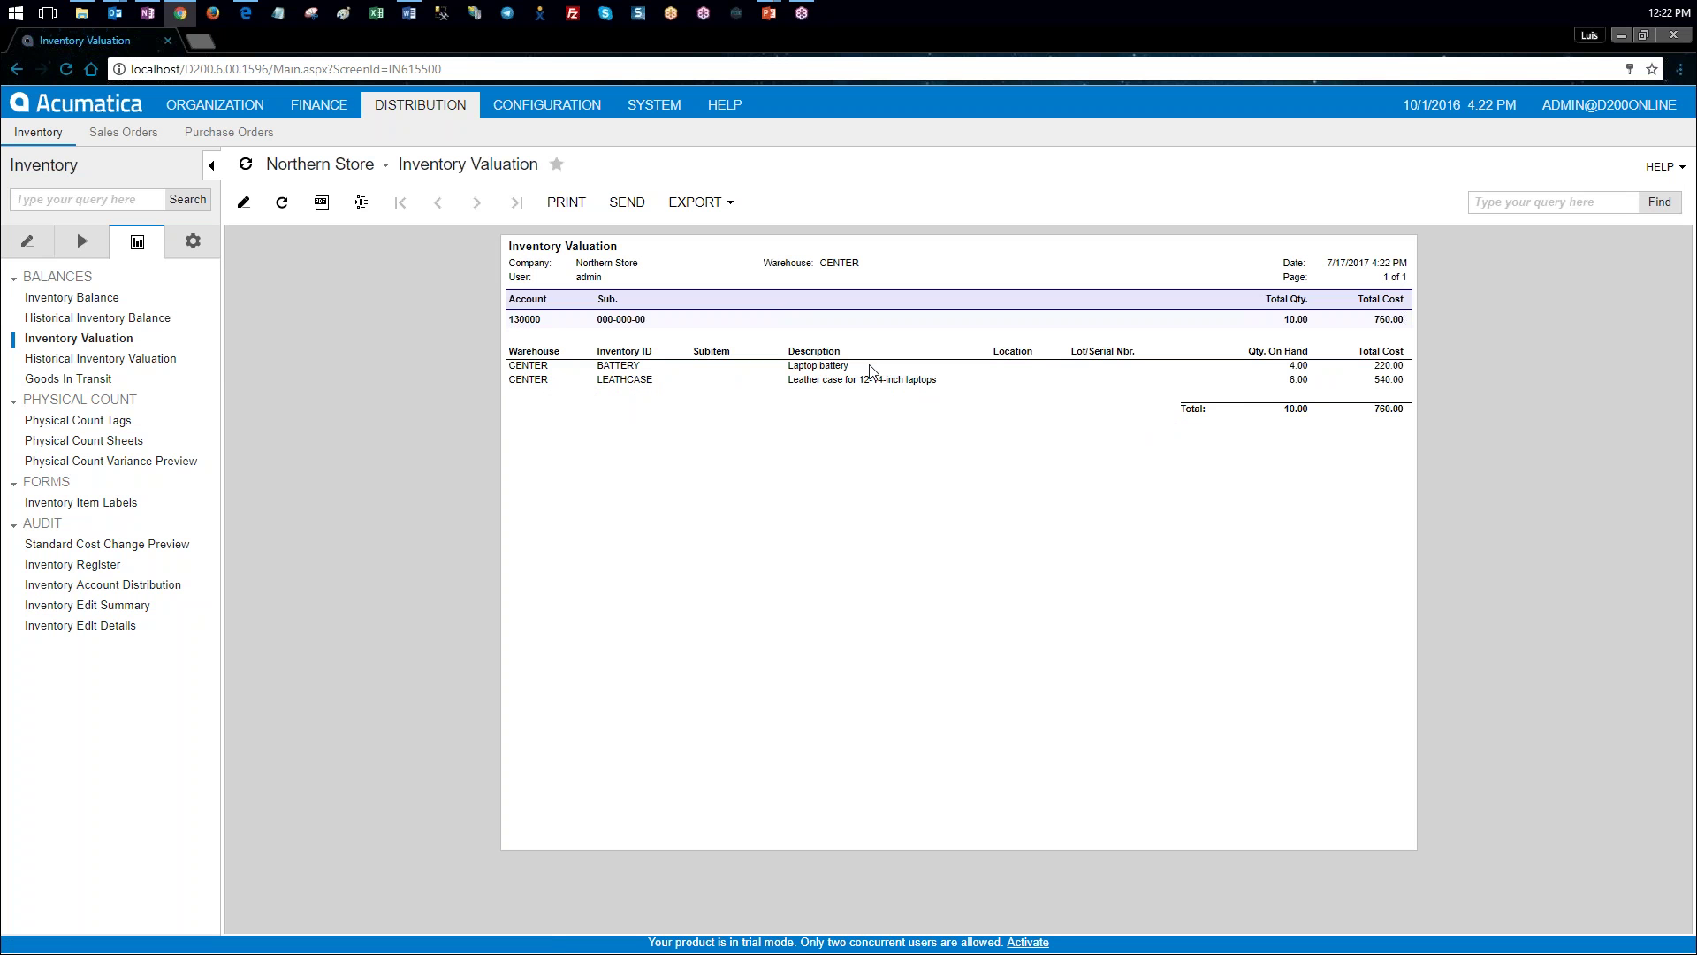
Step: Change the Inventory Valuation report's warehouse to NORTH and run it again
click(244, 204)
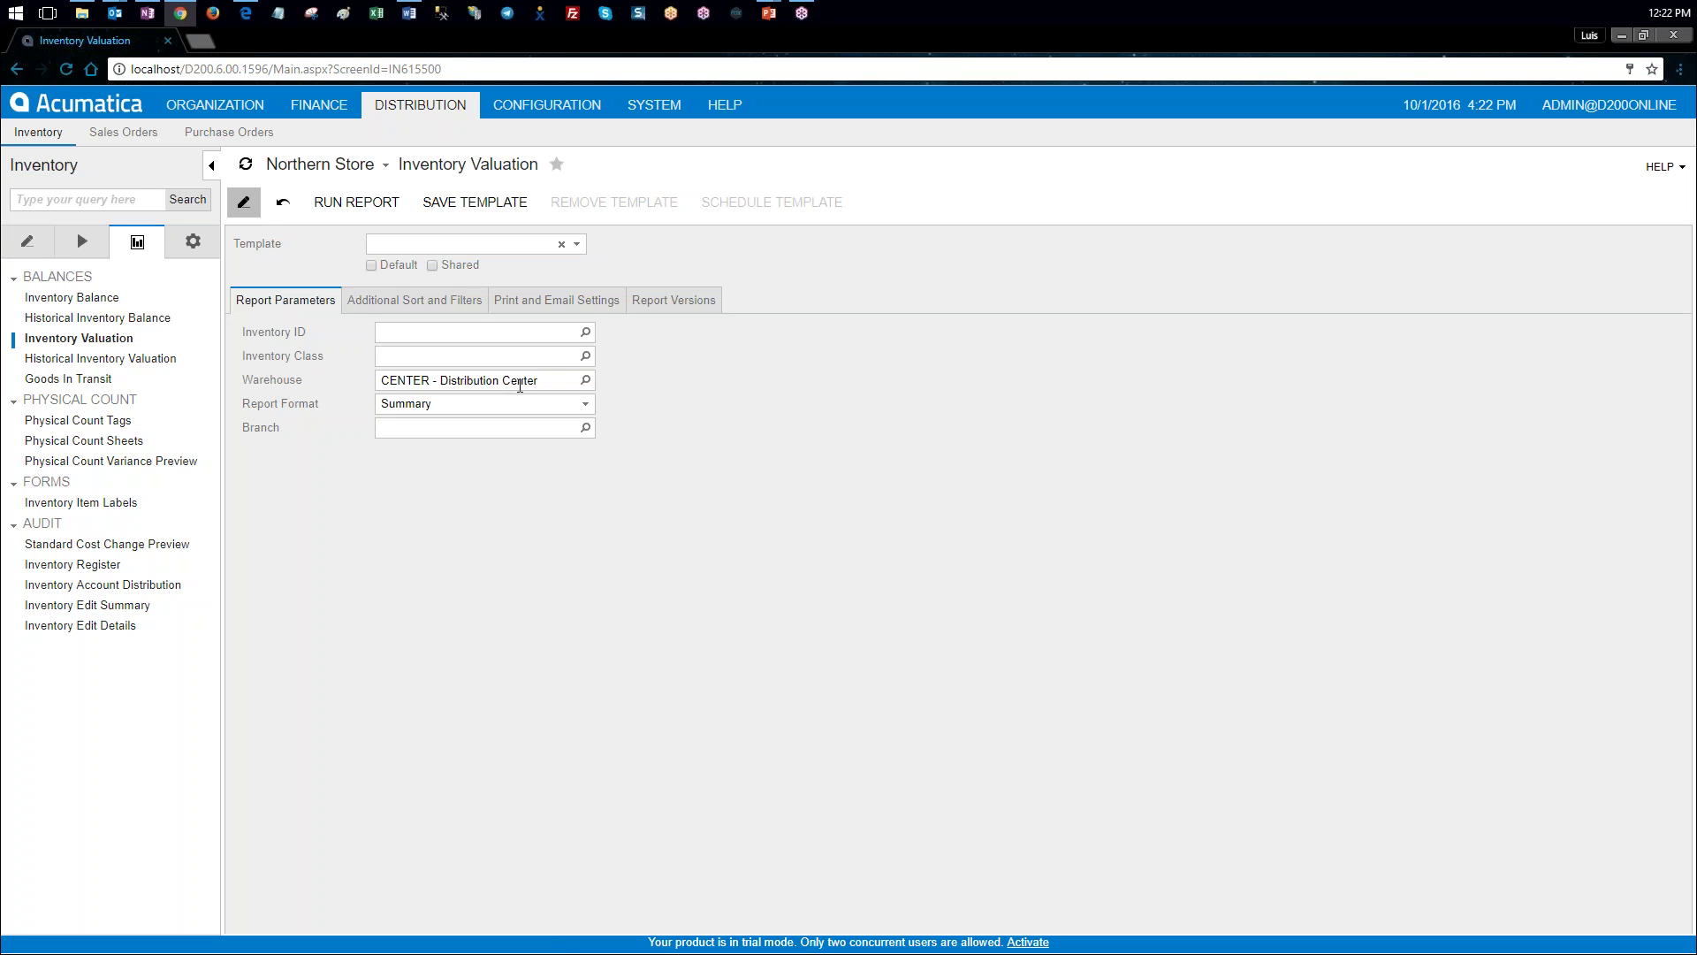
click(551, 380)
click(585, 380)
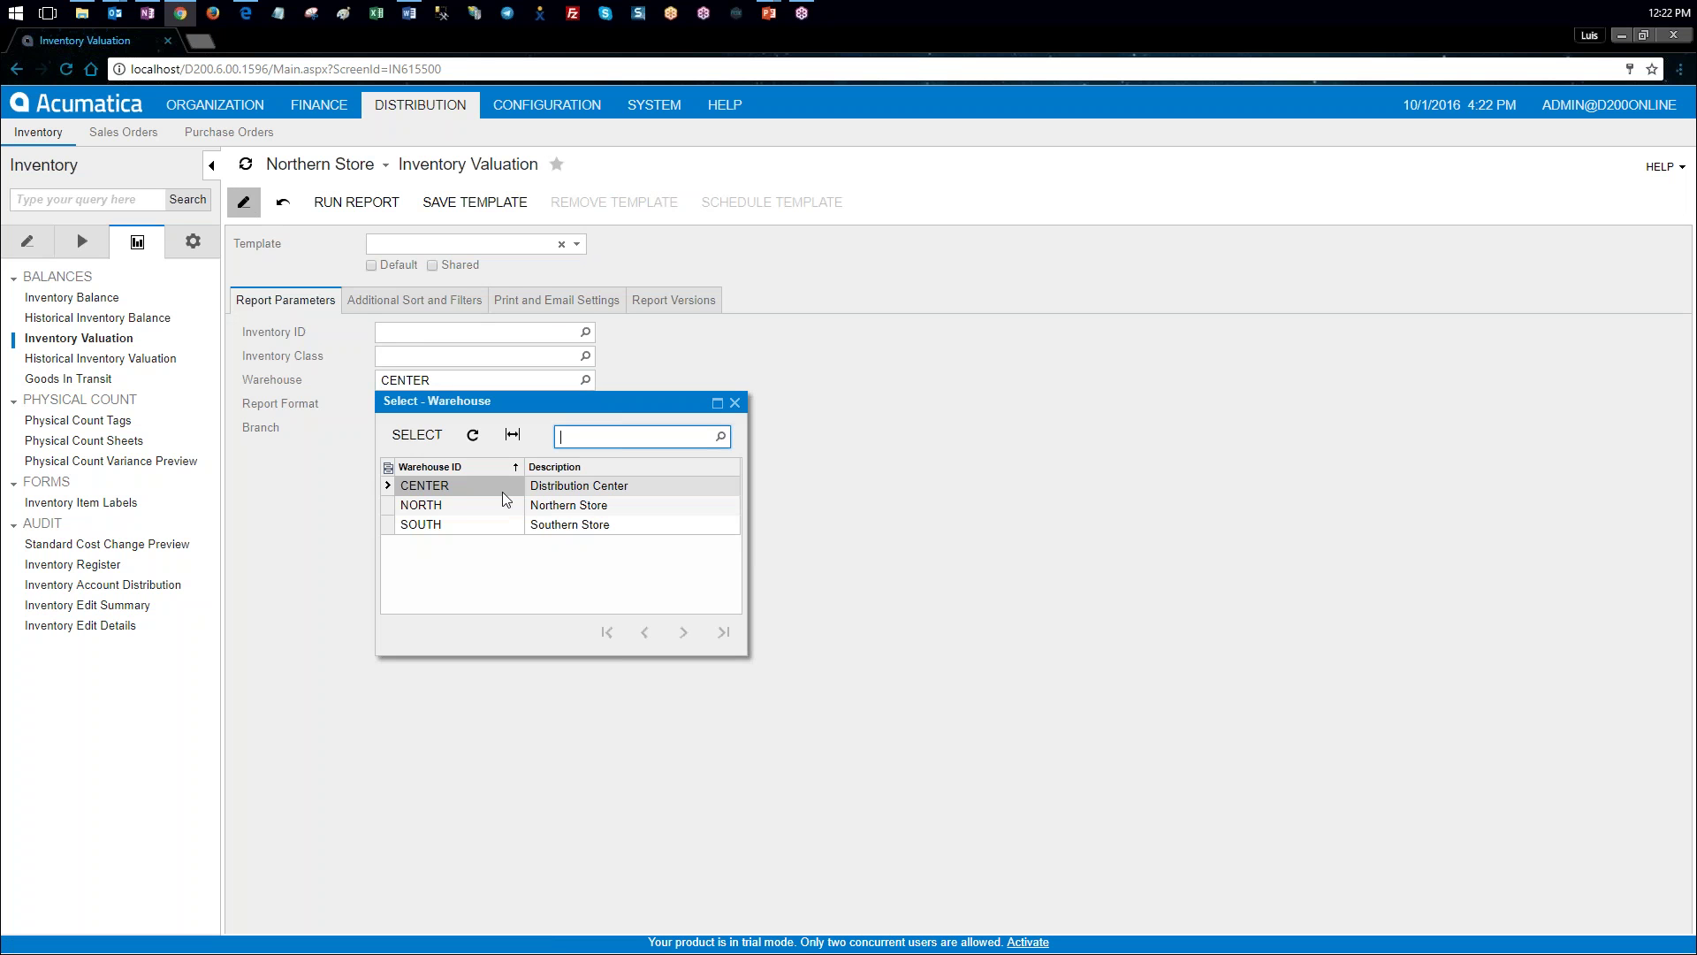
double_click(459, 500)
click(356, 201)
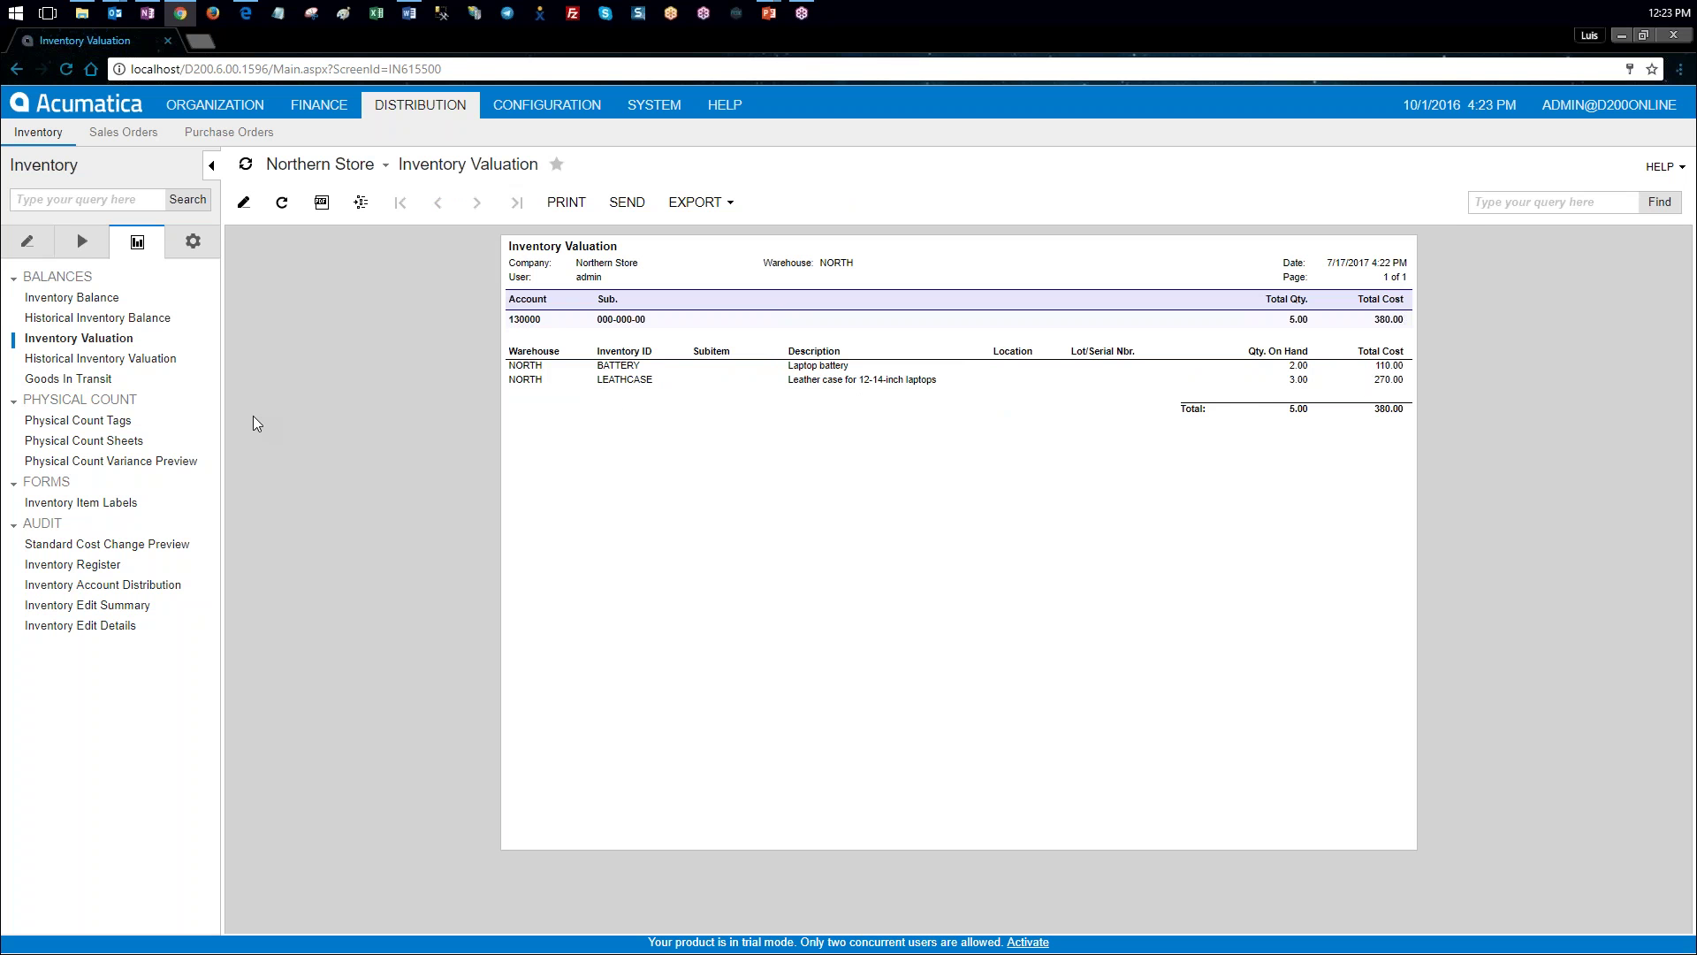
click(245, 12)
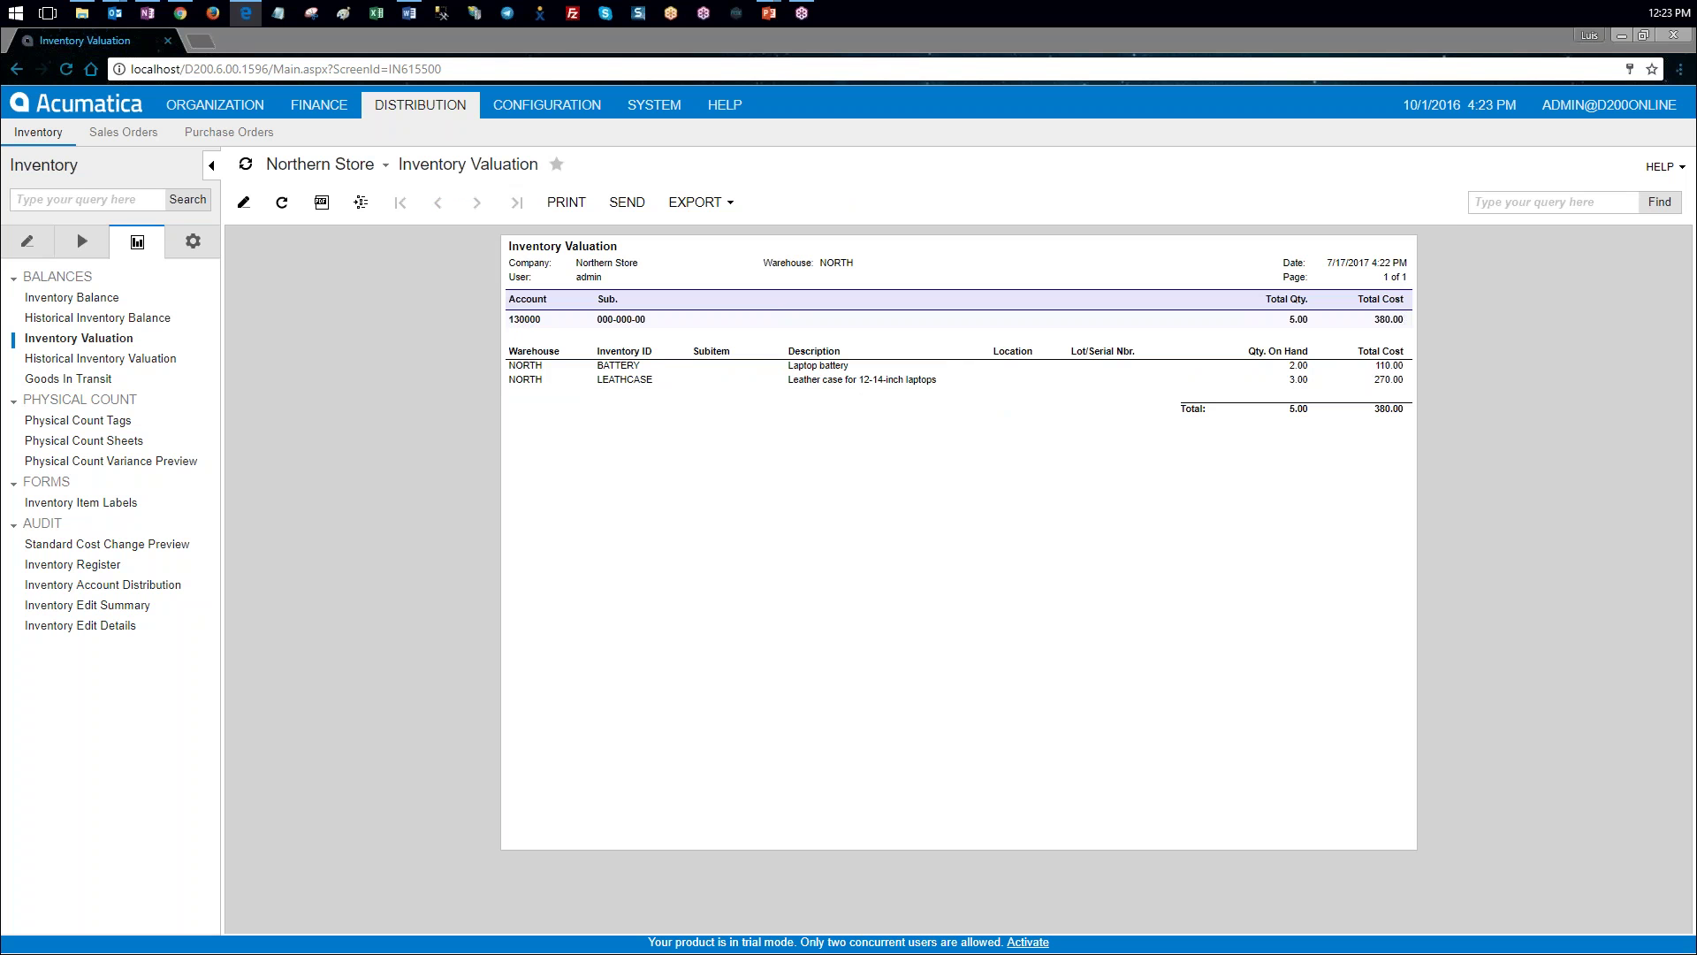
Step: Run the Historical Inventory Valuation report for the CENTER branch and examine its period and item costs
click(245, 203)
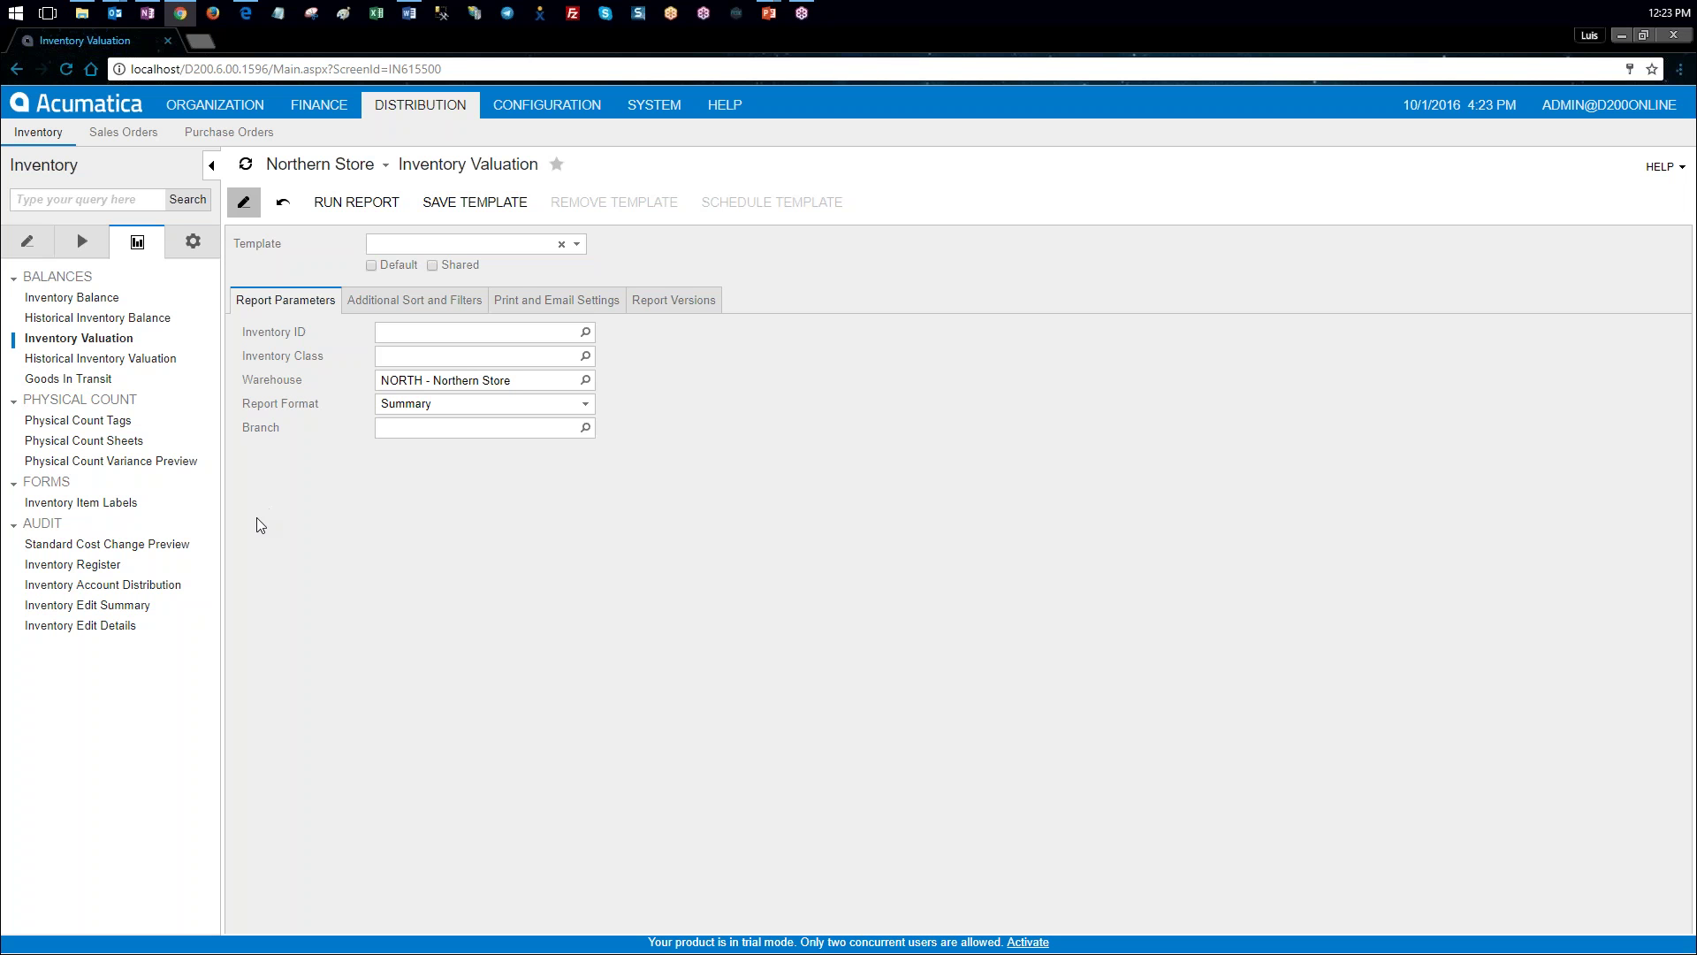
click(151, 360)
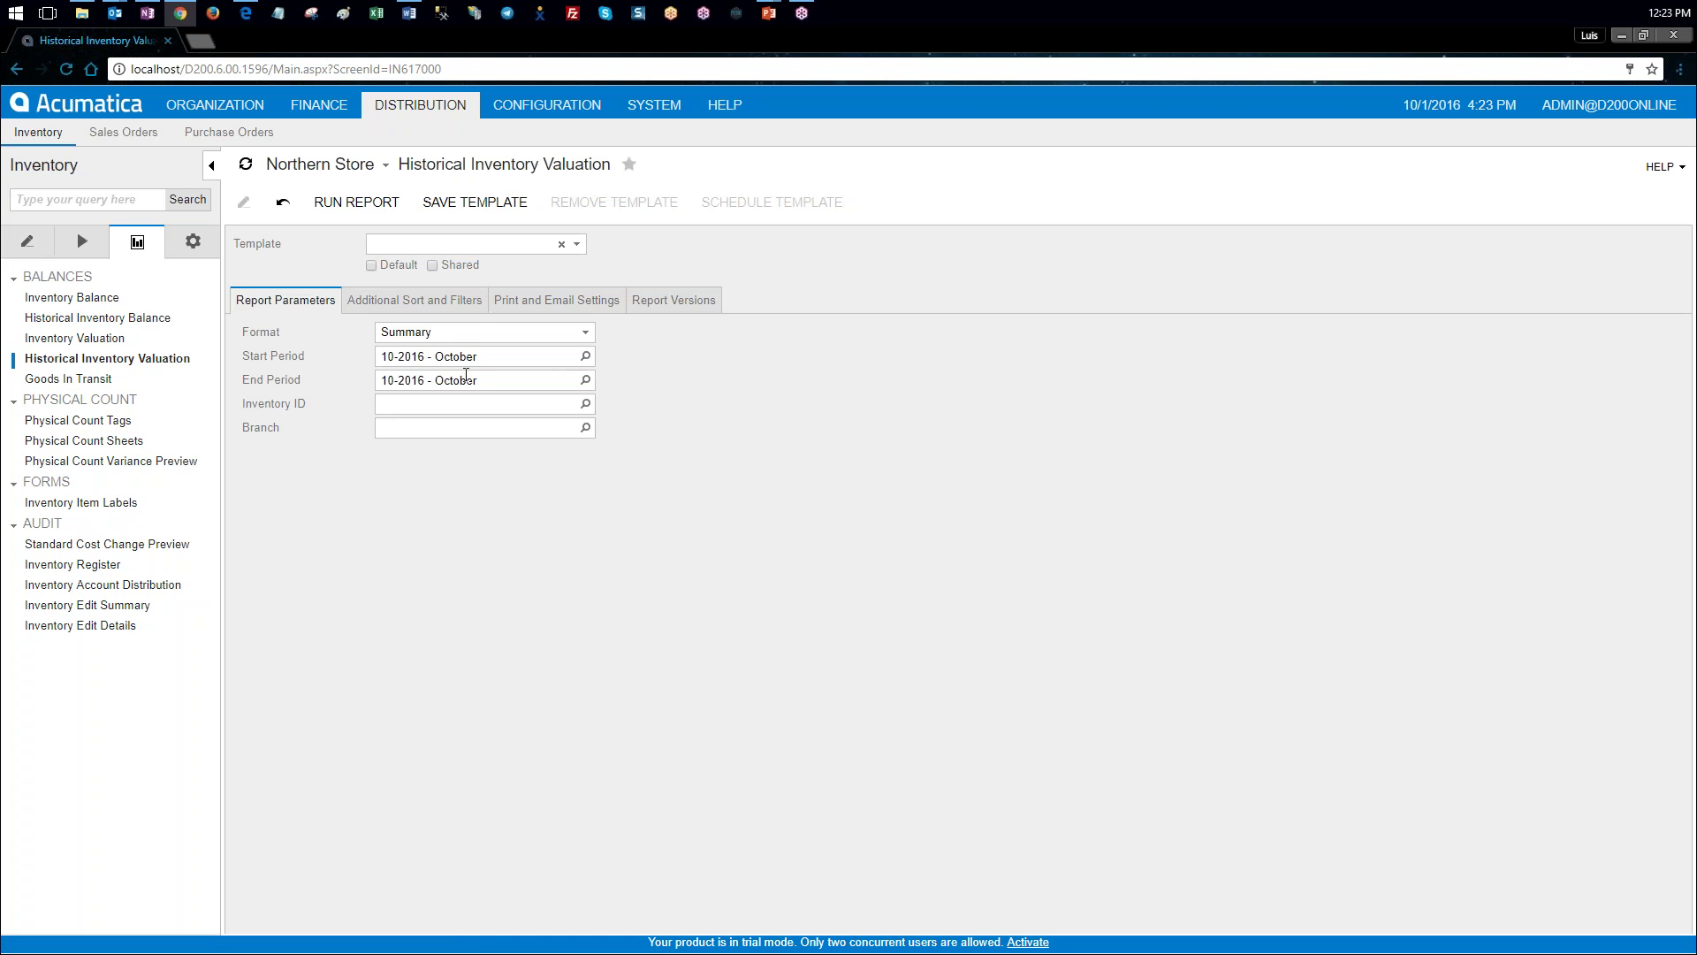
click(470, 429)
click(585, 428)
double_click(452, 546)
click(356, 203)
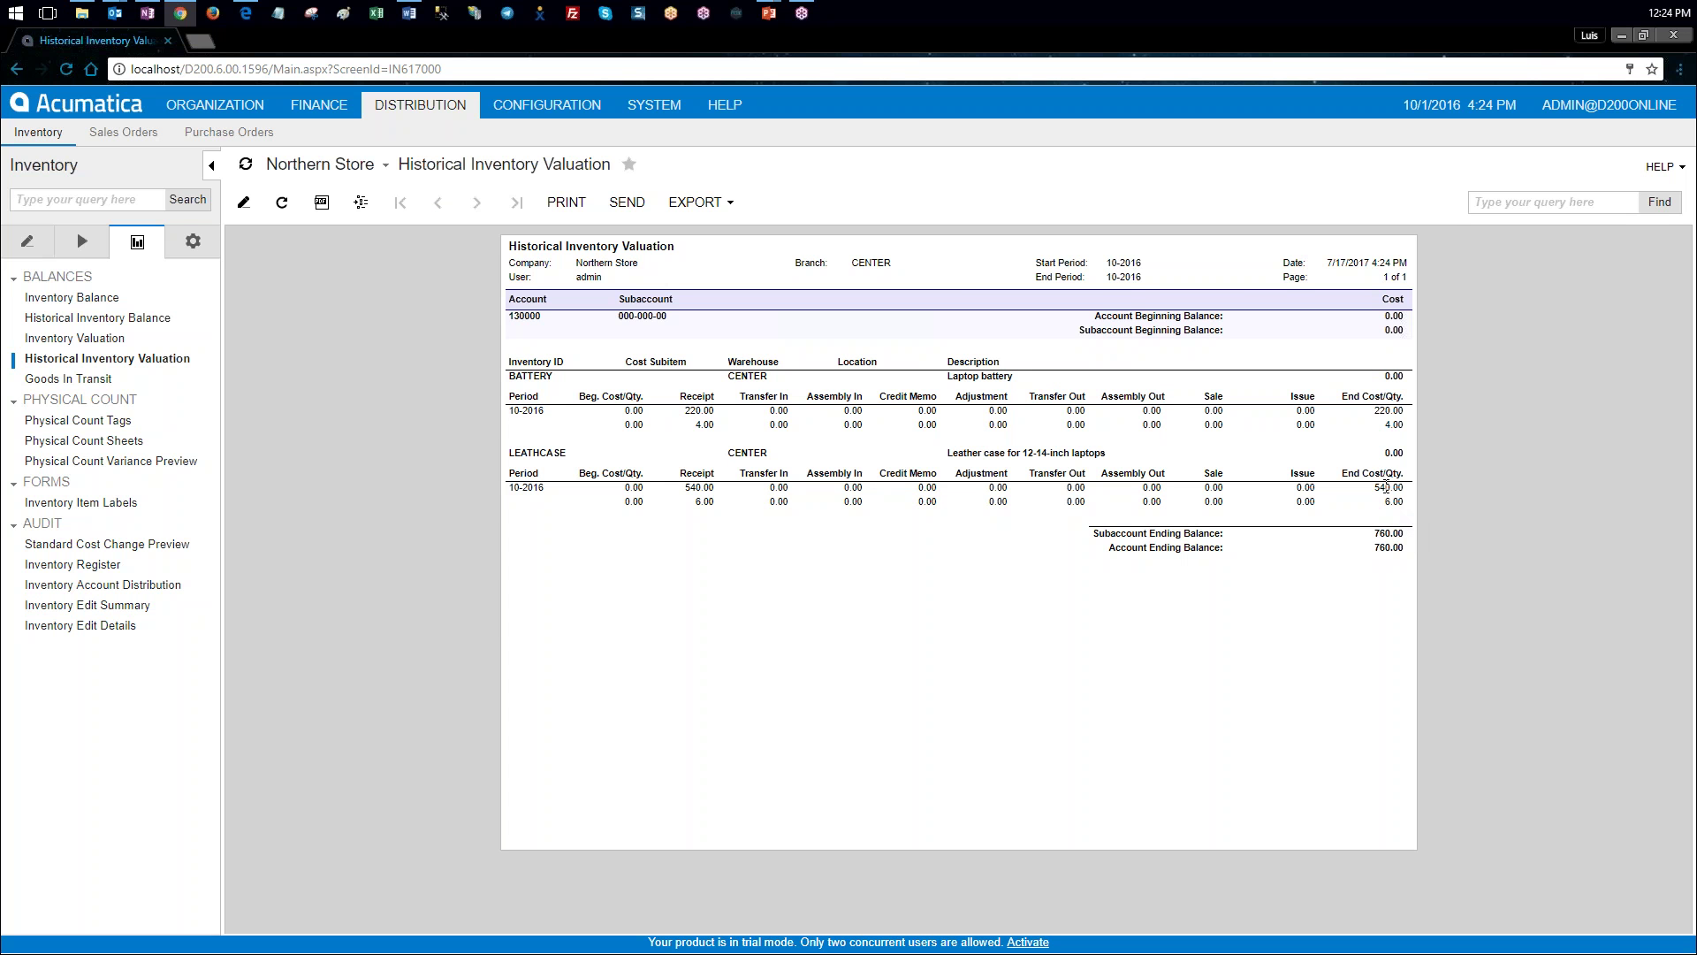
drag(1120, 263, 1124, 270)
click(1350, 453)
Step: Open the general ledger Account Details inquiry and list the transactions of account 130000, Merchandise Inventory
click(316, 106)
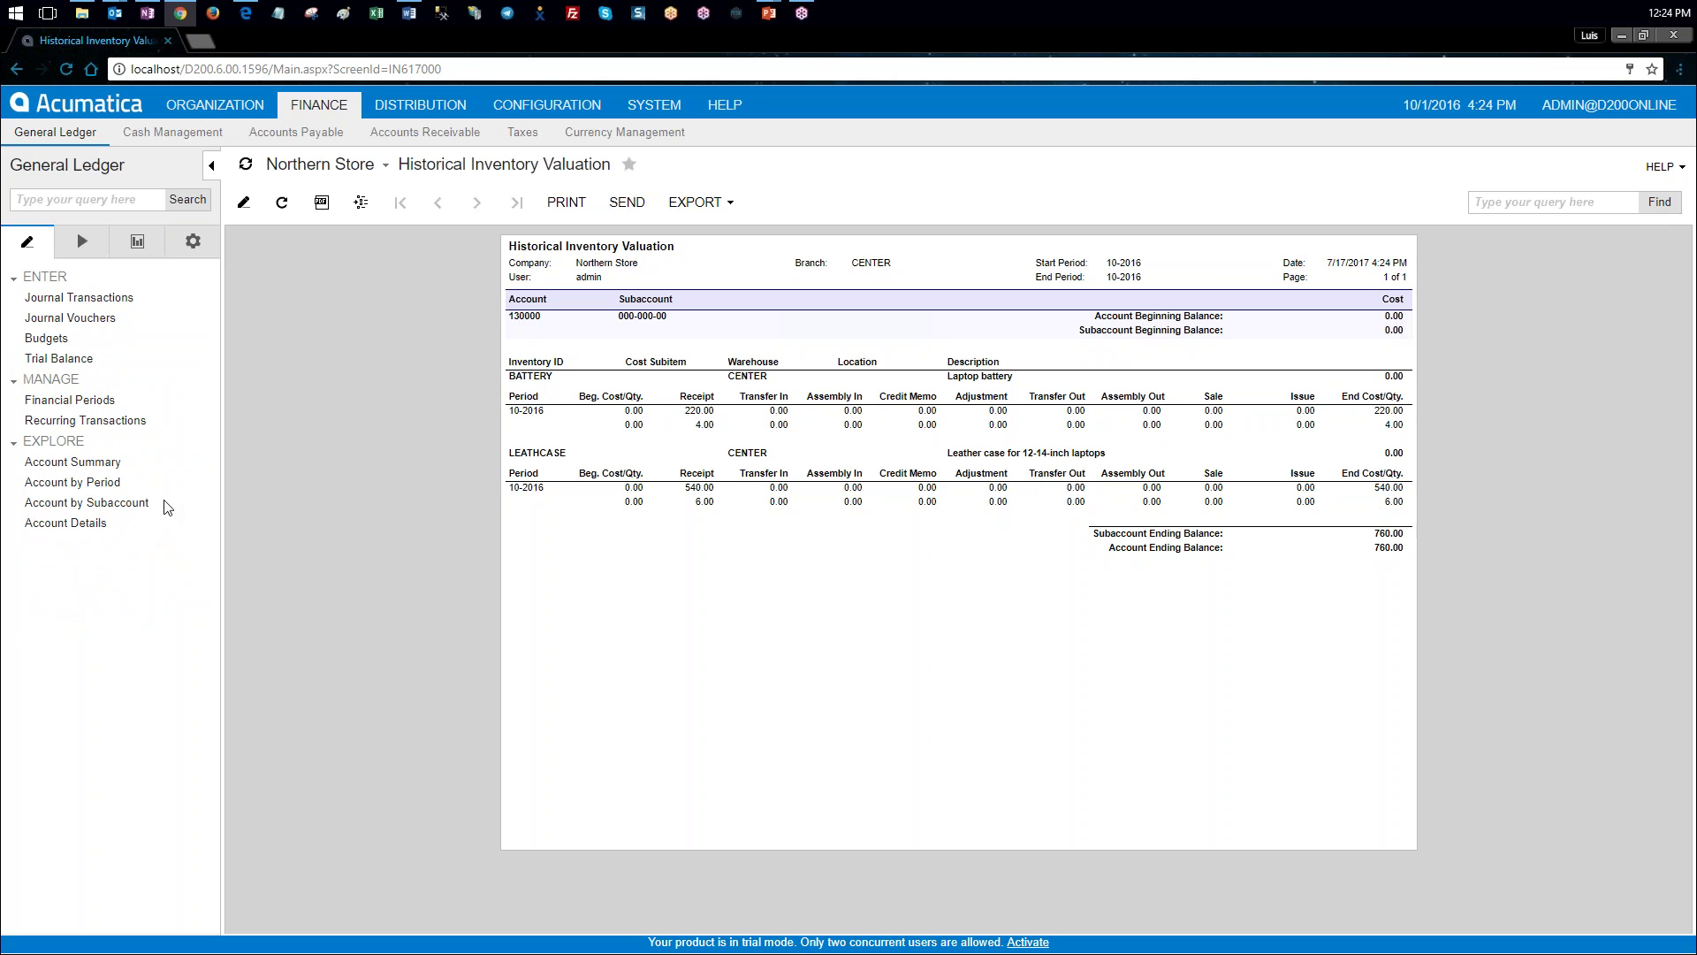
click(90, 529)
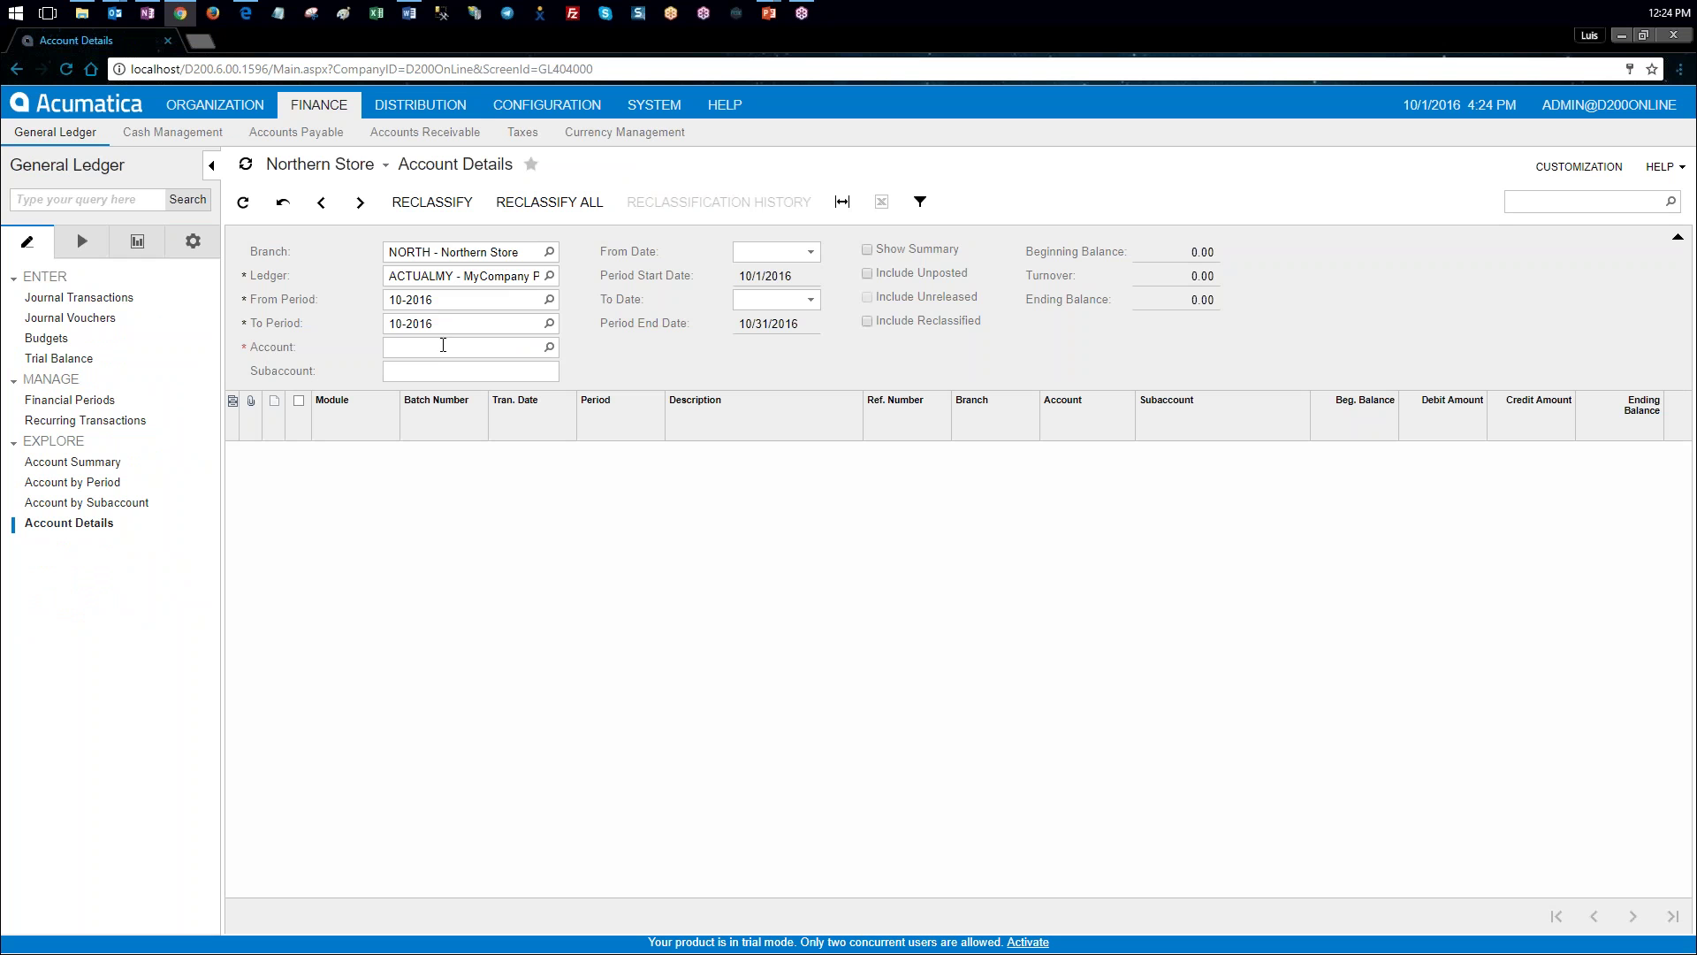
click(470, 347)
text(13)
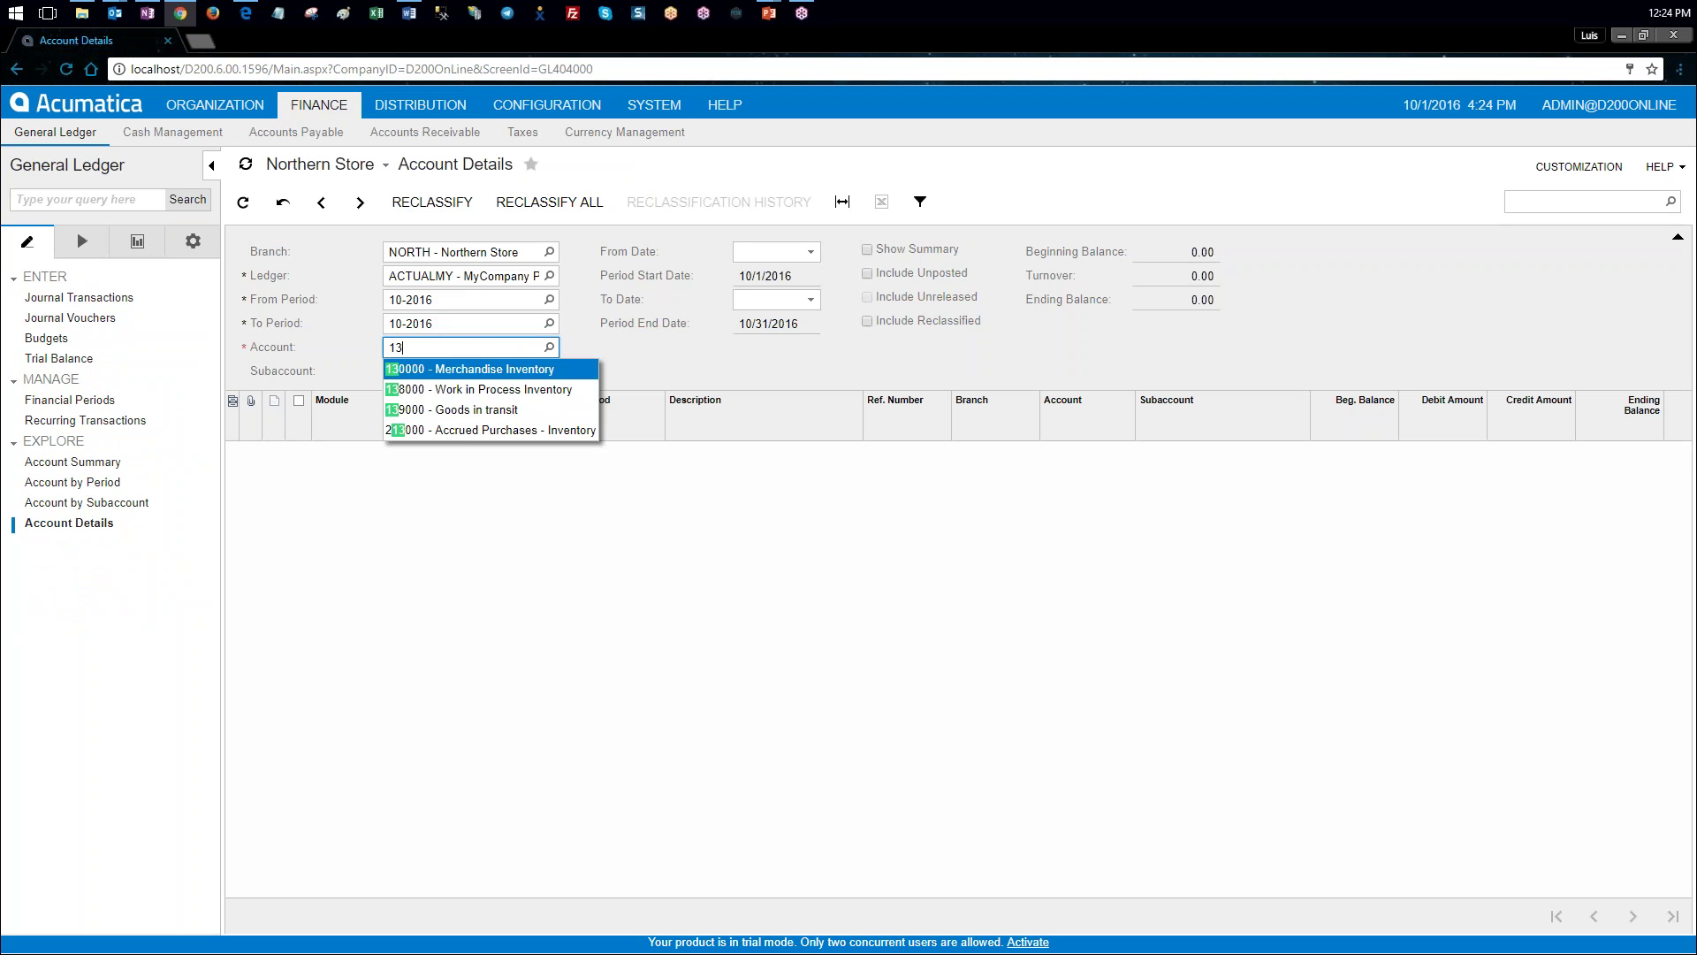
key(Return)
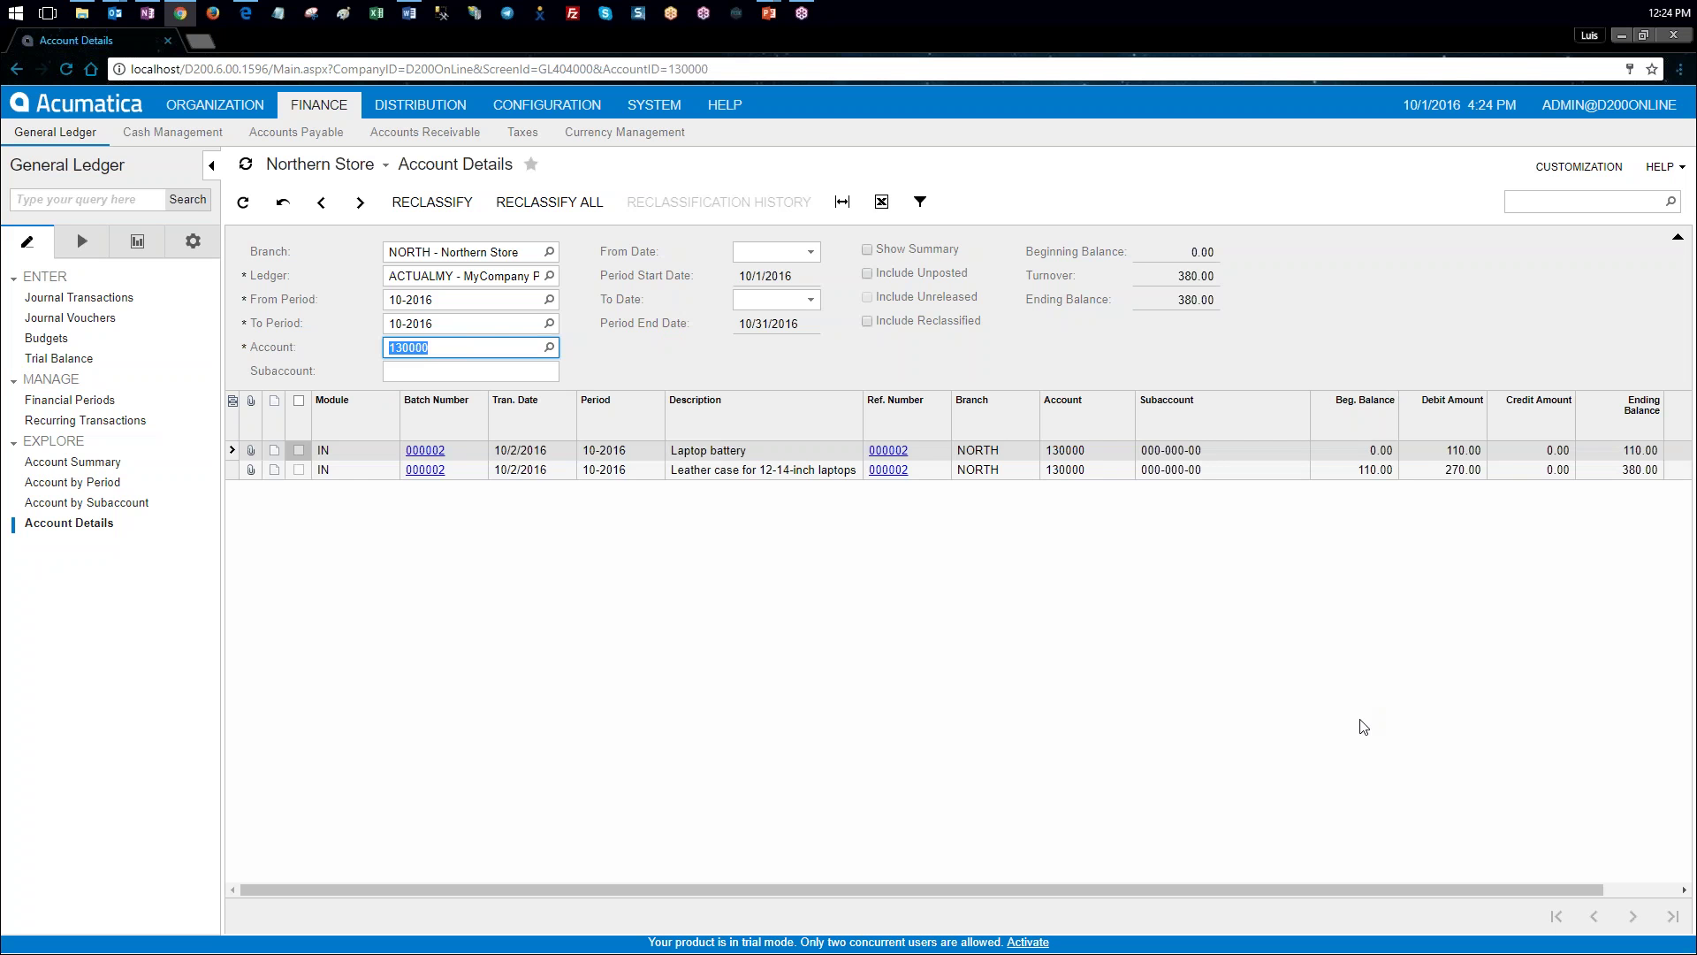
drag(1472, 889, 1571, 889)
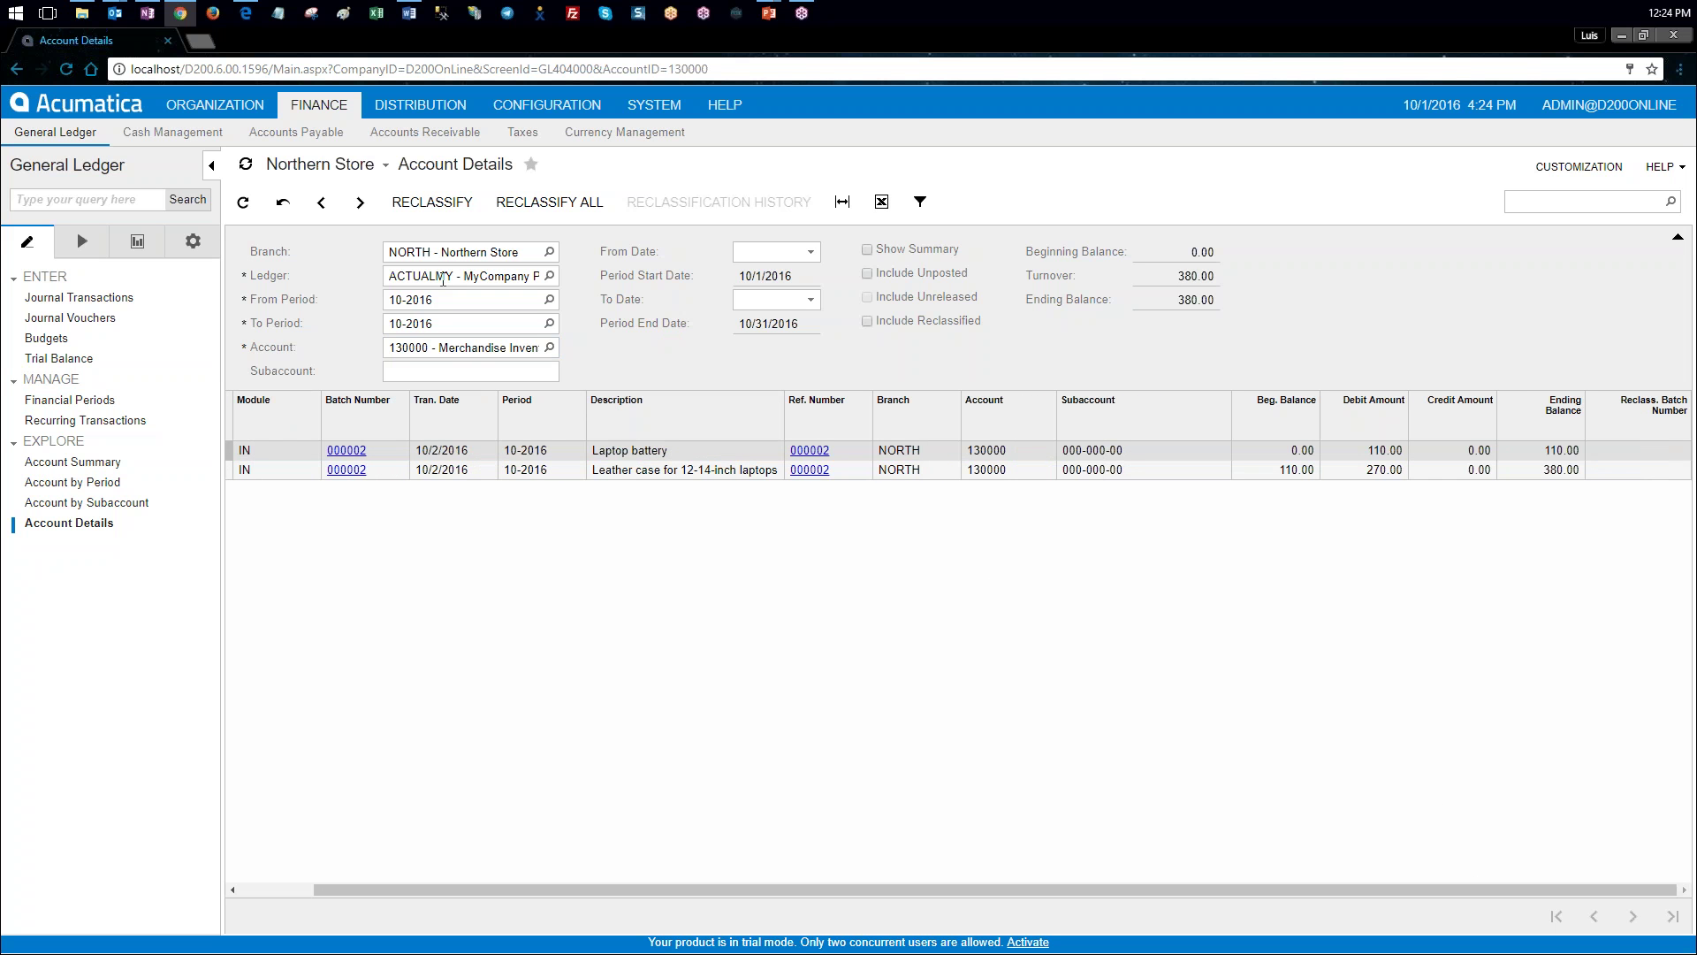
Step: List the account 130000 transactions of the CENTER branch in Account Details and examine the ending balance
click(518, 252)
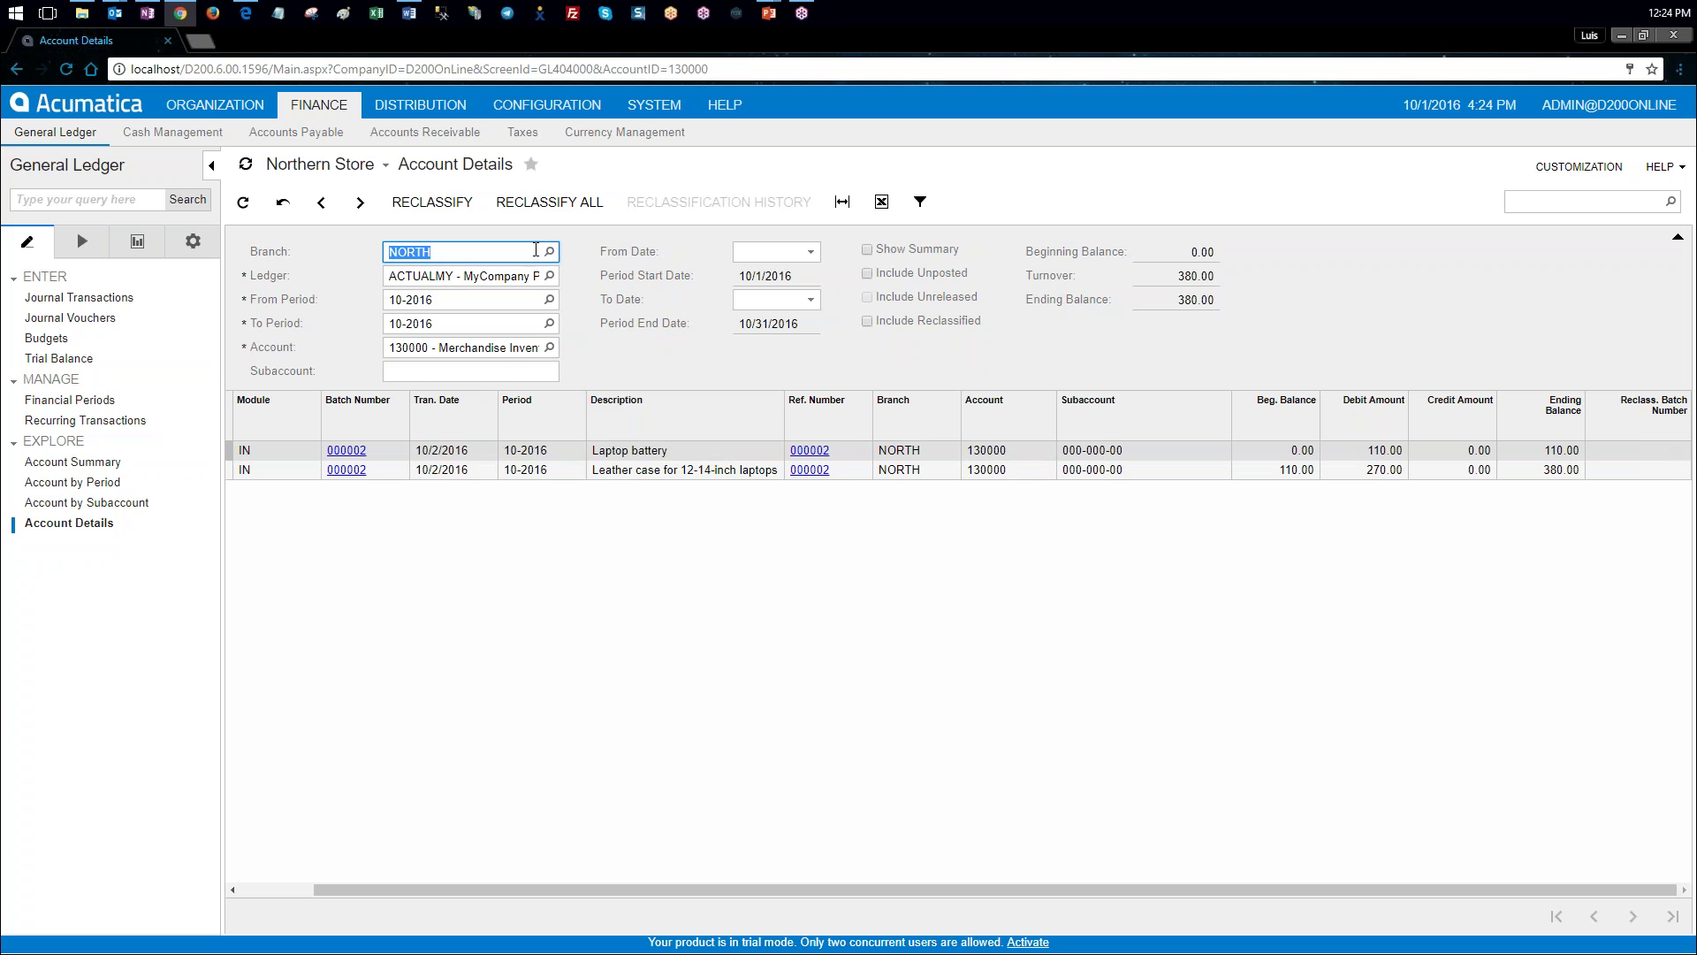
click(548, 252)
double_click(548, 369)
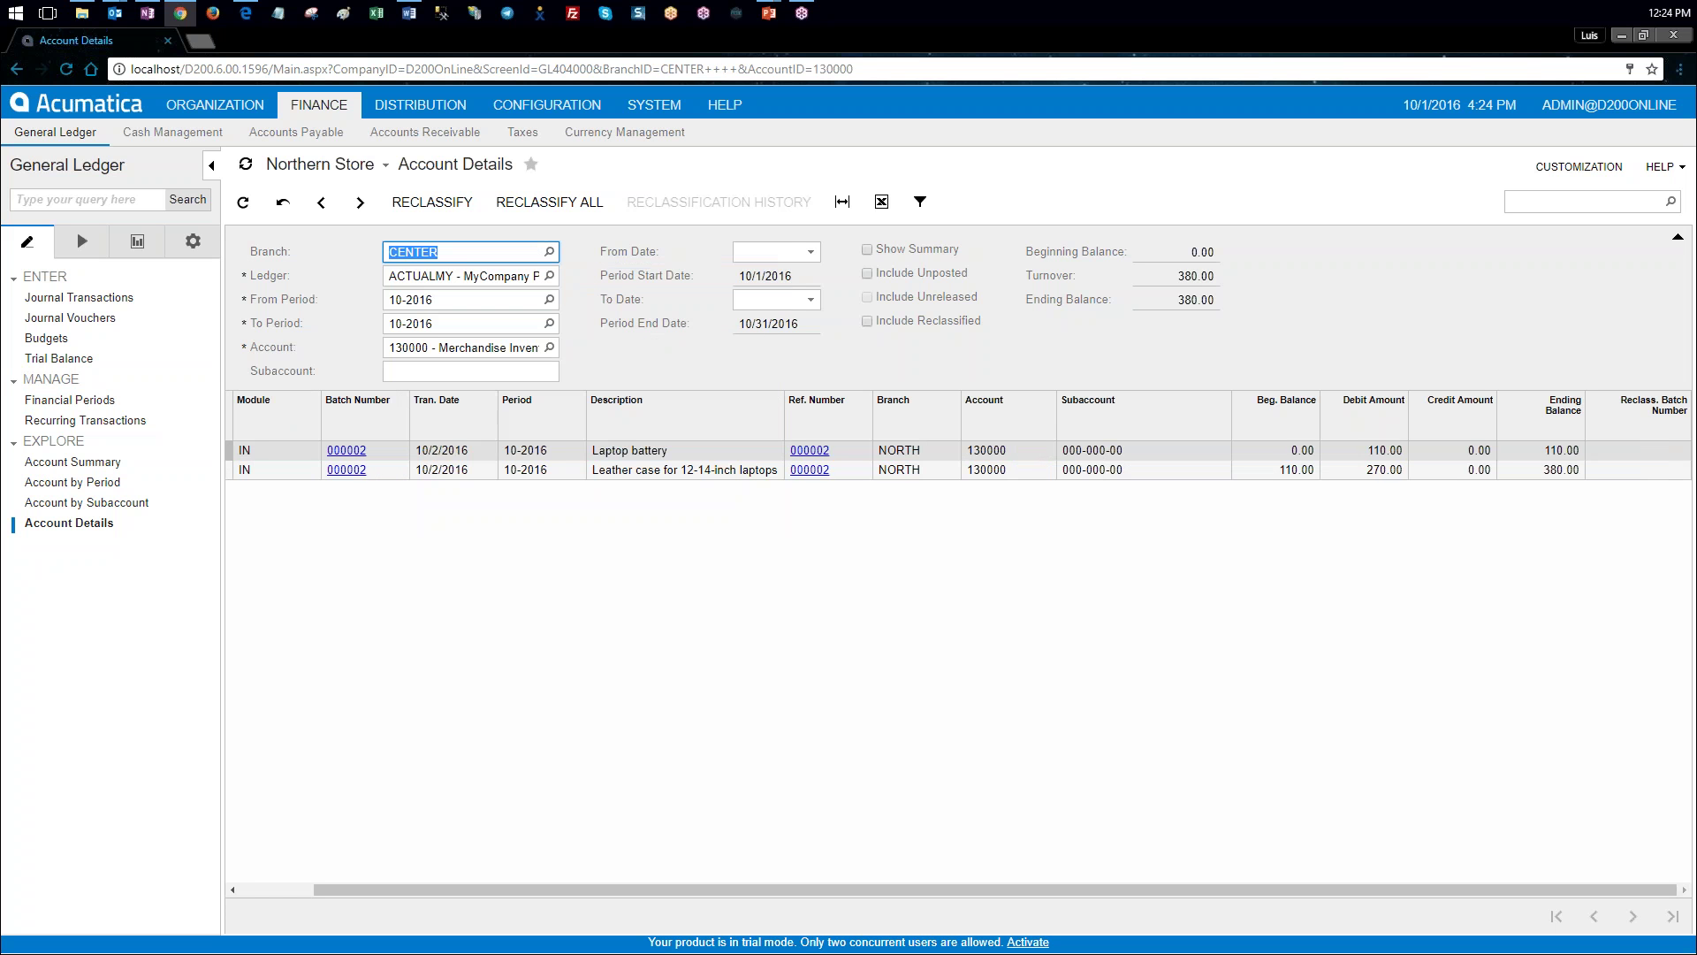
click(1184, 301)
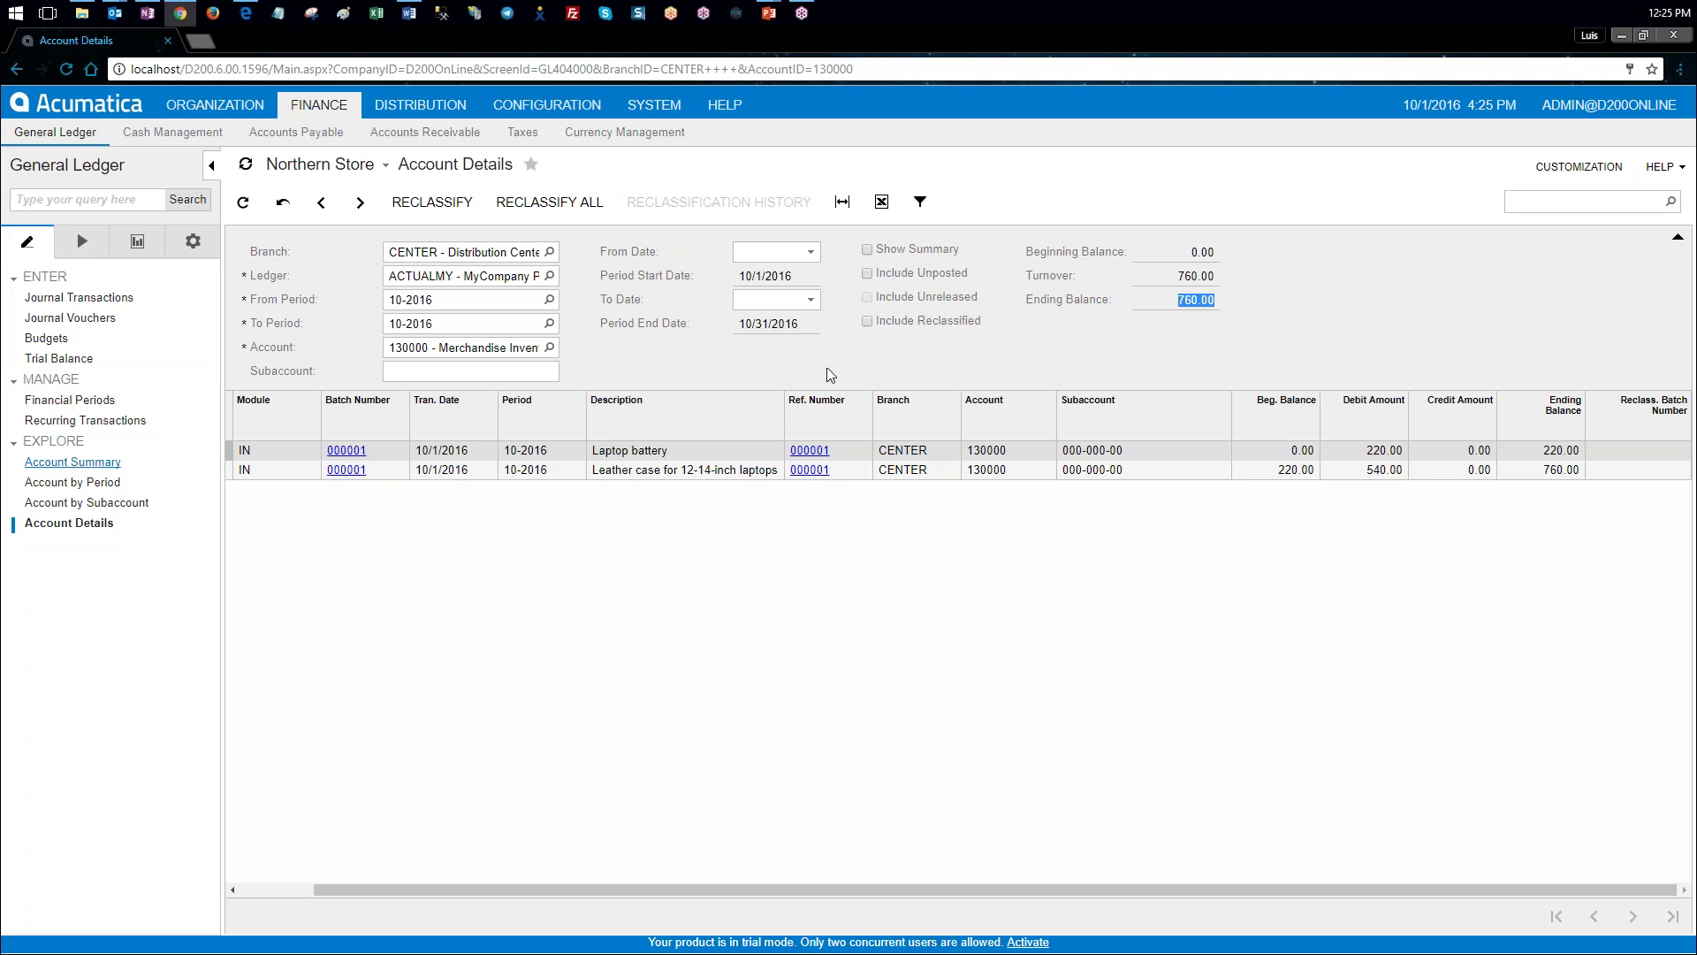
click(1360, 285)
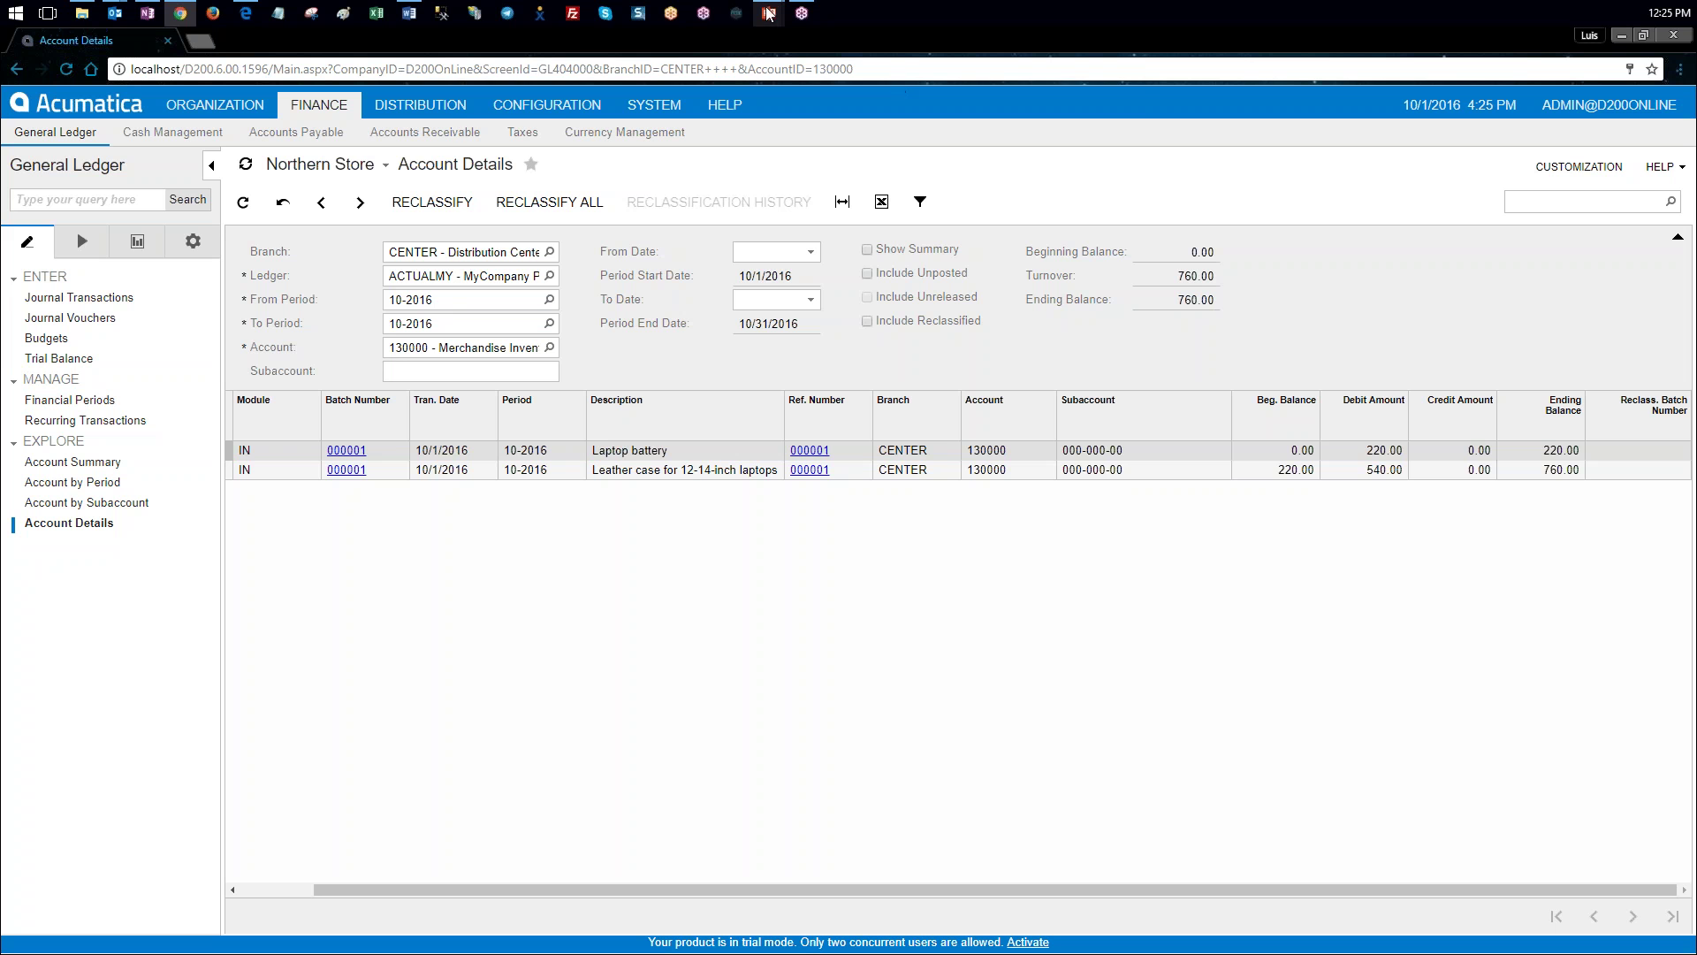
Step: Switch to the running PowerPoint slide show and advance to the Lesson 2 – Multiple locations slide
mouse_move(768, 12)
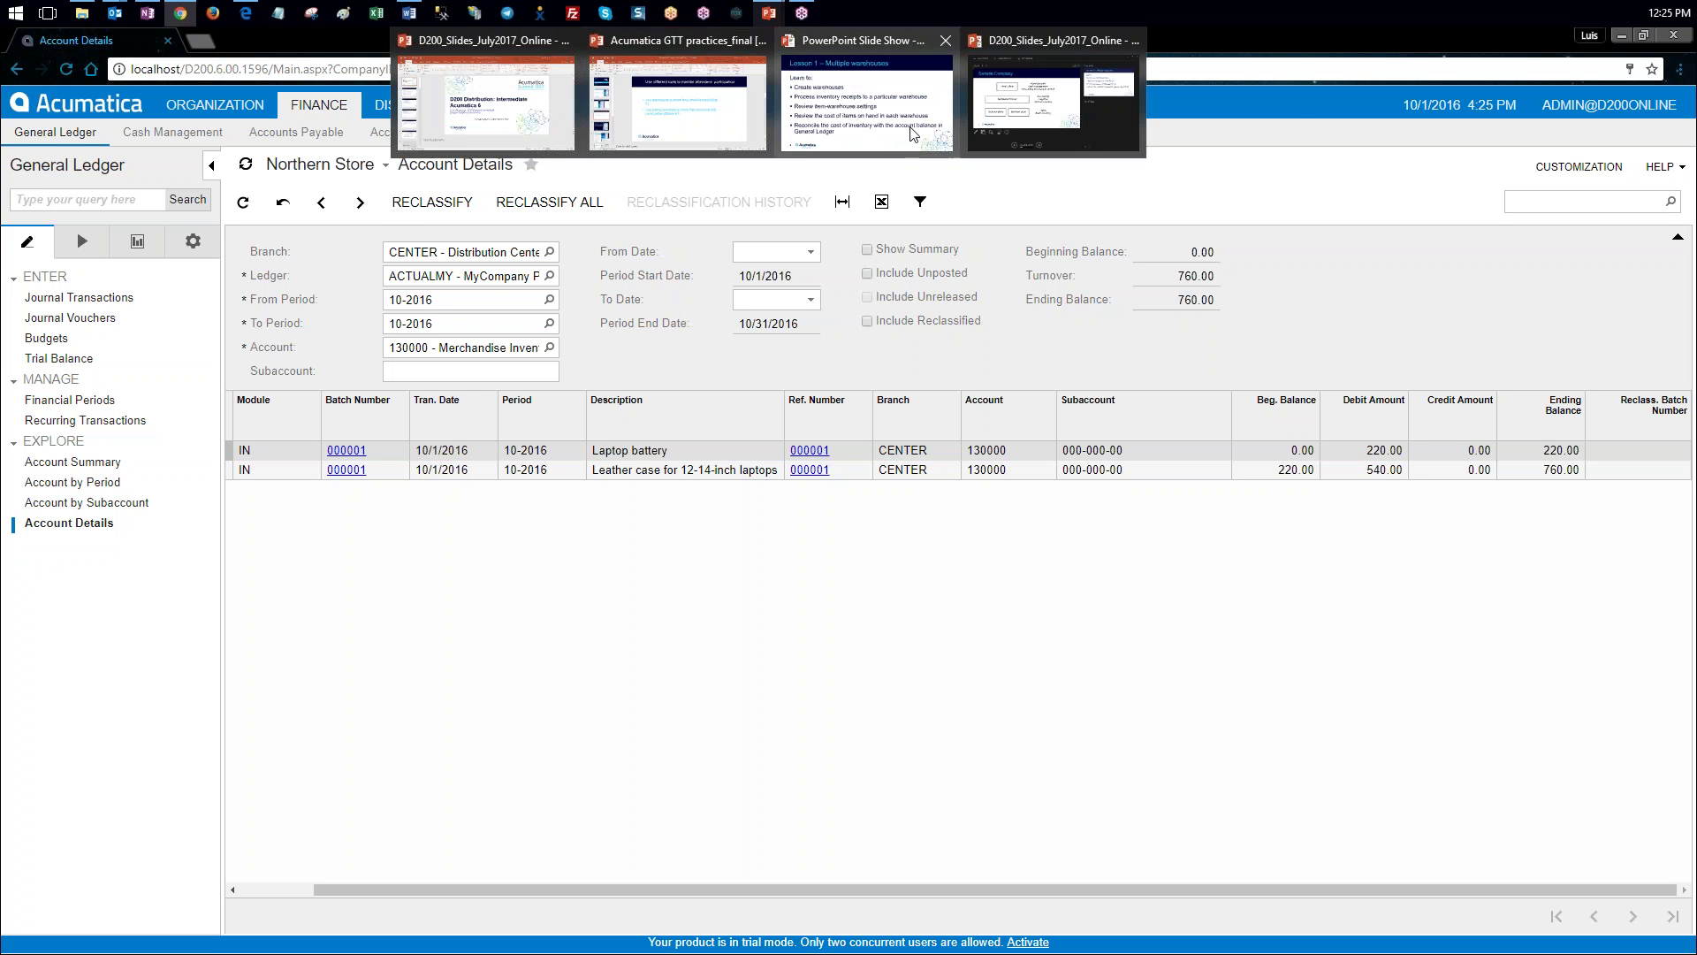
click(505, 112)
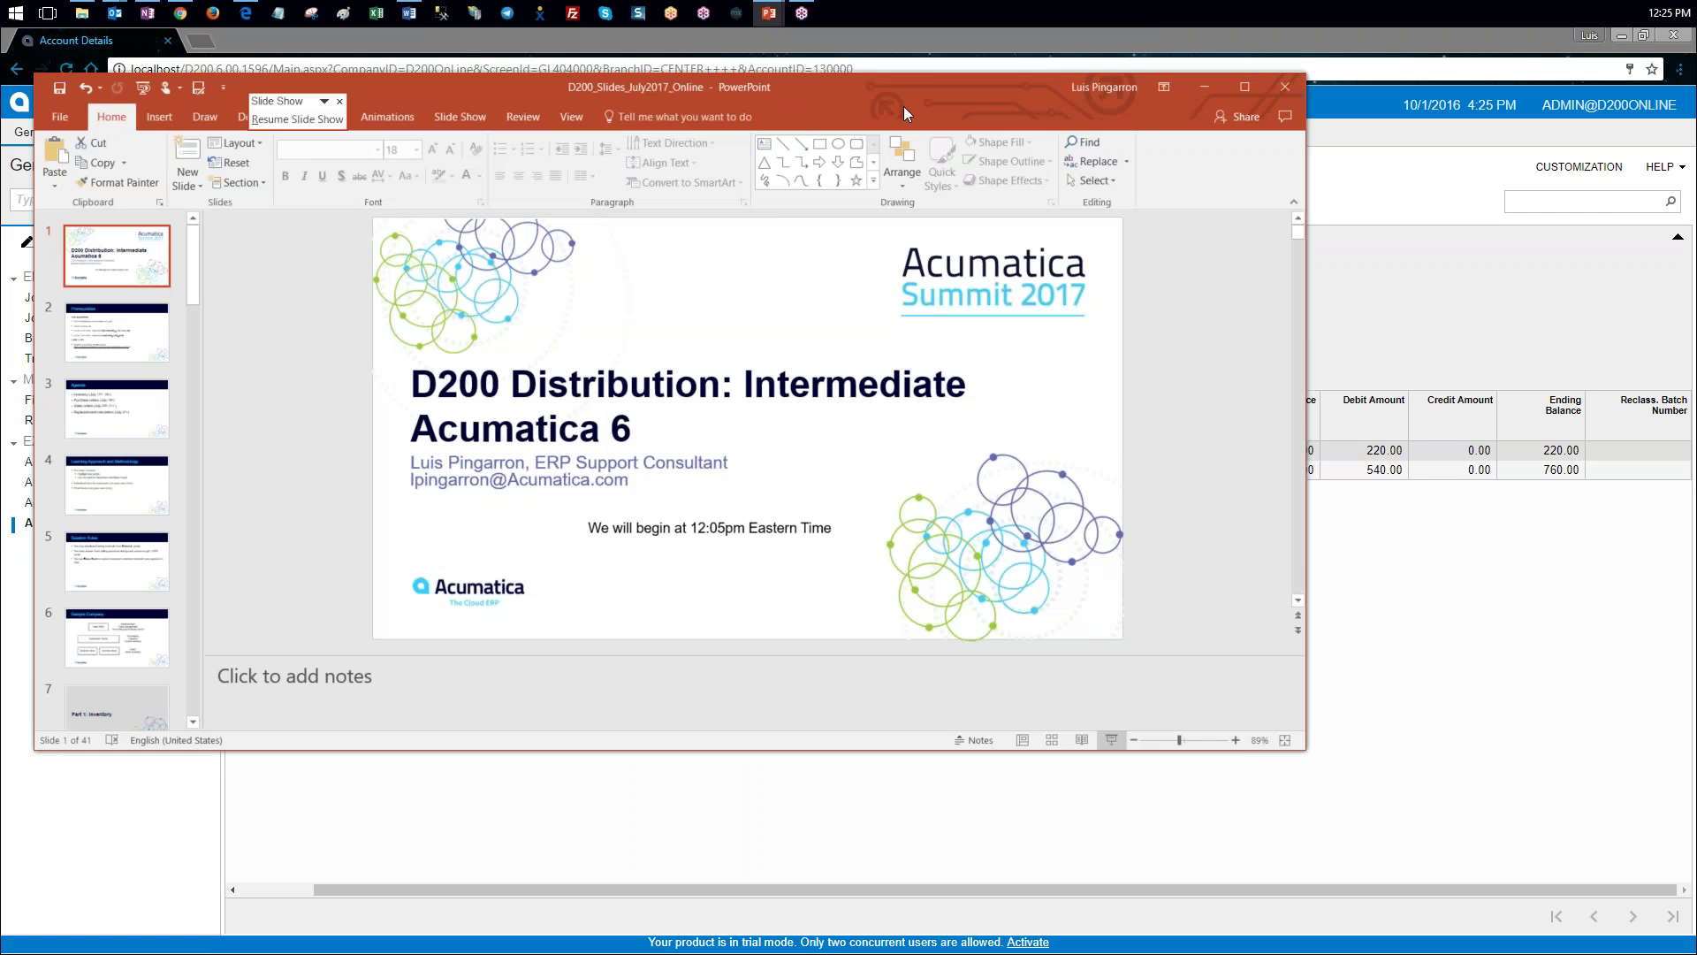
mouse_move(771, 16)
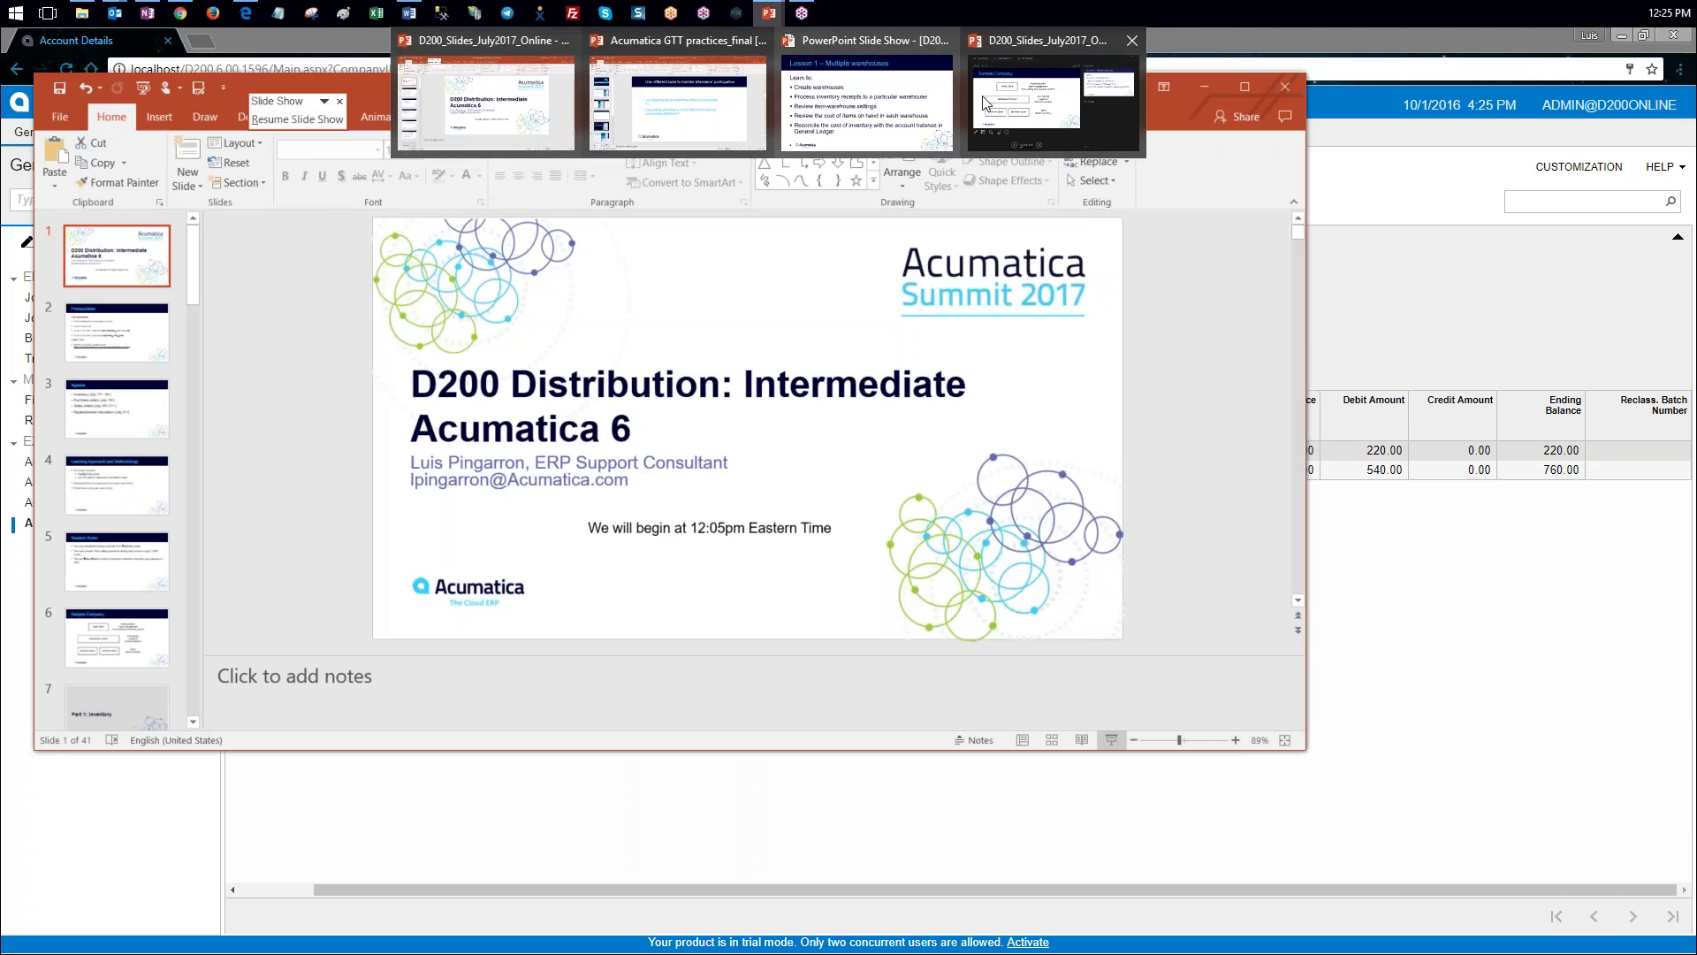
click(896, 117)
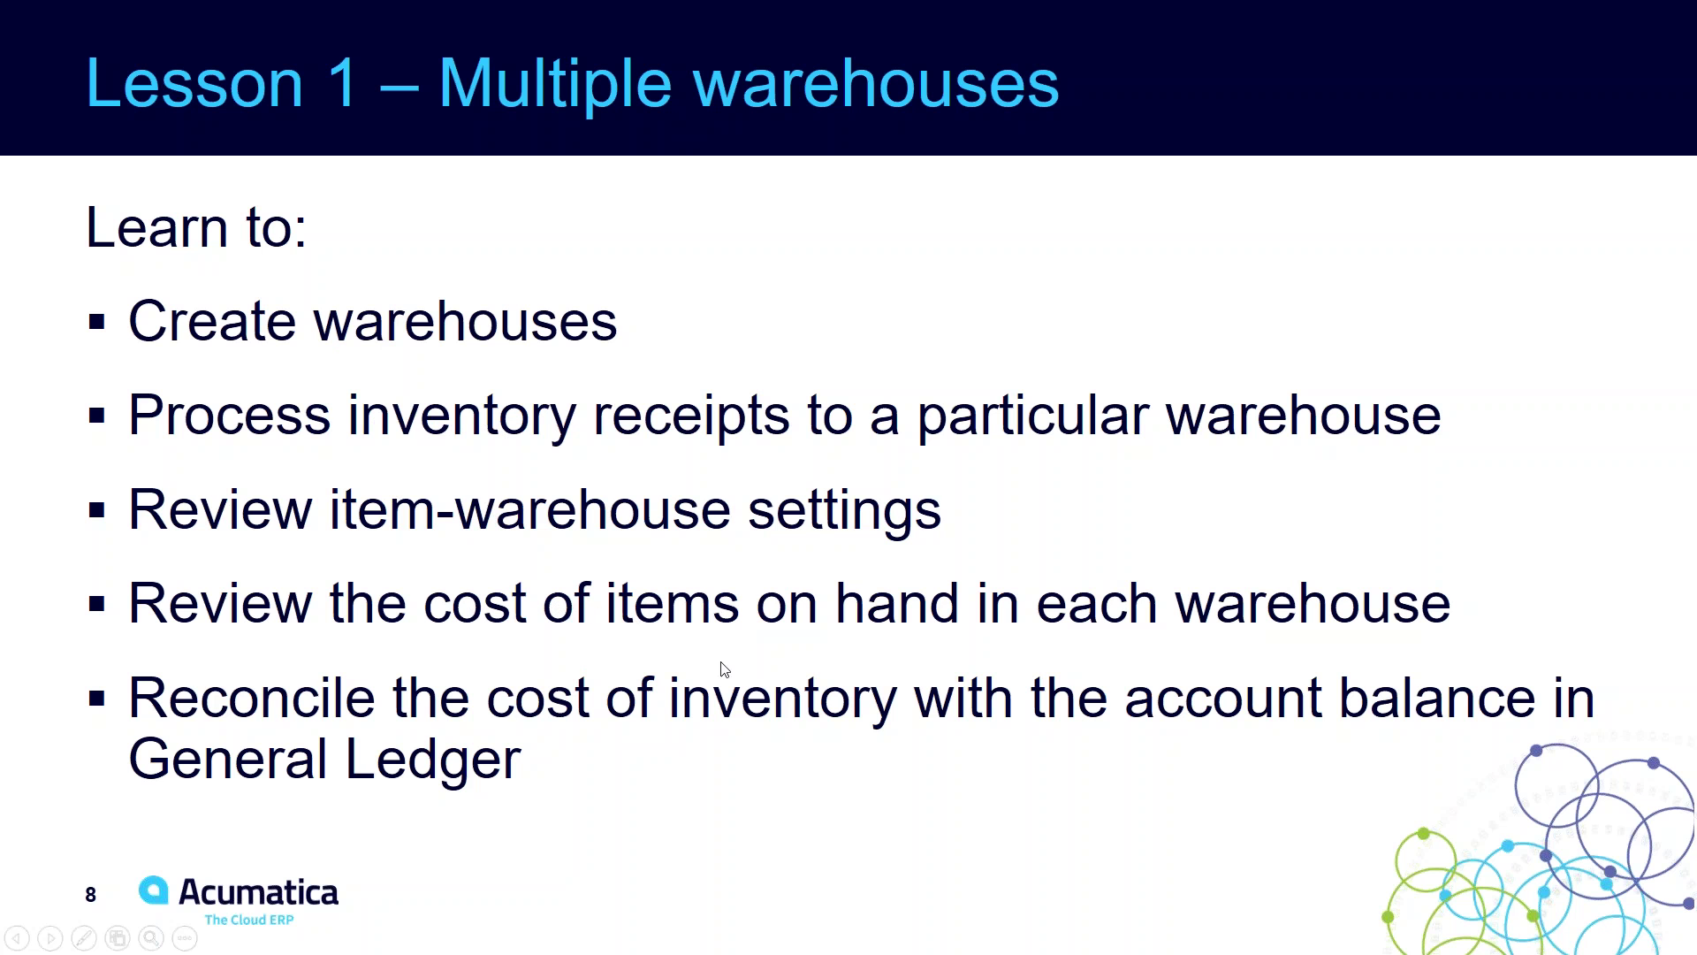
click(538, 627)
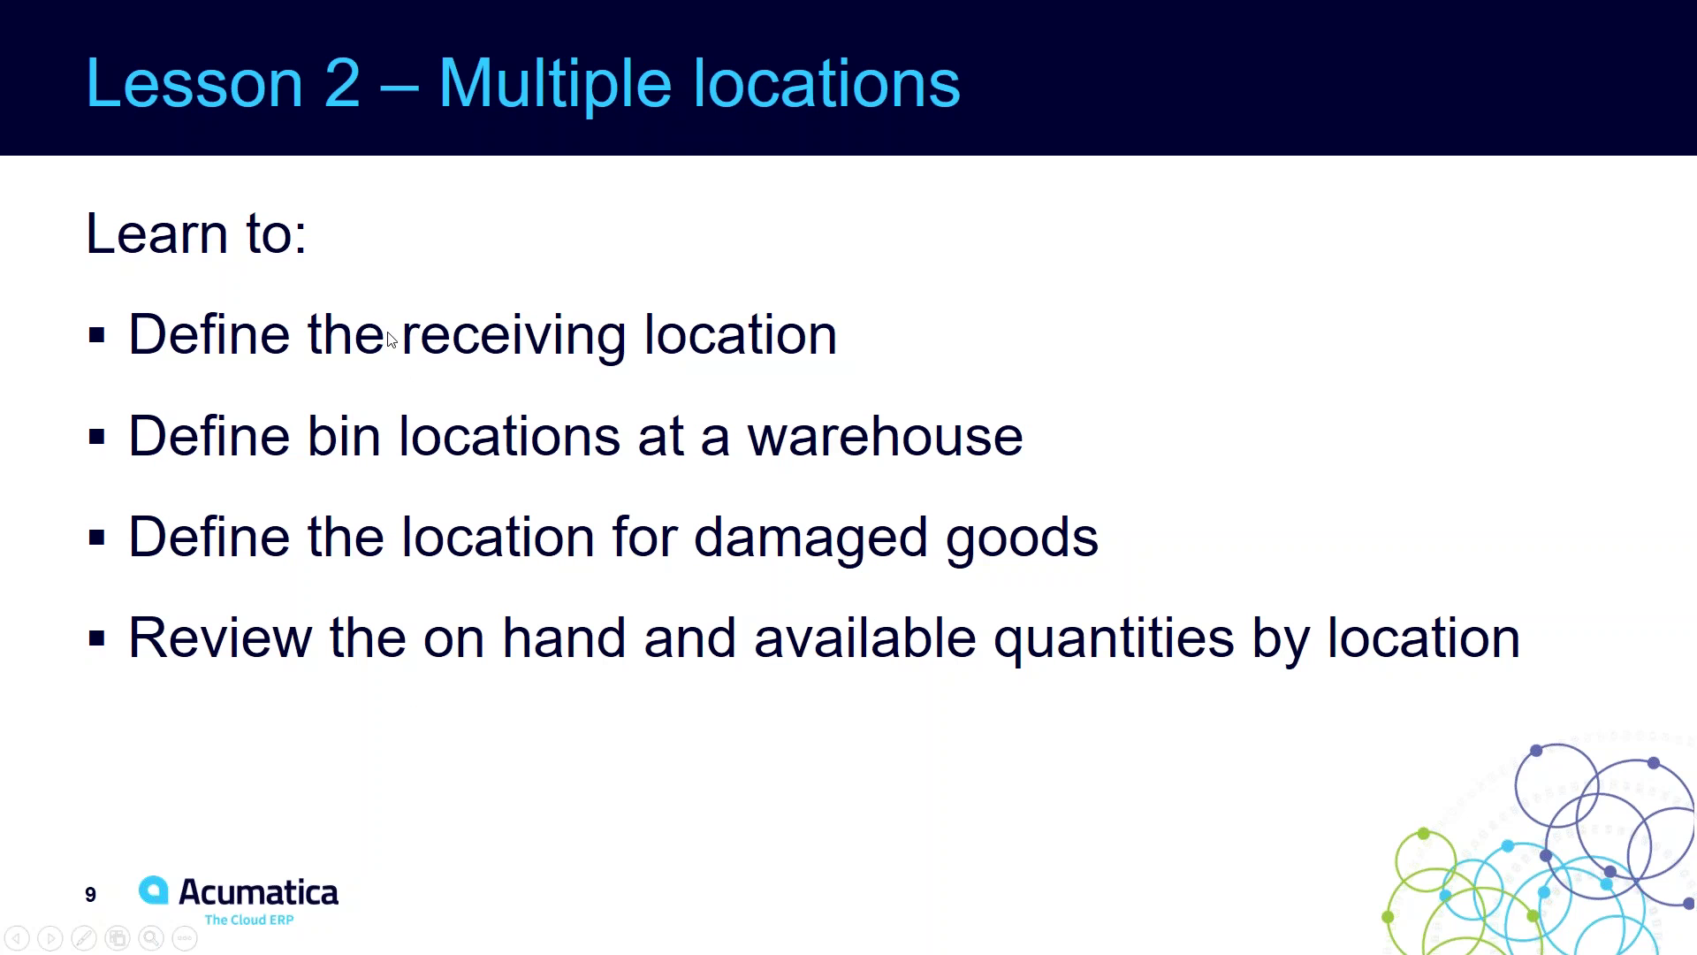
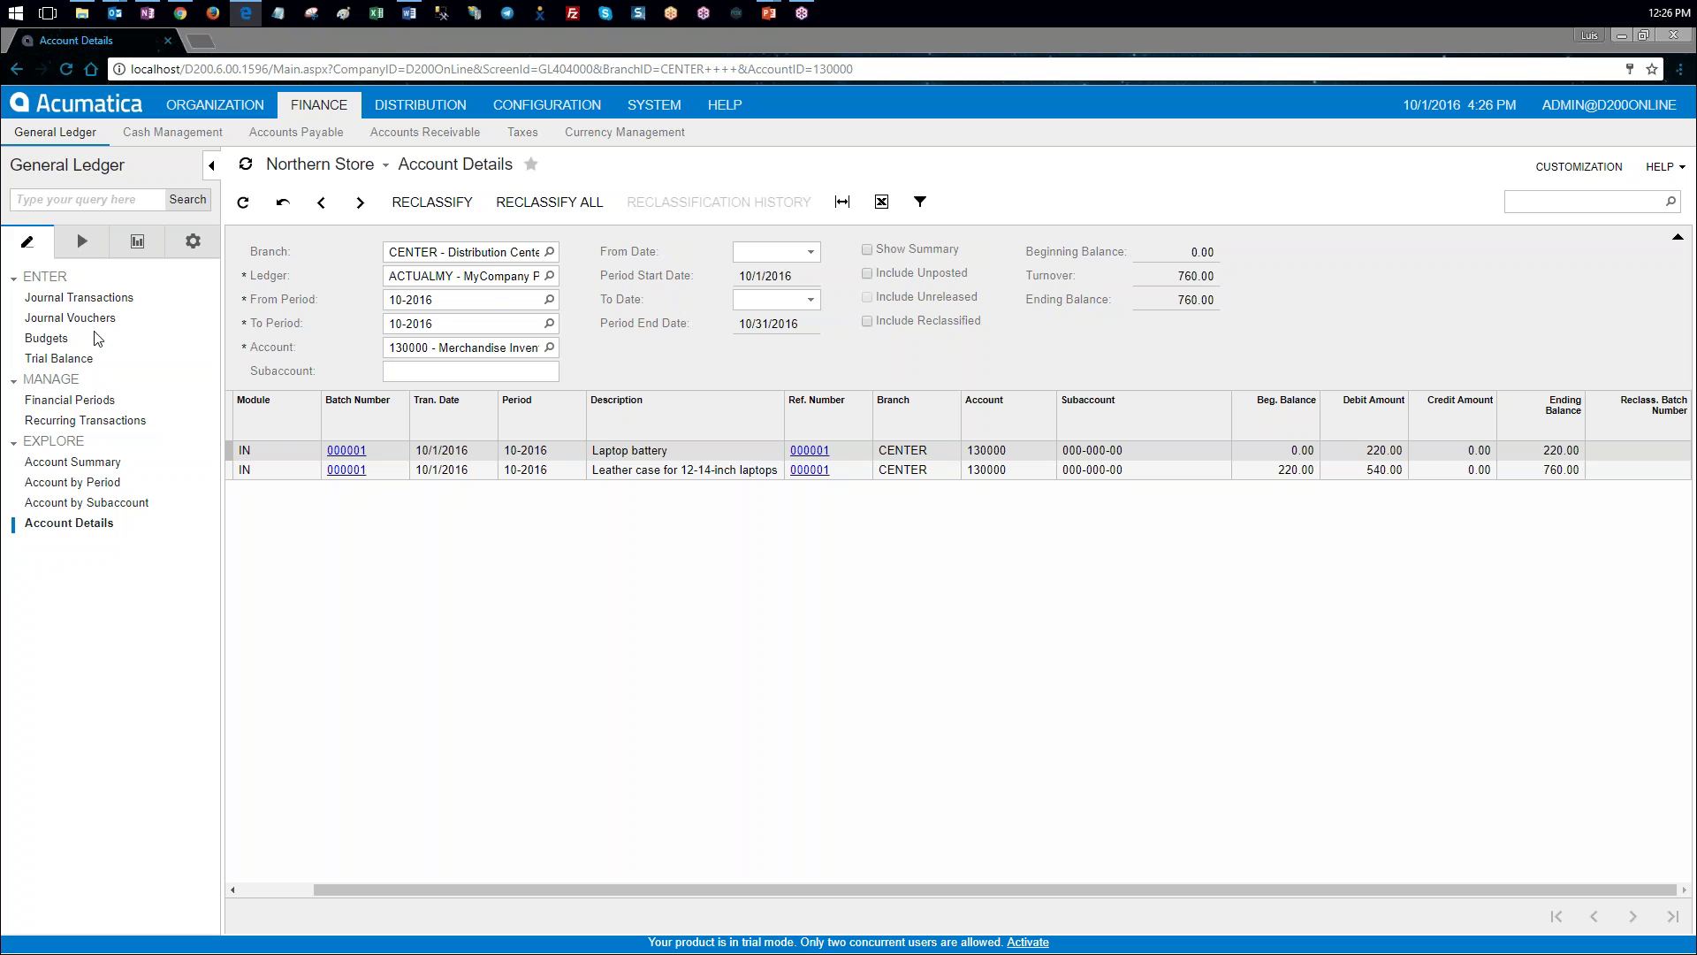
Step: Enable the Multiple Warehouse Locations feature under Advanced Distribution in Acumatica's feature list
click(567, 110)
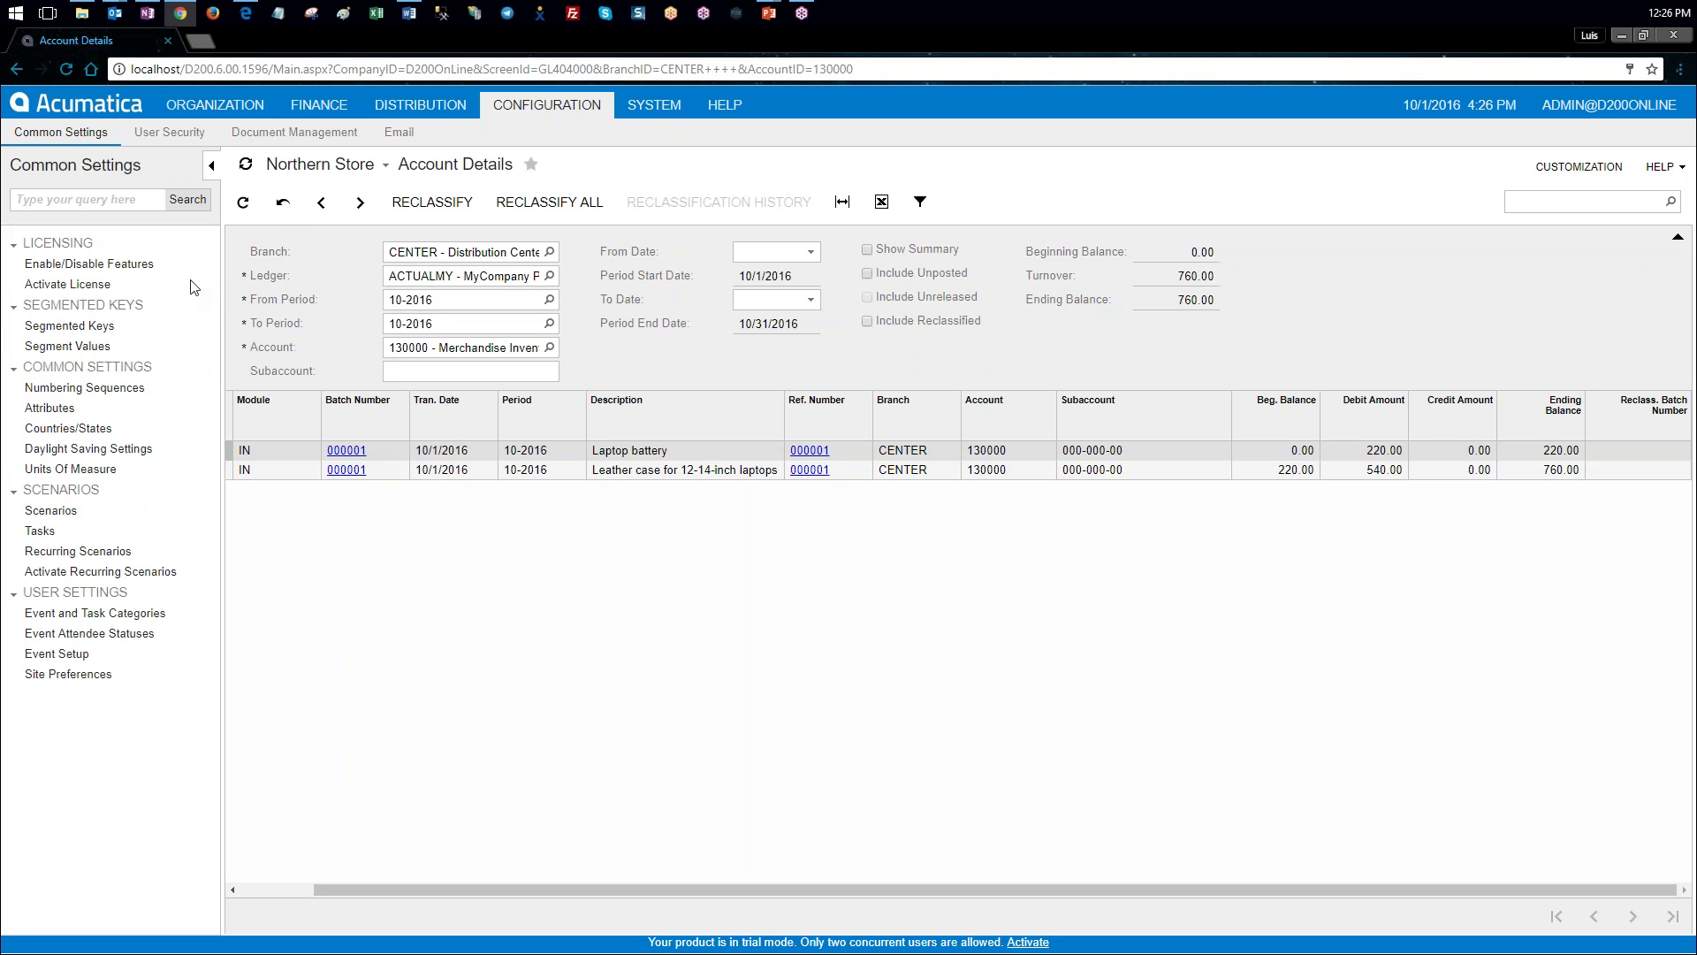
click(139, 265)
click(301, 202)
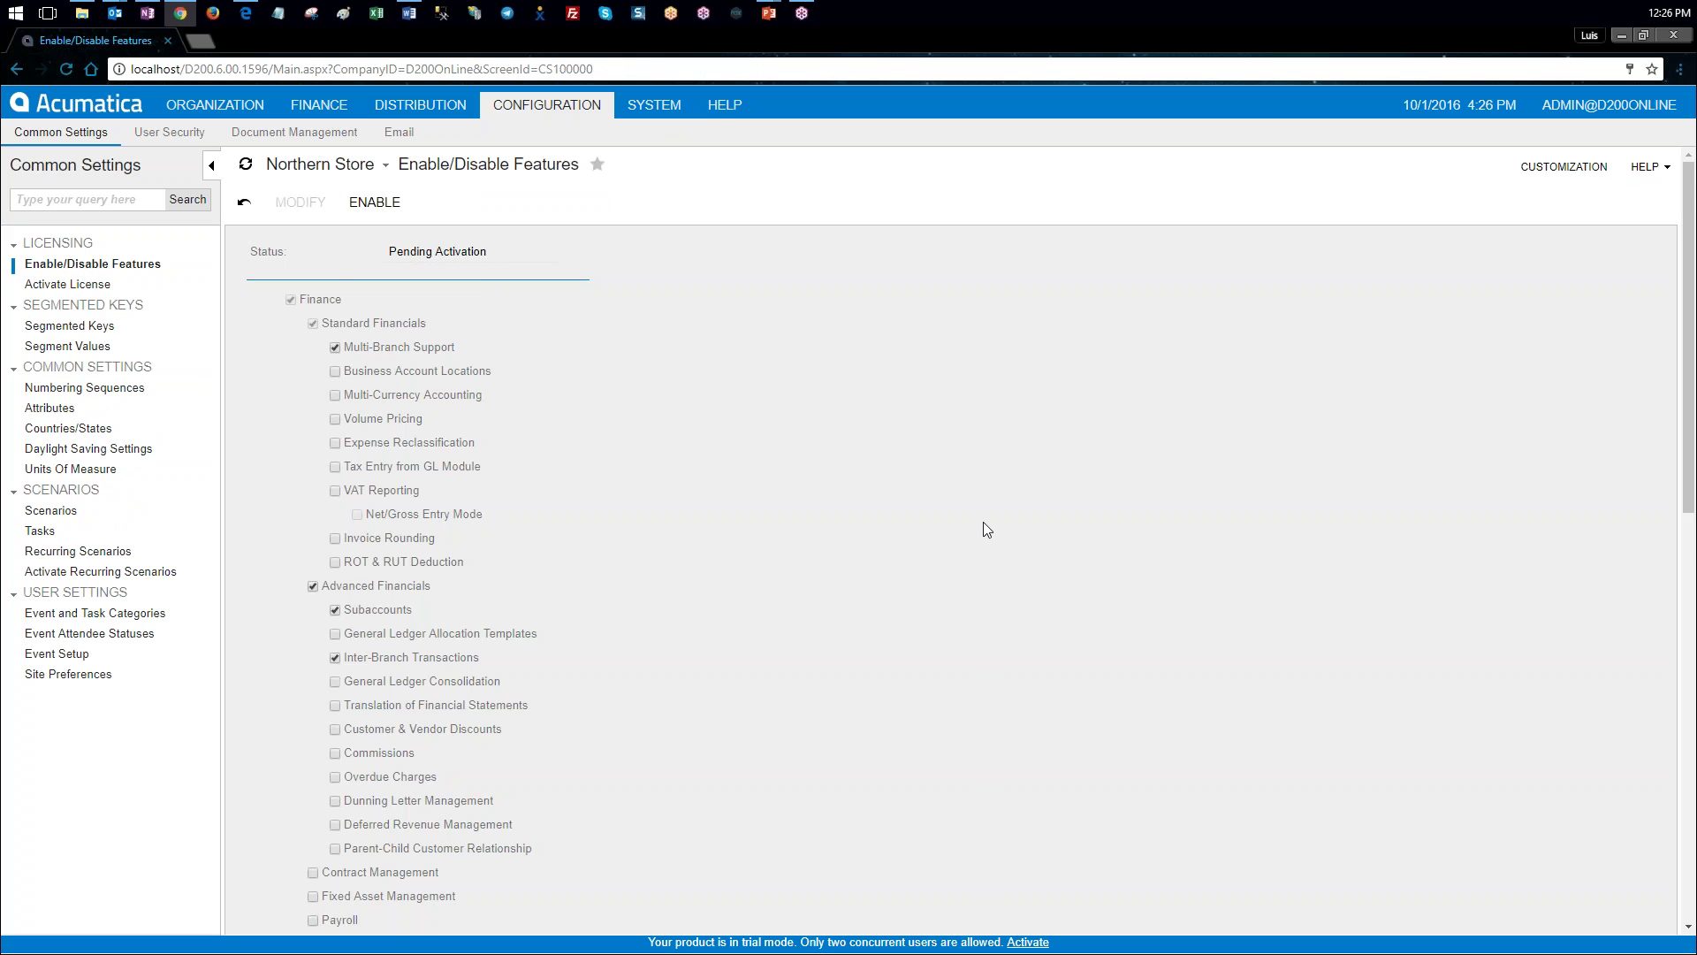
scroll(982, 522, down, 5)
scroll(982, 522, down, 5)
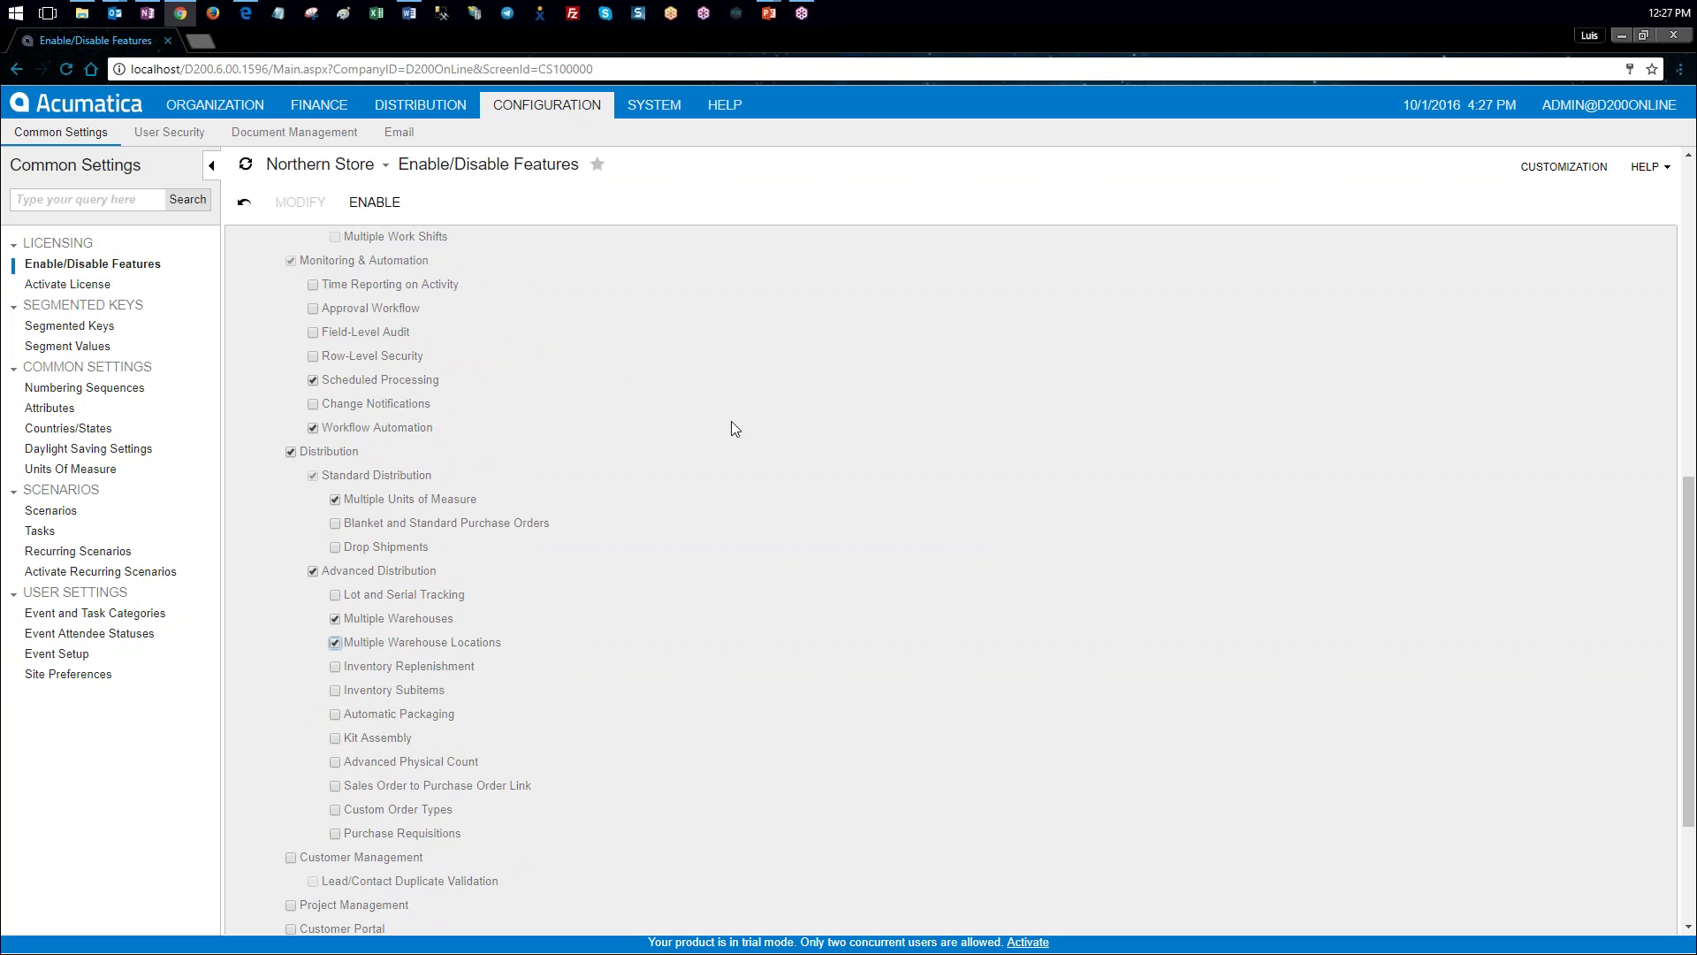
scroll(730, 421, up, 2)
click(374, 202)
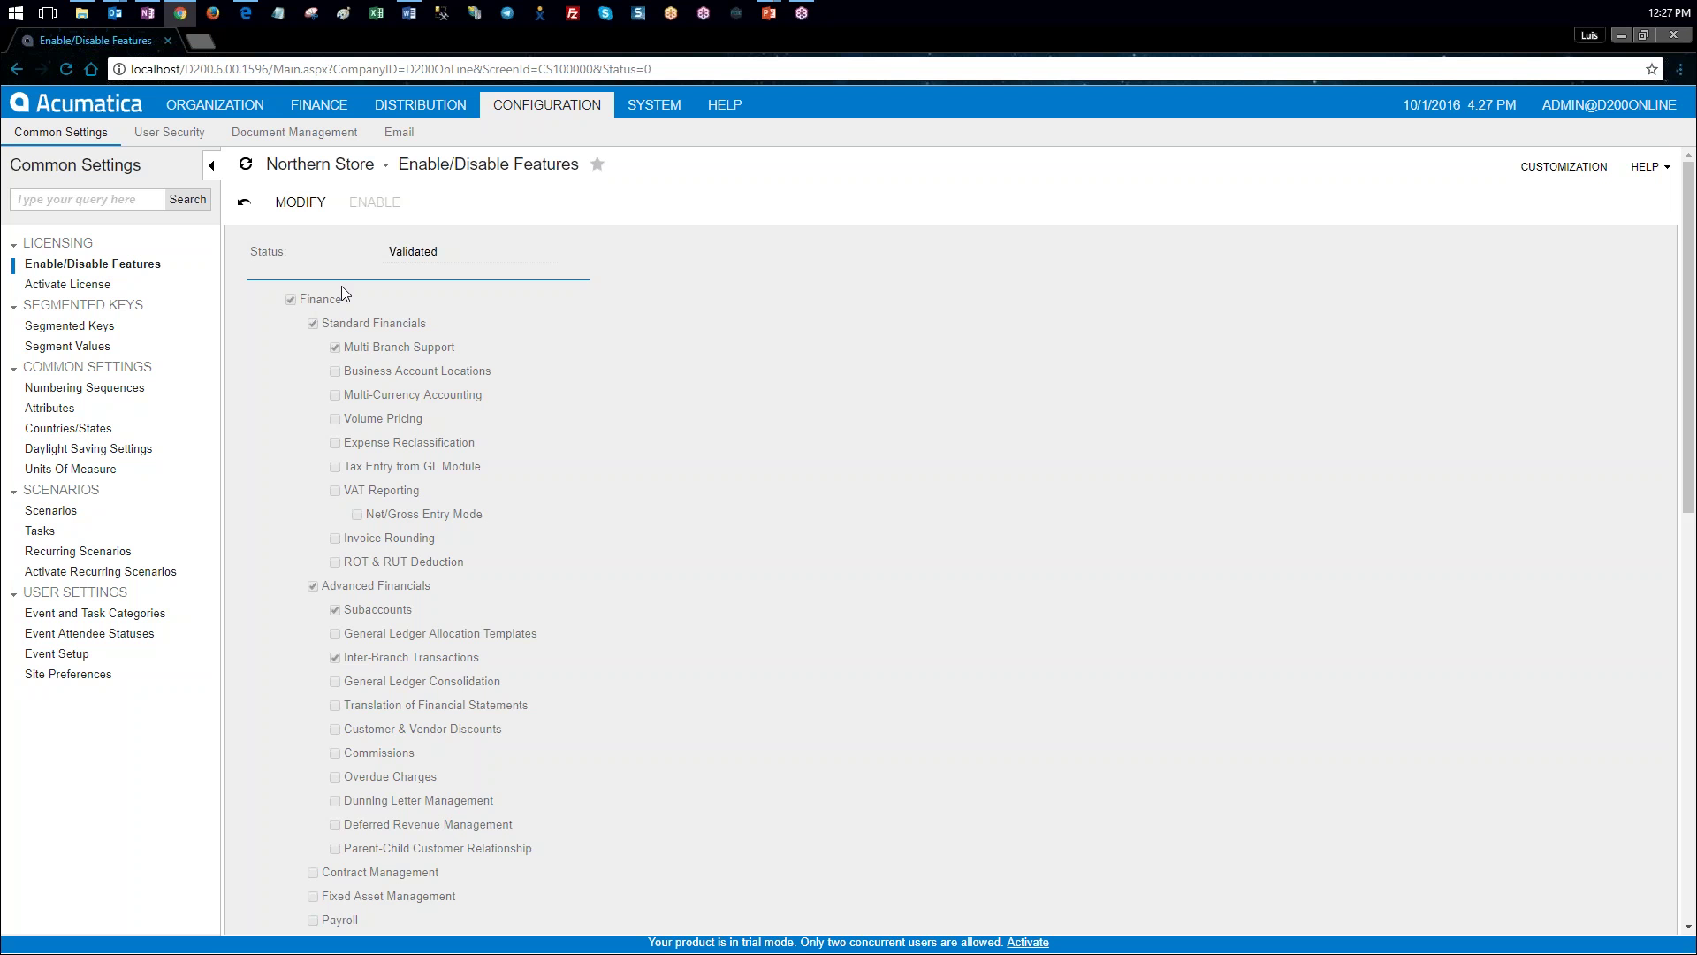
Step: Open the inventory Warehouses form and load the CENTER warehouse, Distribution Center
click(420, 104)
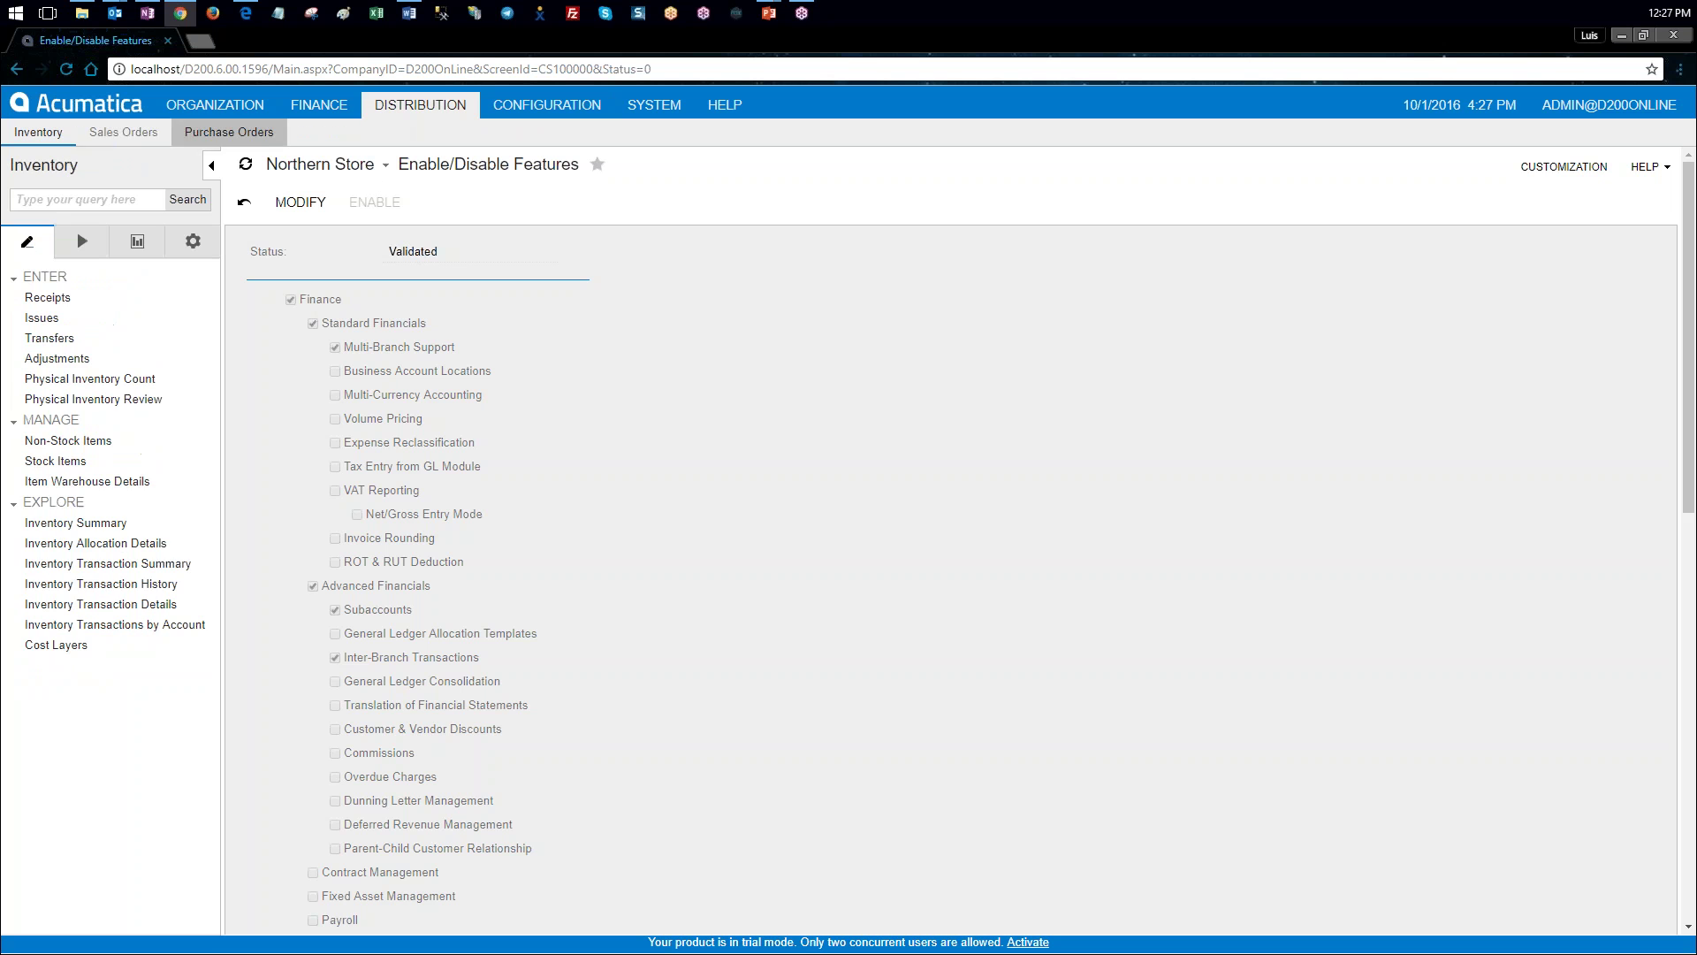
click(192, 240)
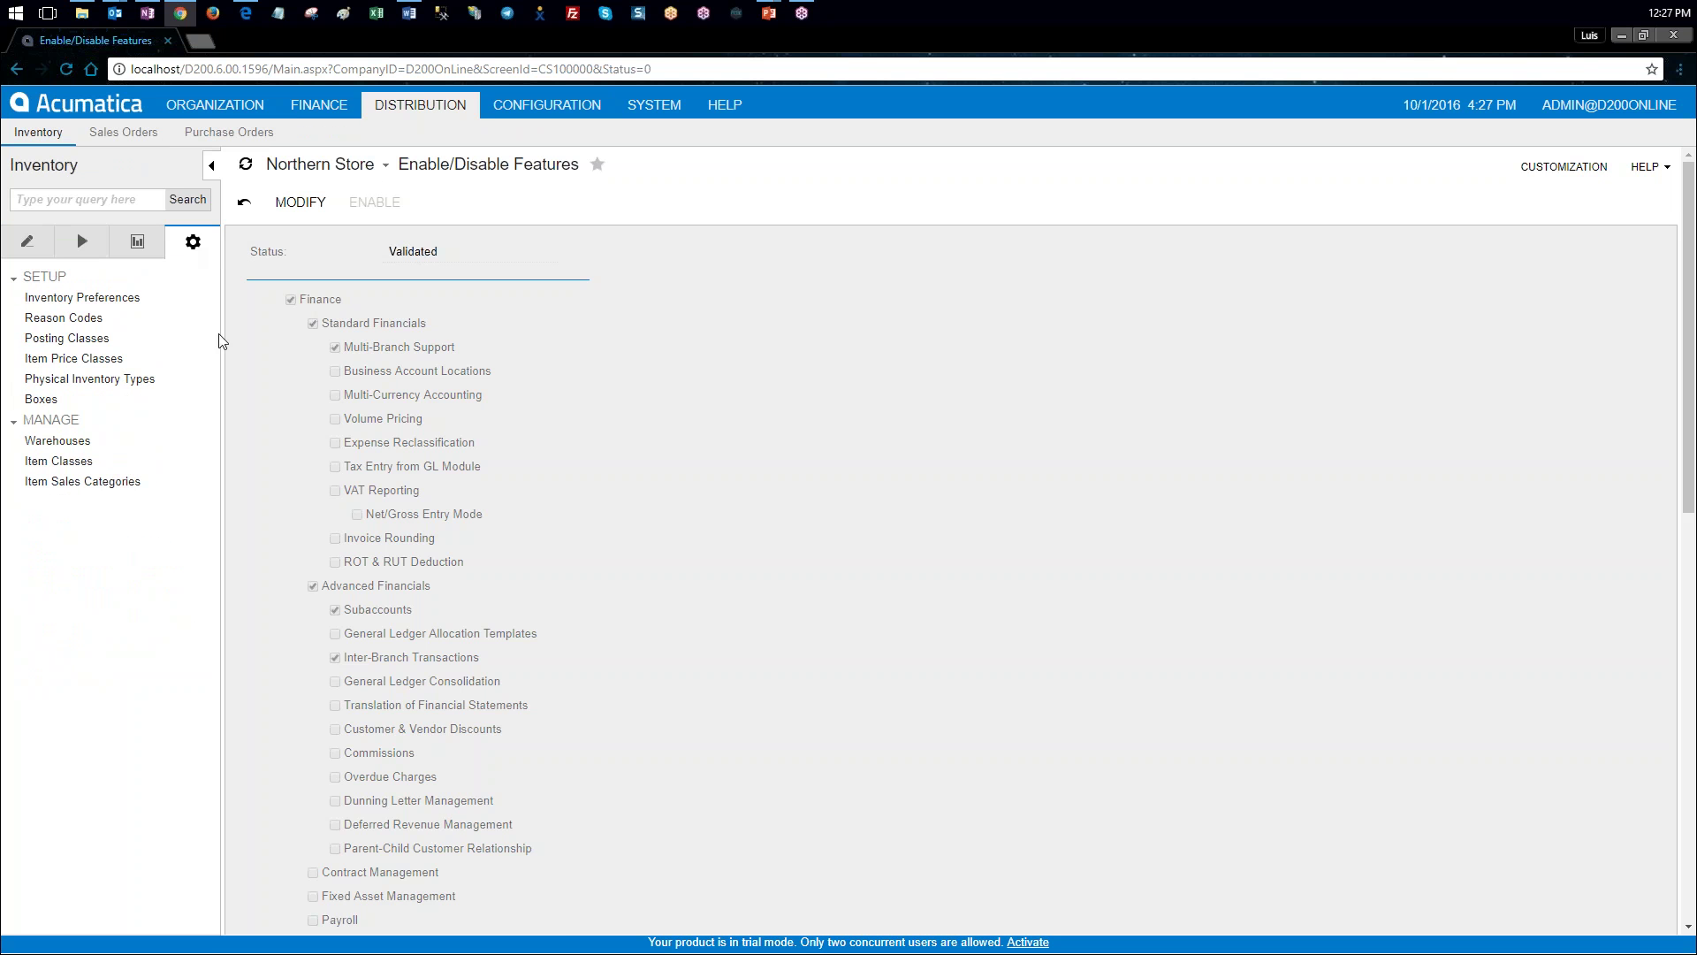
click(71, 441)
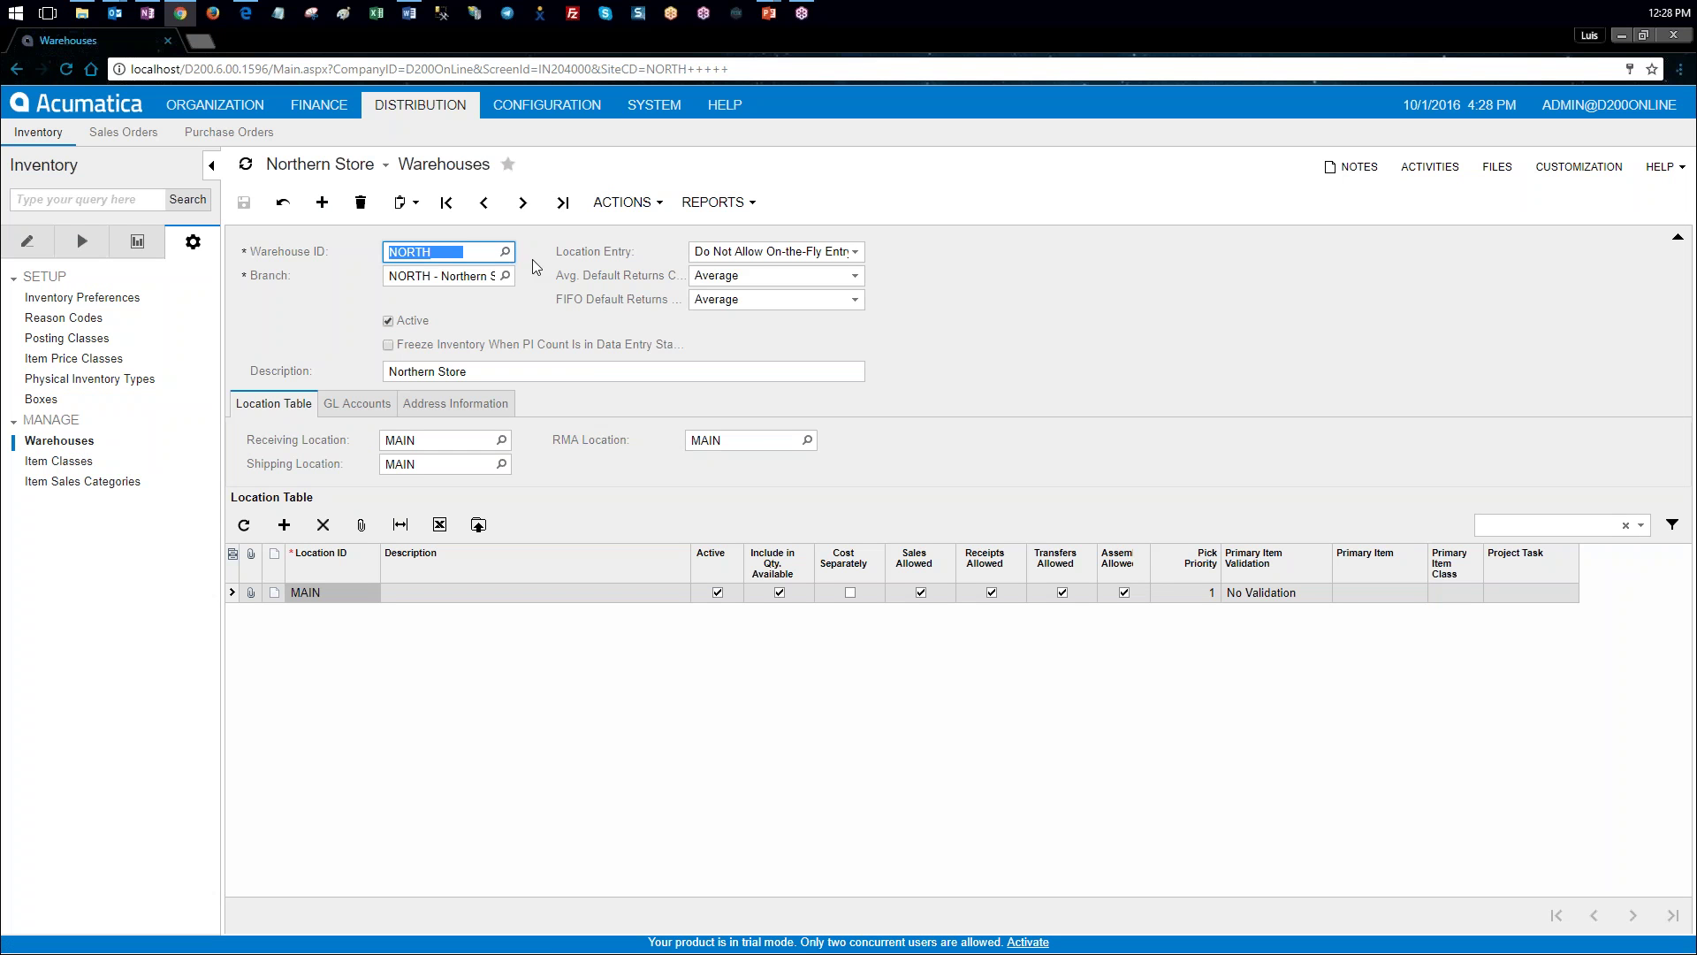
click(507, 253)
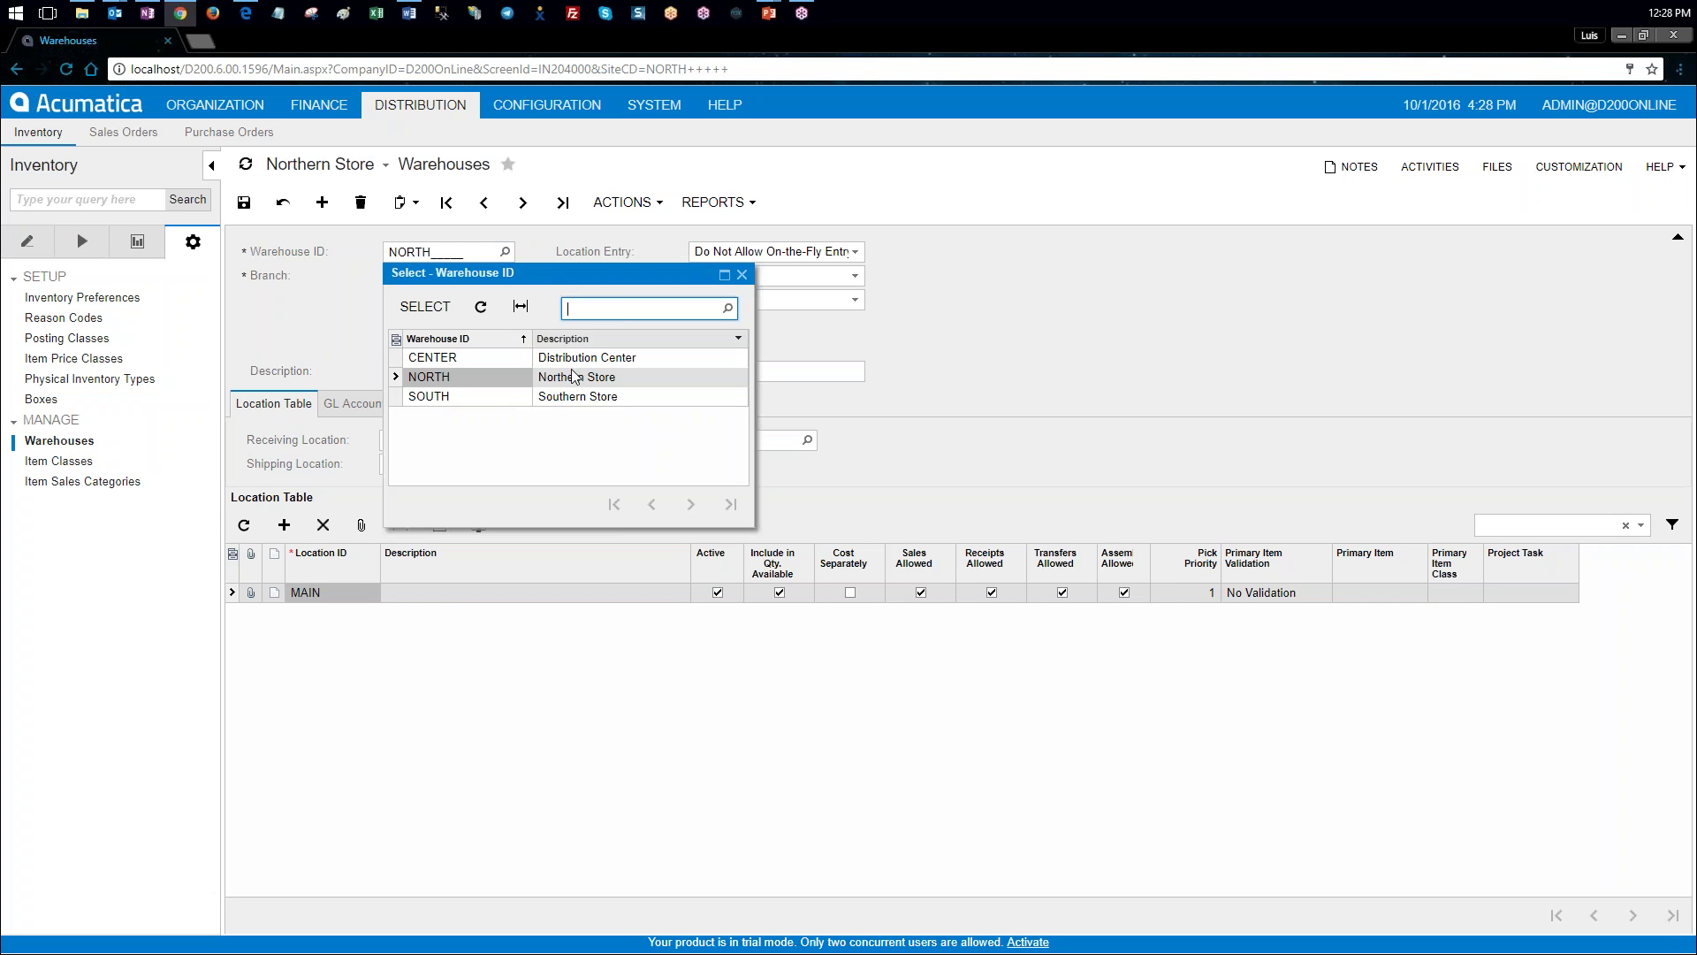
double_click(451, 351)
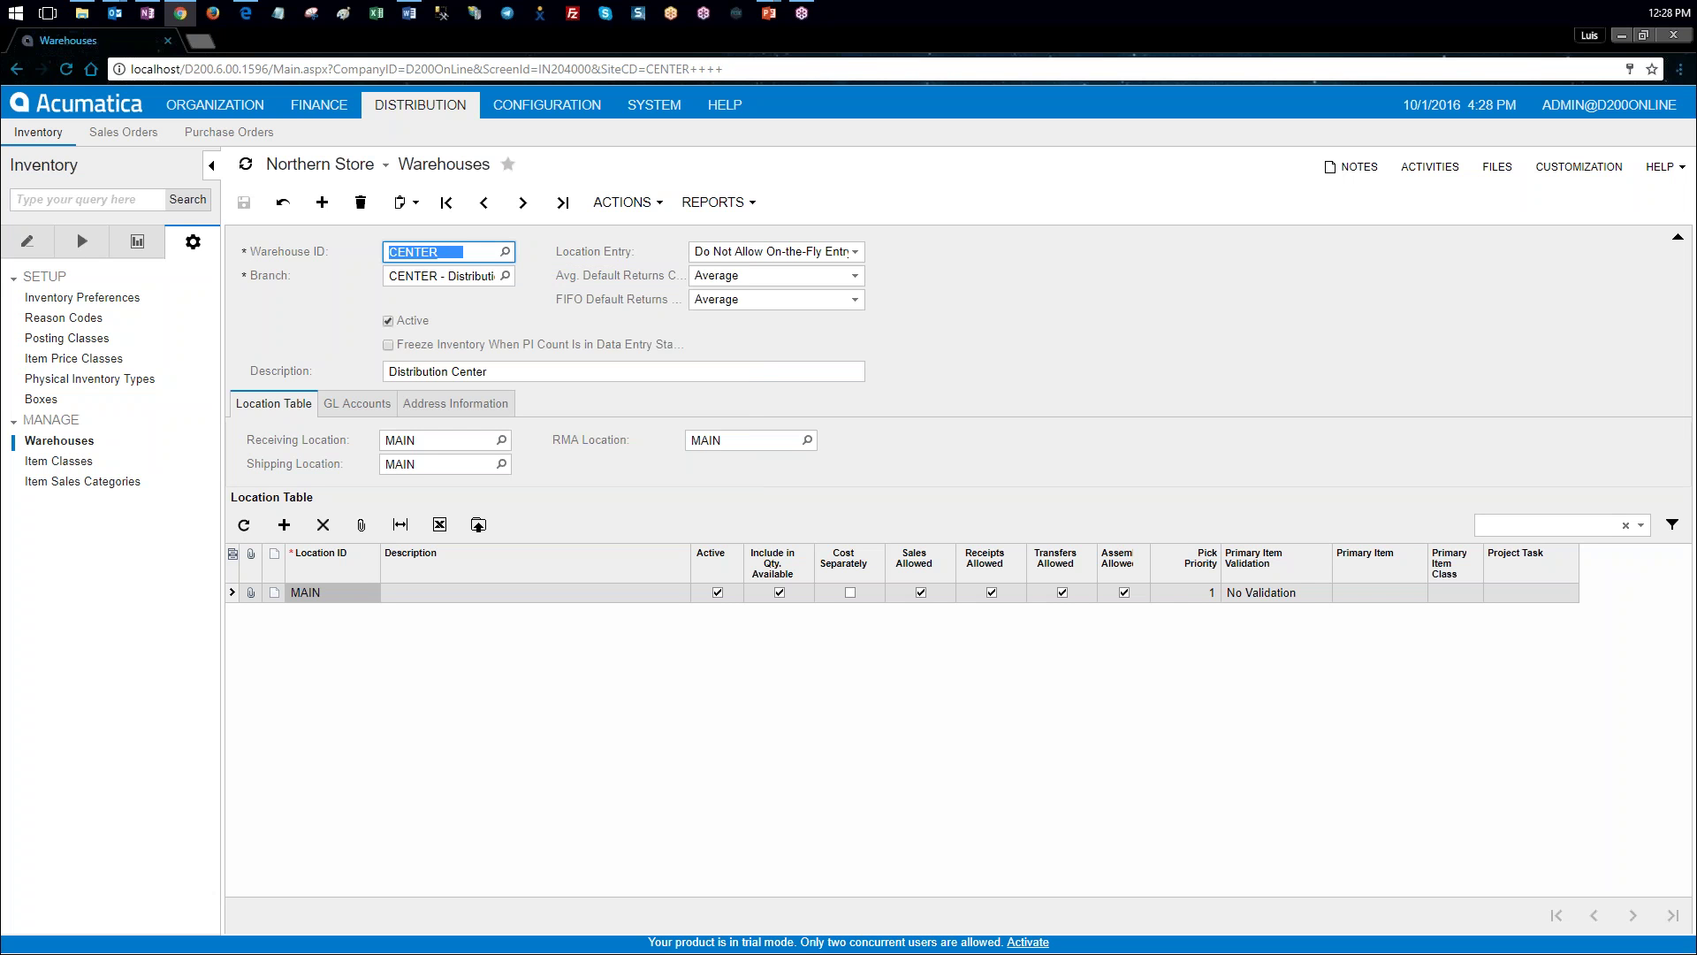
Step: Import the CENTER warehouse's locations from Warehouse_Locations_CENTER.xlsx in FilesForClass, accepting the Location ID and Description column mapping
click(478, 524)
click(913, 533)
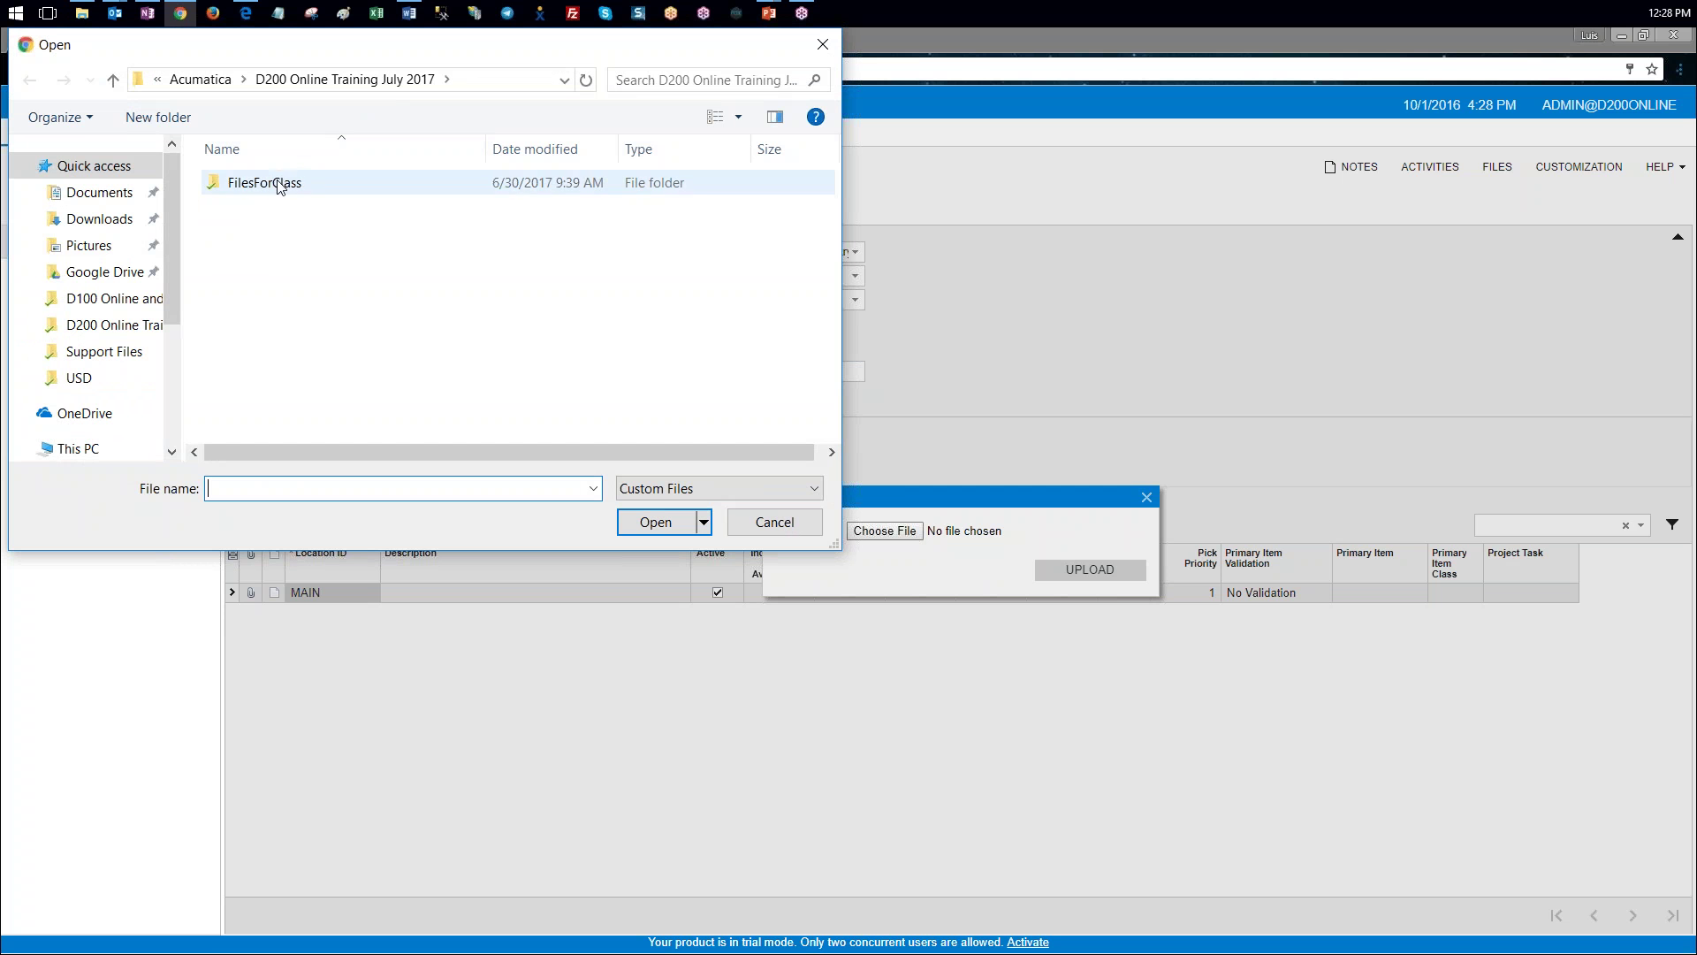
double_click(278, 182)
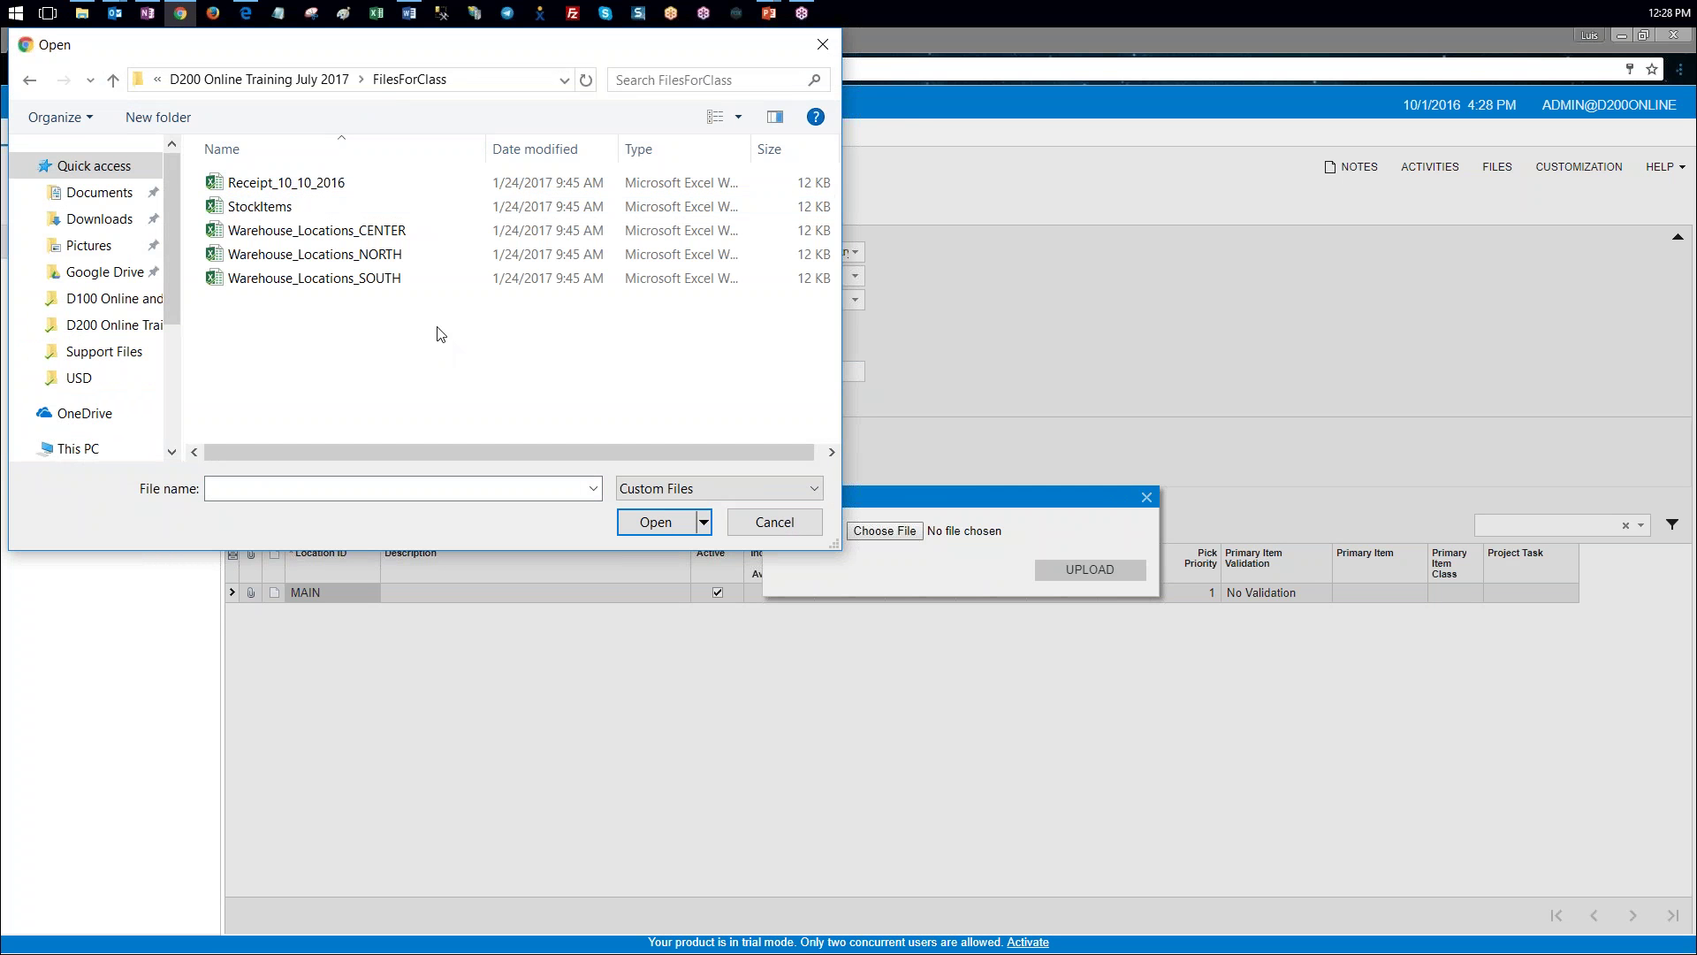
drag(406, 54, 531, 166)
click(526, 343)
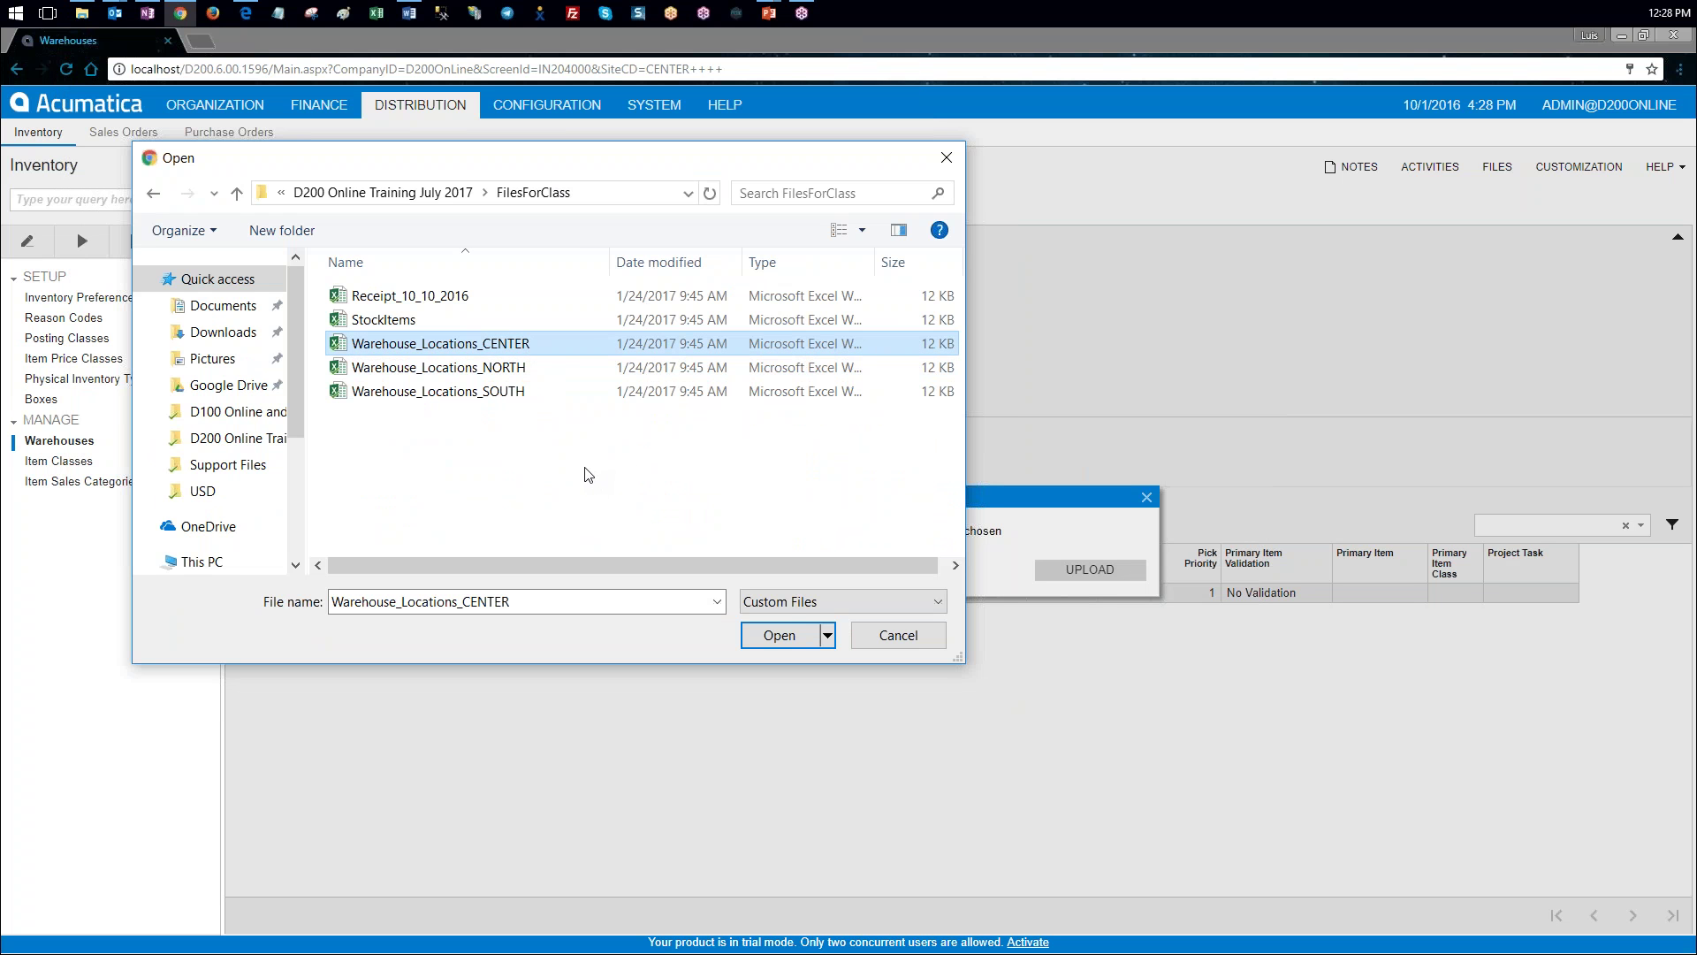
click(780, 634)
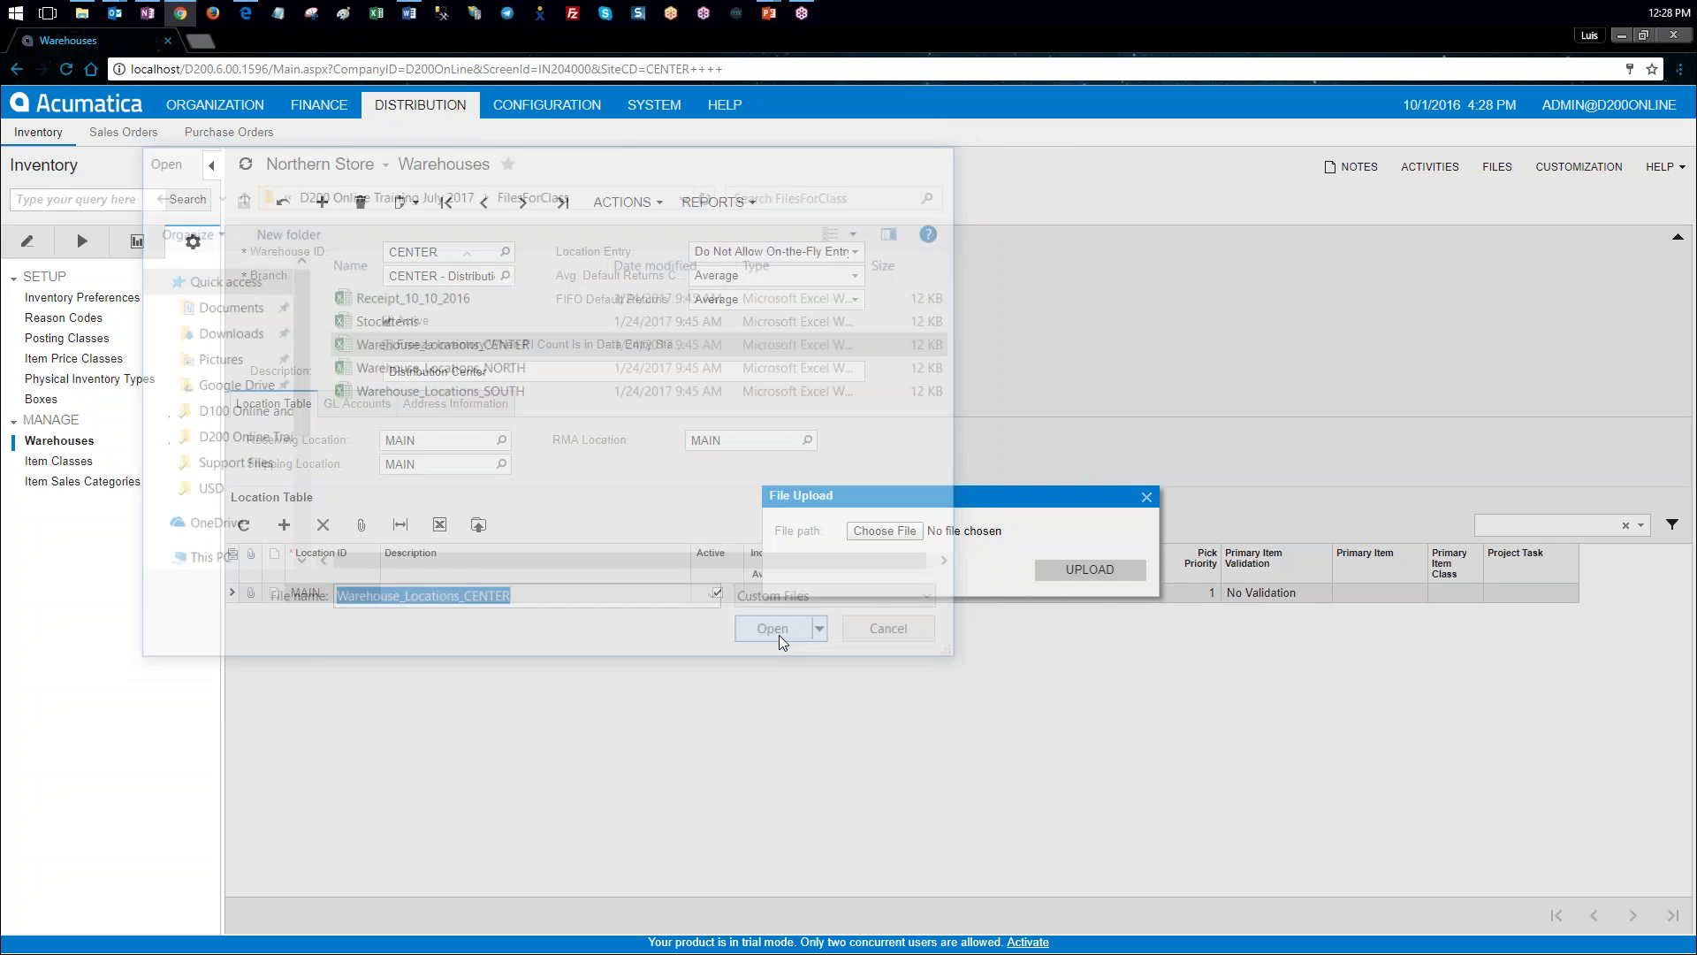
click(1072, 572)
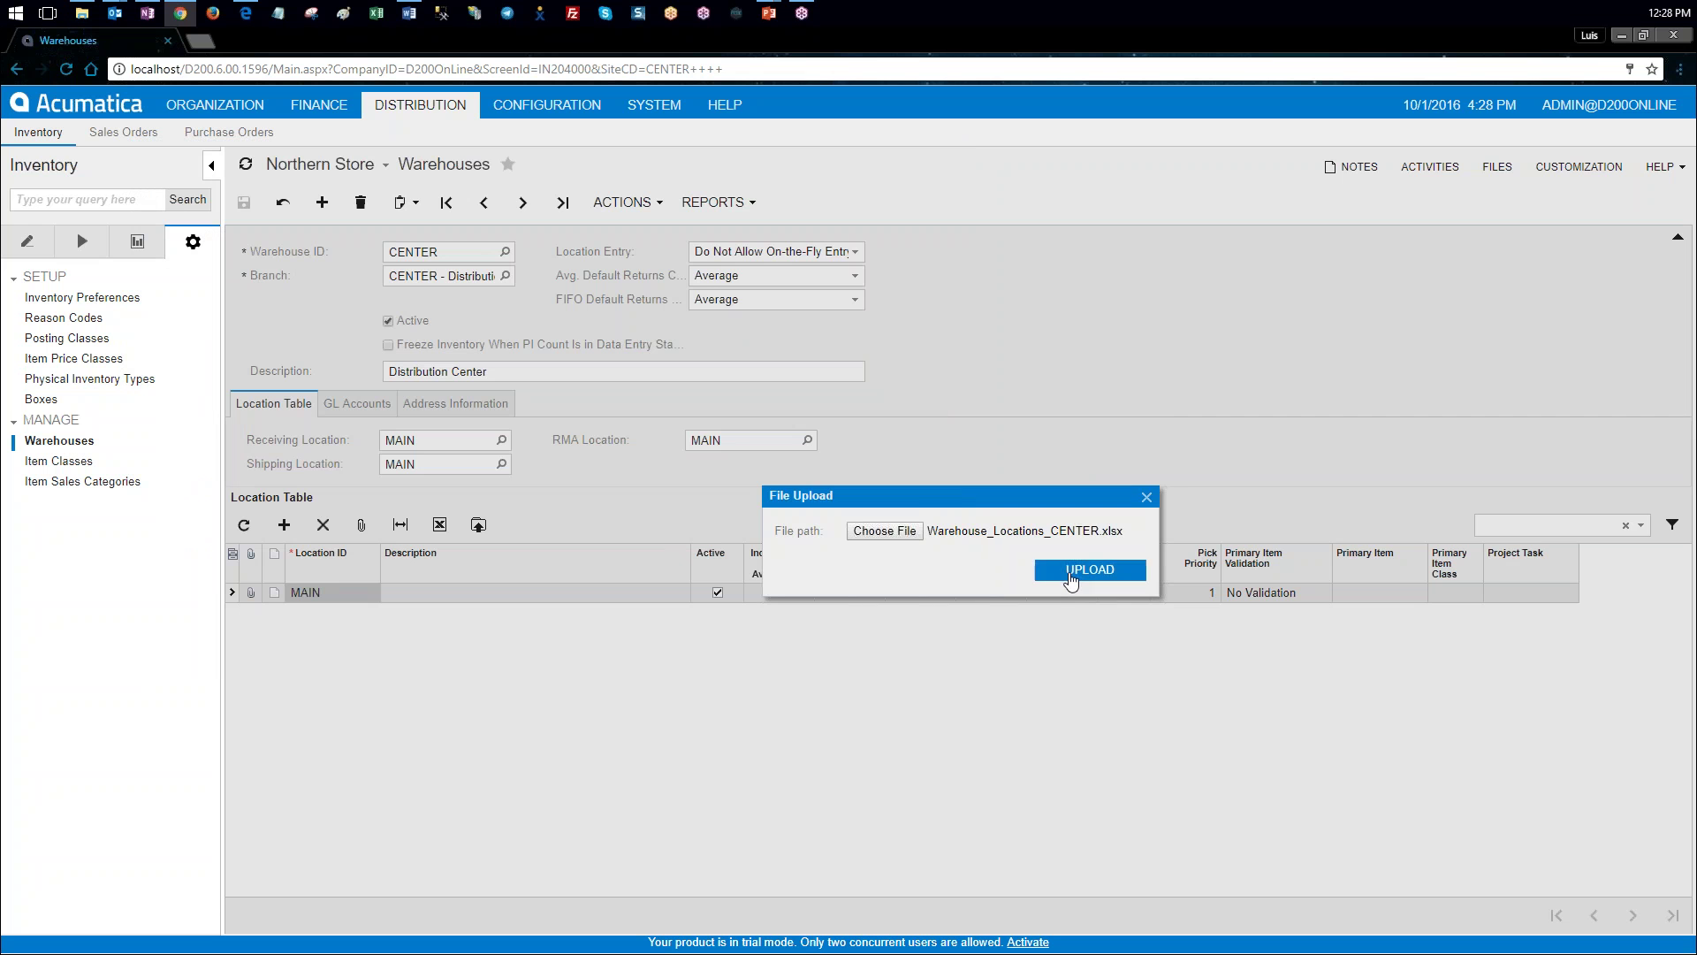
click(1015, 597)
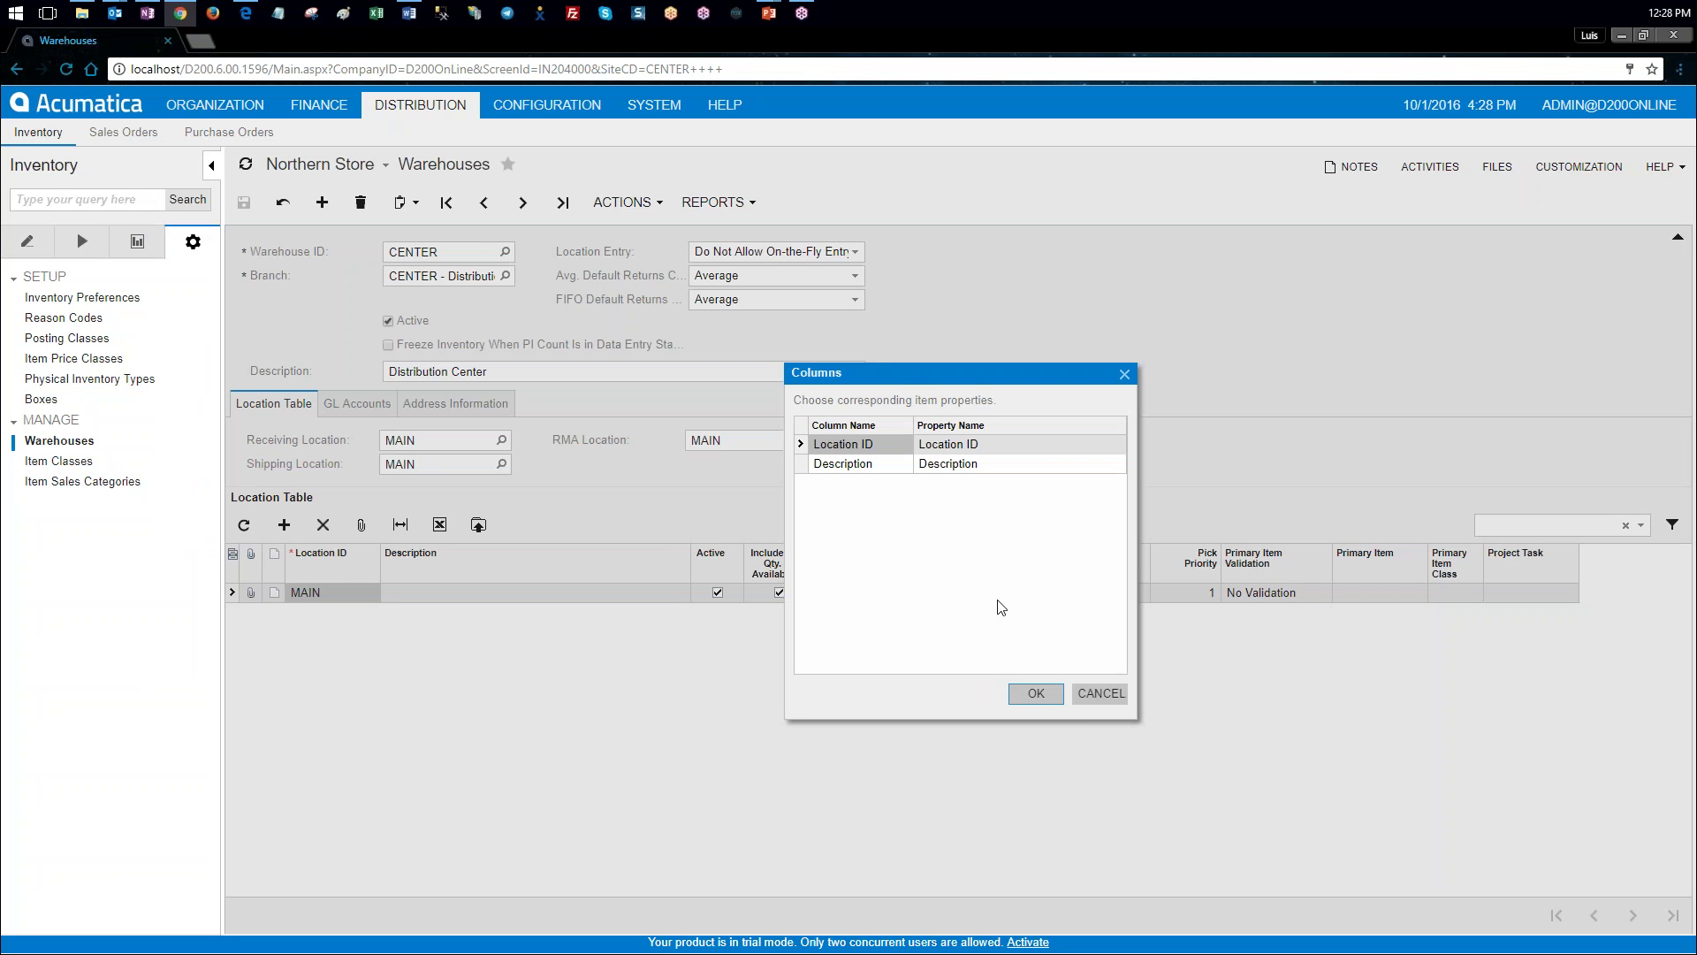
click(1031, 693)
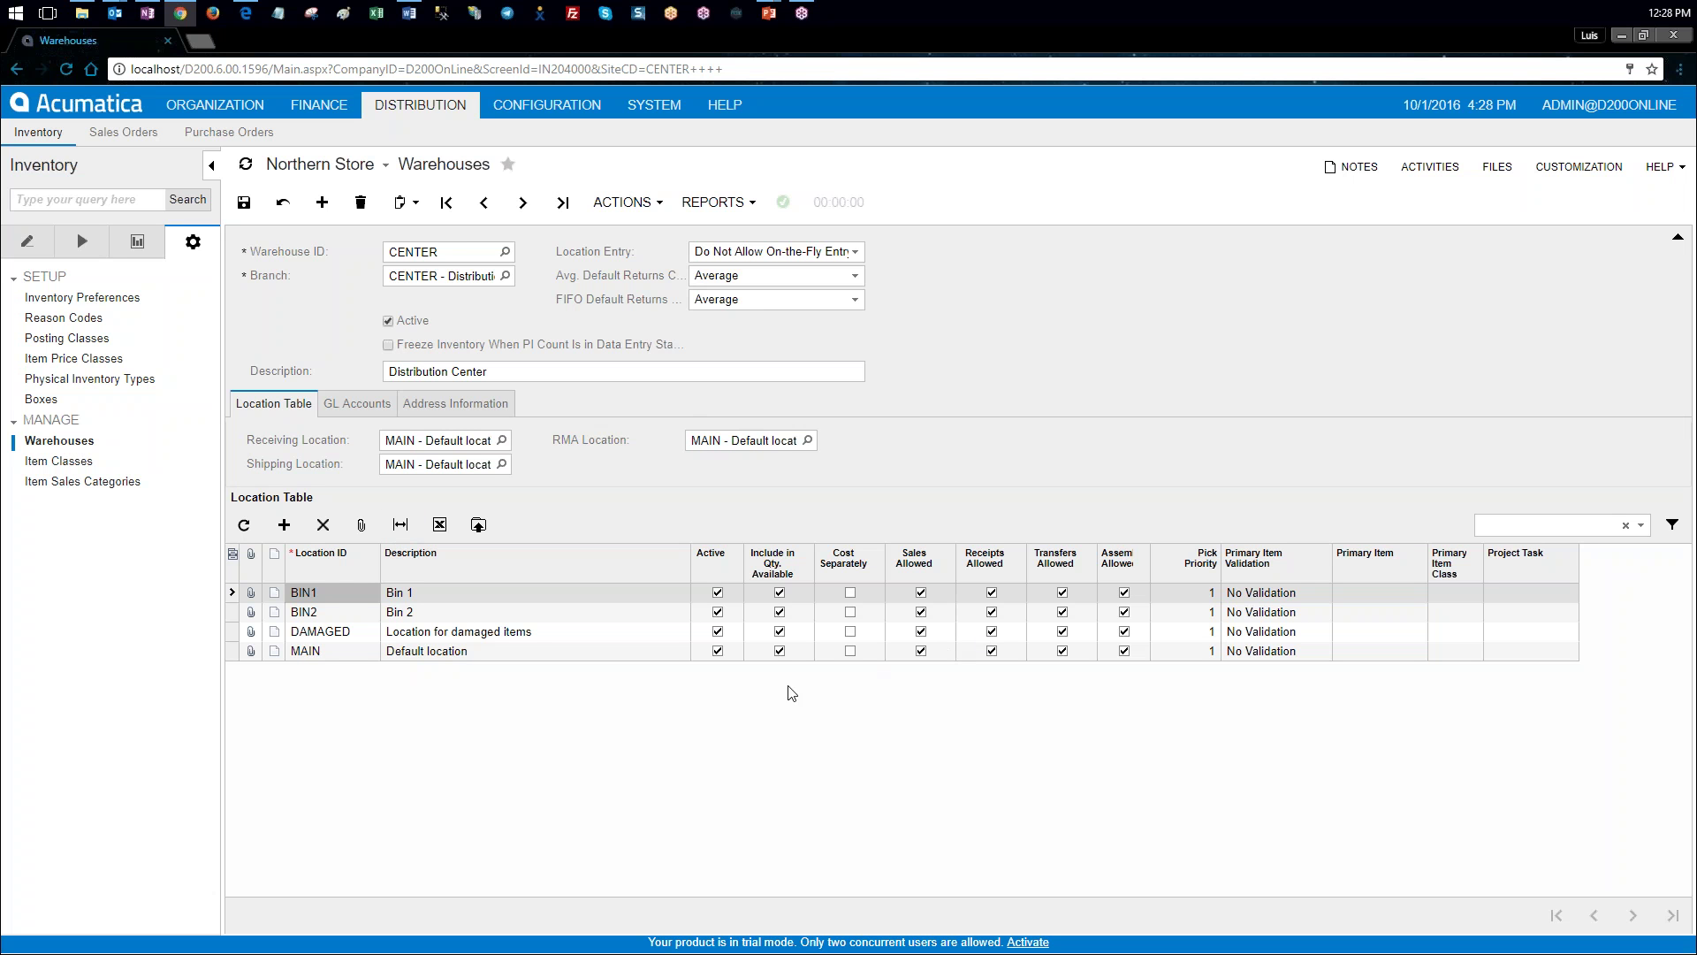
Step: Exclude the DAMAGED location of the CENTER warehouse from available quantity, disallow sales from it, and save the warehouse
click(535, 637)
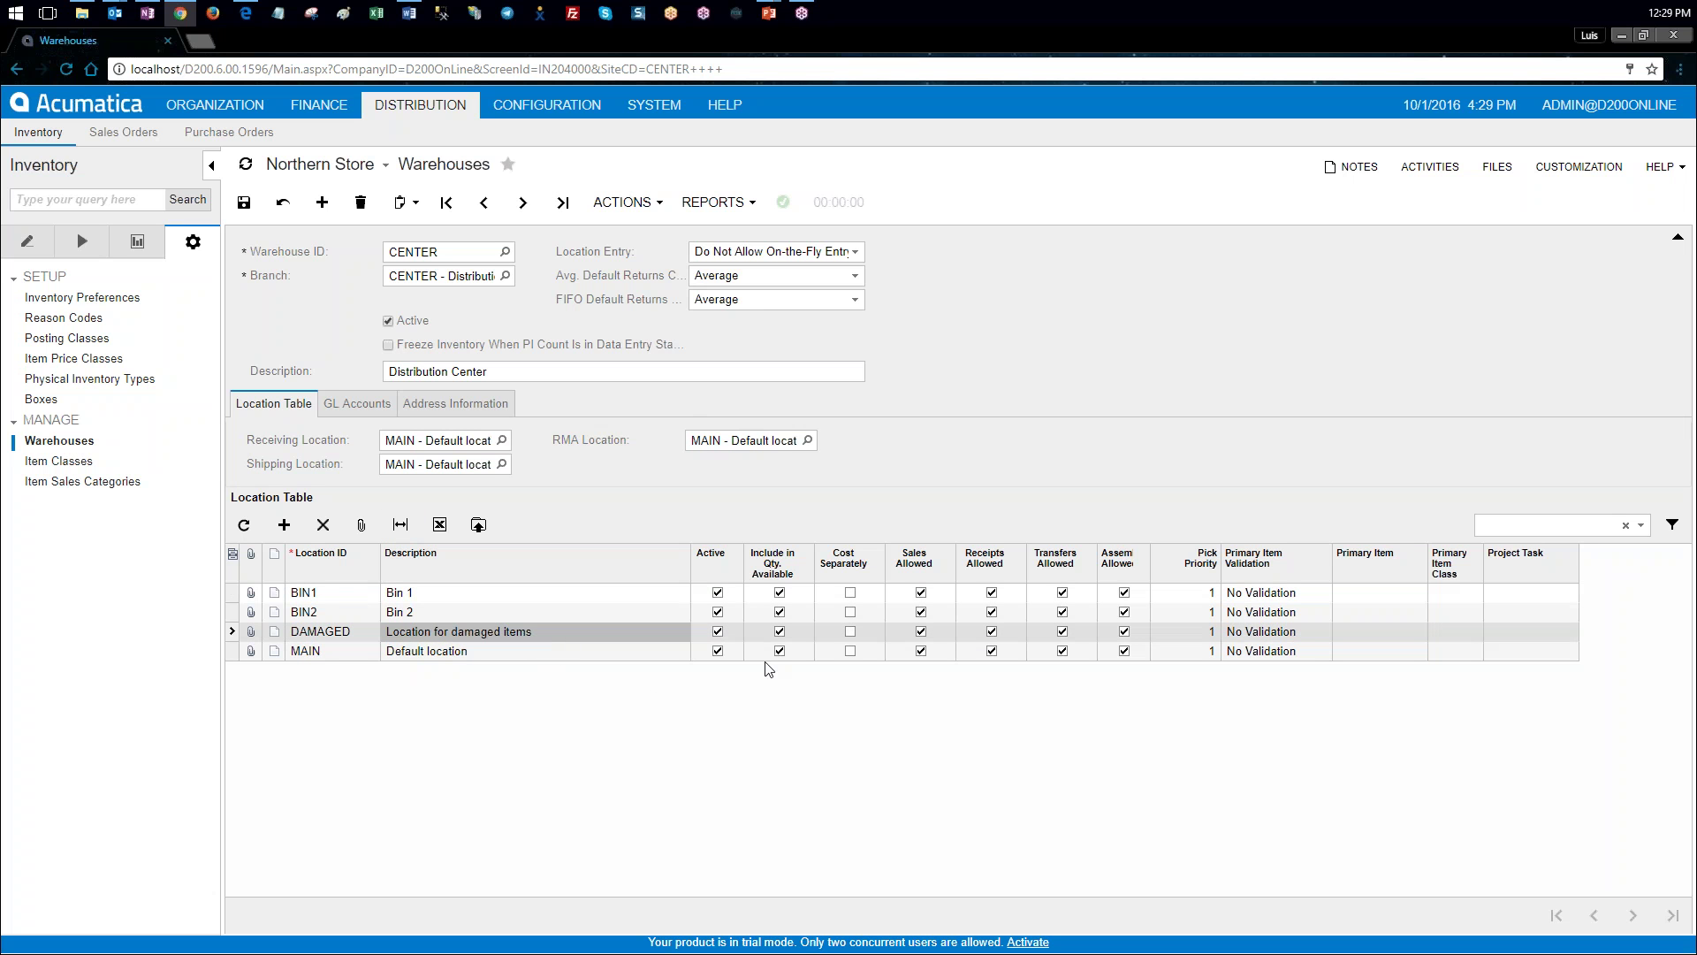
click(781, 632)
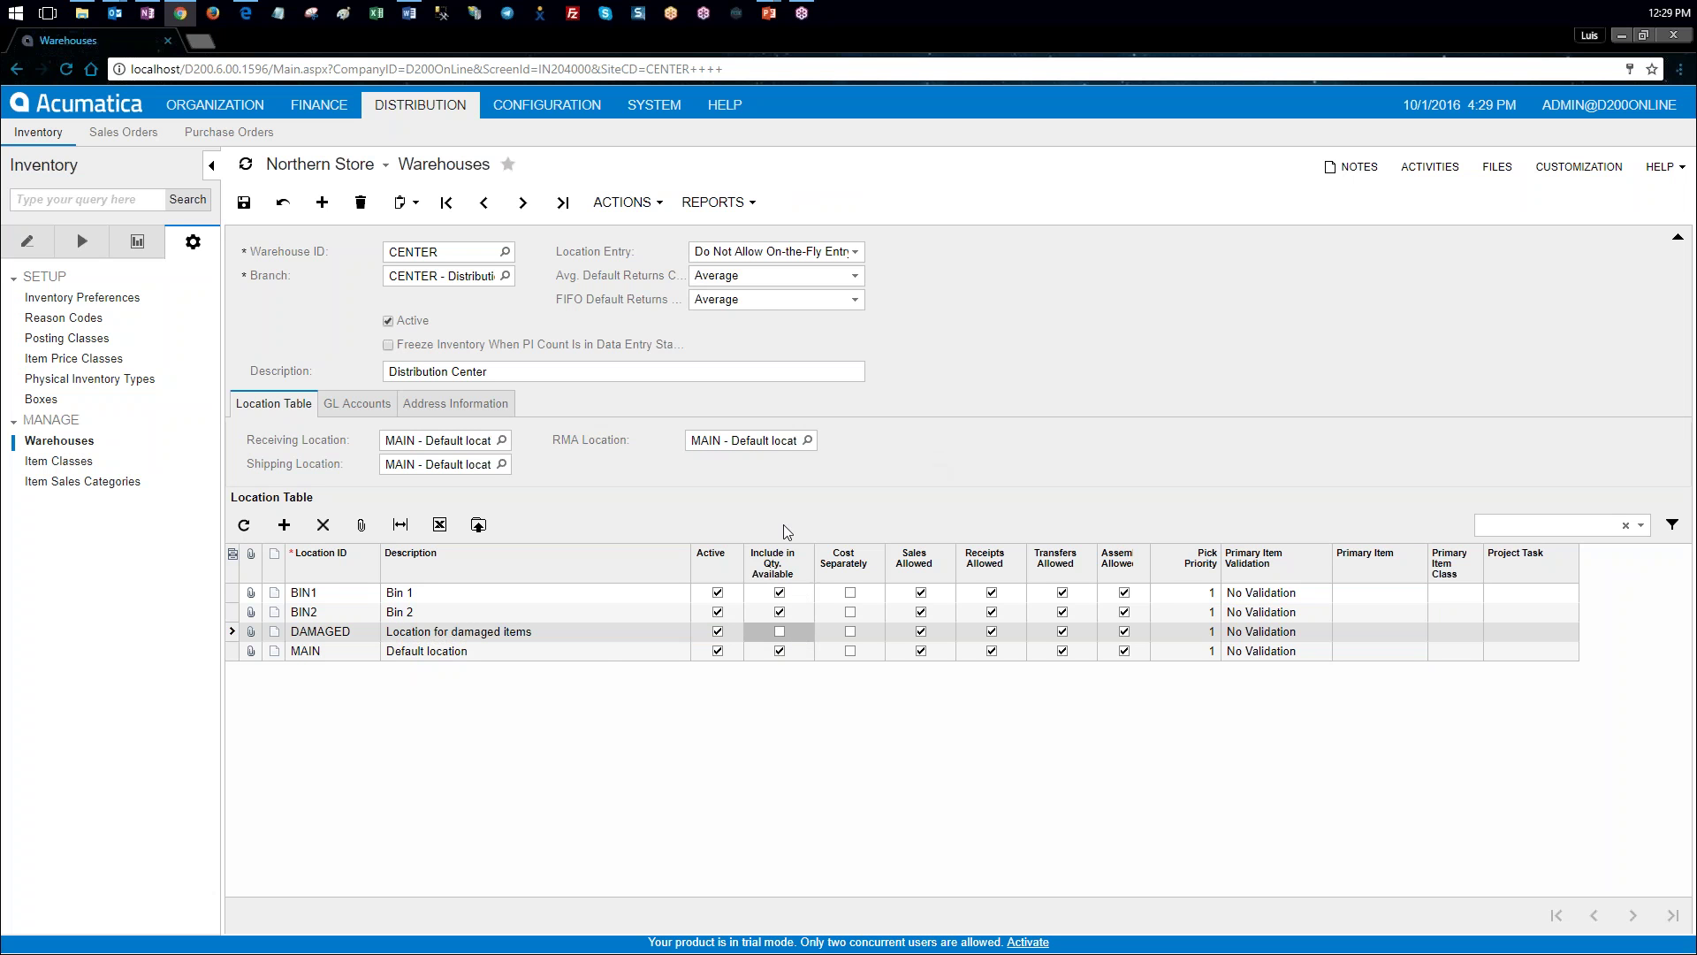
click(572, 634)
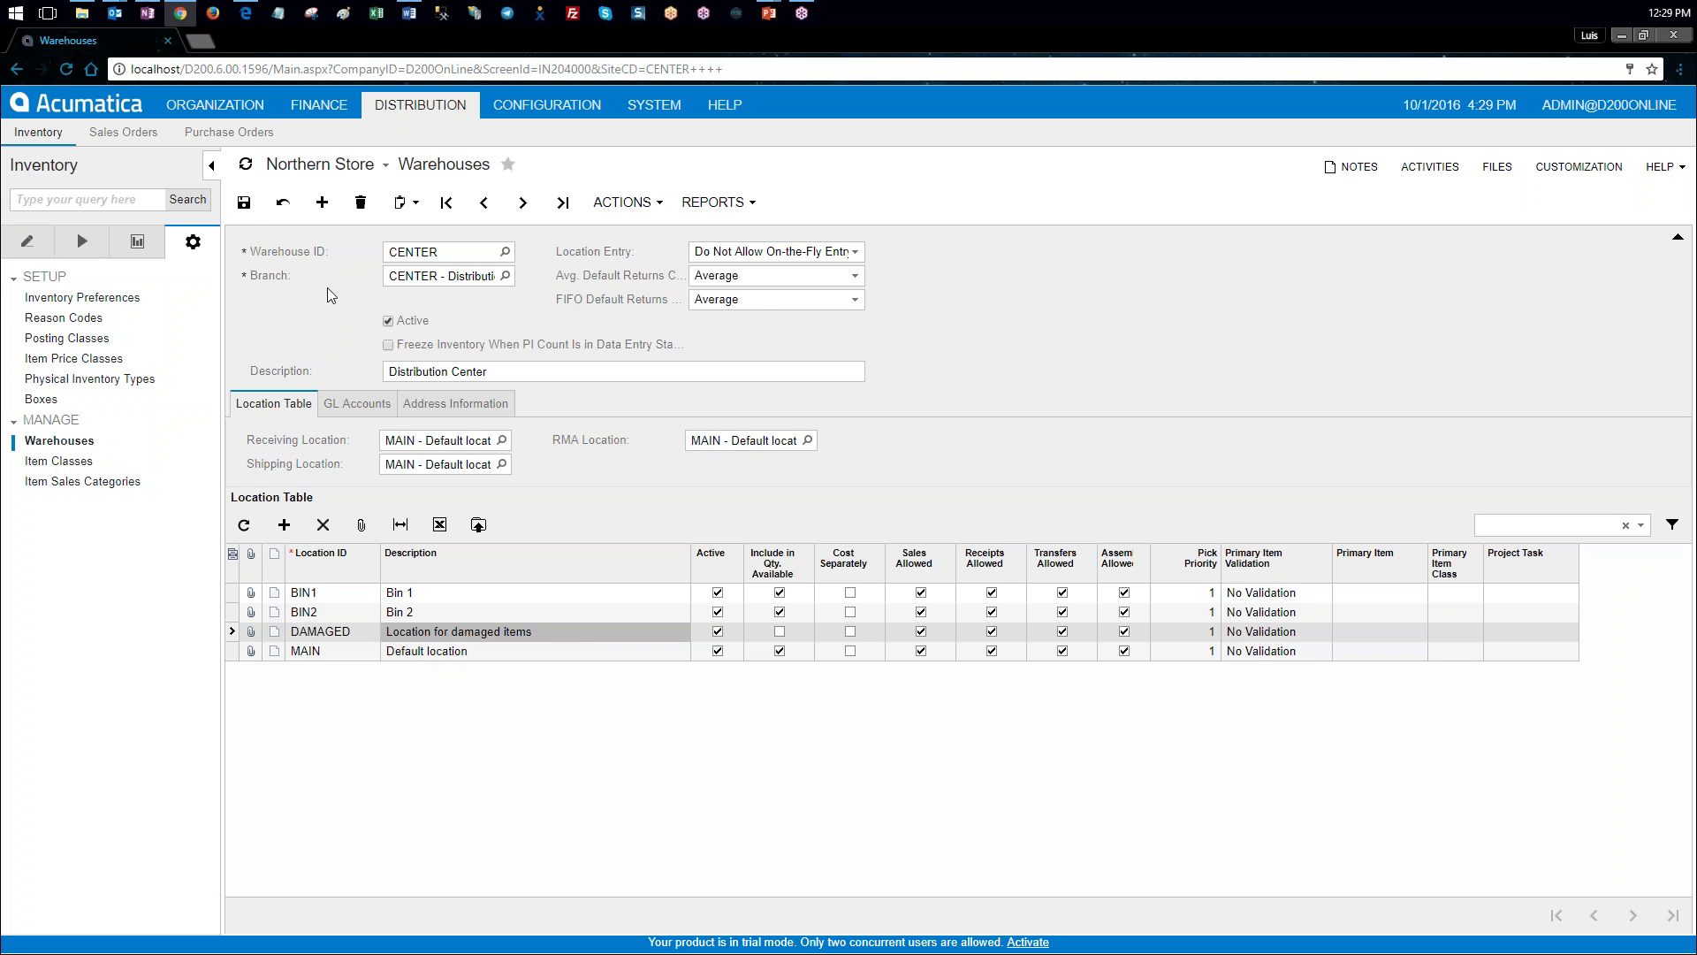
click(245, 203)
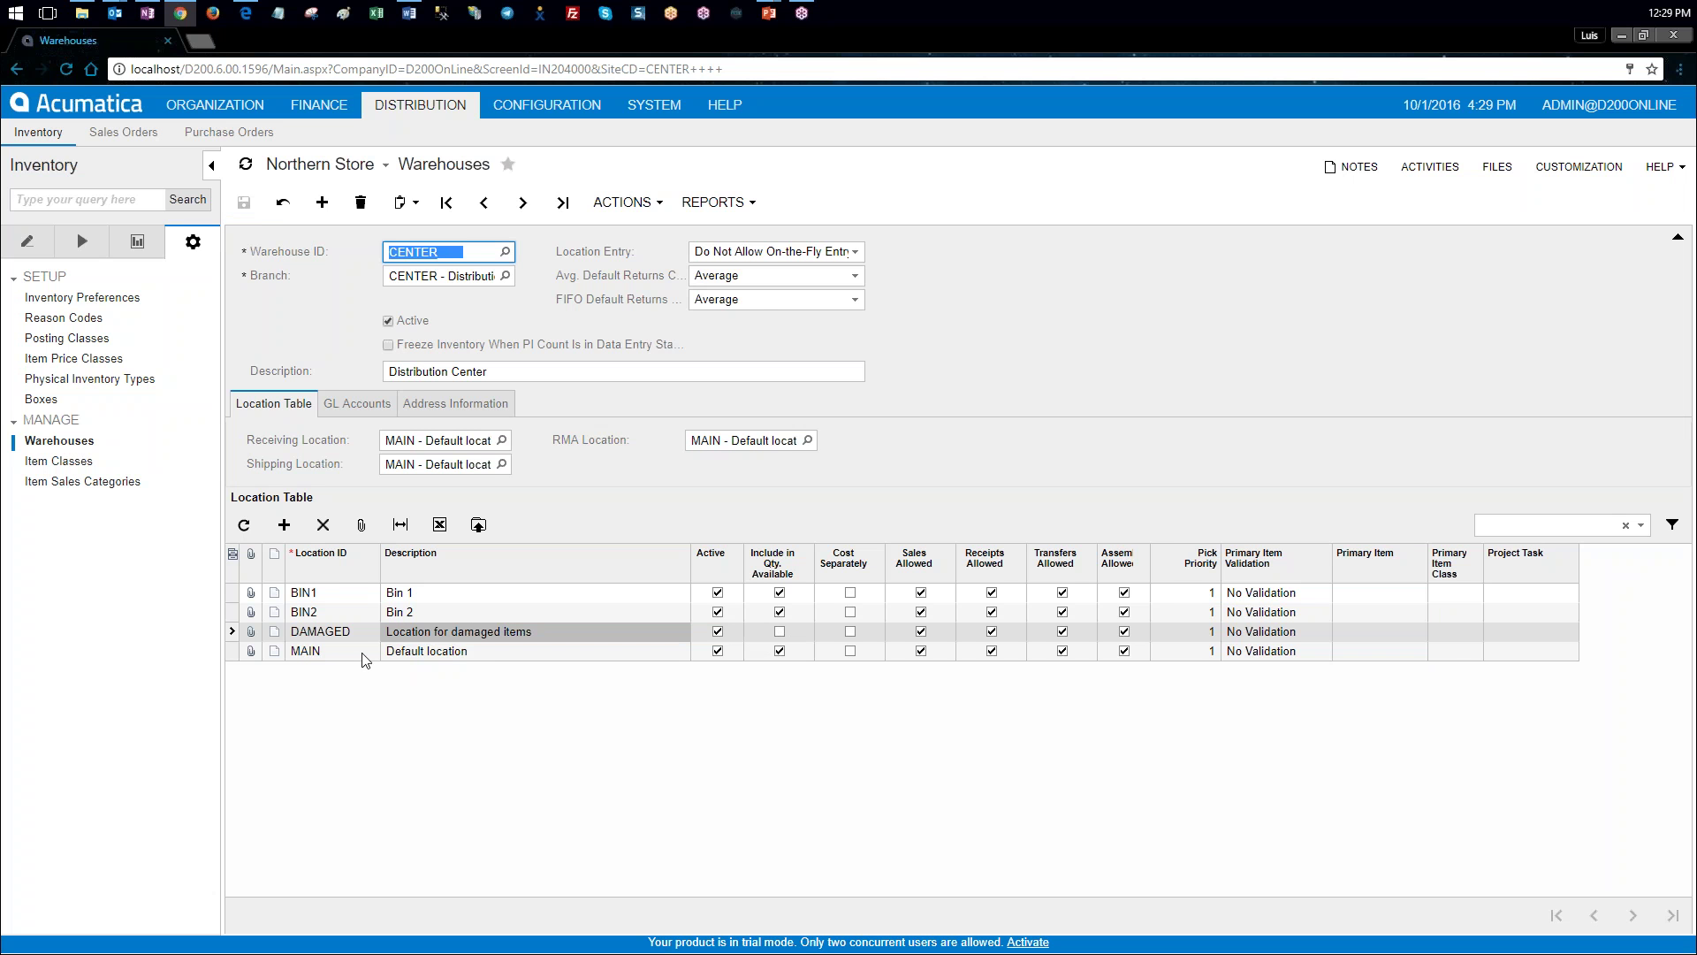
click(921, 631)
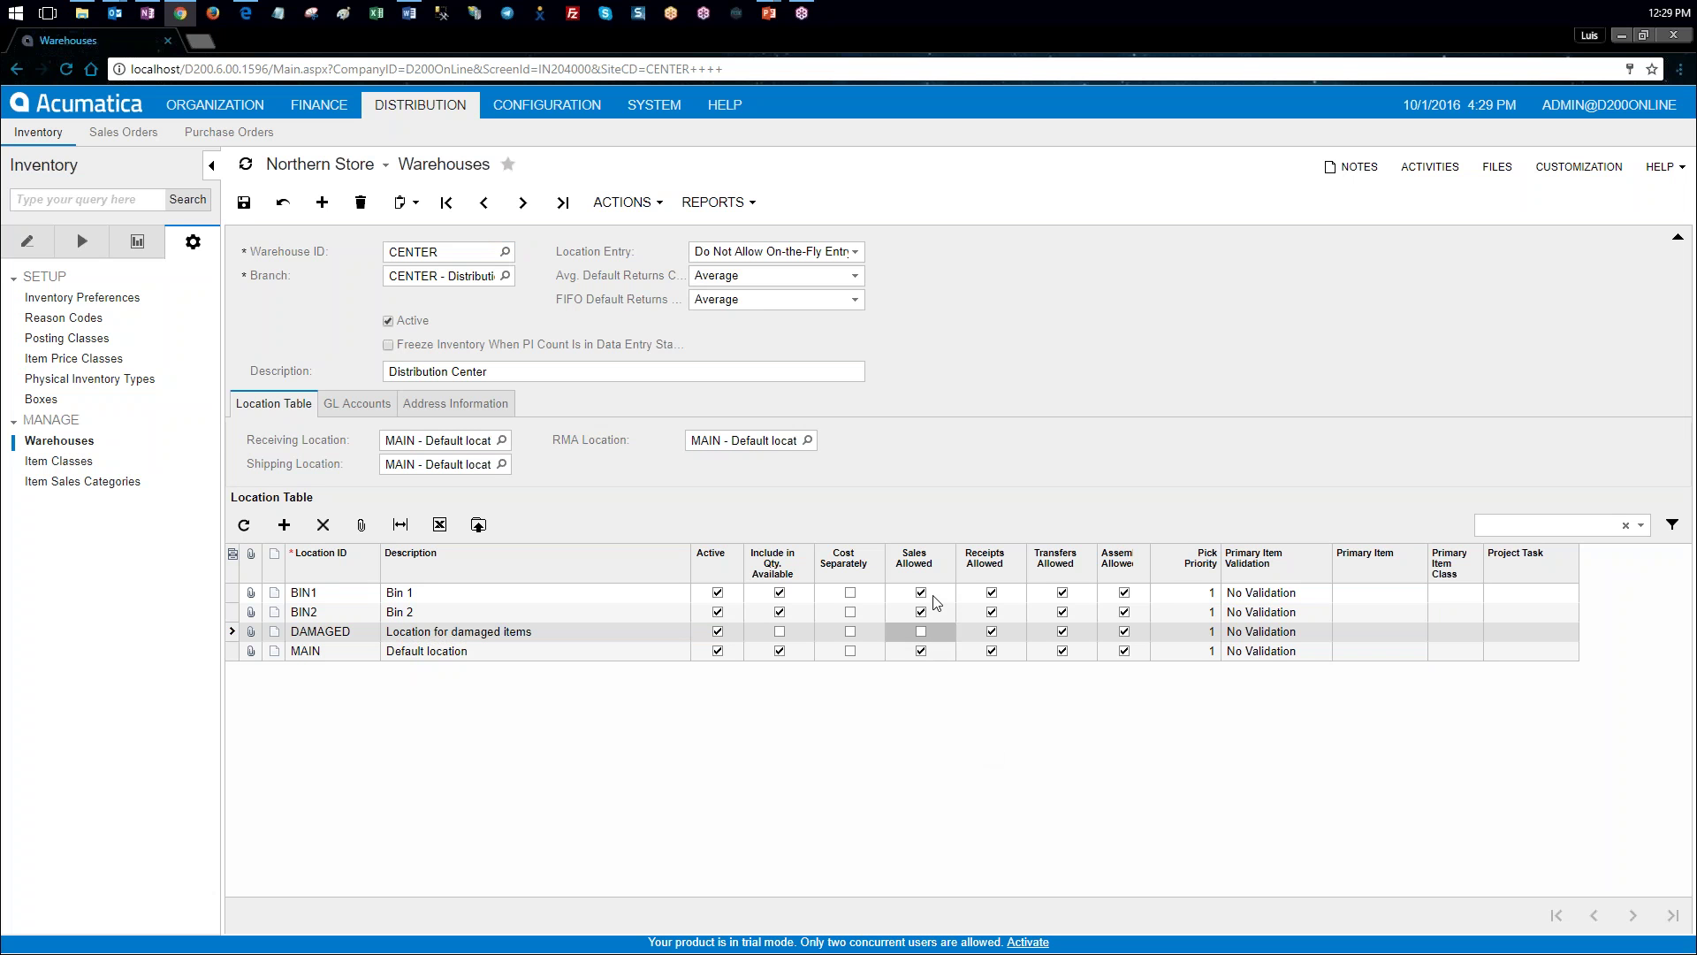
click(246, 204)
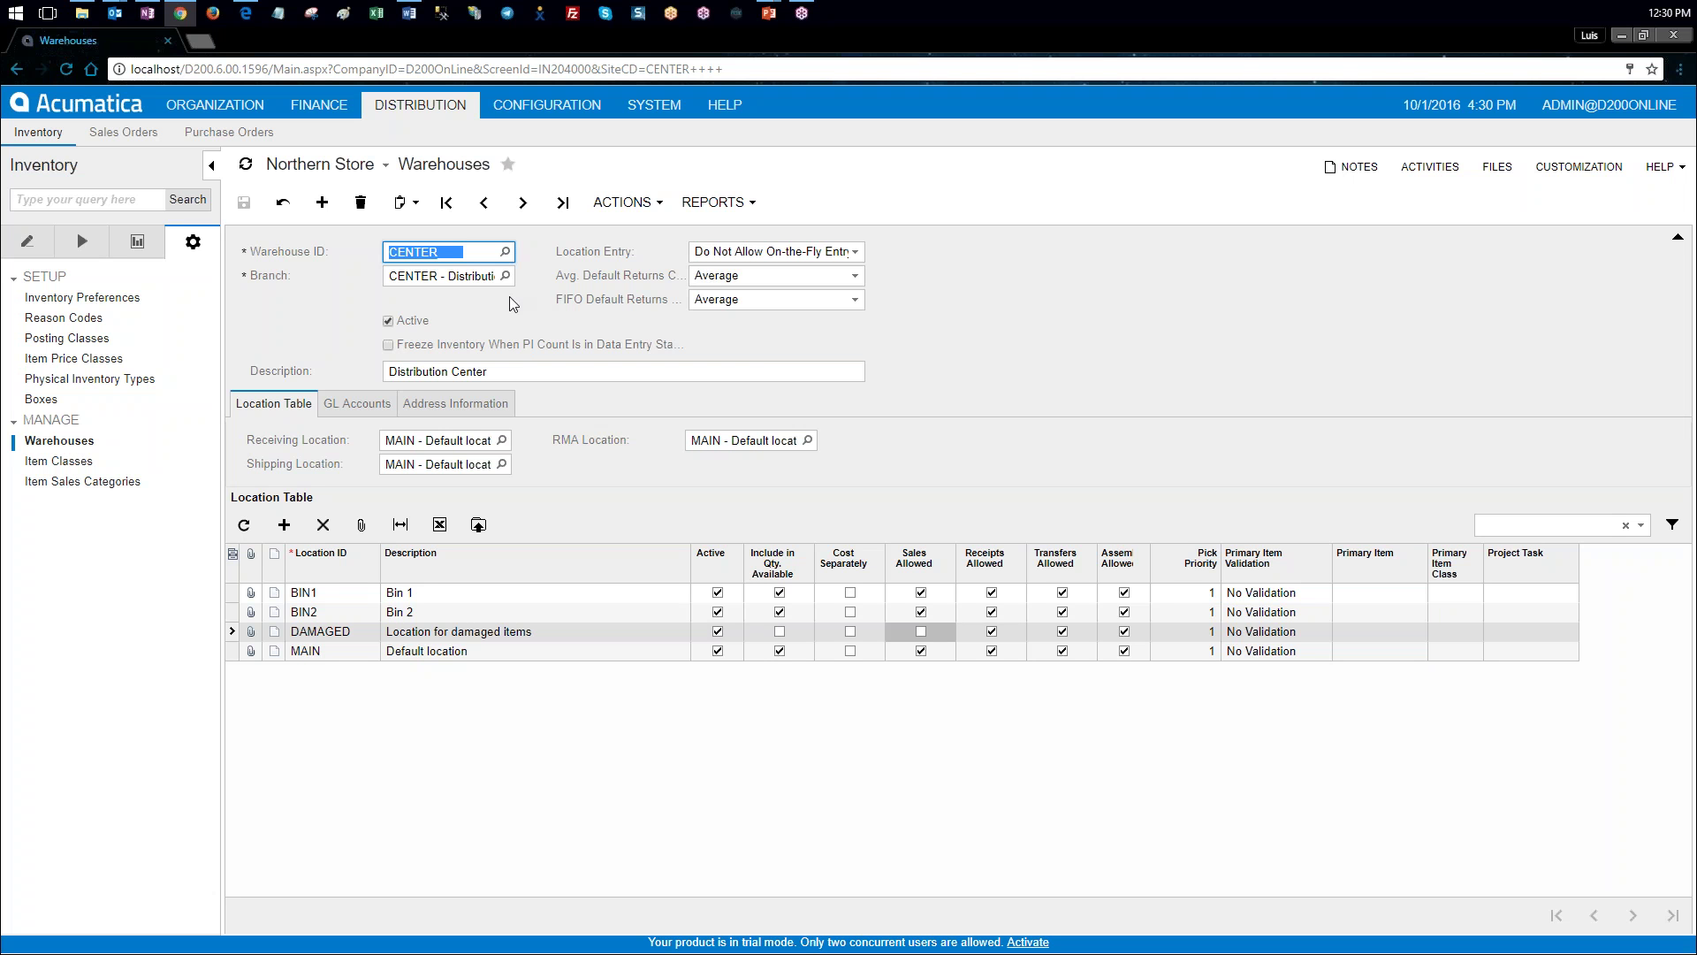
Step: Load the NORTH warehouse, import its locations from Warehouse_Locations_NORTH with the default import settings and column mapping, and save it
click(505, 251)
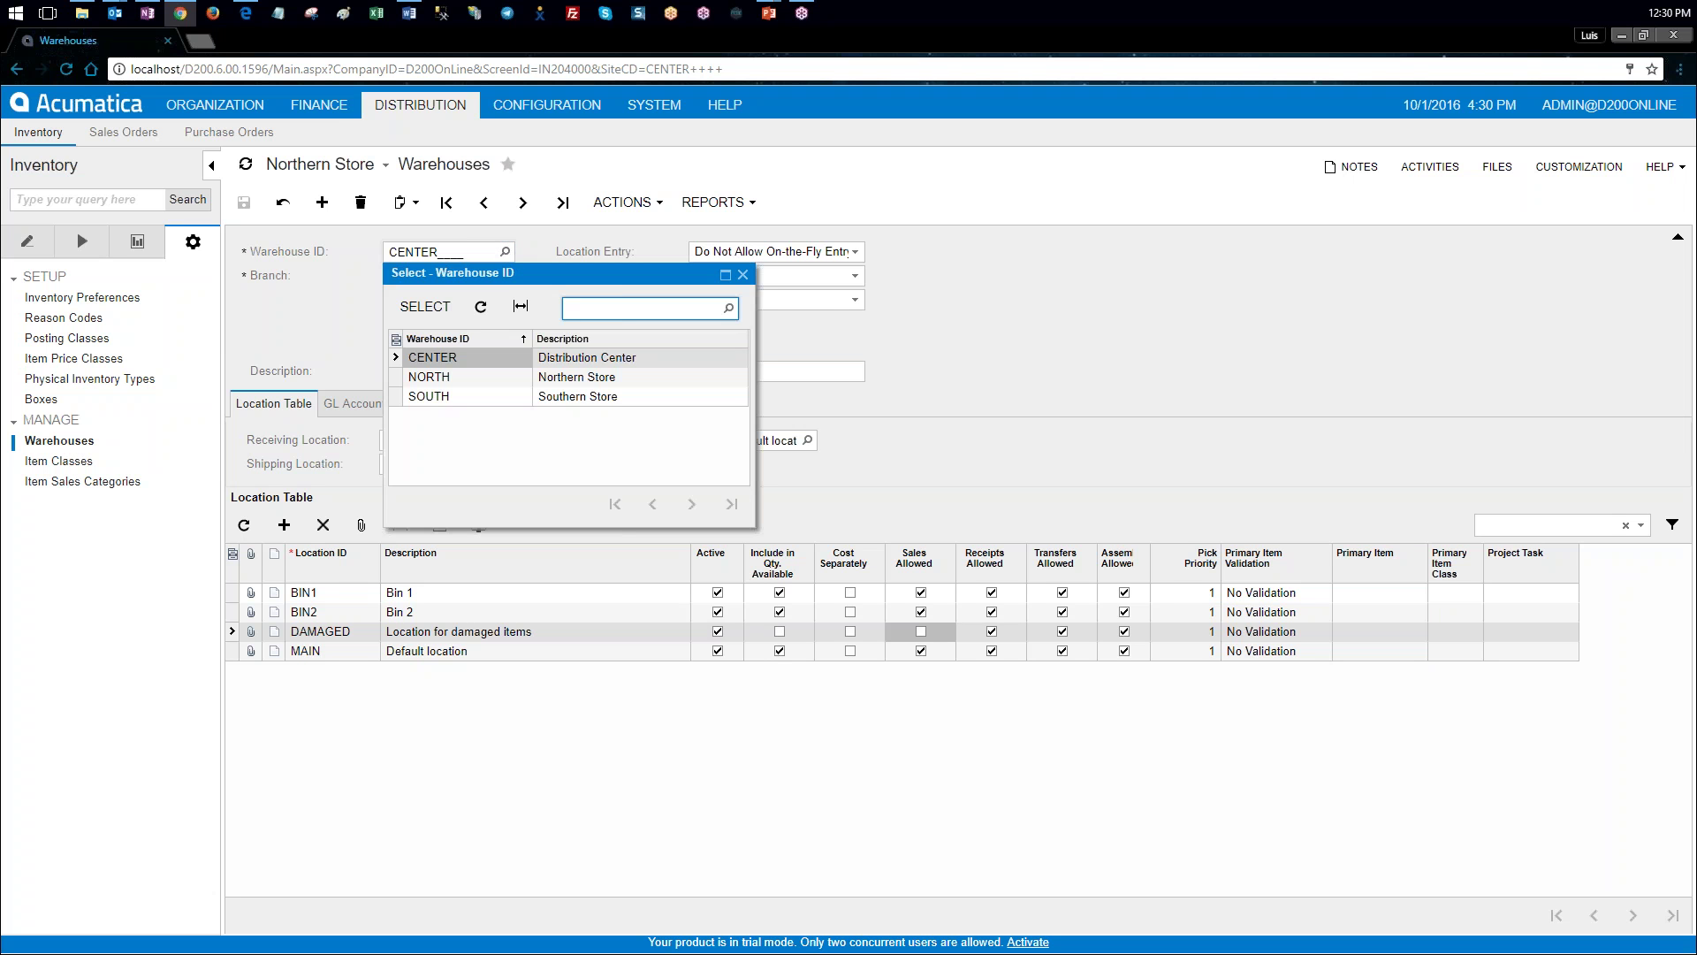
double_click(479, 377)
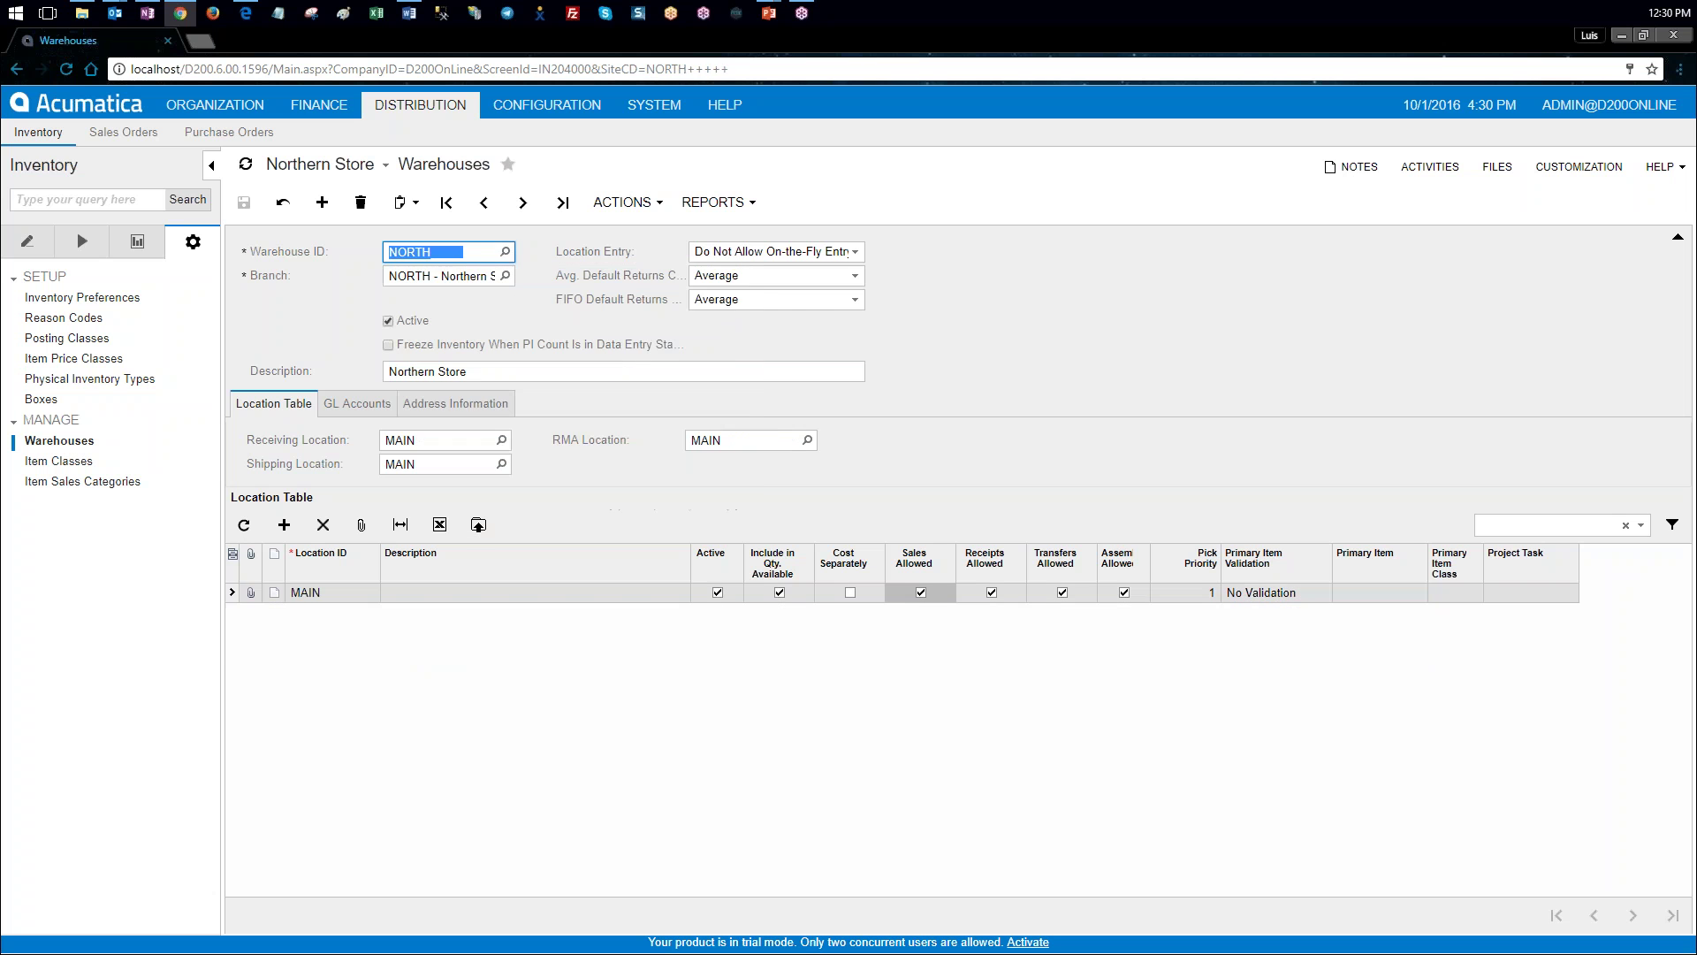
click(478, 524)
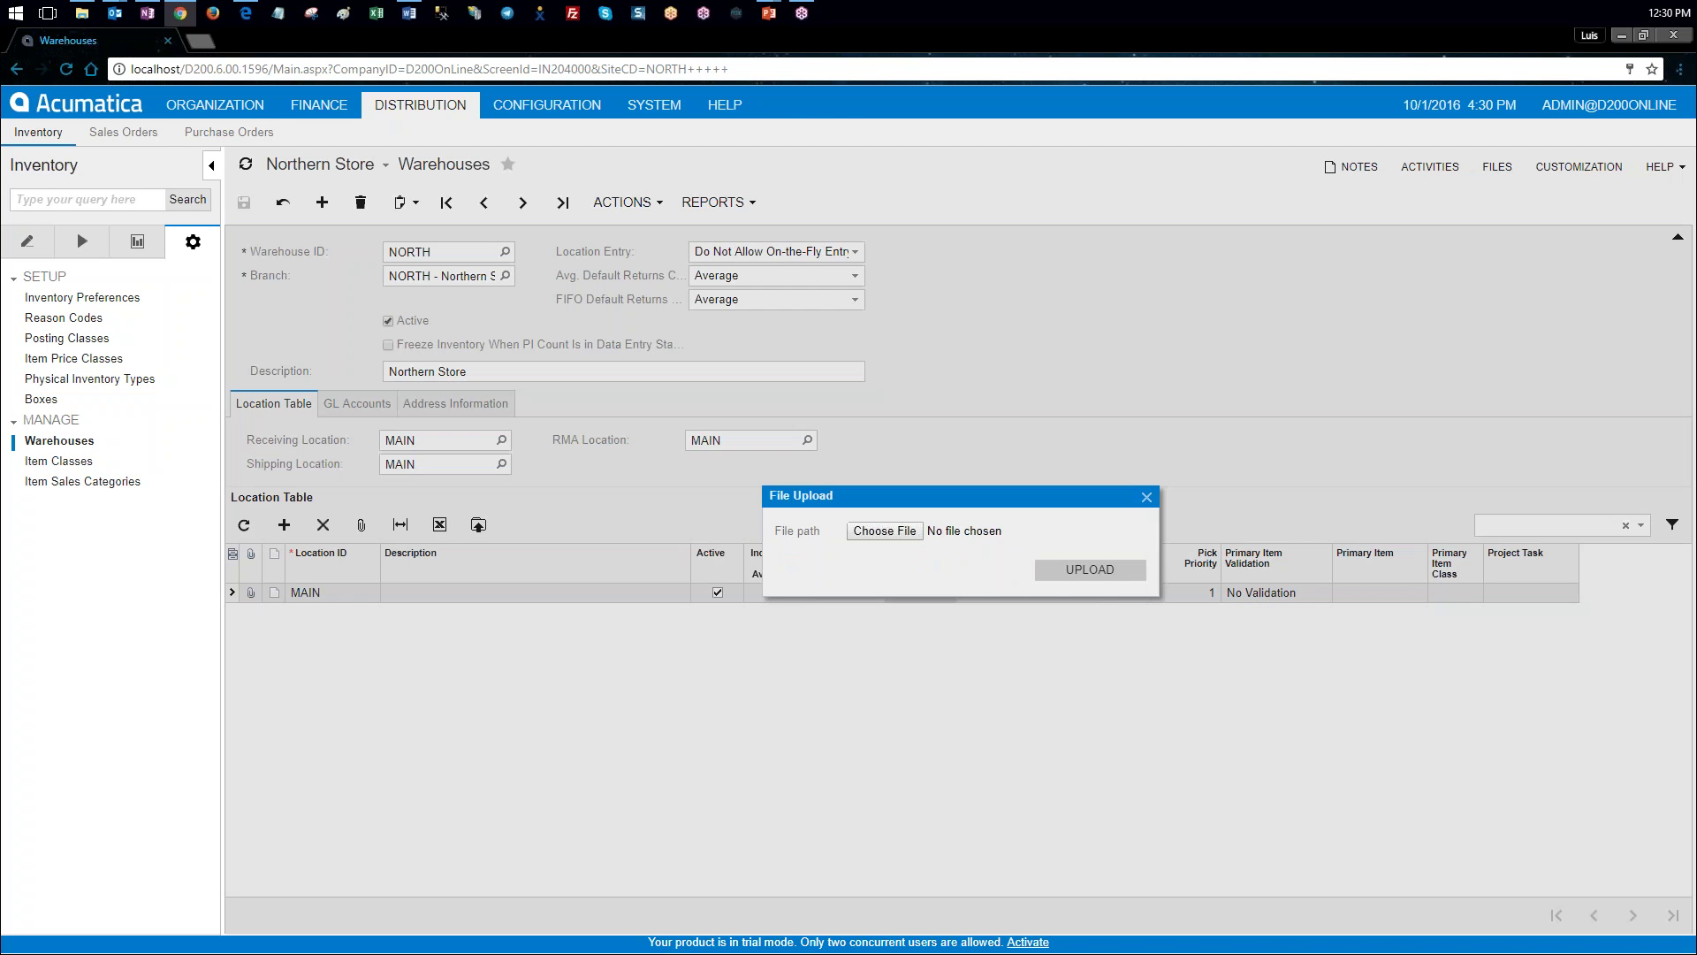
click(900, 531)
click(492, 255)
click(665, 524)
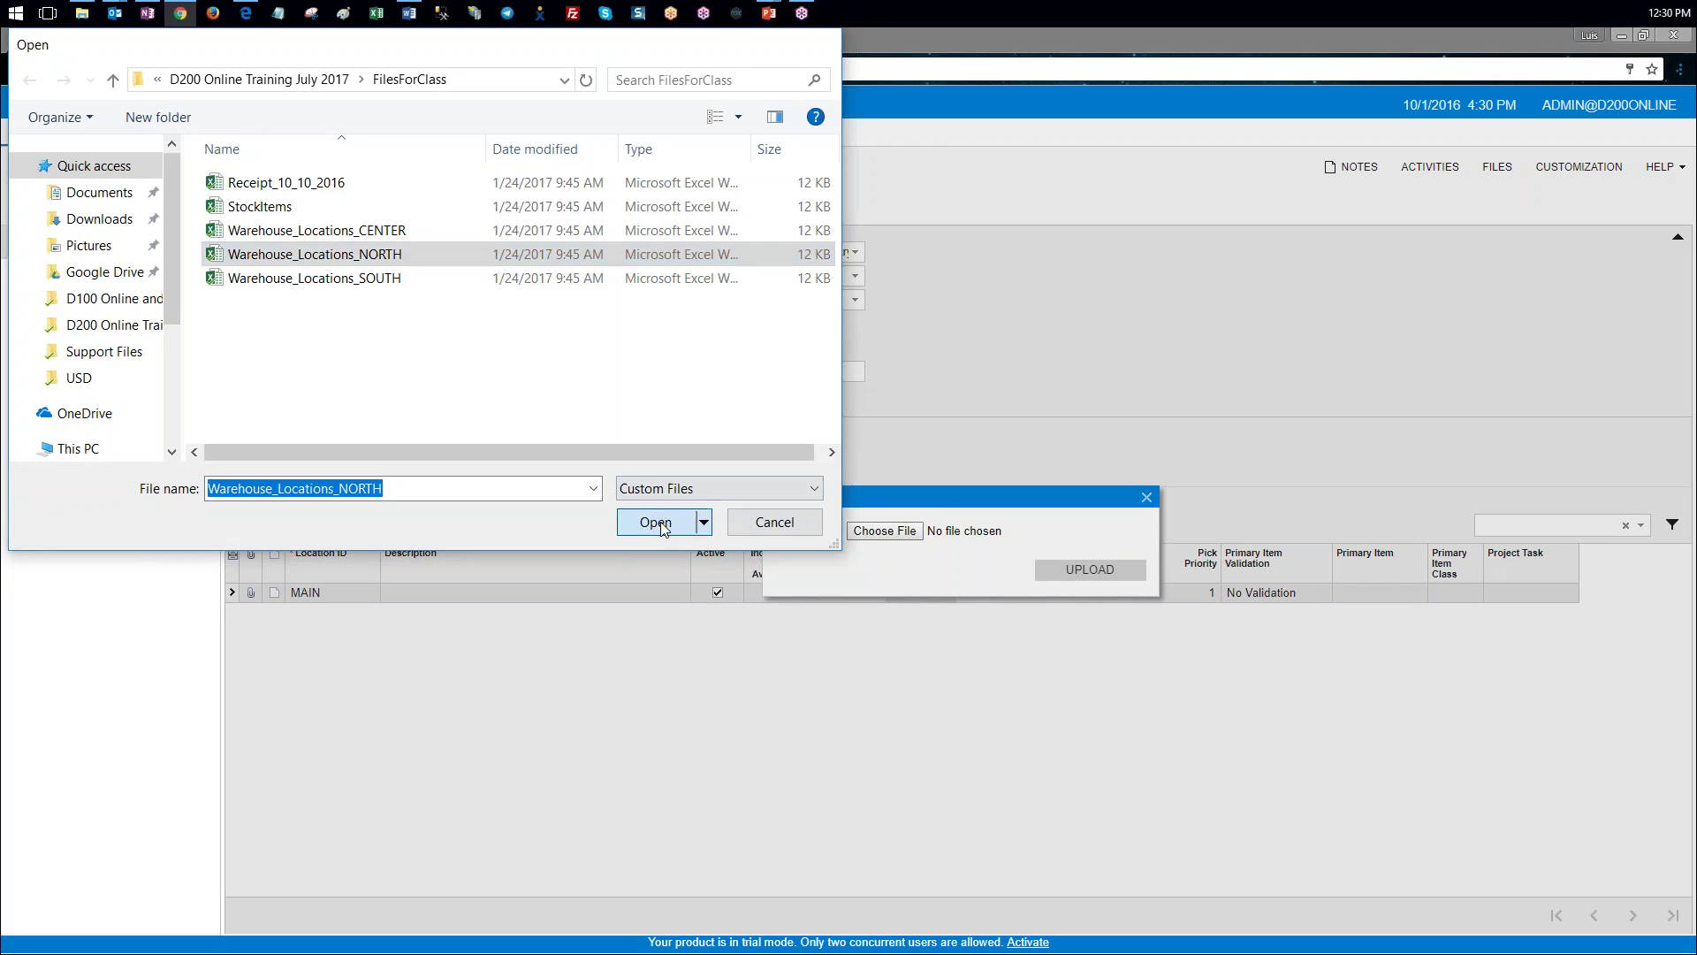
click(1092, 571)
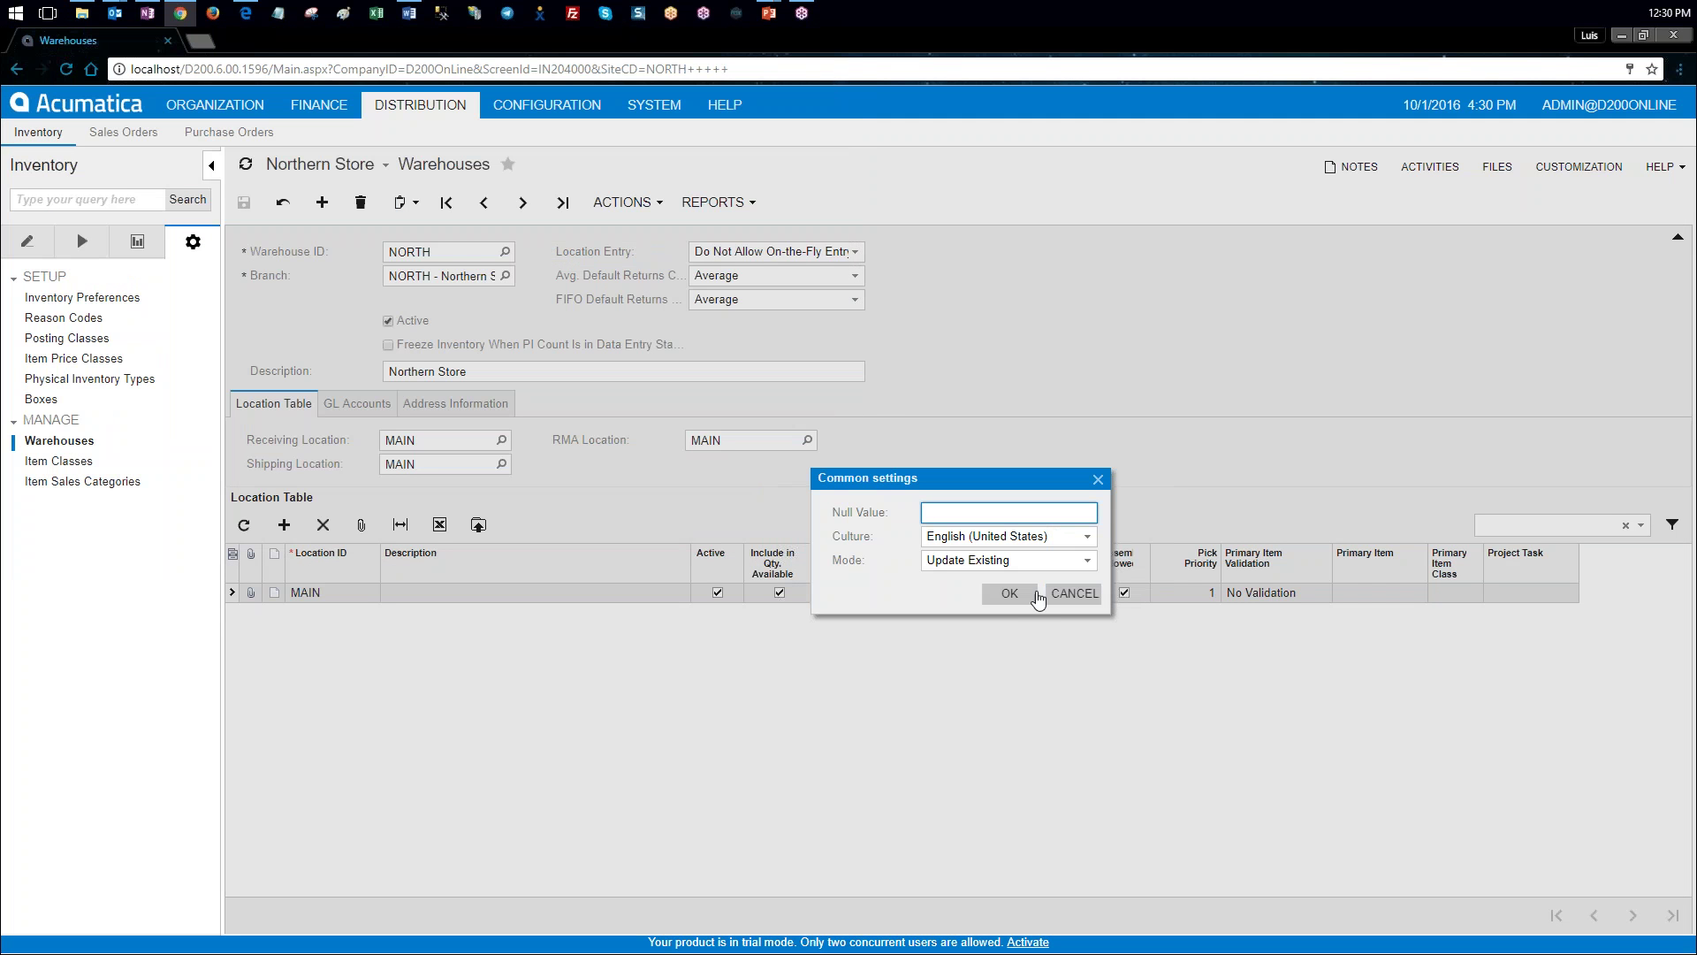
click(1010, 595)
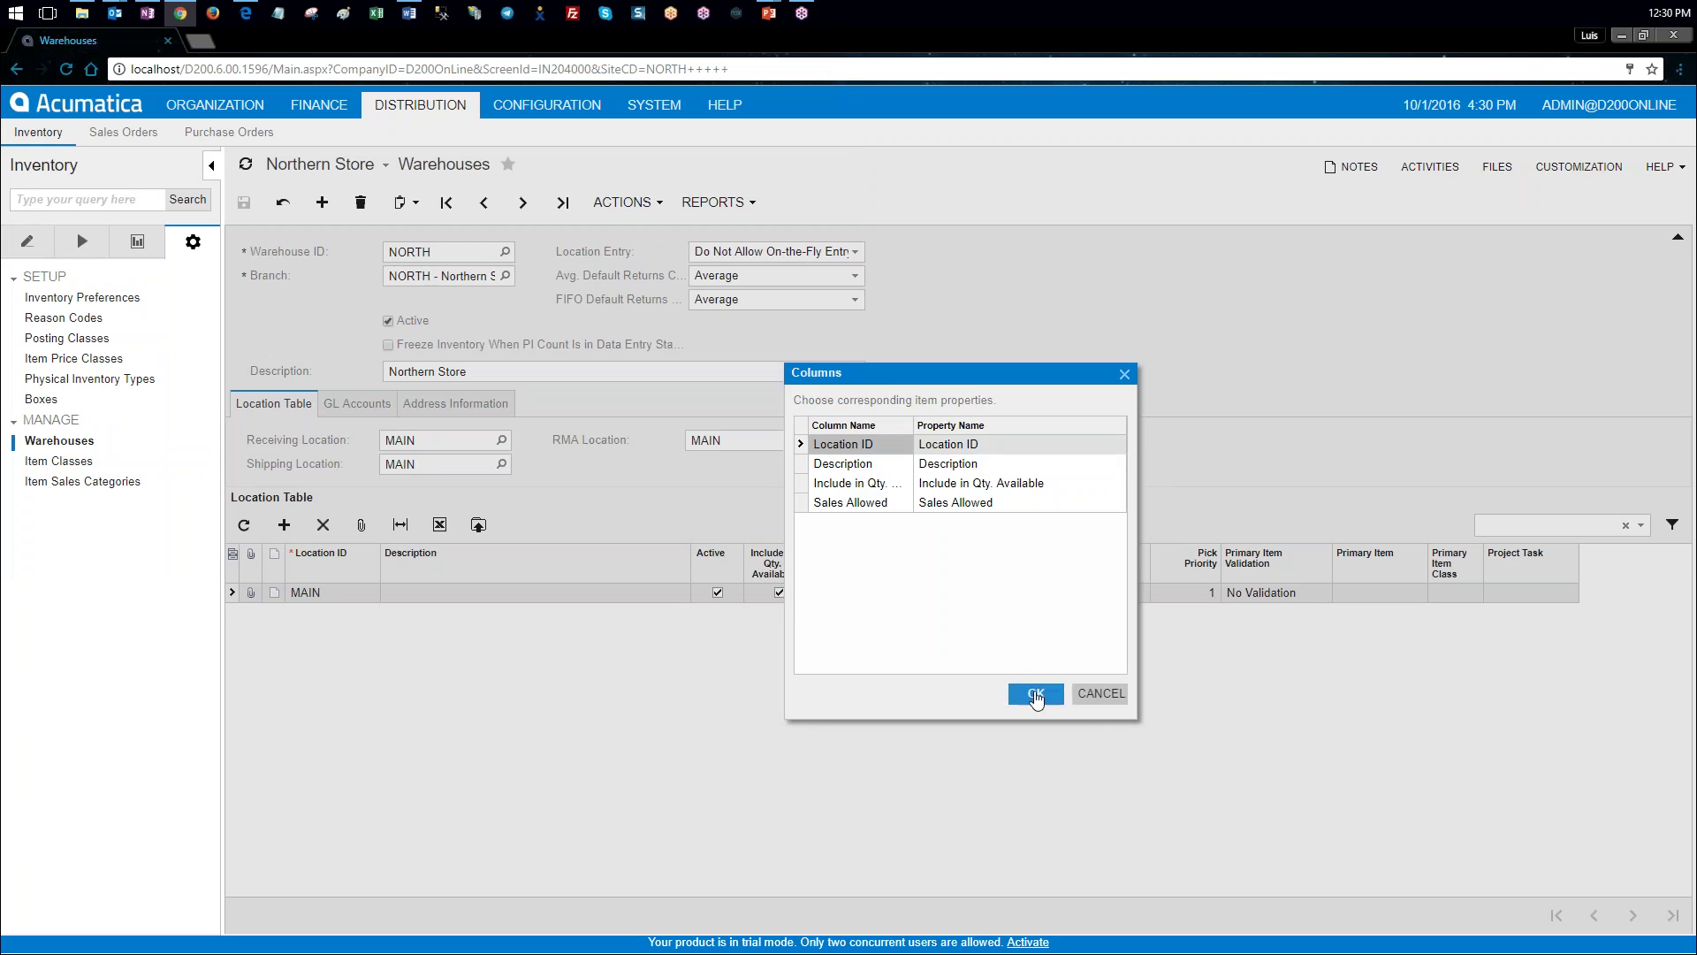
click(1036, 694)
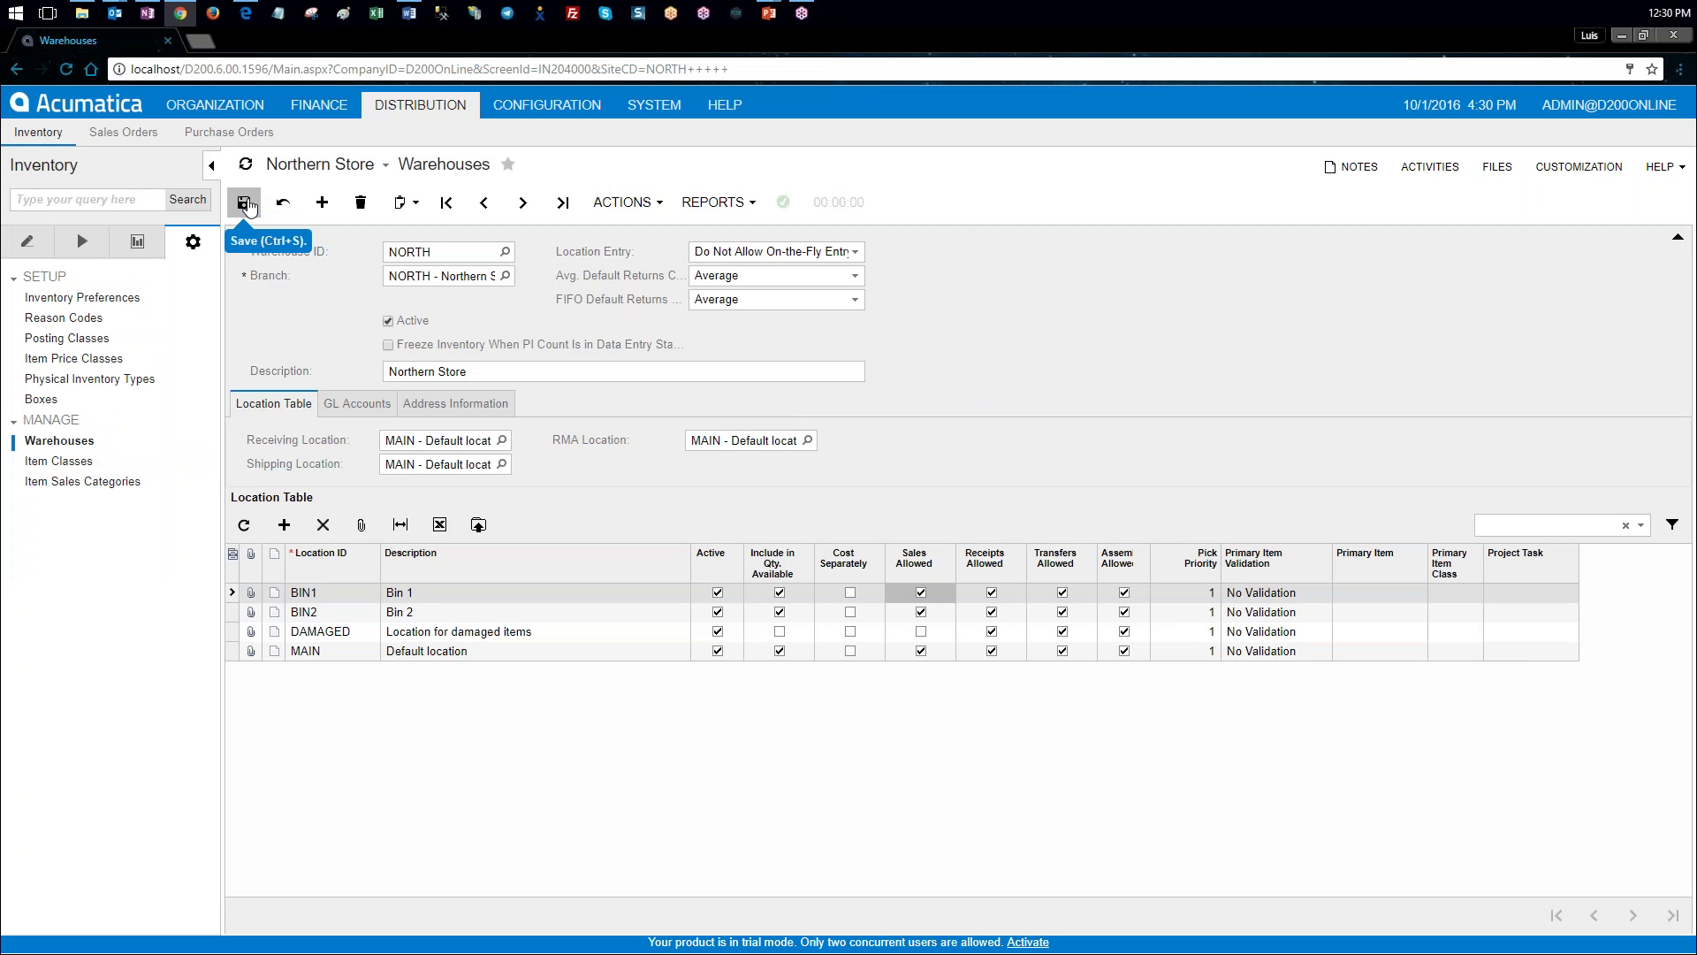
click(244, 204)
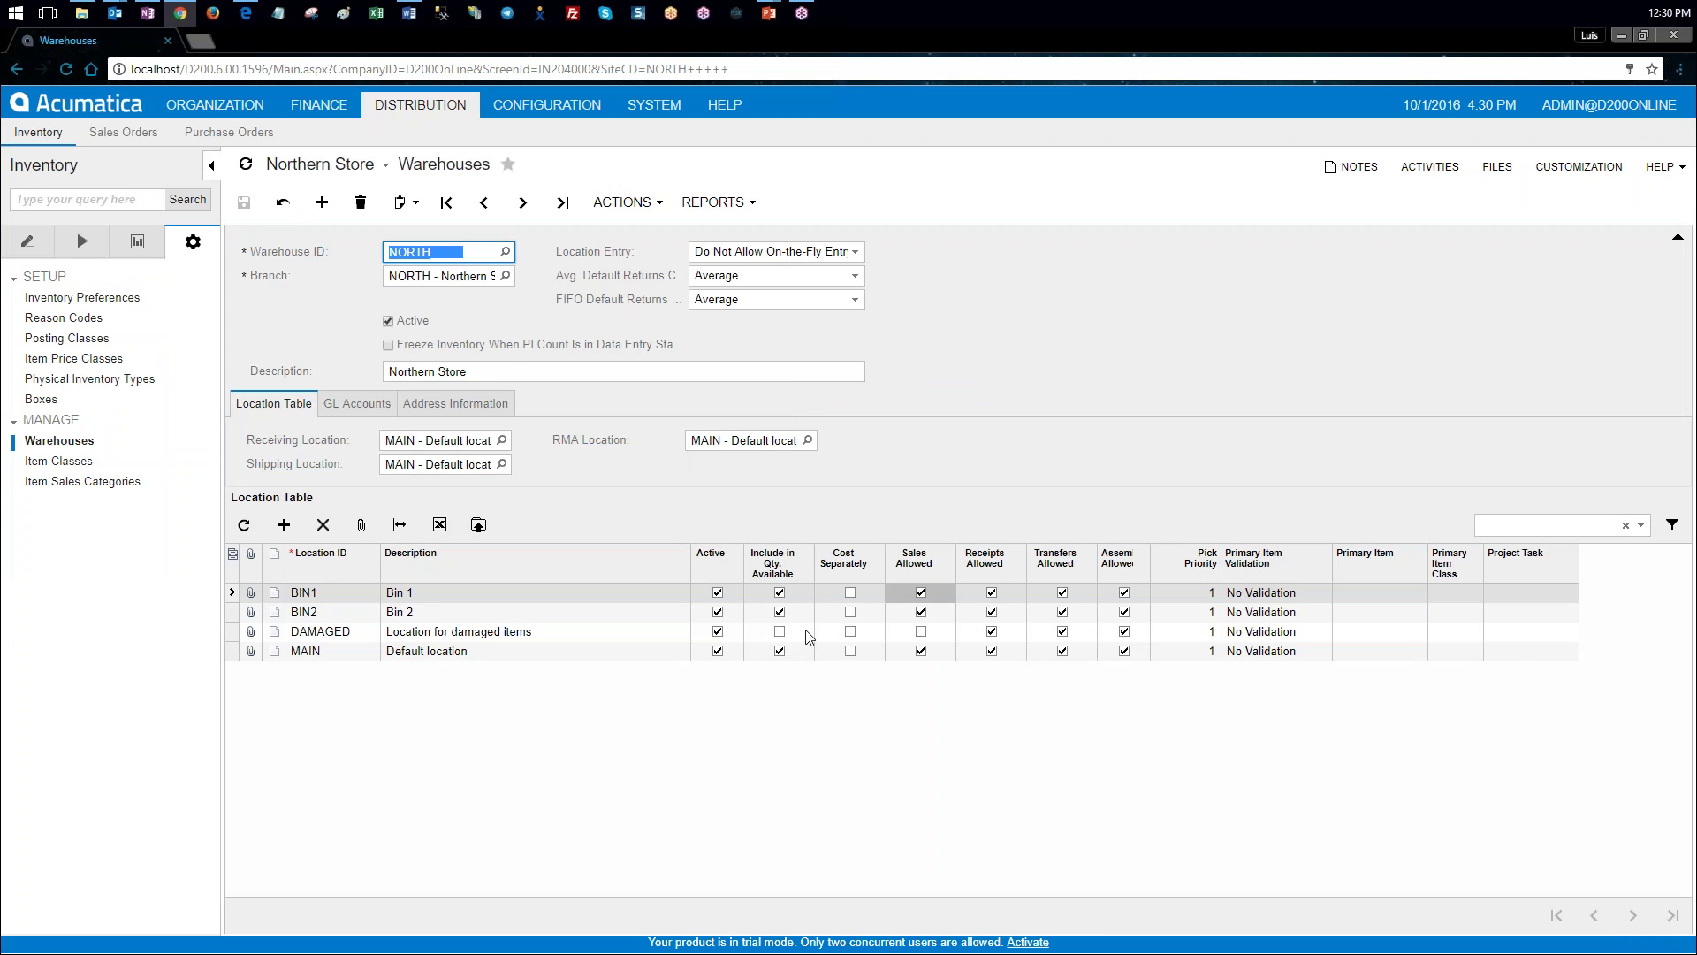
Step: Load the SOUTH warehouse, import its locations from Warehouse_Locations_SOUTH with the default import settings and column mapping, and save it
click(505, 252)
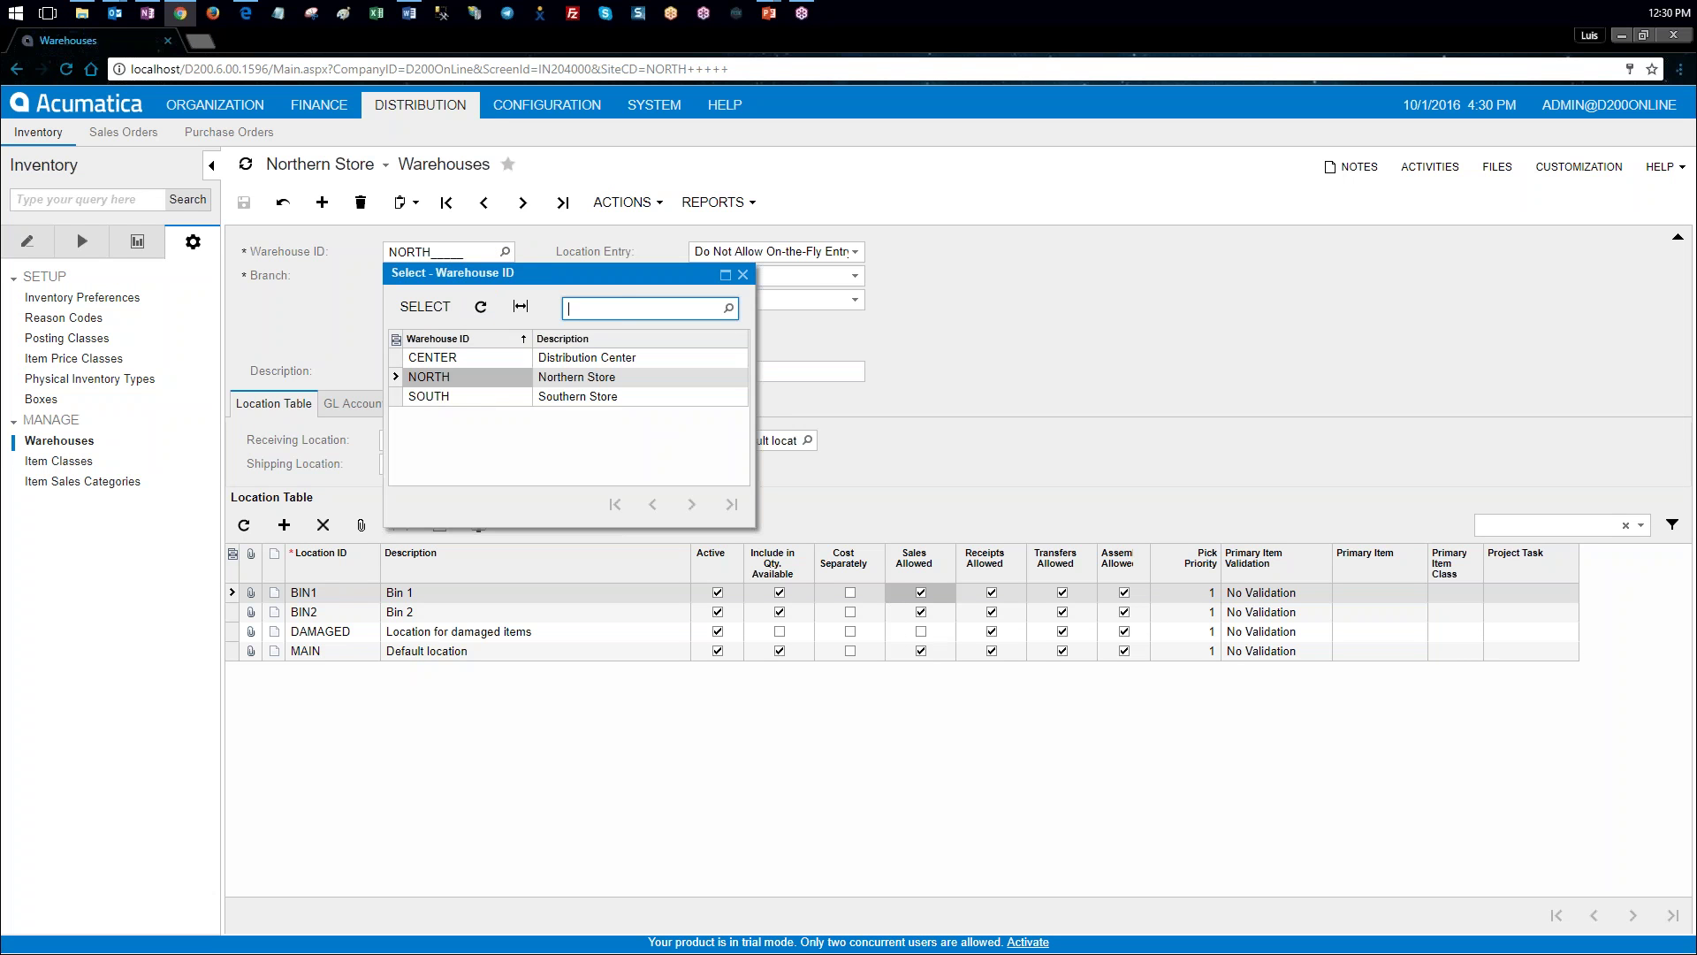
double_click(468, 396)
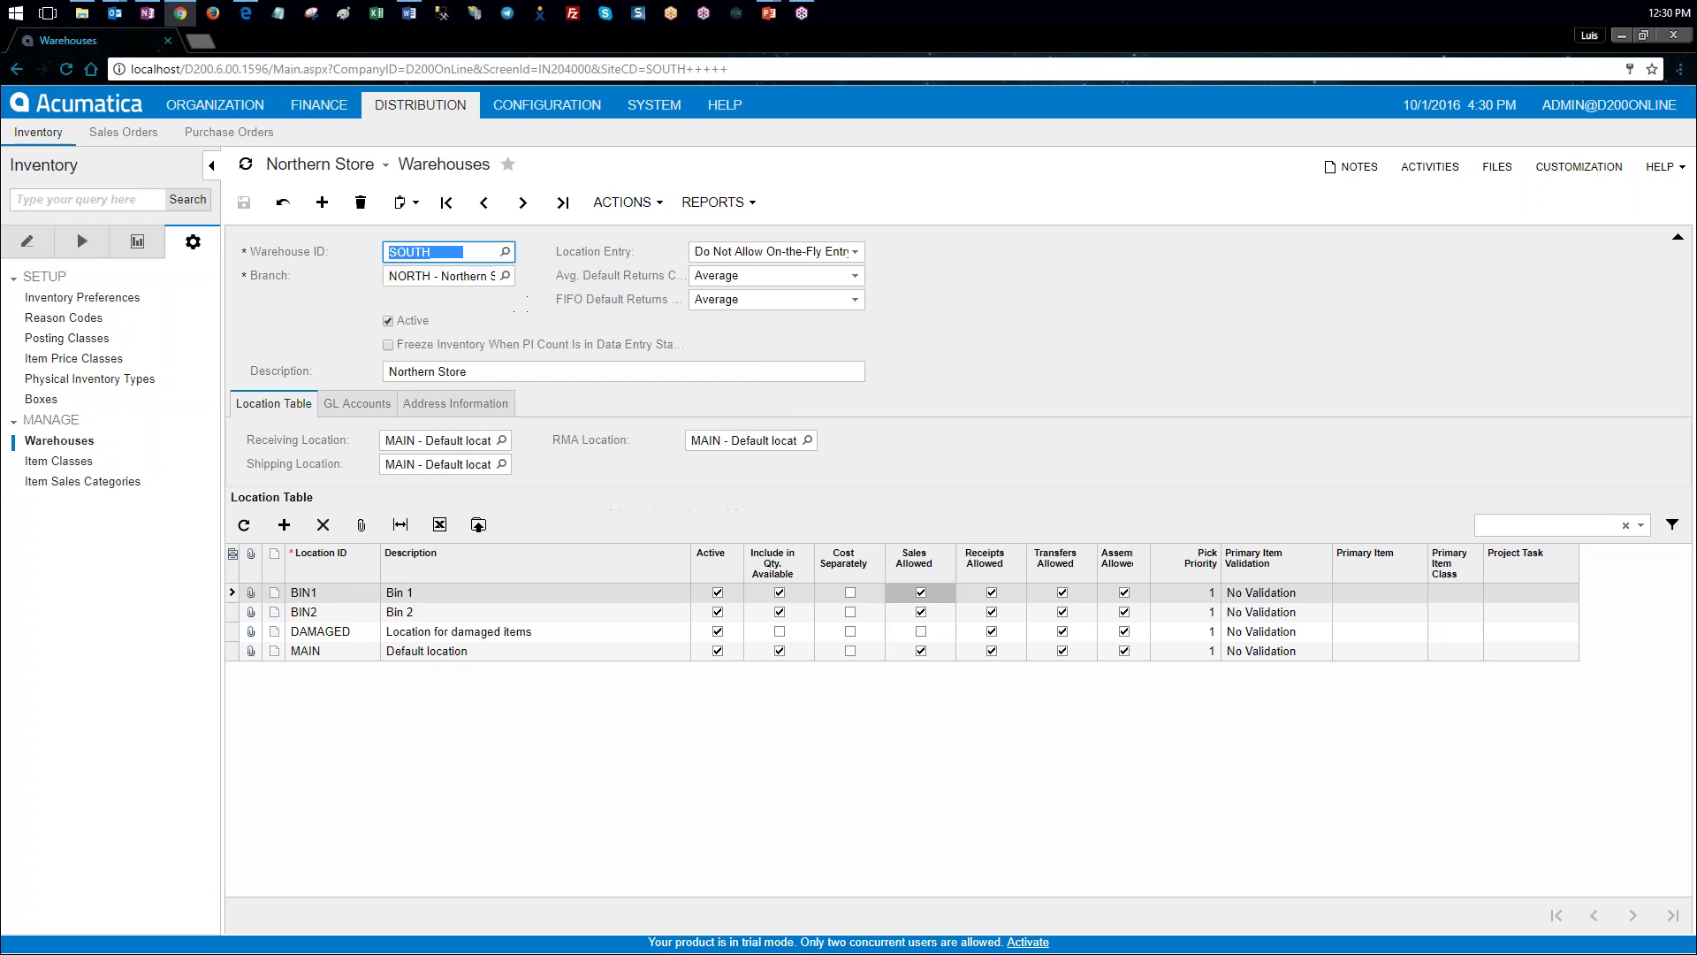
click(478, 525)
click(872, 532)
click(389, 277)
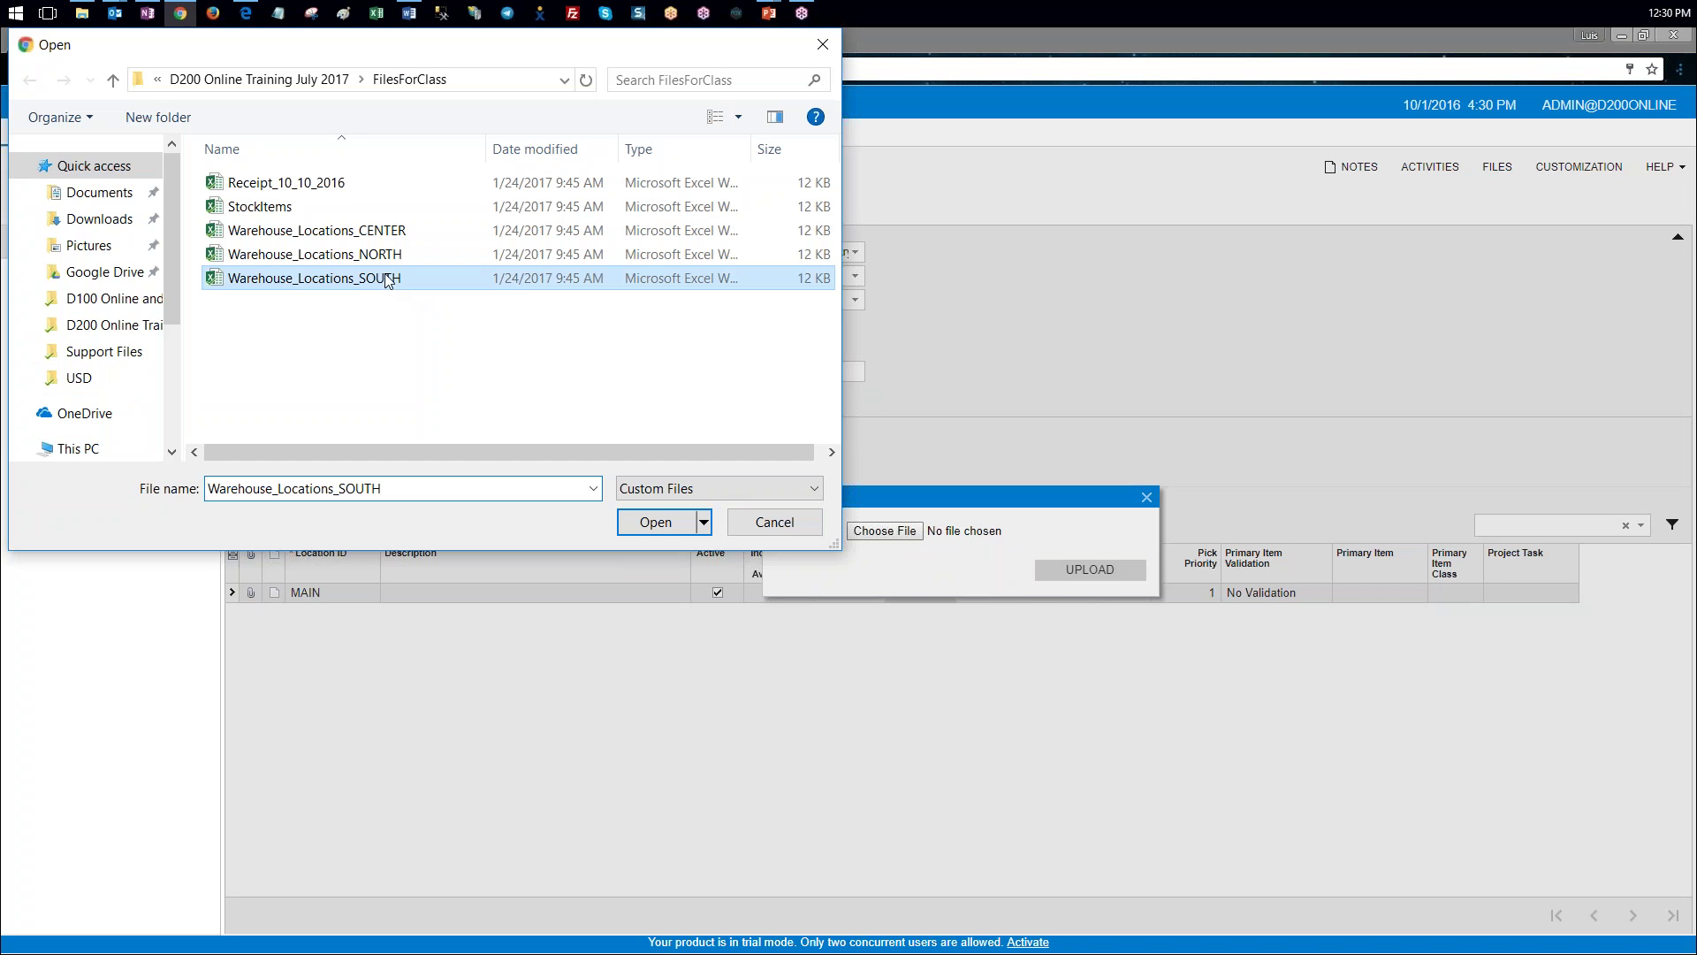
click(655, 521)
click(1074, 573)
click(1010, 593)
click(1027, 695)
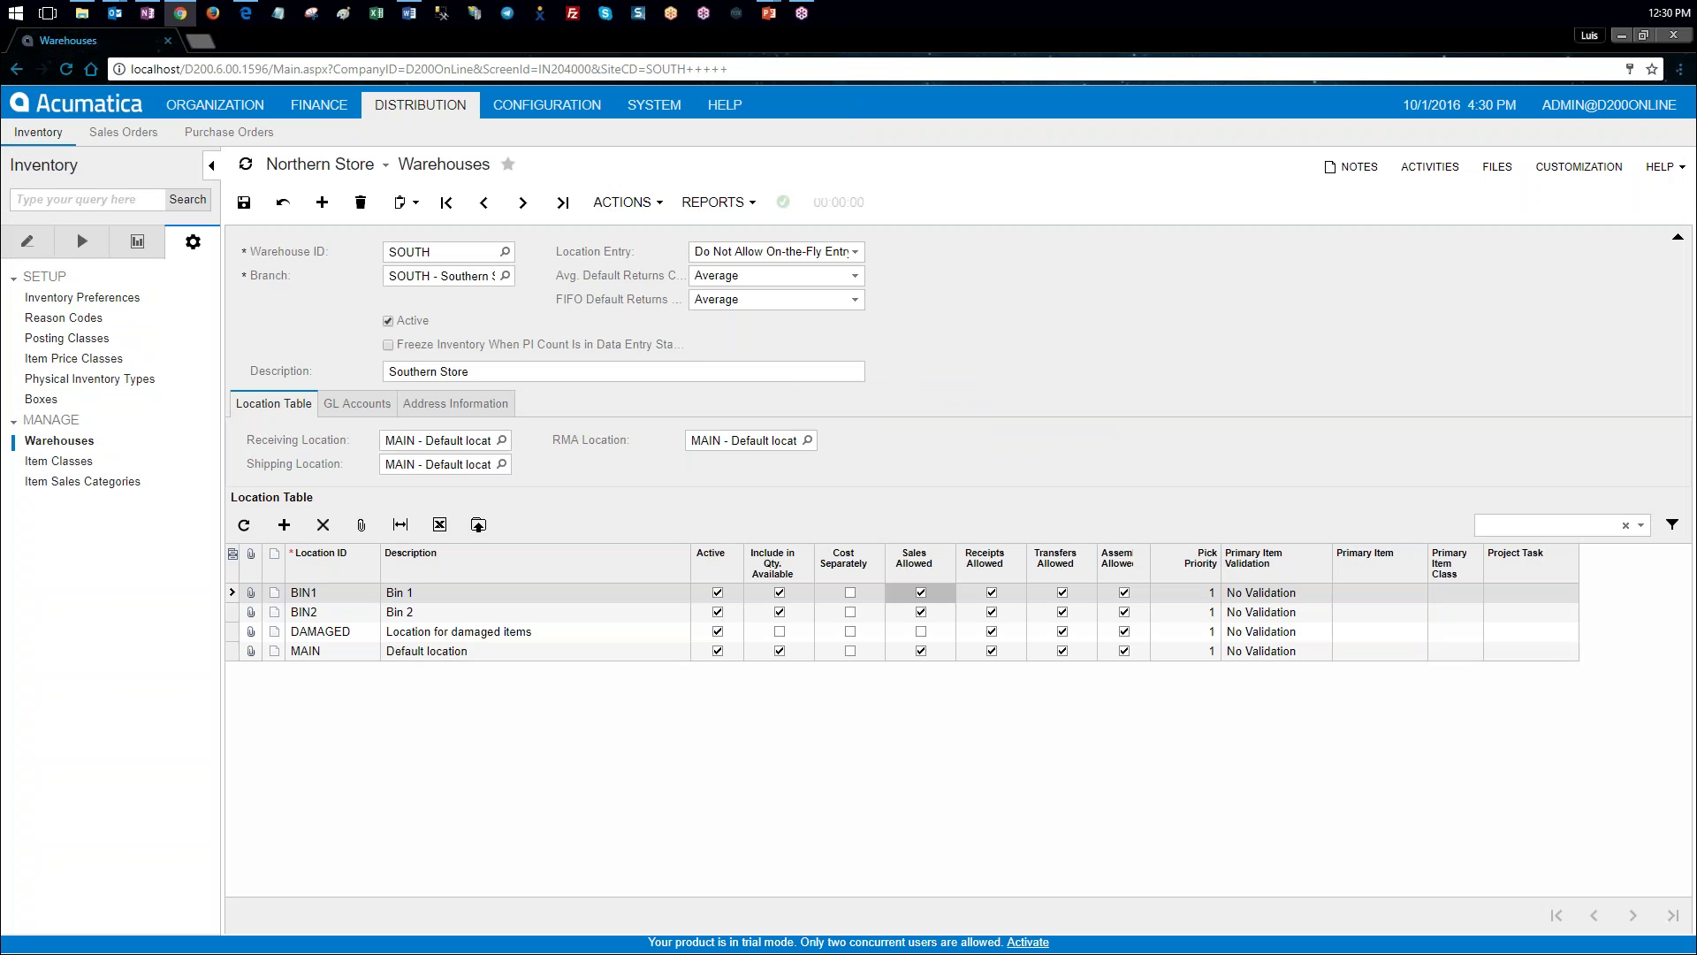
click(243, 202)
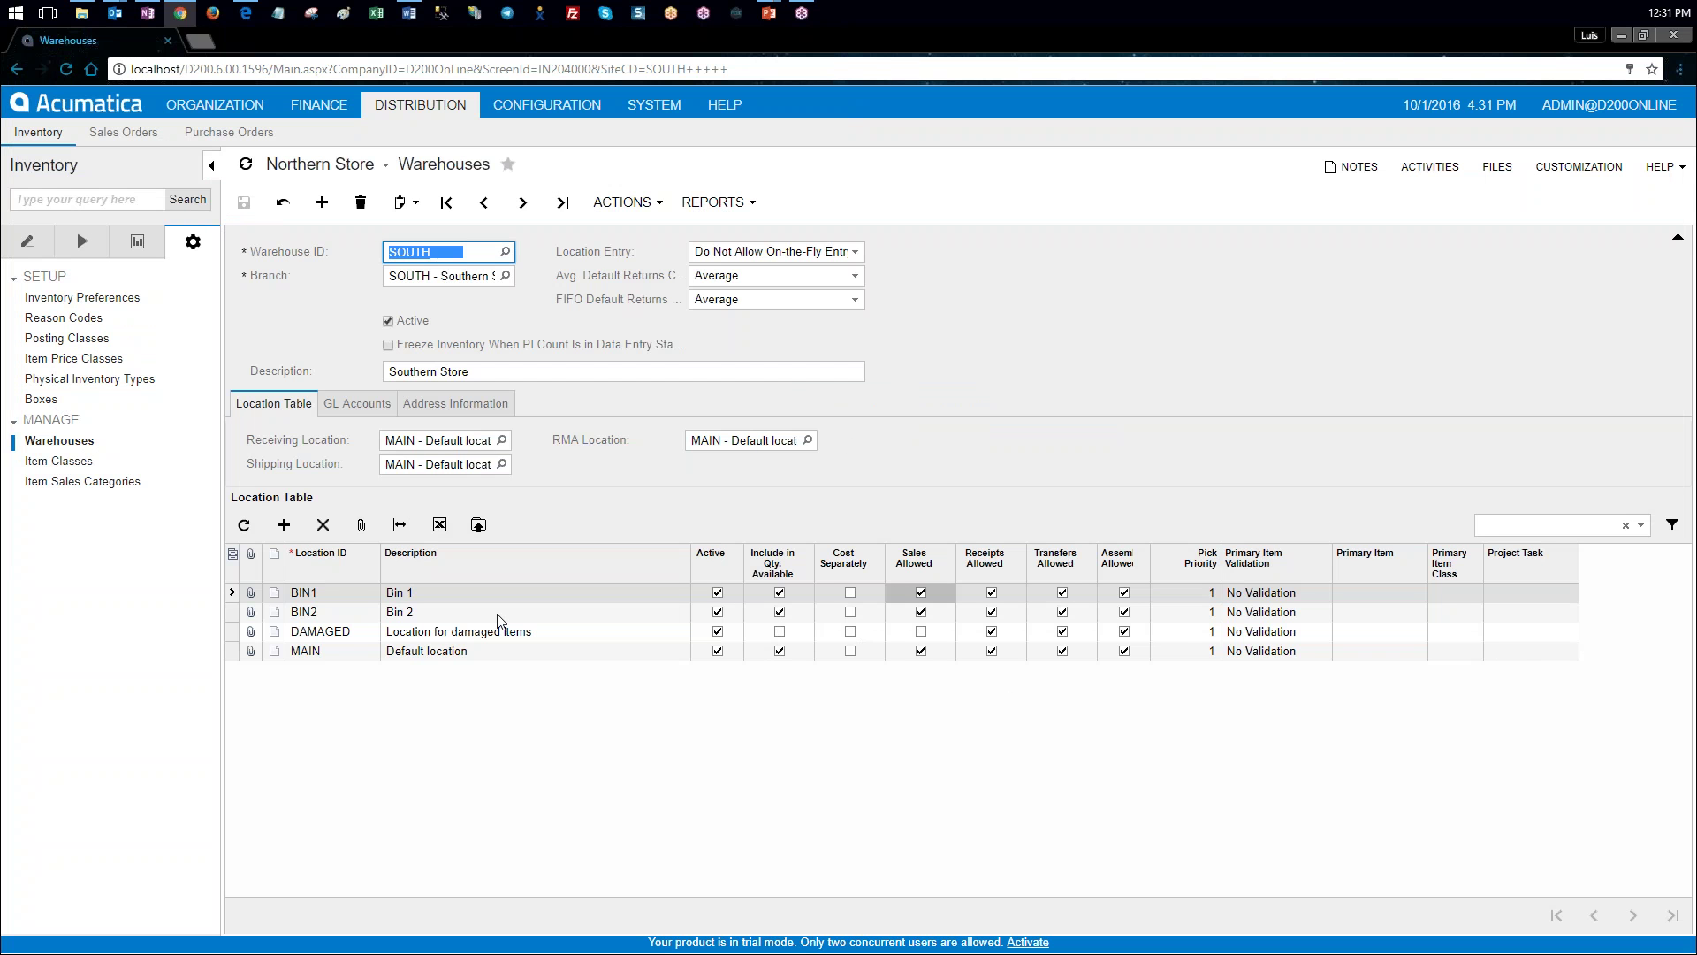
Step: Open the Inventory Allocation Details inquiry of the Inventory module
key(alt+Tab)
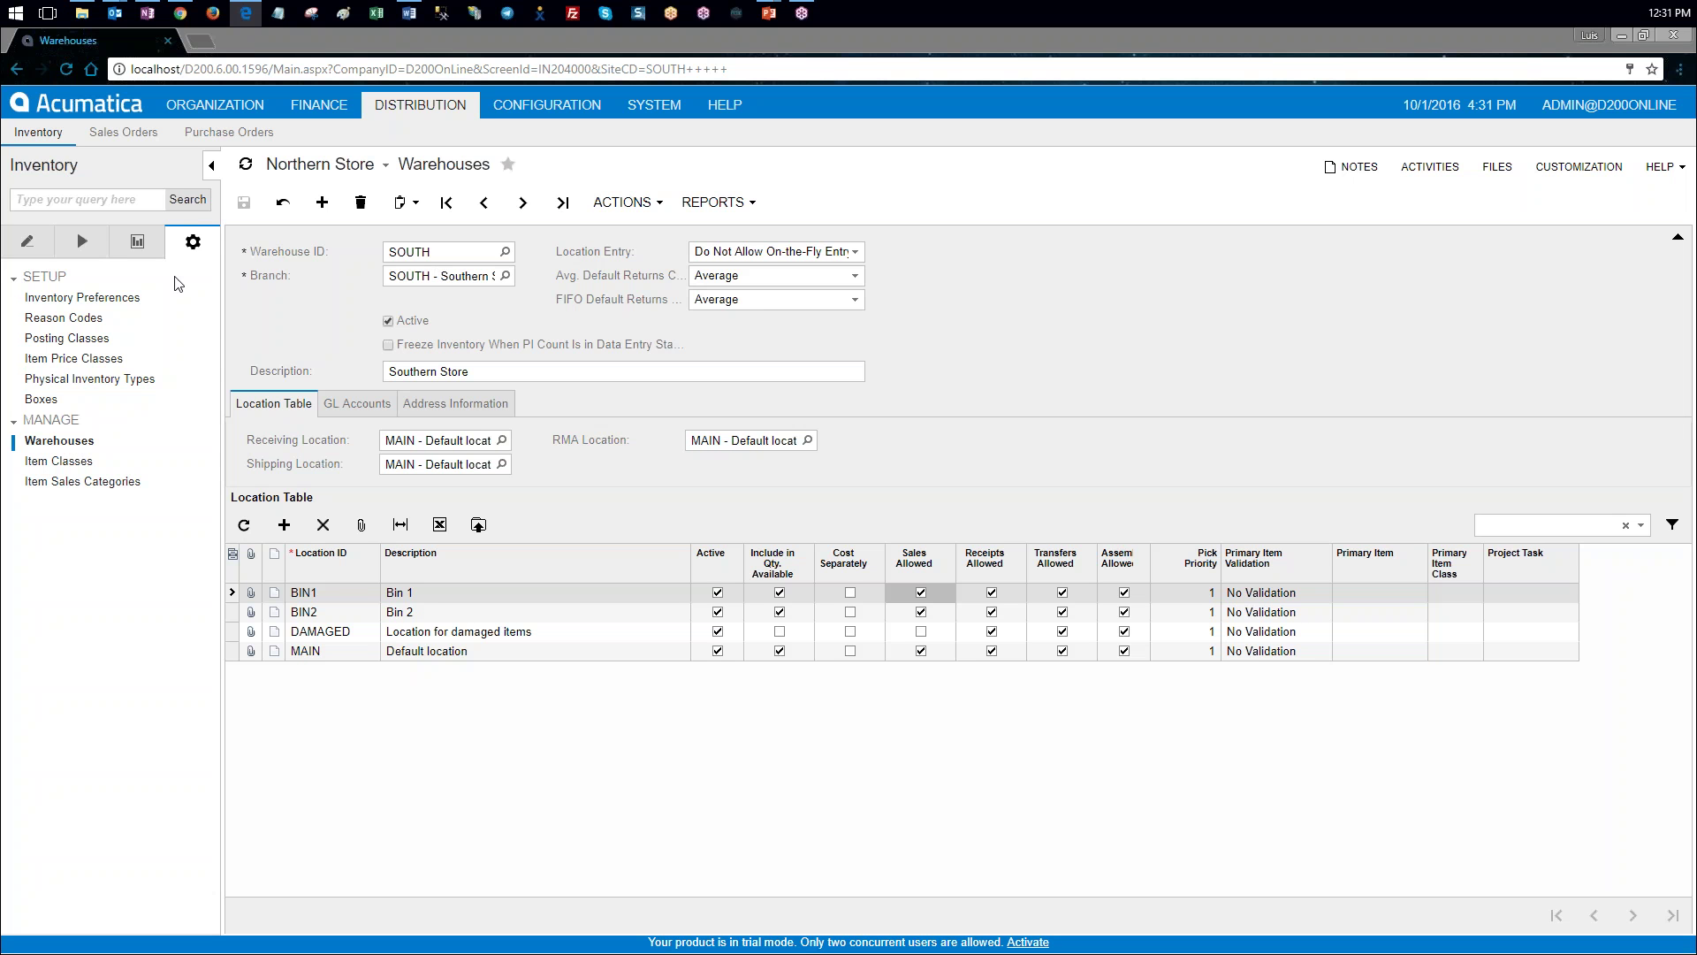
click(28, 242)
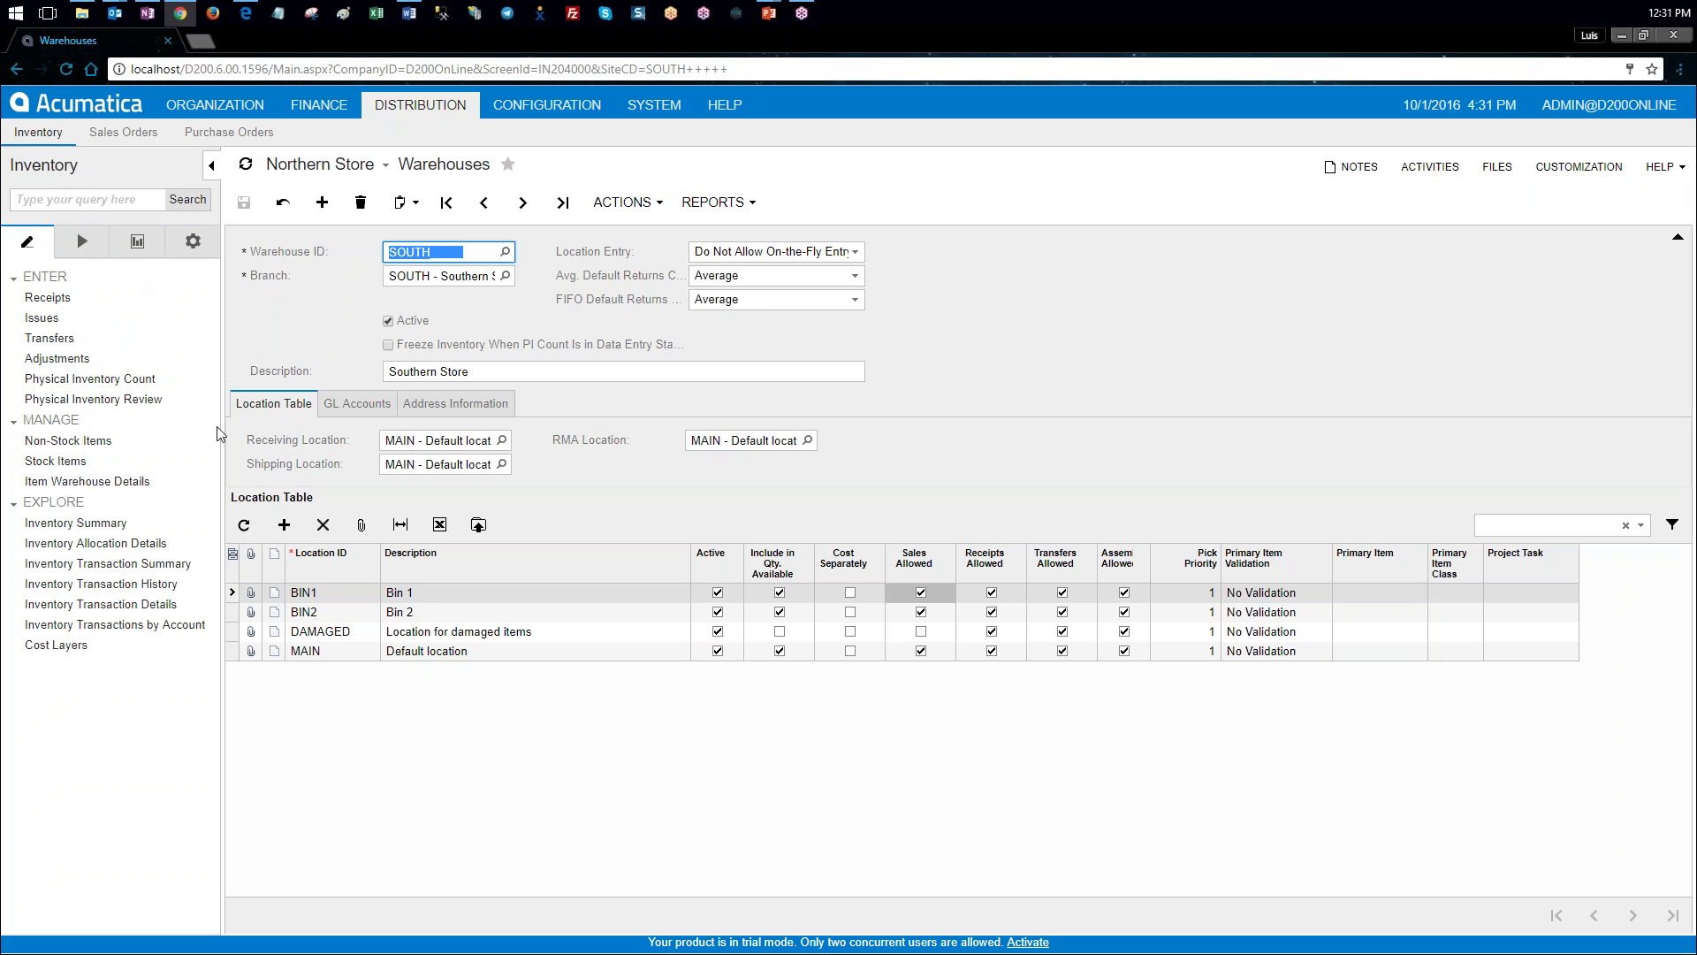
click(164, 542)
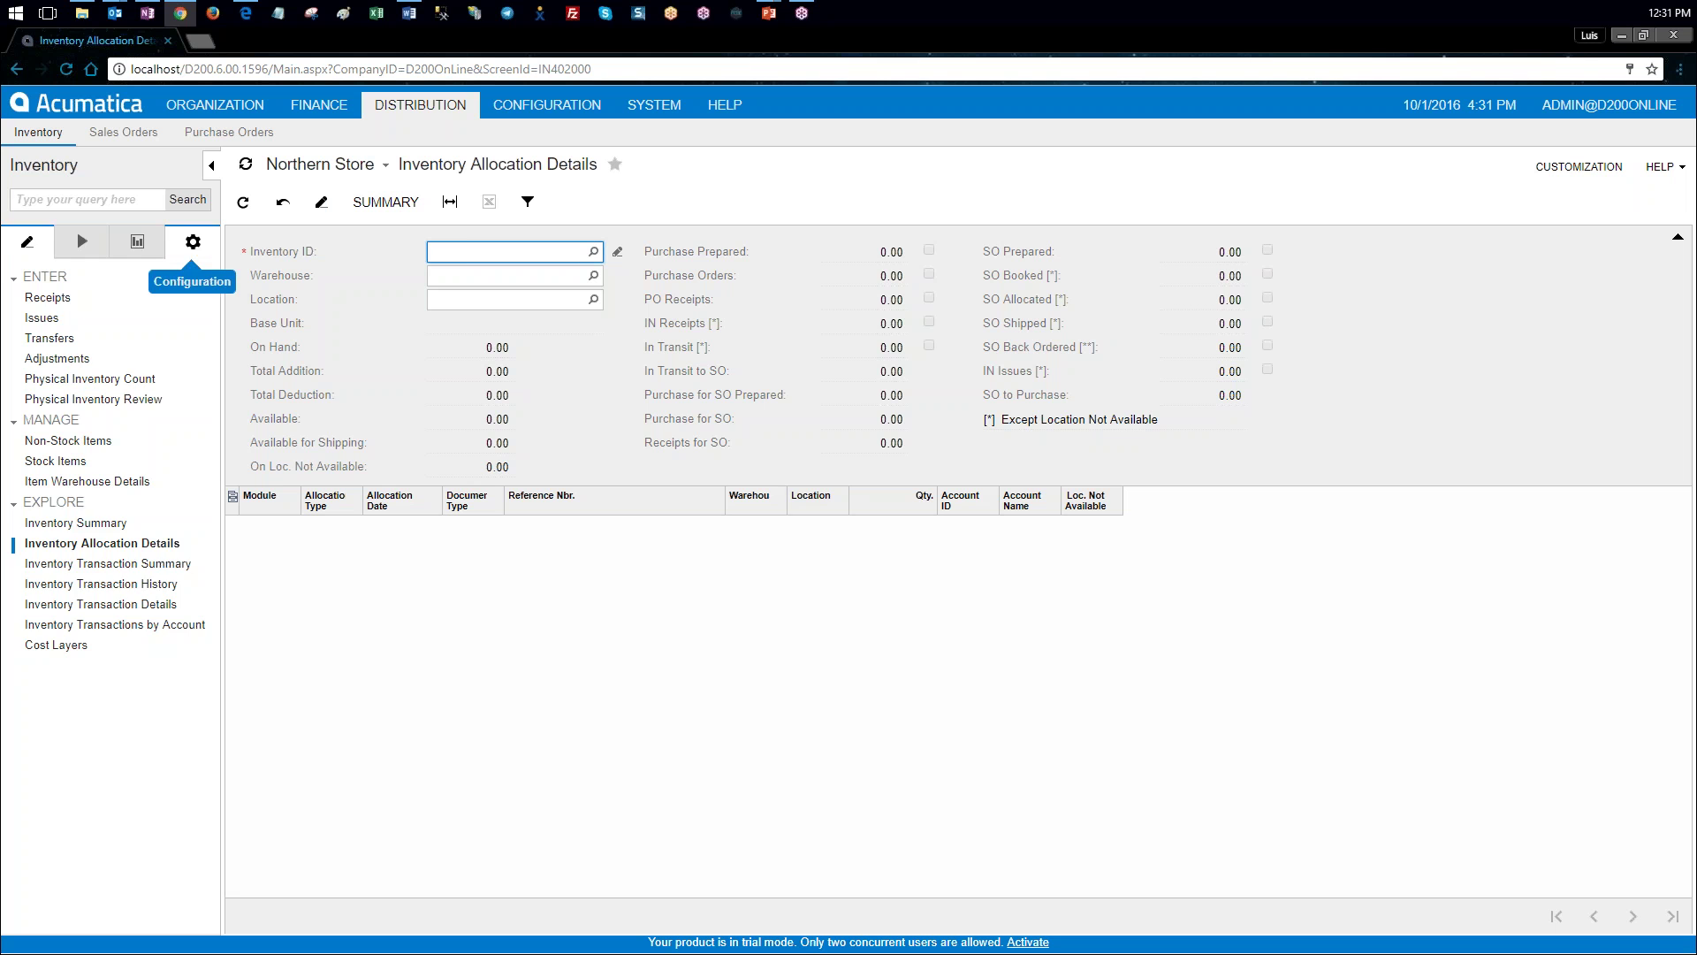
Step: Open the Item Classes form and load the ACCESSORY class to examine its availability calculation settings
click(174, 243)
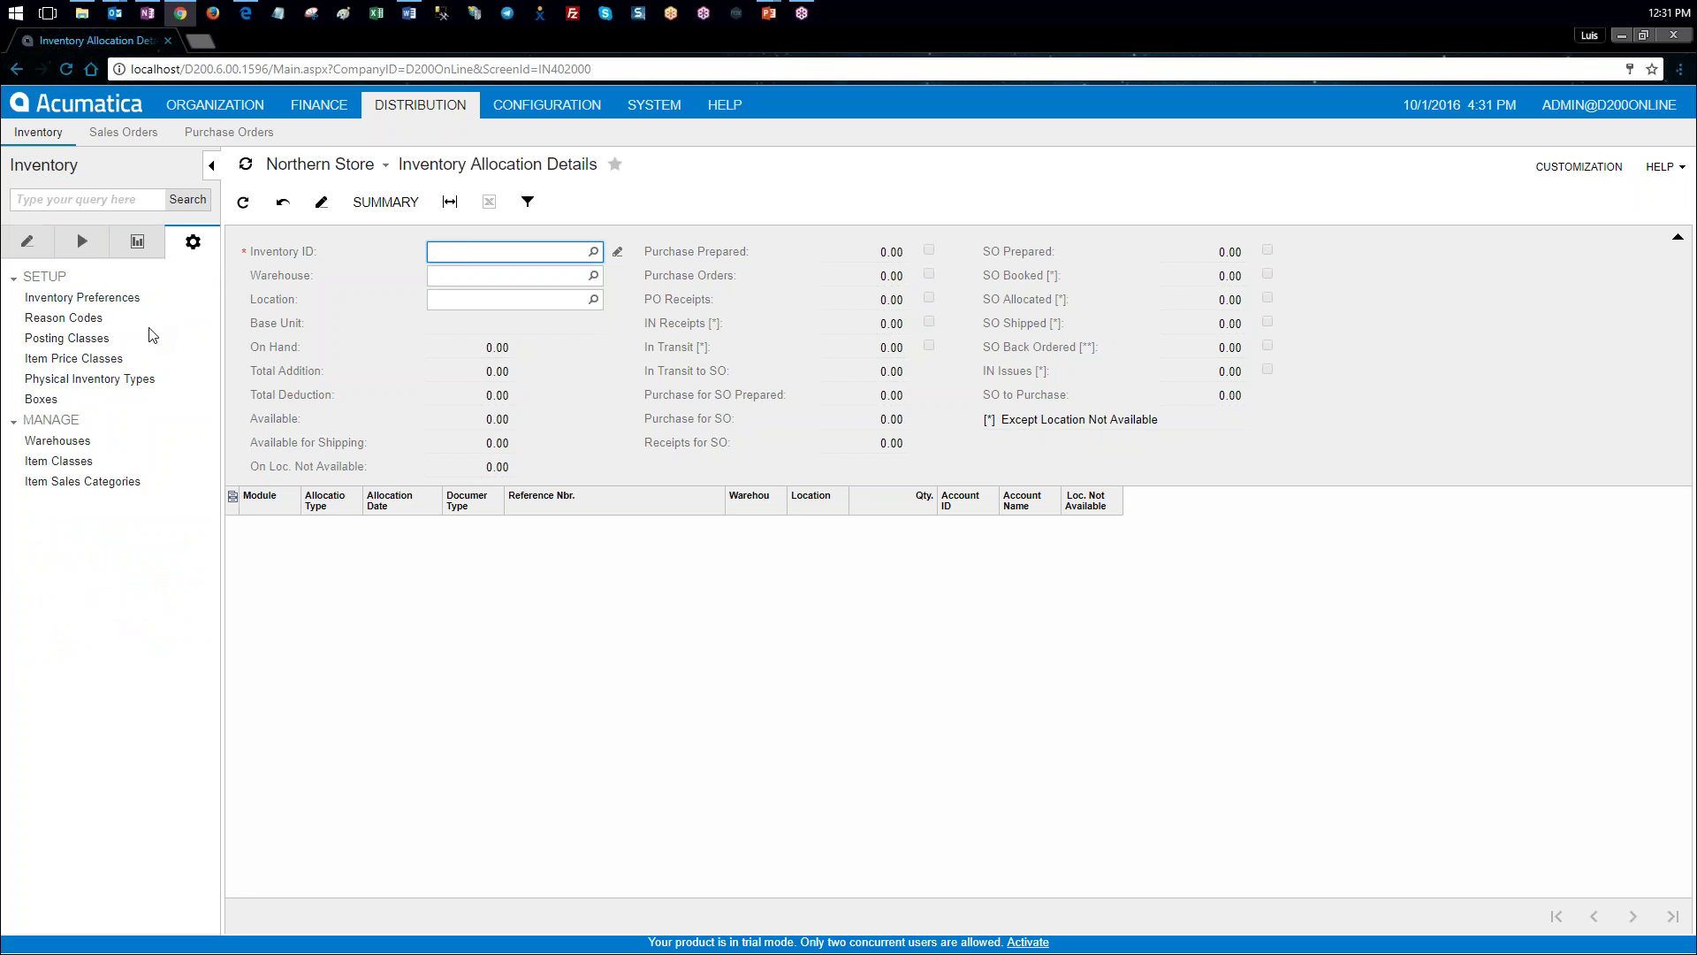
click(79, 462)
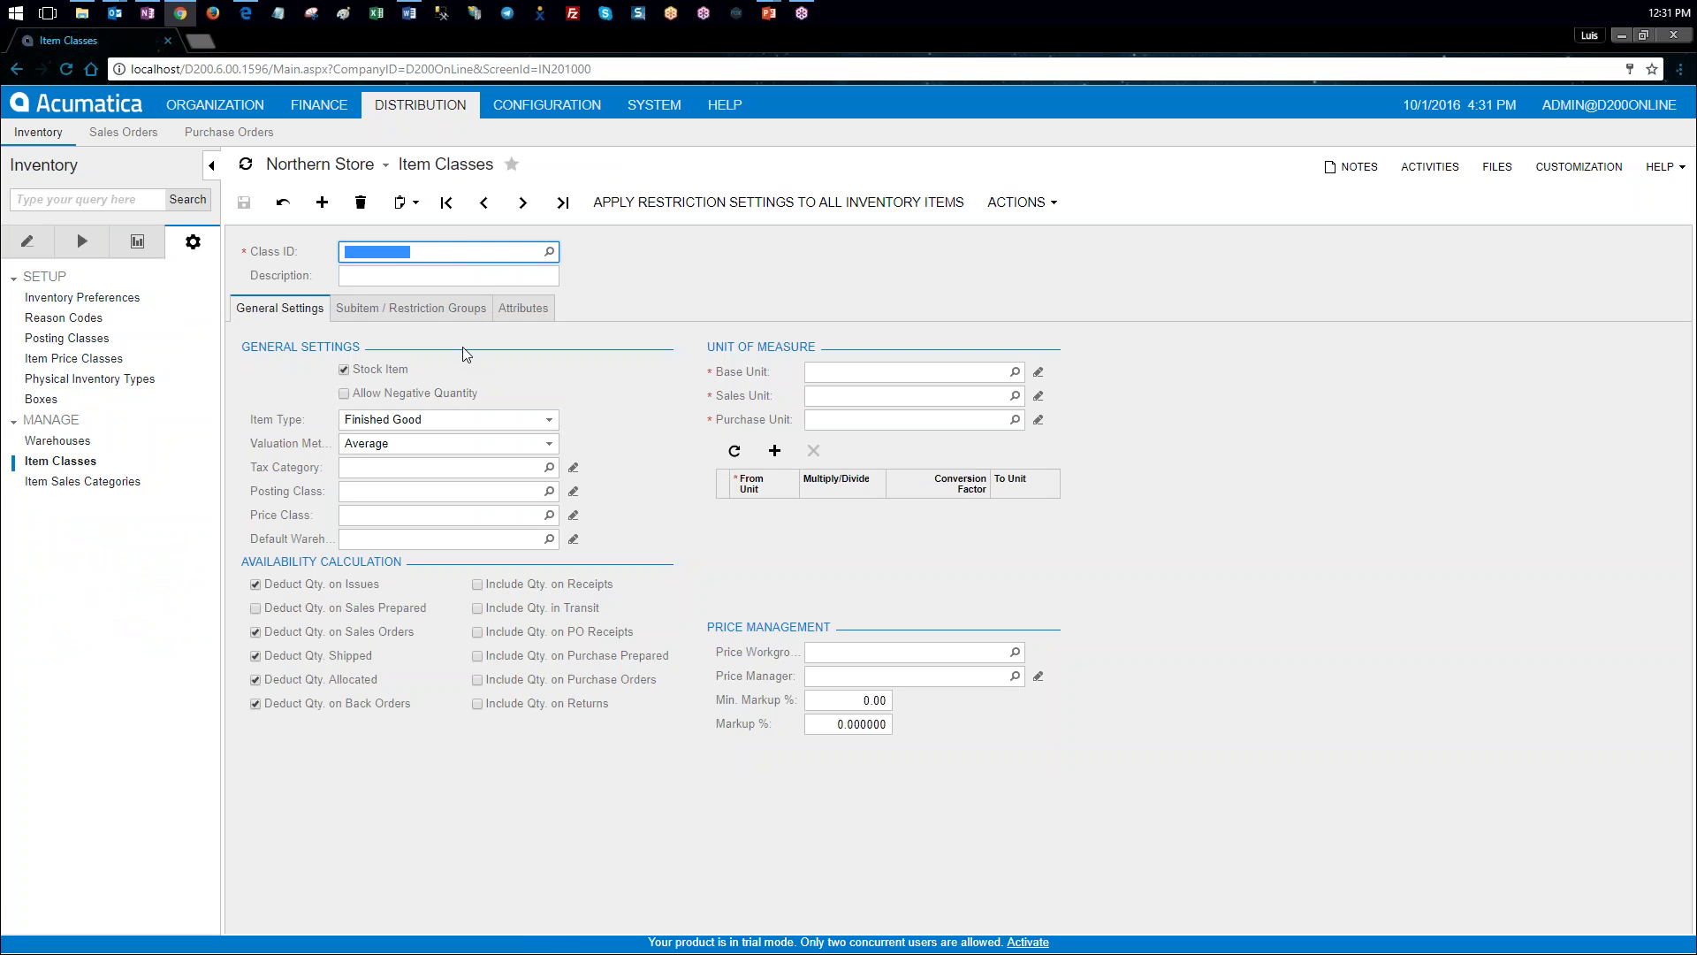
click(549, 251)
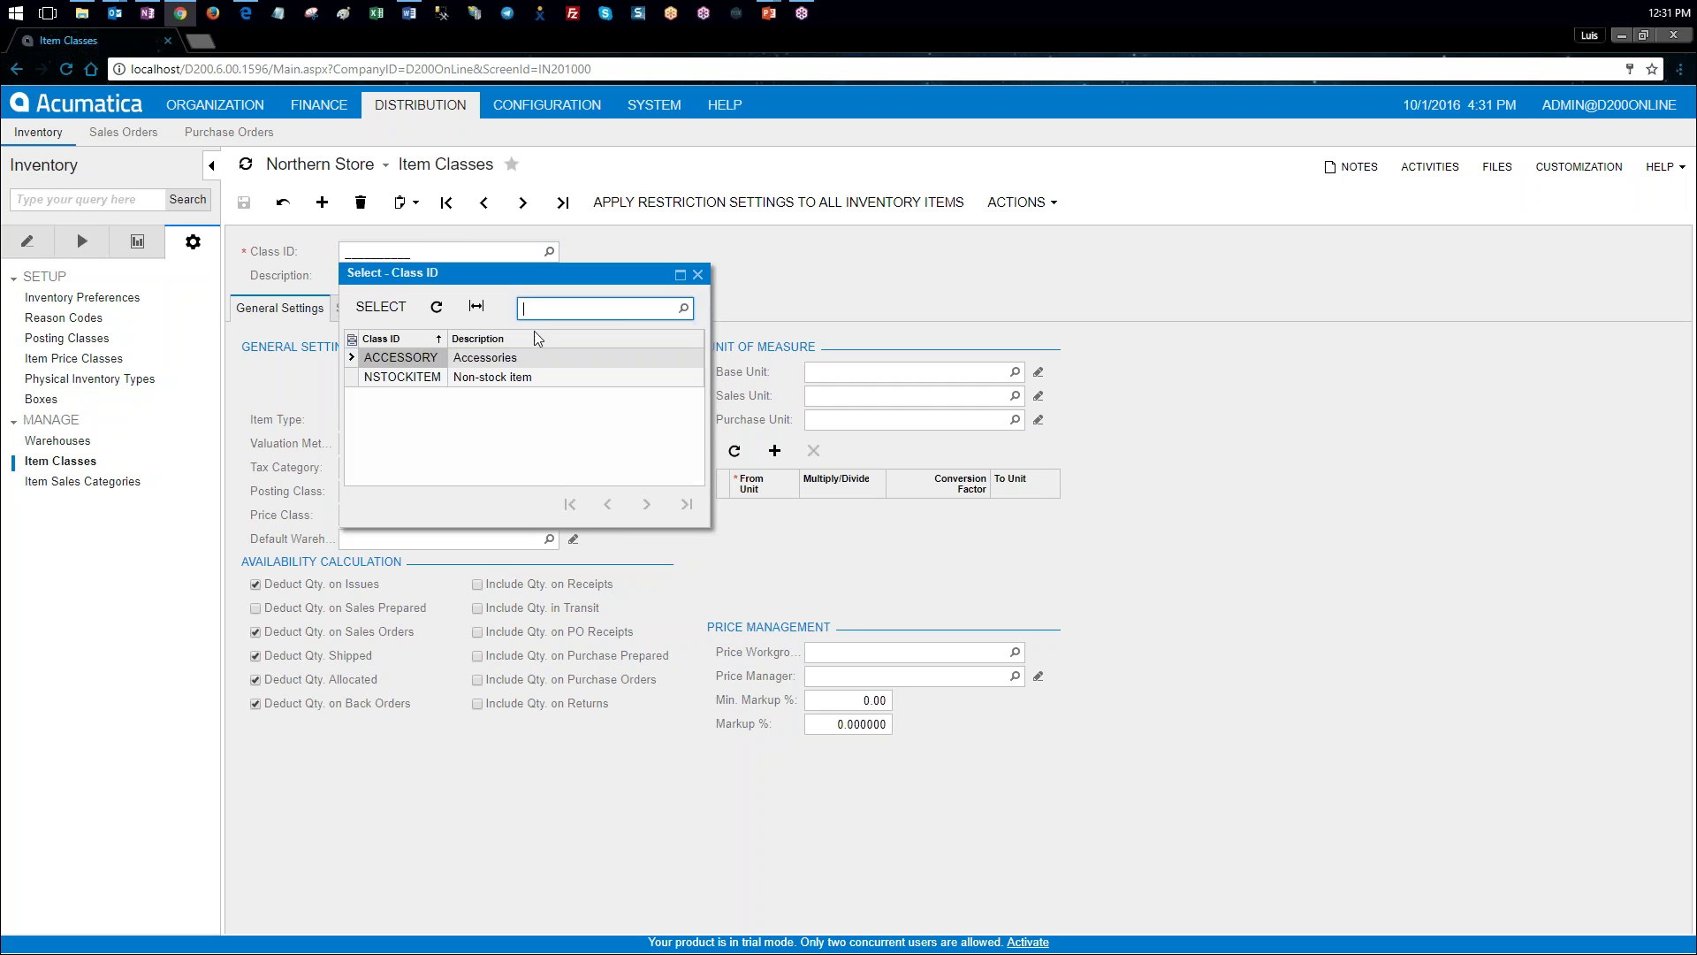
double_click(419, 360)
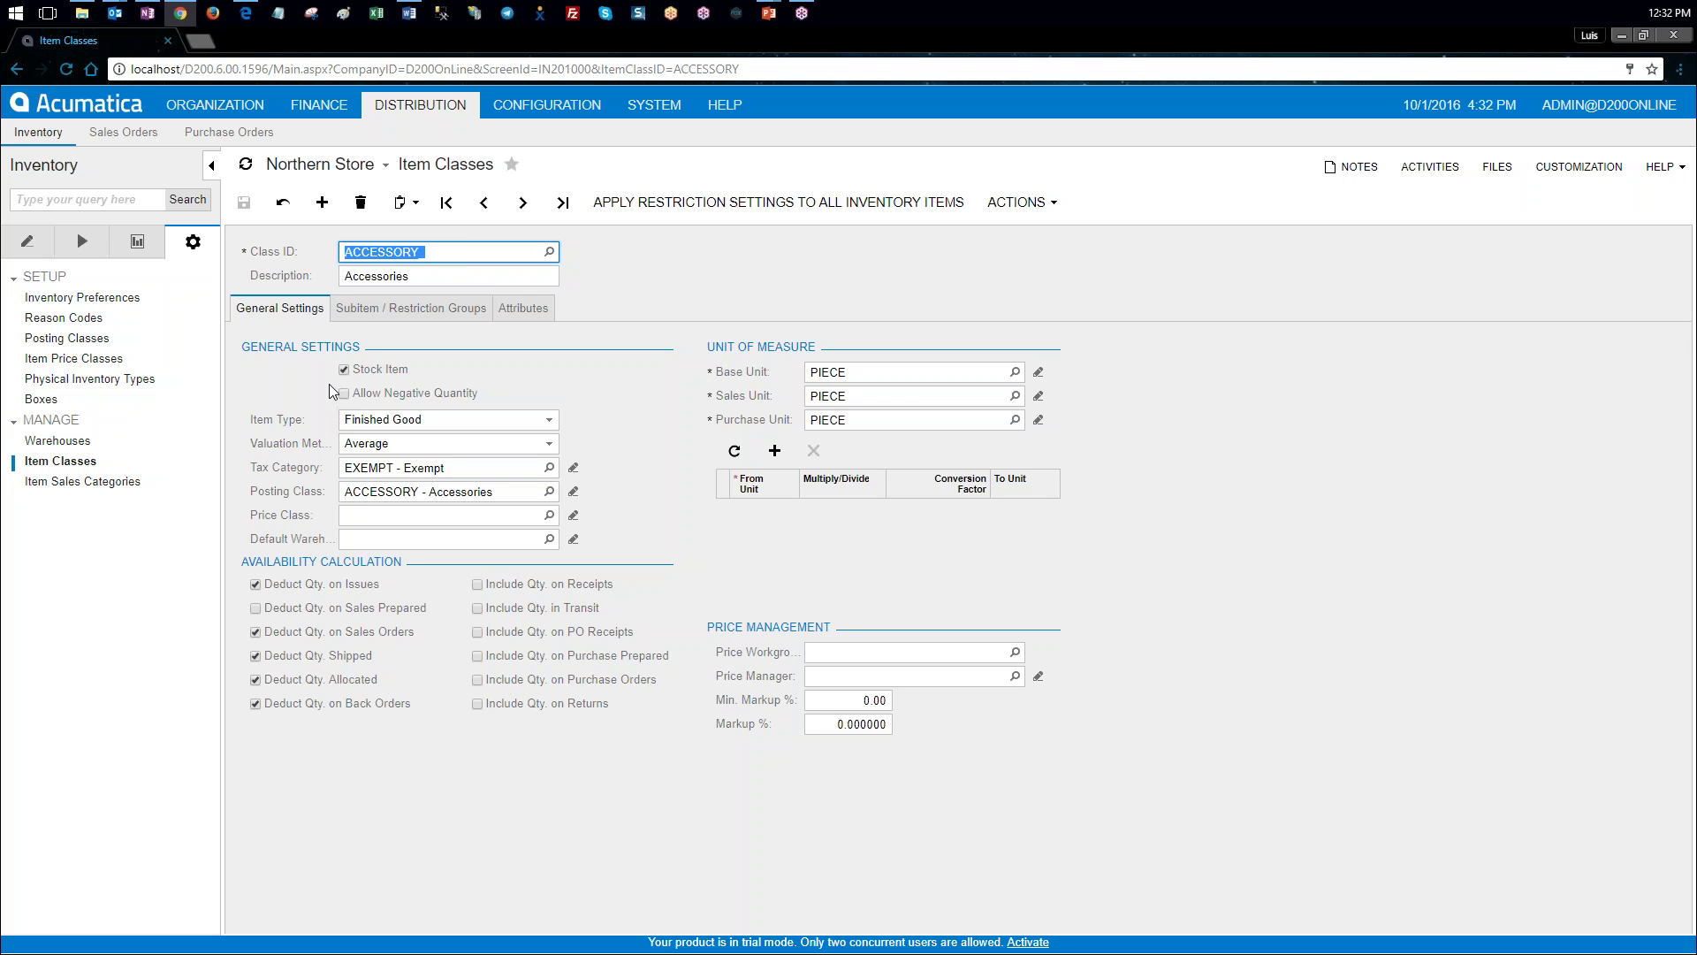
Step: Open the Inventory Summary inquiry and select the LEATHCASE item
click(89, 250)
click(31, 243)
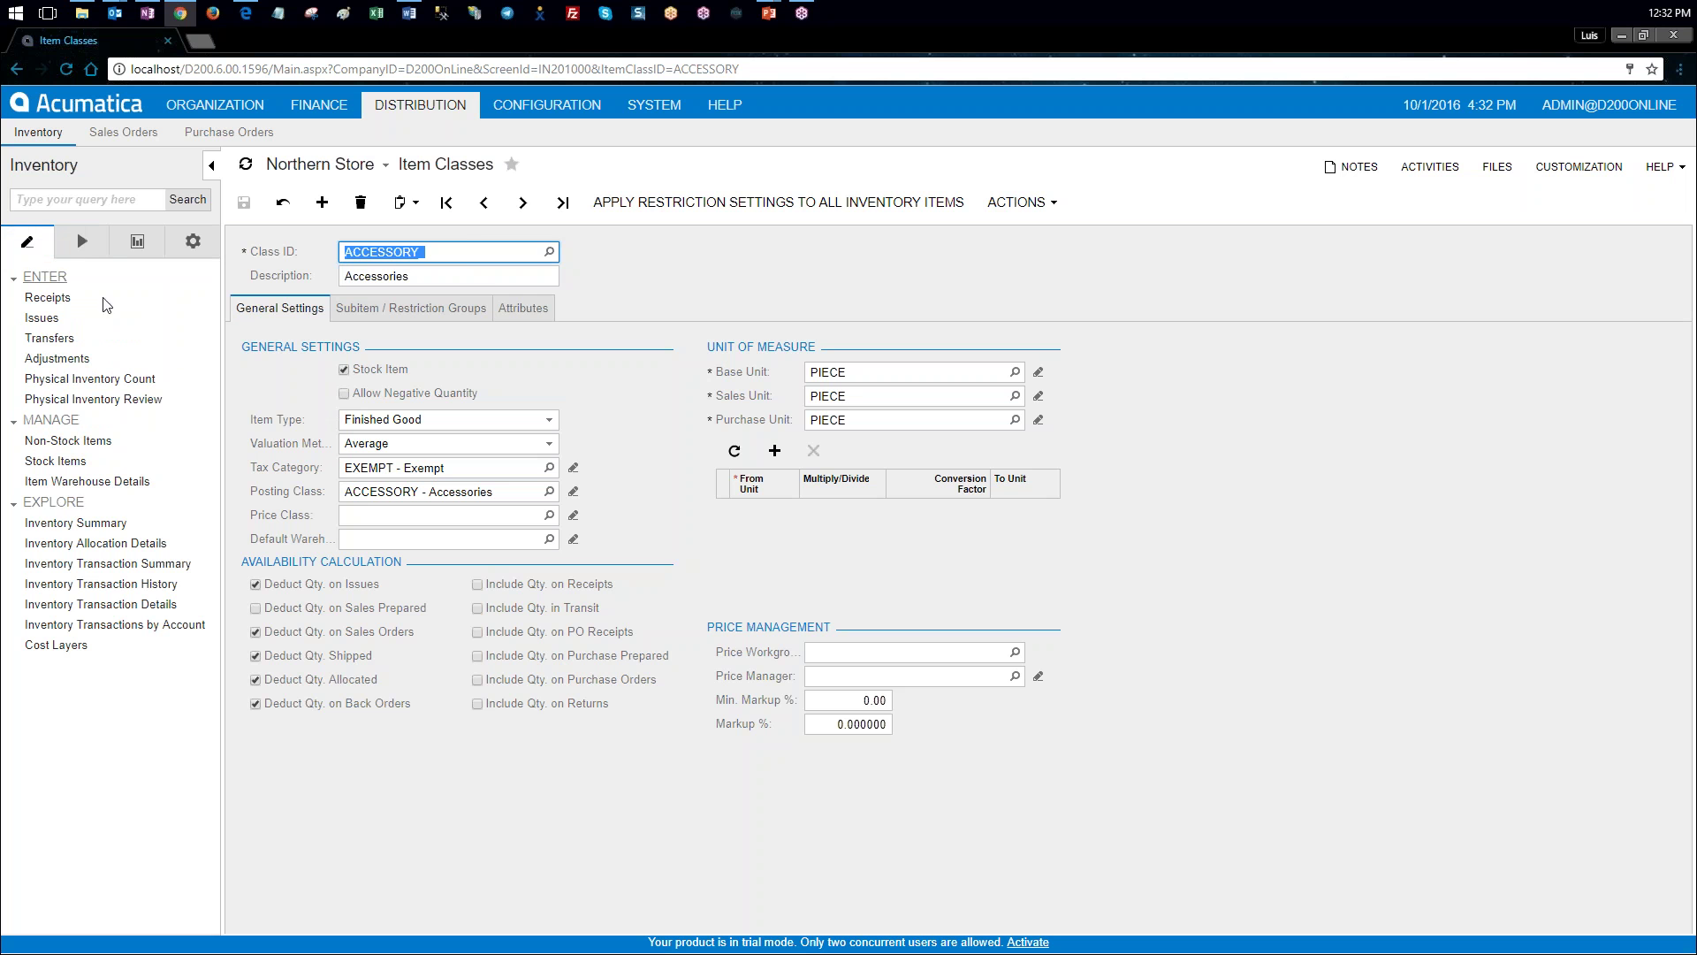
click(102, 524)
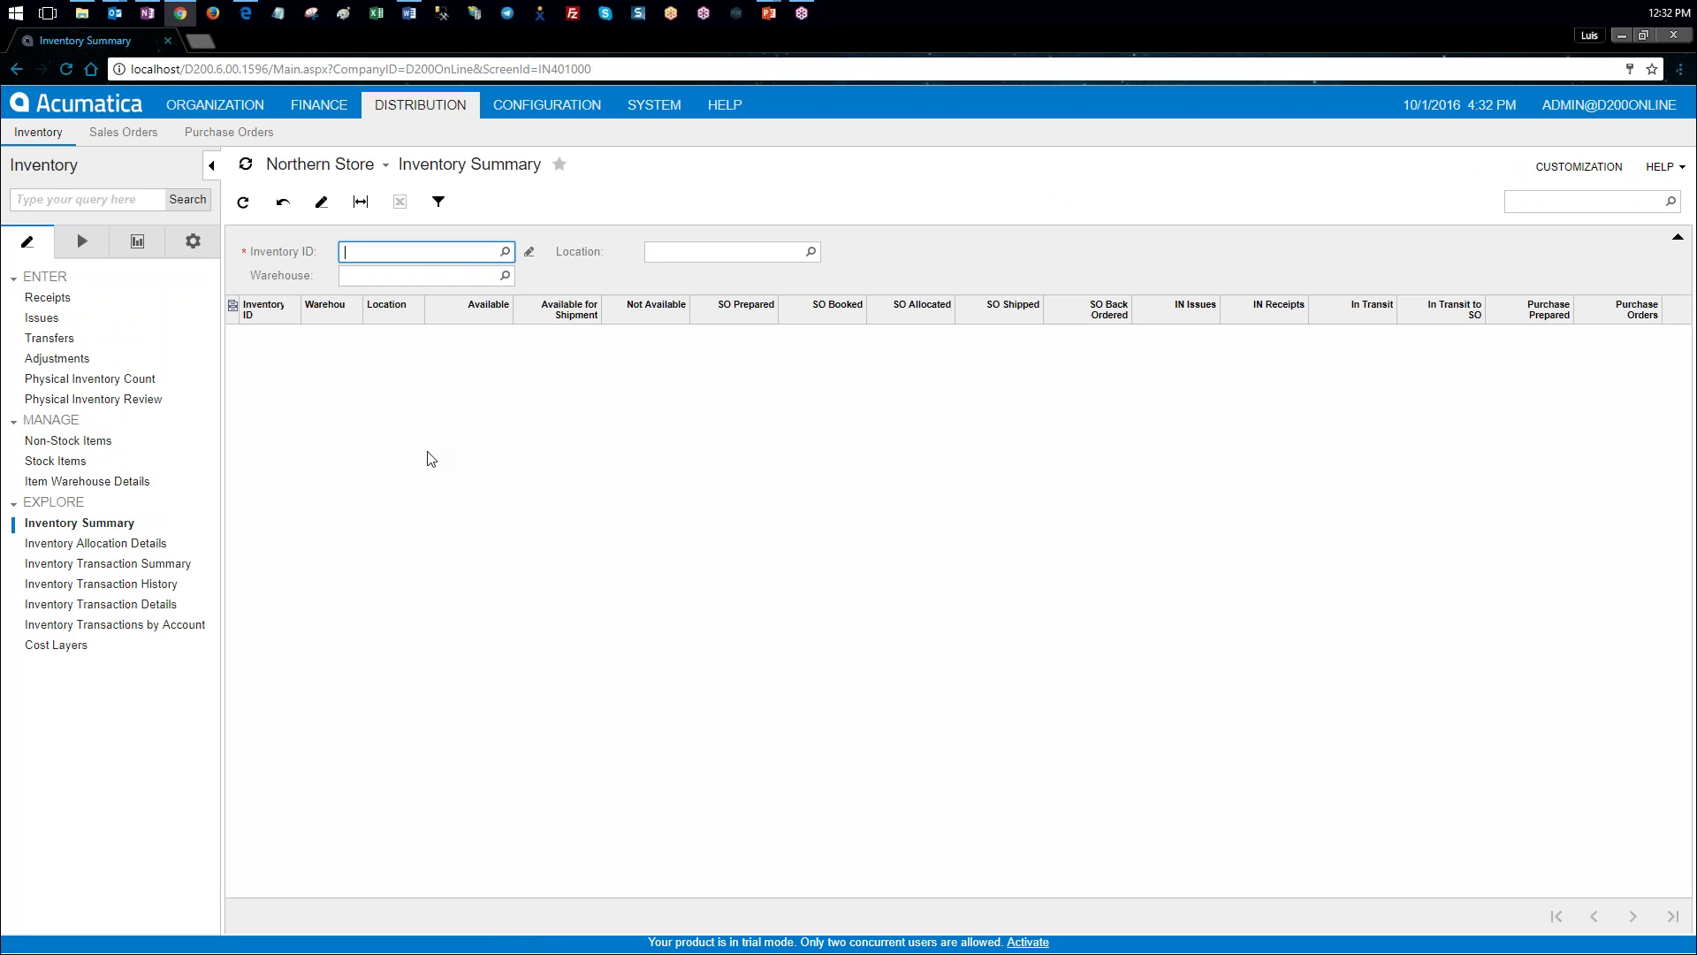
click(505, 251)
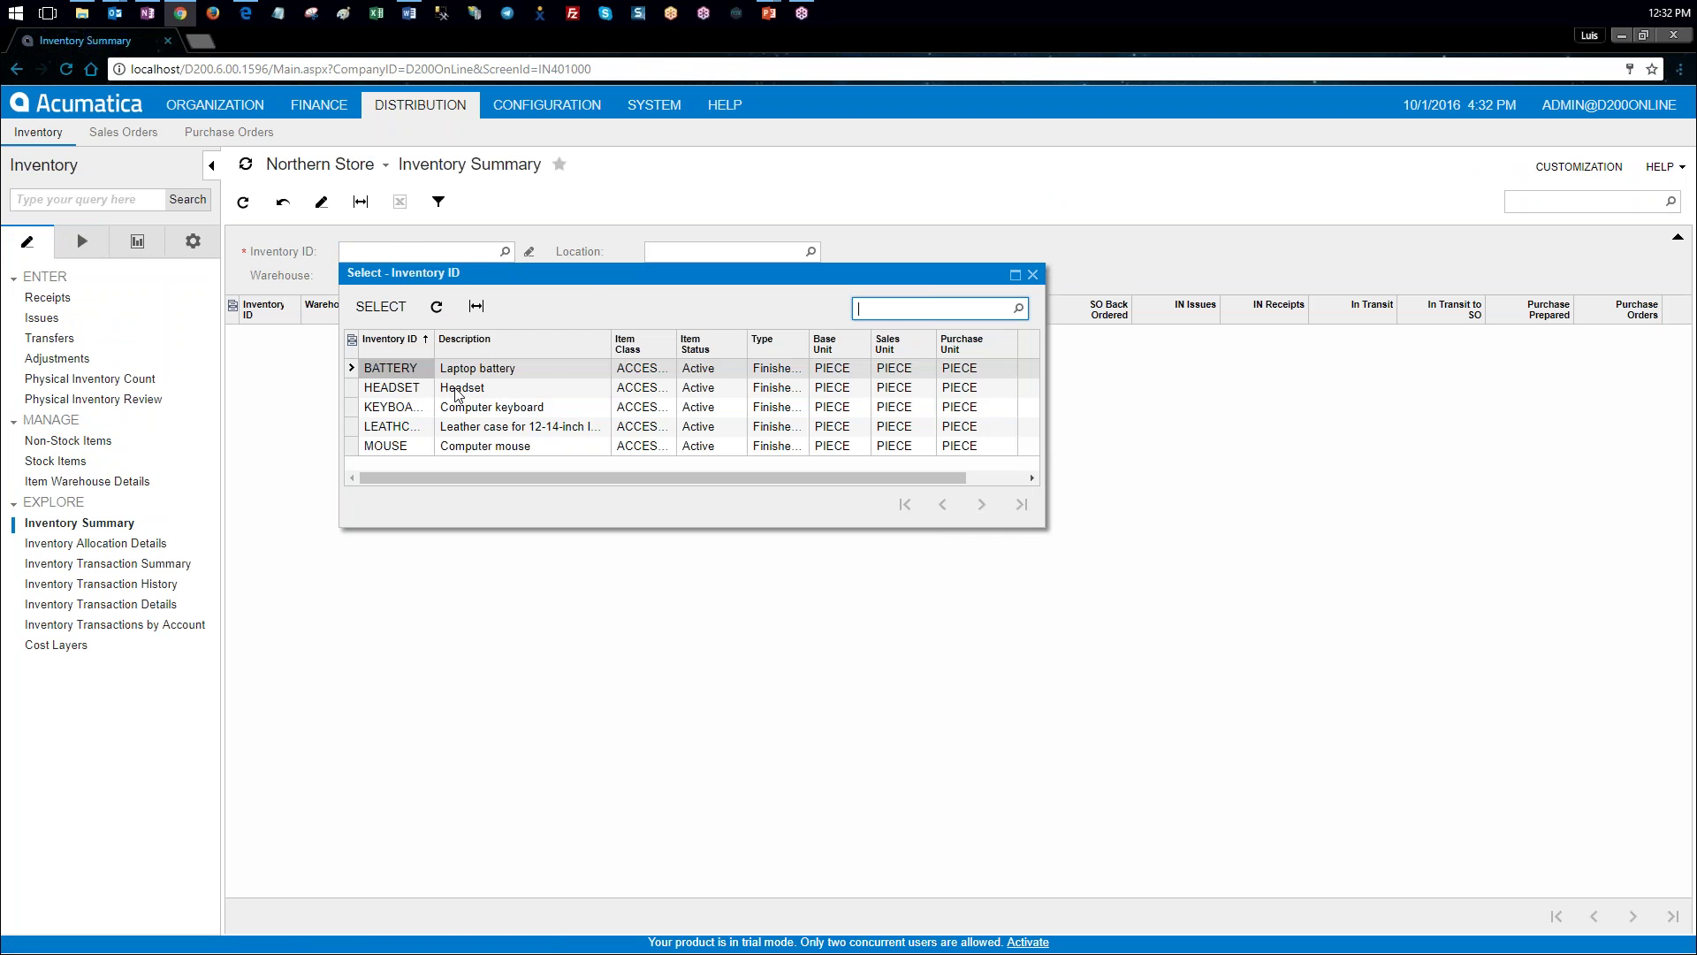
double_click(424, 428)
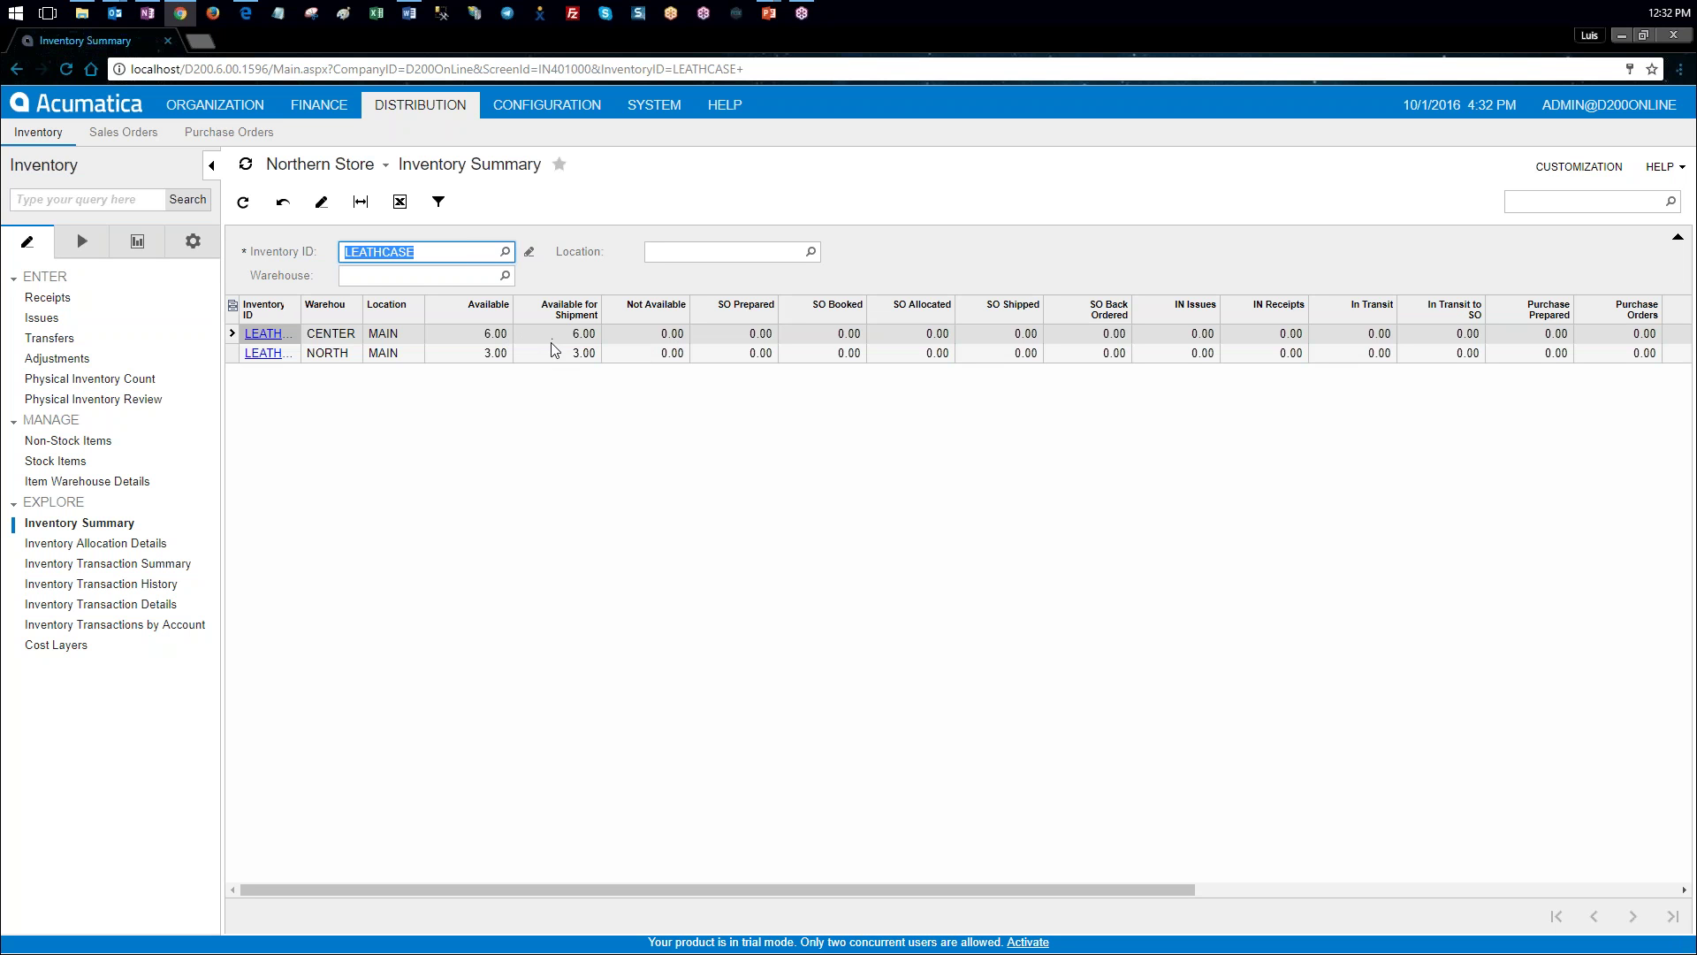
Step: Examine the available, available-for-shipment and on-hand quantities of LEATHCASE in the CENTER and NORTH warehouses
click(501, 334)
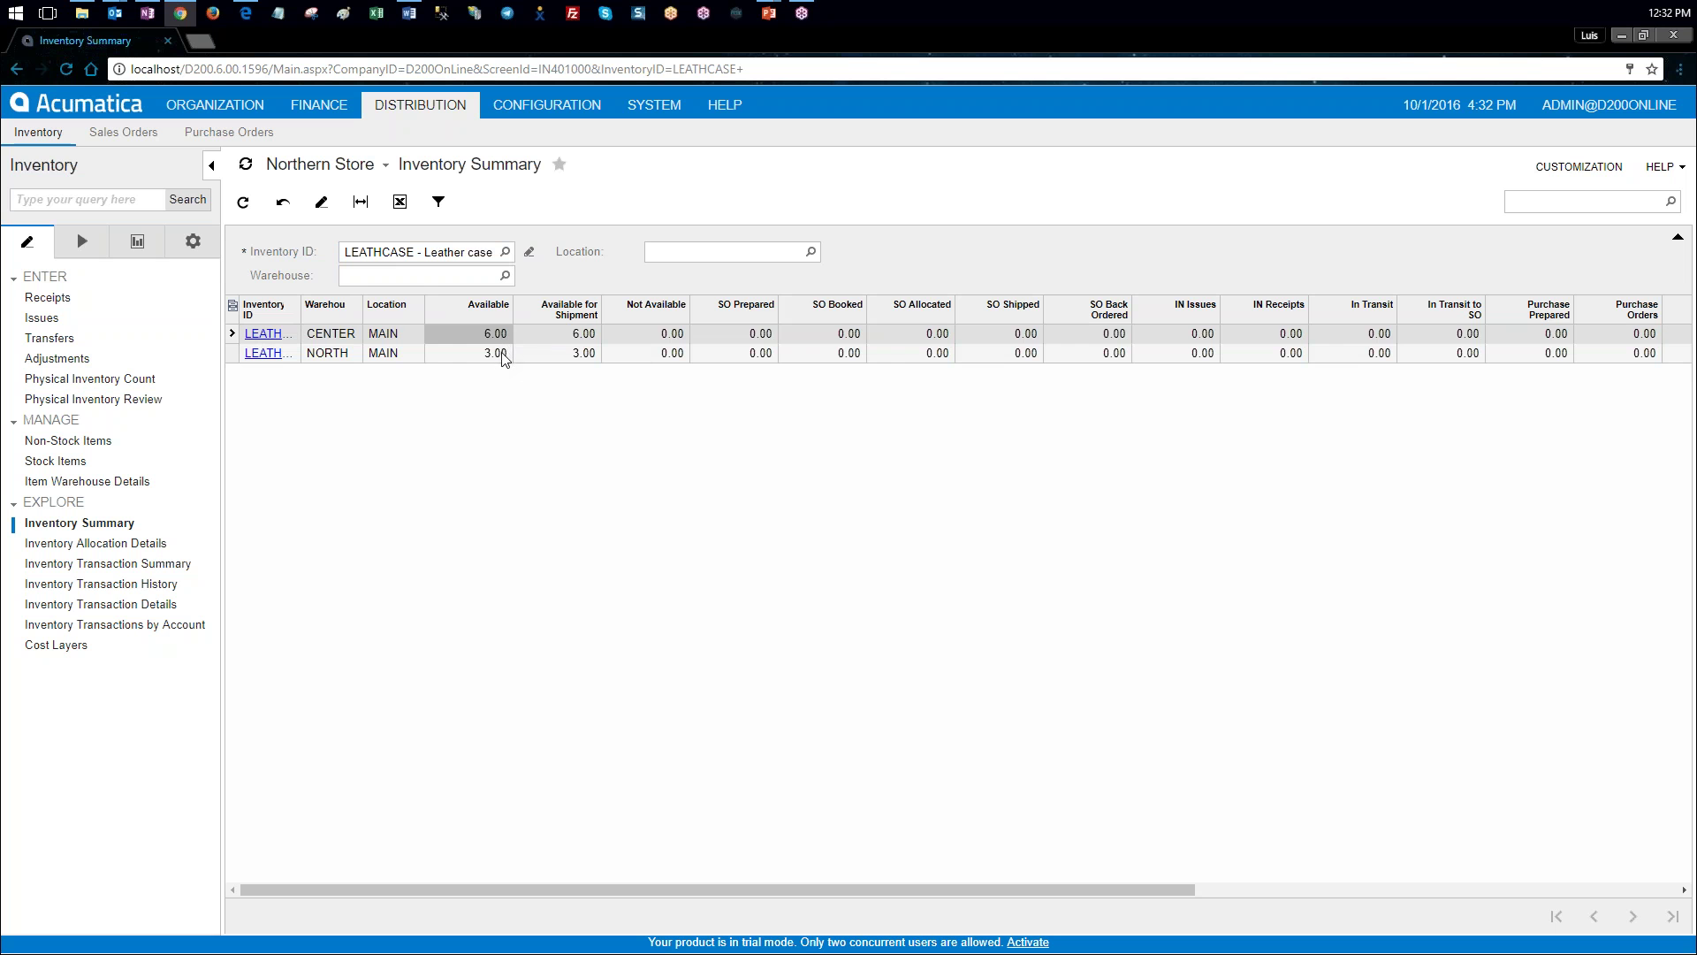
click(501, 355)
click(589, 337)
click(590, 352)
drag(894, 893, 1069, 894)
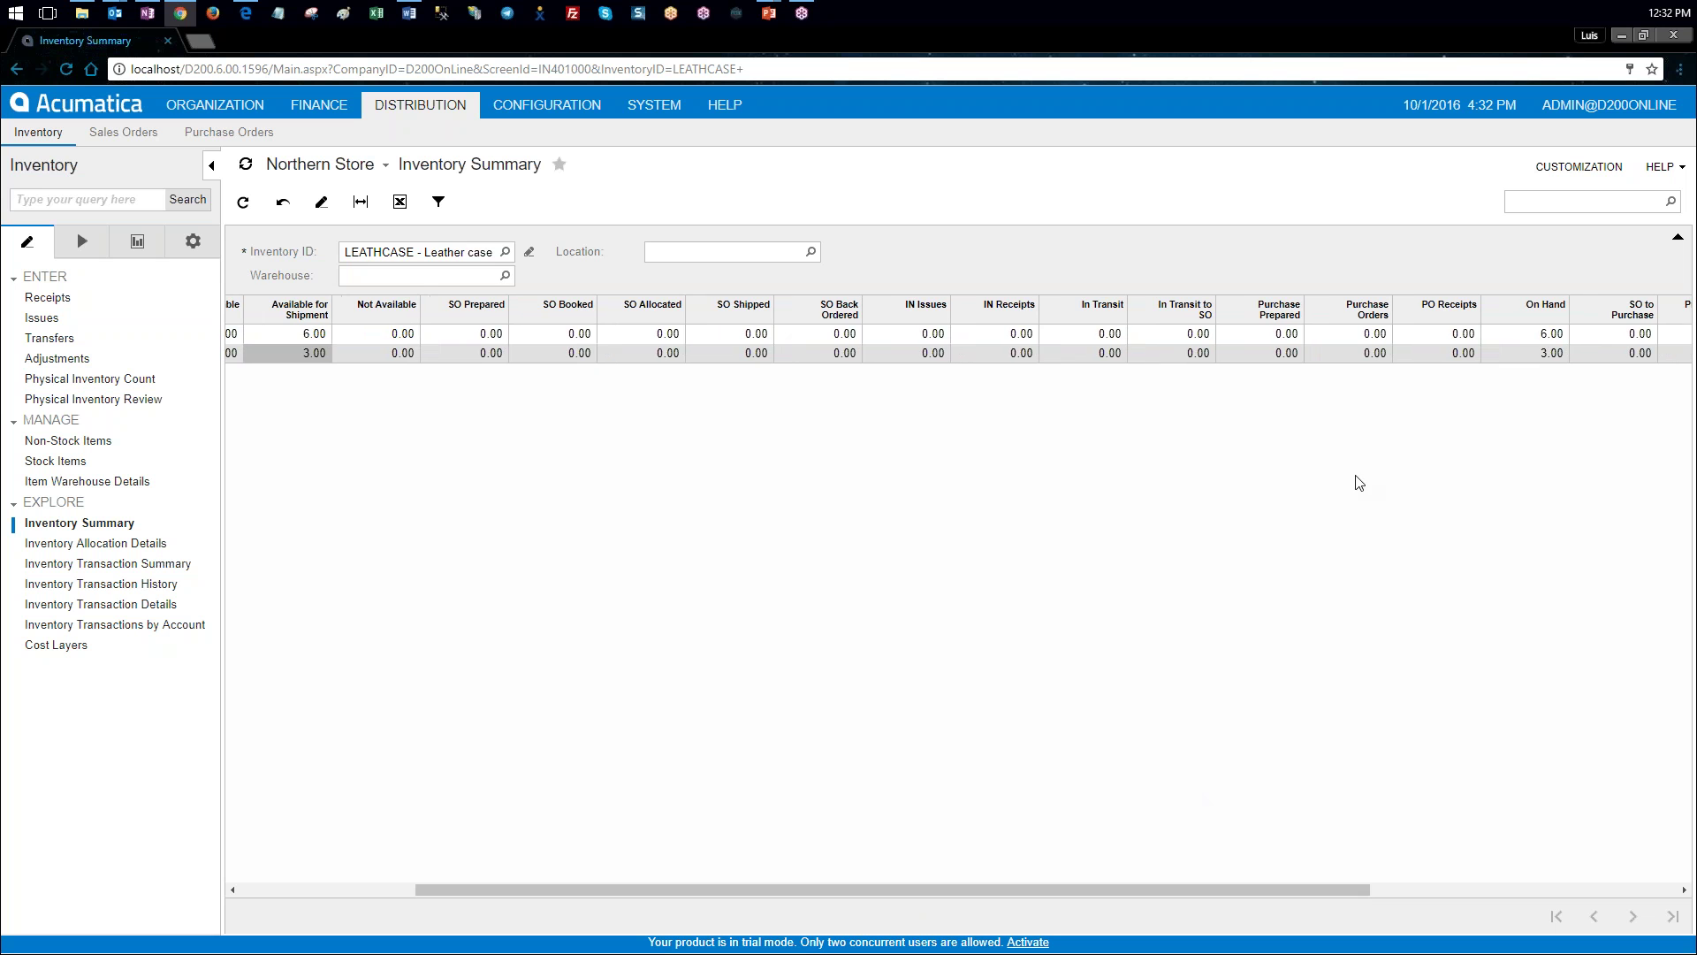
click(1553, 337)
click(1562, 353)
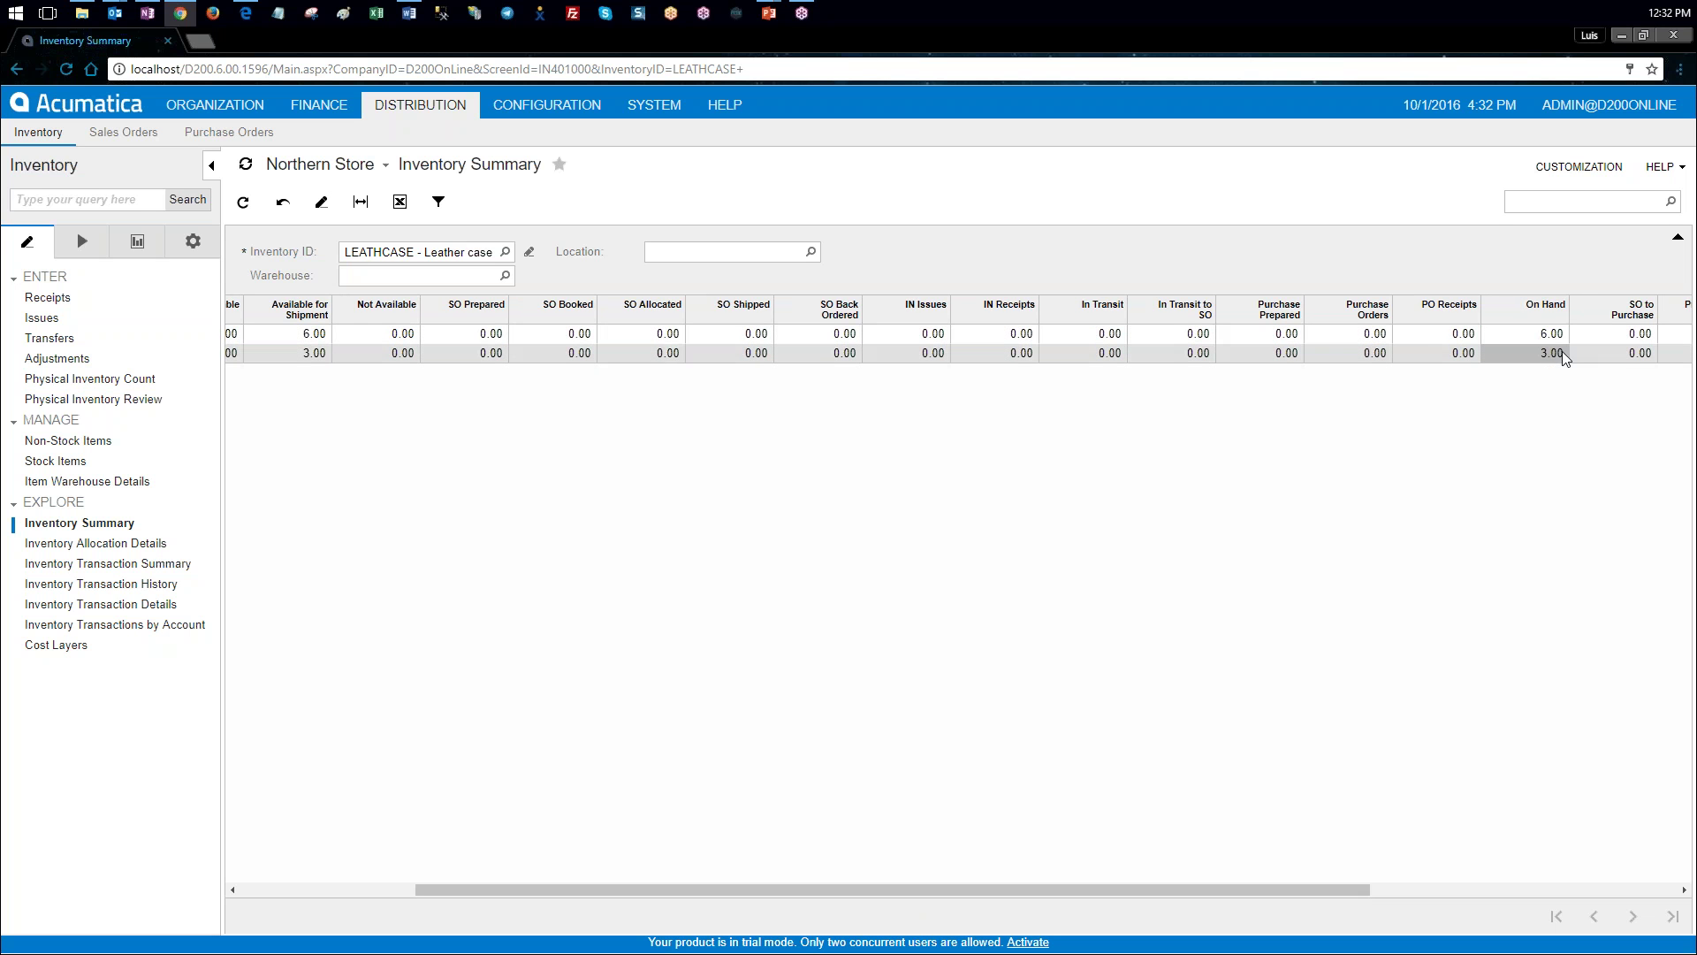
drag(1331, 893, 1382, 900)
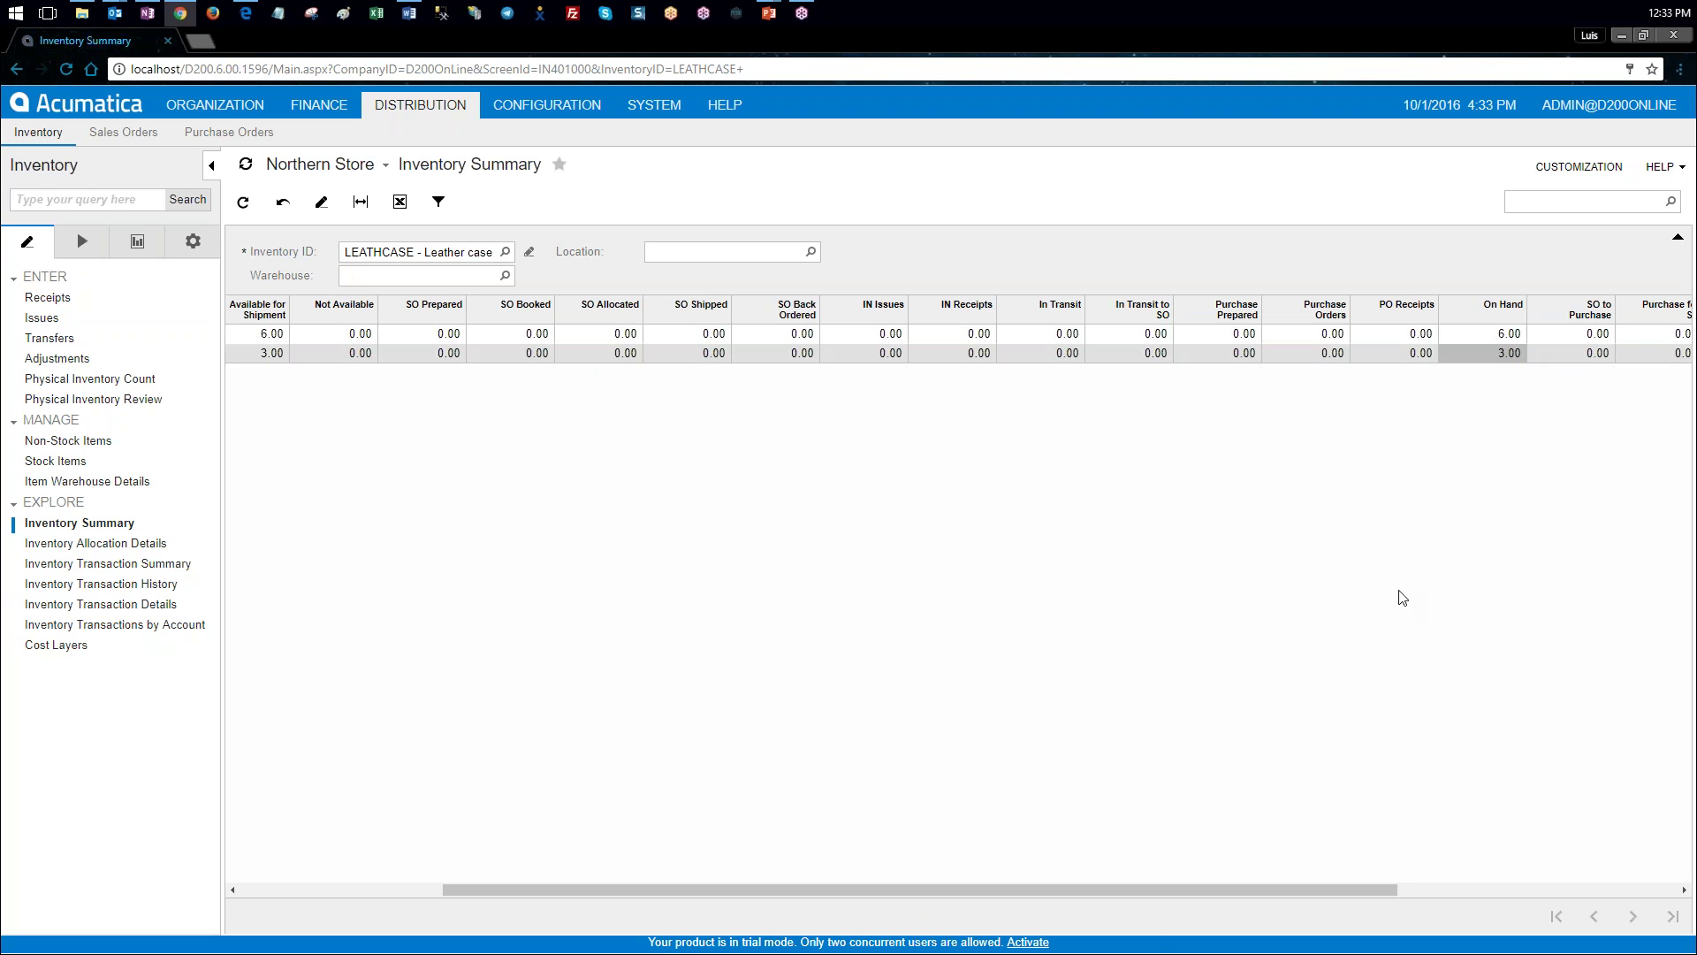
drag(1369, 893, 1144, 921)
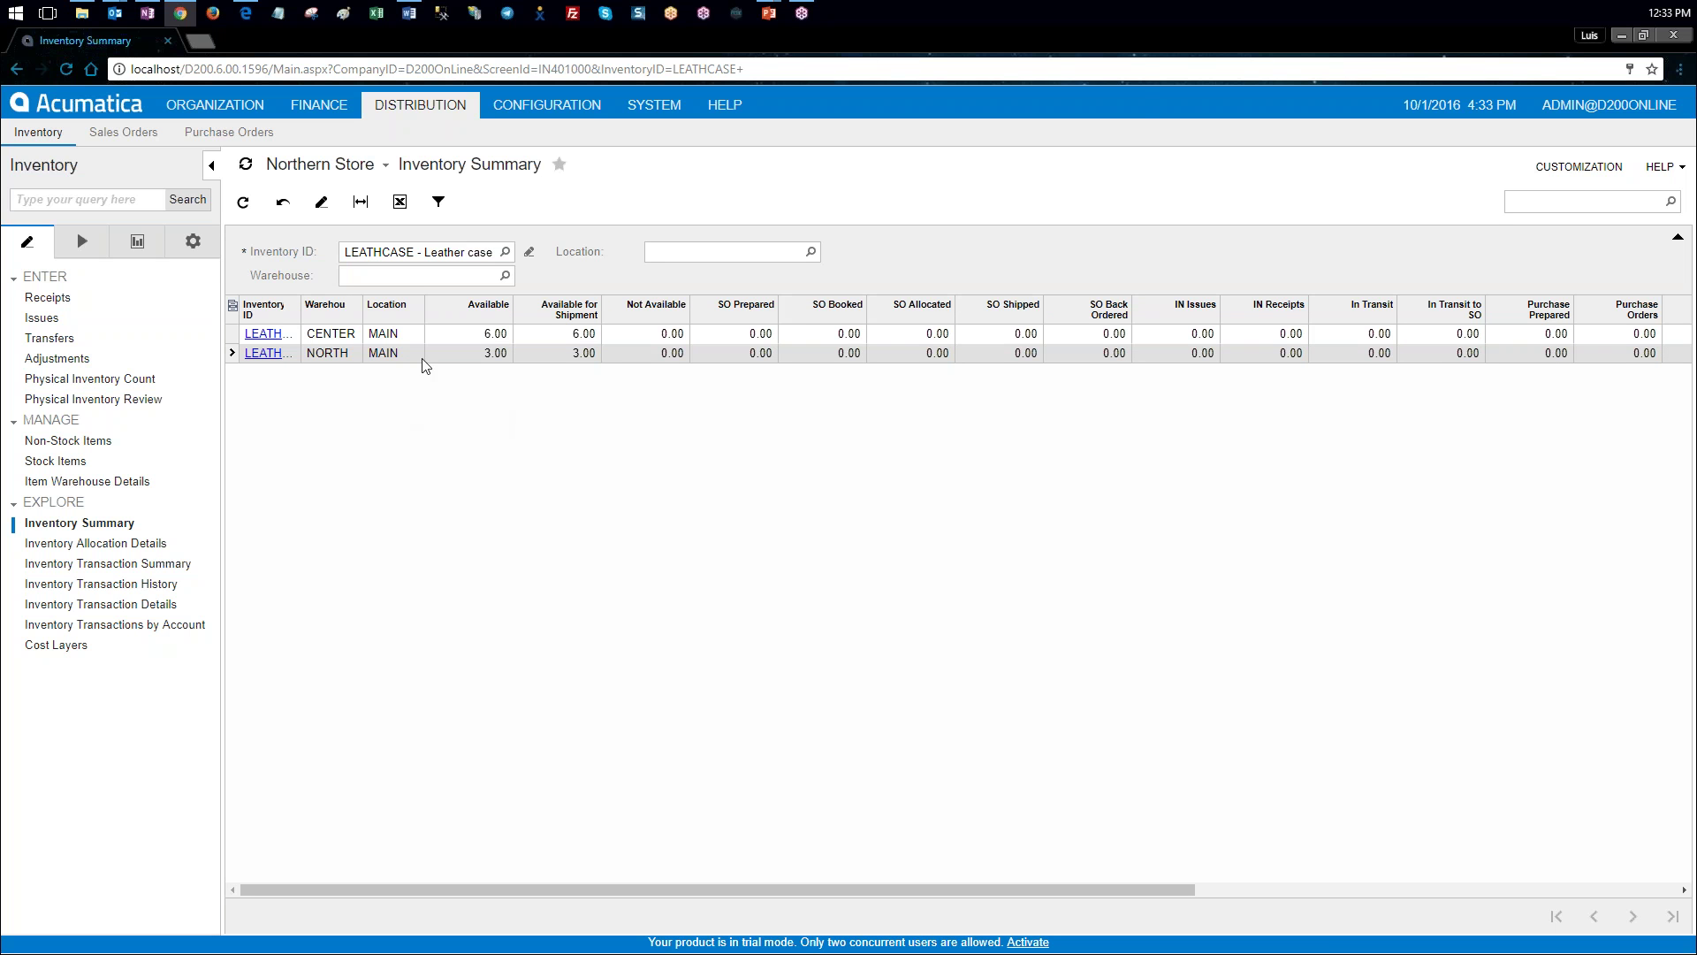
Step: Switch to the PowerPoint slide show to view the Lesson 3 – Inventory transfer slide, and return to Acumatica
mouse_move(769, 18)
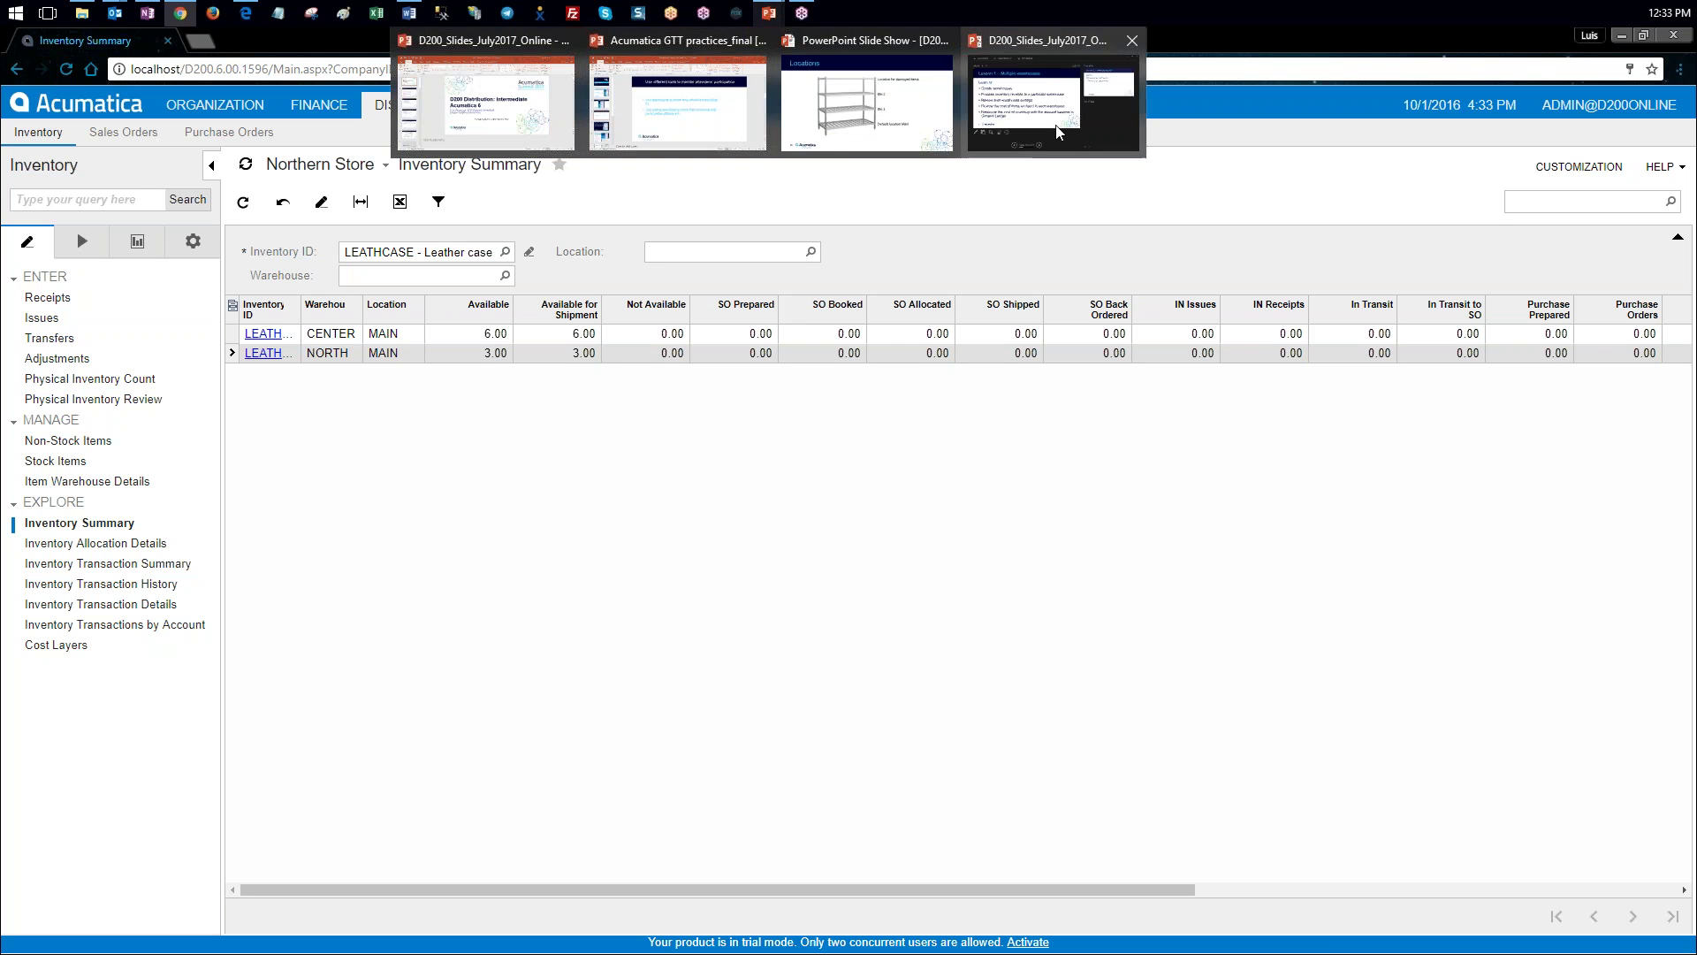
mouse_move(908, 131)
click(1052, 447)
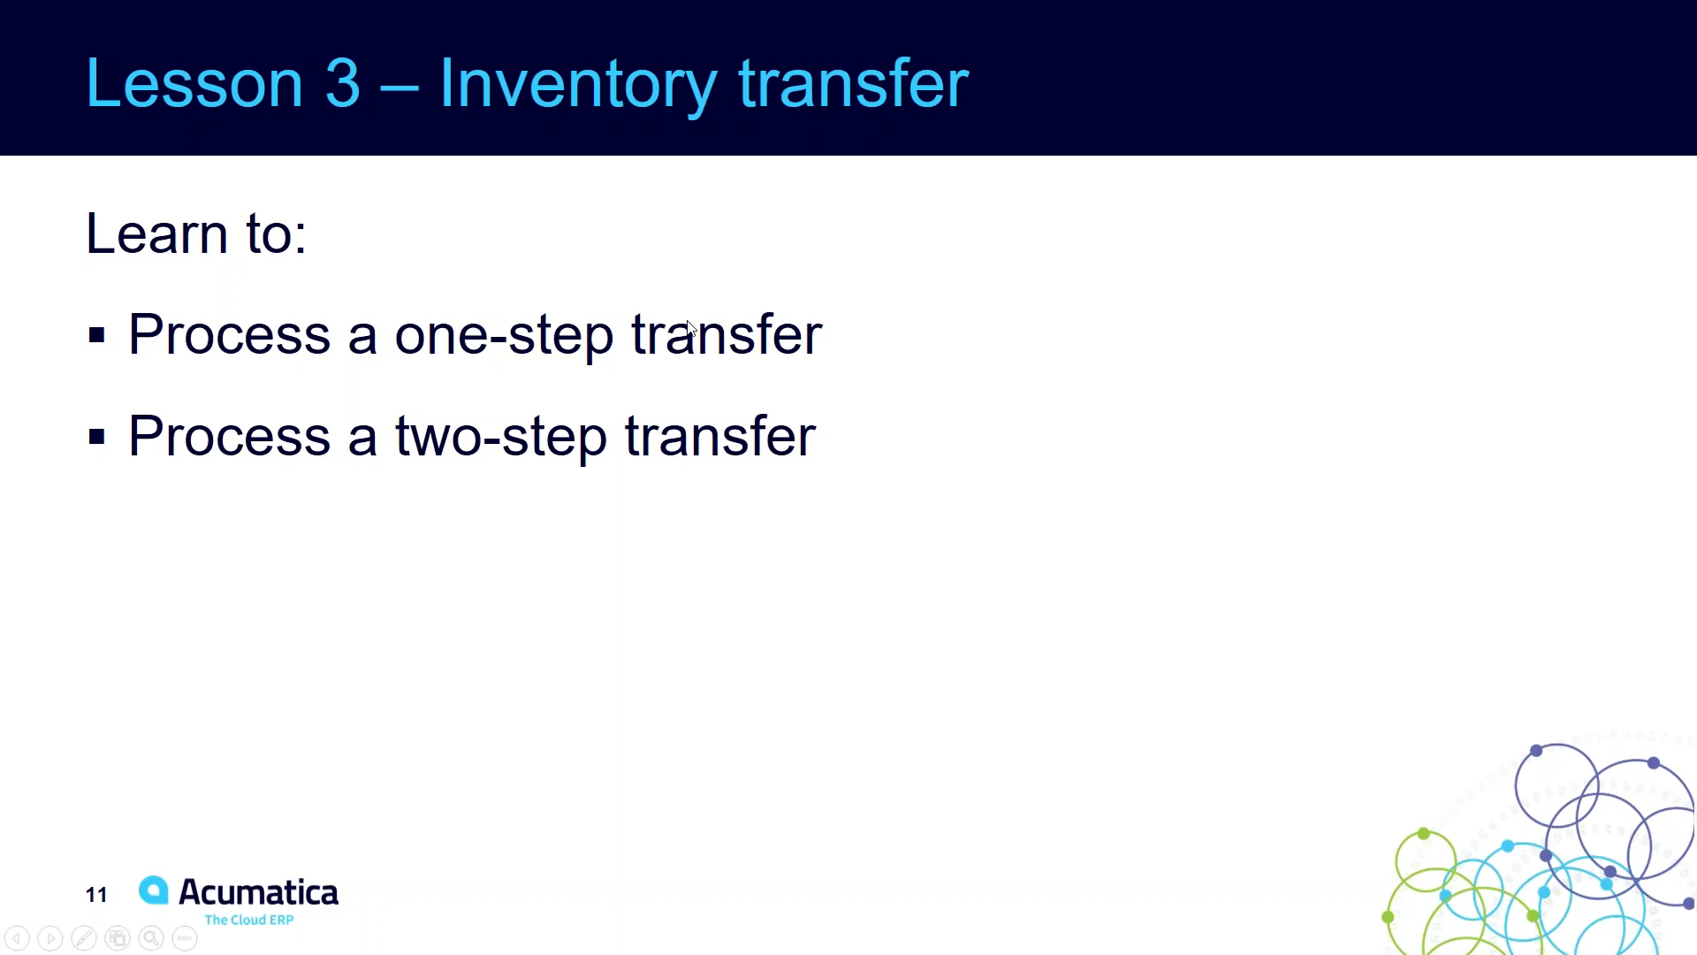
key(alt+Tab)
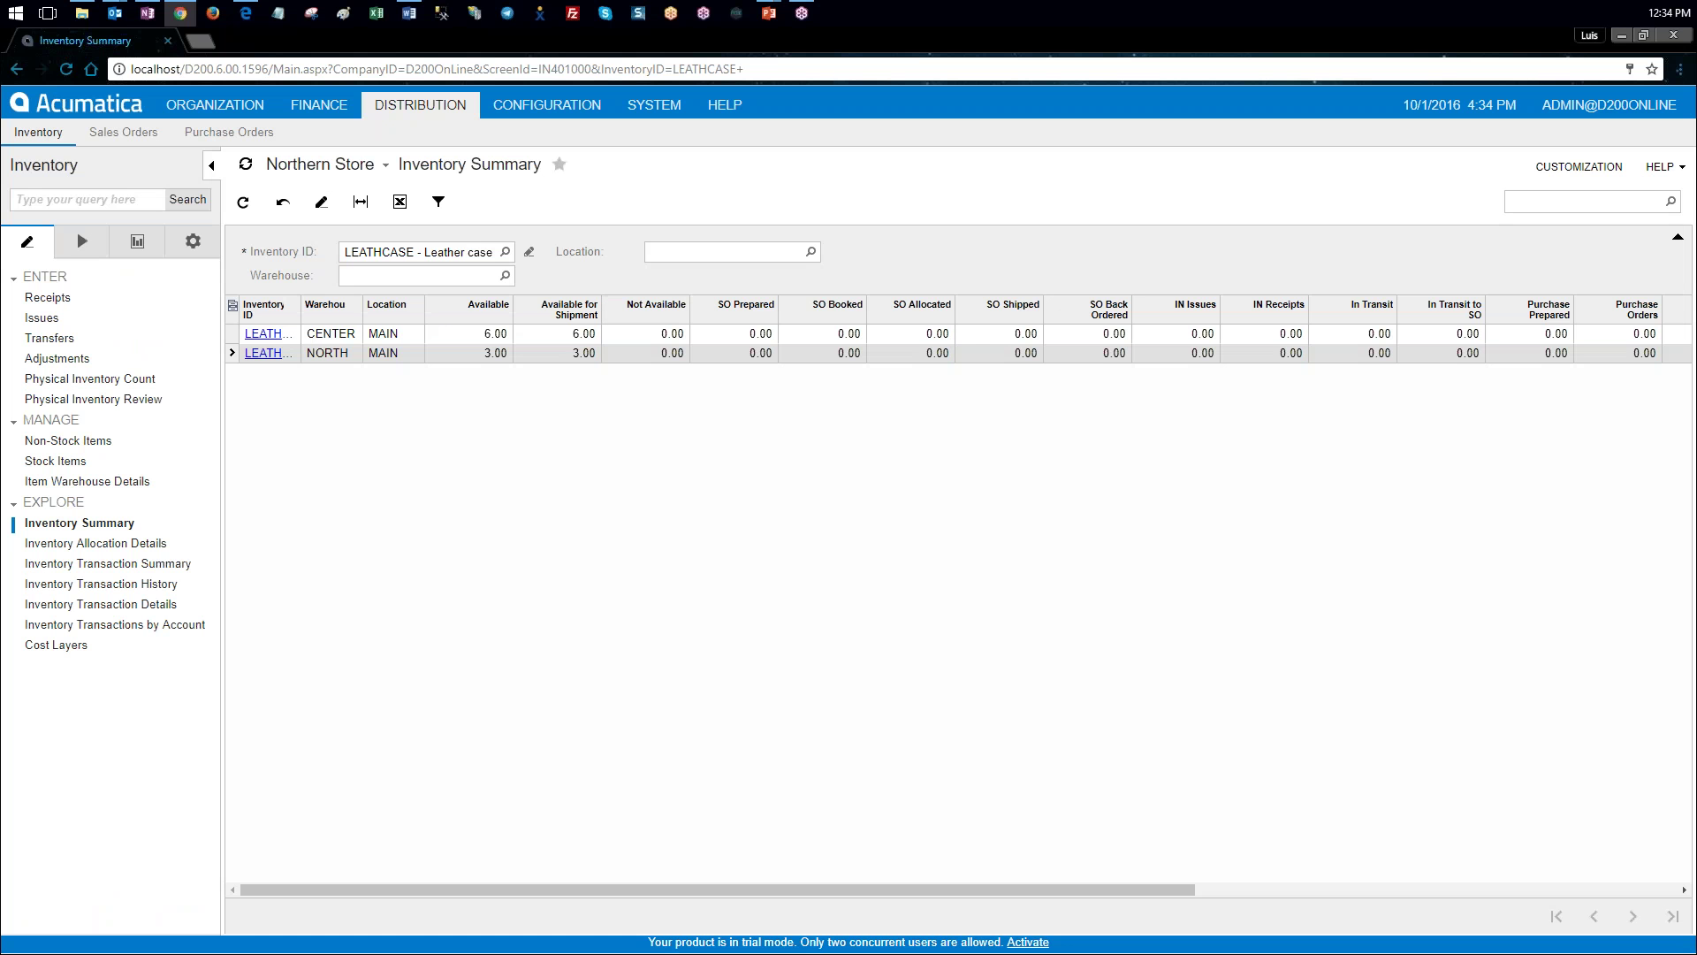
Step: Open the Transfers form and set the new transfer's date to 10/5/2016
key(alt+Tab)
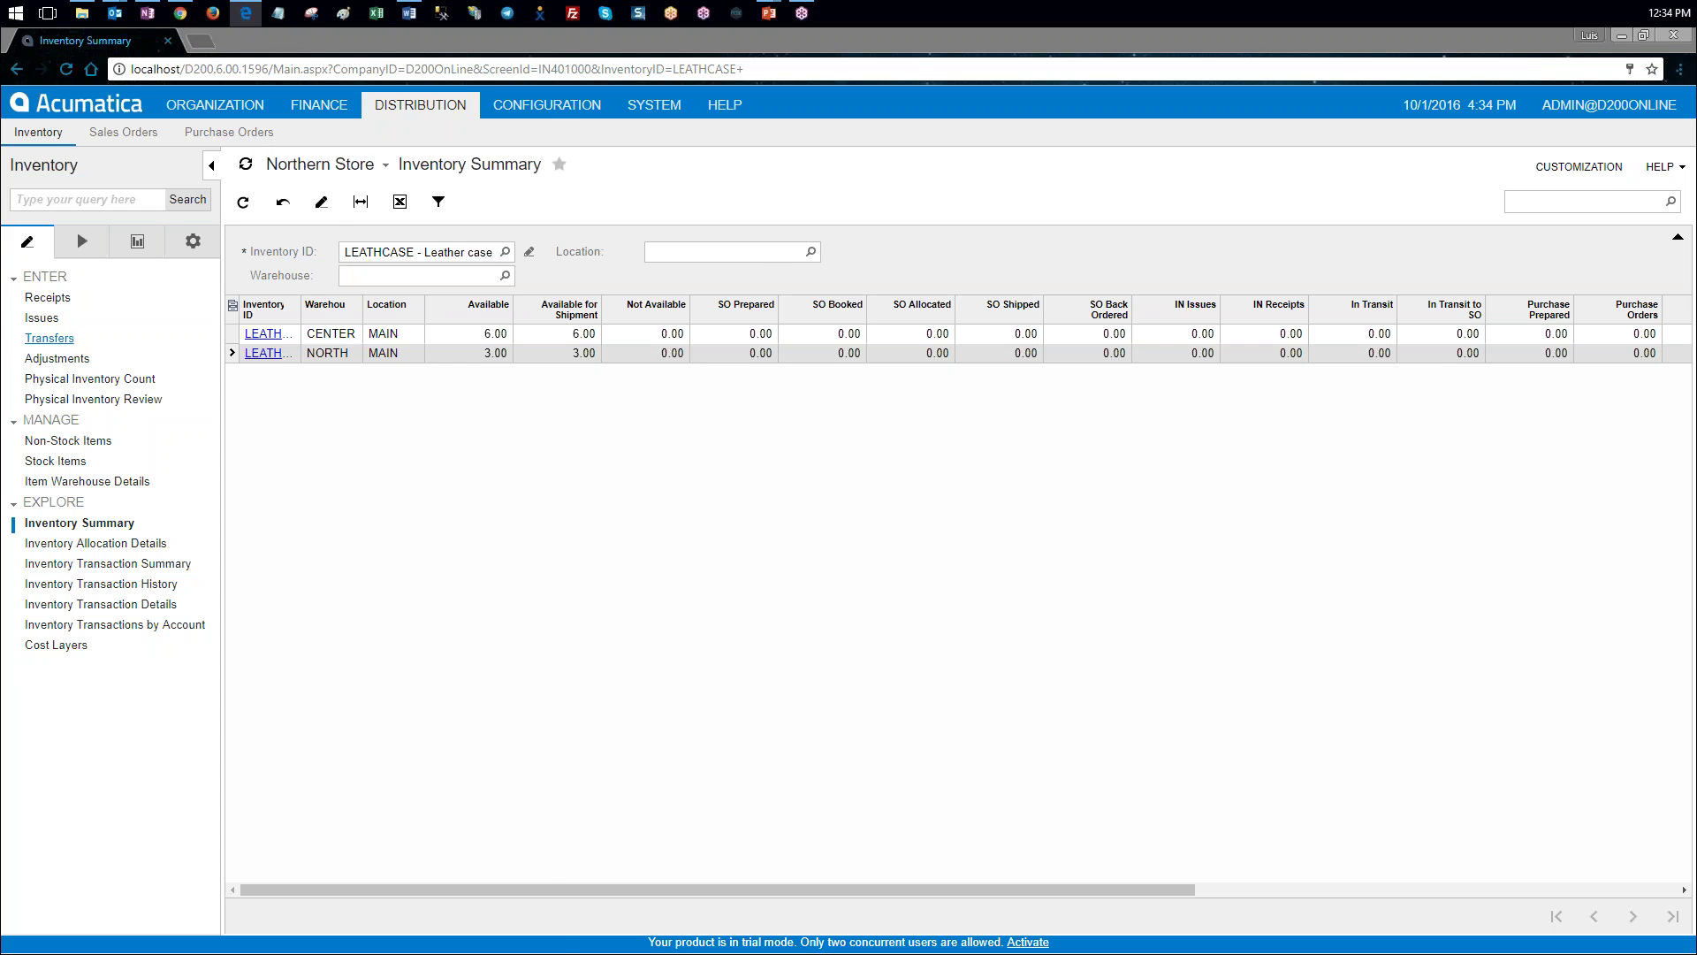
click(50, 338)
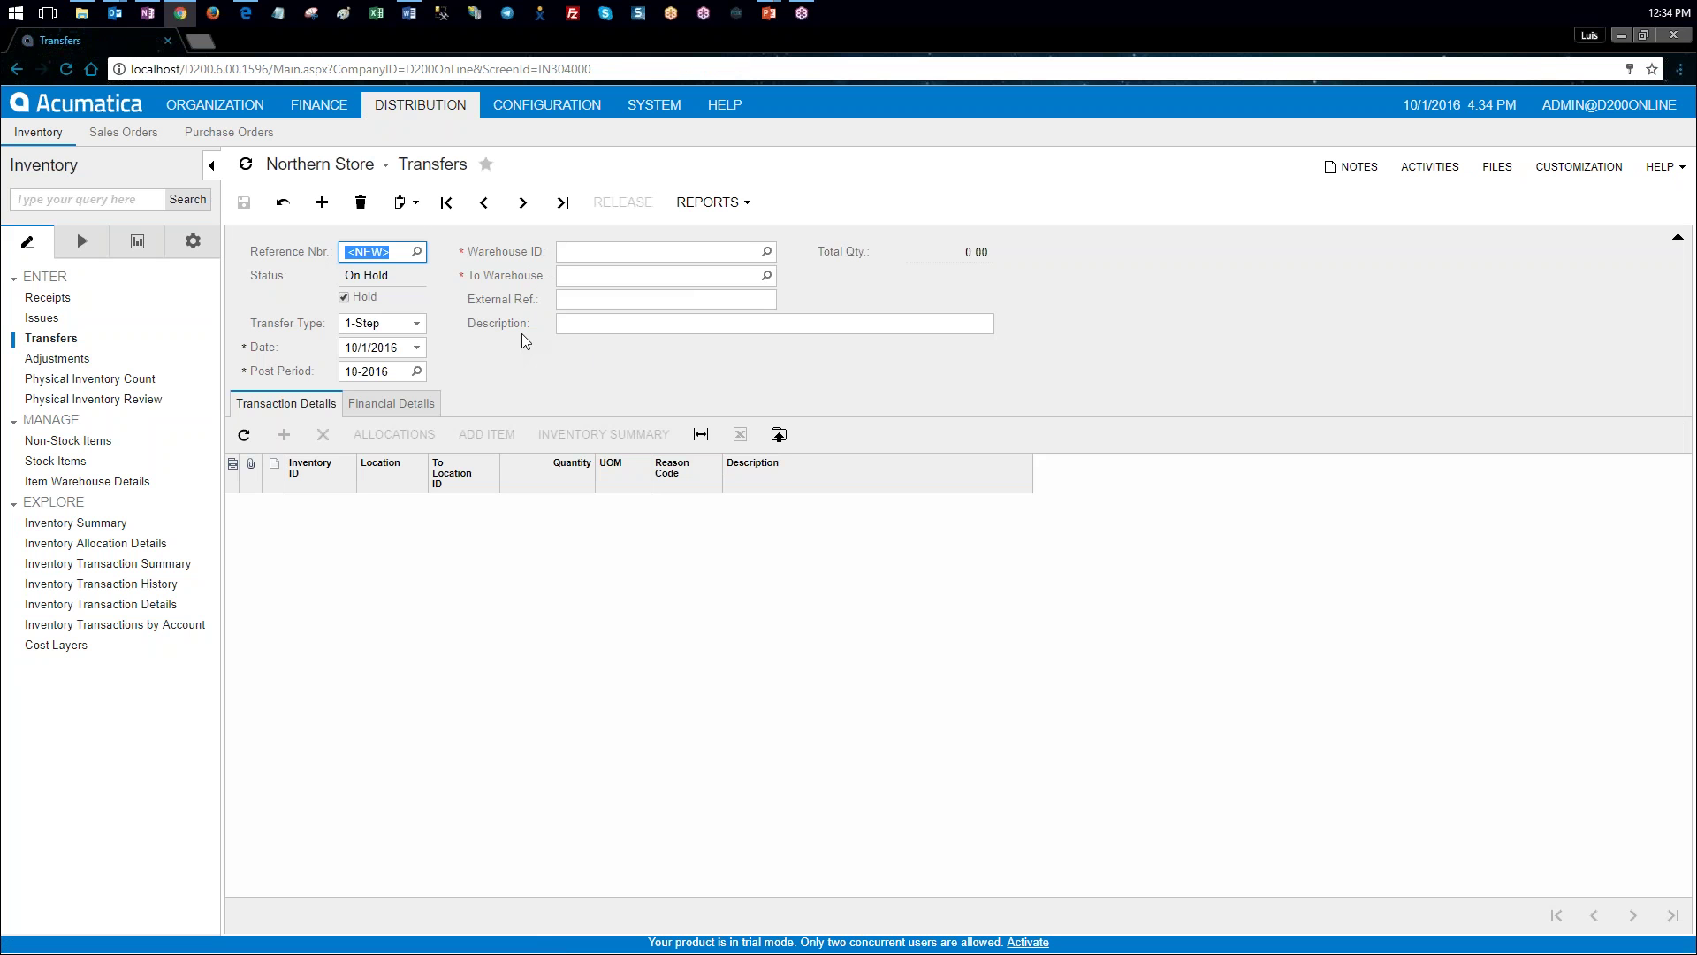
click(344, 347)
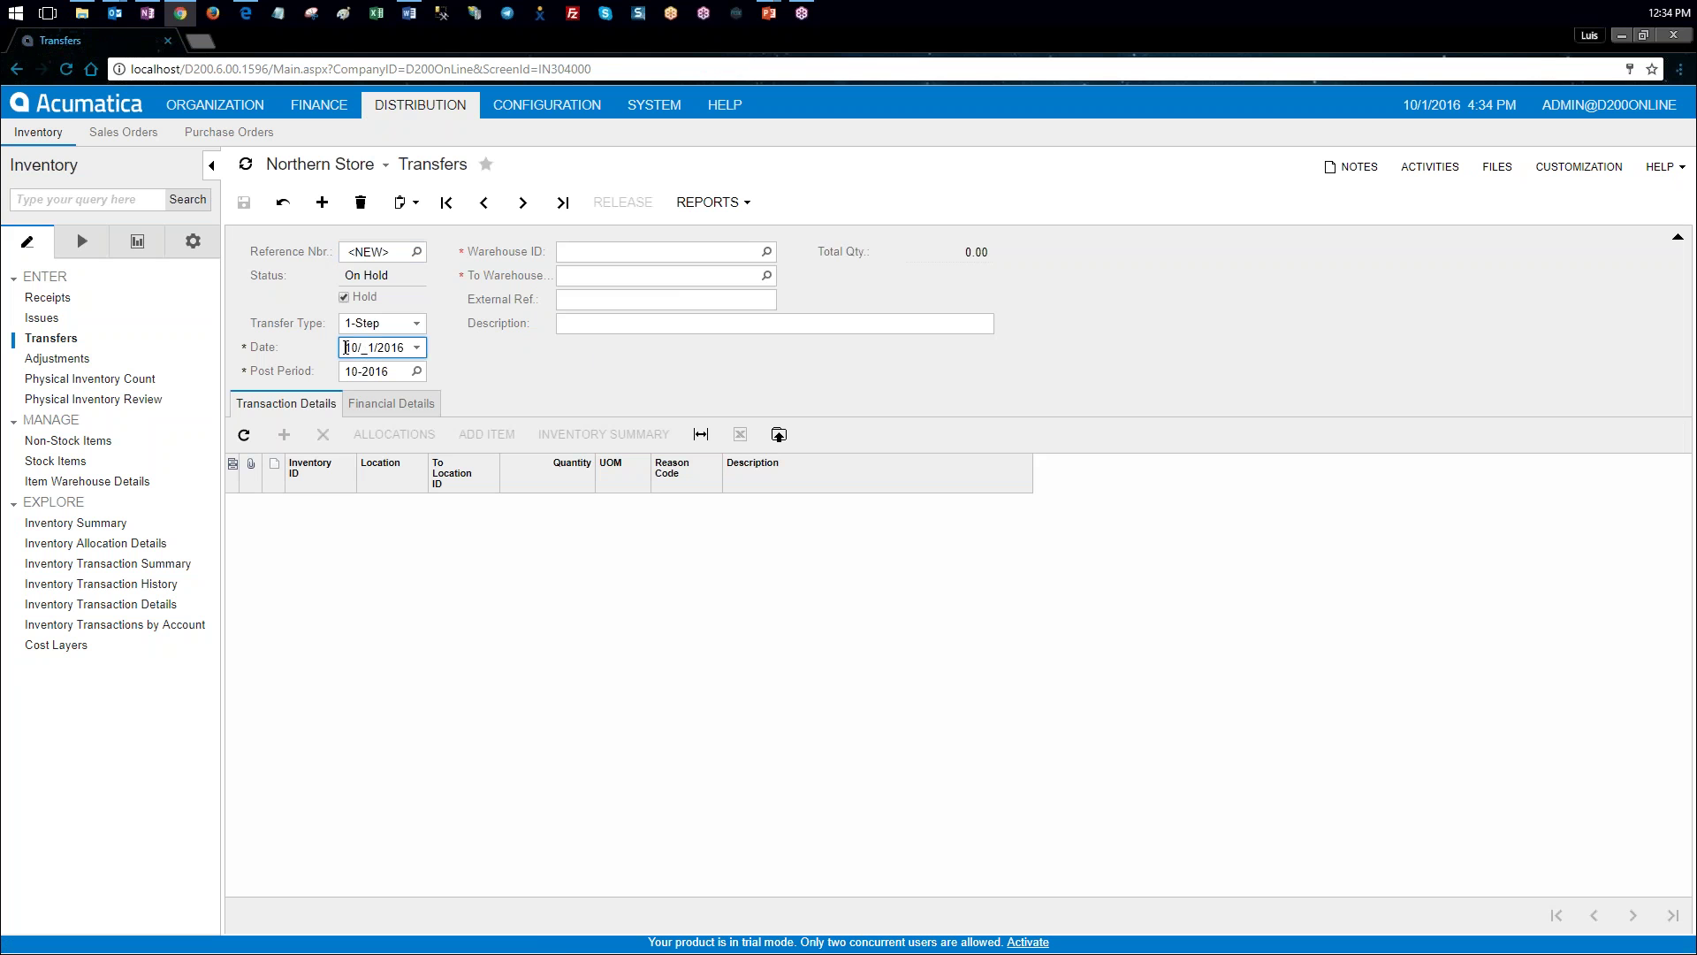
text(0105)
key(Tab)
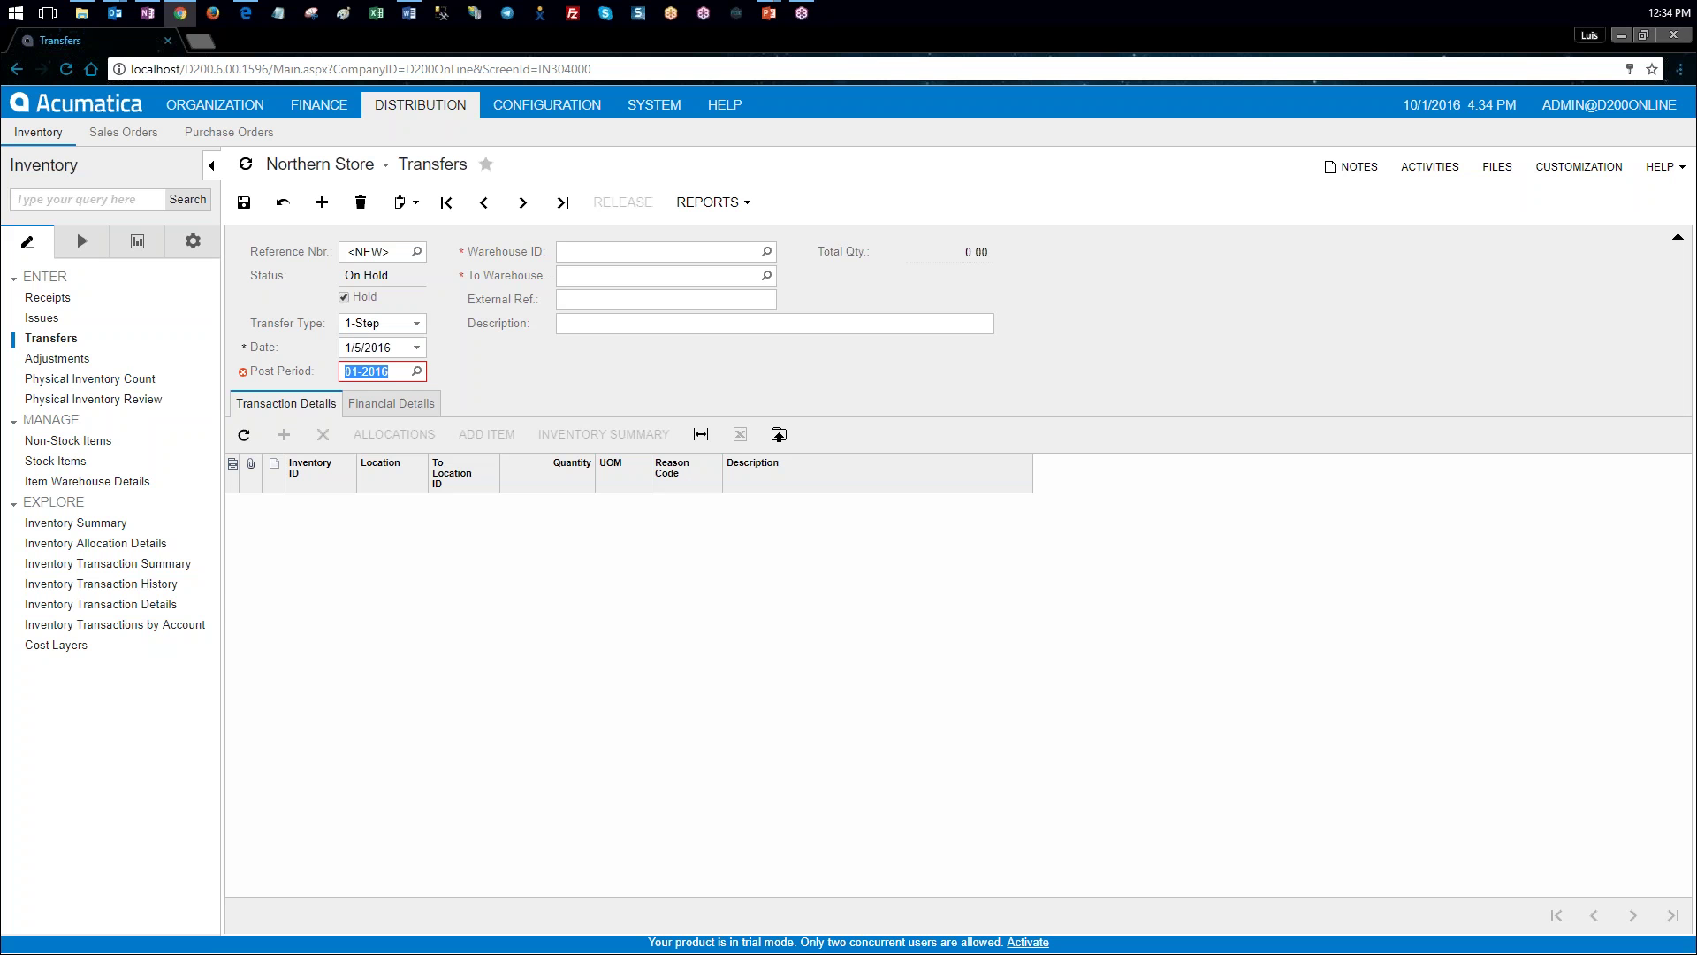
key(alt+Tab)
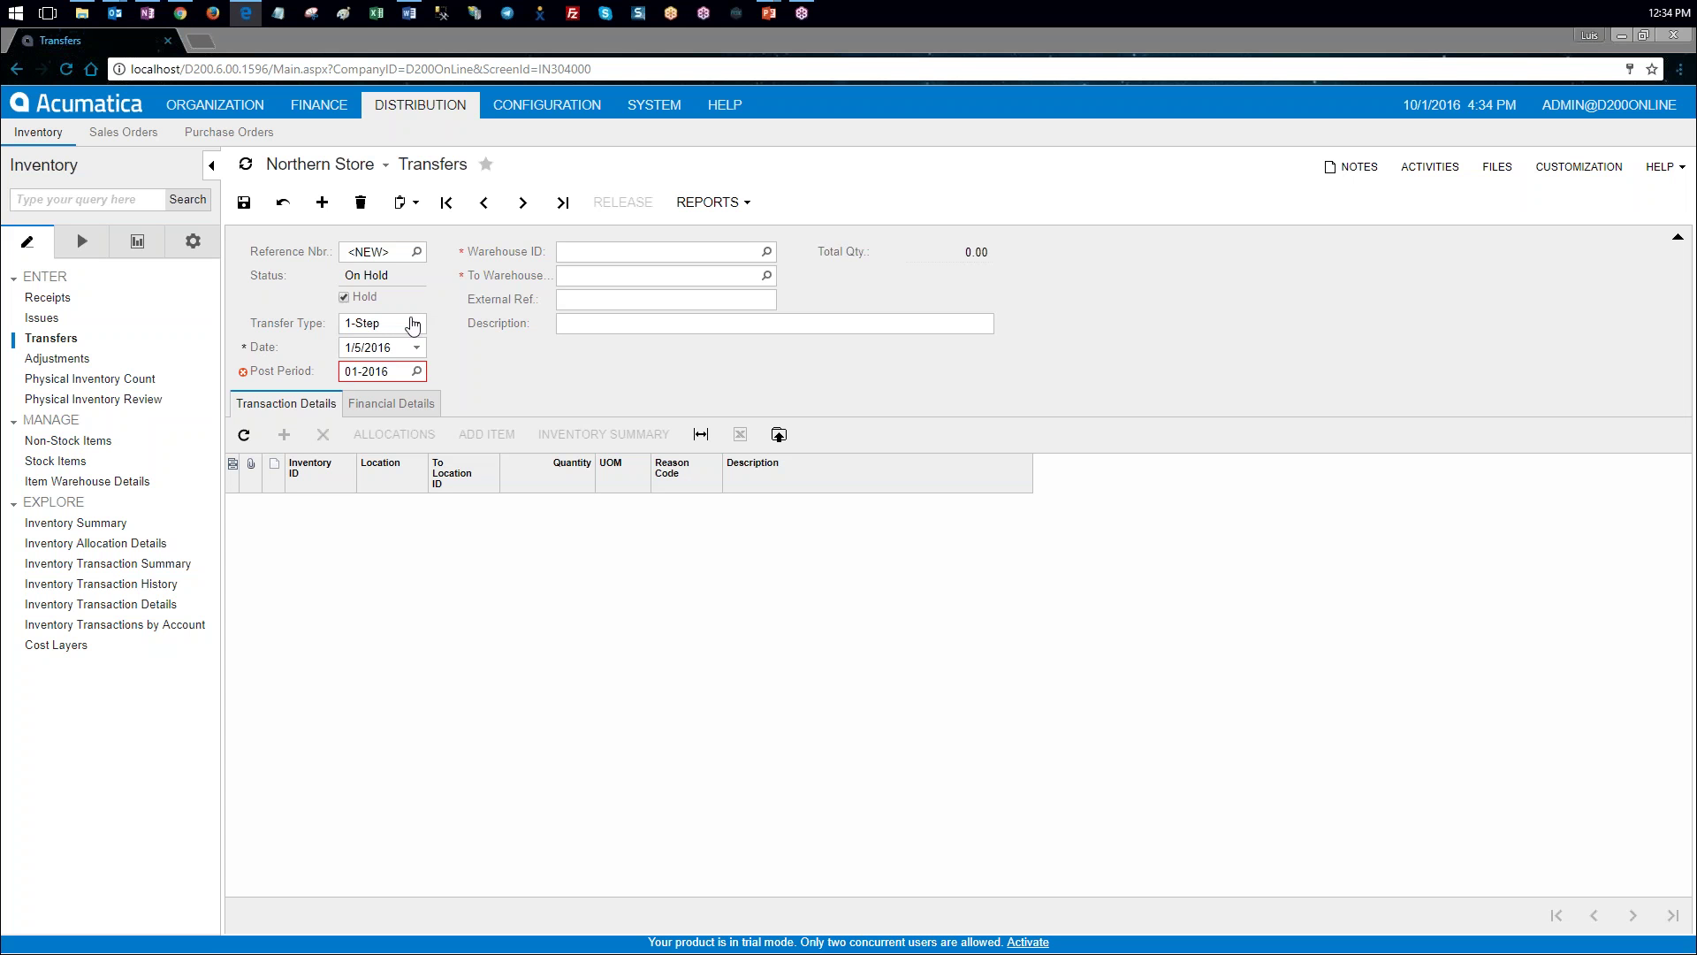
click(365, 348)
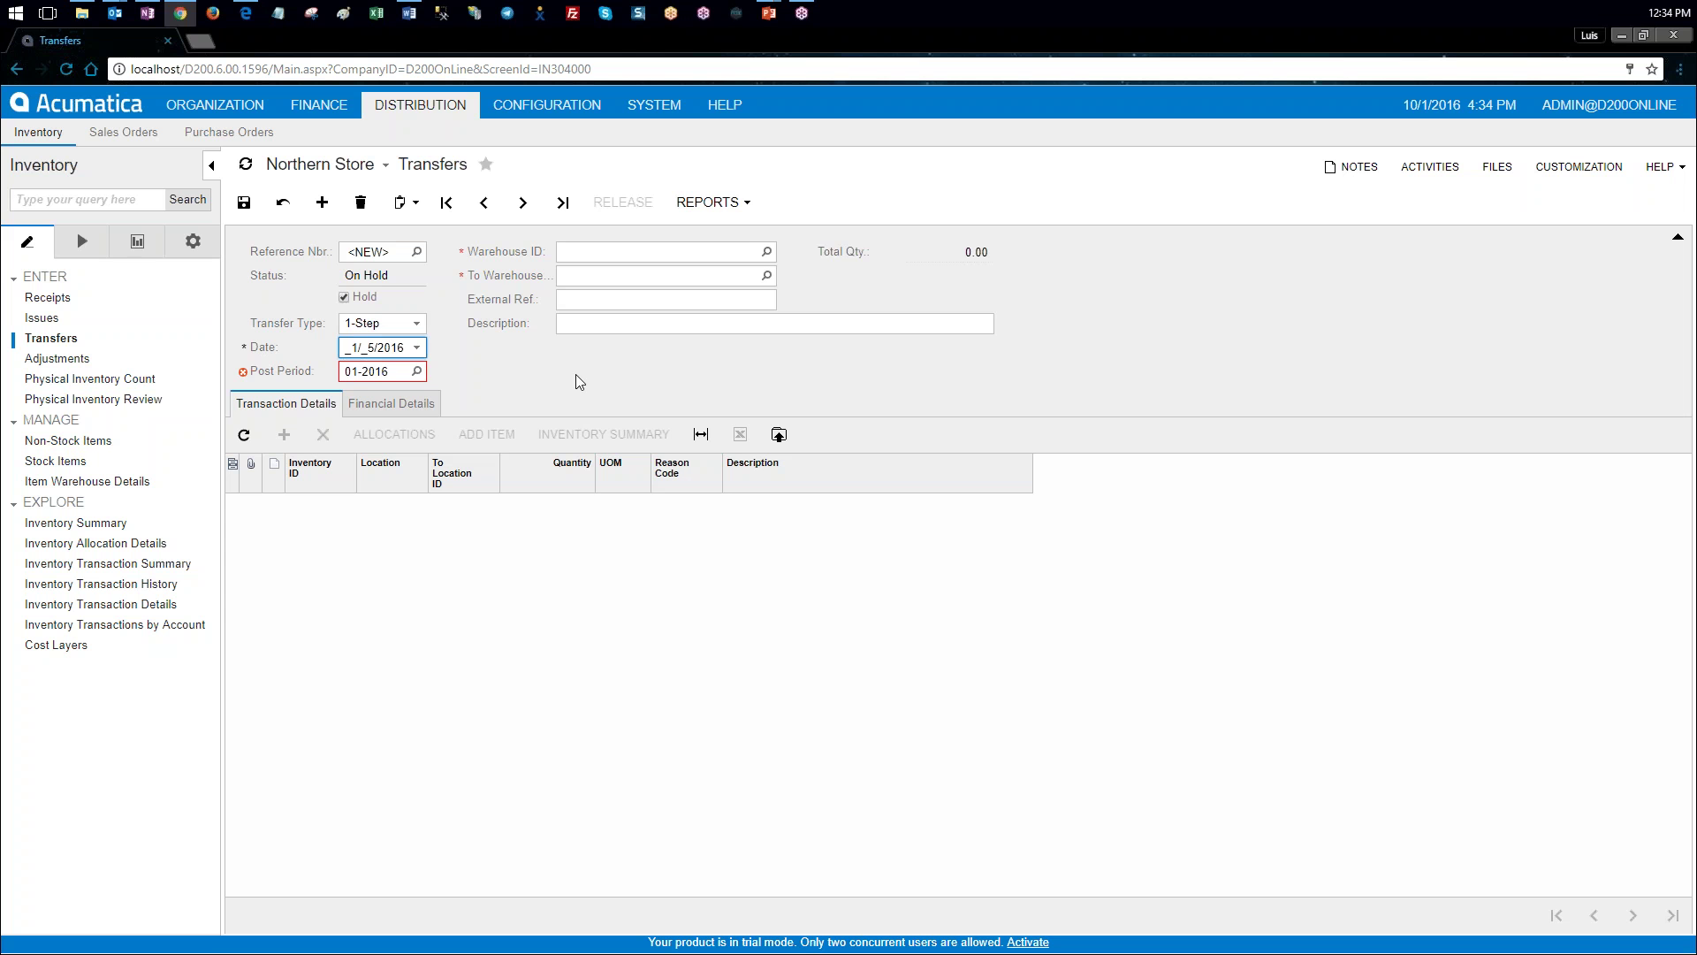
text(10)
key(Tab)
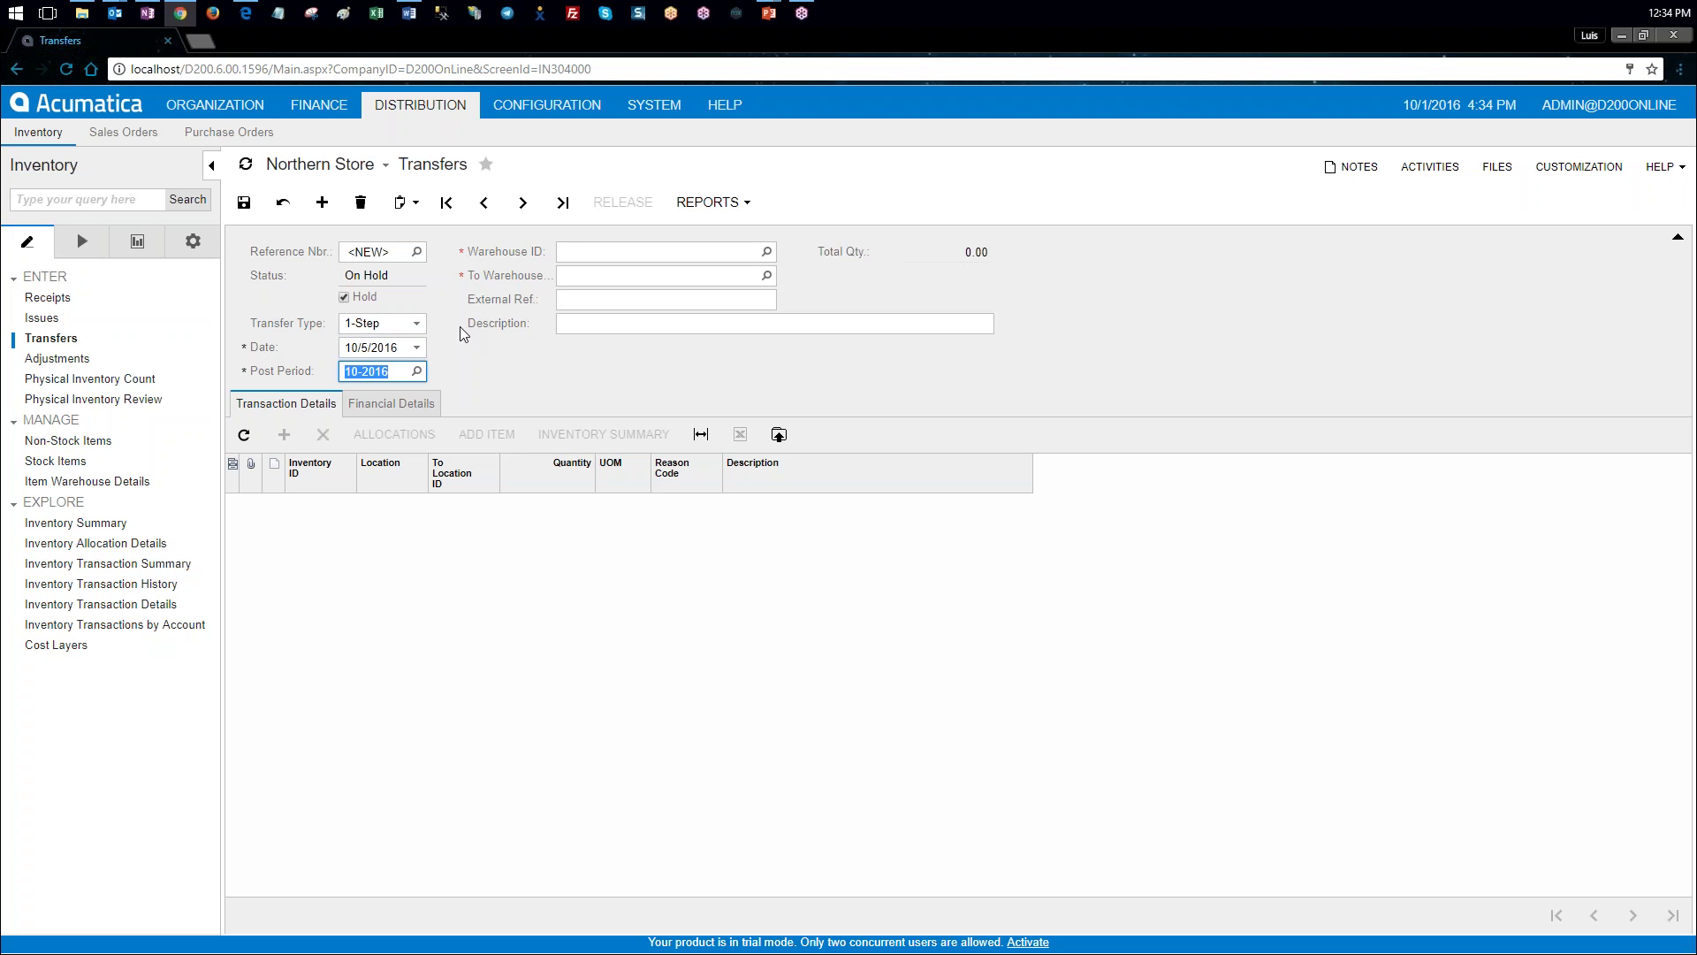
Step: Select CENTER as both the source warehouse and the destination warehouse of the transfer
click(582, 250)
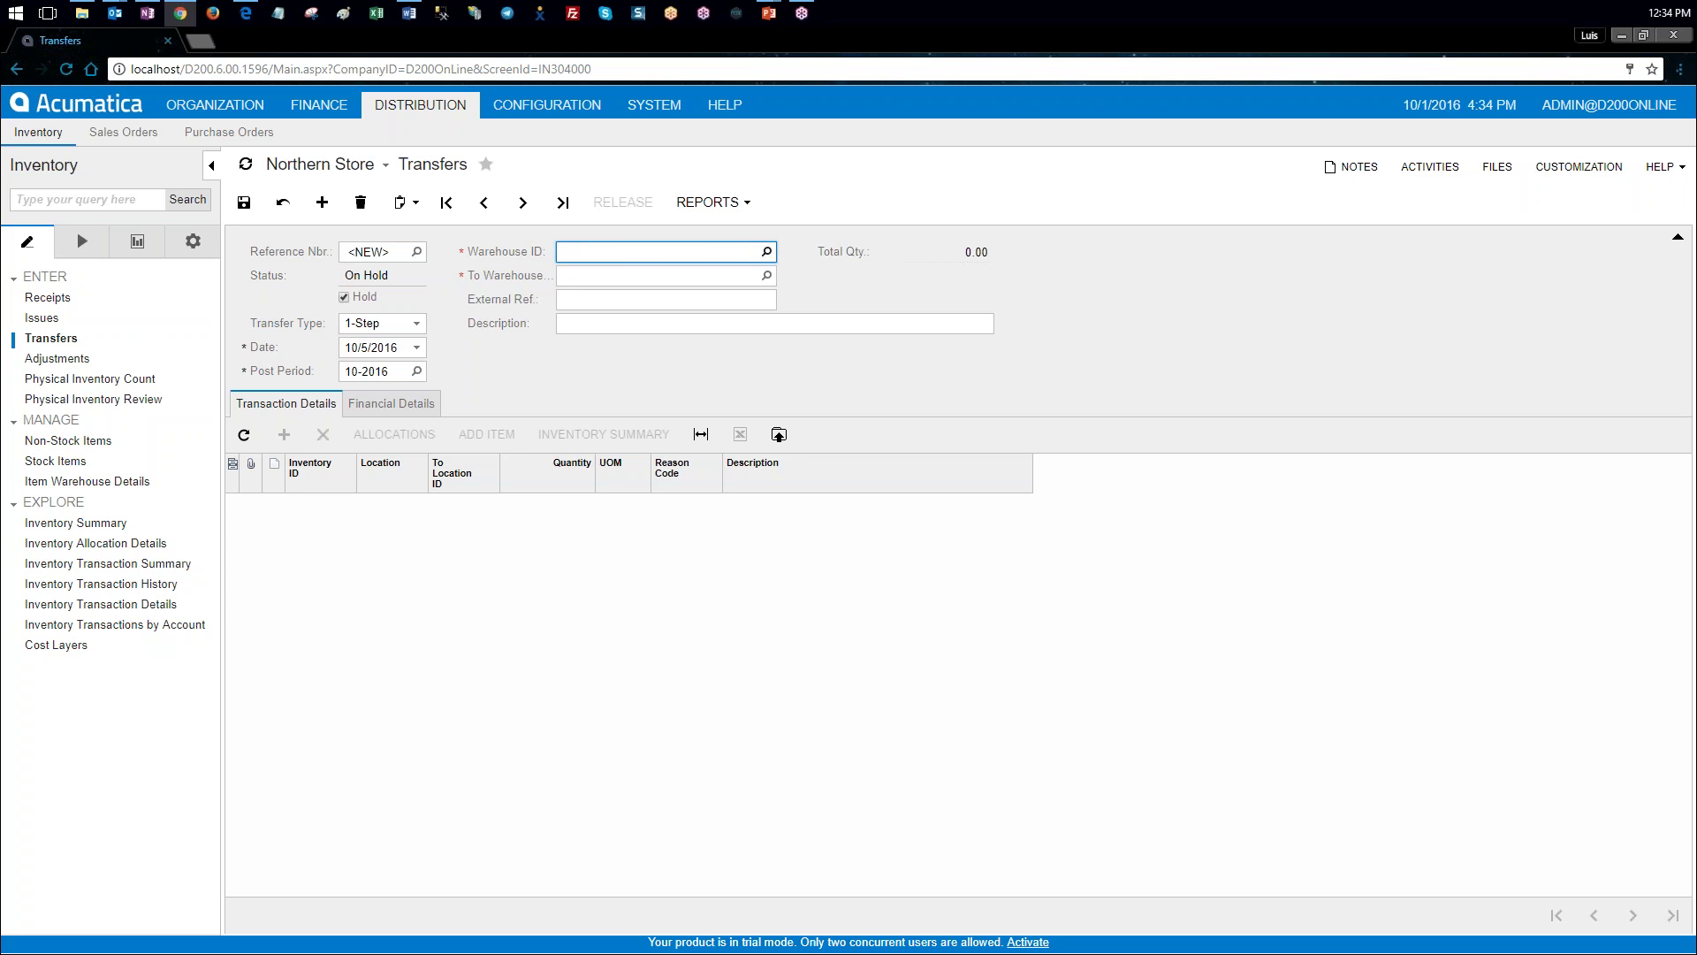
click(766, 251)
double_click(642, 357)
click(630, 277)
click(766, 276)
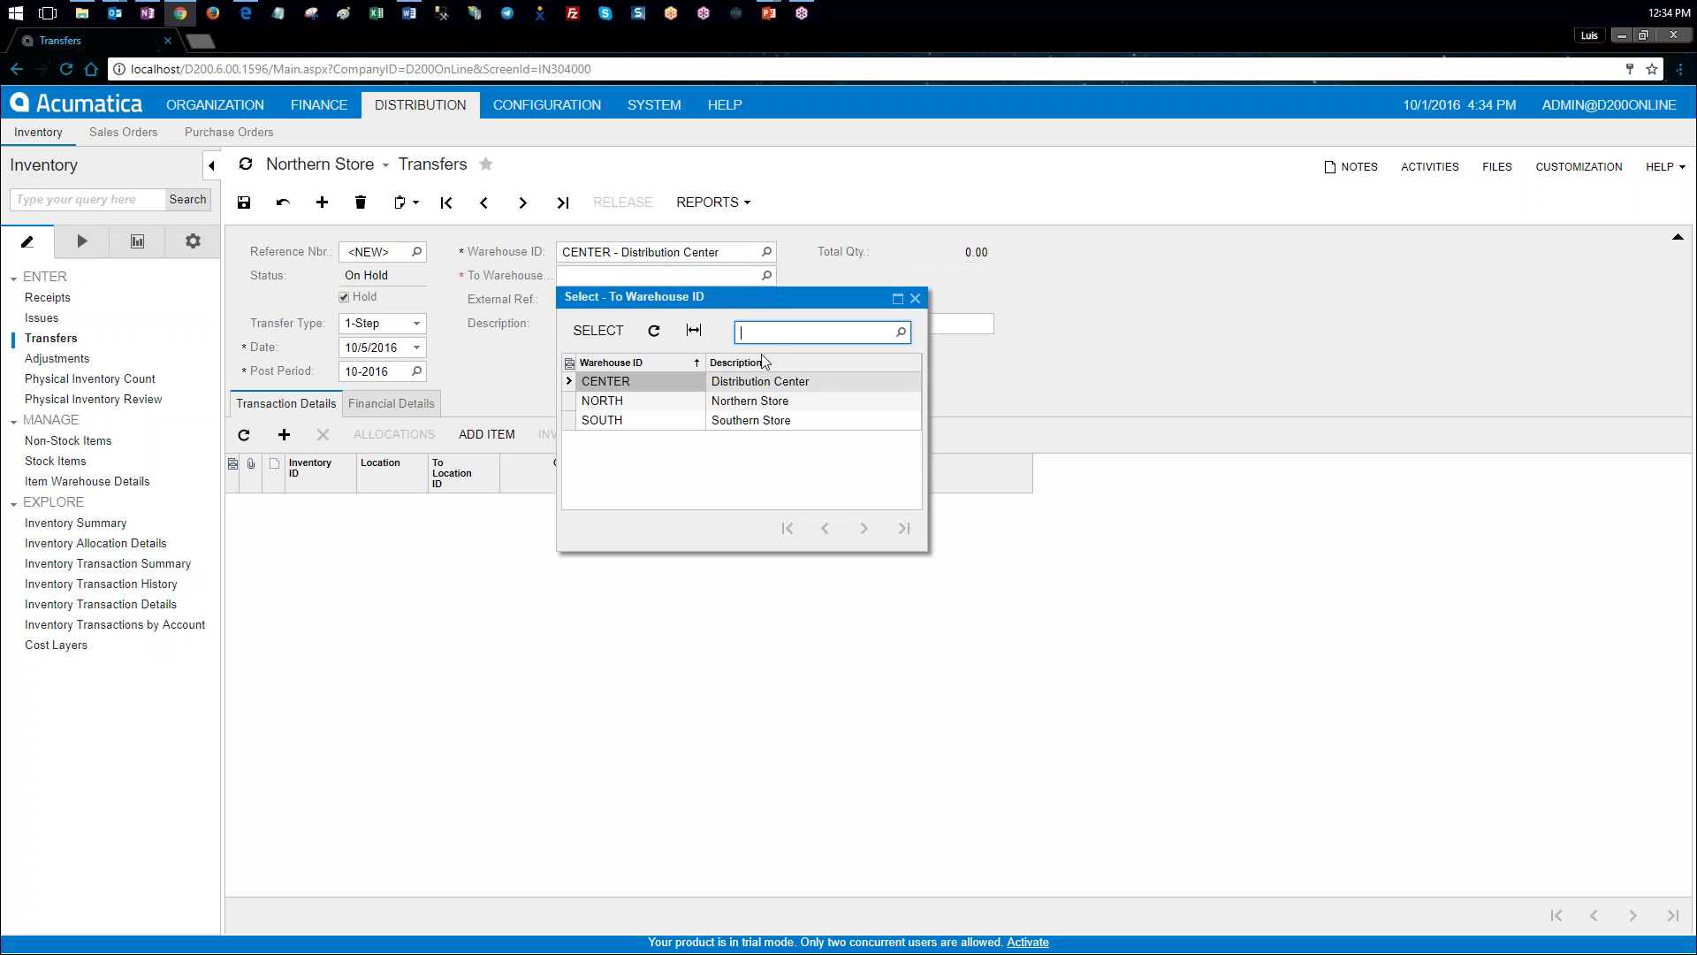
double_click(682, 379)
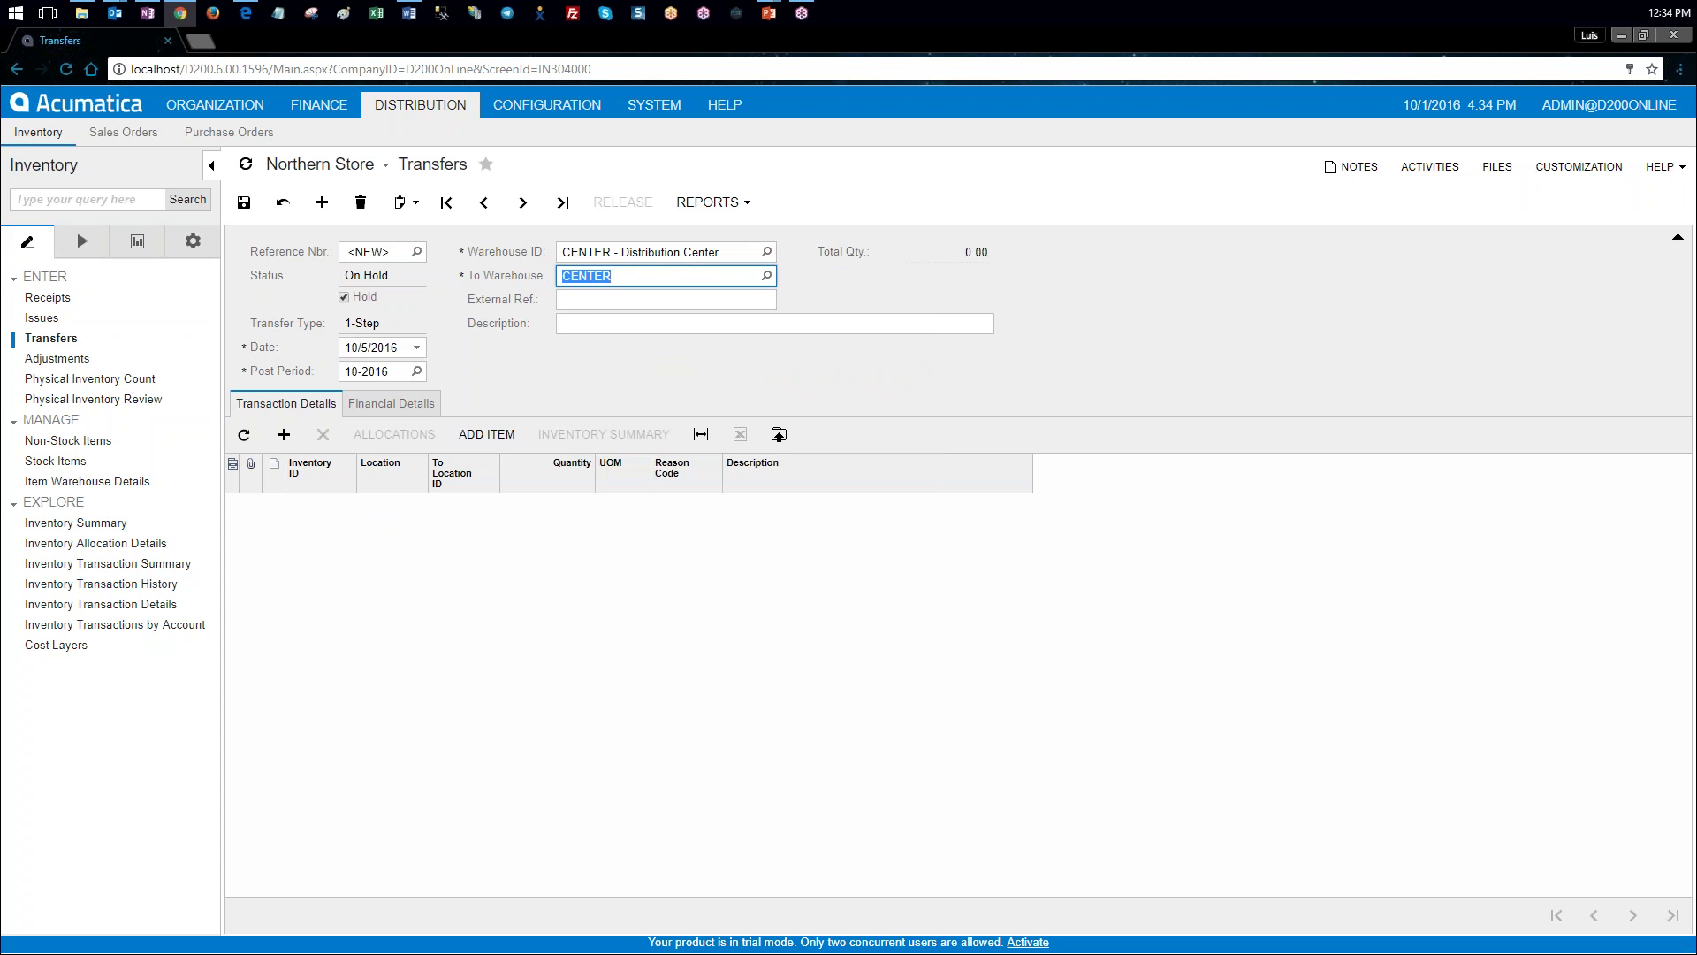
Step: Enter the transfer description "A laptop battery broken during arrangement of goods at the Distribution Center"
key(alt+Tab)
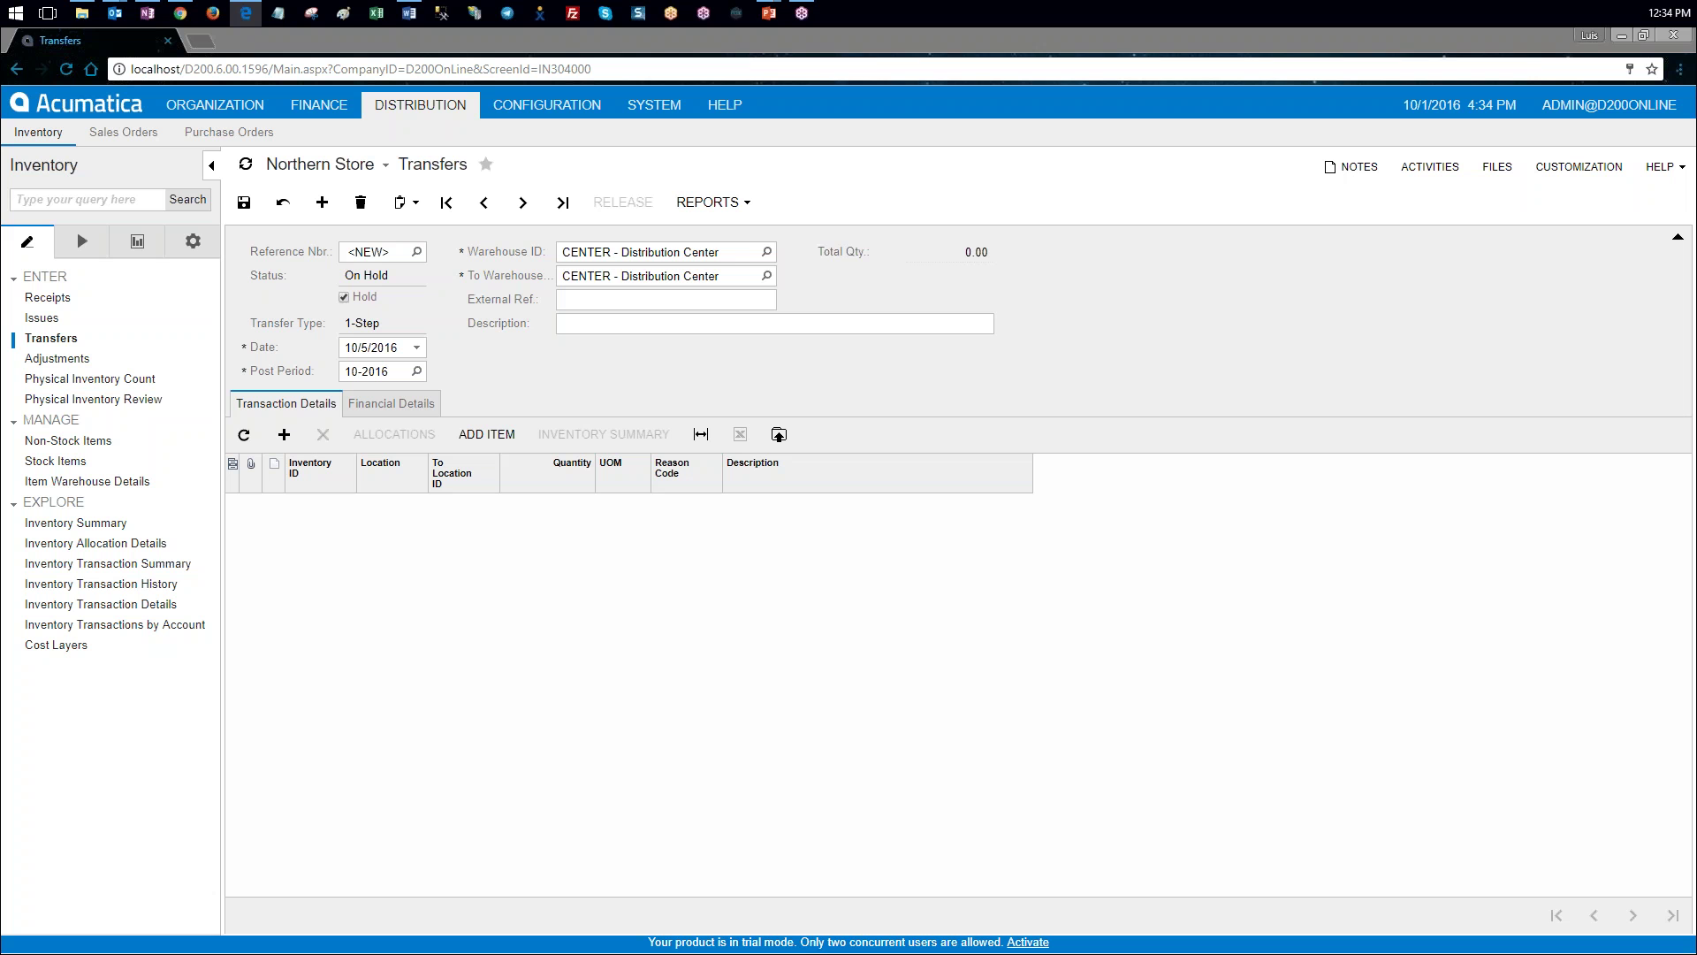
click(583, 324)
text(A laptop battery broken during arrangement of goods at the Distribution Center)
key(Home)
key(Delete)
click(741, 325)
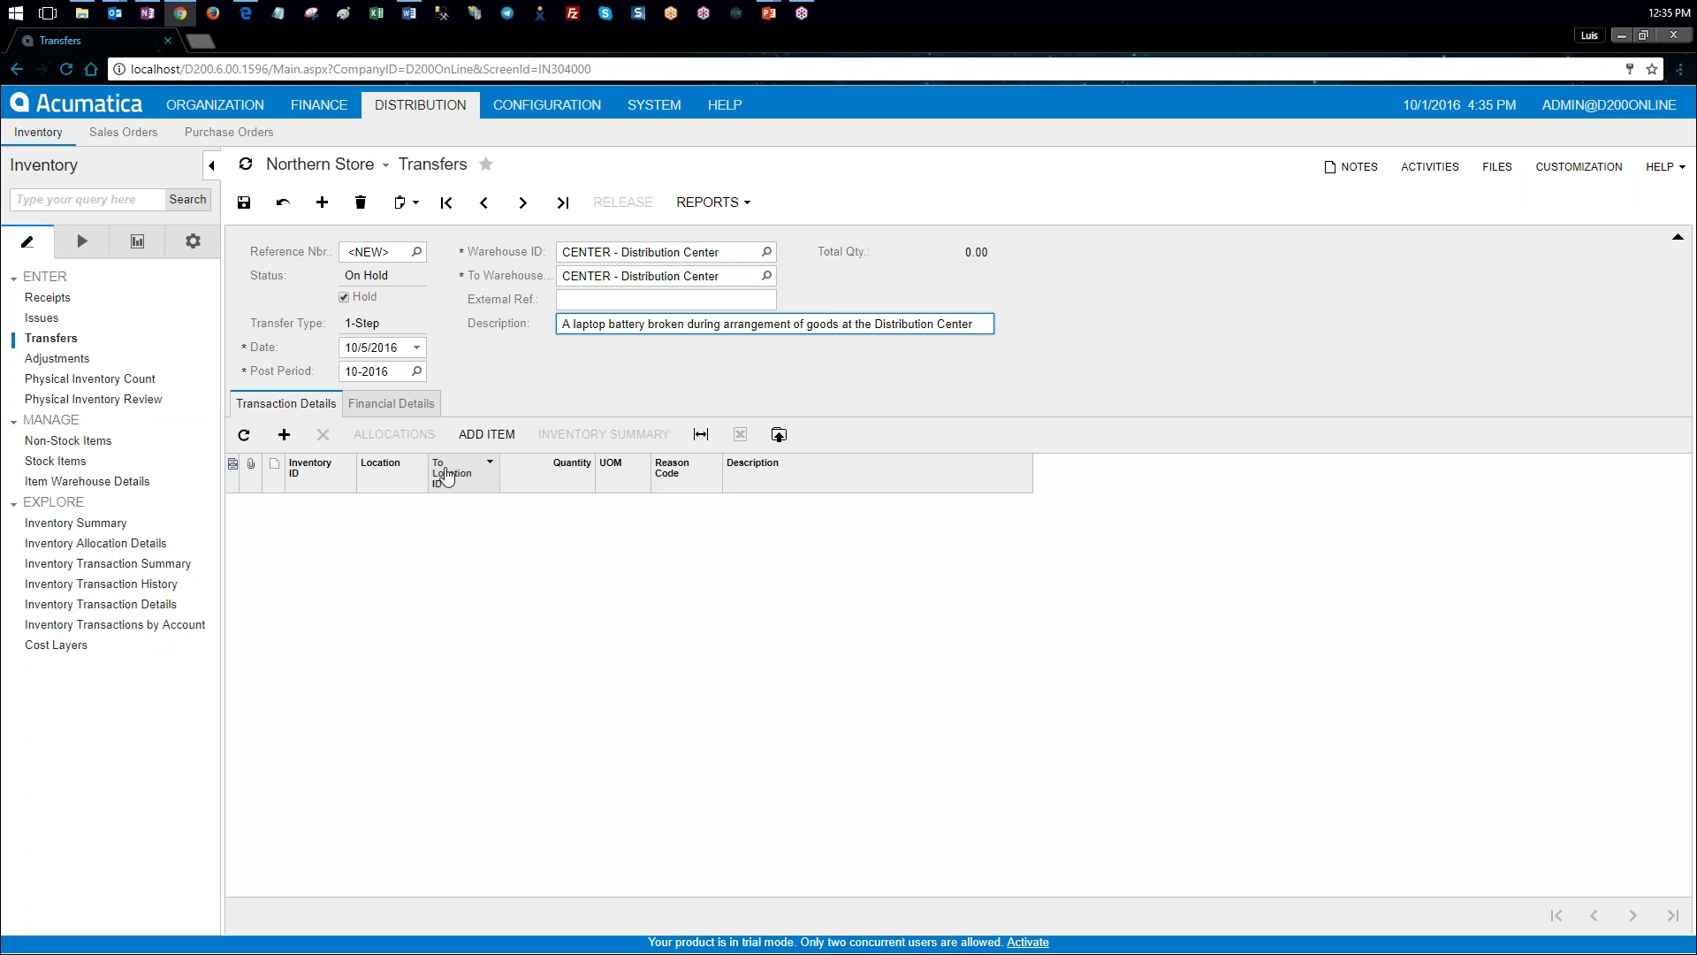
Step: Add a BATTERY line to the transaction details with destination location DAMAGED and quantity 1
click(327, 515)
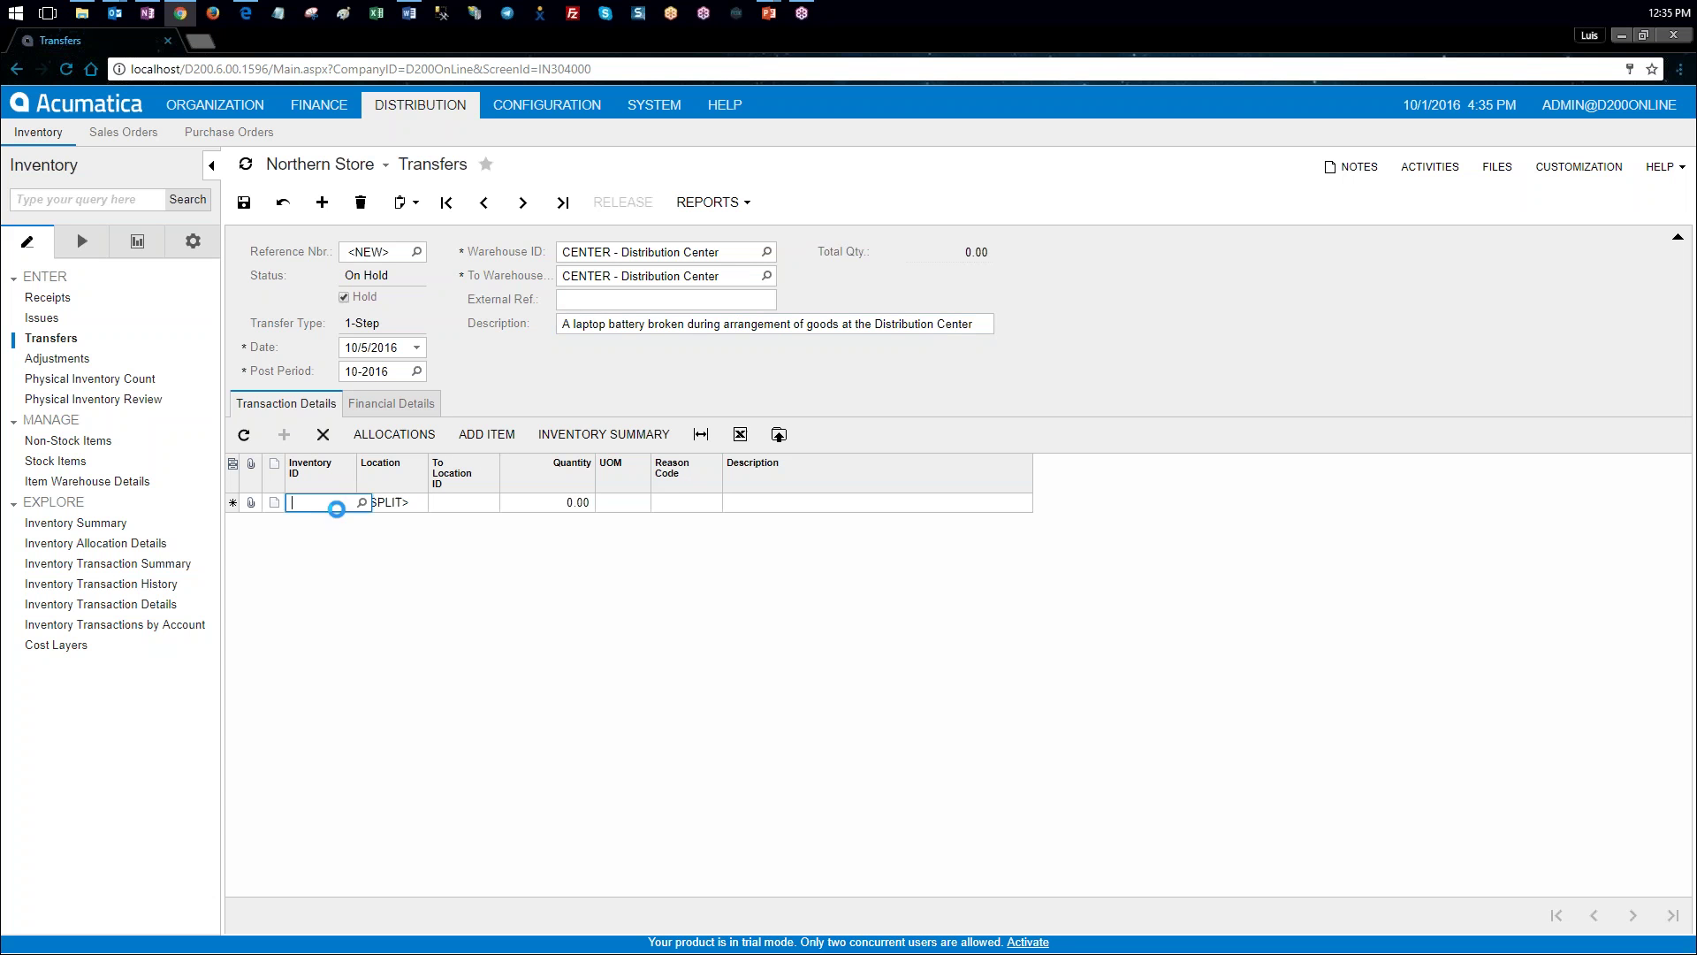
click(362, 505)
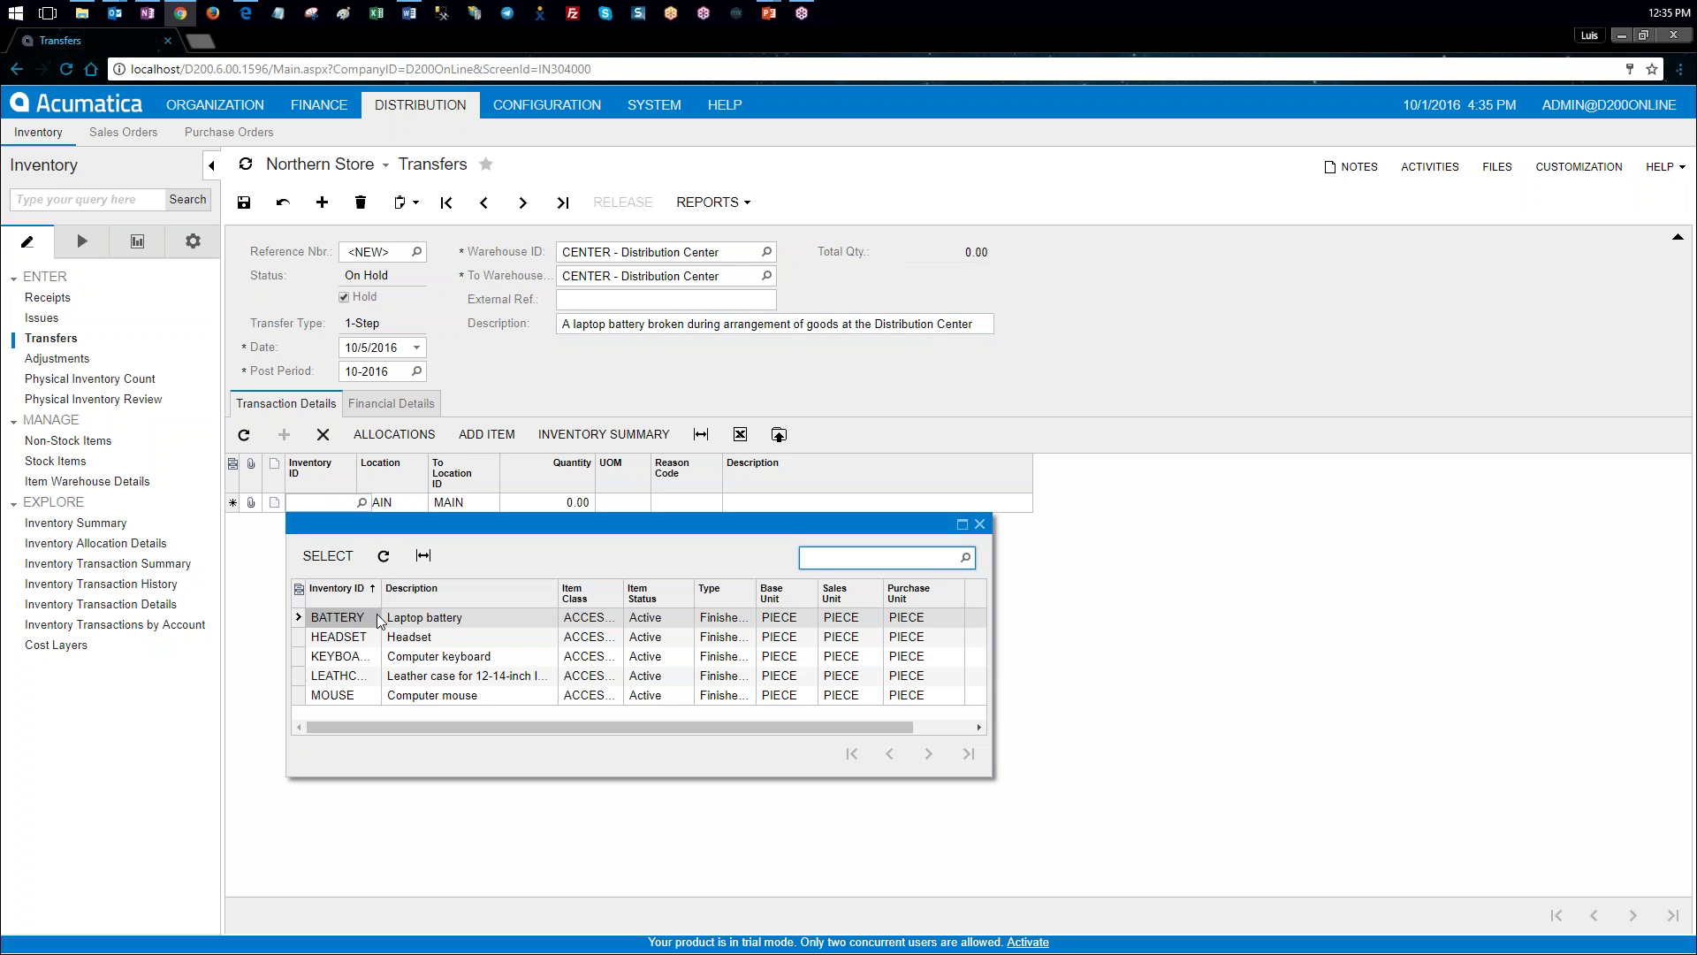
double_click(364, 618)
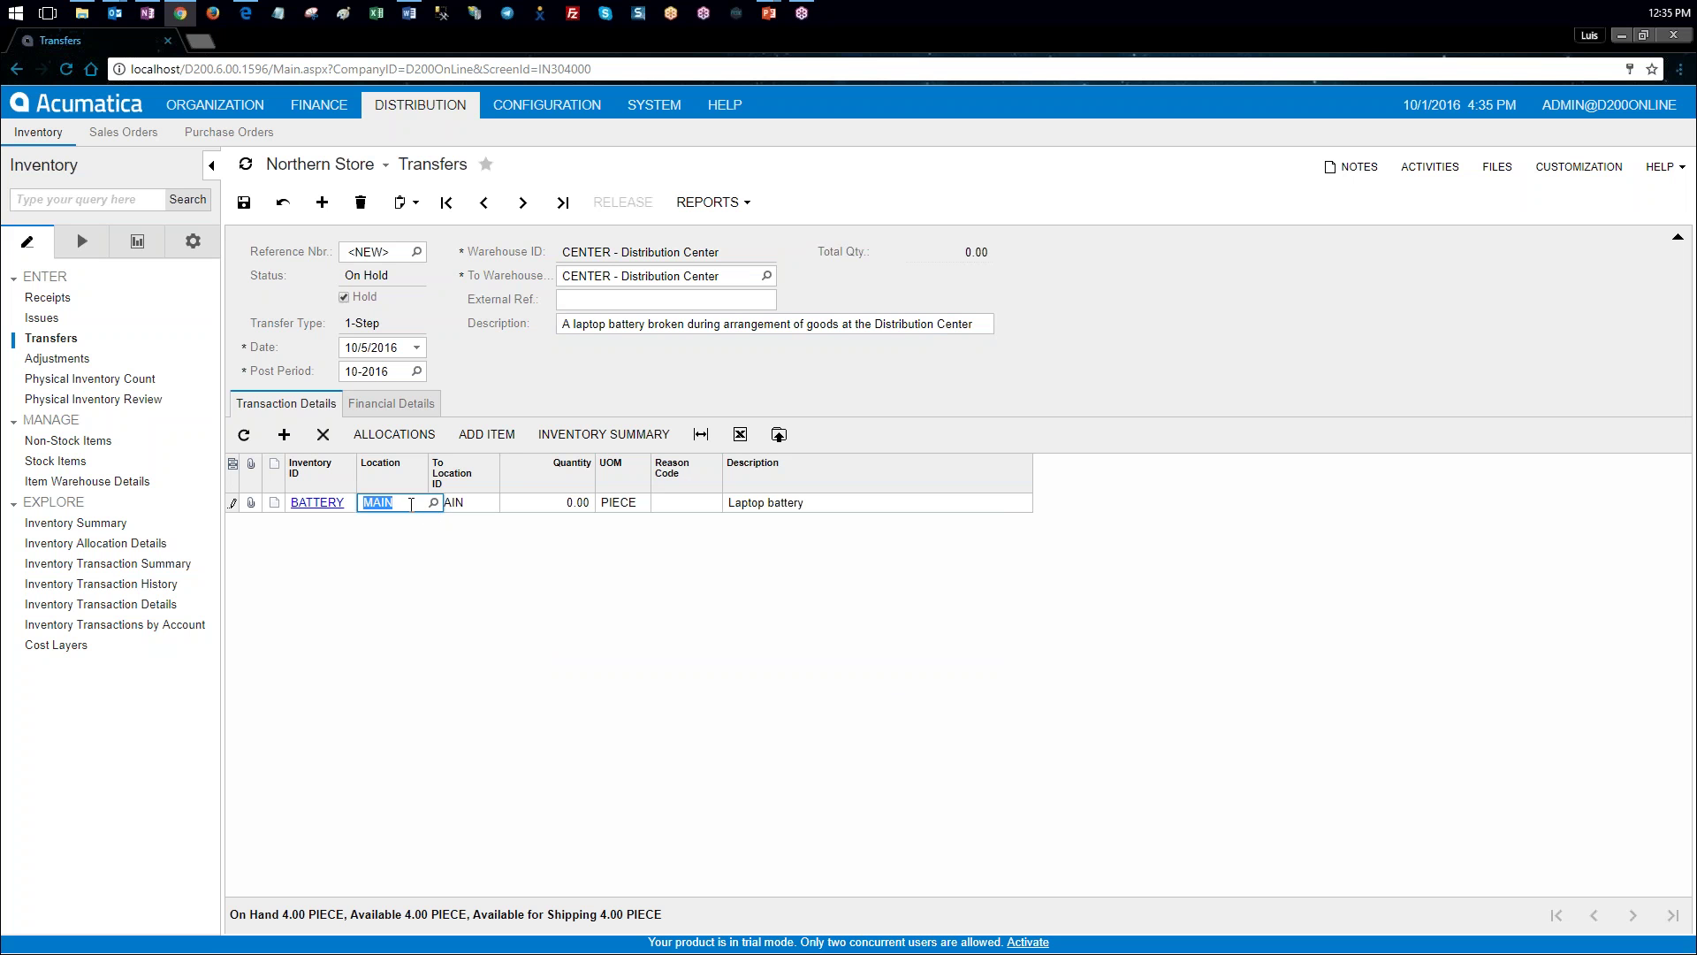
click(481, 504)
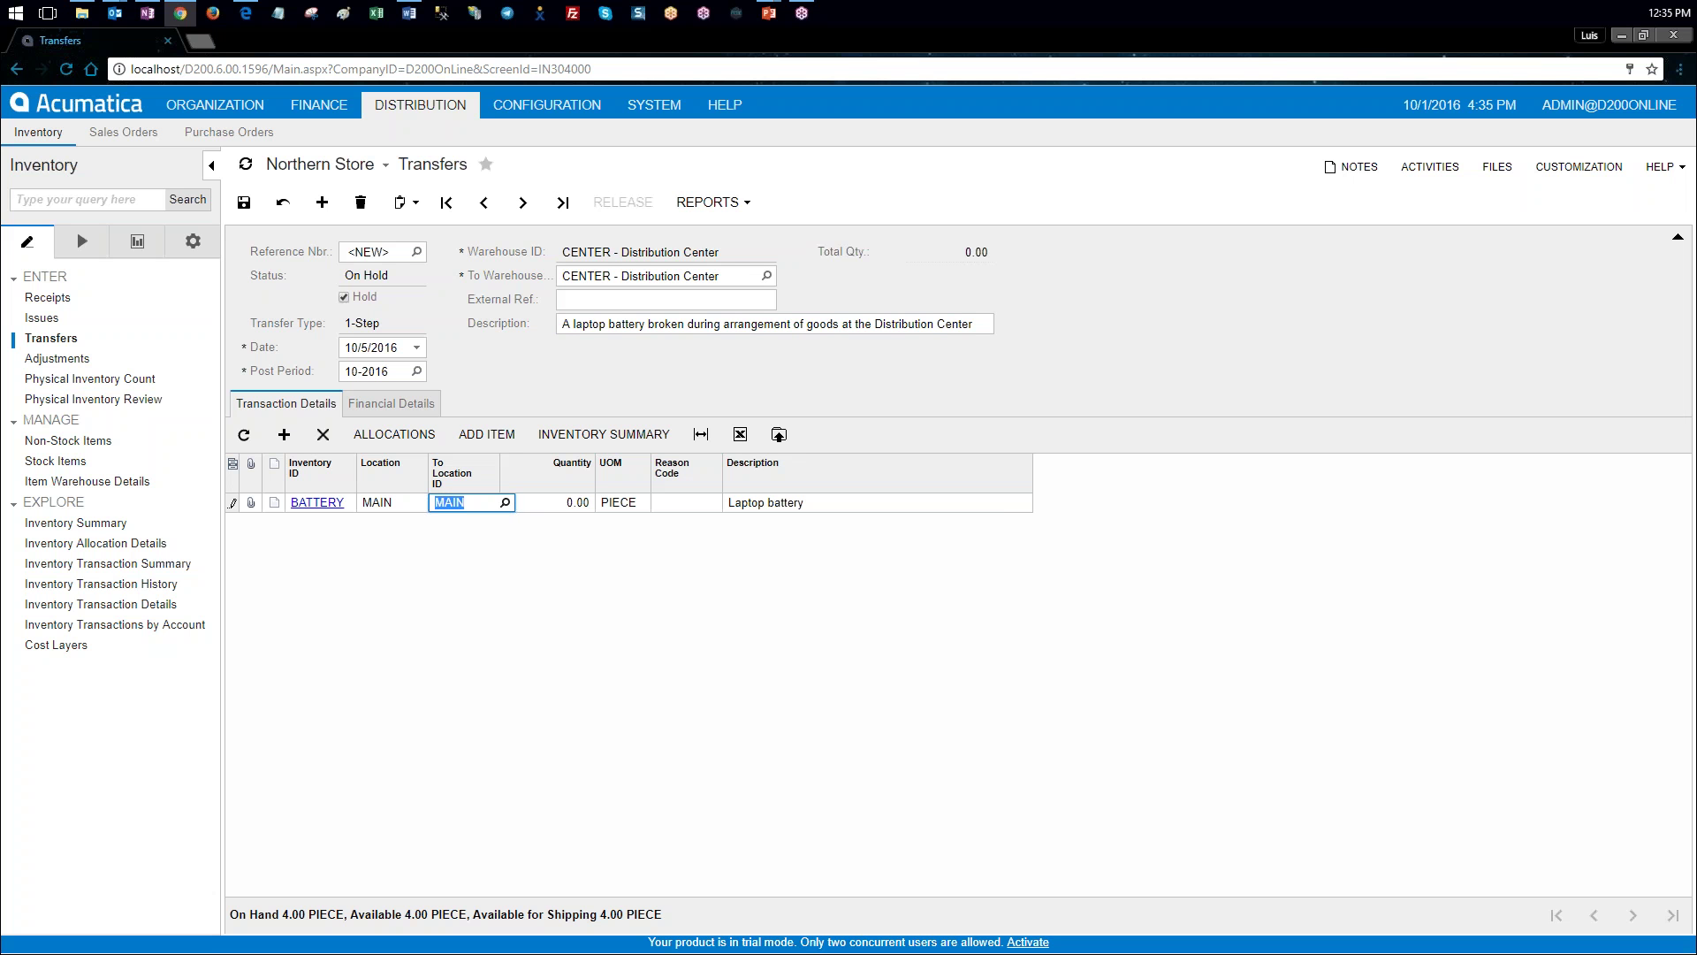
click(504, 502)
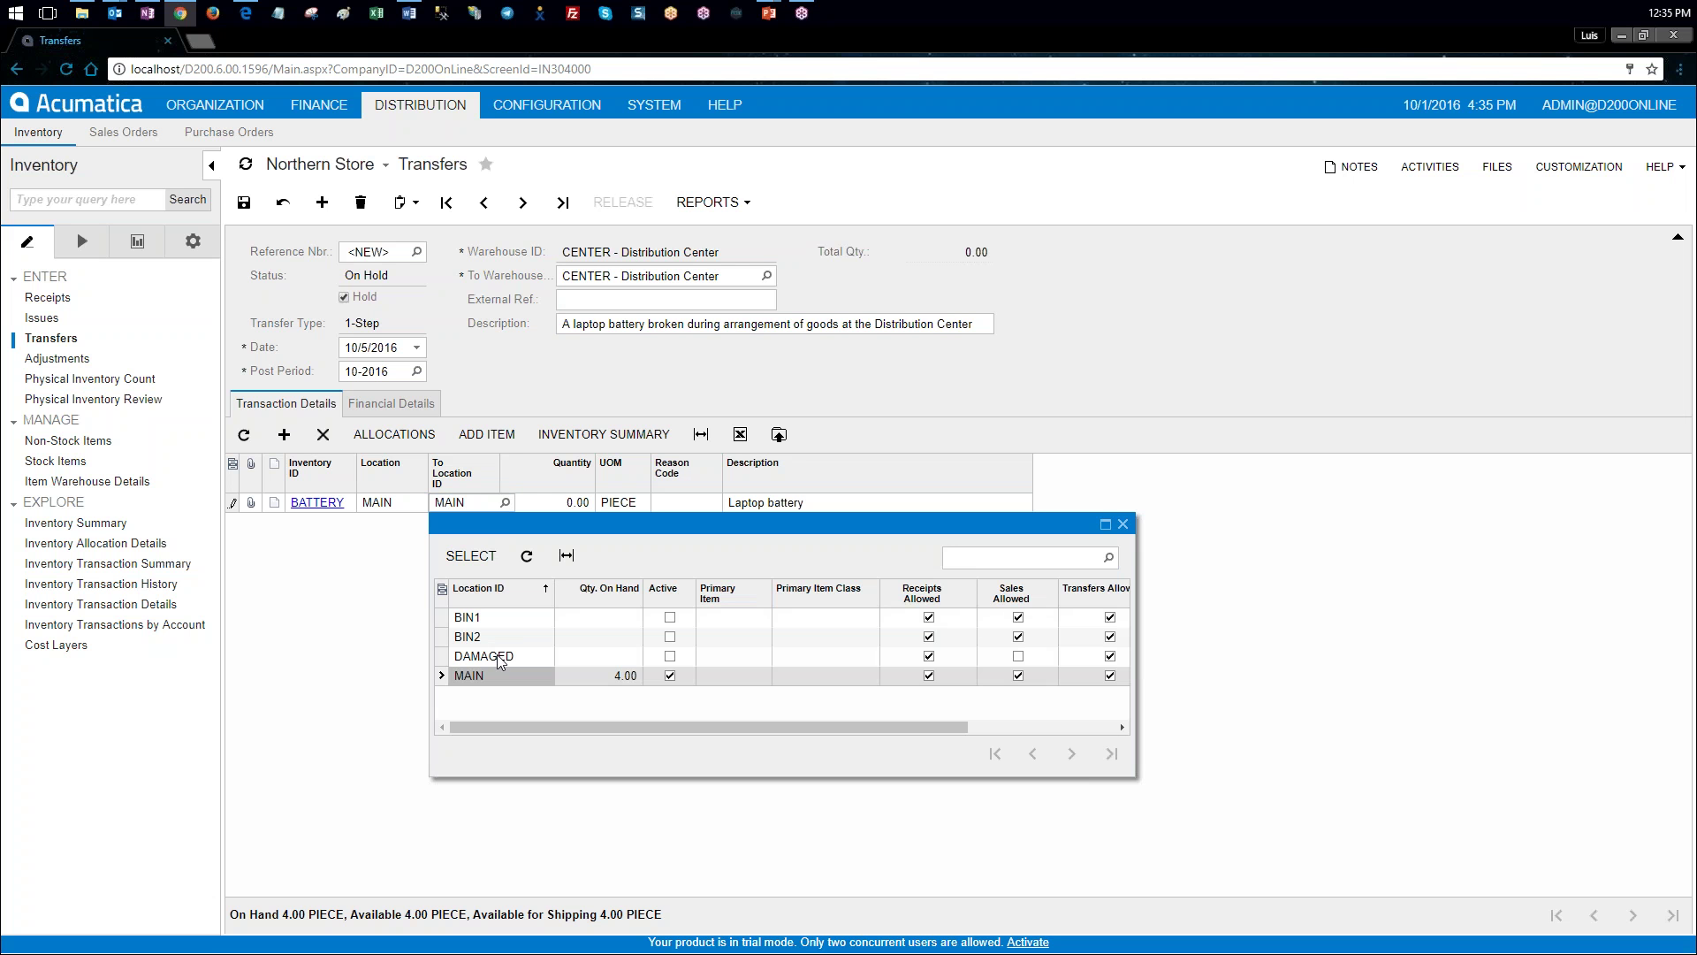
double_click(500, 662)
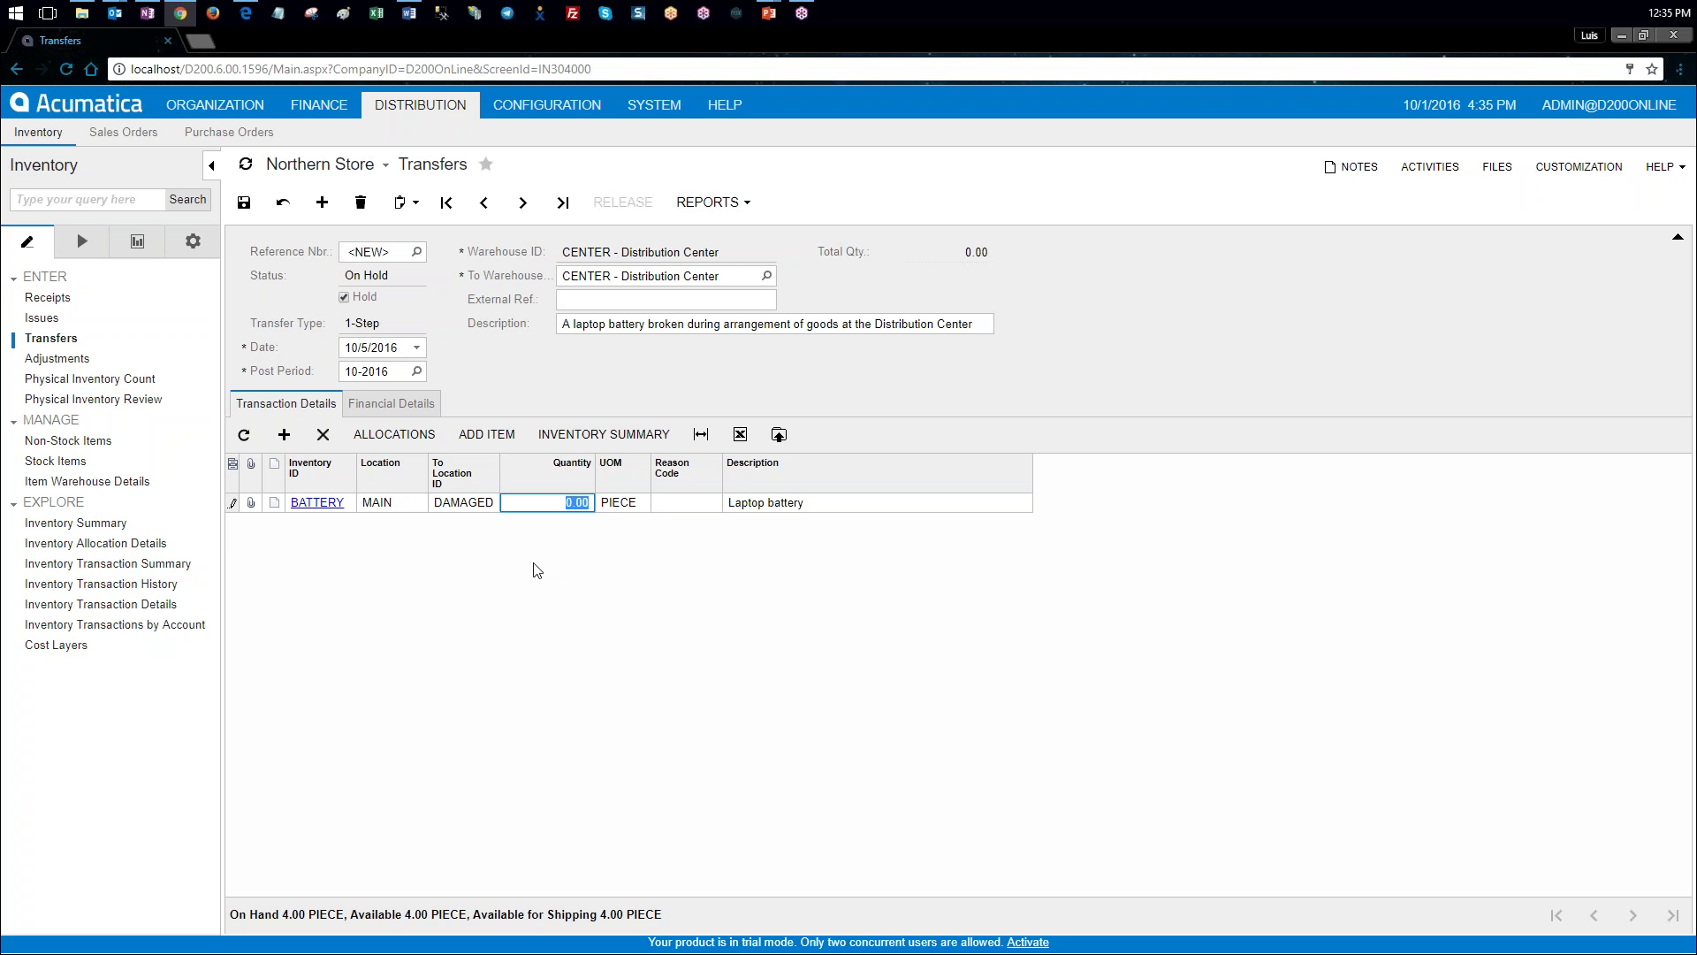
text(1)
key(Tab)
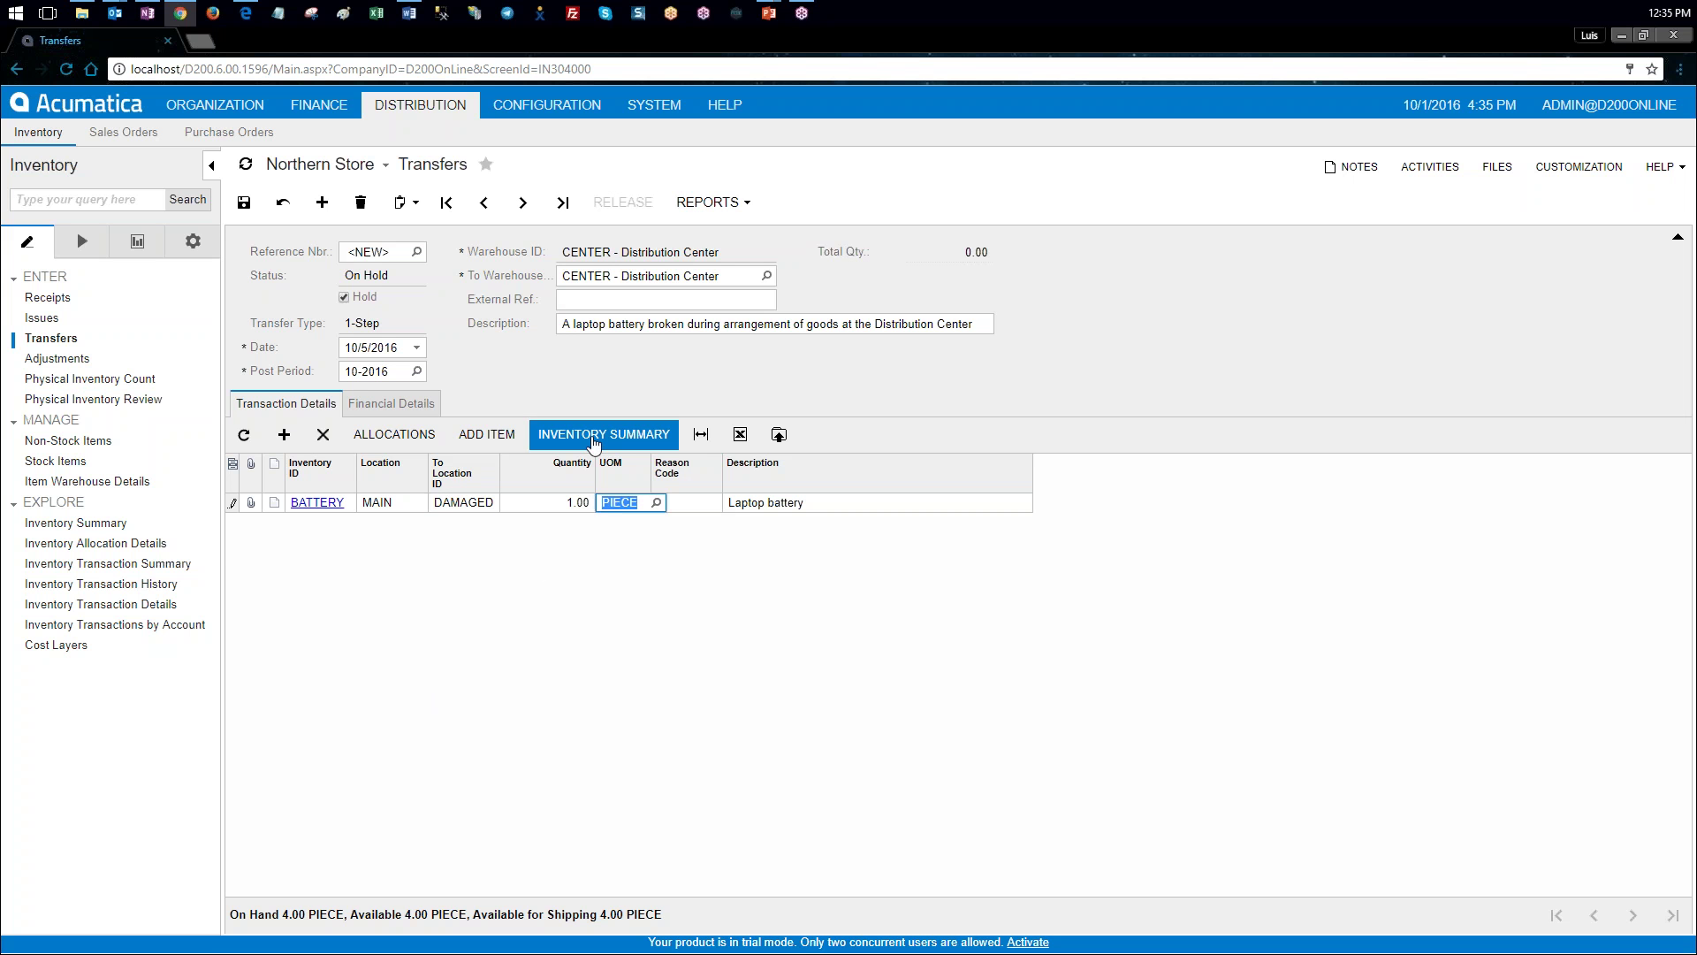
Step: Take the battery transfer off hold, save it and release it
click(345, 297)
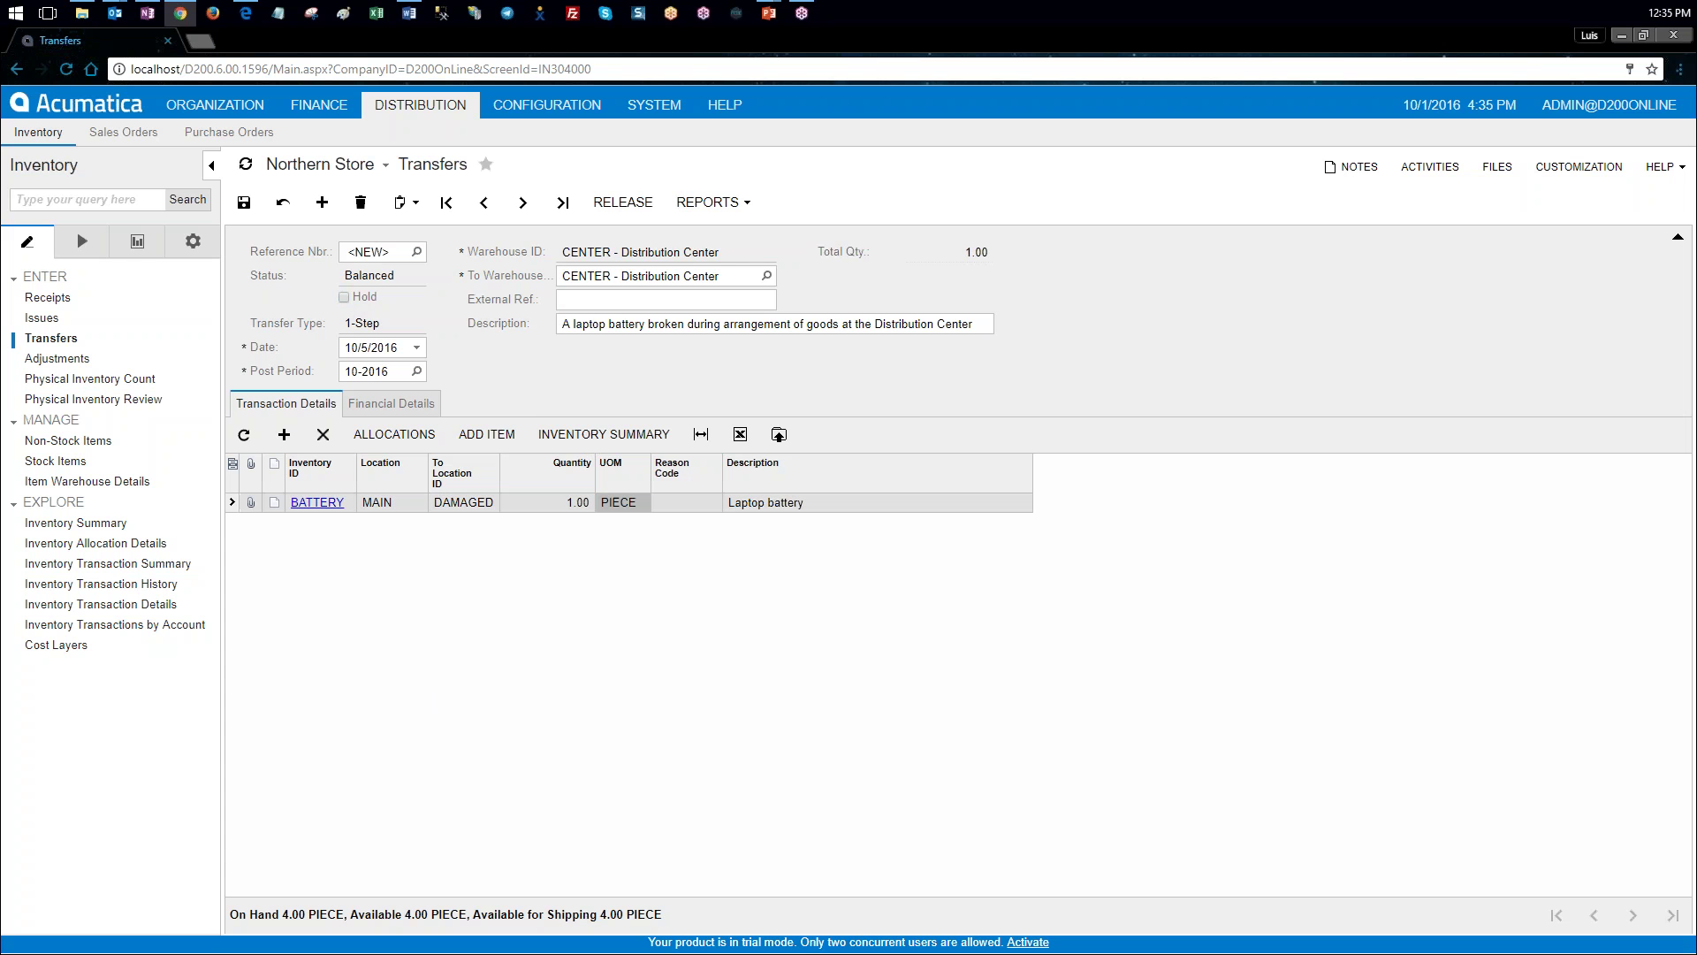
click(245, 205)
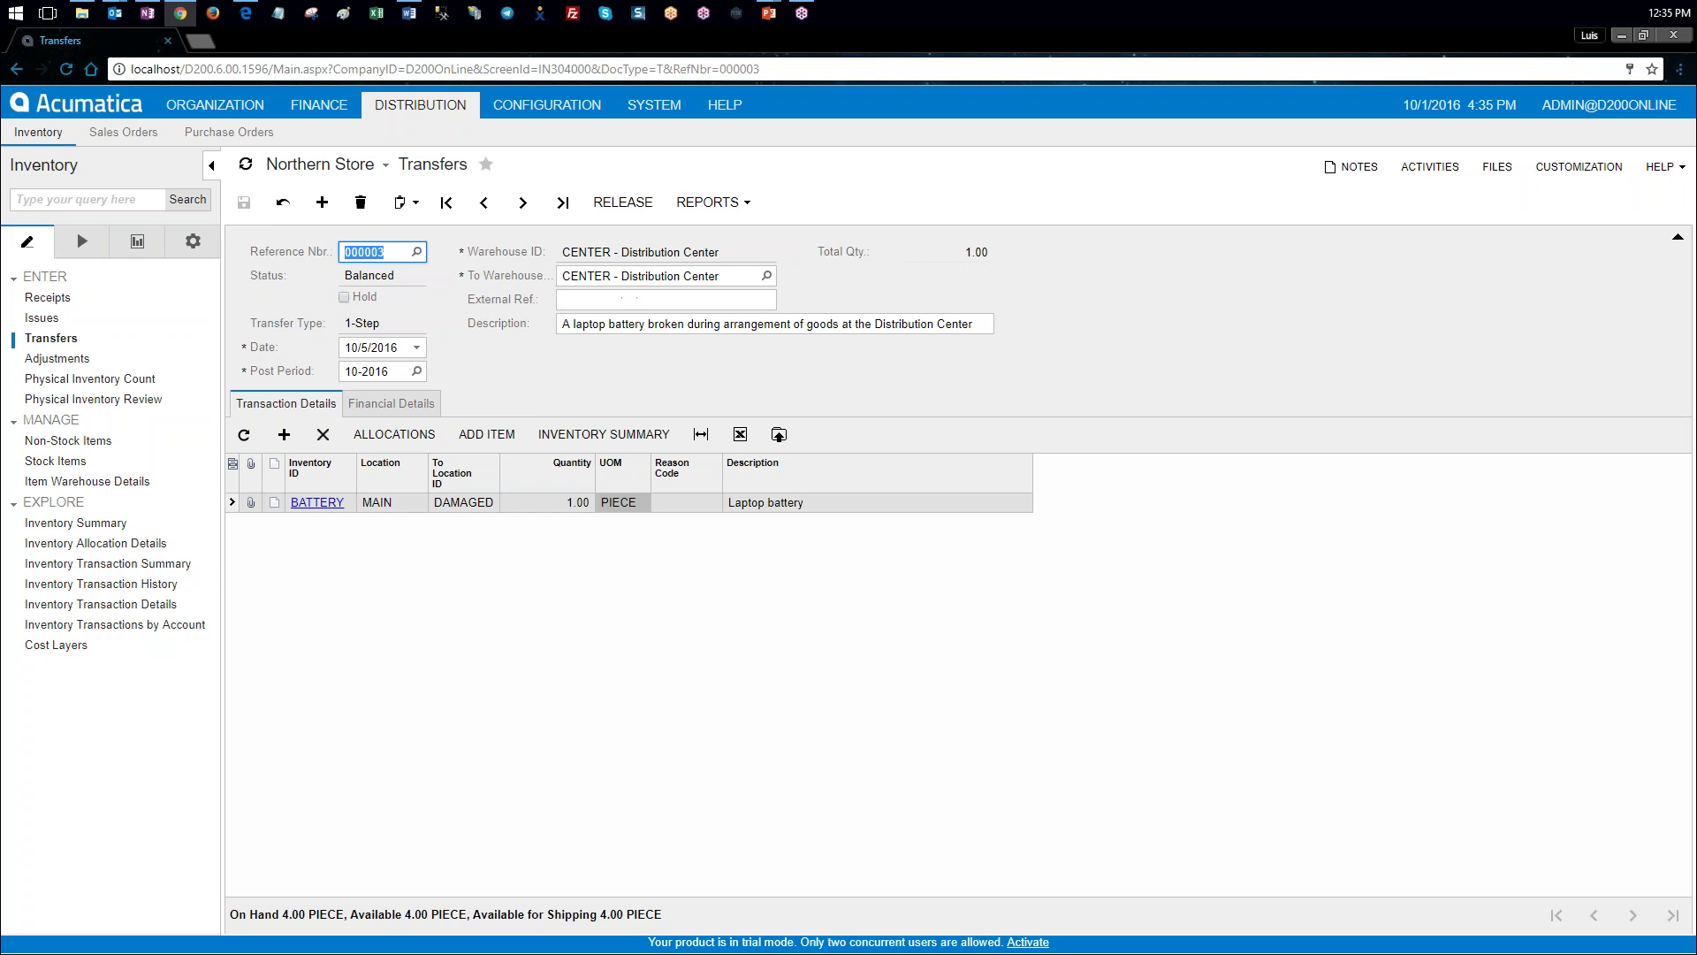
click(634, 205)
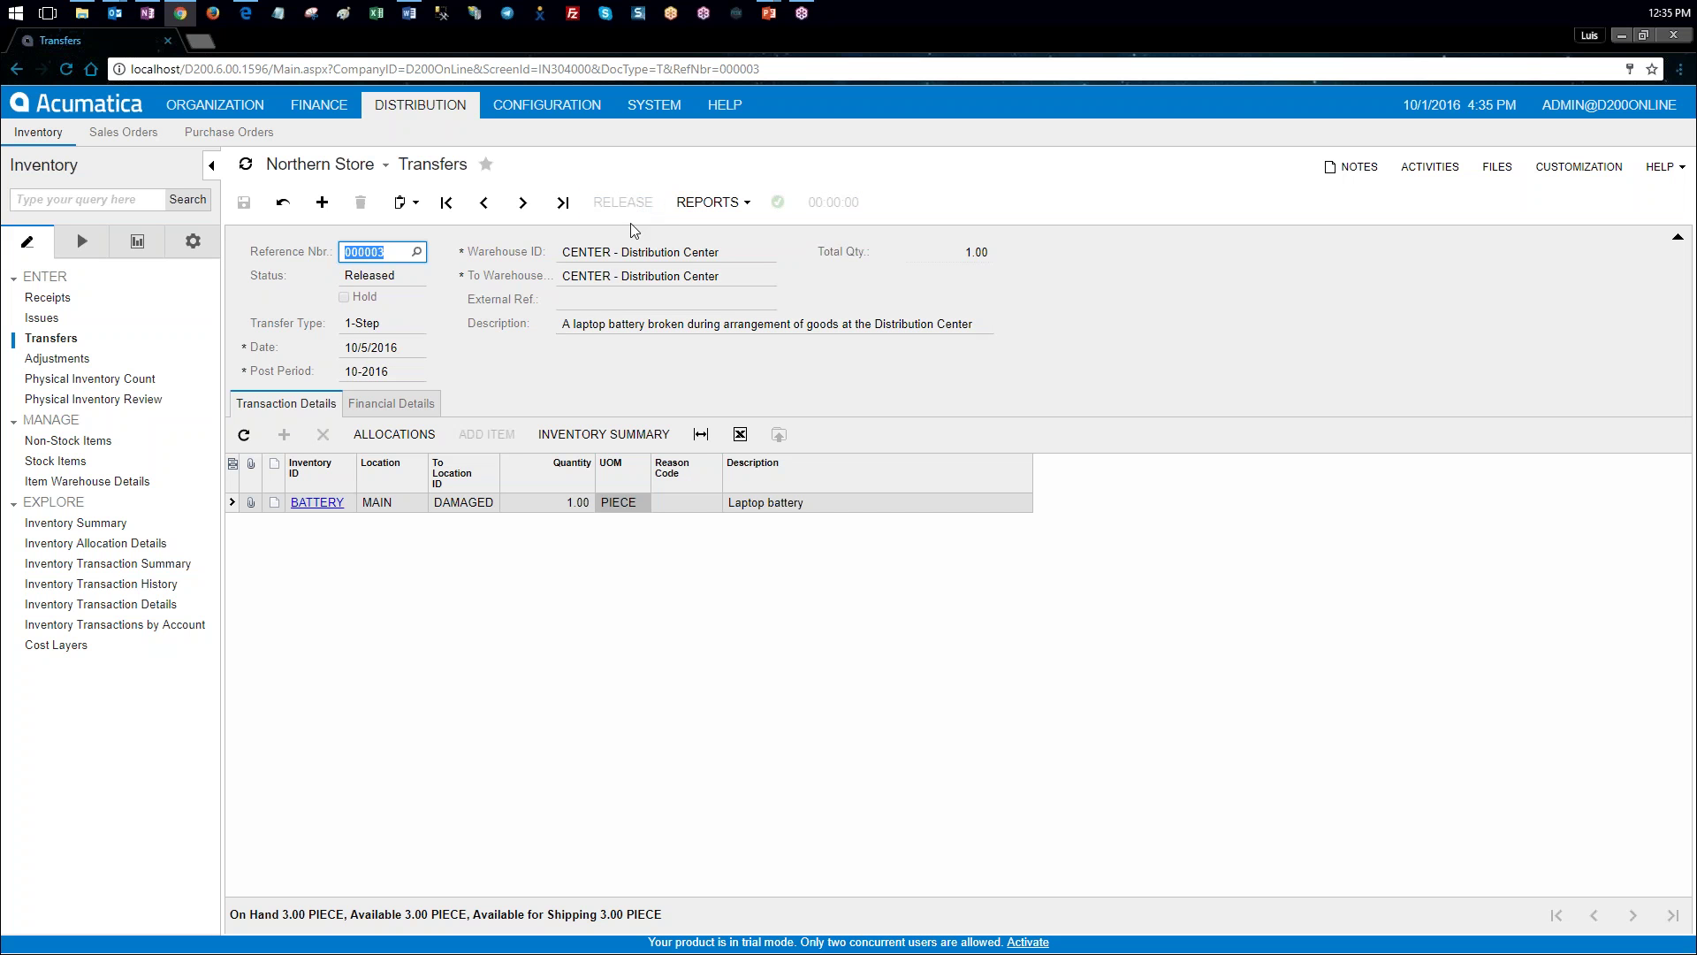
Step: Examine the released transfer's financial details and the BATTERY stock item record, and close the record
key(alt+Tab)
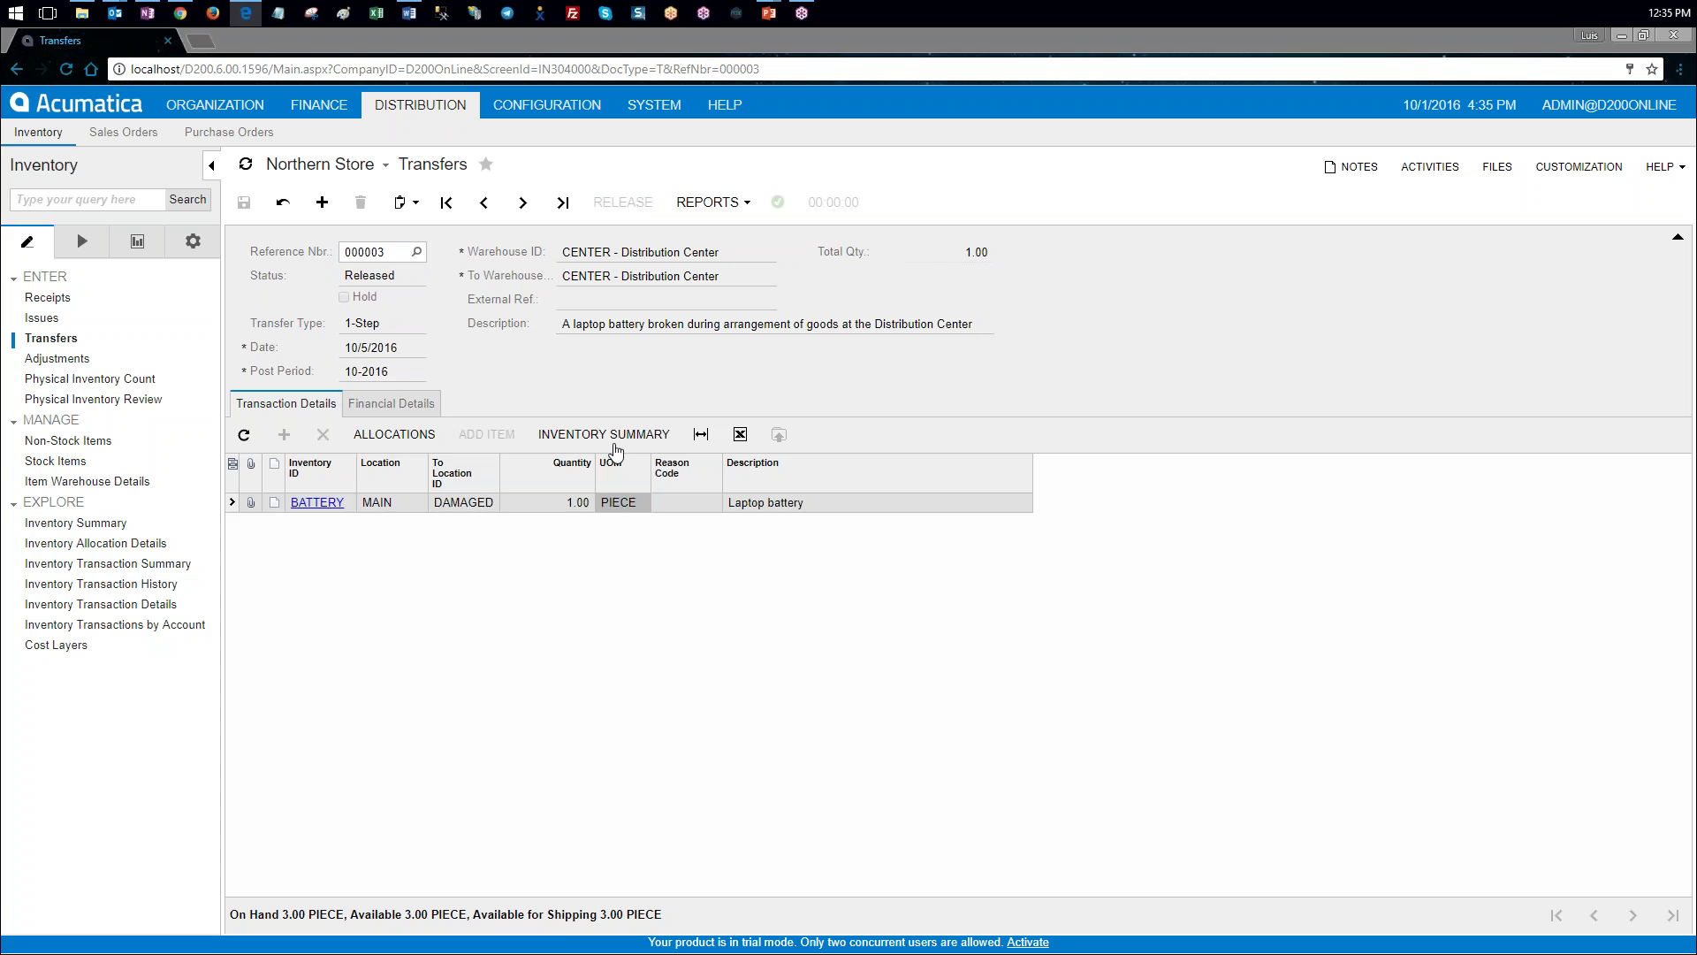
click(416, 404)
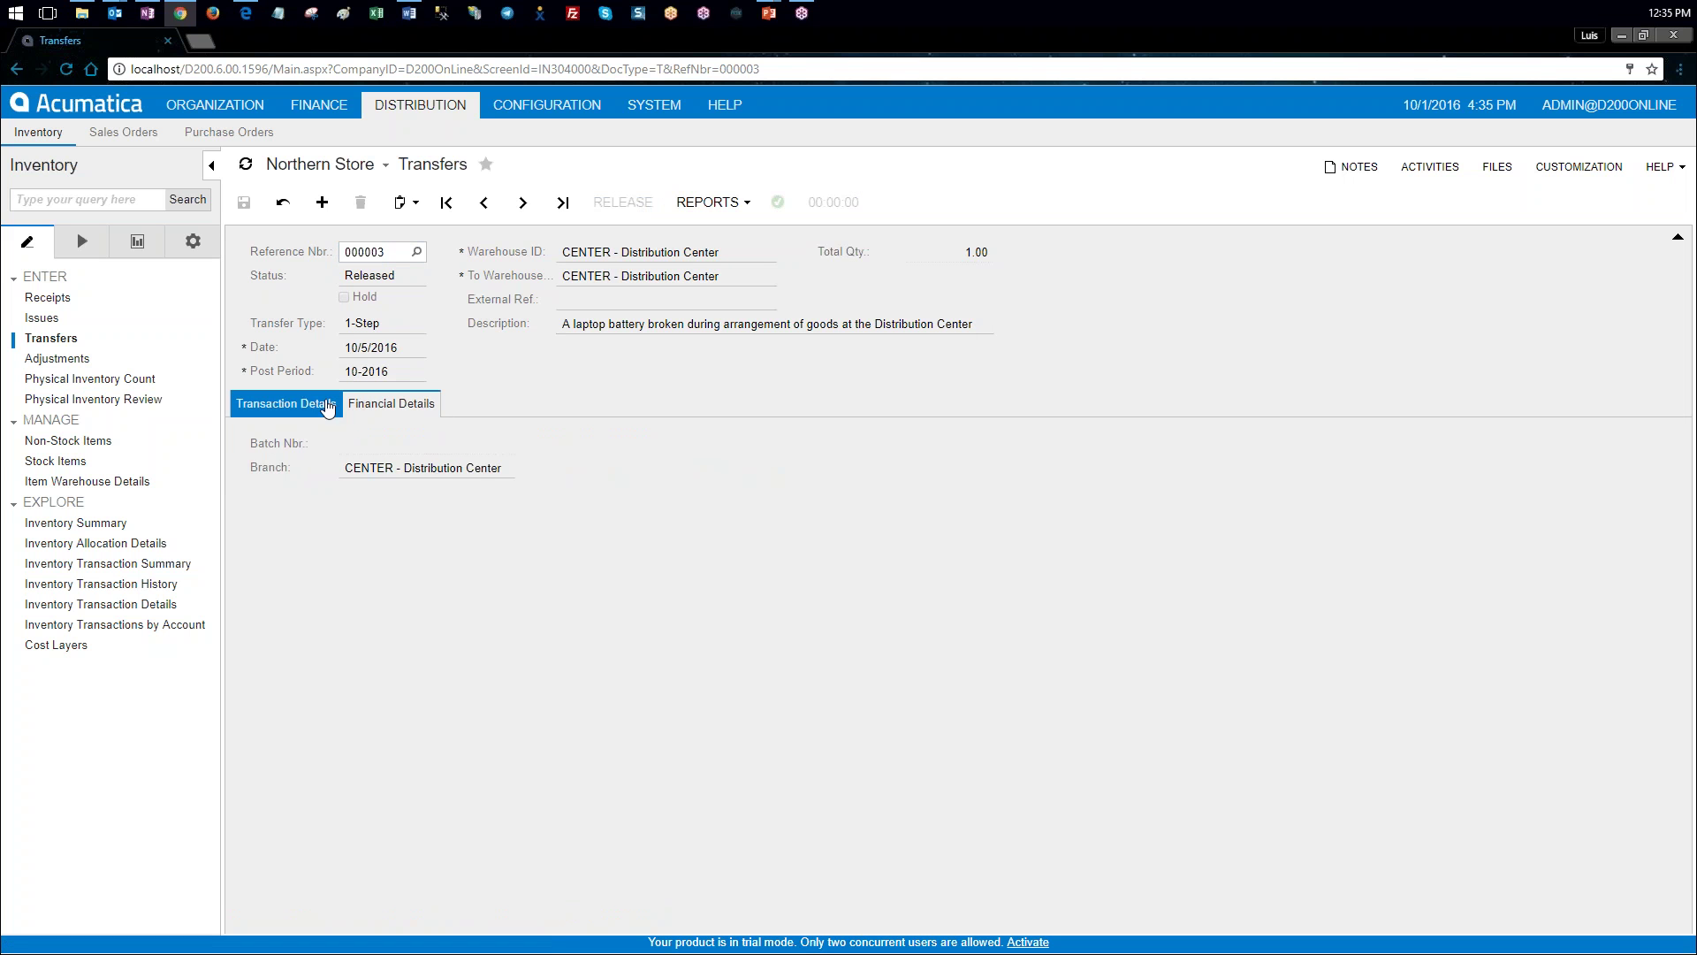
click(291, 404)
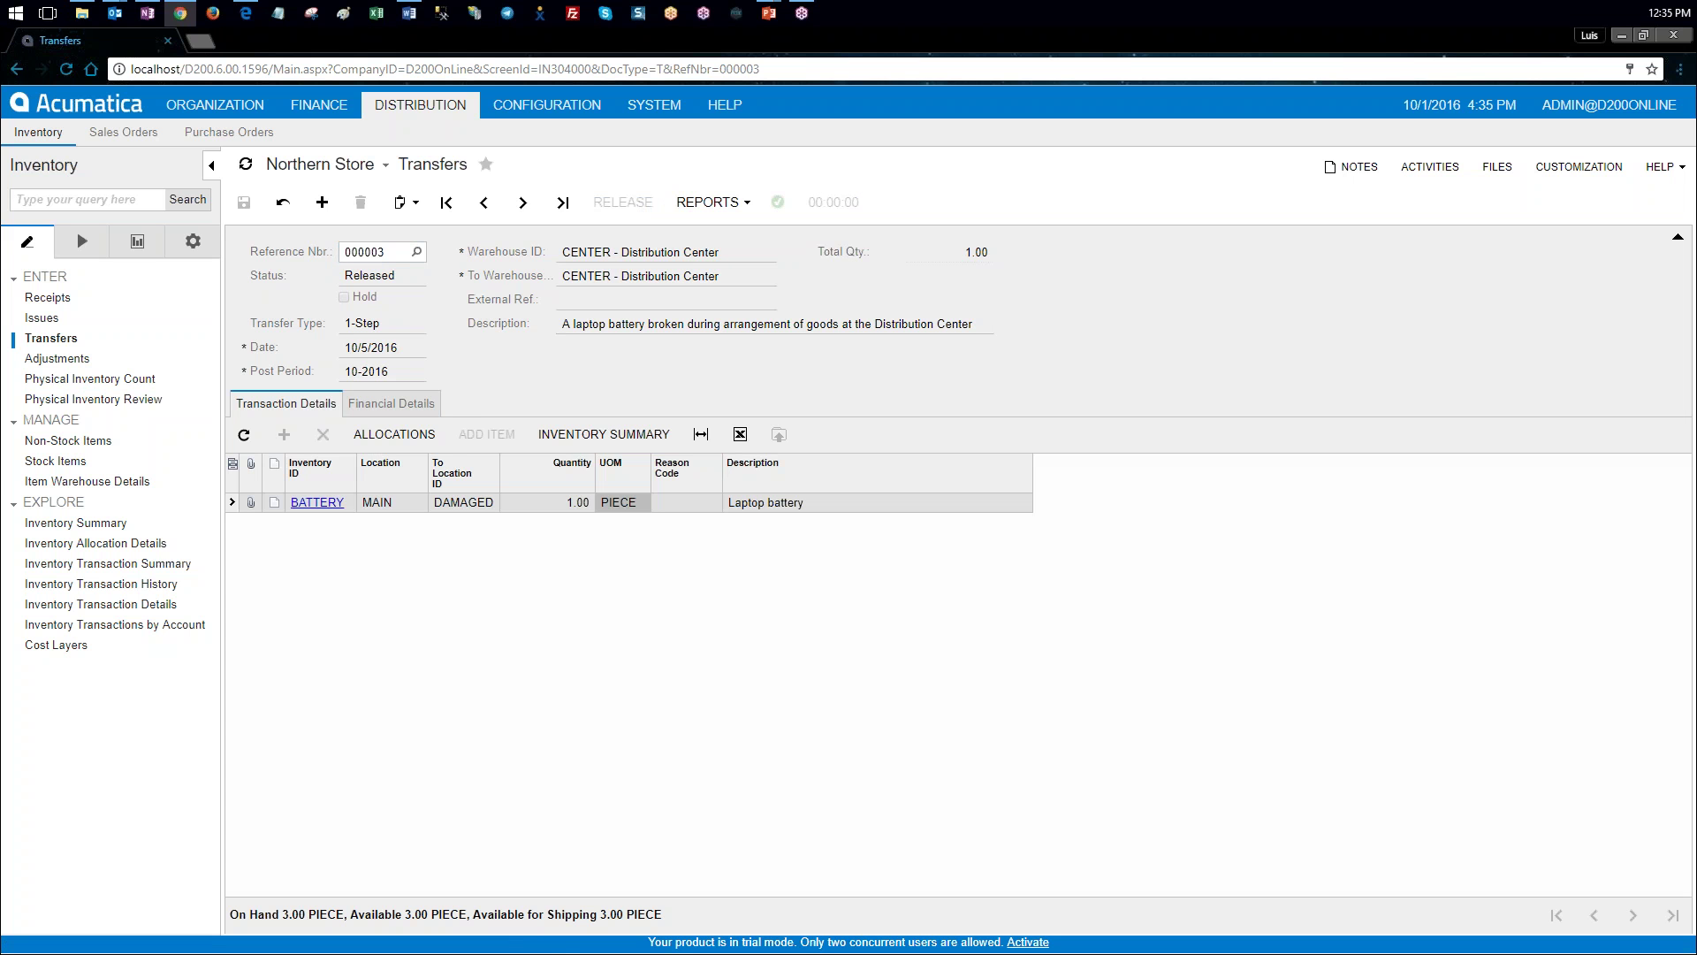
click(392, 404)
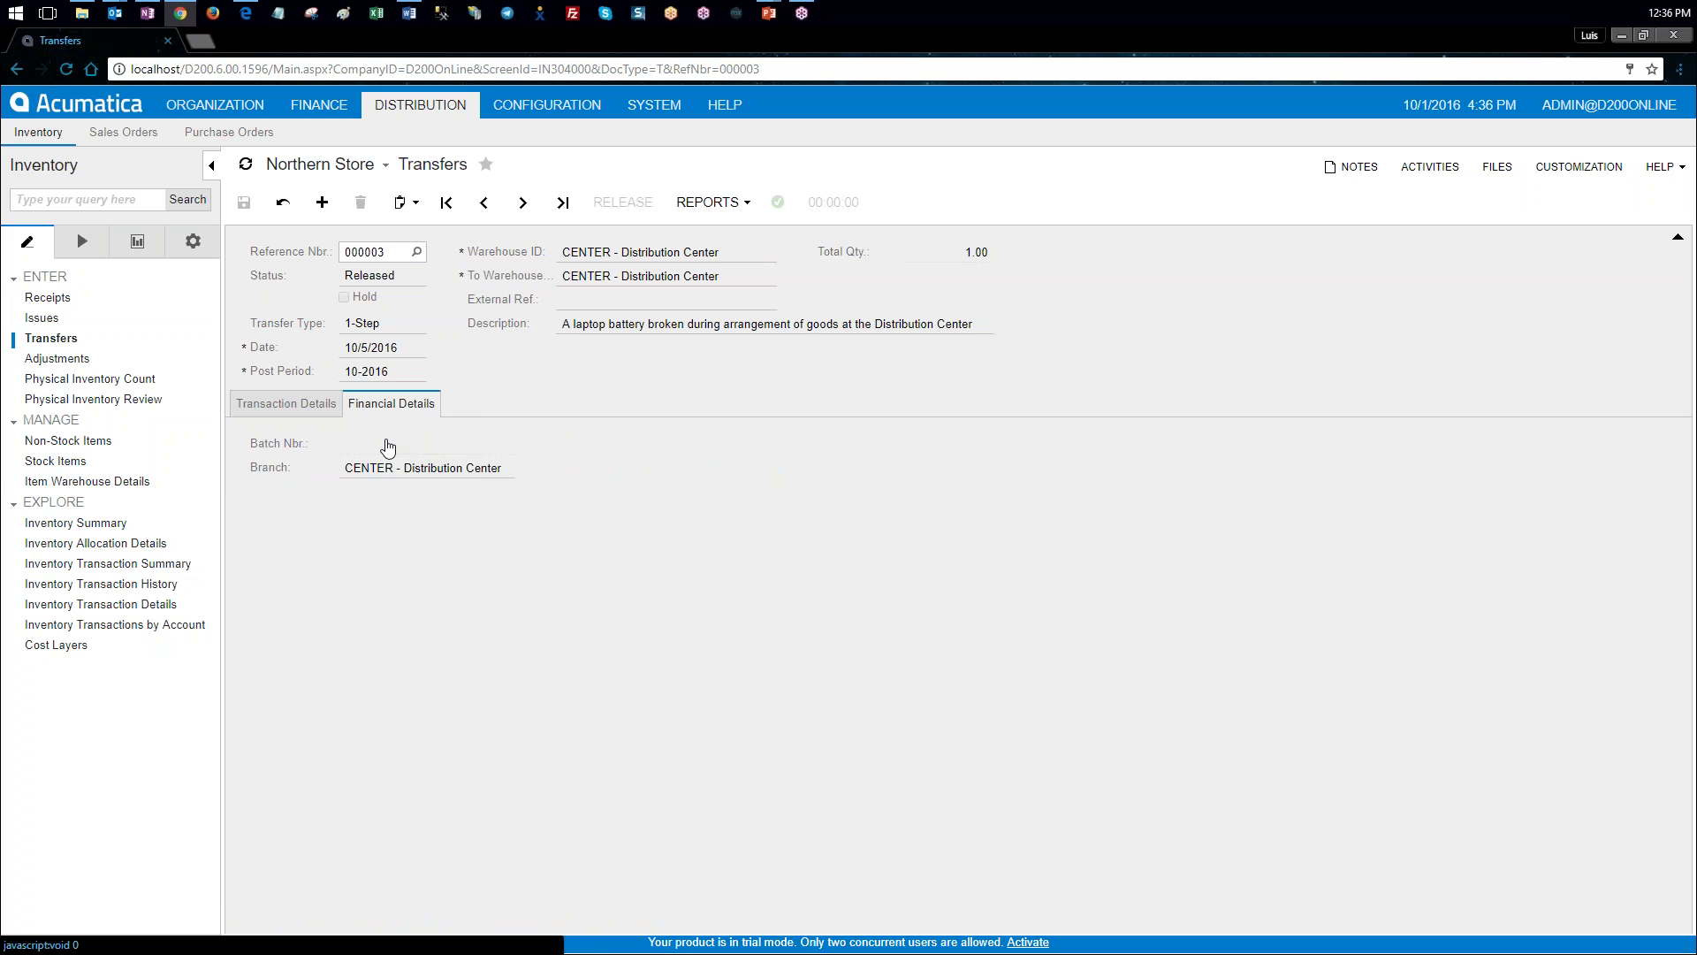
click(327, 404)
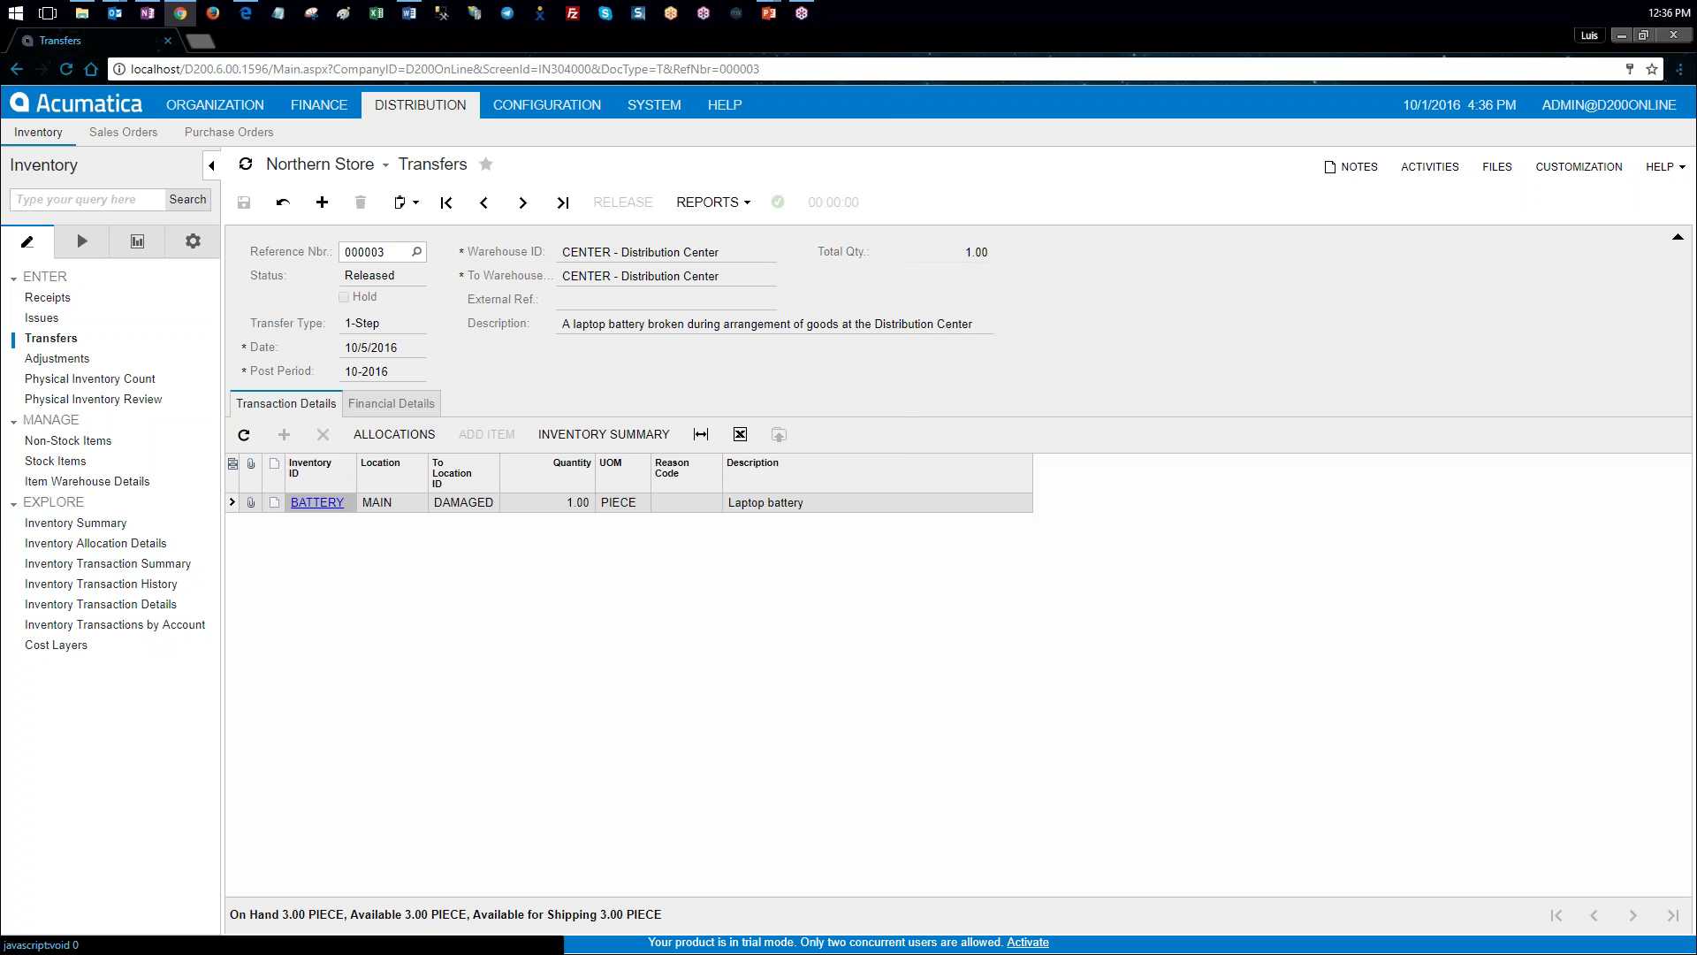
click(327, 502)
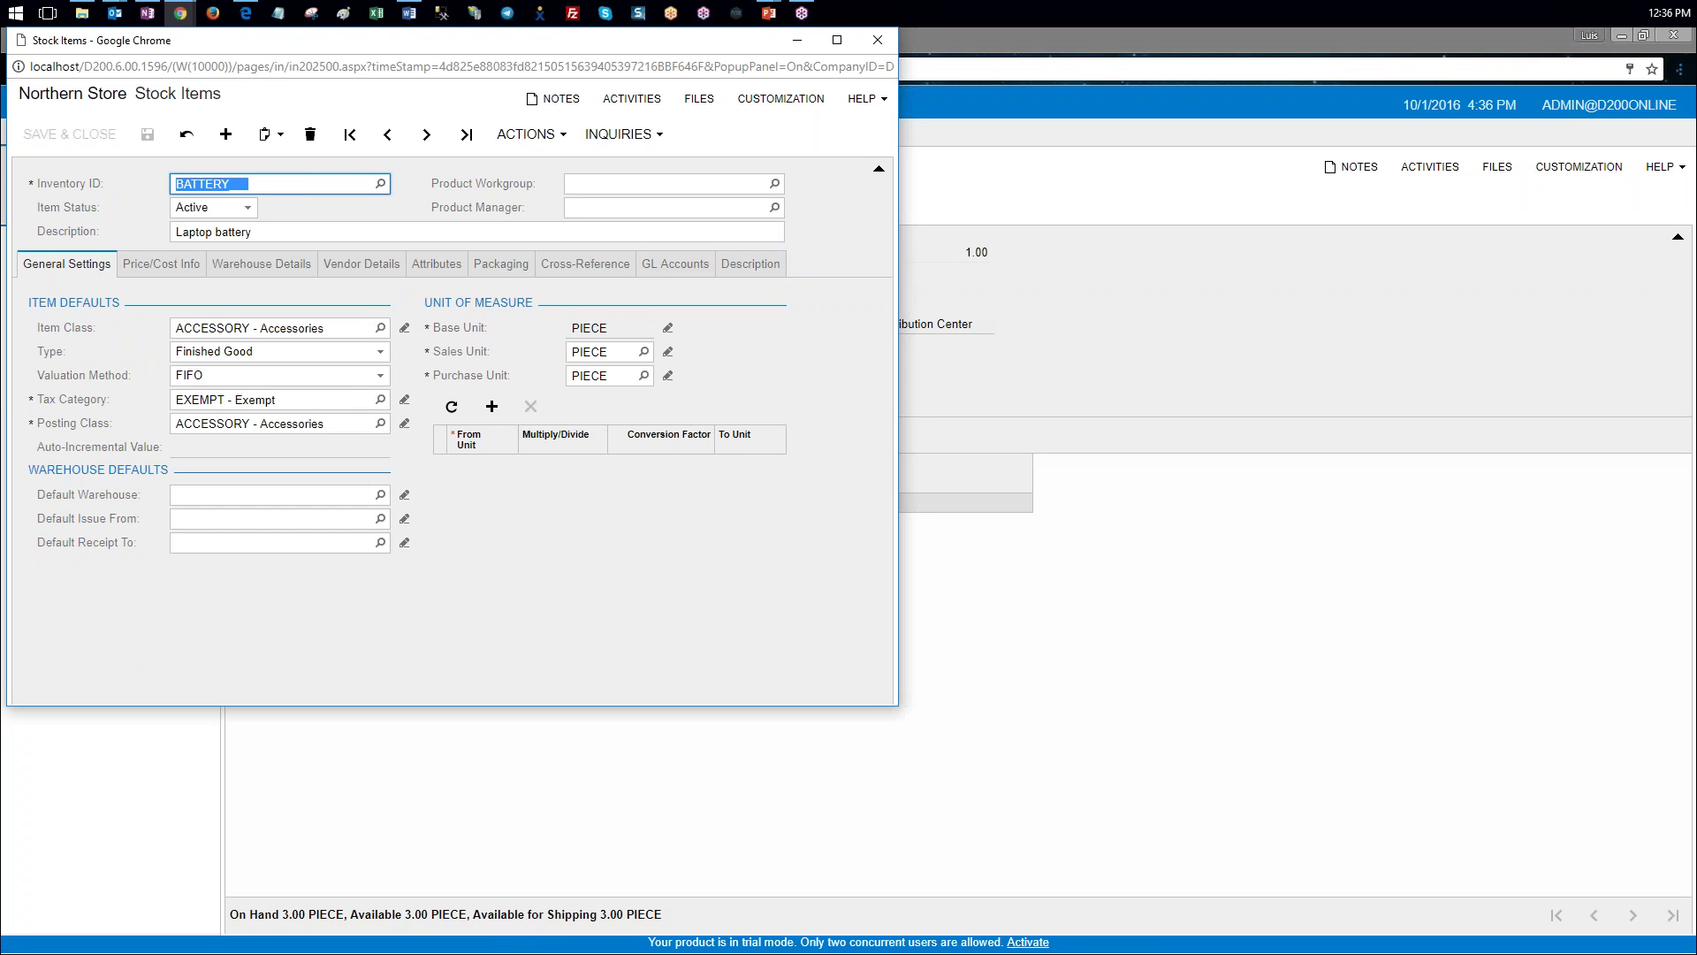
click(878, 42)
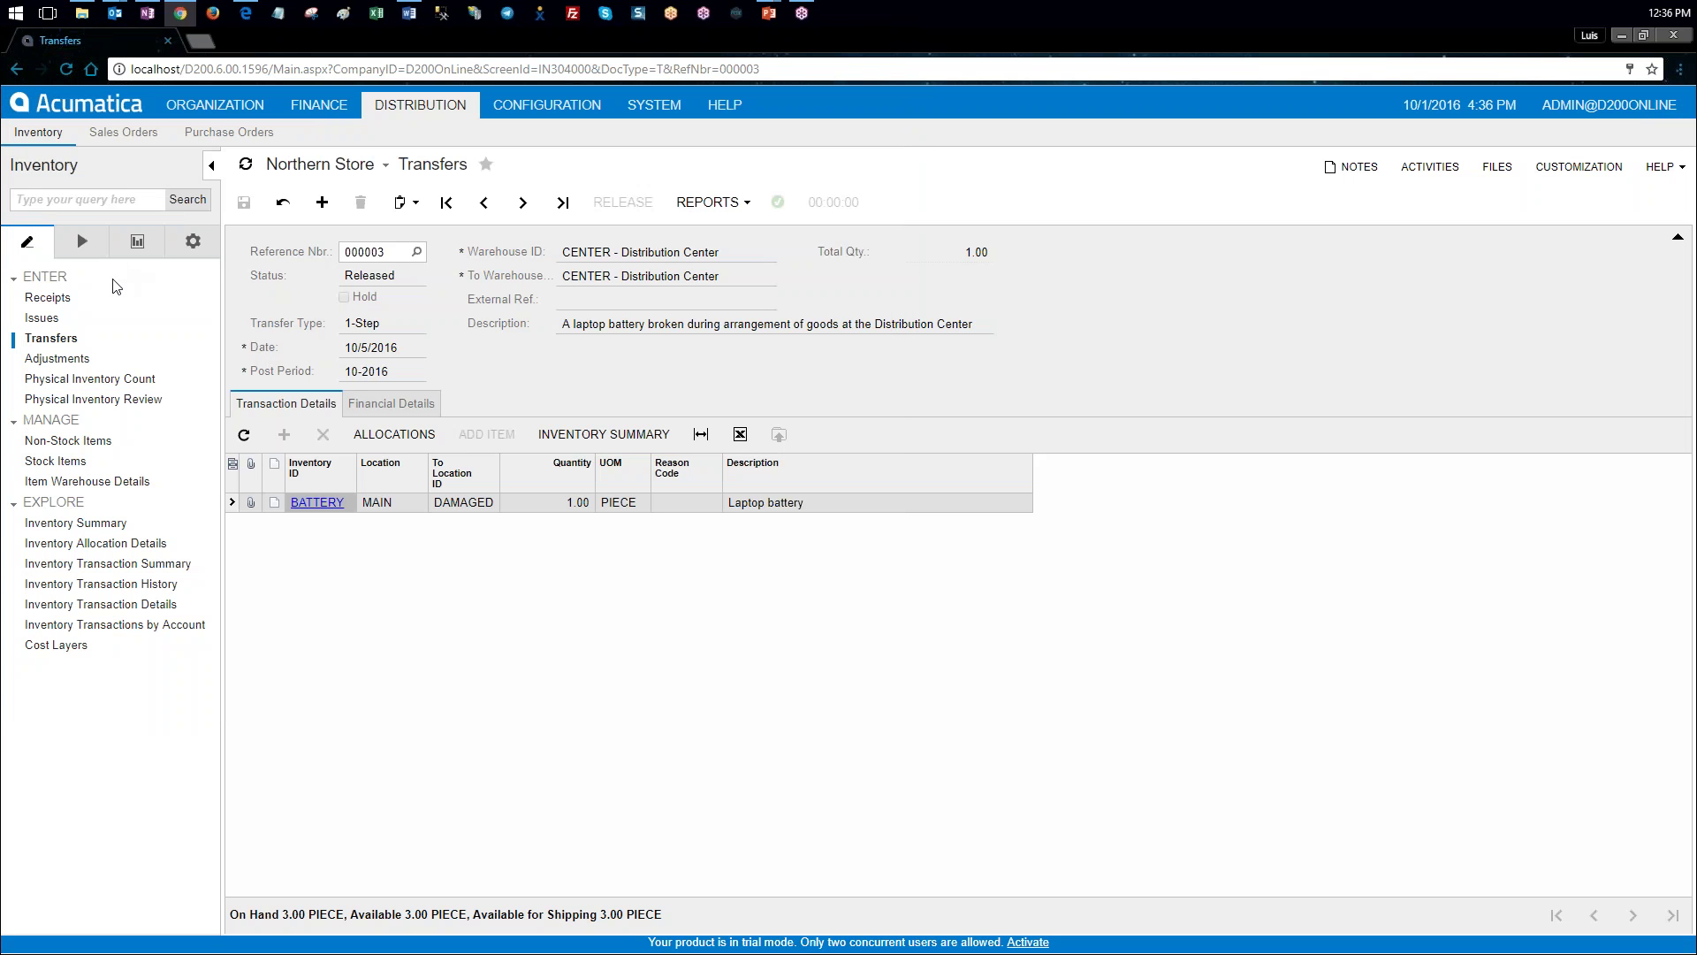
Step: Open the Inventory Transaction Details inquiry and filter it to warehouse CENTER and inventory item BATTERY
click(141, 604)
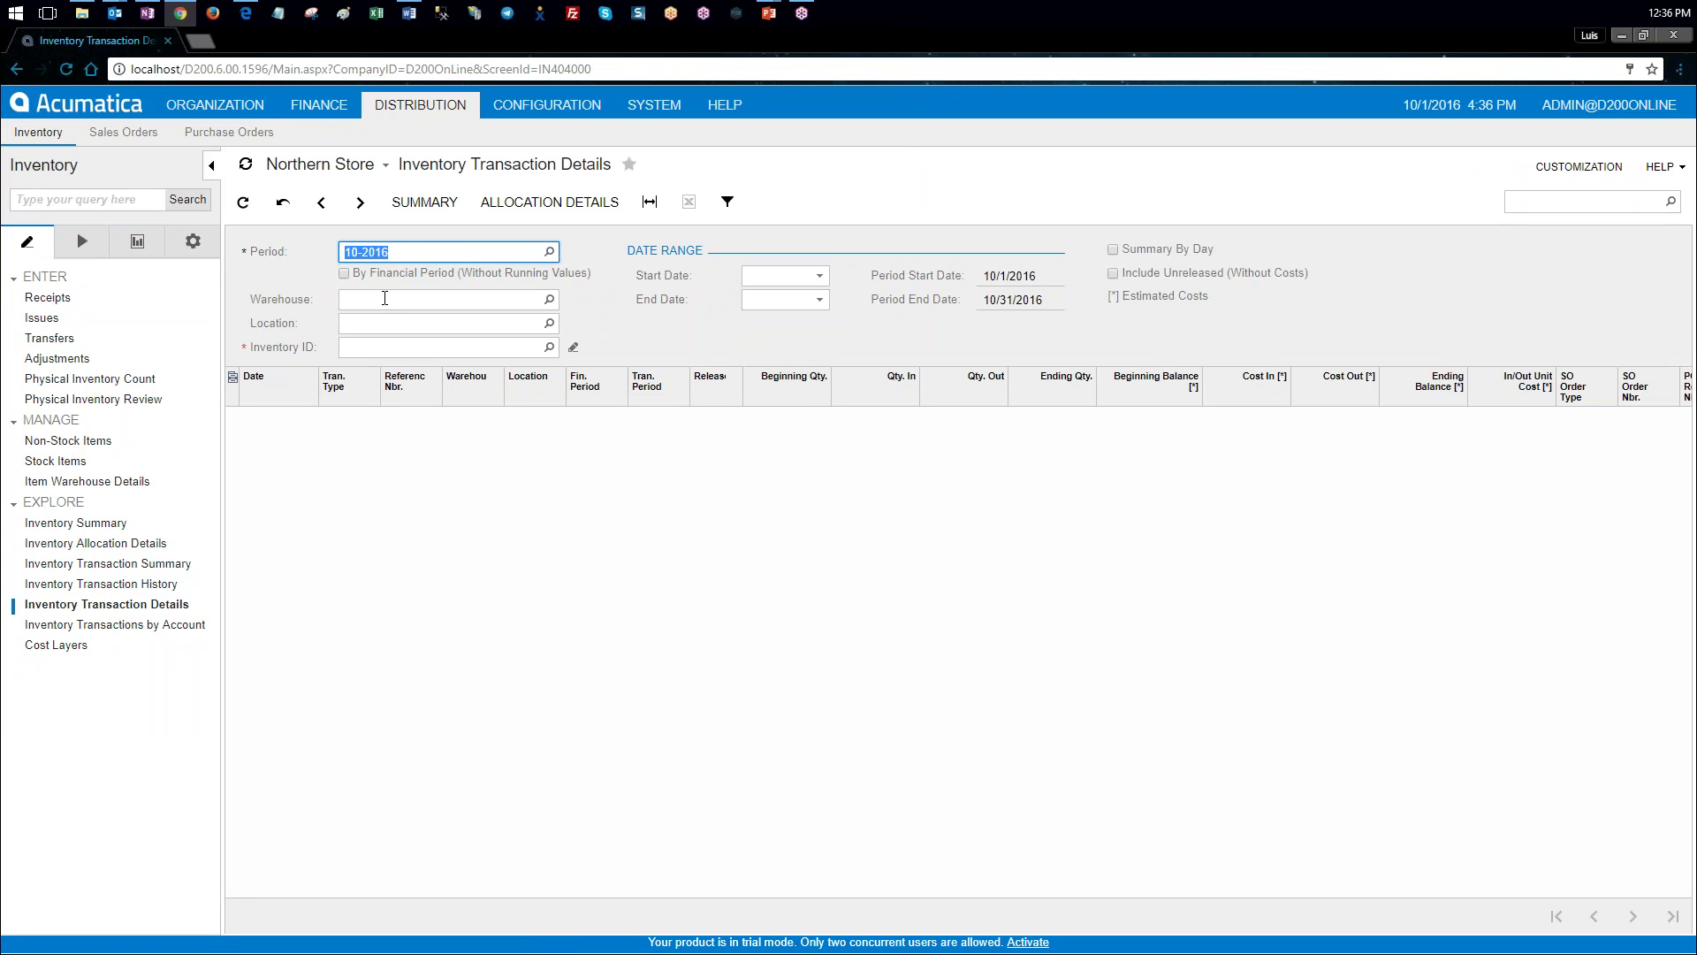
key(Tab)
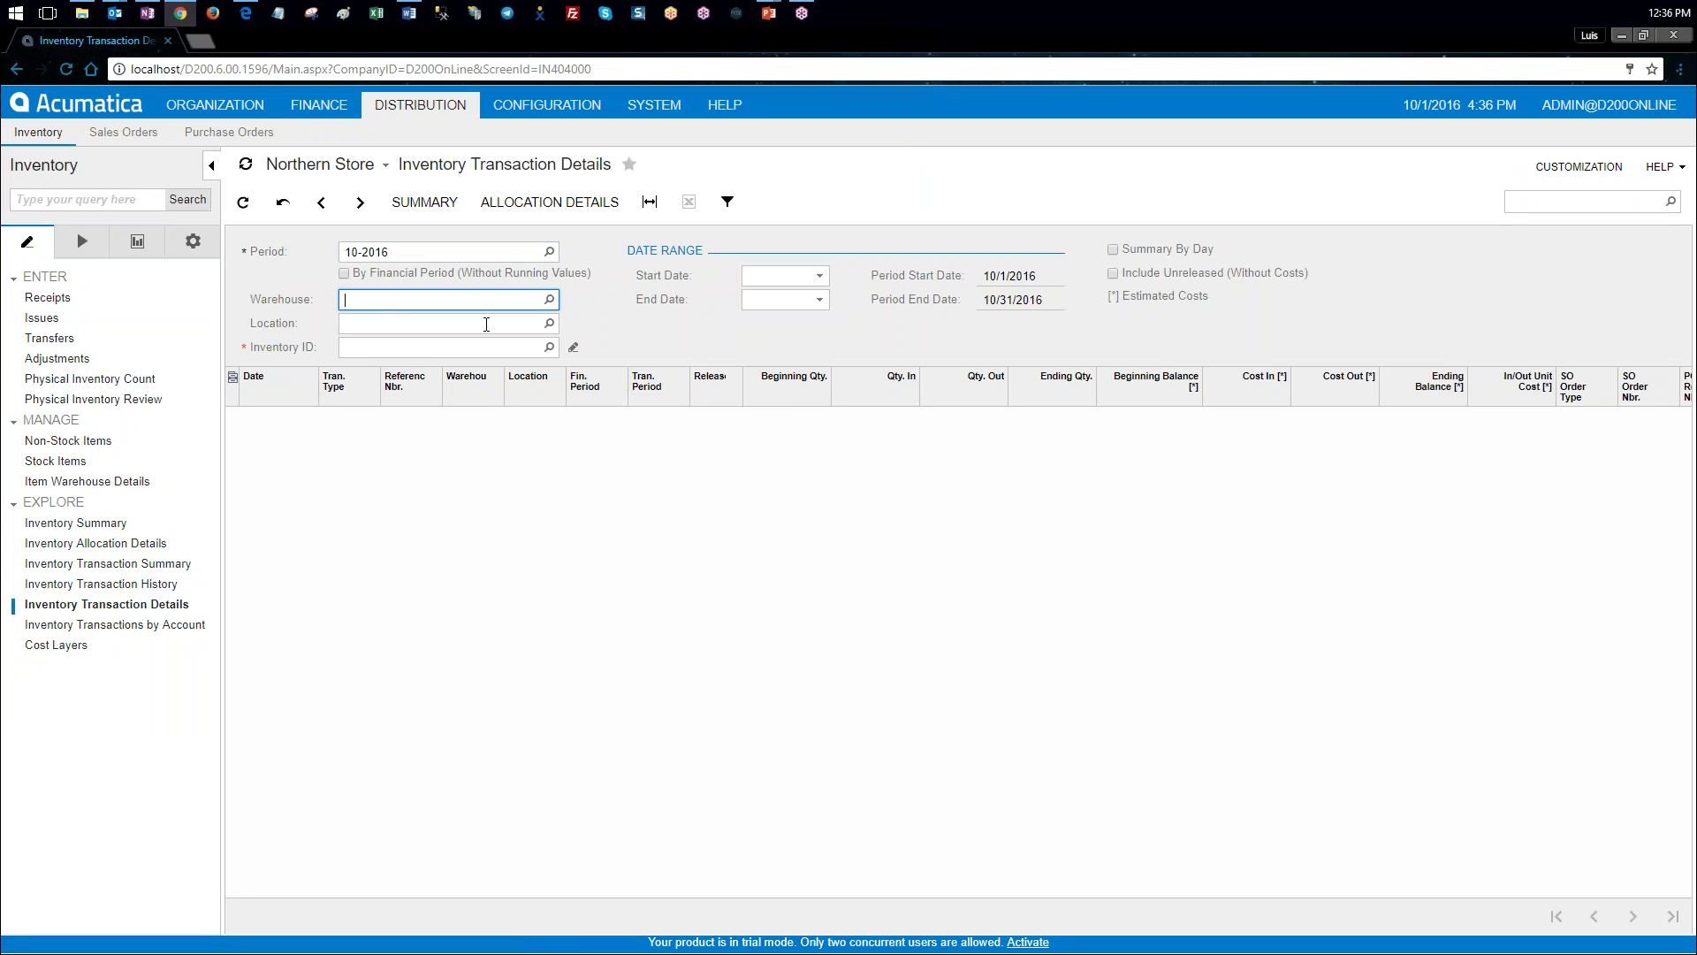
click(549, 300)
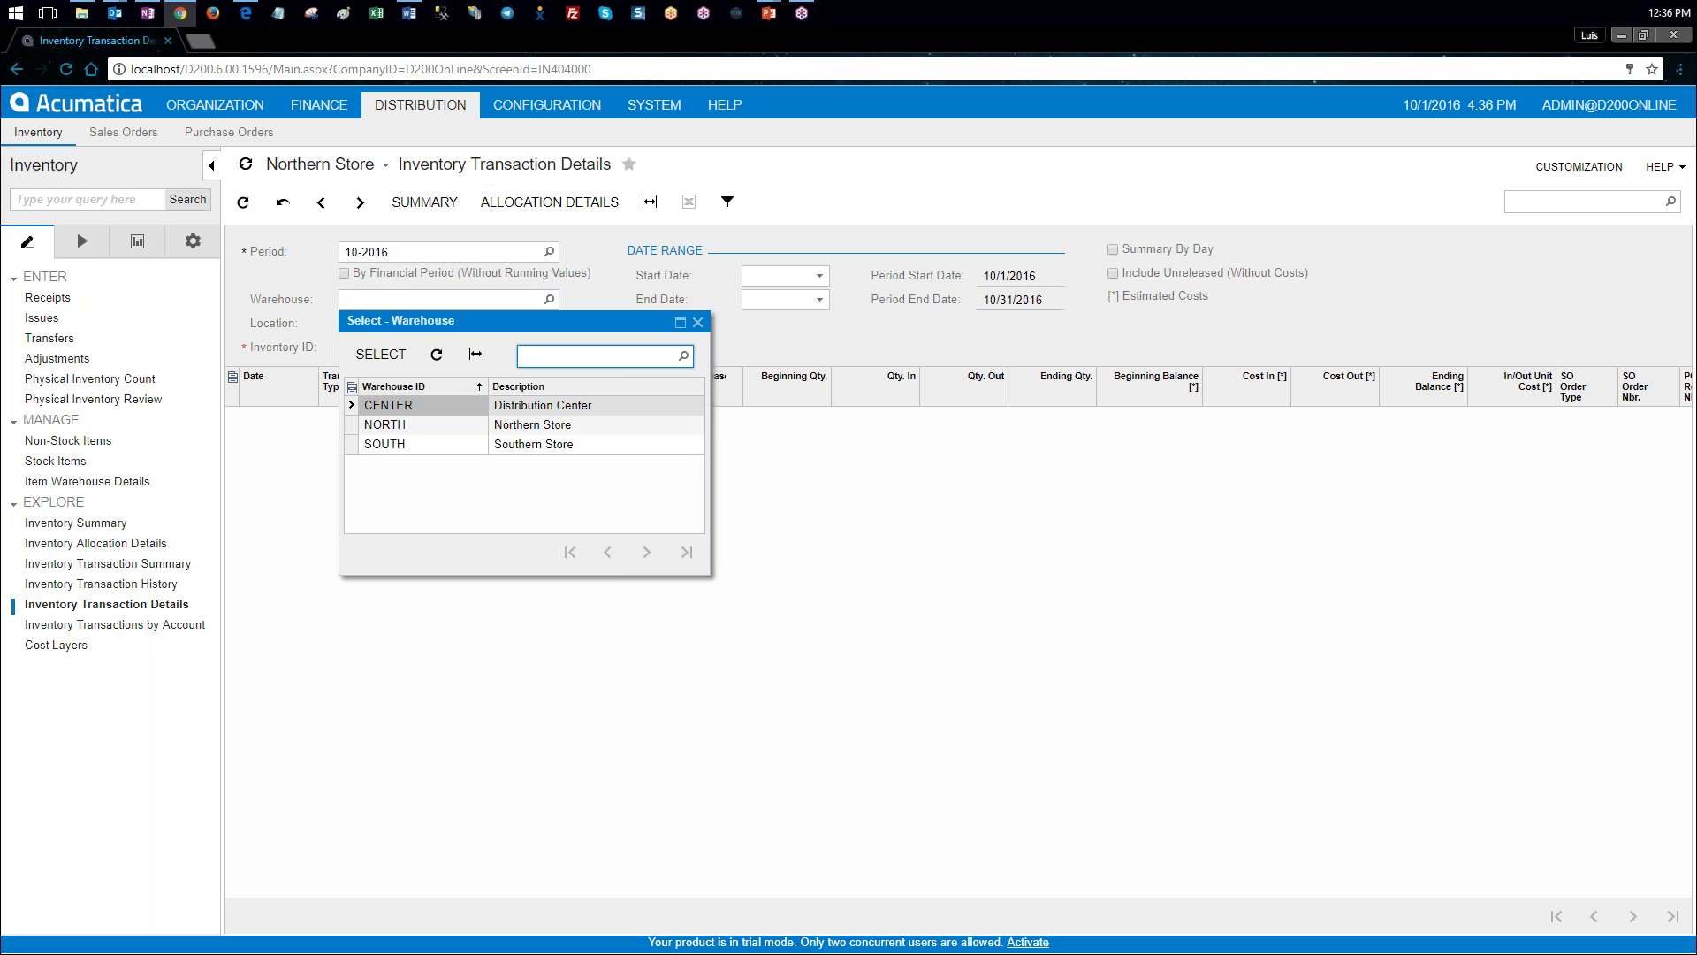
double_click(412, 425)
click(549, 299)
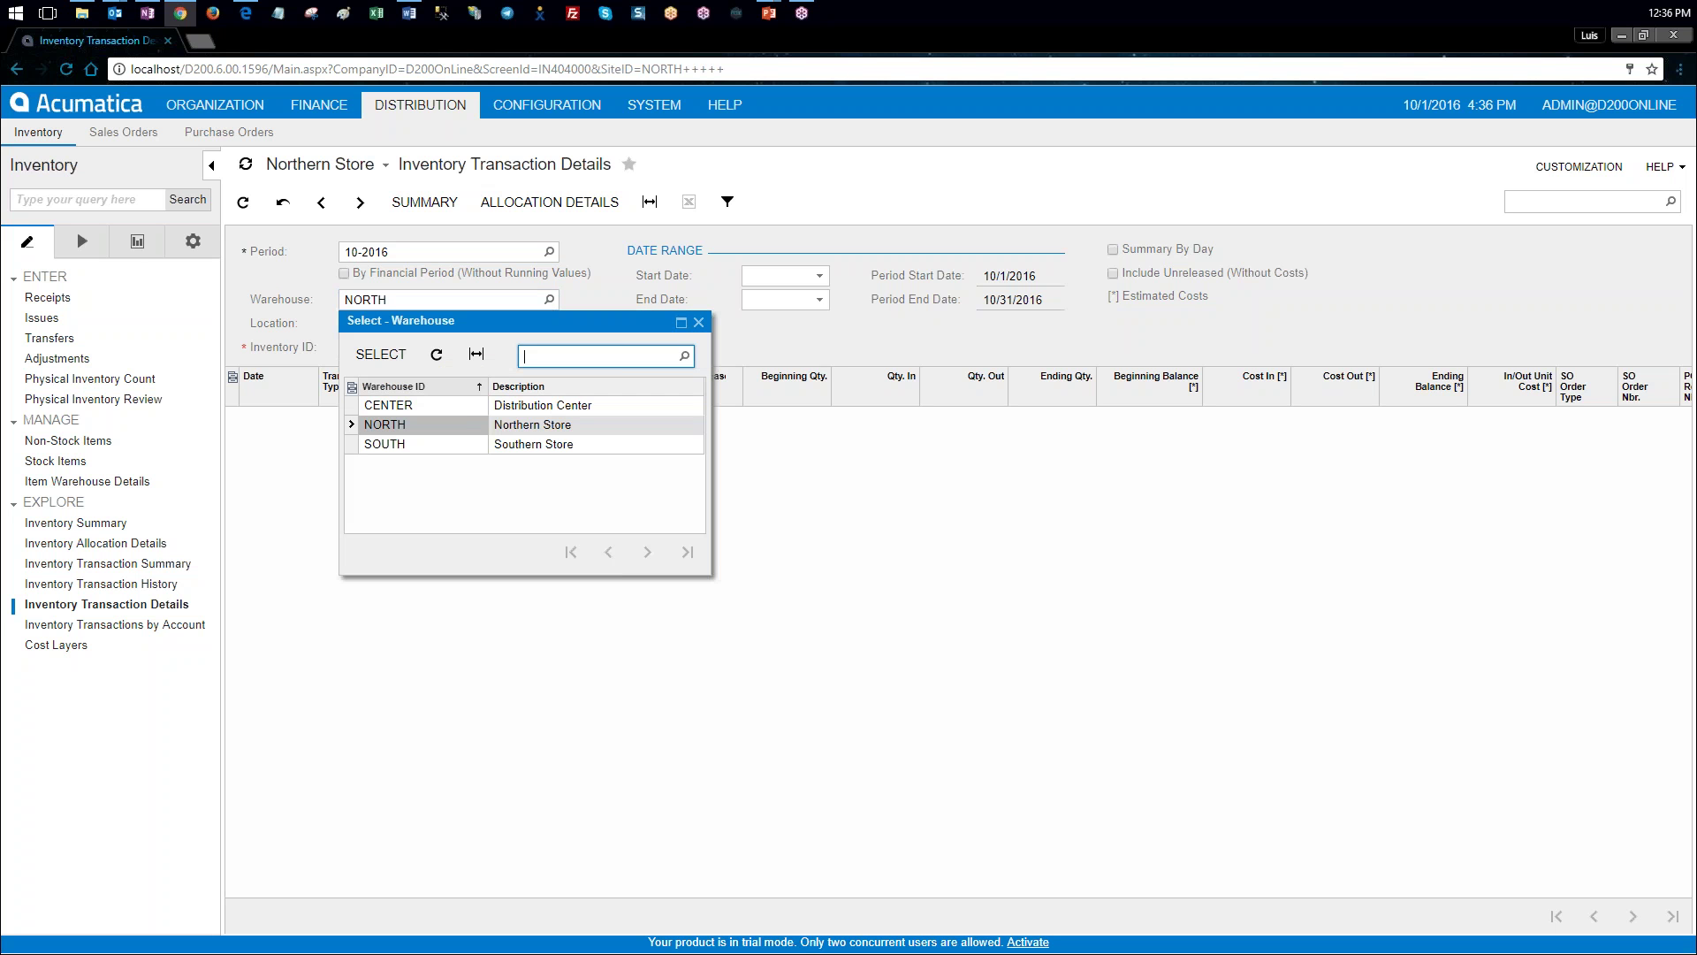
double_click(458, 406)
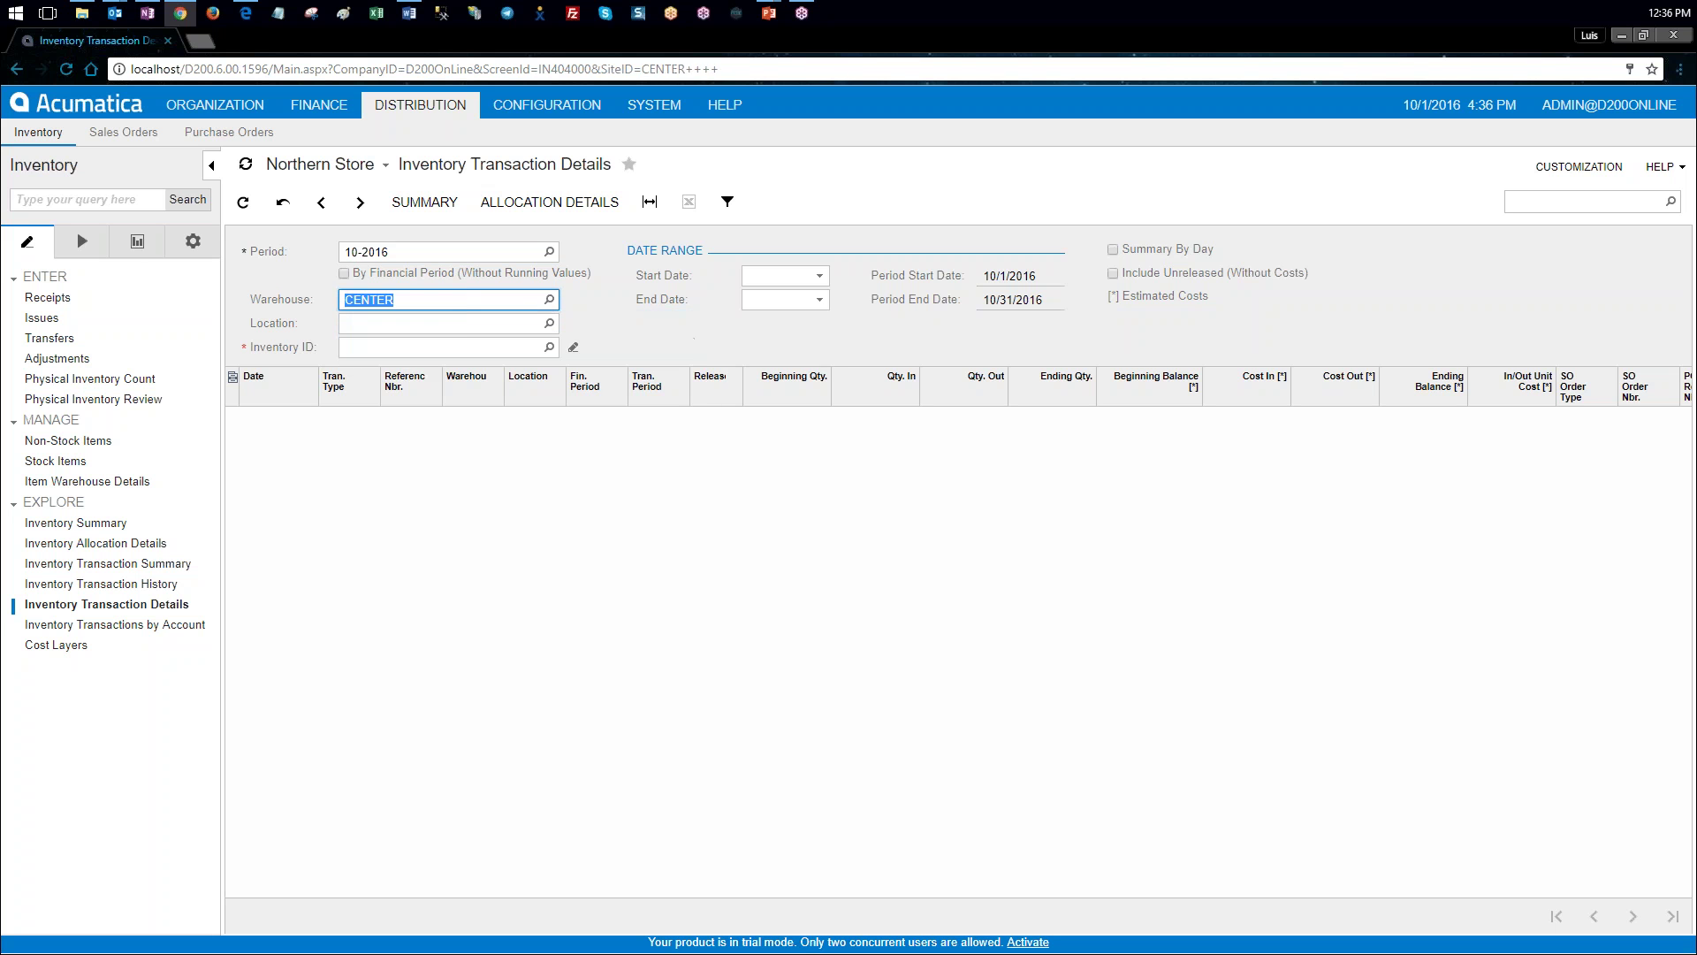
click(449, 348)
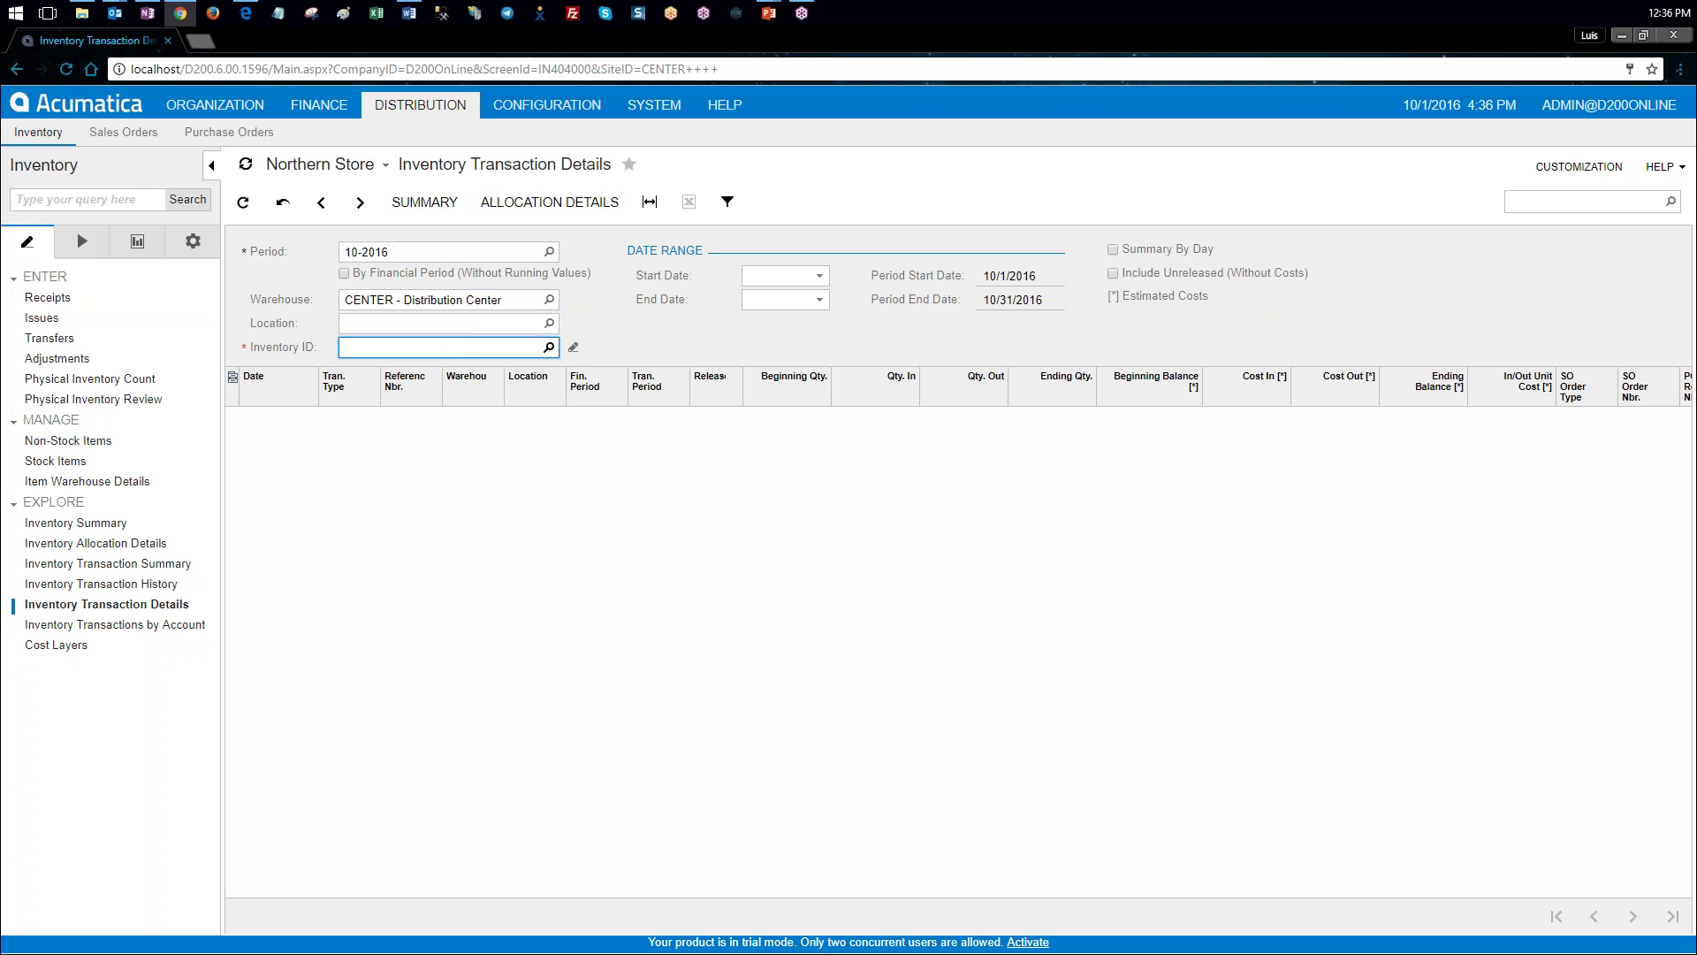
click(549, 347)
double_click(412, 461)
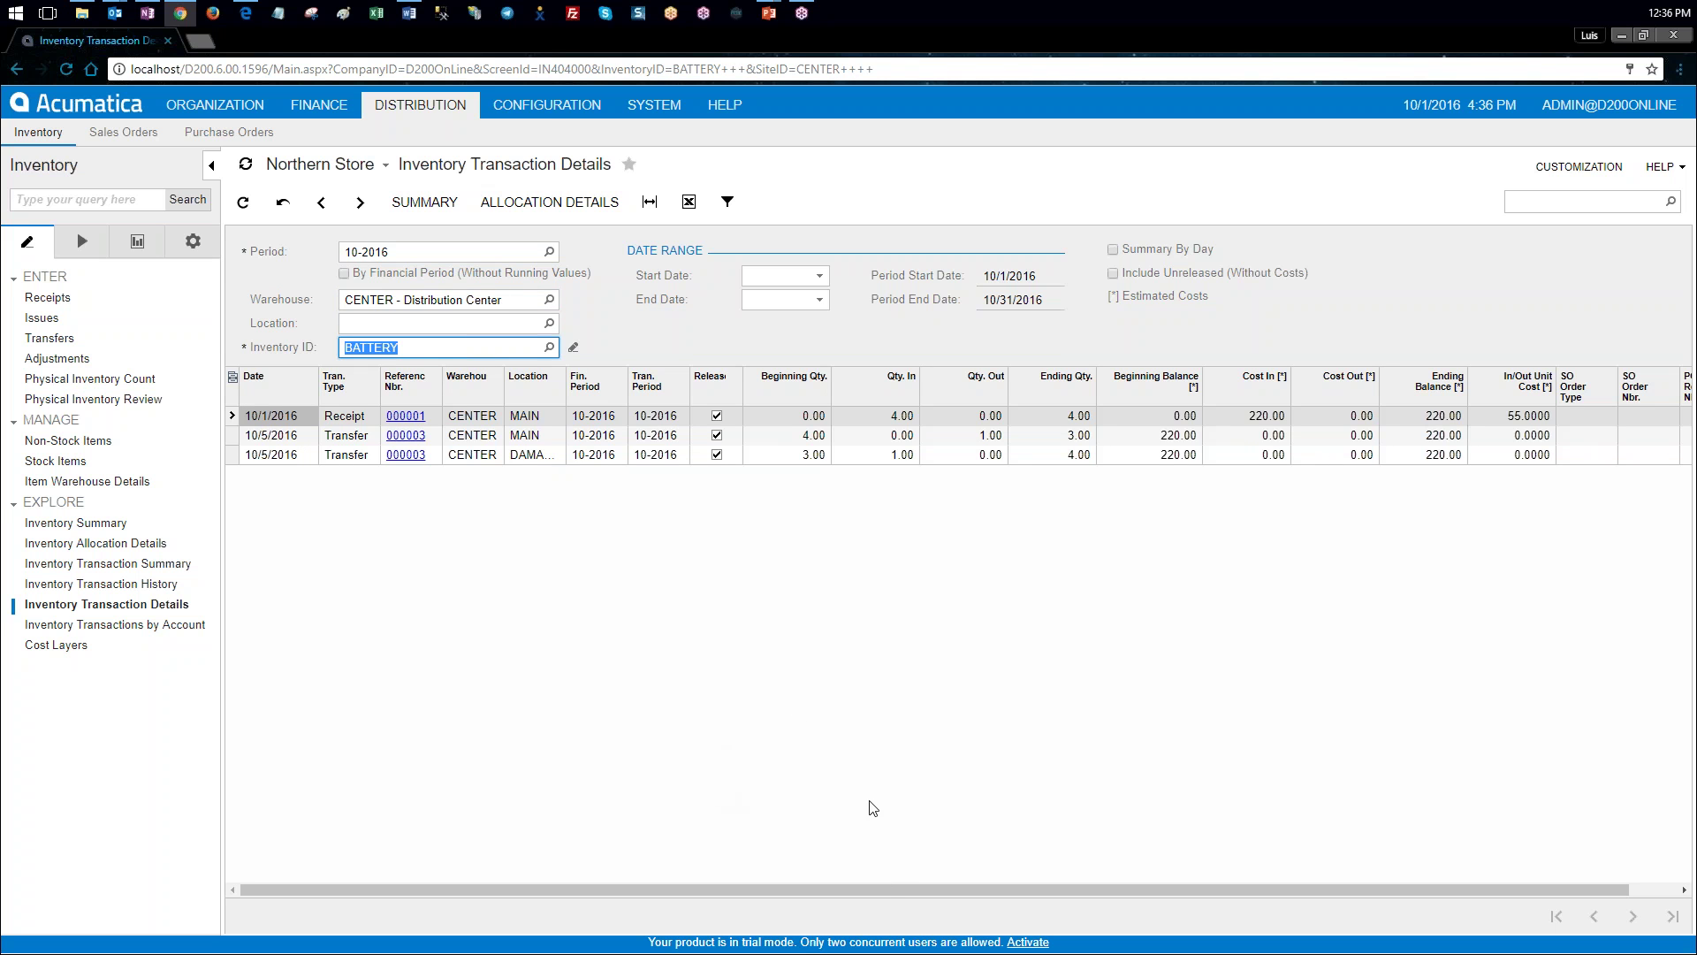
Step: Widen the Location column and examine the incoming, outgoing and ending quantities of the BATTERY receipt and transfer rows
click(211, 166)
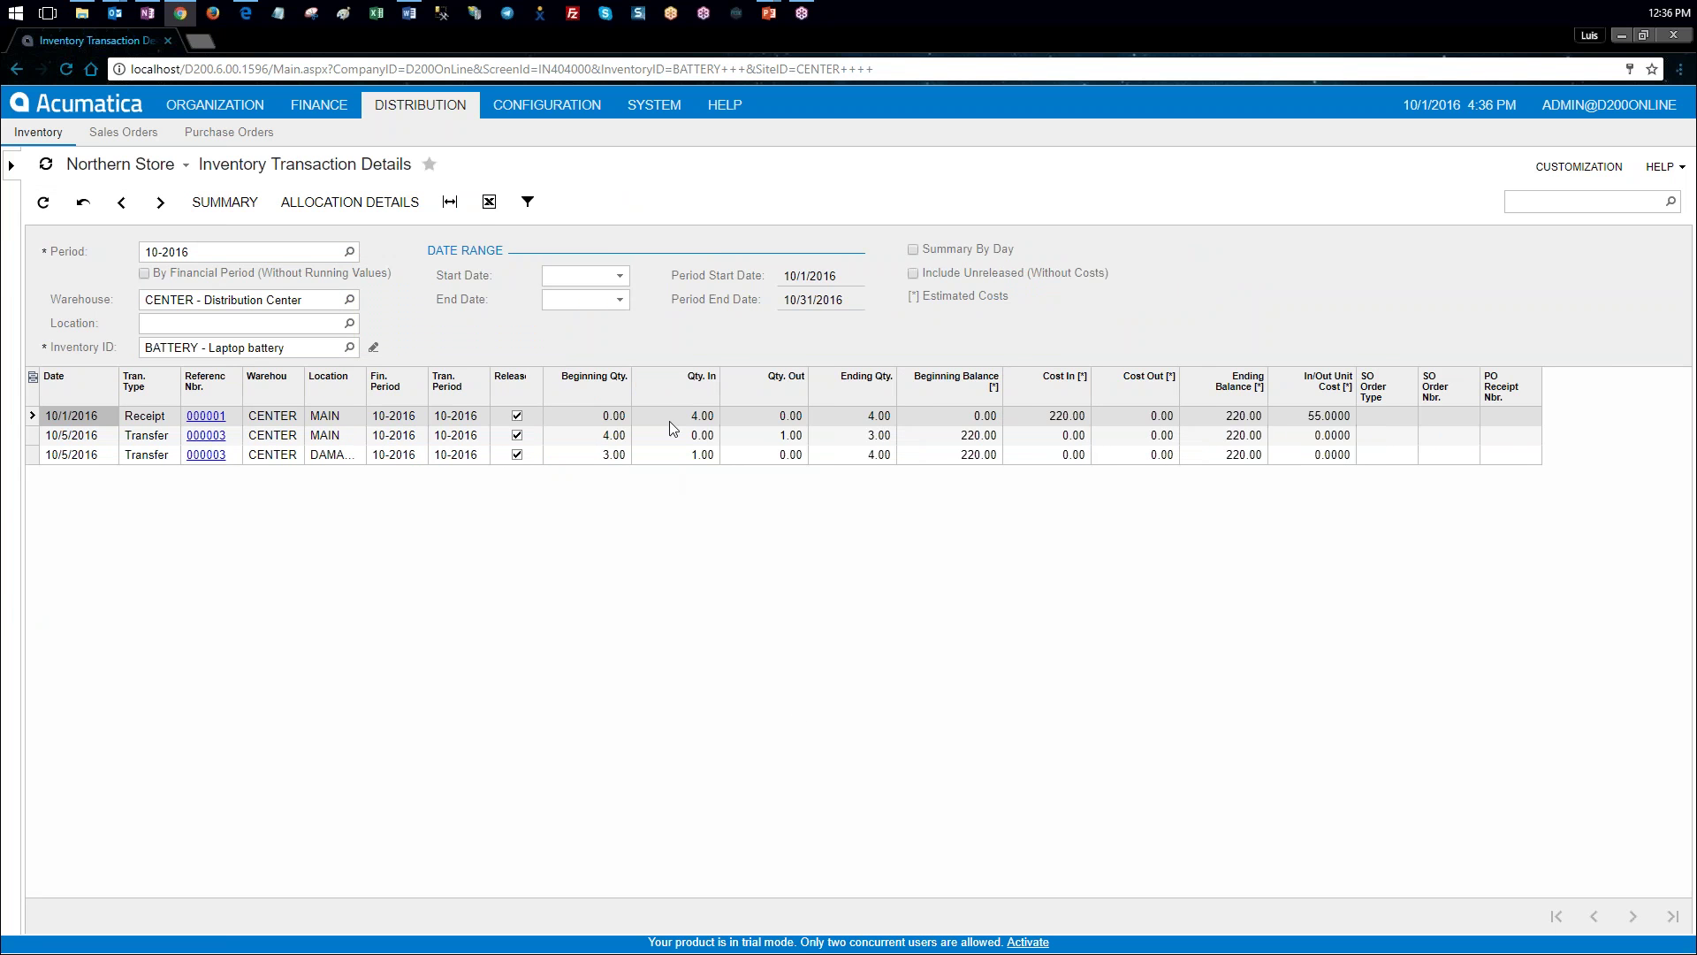
click(707, 422)
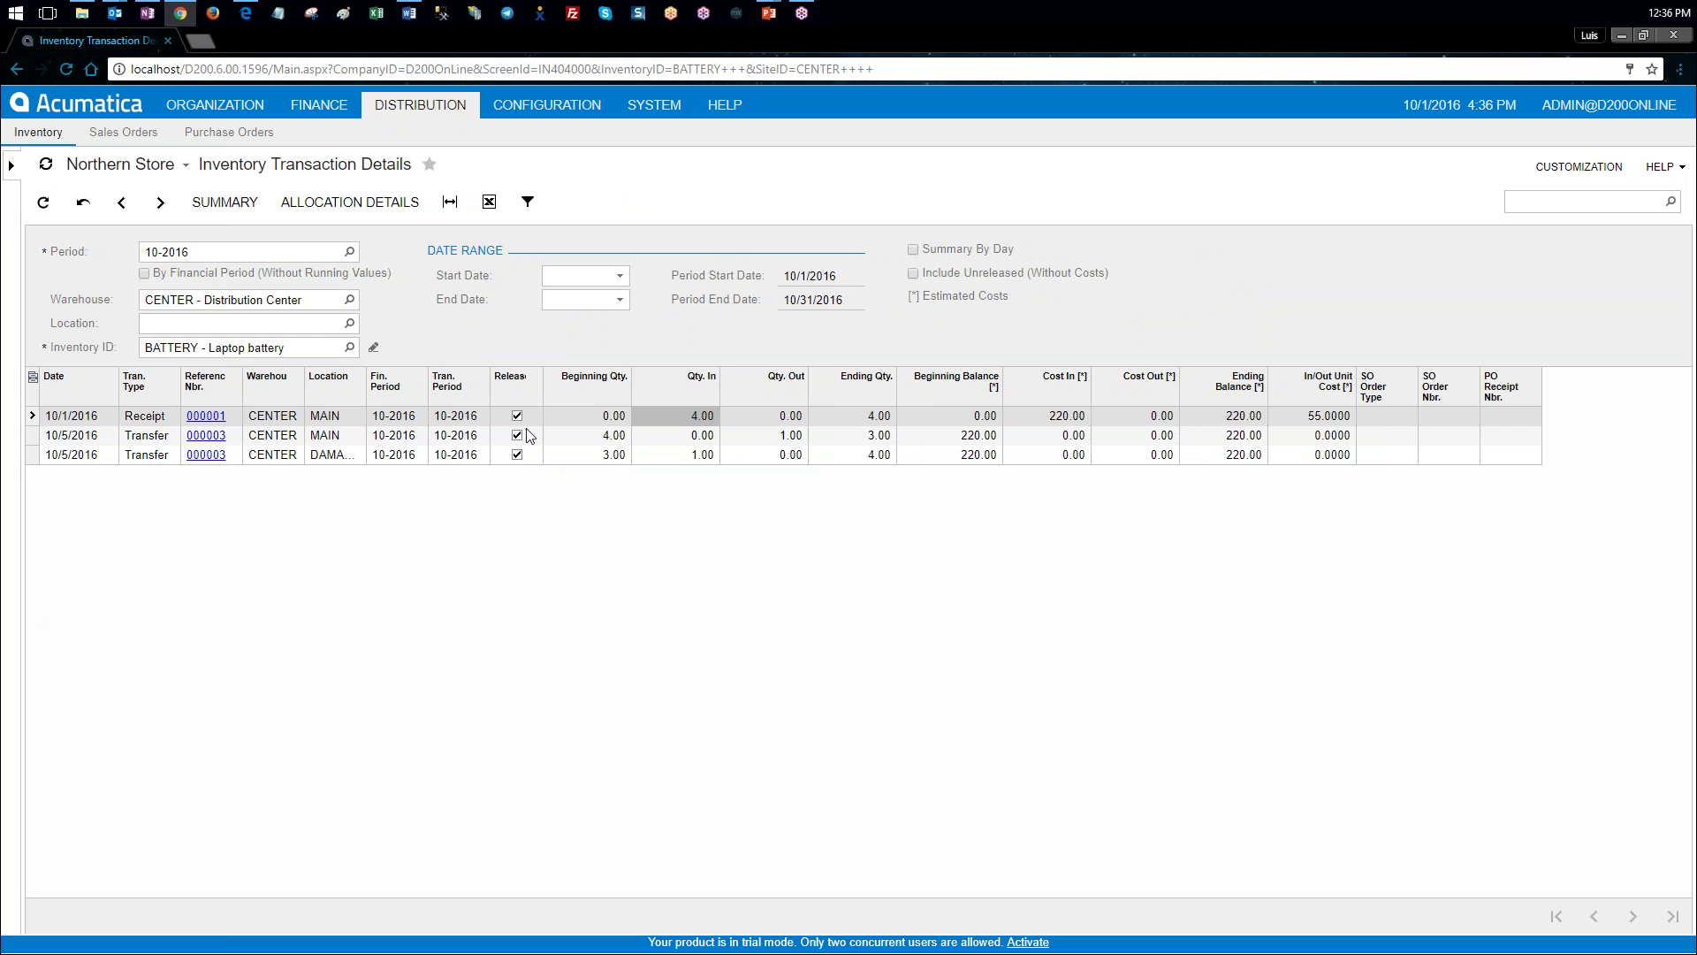
drag(364, 394, 406, 394)
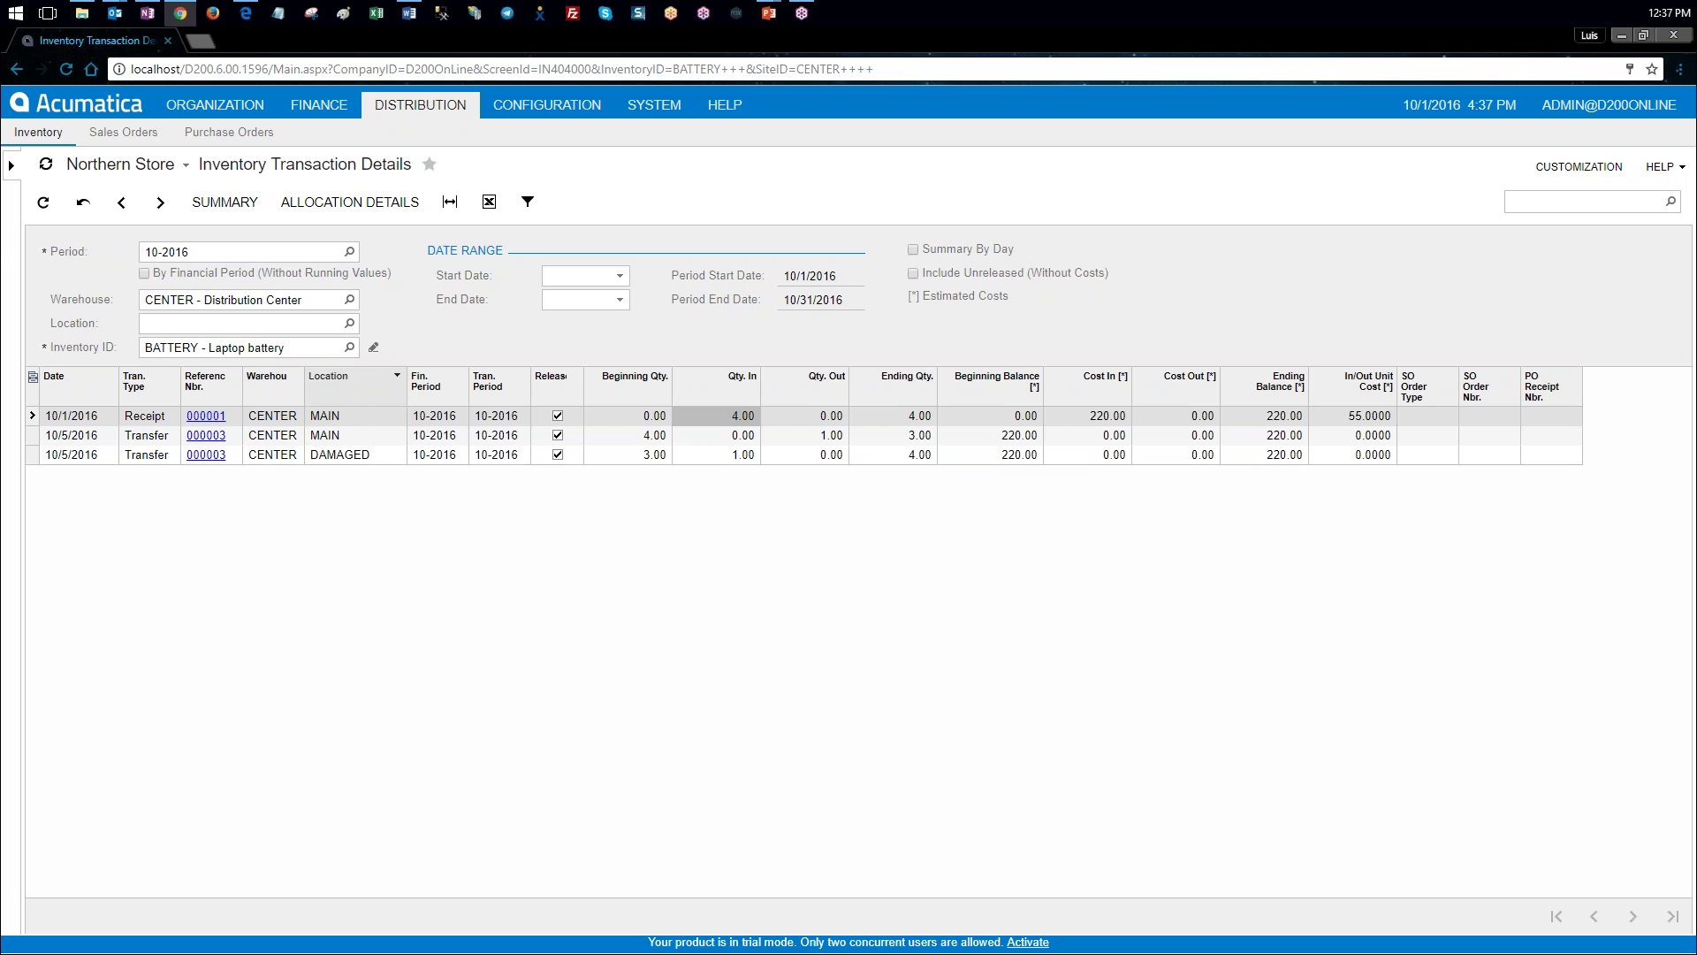
click(360, 437)
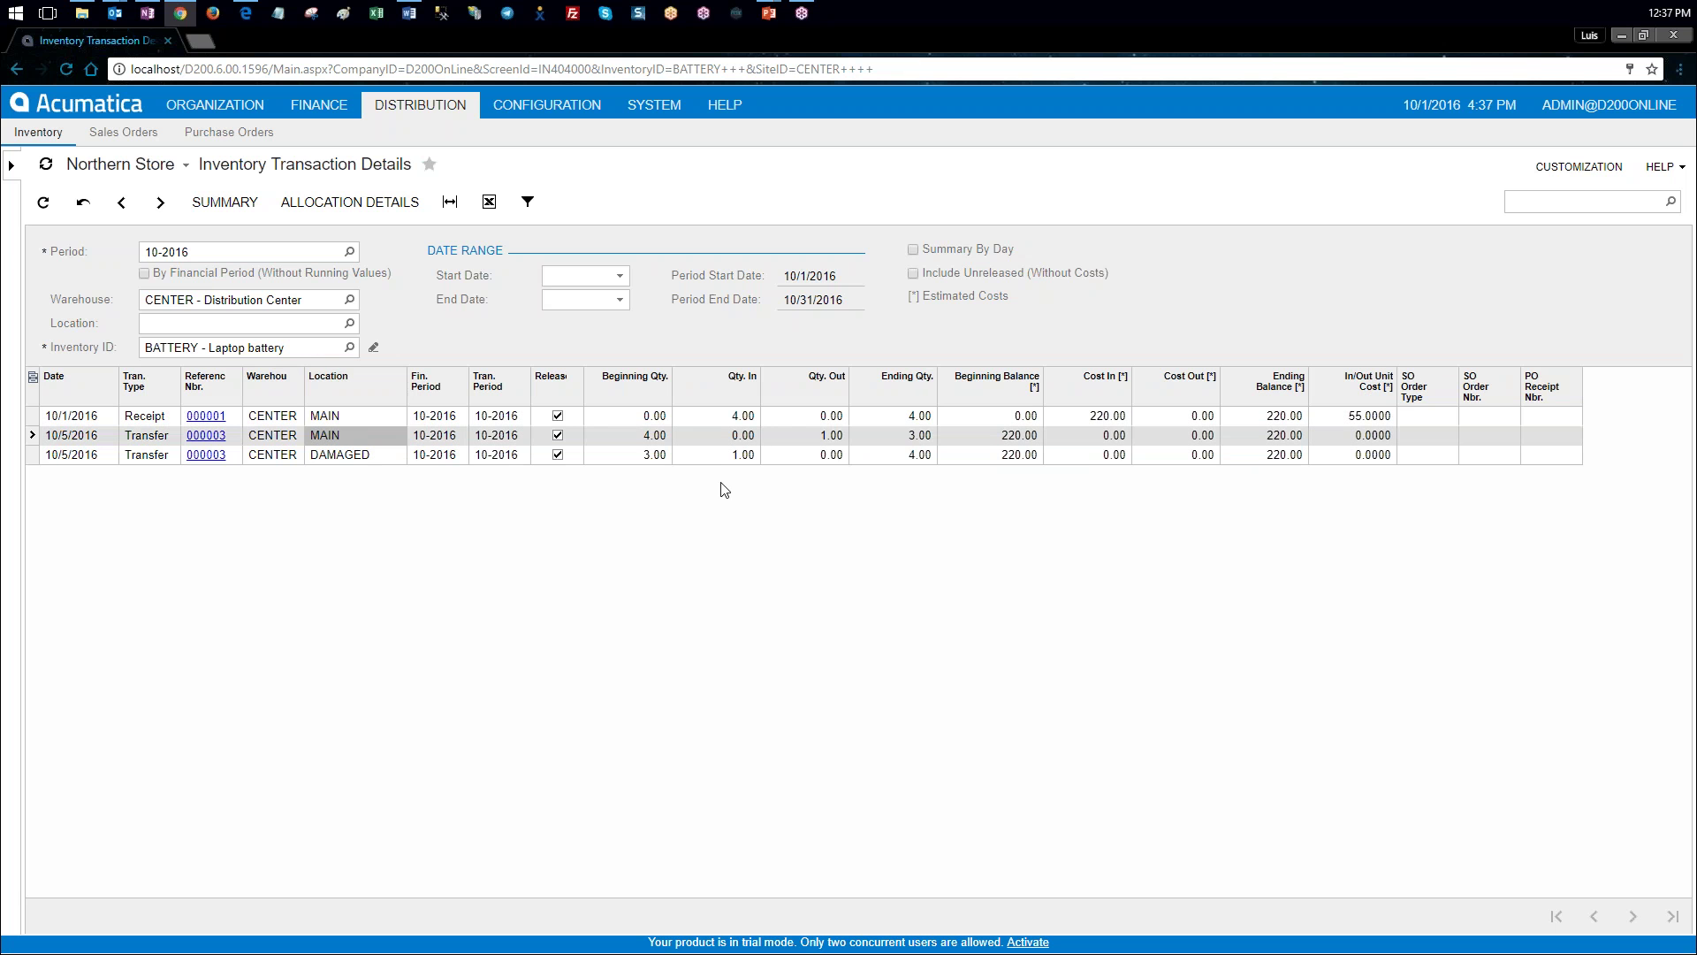
click(836, 438)
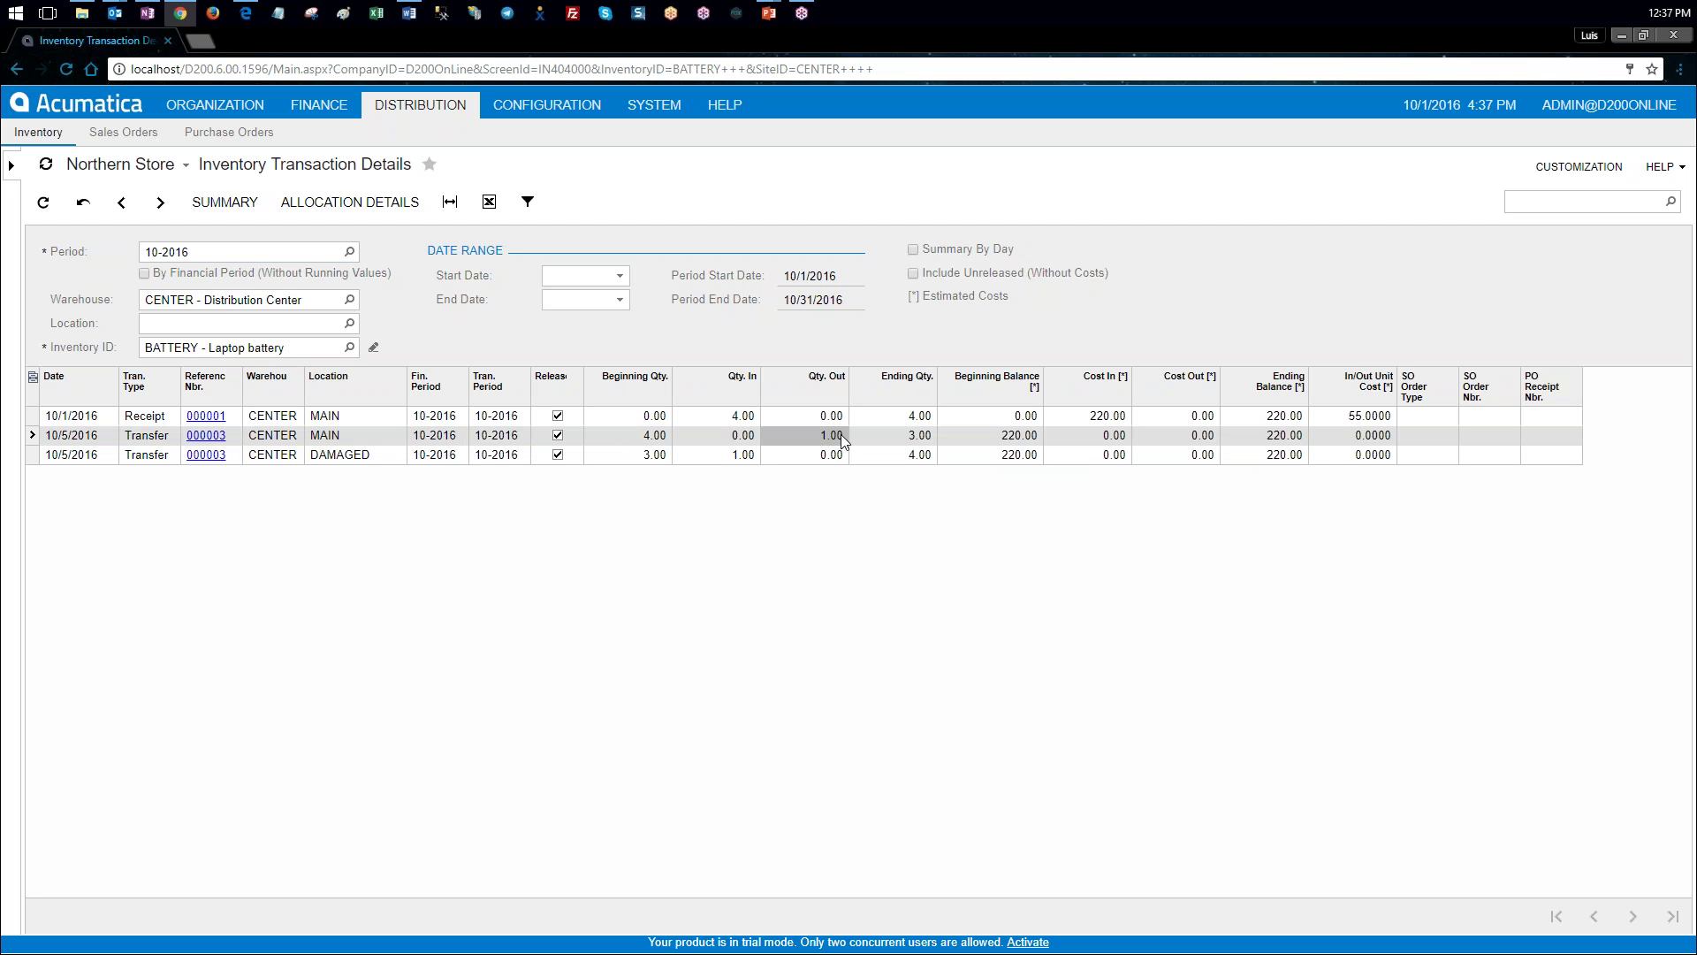
click(738, 457)
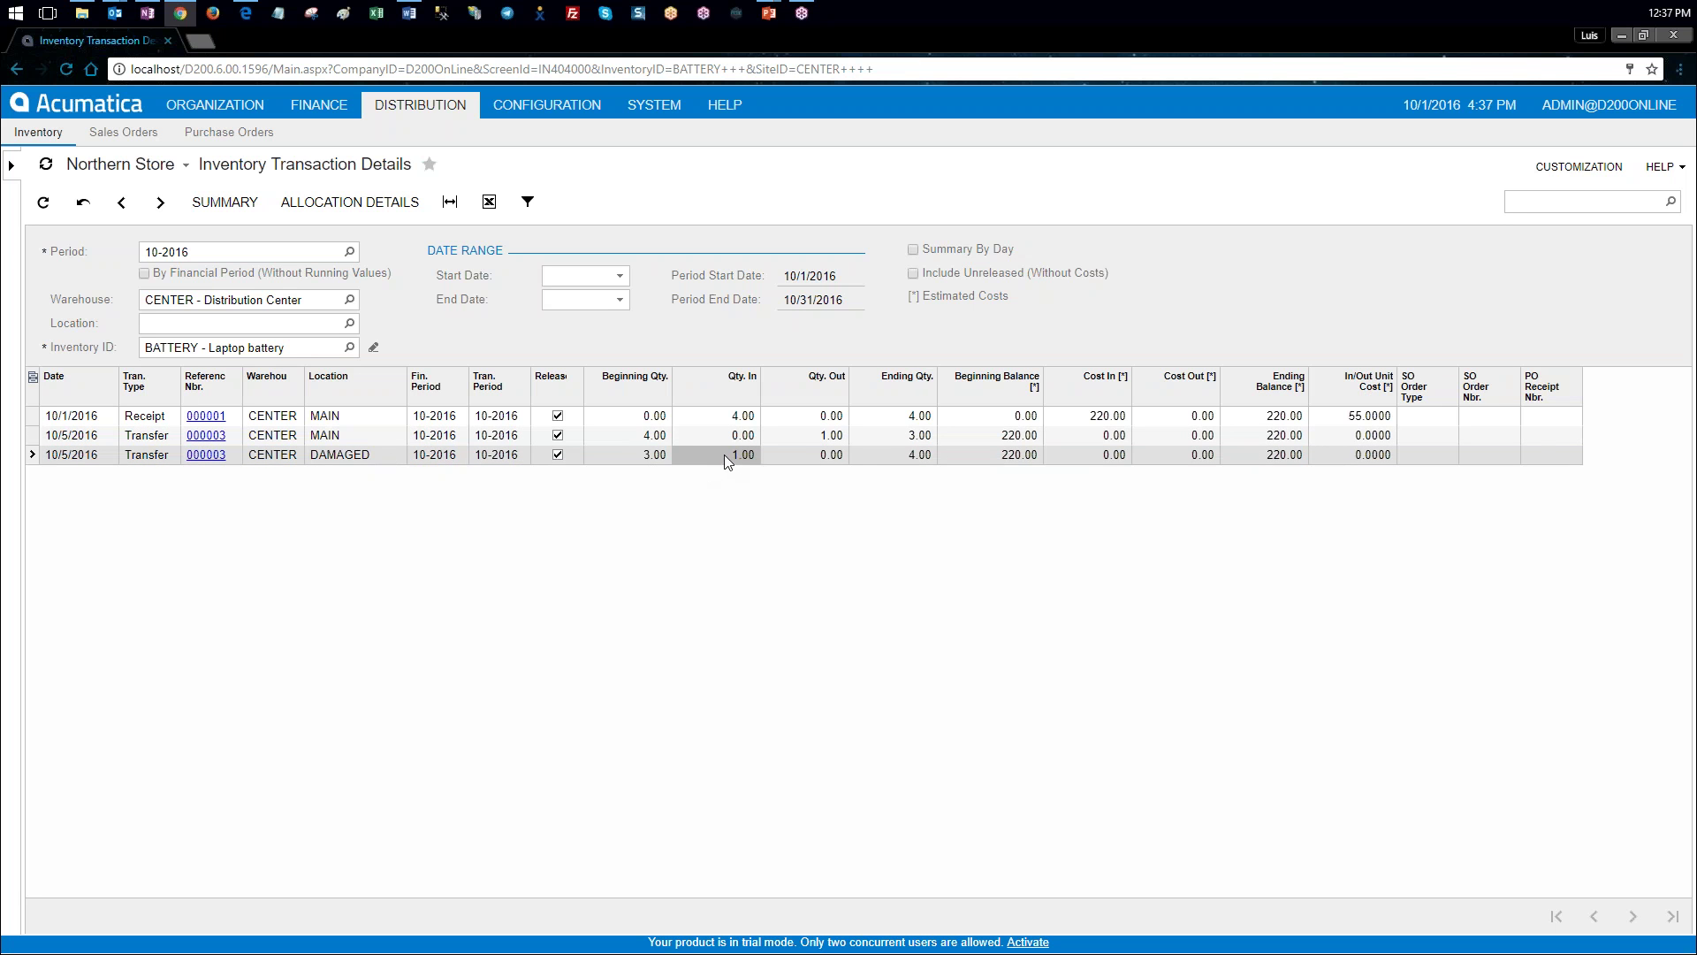
click(913, 458)
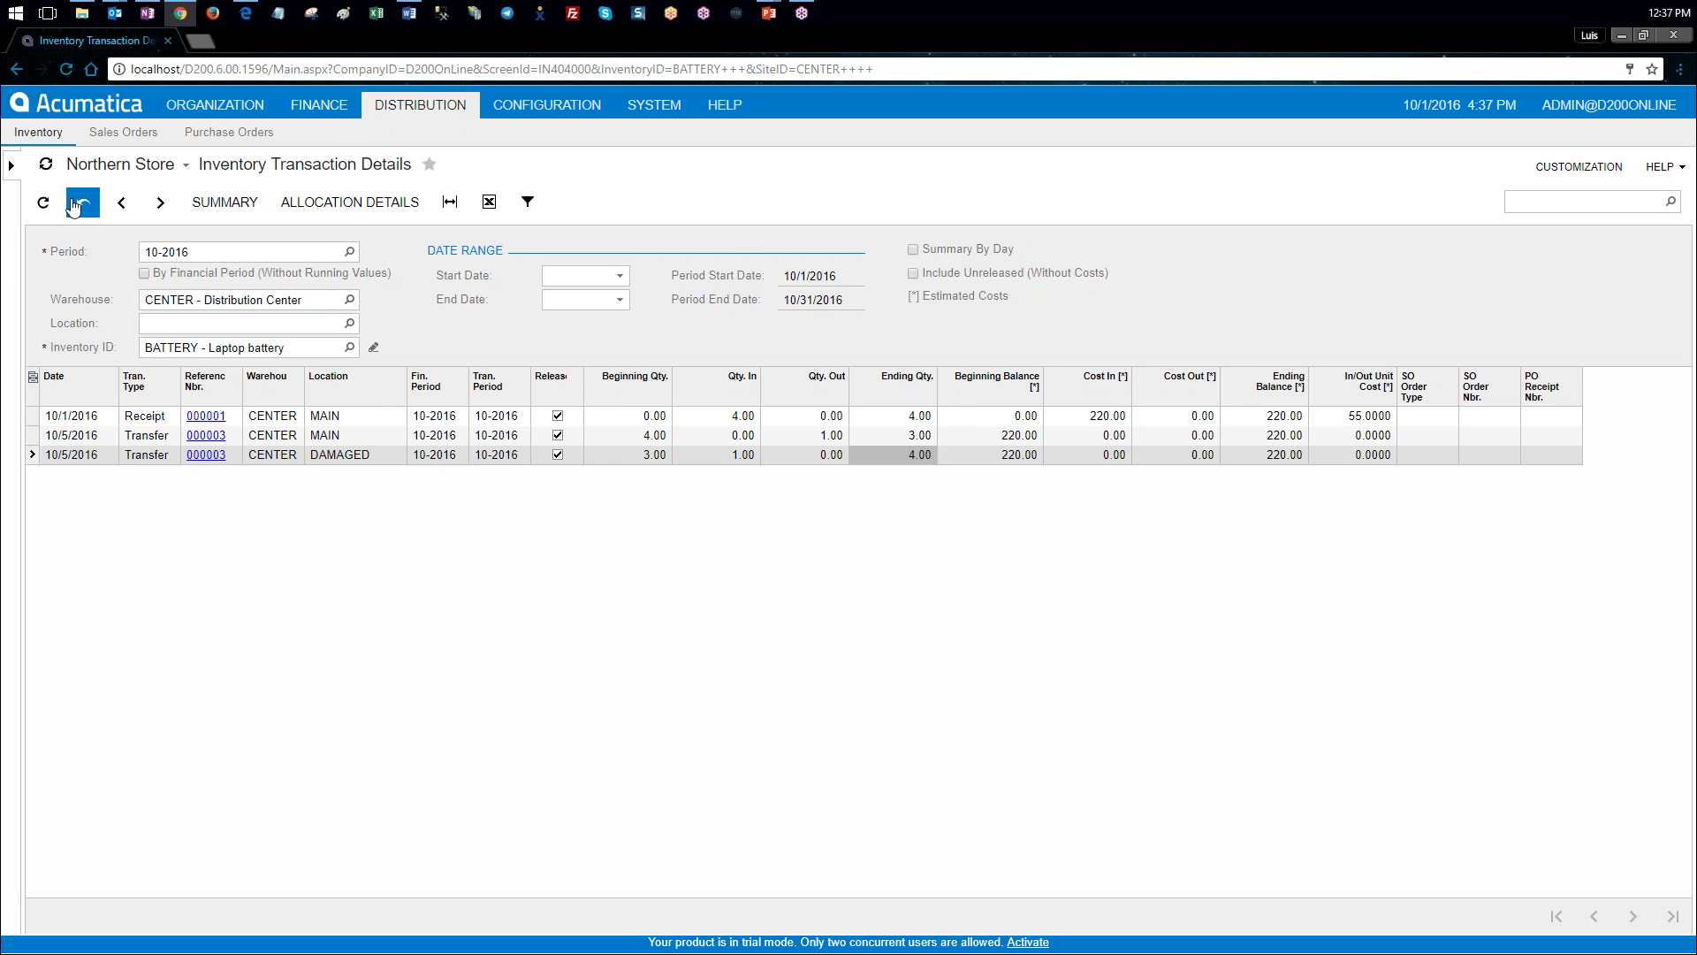
Step: Open the Inventory Summary inquiry and select BATTERY as the inventory item
click(12, 170)
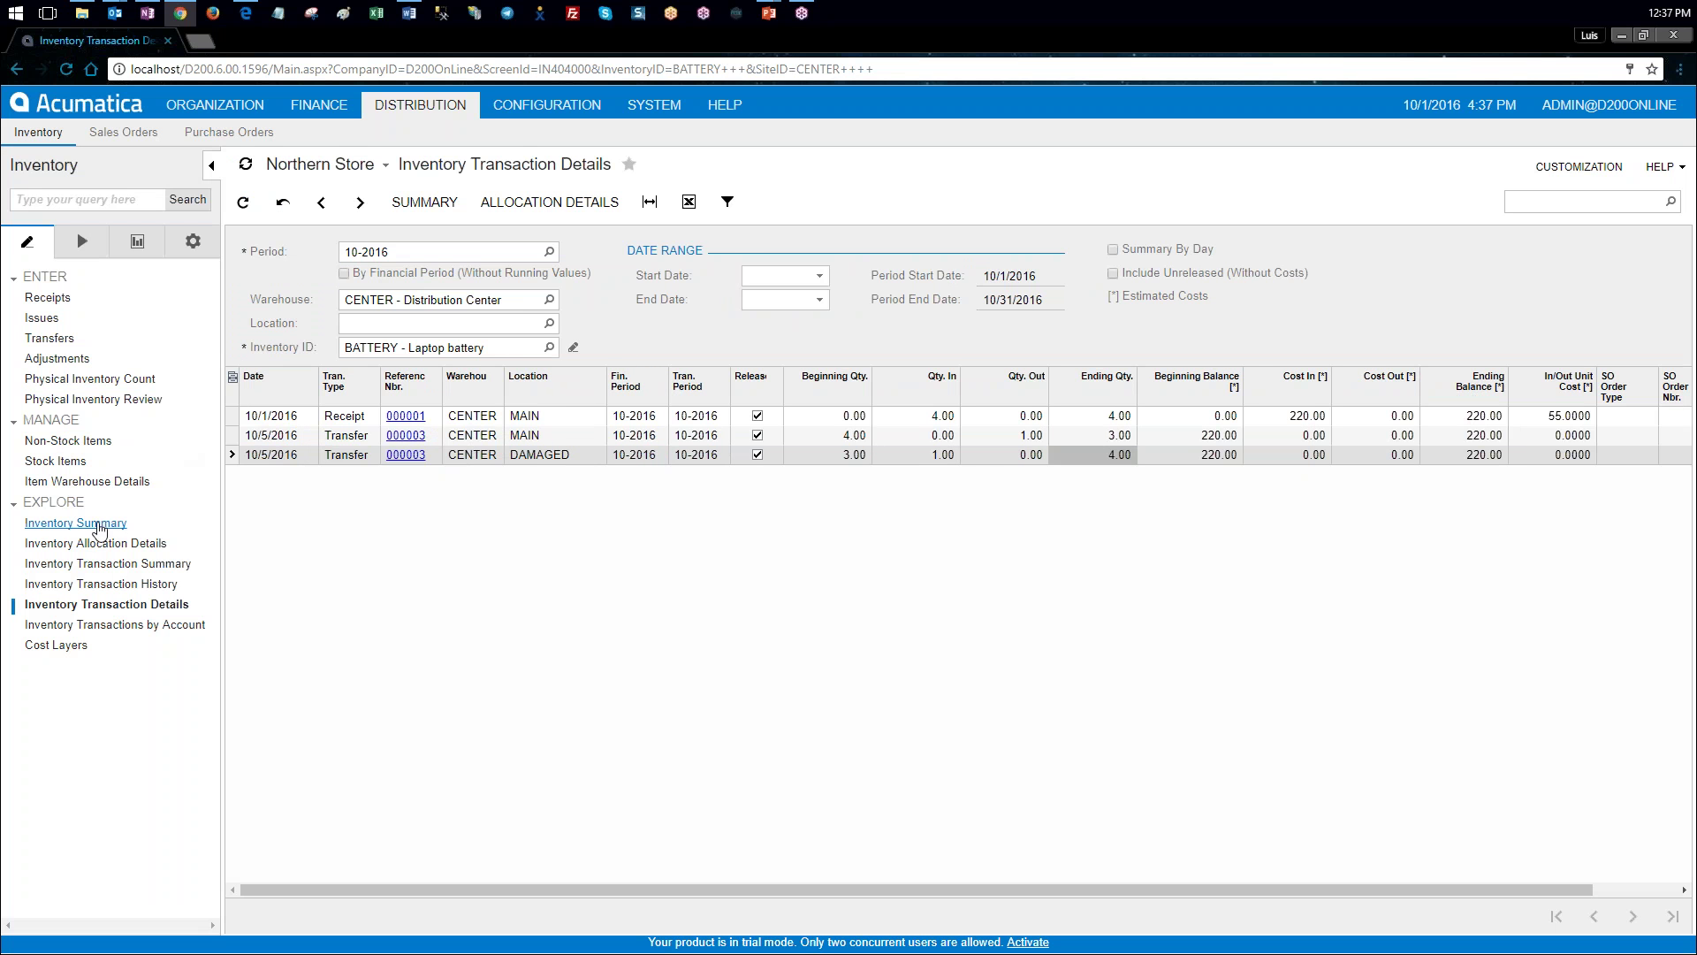
click(98, 527)
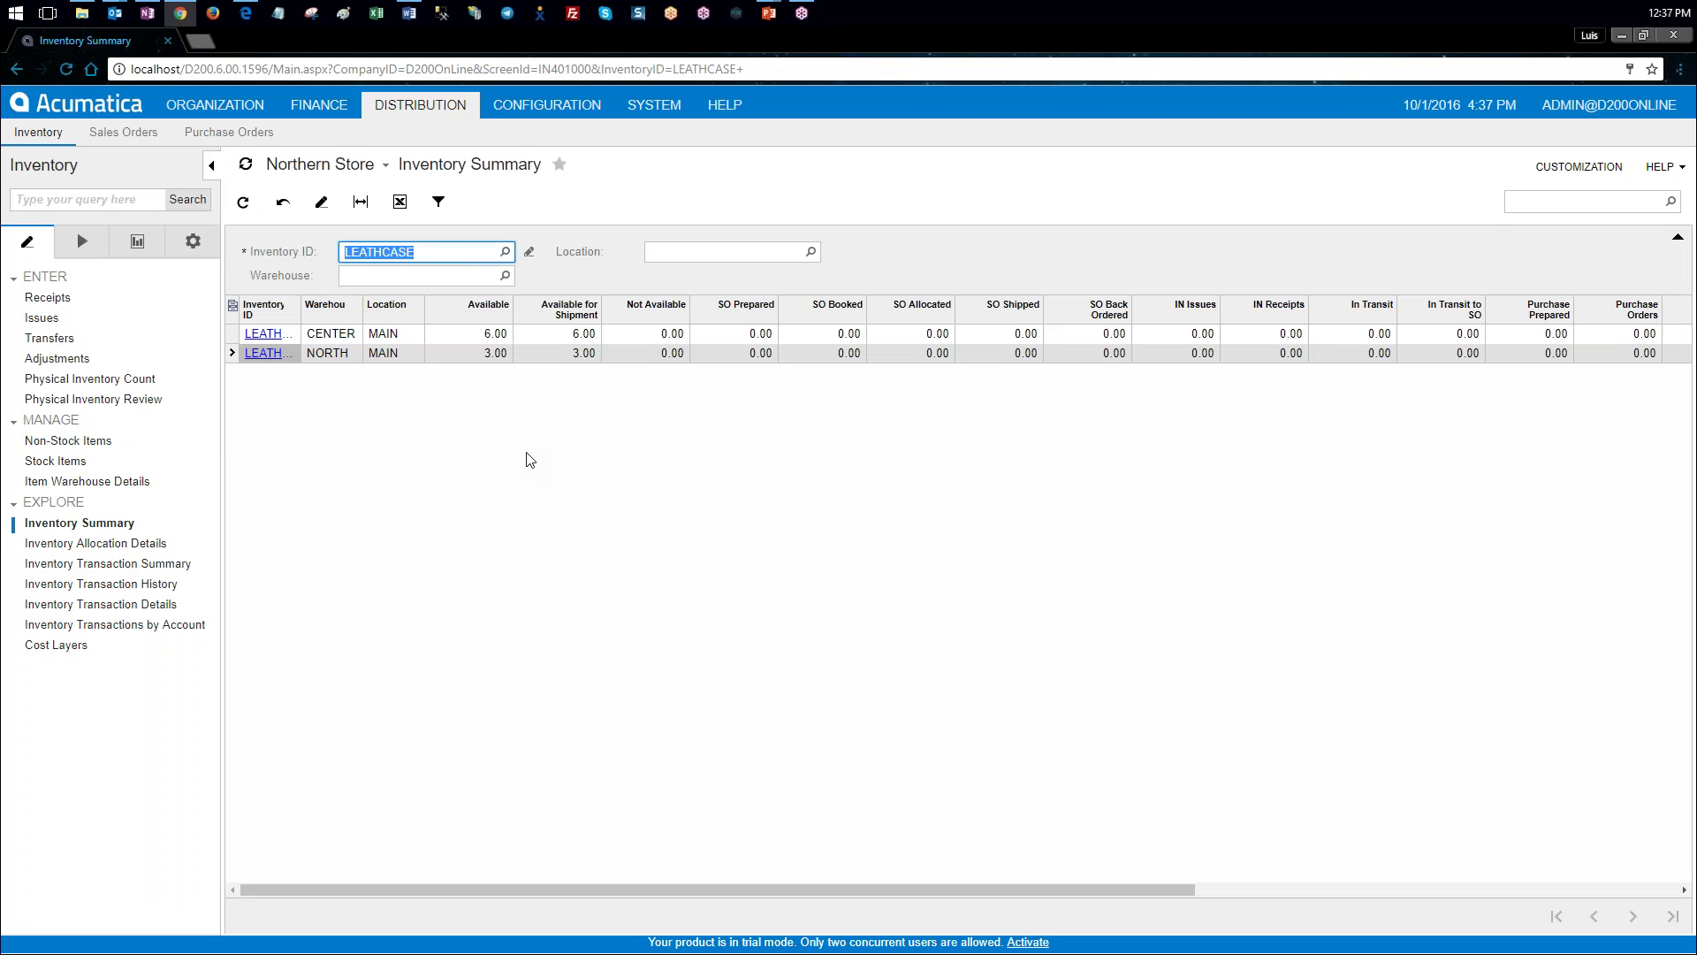
click(504, 252)
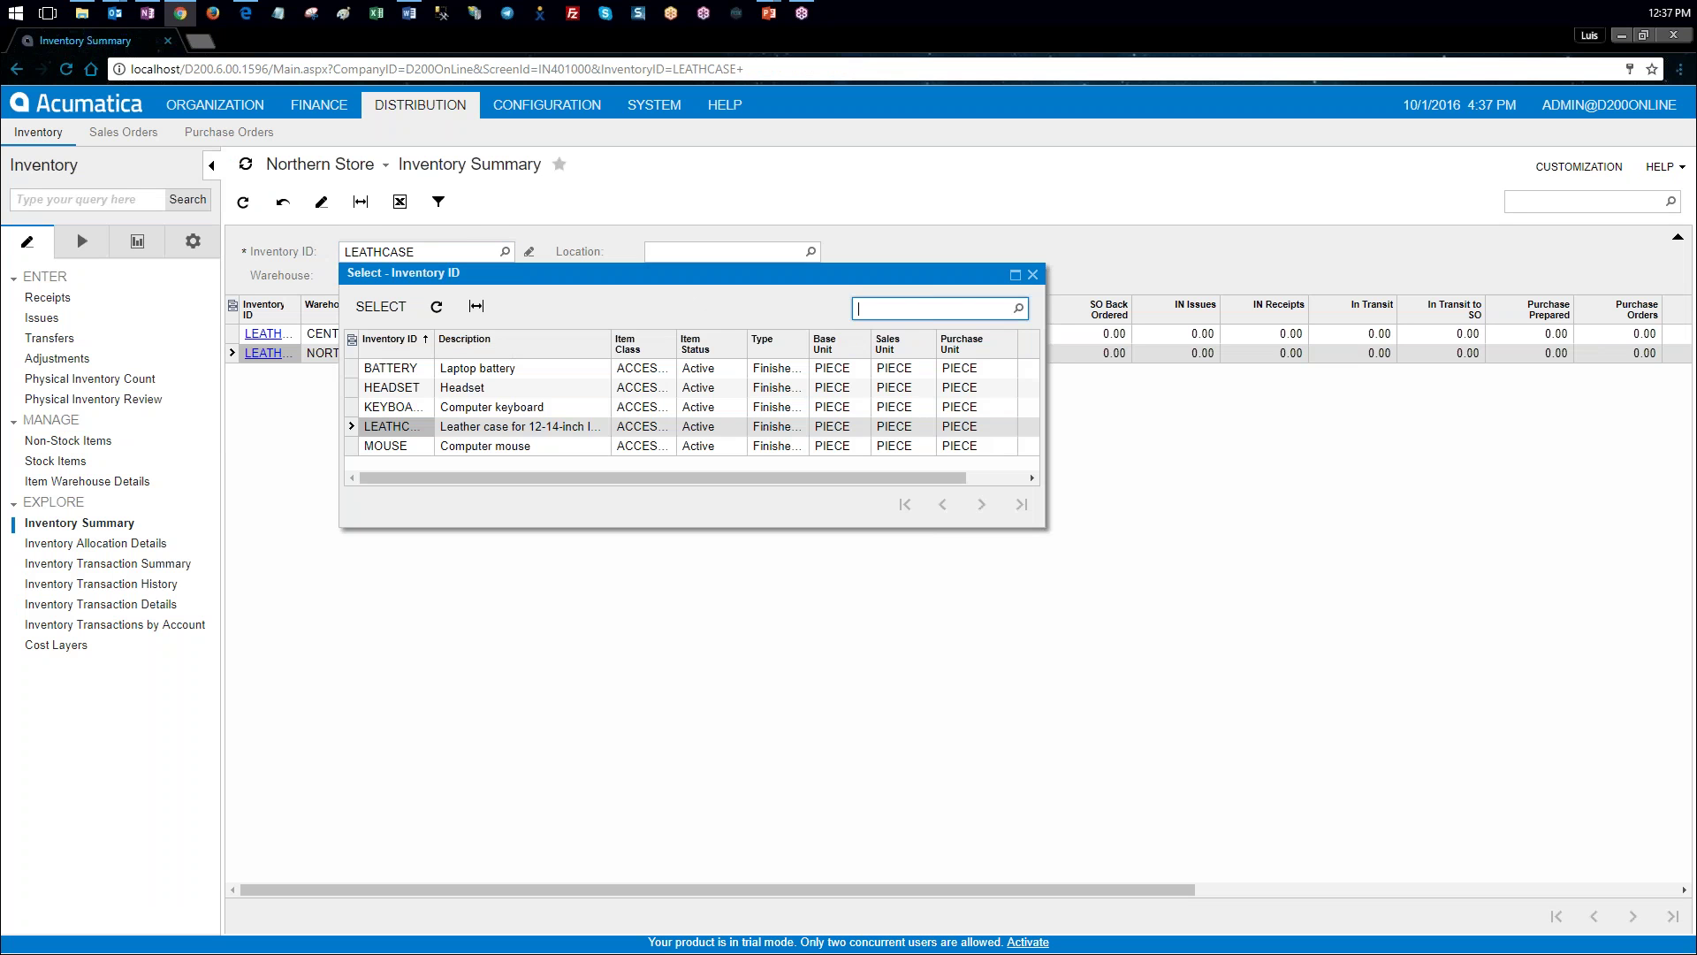
double_click(413, 370)
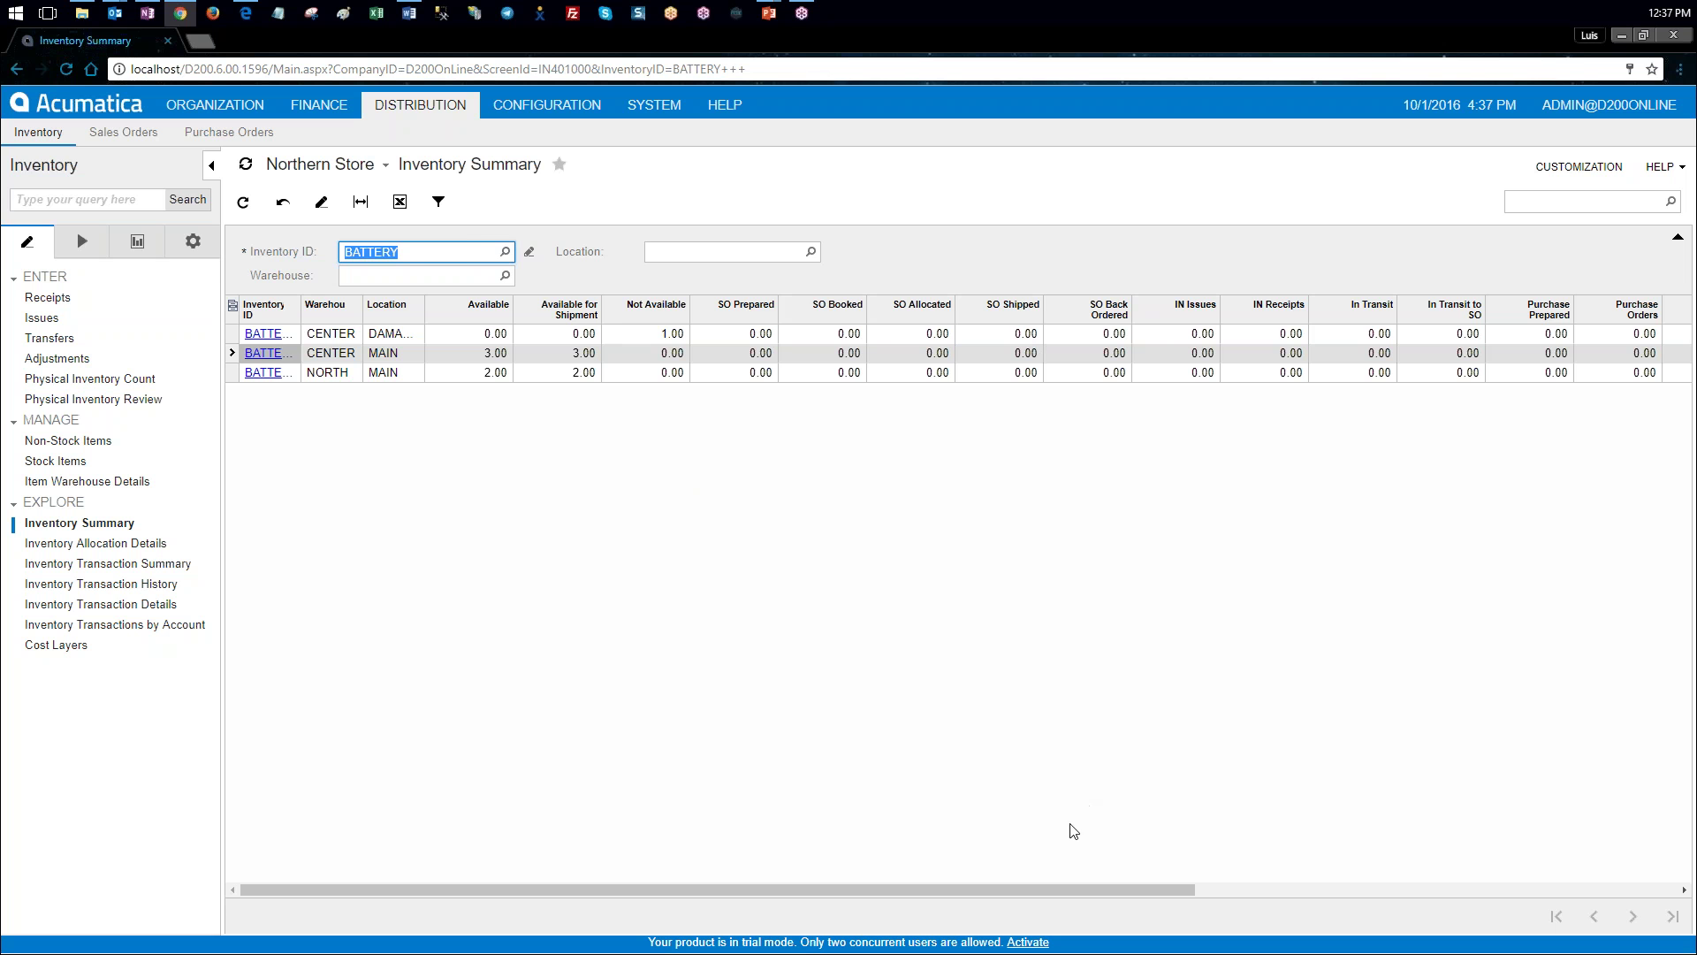
Step: Widen the Location column and examine the available, not available and on-hand quantities for the DAMAGED location
click(497, 334)
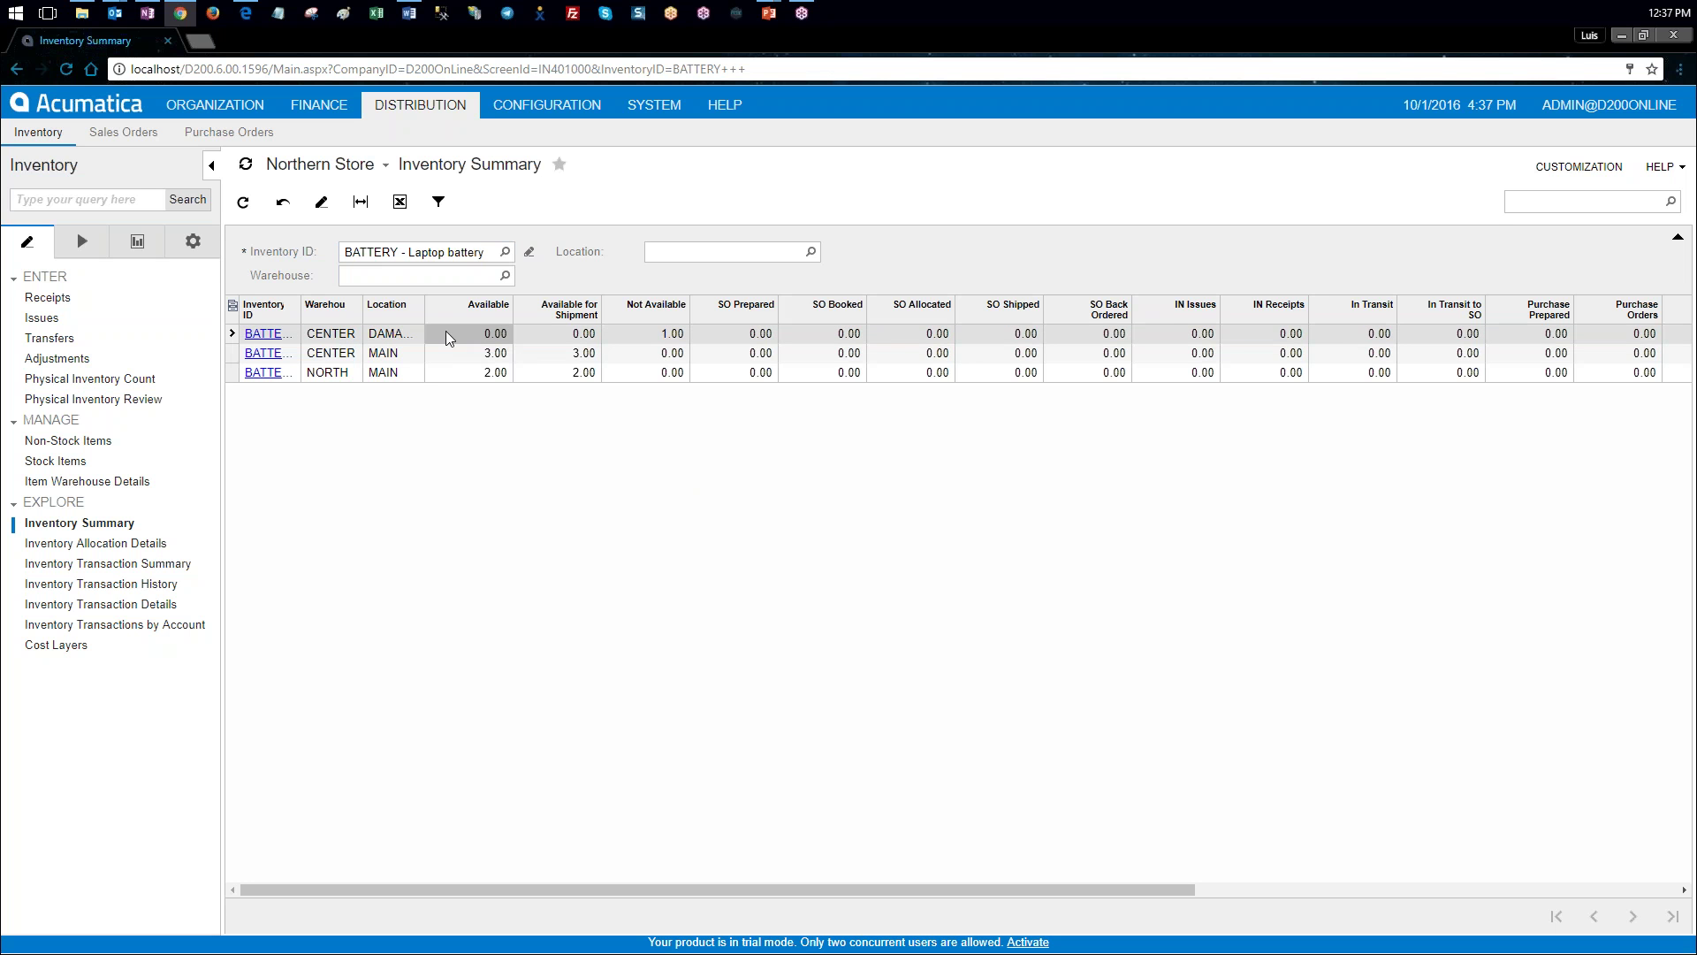
drag(425, 305, 464, 305)
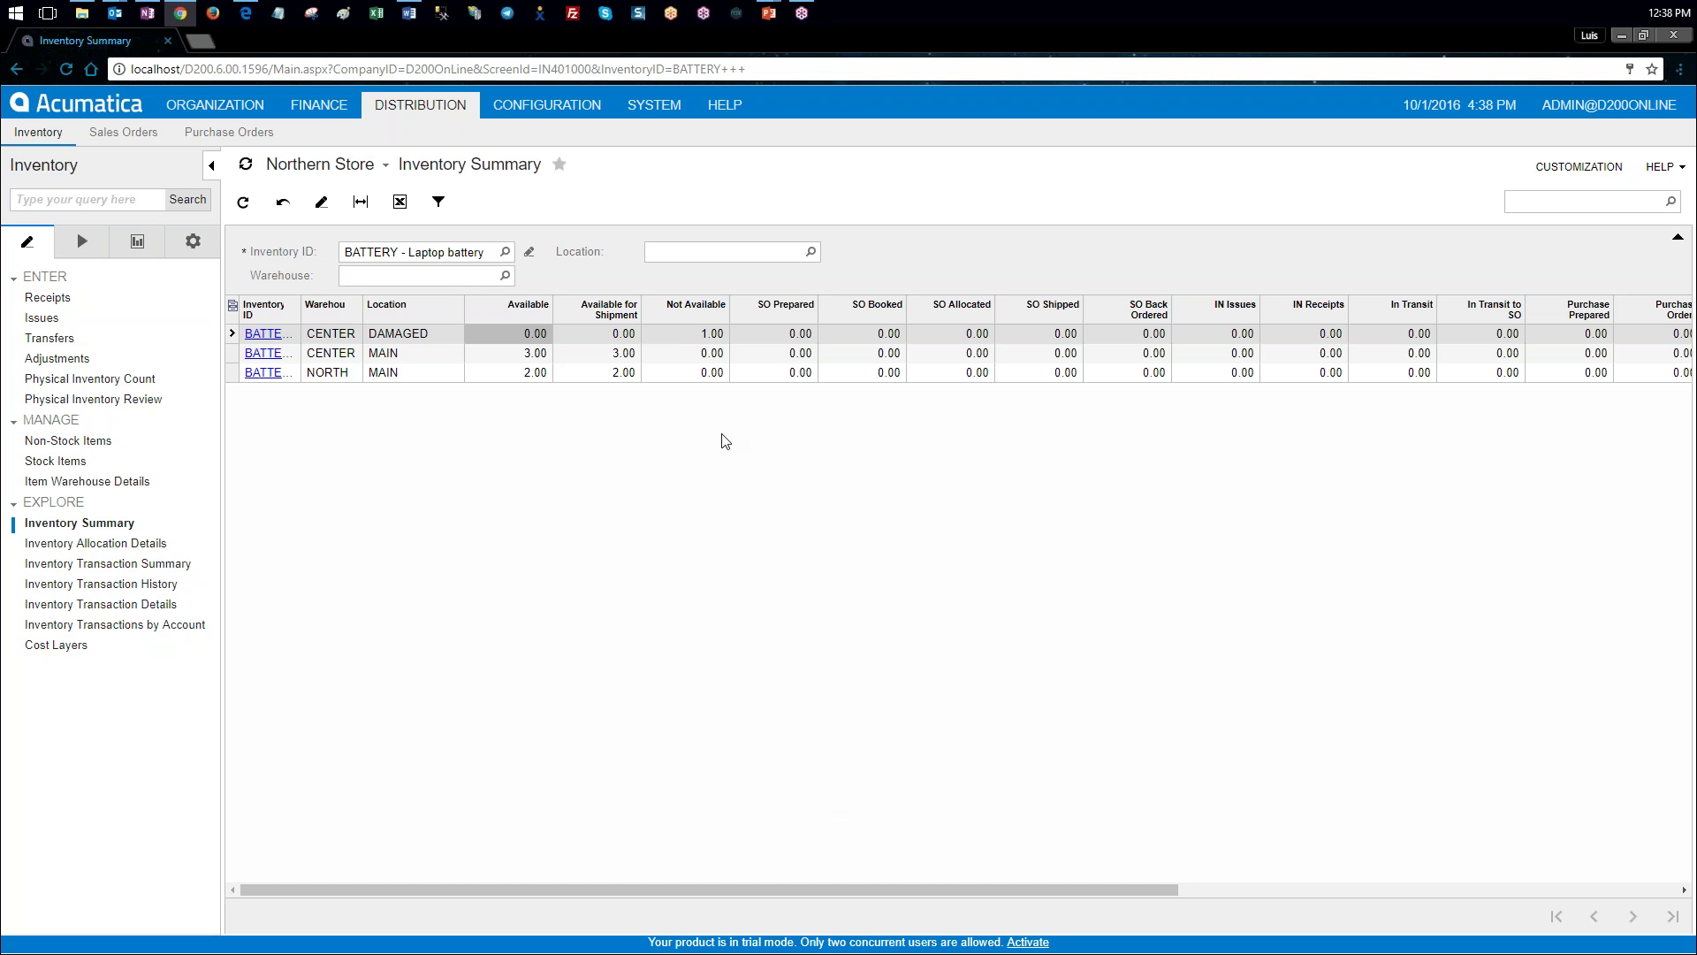
click(712, 335)
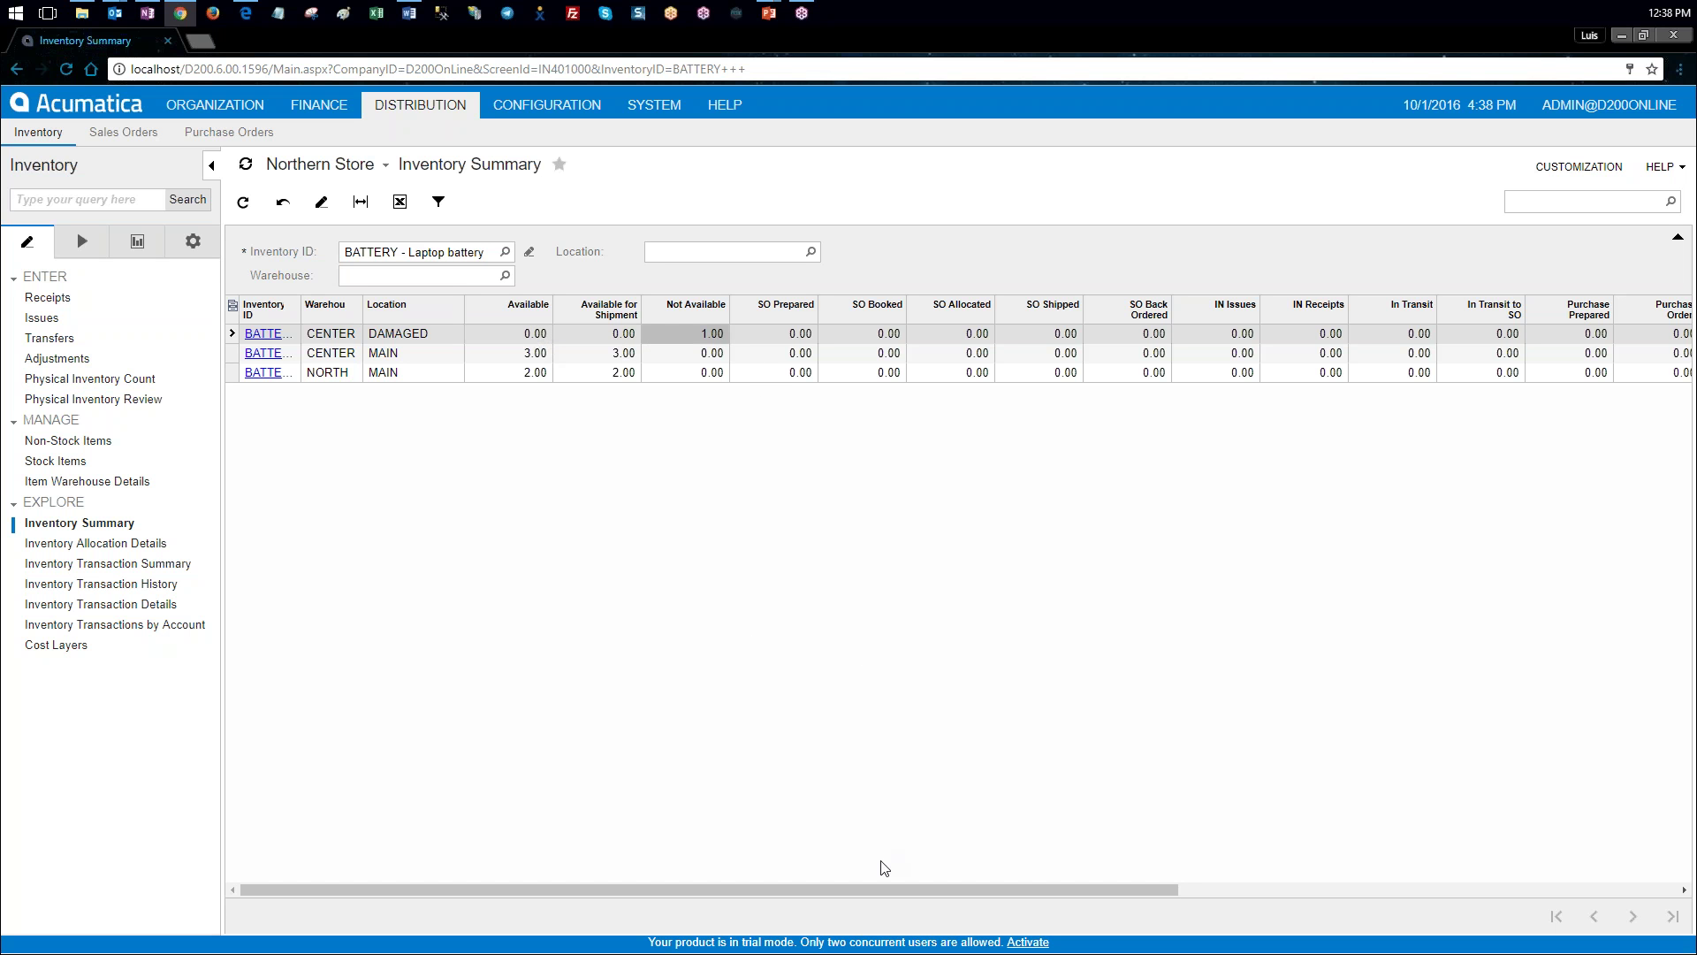
drag(888, 891, 1133, 894)
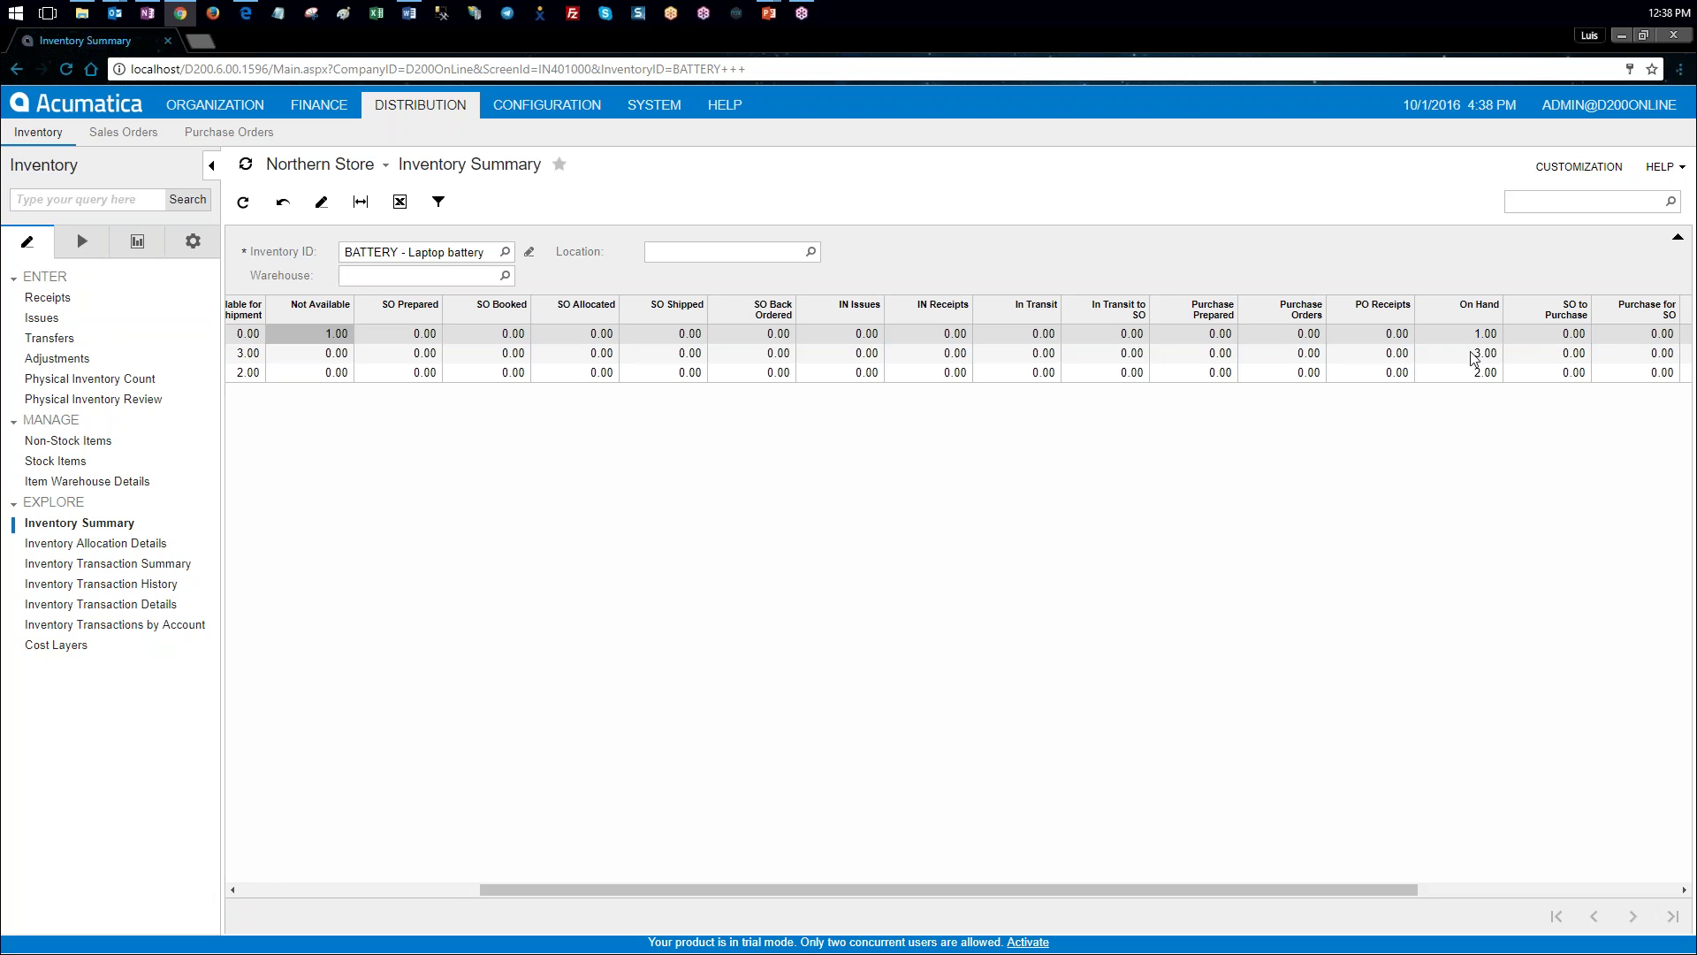
click(1494, 337)
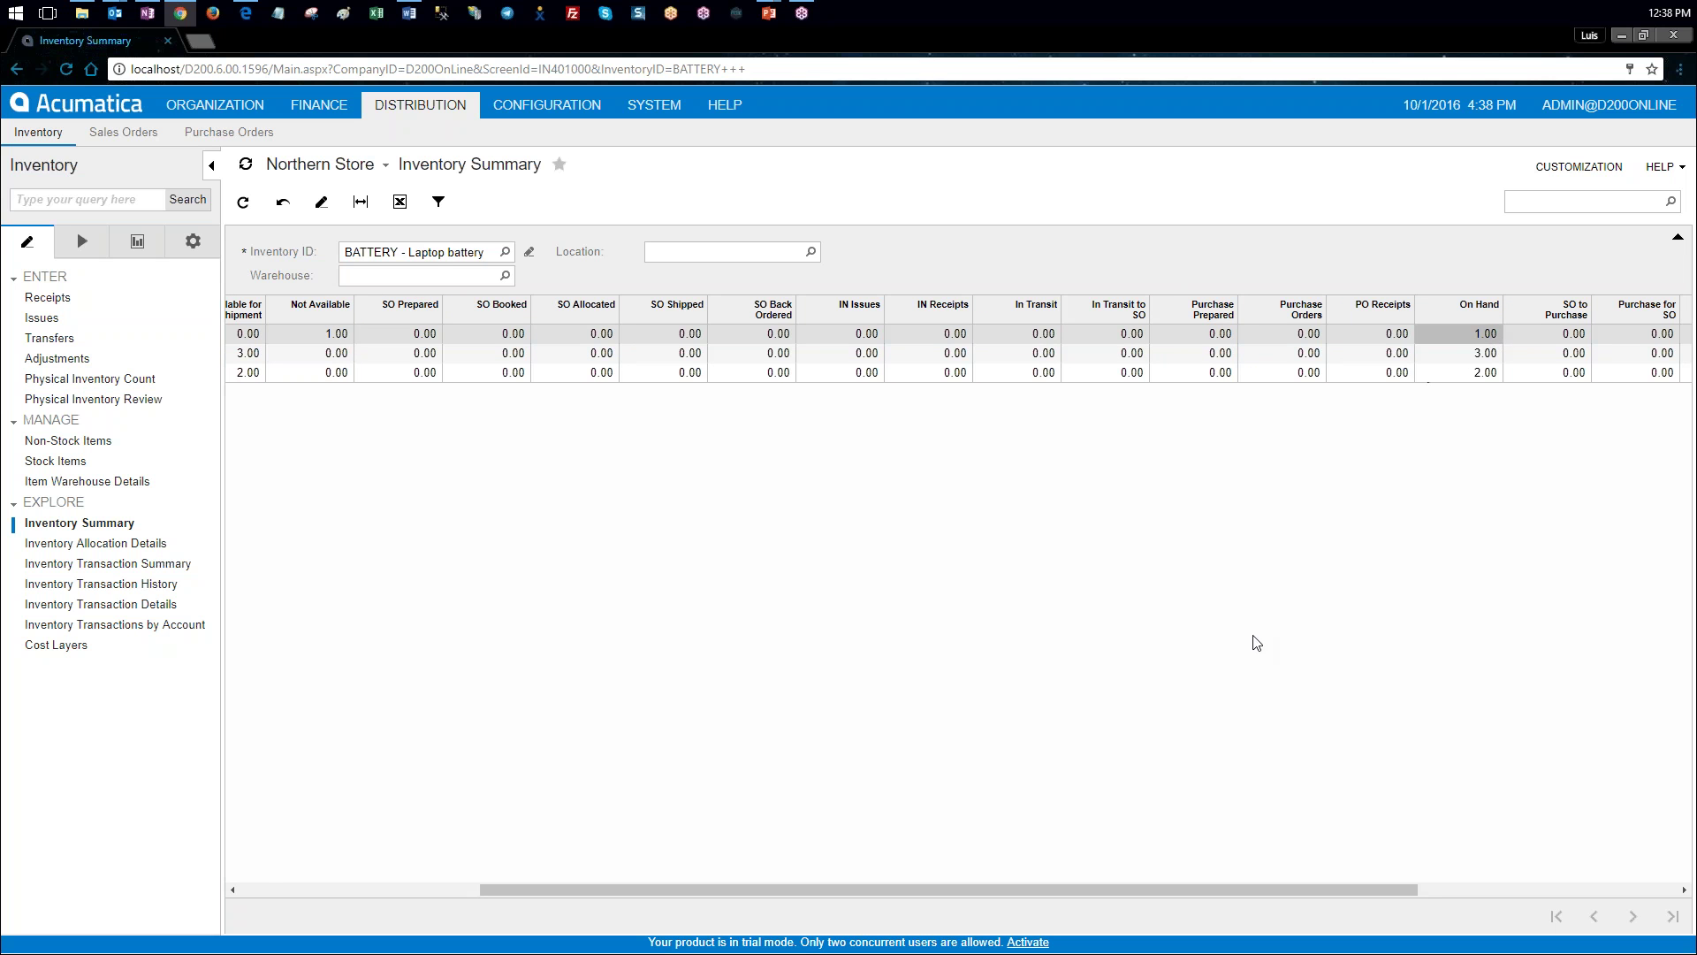
drag(1251, 890, 942, 893)
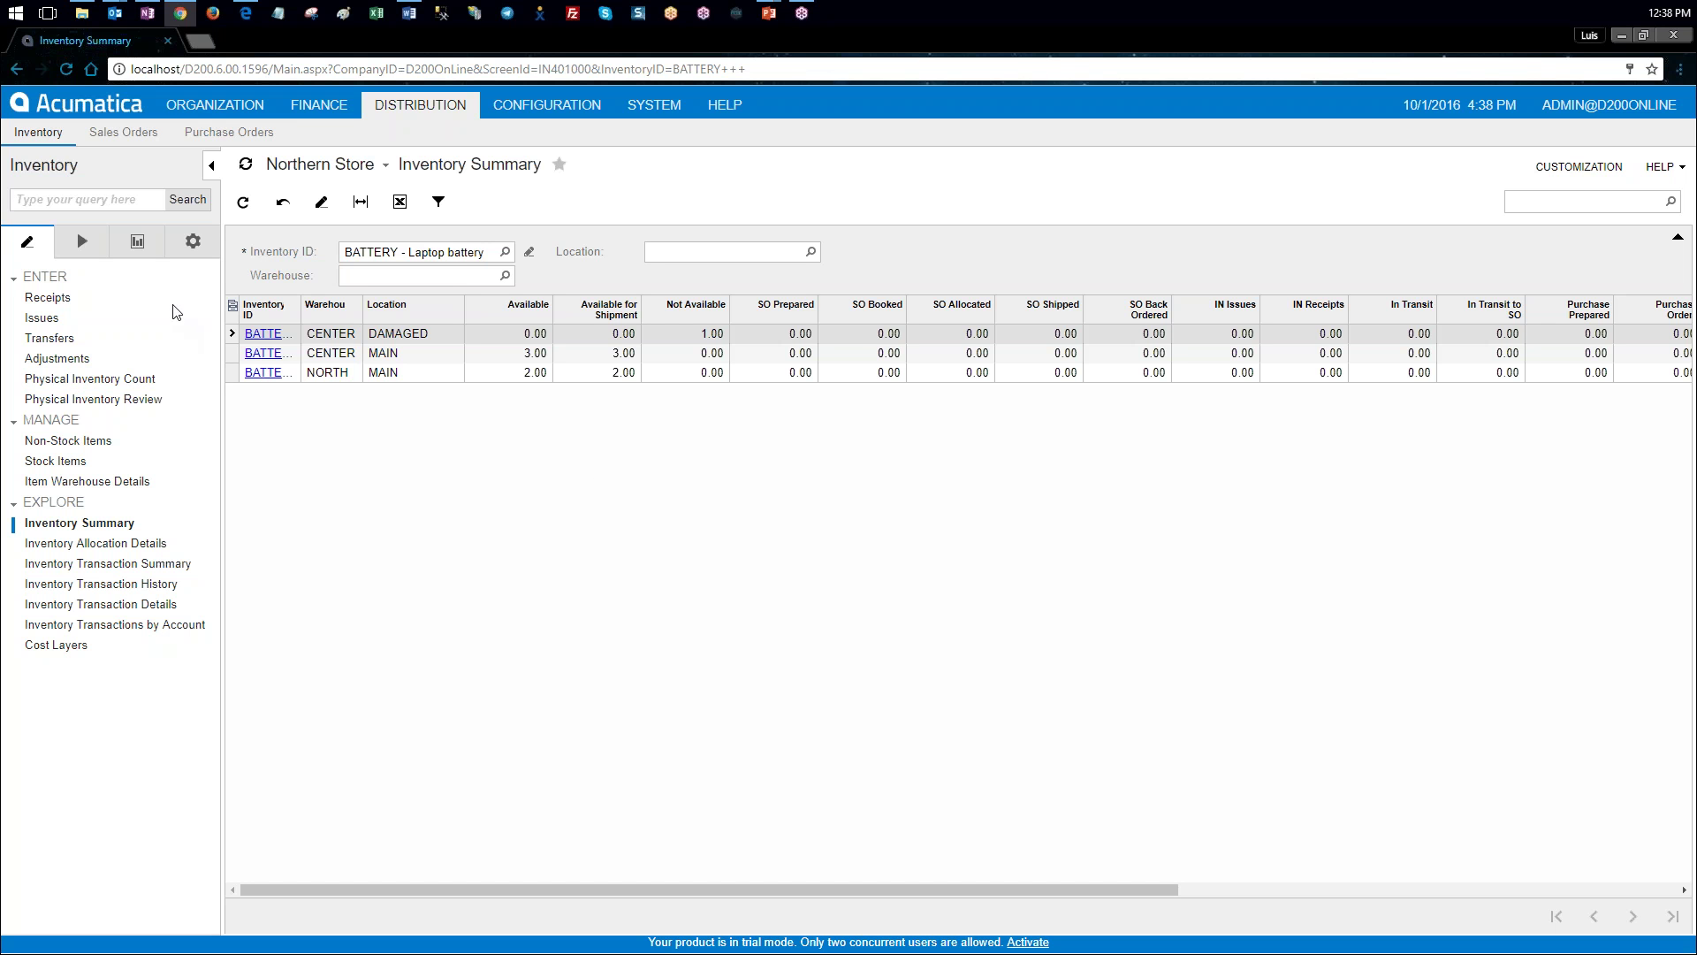
Step: Start a new inventory transfer with transfer type 2-Step and date 10/6/2016
click(60, 340)
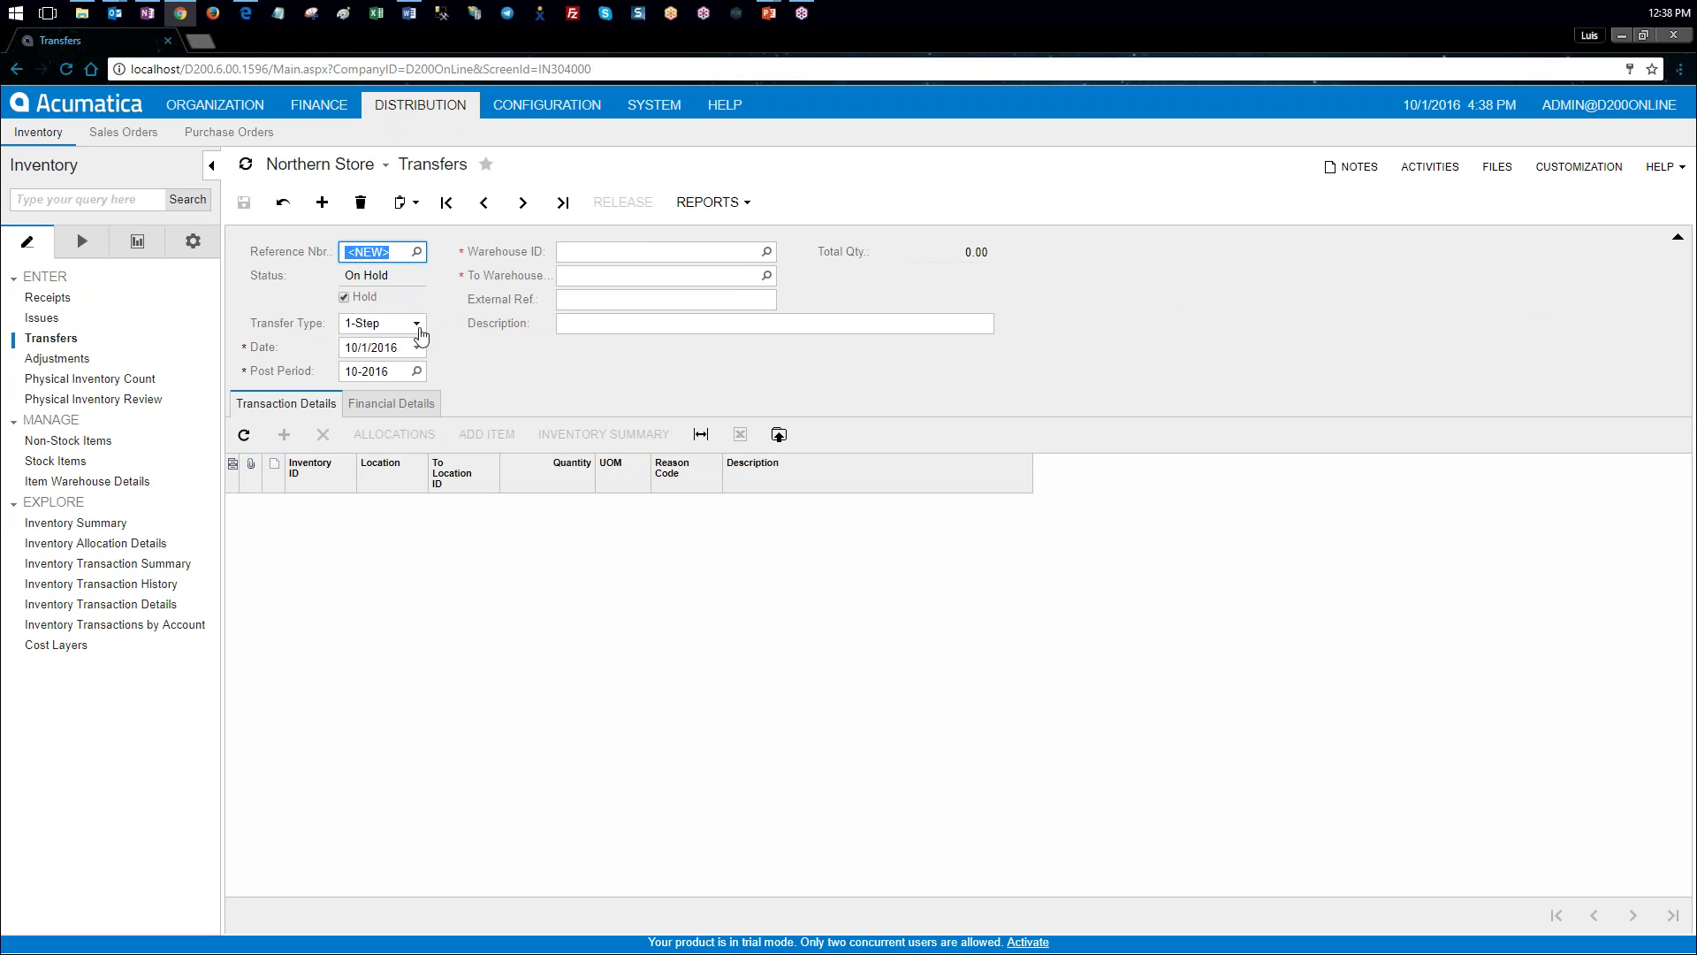
click(416, 324)
click(386, 360)
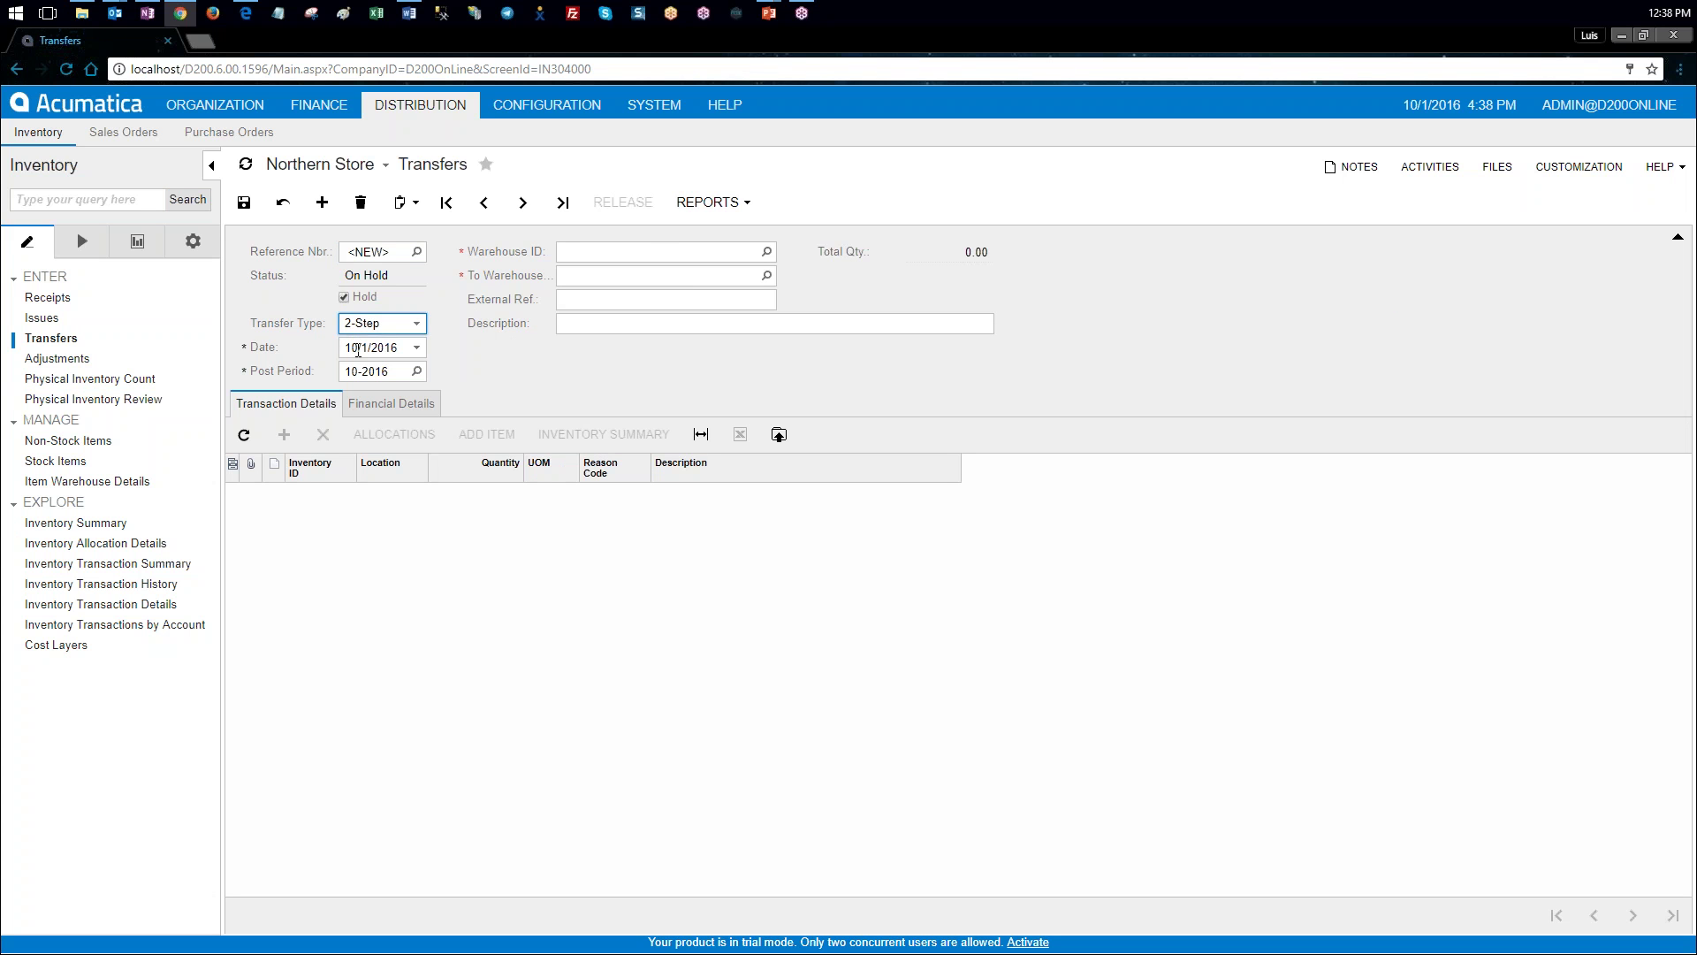
click(358, 348)
text(06)
key(Tab)
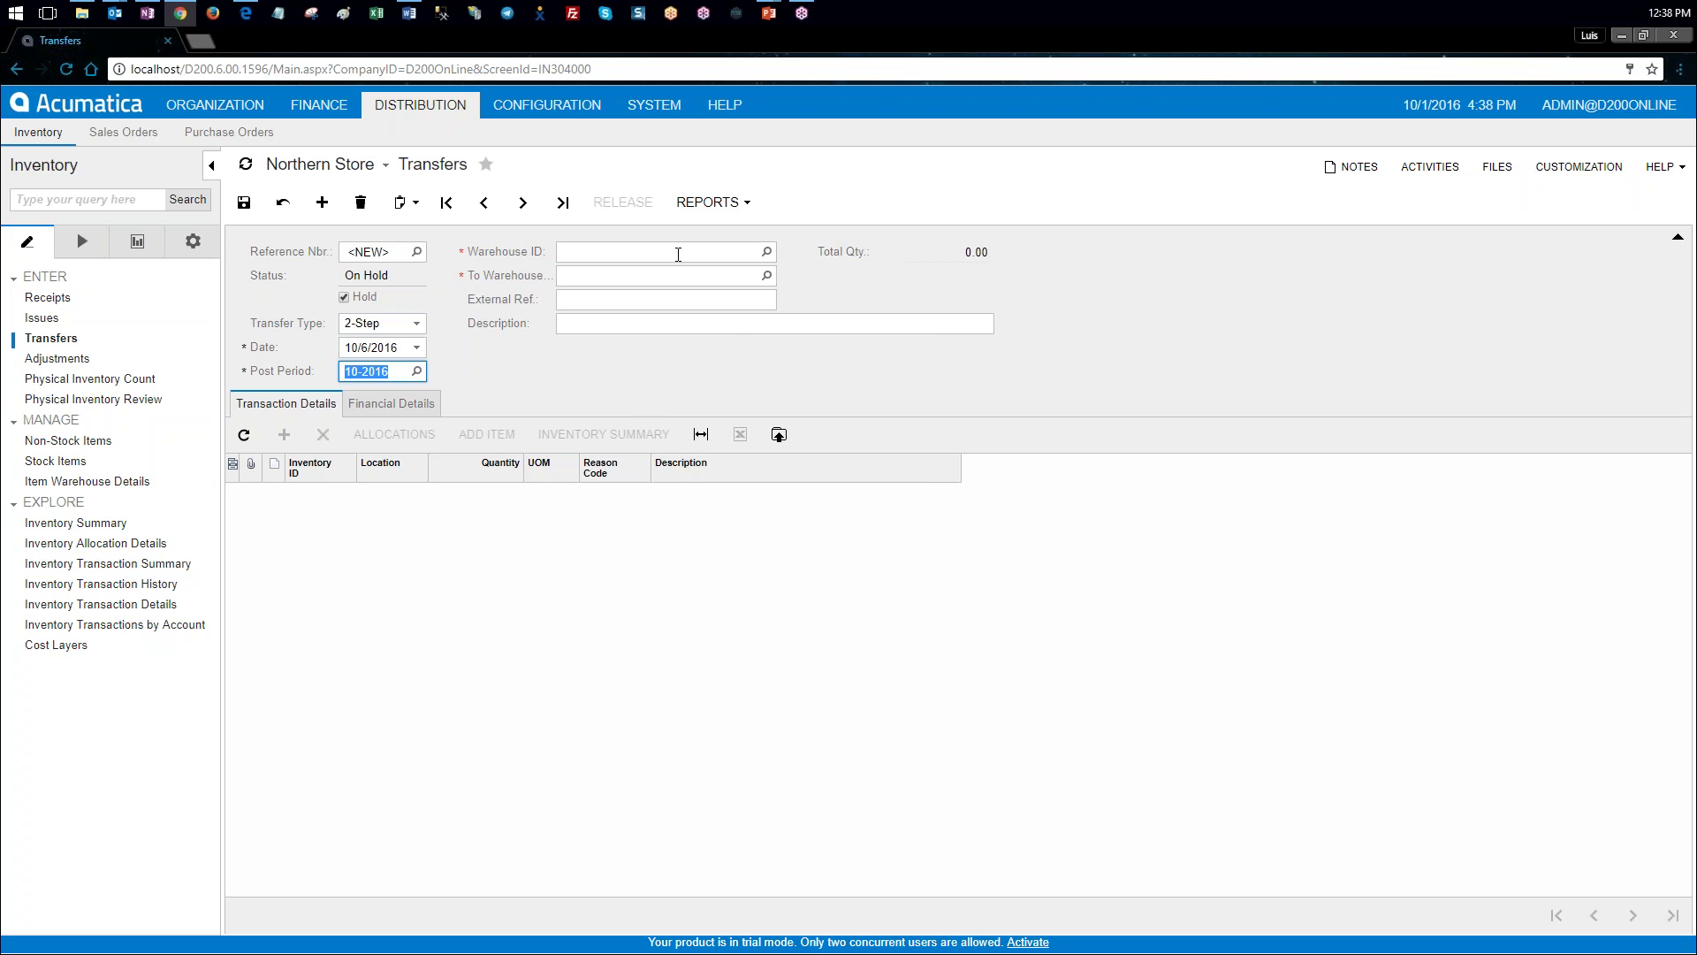
Step: Set the transfer's source warehouse to CENTER and its destination warehouse to NORTH
click(738, 254)
click(765, 251)
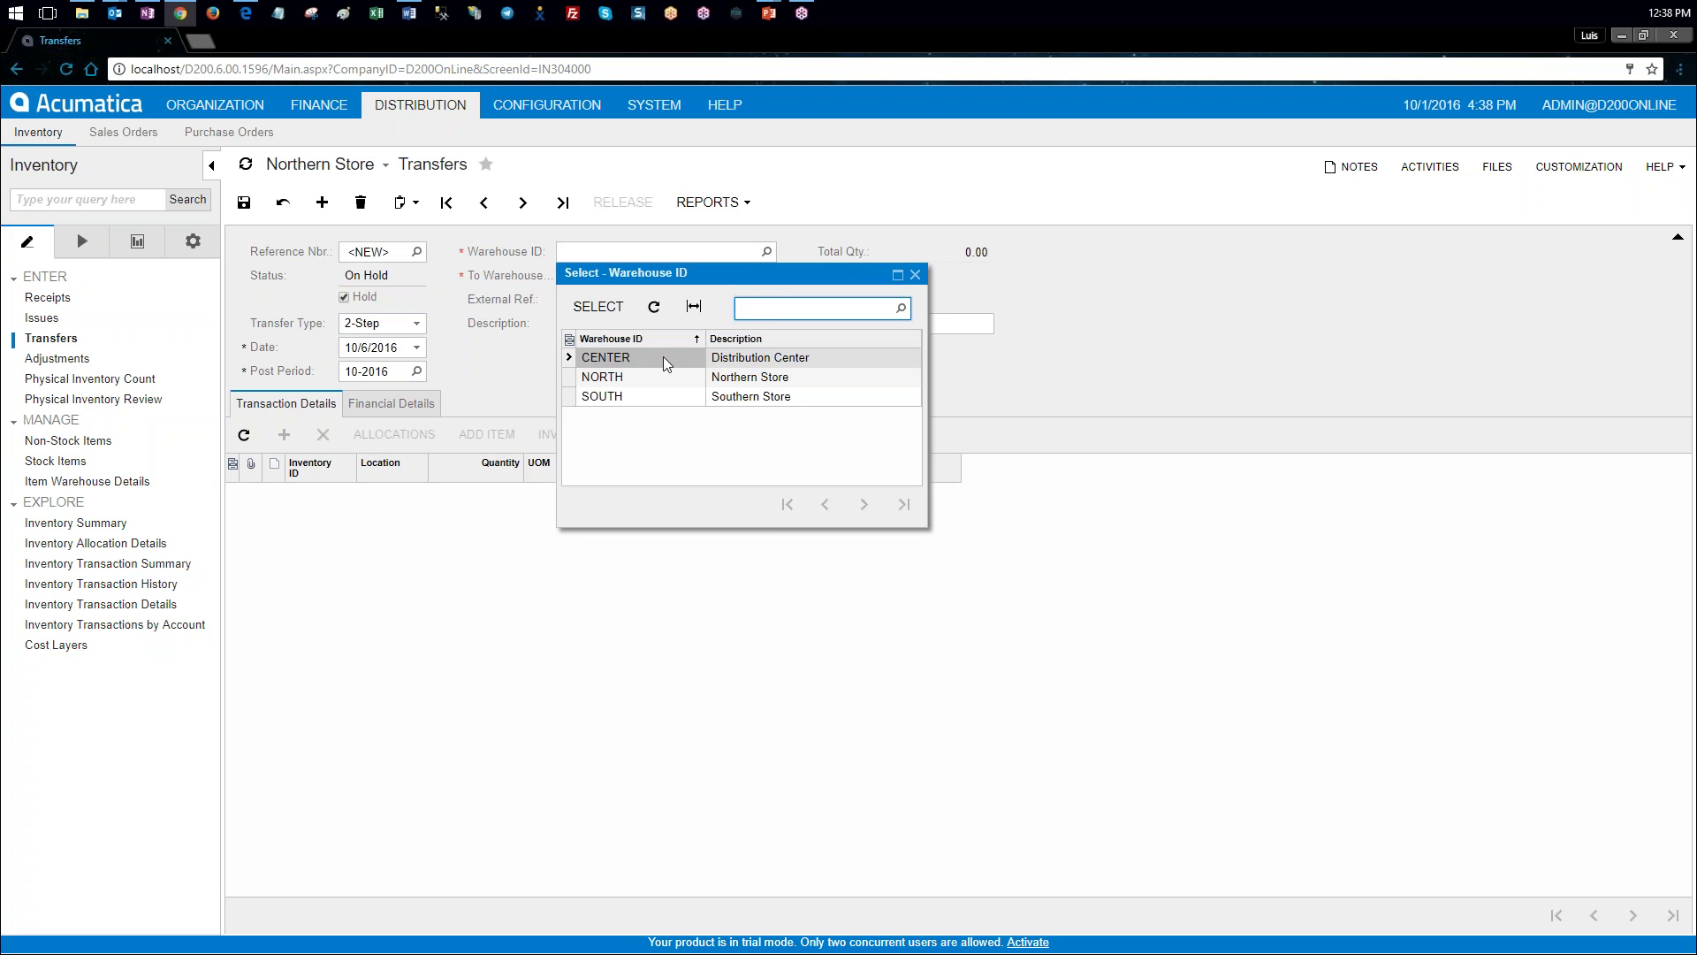
double_click(667, 358)
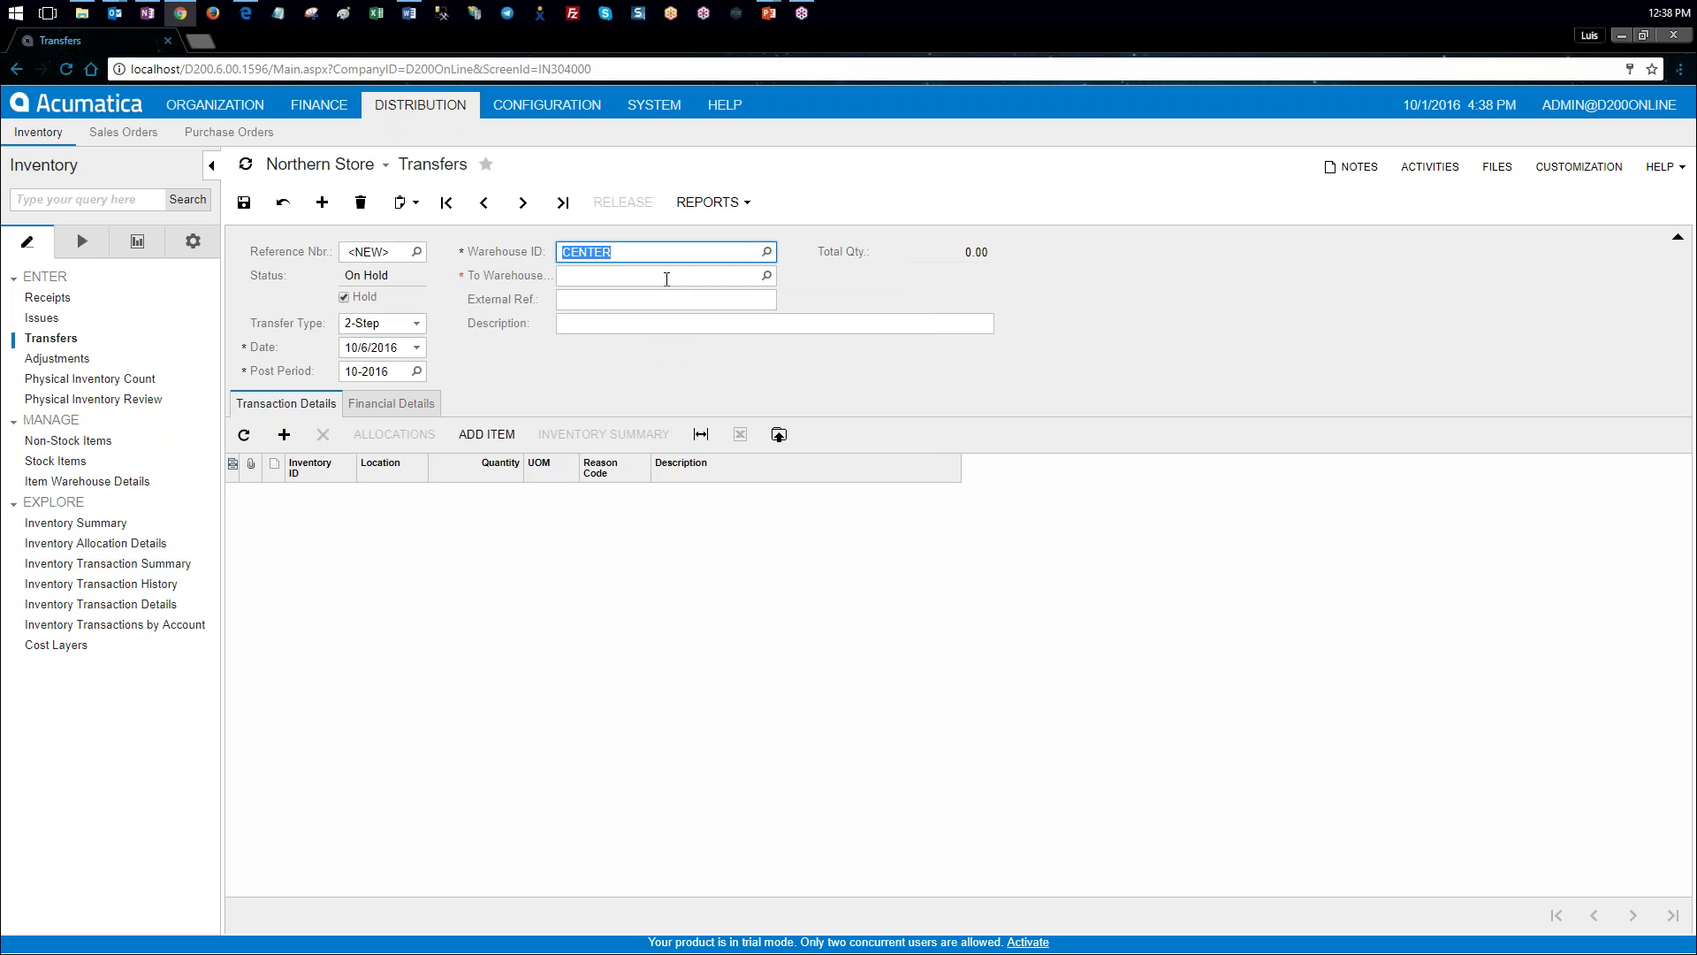
click(667, 278)
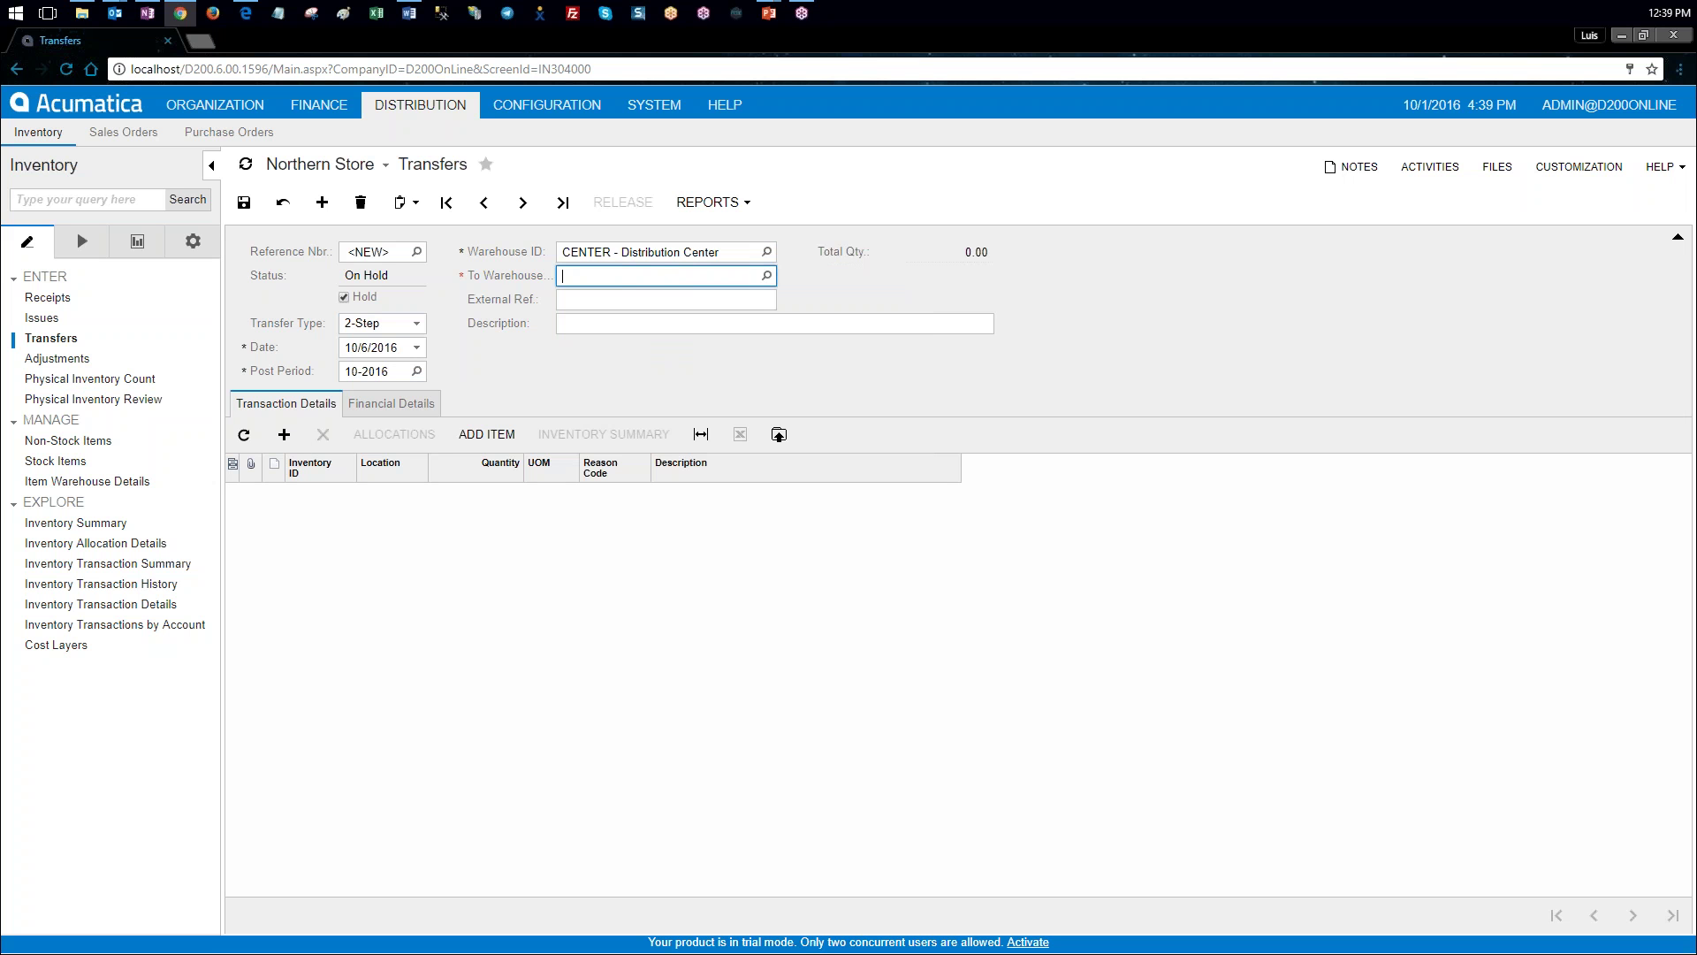
click(767, 275)
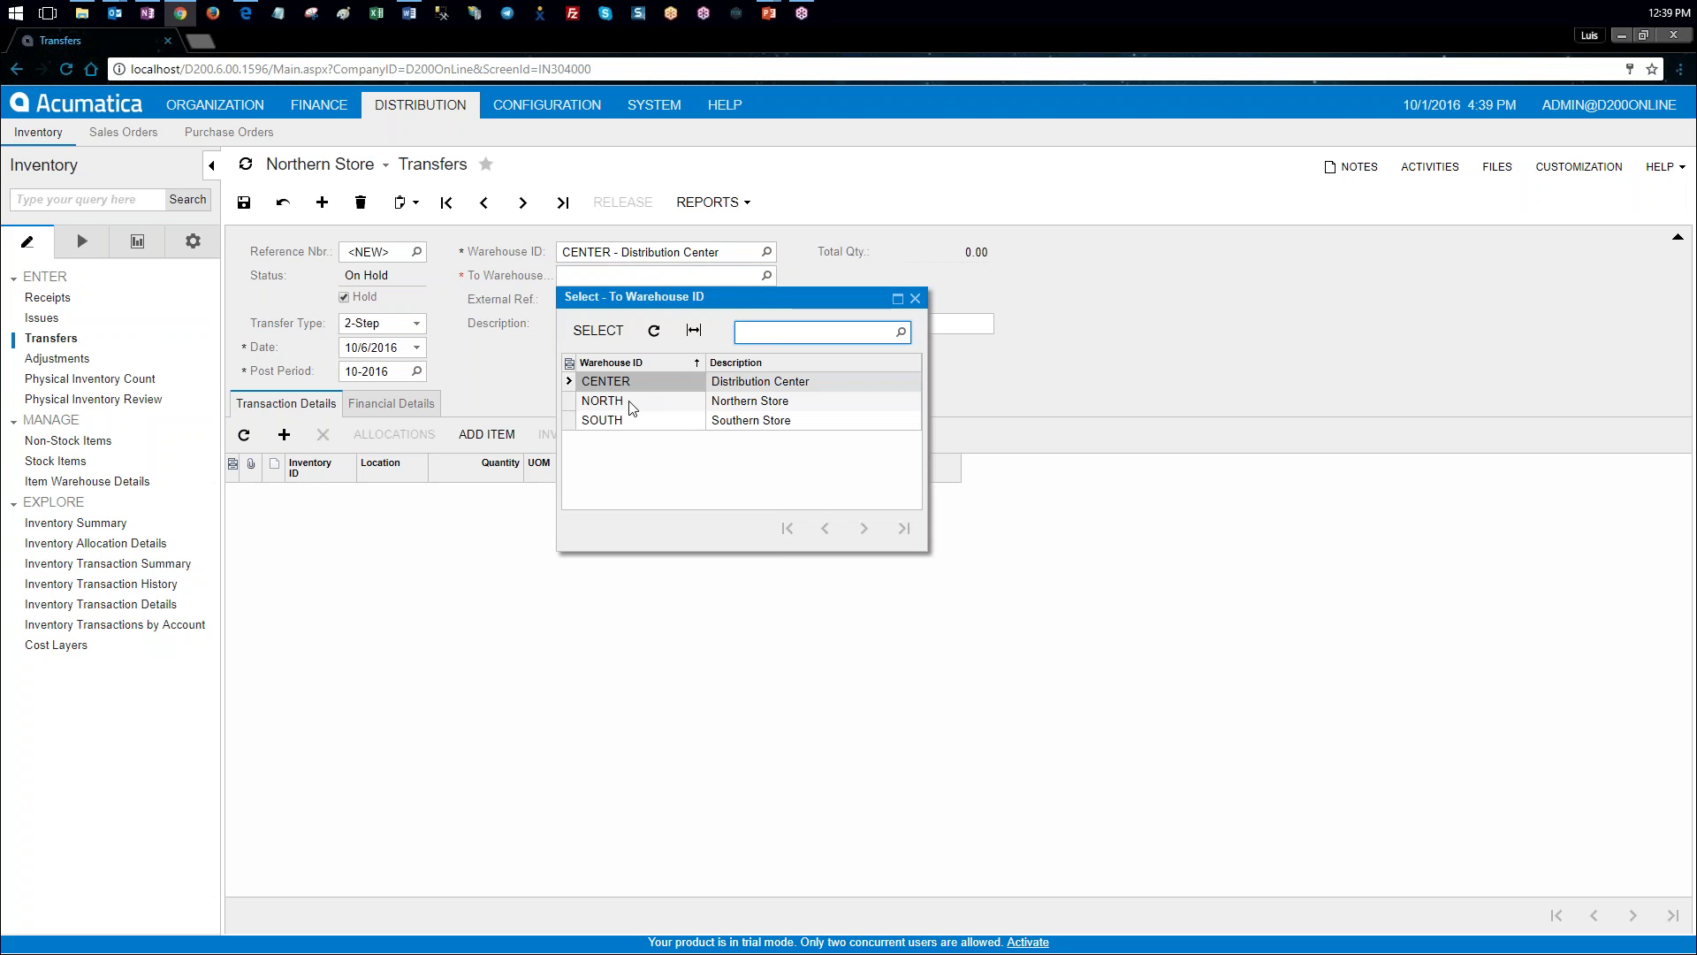
double_click(602, 400)
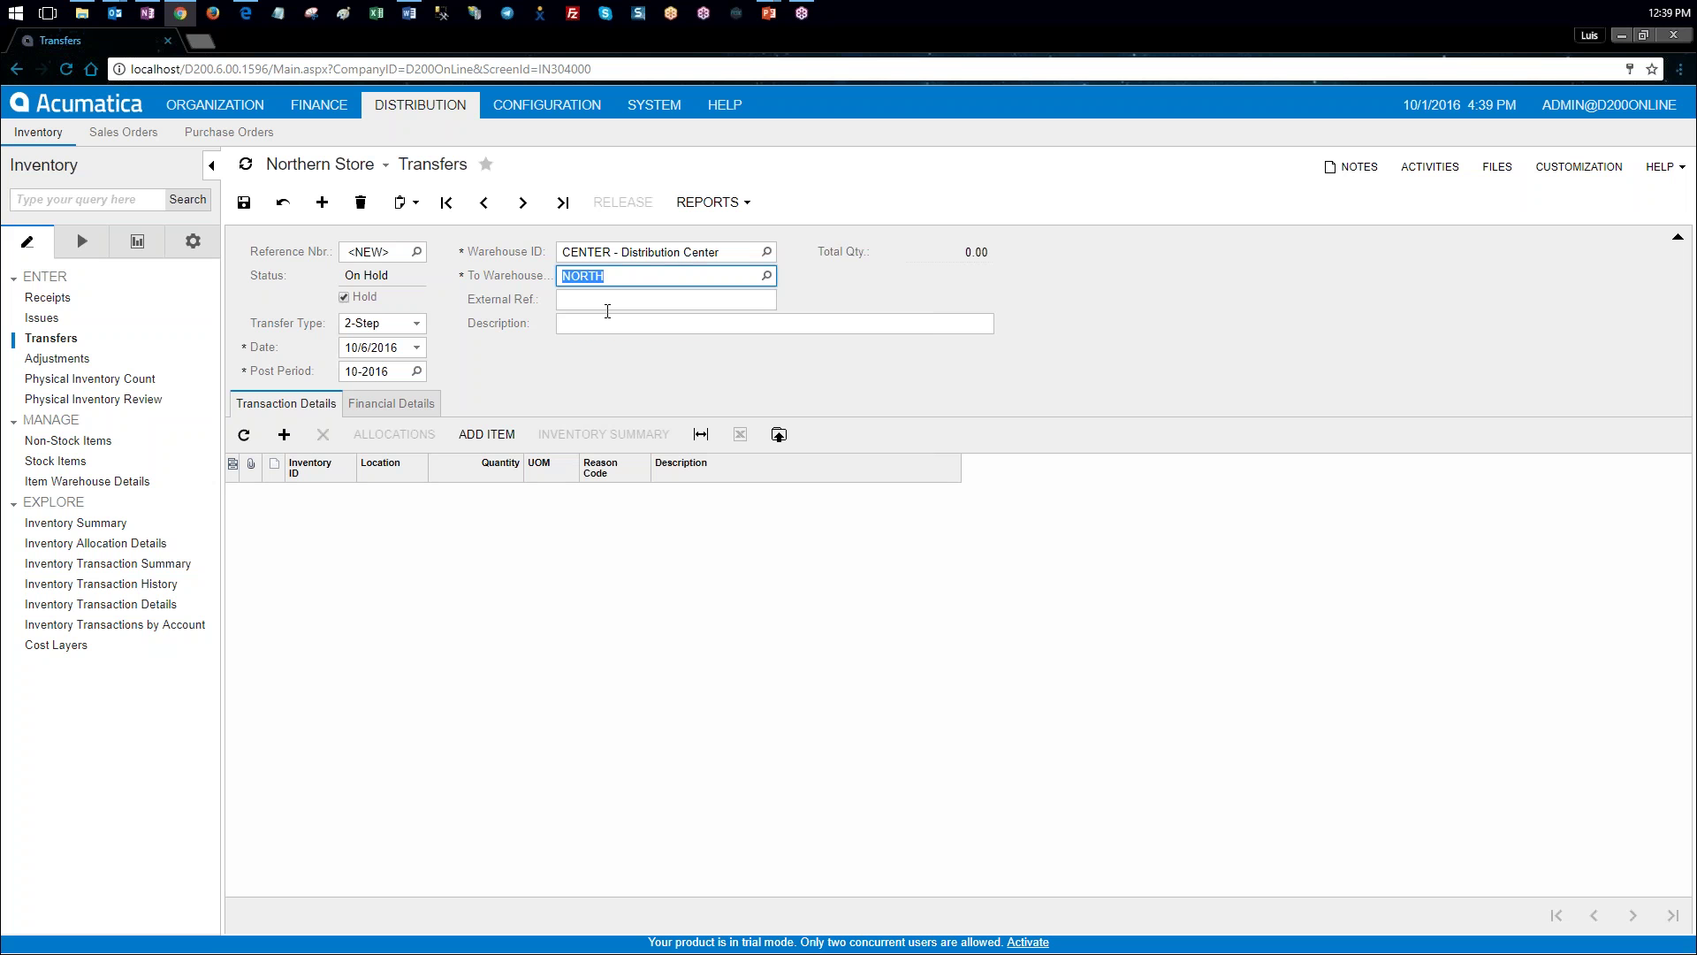
Step: Enter the transfer description "Accessories transferred to the Northern Store" without a leading space
key(alt+Tab)
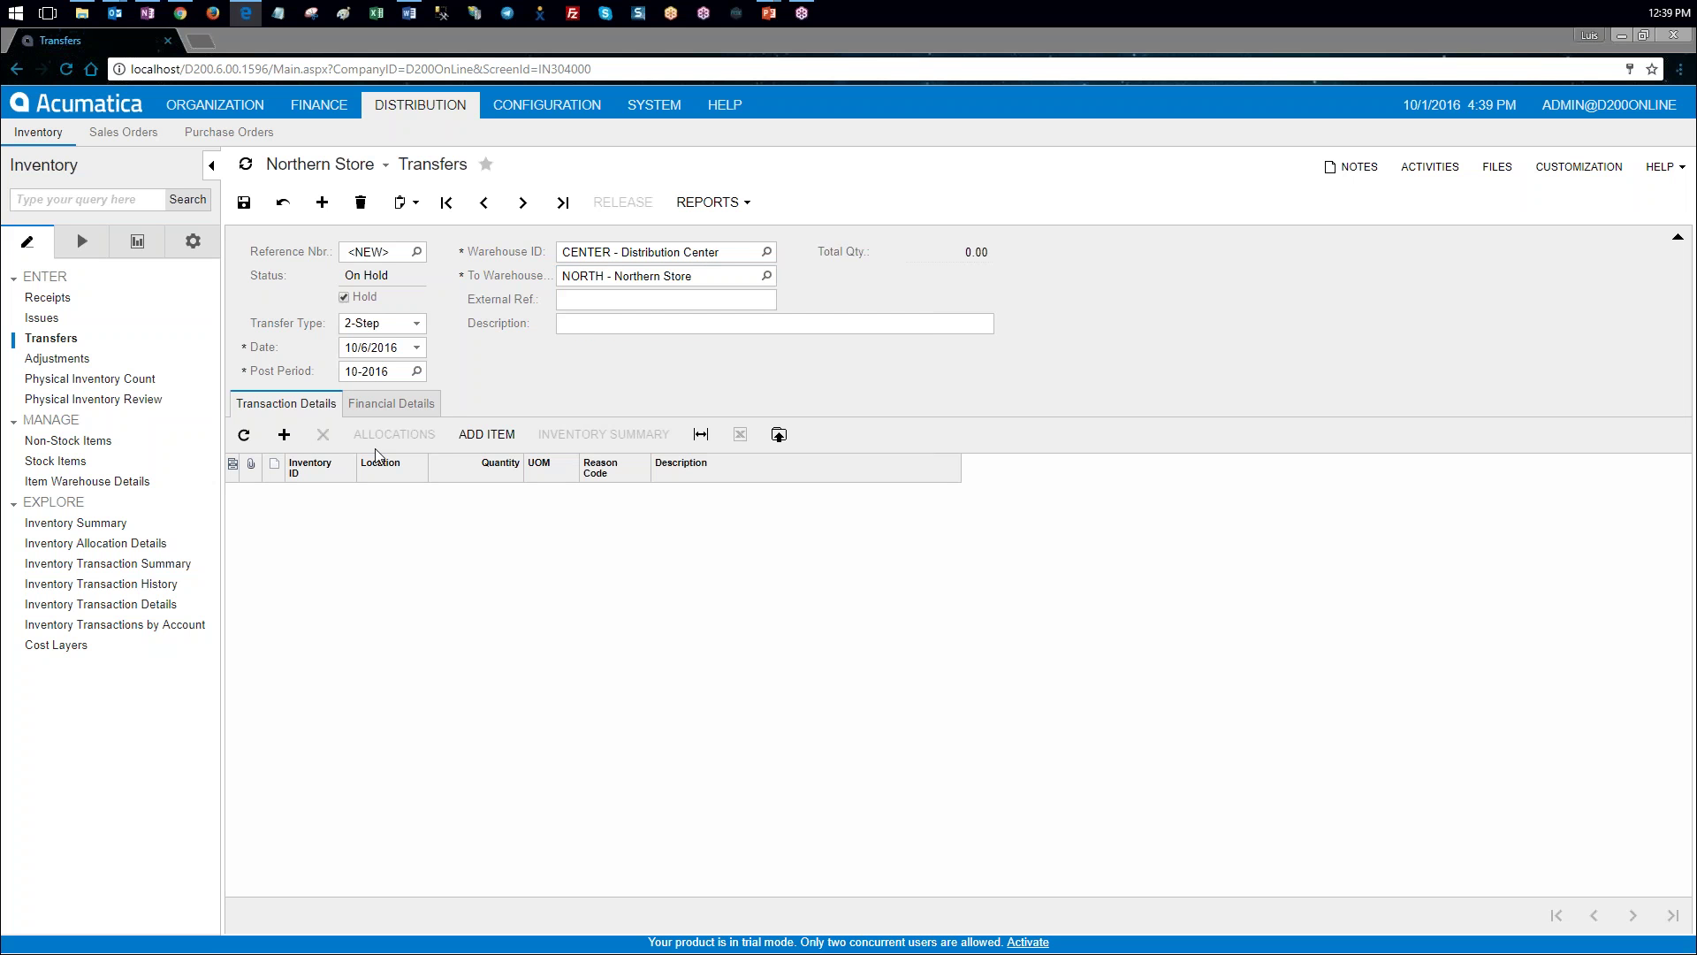
click(578, 322)
text(Accessories transferred to the Northern Store)
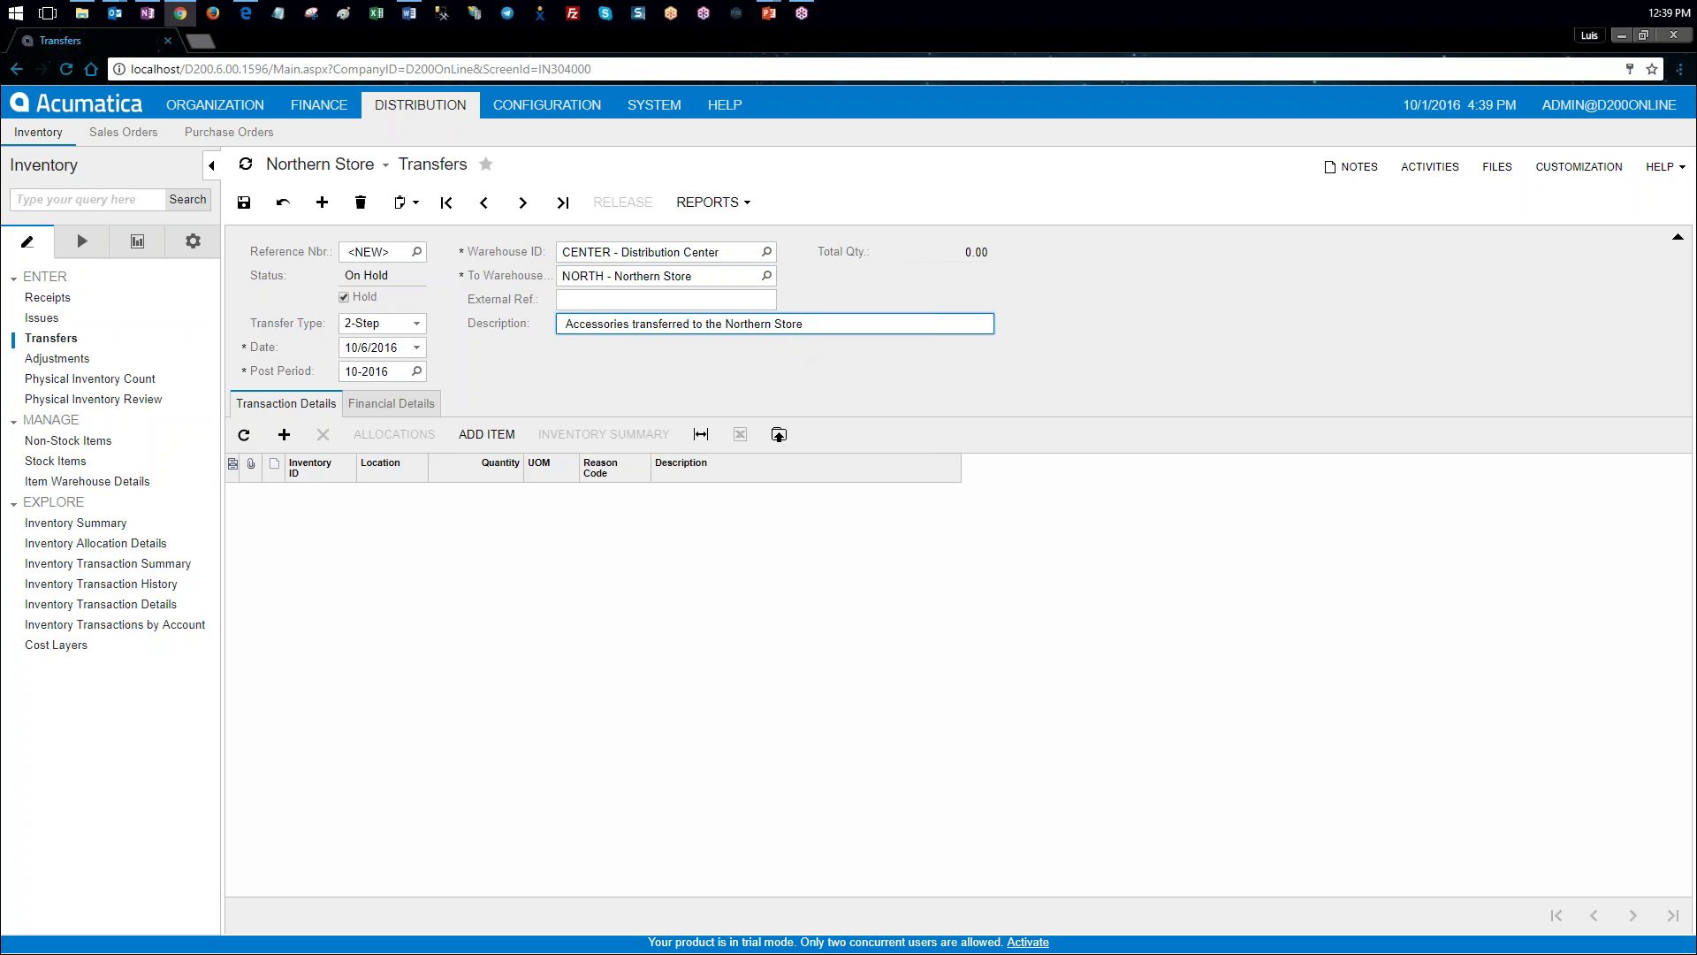
key(Home)
key(Delete)
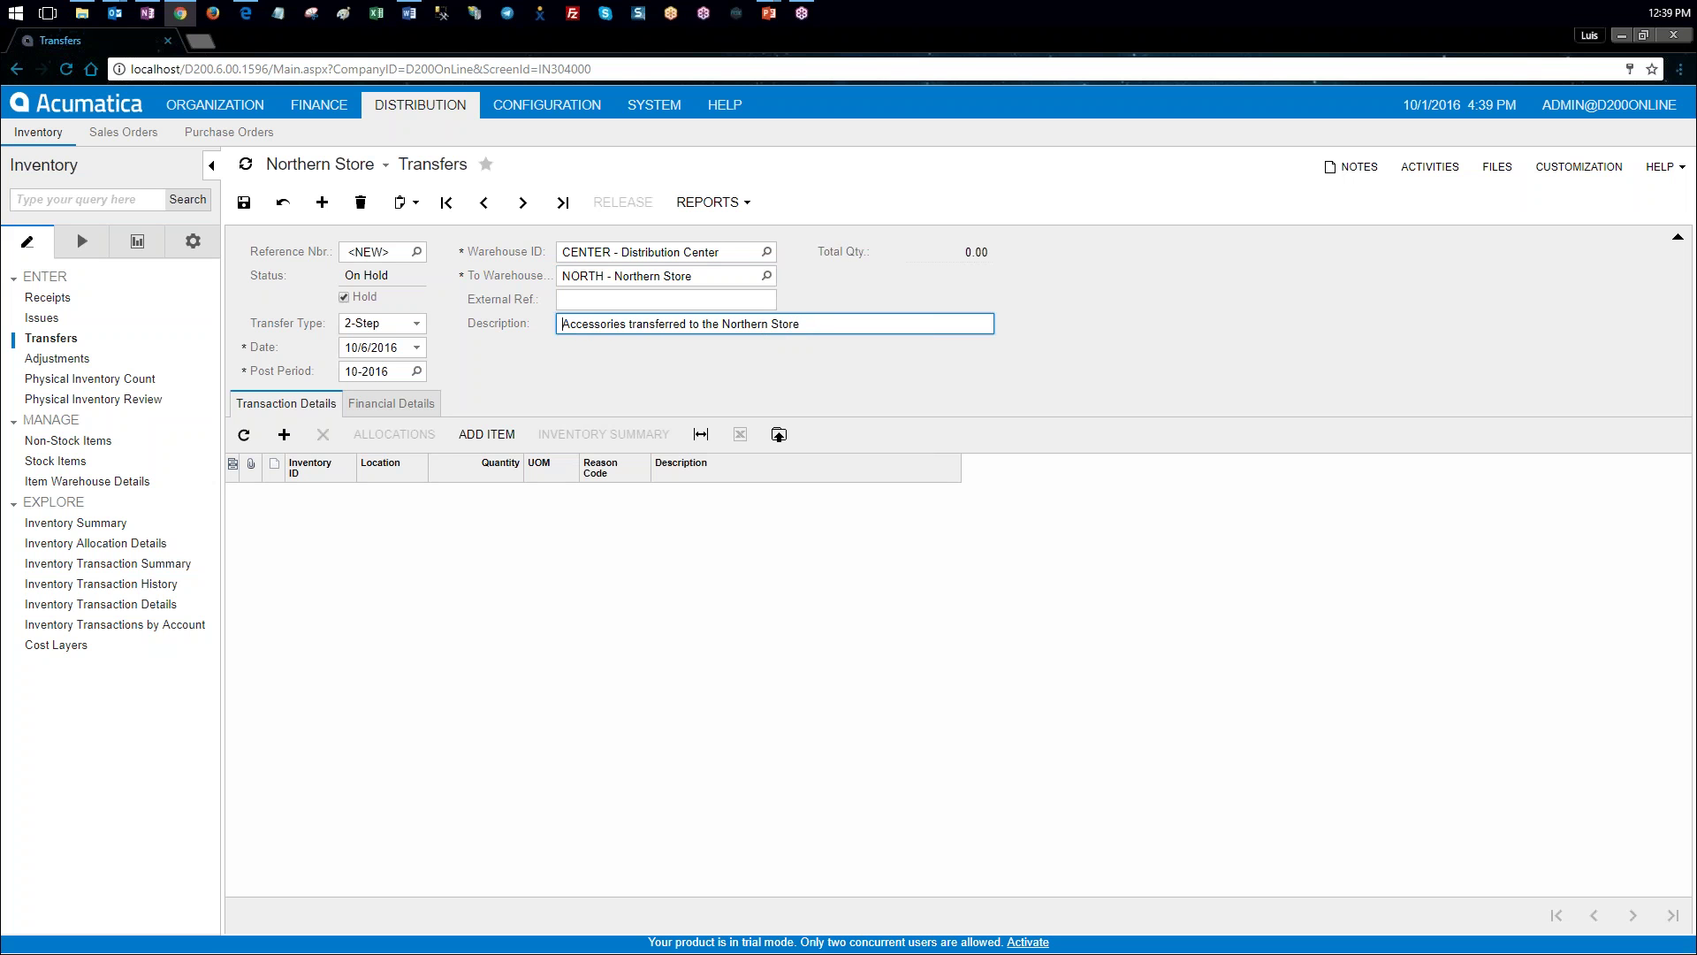
Step: Add the BATTERY item from location MAIN to the transfer's transaction details with a quantity of 3
click(349, 490)
click(362, 492)
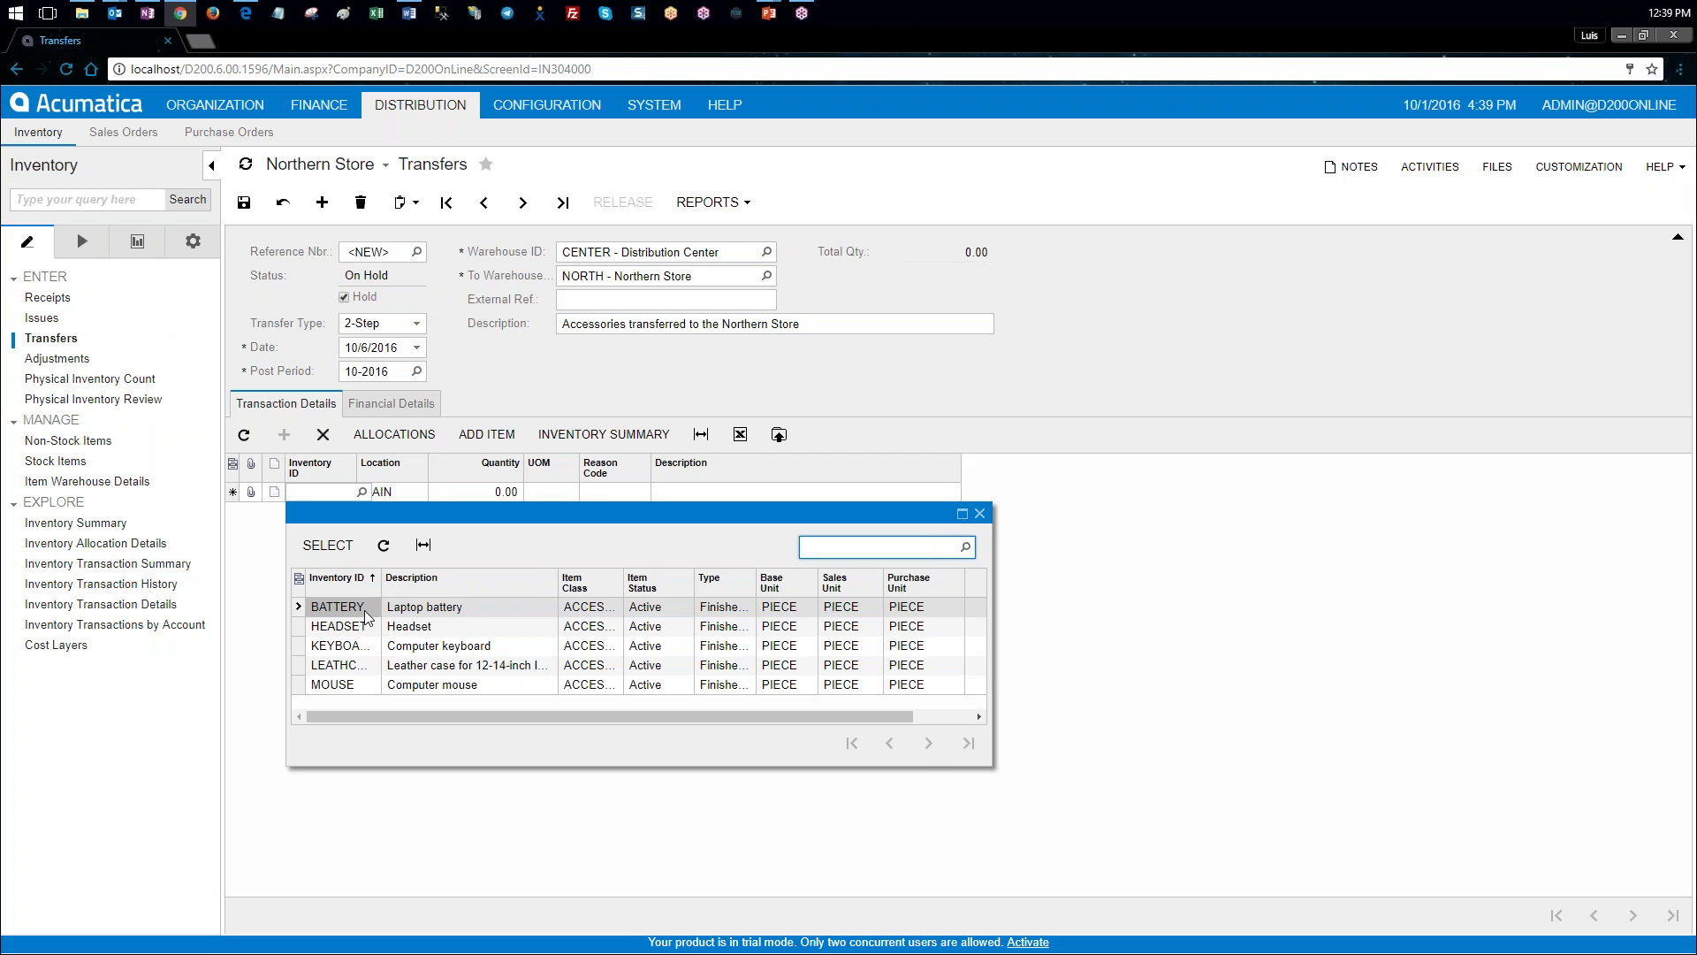
double_click(365, 610)
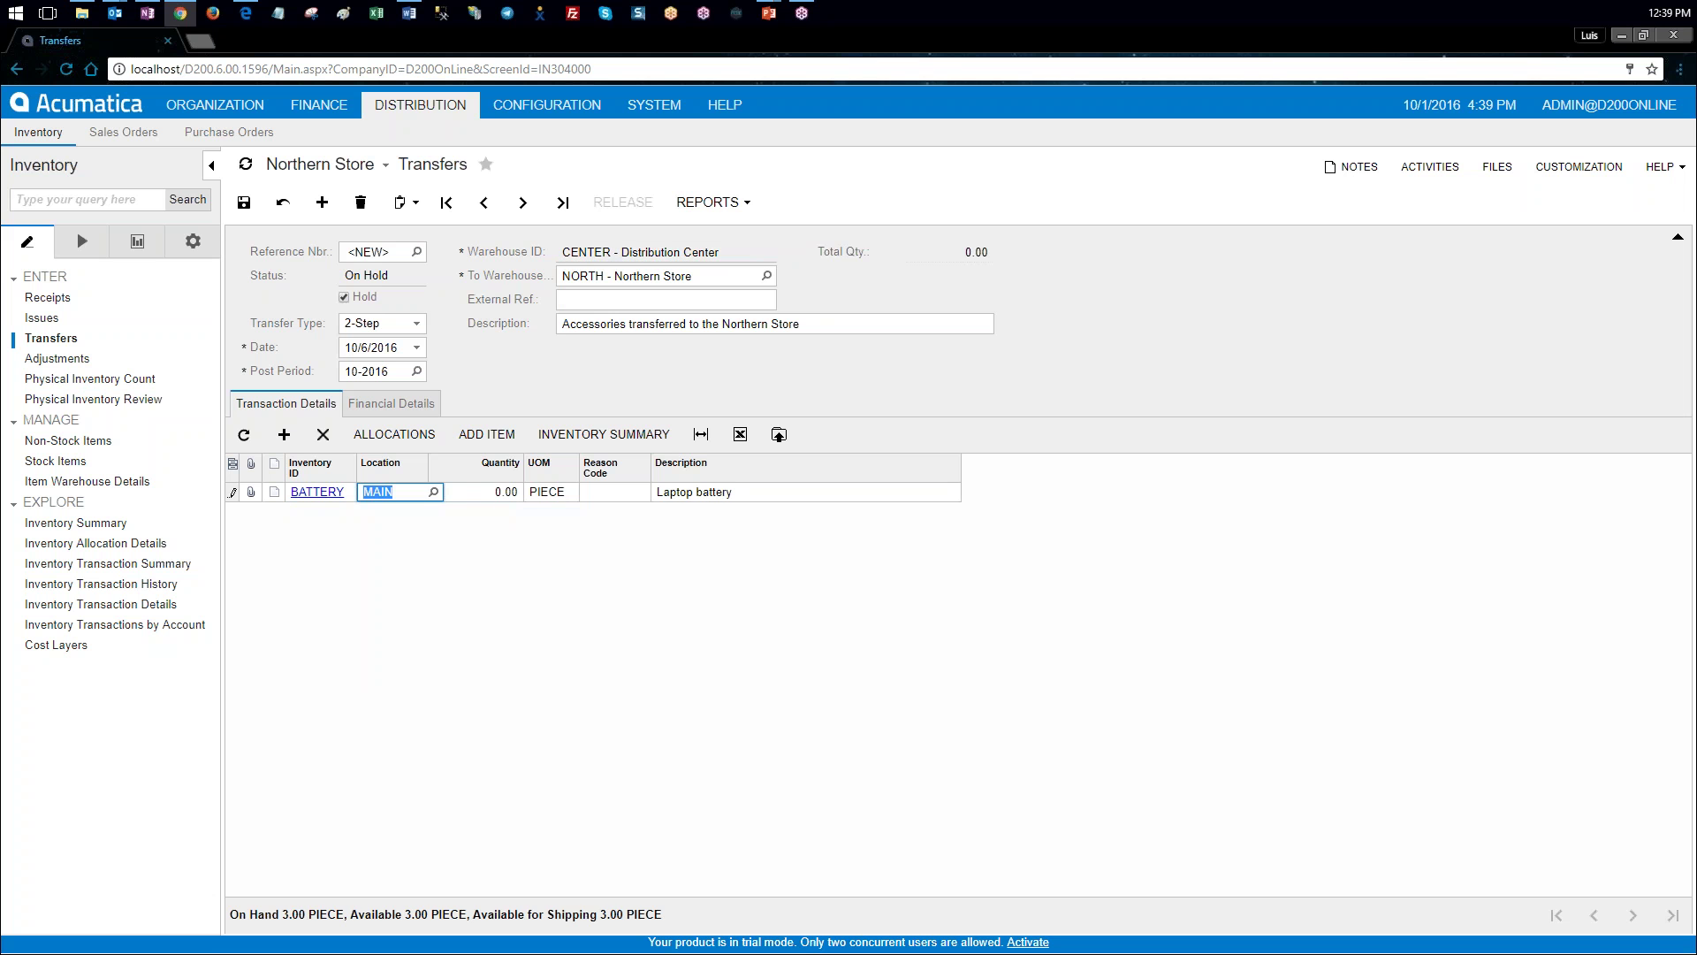
click(495, 493)
text(3)
Step: Add a second transfer line for the leather case for 12-14-inch laptops with a quantity of 3
click(345, 515)
click(361, 511)
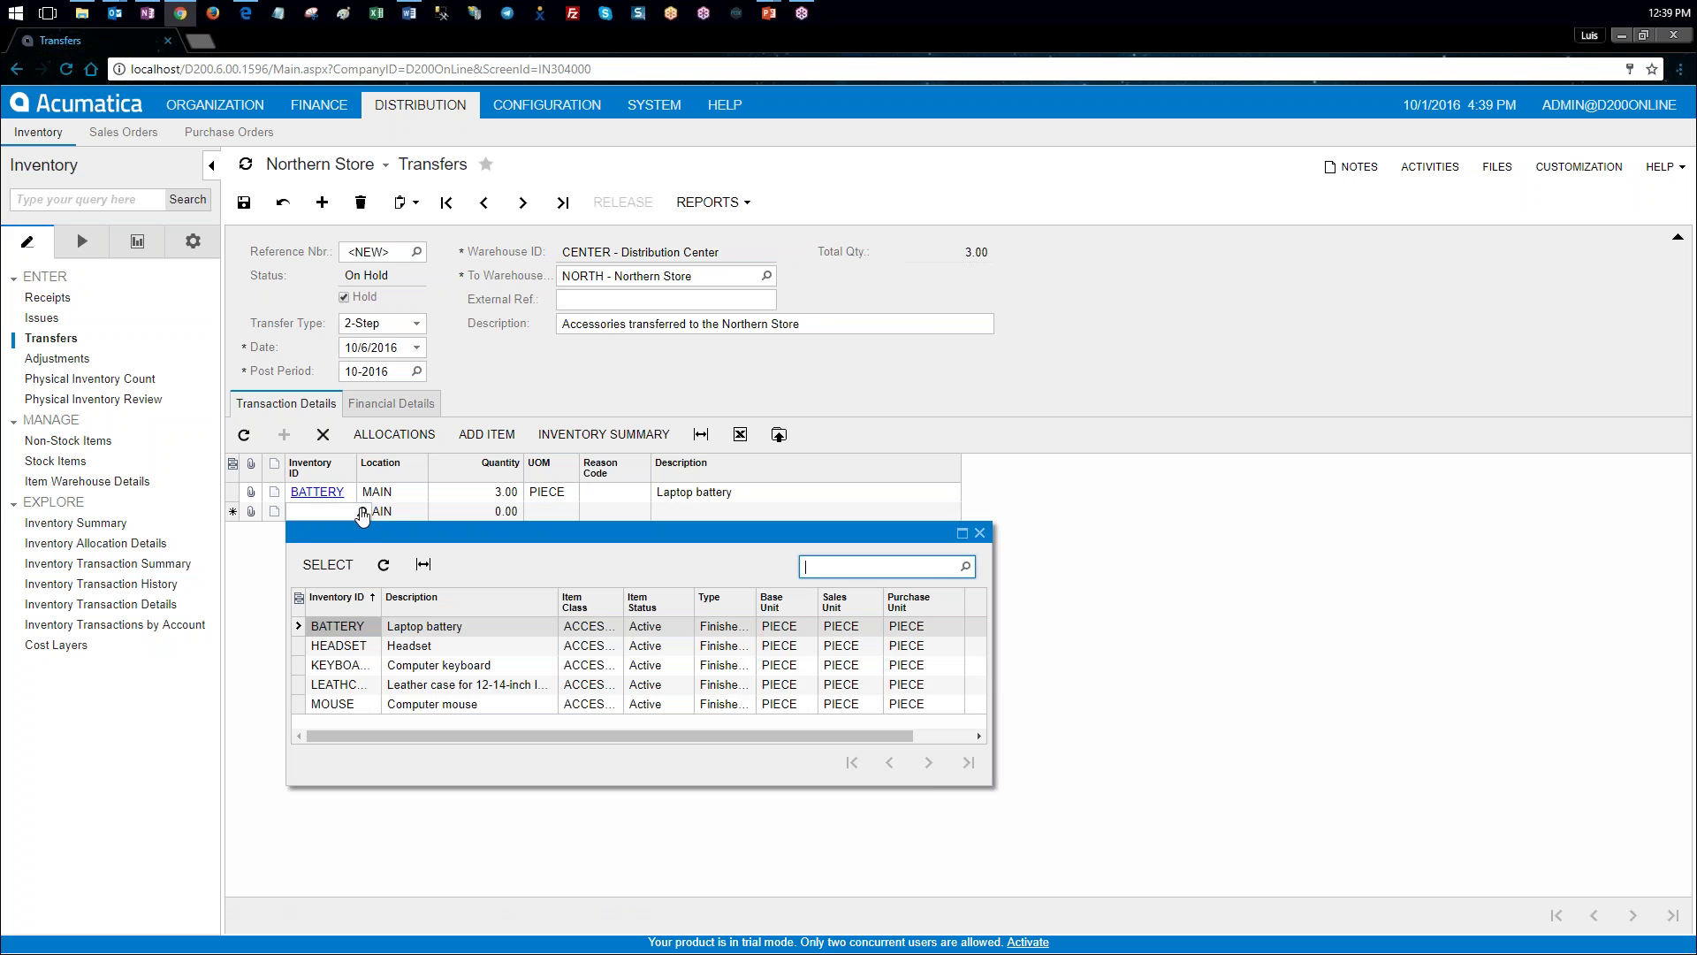
double_click(370, 689)
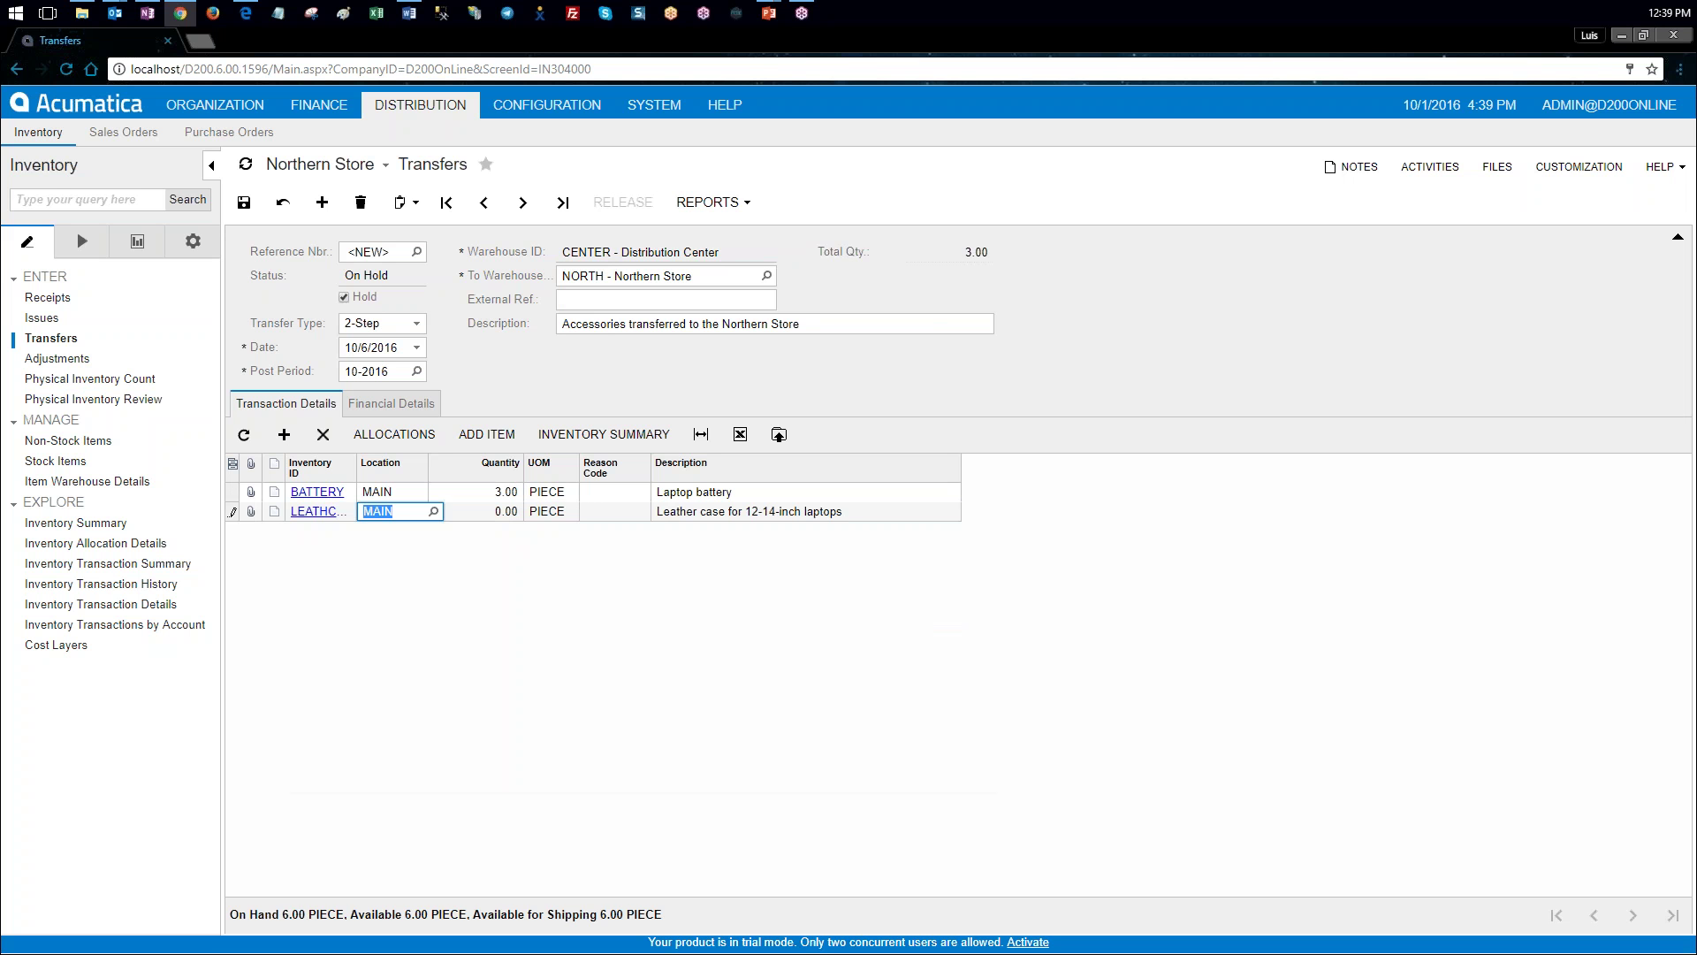
click(509, 514)
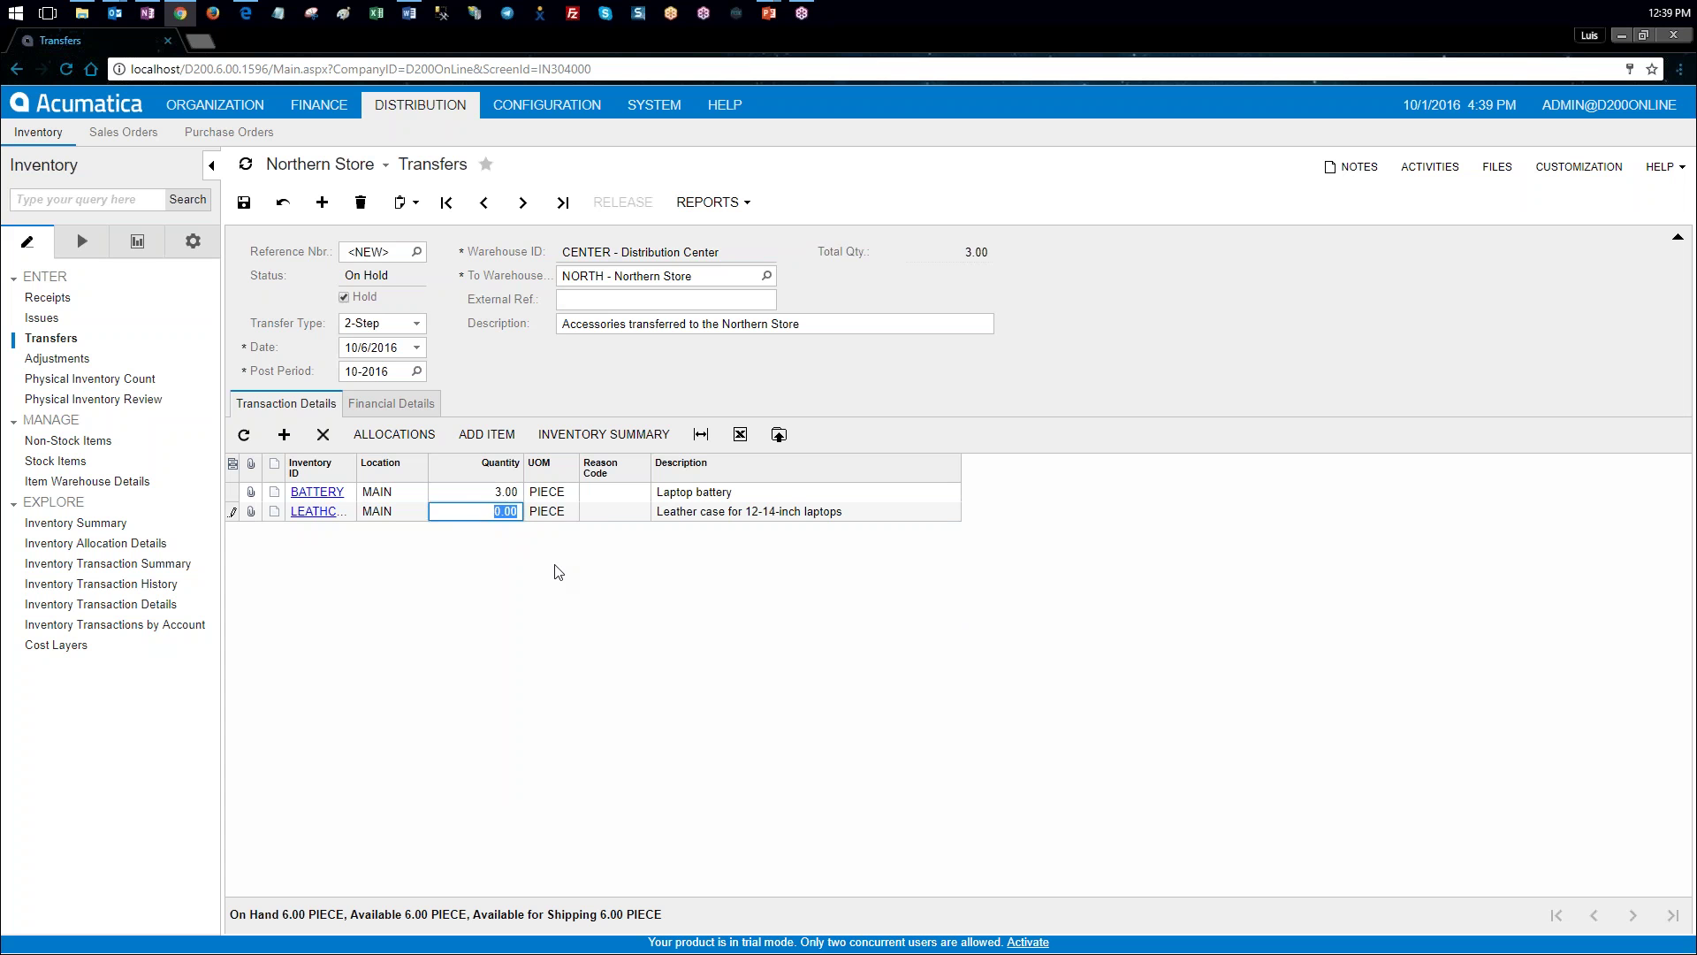
text(3)
key(Tab)
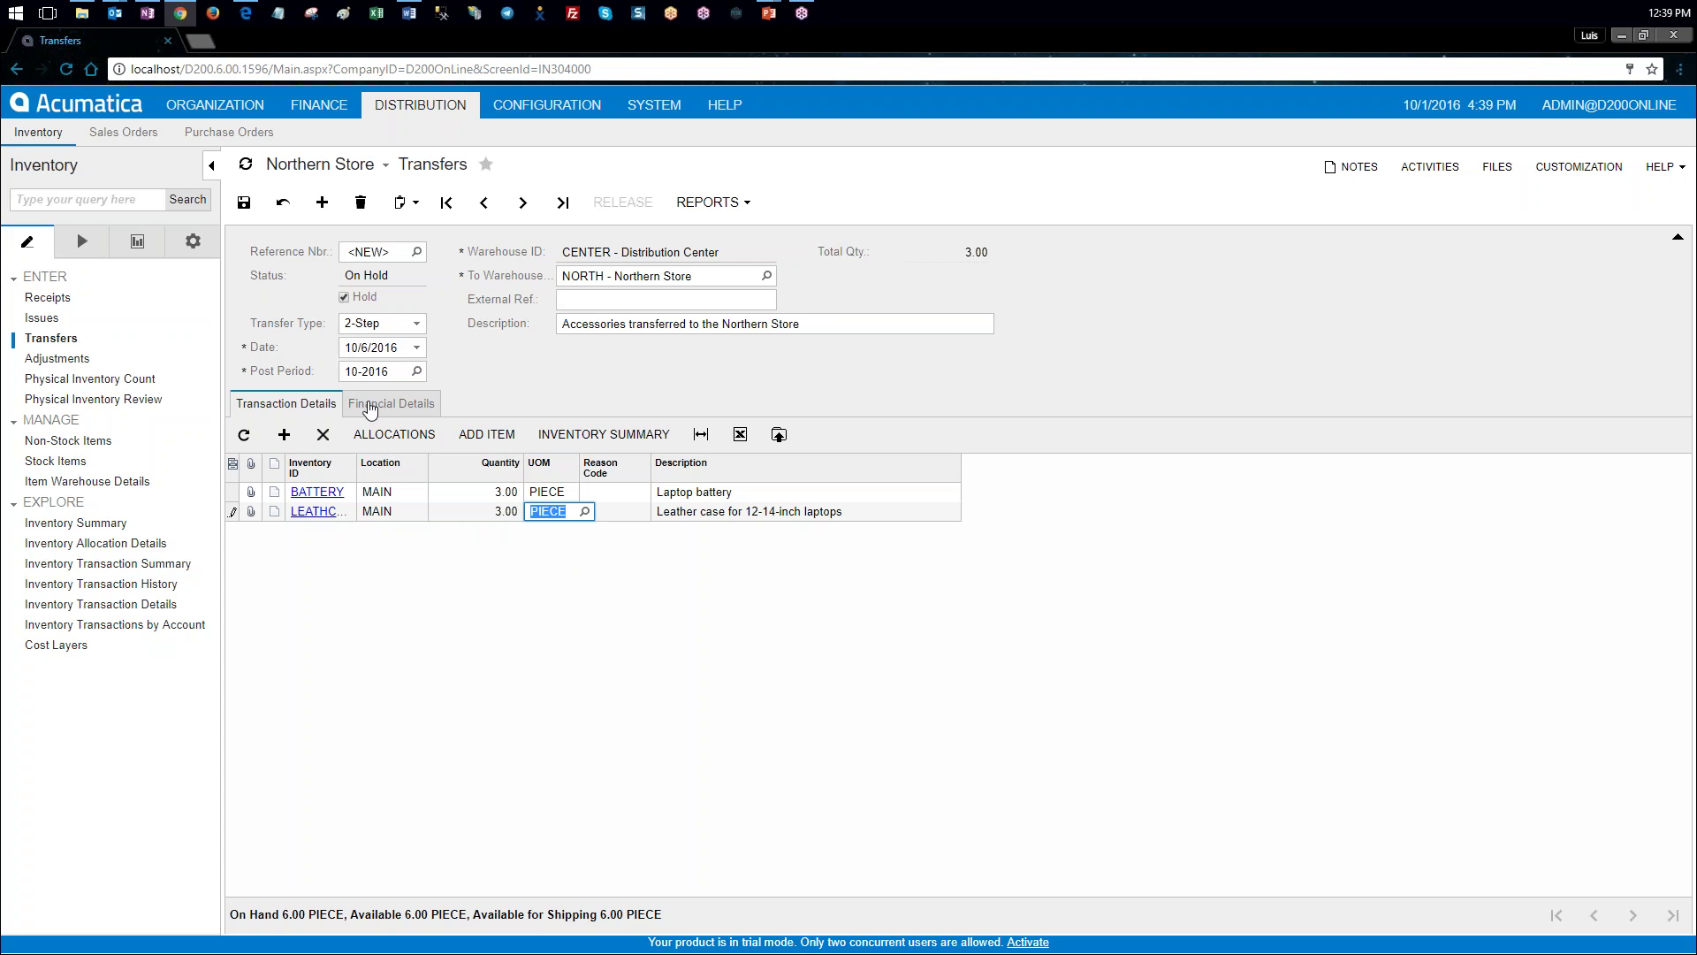
Step: Take the two-step transfer off hold, save it and release it
click(346, 297)
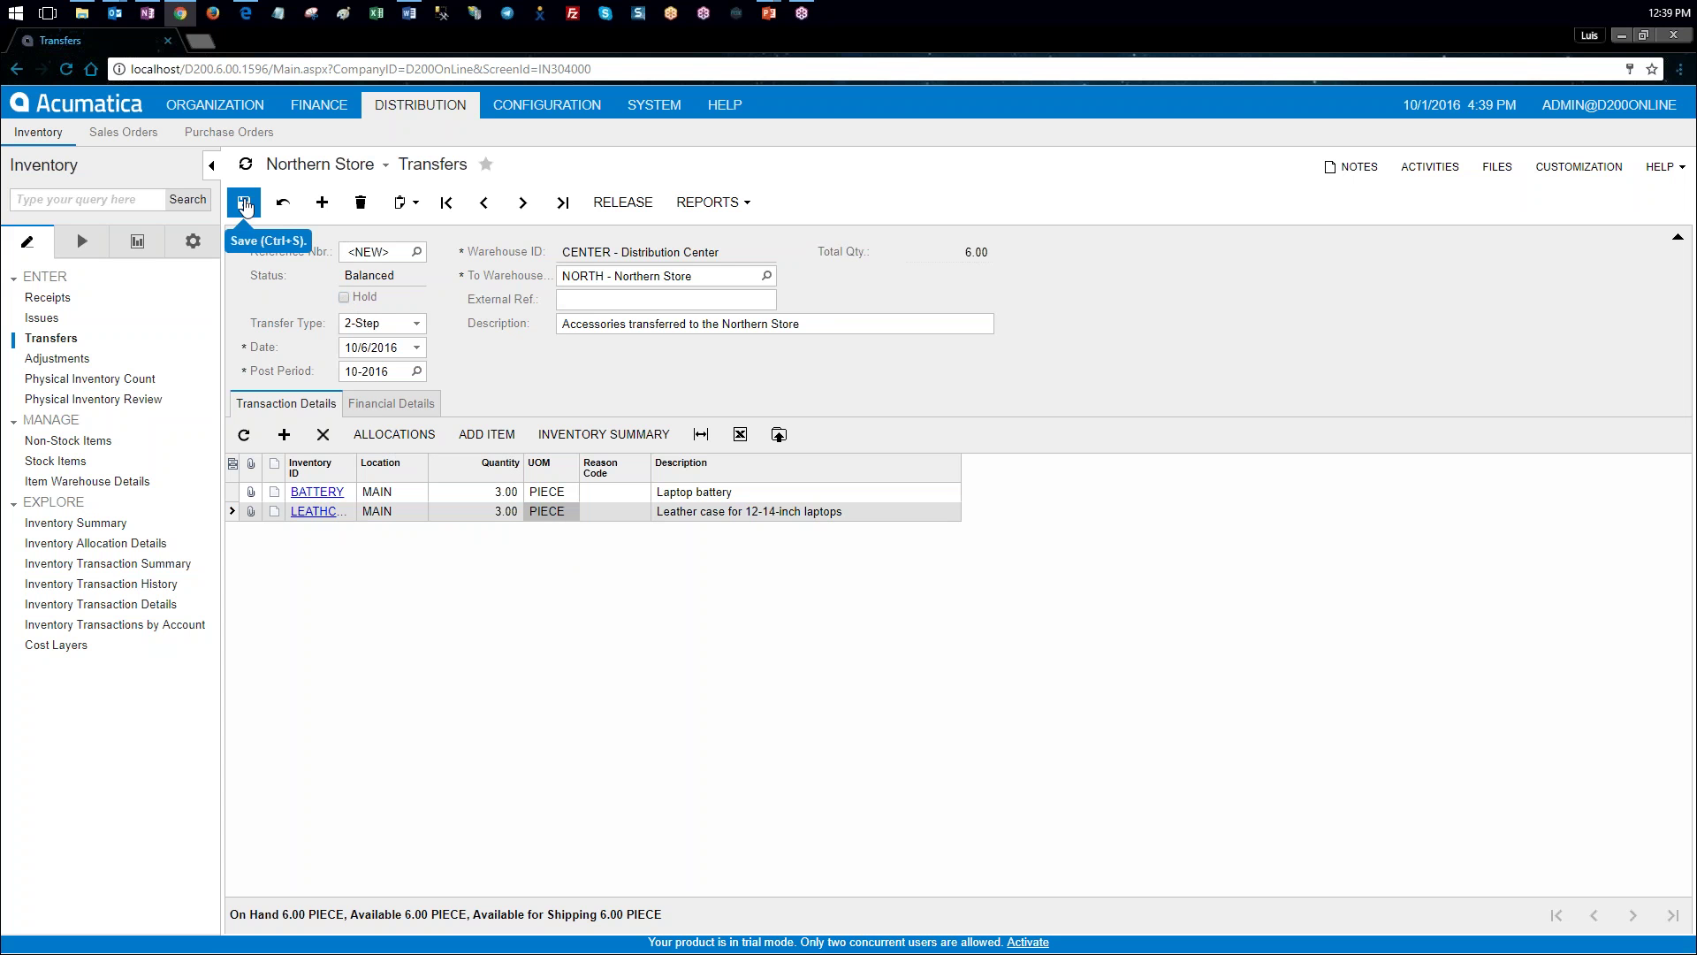
click(244, 203)
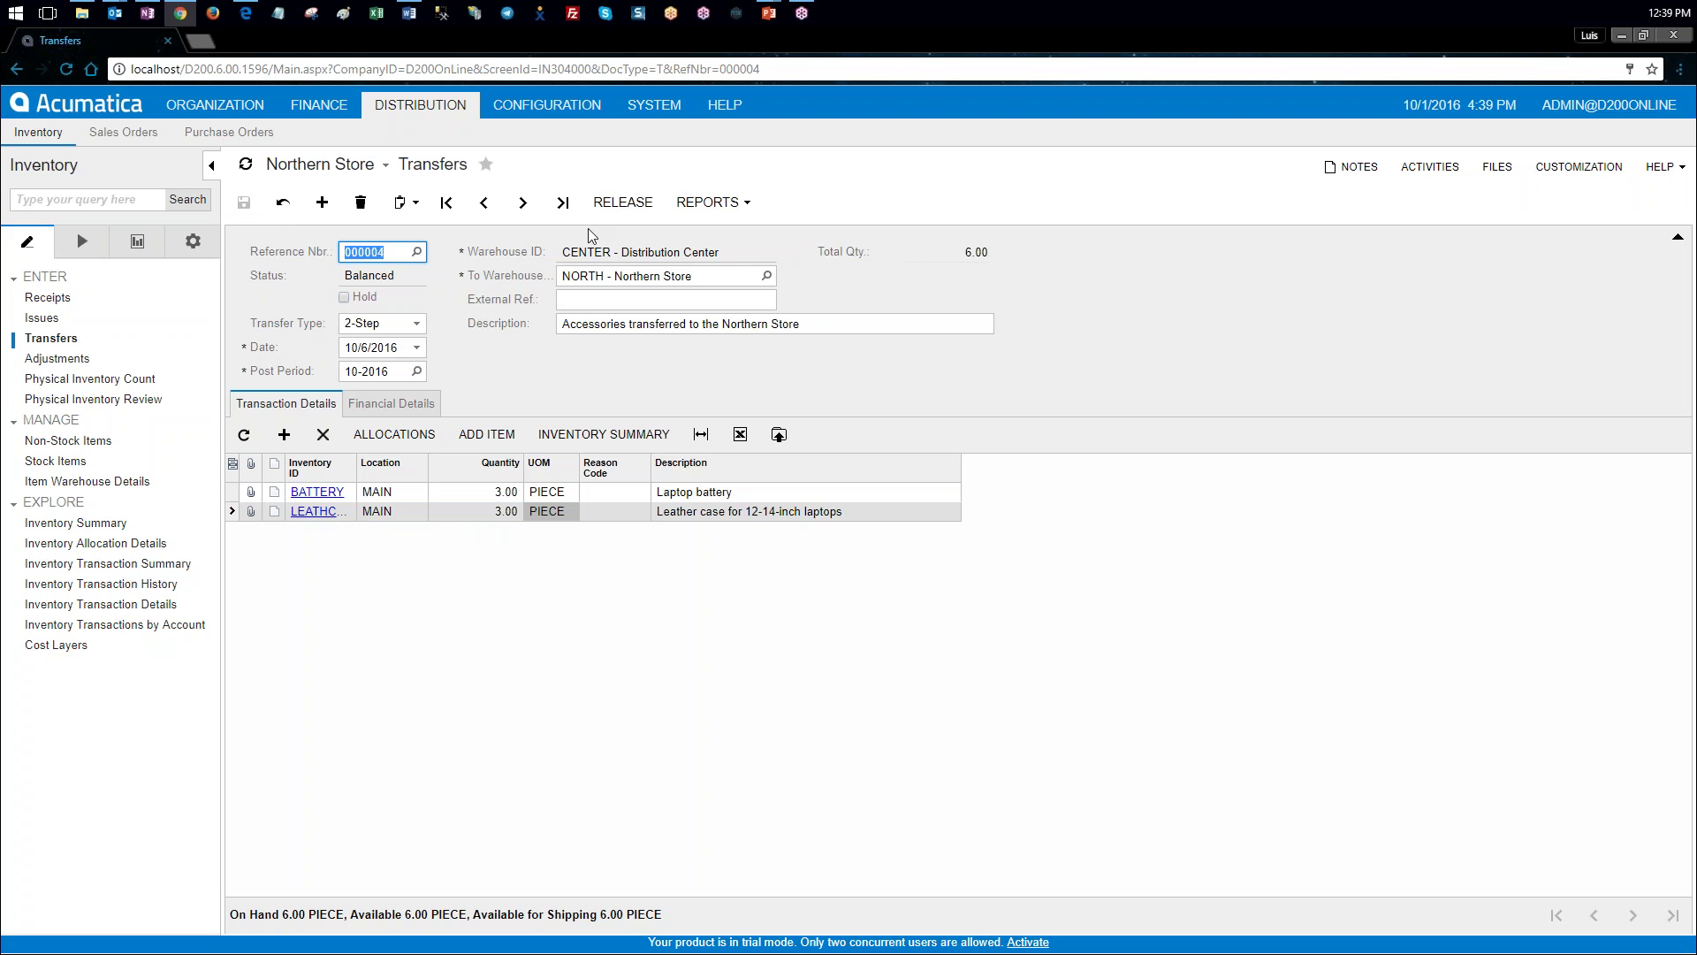
click(609, 205)
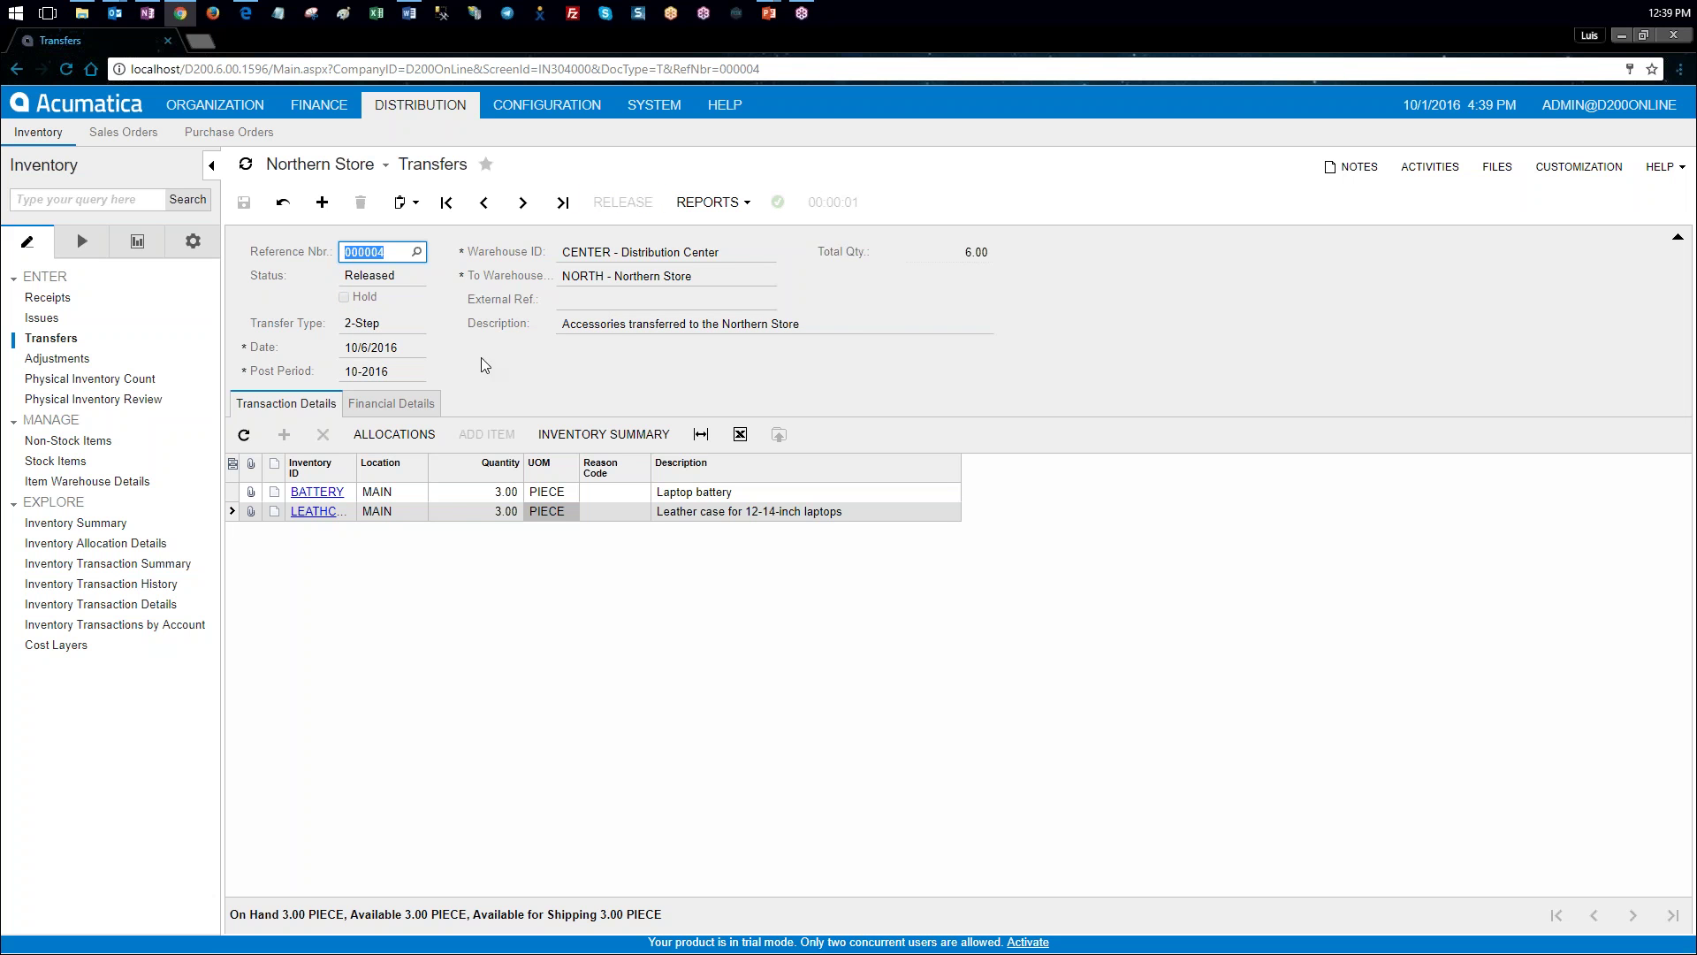
Step: Open the journal batch of the released transfer and examine the merchandise inventory credits and the goods in transit debit
click(434, 405)
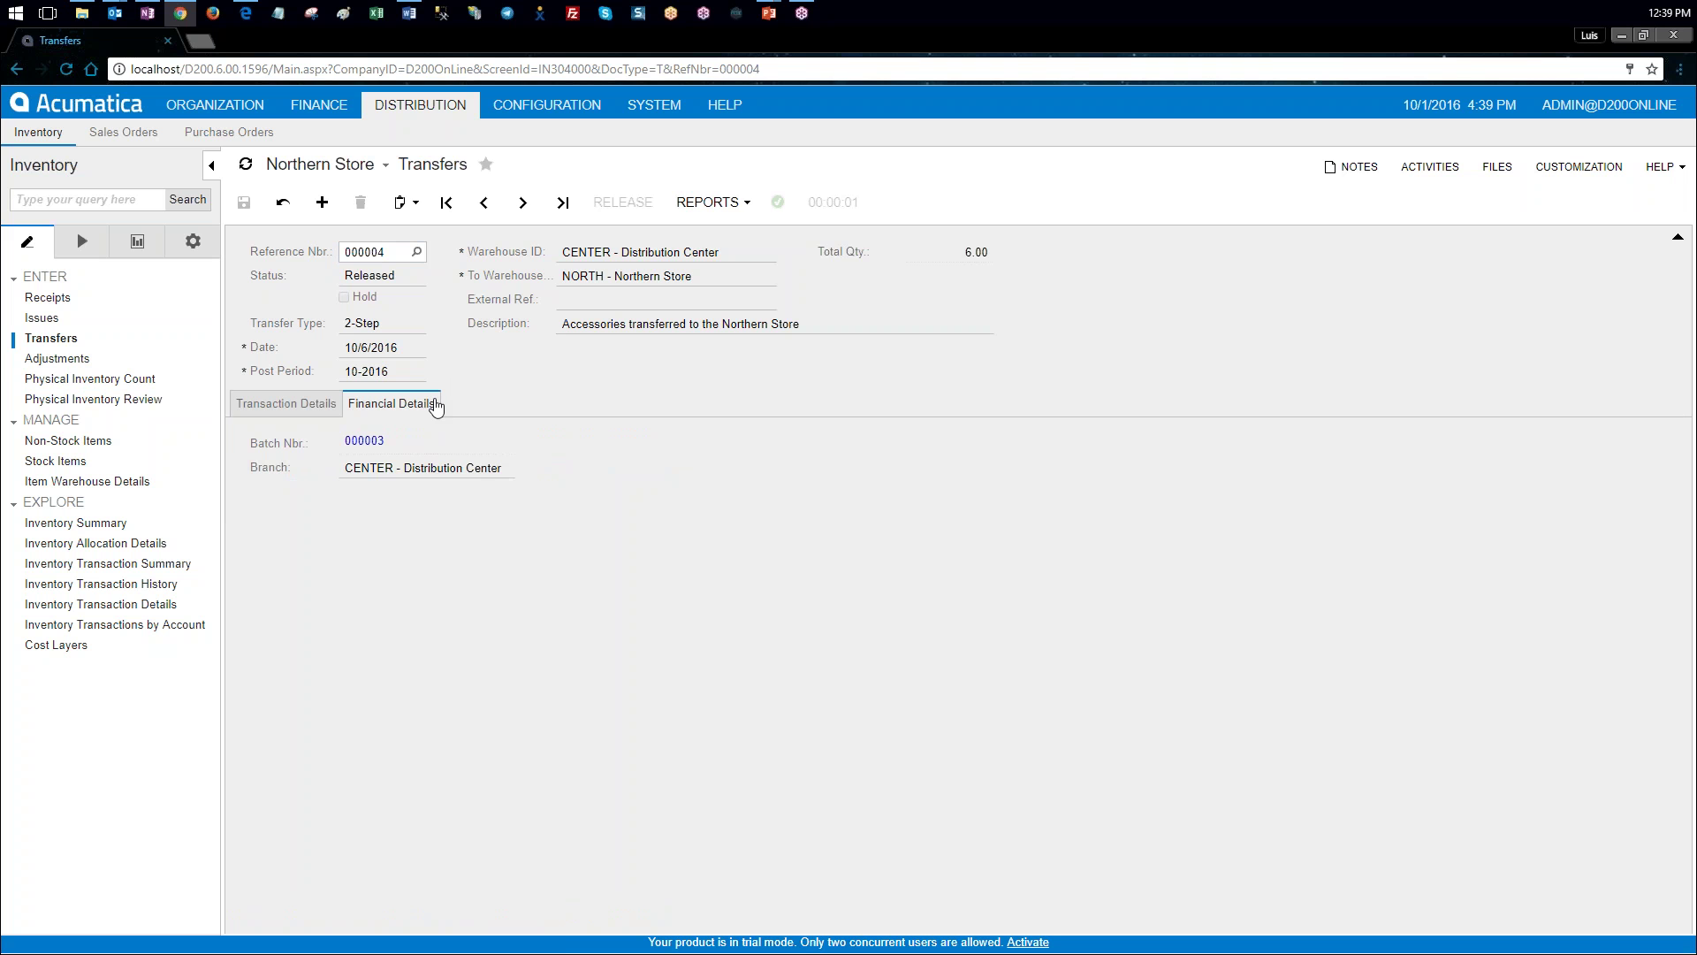
click(366, 441)
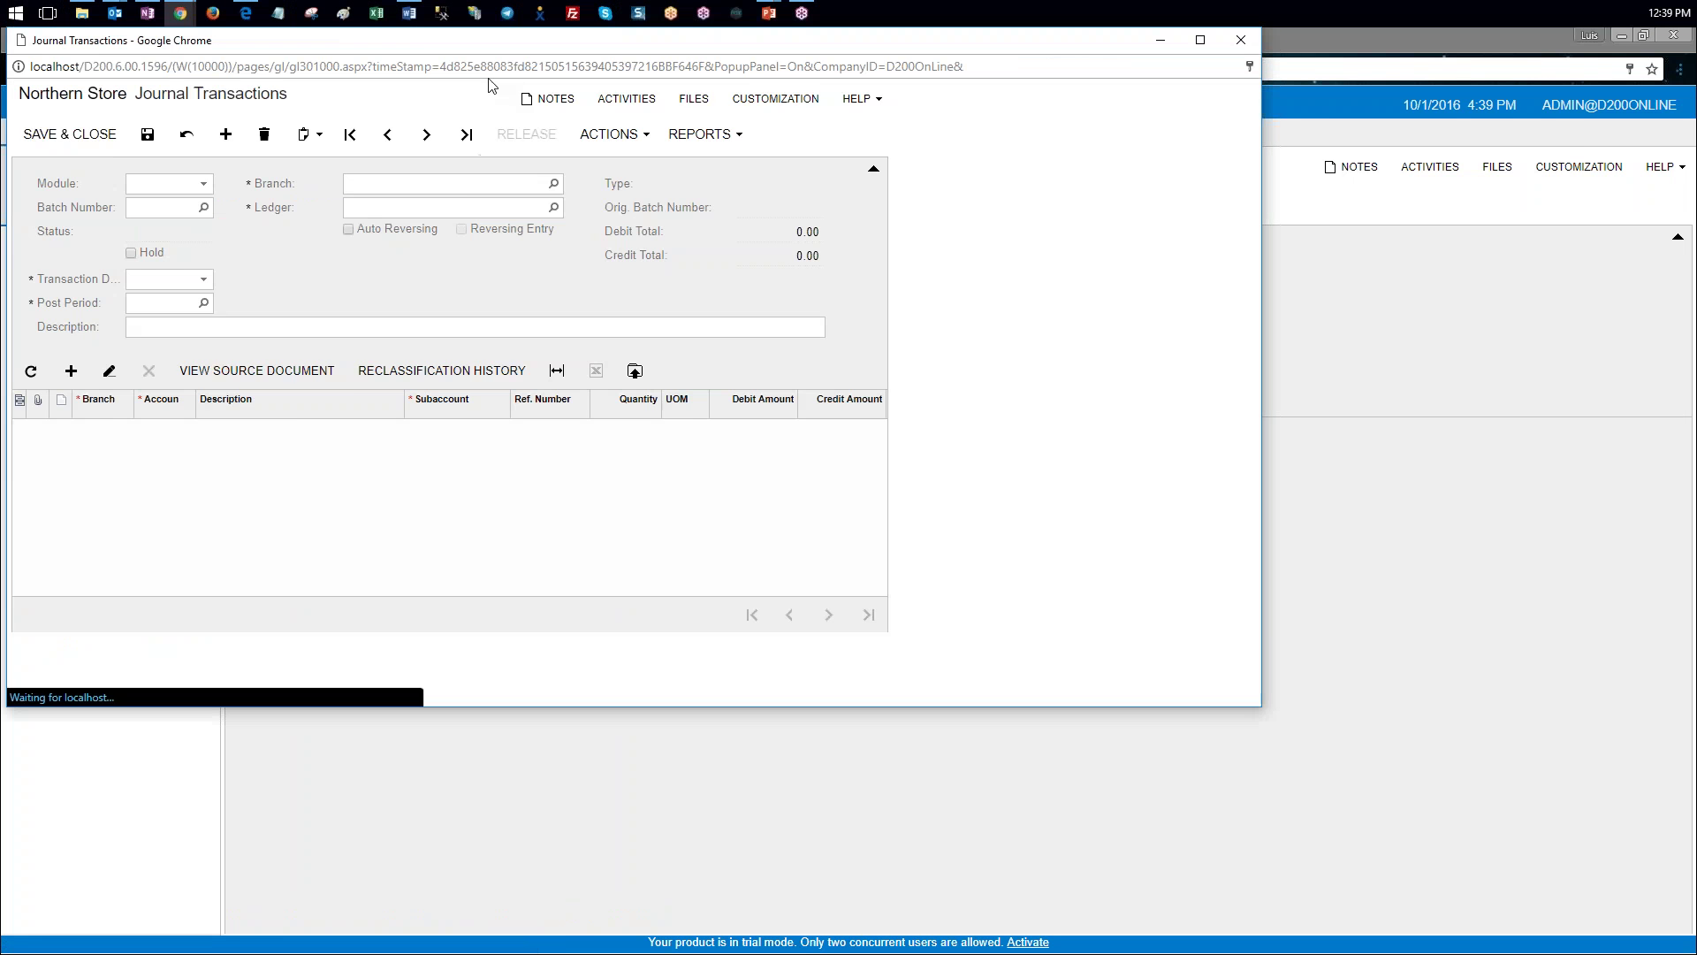
drag(418, 53, 712, 136)
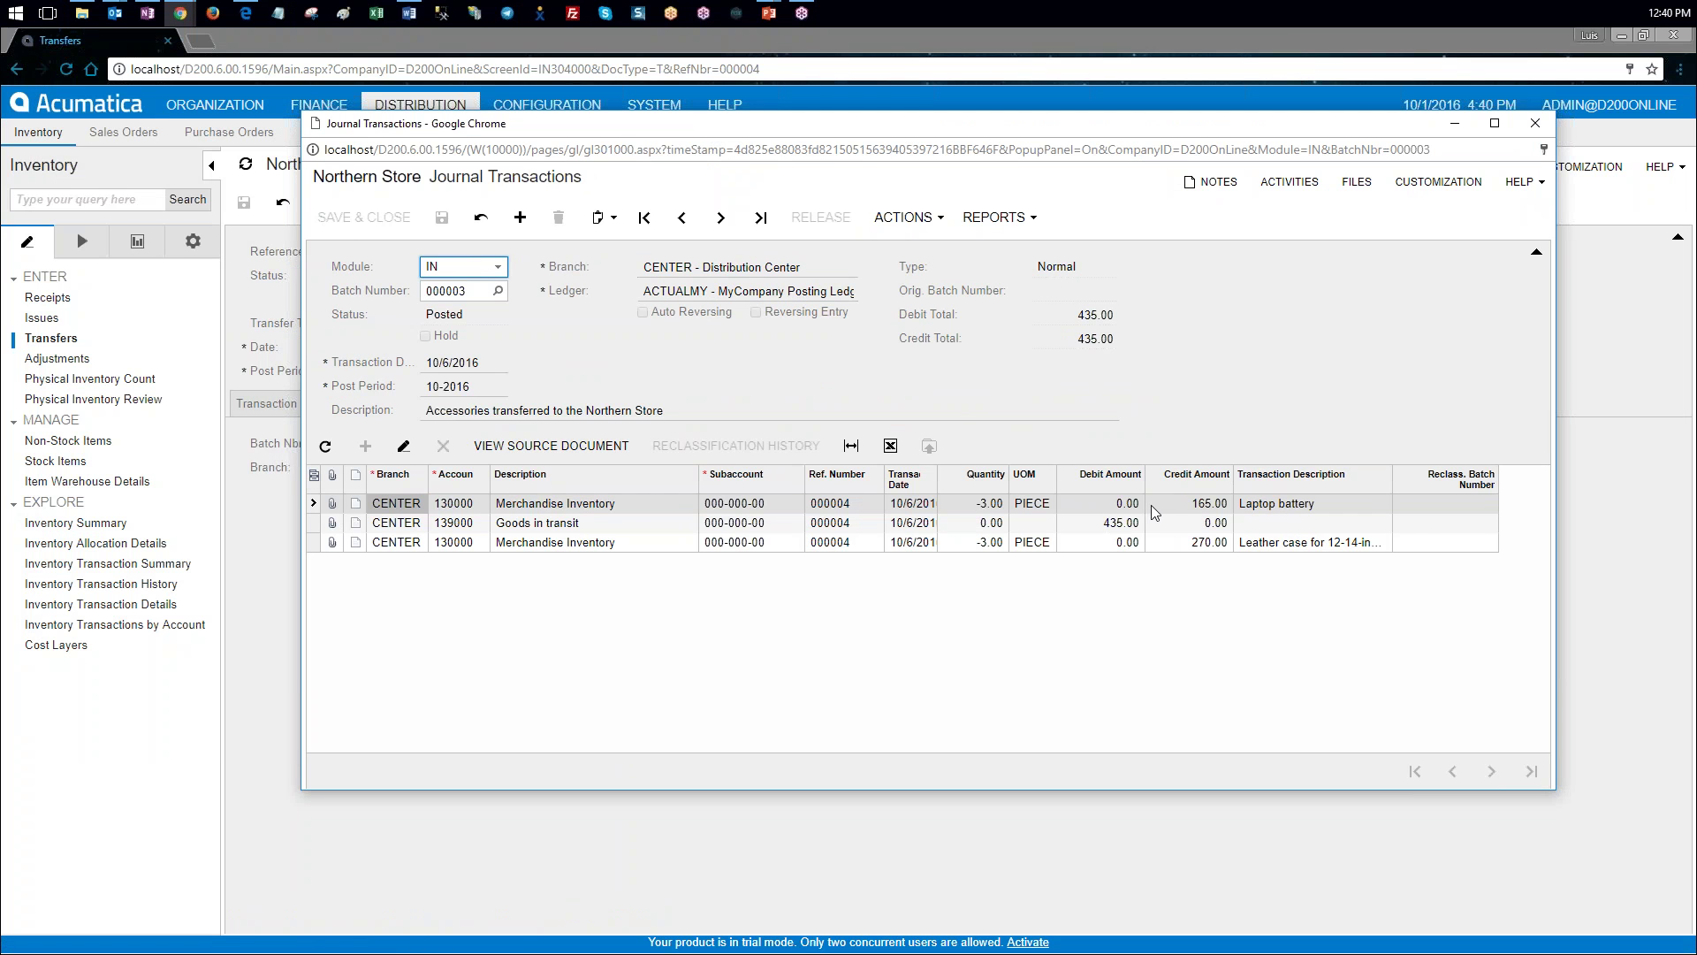
click(1204, 510)
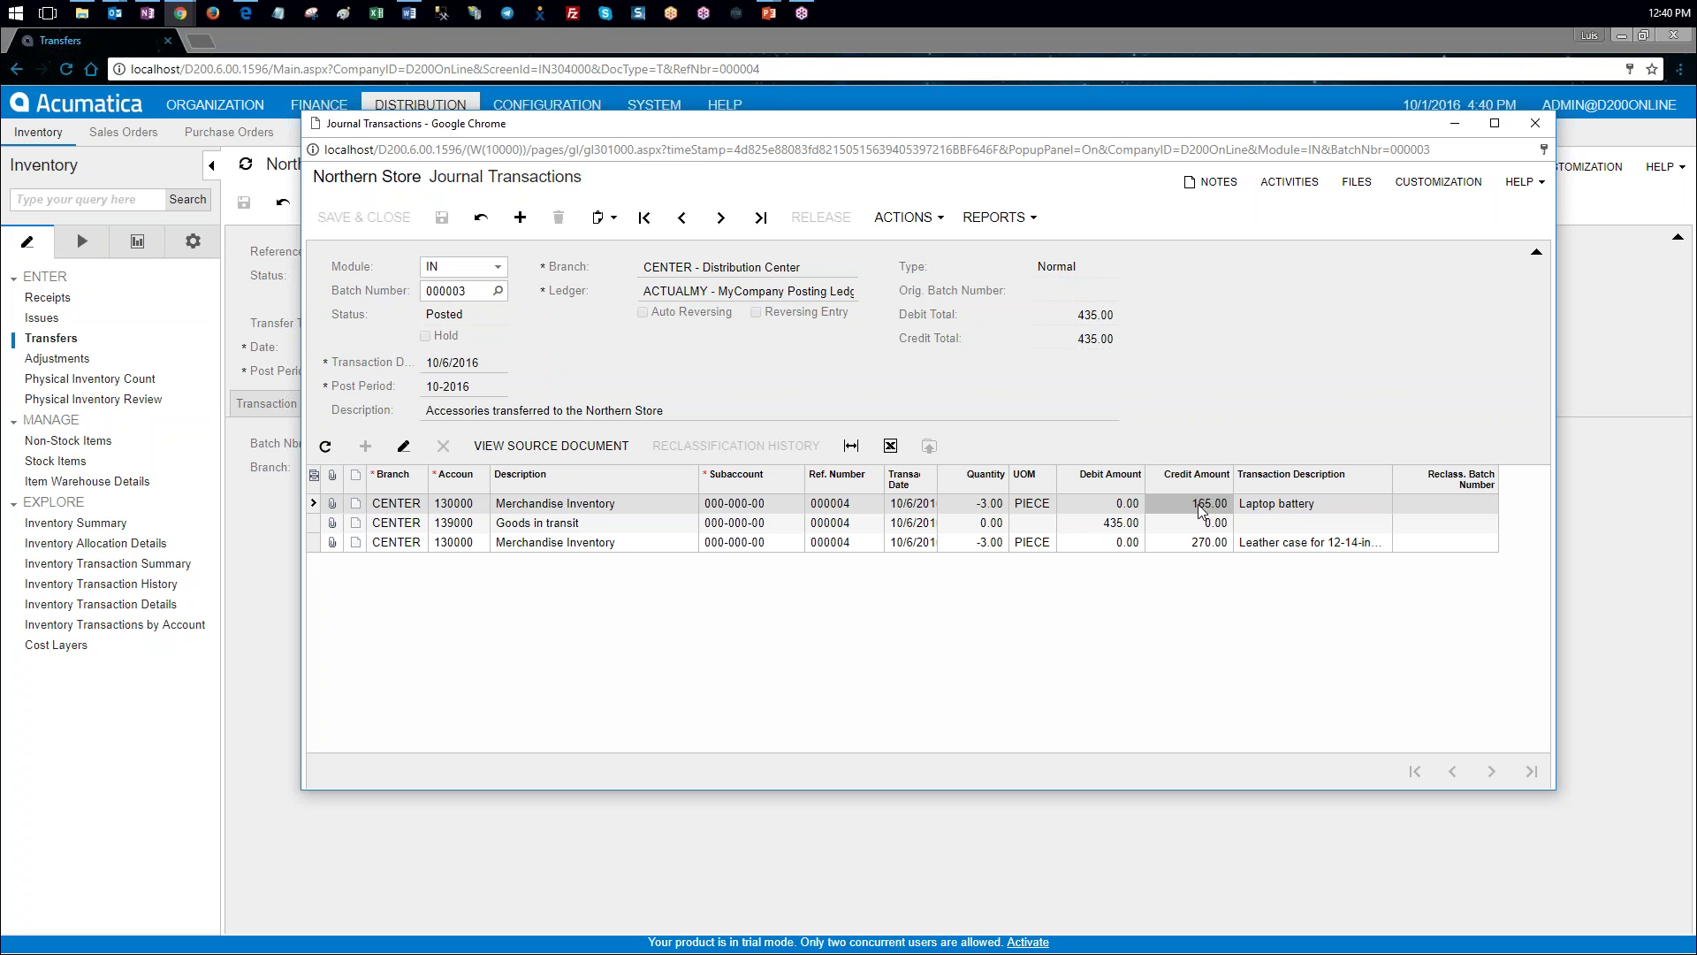
click(1120, 525)
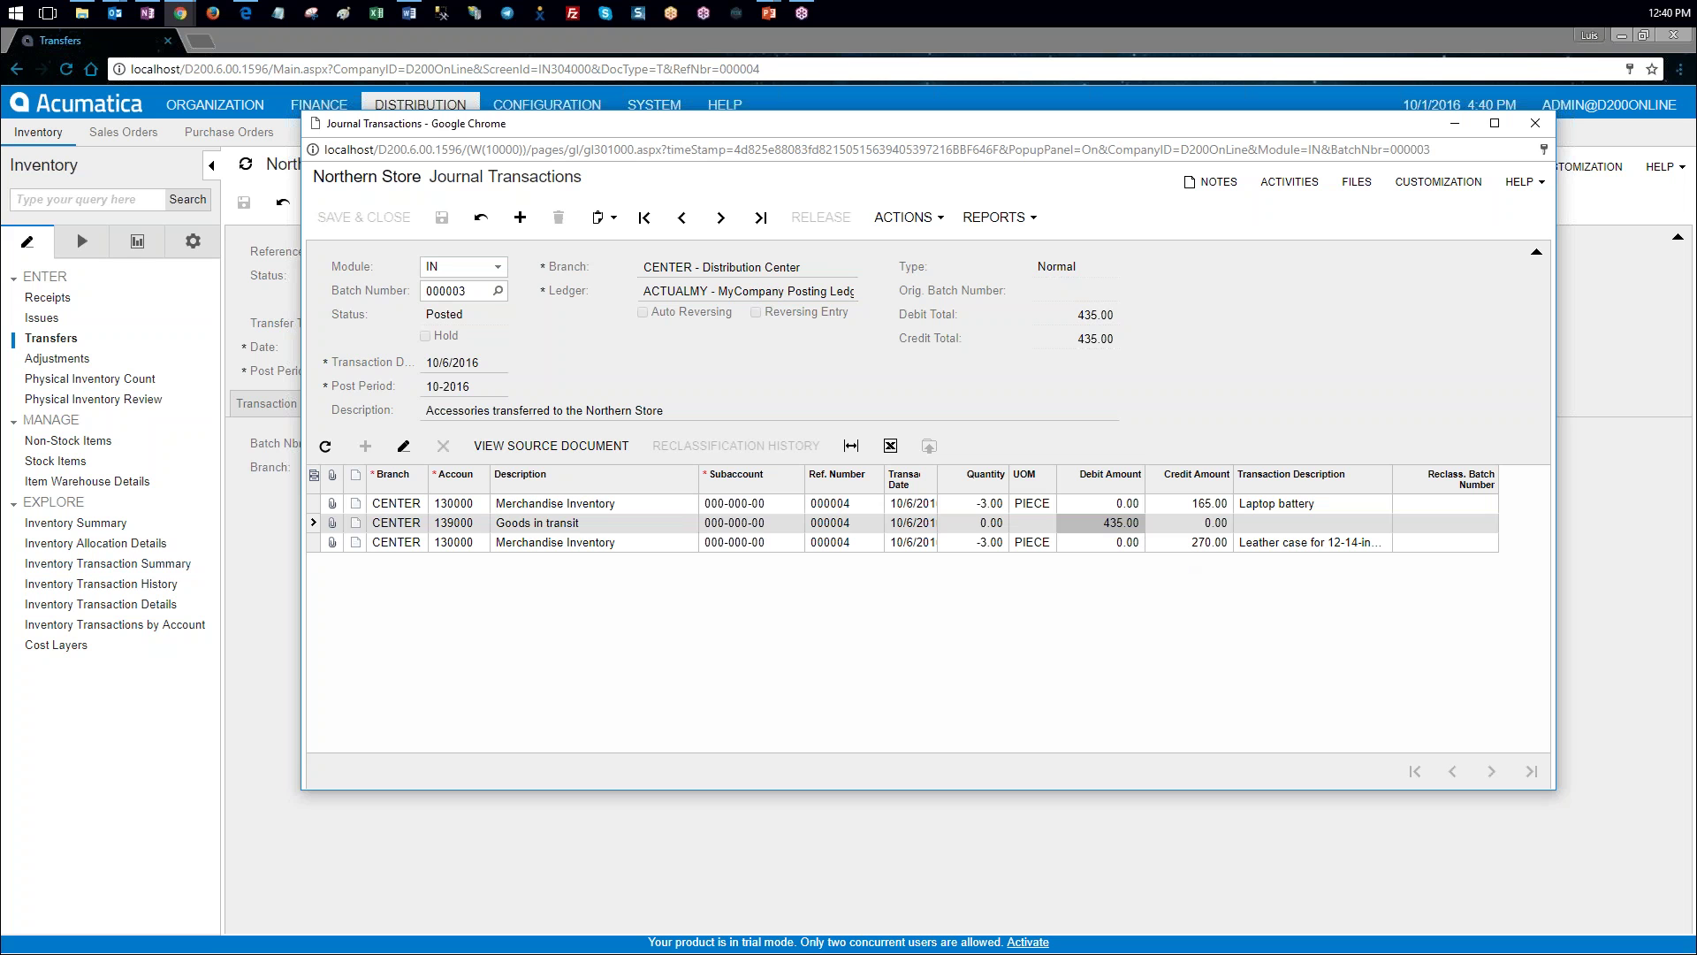
key(alt+Tab)
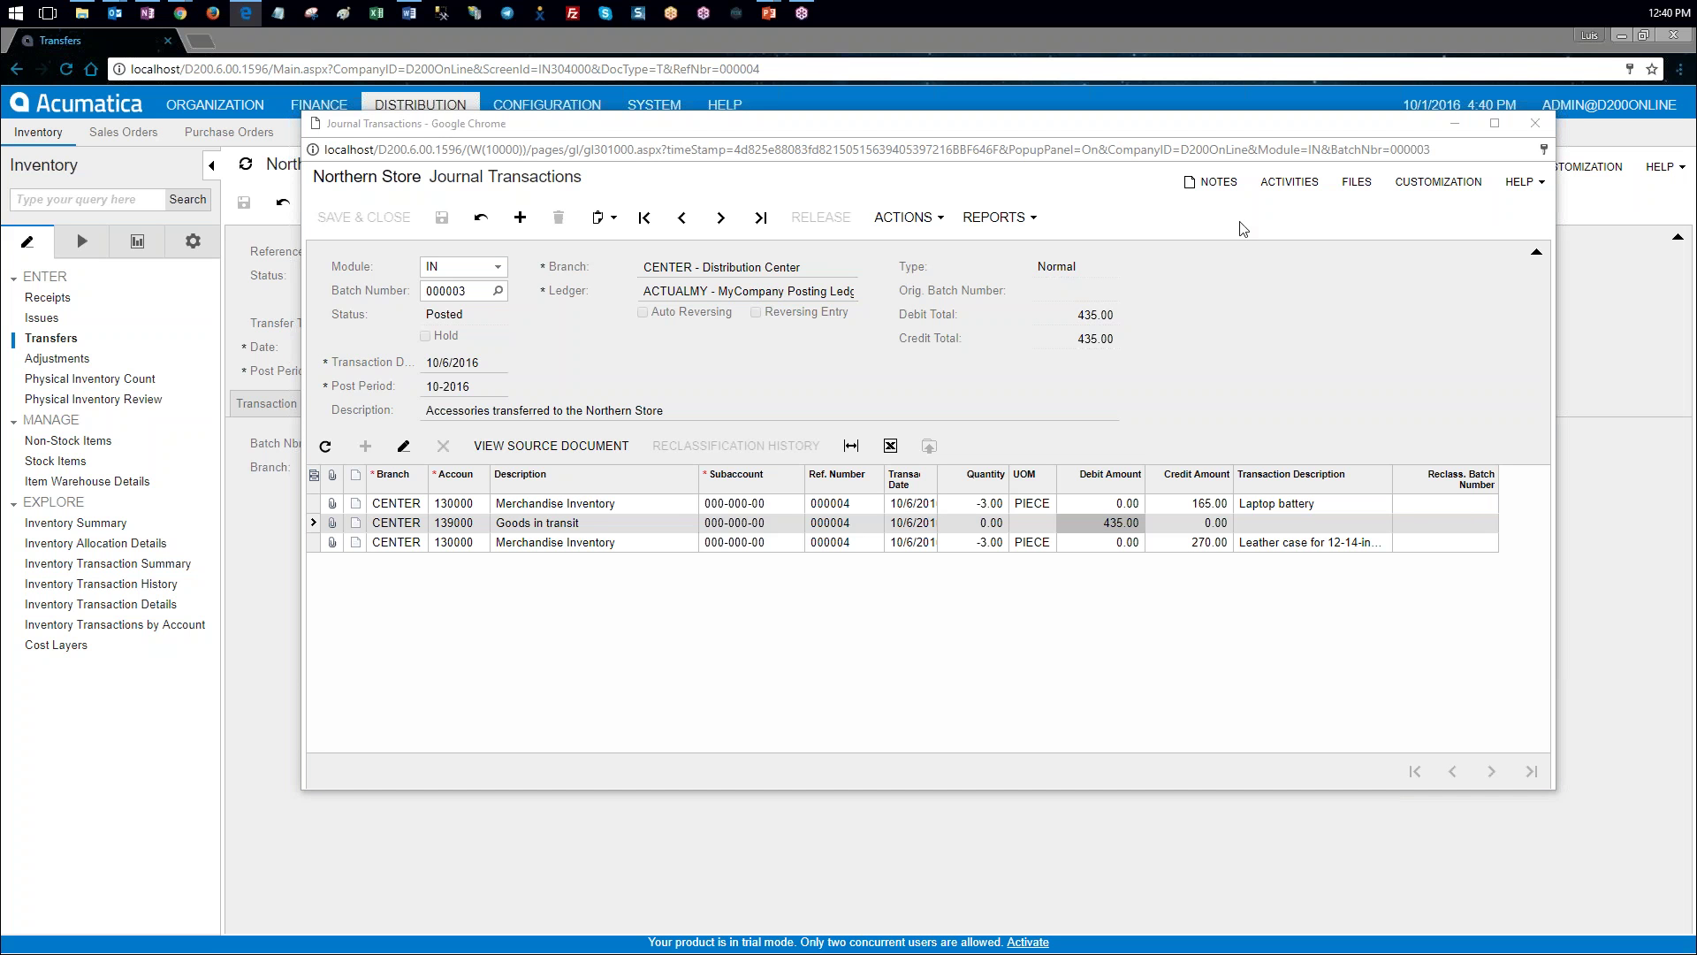
click(1534, 124)
click(1534, 123)
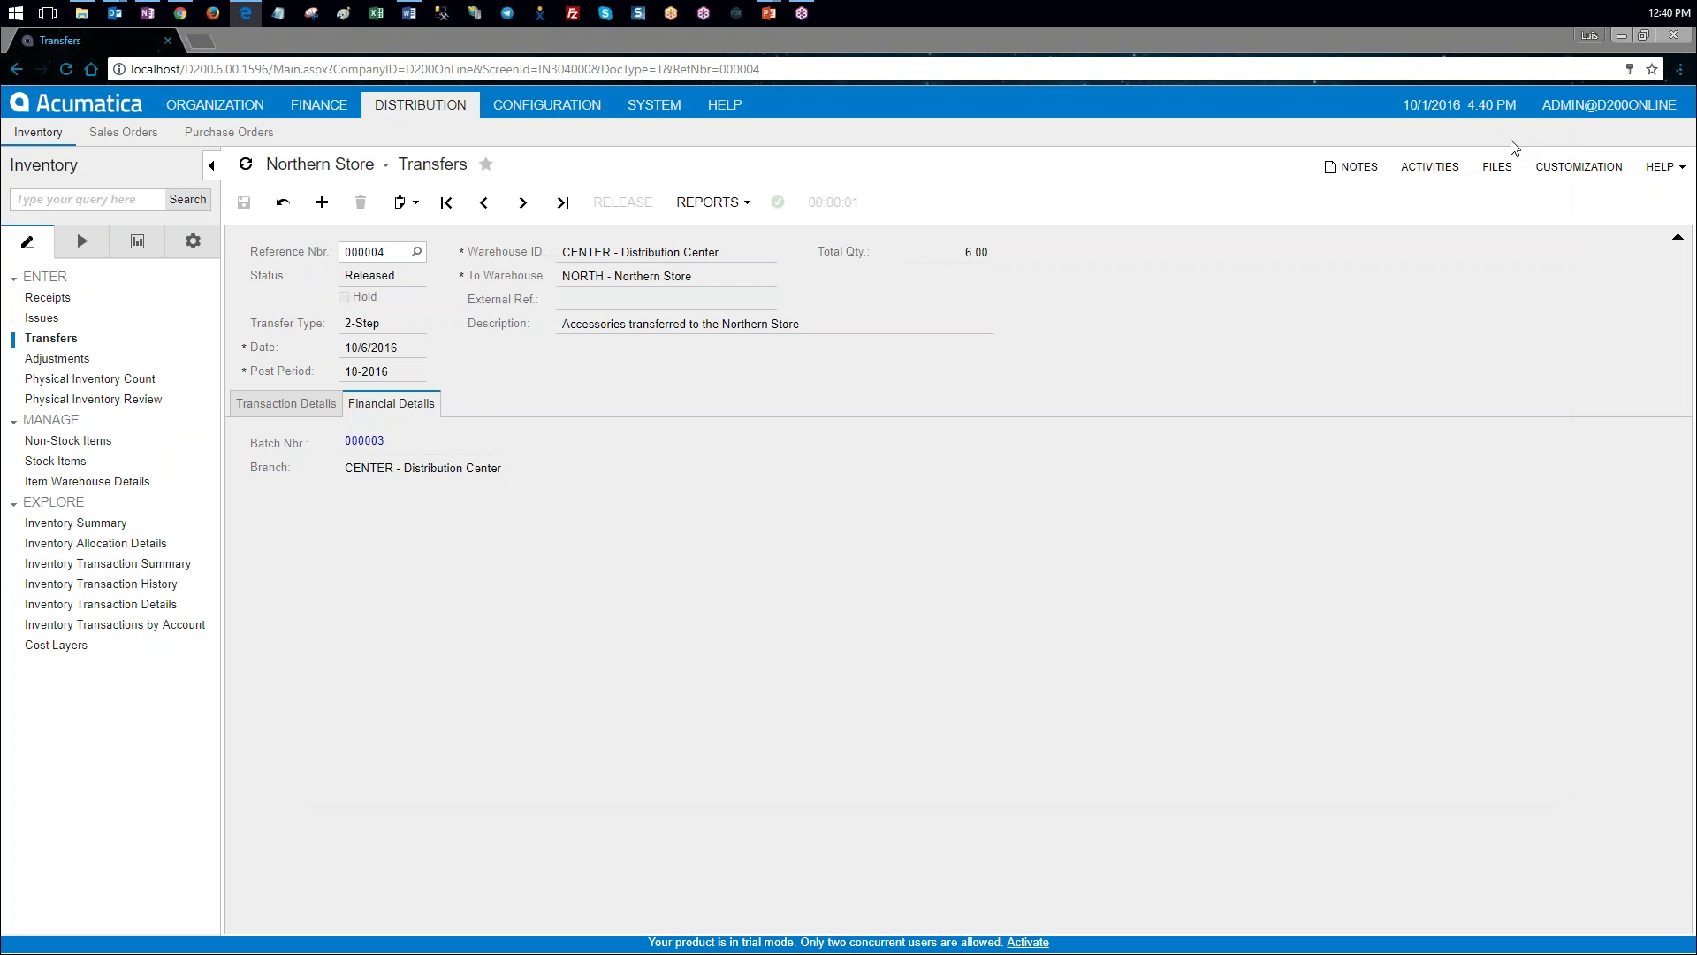
Step: Open the inventory summary for the transfer's leather case line and examine its quantities at CENTER's MAIN location
click(297, 402)
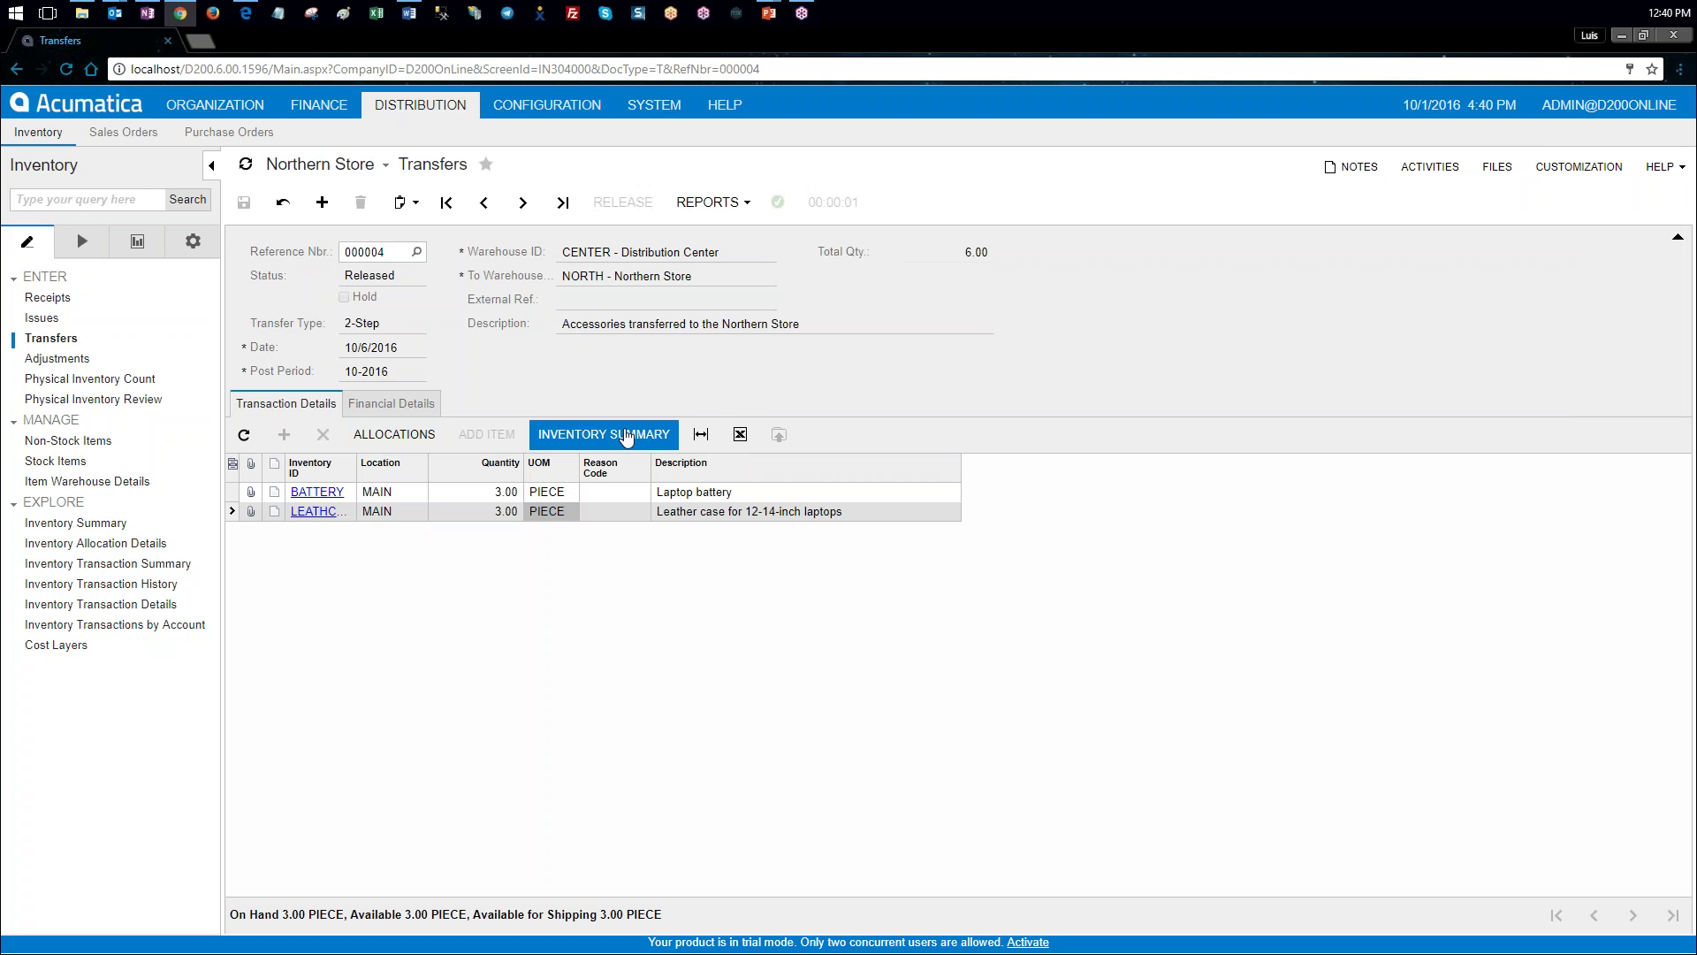
click(625, 434)
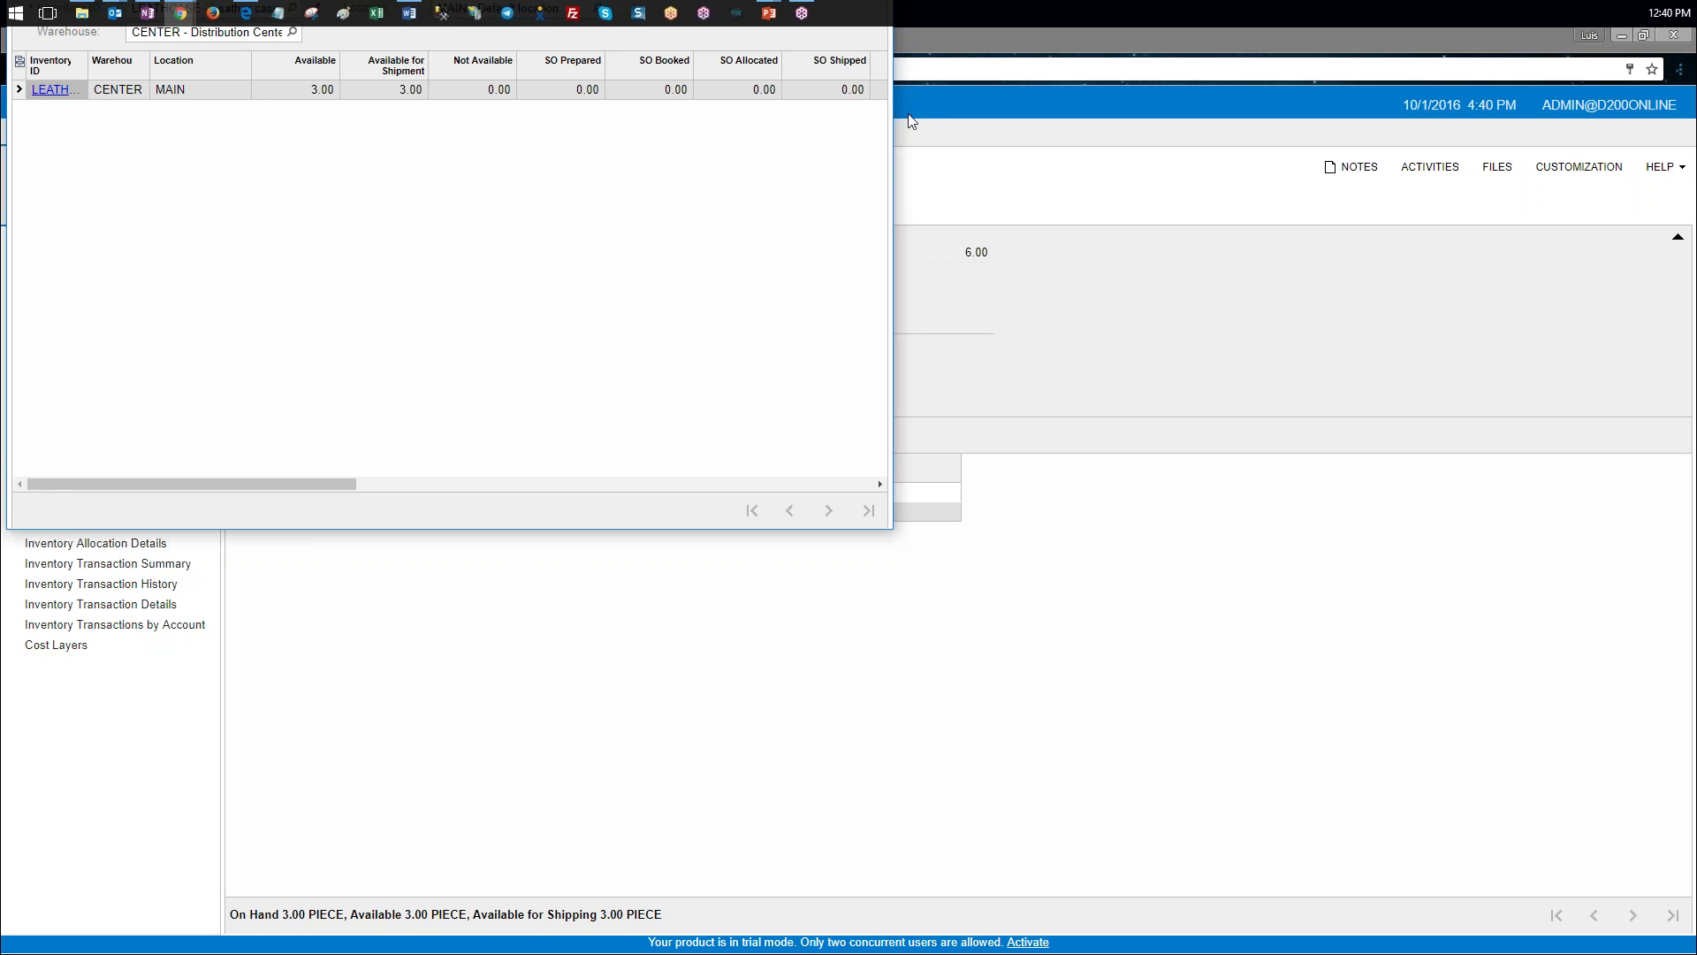
drag(893, 163, 1454, 217)
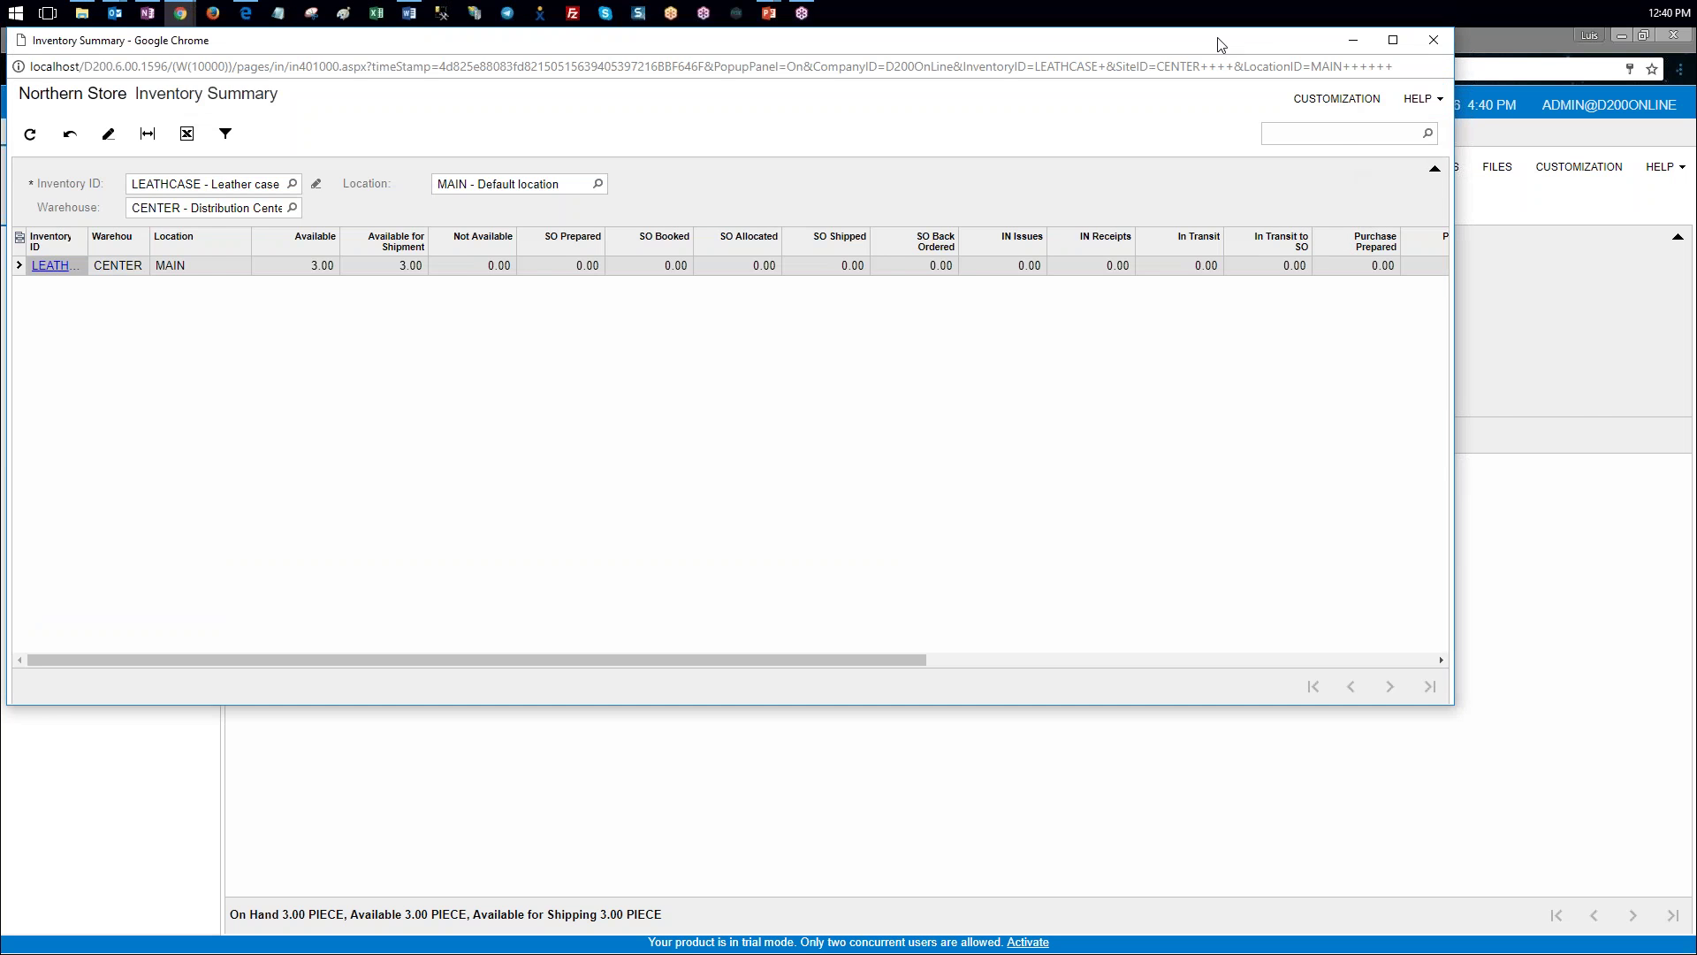
drag(1215, 41, 1341, 205)
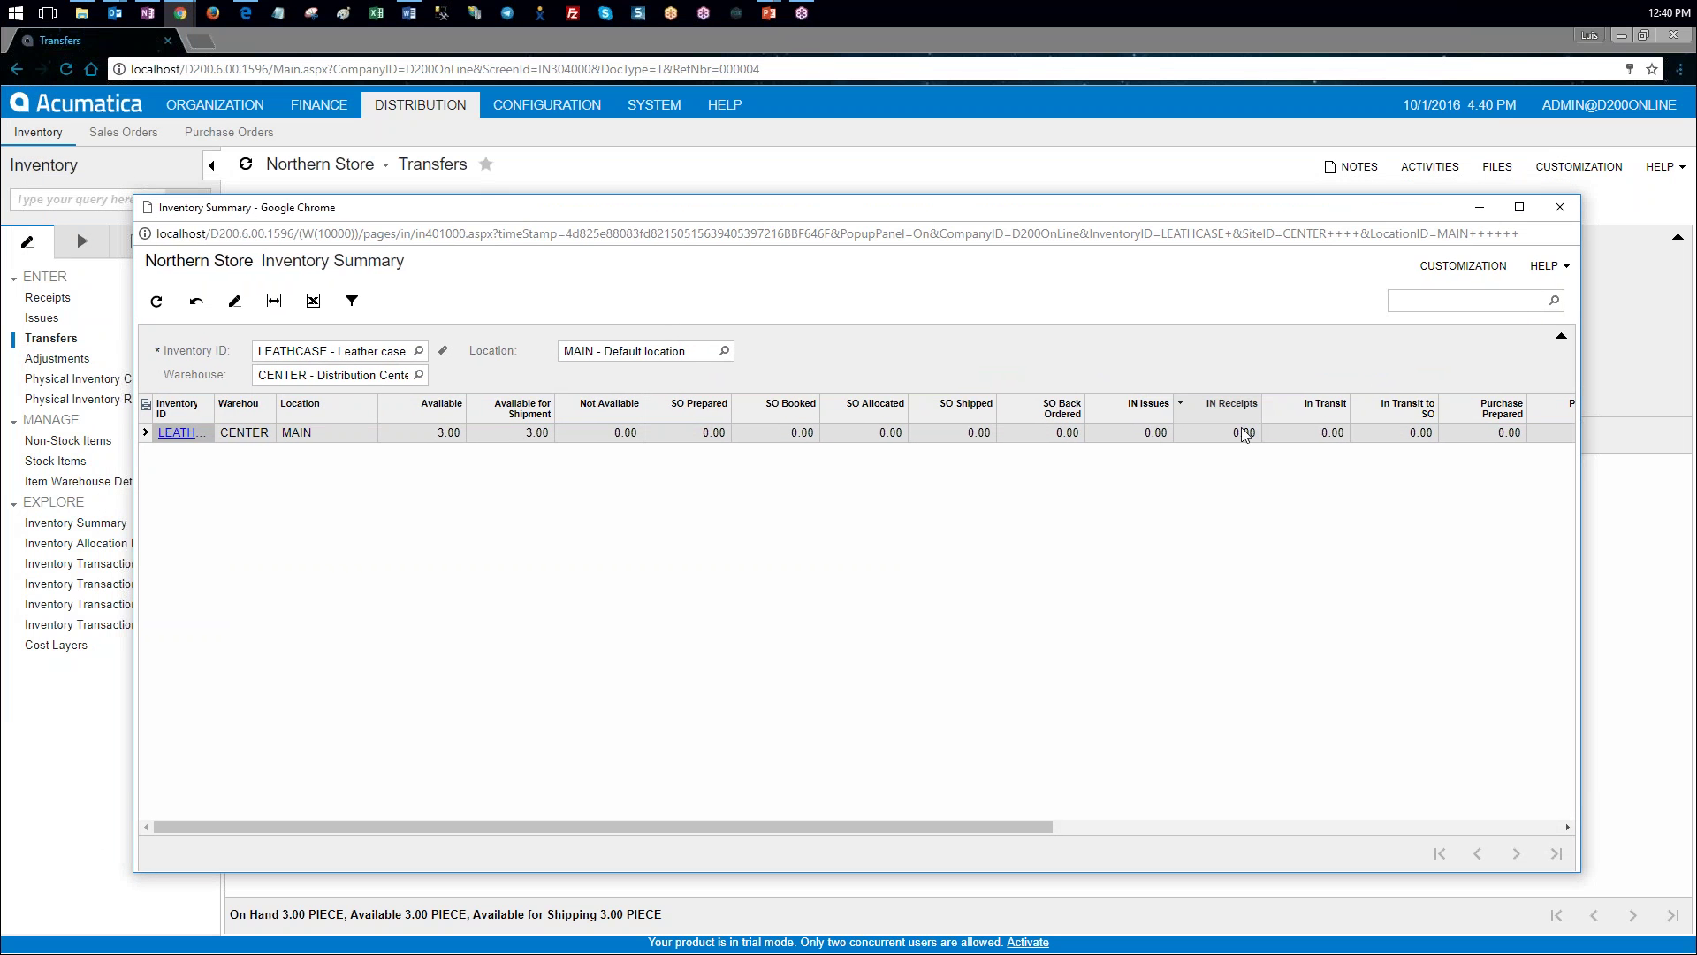
drag(1036, 824, 1482, 828)
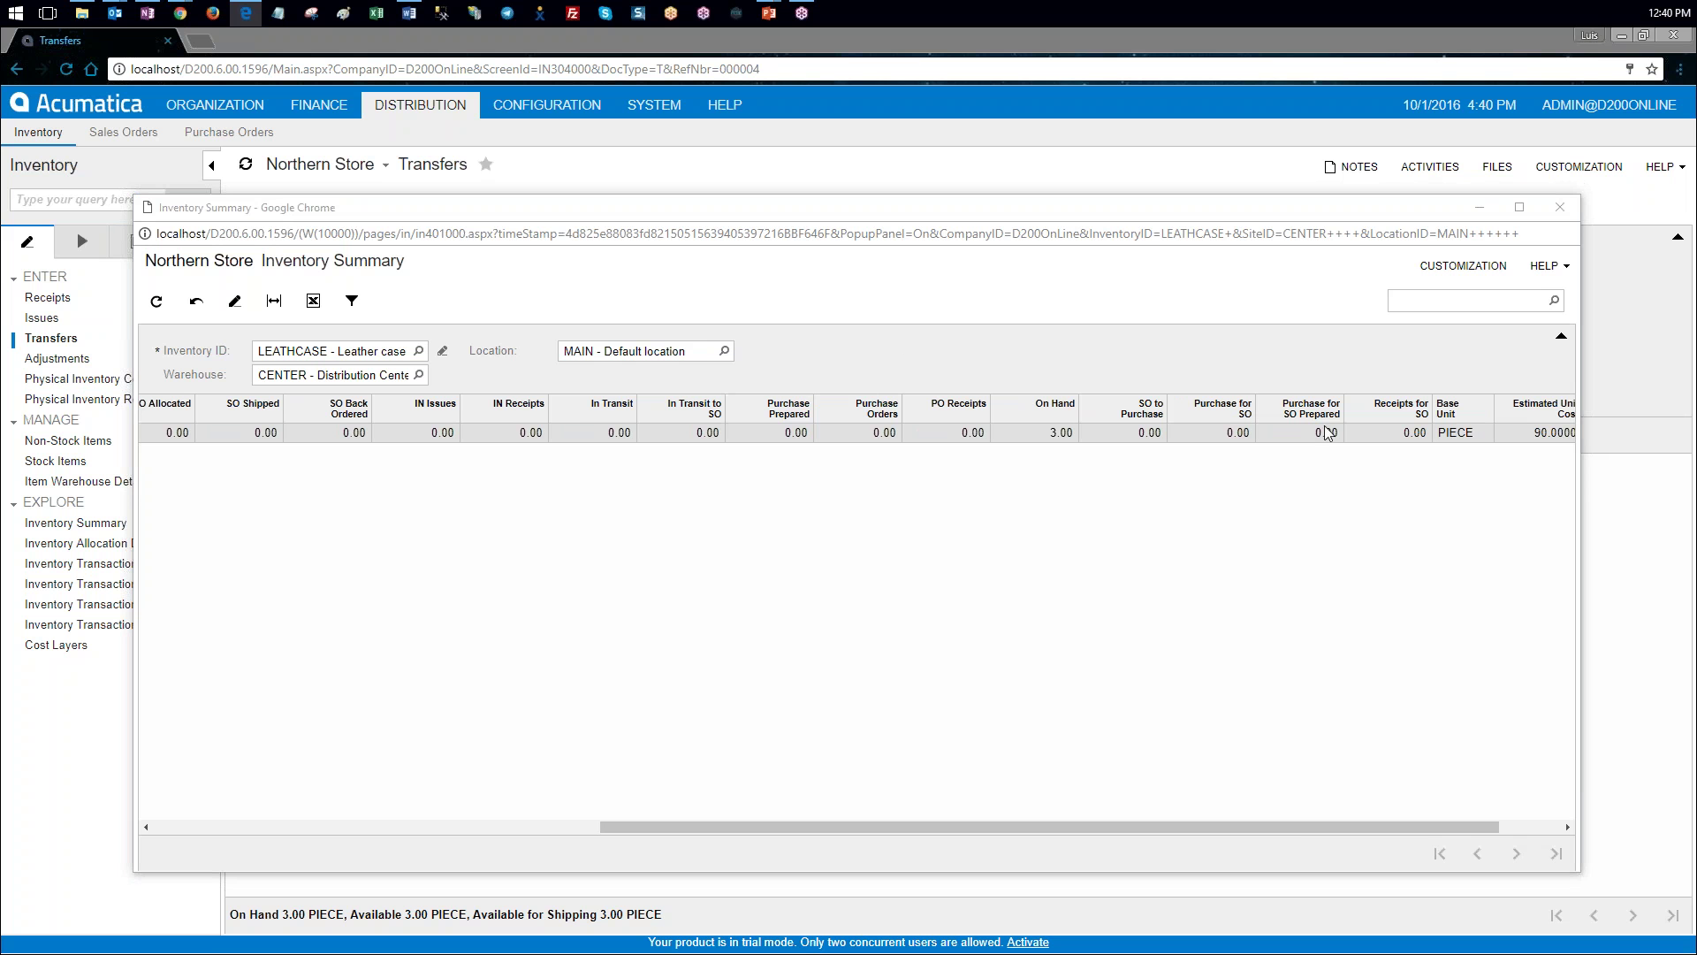
Step: Clear the warehouse filter in the inventory summary and examine the leather case's in-transit quantity for NORTH
click(363, 368)
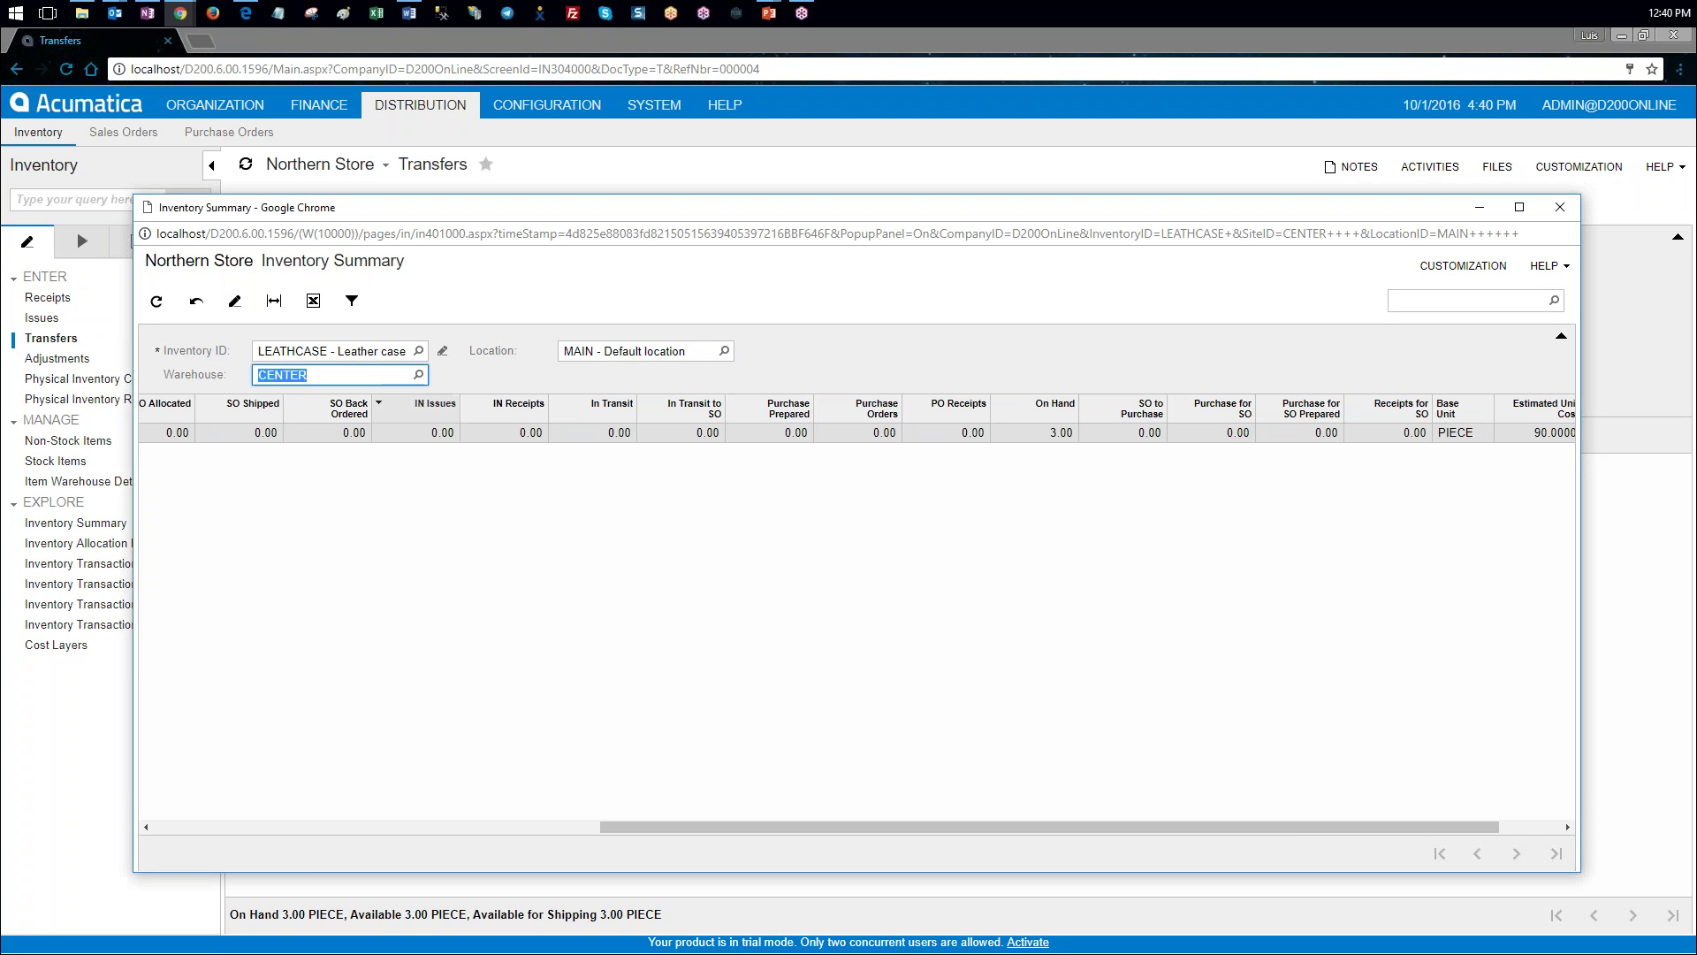
key(BackSpace)
key(Tab)
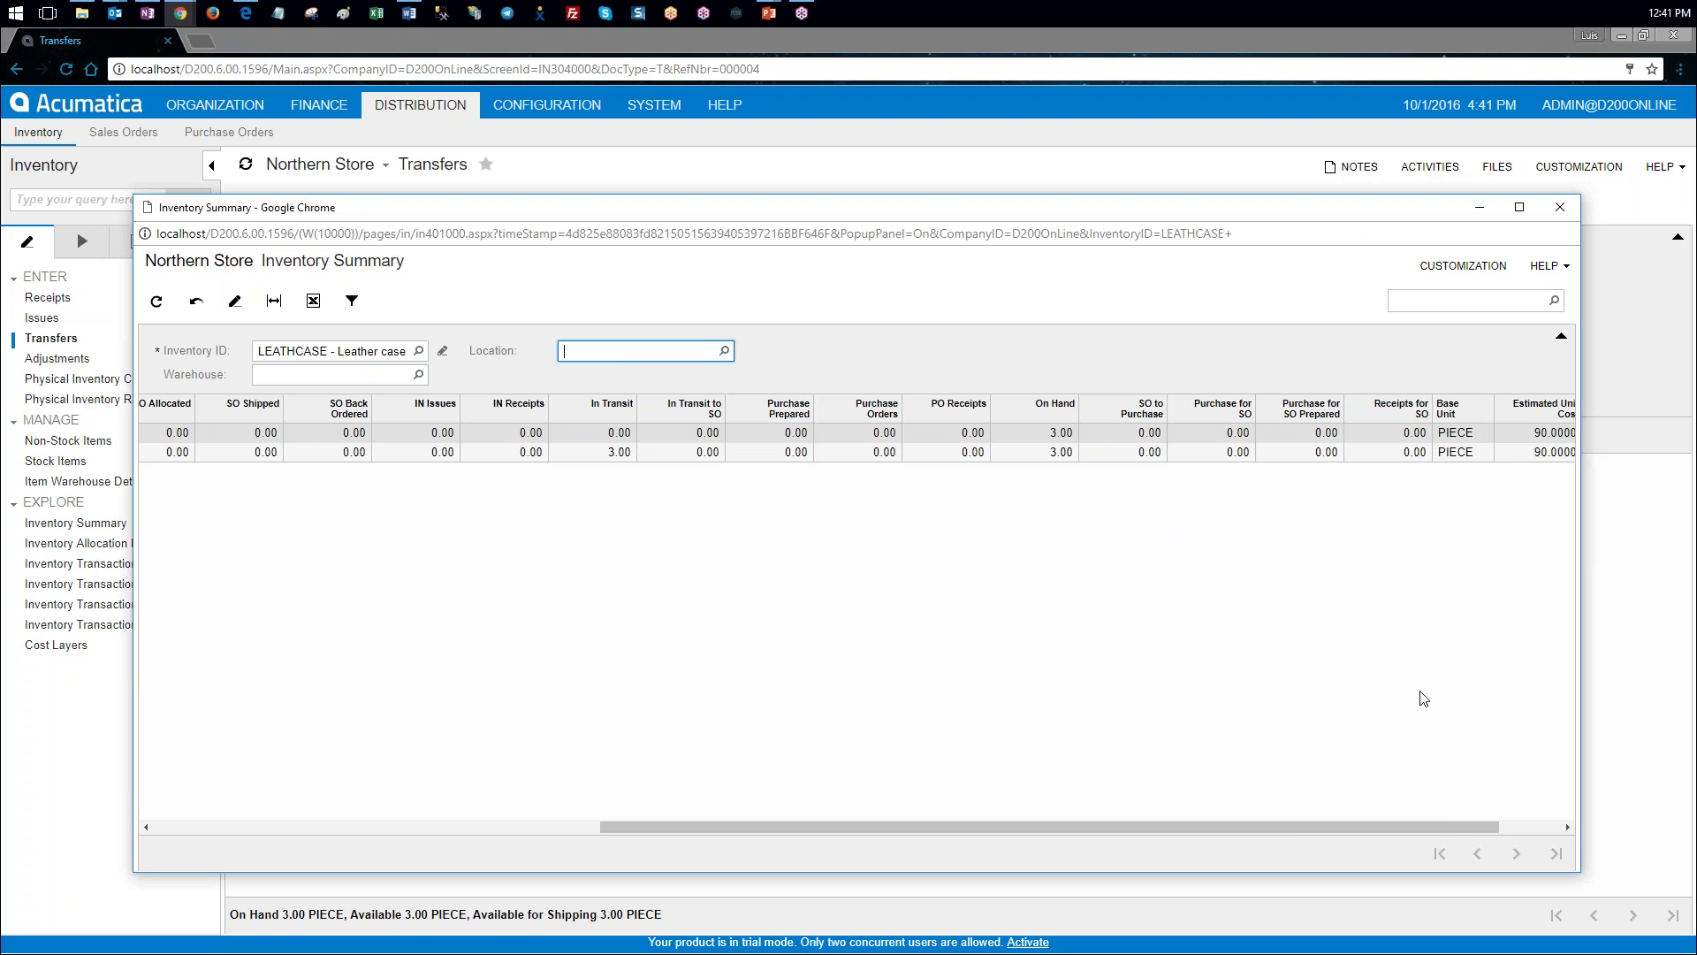
drag(1440, 824, 928, 827)
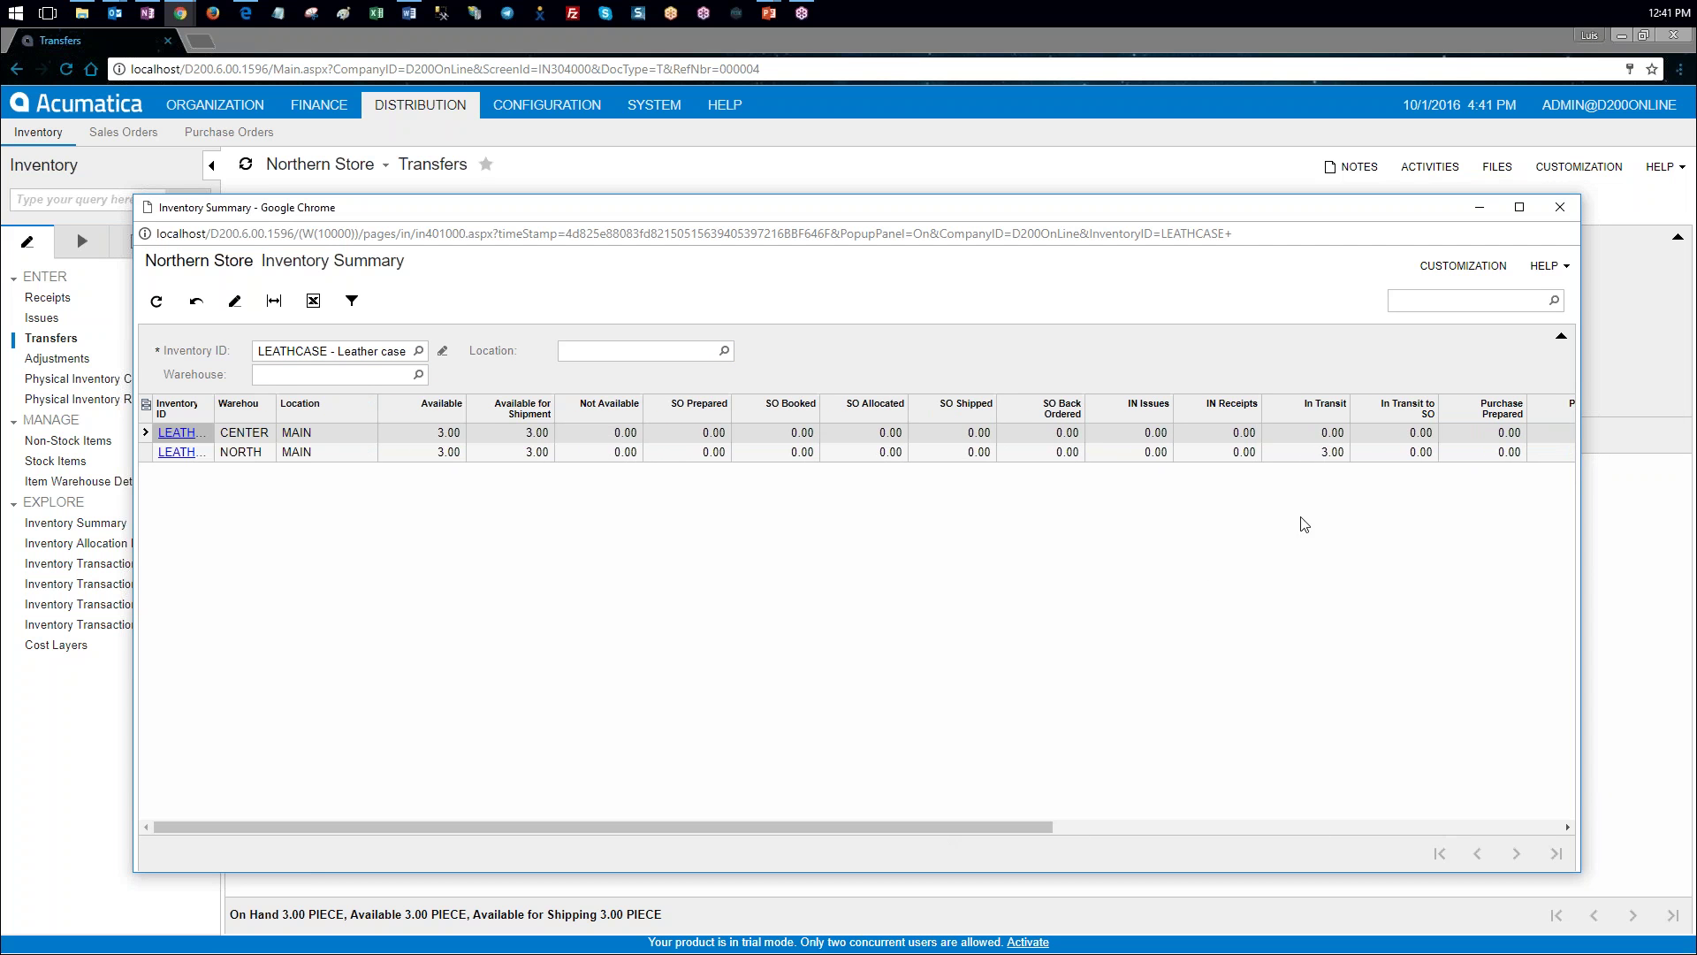
click(1340, 453)
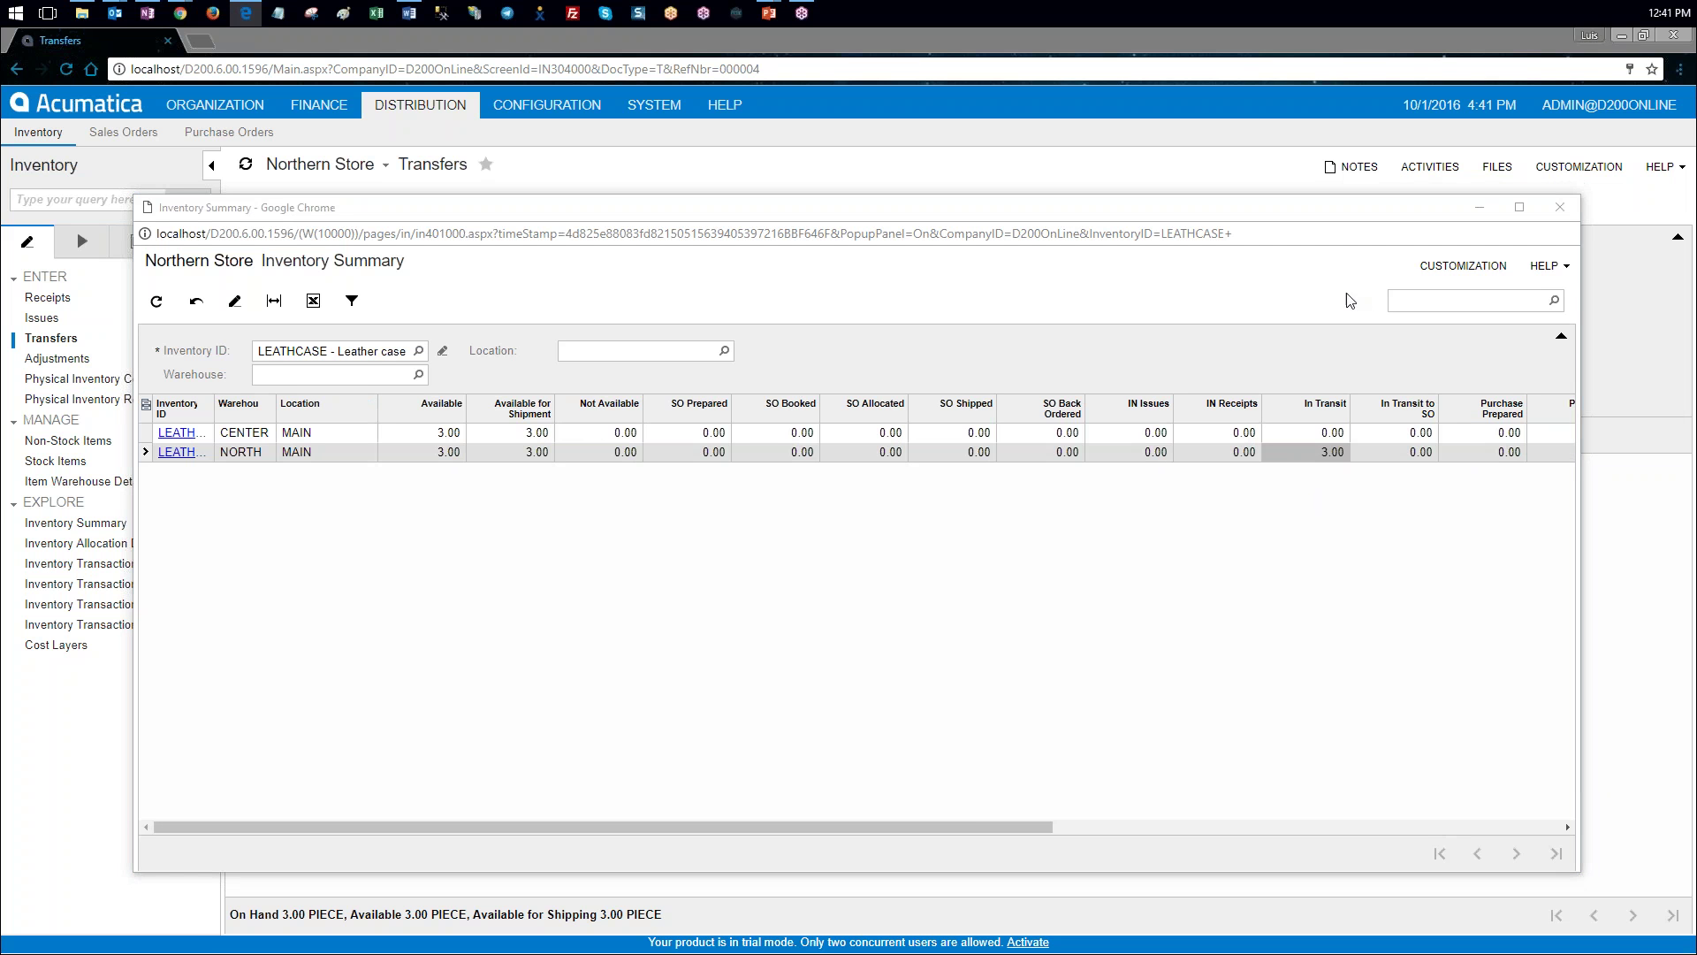
click(1560, 208)
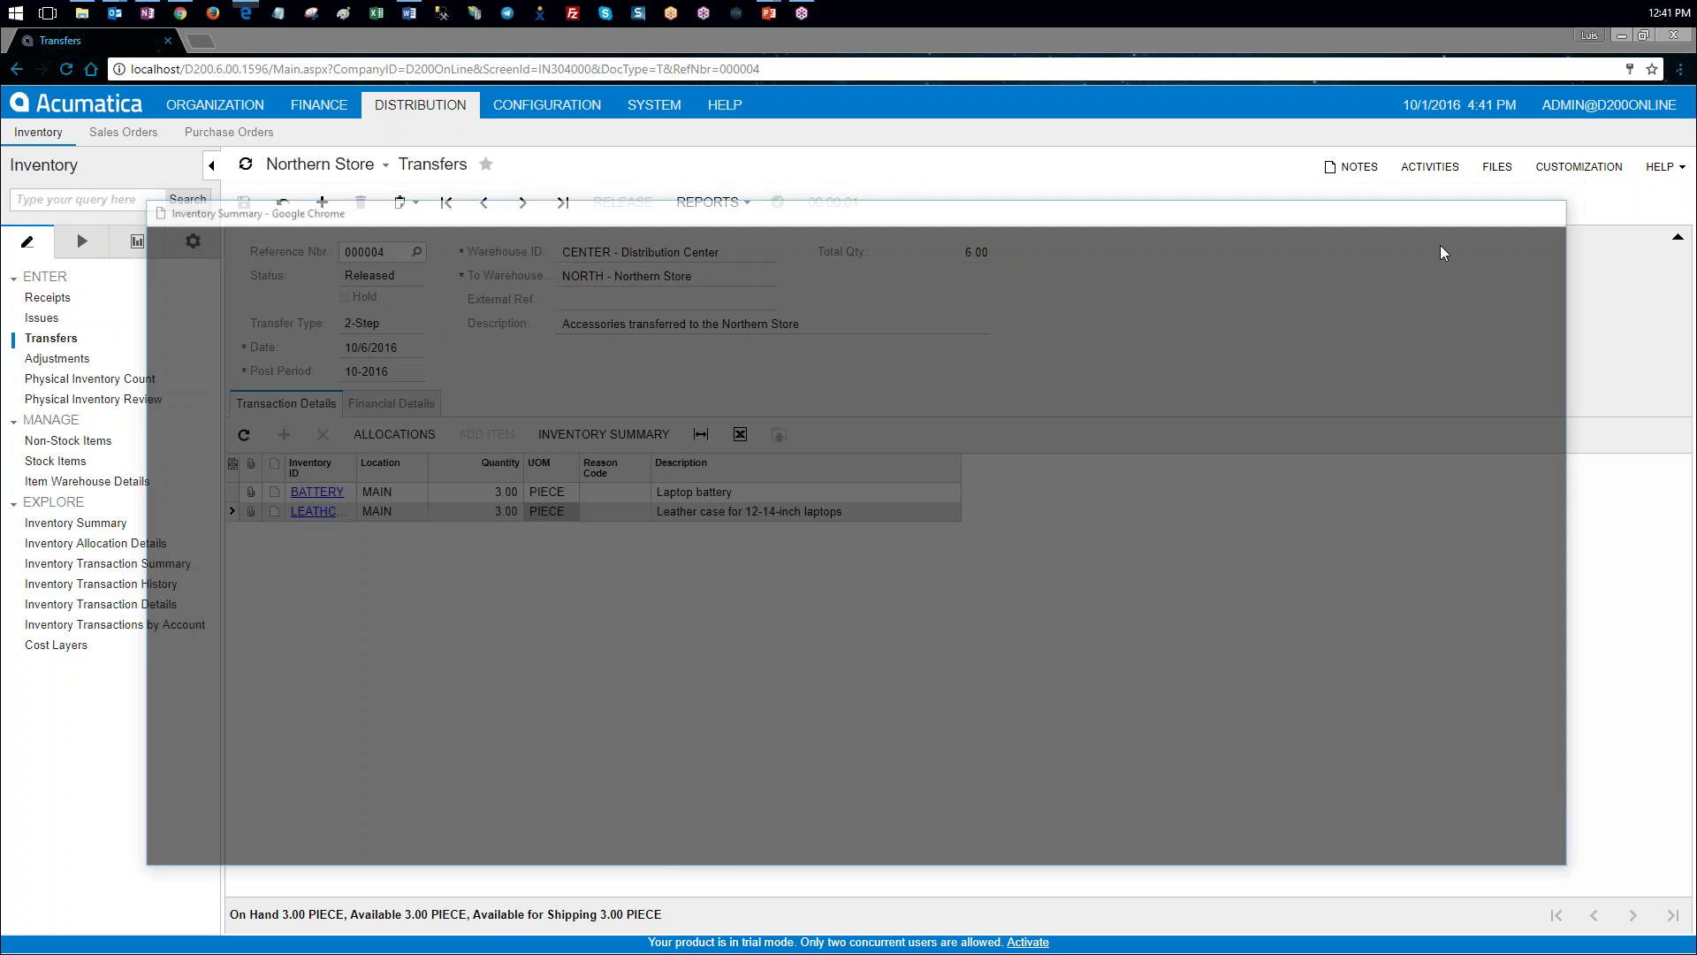
Step: Run the Goods In Transit report in Summary format and examine the transferred items' quantities and costs
click(137, 251)
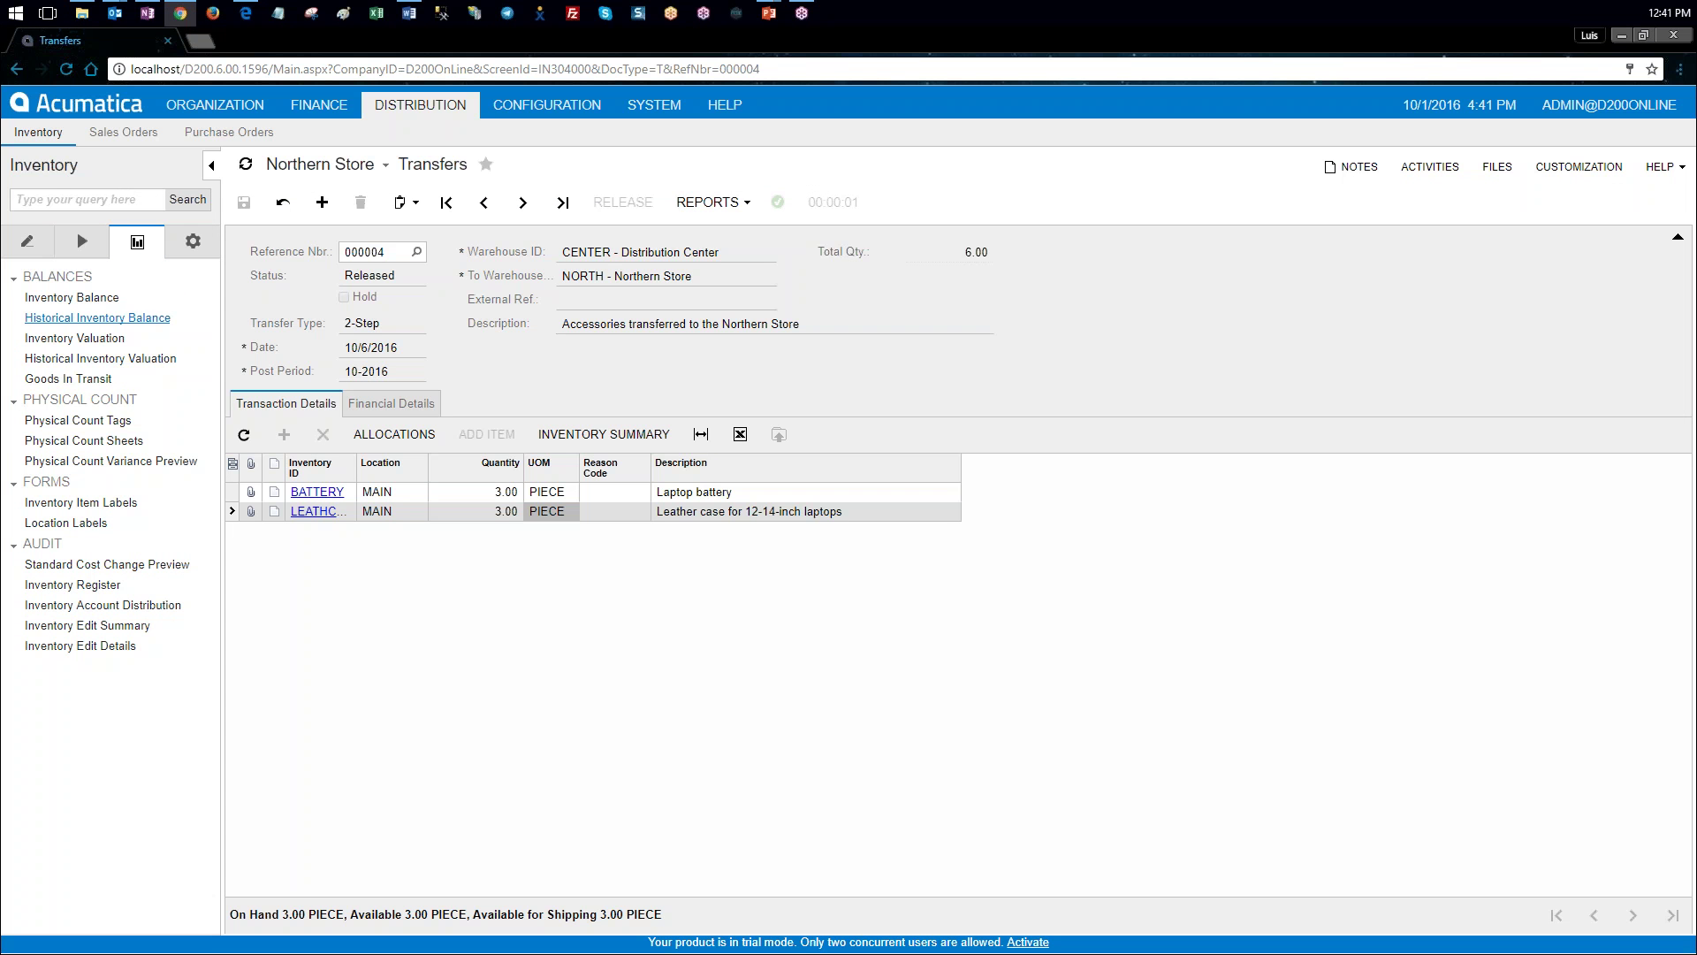
click(84, 379)
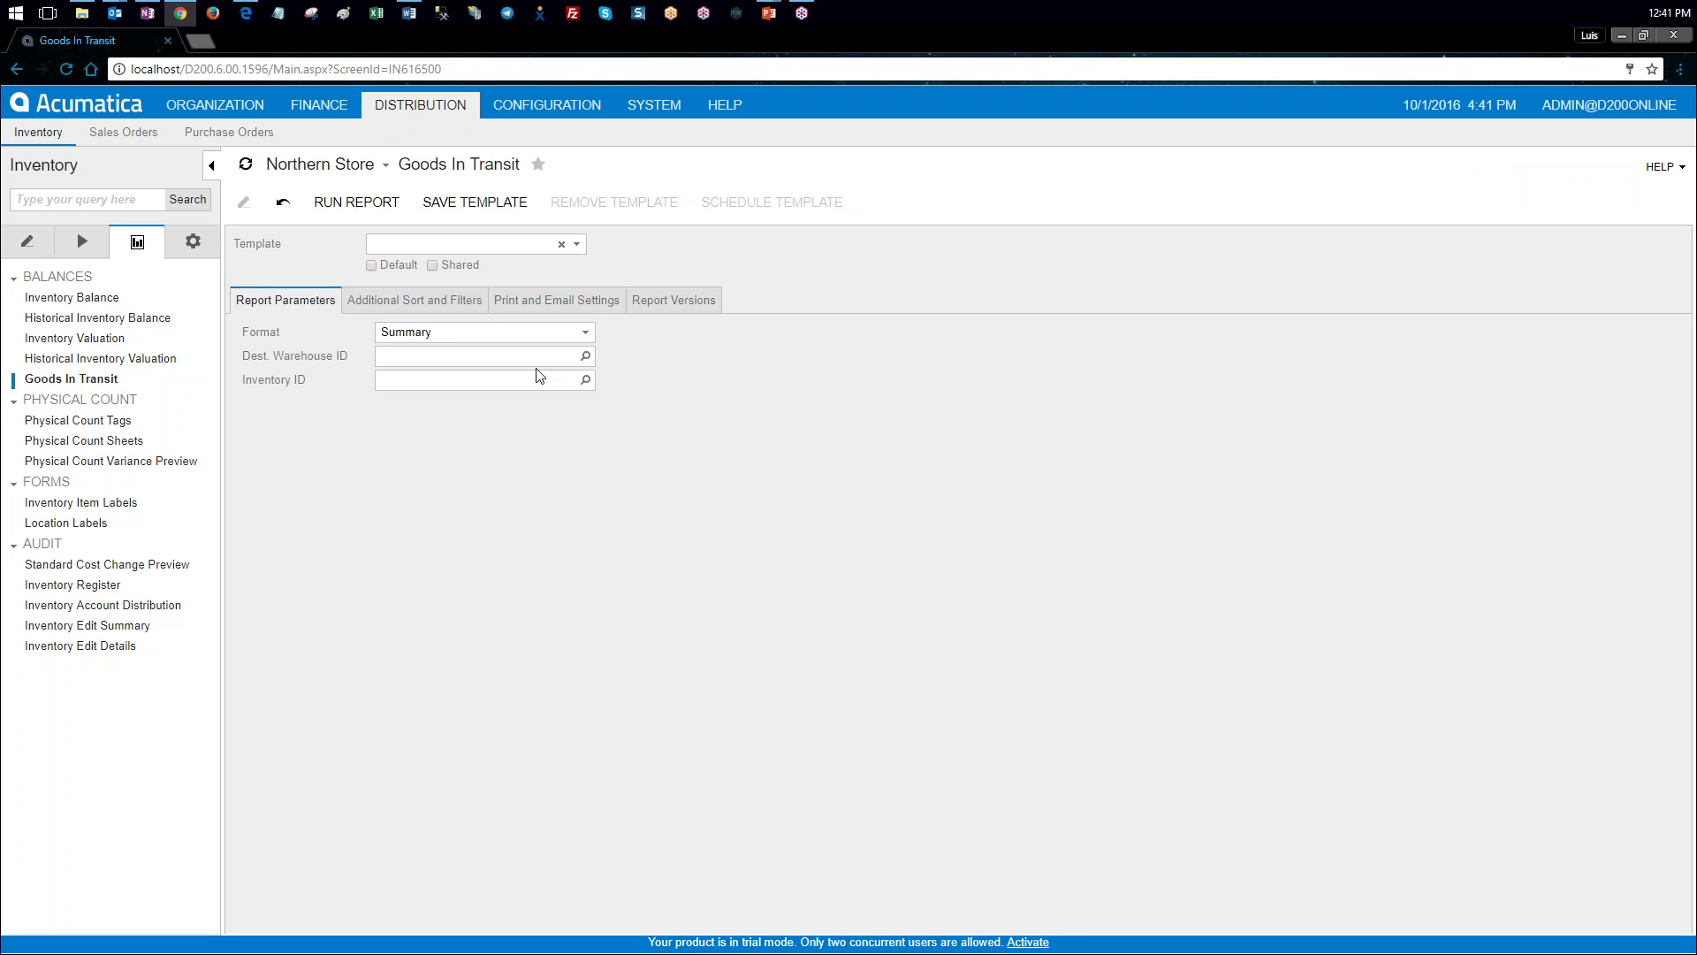
click(364, 207)
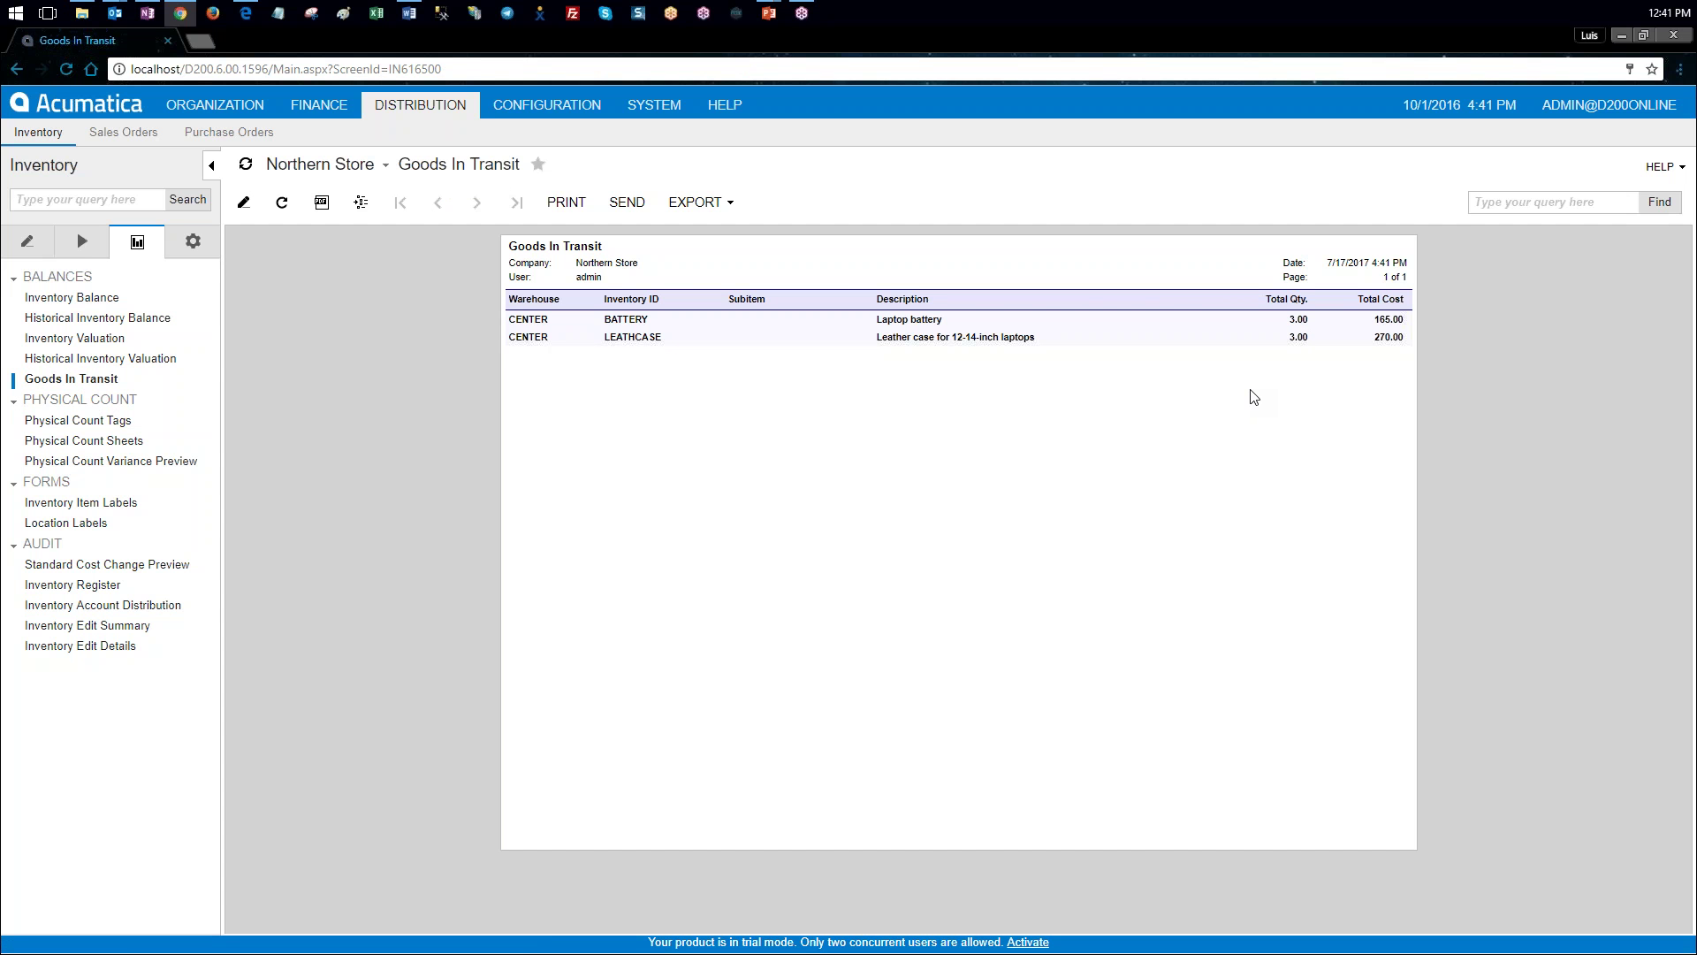
key(alt+Tab)
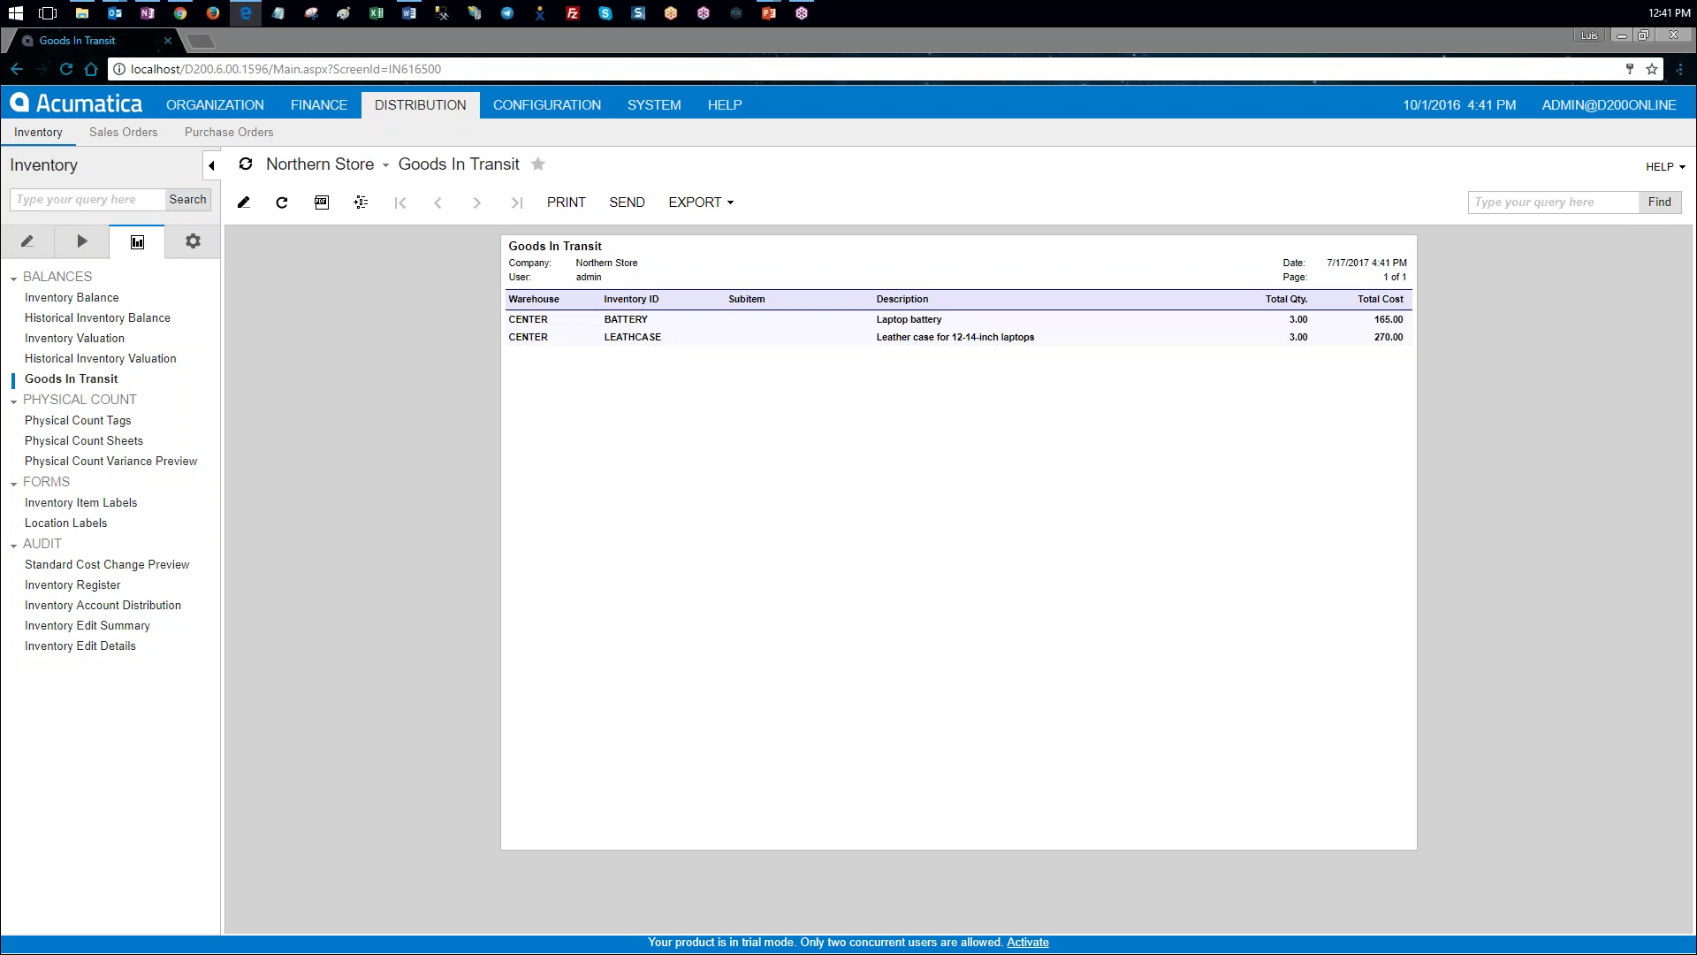
Step: Start a new inventory receipt dated 10/7/2016 and load the lines of the released accessories transfer into it
click(33, 244)
click(53, 299)
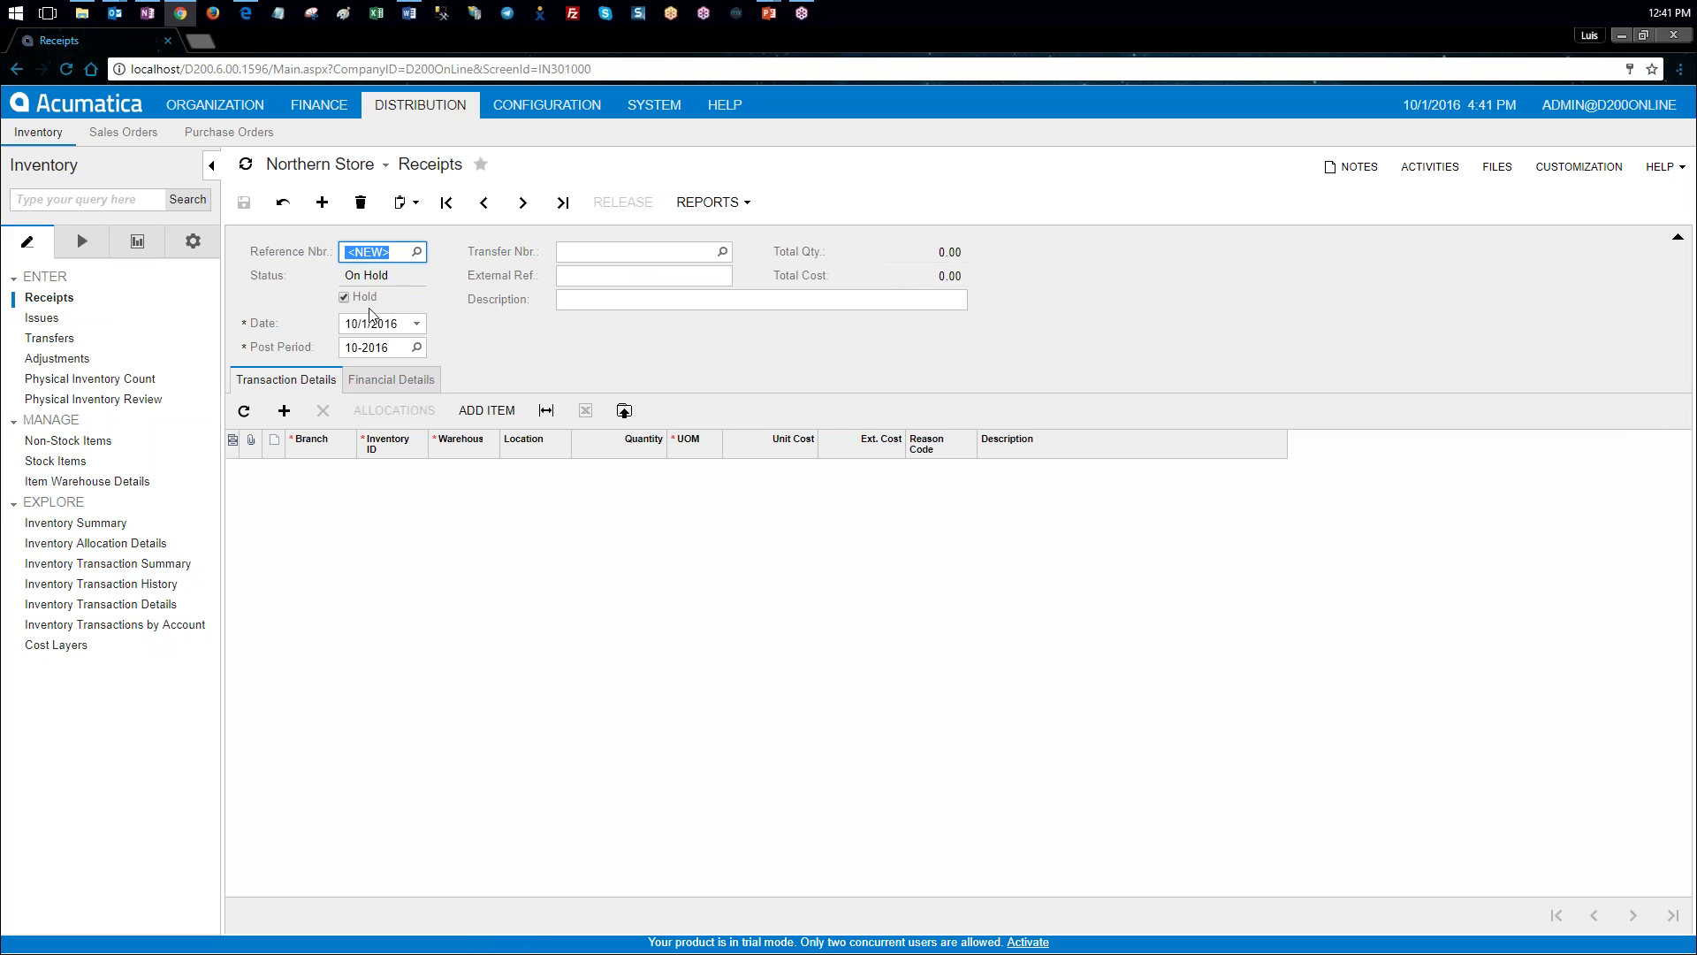
click(346, 323)
text(11)
key(BackSpace)
text(007)
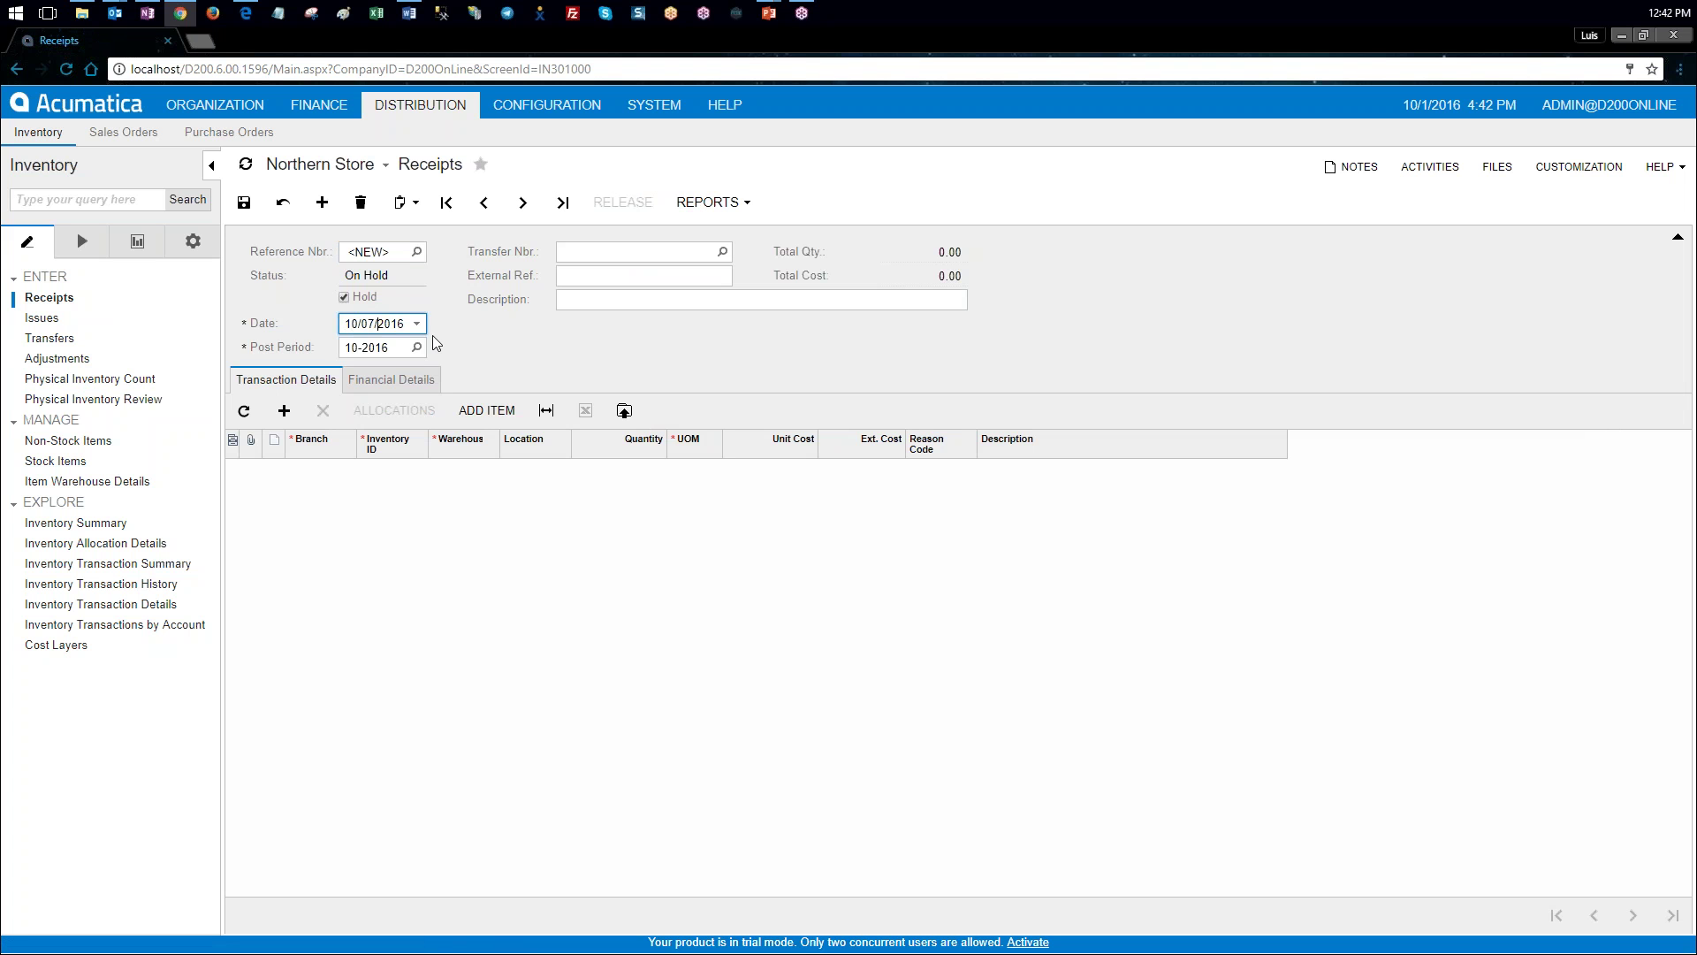
key(Tab)
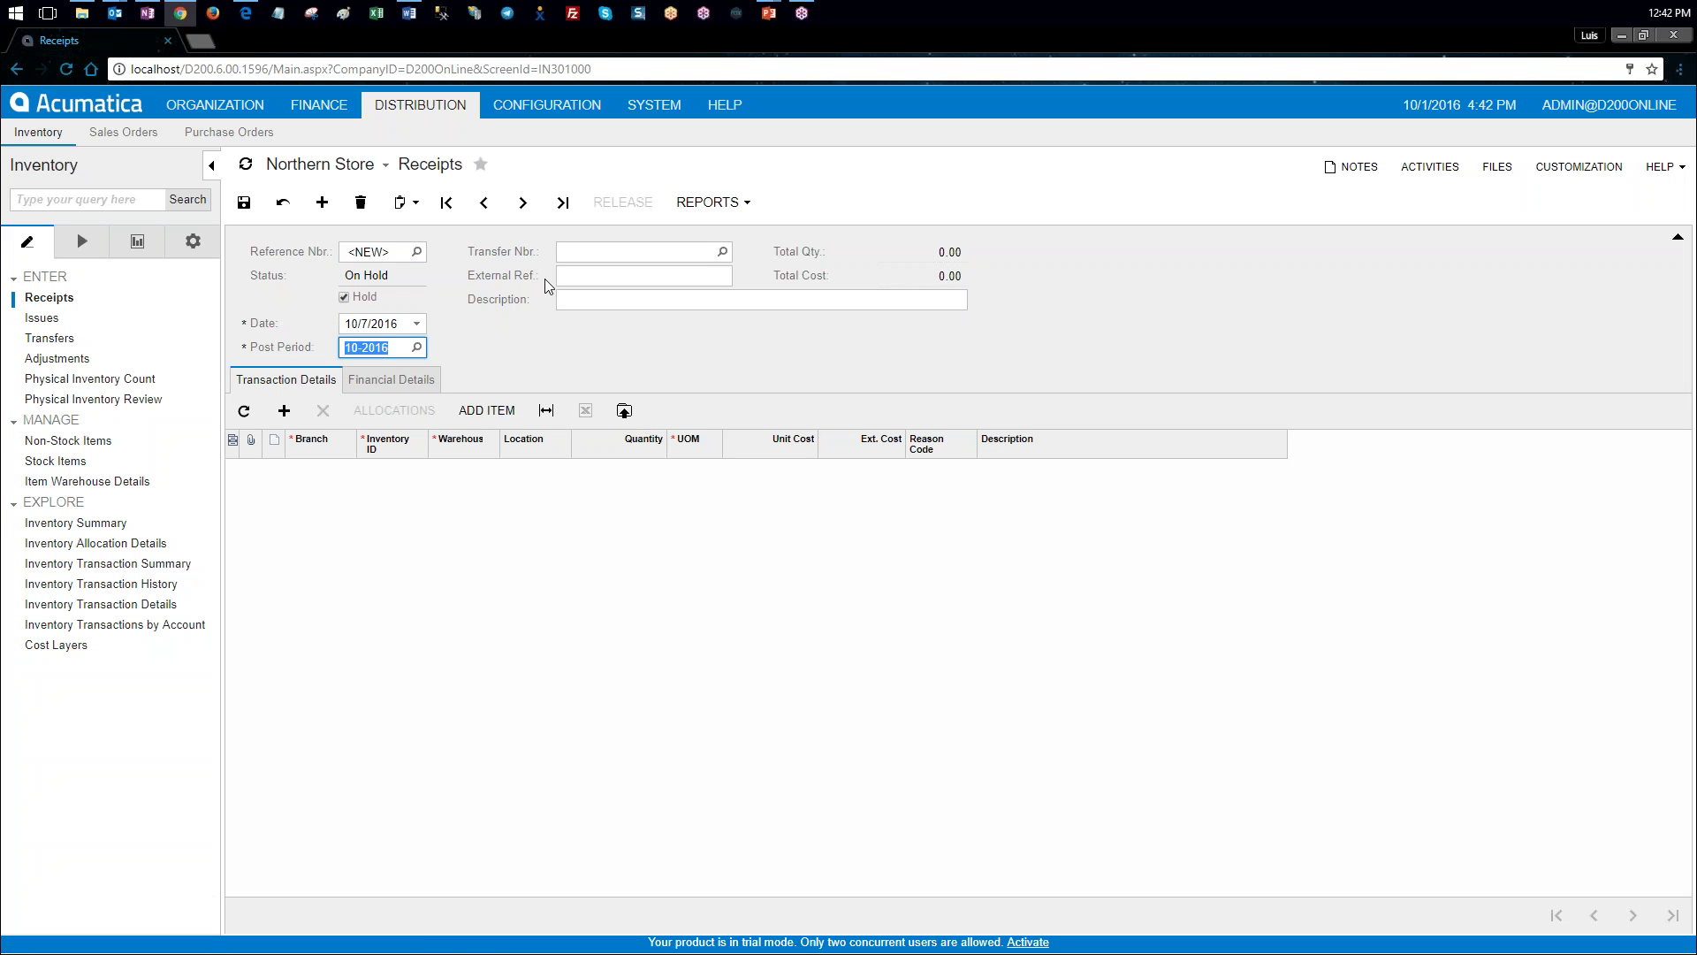
click(700, 255)
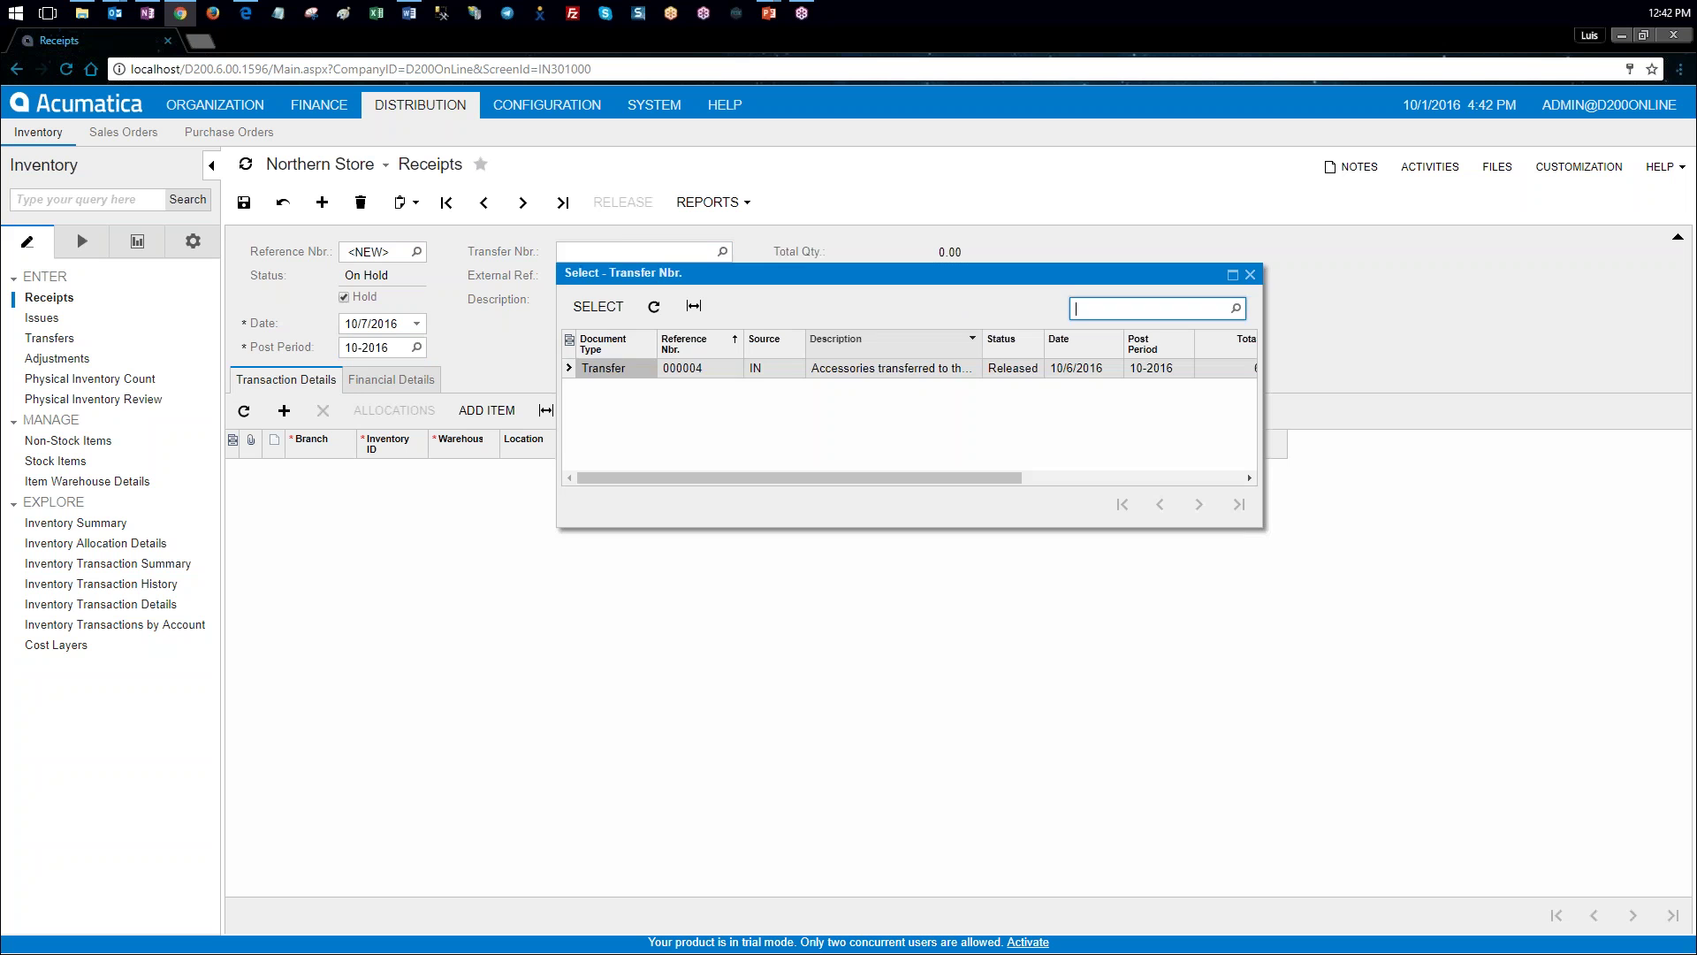
double_click(628, 370)
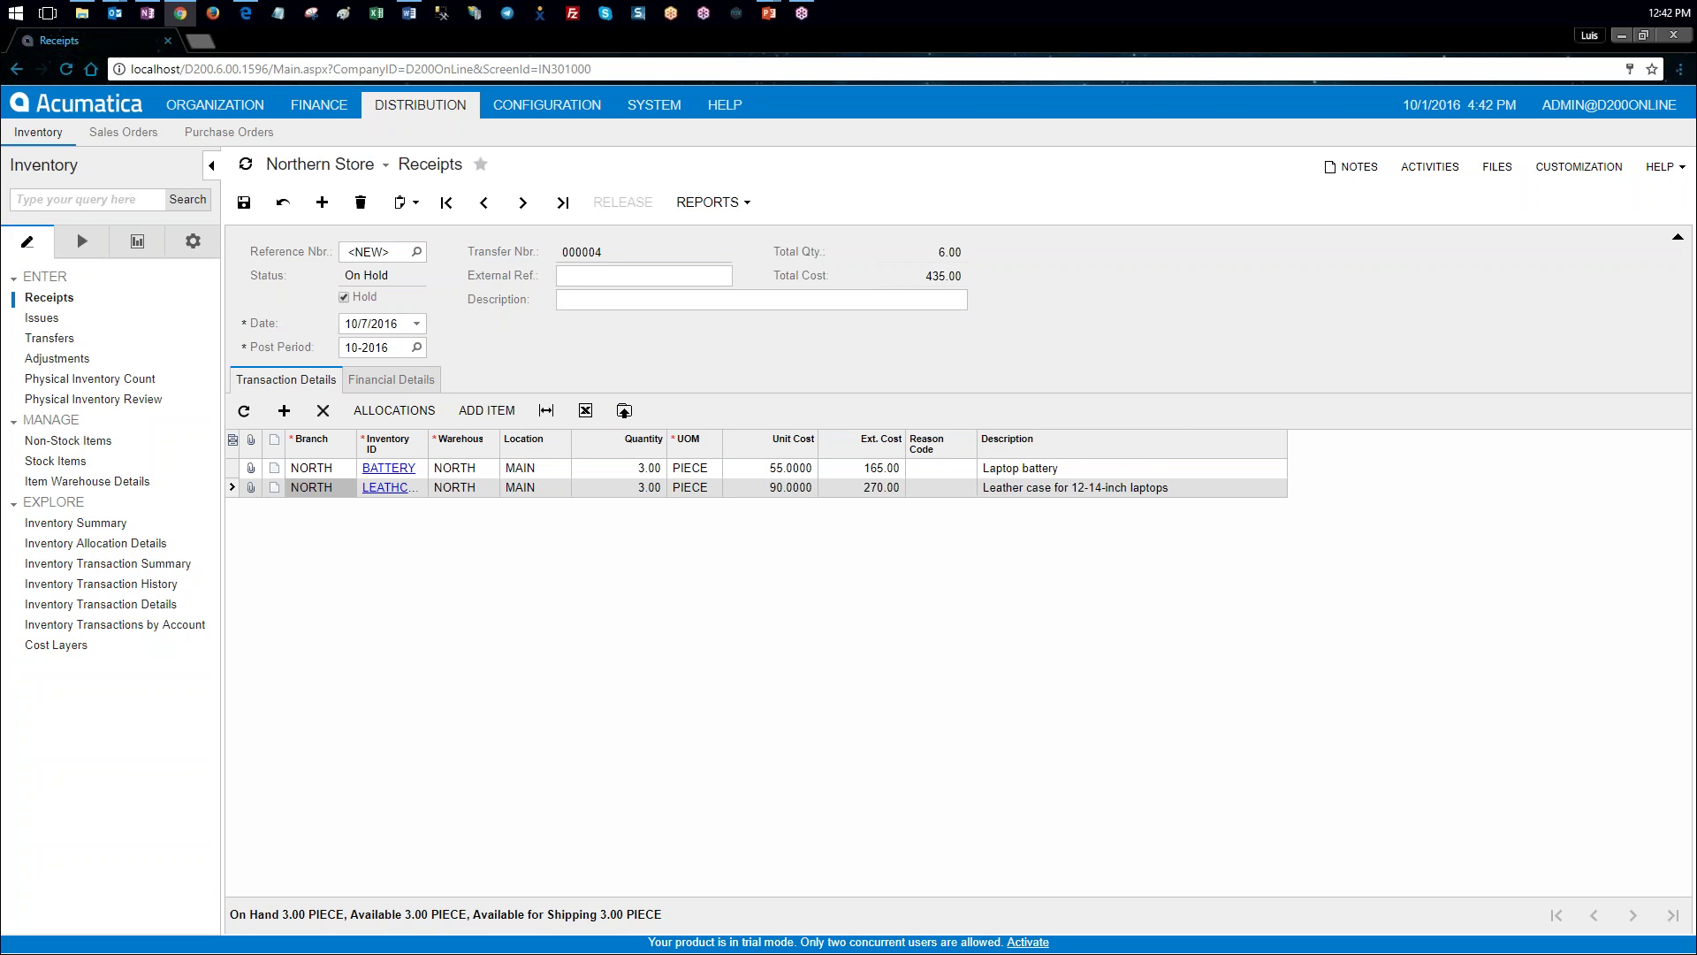
Step: Enter "Accessories received from the Distribution Center" as the new inventory receipt's description
key(alt+Tab)
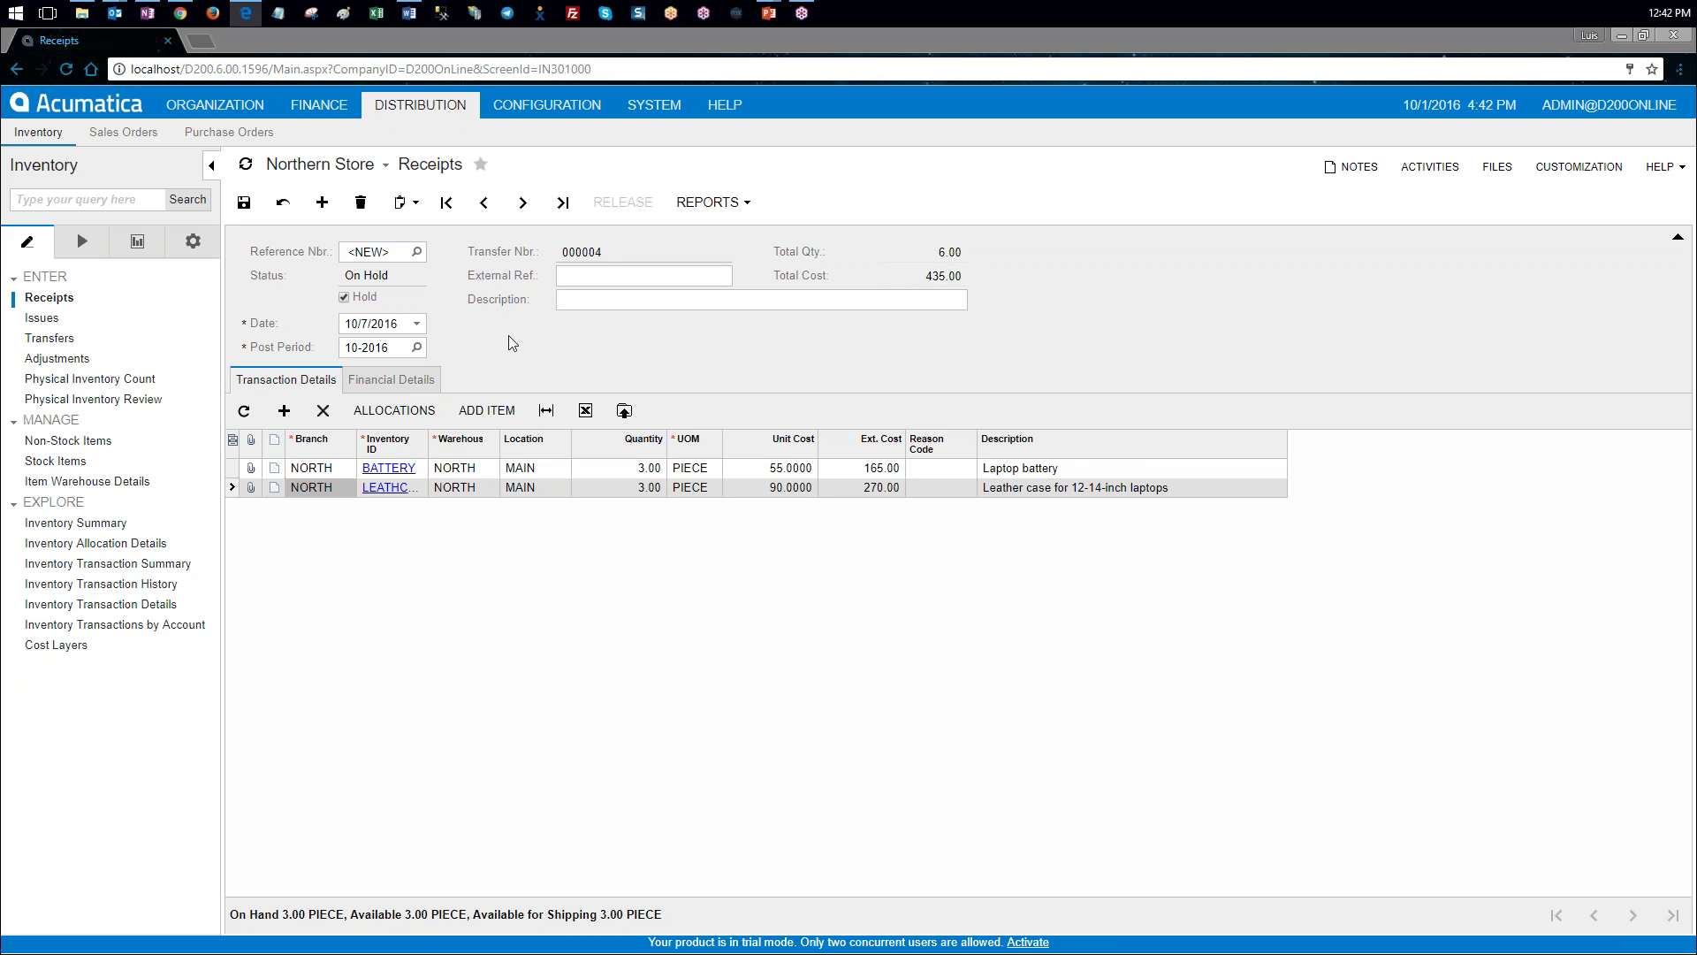
click(589, 300)
text(Accessories received from the Distribution Center)
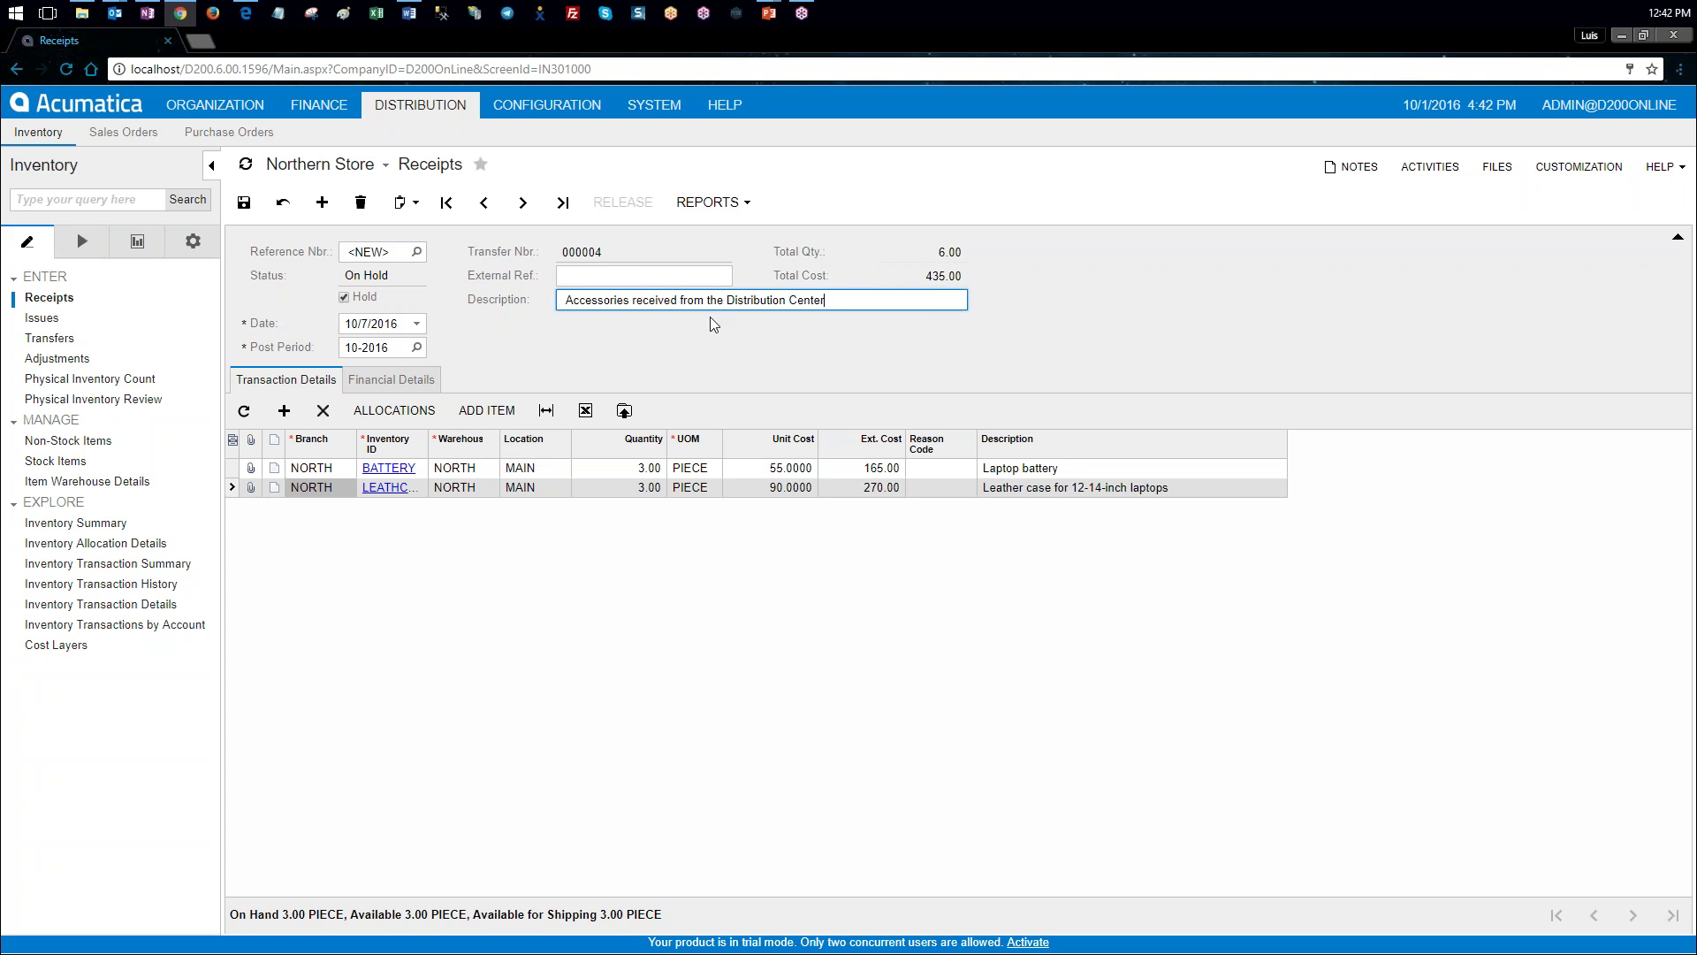
key(Home)
key(Delete)
key(alt+Tab)
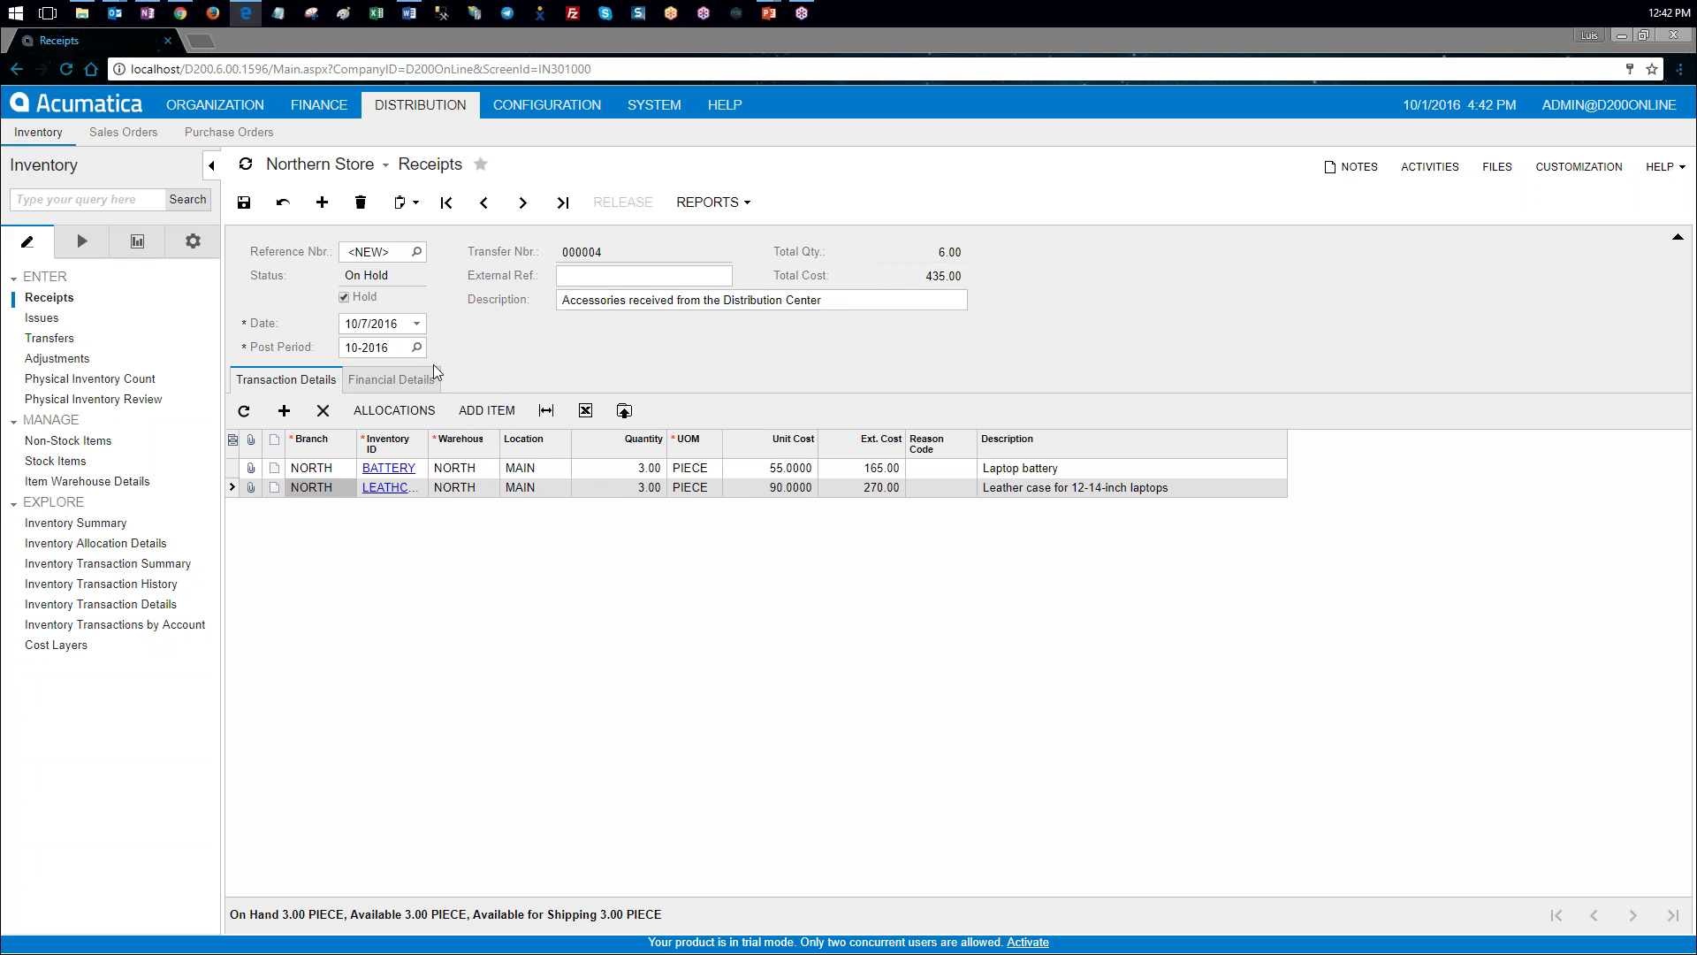
Step: Take the inventory receipt off hold, save it and release it
click(343, 297)
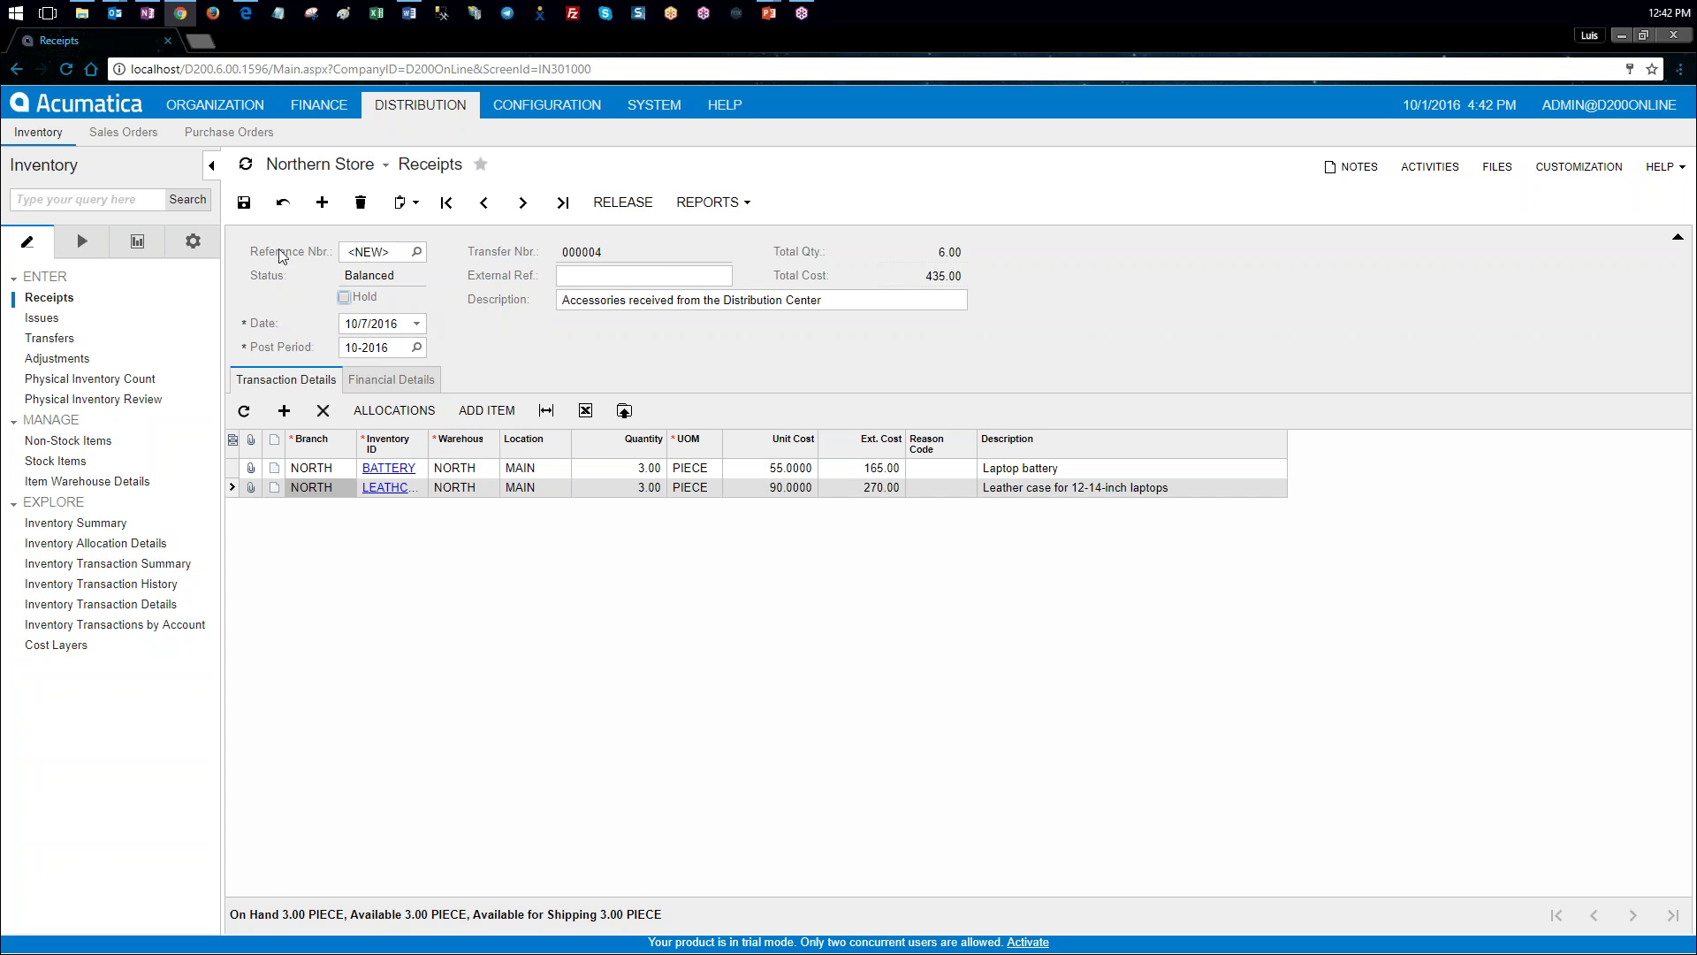
click(245, 203)
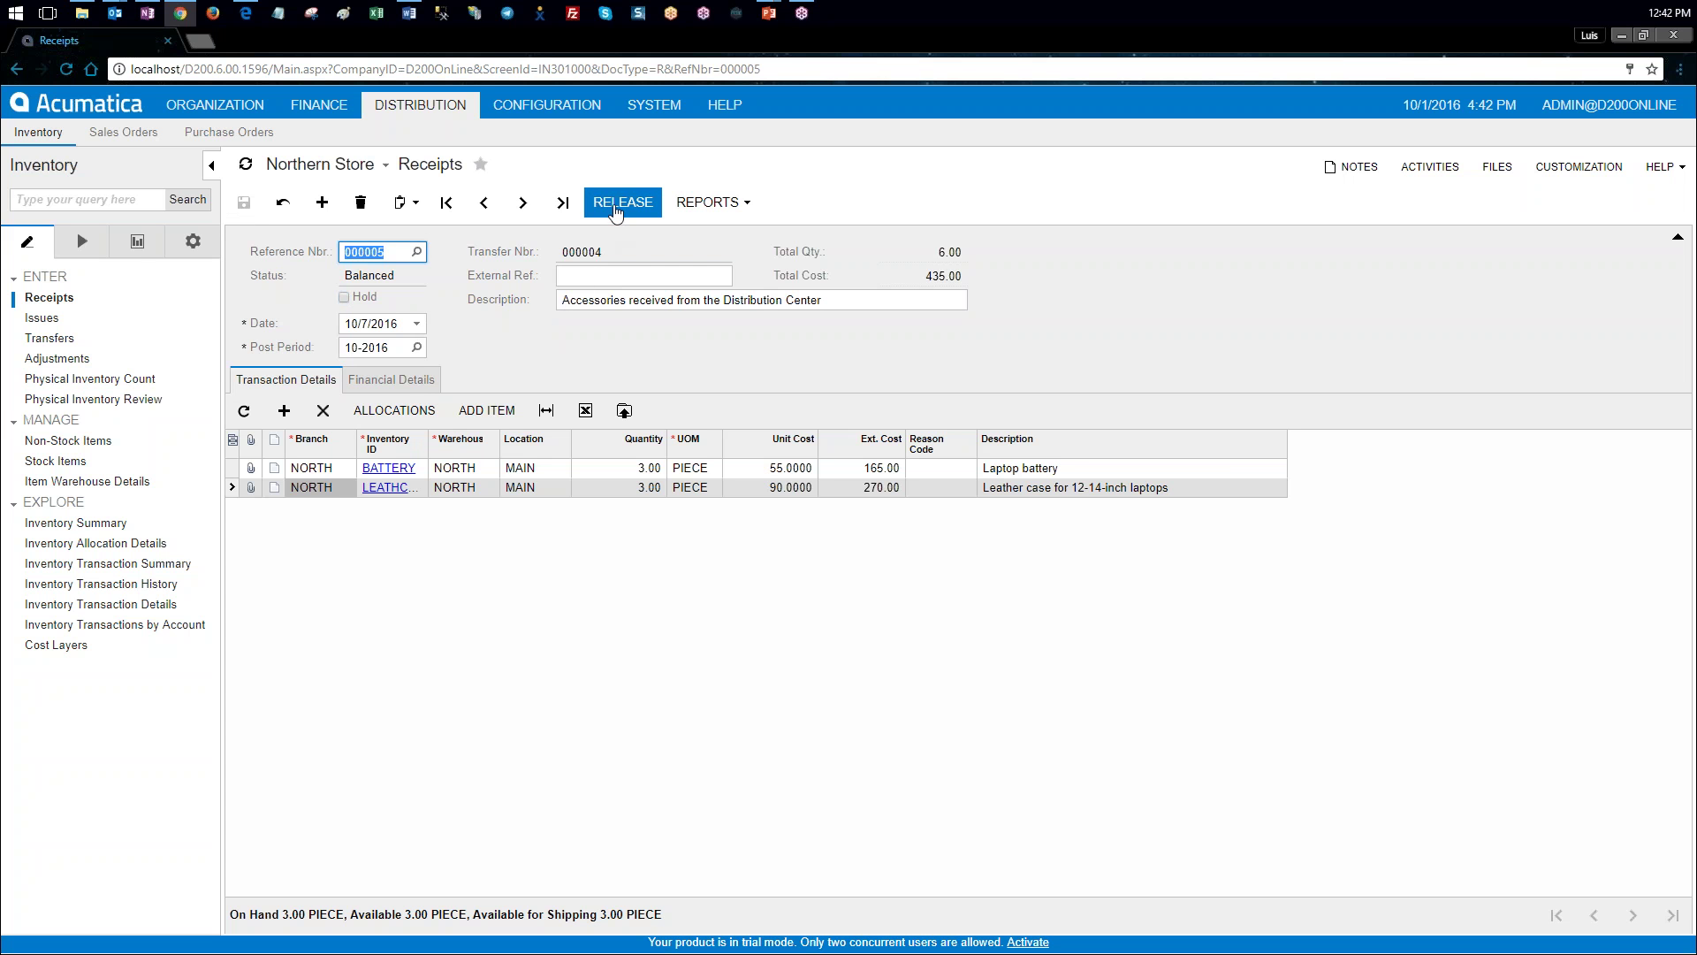
click(616, 211)
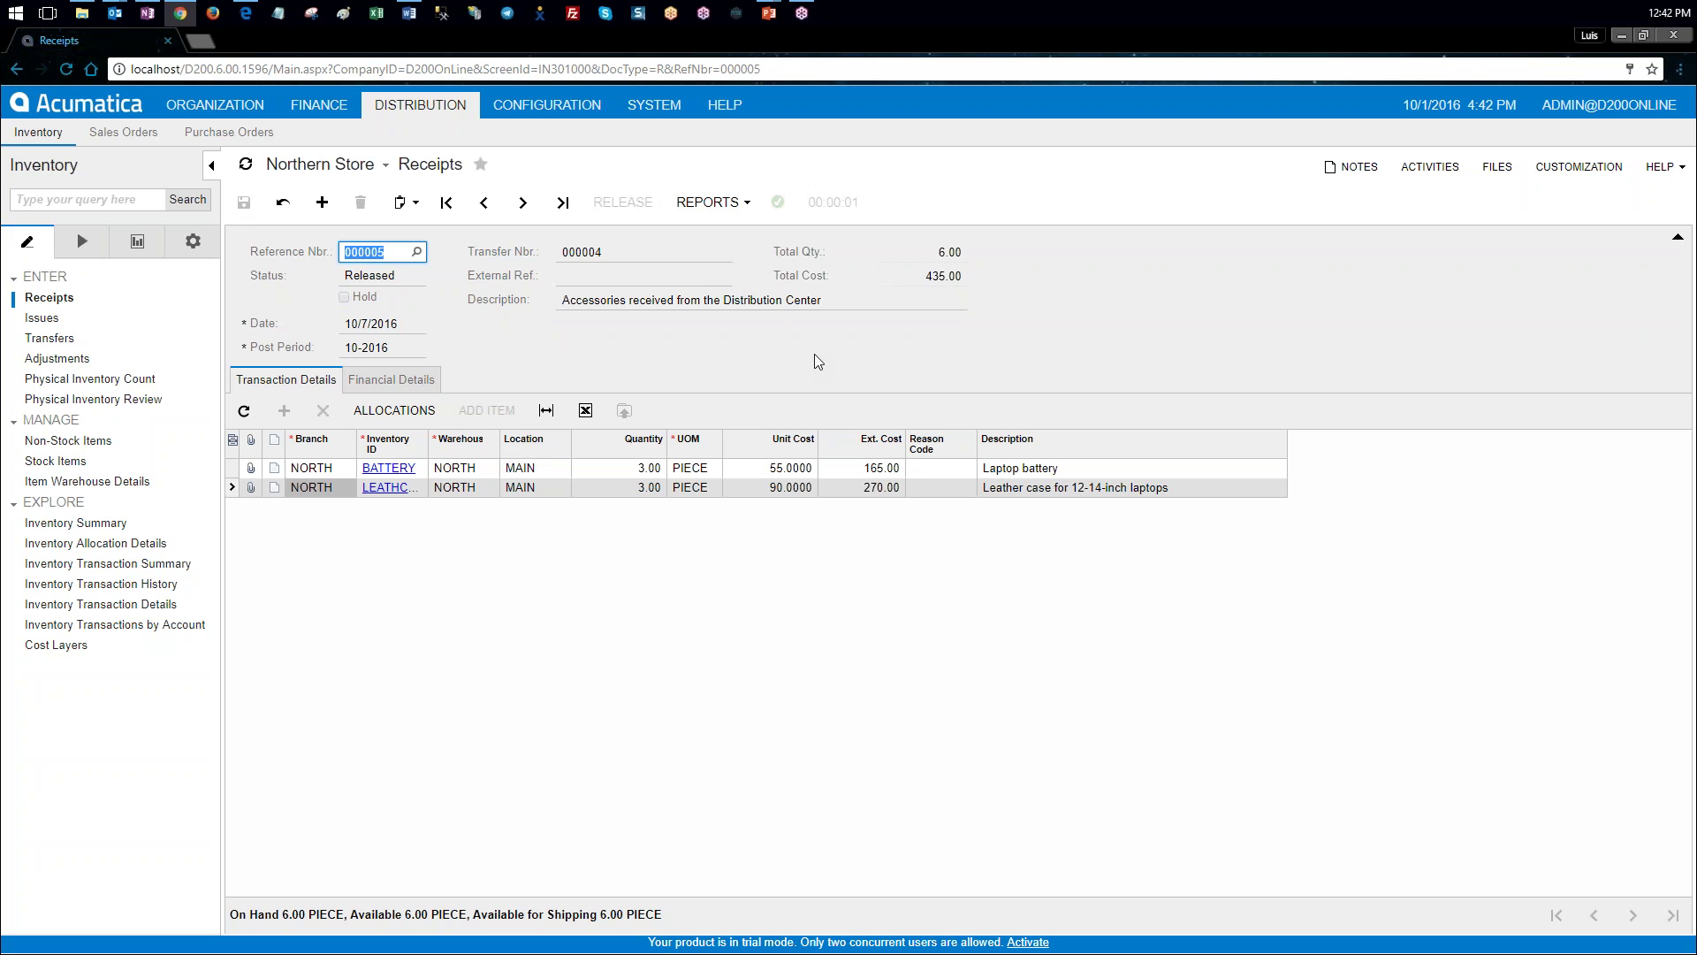
Step: Open the journal batch linked in the released receipt's financial details and place its window over the middle of the receipt
click(432, 380)
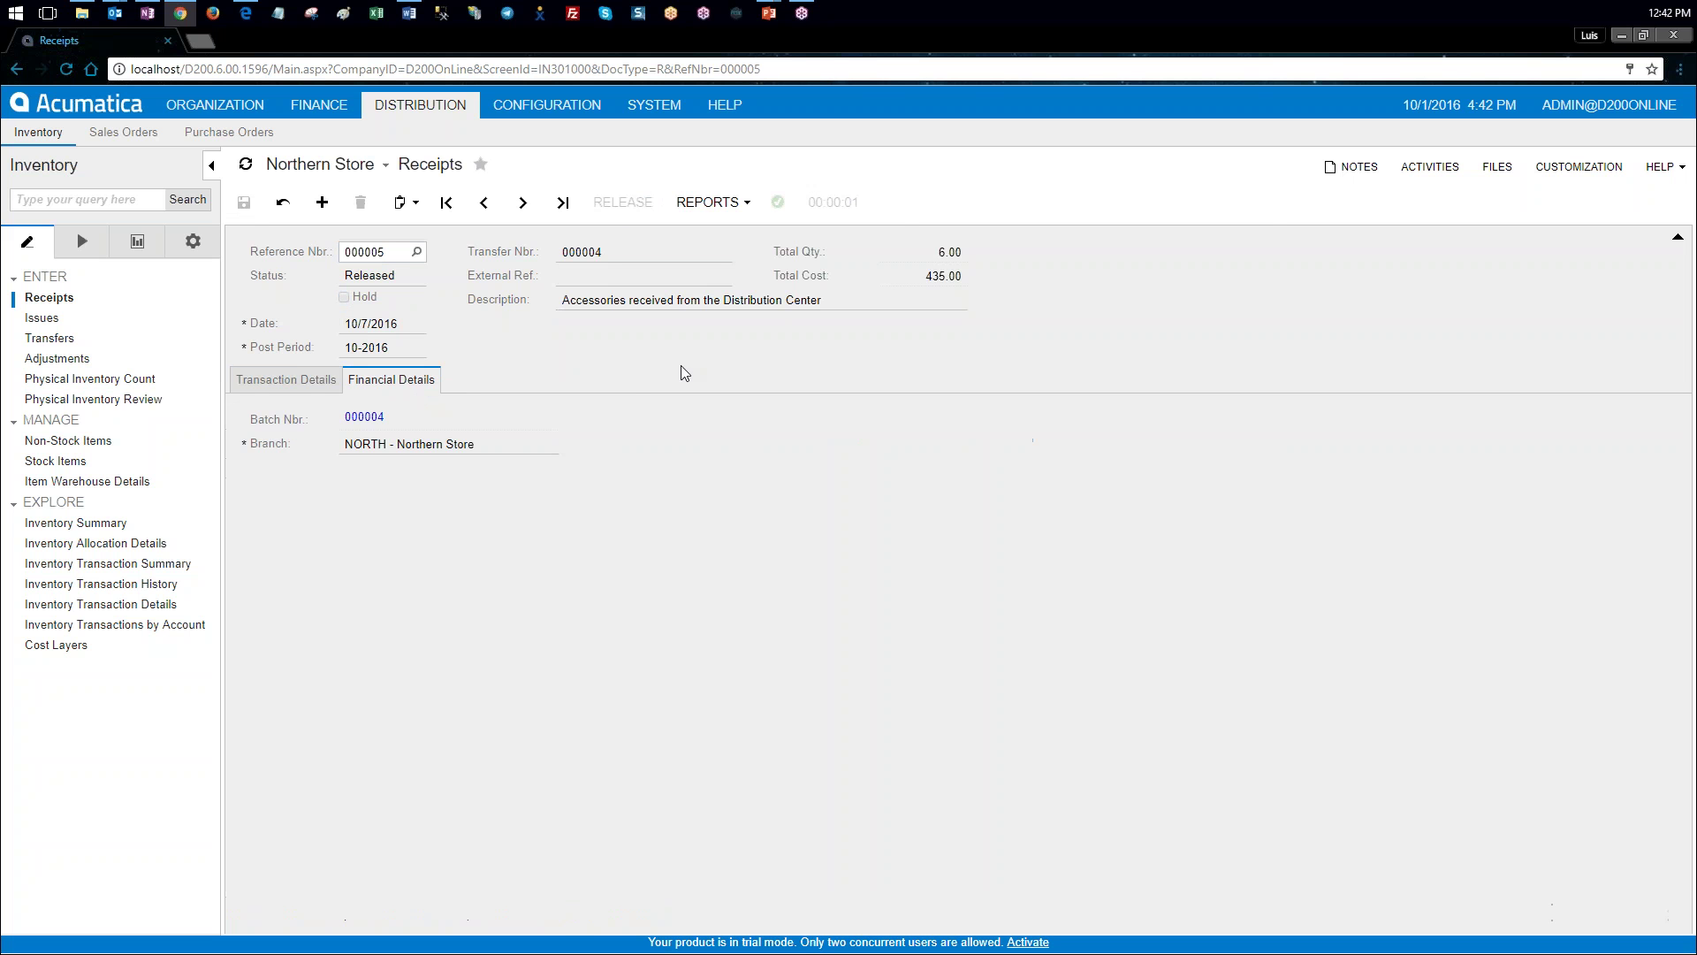
click(371, 418)
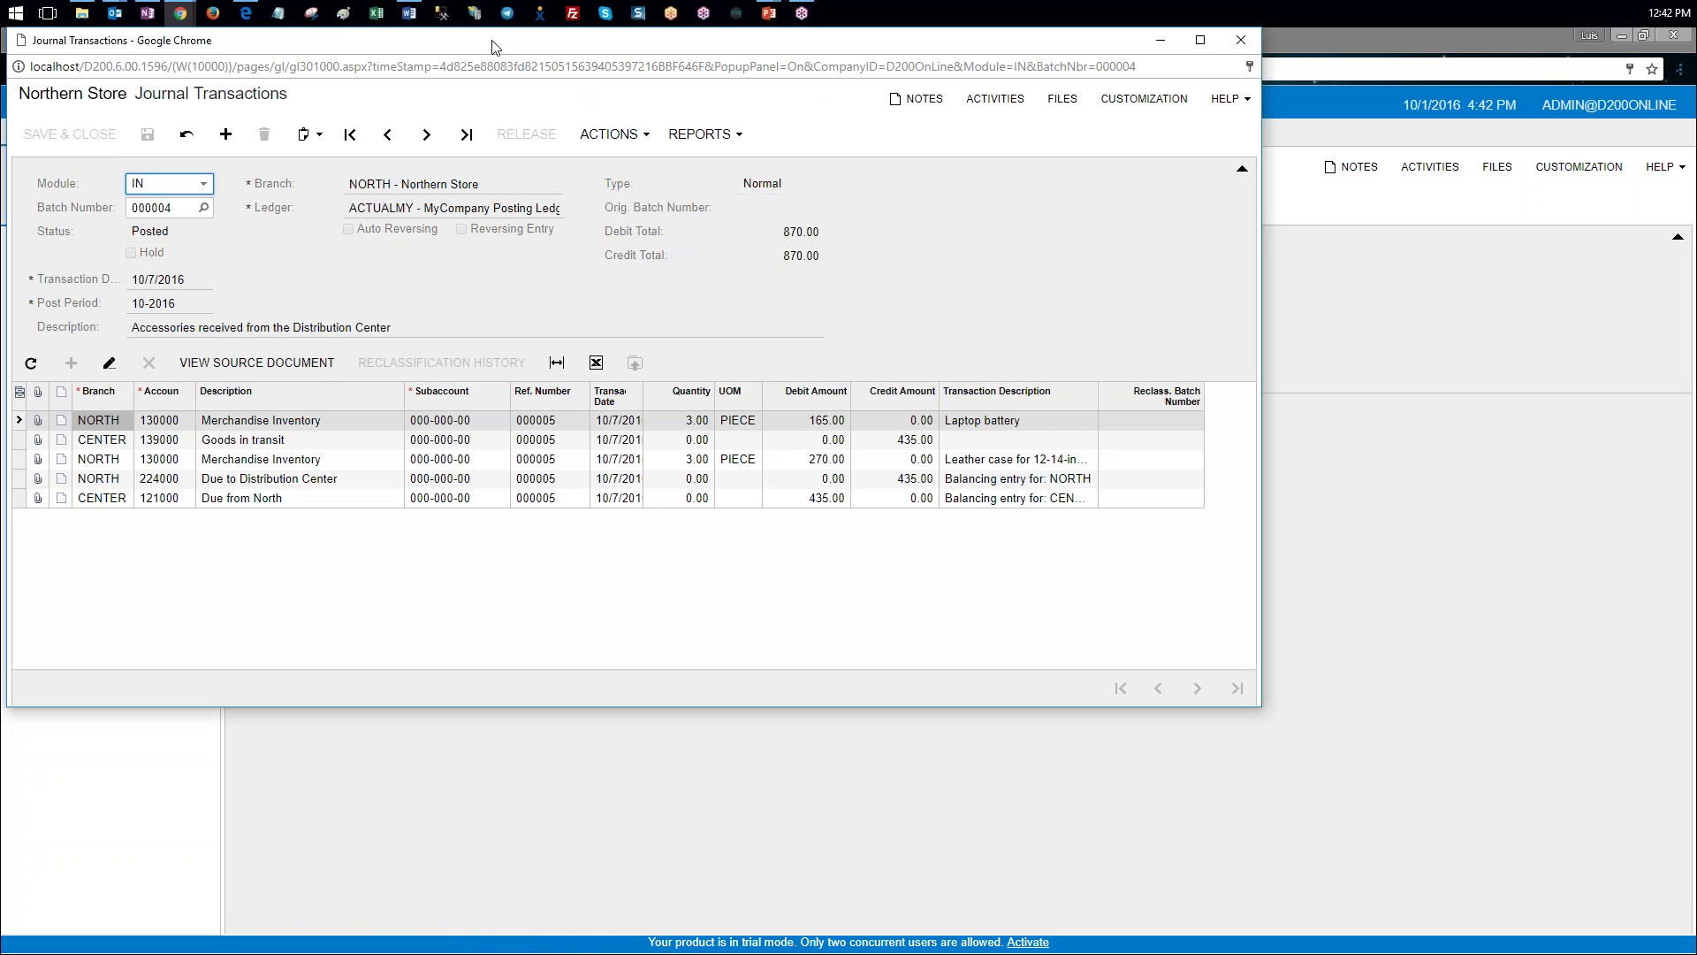
drag(492, 46, 789, 109)
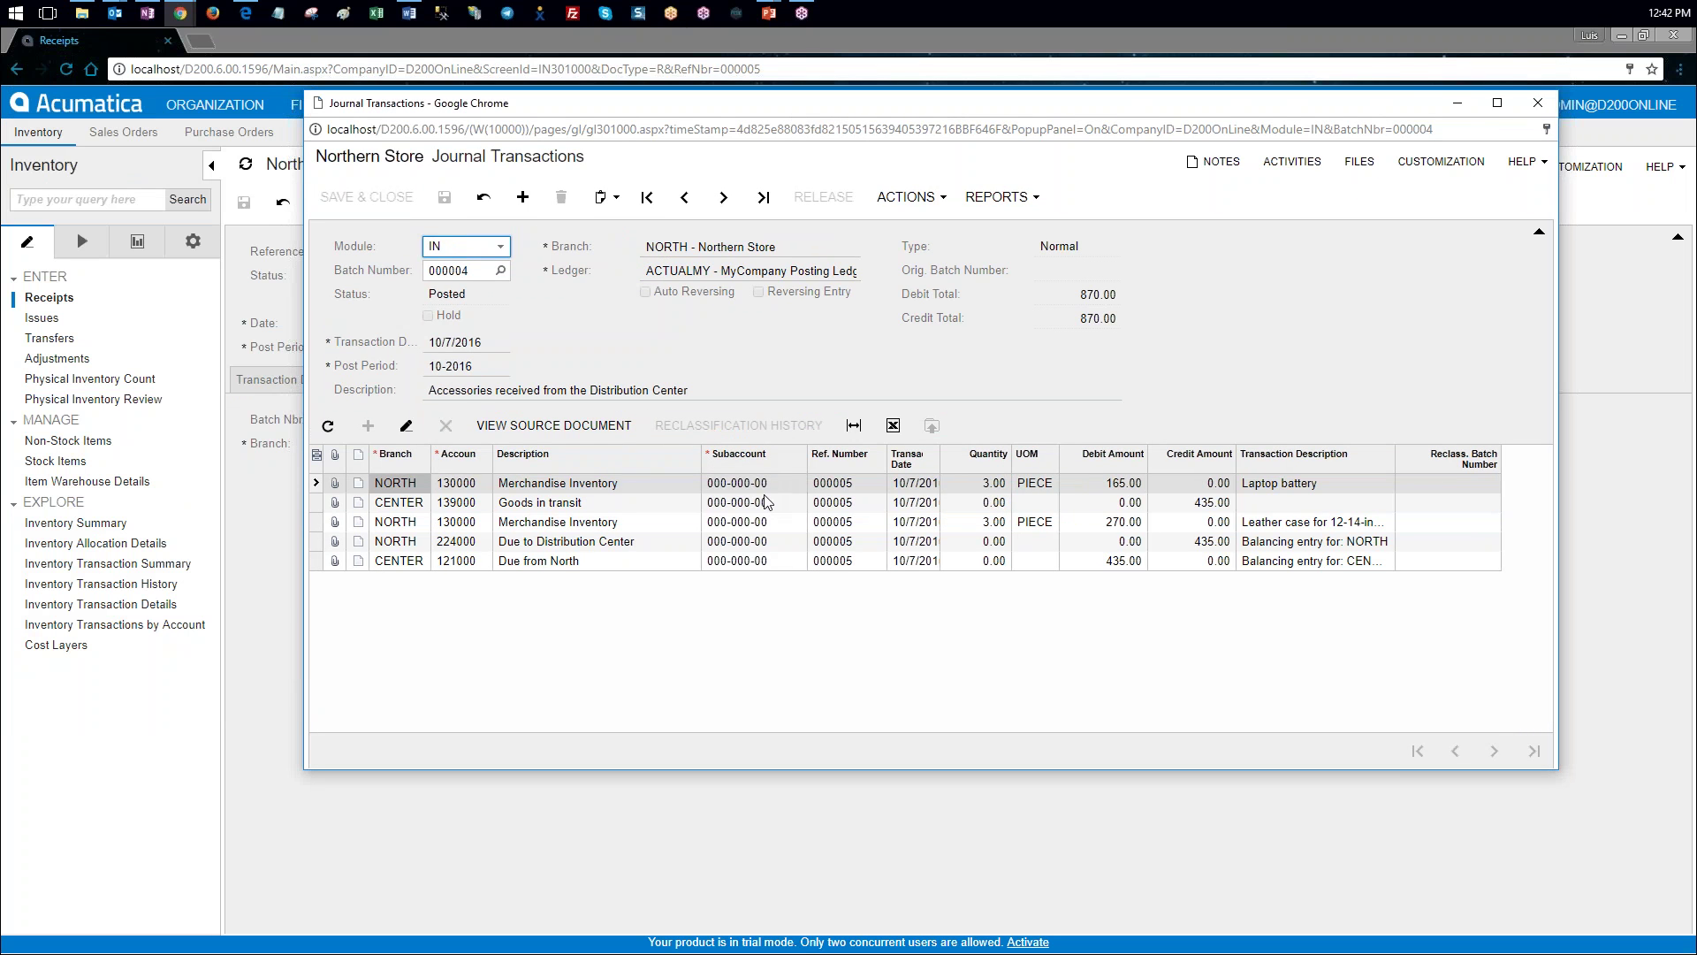
Step: Examine the batch's debit and credit amounts for goods in transit, the interbranch balancing entries and NORTH's merchandise inventory
click(1138, 510)
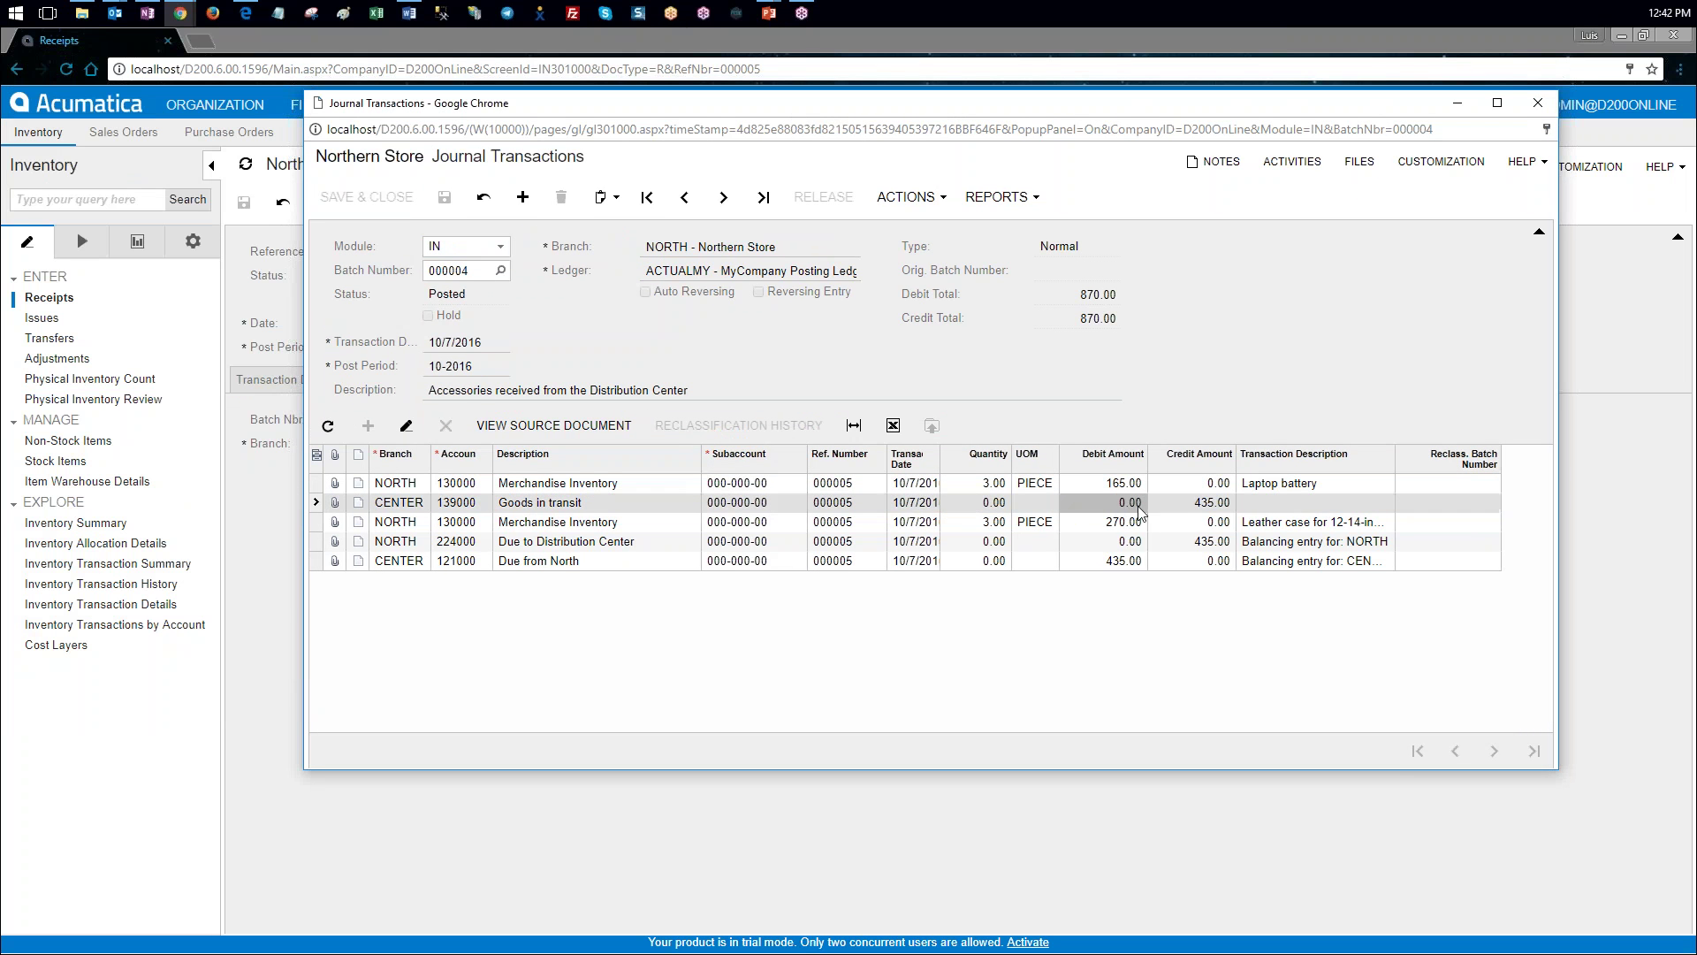
click(1207, 510)
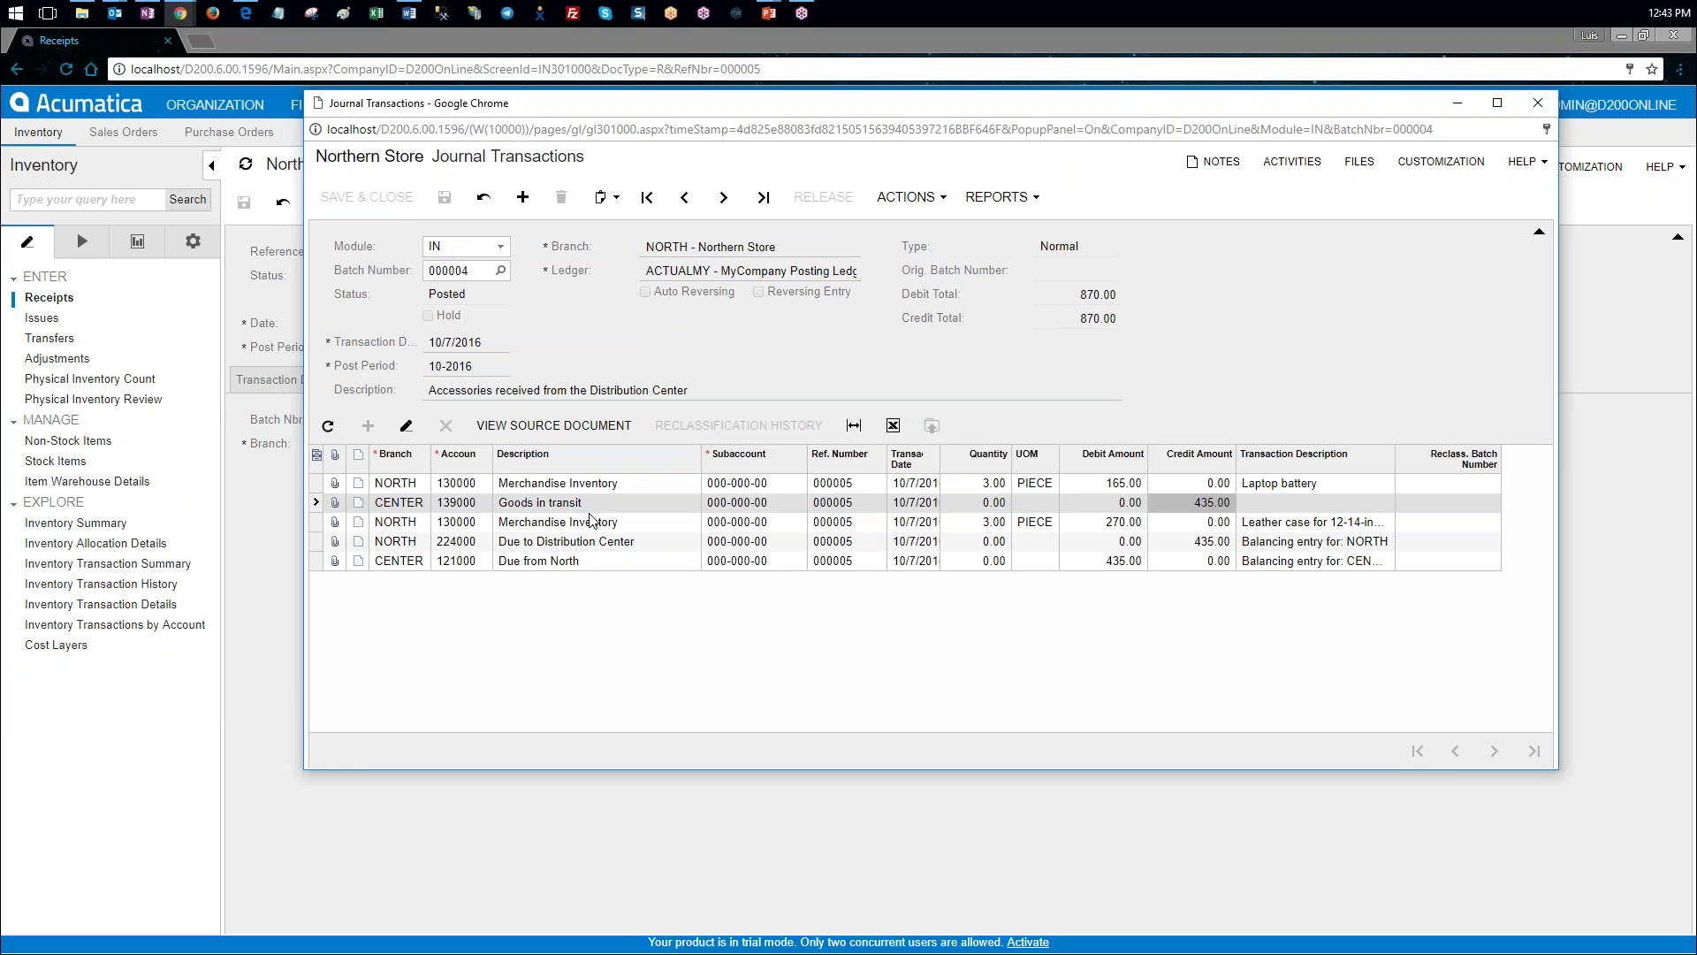
click(1199, 542)
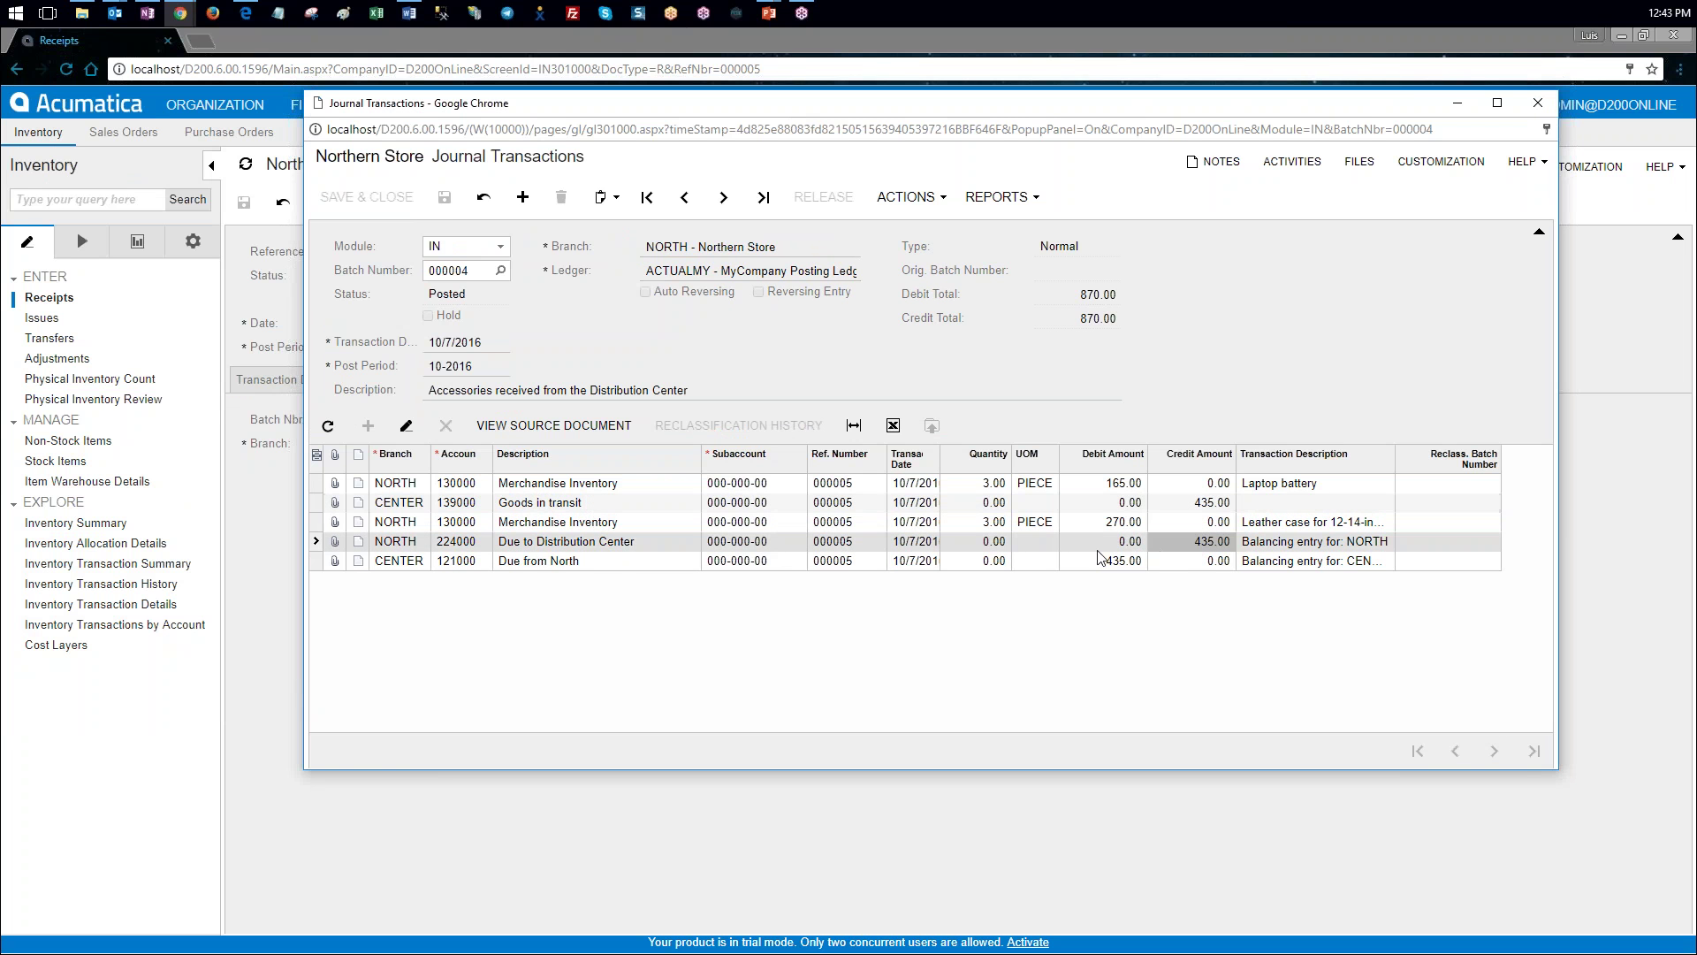
click(583, 562)
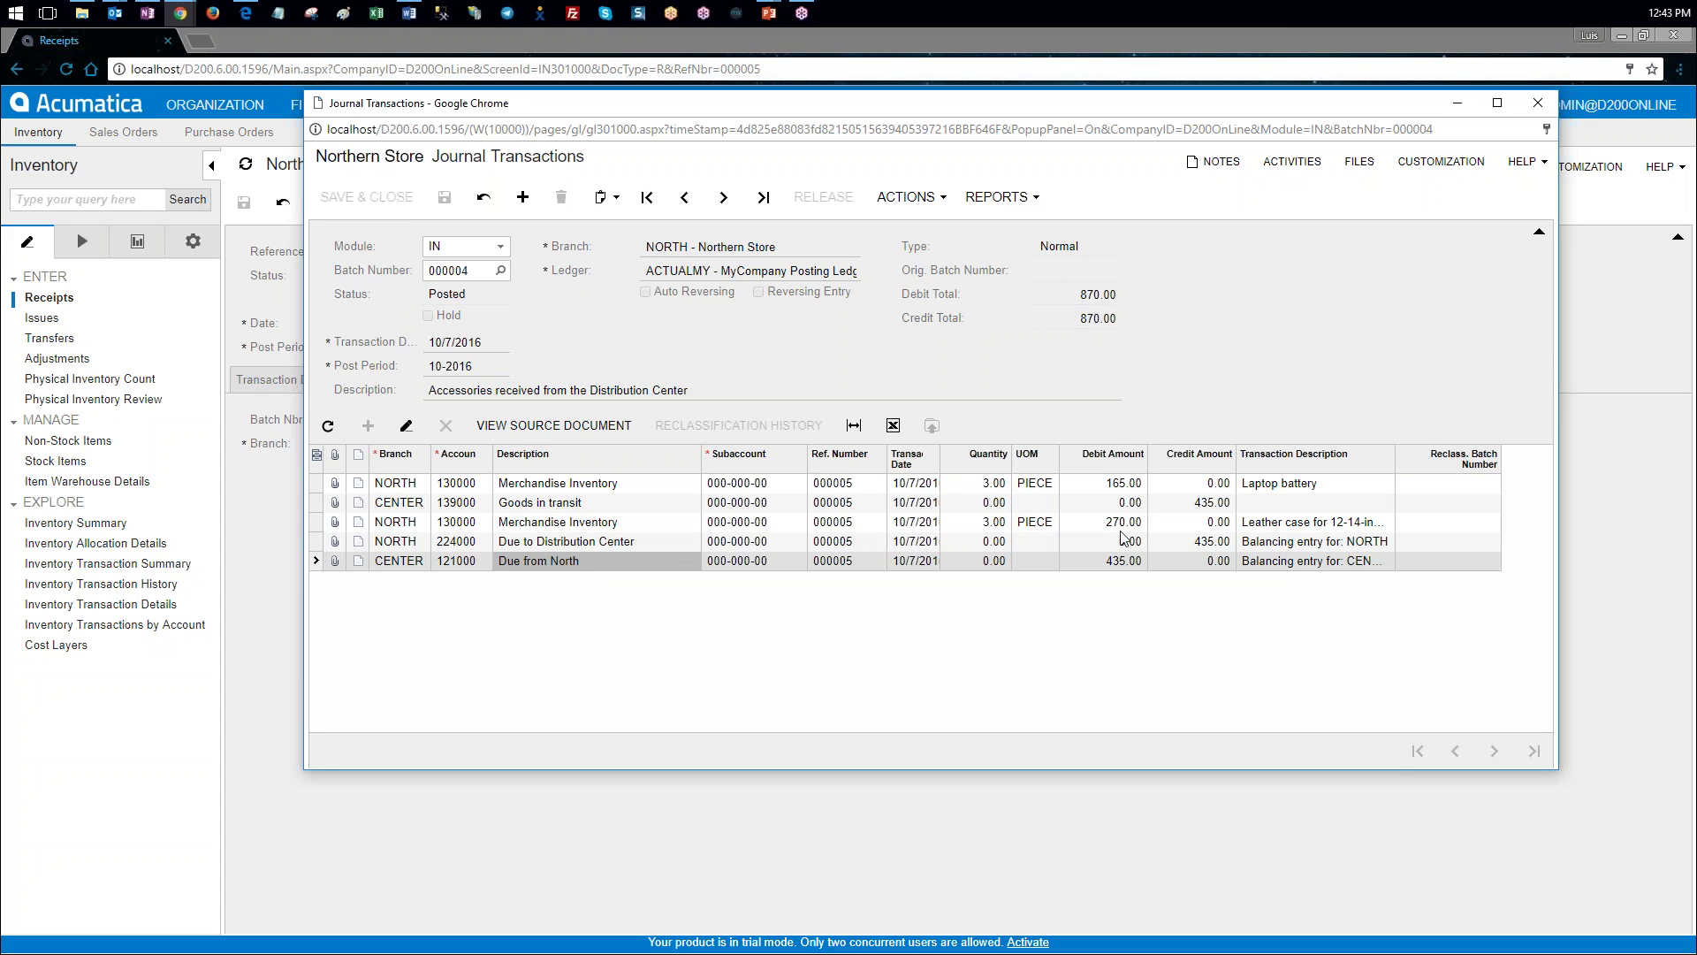
click(1135, 523)
click(1130, 483)
click(1134, 523)
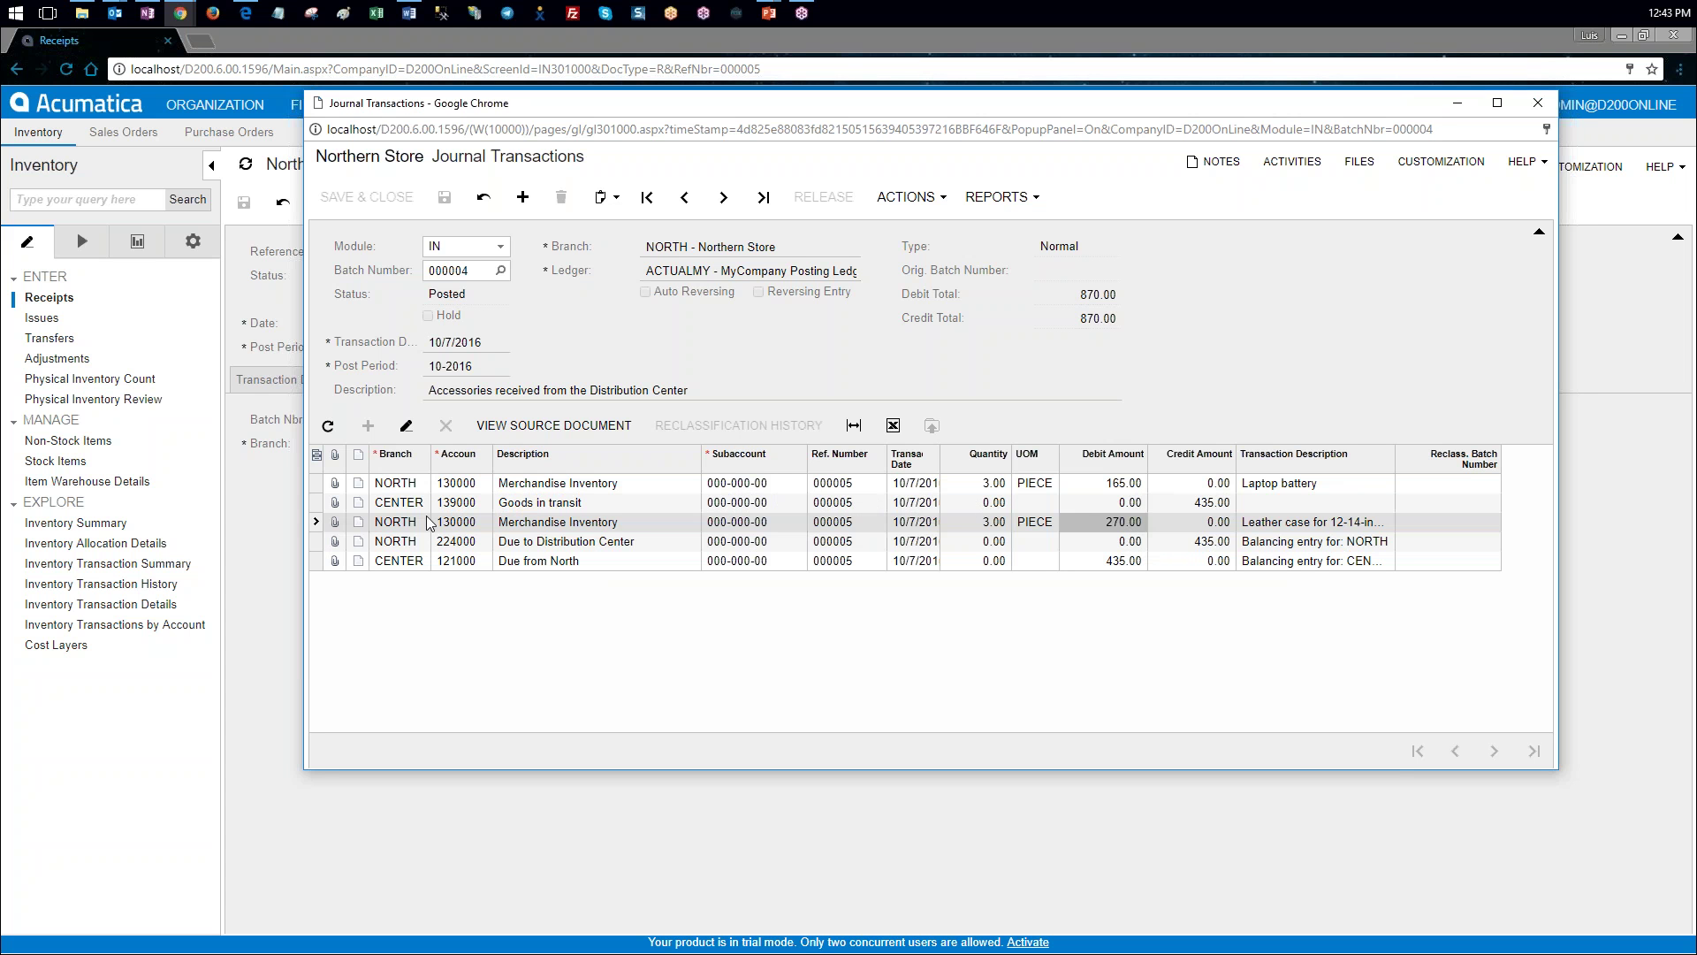
Step: Close the Journal Transactions window and switch to the PowerPoint slide show's Lesson 4 slide on lot- and serial-tracked items
key(alt+Tab)
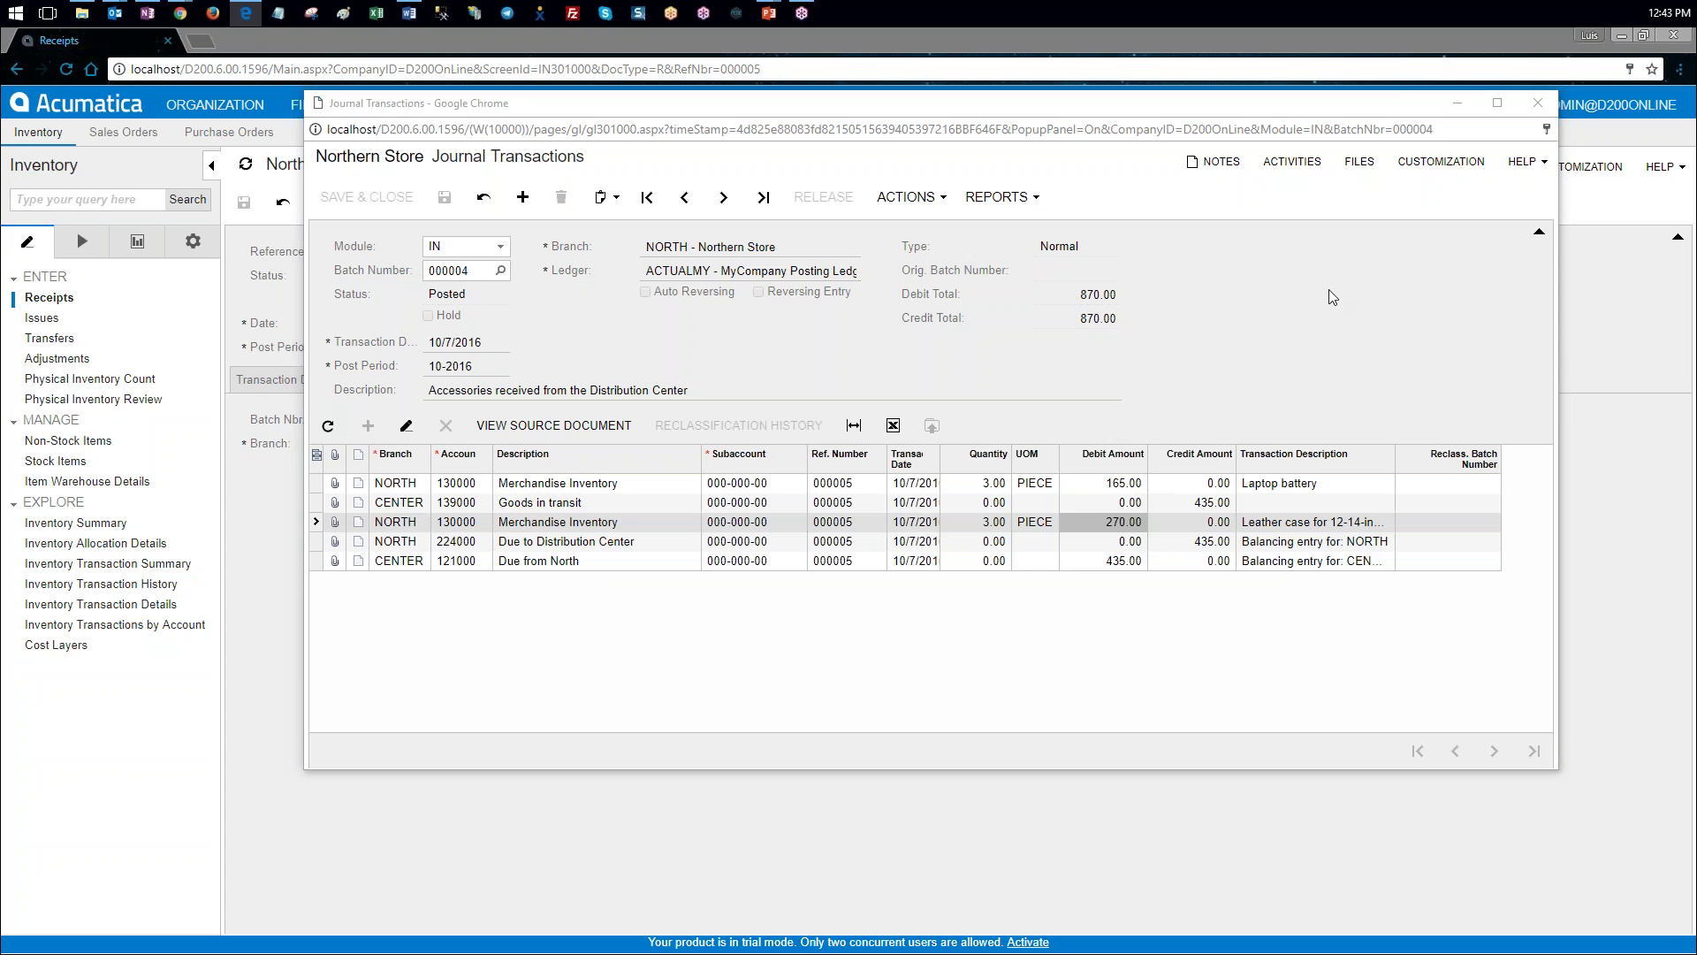
click(1535, 107)
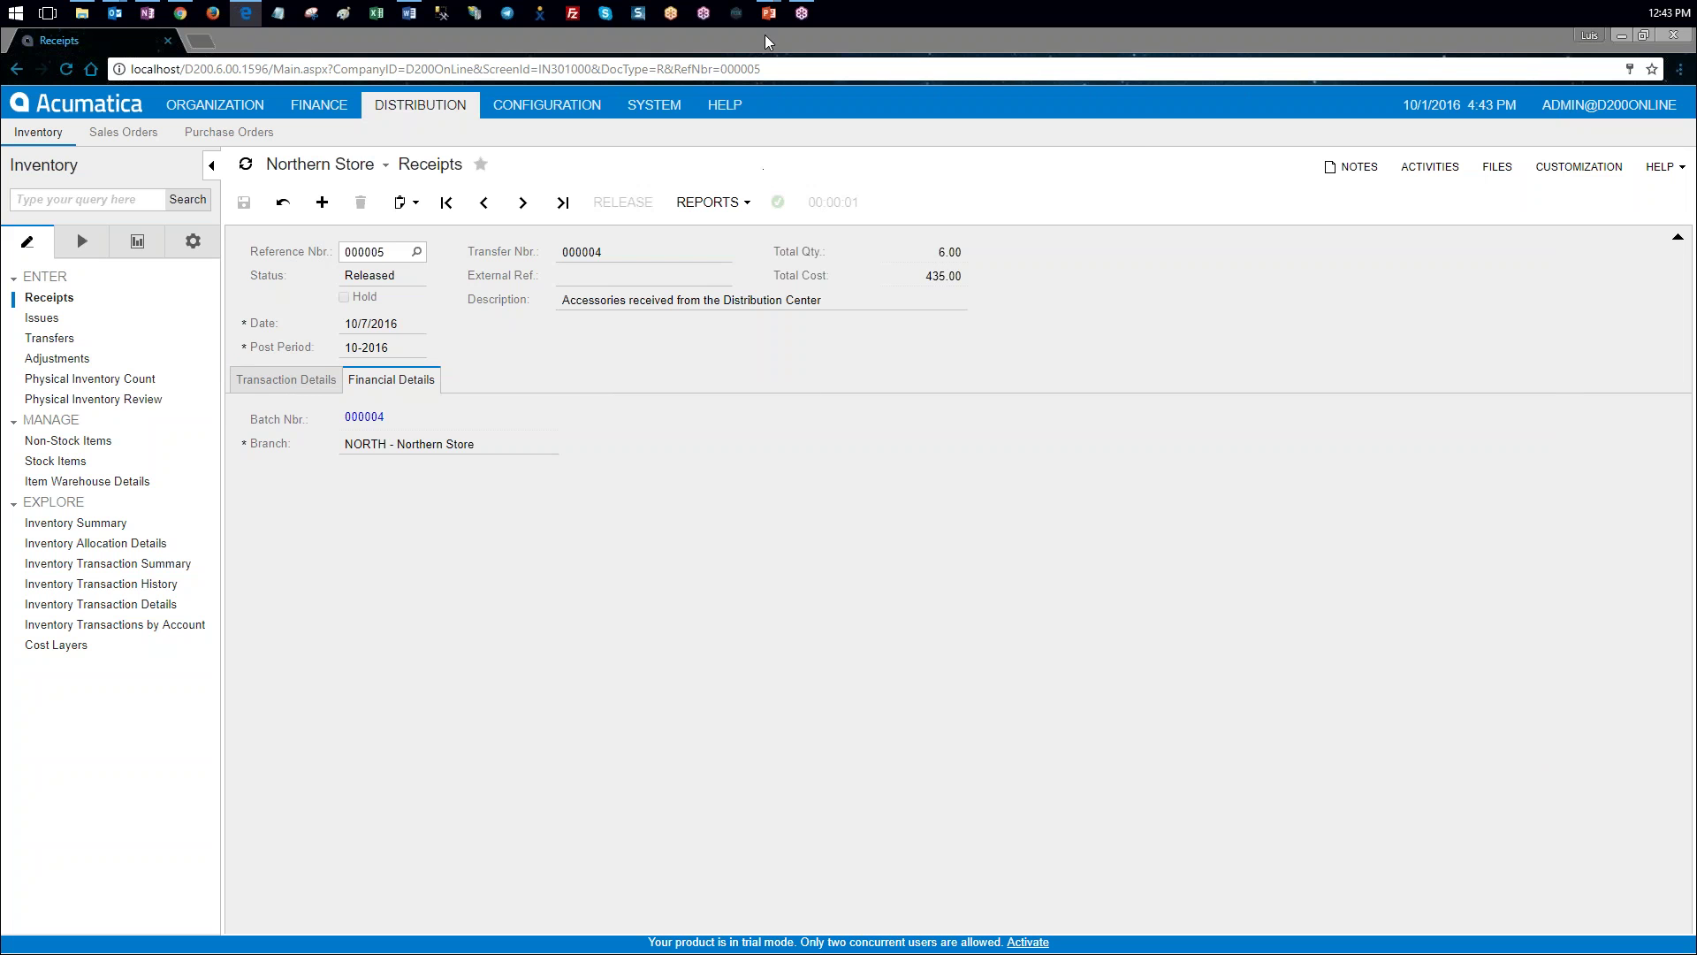
mouse_move(768, 13)
click(786, 77)
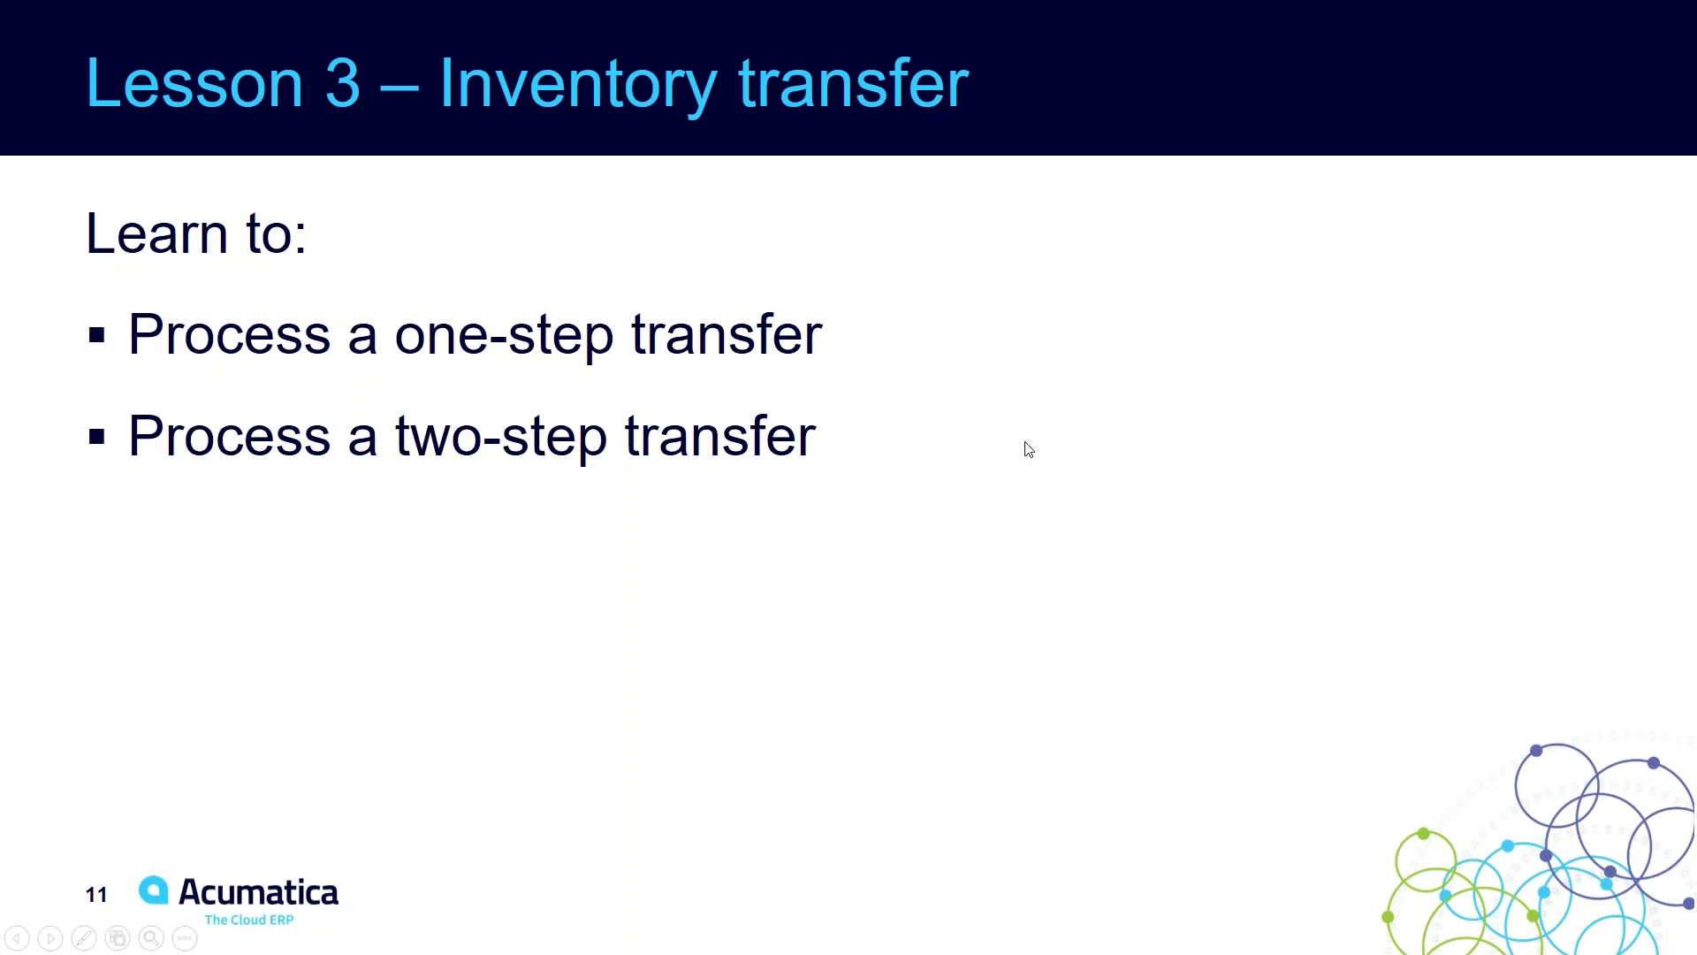
key(Right)
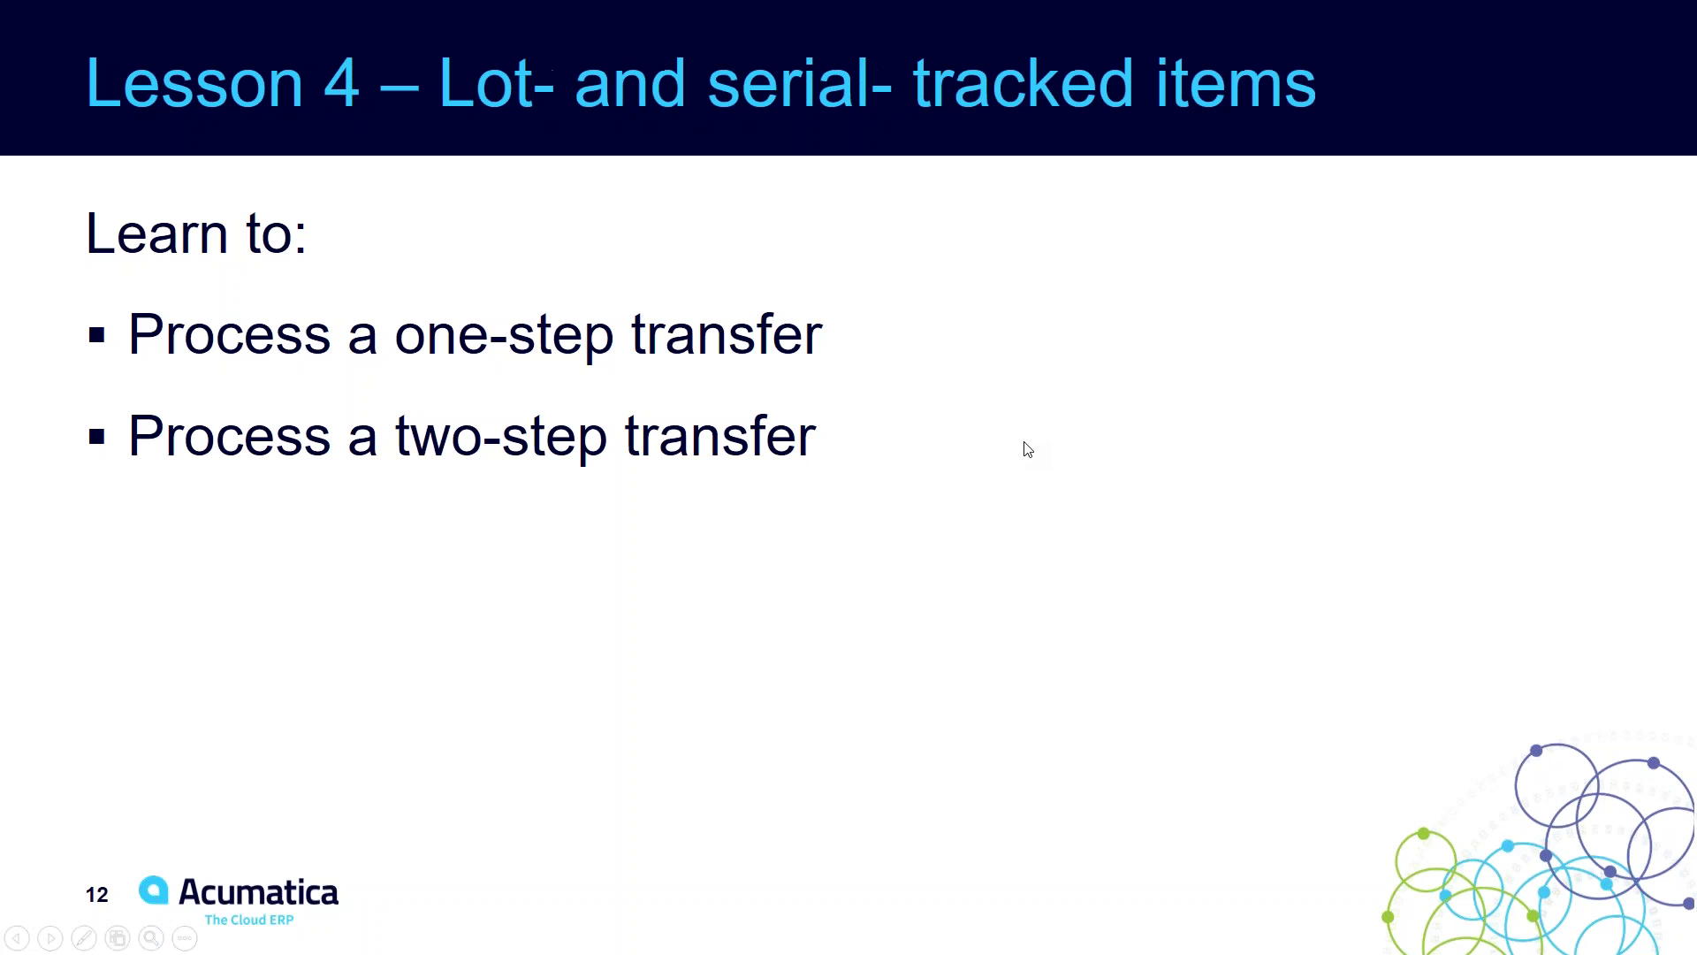
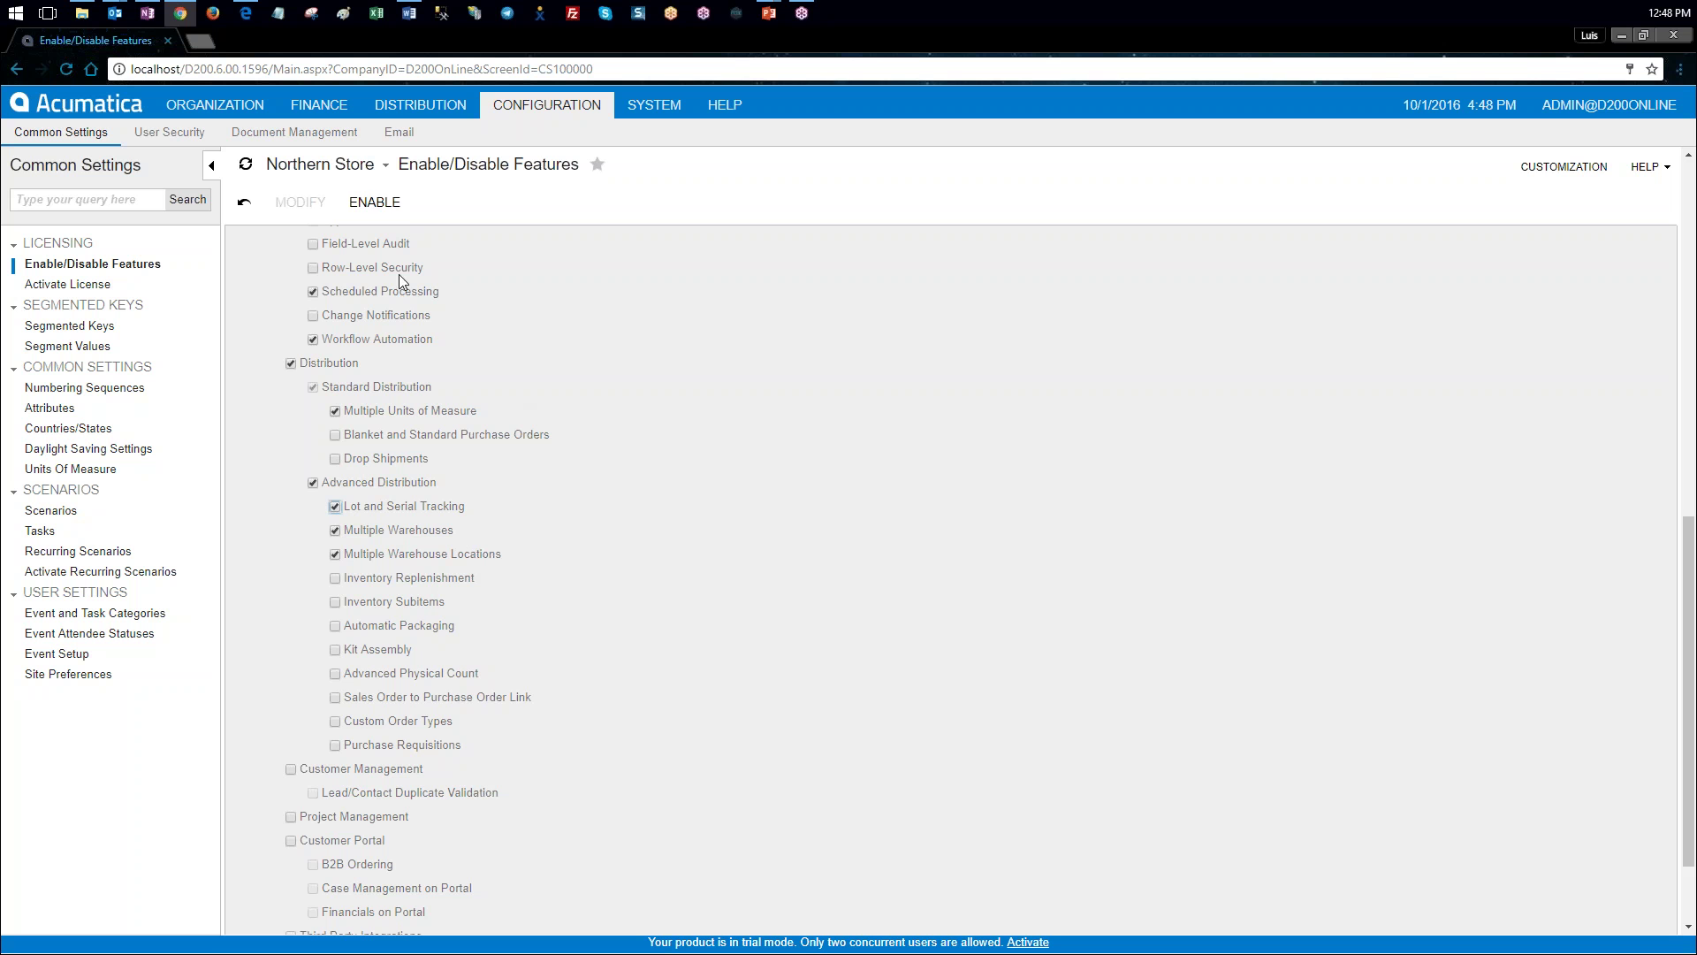
Step: Enable the selected features, including Lot and Serial Tracking, and open the inventory setup form for Lot/Serial Classes
click(375, 203)
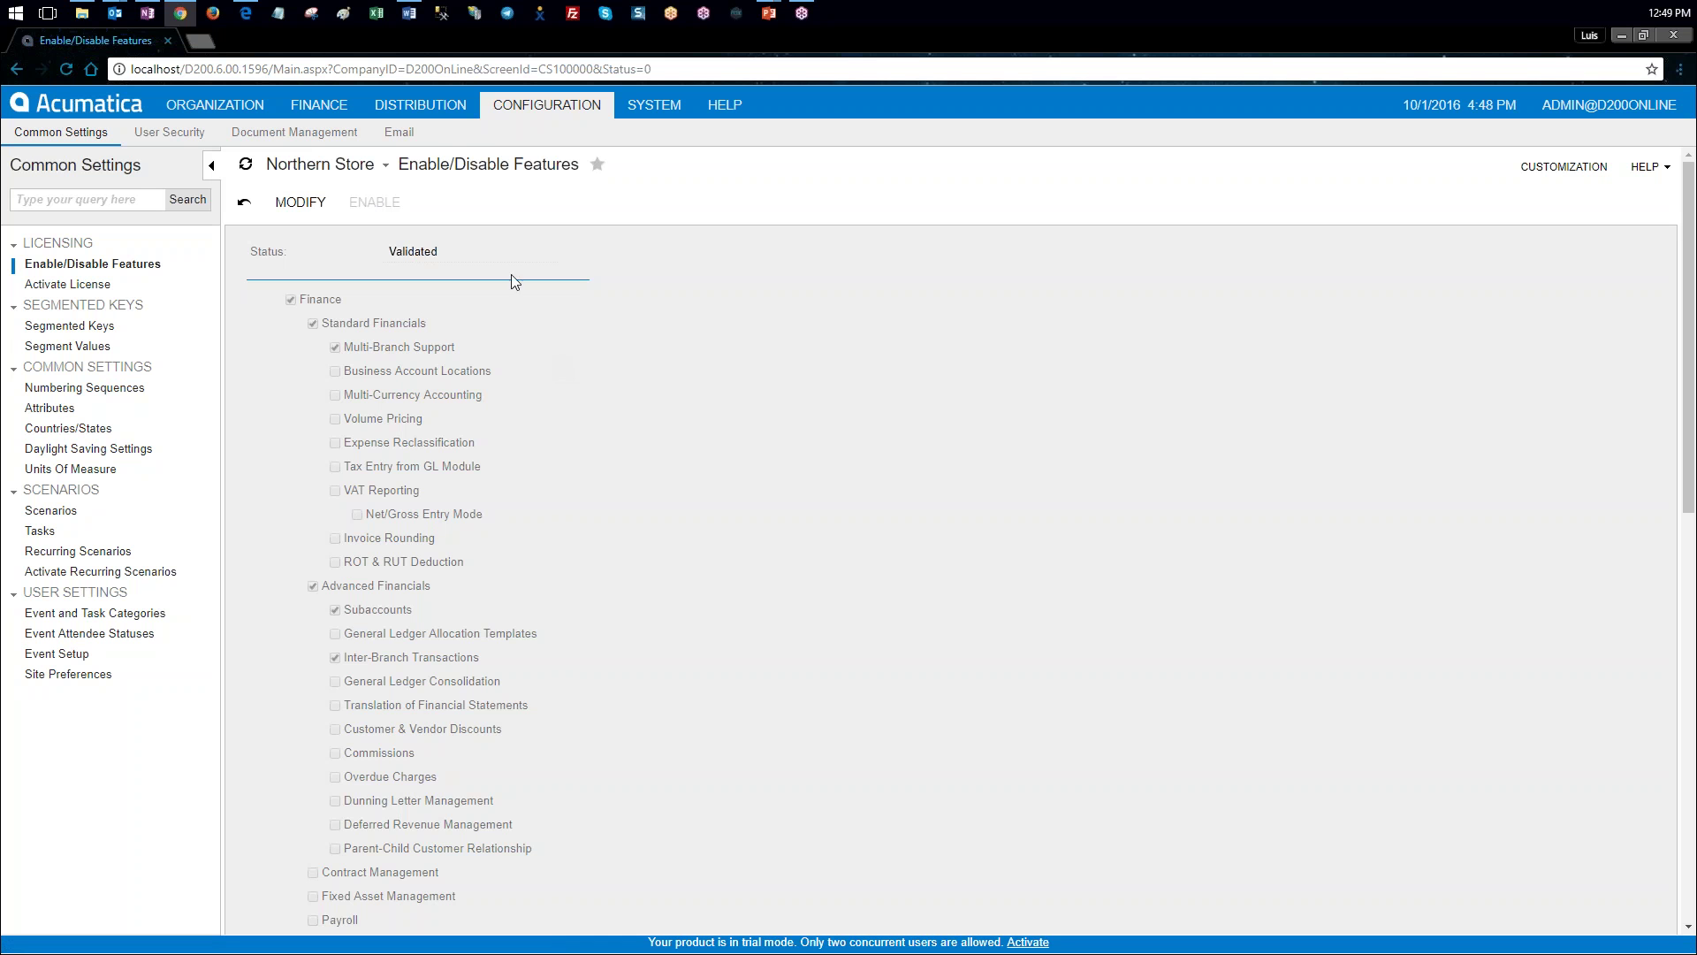
click(451, 112)
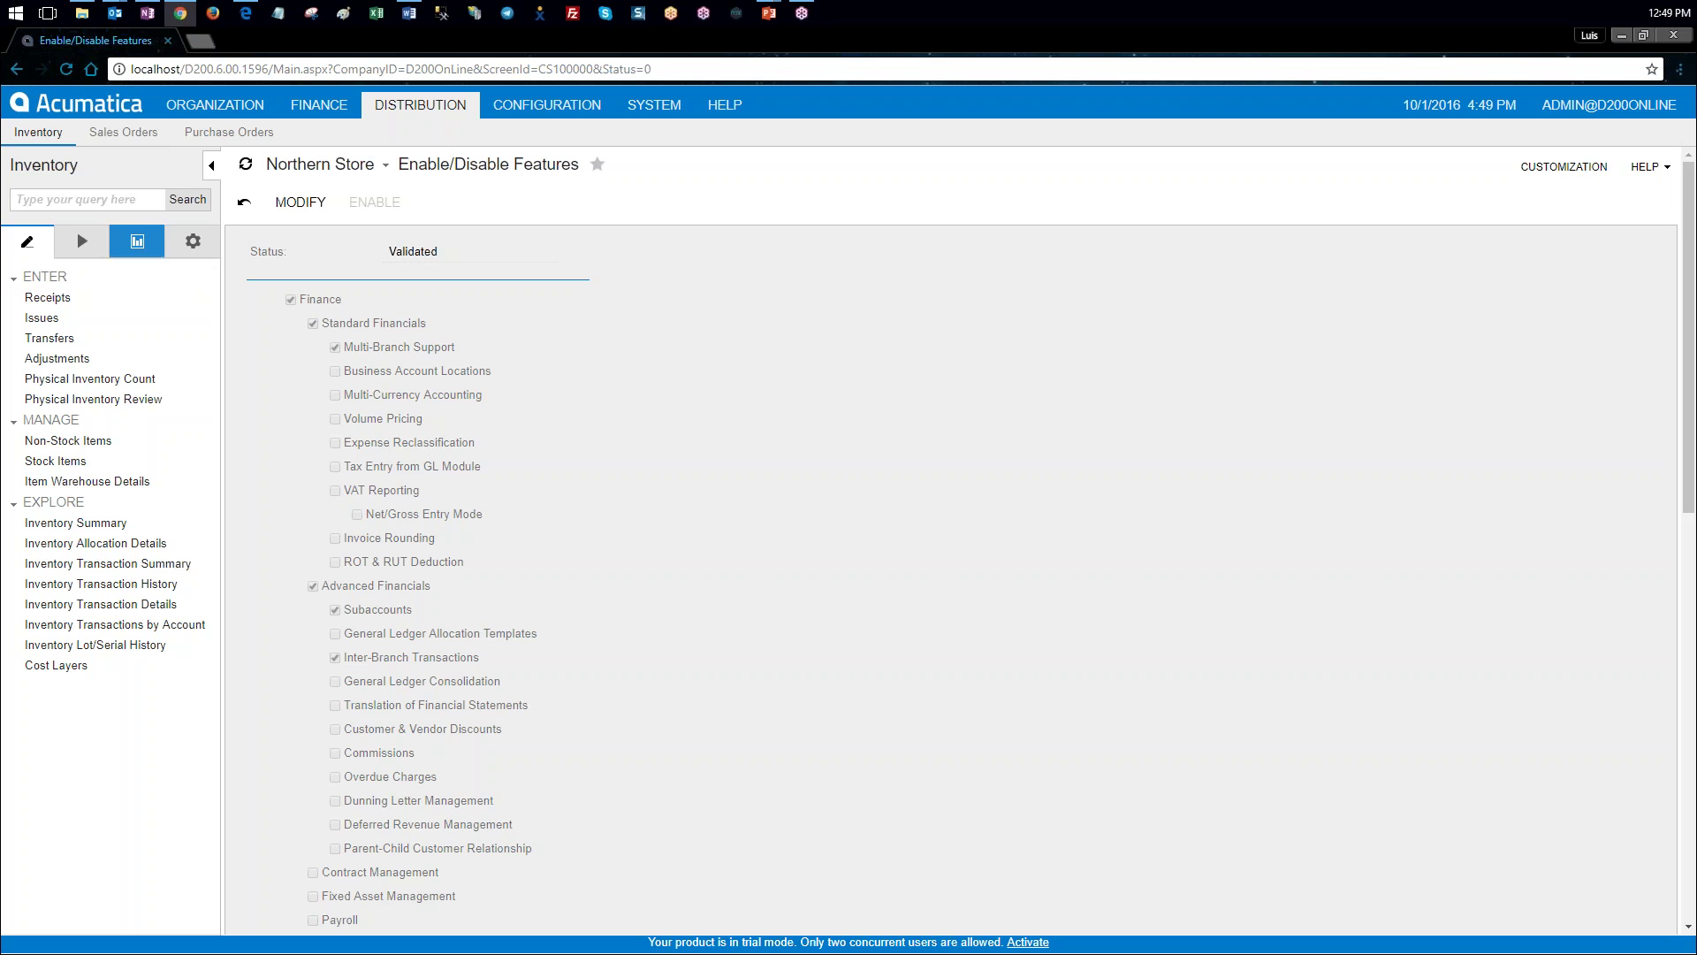
click(193, 241)
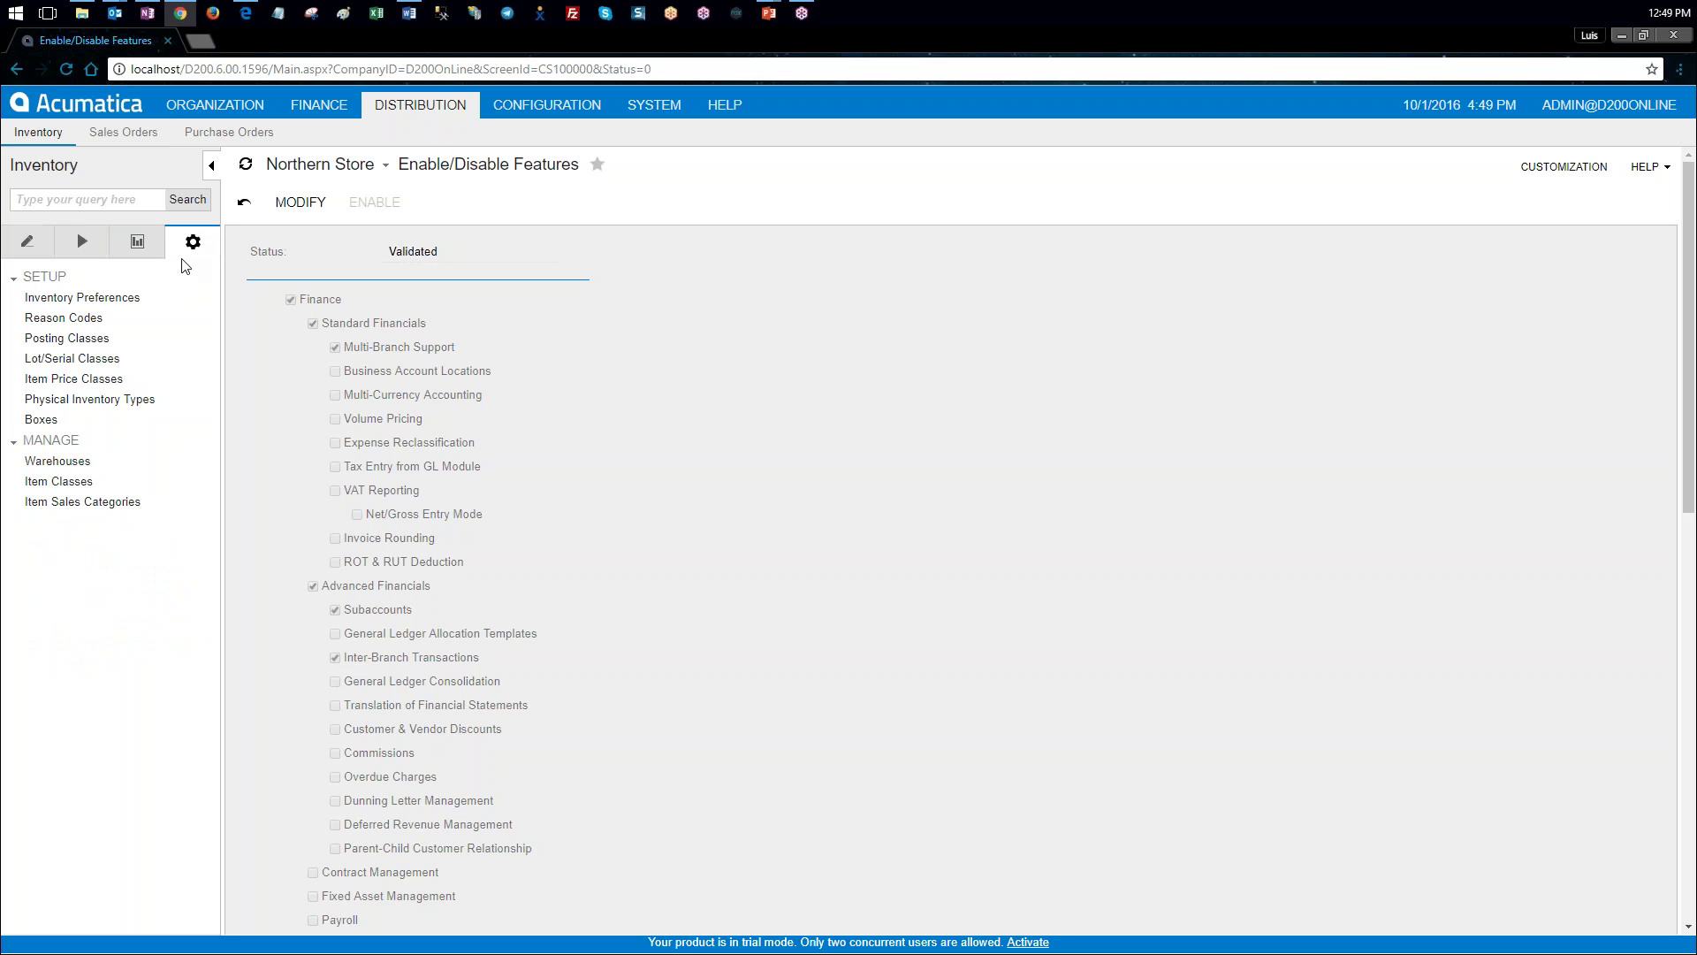
click(94, 364)
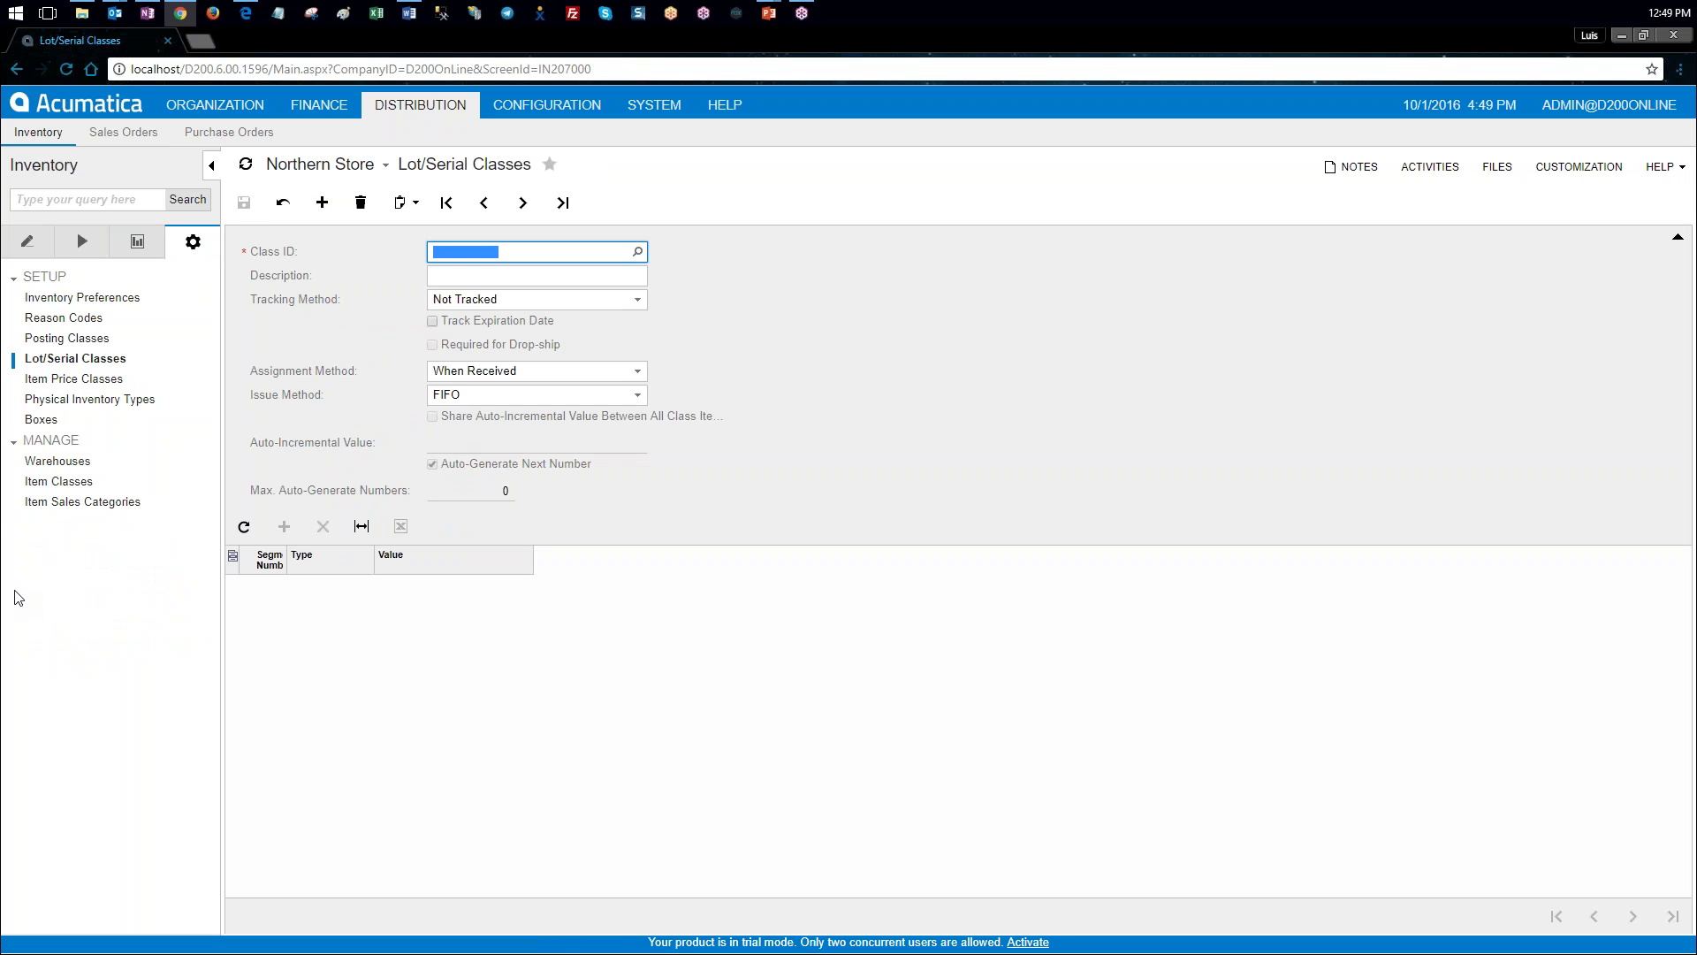
Step: Enter a lot/serial class with the class ID SRLNBR and the description Track Serial Numbers
key(alt+Tab)
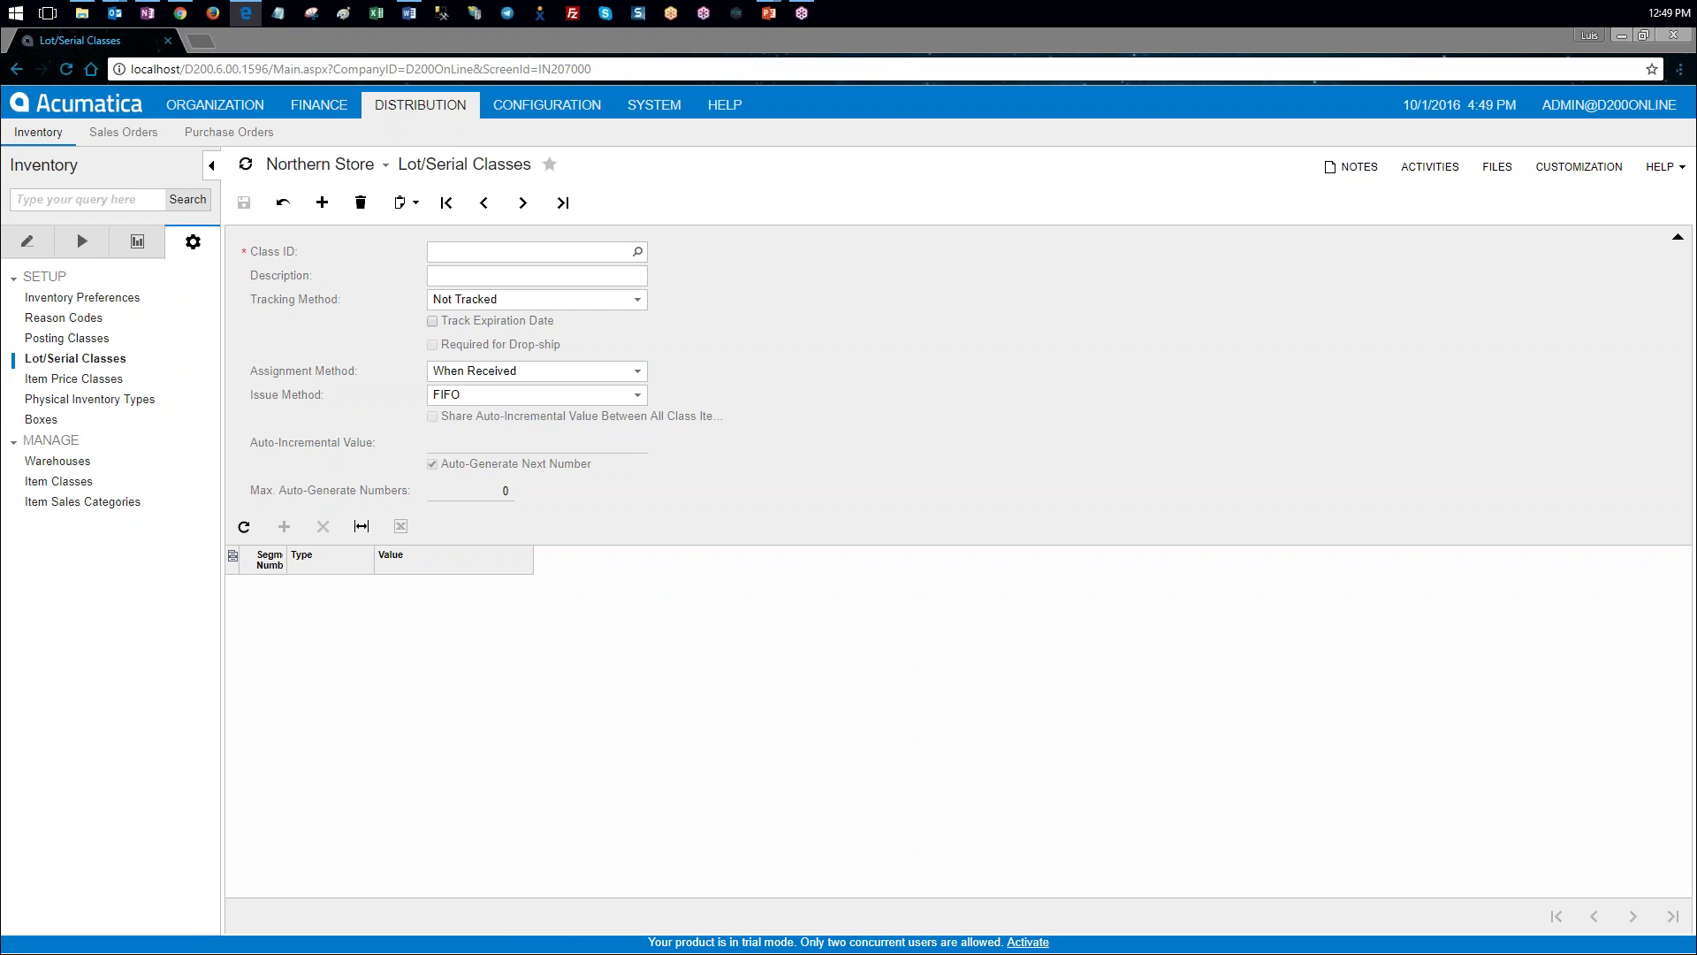
key(alt+Tab)
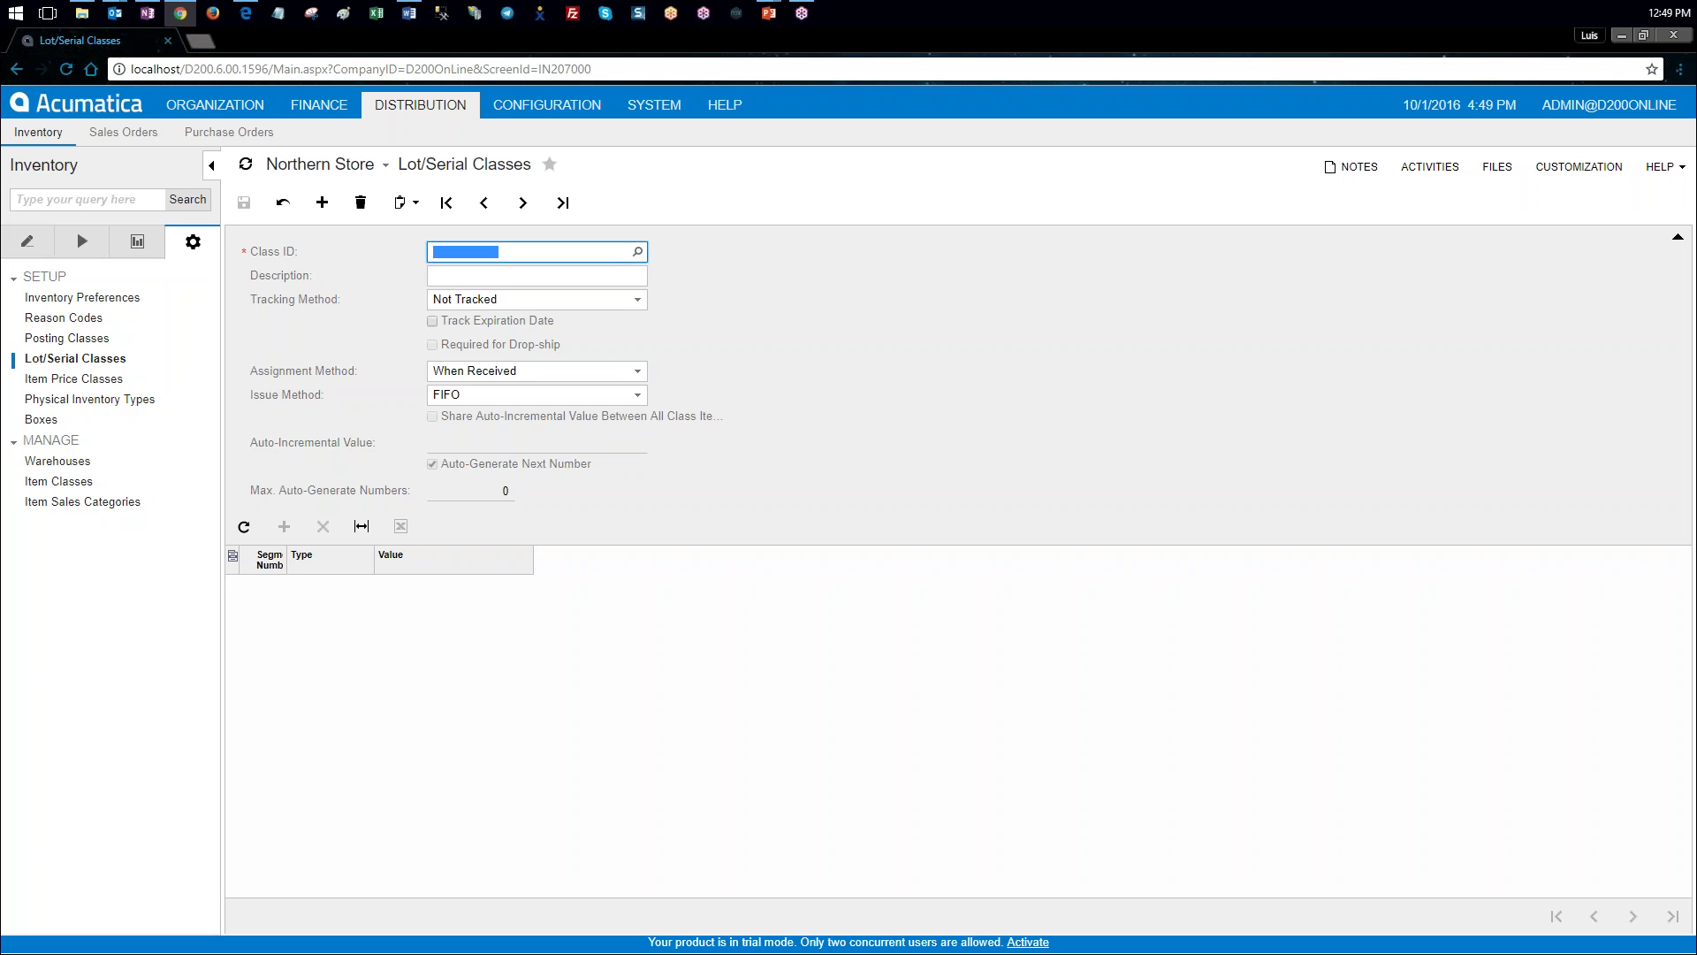
text(SRLNBR)
key(Tab)
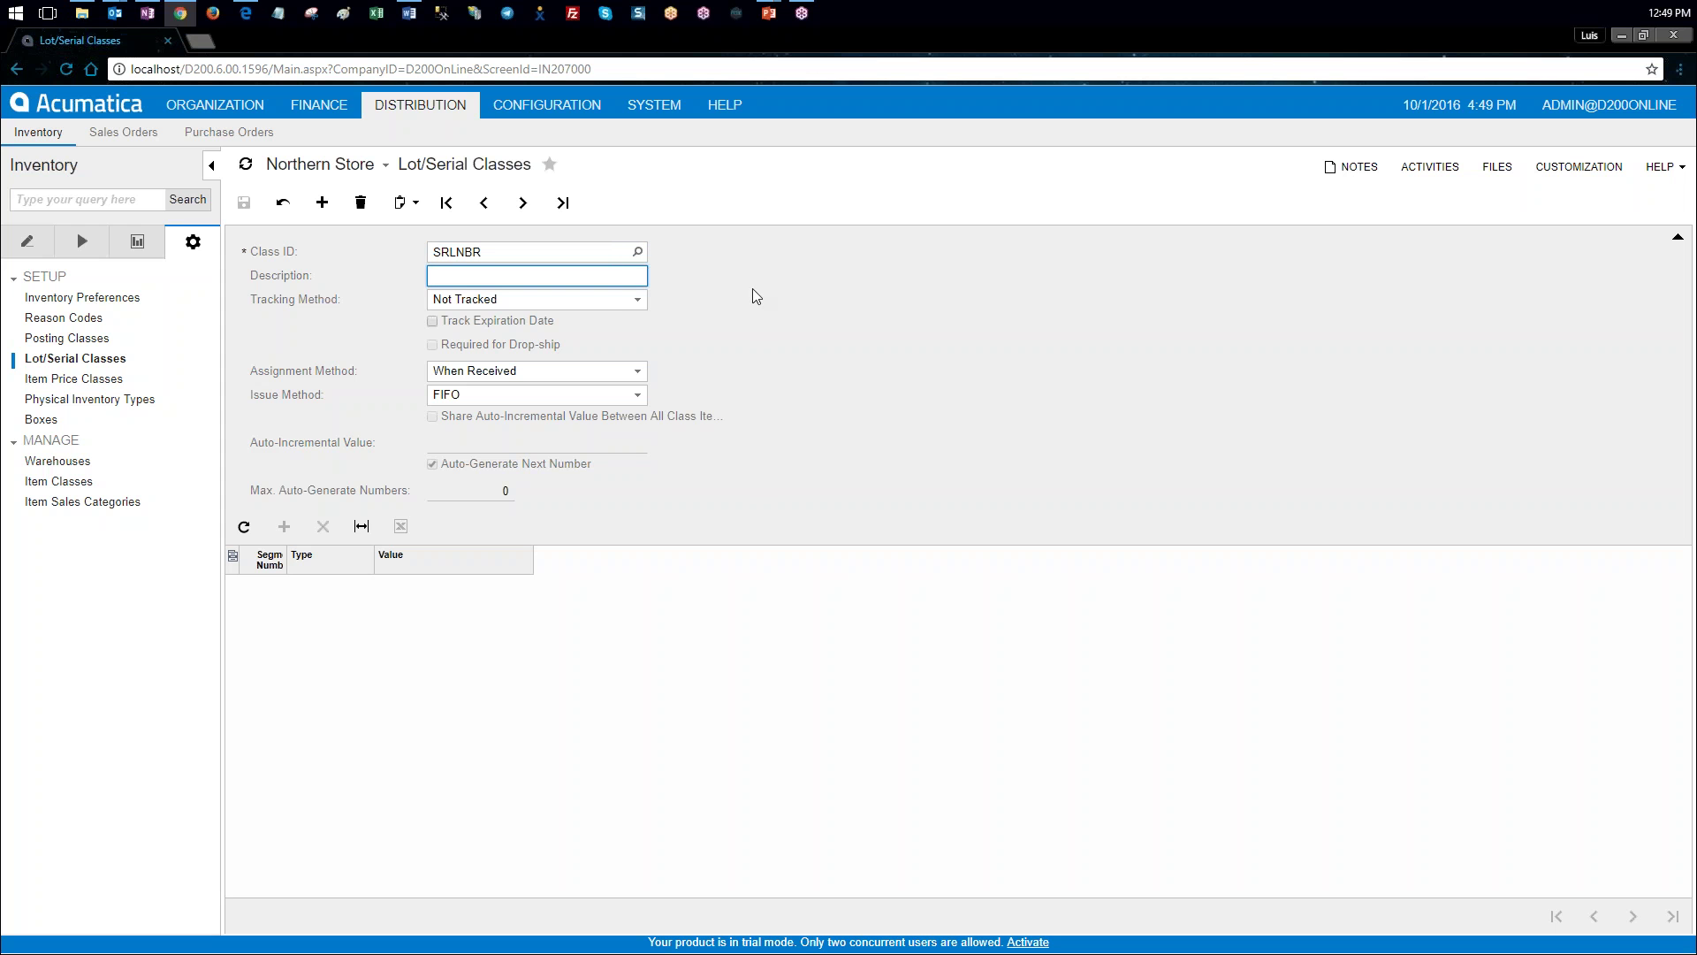
key(alt+Tab)
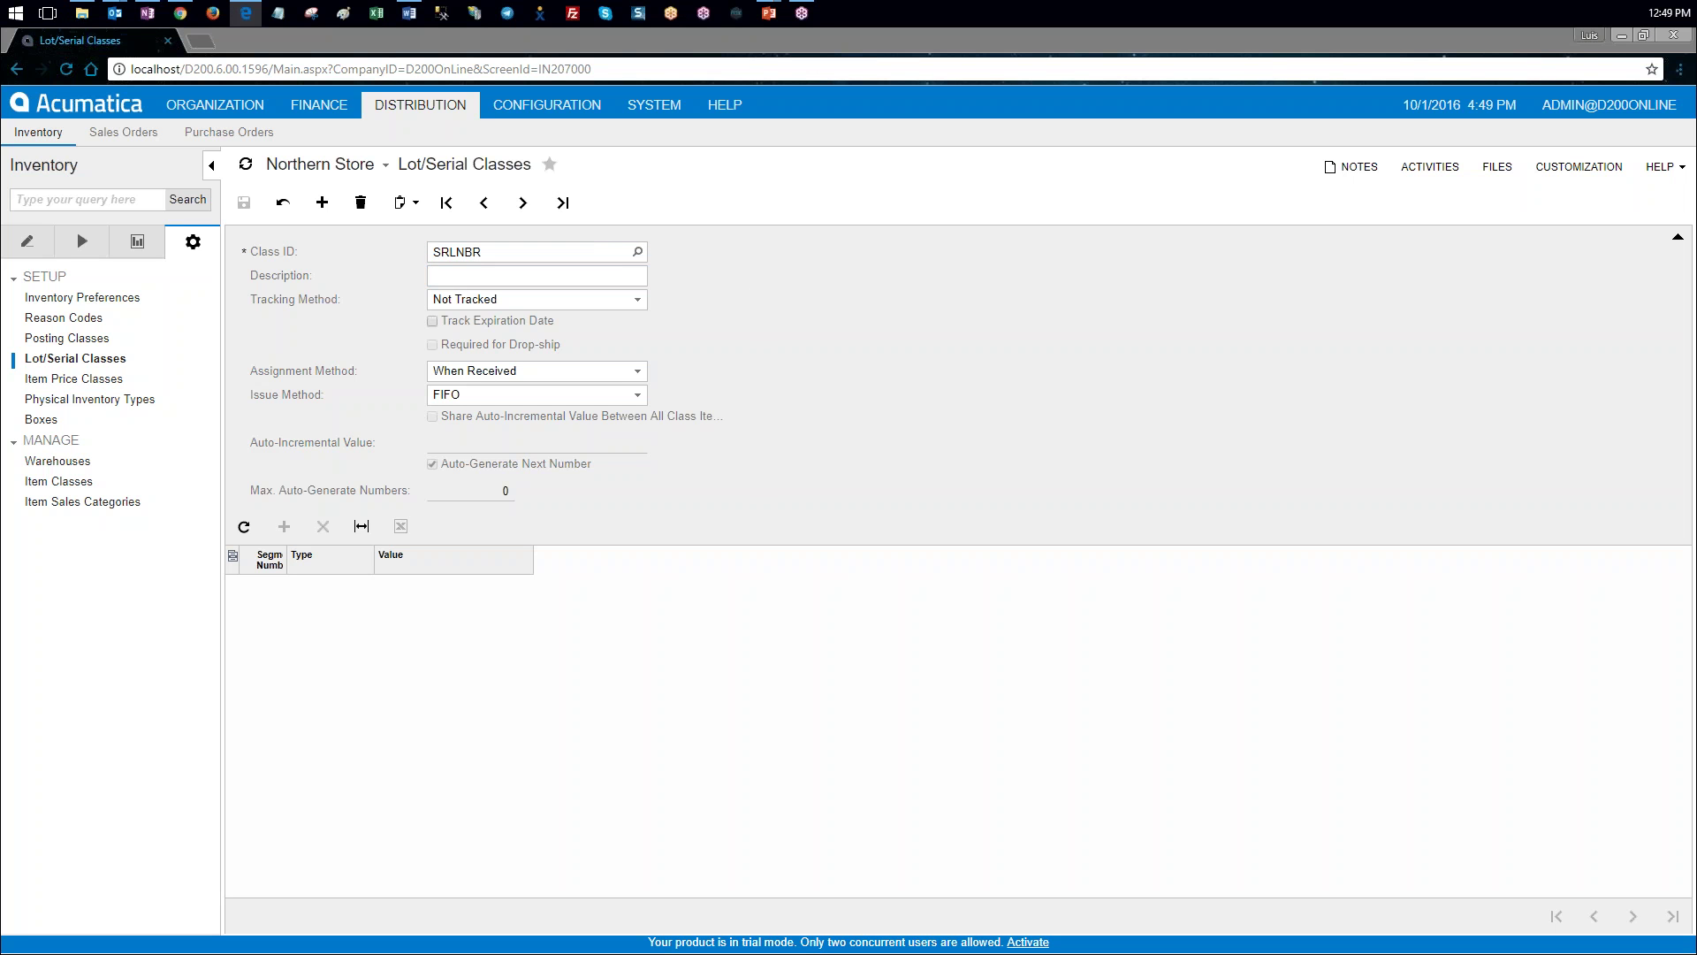
key(alt+Tab)
key(ctrl+v)
key(Delete)
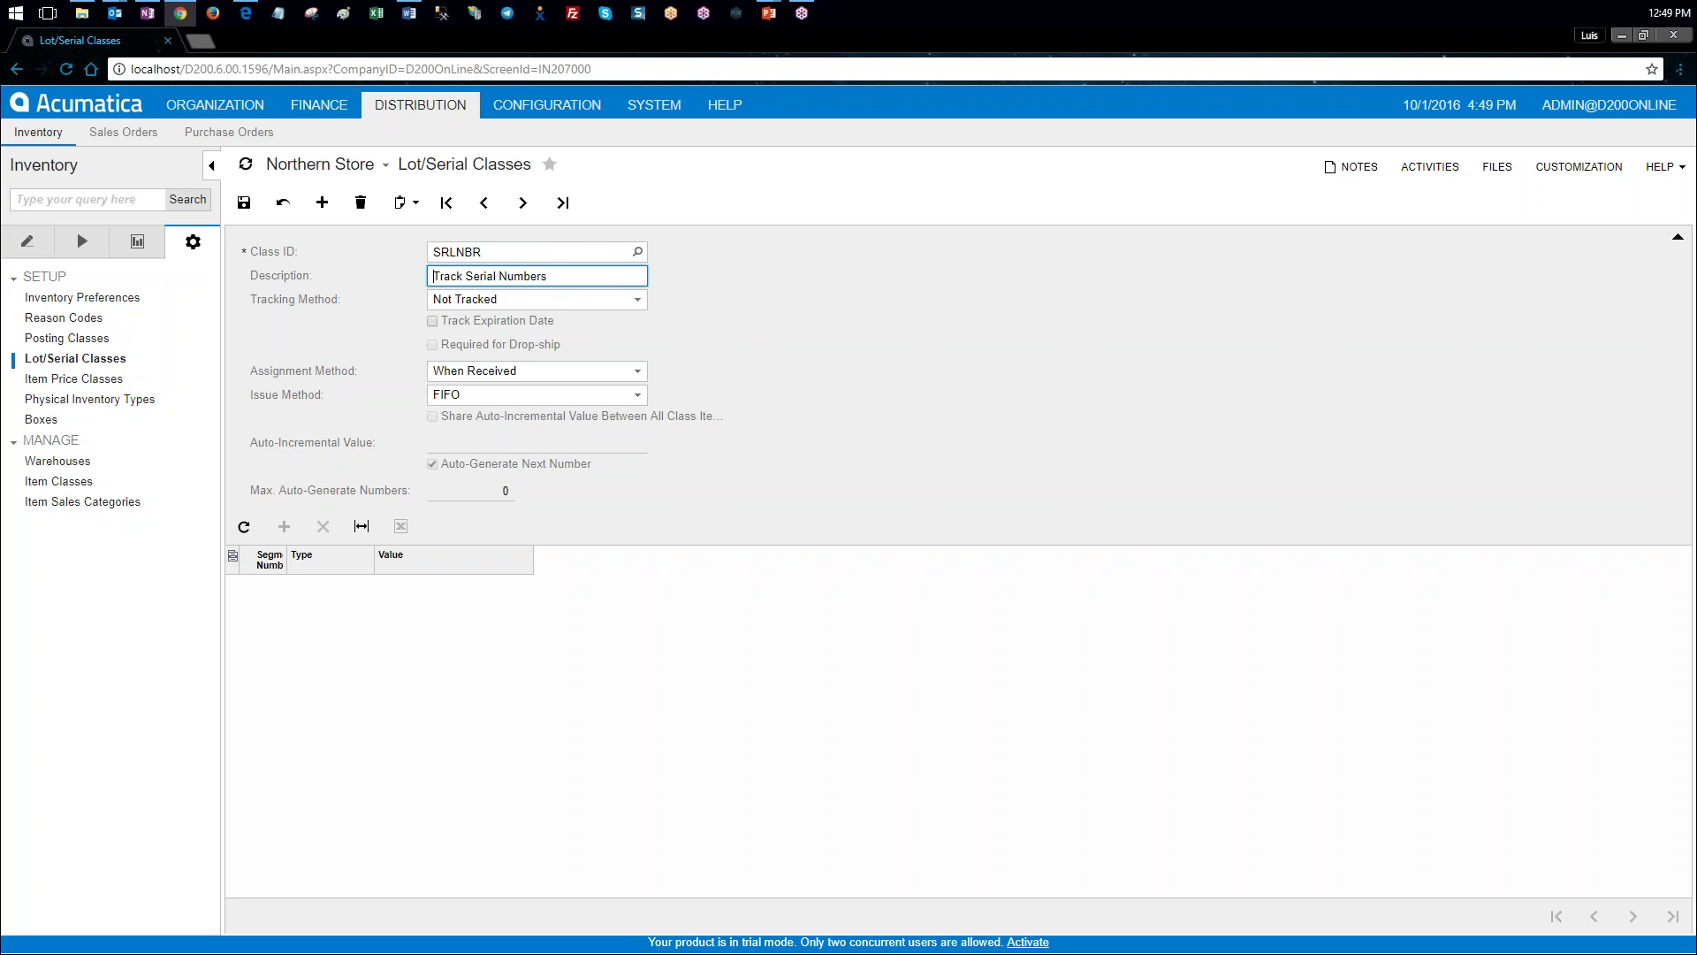
Step: Set the SRLNBR class's tracking method to Track Serial Numbers and its issue method to User-Enterable
click(625, 303)
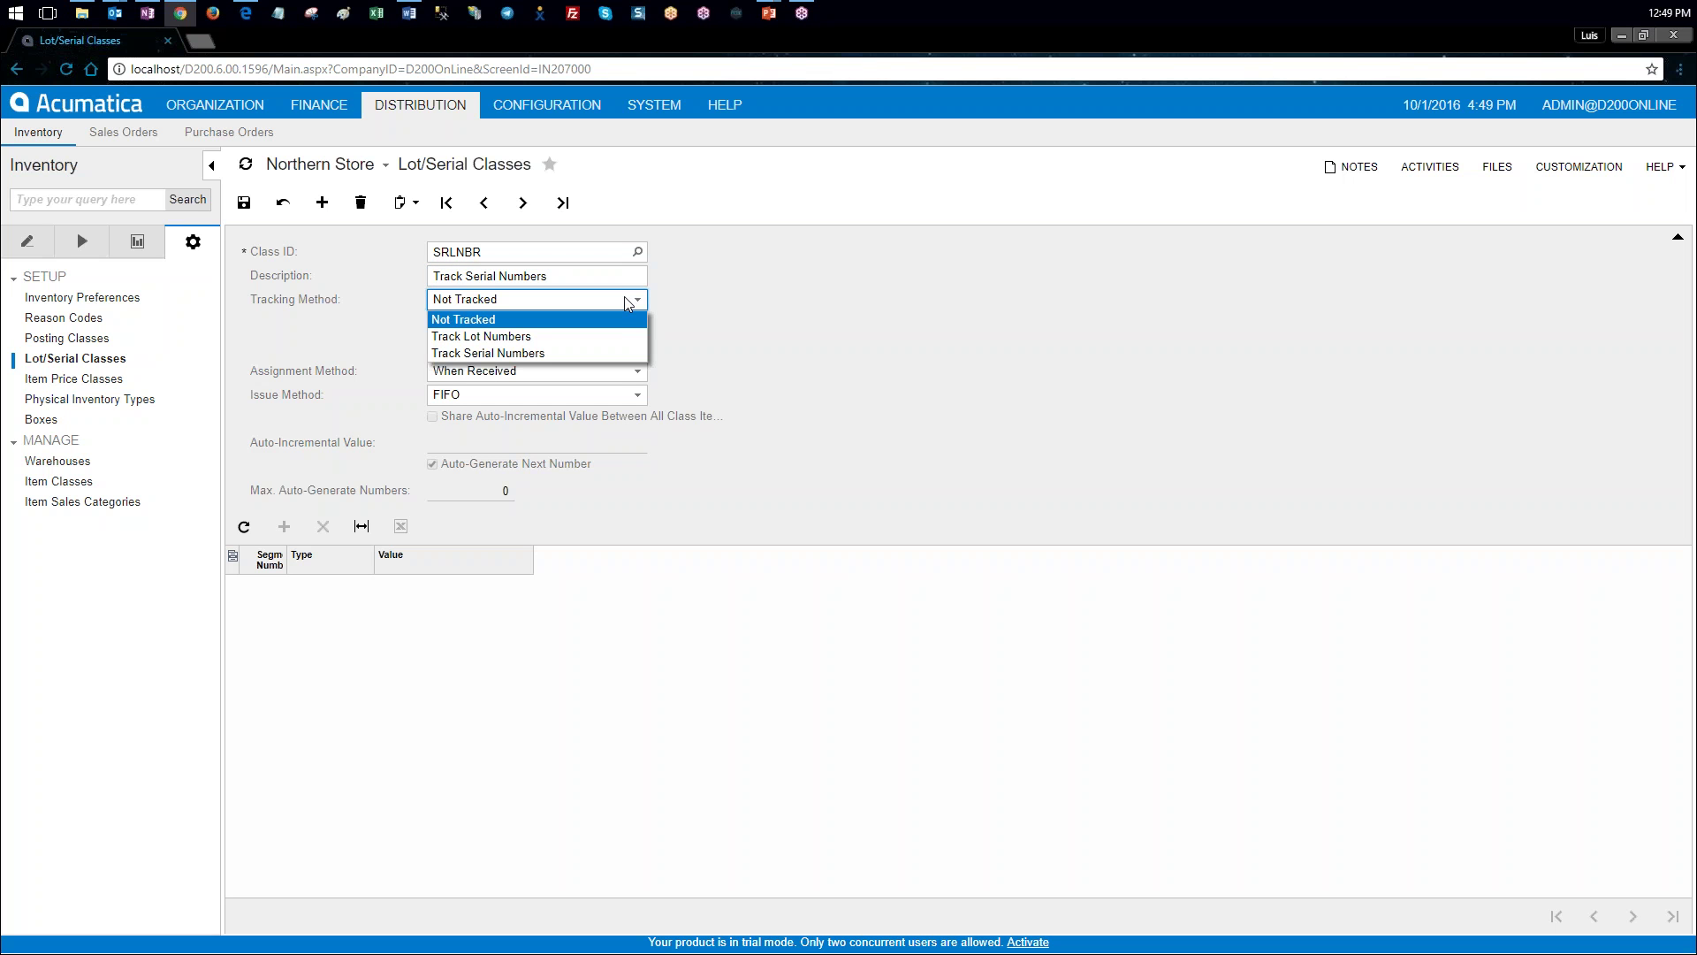
click(615, 353)
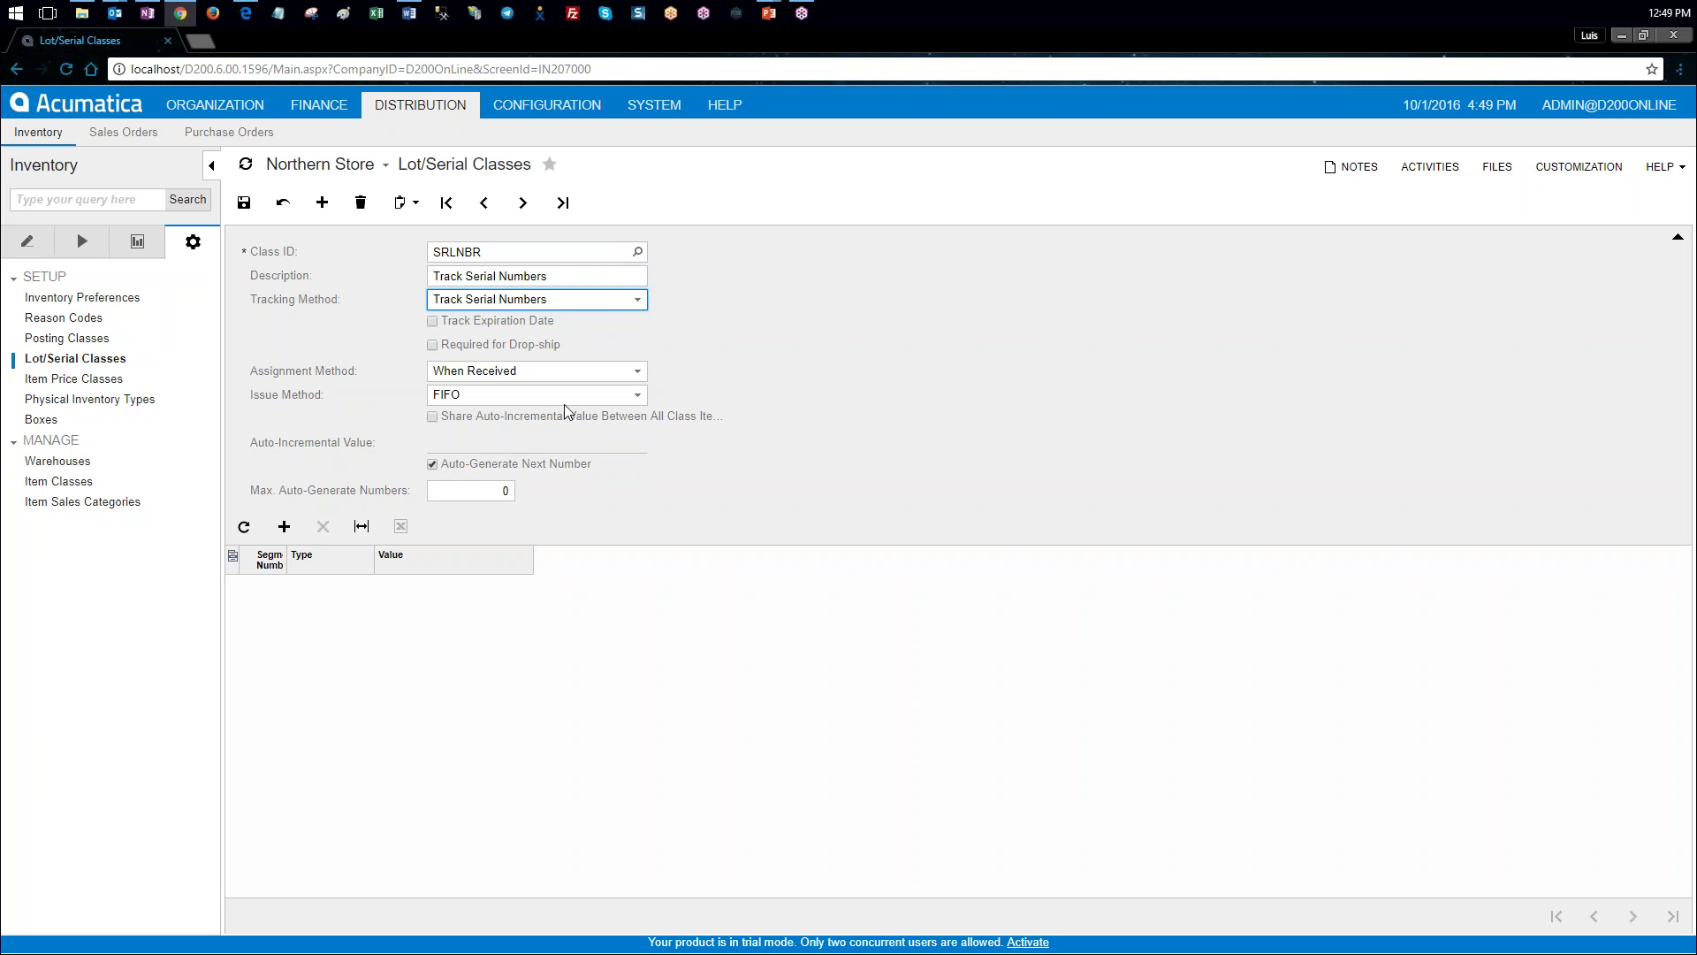
click(639, 397)
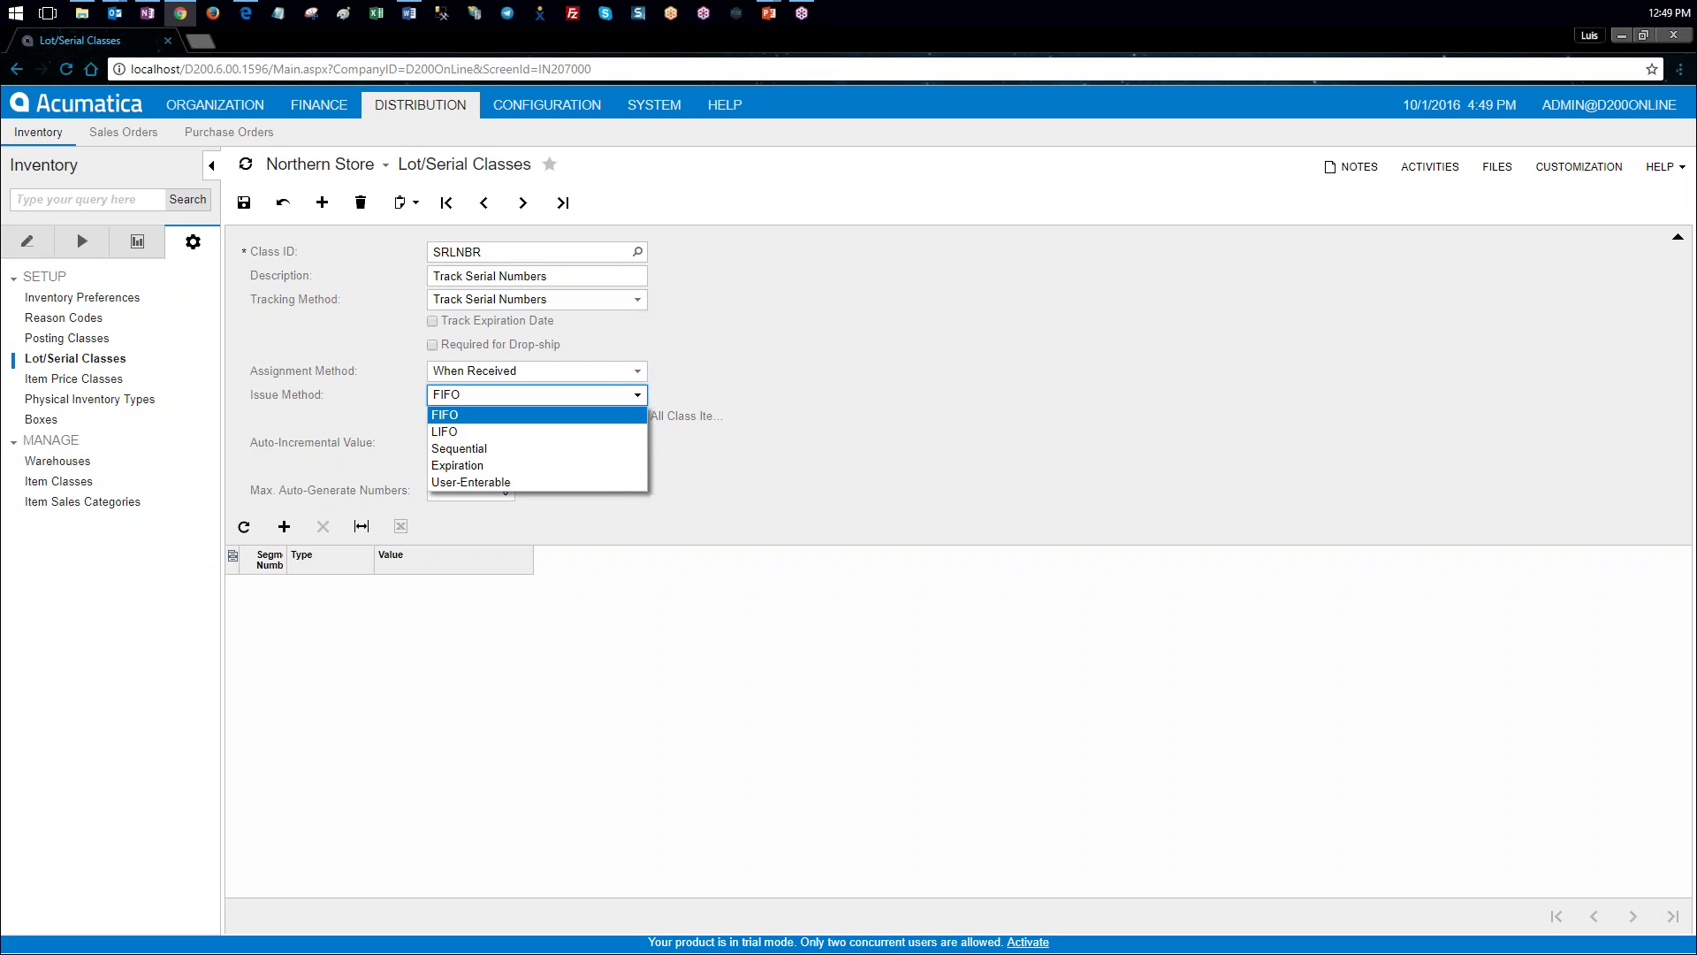
click(608, 482)
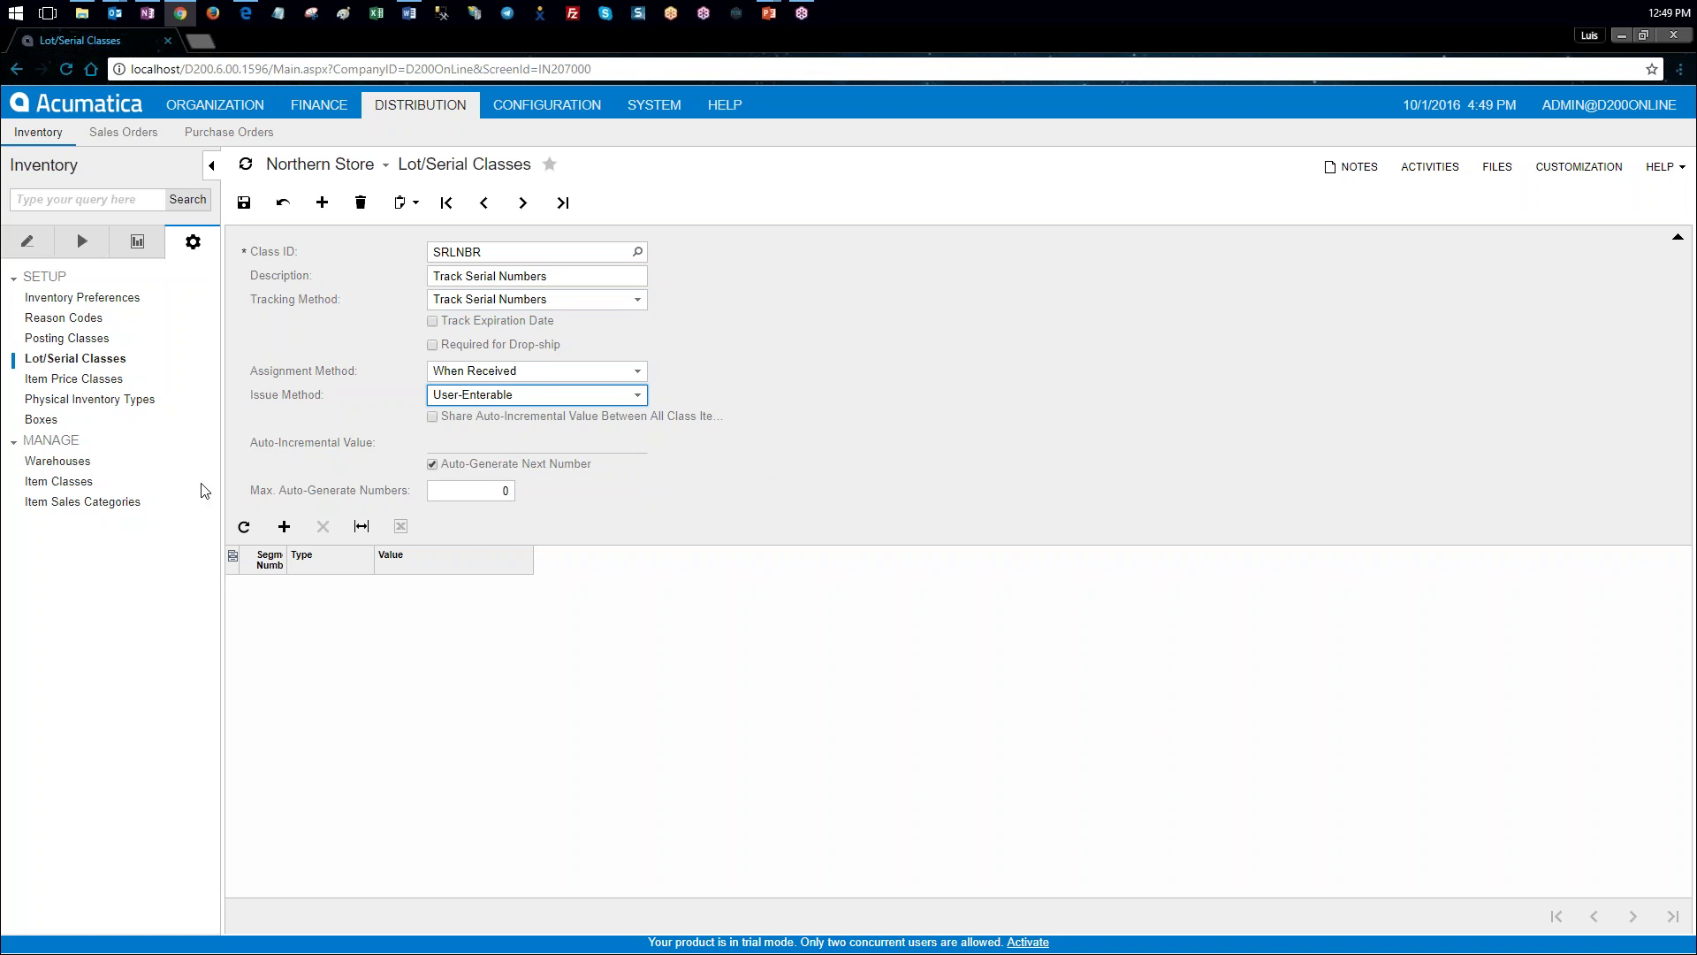
Step: Turn off Auto-Generate Next Number for the SRLNBR class and save it
key(alt+Tab)
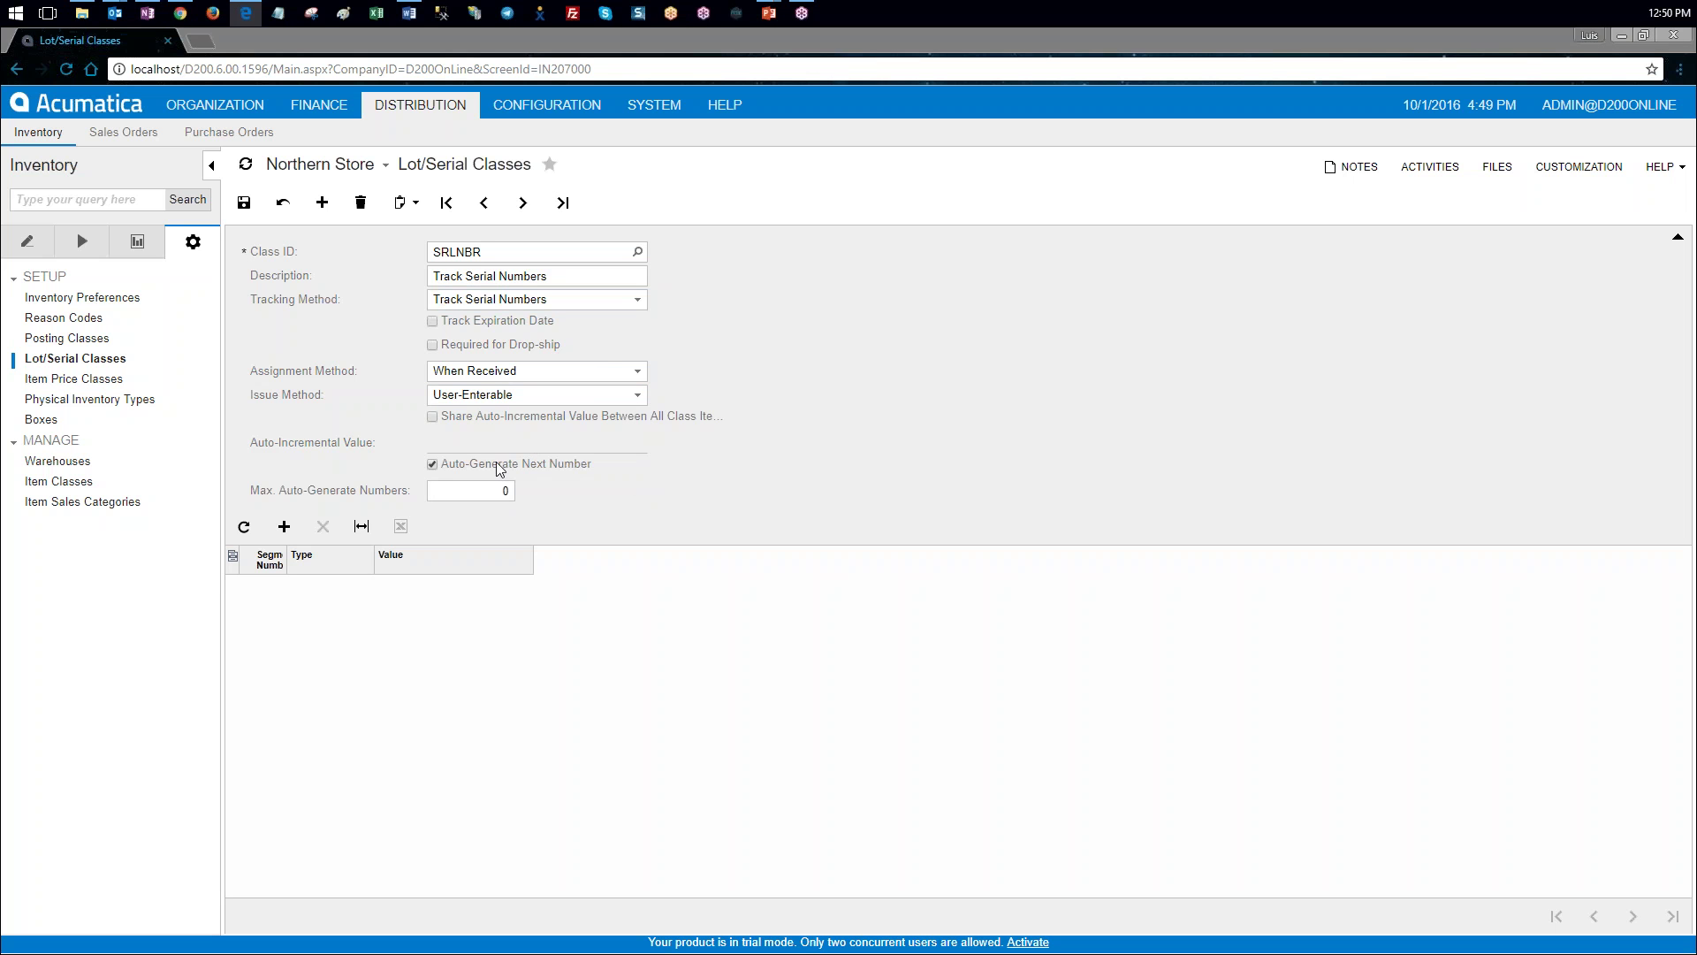
click(433, 464)
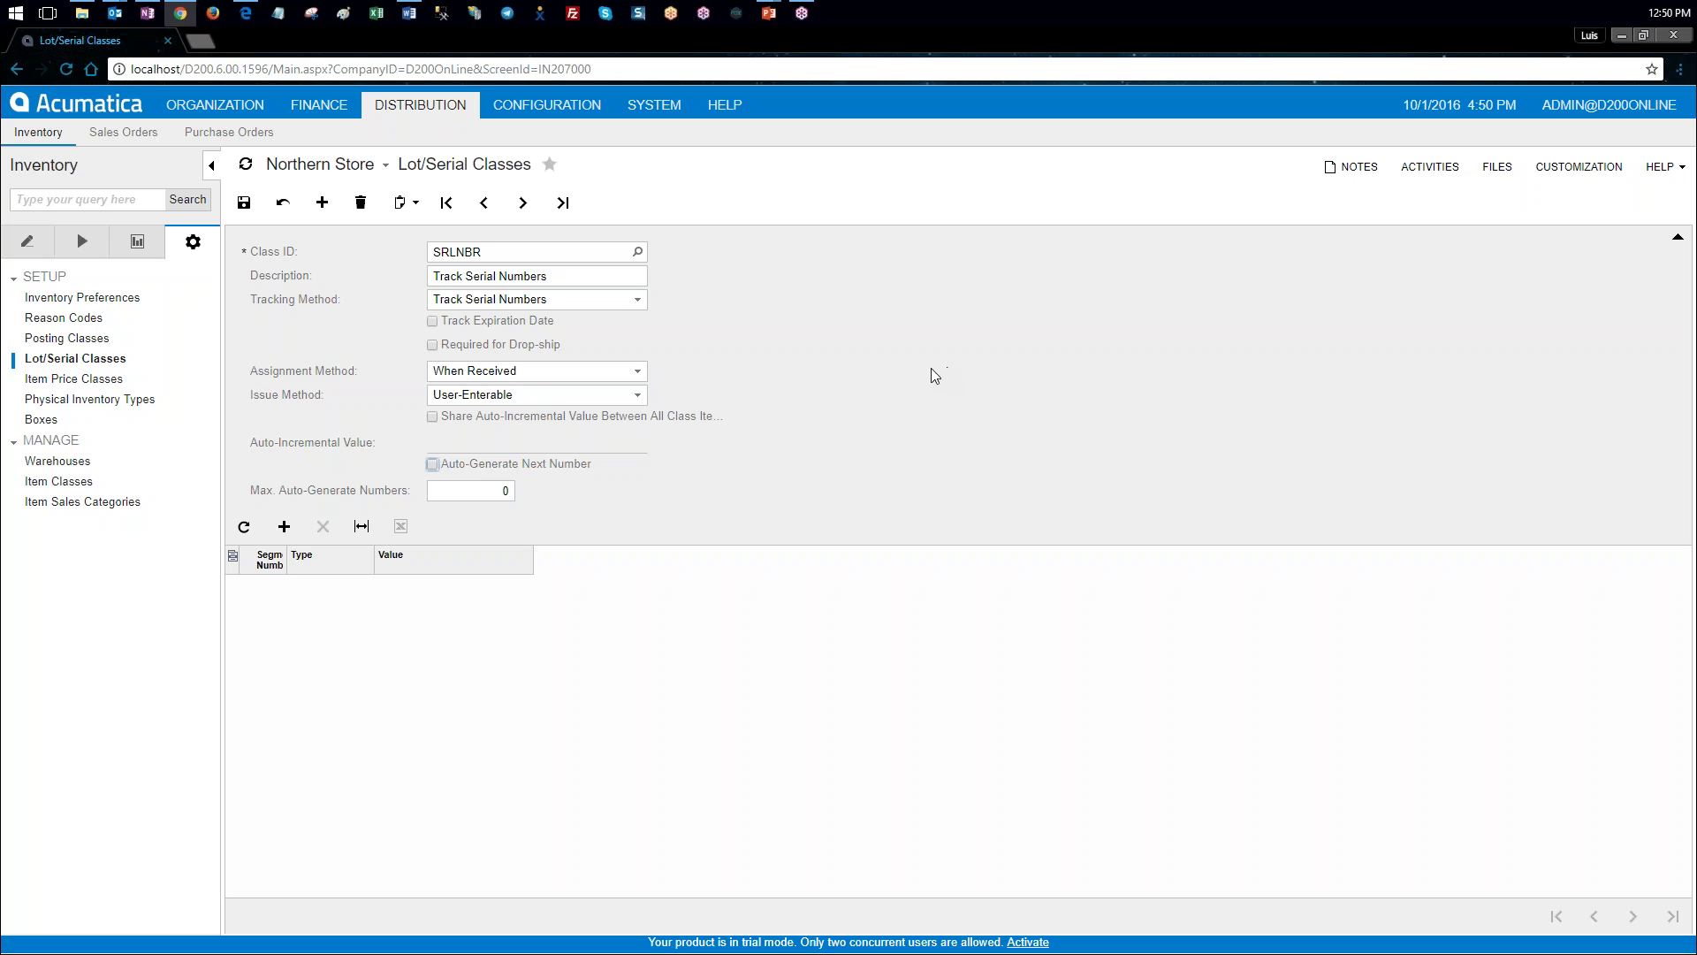
click(244, 206)
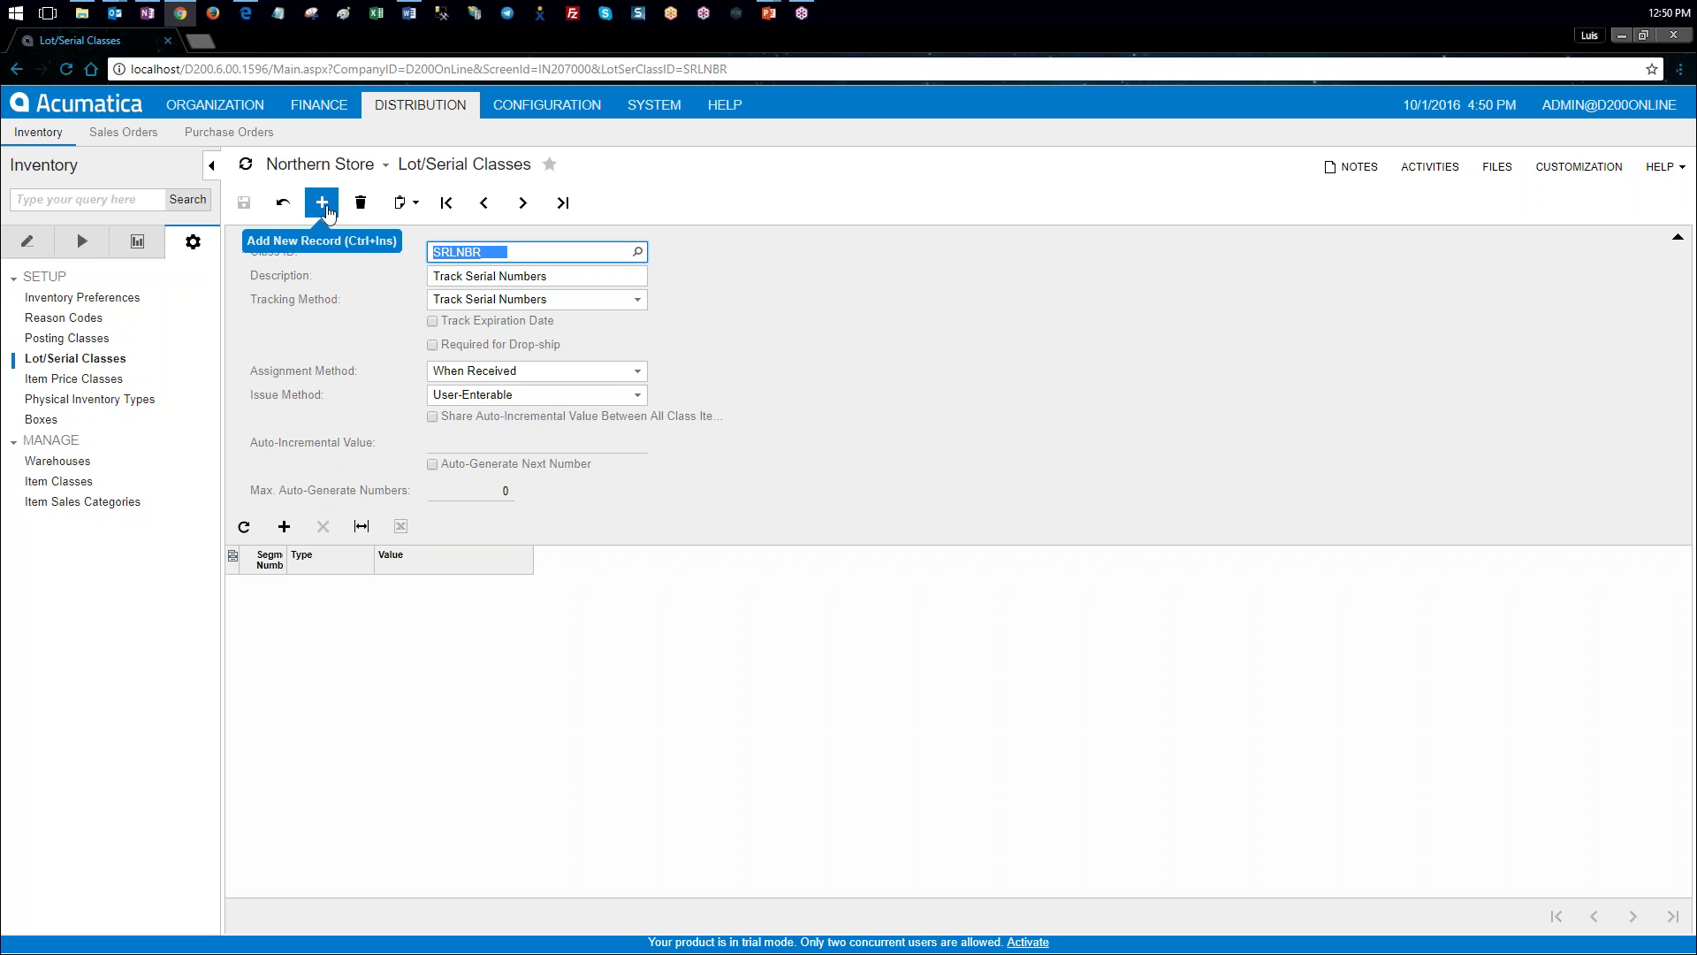
Step: Add a new lot/serial class with the class ID LOTNBR and the description Track Lot Numbers
click(323, 206)
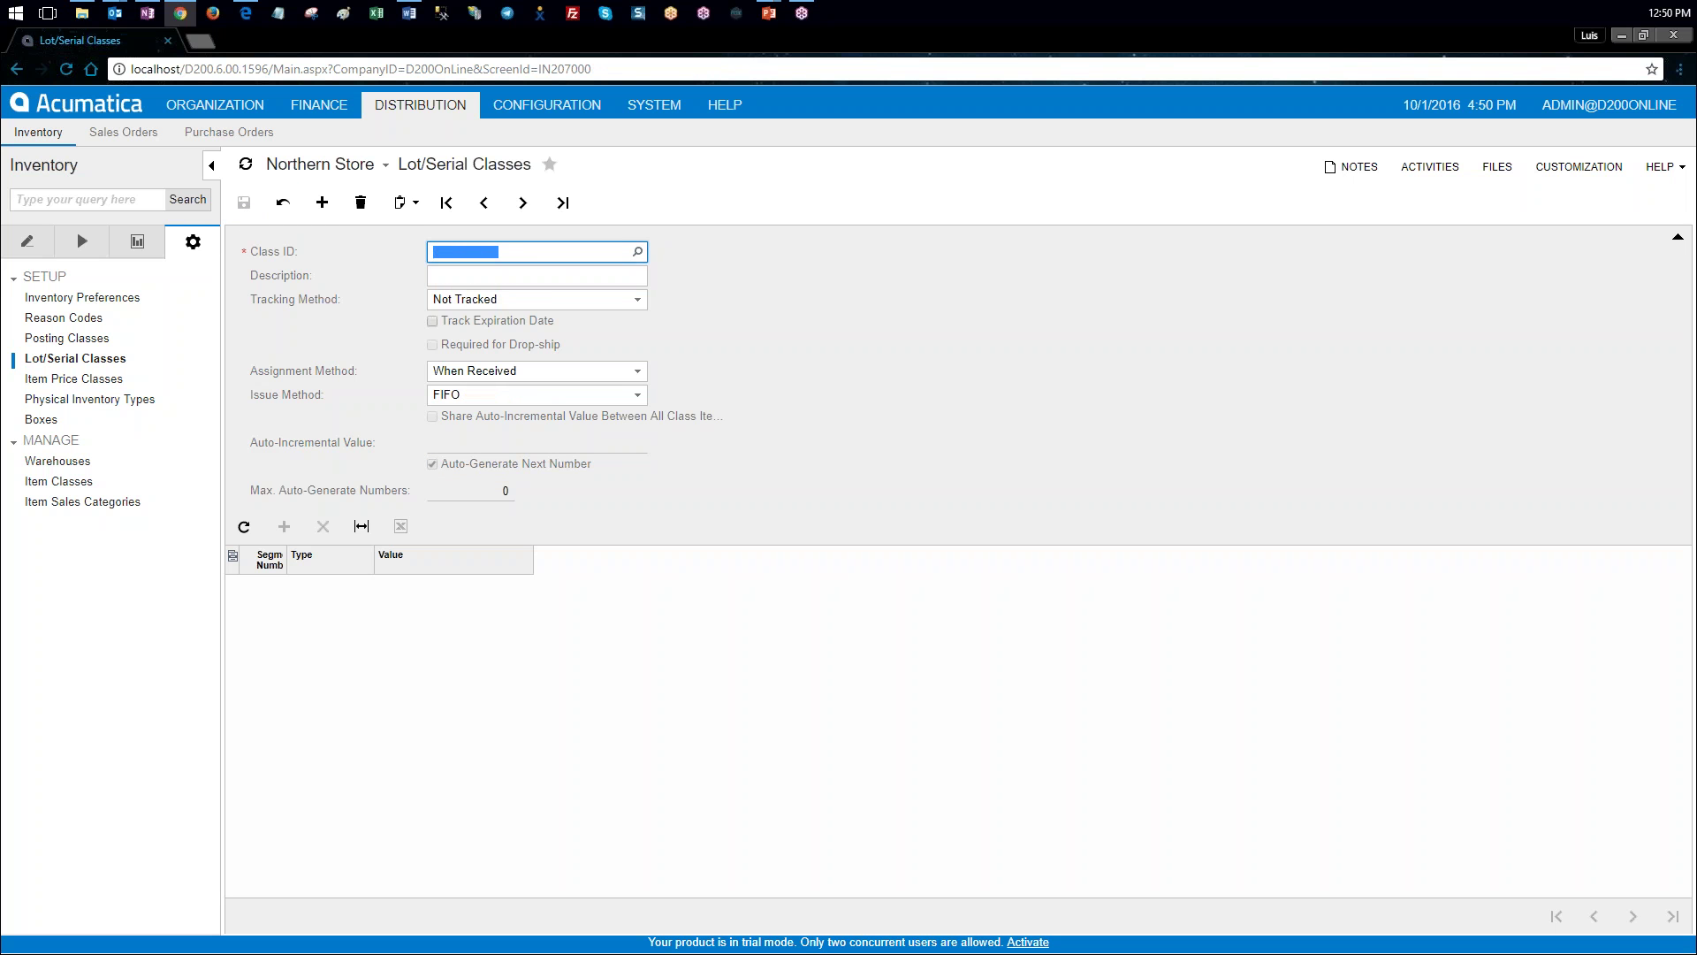
key(alt+Tab)
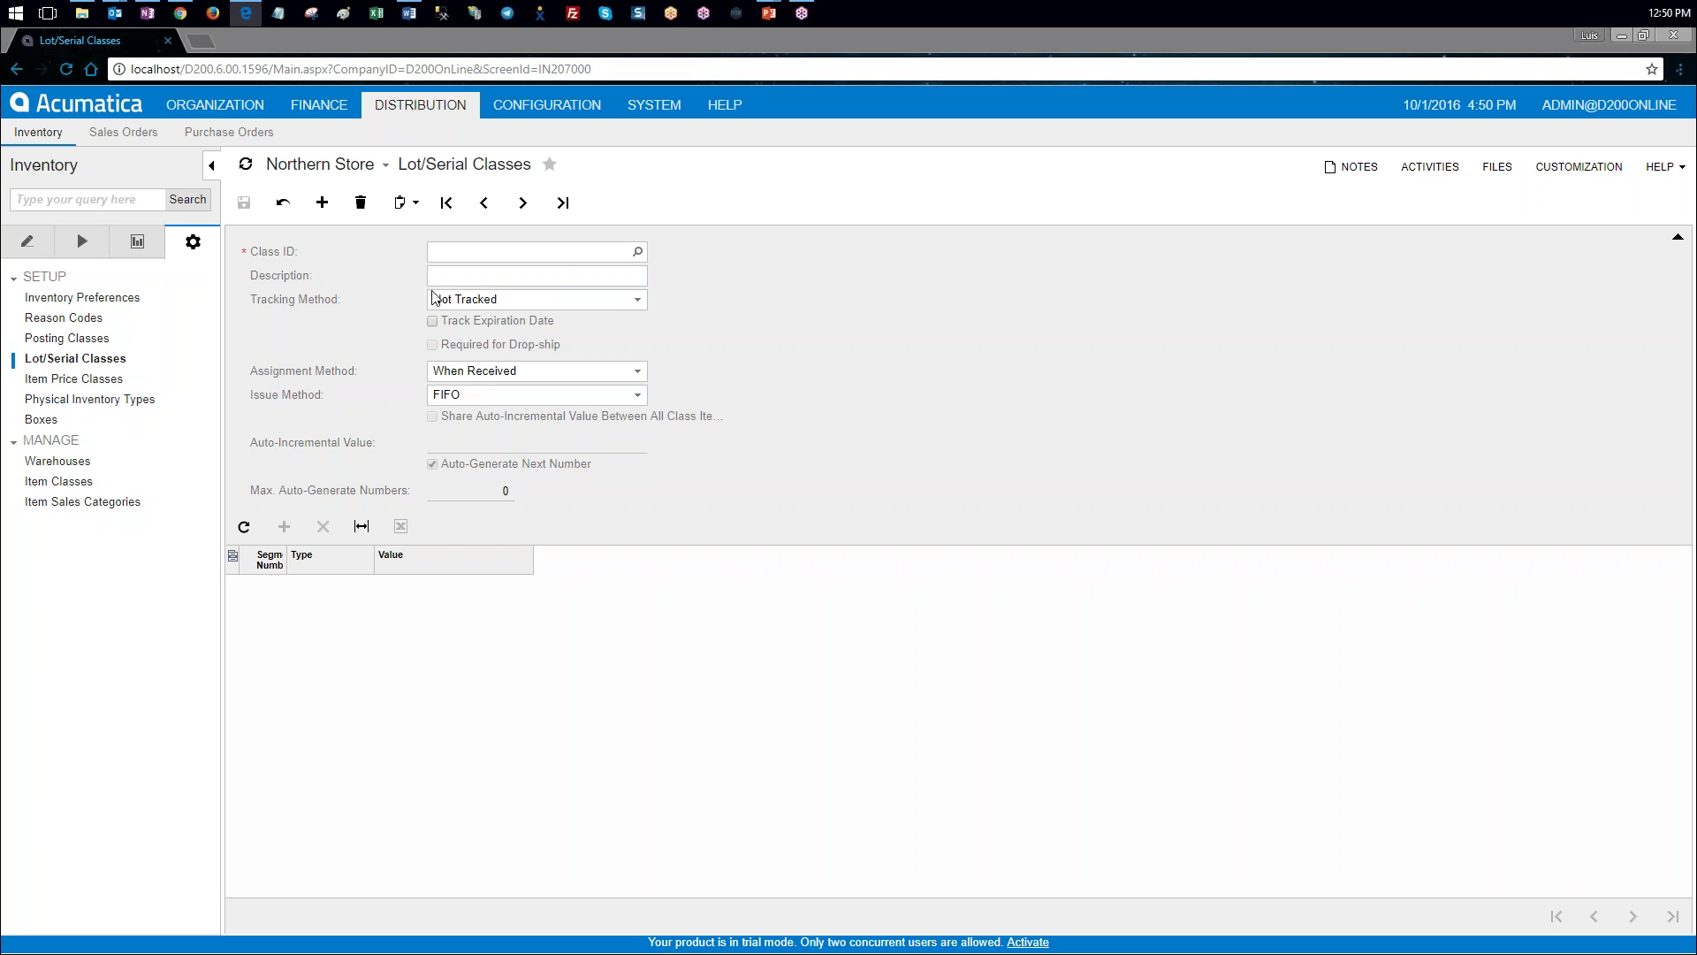
key(alt+Tab)
text(LOTNBR)
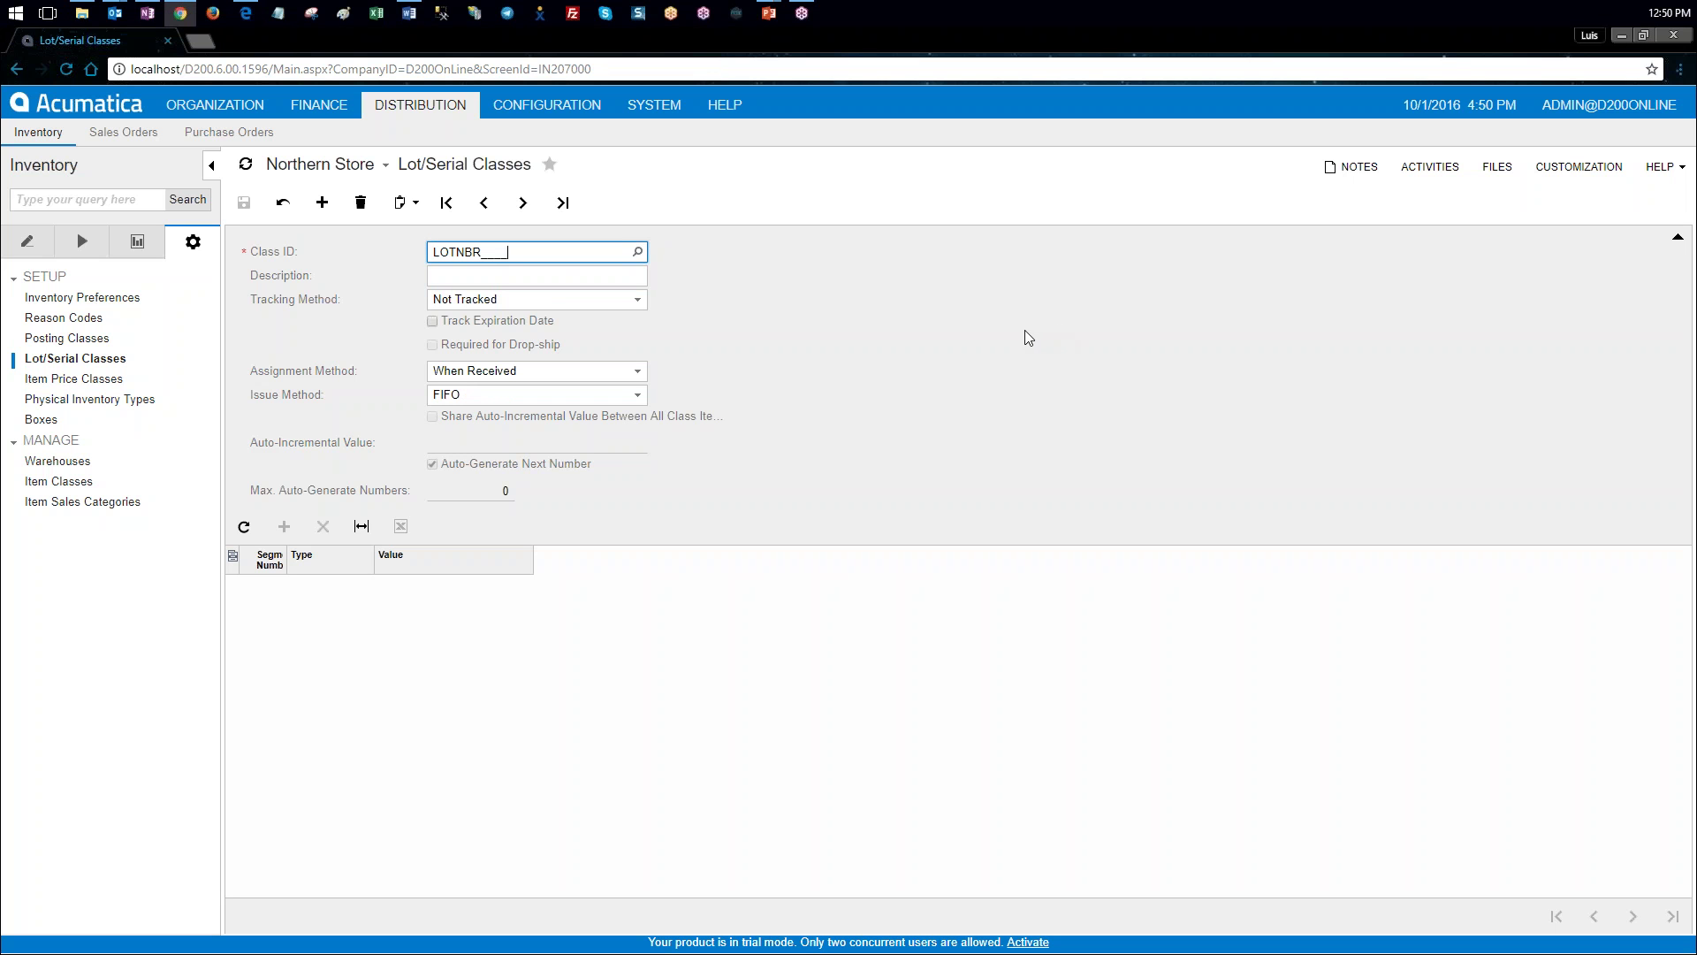
key(Tab)
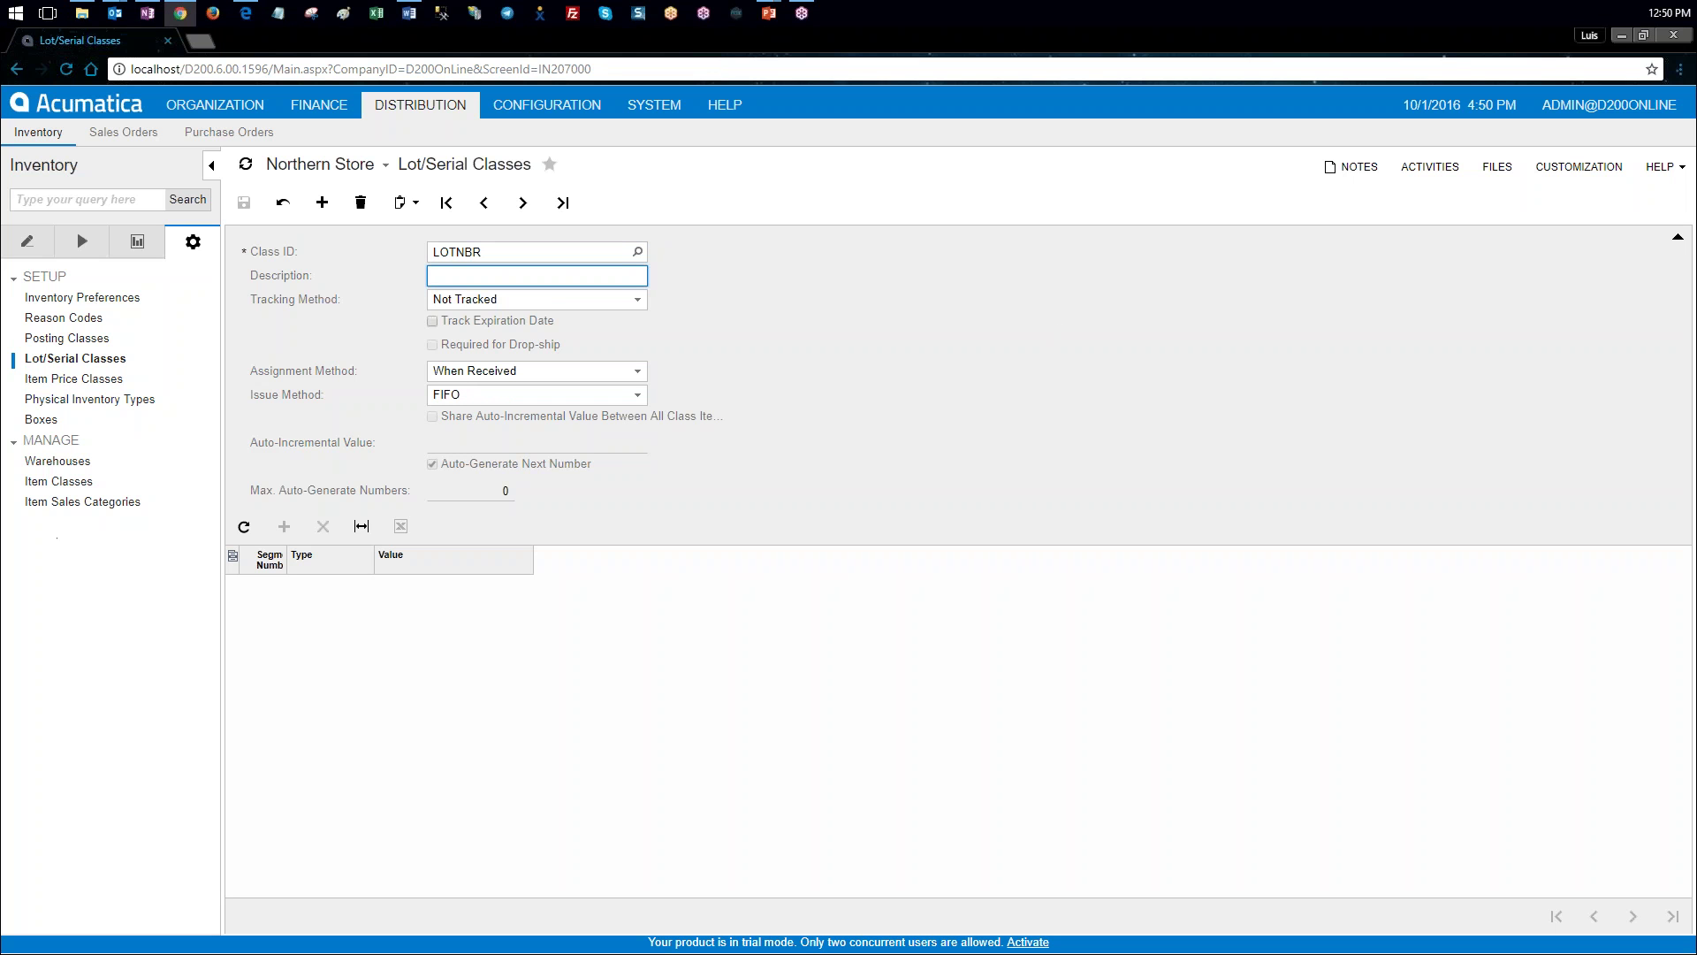
key(alt+Tab)
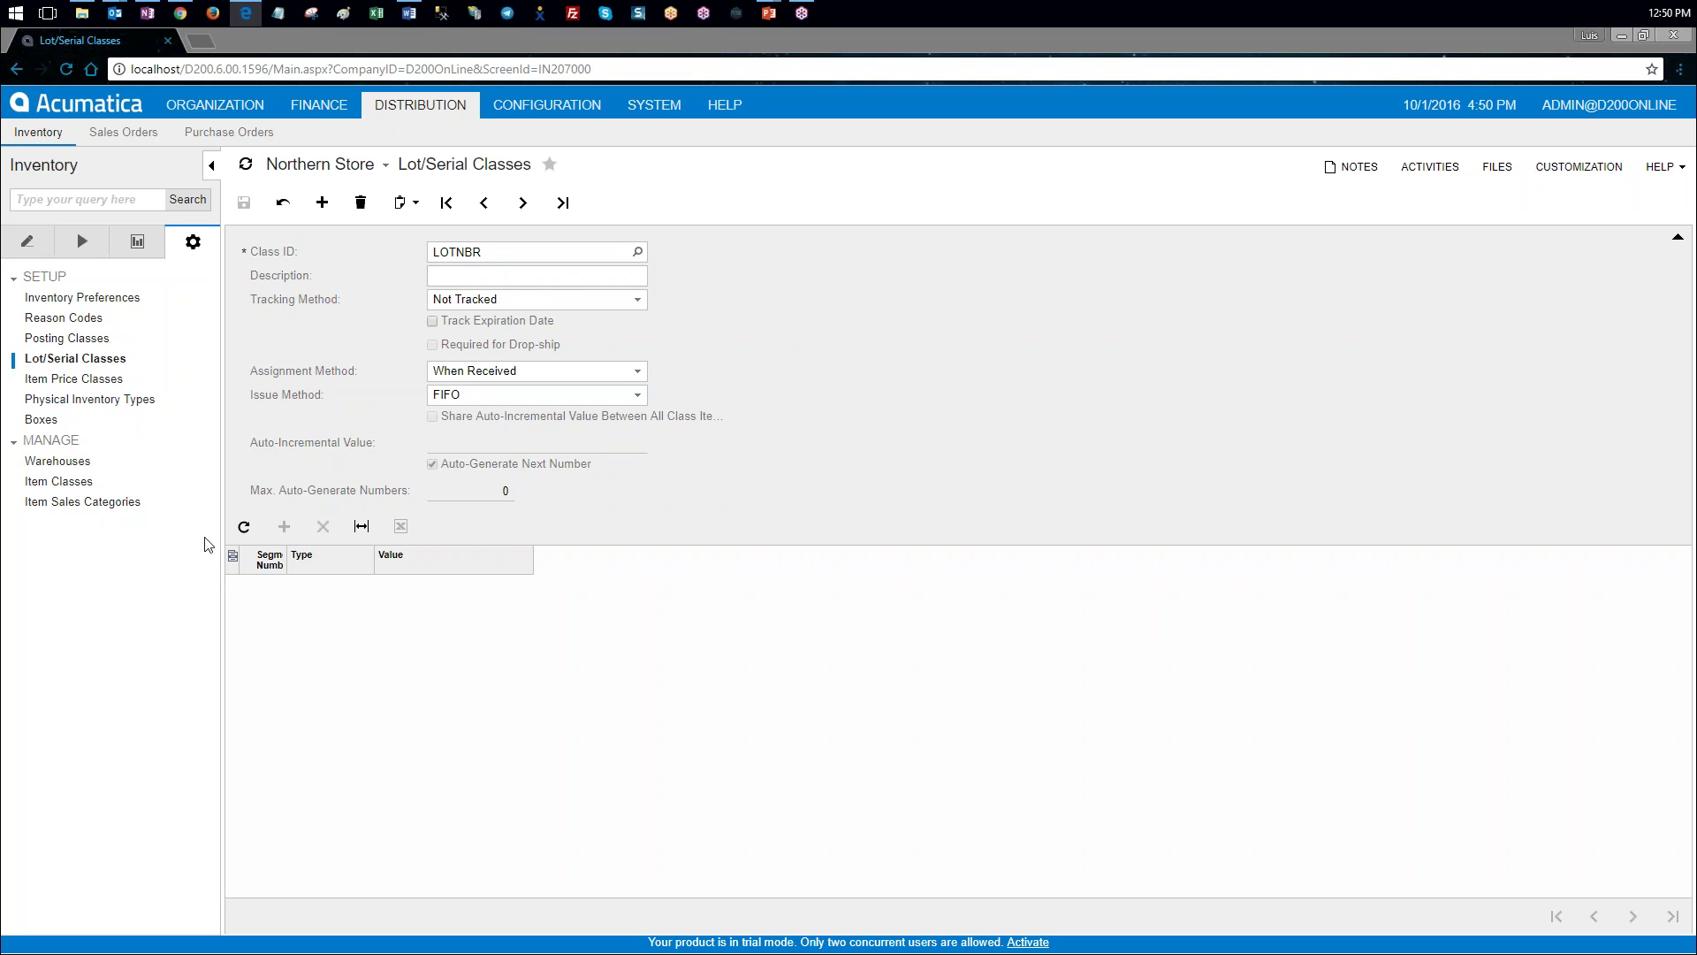
key(alt+Tab)
text(Track Lot Numbers)
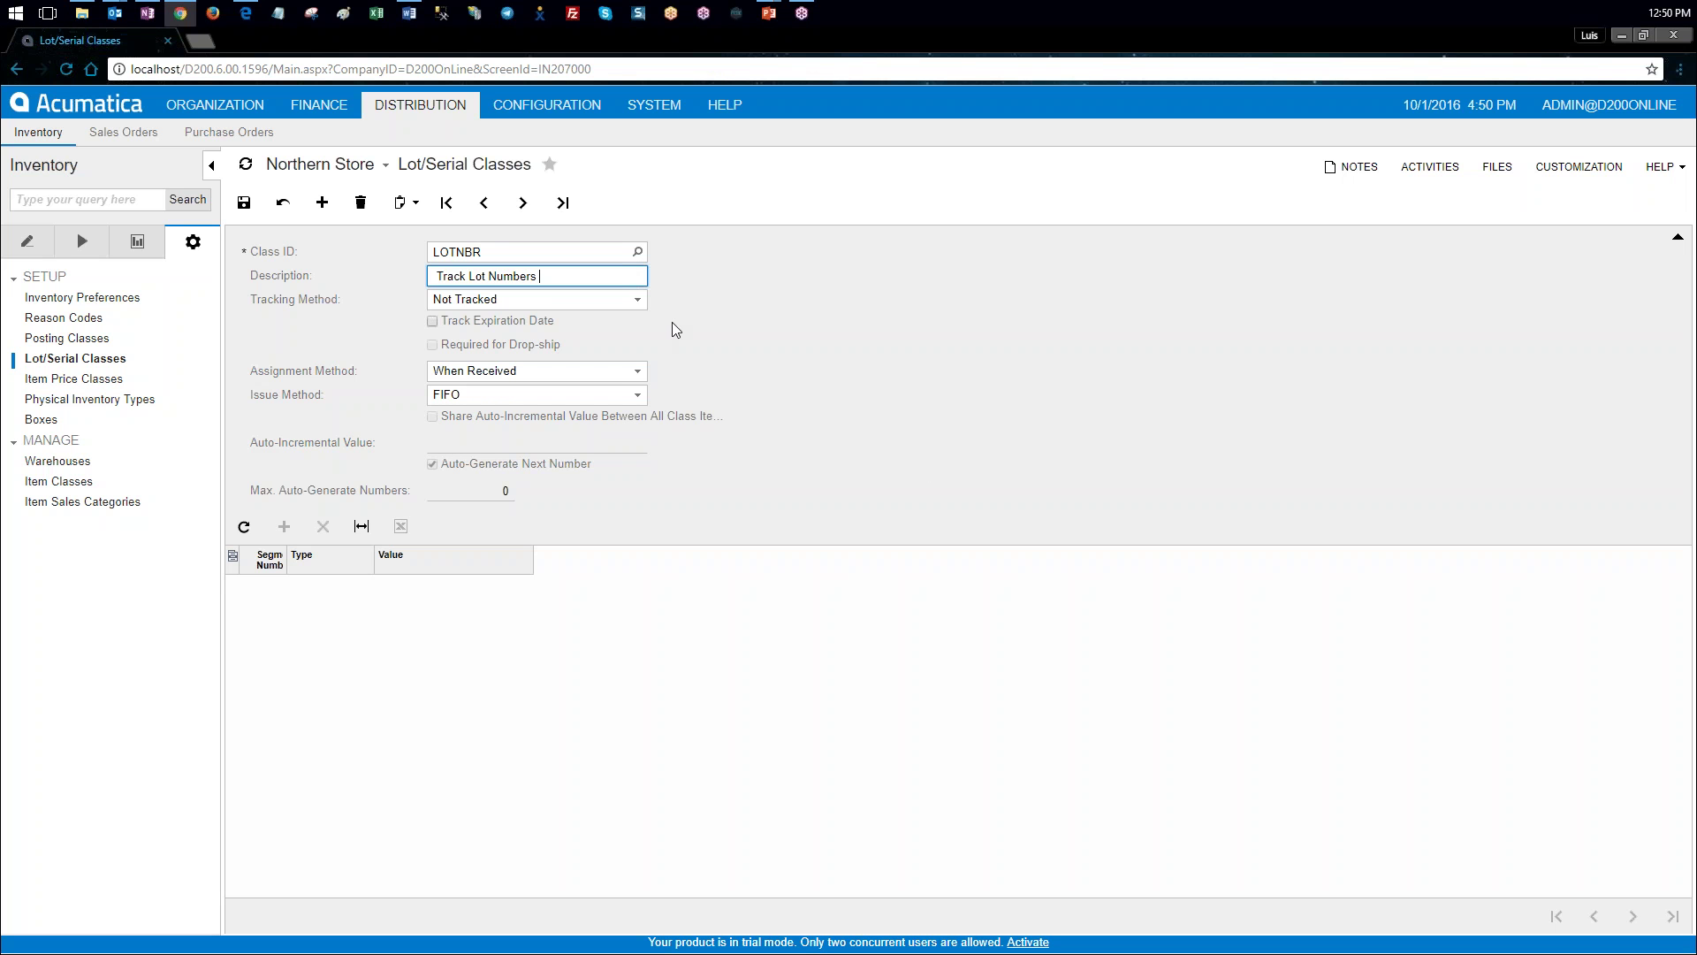
key(Home)
key(Delete)
Step: Set the LOTNBR class's tracking method to Track Lot Numbers, turn off Auto-Generate Next Number, and save the class
click(637, 300)
click(540, 337)
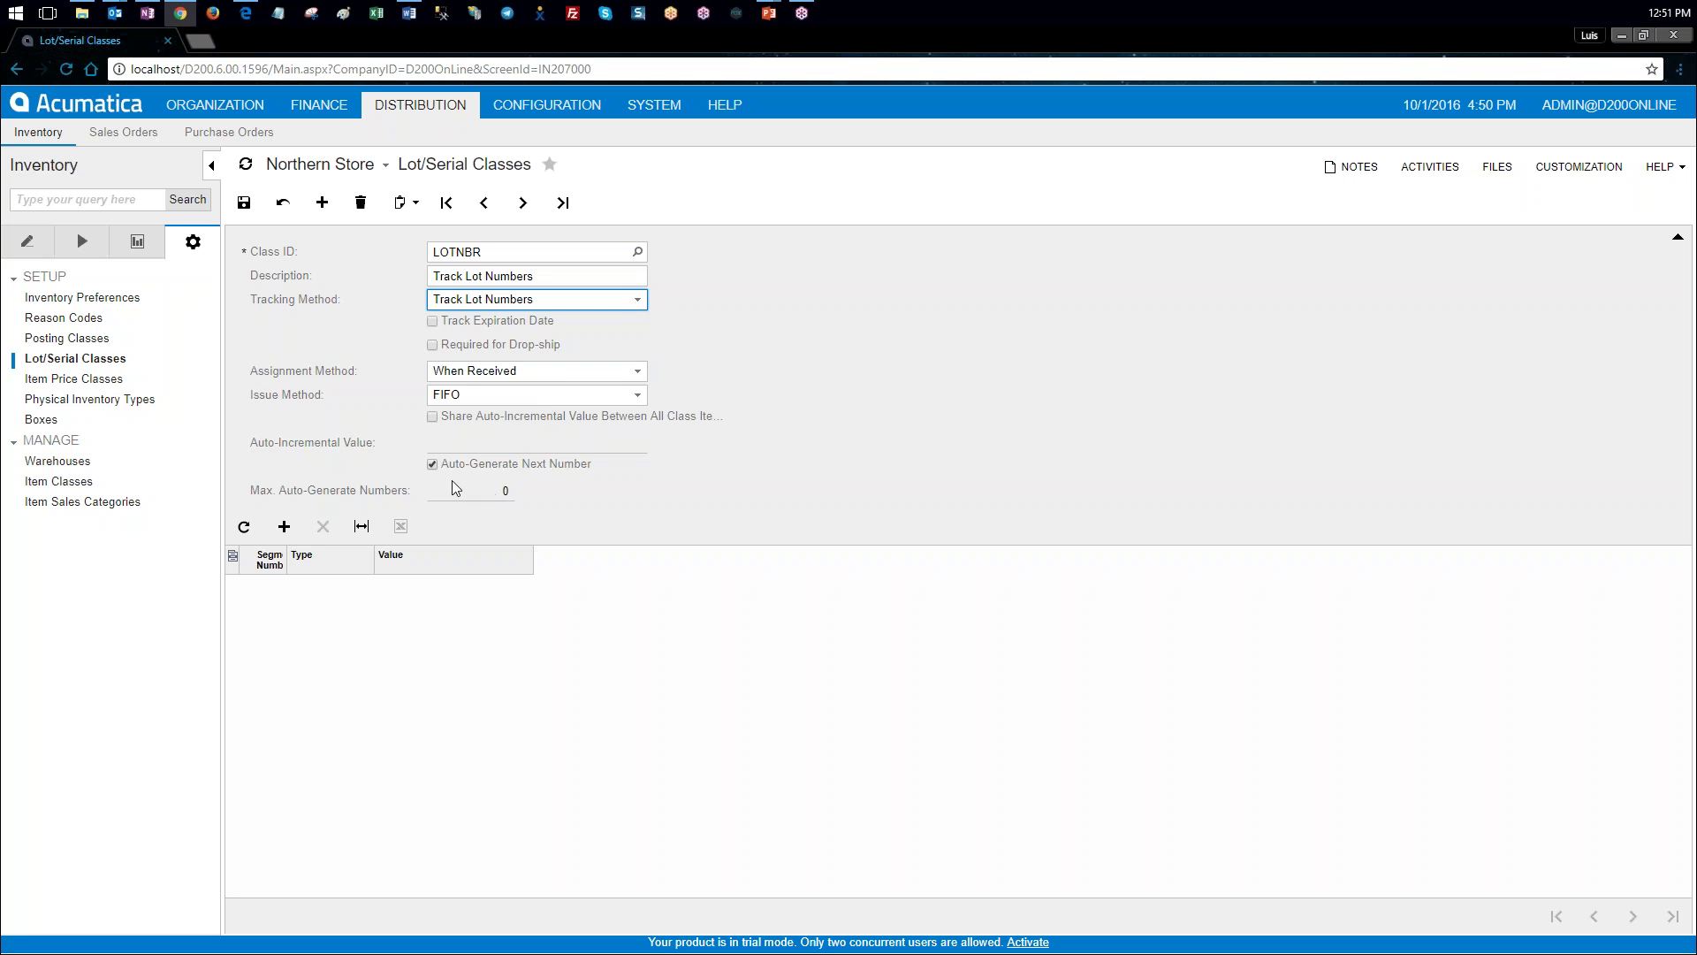
click(432, 464)
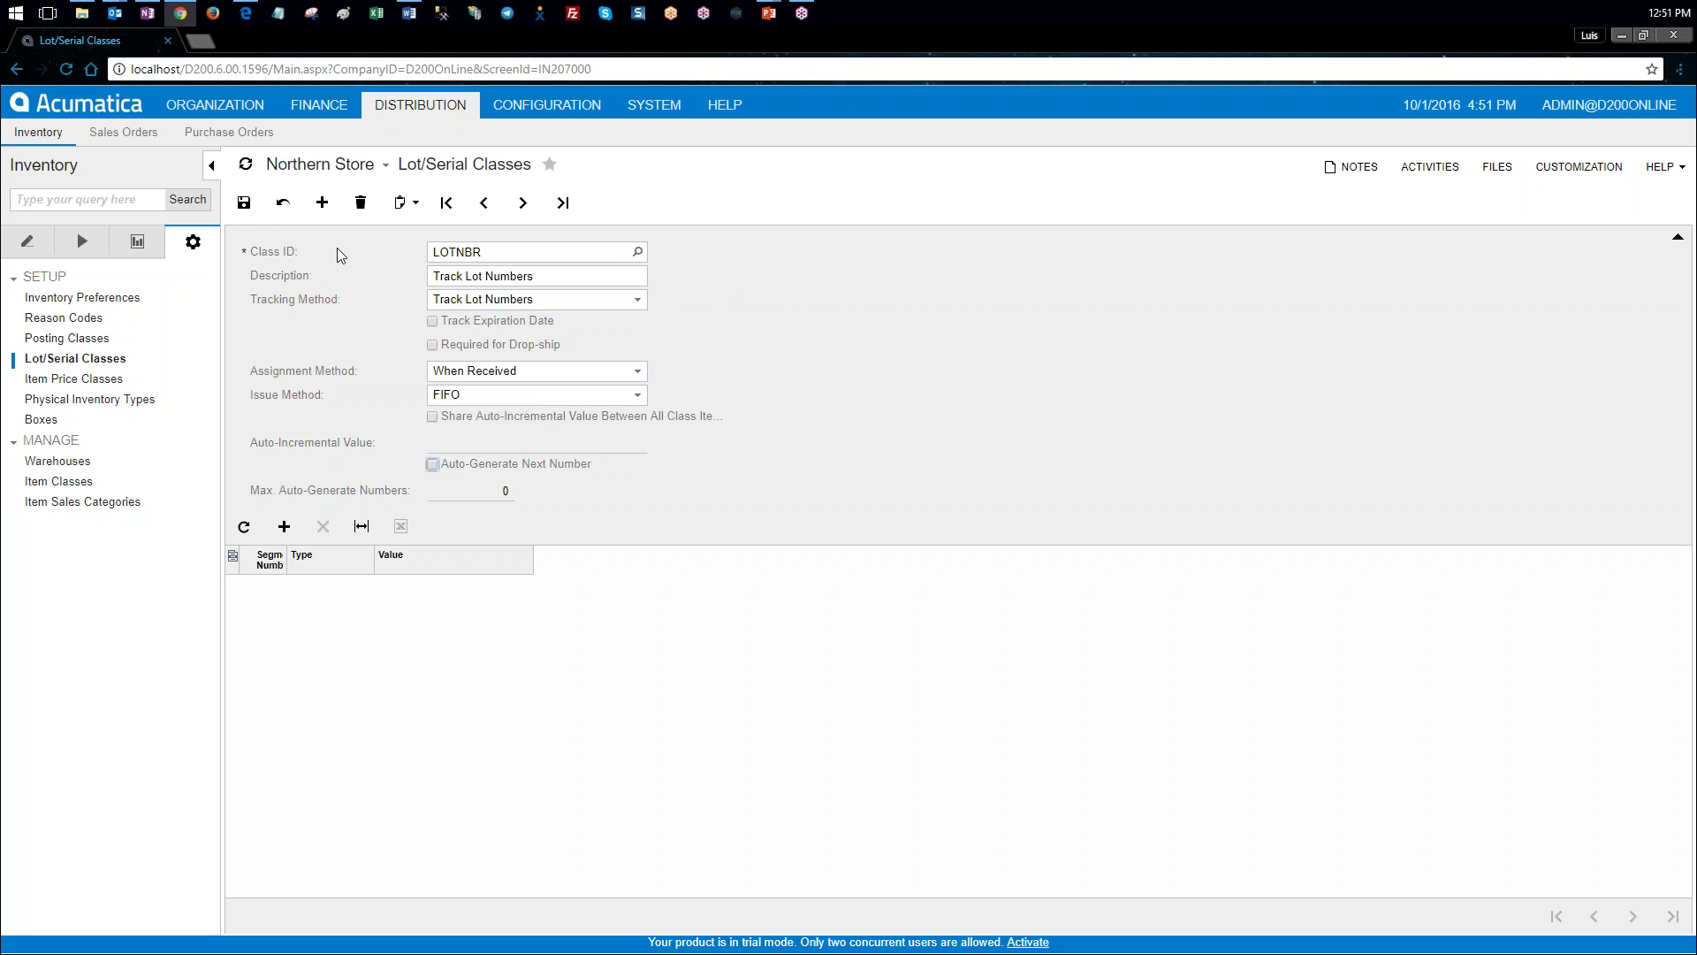
click(245, 205)
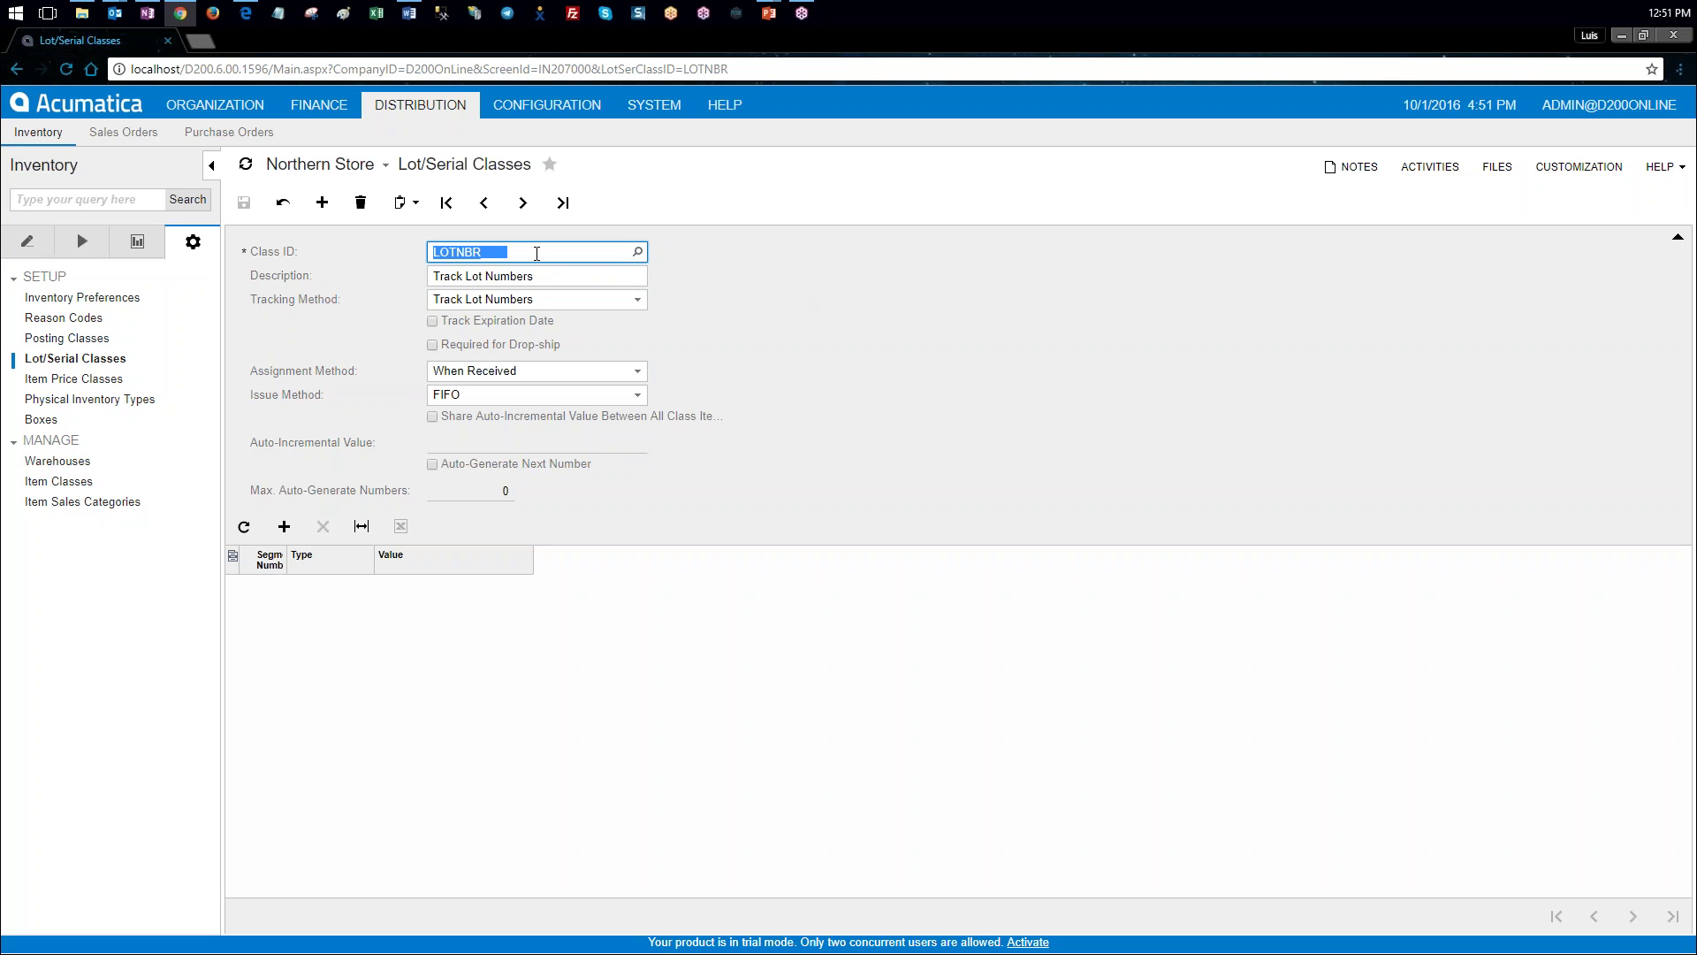
Step: Review the settings of the saved SRLNBR class and reopen the LOTNBR class
click(636, 253)
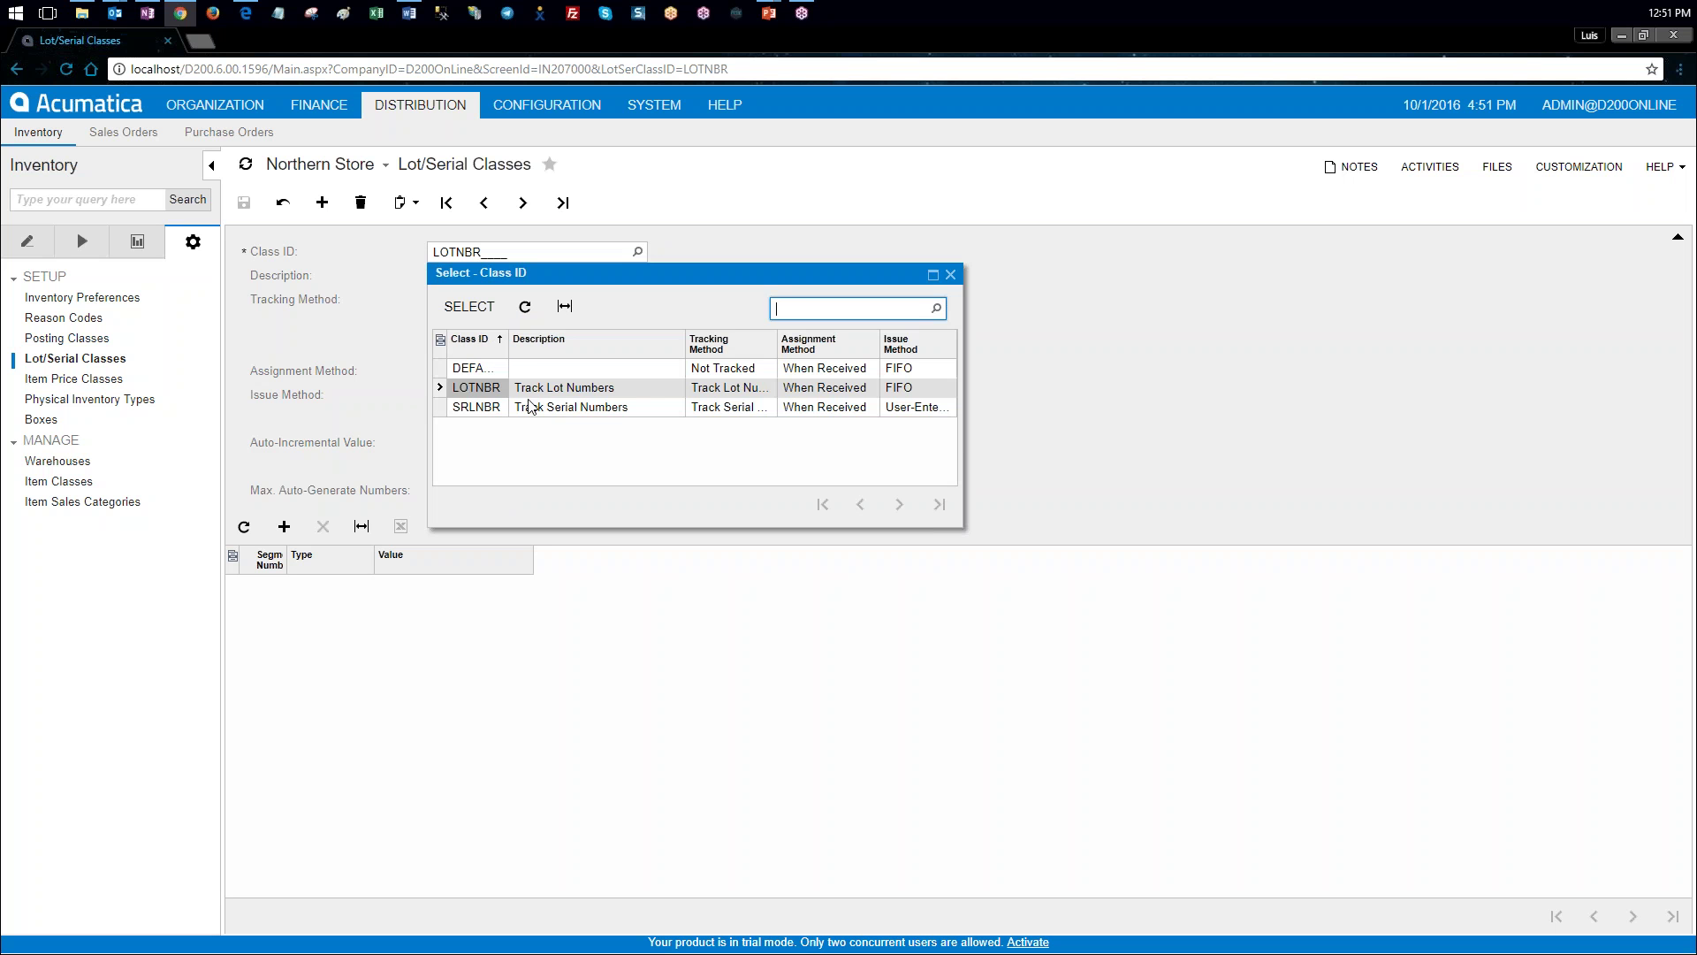
double_click(491, 408)
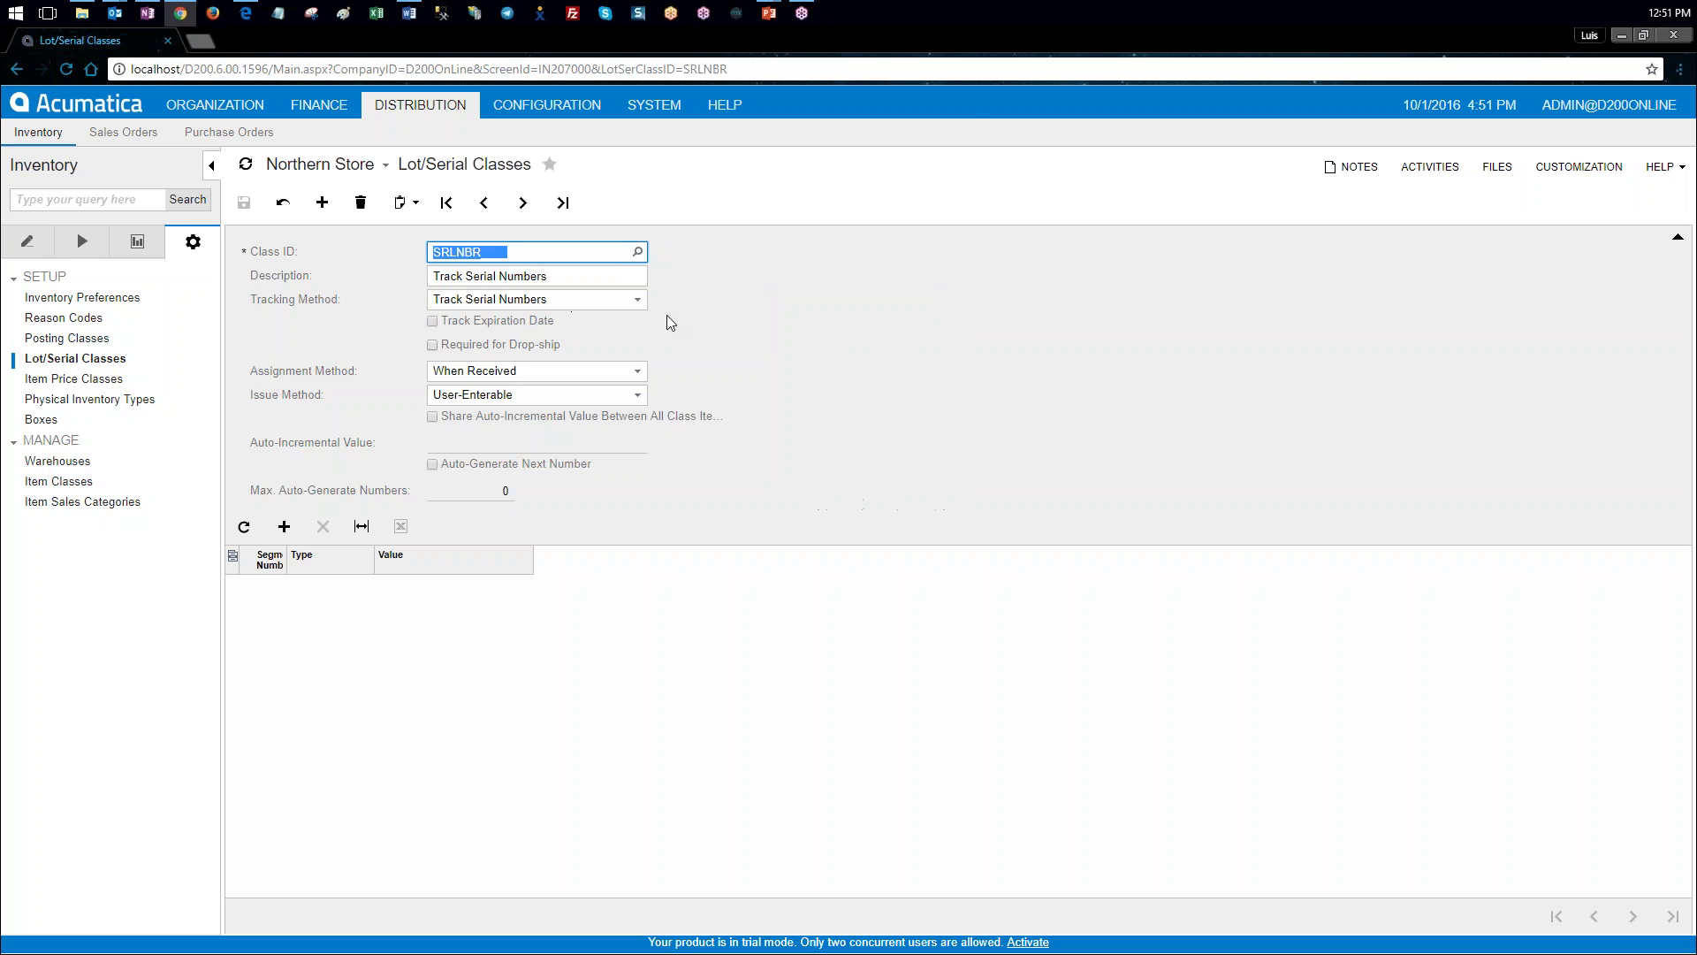
click(636, 252)
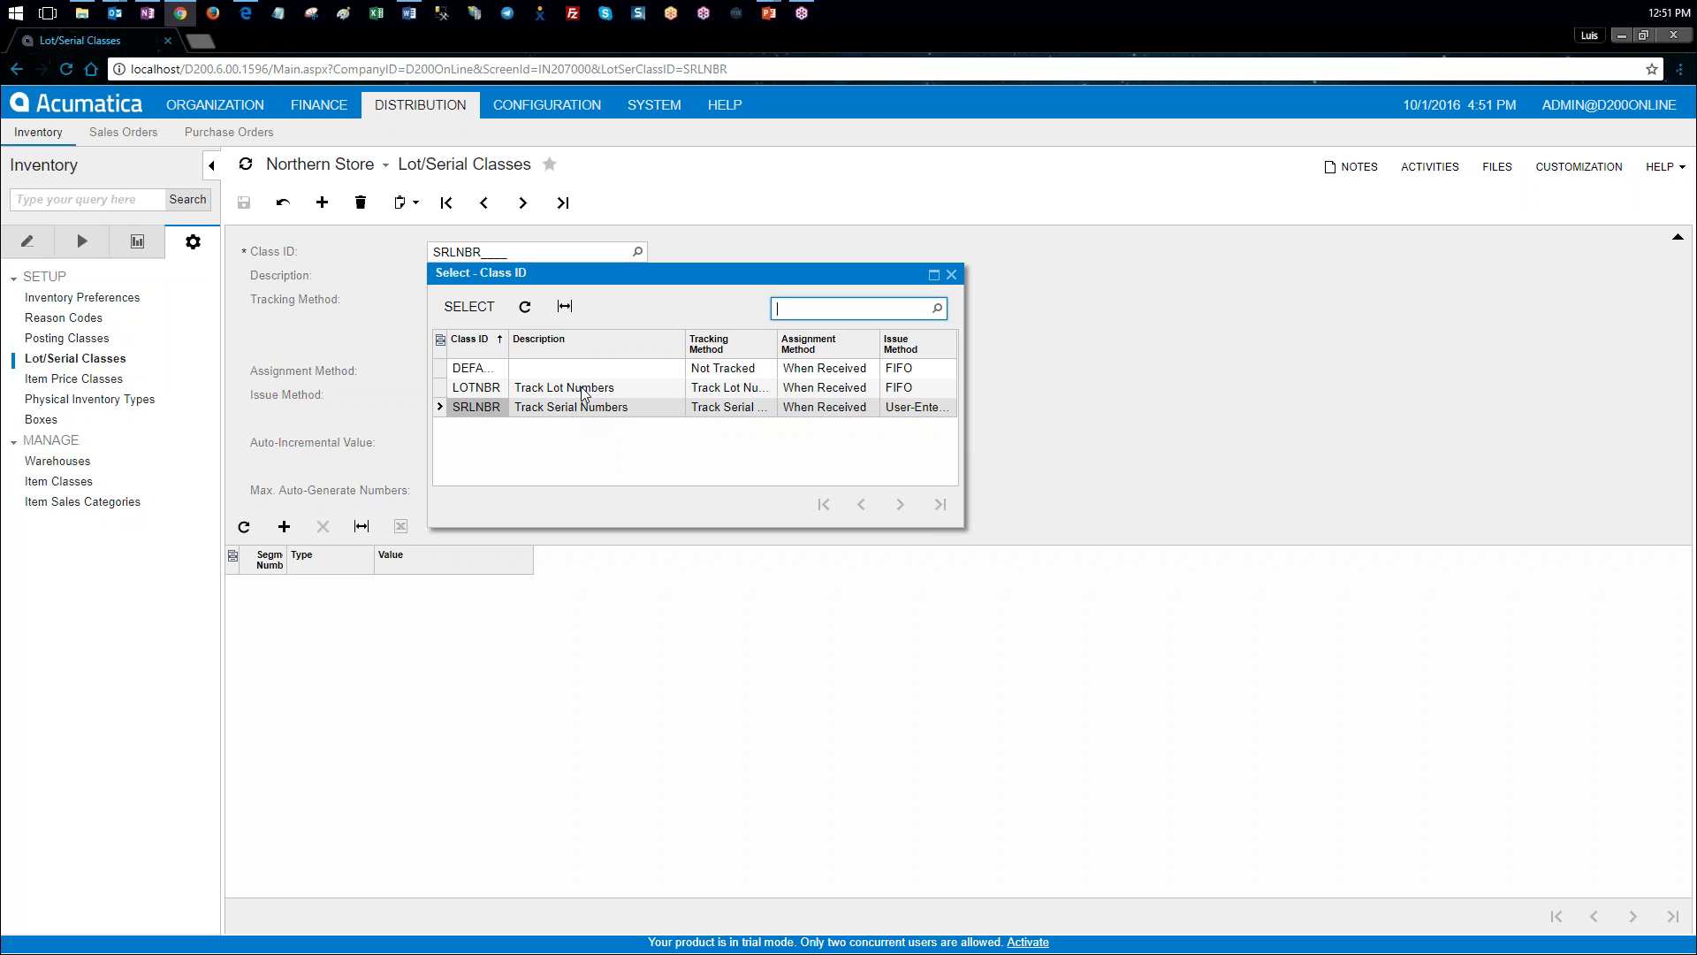
click(616, 390)
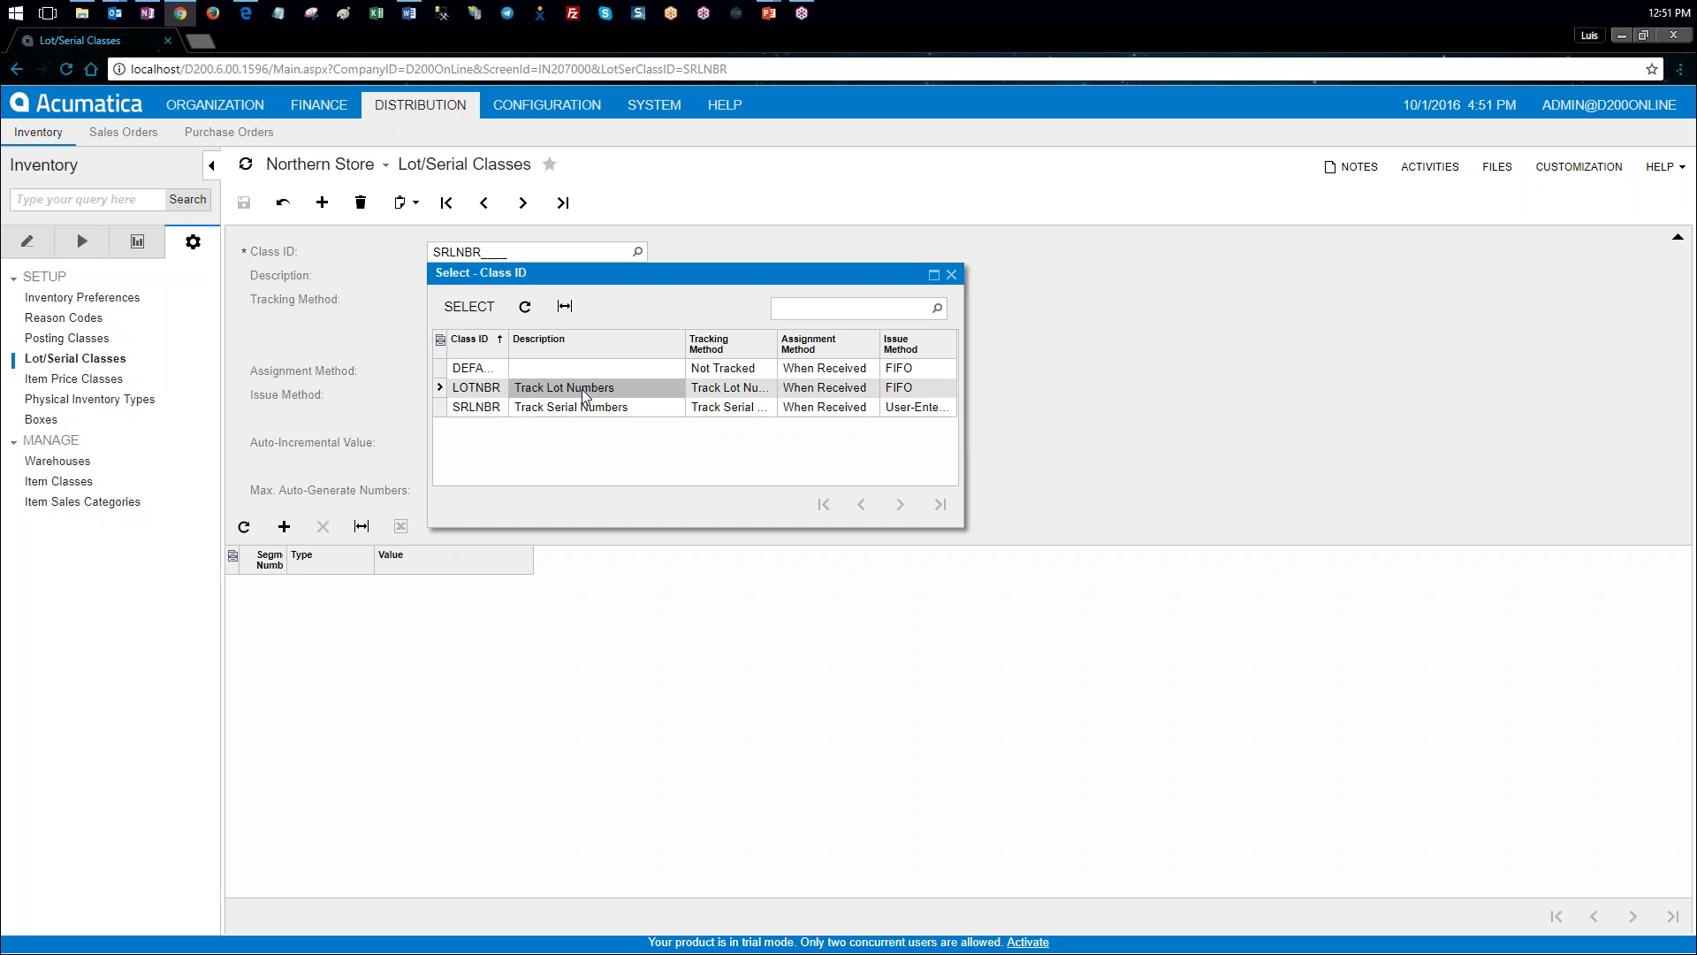
double_click(582, 389)
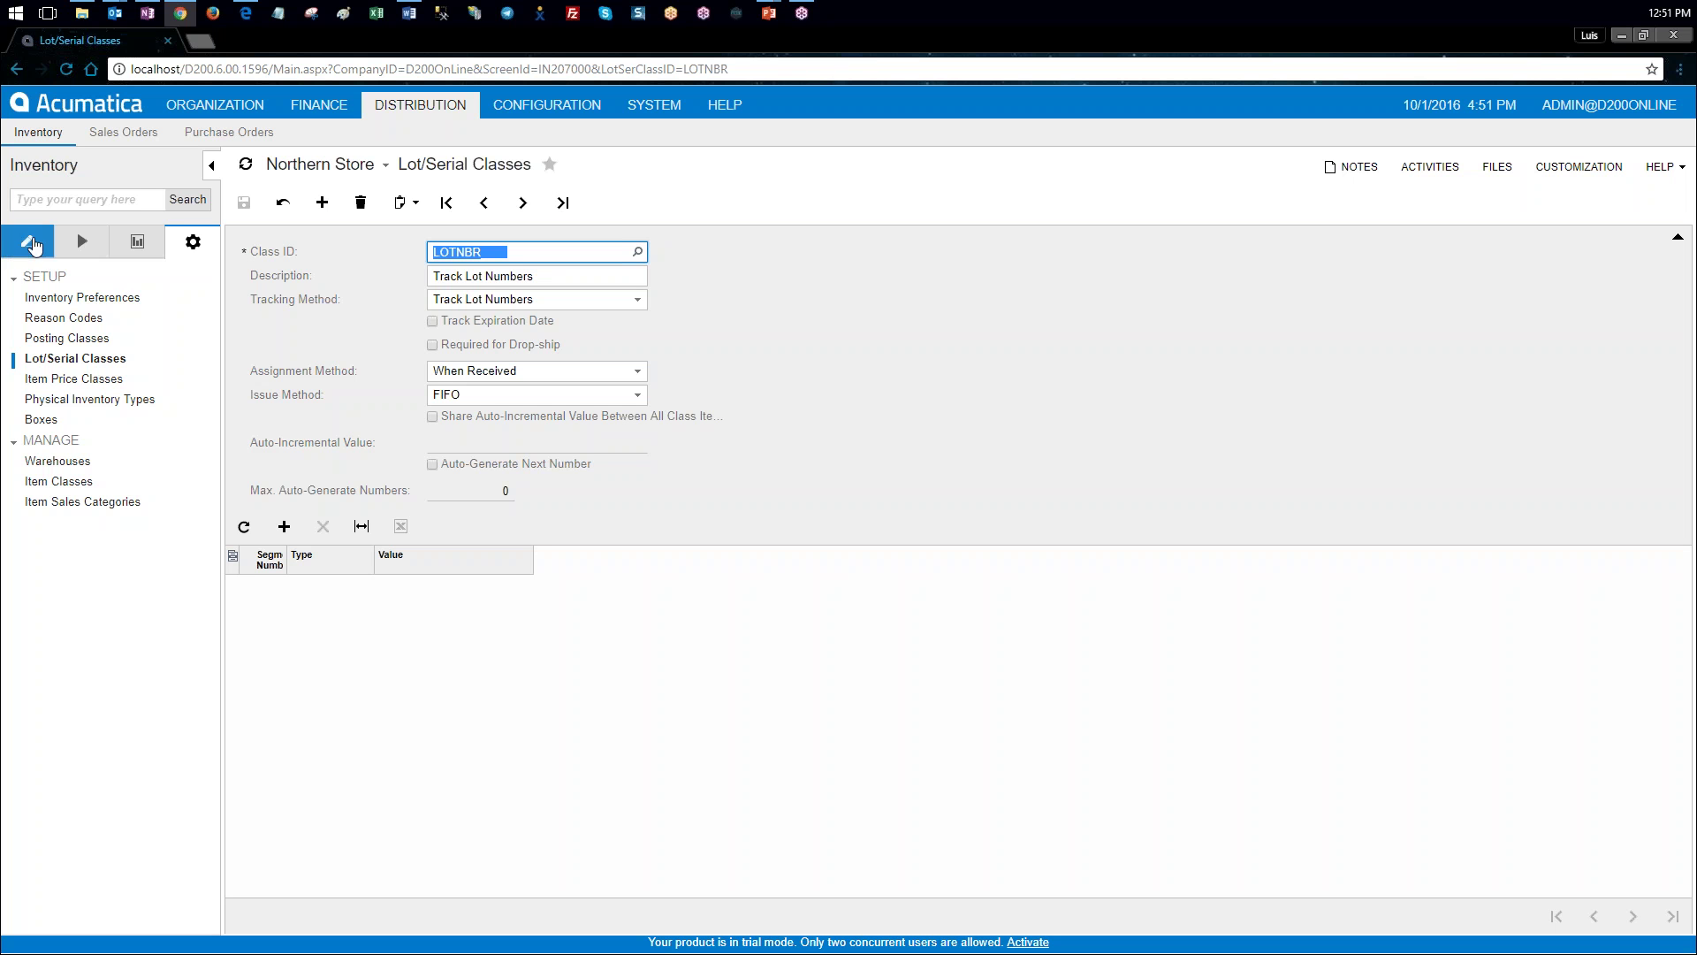
Step: Open the Item Classes form and review the list of existing class IDs
click(27, 241)
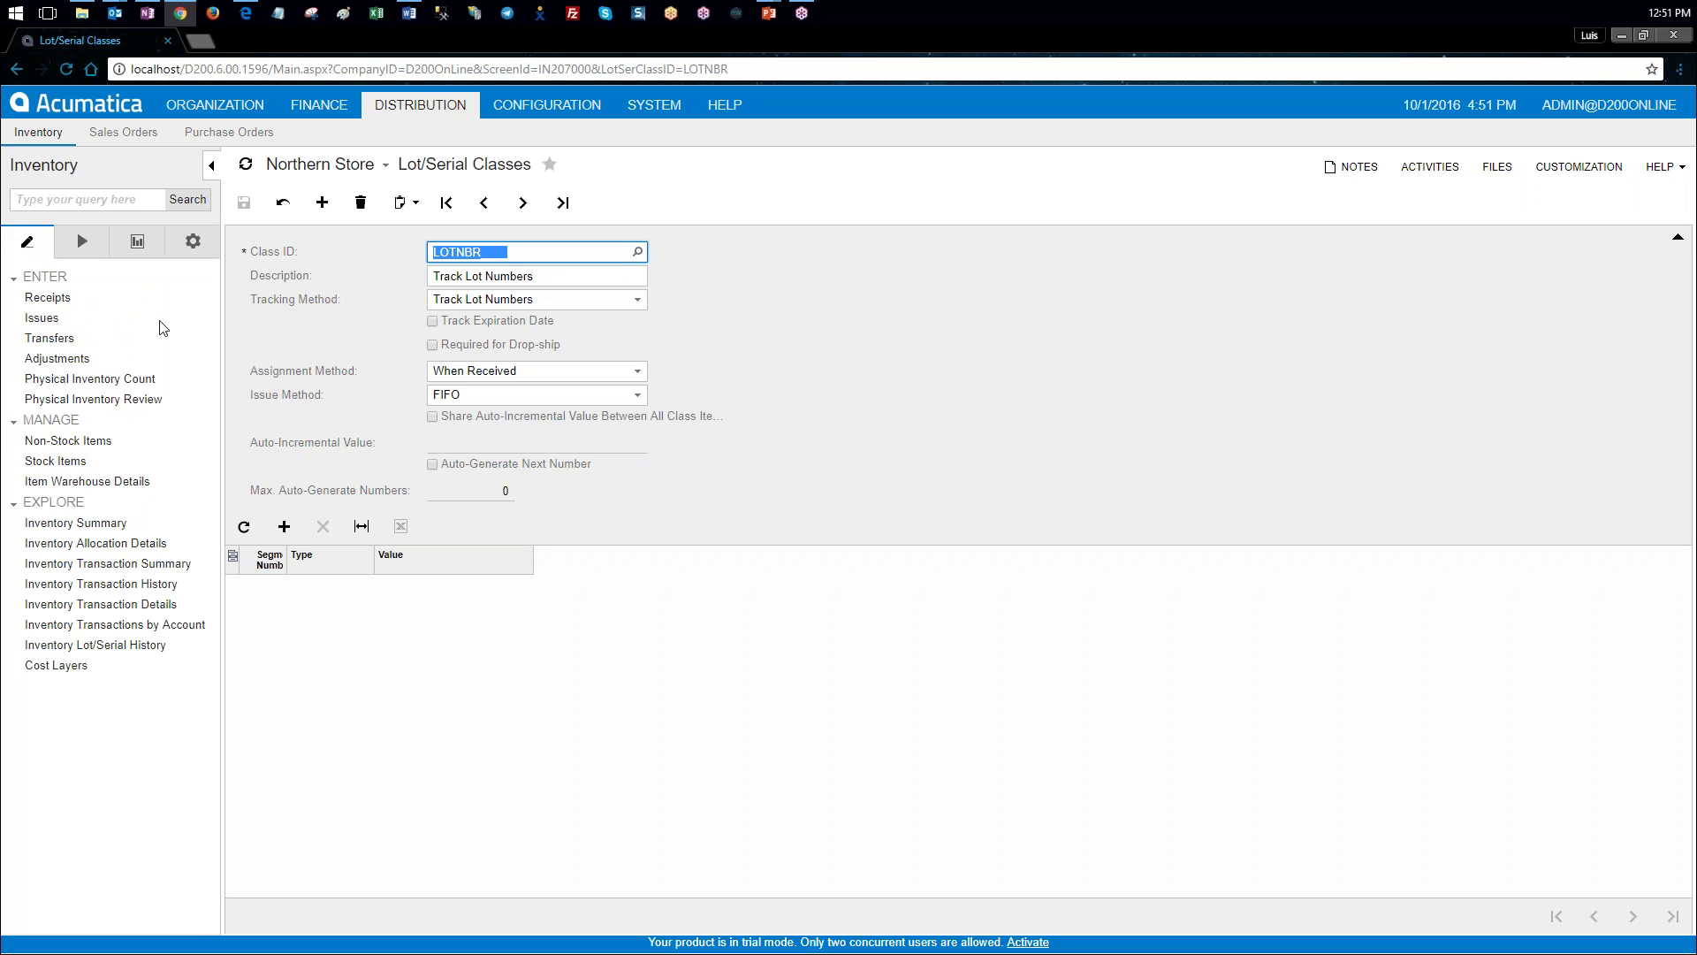
click(72, 463)
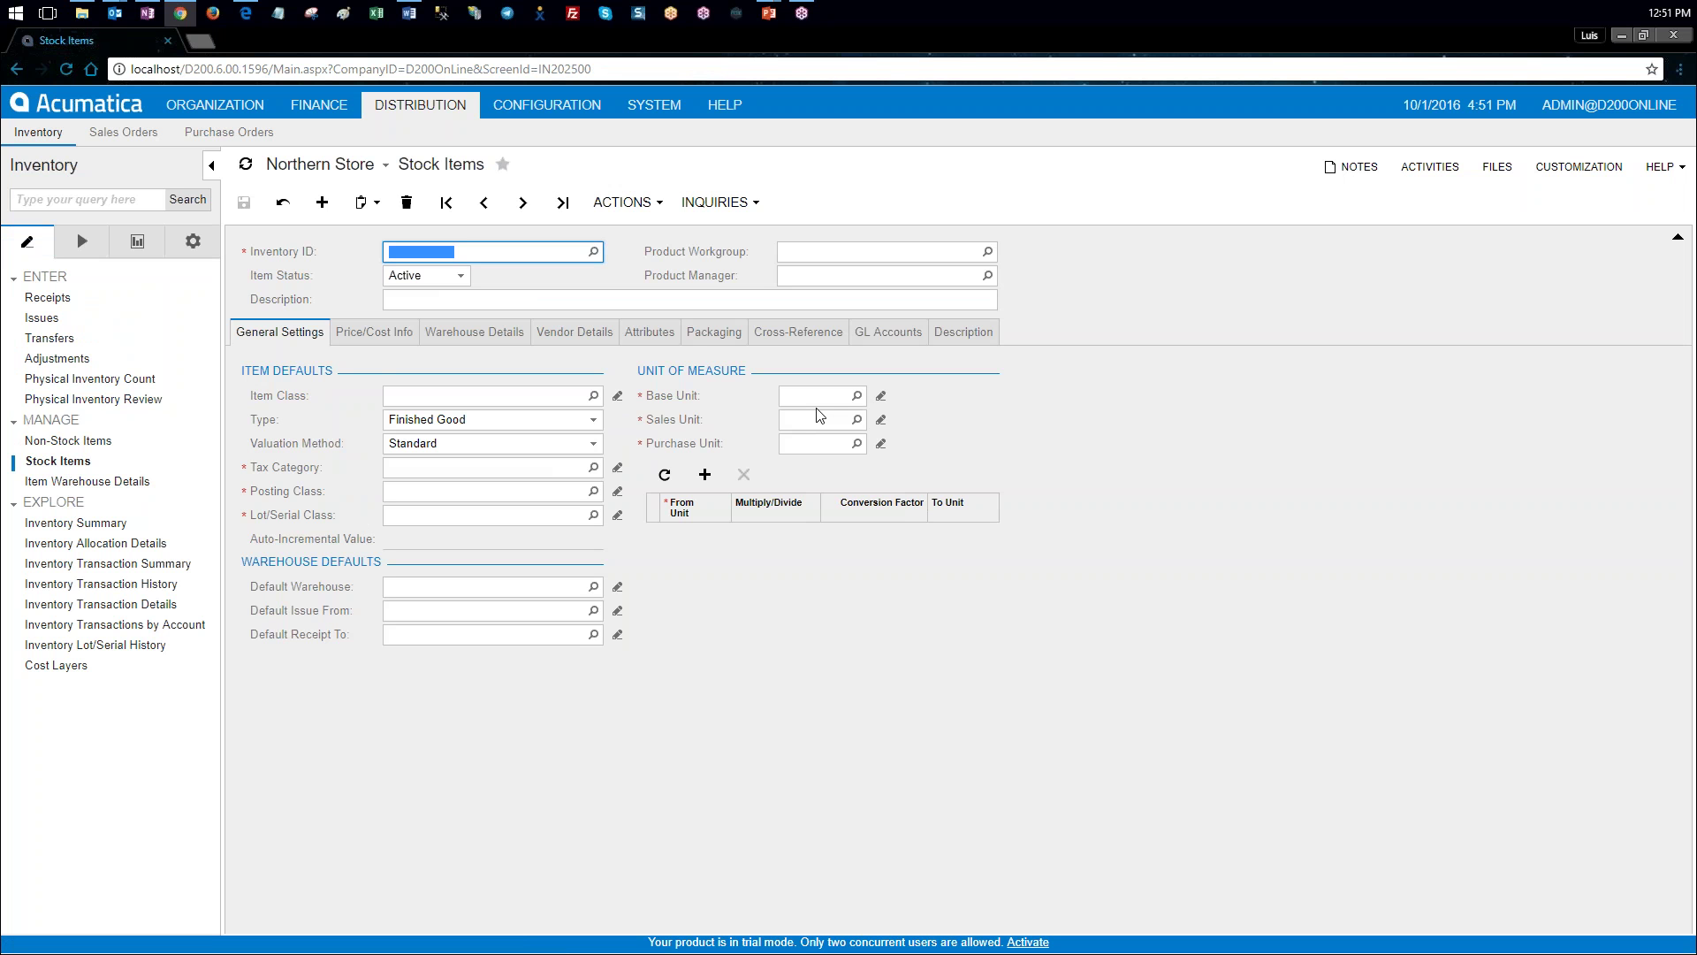
click(193, 241)
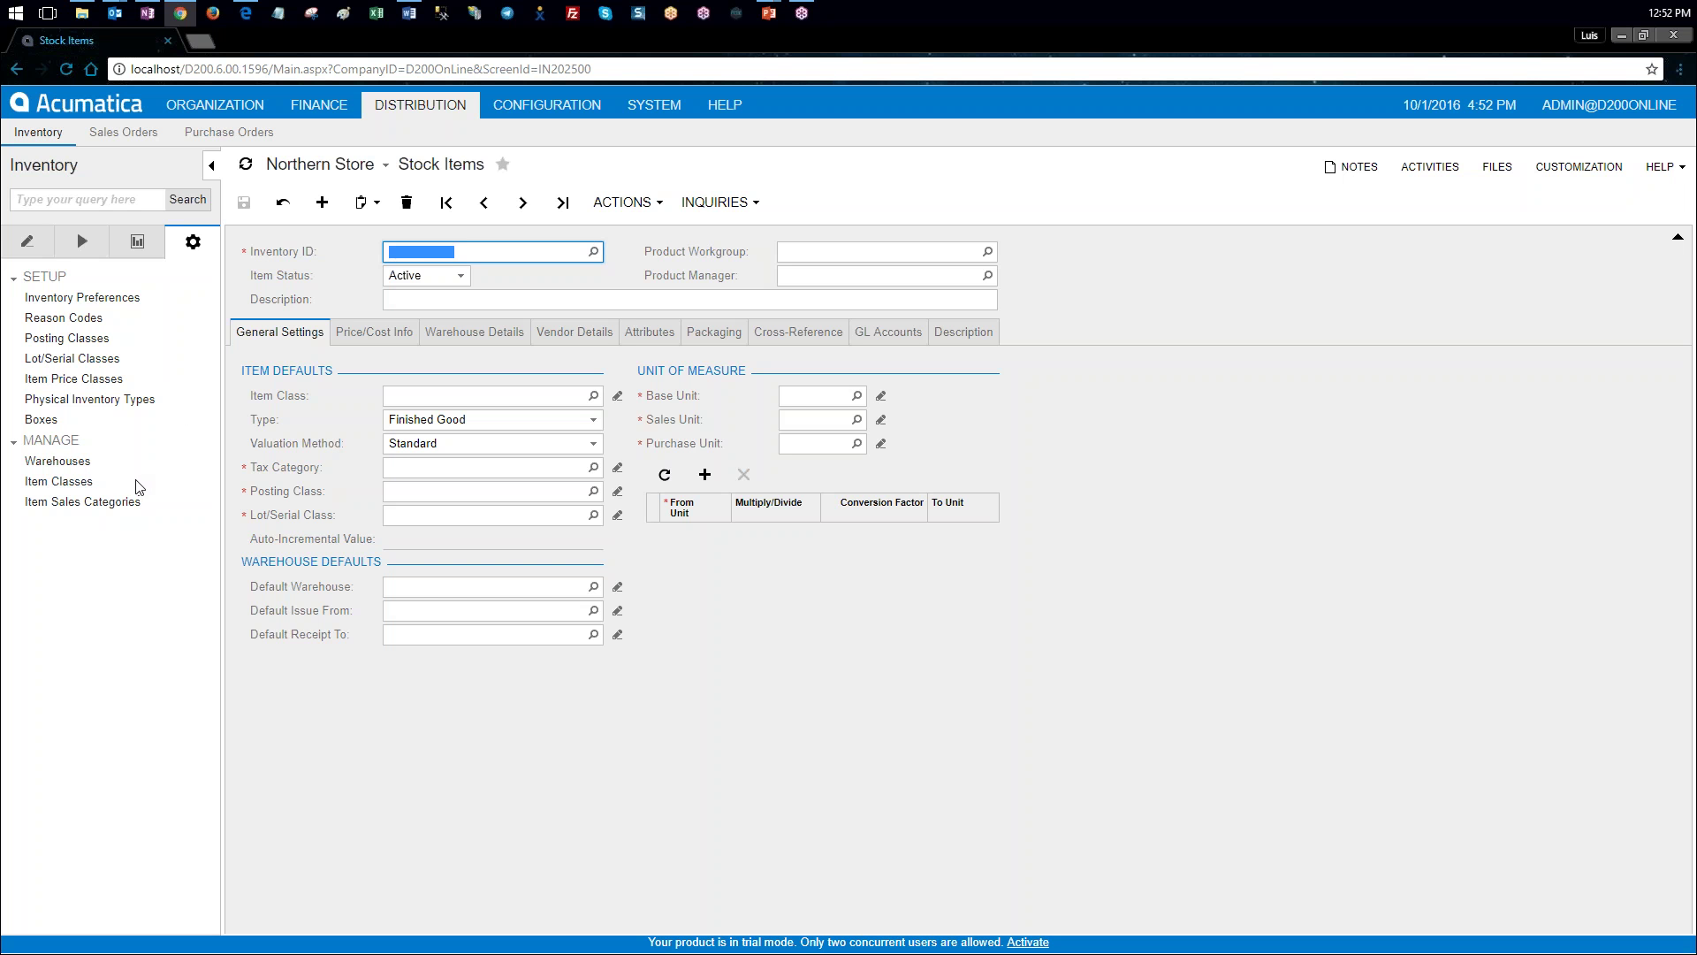
click(75, 481)
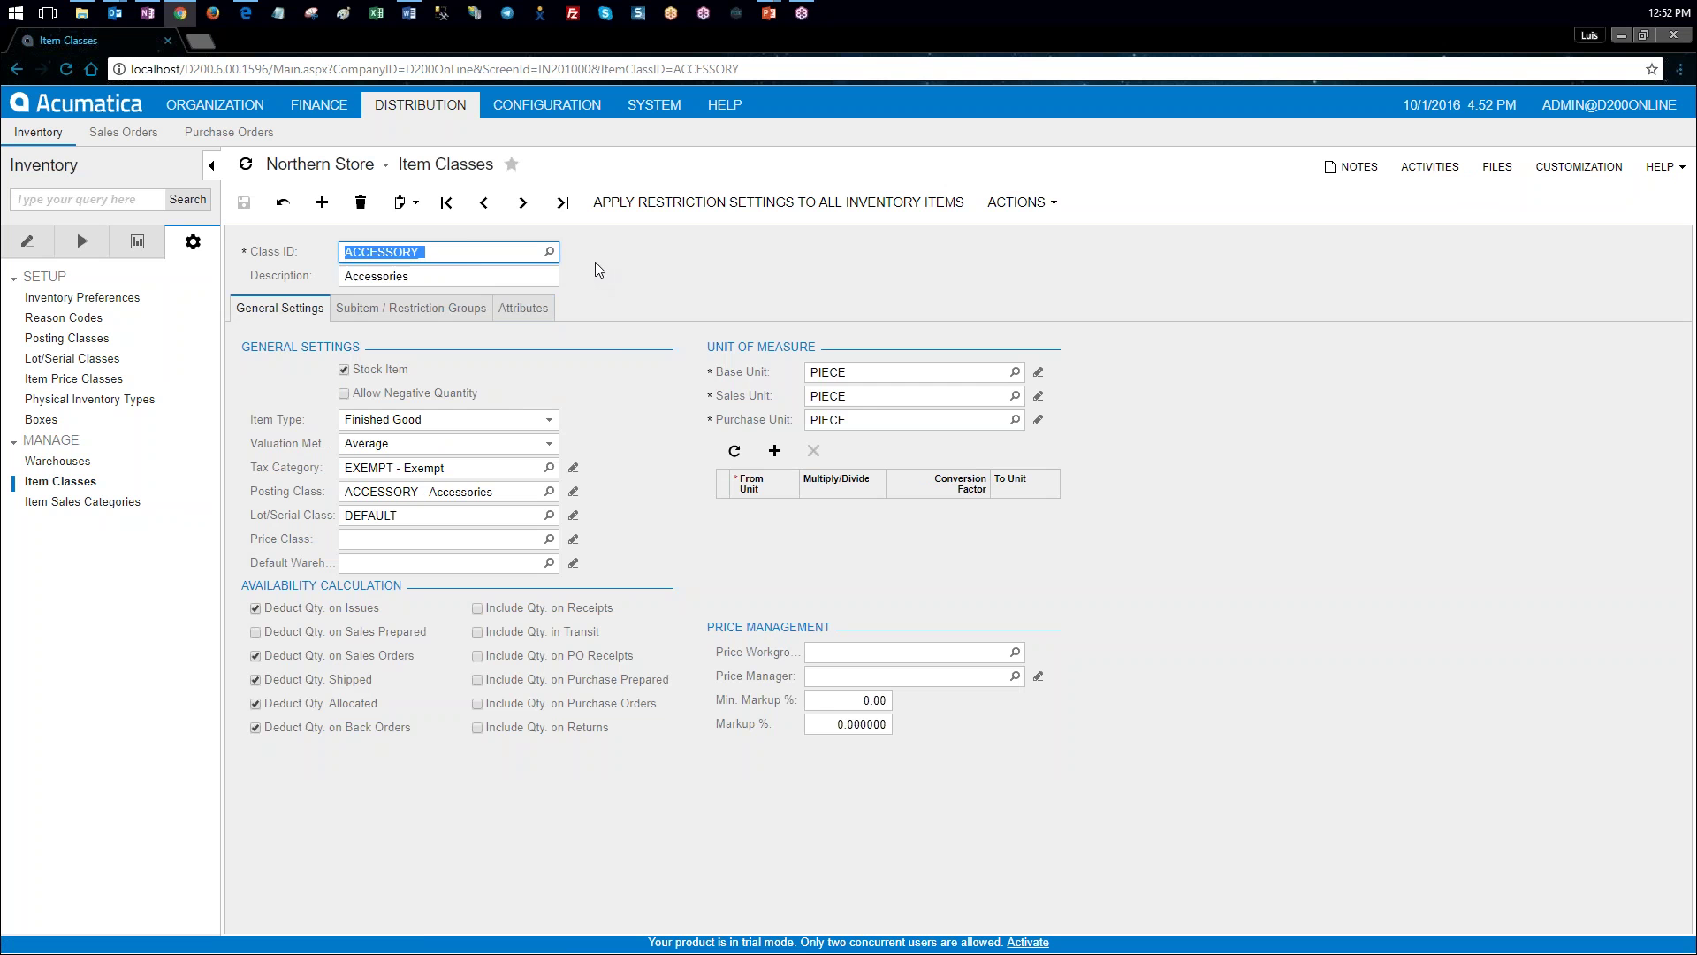
click(549, 251)
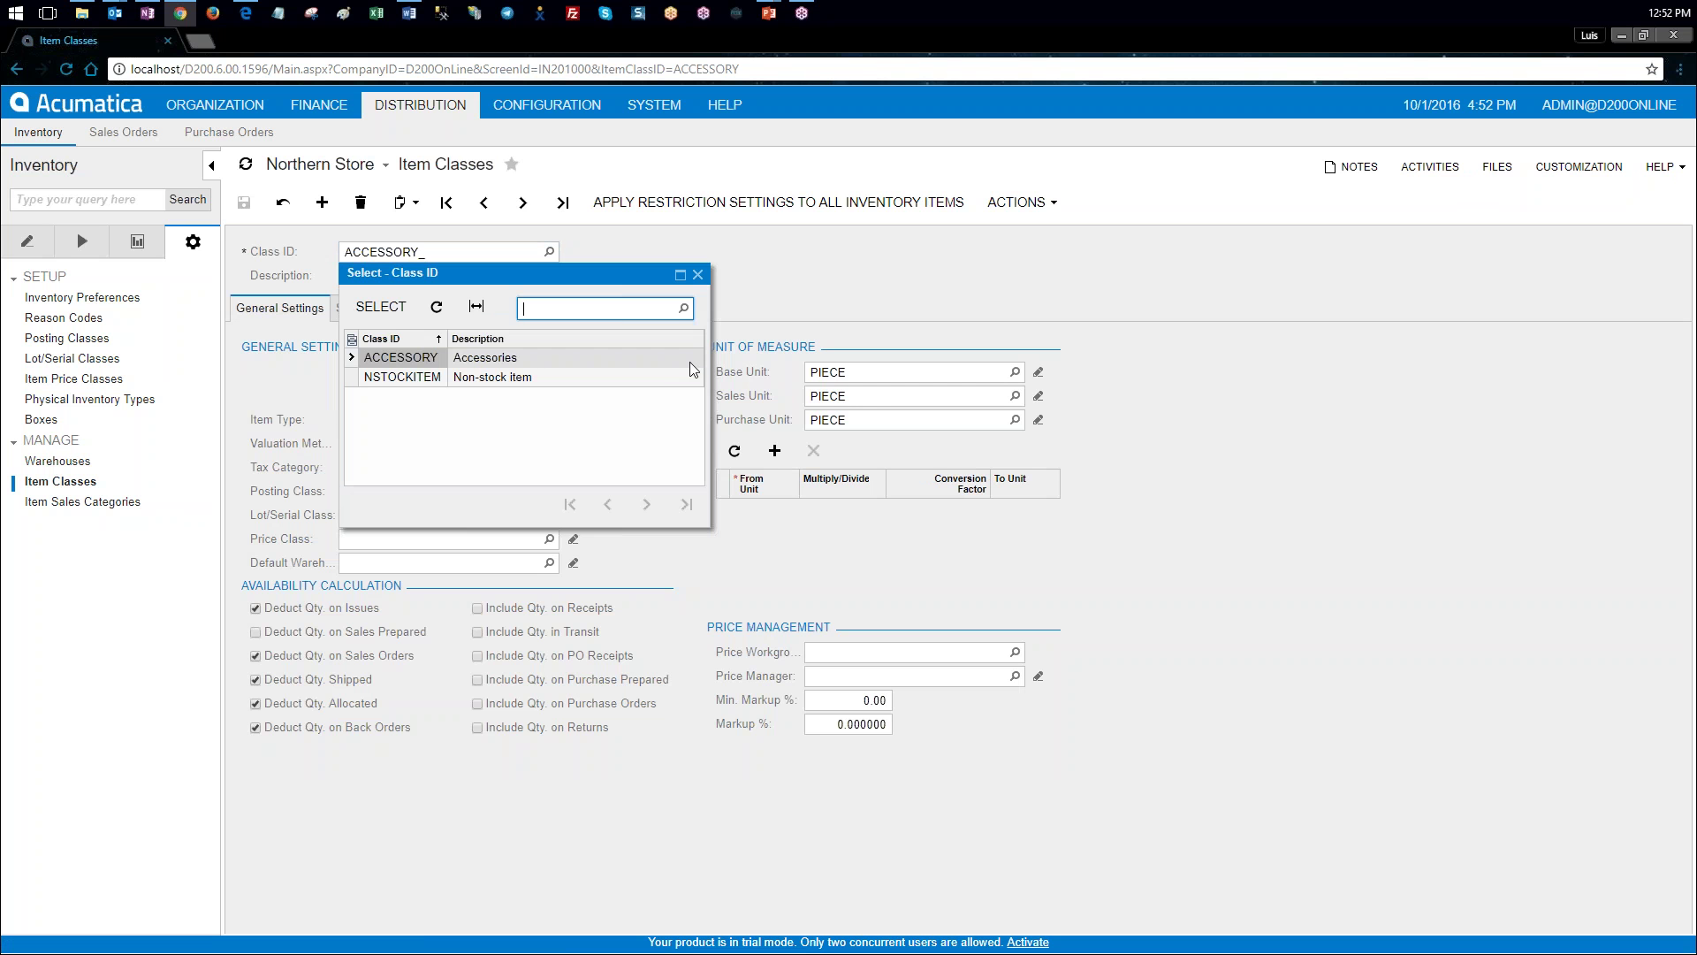
click(699, 272)
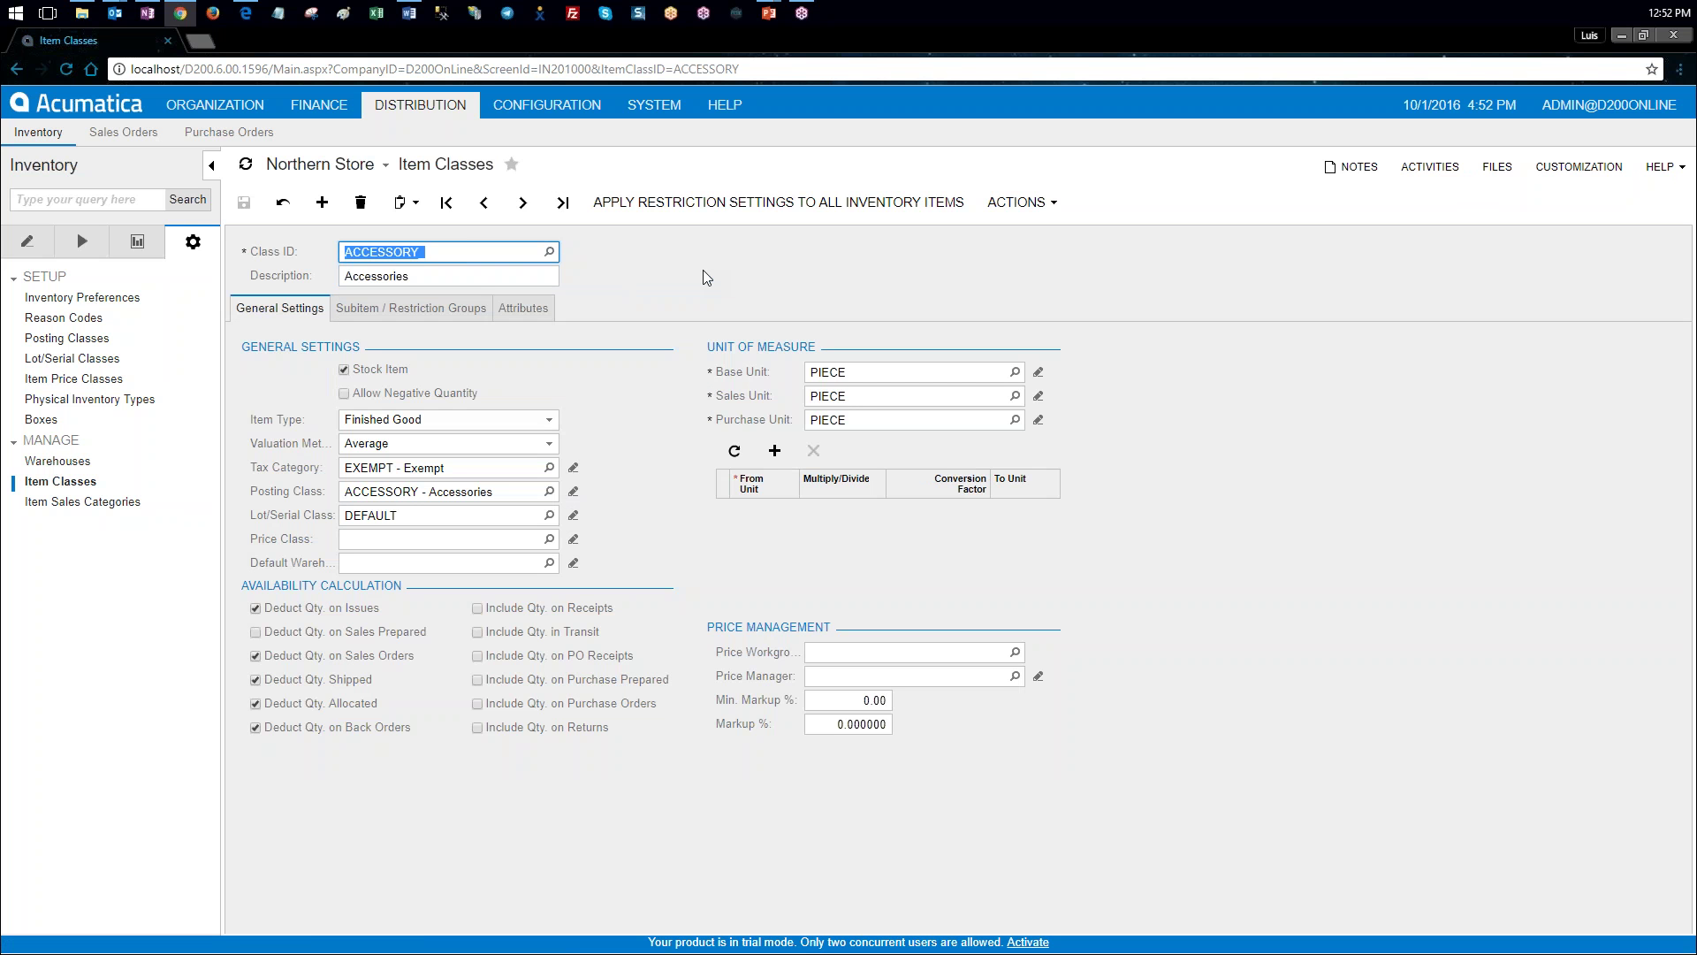
key(alt+Tab)
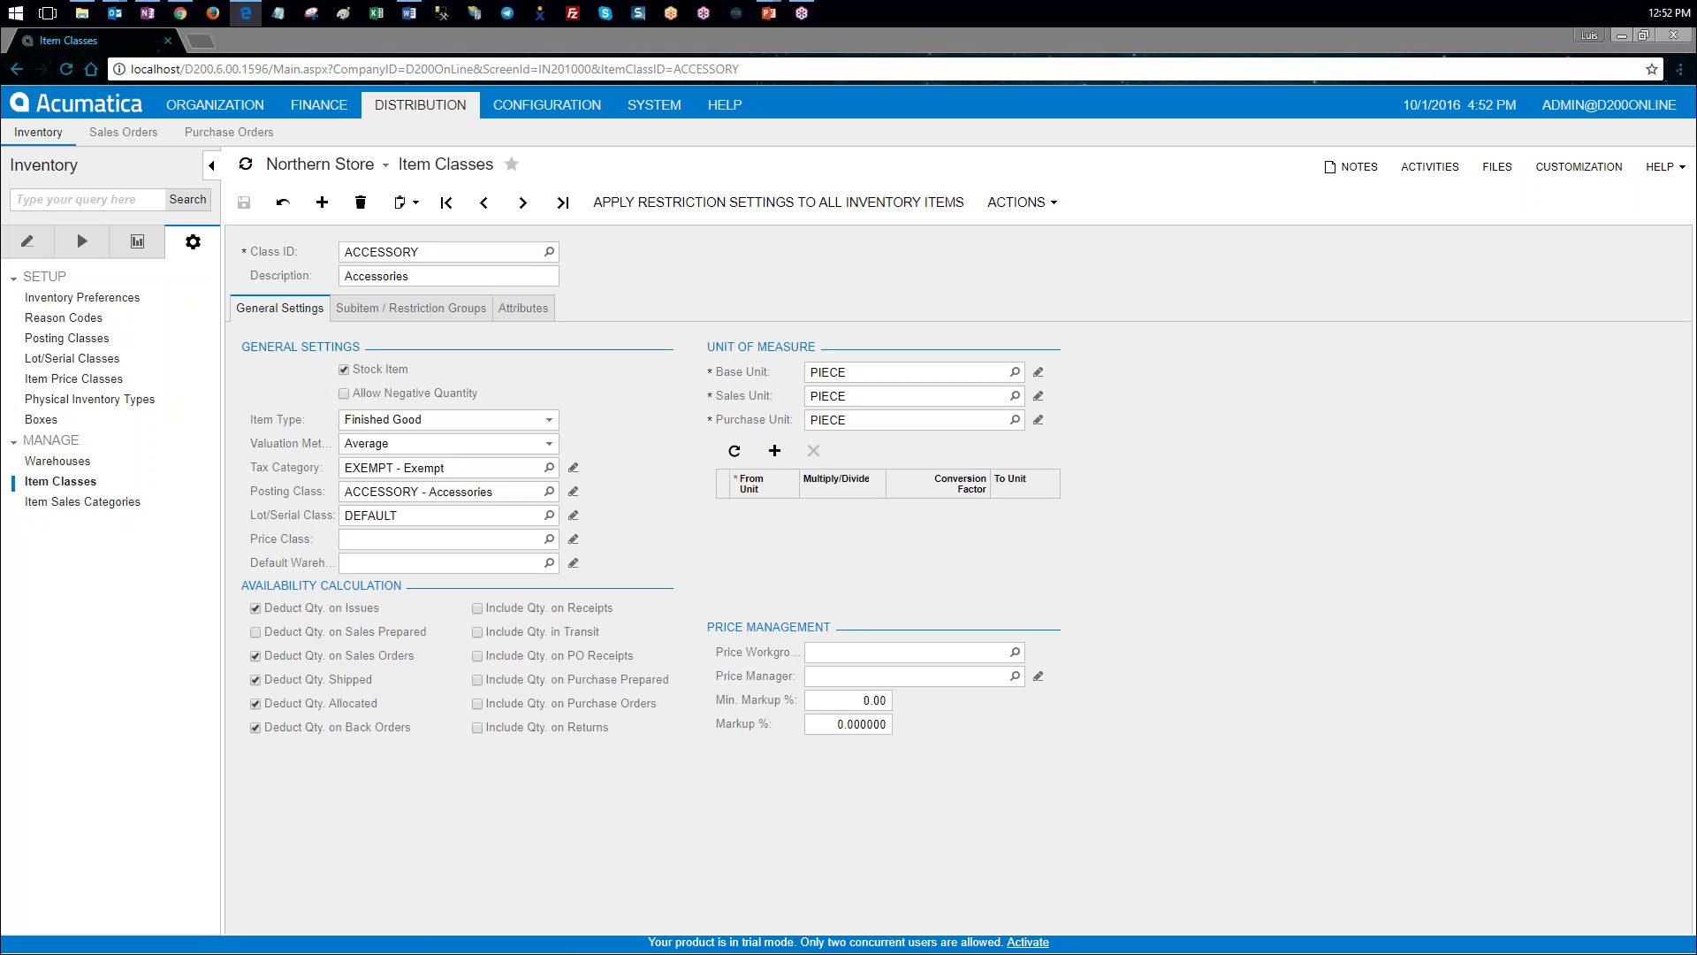
Step: Add a new item class with the class ID COMPUTERS and the description Computers
click(321, 202)
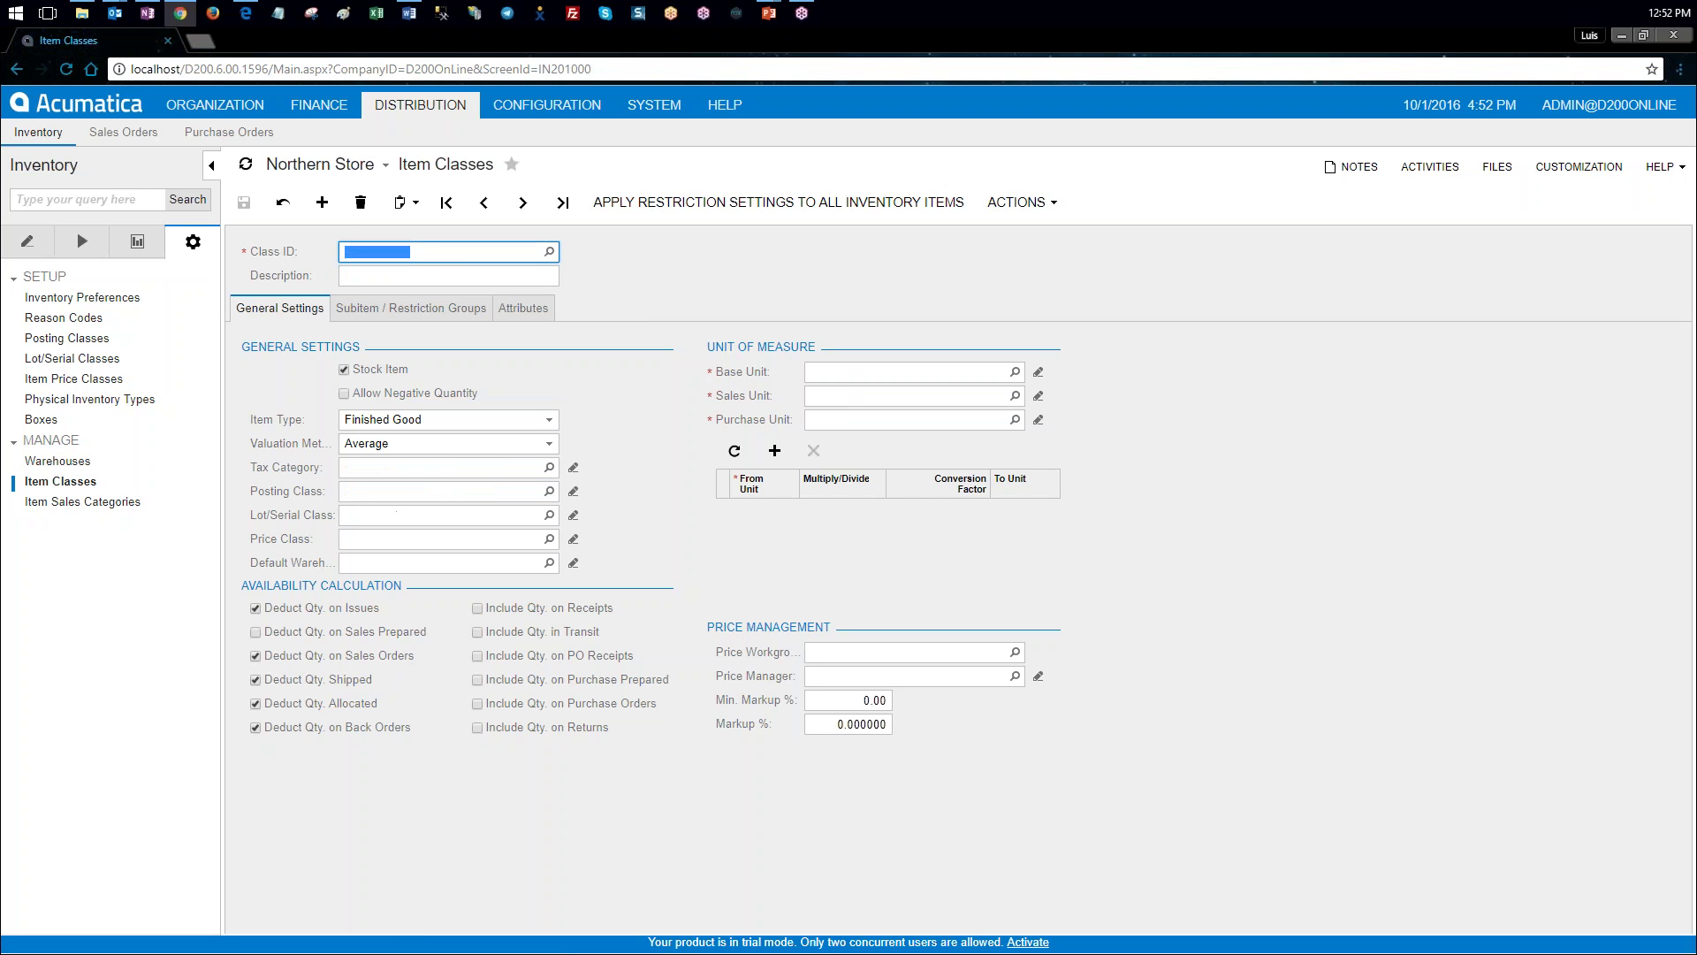
text(COMPUTERS)
key(Tab)
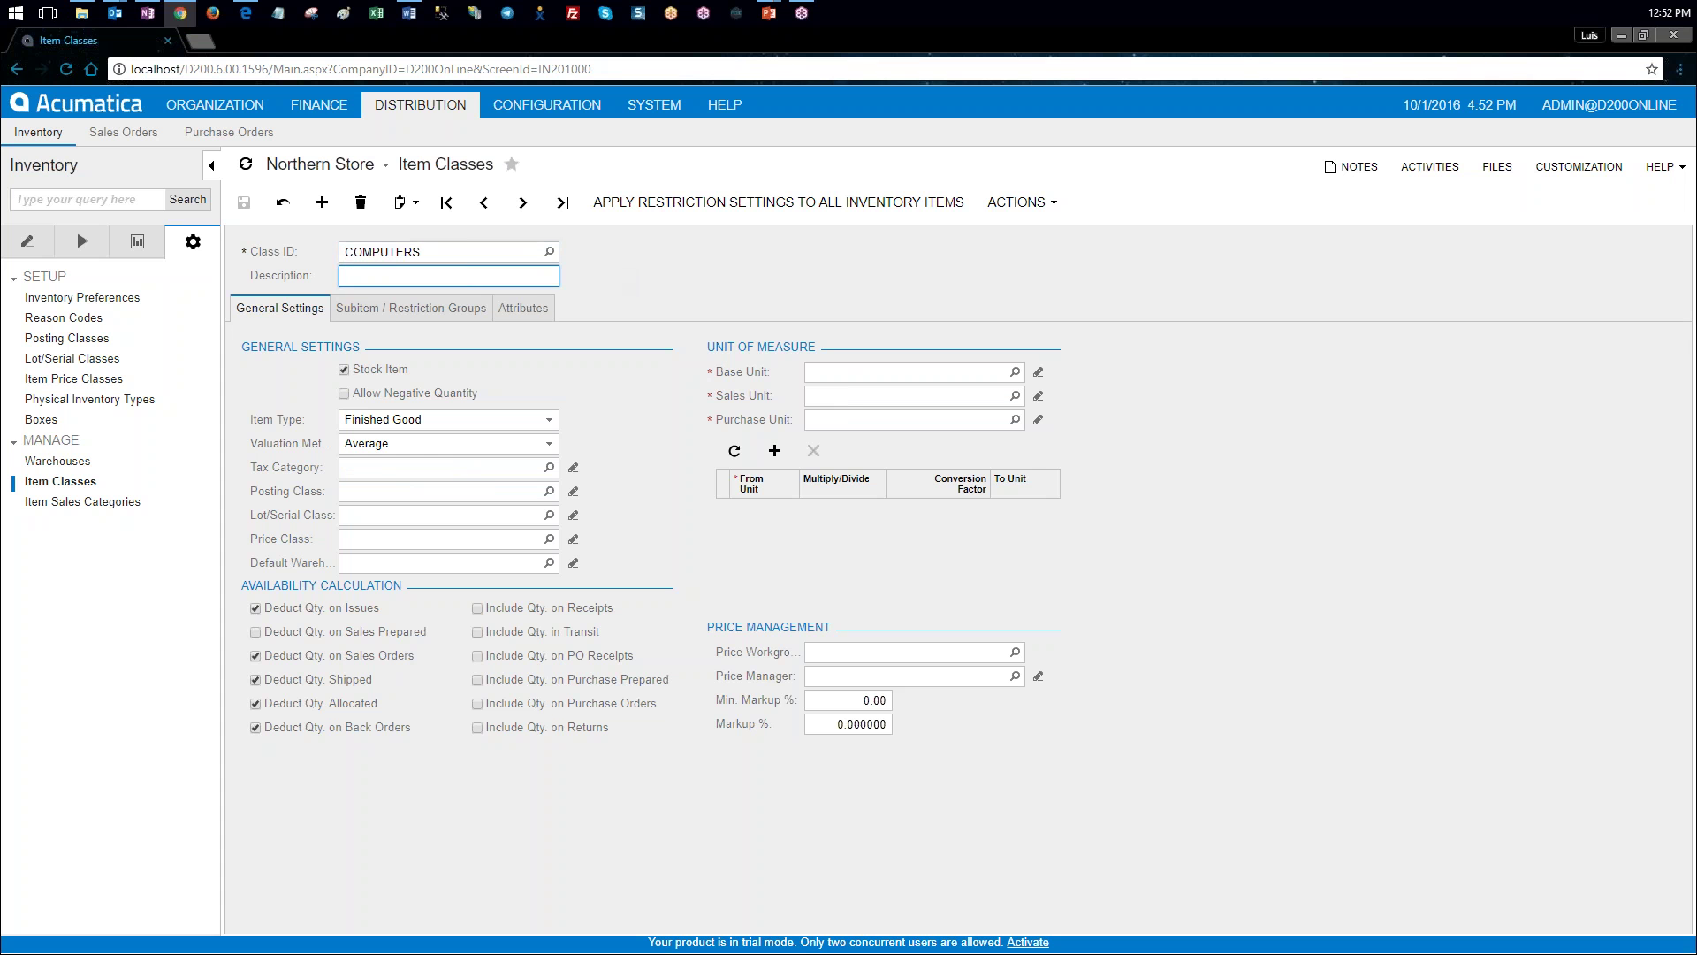
key(alt+Tab)
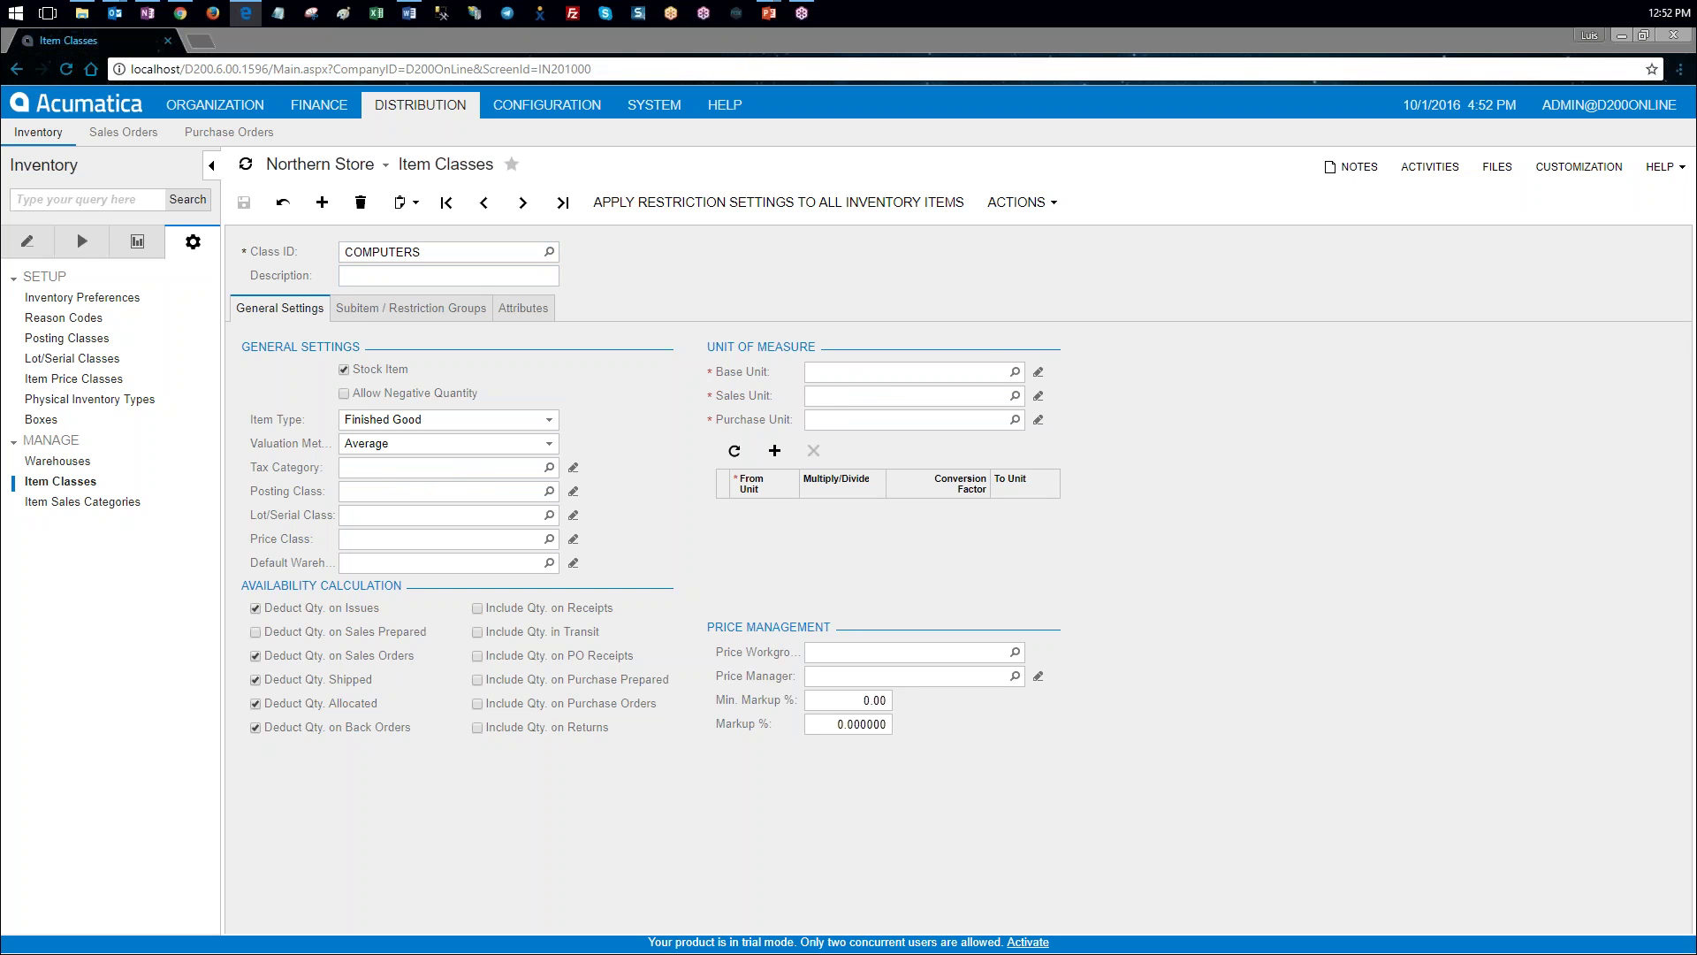
click(521, 275)
text(Computers)
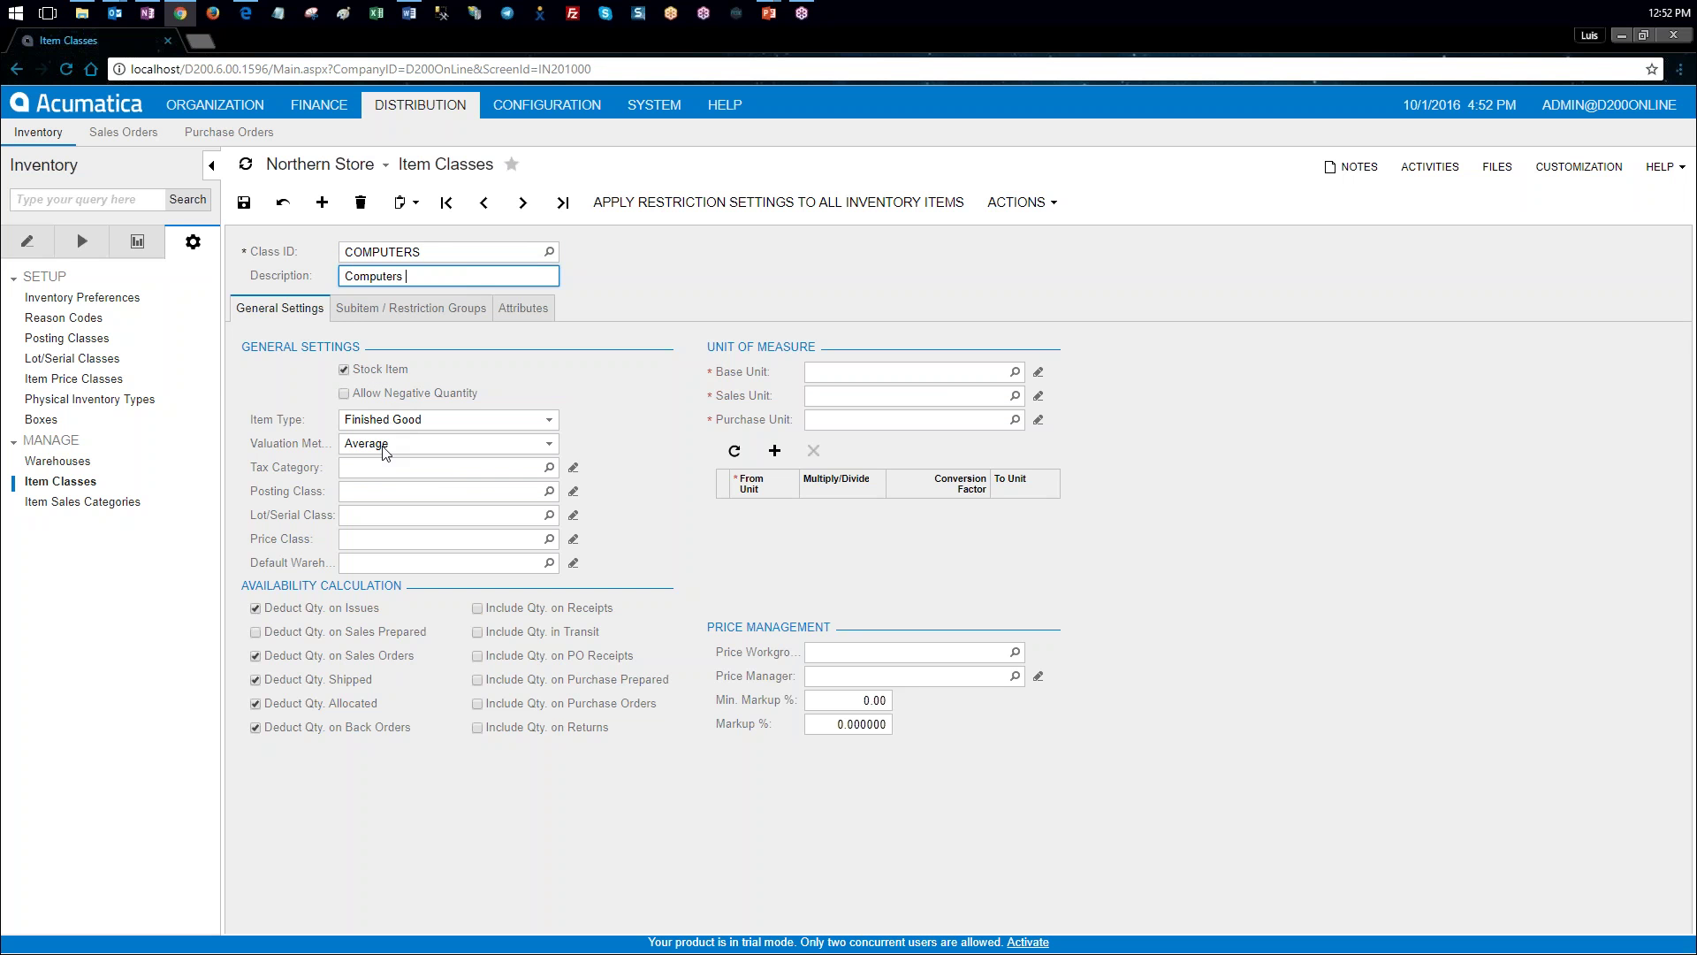
Step: Set the COMPUTERS class's valuation method to Specific and its tax category to EXEMPT
click(547, 444)
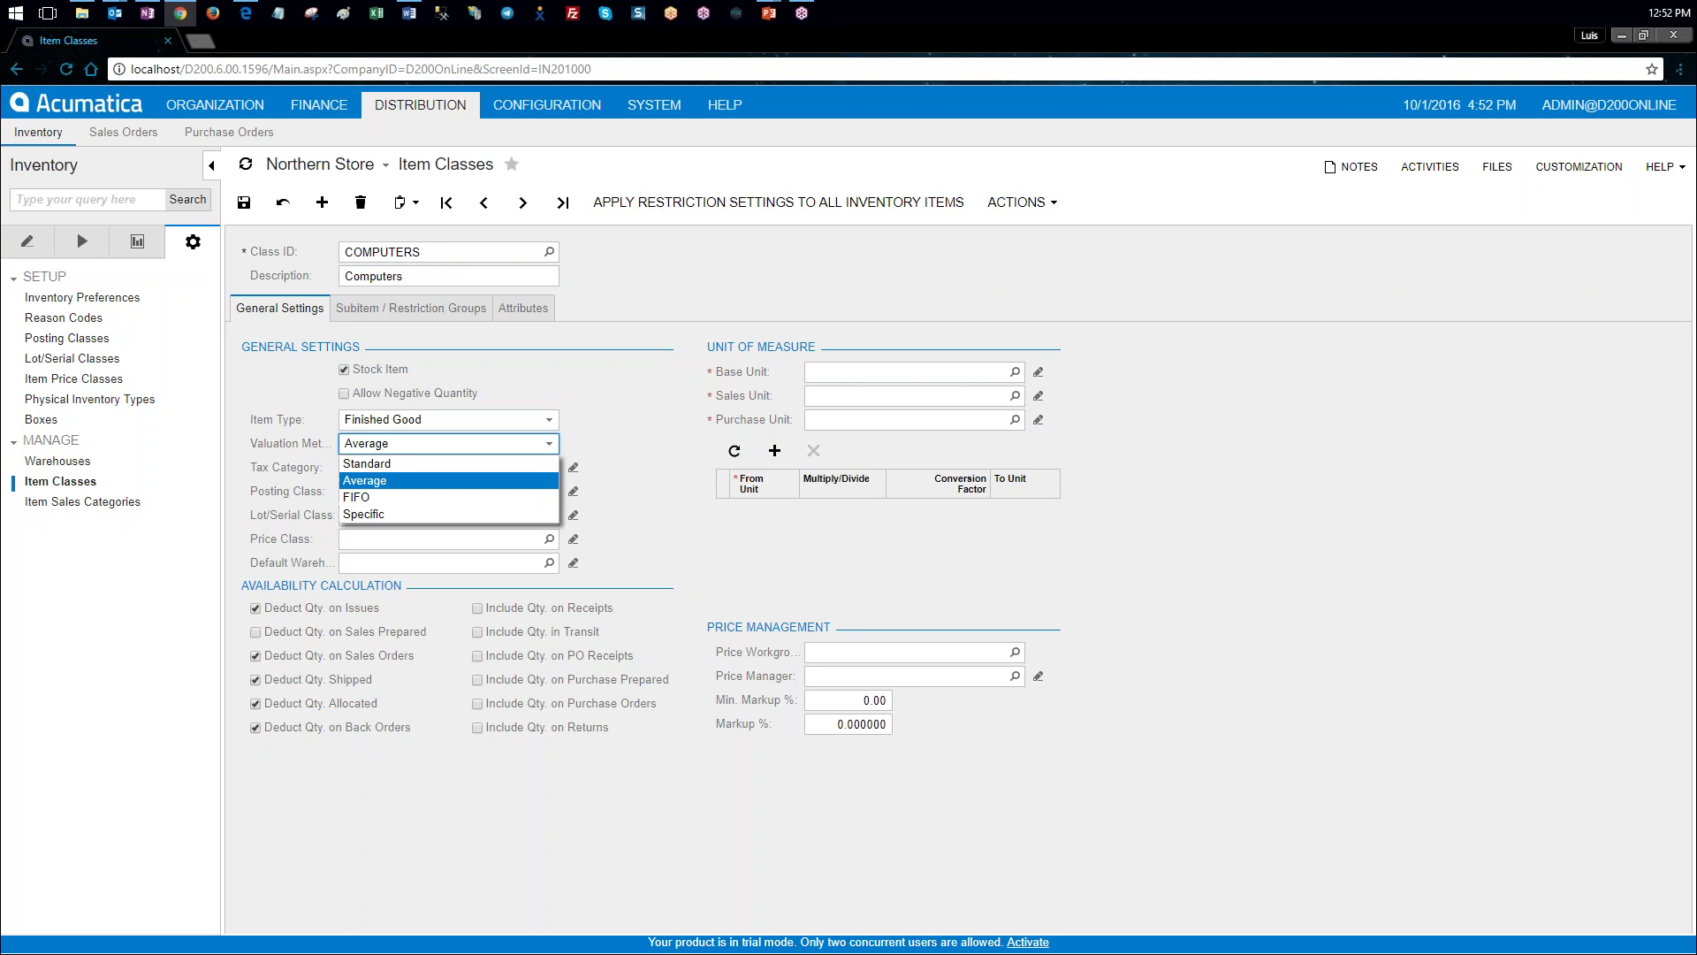
click(511, 513)
click(462, 468)
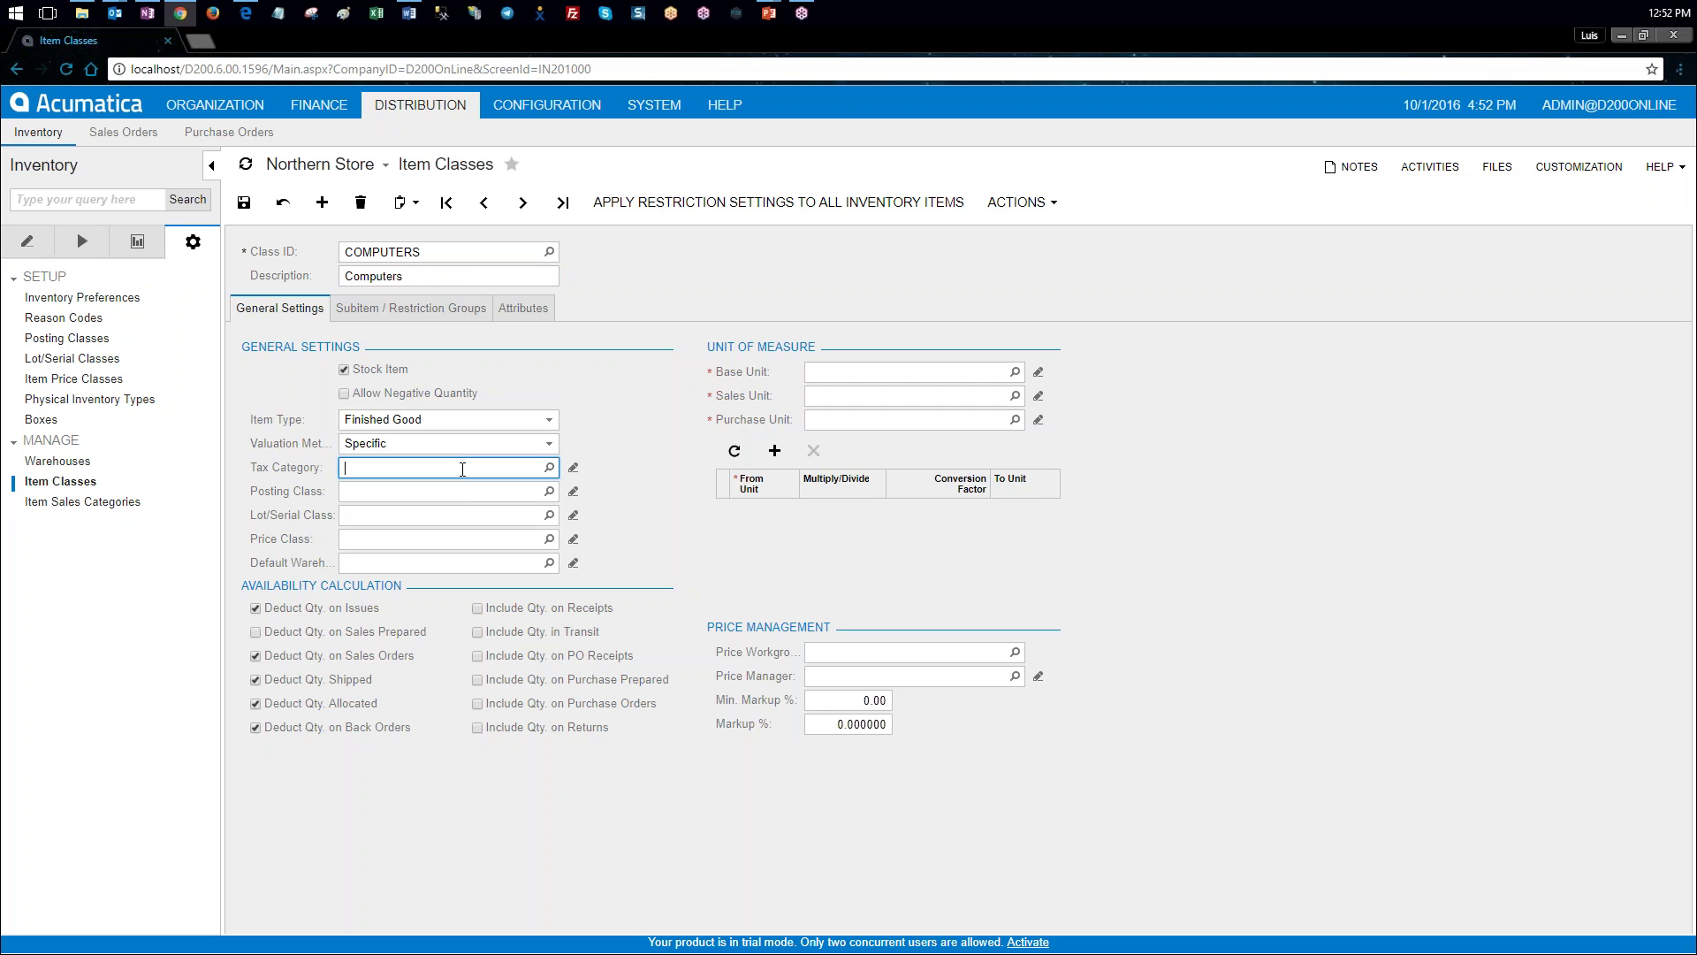
click(549, 467)
double_click(428, 574)
Step: Assign the posting class COMPUTER and the lot/serial class SRLNBR to the COMPUTERS item class
click(549, 491)
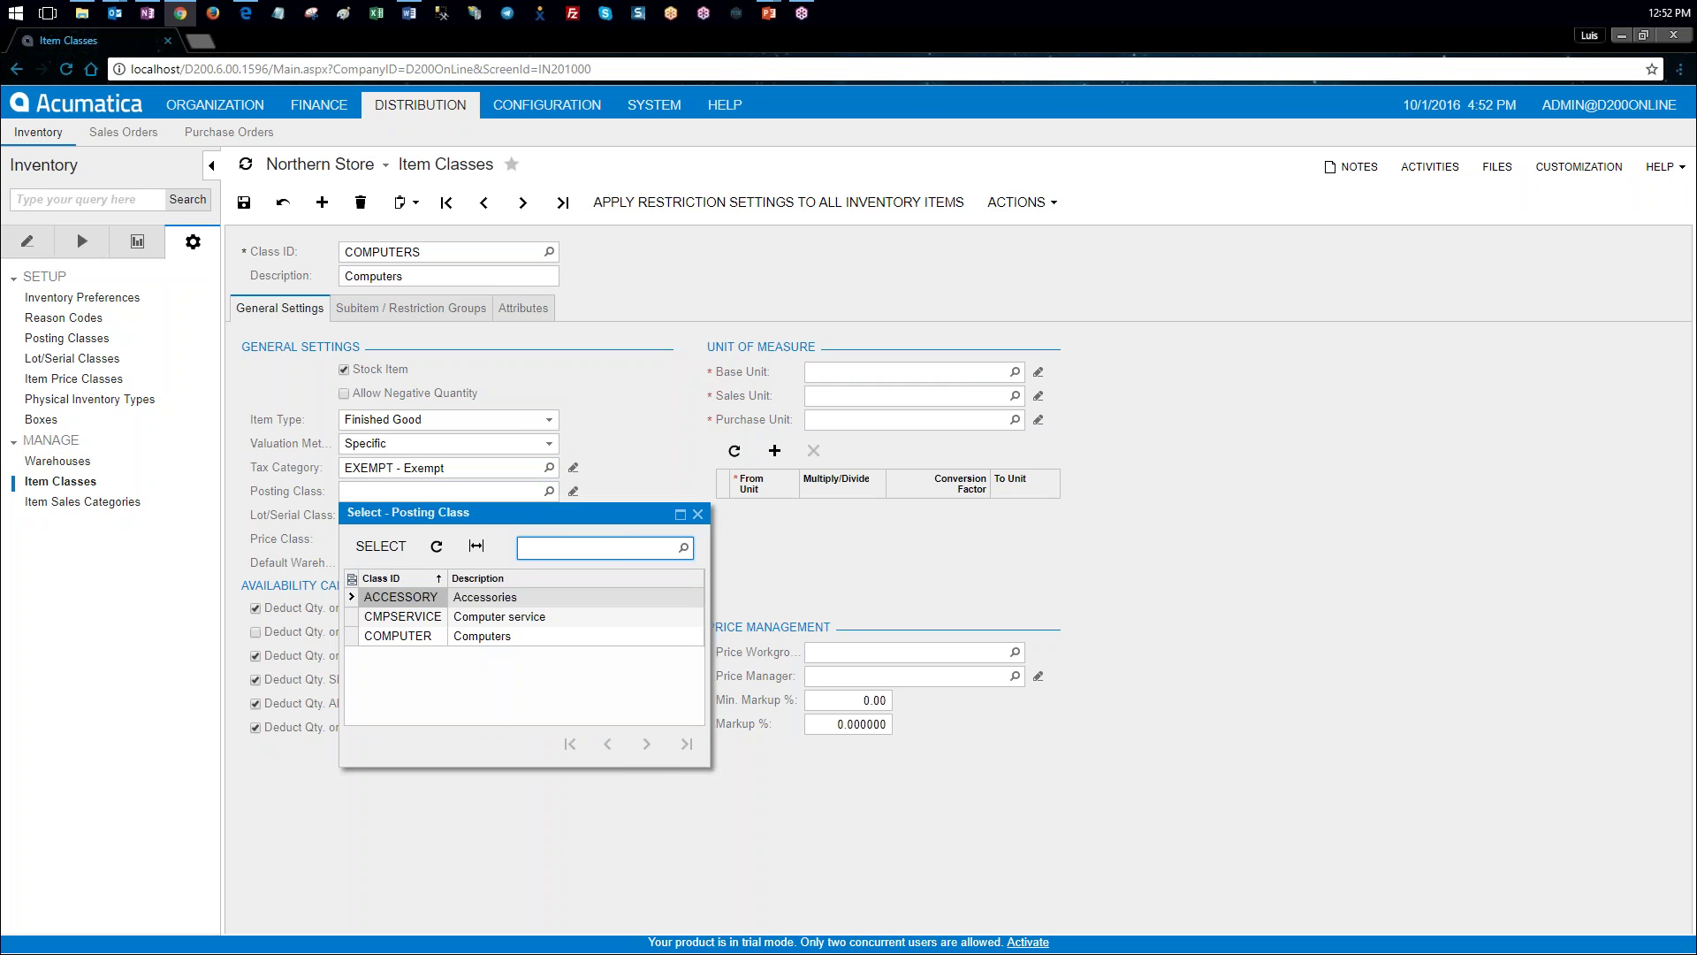
double_click(424, 635)
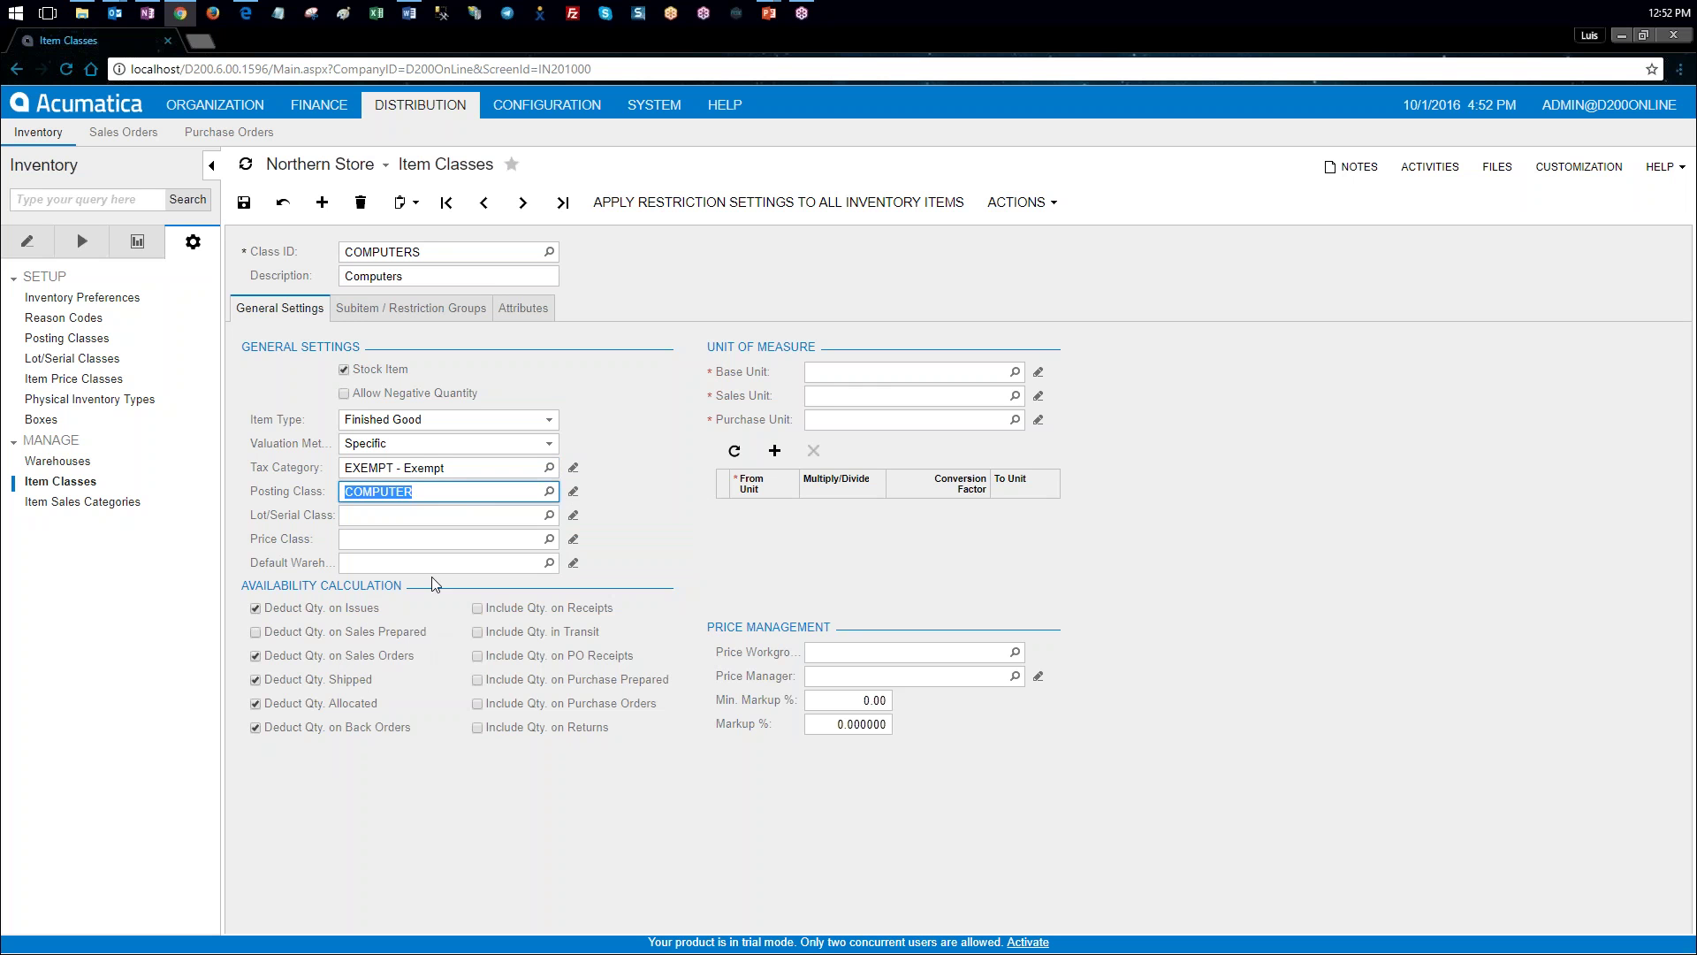
click(452, 515)
click(548, 515)
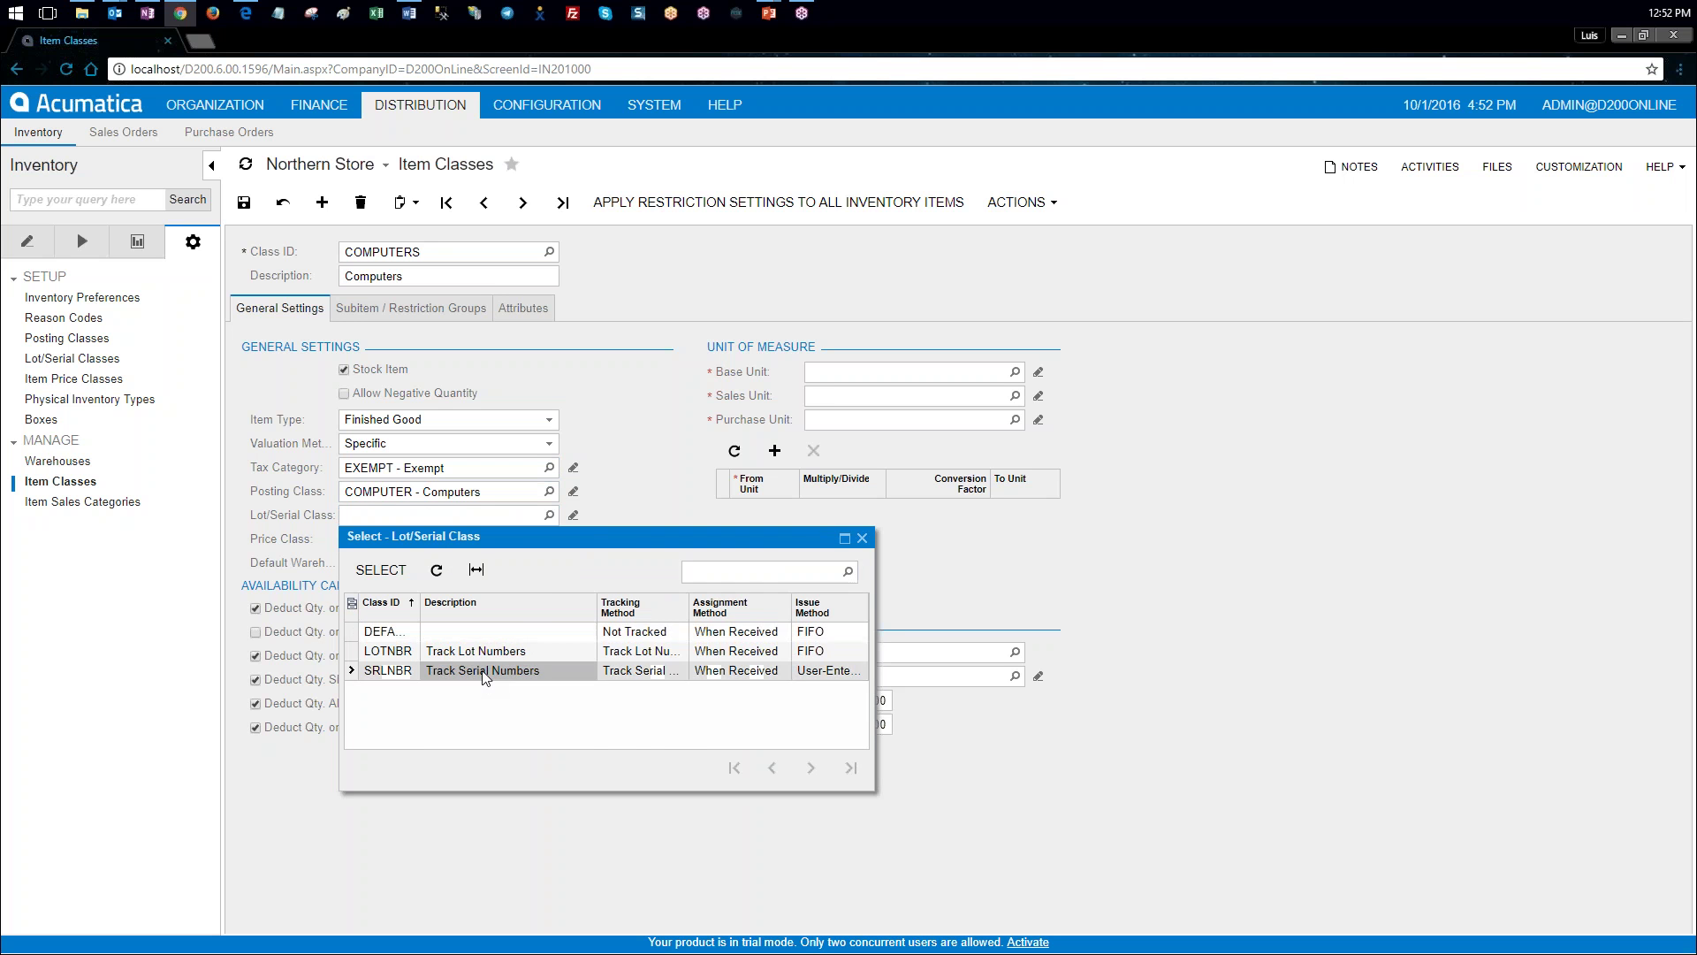
double_click(485, 670)
Step: Set the base, sales and purchase units of the COMPUTERS class to PIECE and save the class
click(820, 372)
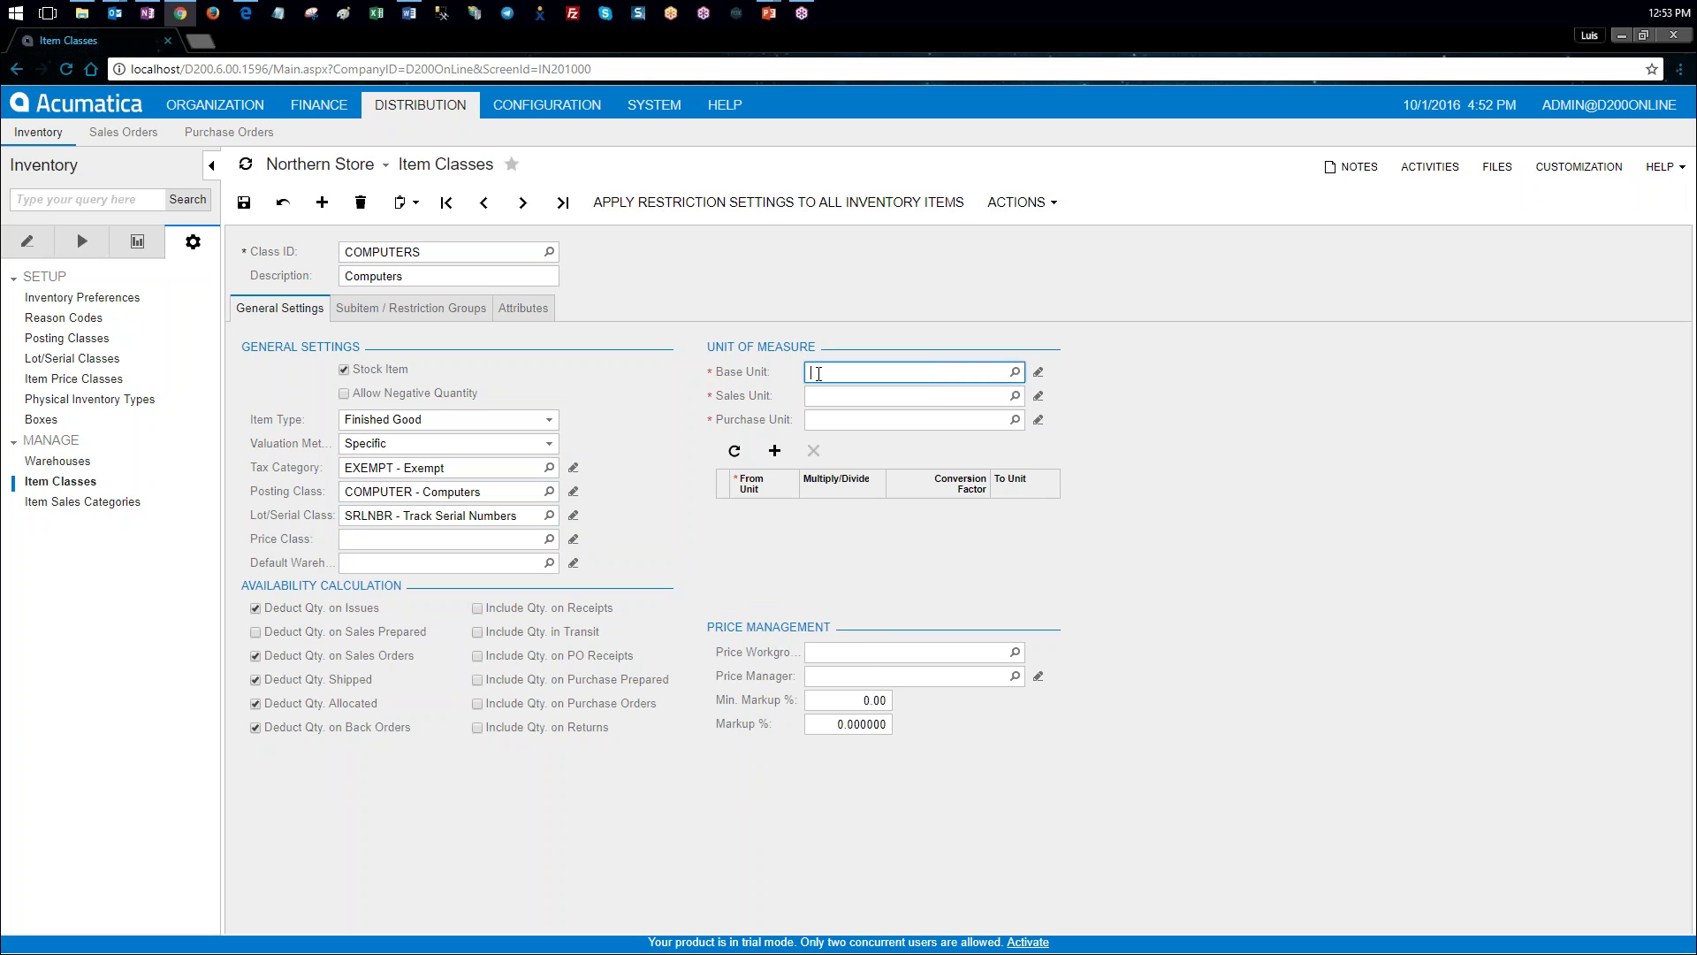
click(1015, 372)
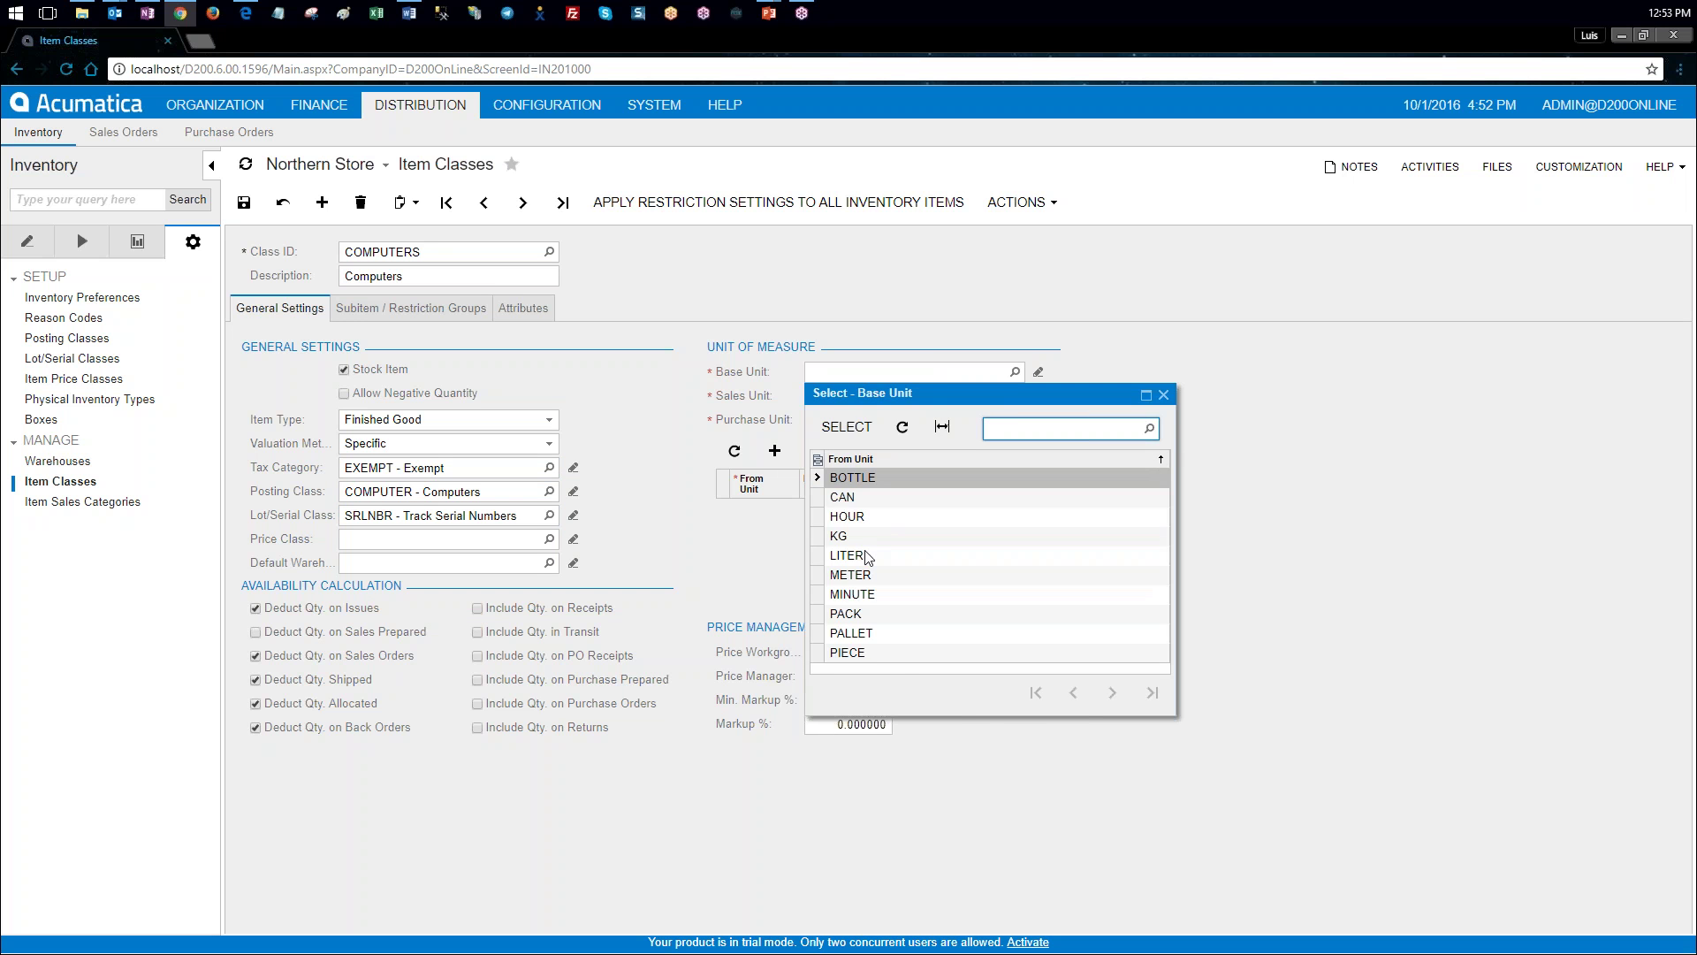
double_click(848, 653)
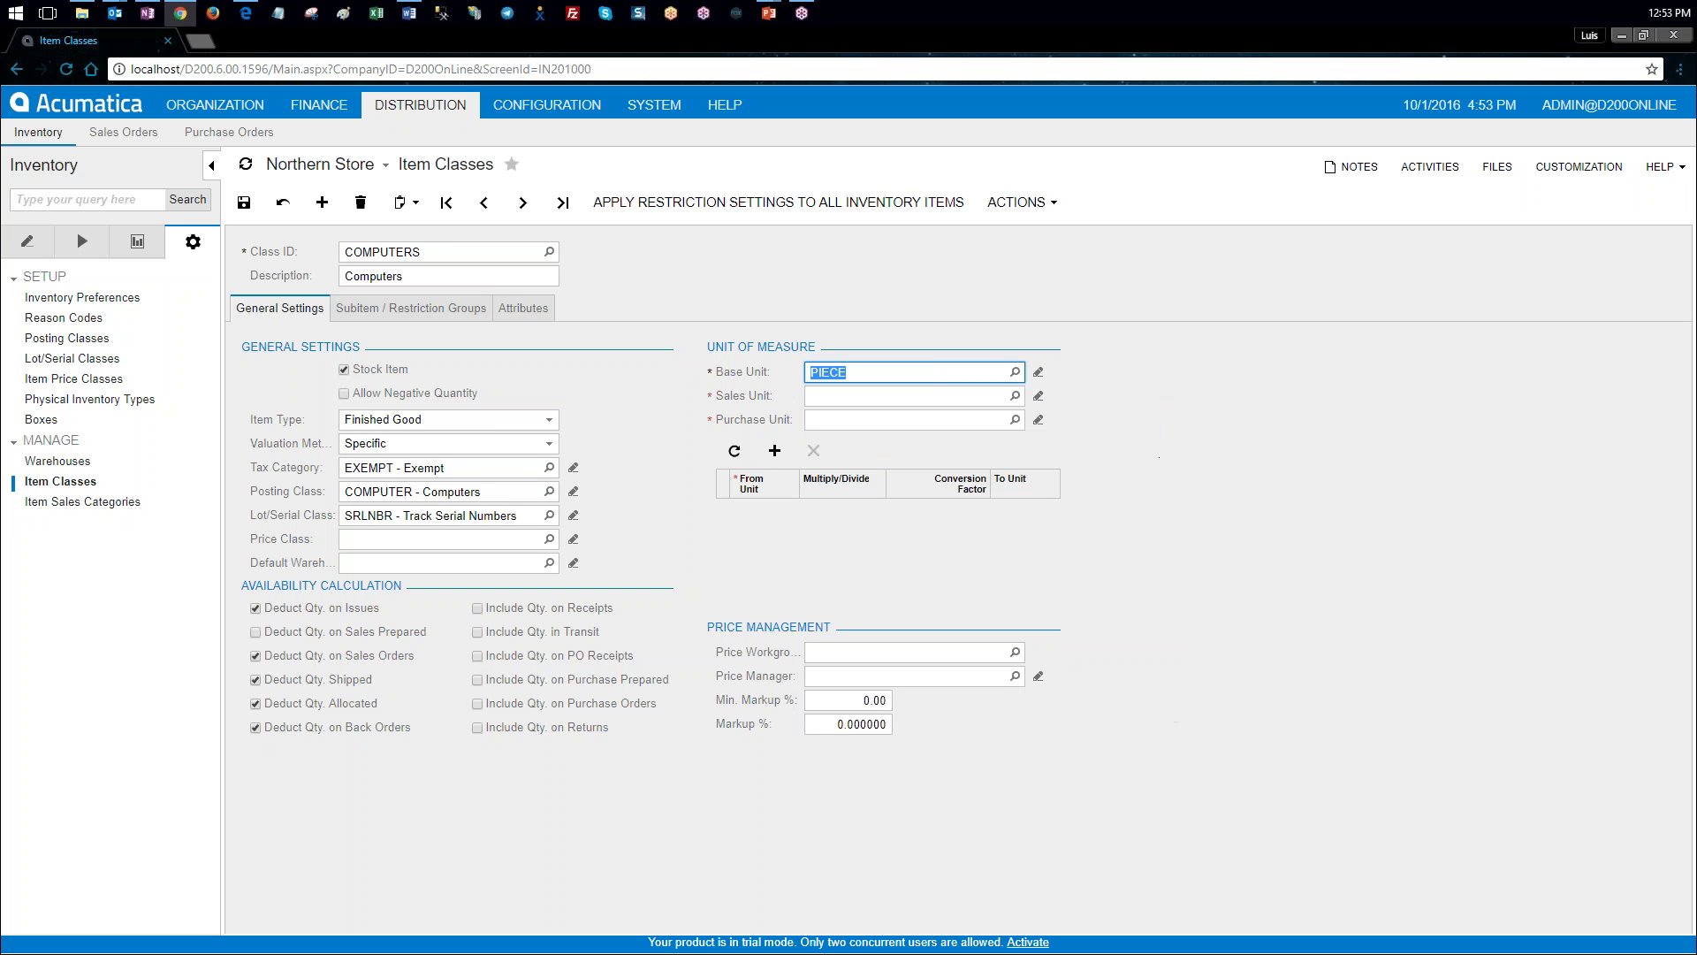
click(857, 396)
key(Tab)
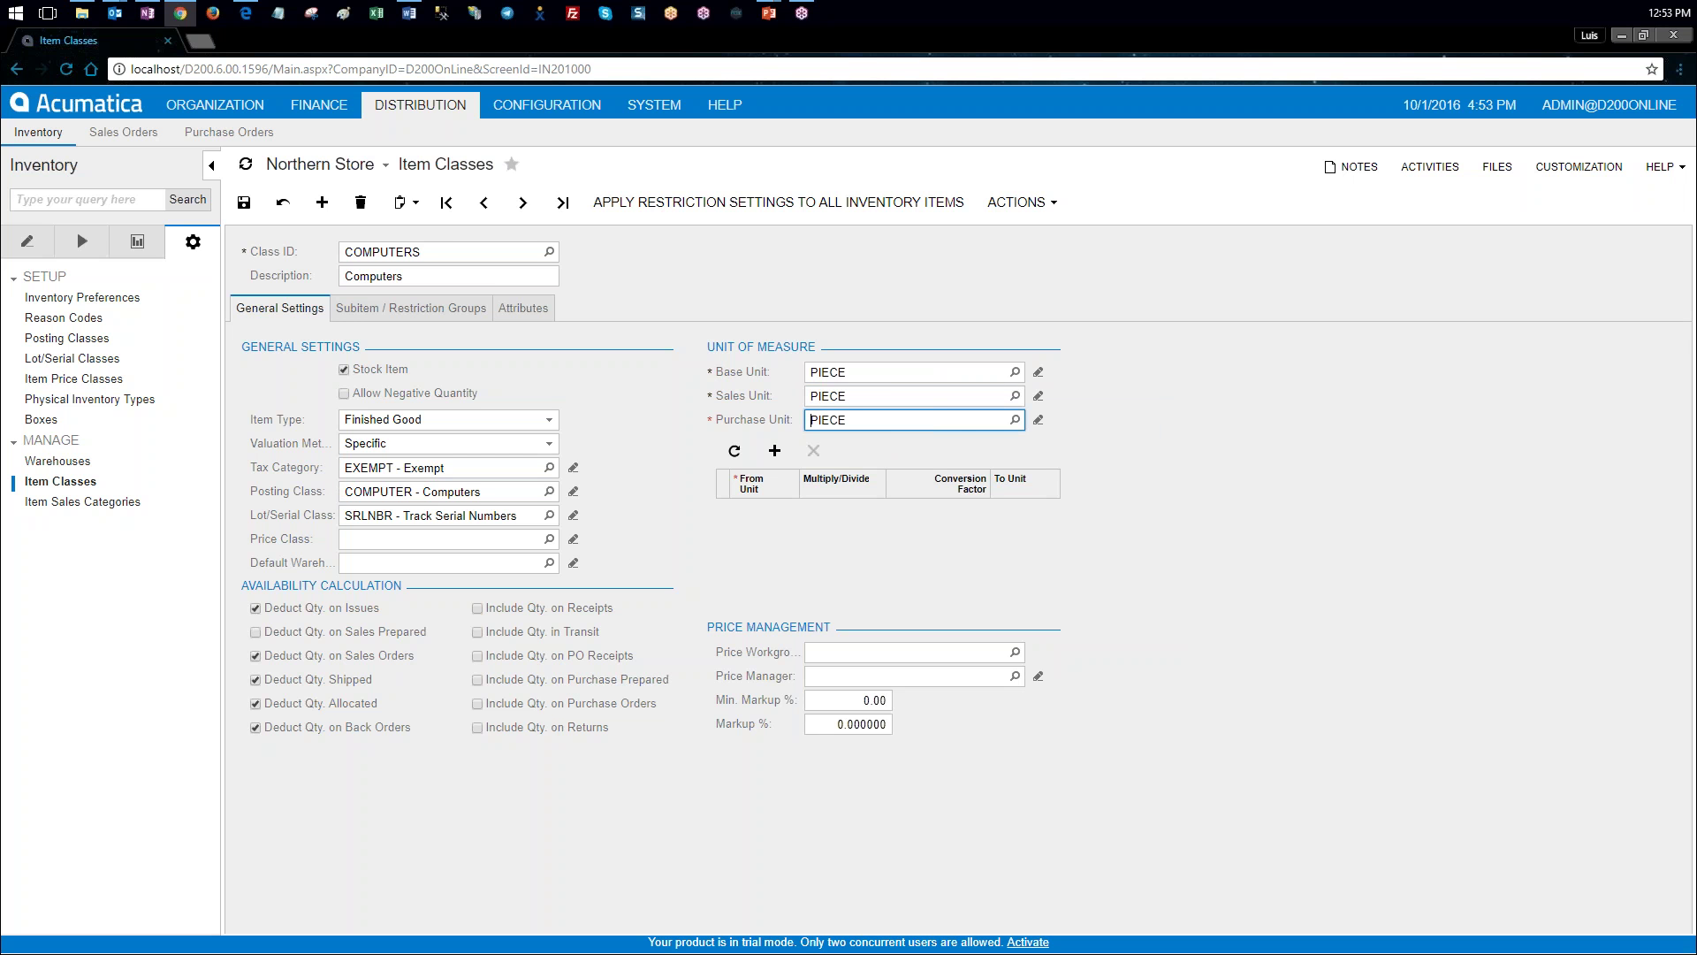
key(alt+Tab)
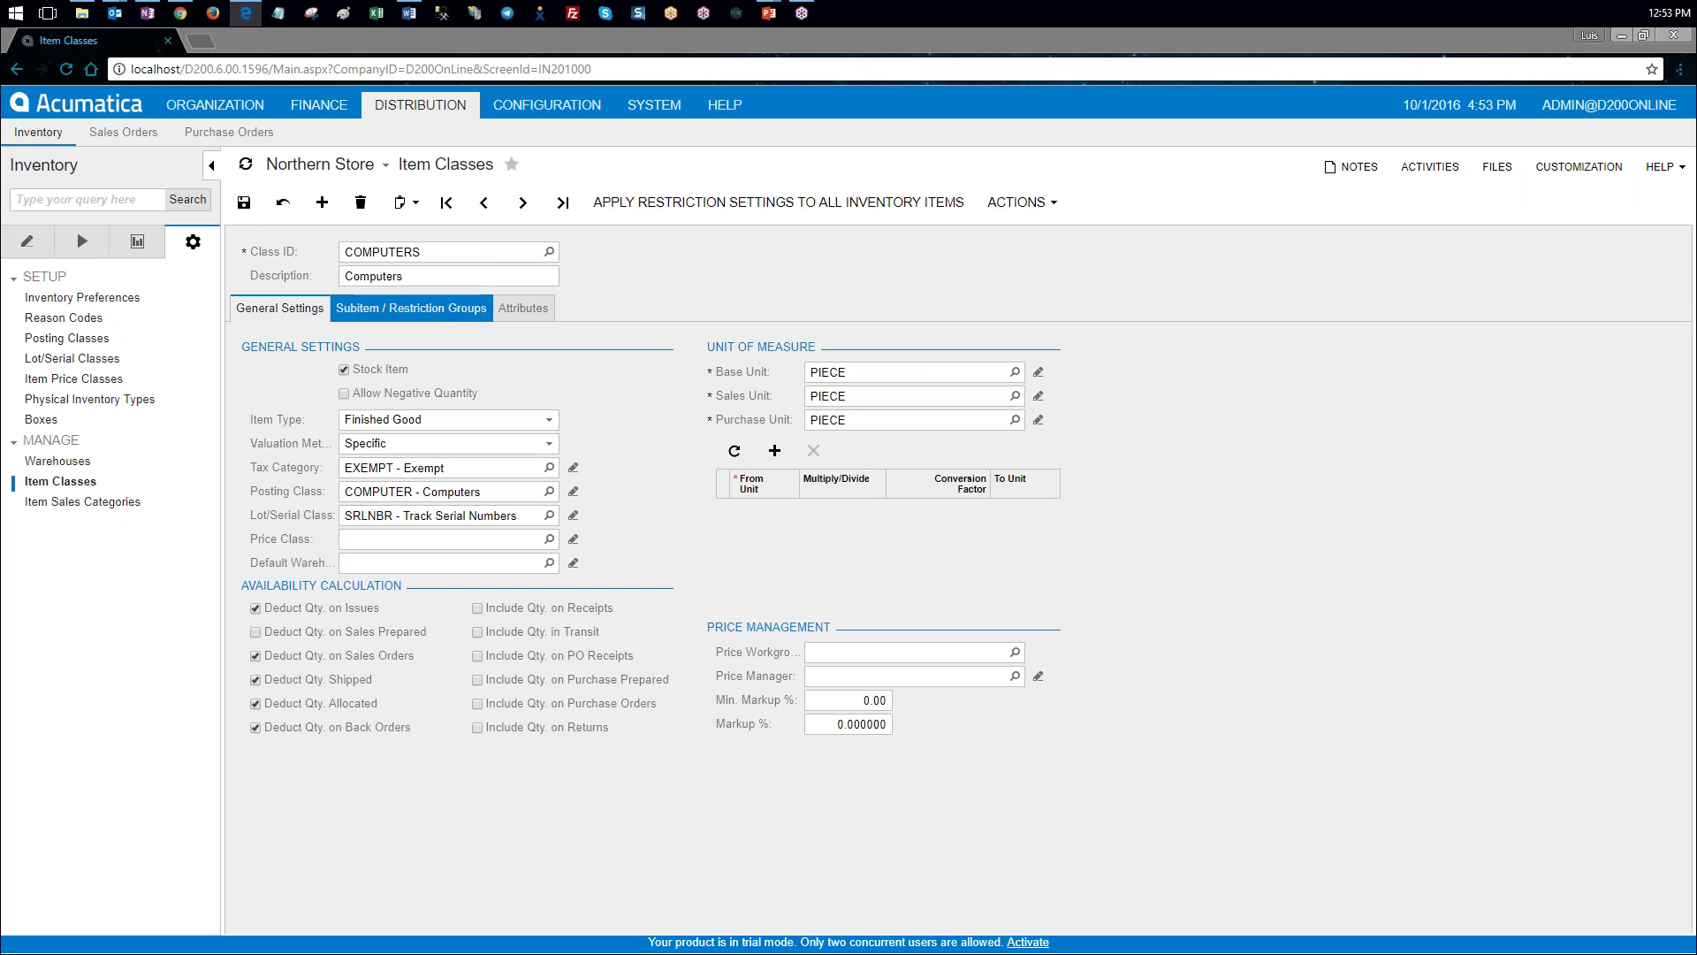
click(245, 208)
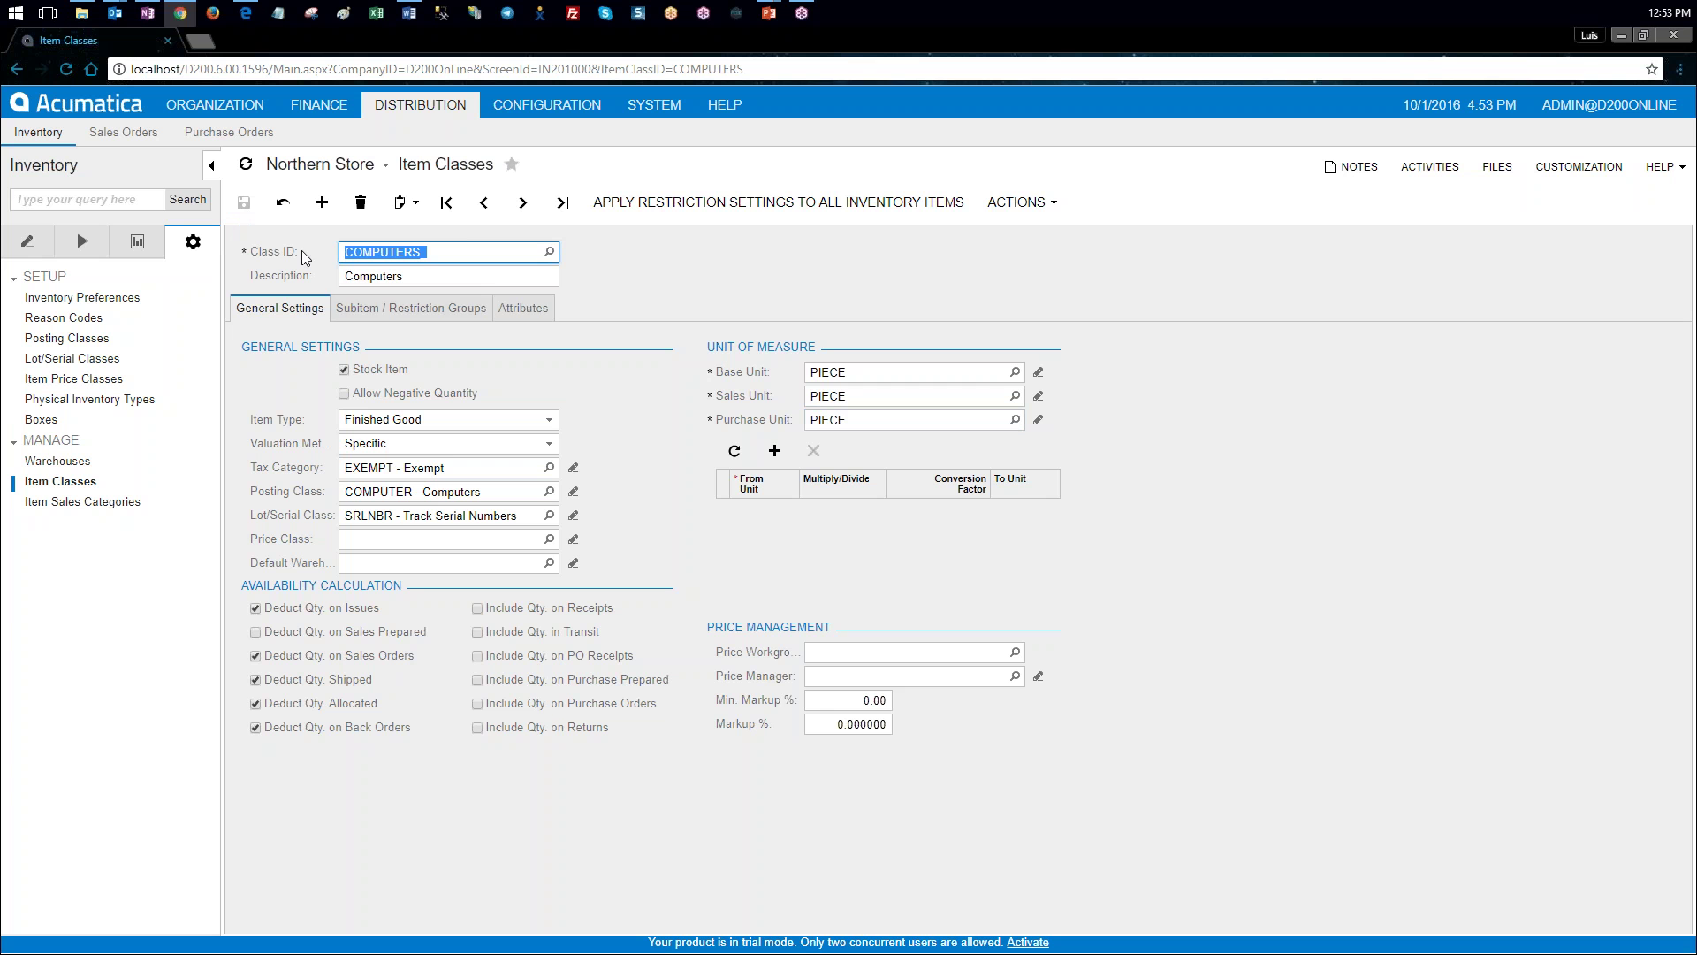
Step: Open the Stock Items form and review the settings of the existing KEYBOARD item
click(27, 242)
click(92, 464)
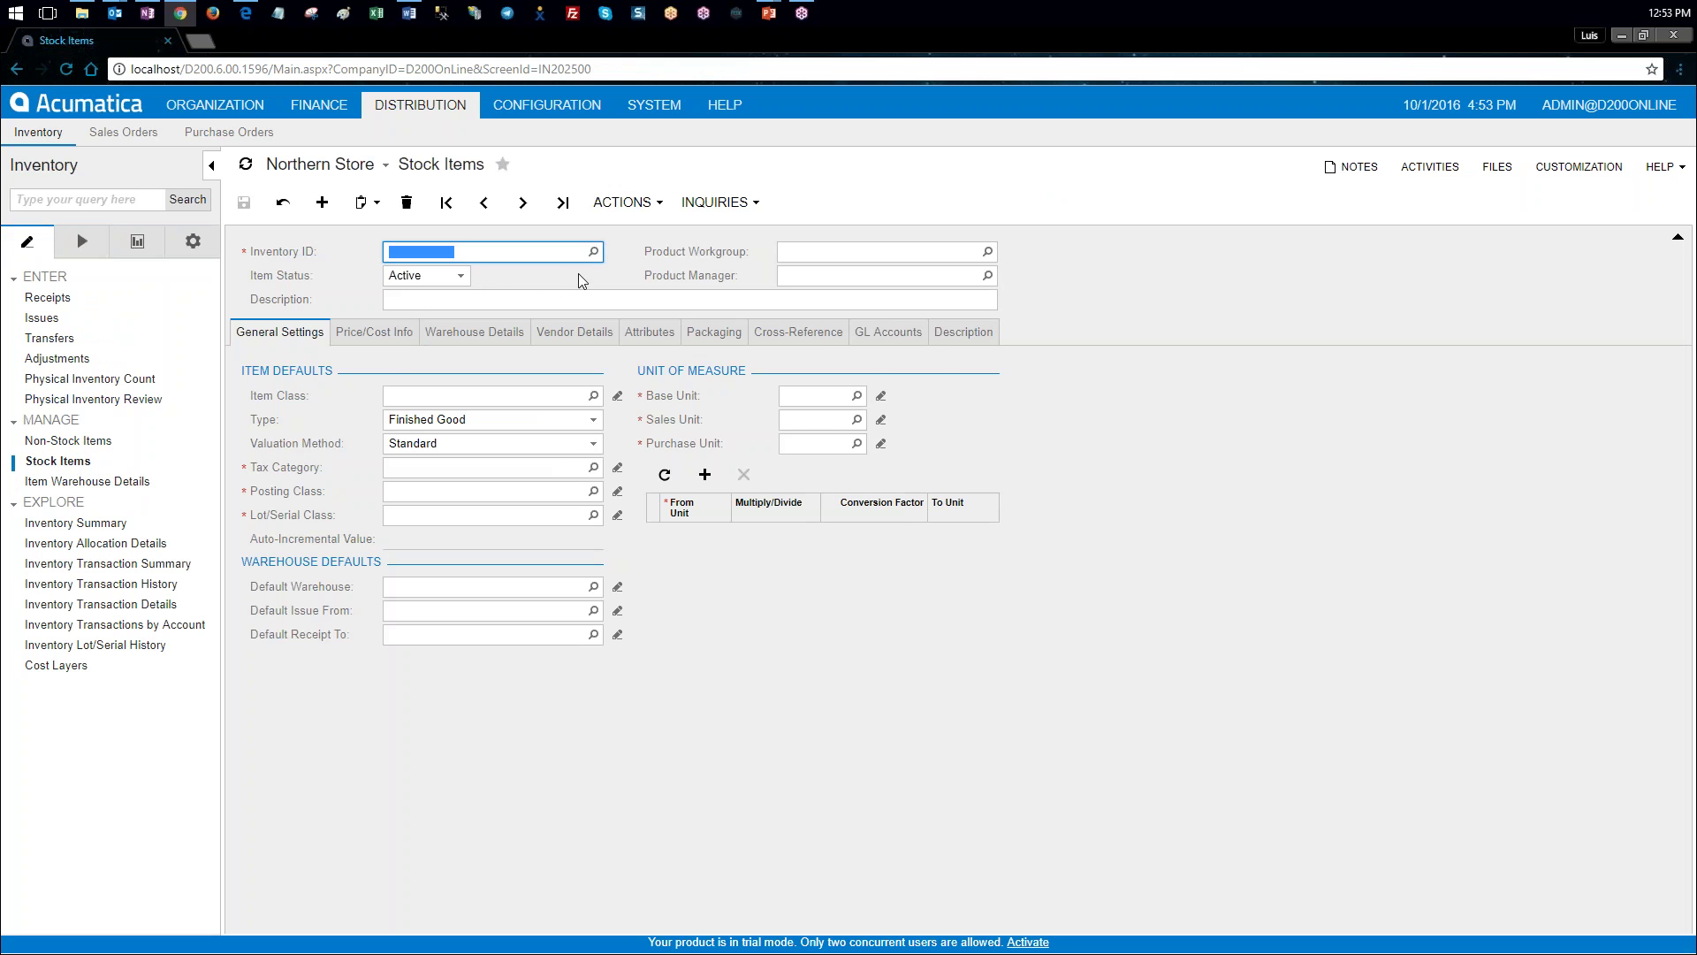
click(594, 252)
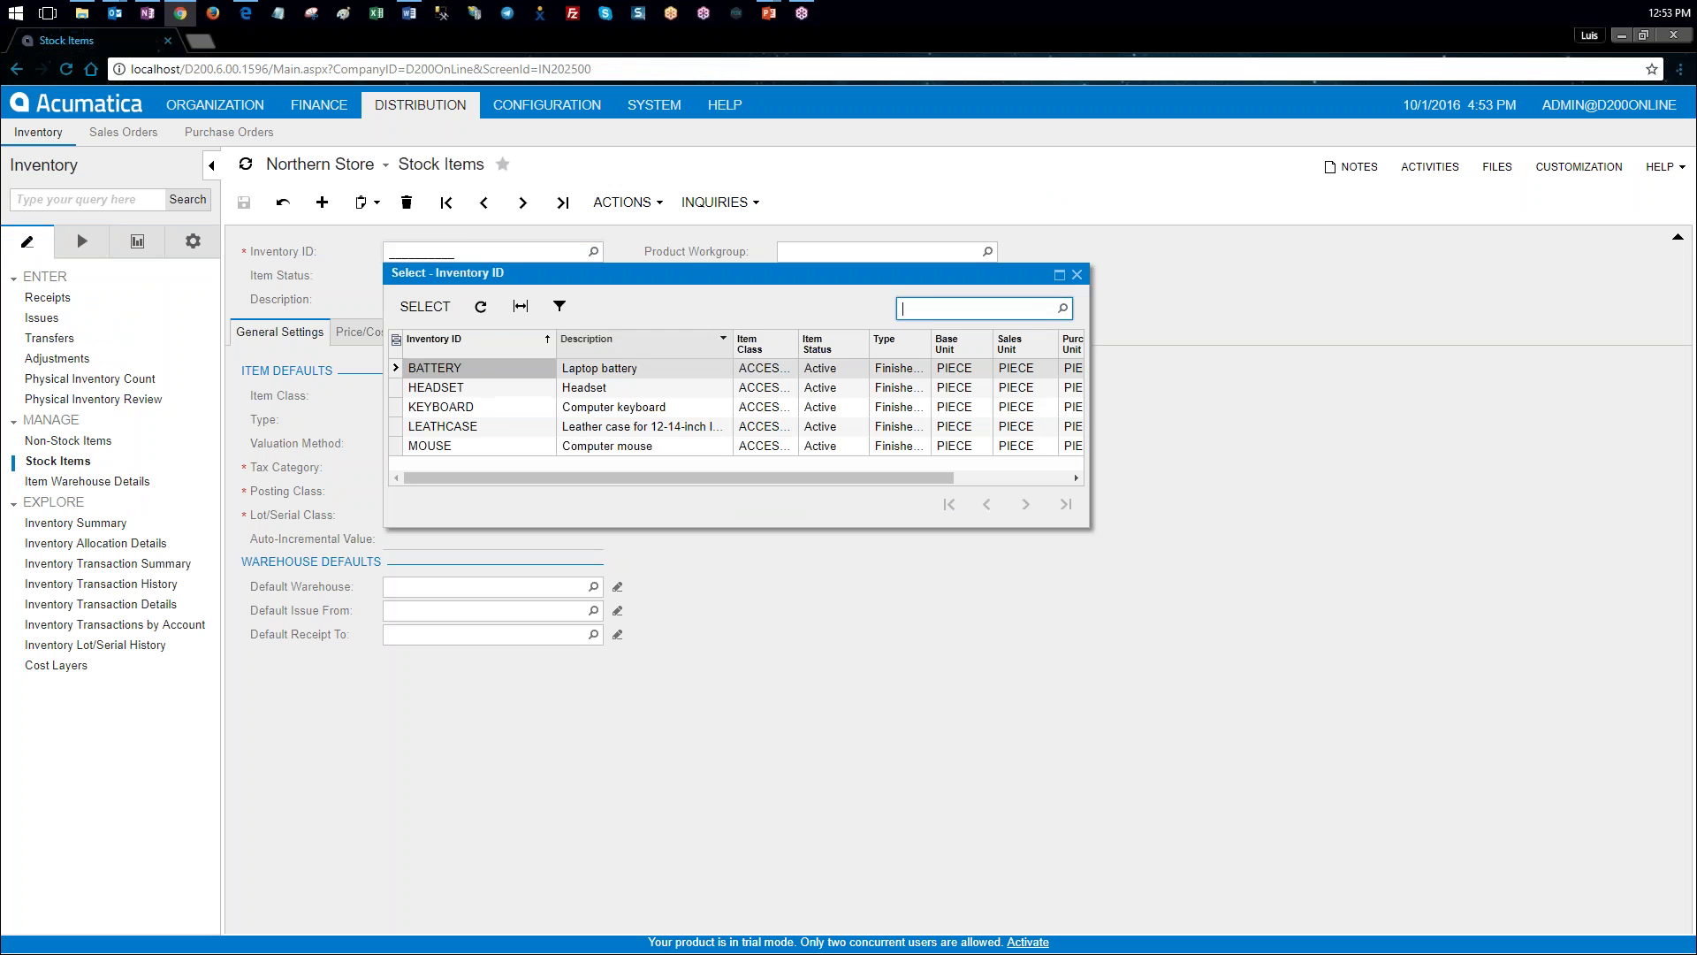
double_click(486, 412)
key(alt+Tab)
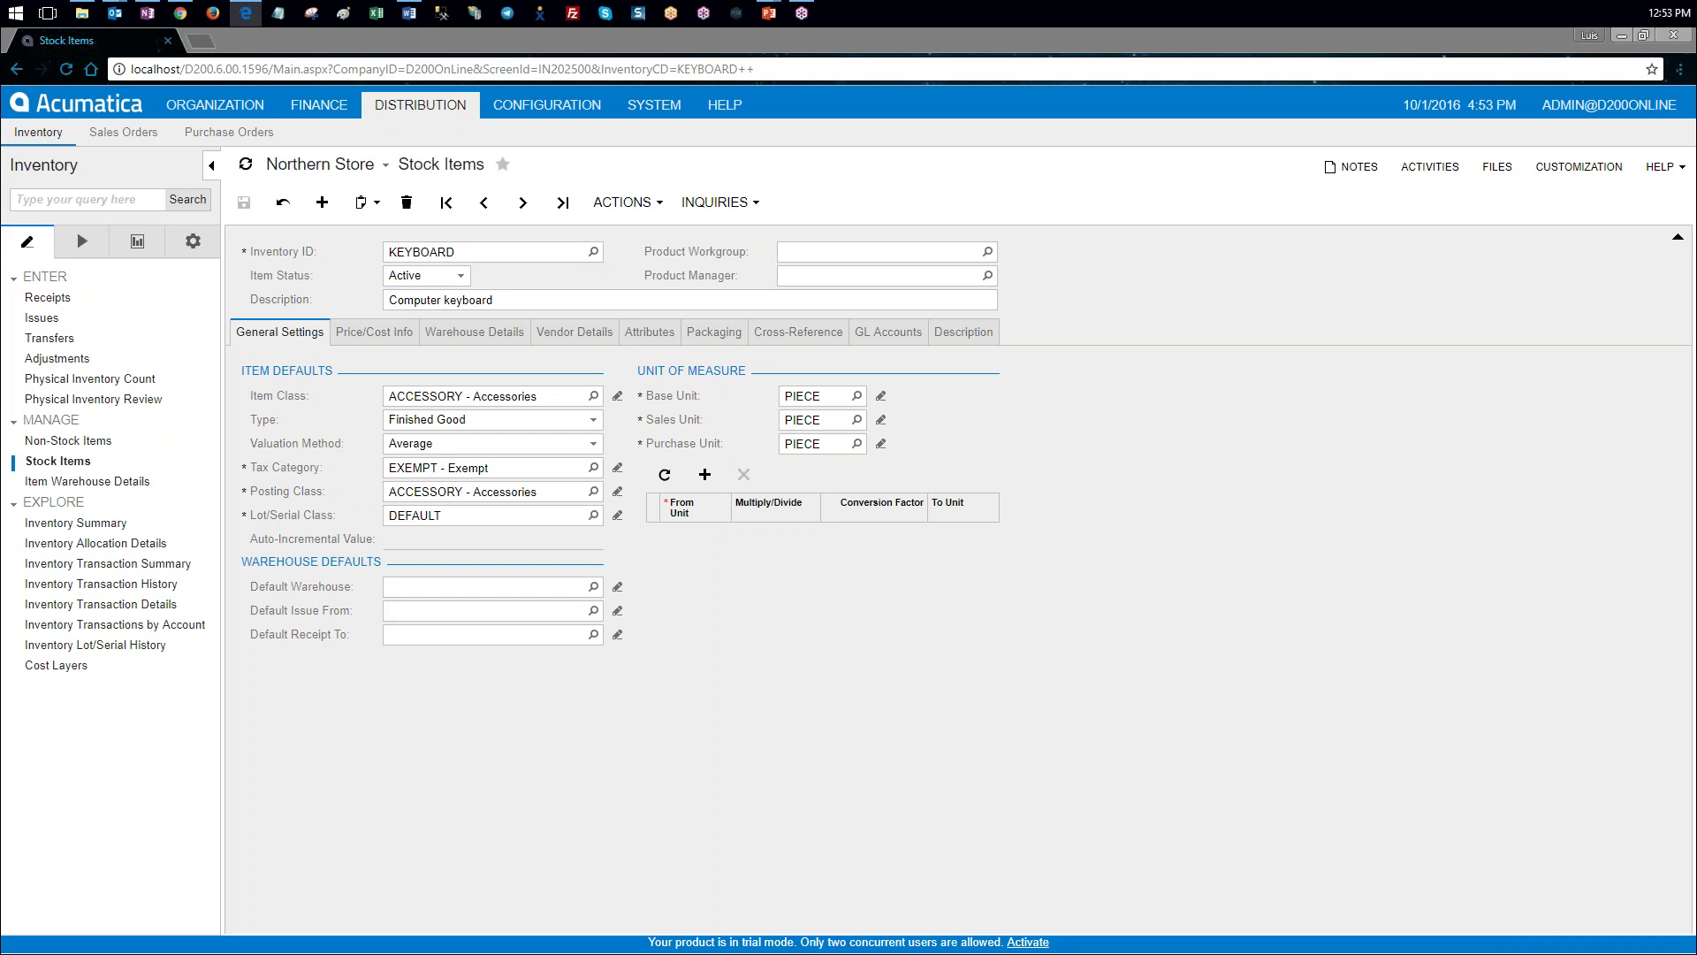
Step: Add a new stock item with the inventory ID LAPTOP12 and the description 12-inch laptop
click(322, 202)
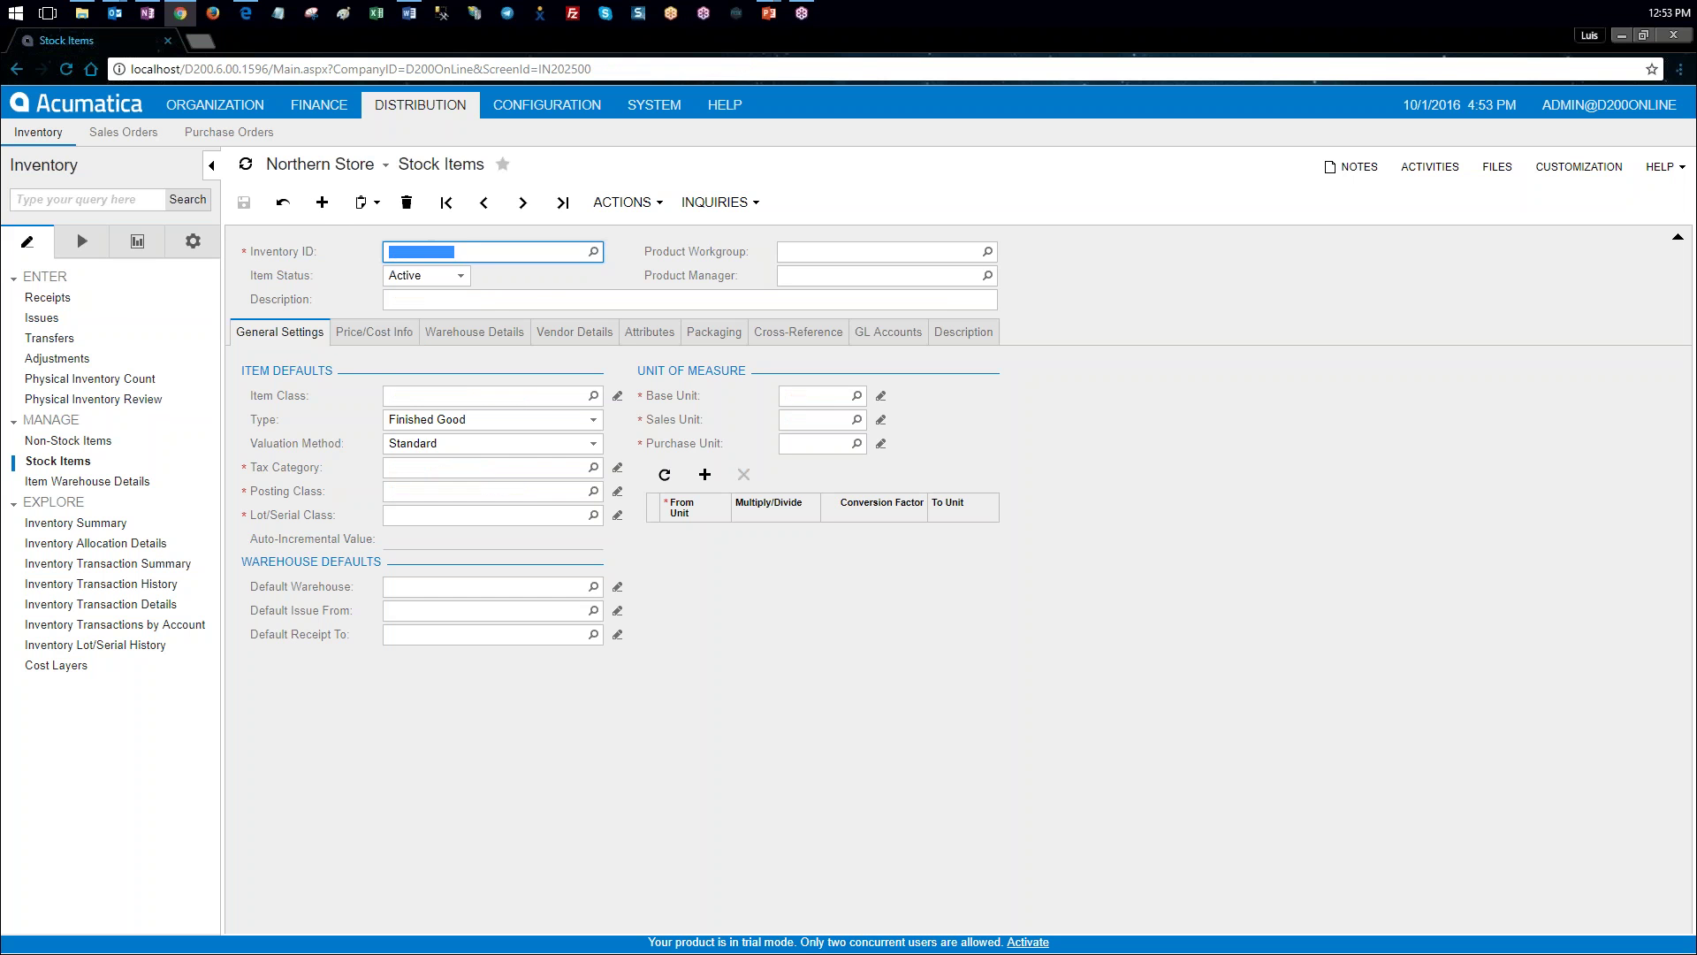
text(LAPTOP12)
key(Tab)
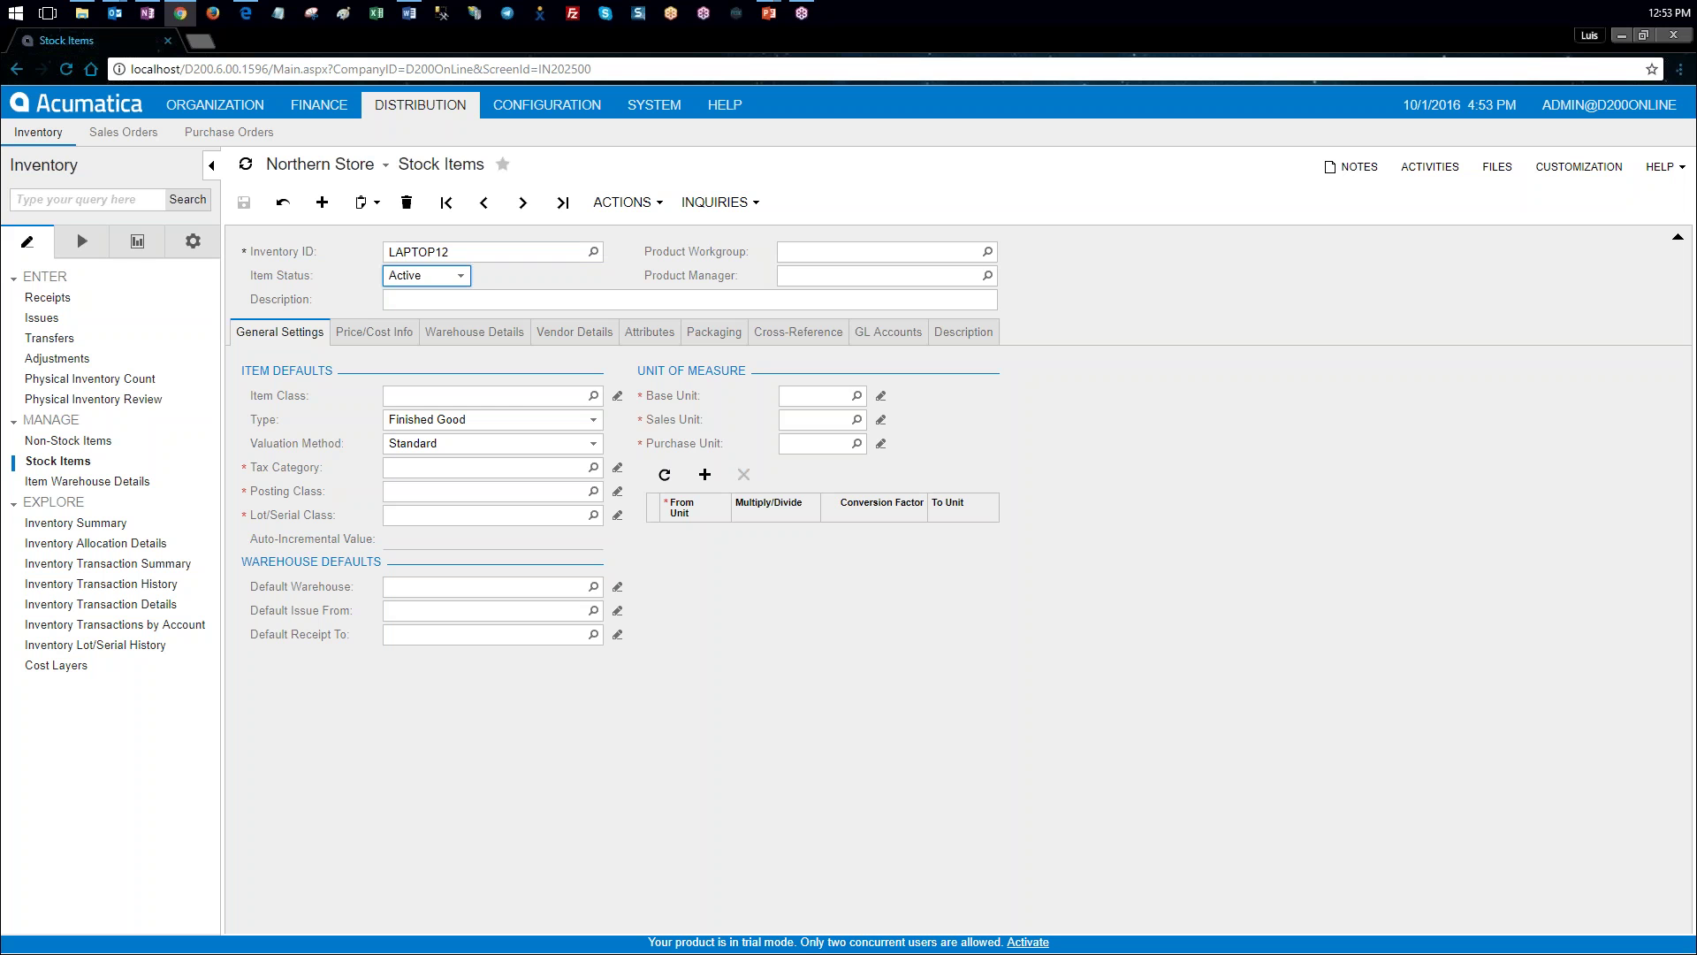
key(alt+Tab)
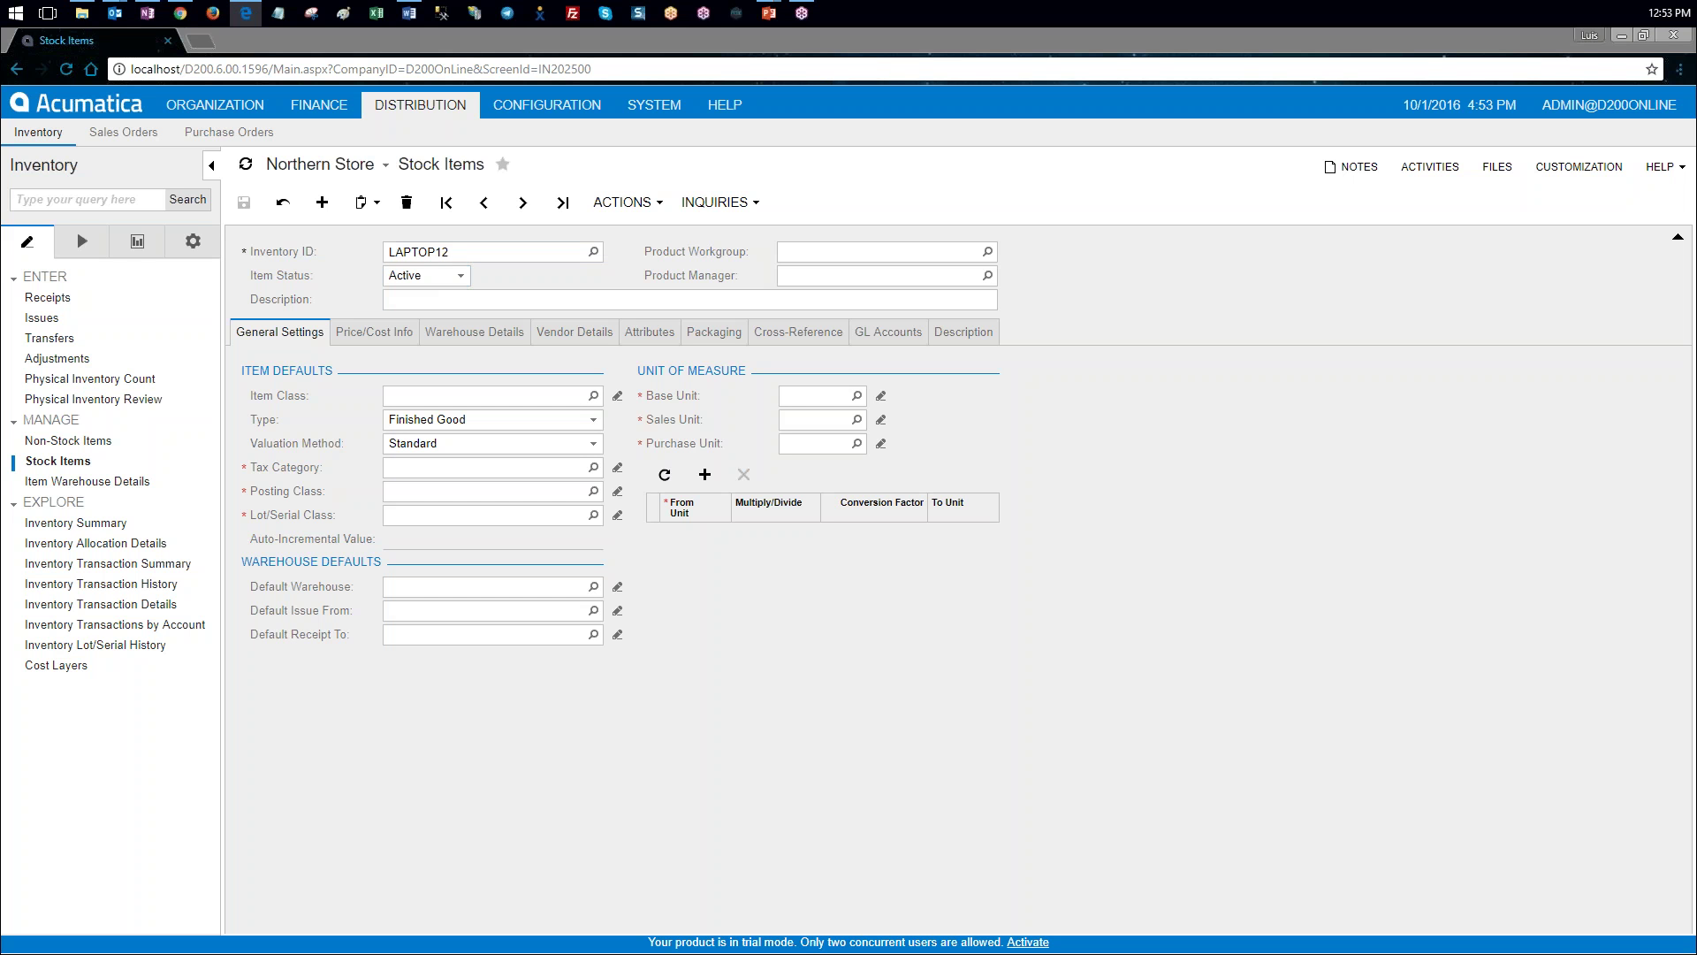
key(alt+Tab)
click(565, 300)
text(12-inch laptop)
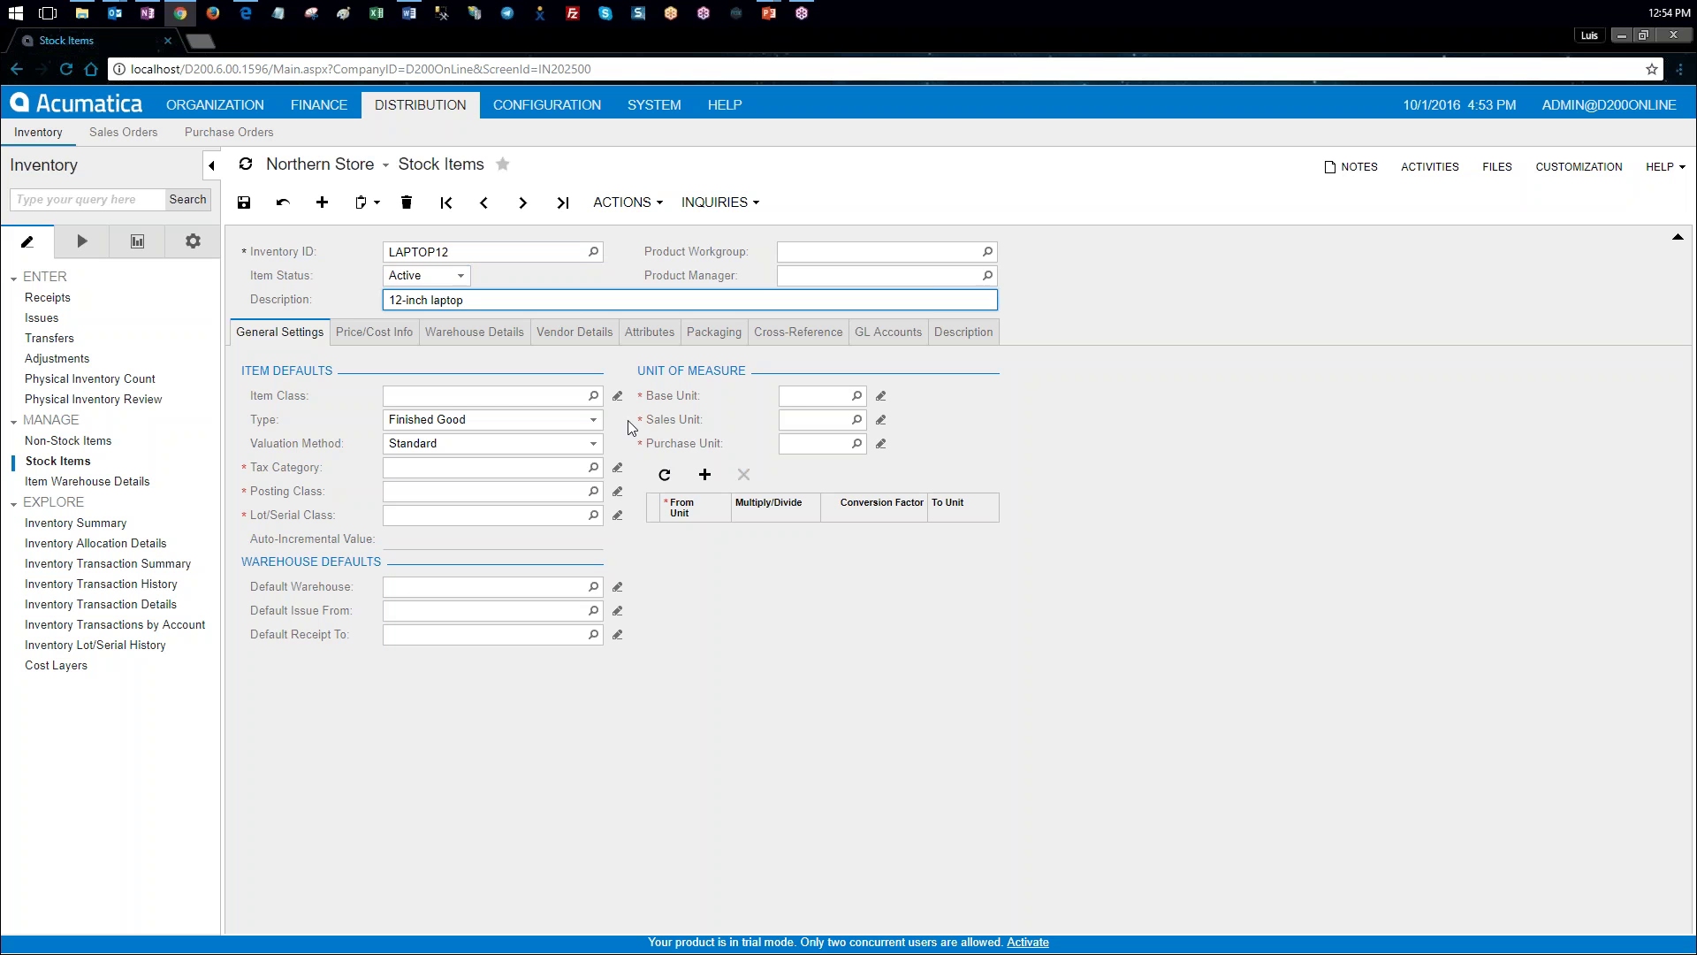
Step: Assign the COMPUTERS item class to LAPTOP12, check its lot/serial class, and save the item
click(593, 395)
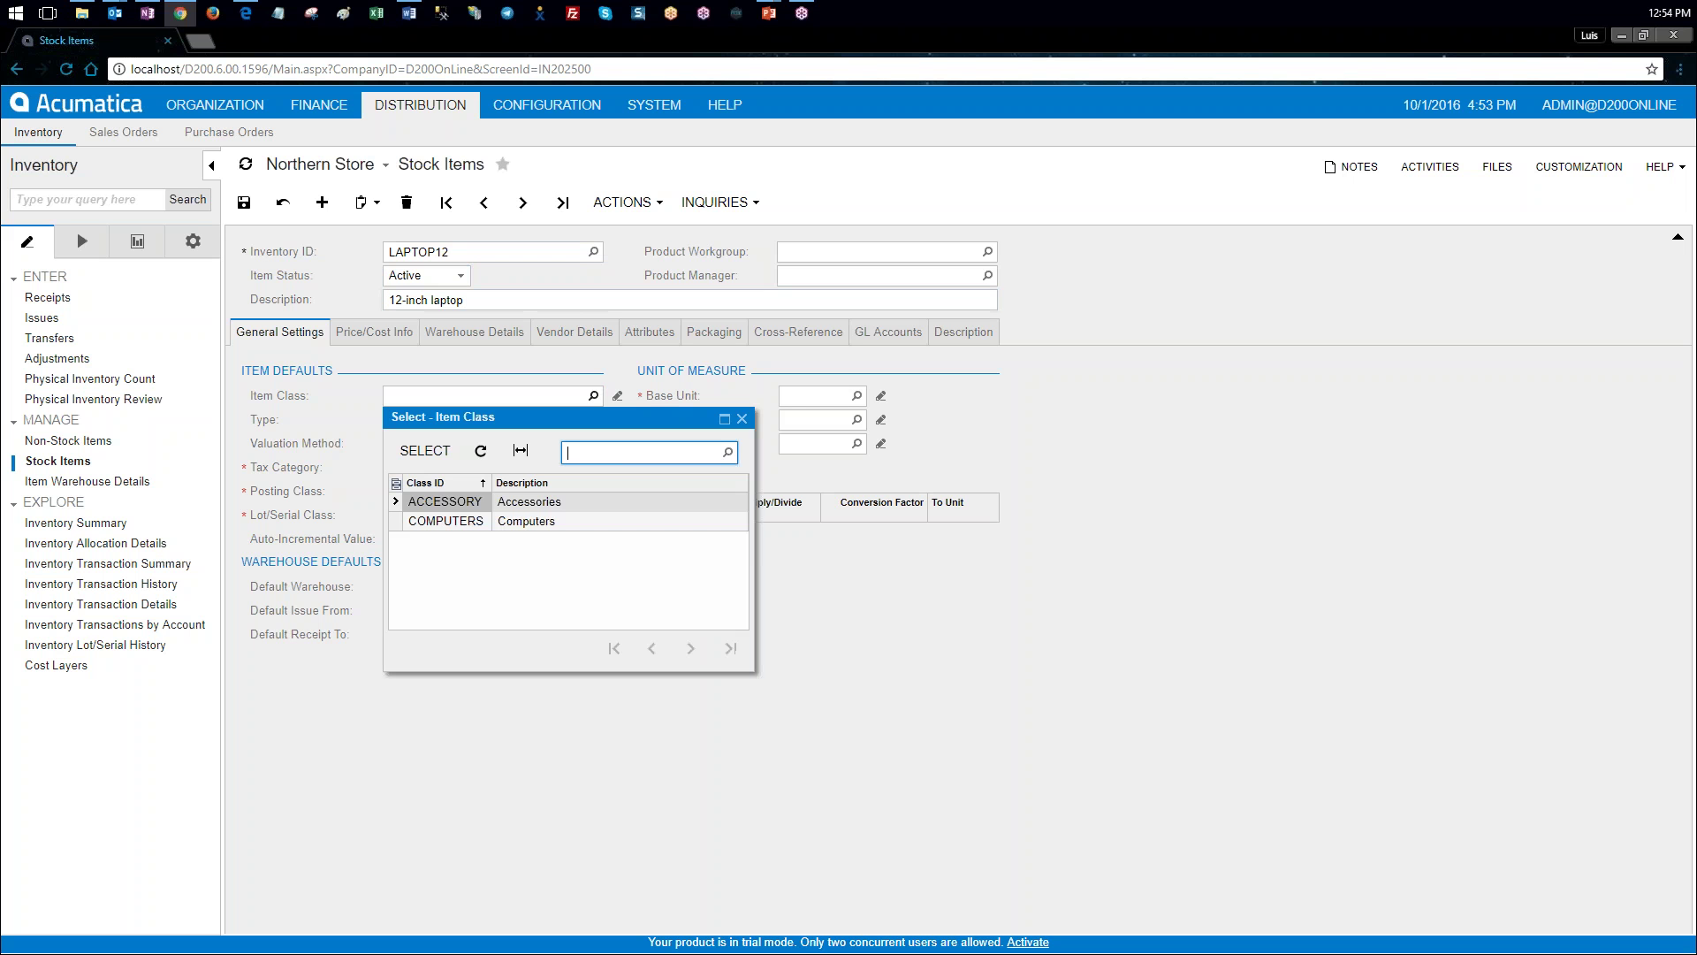
double_click(464, 522)
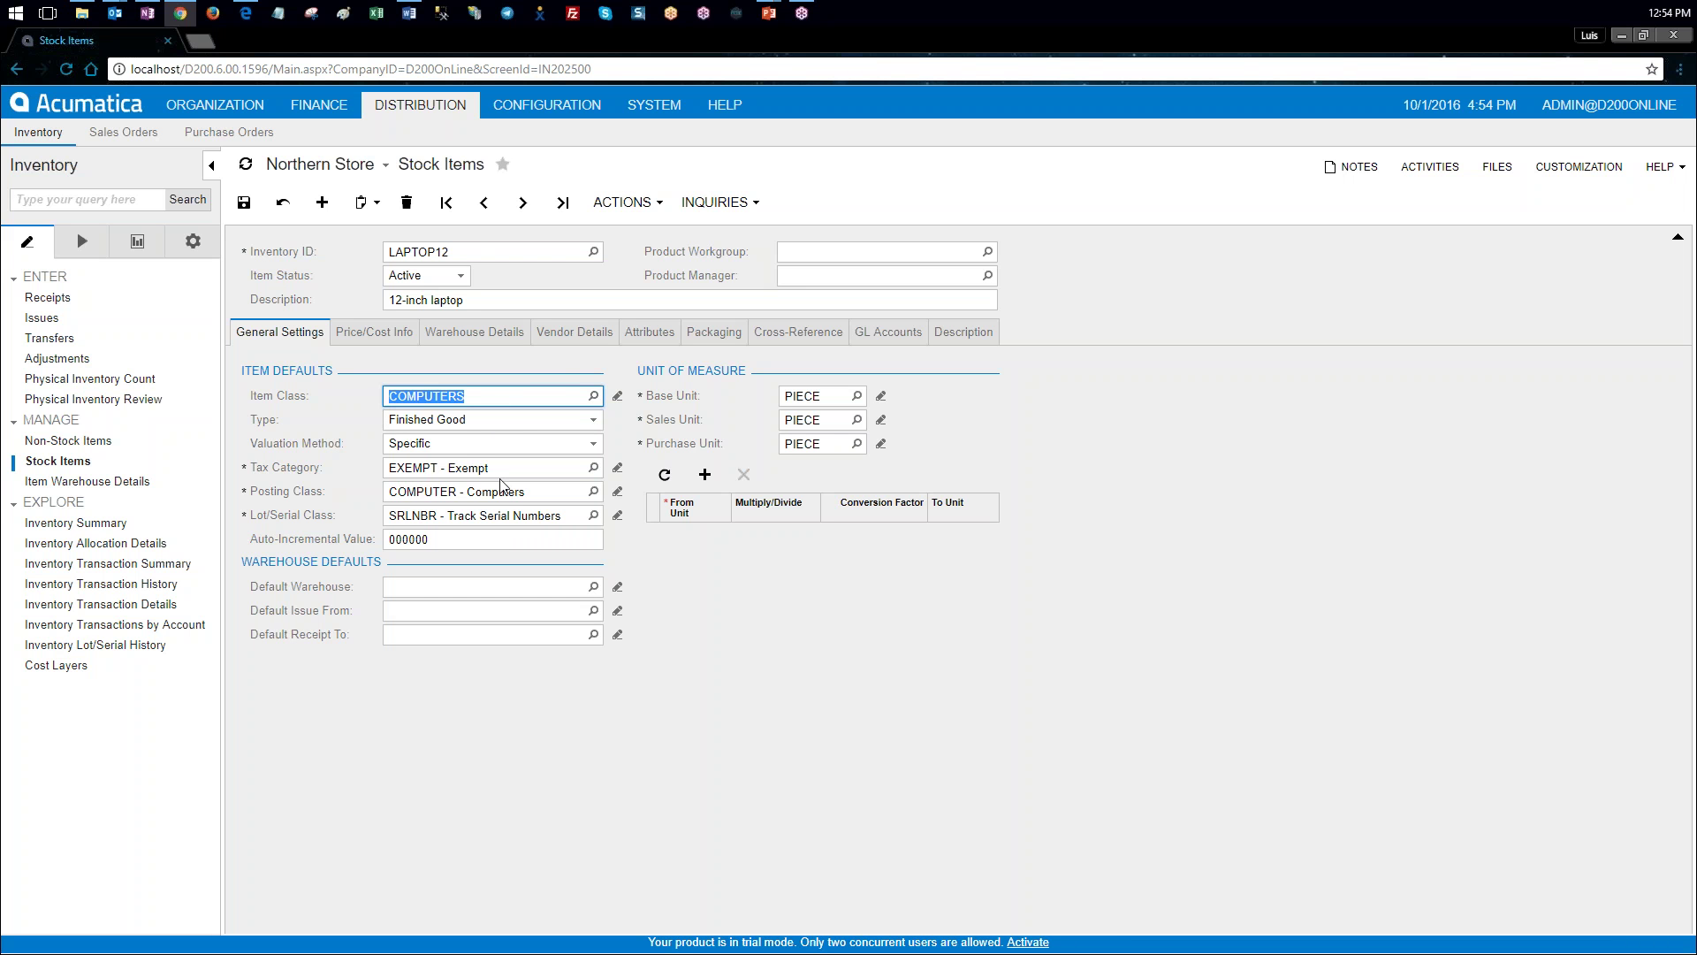
click(436, 521)
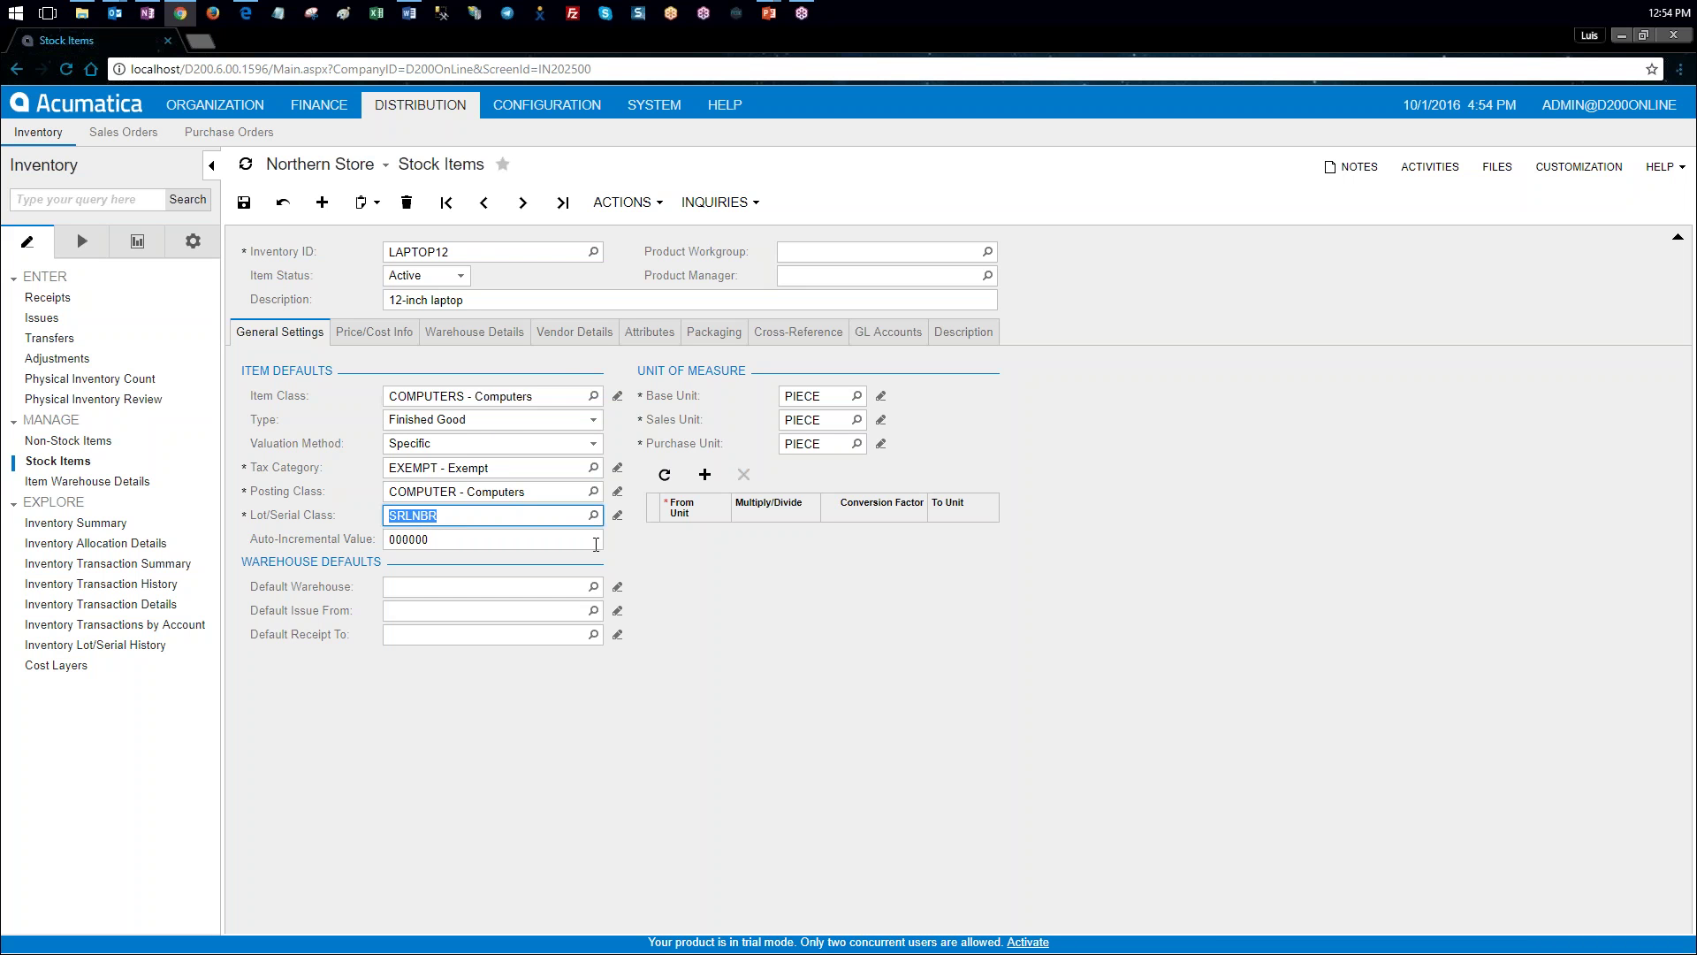
click(544, 742)
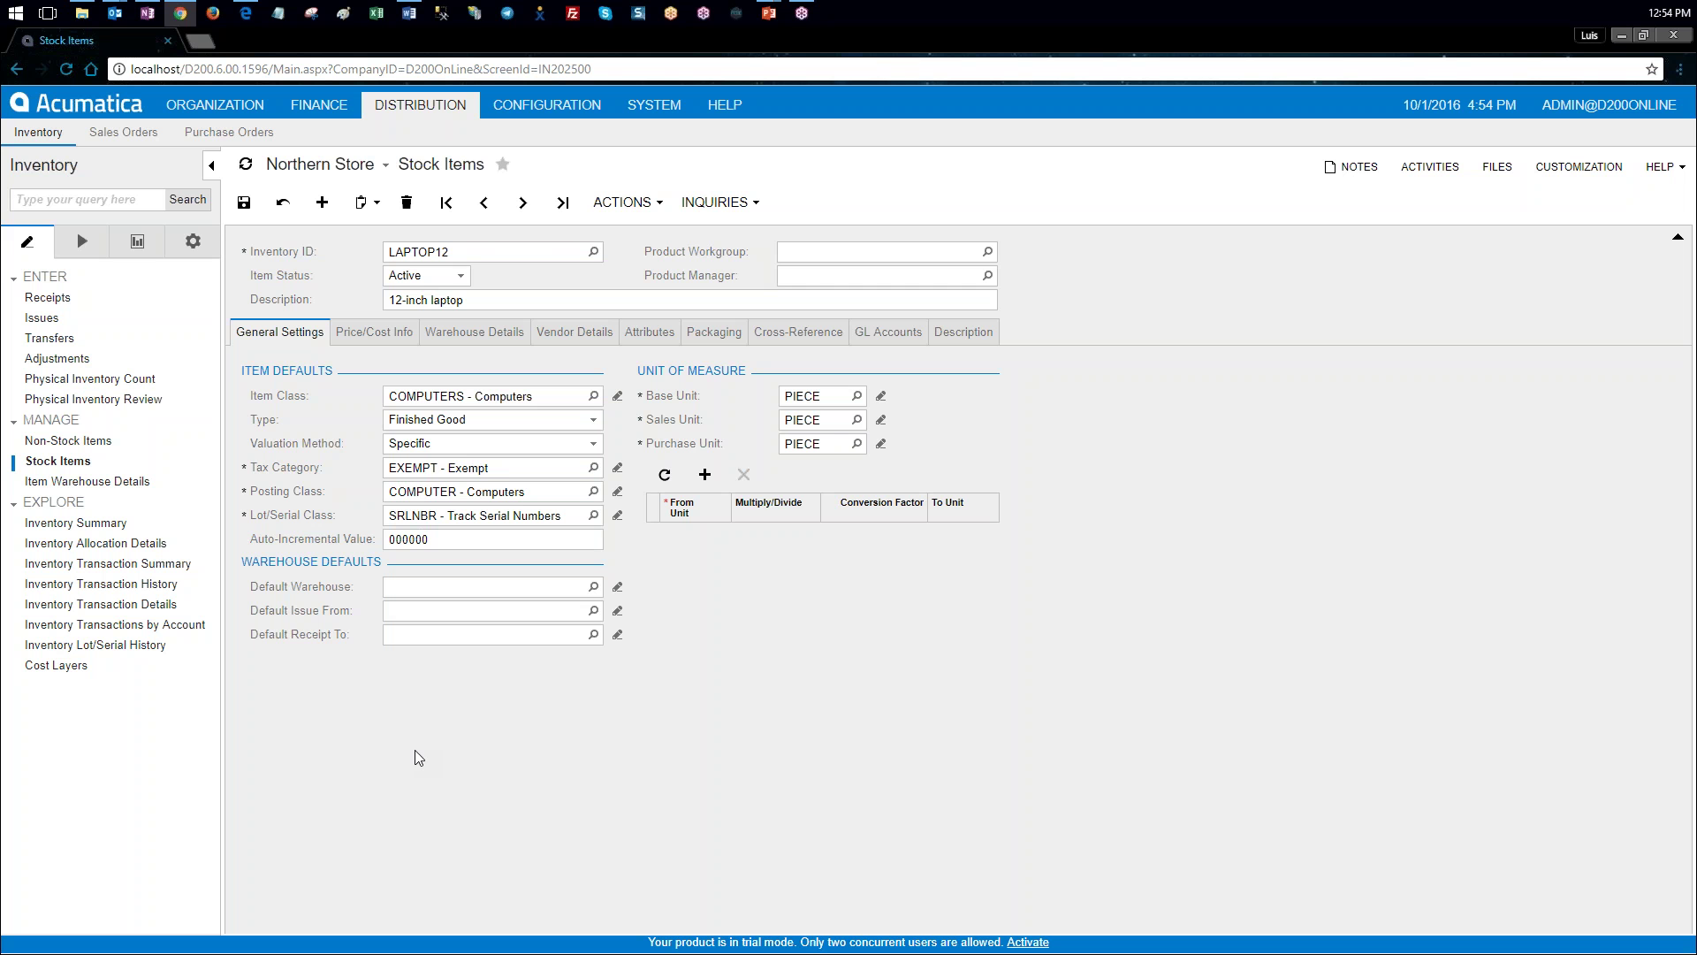
click(244, 207)
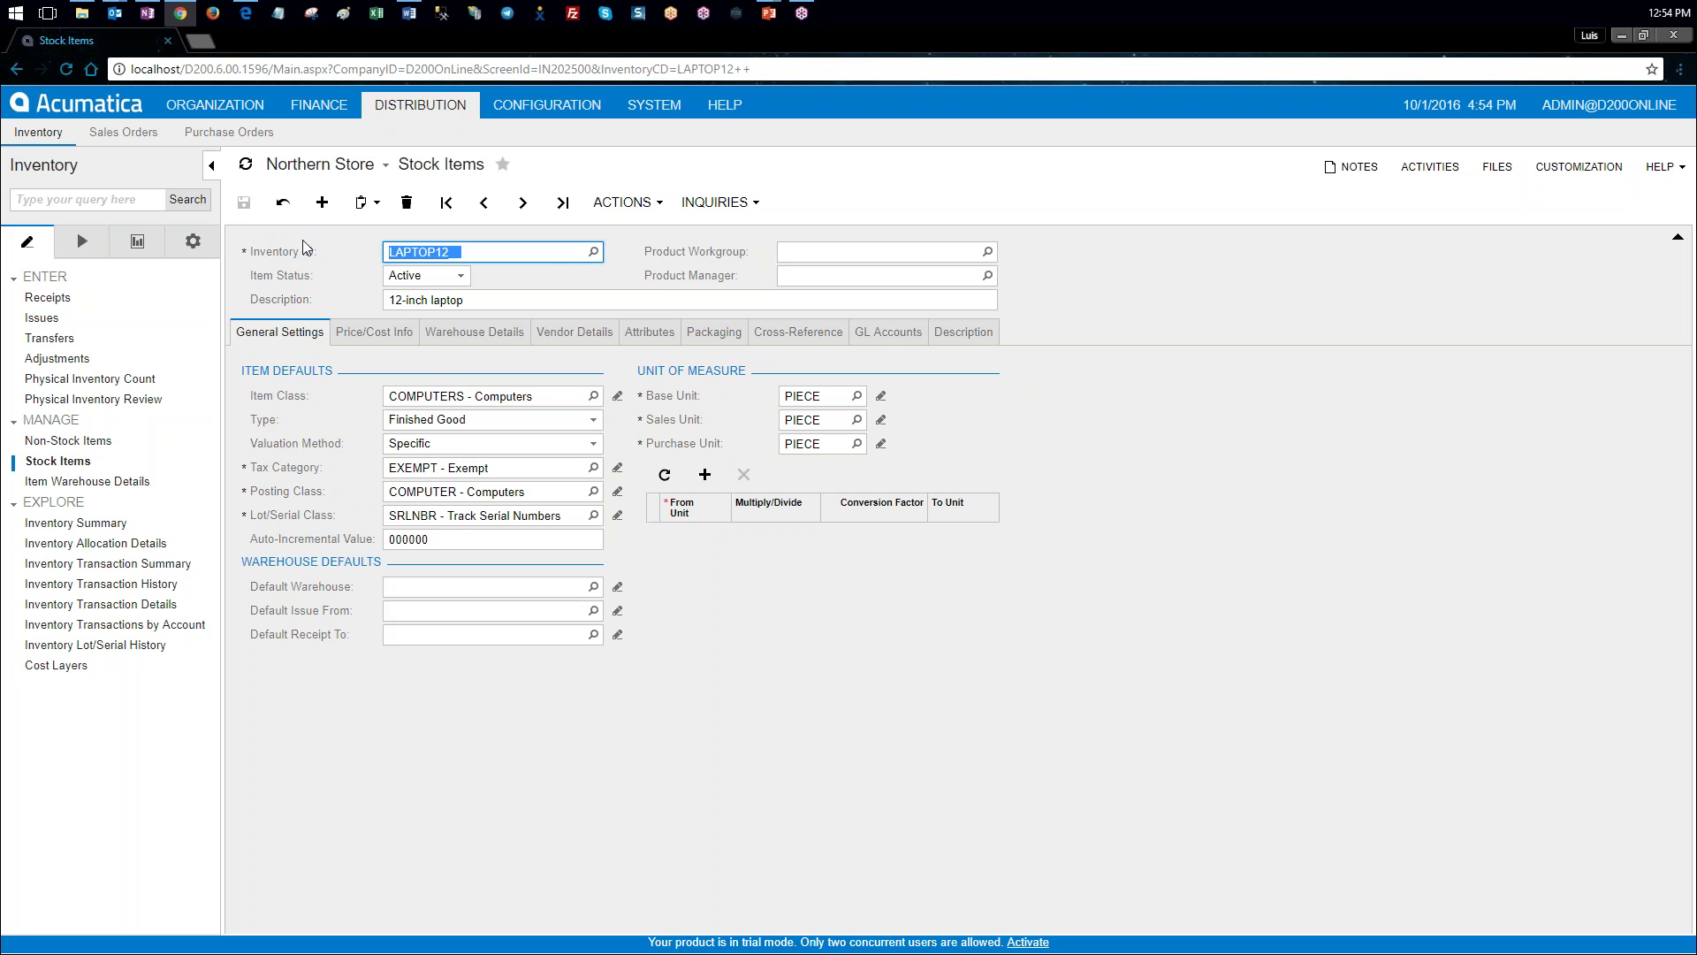
Step: Open the KEYBOARD stock item and set its valuation method to Specific
click(593, 252)
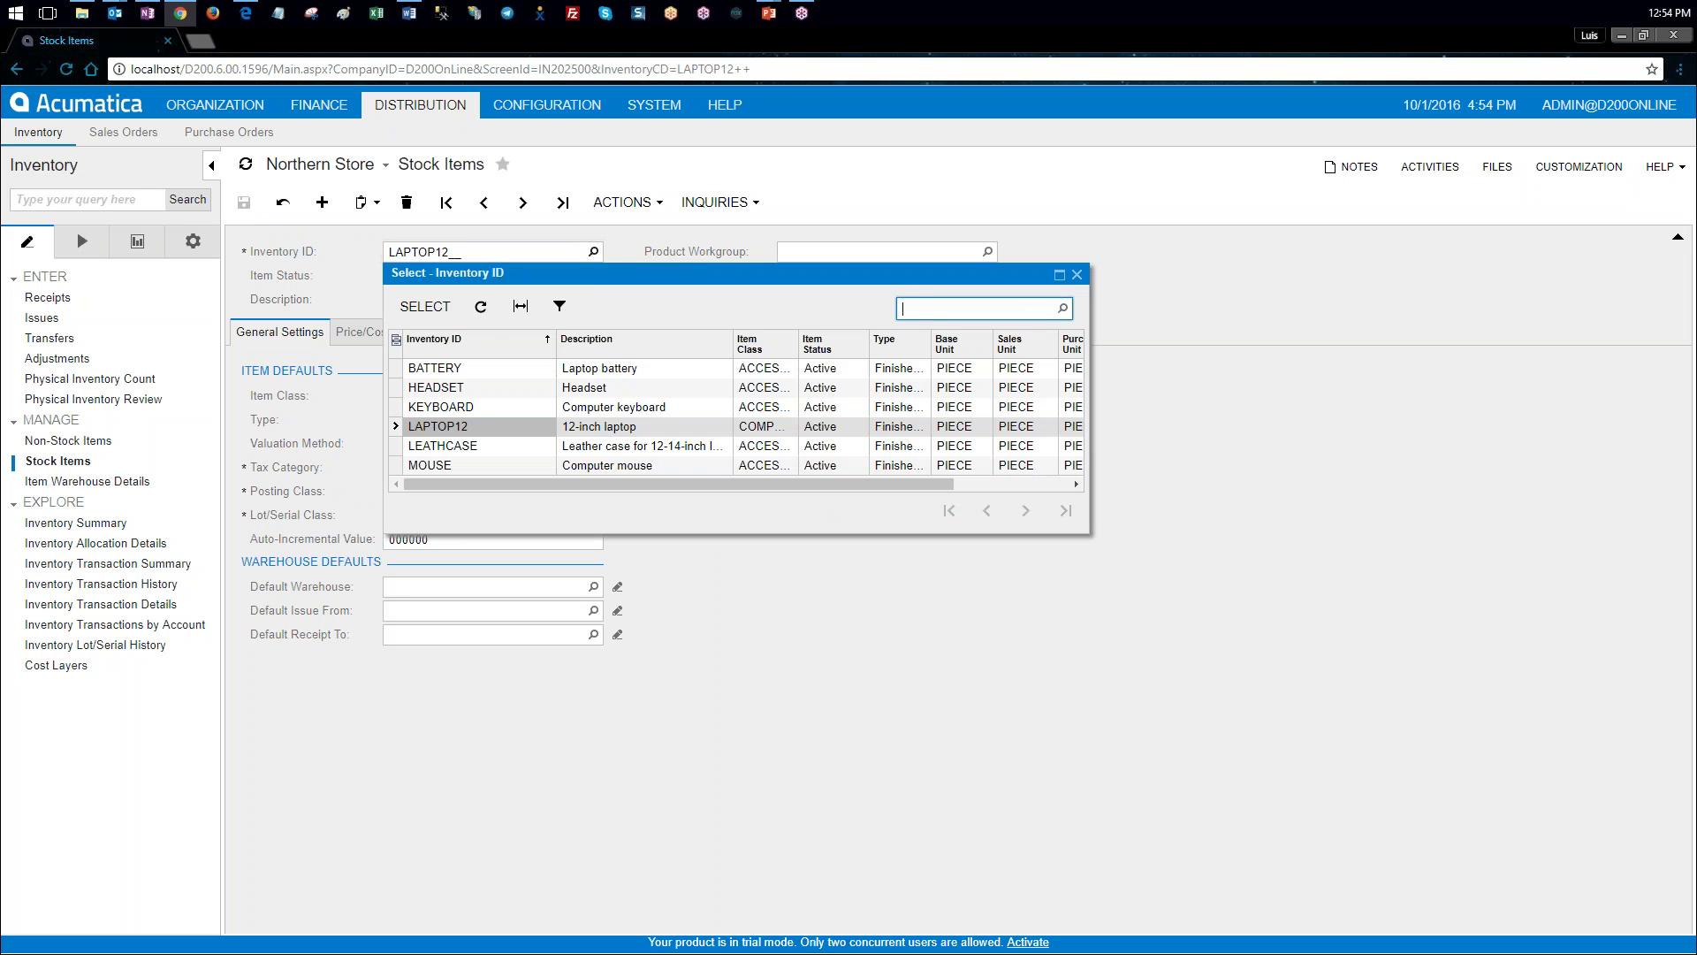
double_click(523, 406)
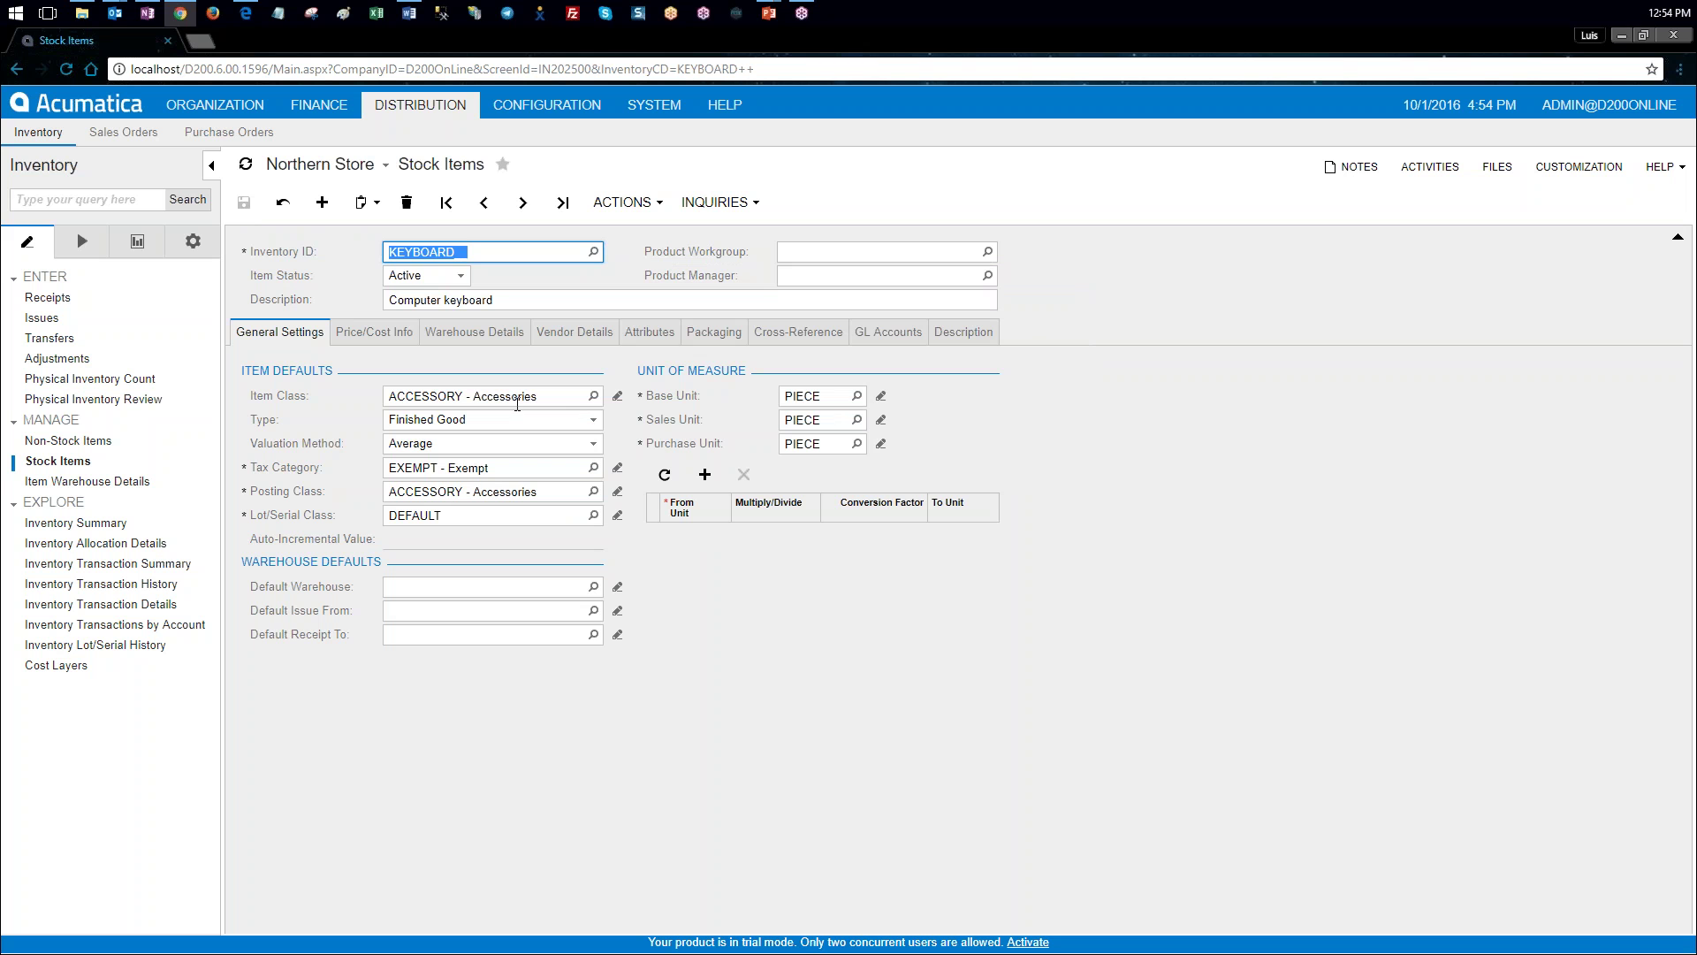
key(alt+Tab)
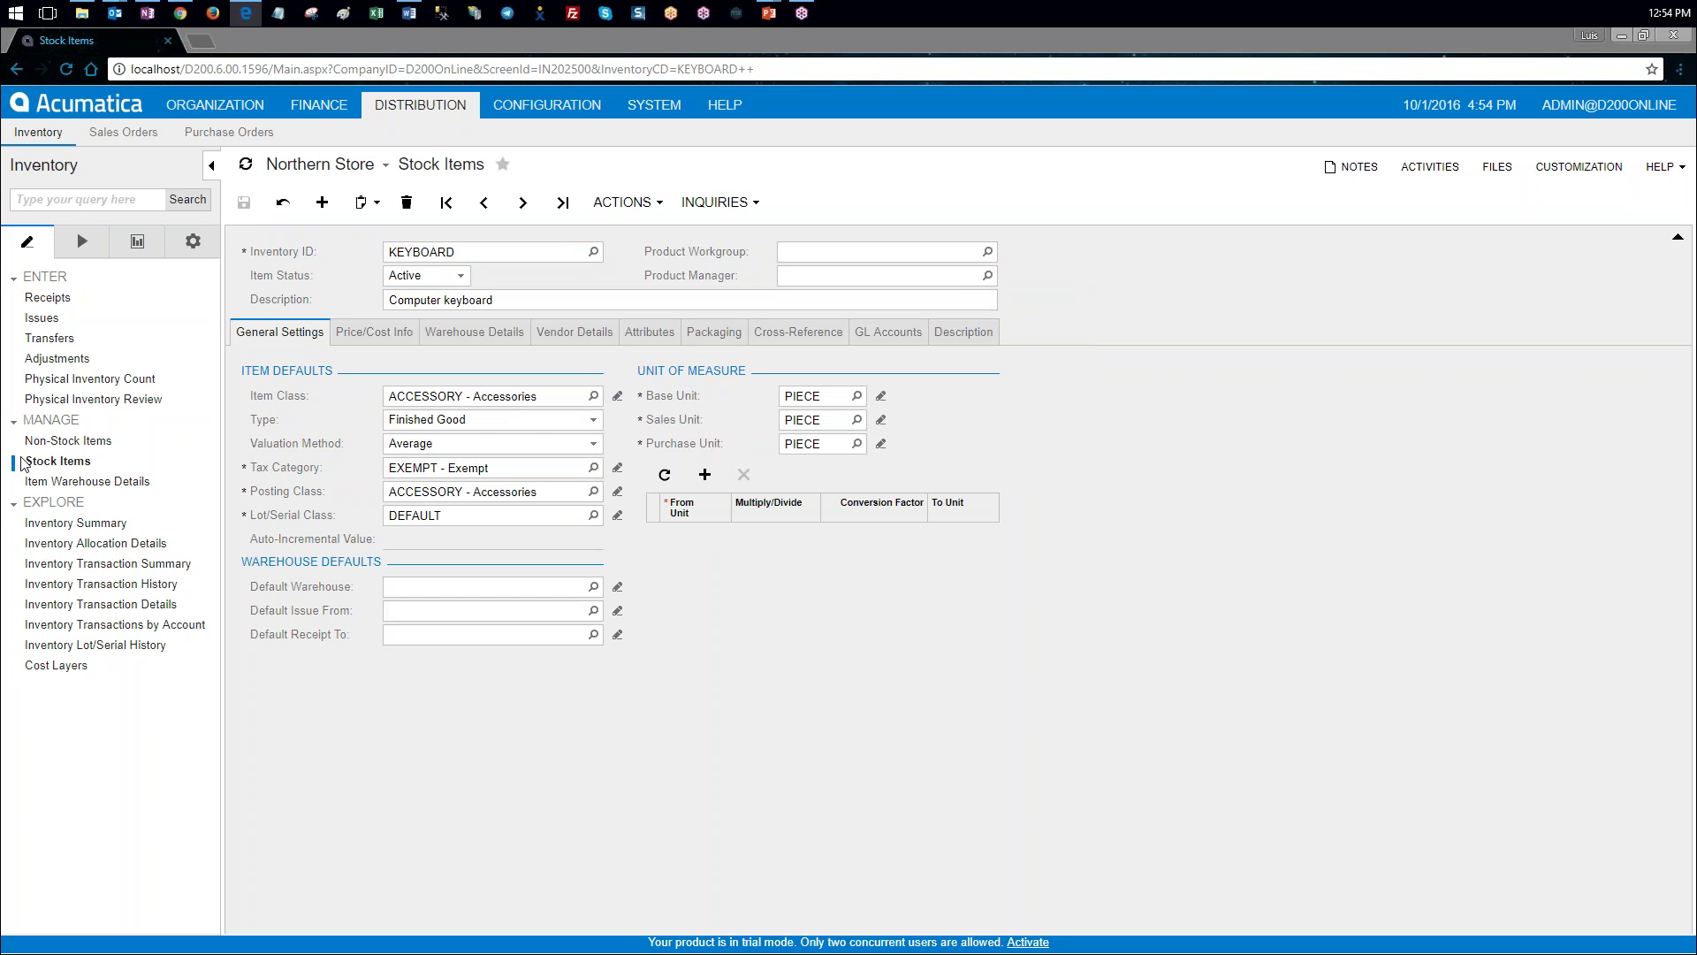
click(592, 443)
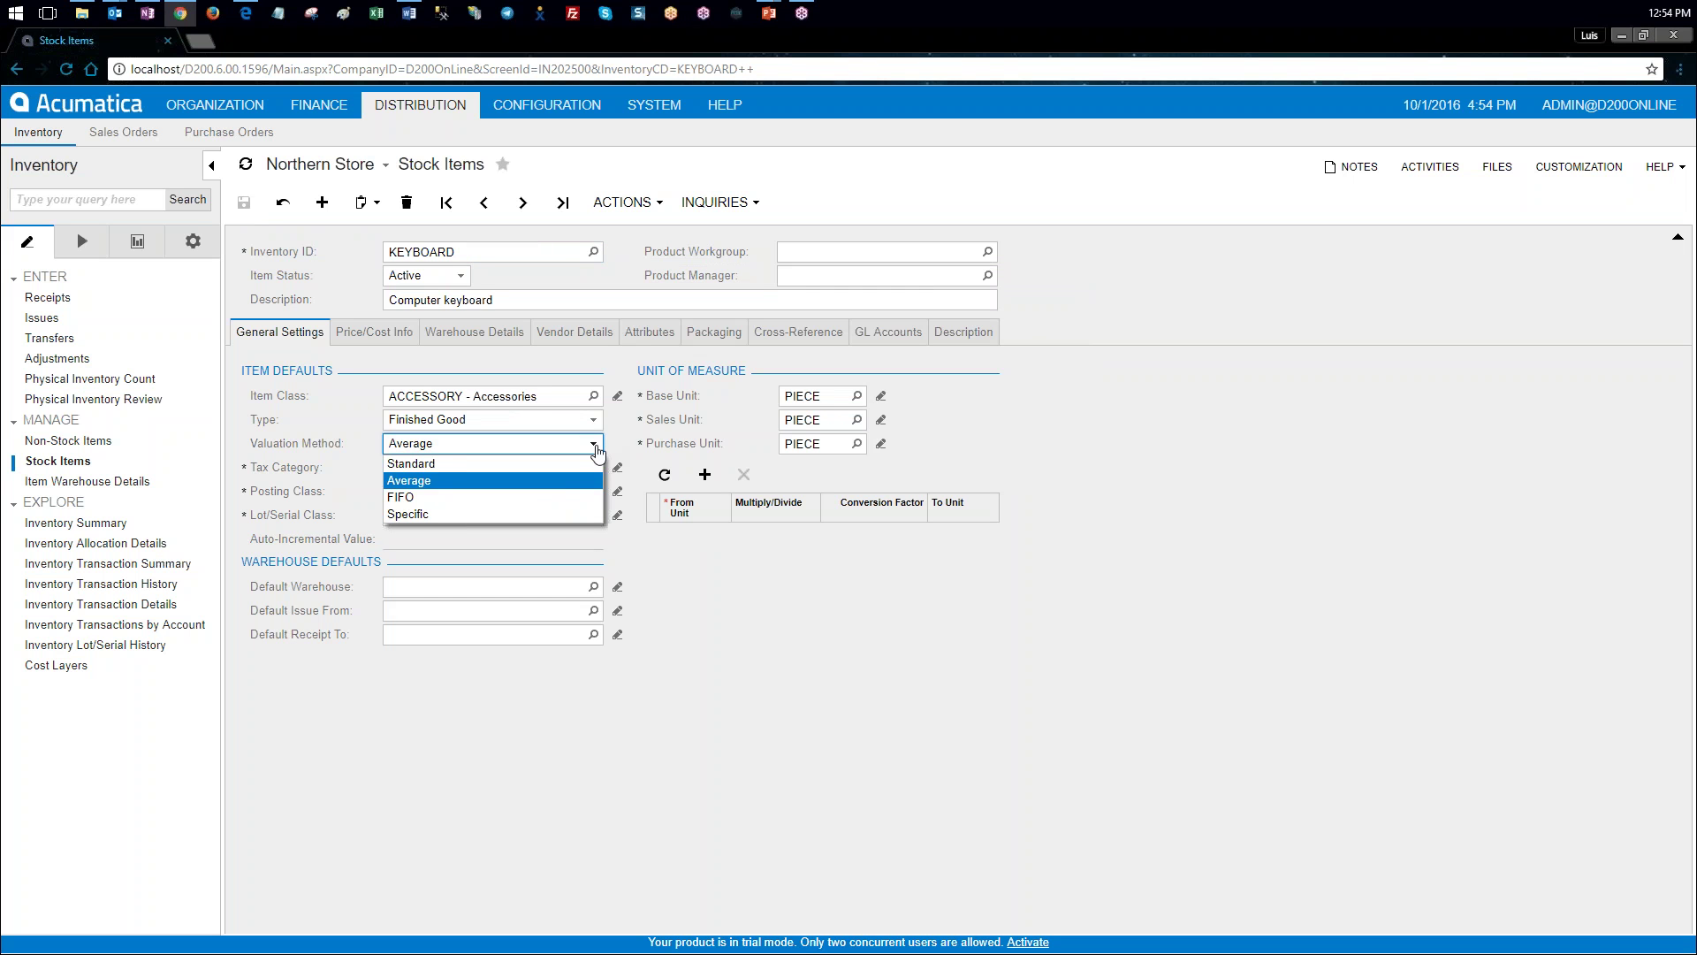
click(553, 512)
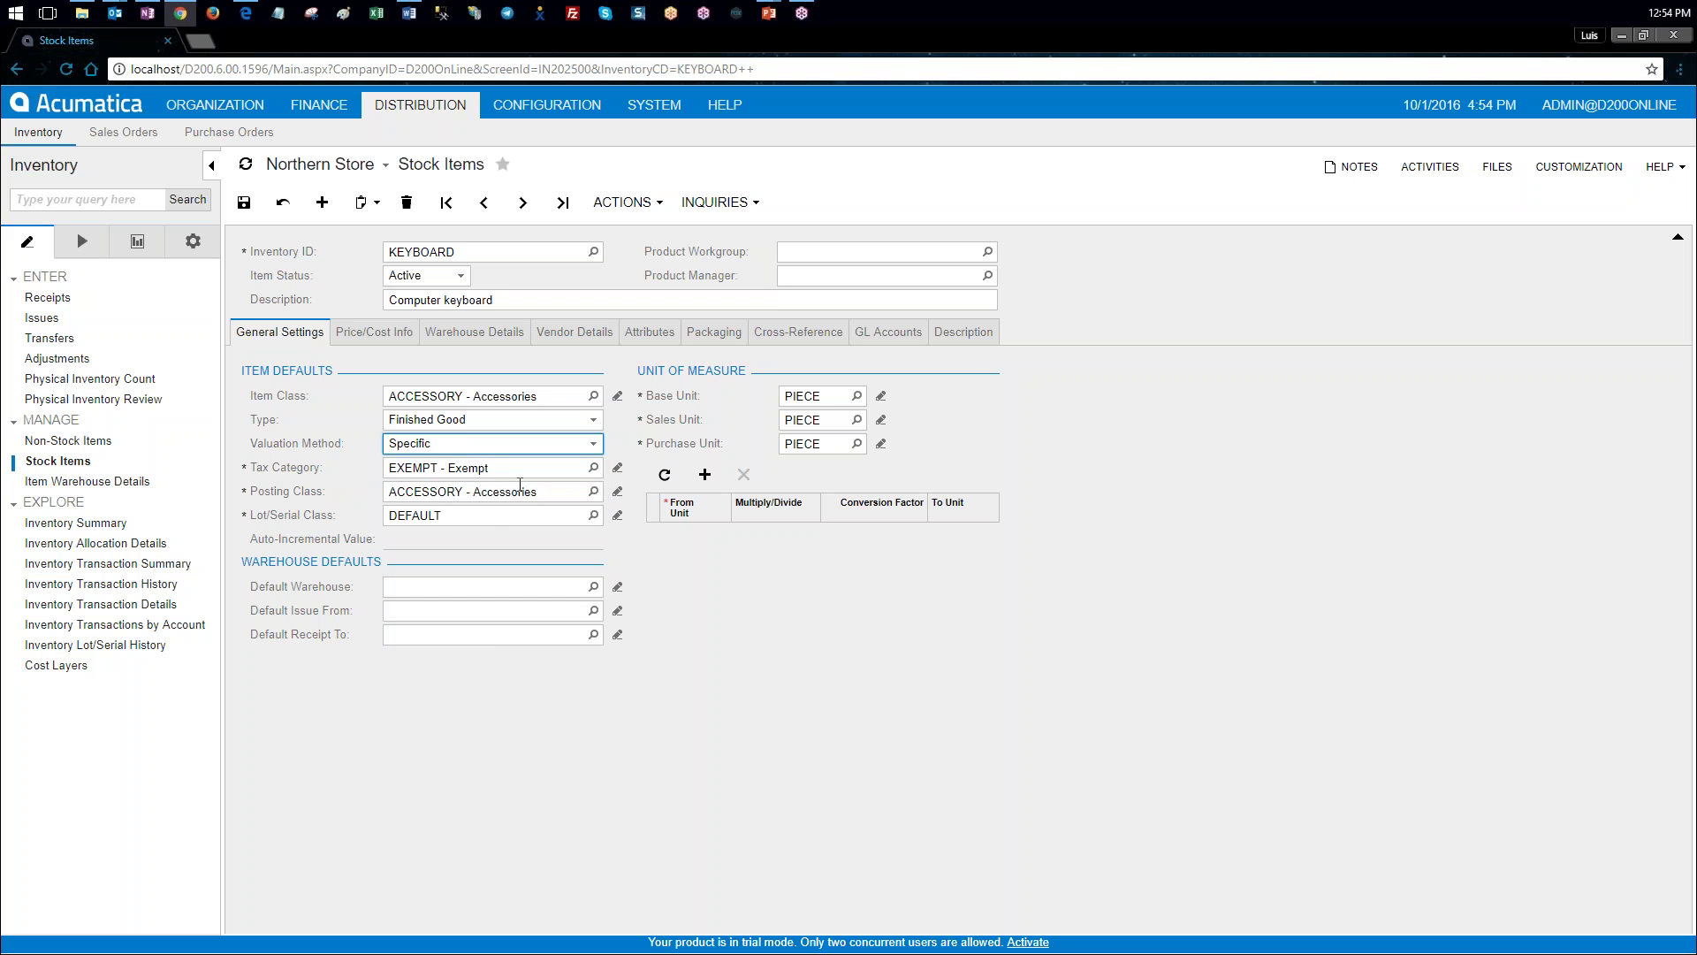
Step: Assign the LOTNBR lot/serial class to the KEYBOARD item and save it
click(492, 519)
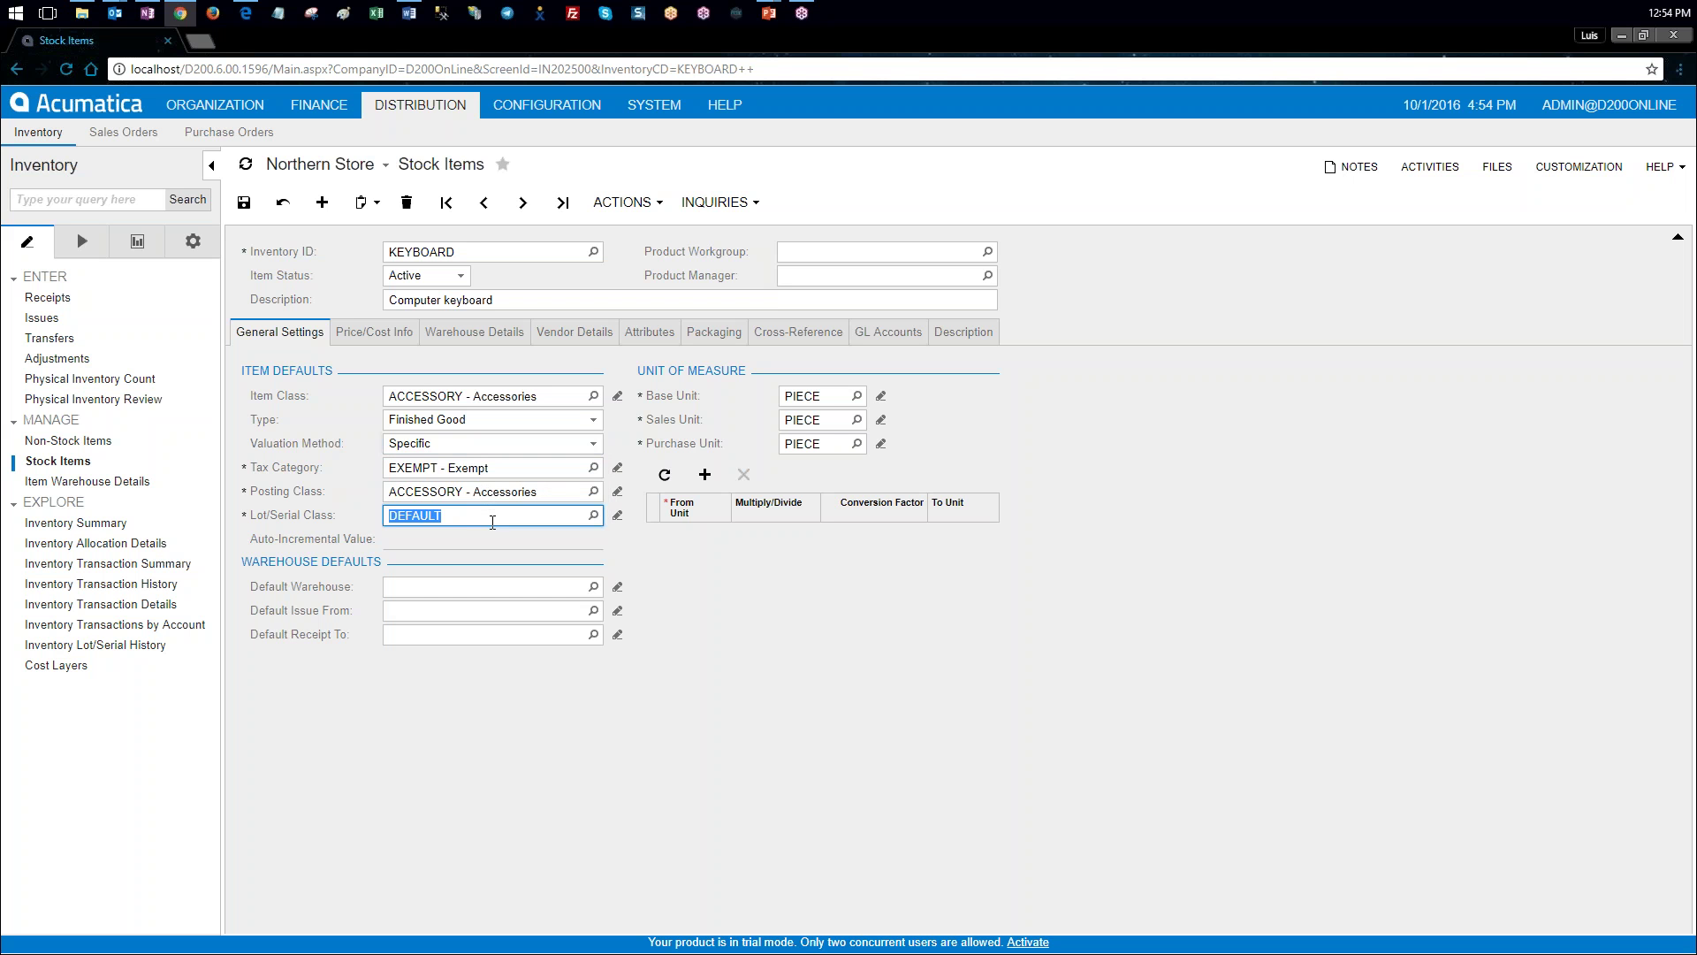
click(593, 515)
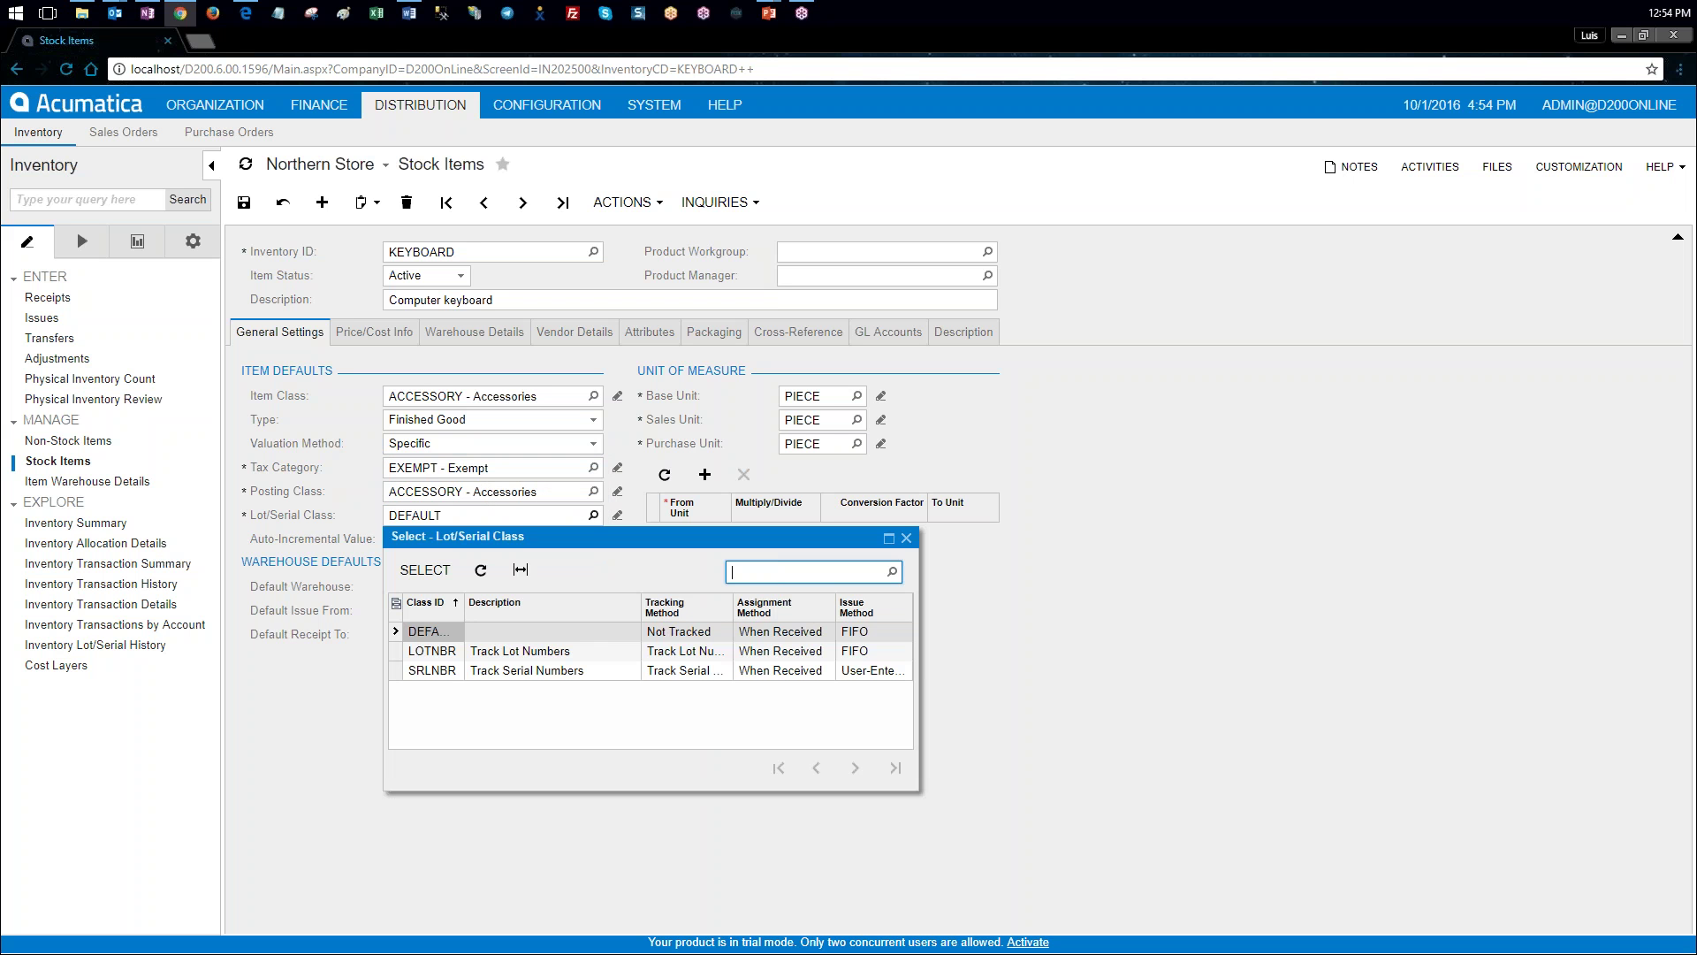
double_click(432, 652)
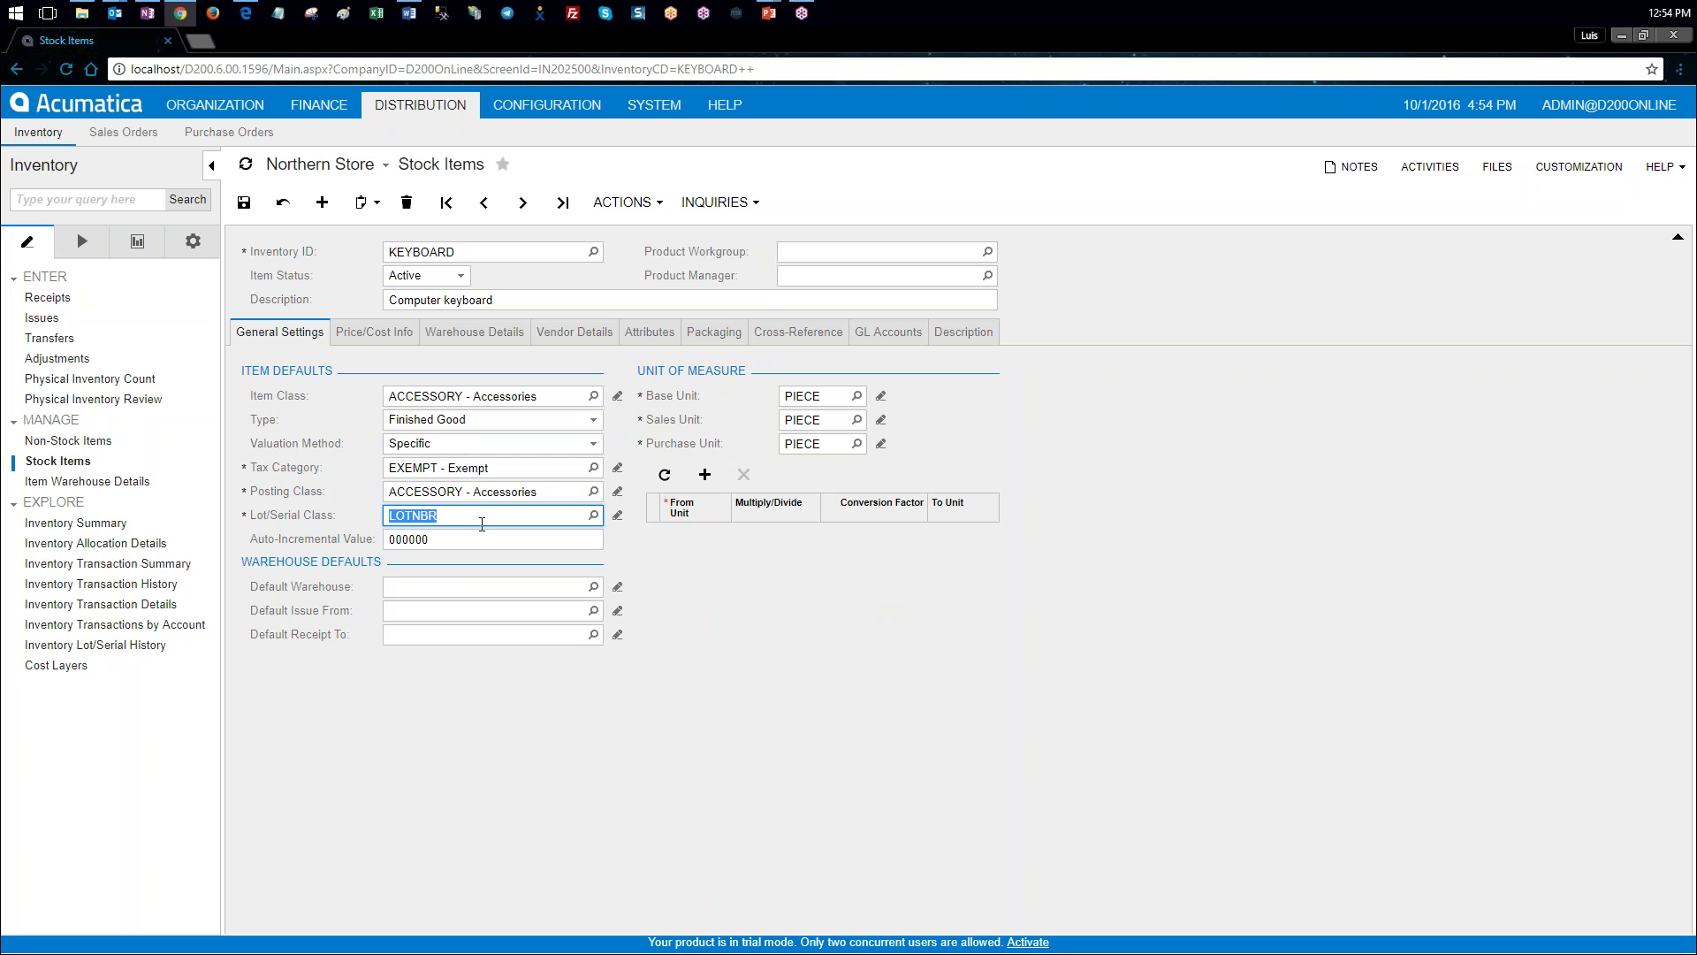
click(244, 202)
Step: Open the Receipts form to start a new inventory receipt
key(alt+Tab)
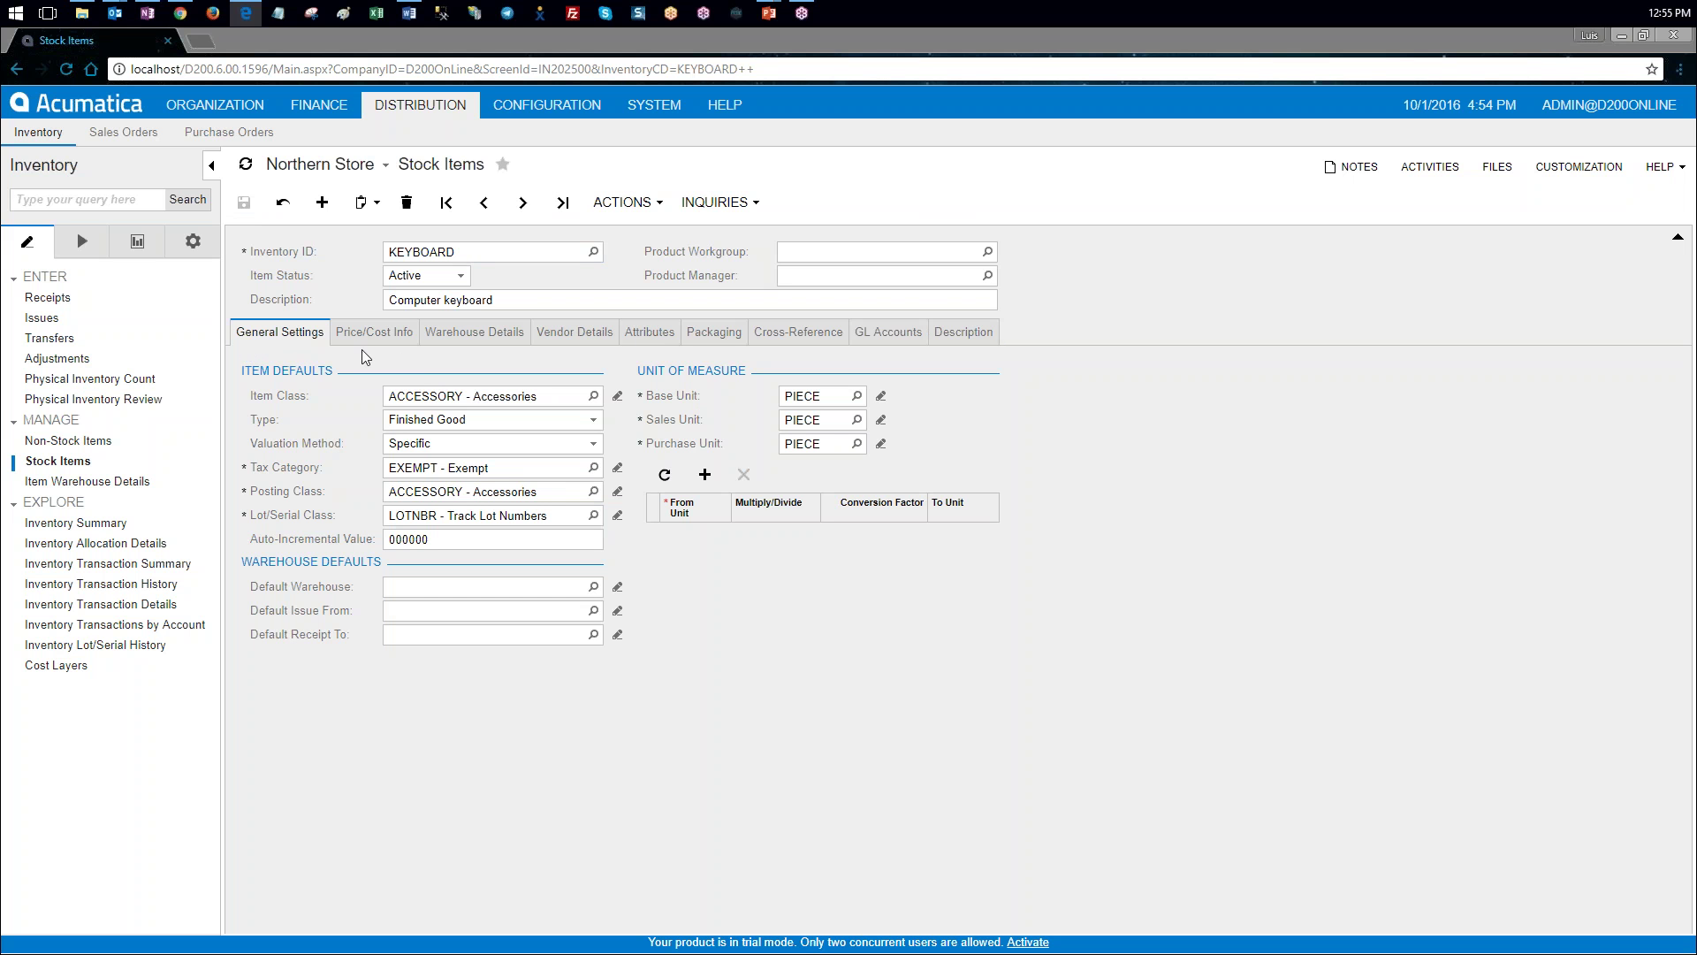
click(51, 301)
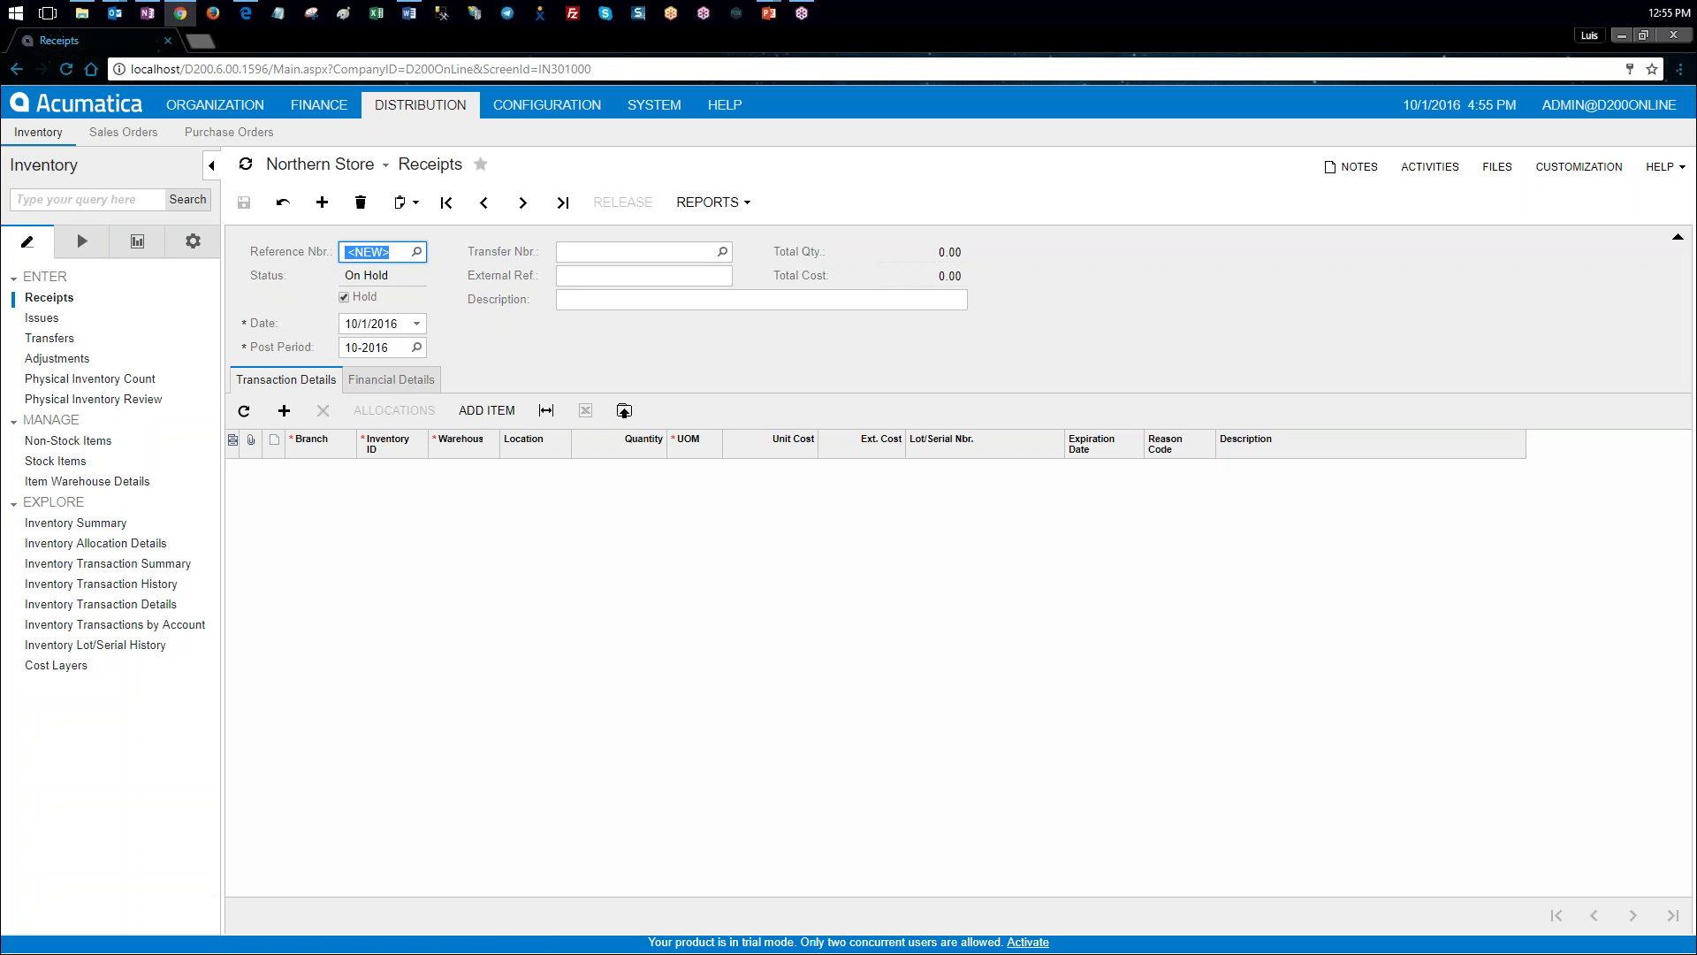
click(346, 324)
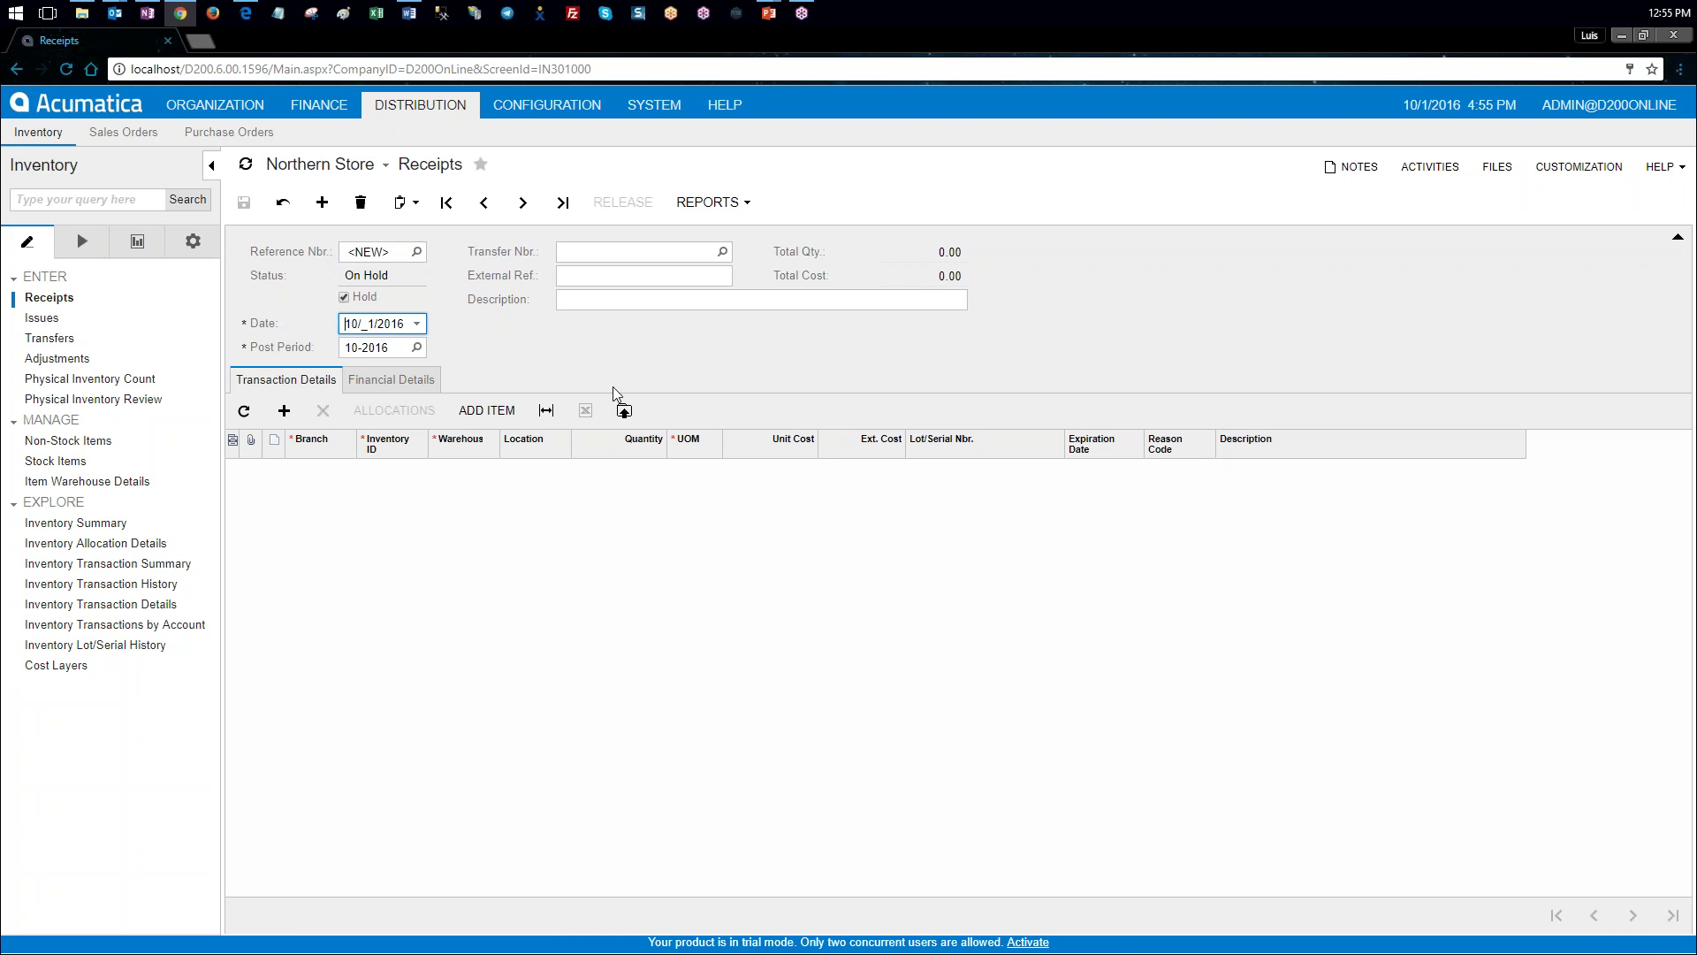
text(10)
key(Tab)
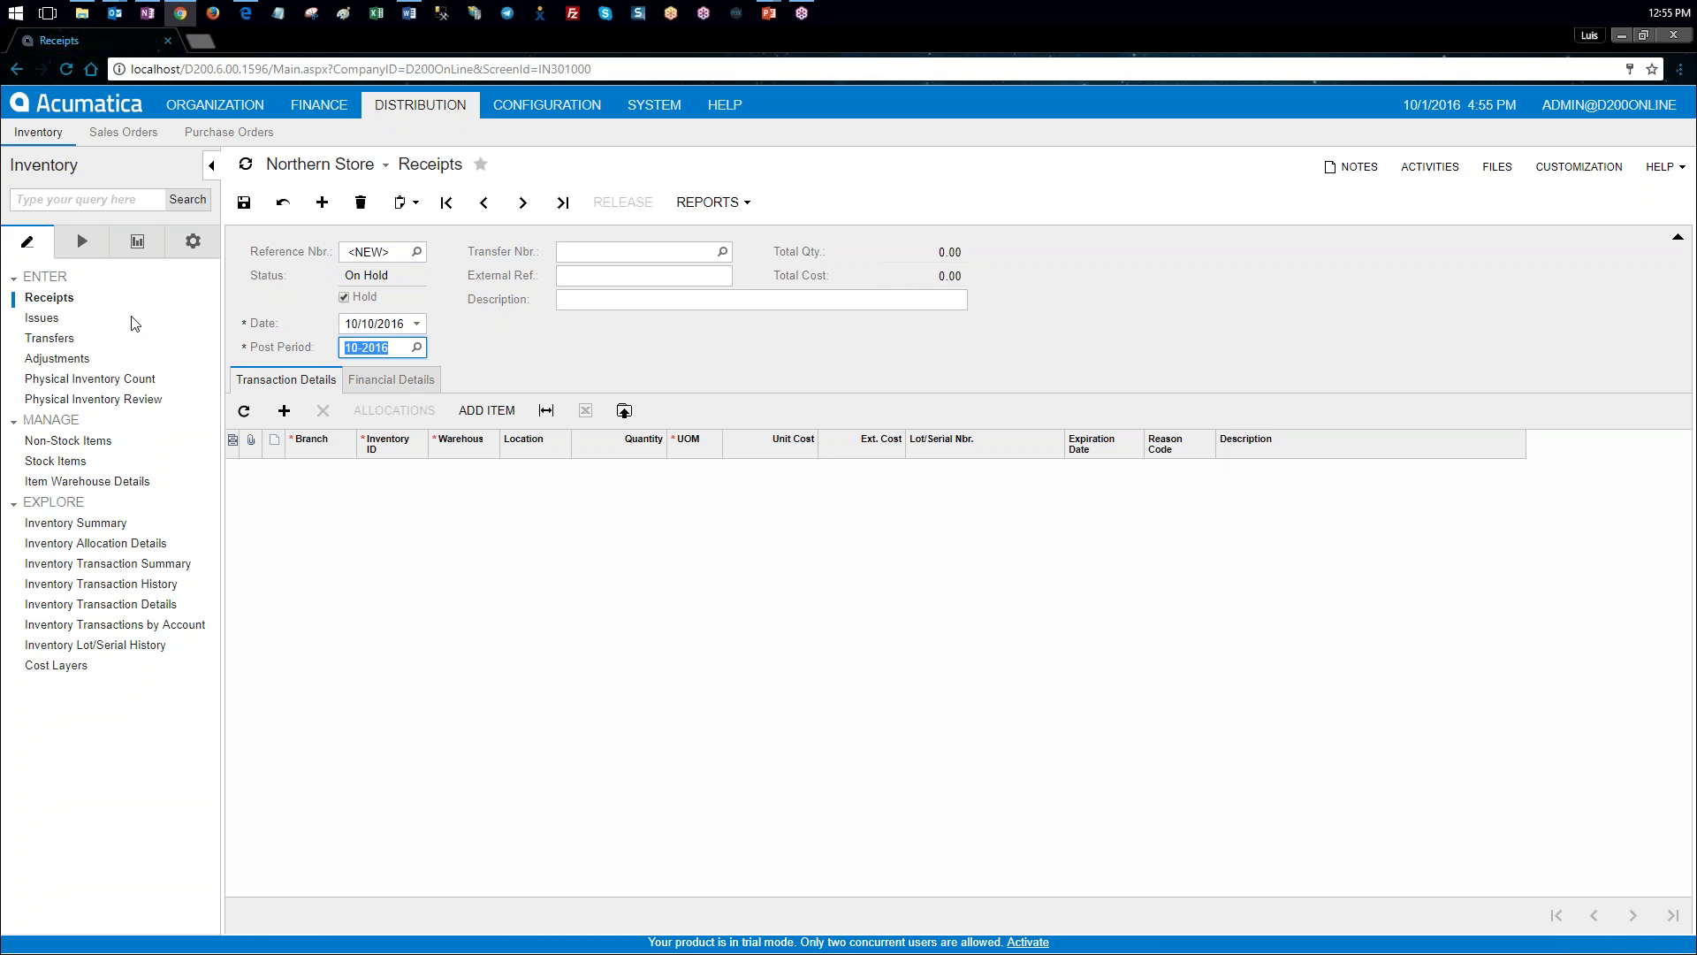
Step: Switch the current branch to Distribution Center, leaving the unsaved receipt
click(390, 167)
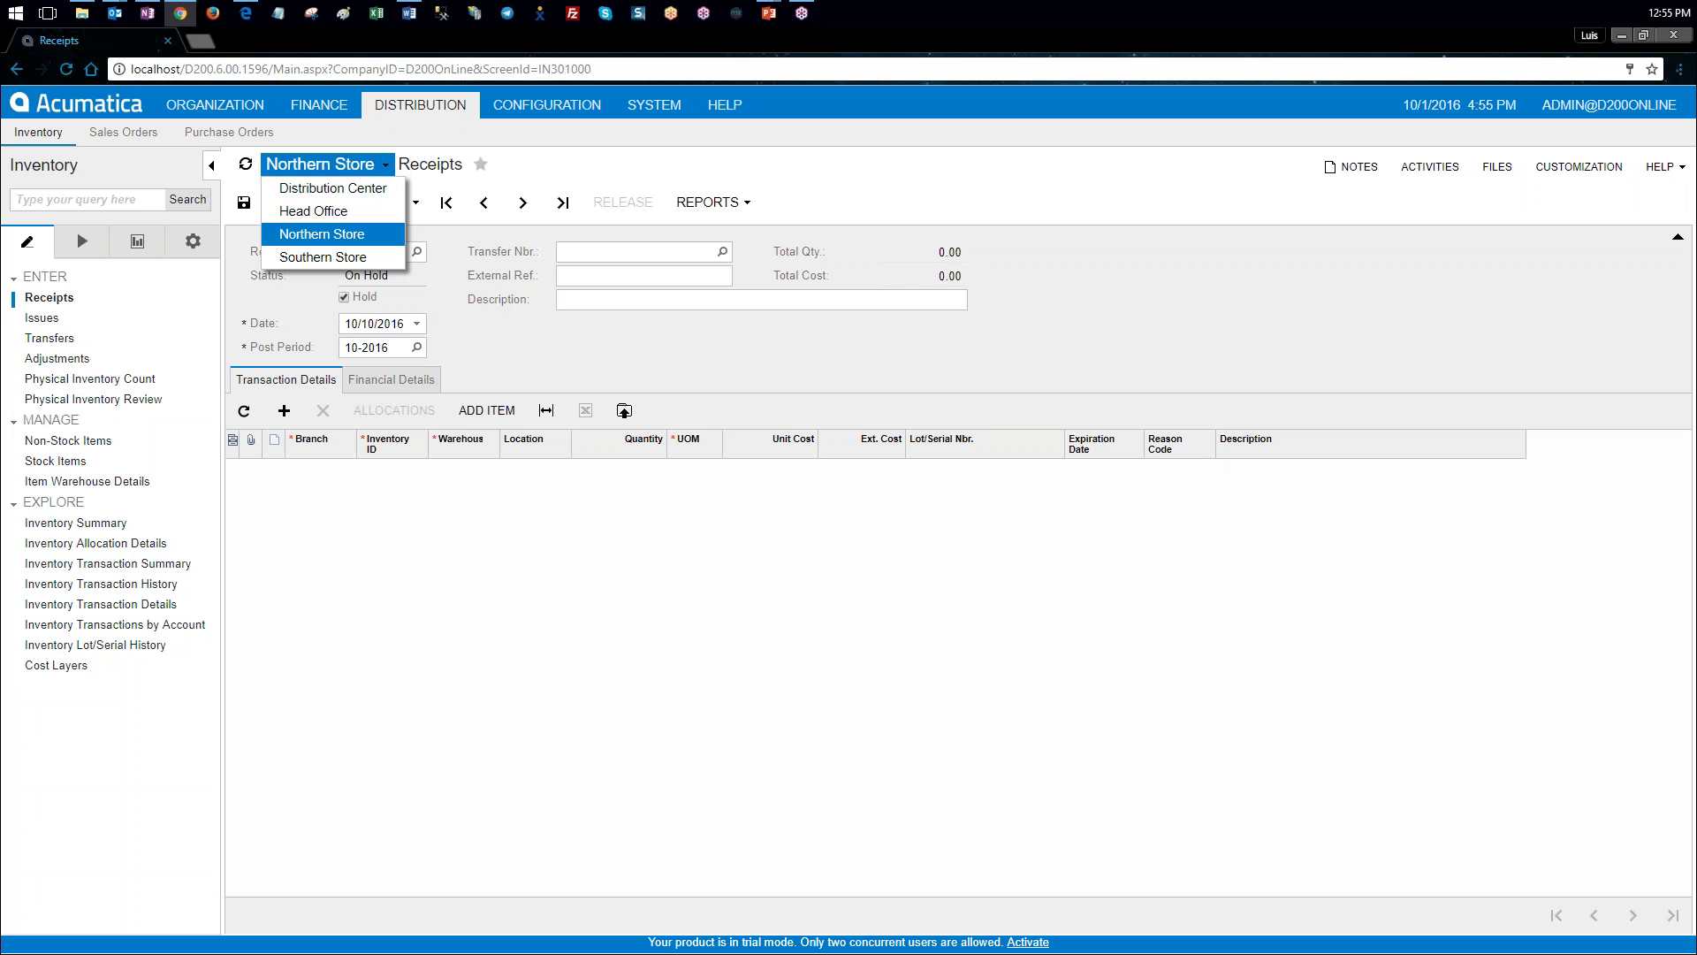
click(333, 187)
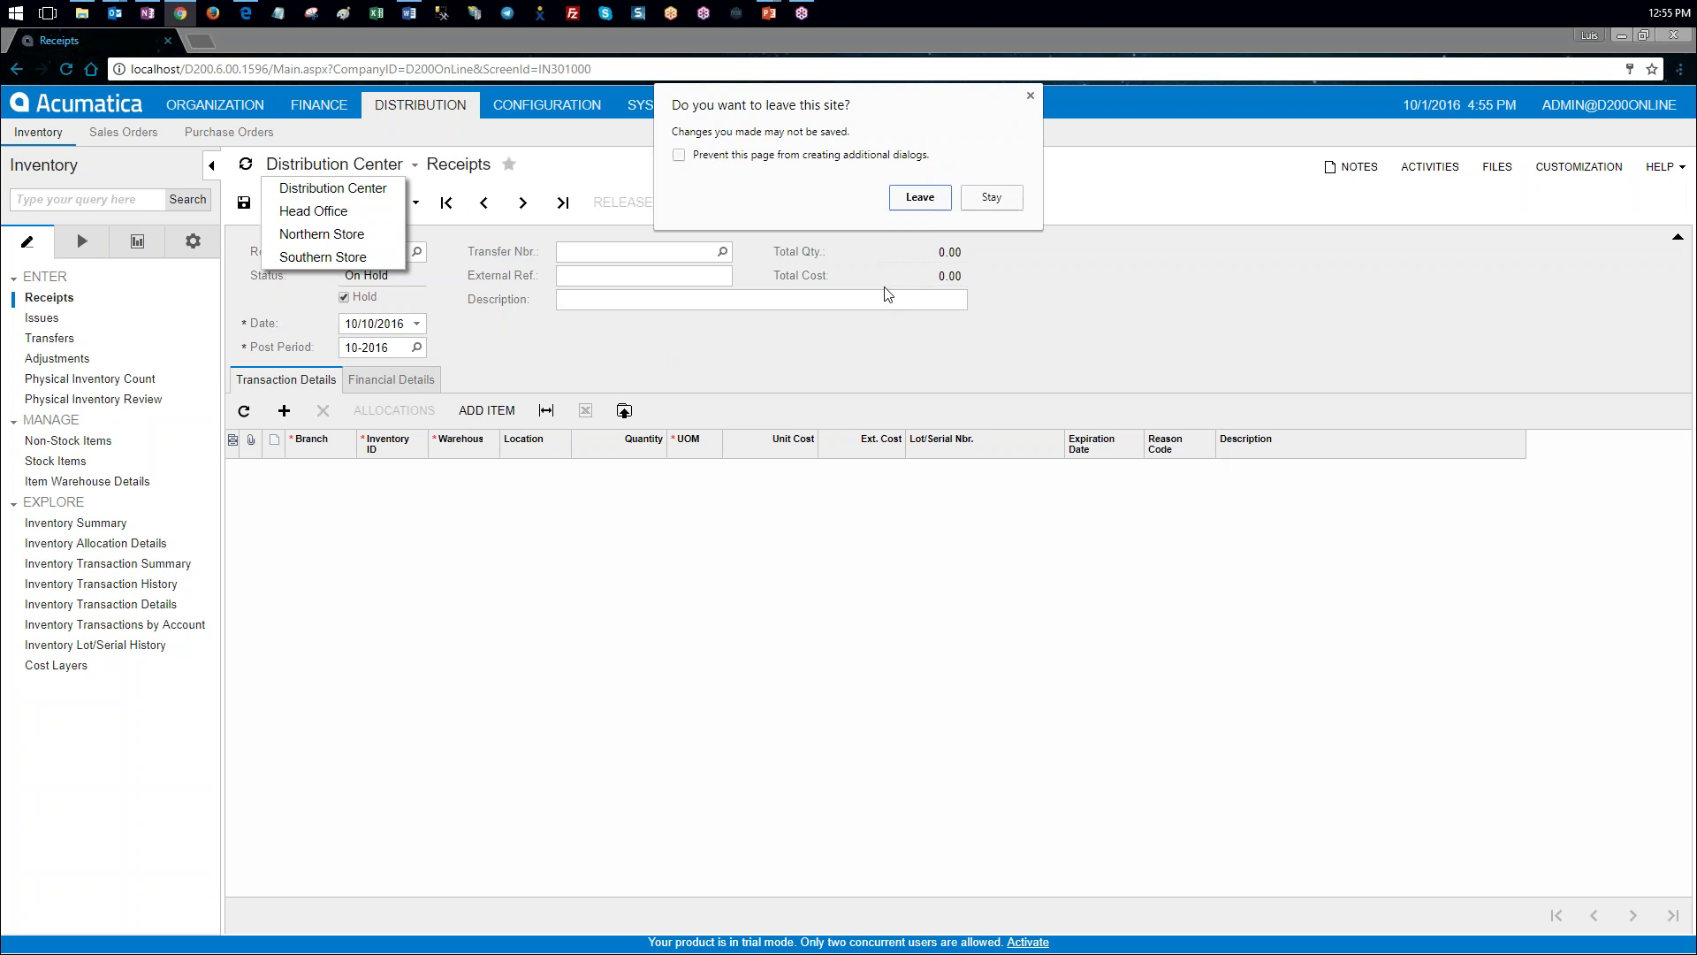
click(919, 198)
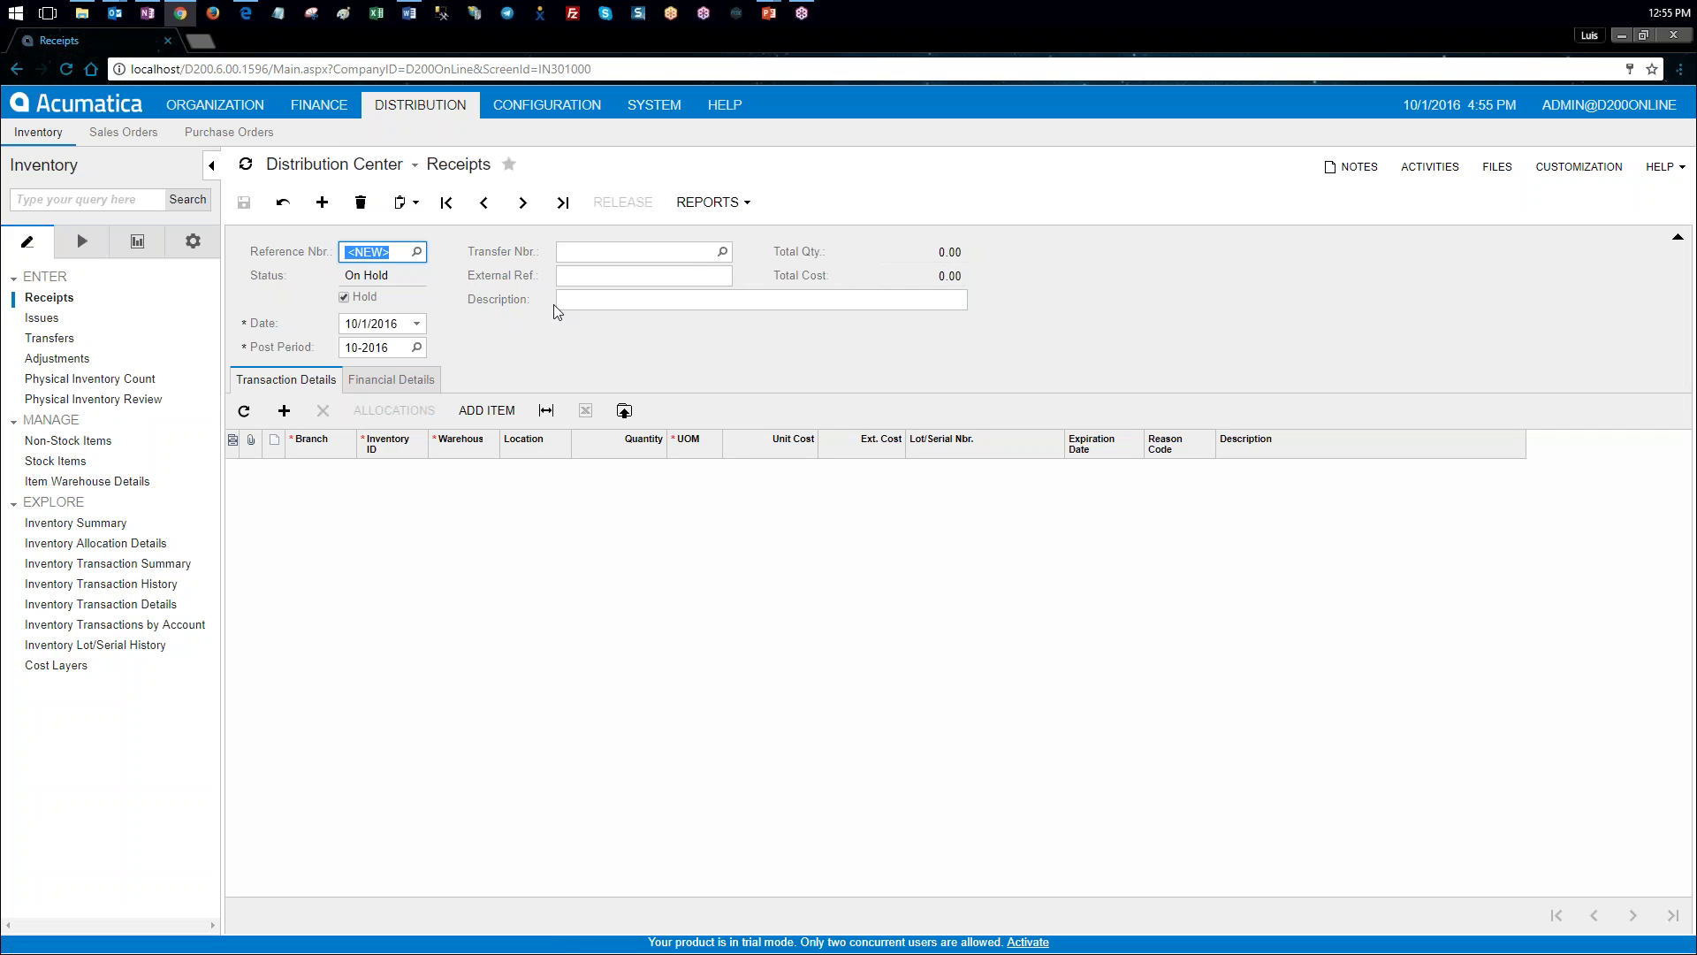
Step: Date the new receipt 10/10/2016 and describe it as "12-inch laptops and keyboards received to the Distribution Center"
click(347, 323)
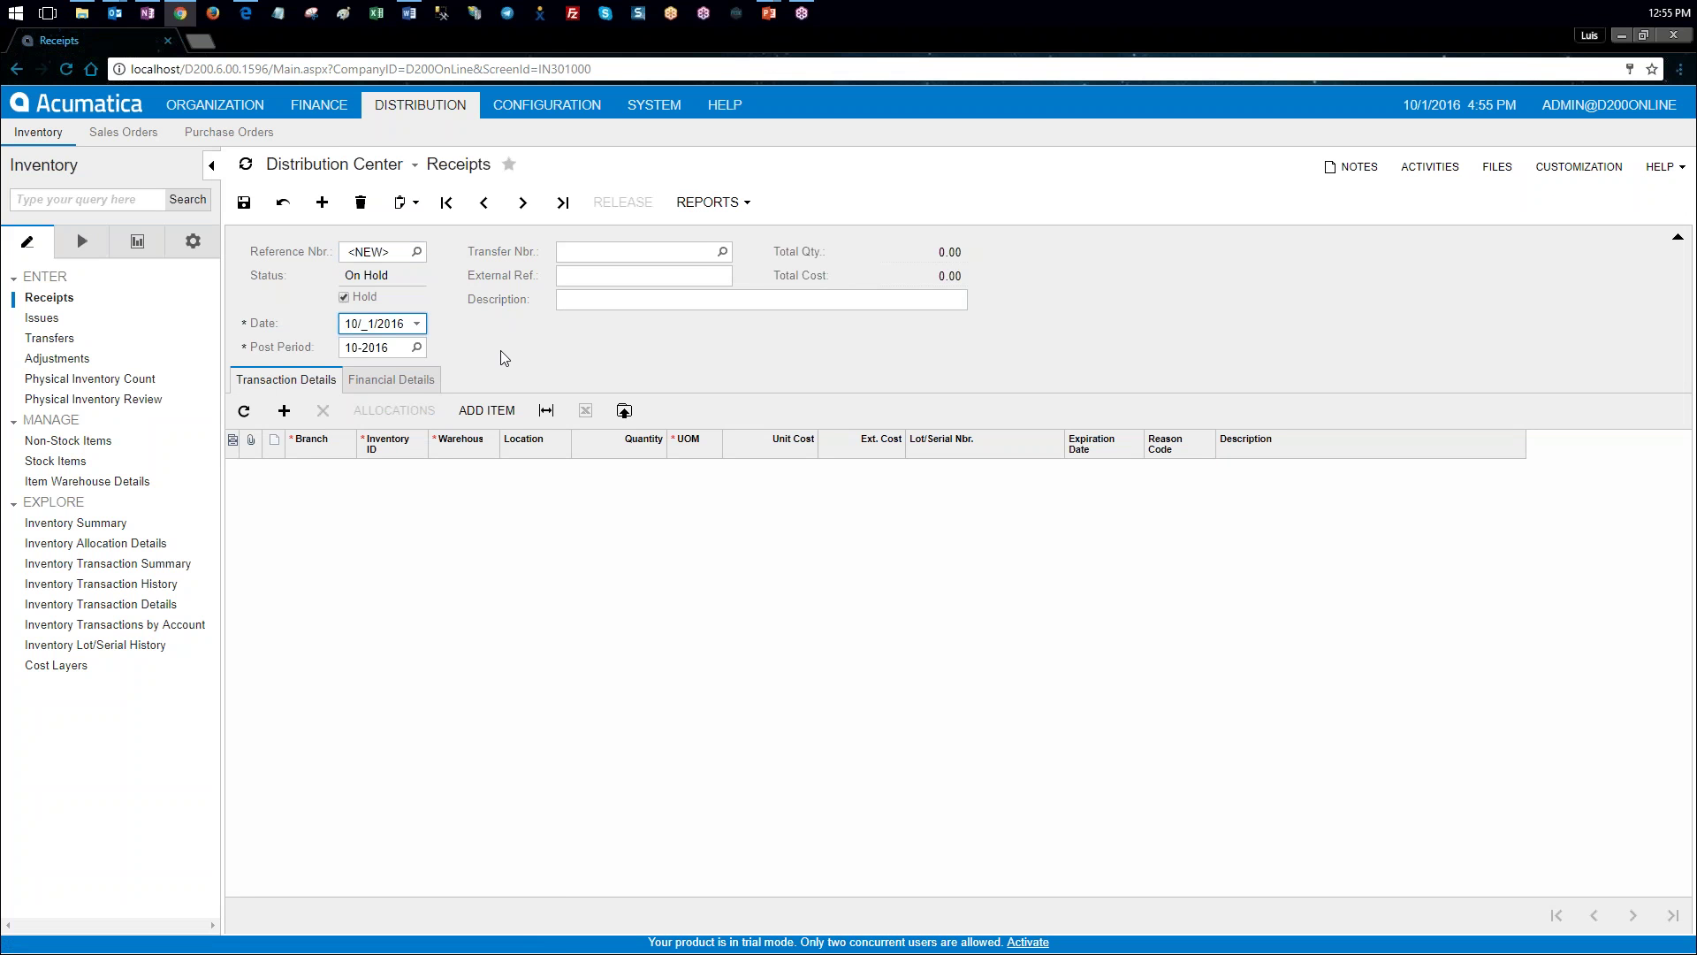
text(10)
key(Tab)
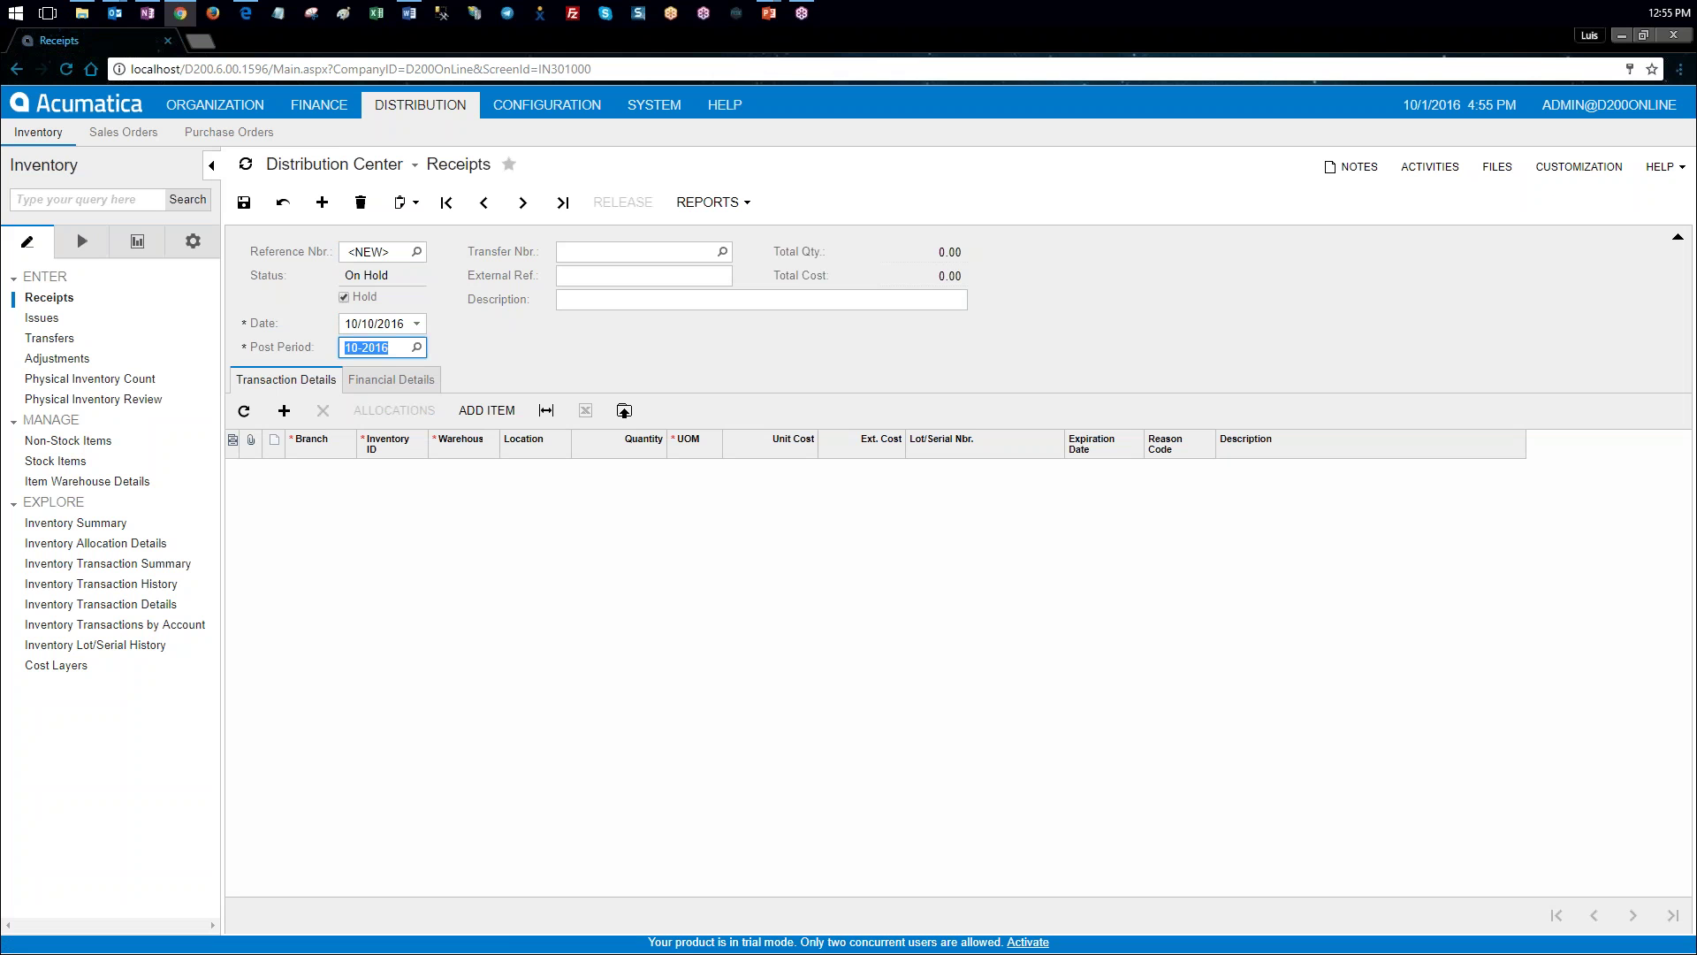
key(alt+Tab)
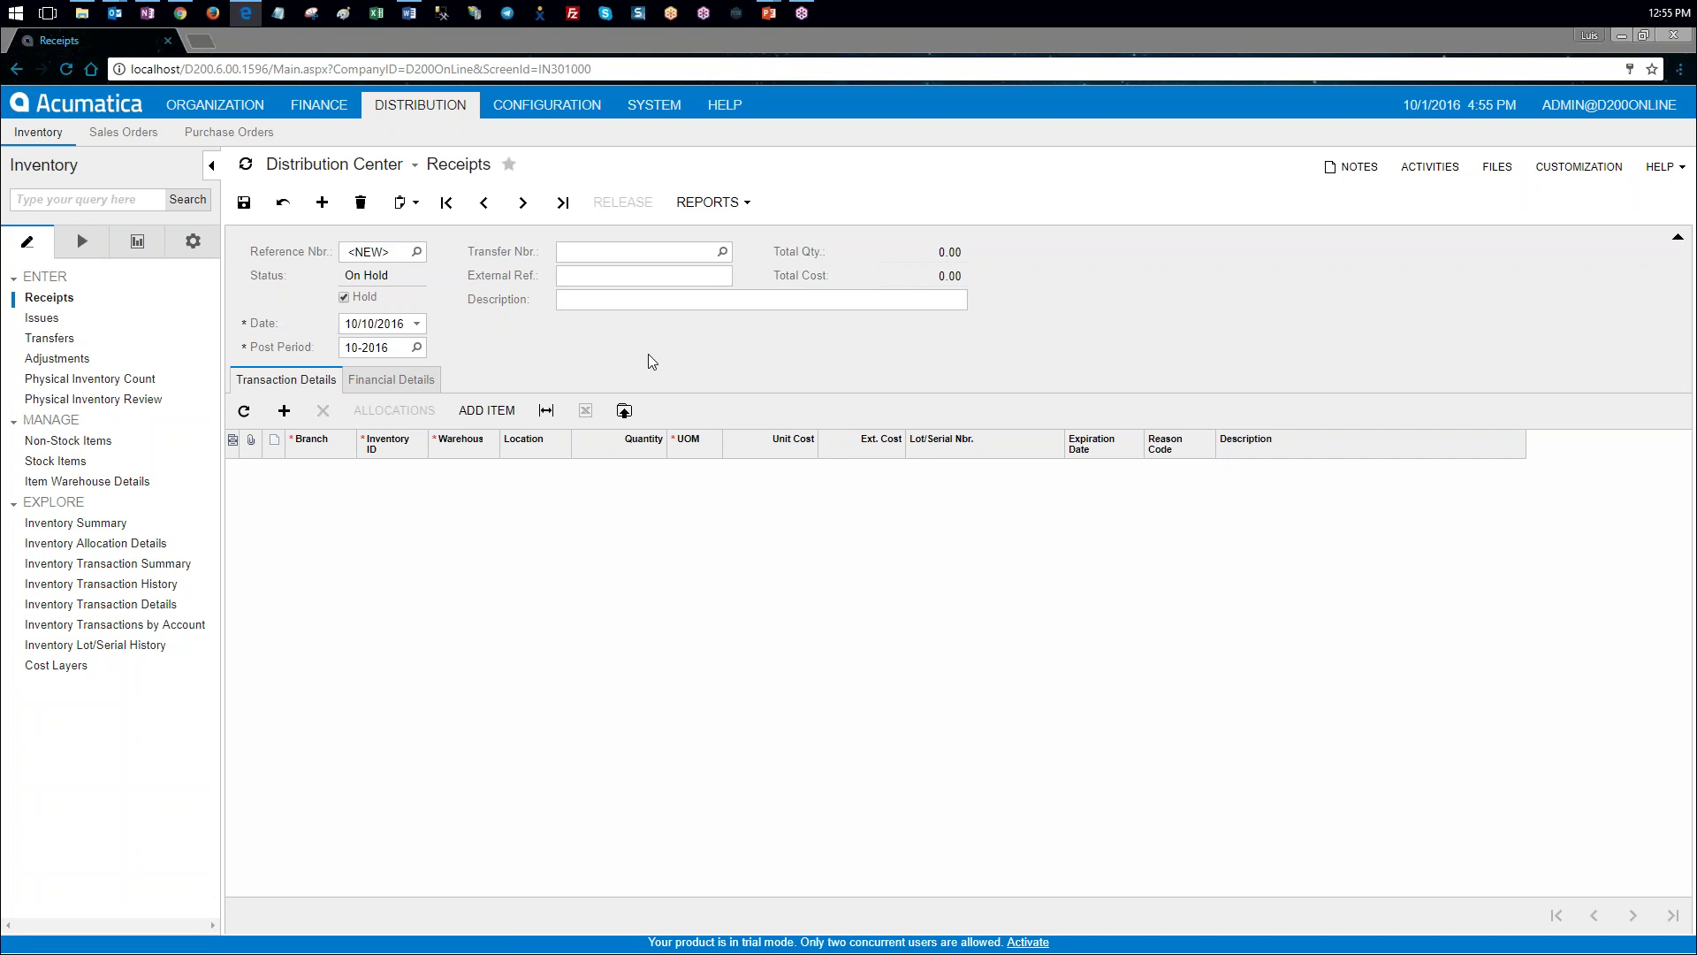
click(733, 305)
text(12-inch laptops and keyboards received to the Distribution Center)
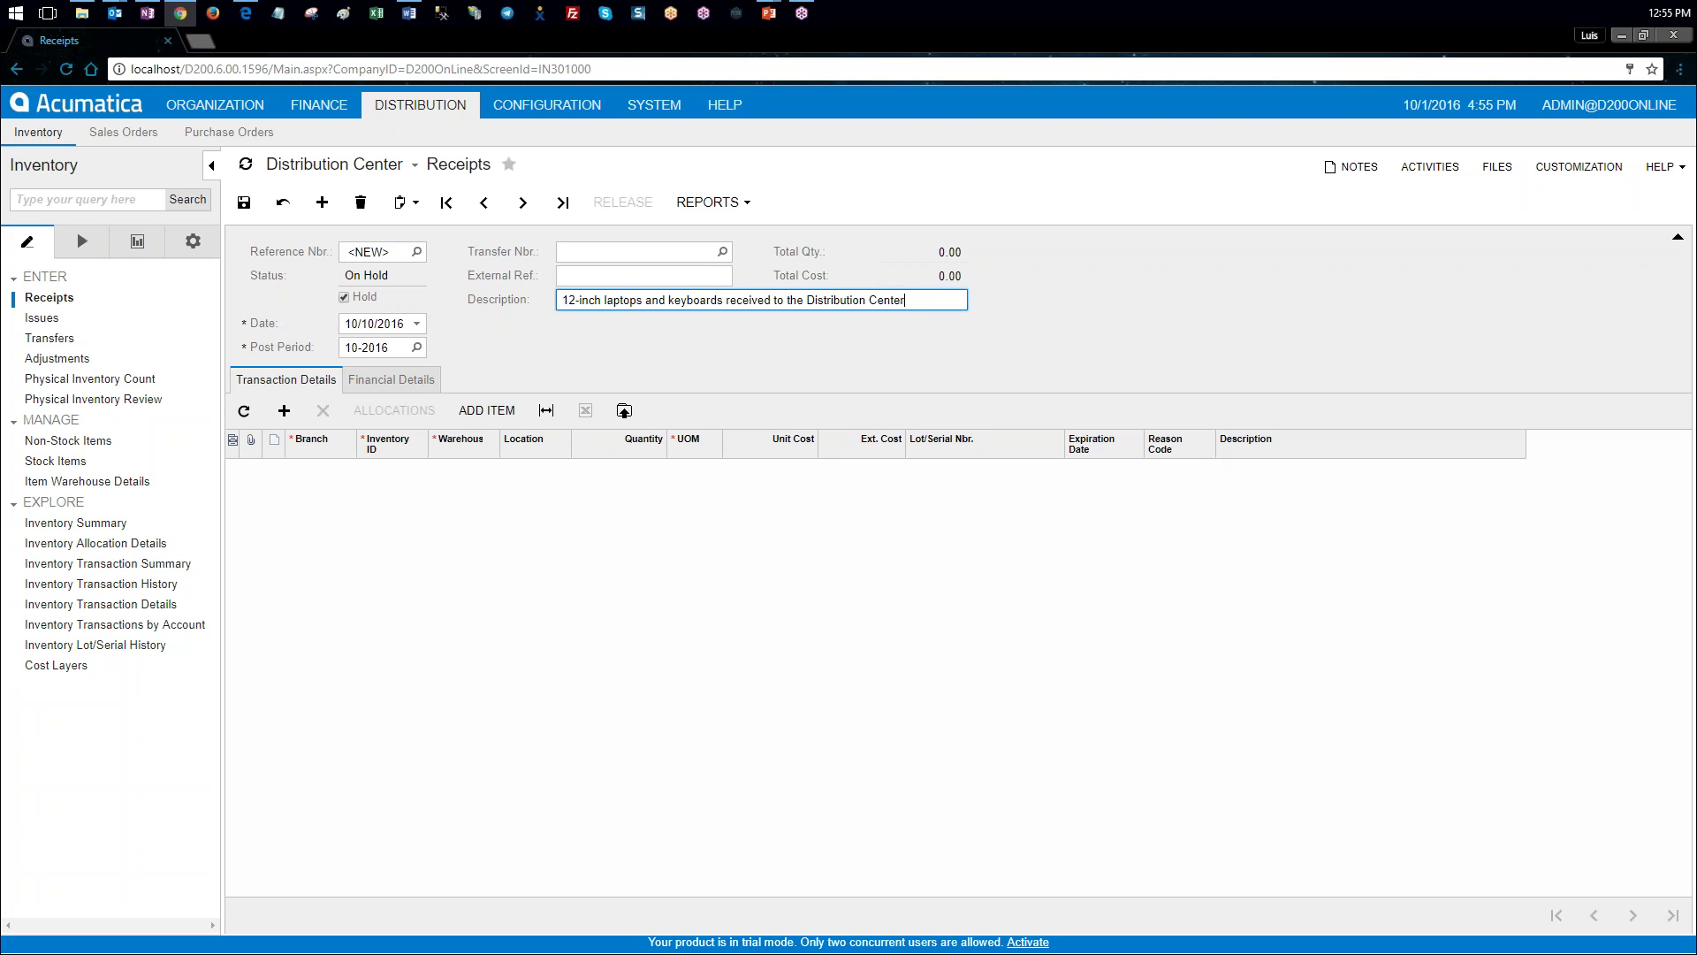
Step: Add a receipt line for LAPTOP12 in the CENTER warehouse at the MAIN location
click(406, 471)
click(404, 468)
click(433, 467)
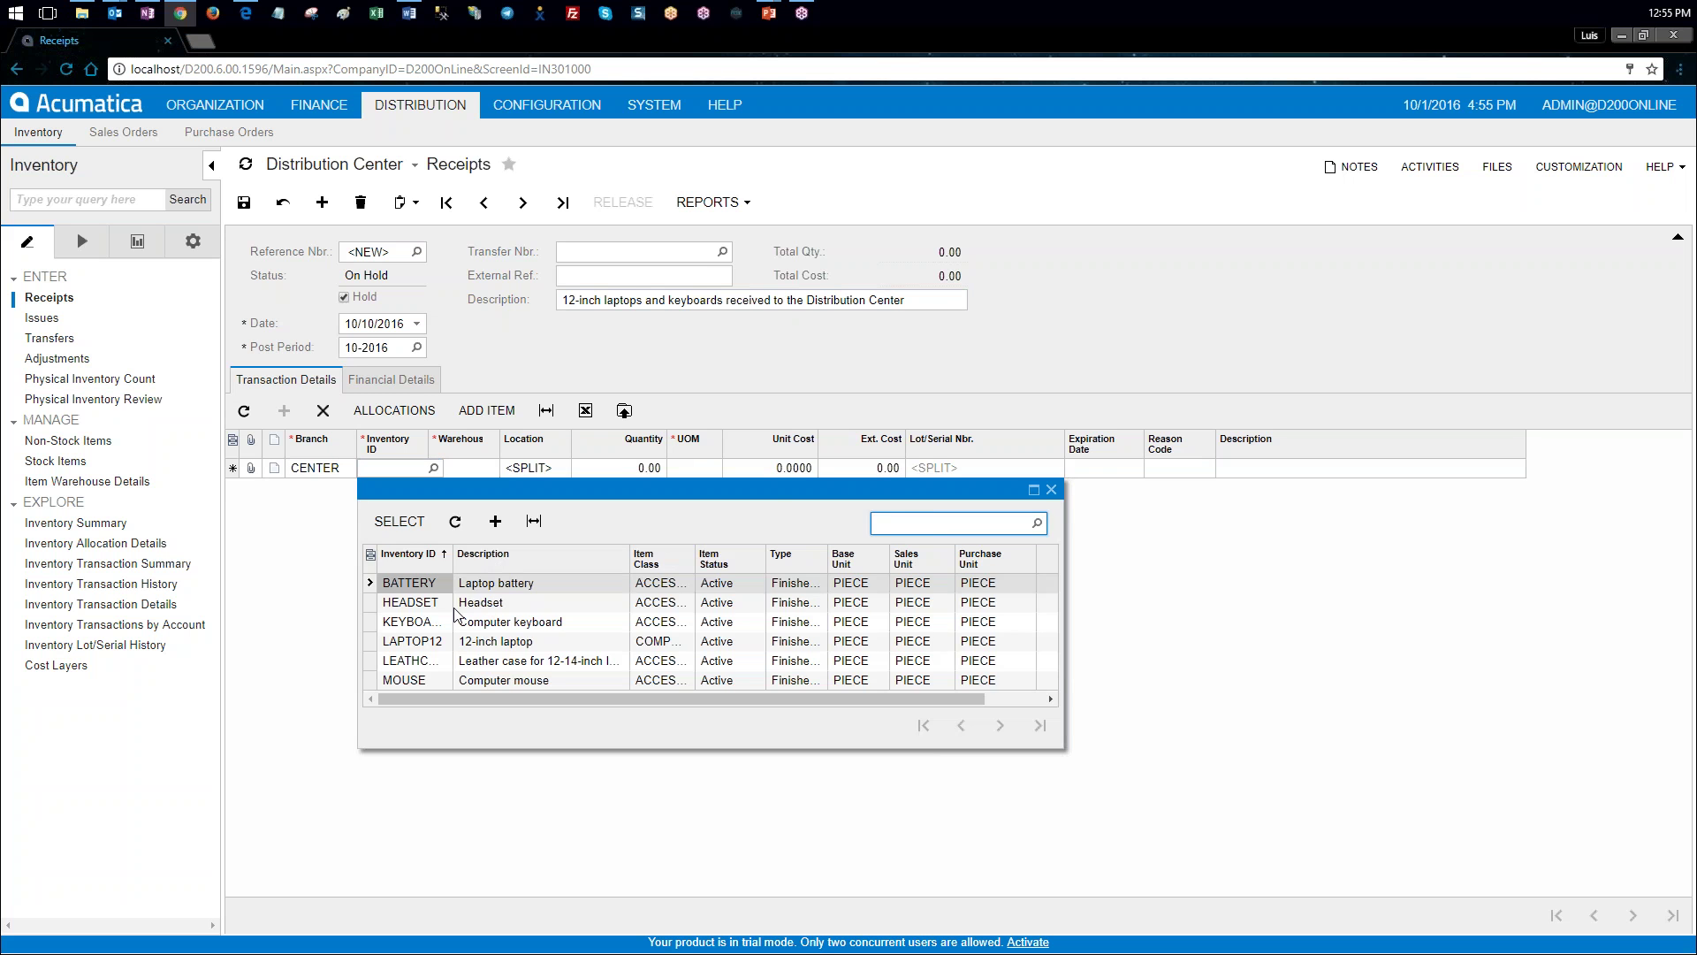
double_click(442, 641)
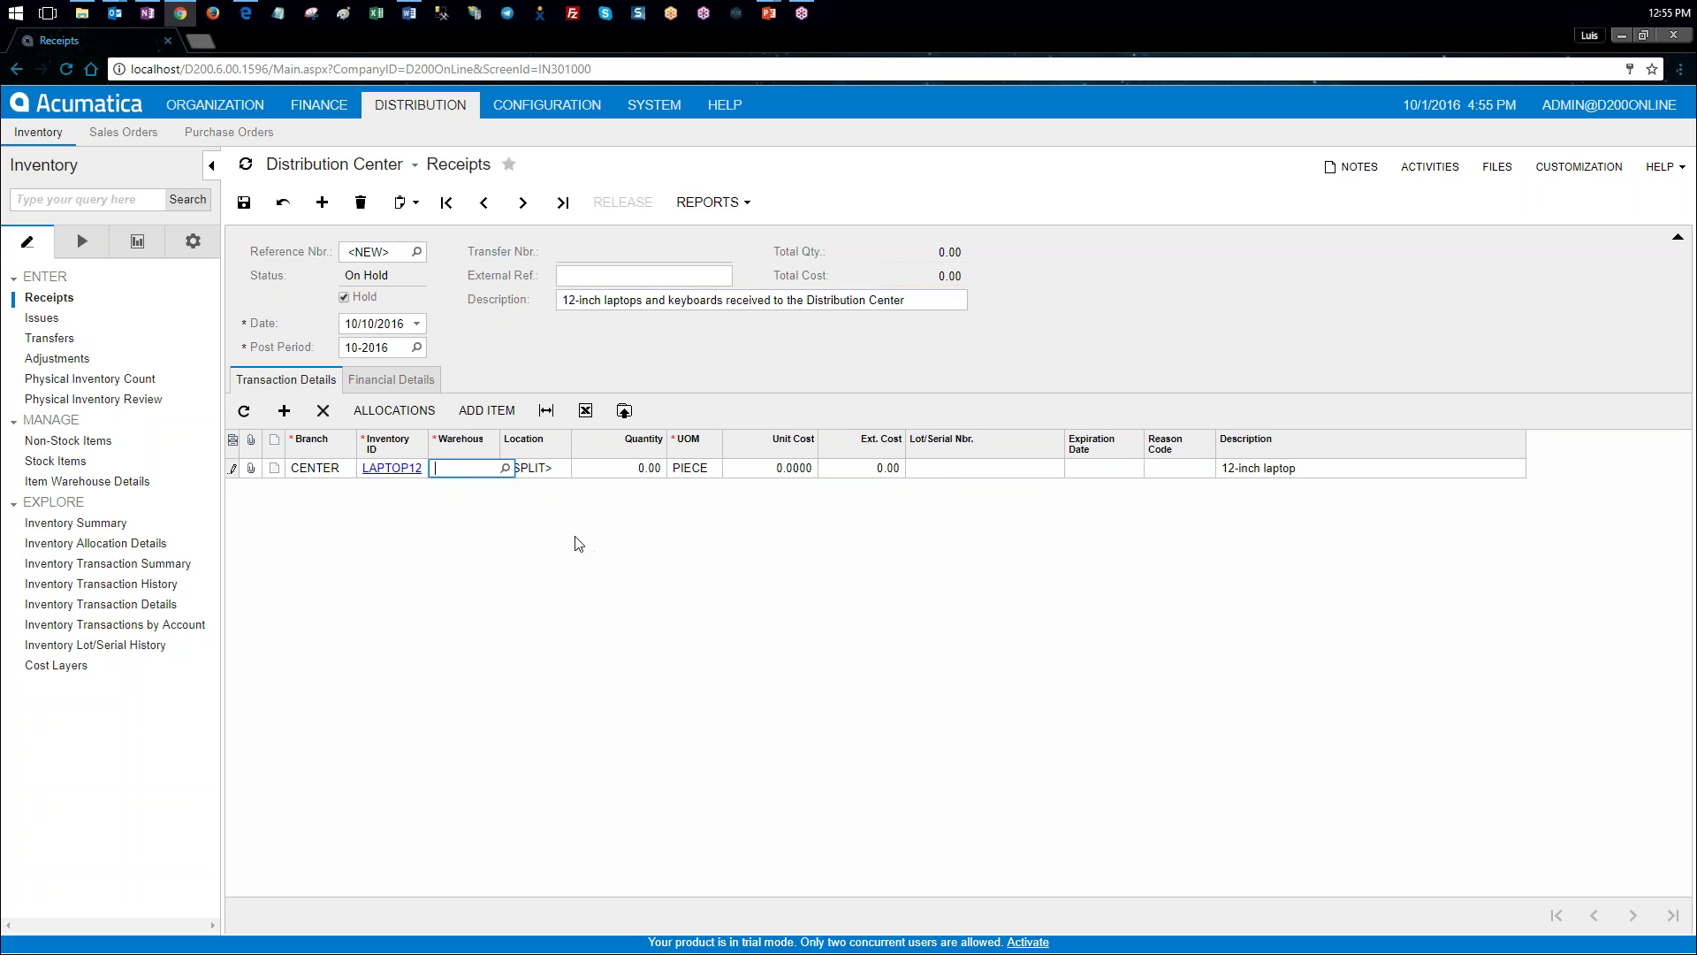
click(505, 467)
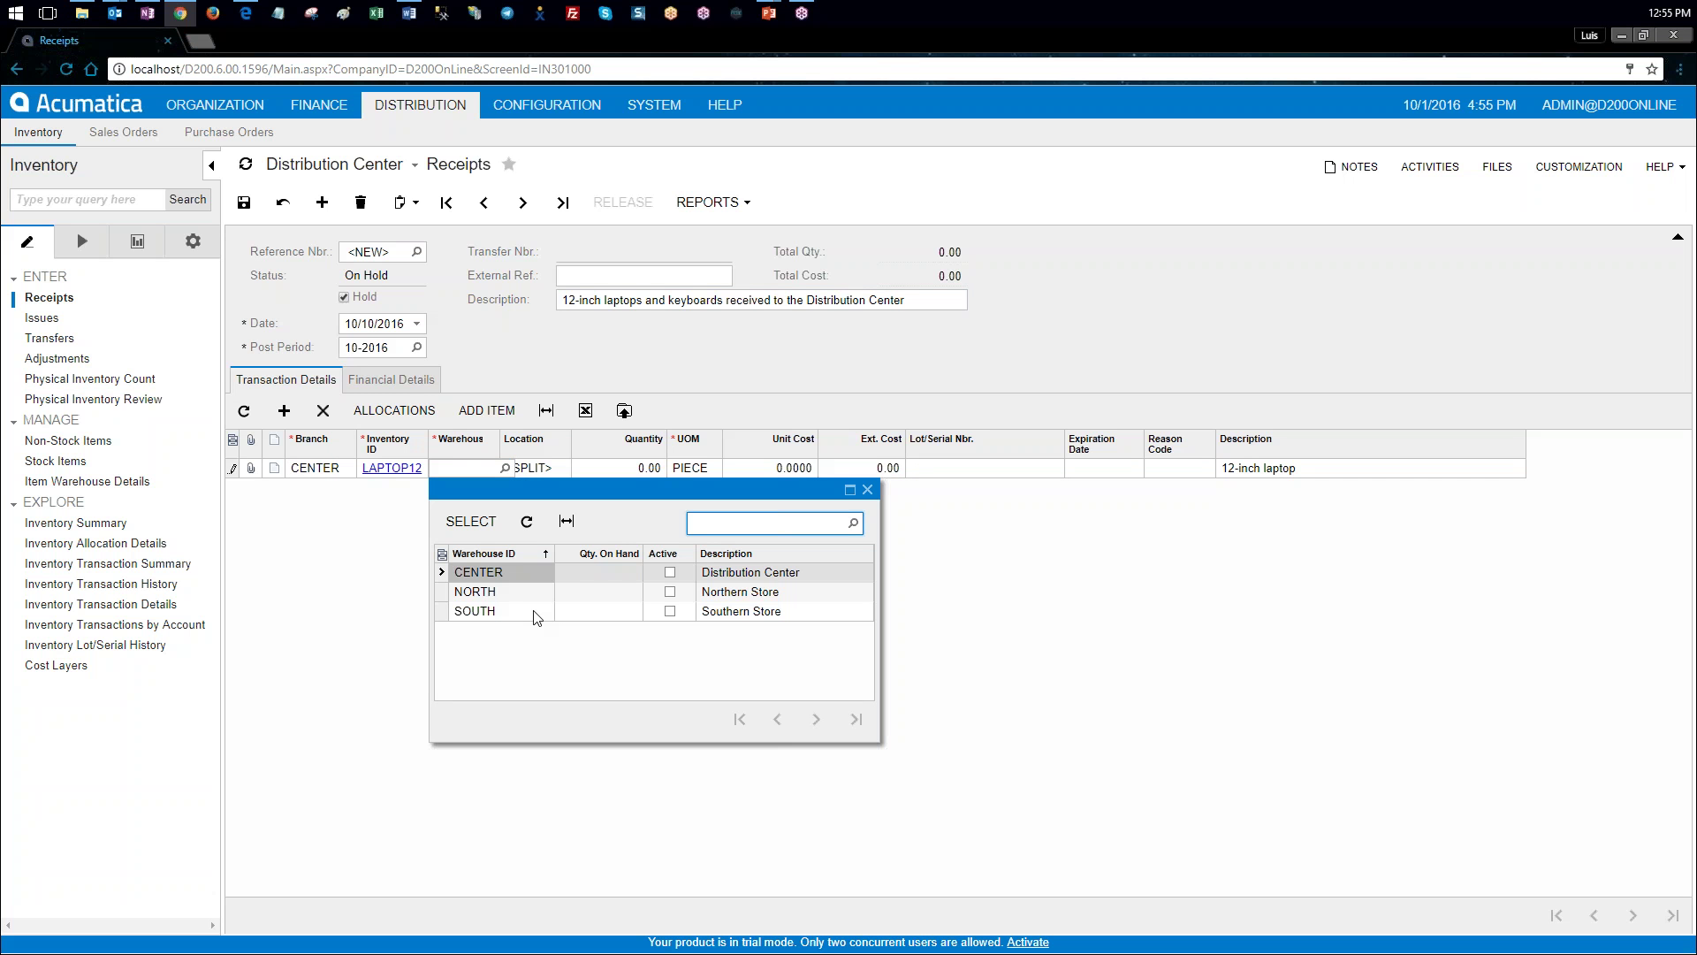
double_click(515, 571)
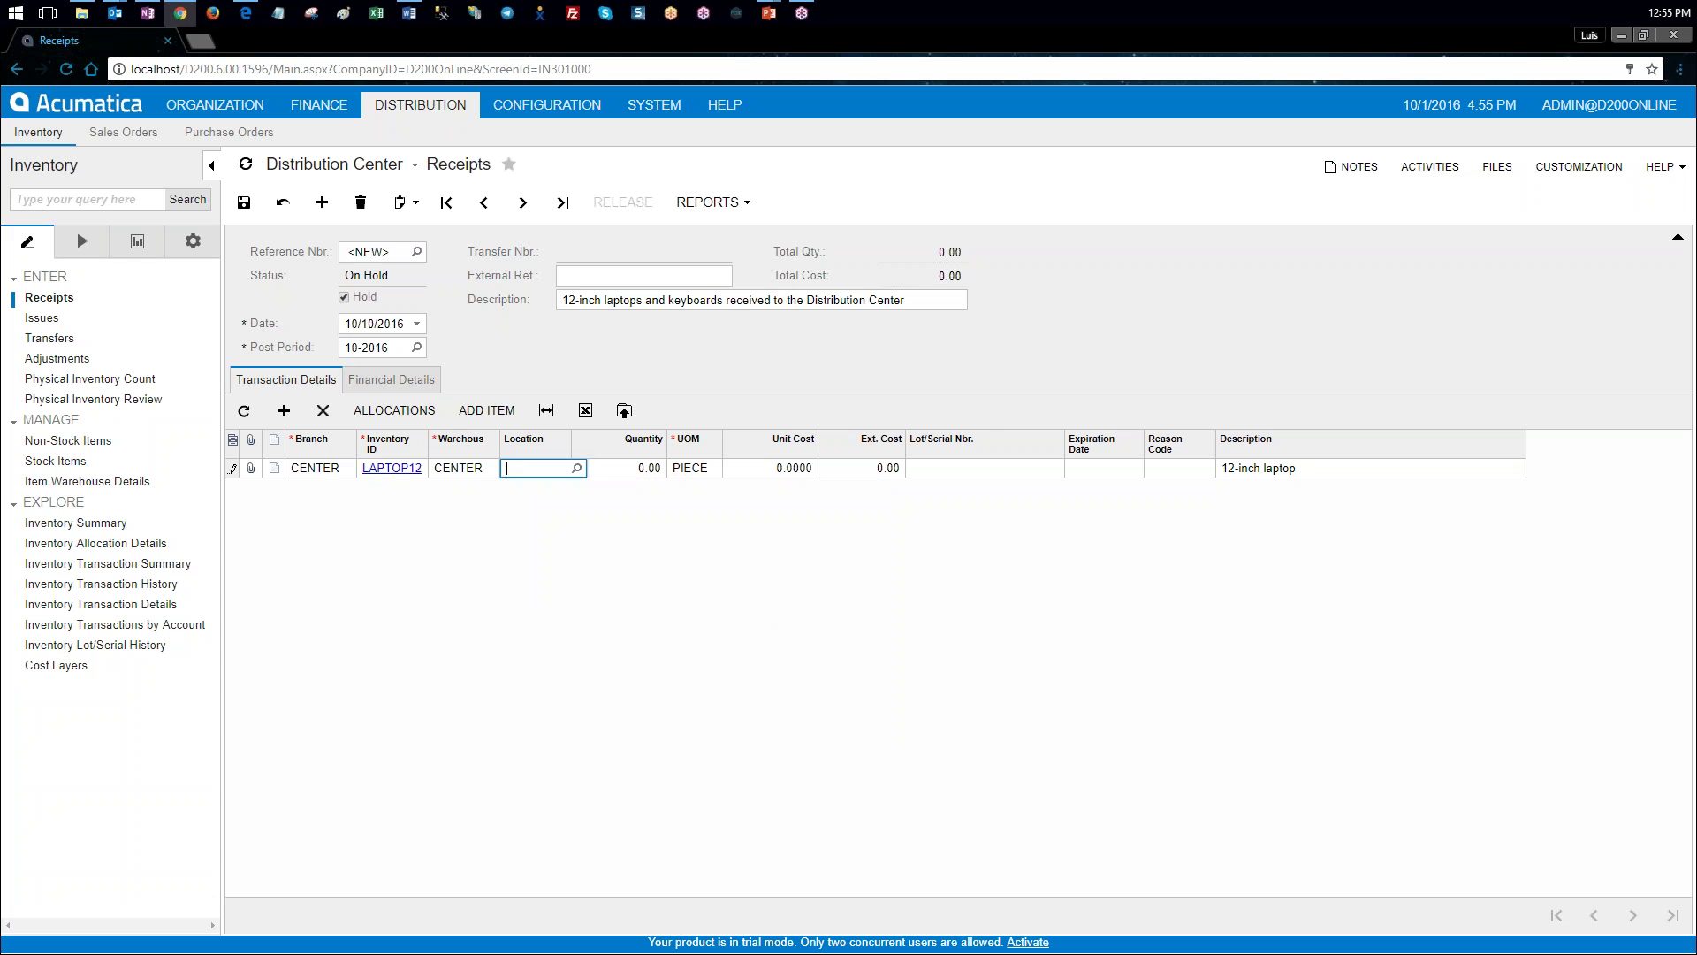
key(Tab)
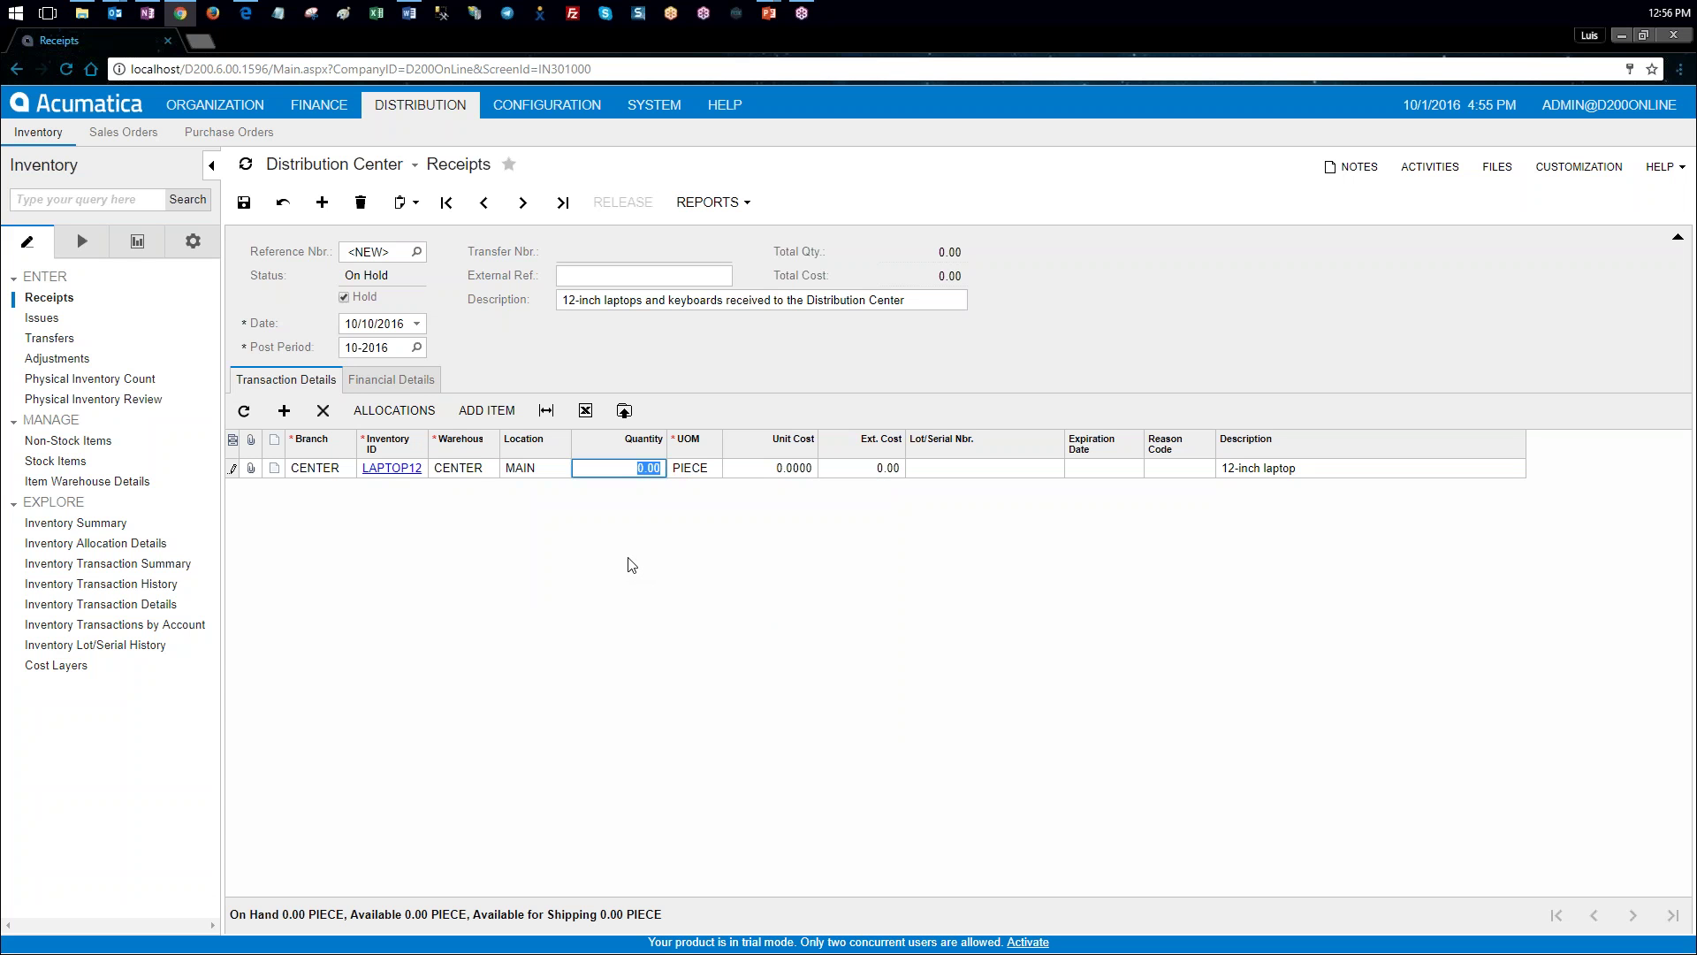
Step: Set the LAPTOP12 line's quantity to 1 and its unit cost to 1200
text(1)
key(Tab)
key(Tab)
text(1200)
key(Tab)
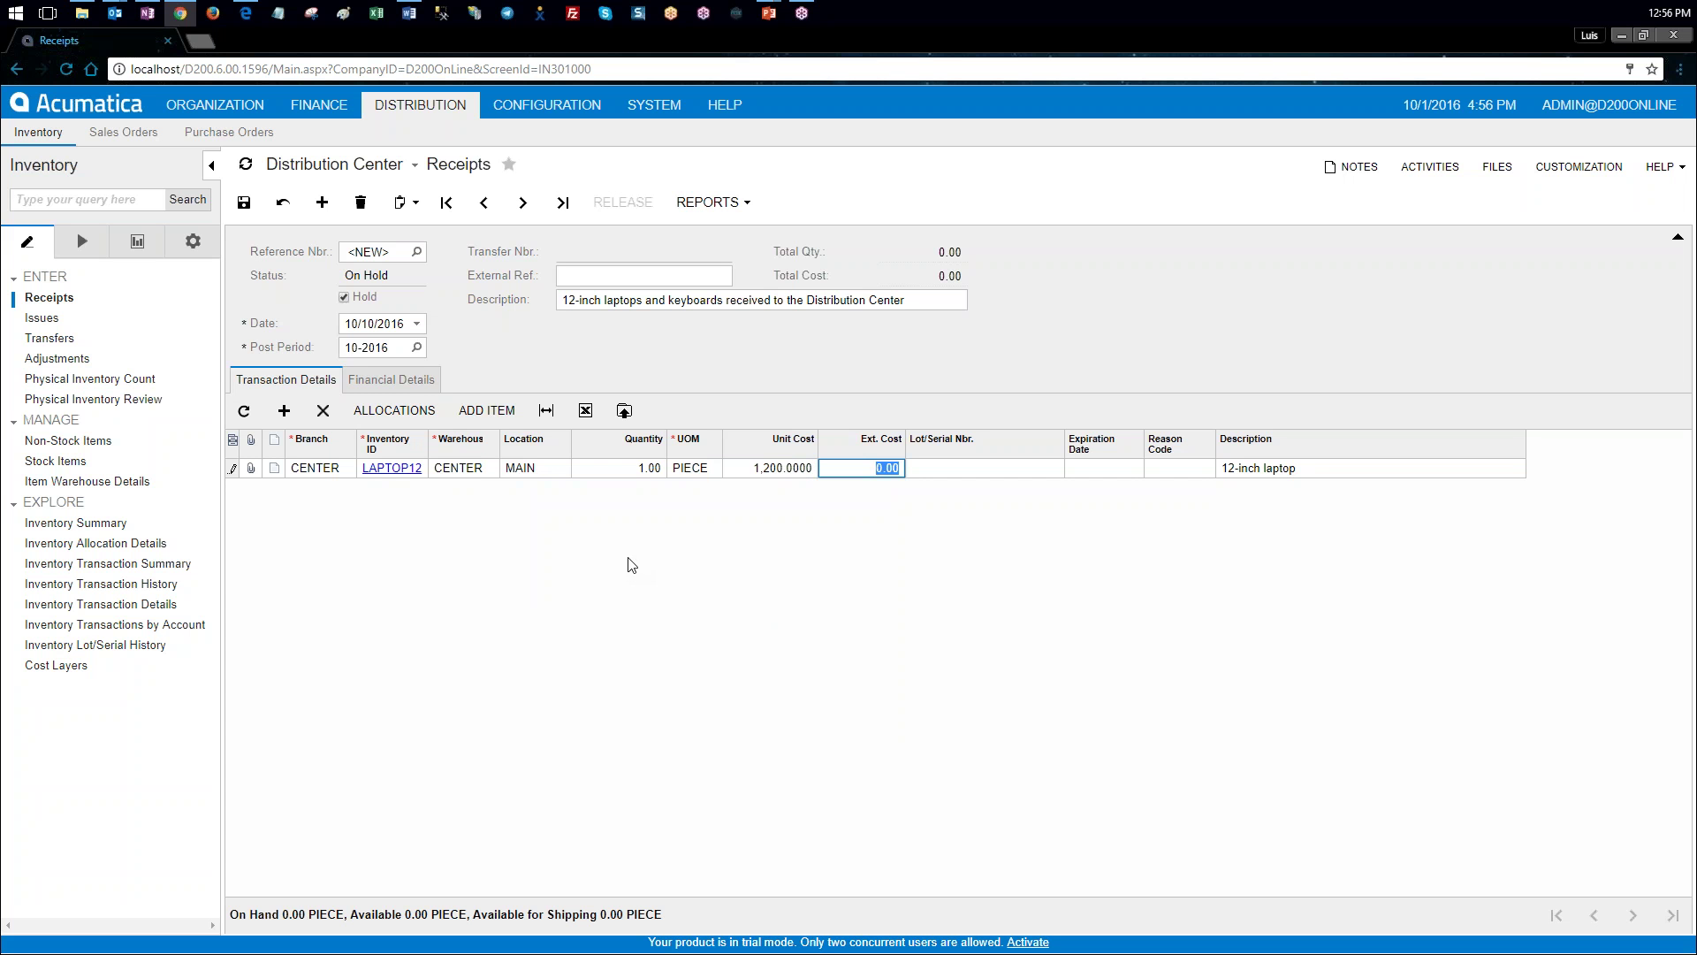
key(Tab)
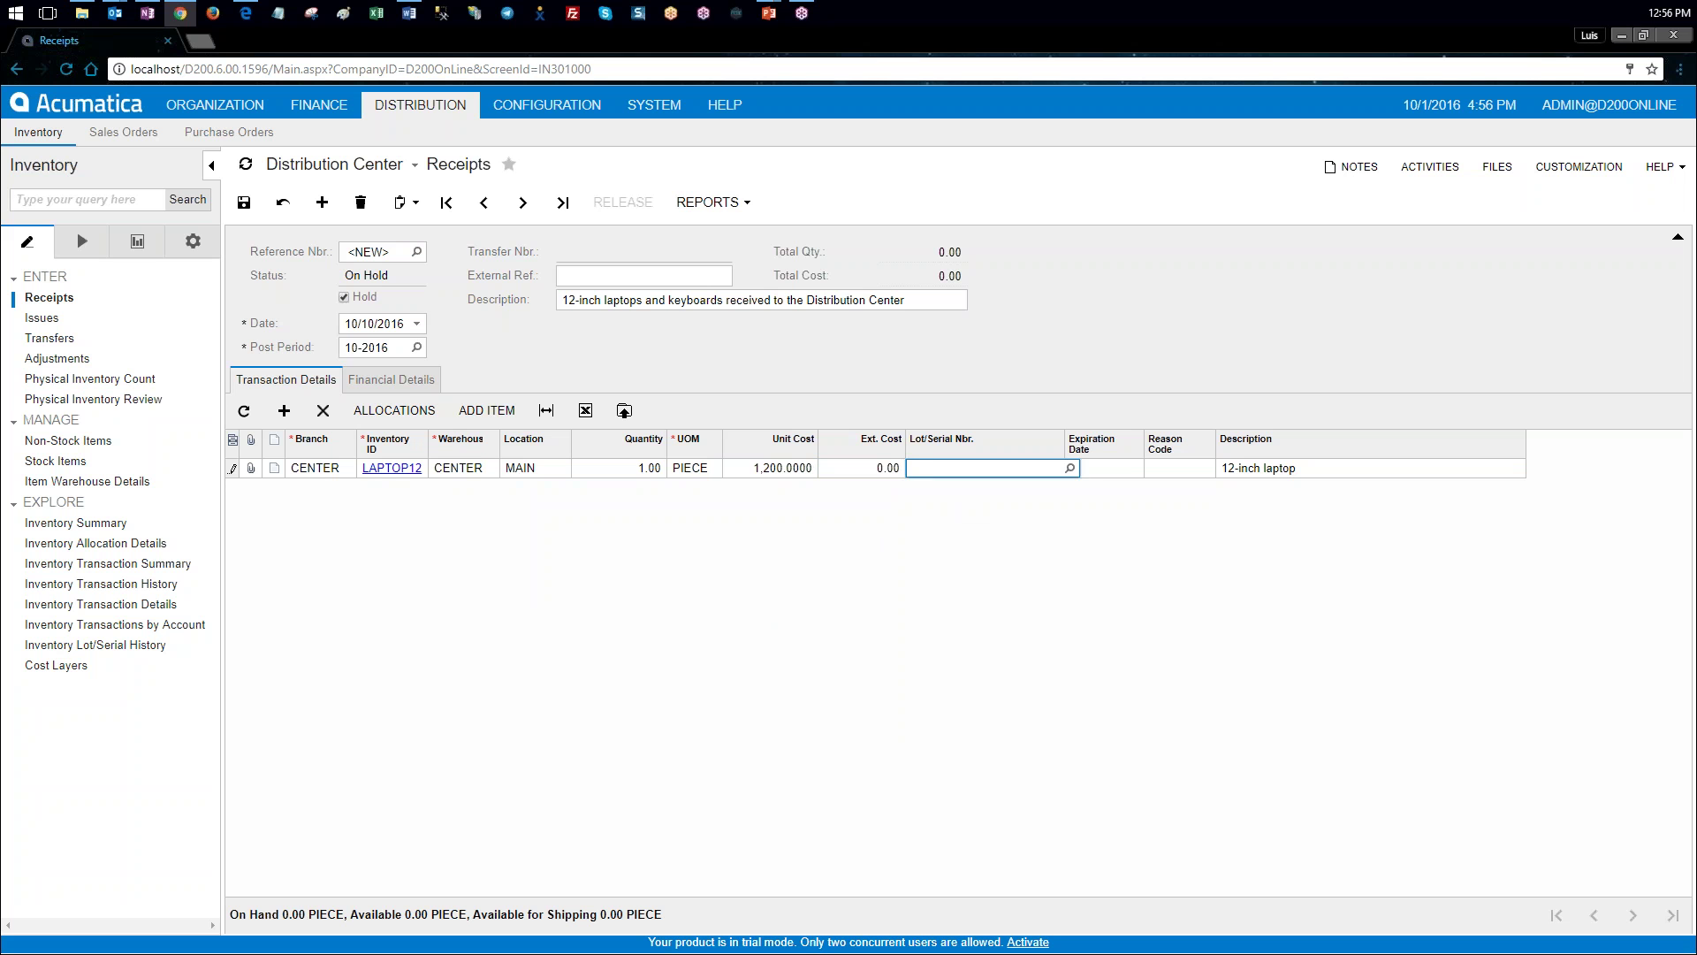
Step: Enter LTP000001 as the serial number of the LAPTOP12 line and save the receipt
key(alt+Tab)
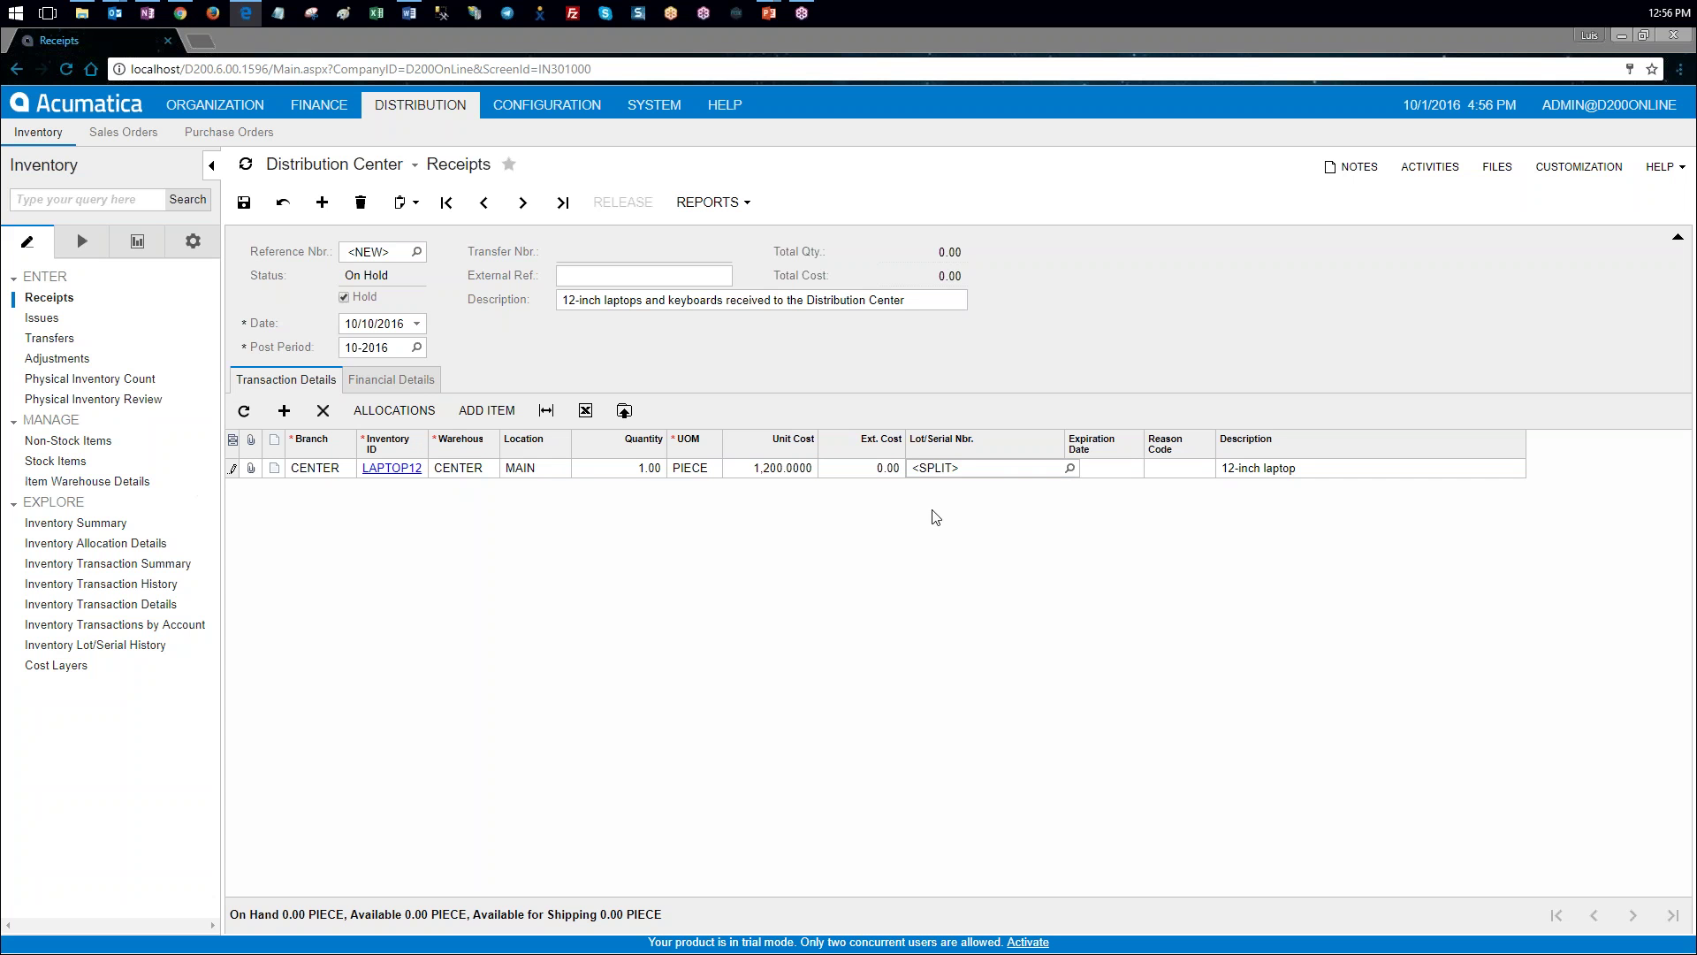
click(942, 474)
key(ctrl+v)
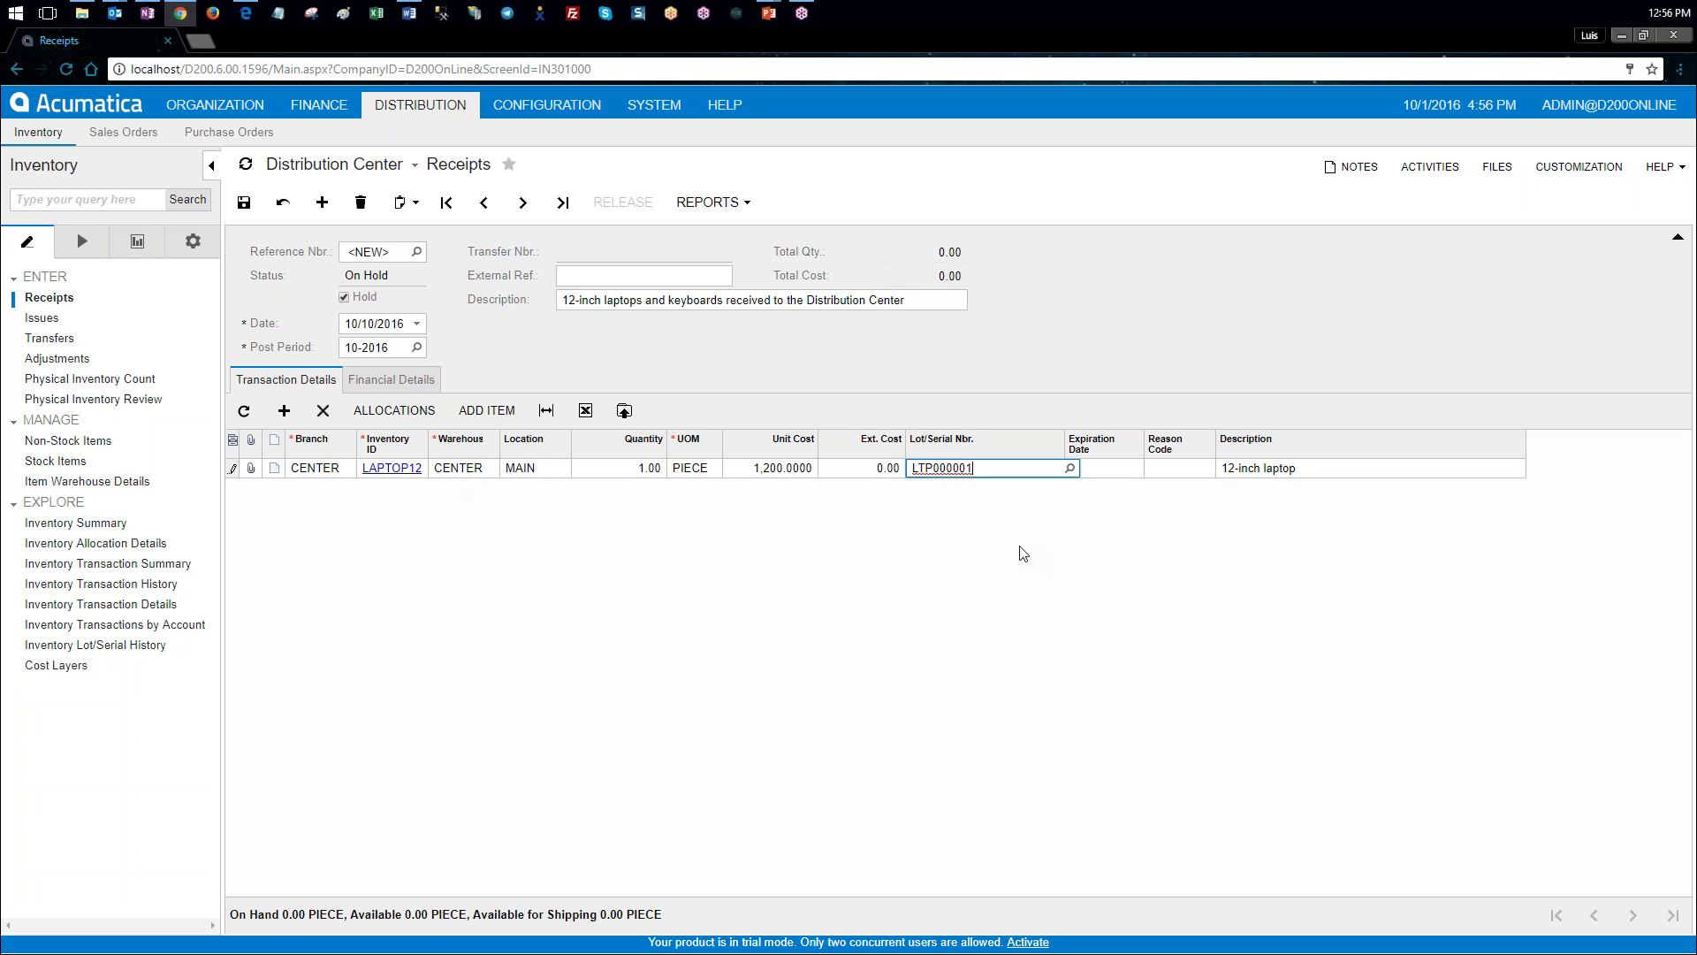
key(alt+Tab)
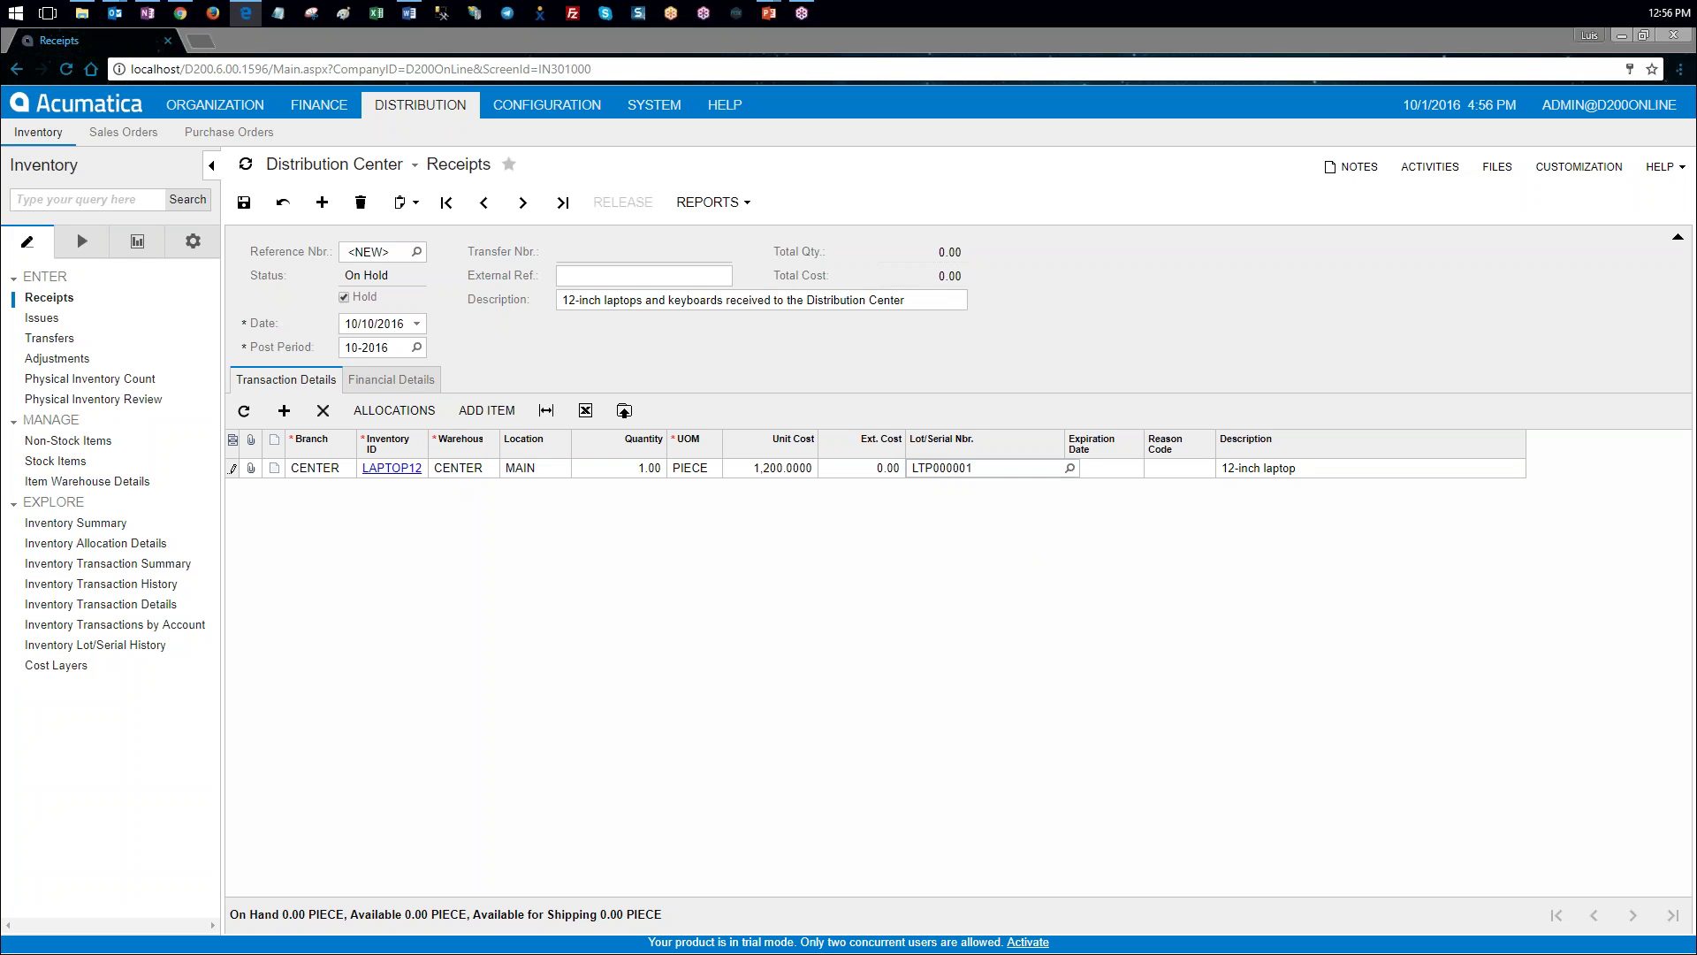
click(244, 203)
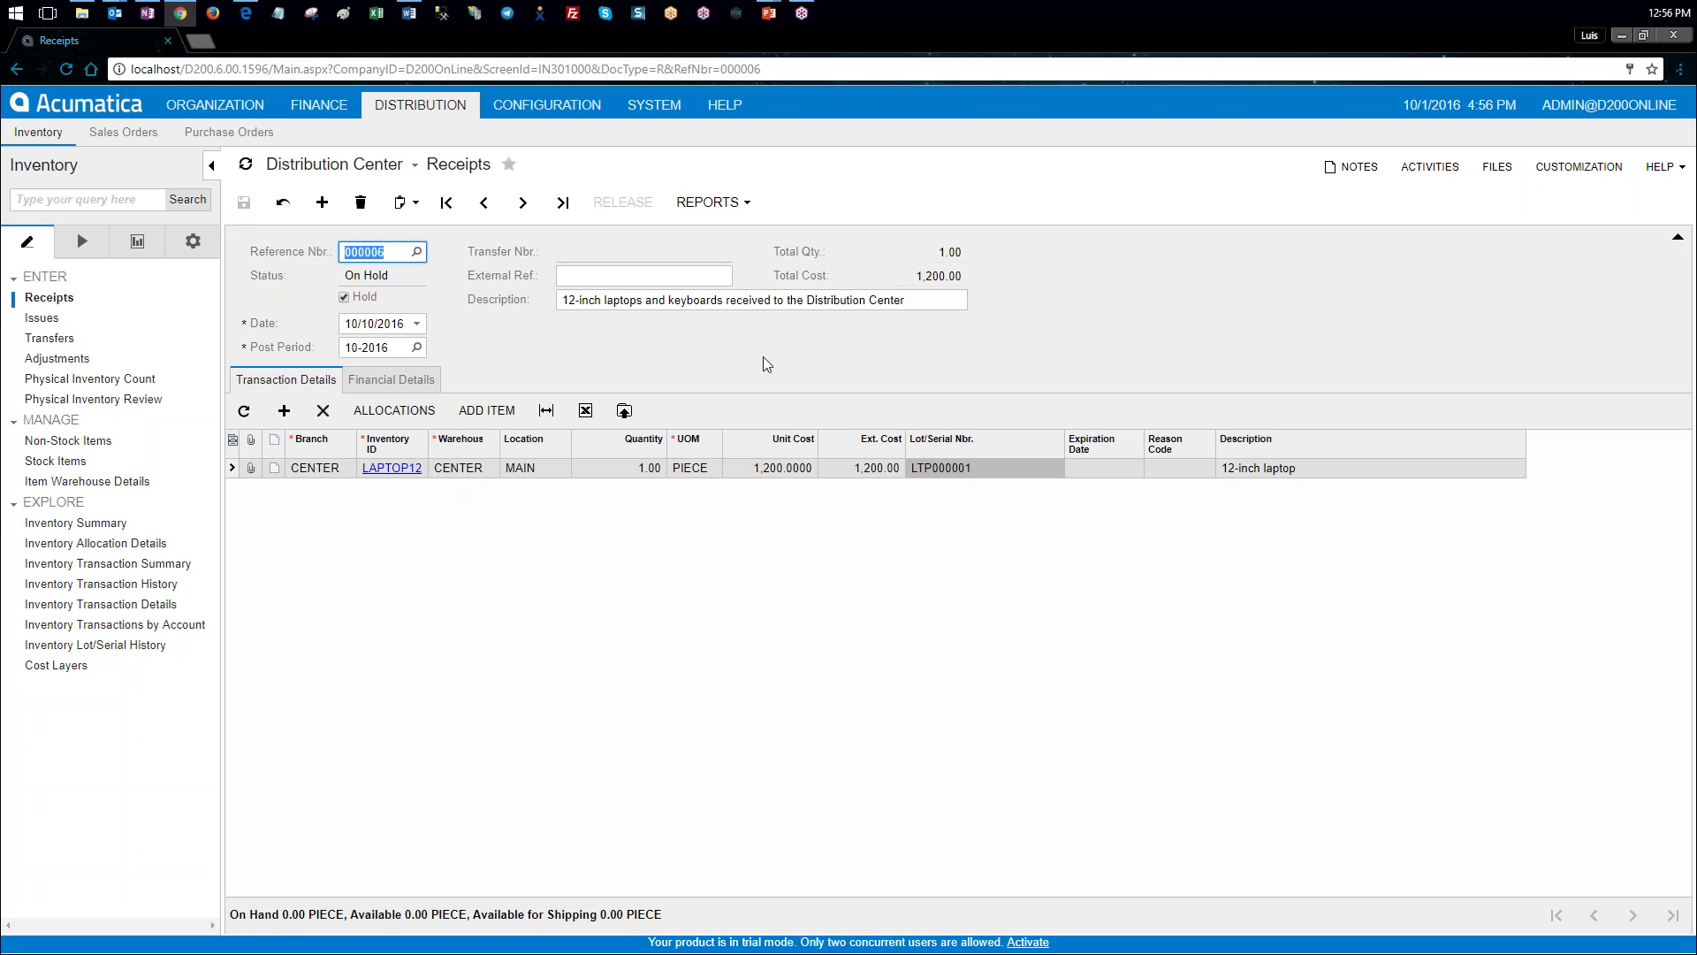
Step: Import the receipt lines from the Receipt_10_10_2016 Excel file, using the English (United States) culture and Update Existing mode
click(629, 411)
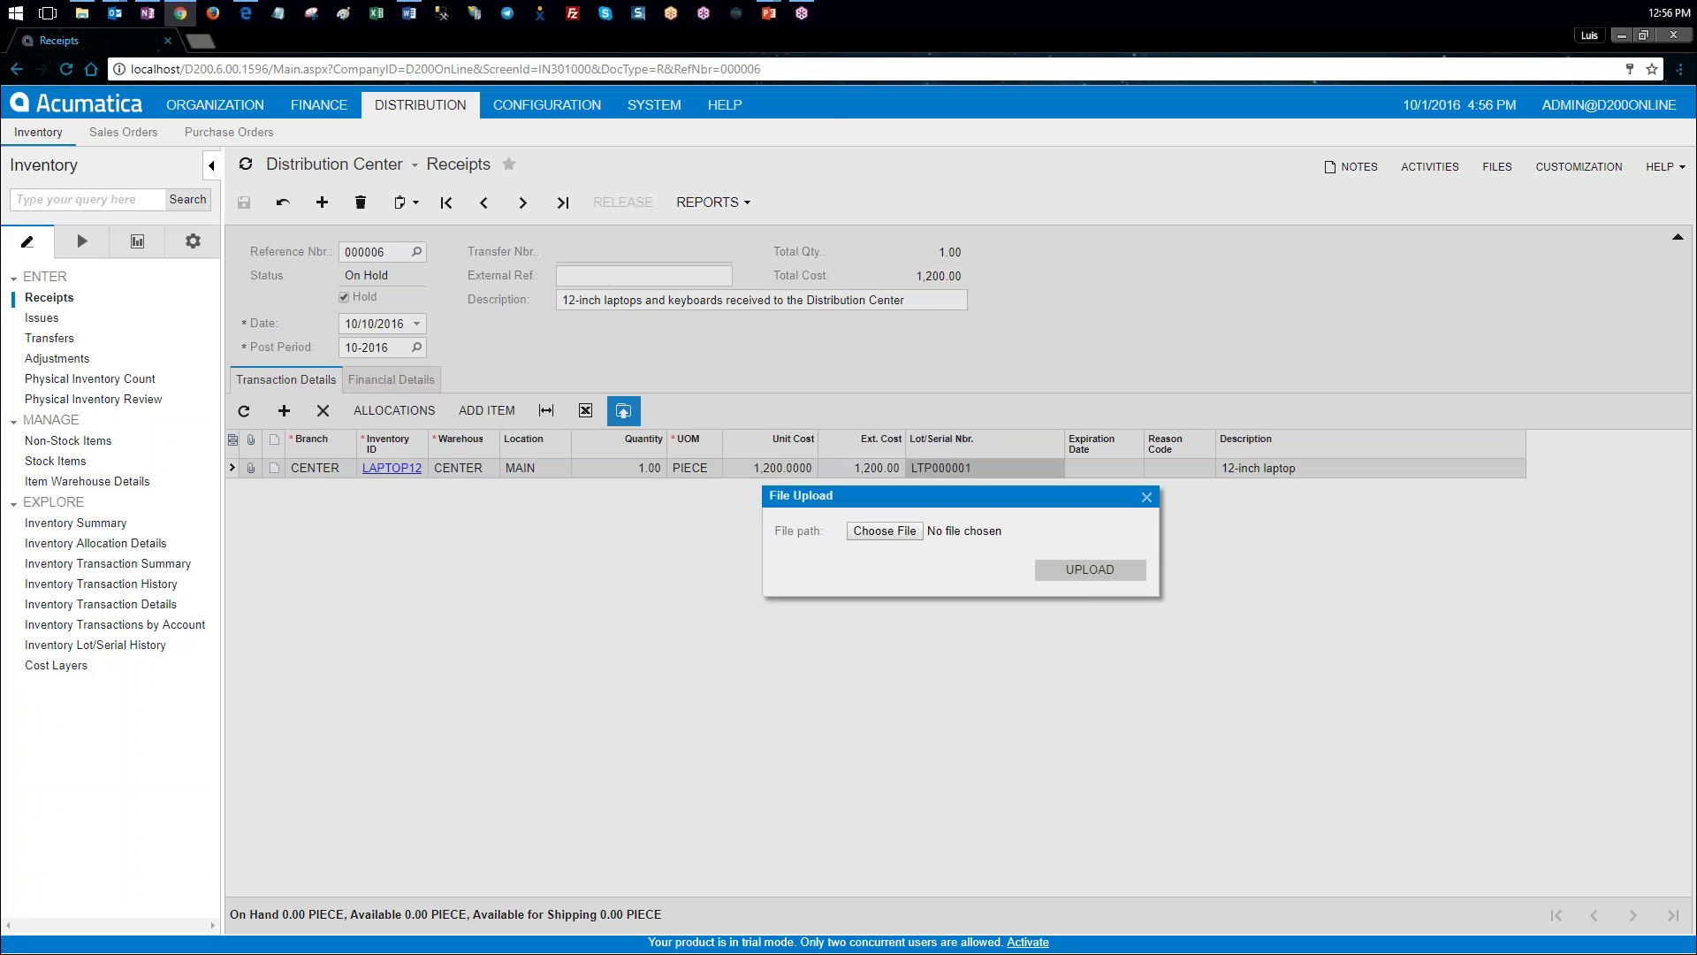
click(898, 531)
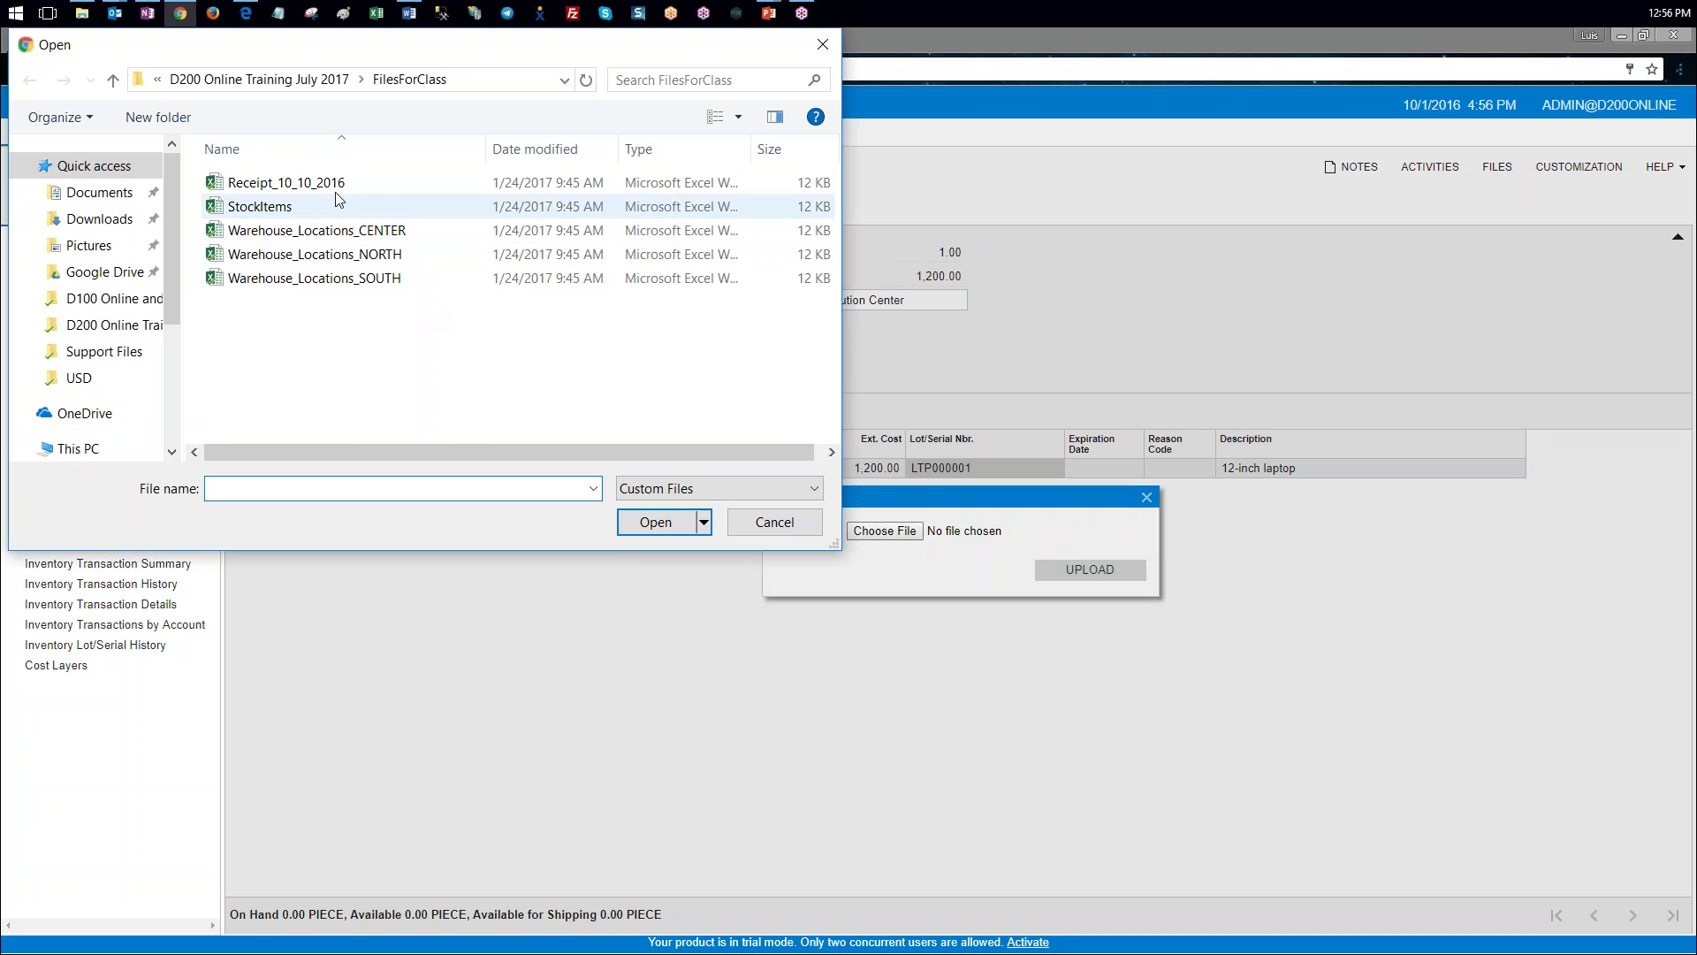
click(324, 186)
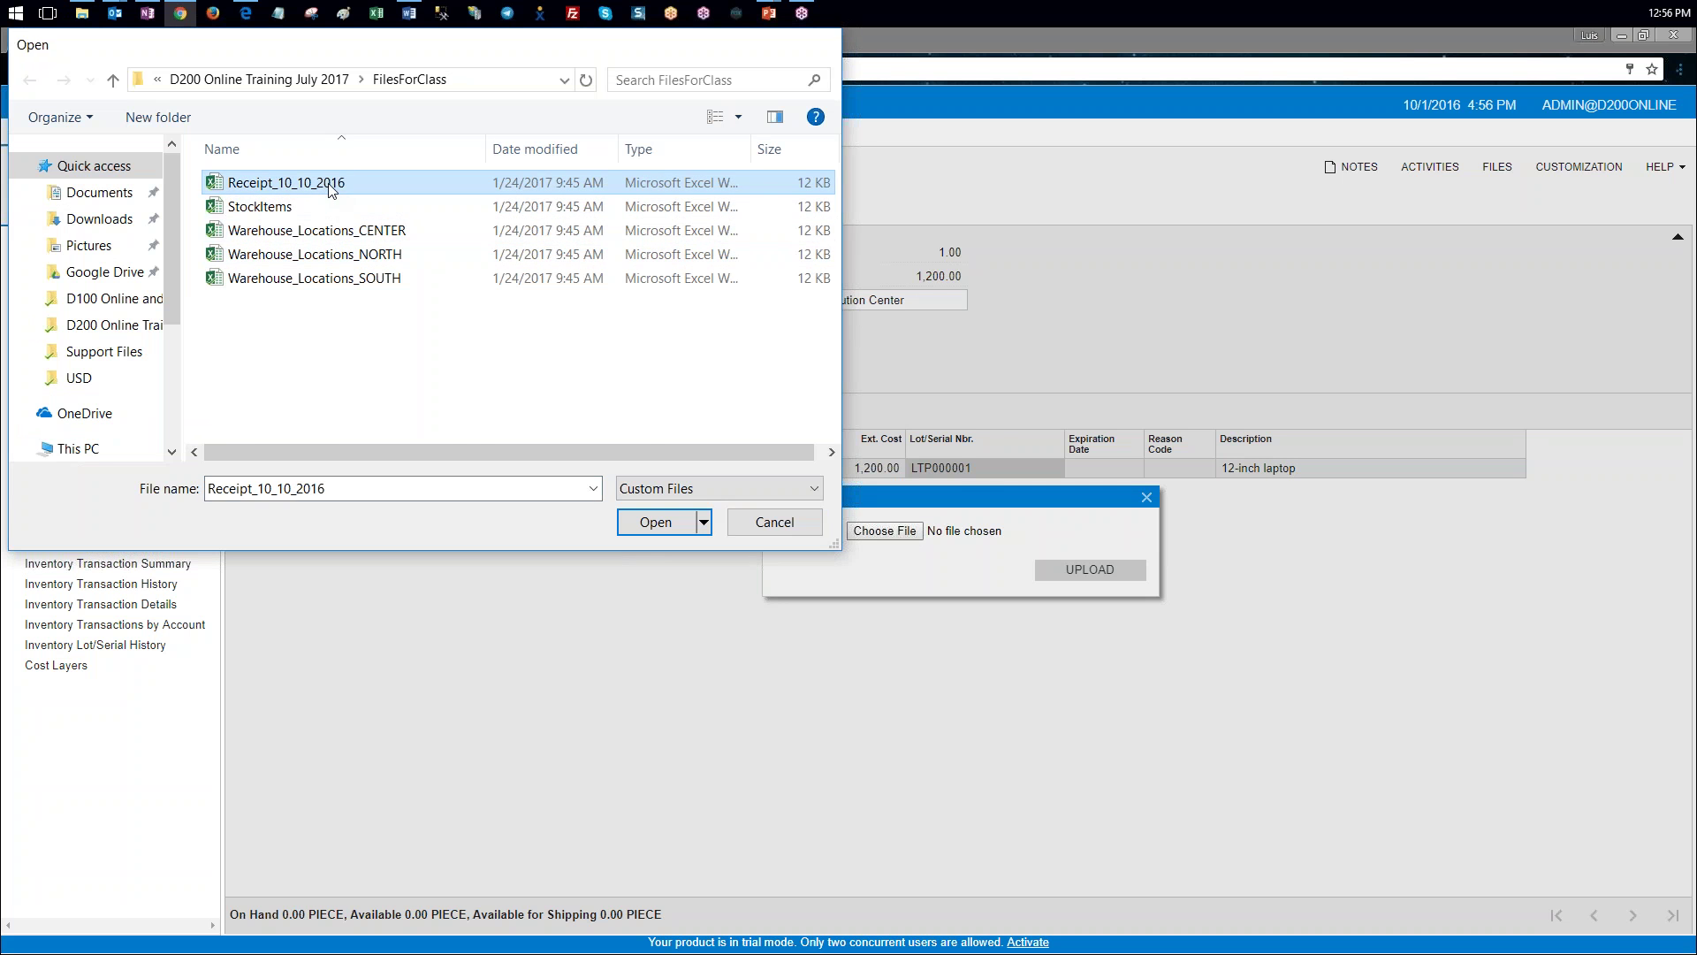
double_click(330, 185)
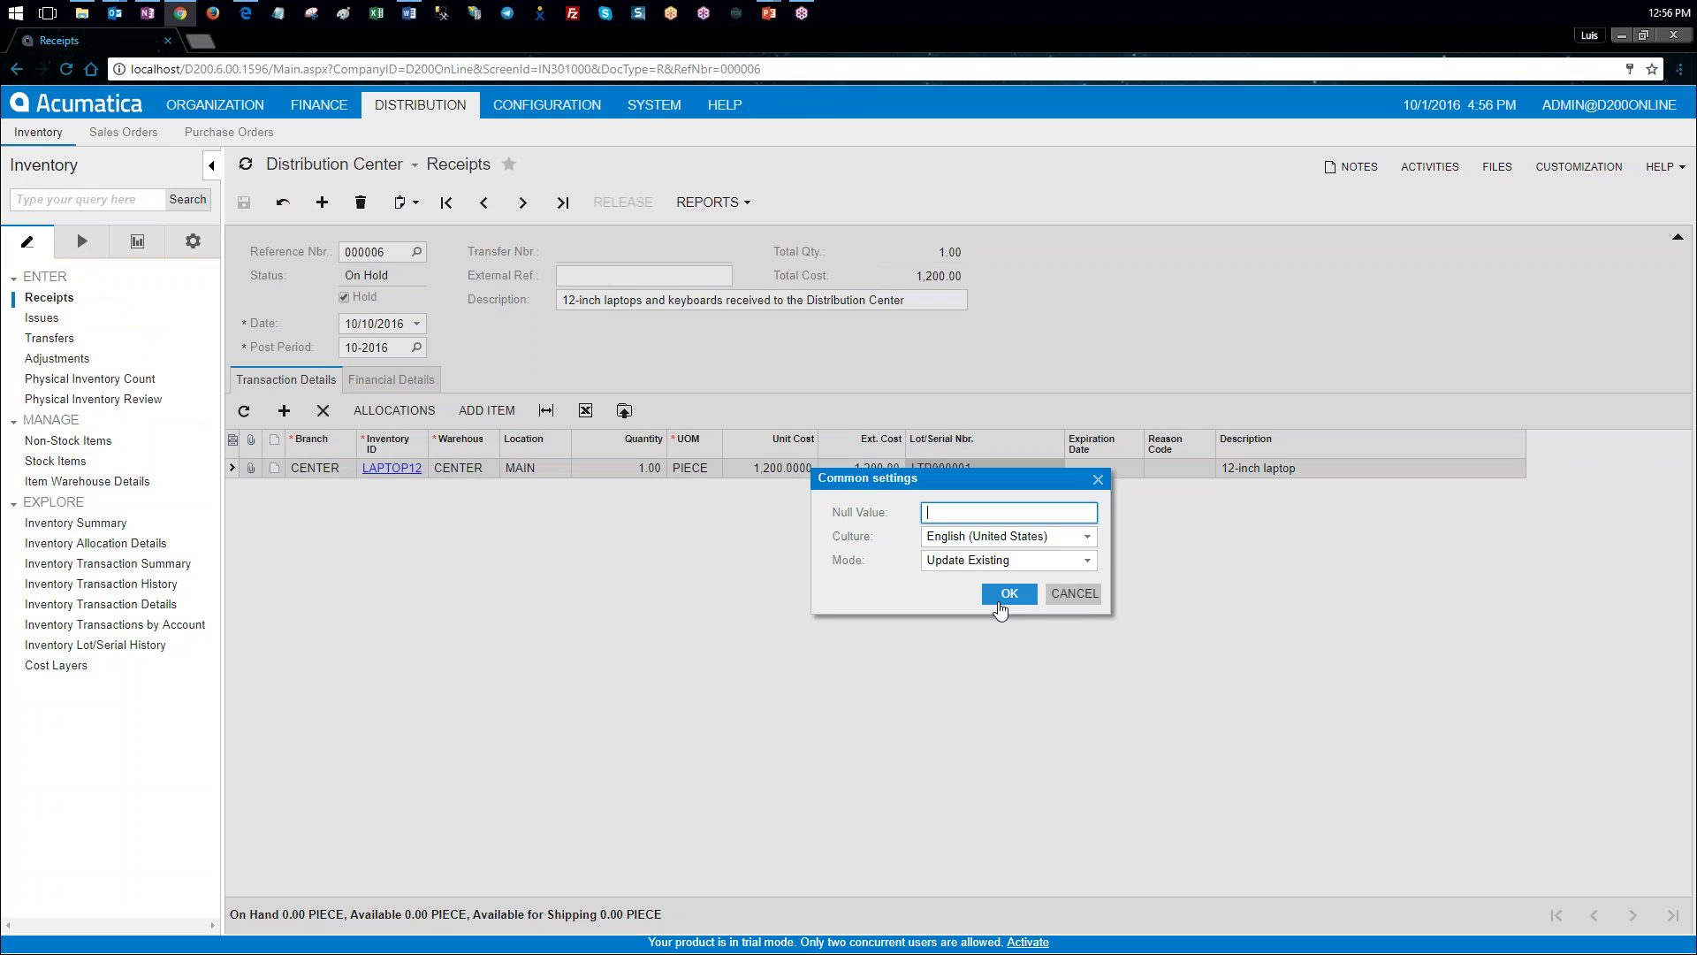
click(1008, 593)
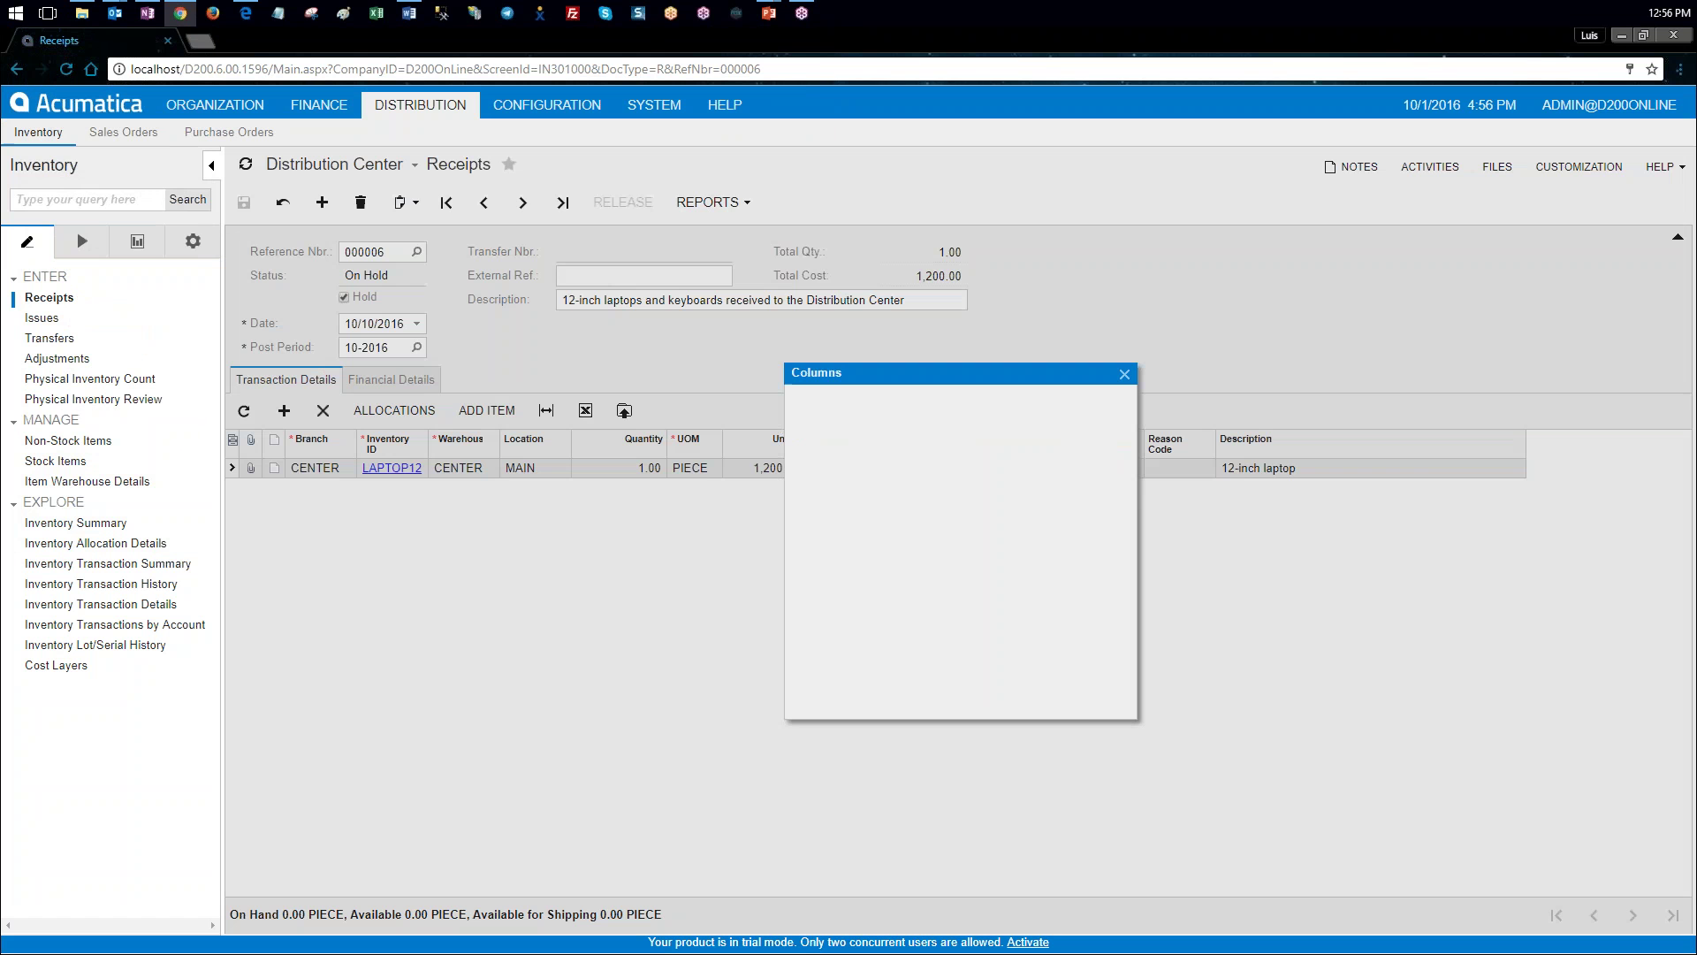
click(1041, 694)
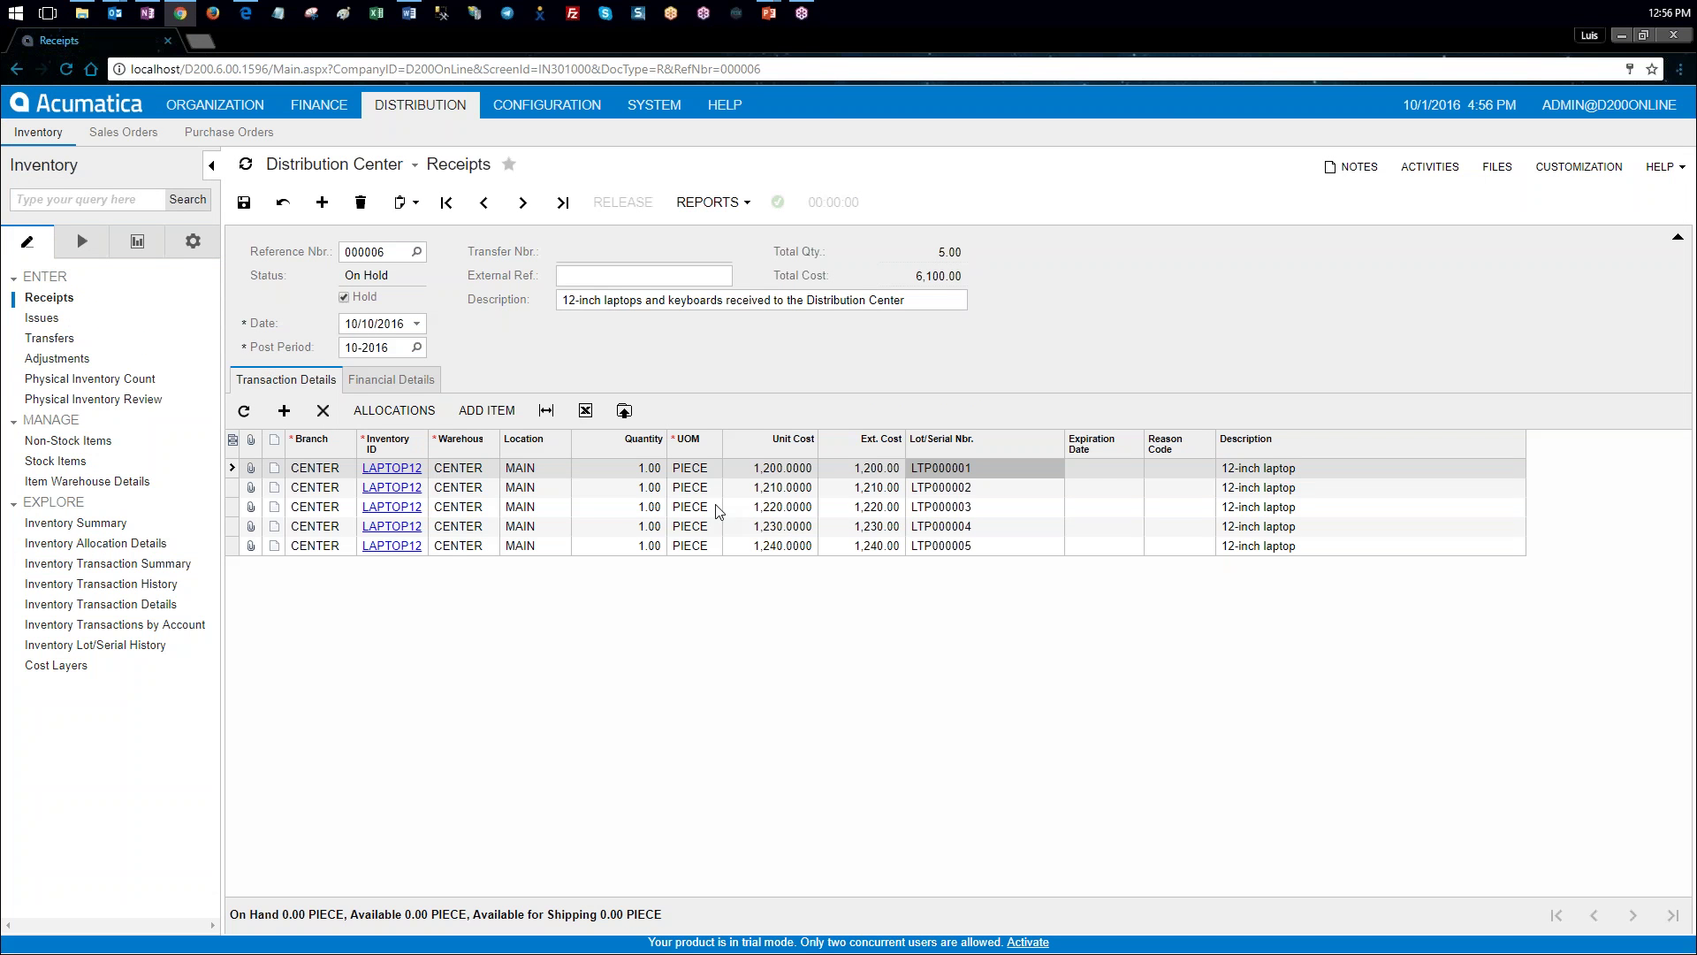
Step: Examine the warehouse and the lot/serial number of each imported LAPTOP12 line
click(485, 472)
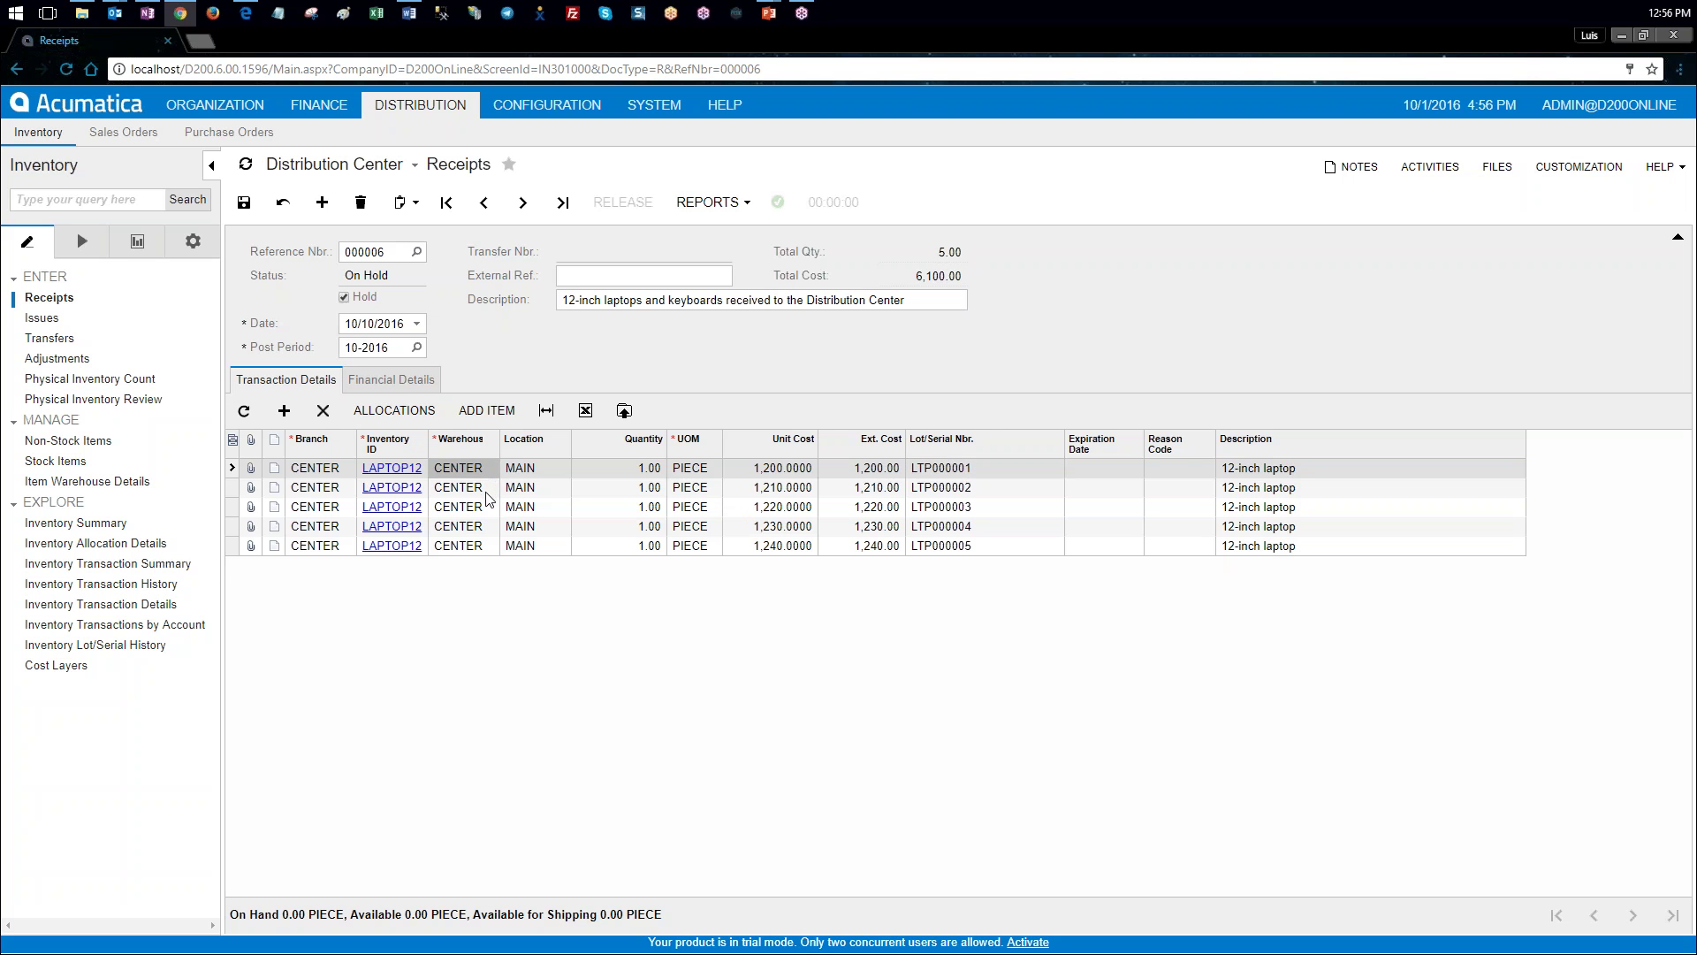
click(486, 493)
click(482, 512)
click(484, 527)
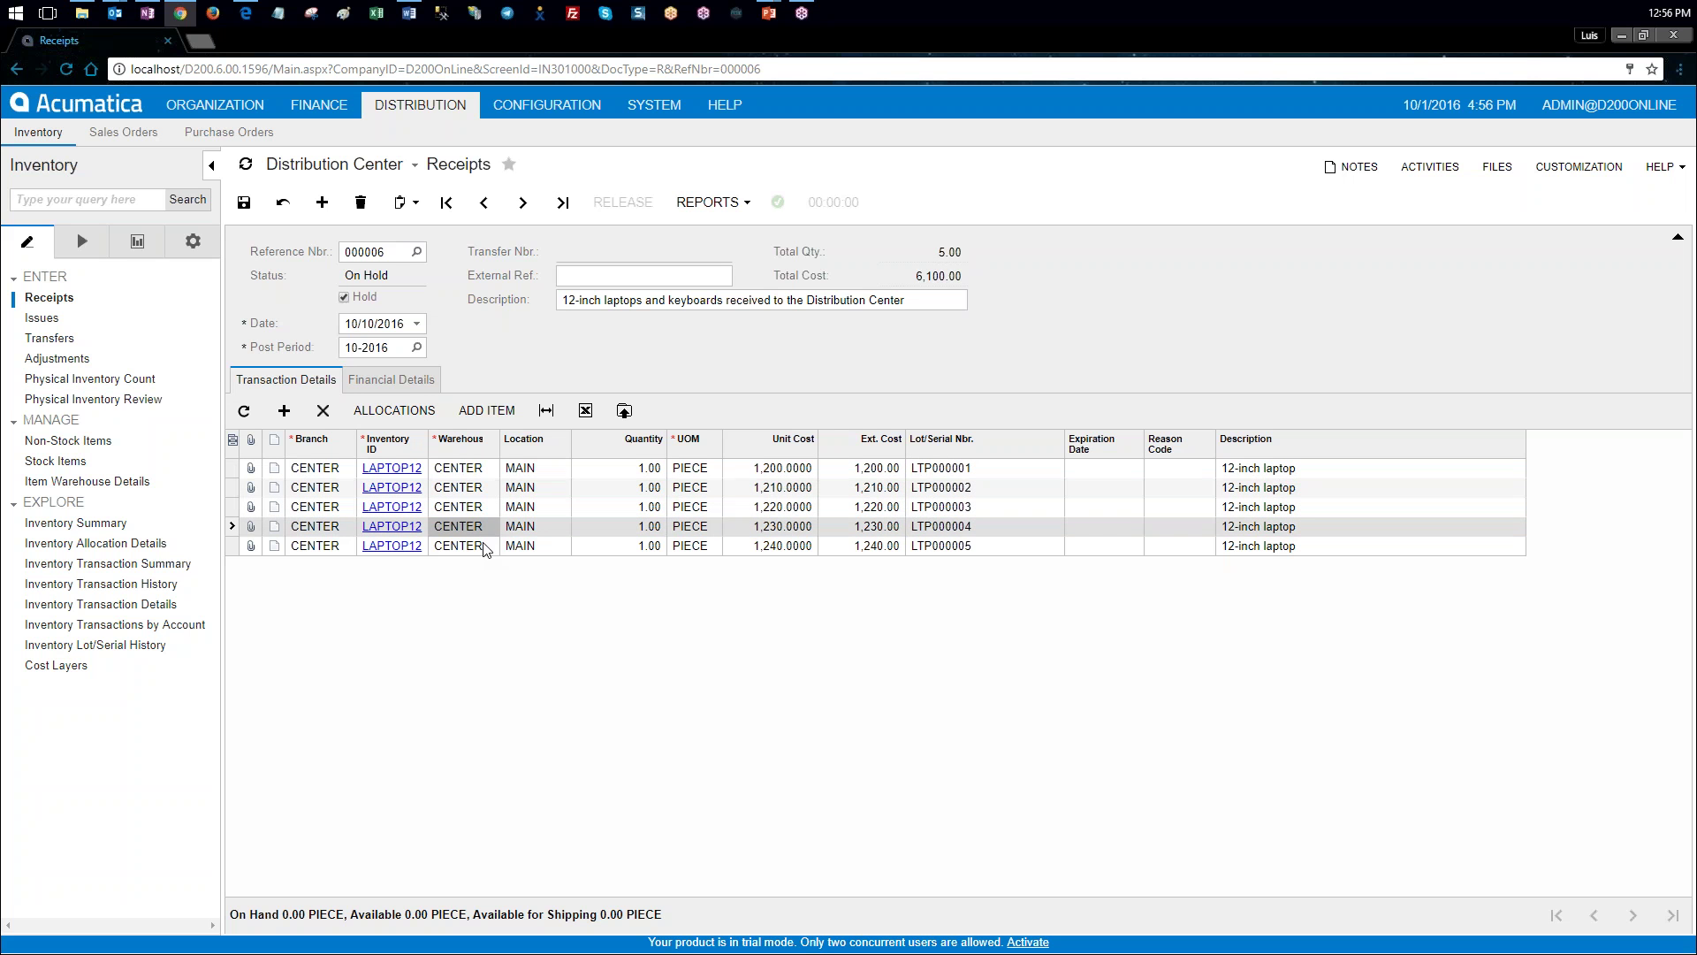
click(485, 547)
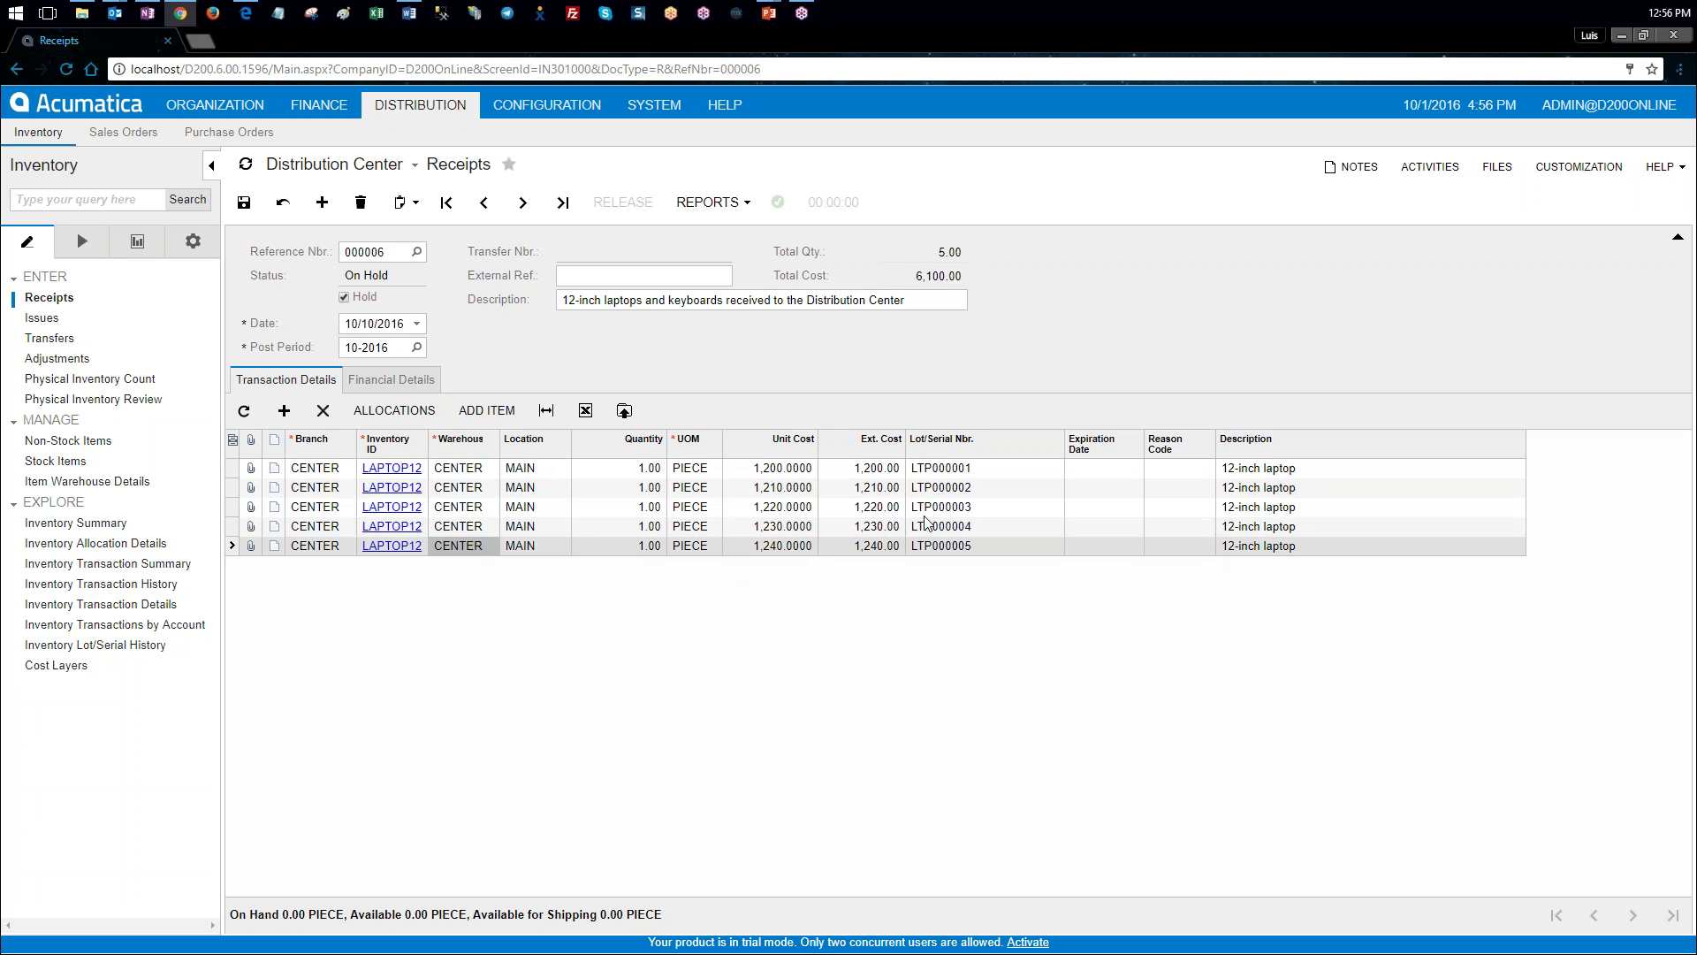
click(995, 469)
click(1000, 490)
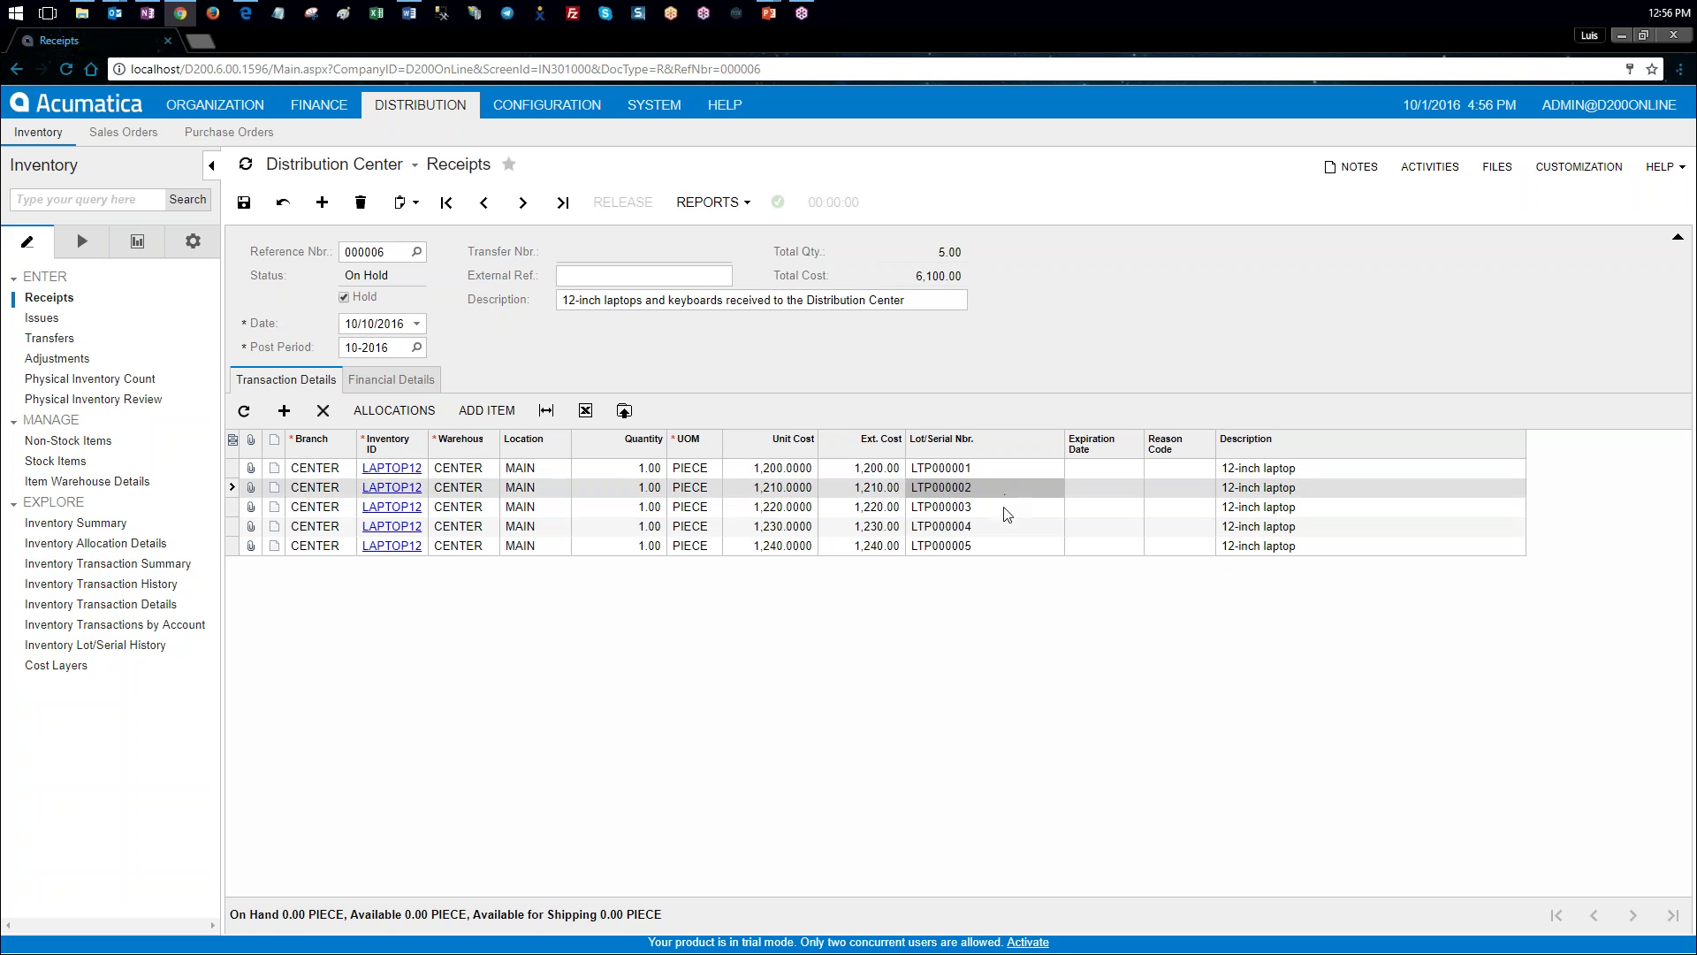
click(1005, 510)
click(1005, 527)
click(1005, 544)
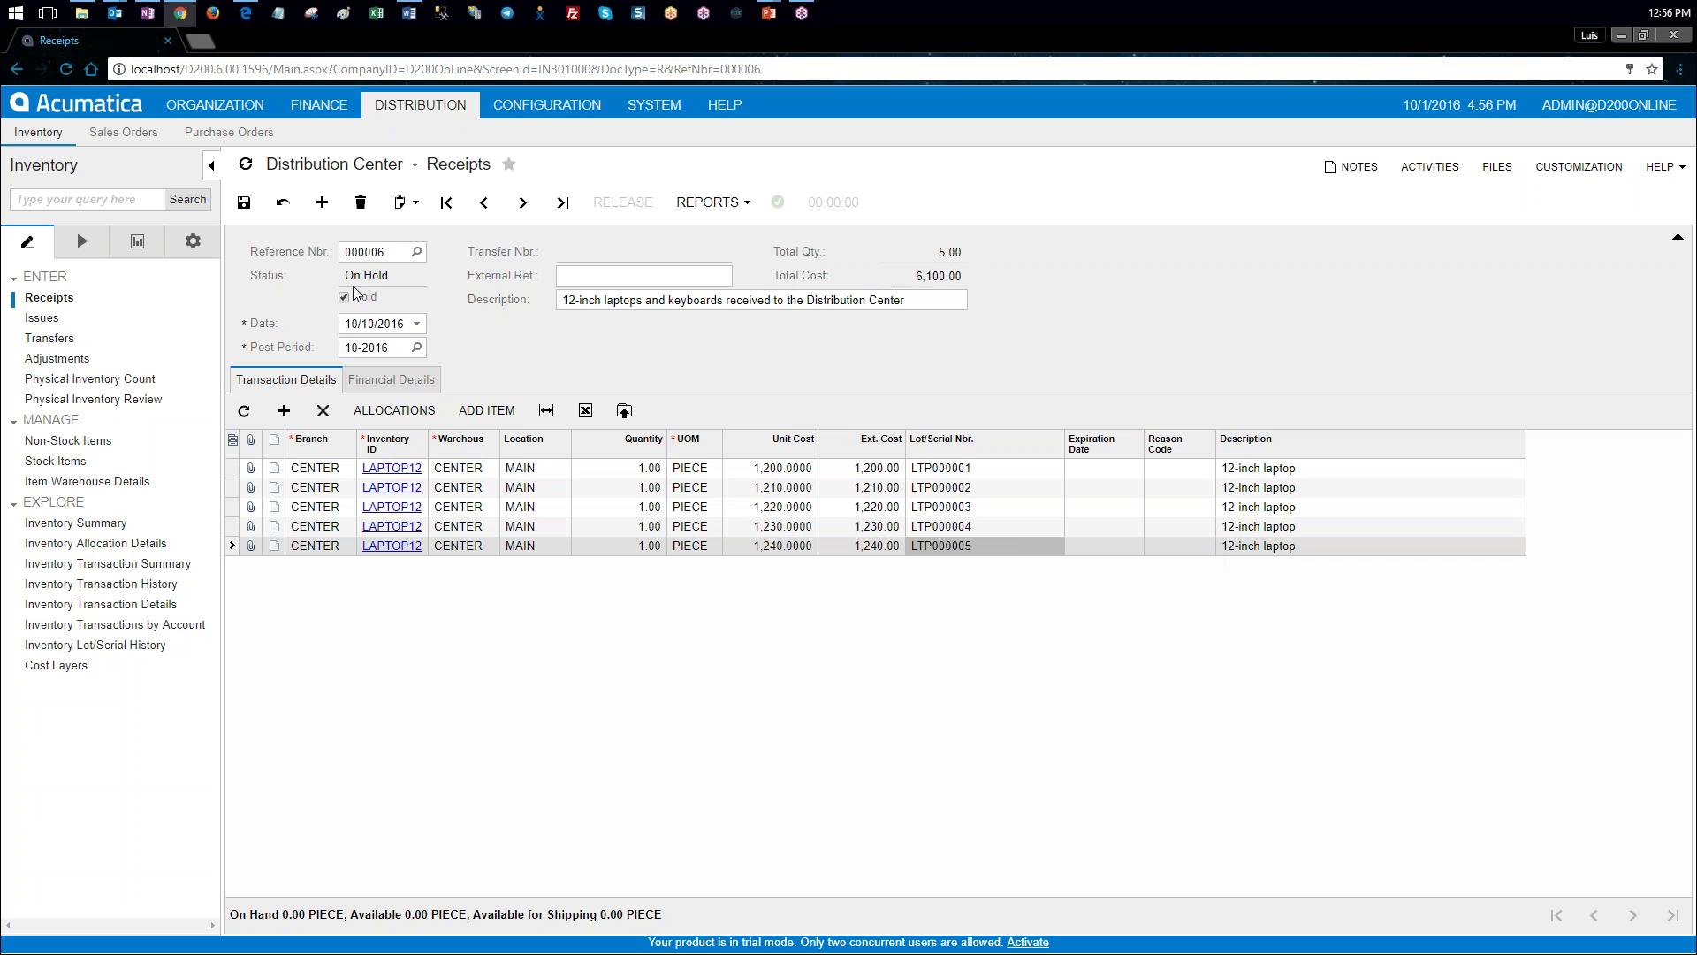
Step: Save the receipt and add a computer keyboard line for the CENTER warehouse at the MAIN location
click(245, 204)
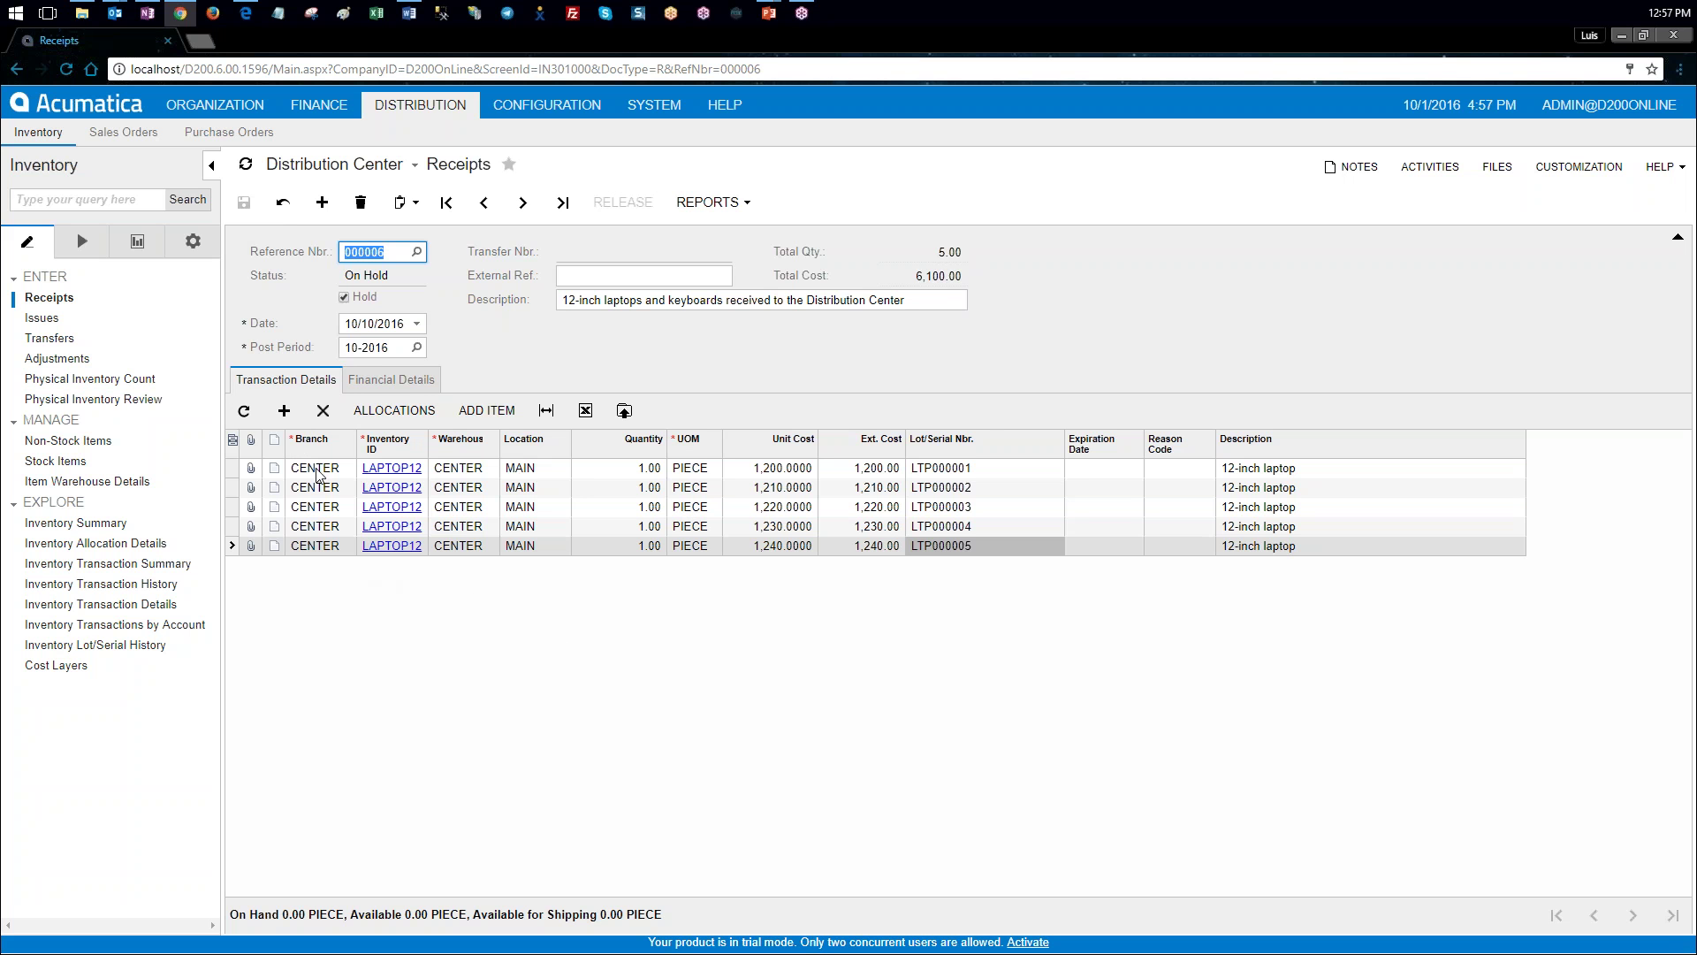
click(283, 410)
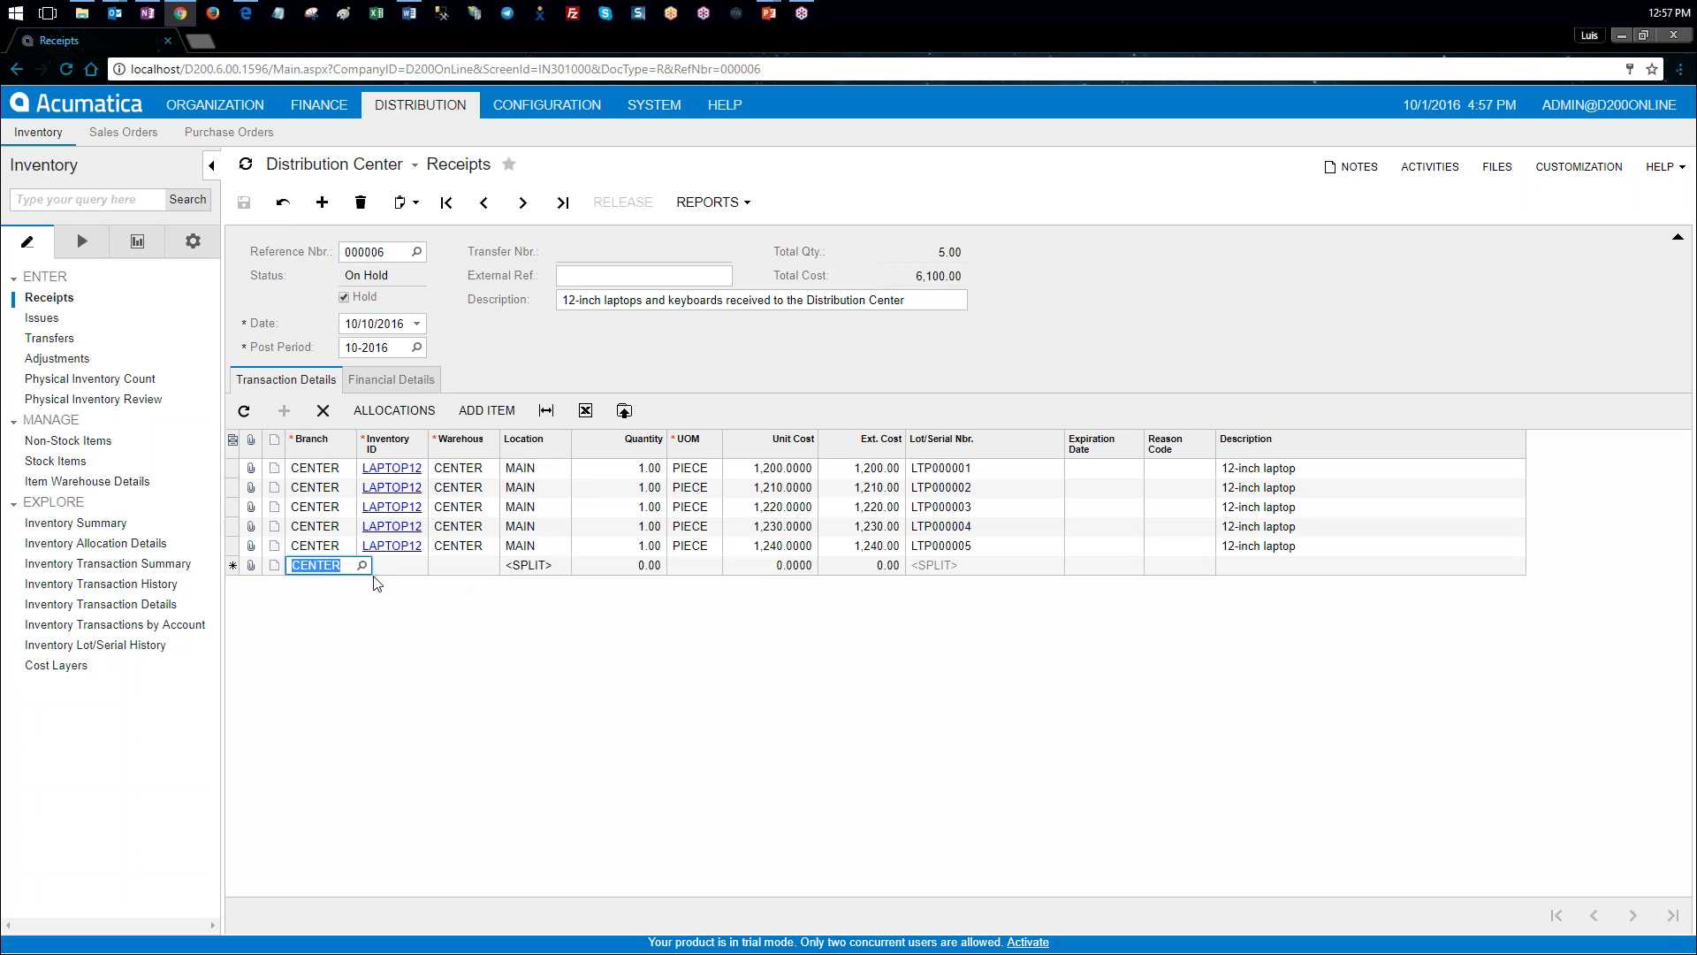
key(Tab)
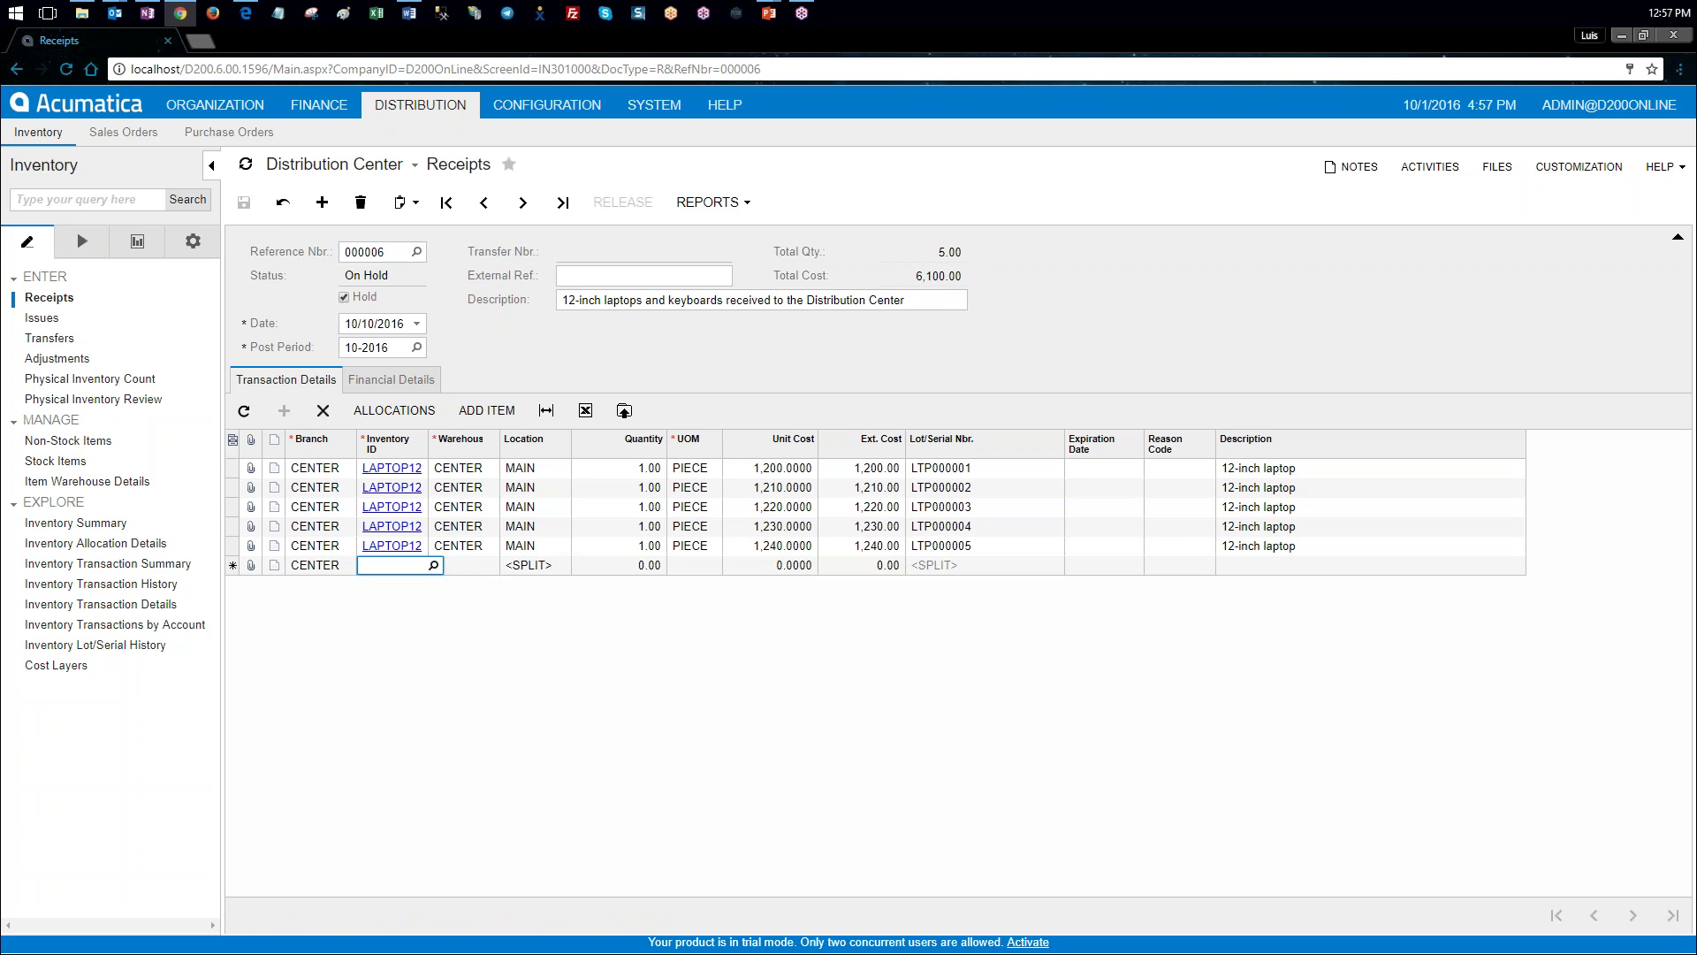
click(433, 565)
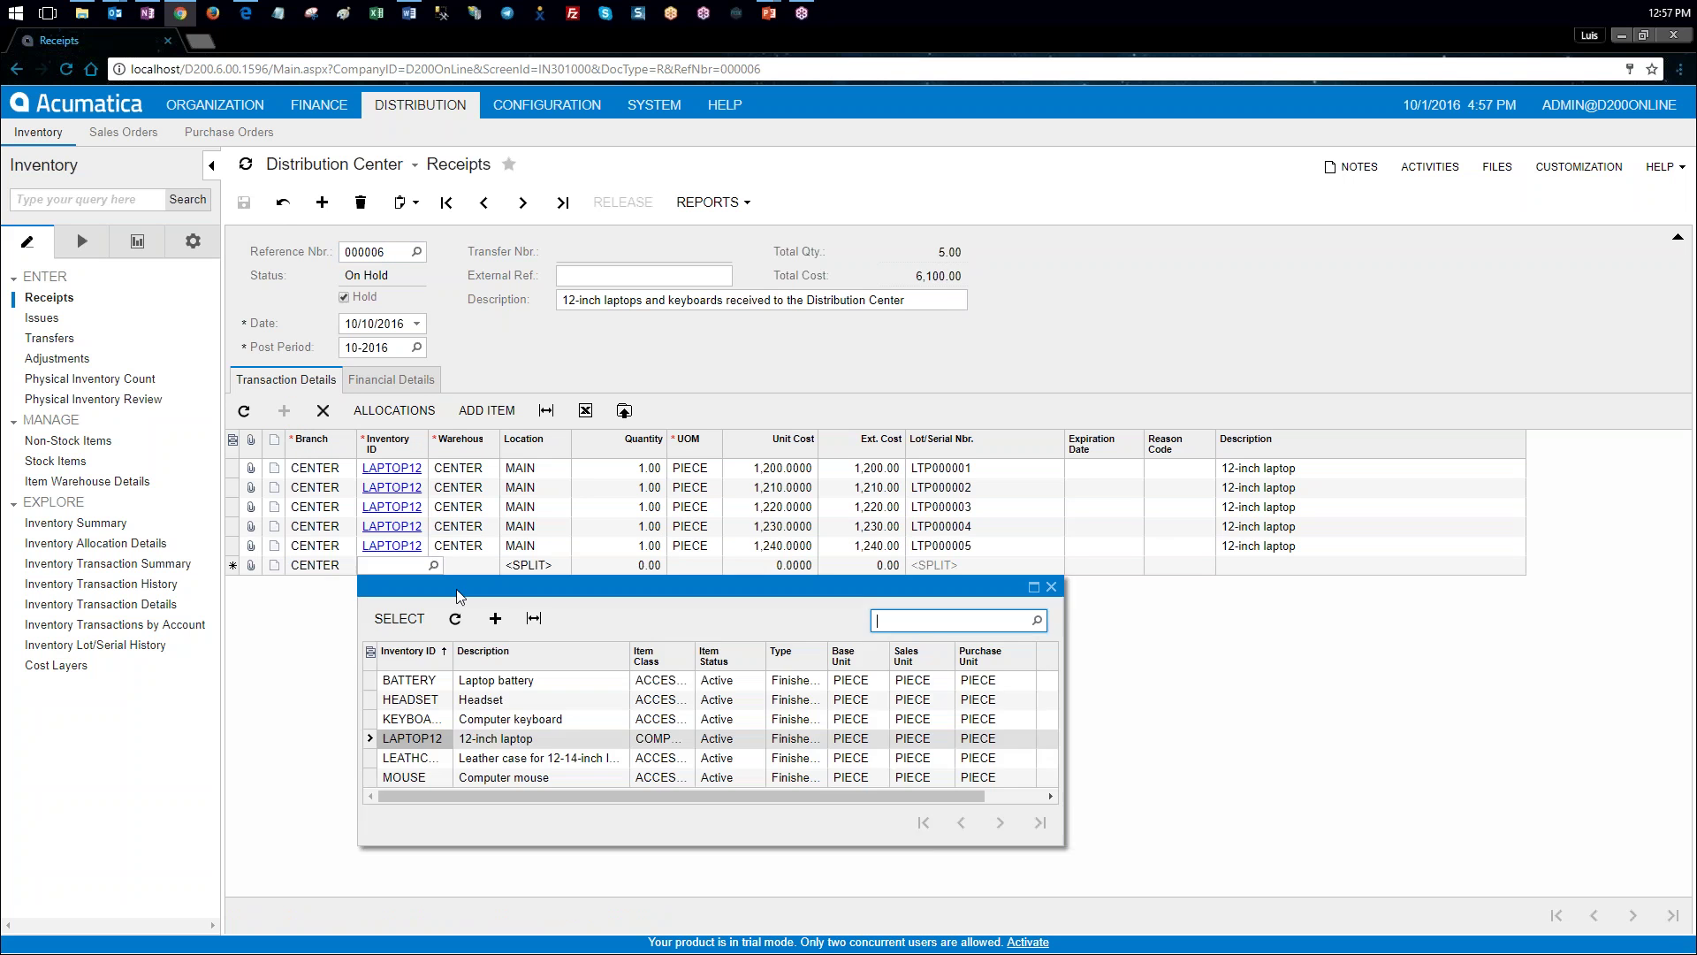
double_click(431, 719)
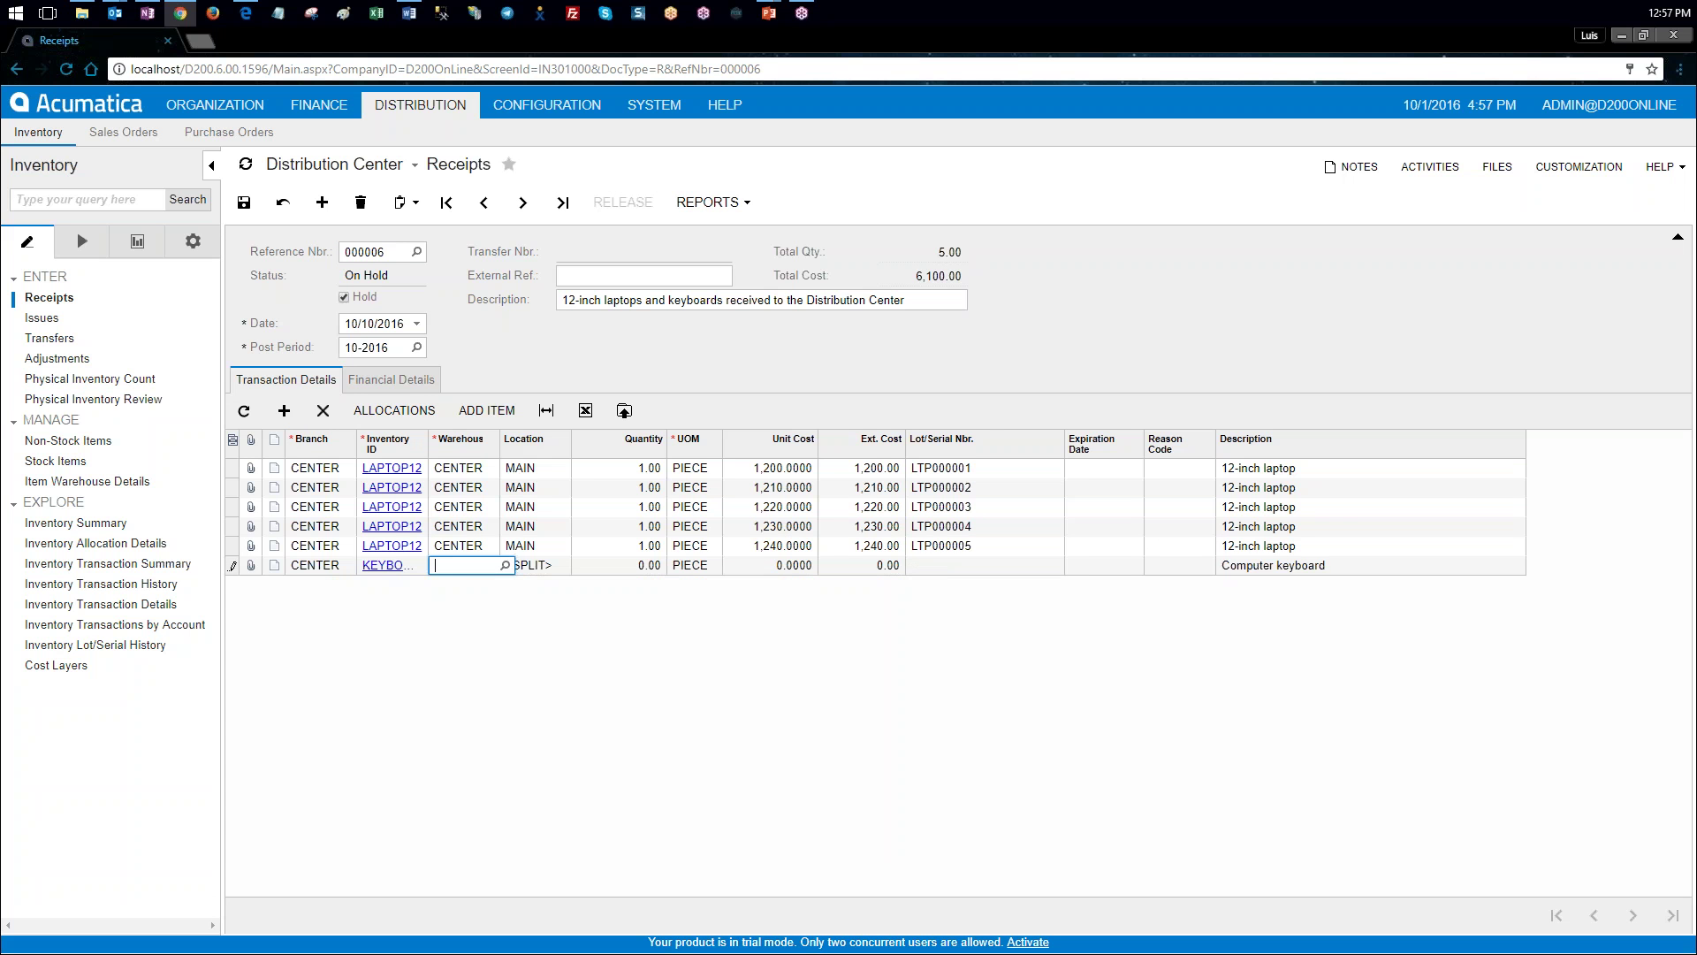
click(504, 565)
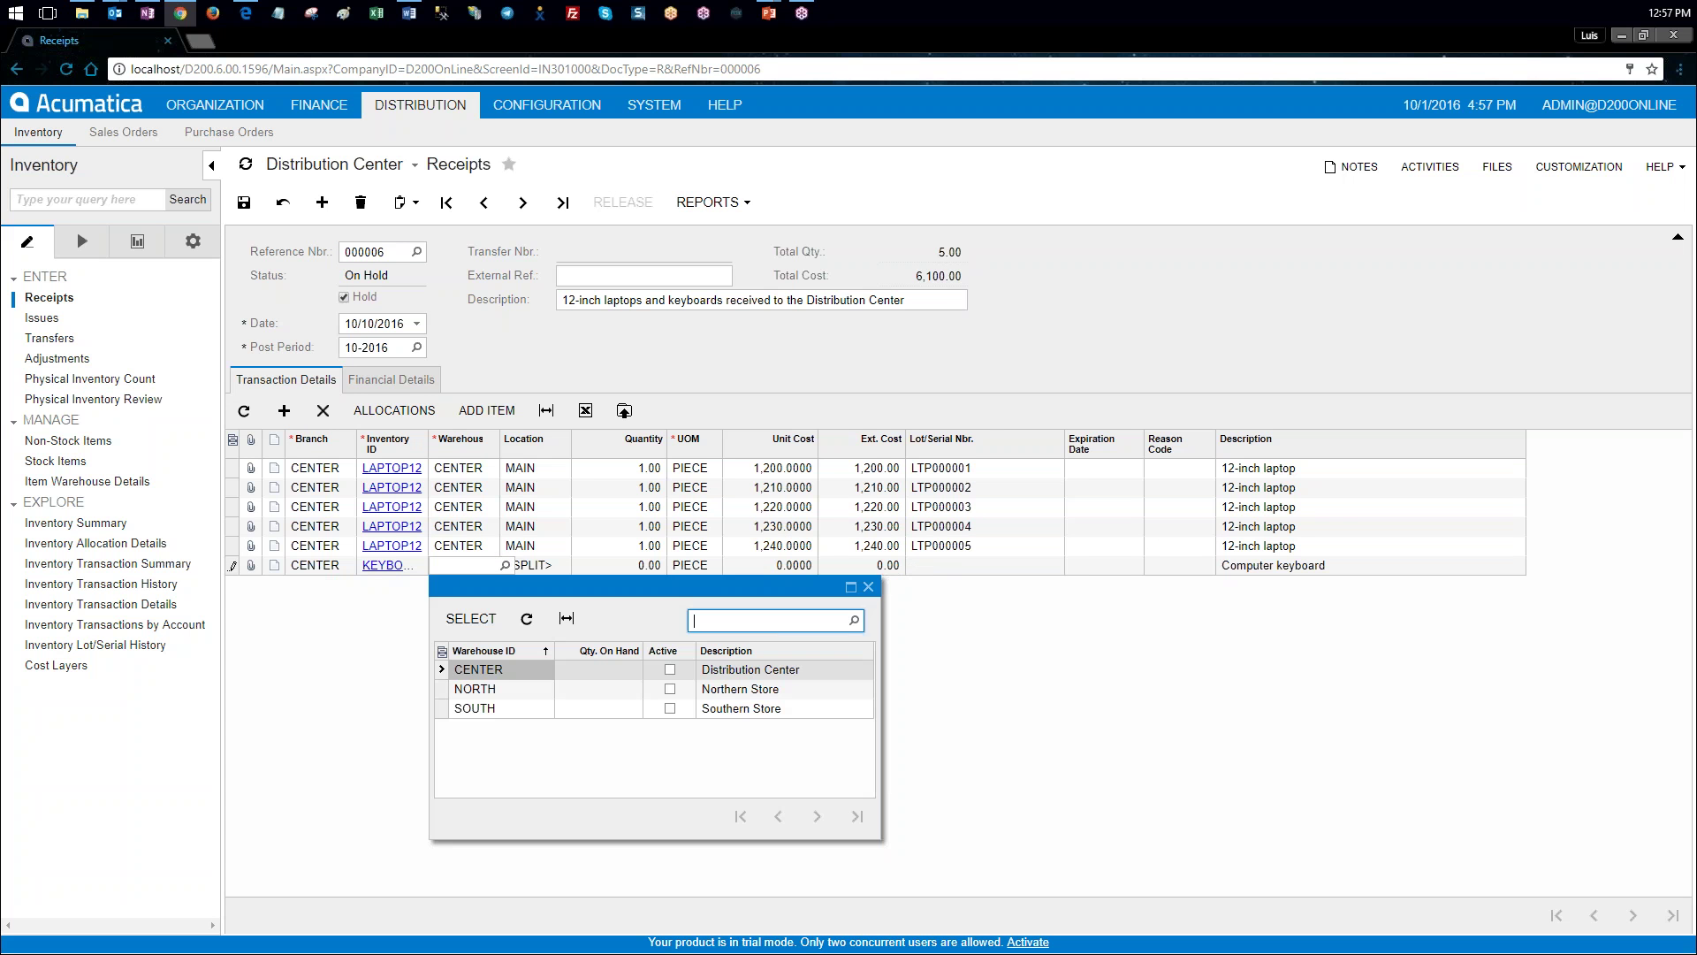
double_click(500, 677)
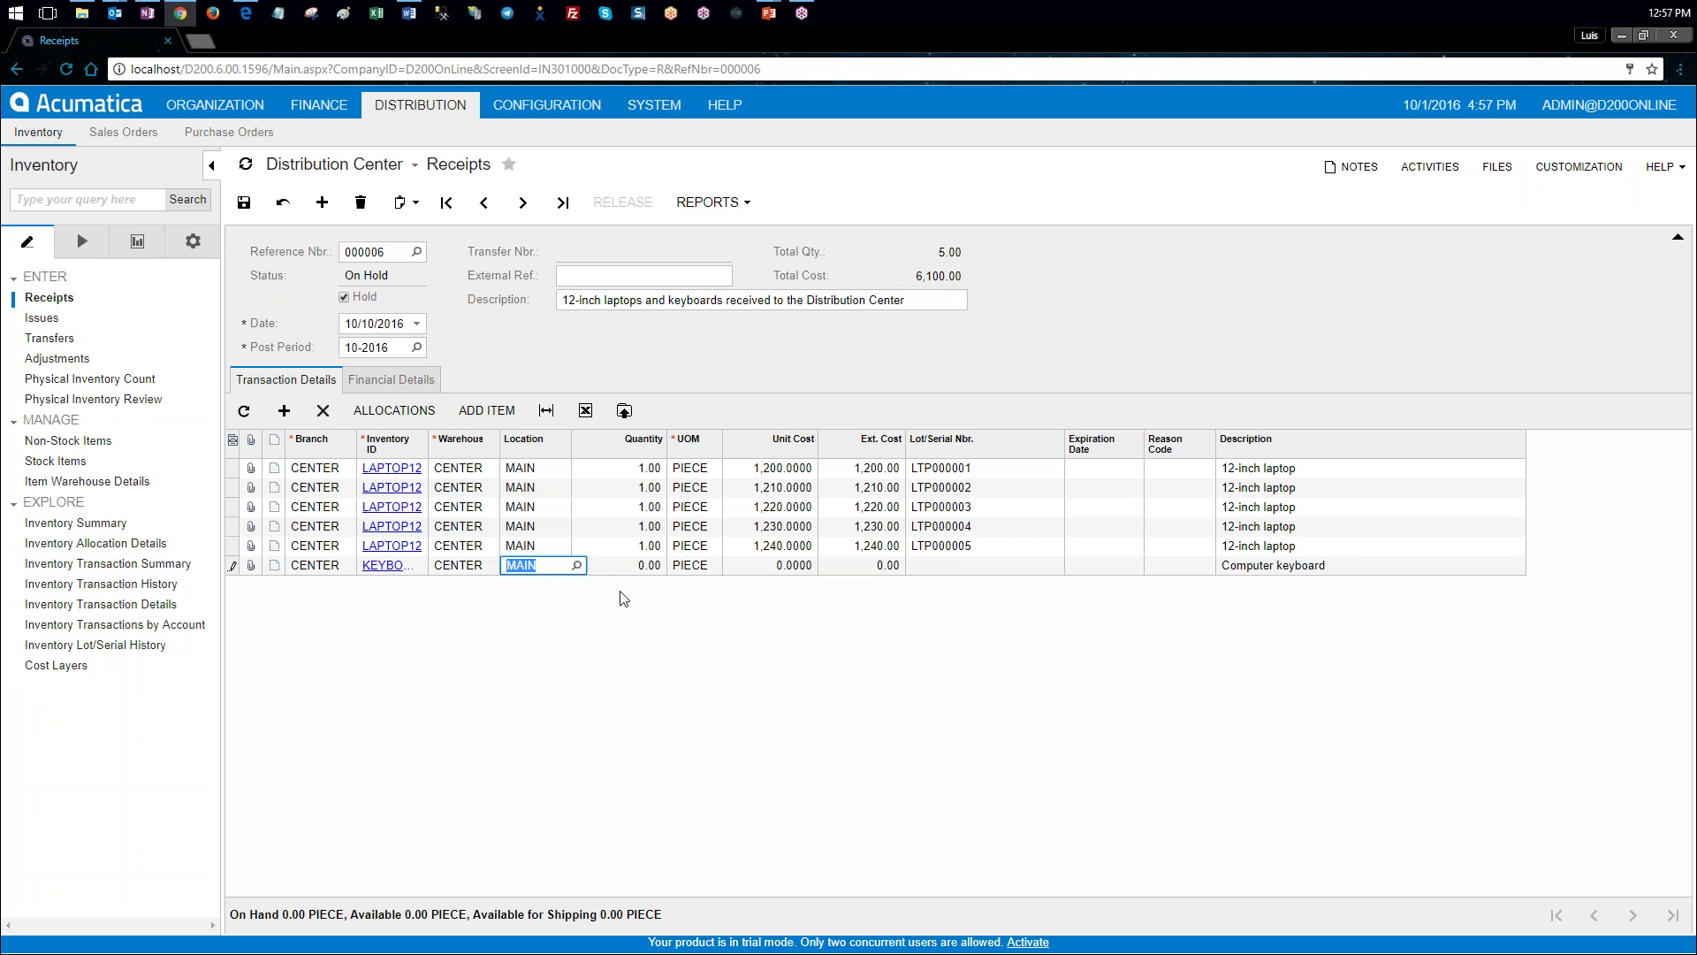
Step: Set the computer keyboard line's quantity to 5 and its unit cost to 20
click(650, 565)
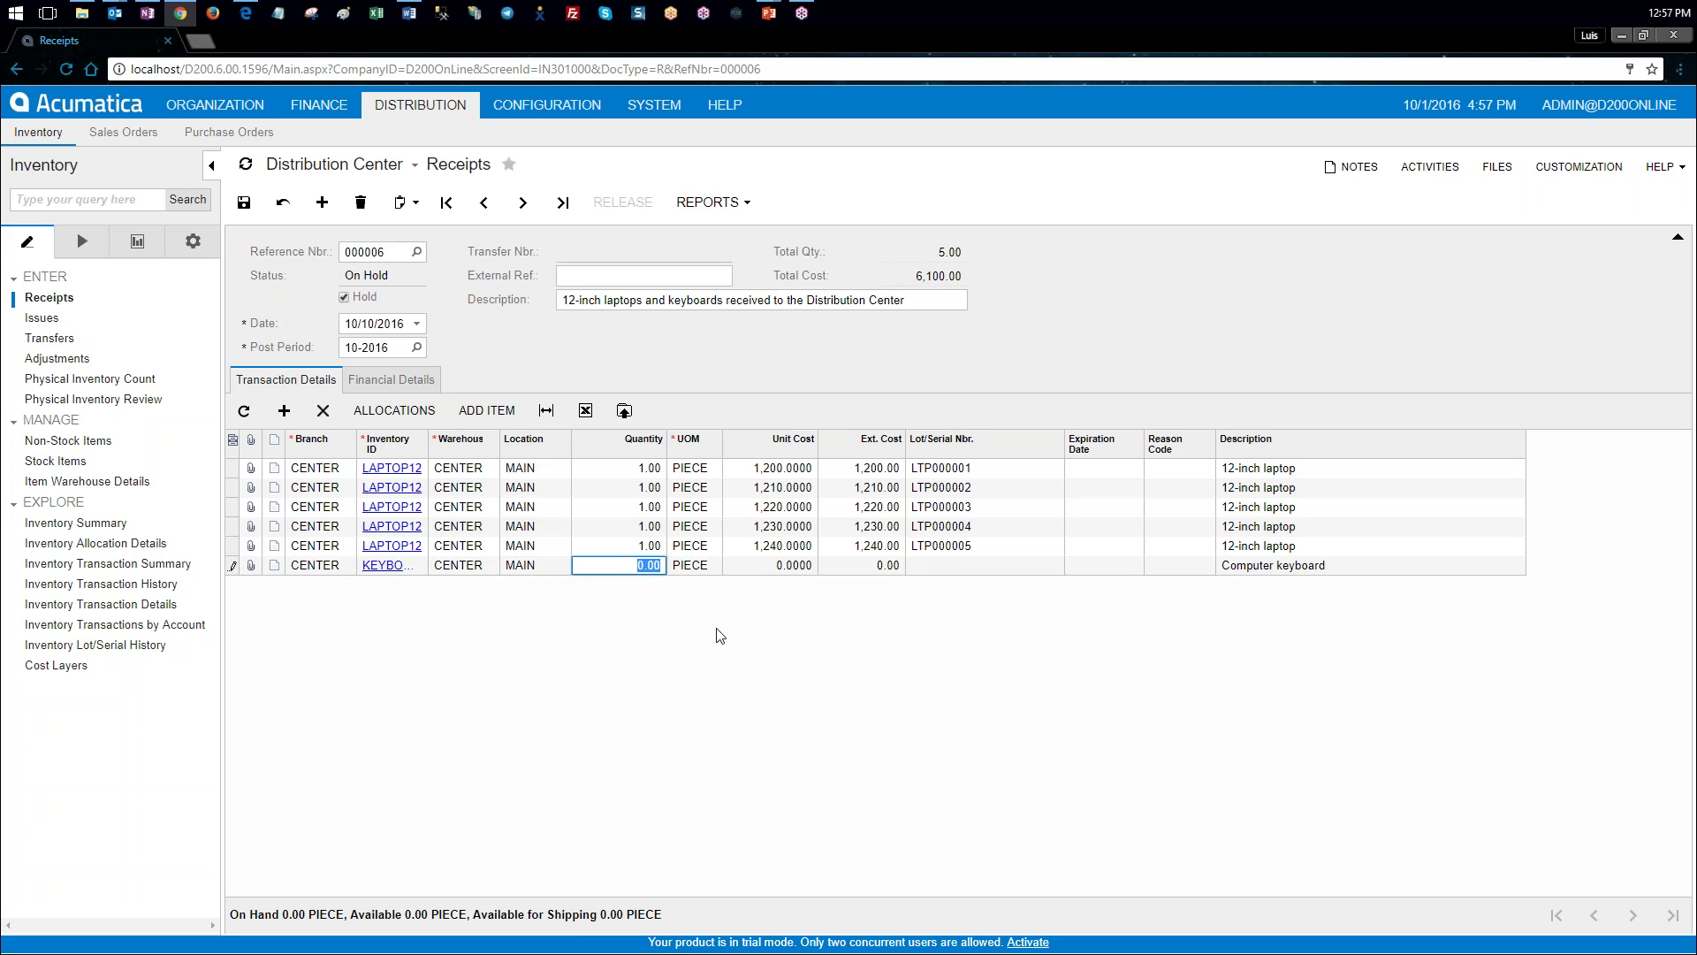
text(5)
key(Tab)
key(Tab)
text(20)
key(Tab)
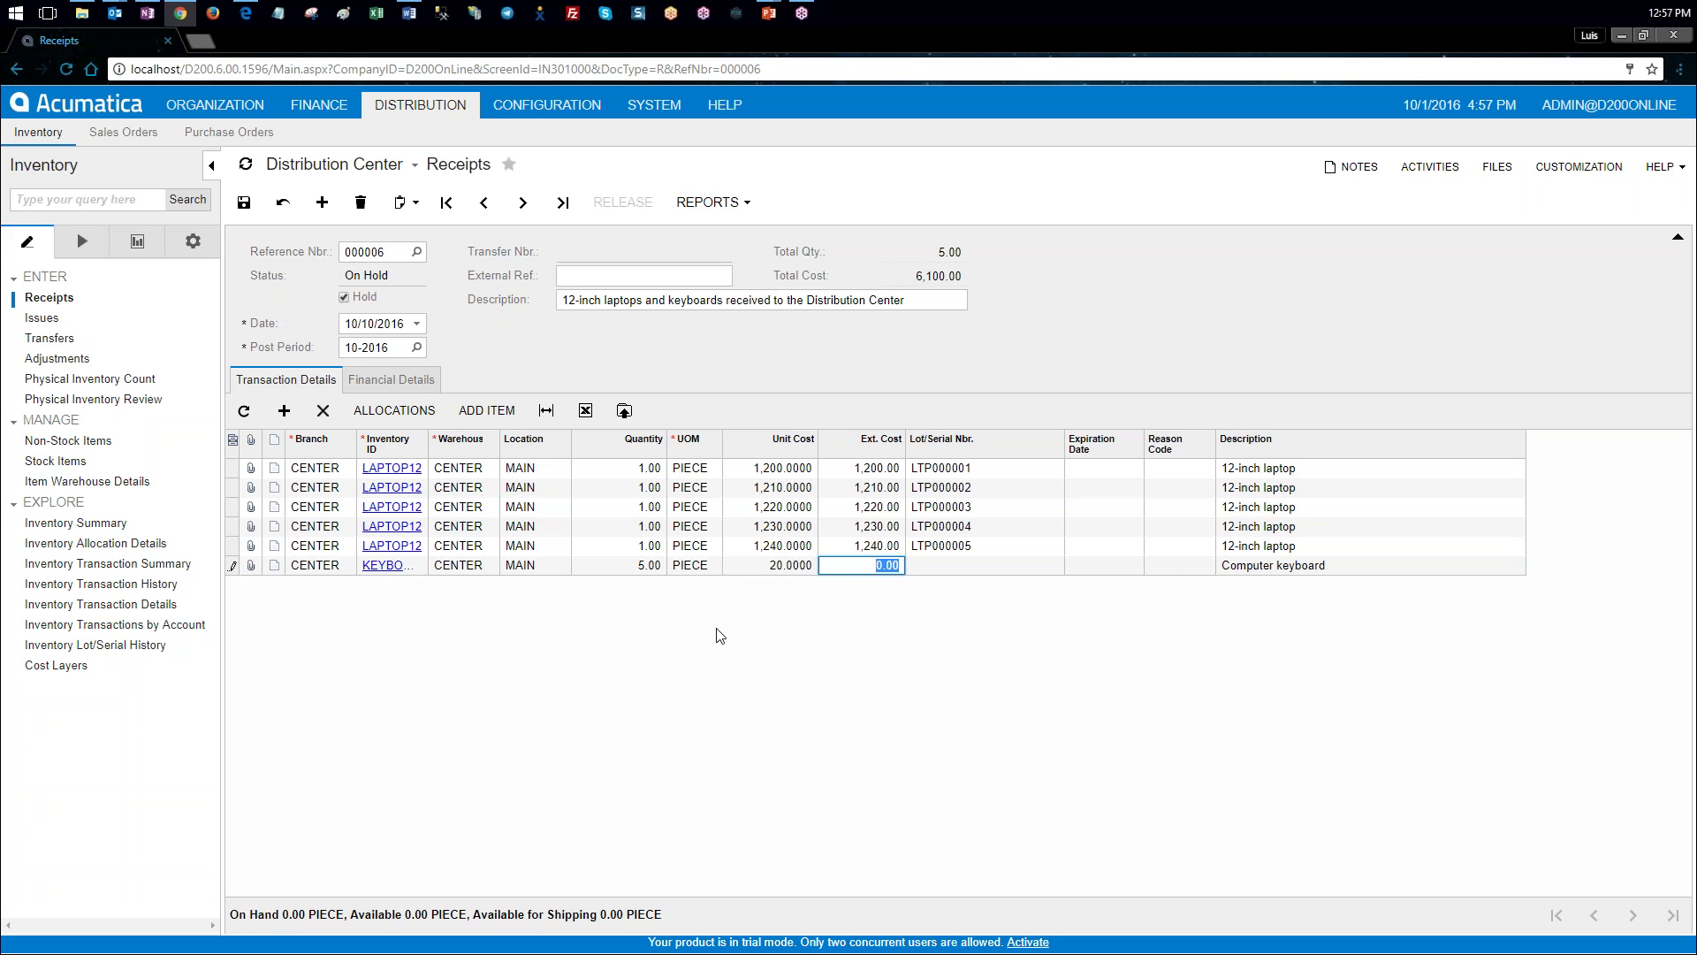
Step: Enter KB000001 as the lot number of the computer keyboard line
key(Tab)
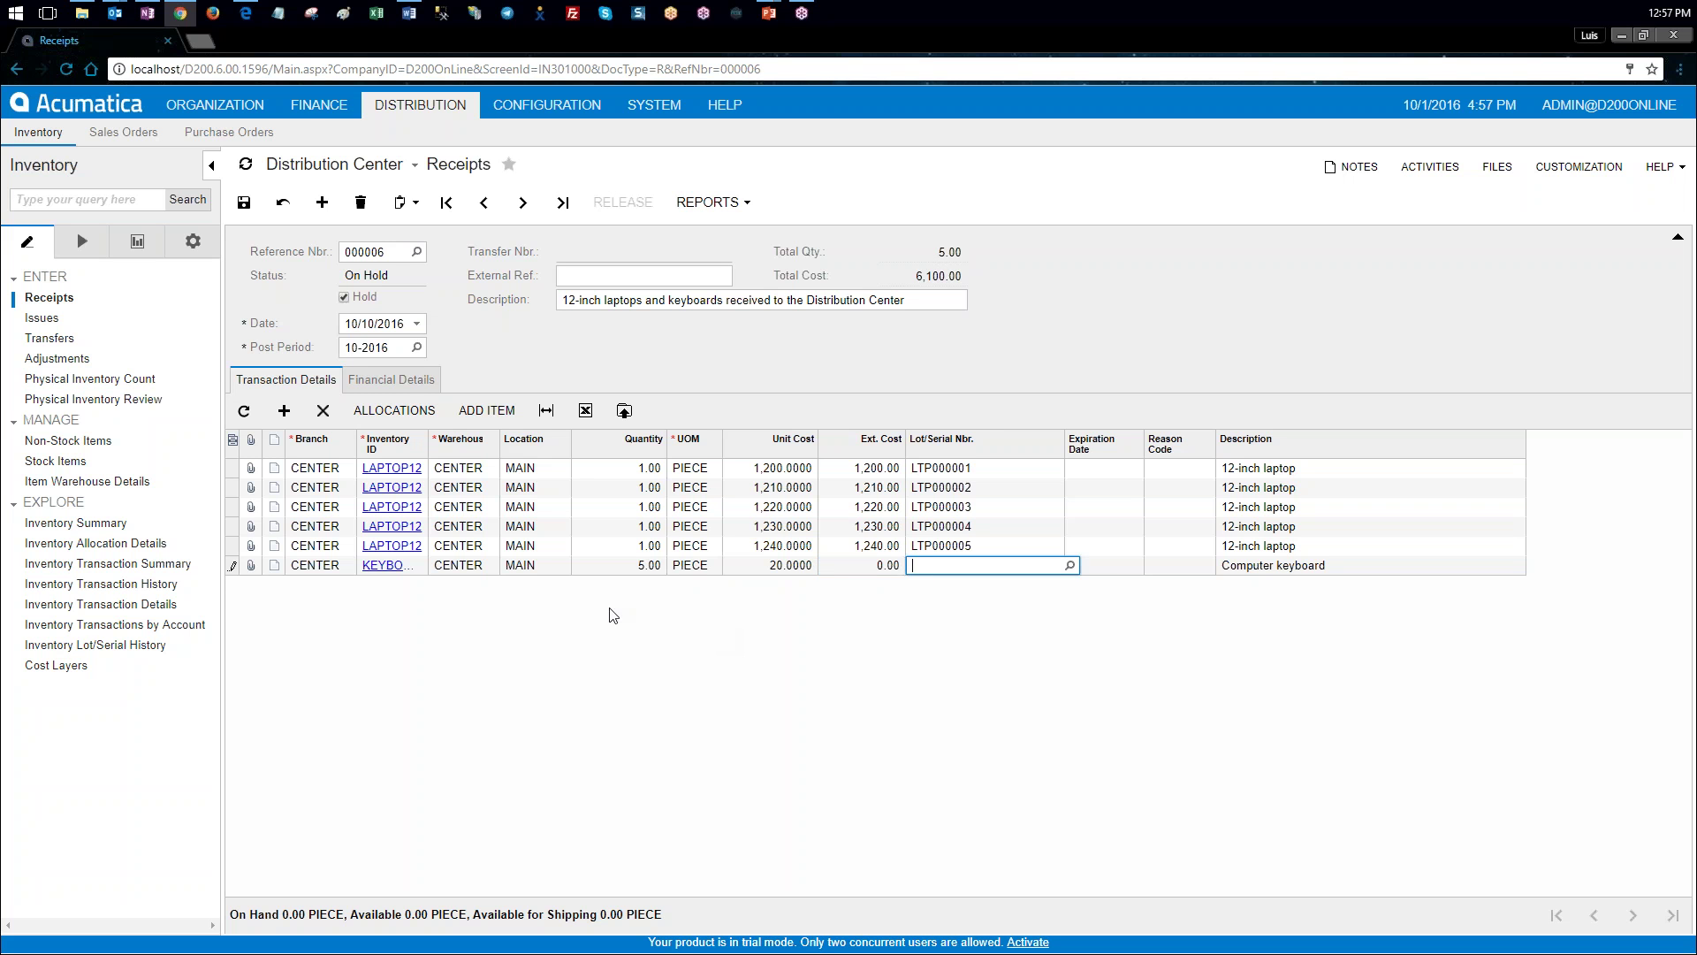
key(alt+Tab)
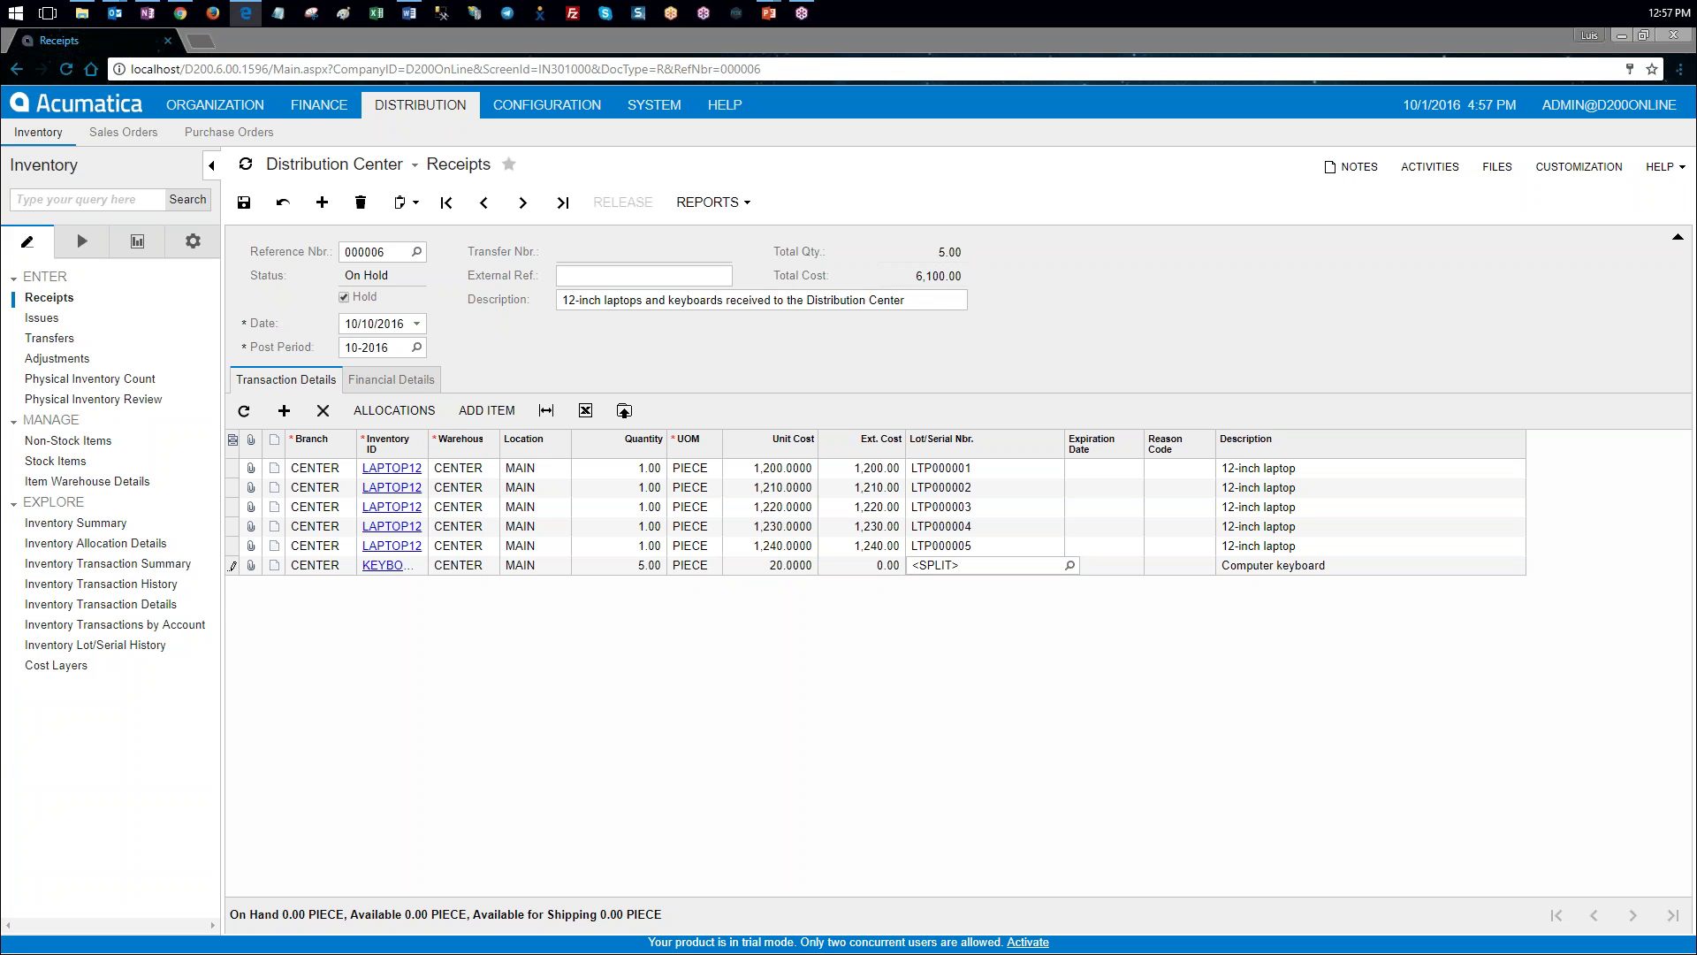
click(949, 571)
key(ctrl+v)
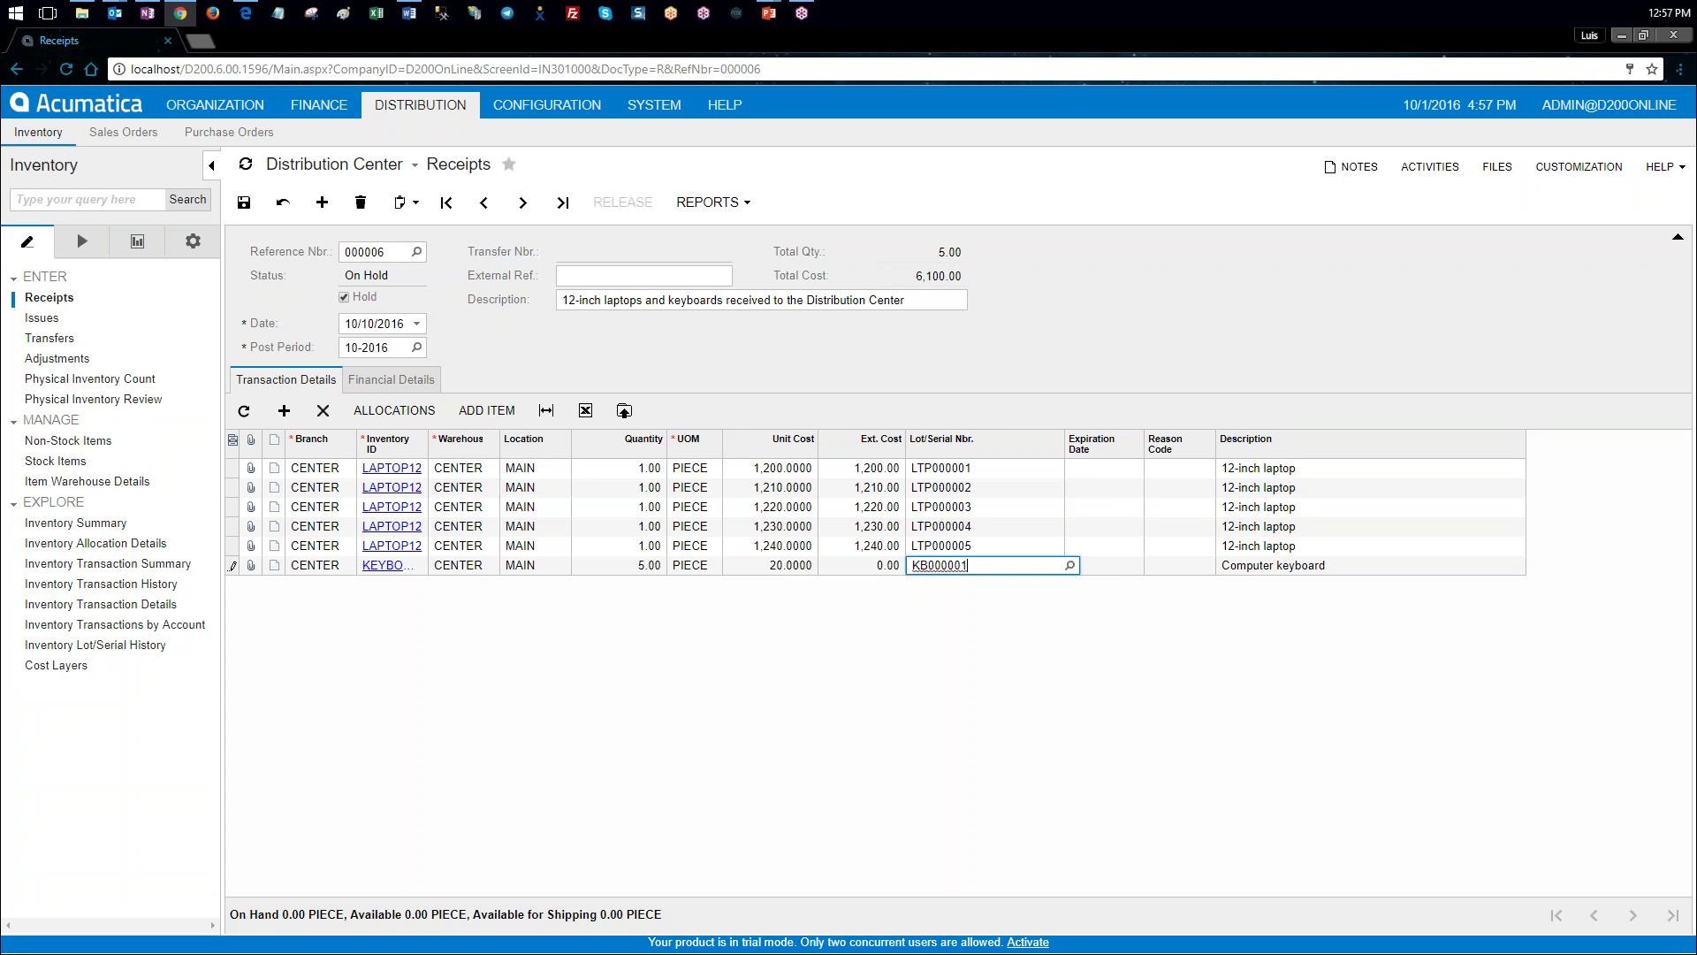
key(Tab)
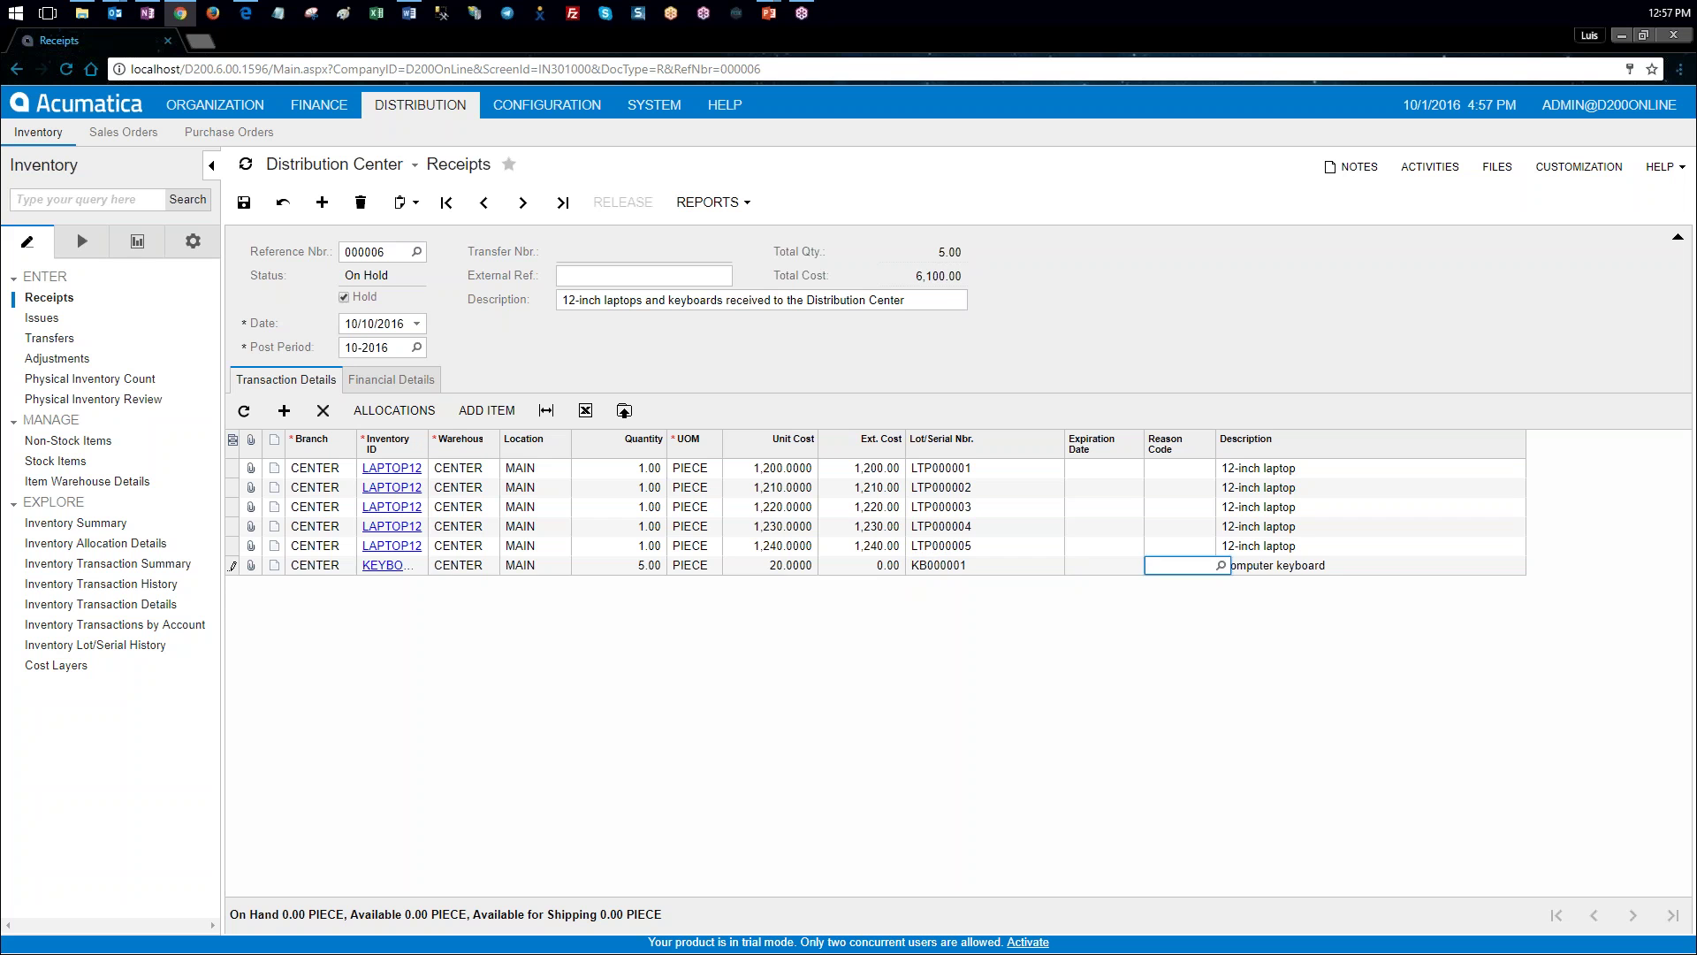
key(Return)
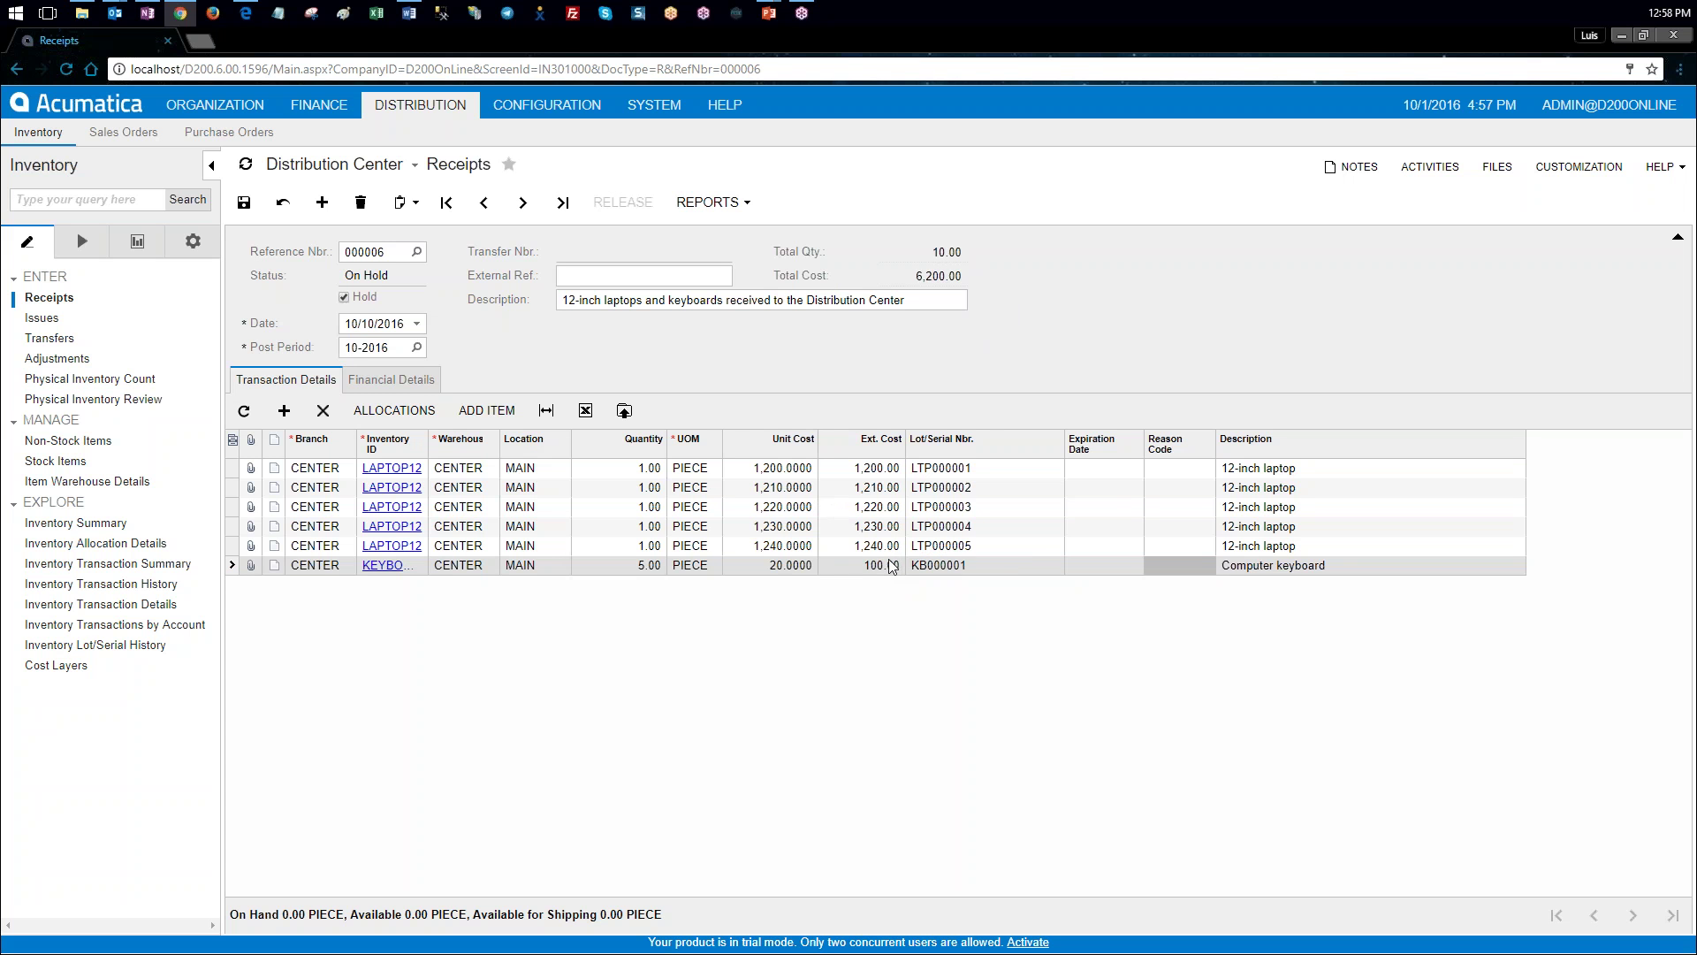
Step: Take the laptops and keyboards receipt off hold, save it and release it
click(345, 297)
click(244, 202)
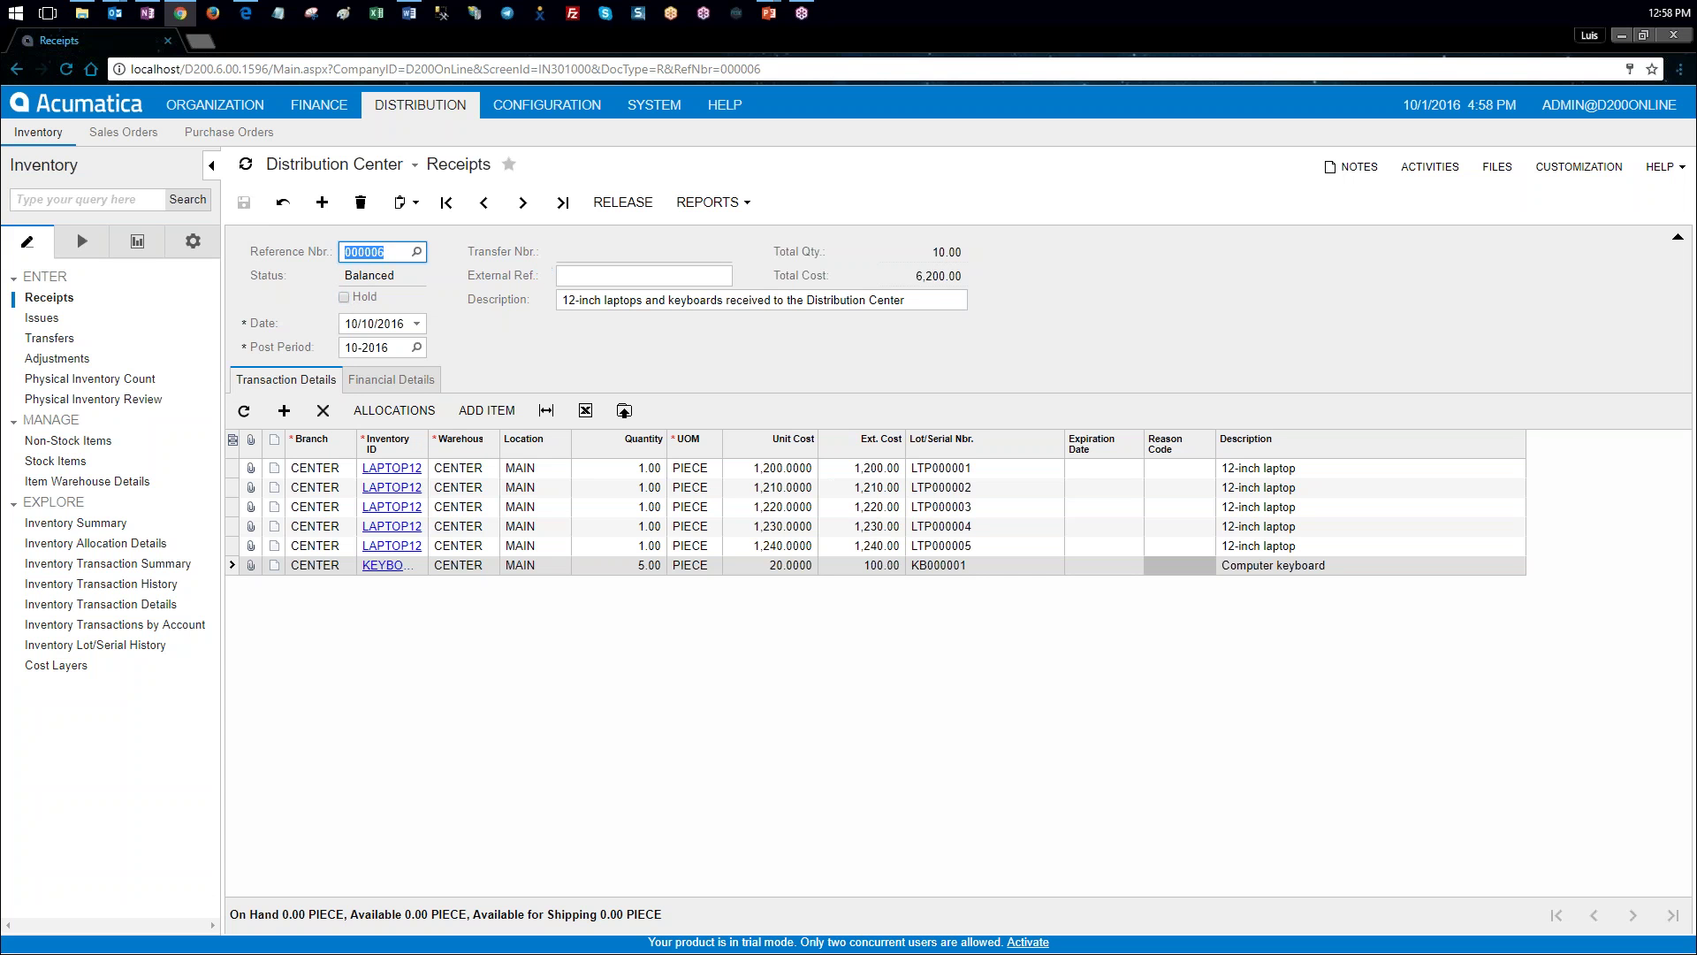
click(616, 205)
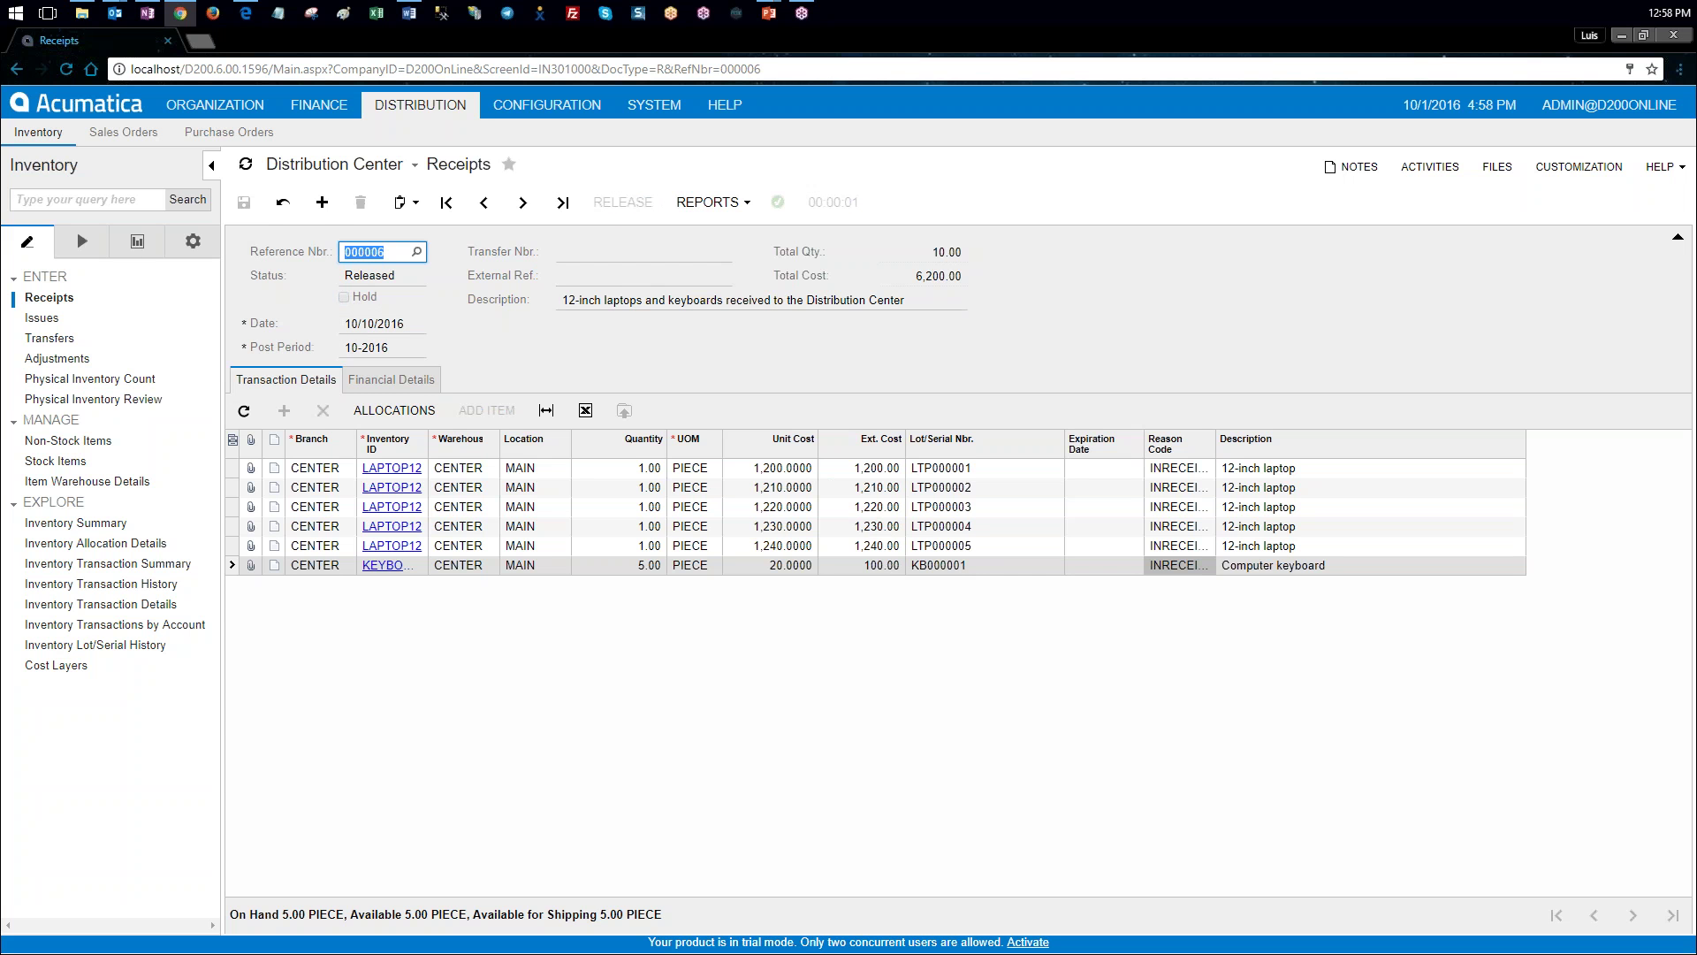
Step: Create a new receipt dated 10/11/2016 with the description "Keyboards received to the Distribution Center"
click(323, 204)
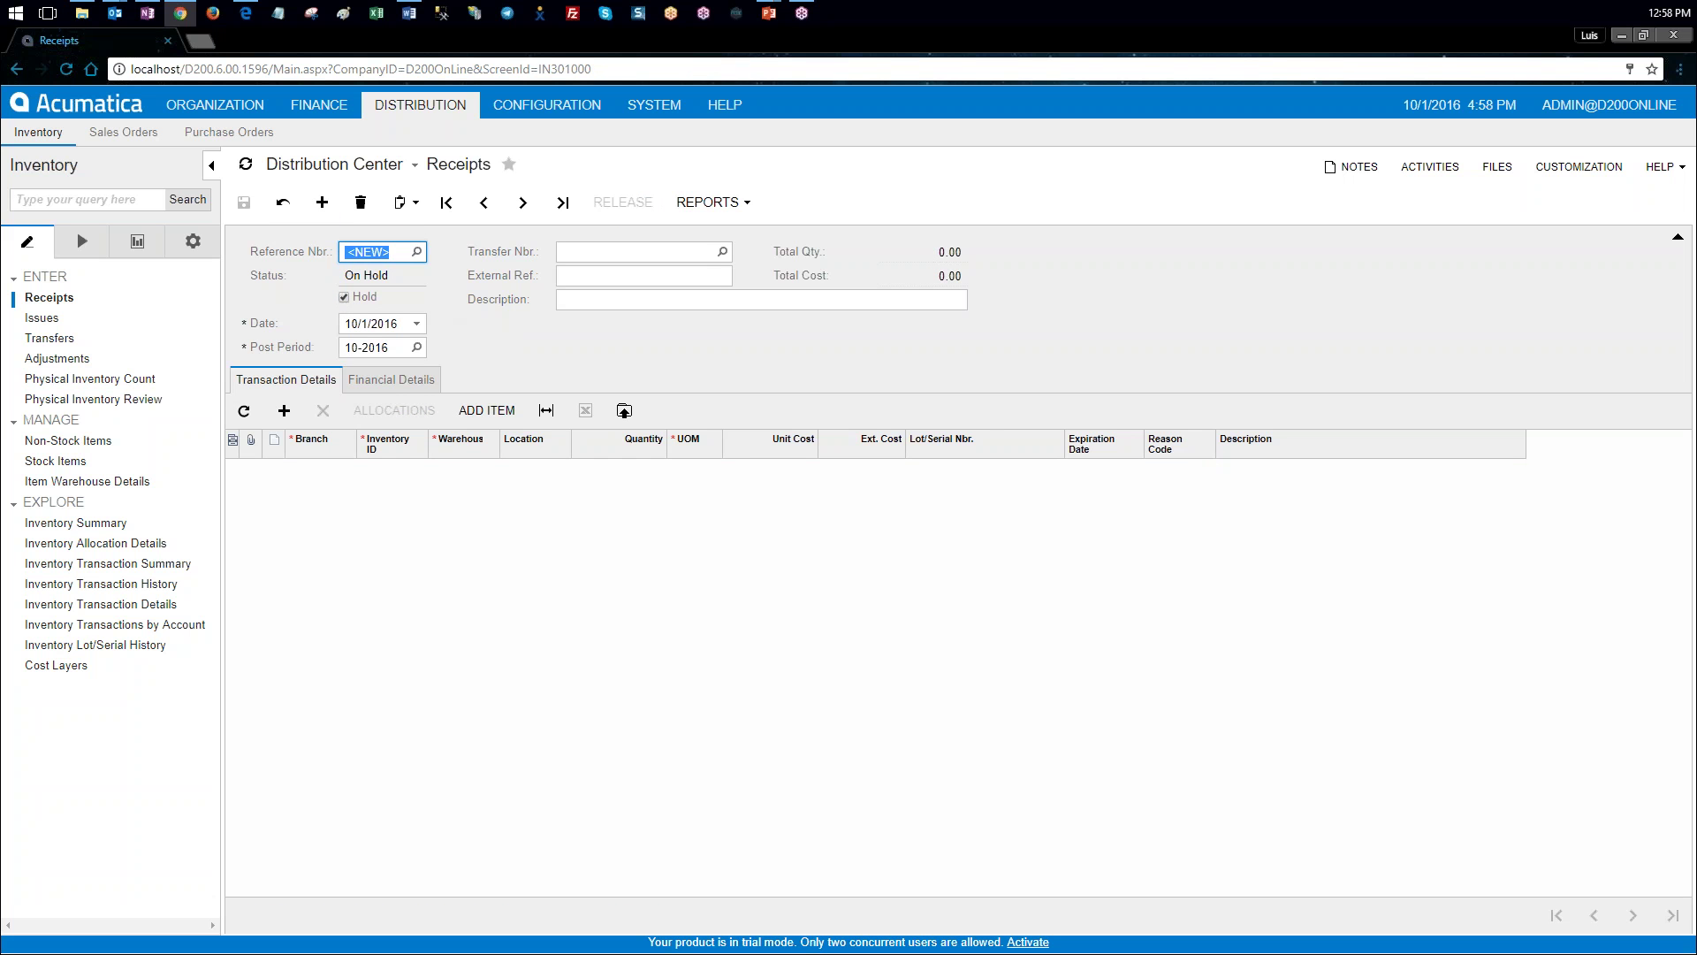
click(354, 328)
text(101)
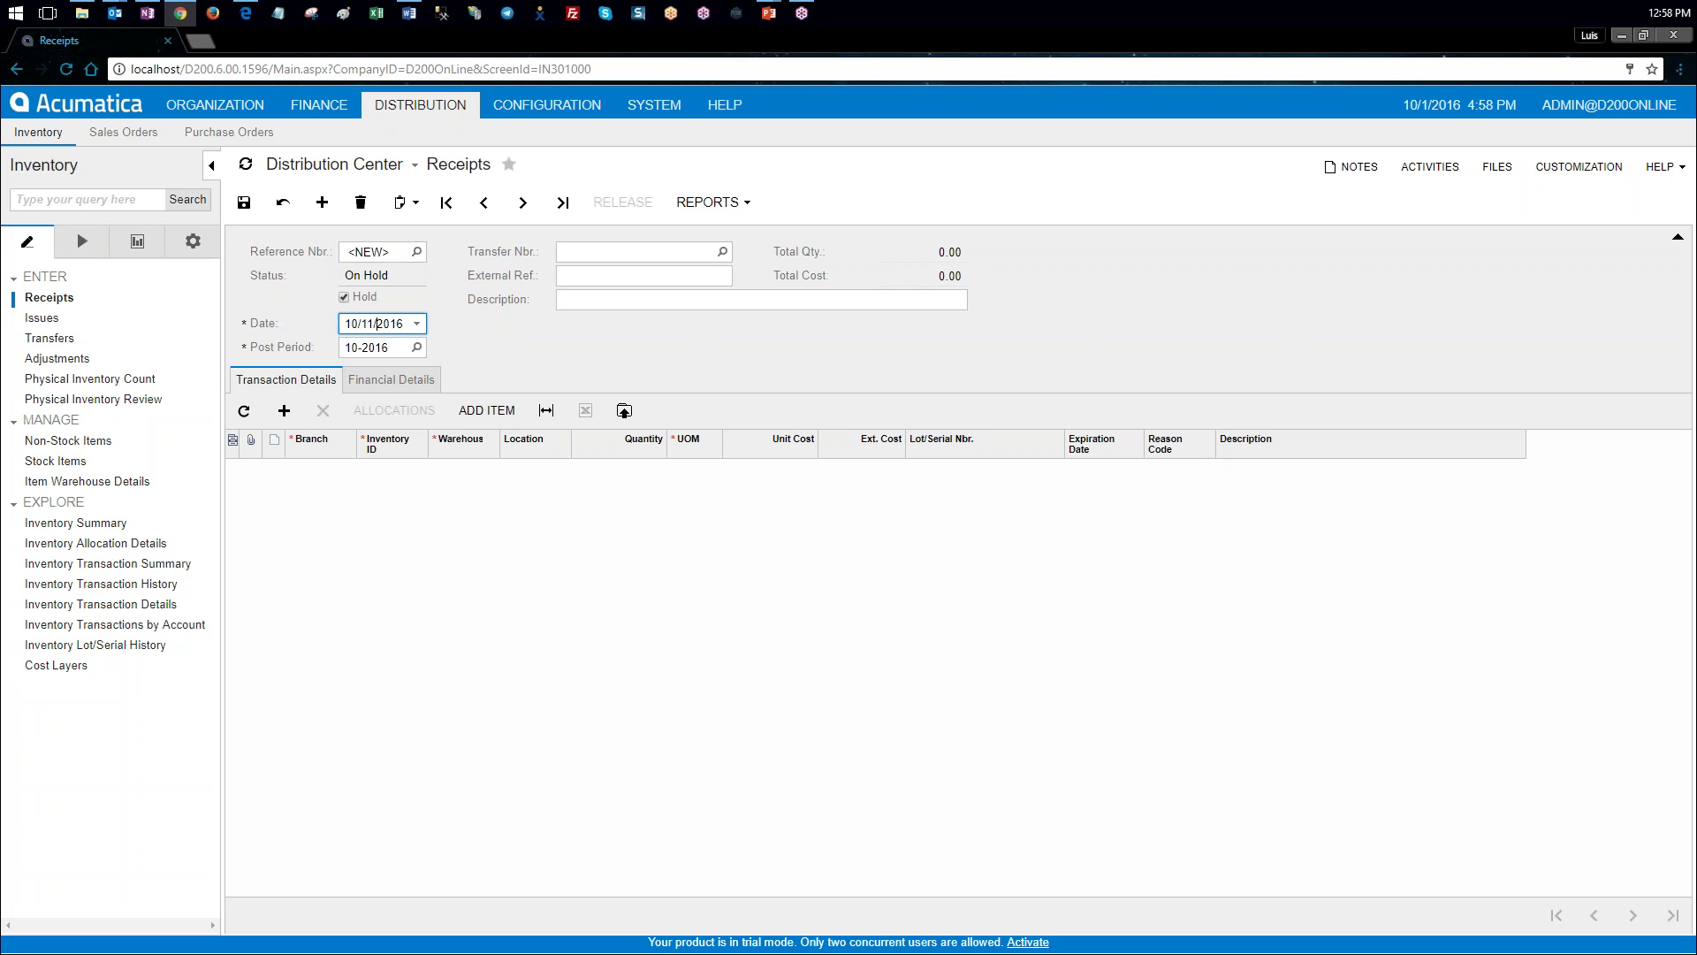
key(Tab)
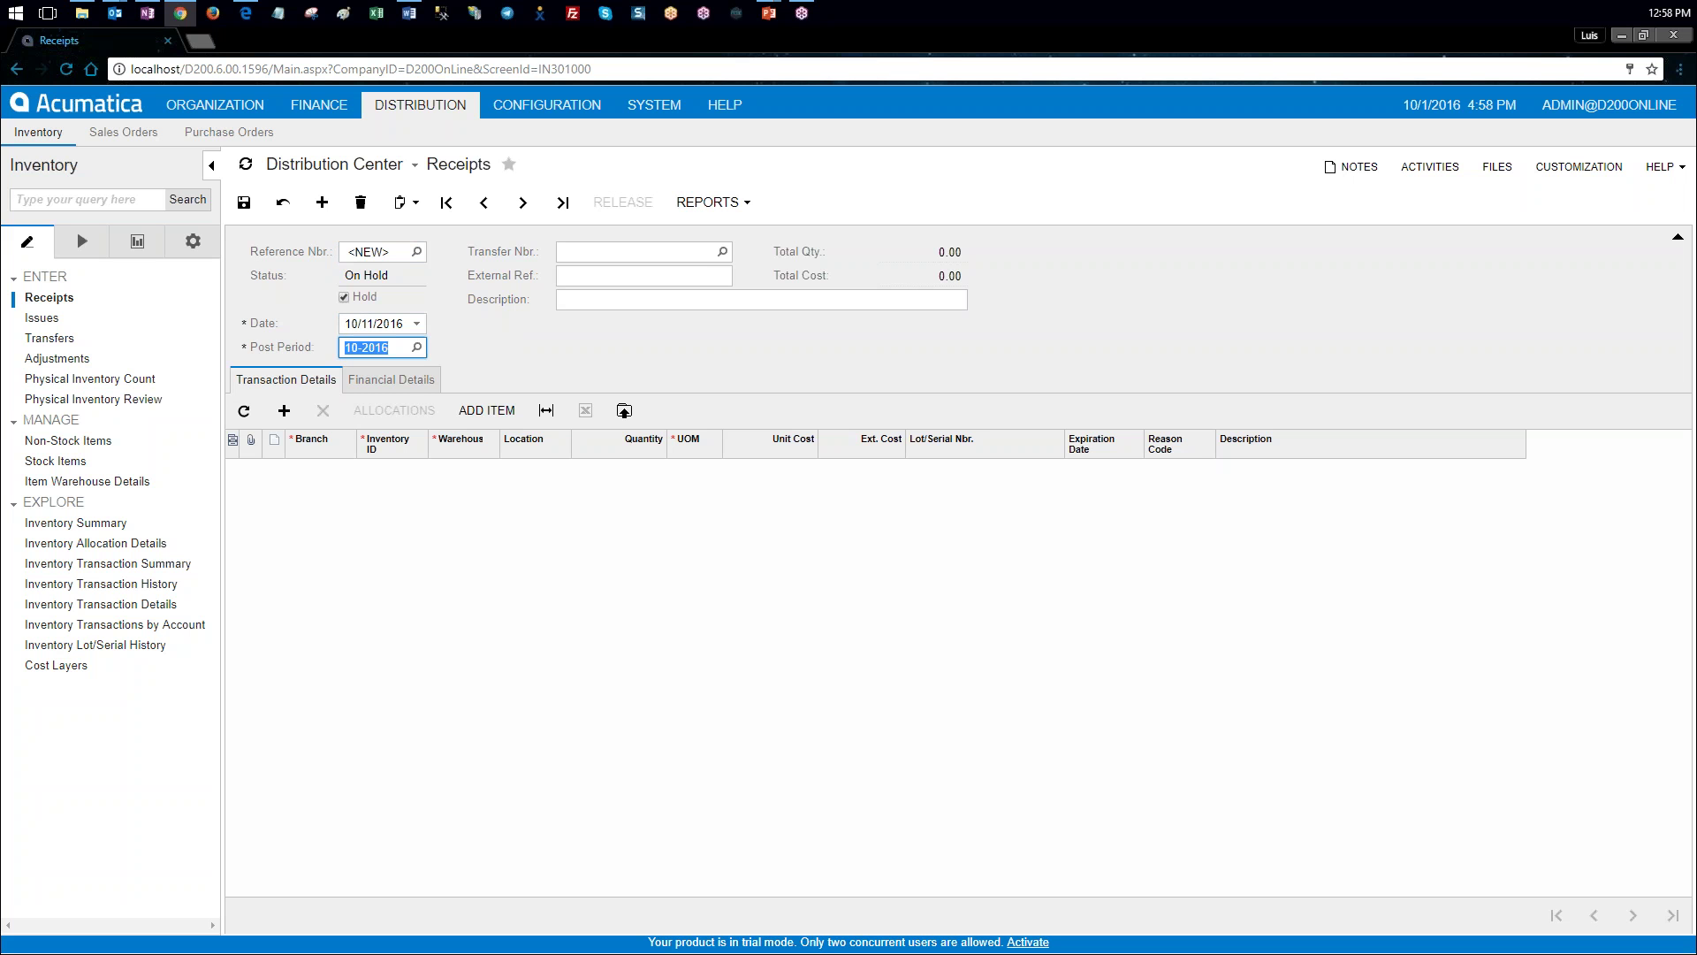
key(Tab)
key(Tab)
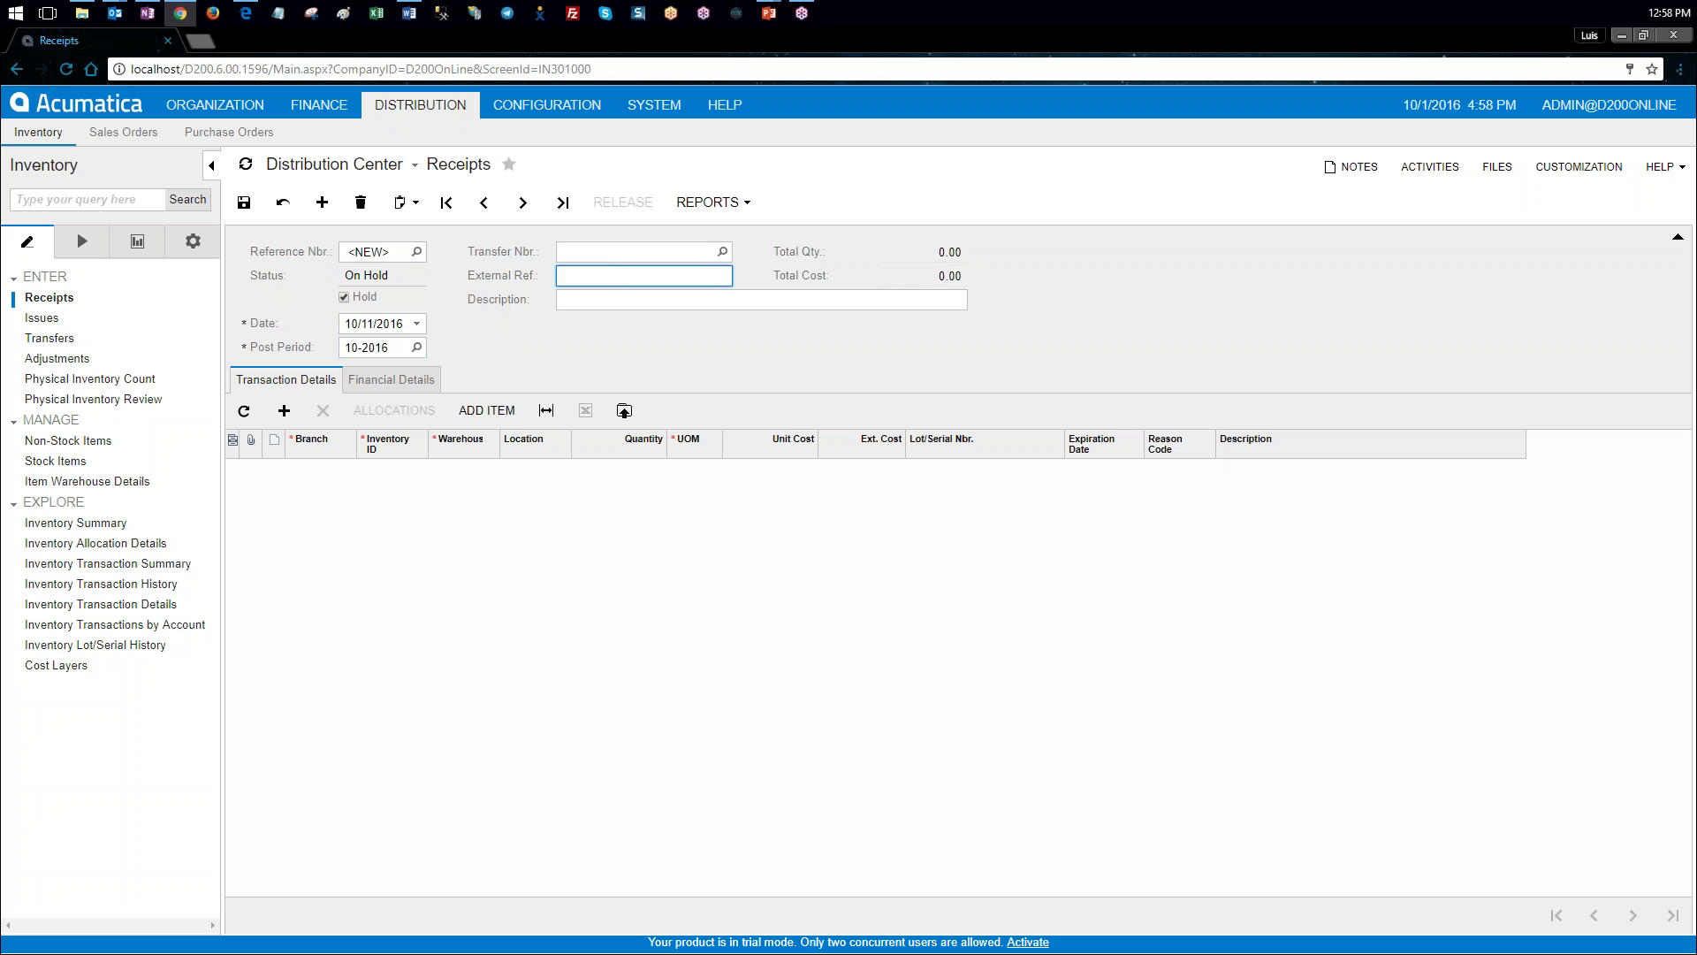
key(alt+Tab)
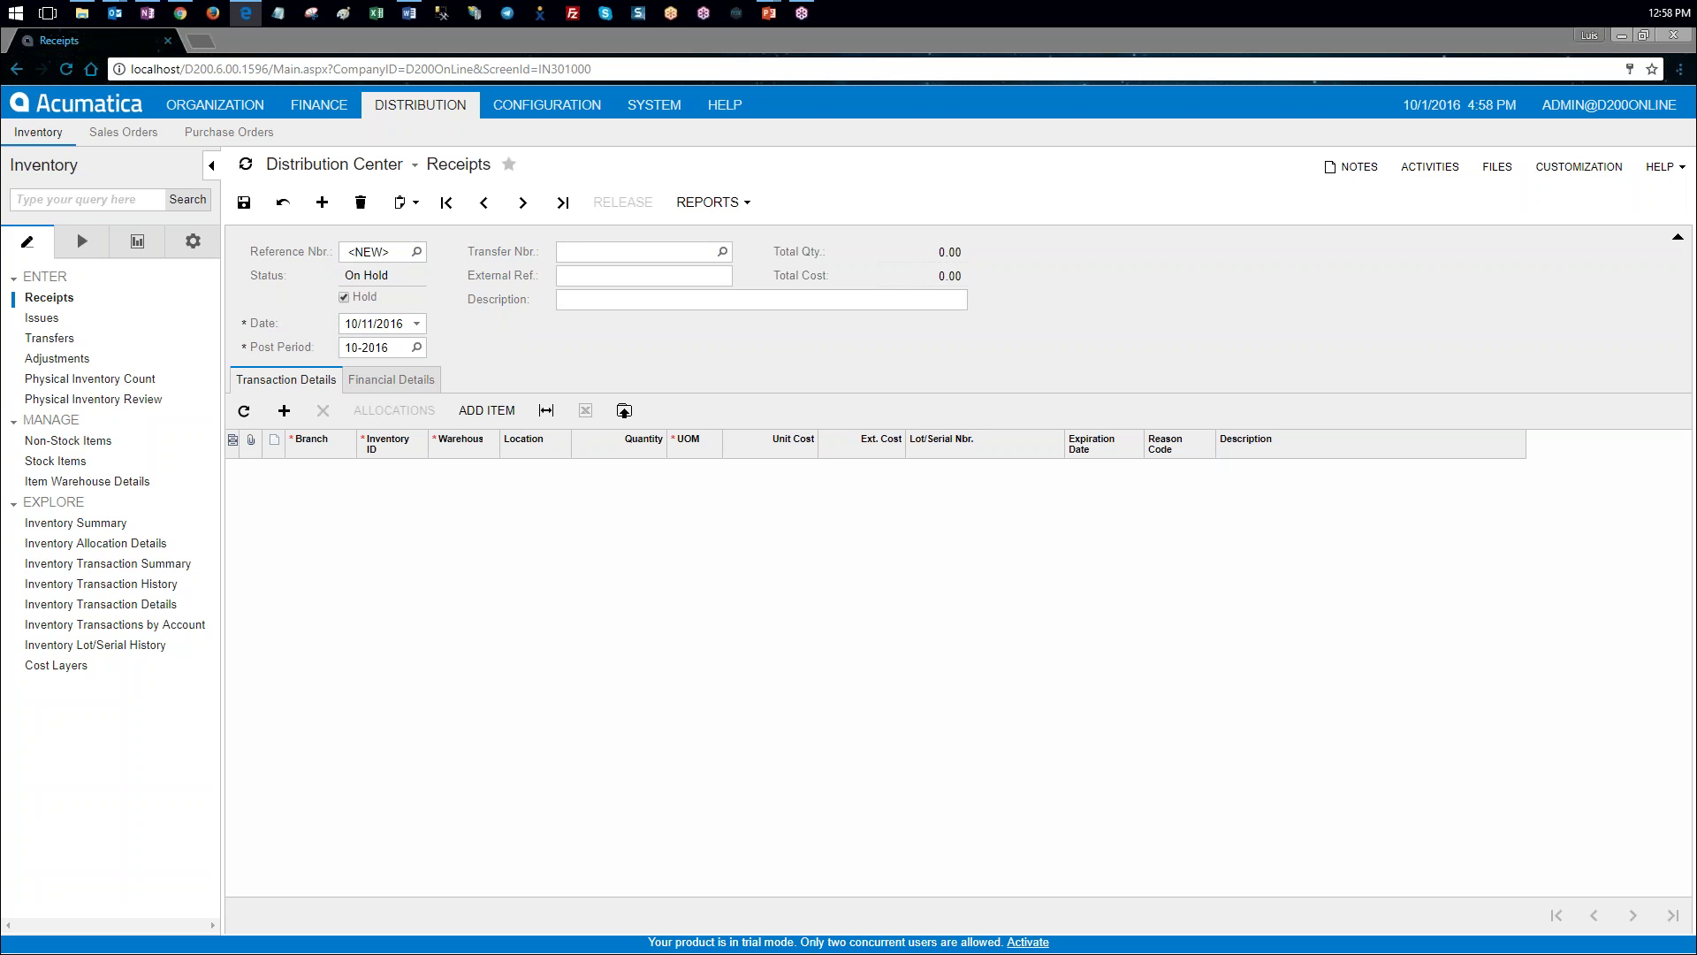
click(585, 305)
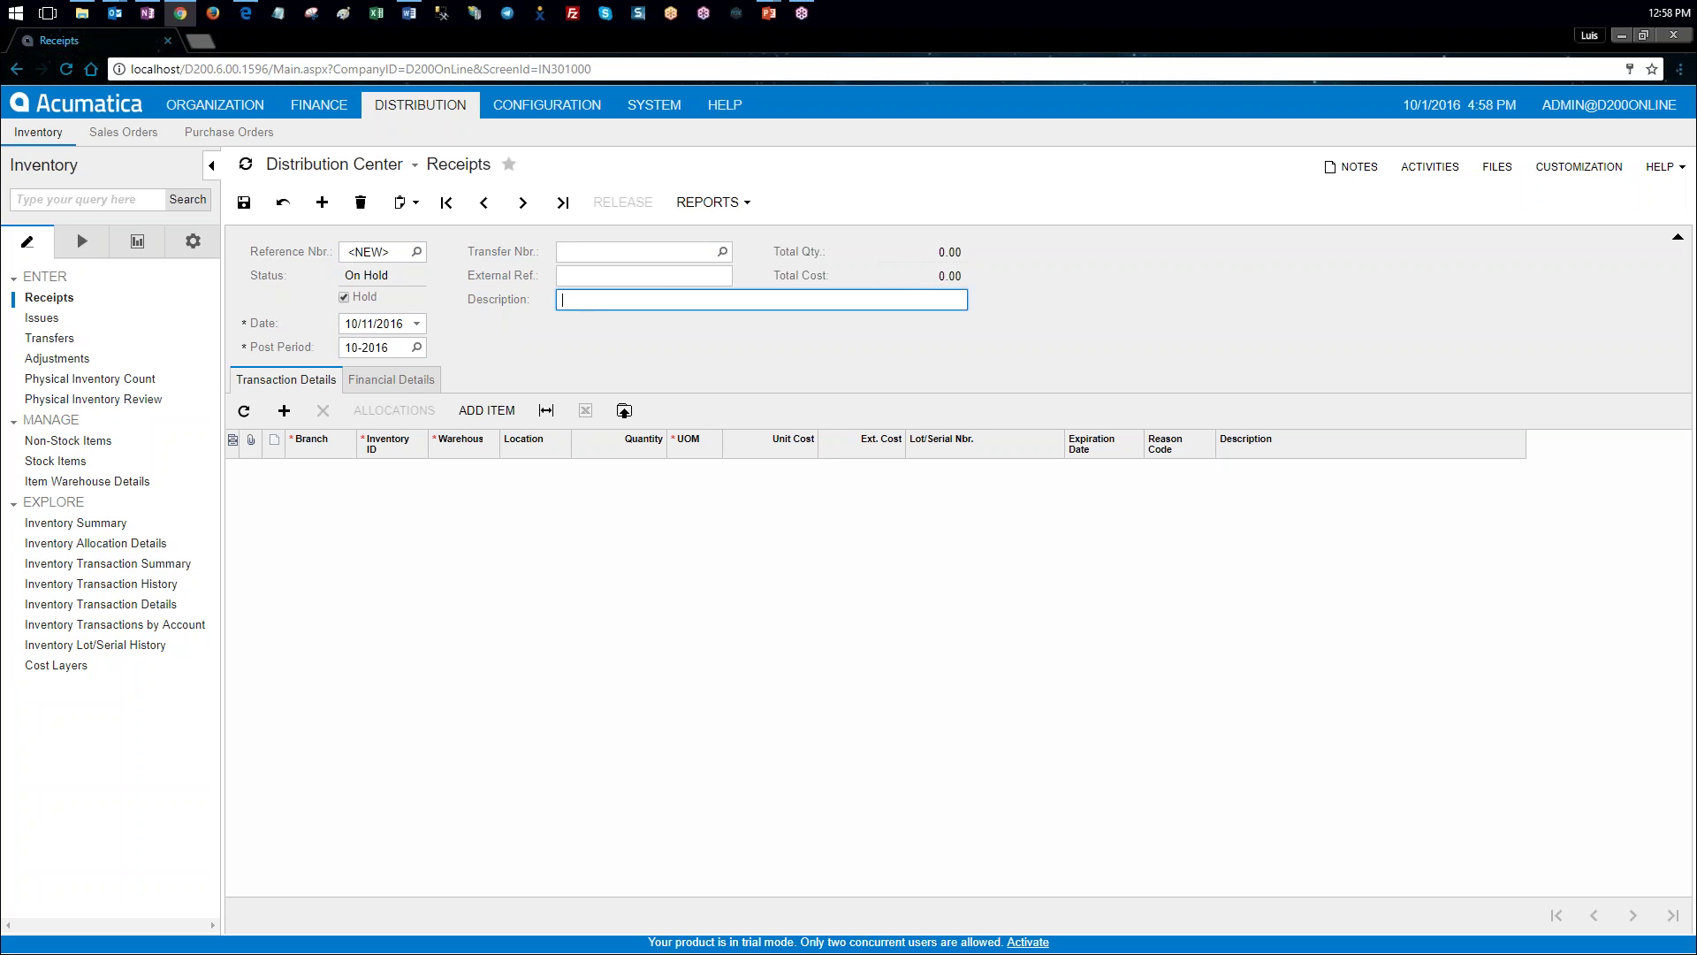
text(Keyboards received to the Distribution Center)
Step: Add a computer keyboard line to the receipt for the CENTER warehouse
click(358, 478)
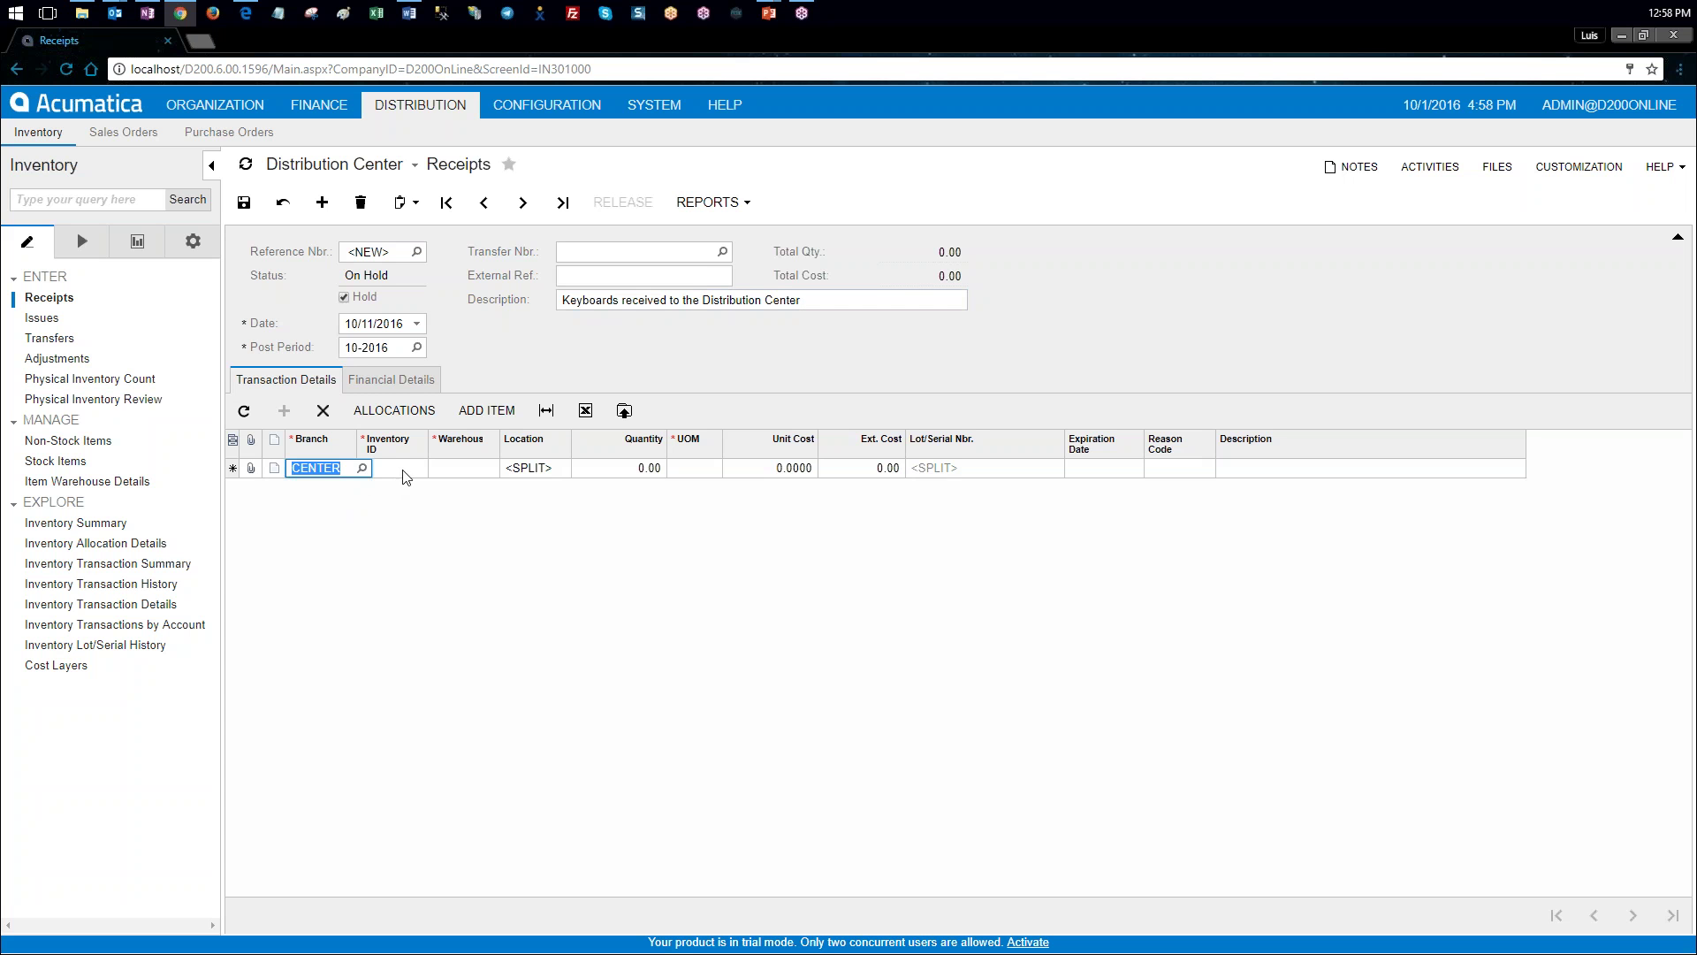
click(417, 467)
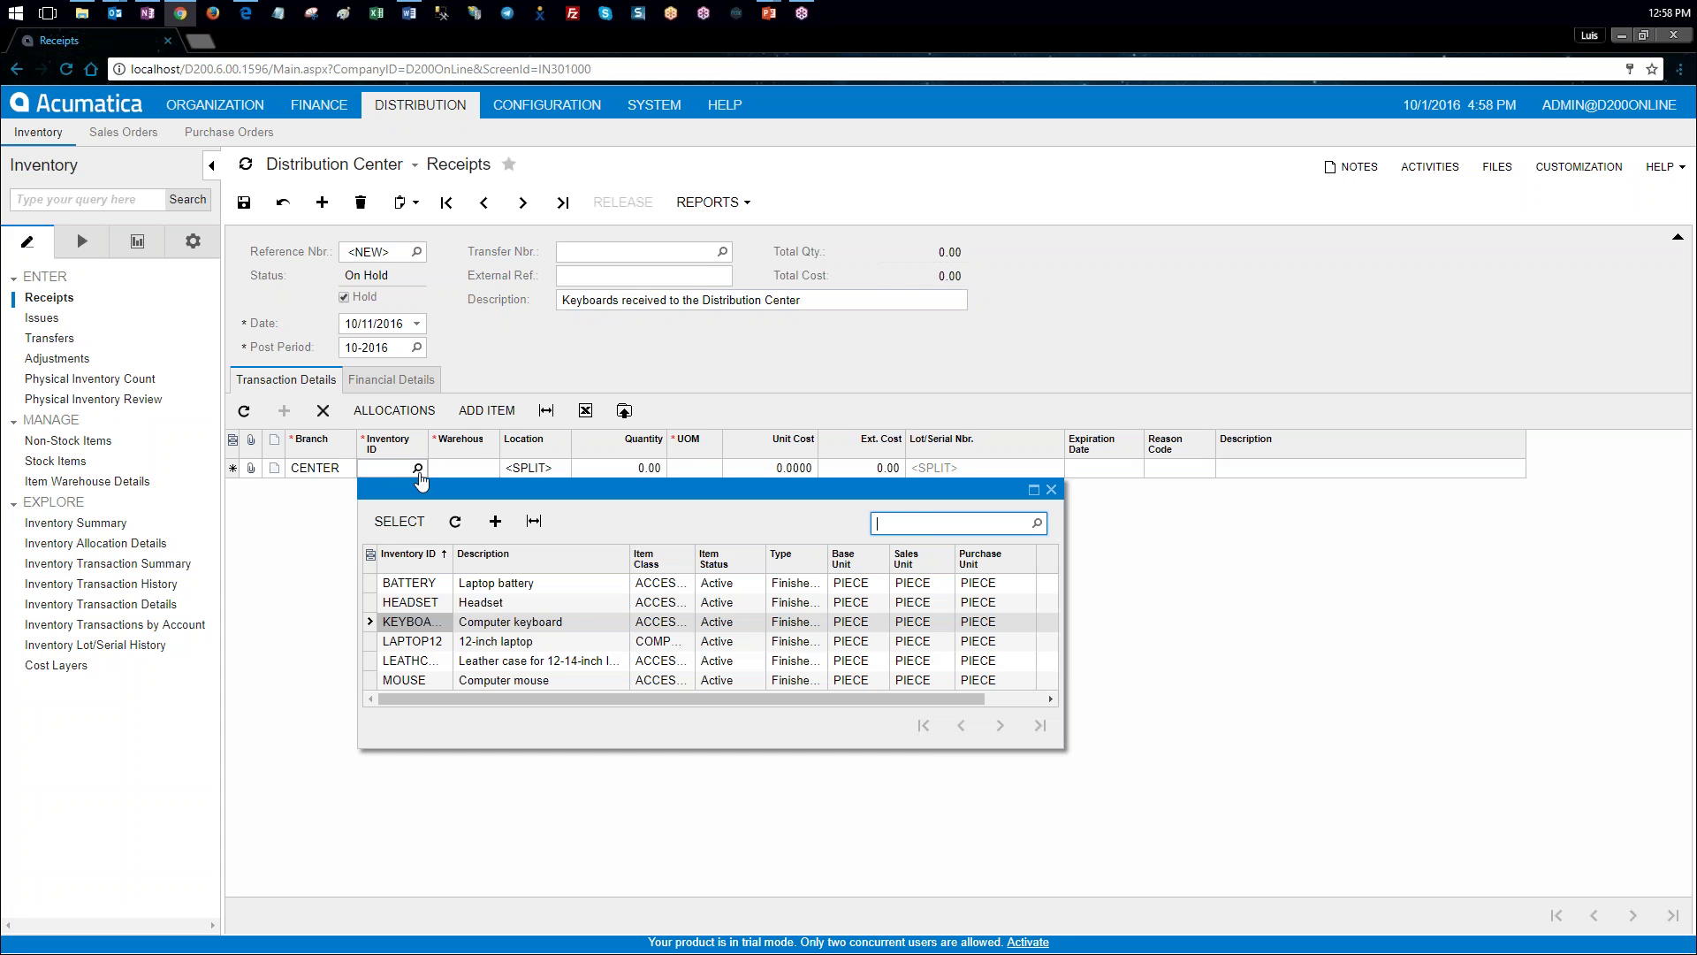
double_click(433, 621)
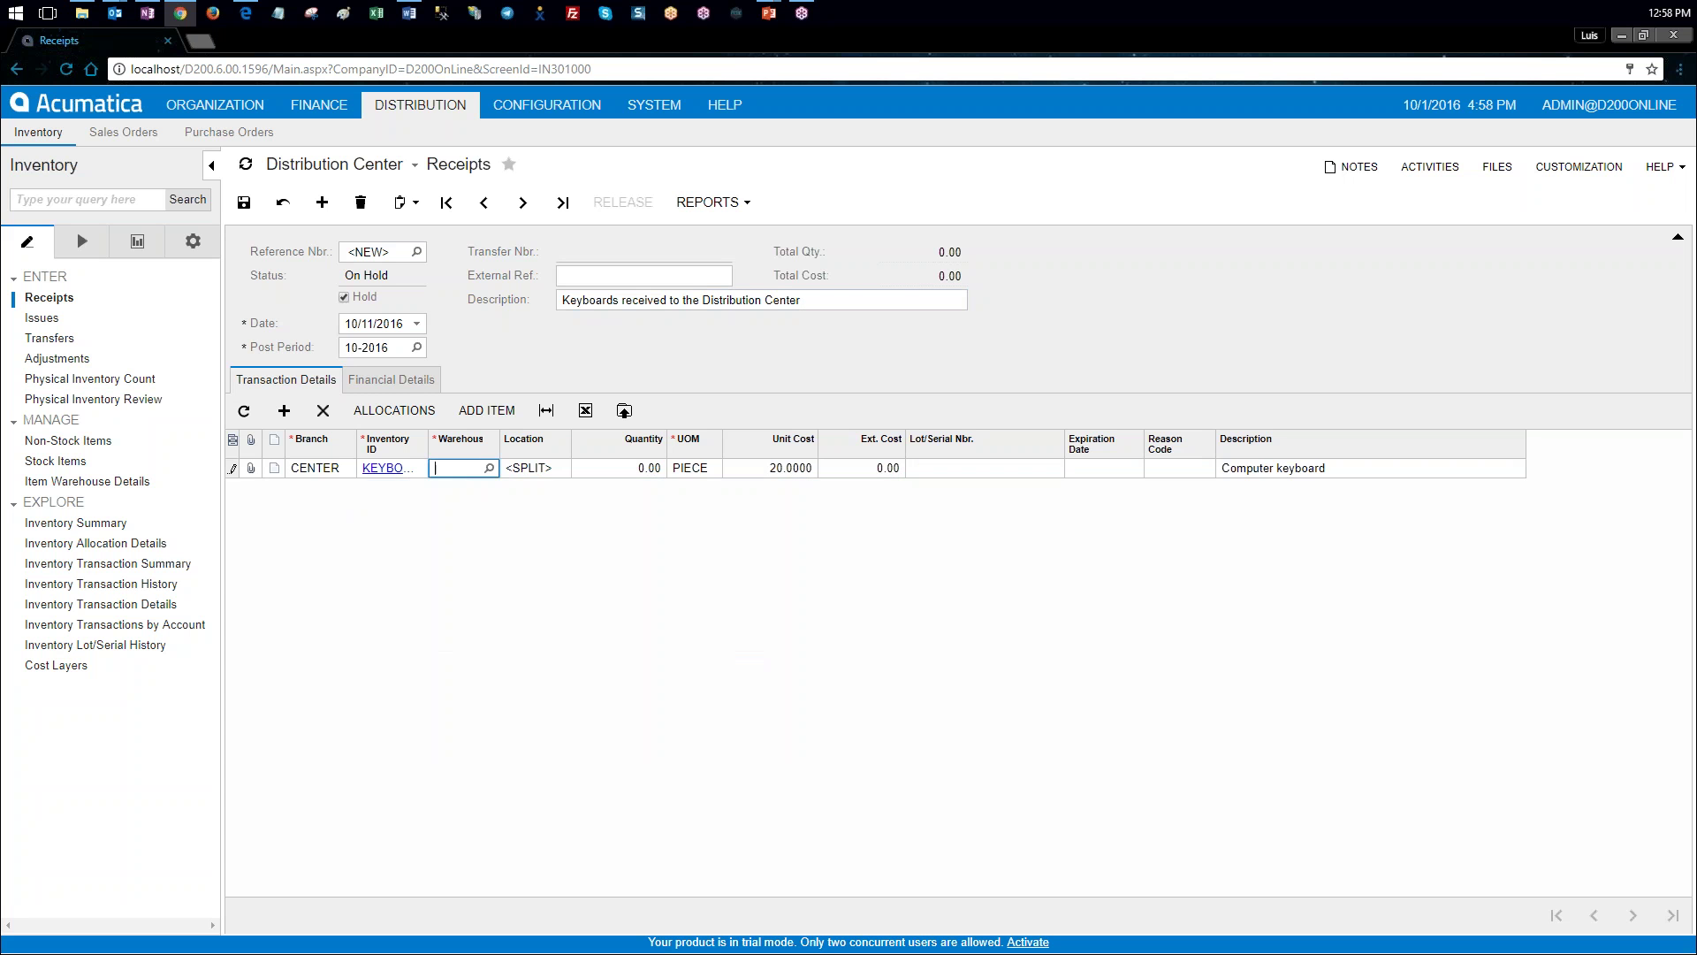
click(489, 469)
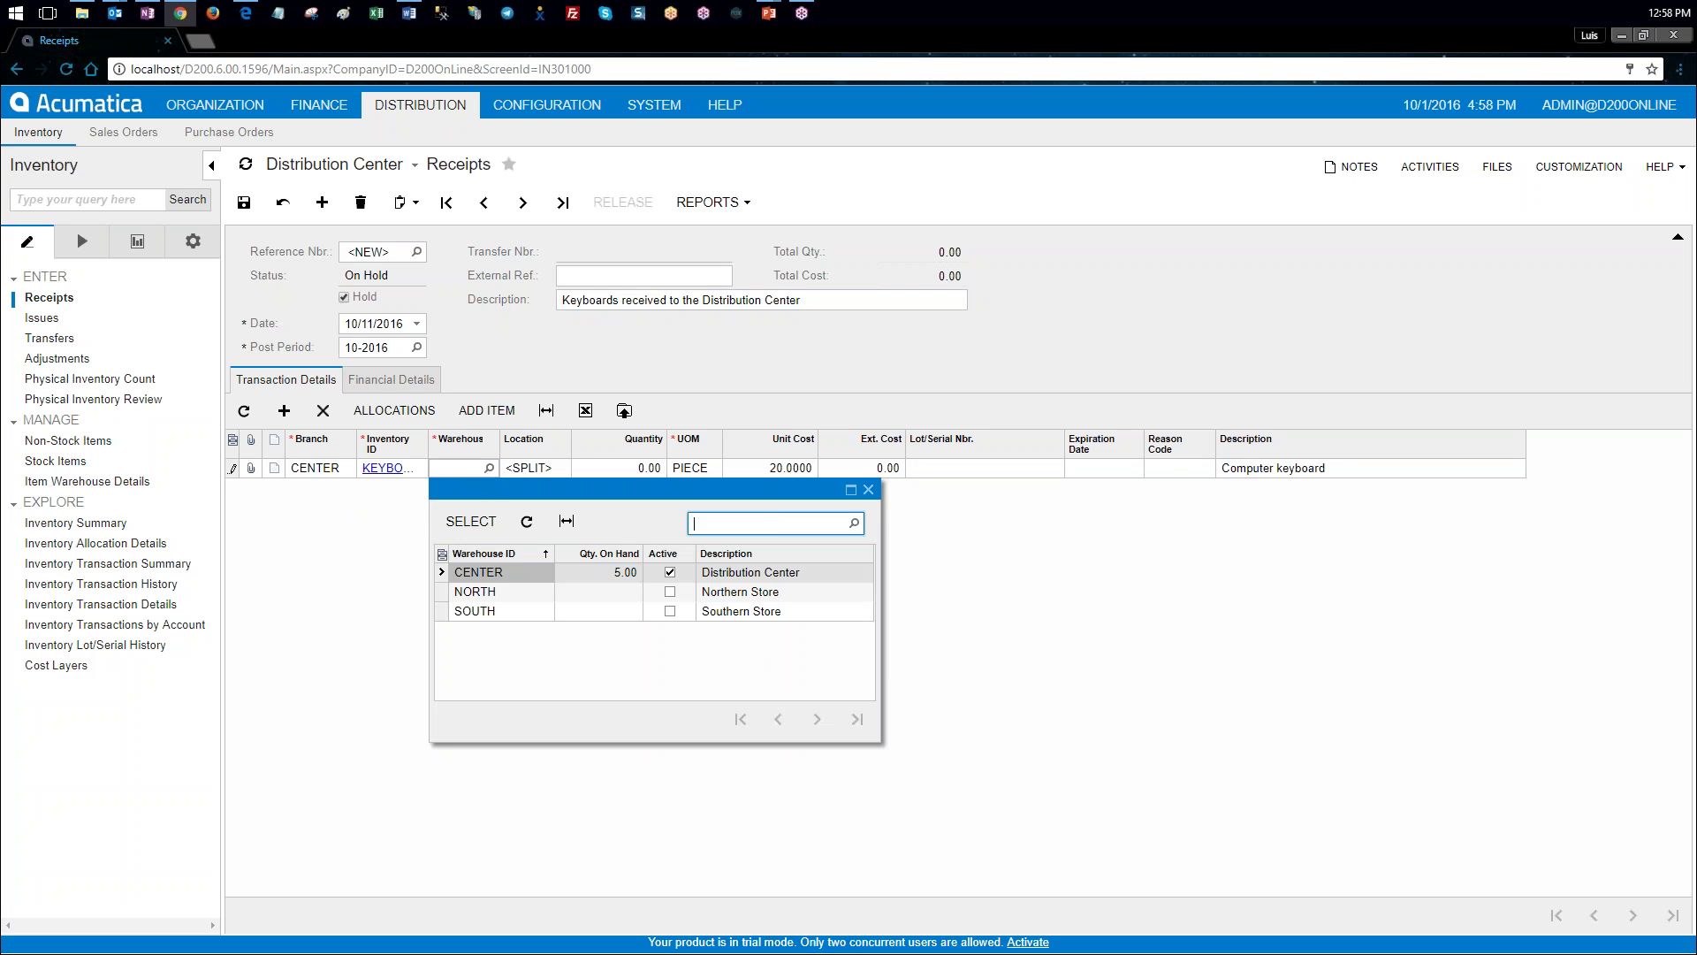
double_click(500, 580)
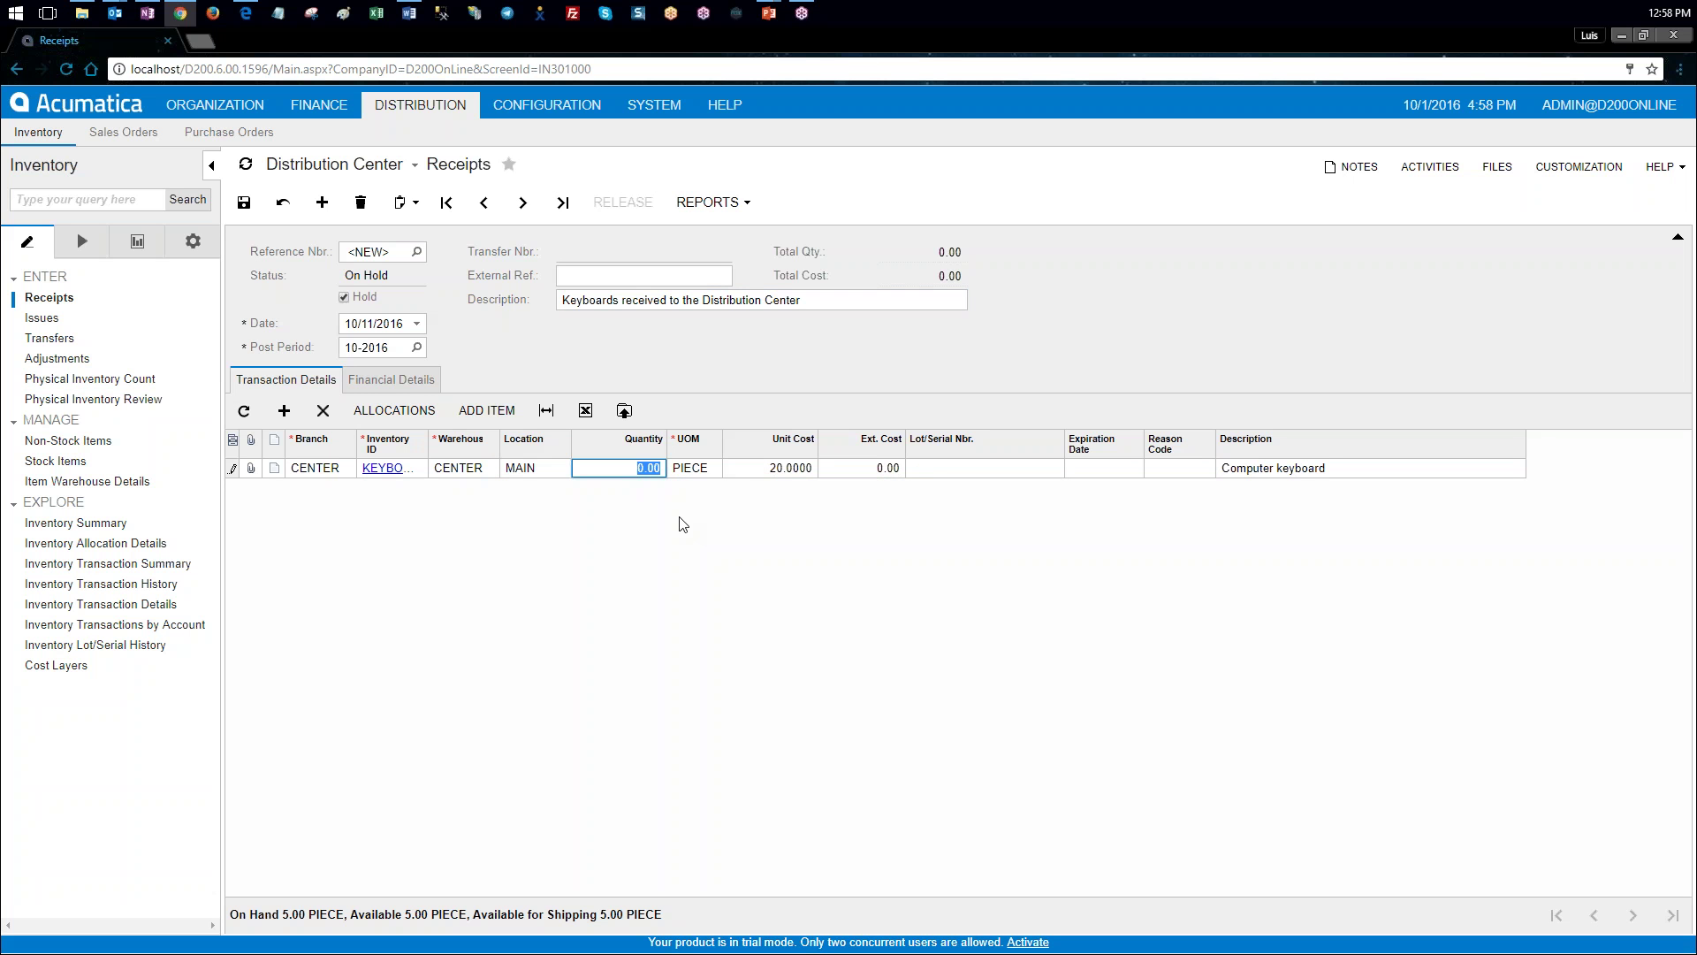
Step: Set the keyboard line's quantity to 5 and its unit cost to 22
text(5)
key(Tab)
key(Tab)
text(2)
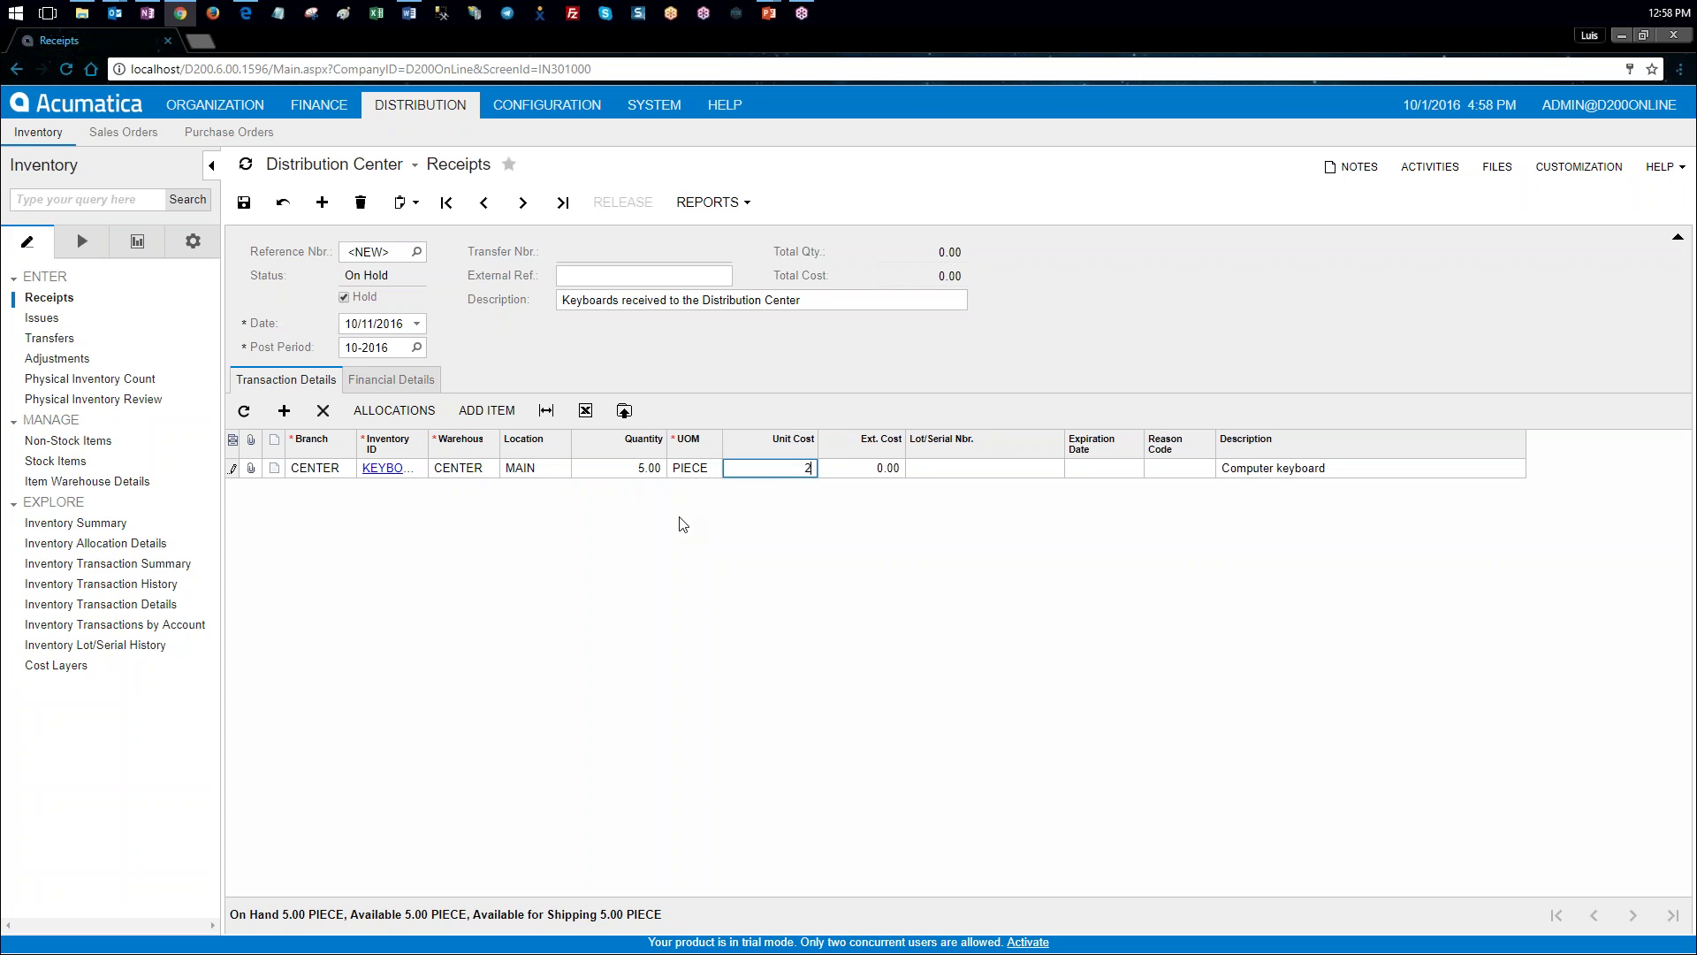
key(Tab)
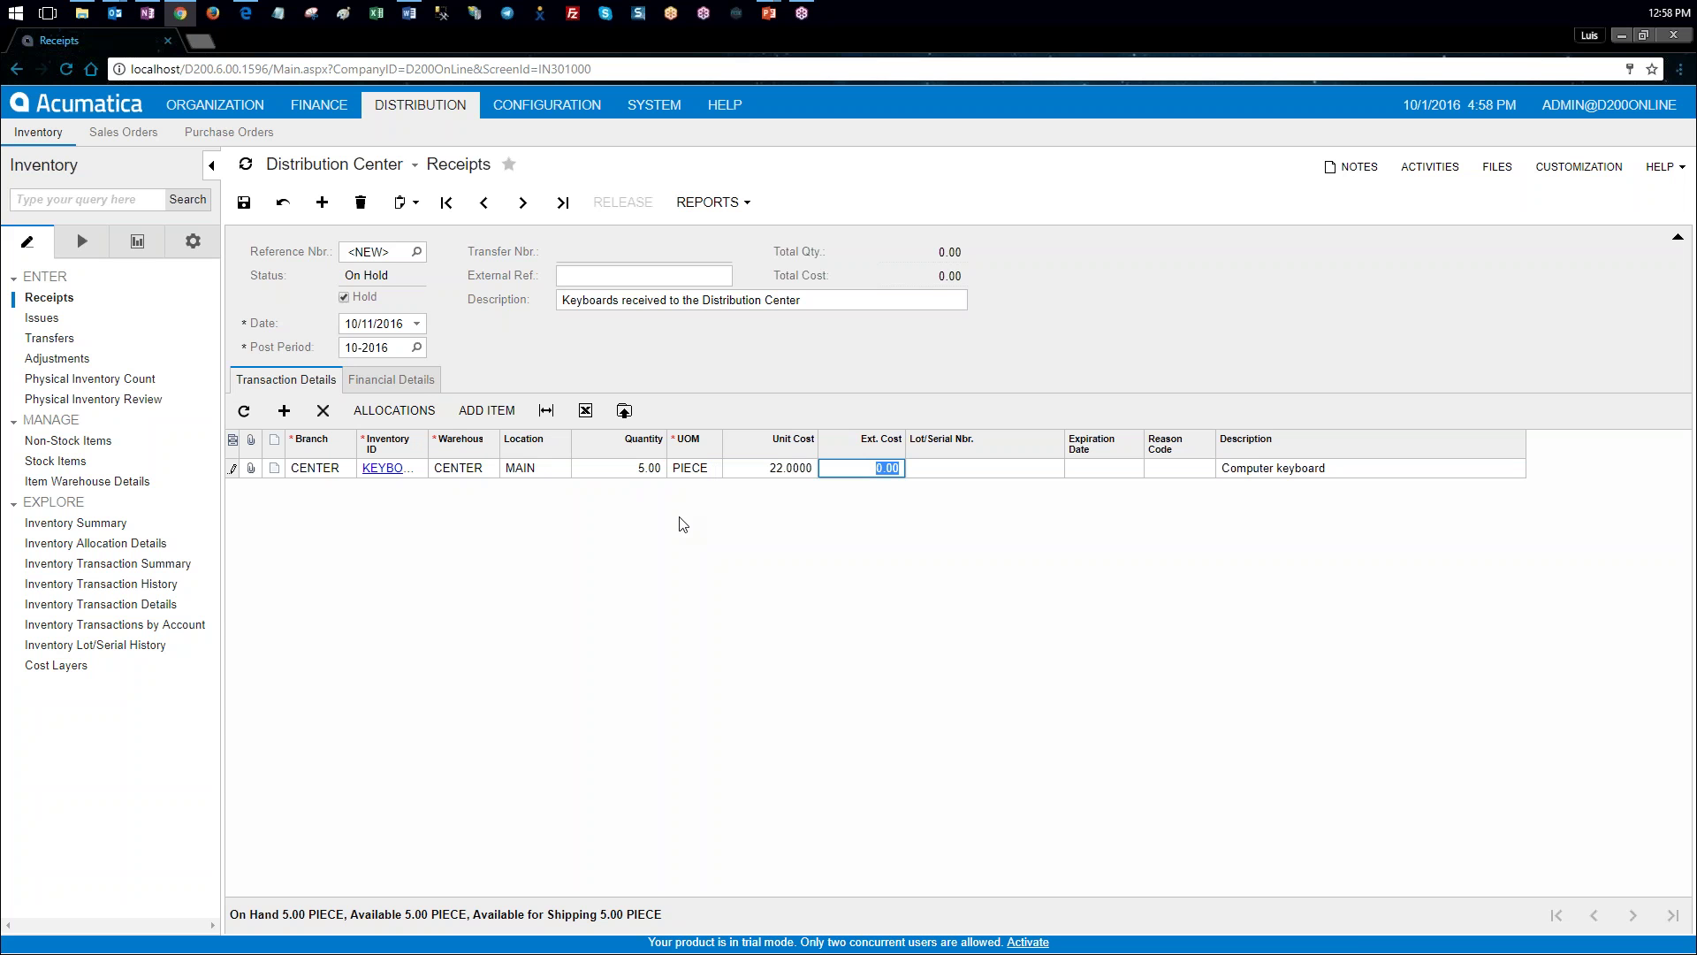
key(Tab)
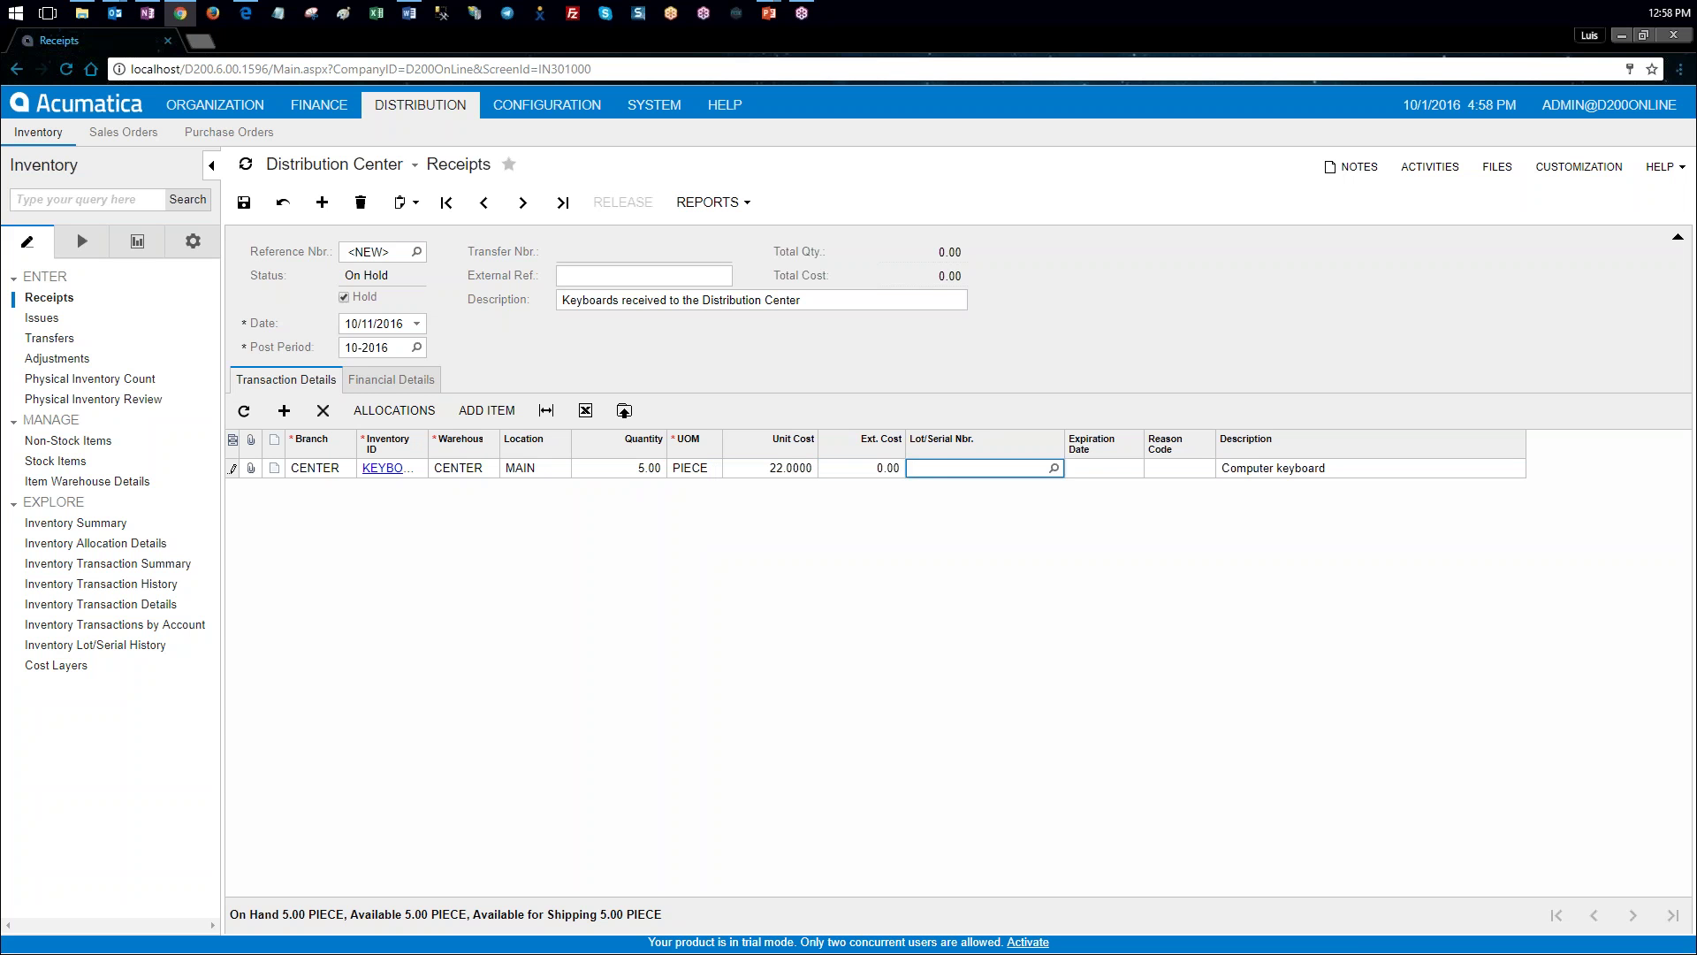
Step: Assign the existing lot number KB000001 to the keyboard line of the receipt
key(alt+Tab)
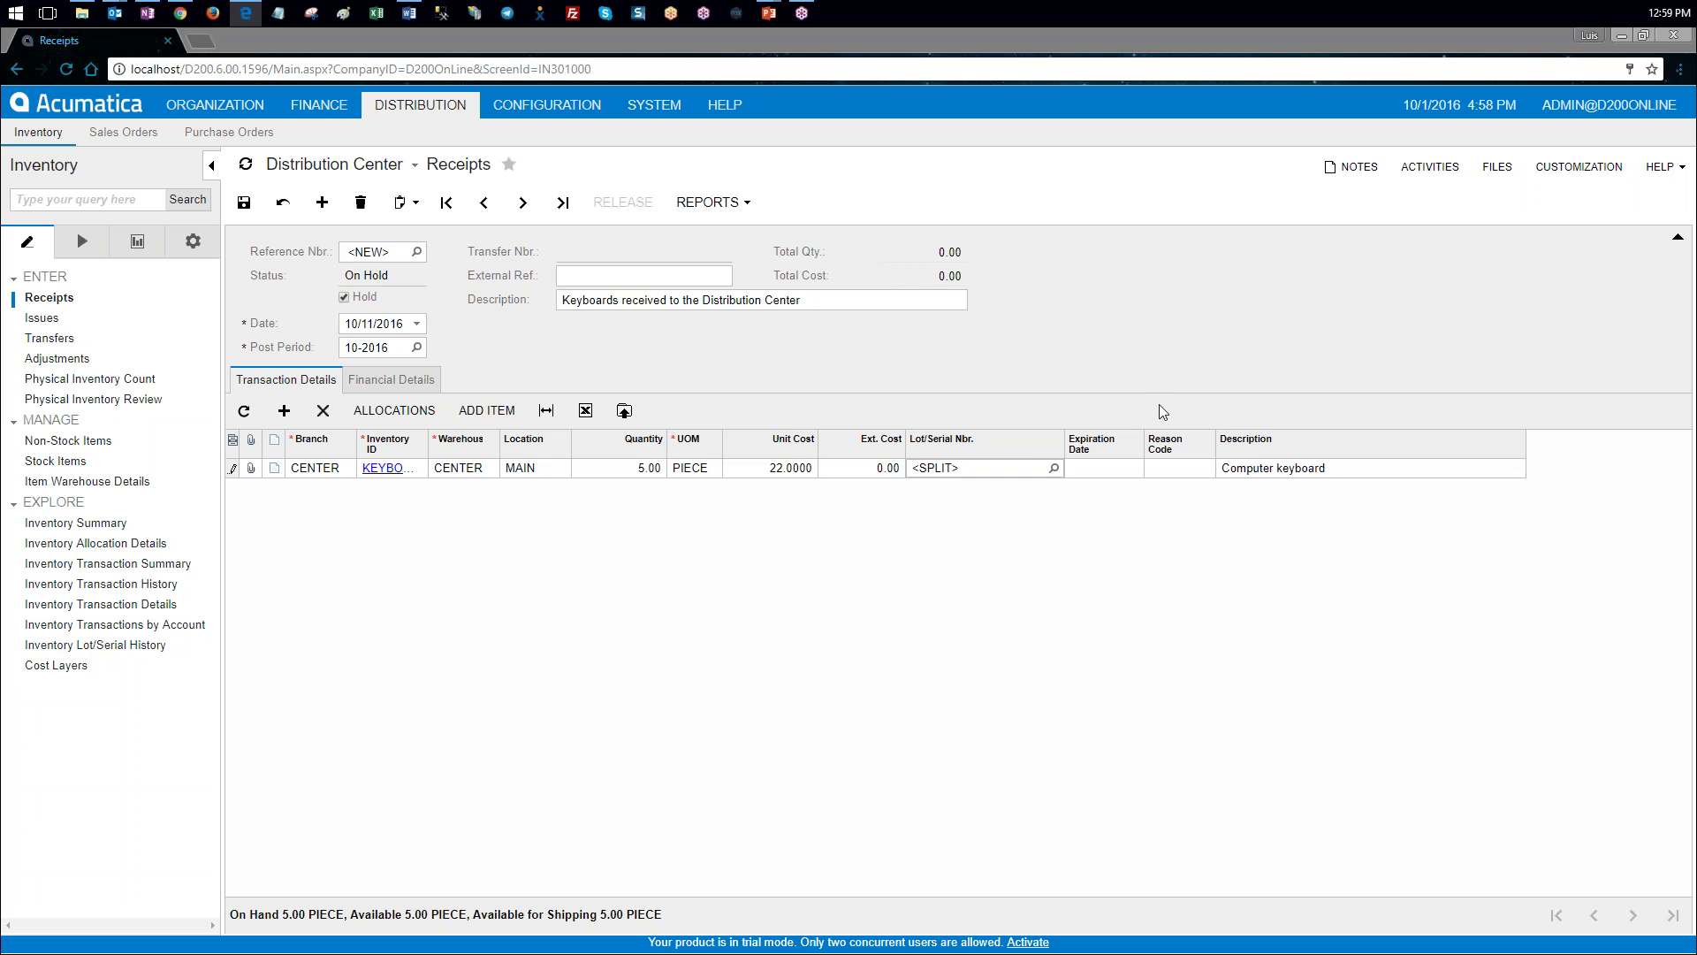
click(1011, 468)
key(ctrl+v)
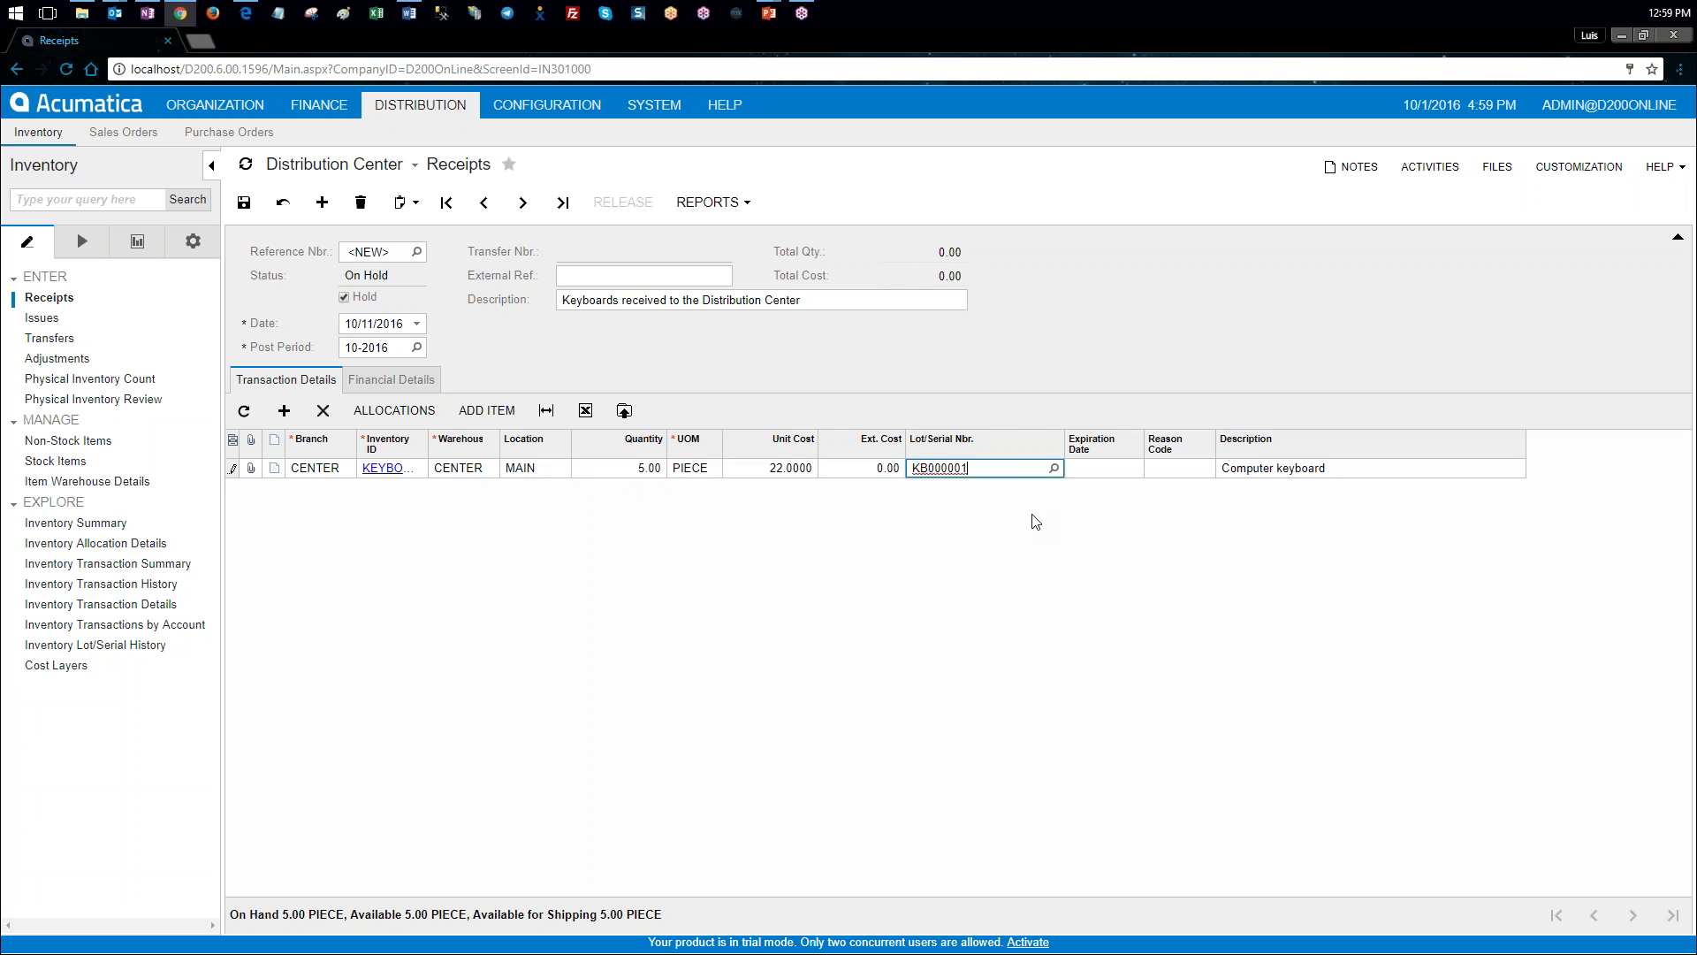
click(1054, 468)
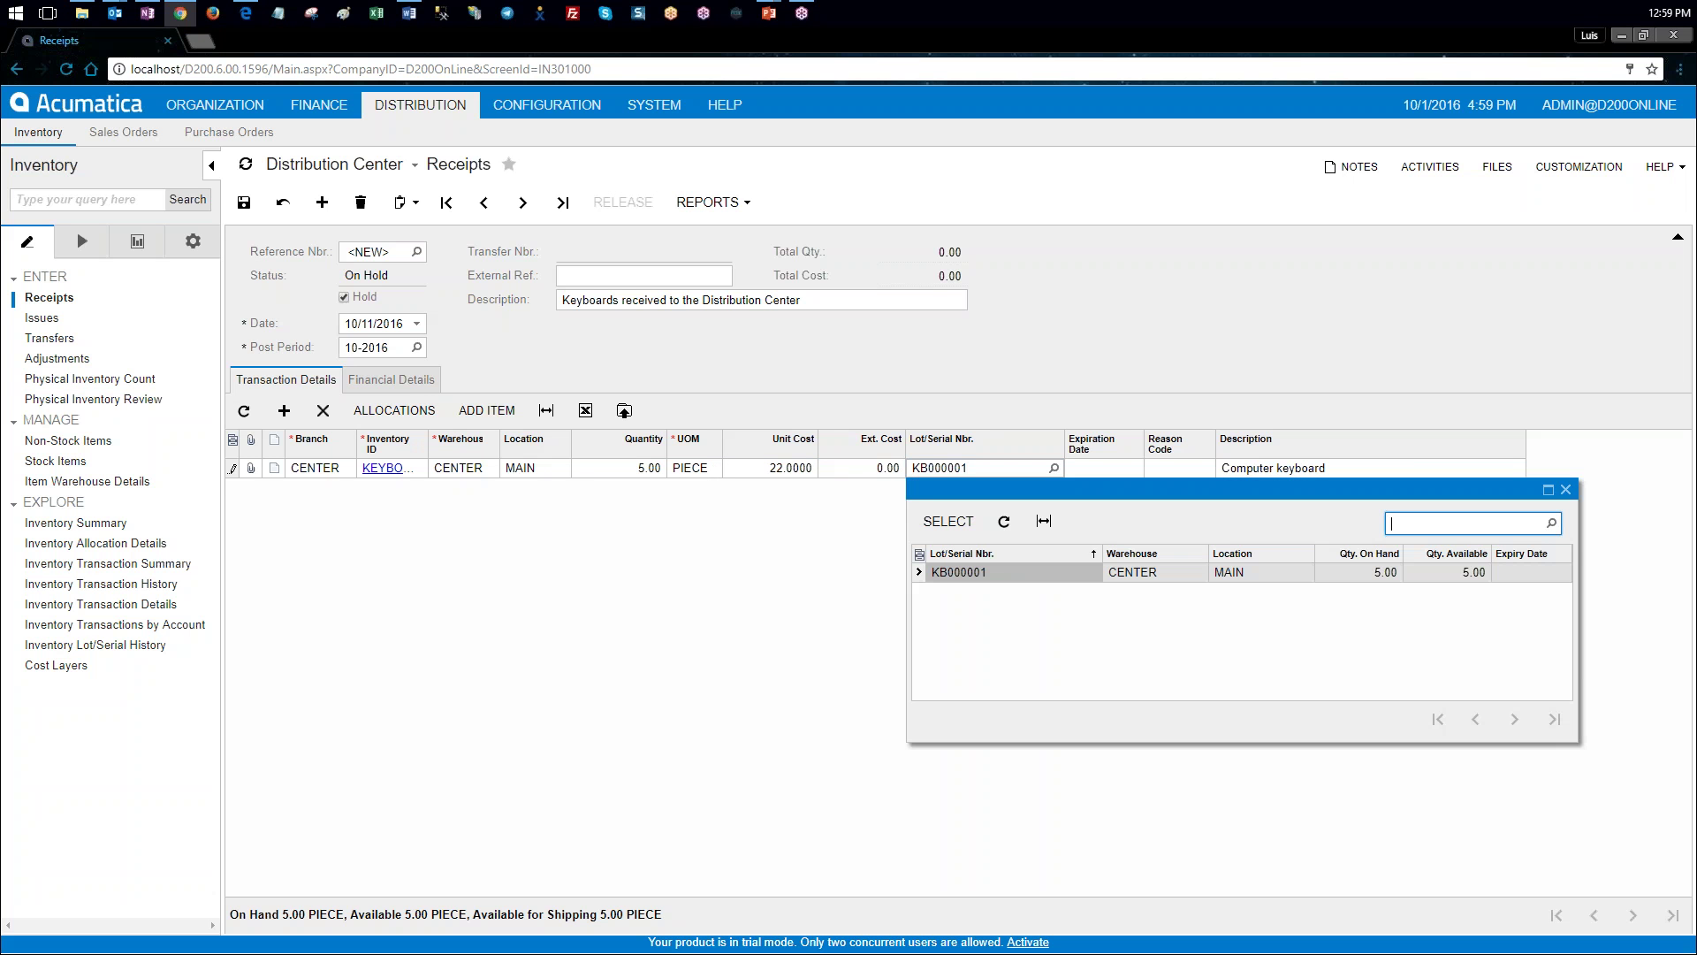
double_click(1041, 572)
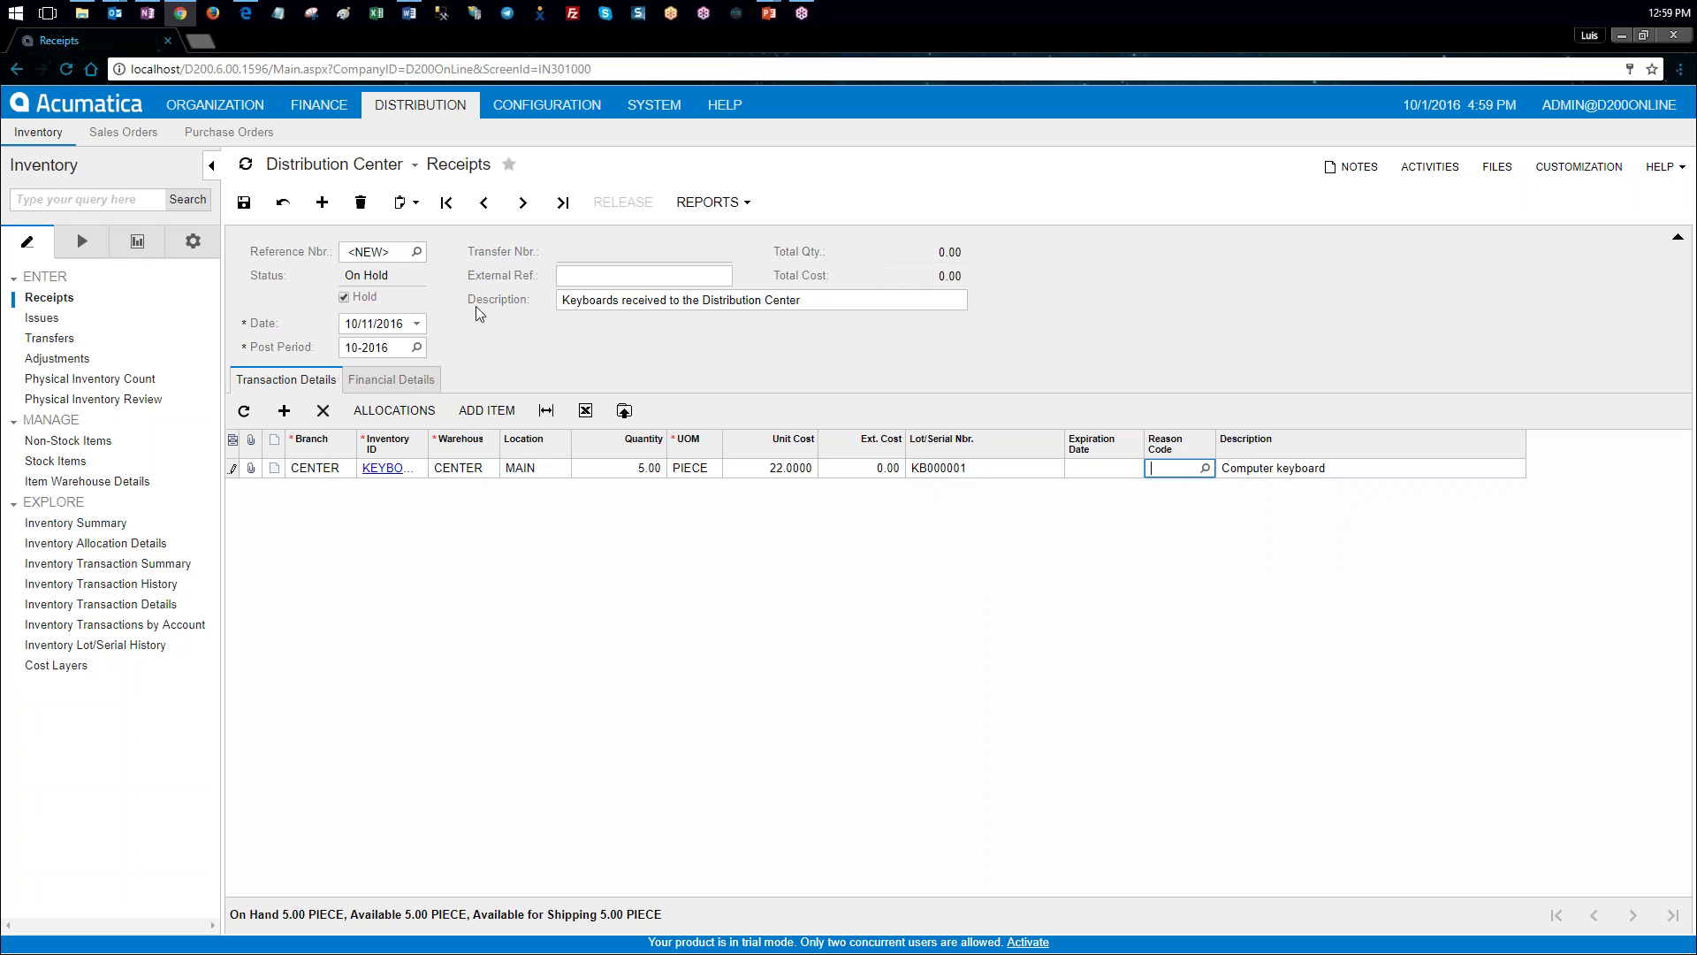
Step: Take the keyboards receipt off hold and save it
click(344, 297)
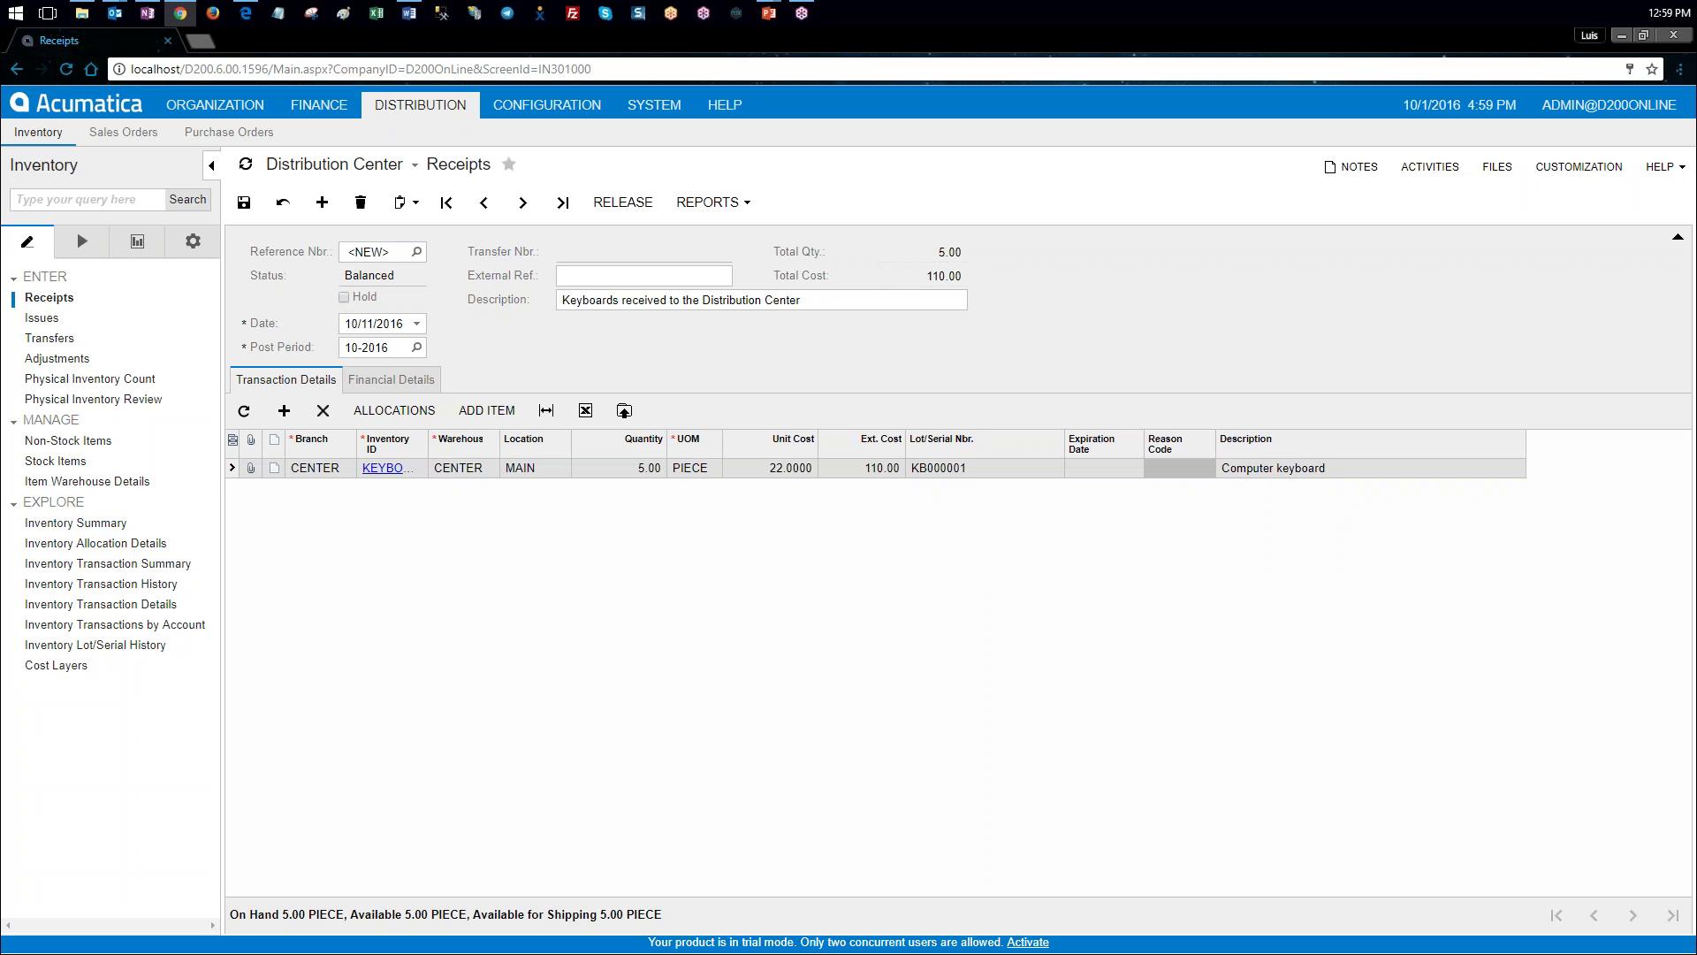
click(244, 202)
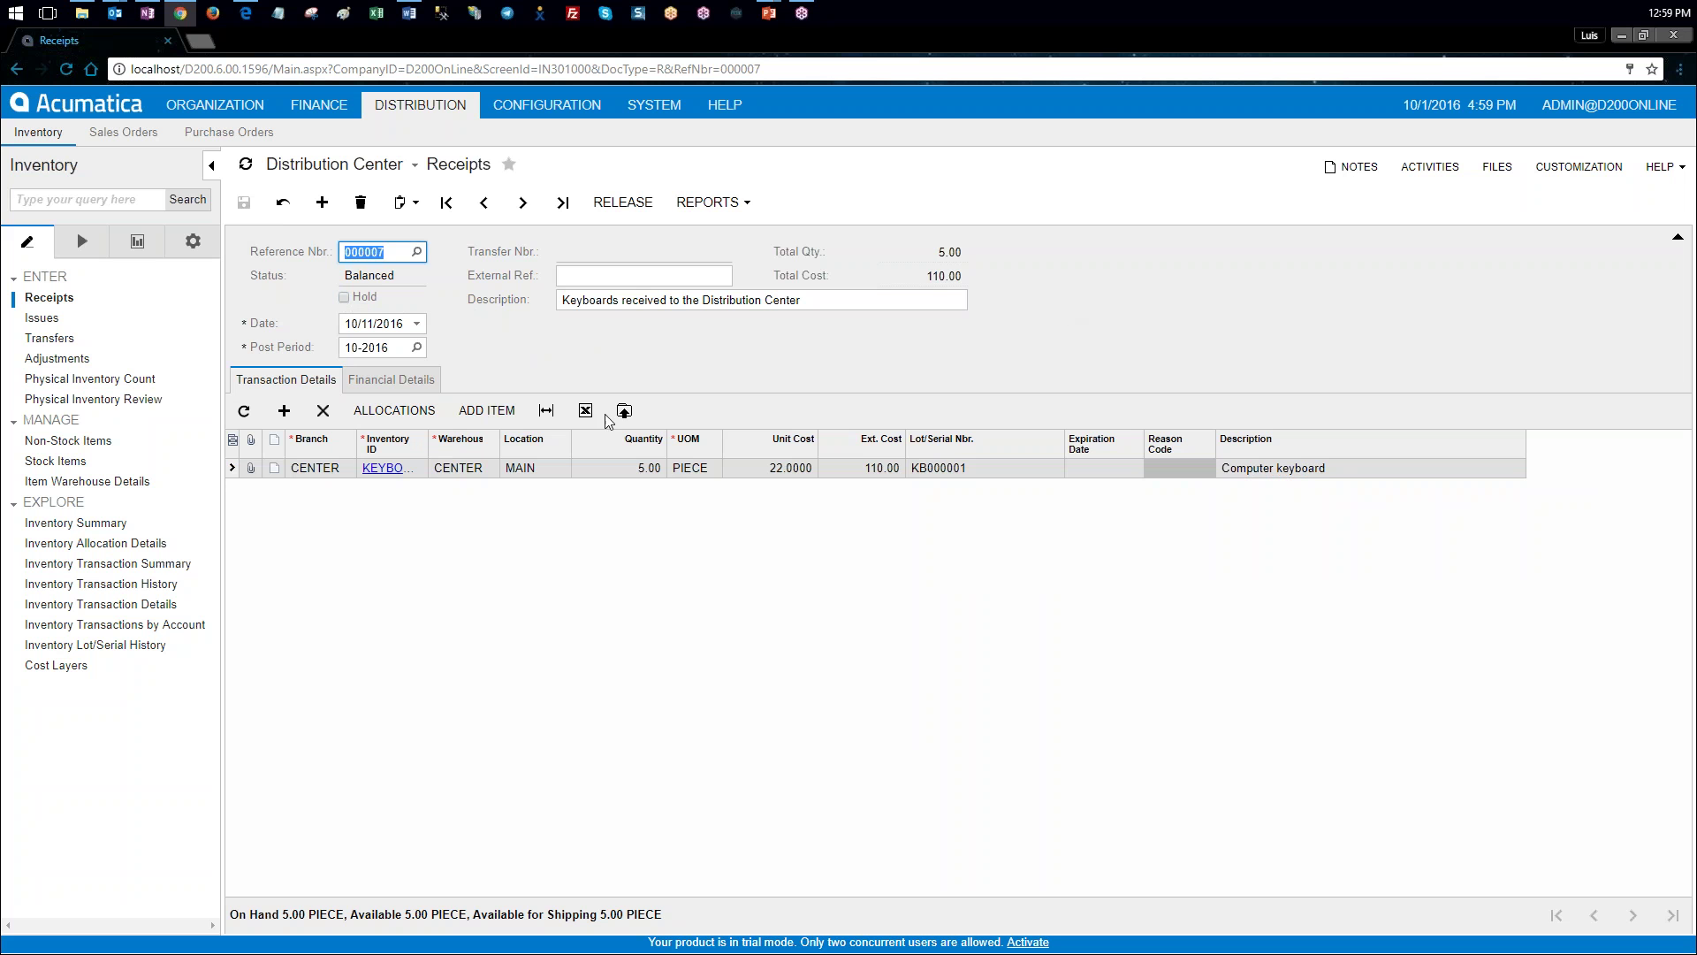
Step: Run the Inventory Valuation report for item LAPTOP12 in the CENTER warehouse
key(alt+Tab)
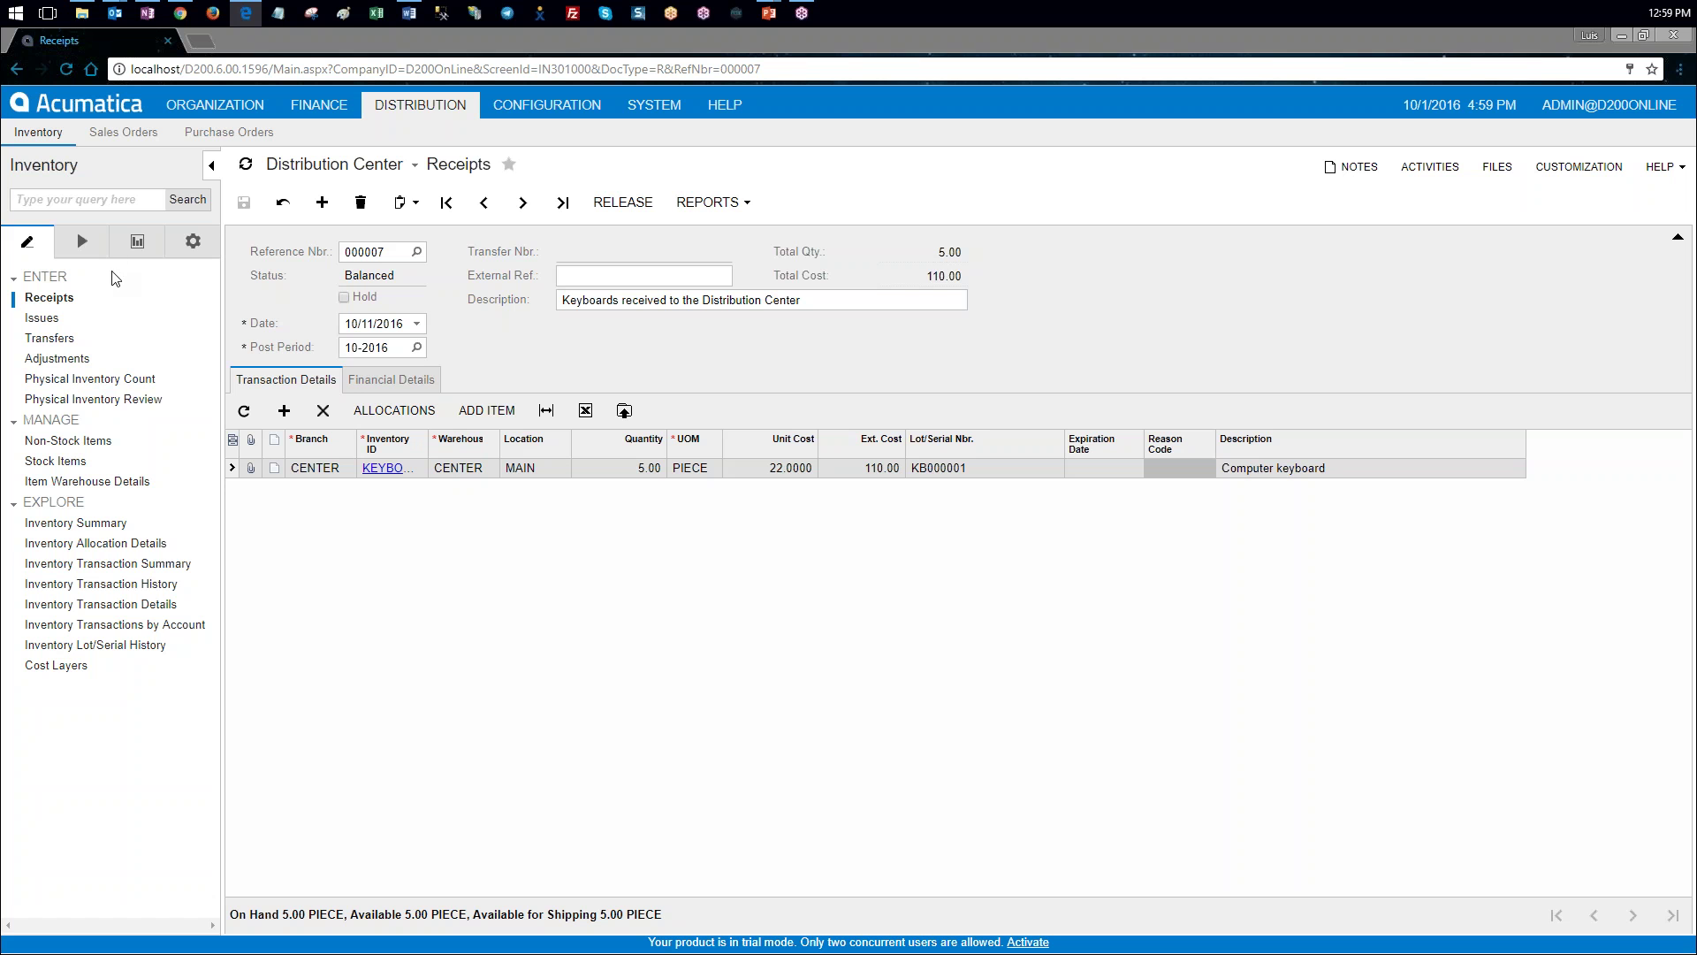
key(alt+Tab)
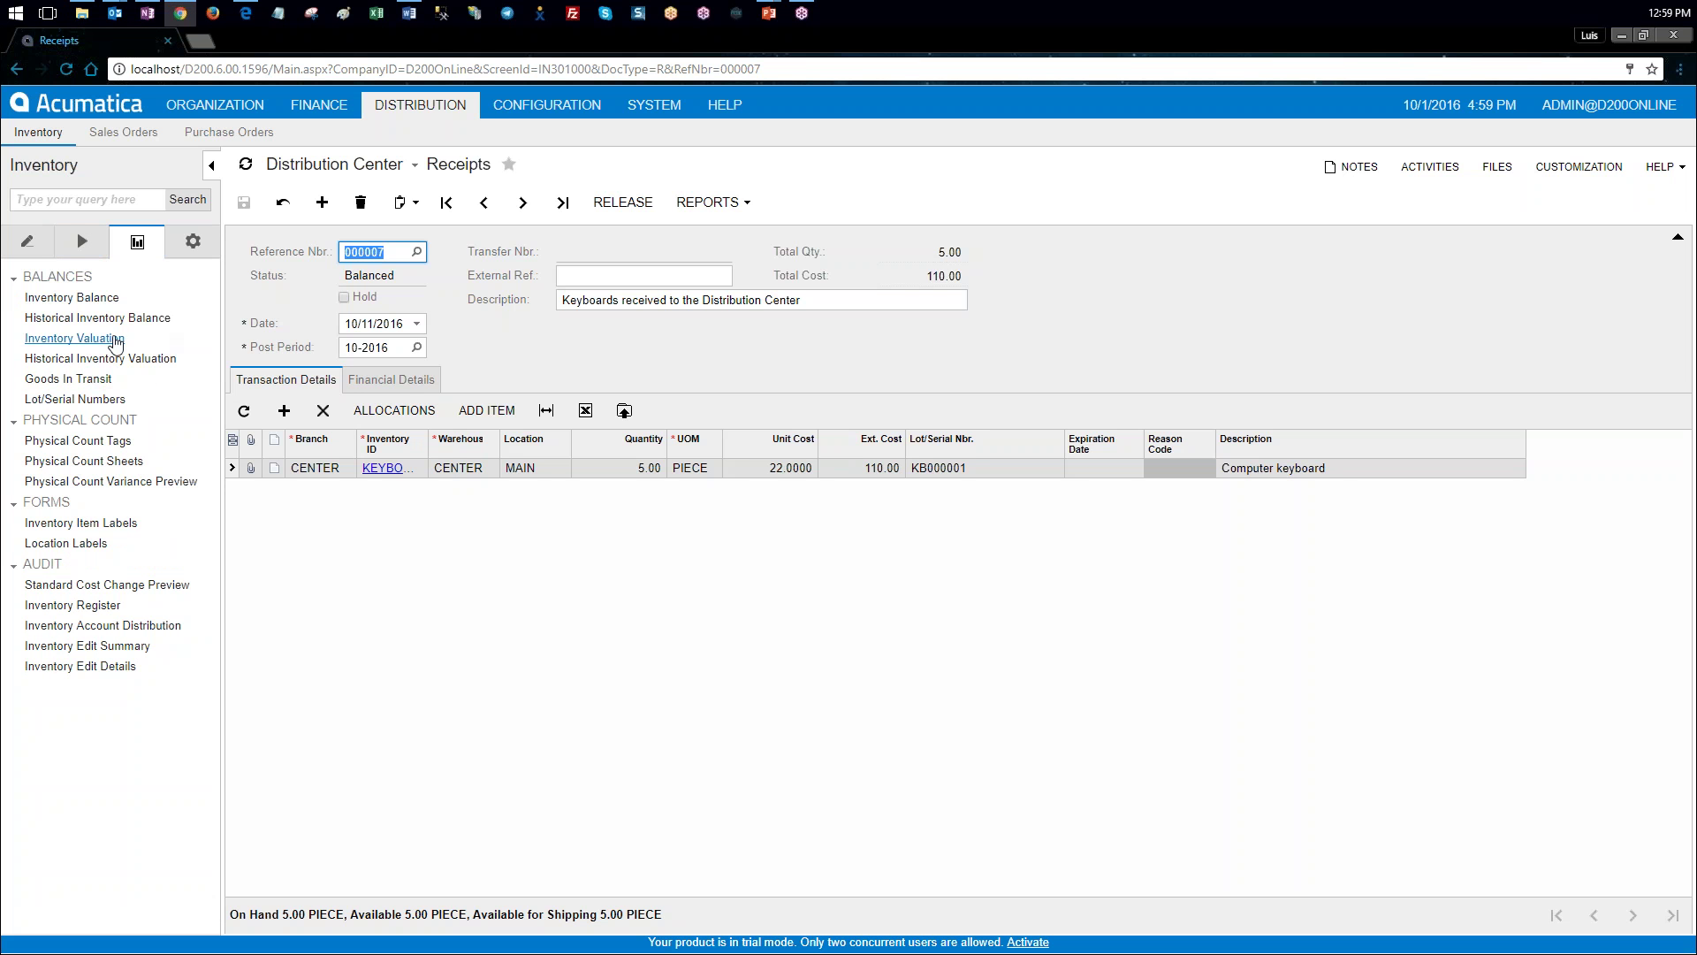
click(116, 340)
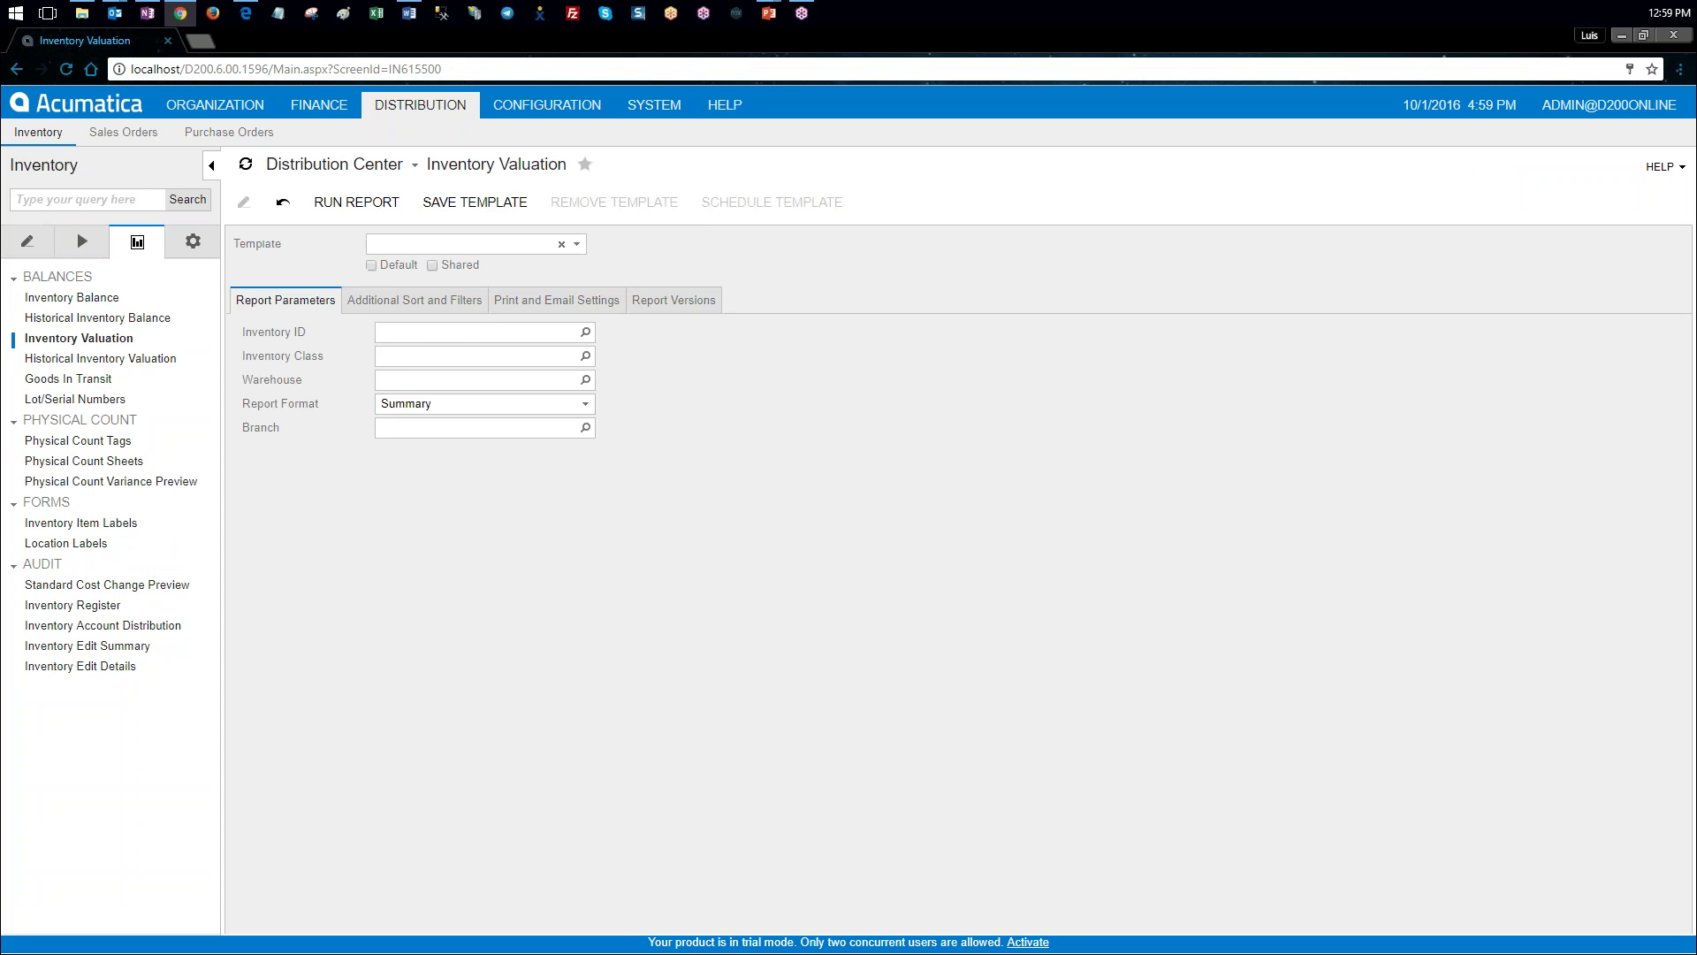
click(585, 331)
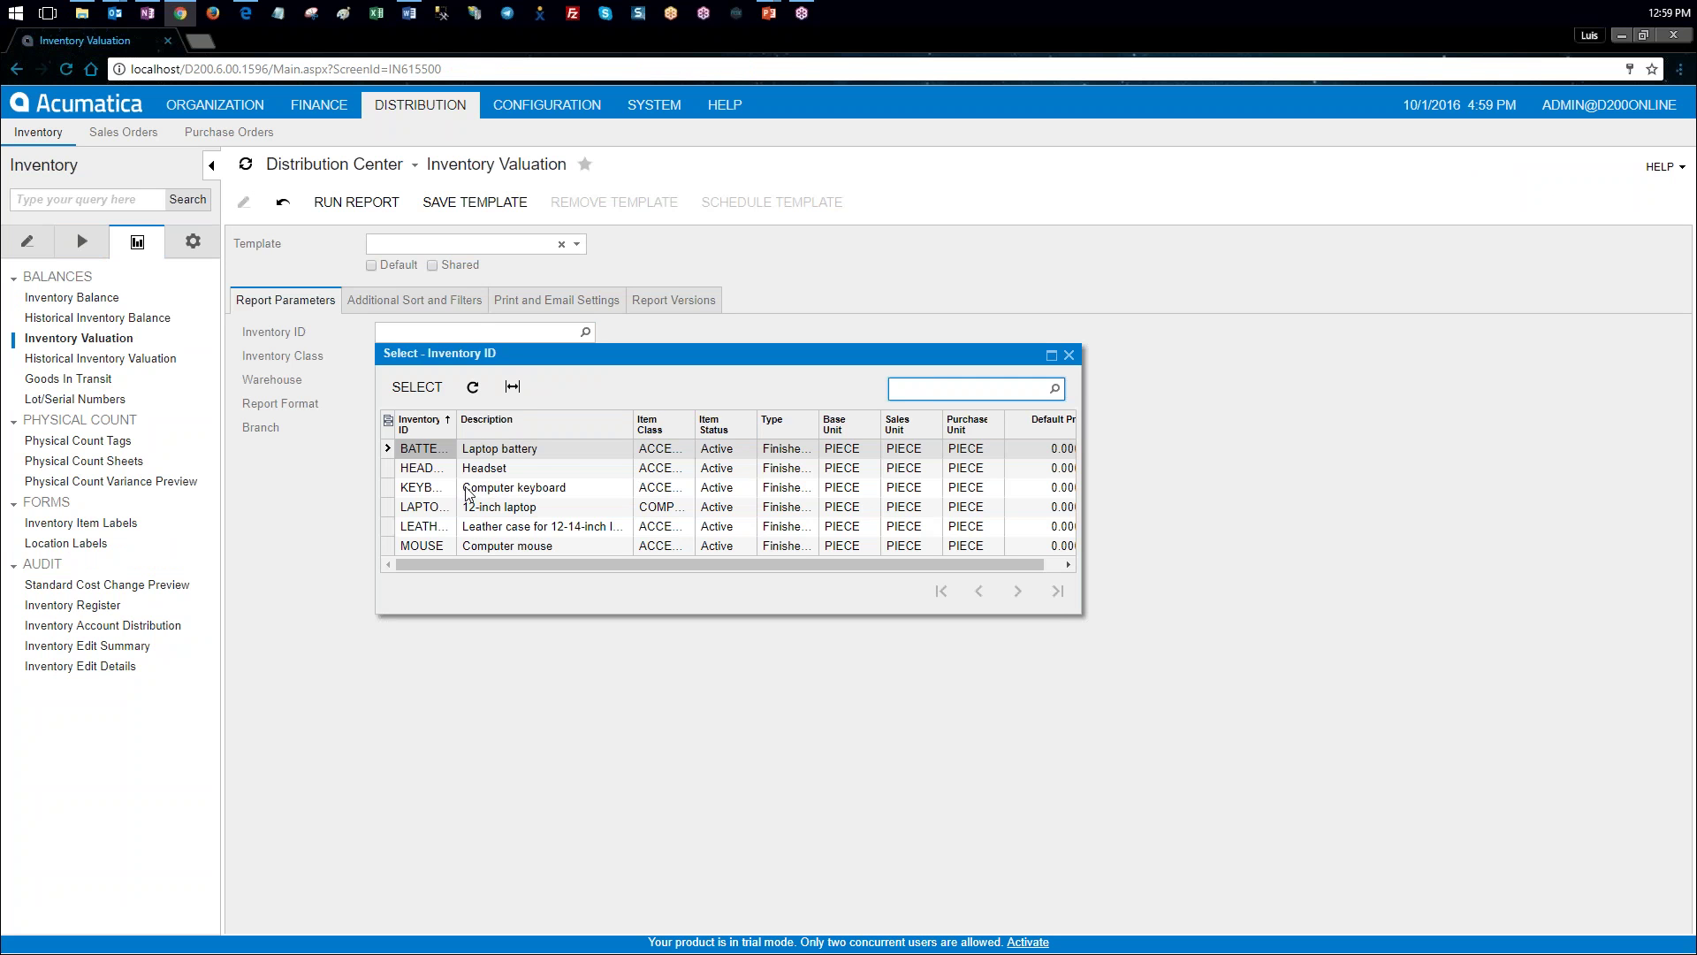
drag(457, 422, 530, 423)
double_click(448, 508)
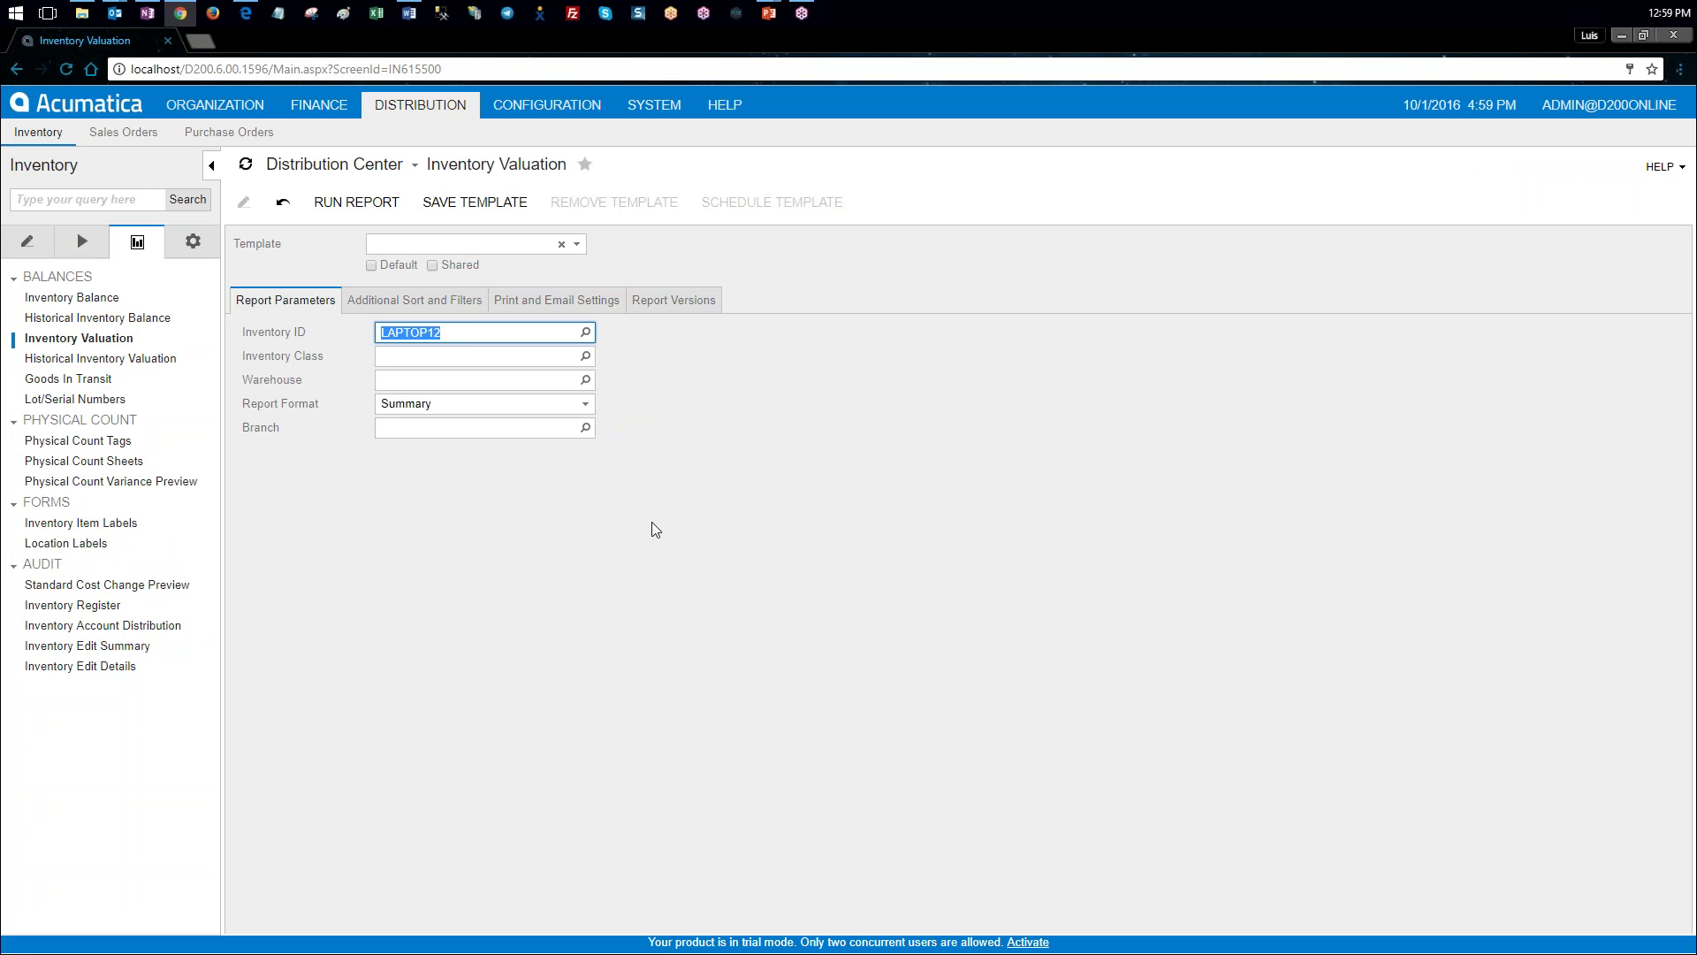
click(585, 379)
double_click(460, 488)
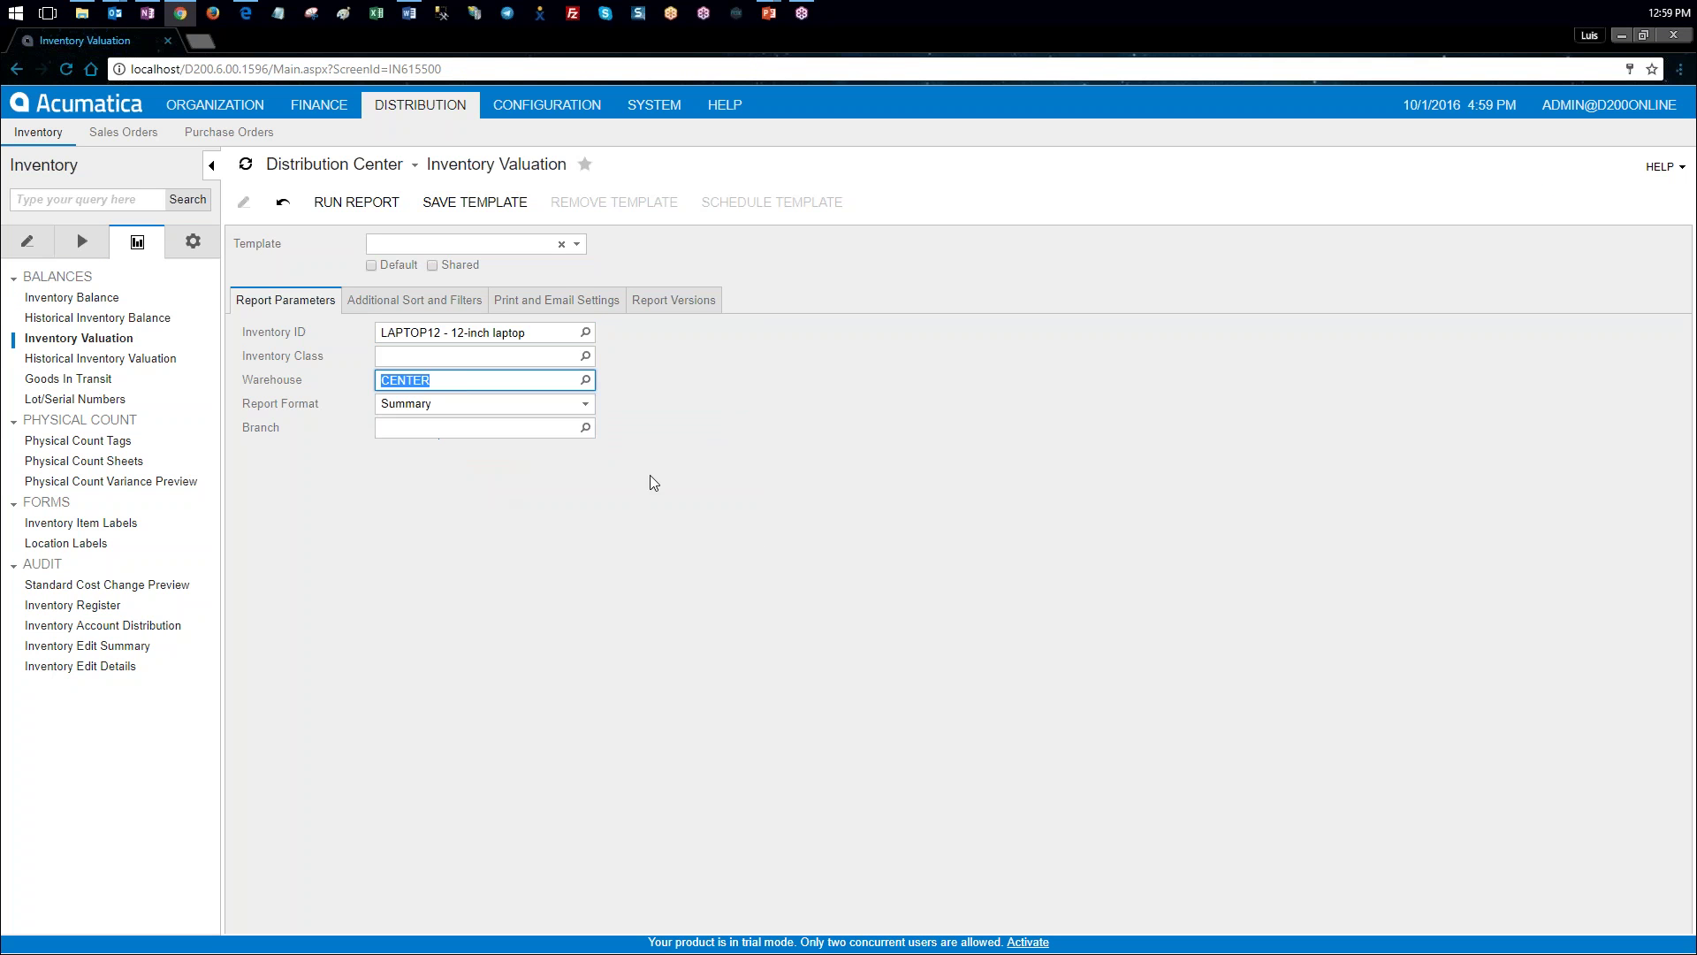
click(357, 202)
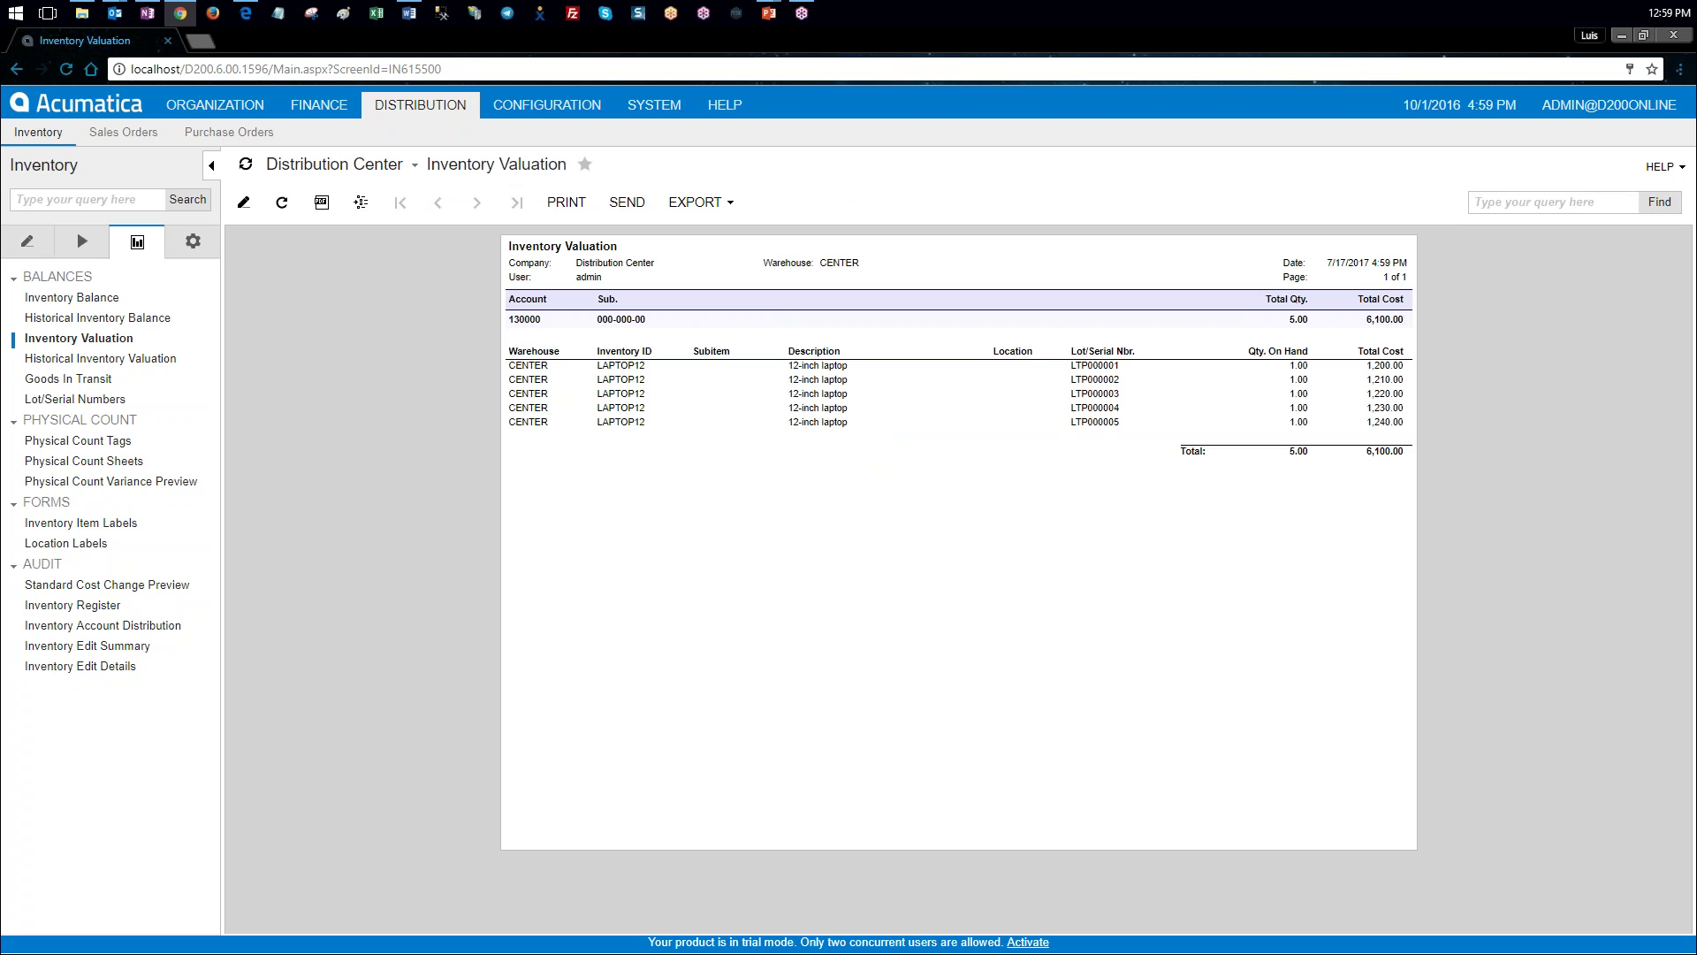
Step: Run the Lot/Serial Numbers report for the CENTER warehouse and examine its keyboard lot and laptop serial number entries
key(alt+Tab)
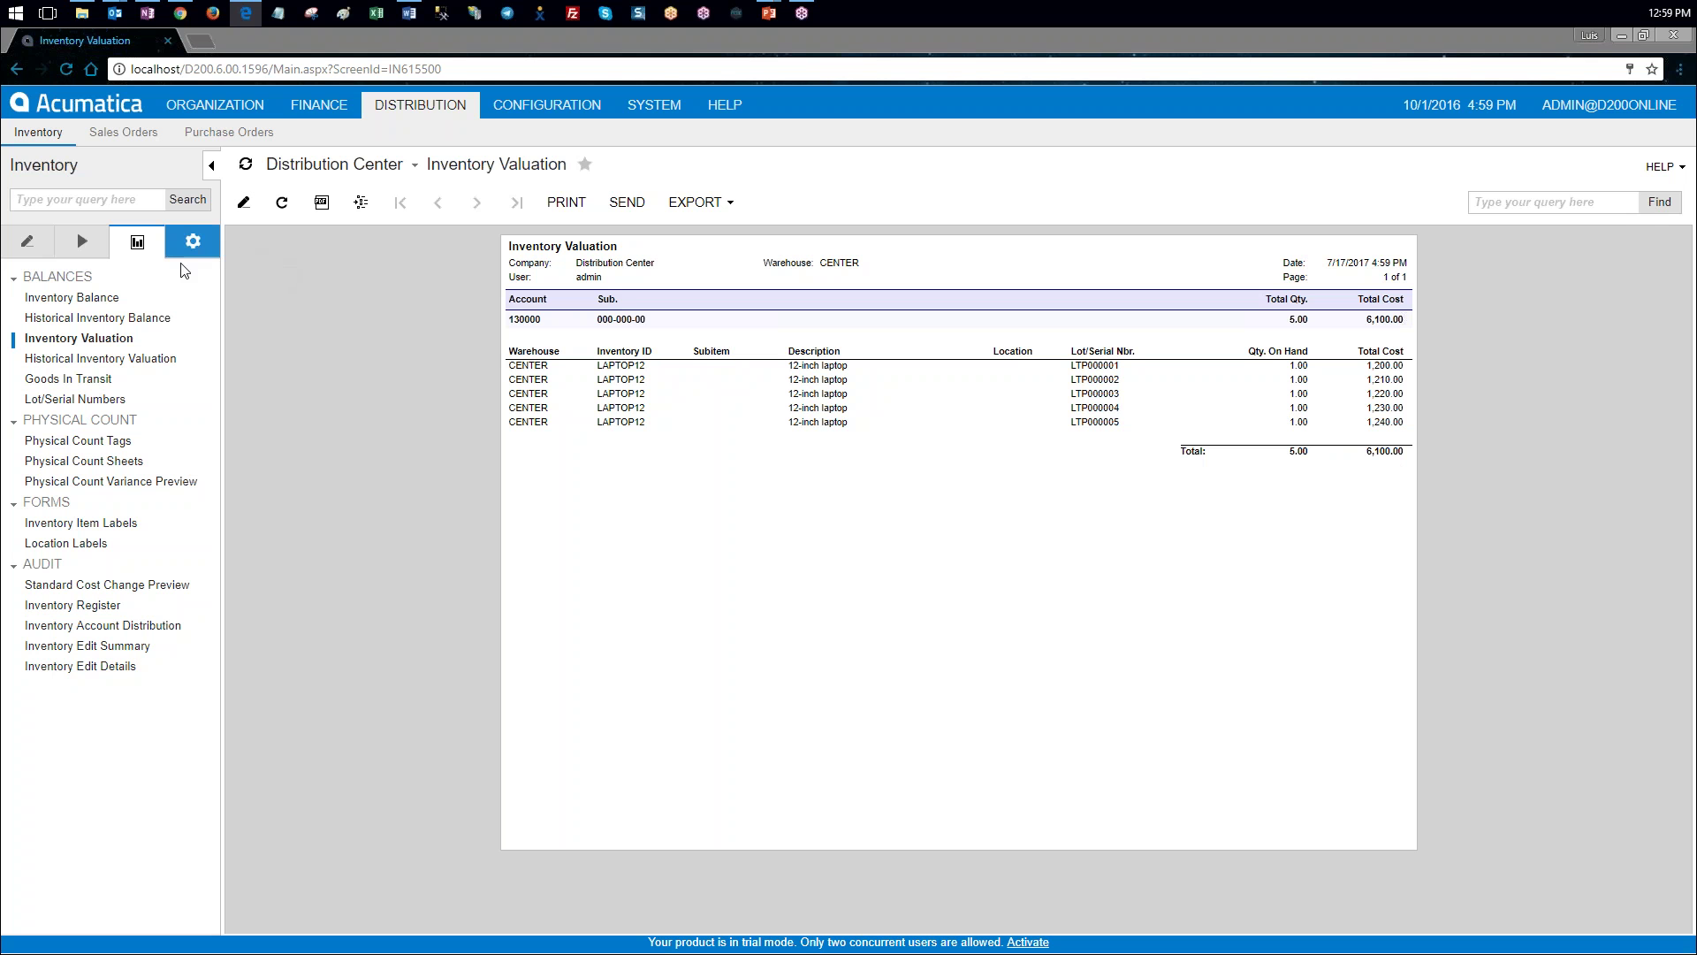
click(92, 400)
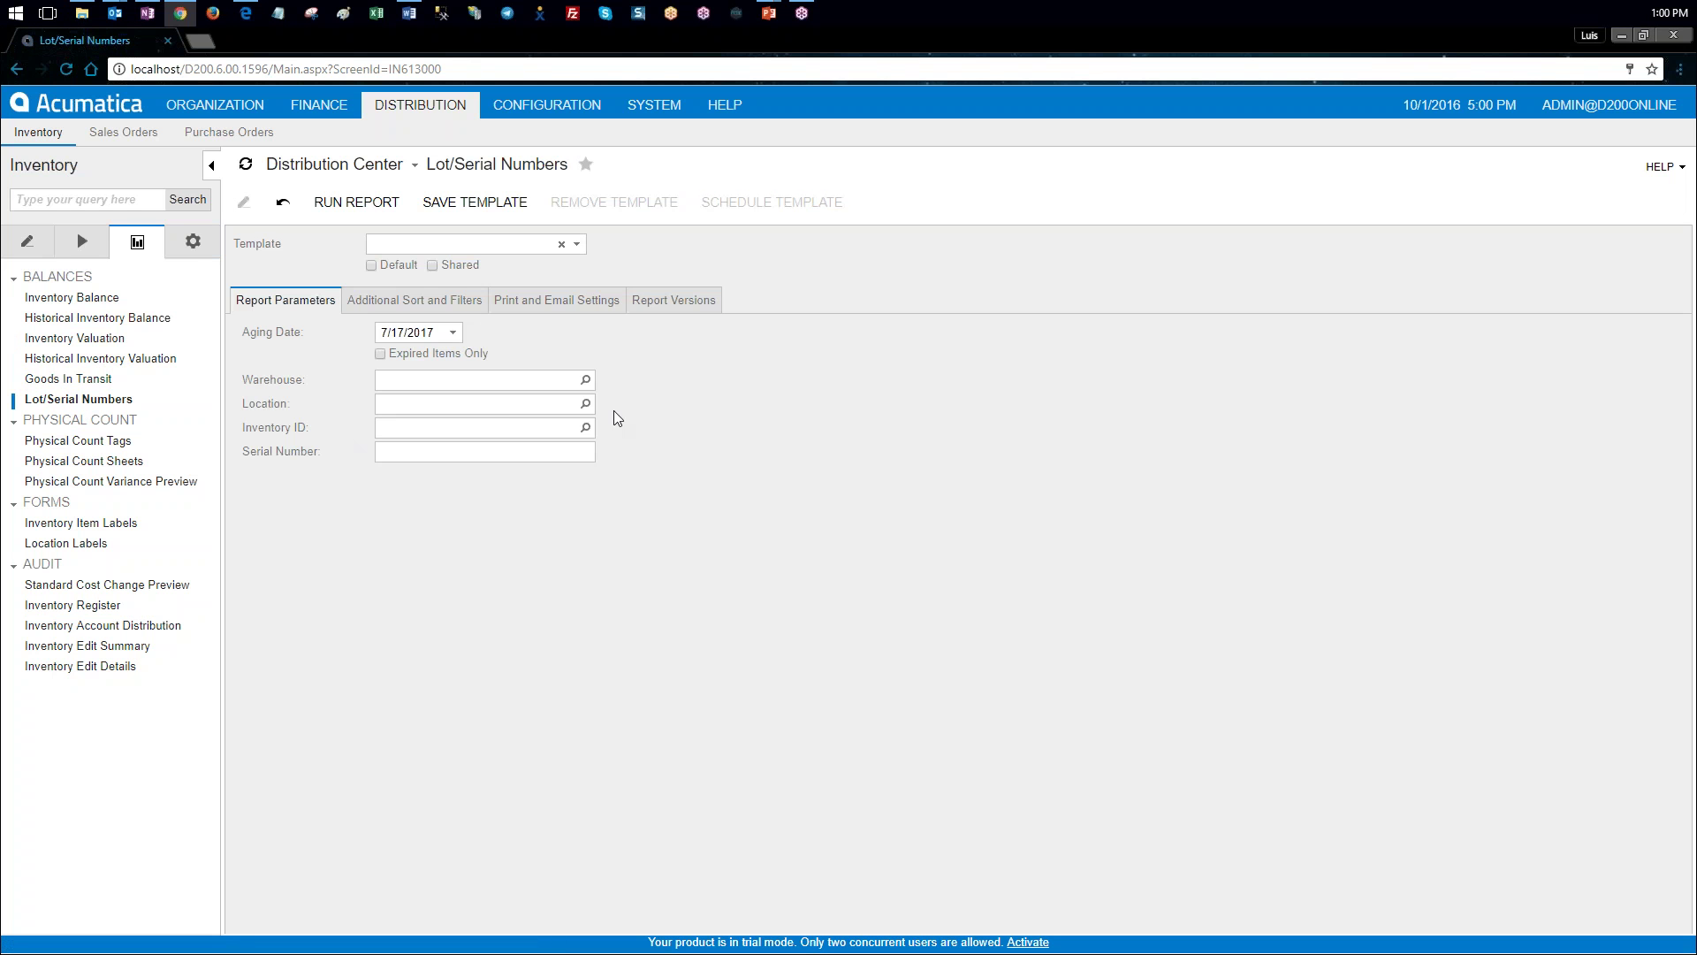
click(586, 381)
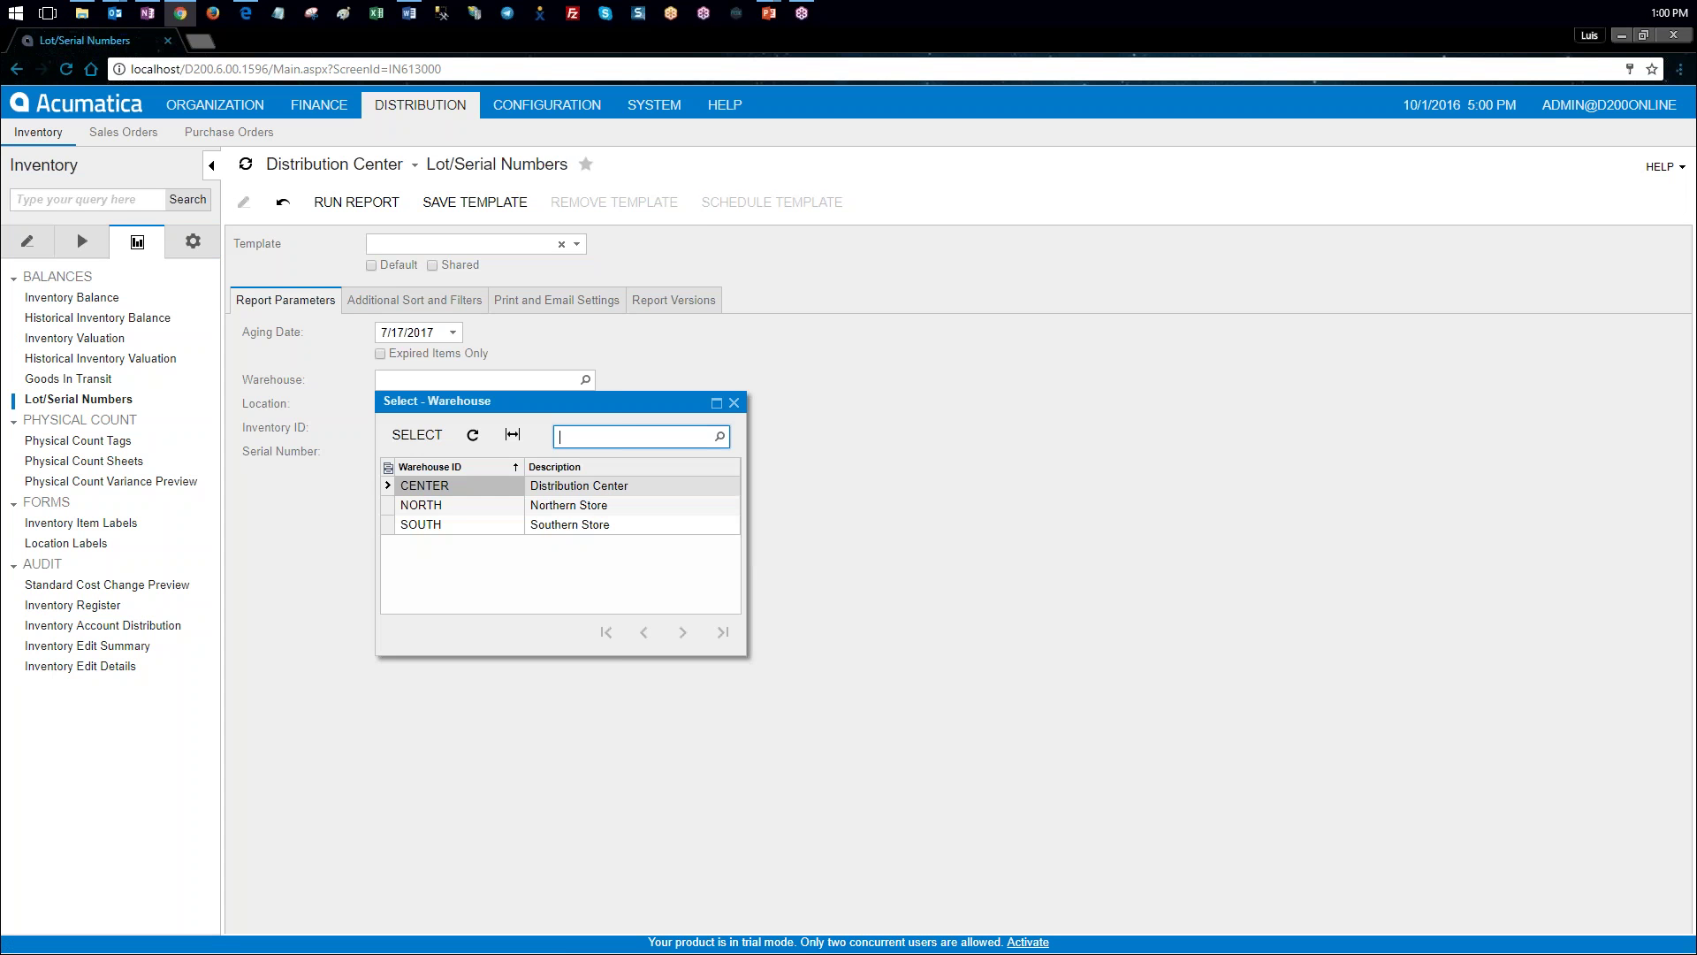
double_click(482, 486)
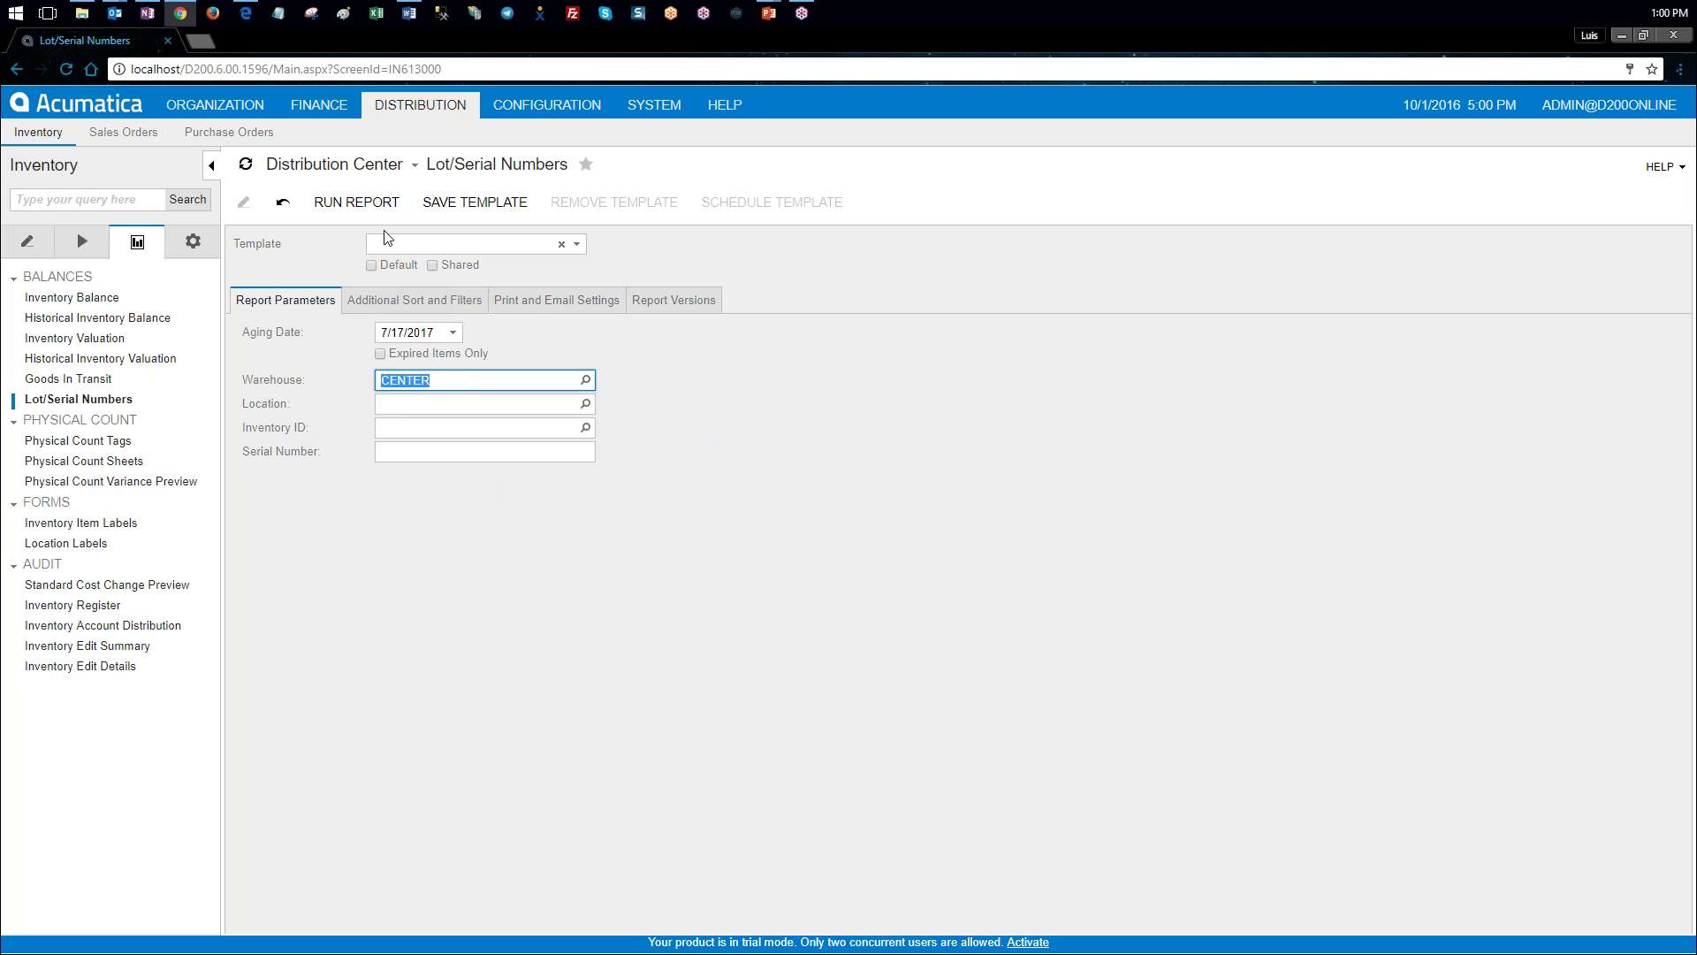
click(358, 203)
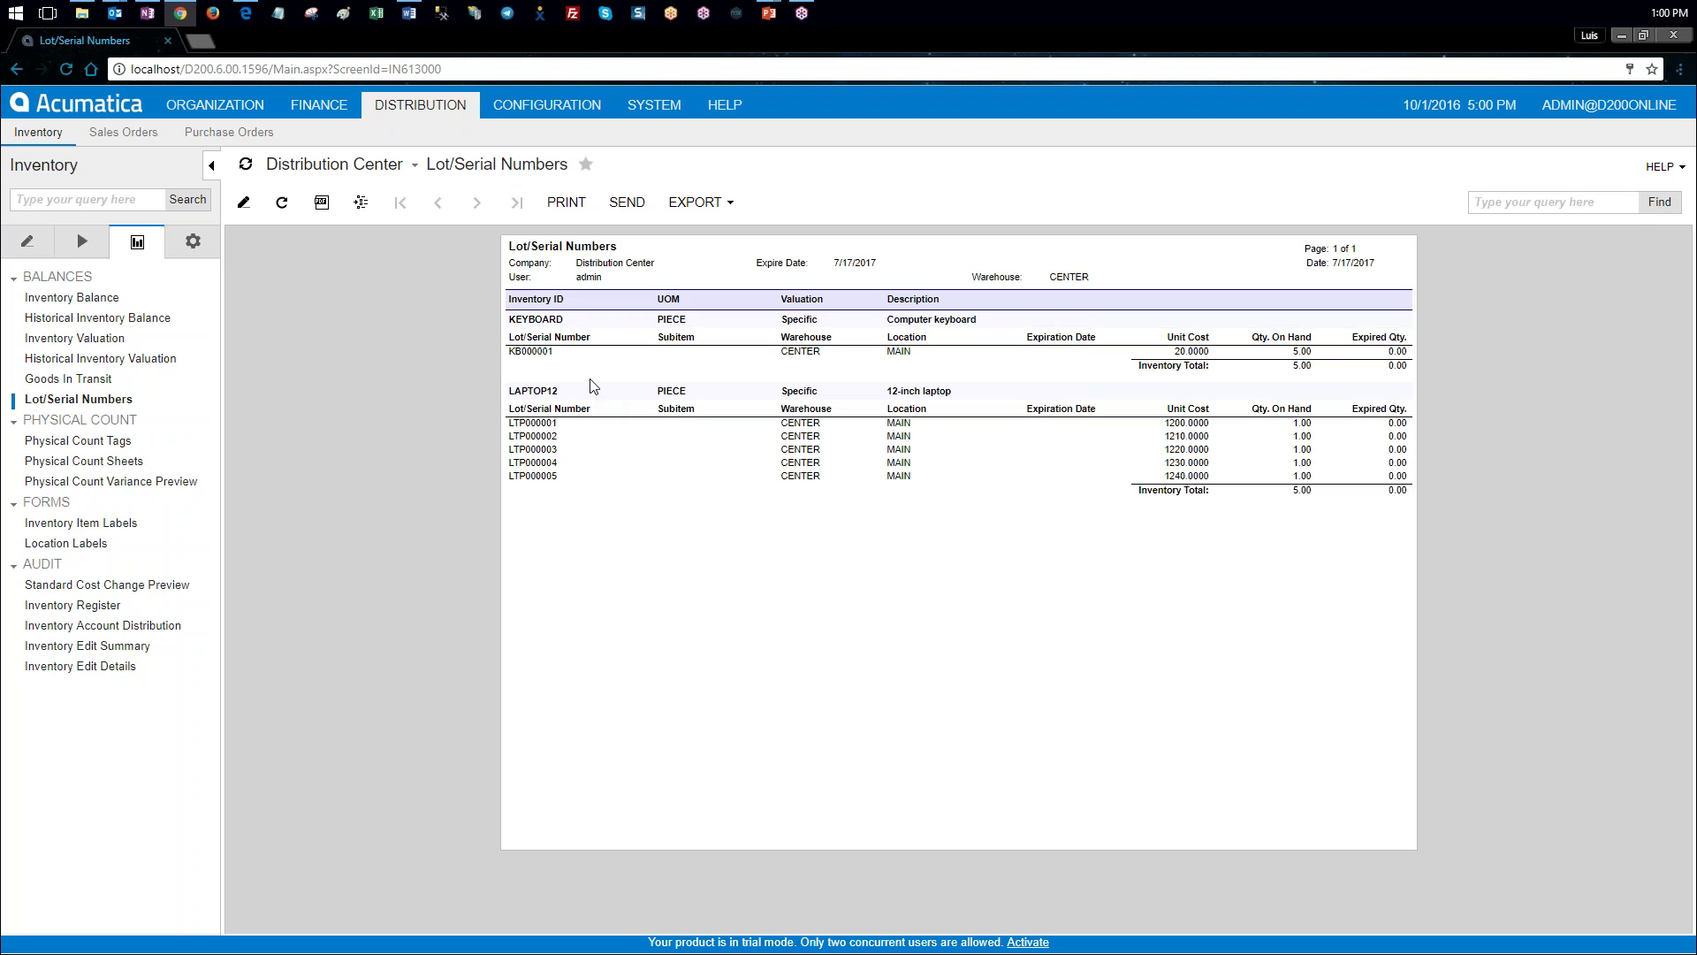
double_click(513, 352)
drag(516, 319, 555, 320)
drag(513, 425, 555, 475)
click(522, 437)
click(661, 464)
Step: Start a new inventory transfer dated 10/12/2016
click(27, 240)
click(63, 340)
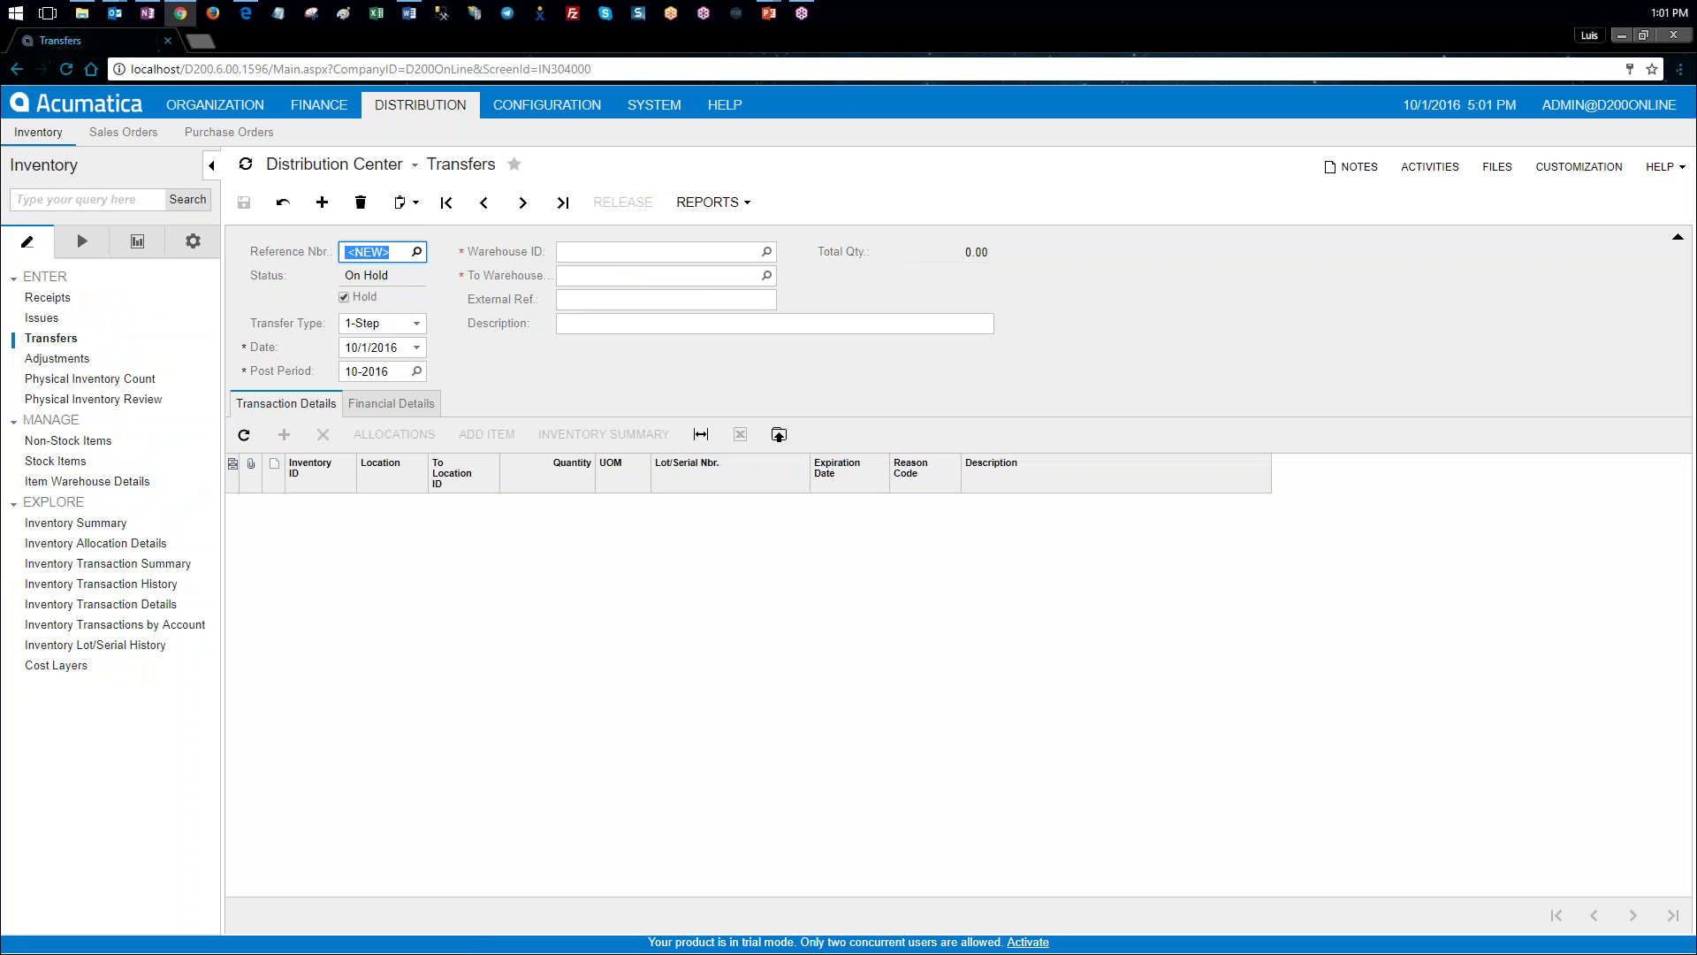
click(348, 350)
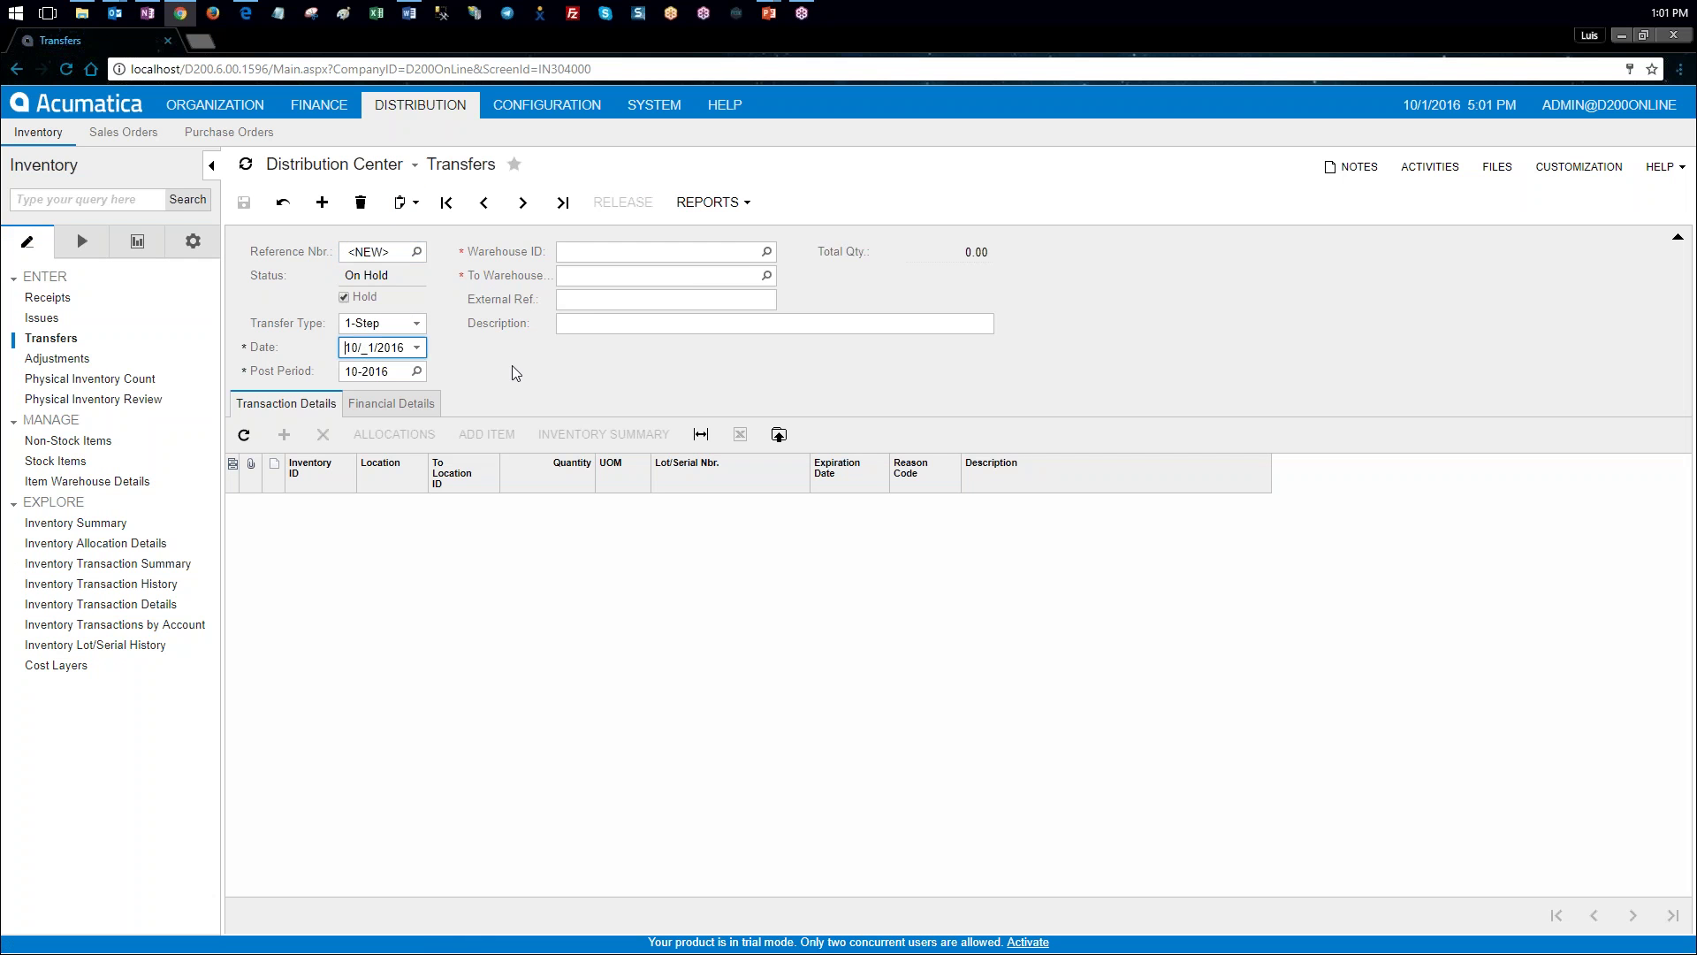
text(1012)
key(Tab)
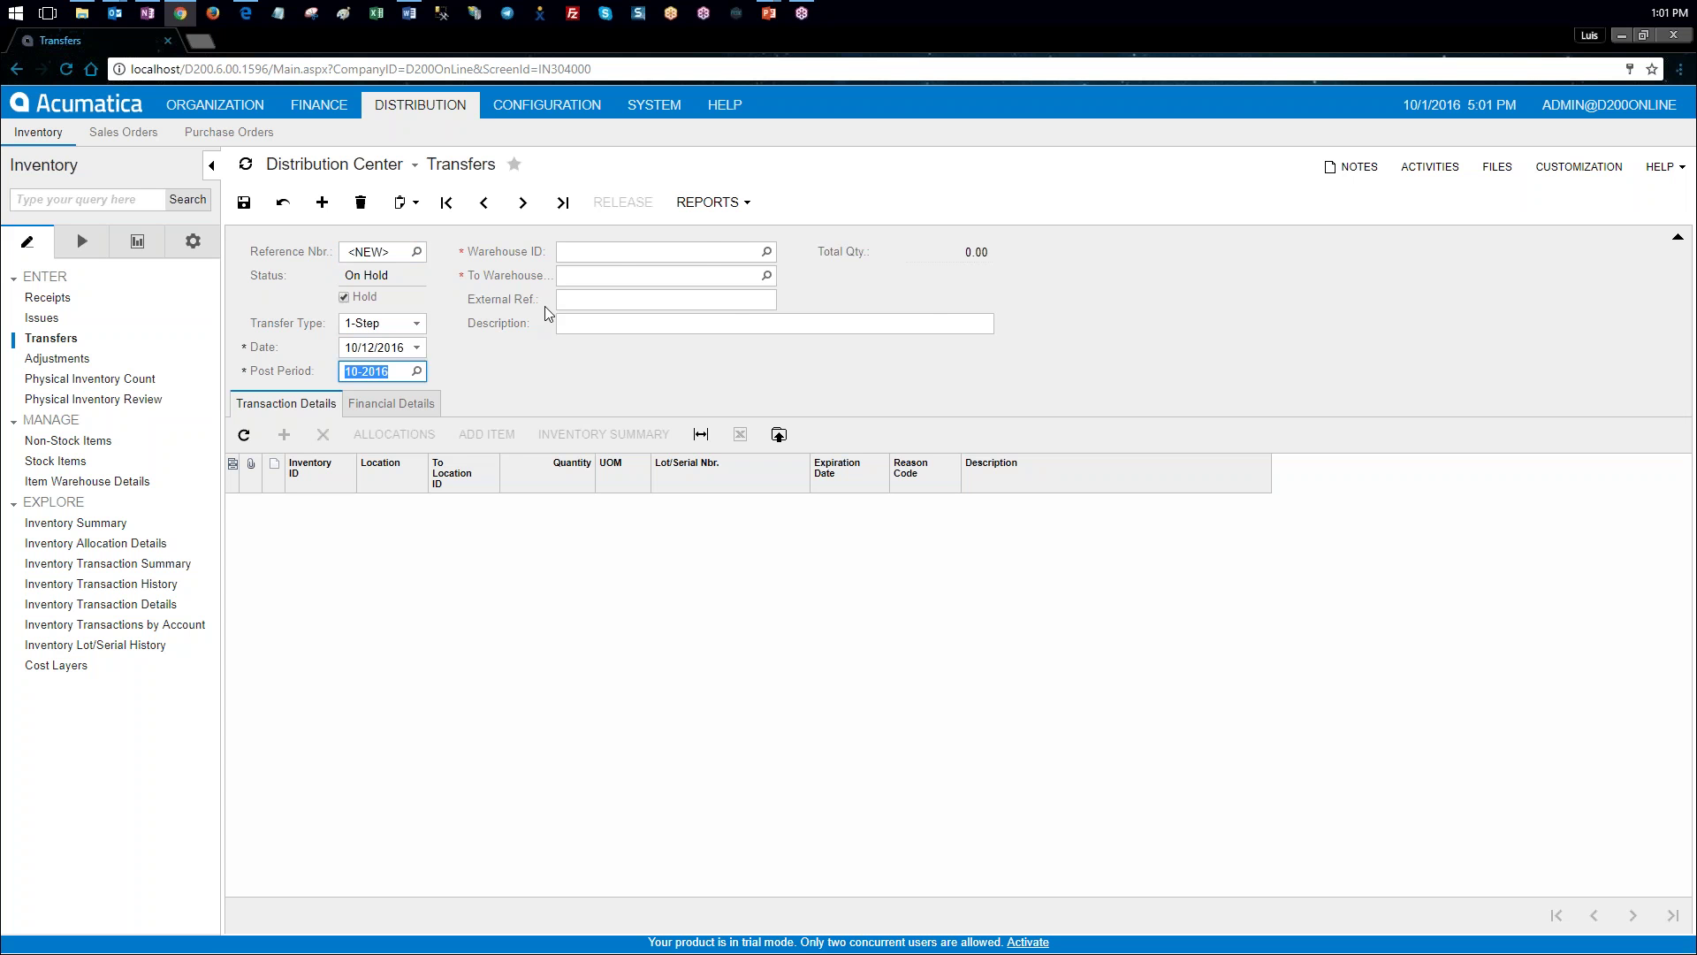
Step: Set the transfer's source warehouse to CENTER and its destination warehouse to NORTH
click(620, 255)
click(767, 252)
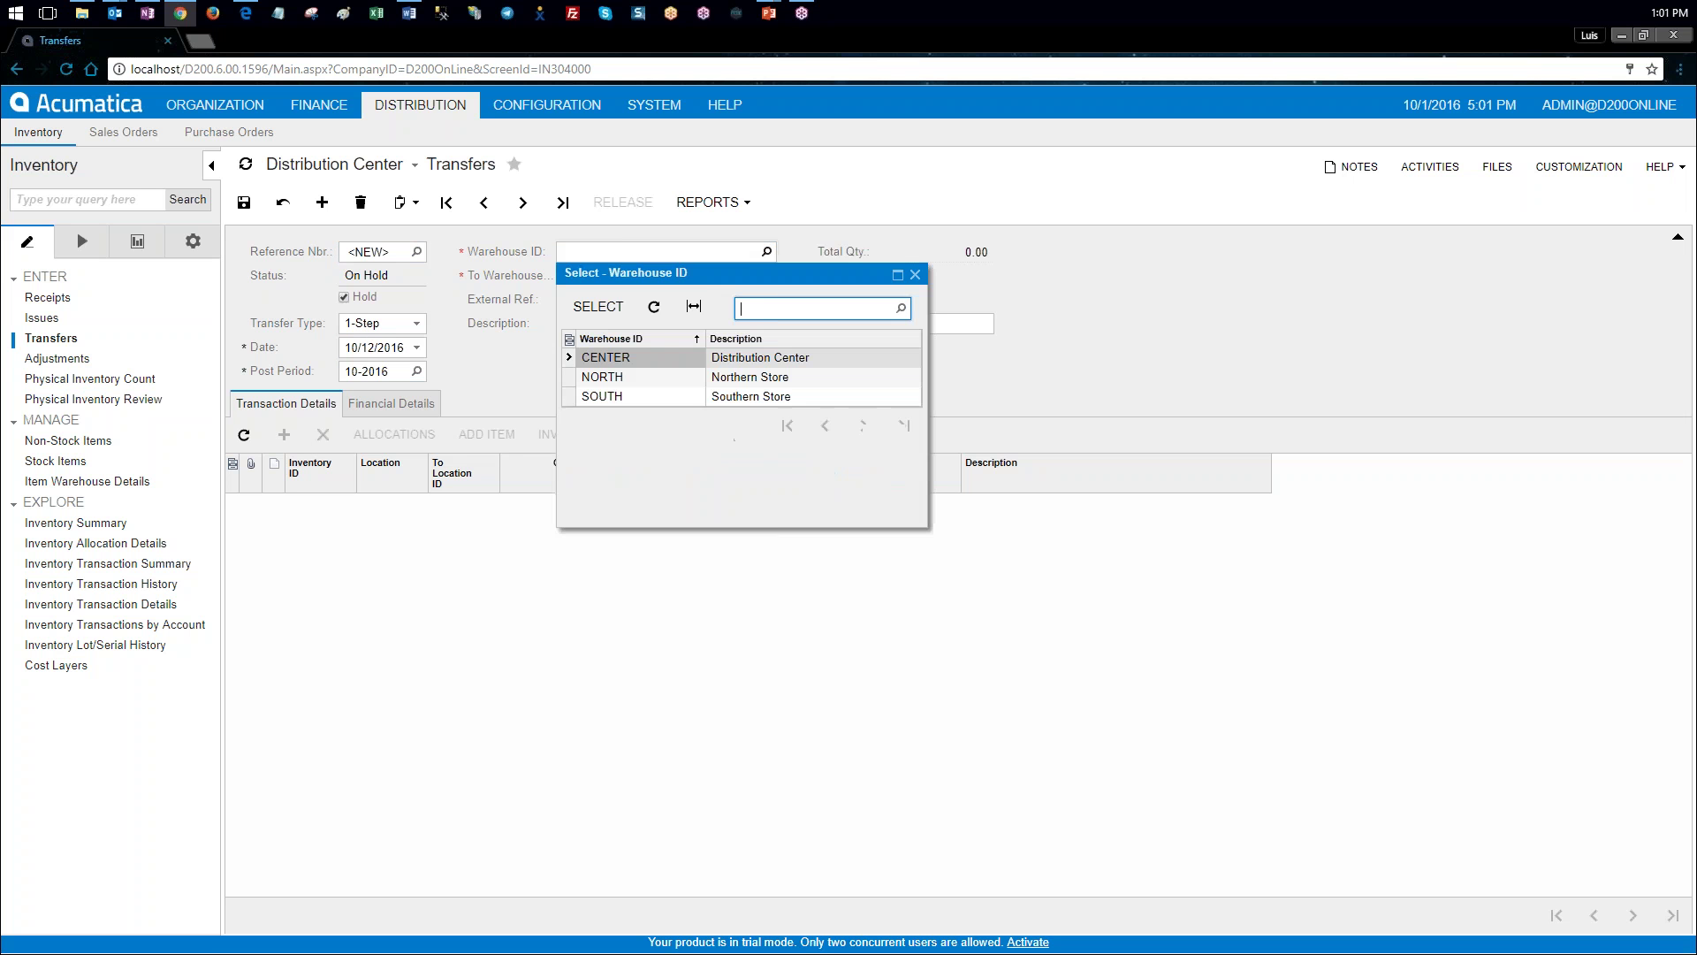
double_click(670, 357)
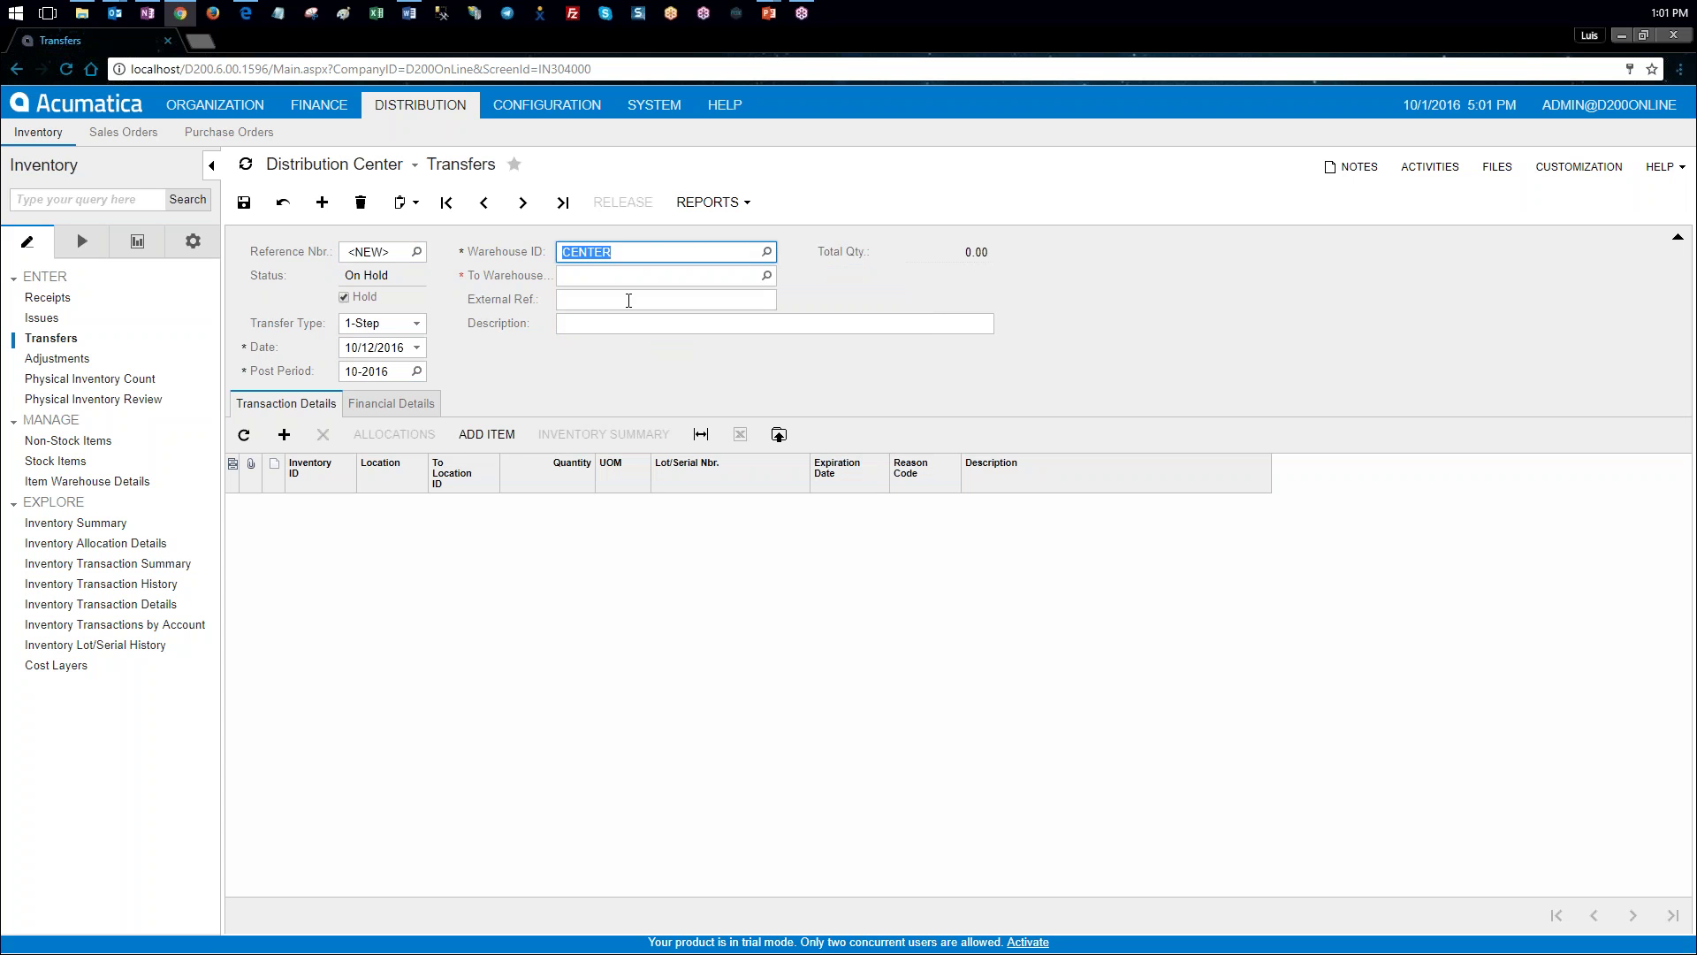
click(615, 277)
click(766, 276)
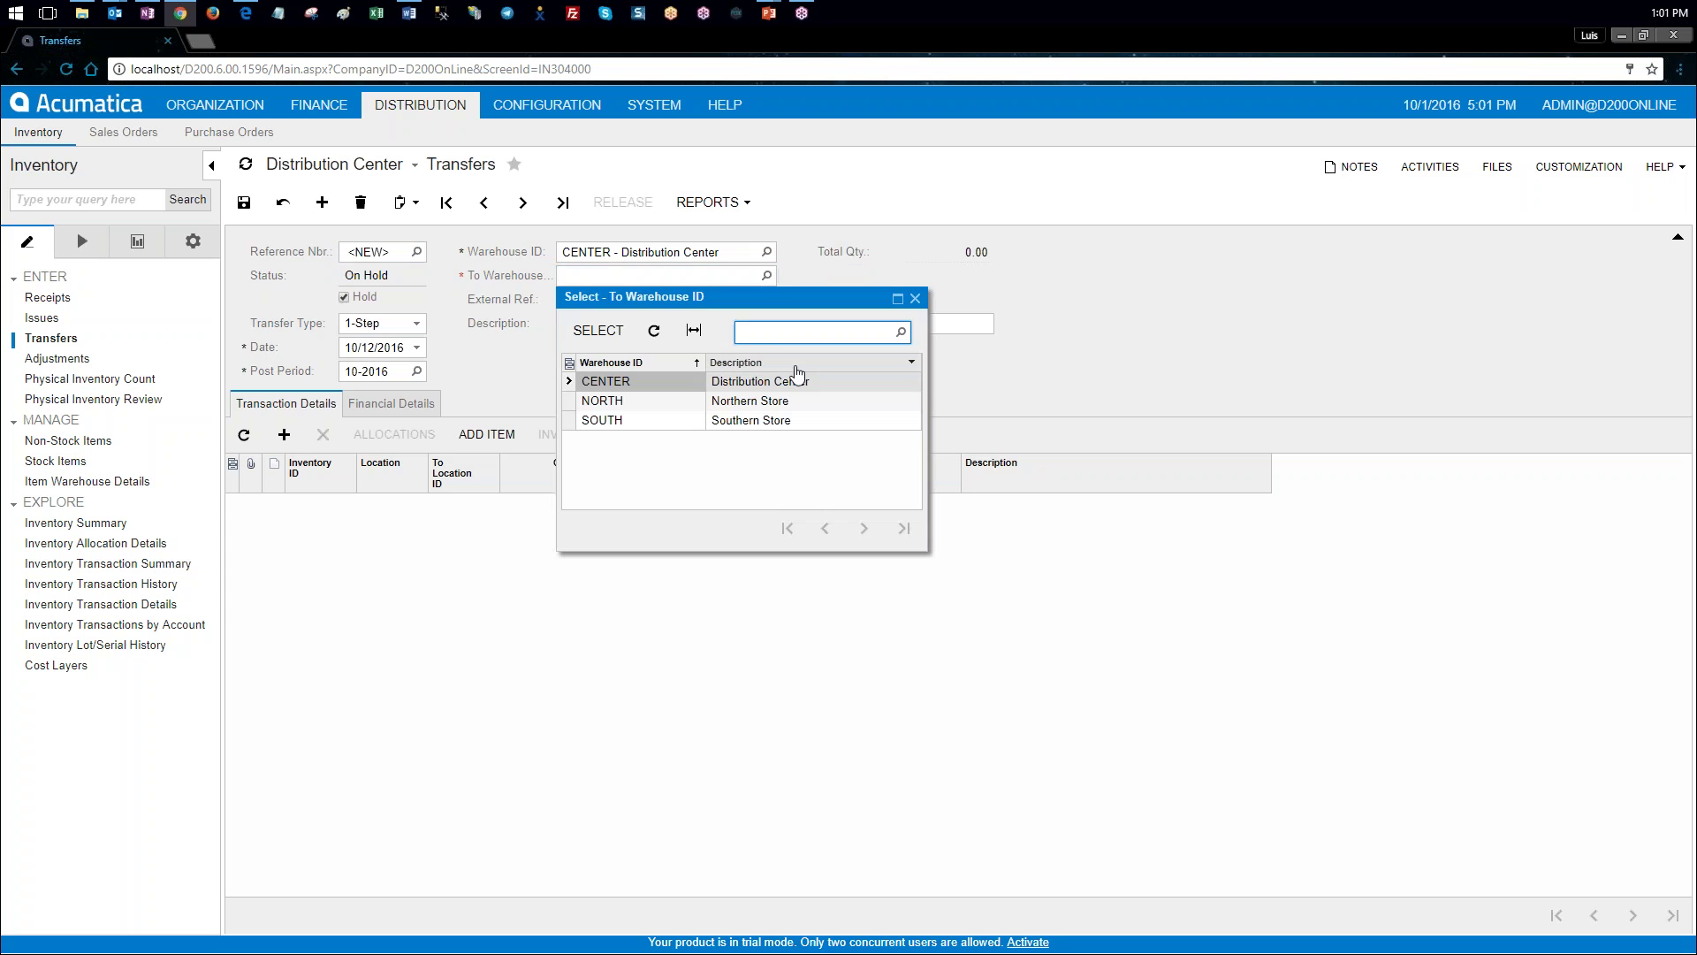
double_click(630, 403)
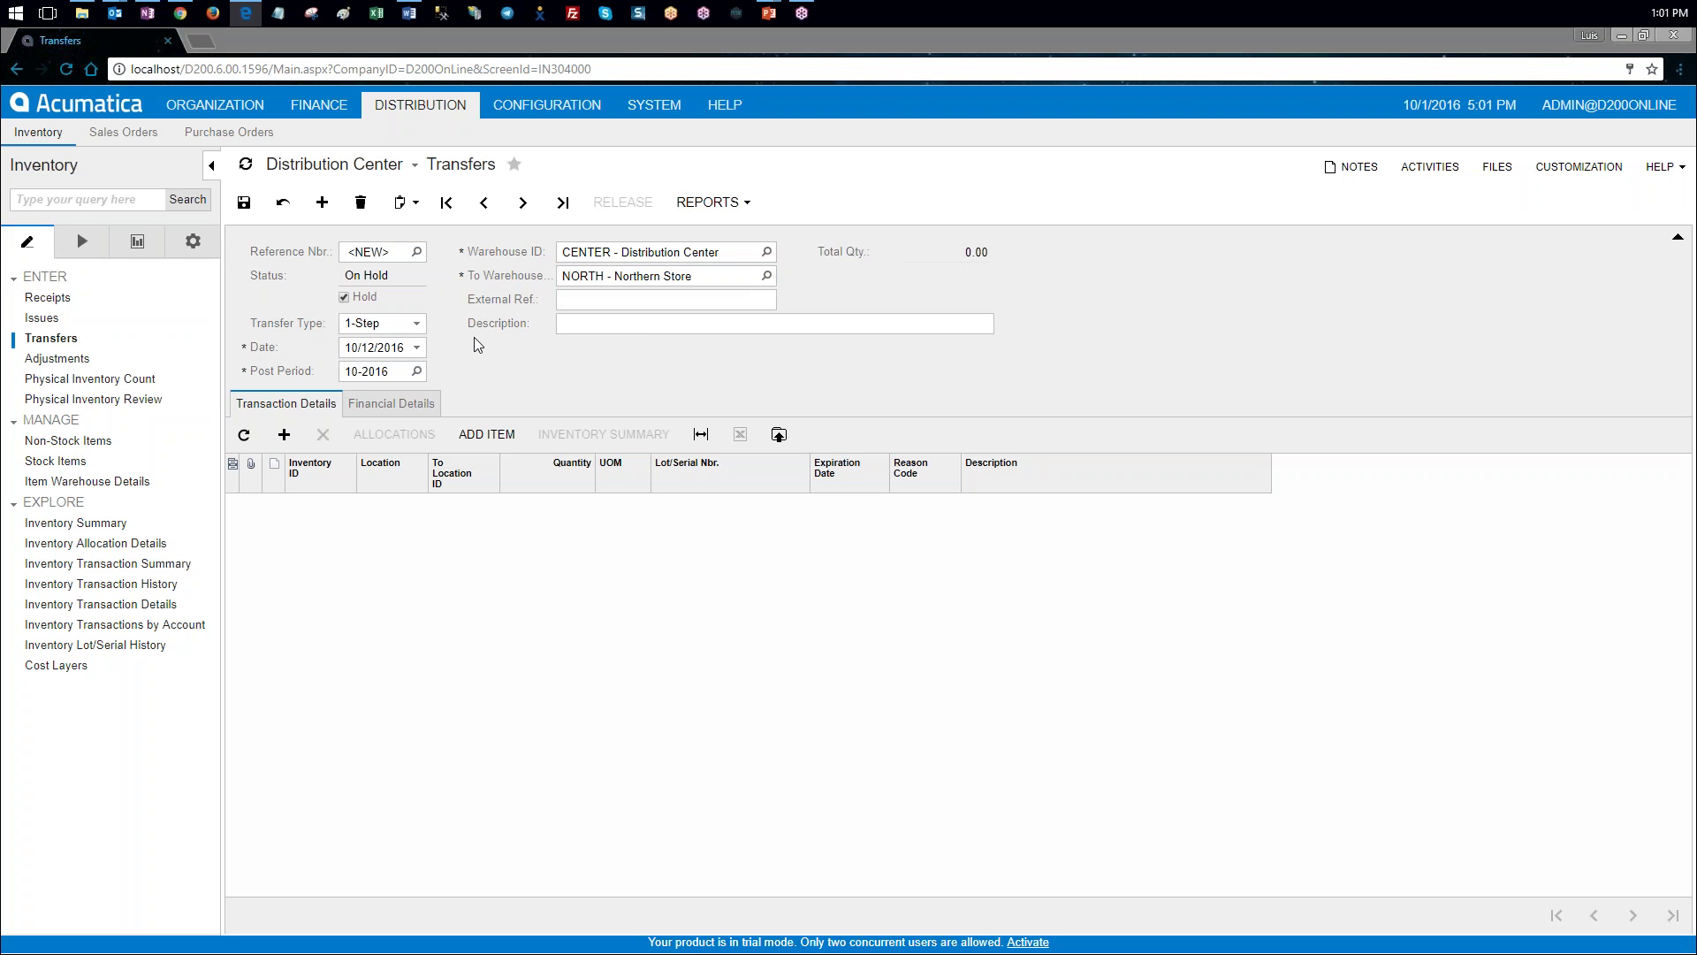
Step: Describe the transfer as "Goods sent from the Distribution Center to the Northern Store" and add a blank detail line
click(607, 325)
text(Goods sent from the Distribution Center to the Northern Store)
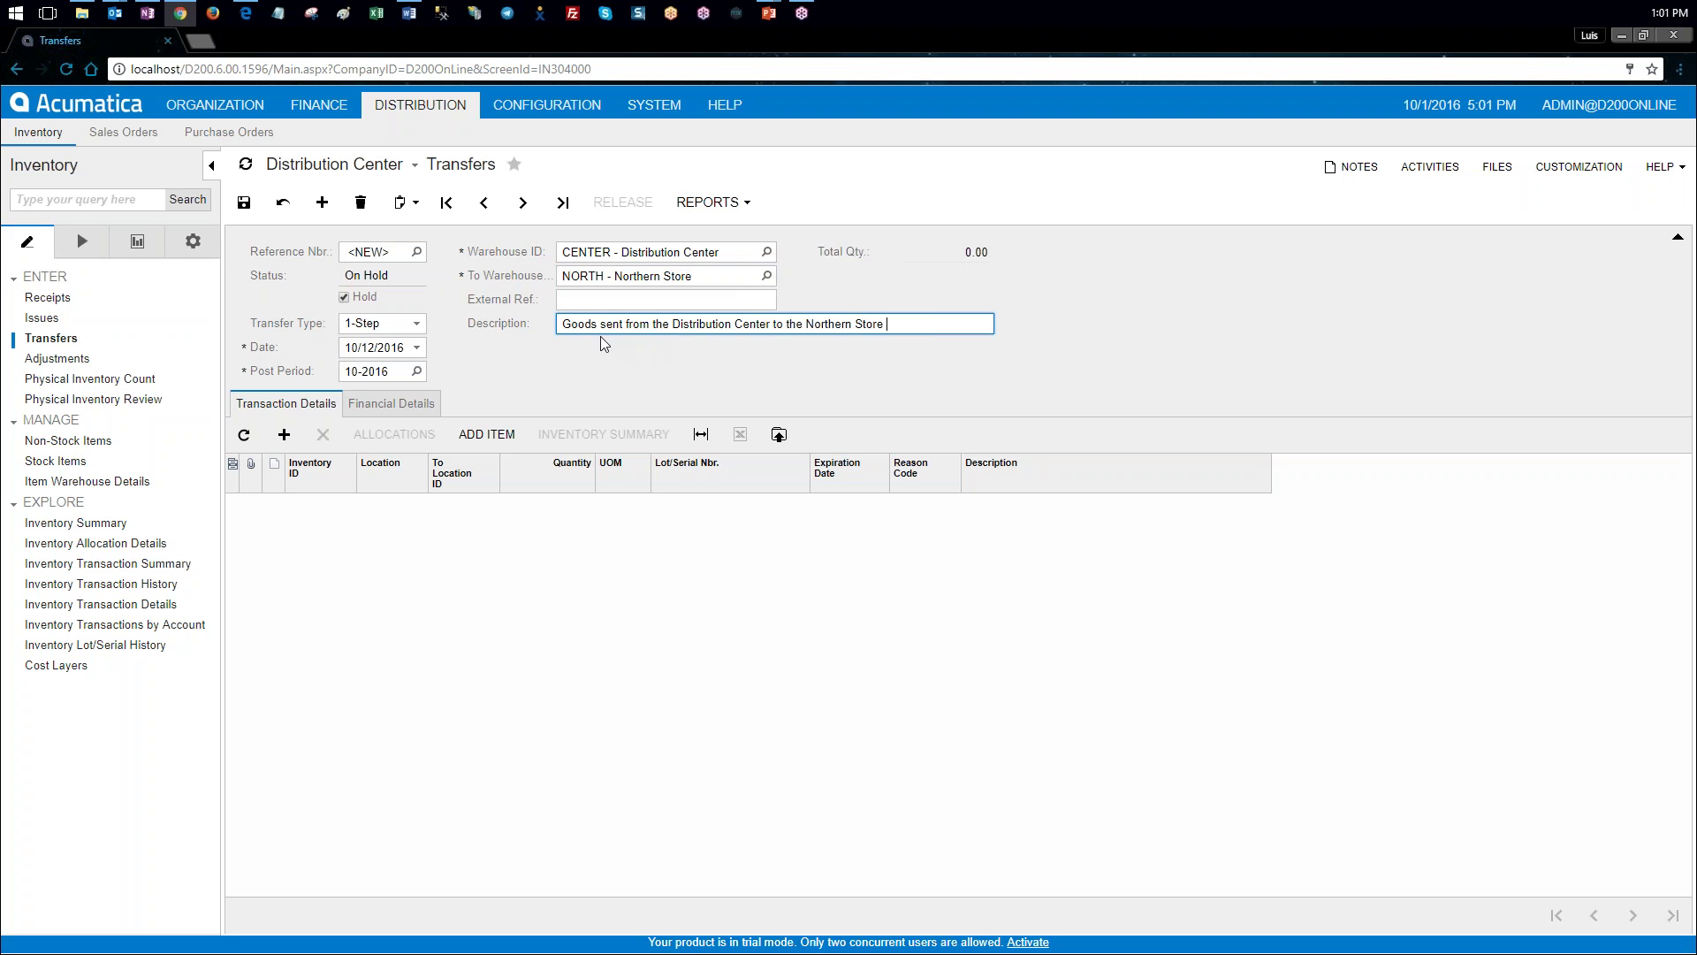
click(328, 516)
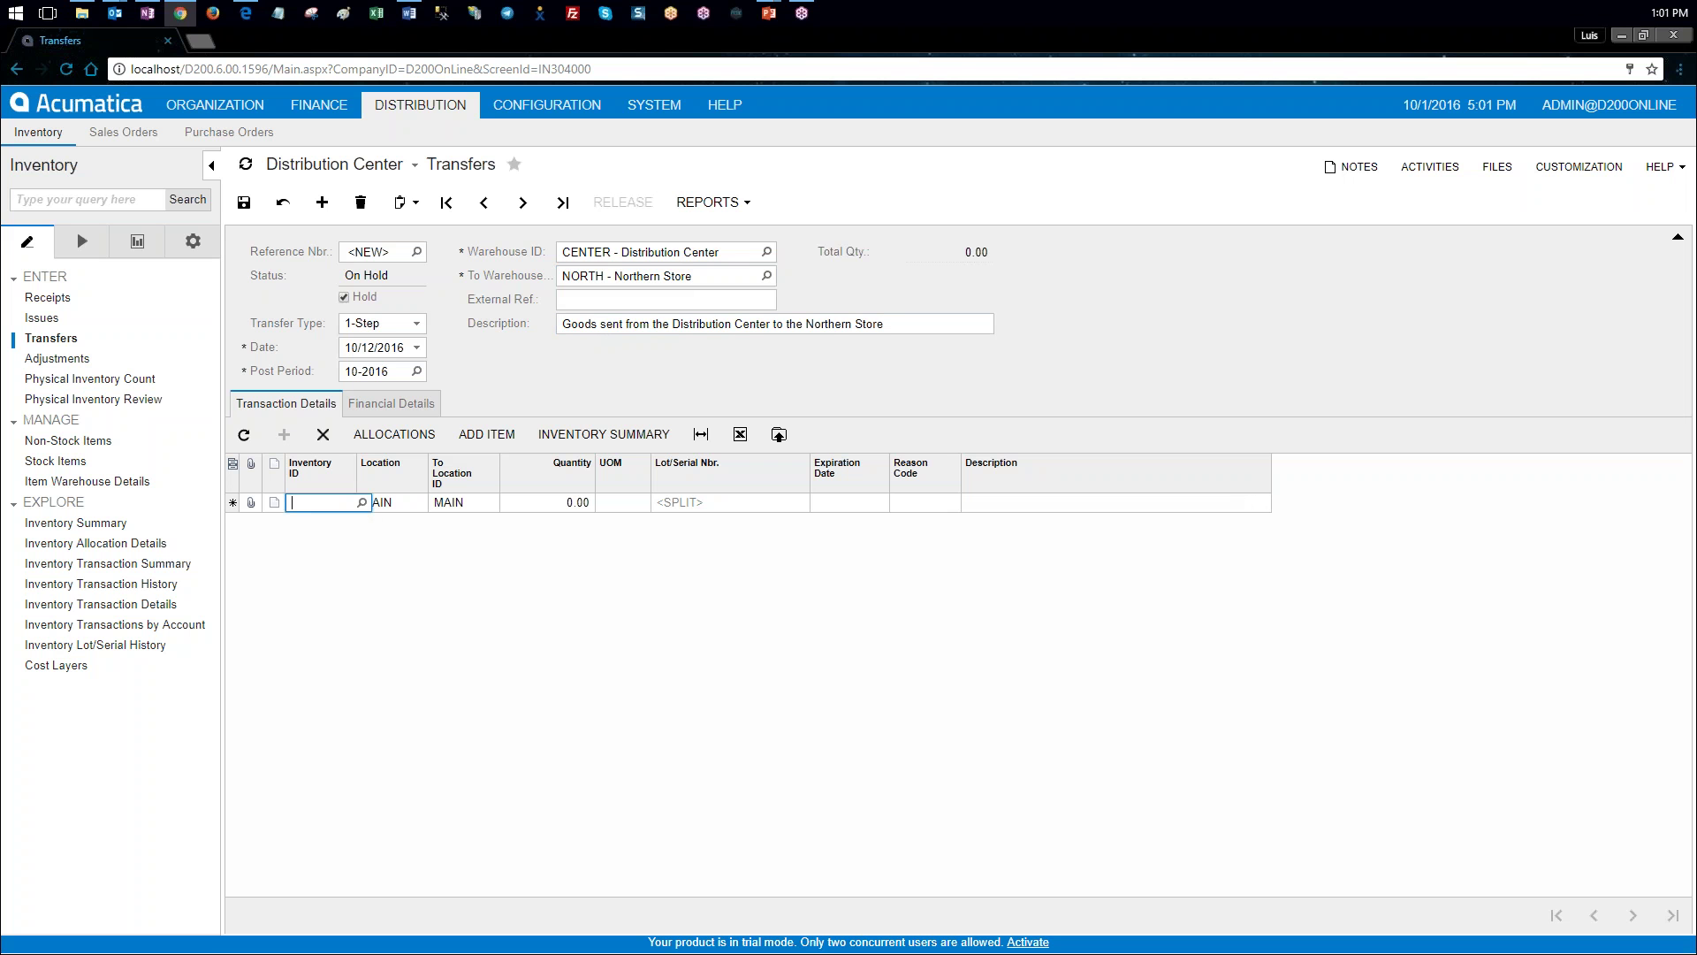
Step: Enter item LAPTOP12 on the transfer's first detail line with a quantity of 2 pieces
click(360, 502)
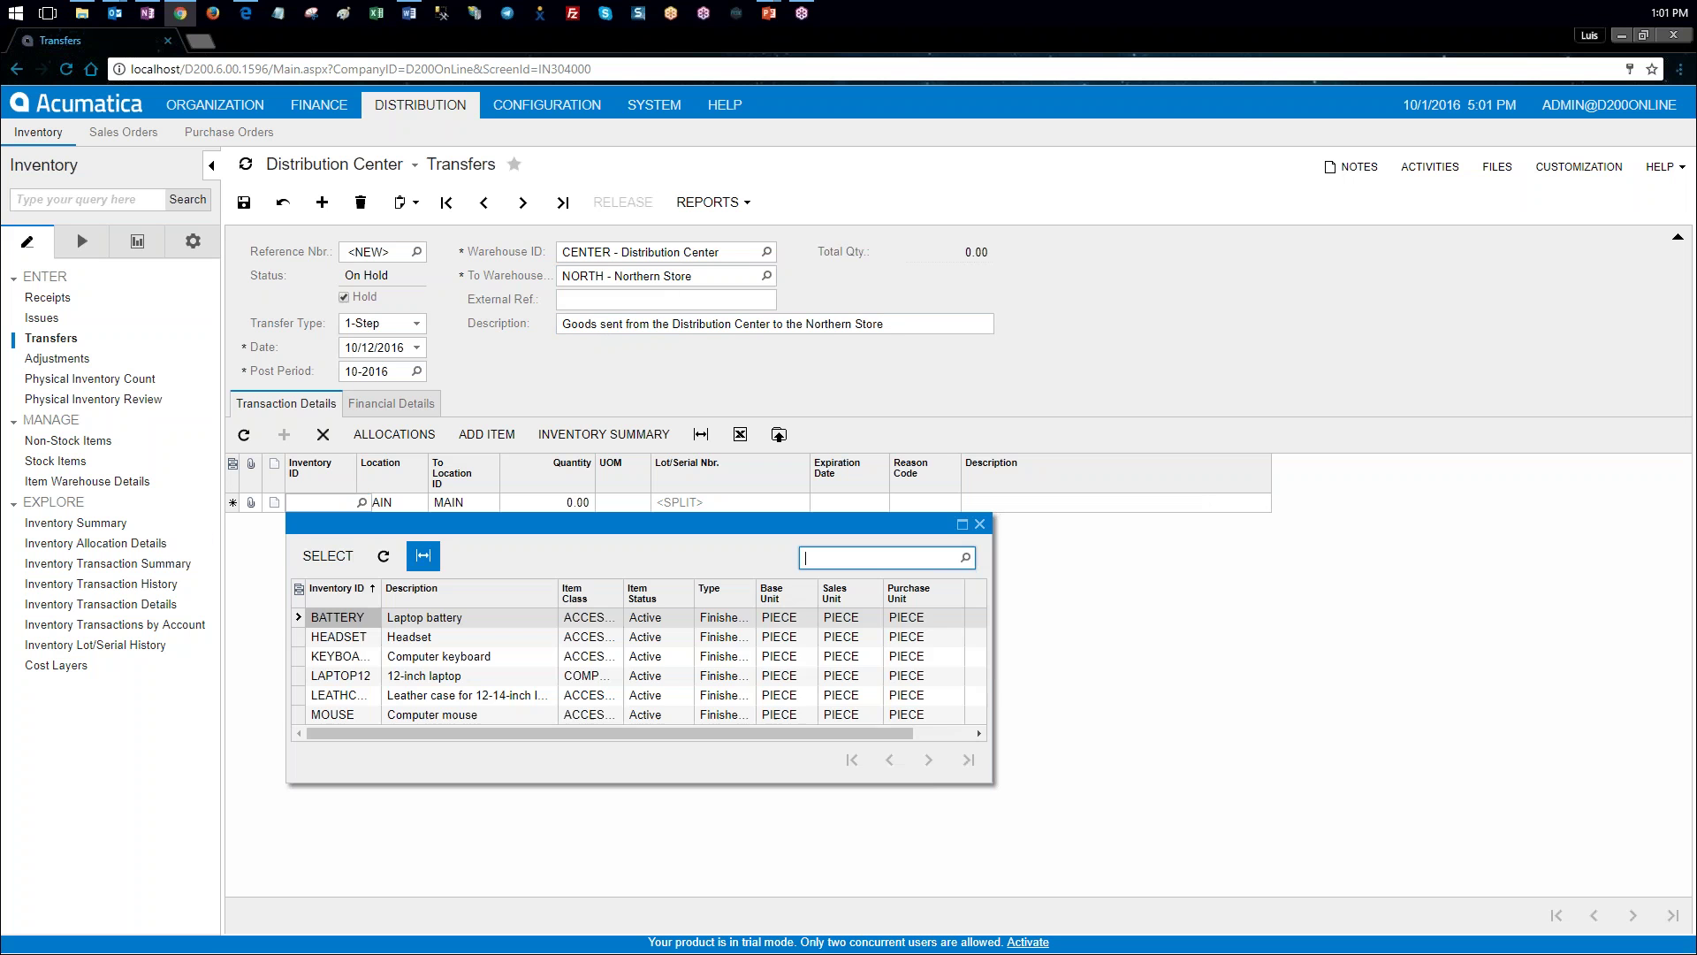
double_click(364, 676)
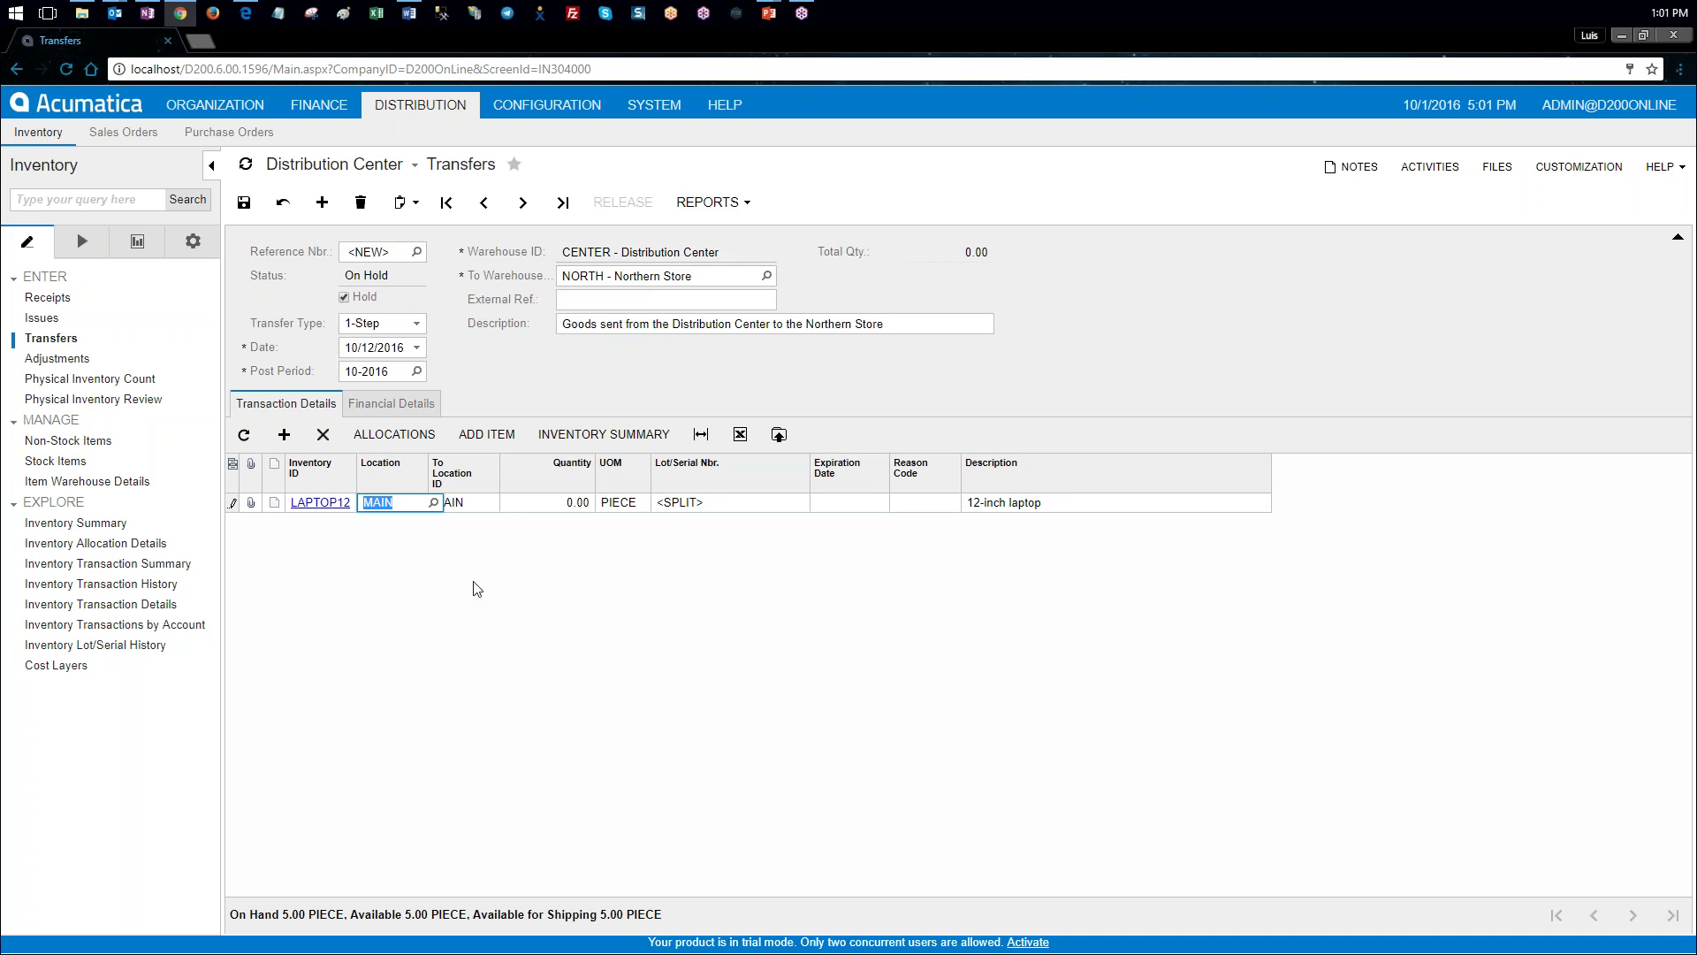
key(Tab)
key(Tab)
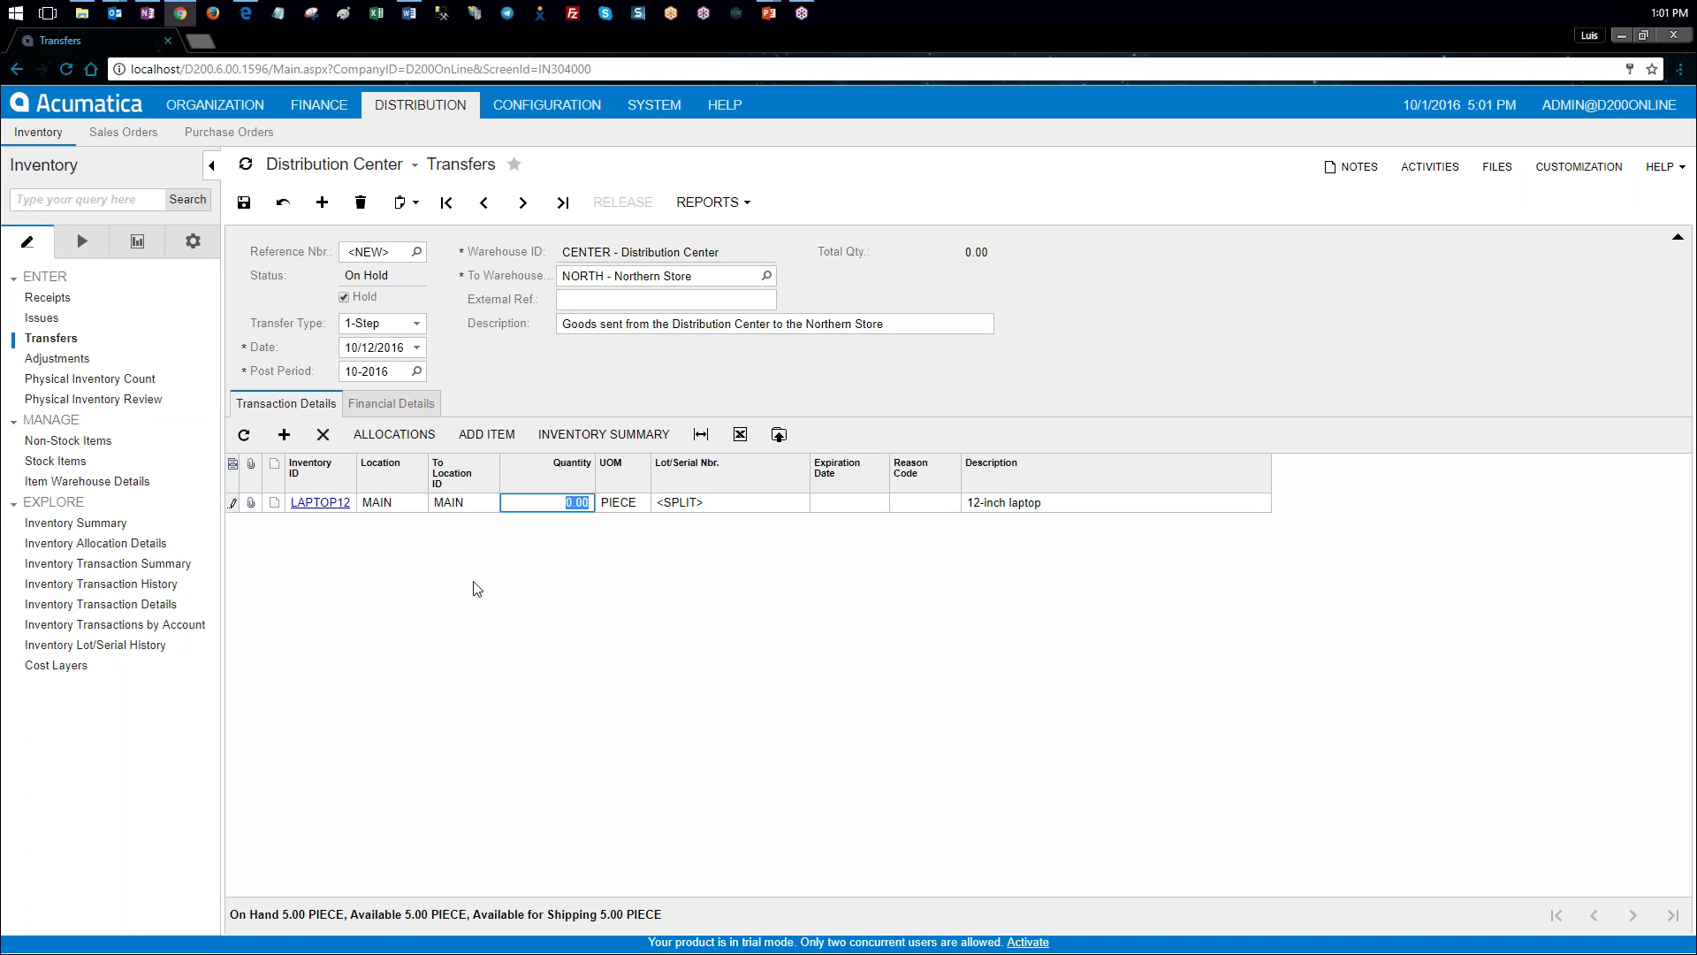
text(2)
key(Tab)
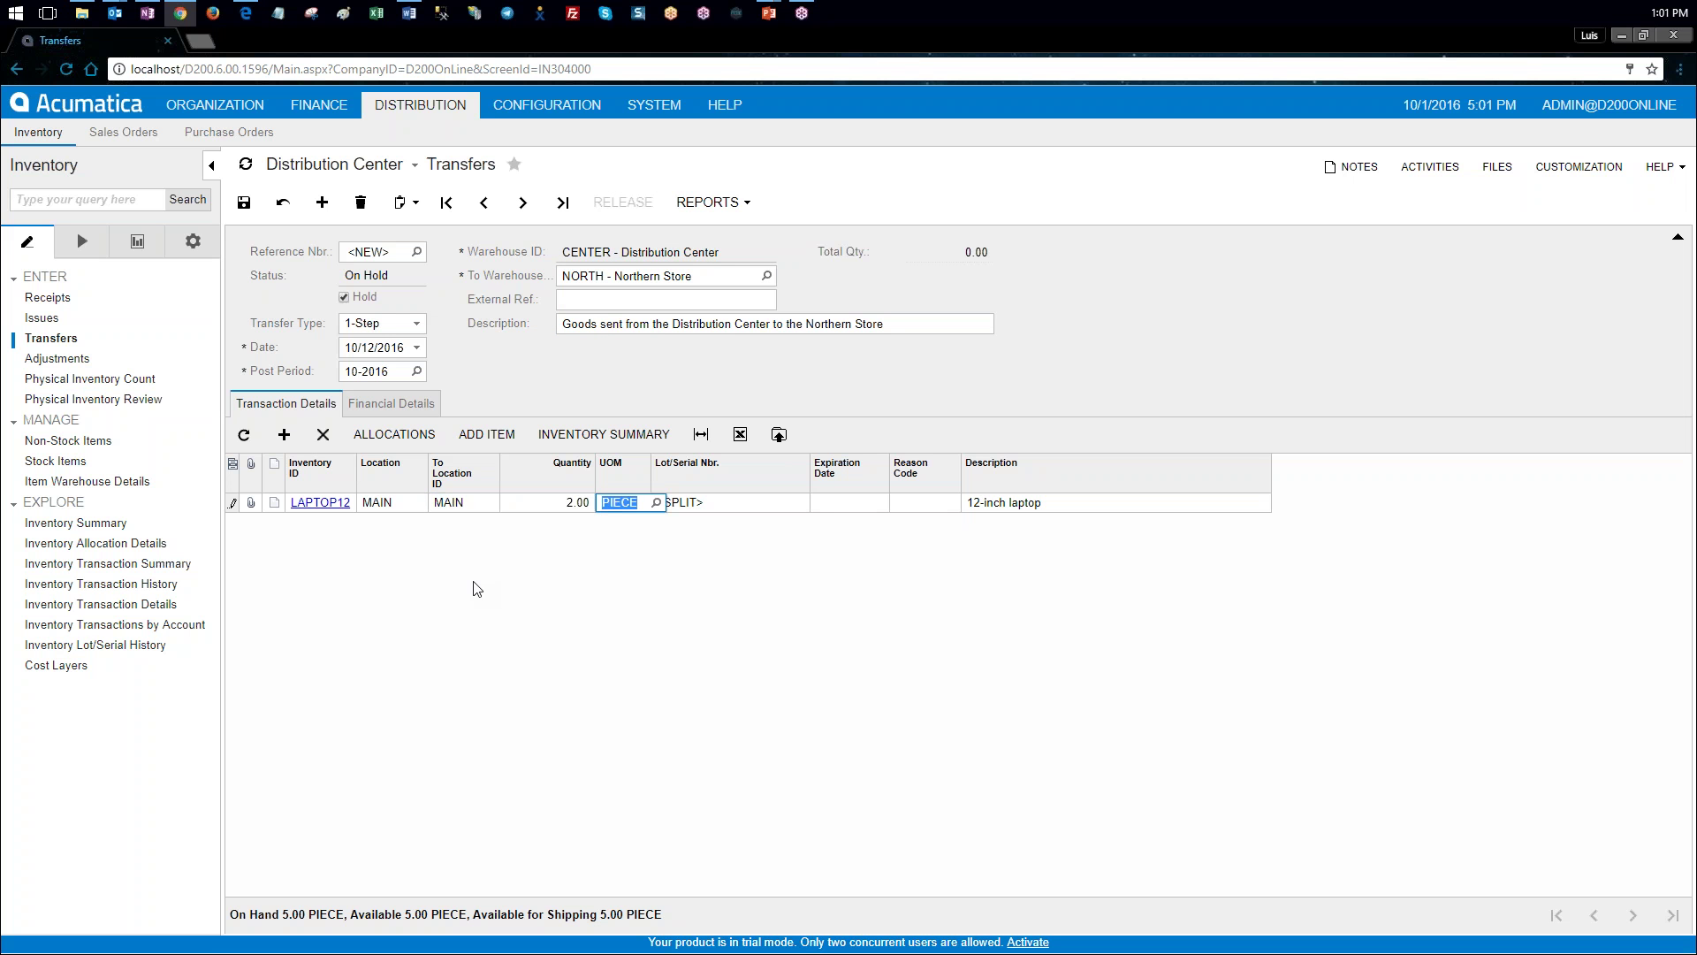
key(Tab)
click(474, 582)
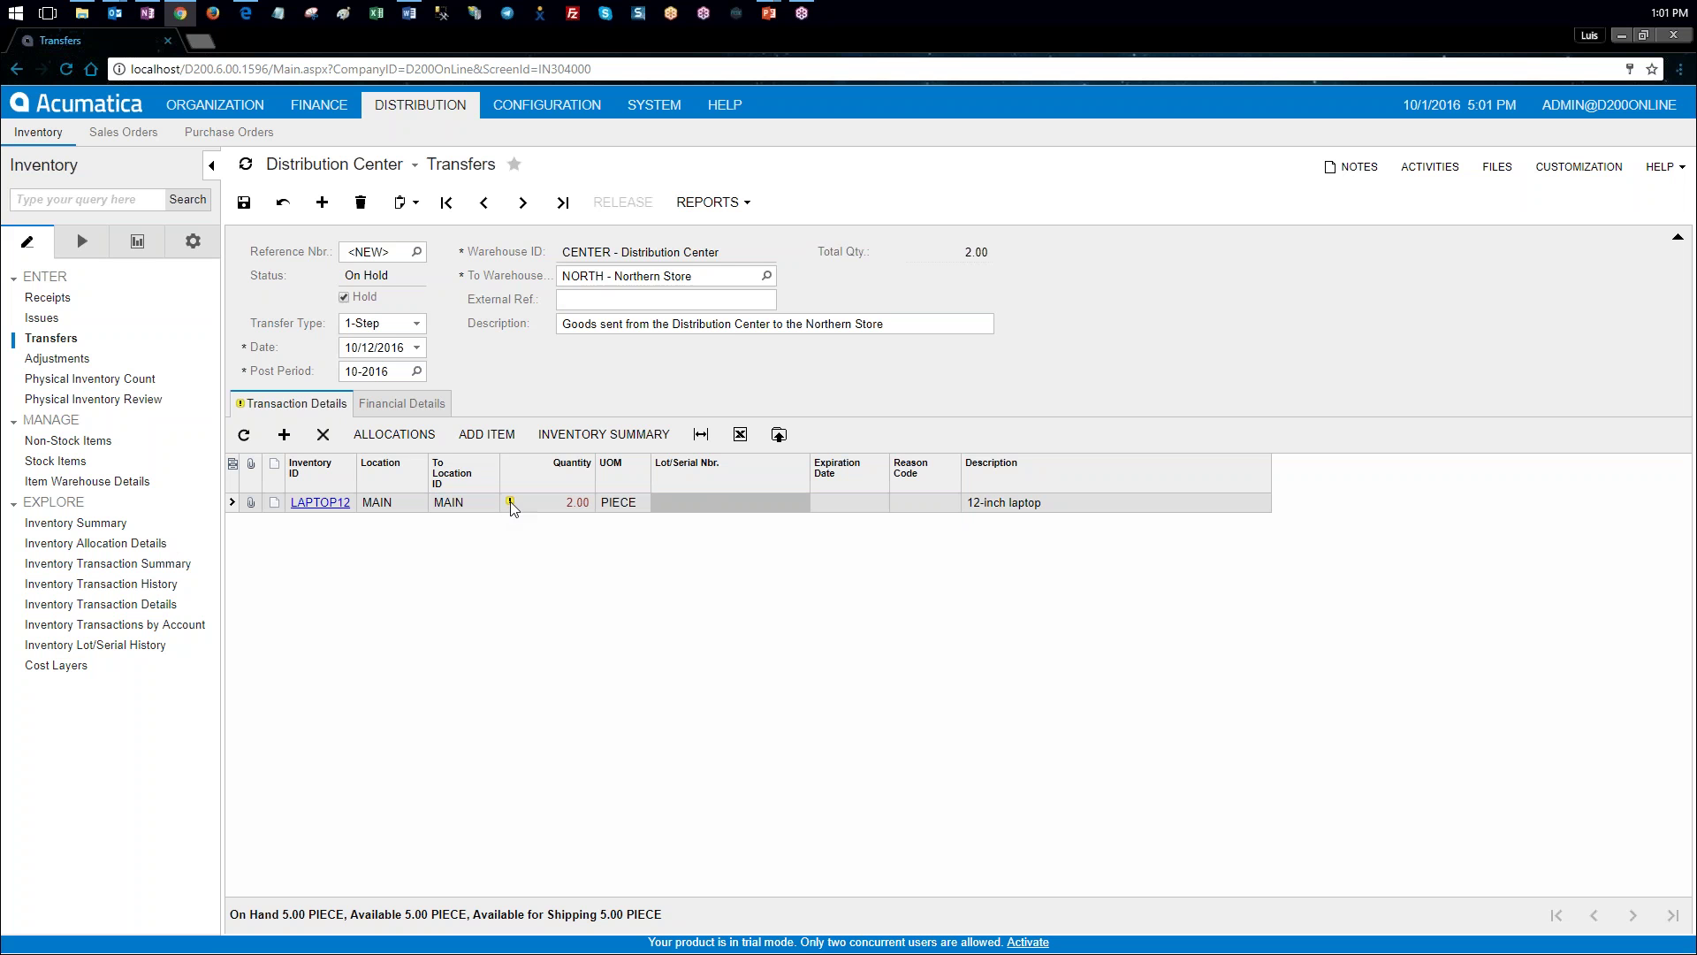
Step: Open the allocations of the LAPTOP12 line and allocate one unit with serial number LTP000001 from location MAIN
mouse_move(511, 504)
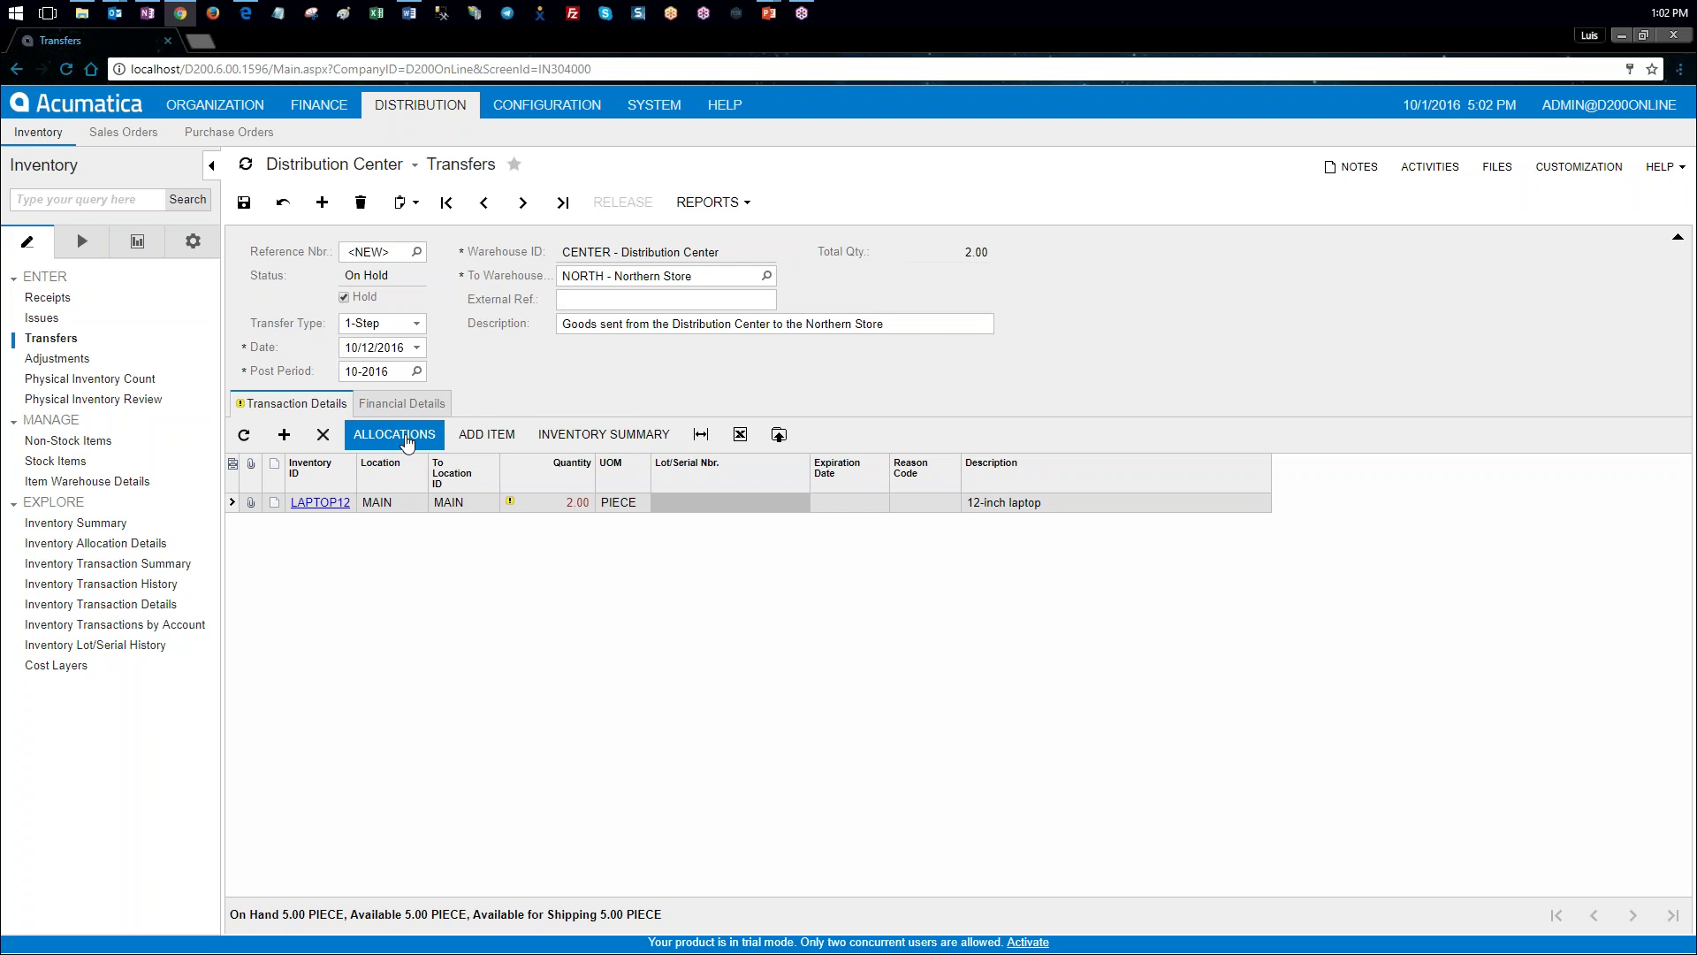
click(406, 442)
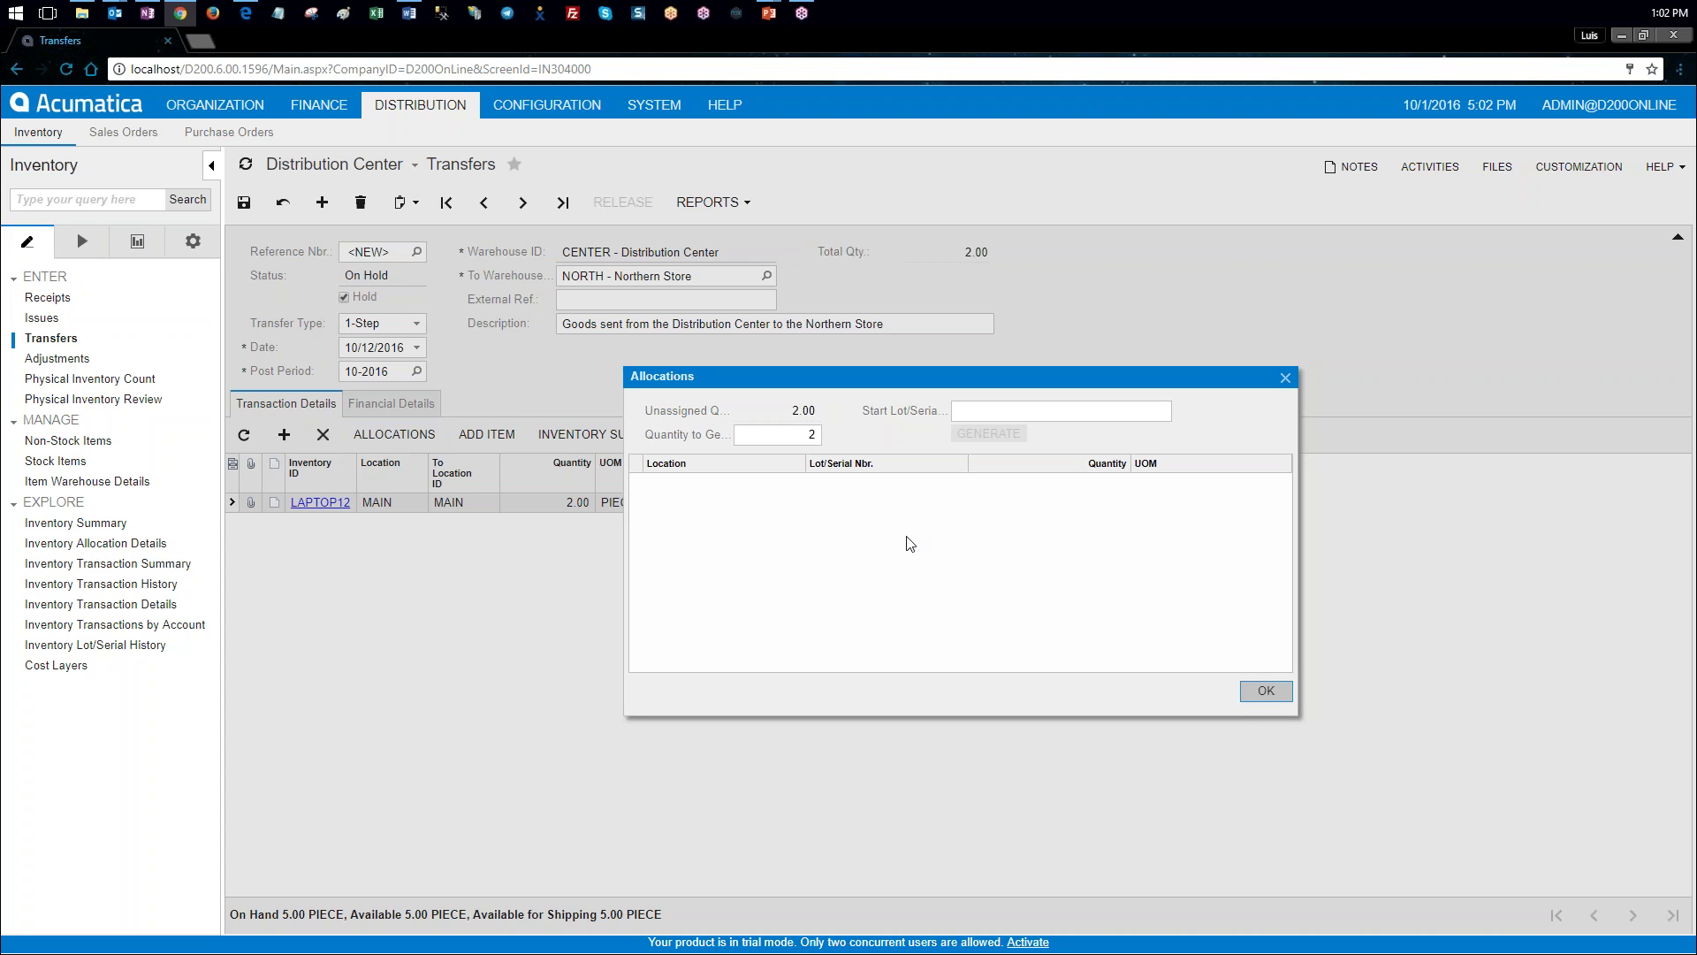
click(788, 488)
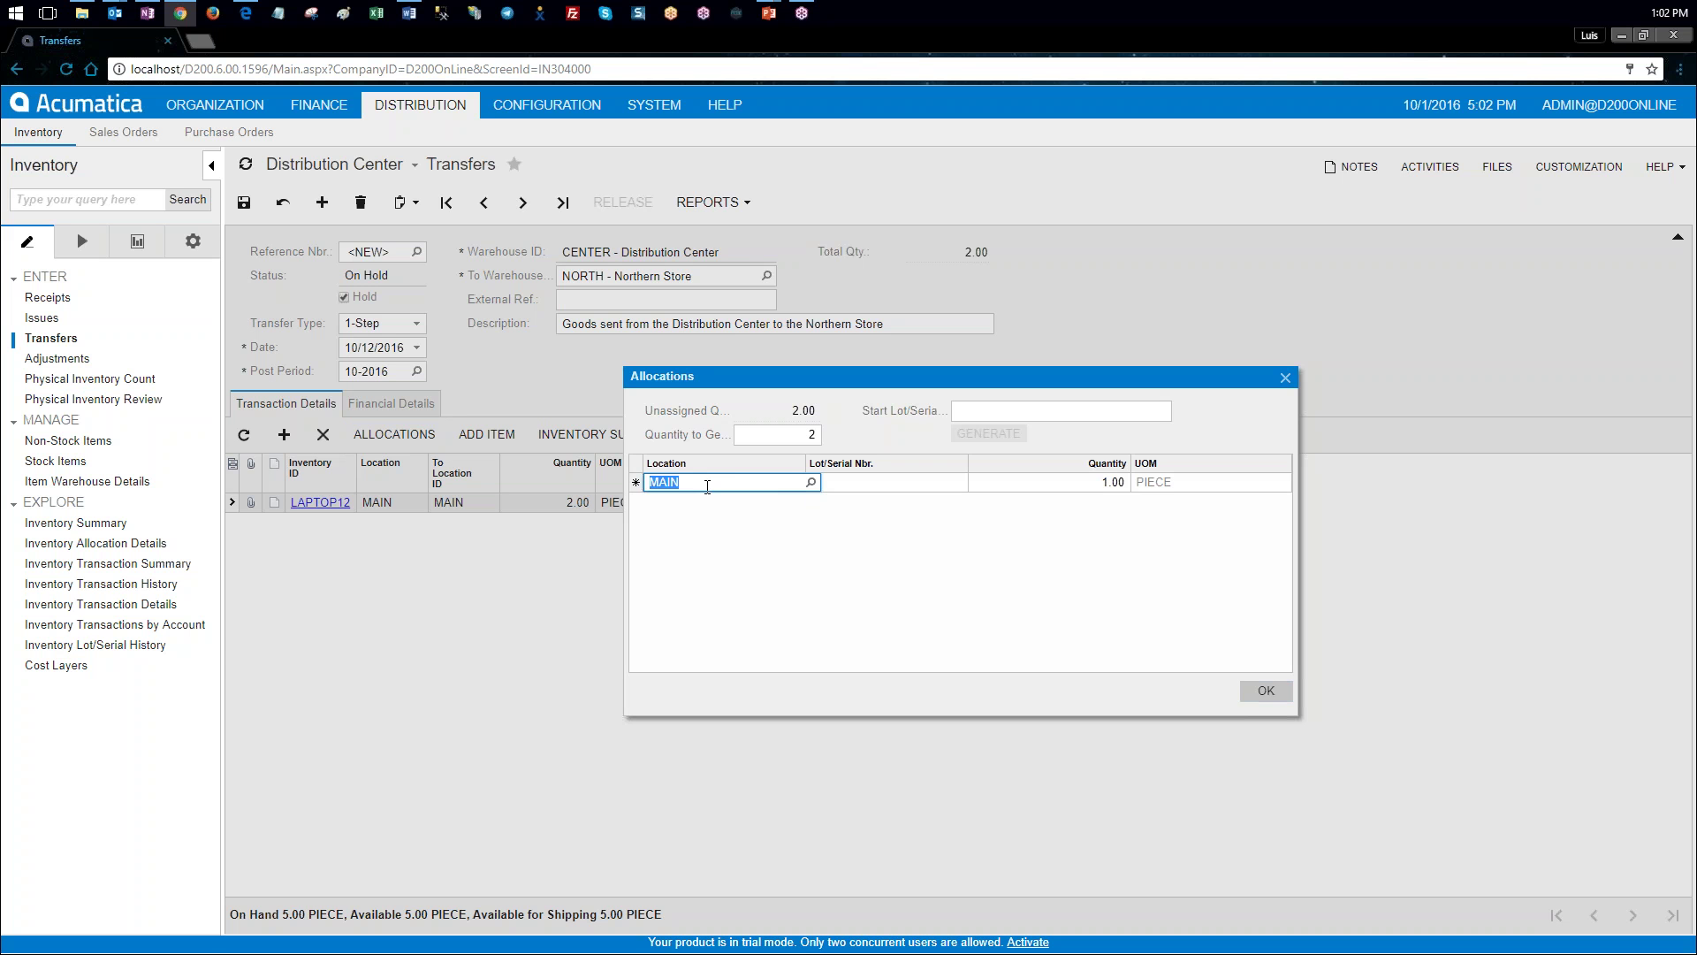
click(891, 493)
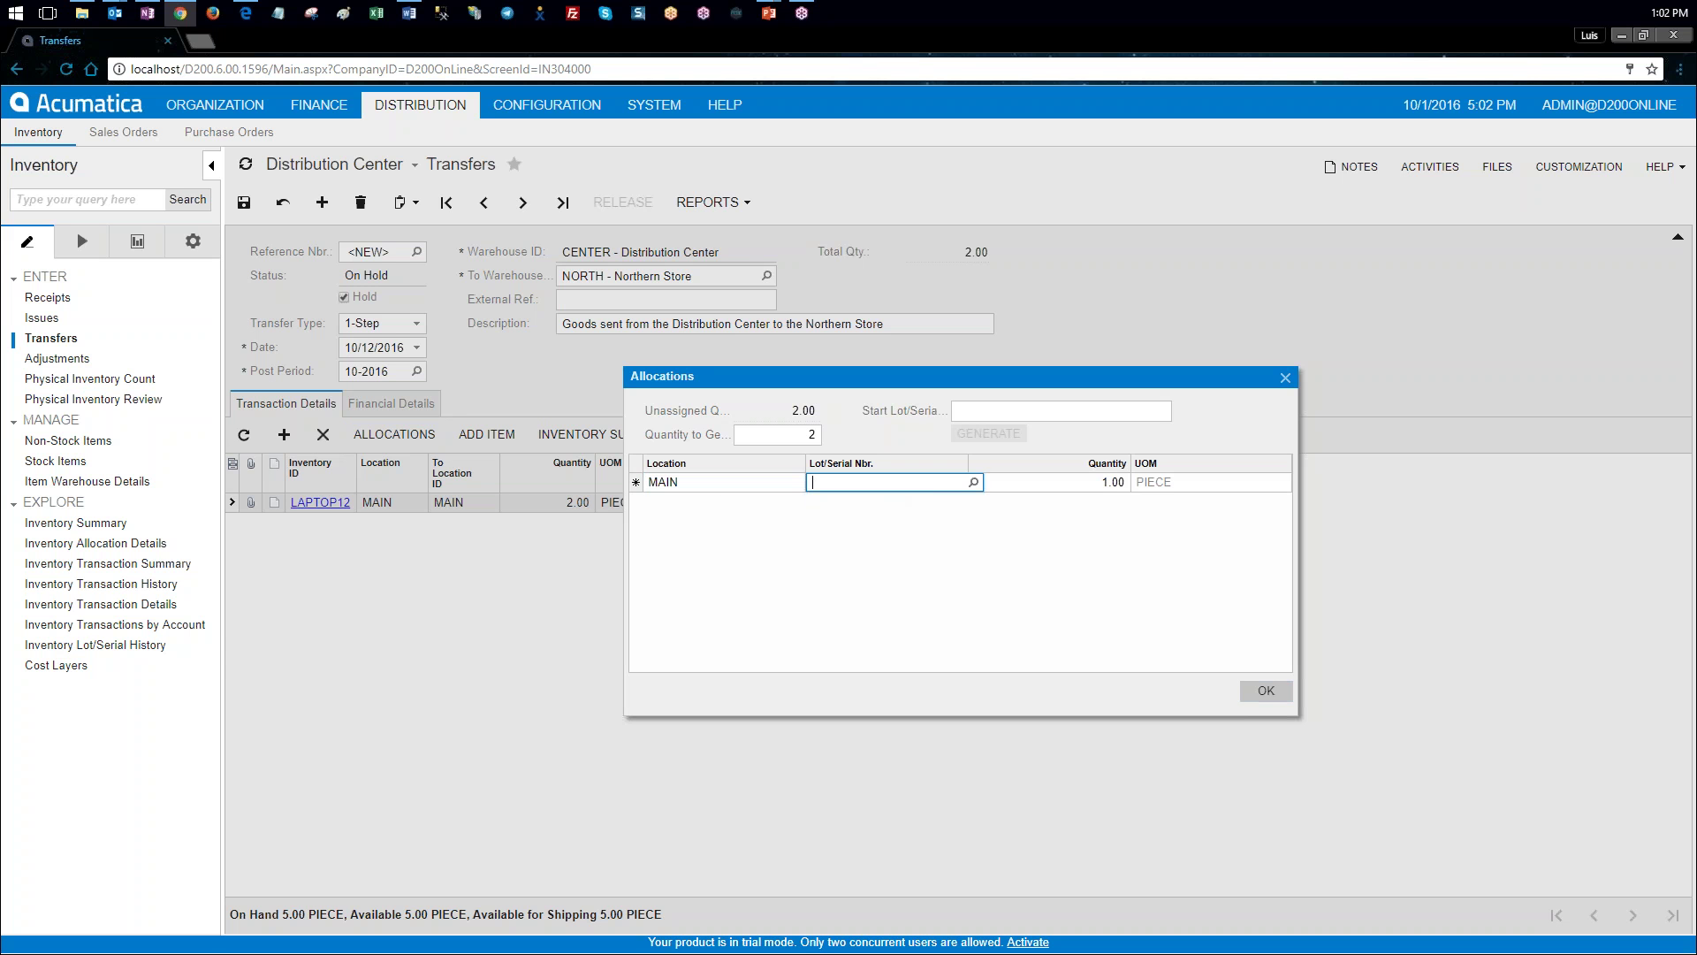
click(973, 481)
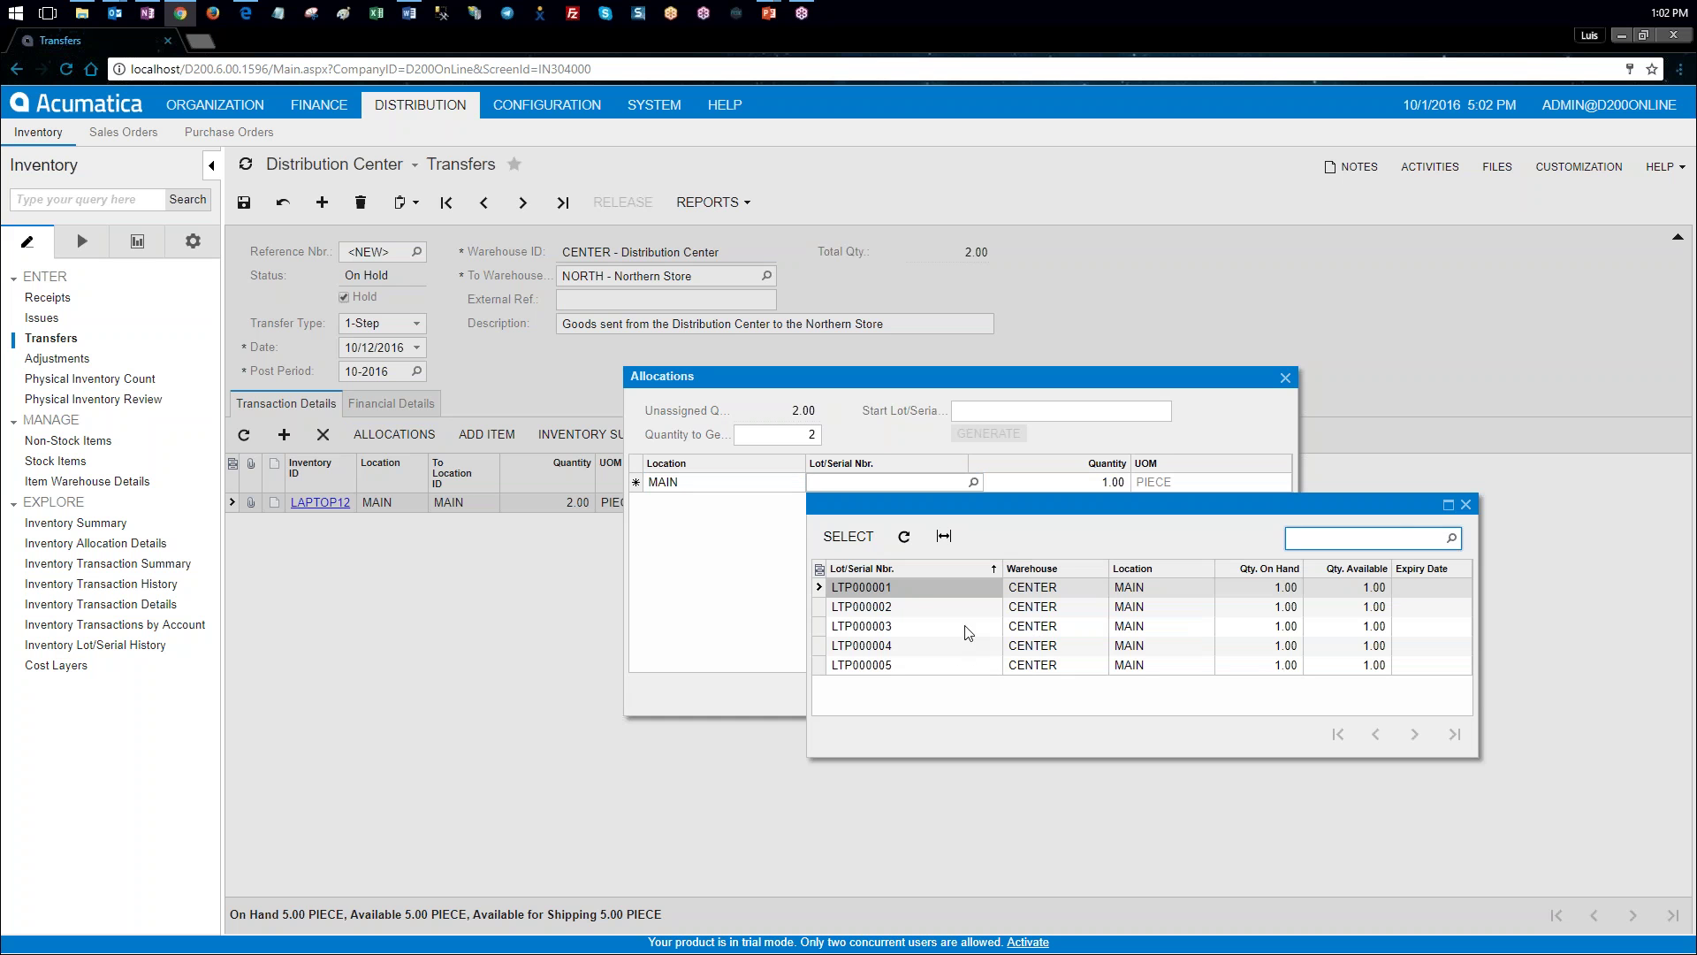
double_click(881, 589)
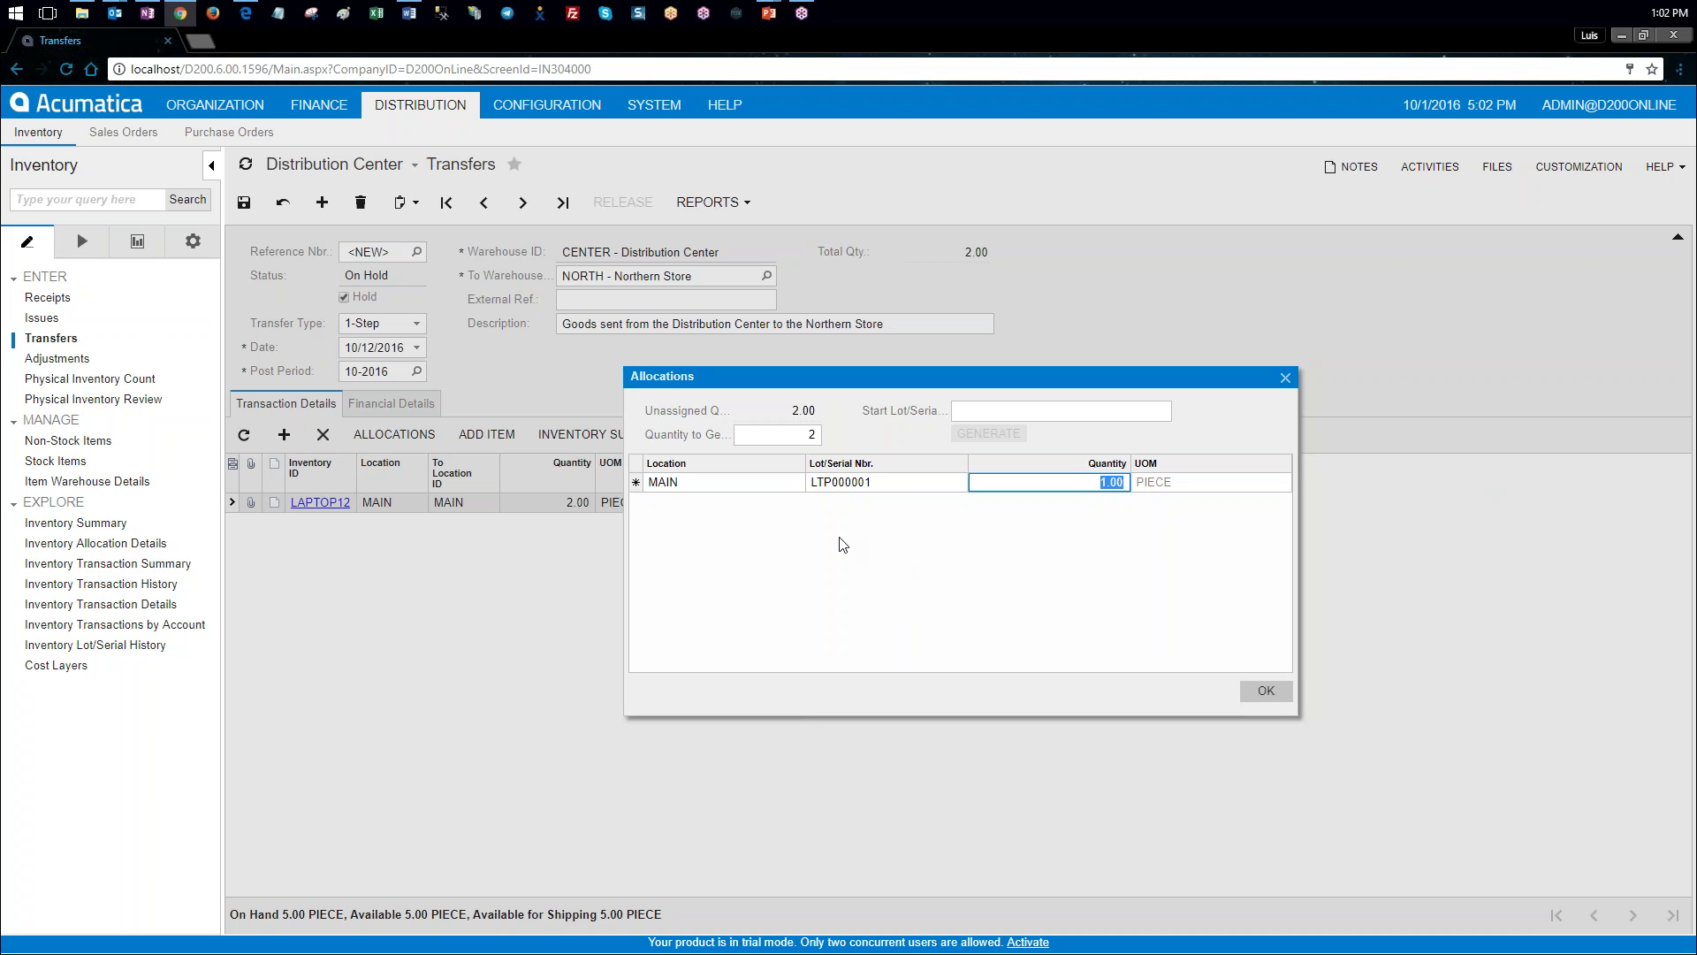
click(936, 532)
Step: Allocate the second laptop with serial number LTP000002 from location MAIN and confirm the allocations
click(790, 500)
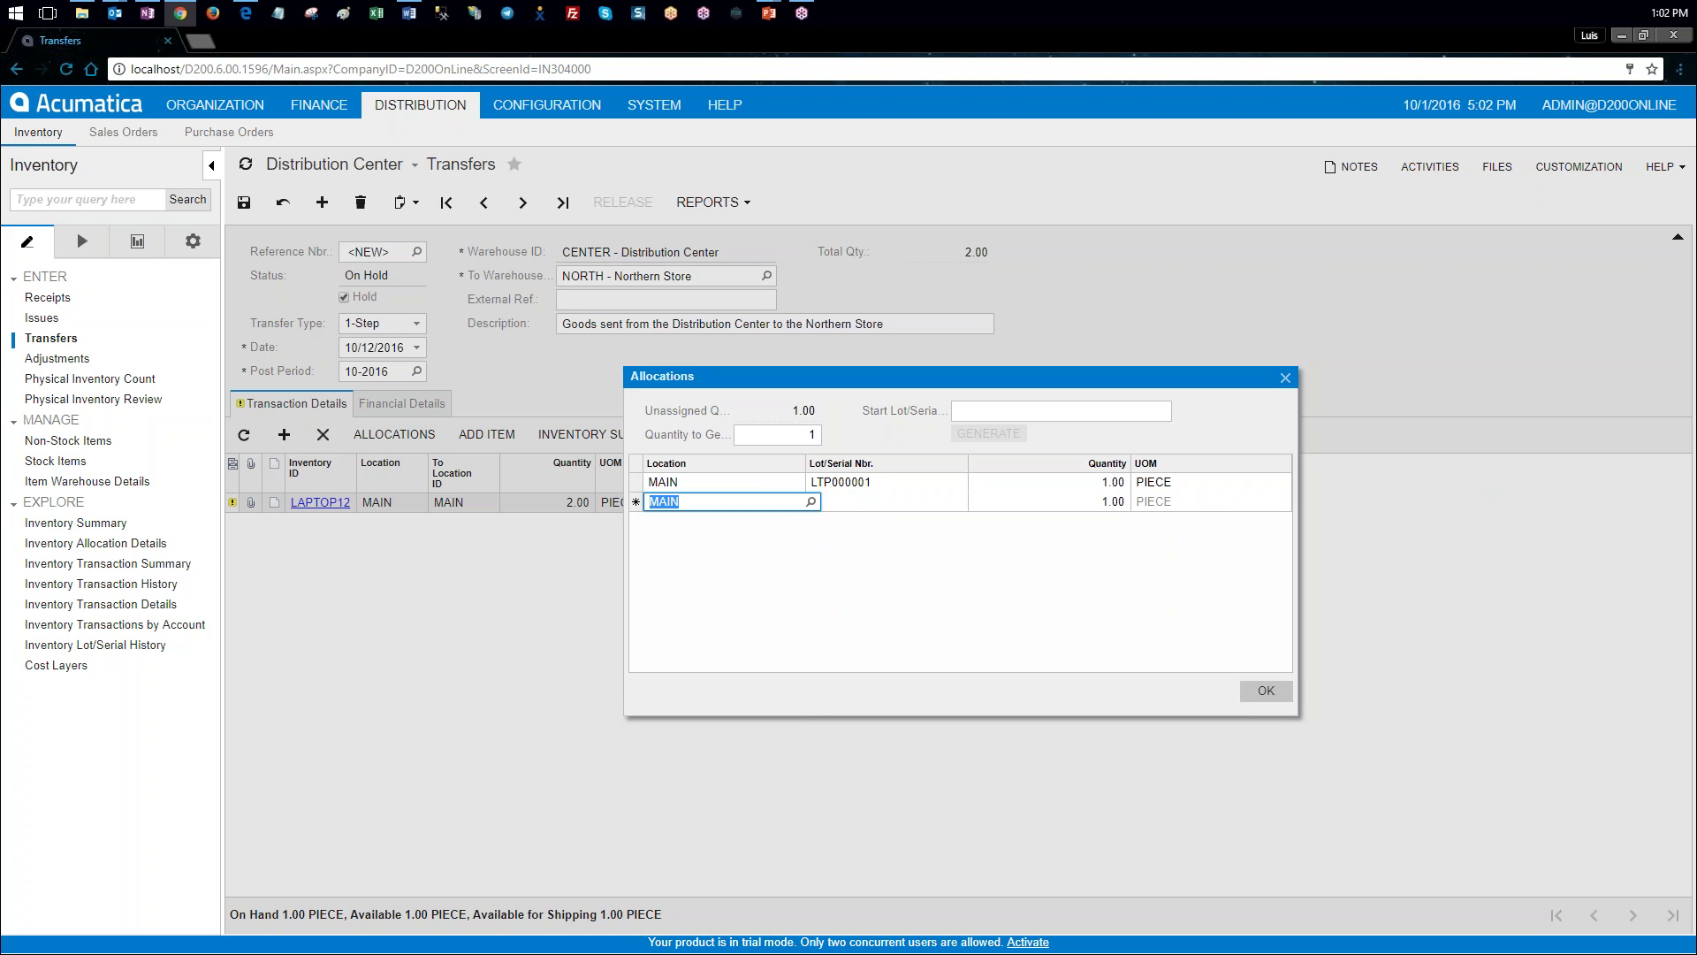
key(Tab)
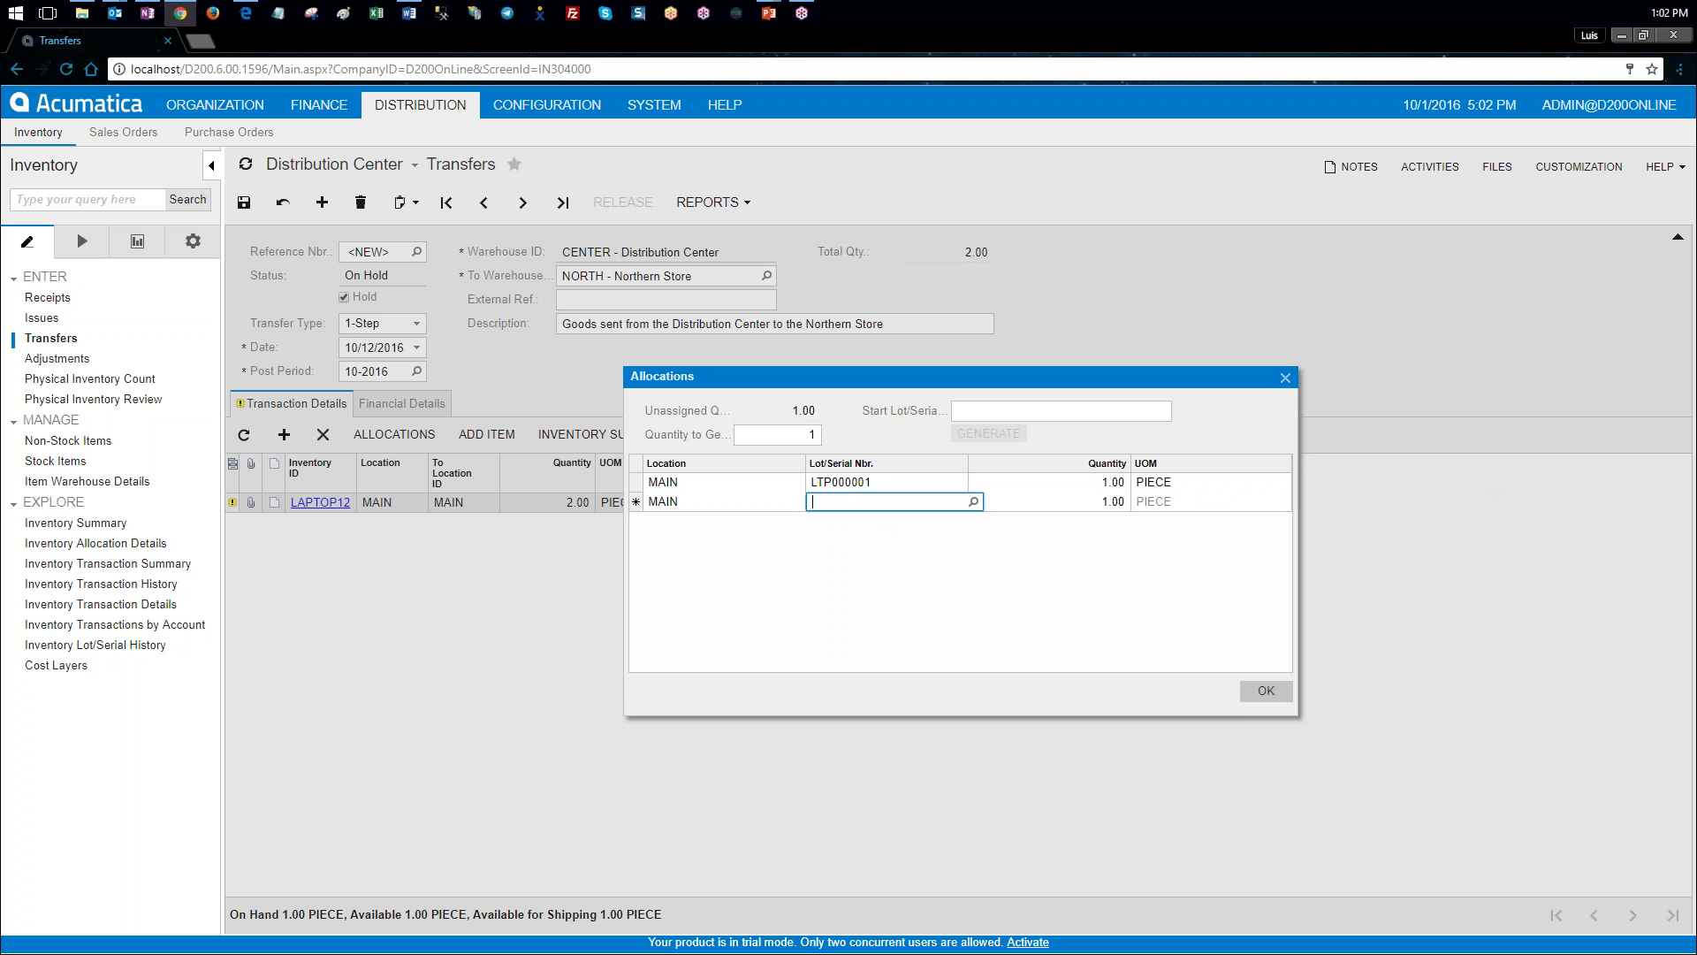
click(972, 501)
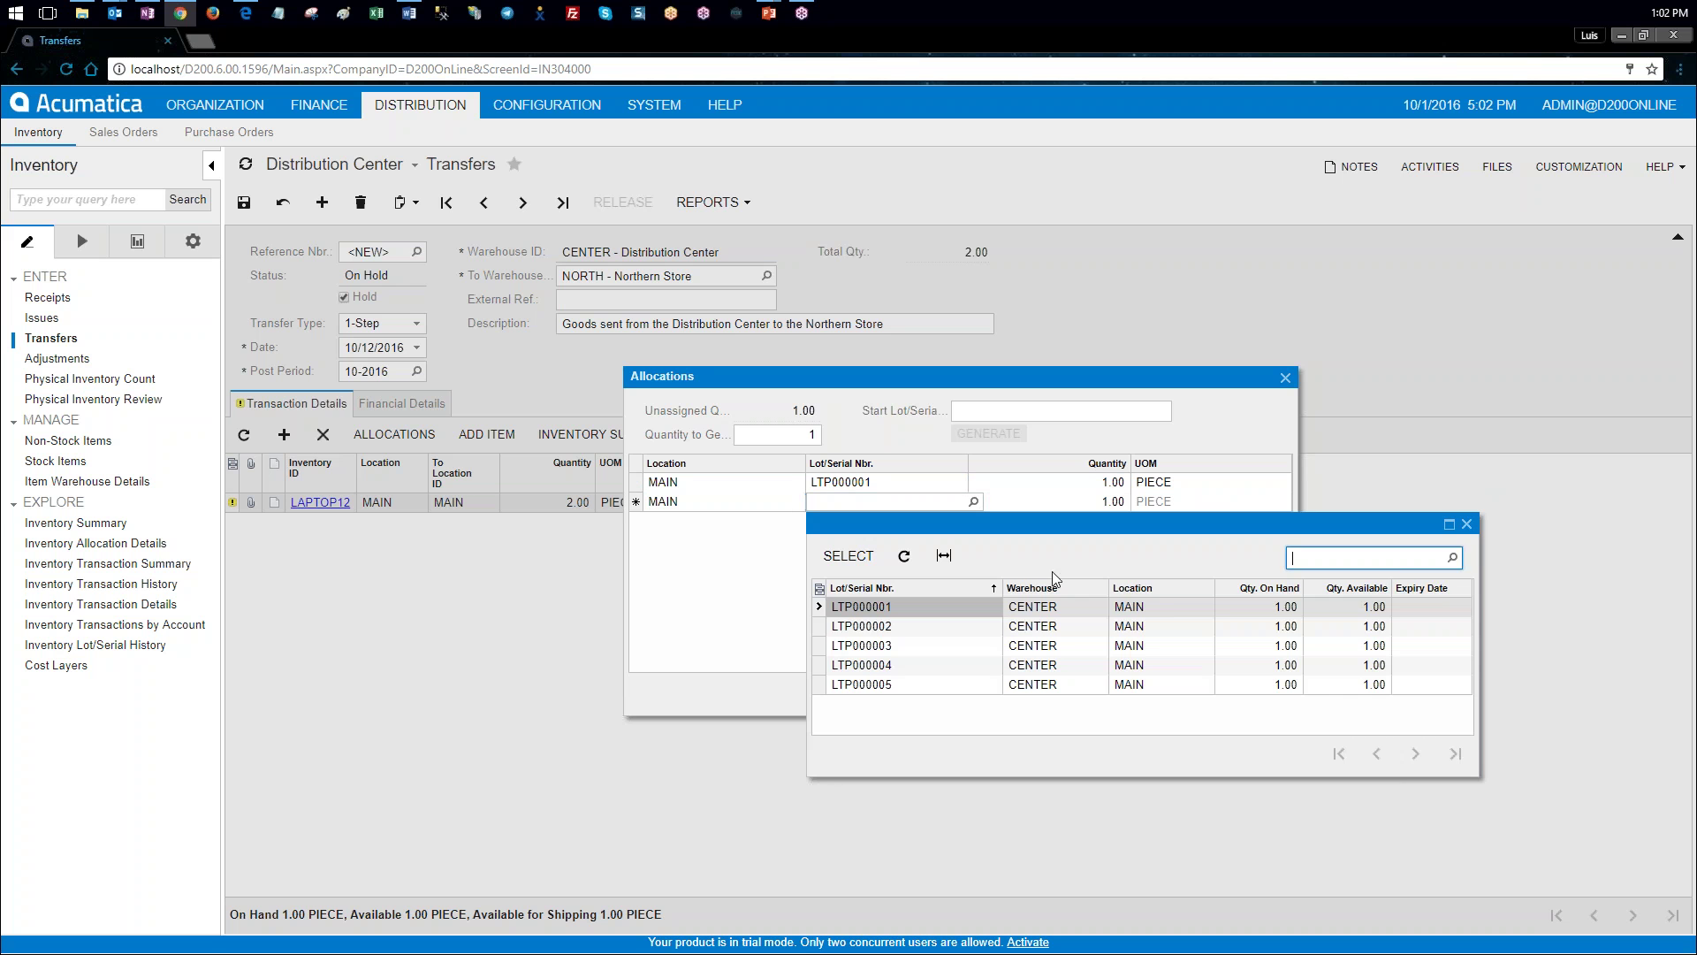
click(979, 626)
double_click(954, 627)
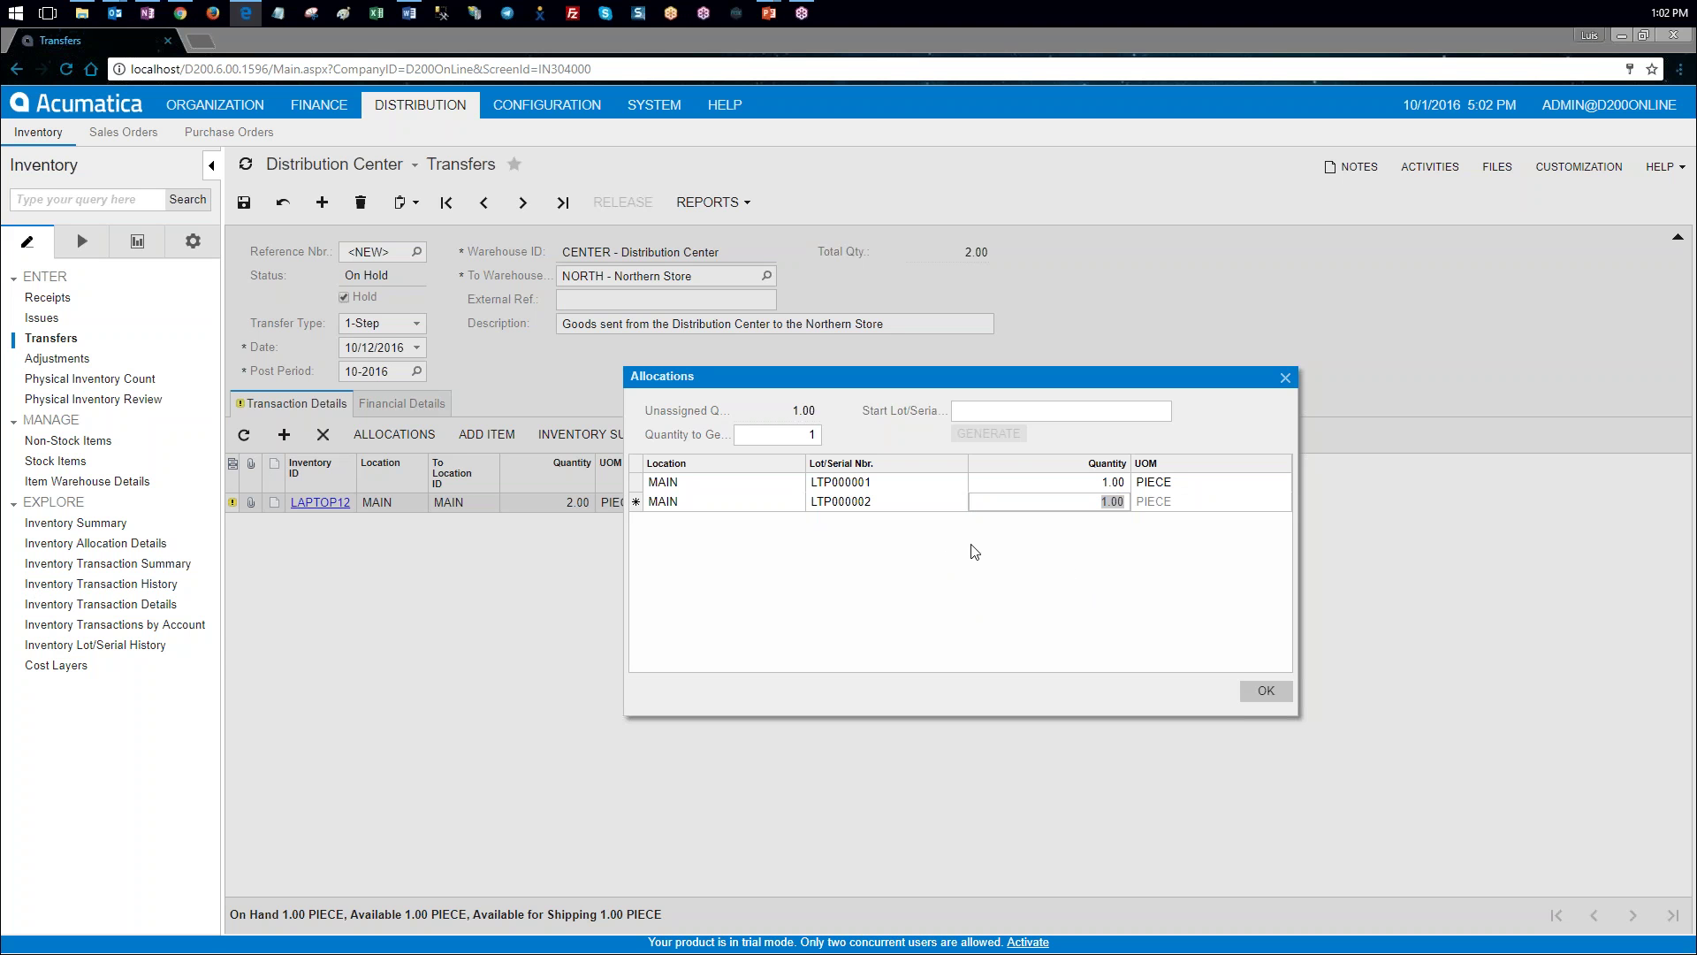
click(1266, 690)
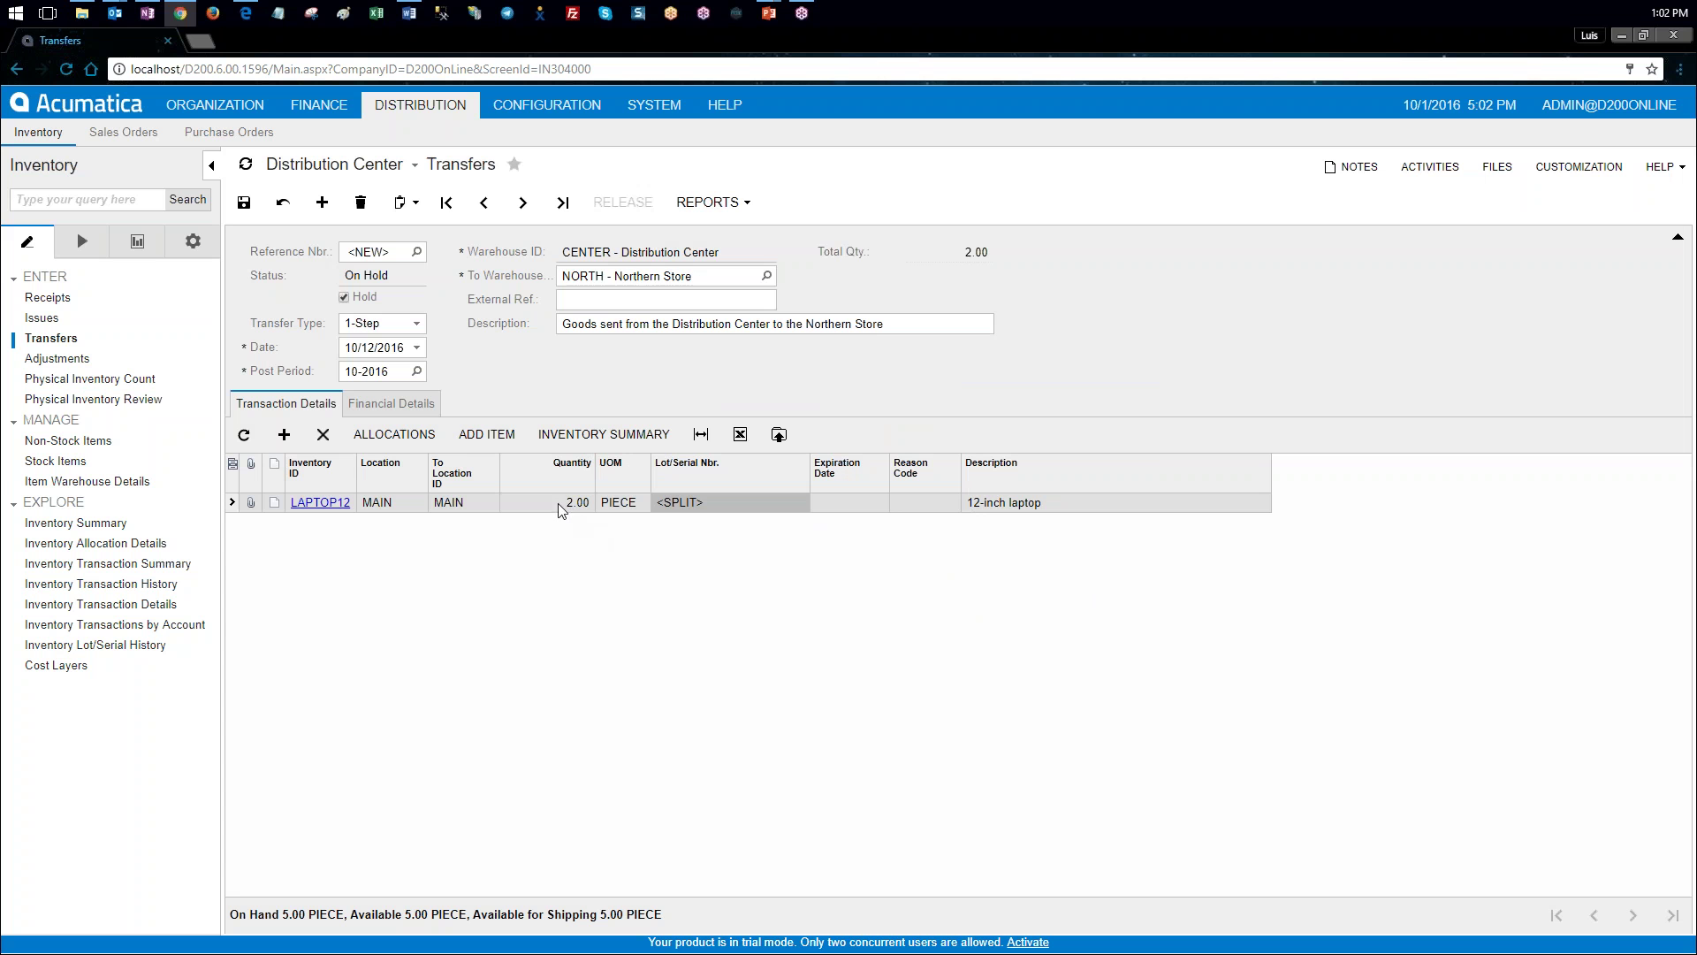
Step: Look up the serial numbers selectable for the LAPTOP12 line without choosing one
click(688, 505)
click(815, 502)
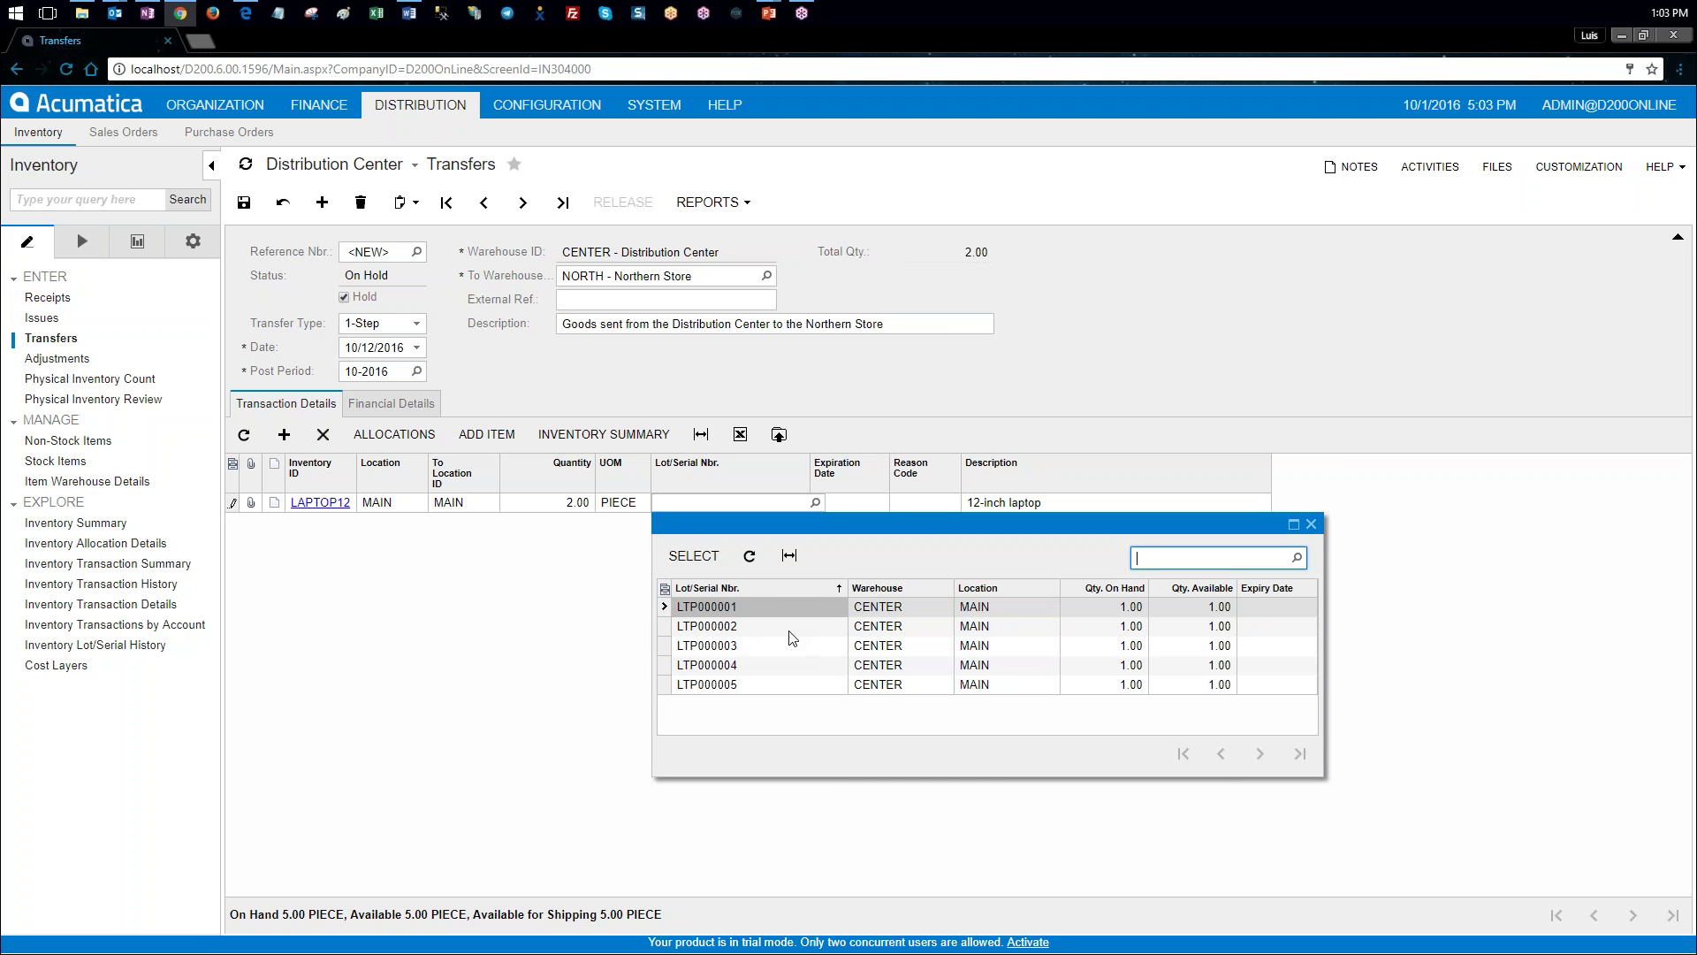
click(1312, 524)
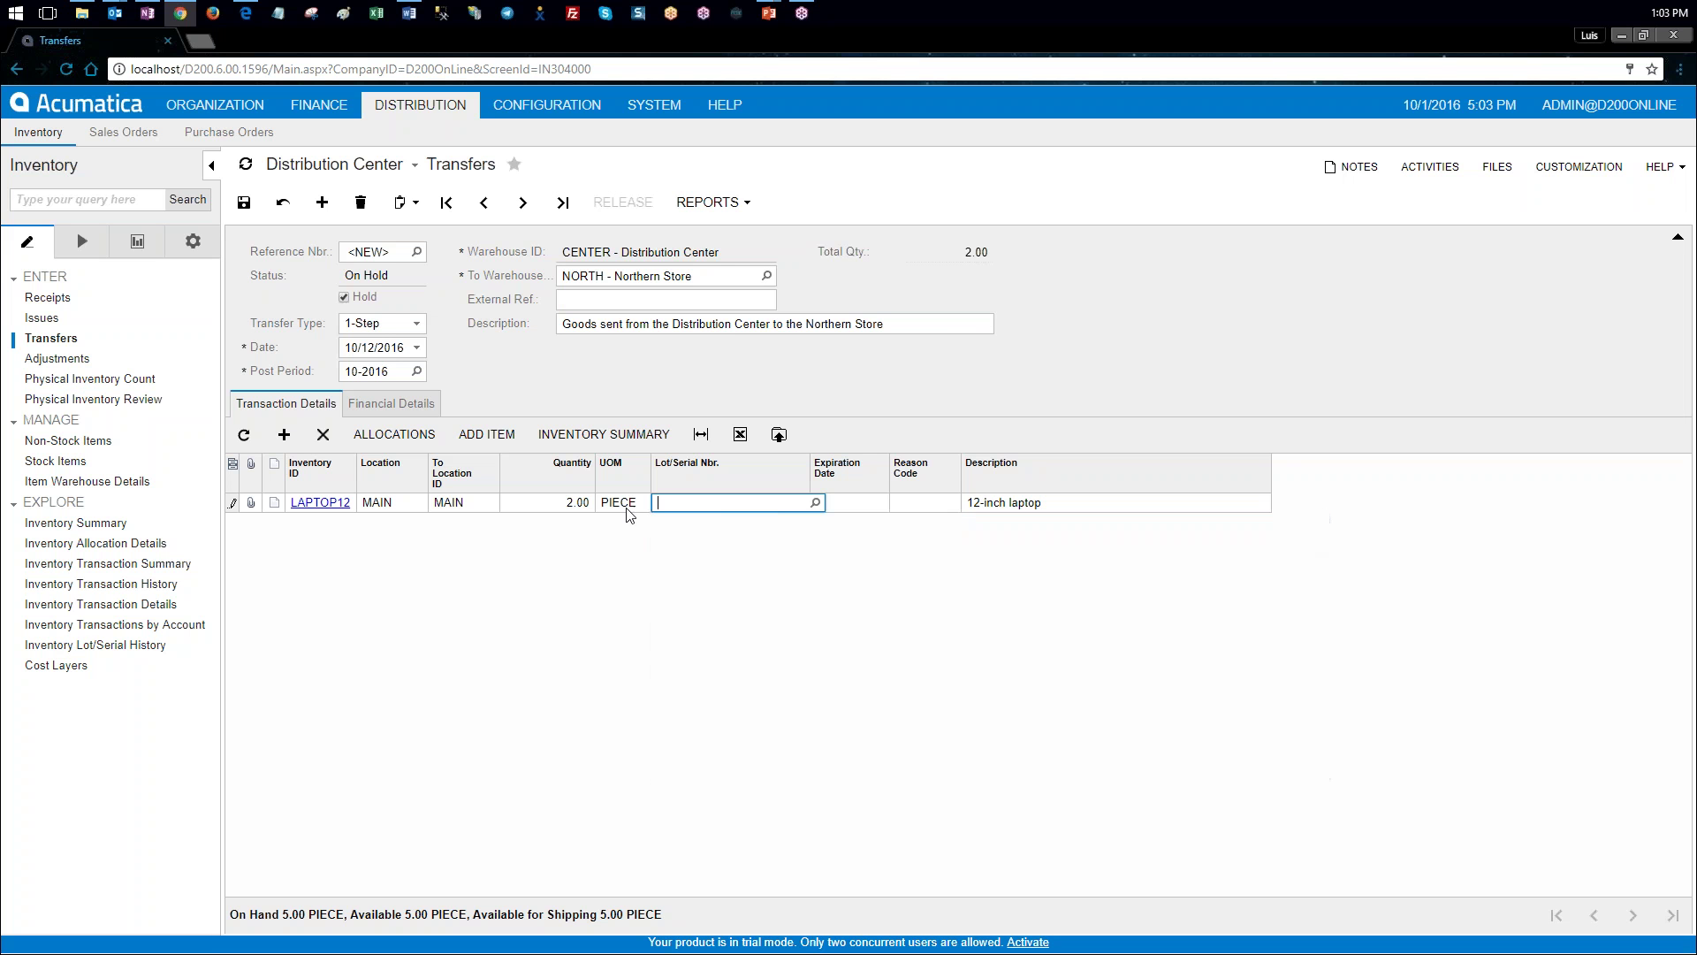
click(586, 502)
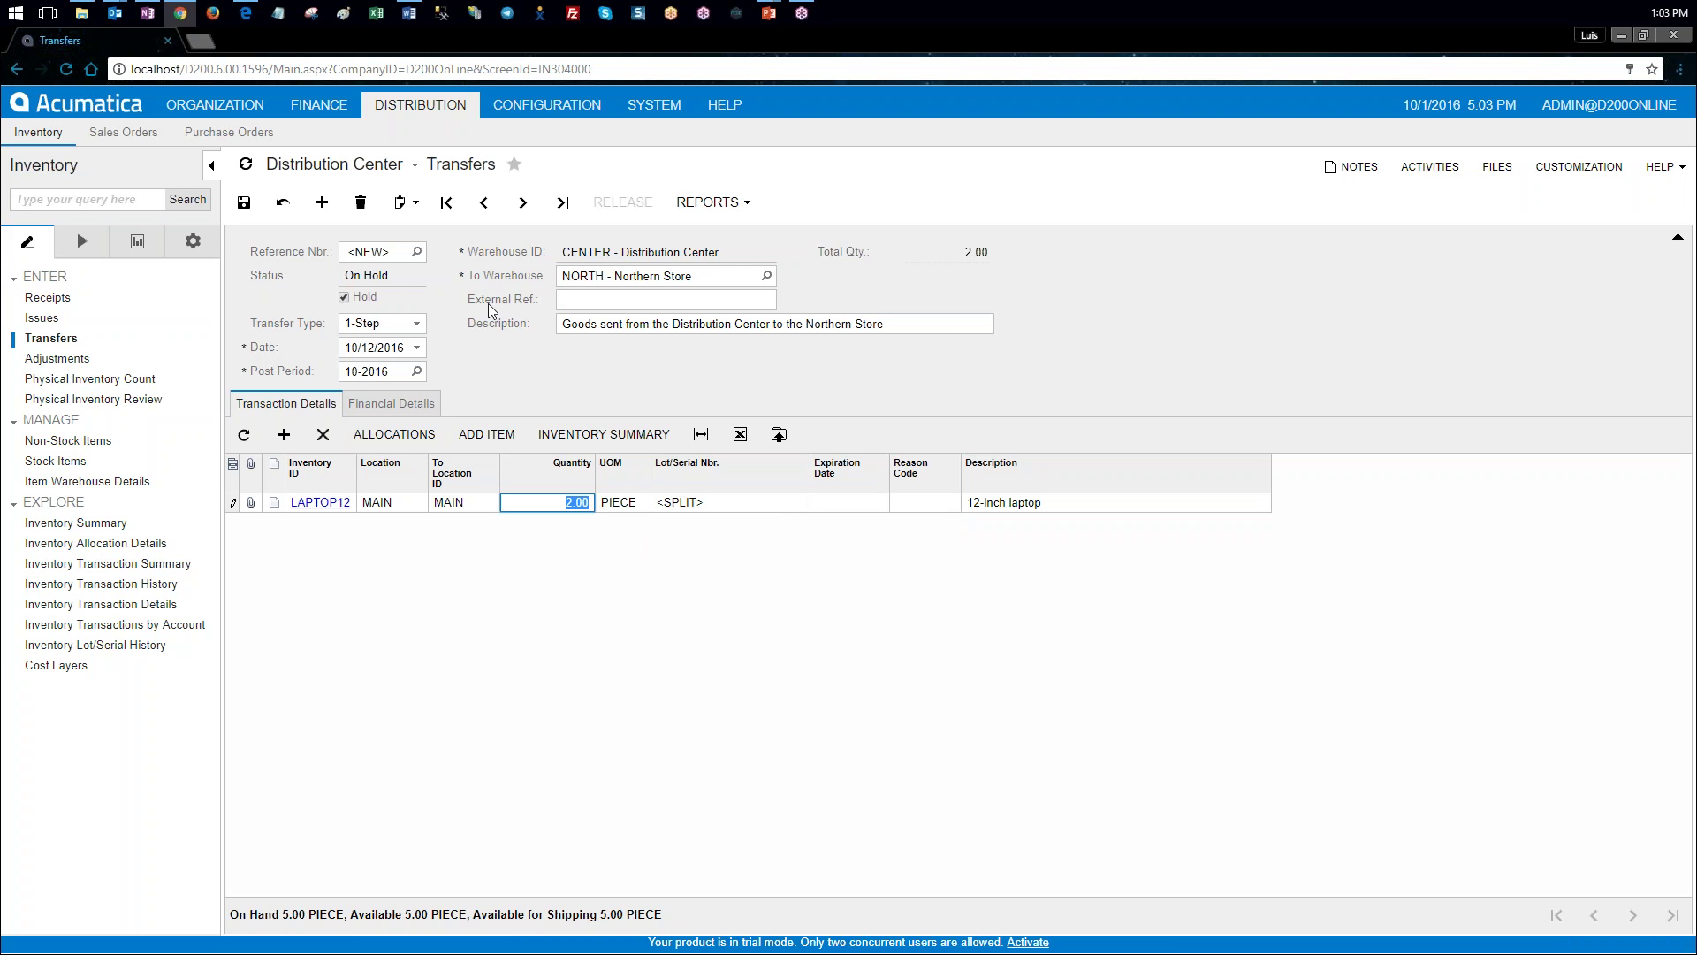
Step: Save the transfer and add a second detail line for item KEYBOARD
click(244, 205)
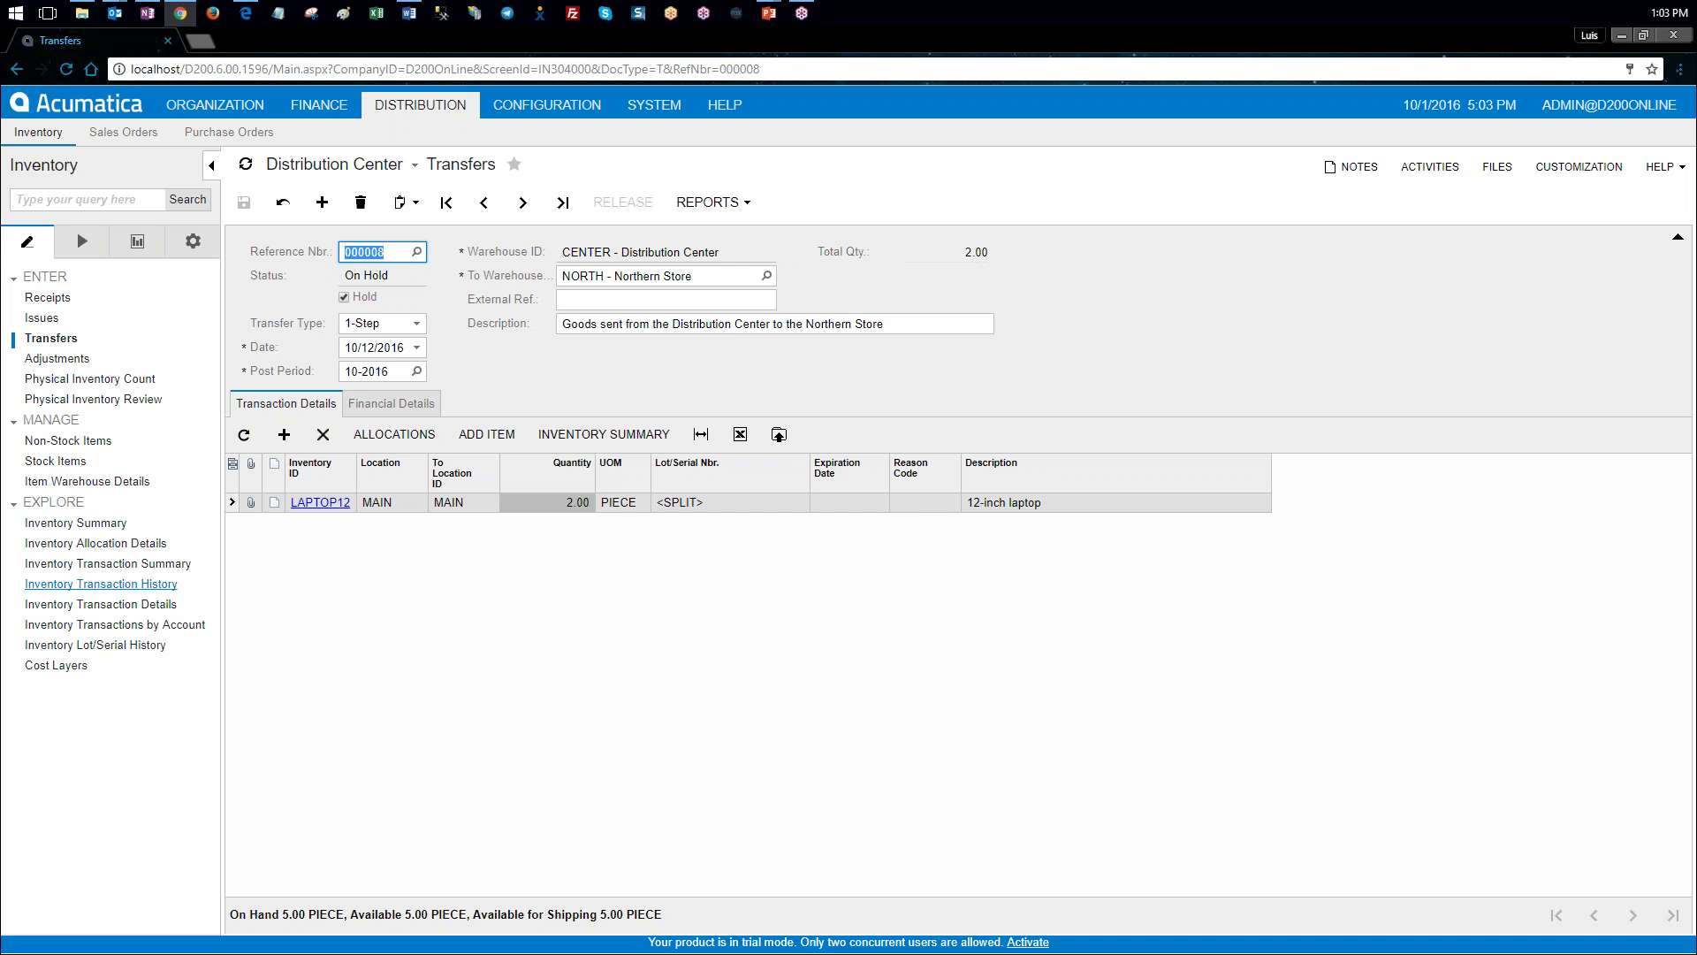
click(346, 524)
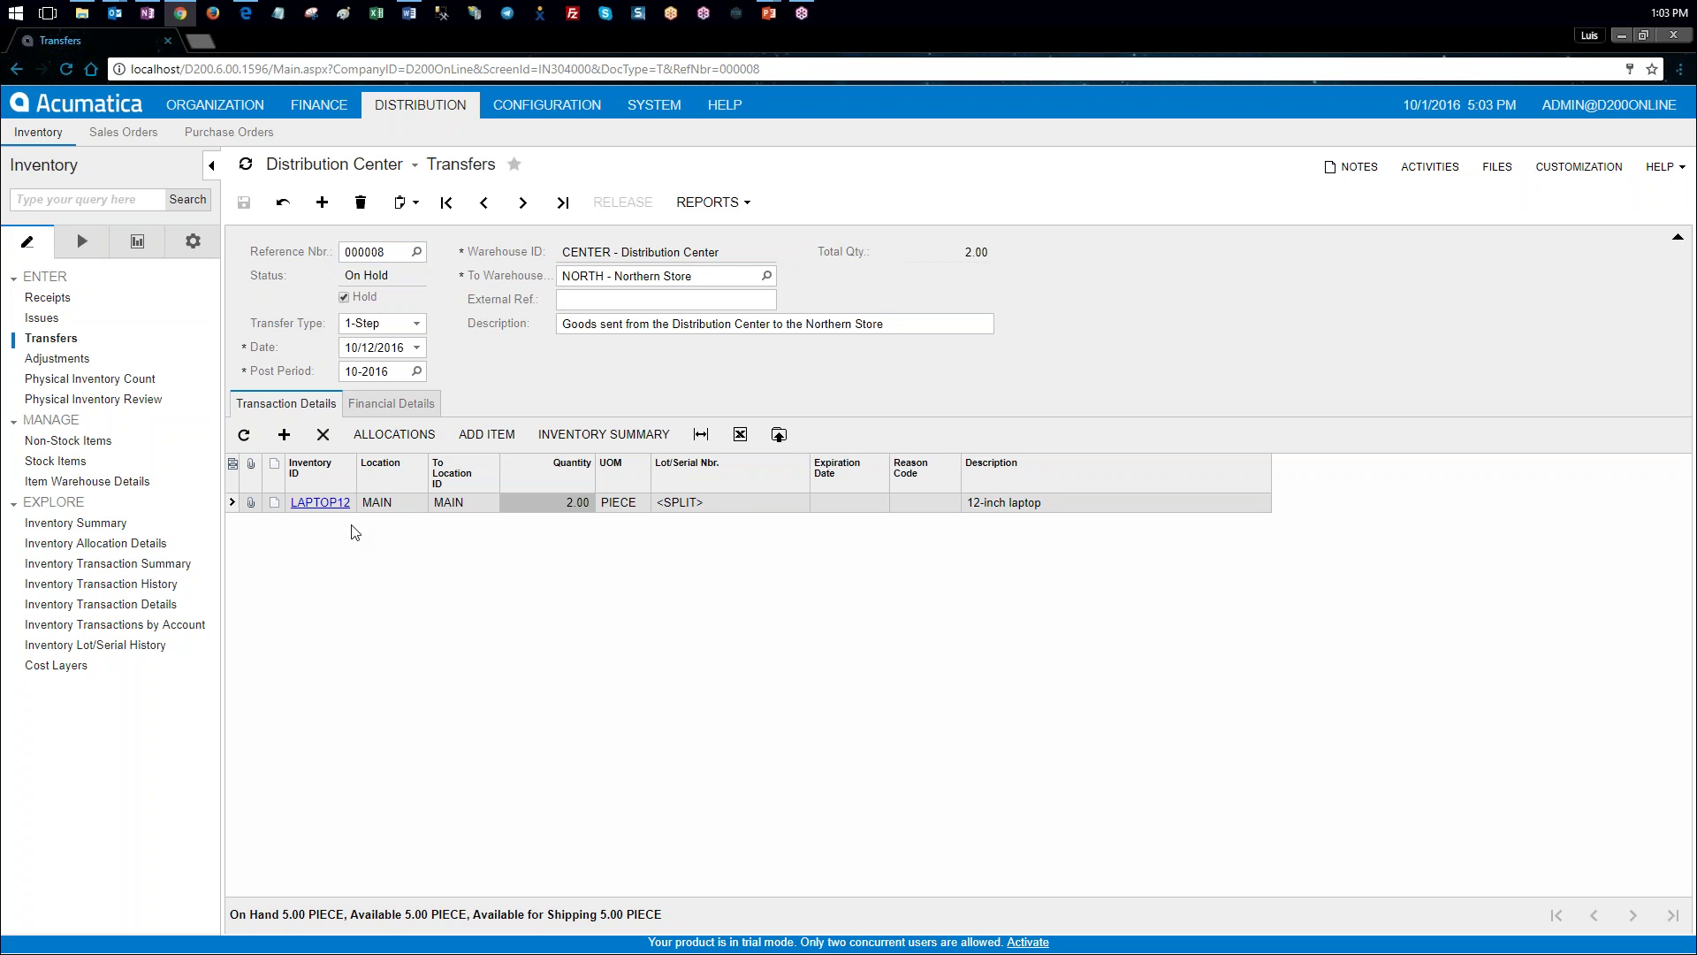
click(337, 526)
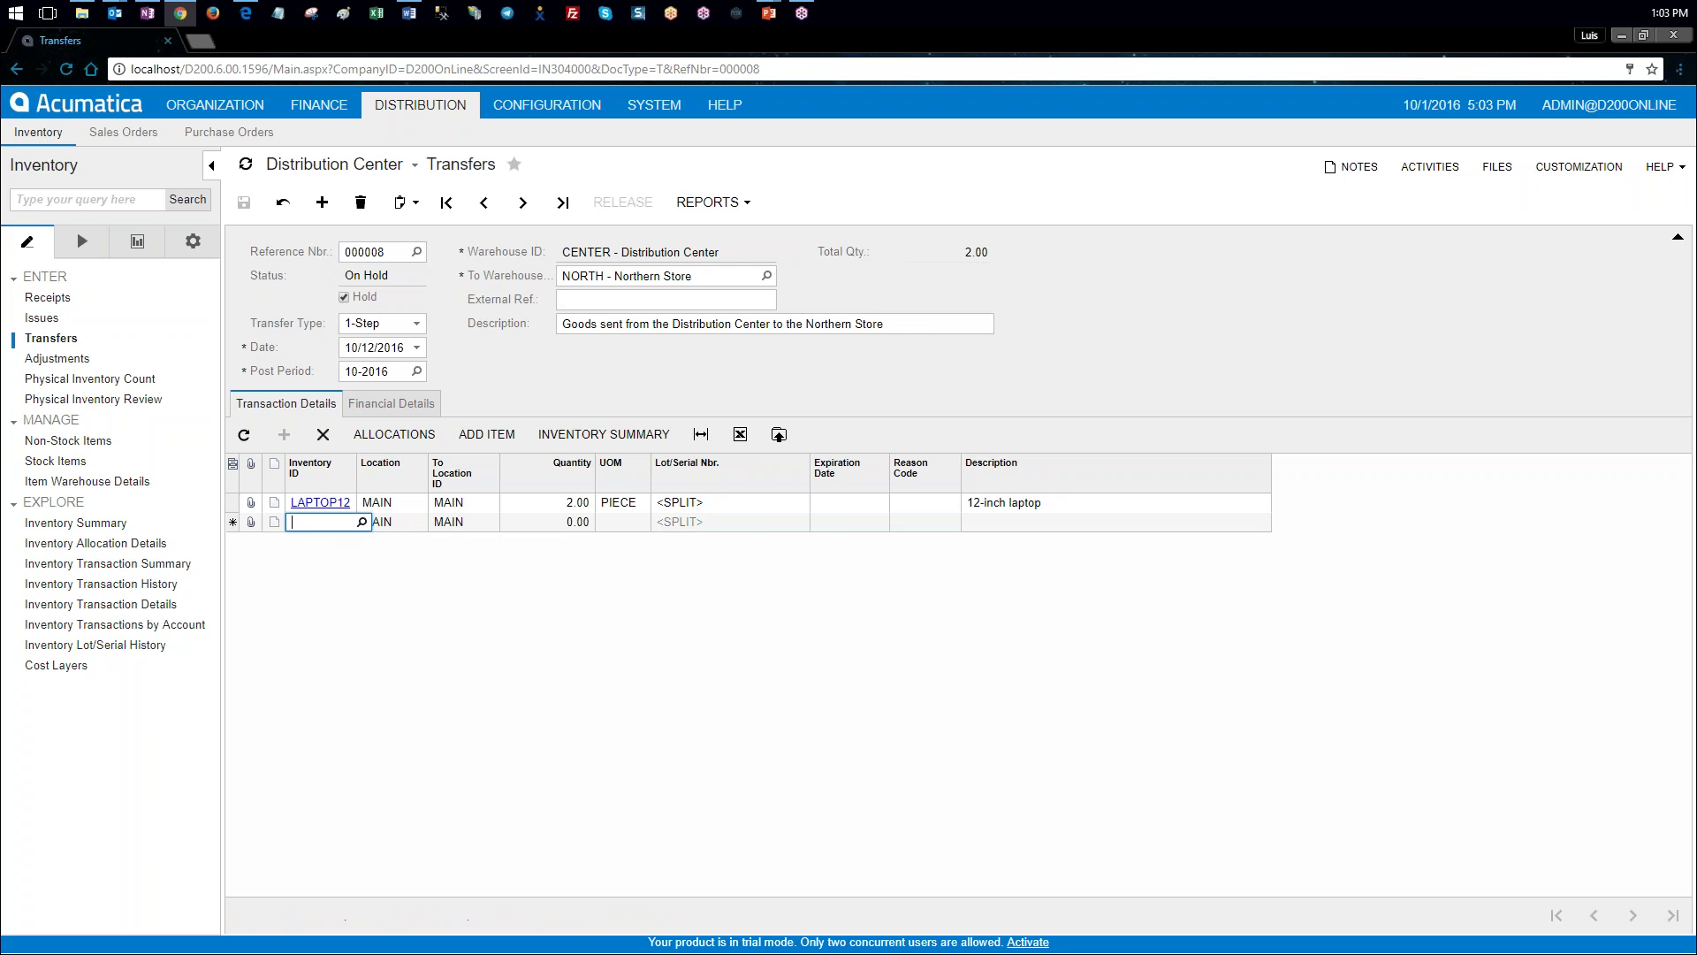
click(362, 523)
click(341, 678)
double_click(341, 679)
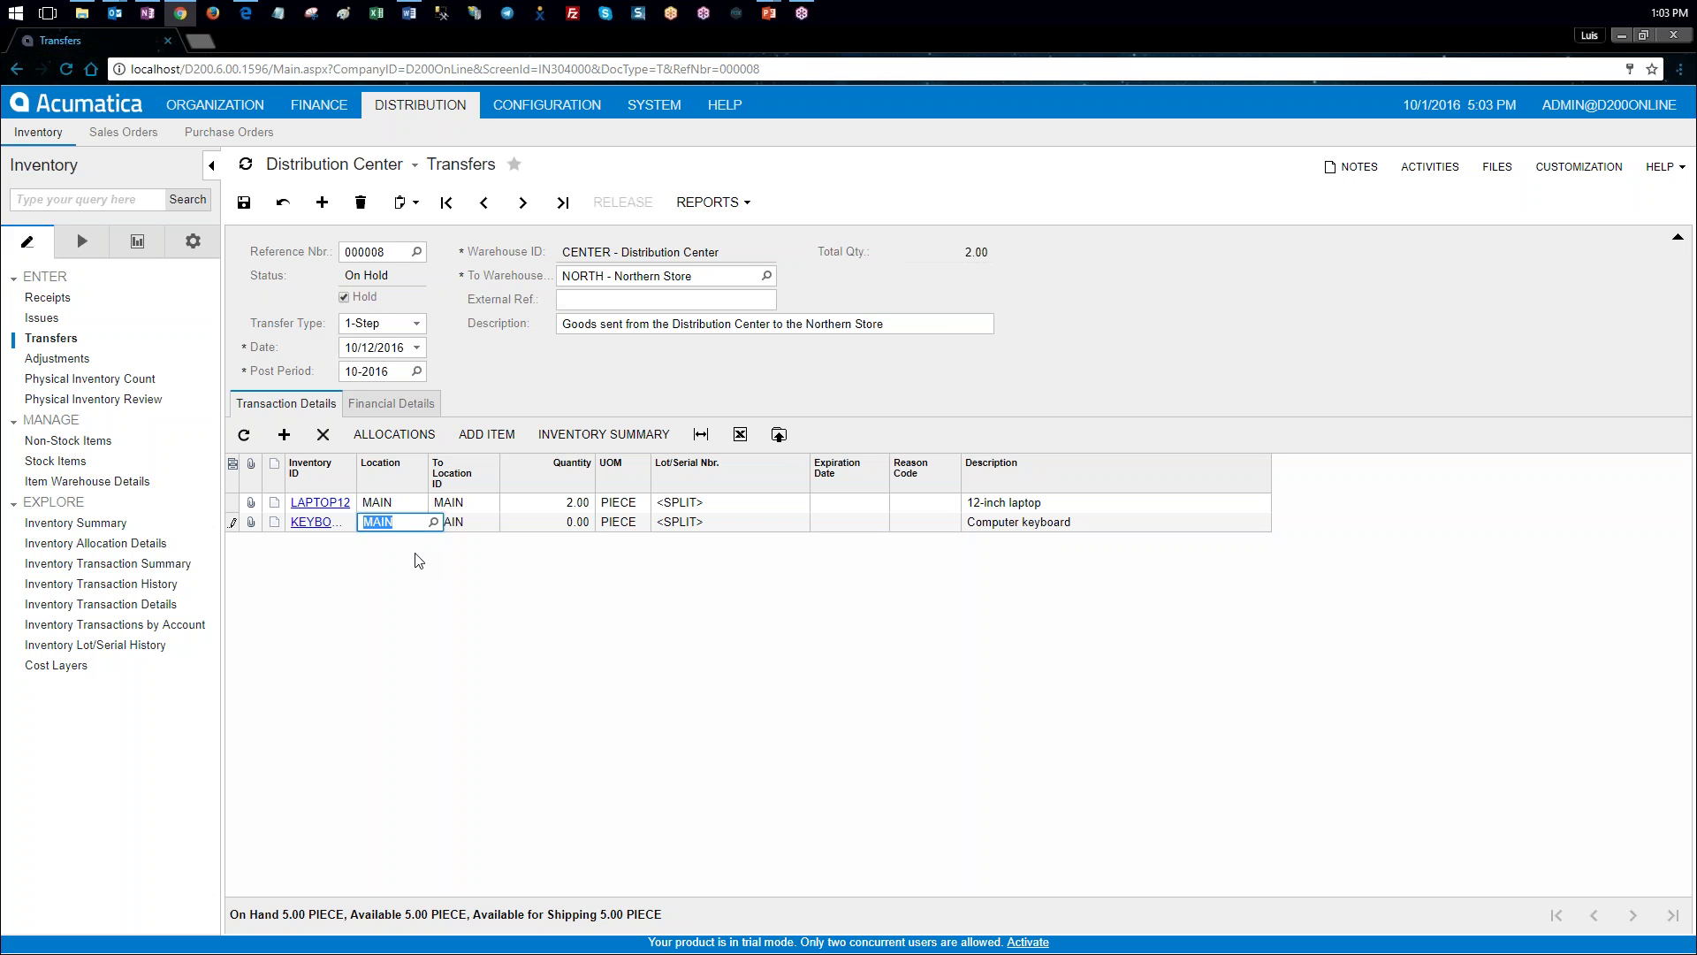
Step: Set the keyboard line's quantity to 5 and commit the line
key(Tab)
key(Tab)
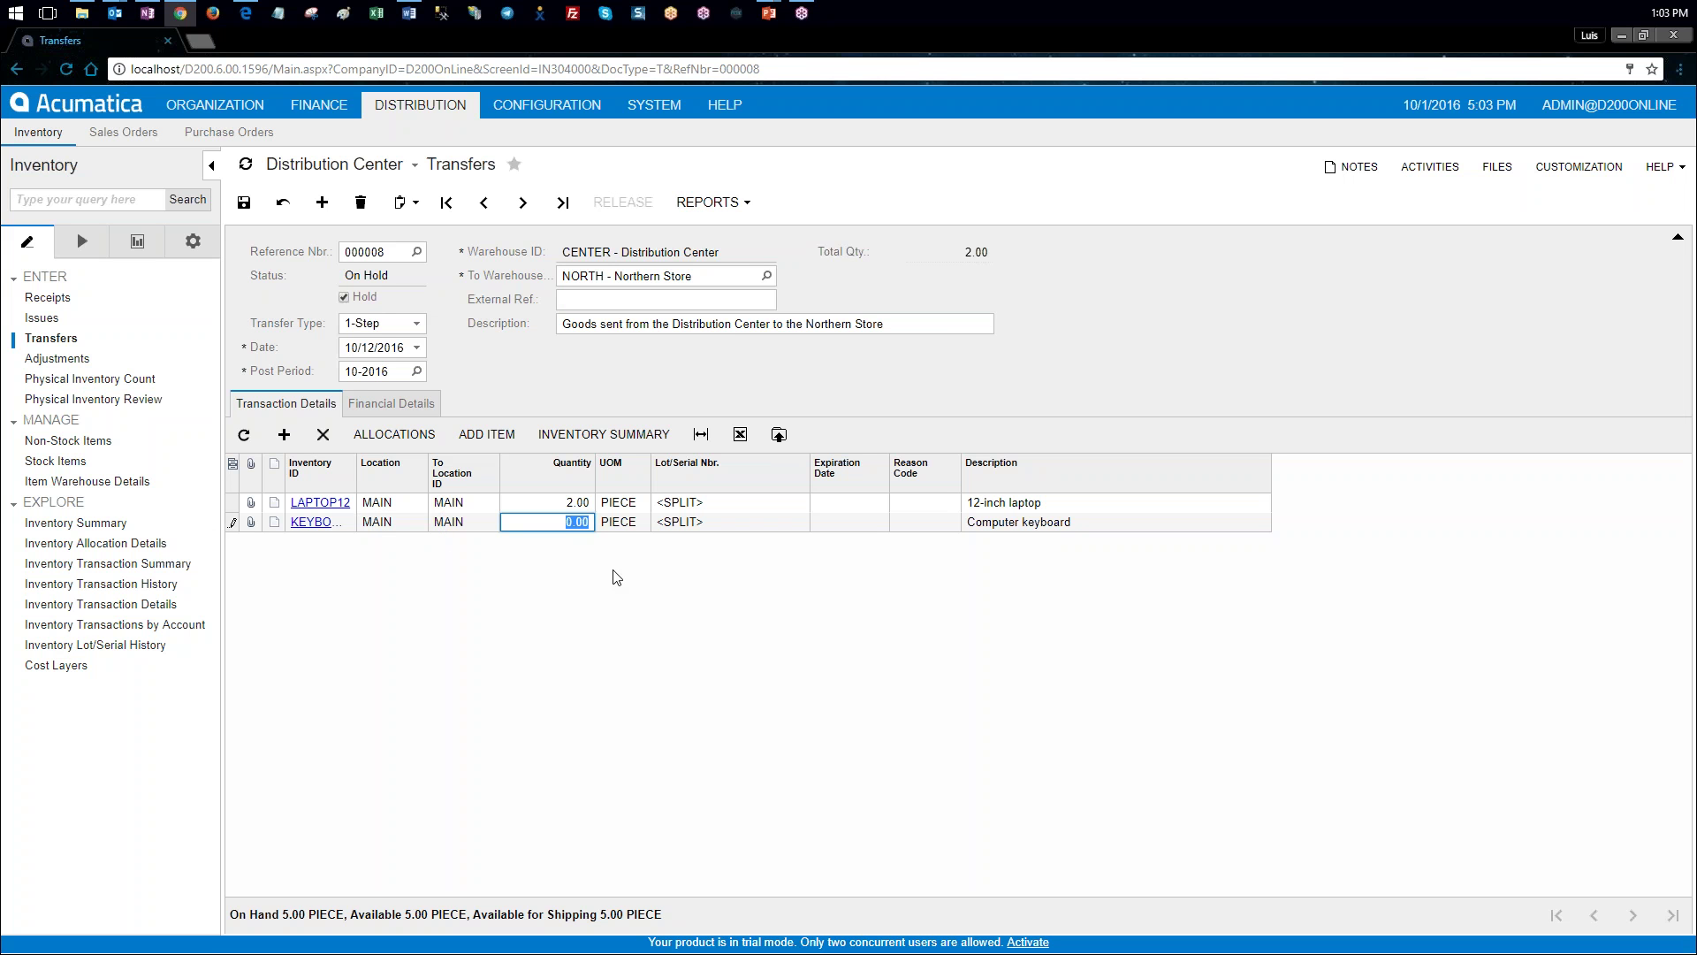
text(5)
key(Tab)
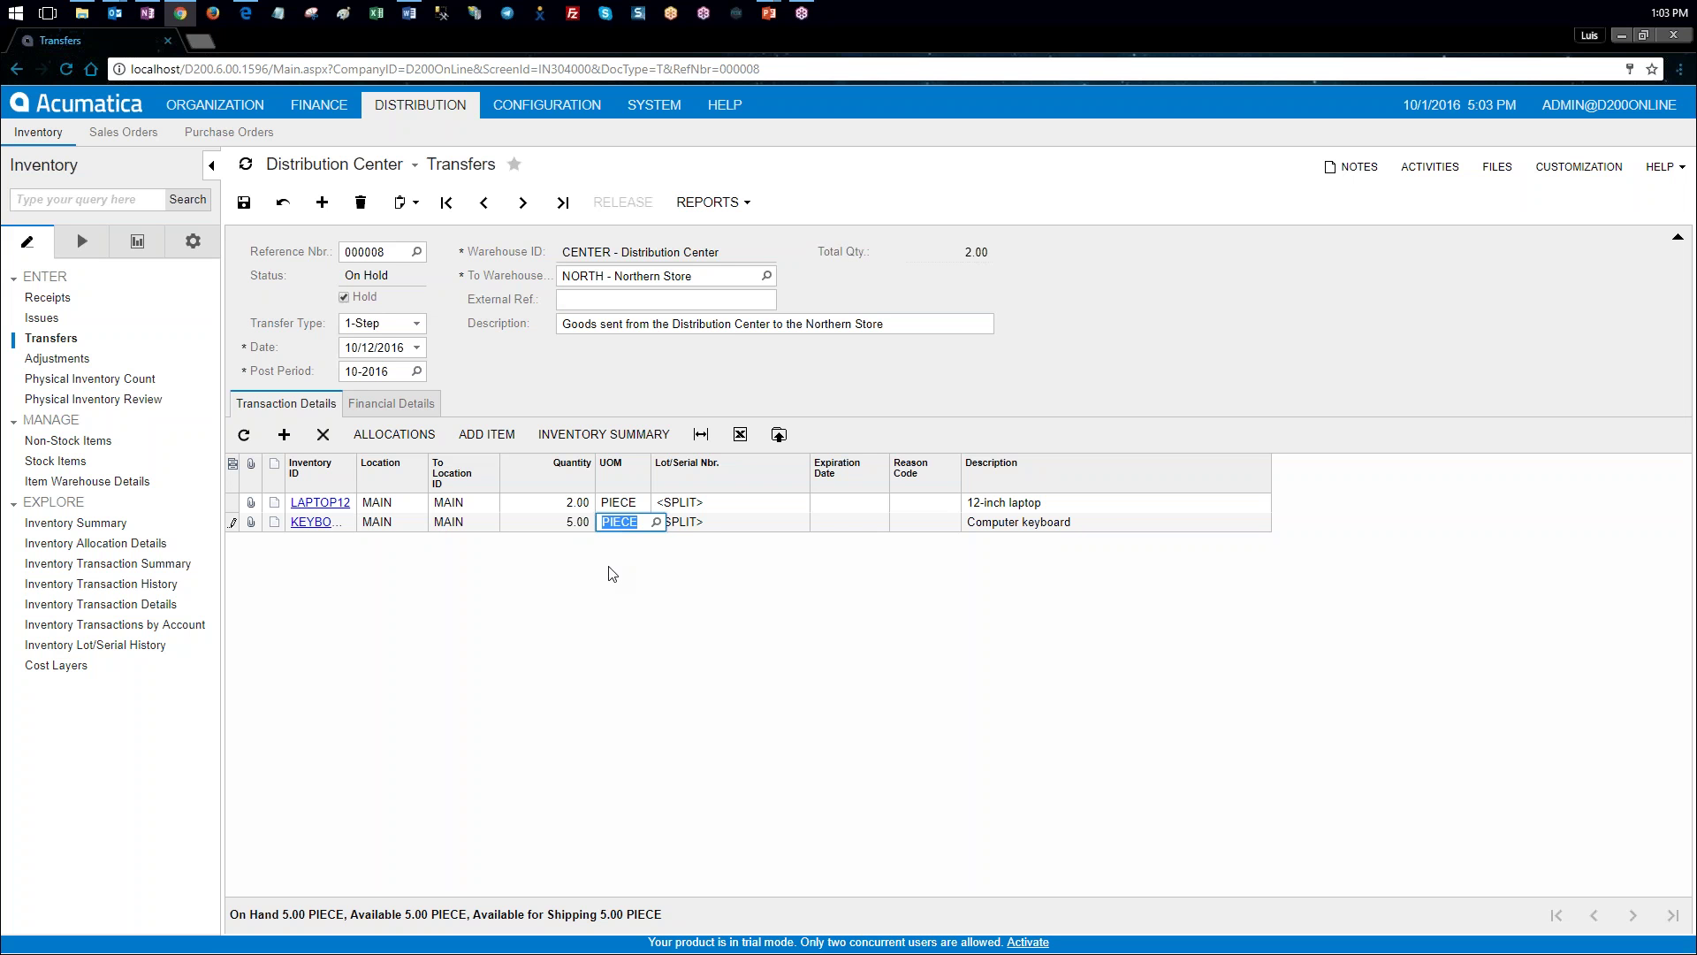
key(Tab)
key(Tab)
key(Return)
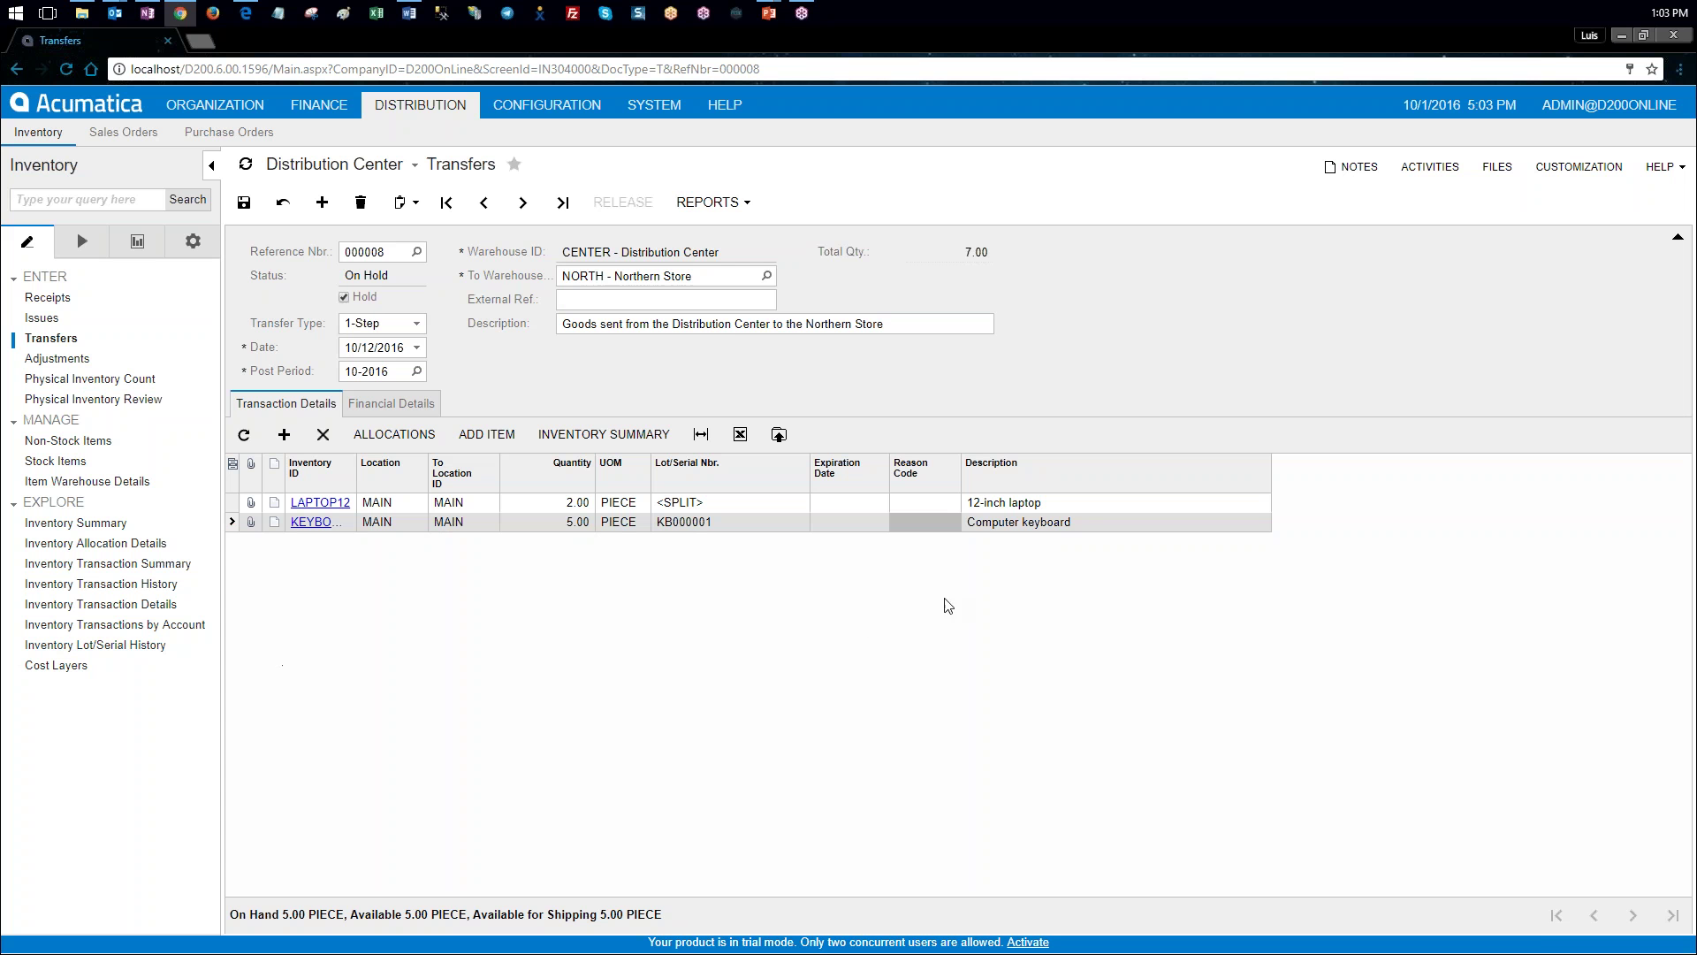
Step: Widen the Inventory ID column of the transfer details and save the transfer
drag(356, 475, 376, 476)
click(718, 525)
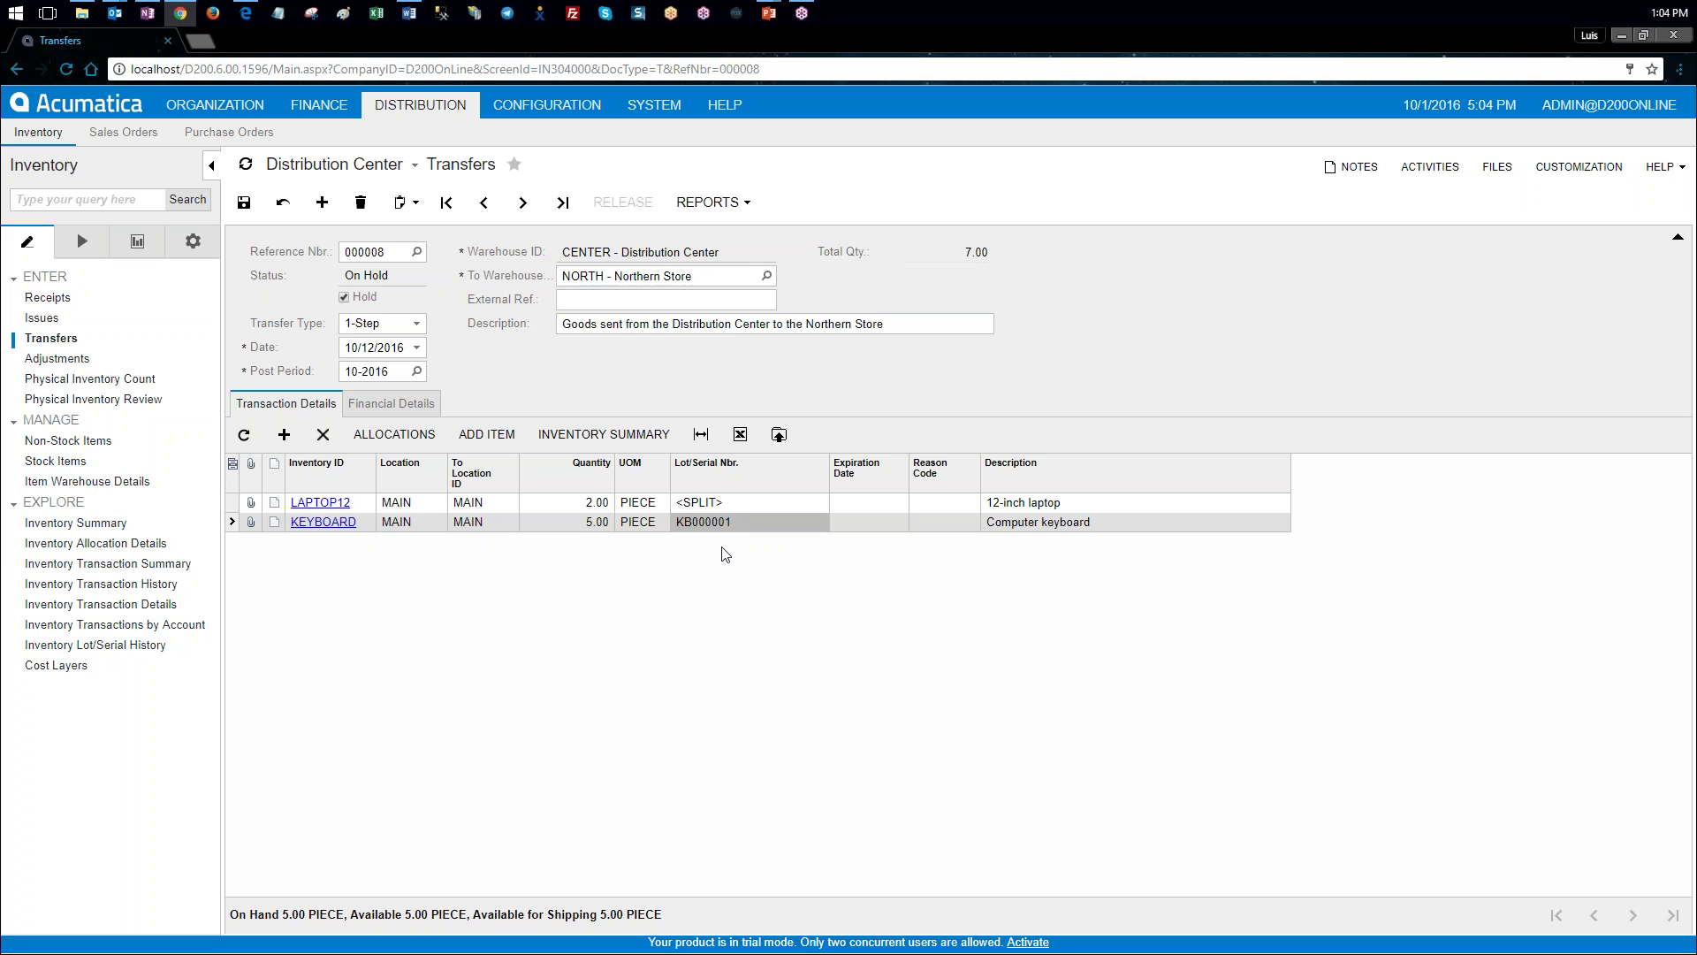
click(245, 207)
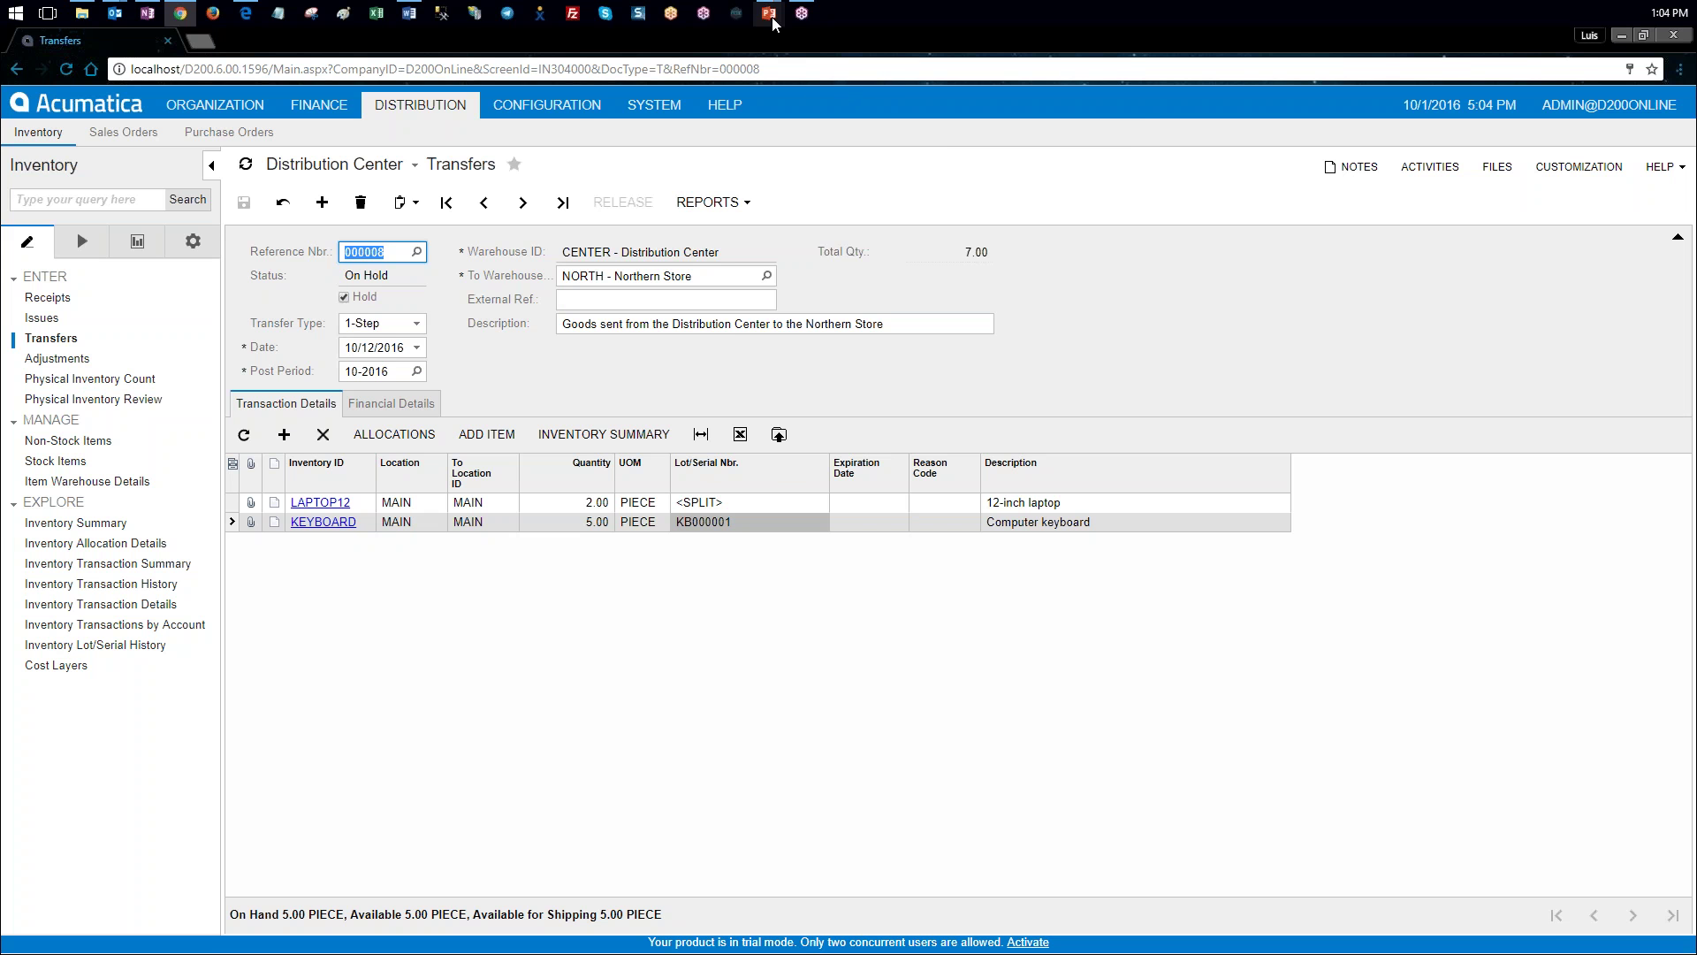
Step: Switch to the PowerPoint slide show and advance to the "Lesson 5 – Inventory valuation methods" slide
mouse_move(771, 17)
click(861, 98)
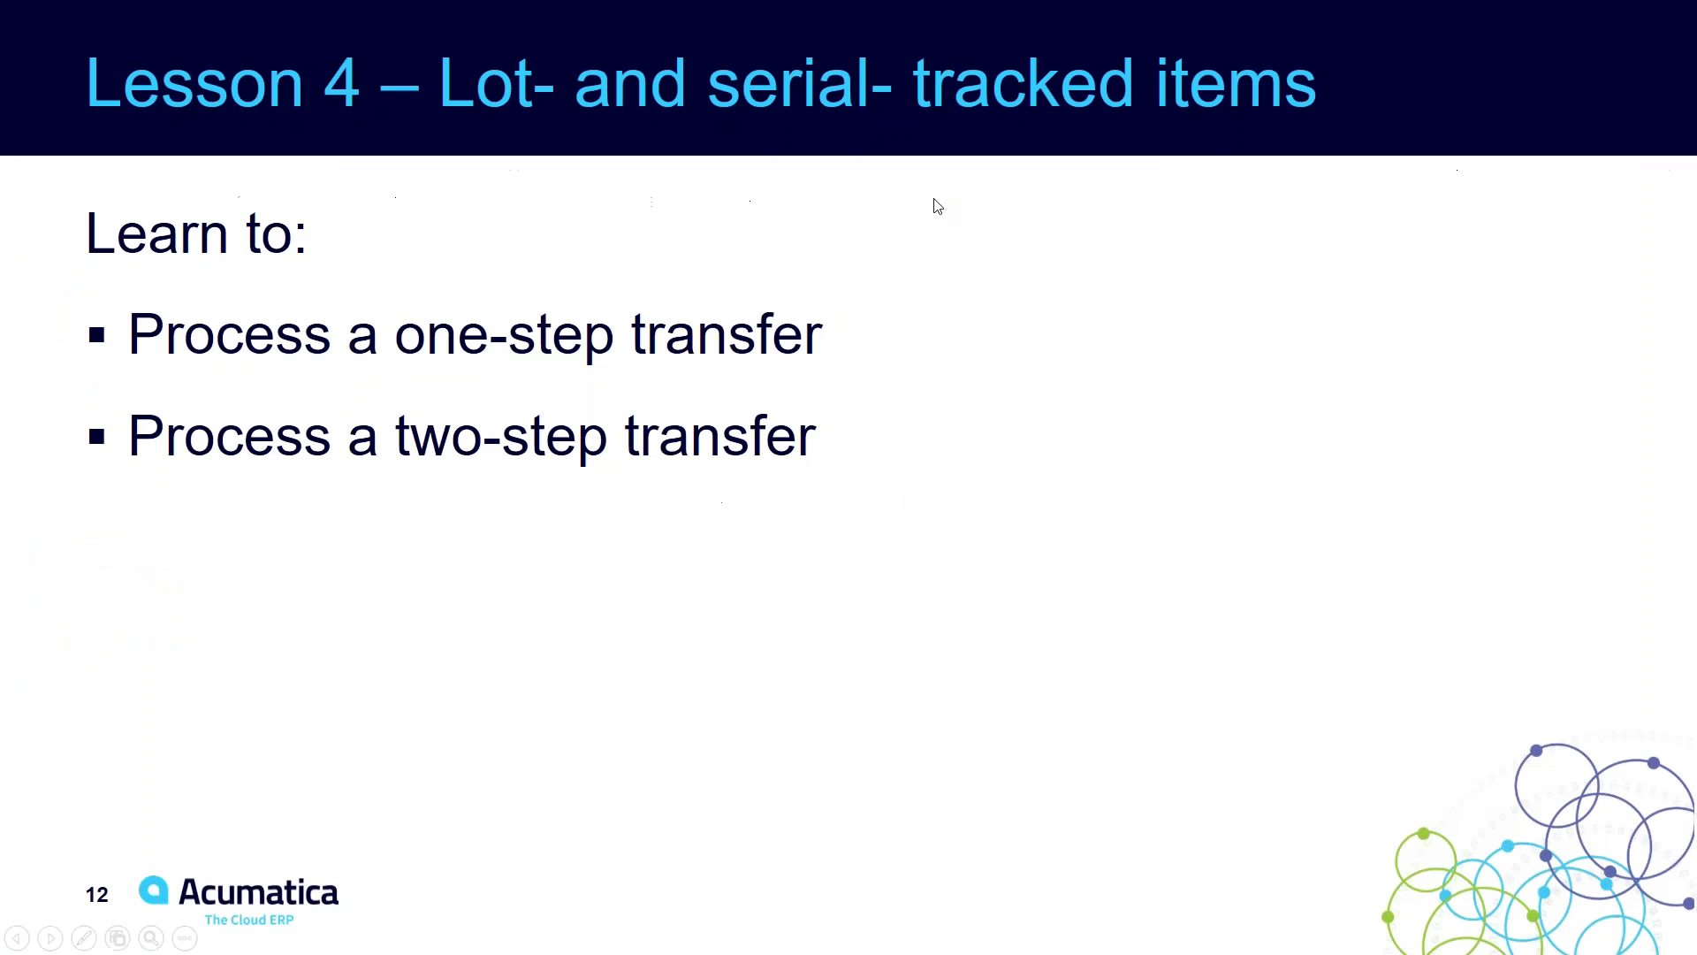
click(992, 448)
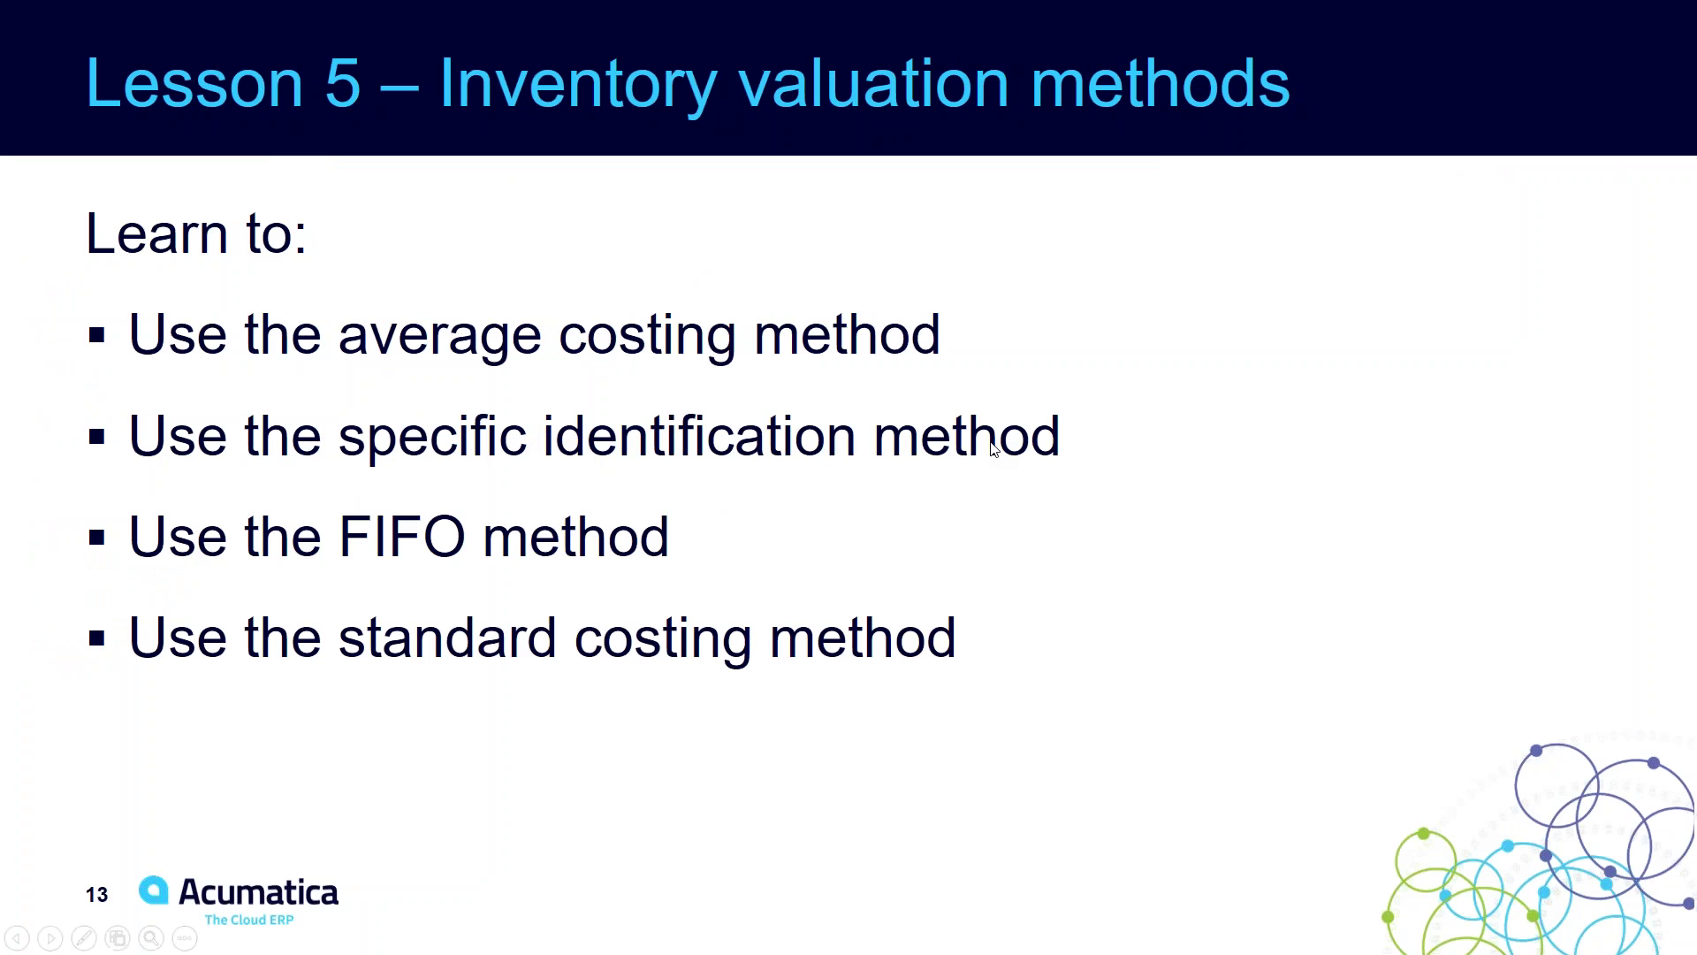
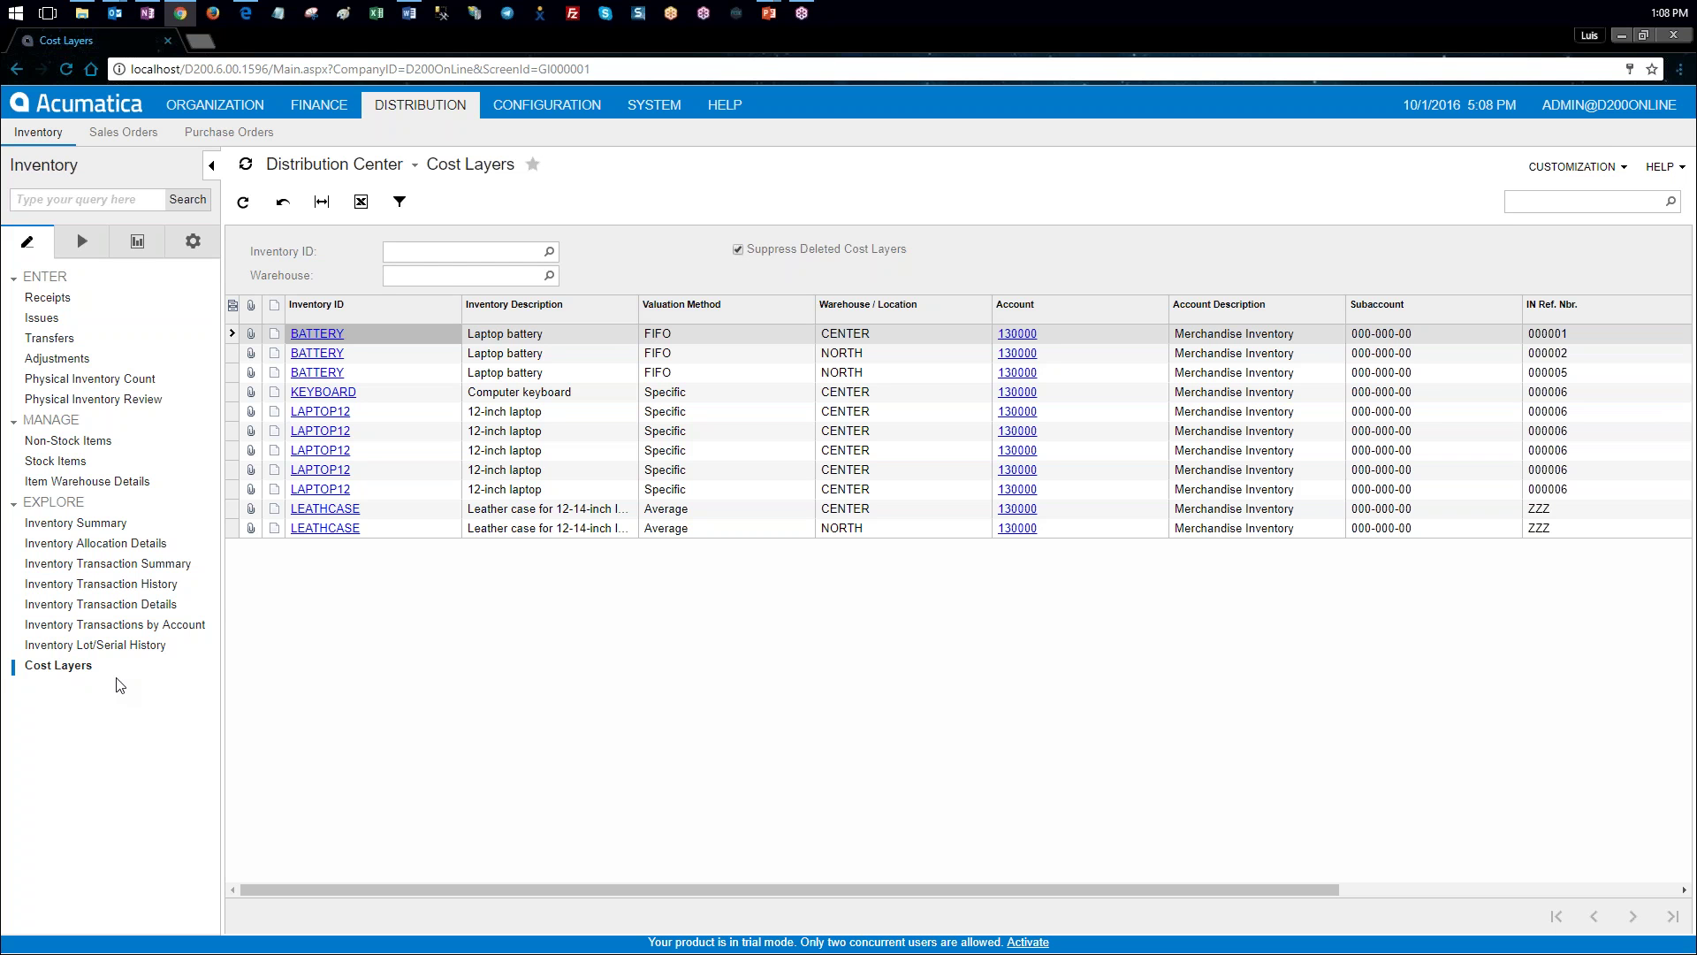
Step: Open the generic inquiry definition behind Cost Layers and view its copy, template and XML export/import options
click(1591, 167)
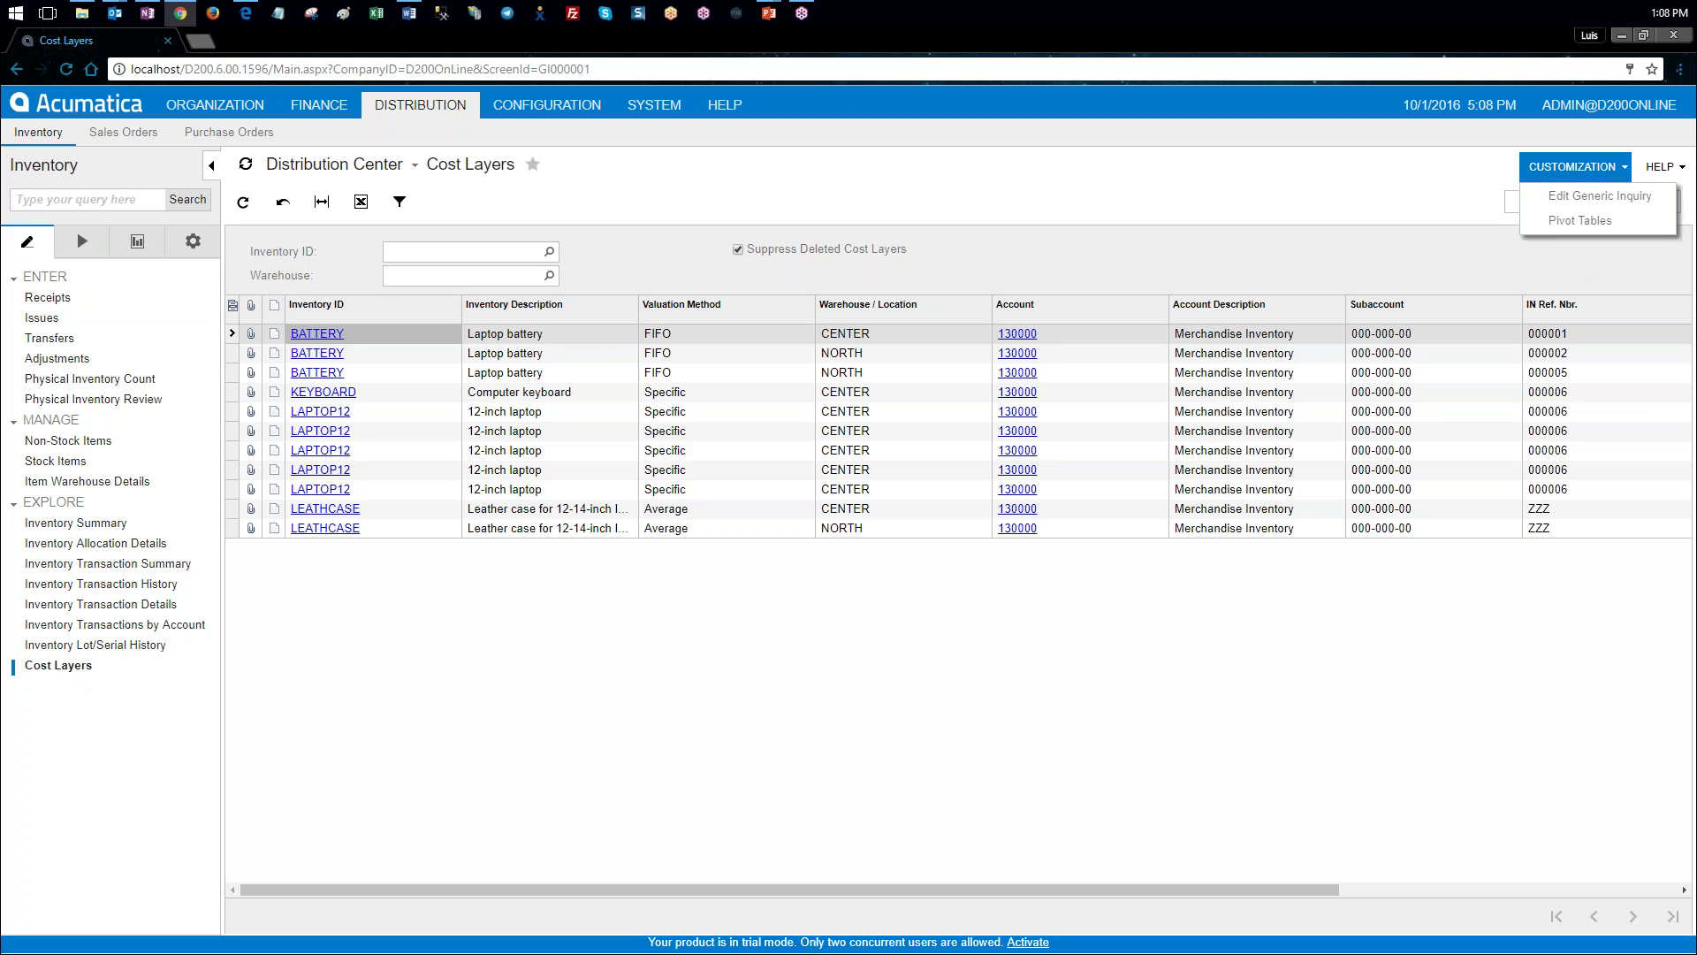
click(1596, 198)
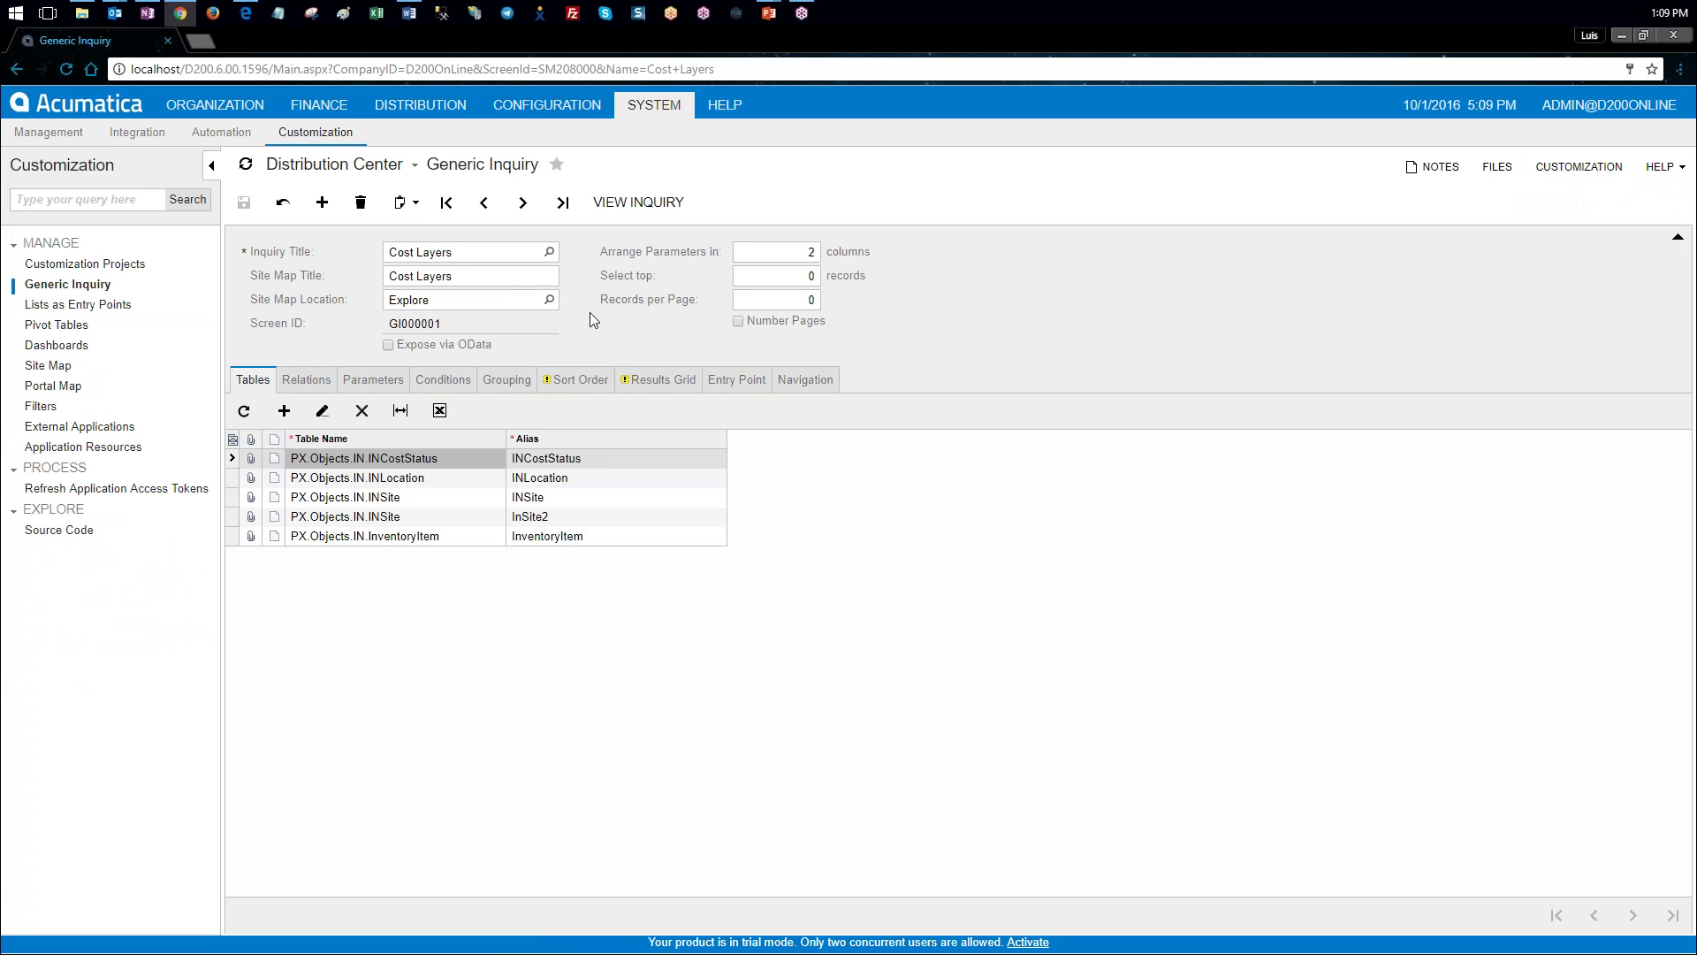
click(415, 203)
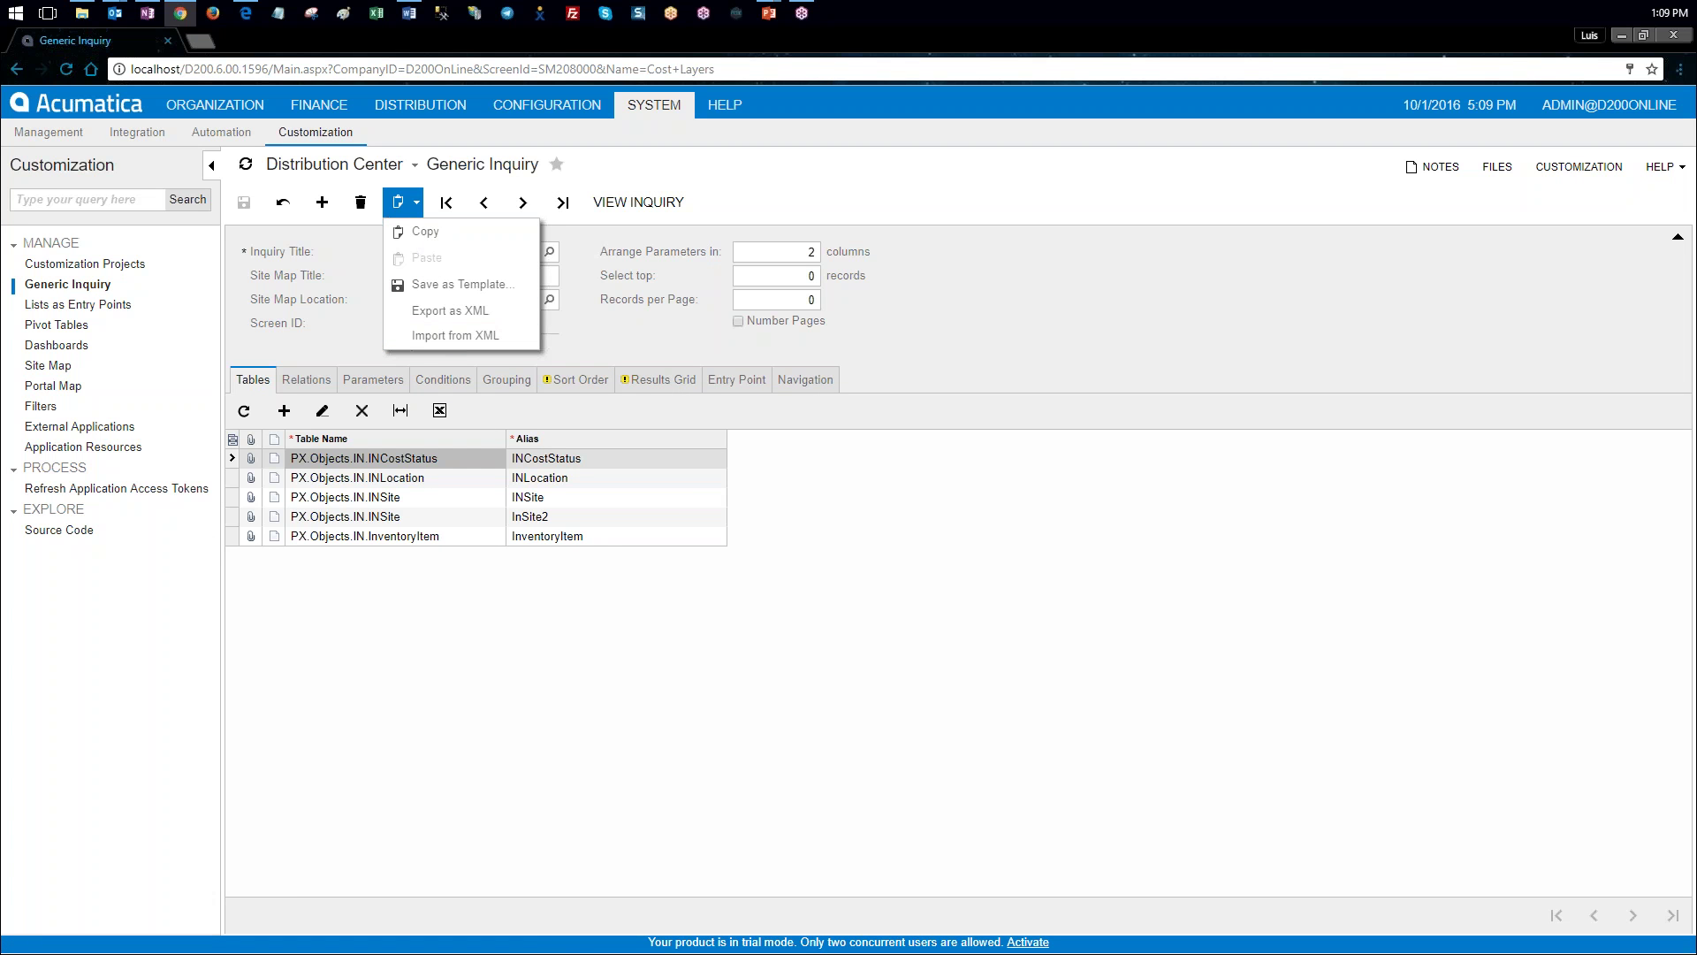
click(1066, 324)
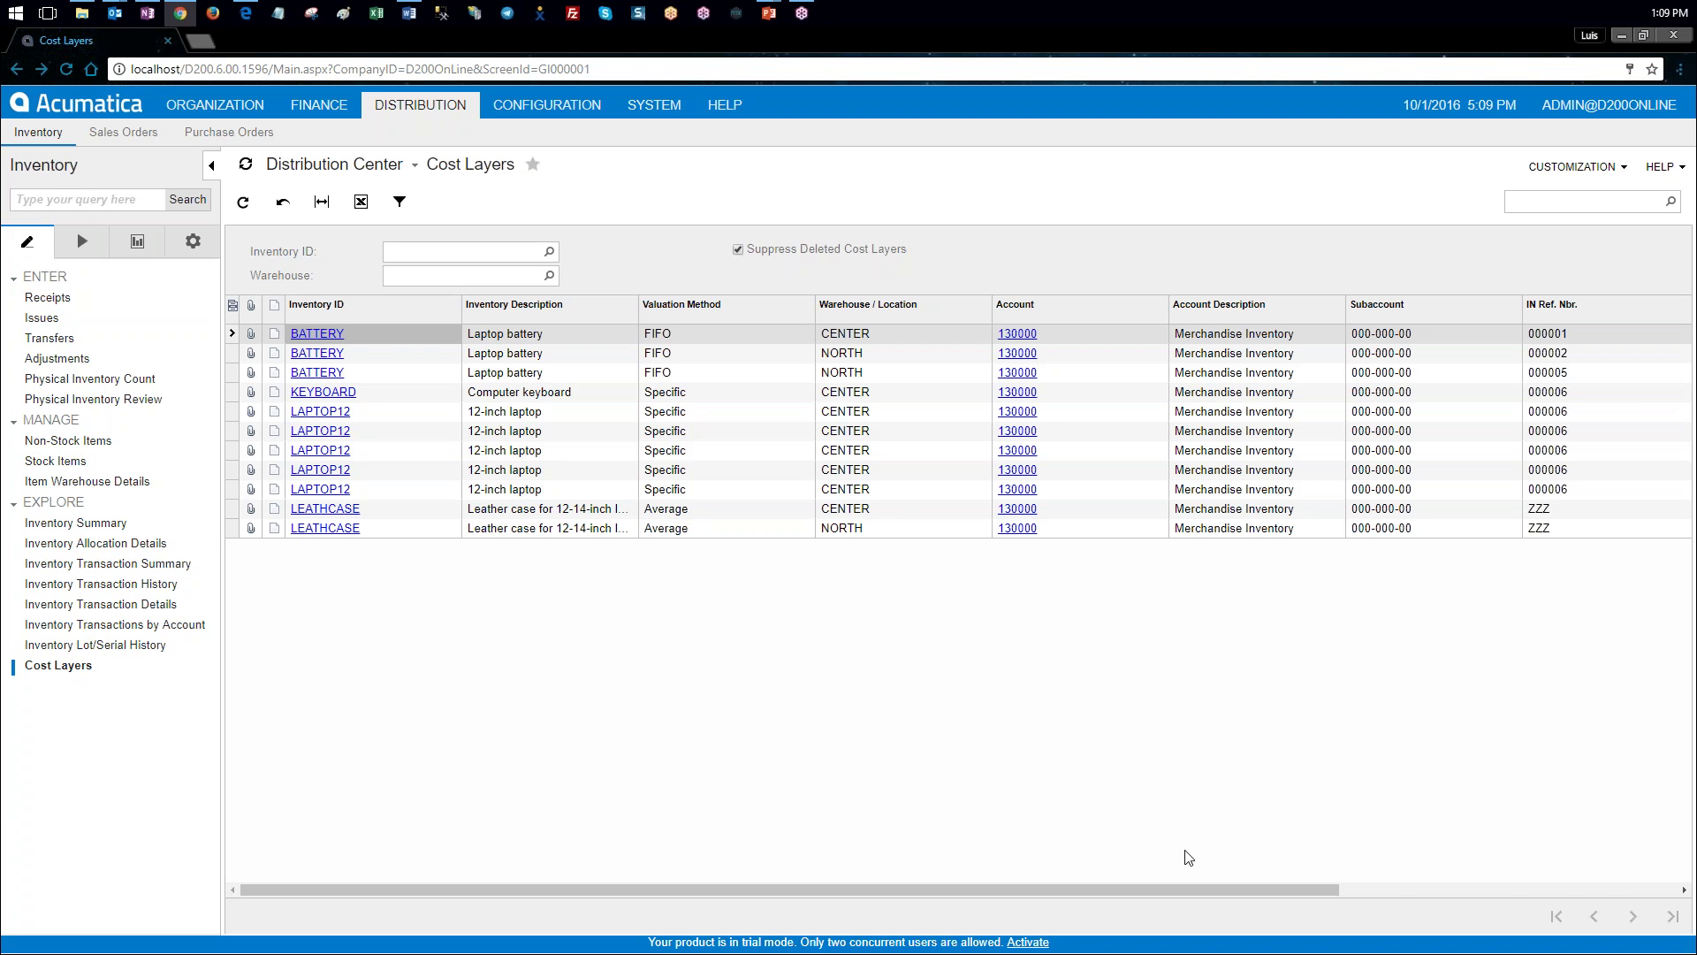
Step: Examine the Cost Layers list across to its lot/serial number, on-hand quantity, total cost and estimated unit cost columns
drag(1190, 890, 1149, 903)
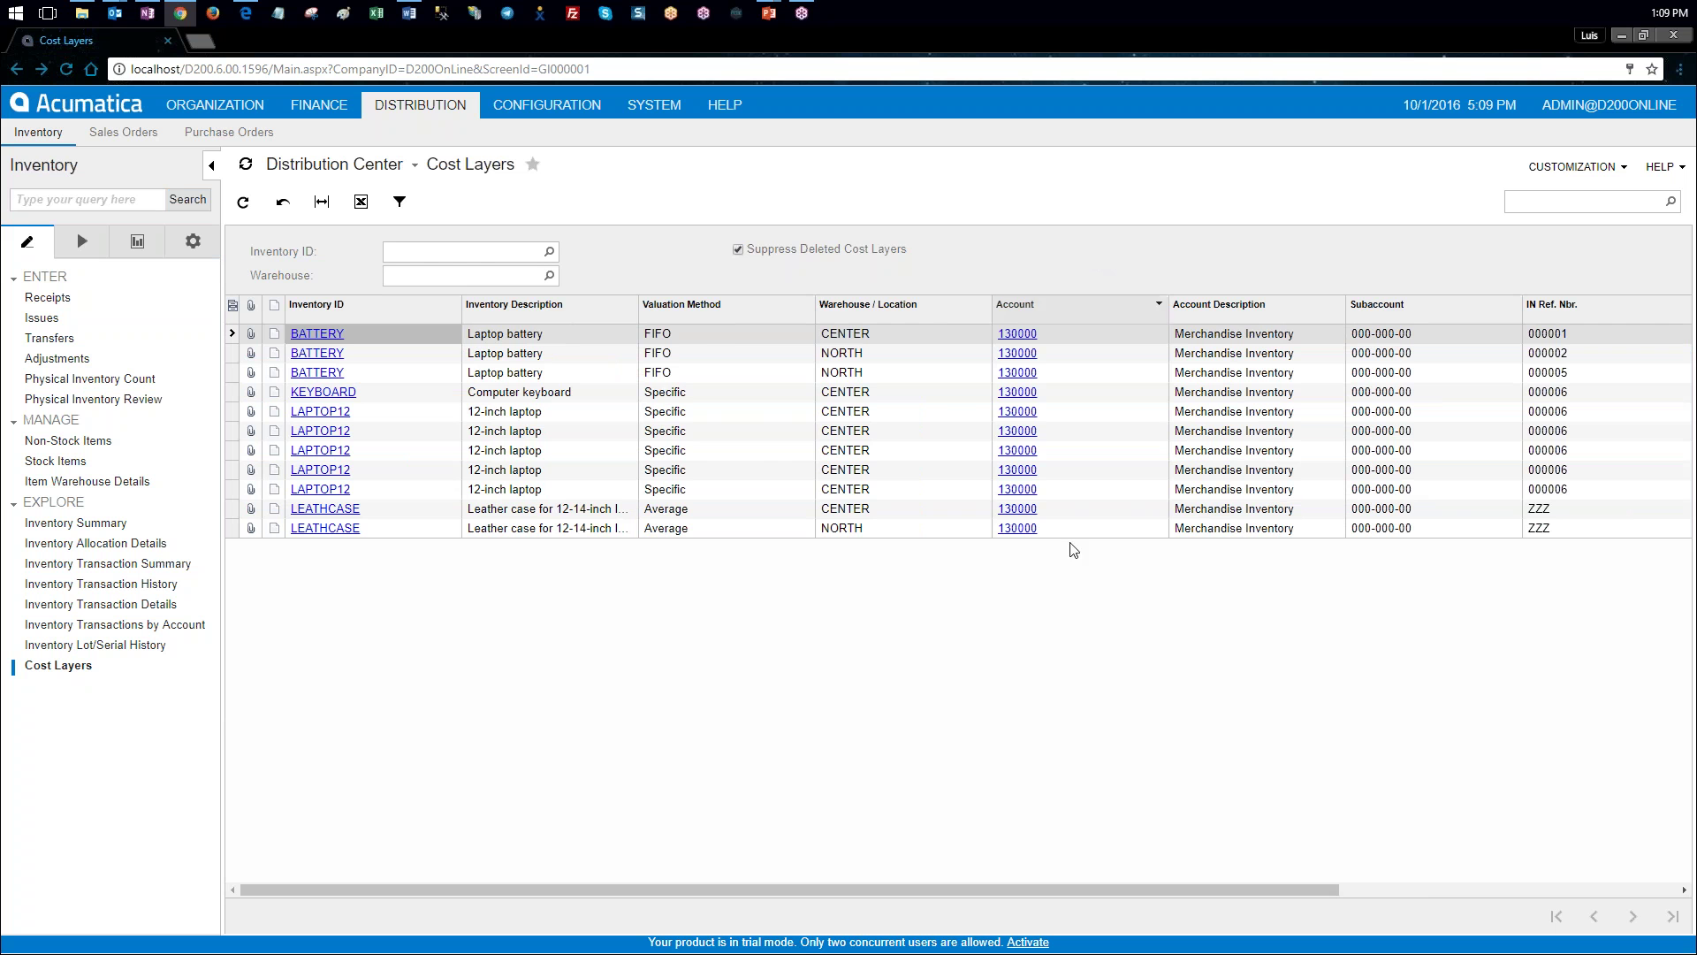
drag(1081, 893, 1604, 899)
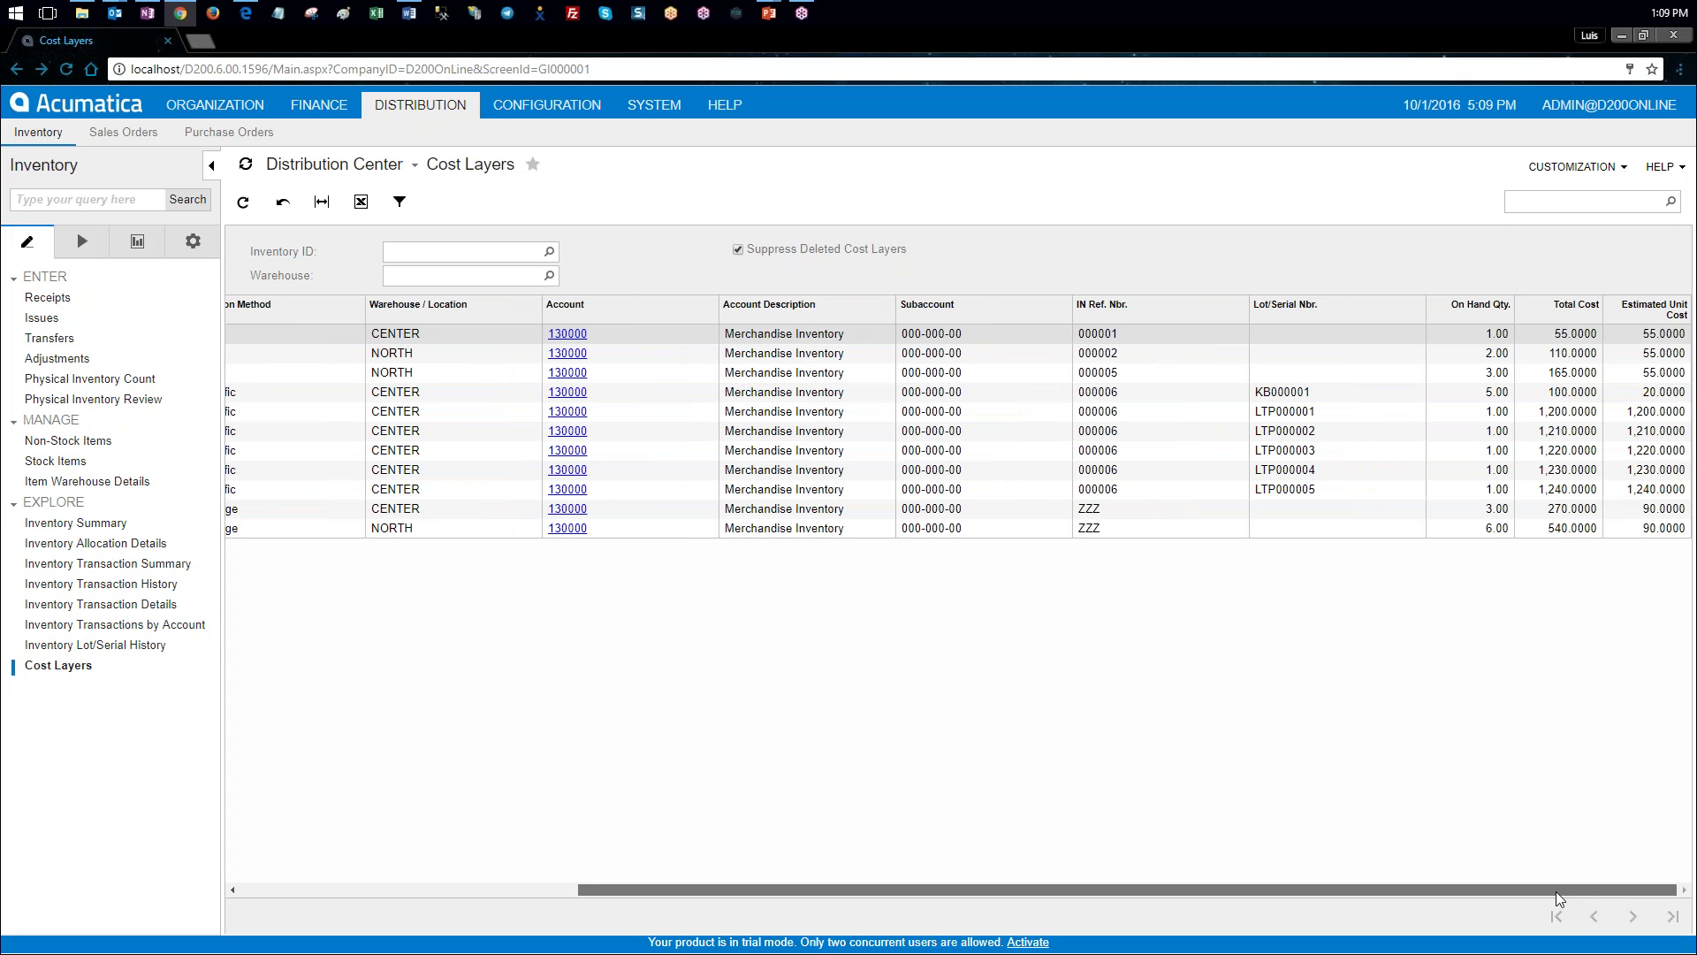
drag(1531, 888, 1184, 884)
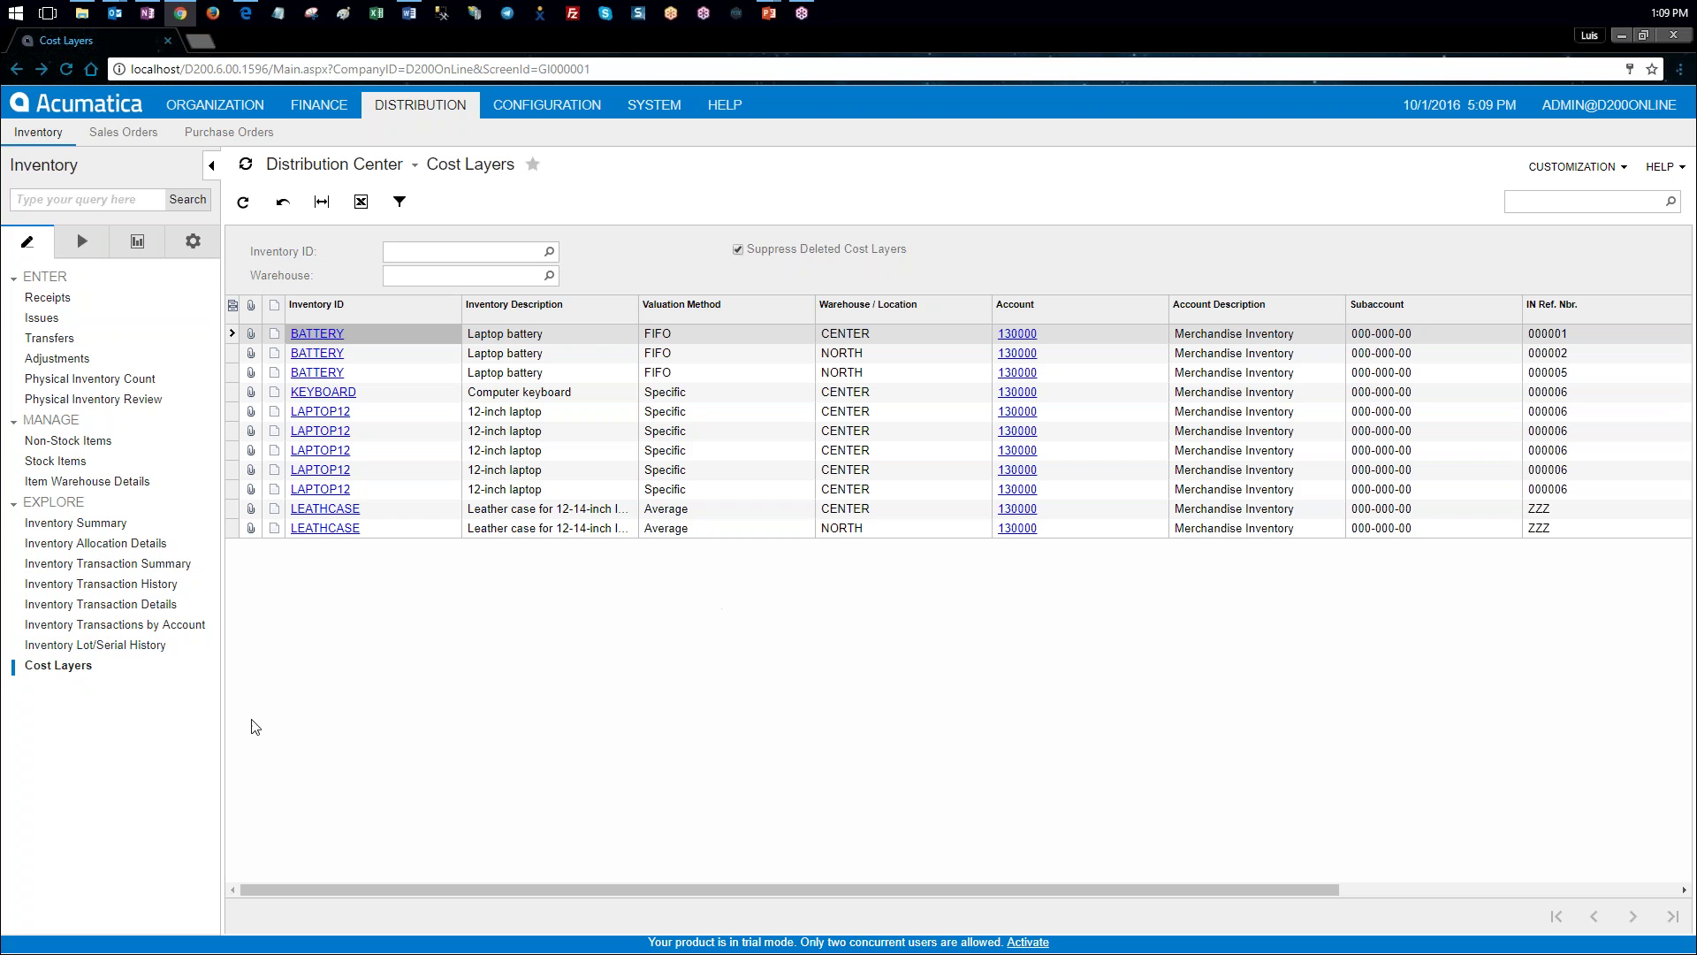
key(alt+Tab)
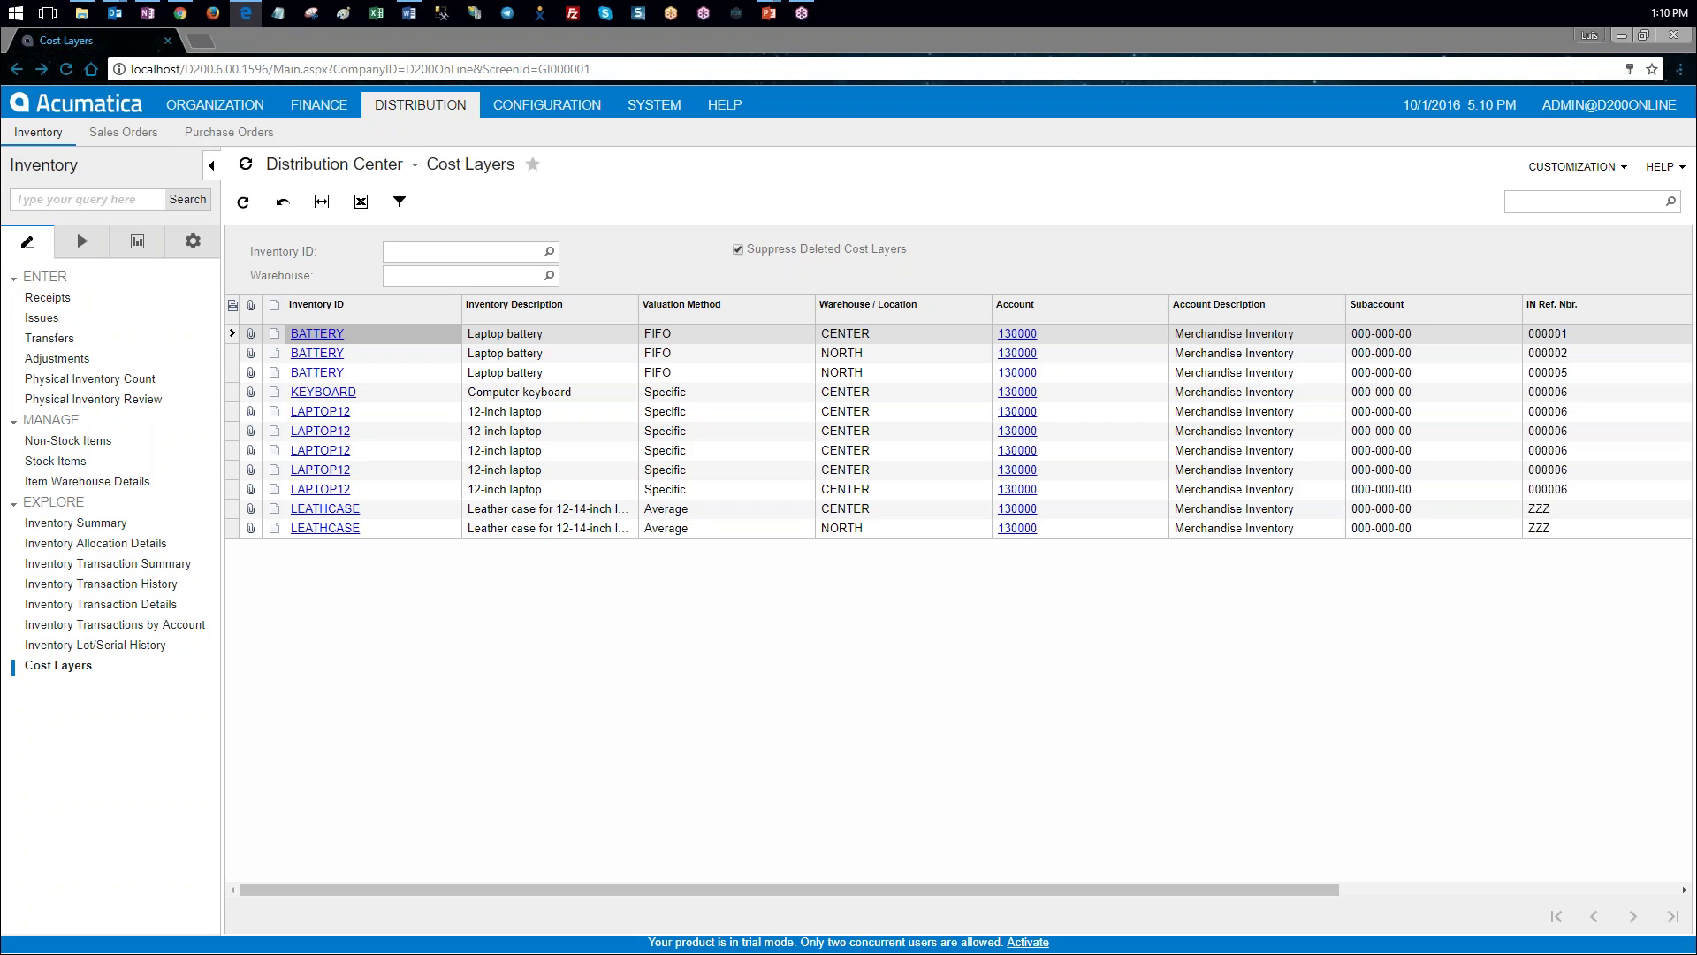
Step: Open the LEATHCASE stock item and review its price and cost statistics and its warehouse details
click(58, 461)
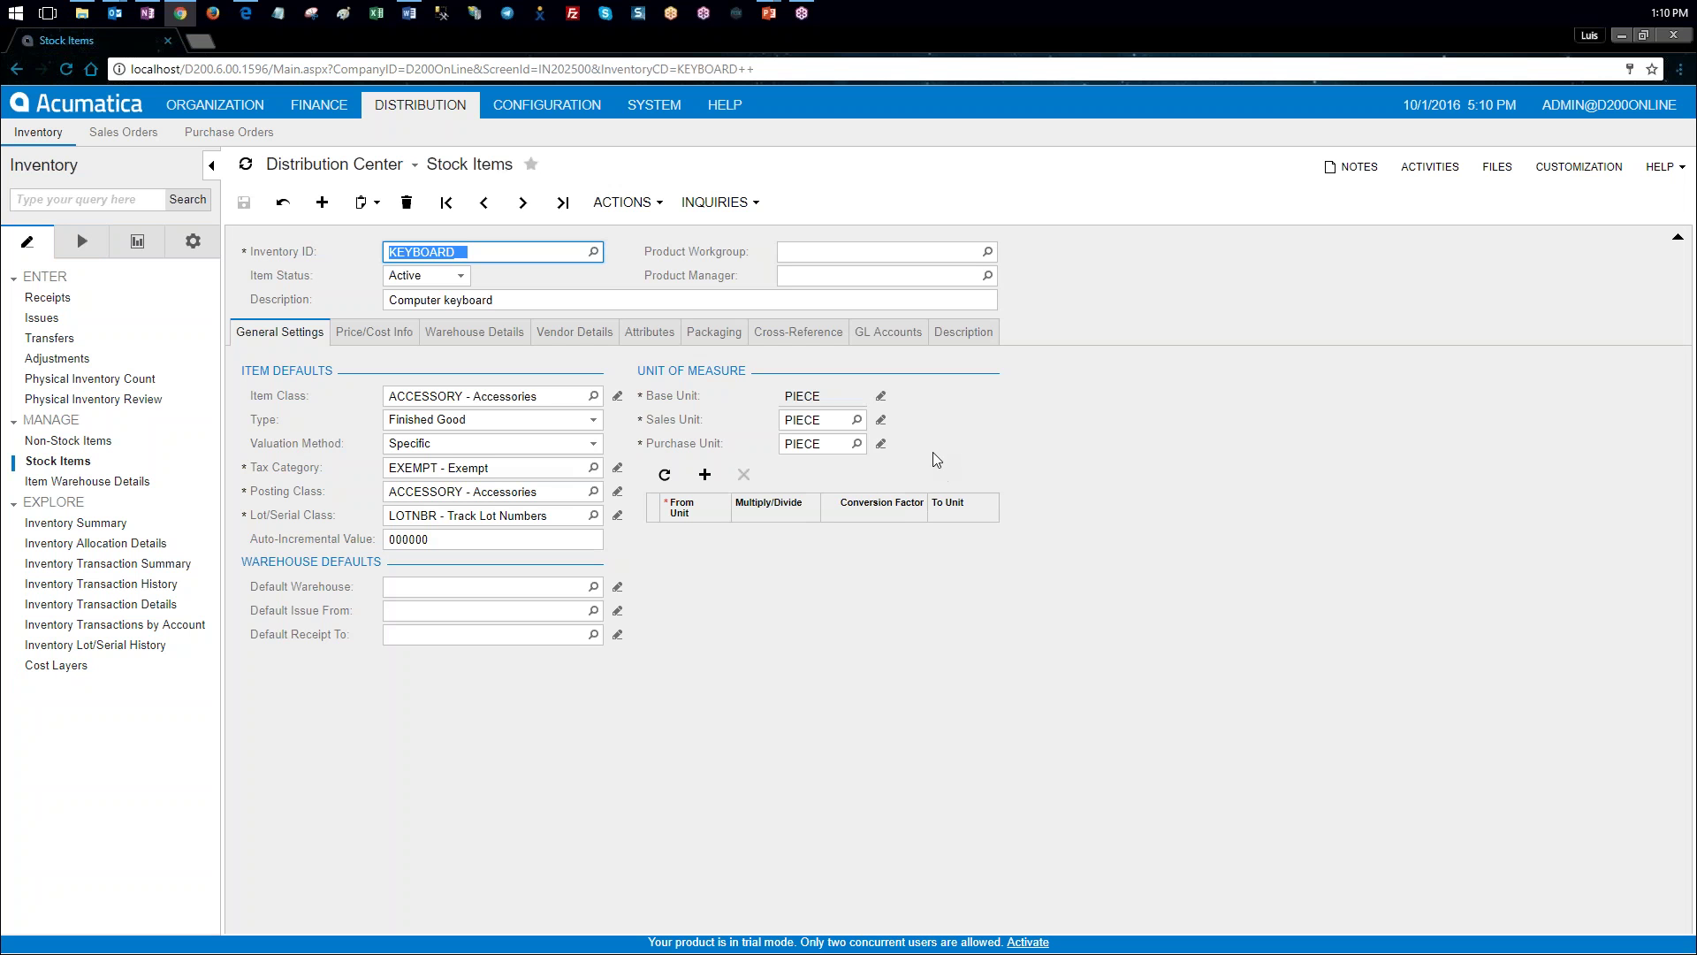
click(593, 252)
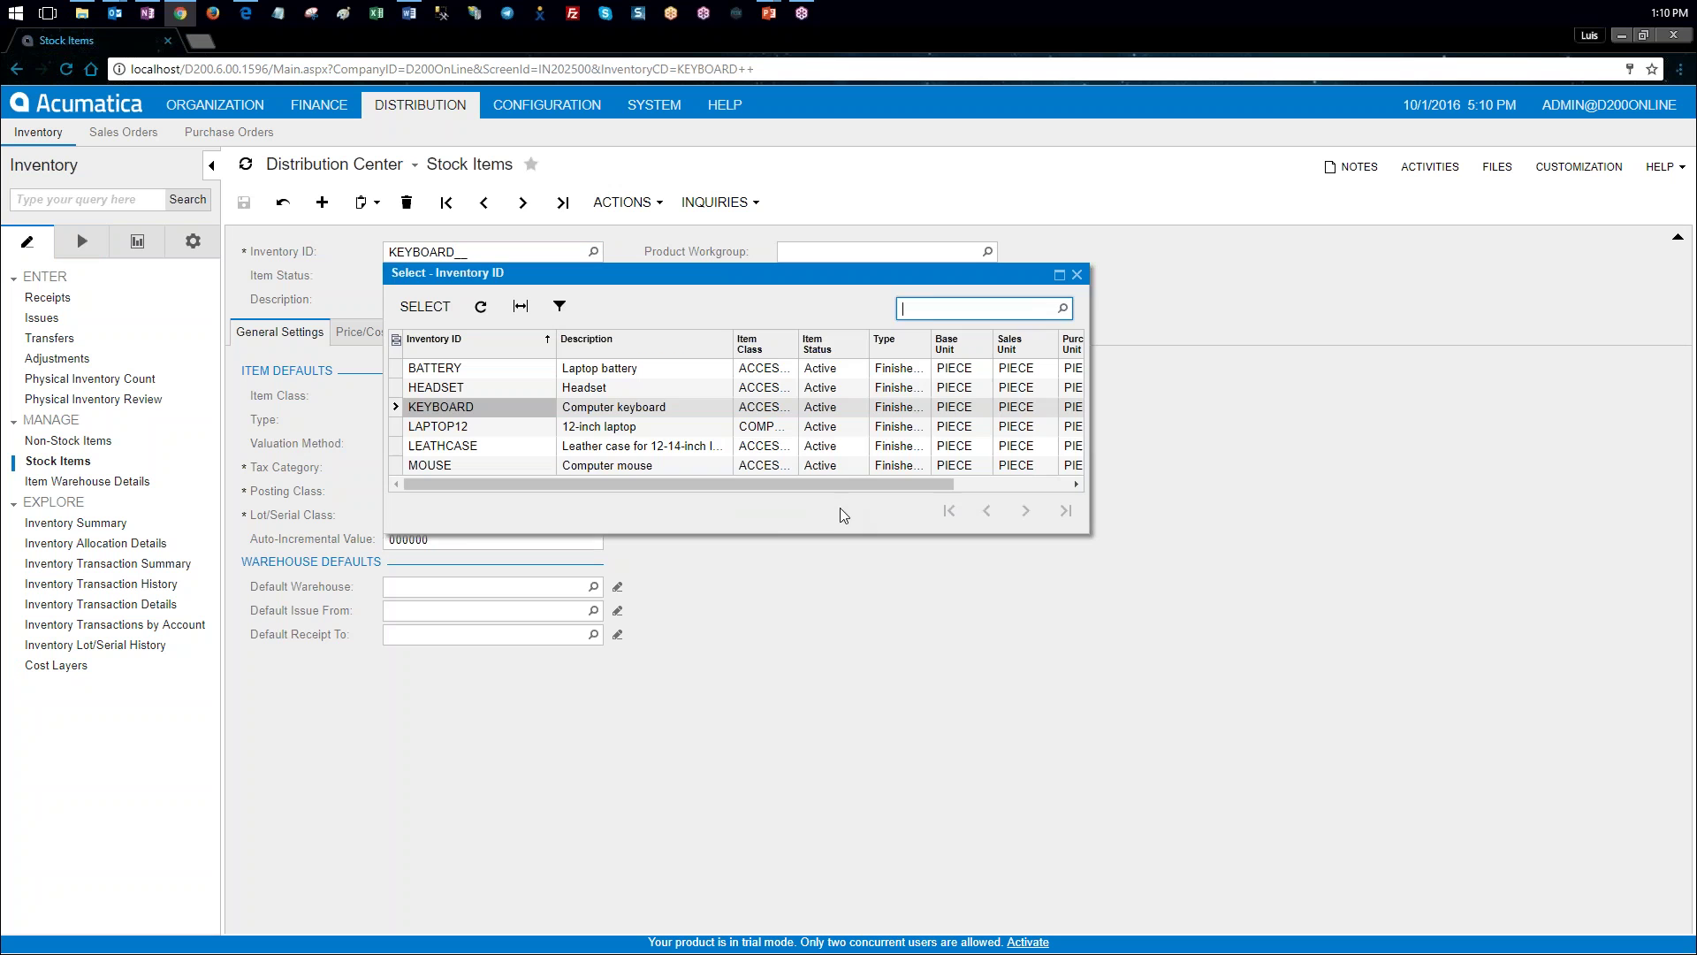
double_click(517, 447)
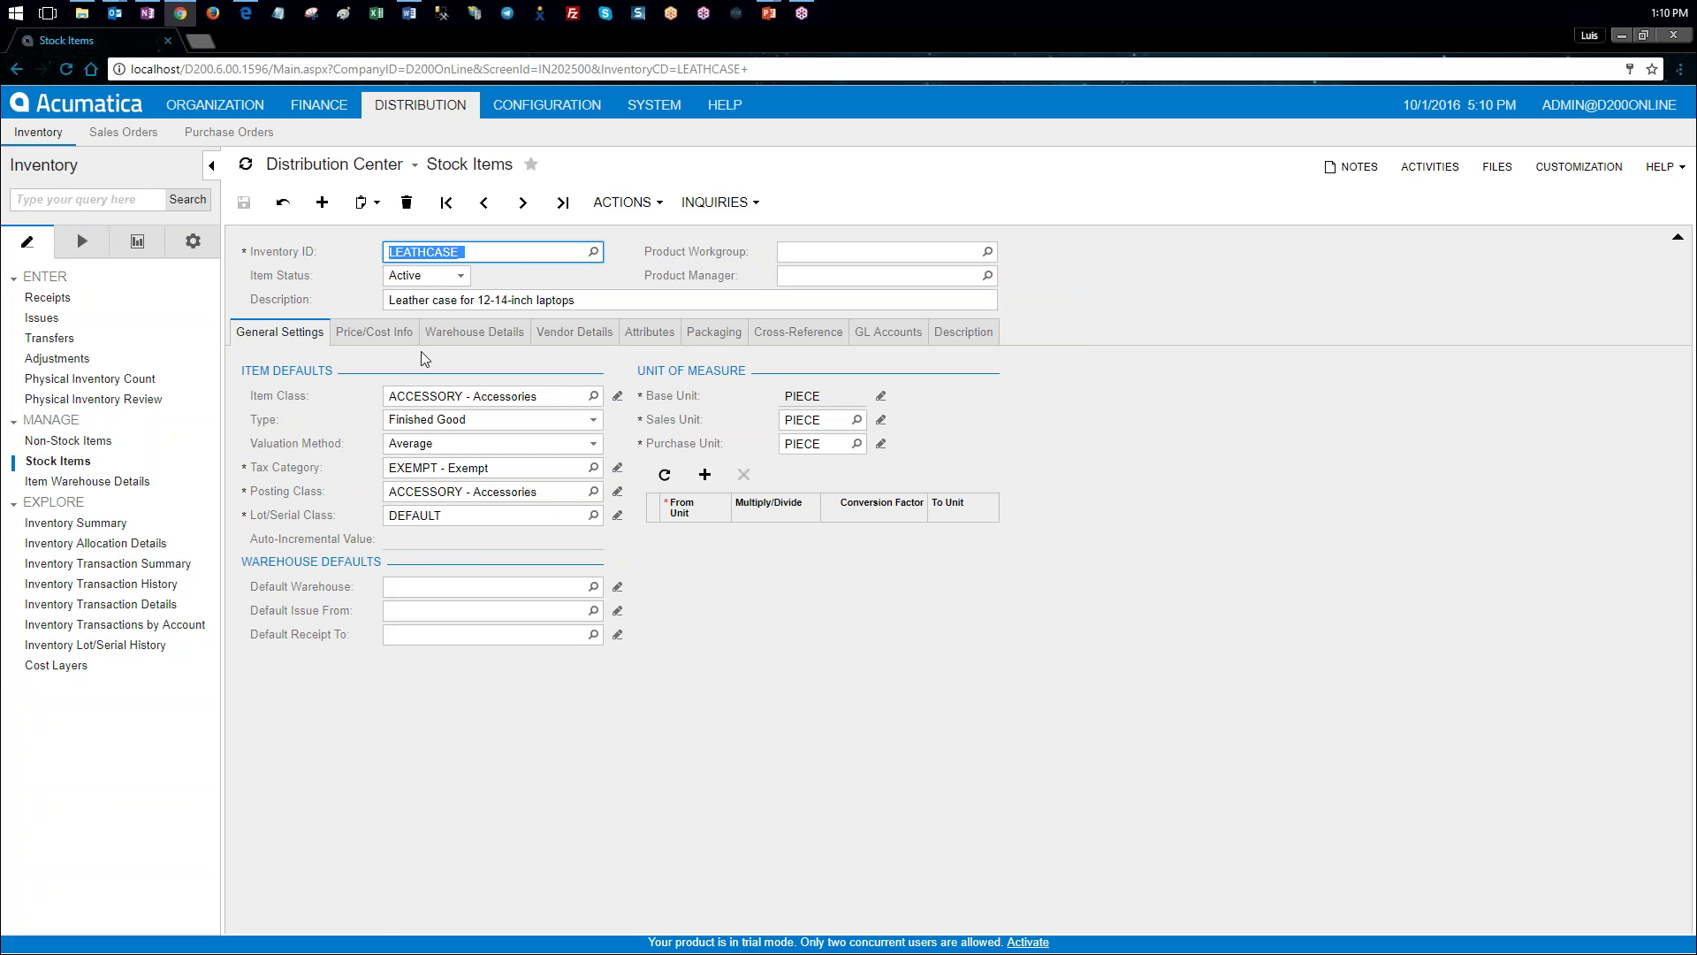
click(389, 333)
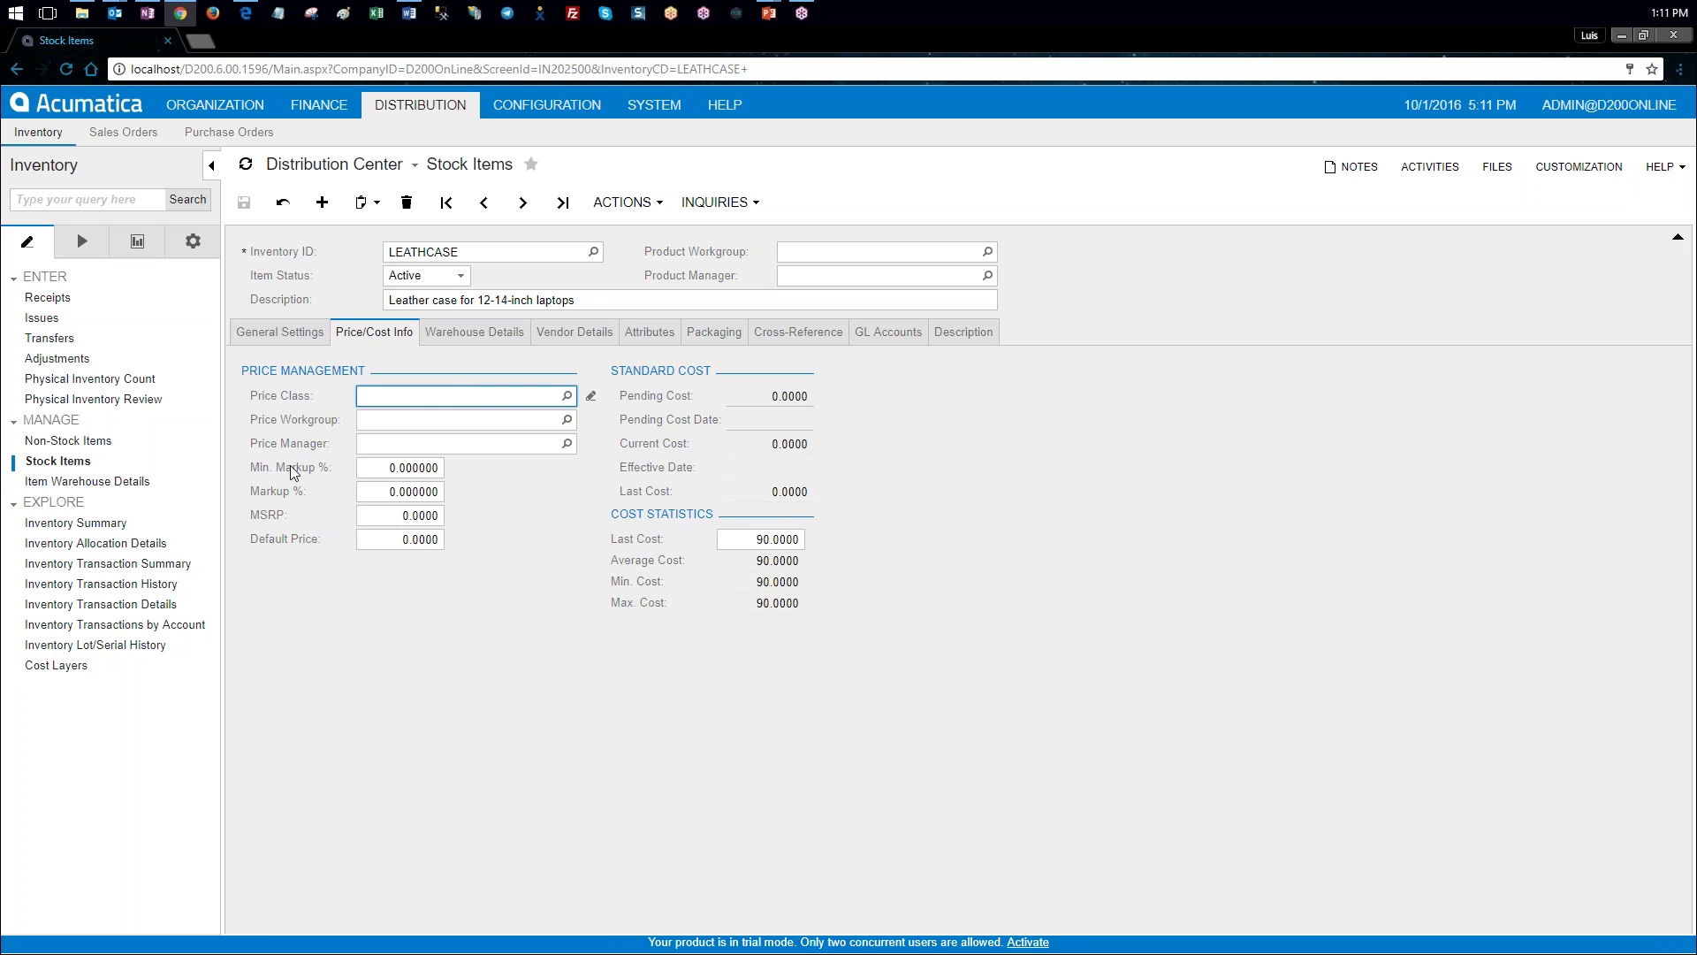
key(alt+Tab)
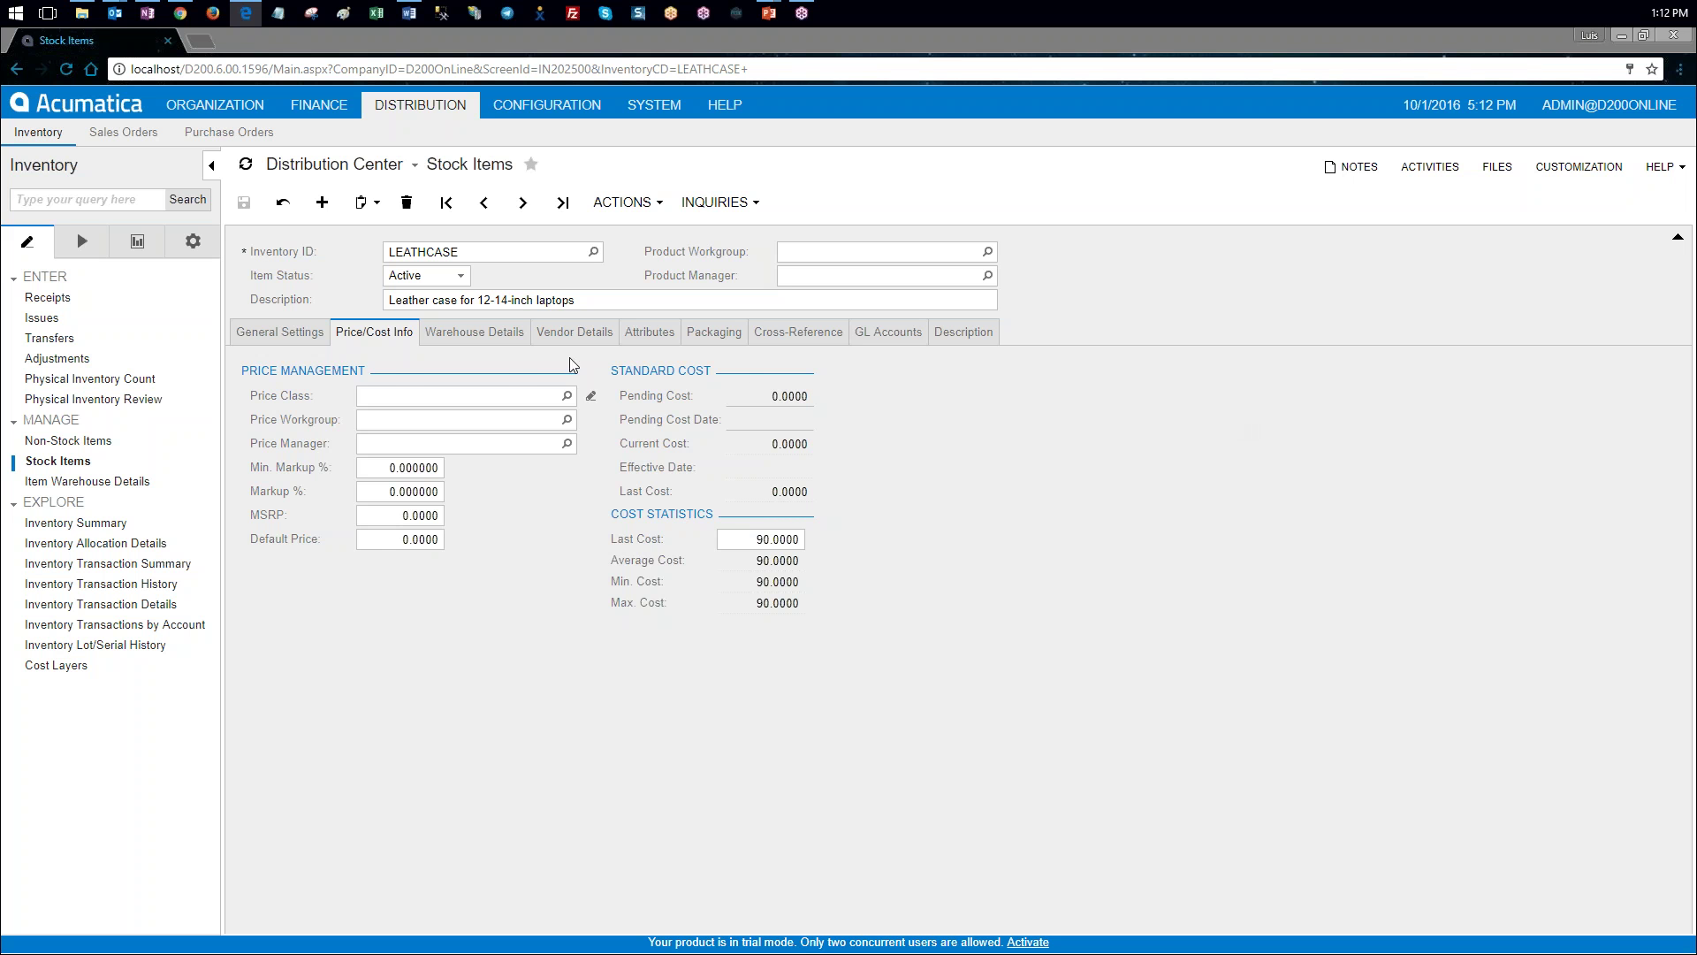
click(431, 334)
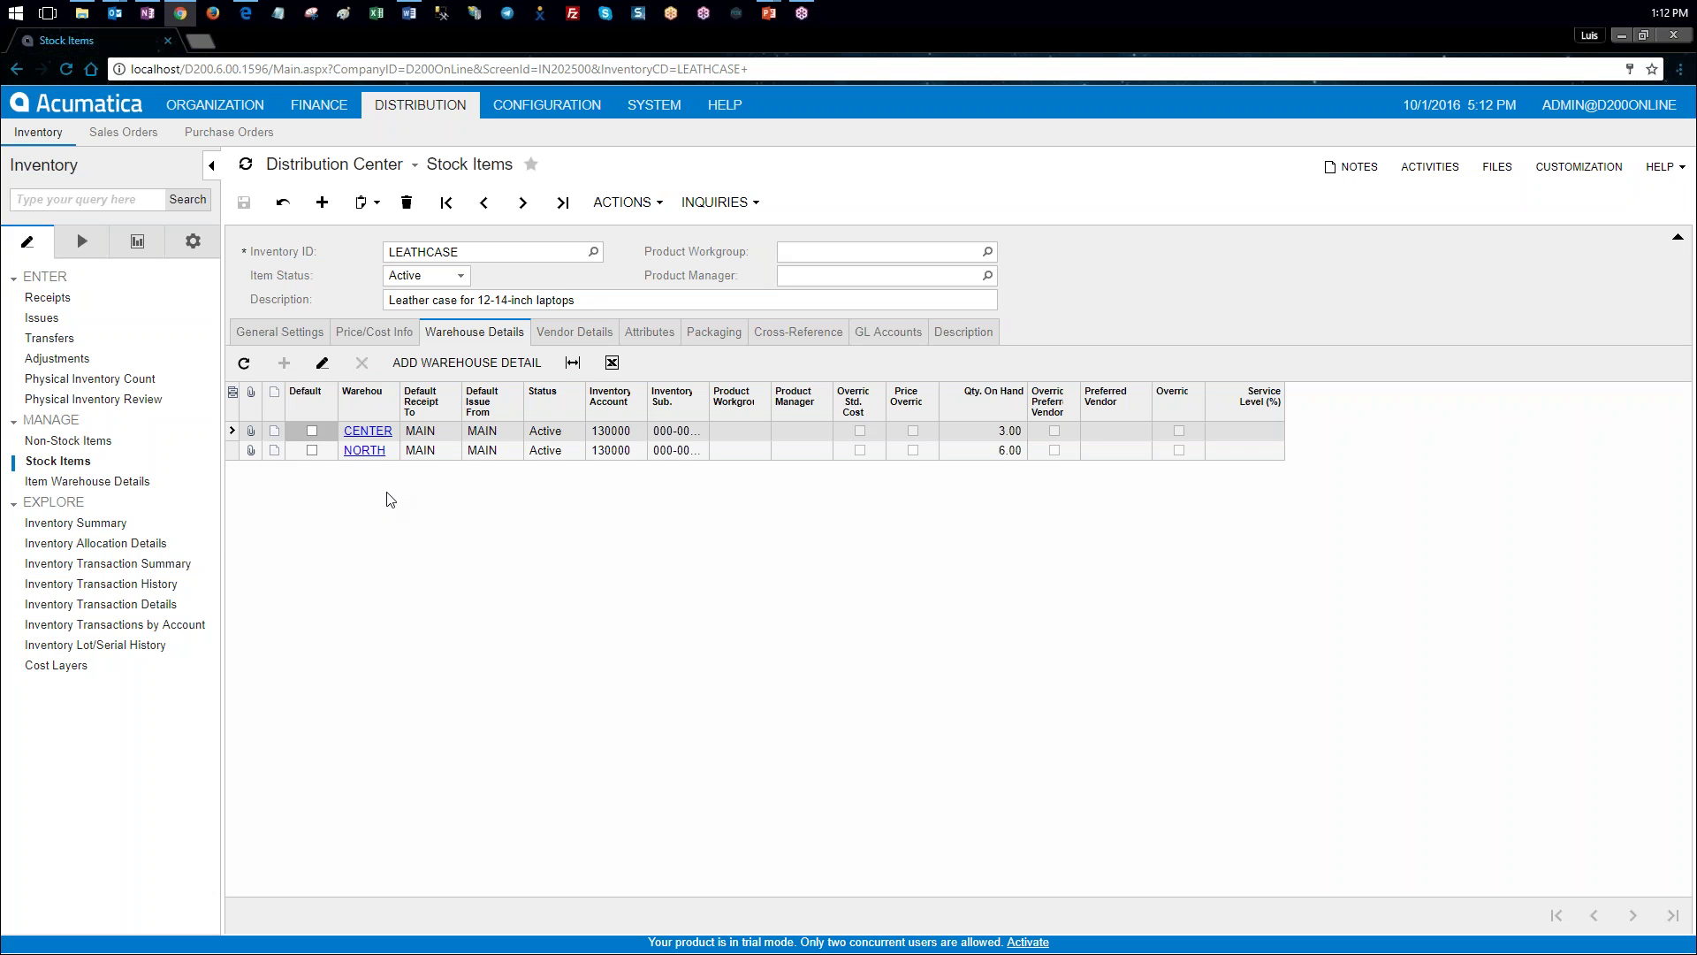
Step: Run the Inventory Valuation report in Summary format for all items and warehouses
click(137, 241)
click(76, 339)
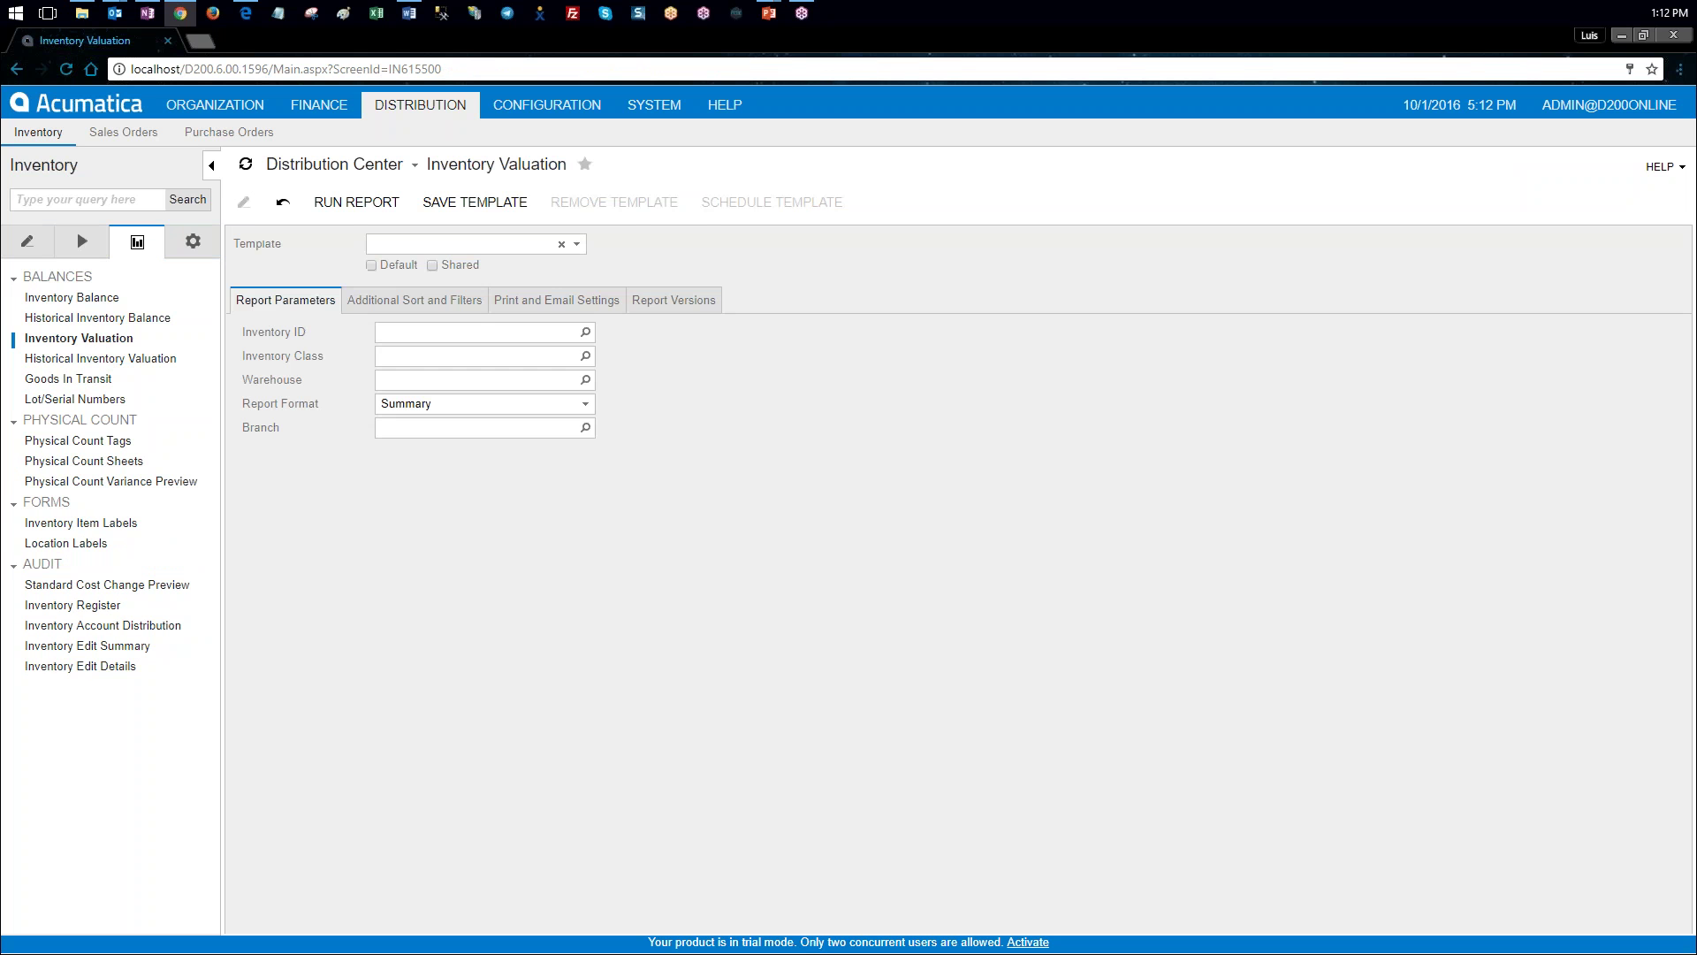
click(356, 201)
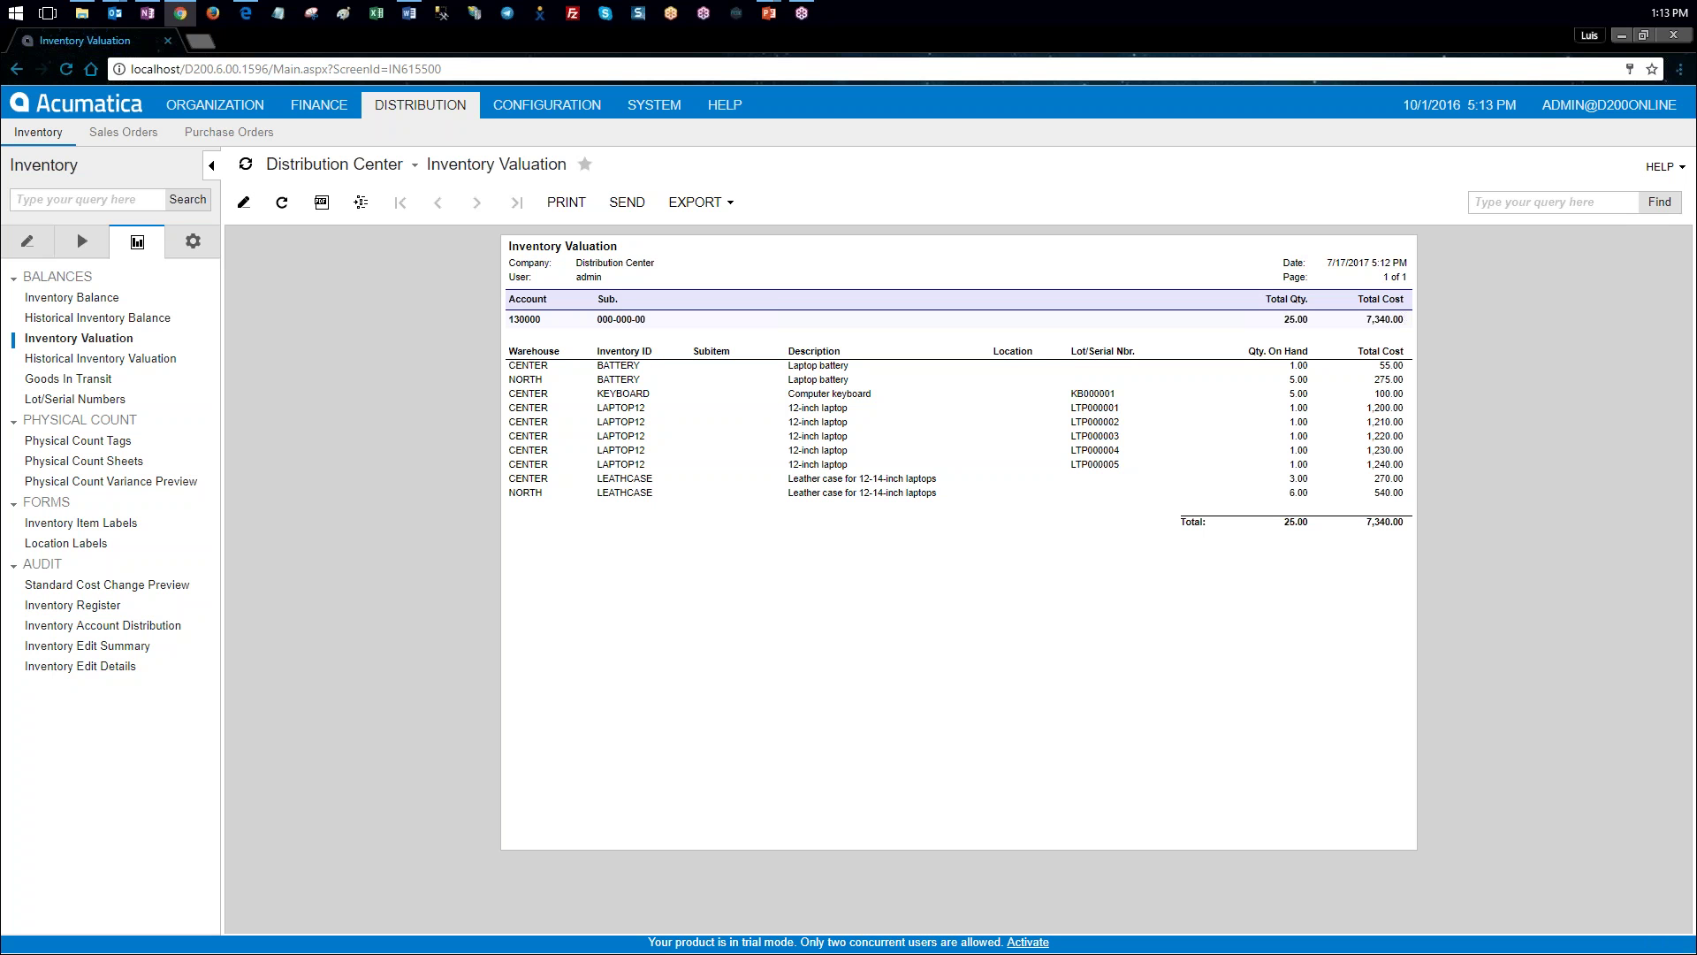
Step: Switch to the D200 Distribution Intermediate PDF in Edge, maximize it, and highlight the "Receipt, 3 units, $96 per unit" row of the average cost table
key(alt+Tab)
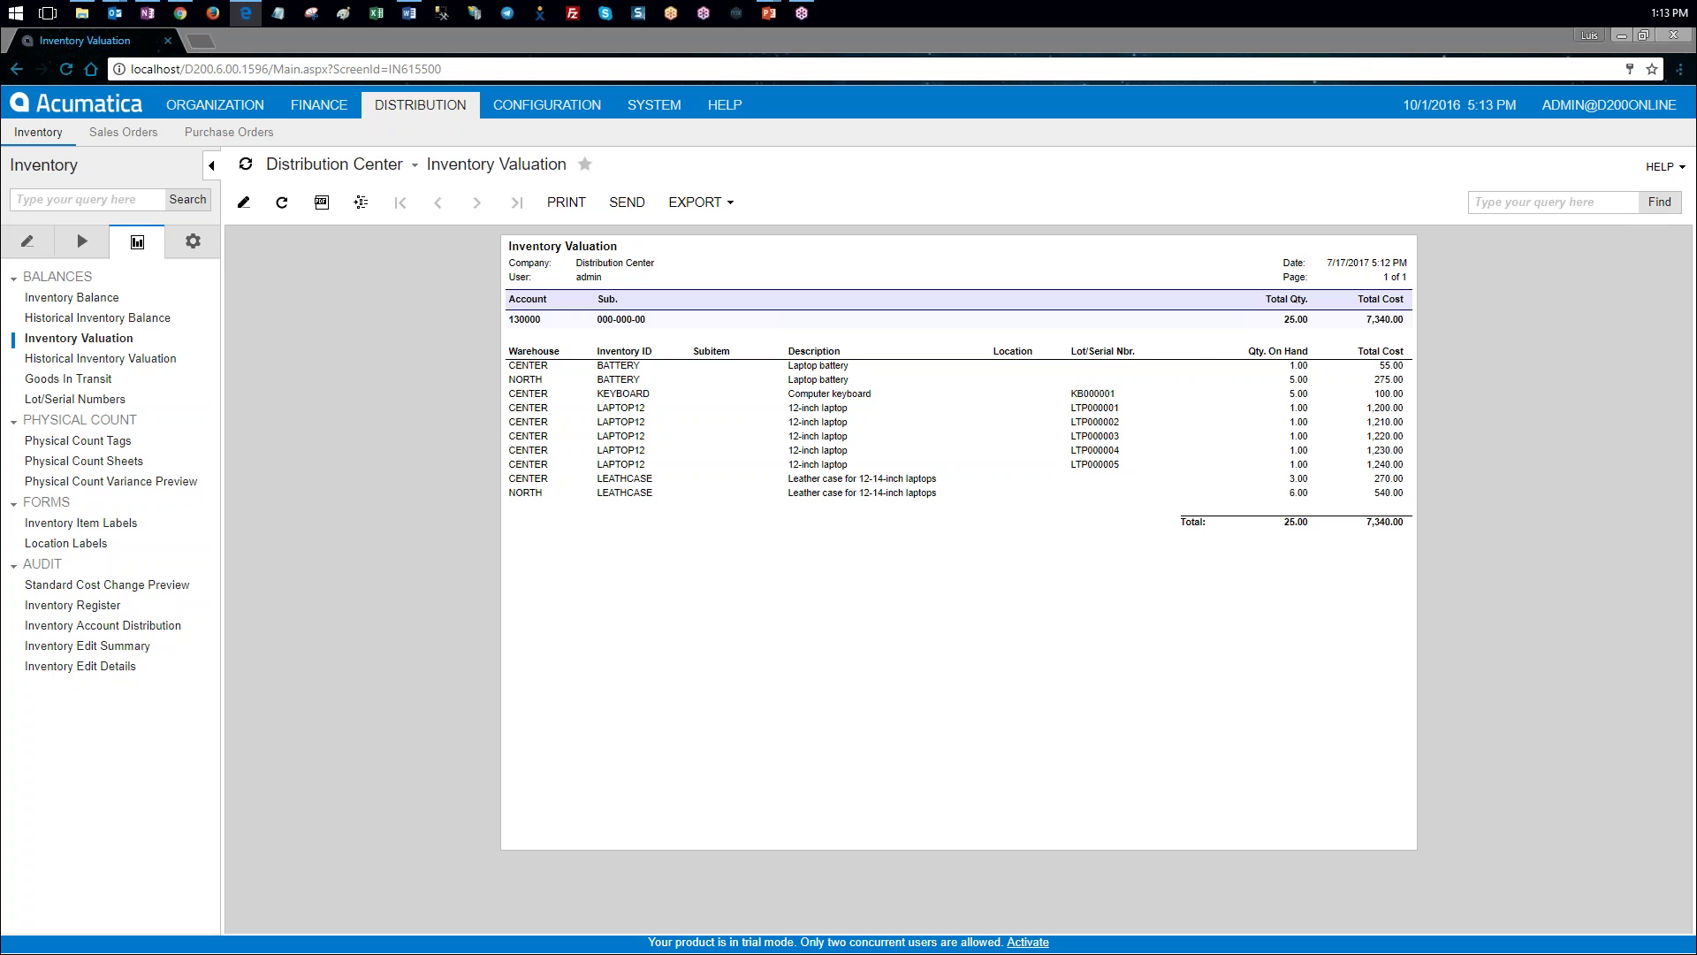
drag(0, 208, 773, 147)
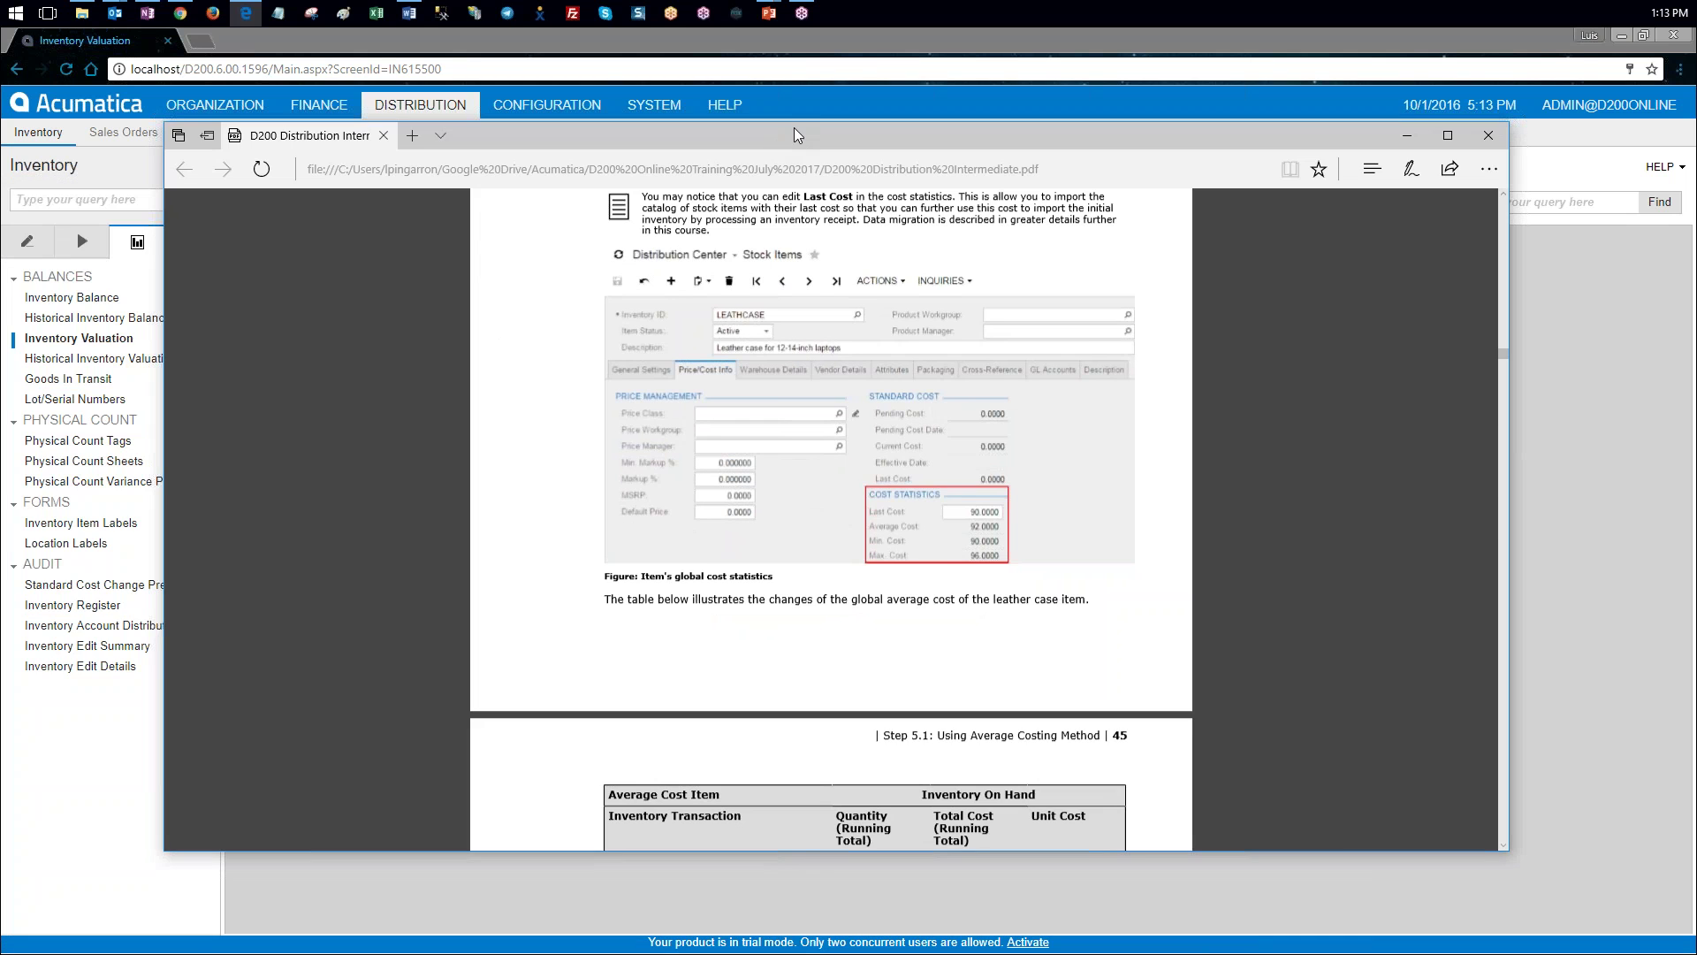
double_click(793, 136)
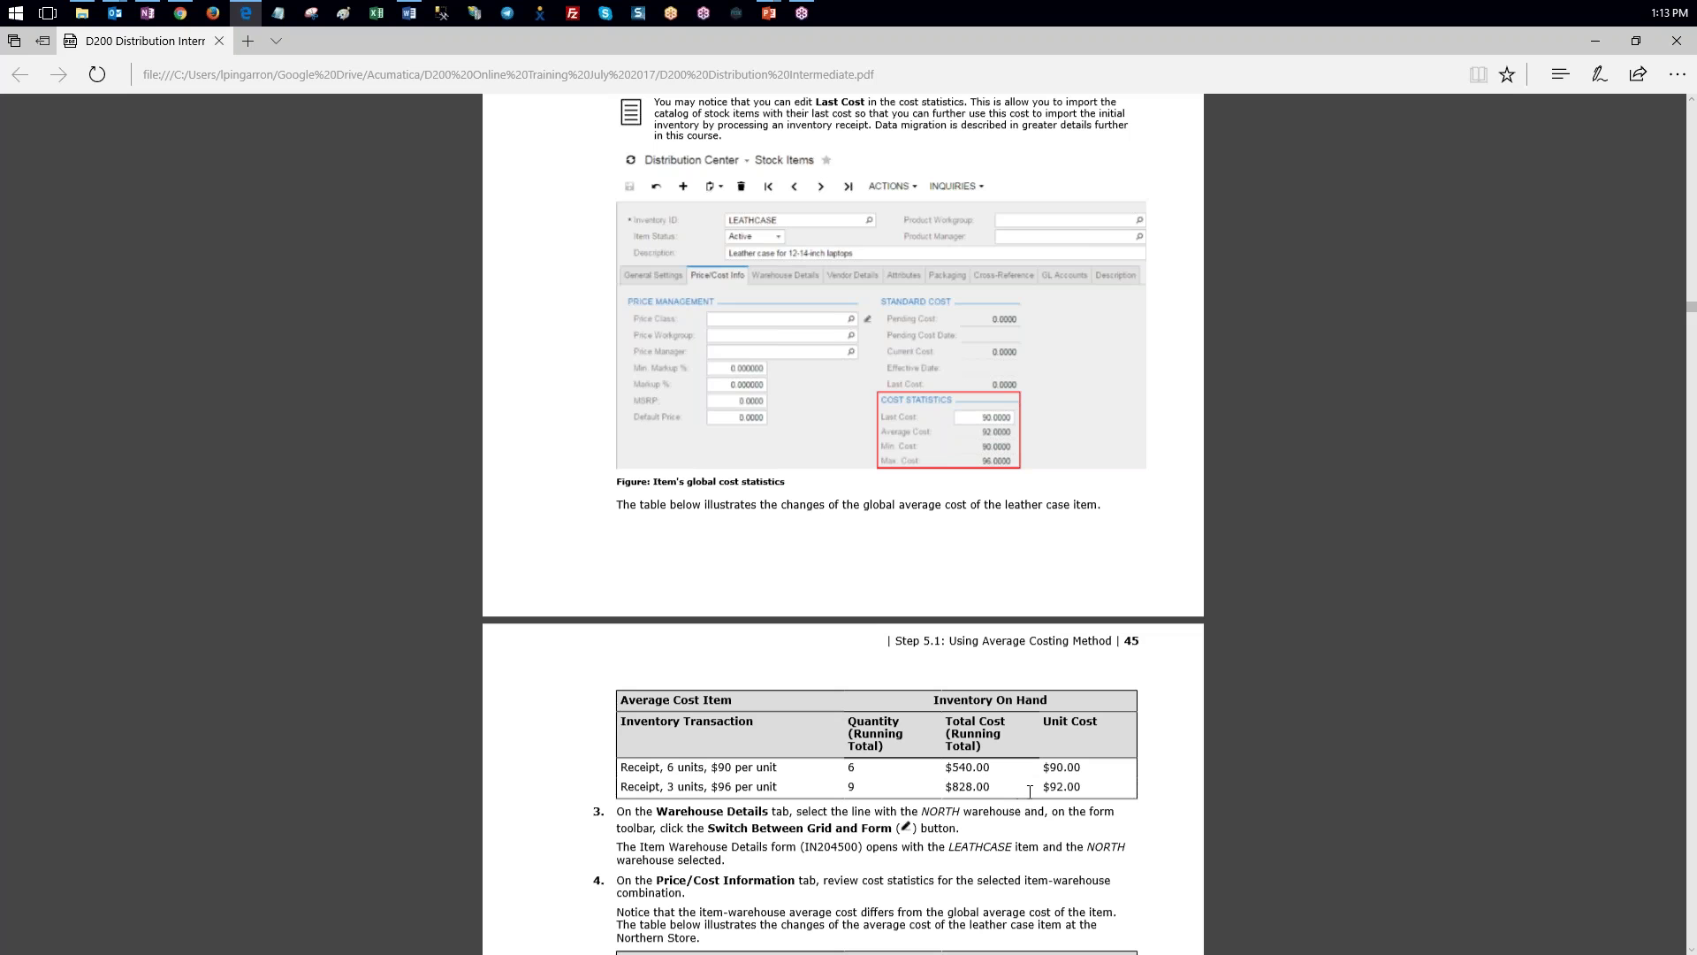
drag(1051, 786, 1101, 781)
drag(627, 785, 756, 786)
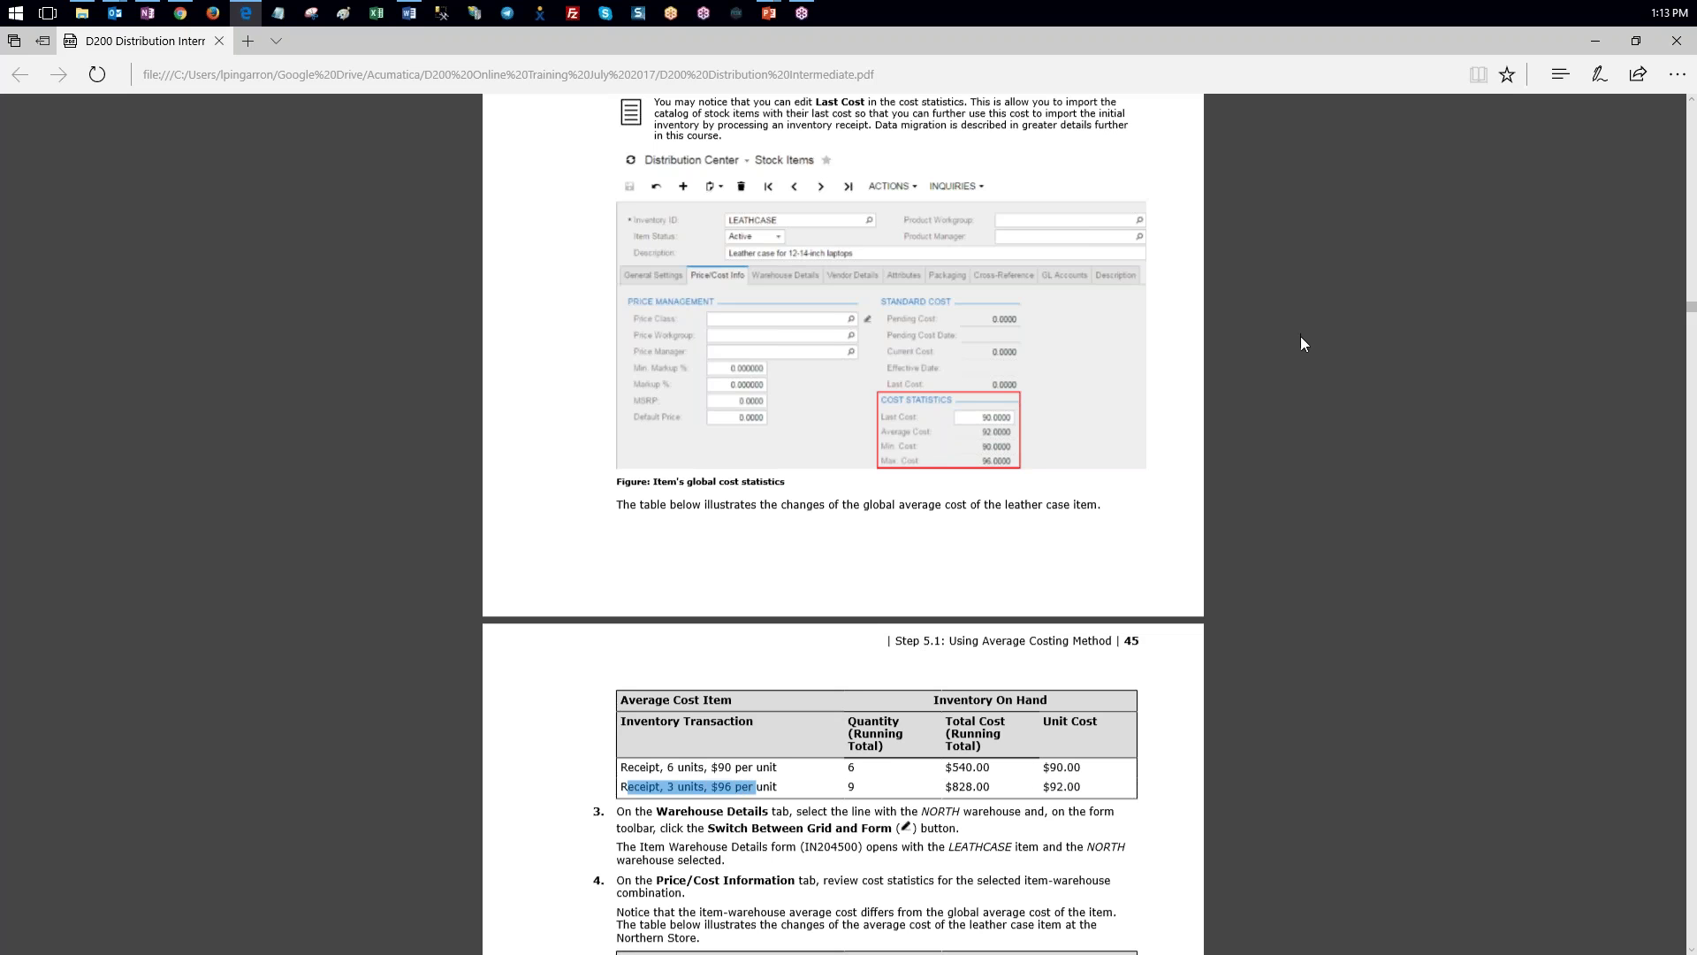
Step: Read the guide's average costing tables and enlarged Inventory Valuation report figure on pages 45–46, and return to the Acumatica report
scroll(1300, 337, down, 5)
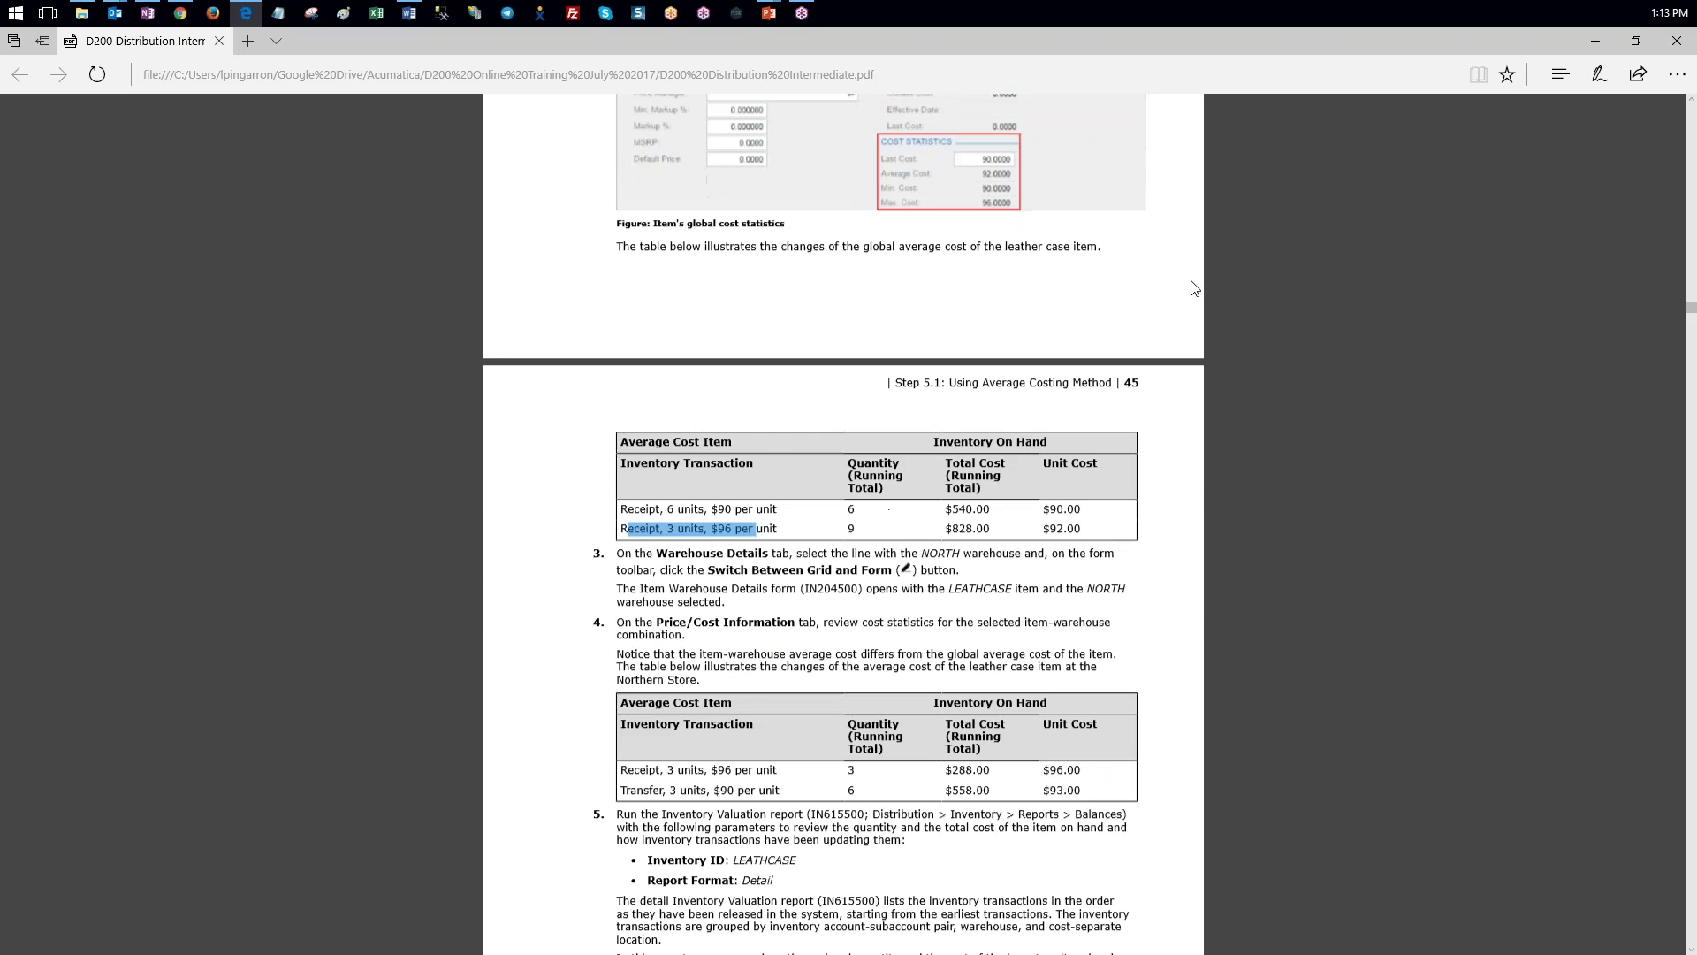
scroll(1167, 396, up, 3)
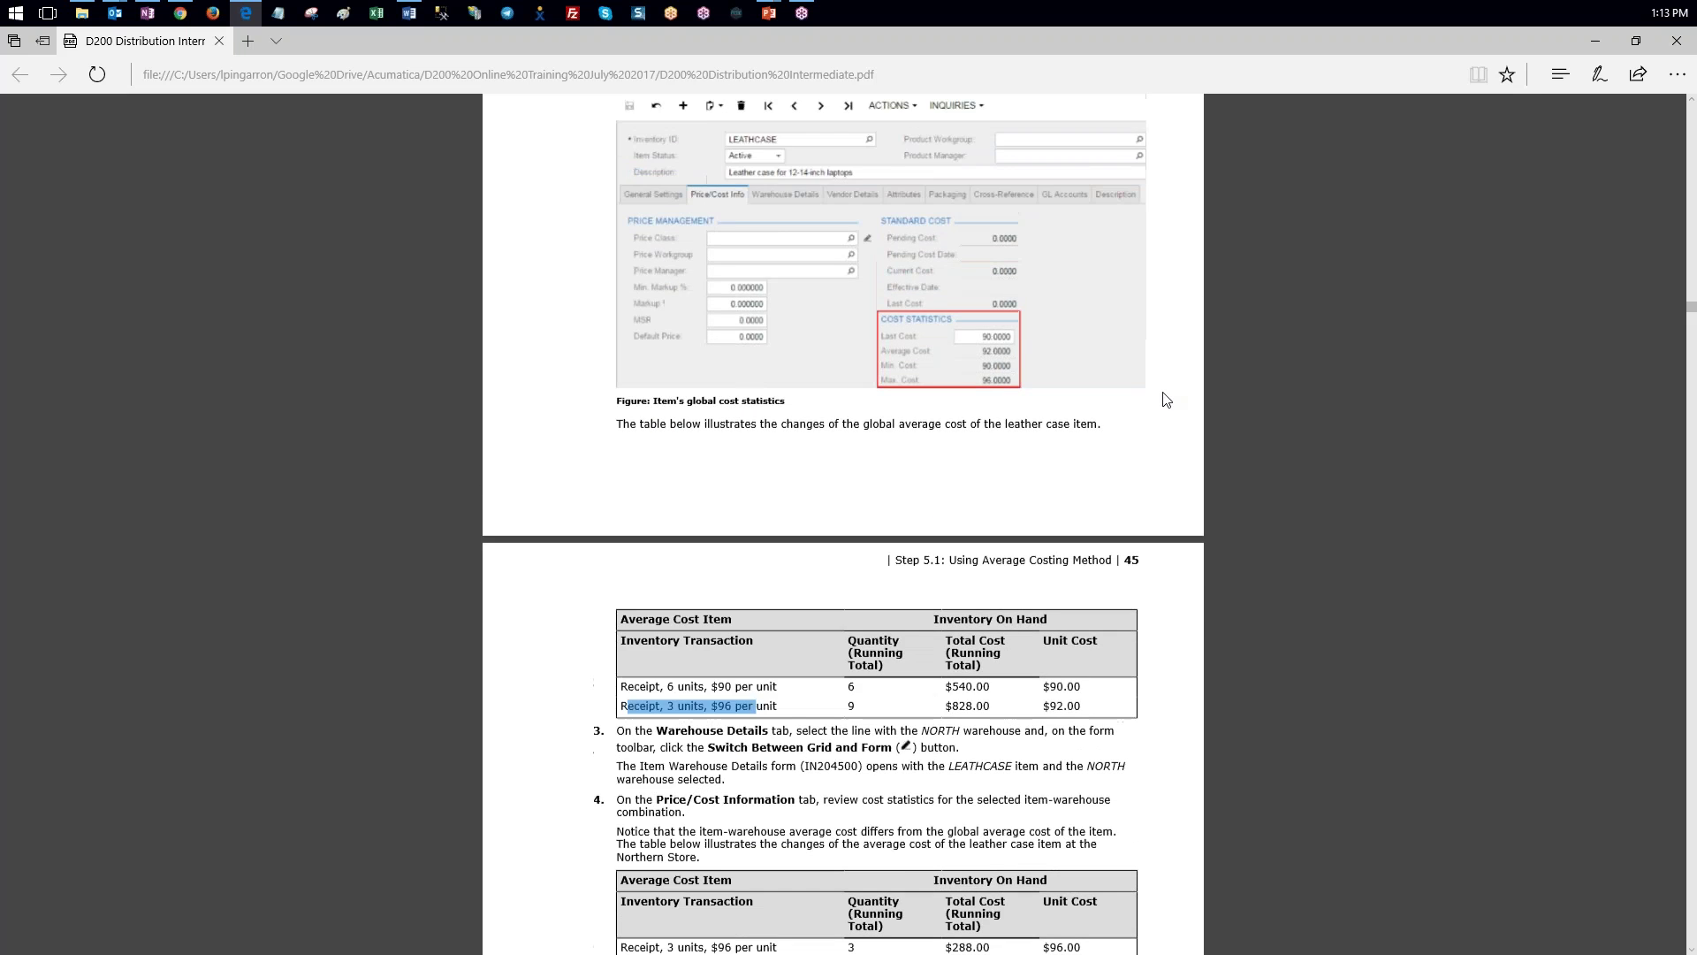
scroll(1166, 400, up, 1)
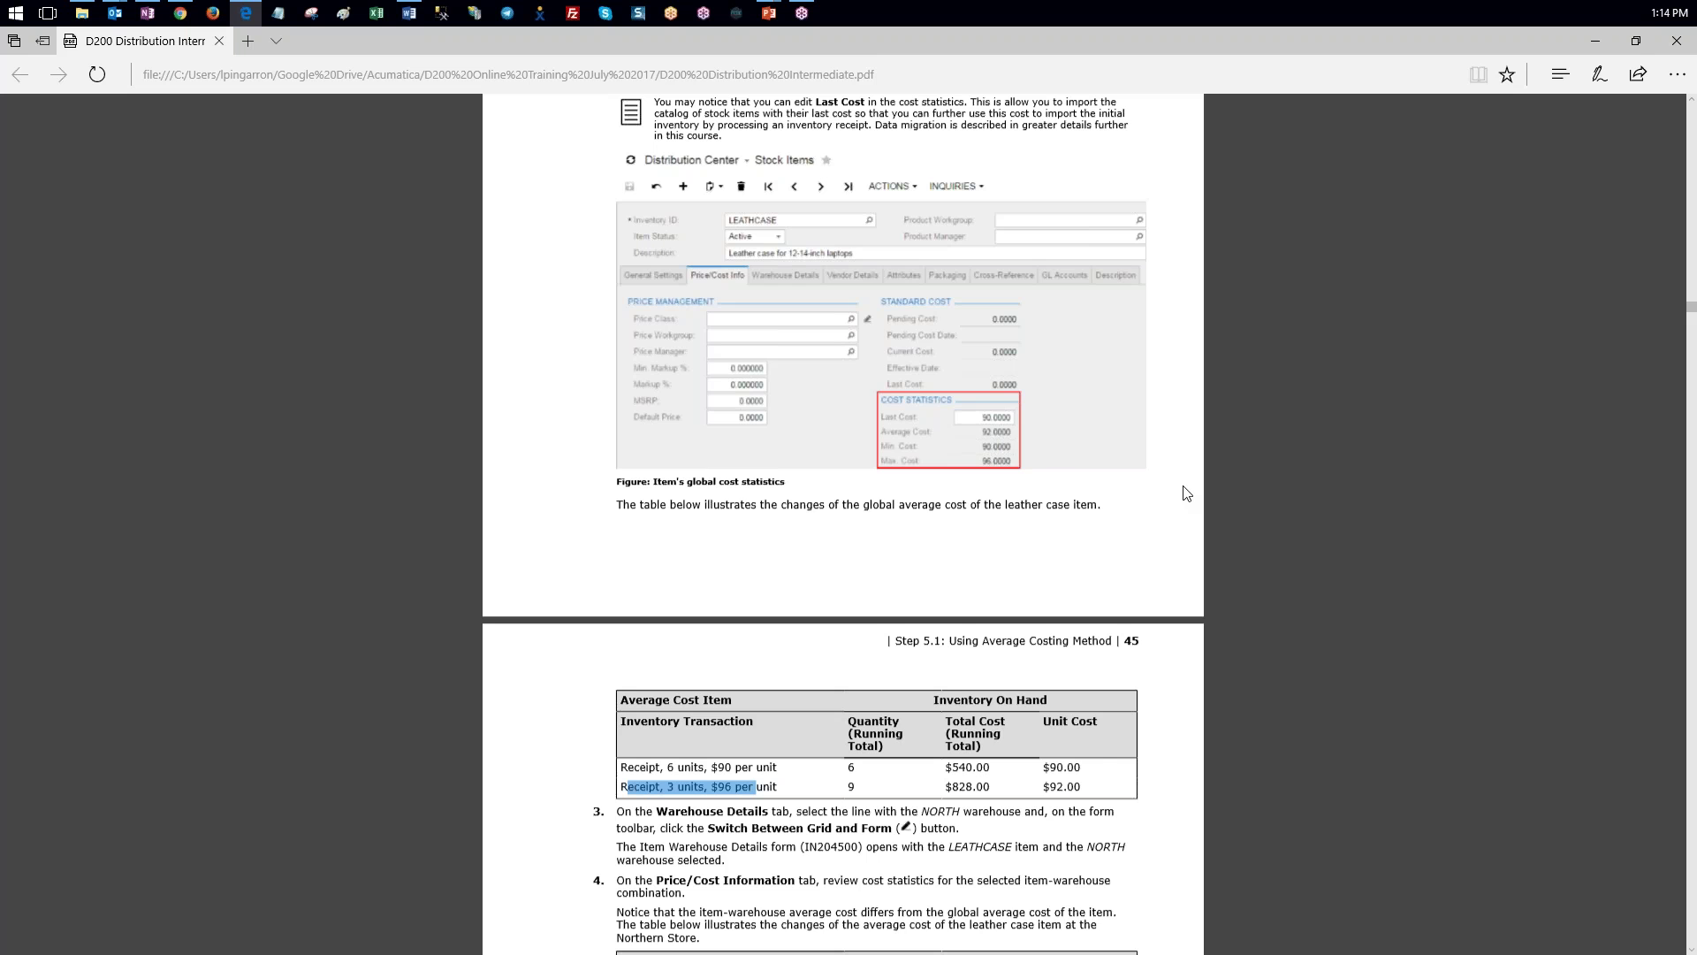
scroll(1186, 493, down, 3)
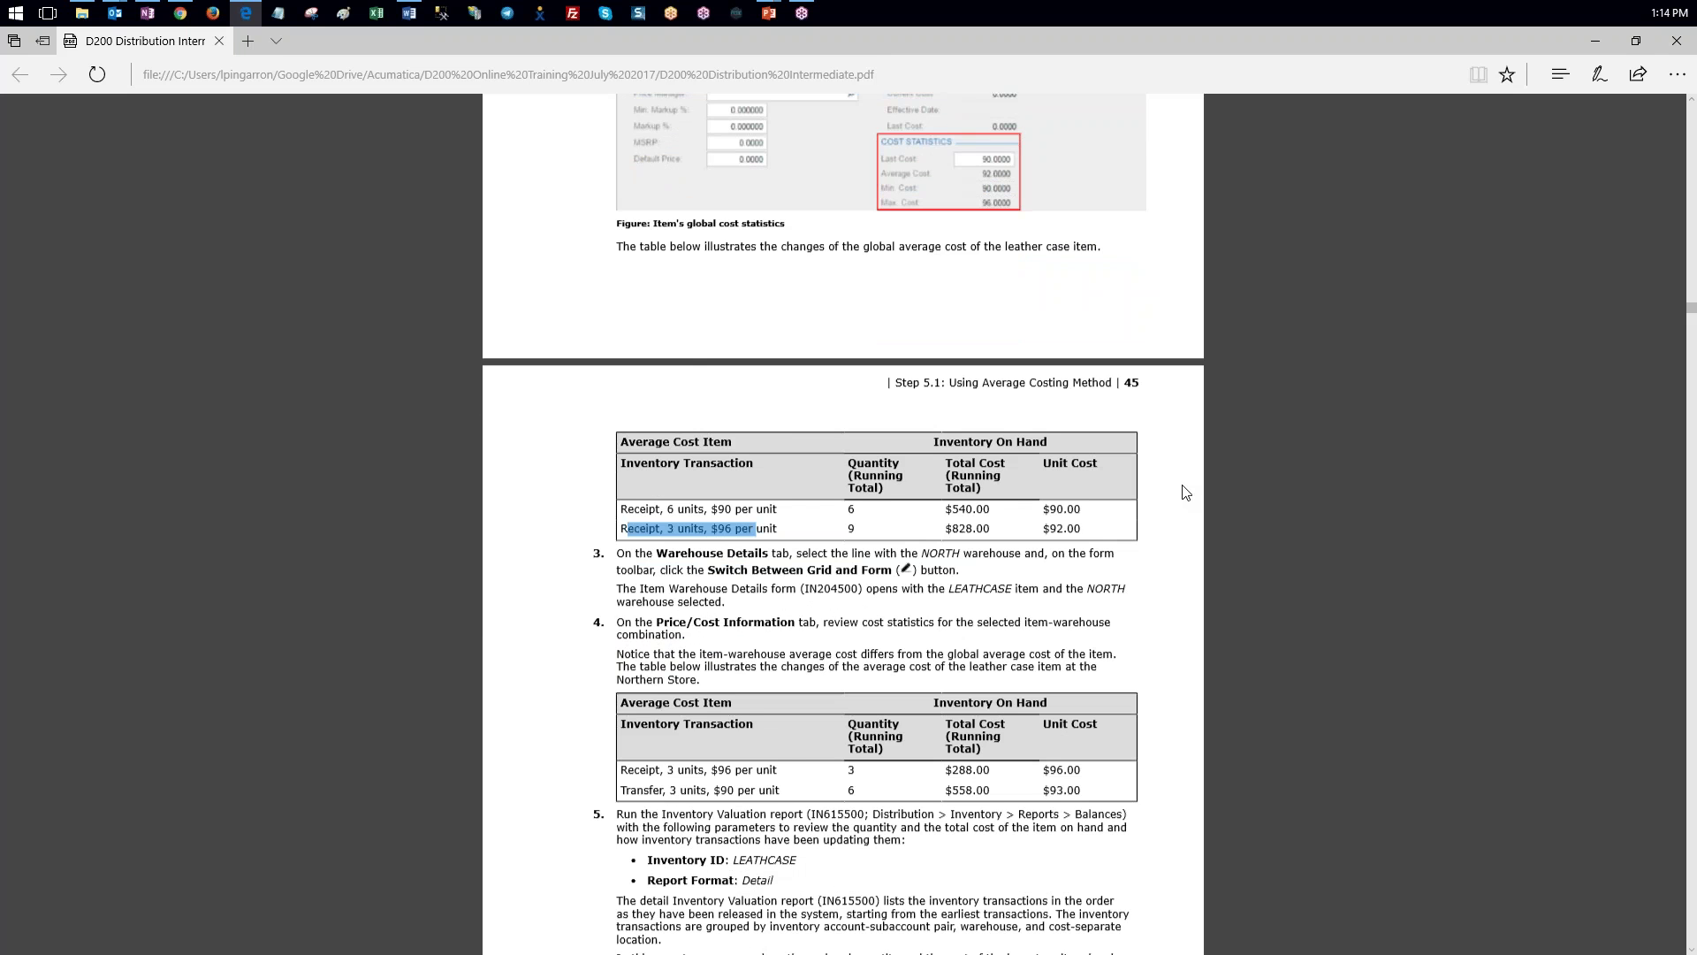
scroll(1186, 493, down, 2)
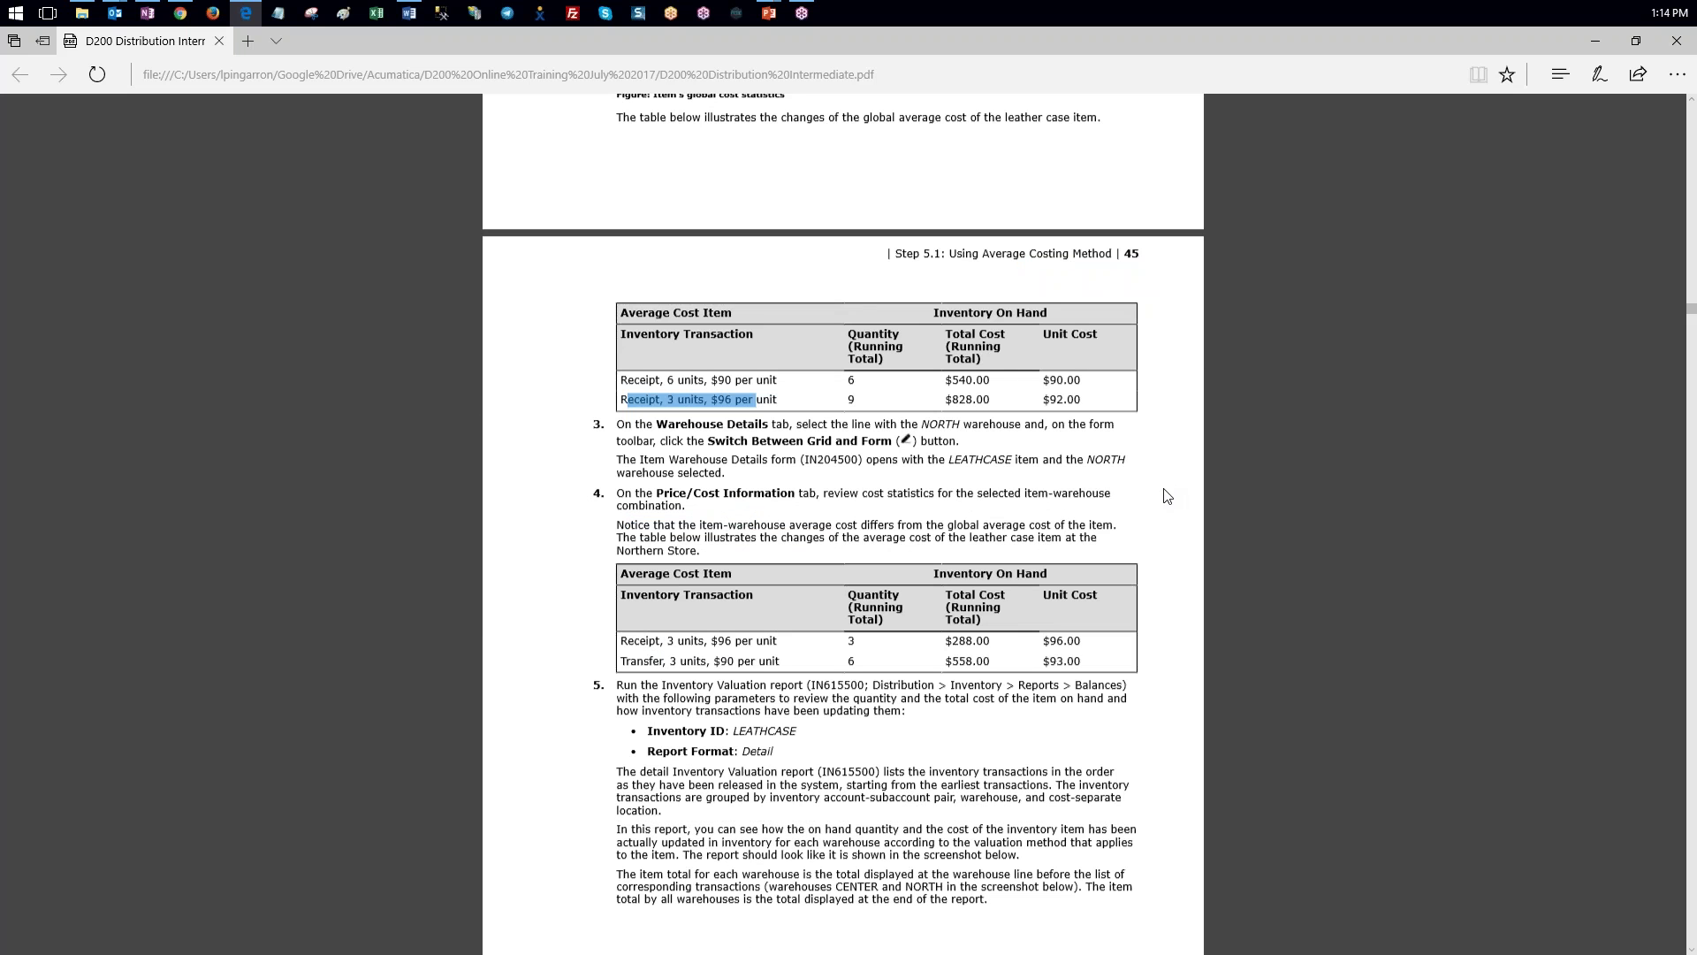
scroll(1163, 495, down, 2)
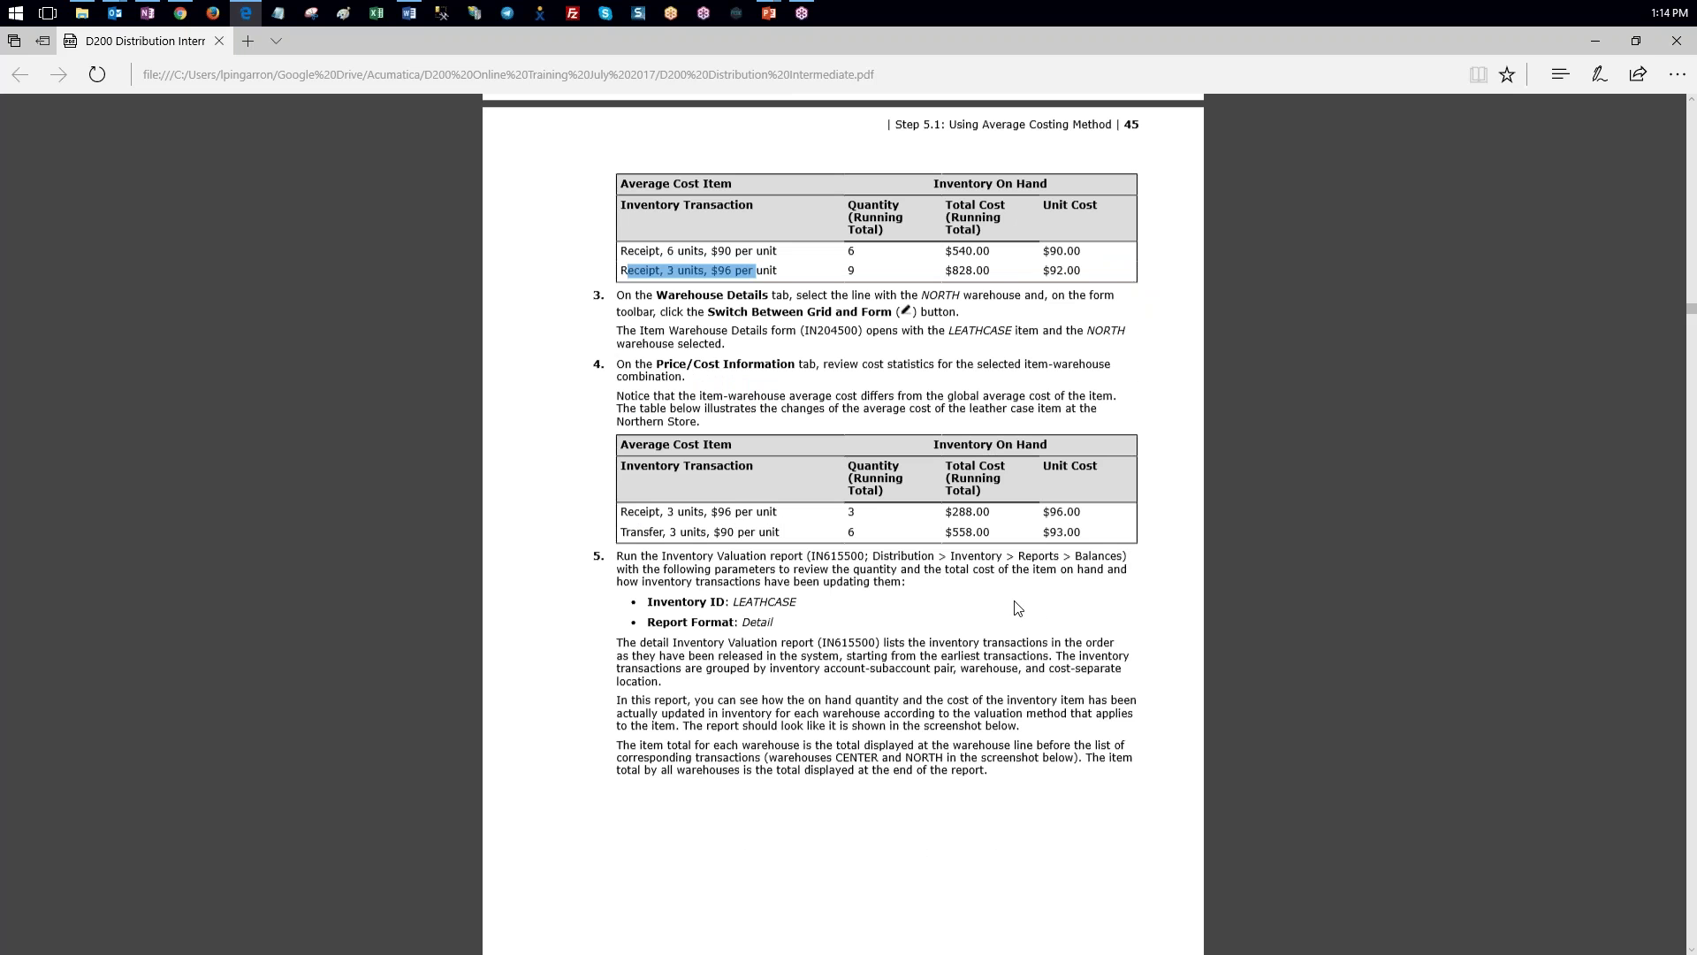
scroll(1070, 609, down, 2)
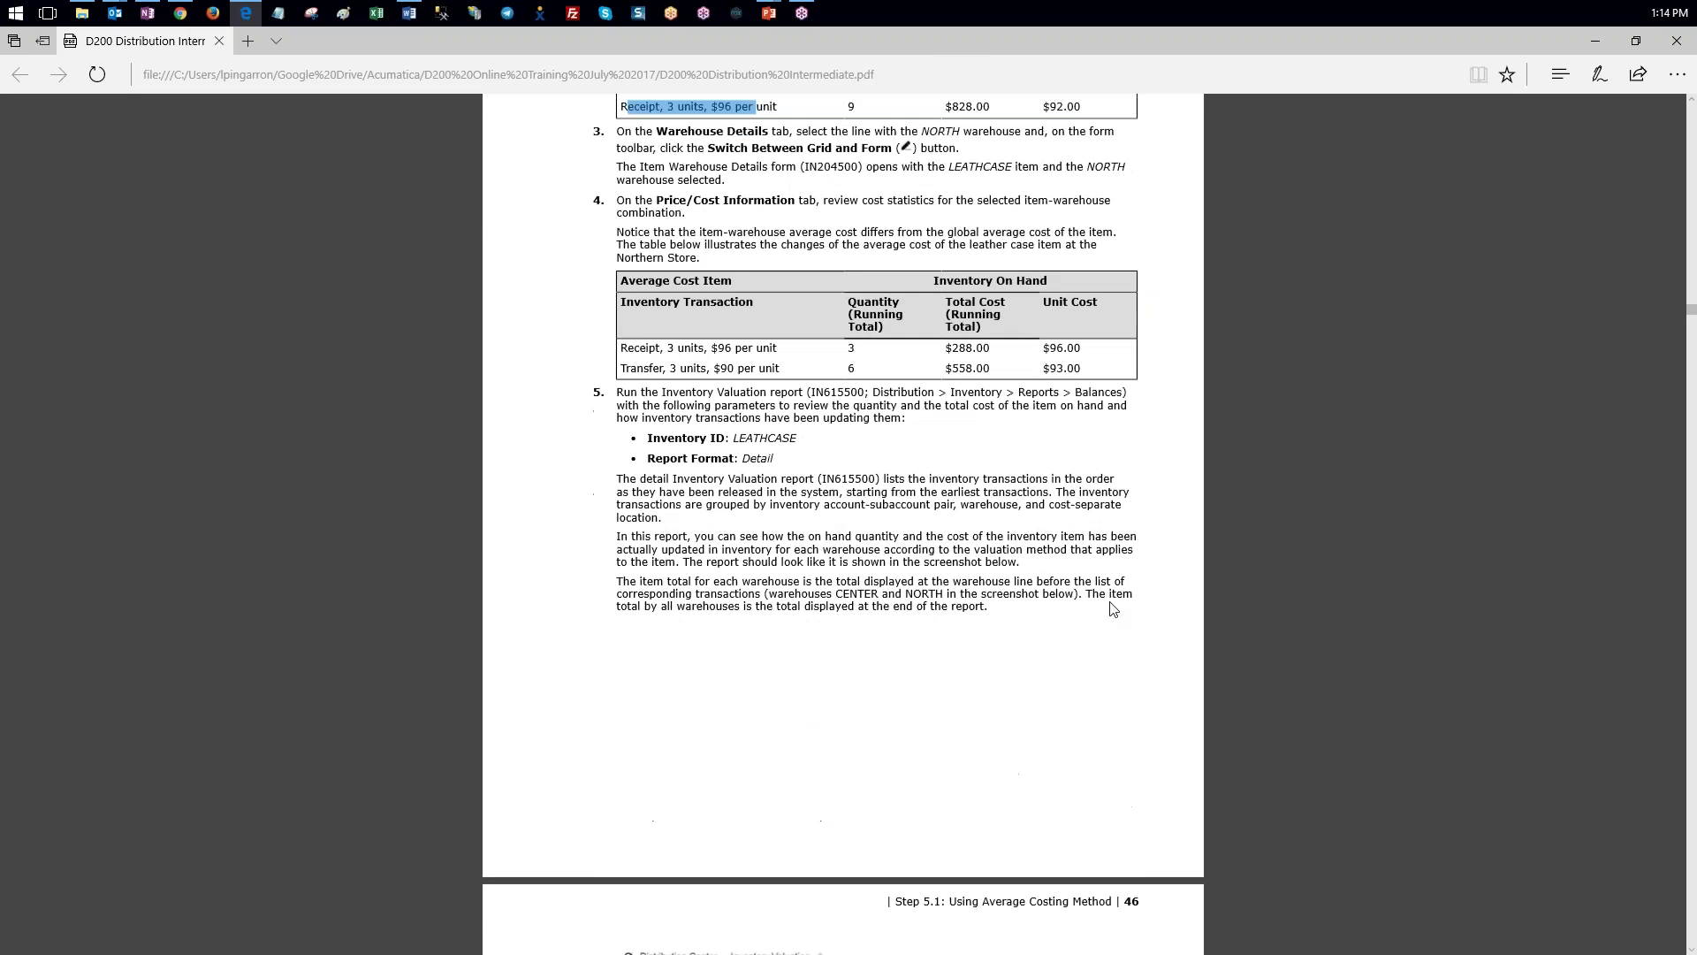
scroll(1112, 609, down, 6)
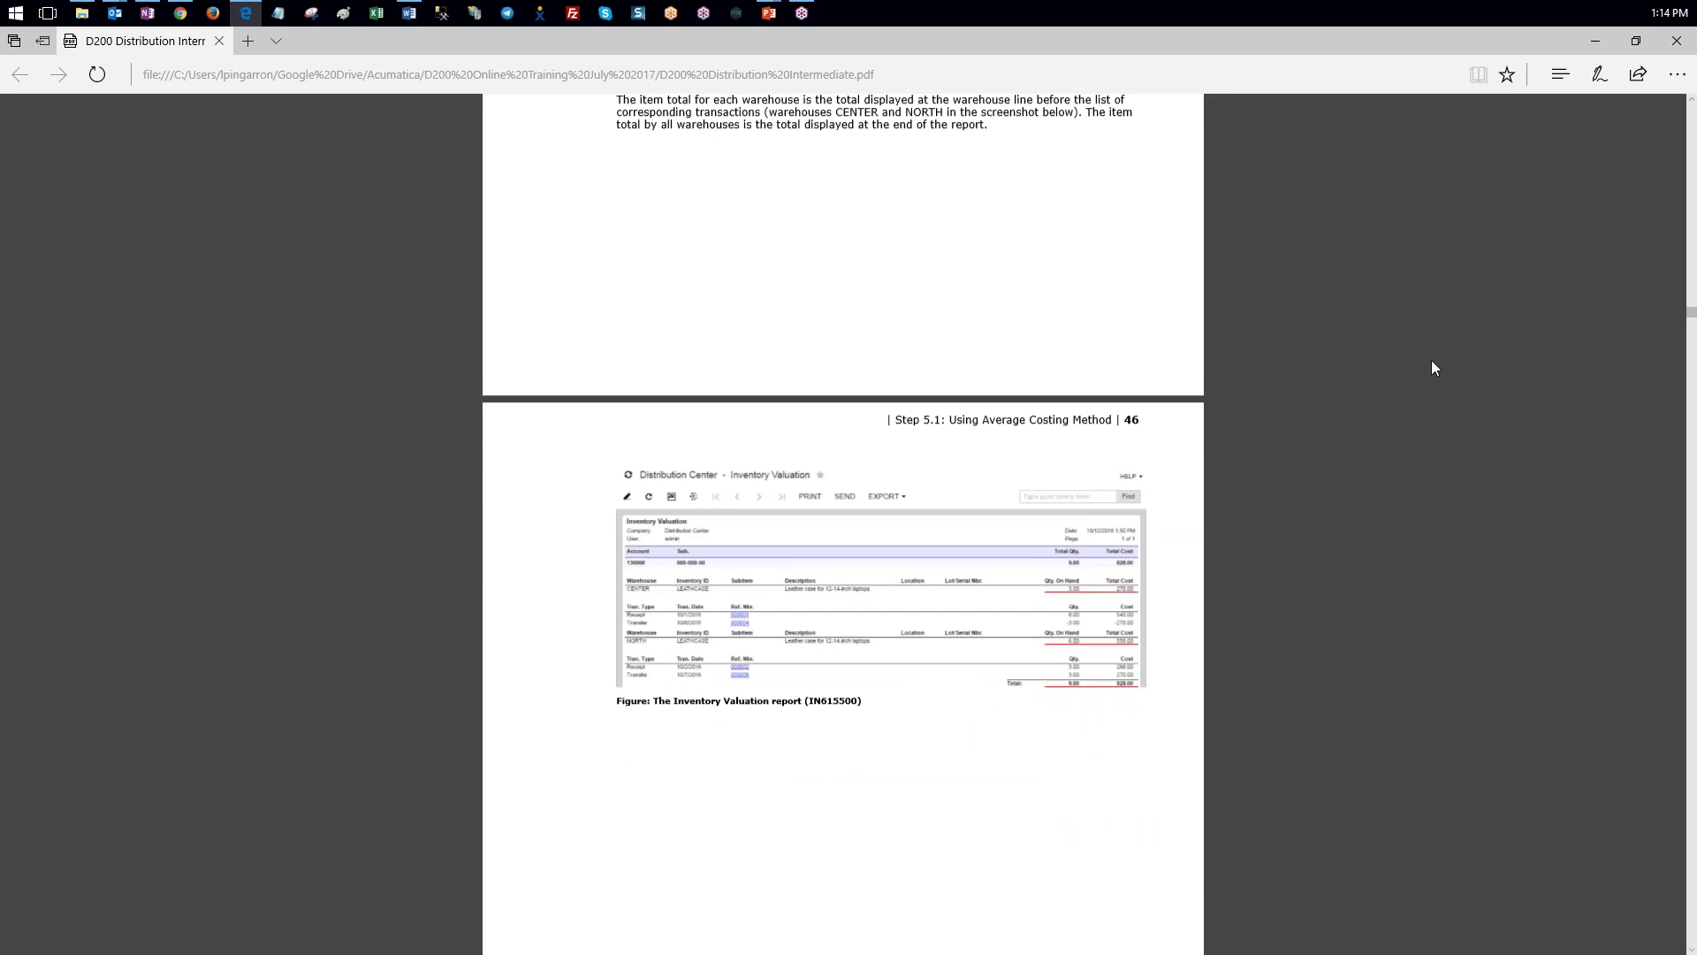
scroll(1433, 367, up, 3)
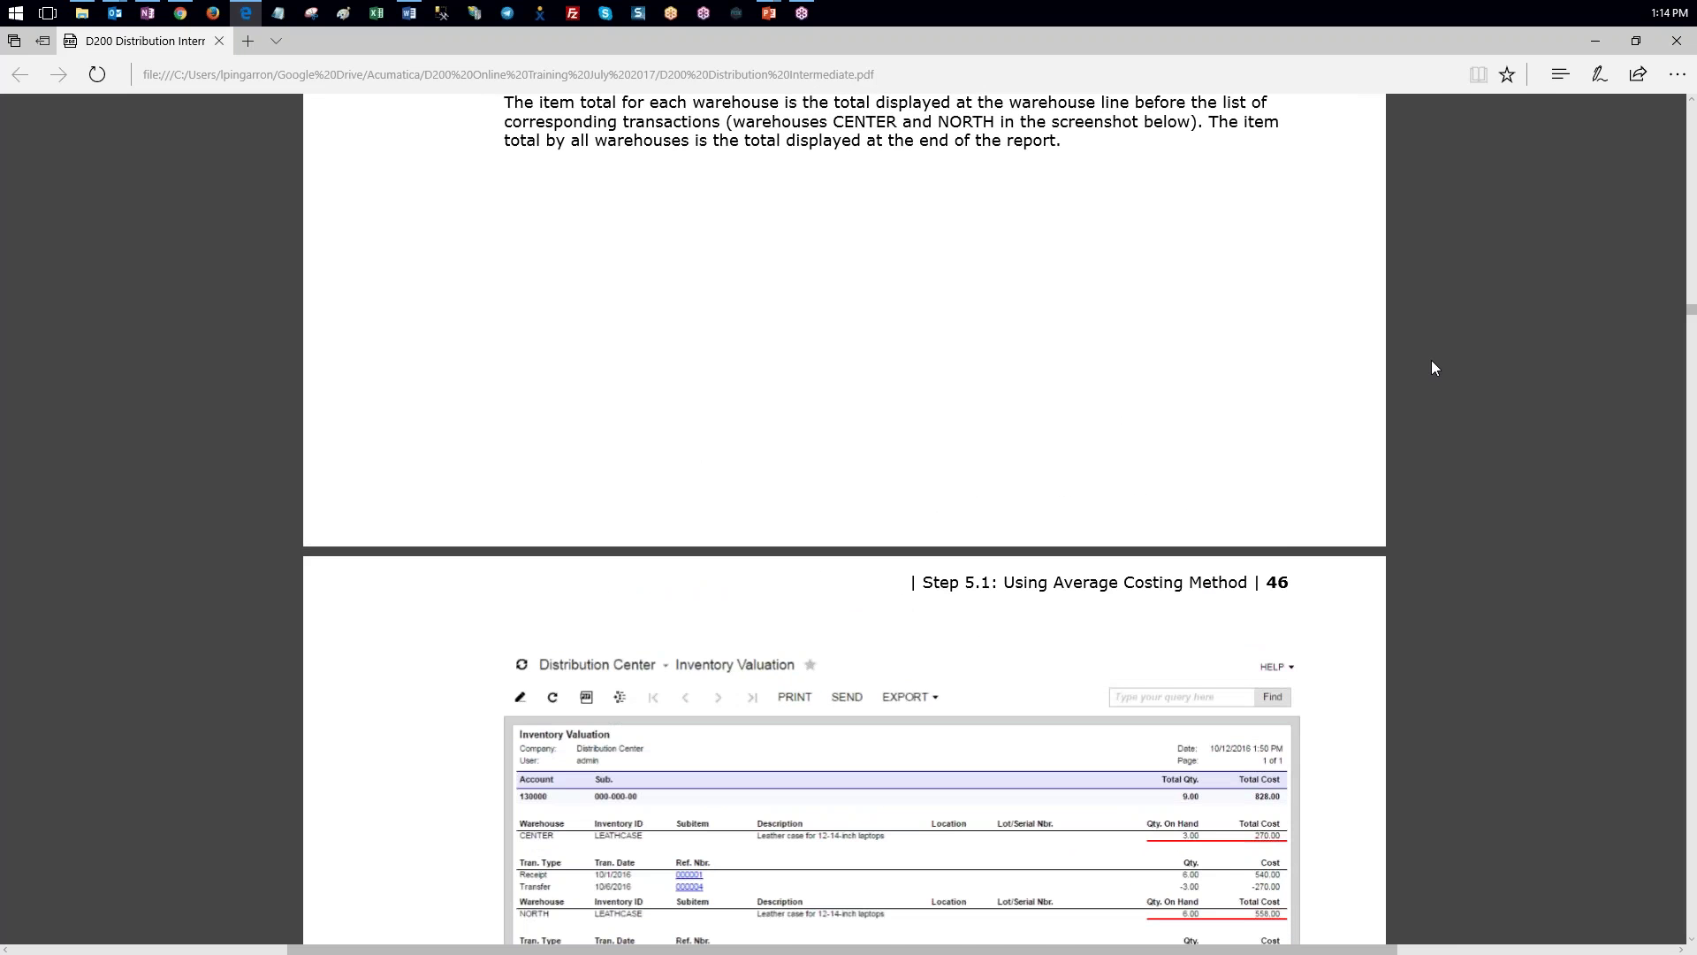
scroll(1433, 366, up, 1)
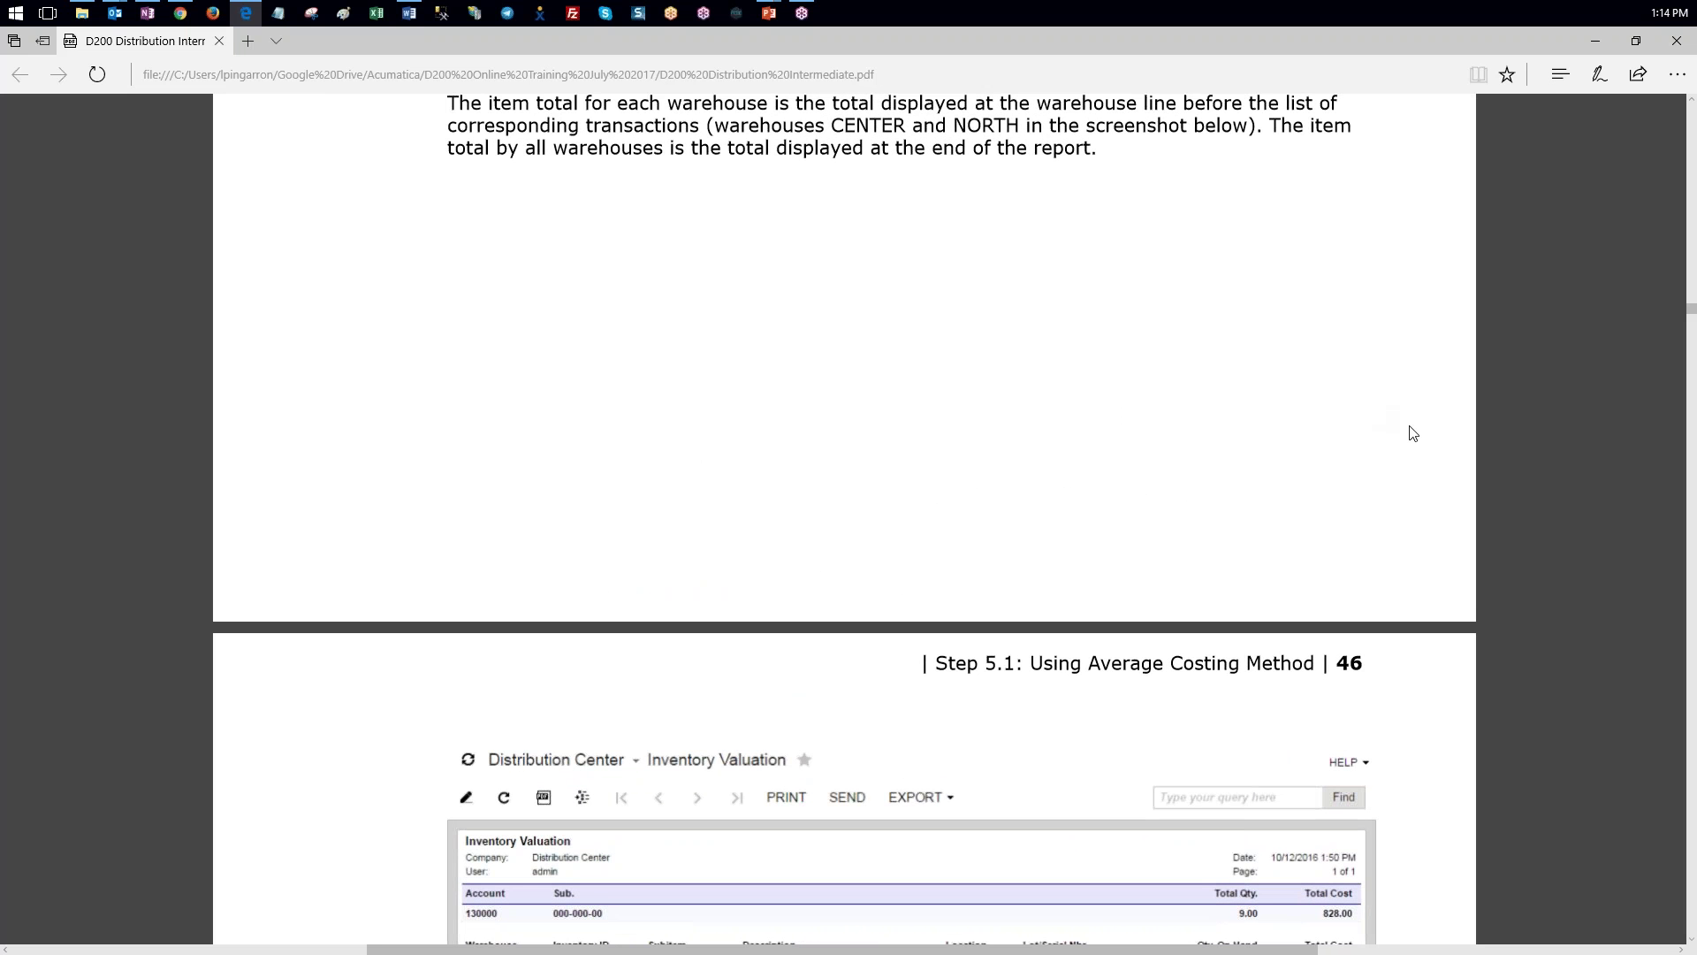
scroll(1412, 433, down, 4)
scroll(1417, 437, down, 1)
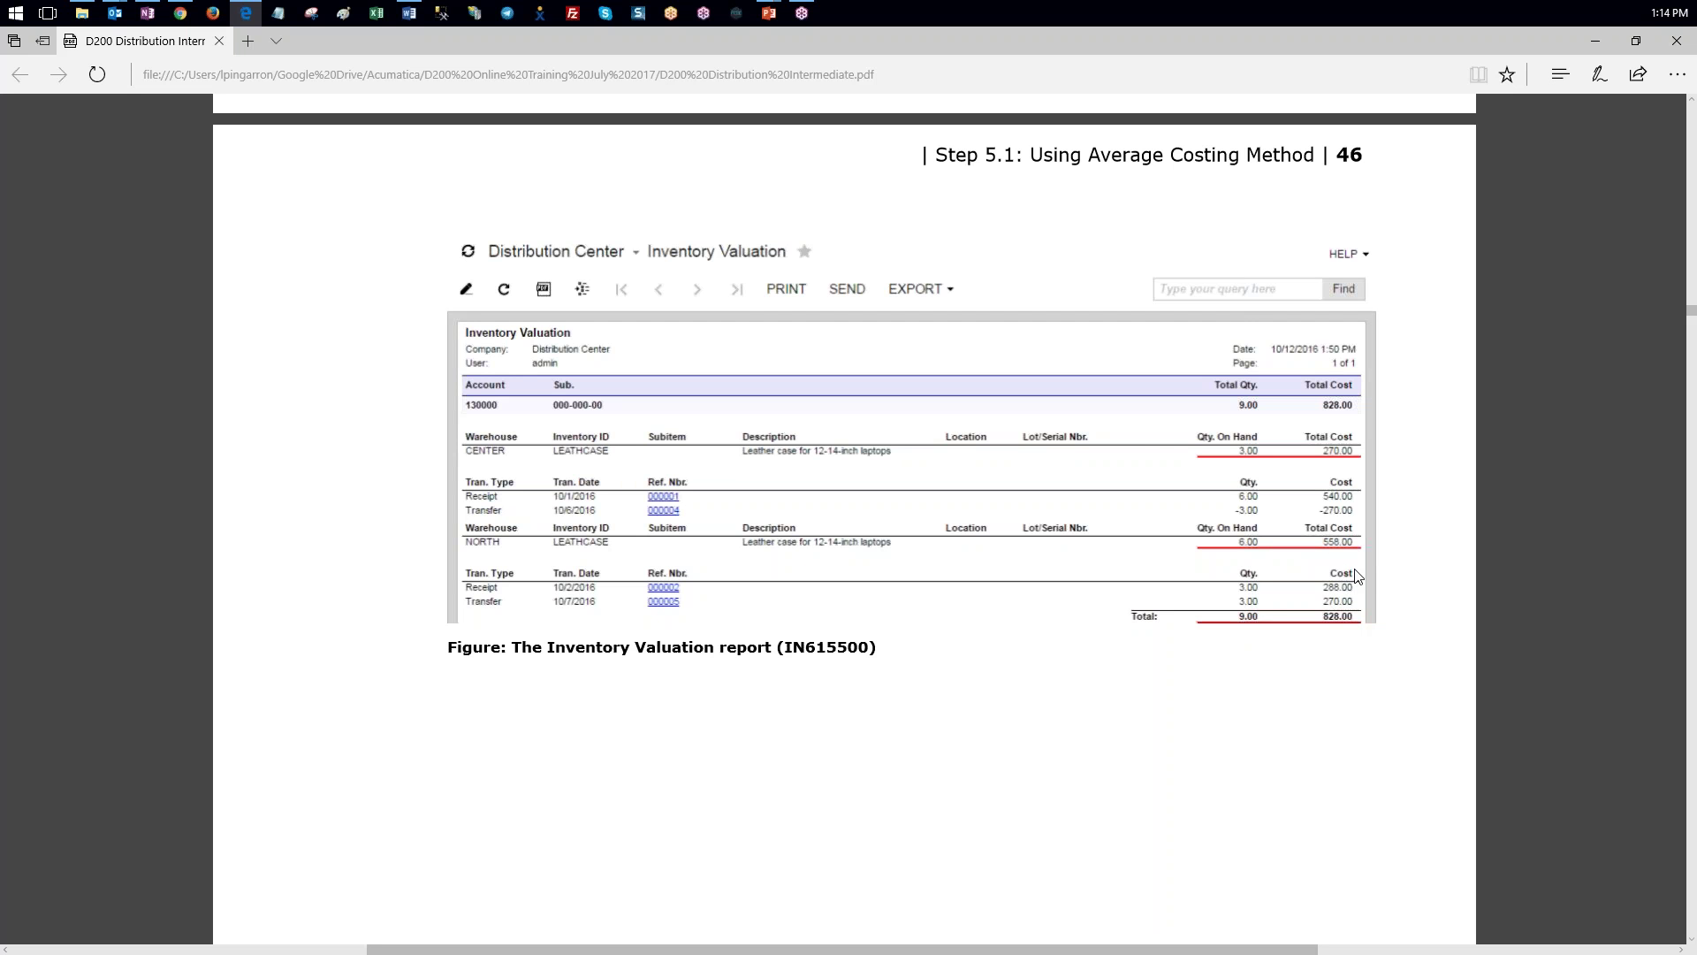
scroll(1360, 574, down, 10)
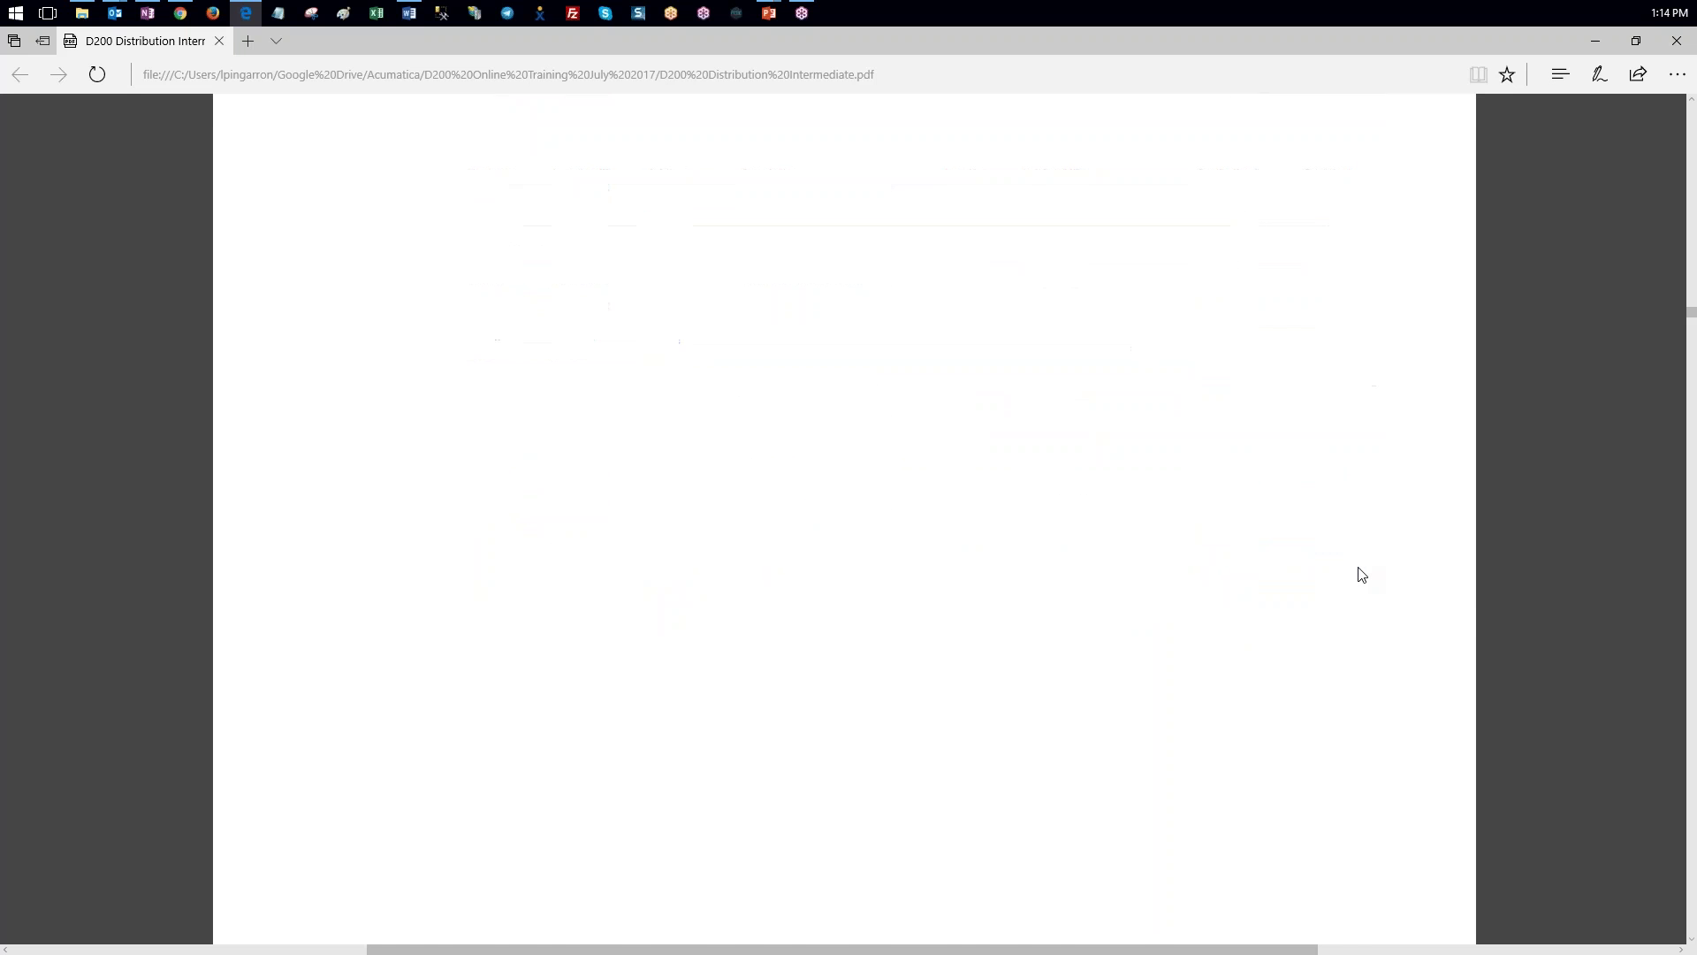
scroll(1387, 568, up, 15)
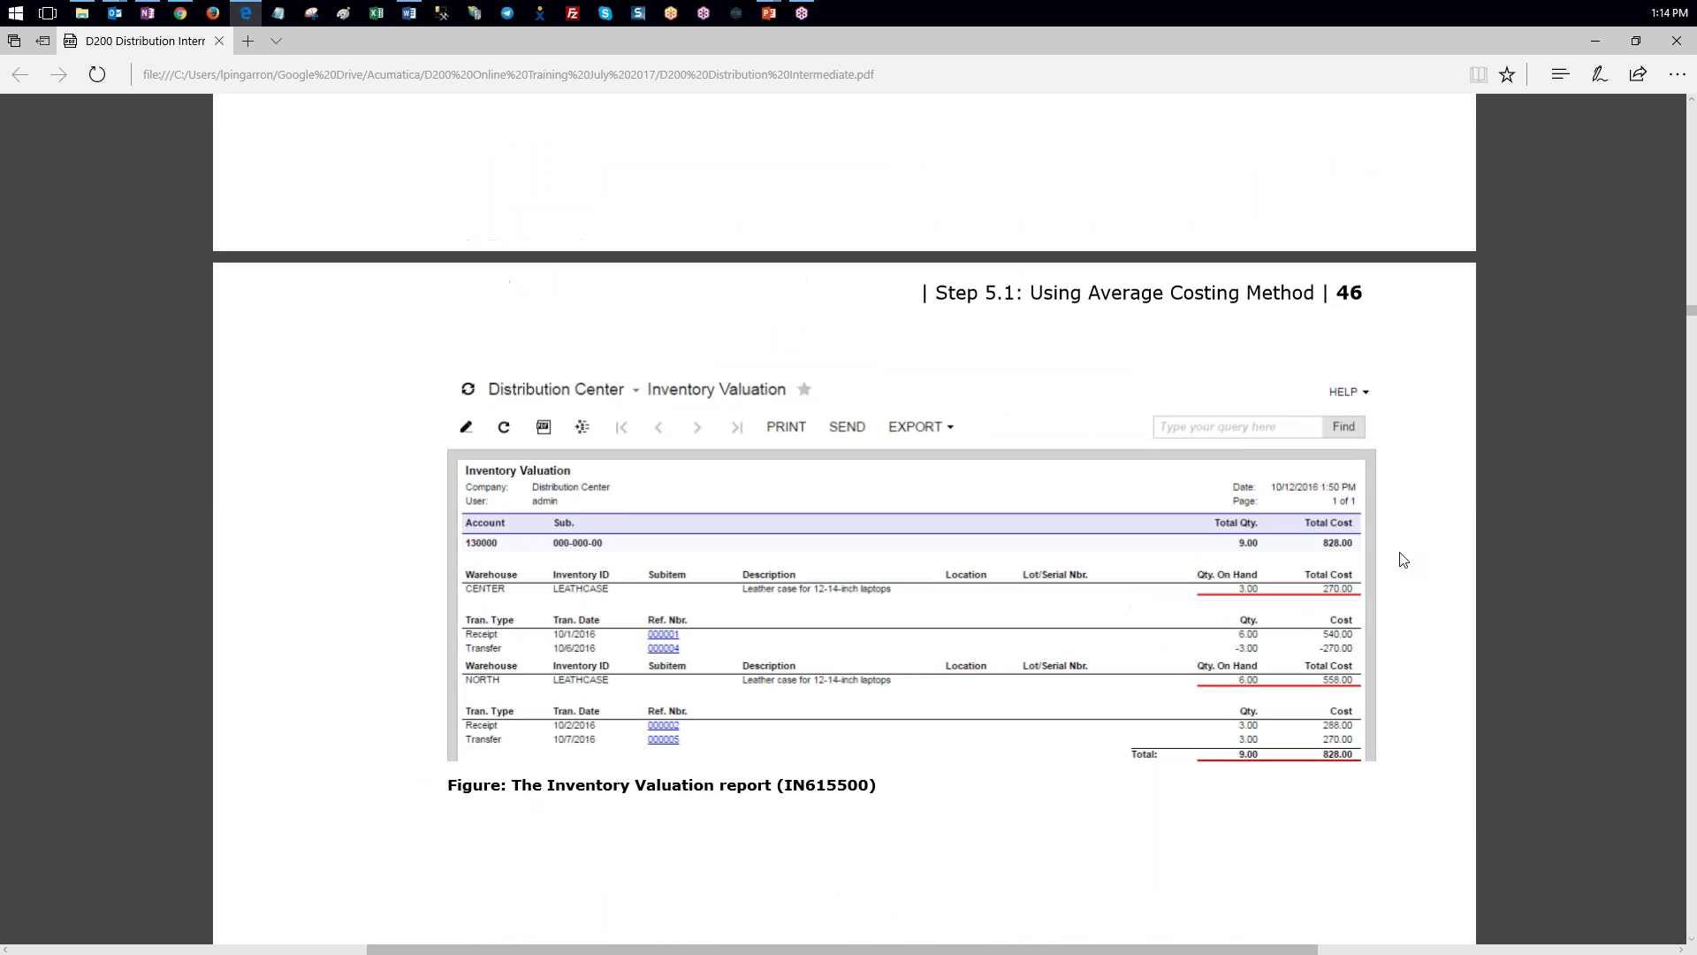
scroll(1034, 194, up, 2)
drag(1027, 41, 0, 41)
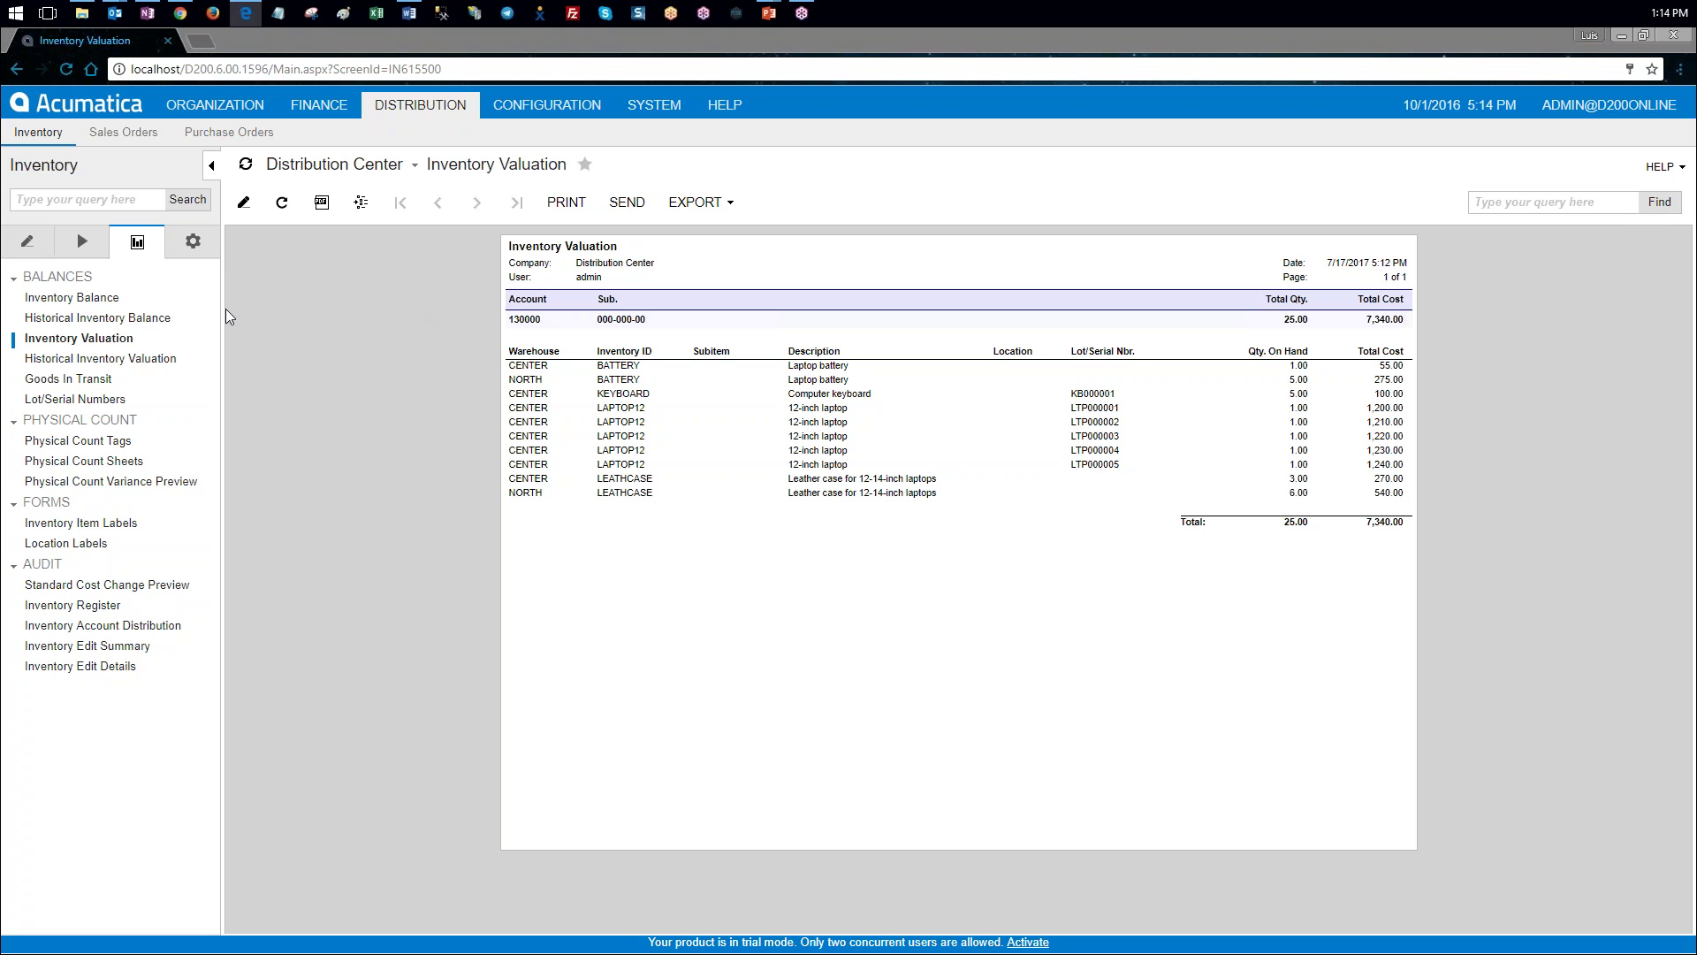
Step: Open the LAPTOP12 stock item and review its price and cost statistics
click(27, 241)
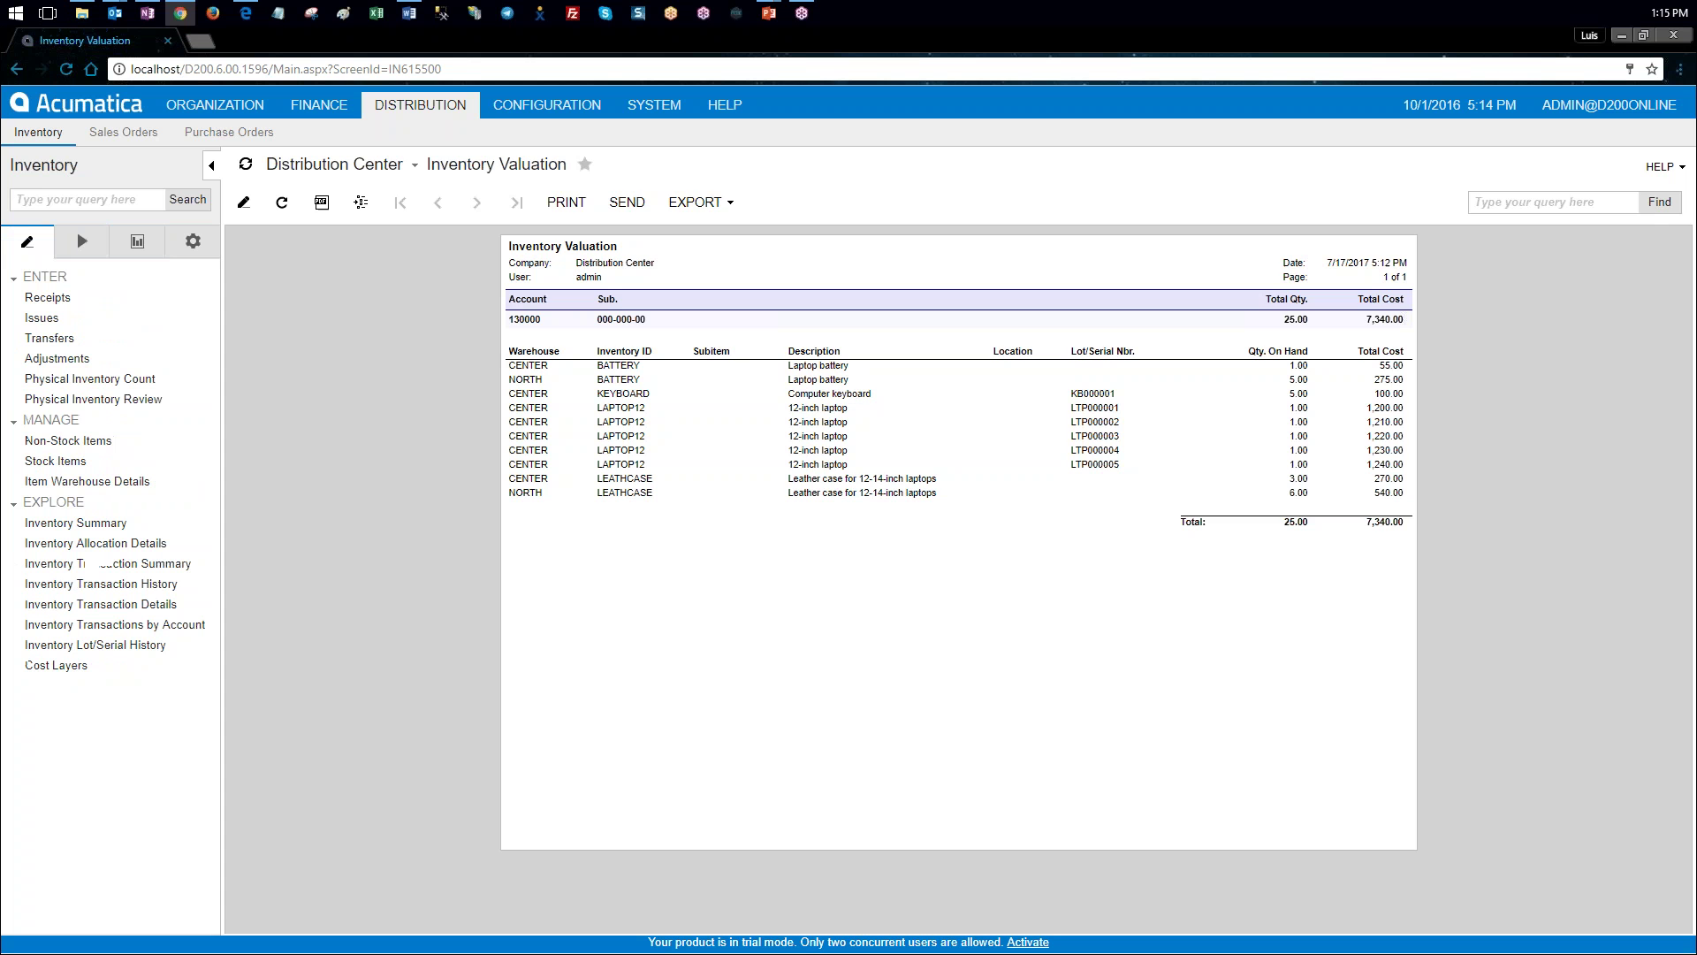
click(55, 462)
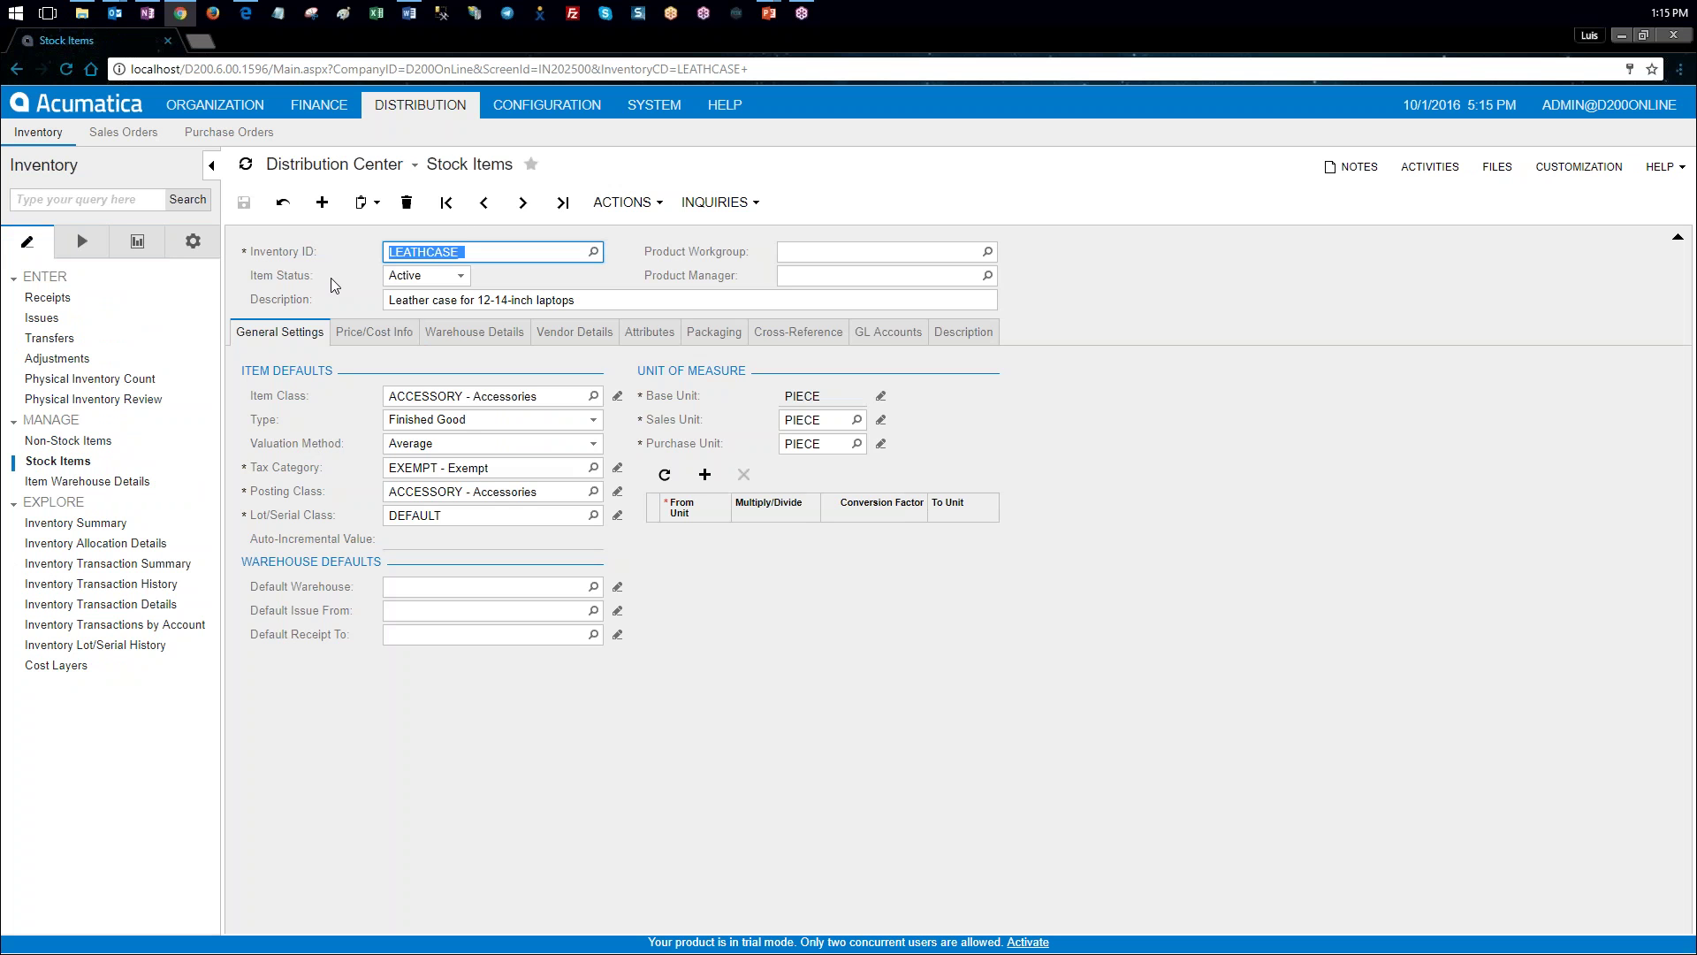
click(593, 252)
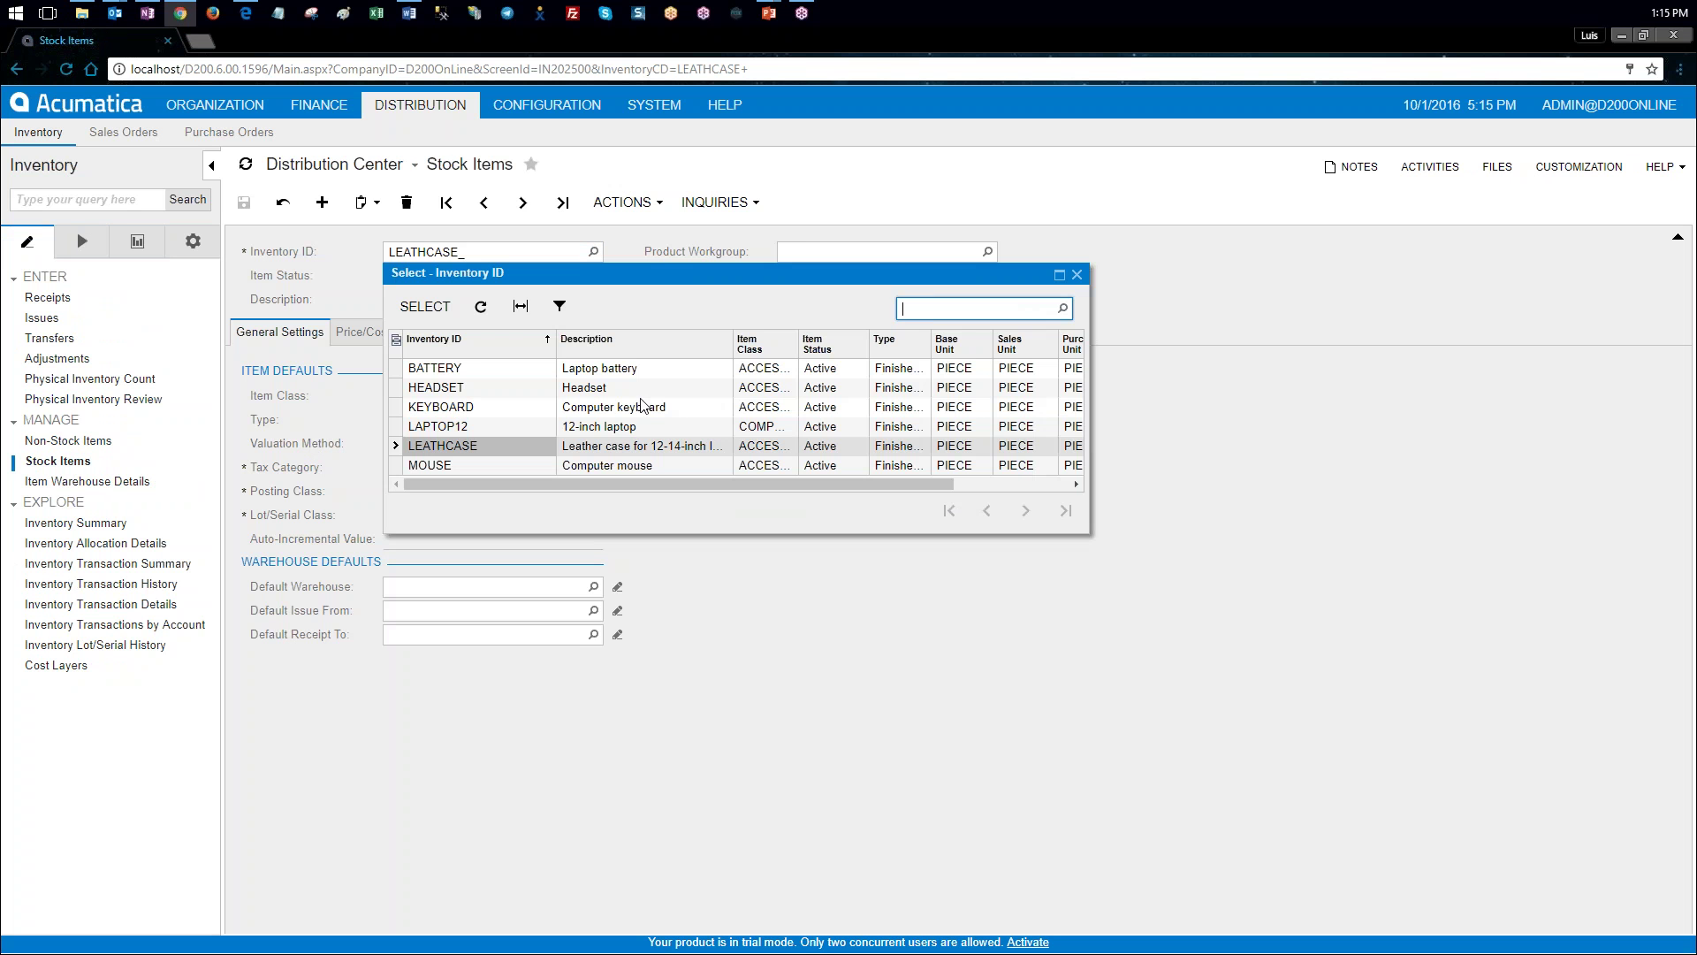
double_click(523, 424)
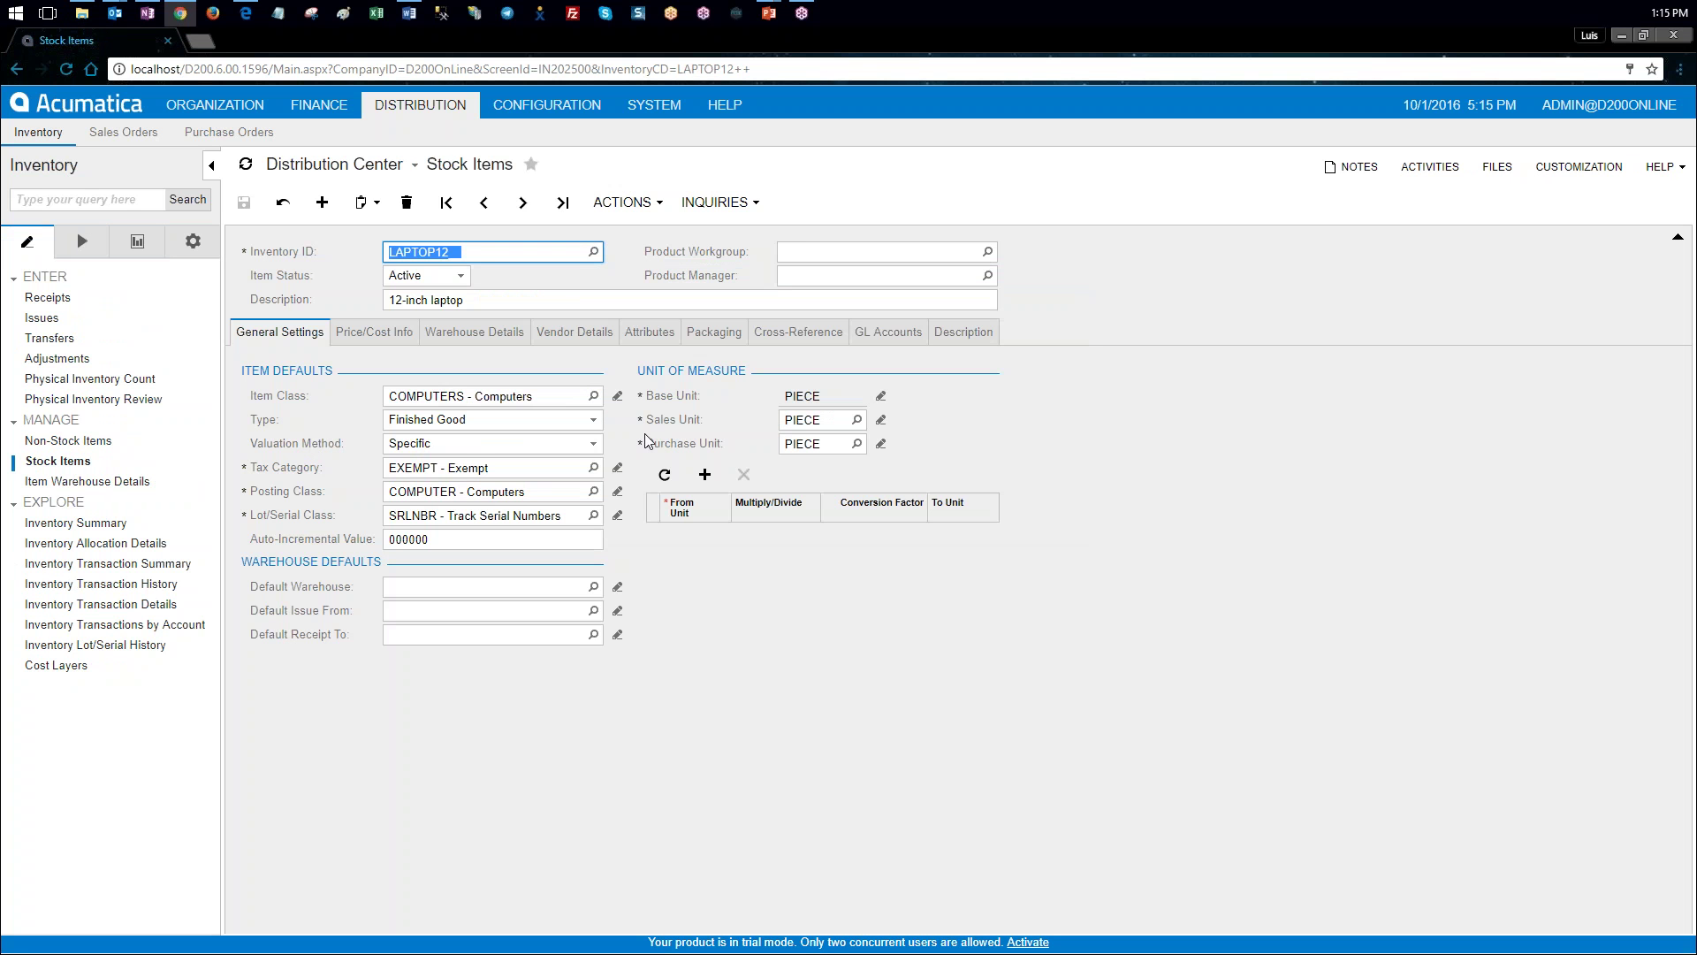
click(374, 332)
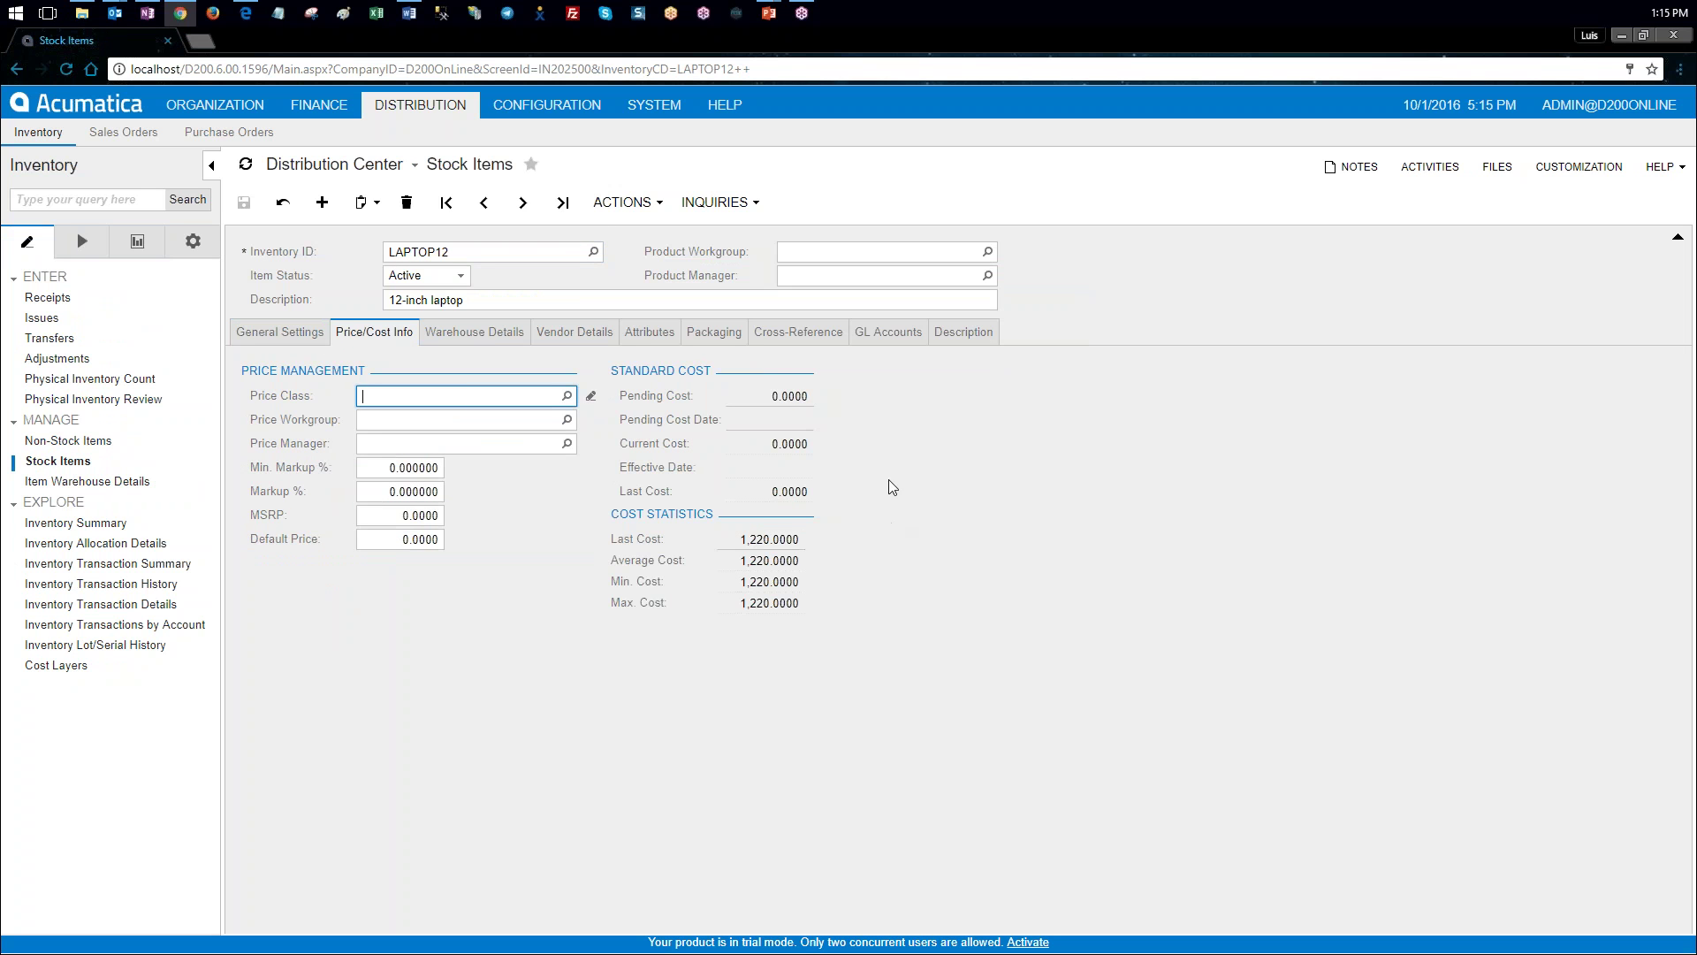
Step: Run the Inventory Valuation report in Summary format for the CENTER warehouse
click(137, 240)
click(105, 340)
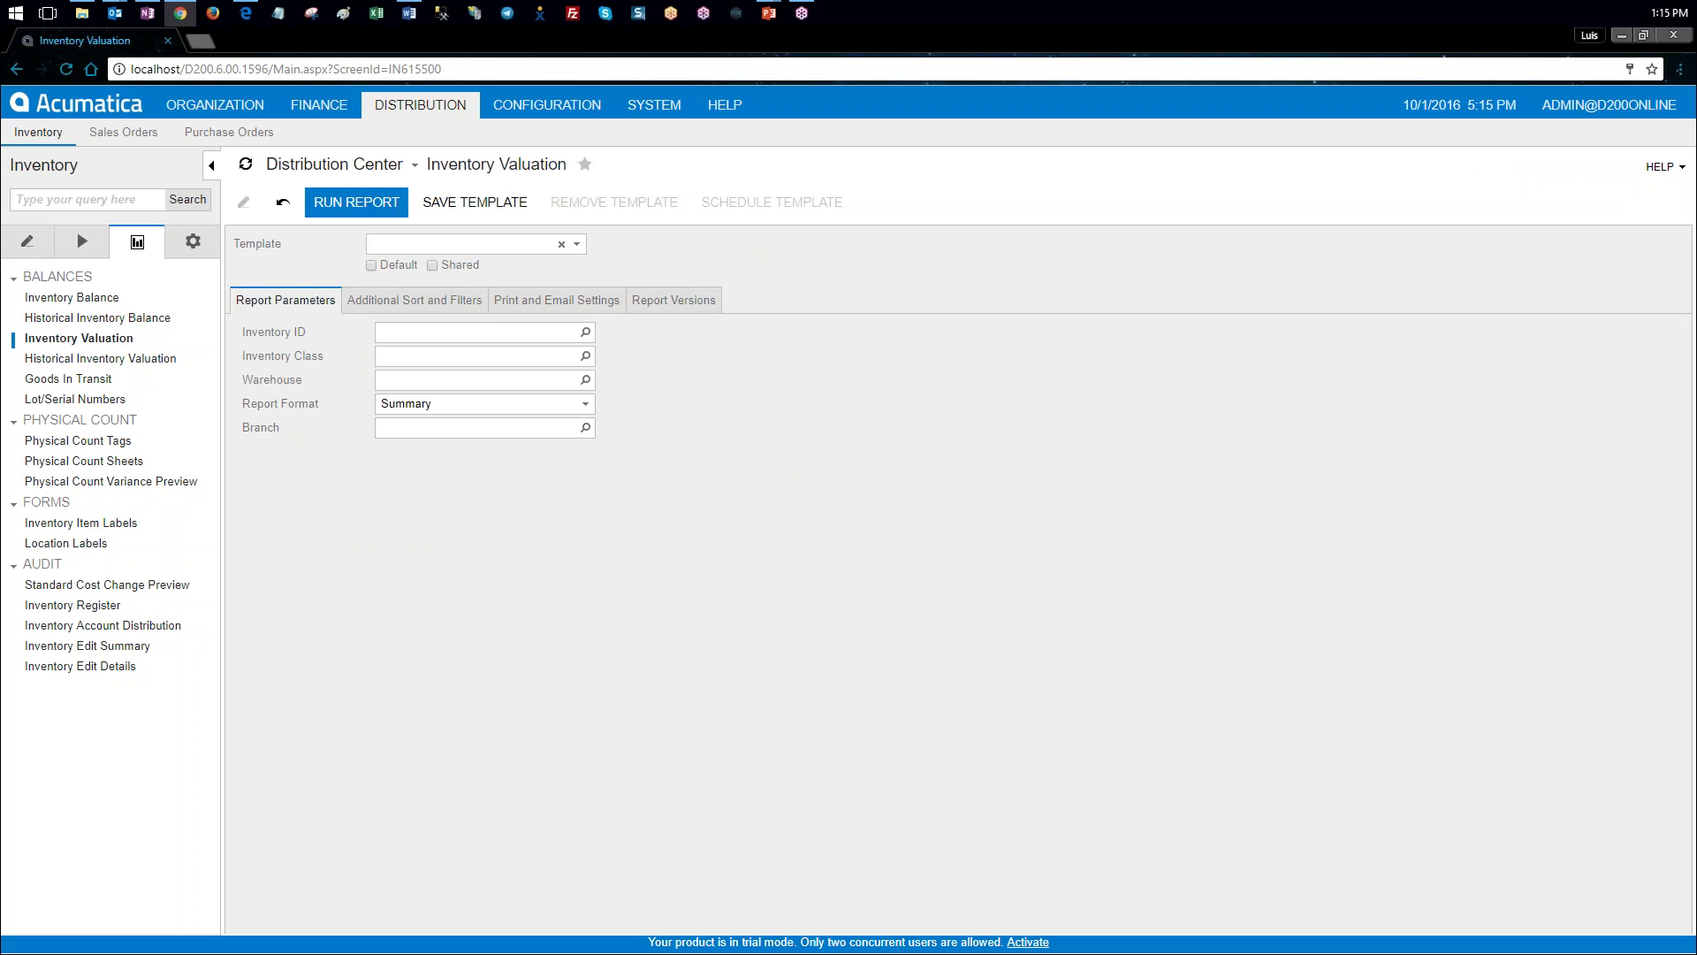
click(356, 201)
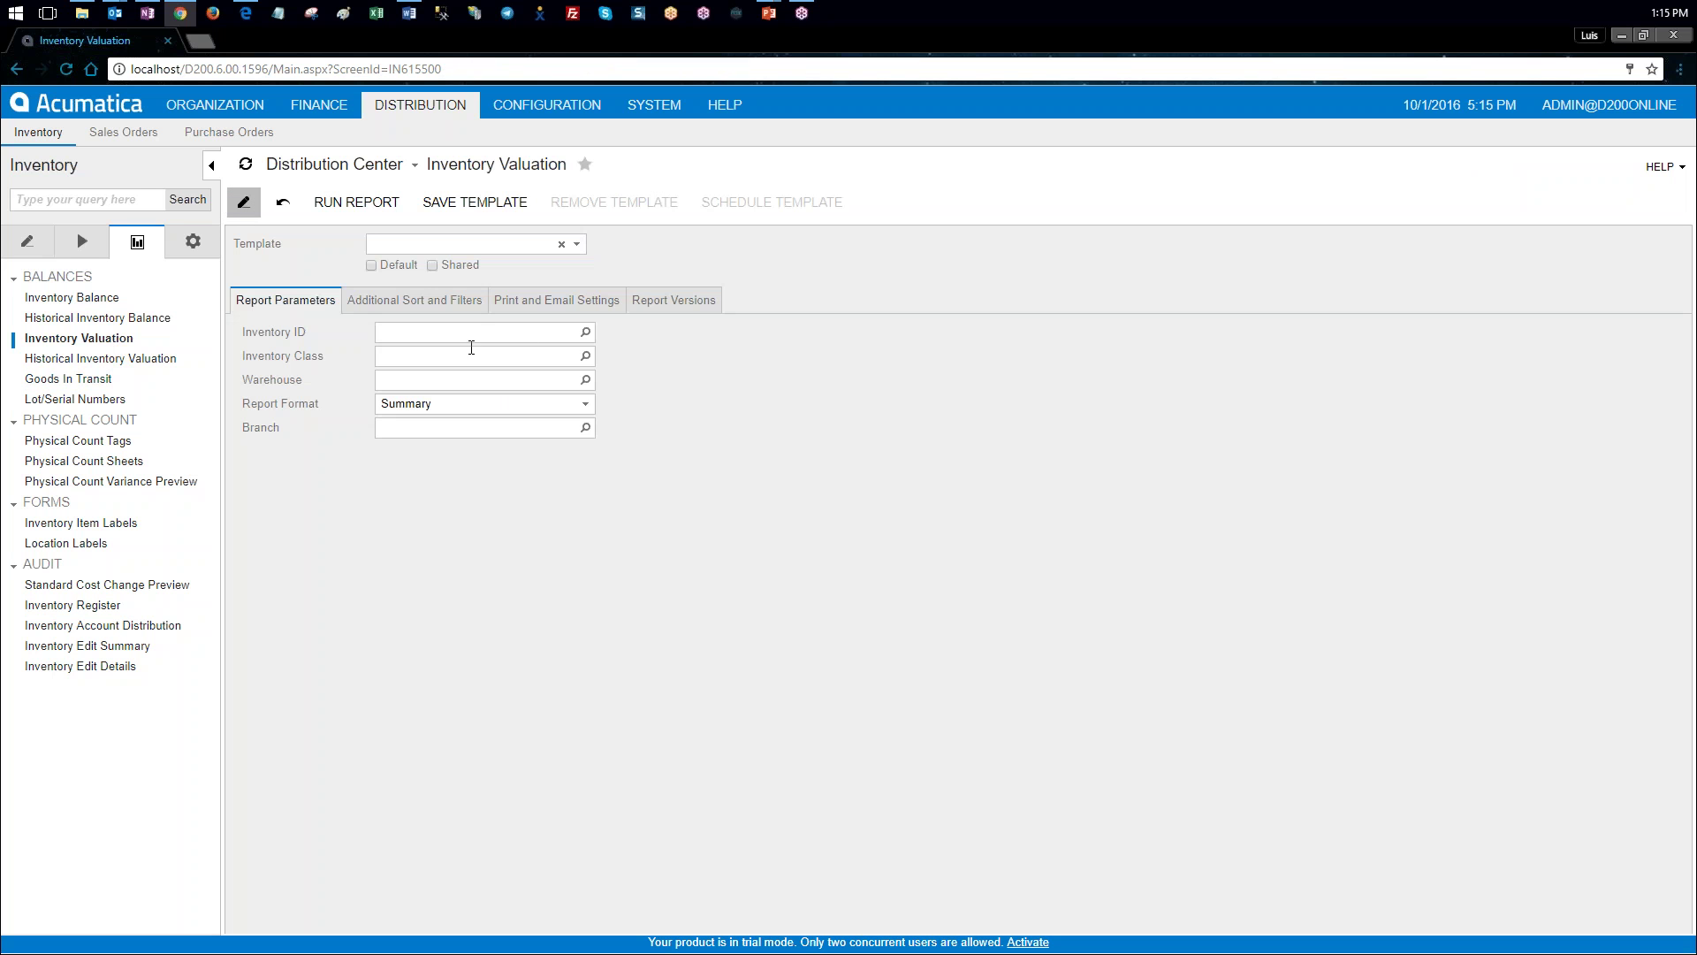
click(570, 387)
click(583, 381)
double_click(476, 486)
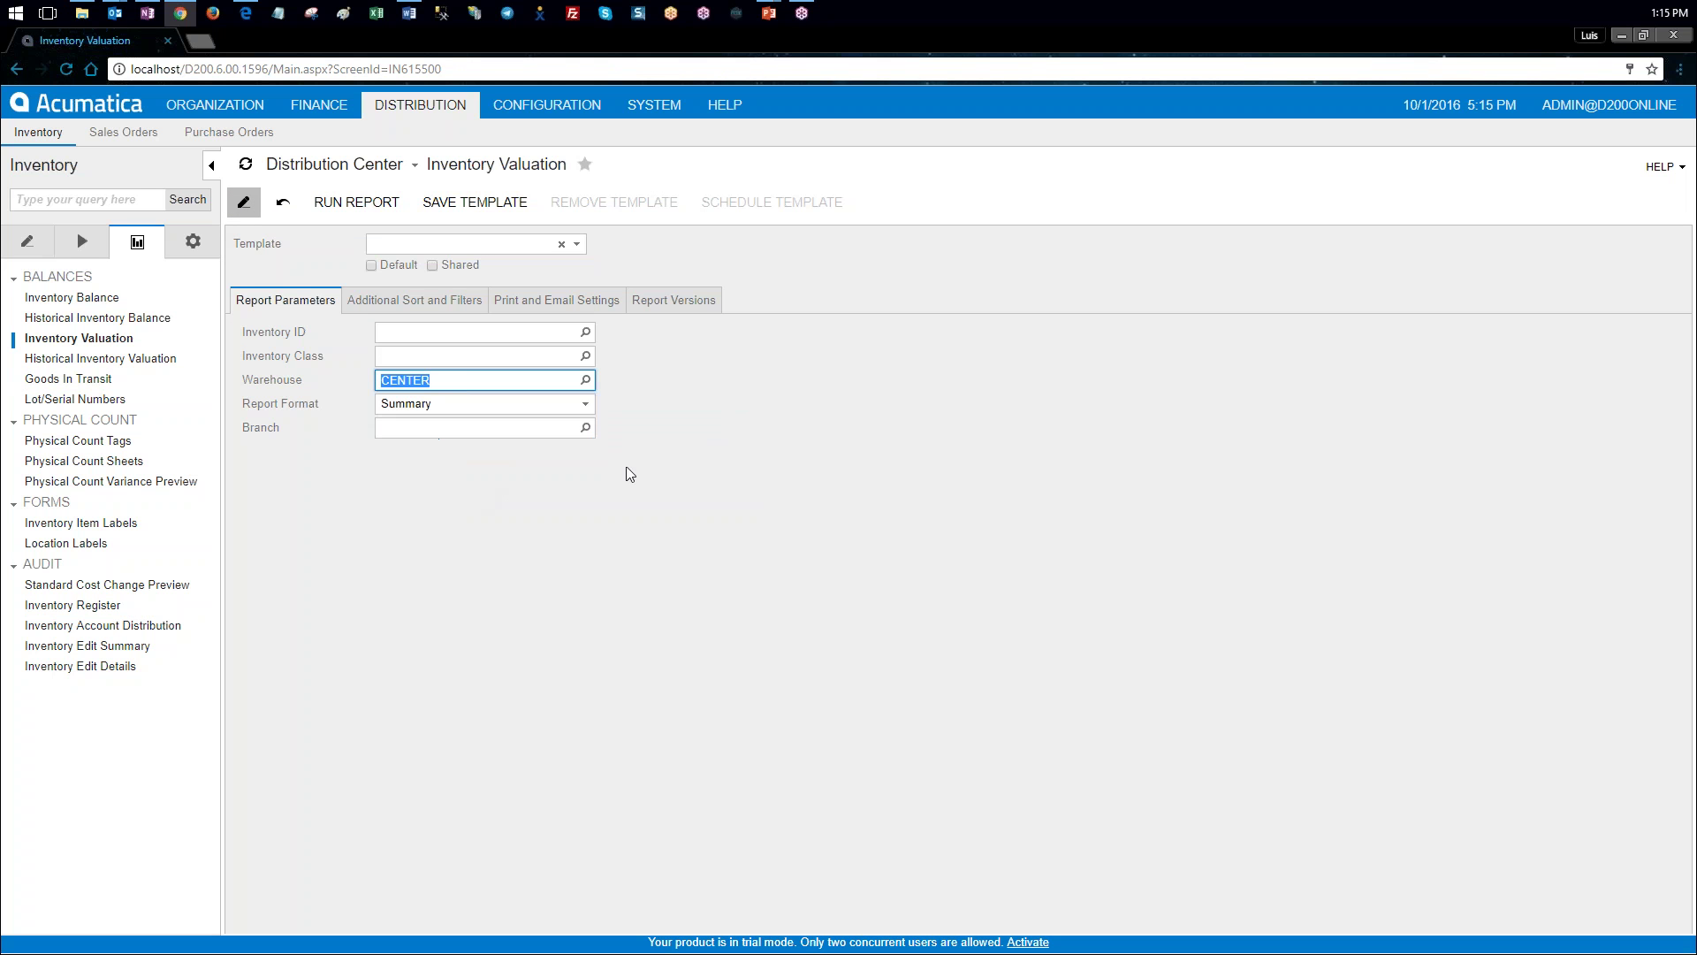
click(357, 203)
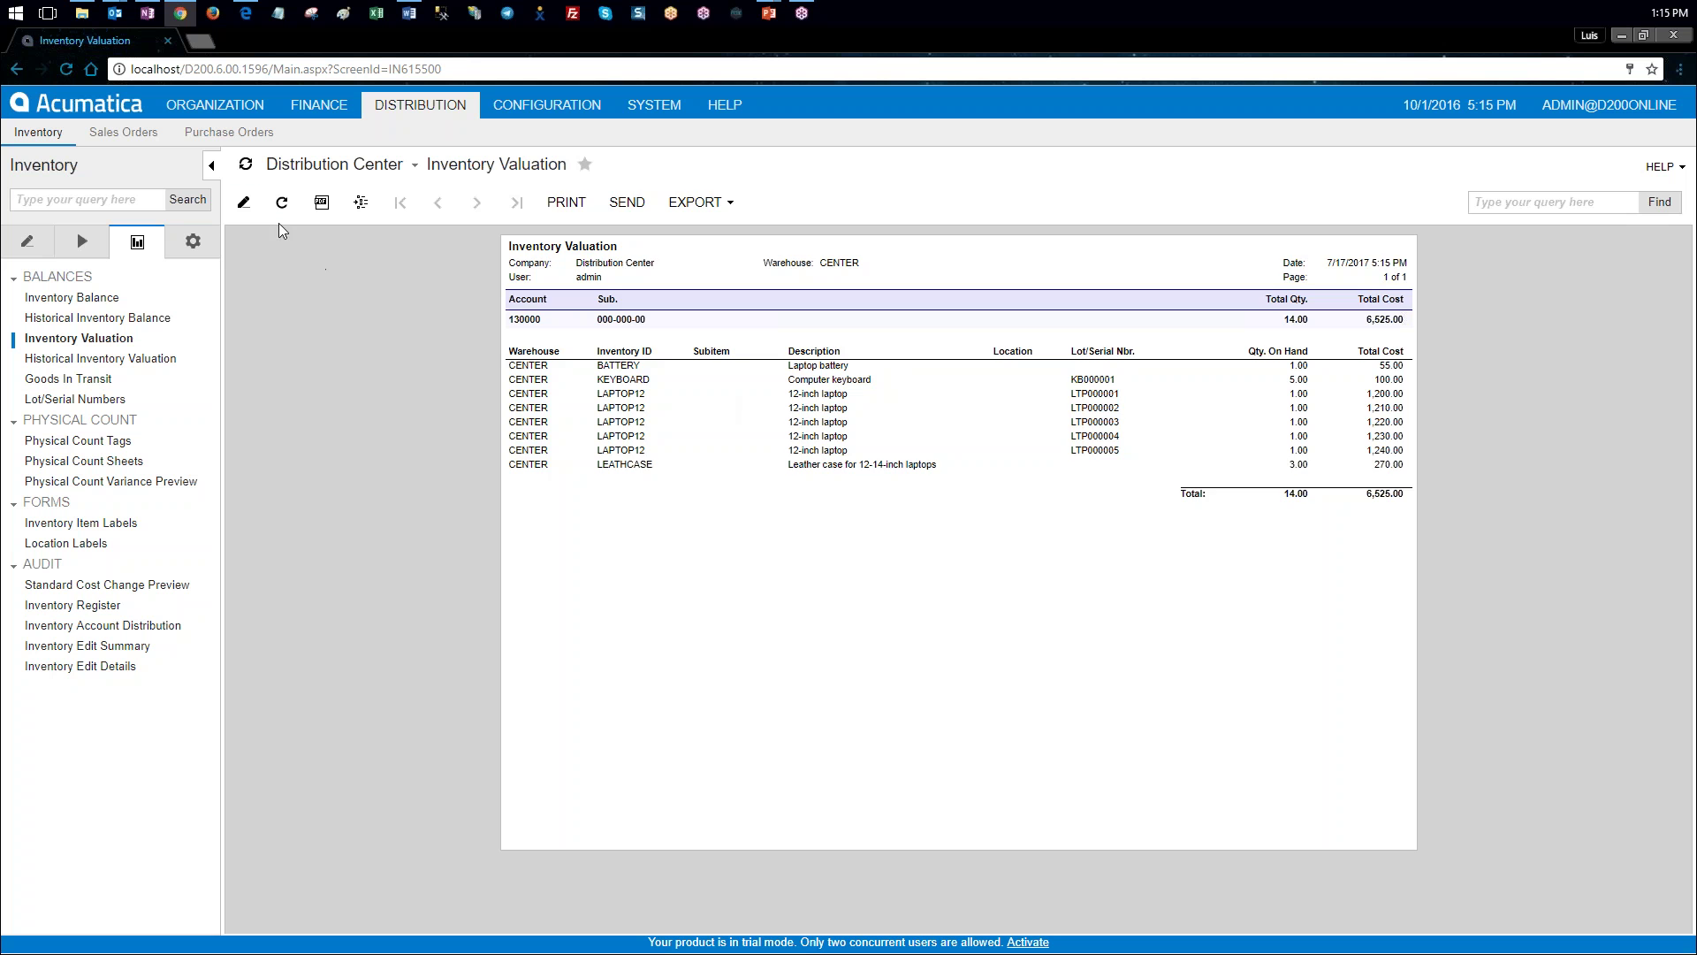
Step: Rerun the Inventory Valuation report for only the LAPTOP12 item in the CENTER warehouse, and consult the PDF guide in Edge
click(243, 202)
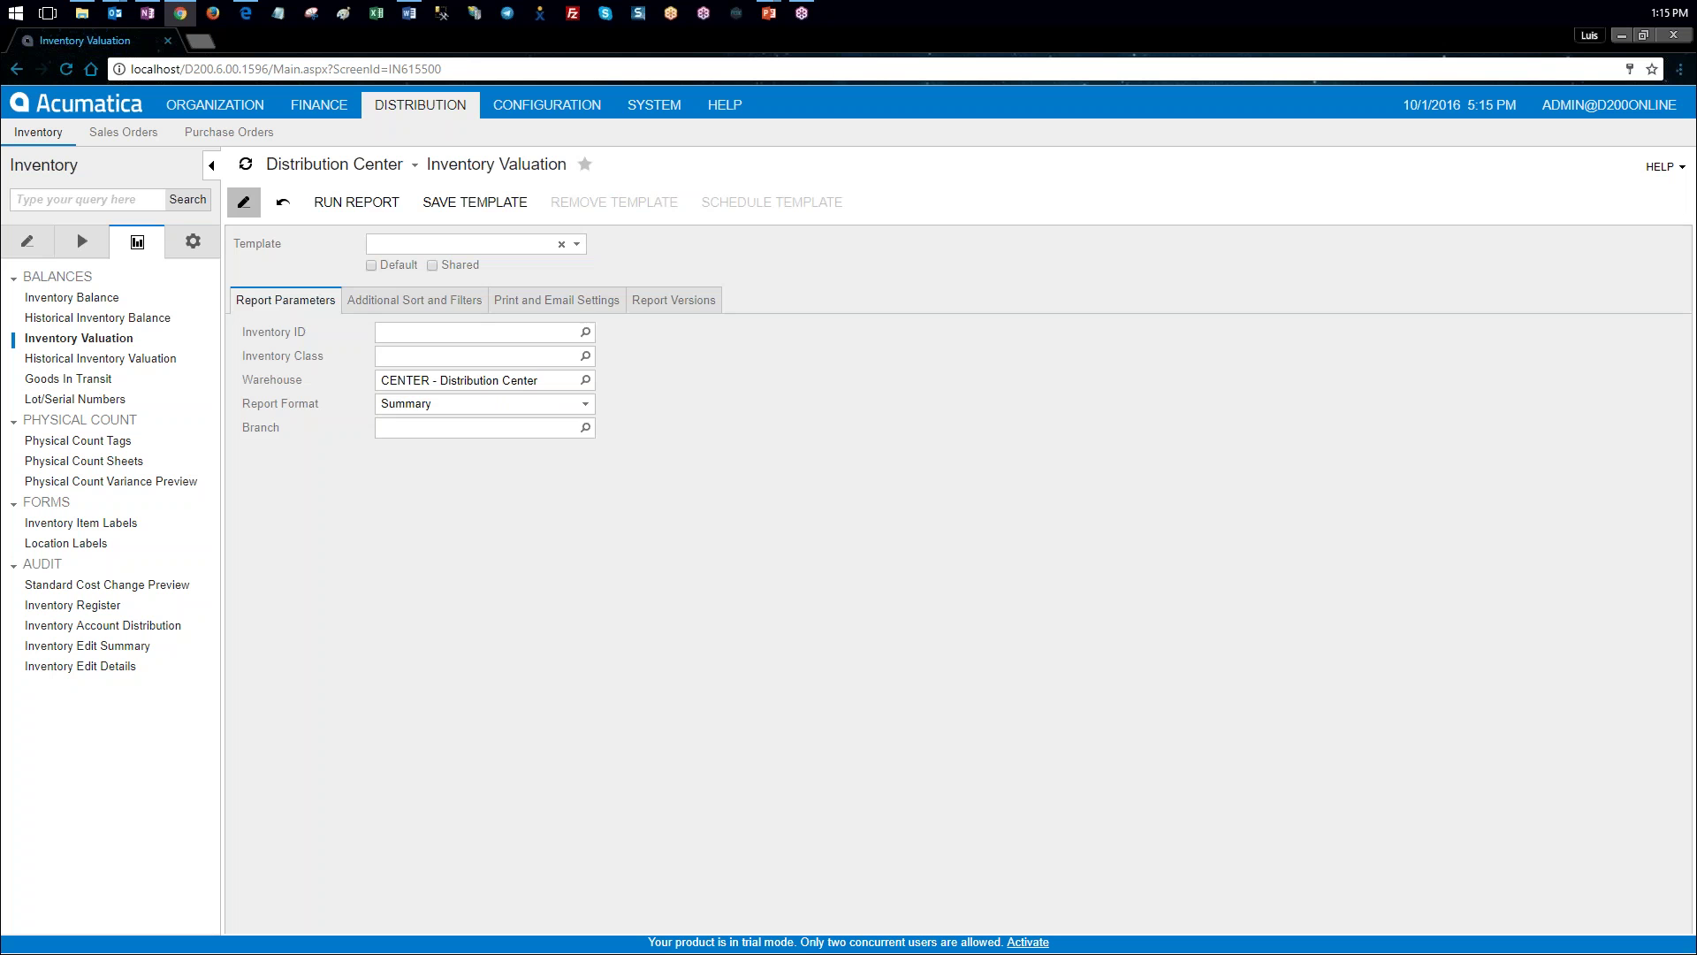
click(585, 332)
double_click(479, 511)
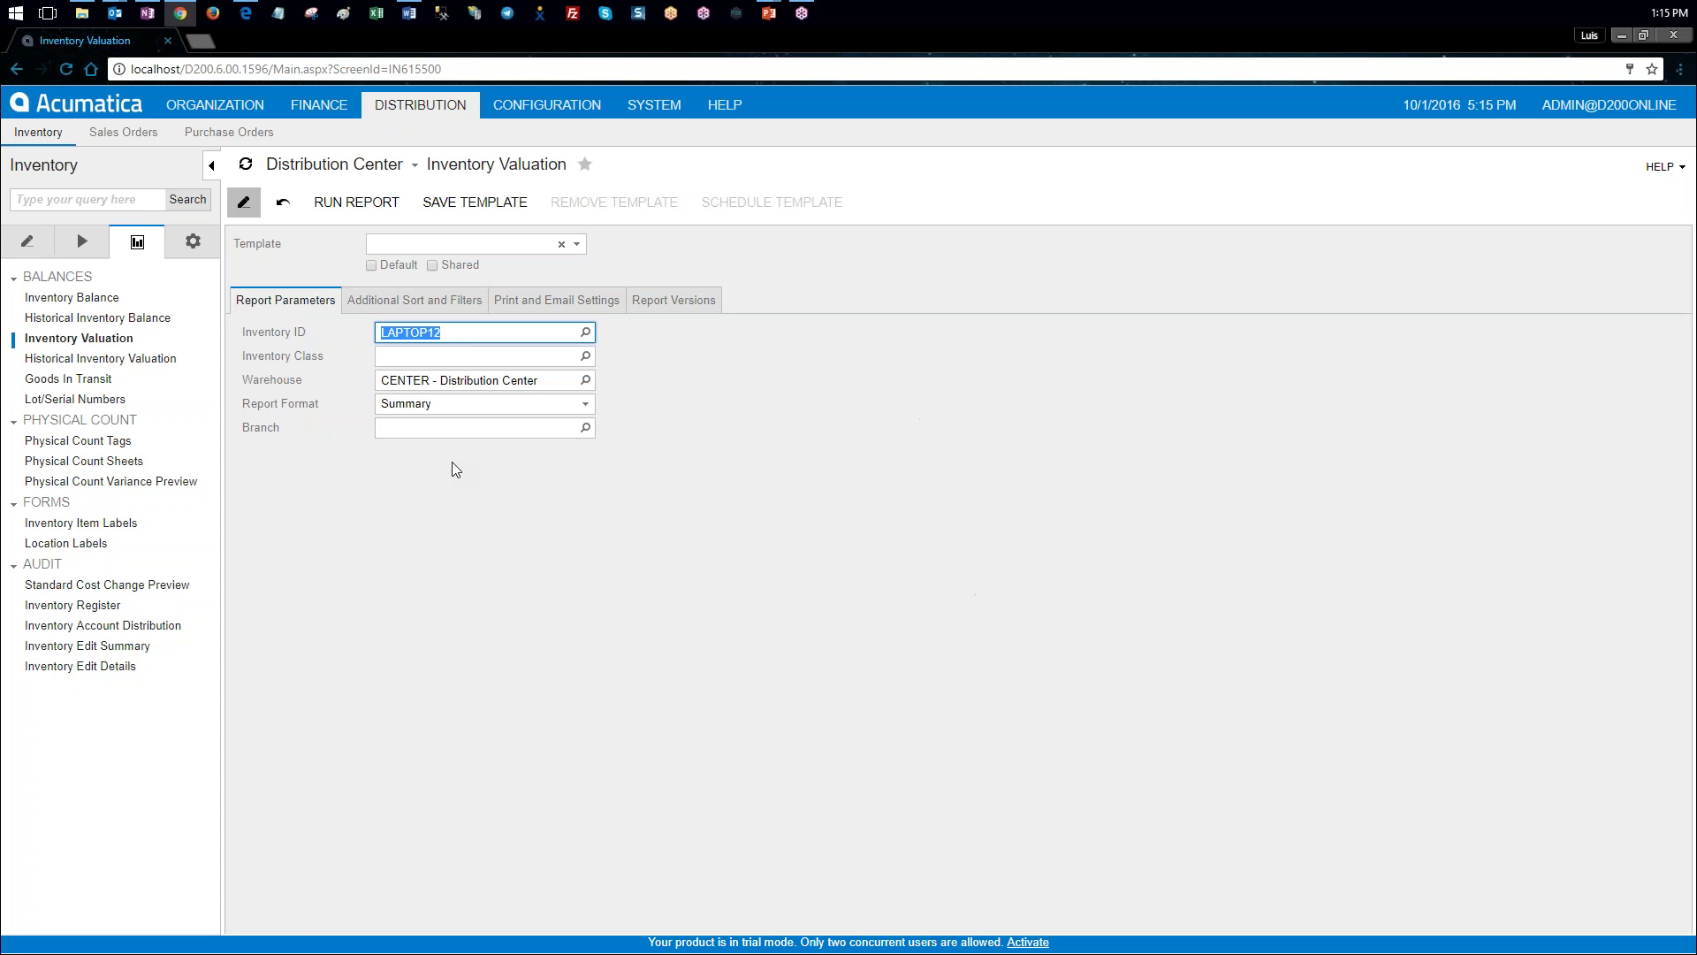
click(356, 201)
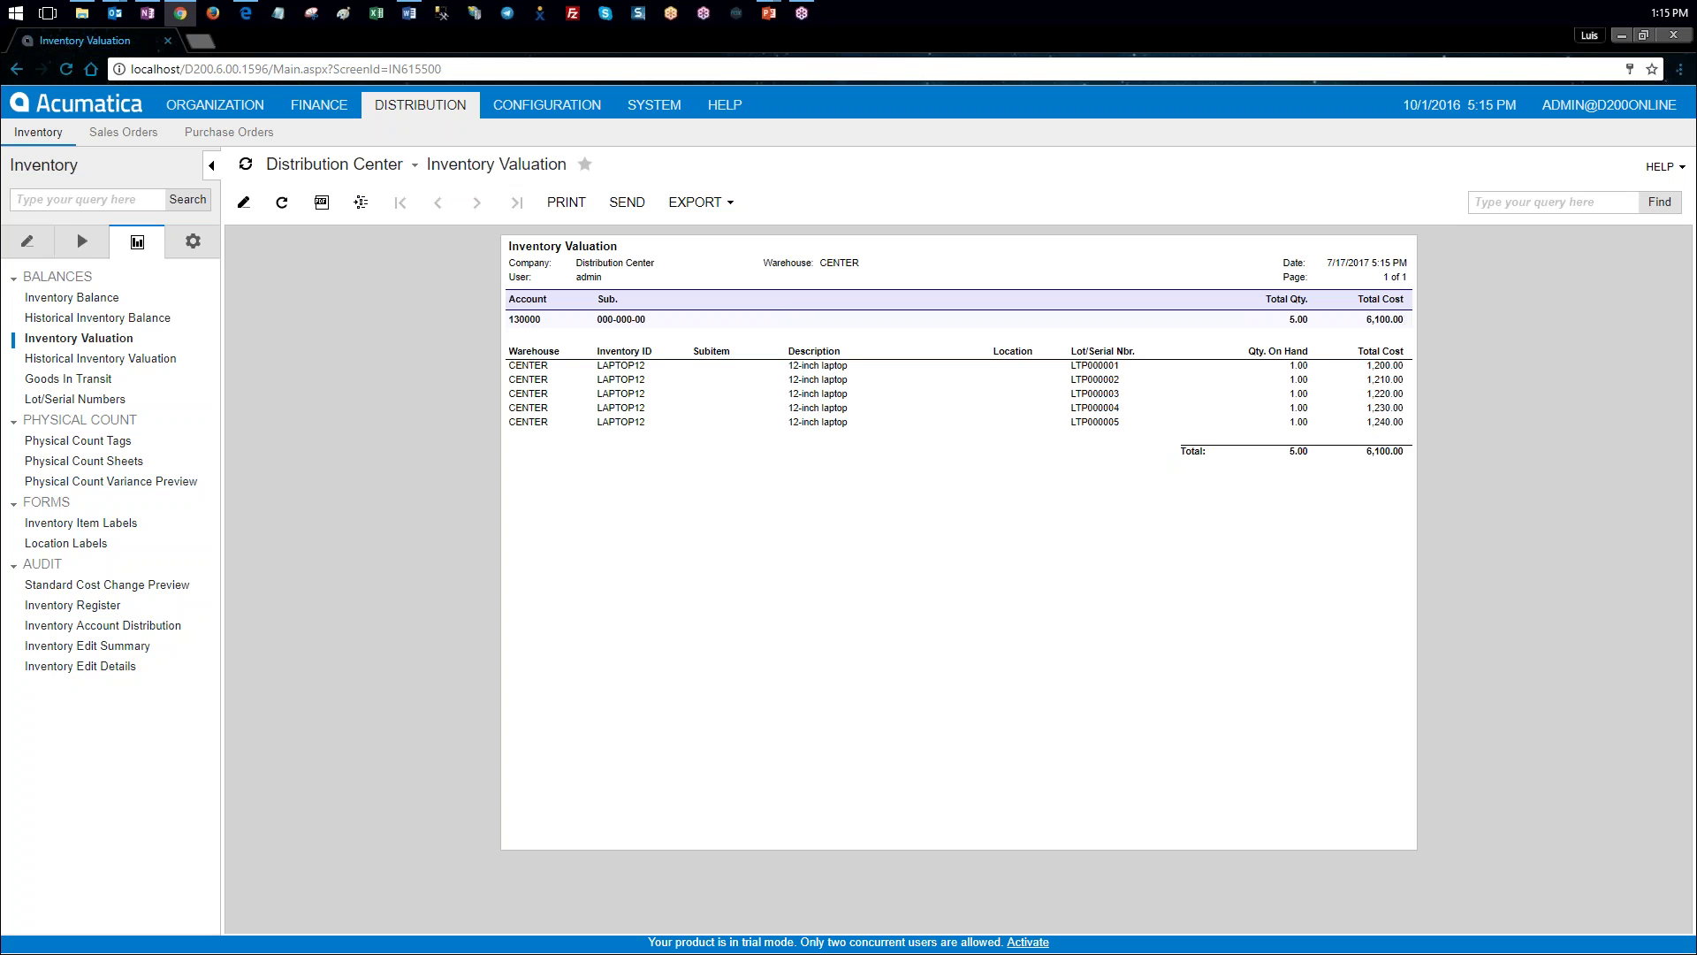
key(alt+Tab)
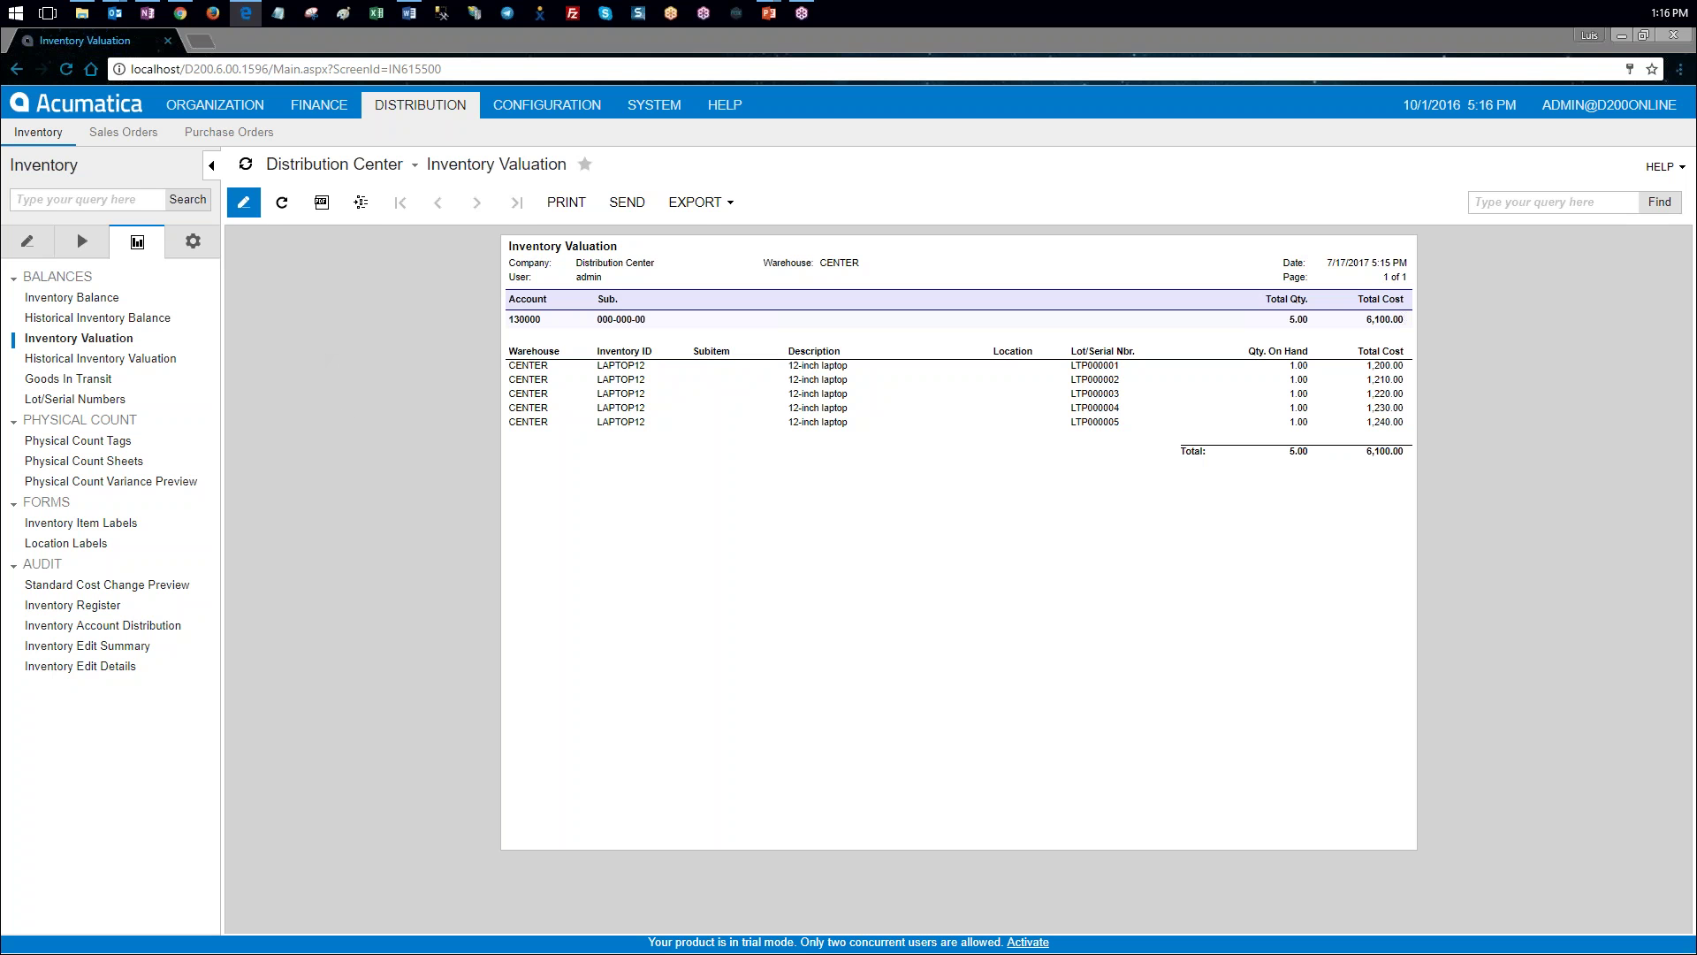
Step: Open the Cost Layers inquiry and filter it by the KEYBOARD item
click(243, 202)
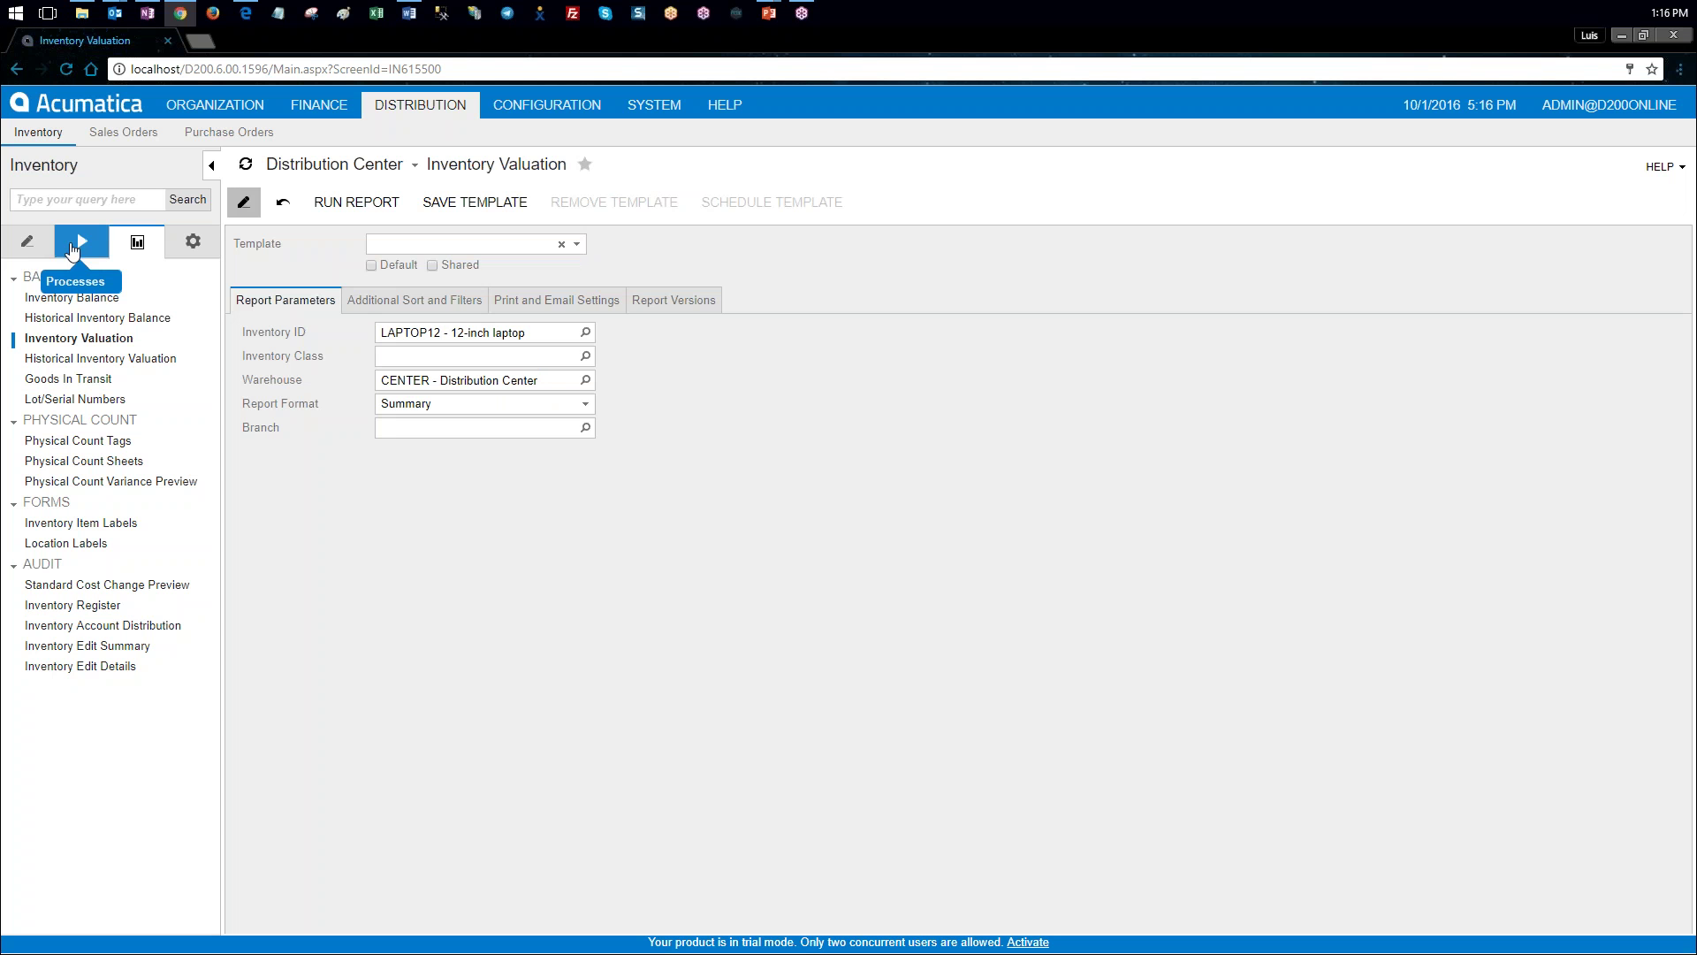
click(27, 240)
click(78, 666)
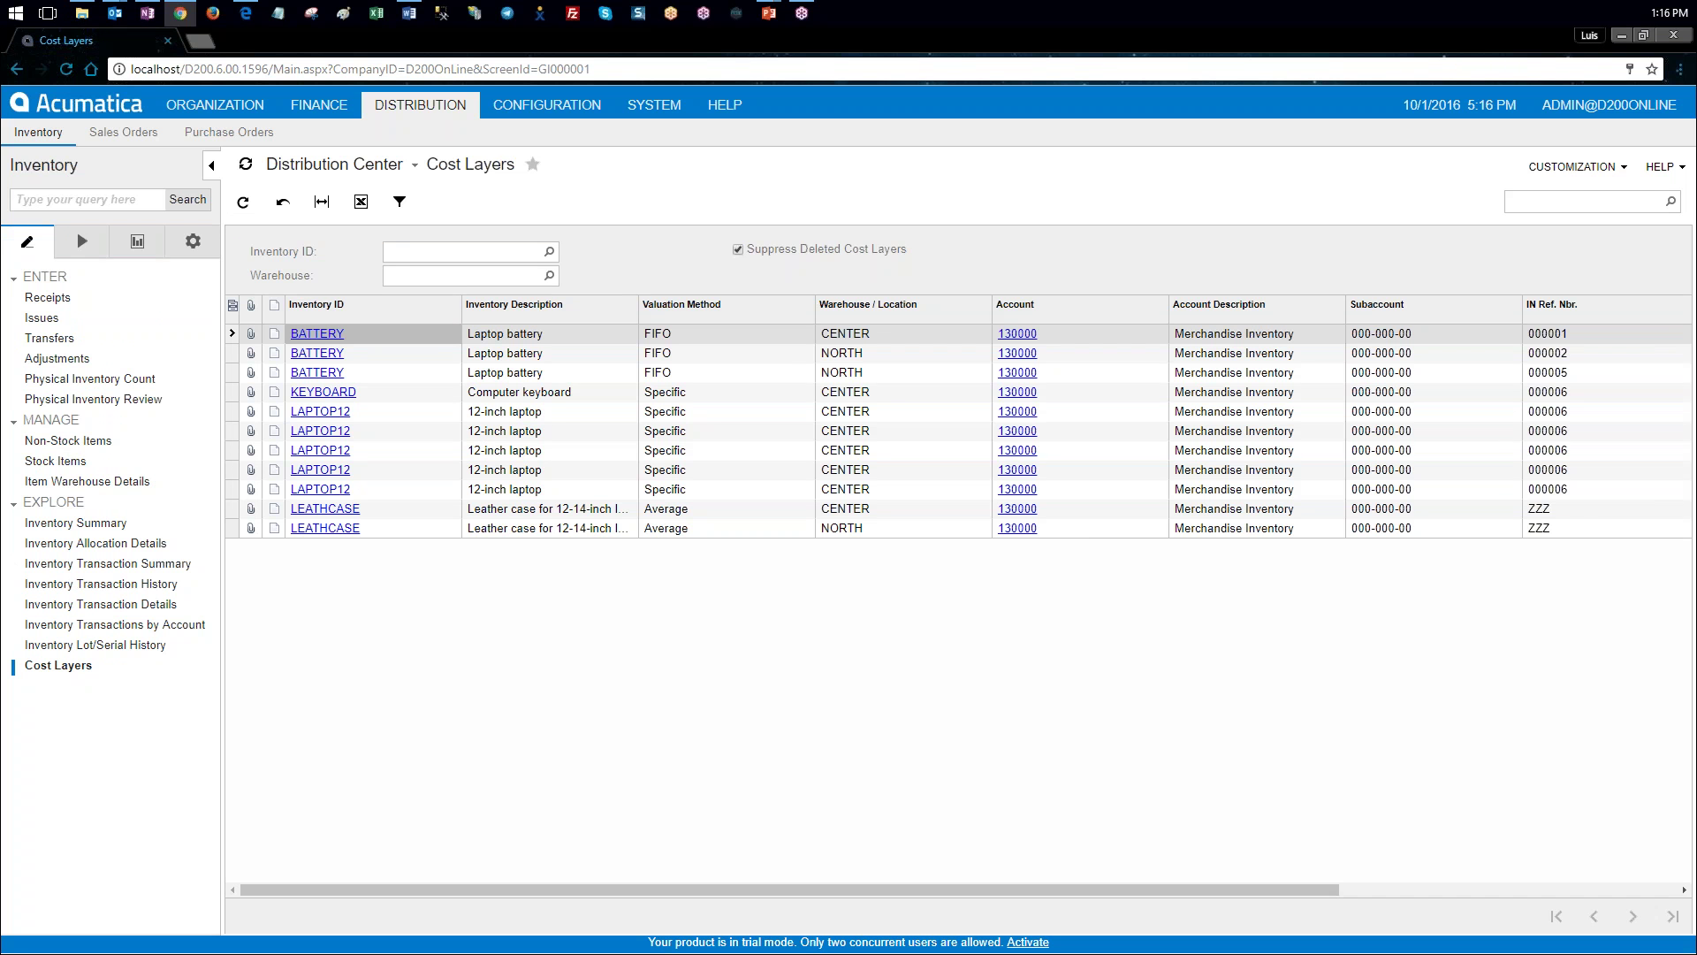
click(522, 260)
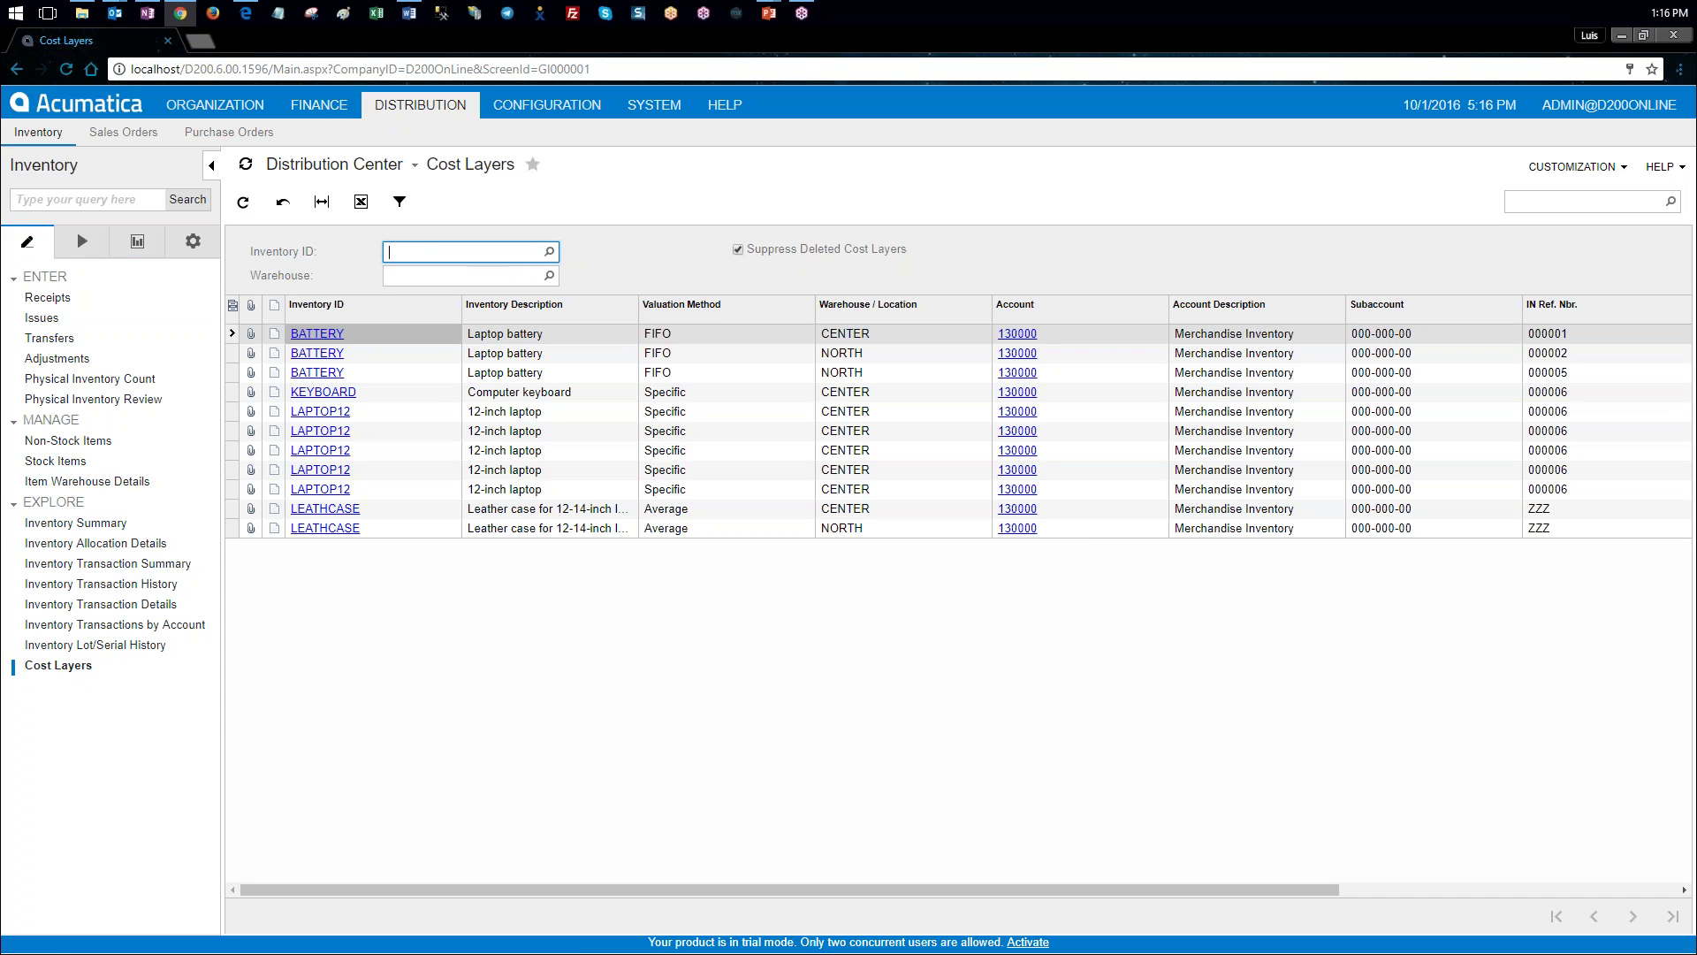
click(549, 252)
double_click(459, 414)
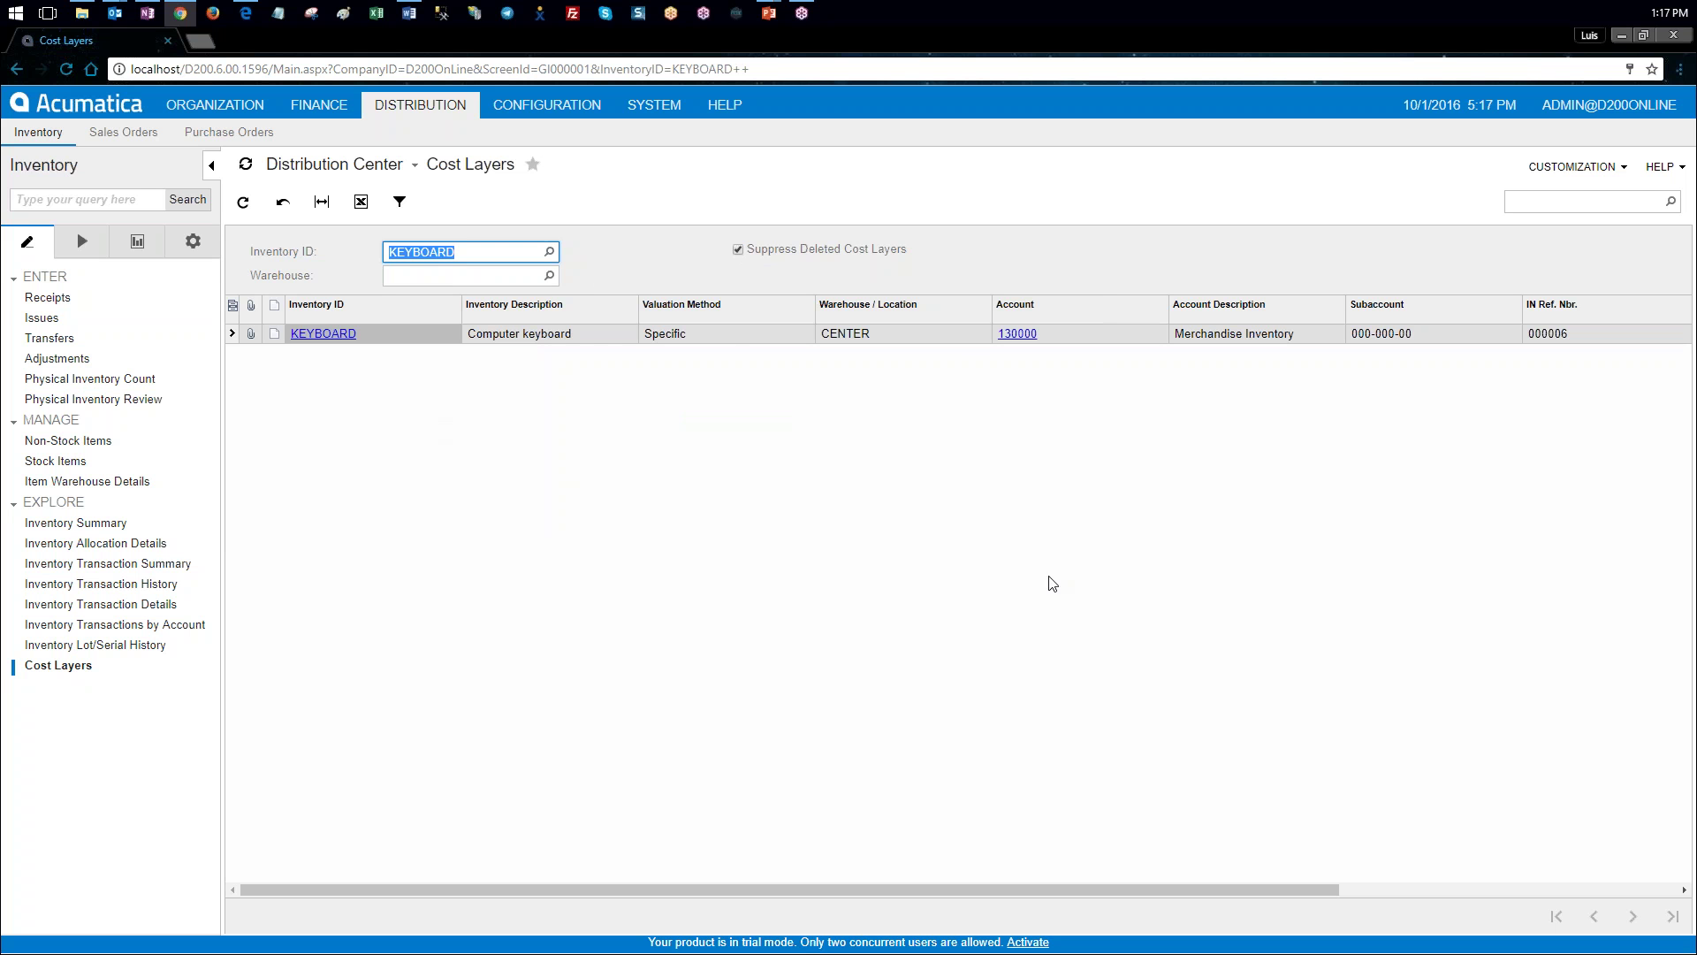
Step: Review the keyboard cost layer's lot number, on-hand quantity and cost columns, consulting the PDF guide in Edge
drag(1155, 892, 1503, 877)
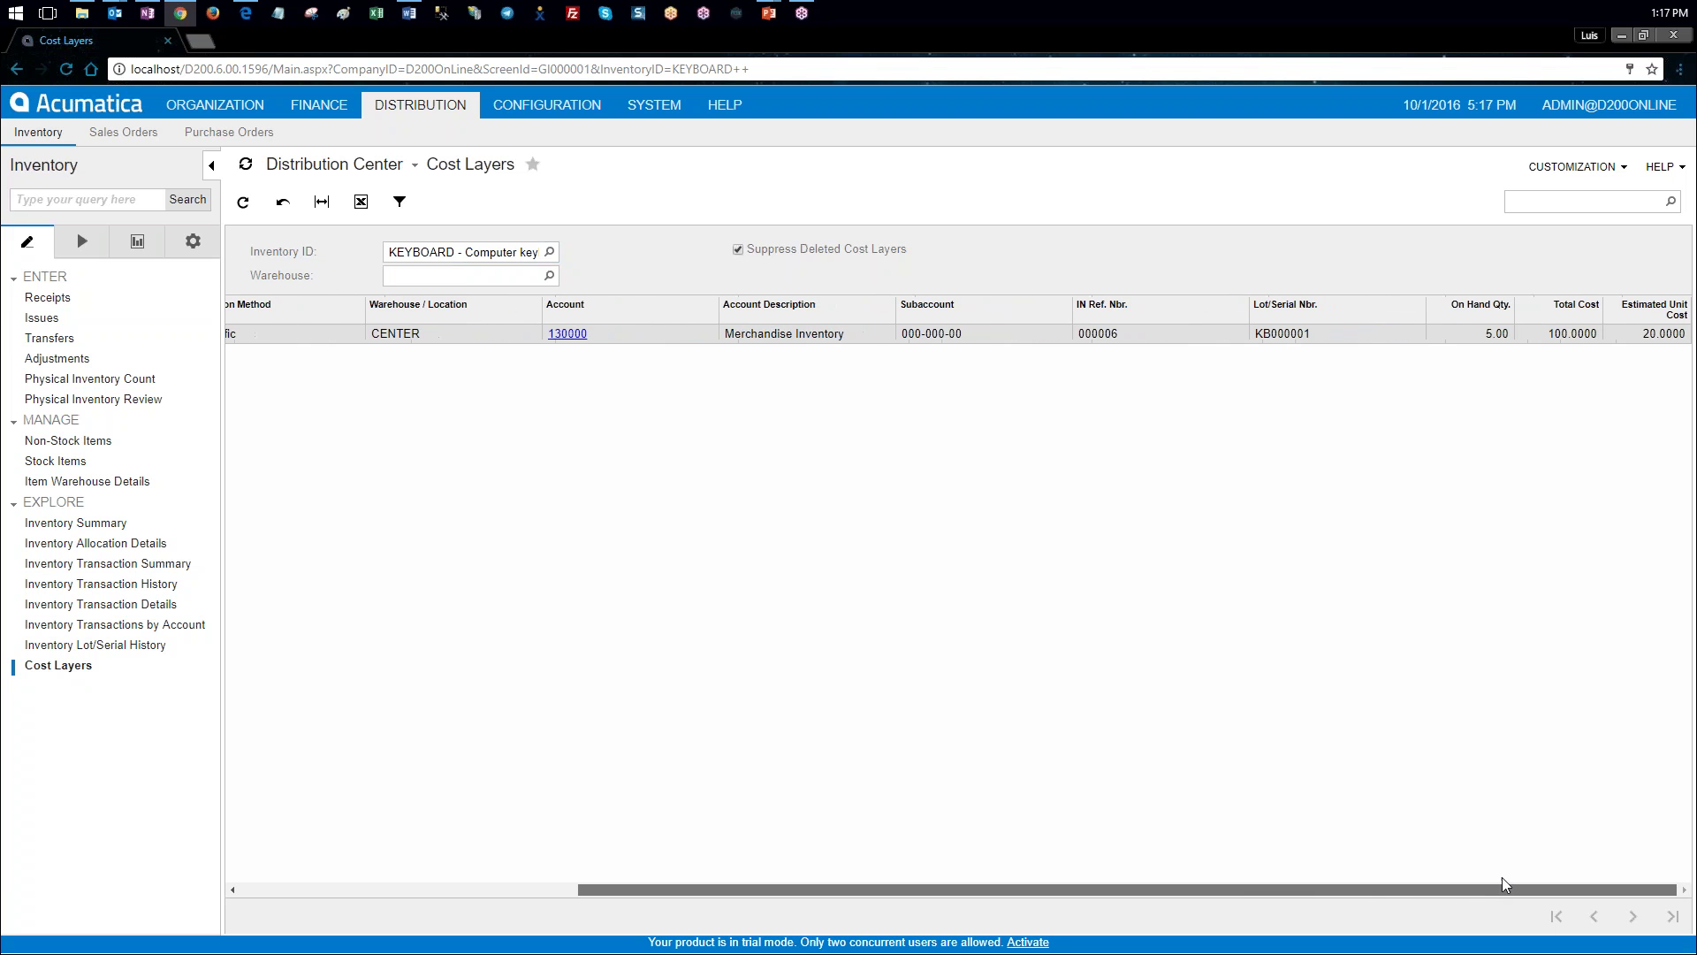
click(212, 165)
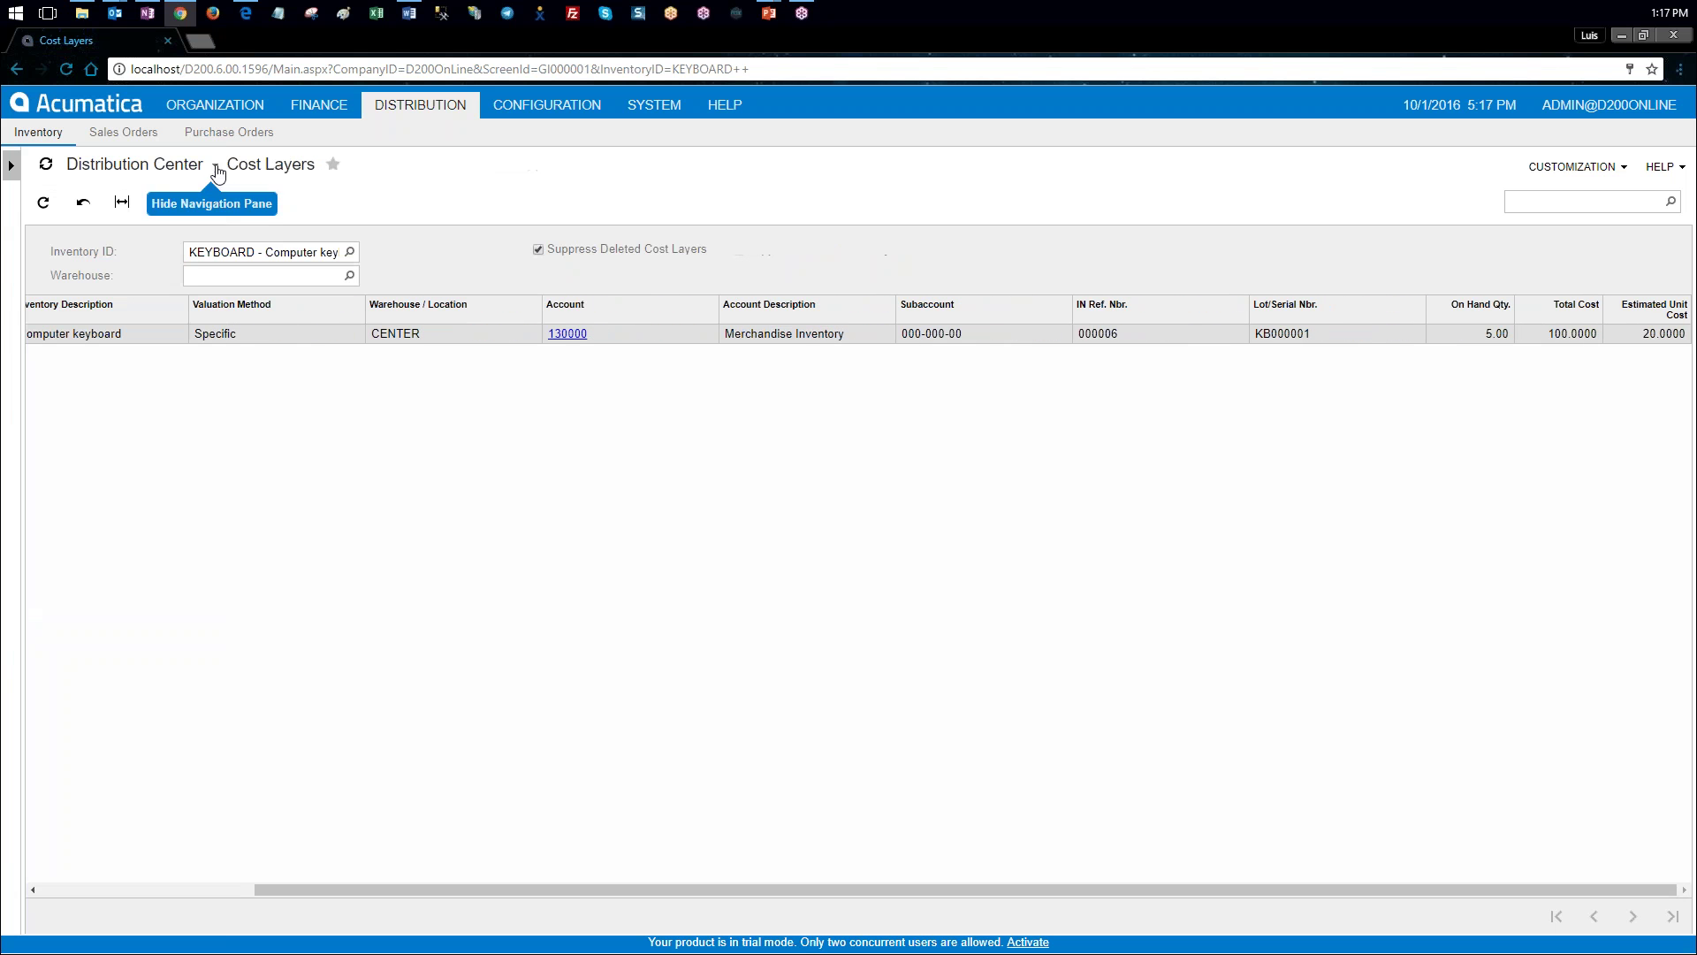
click(245, 13)
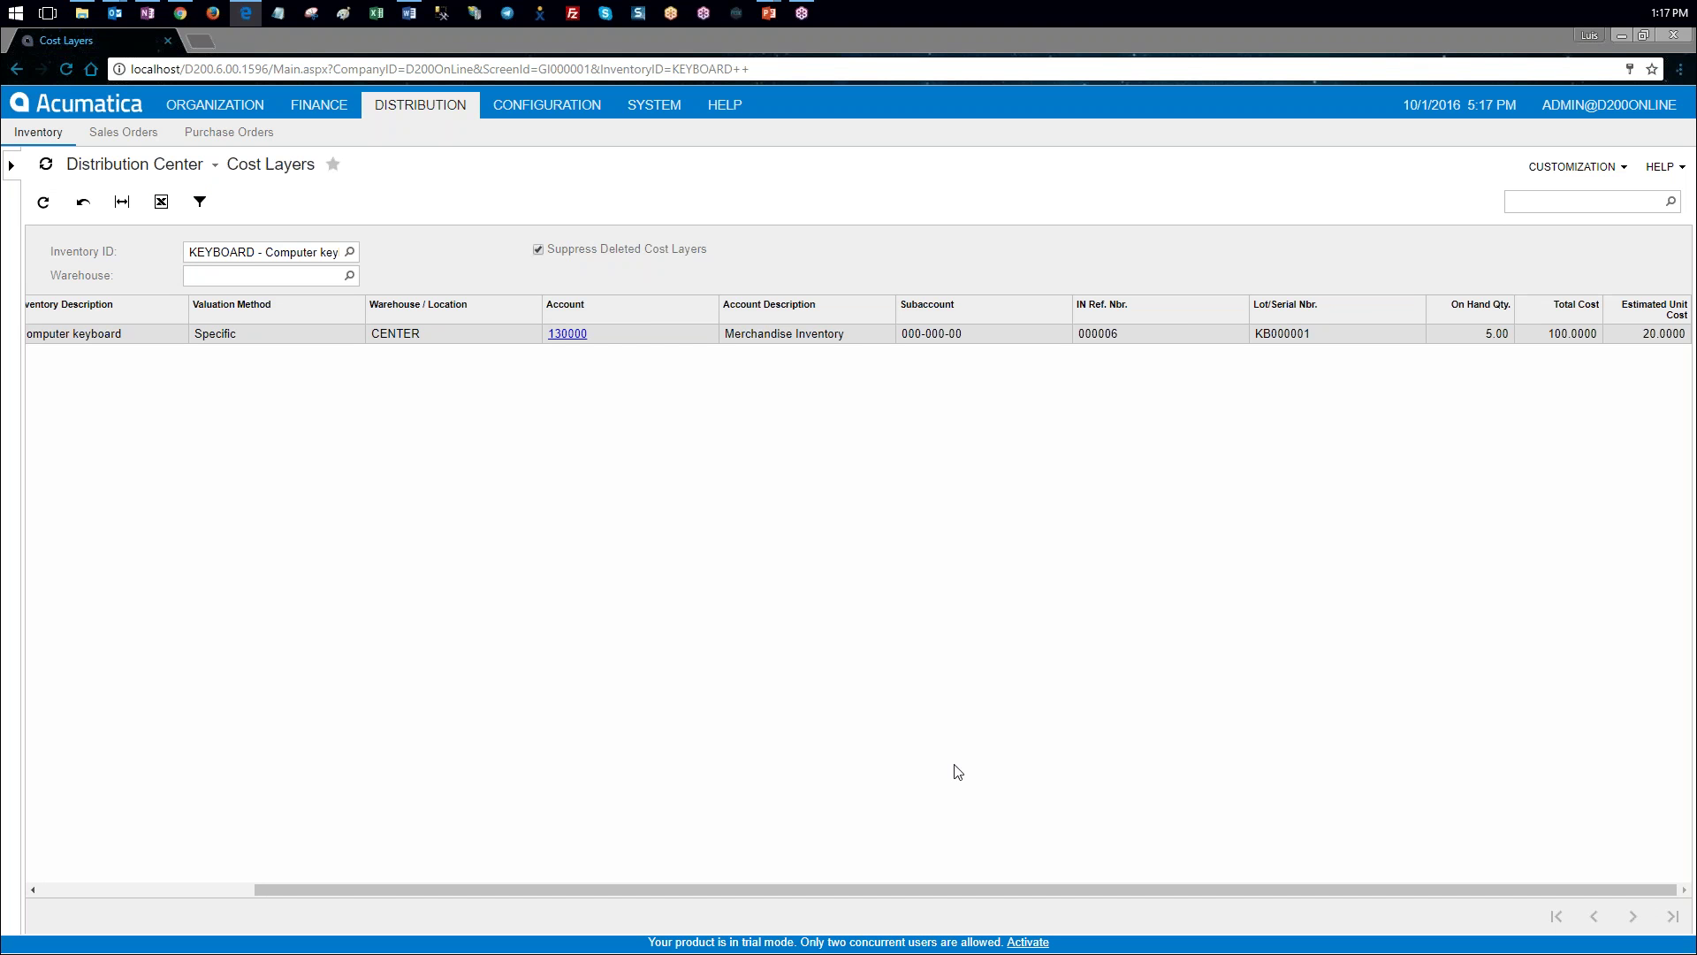
drag(988, 887, 767, 887)
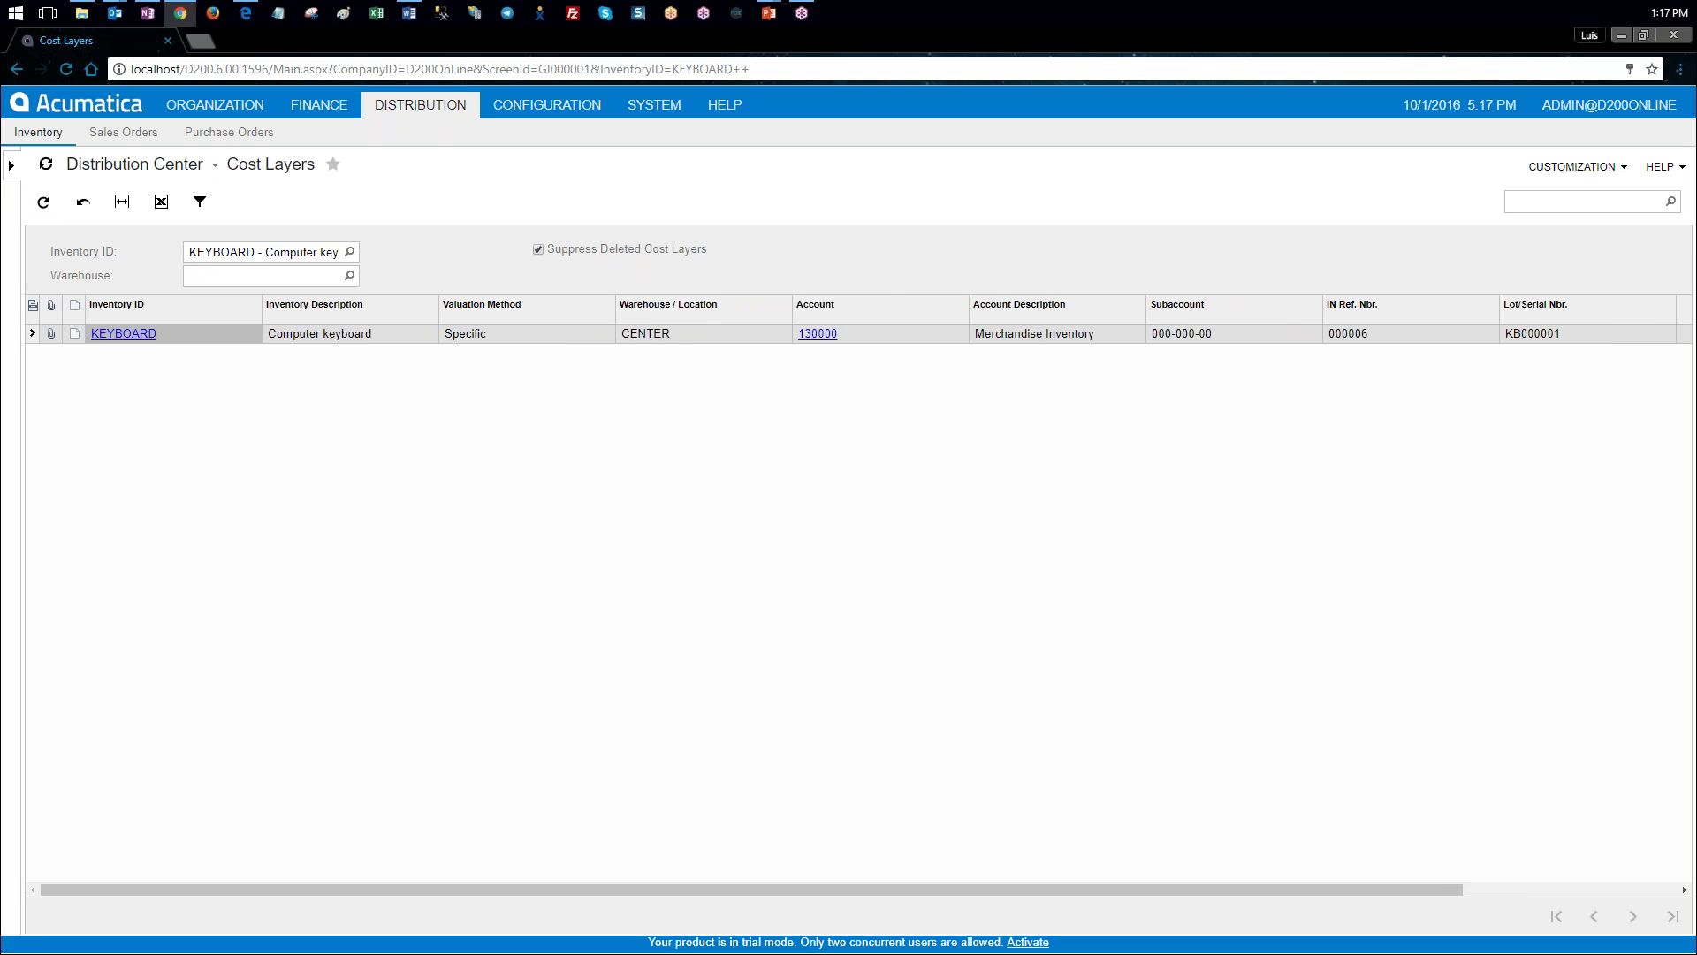
click(10, 164)
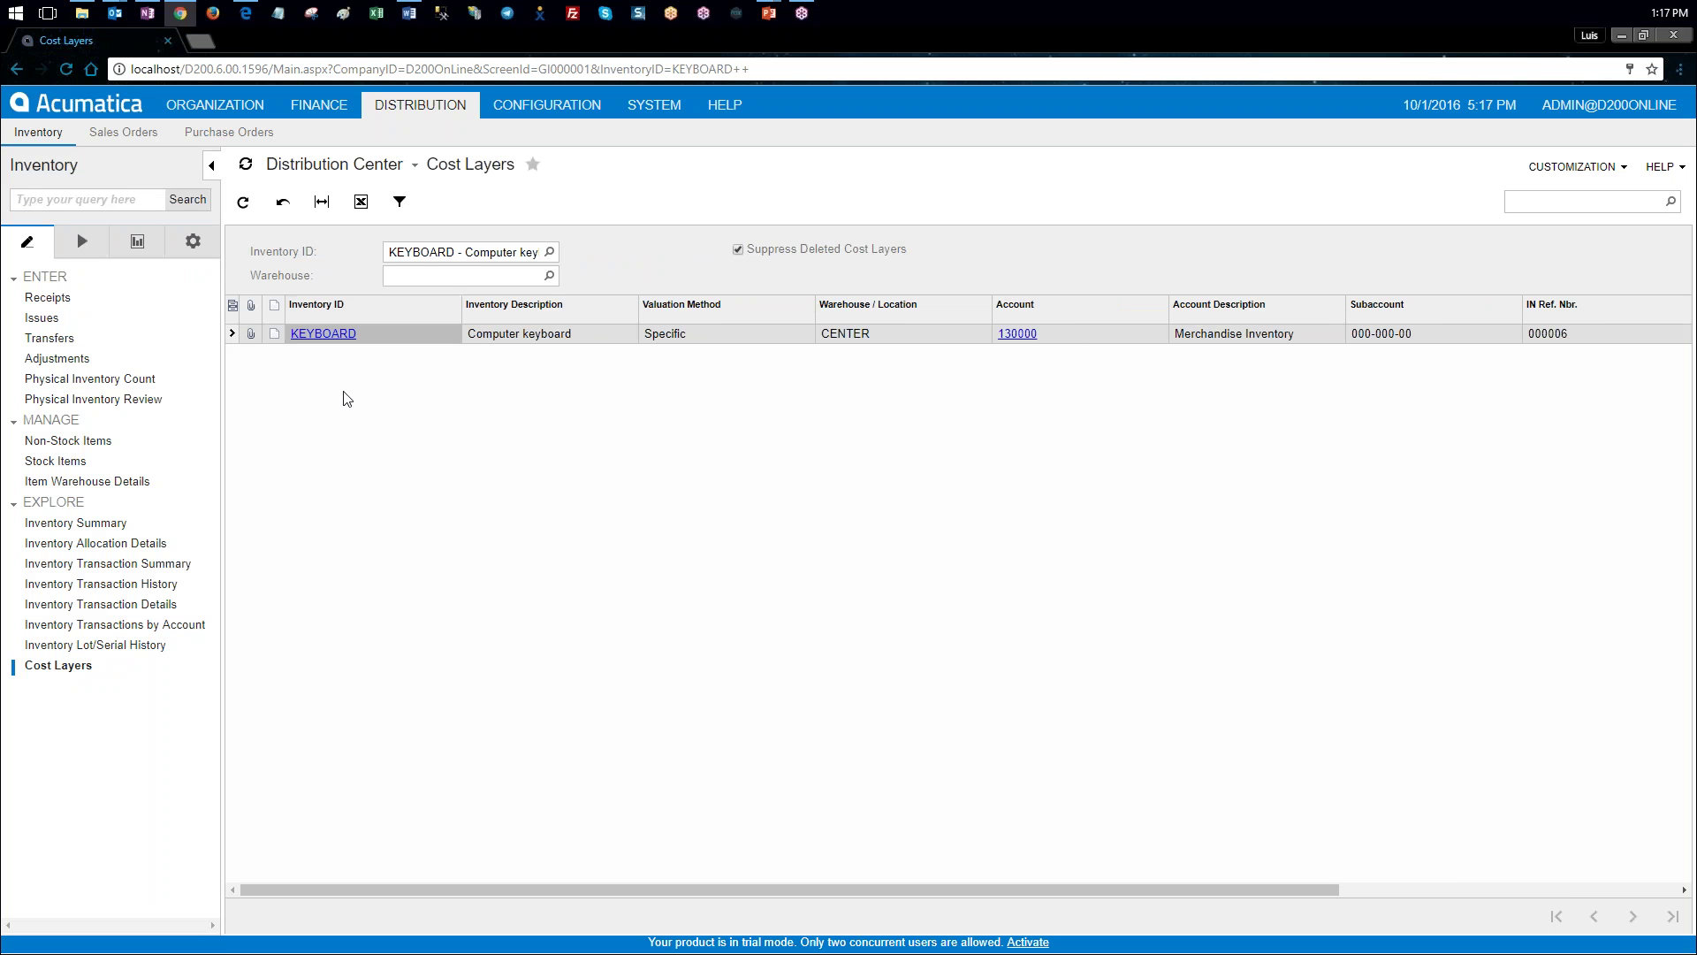
Step: Release receipt 000007 for the keyboards received to the Distribution Center, and check its status in the list of receipts
click(59, 300)
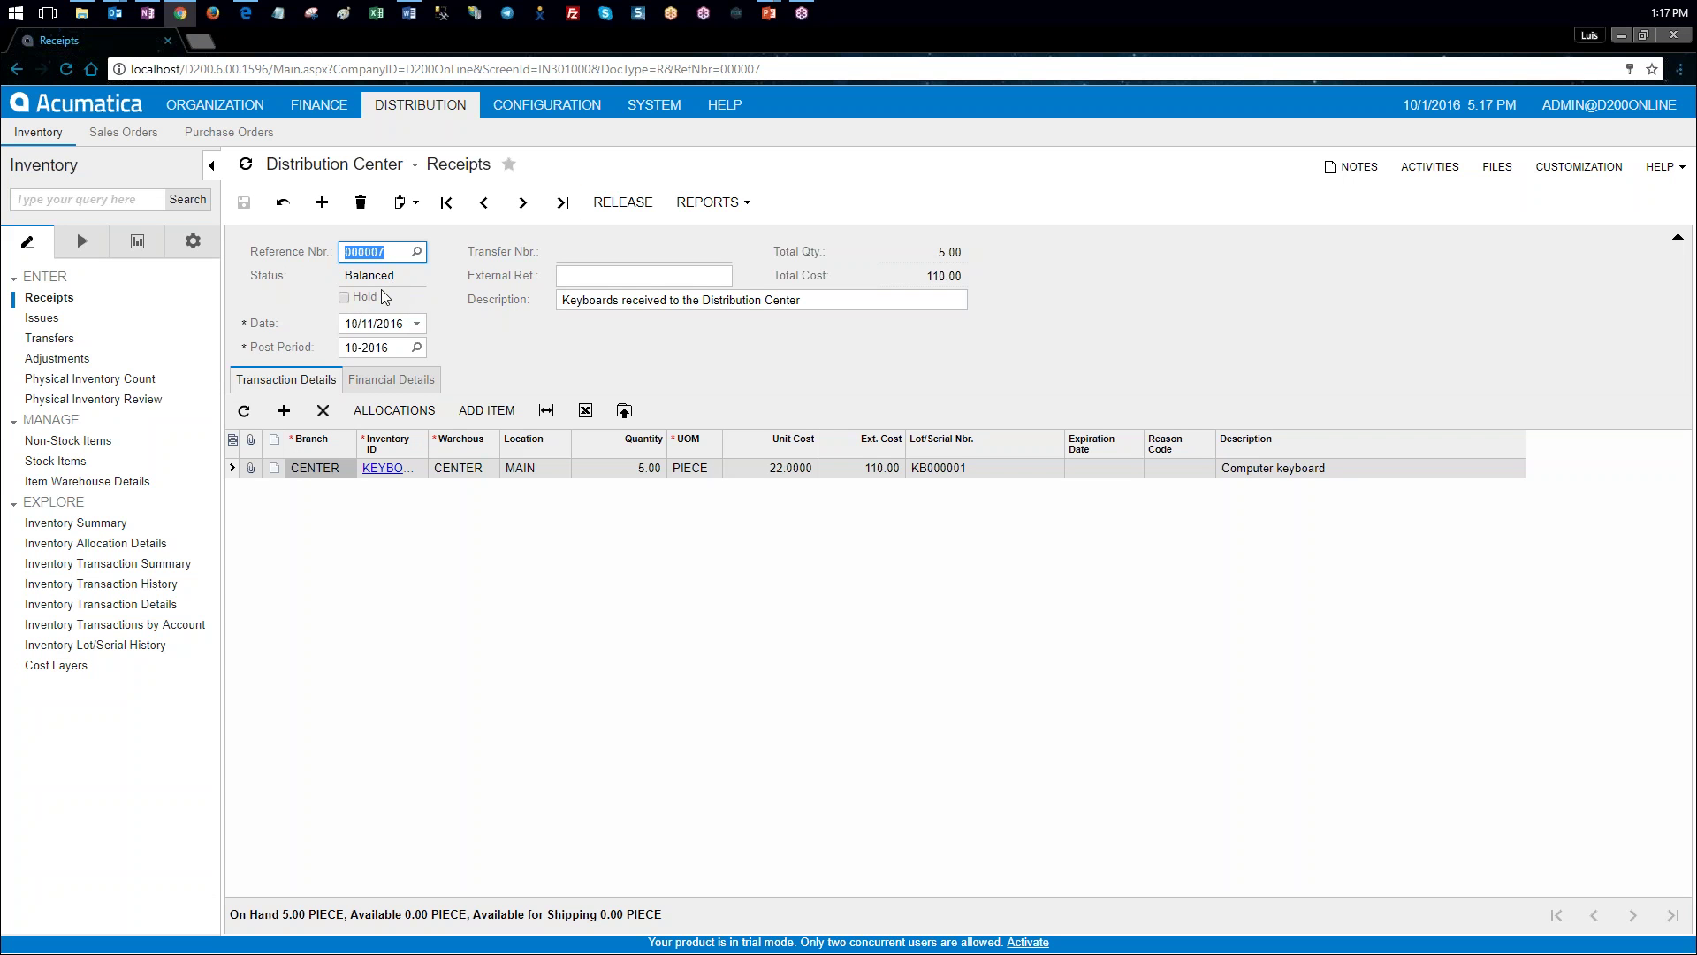
click(619, 204)
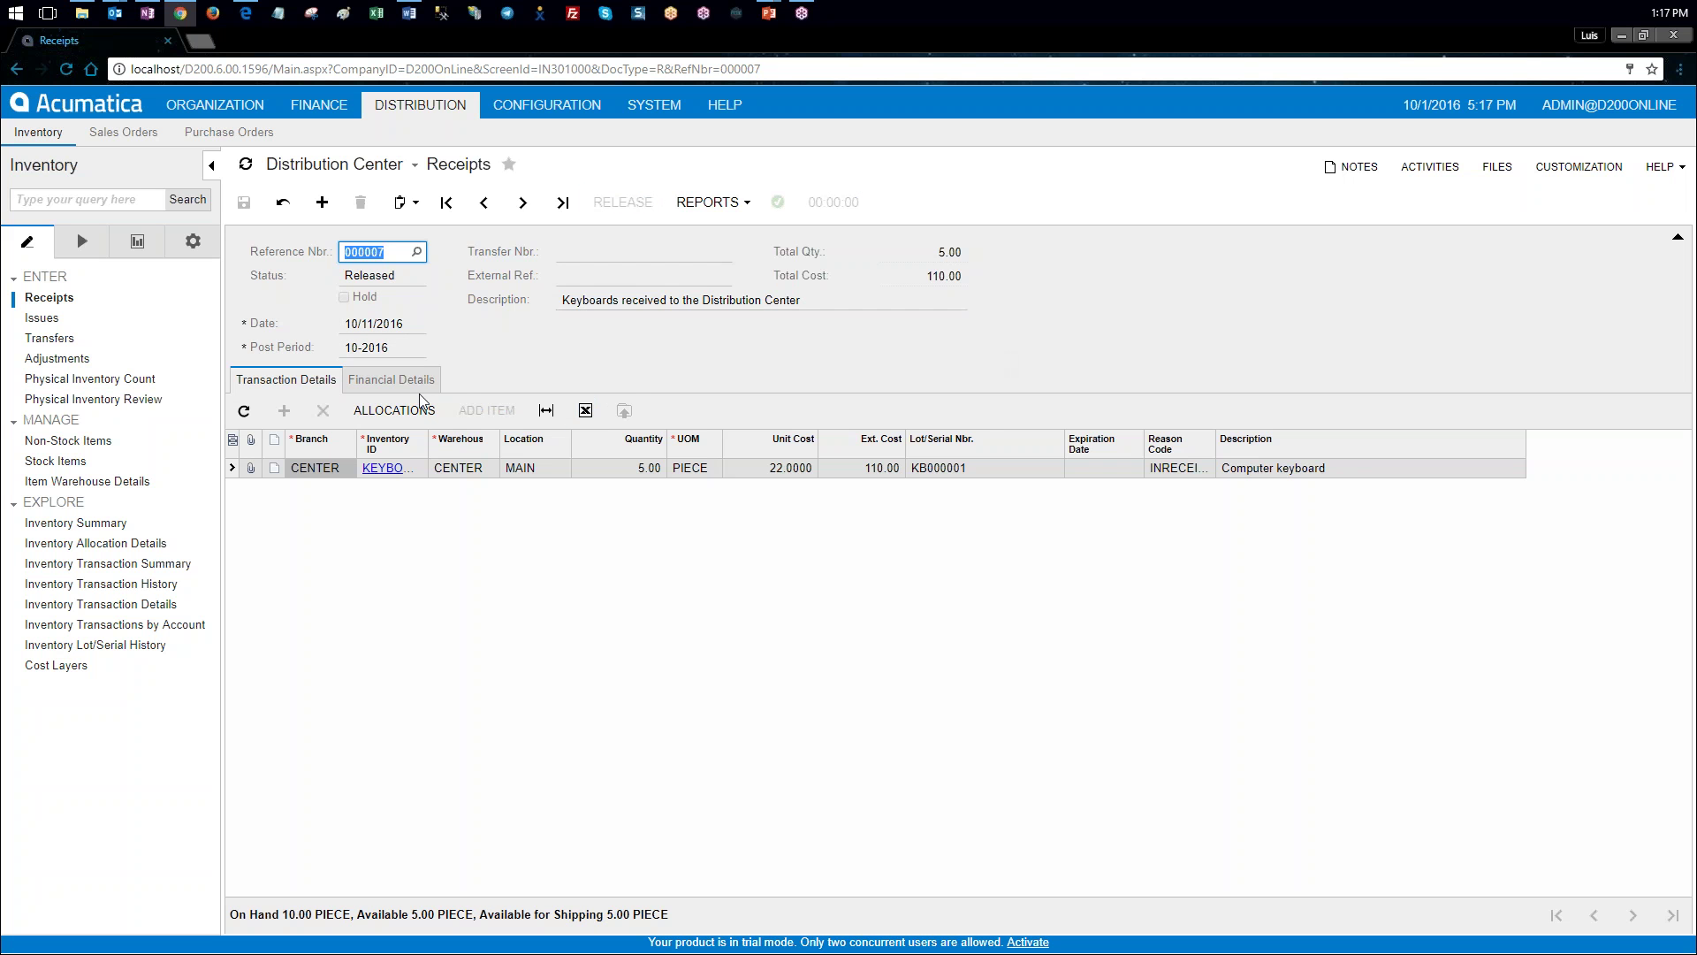
key(F3)
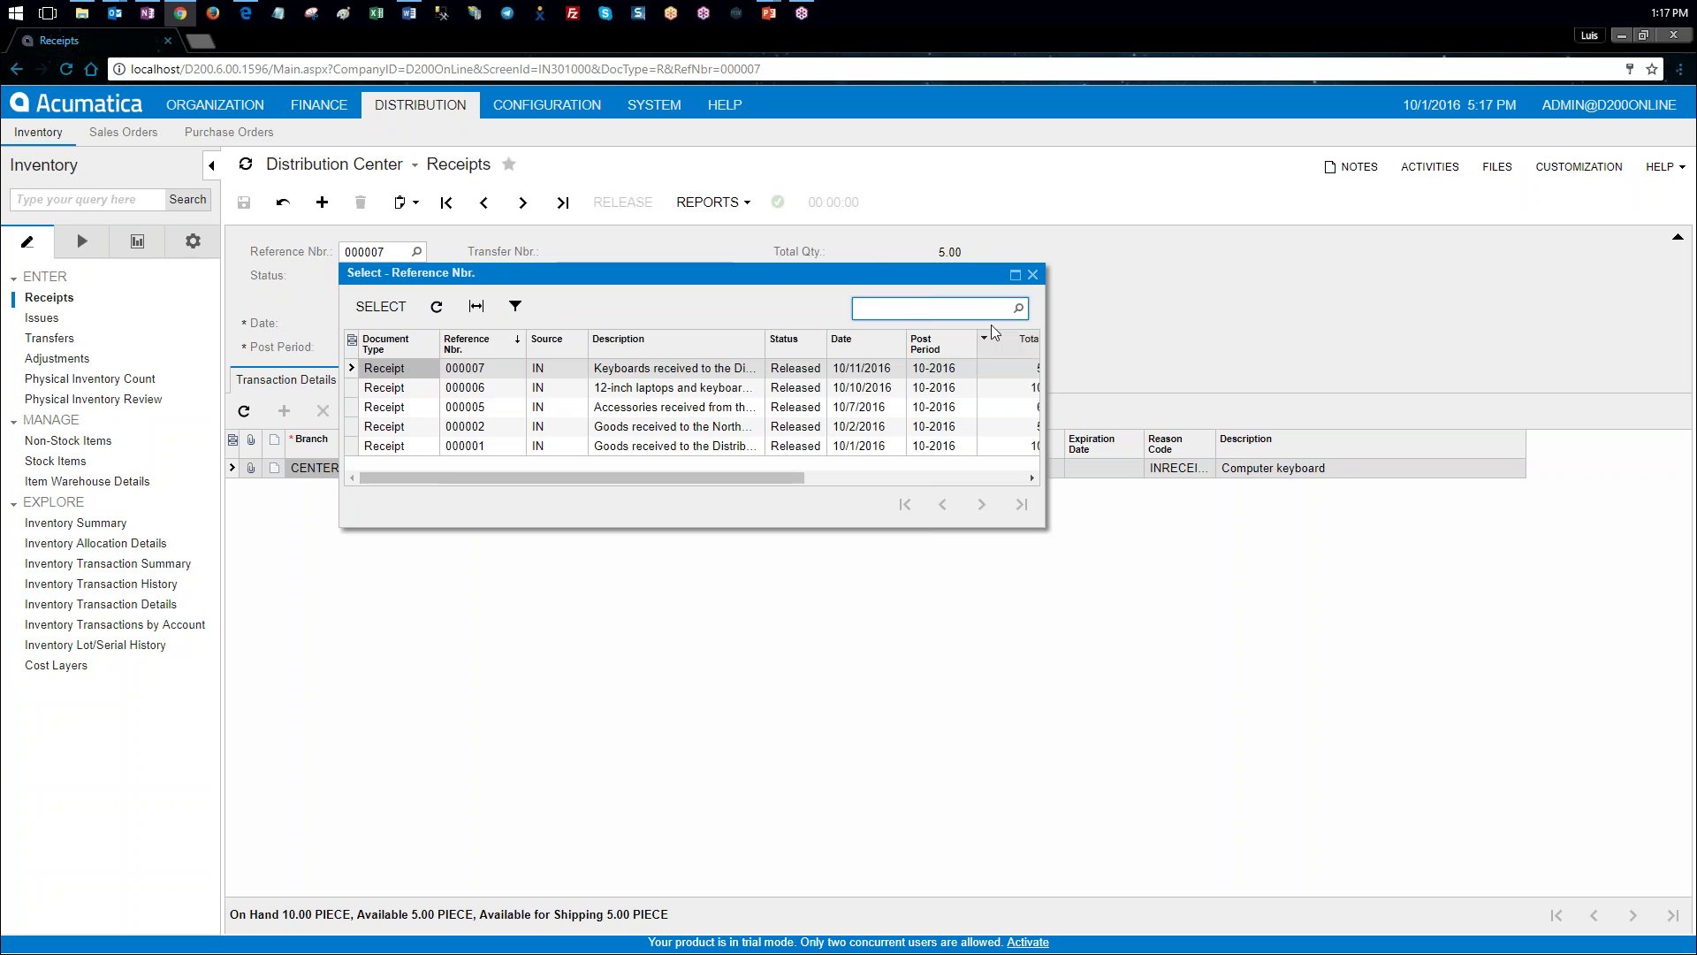
click(1033, 275)
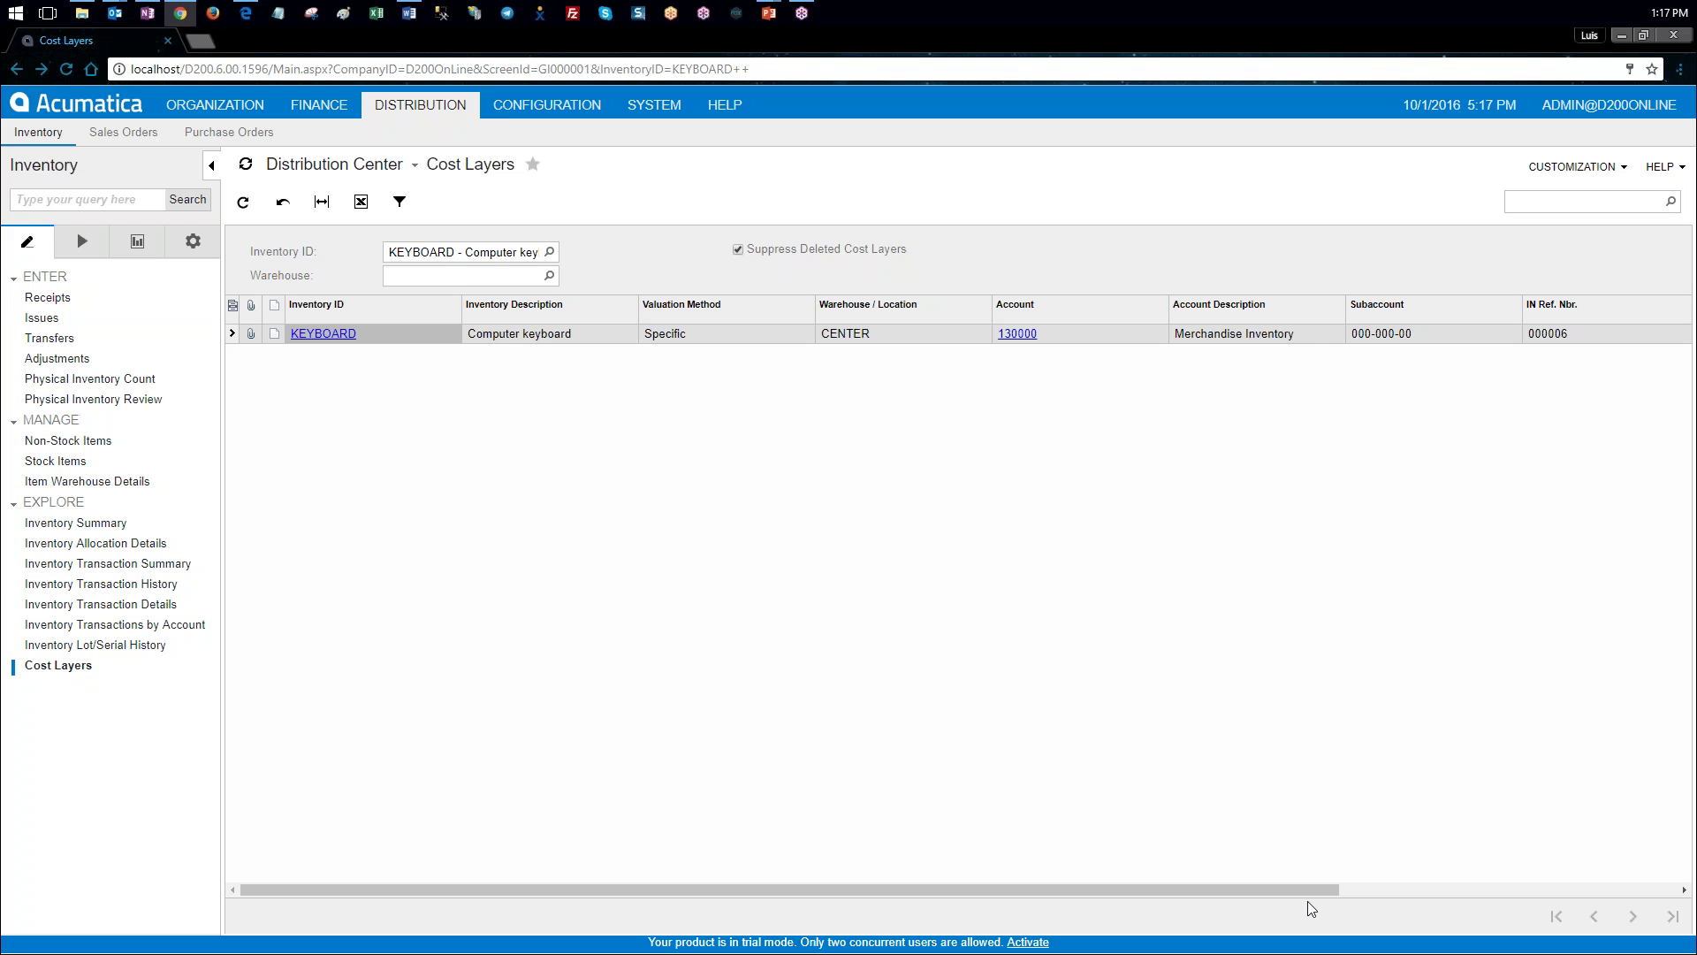
Step: Return to the Cost Layers inquiry for KEYBOARD and review its lot number, on-hand quantity, total cost and estimated unit cost
drag(1307, 889, 1684, 862)
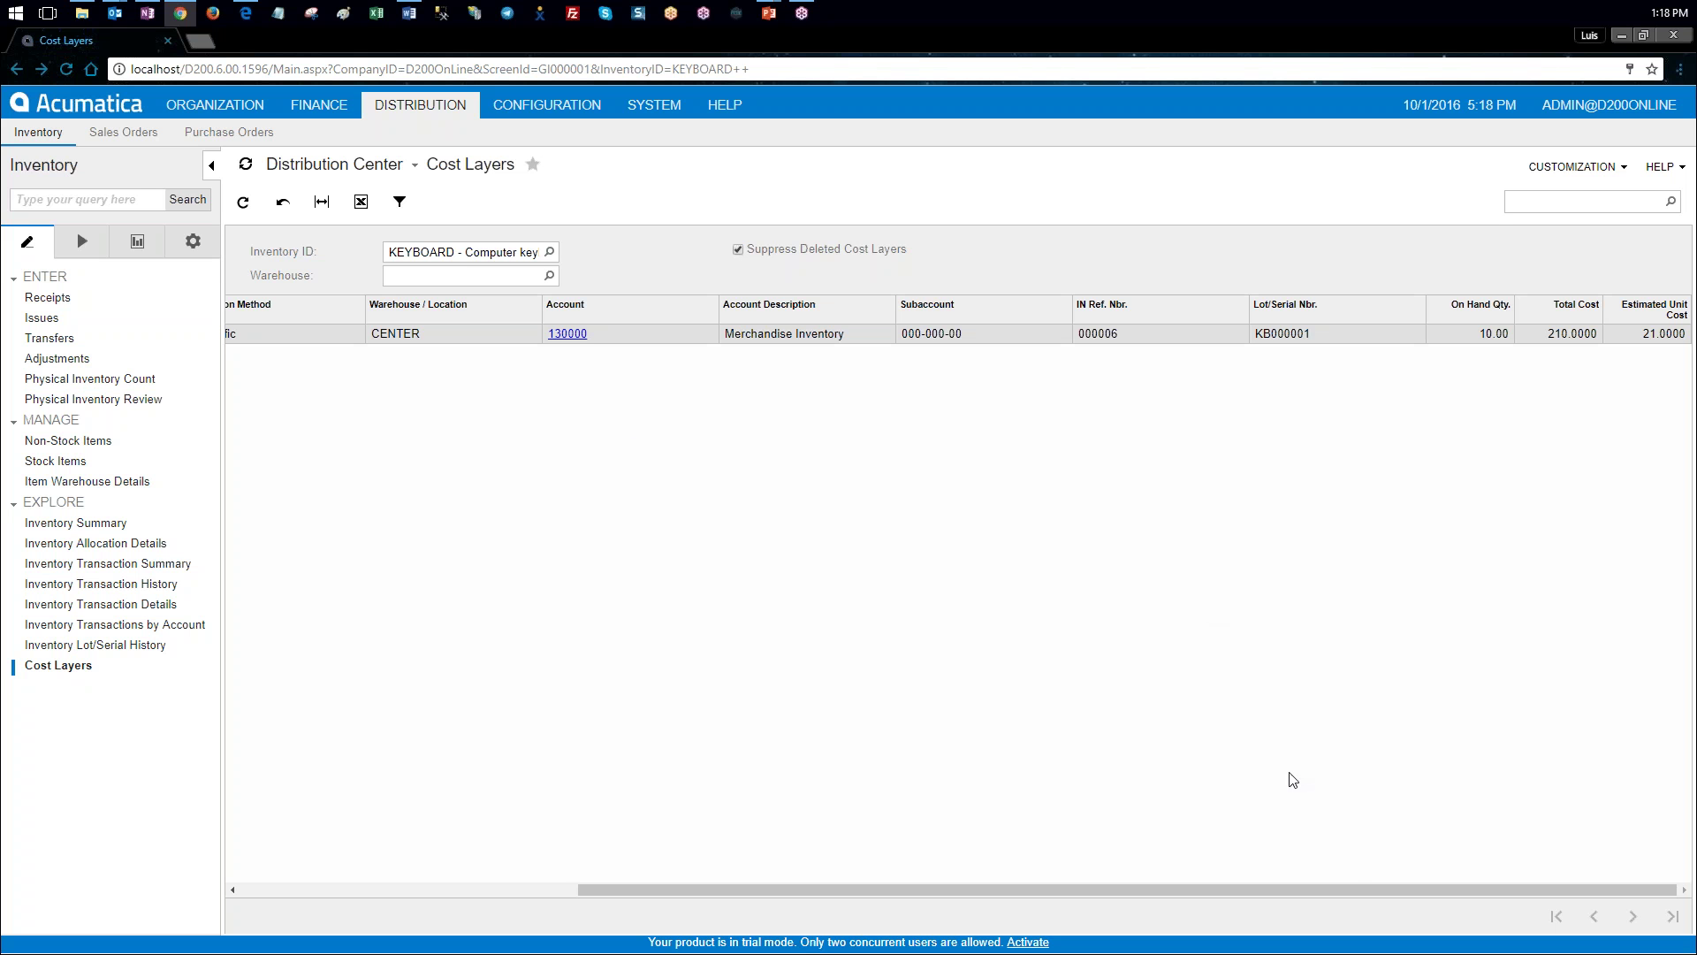
drag(1355, 888, 963, 891)
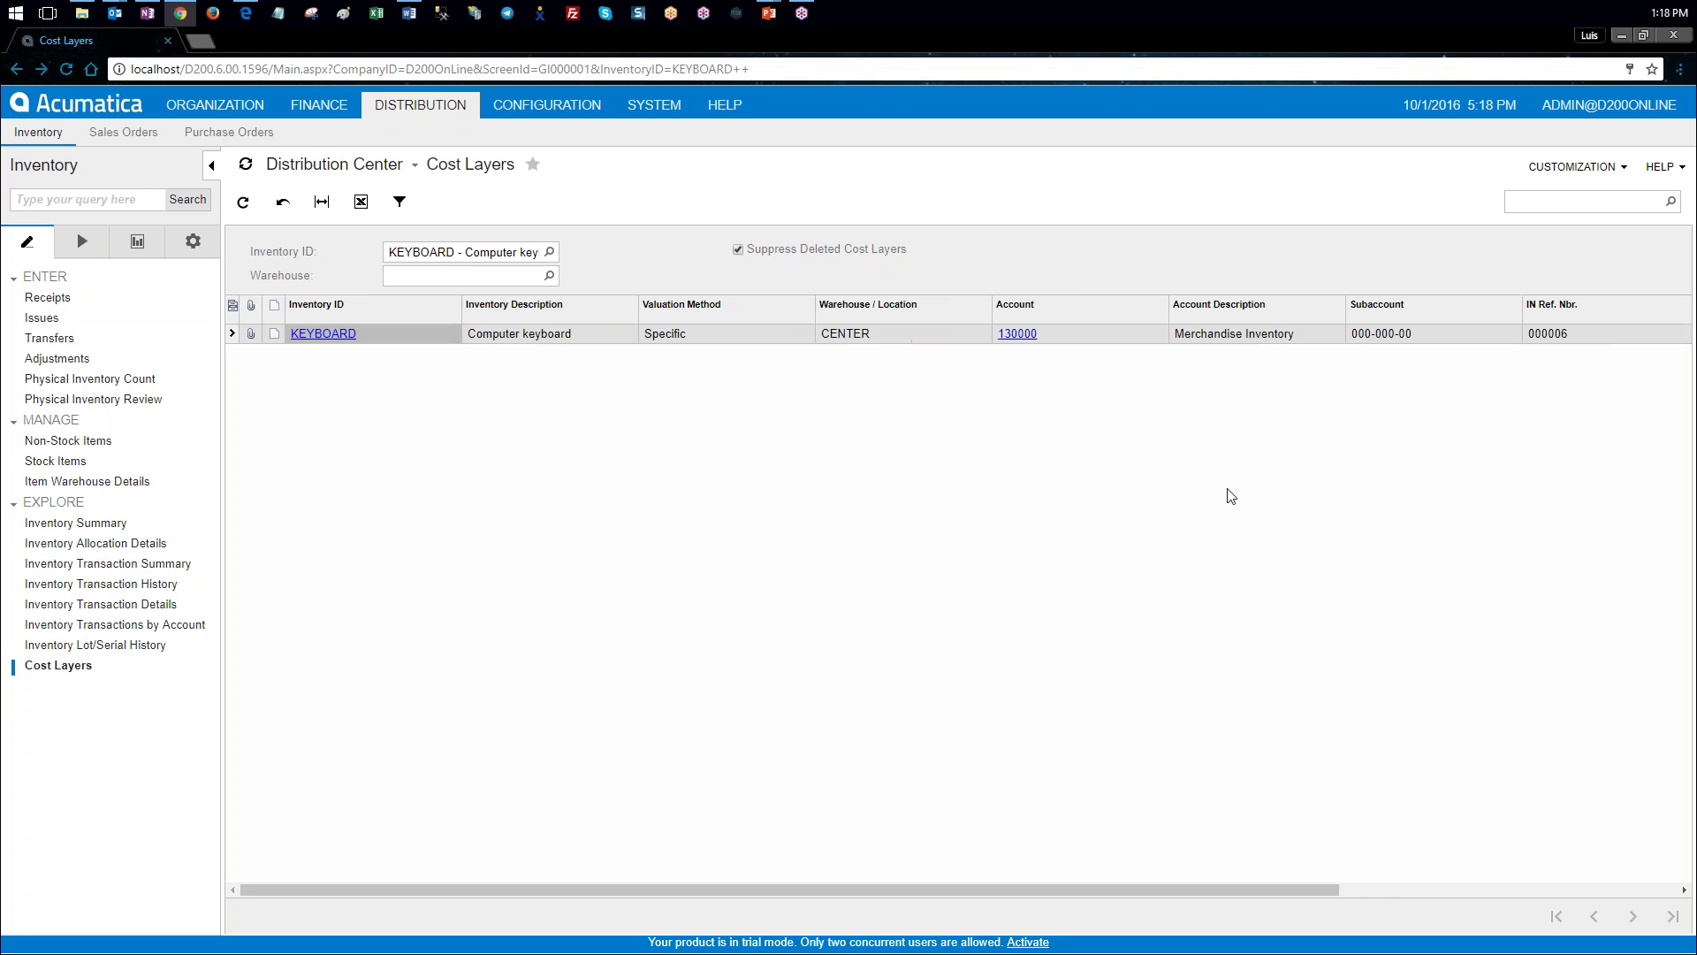
drag(1311, 891, 814, 882)
drag(1274, 889, 76, 808)
Step: Take transfer 000008 from the Distribution Center to the Northern Store off hold and release it
click(51, 339)
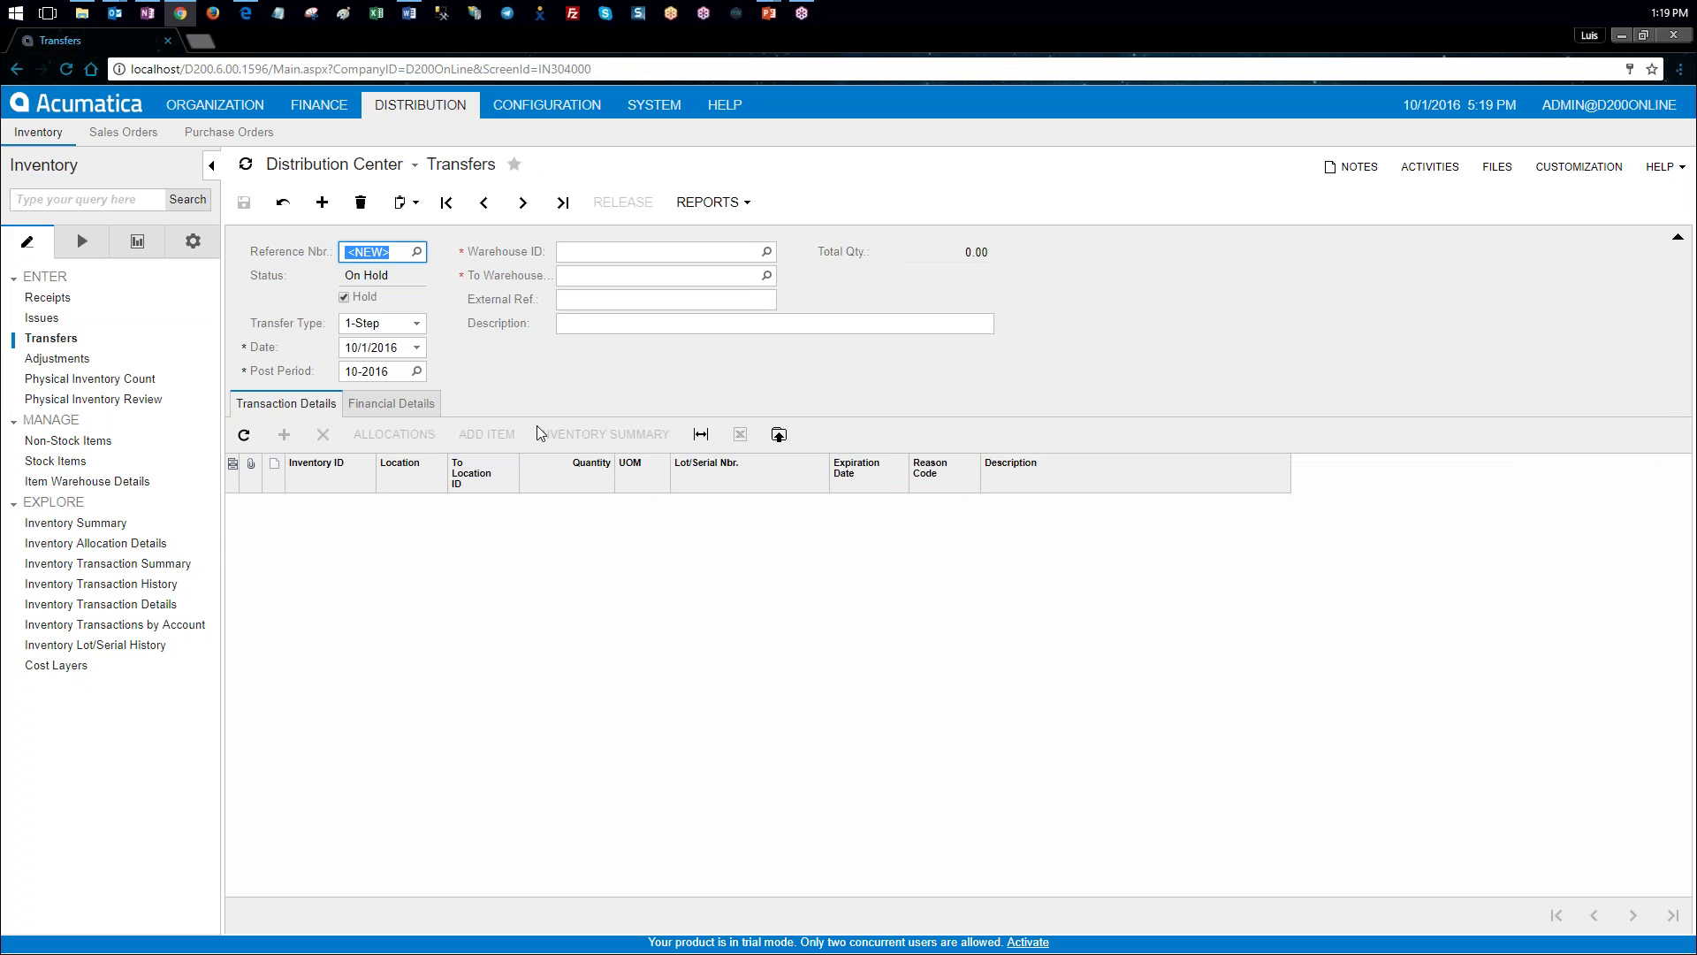
click(416, 252)
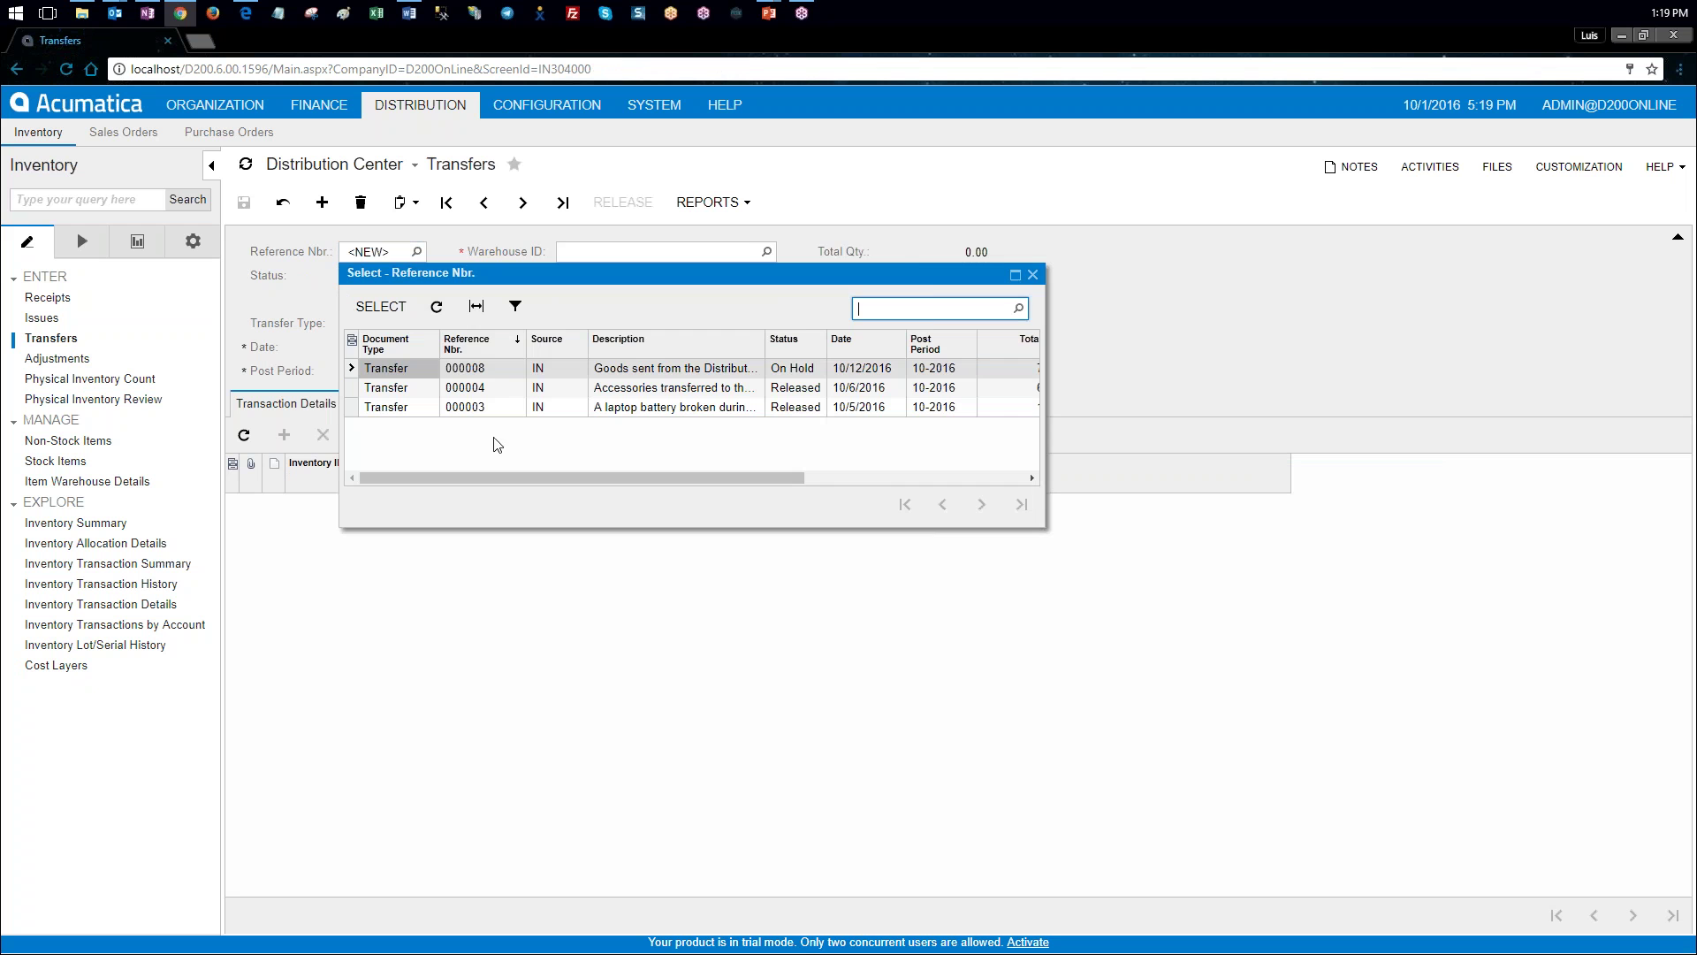
double_click(807, 372)
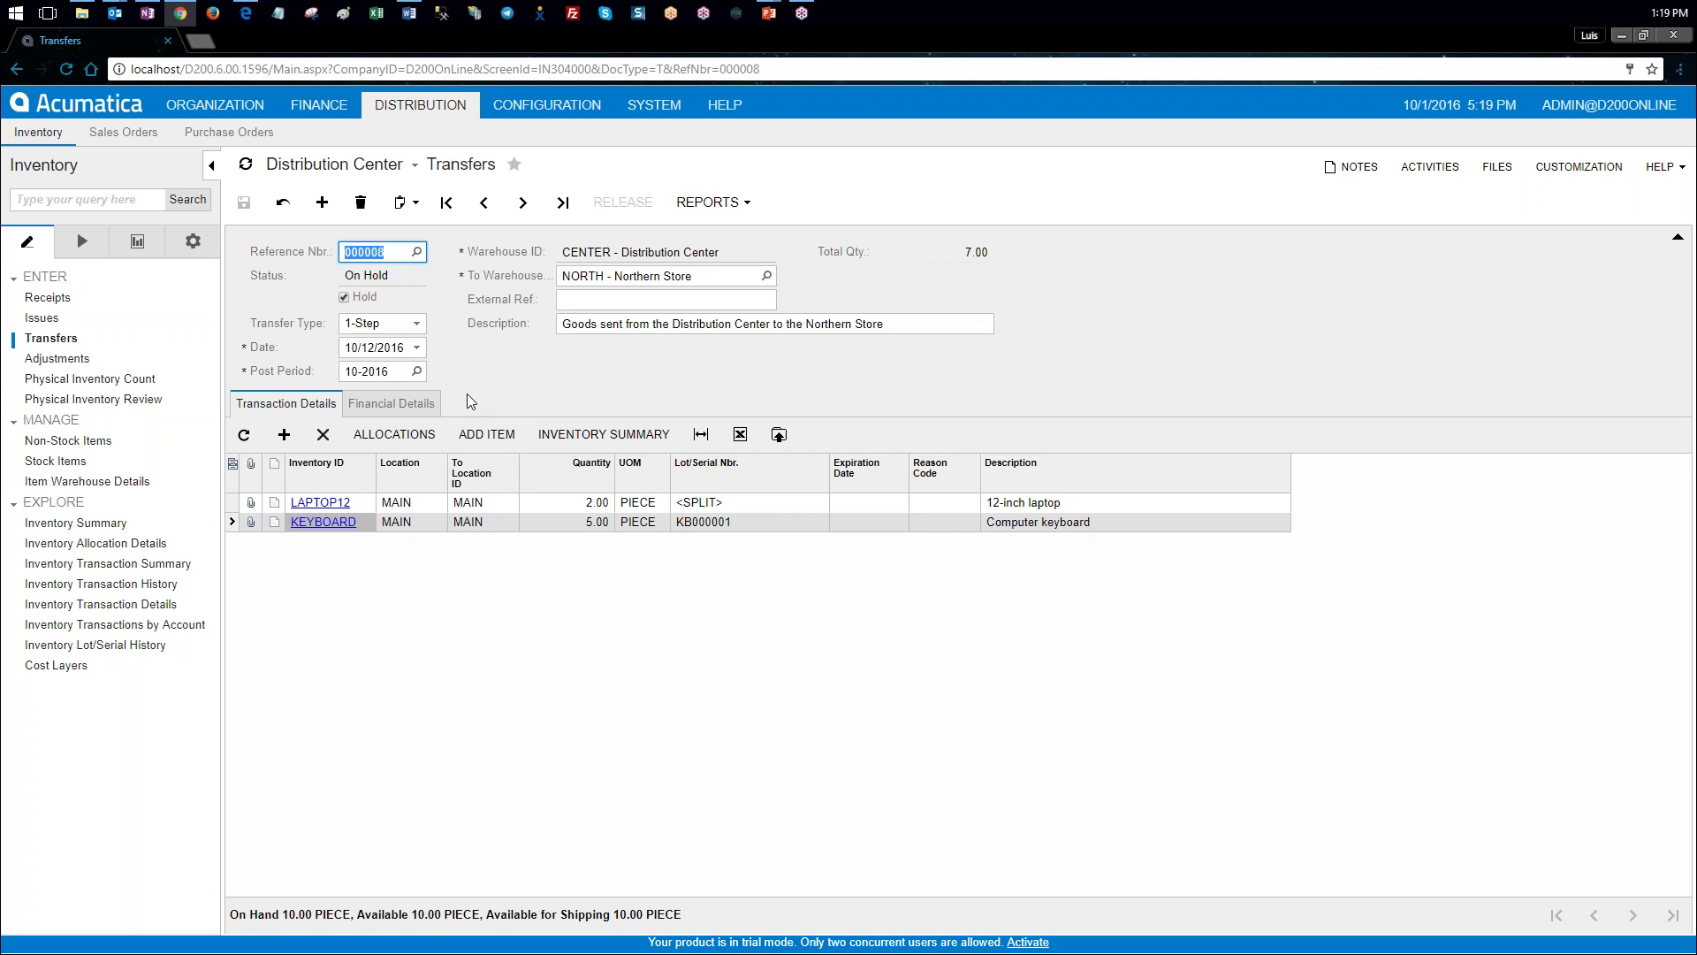
click(345, 298)
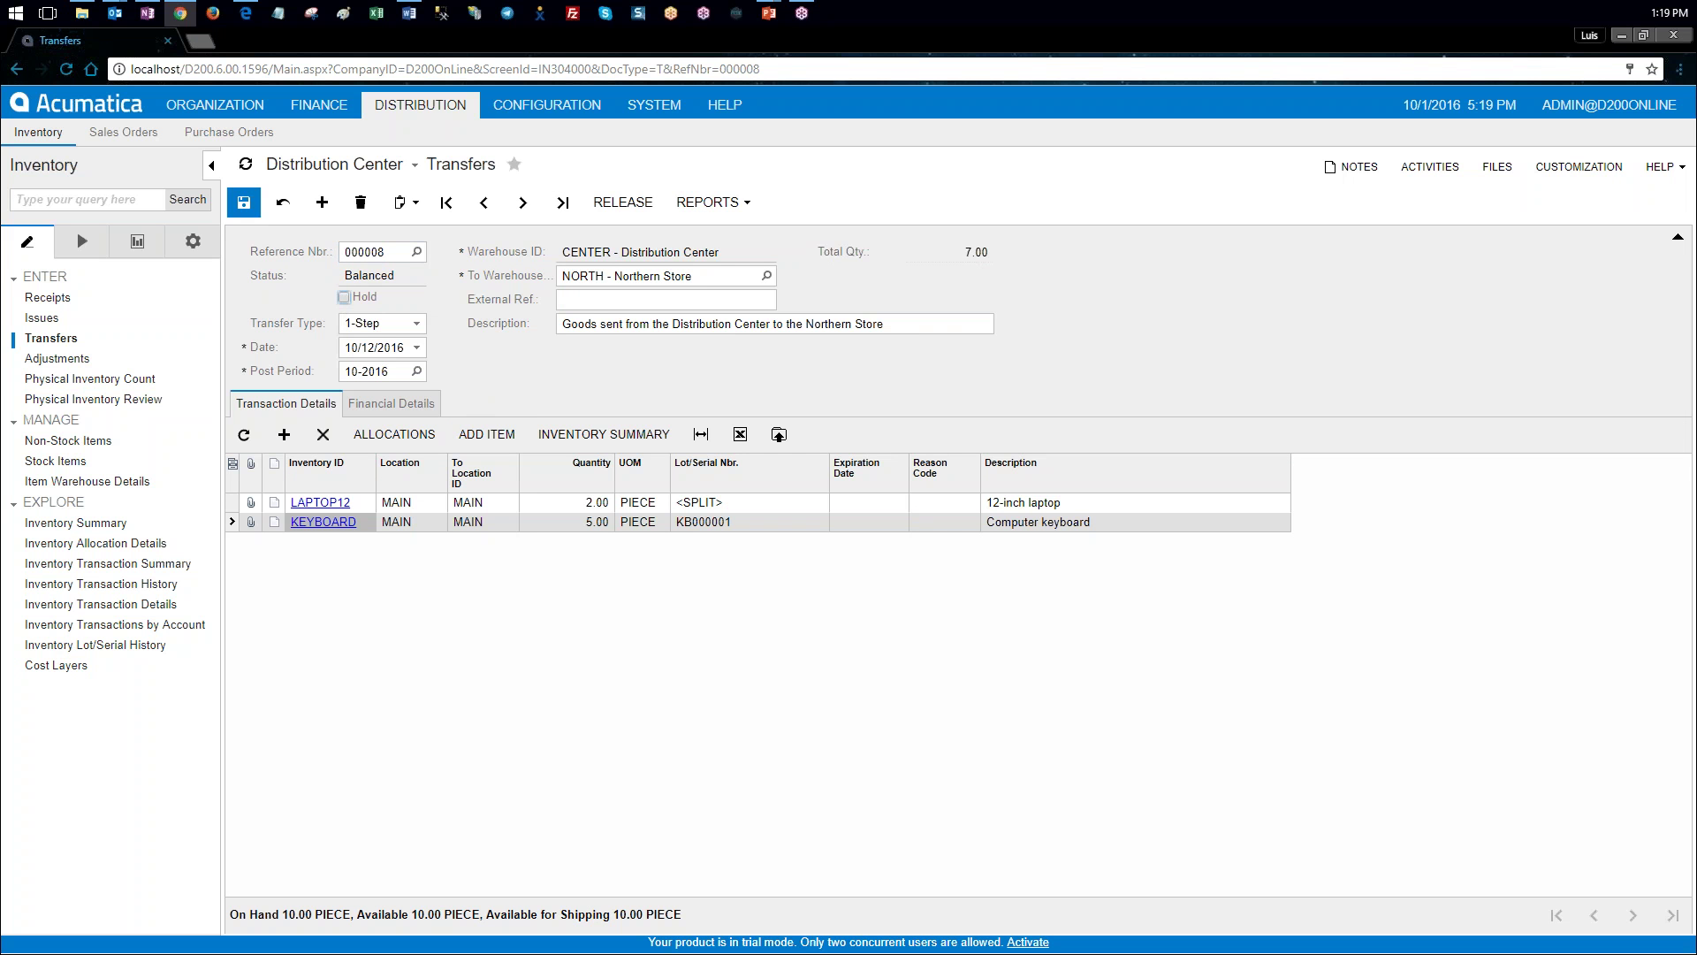
click(623, 202)
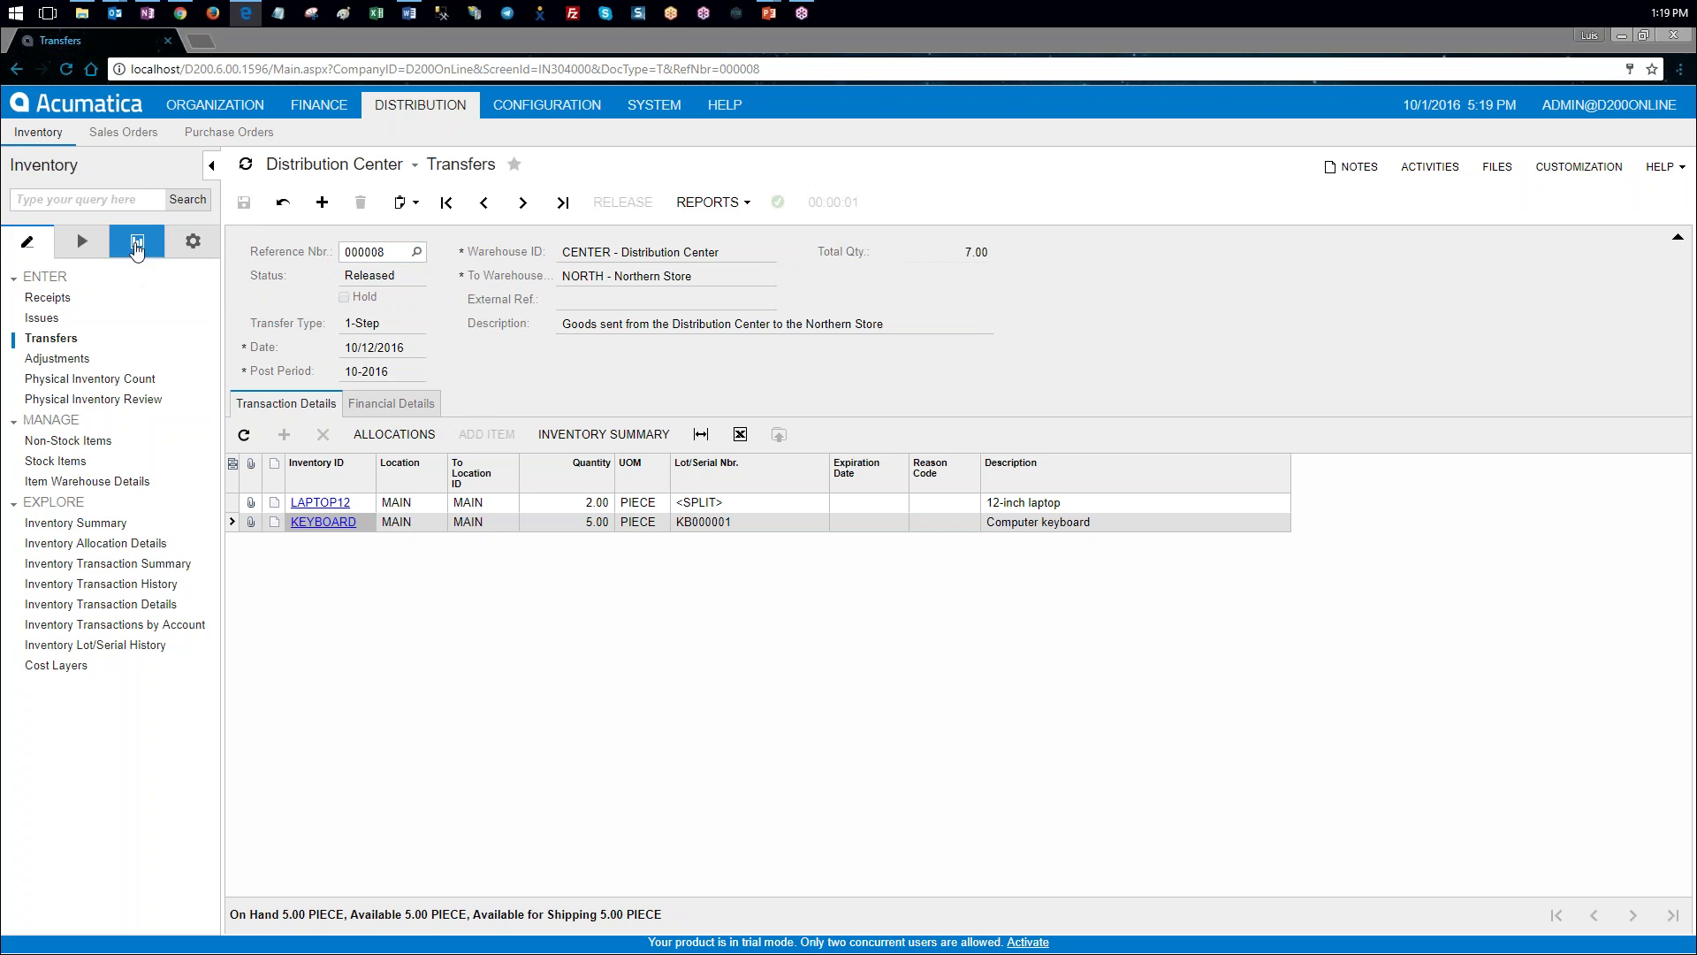
Step: Open the Inventory Transactions by Account inquiry and list the transactions of the Merchandise Inventory account
click(82, 241)
click(123, 252)
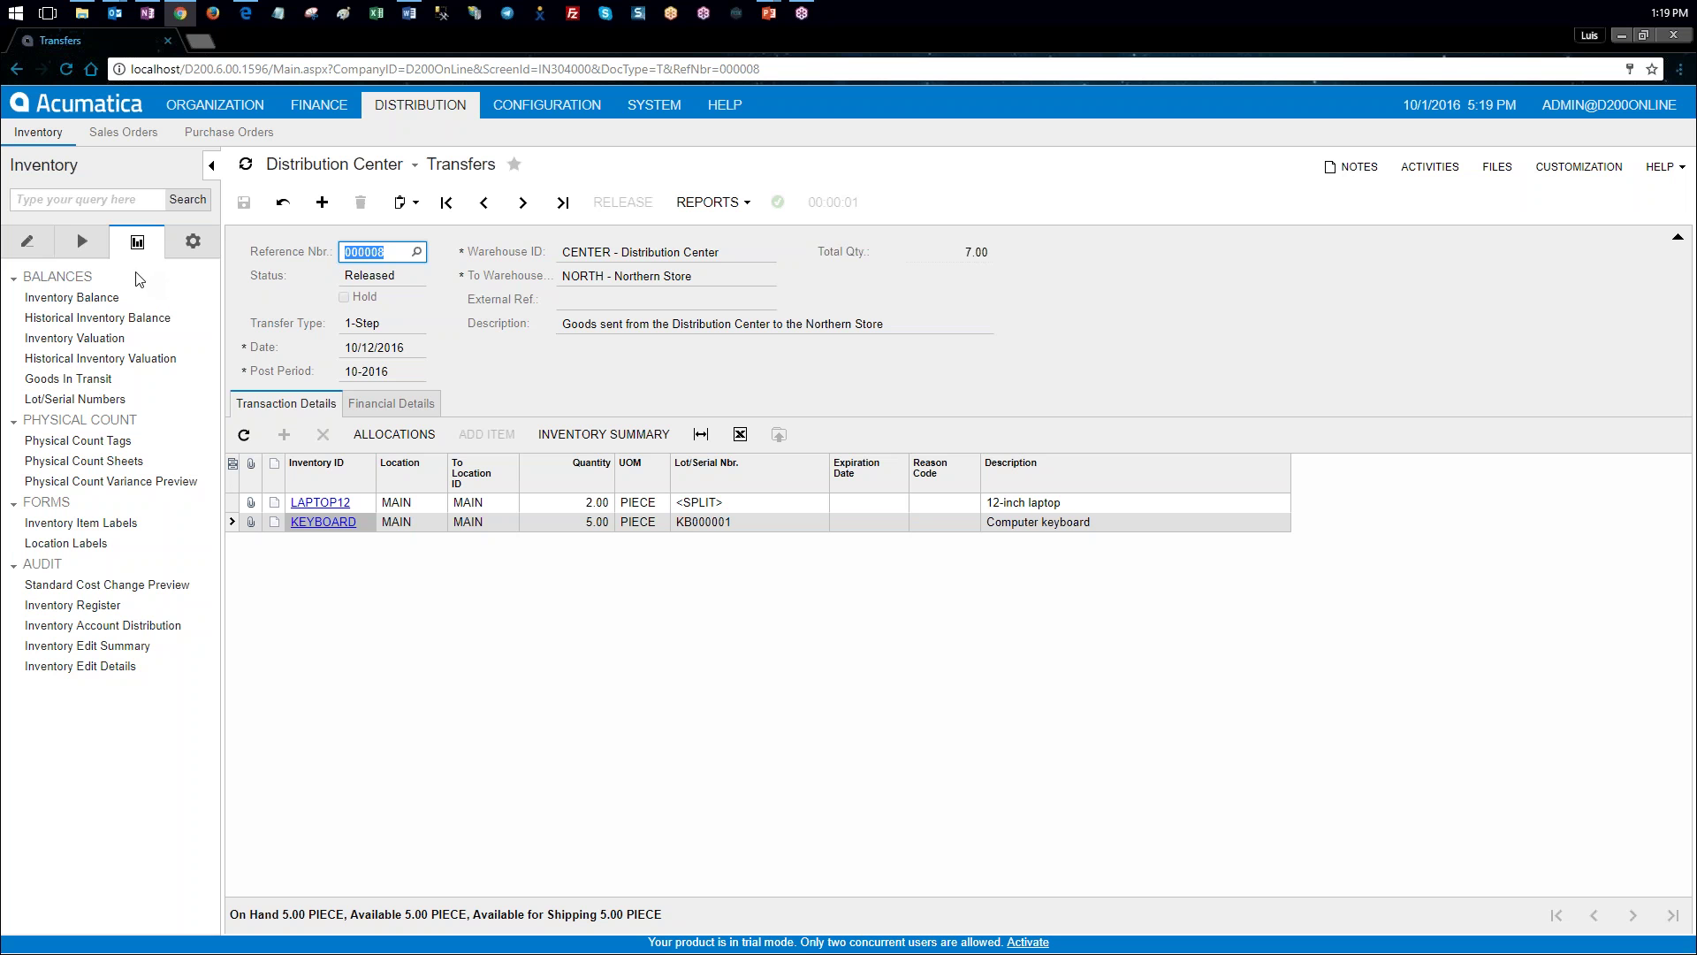
click(28, 241)
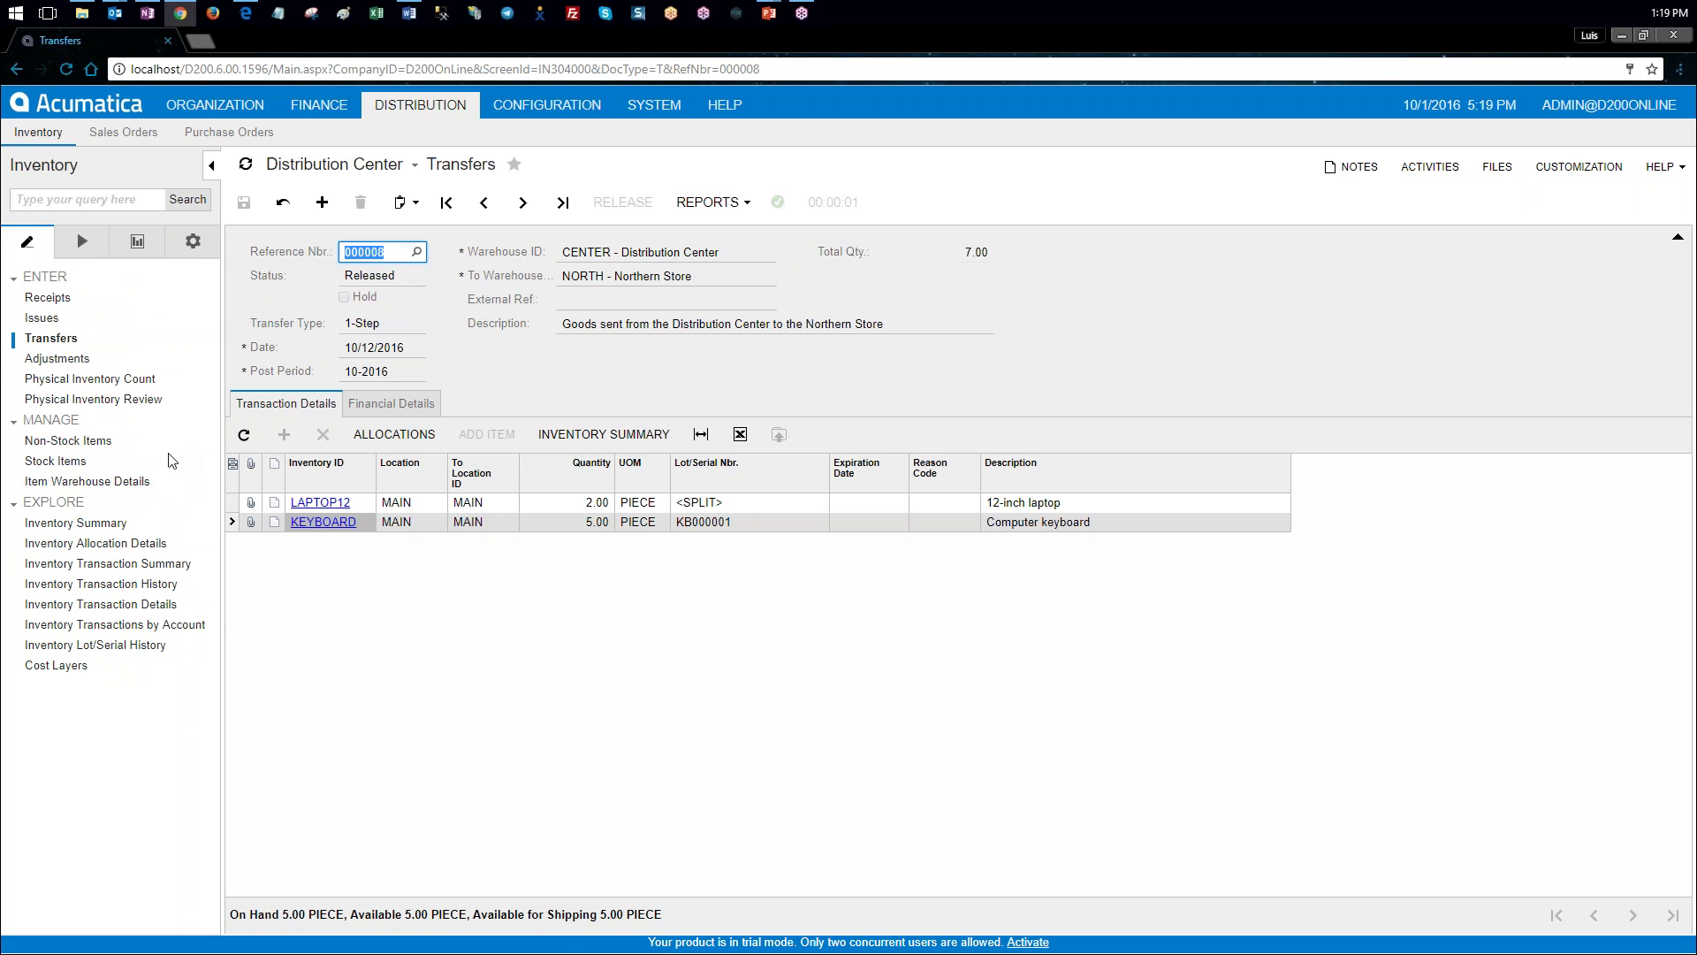
click(168, 626)
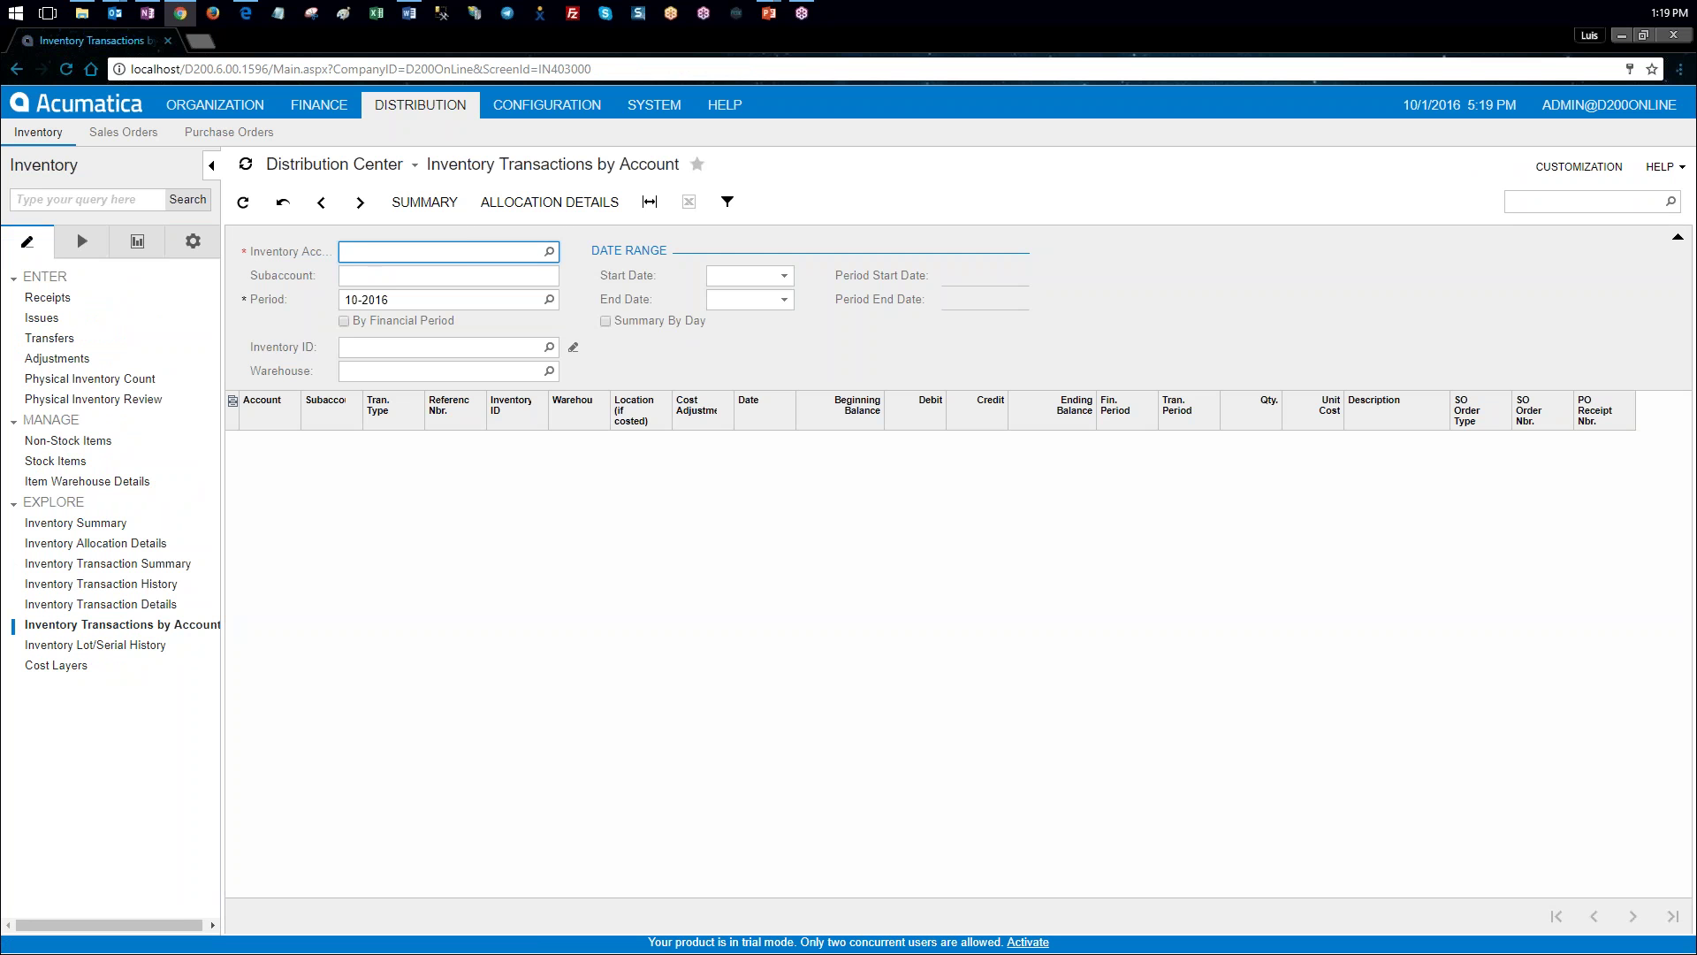
click(549, 251)
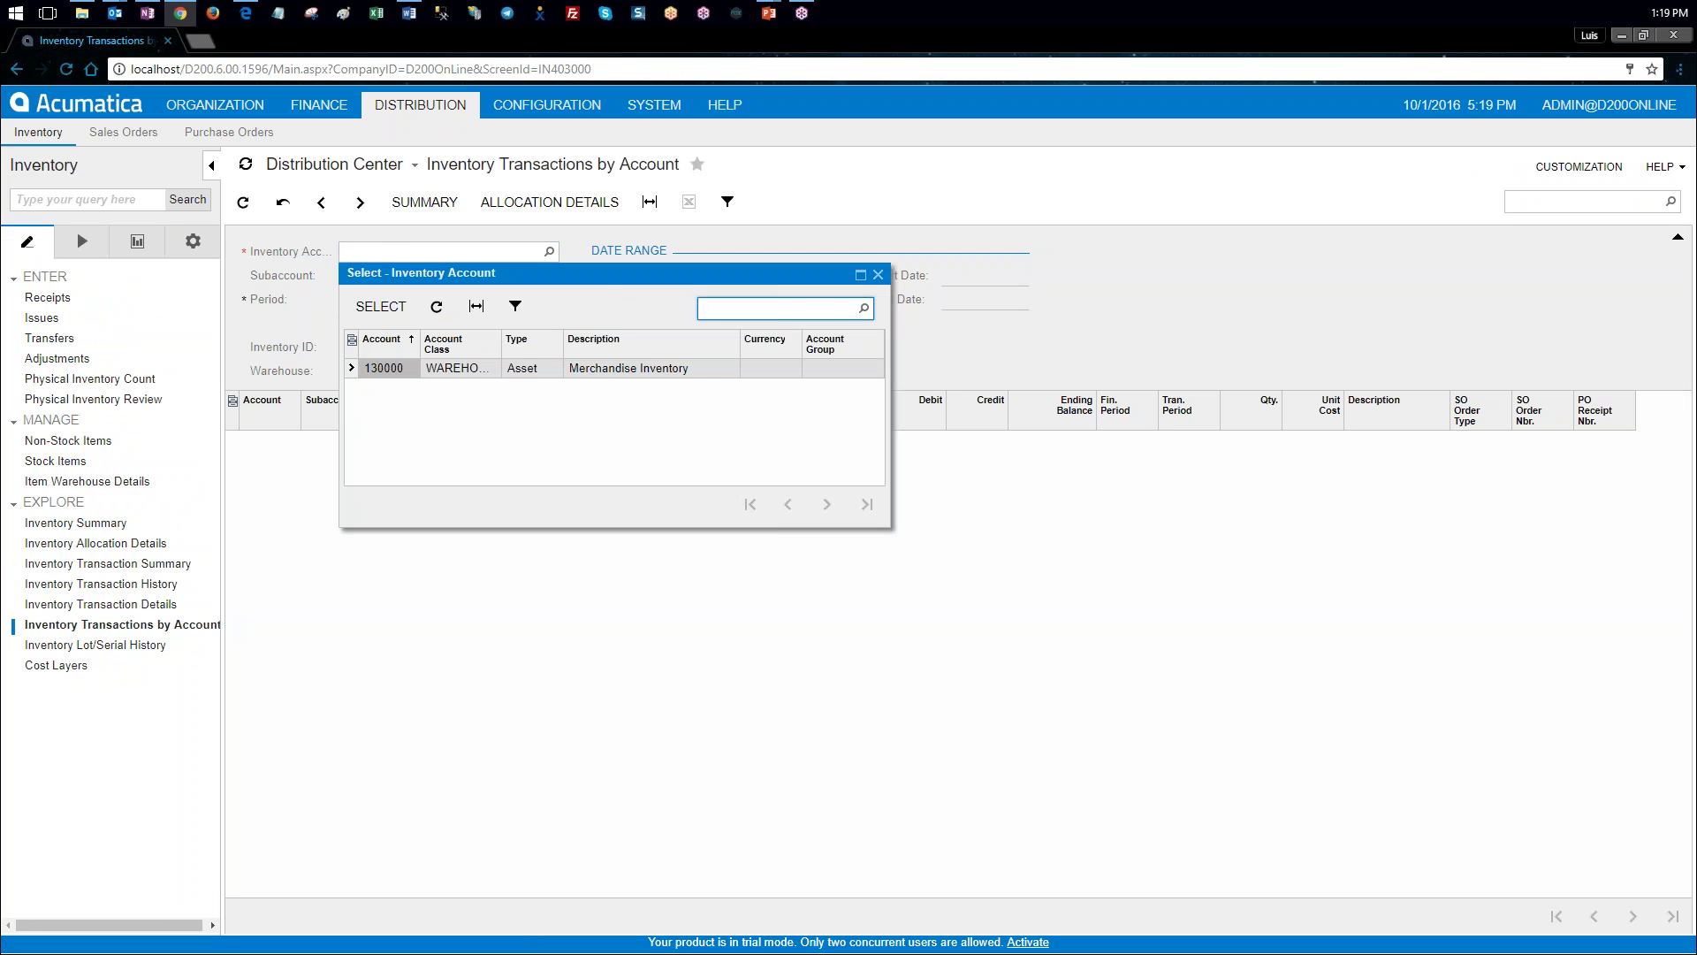
double_click(400, 368)
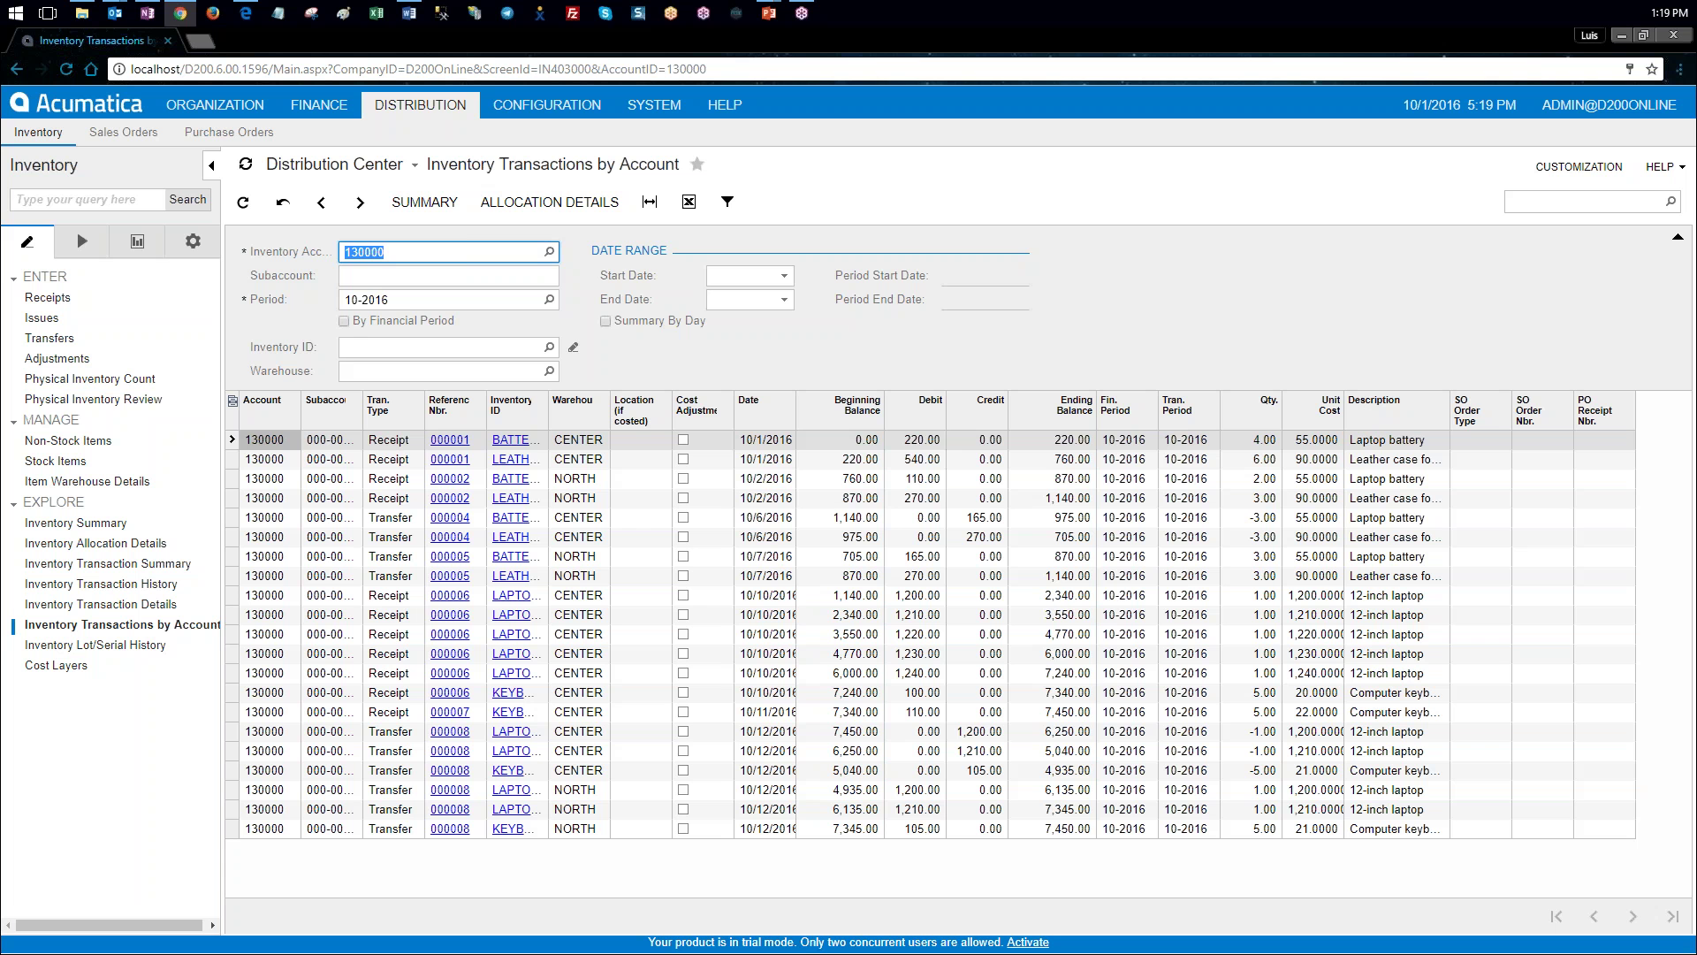
Step: Filter the account's inventory transactions by the LAPTOP12 item
click(404, 347)
click(550, 346)
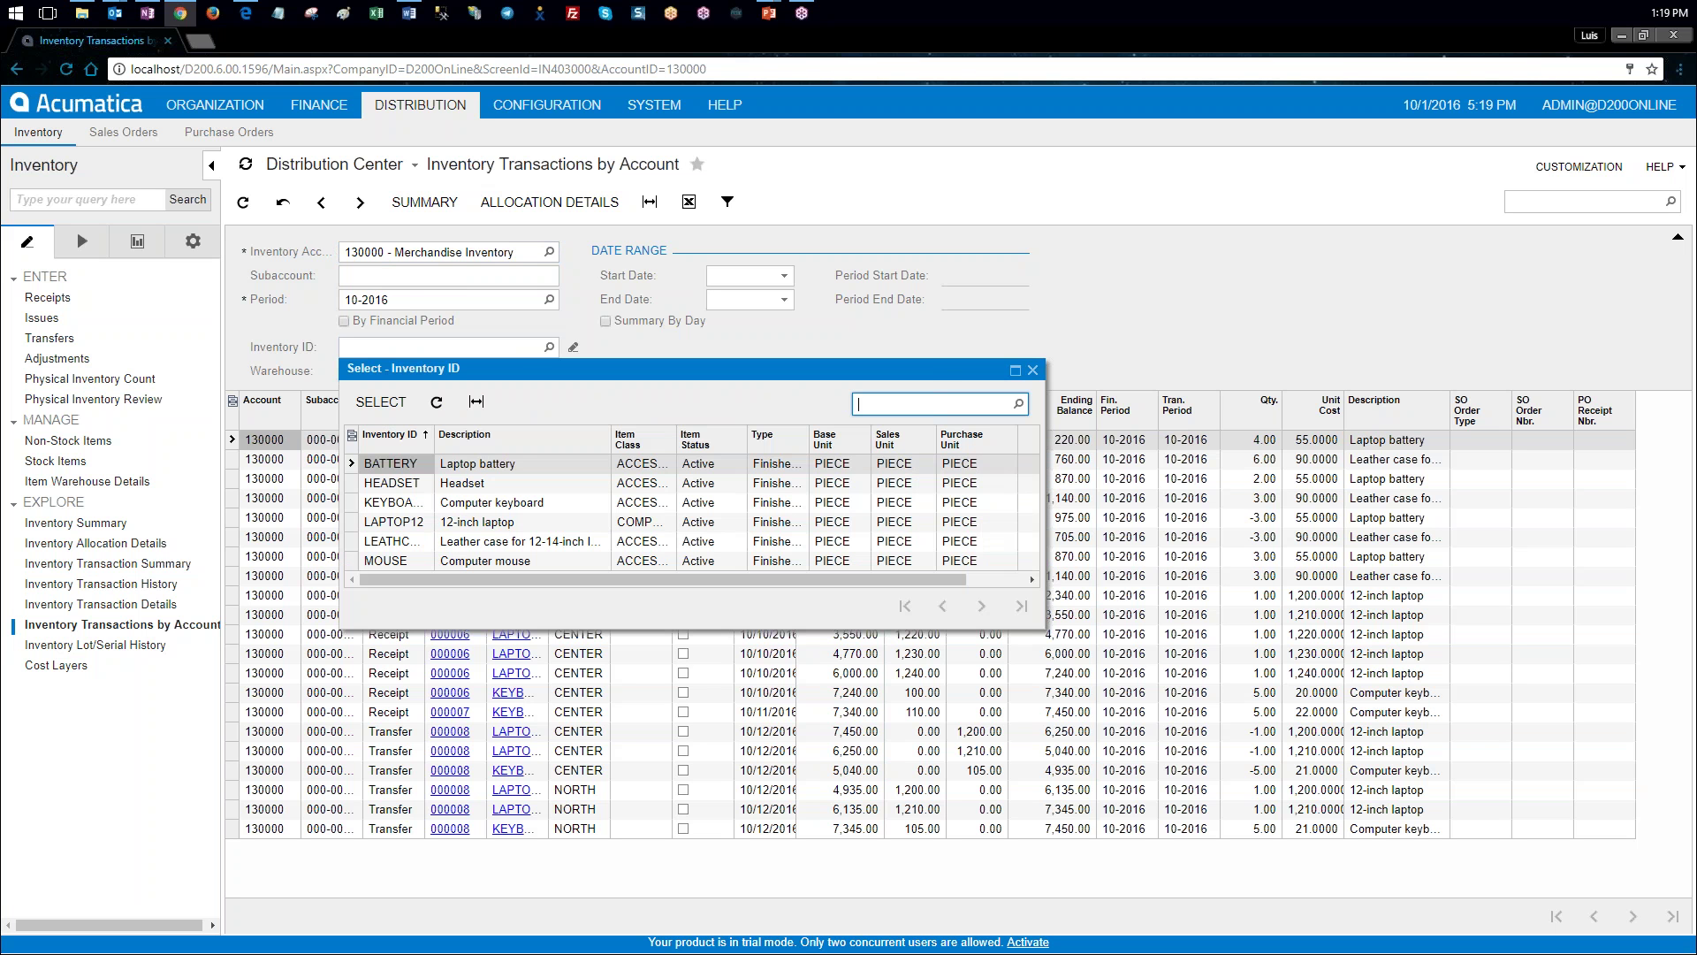
double_click(437, 523)
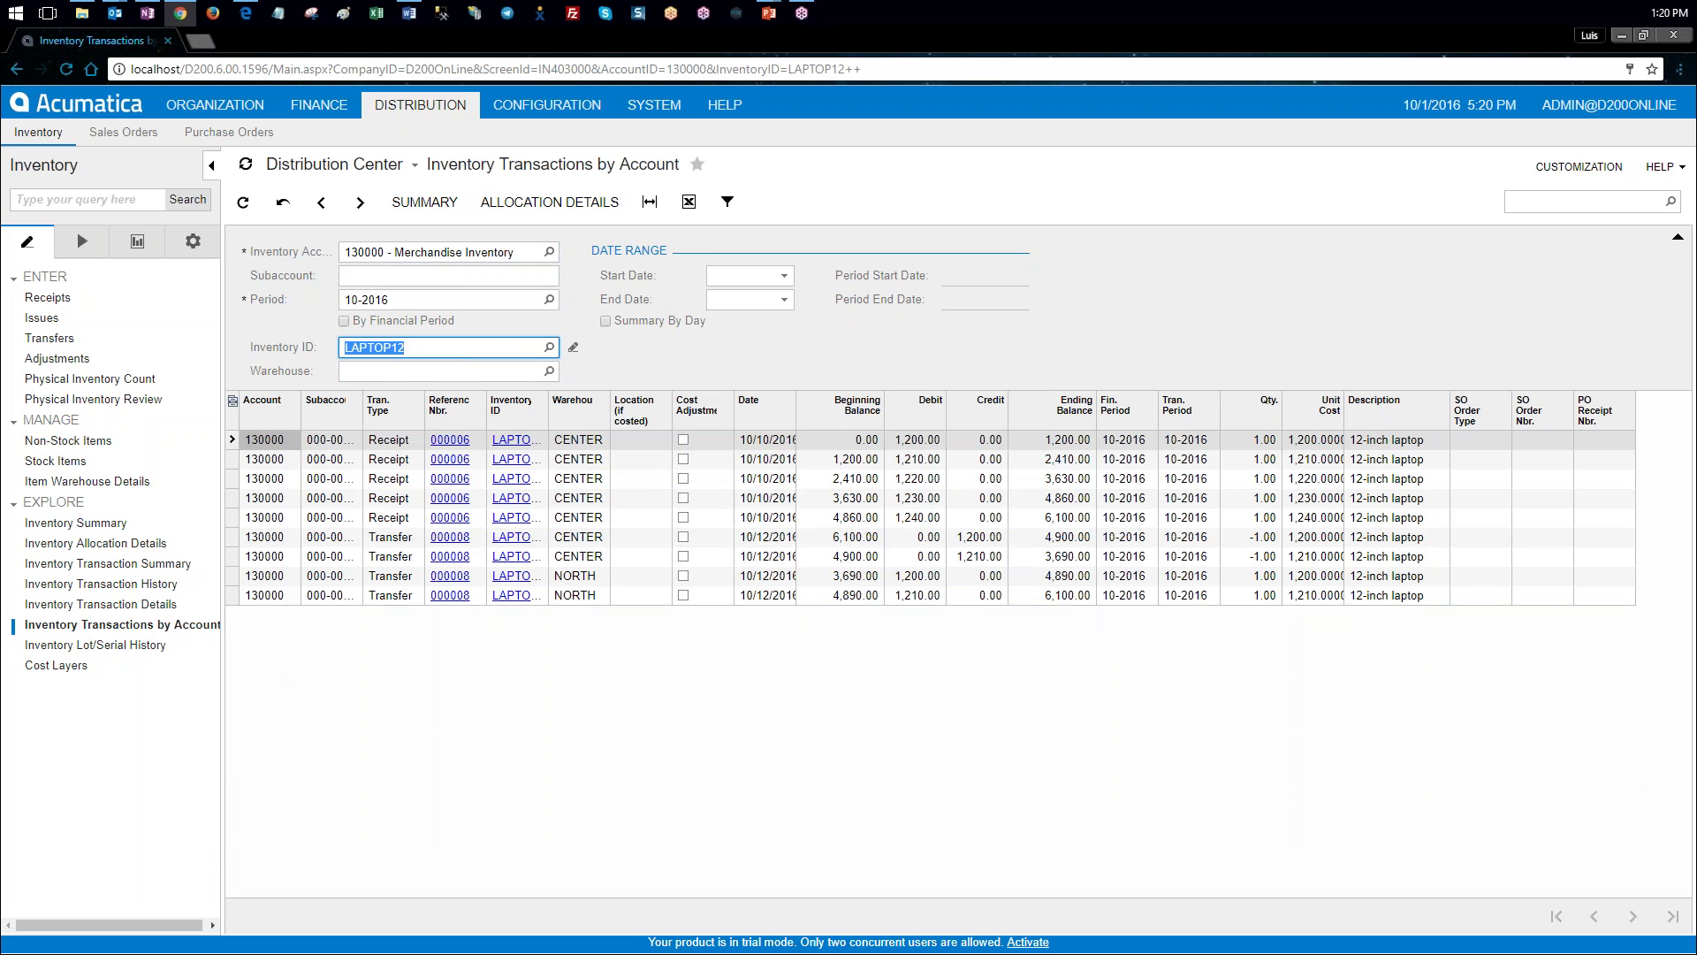
Step: Widen the Unit Cost, Date, Reference Nbr. and Warehouse columns in the LAPTOP12 transaction list
key(alt+Tab)
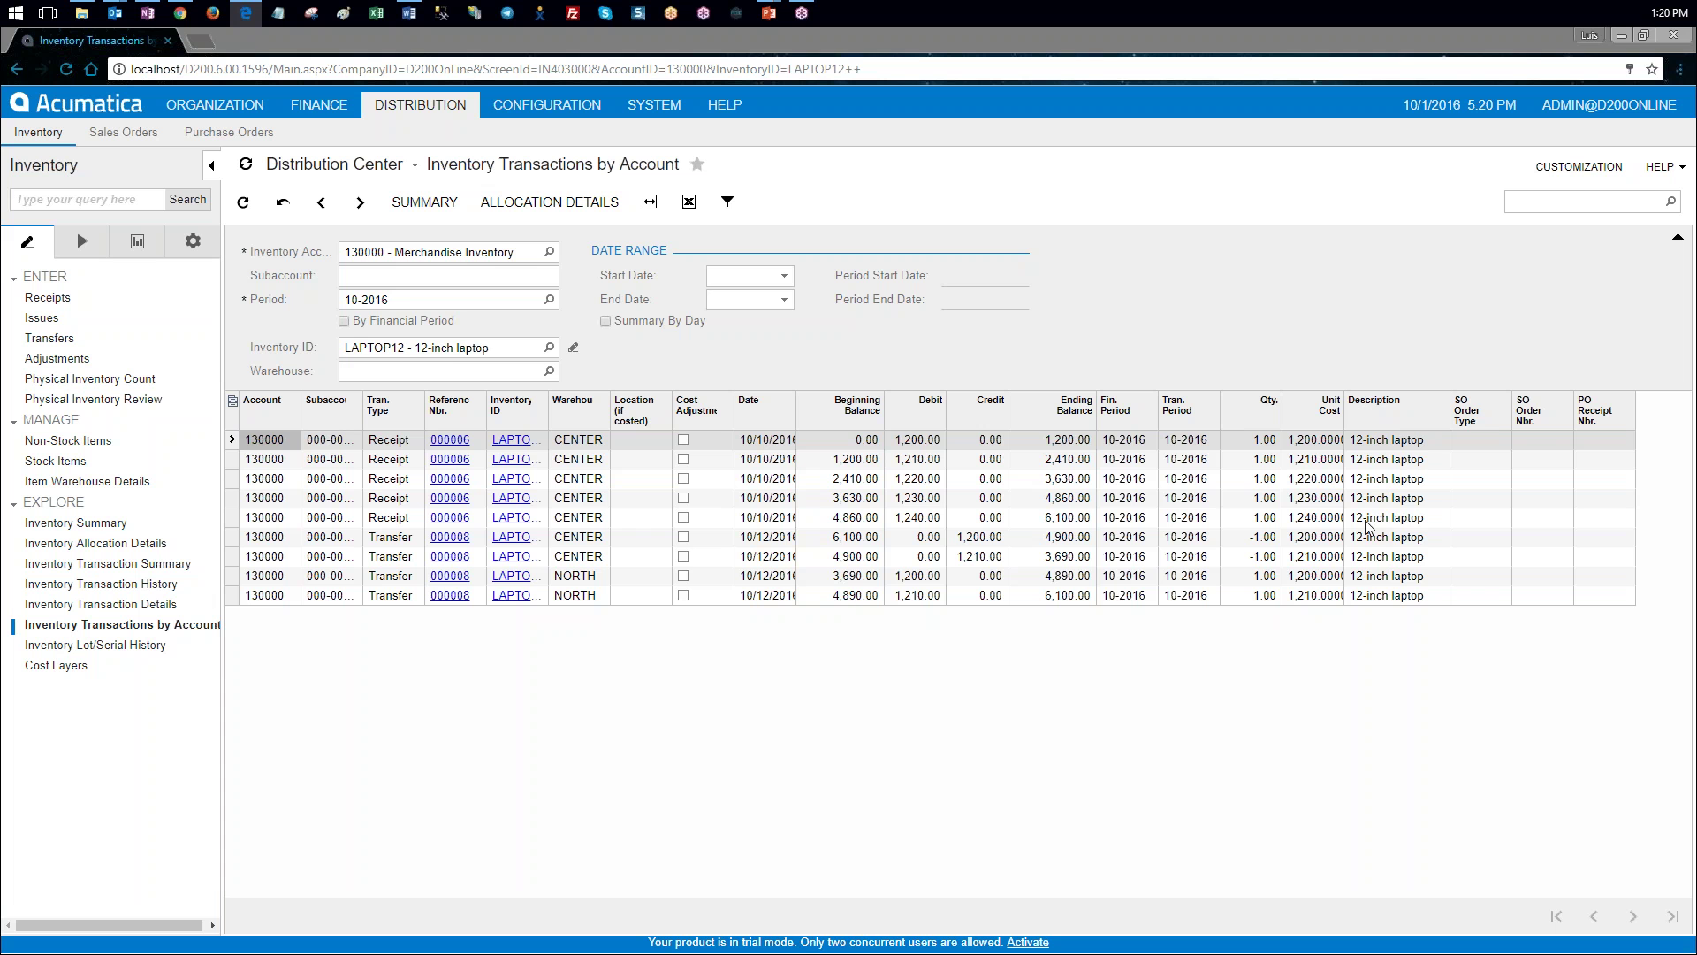
drag(1344, 420, 1386, 420)
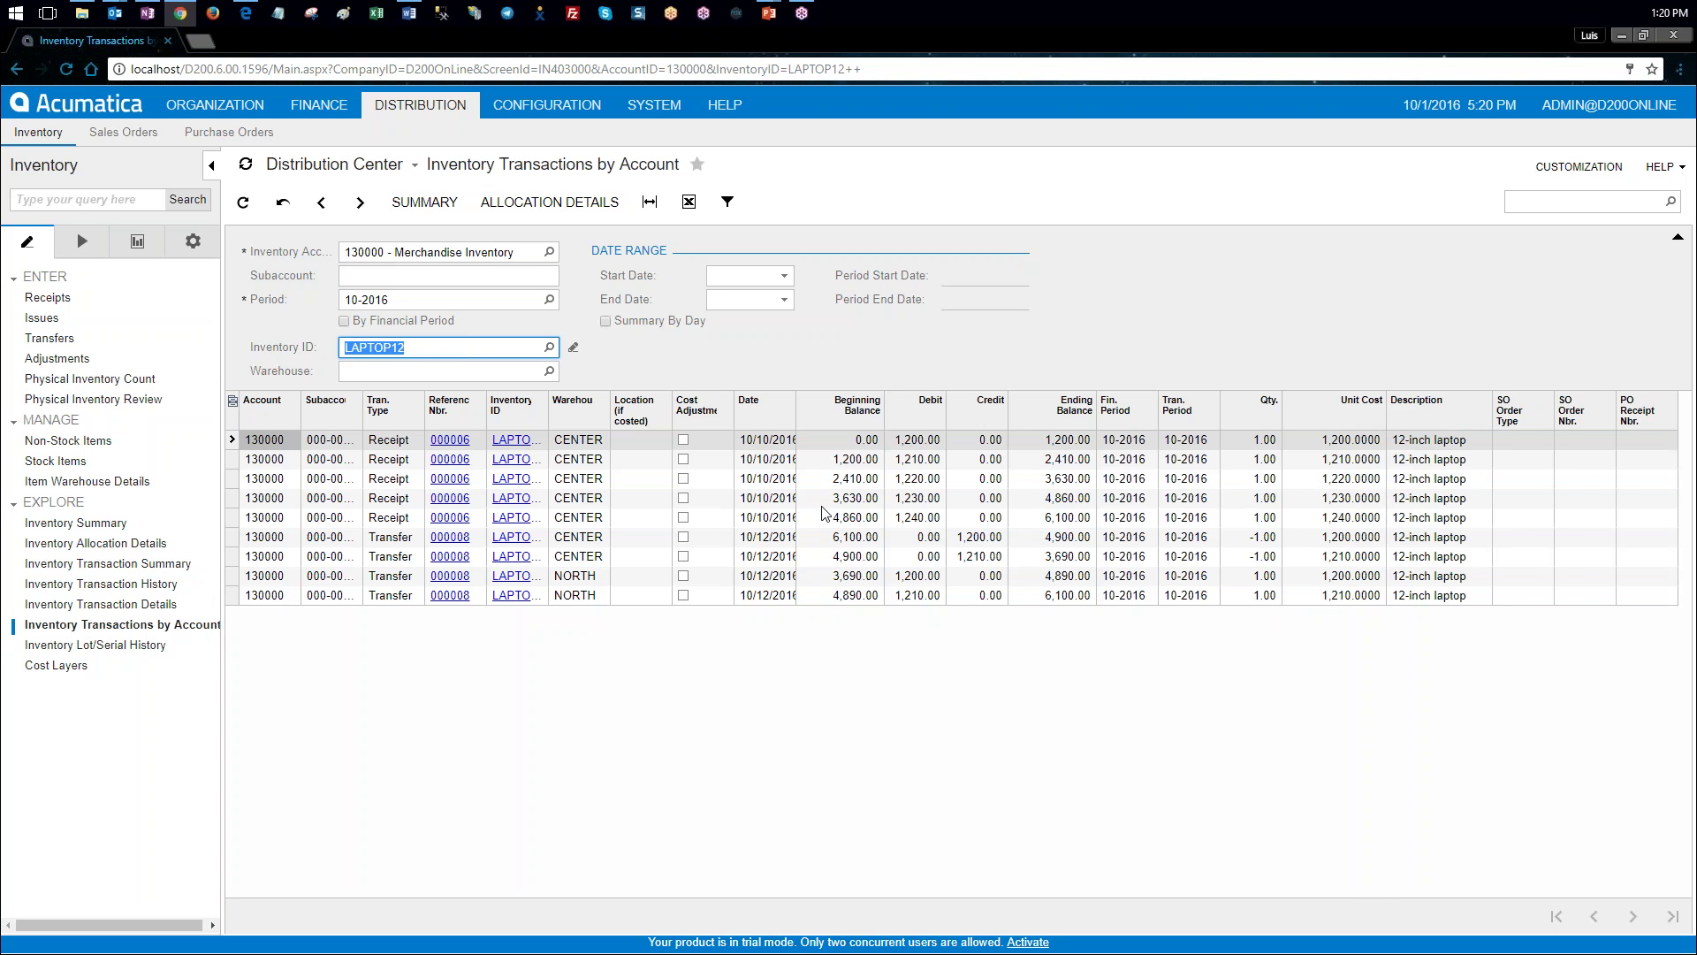
drag(795, 420, 827, 420)
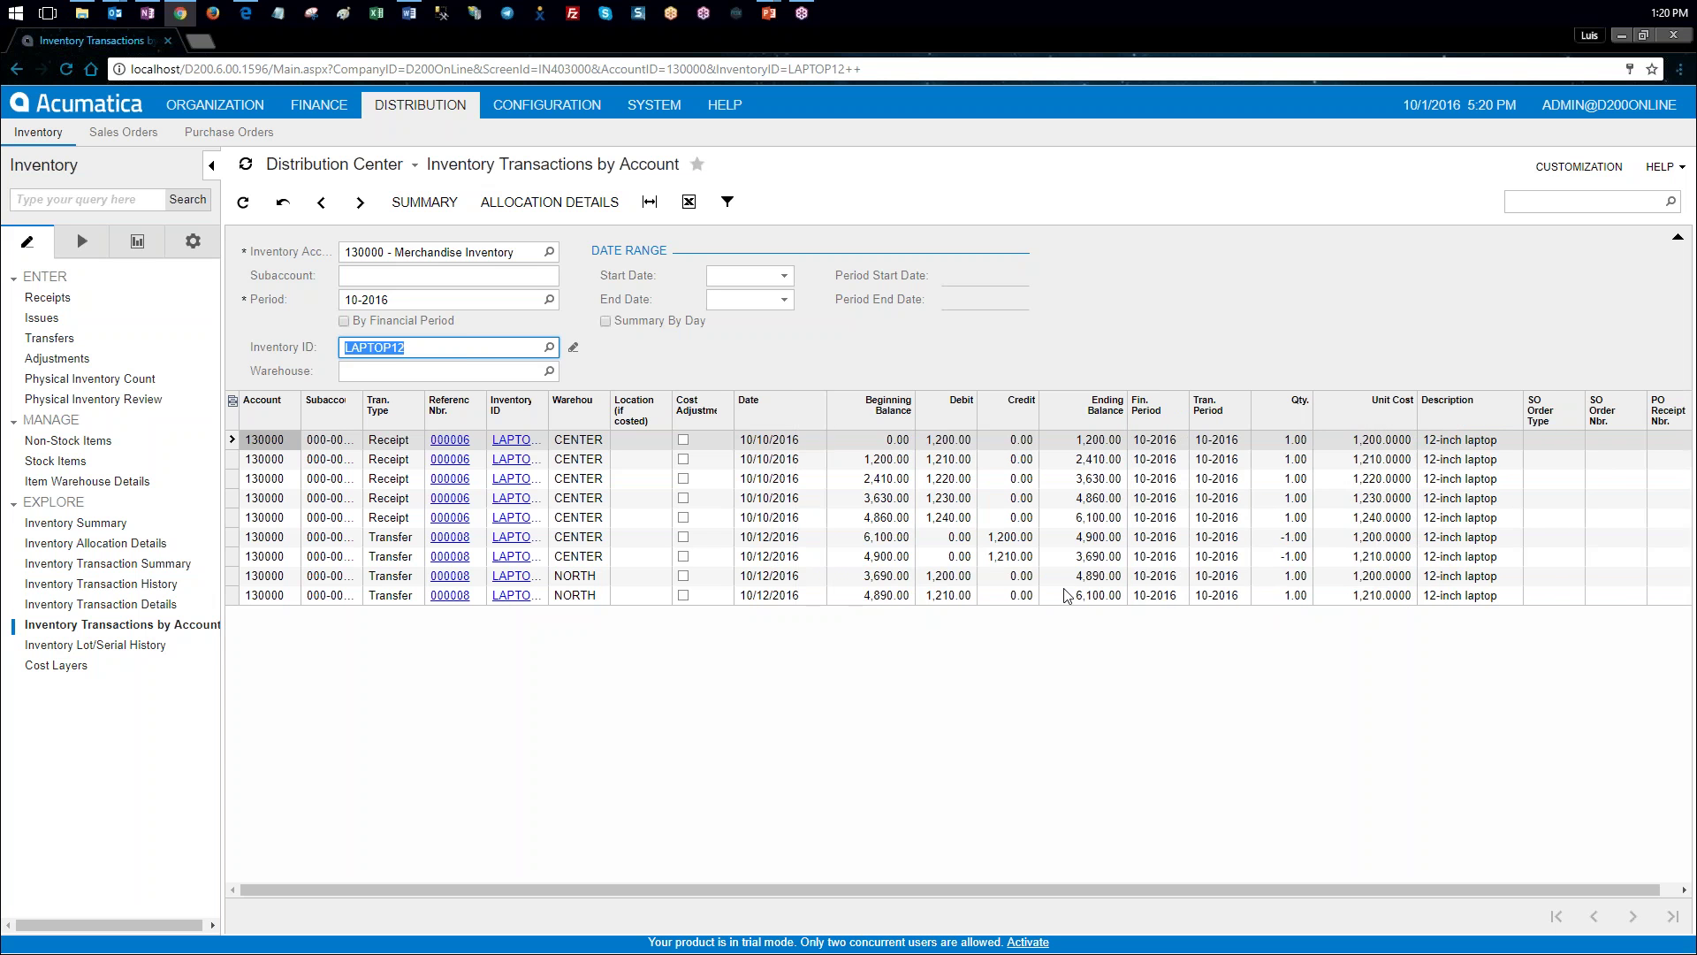
click(1393, 539)
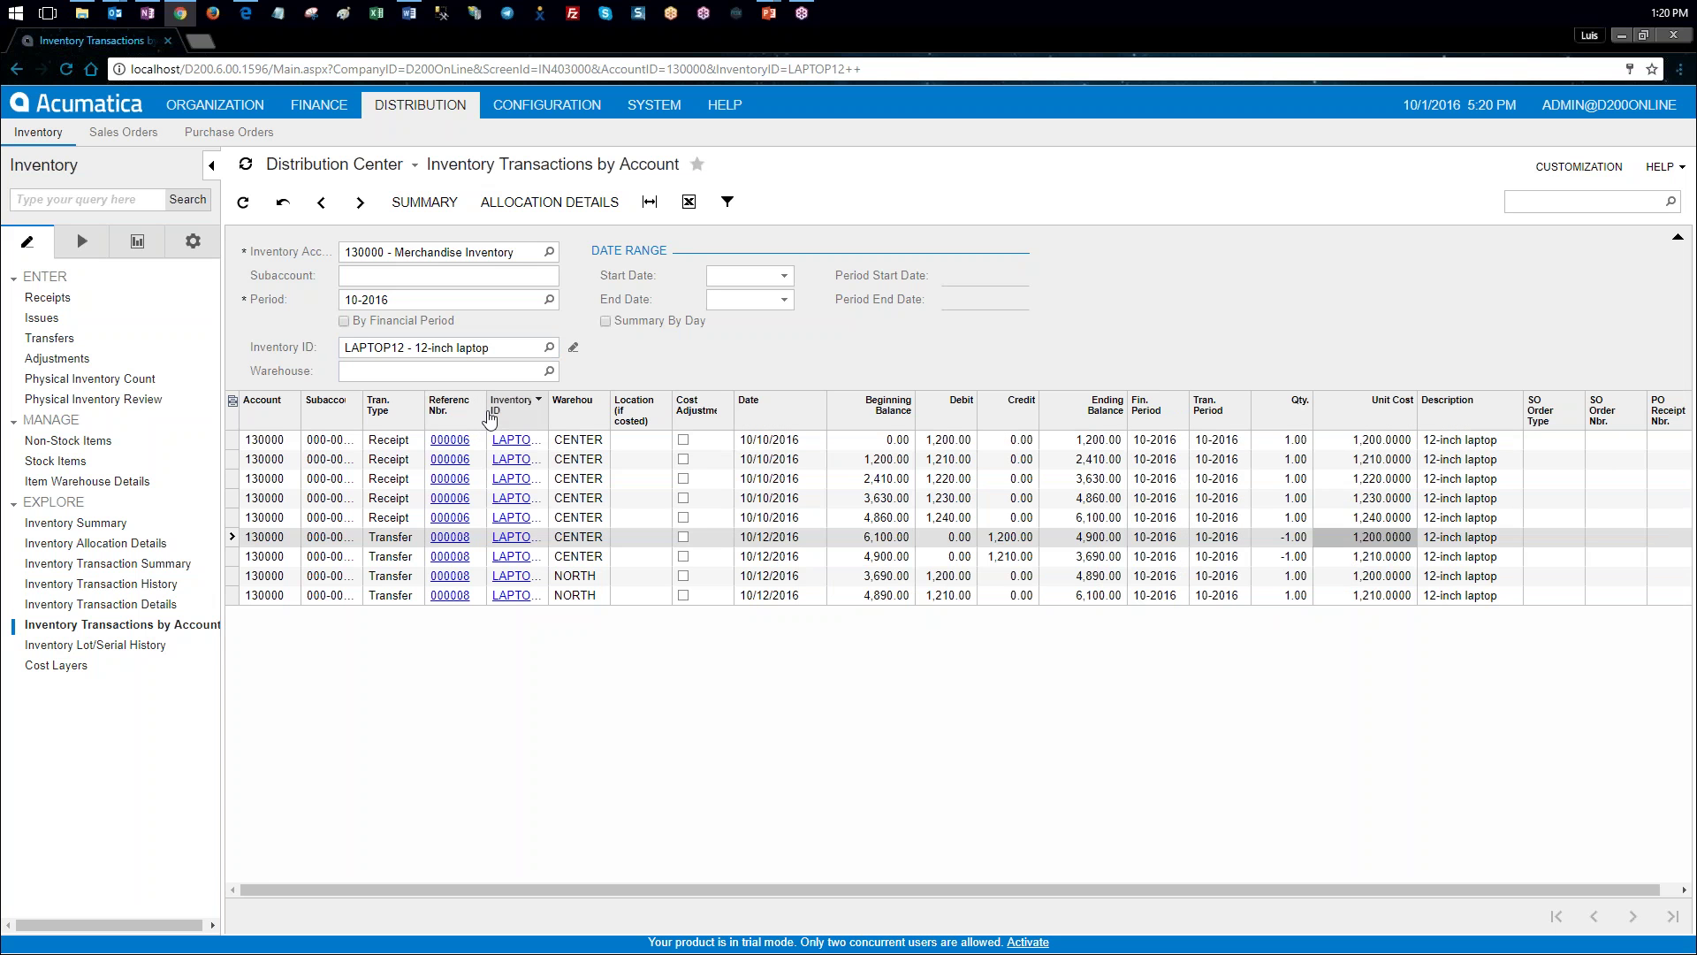
drag(486, 416, 506, 415)
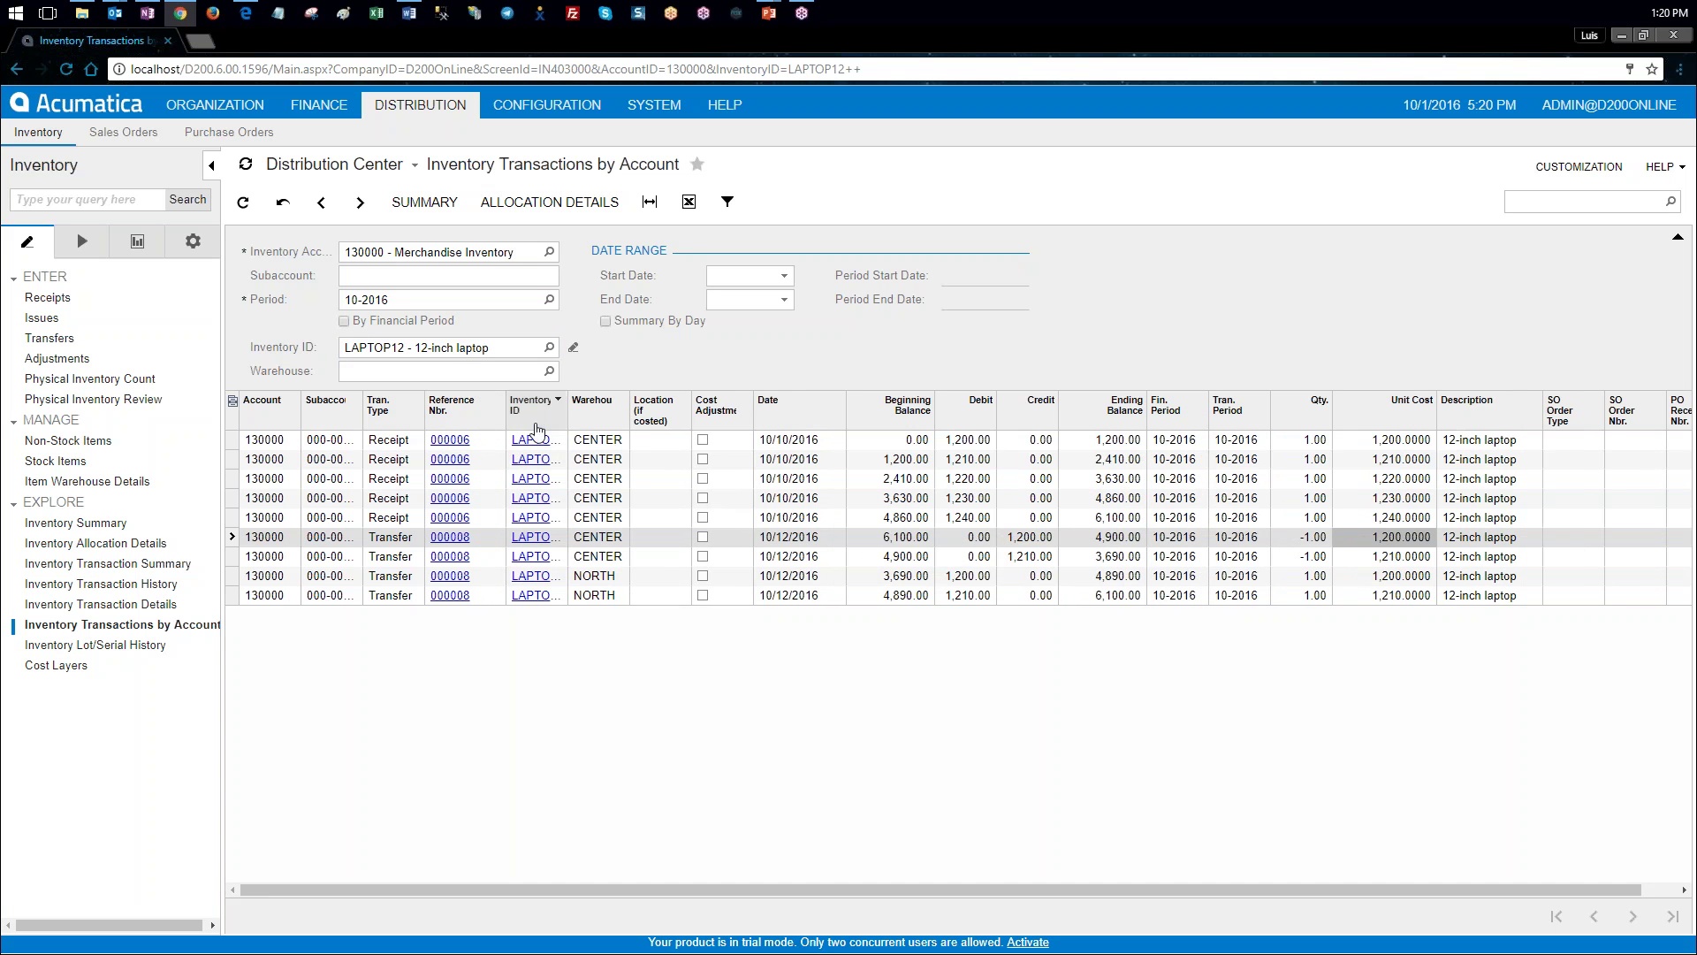
drag(629, 416, 639, 415)
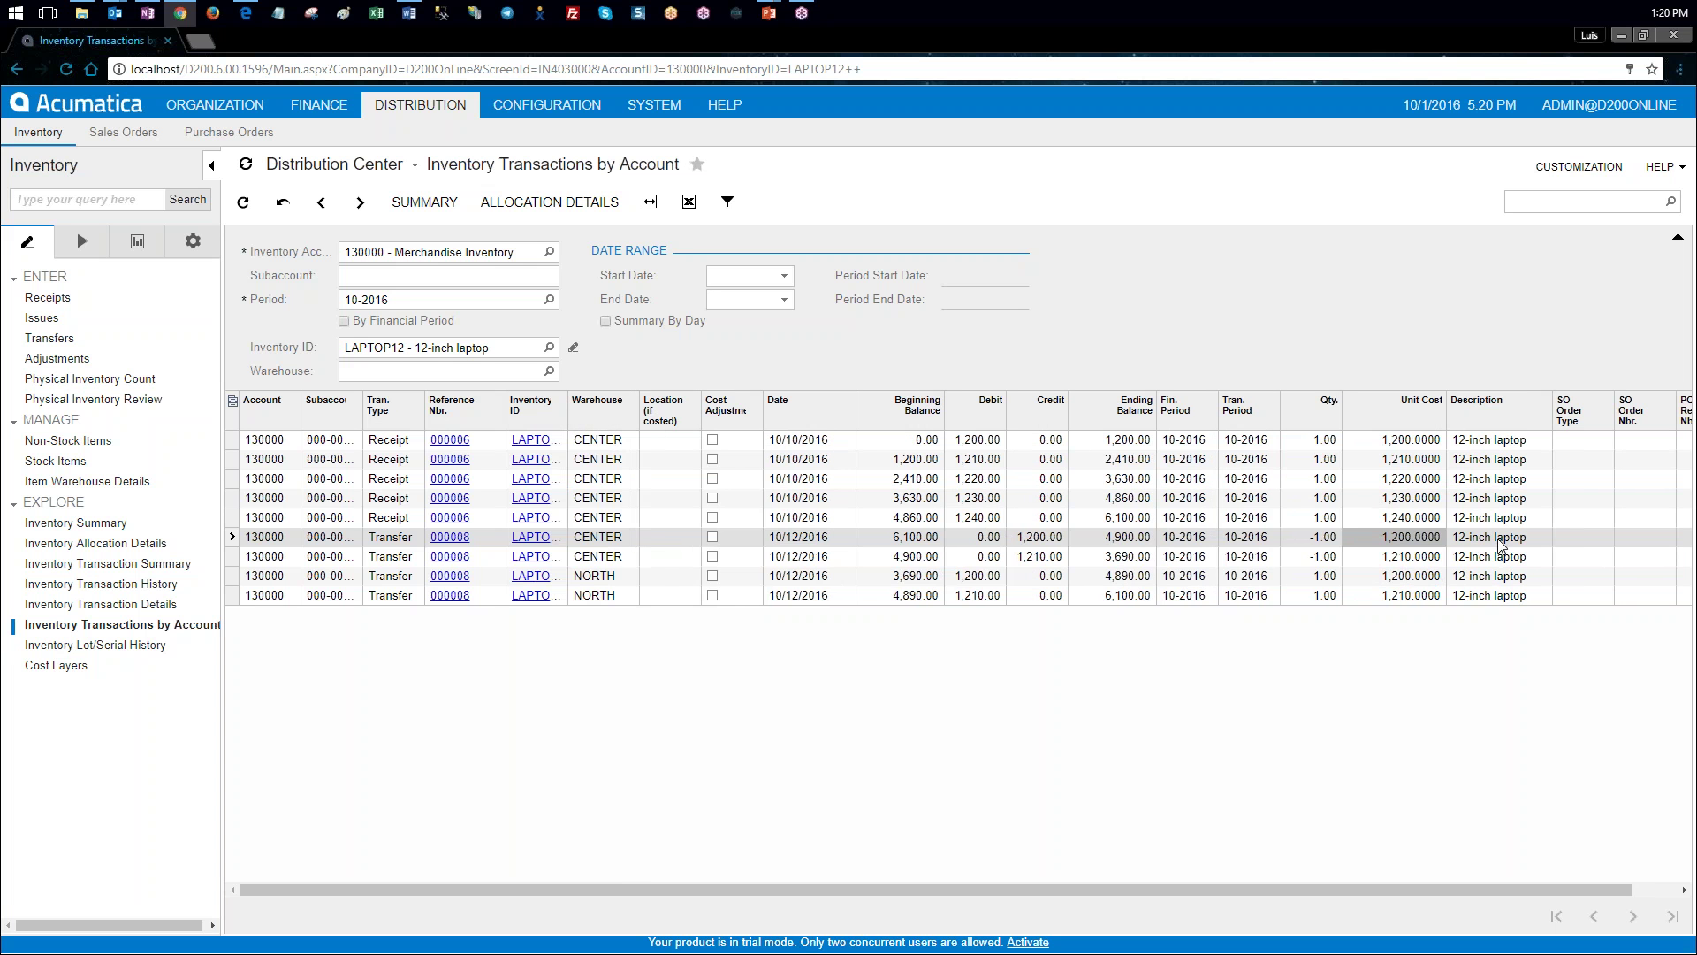
Step: Compare the unit costs of the LAPTOP12 transfer 000008 lines between the CENTER and NORTH warehouses
click(1441, 555)
click(1442, 579)
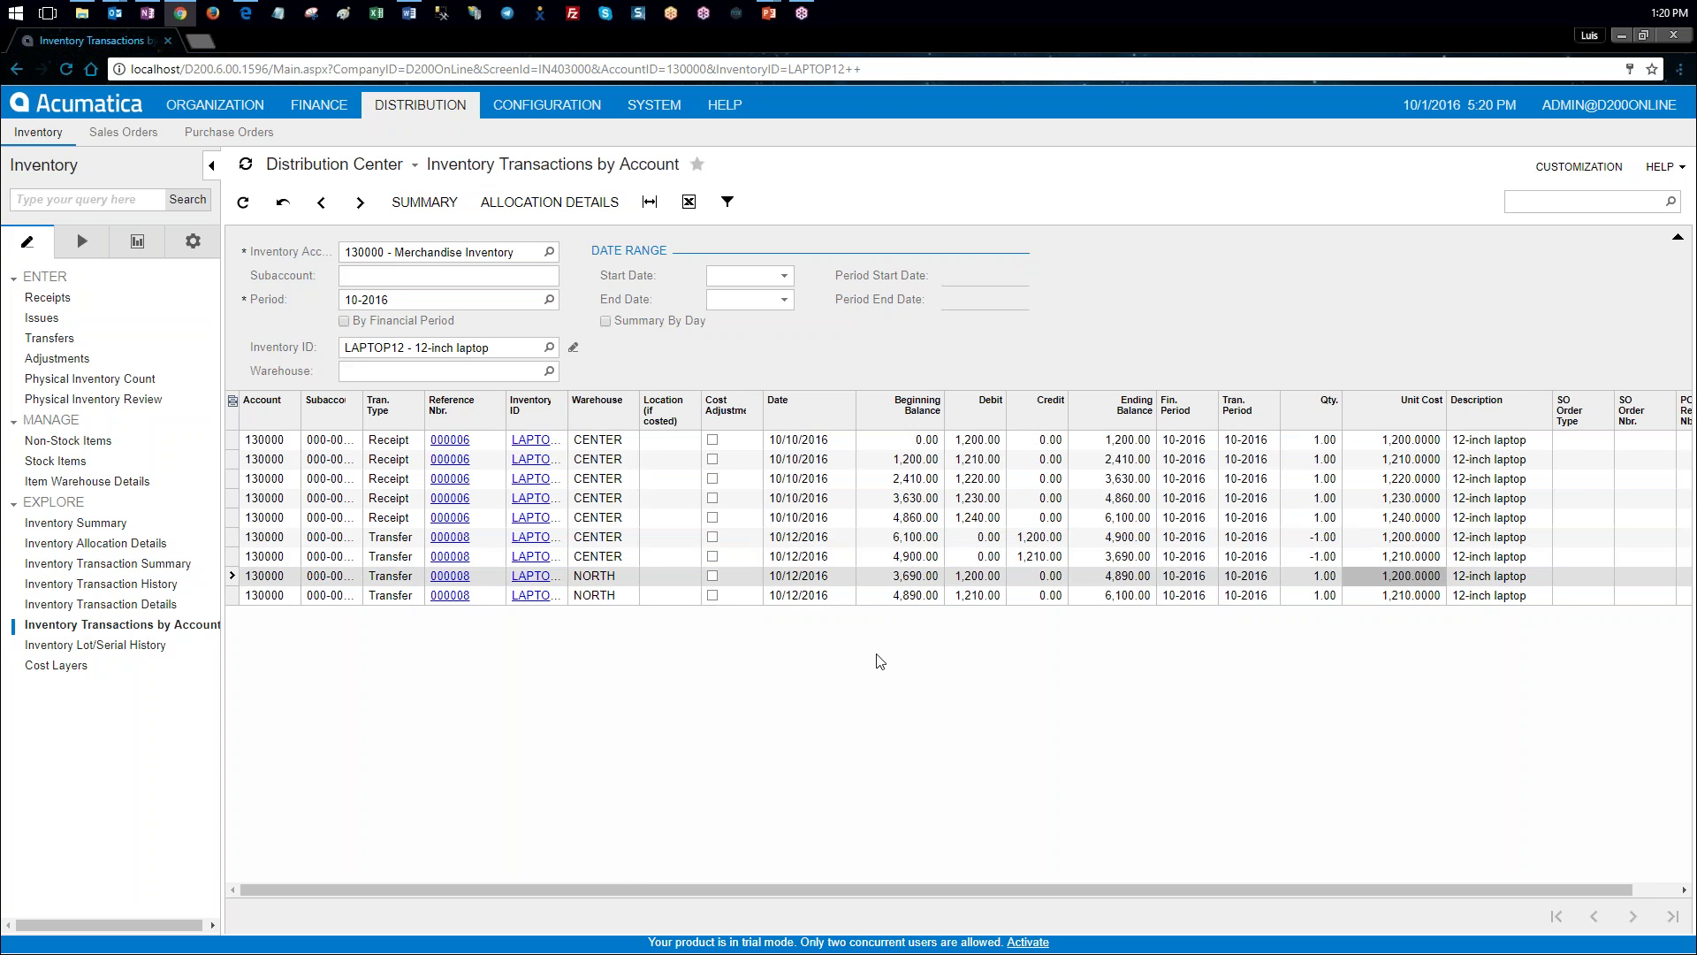
key(alt+Tab)
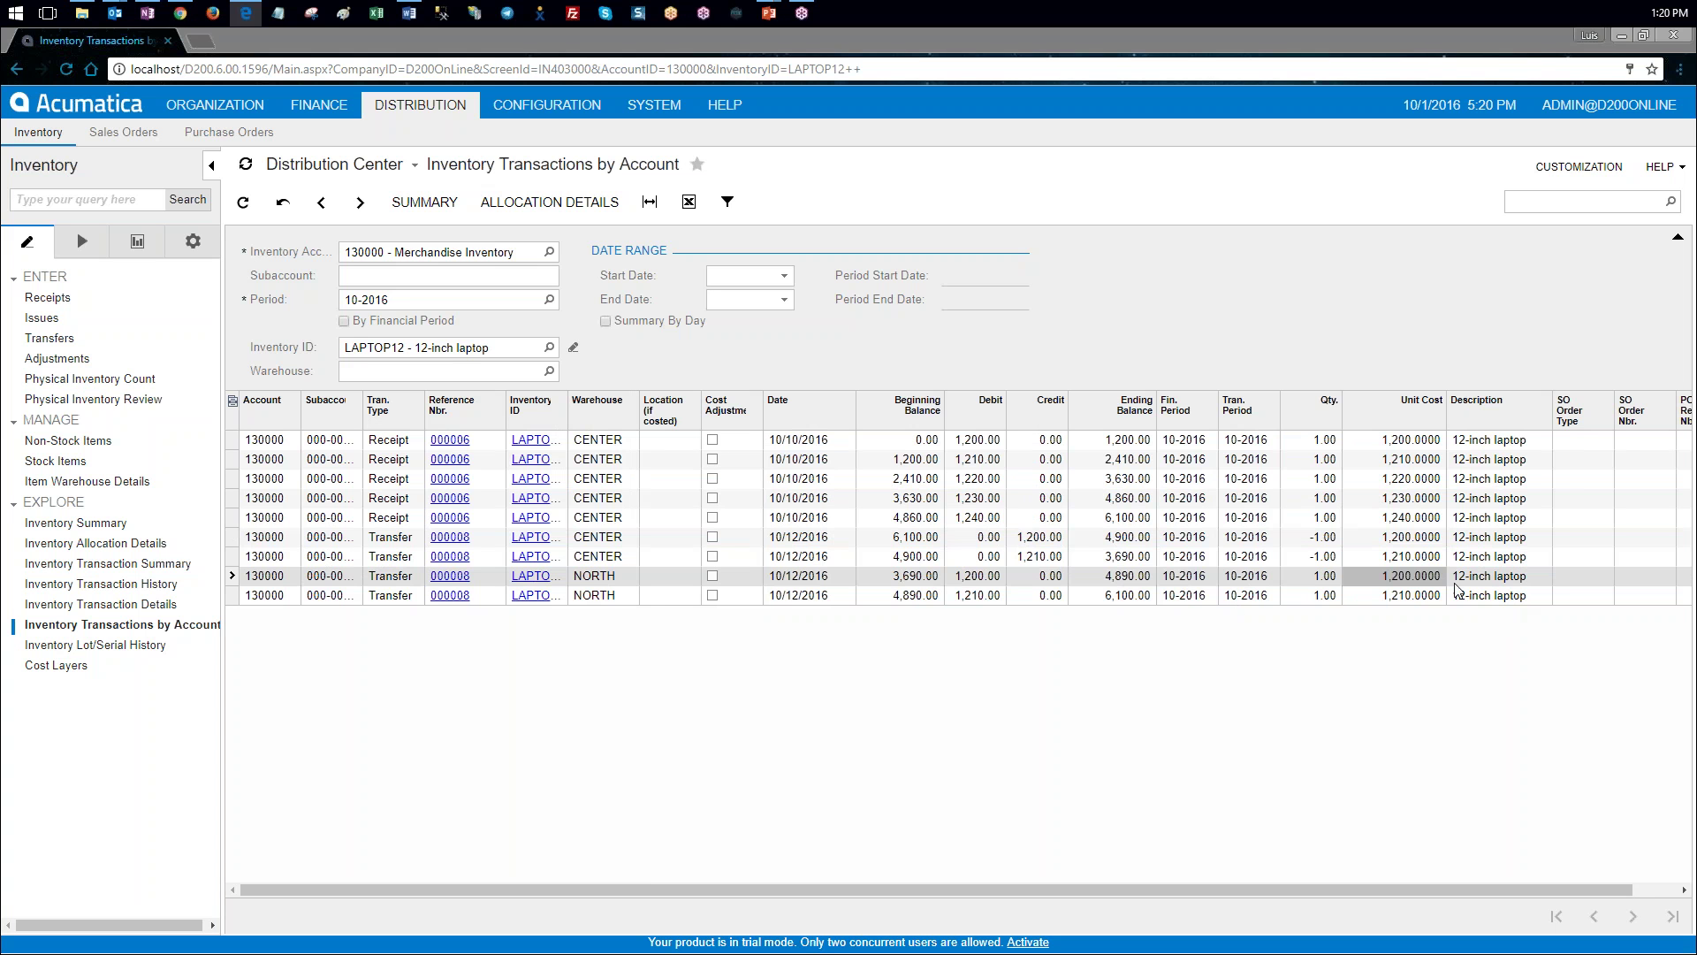
key(alt+Tab)
click(1426, 596)
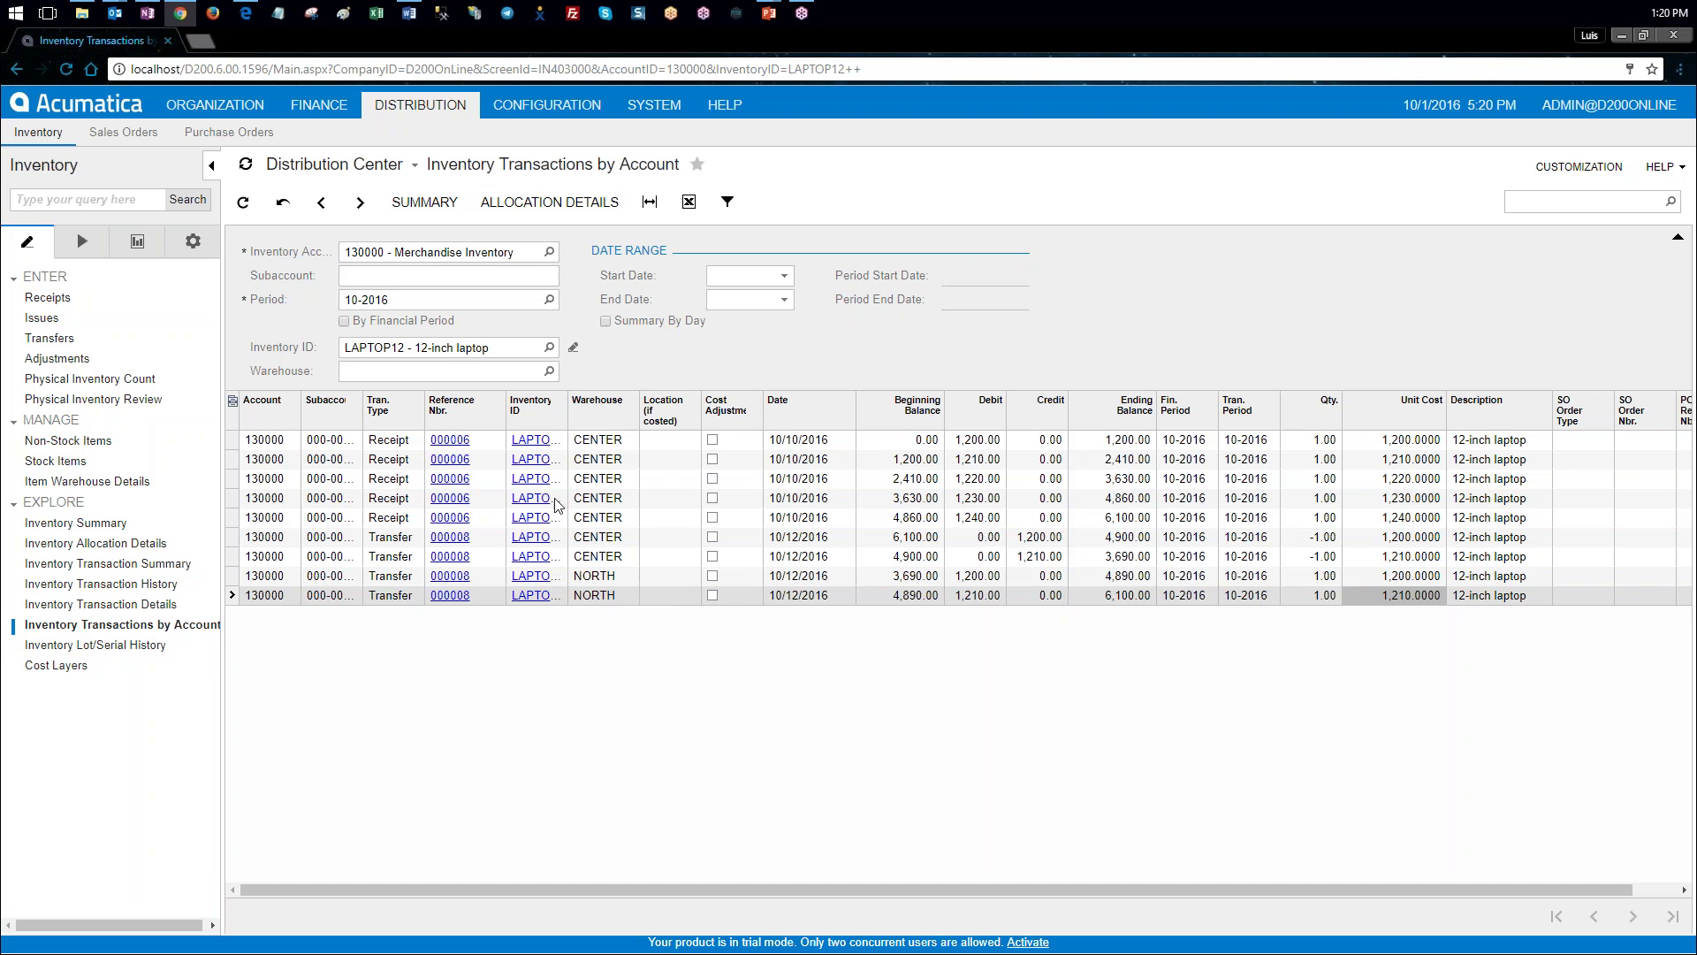
click(1429, 537)
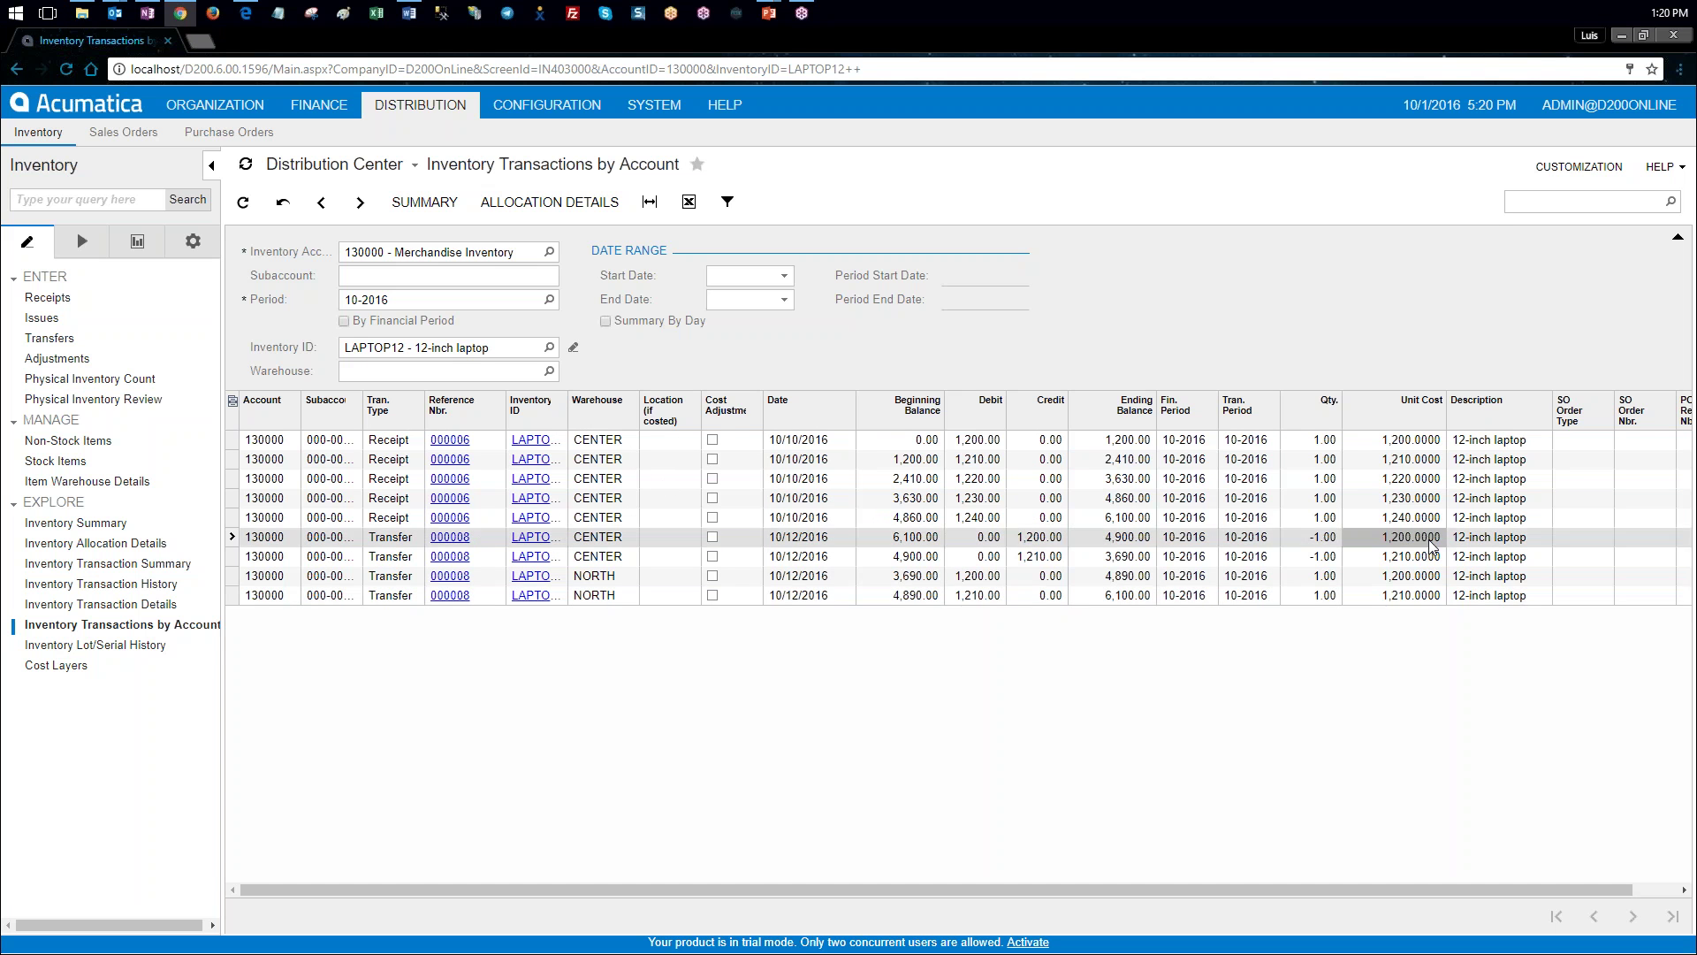
click(1428, 555)
click(1424, 577)
click(1425, 596)
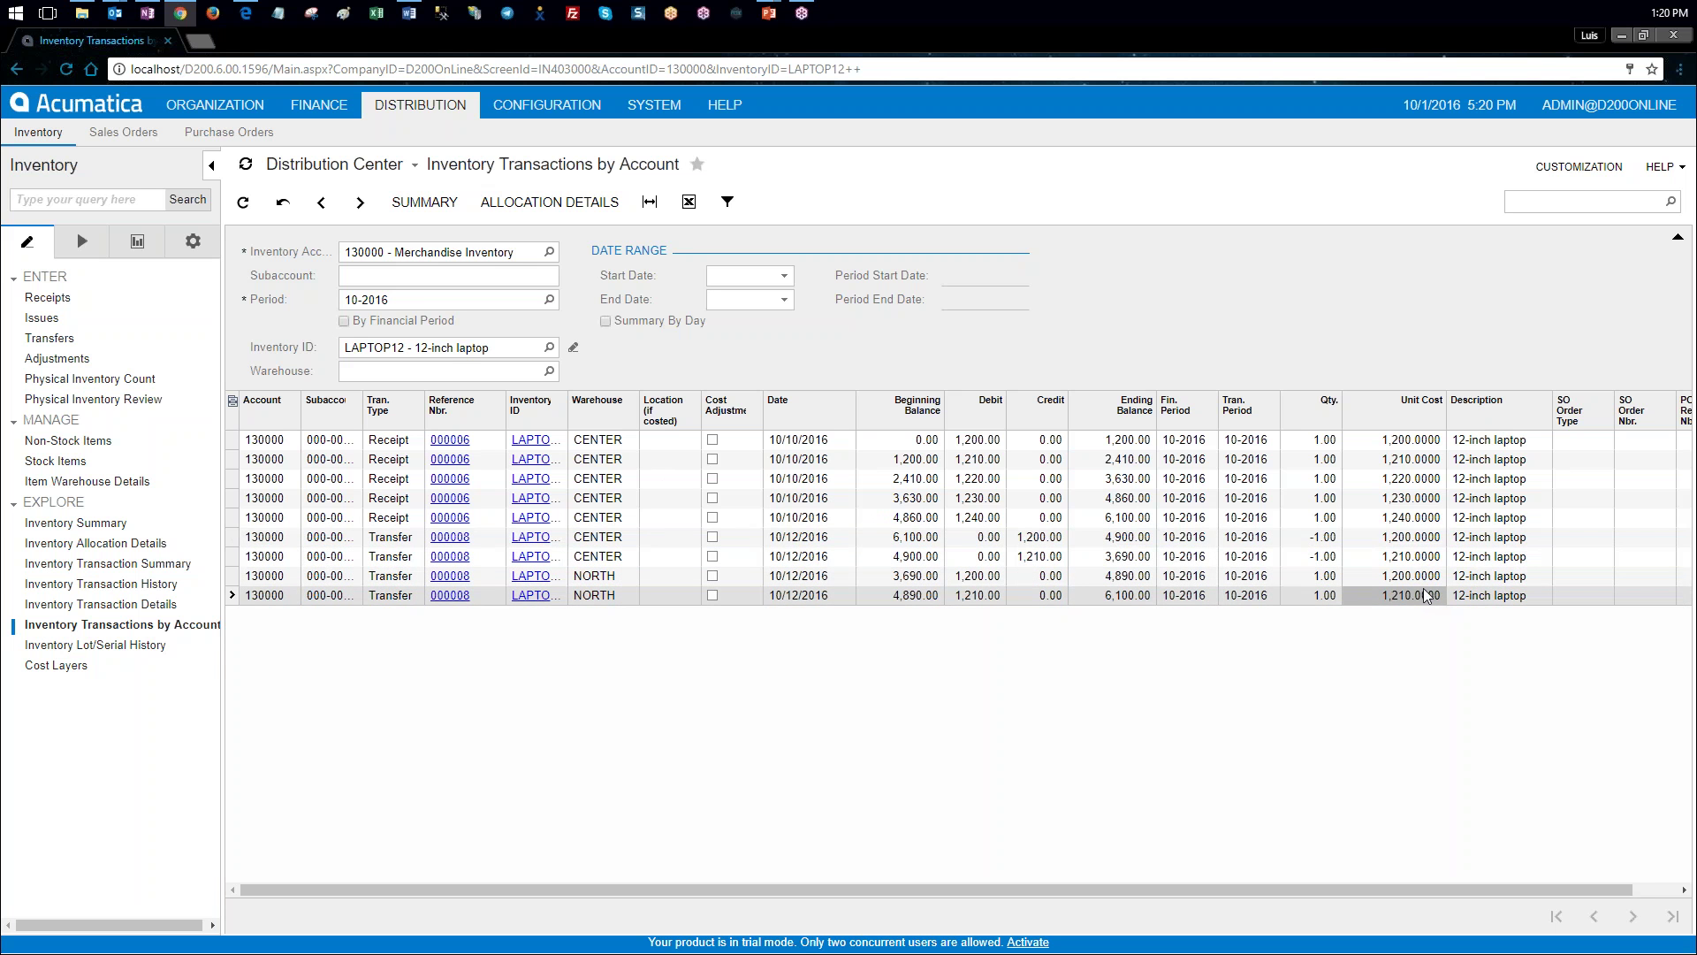
click(1418, 537)
click(1423, 555)
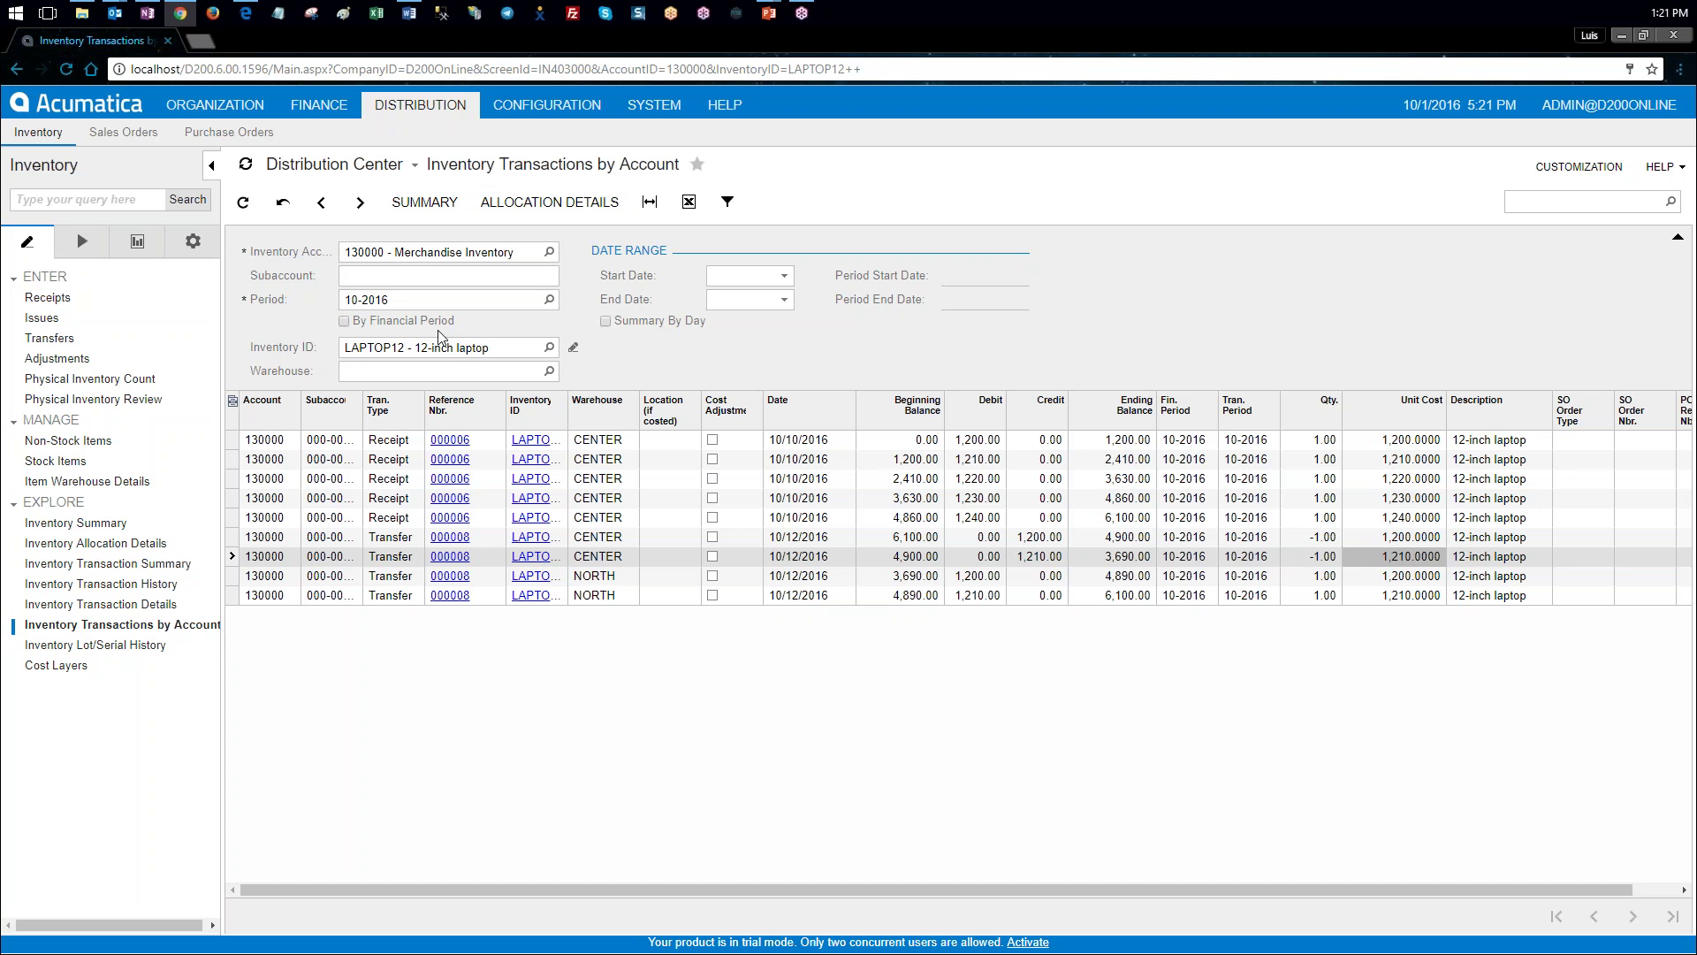
Step: Filter the account's transactions by KEYBOARD and compare the unit cost and quantity of its two transfer 000008 lines
click(526, 345)
click(549, 346)
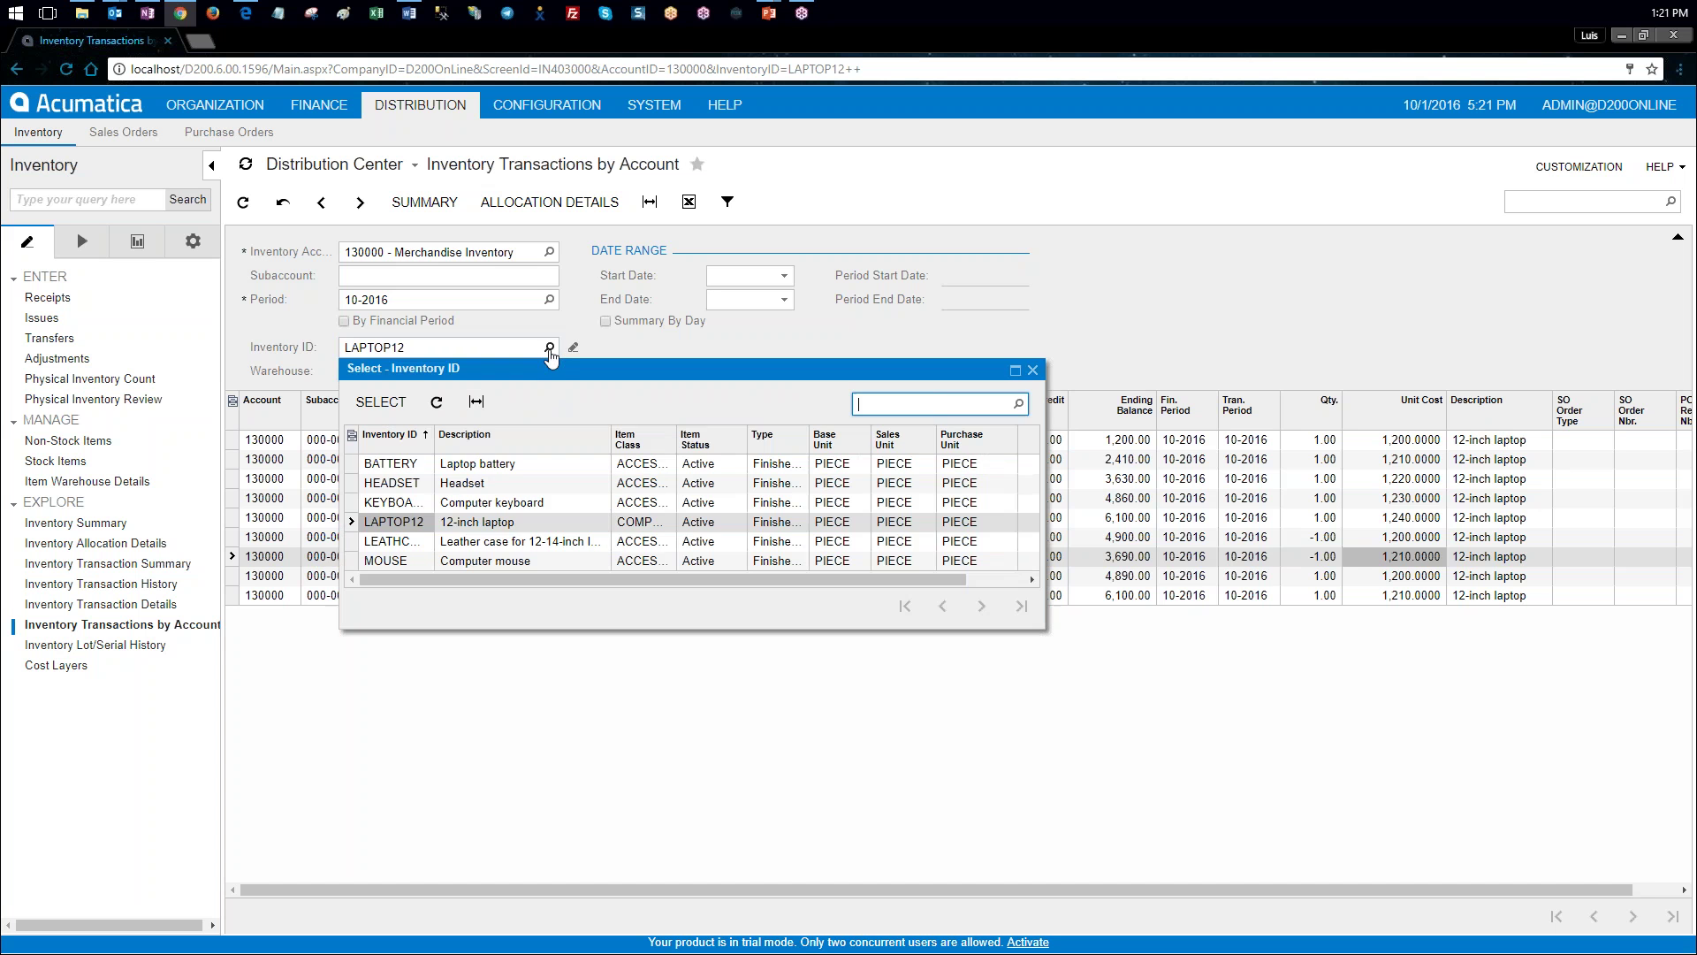
double_click(427, 506)
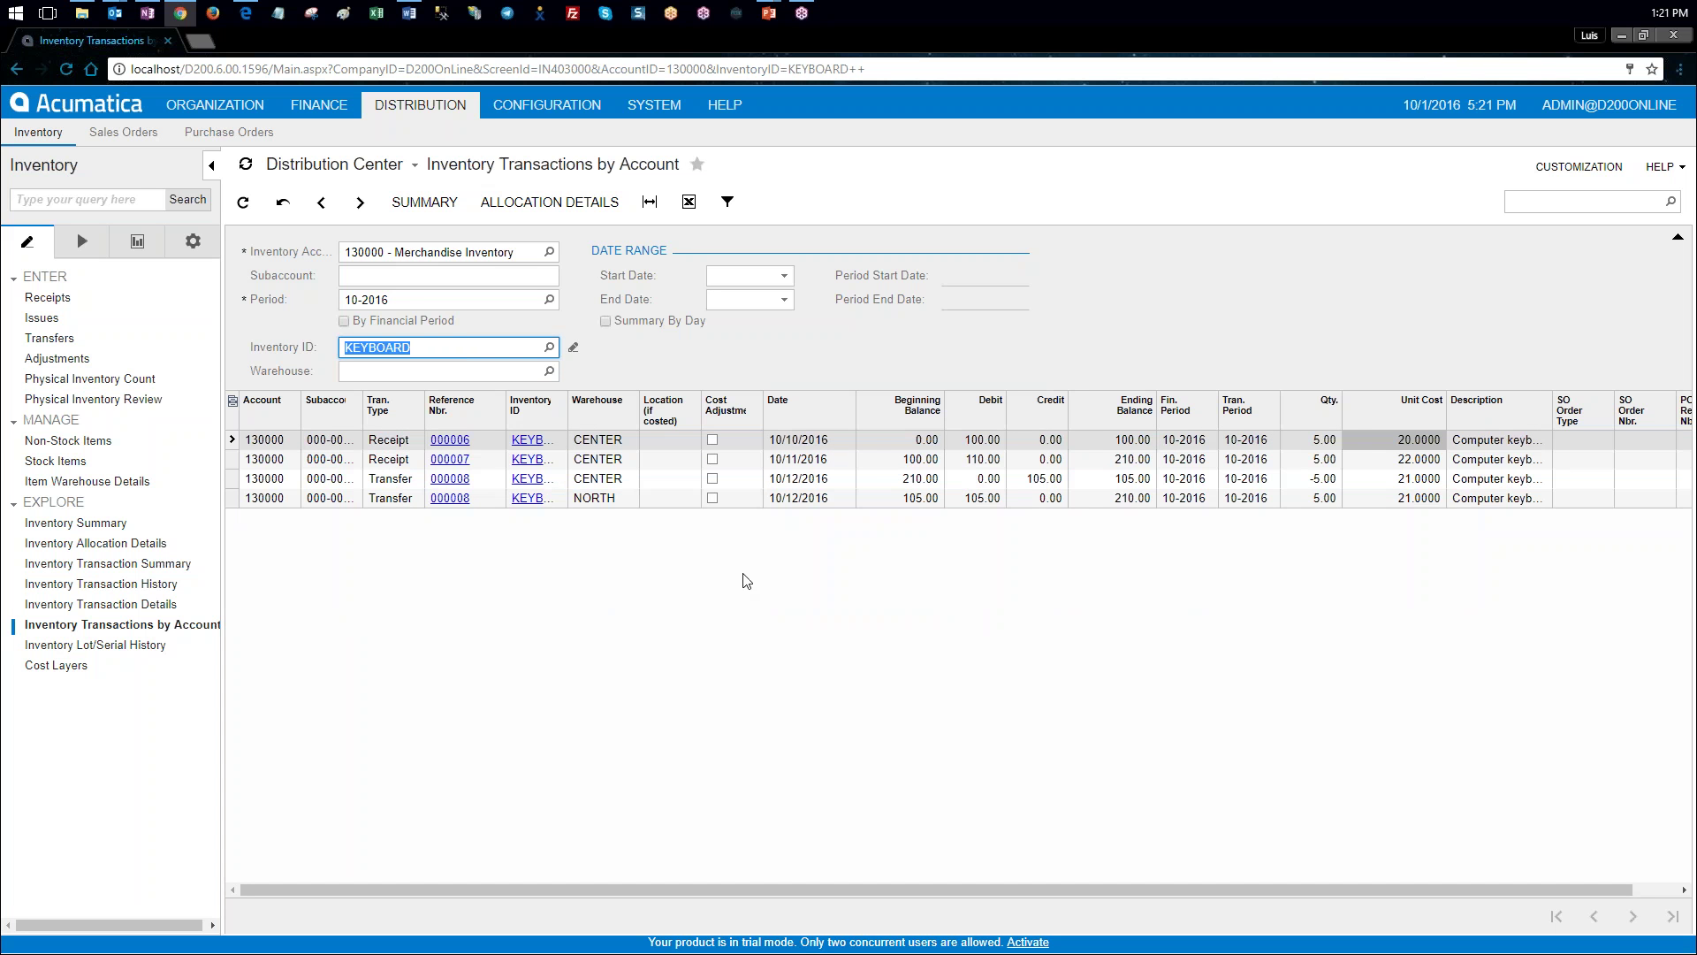
click(1393, 480)
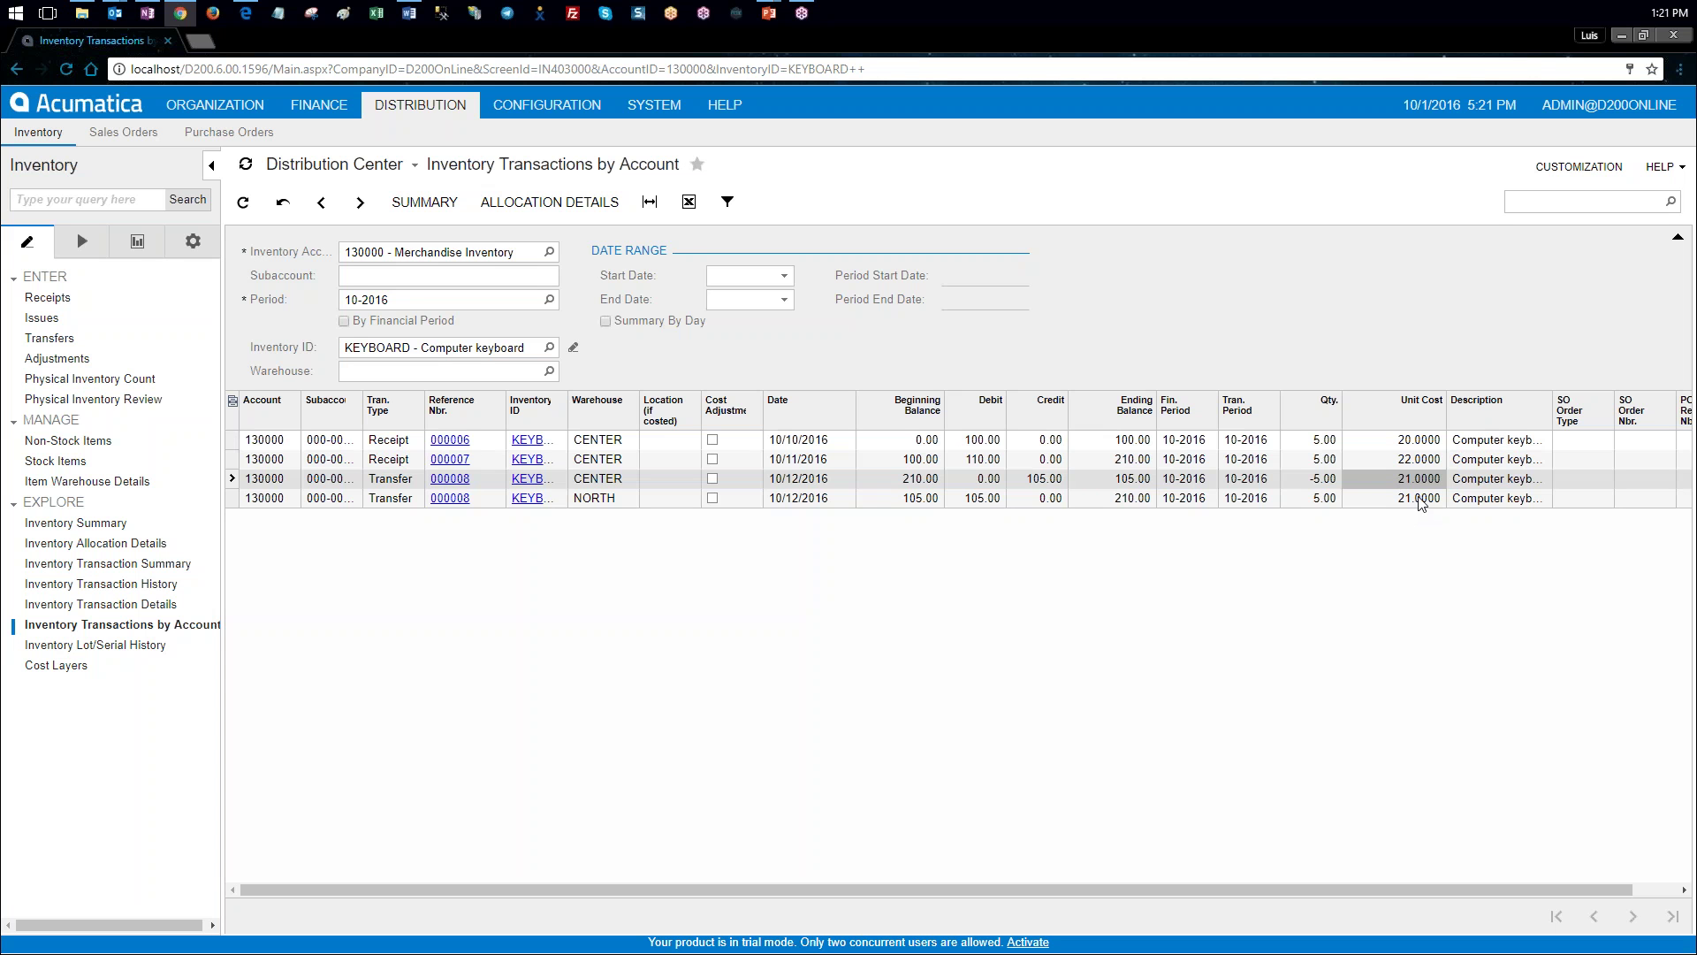
click(1423, 499)
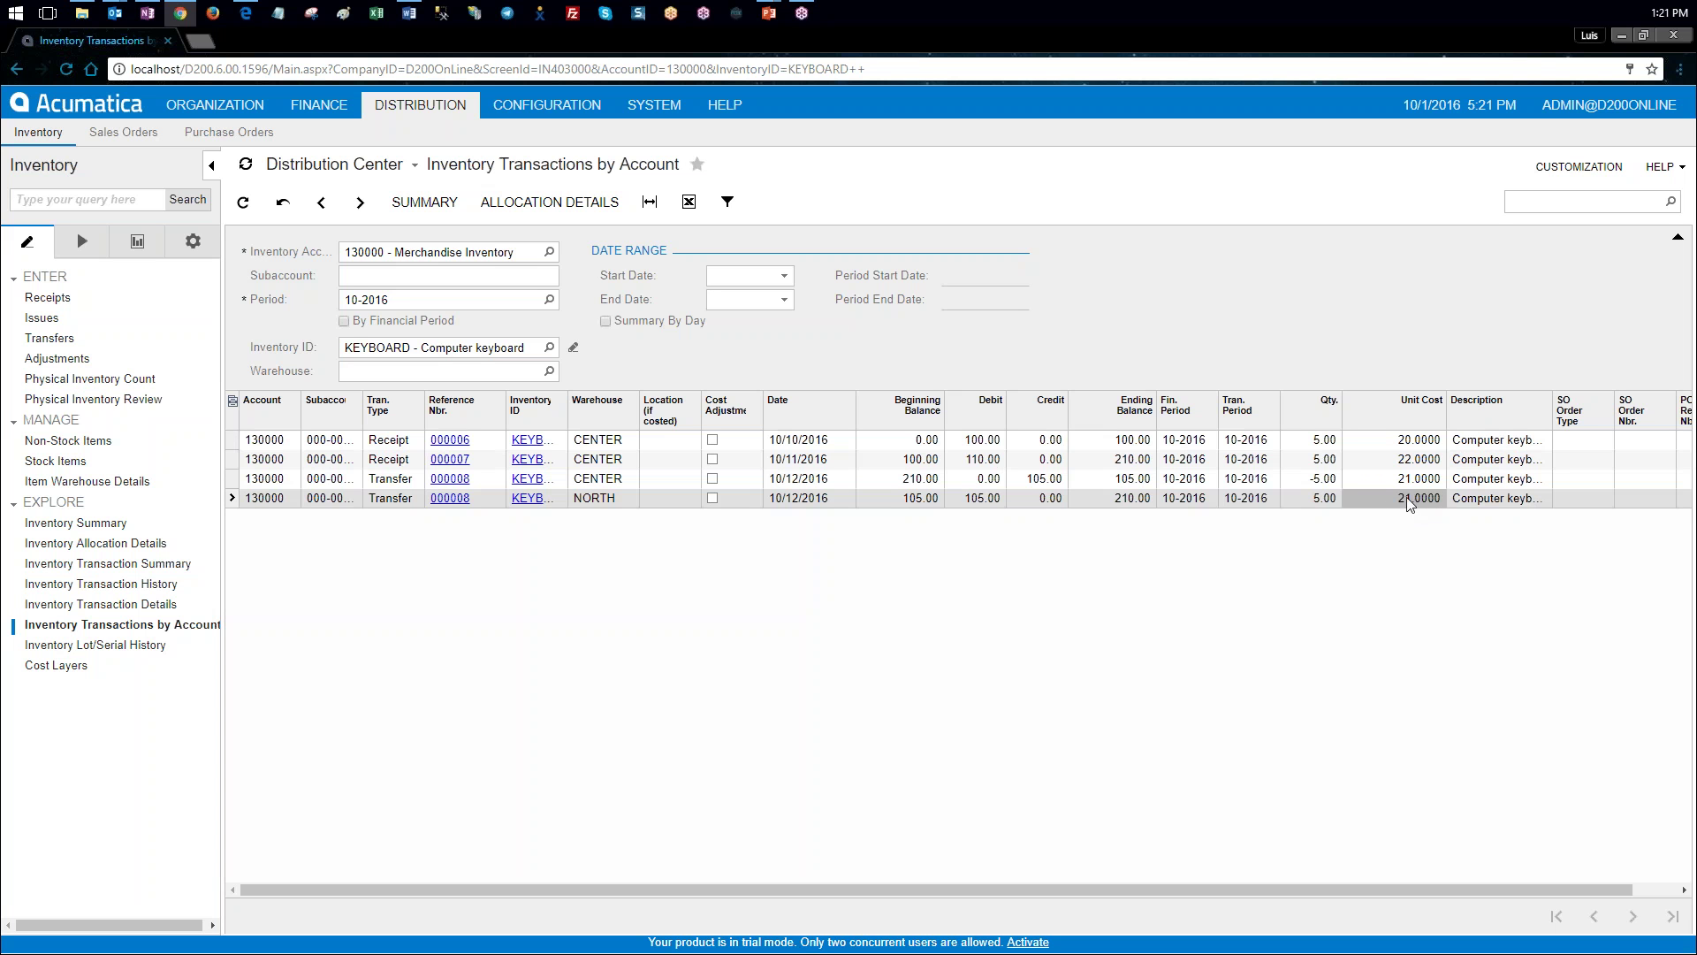
click(1333, 480)
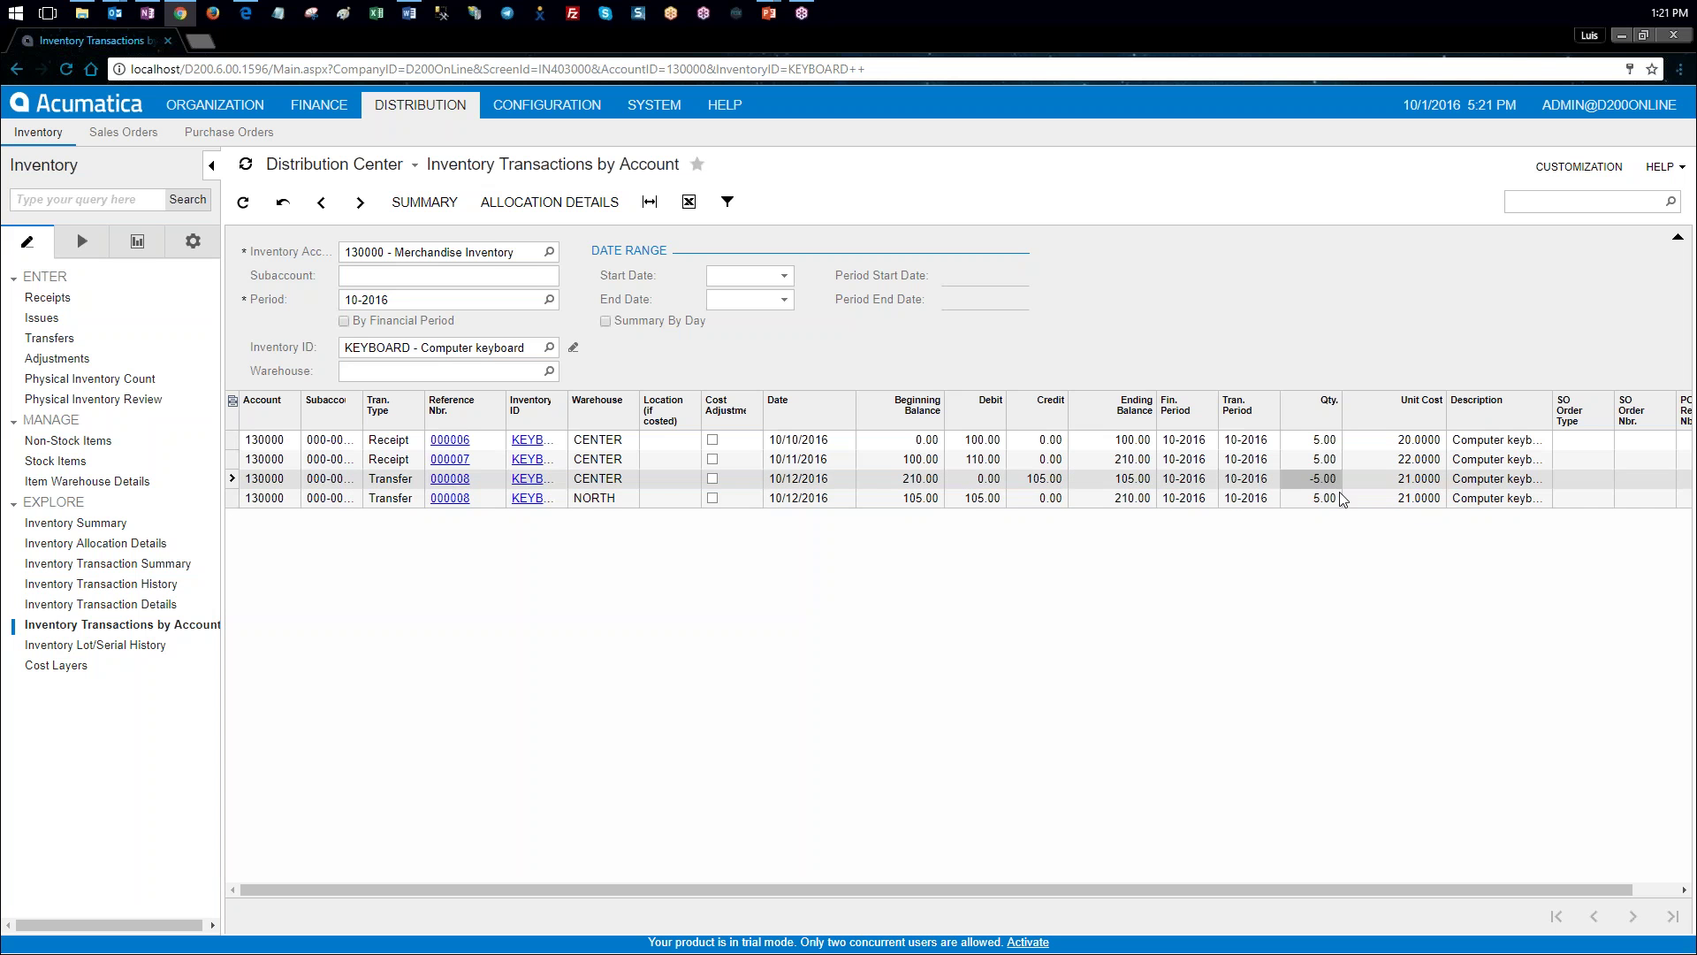
click(1337, 495)
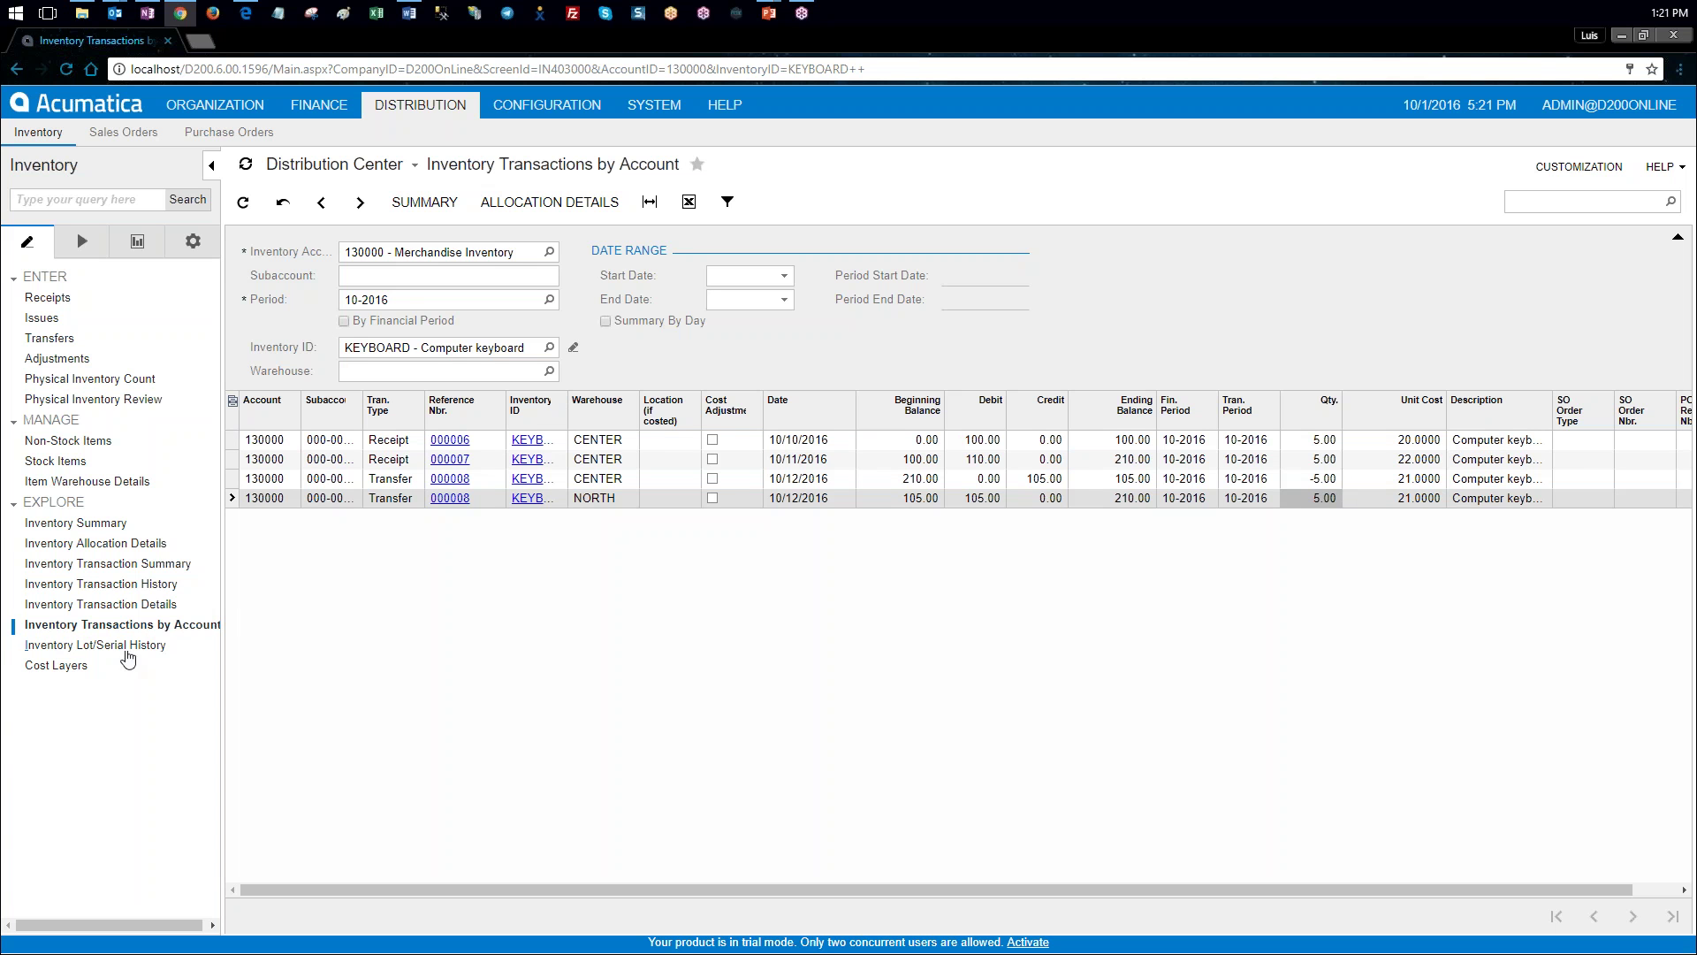
Step: Open the Cost Layers inquiry and filter it by the LAPTOP12 item and the CENTER warehouse
click(75, 669)
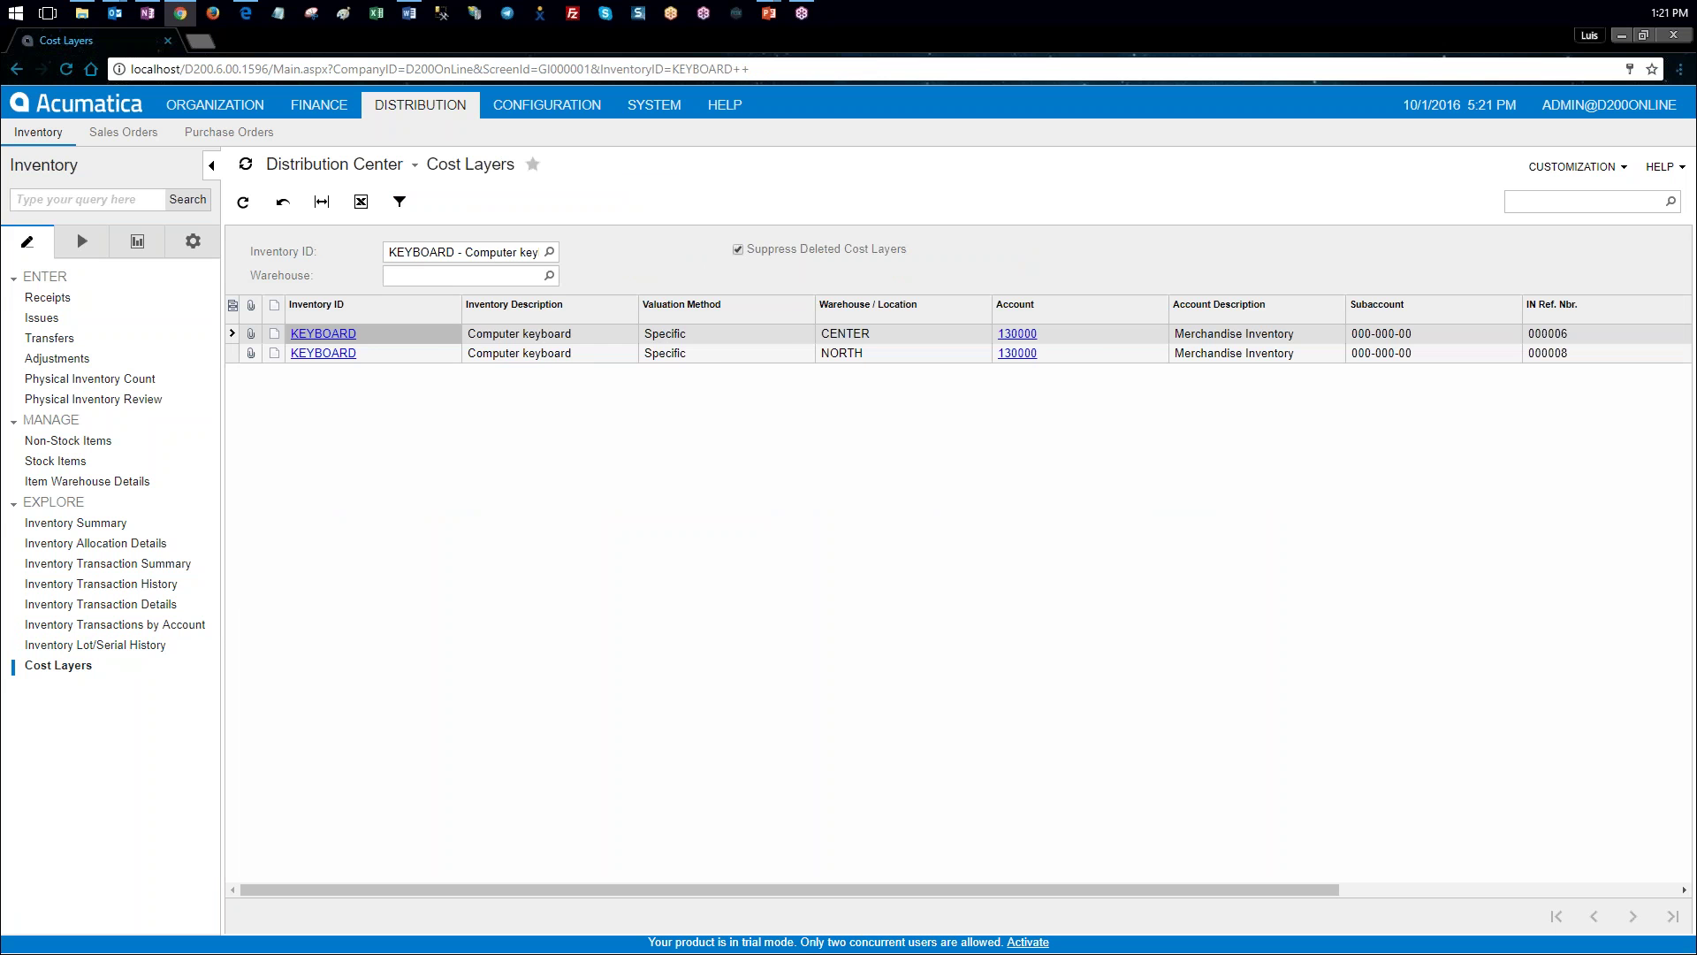
click(549, 252)
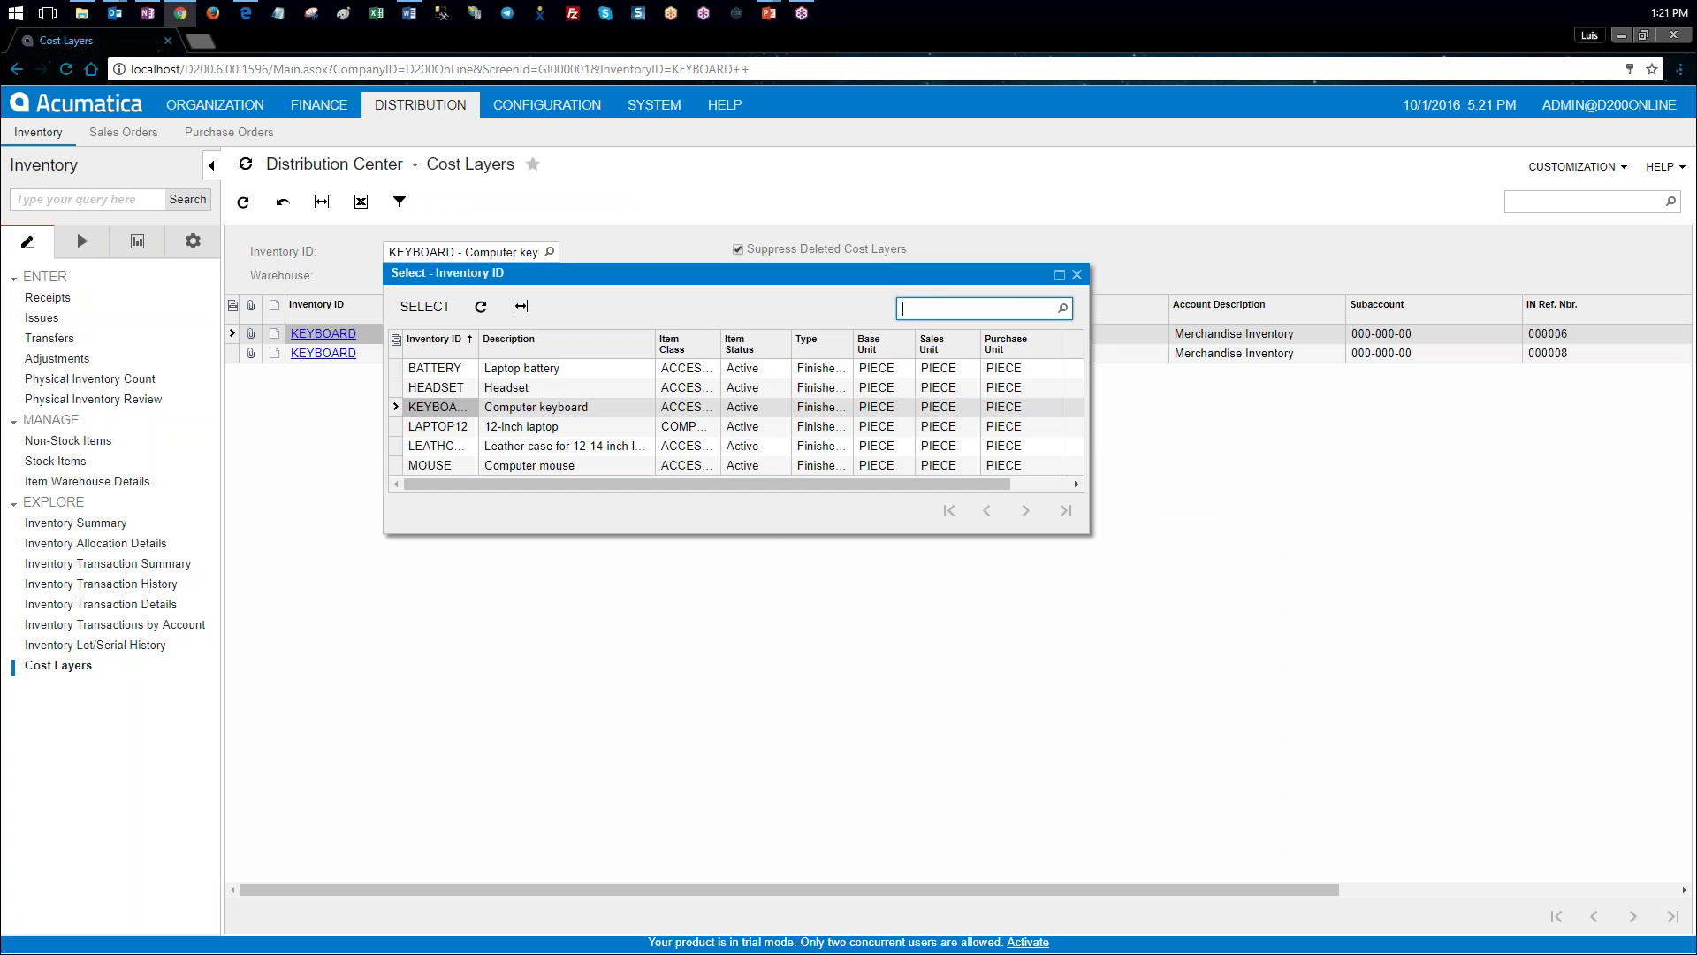
double_click(455, 428)
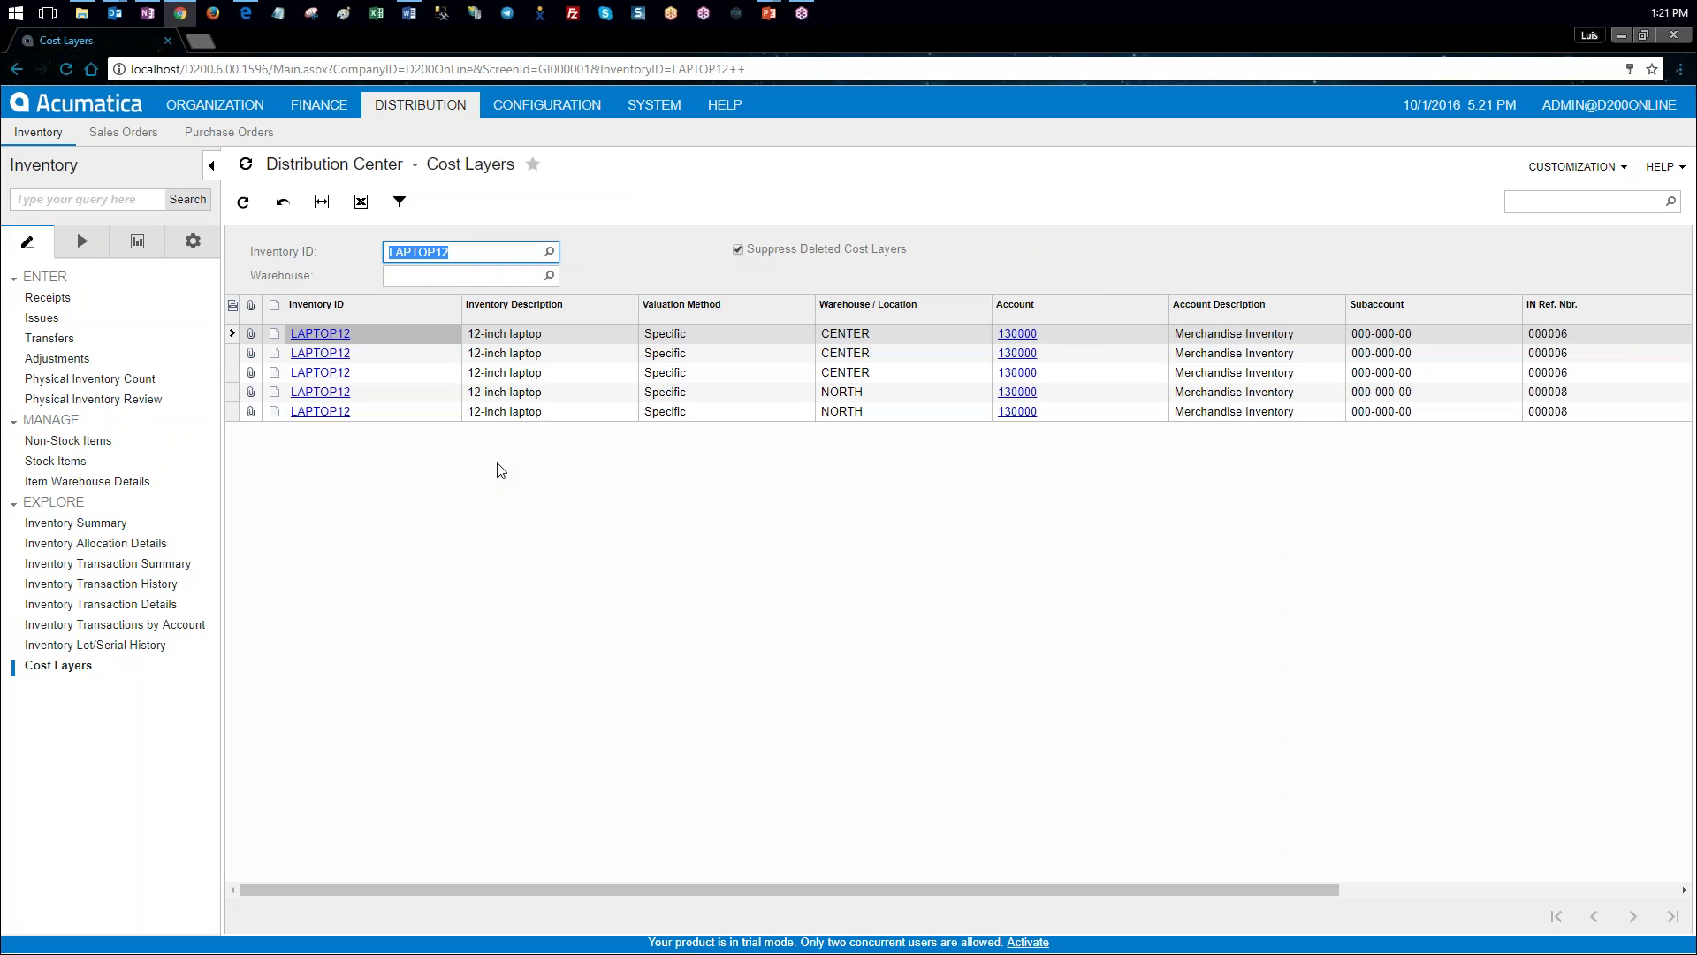
click(549, 276)
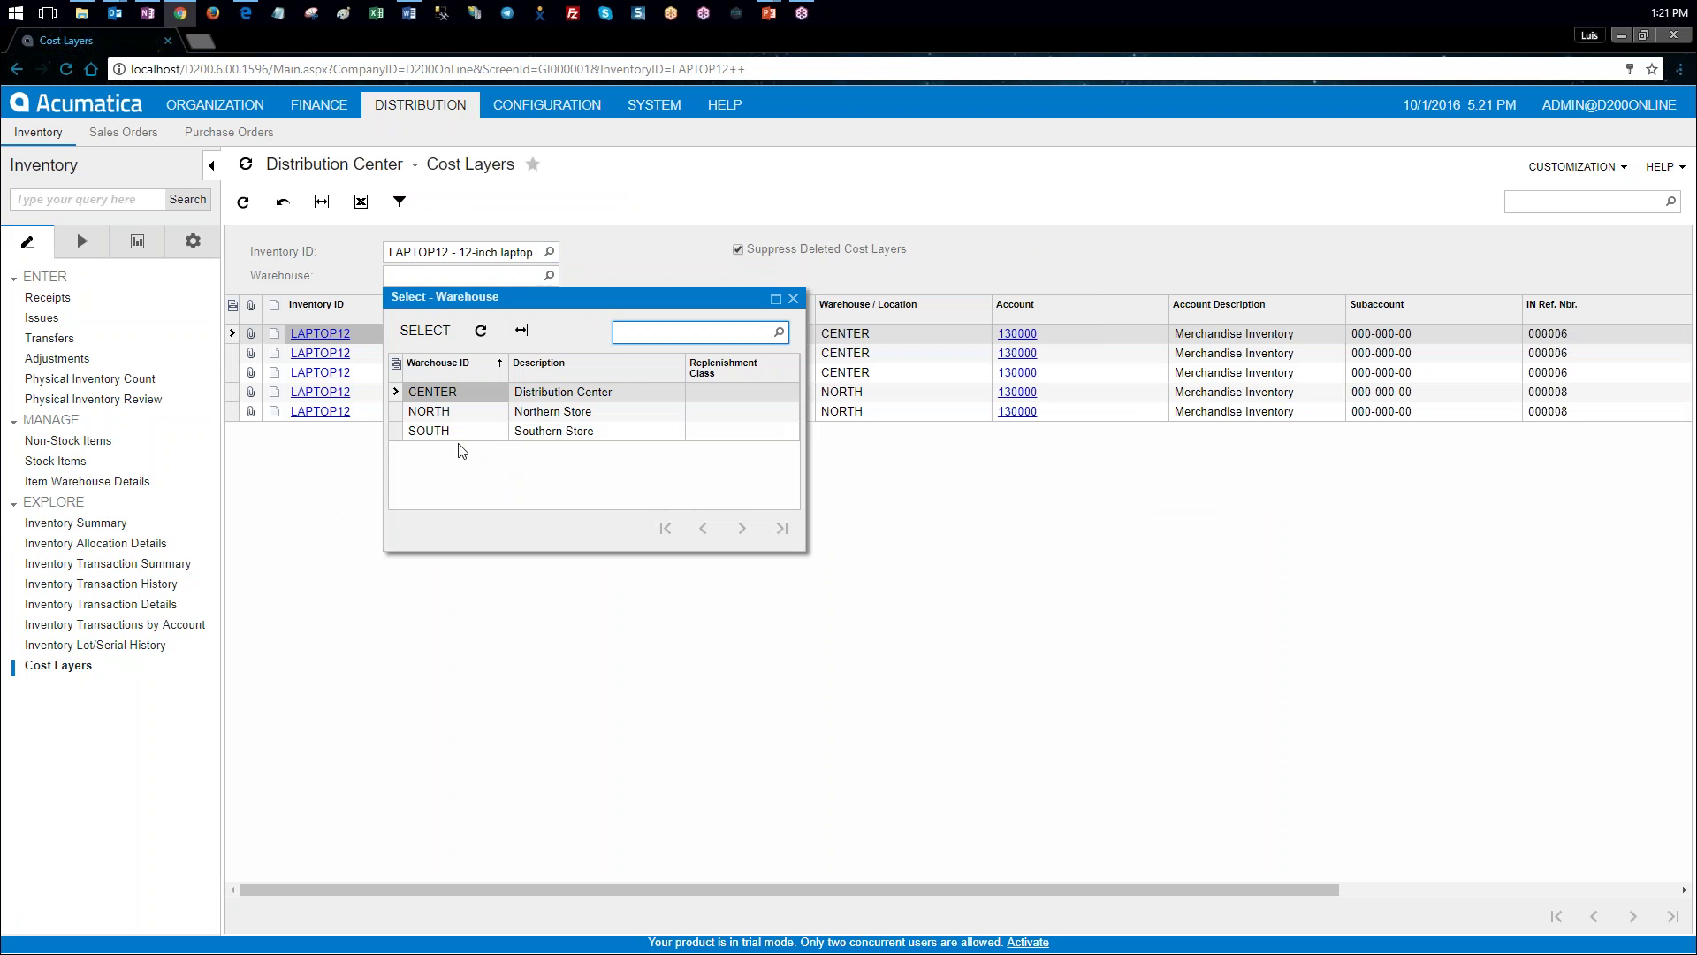
double_click(430, 391)
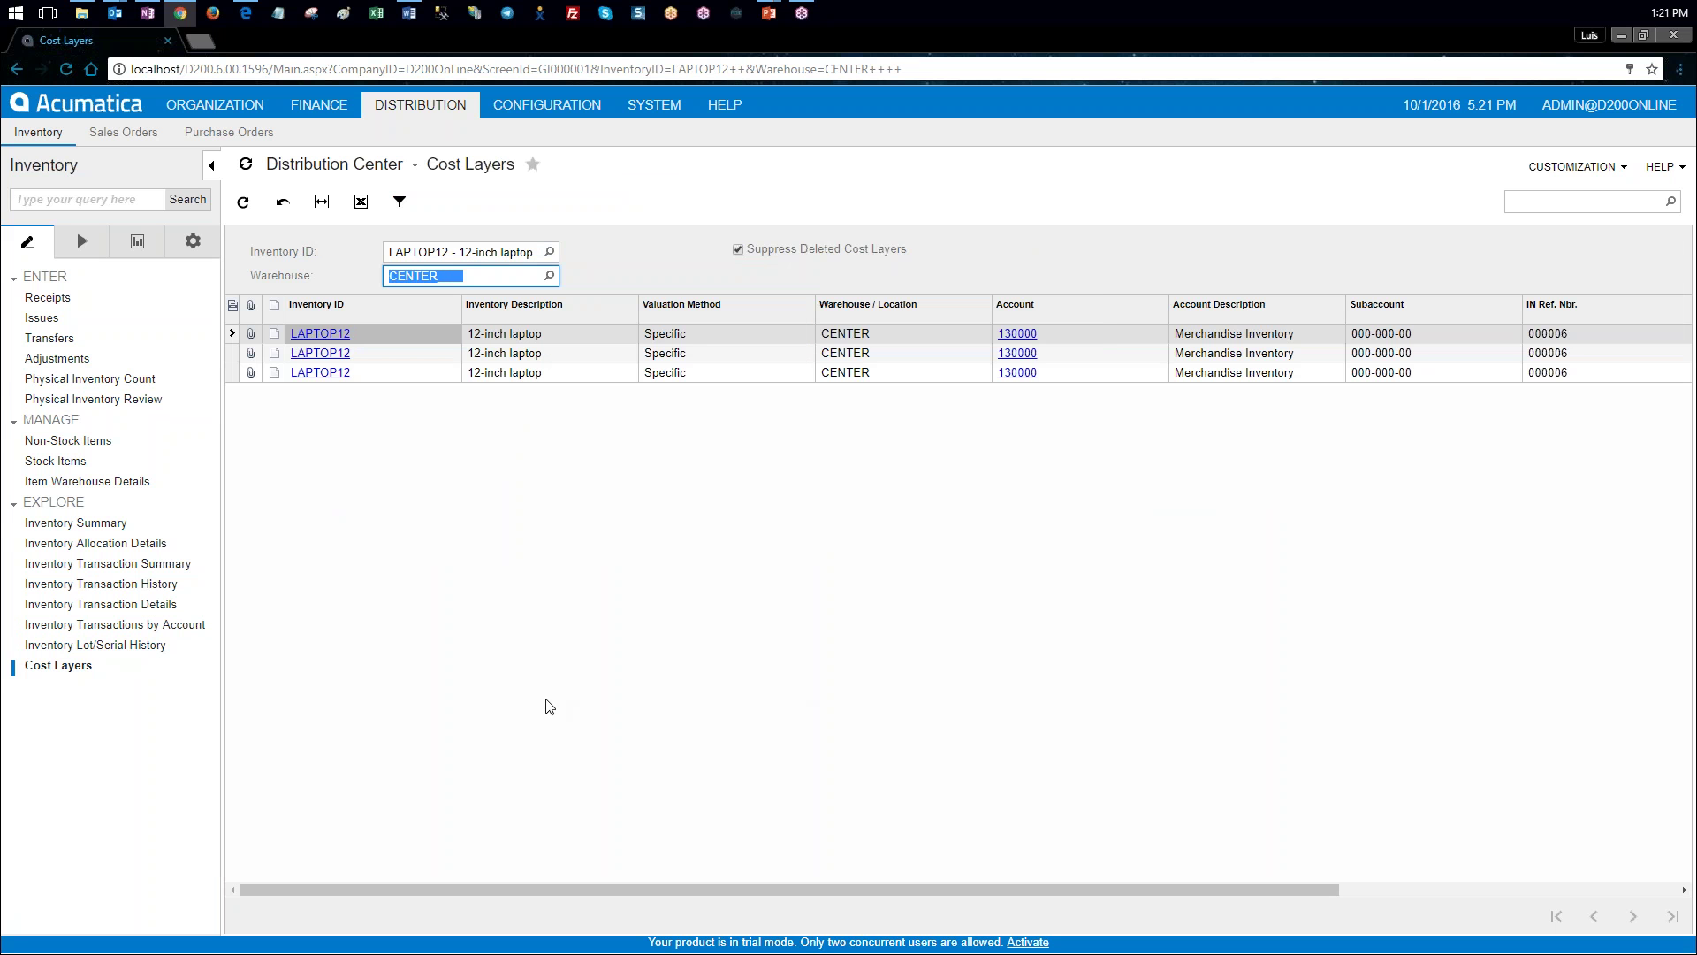
key(alt+Tab)
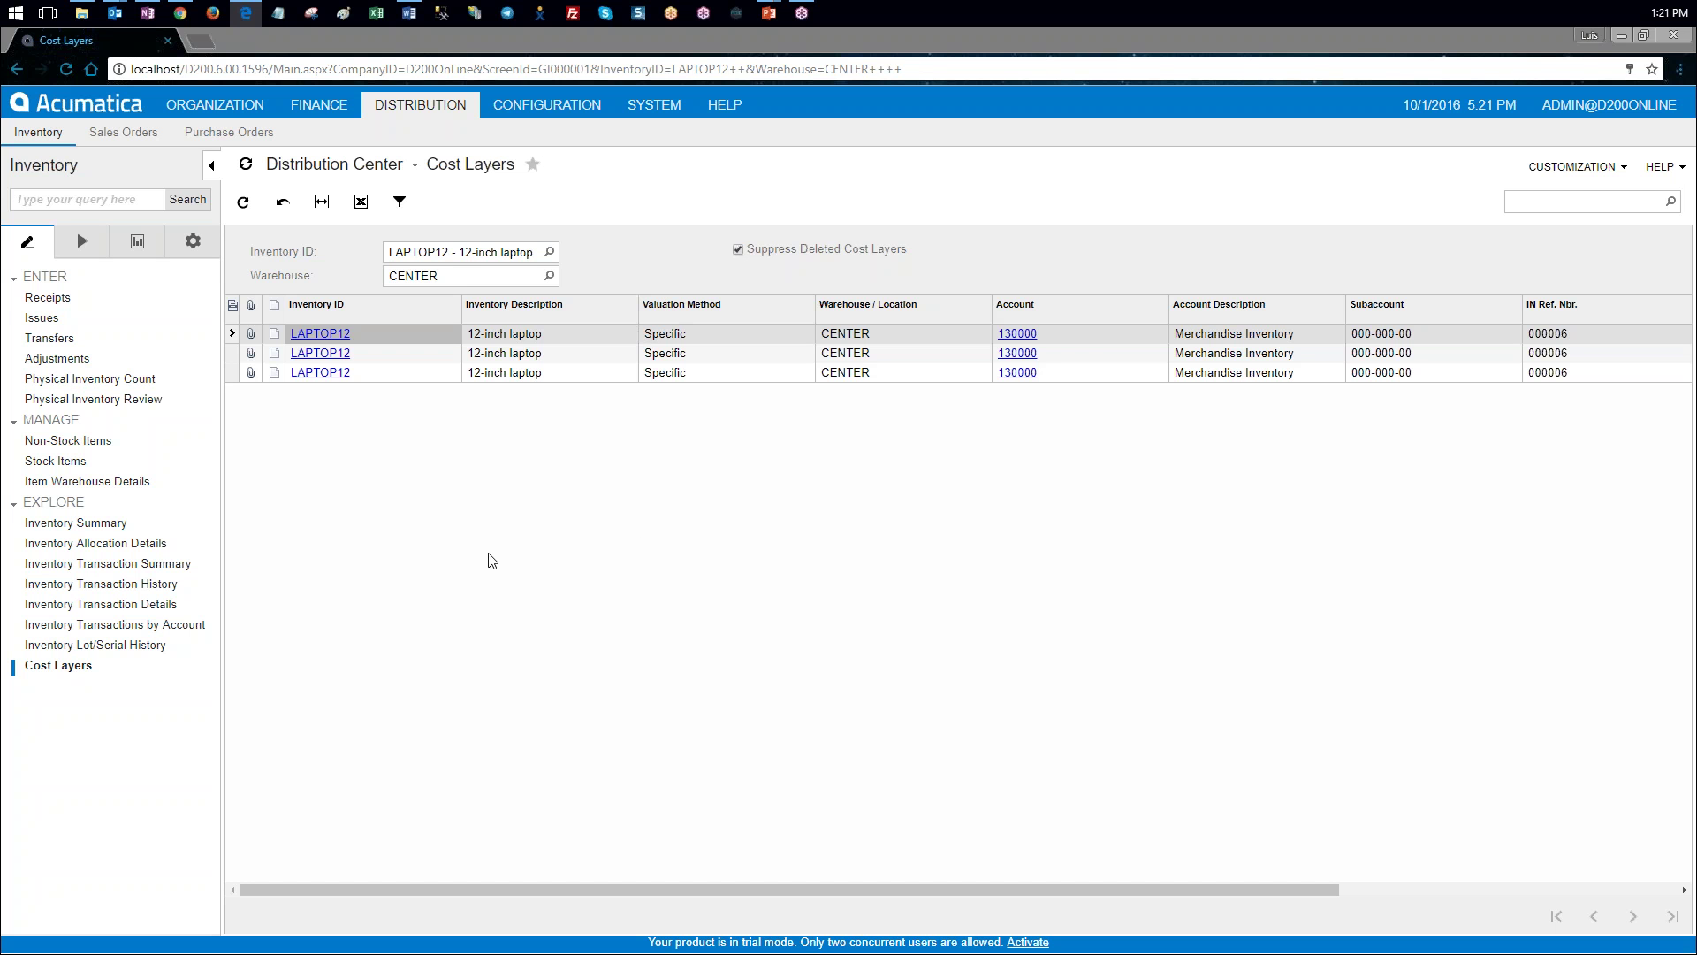
Step: Stop suppressing deleted cost layers and check the on-hand quantity and costs of each LAPTOP12 serial number
click(739, 250)
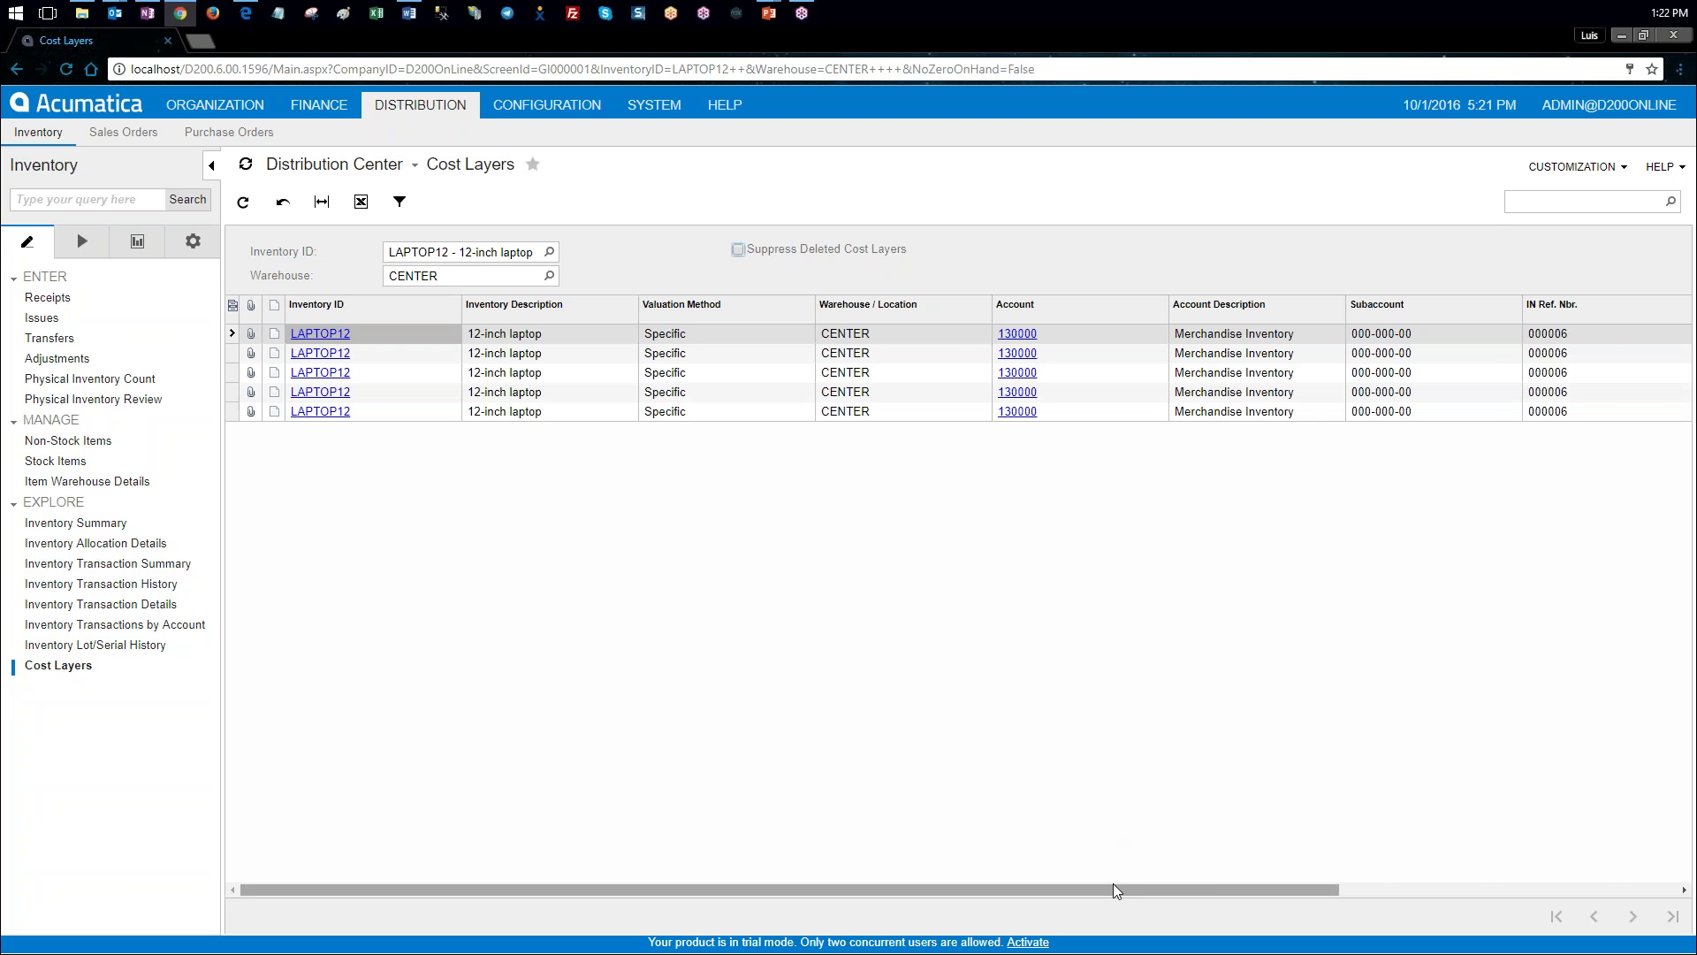
drag(1114, 887, 1454, 881)
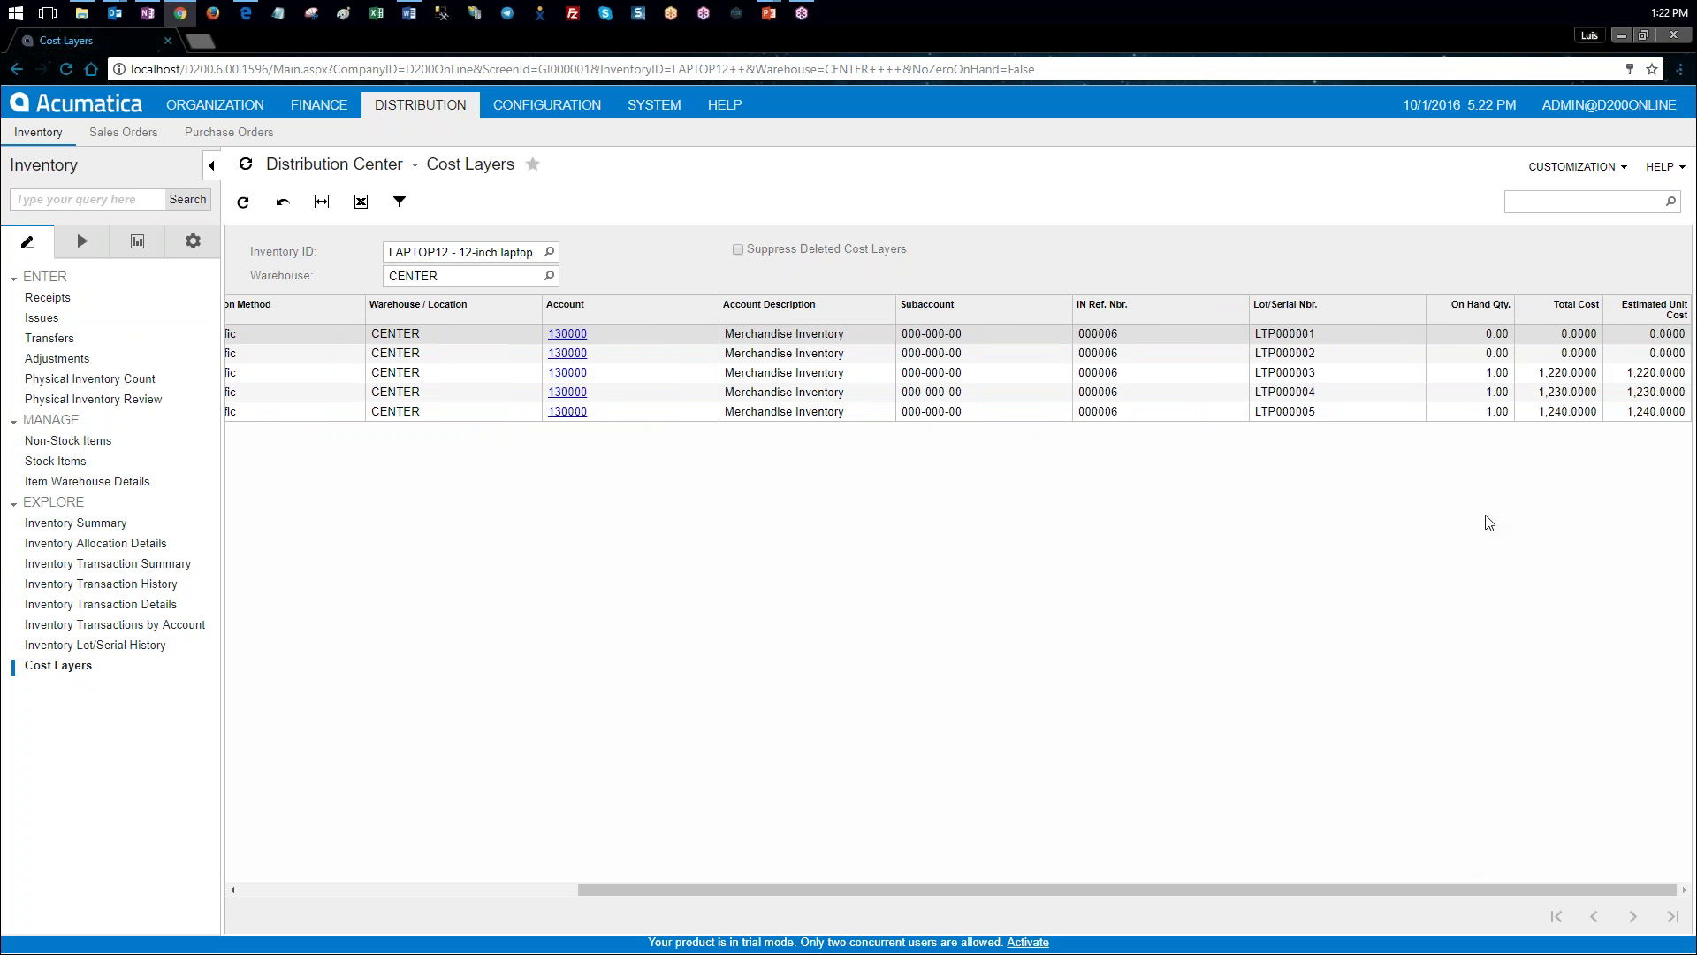
click(1529, 336)
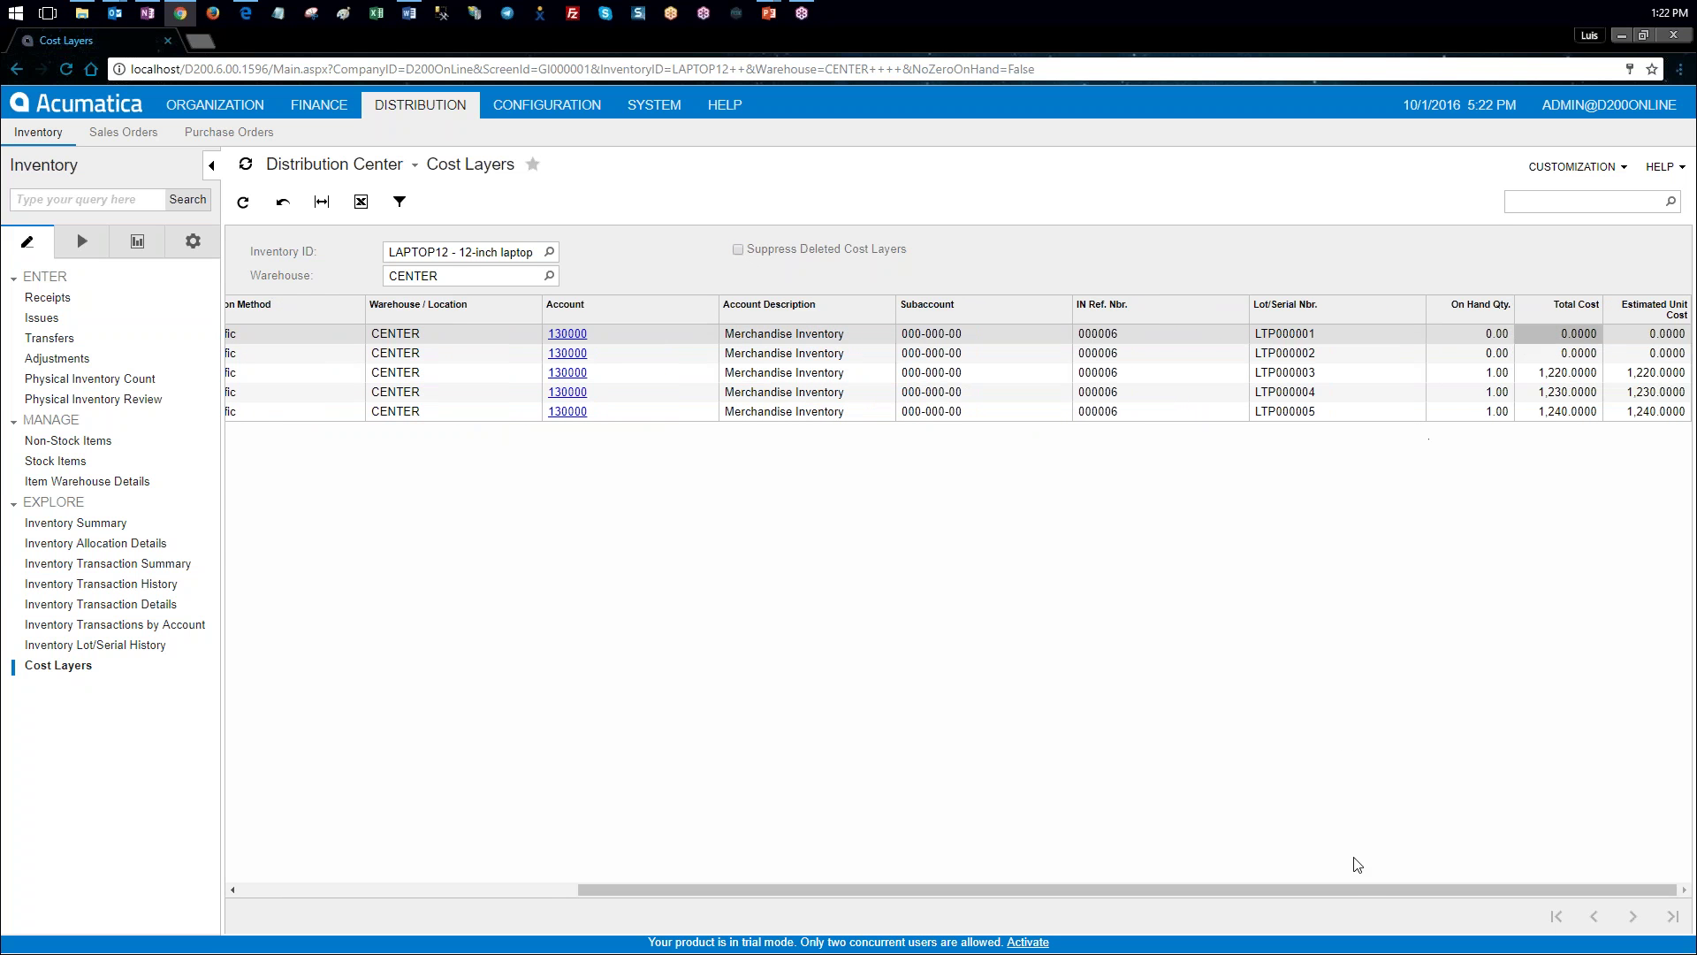
Step: Collapse the navigation pane and compare the LAPTOP12 layers with deleted ones suppressed and shown again
click(211, 168)
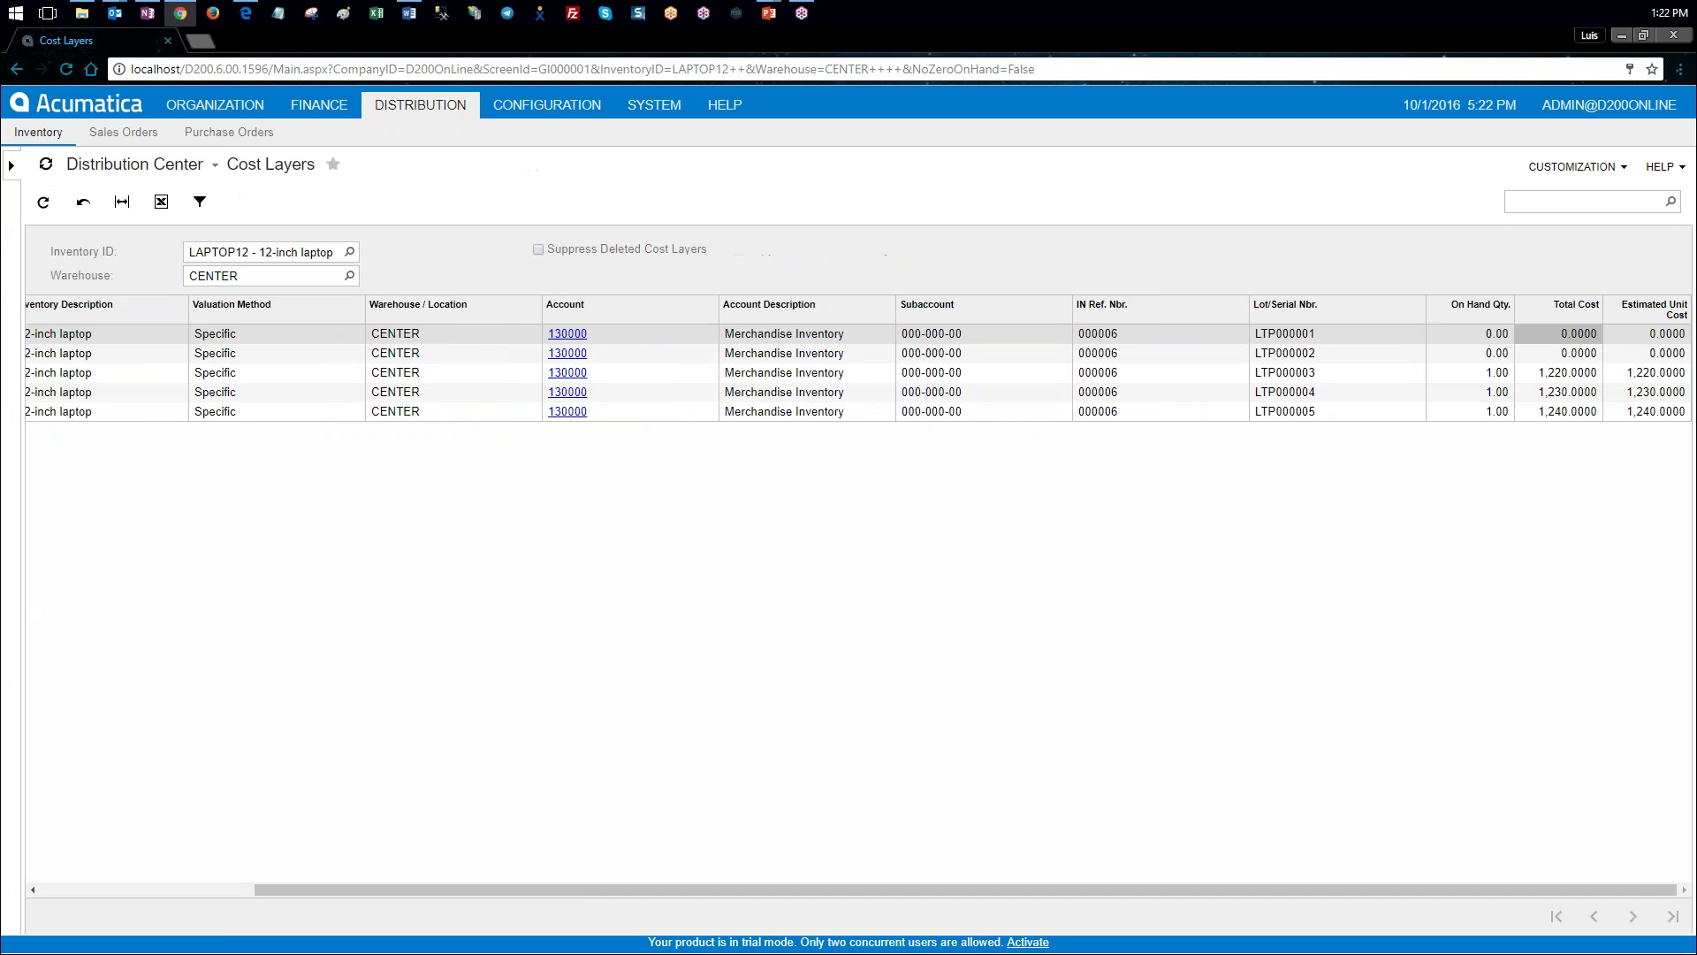
drag(829, 887, 557, 887)
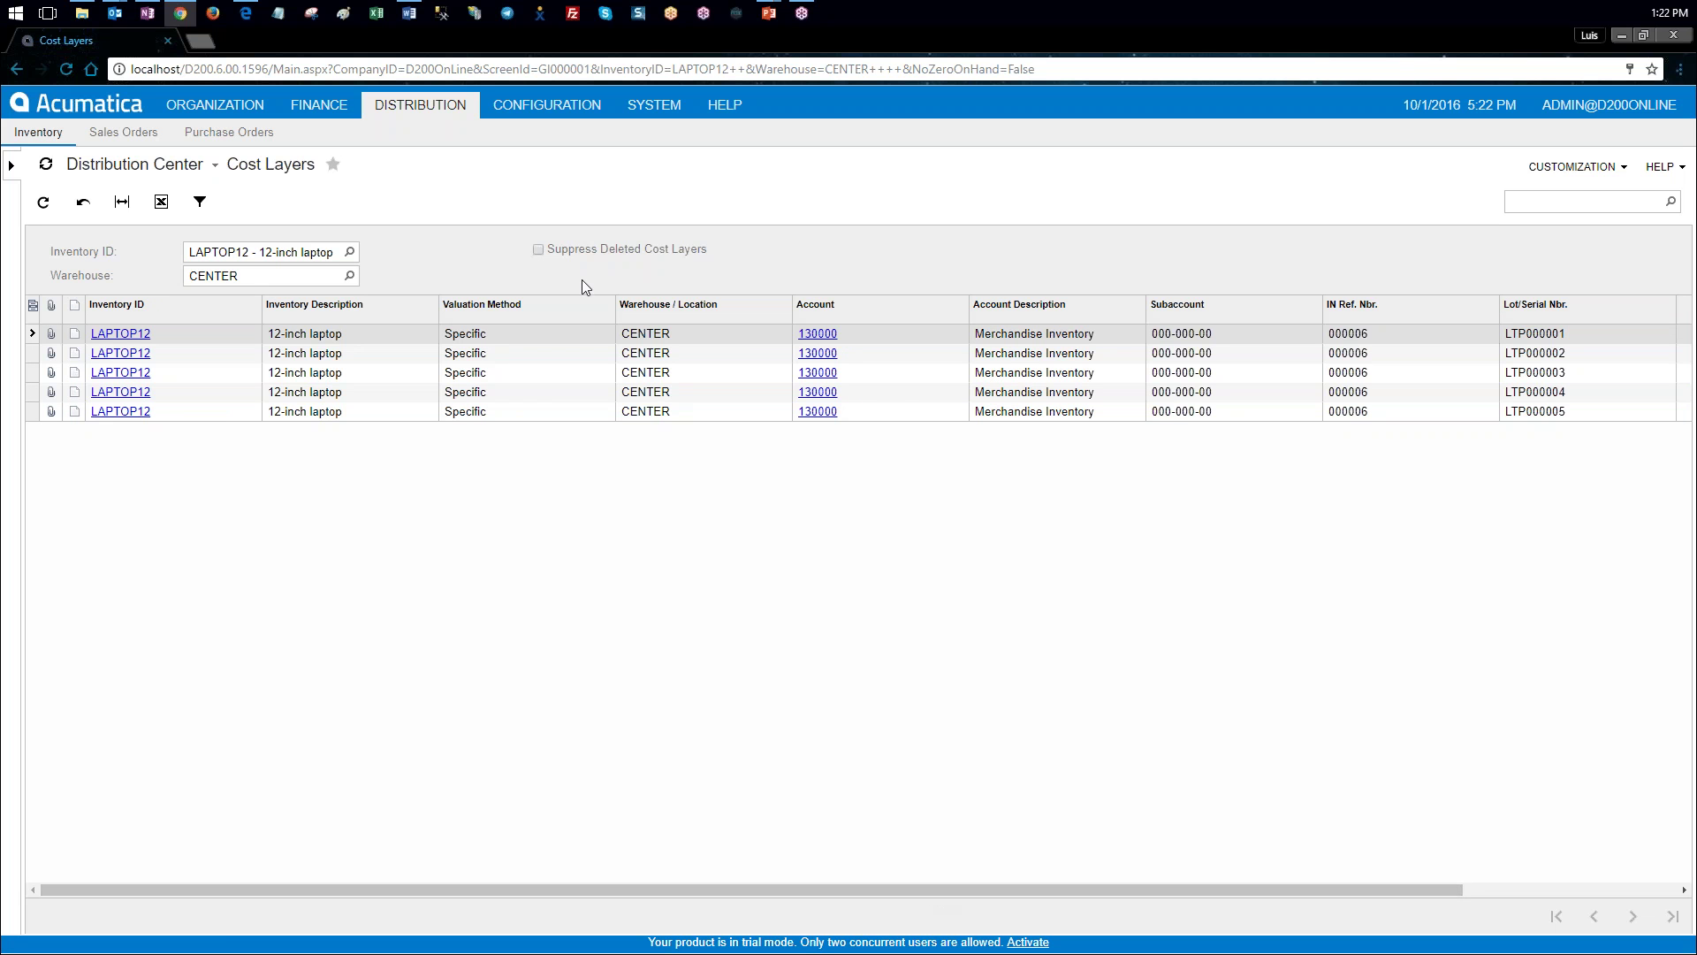
click(538, 250)
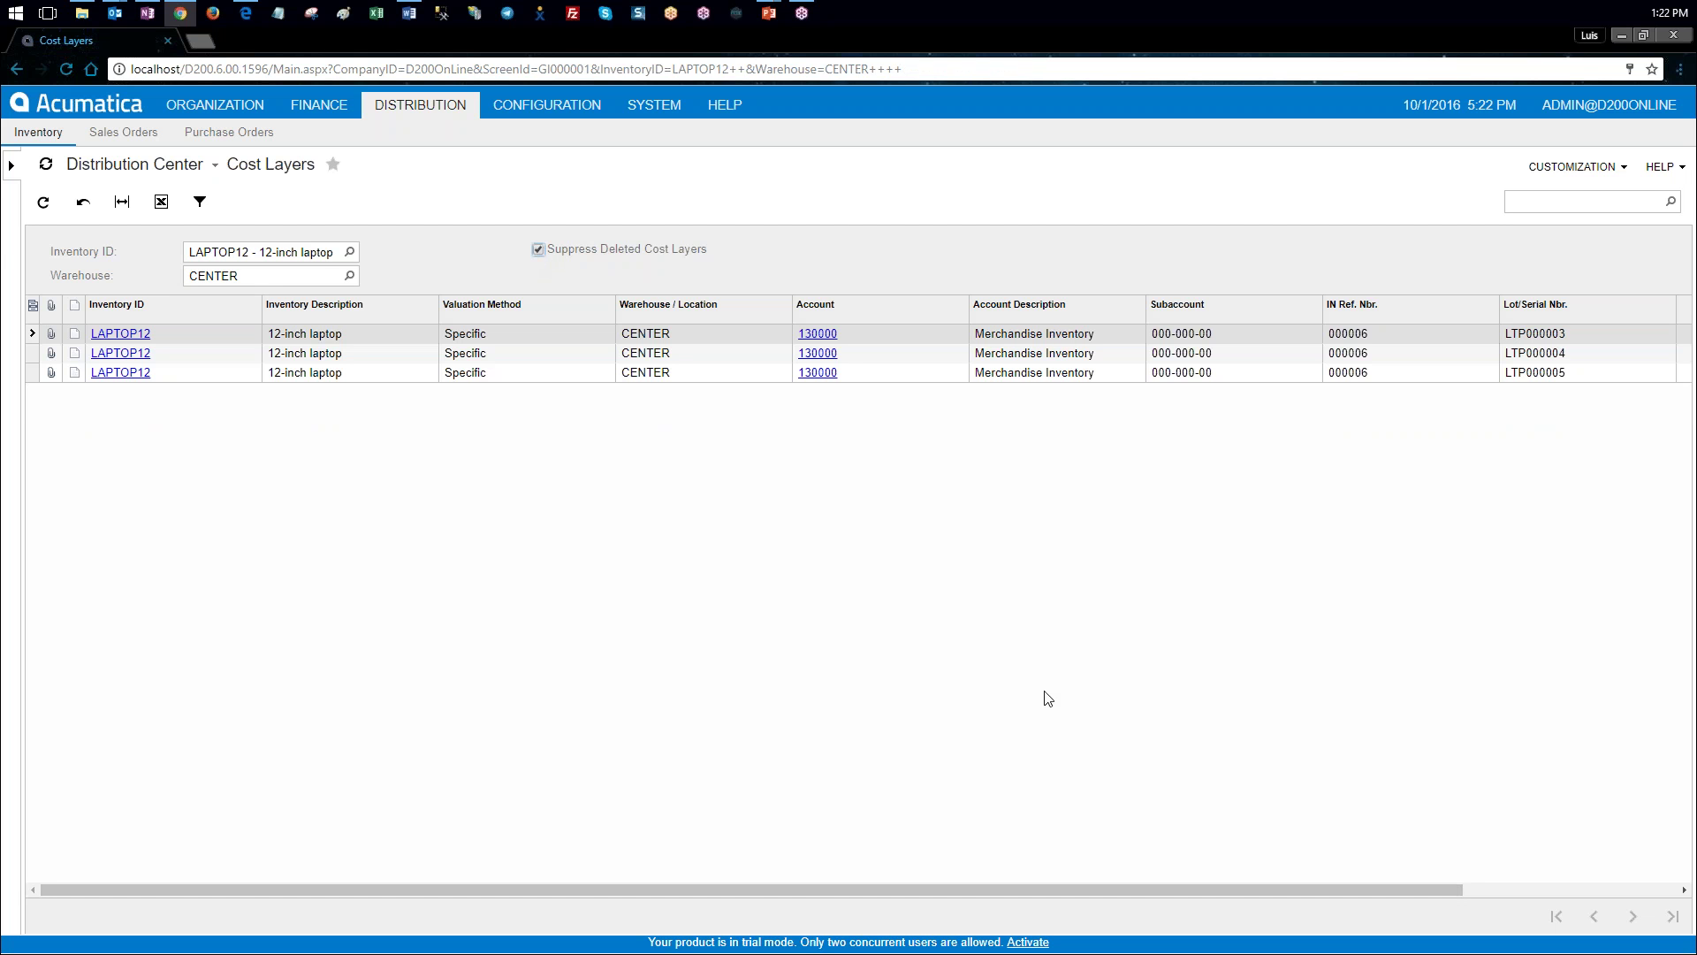
click(538, 250)
Step: Examine the total cost and serial numbers of the LTP000001 and LTP000002 cost layers in the CENTER warehouse
drag(871, 889, 1216, 887)
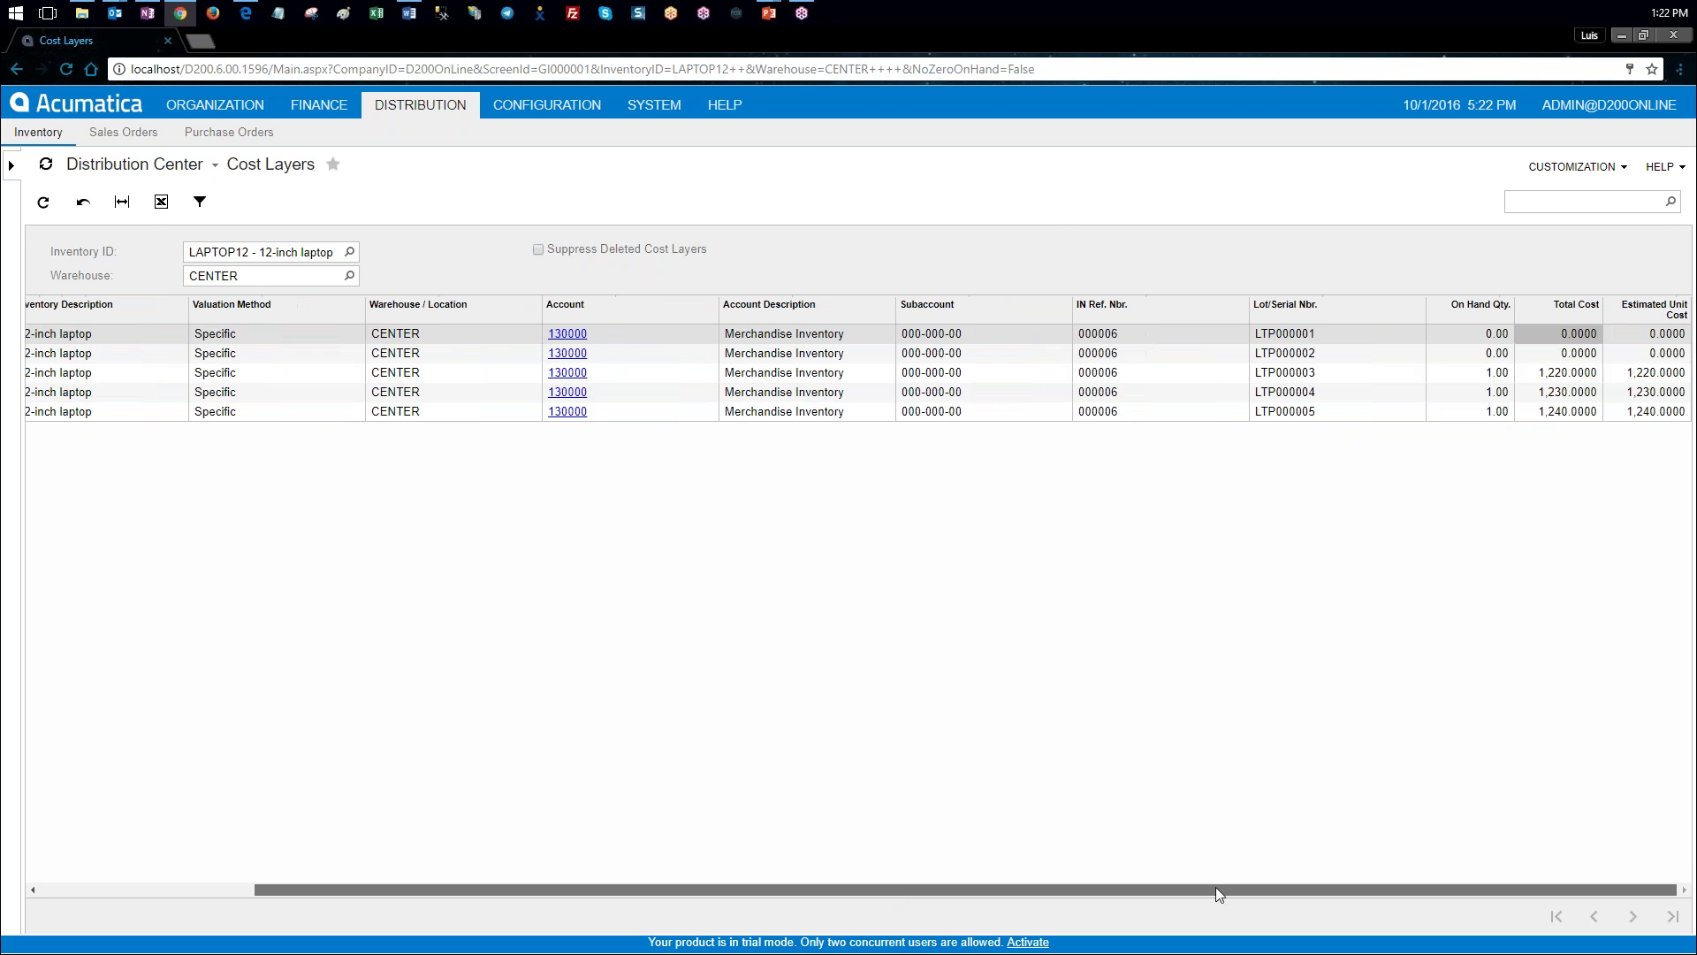
click(1516, 350)
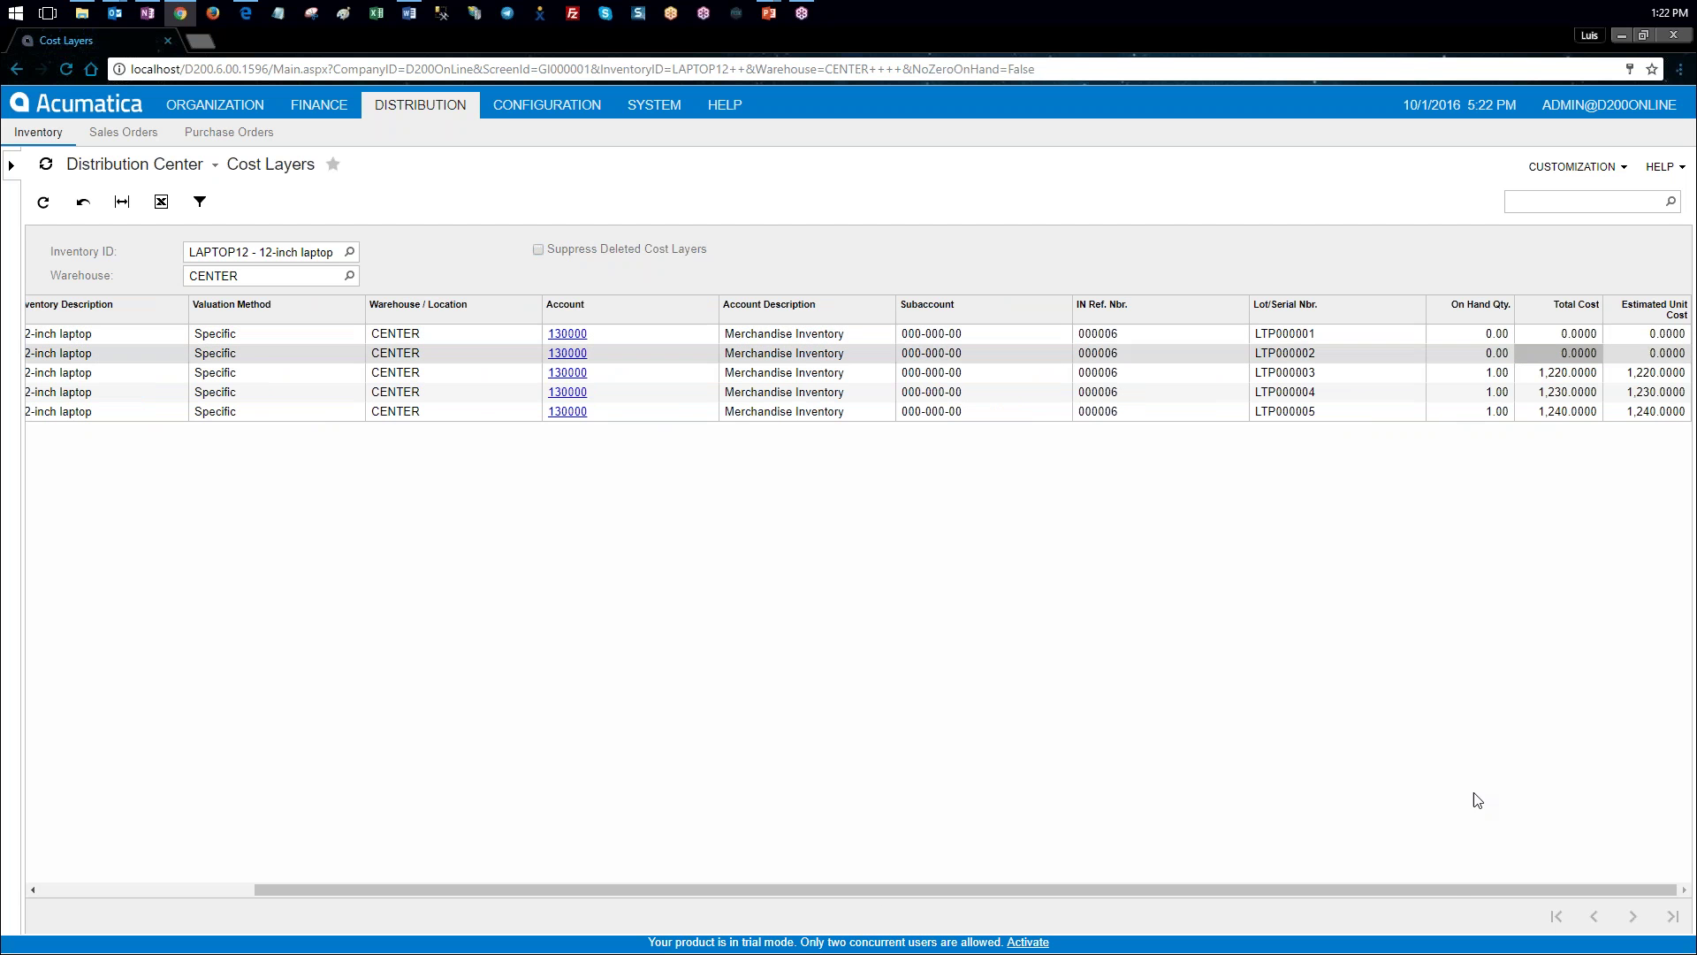
drag(1450, 893, 1230, 895)
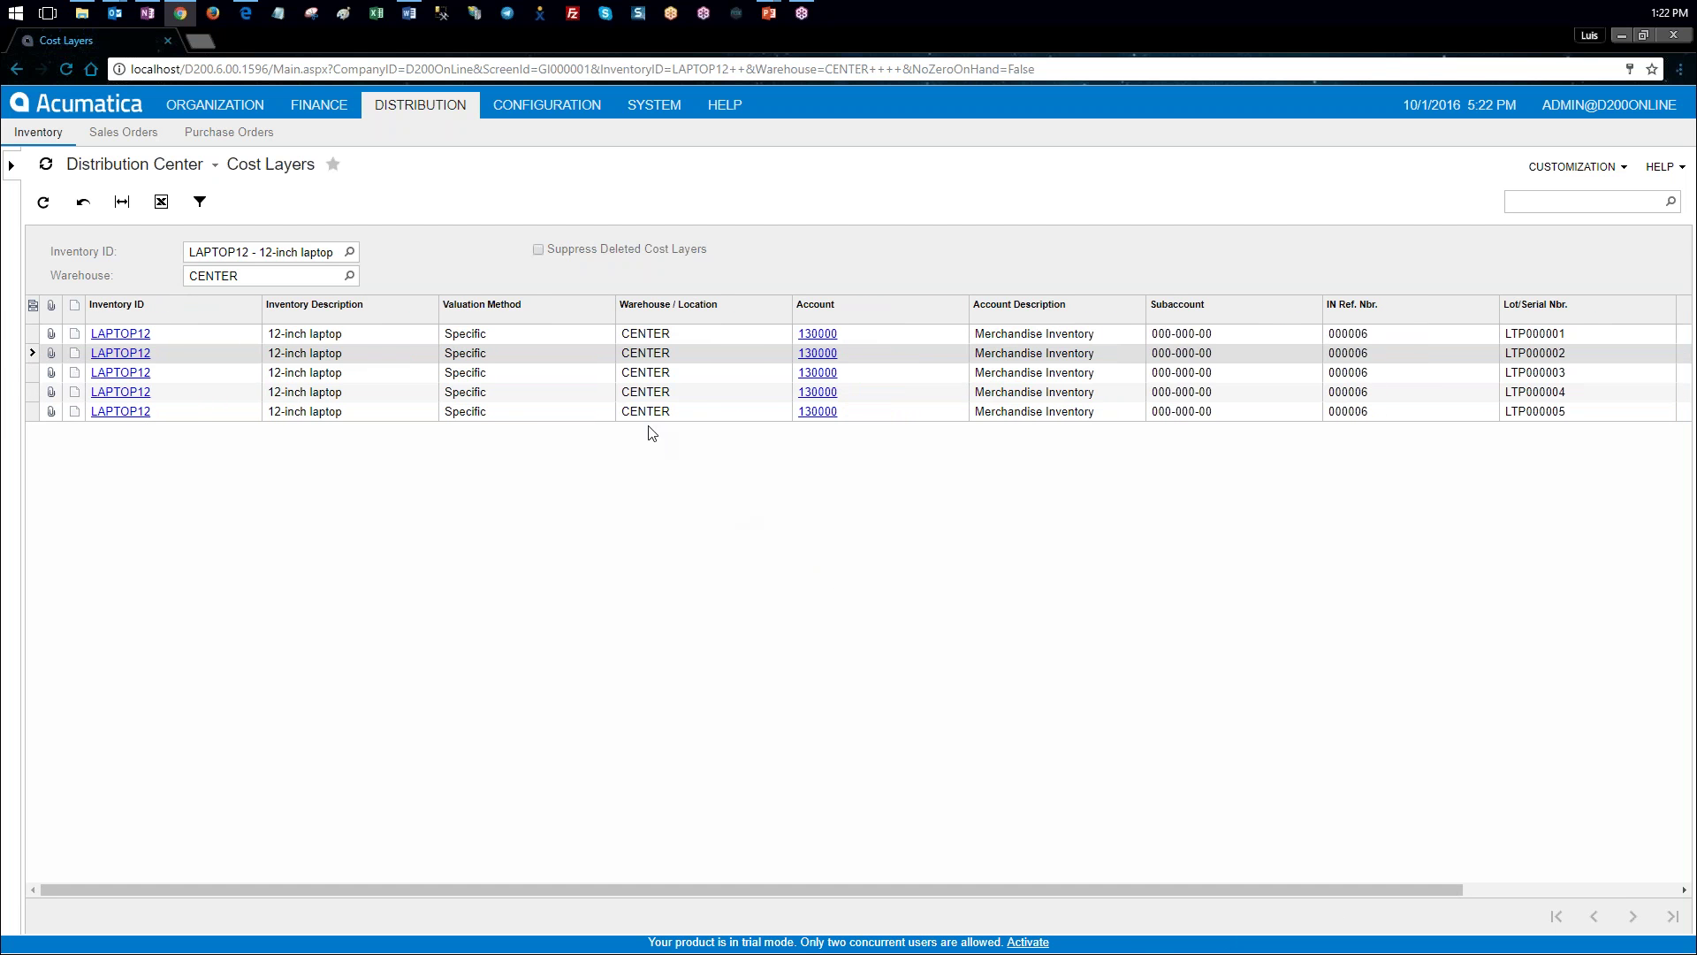
click(1584, 336)
click(1588, 356)
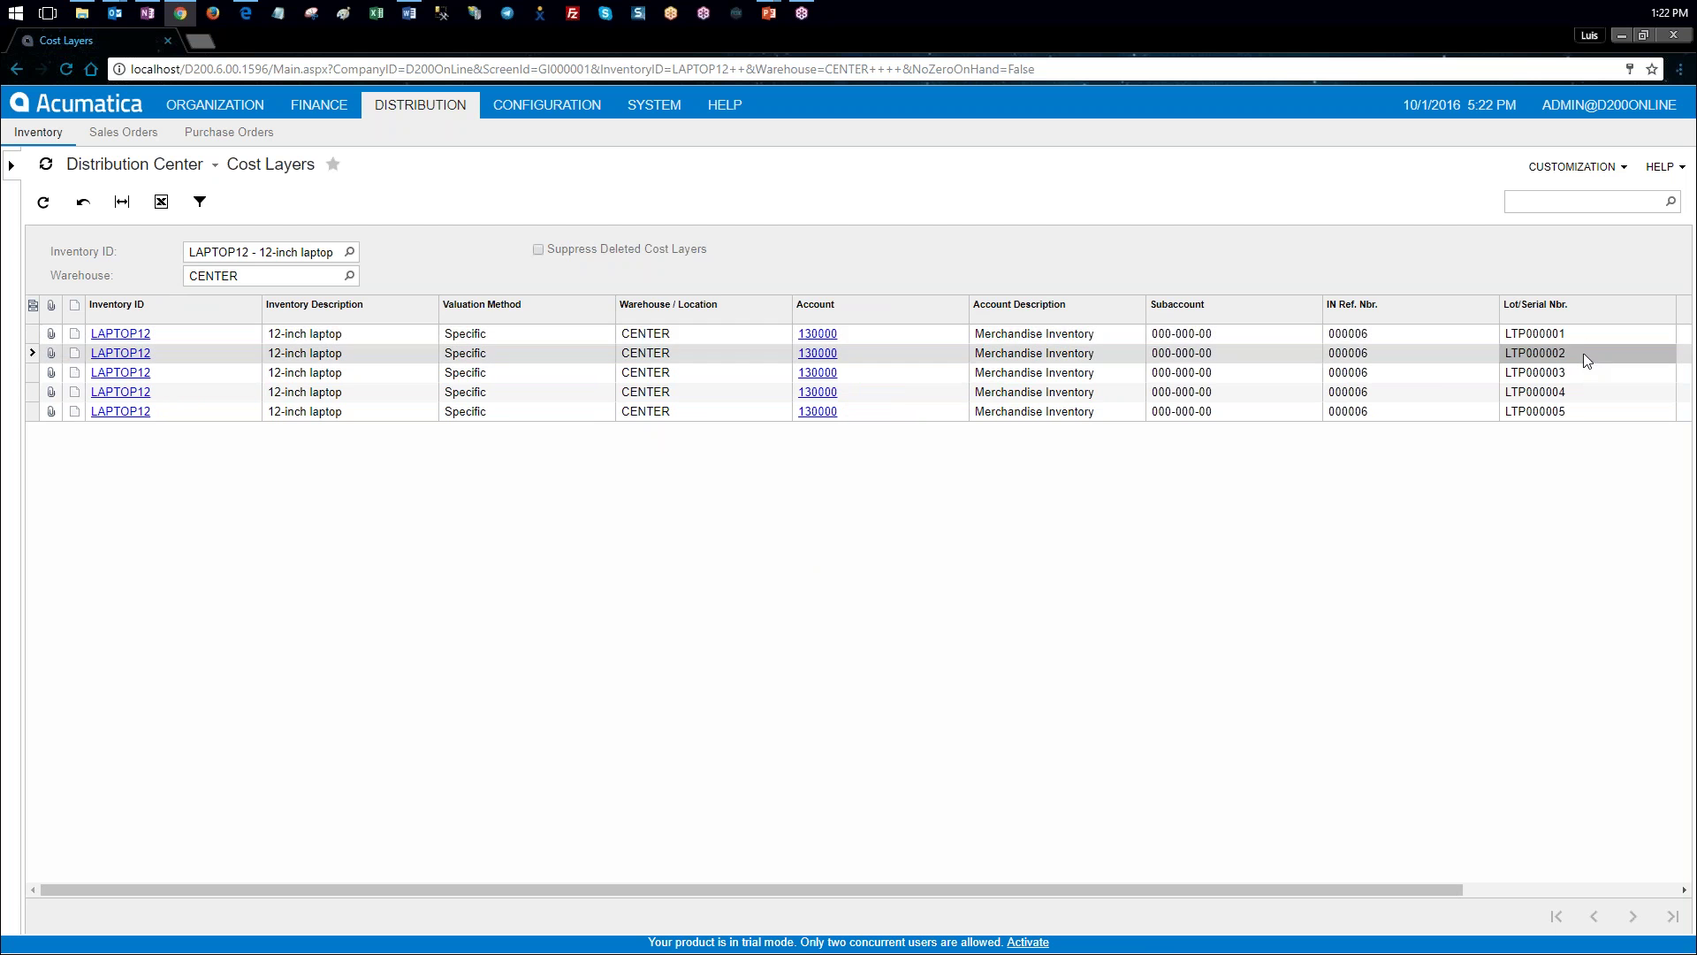
click(1580, 337)
click(1588, 352)
Step: Suppress the deleted cost layers of LAPTOP12 in the CENTER warehouse to list only its remaining serial numbers
click(327, 275)
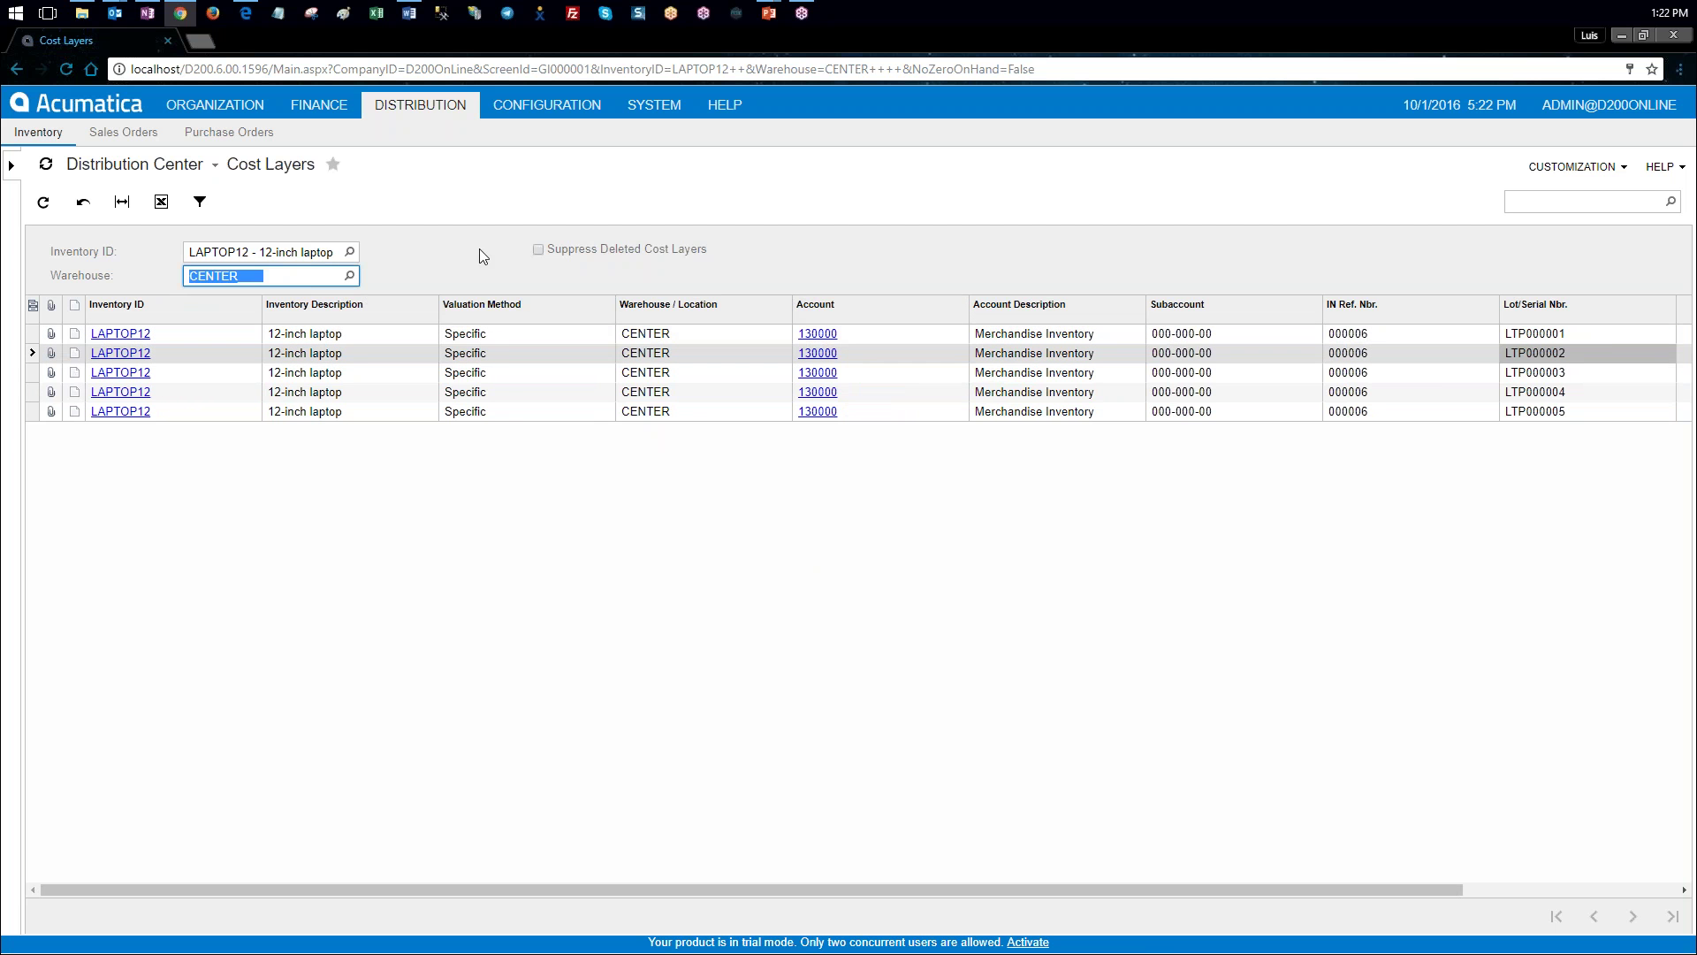
click(539, 250)
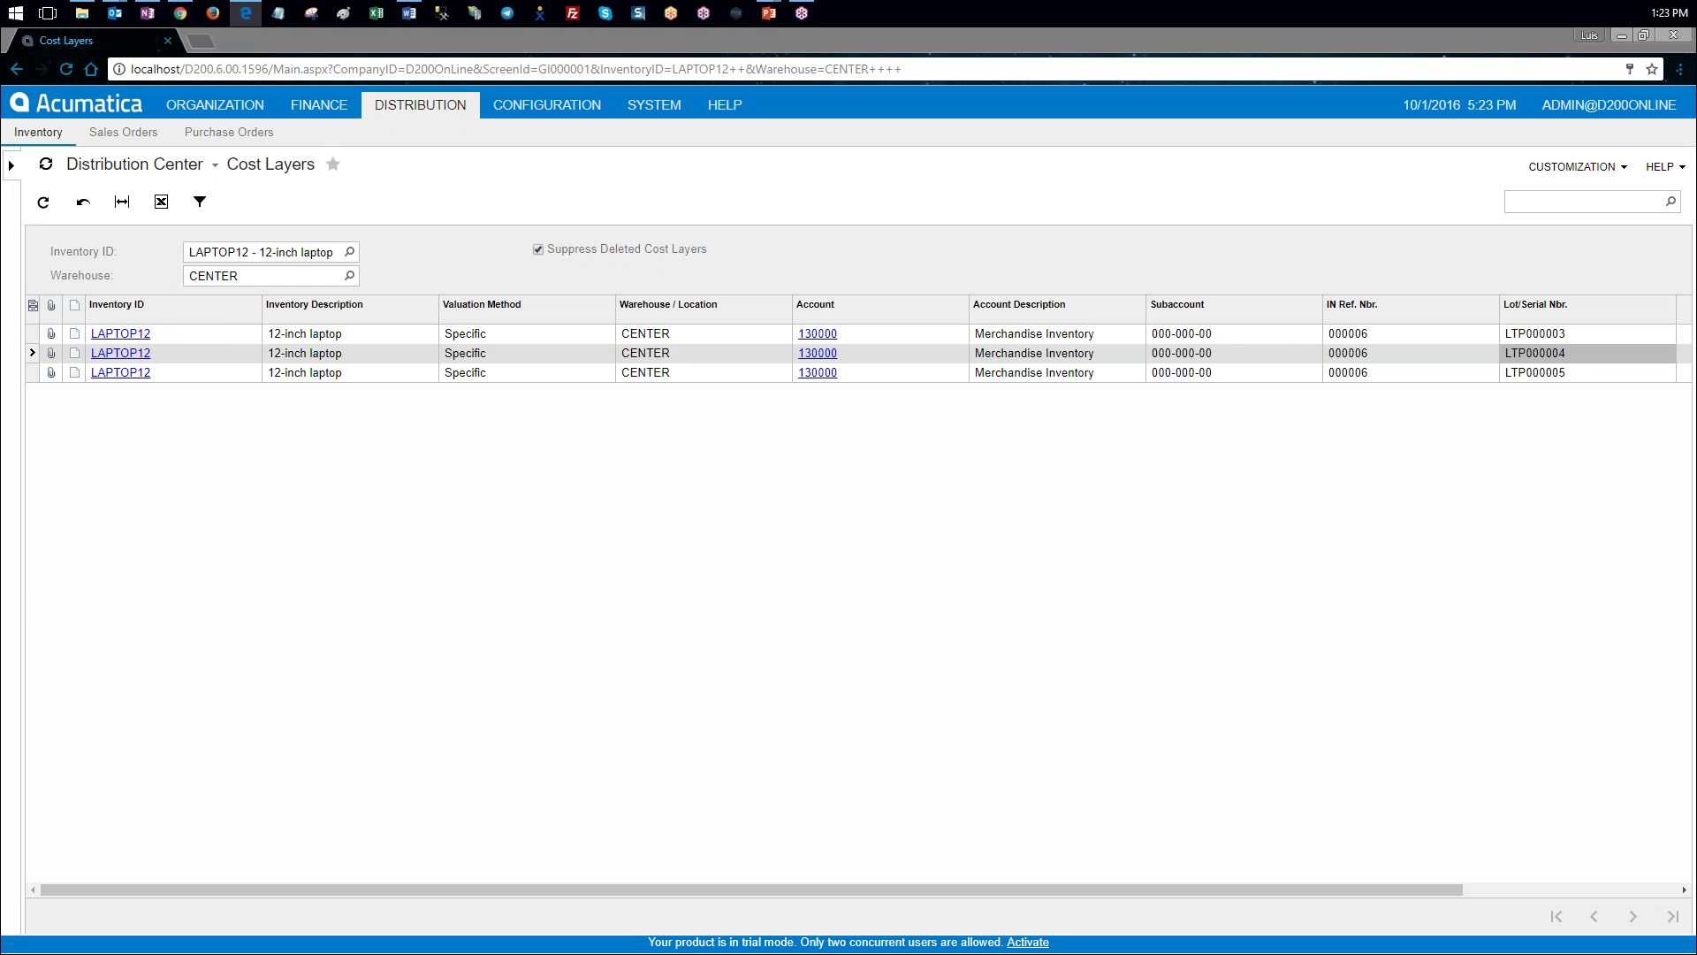
Step: Open the inventory Adjustments form and set the new adjustment's date to 10/13/2016
click(10, 165)
click(75, 359)
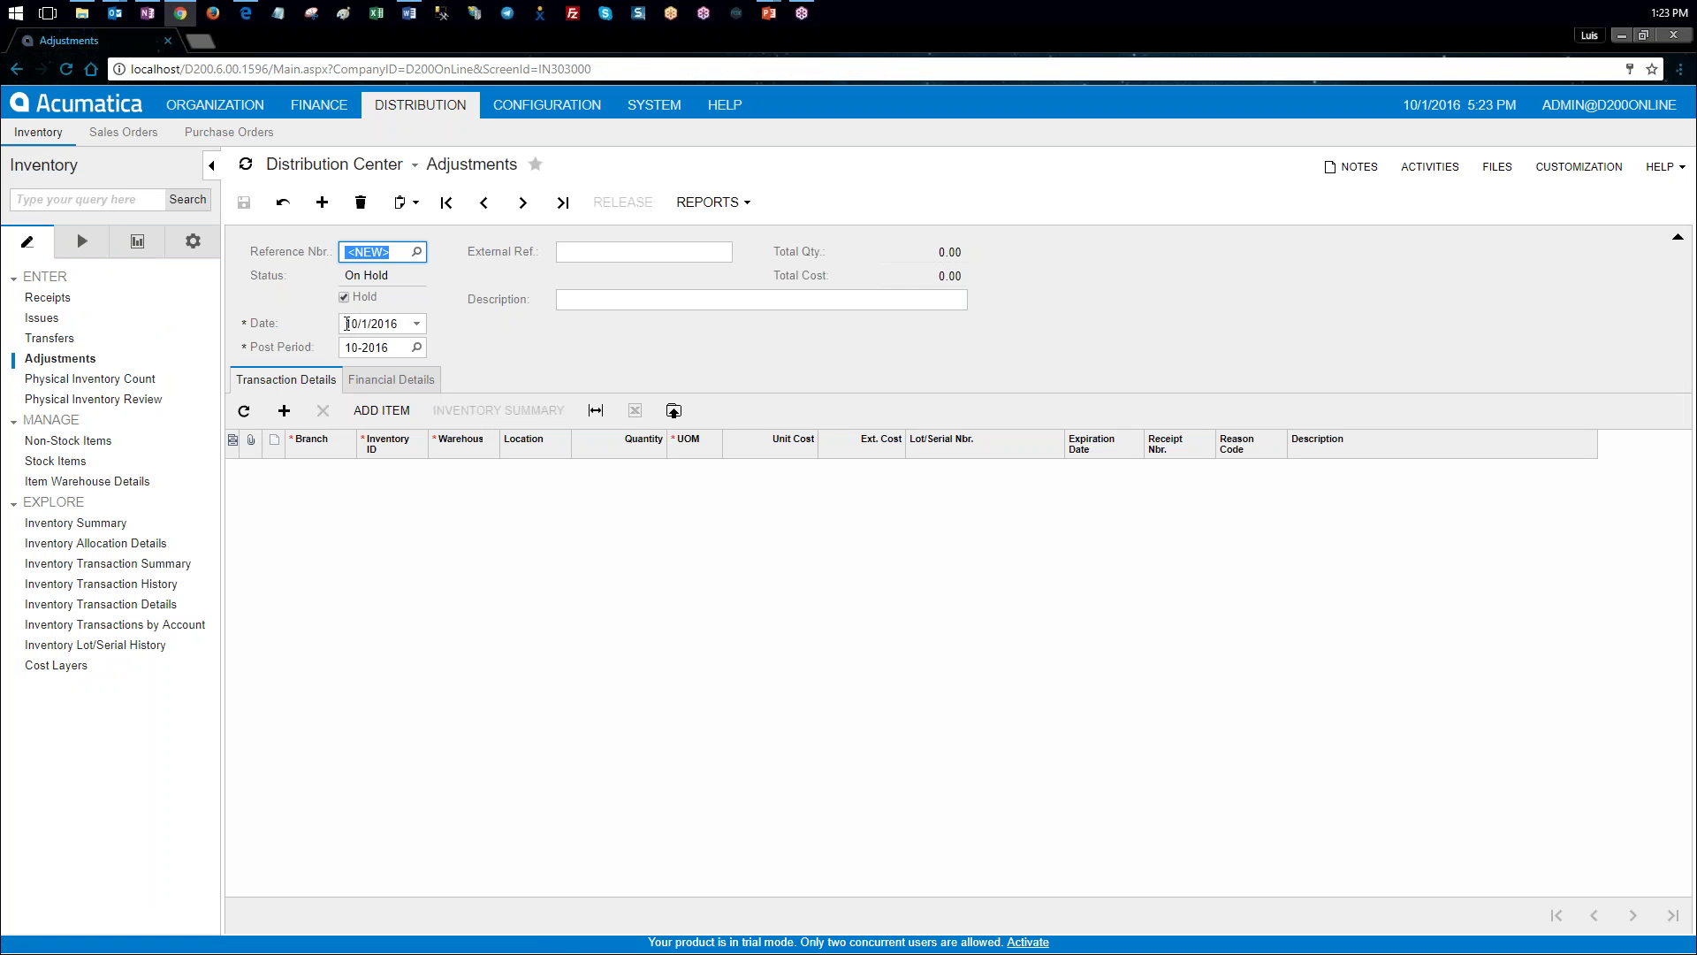
click(354, 327)
text(10/)
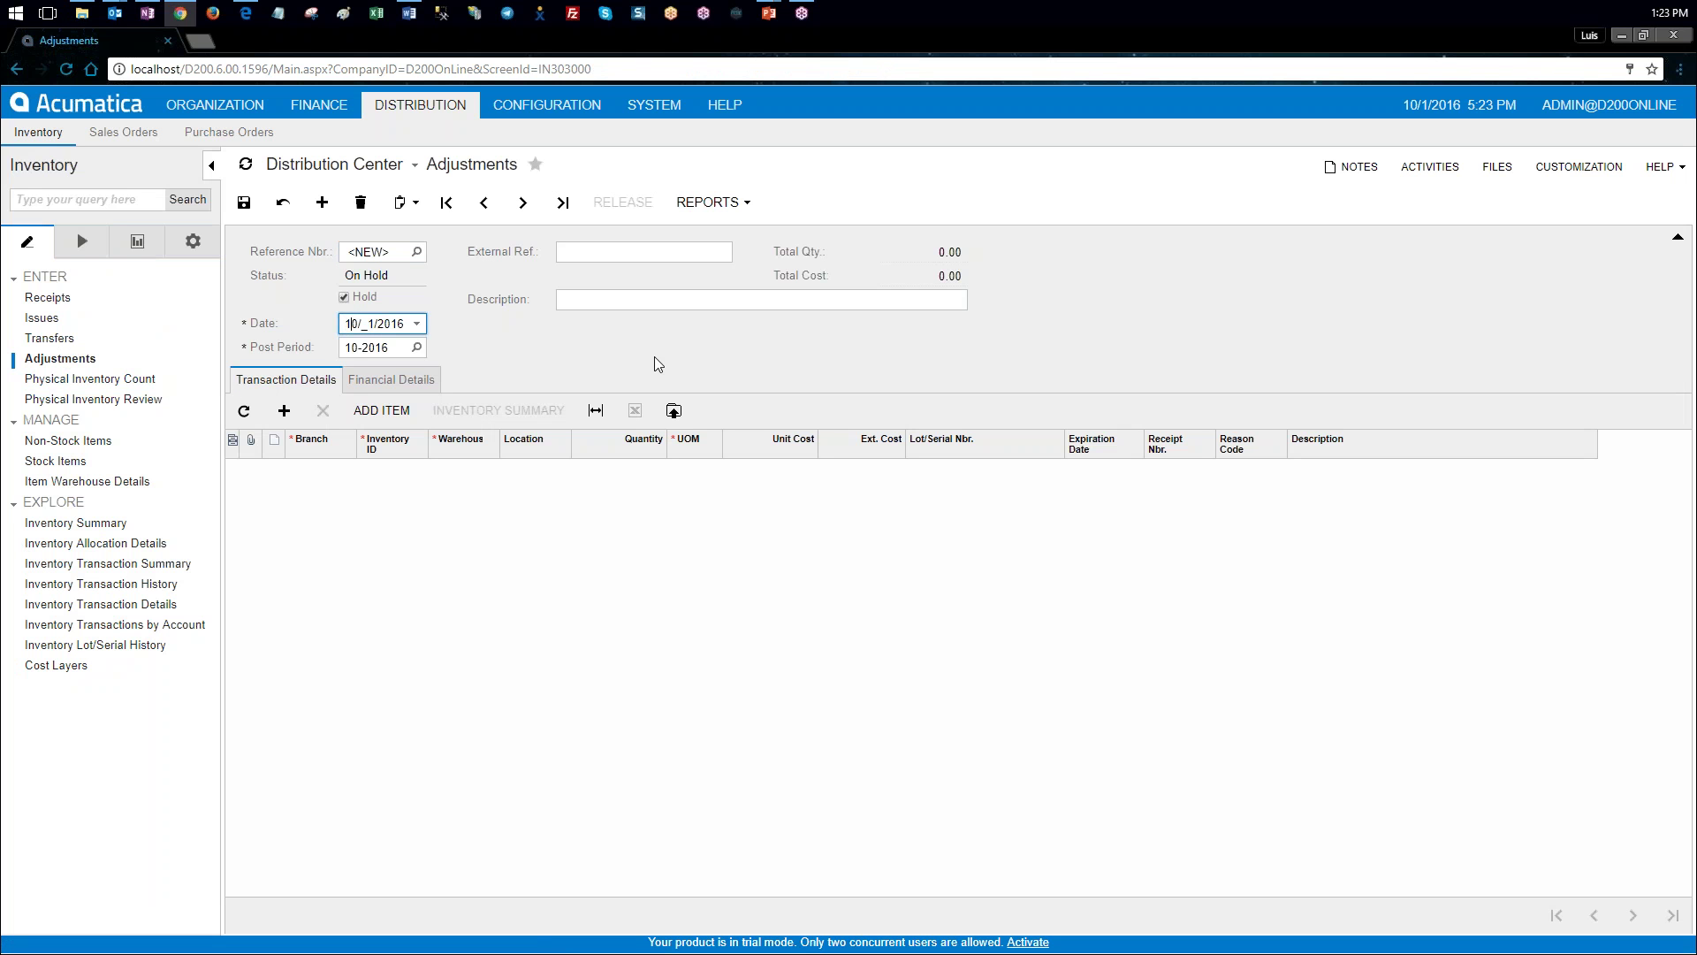
text(13)
key(Tab)
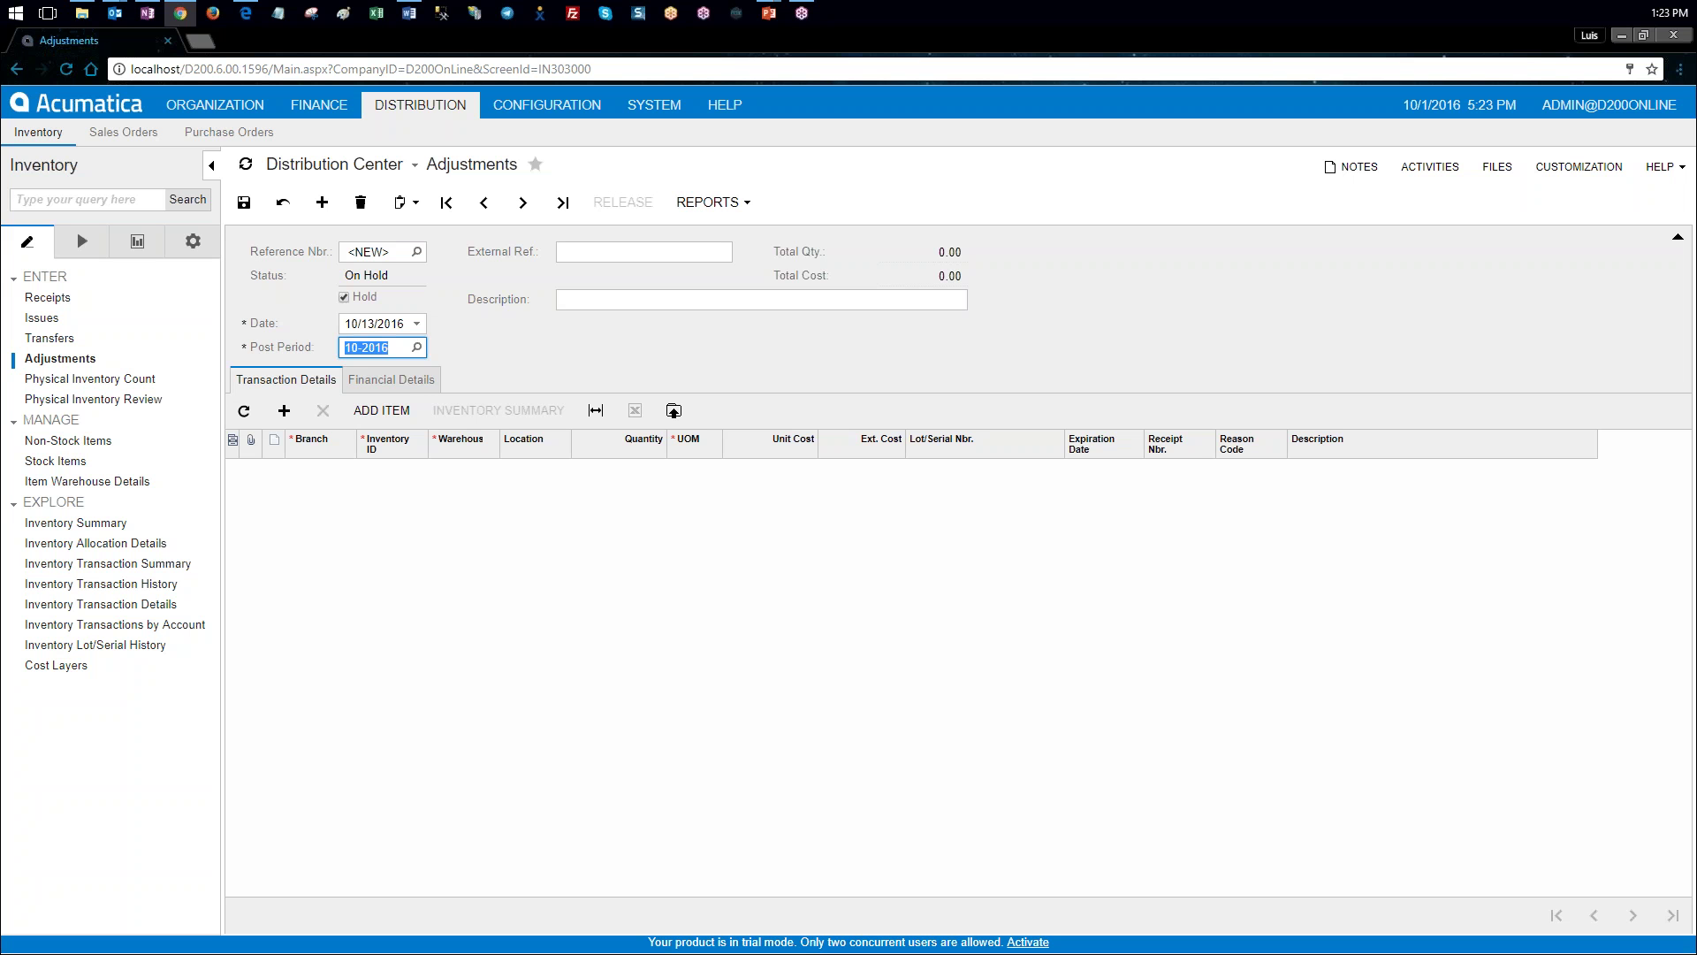
Step: Describe the new adjustment as "Adjustment due to wrong receipt of 10/10/2016"
key(alt+Tab)
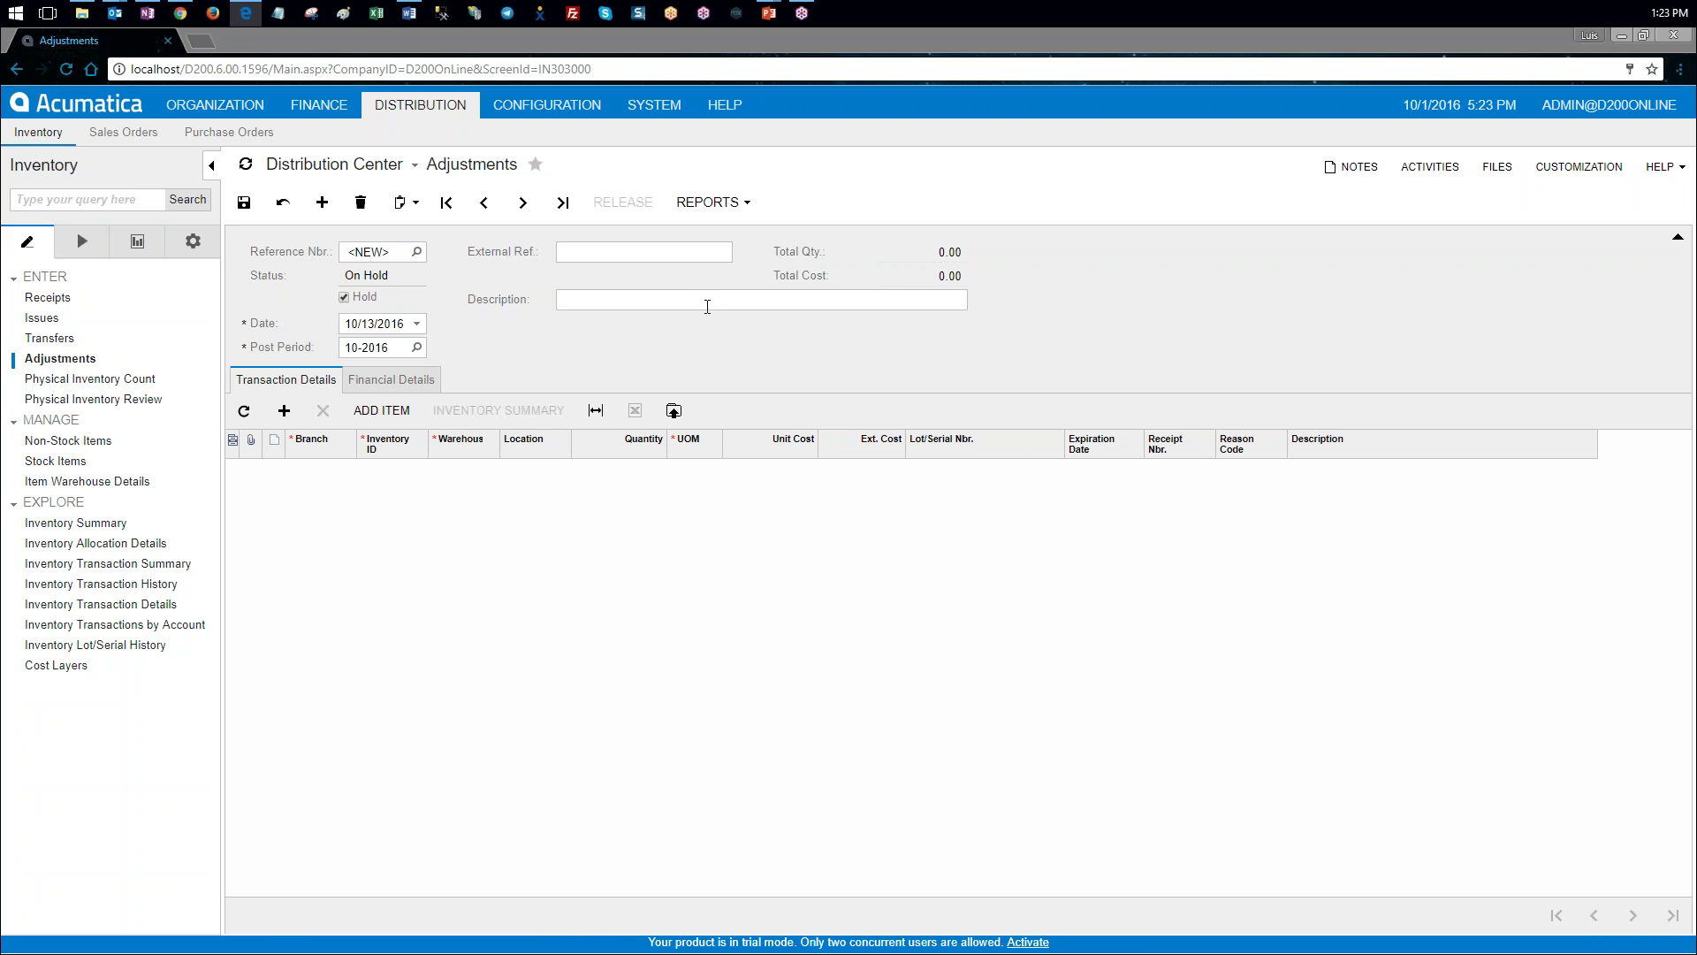
click(707, 301)
text(Adjustment due to wrong receipt of 10/10/2016)
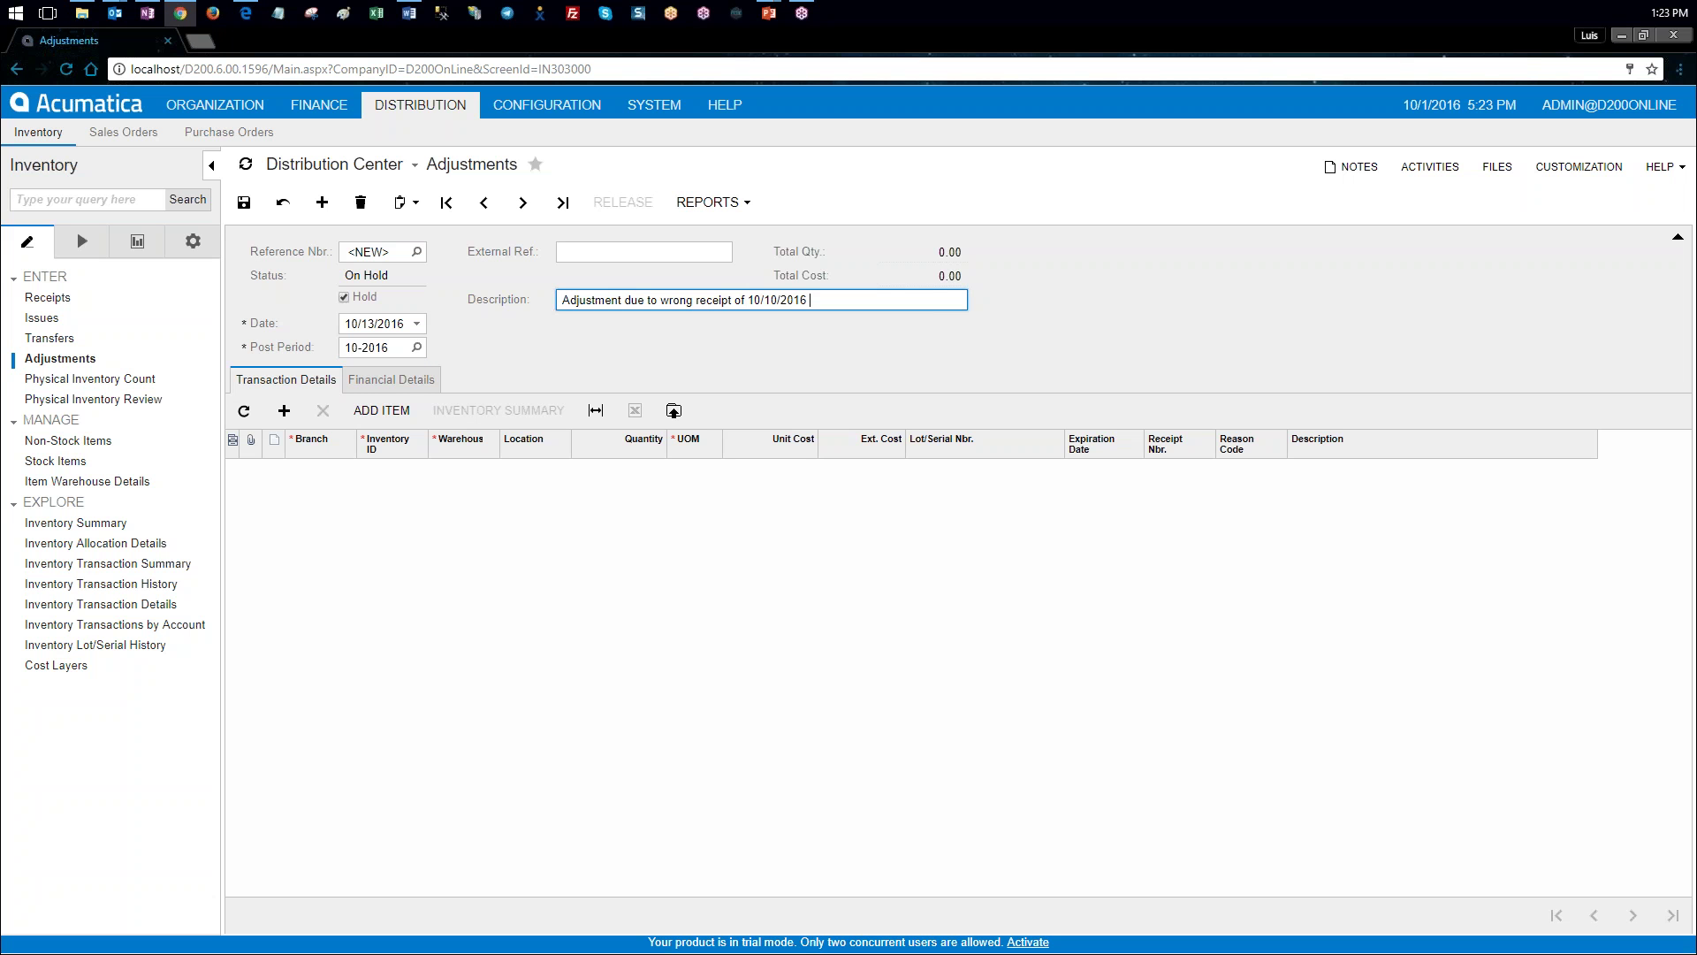
key(alt+Tab)
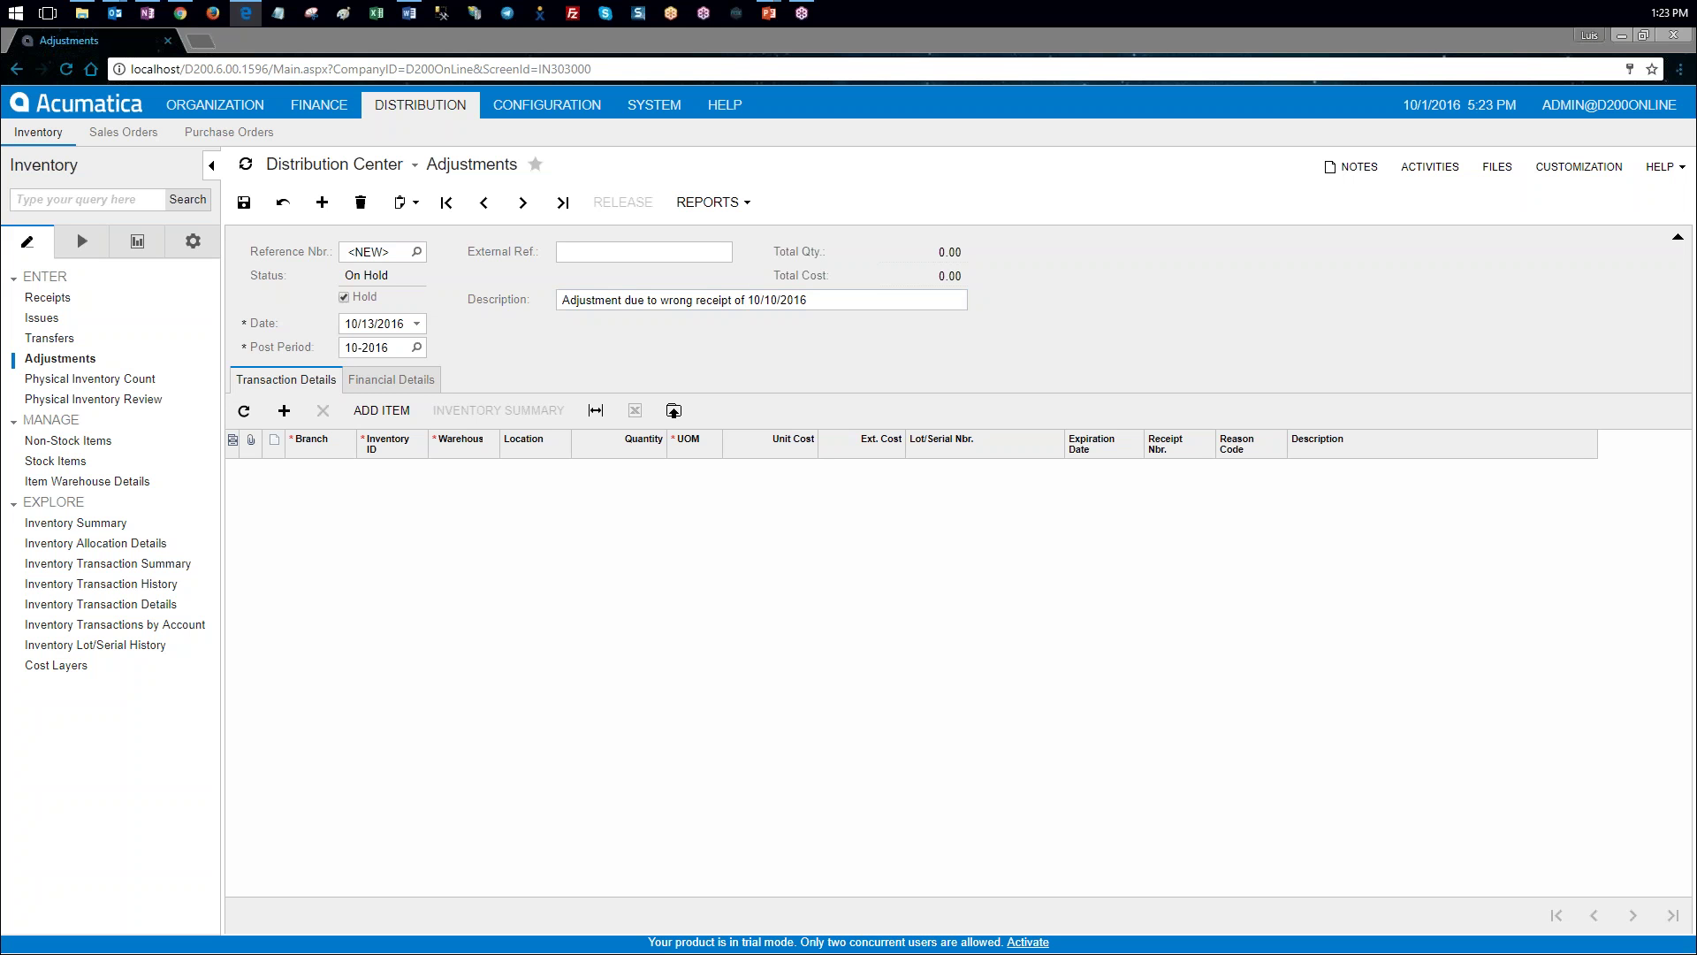
Step: Bring up the D200 Distribution Intermediate PDF and compare the two 12-inch laptop rows of the wrong and correct 10/10/2016 receipts
drag(90, 216, 817, 102)
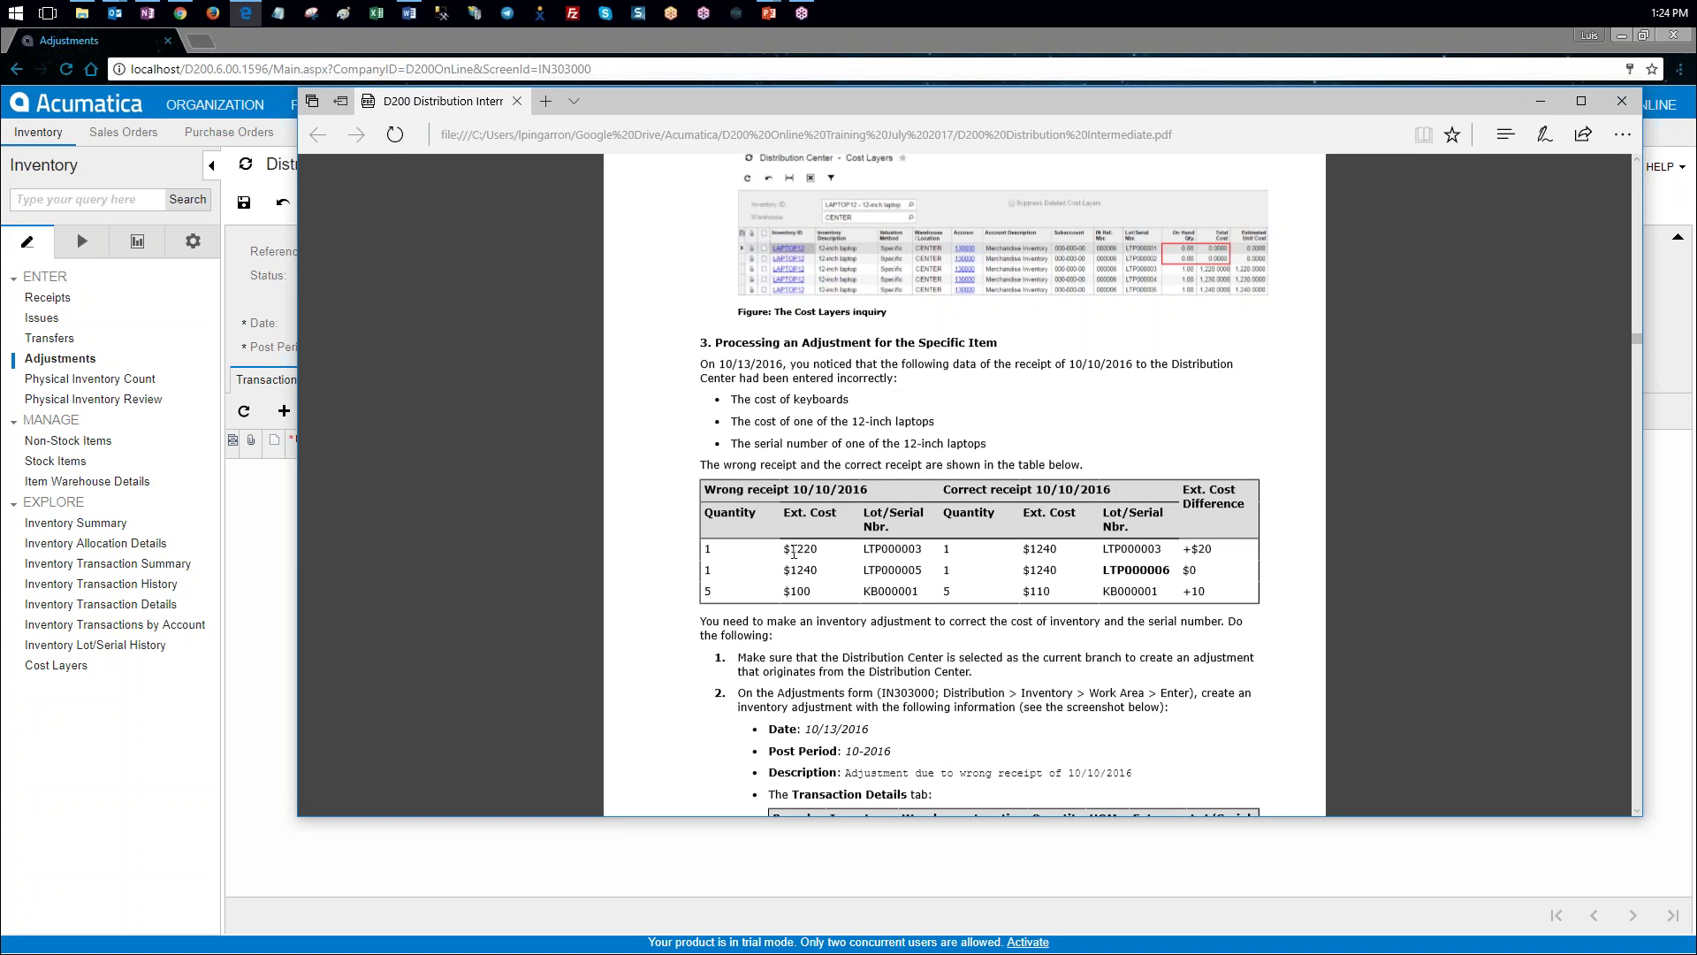
drag(793, 551, 811, 555)
drag(791, 489, 942, 491)
drag(792, 551, 816, 548)
drag(1028, 549, 1051, 549)
drag(1183, 549, 1213, 549)
drag(791, 570, 819, 570)
click(1115, 570)
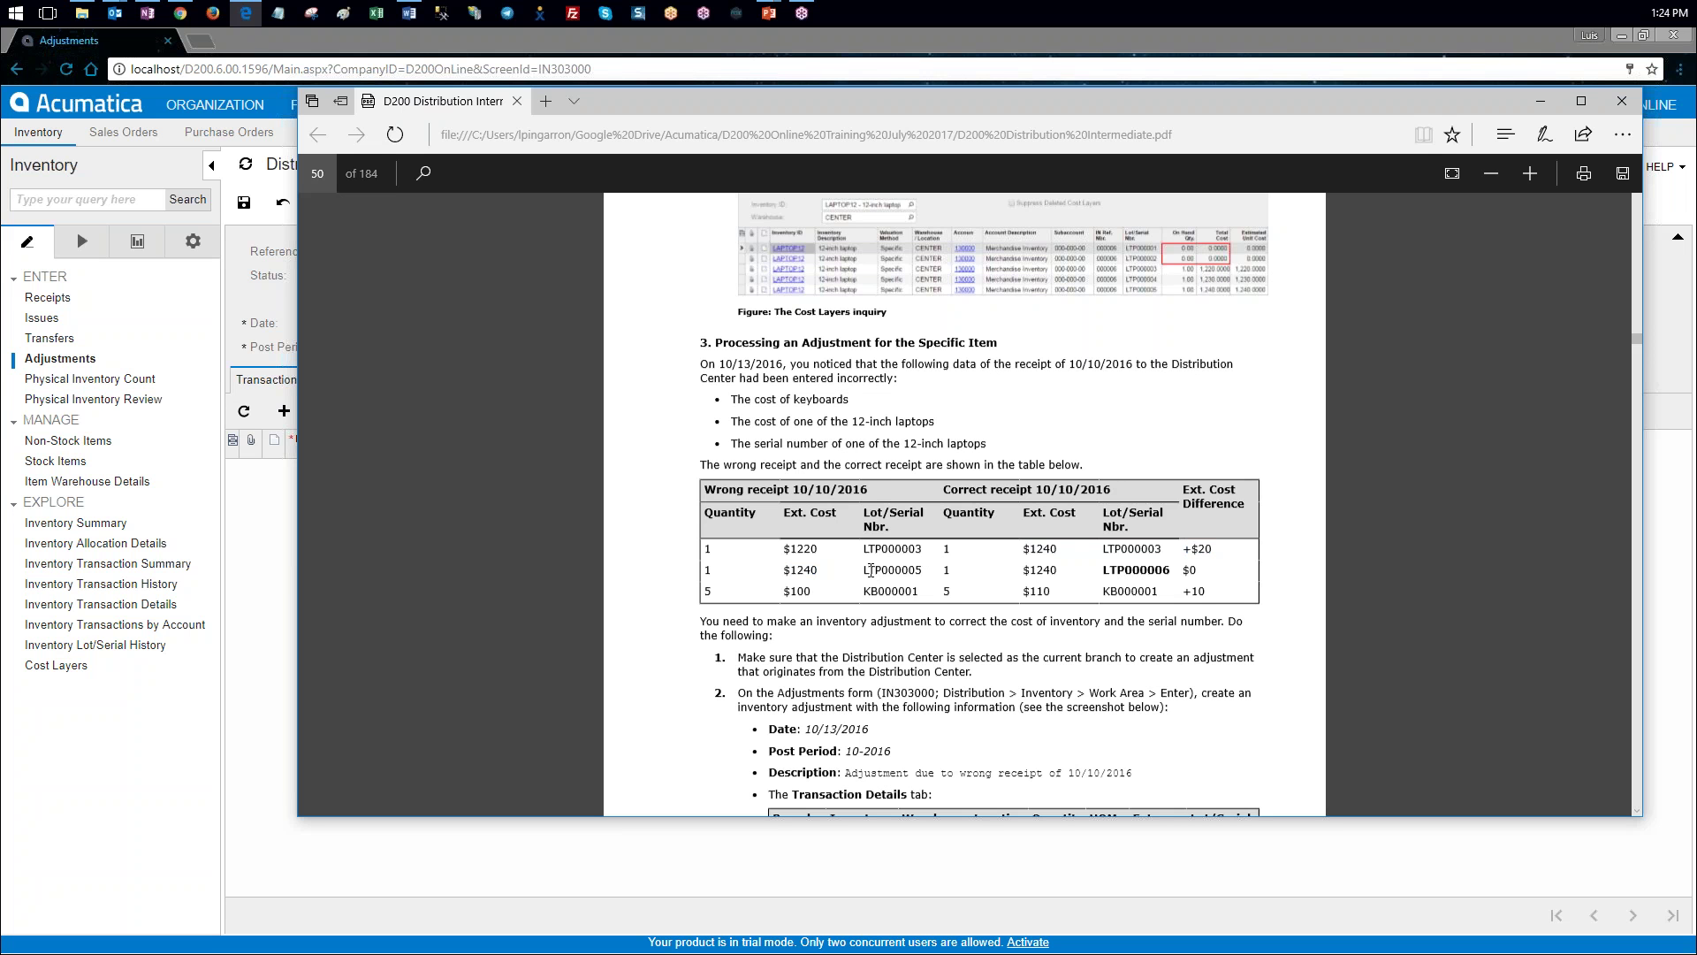
drag(864, 570, 922, 570)
drag(798, 570, 814, 570)
double_click(1039, 571)
double_click(1107, 570)
Step: Compare the keyboard row of the wrong and correct receipts and check the extended cost difference for every row
drag(794, 591, 808, 593)
drag(879, 592, 886, 592)
click(801, 593)
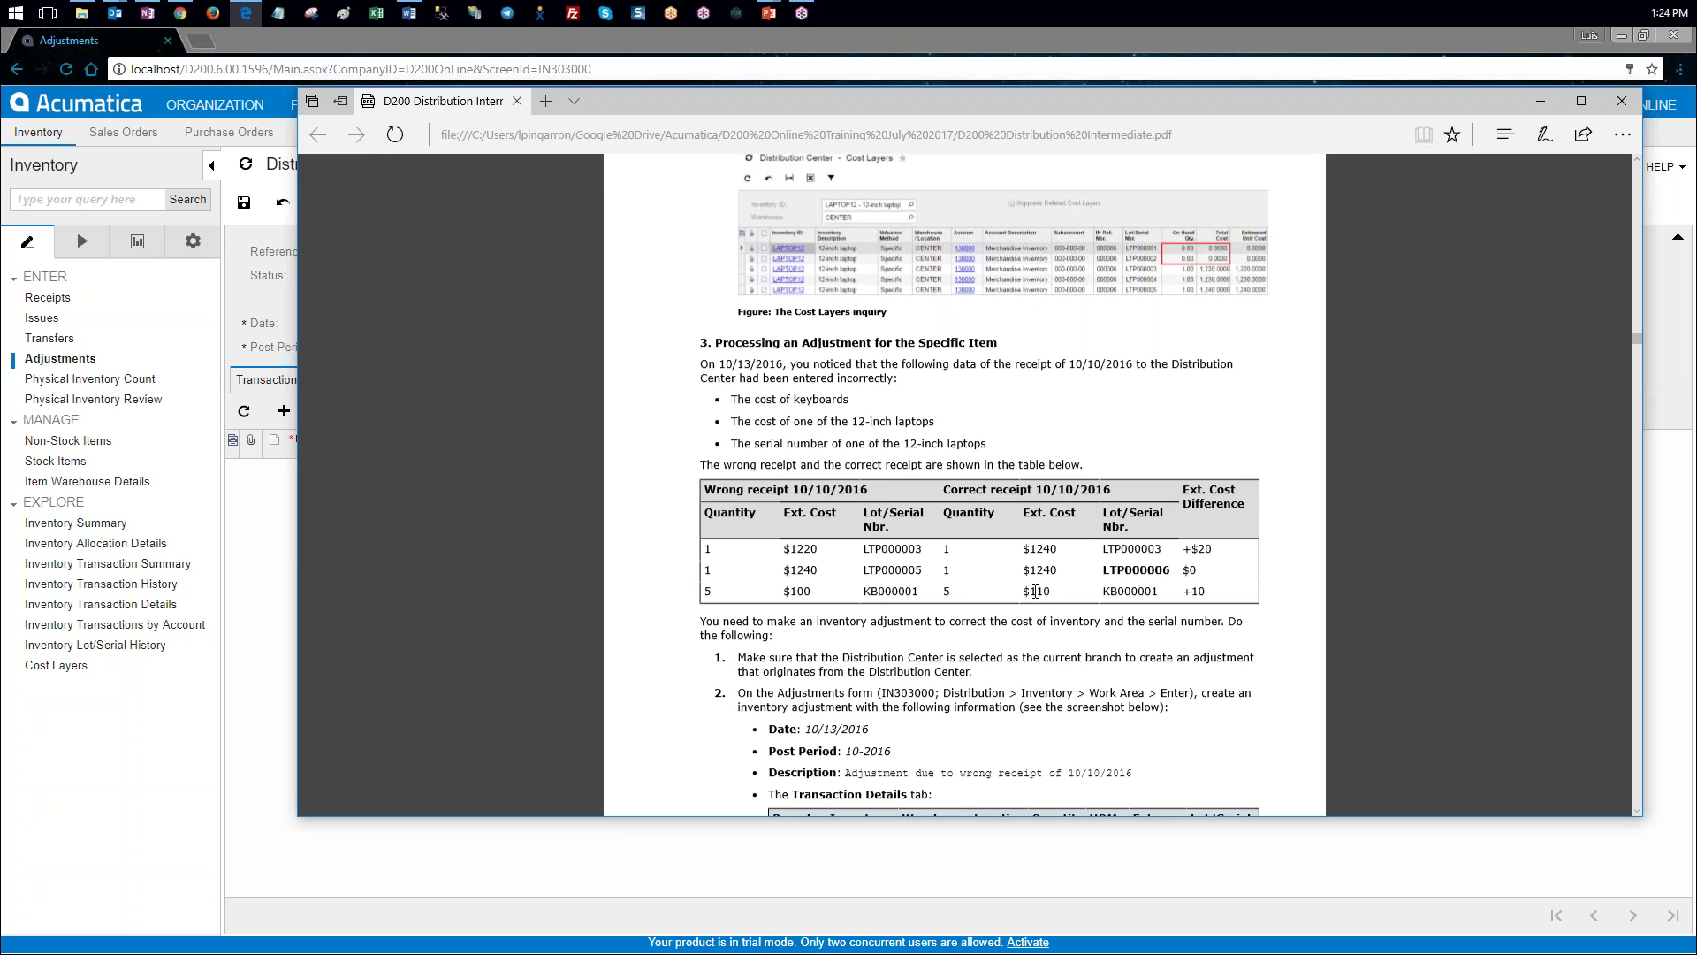
click(1038, 592)
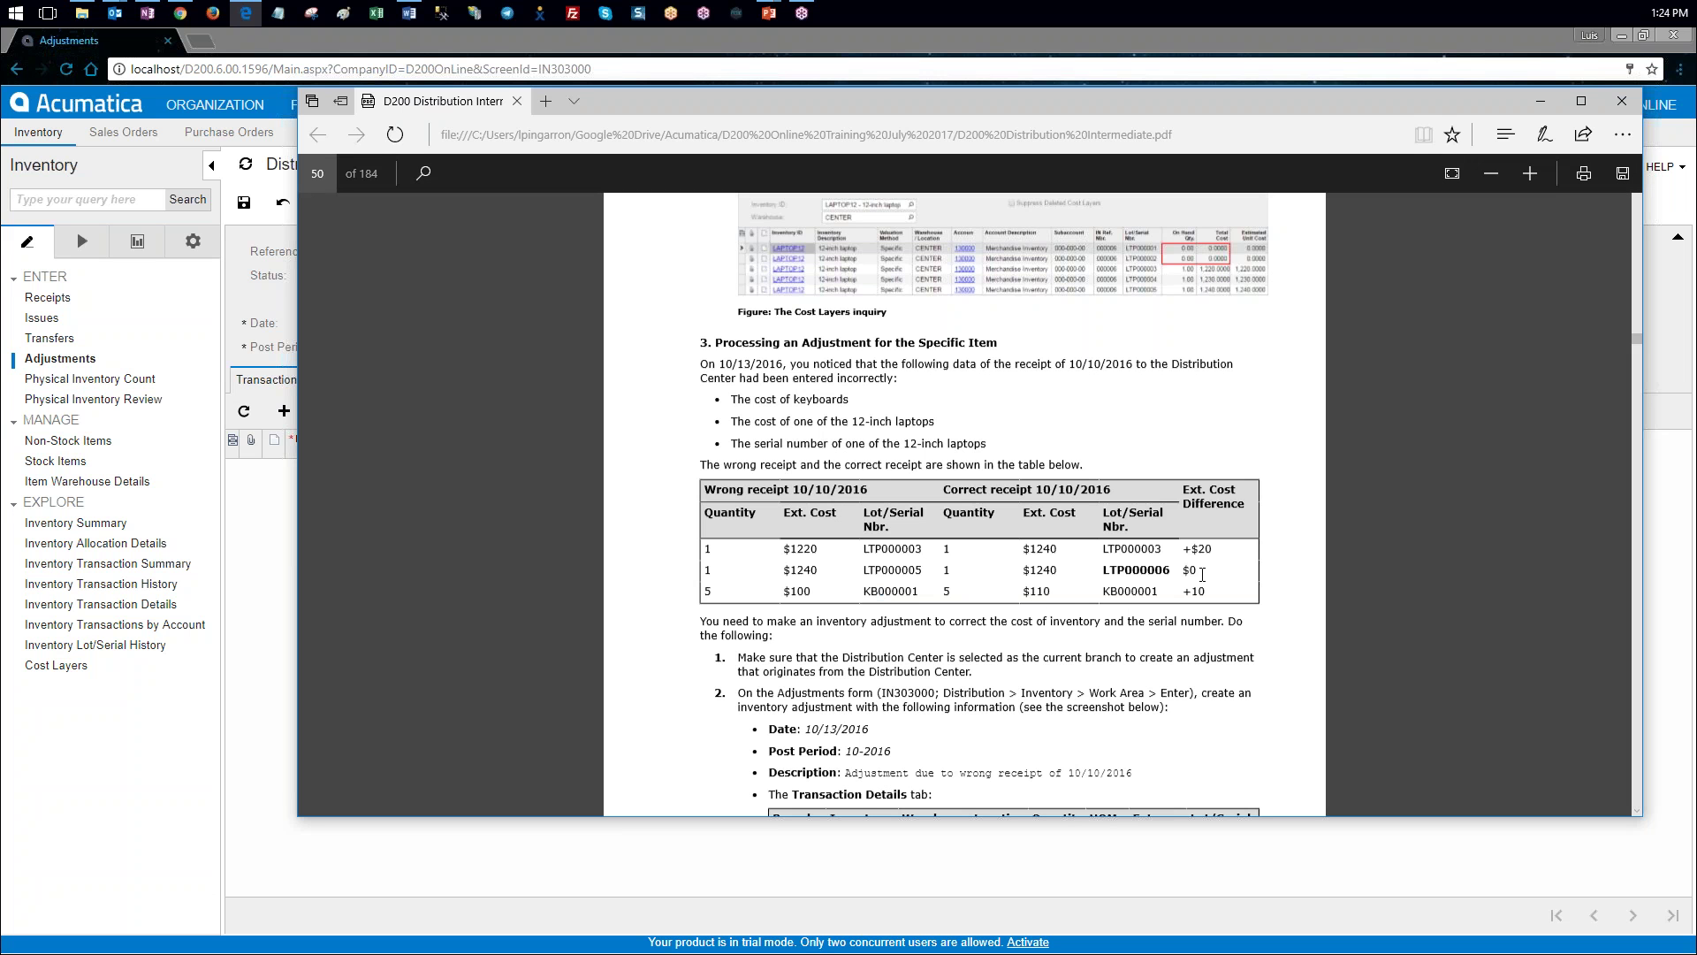
double_click(1206, 550)
double_click(1193, 570)
drag(1192, 592, 1199, 592)
Step: Examine the Transaction Details lines required for the adjustment, including quantities, extended costs and serial numbers, and put the PDF away
scroll(1305, 659, down, 2)
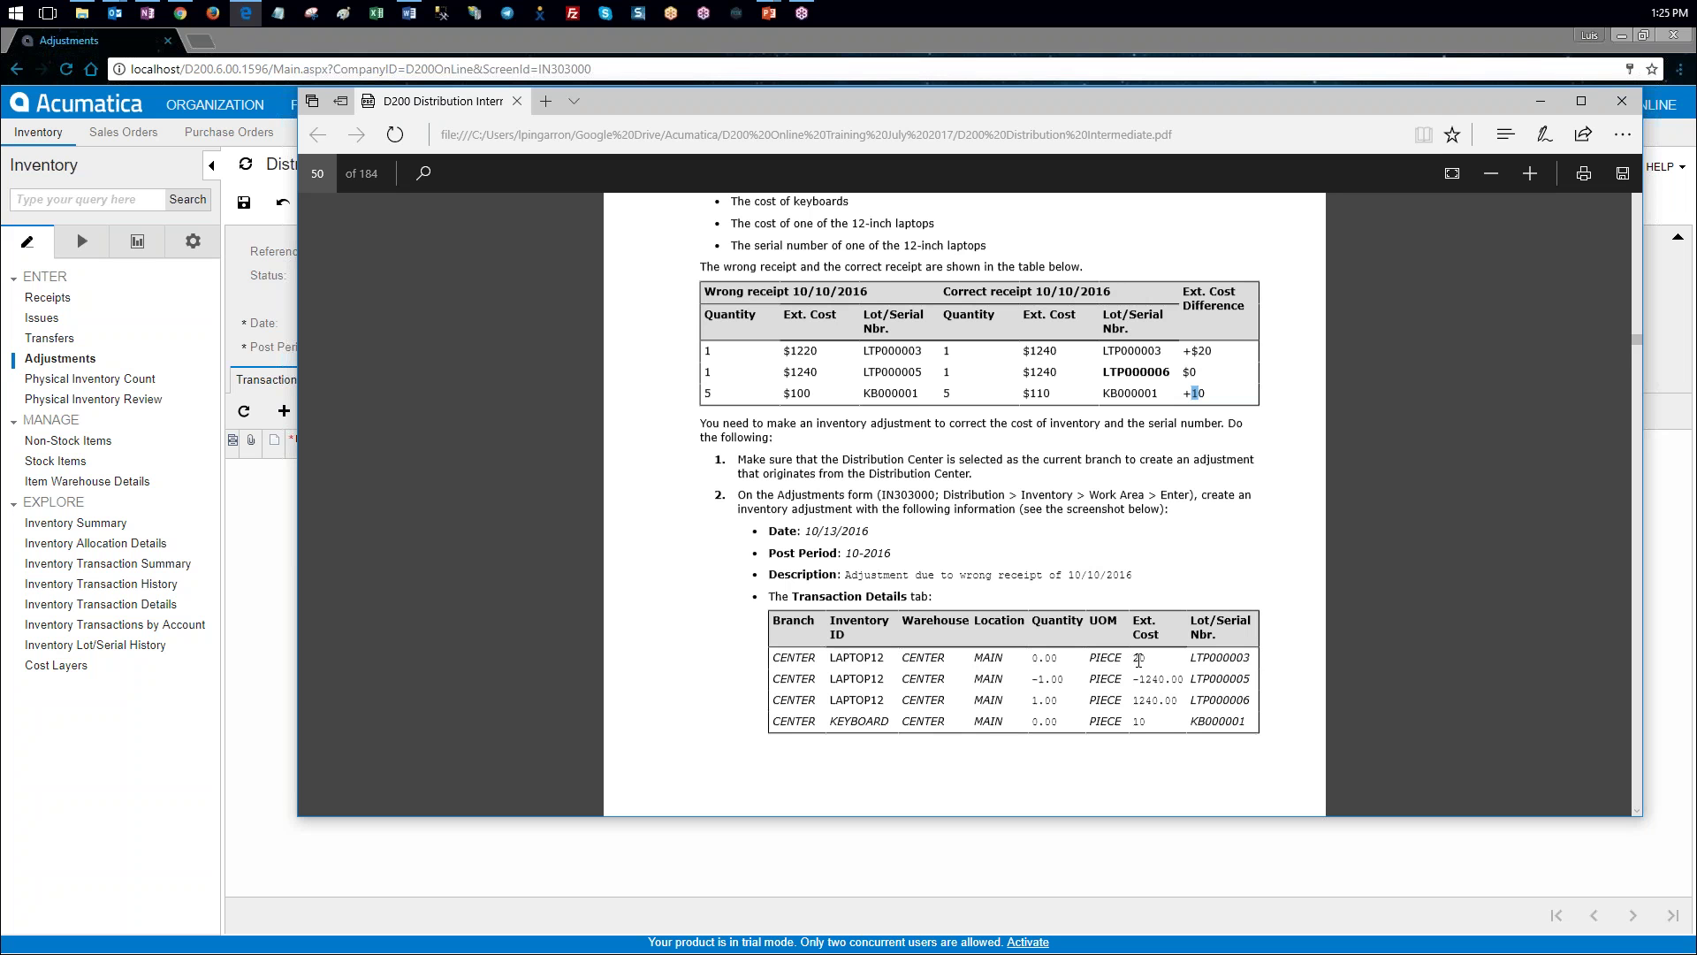
double_click(1145, 659)
double_click(1189, 351)
drag(1204, 658, 1235, 658)
drag(1139, 678, 1237, 682)
drag(1034, 704, 1228, 702)
drag(838, 723, 876, 723)
drag(1034, 726, 1060, 725)
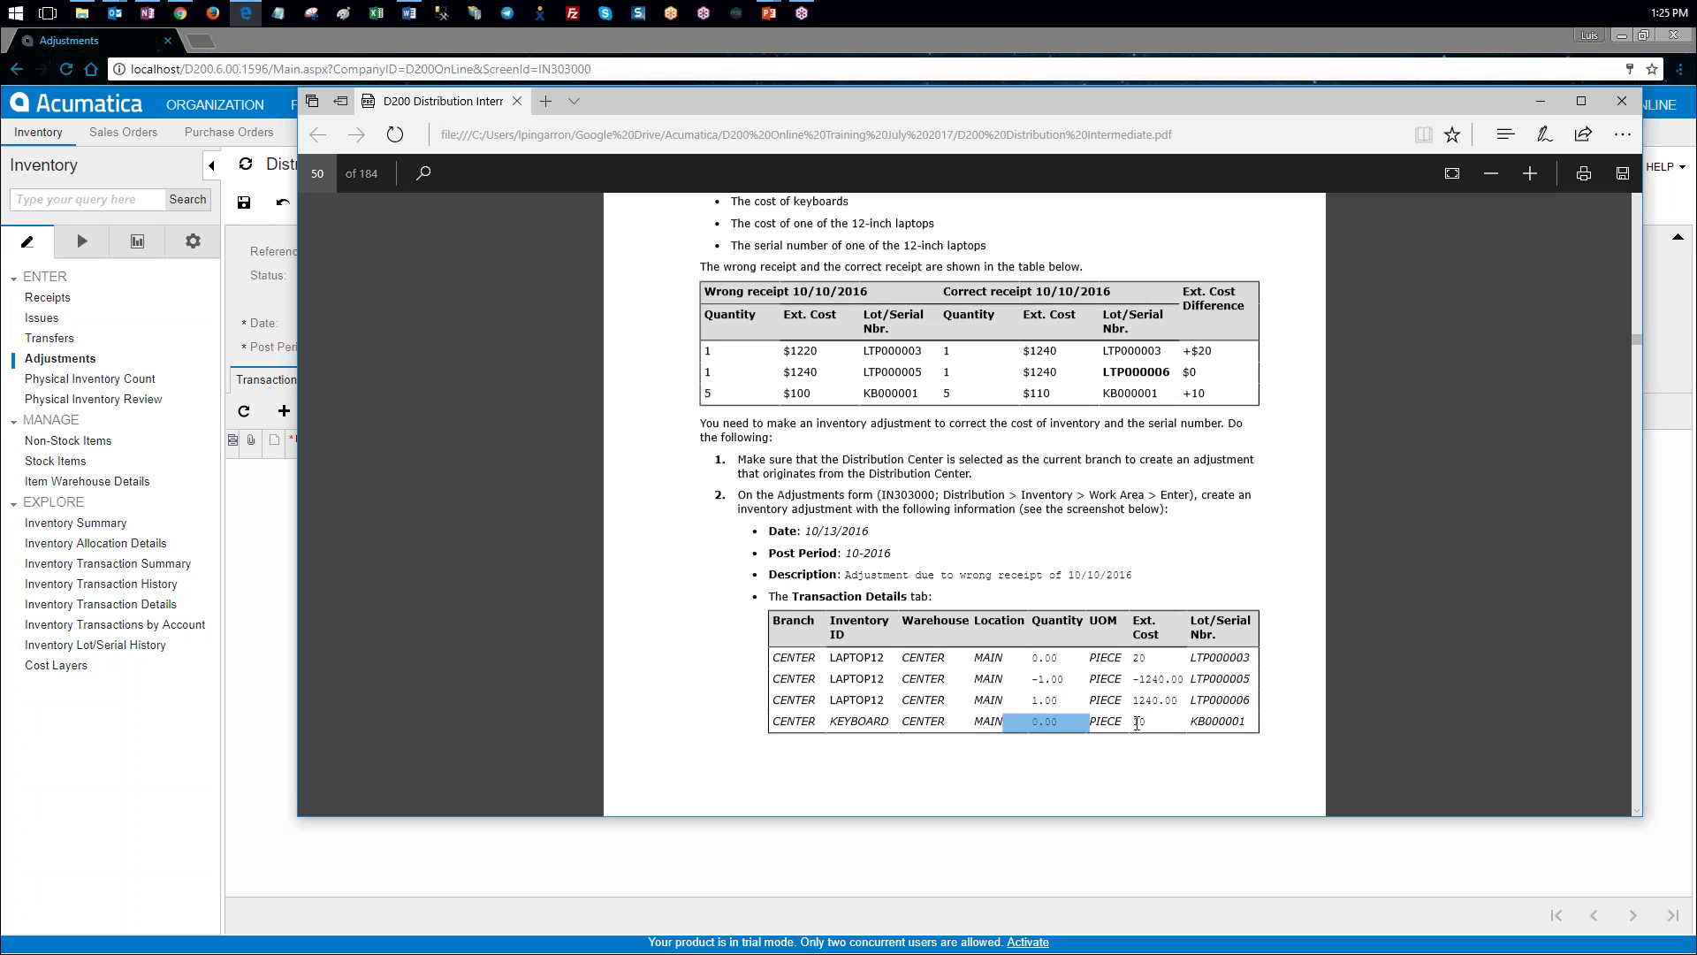
drag(1138, 723, 1149, 725)
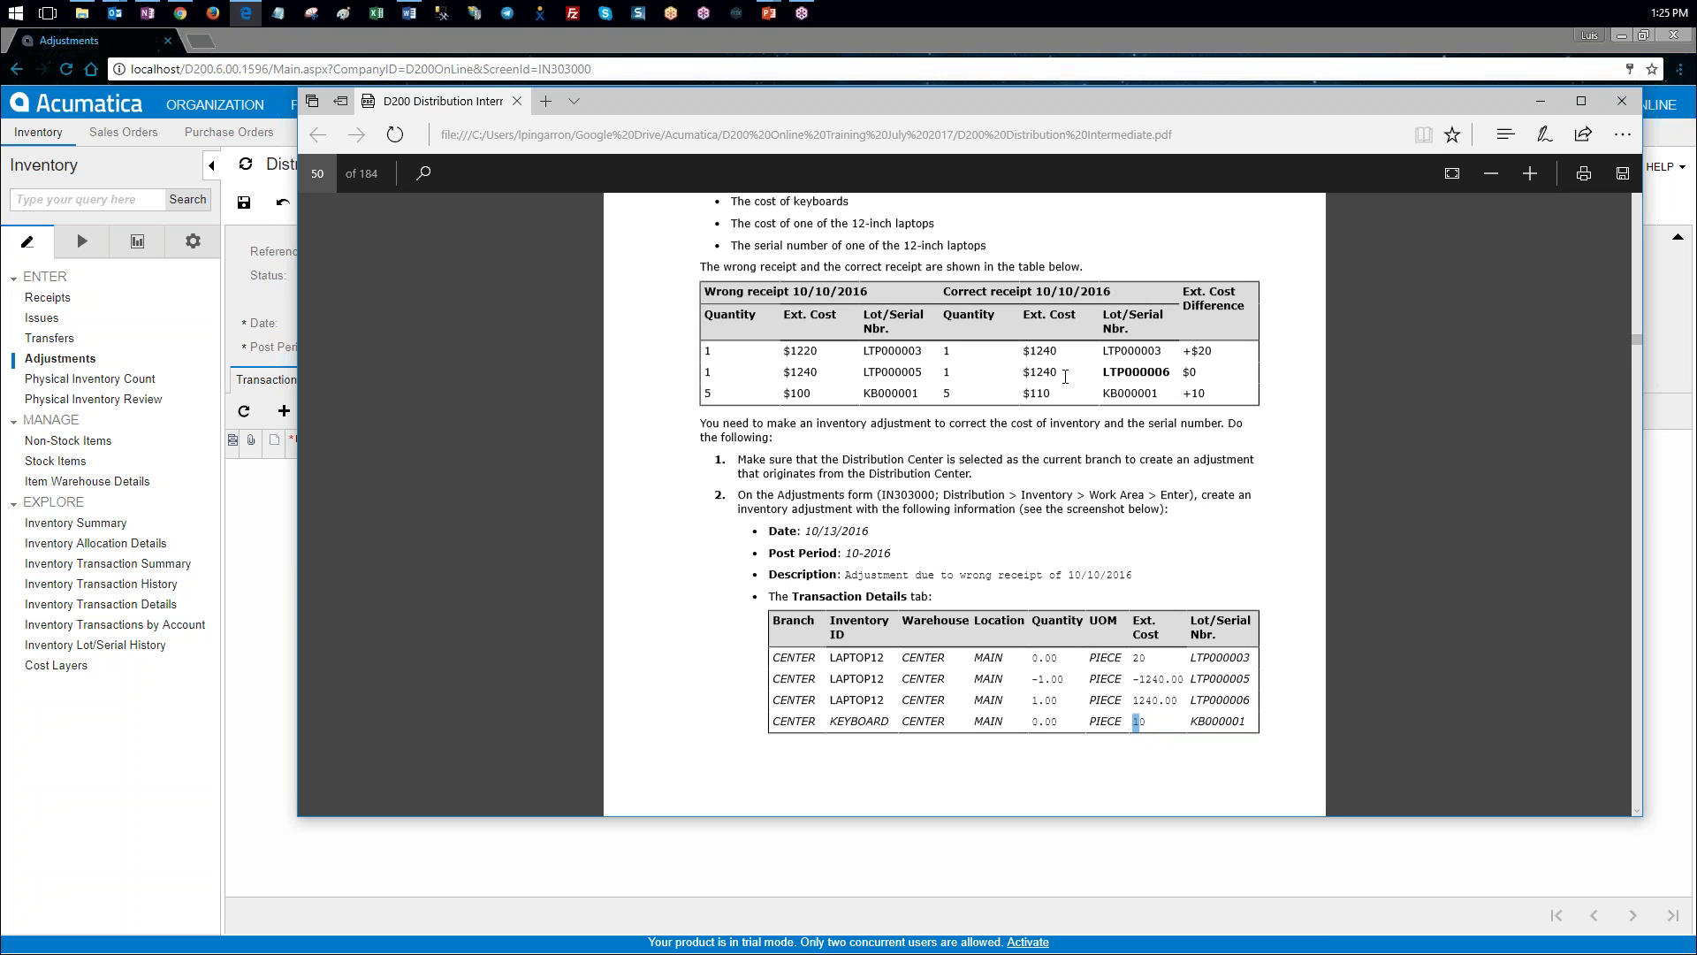
drag(1184, 350, 1209, 396)
drag(1057, 95, 0, 194)
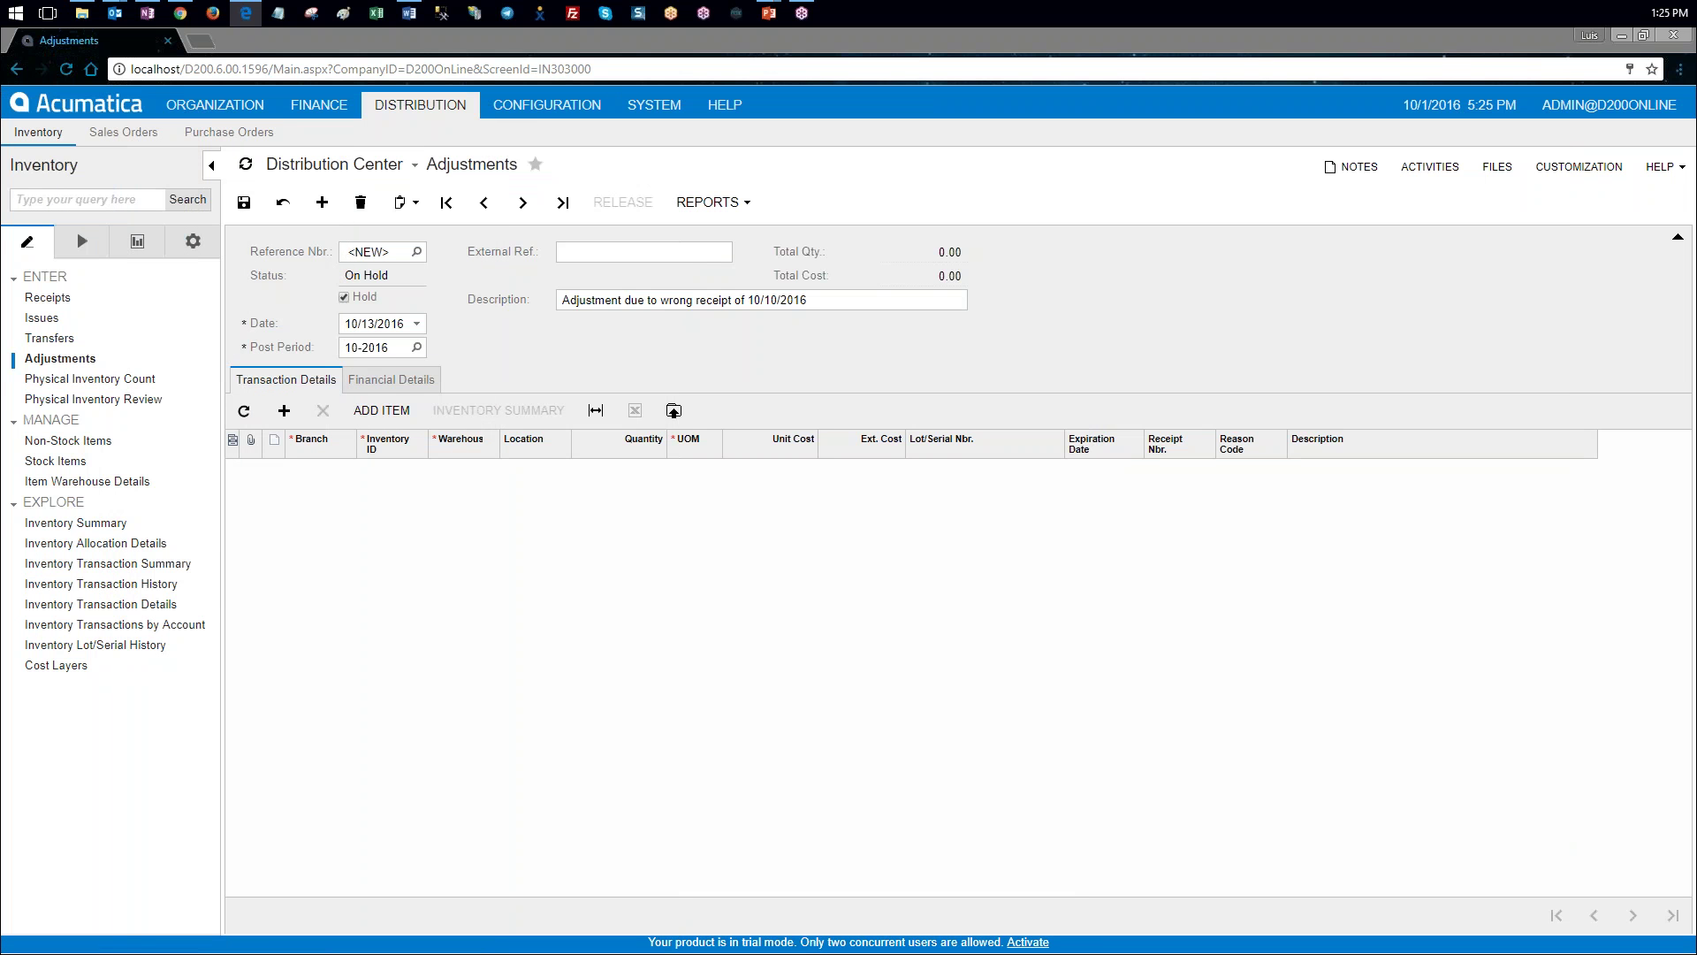
Step: Add a transaction line for inventory item LAPTOP12 in the CENTER warehouse to the adjustment
click(373, 500)
click(397, 468)
click(433, 468)
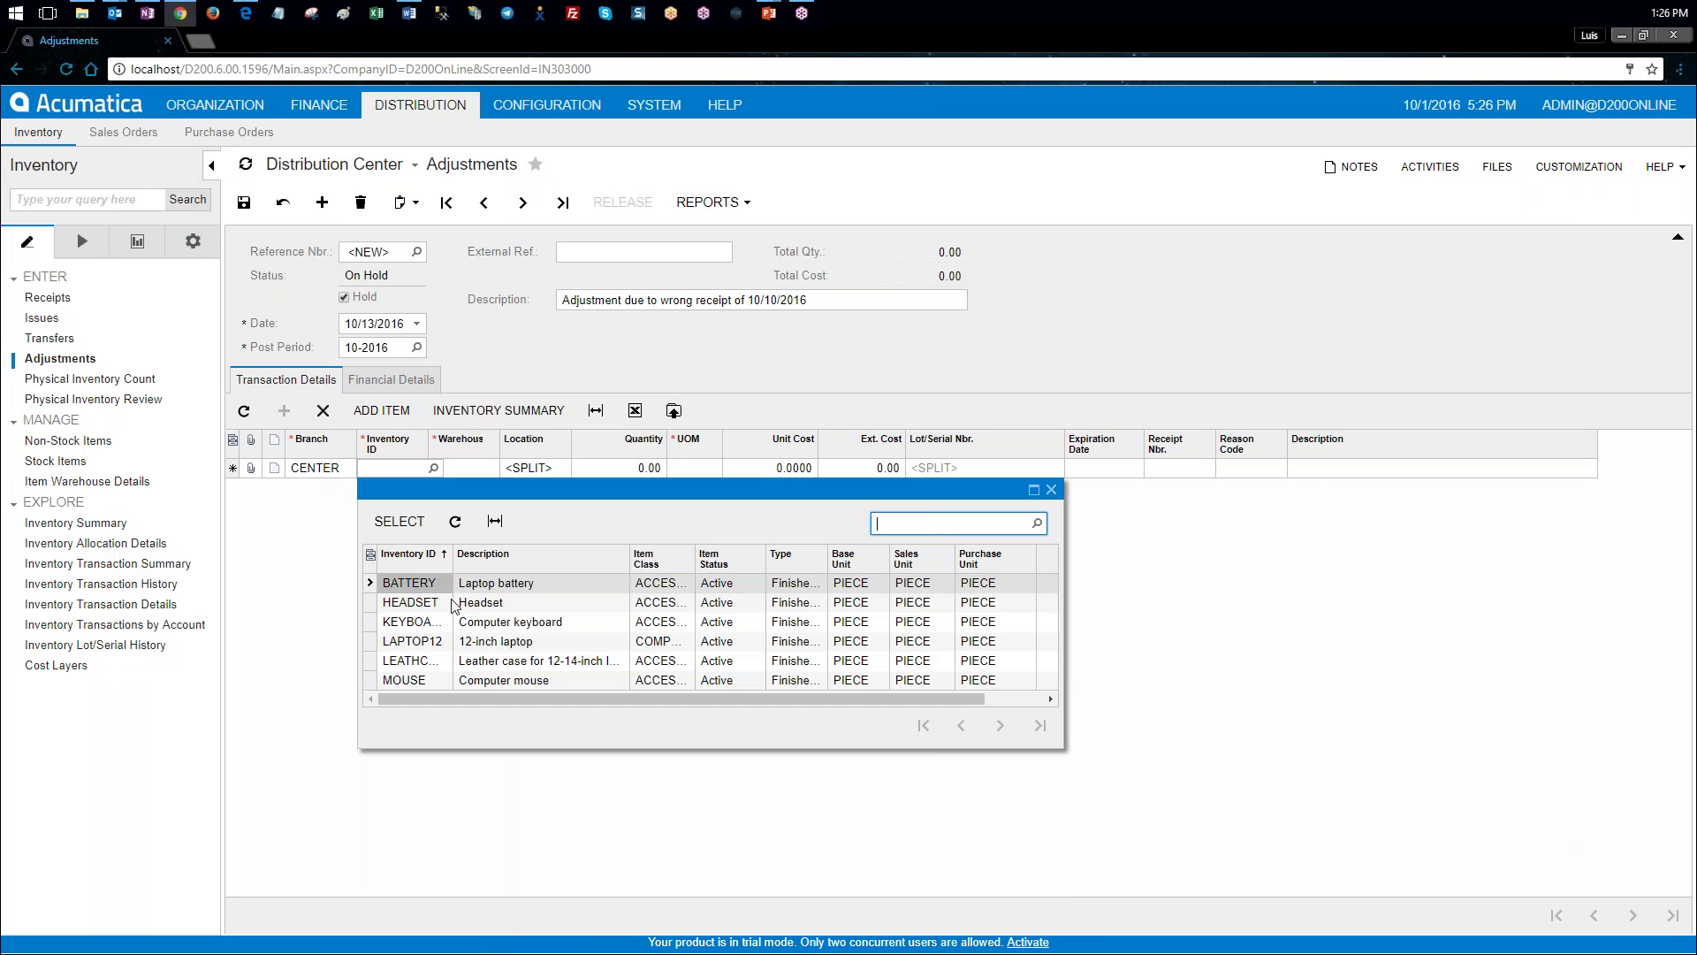
double_click(434, 646)
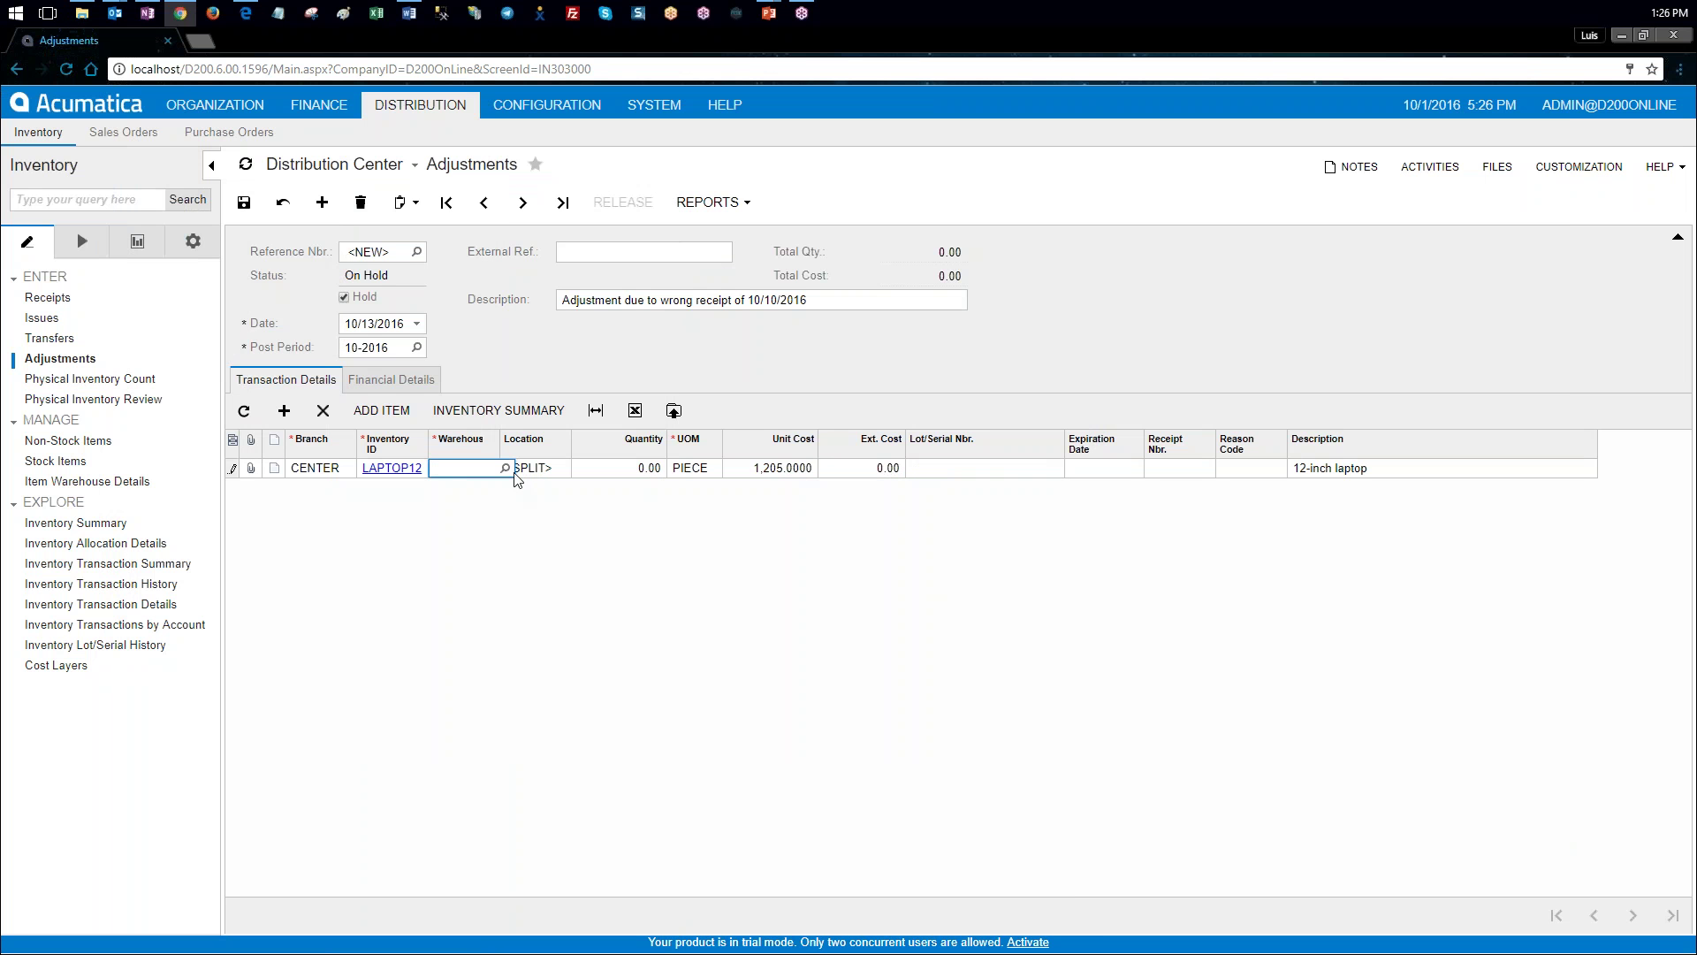
click(504, 467)
double_click(499, 576)
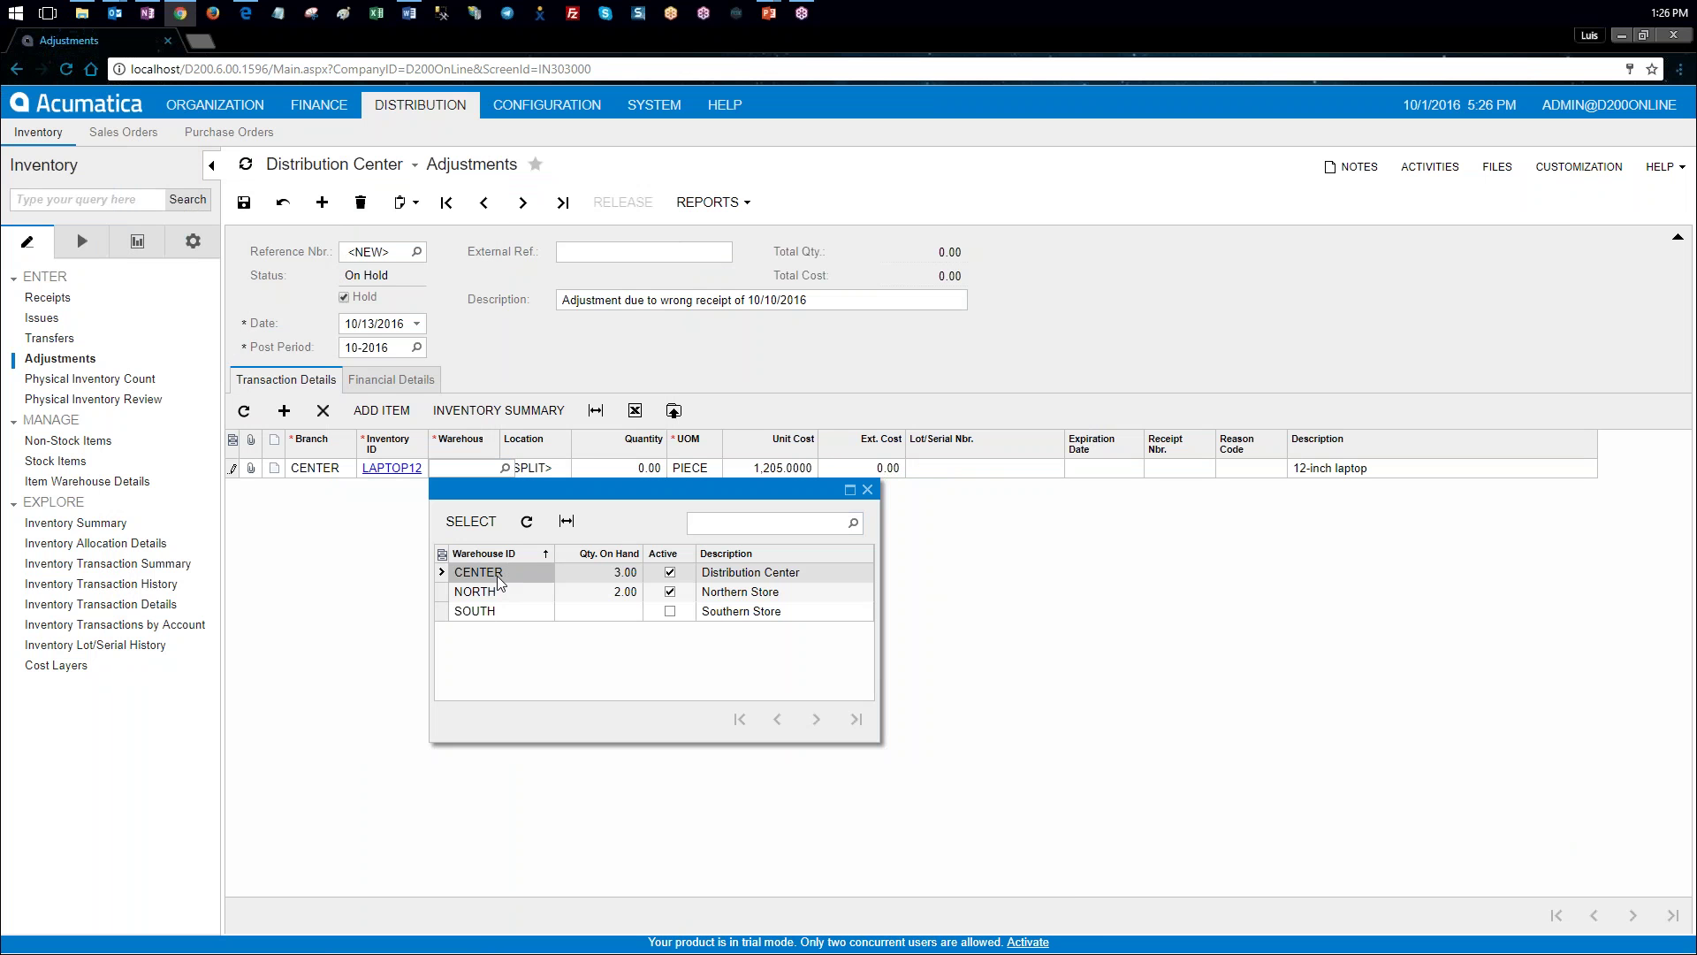
Step: Set the first line's unit cost to 20 and assign lot/serial number LTP000003 to it
click(648, 473)
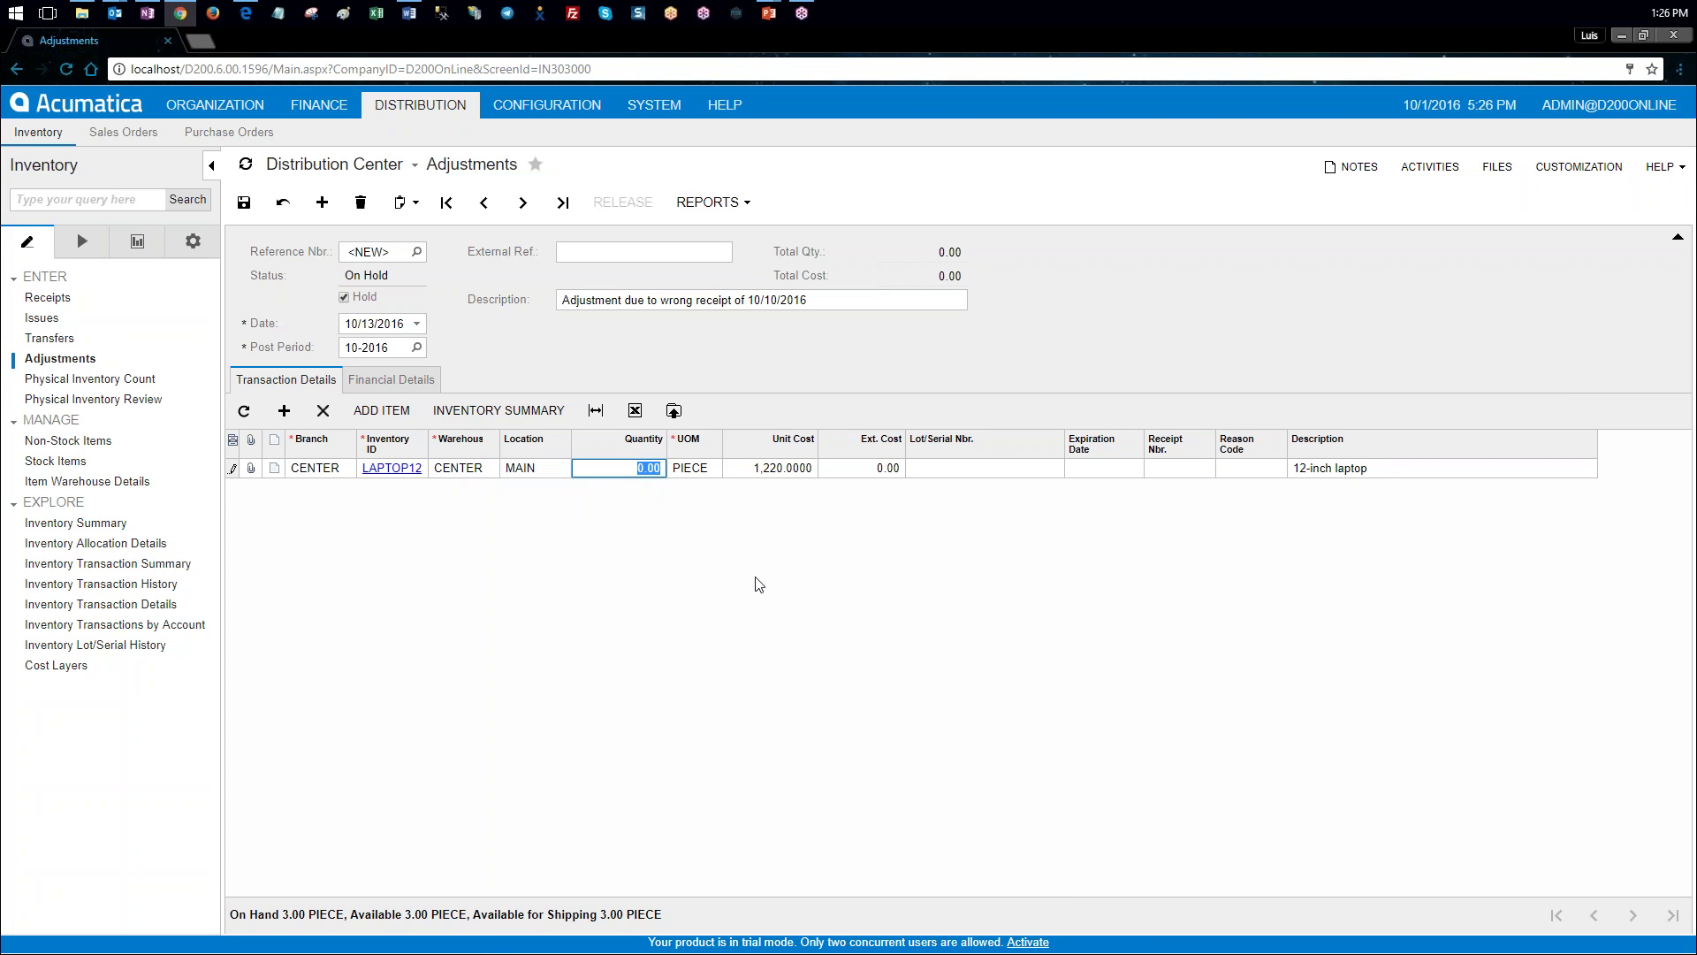
key(Tab)
key(Tab)
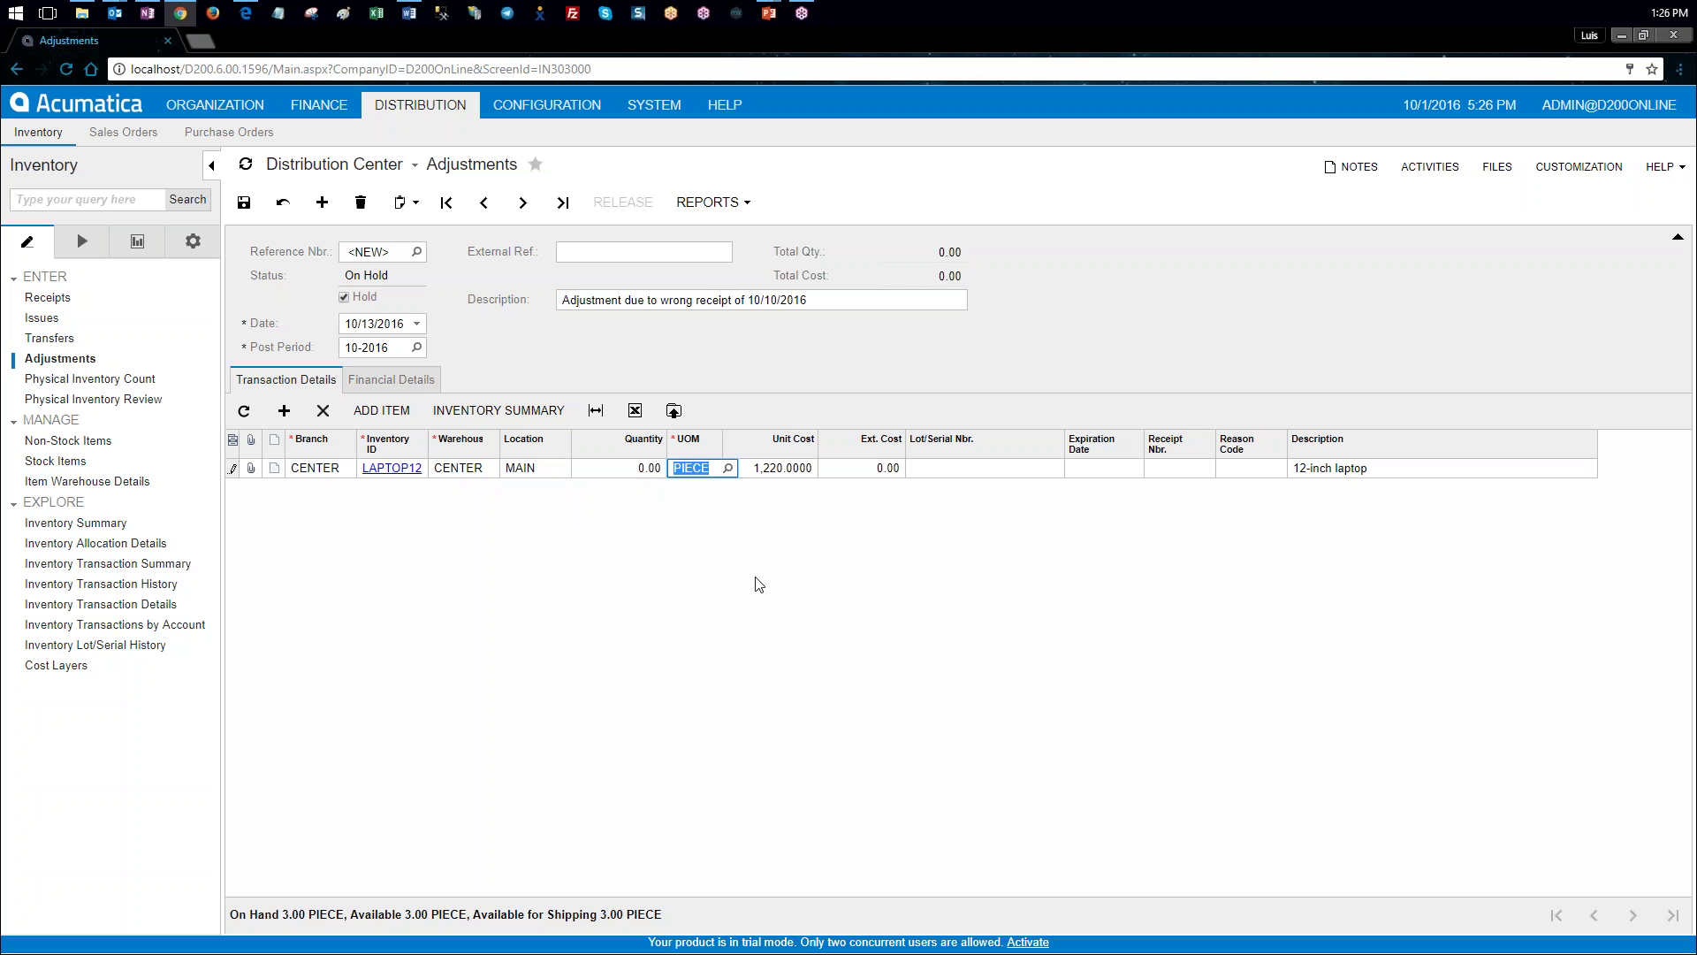
text(20)
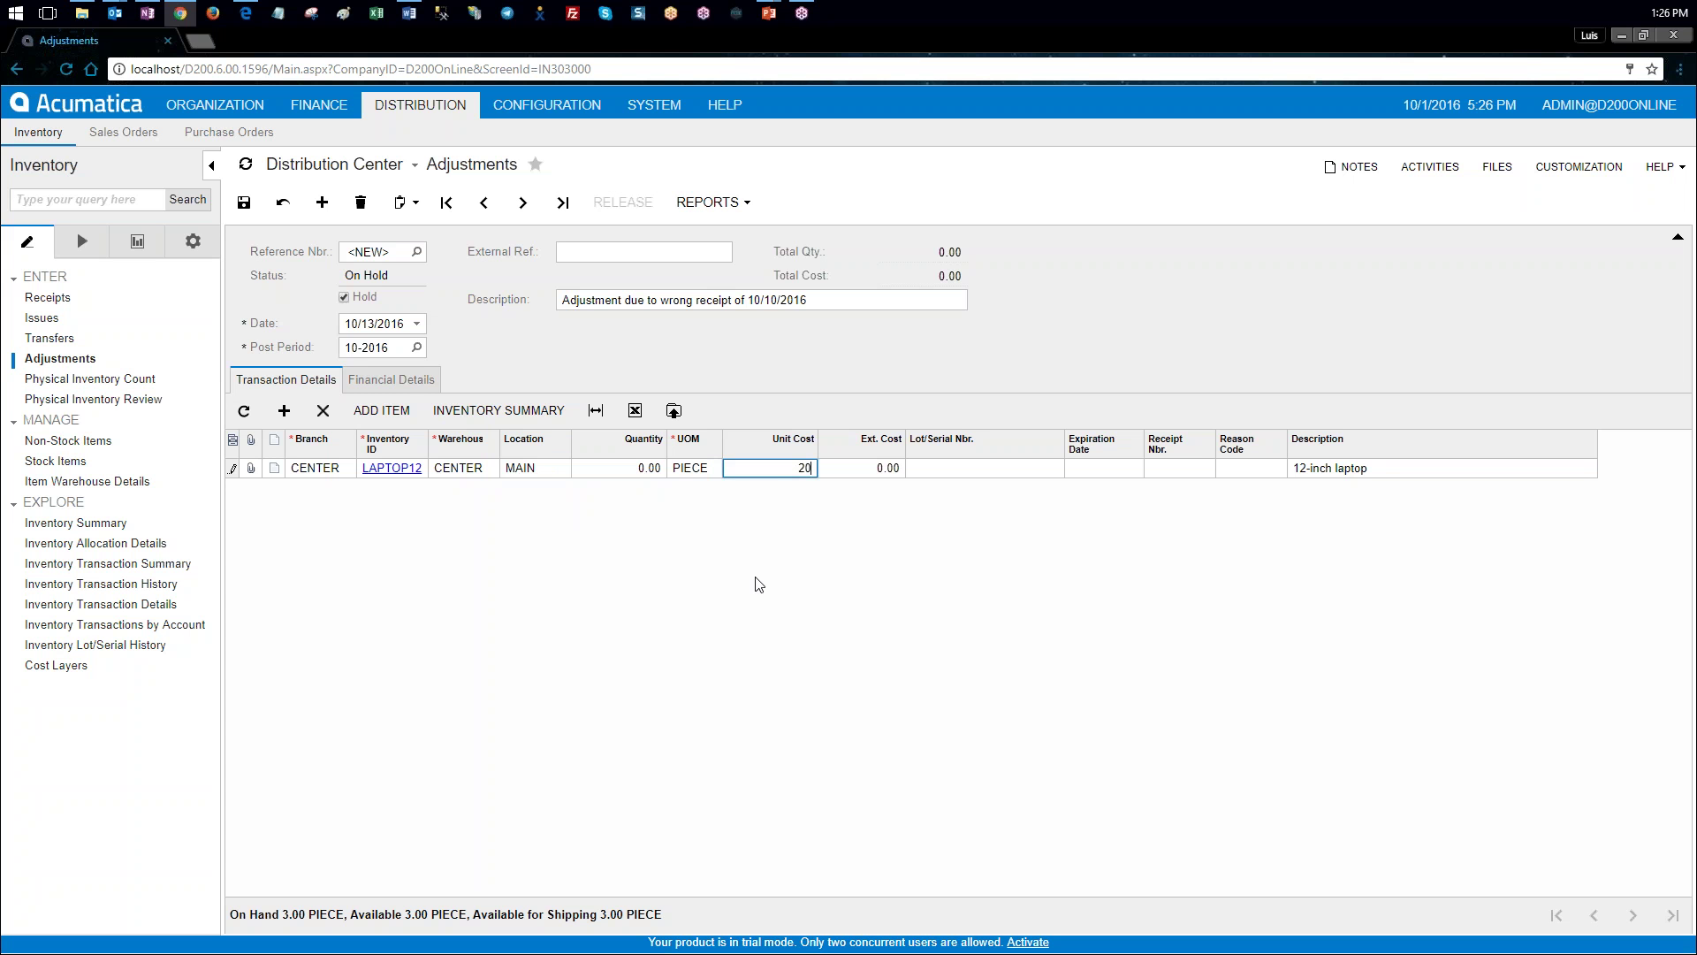
key(Tab)
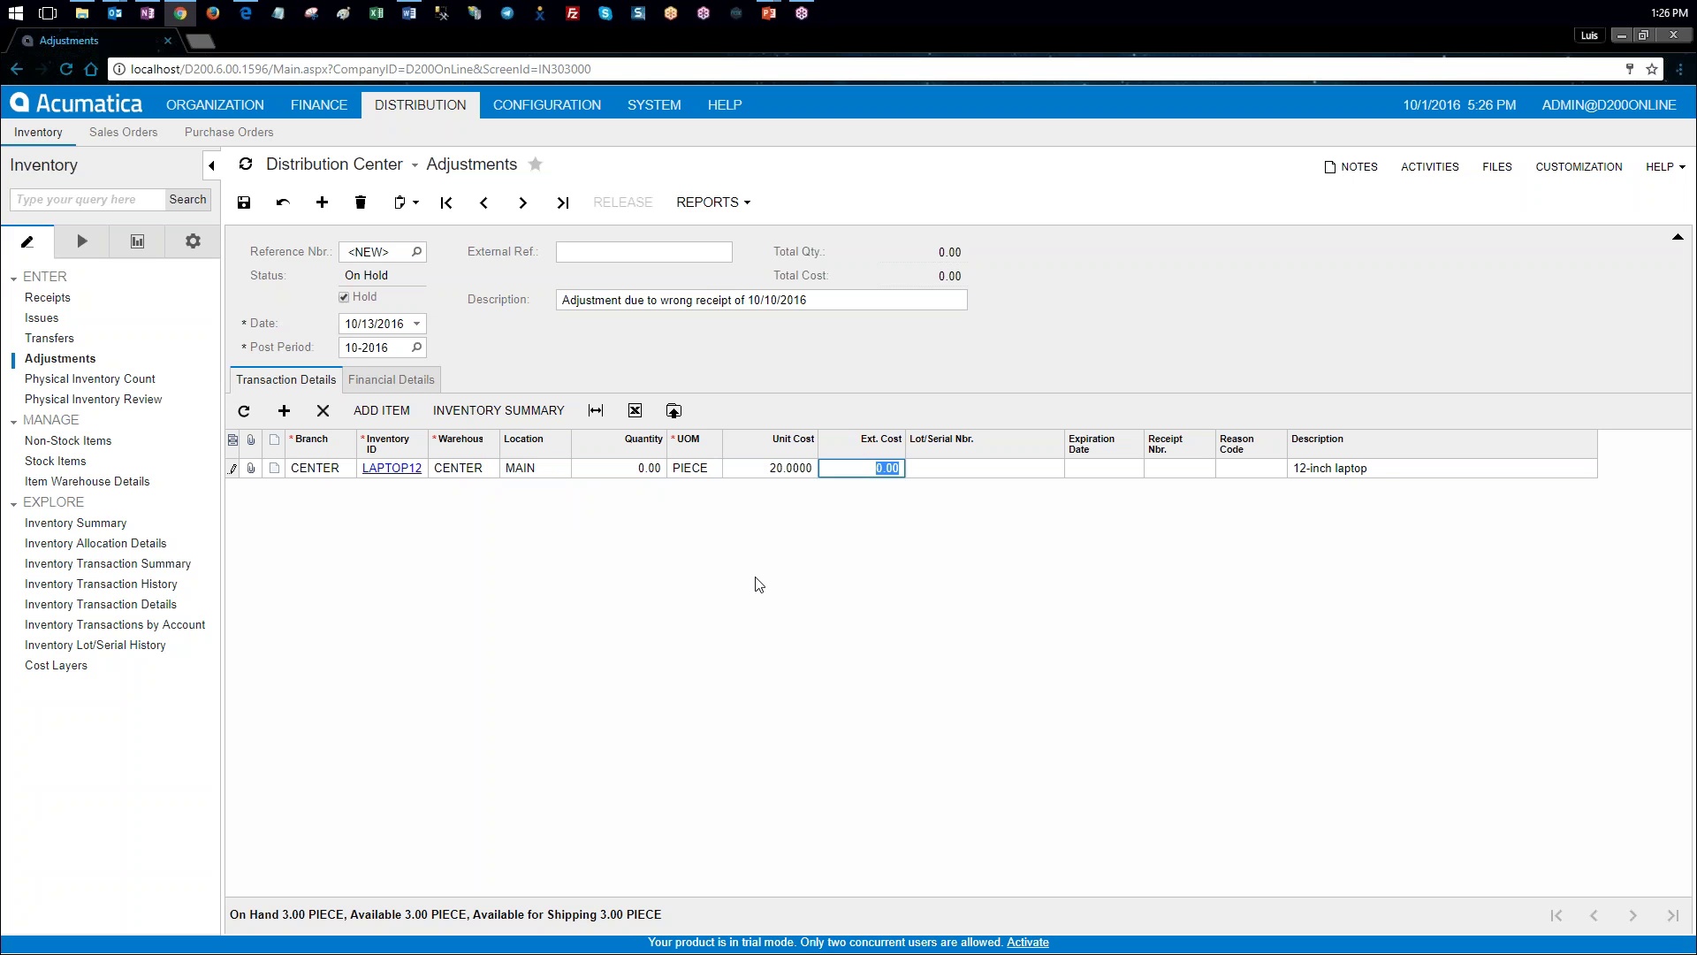
key(Tab)
click(1069, 467)
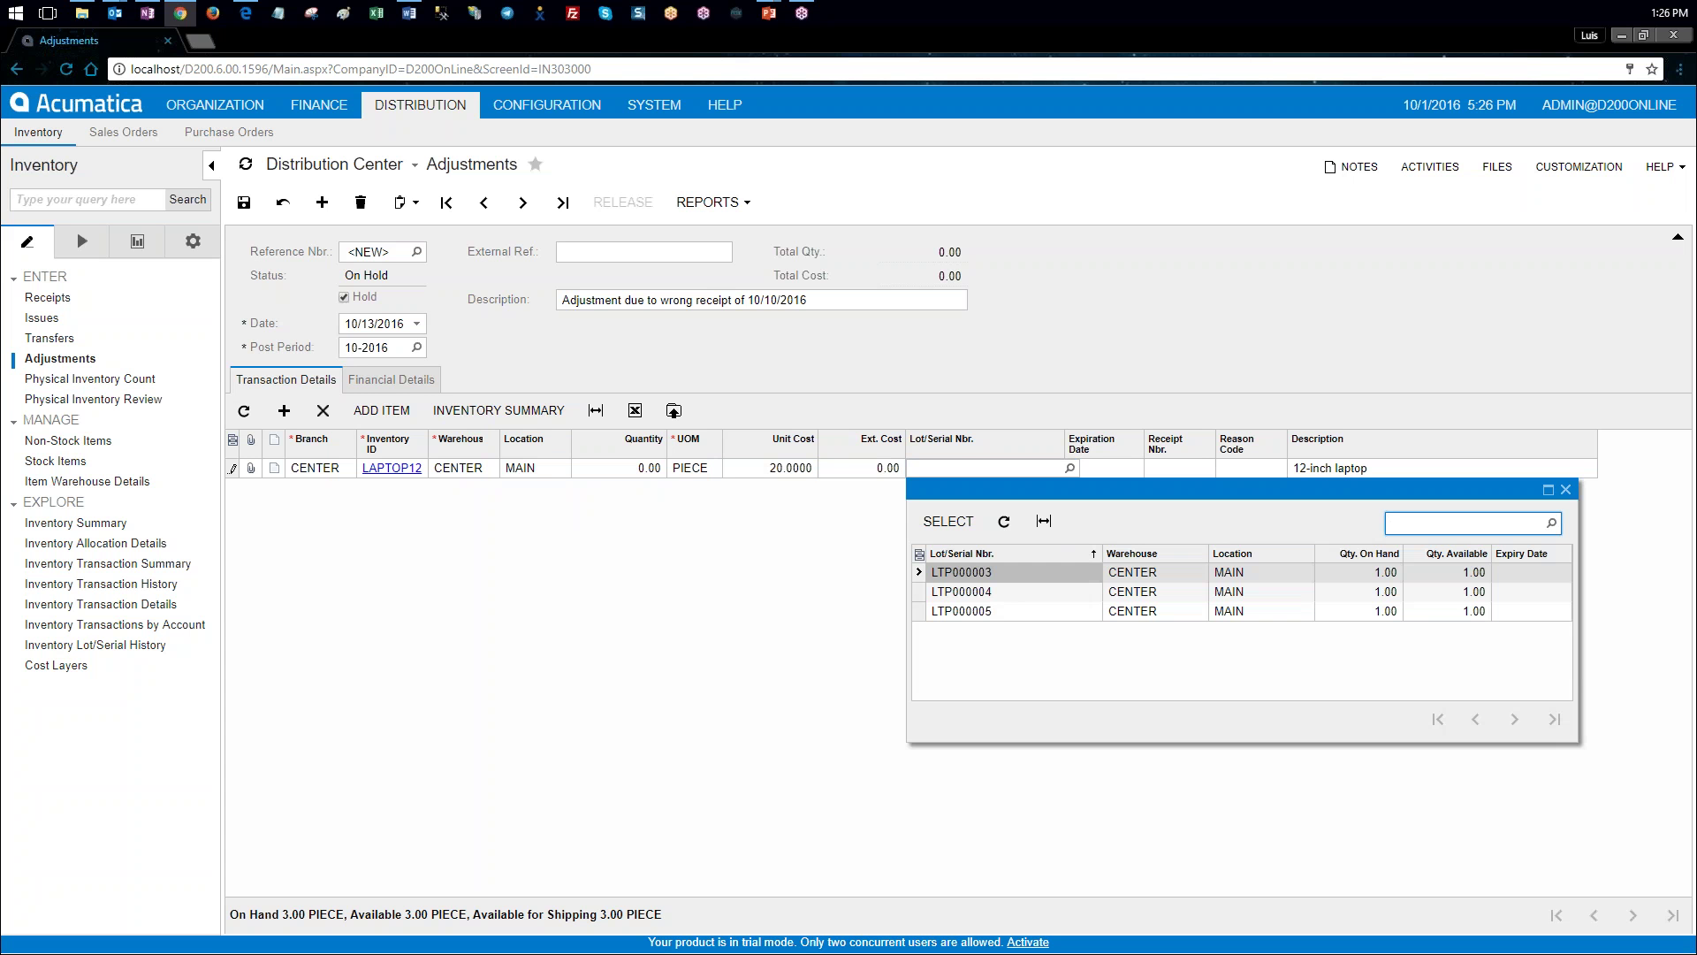
key(Return)
key(Tab)
key(Tab)
key(Tab)
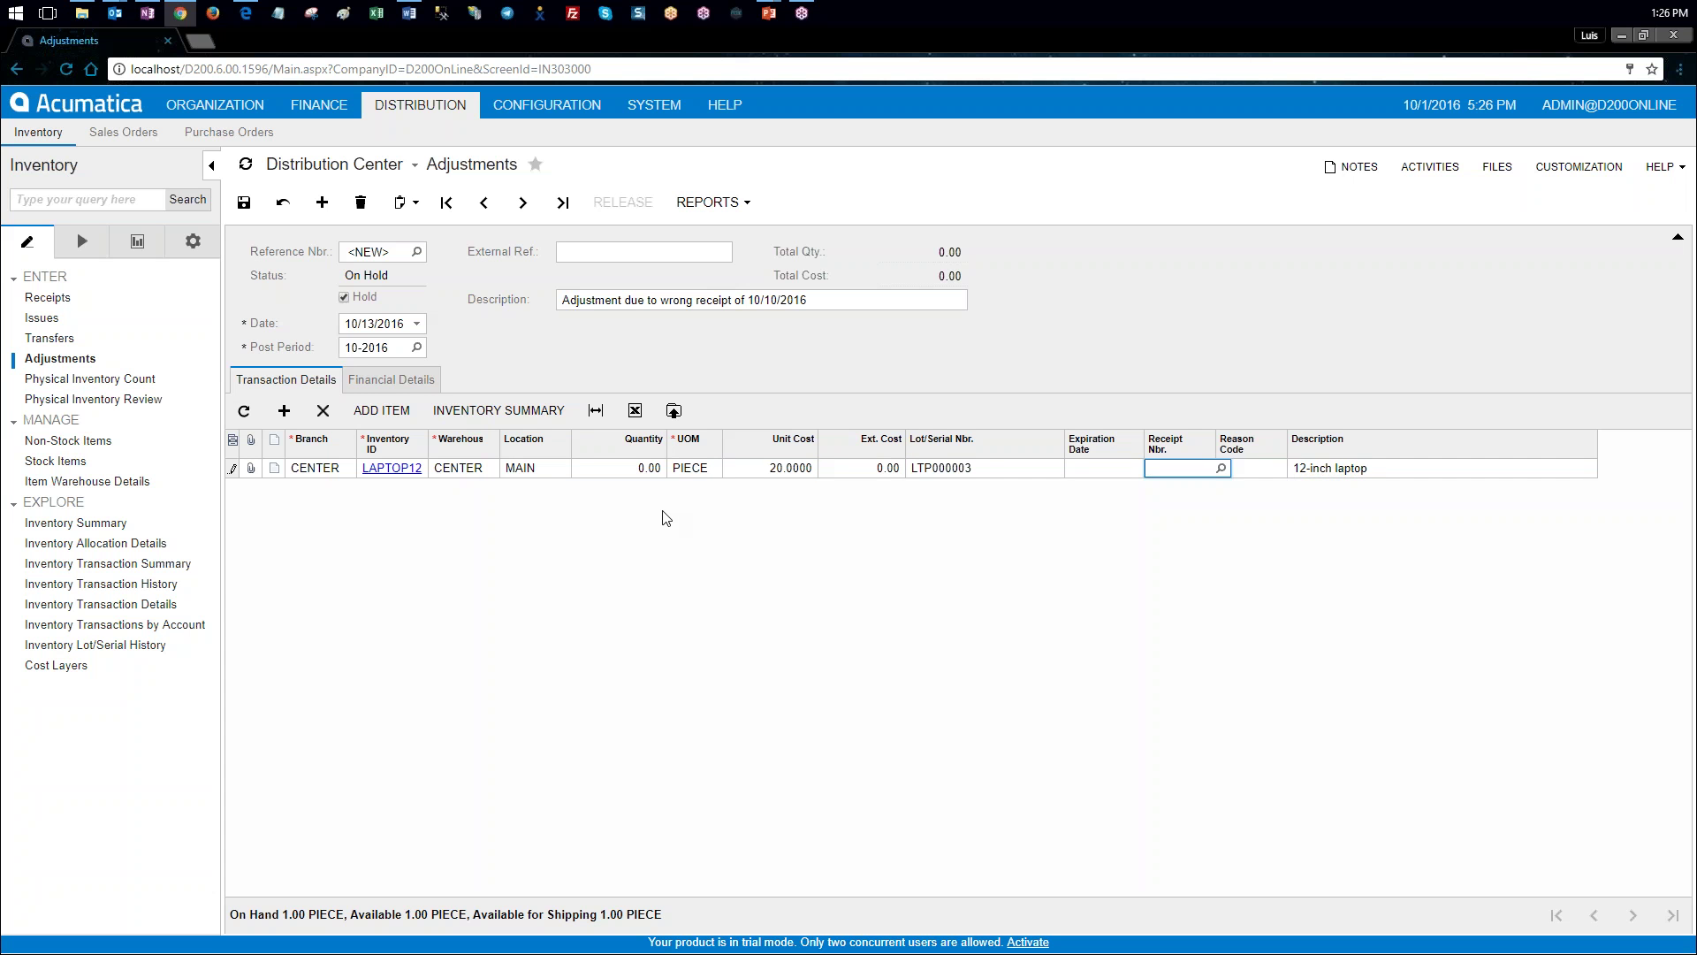
Step: Add a second transaction line for inventory item LAPTOP12 in the CENTER warehouse
key(Tab)
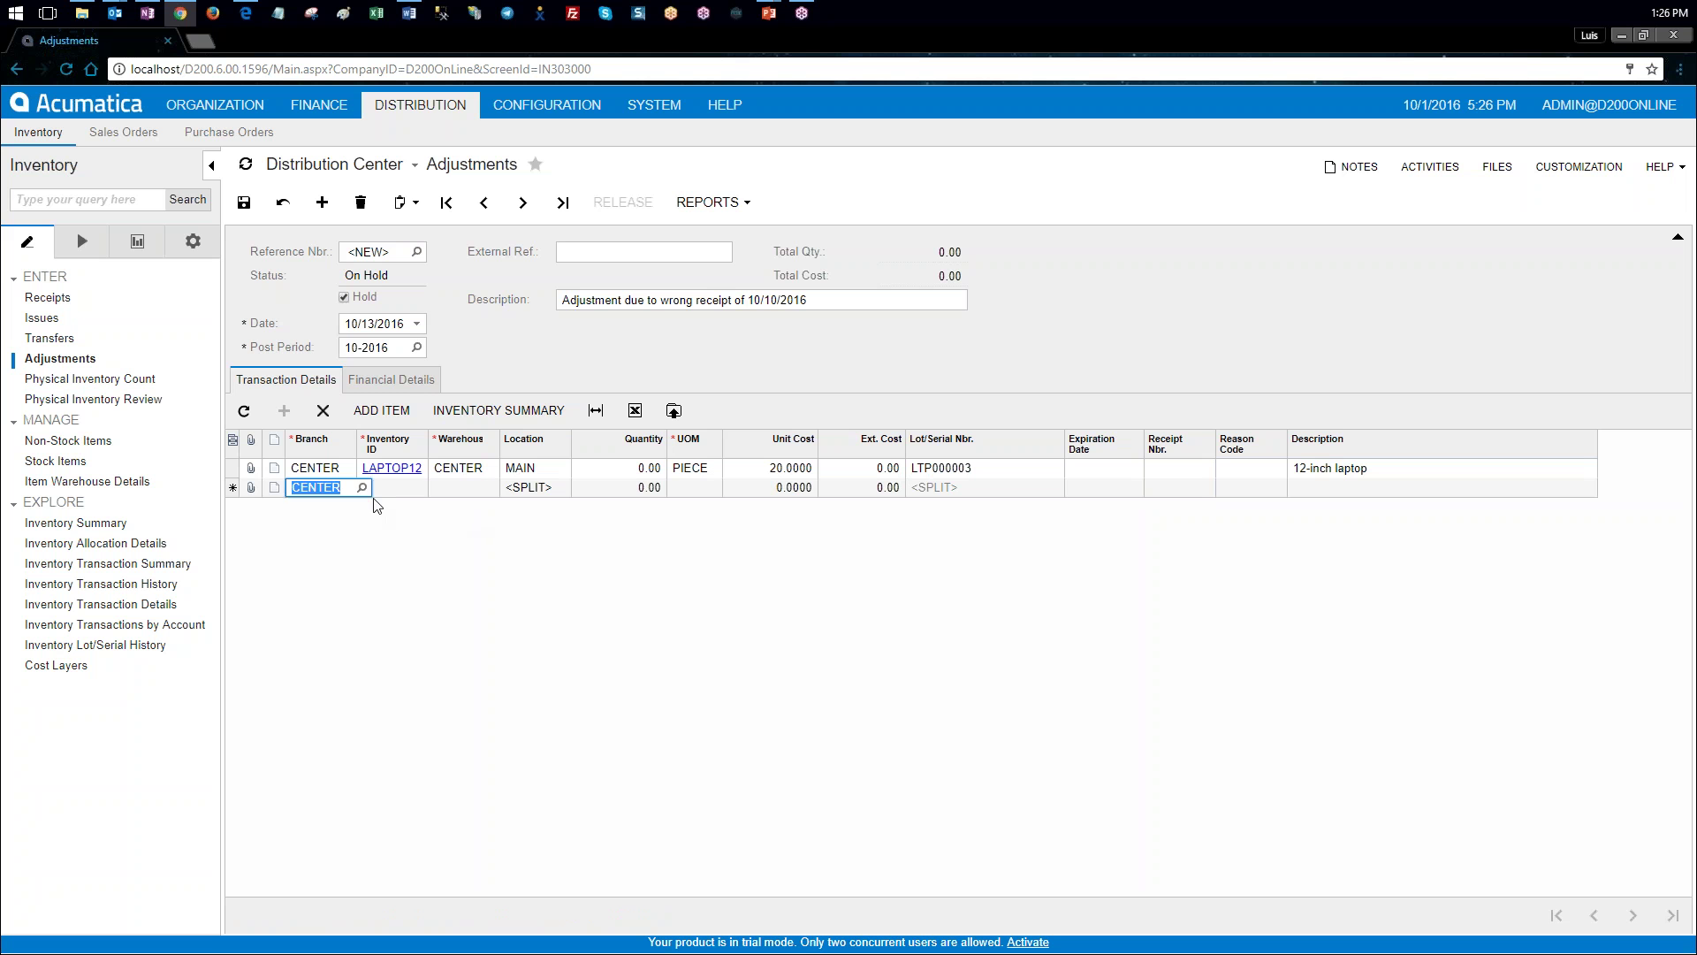
click(422, 492)
click(433, 487)
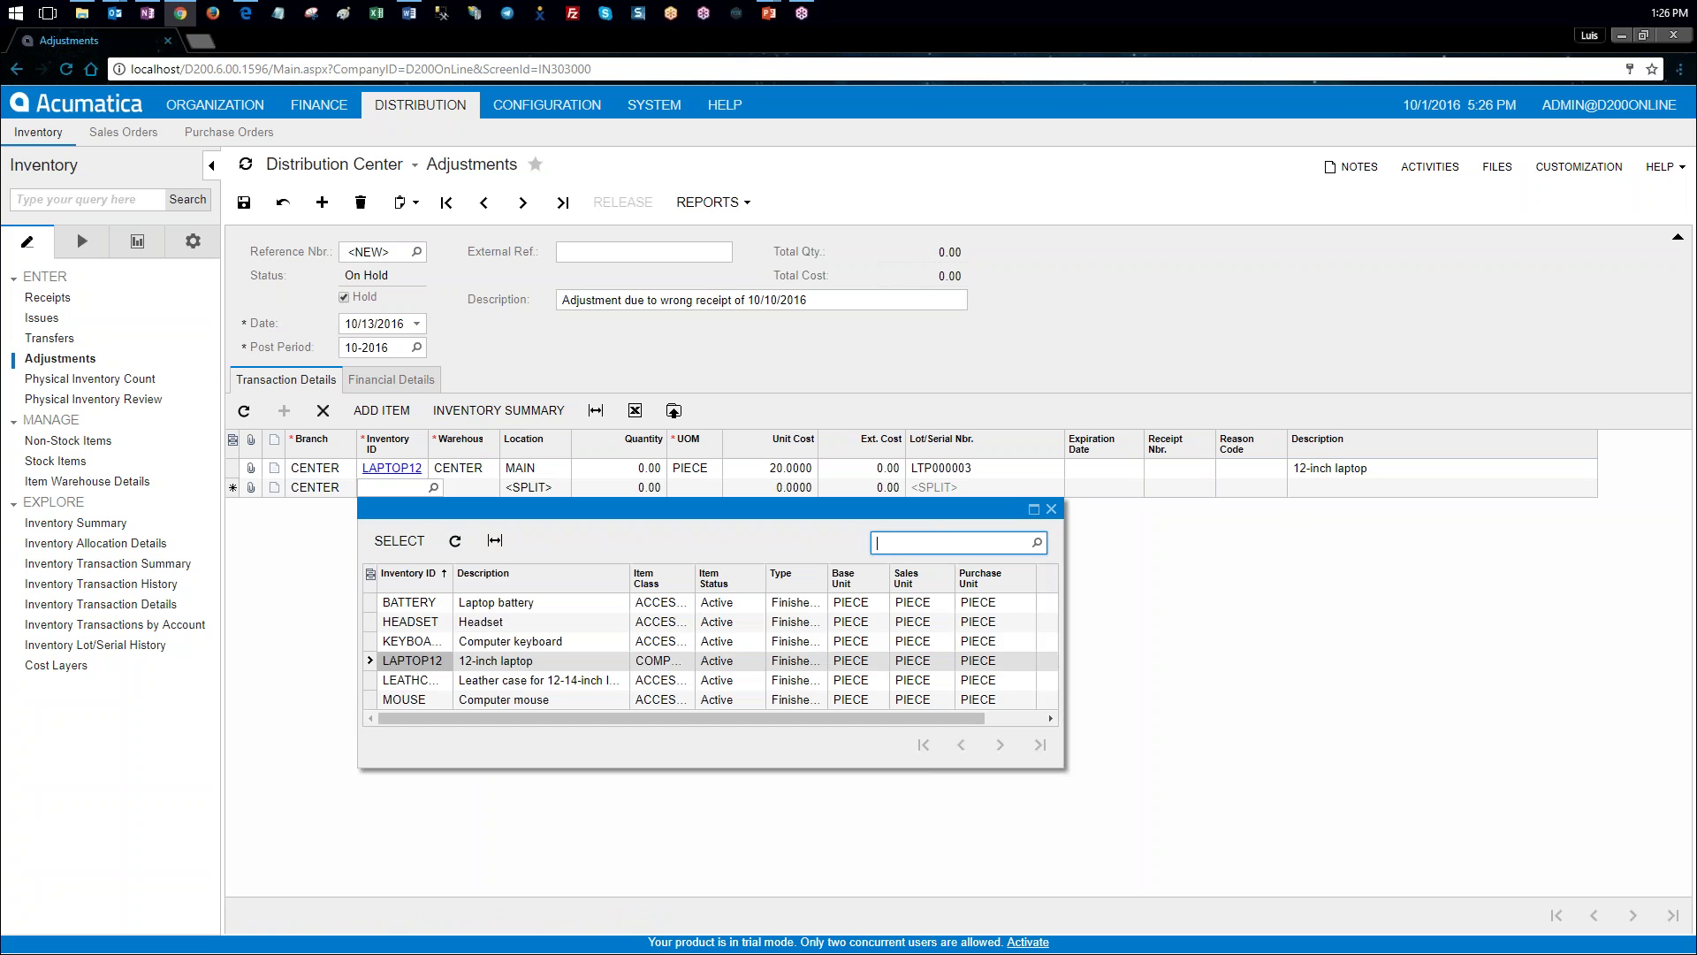
double_click(431, 663)
click(505, 487)
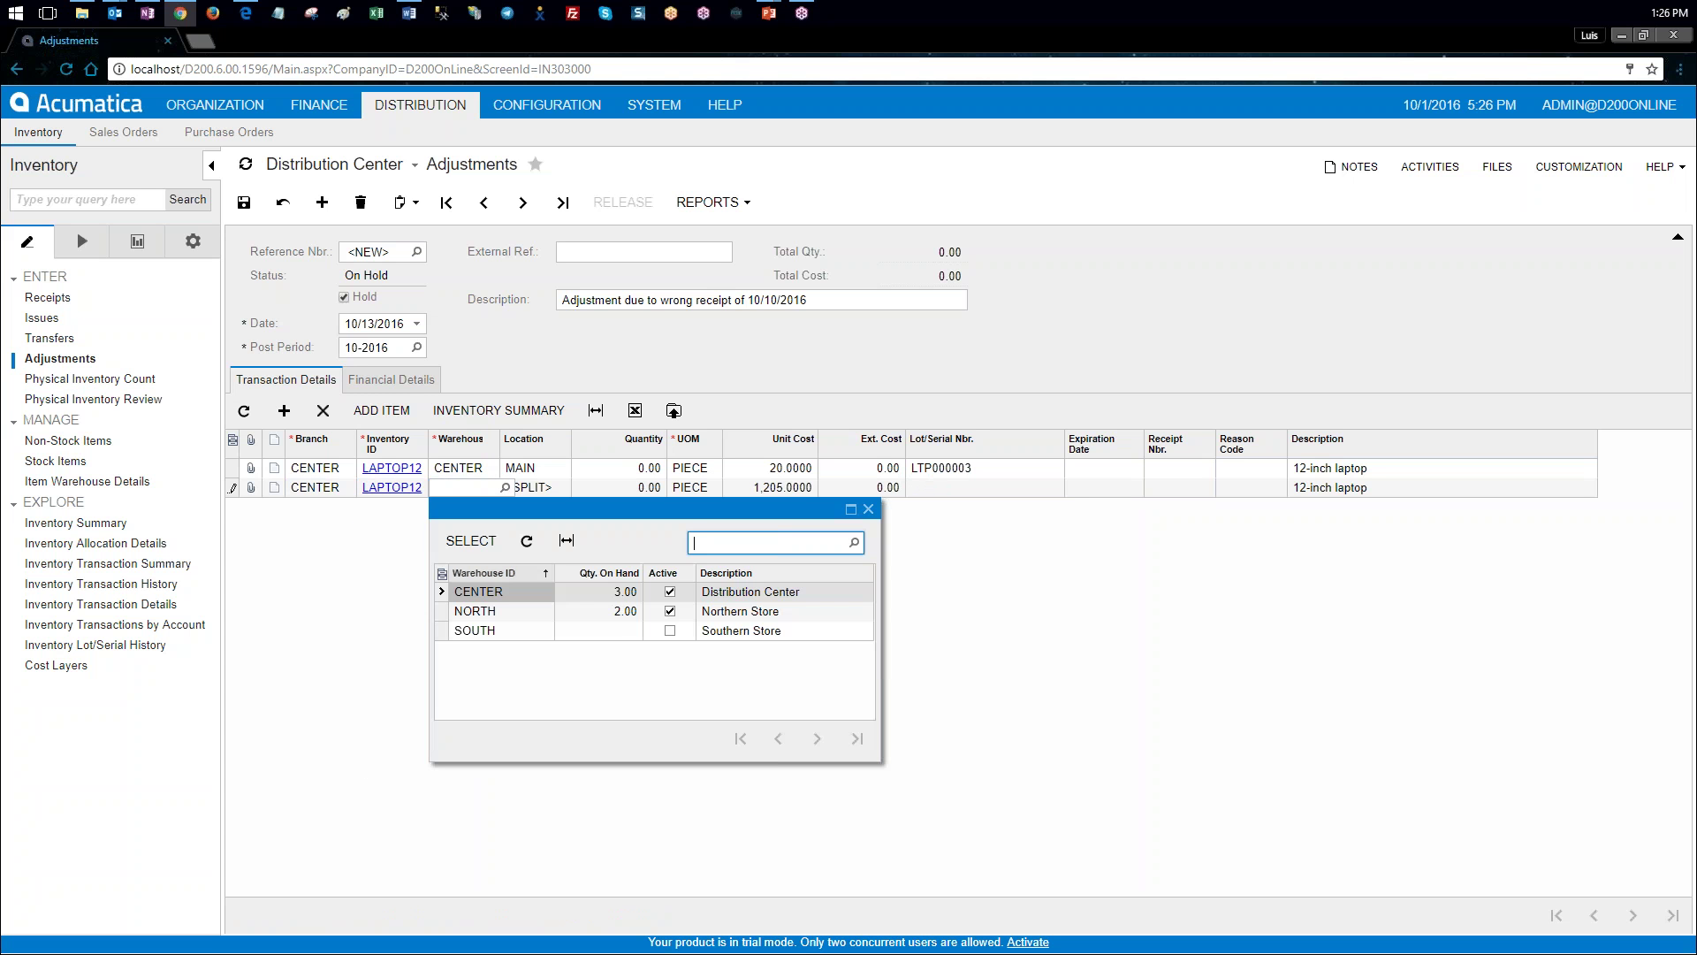
double_click(498, 591)
Step: Set the second line's quantity to -1 and its unit cost to -1240
key(Tab)
key(Tab)
key(shift+Tab)
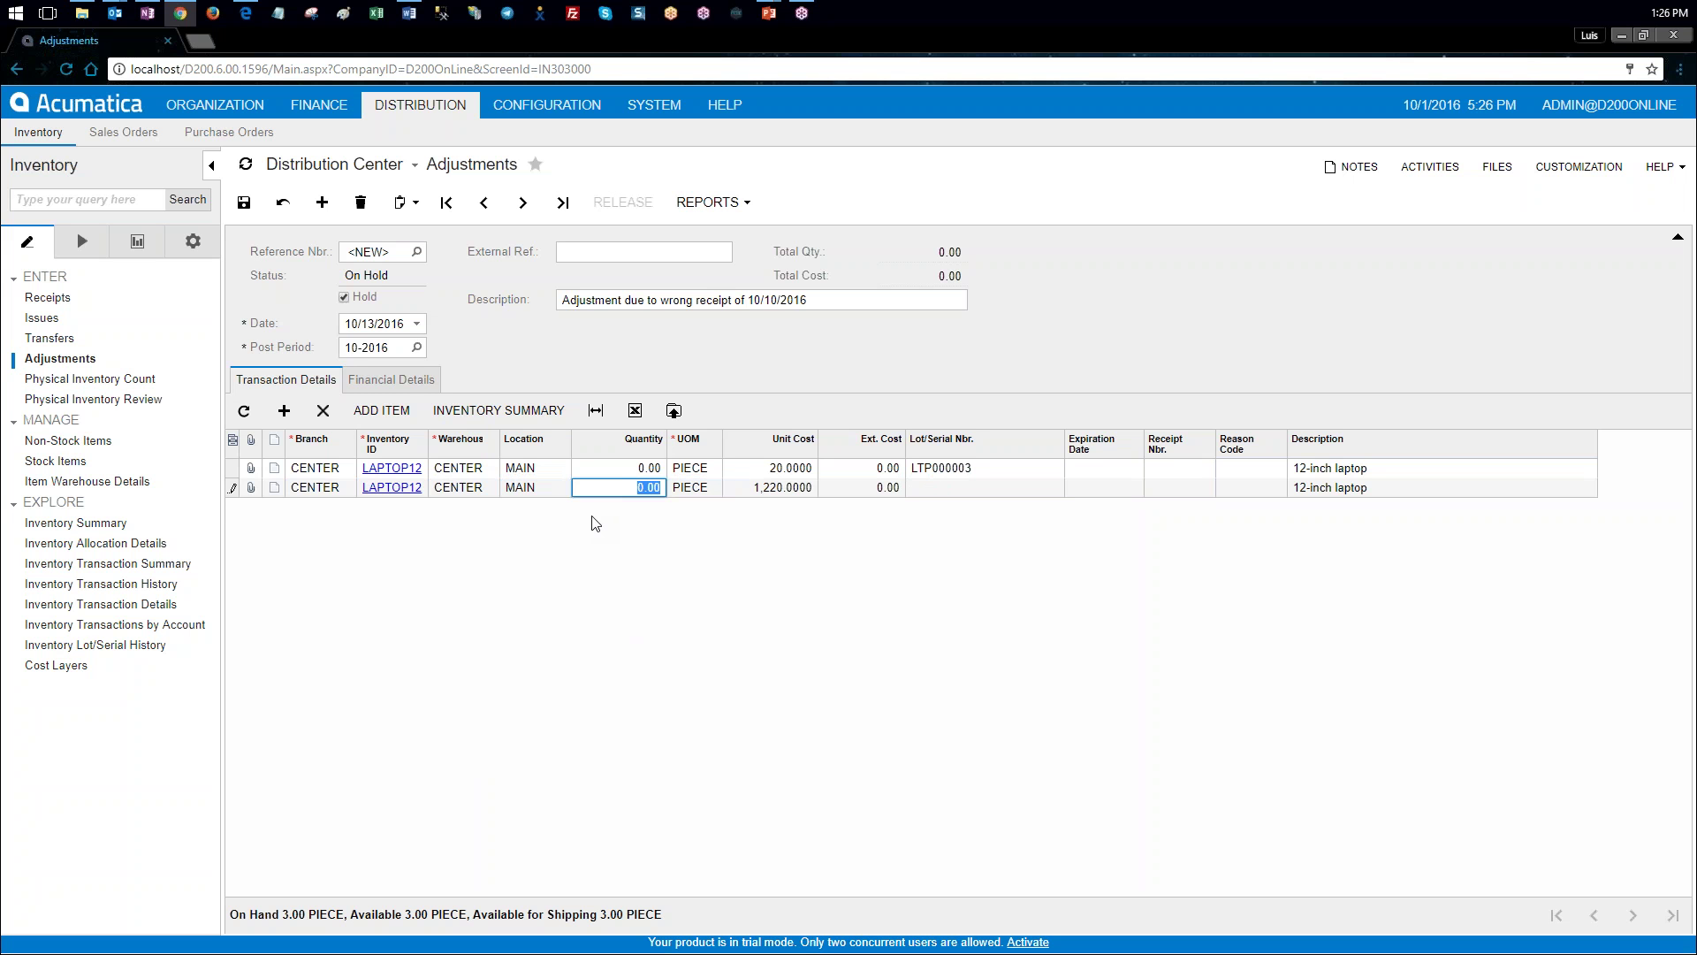
text(-1)
key(Tab)
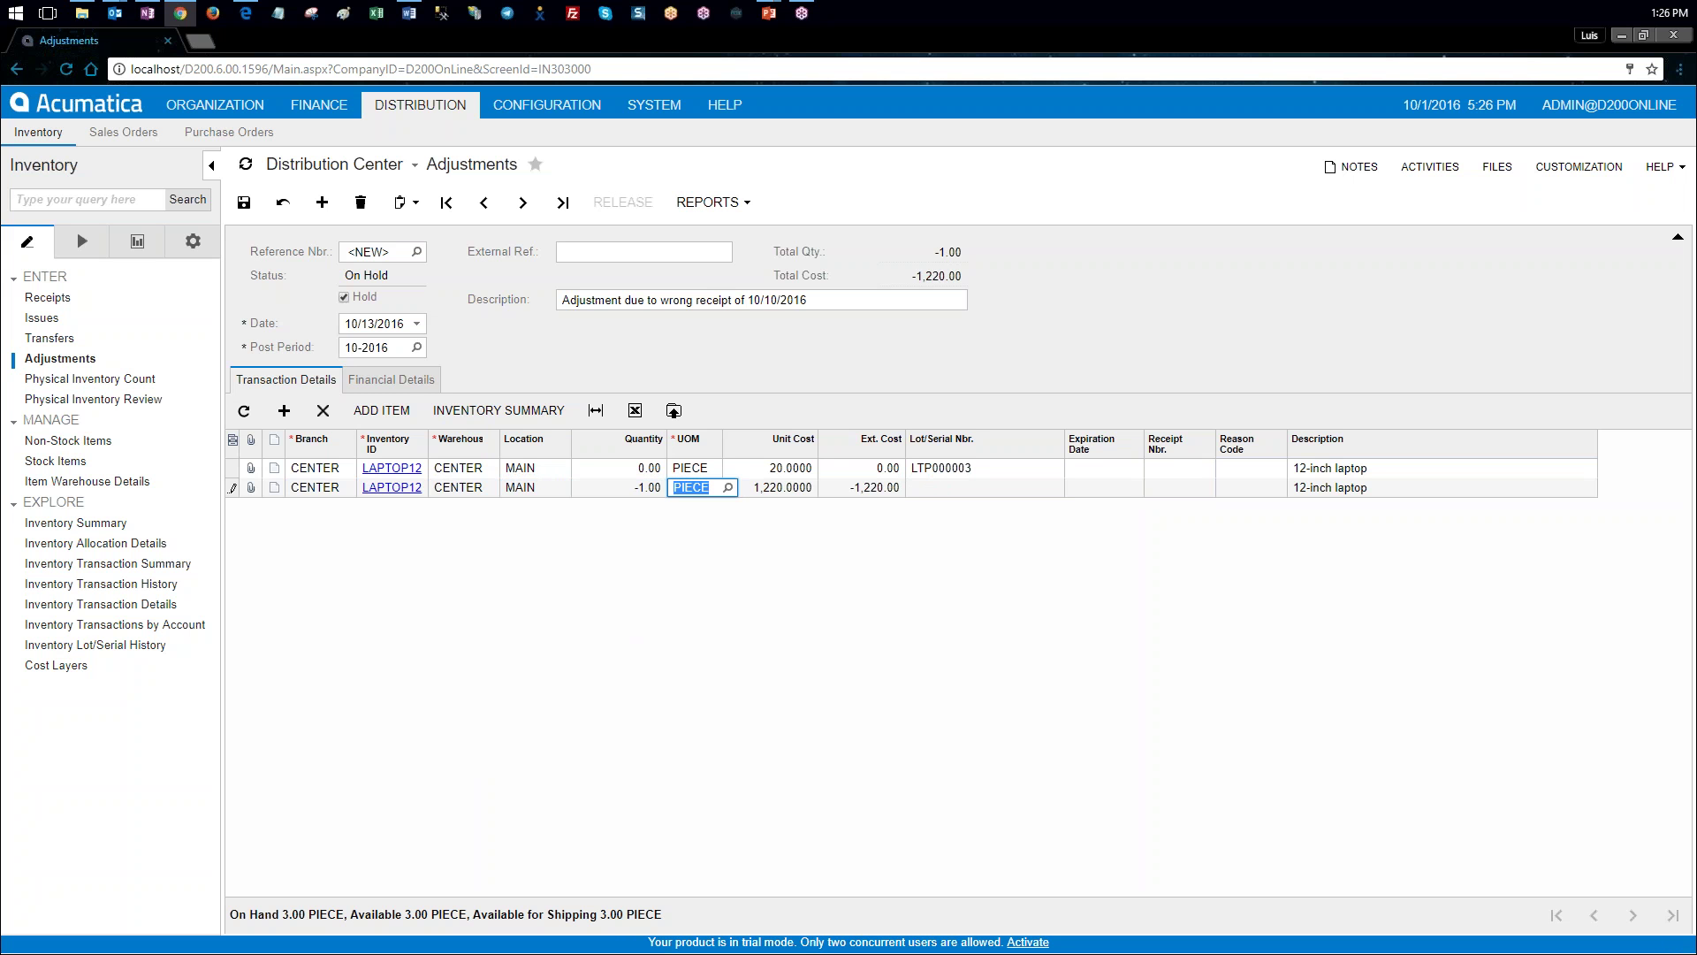
key(Tab)
key(BackSpace)
text(-1240)
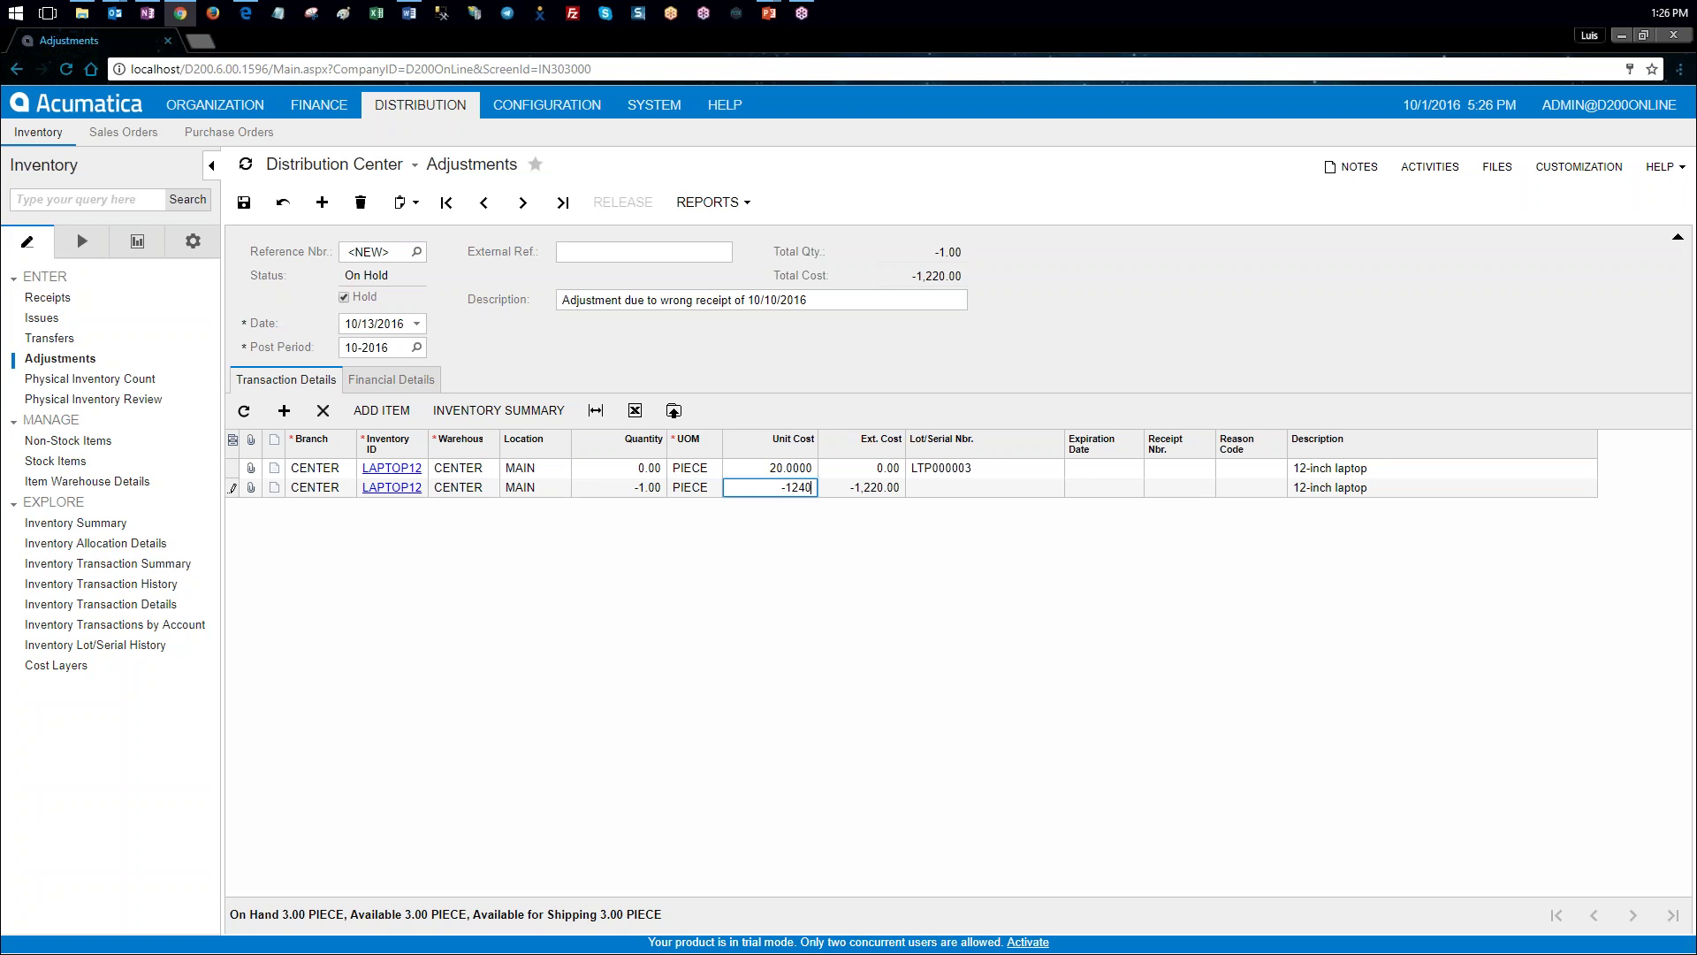
key(Tab)
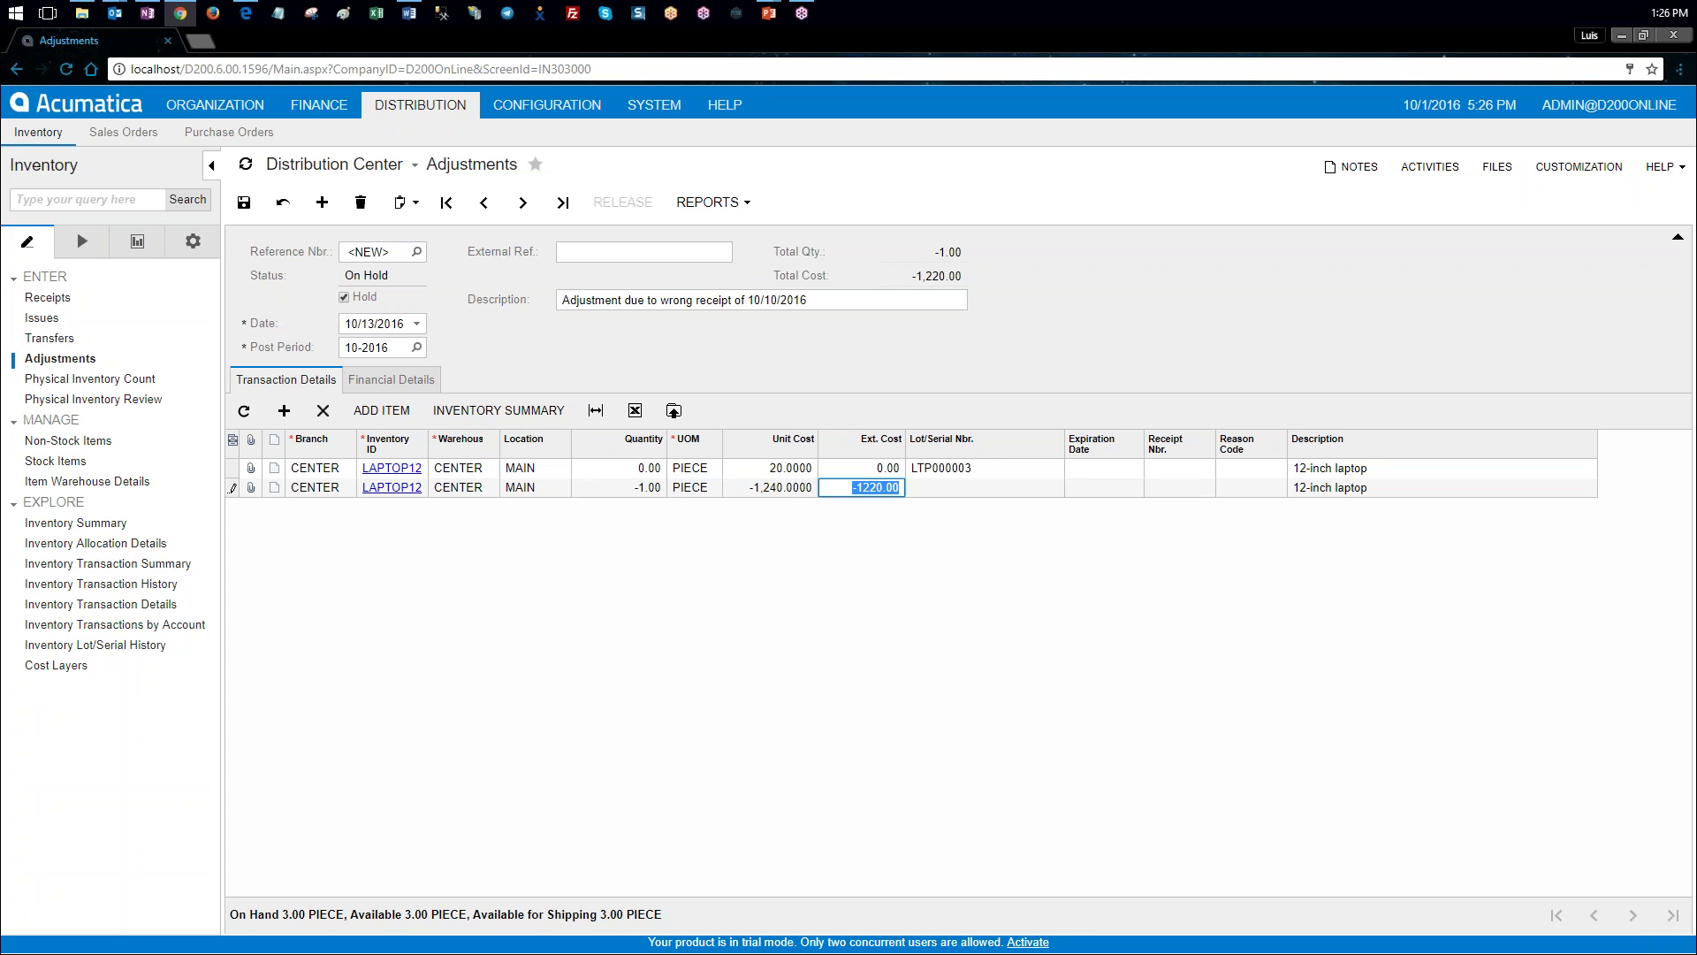
Step: Assign lot/serial number LTP000005 to the second line and set its extended cost to -1240
click(990, 489)
click(1069, 488)
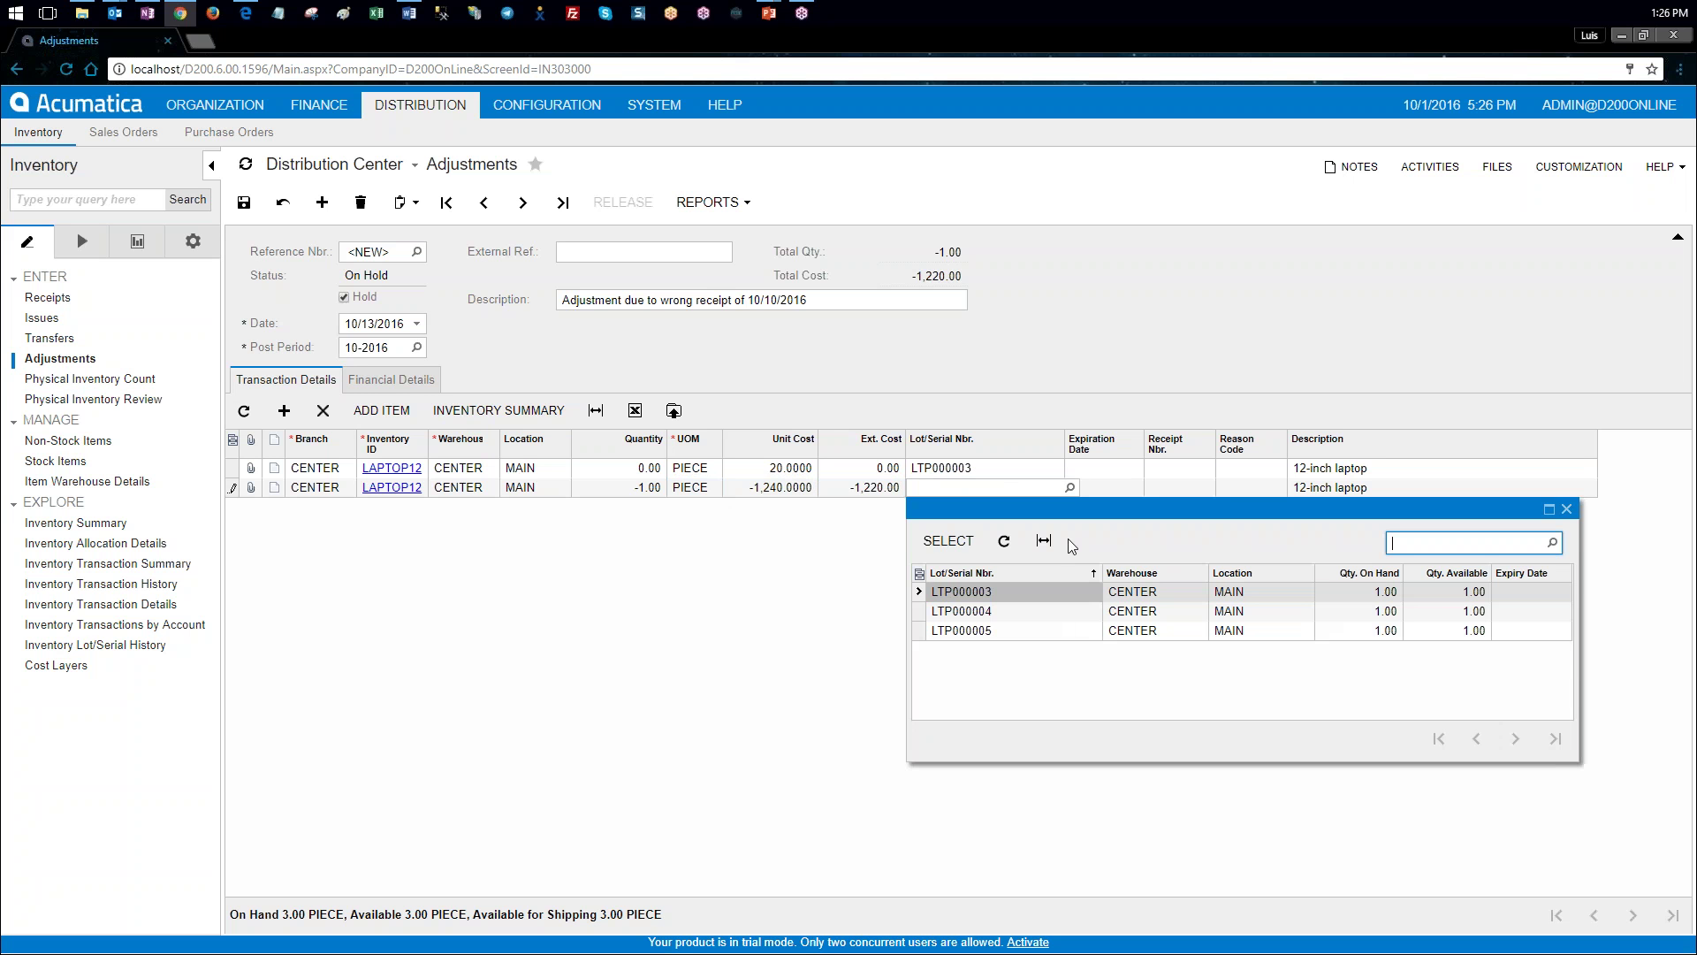
double_click(1051, 633)
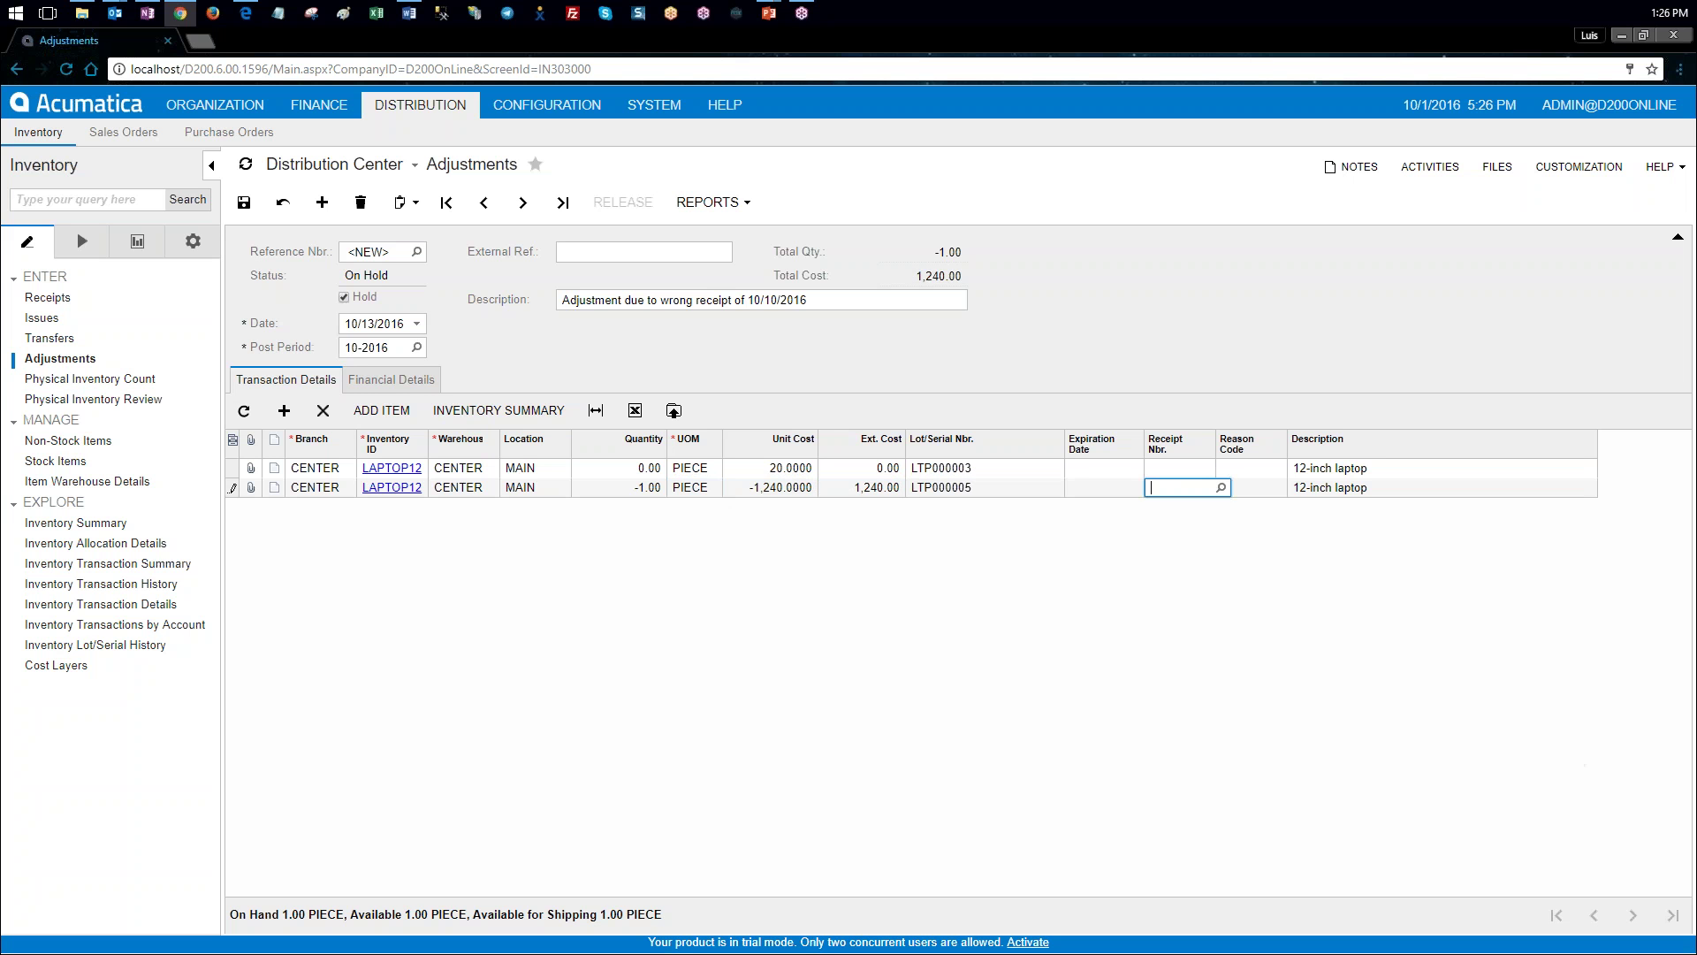
click(859, 488)
text(-1240)
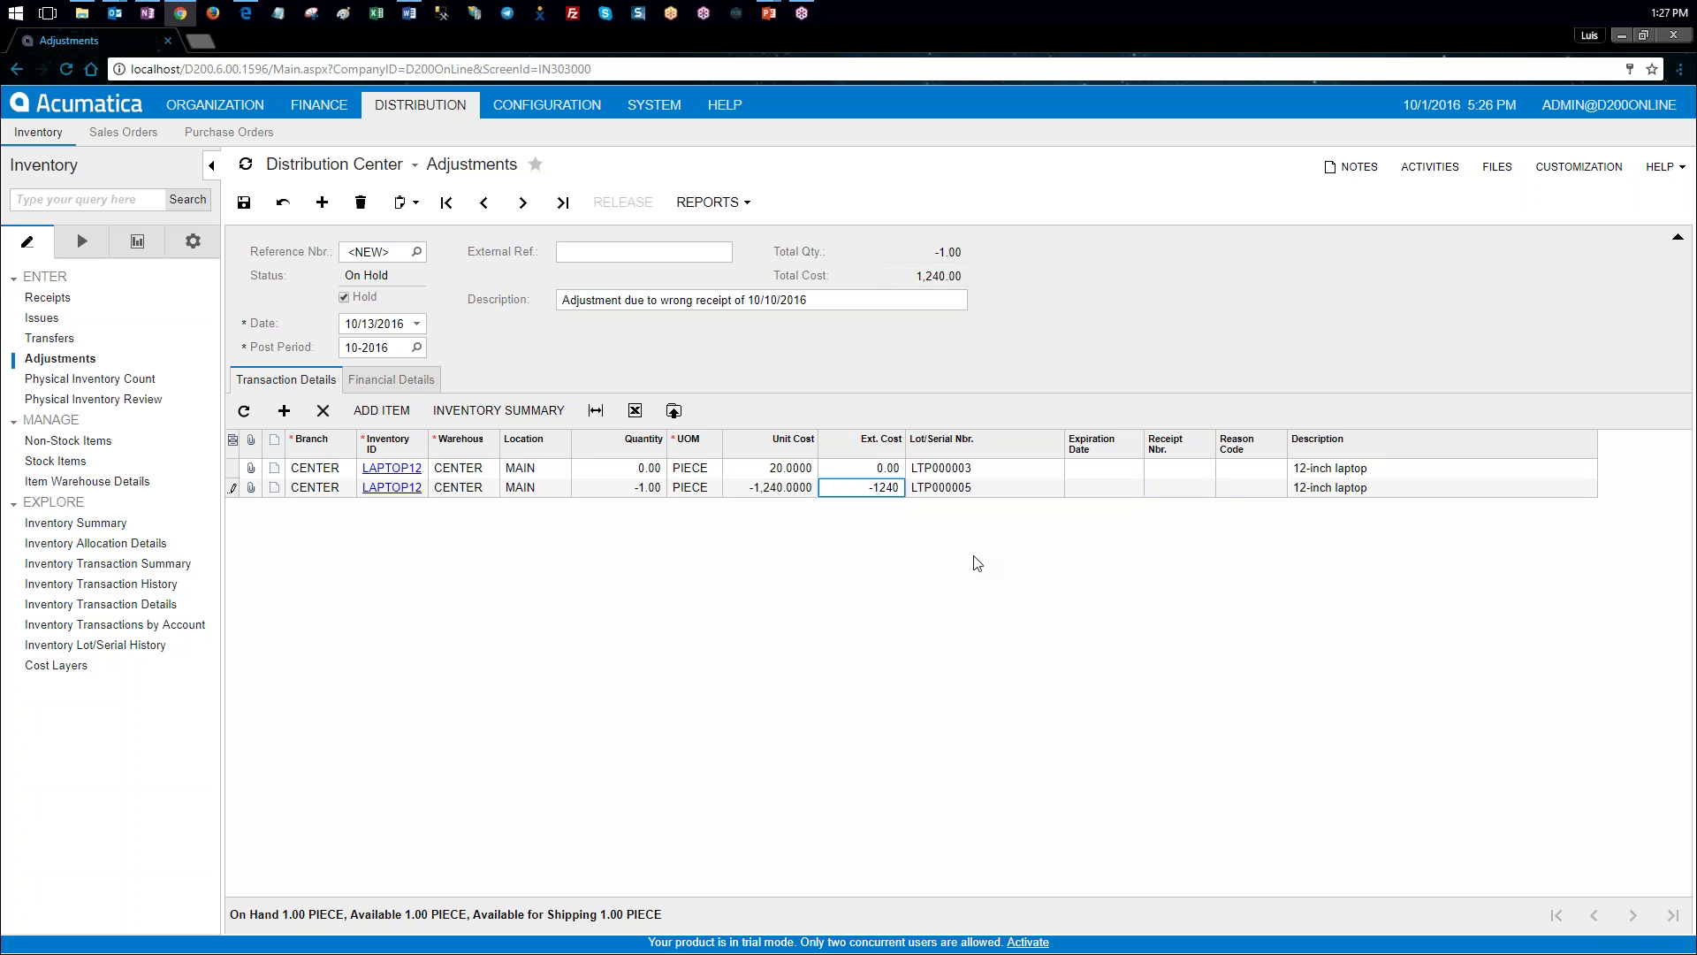
key(Tab)
Step: Add a third transaction line for inventory item LAPTOP12 in the CENTER warehouse
key(Tab)
key(Tab)
key(Tab)
key(Tab)
key(Tab)
text(lap)
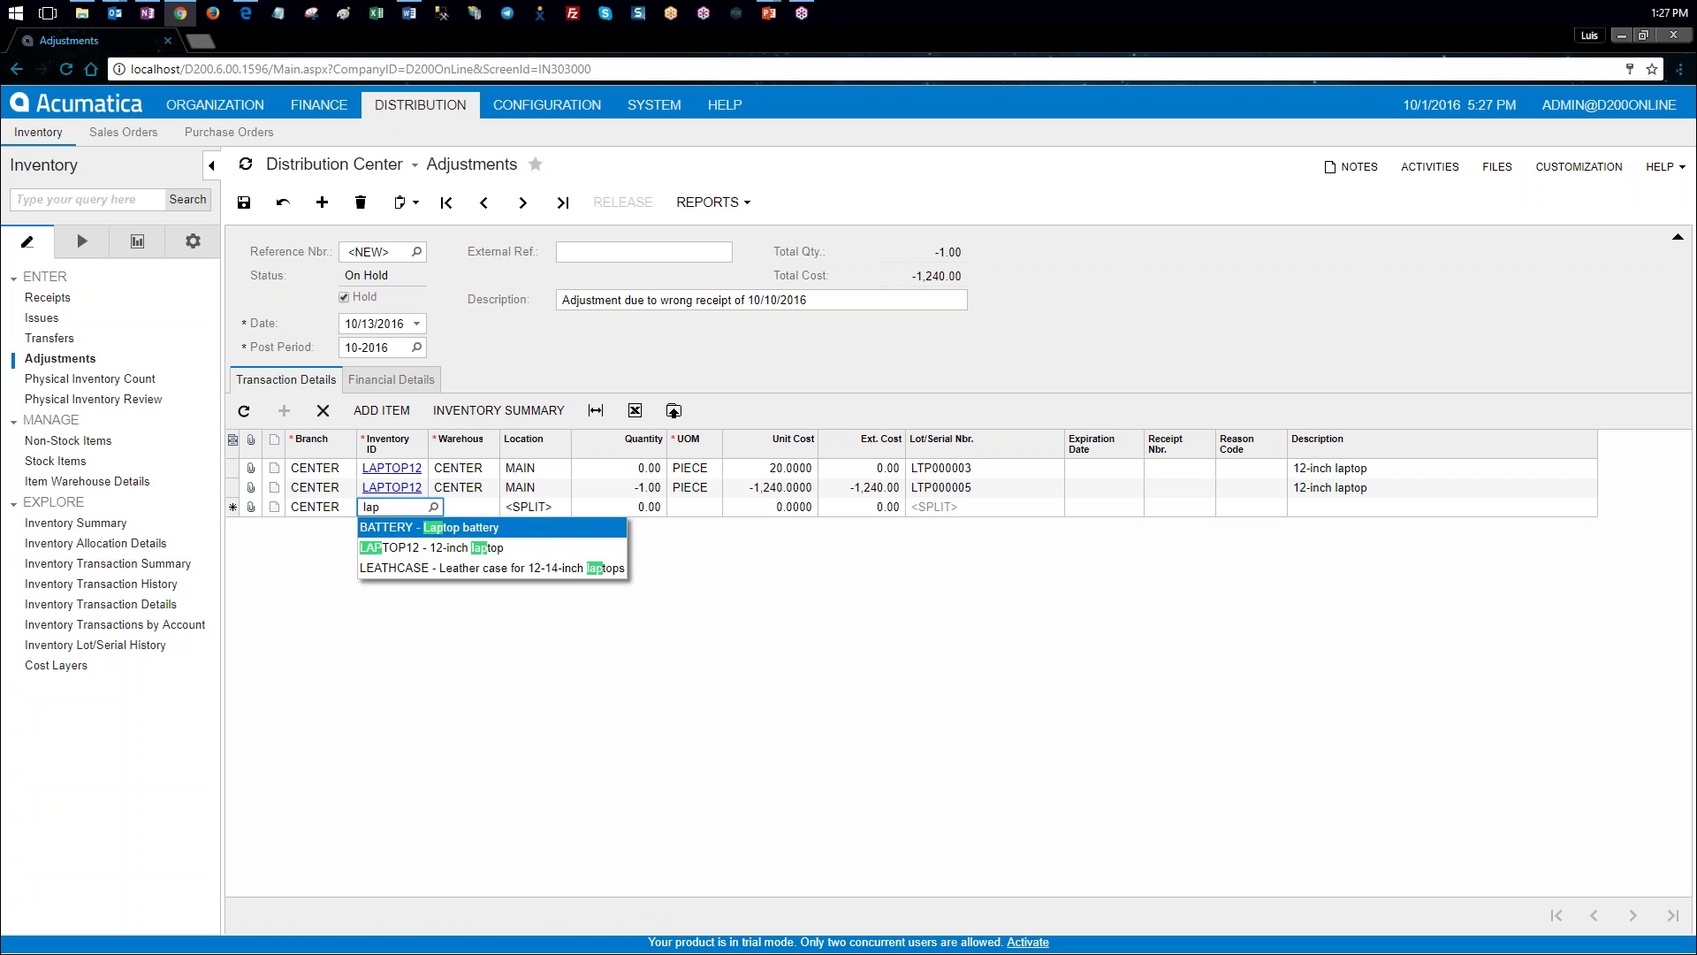
key(Tab)
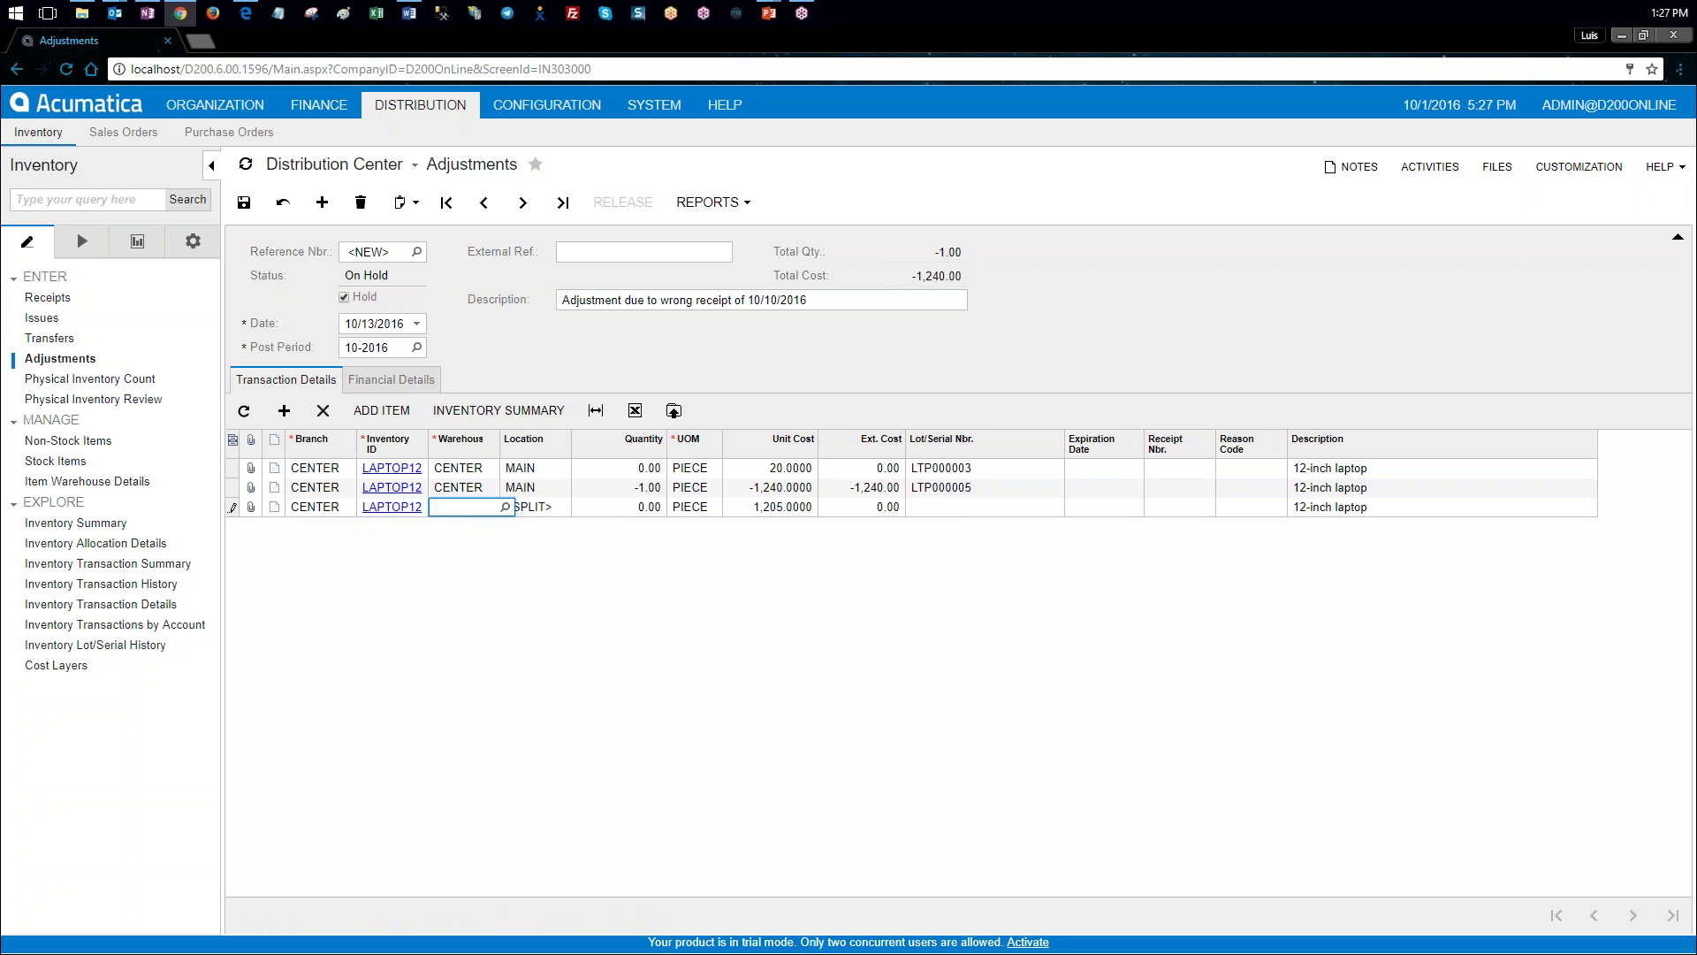
click(505, 506)
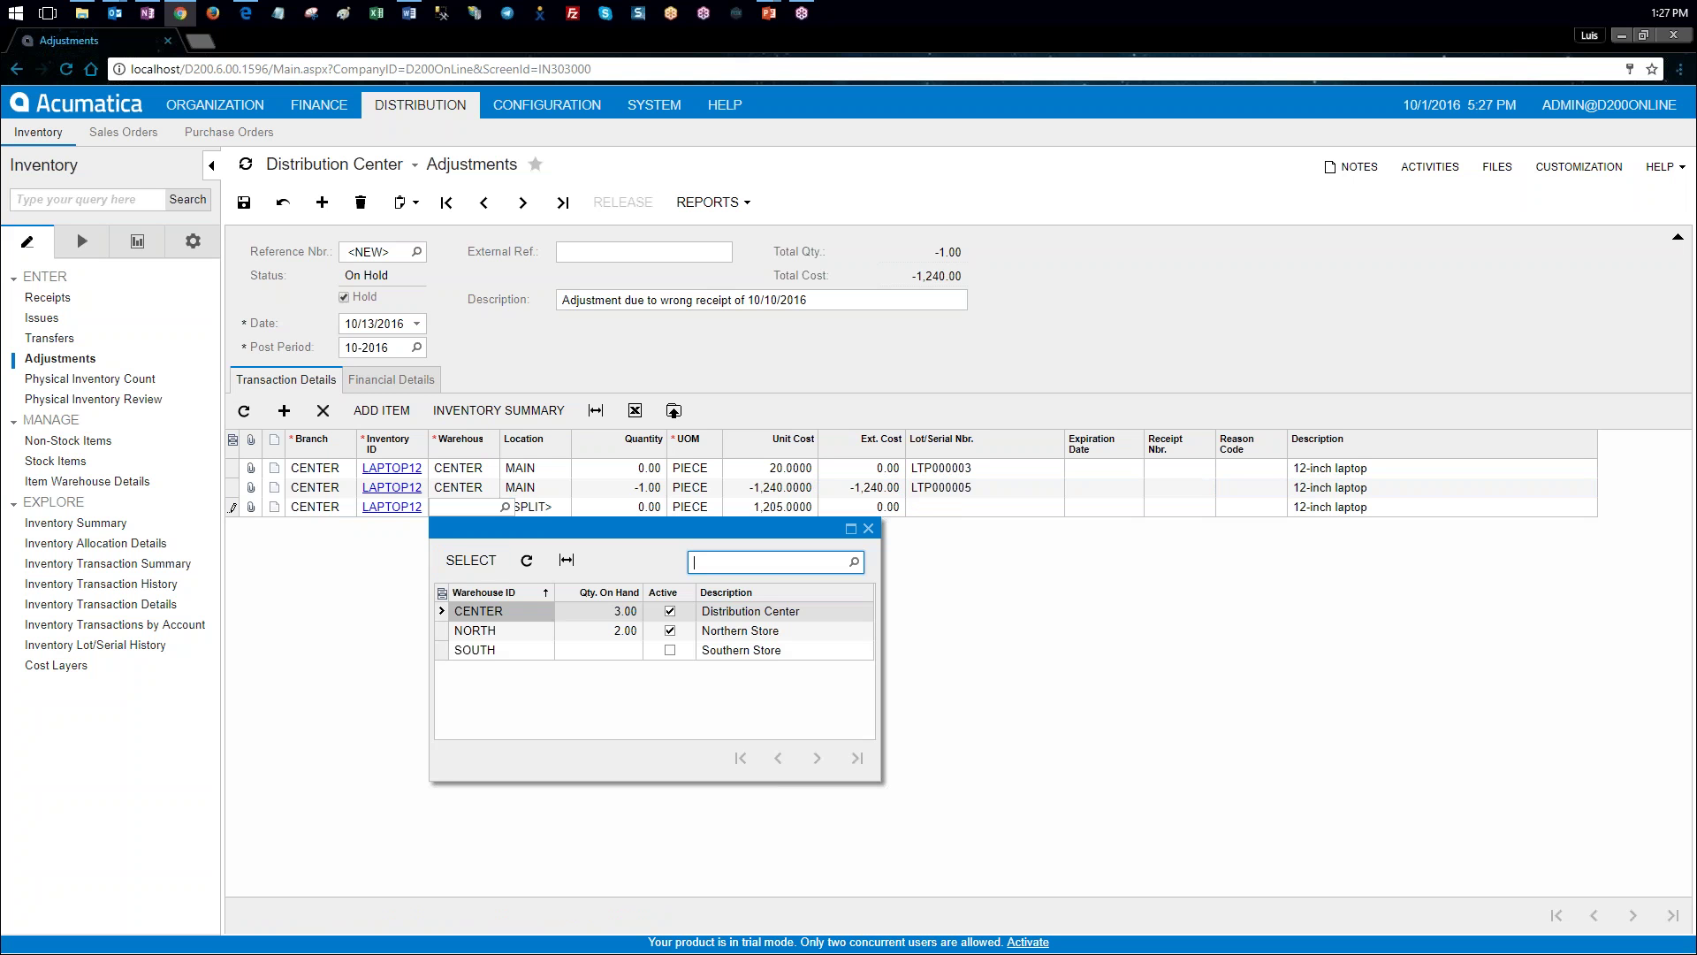
double_click(495, 611)
Step: Set the third line's quantity to 1 and its unit cost to 1240
click(652, 507)
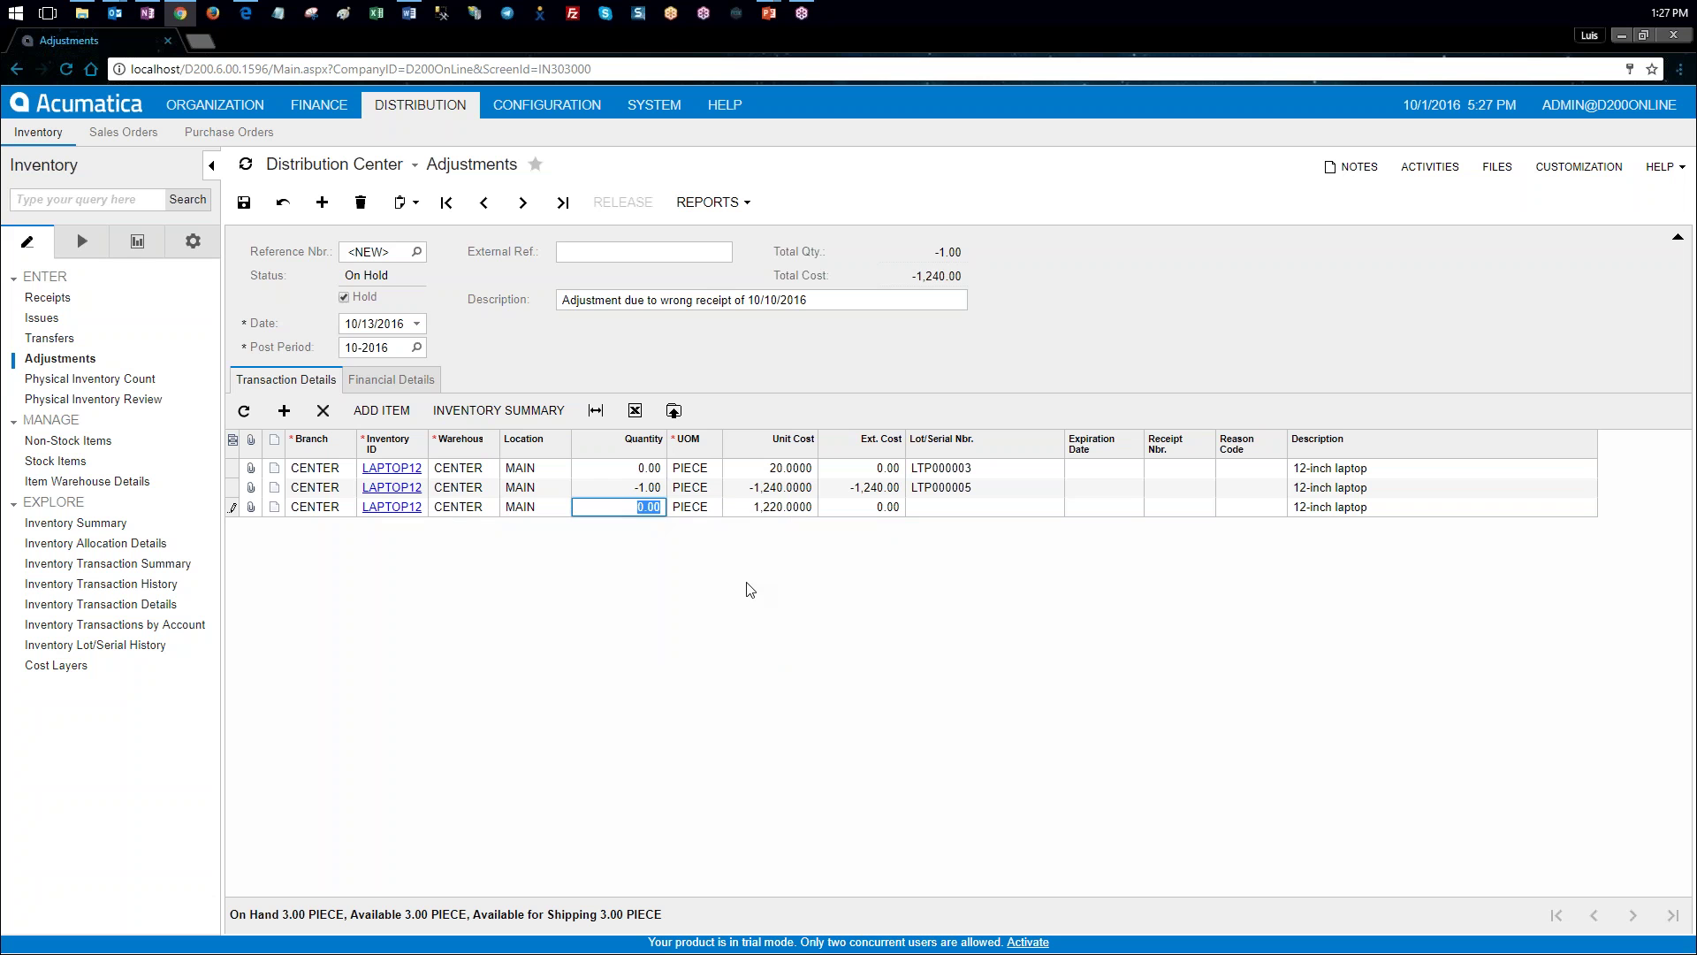
text(1)
key(Tab)
key(Tab)
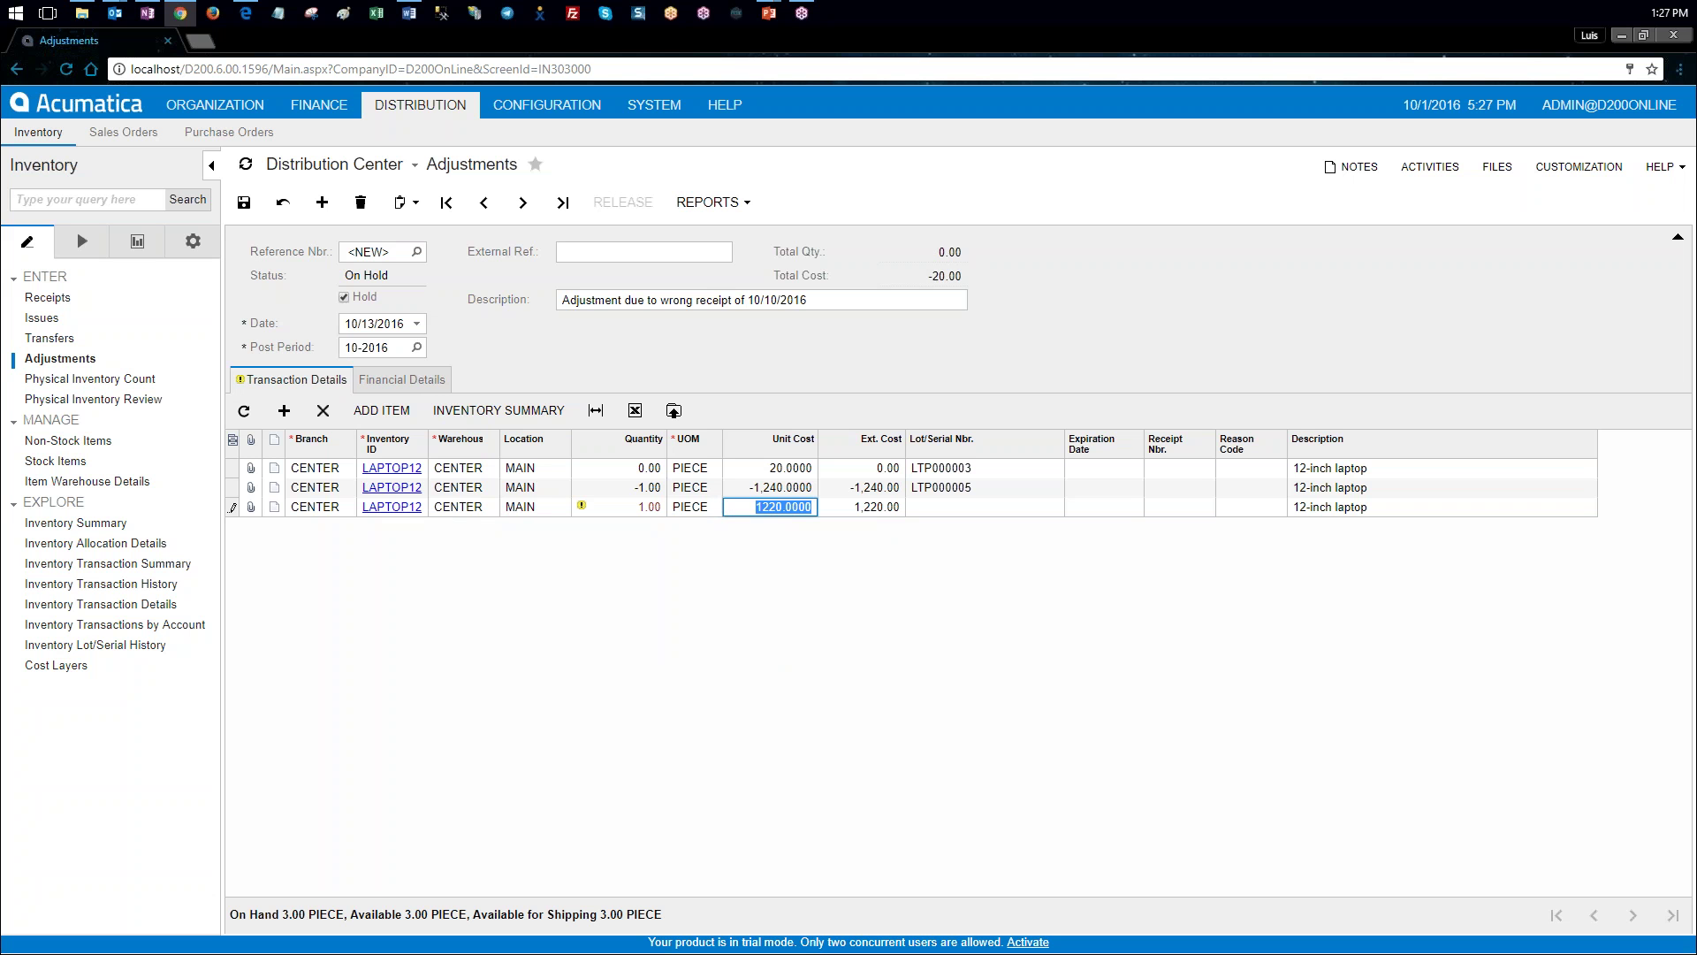
text(1240)
key(Tab)
key(Tab)
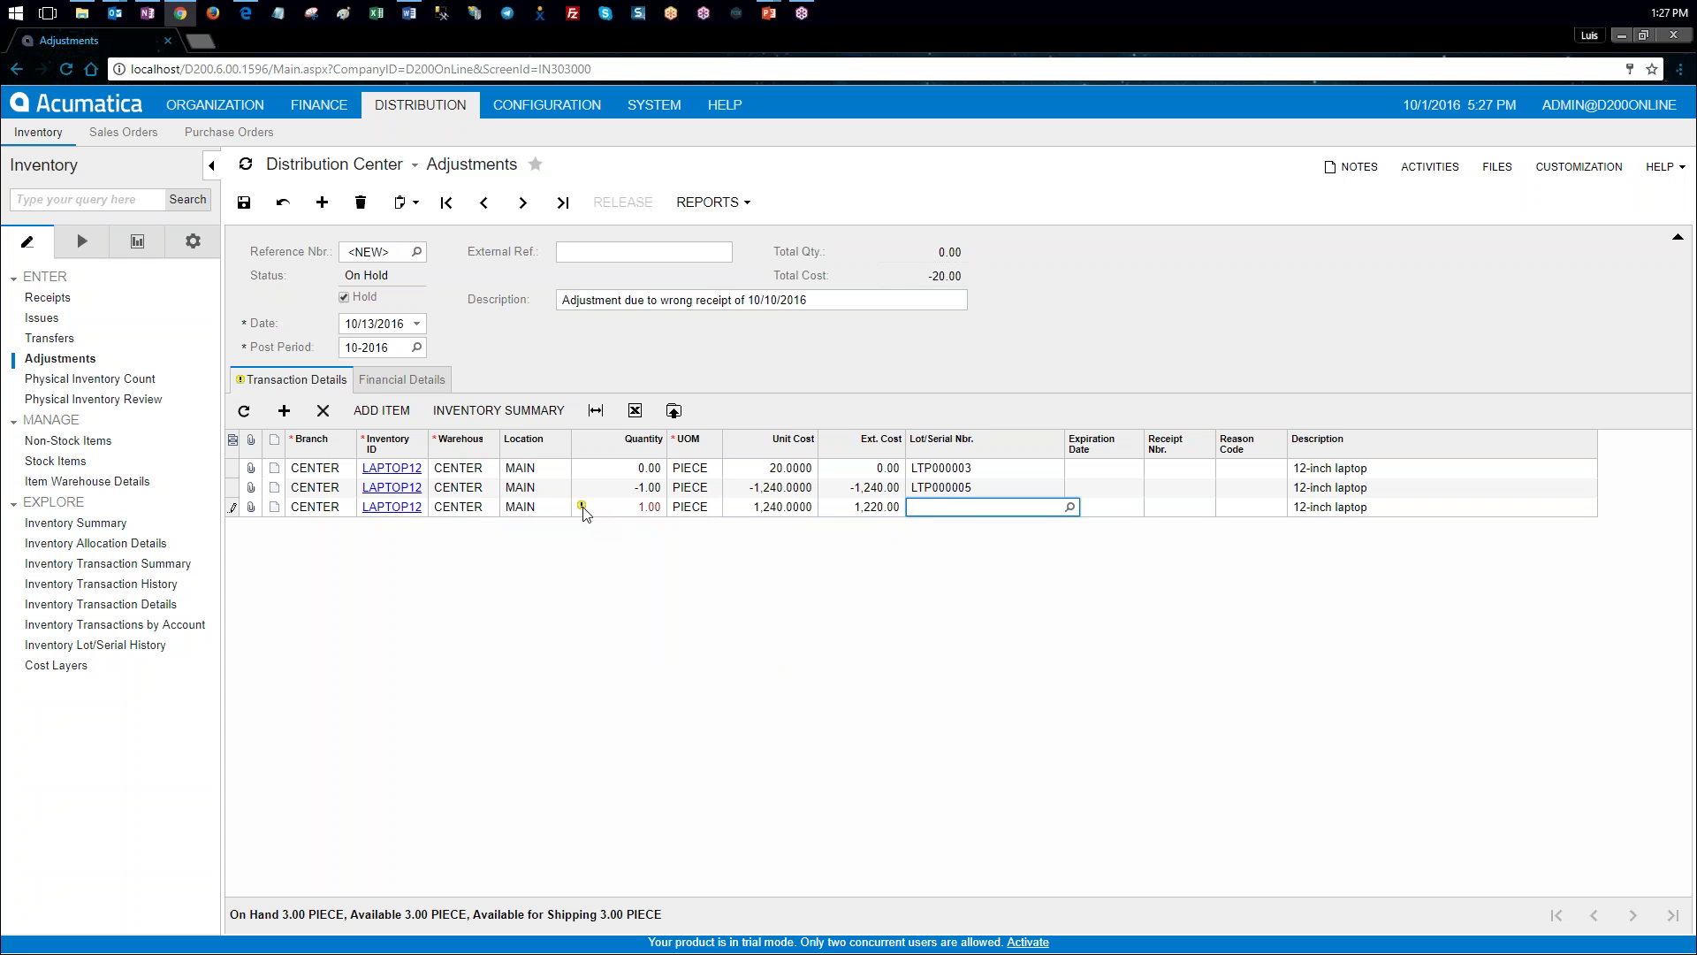
Step: Assign lot/serial number LTP000006 to the third line
mouse_move(582, 509)
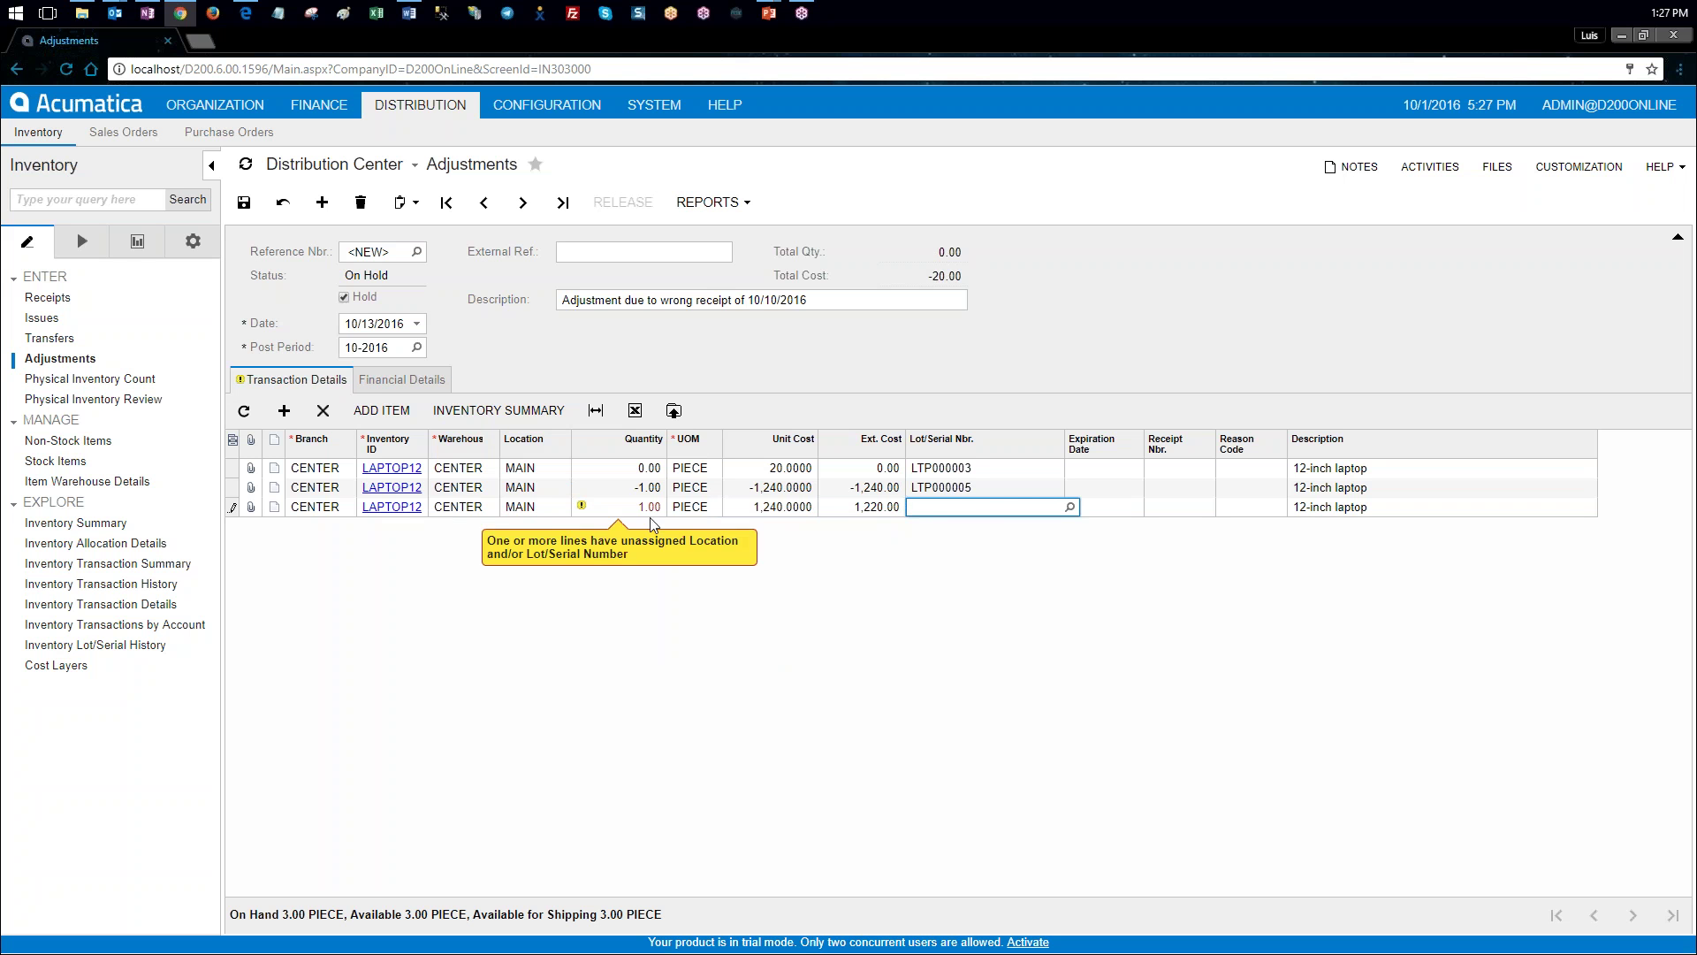
click(965, 489)
key(ctrl+c)
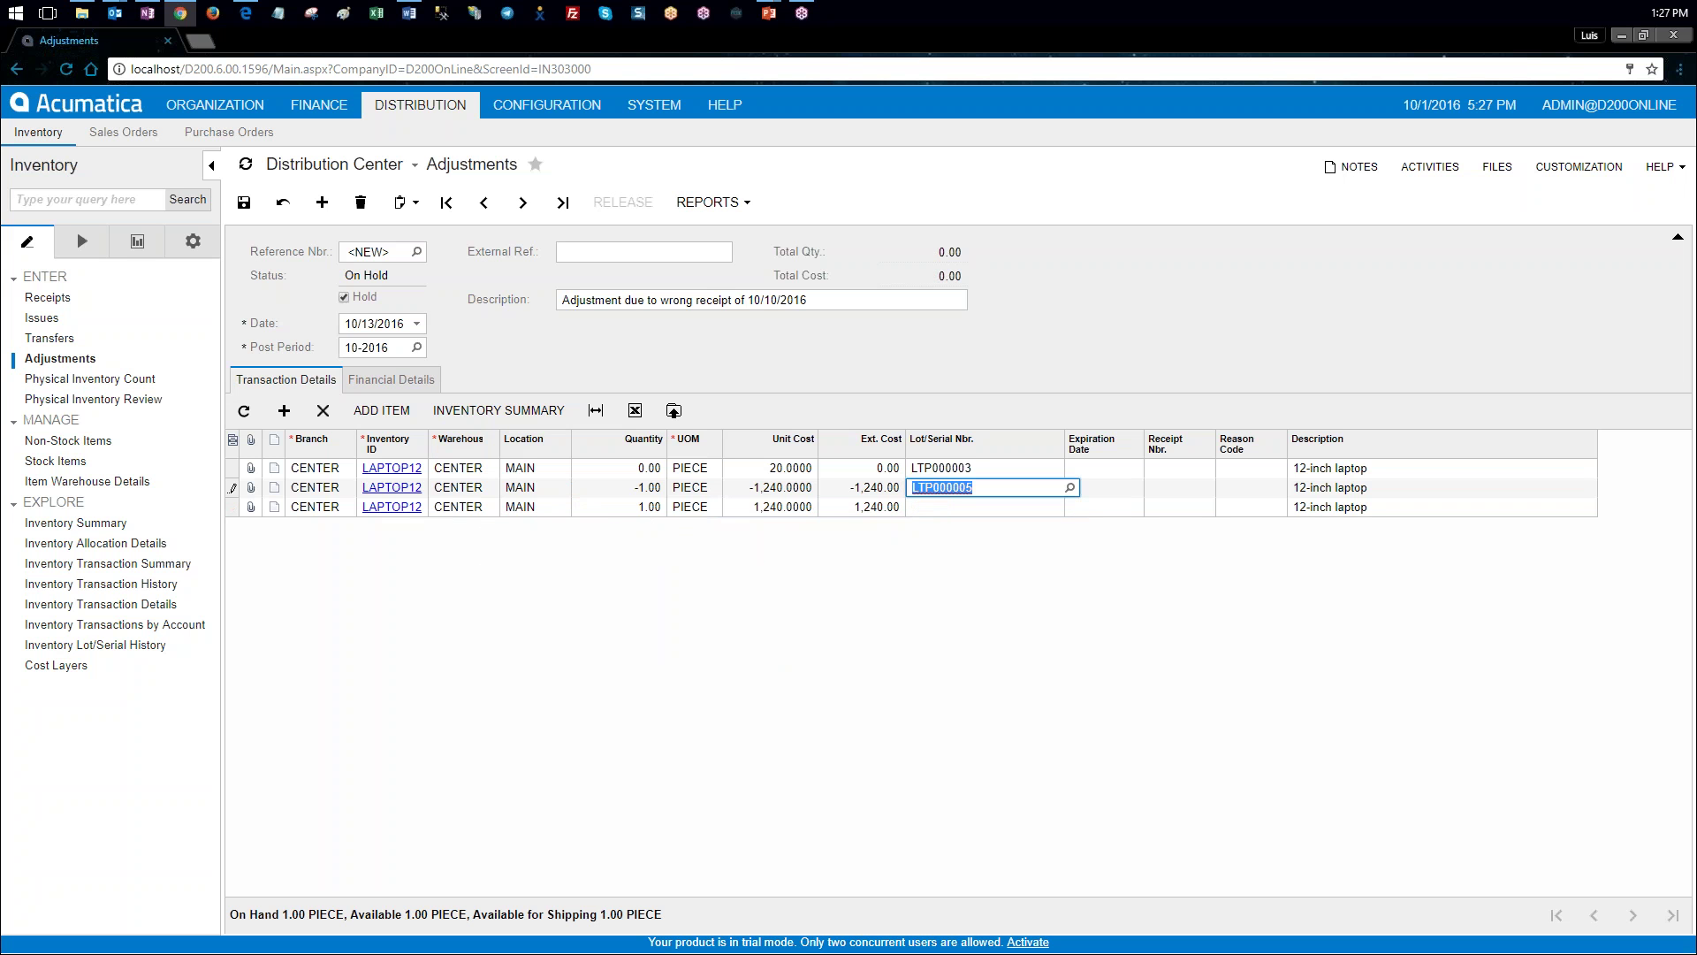
click(972, 508)
key(ctrl+v)
key(BackSpace)
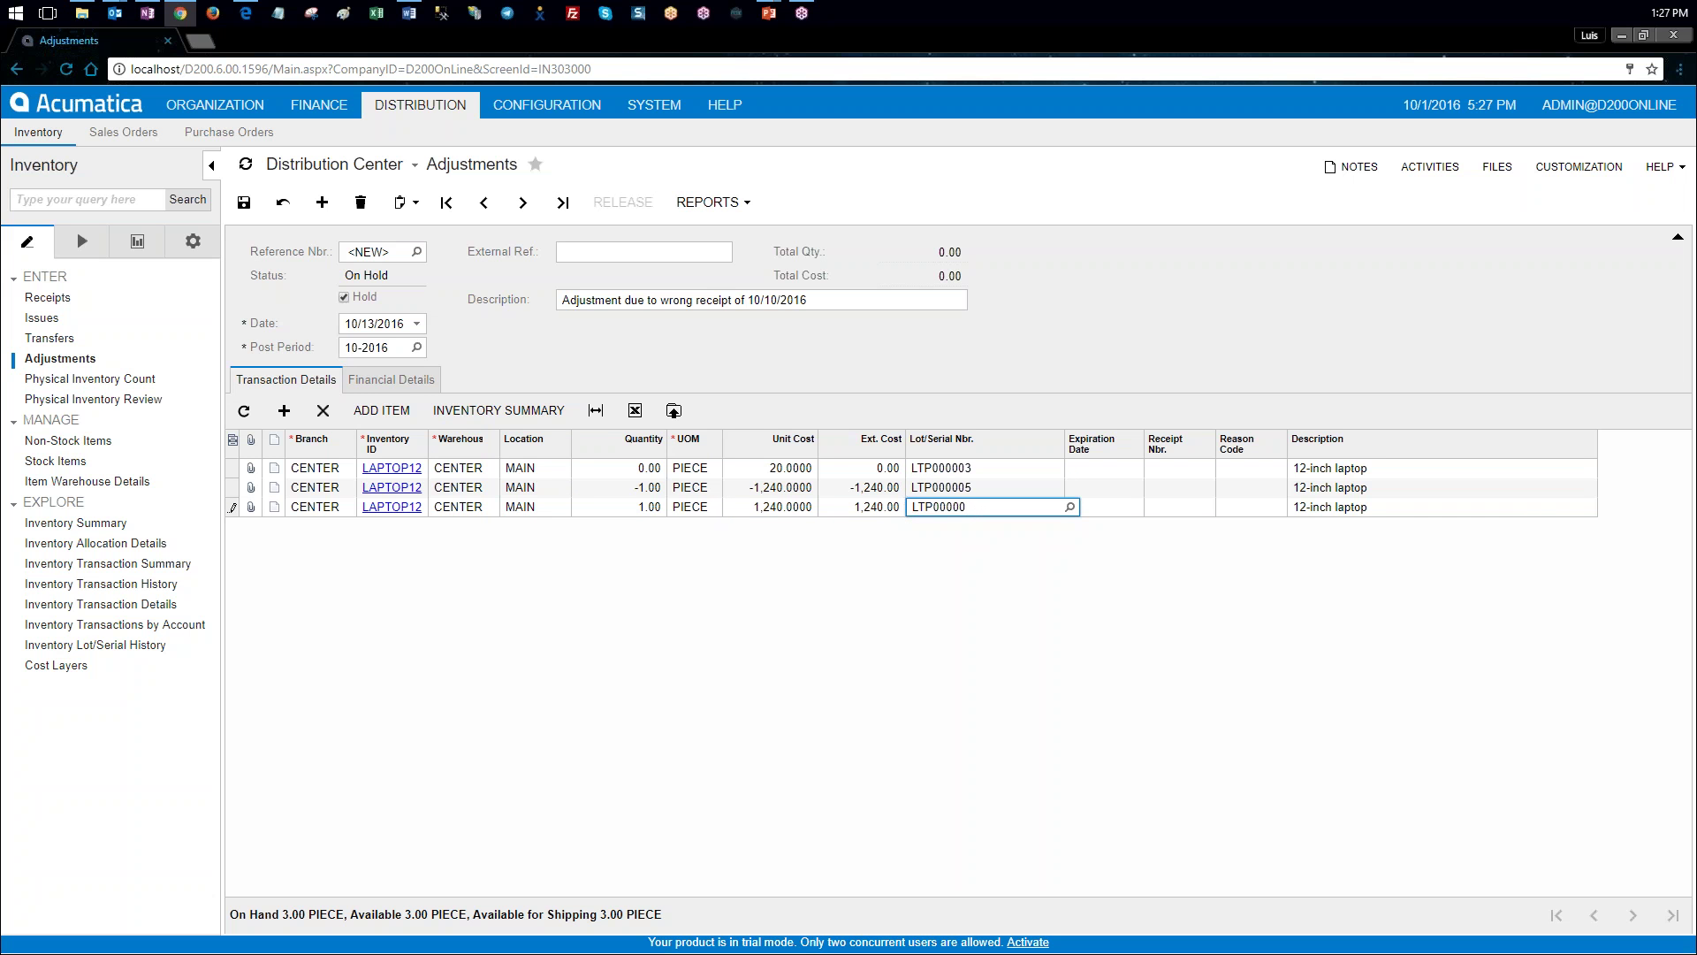
text(6)
key(Tab)
Step: Add a fourth transaction line for inventory item LAPTOP12 in the CENTER warehouse
key(Tab)
key(Tab)
key(Tab)
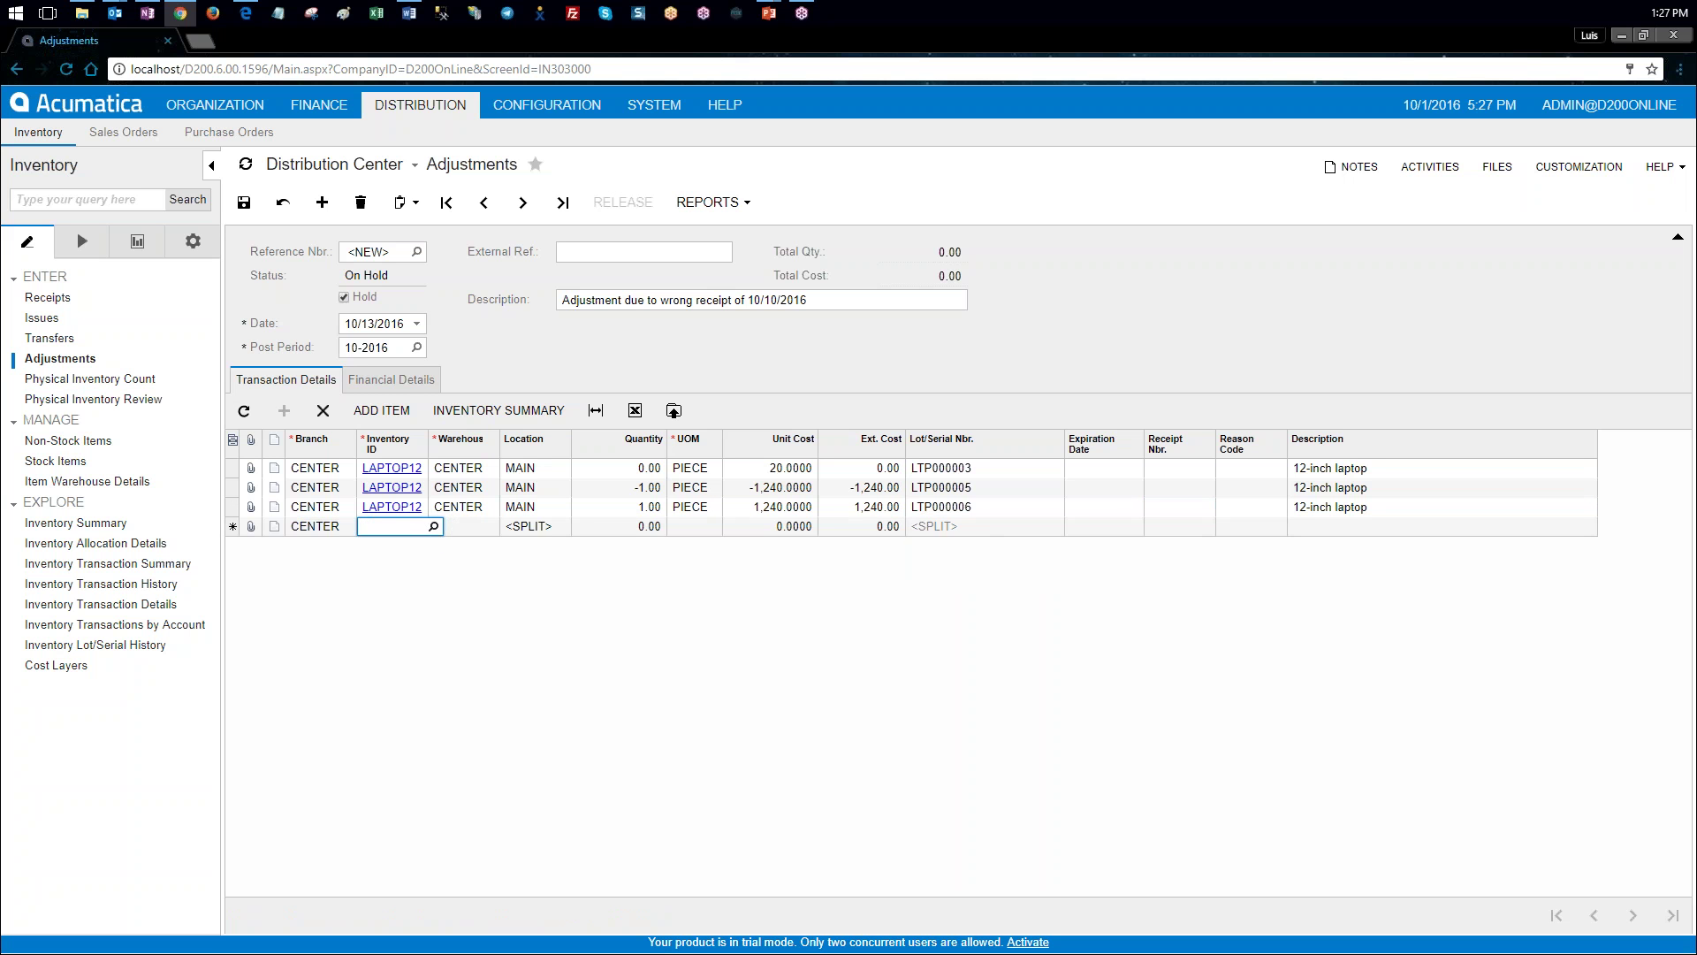
click(433, 526)
double_click(412, 699)
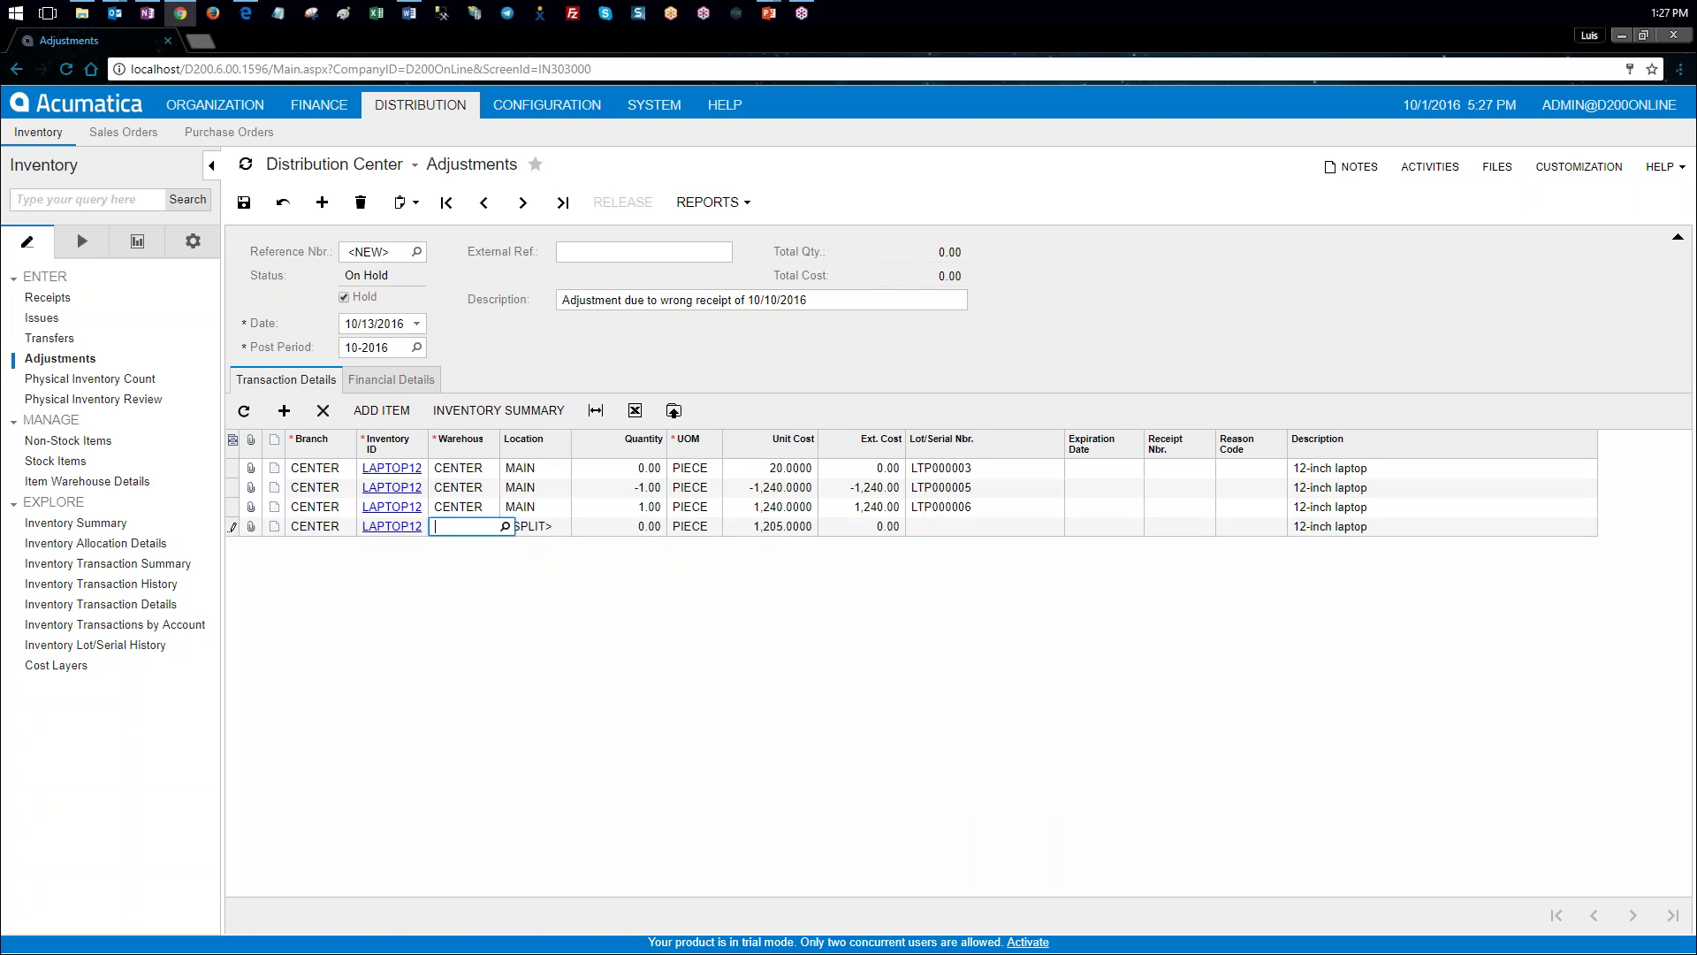
click(504, 526)
double_click(493, 638)
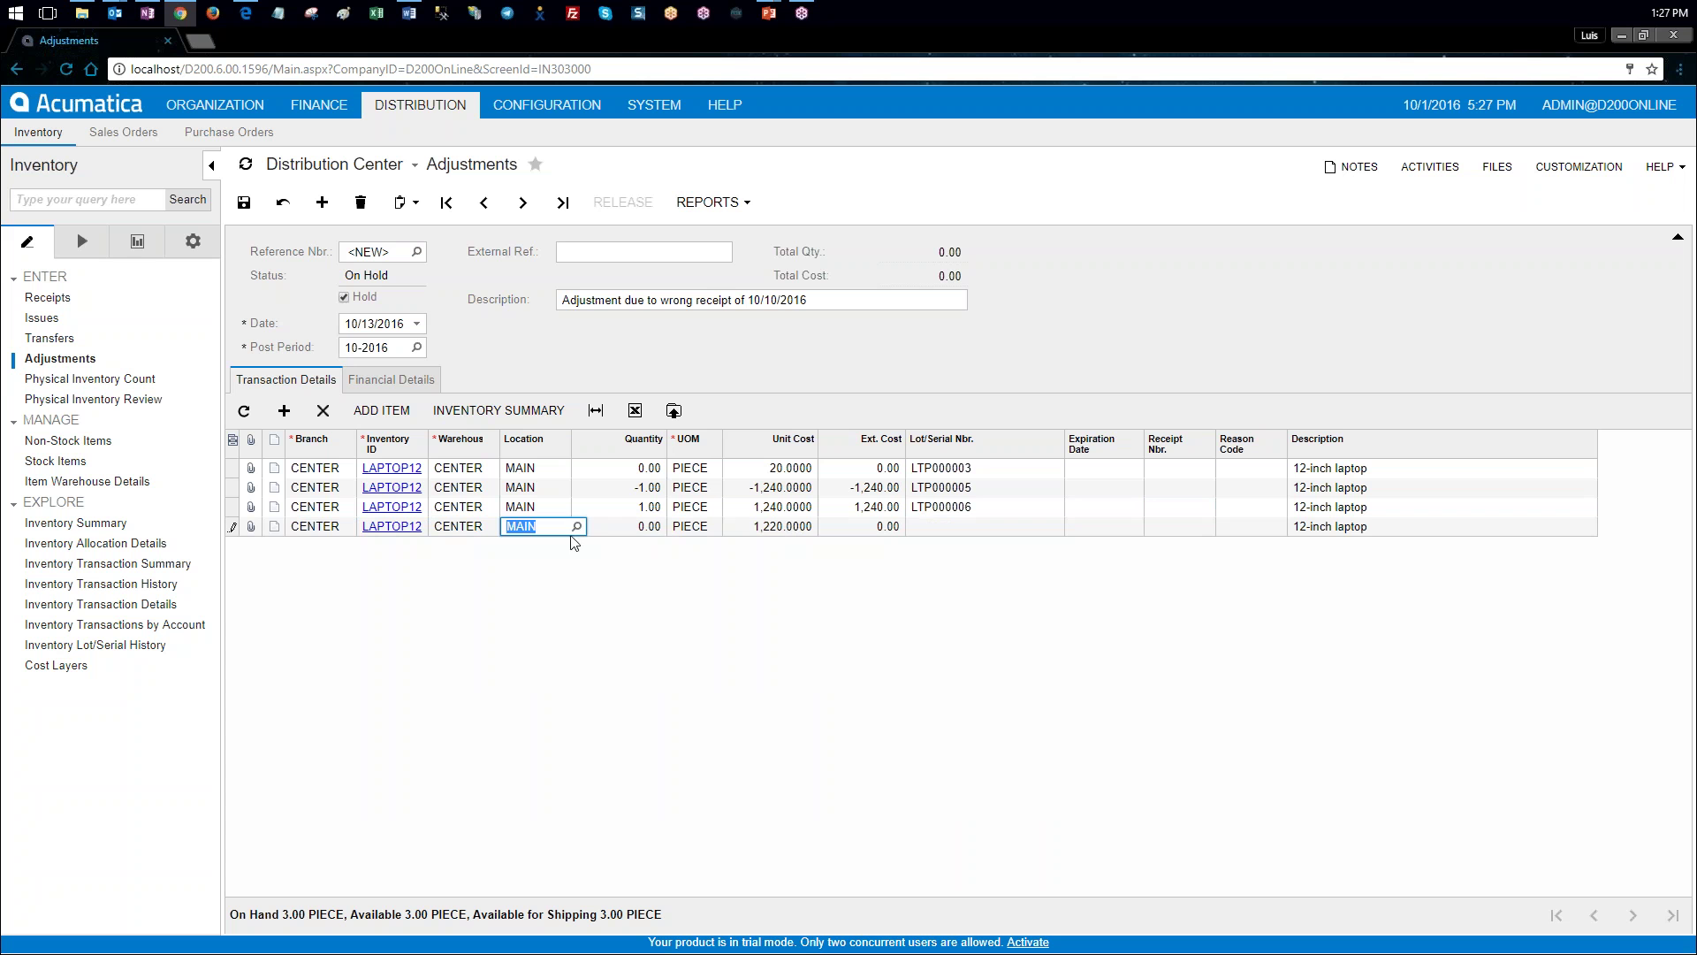
Step: Set the fourth line's extended cost to 10 and check the lot/serial numbers available for it
click(643, 527)
key(Tab)
key(Tab)
key(Tab)
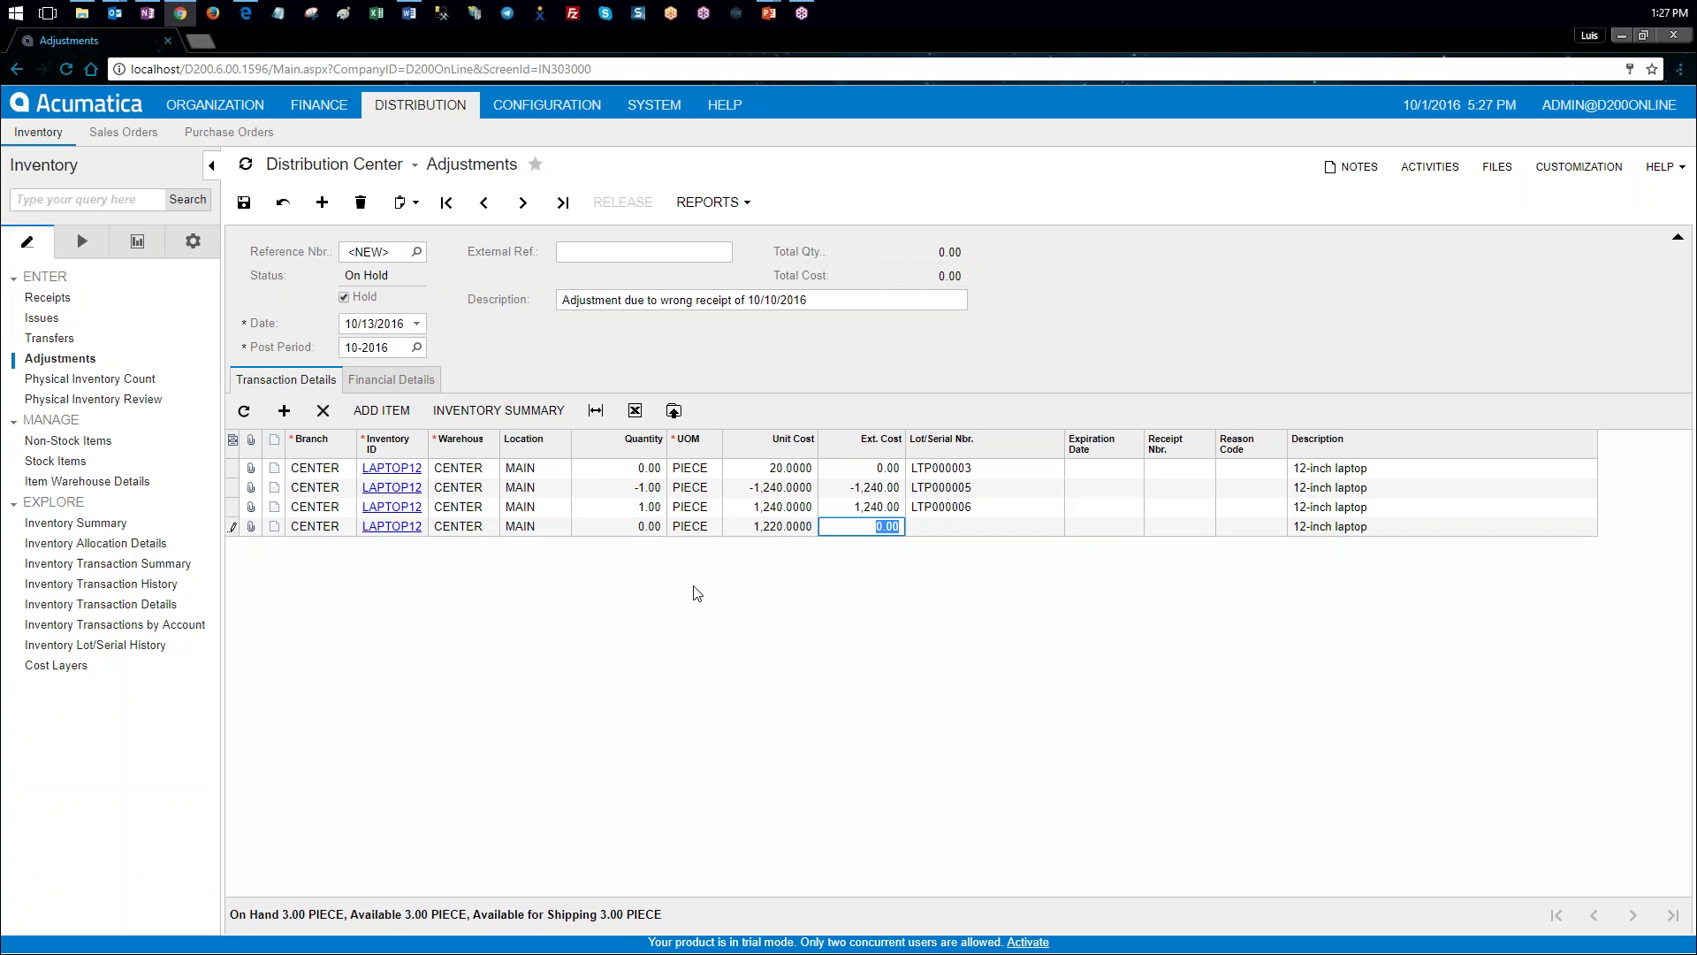
text(10)
key(Tab)
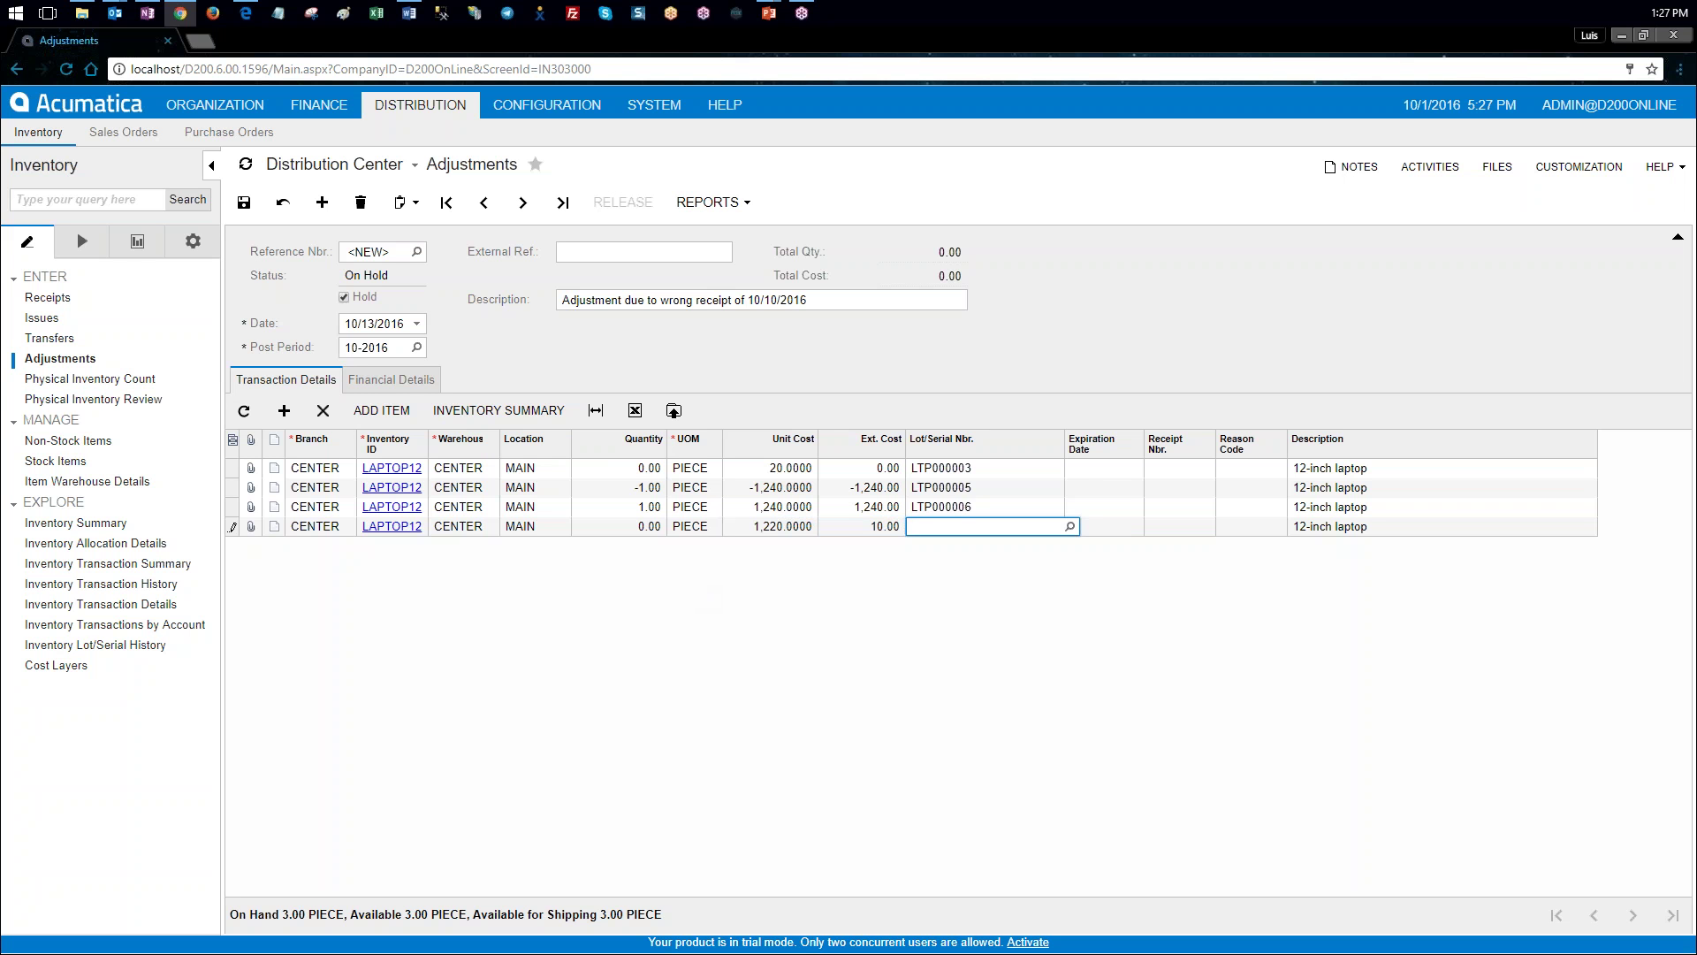
click(1069, 526)
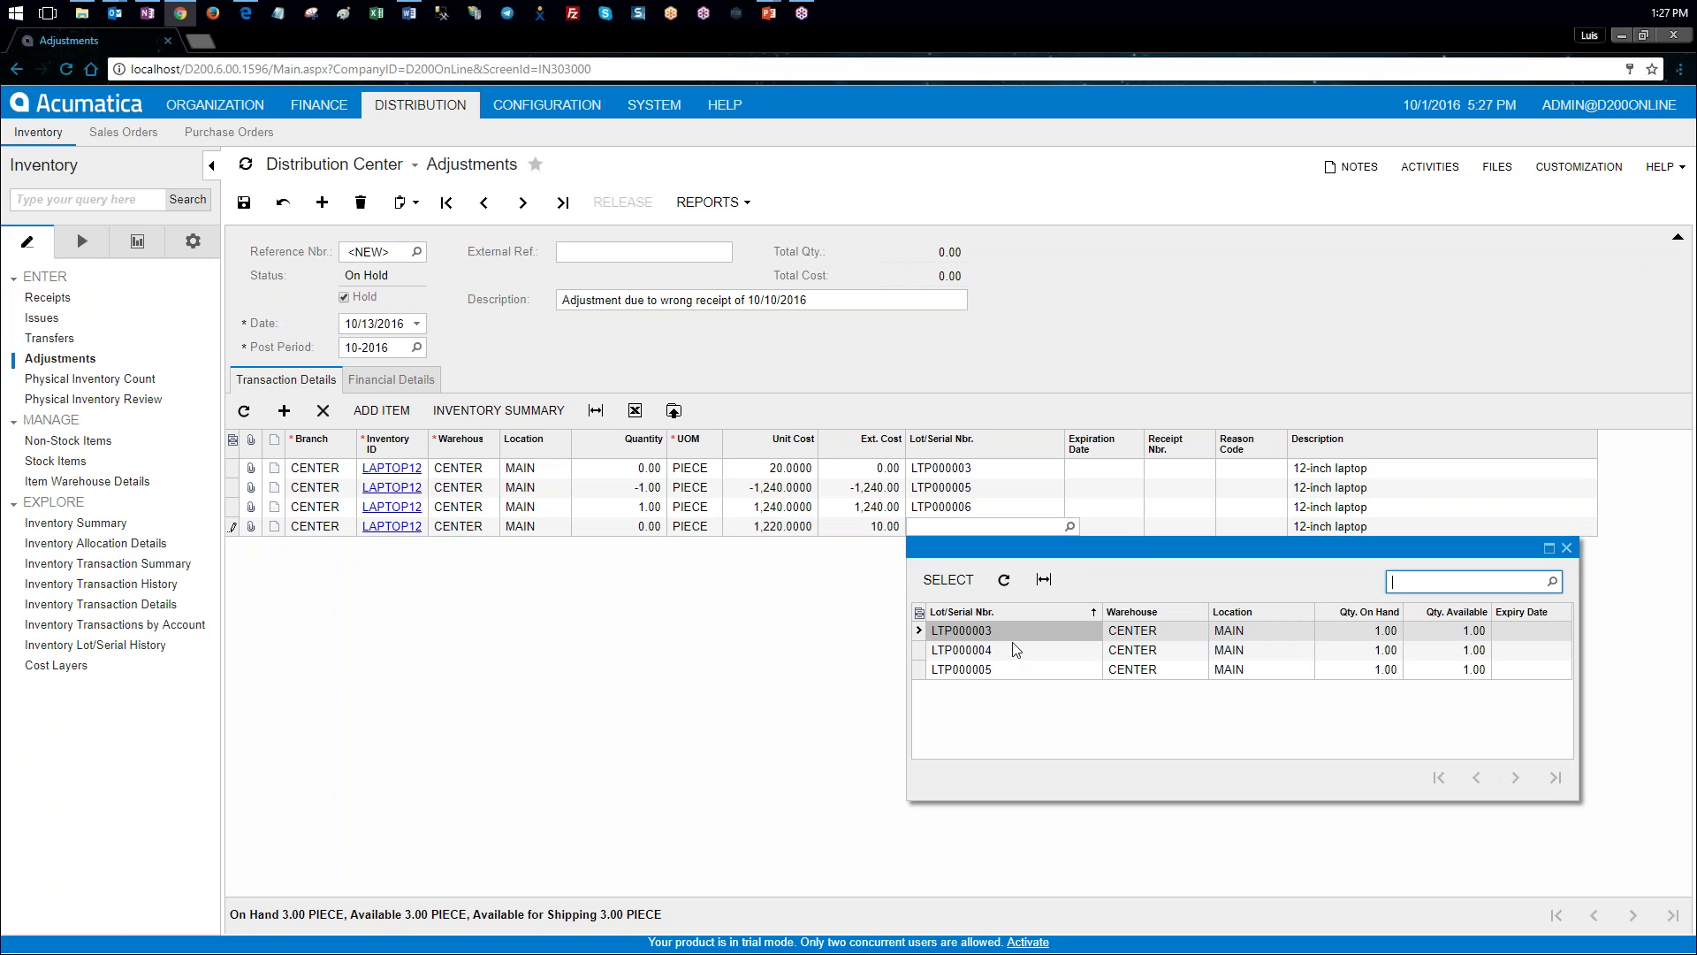
click(1566, 548)
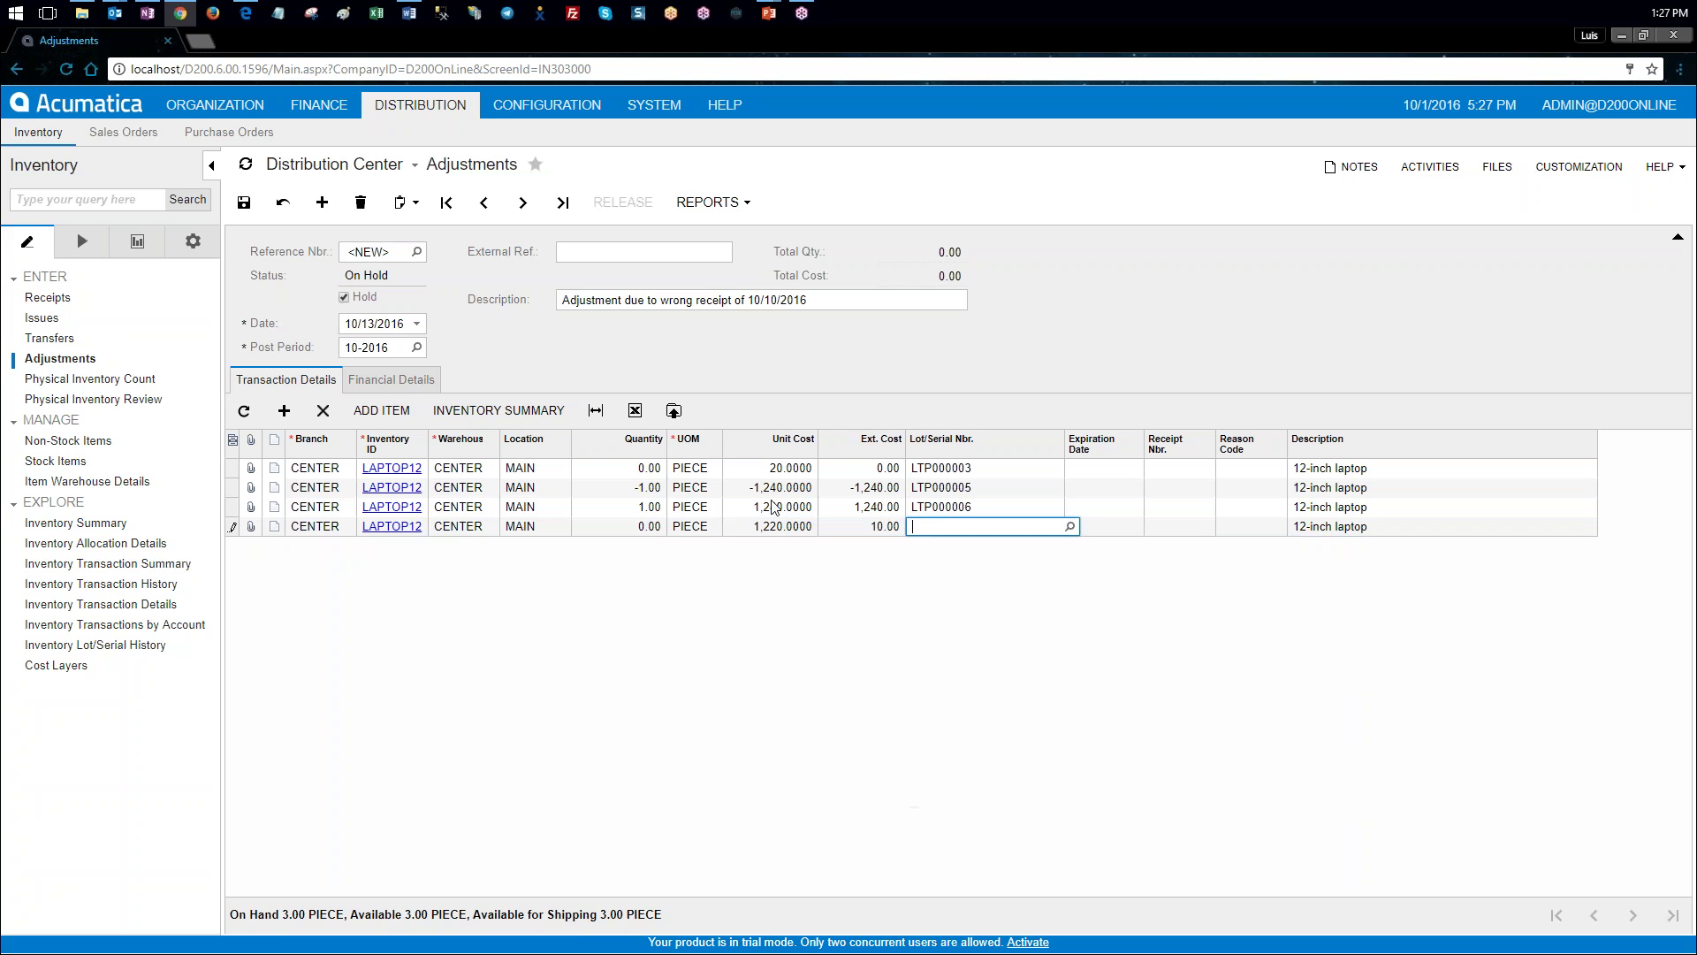
Step: Change the fourth line's inventory item to the computer keyboard, keeping it in the CENTER warehouse
click(449, 527)
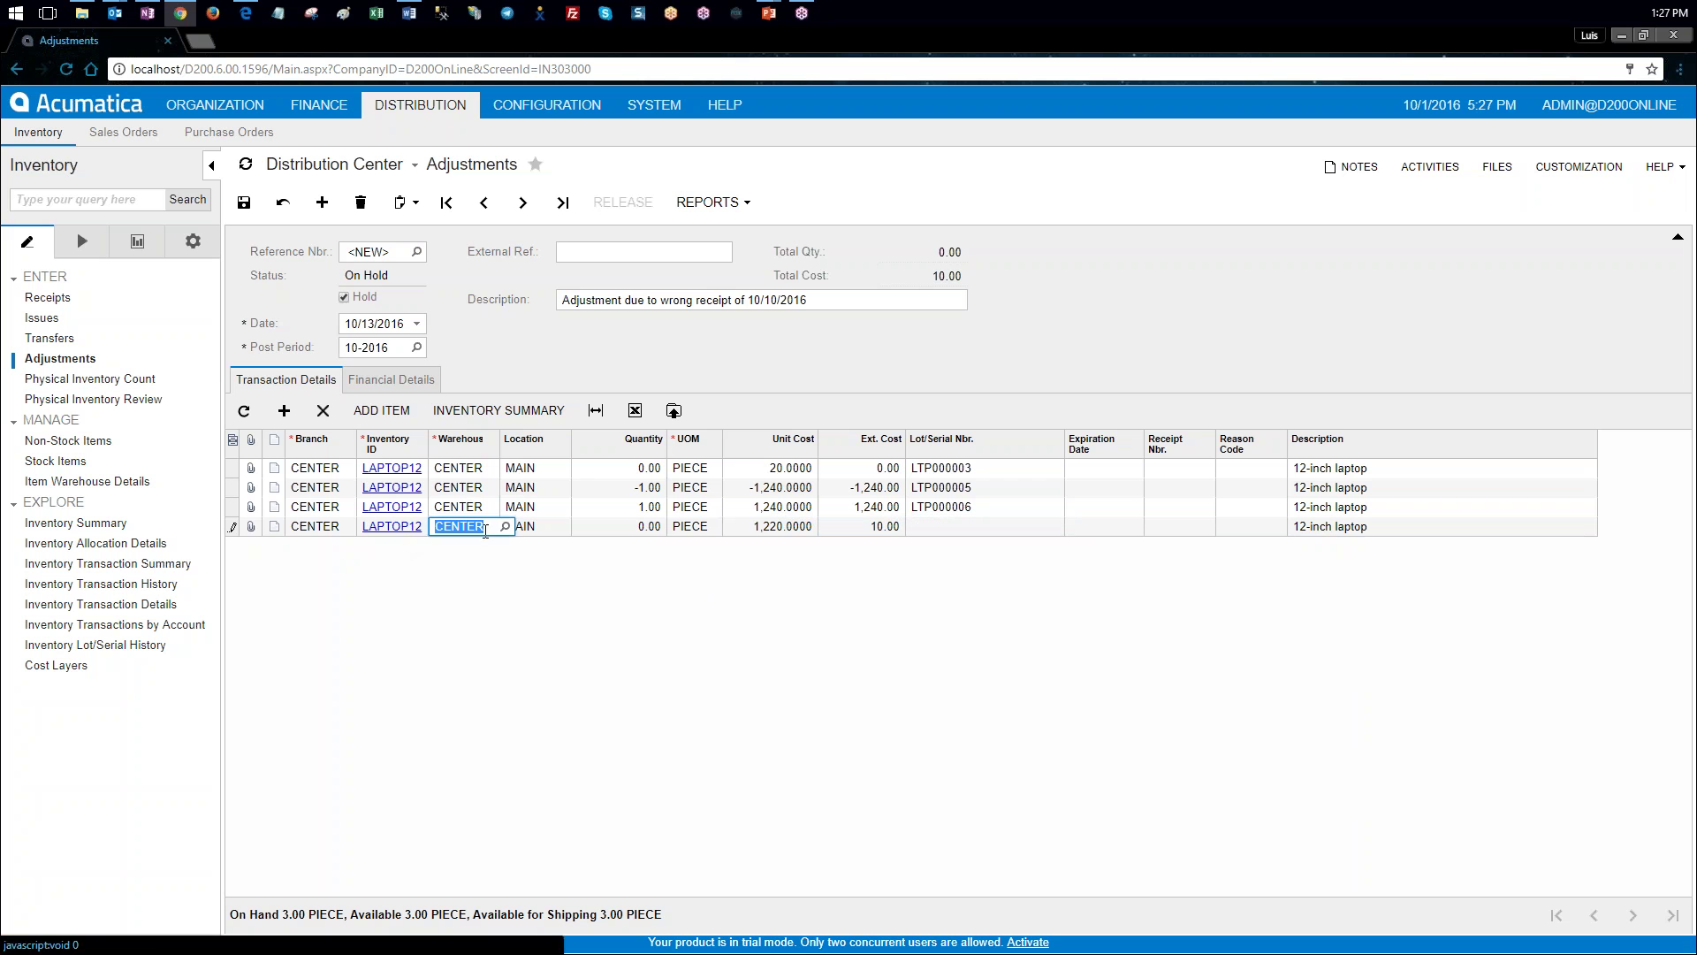
click(403, 529)
click(433, 526)
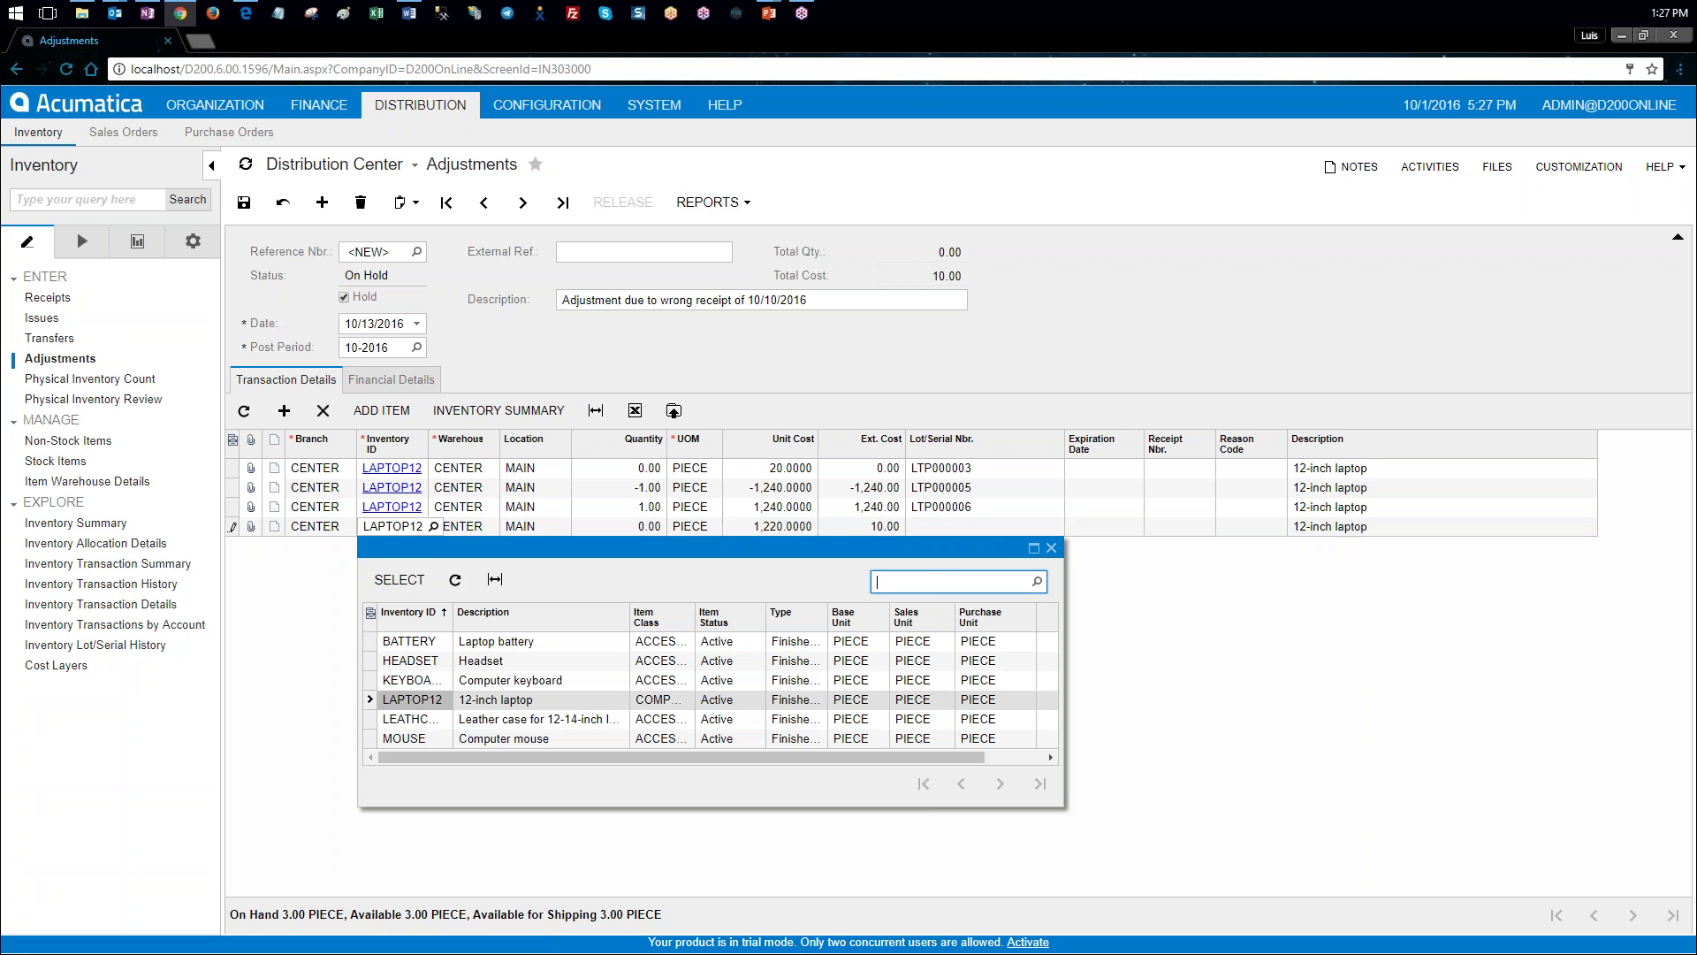
double_click(430, 682)
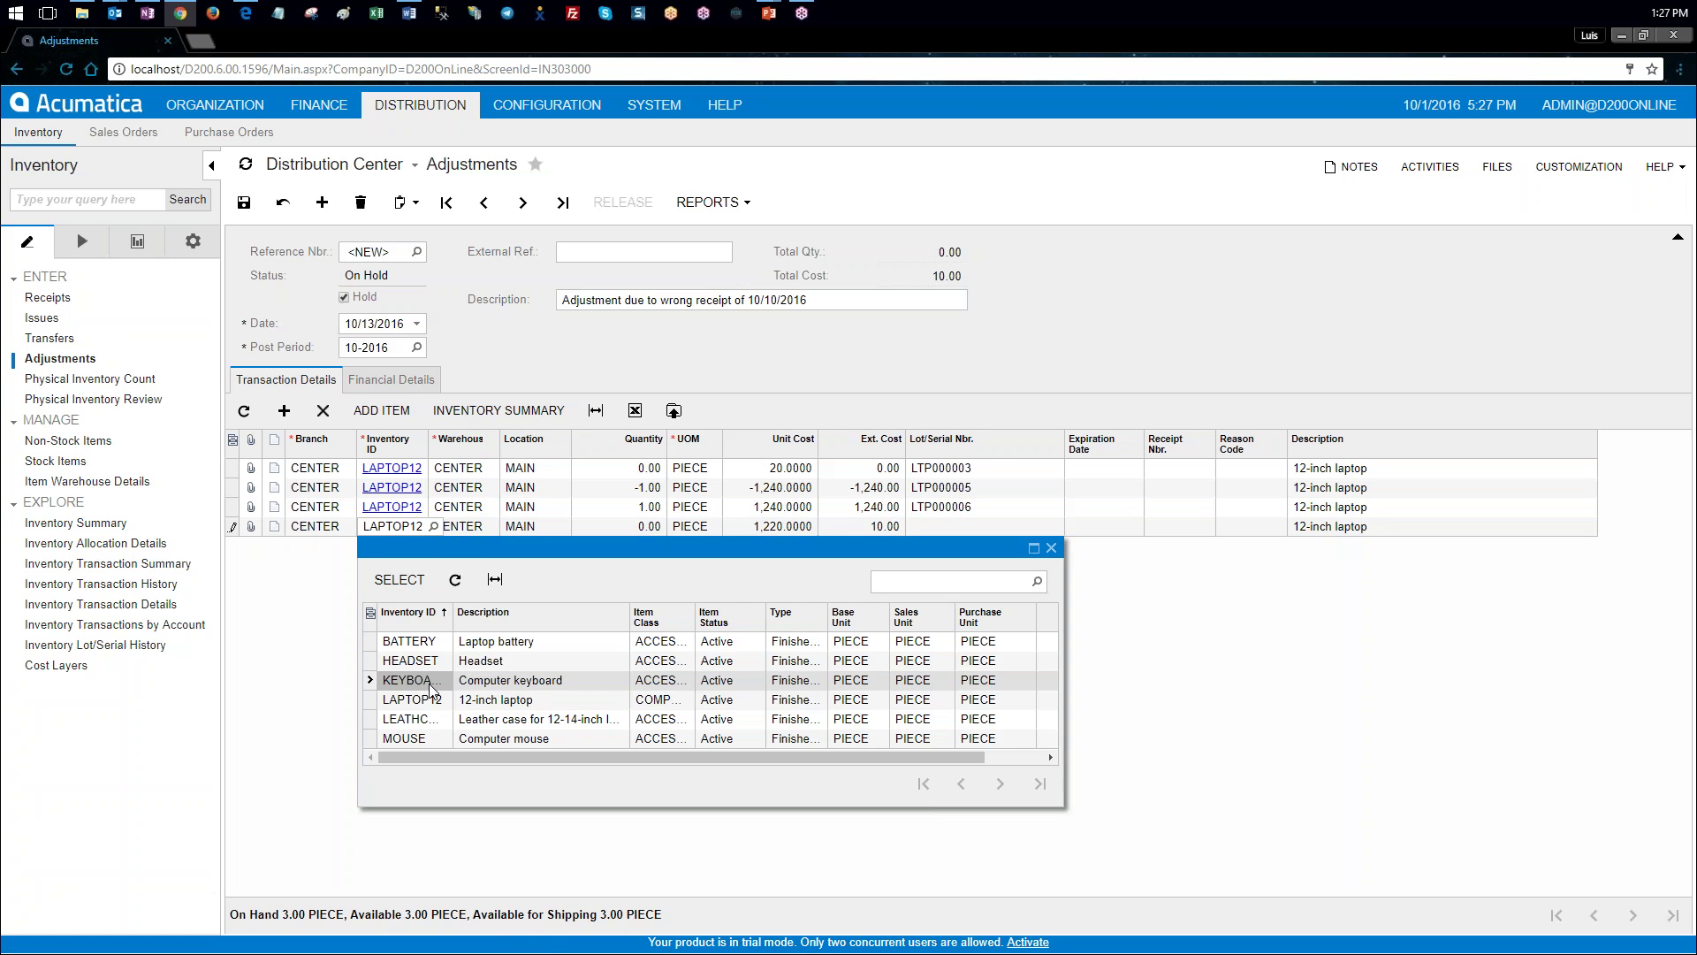
click(506, 526)
double_click(477, 625)
key(Tab)
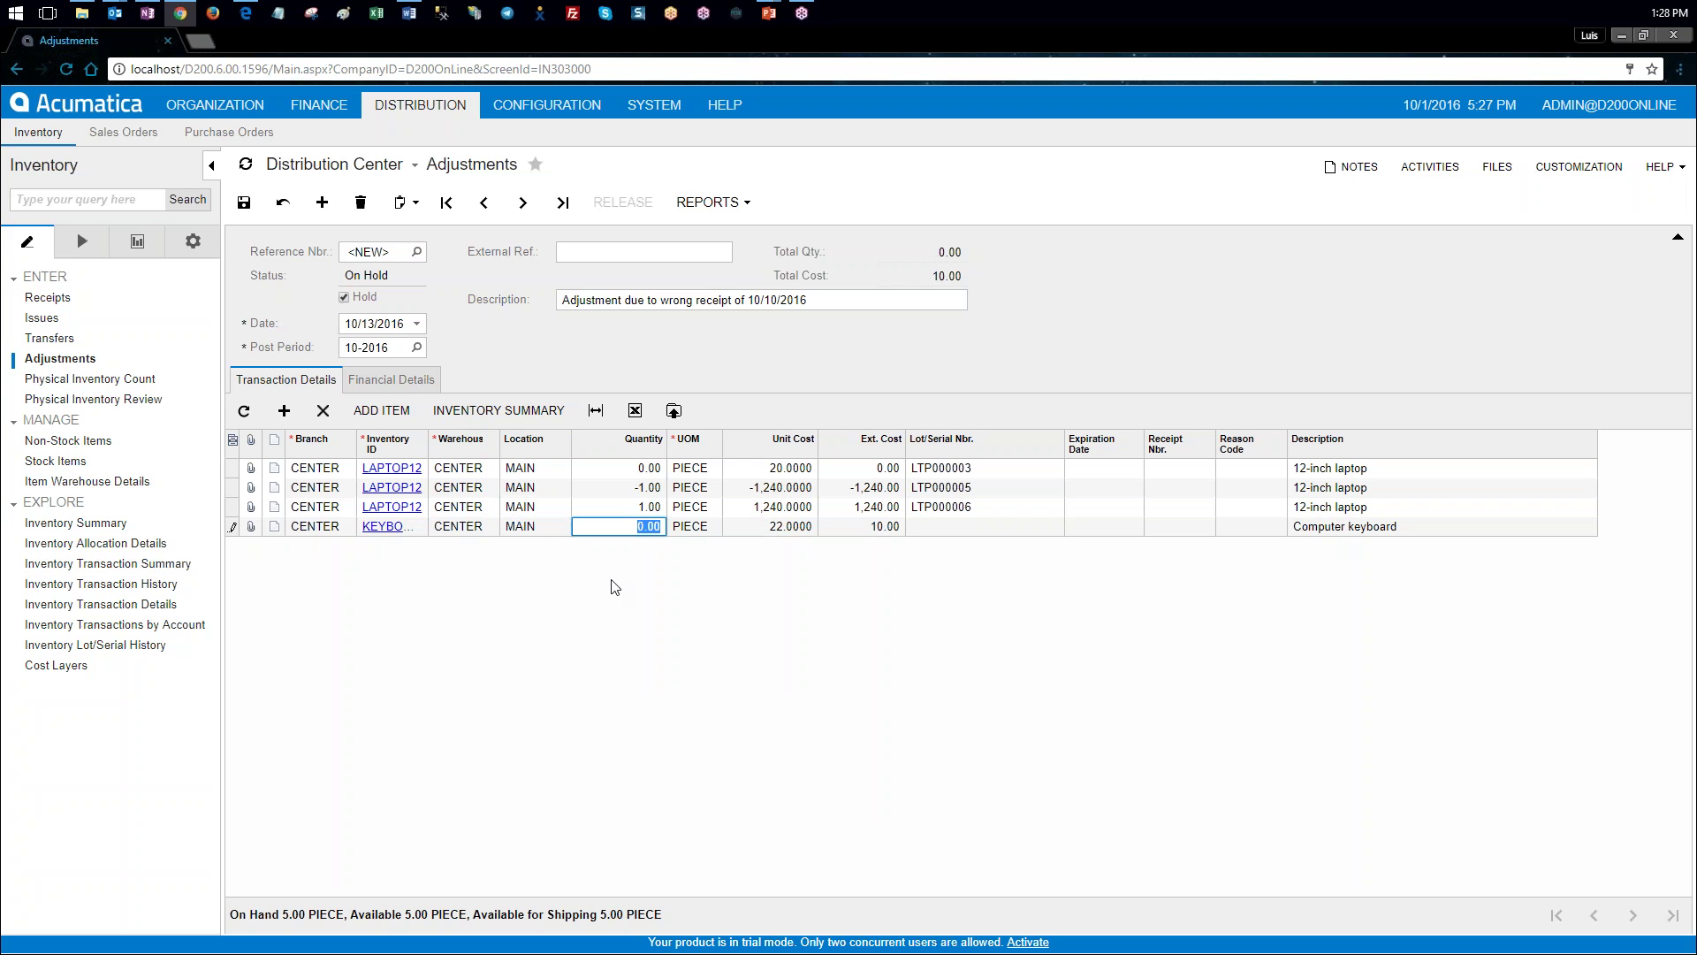
Step: Set the keyboard line's unit cost to 10
key(Tab)
key(Tab)
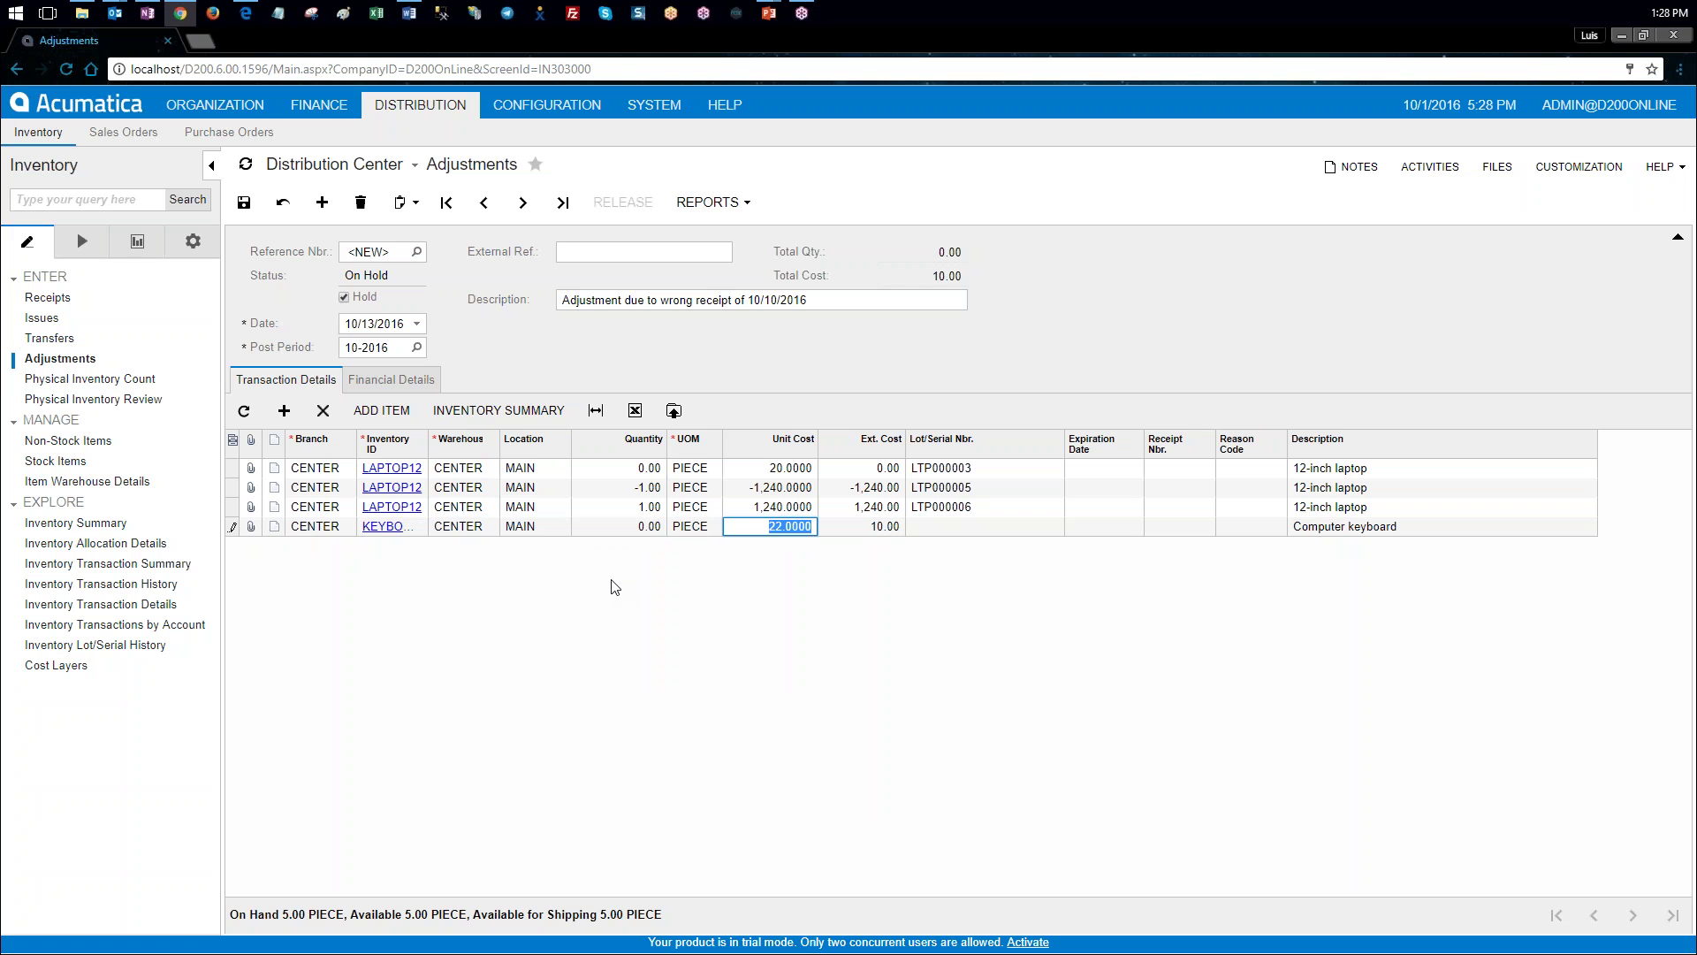
key(BackSpace)
key(shift+Tab)
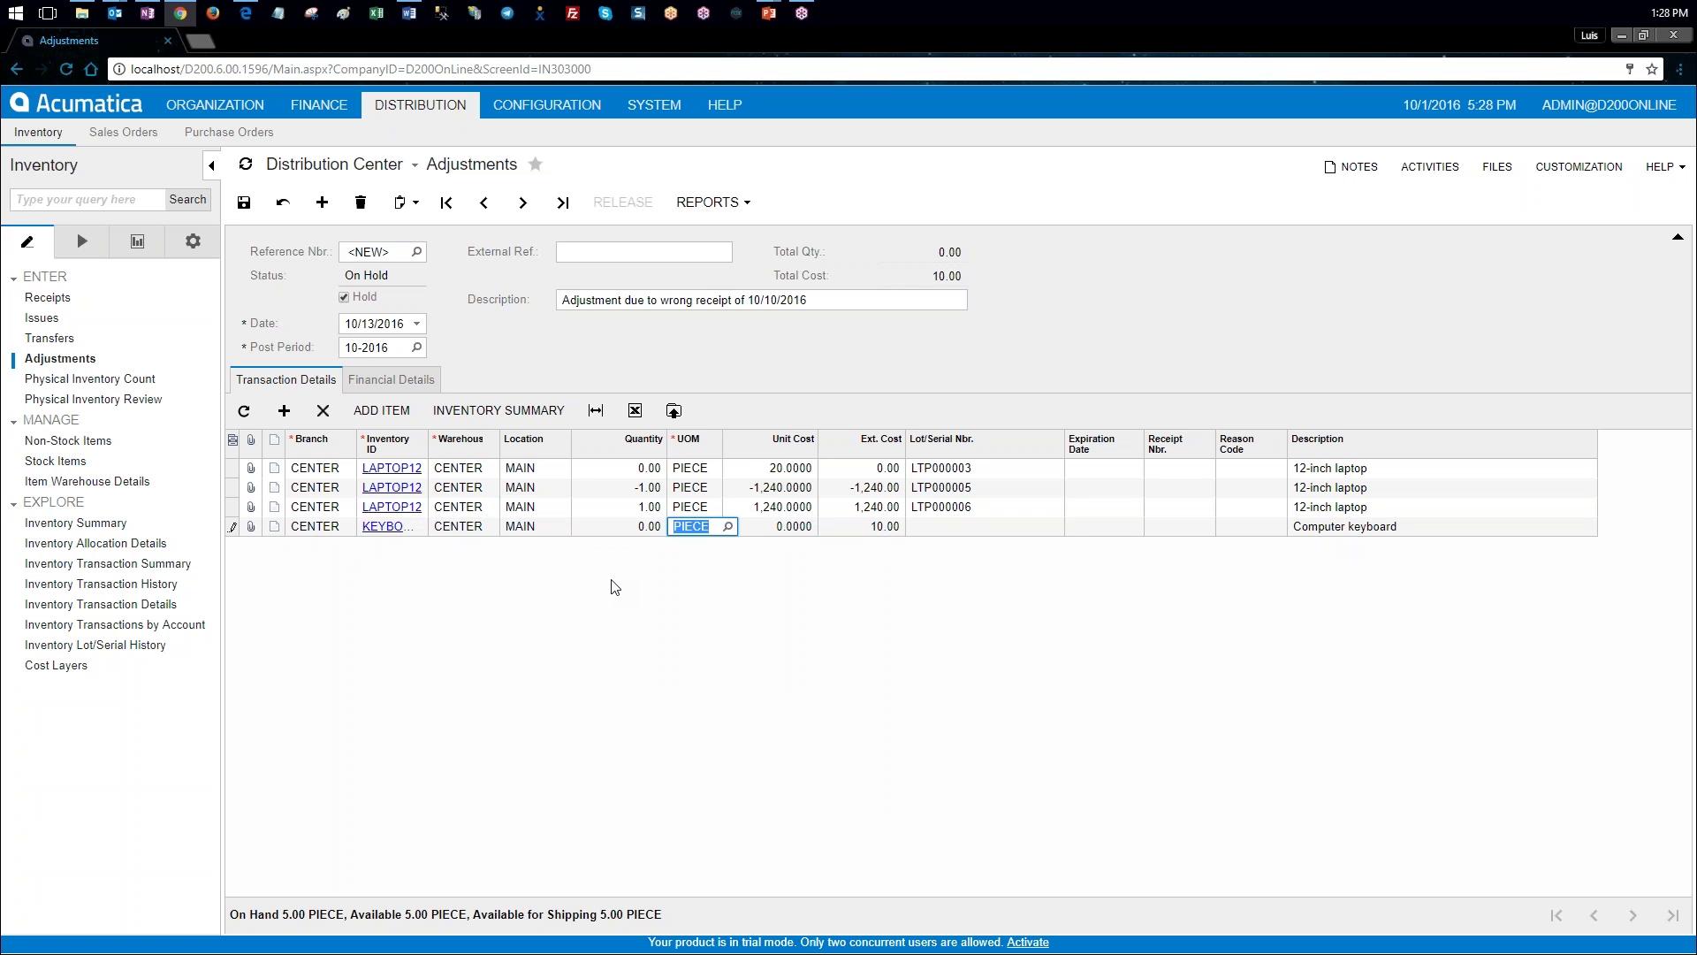
key(Tab)
text(10)
key(Tab)
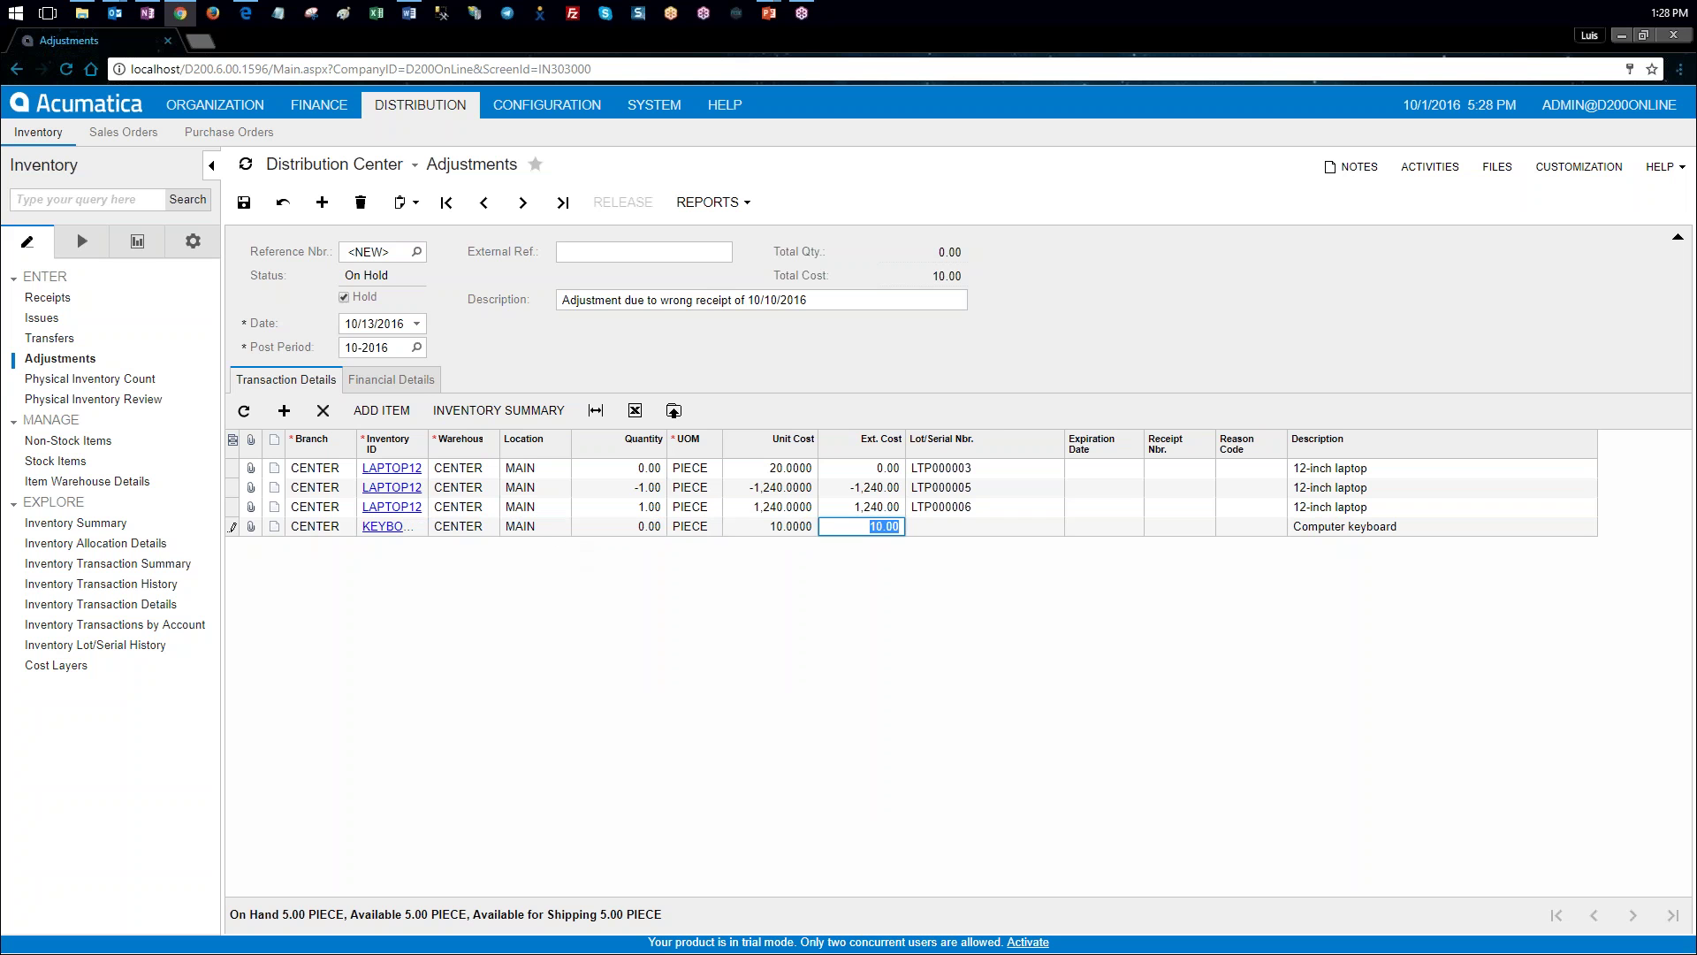
Step: Assign lot/serial number KB000001 to the keyboard line
key(alt+Tab)
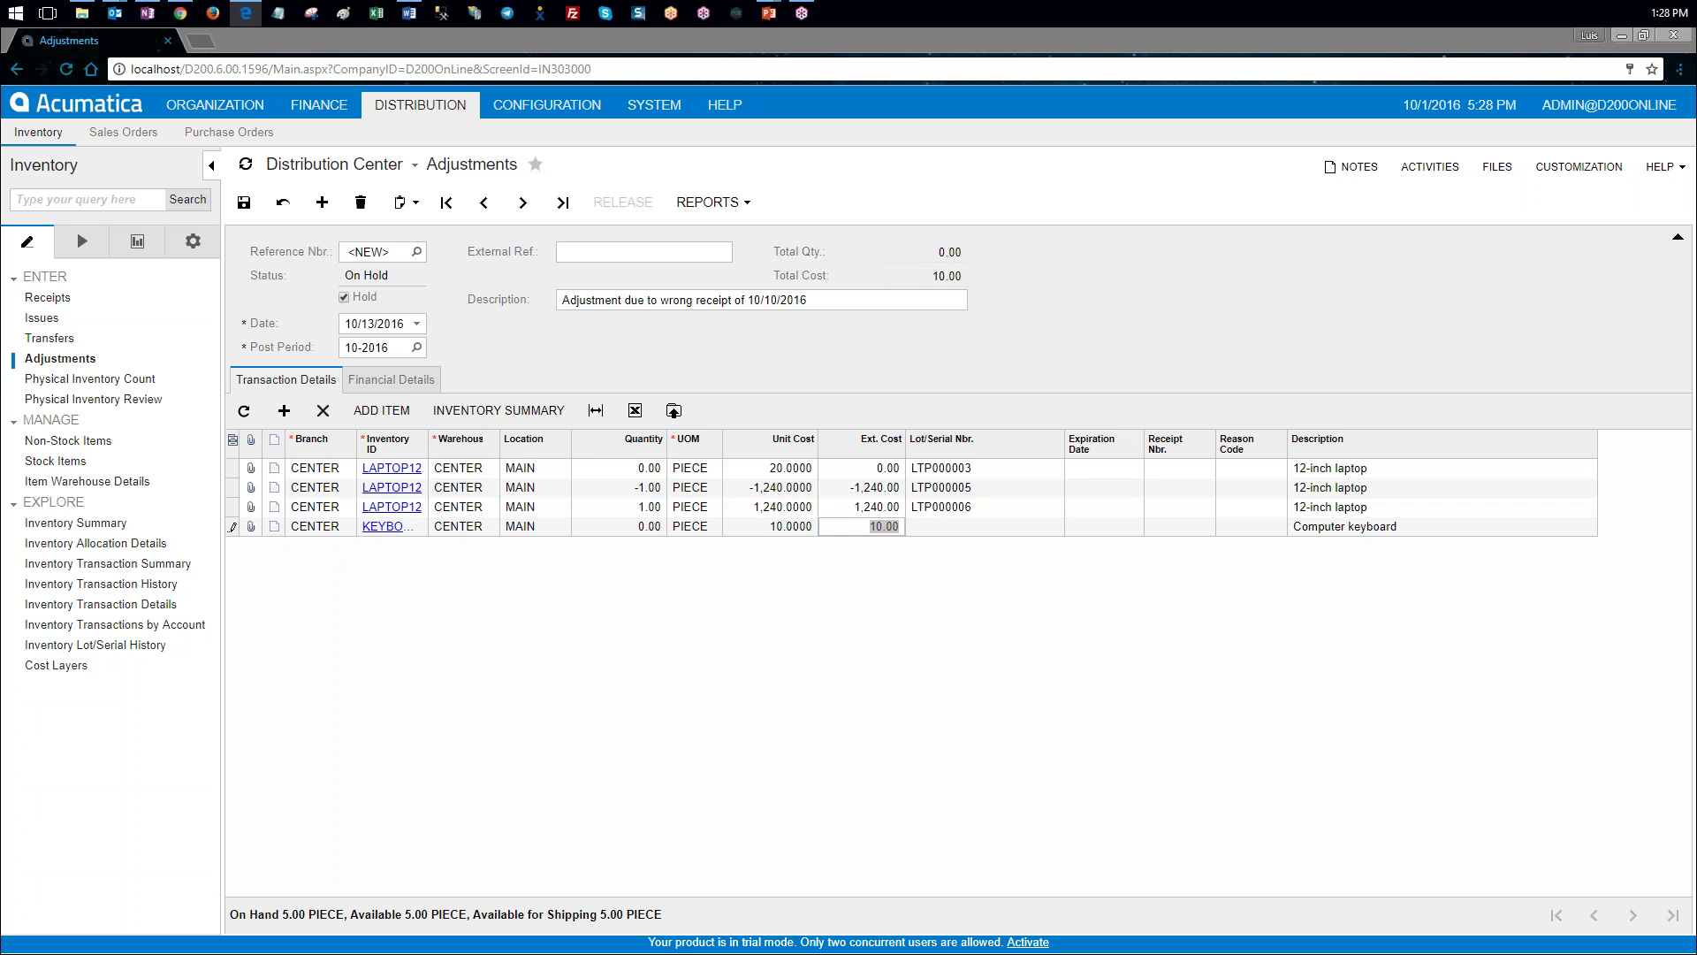
click(1056, 530)
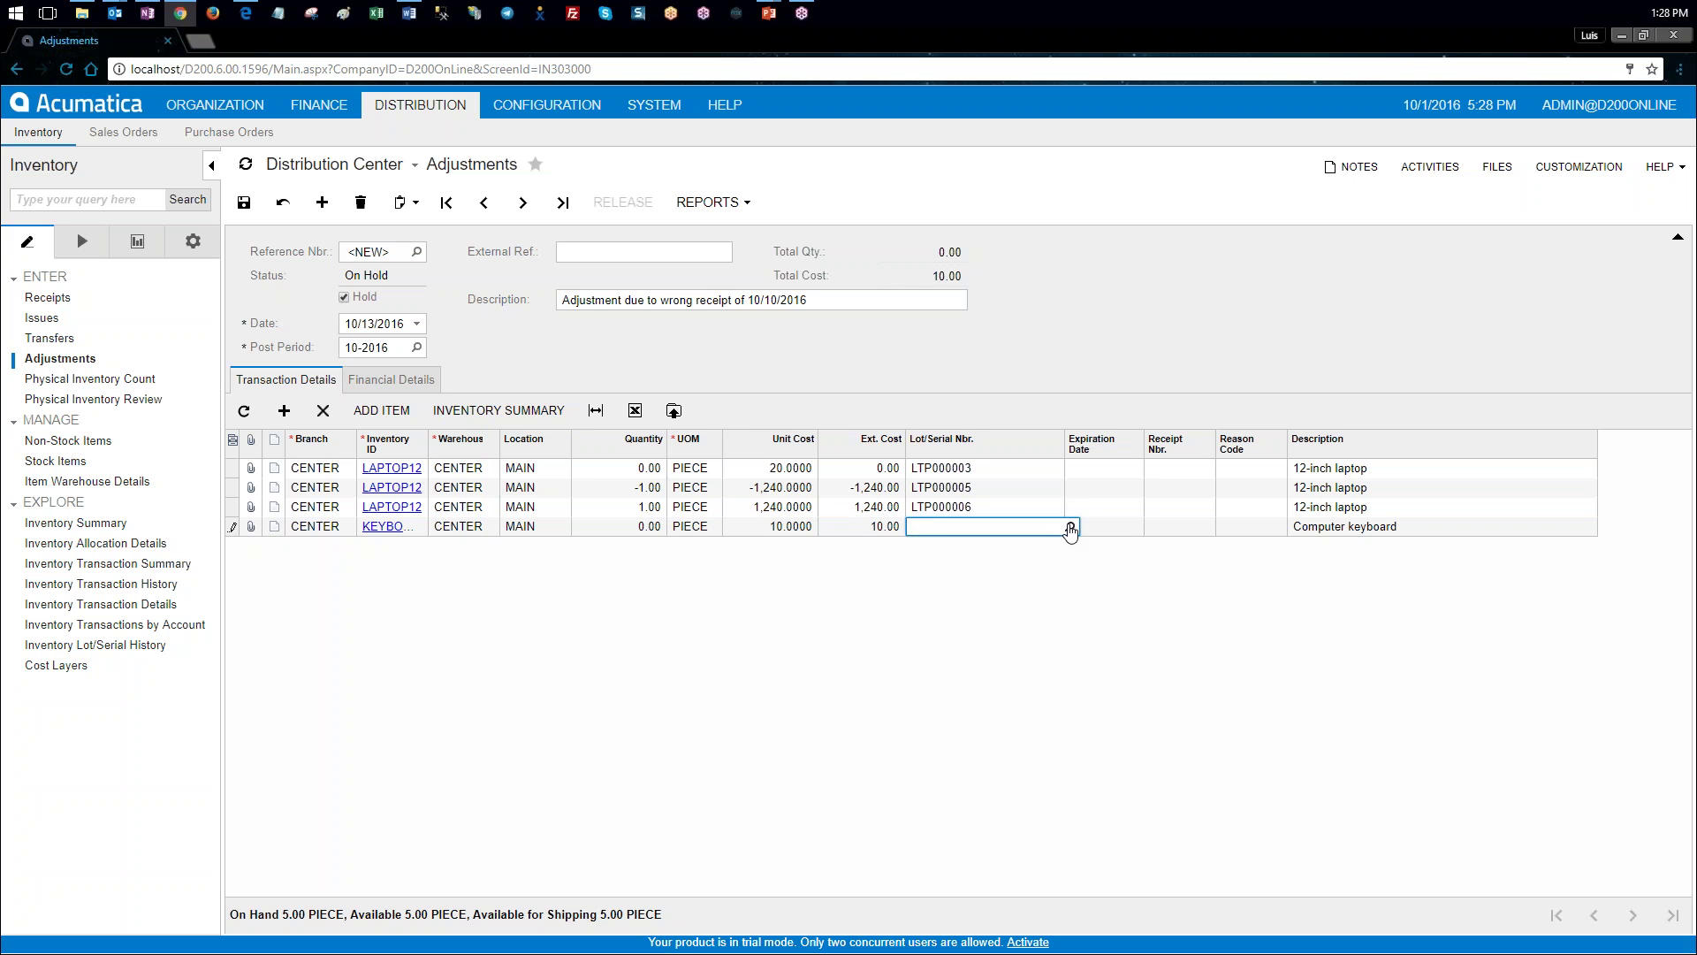
click(1070, 528)
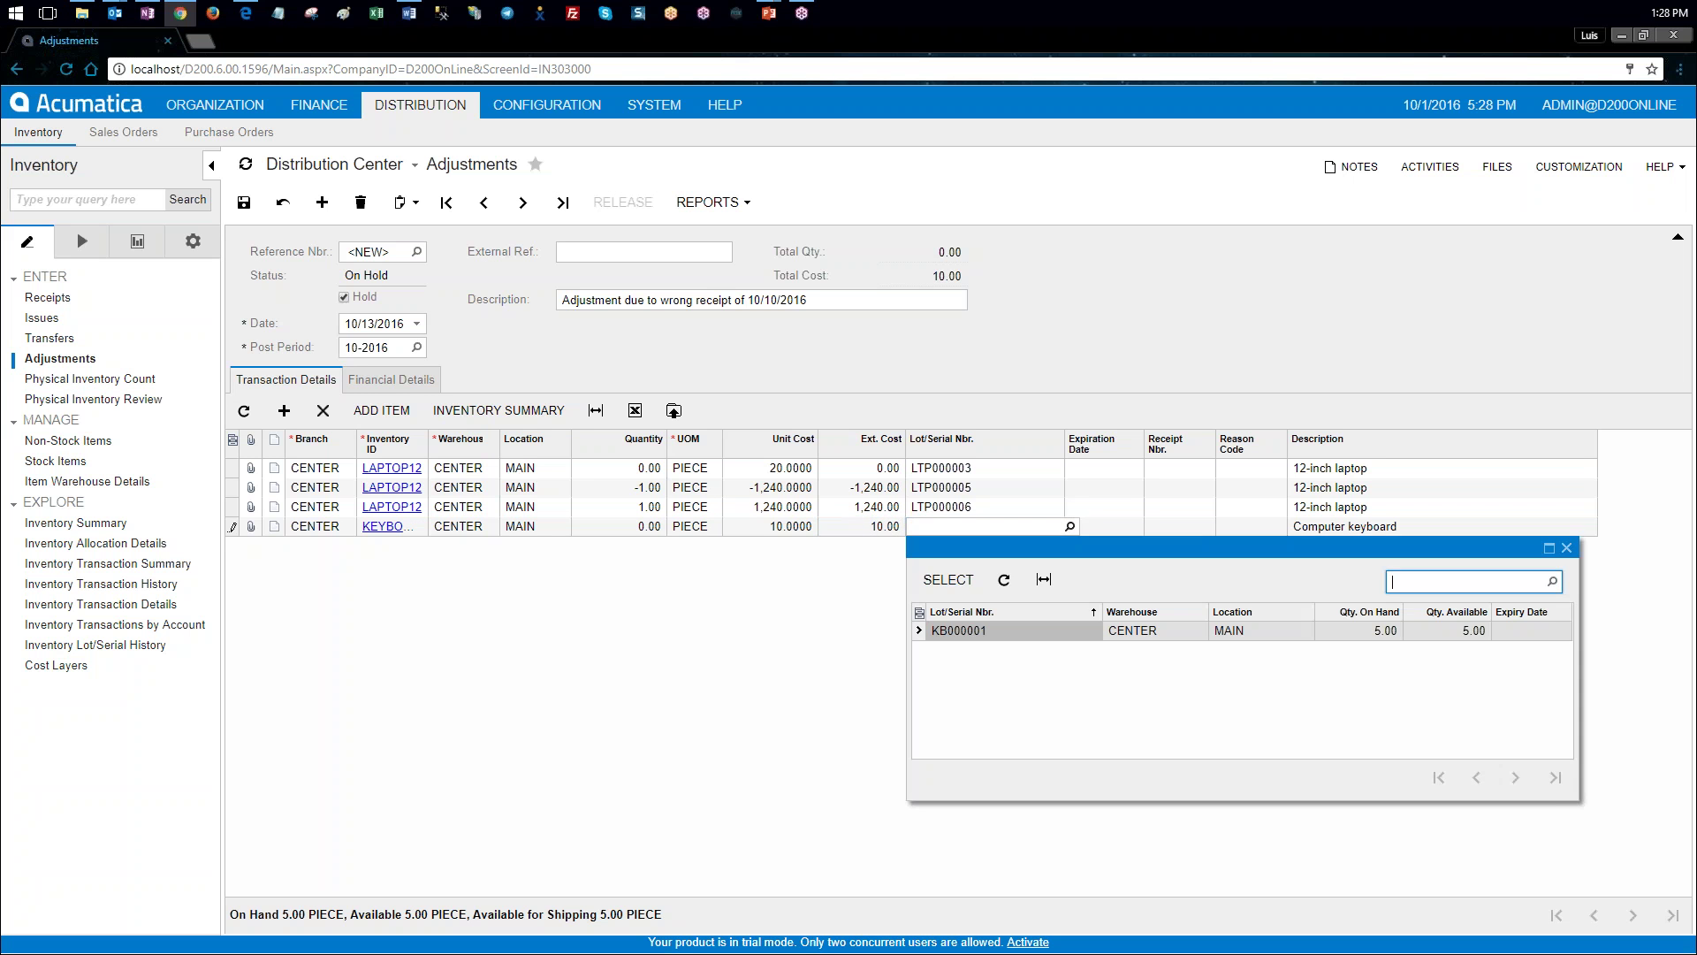
double_click(1052, 633)
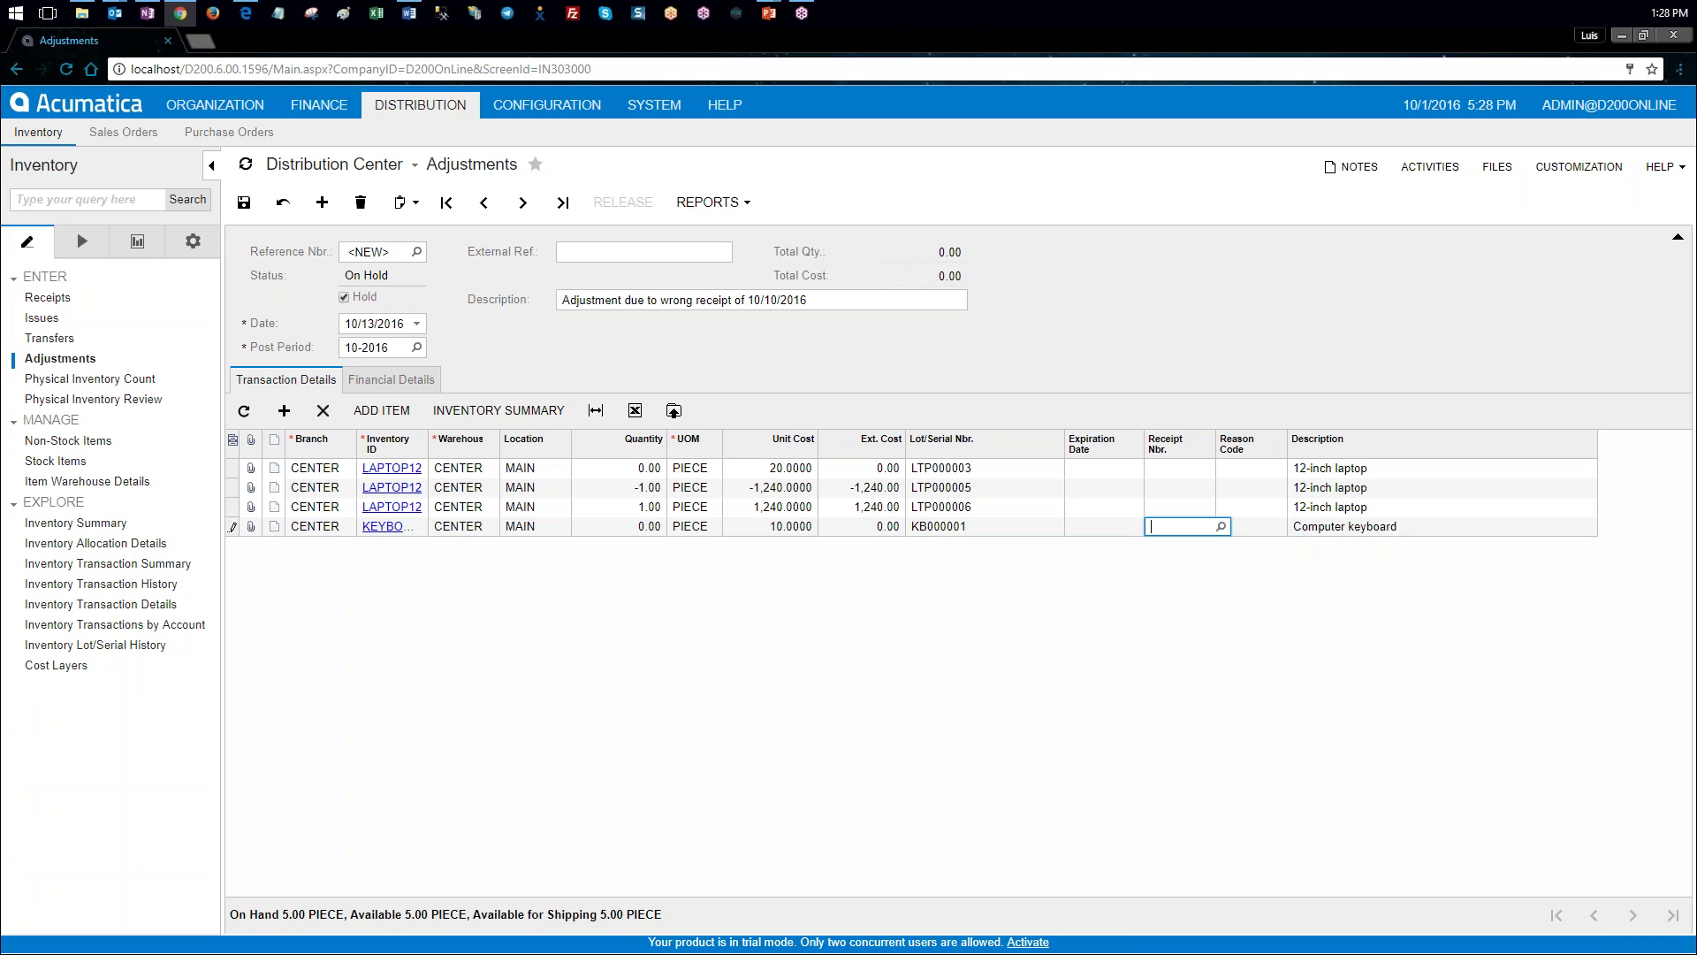
Step: Set the first line's unit cost to 1220 and its extended cost to 20
click(799, 471)
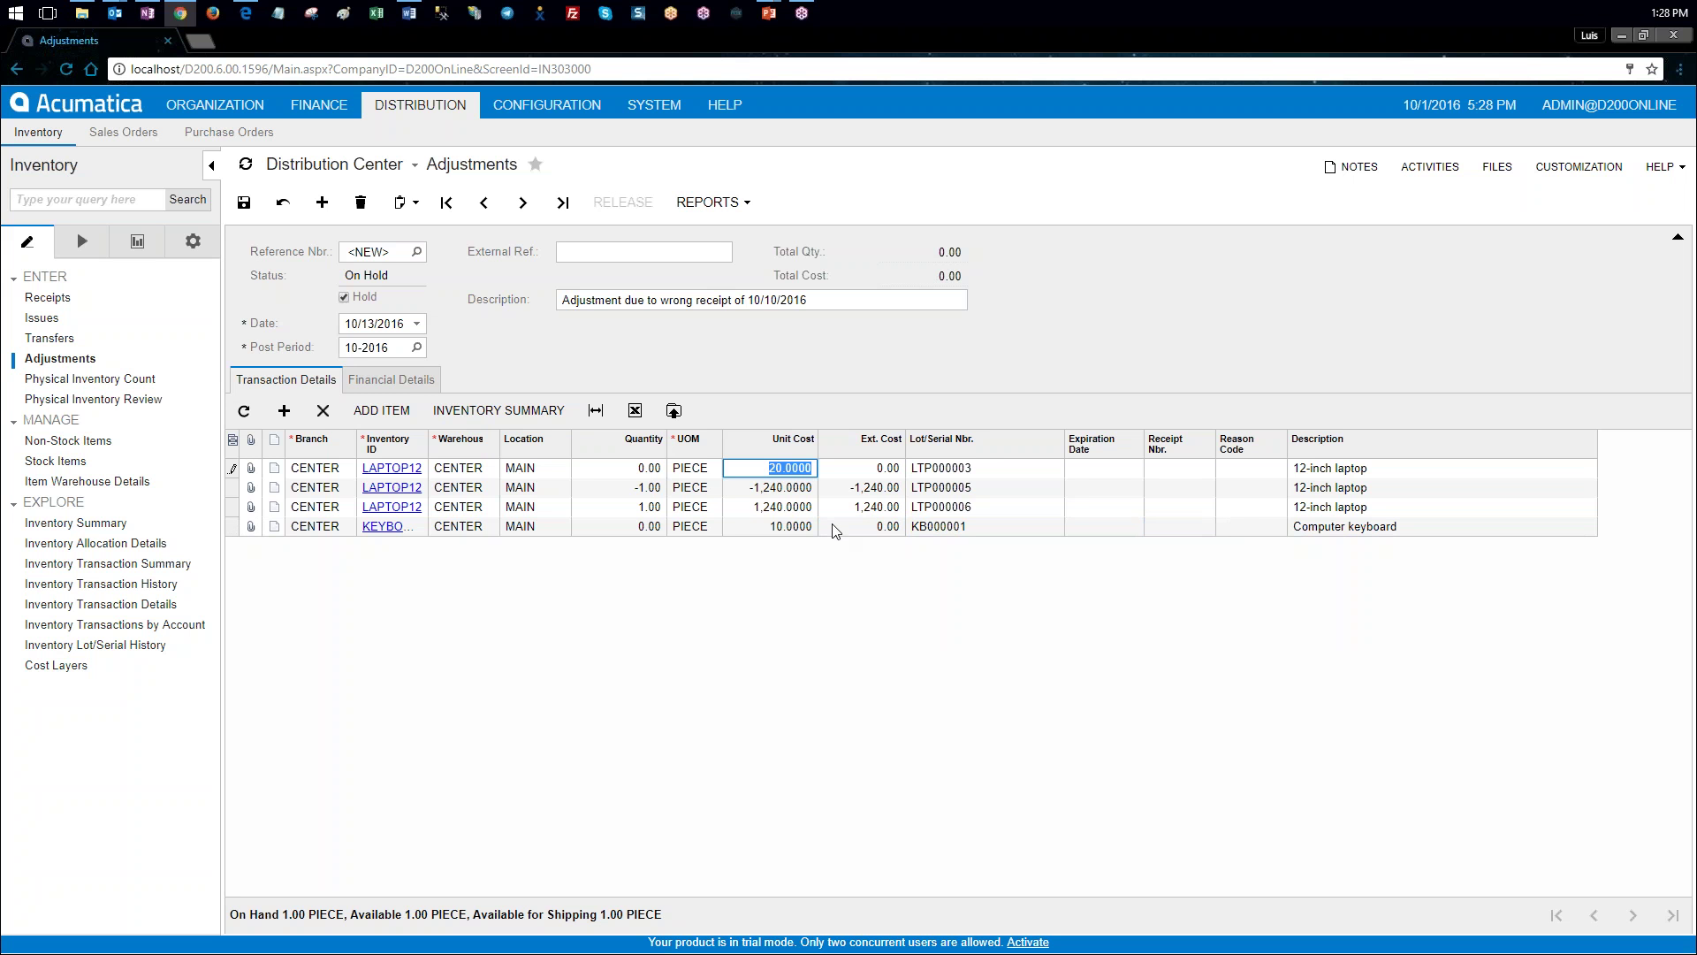
text(1220)
key(Tab)
text(20)
key(Tab)
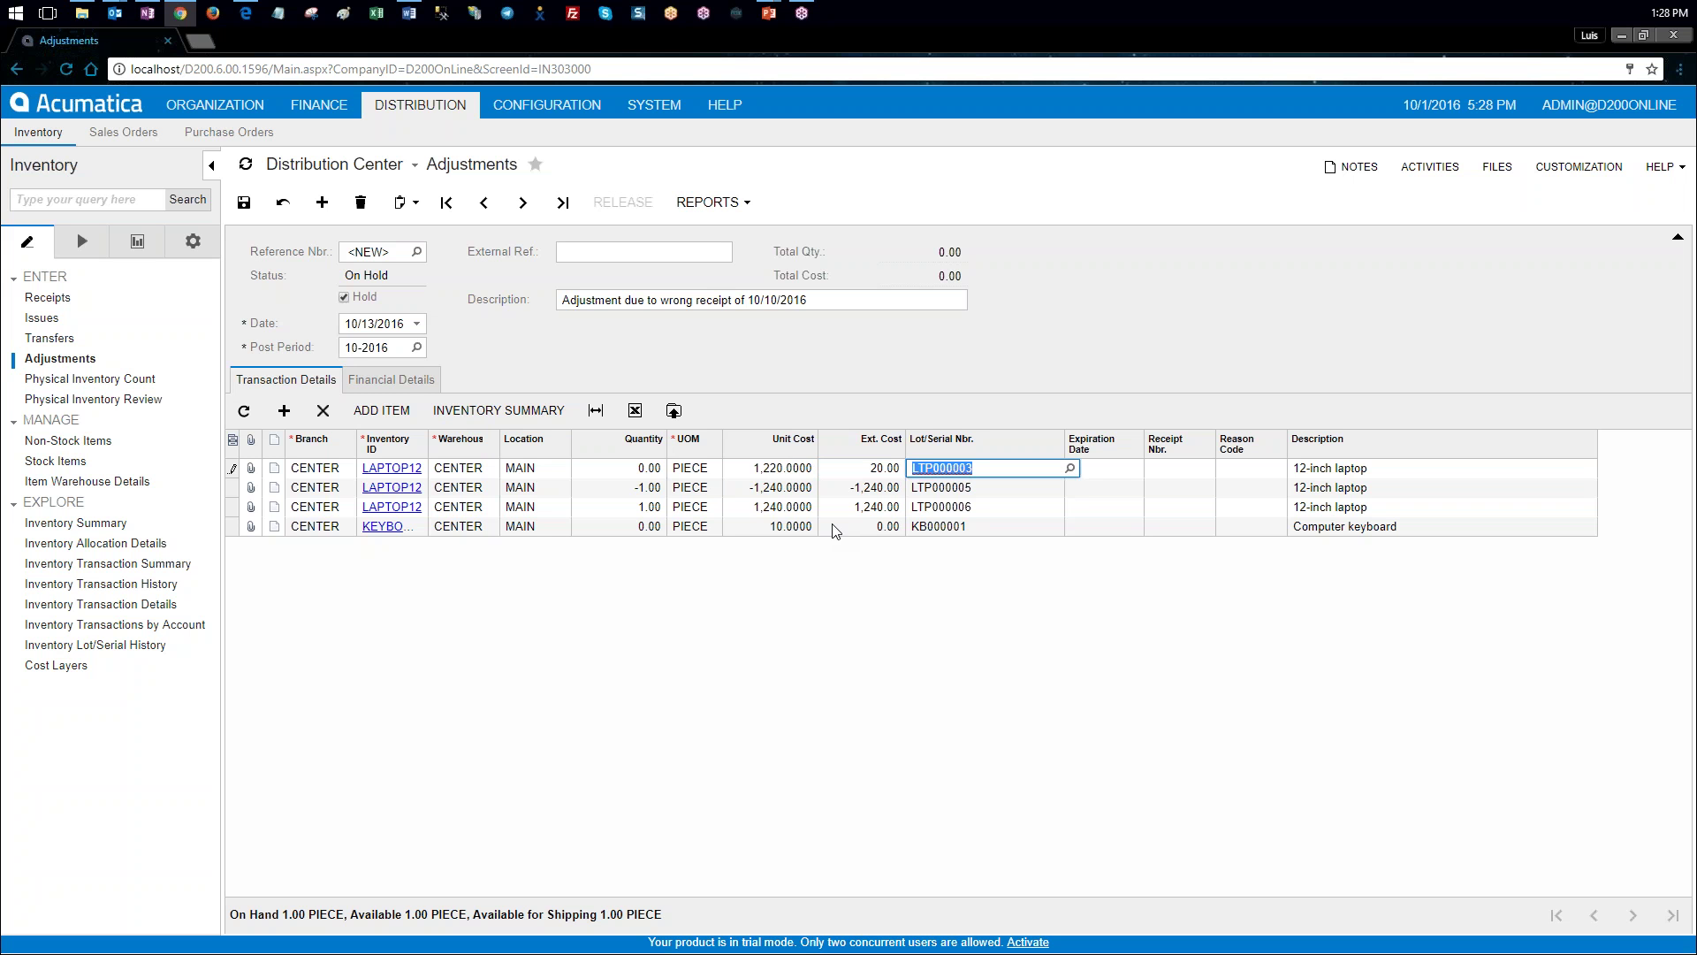
Step: Set the second line's unit cost to 1240
click(806, 495)
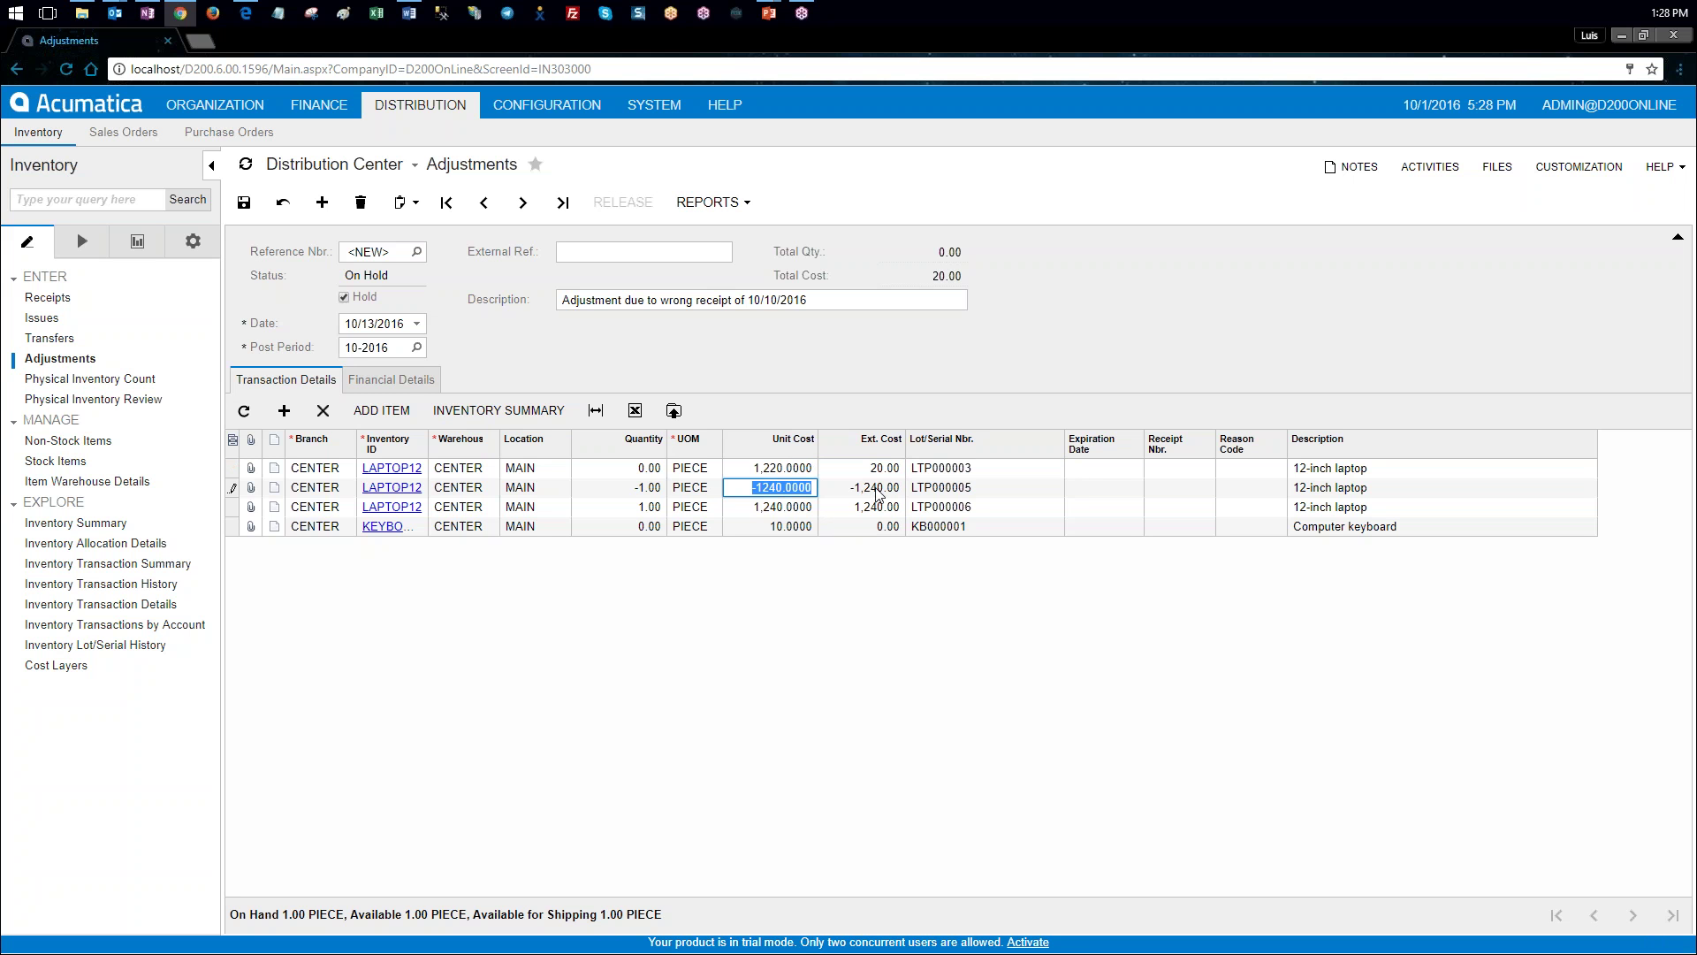
key(Tab)
key(shift+Tab)
text(1240)
key(Tab)
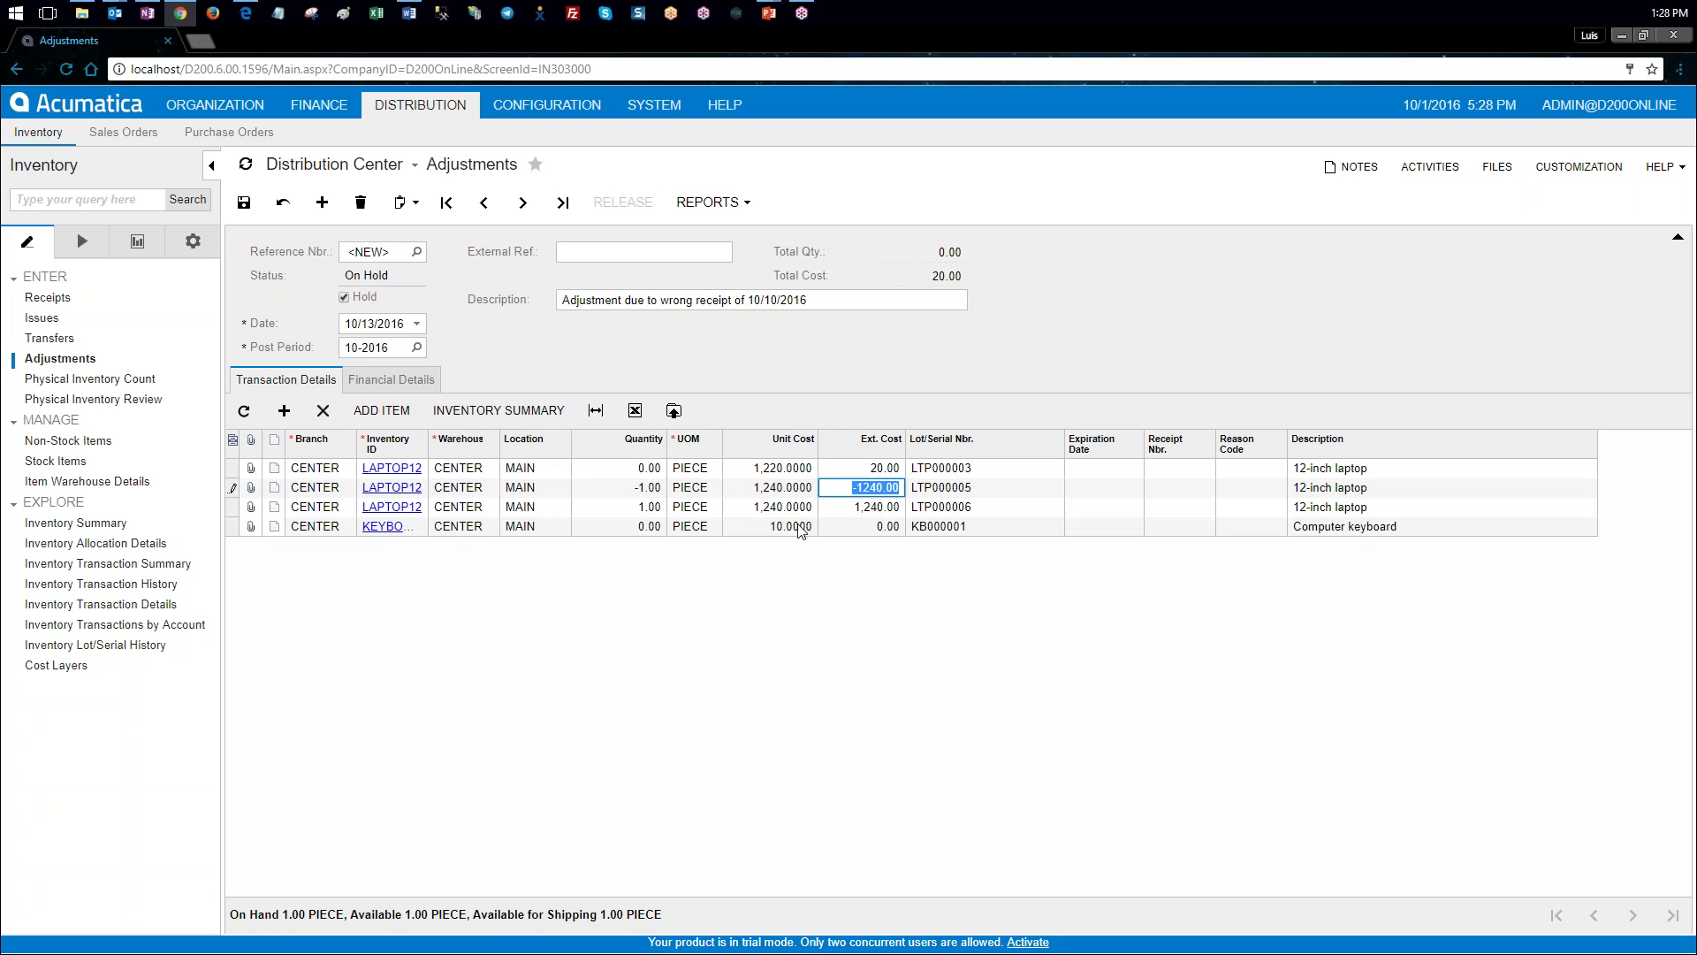
Step: Set the keyboard line's unit cost to 21 and its extended cost to 10
text(21)
key(Tab)
text(10)
key(Tab)
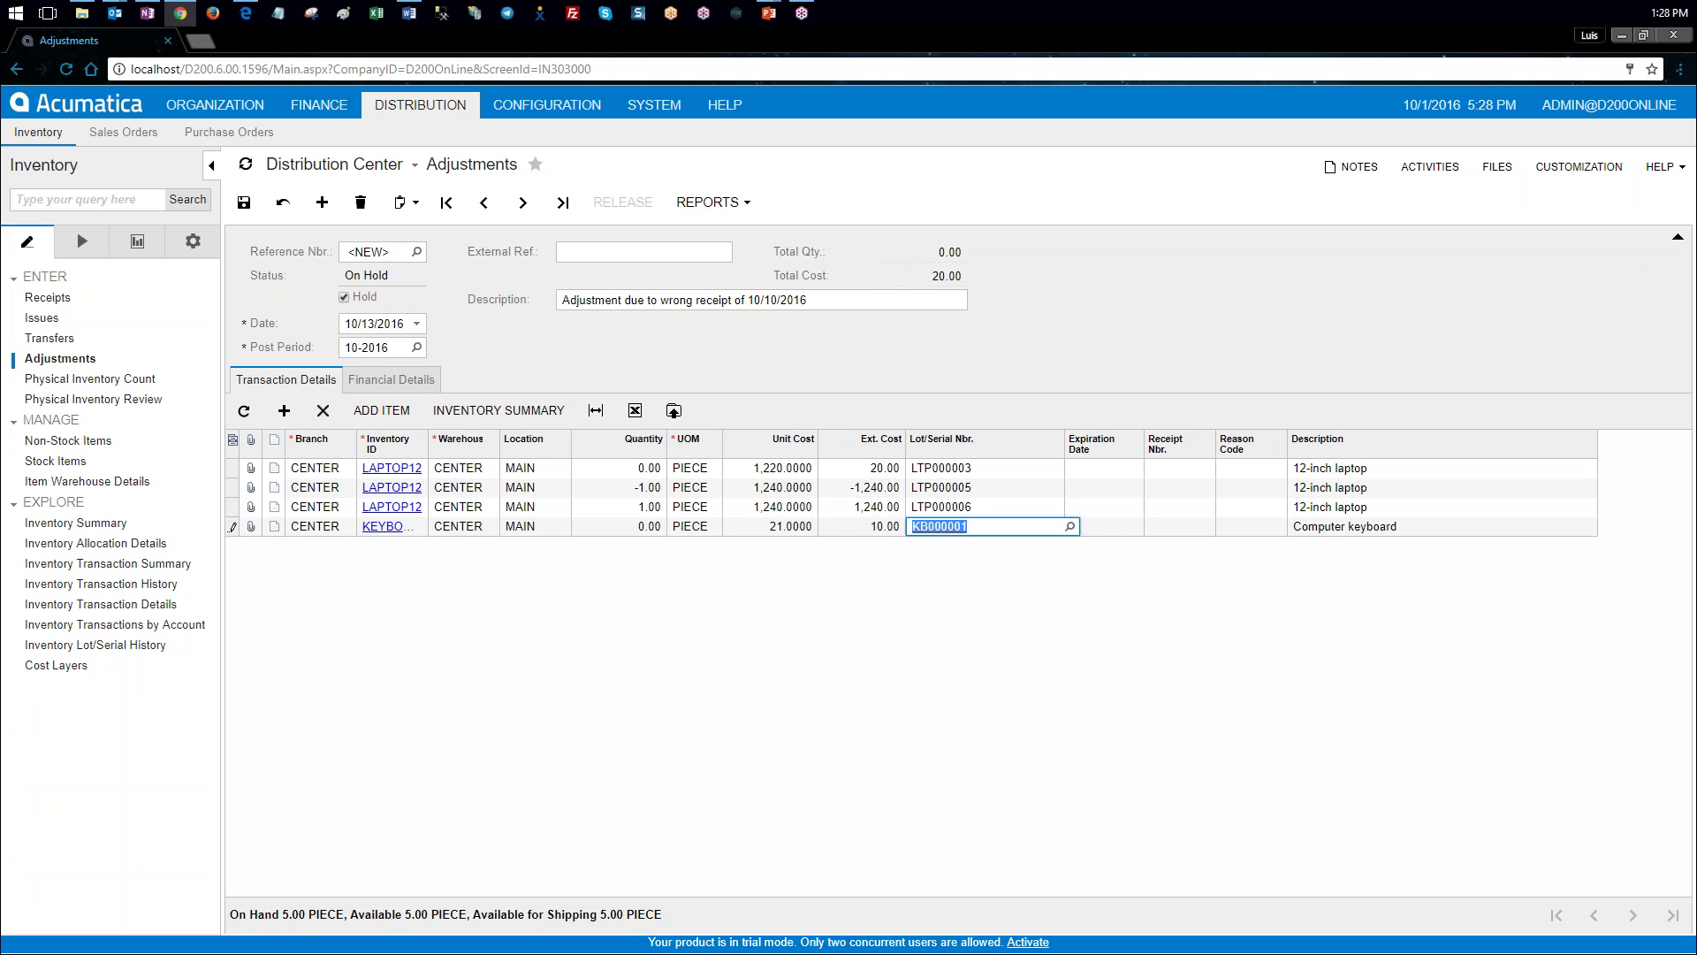
key(Return)
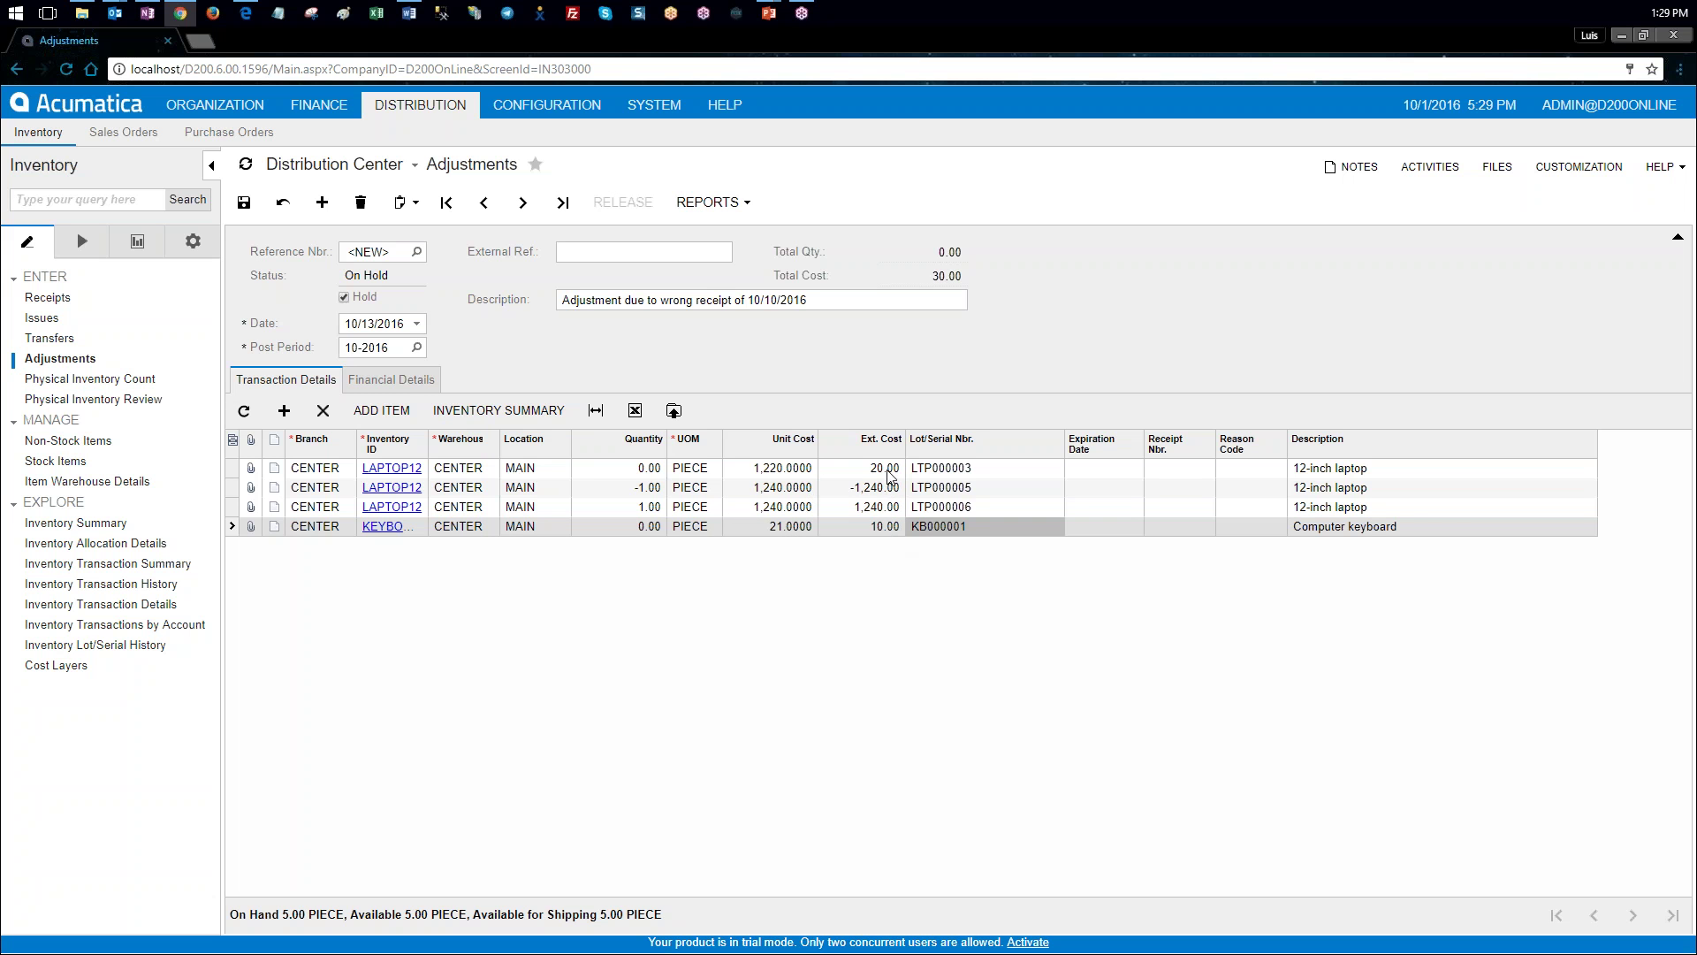
Step: Take the adjustment off hold and save it
click(344, 297)
click(244, 203)
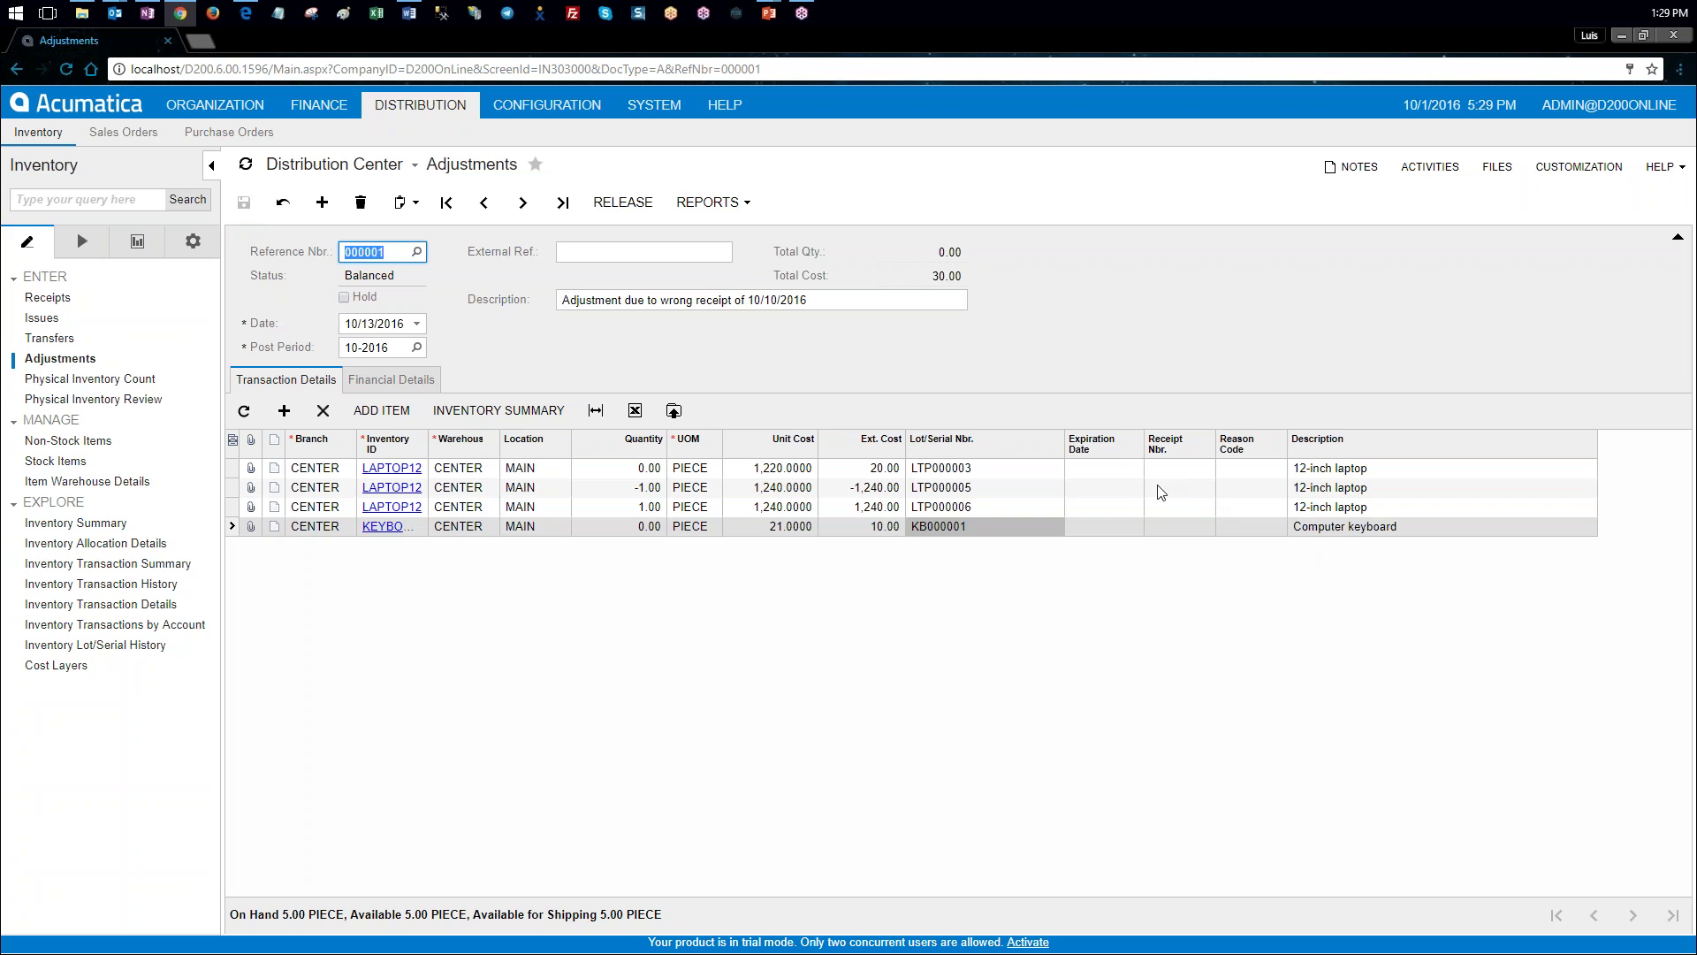
Step: Assign the reason code for correcting the wrong inventory receipt to all four transaction lines and save the adjustment
click(1257, 468)
click(1293, 468)
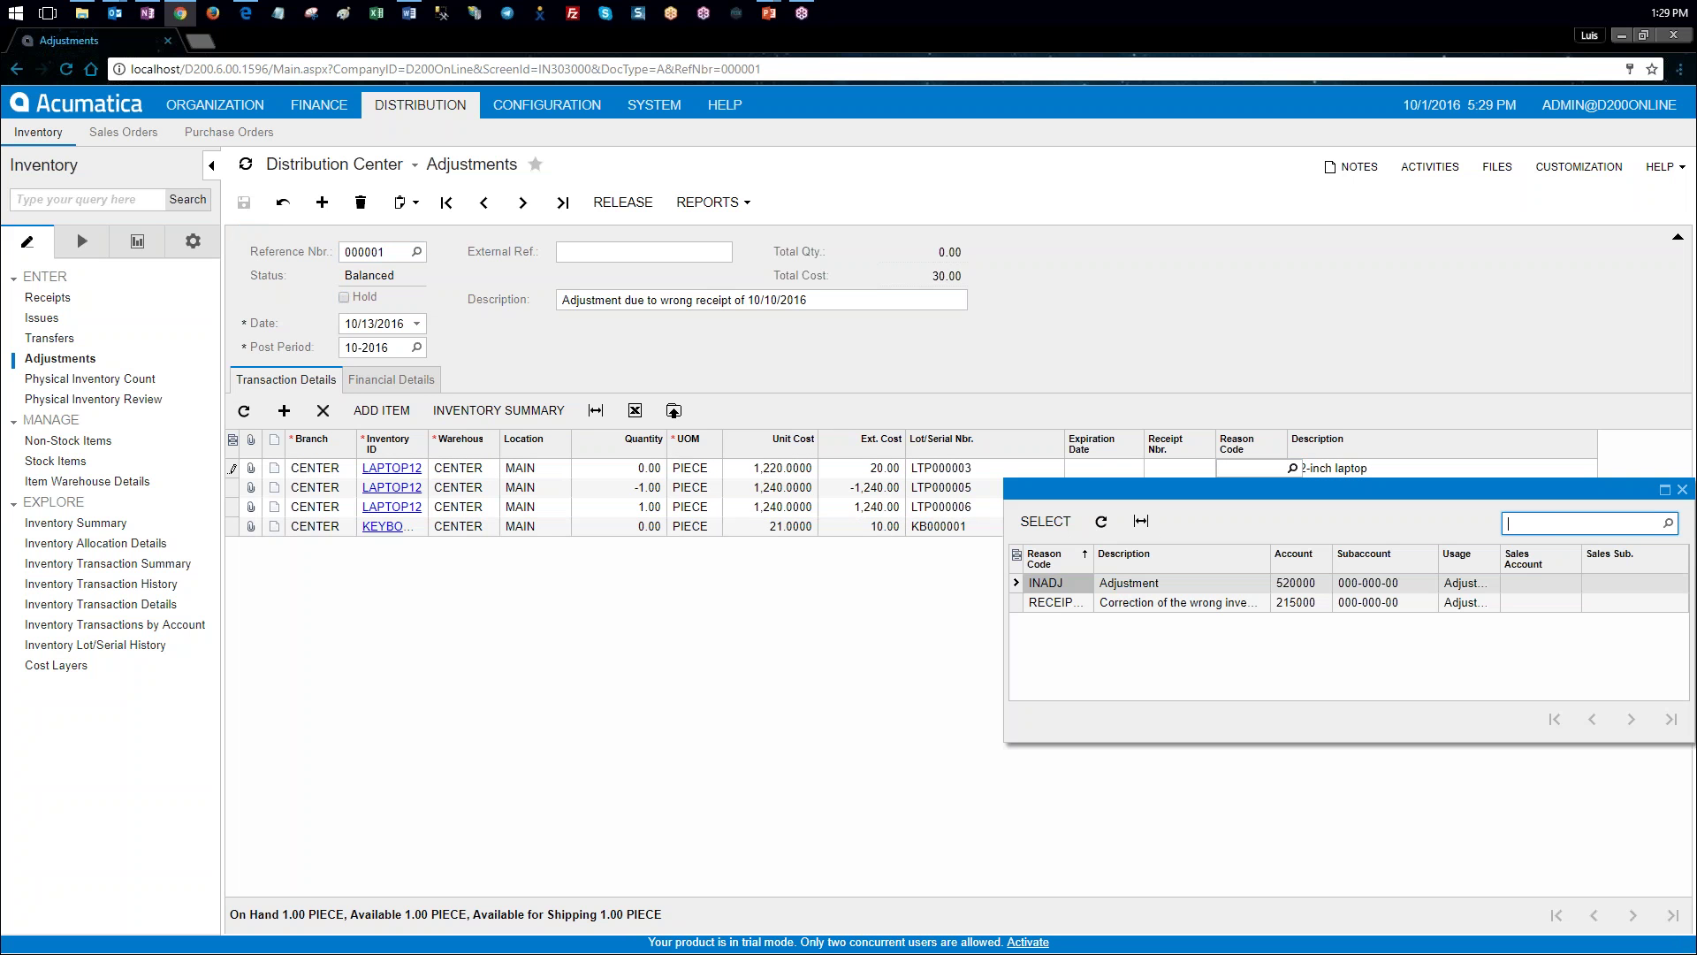
double_click(1086, 604)
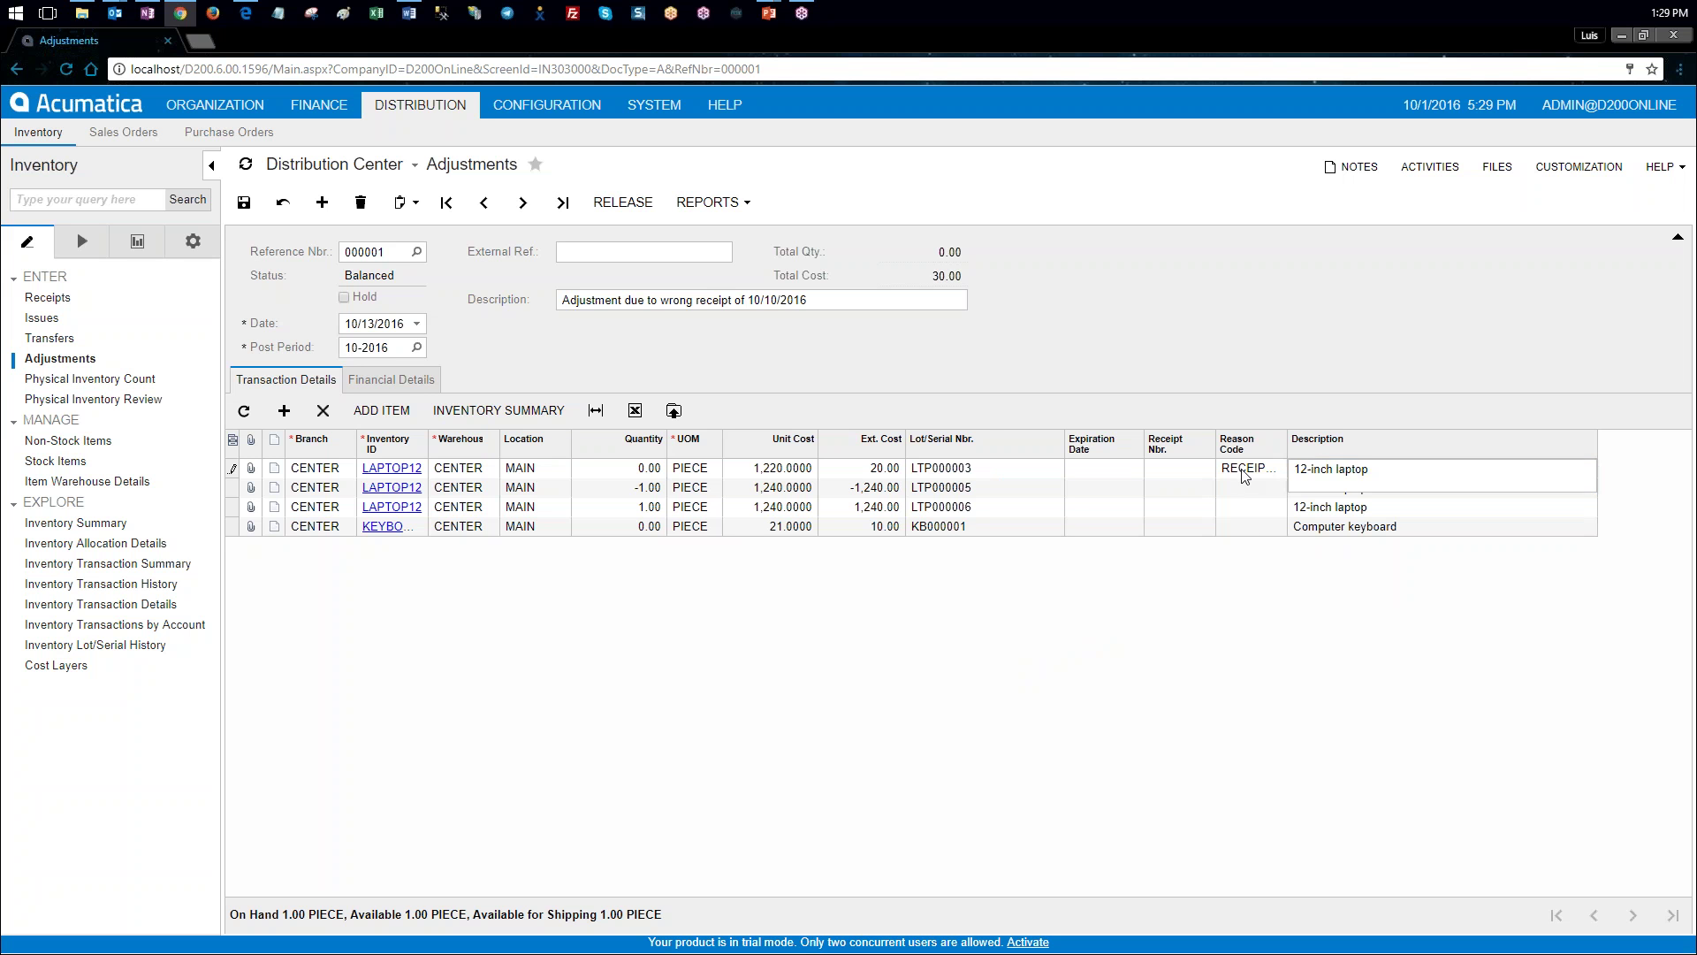
click(1281, 493)
click(1261, 515)
click(1257, 528)
key(shift+Tab)
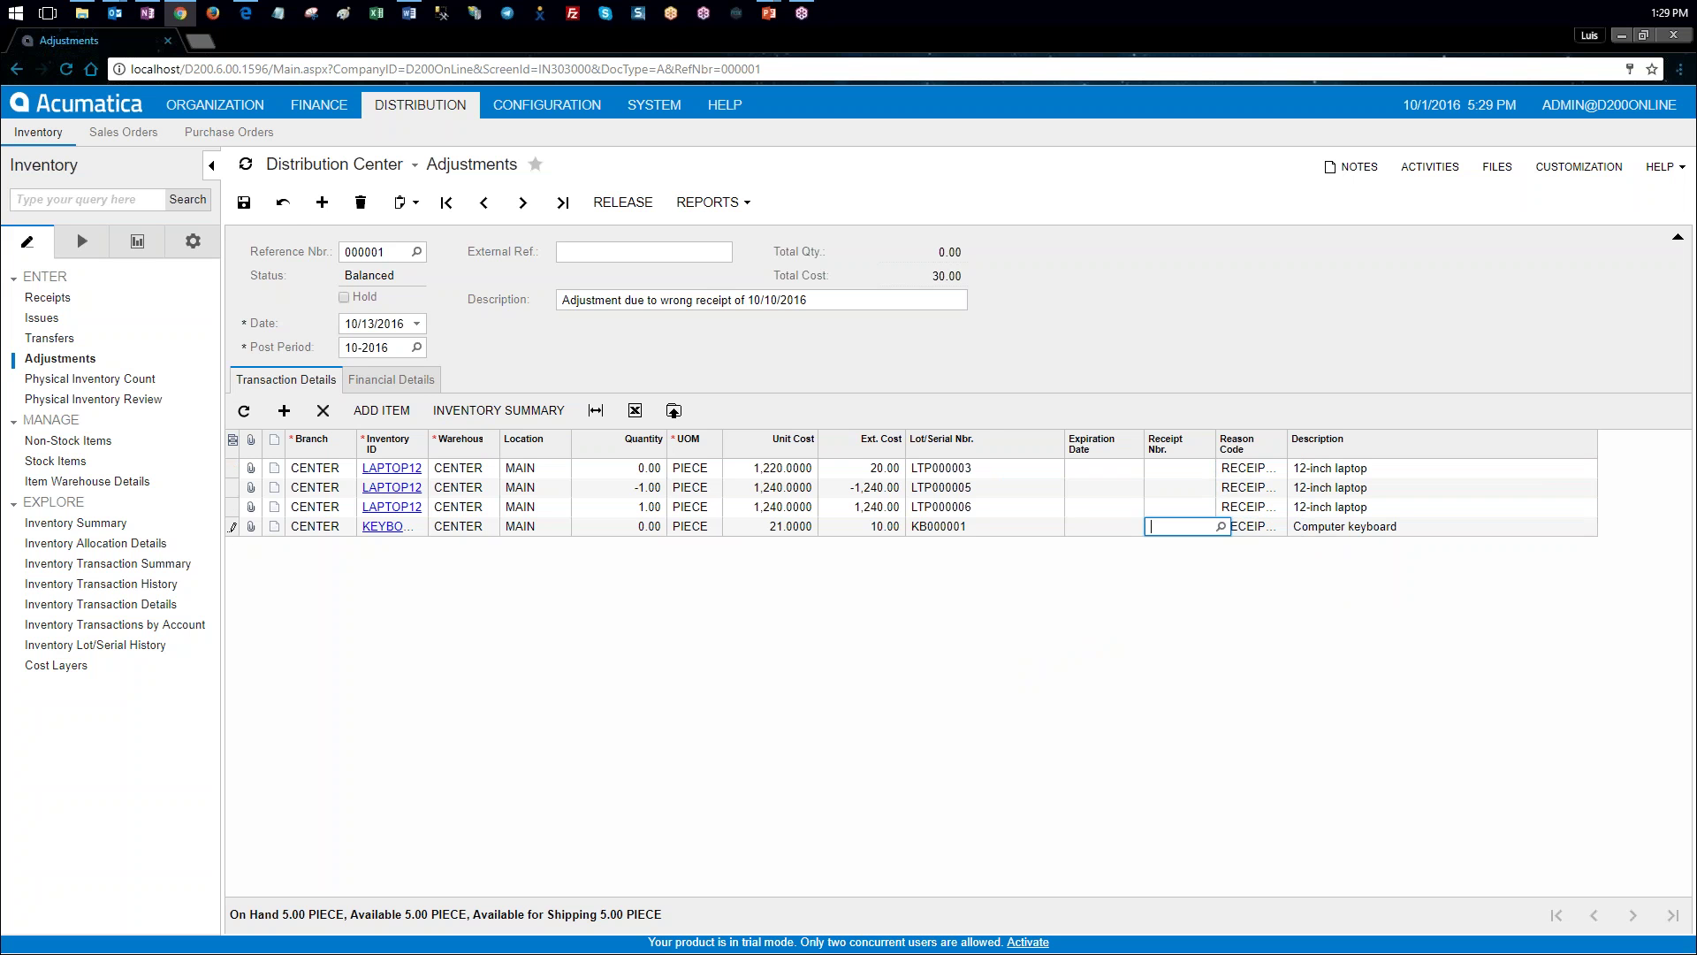
click(258, 209)
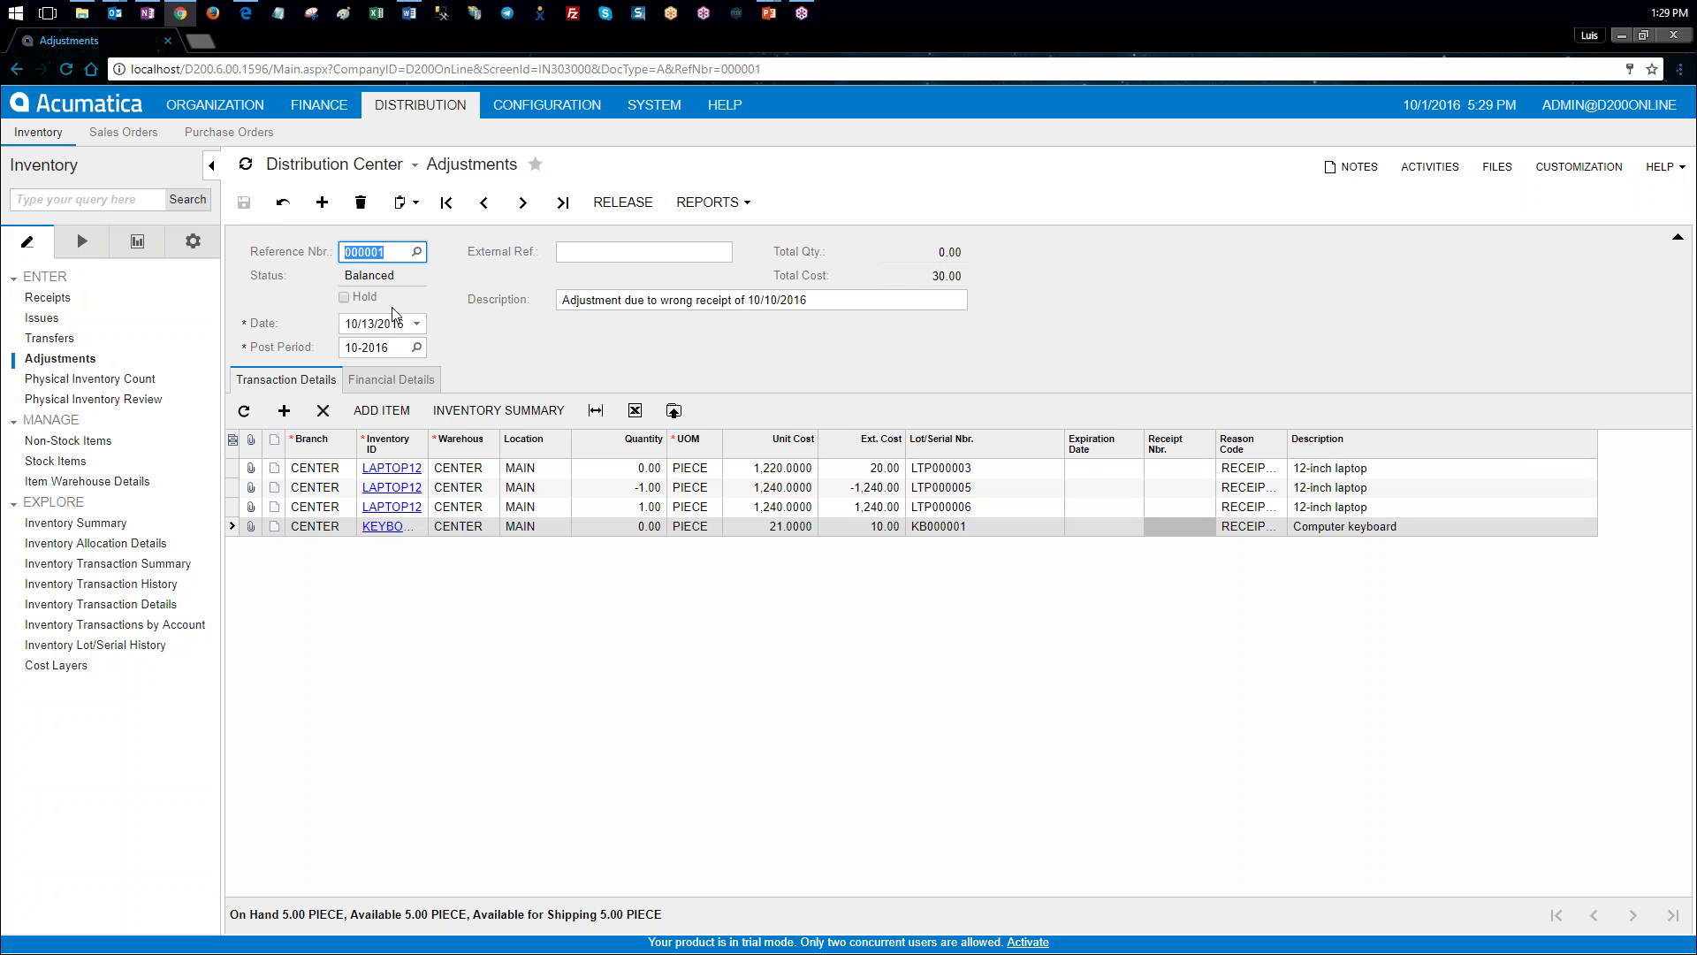
Step: Release the adjustment and open its financial details
click(610, 206)
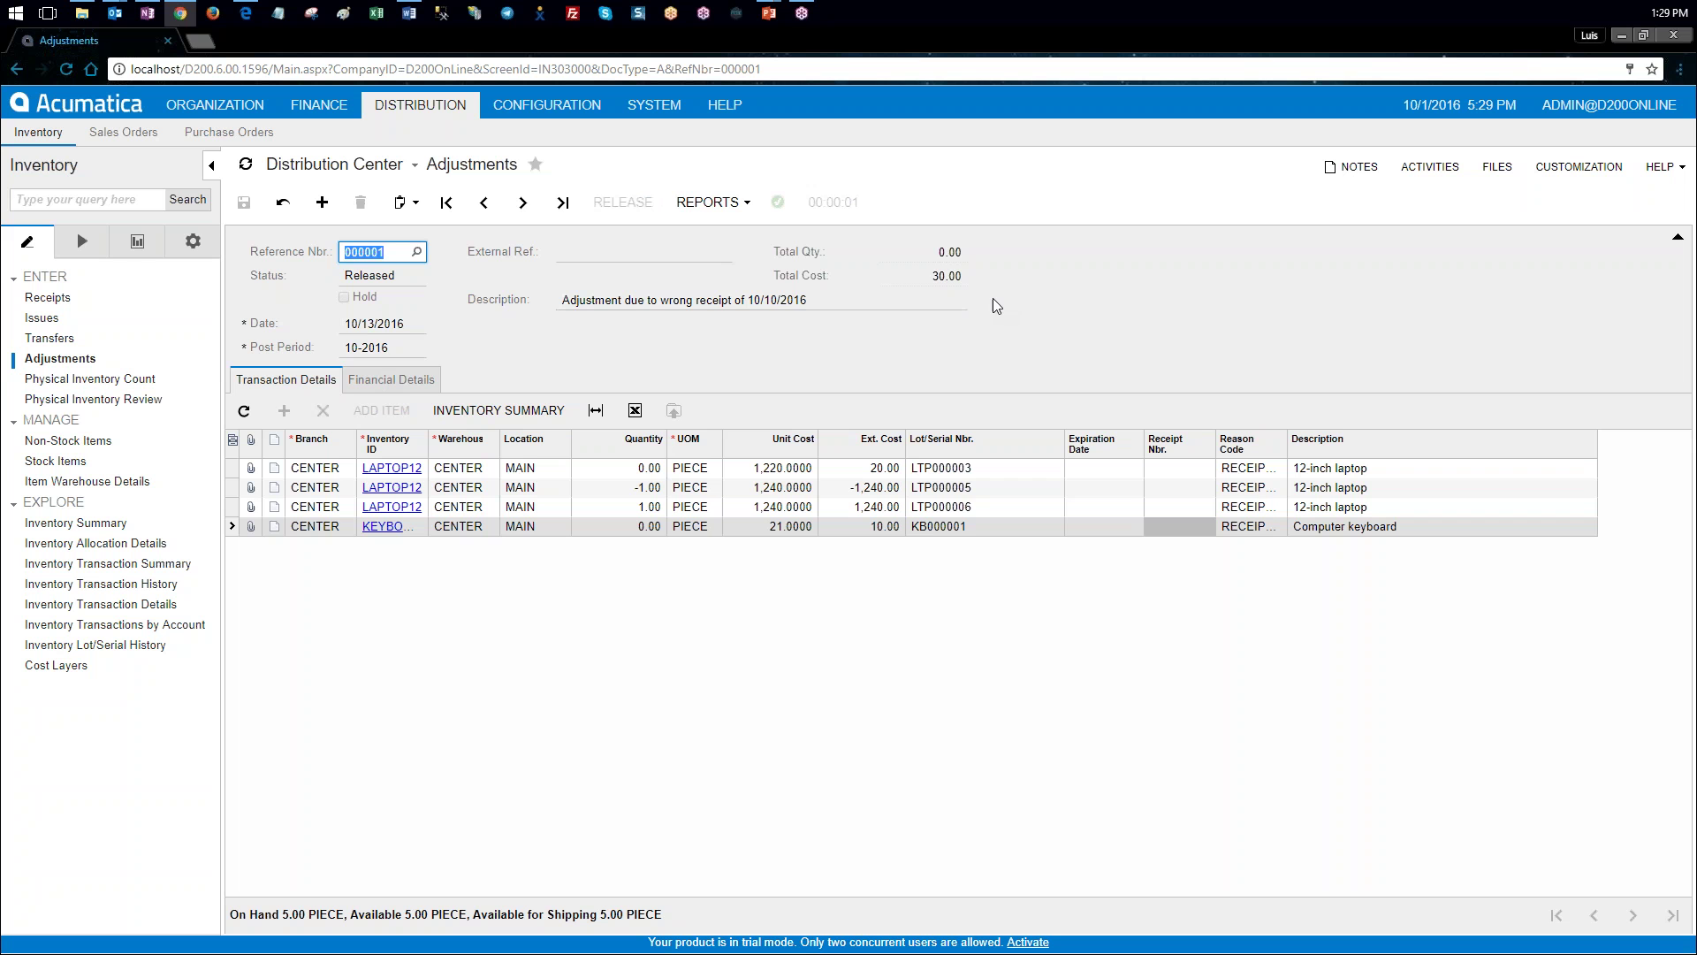
key(alt+Tab)
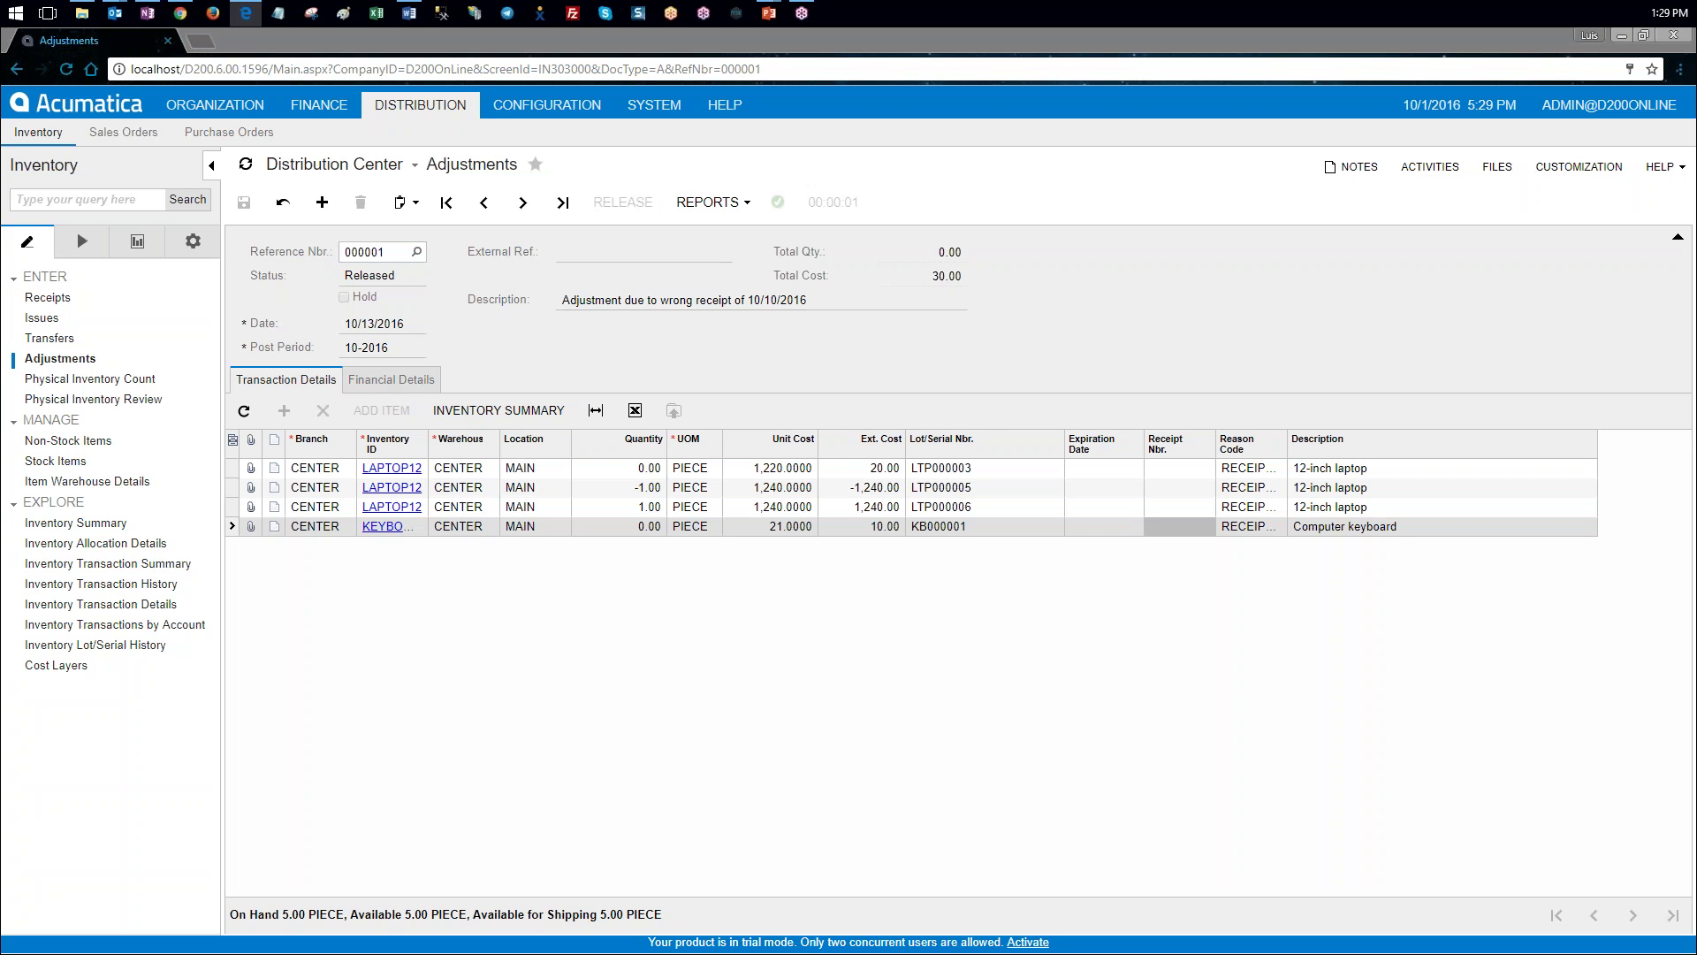
click(412, 380)
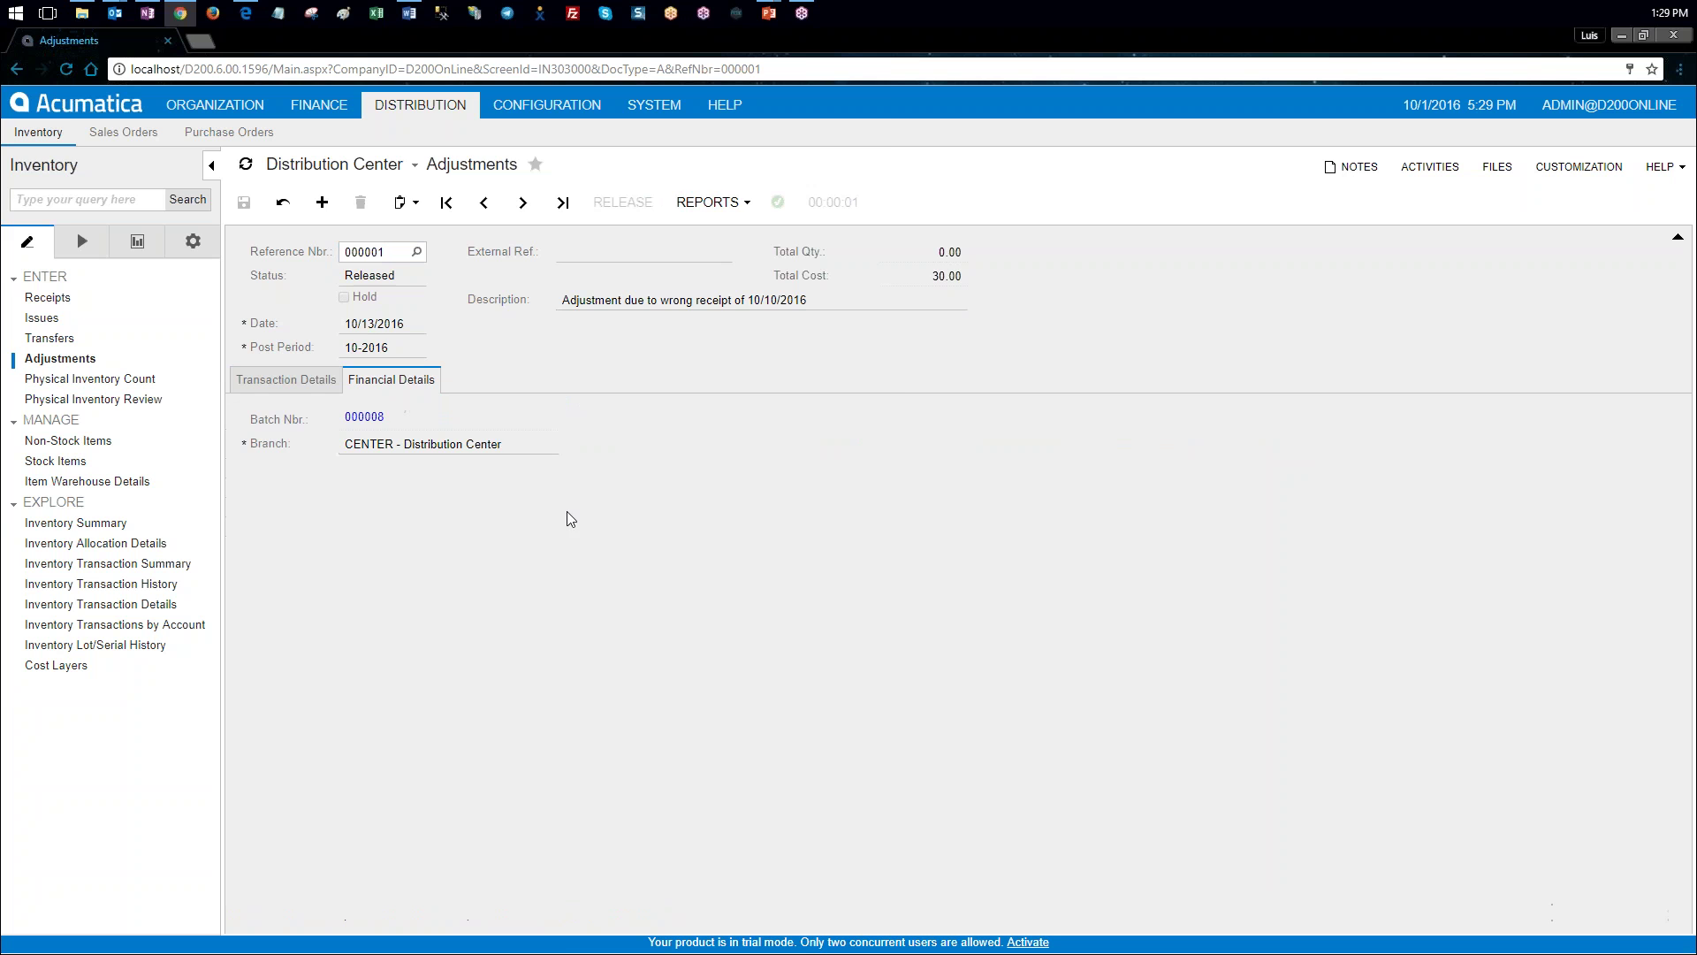
Step: Open the adjustment's general ledger batch, examine the debit and credit amounts of its laptop, keyboard and accrual entries, and close it
click(364, 418)
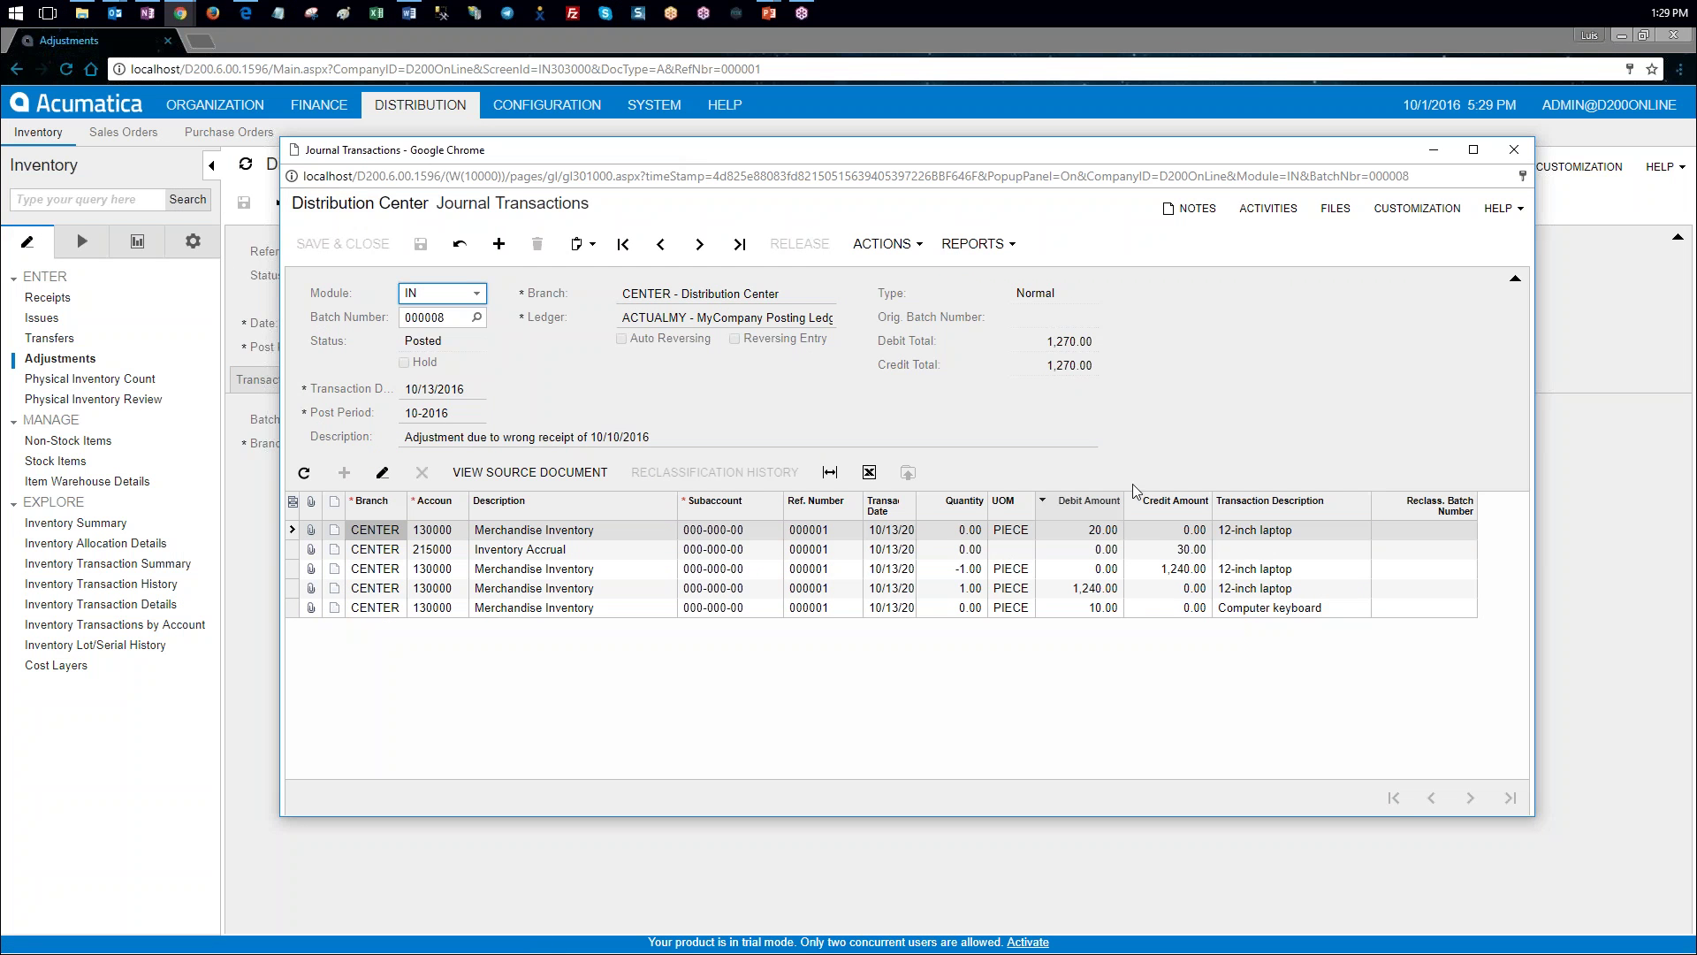
click(1105, 534)
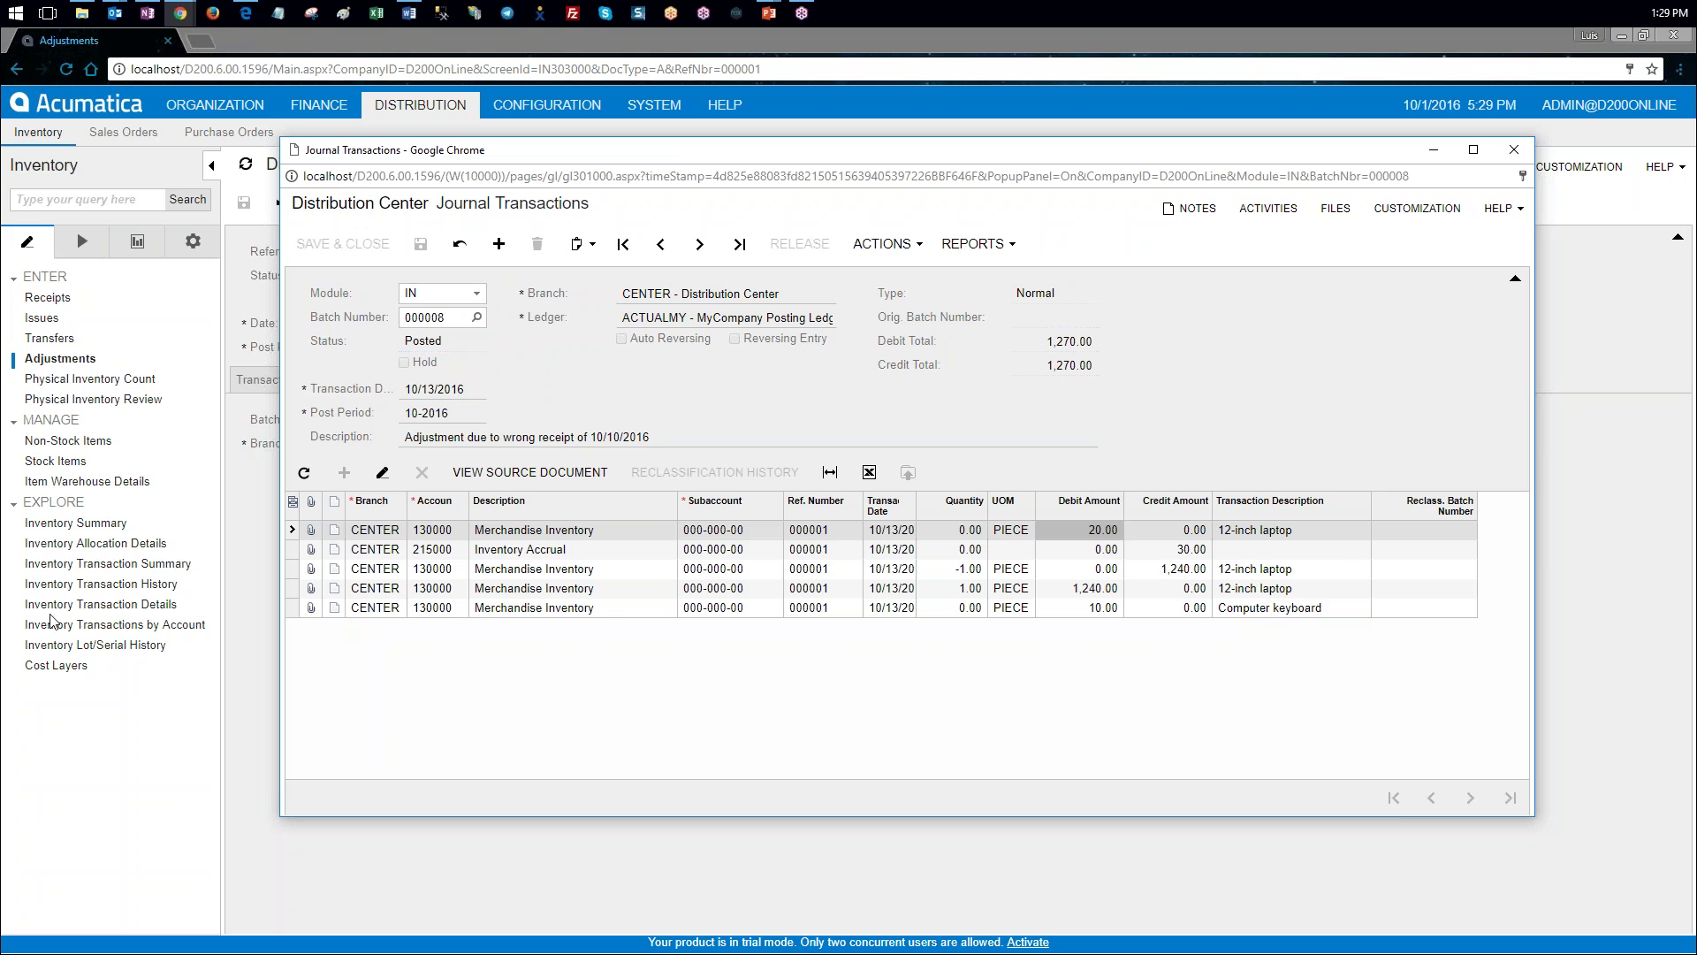
click(1198, 573)
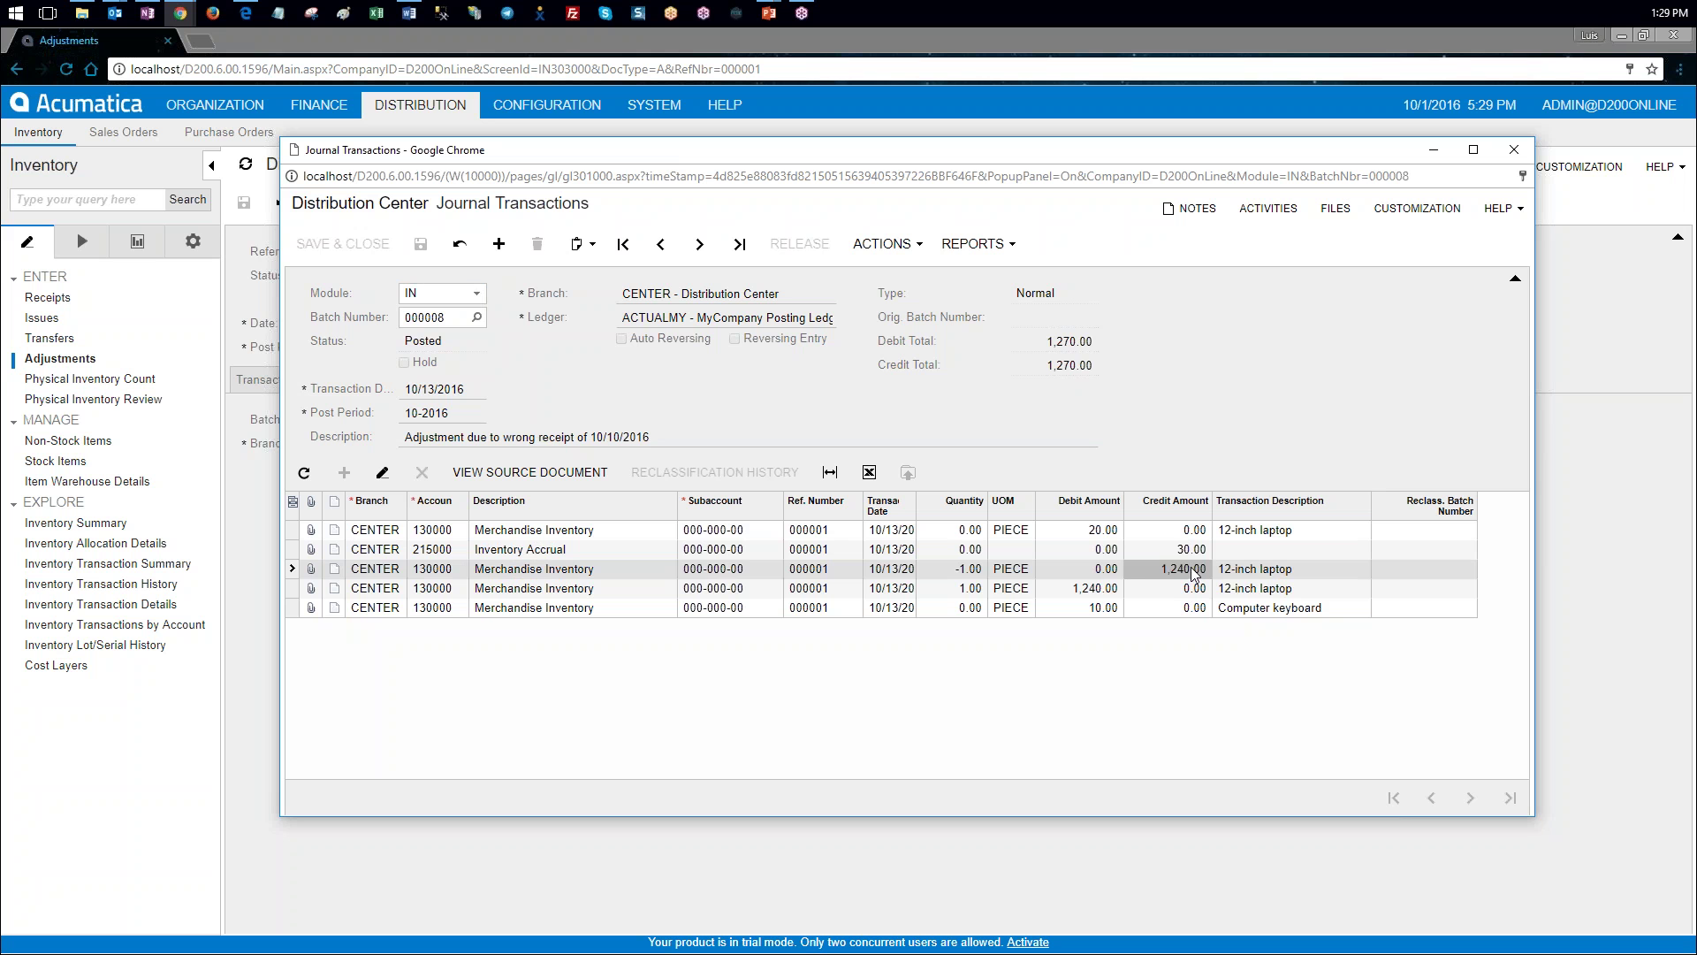
click(1110, 591)
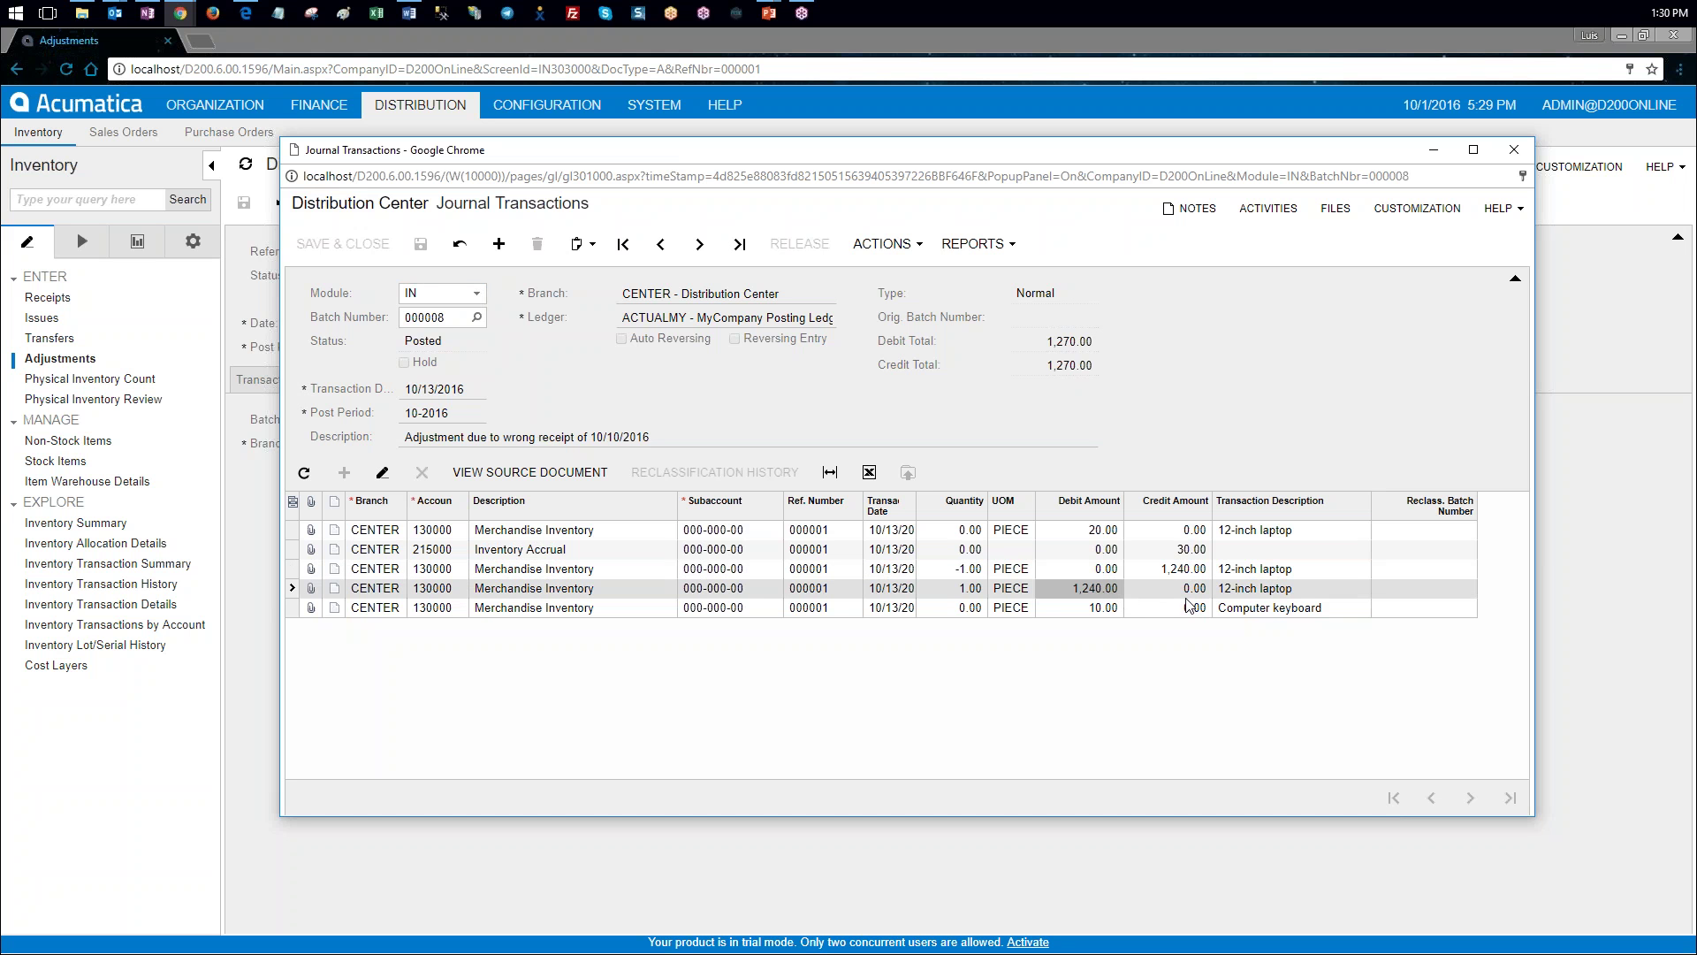
click(1105, 613)
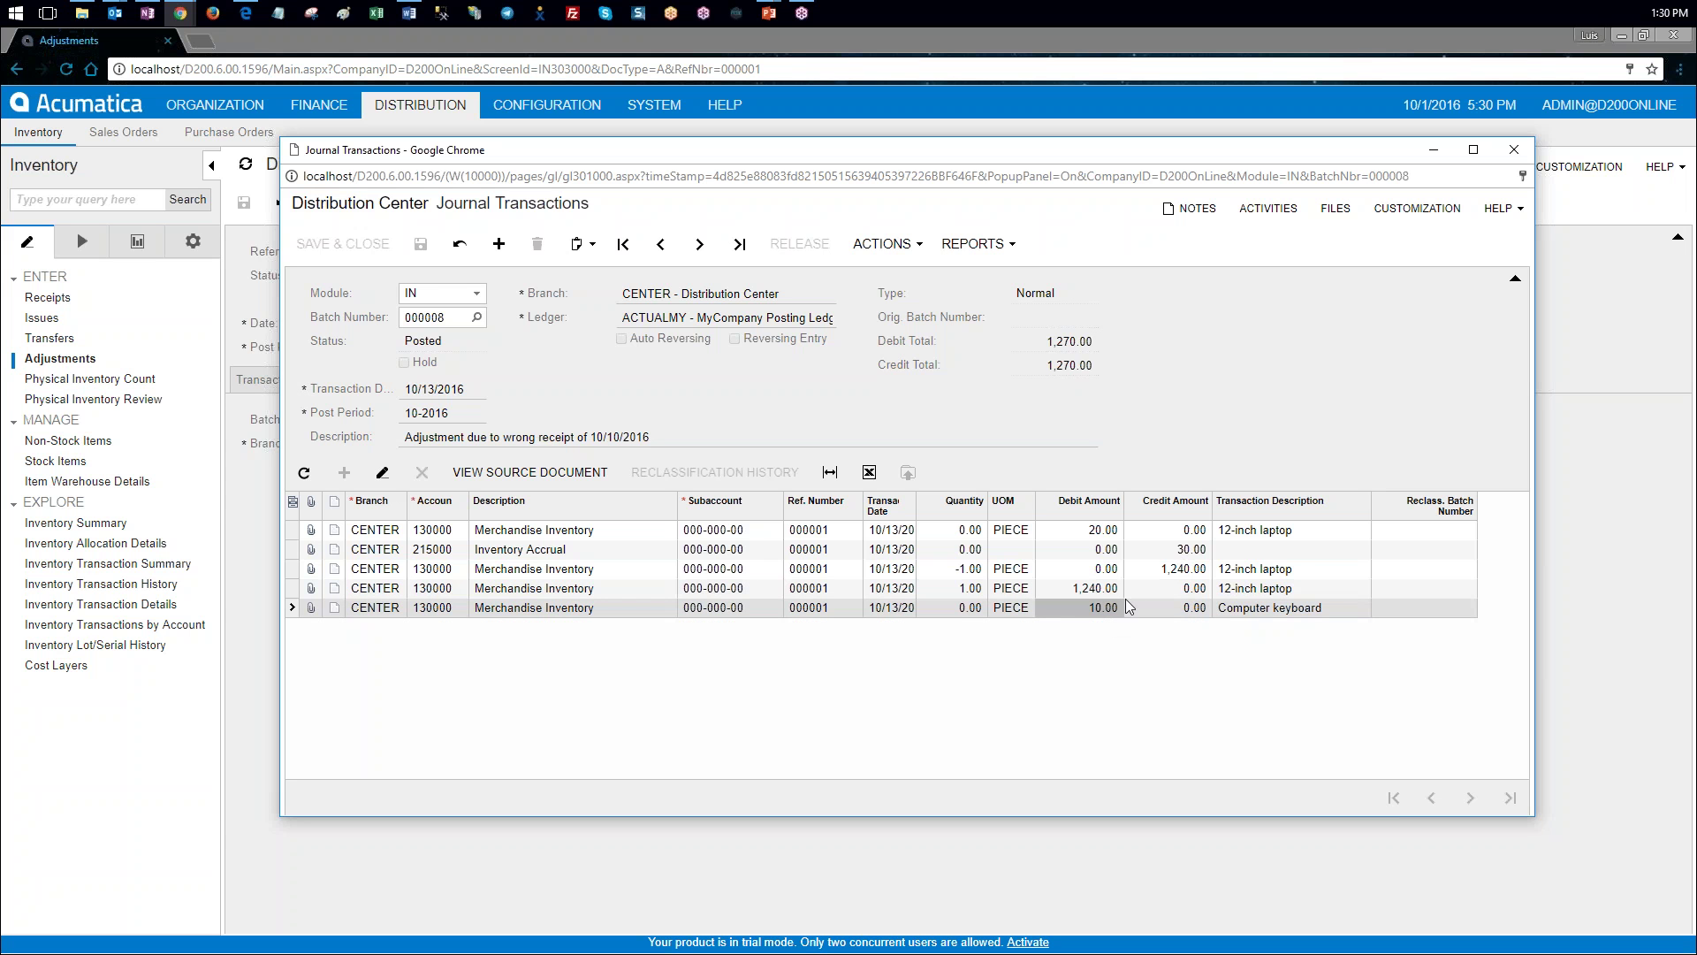
click(1178, 553)
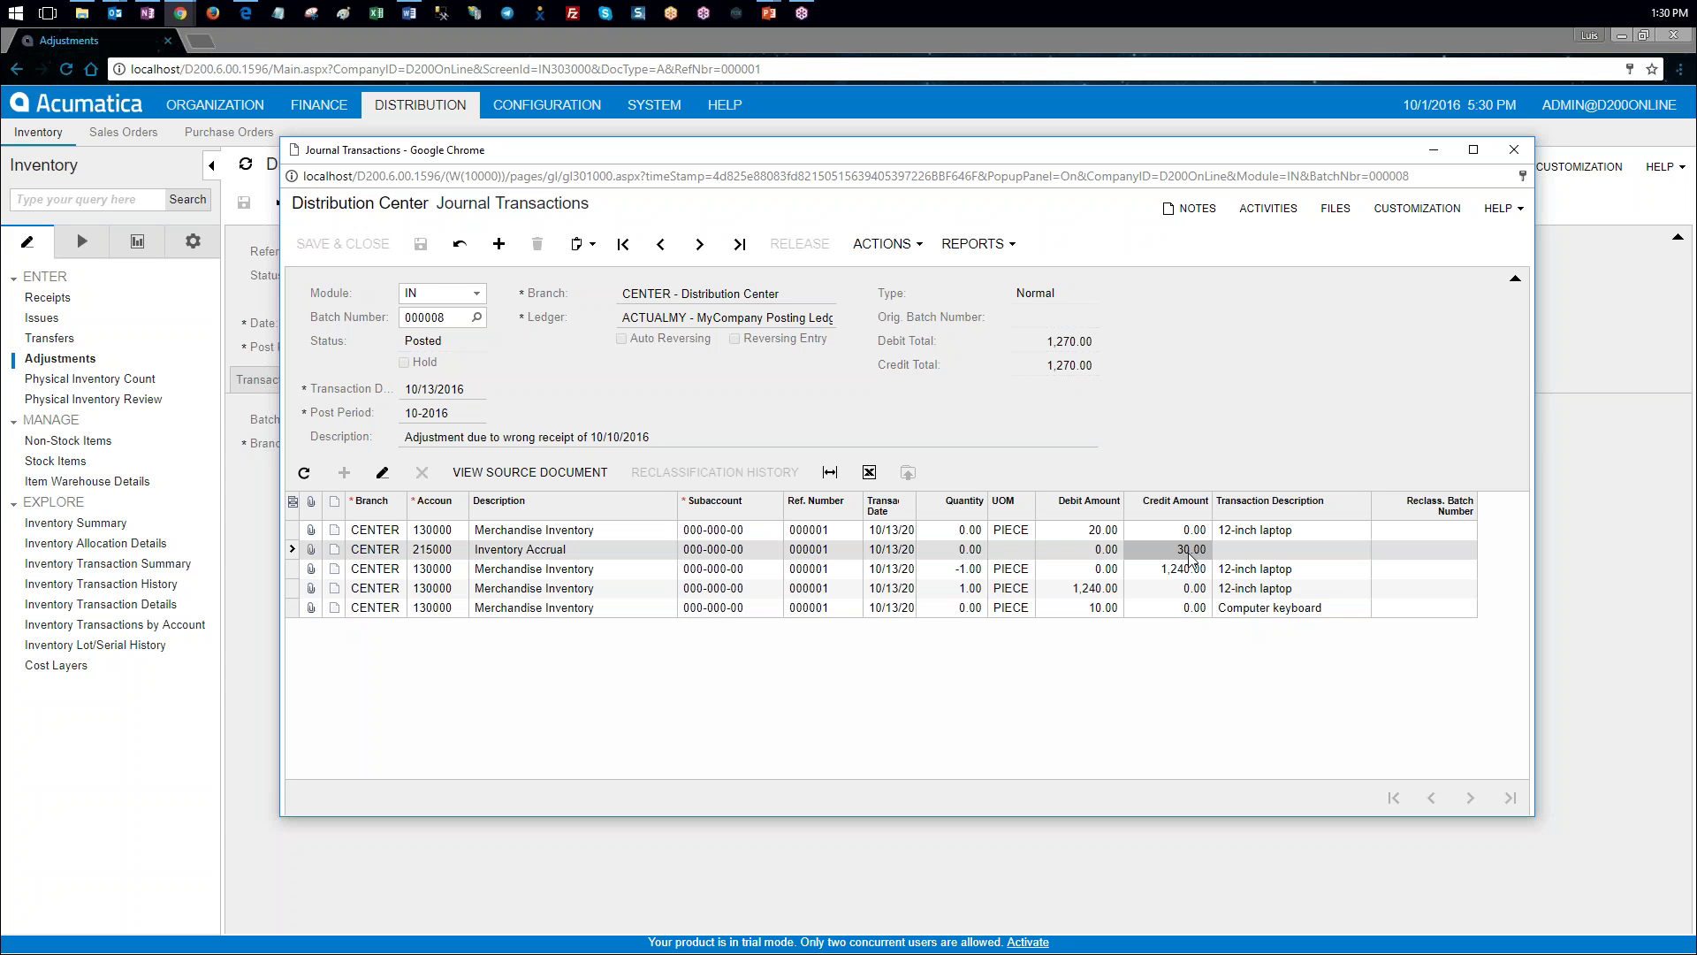
key(alt+Tab)
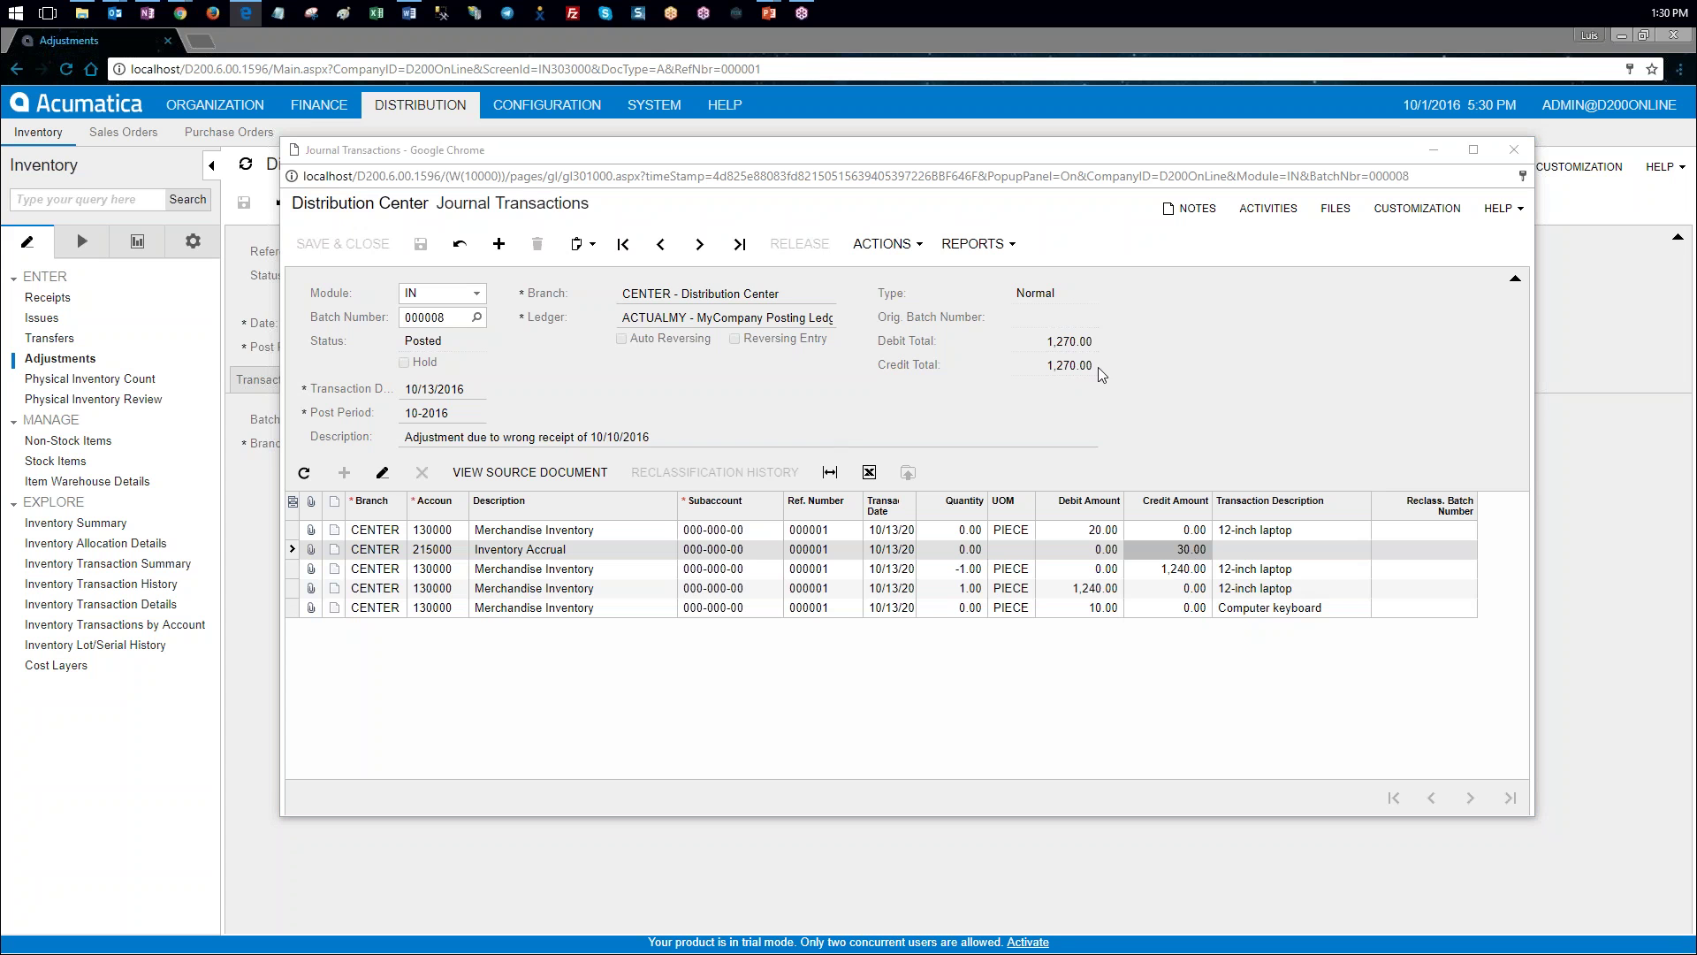
click(1514, 150)
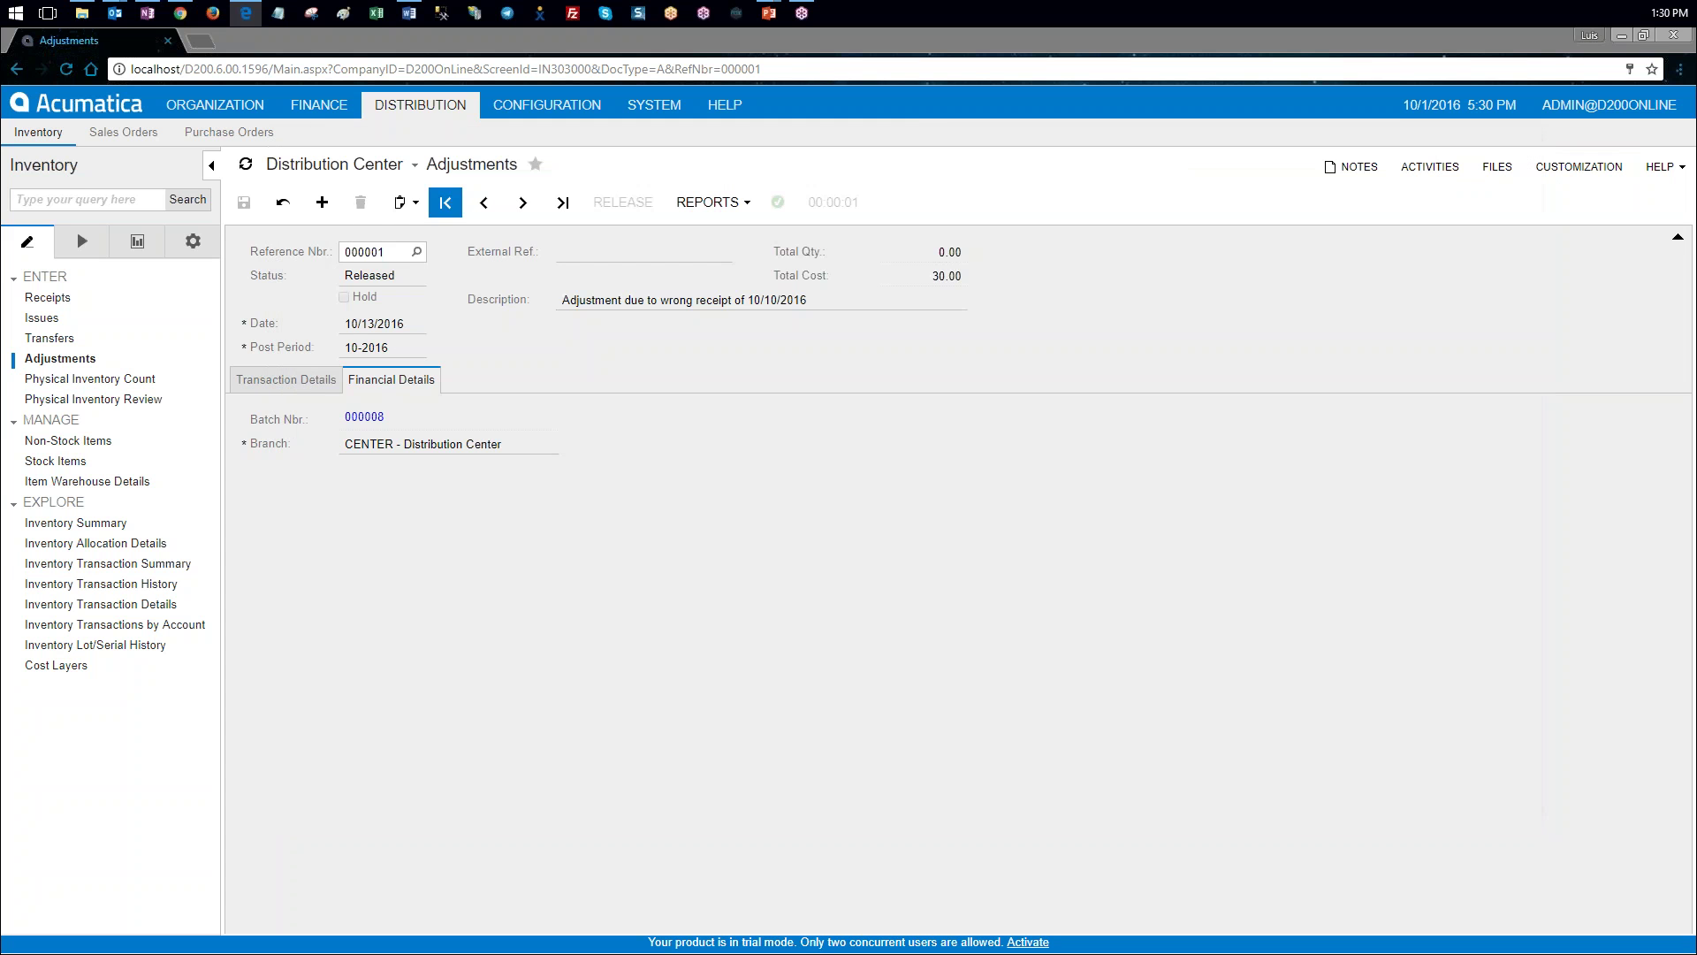
Step: Run the Inventory Valuation report in summary format for item LAPTOP12 in the CENTER warehouse
click(149, 251)
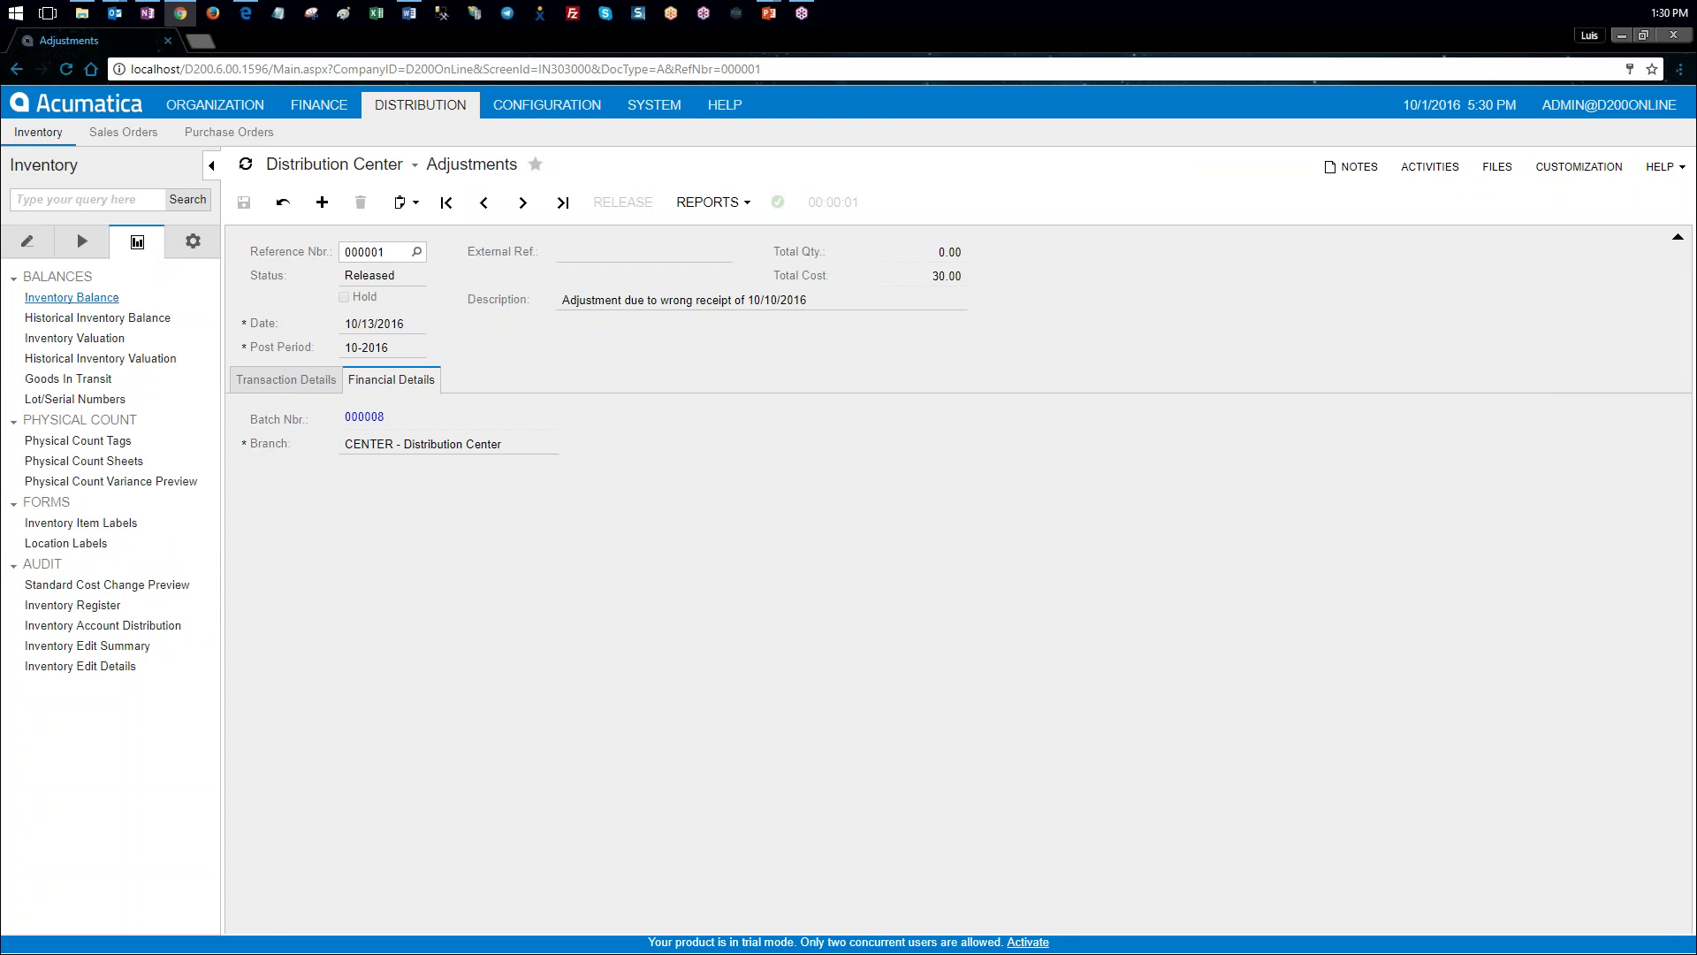
click(115, 340)
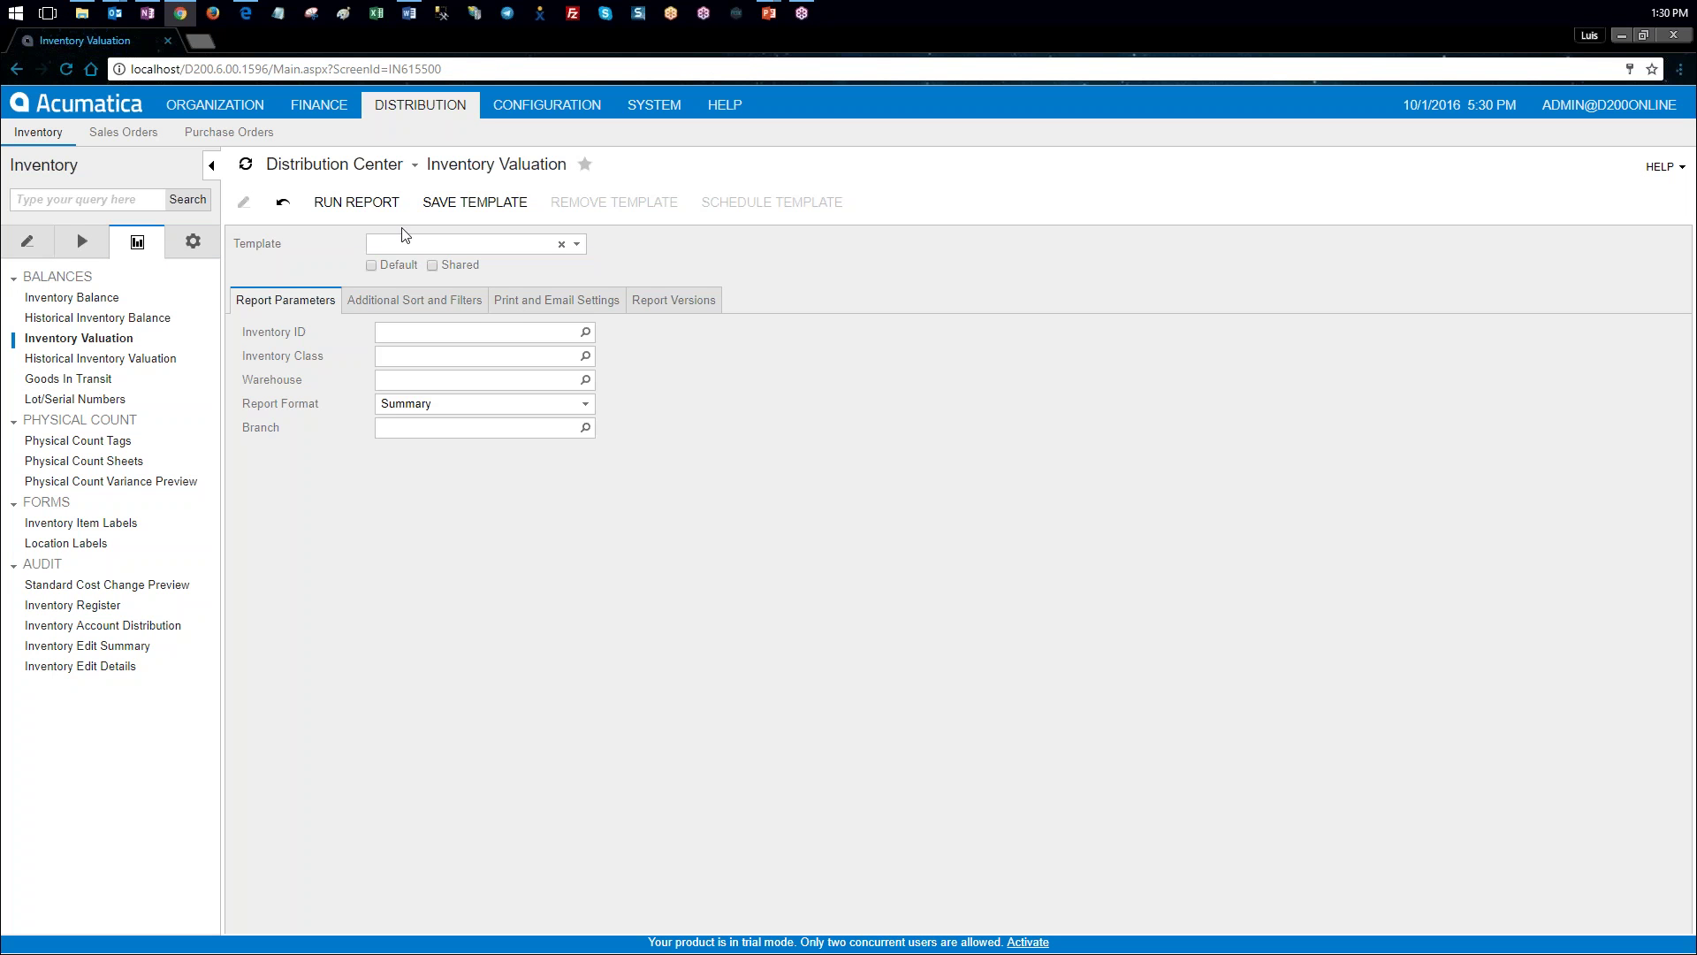
click(585, 331)
click(463, 511)
double_click(464, 511)
click(549, 378)
click(585, 380)
double_click(457, 485)
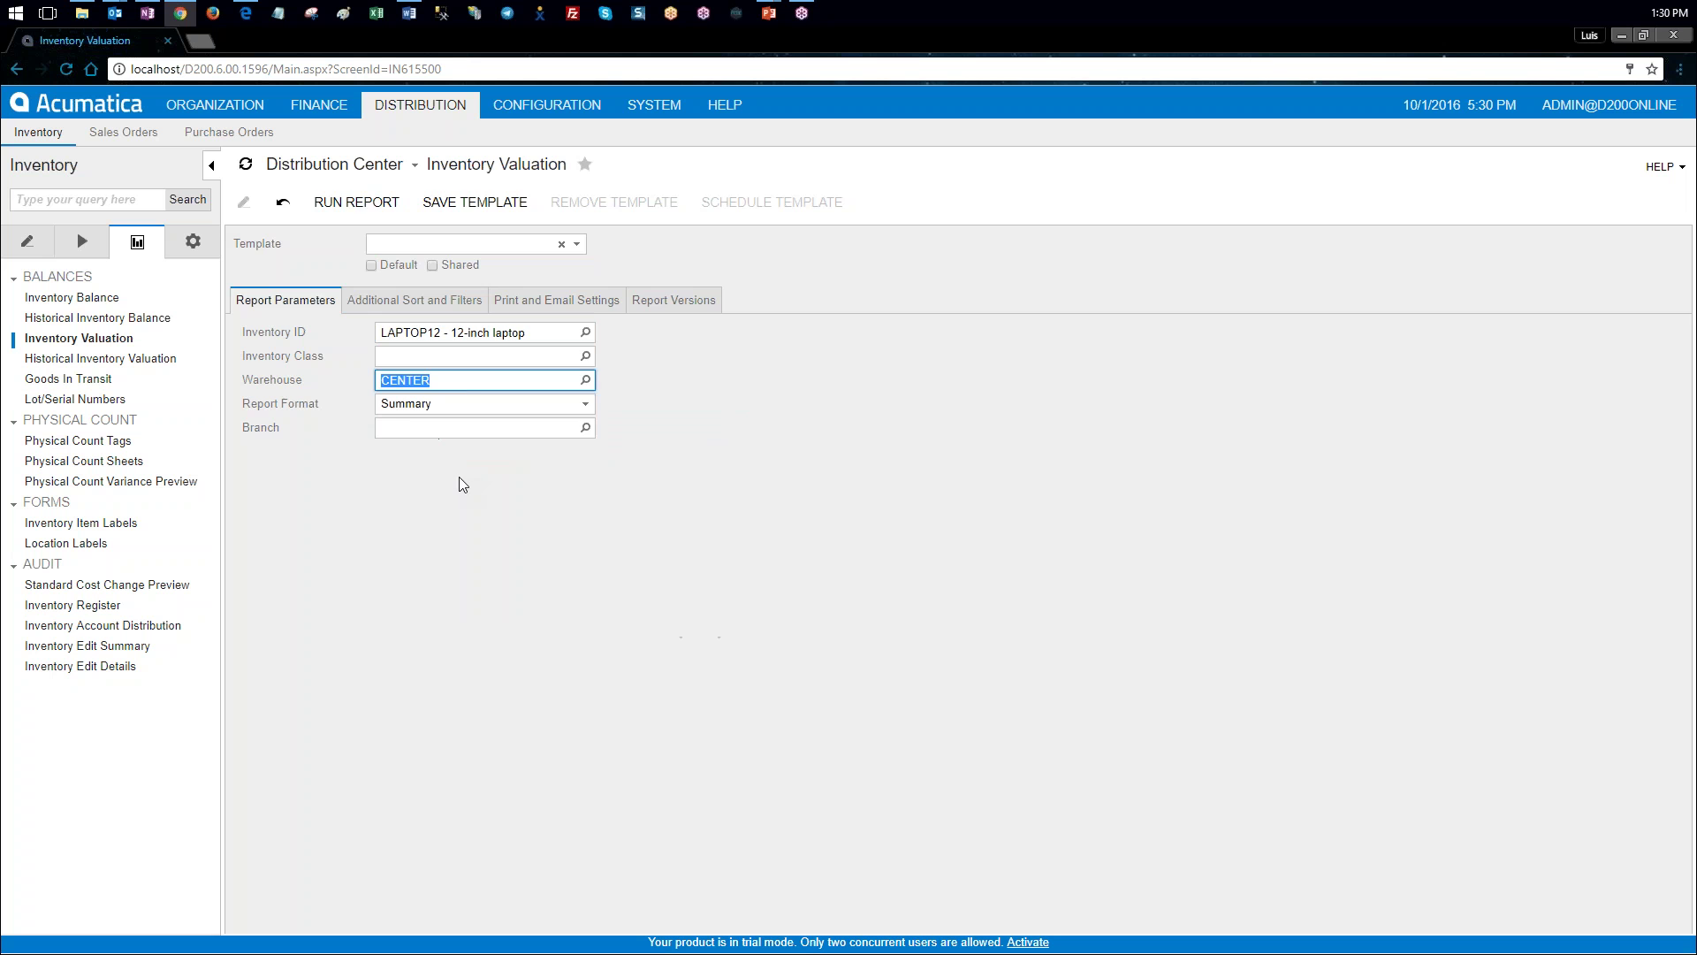
click(356, 202)
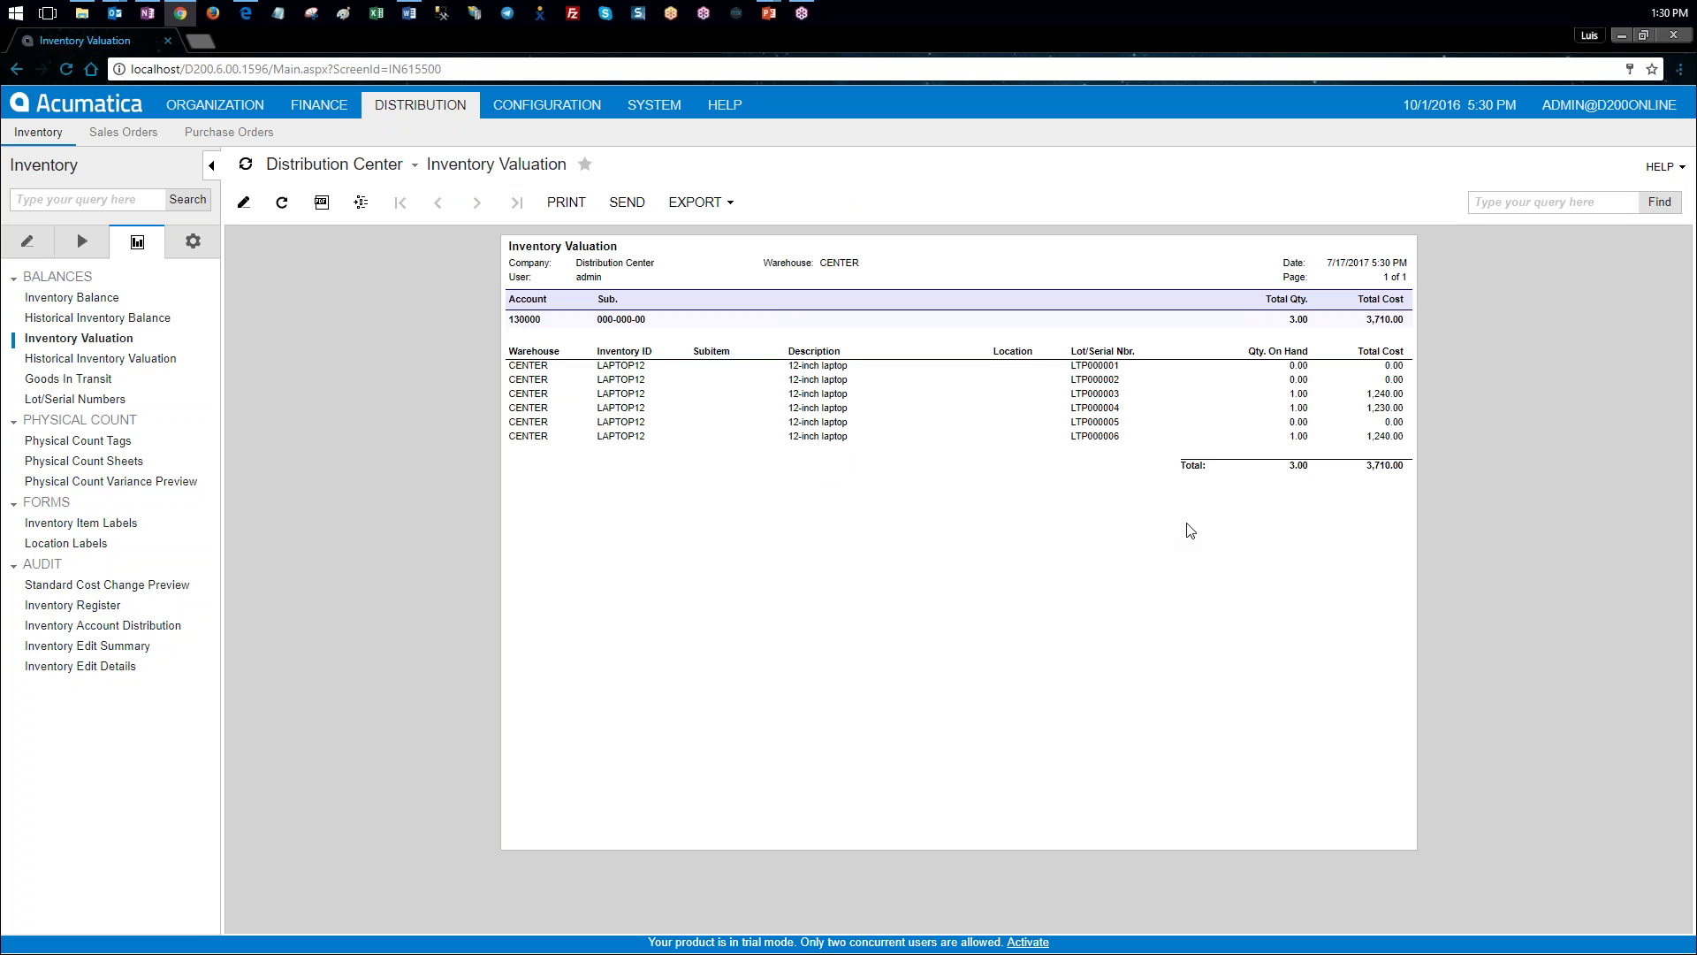
Step: Rerun the laptop valuation report in the Detail format and examine the costs of the adjustment transactions
click(243, 202)
click(541, 404)
click(534, 439)
click(356, 202)
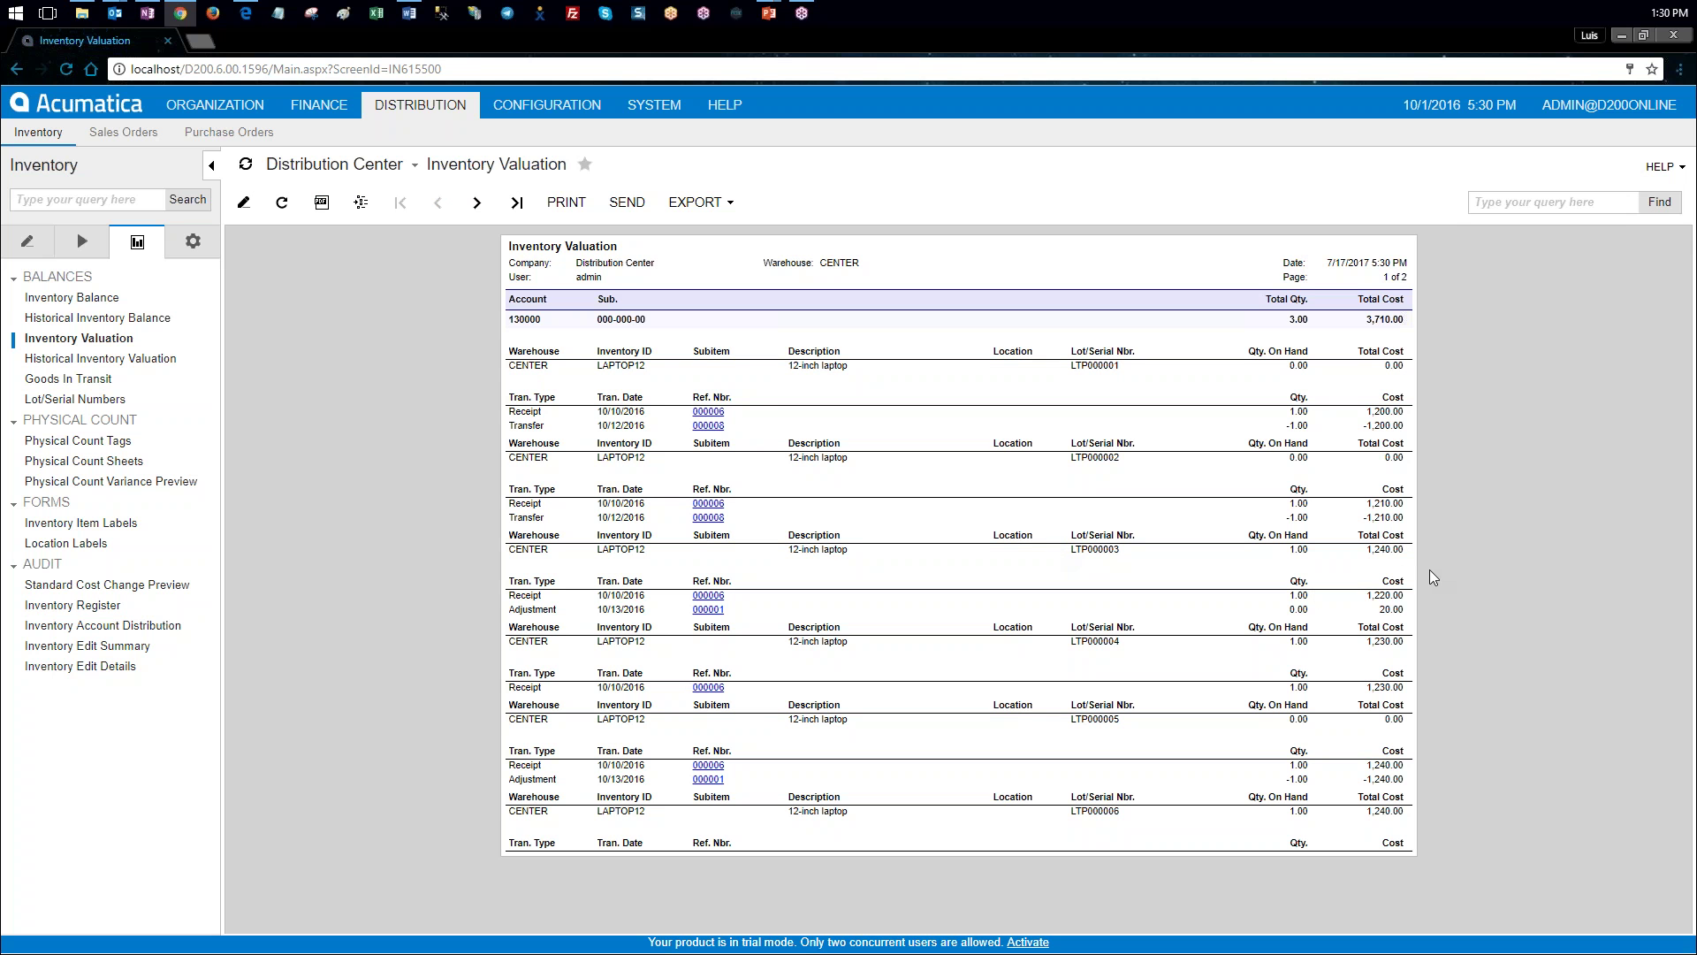
double_click(1391, 609)
drag(1367, 779, 1405, 782)
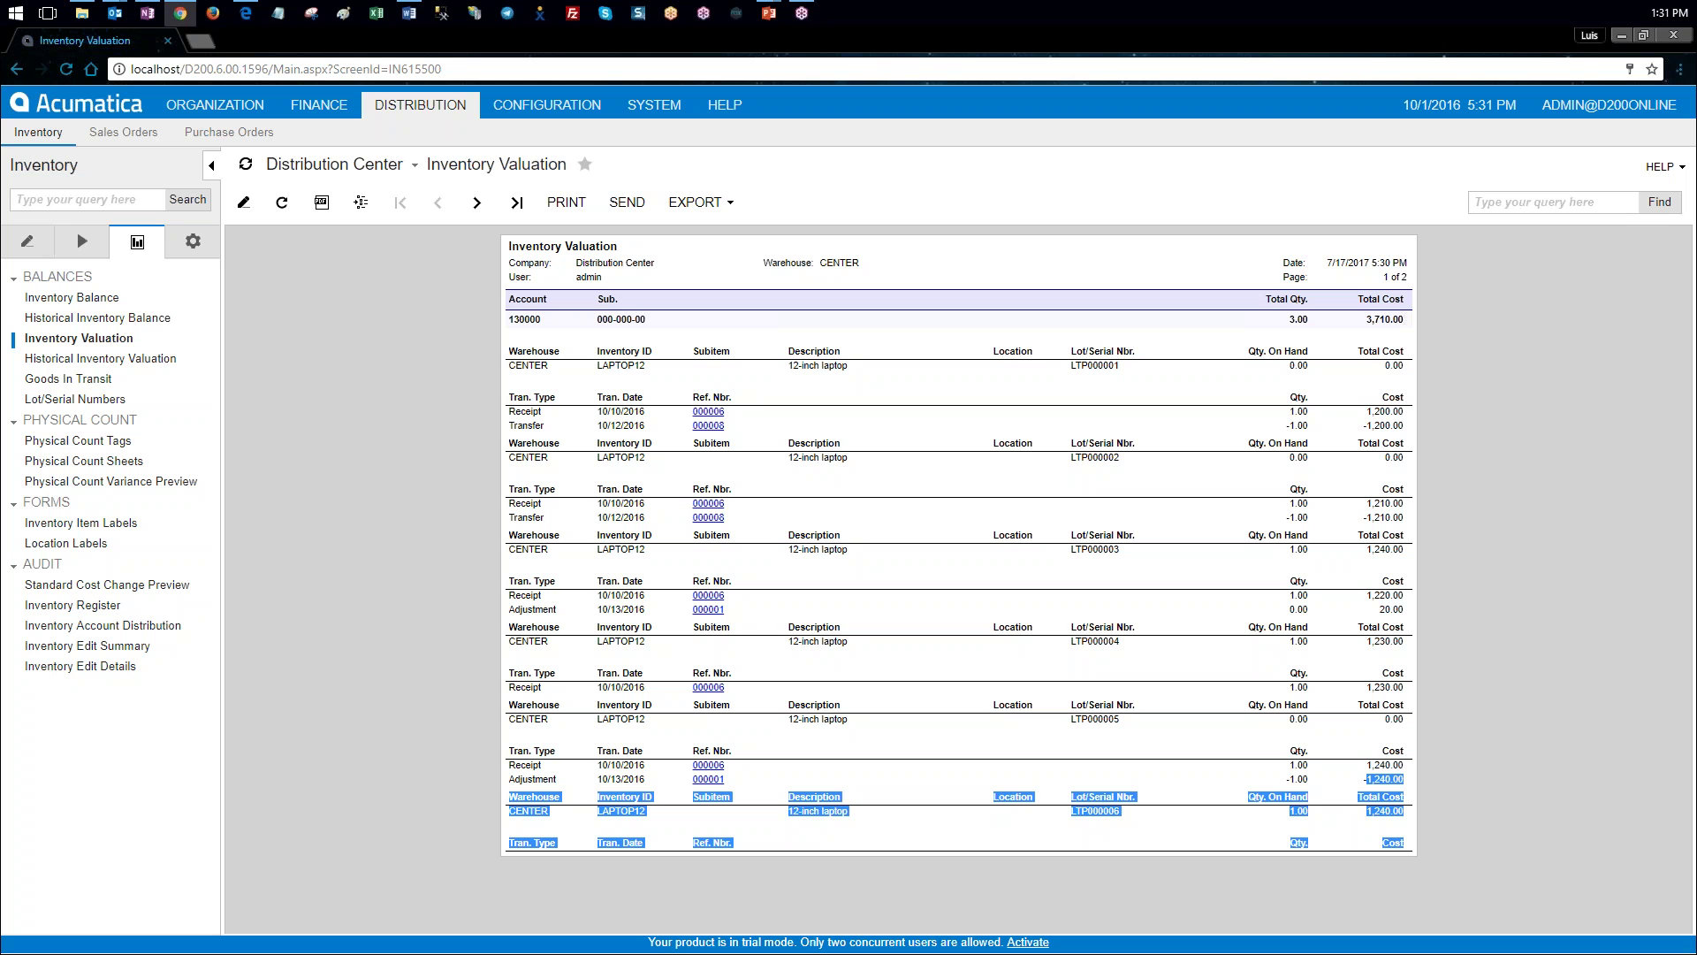
Step: Run the detailed Inventory Valuation report for the KEYBOARD item and examine its adjustment cost and total cost
click(244, 203)
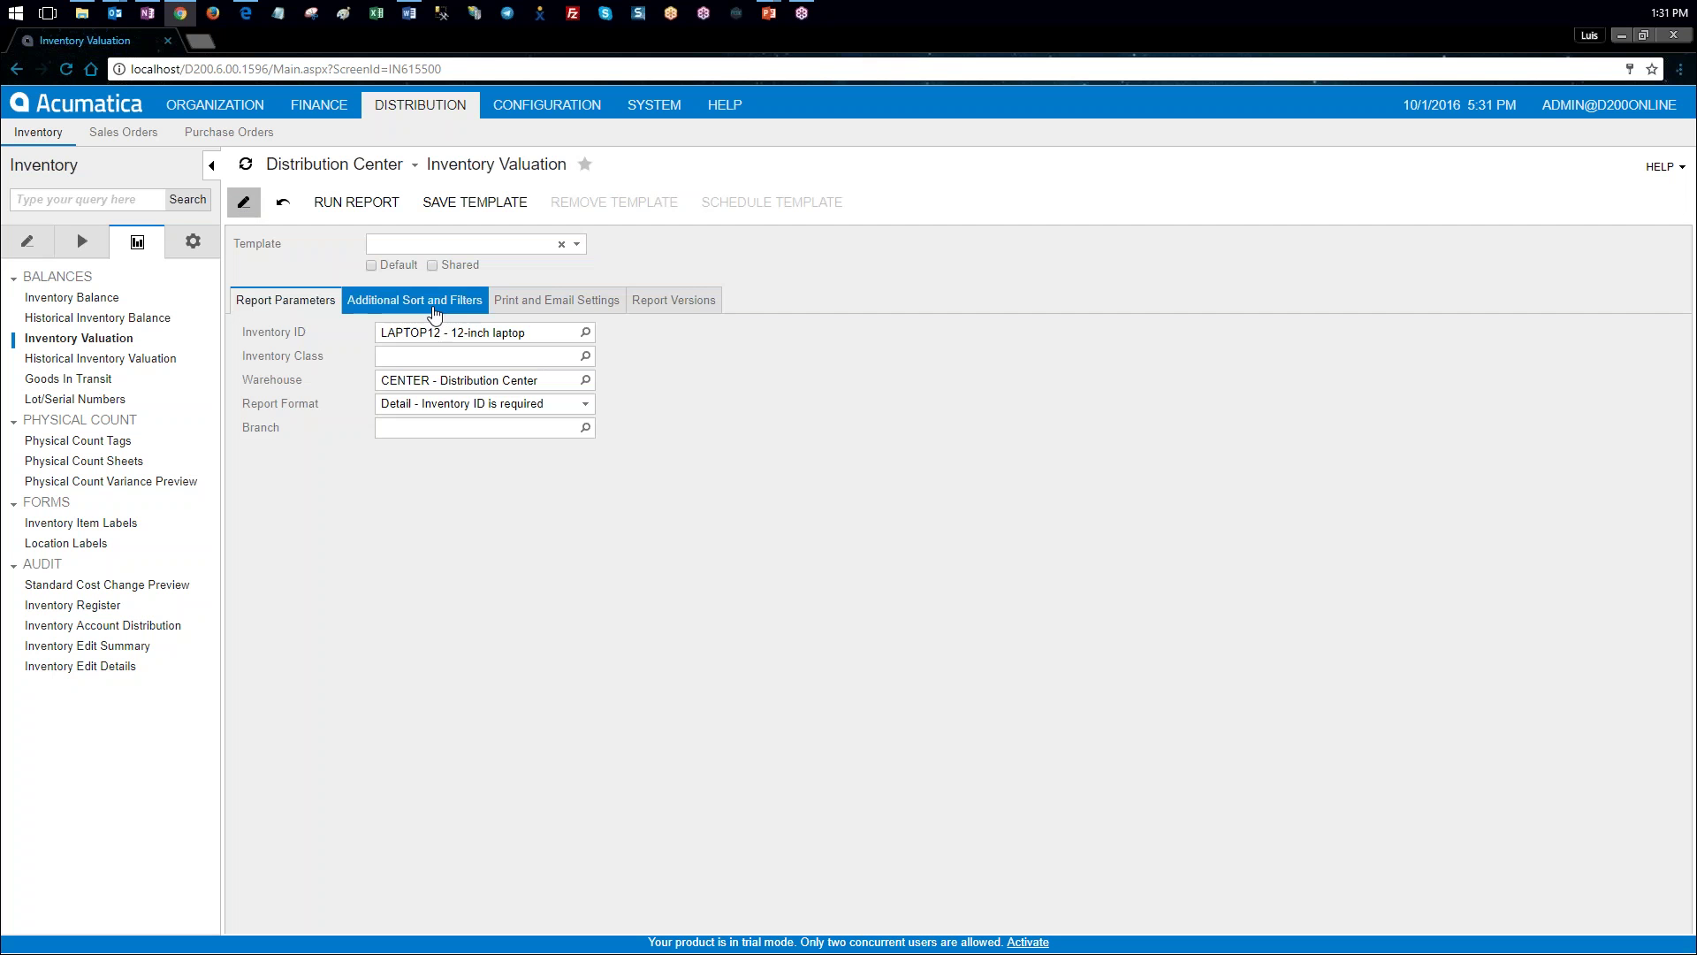
click(577, 336)
click(585, 332)
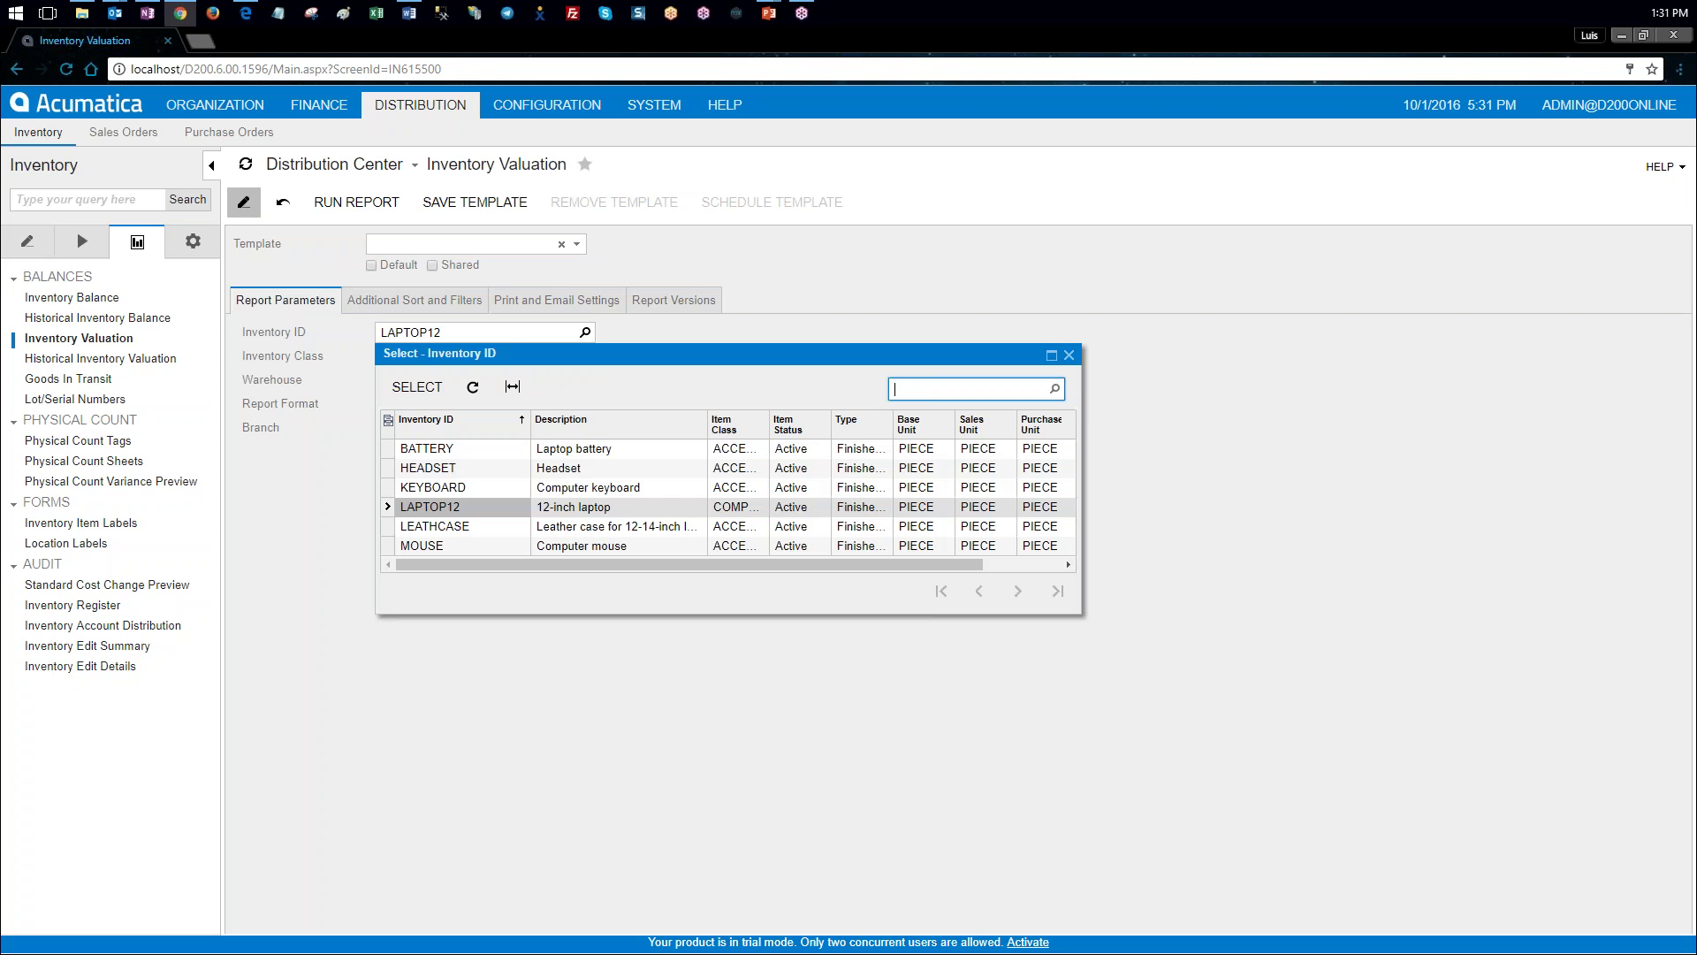
double_click(449, 494)
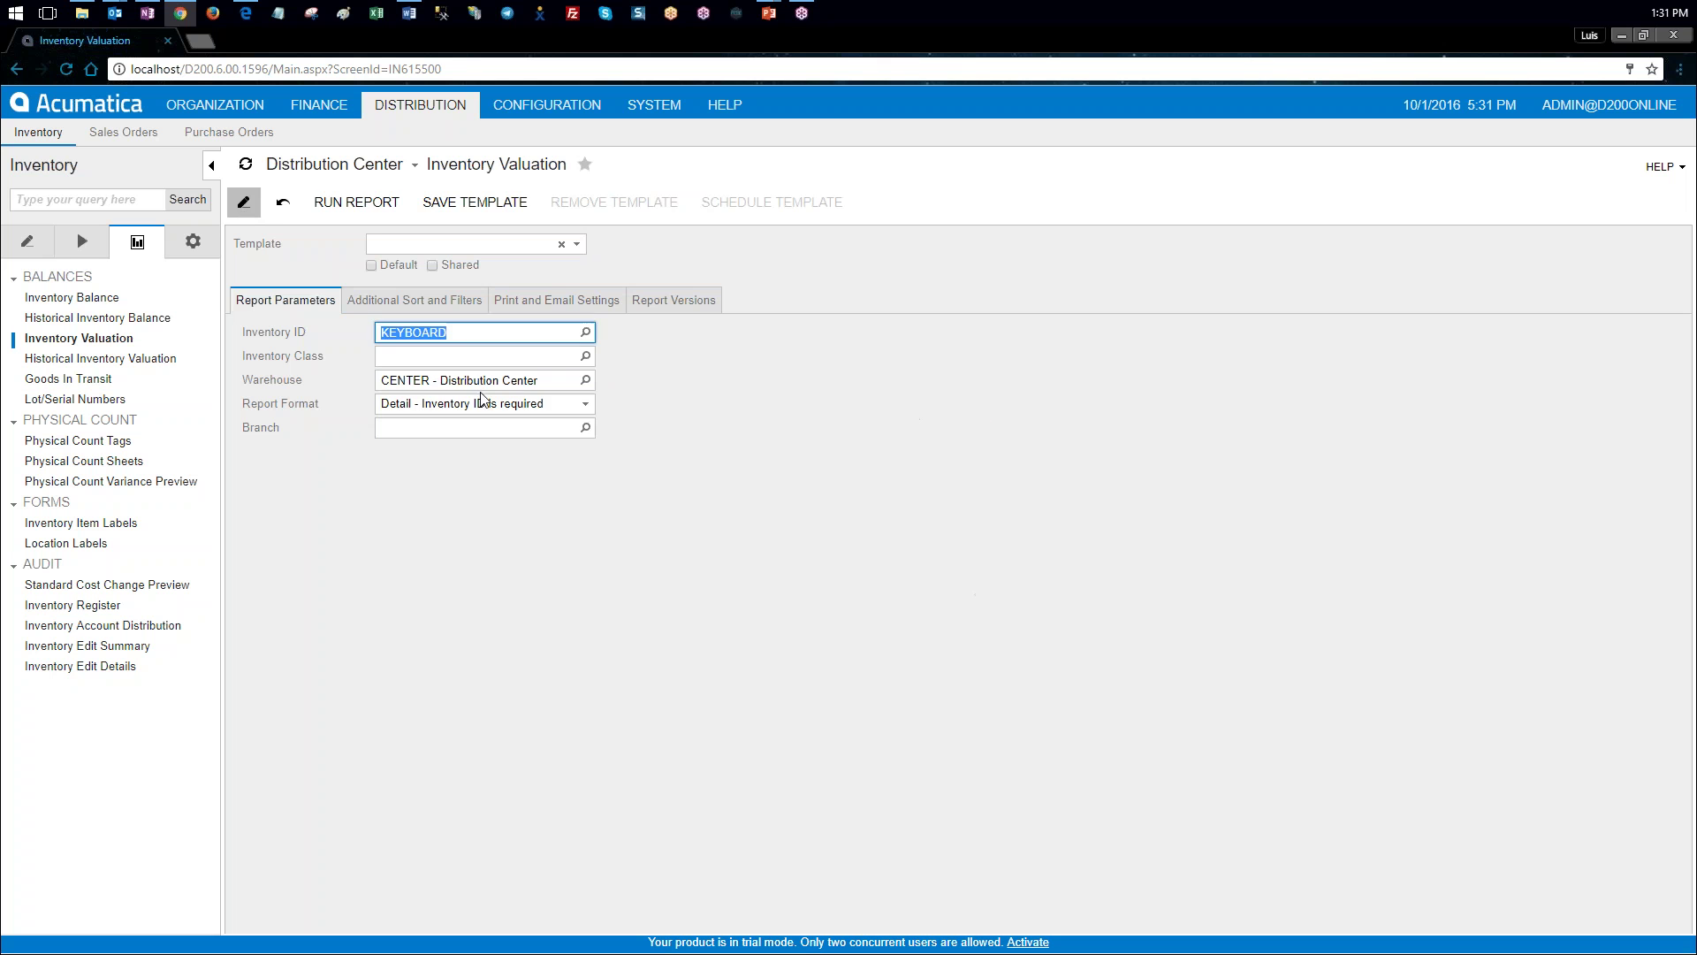
click(356, 202)
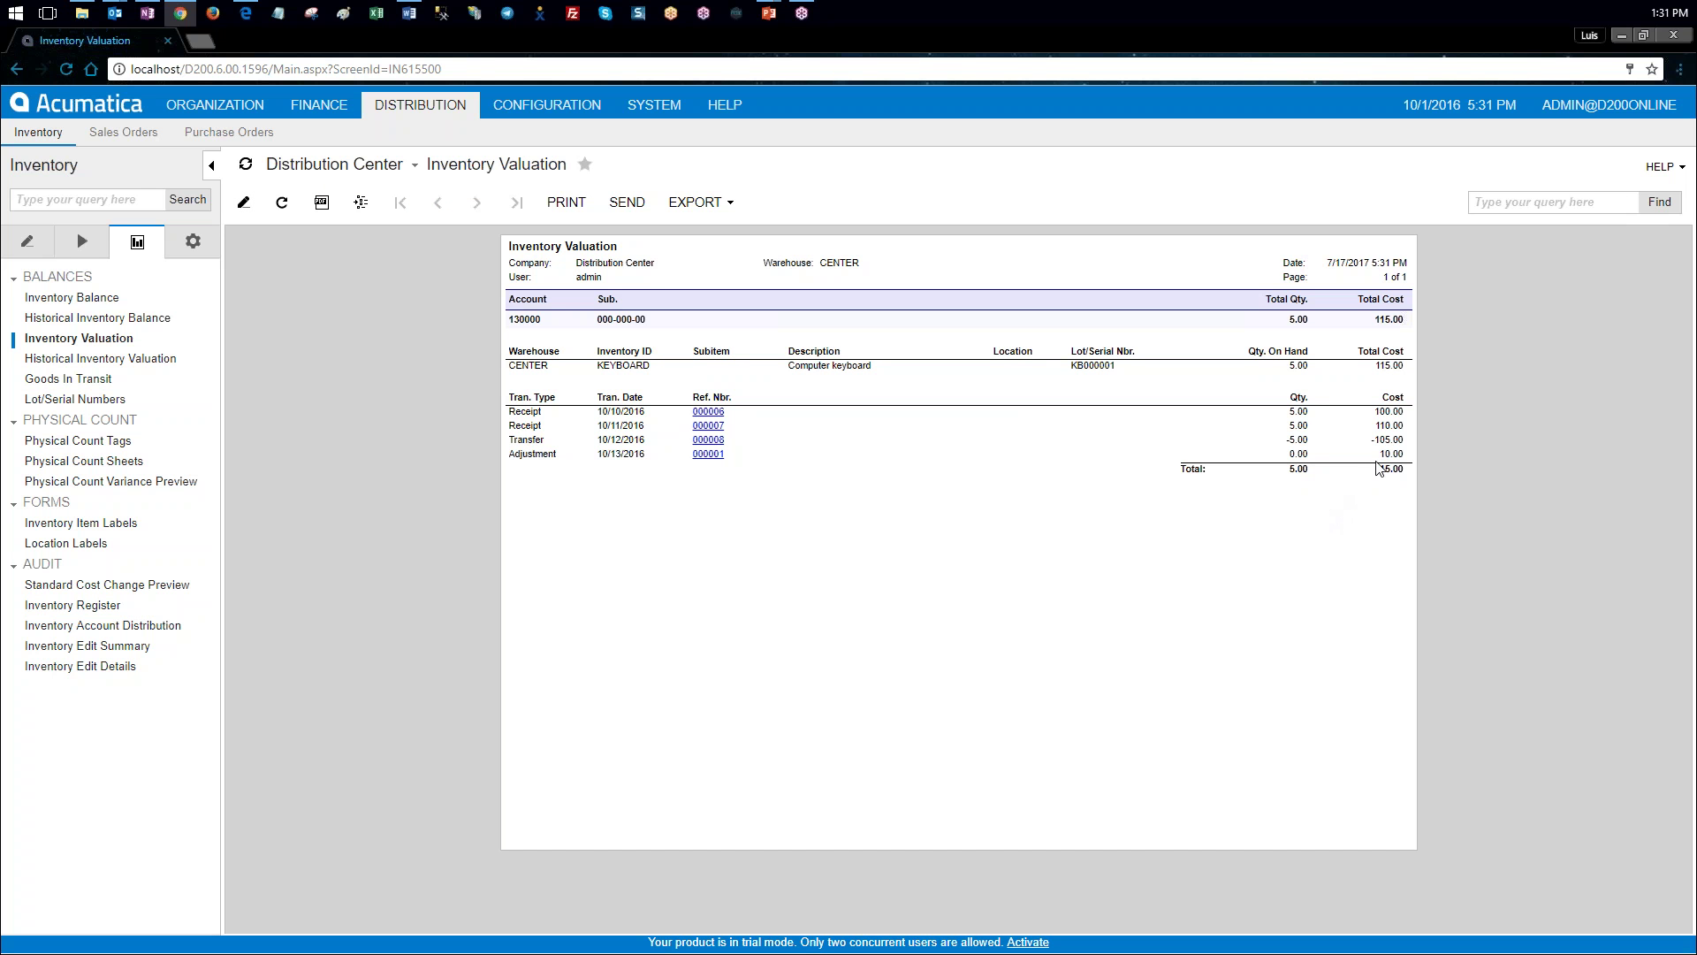
drag(1377, 453, 1400, 455)
drag(1375, 469, 1397, 473)
key(alt+Tab)
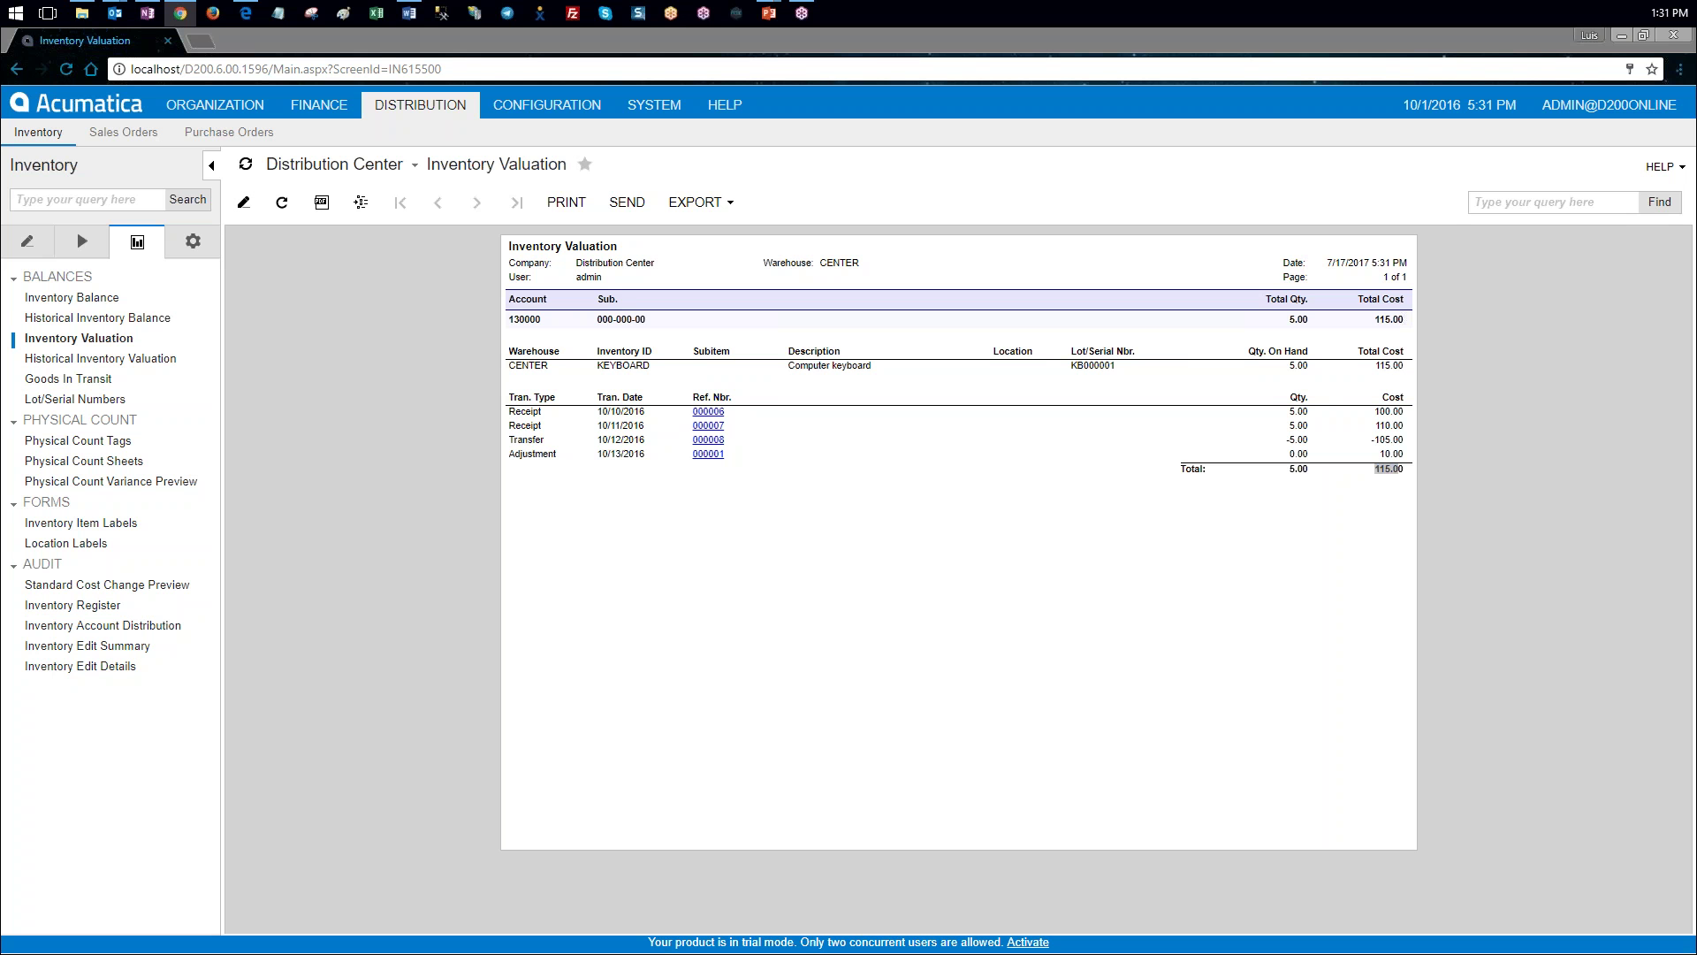
key(alt+Tab)
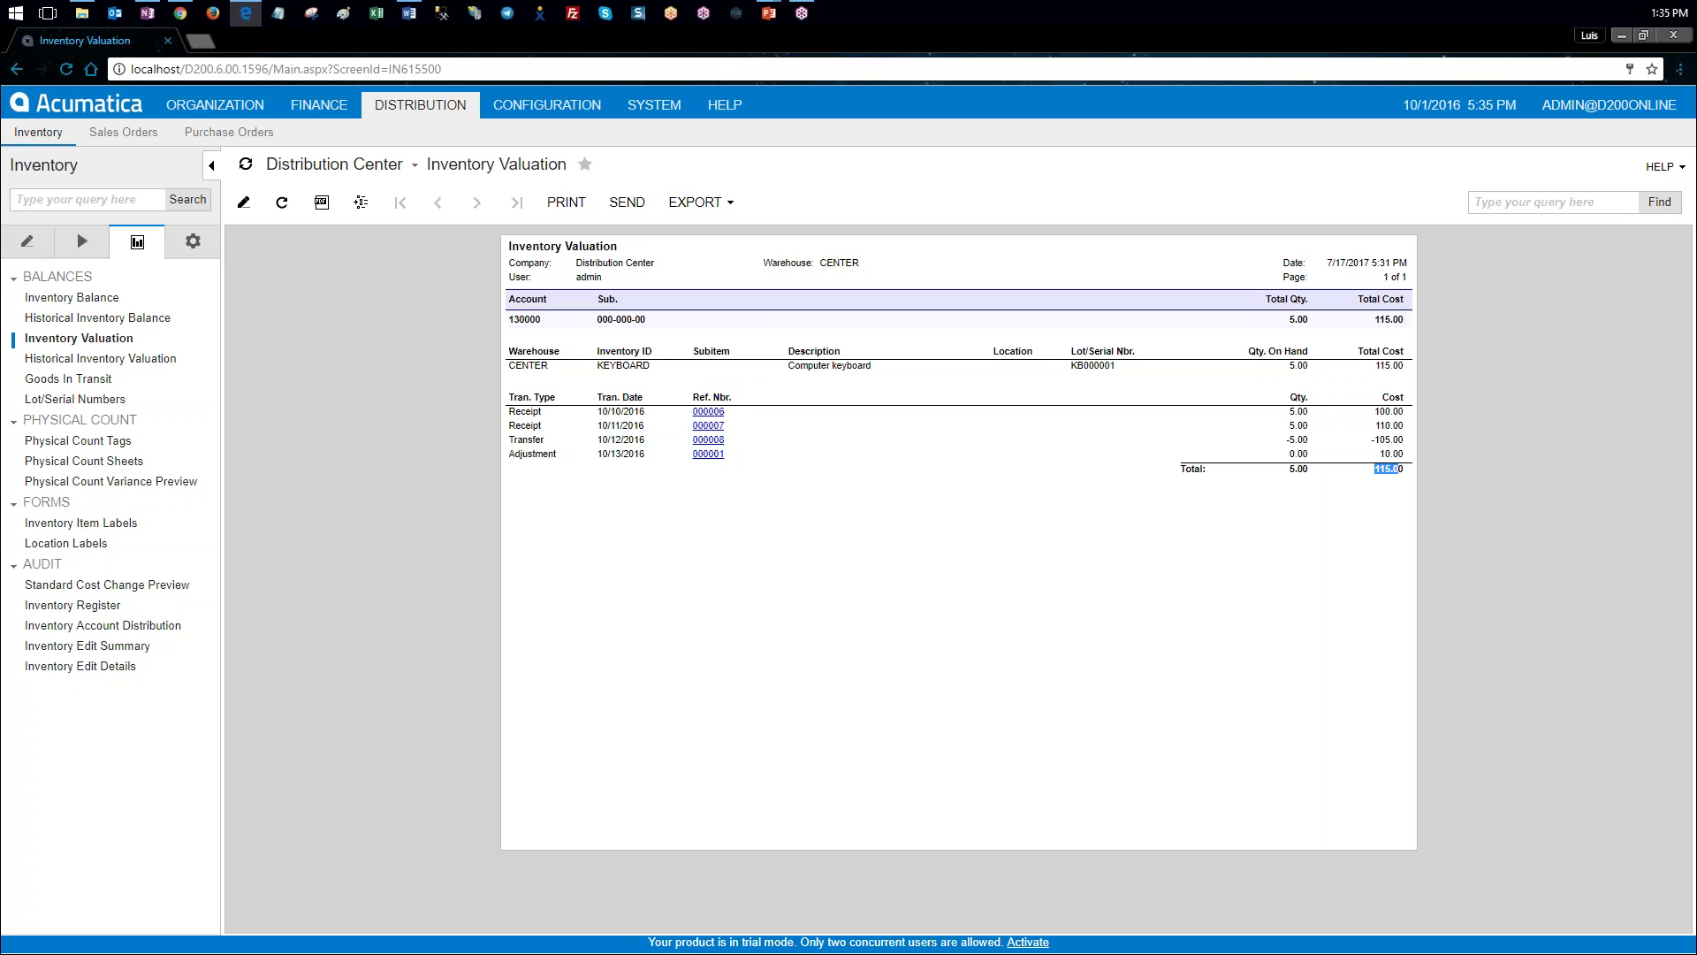
Step: Switch to the Northern Store branch and open a new inventory receipt
click(420, 167)
click(318, 229)
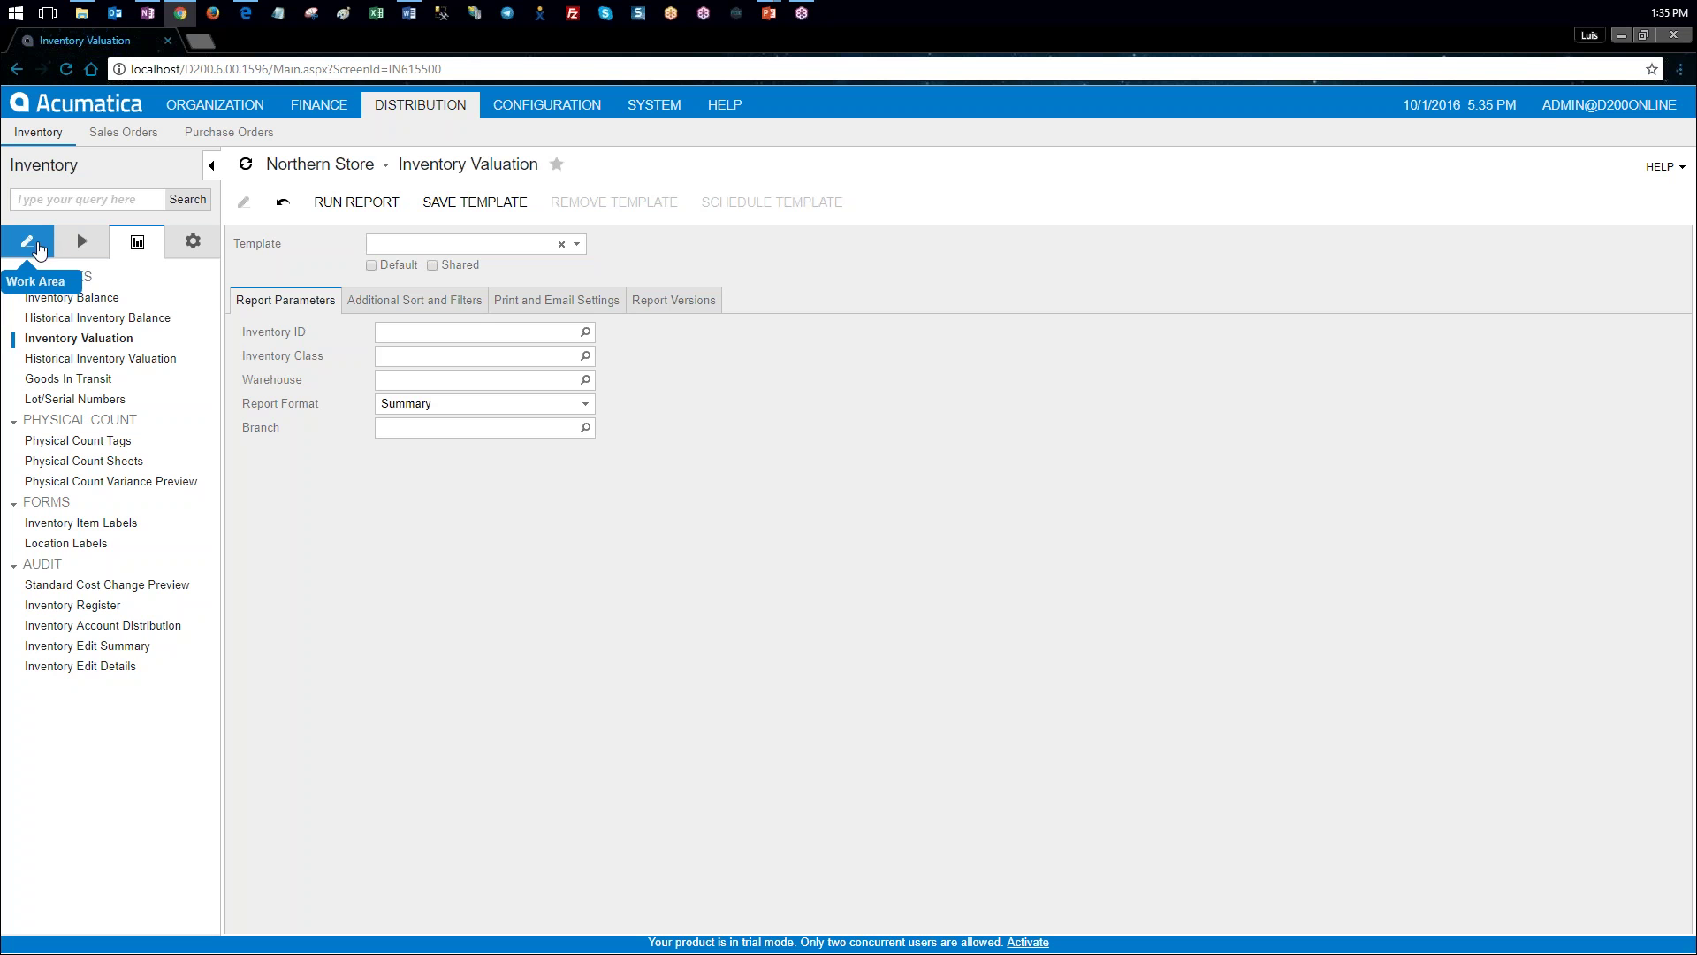
click(40, 247)
click(48, 297)
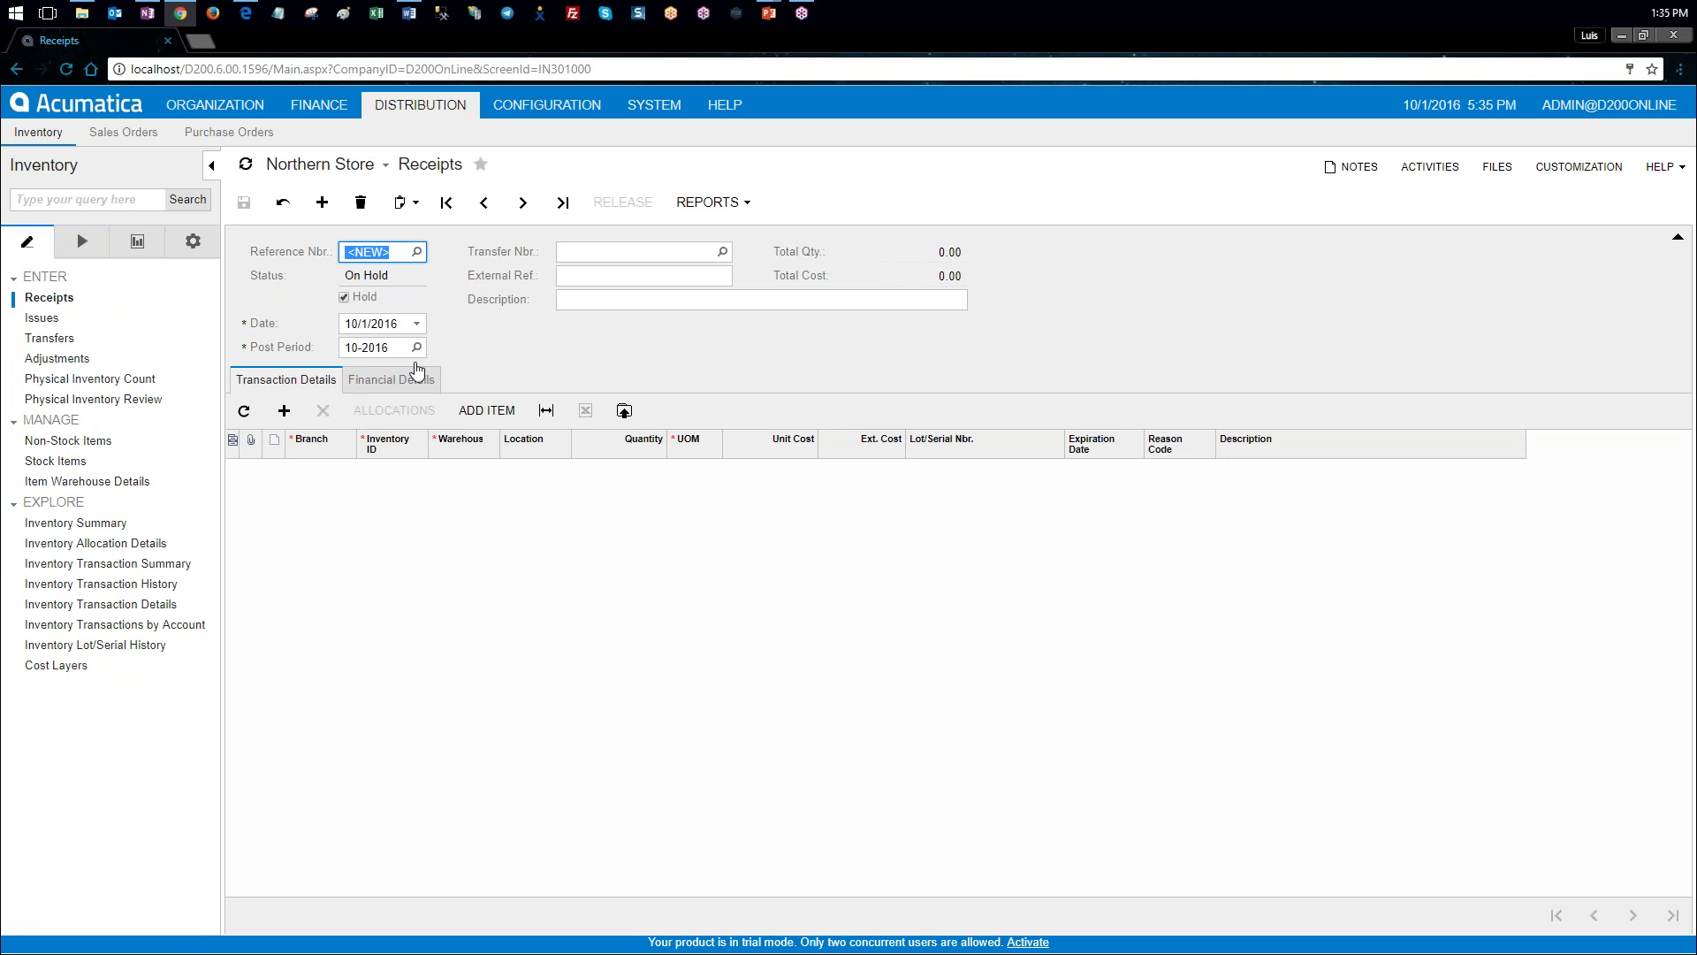
Step: Date the receipt 10/4/2016 and describe it as "Batteries received to the Northern Store"
click(353, 323)
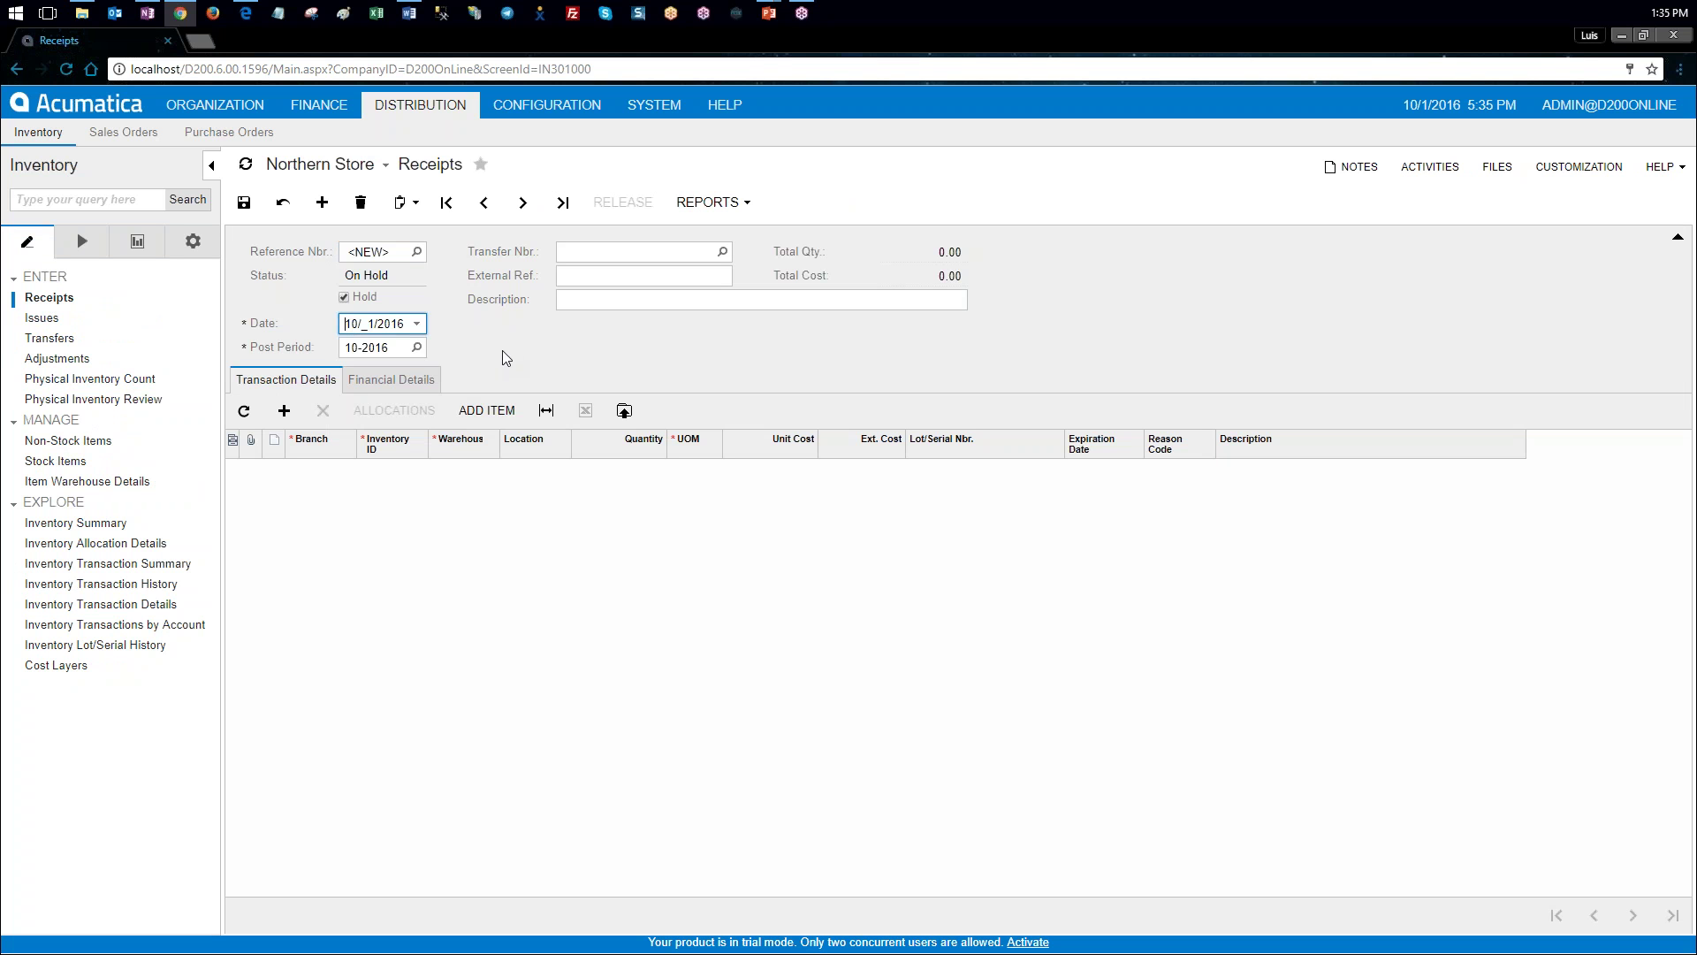
text(04)
key(Tab)
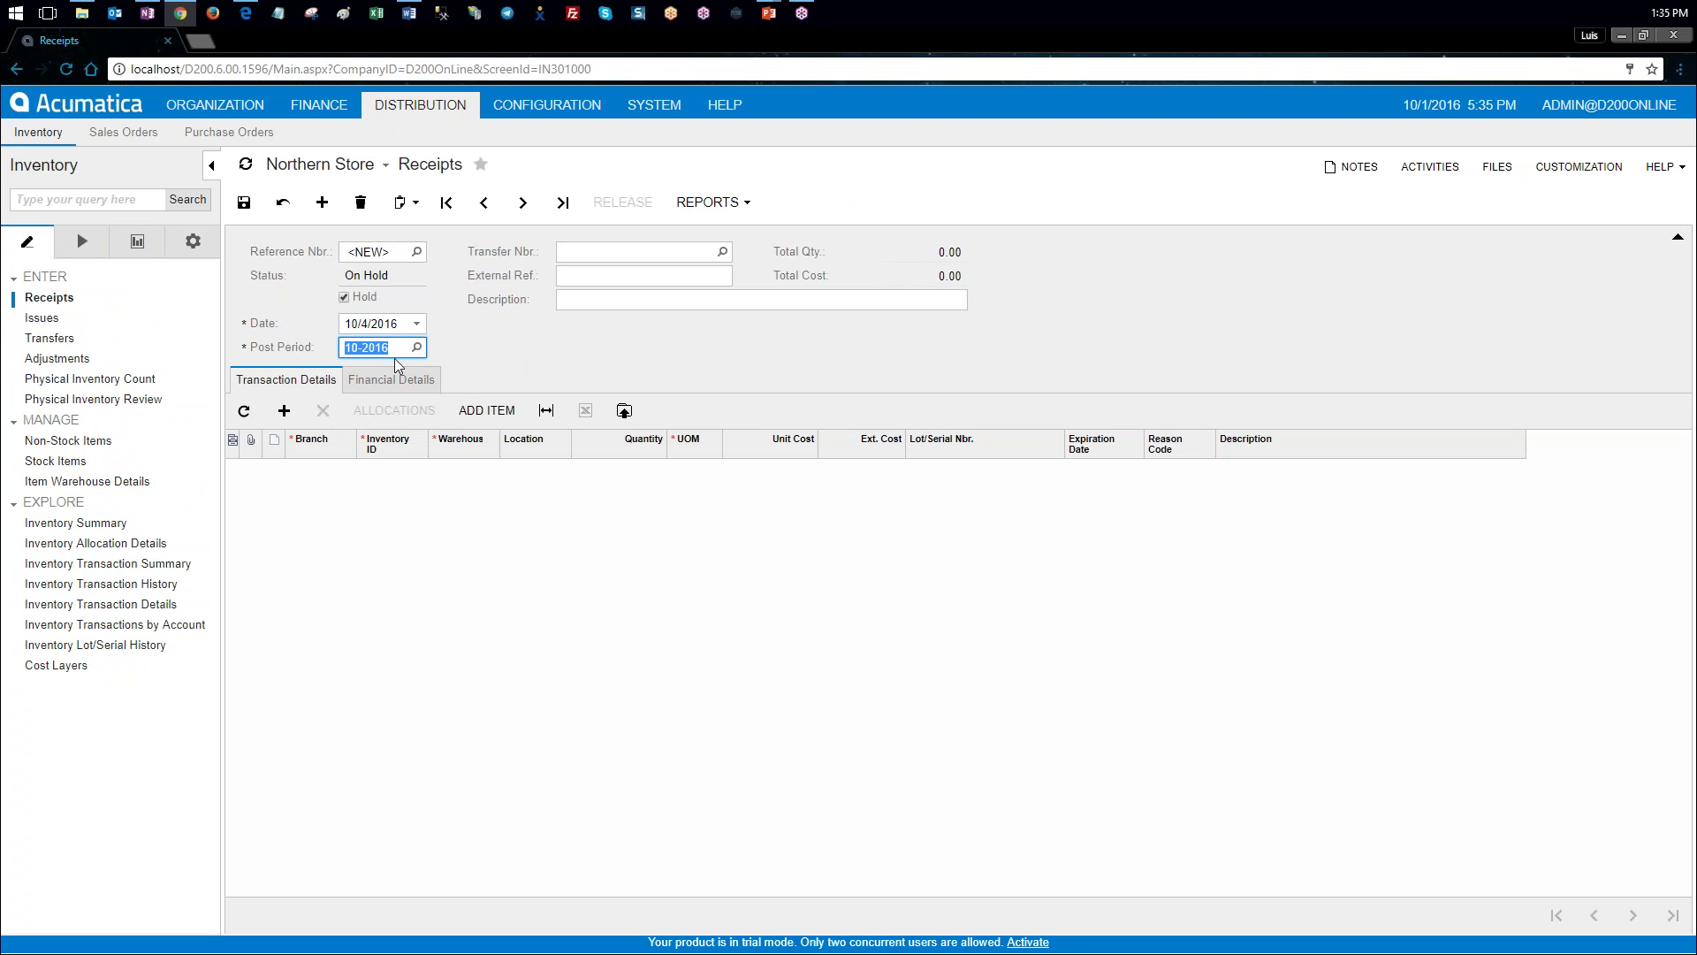
key(alt+Tab)
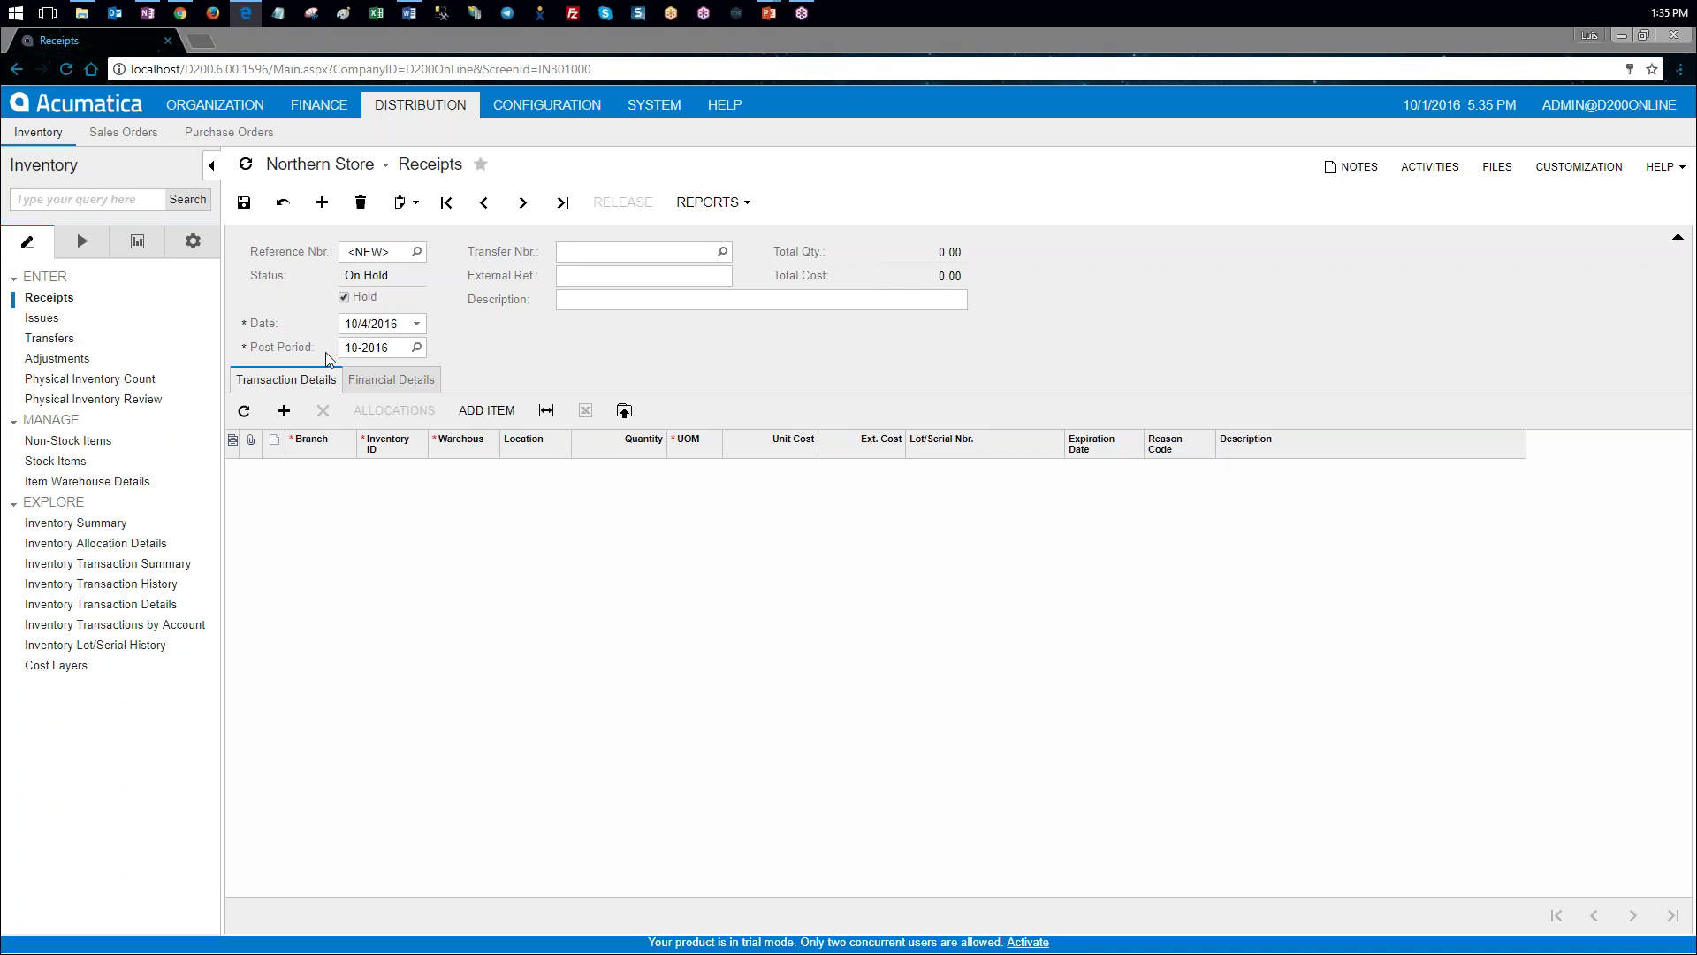
click(735, 299)
text(Batteries received to the Northern Store)
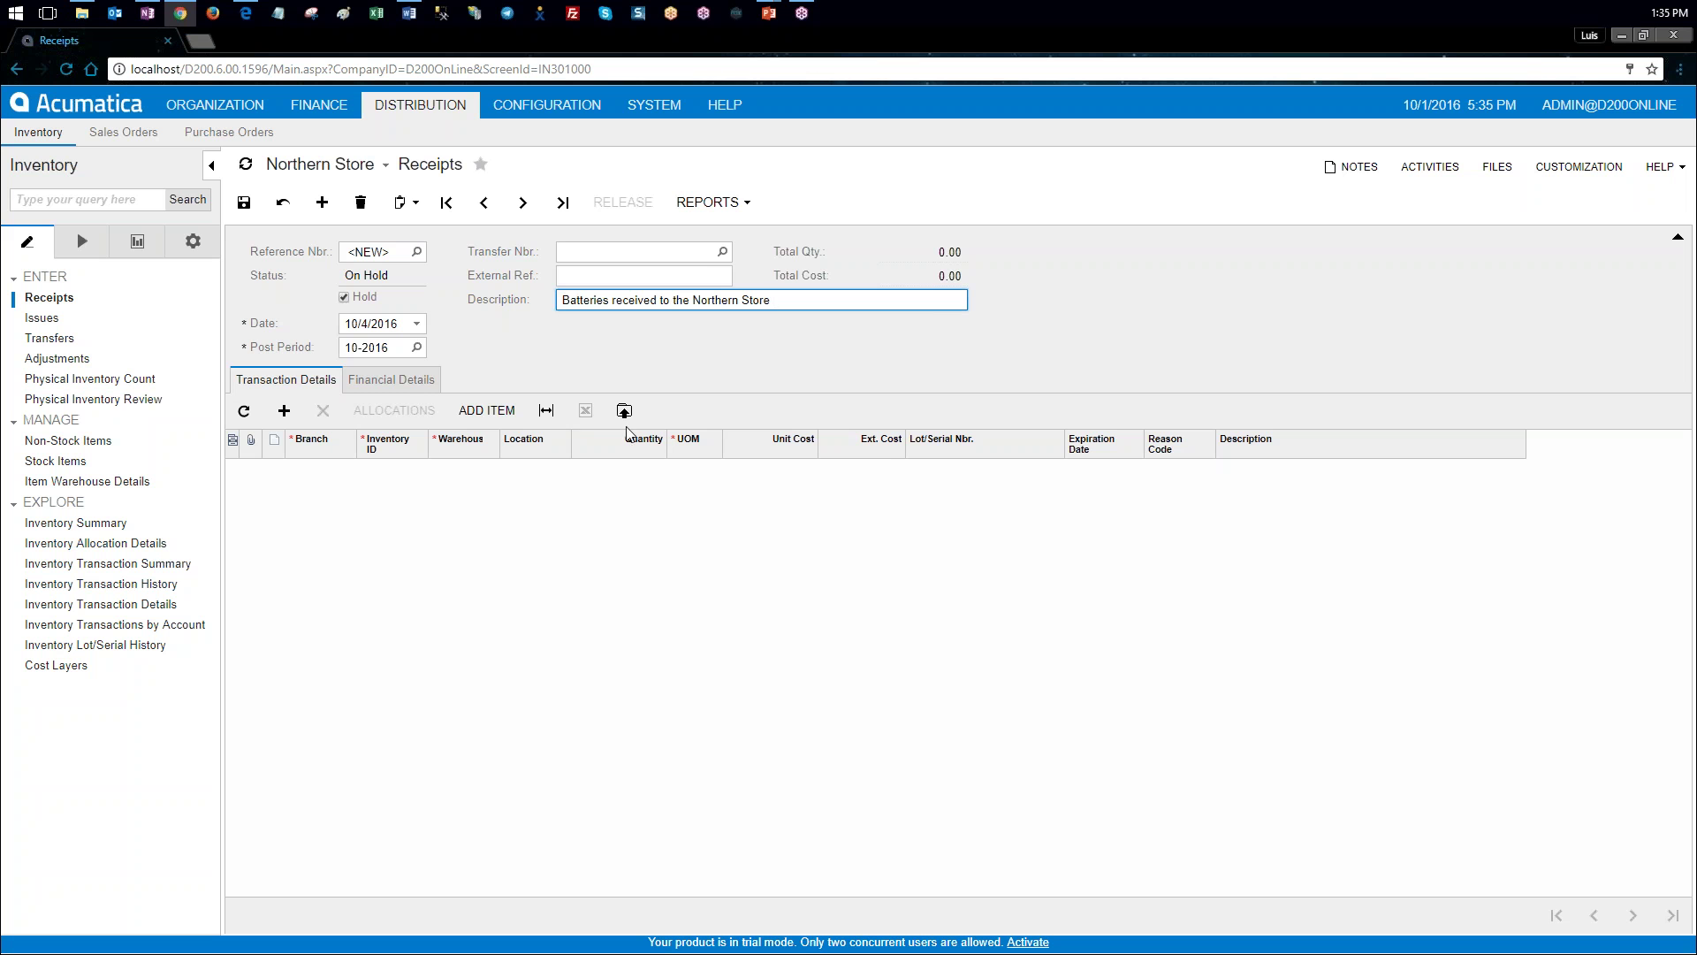
Step: Add a receipt line for the BATTERY item in the NORTH warehouse
click(337, 484)
click(402, 468)
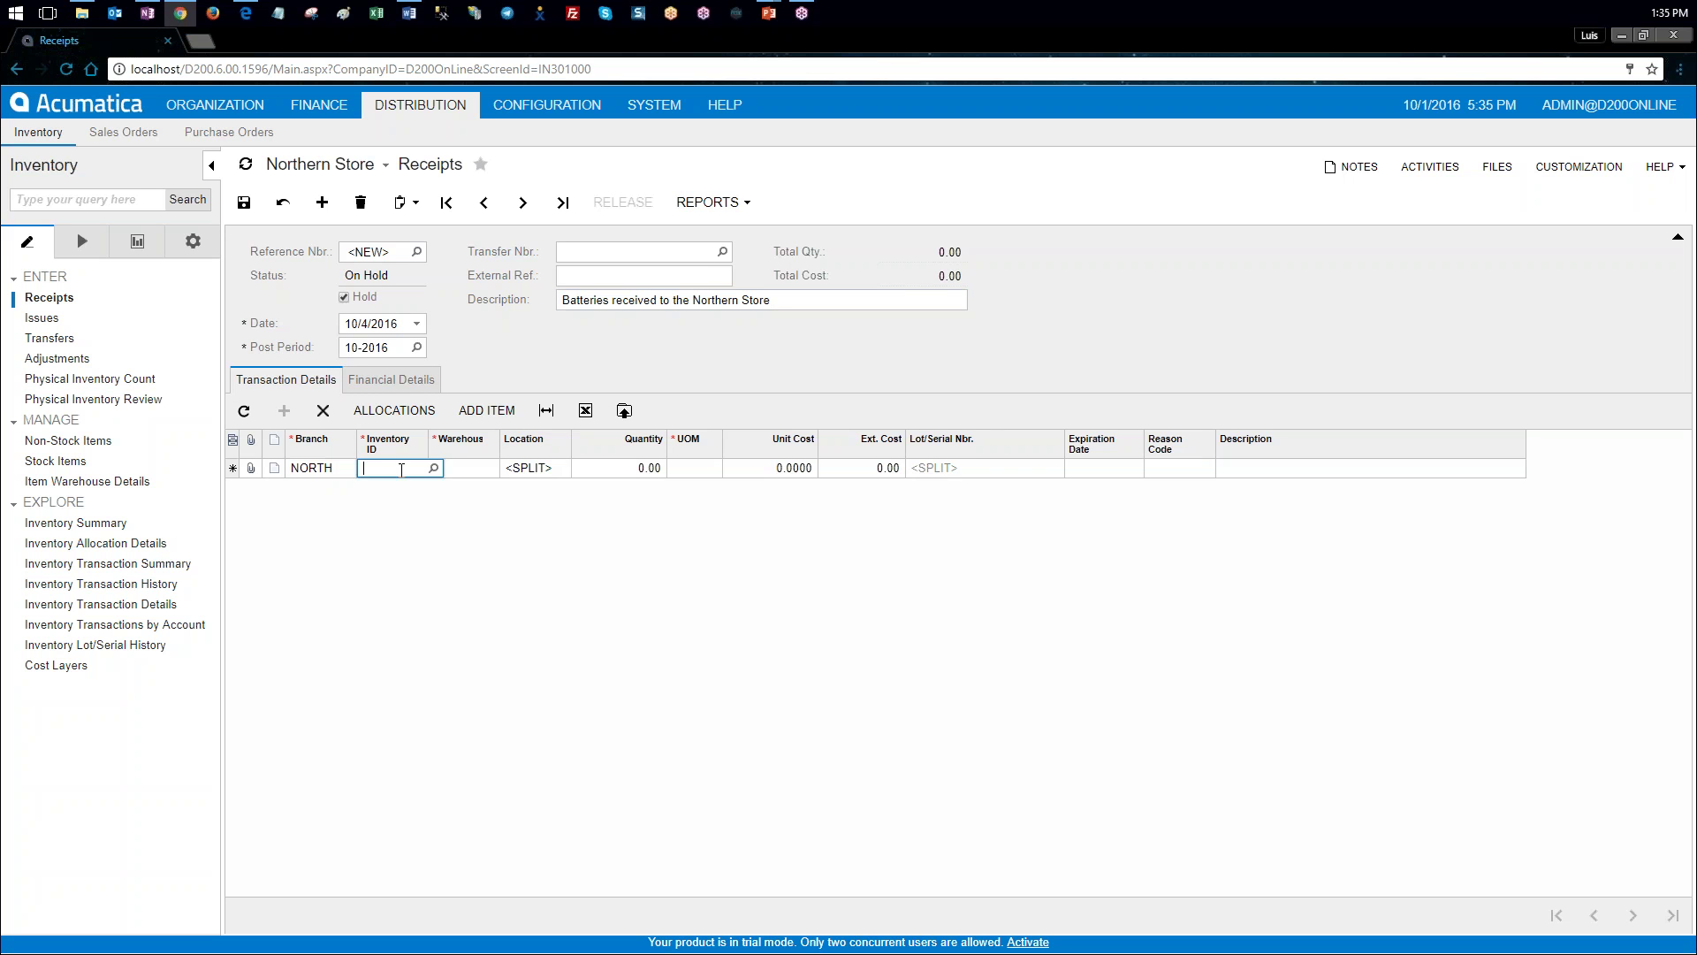
click(433, 468)
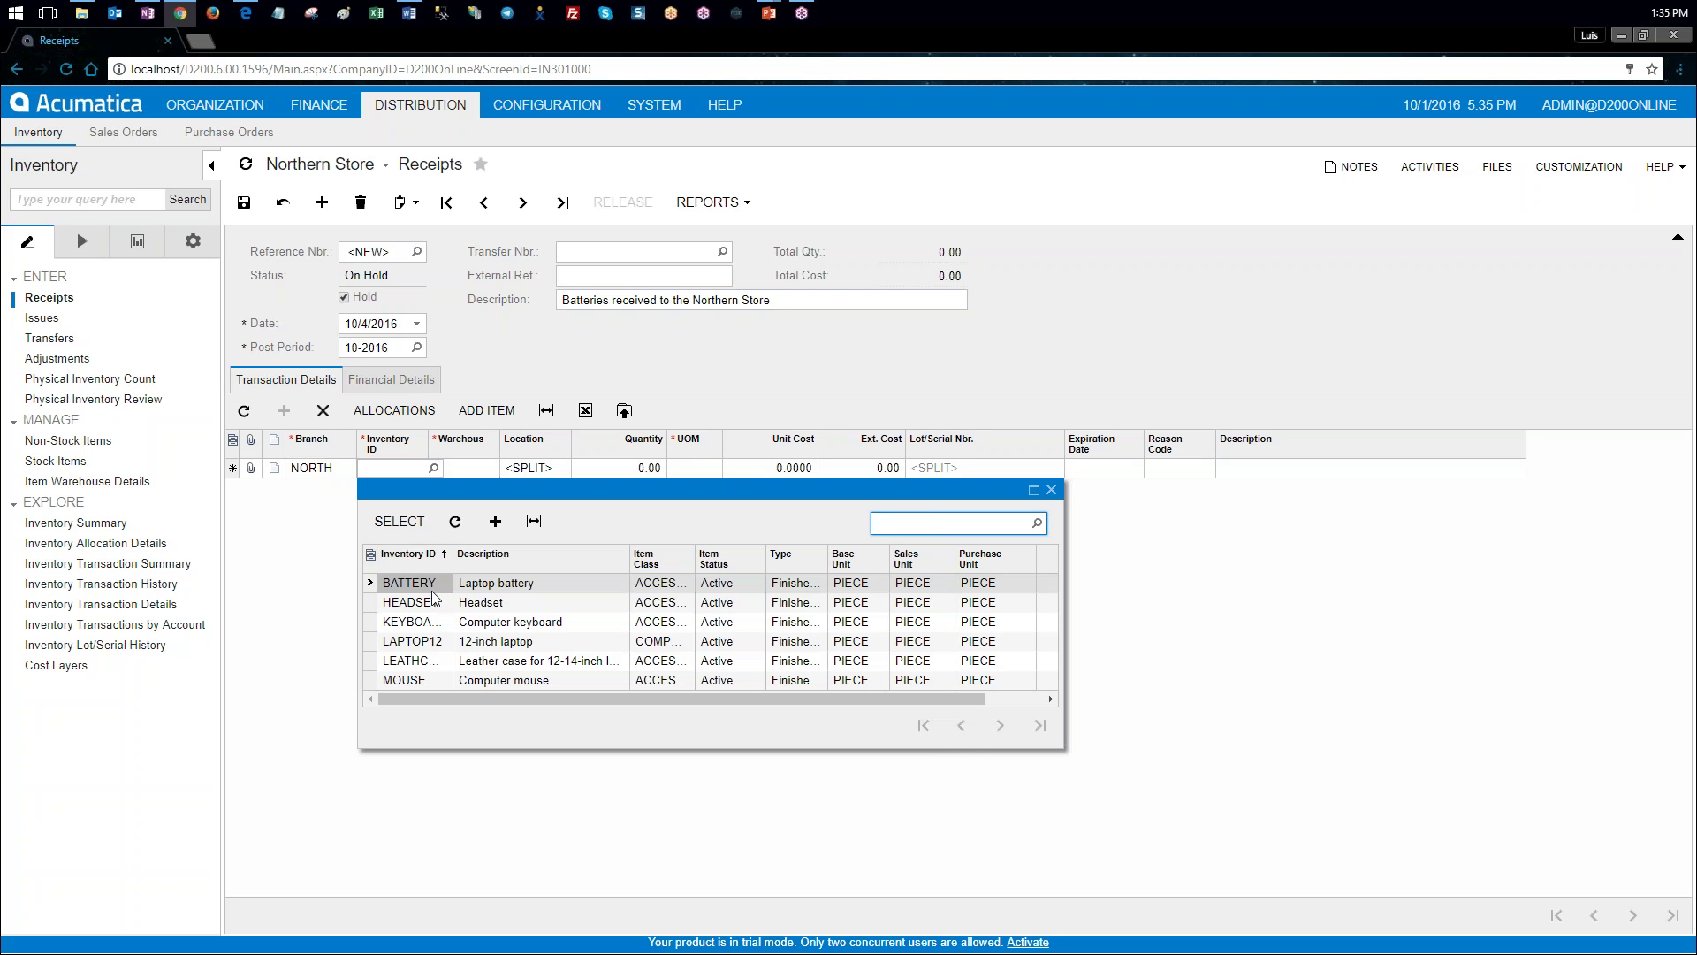
double_click(433, 585)
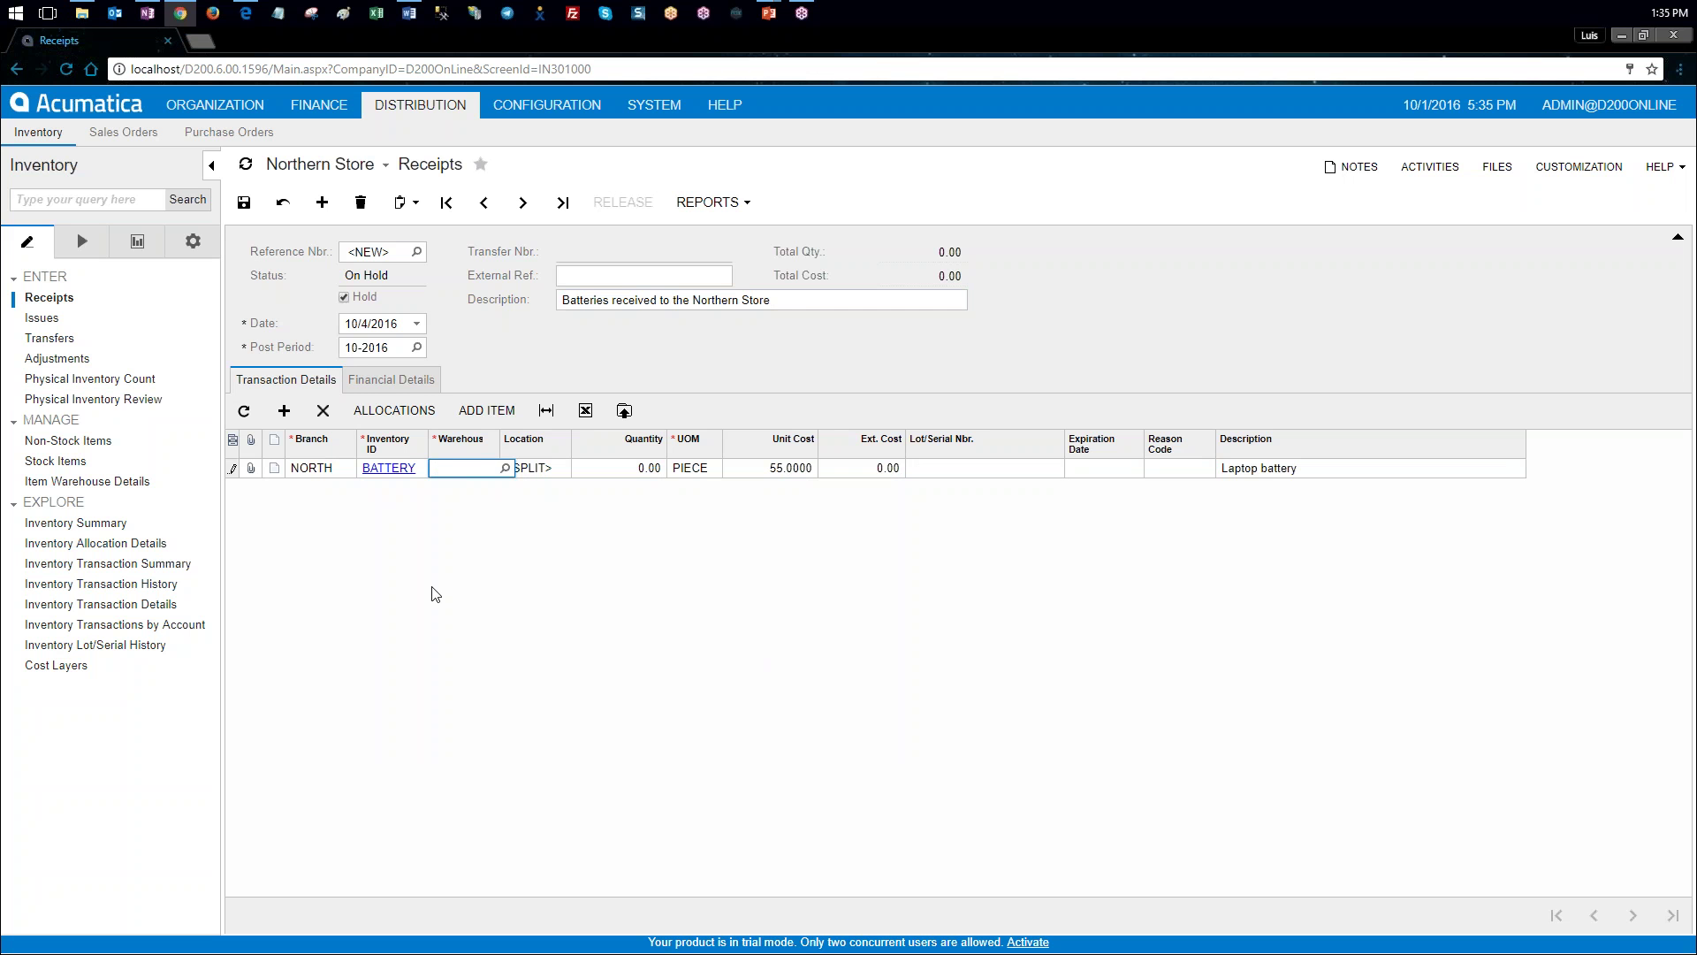
click(505, 467)
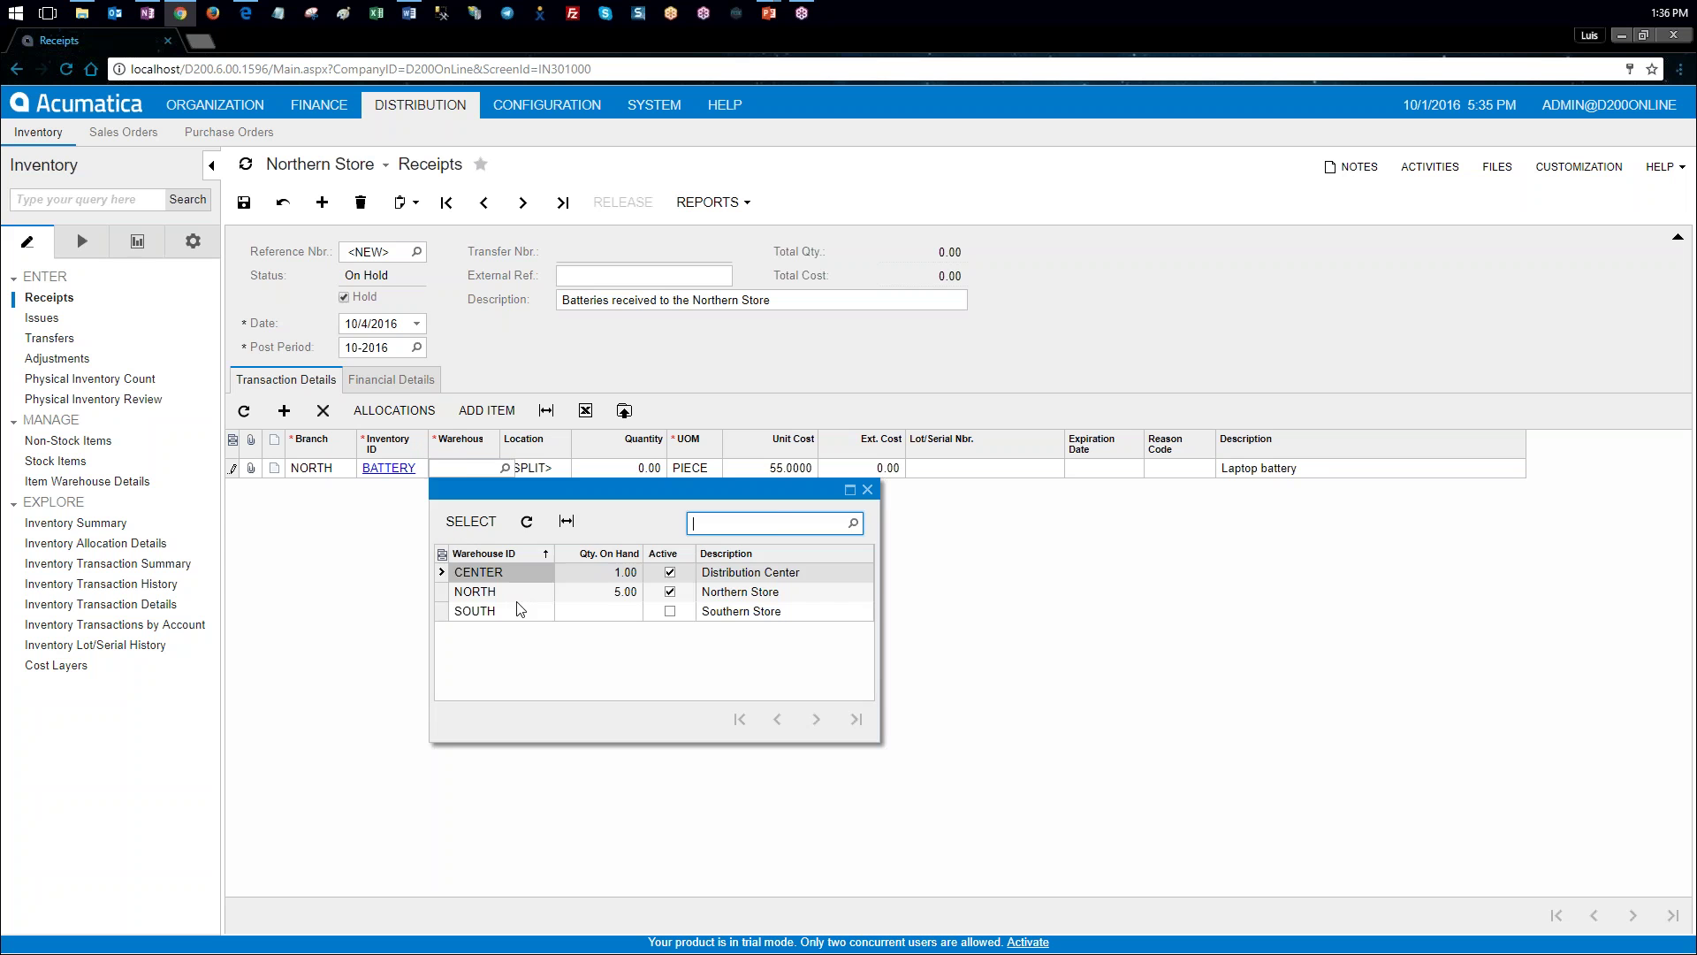
double_click(519, 591)
Step: Set the first battery line's quantity to 1 and start a second receipt line
click(647, 471)
text(1)
key(Tab)
key(Tab)
key(Tab)
key(Tab)
key(Tab)
key(Tab)
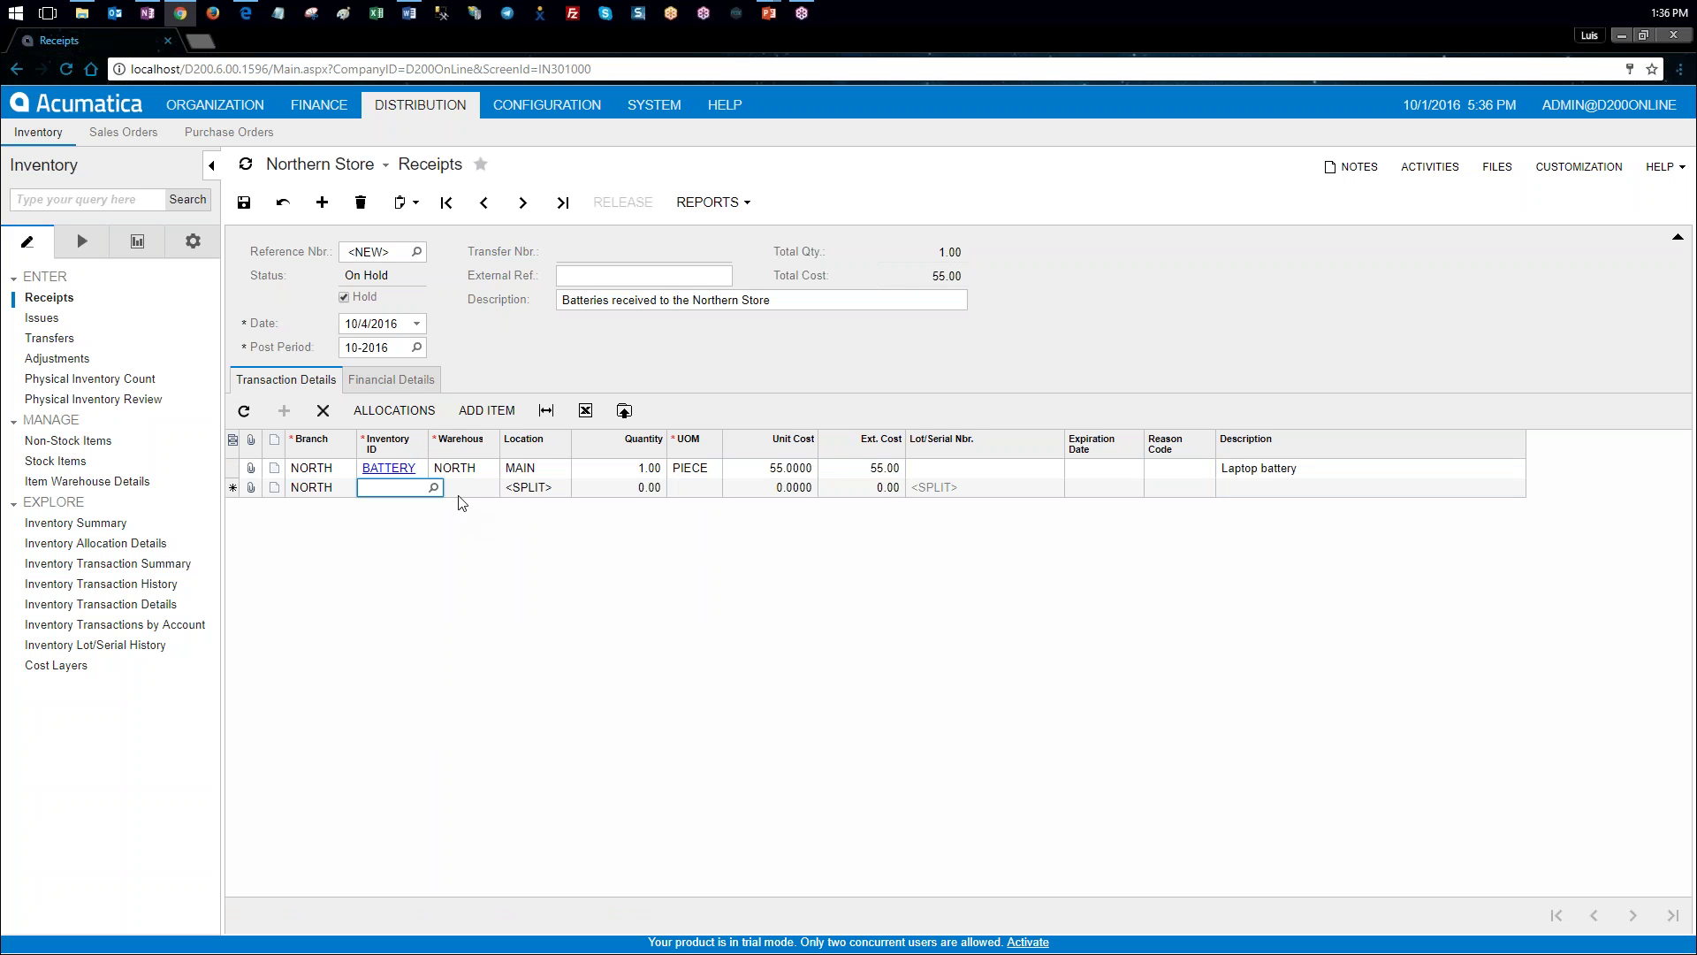
Step: Fill the second receipt line with item BATTERY, warehouse NORTH and a quantity of 1
click(433, 488)
double_click(437, 609)
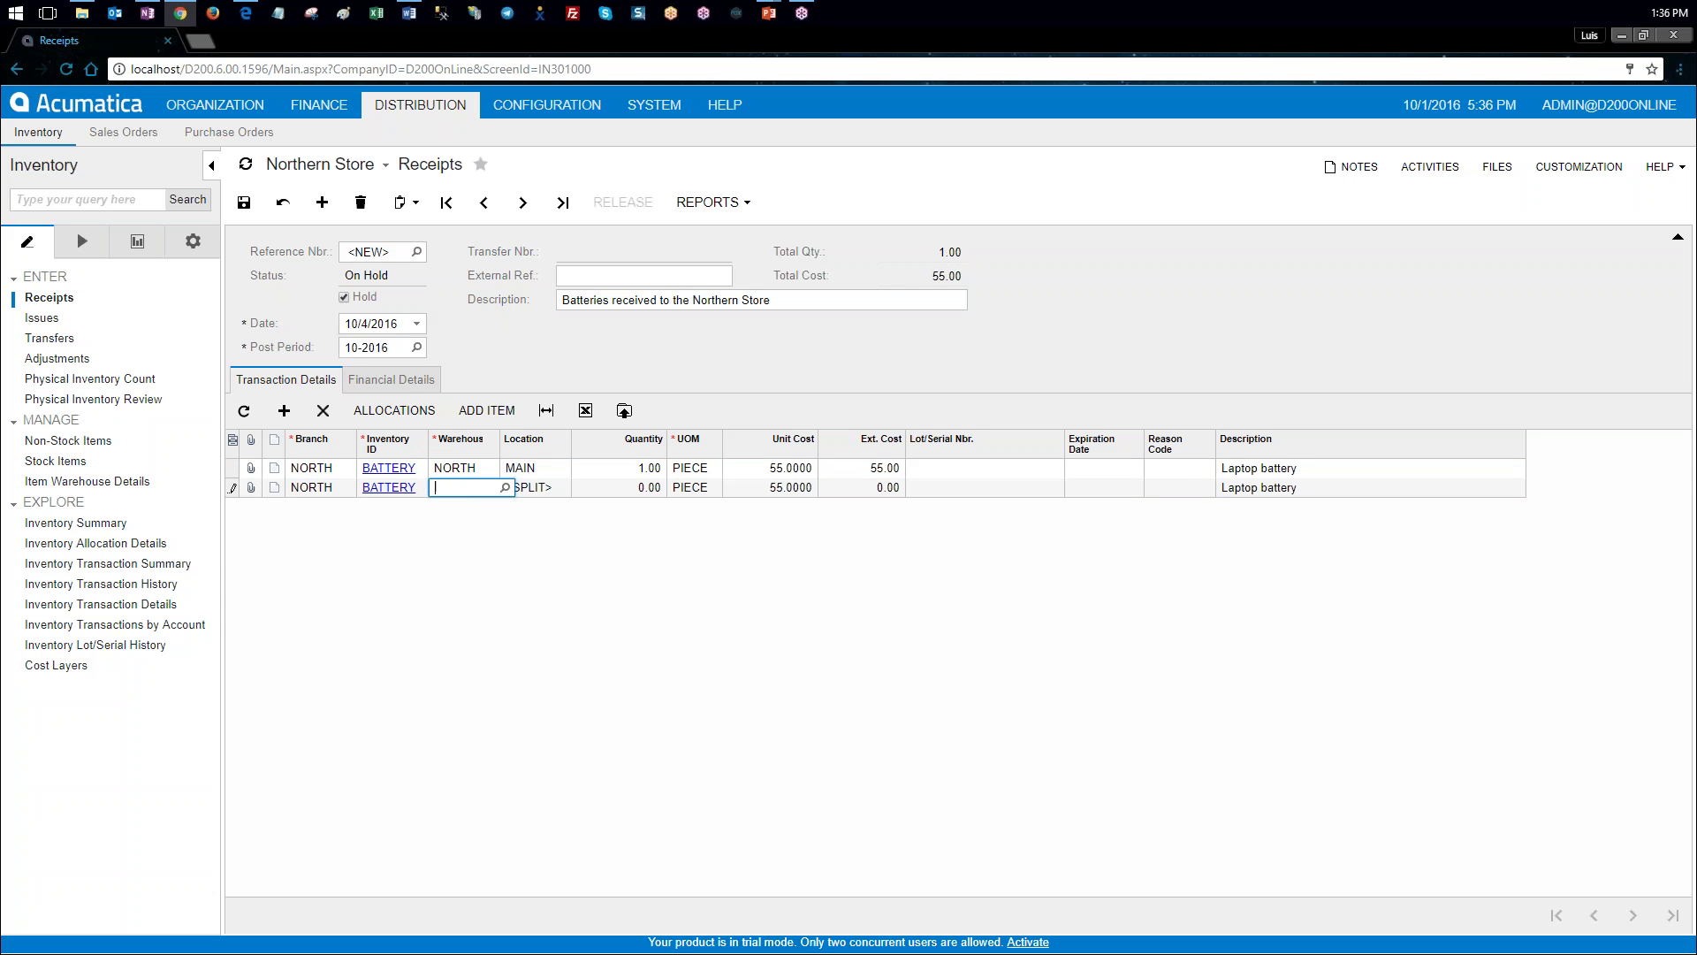
click(505, 488)
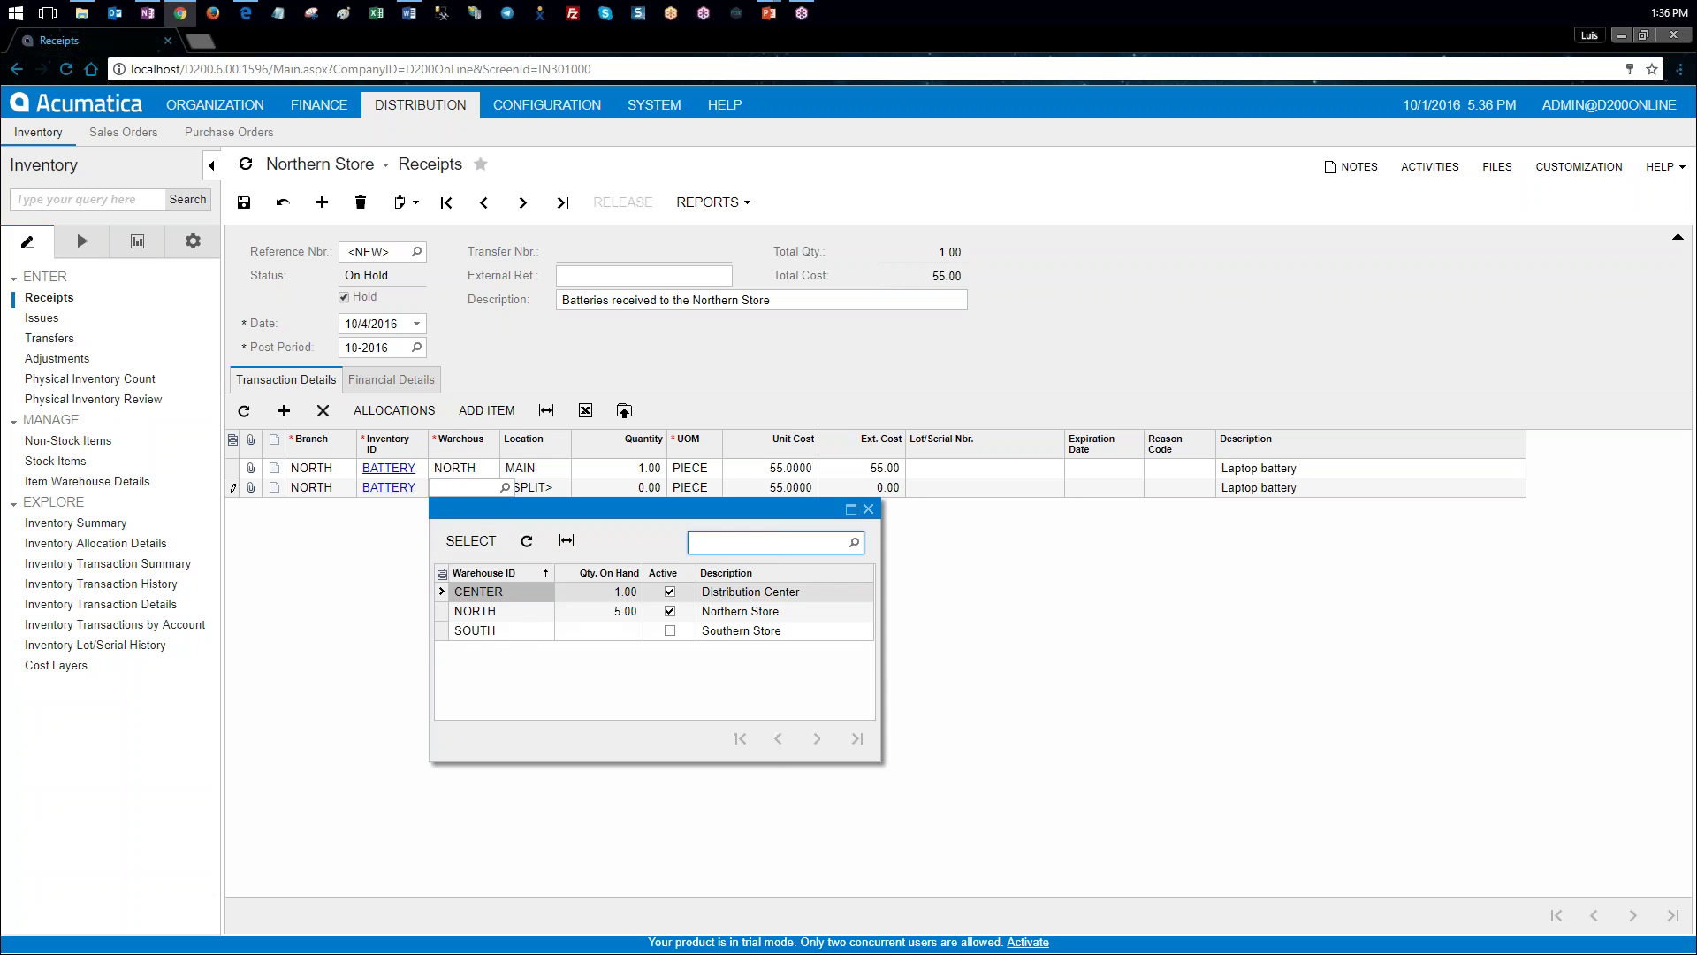
double_click(499, 611)
click(649, 488)
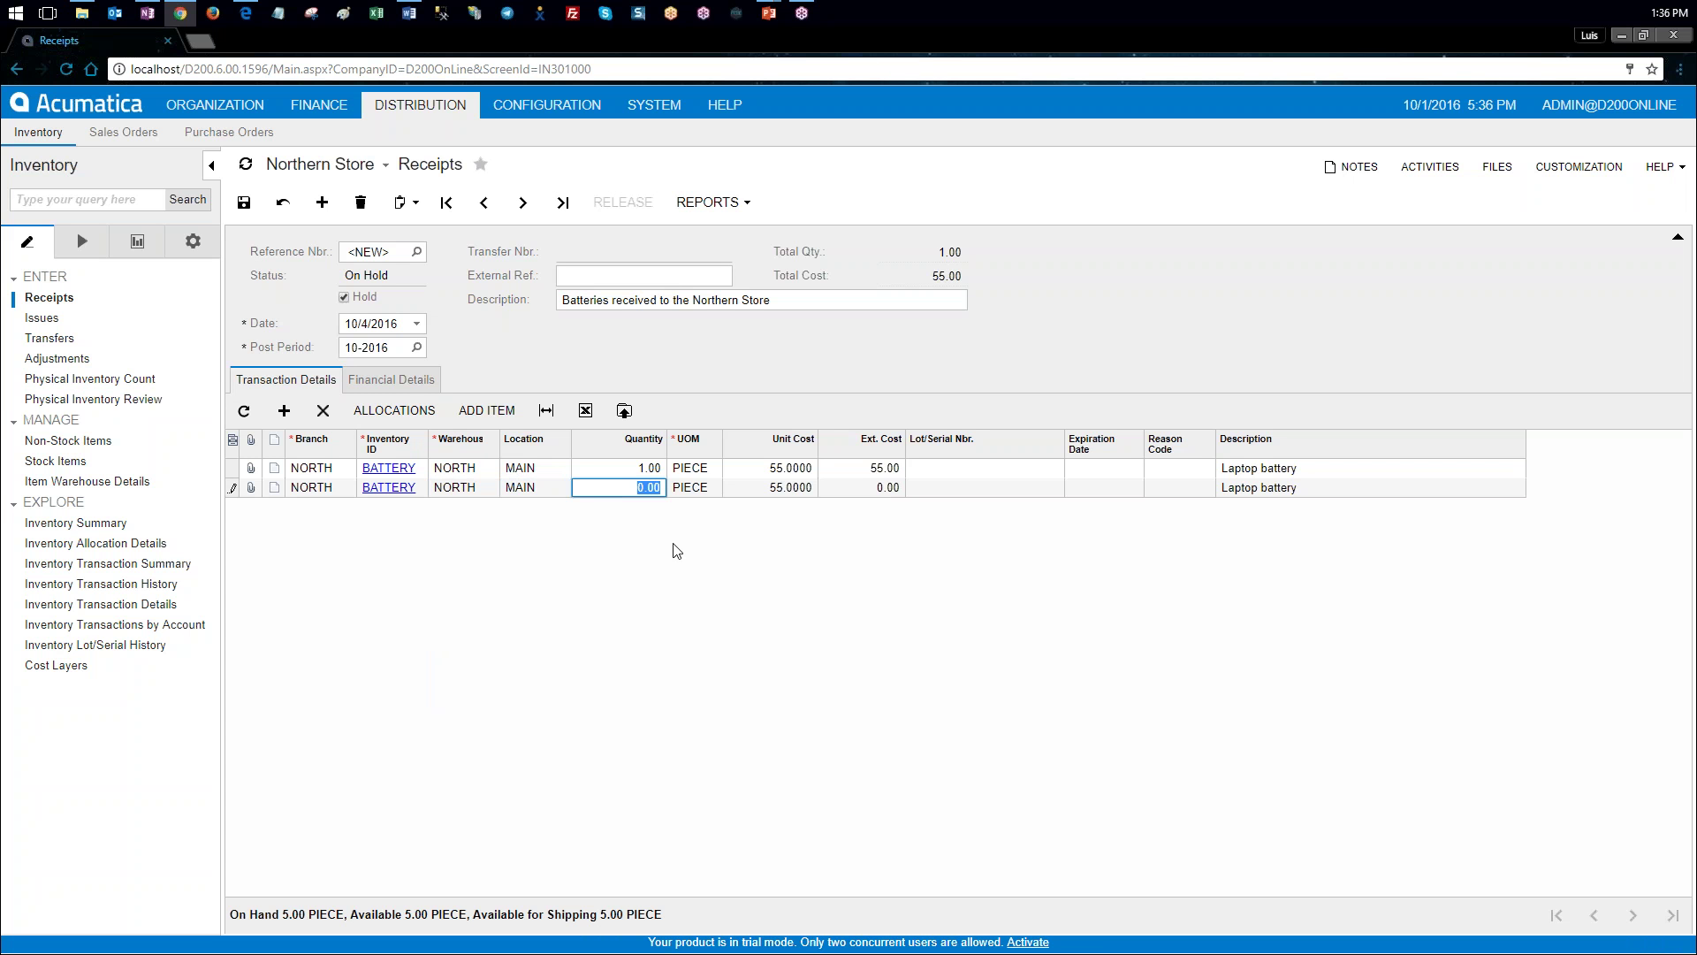
text(1)
key(Tab)
key(Tab)
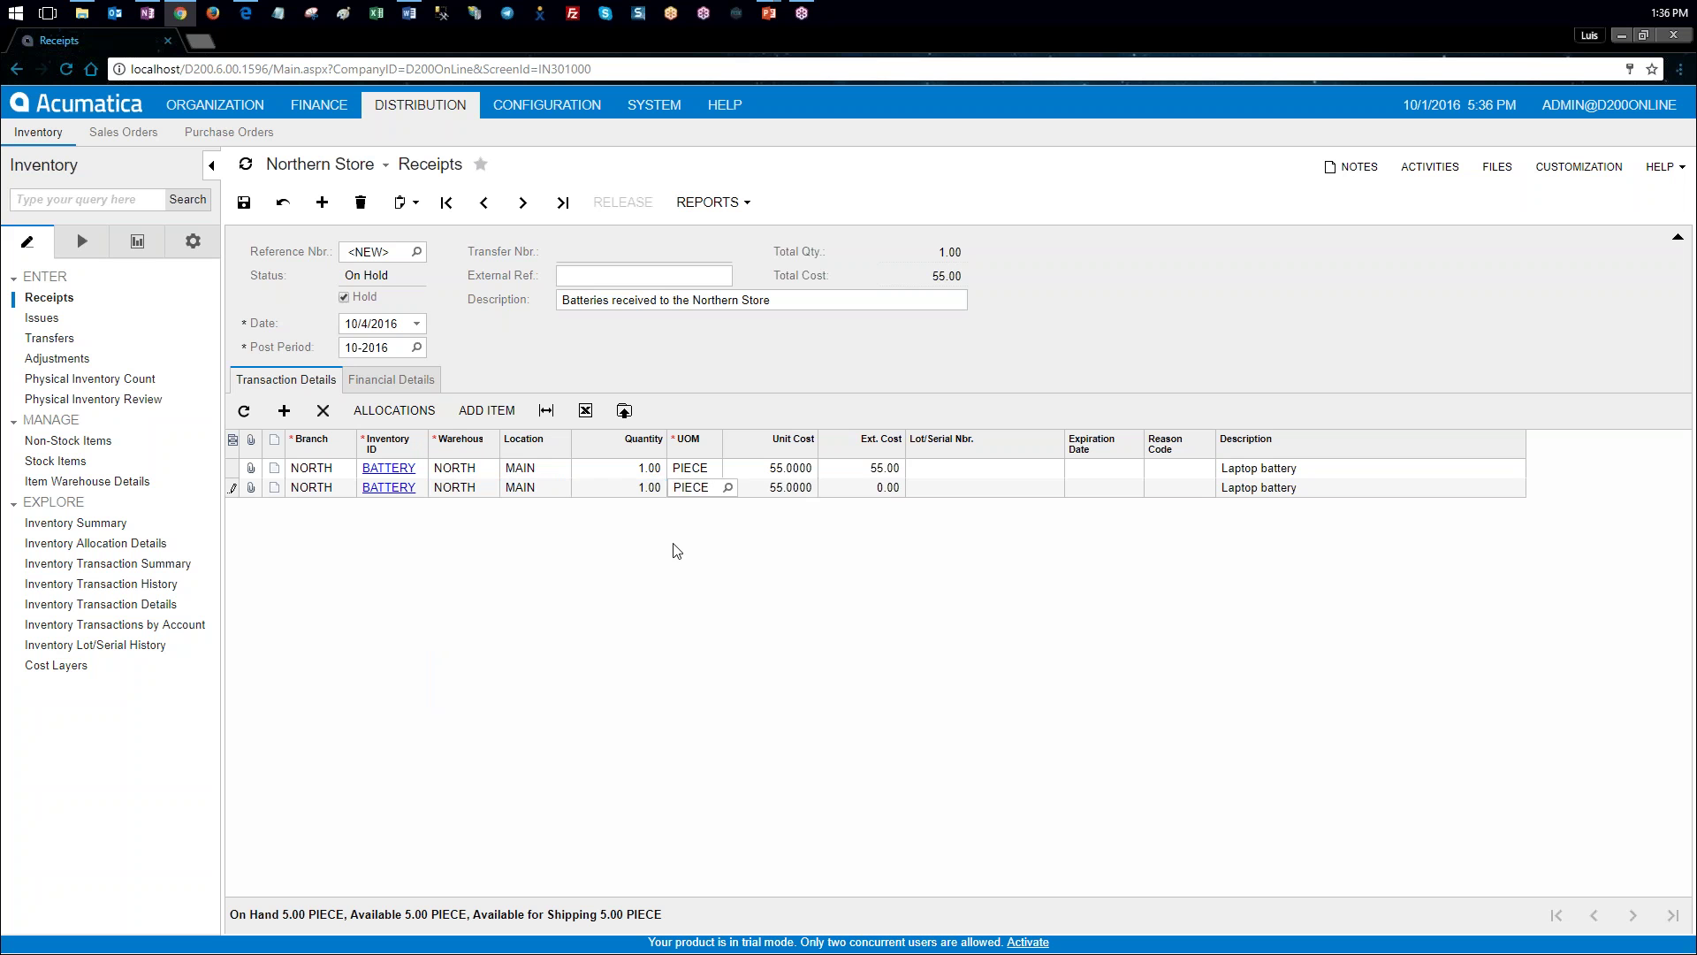
Step: Set the second battery receipt line's unit cost to 65 and commit the line
text(65)
key(Tab)
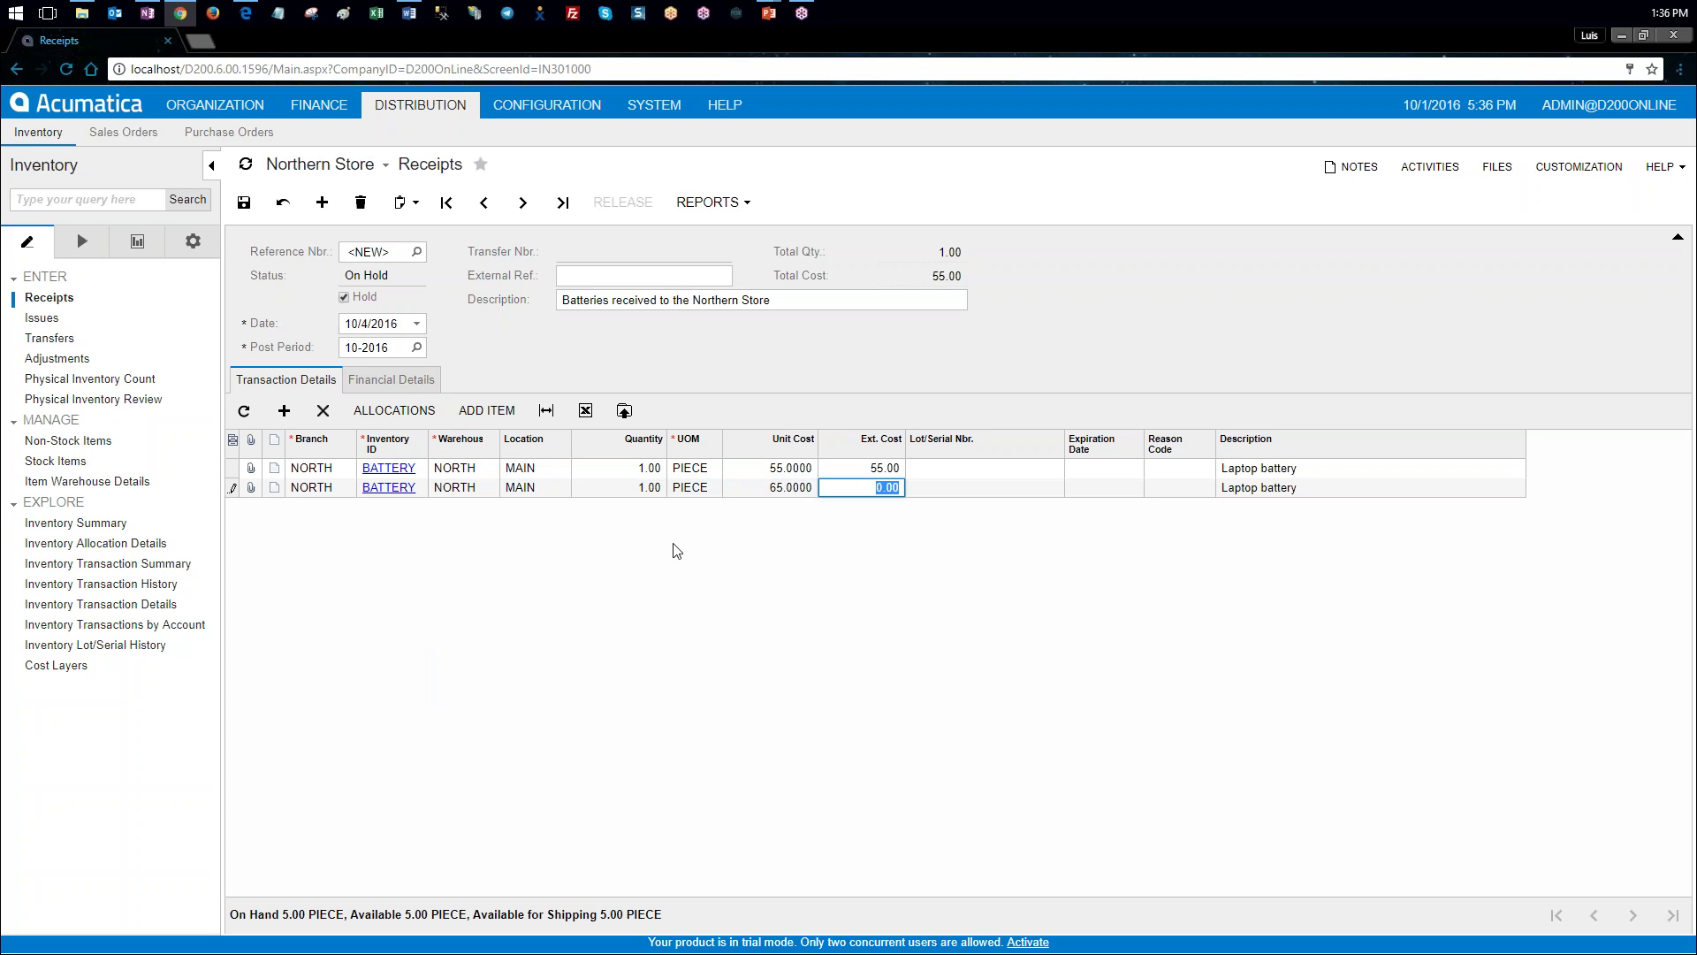
key(Return)
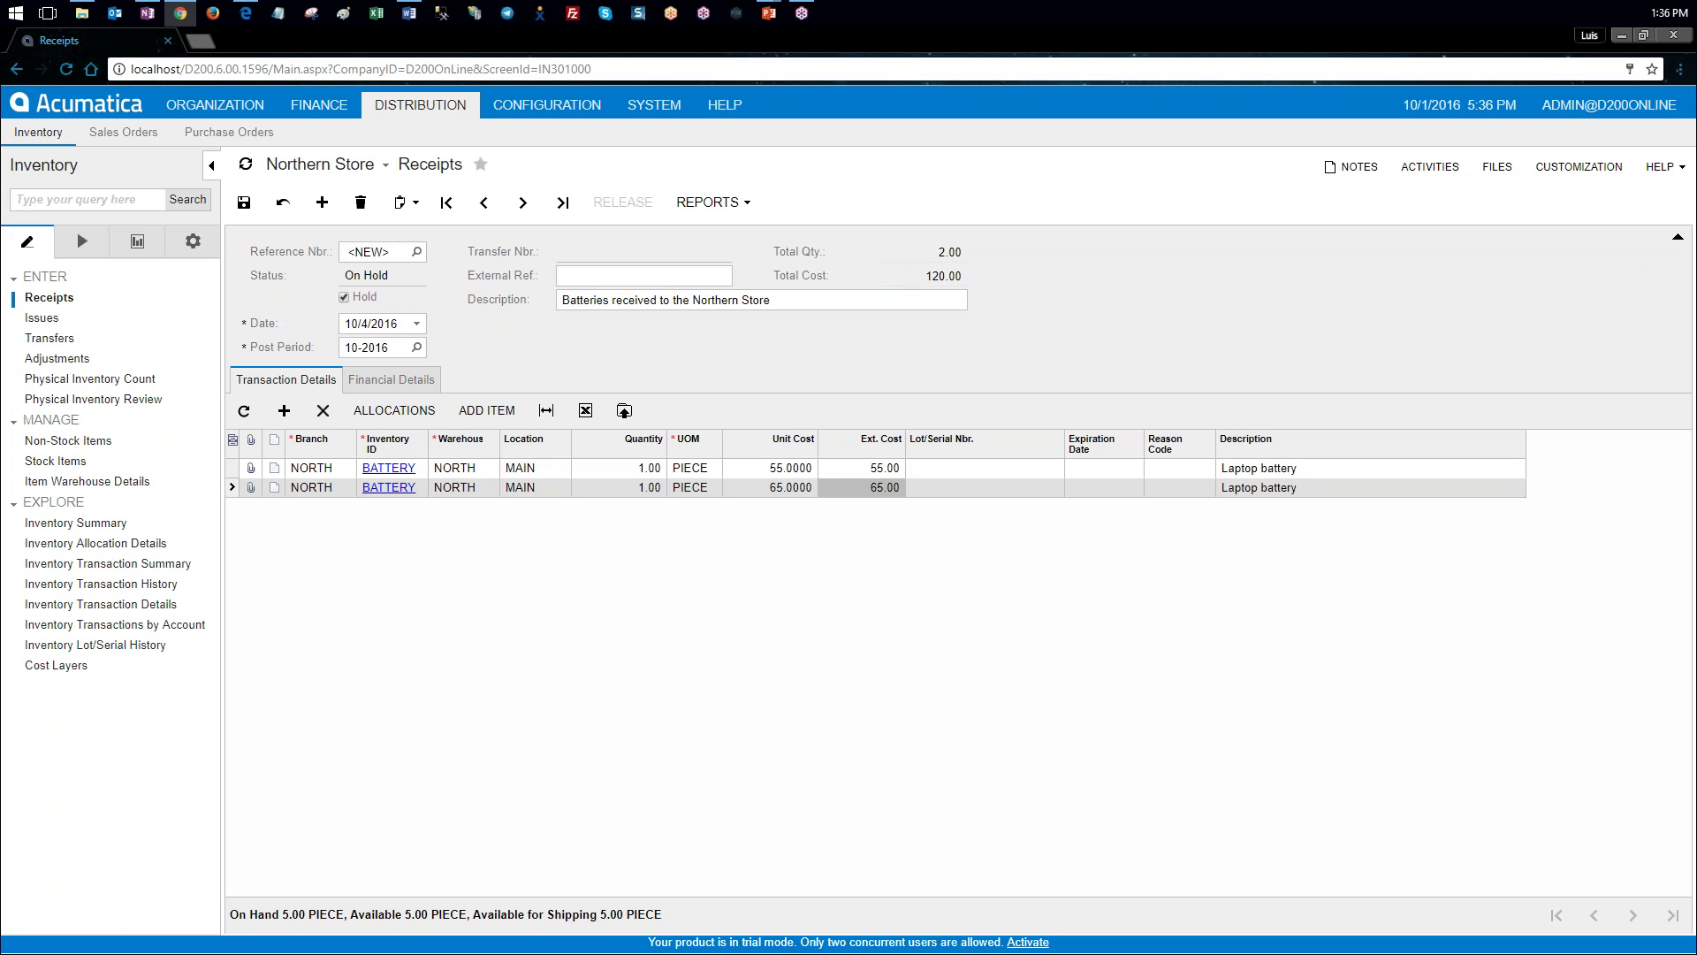
Step: Take the battery receipt off hold, save it and release it
click(343, 297)
click(250, 214)
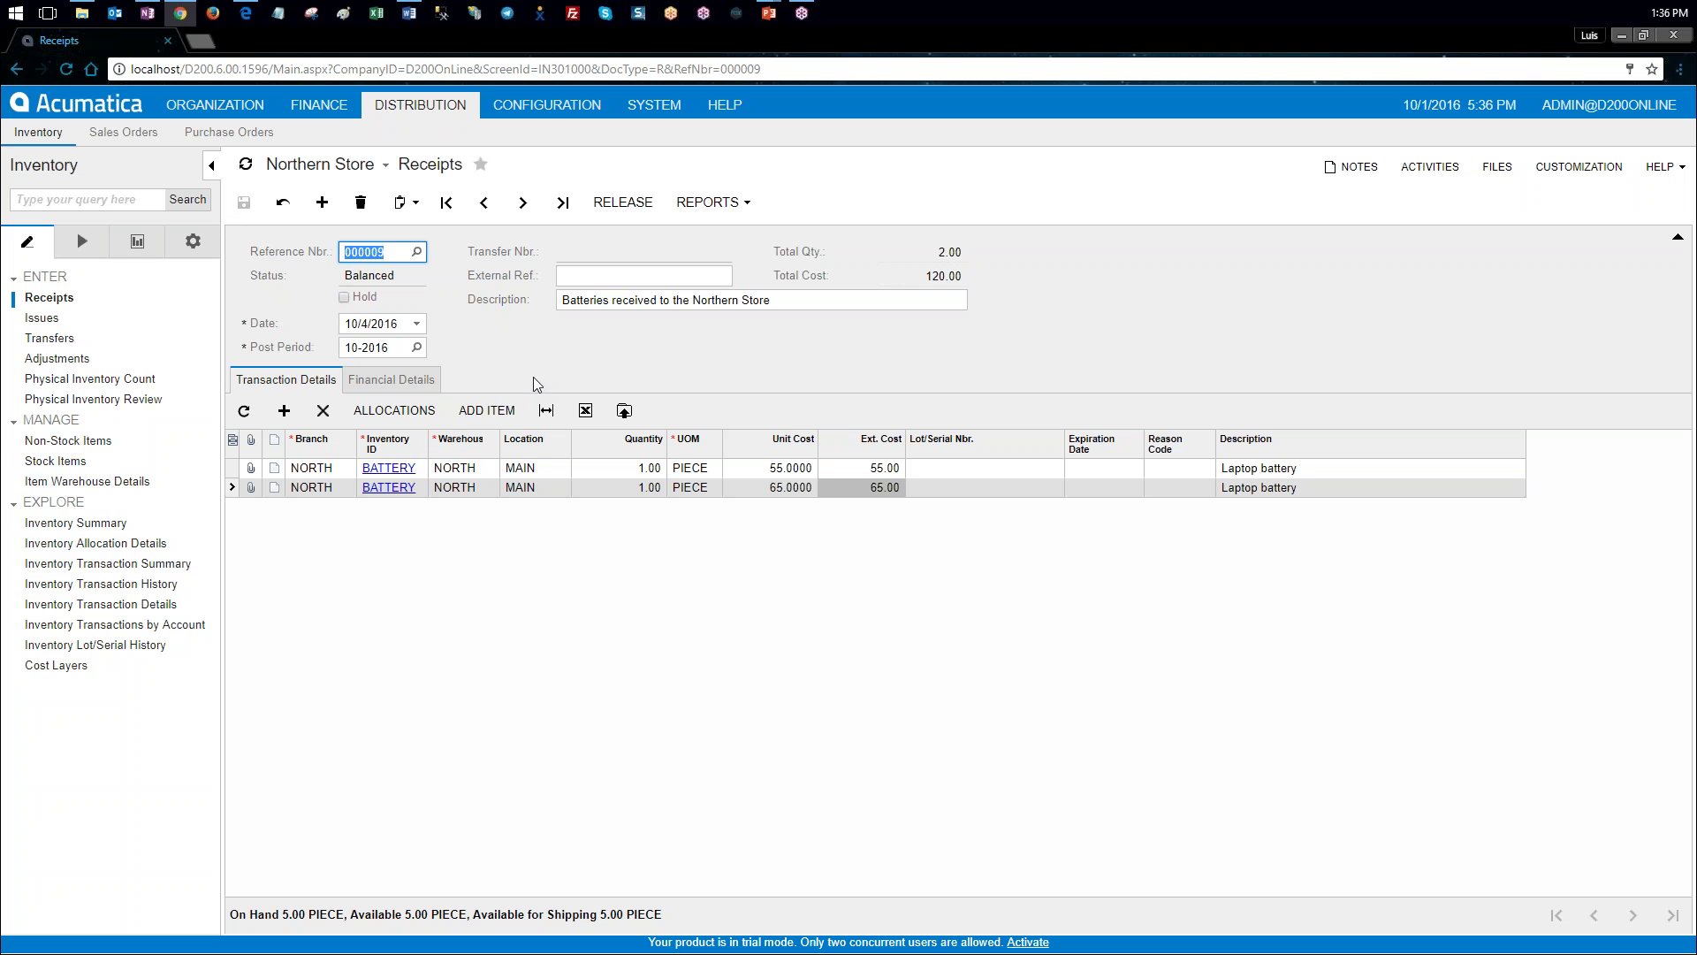
click(621, 204)
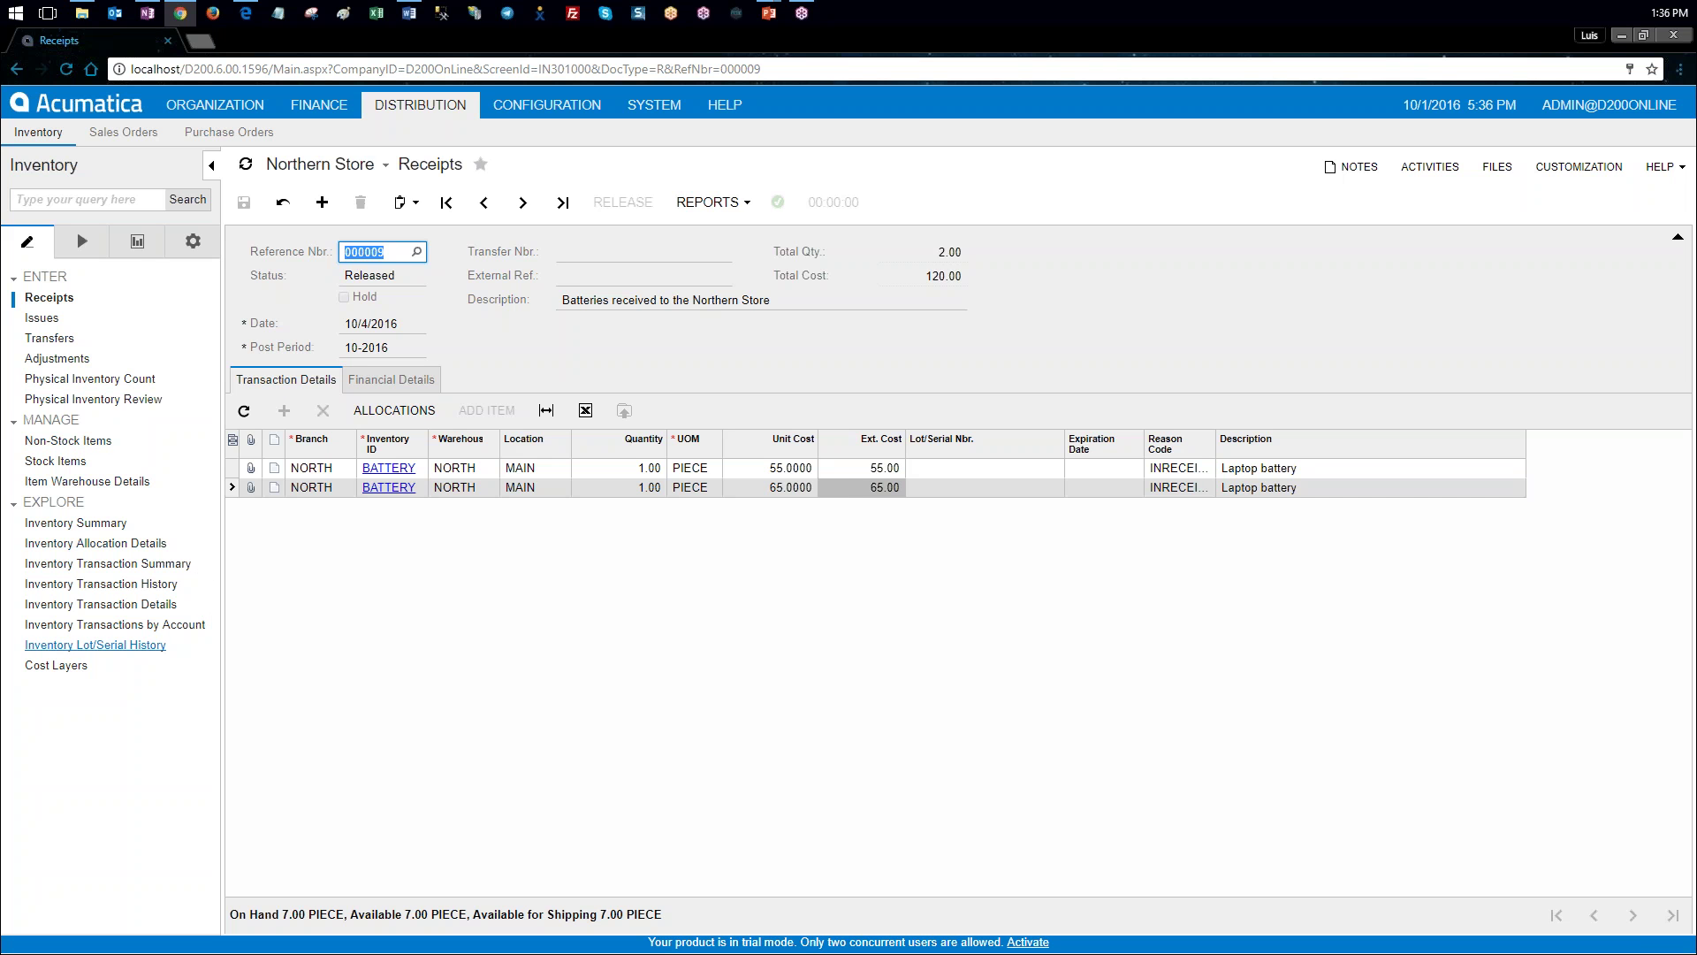
Step: Show the cost layers for the BATTERY item in the NORTH warehouse
click(63, 667)
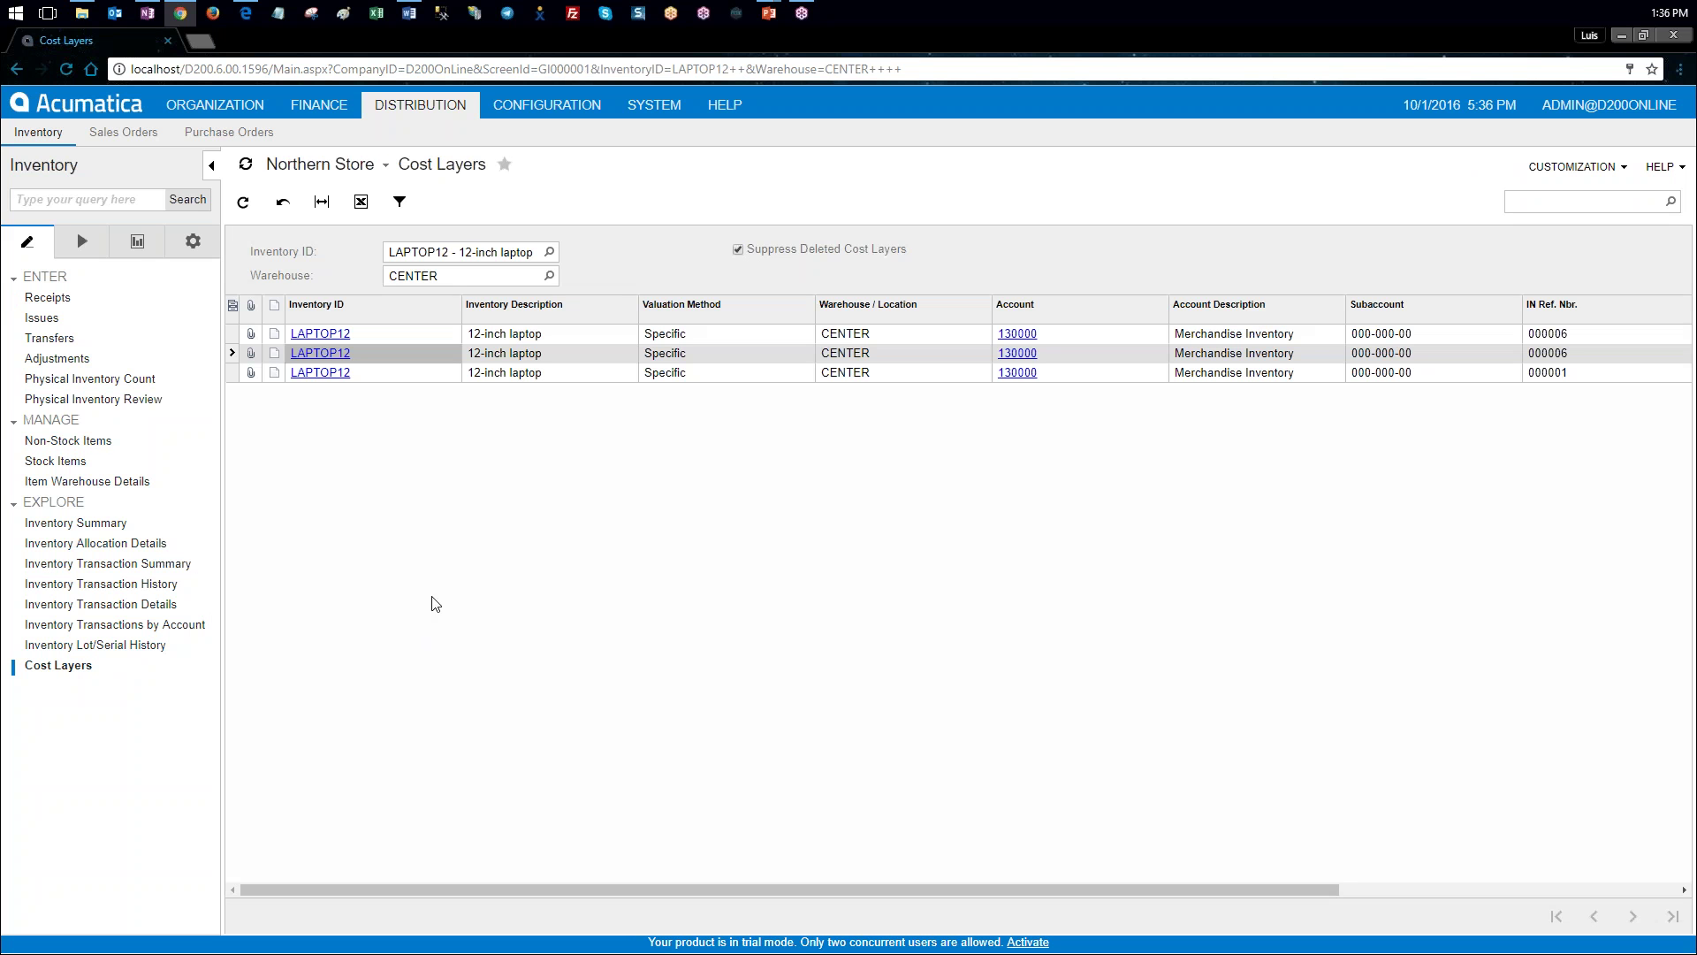
click(475, 252)
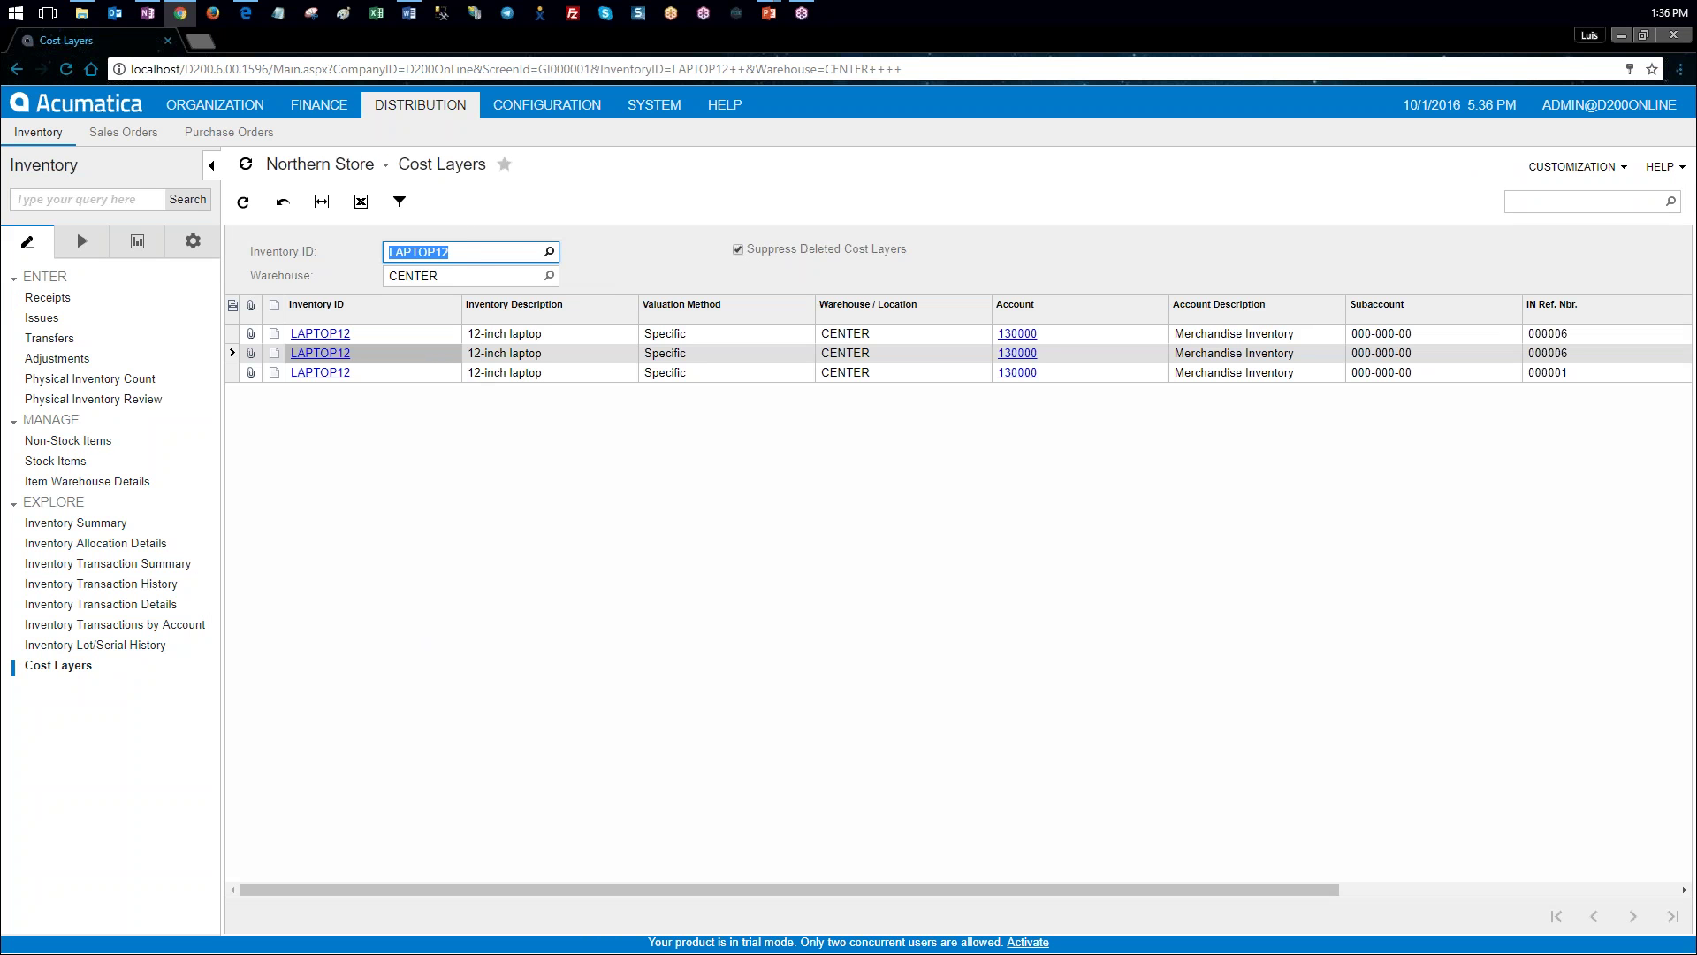
click(549, 252)
double_click(451, 376)
click(473, 284)
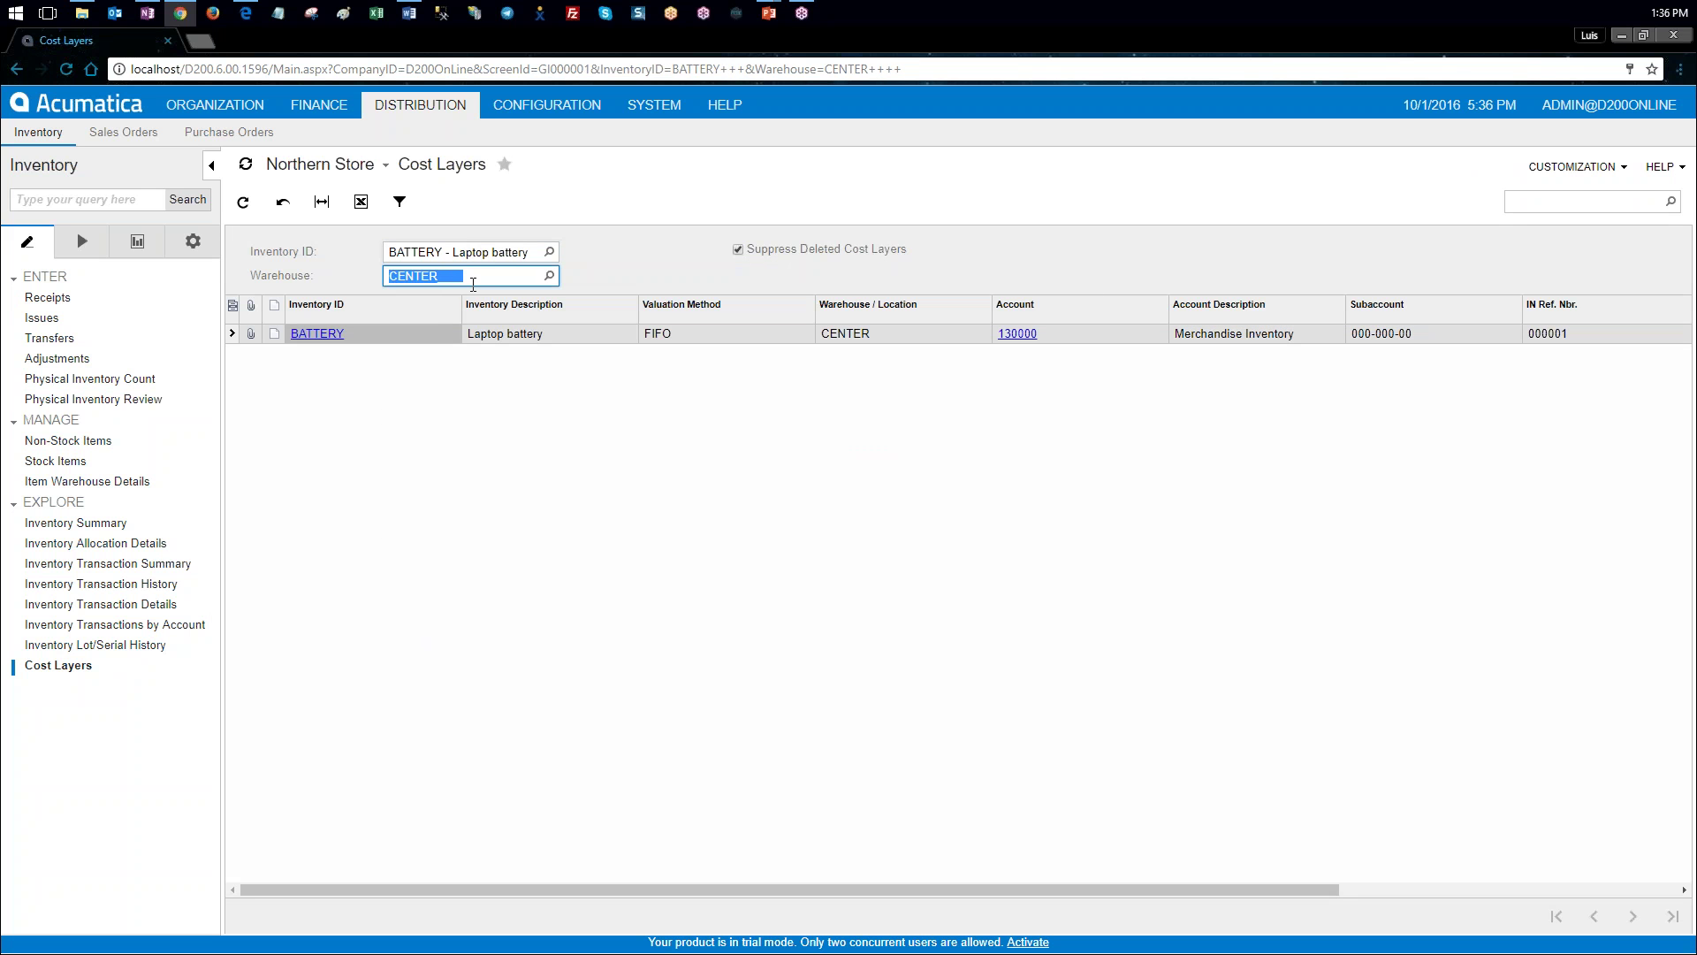
click(549, 276)
double_click(429, 412)
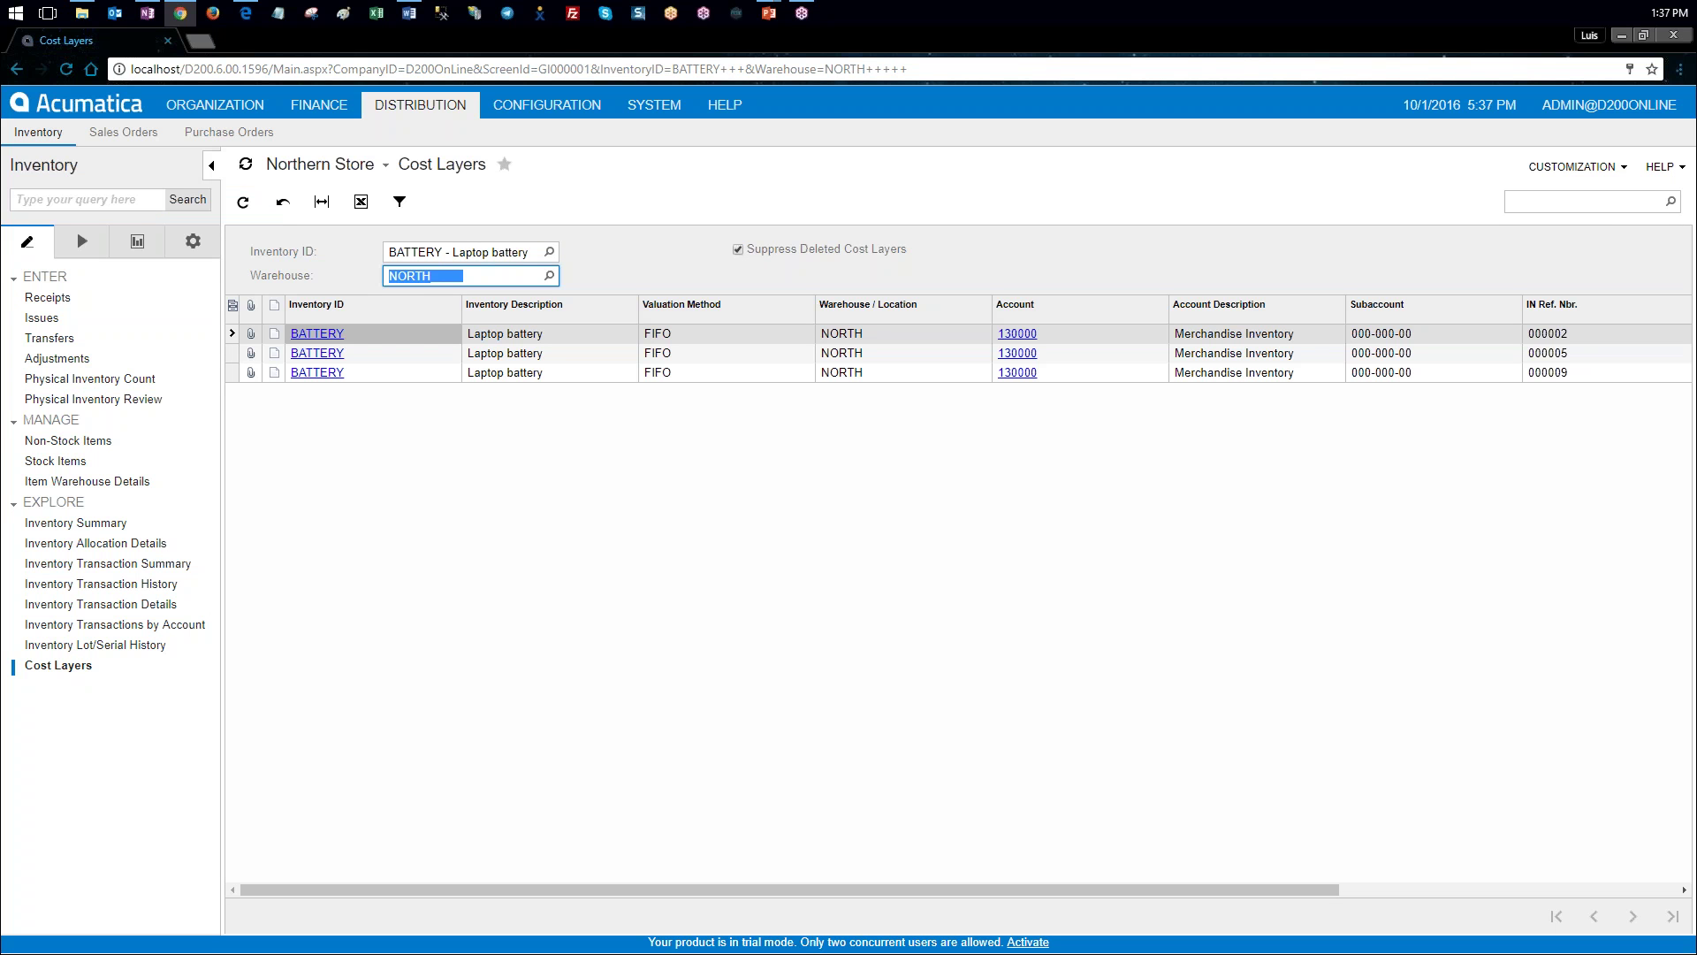
Step: Reopen the released 10/4/2016 battery receipt and check the unit costs of its two lines
key(alt+Tab)
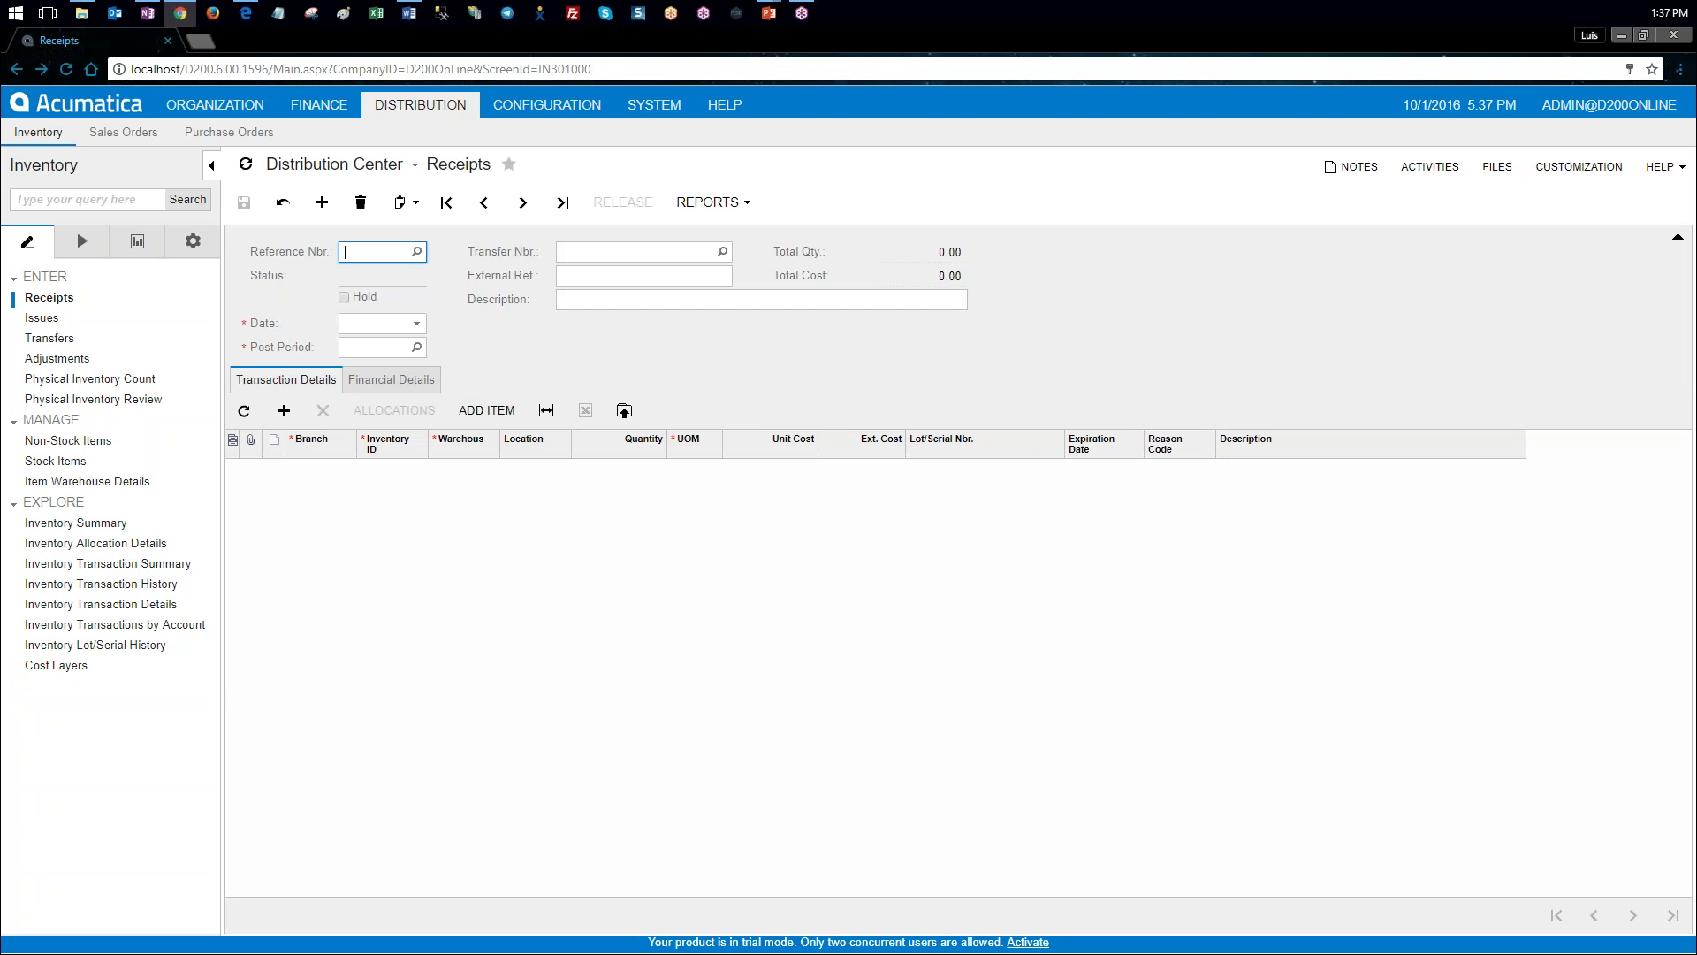
click(560, 205)
click(783, 488)
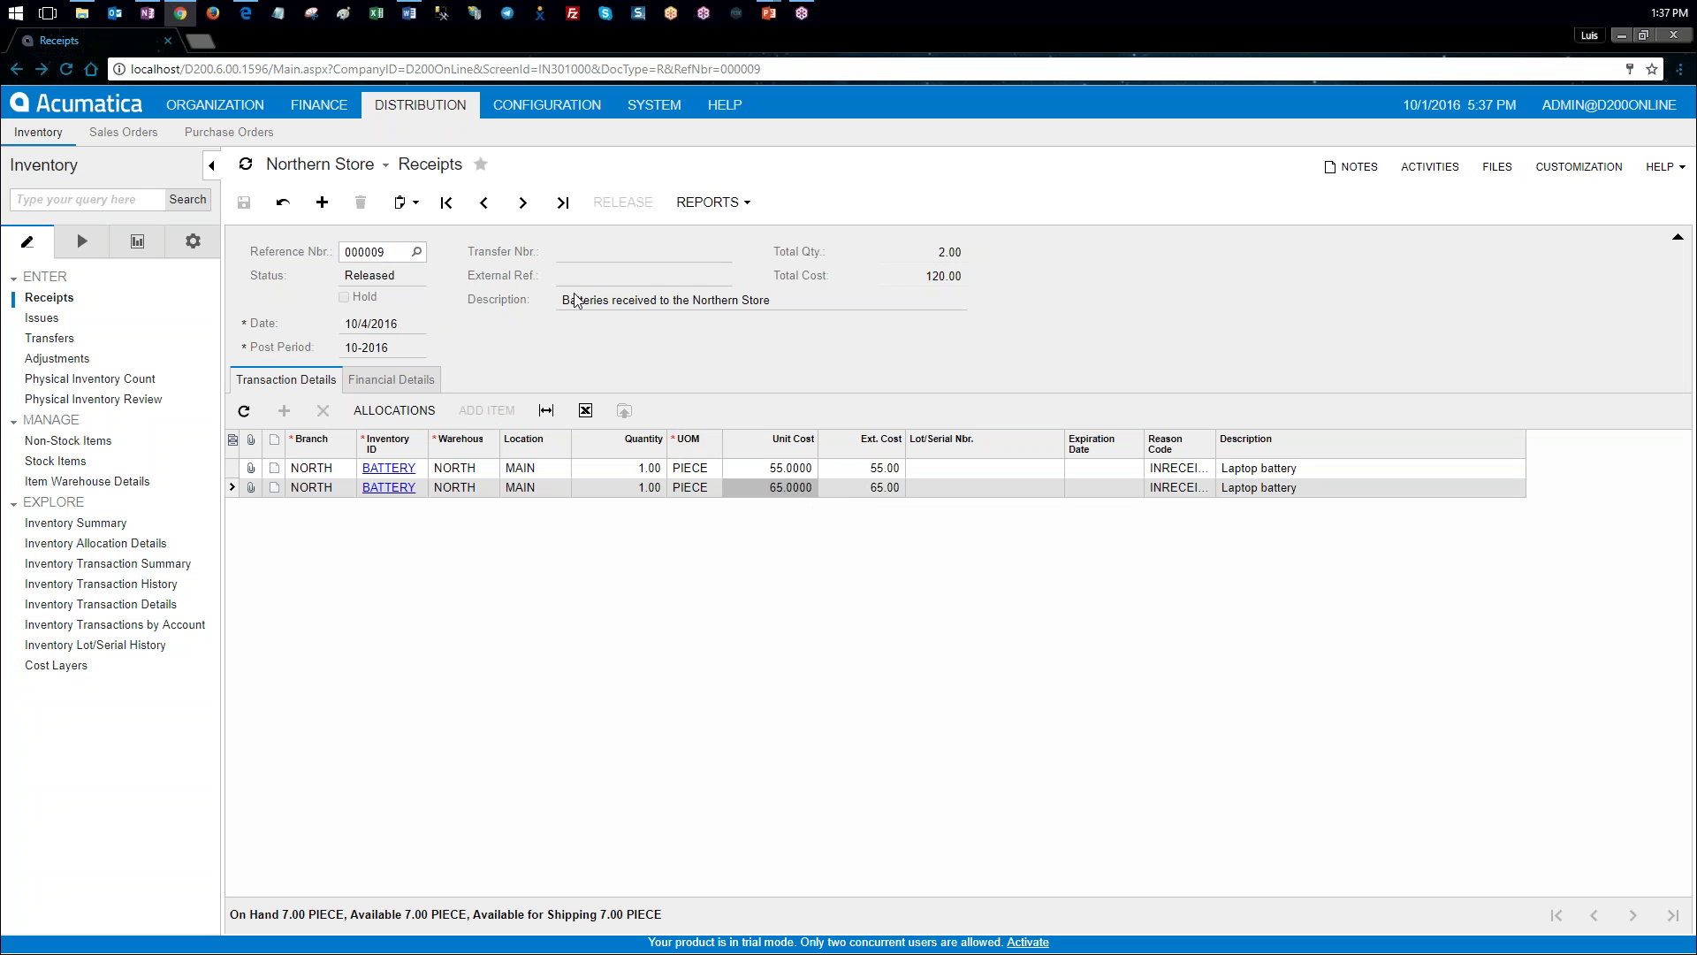
Step: Return to the battery cost layers and review their on-hand quantities, total costs and estimated unit costs
key(alt+Right)
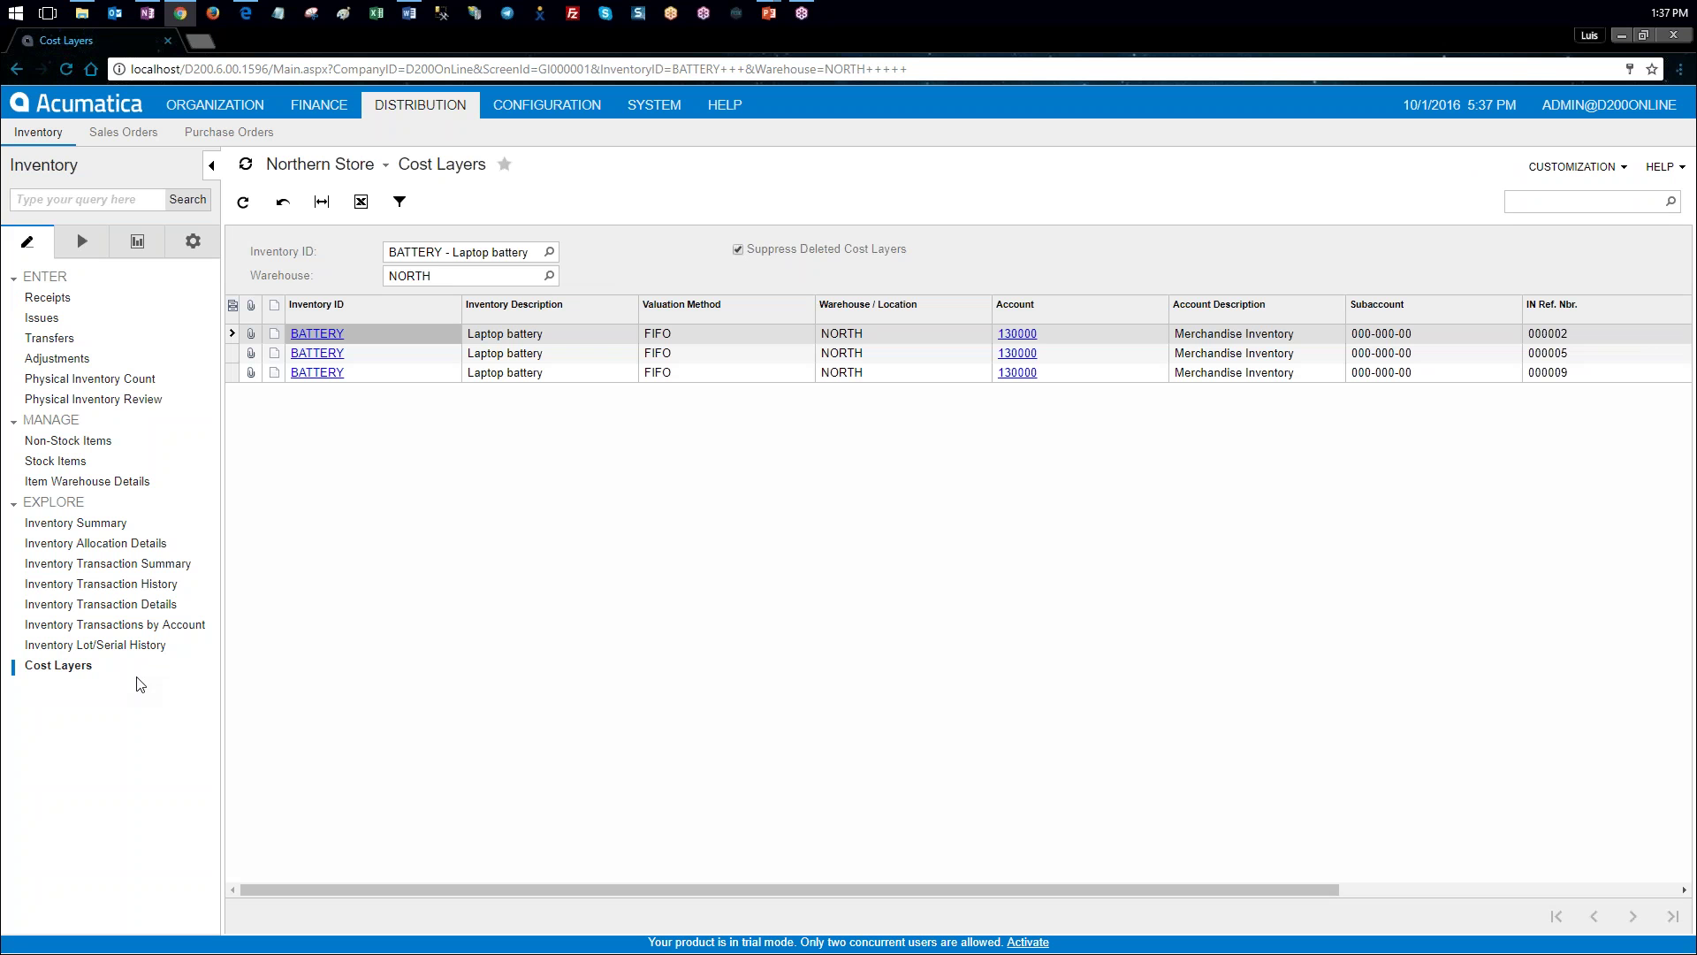
drag(963, 889, 1403, 932)
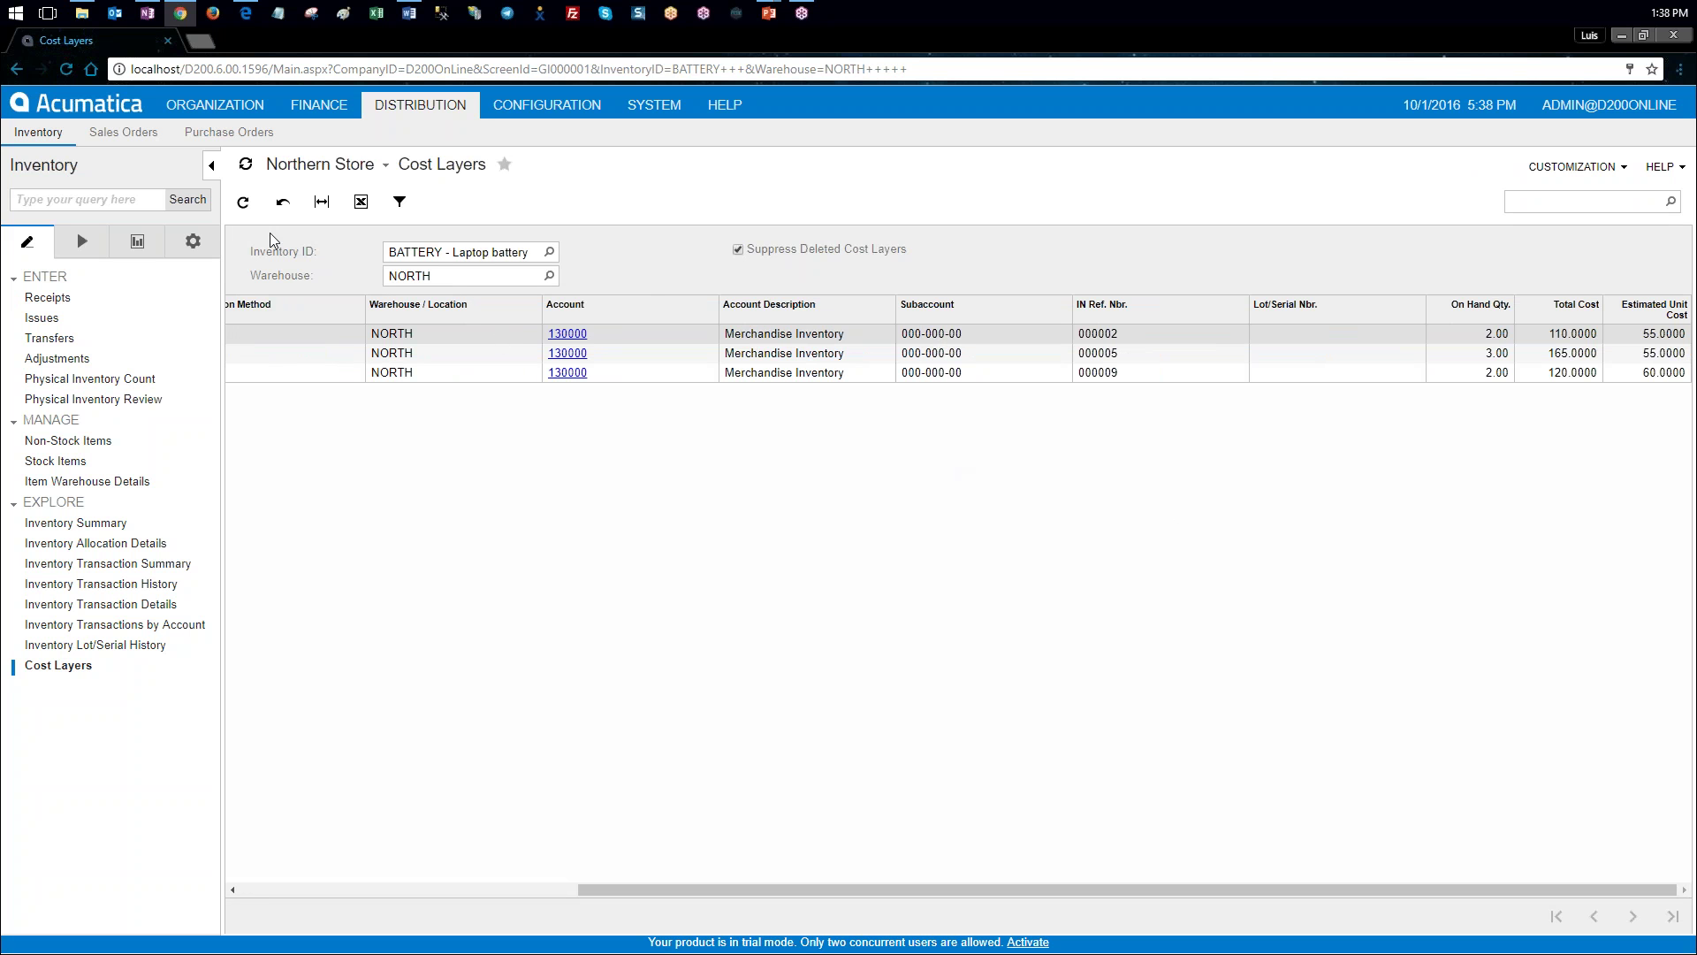
click(211, 165)
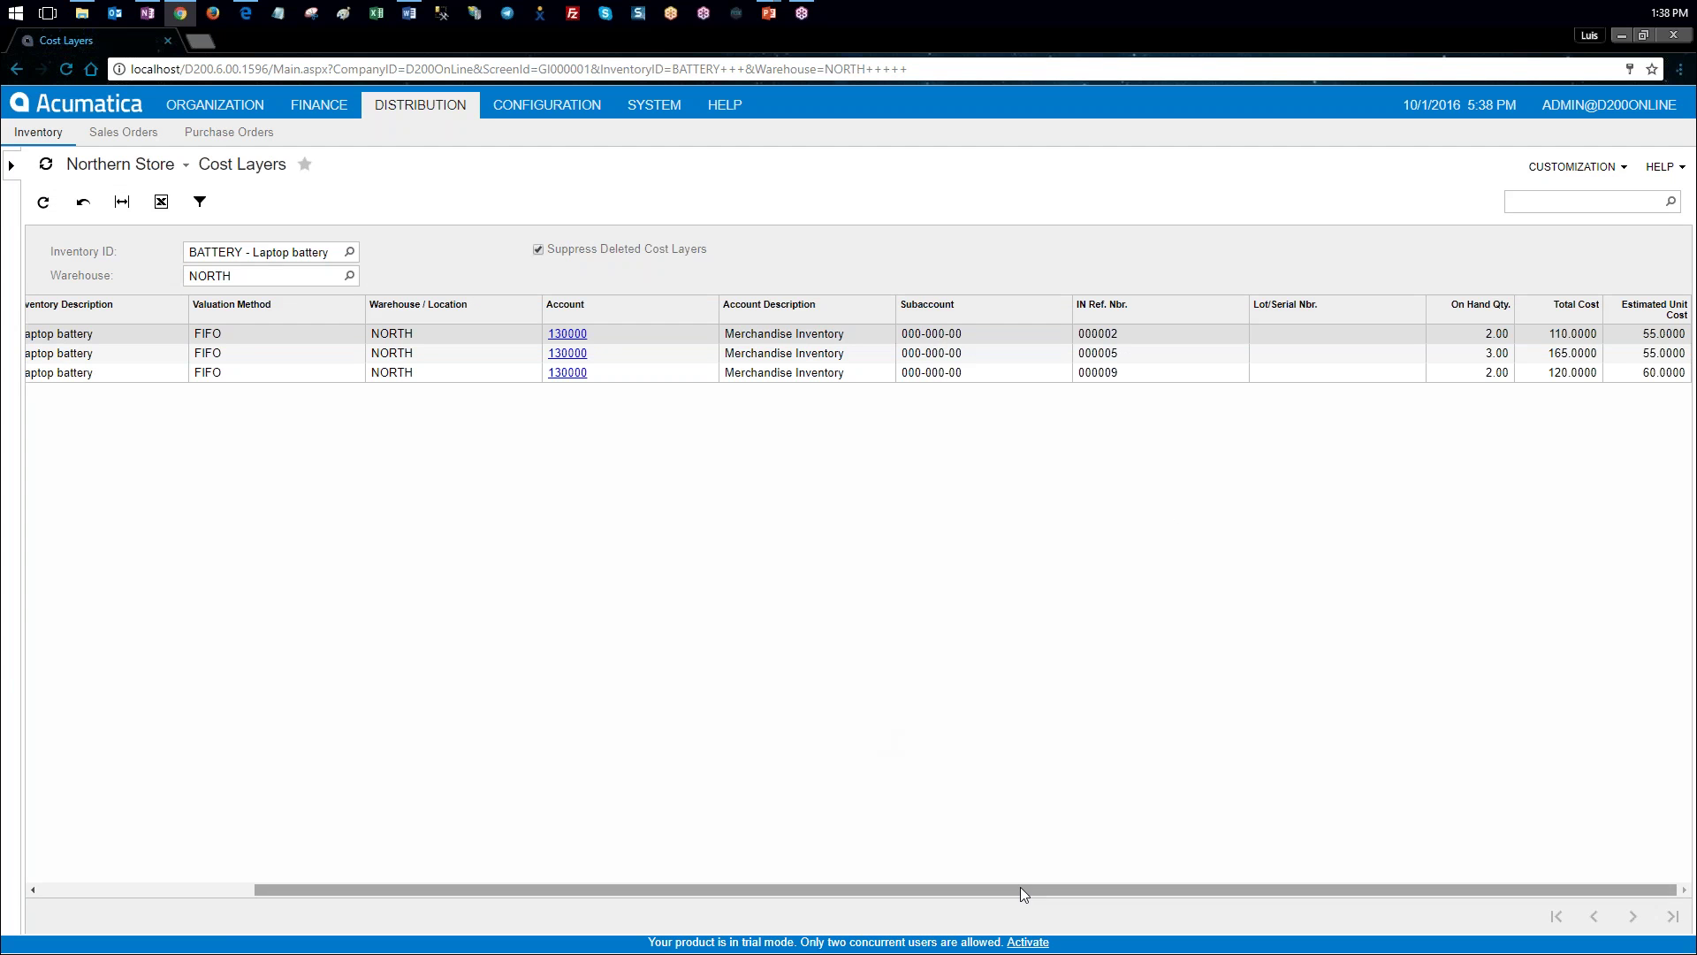
drag(1020, 887, 663, 884)
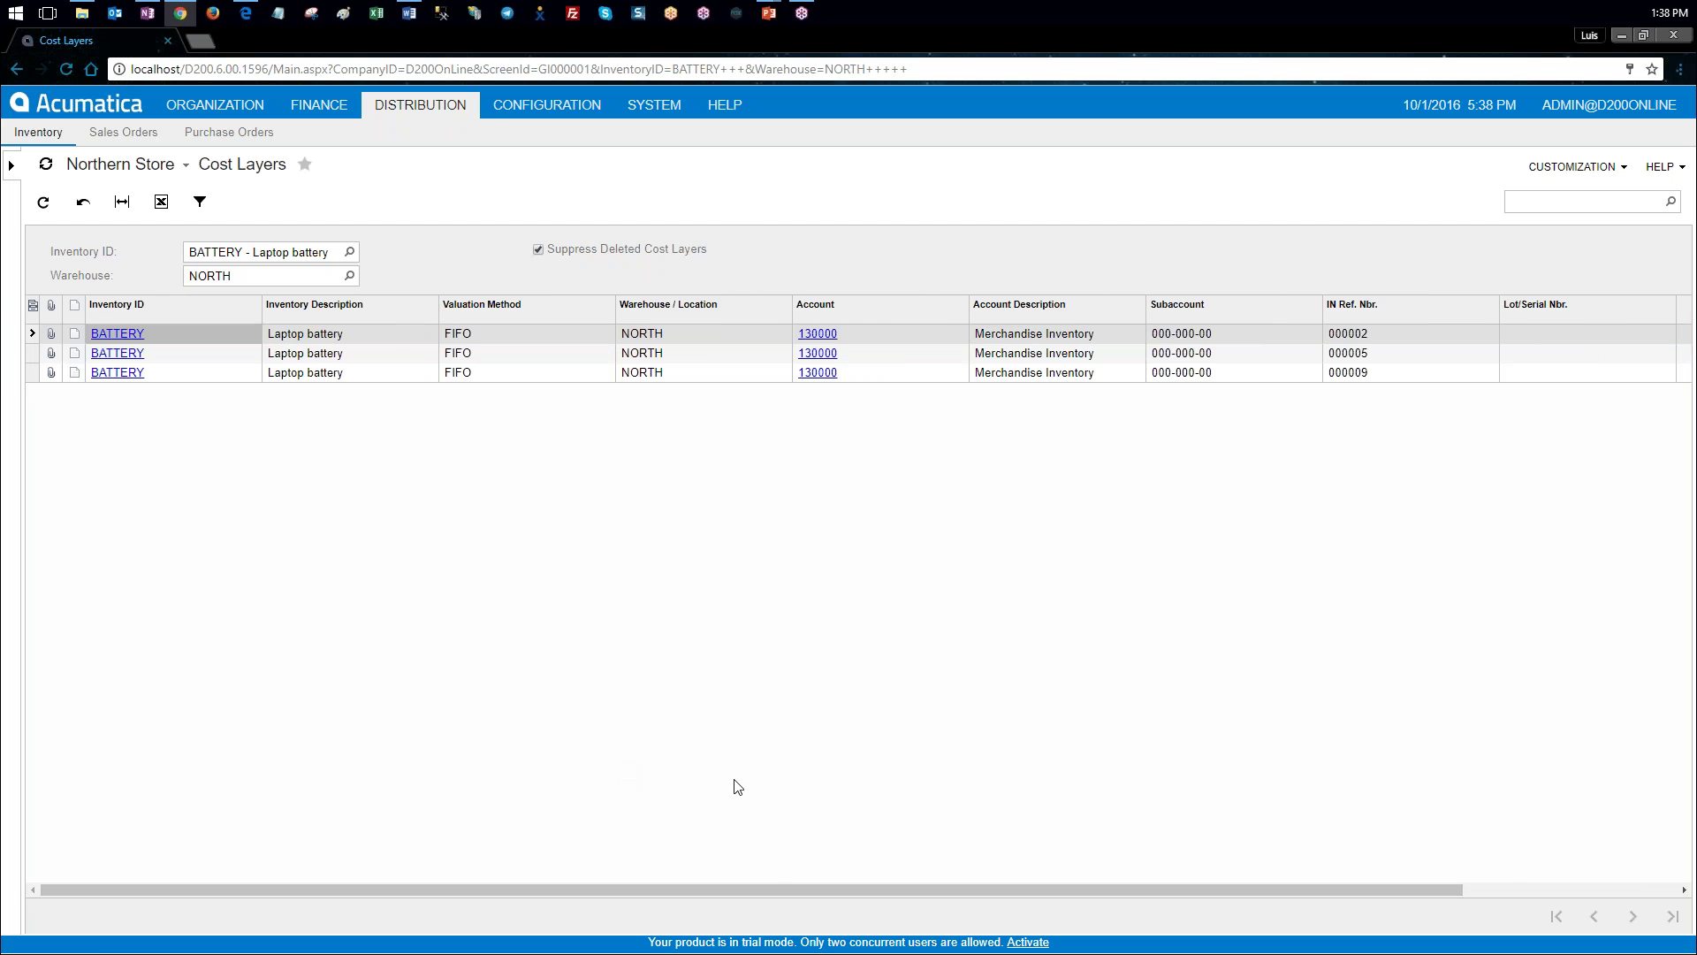
mouse_move(784, 889)
mouse_down()
mouse_move(1048, 889)
mouse_move(776, 886)
mouse_up()
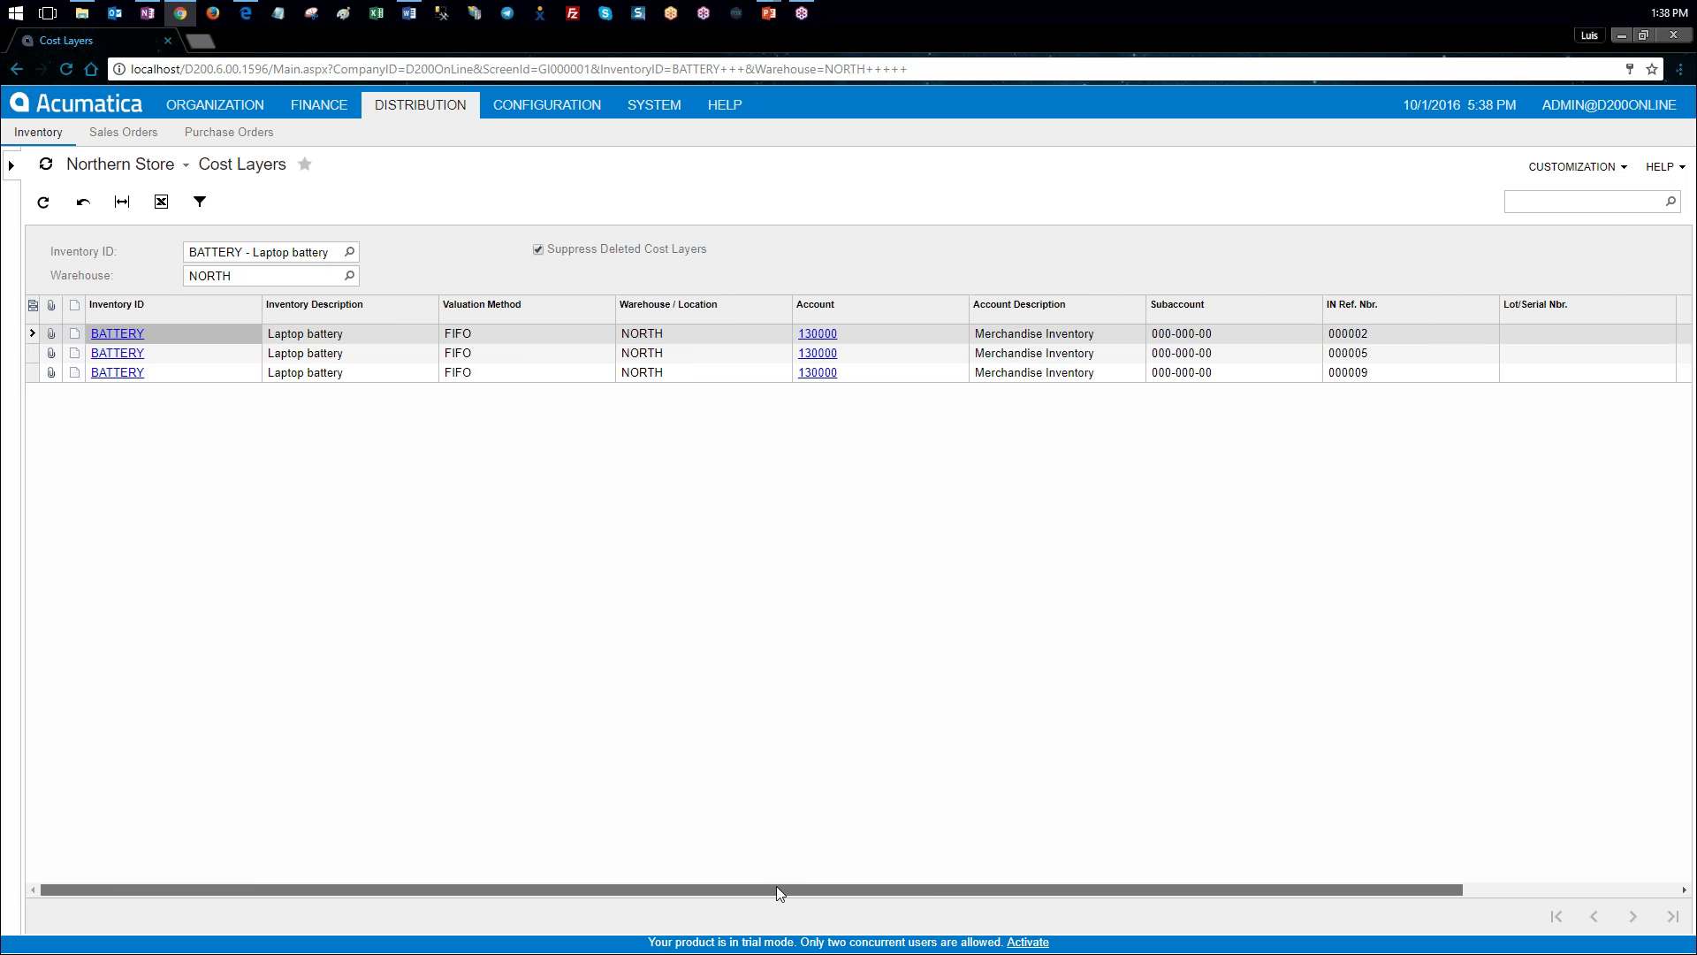
Step: Add the IN Ref. Date column to the cost layers grid, ordered directly after IN Ref. Nbr. in the selected columns
click(33, 307)
click(716, 446)
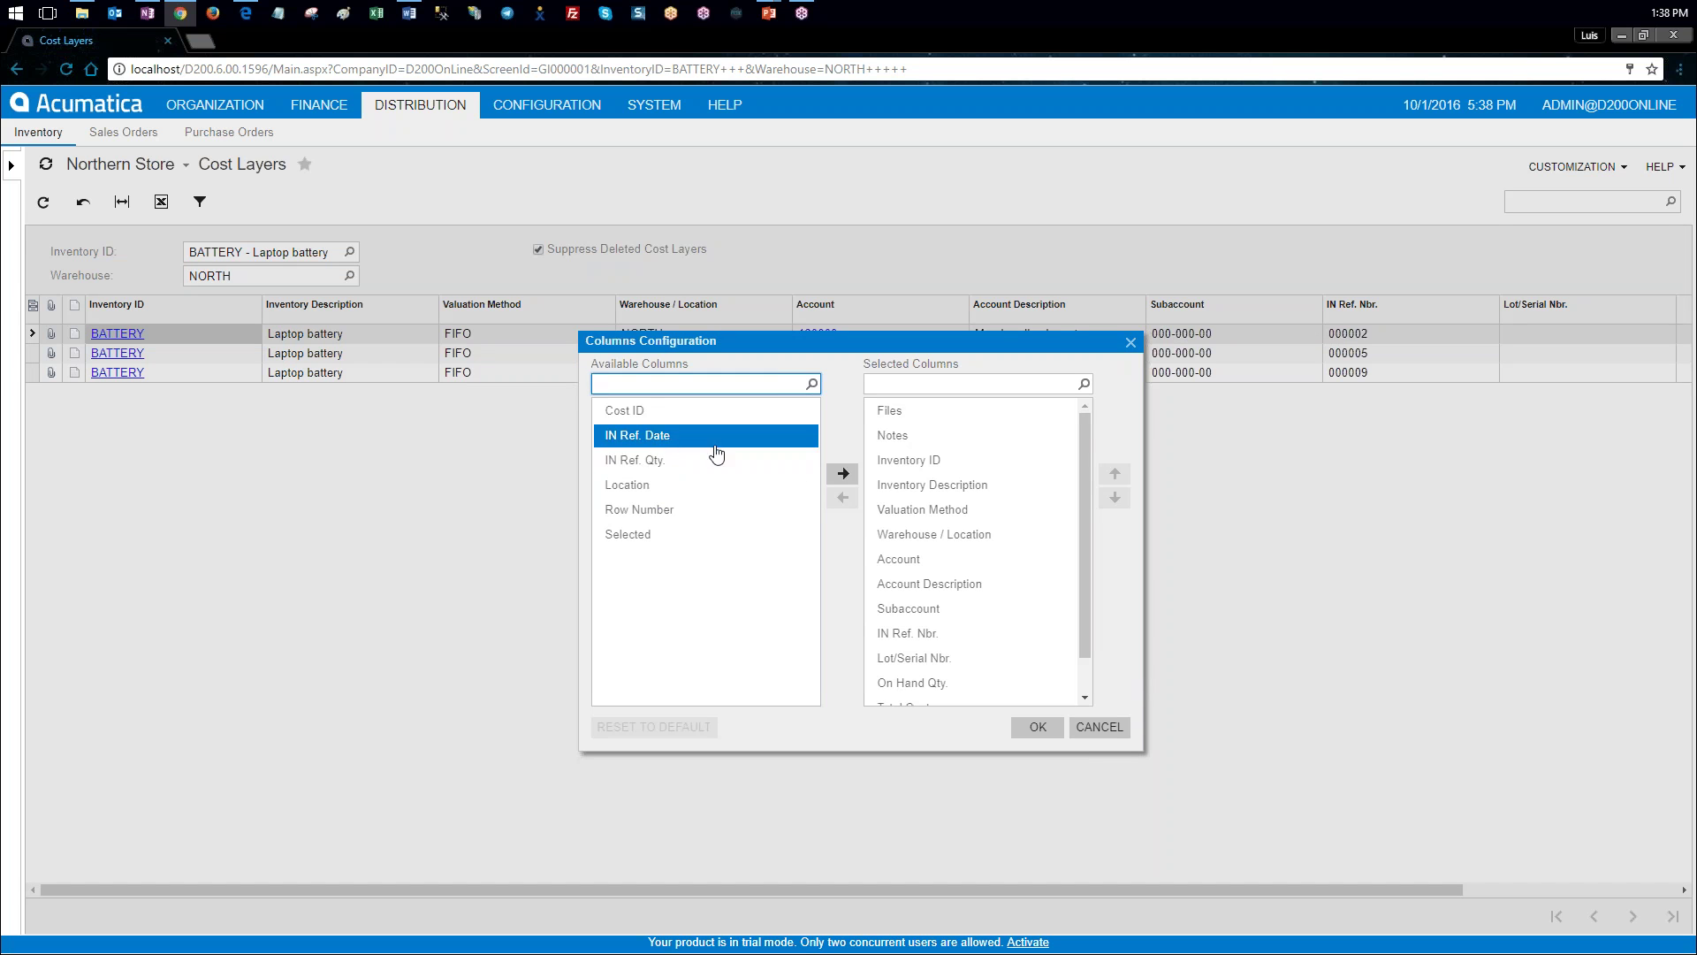
click(842, 473)
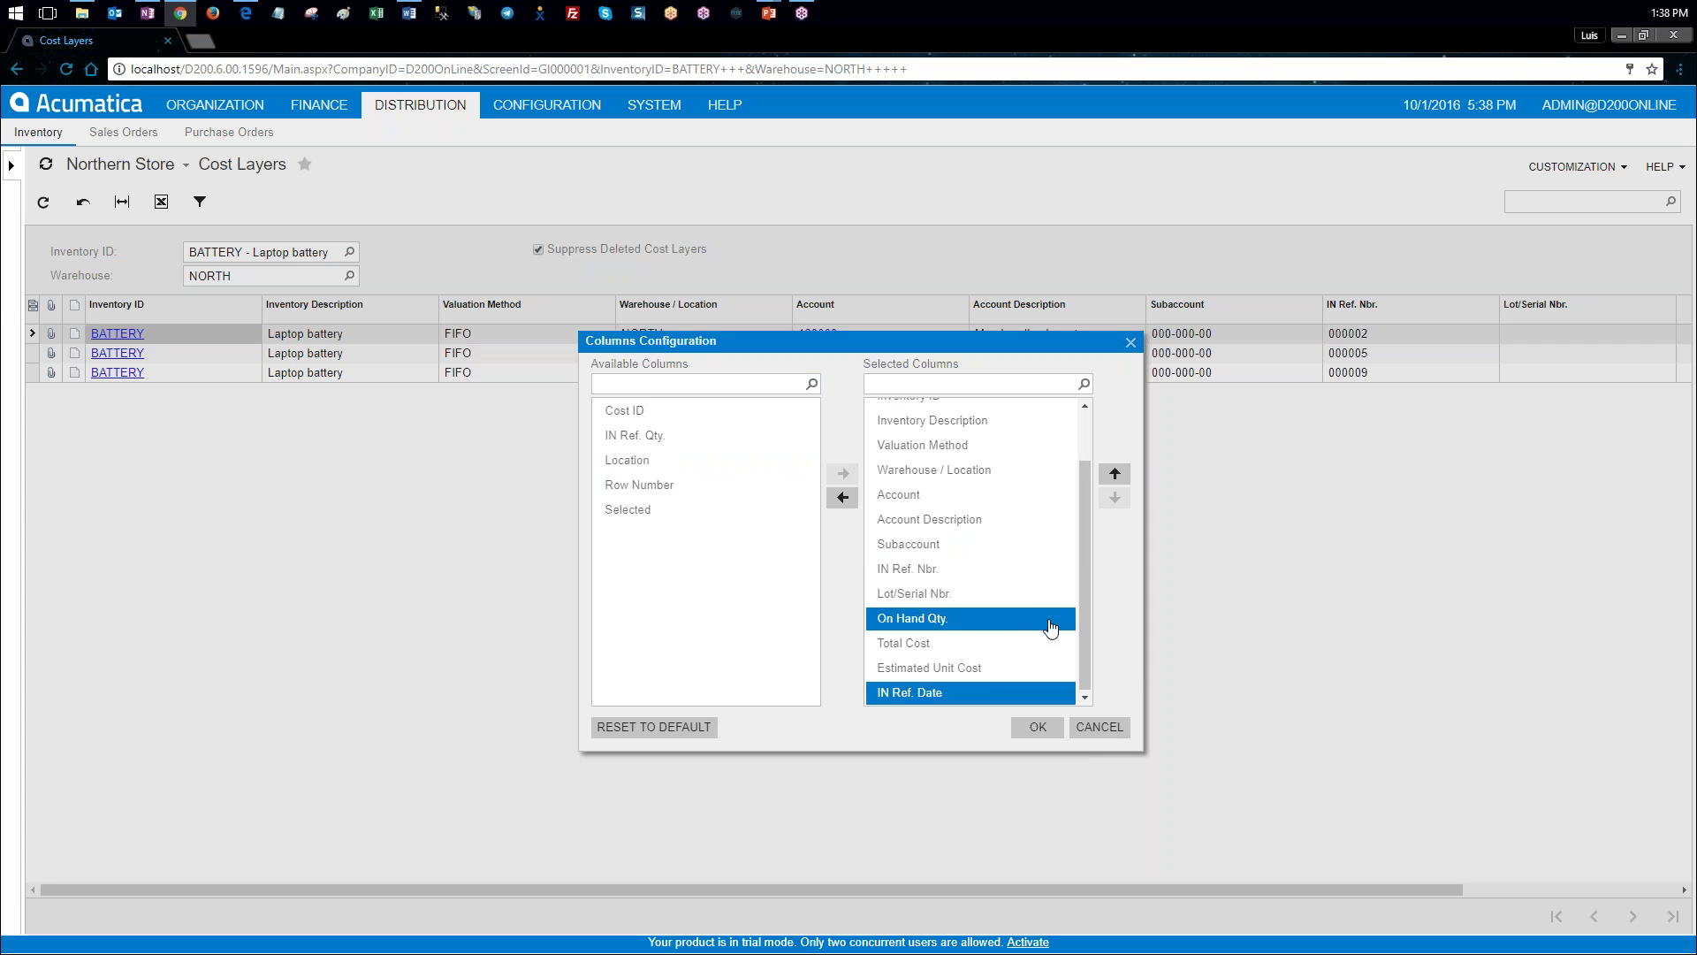
click(1115, 475)
click(1115, 475)
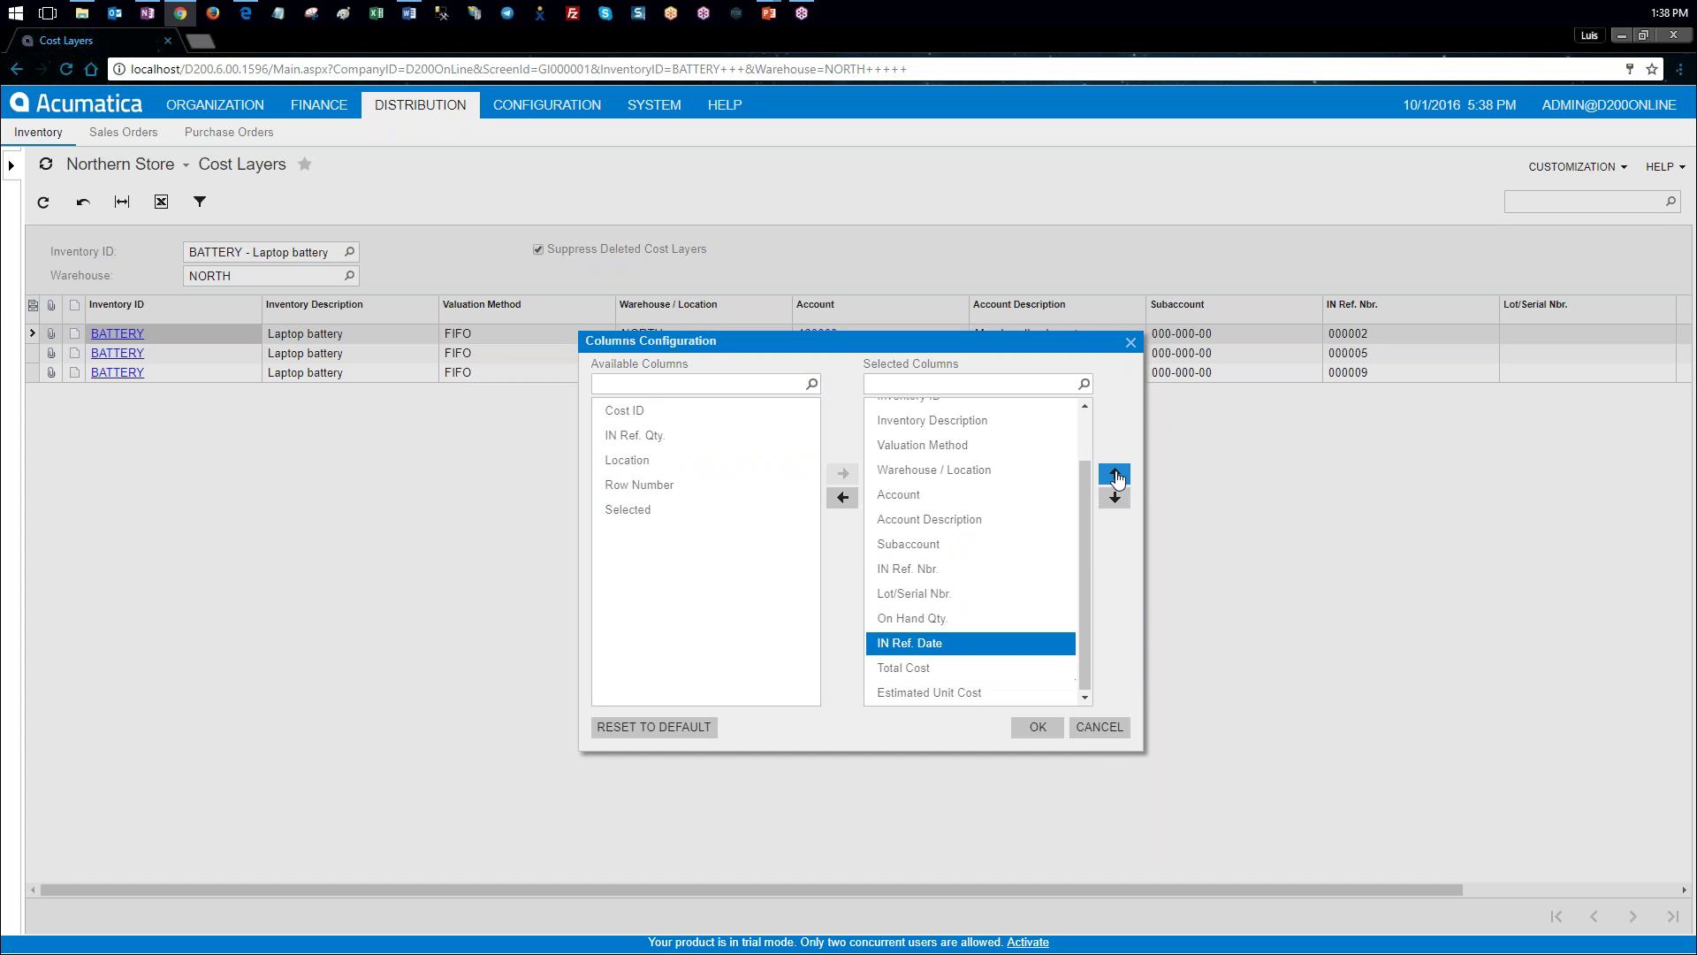
click(1115, 475)
click(1114, 475)
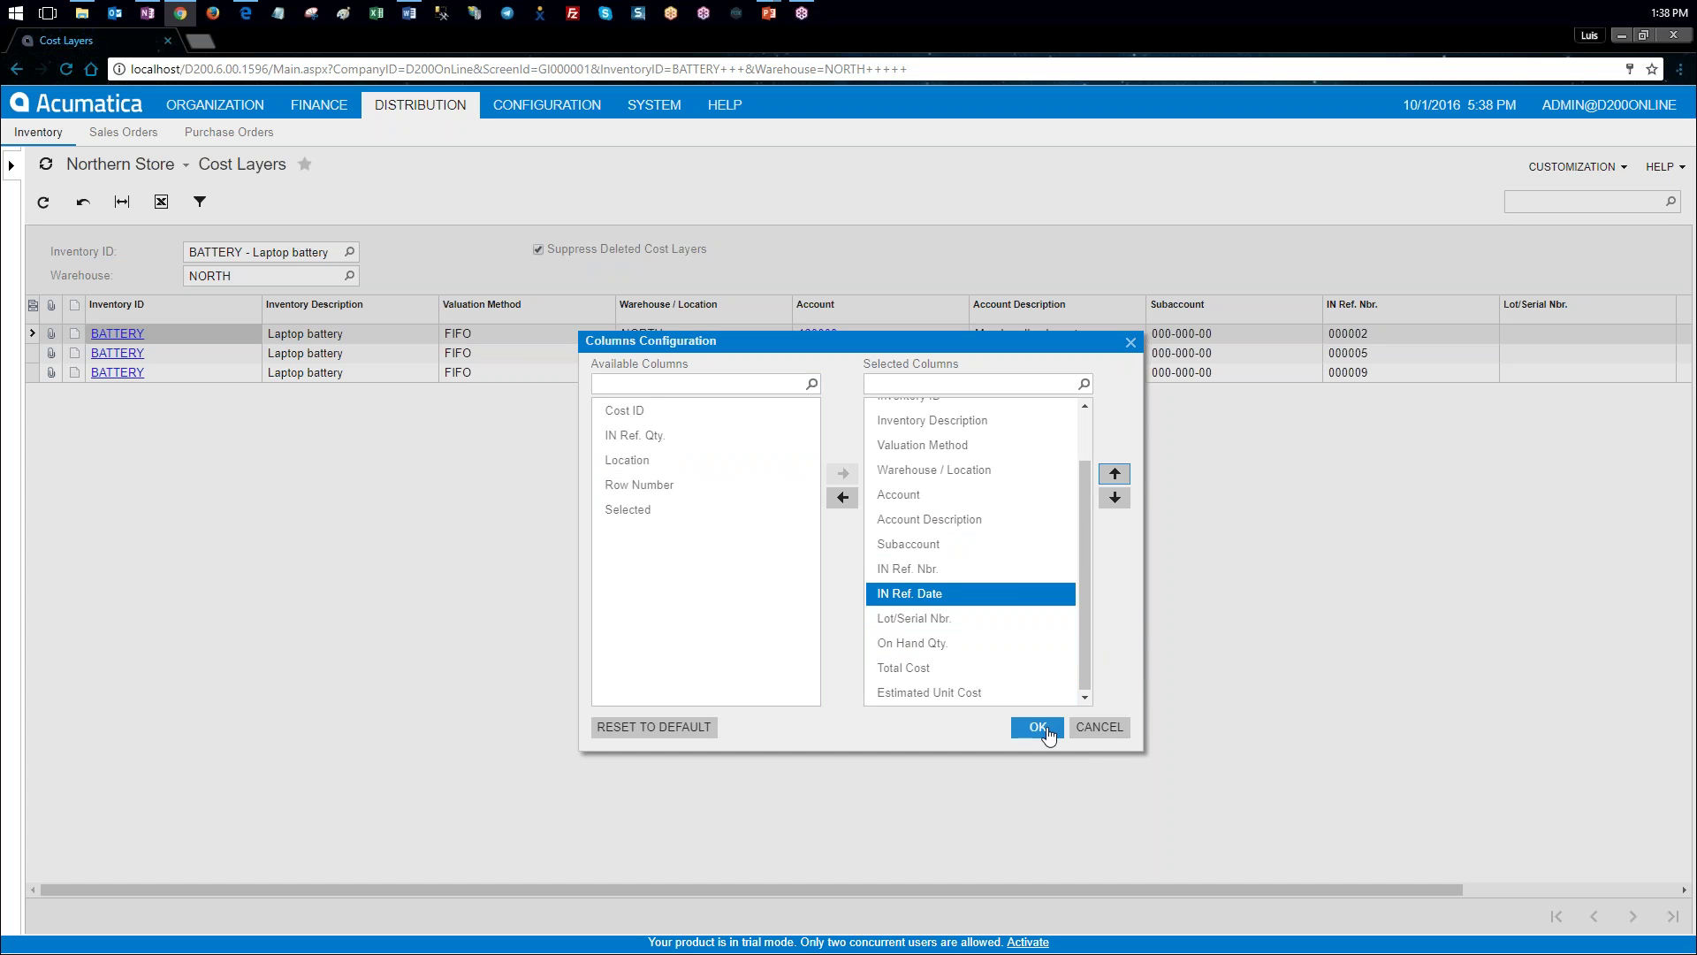
click(1038, 726)
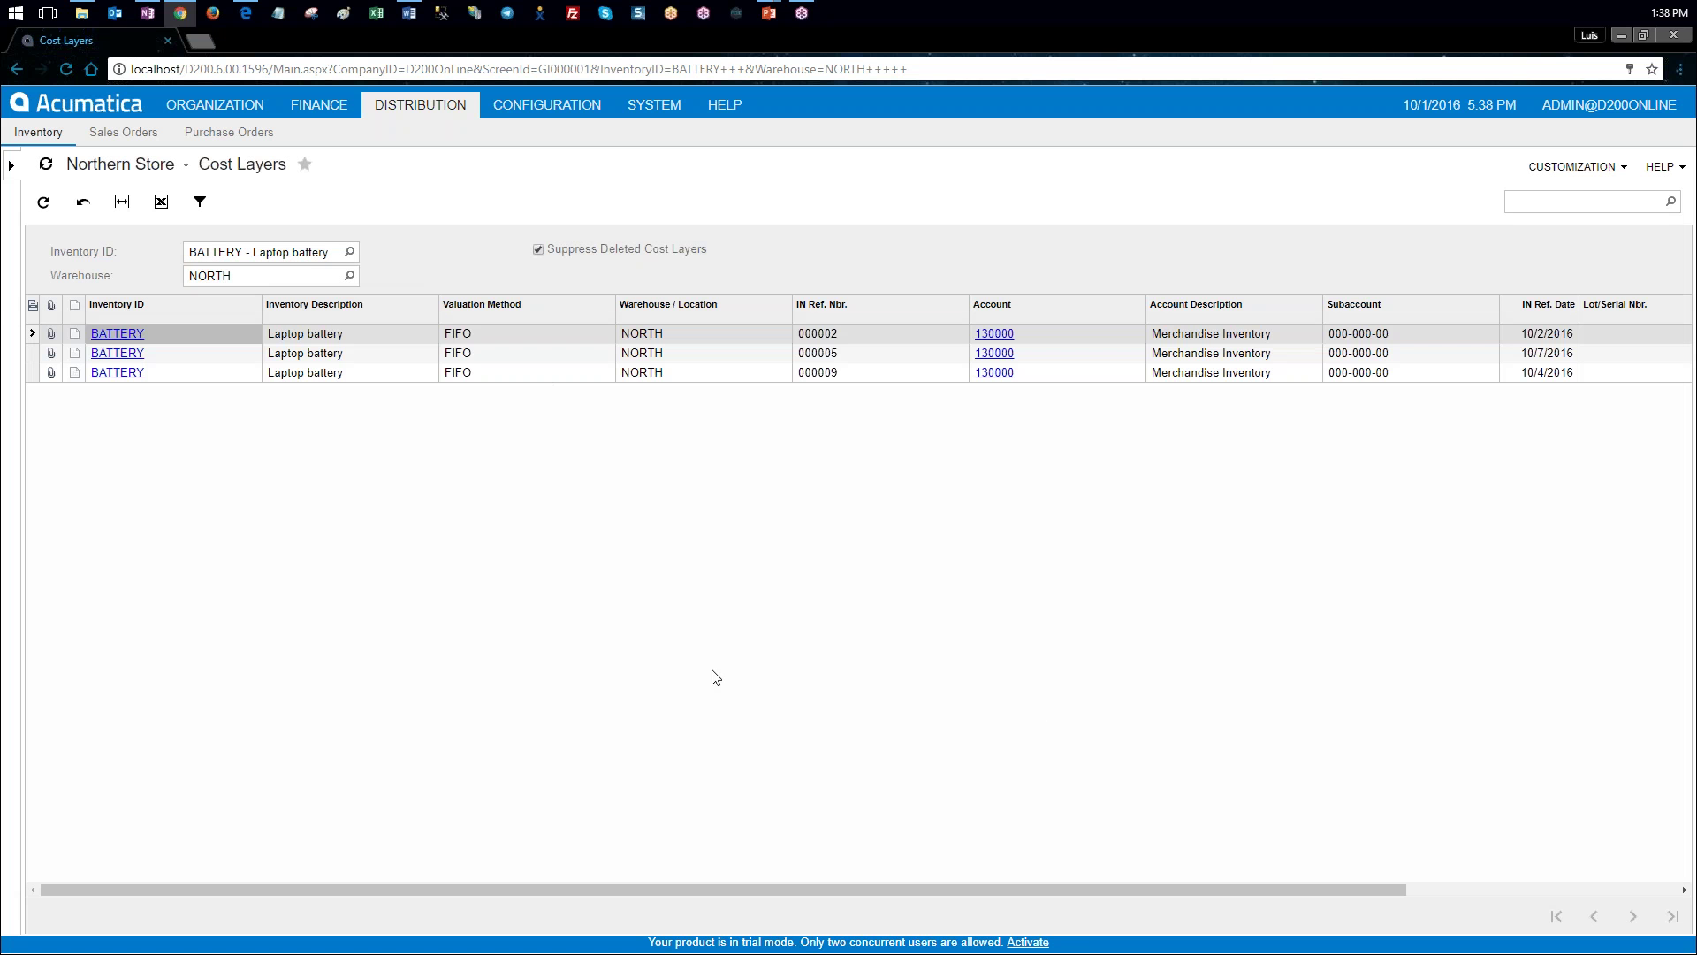
Step: Examine the reference date, on-hand quantity and estimated unit cost of each of the three battery cost layers
drag(756, 888, 1079, 901)
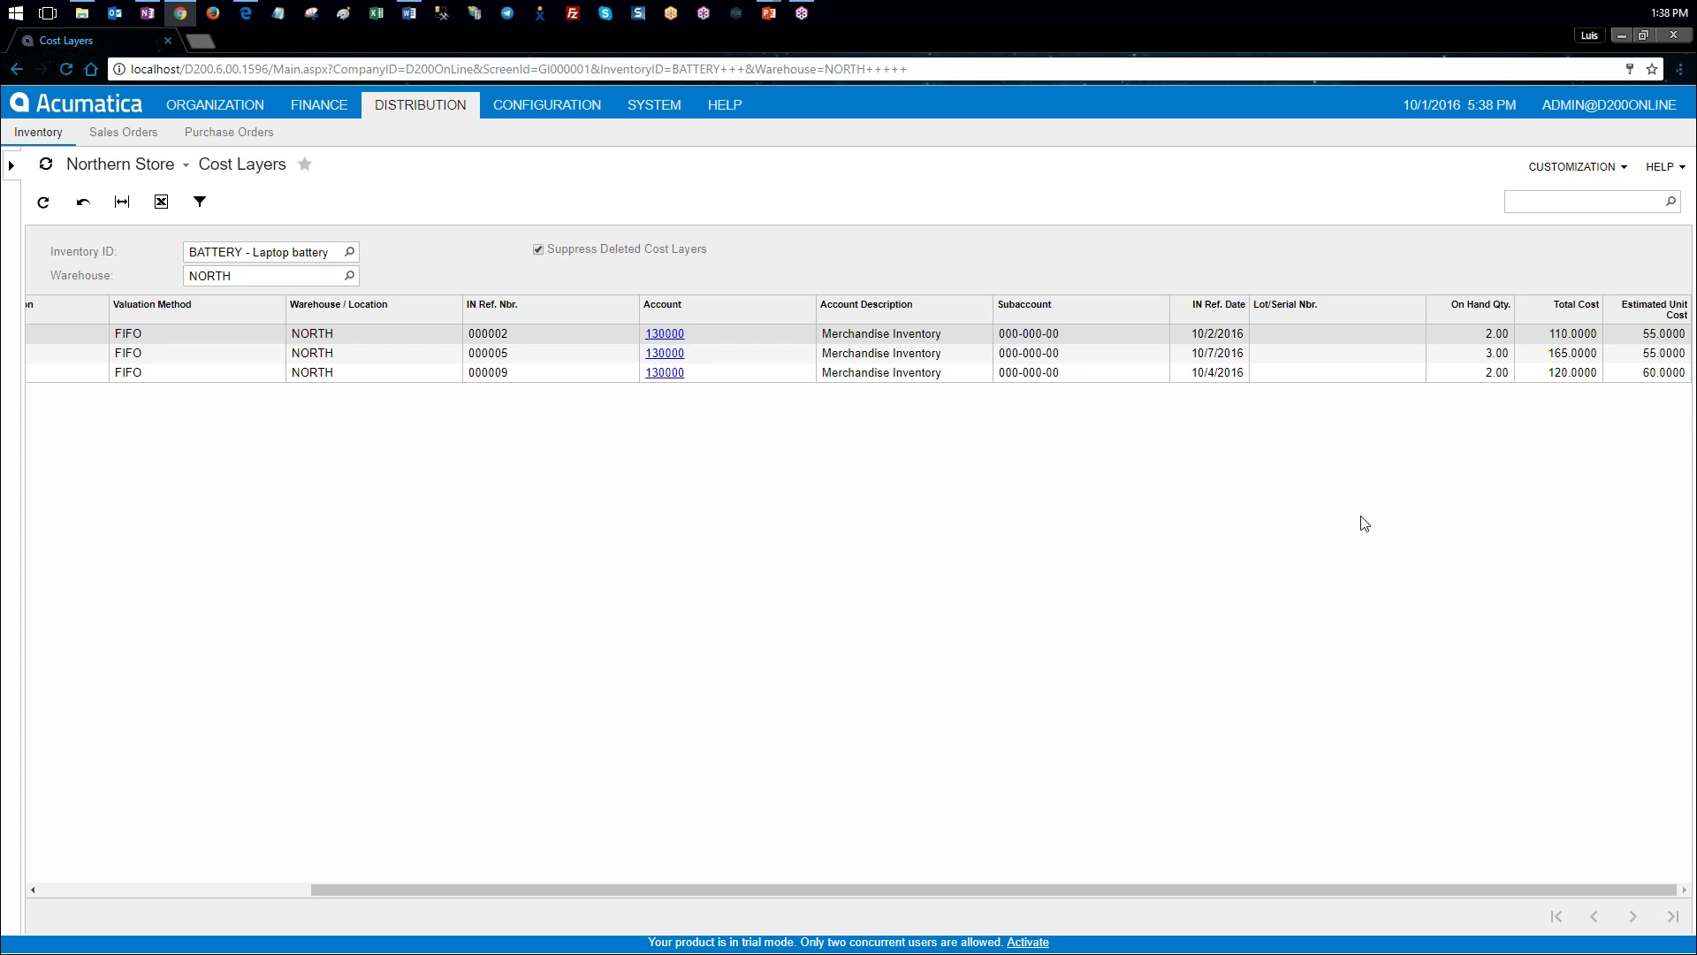
key(alt+Tab)
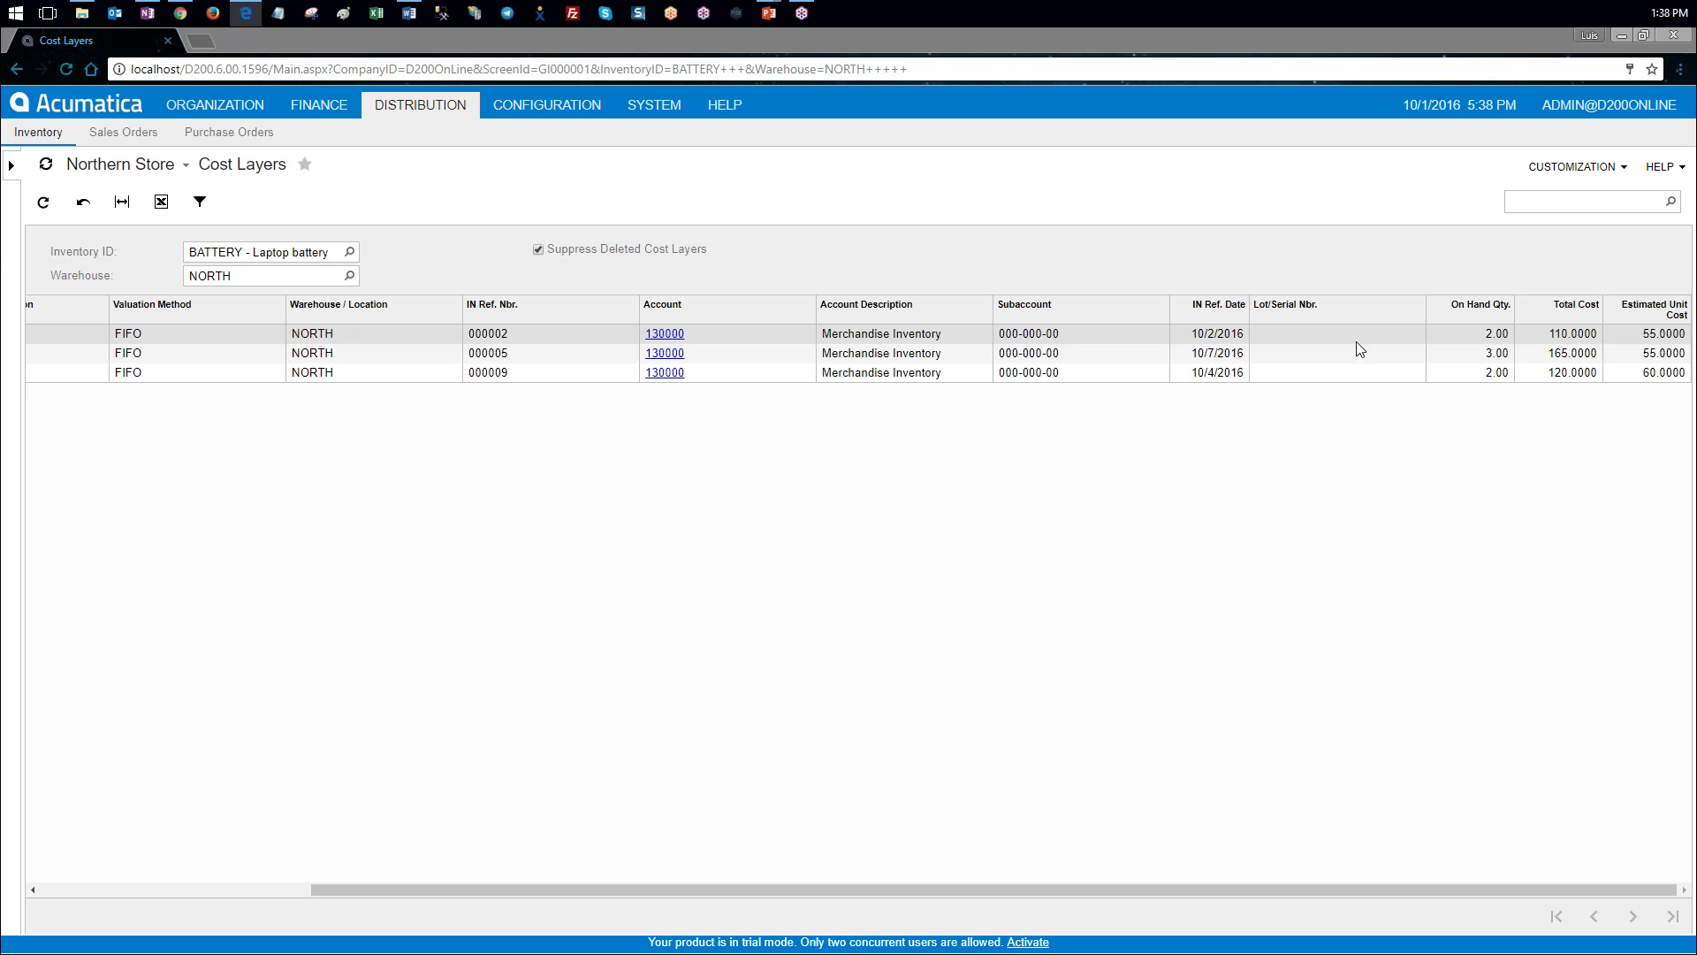
key(alt+Tab)
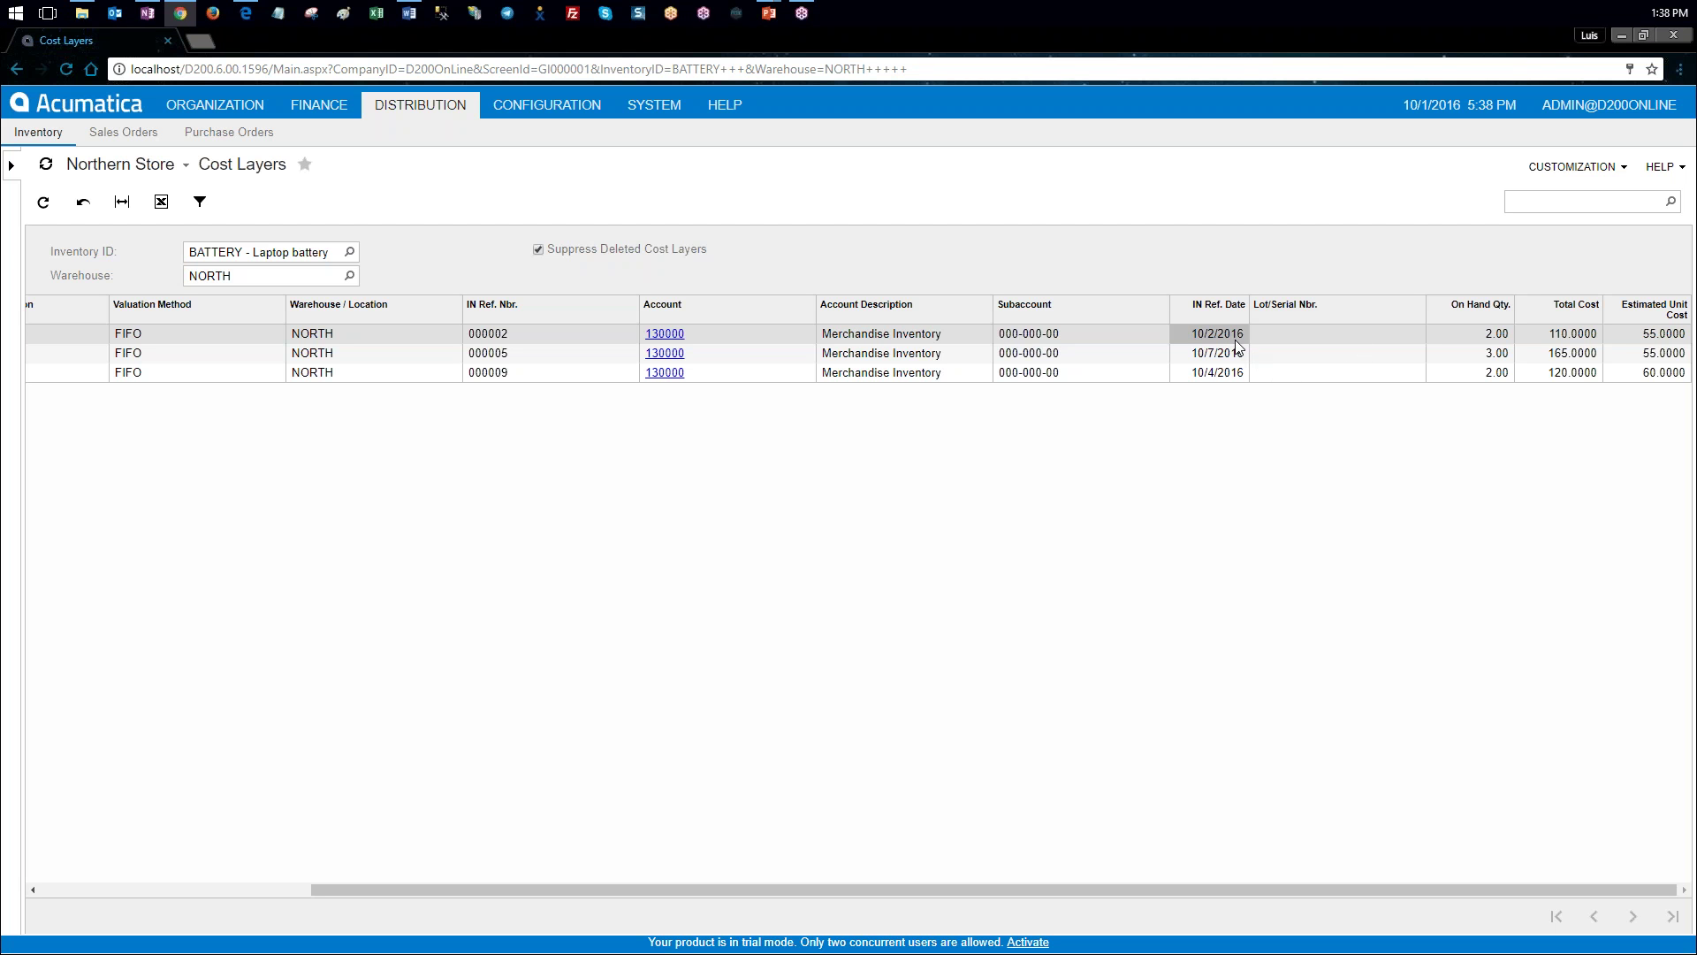
click(1501, 336)
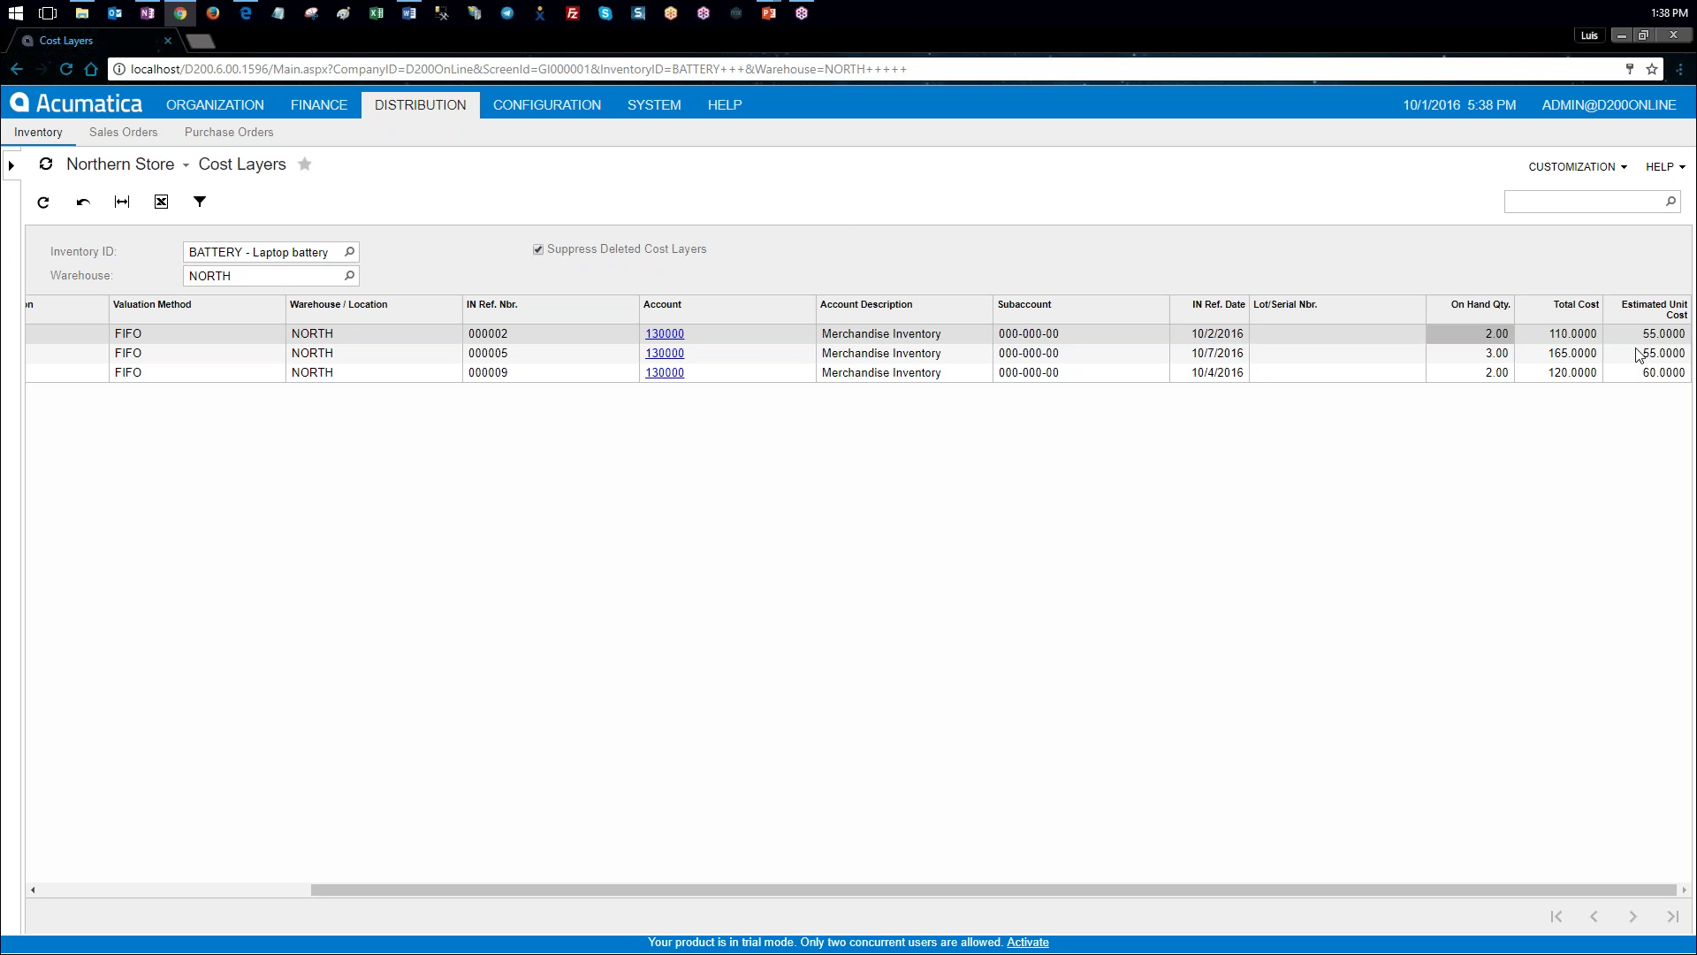
click(1676, 335)
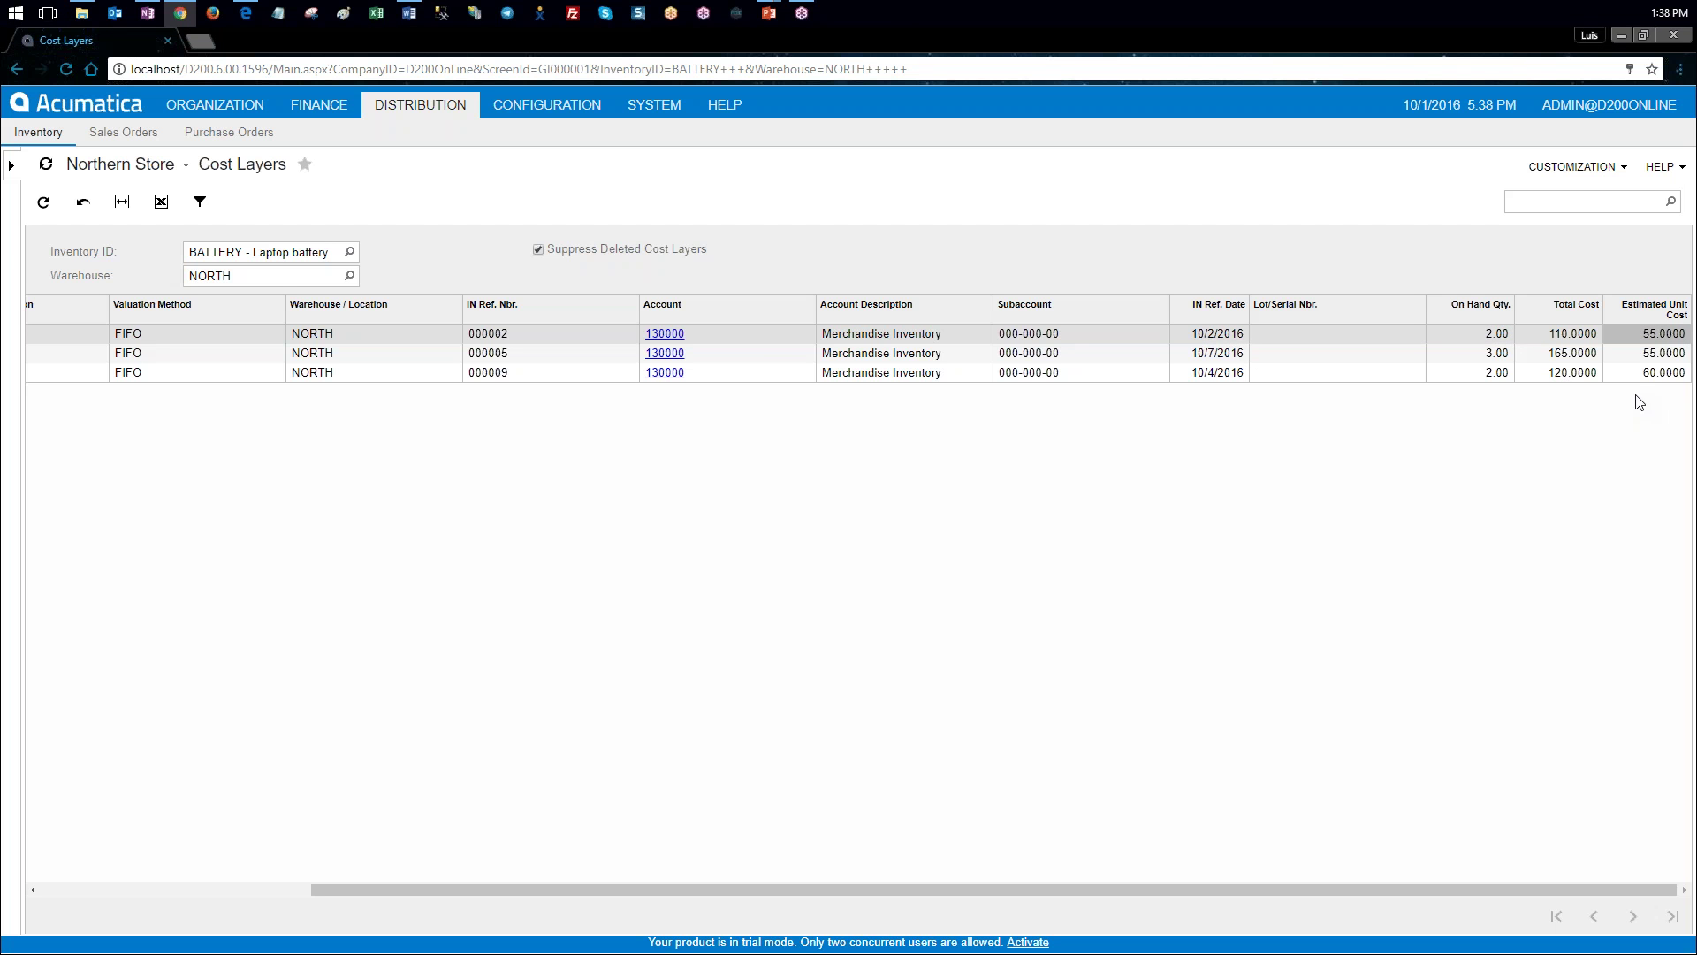
click(1235, 354)
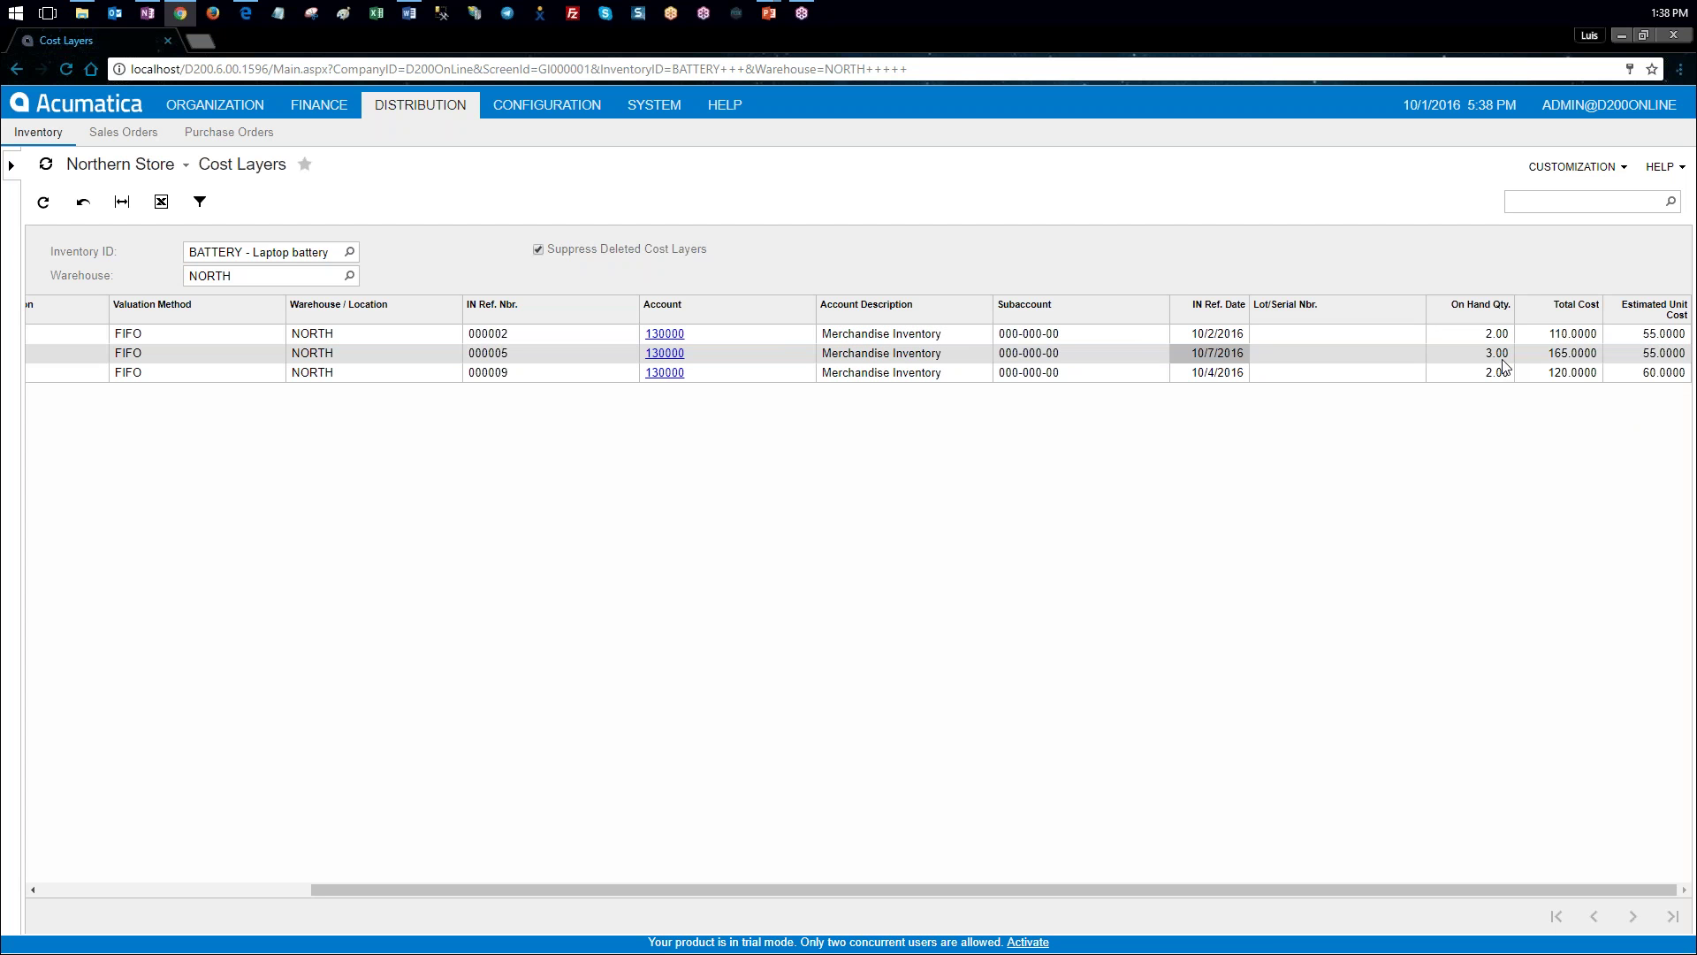
click(1637, 356)
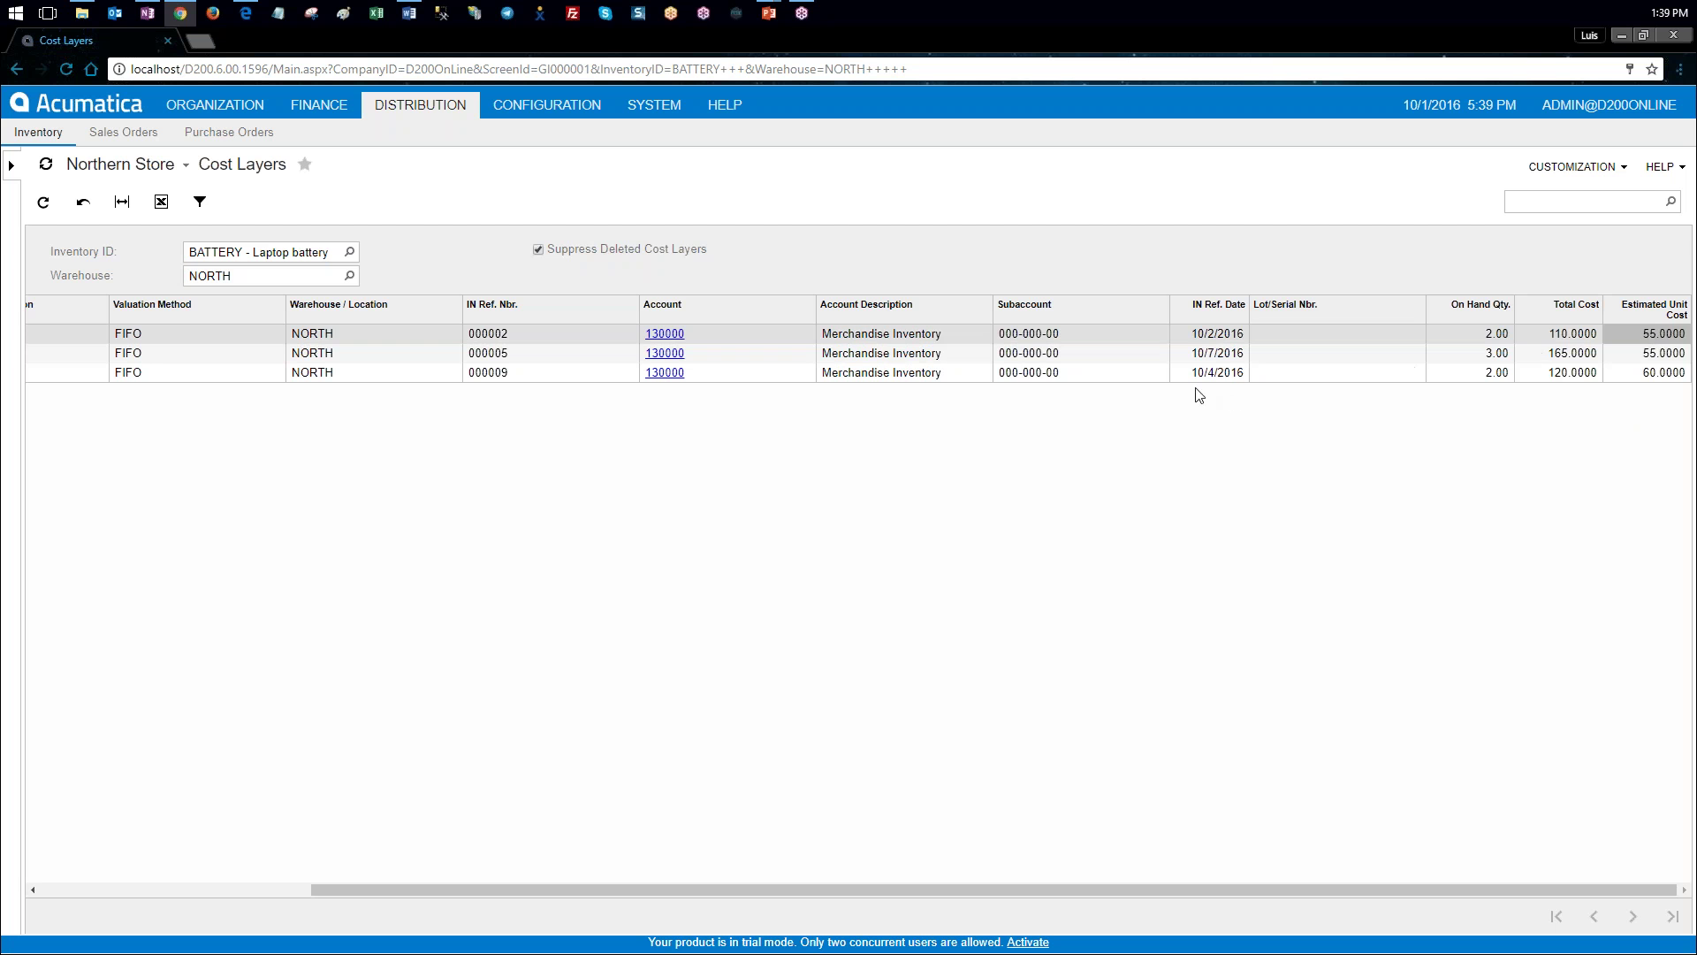
click(1214, 375)
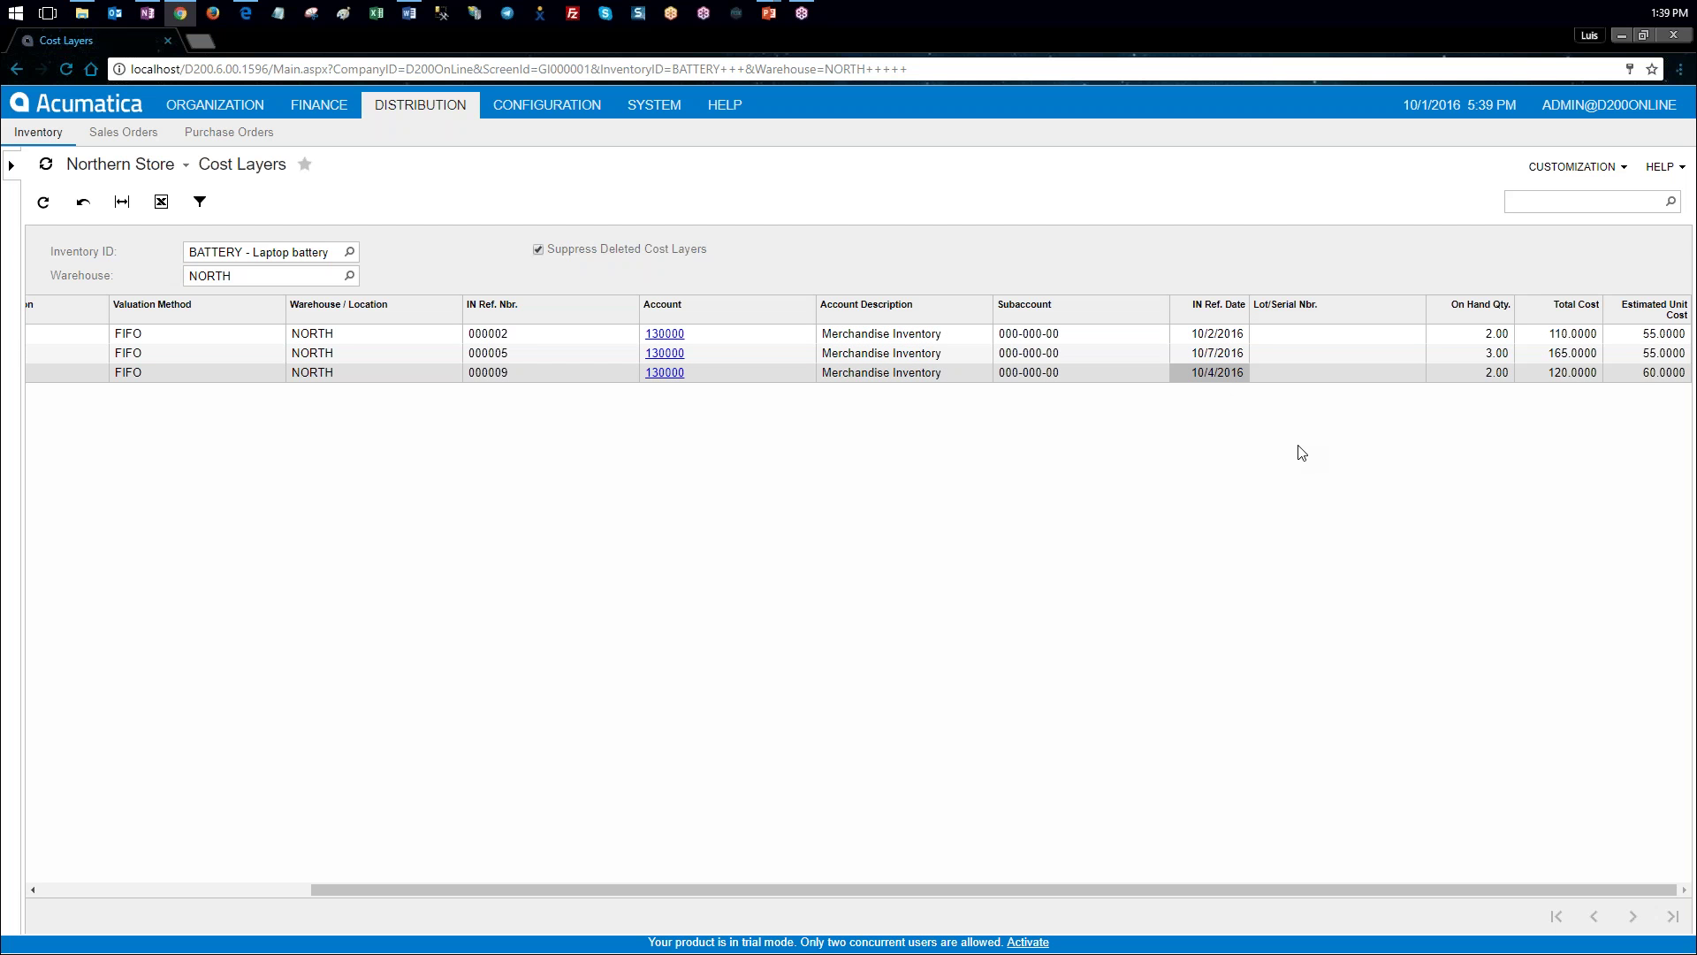
click(1633, 371)
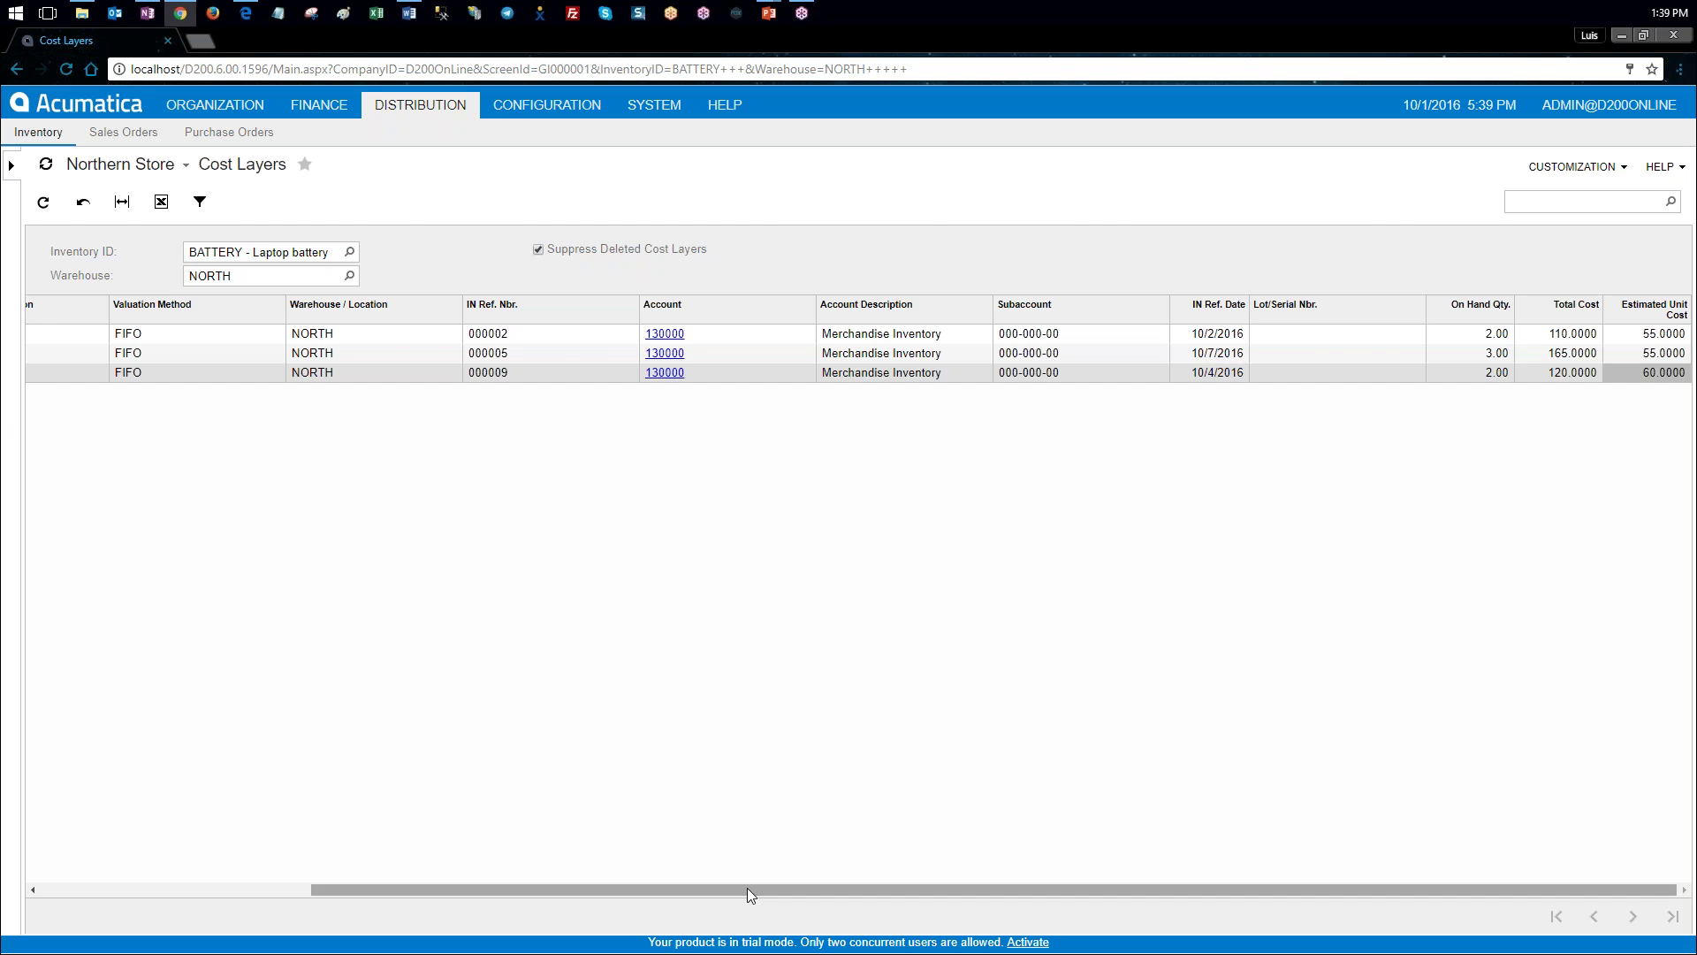
drag(746, 887, 389, 889)
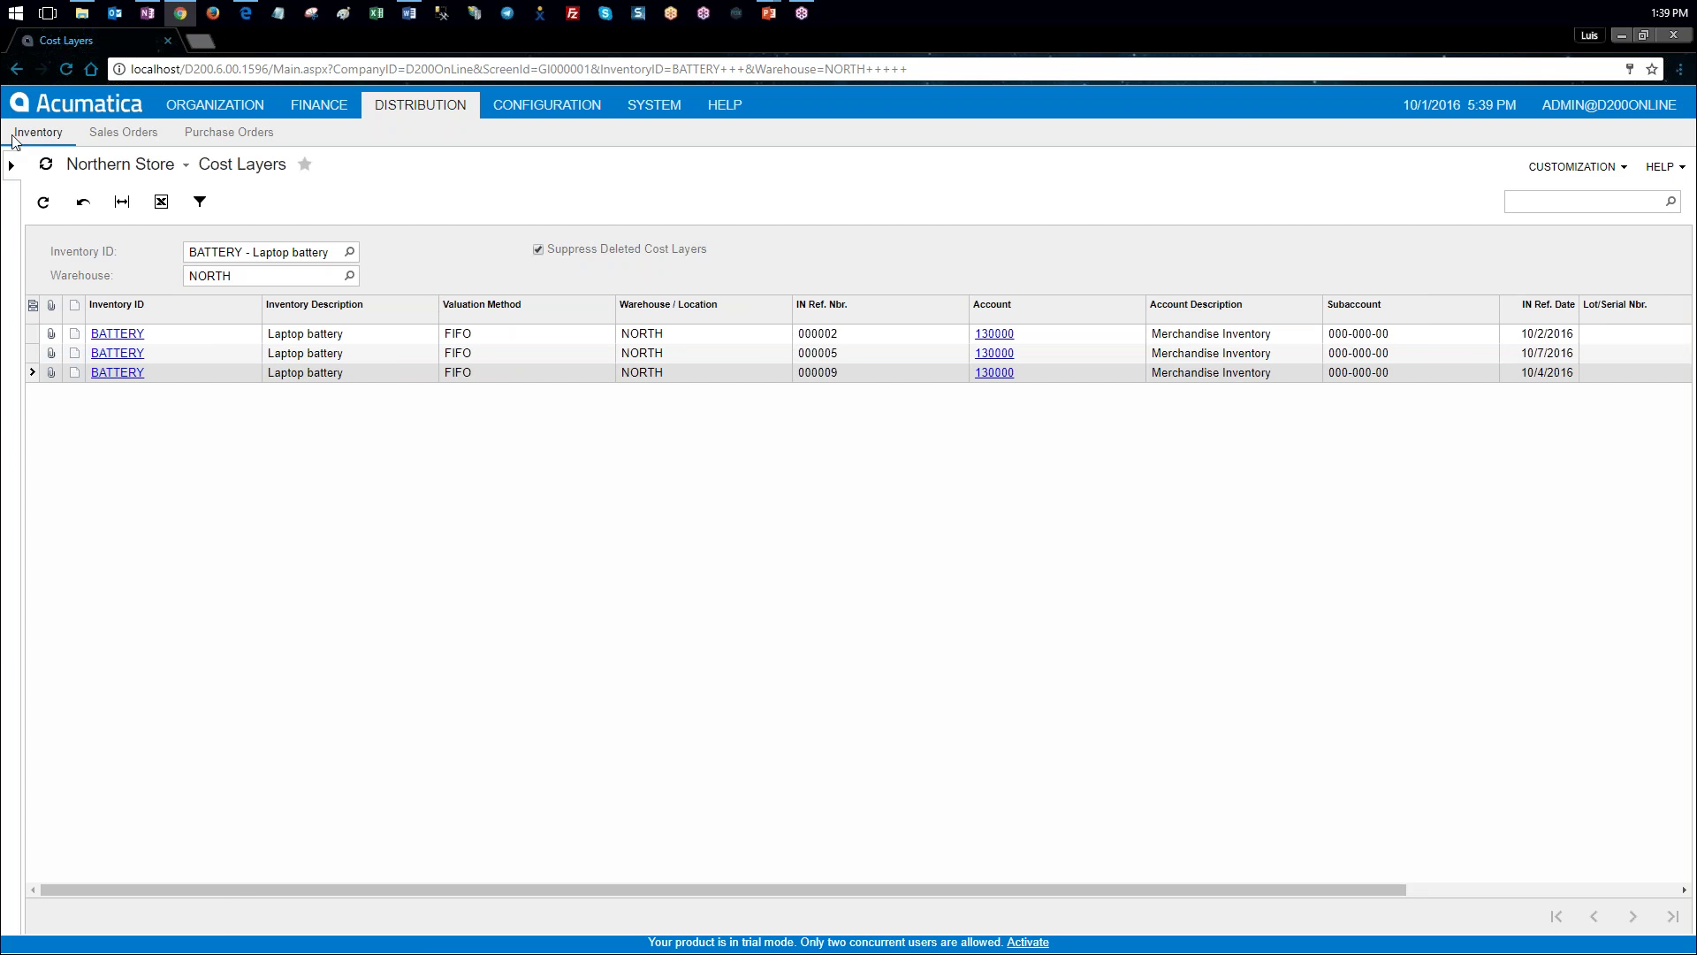
click(12, 168)
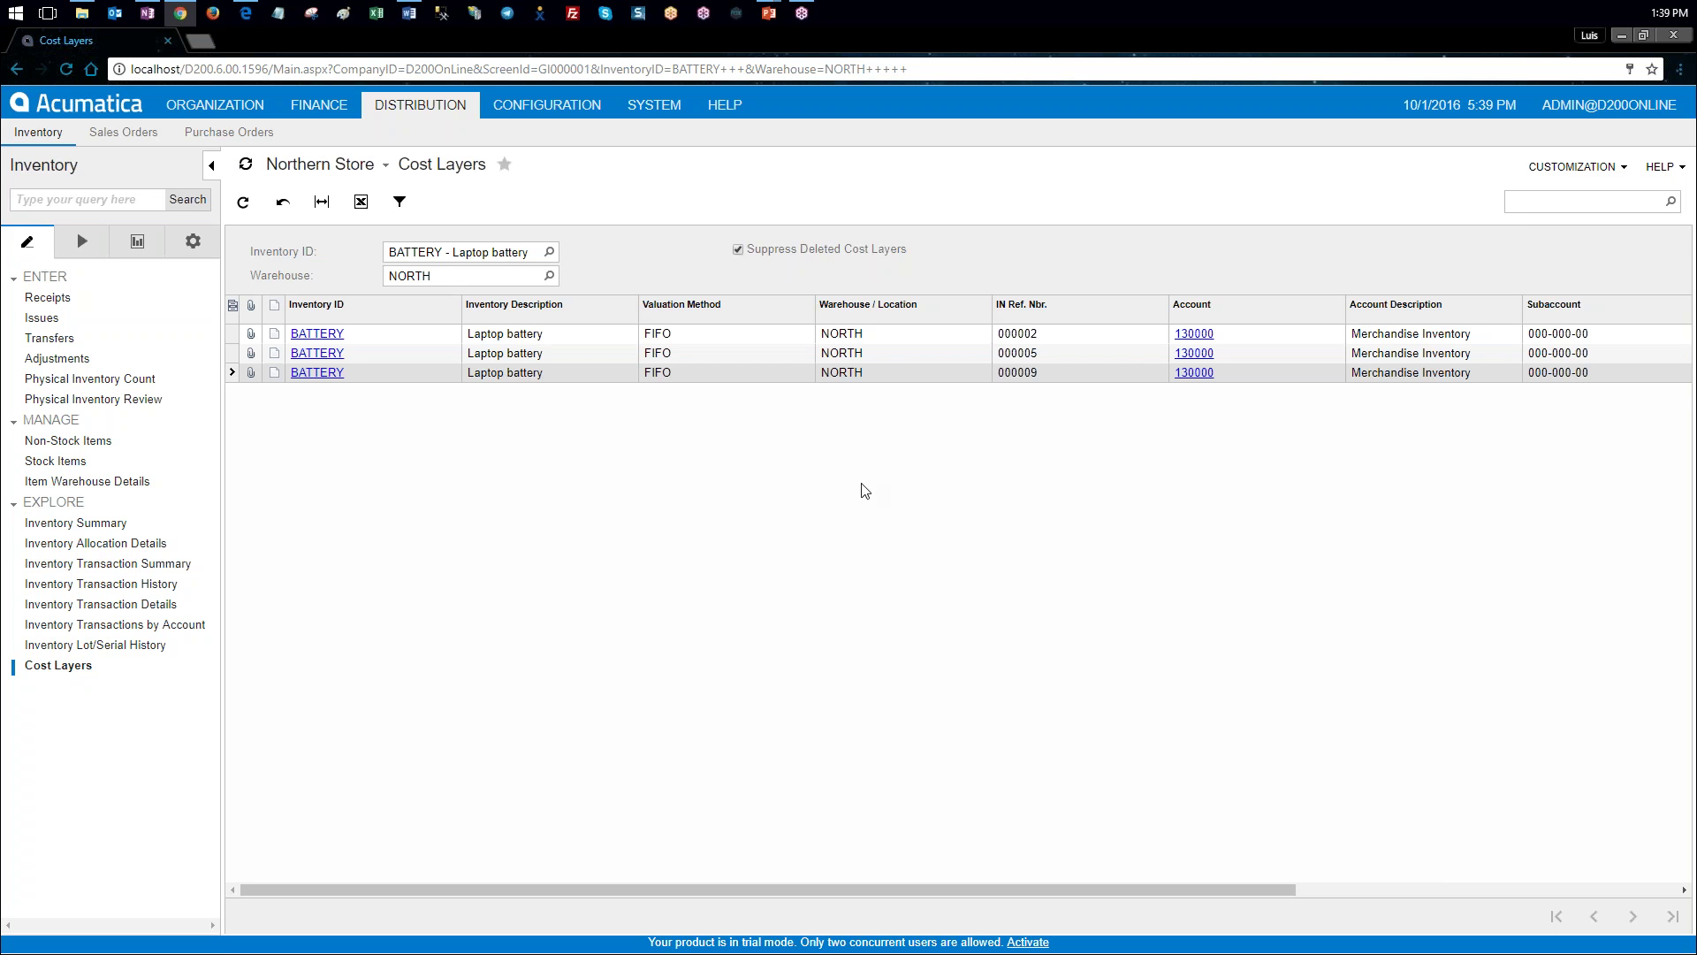
Step: Switch to the D200 Distribution Intermediate PDF and compare the wrong and correct 10/2/2016 battery receipt values for the FIFO adjustment
key(alt+Tab)
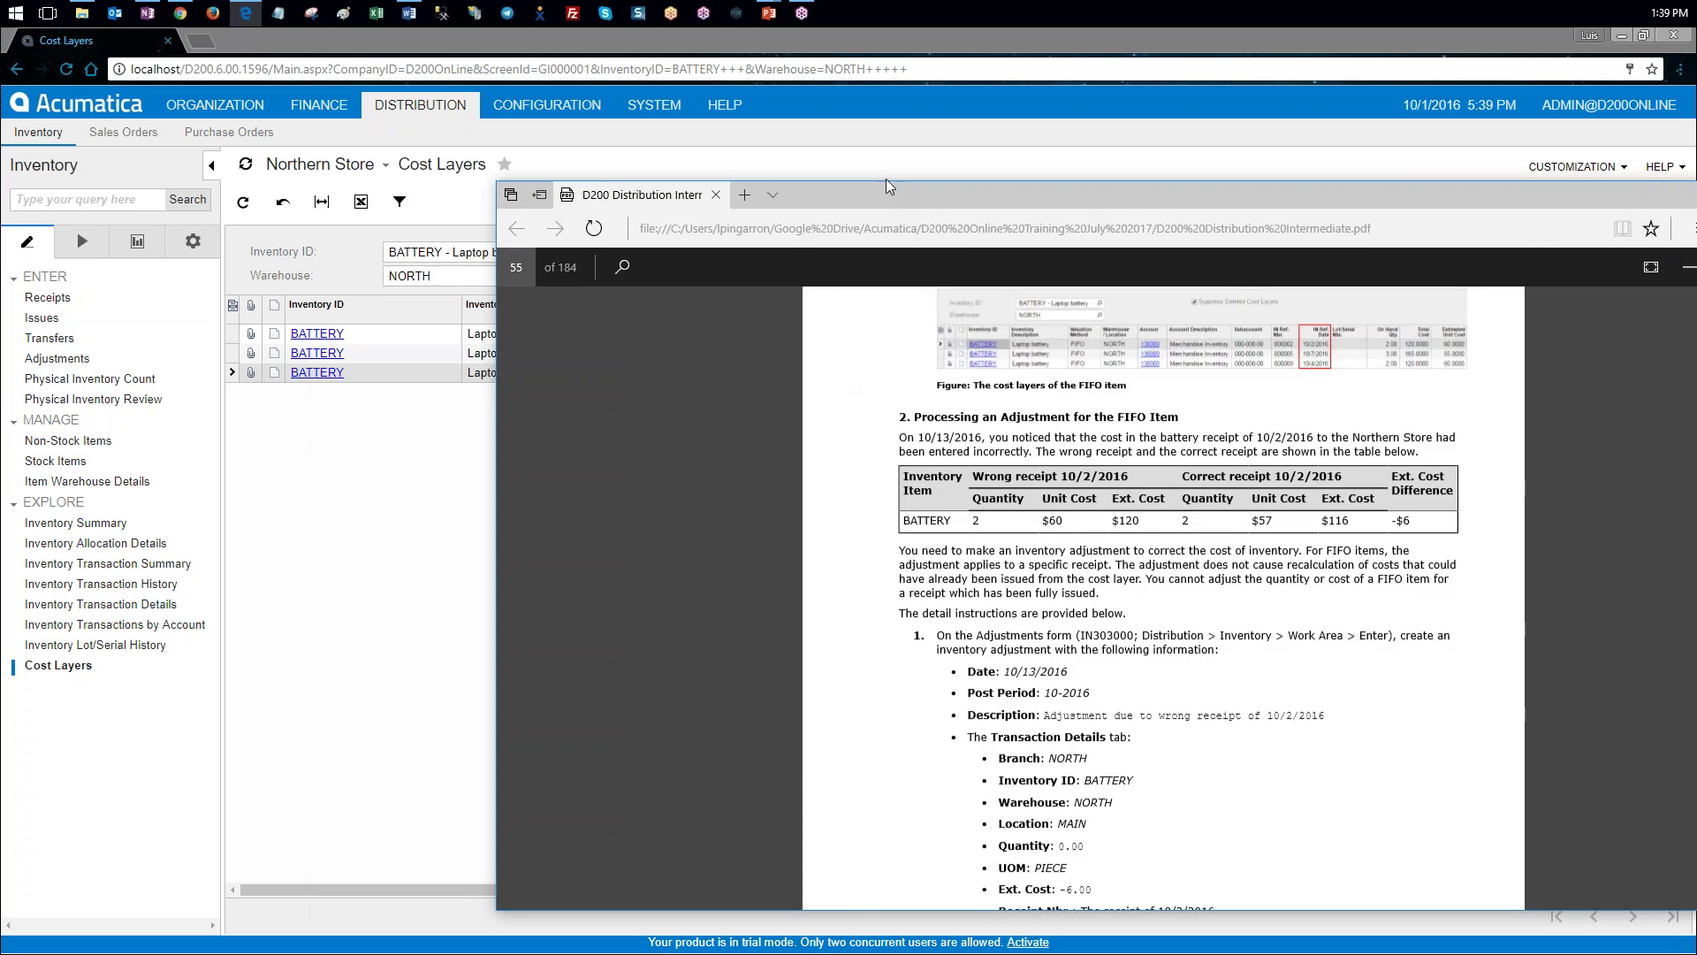
drag(886, 179, 725, 120)
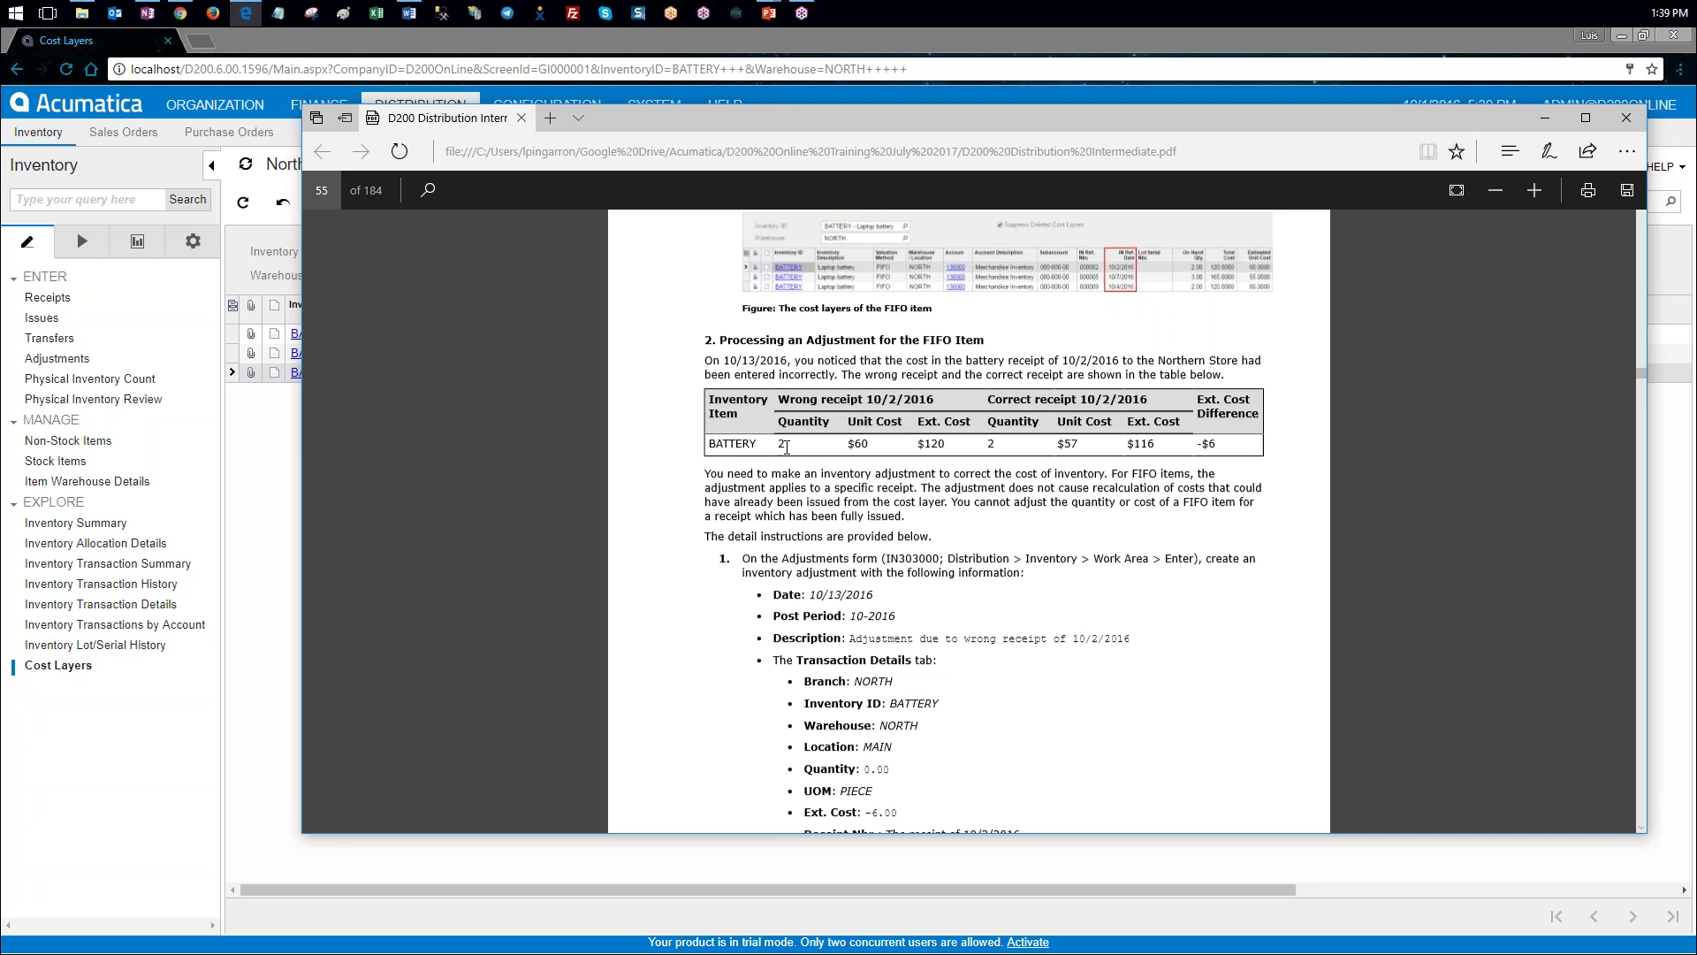
drag(779, 443, 791, 444)
drag(853, 444, 970, 464)
drag(987, 443, 1114, 478)
drag(1197, 444, 1213, 444)
Step: Move the guide out of the way and review the date and cost columns of the battery cost layers again
drag(1091, 113, 0, 292)
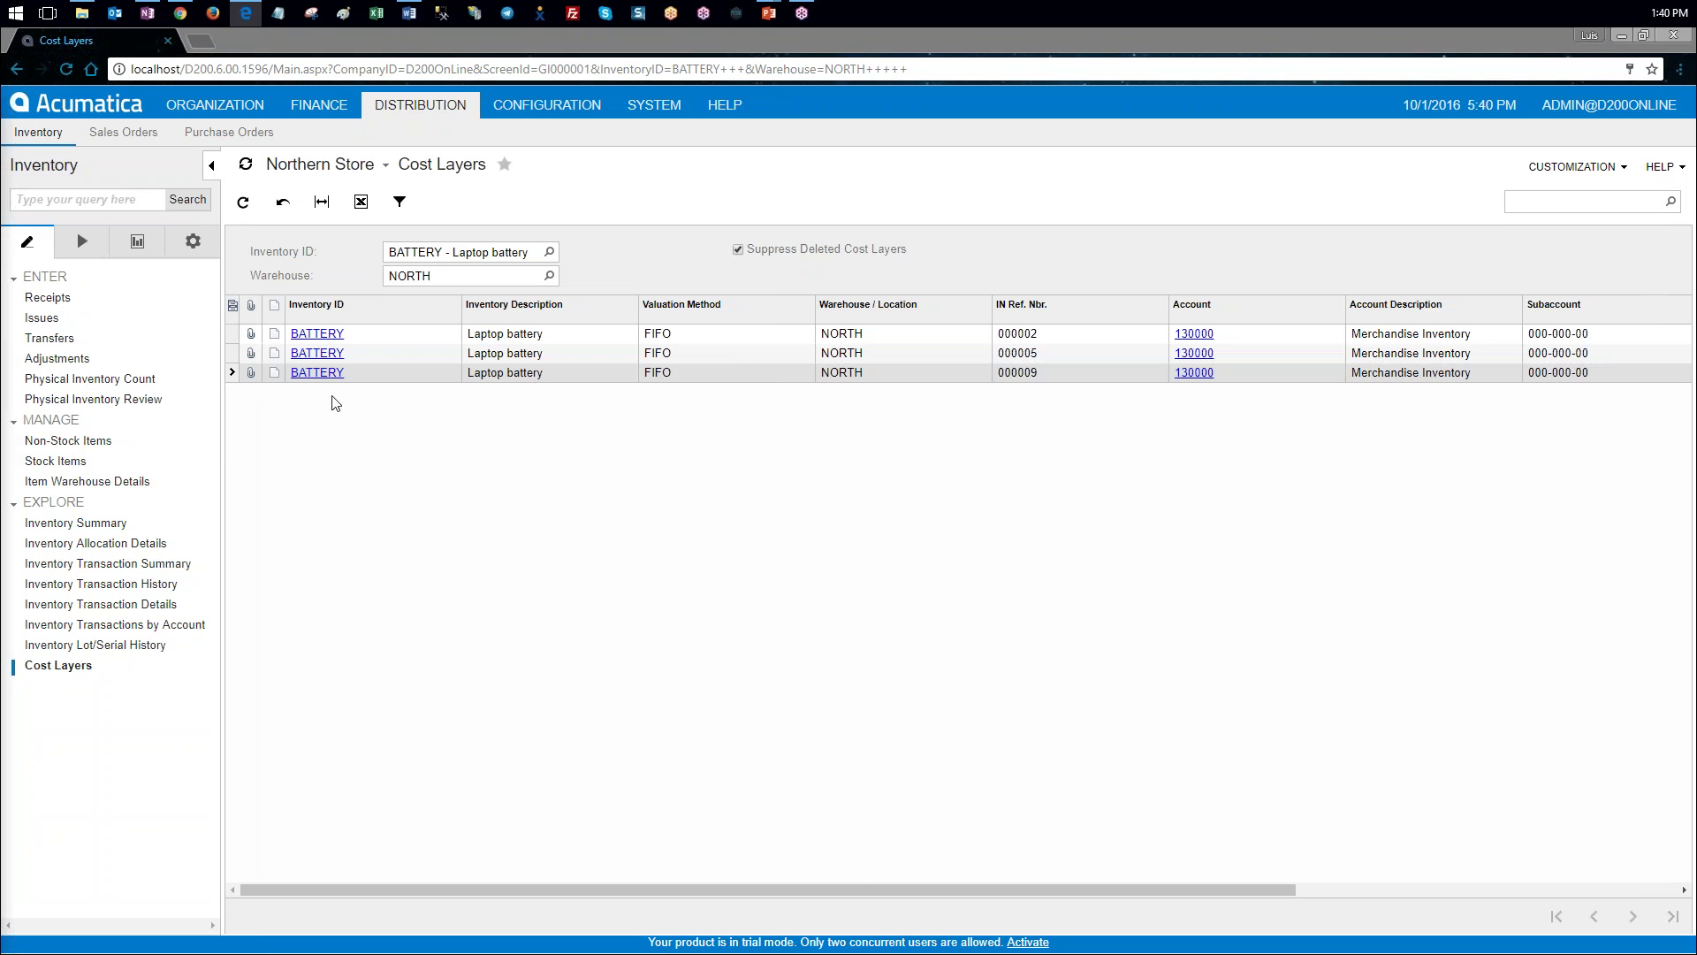
click(866, 889)
drag(866, 889, 1287, 887)
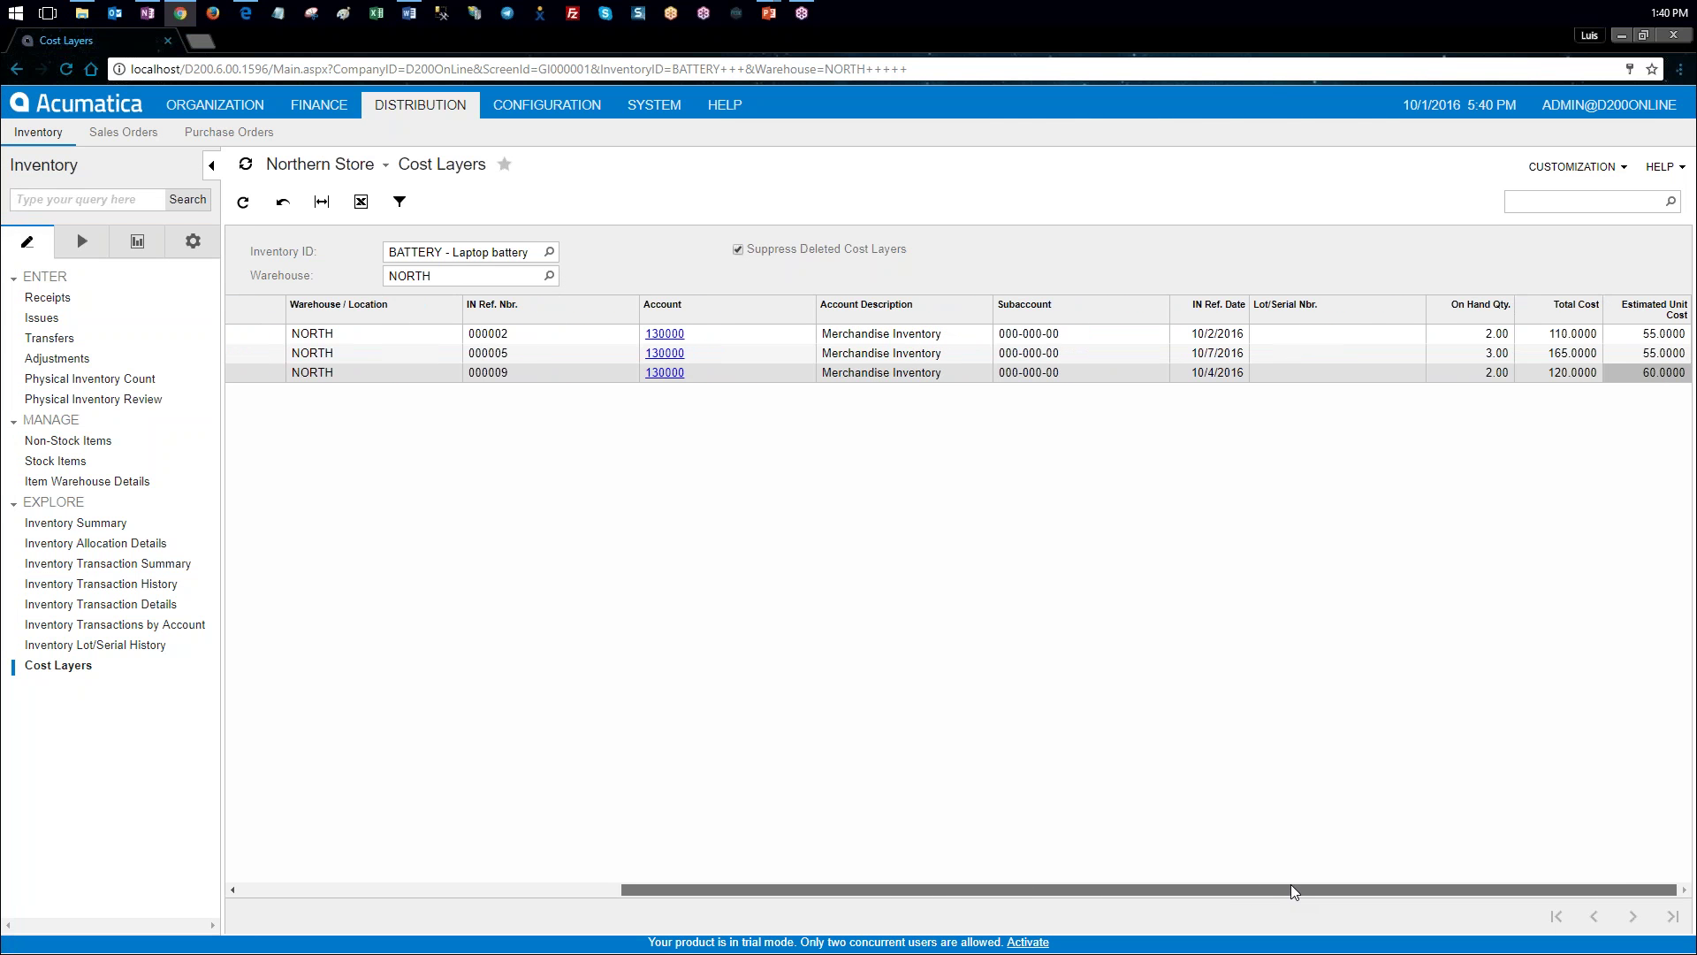
Step: Start a new inventory adjustment dated 10/13/2016 with the description "Adjustment due to wrong receipt of 10/2/2016"
drag(1291, 889, 901, 887)
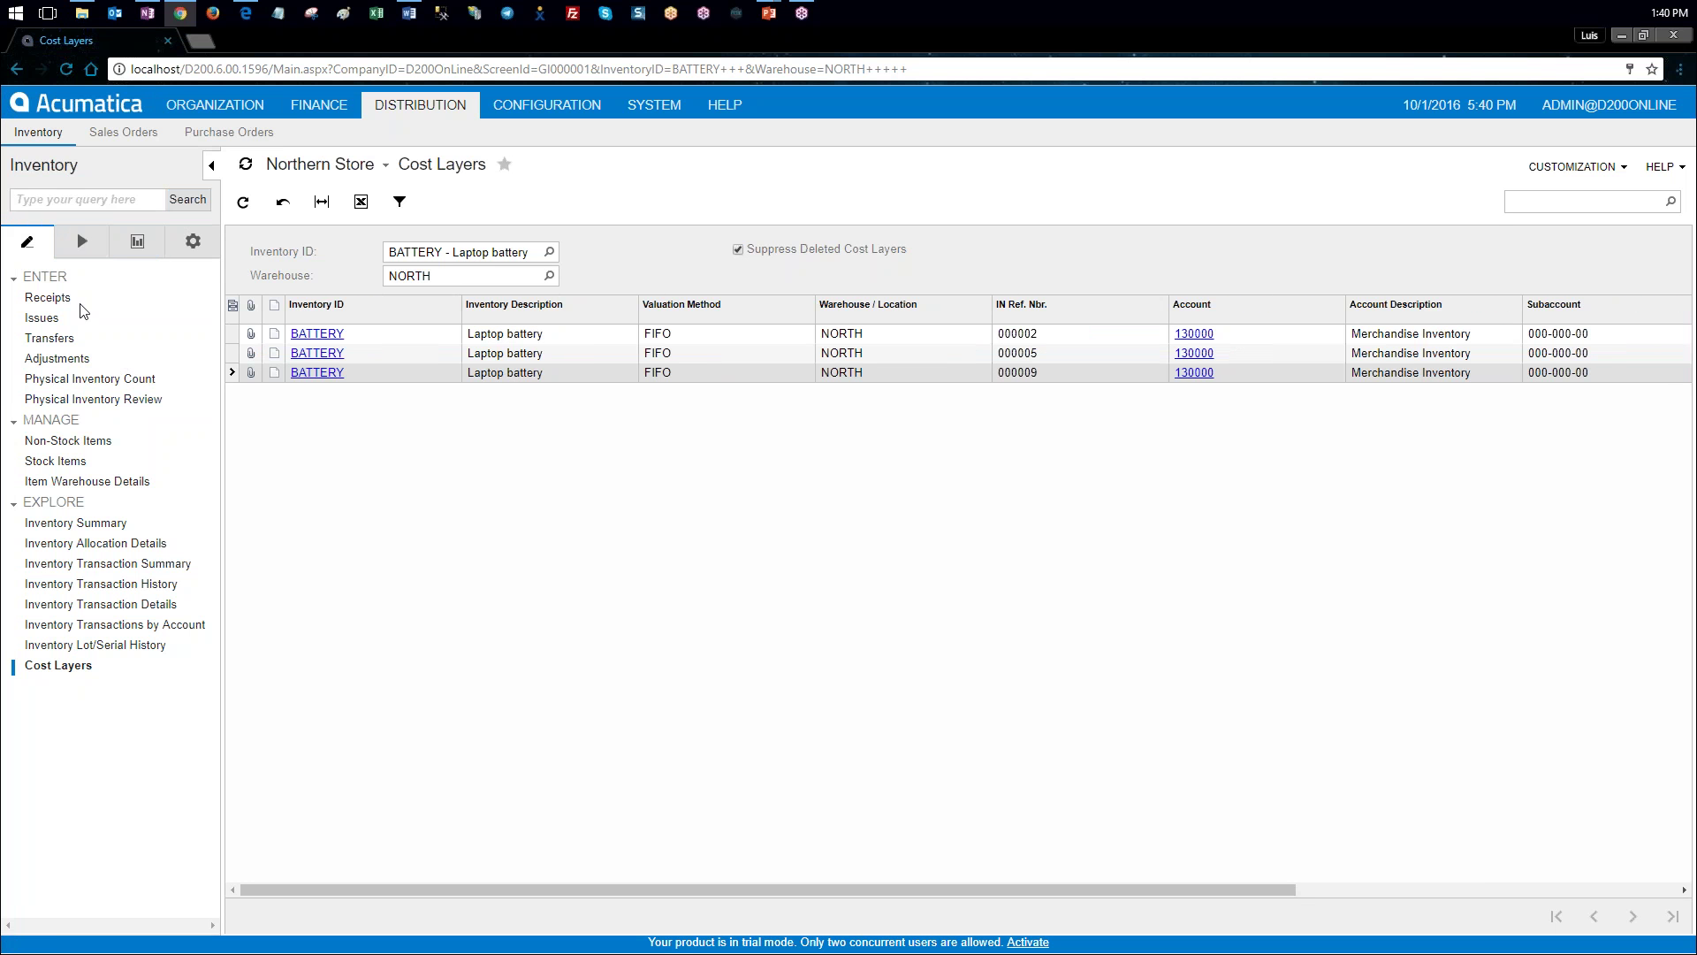
click(59, 359)
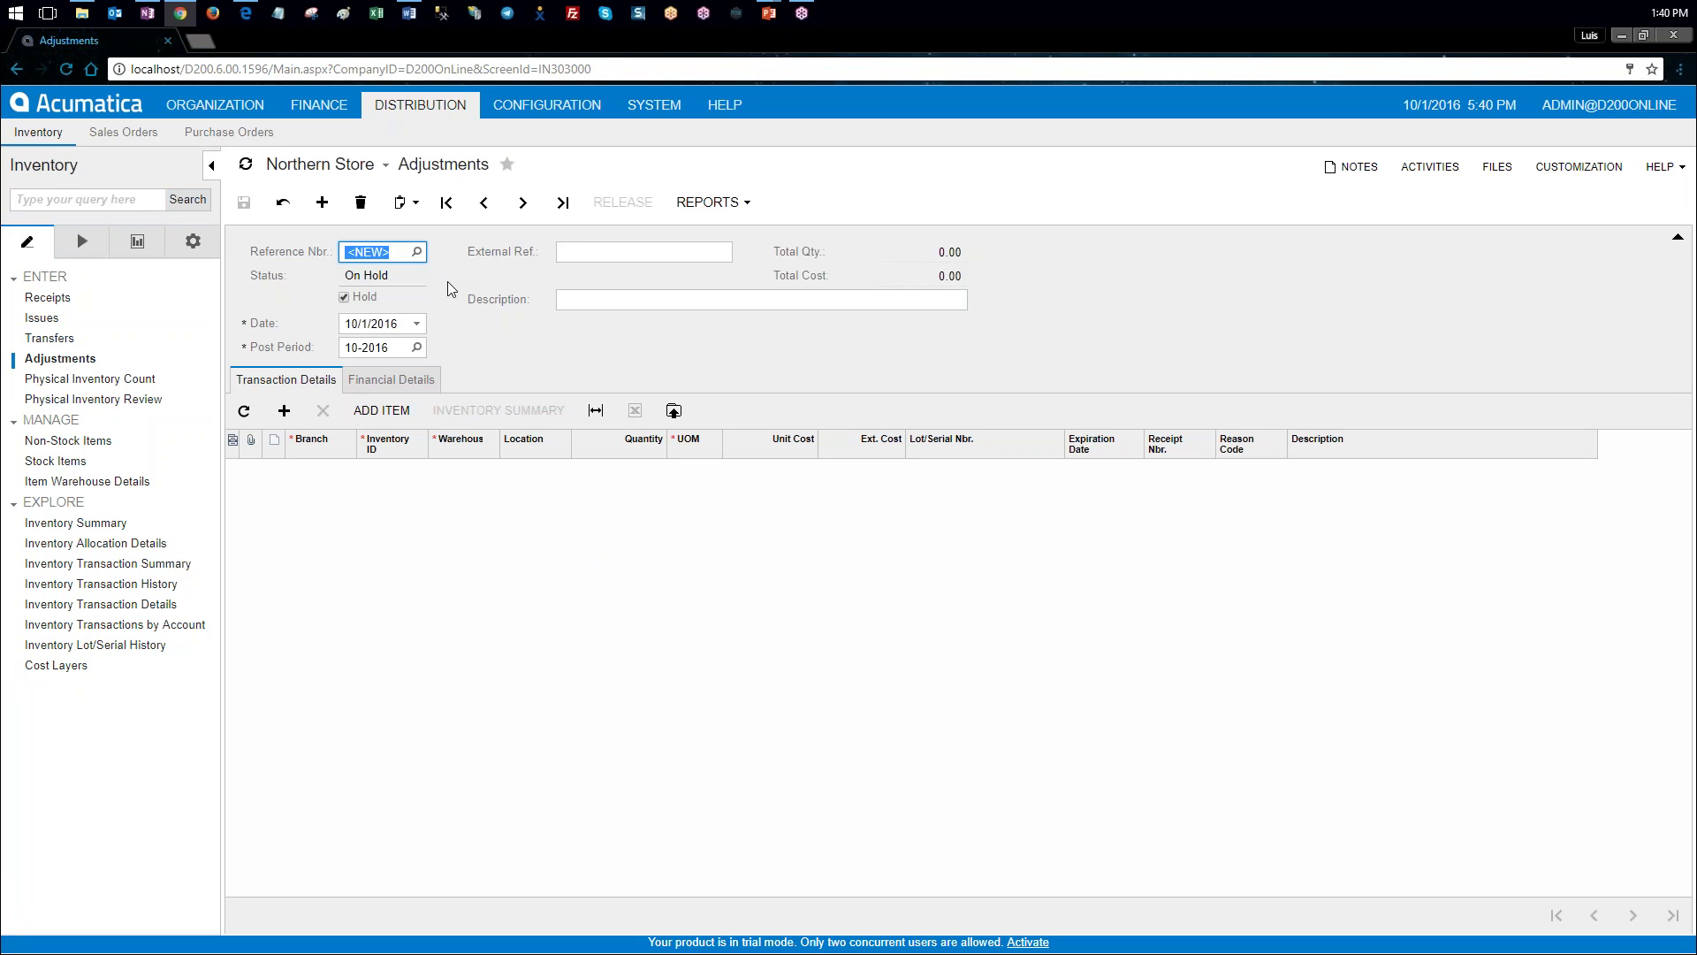
click(347, 323)
text(1013)
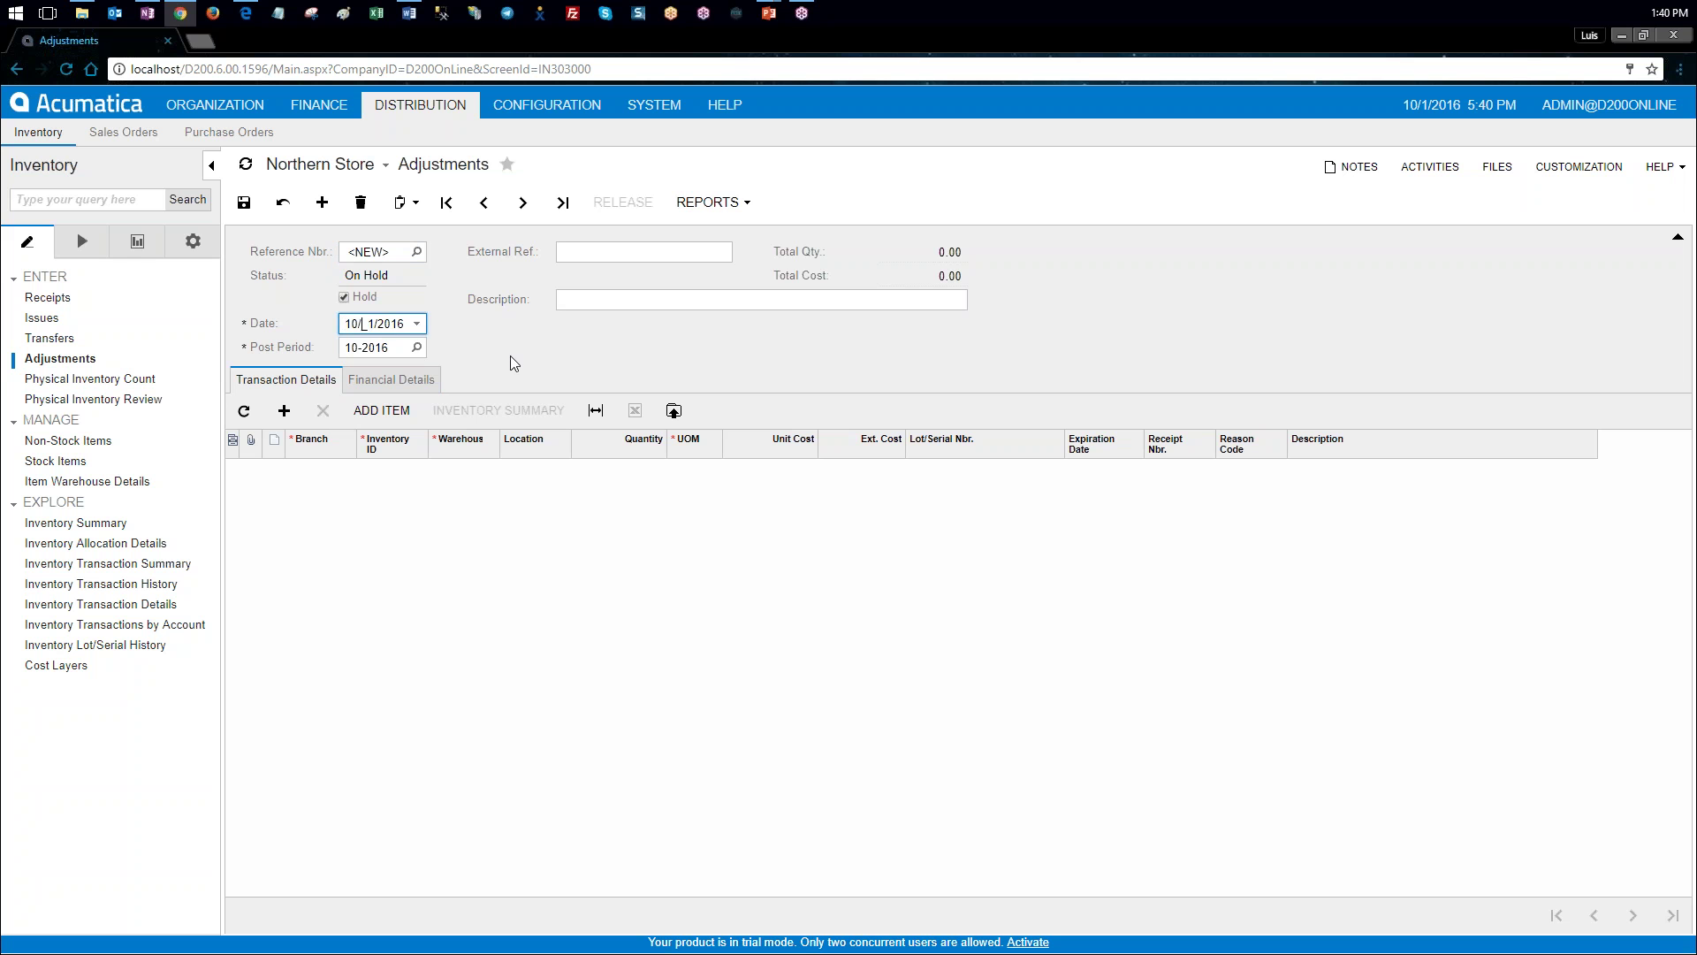
key(Tab)
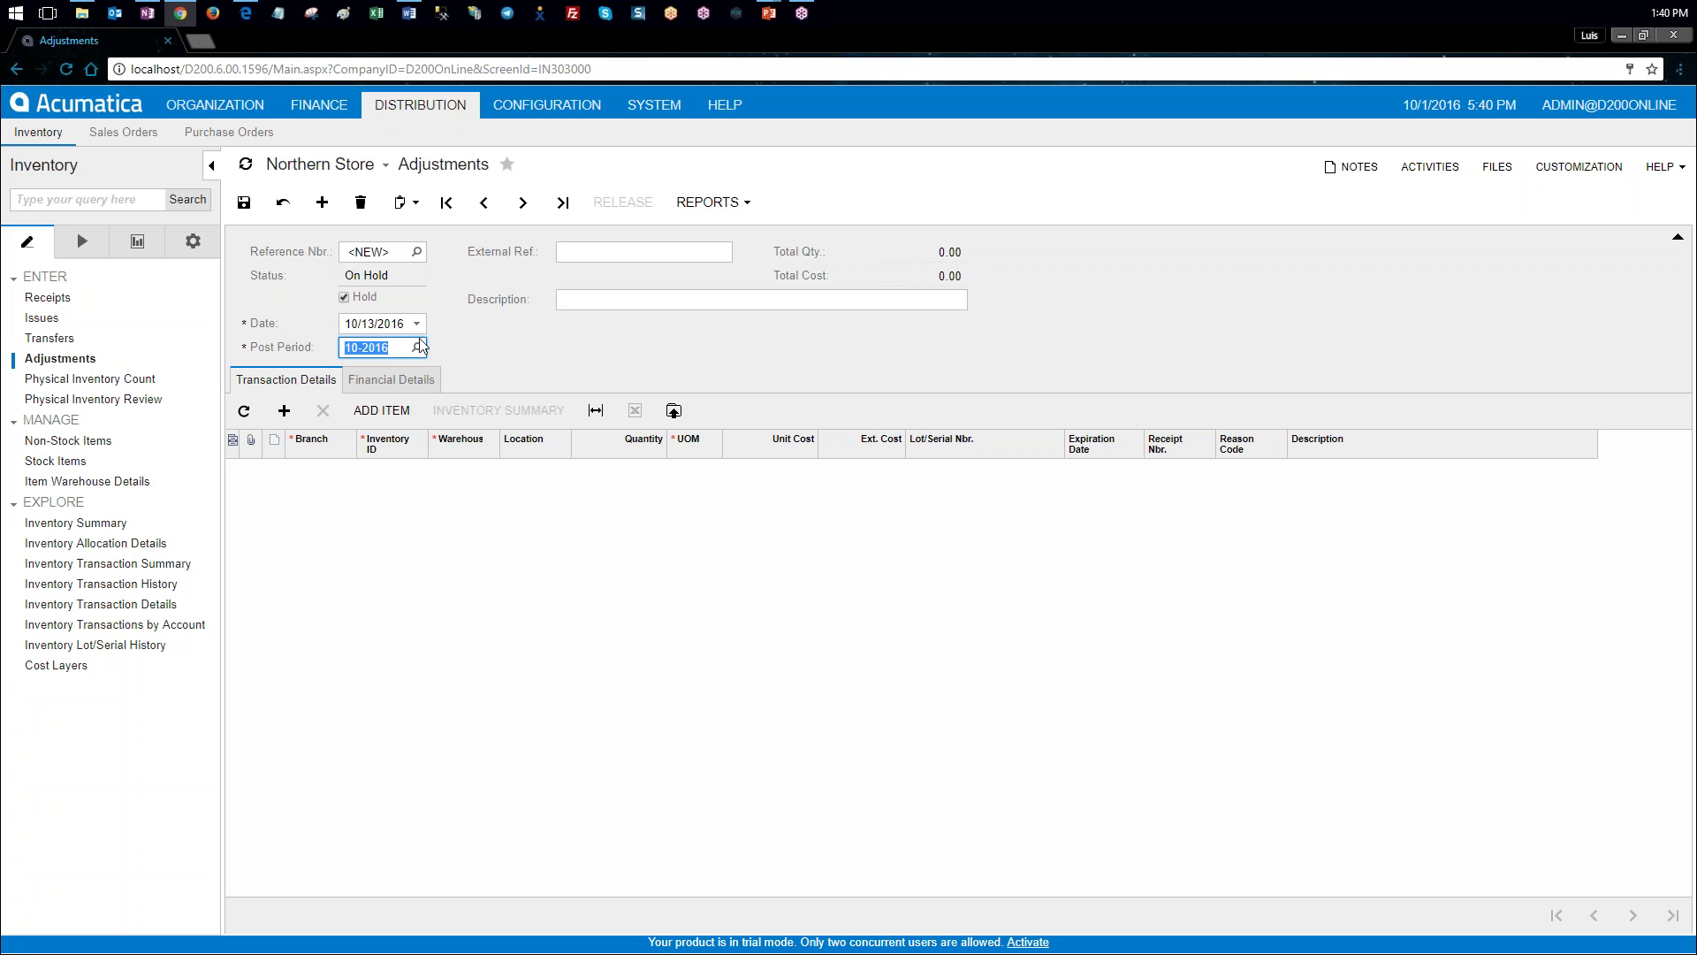
key(alt+Tab)
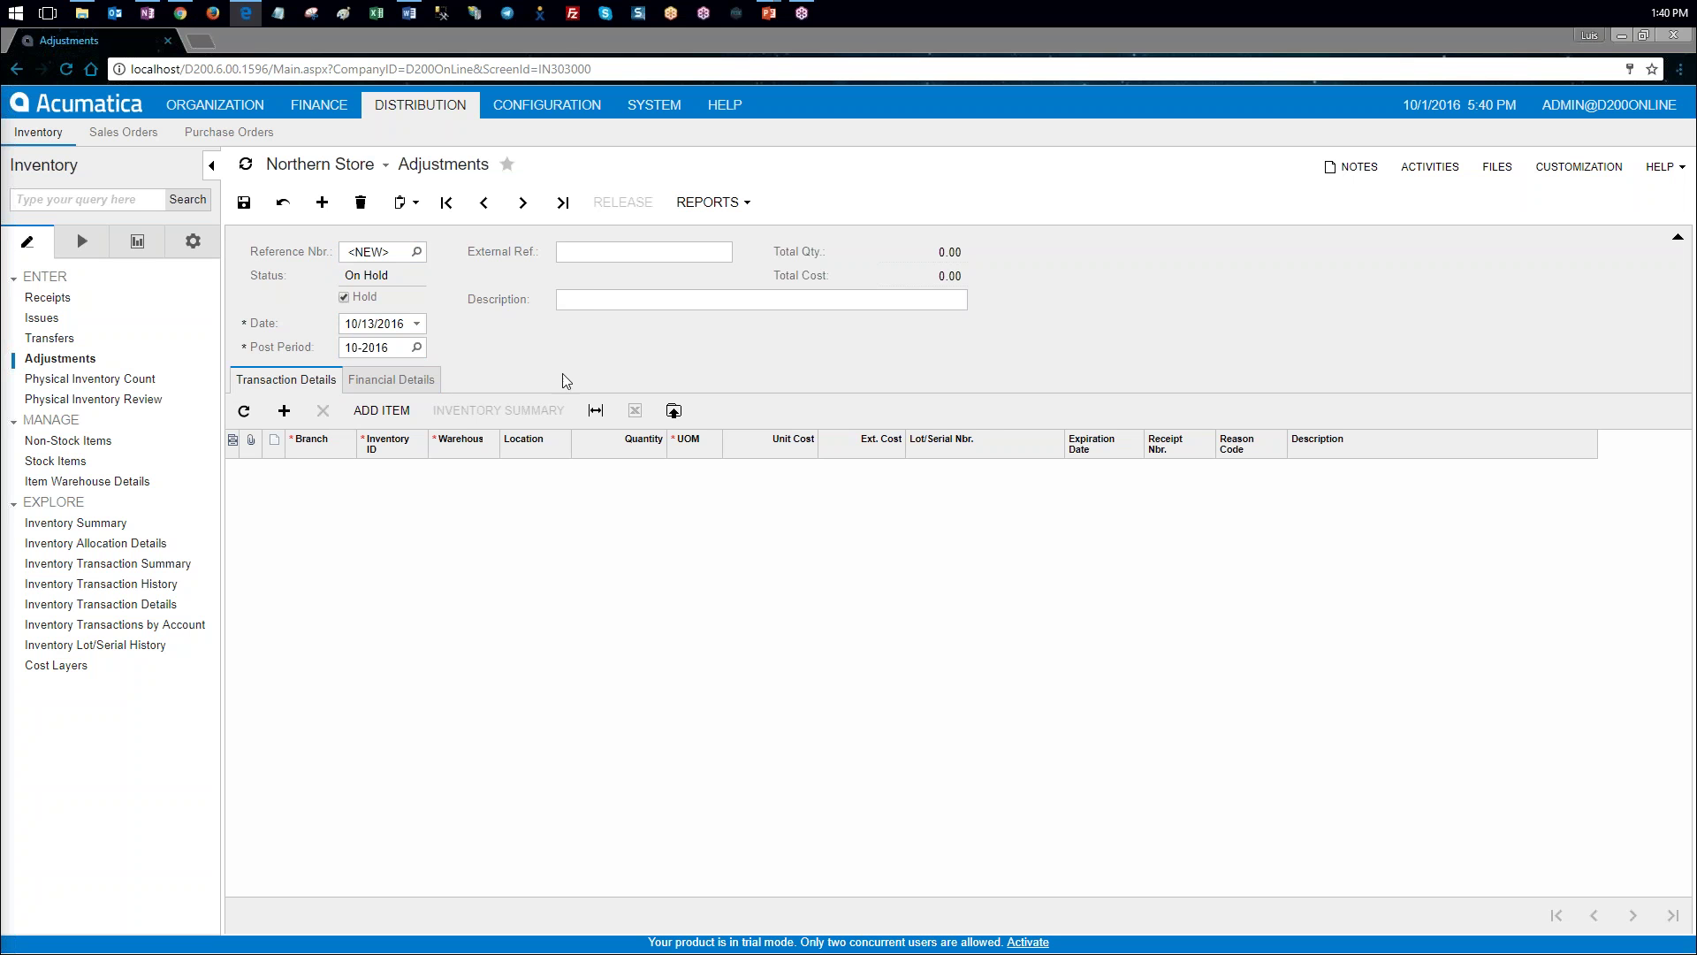
click(574, 305)
text(Adjustment due to wrong receipt of 10/2/2016)
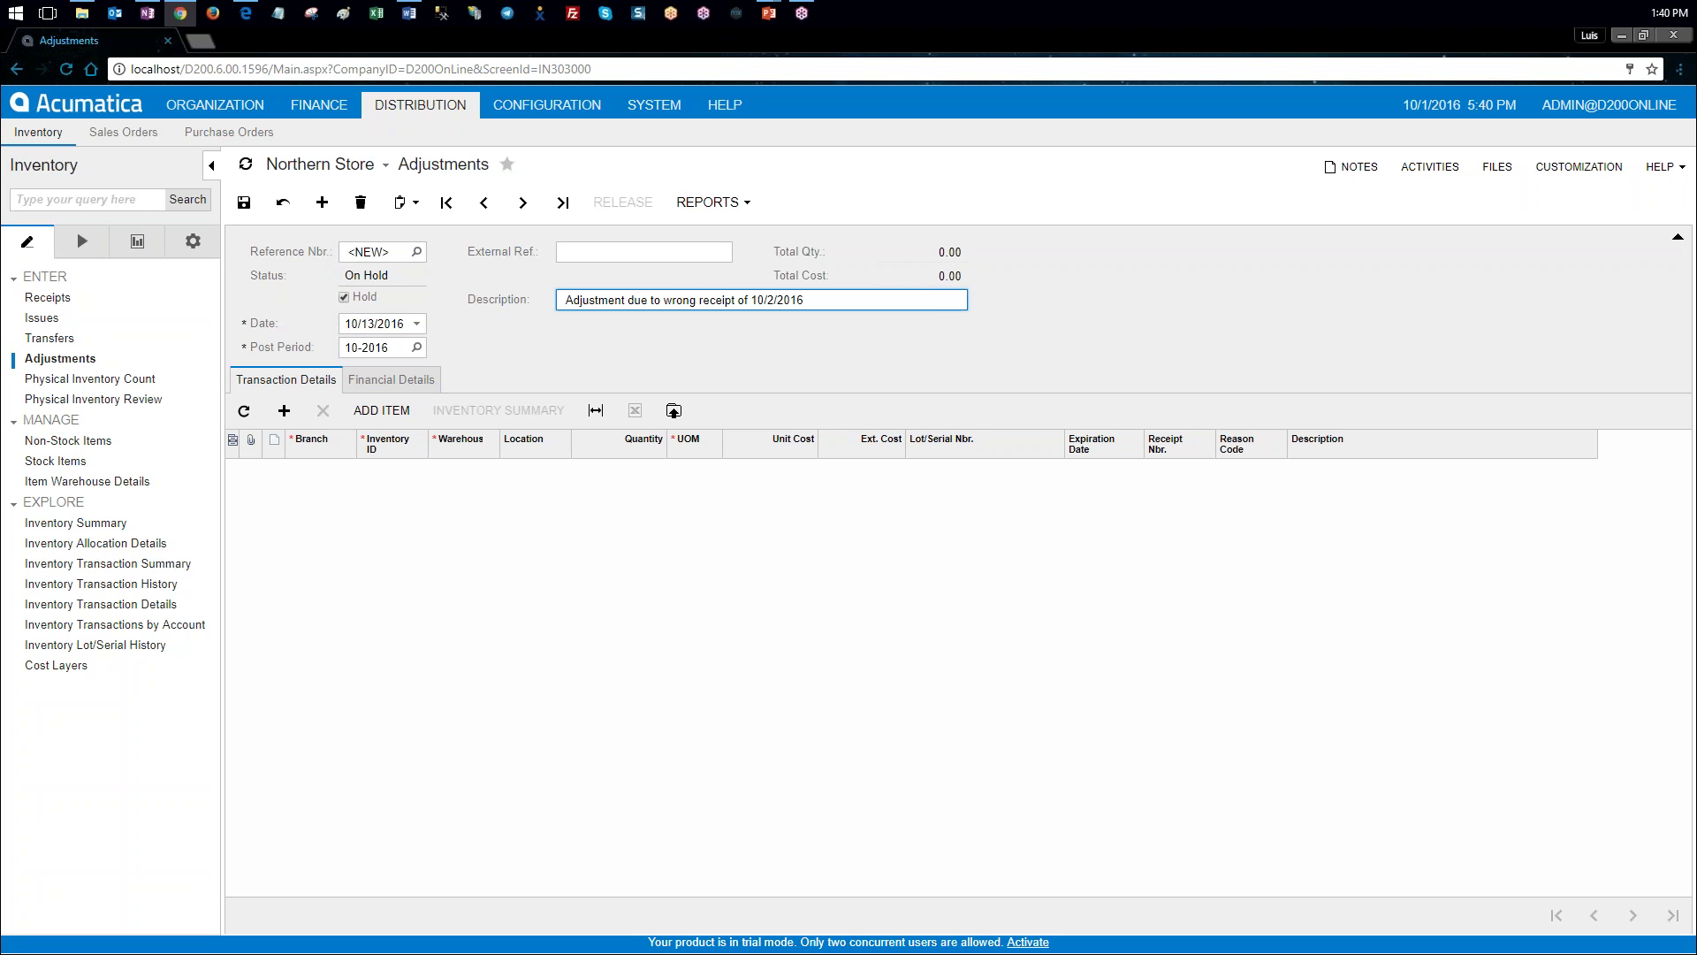
Step: Add a transaction line to the adjustment for the BATTERY item in the NORTH warehouse
click(284, 411)
key(Tab)
click(433, 468)
double_click(445, 584)
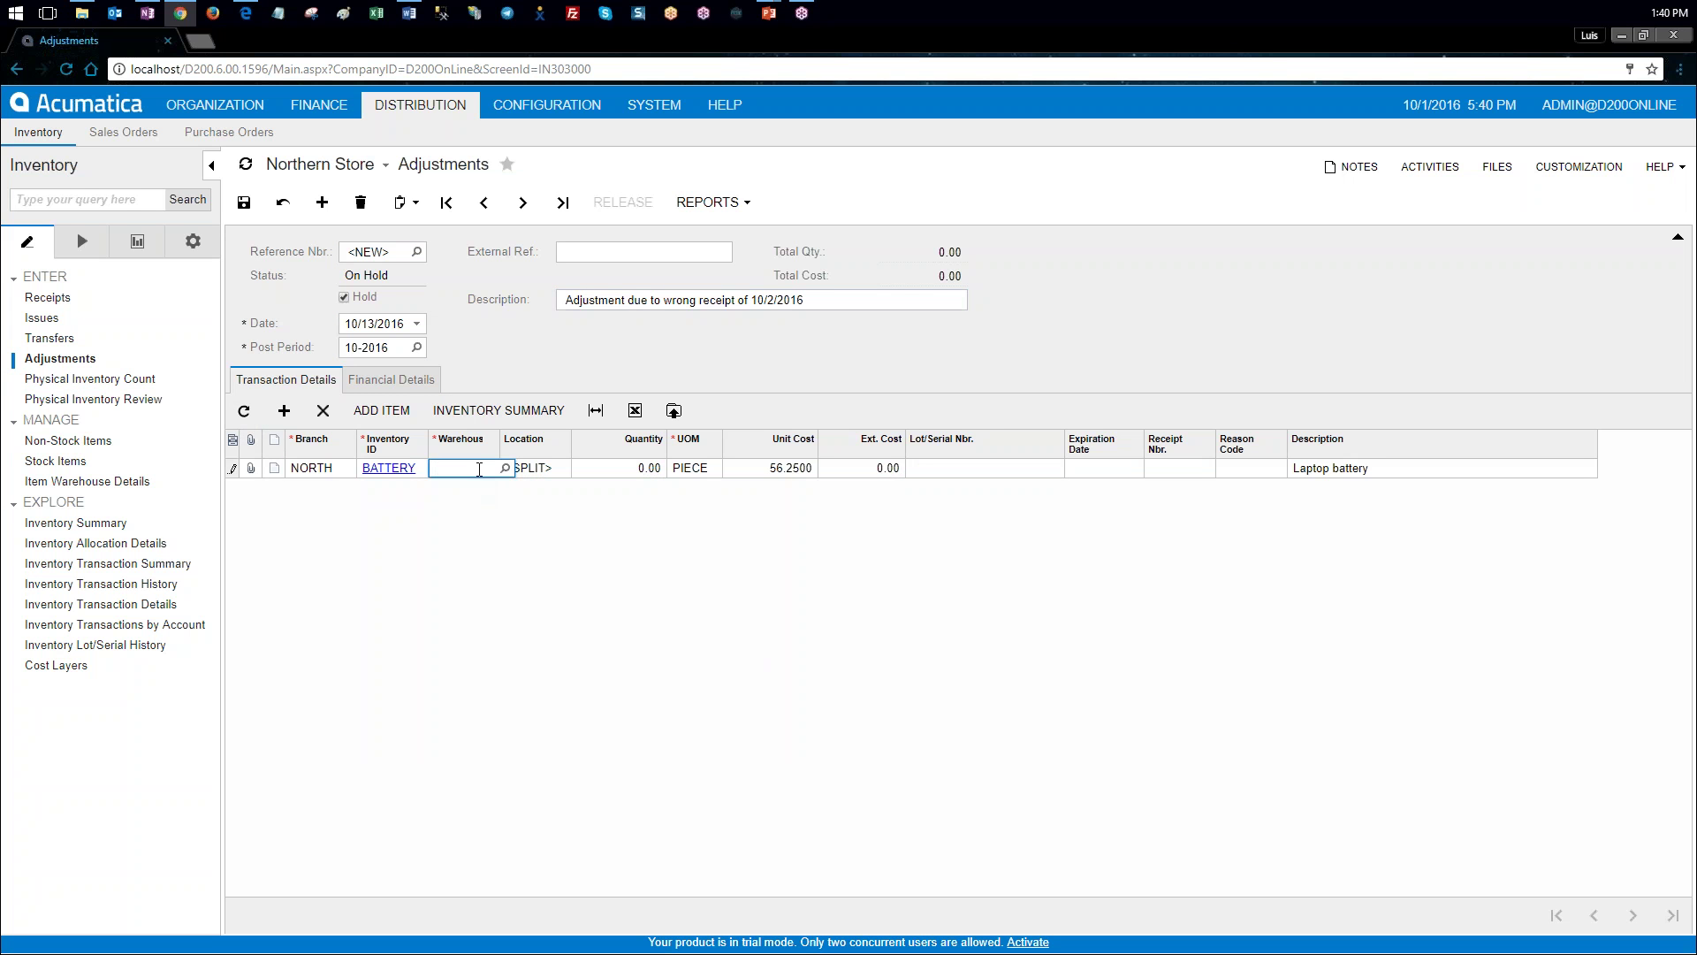
click(505, 468)
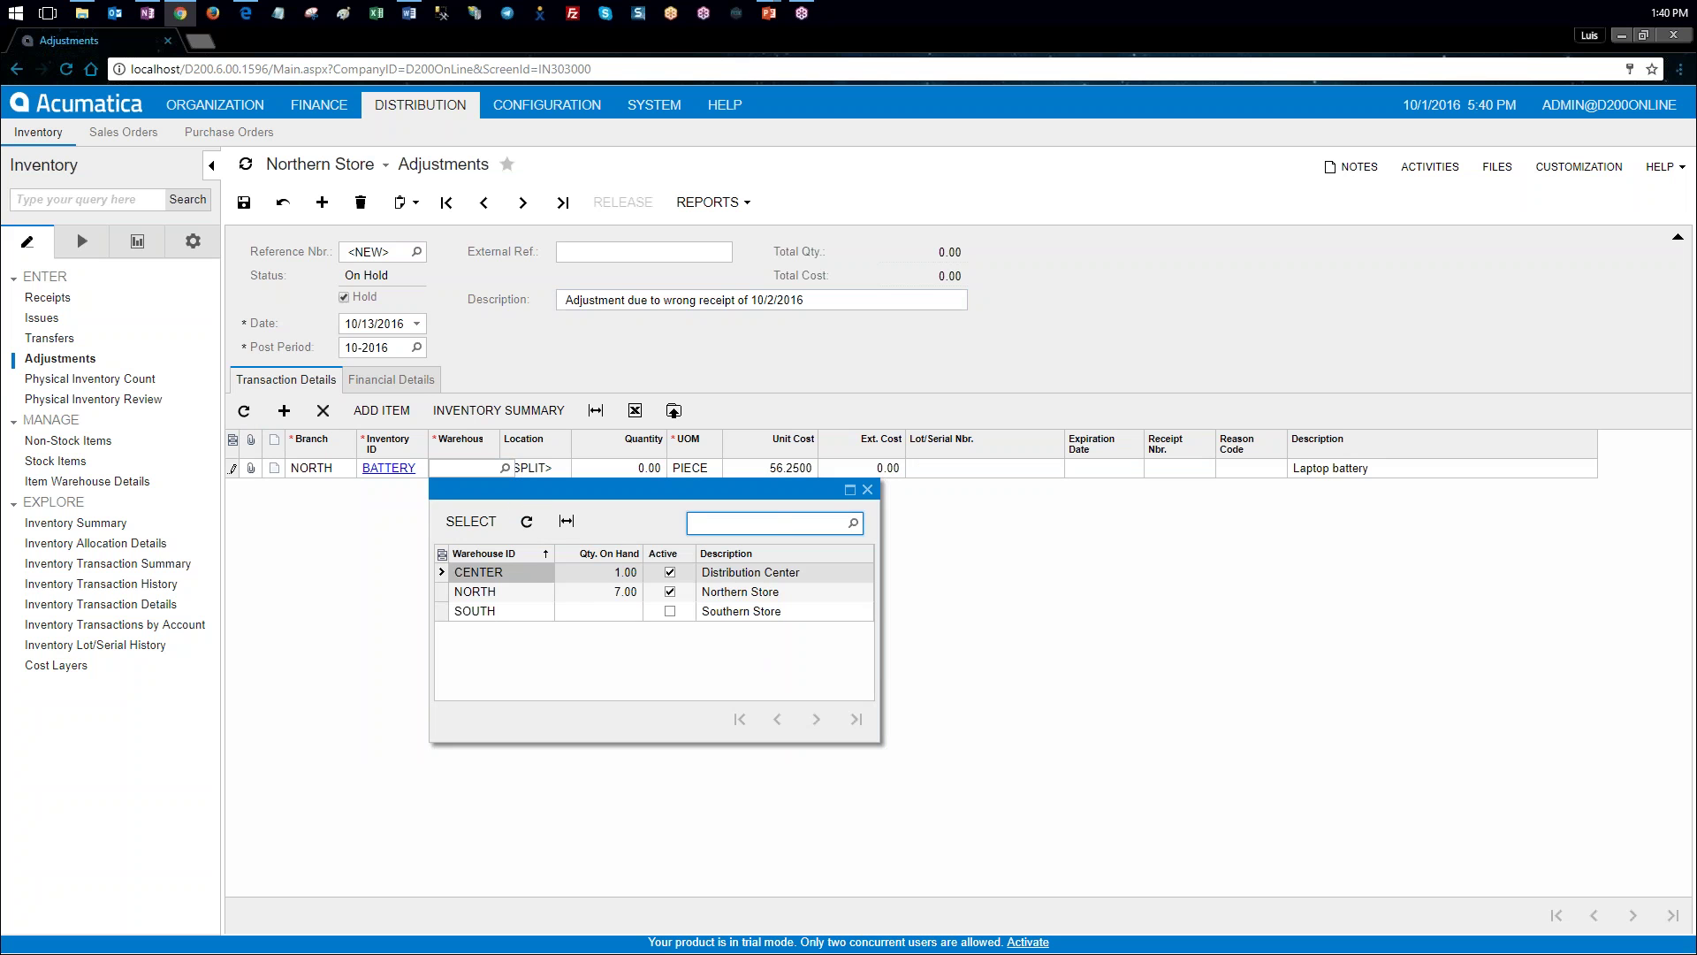
double_click(501, 594)
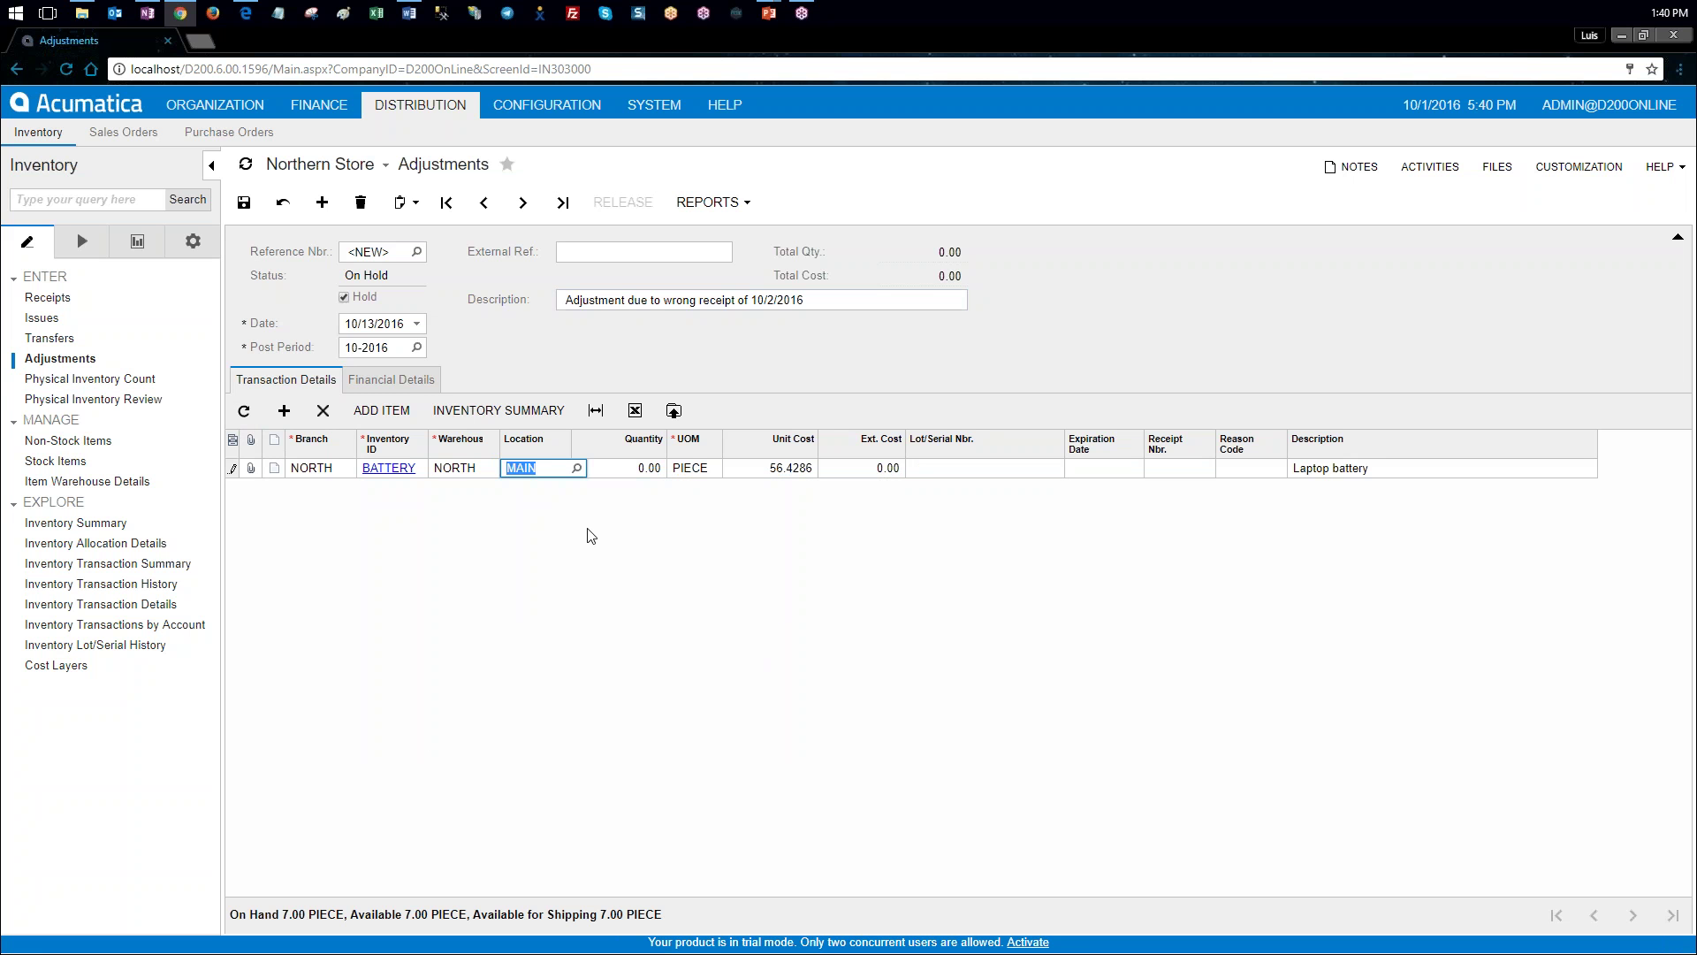
Step: Set the battery line's extended cost to -6.00 with zero quantity, and link it to the 10/2/2016 receipt 000002
click(643, 469)
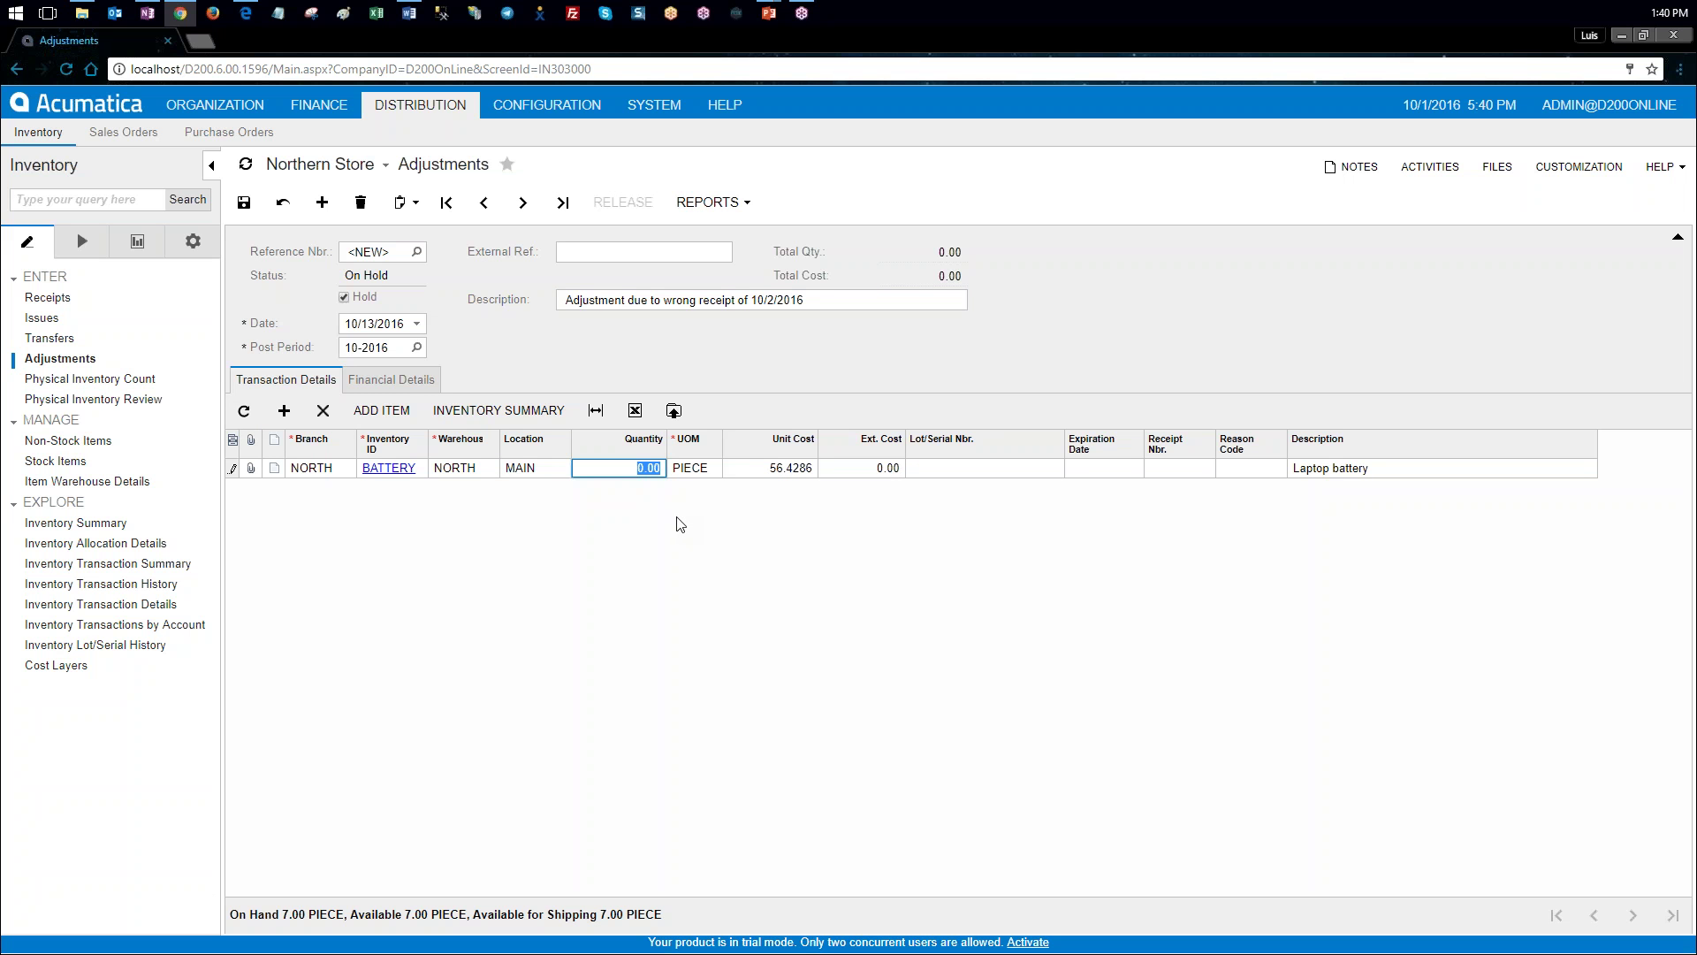
key(Tab)
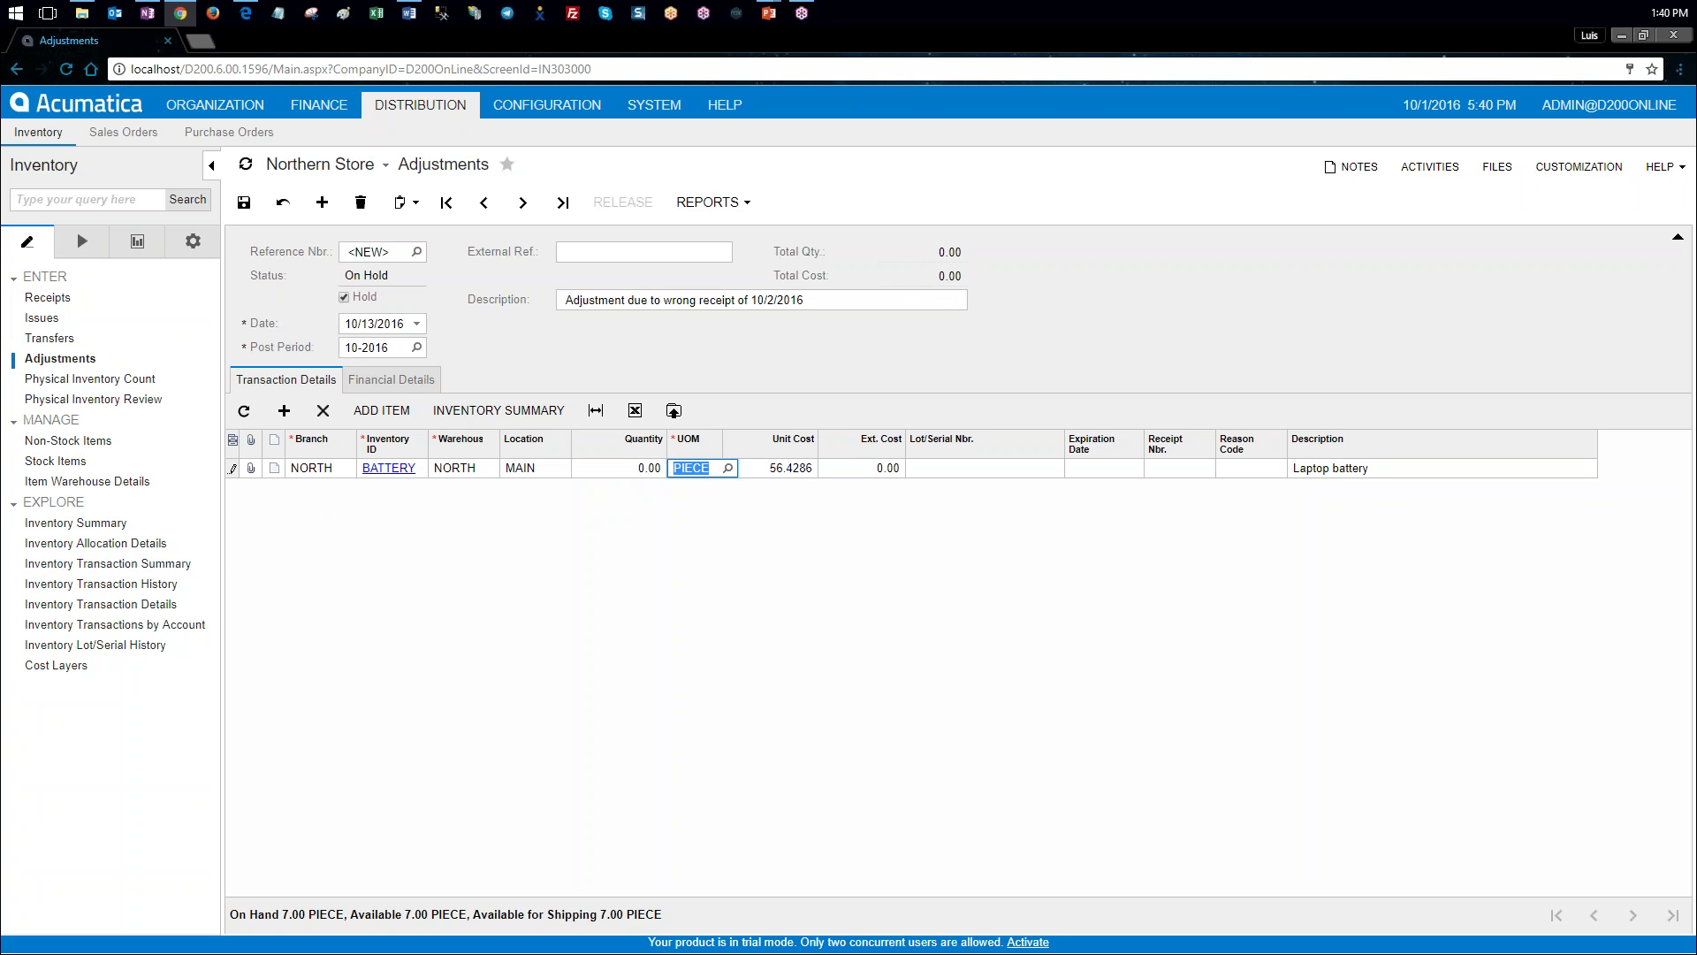
click(807, 470)
key(Tab)
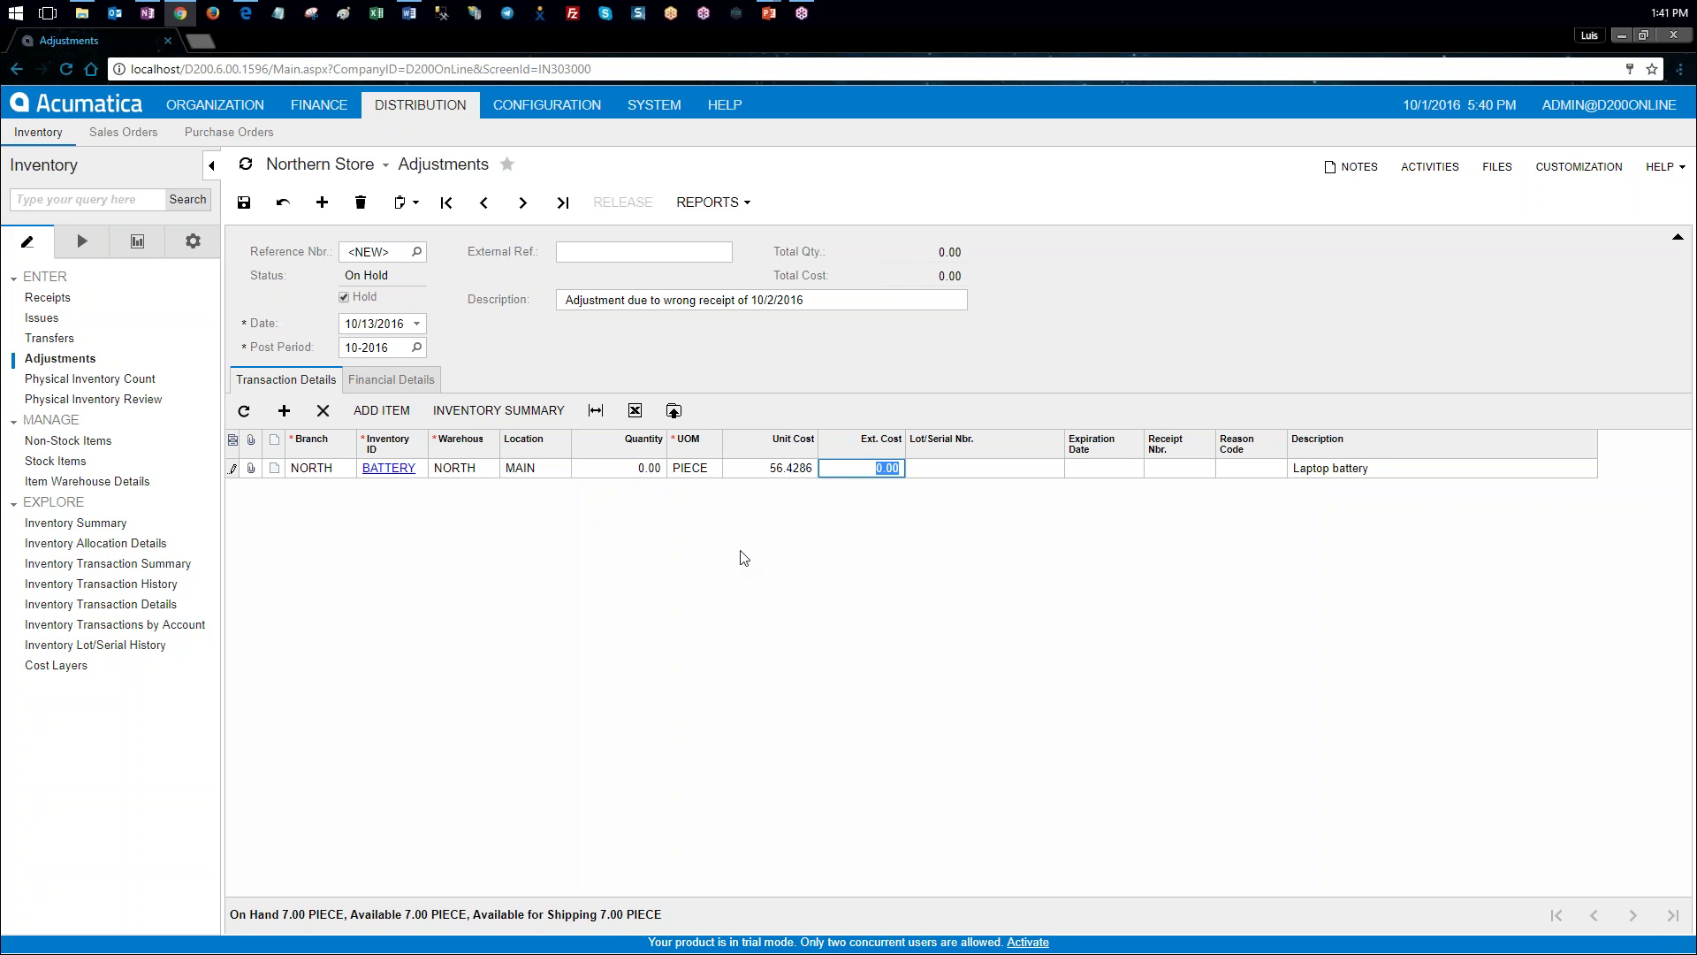
key(BackSpace)
key(Tab)
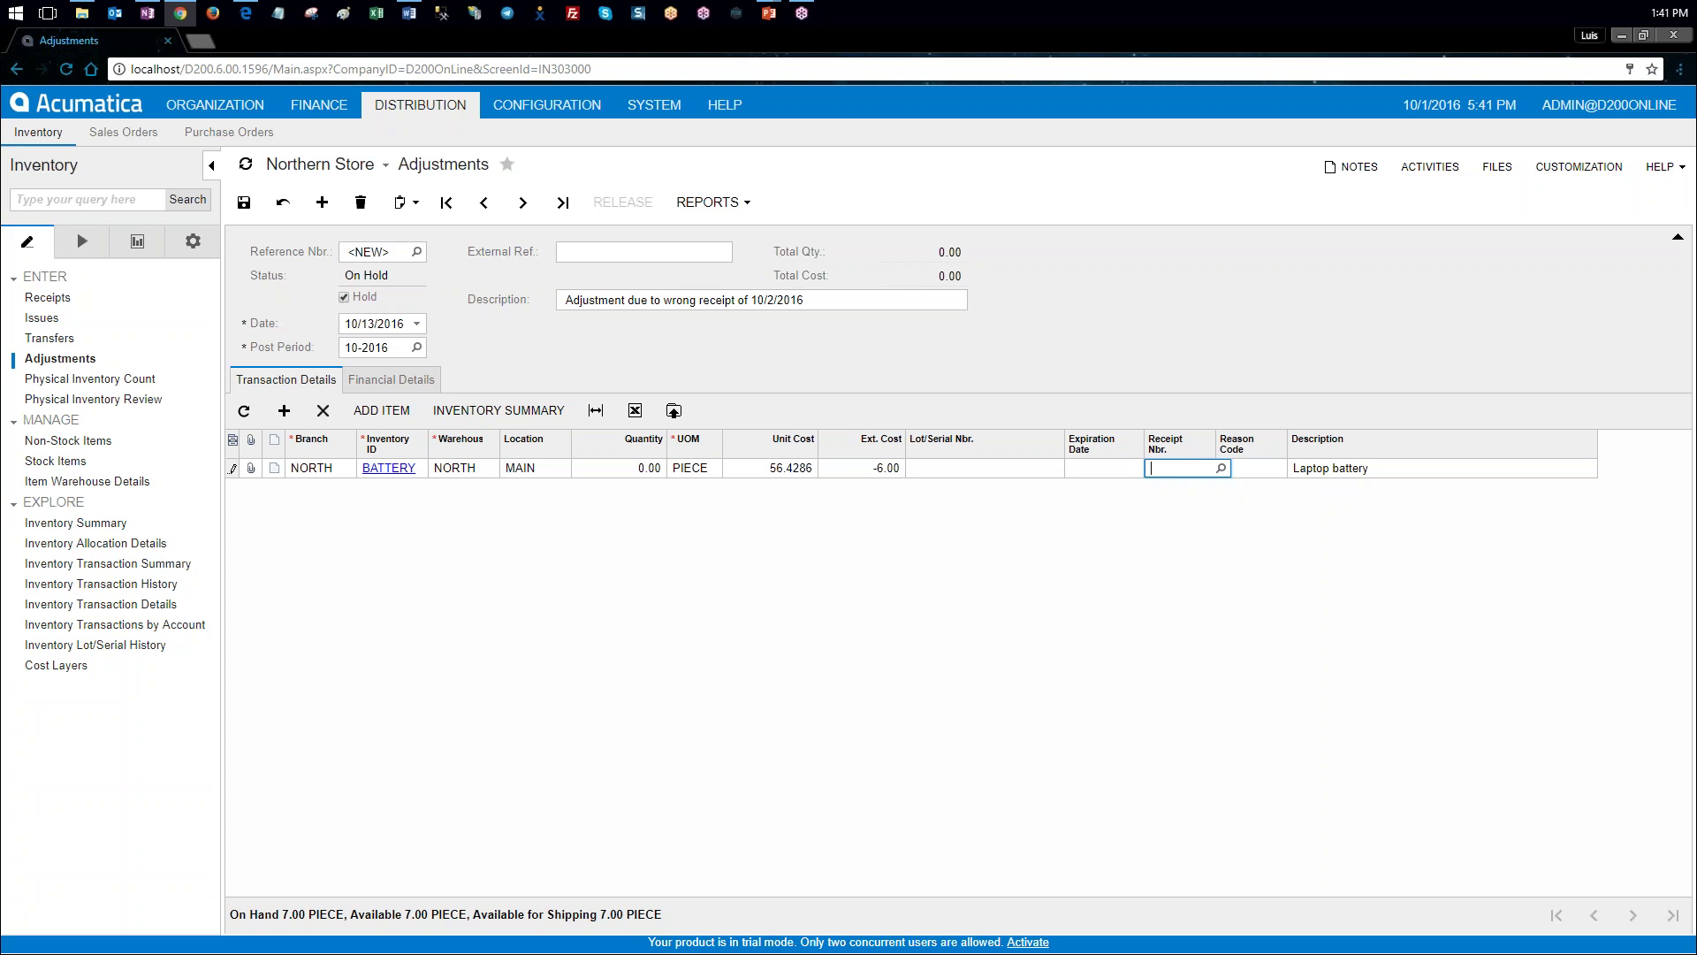
click(1220, 467)
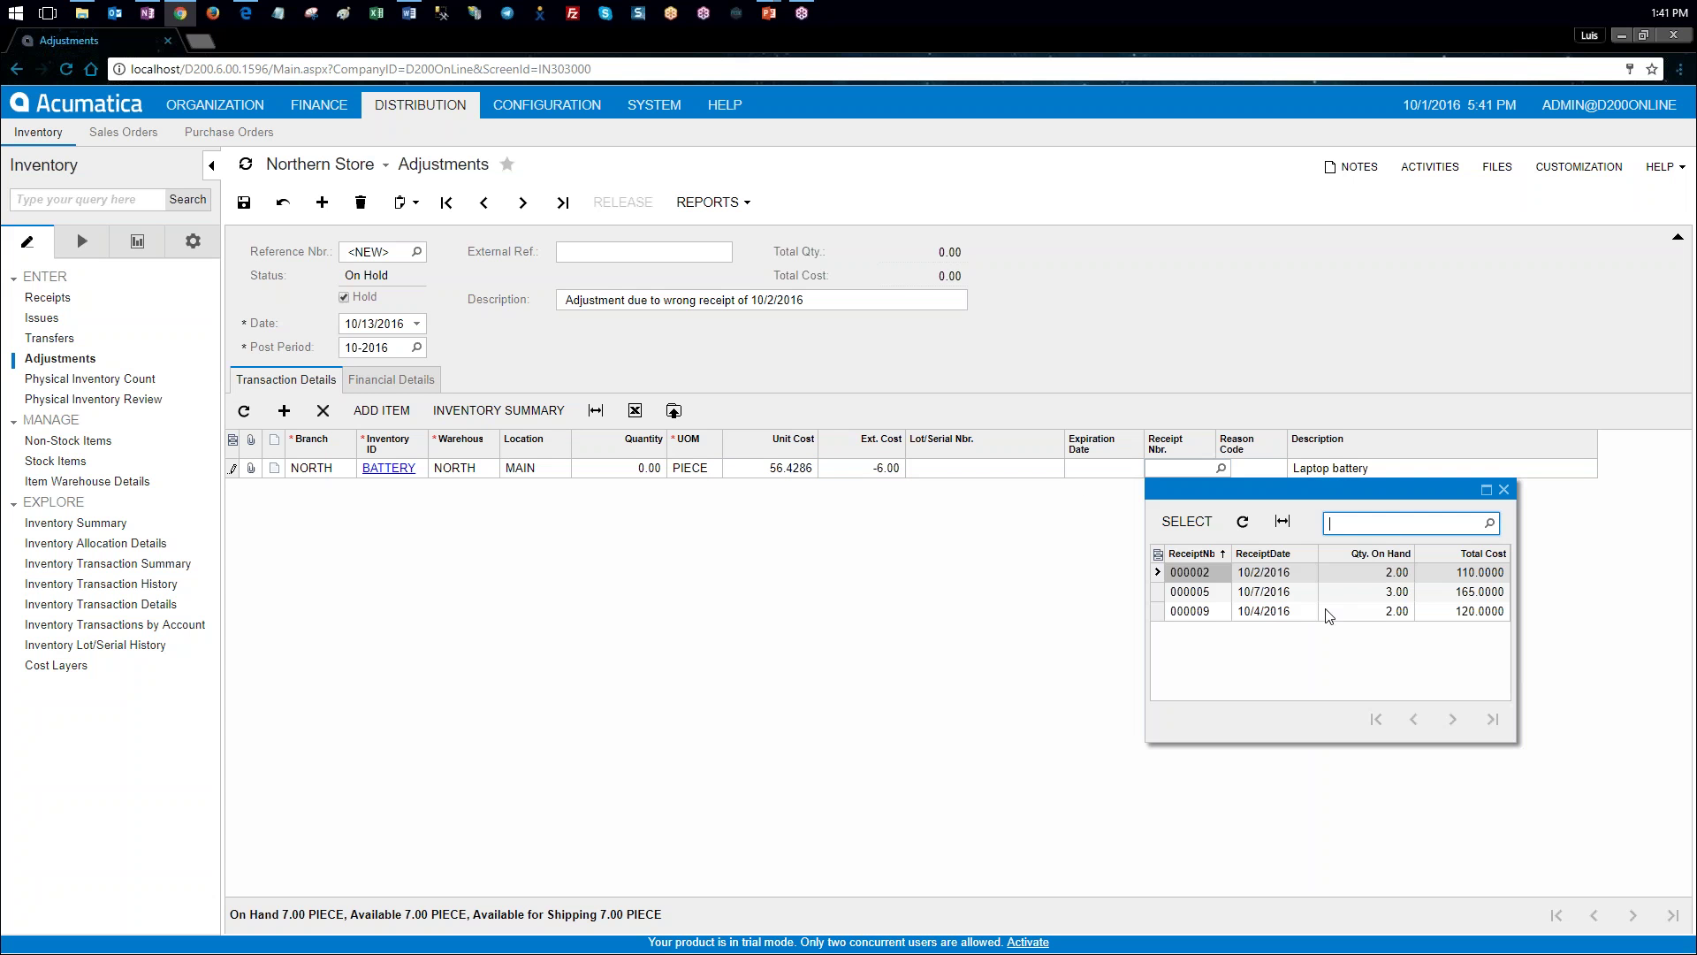
double_click(1286, 575)
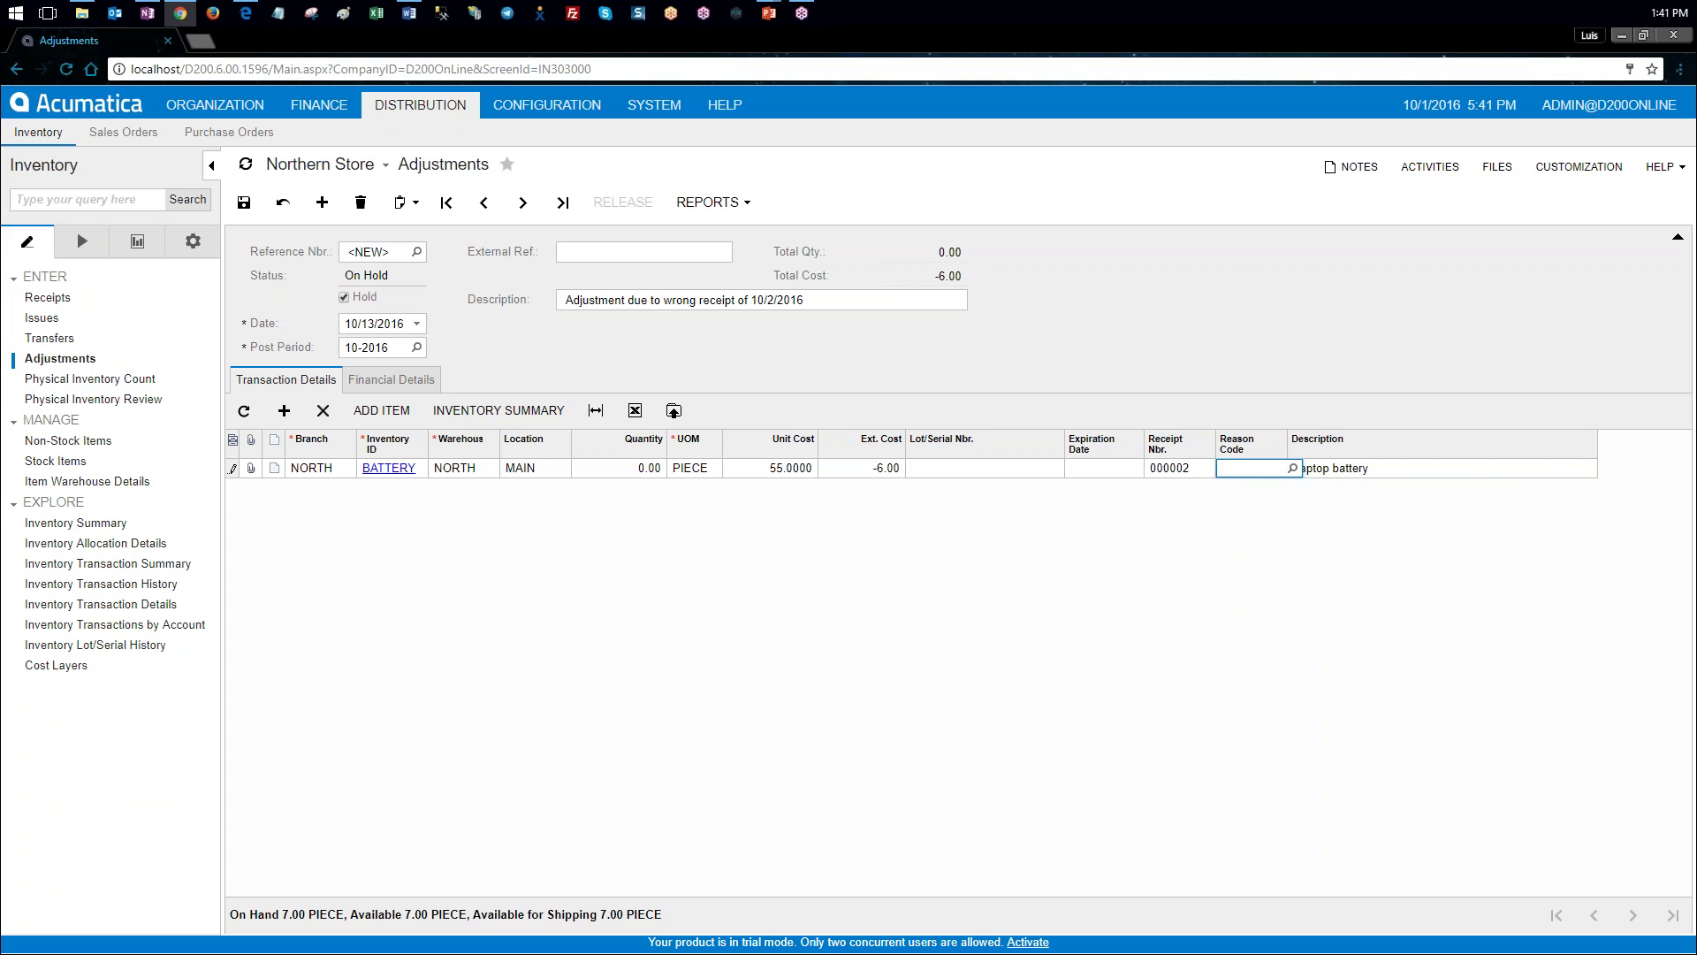
Step: Assign the battery line the adjustment reason code for correcting a wrong inventory receipt, which uses account 215000
click(1196, 470)
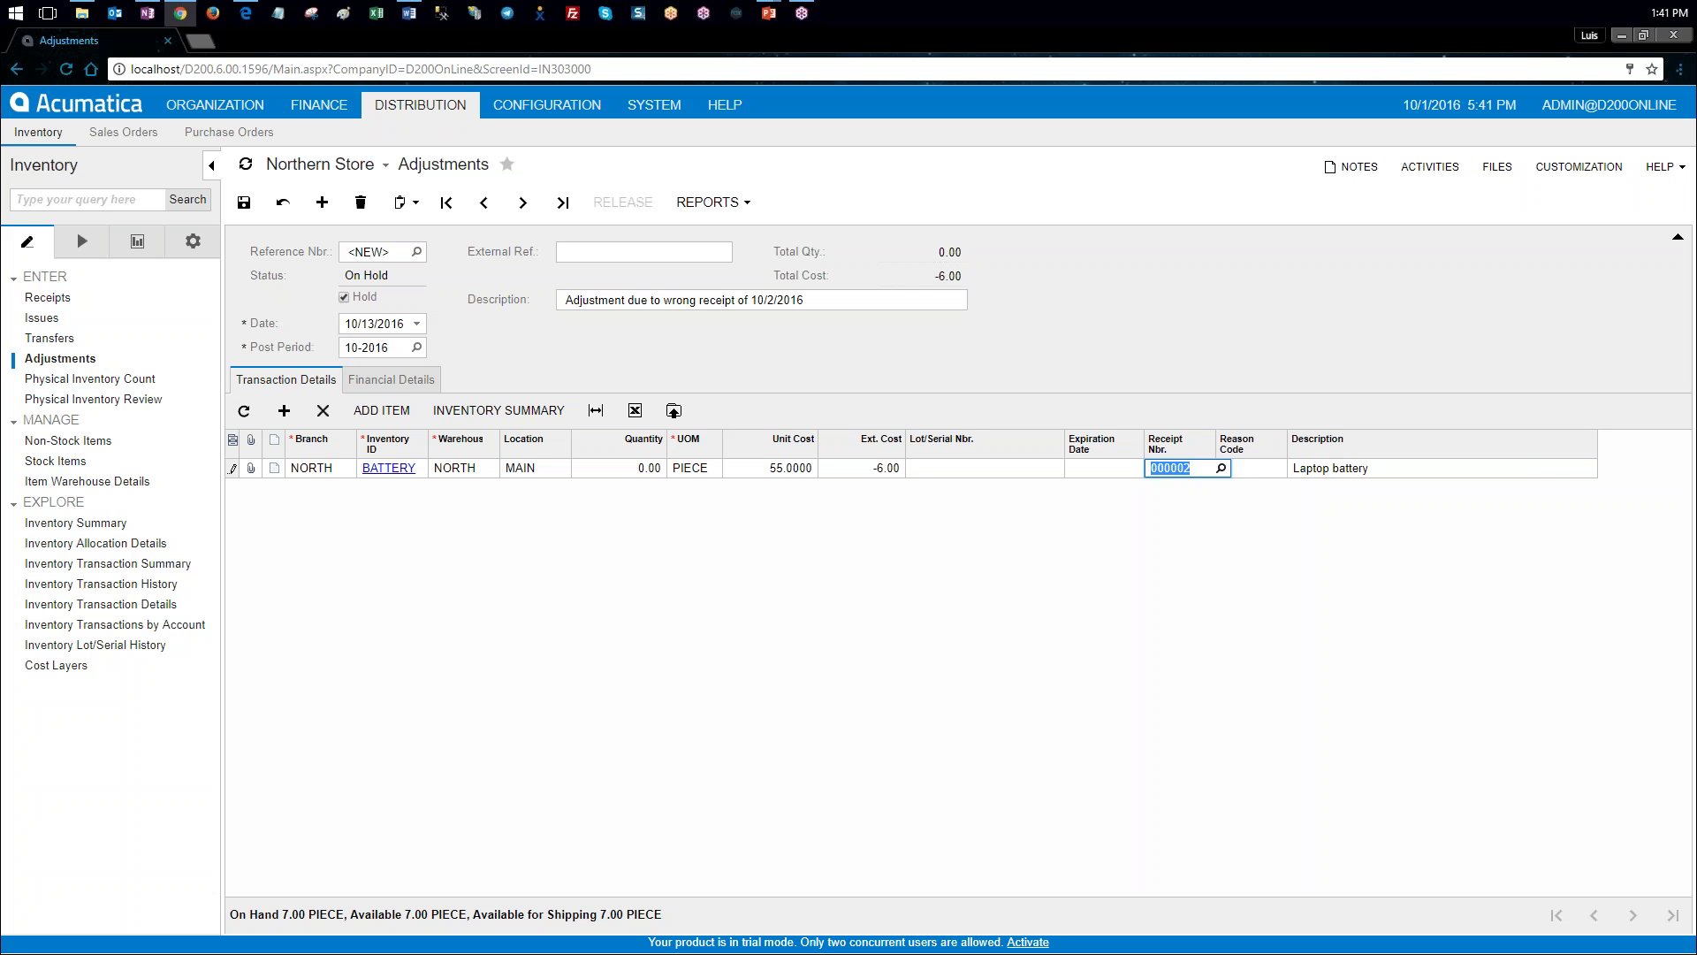
key(alt+Tab)
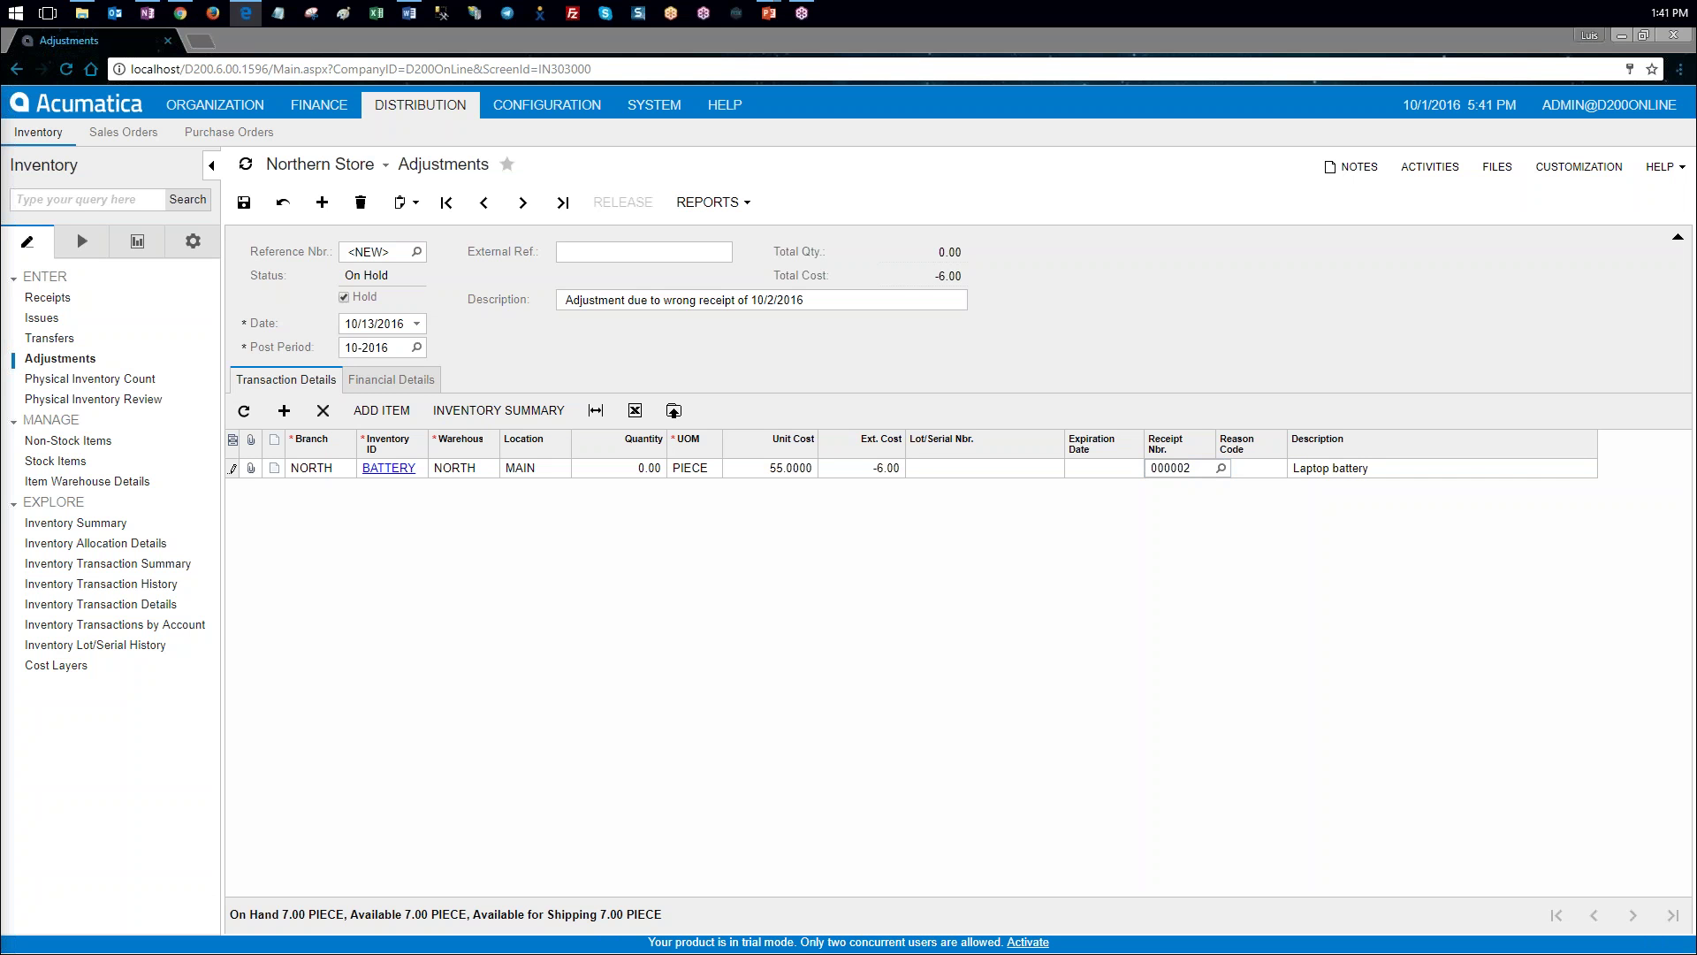
click(1257, 472)
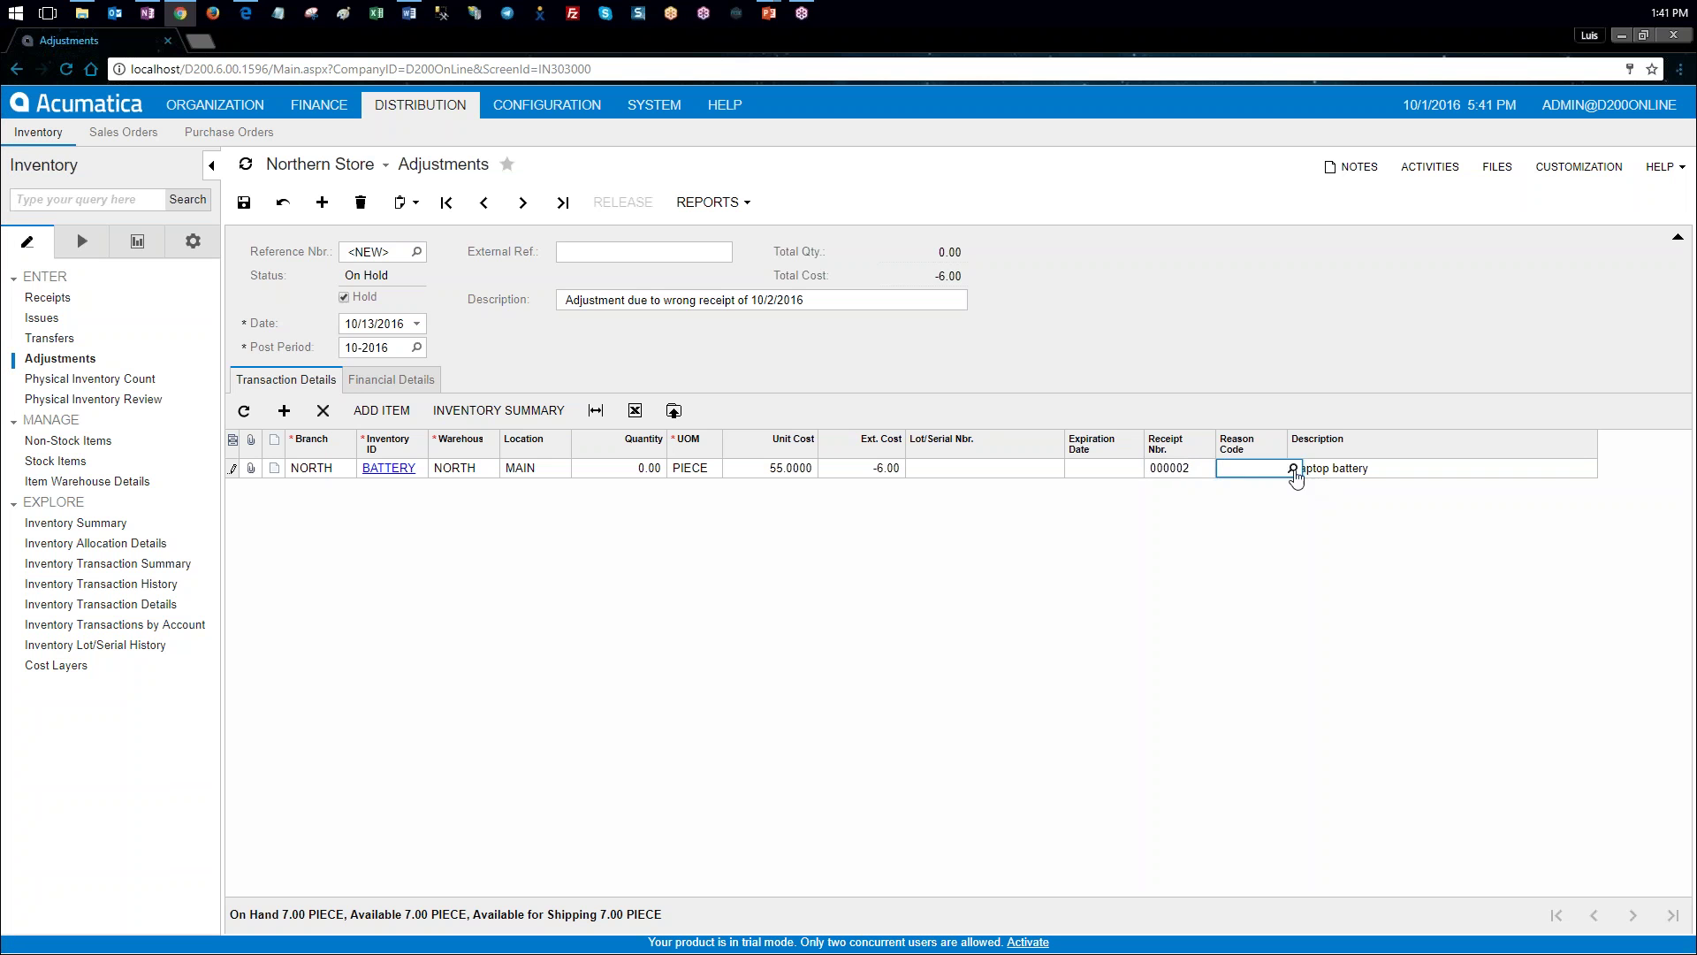
click(1293, 469)
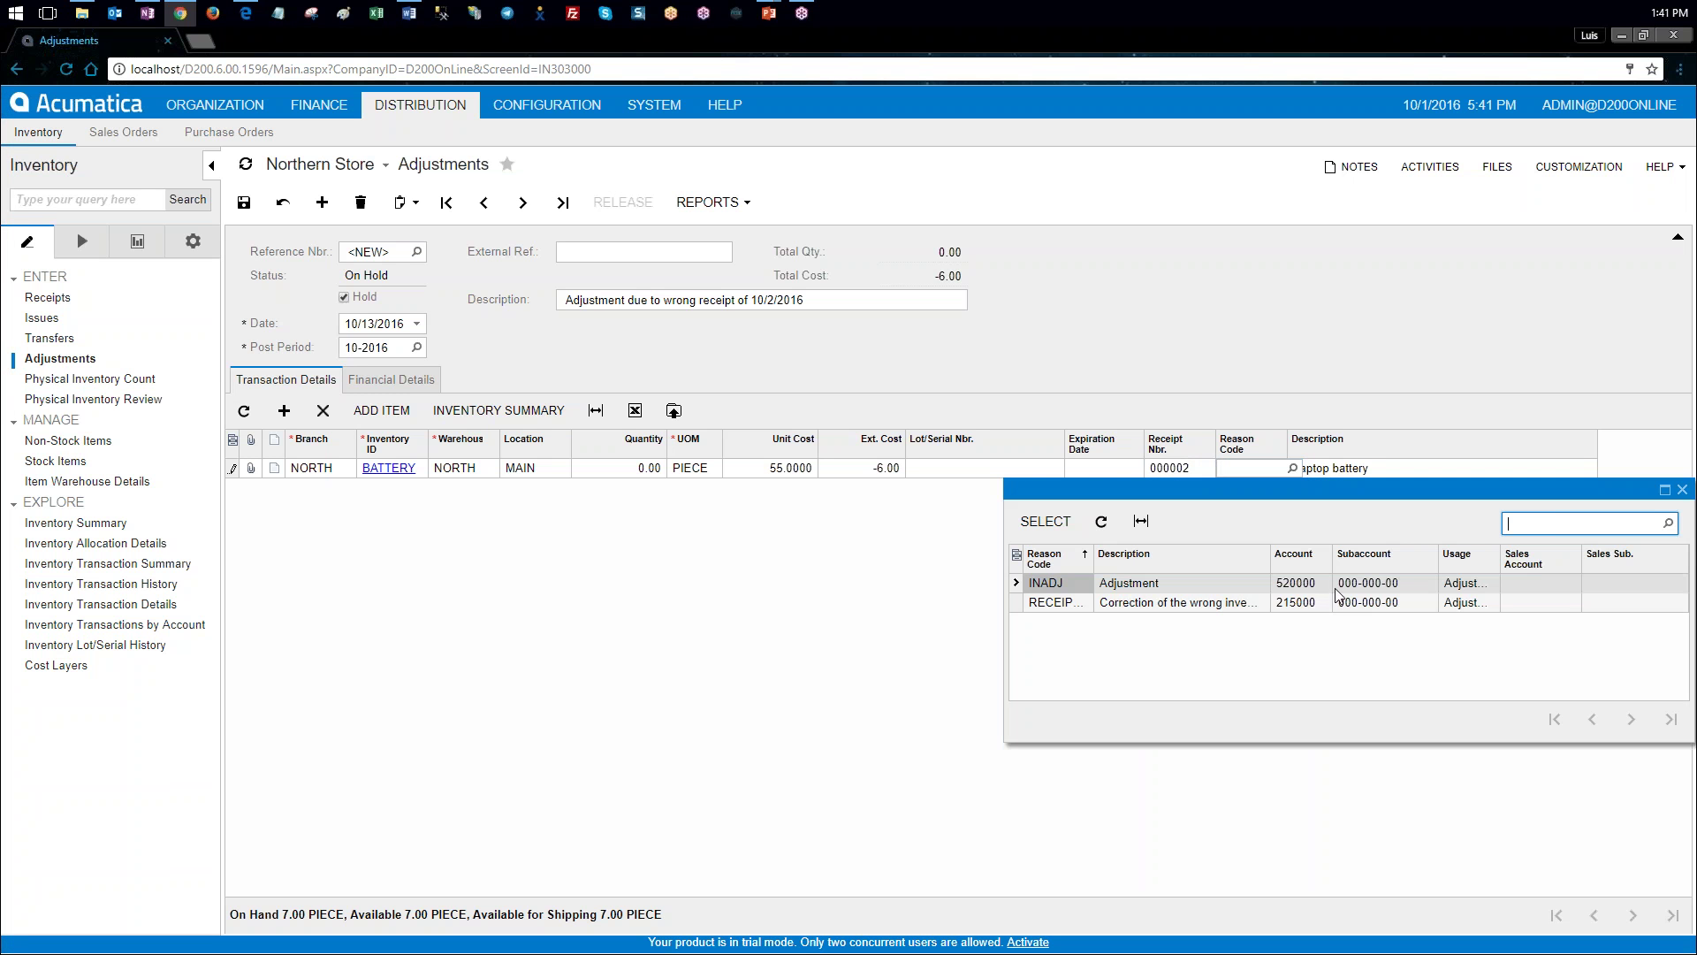
double_click(1075, 602)
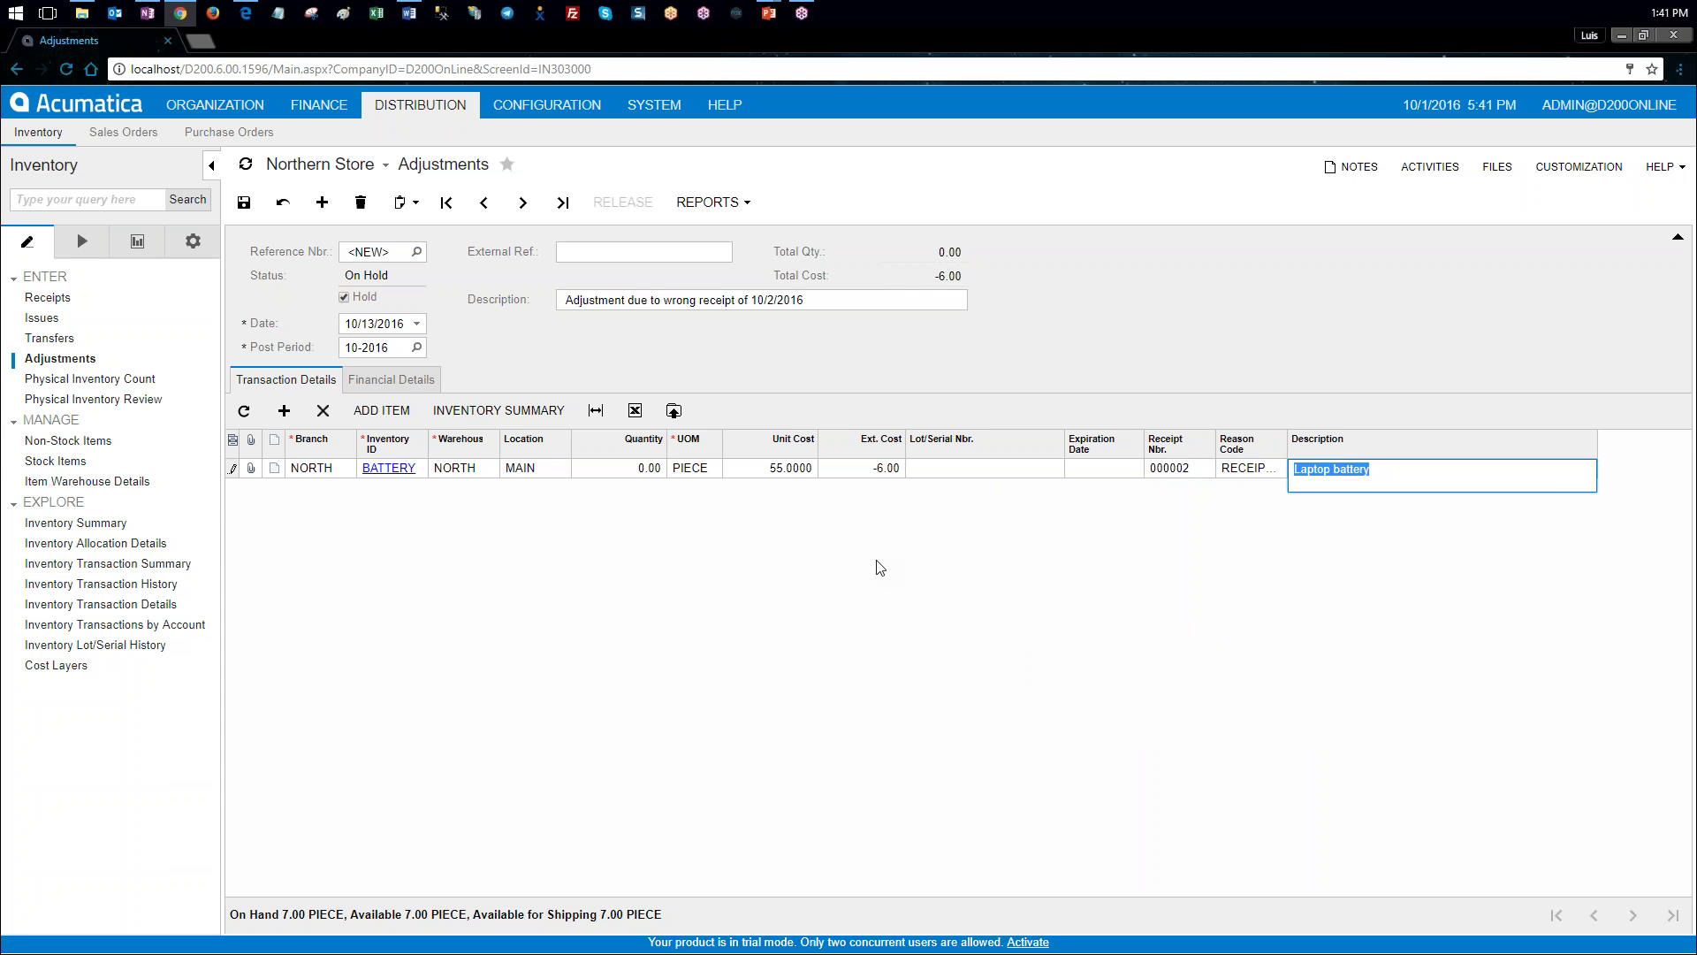
Step: Take the battery cost adjustment off hold, save it and release it
click(347, 300)
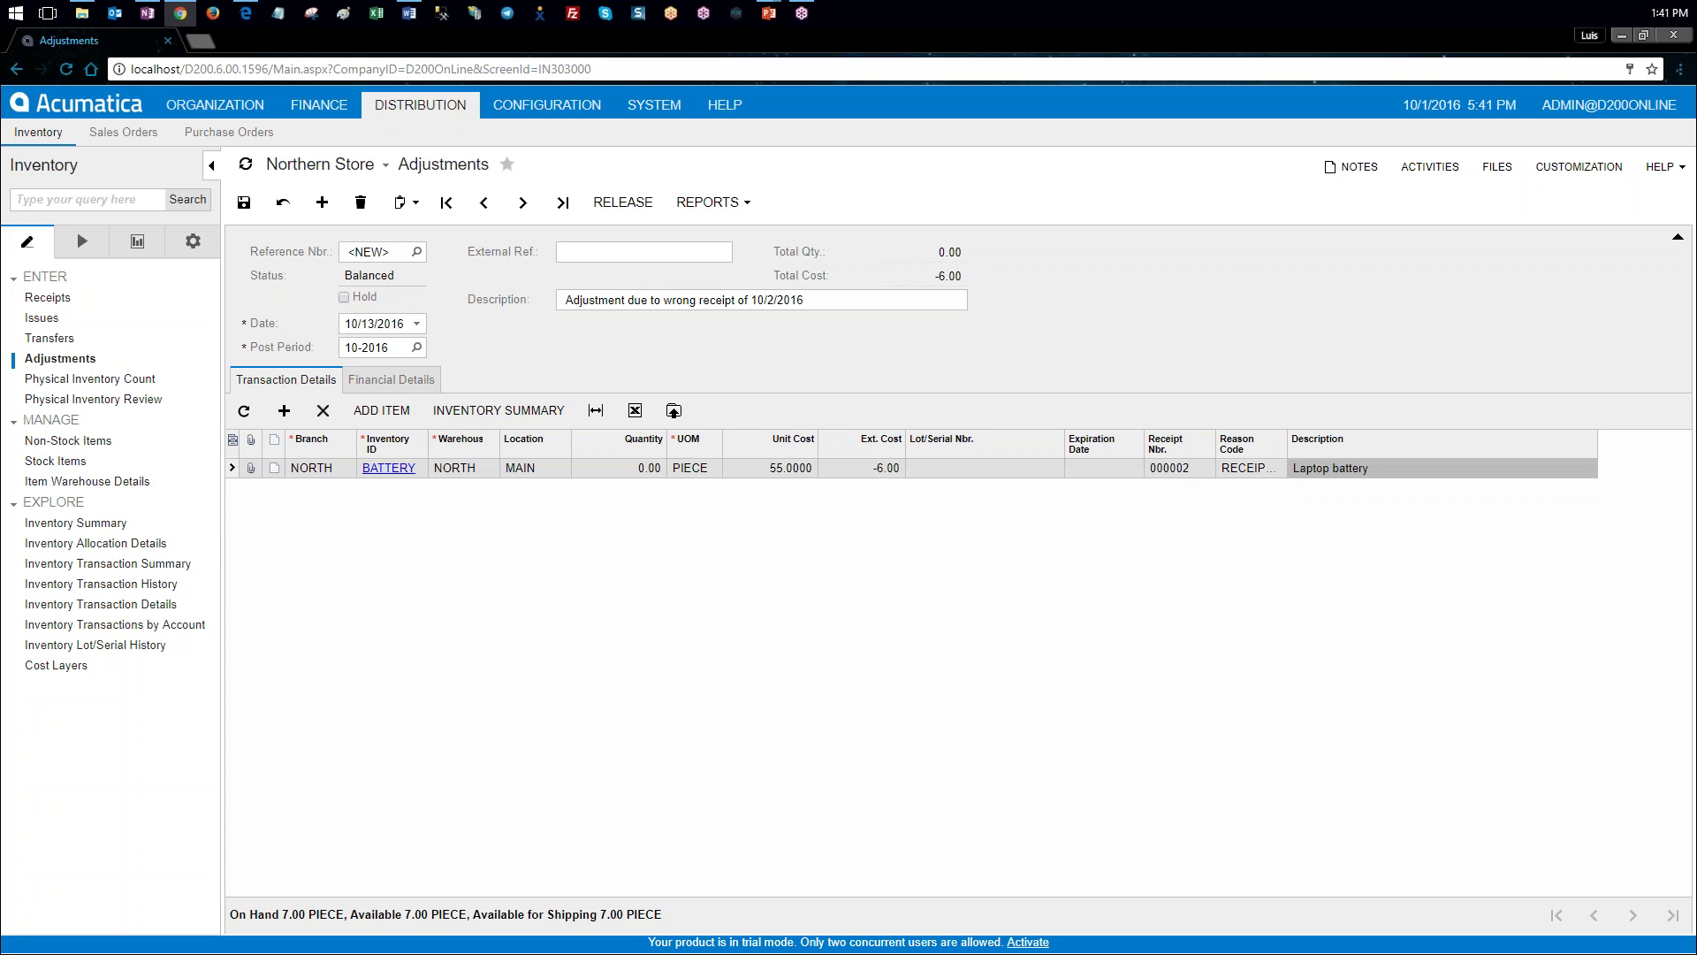
click(244, 204)
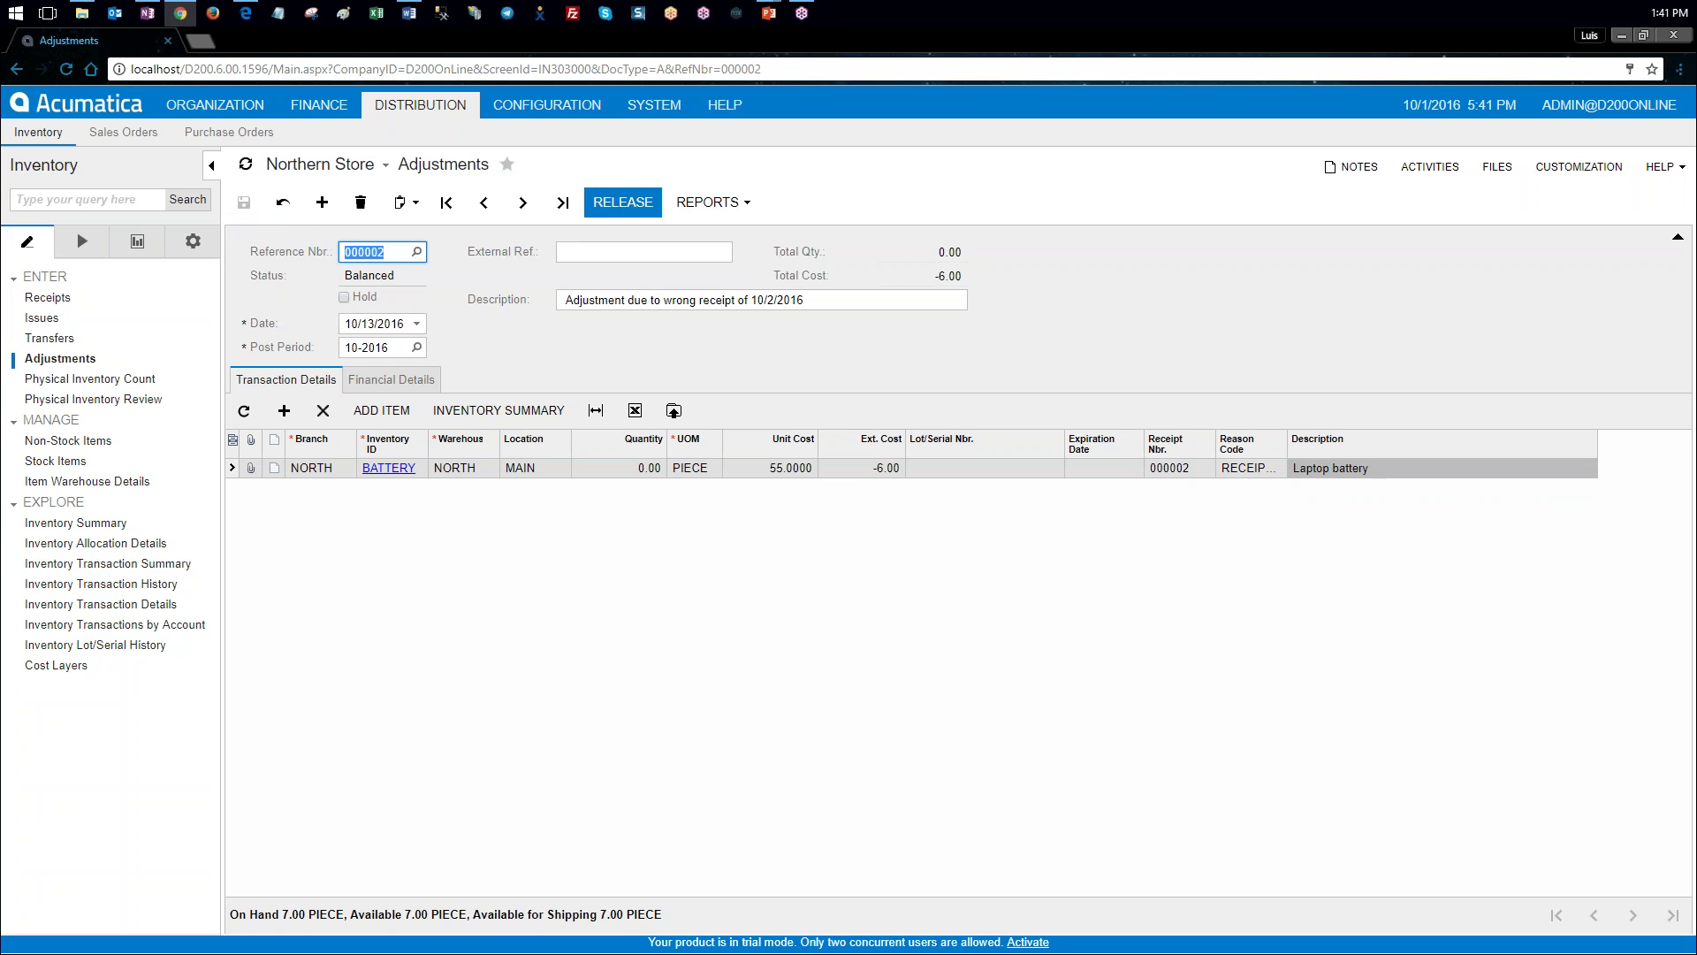
click(606, 205)
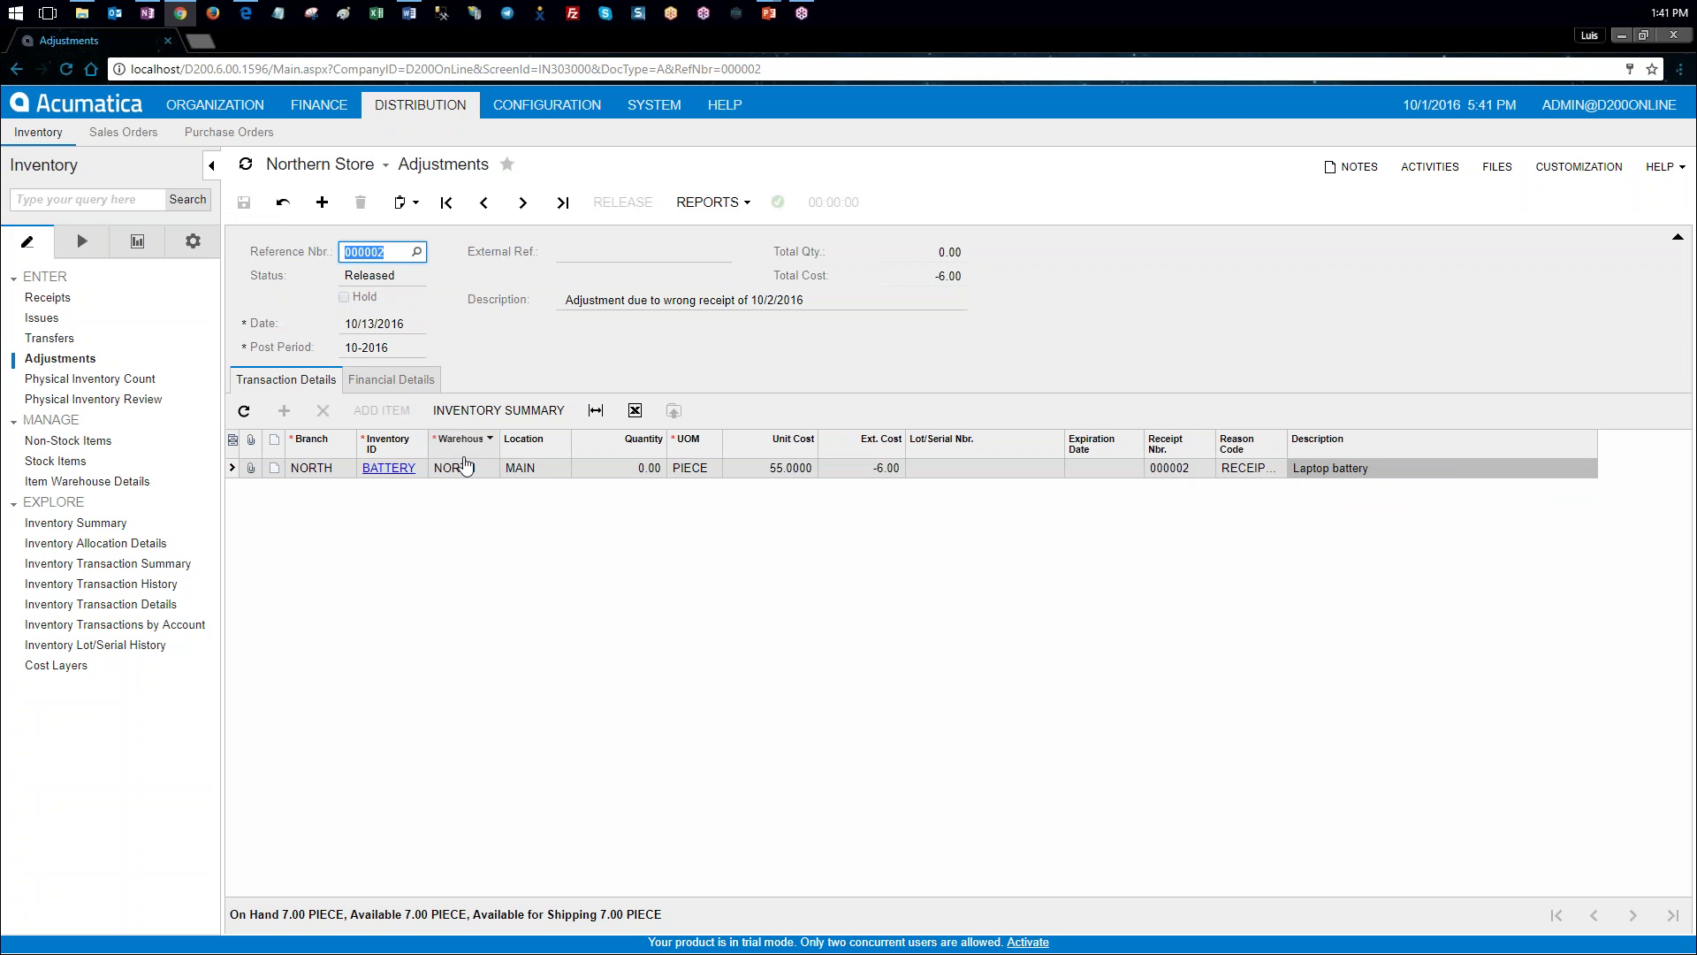
Step: Reopen the Cost Layers inquiry for the NORTH batteries and examine each layer's on-hand quantity, total cost and estimated unit cost
click(49, 674)
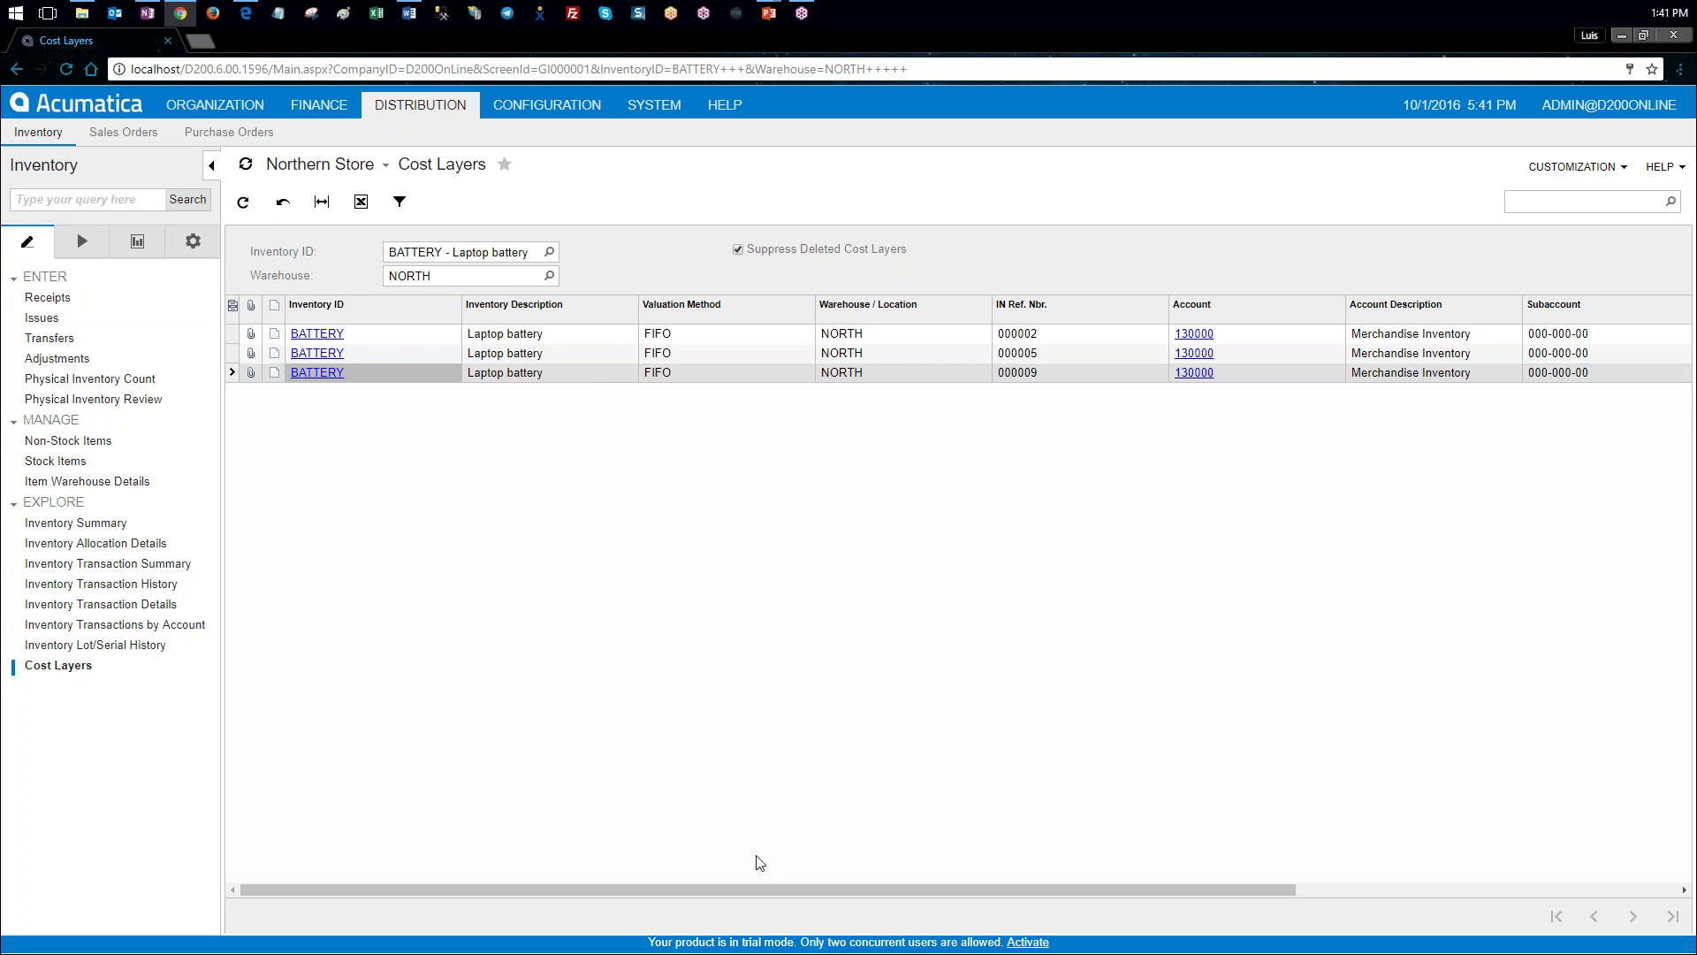
drag(761, 881, 1184, 895)
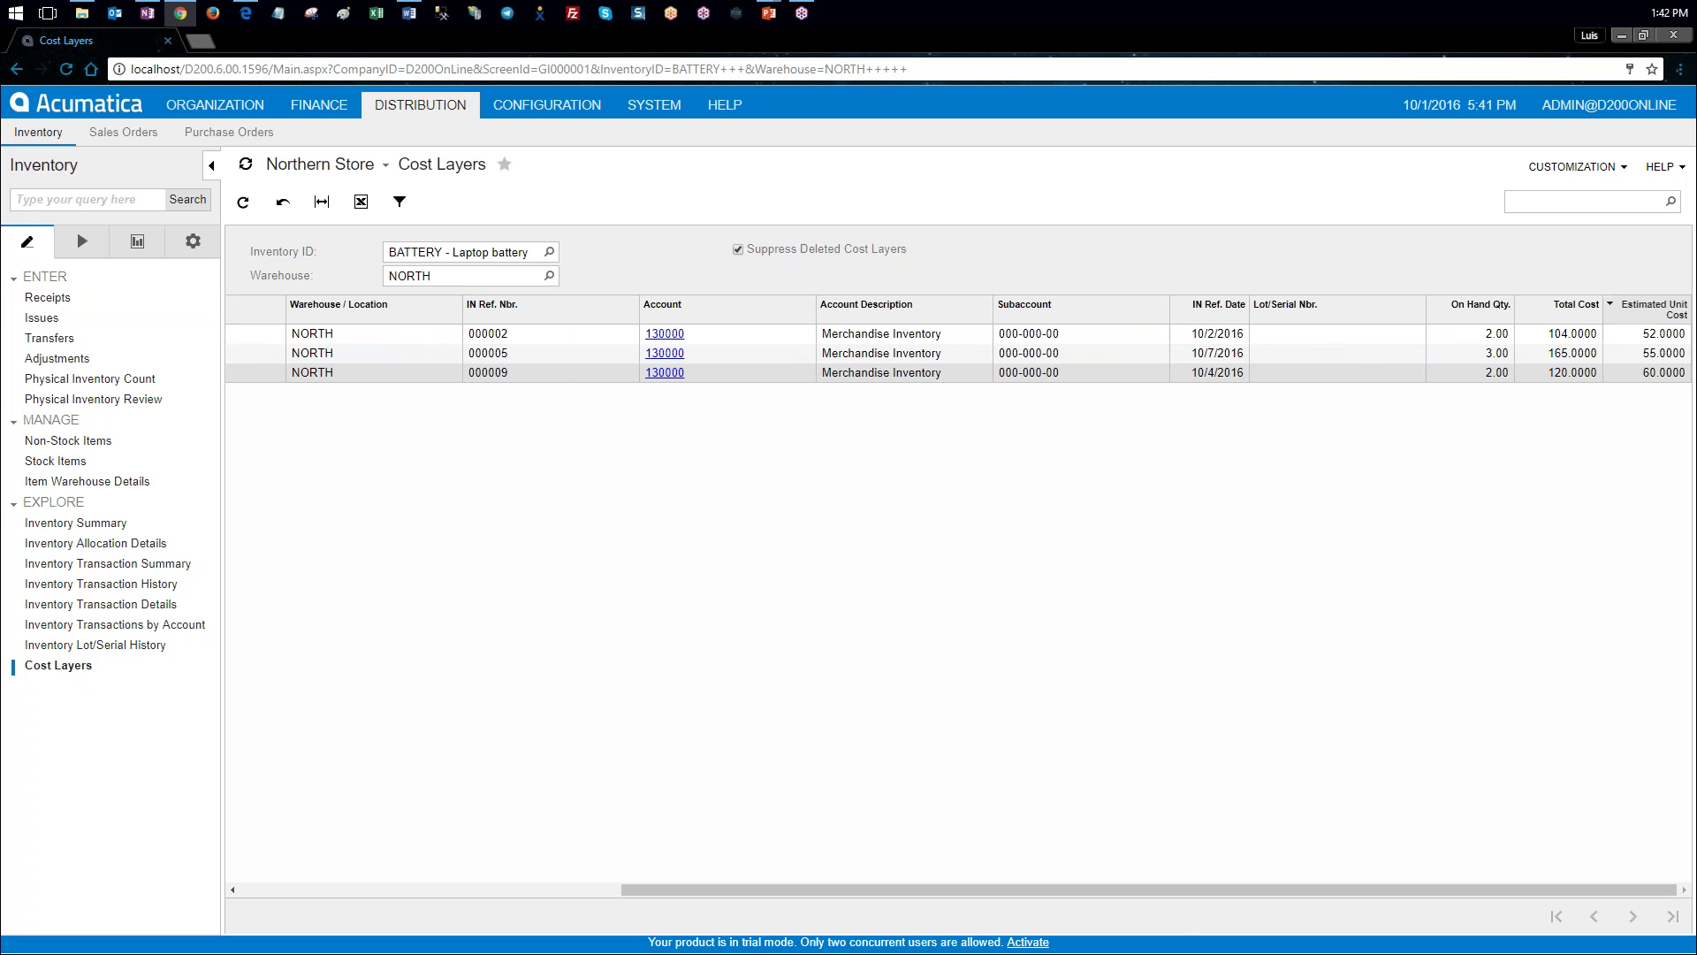
click(1675, 335)
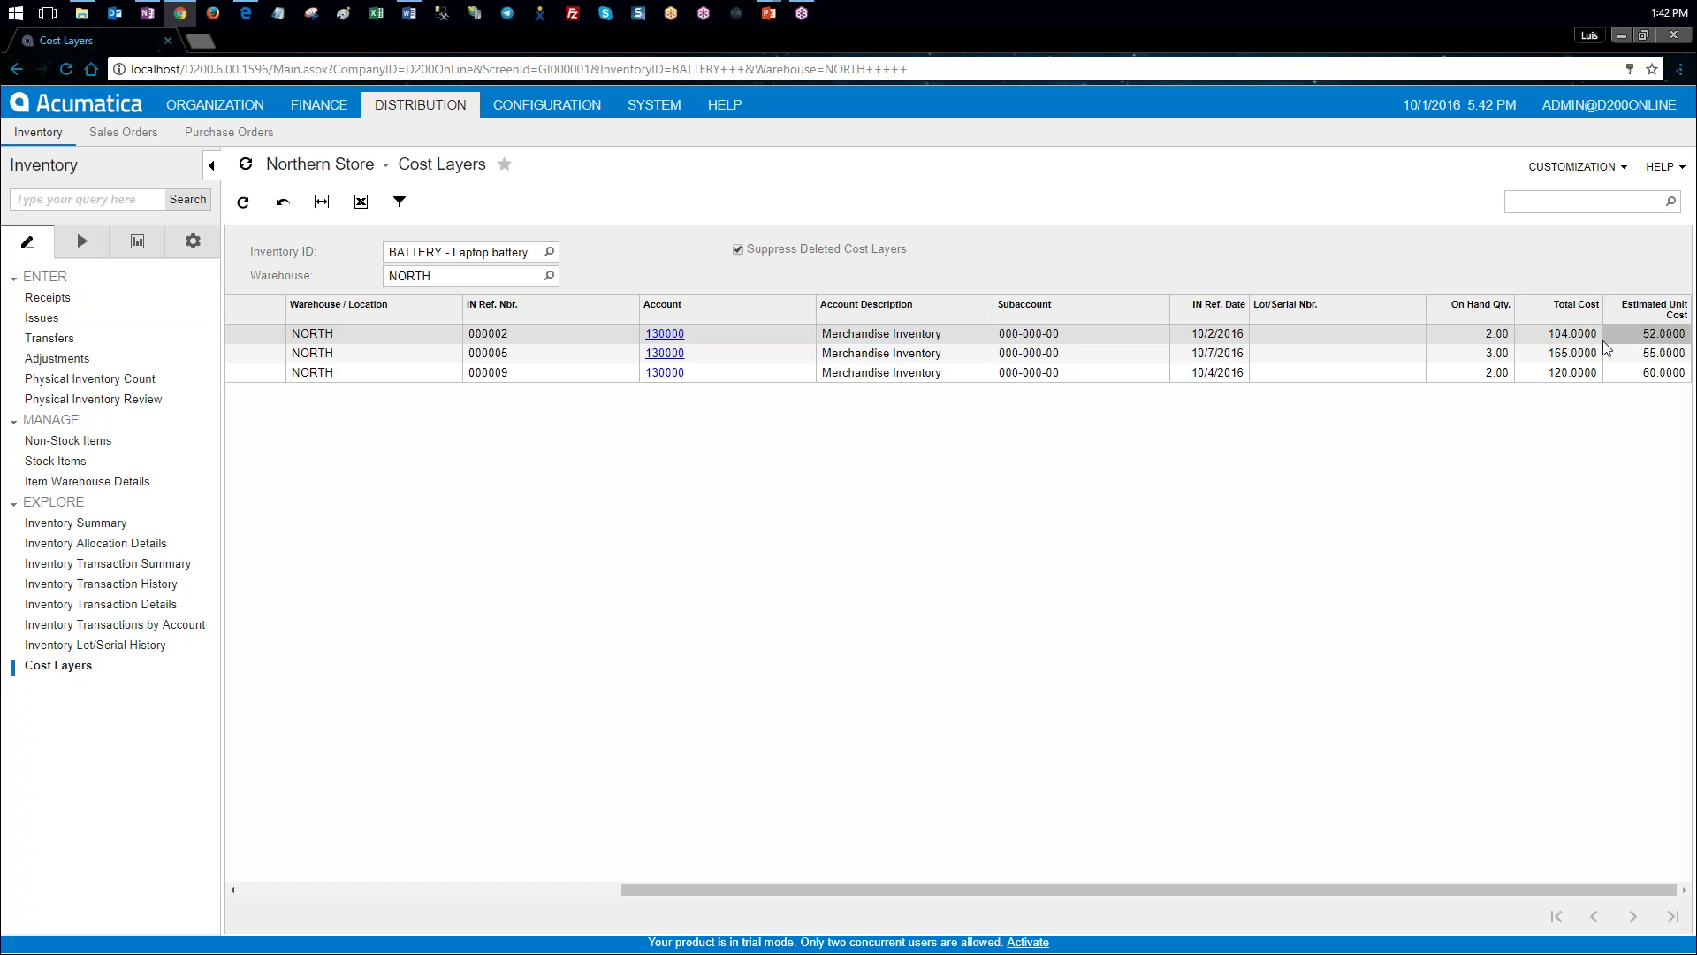
click(1500, 339)
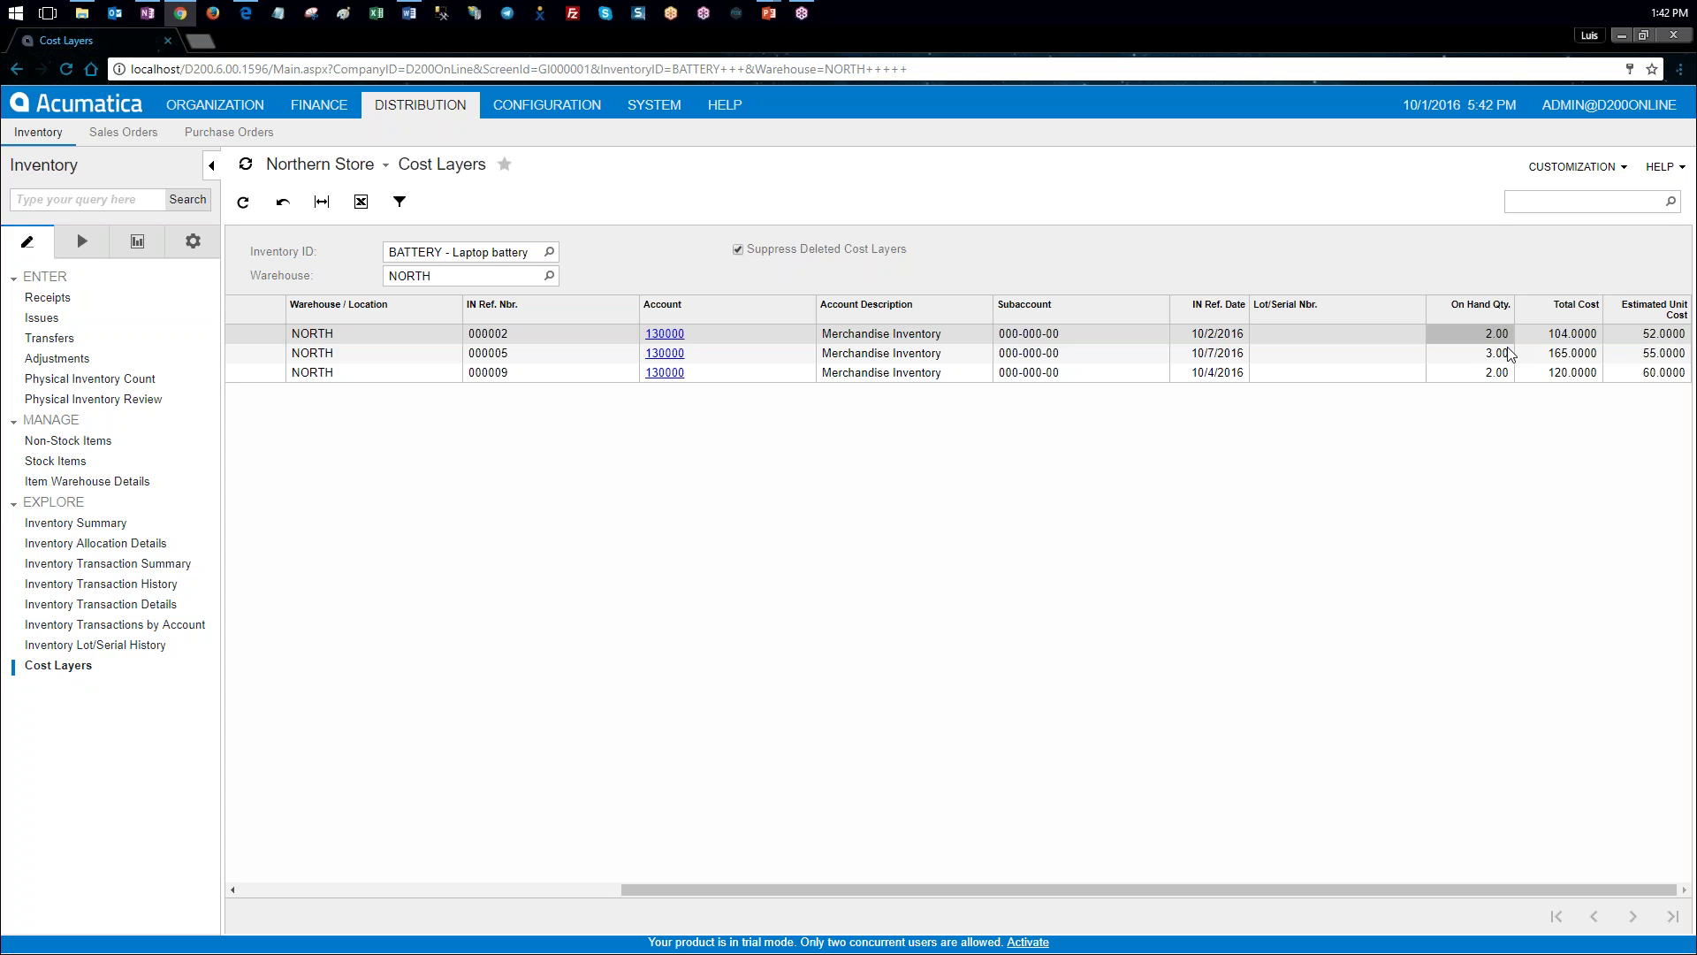
click(1652, 355)
click(1653, 374)
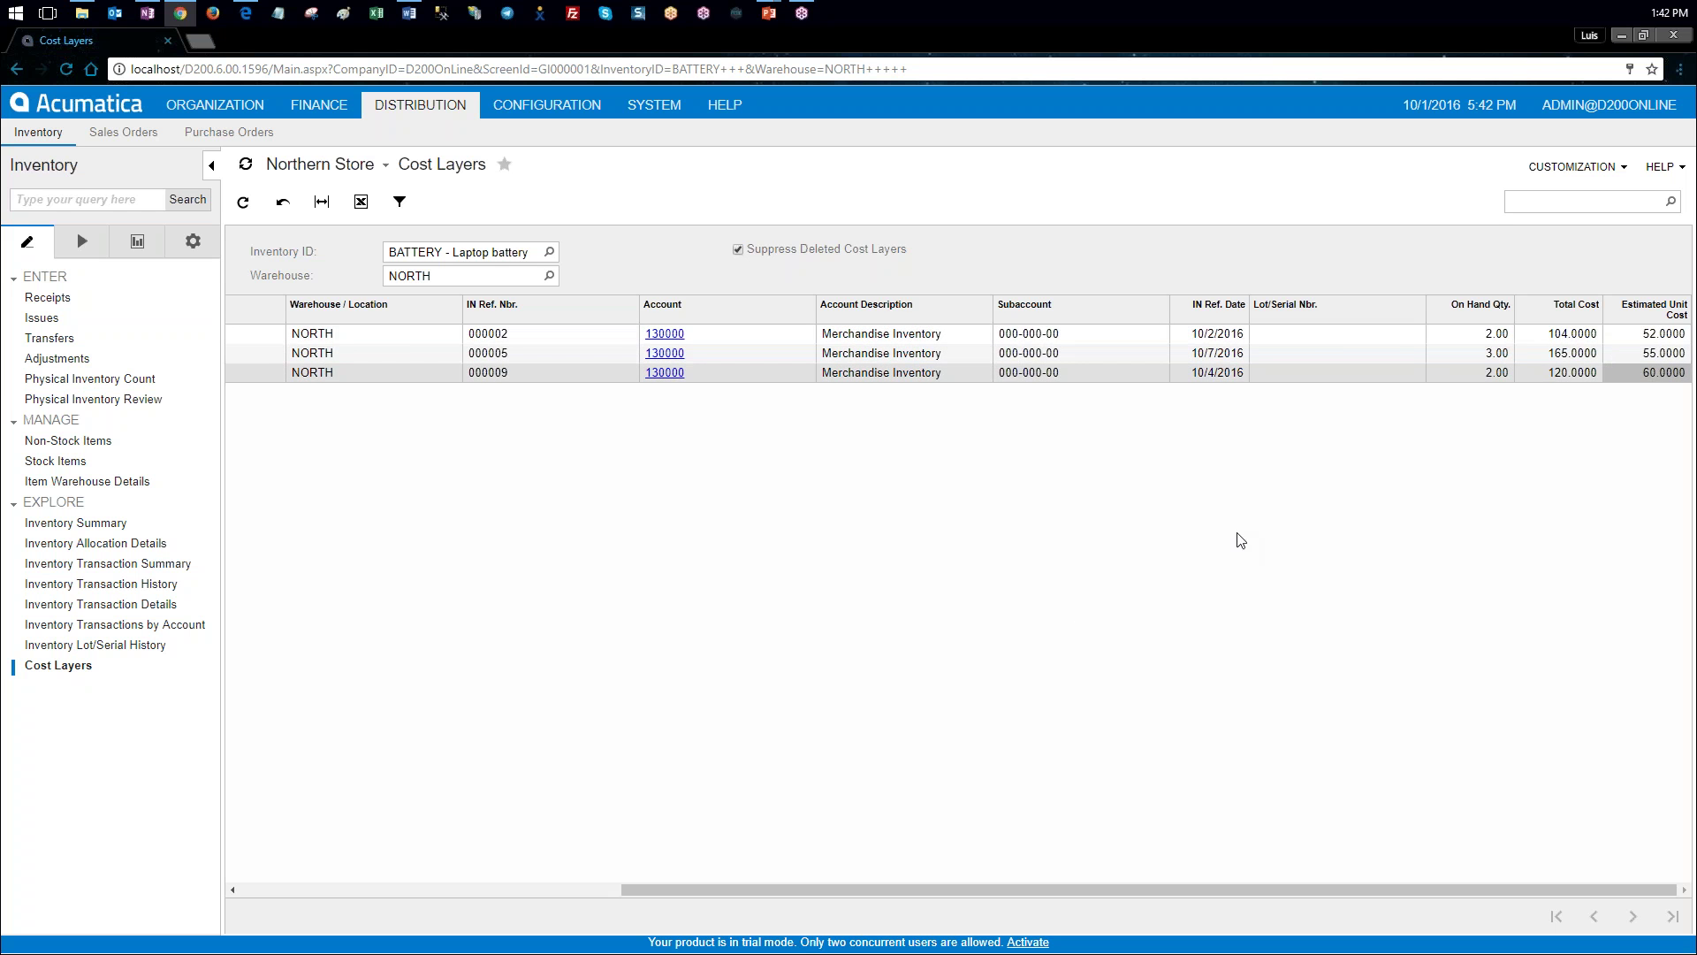
drag(838, 888, 384, 862)
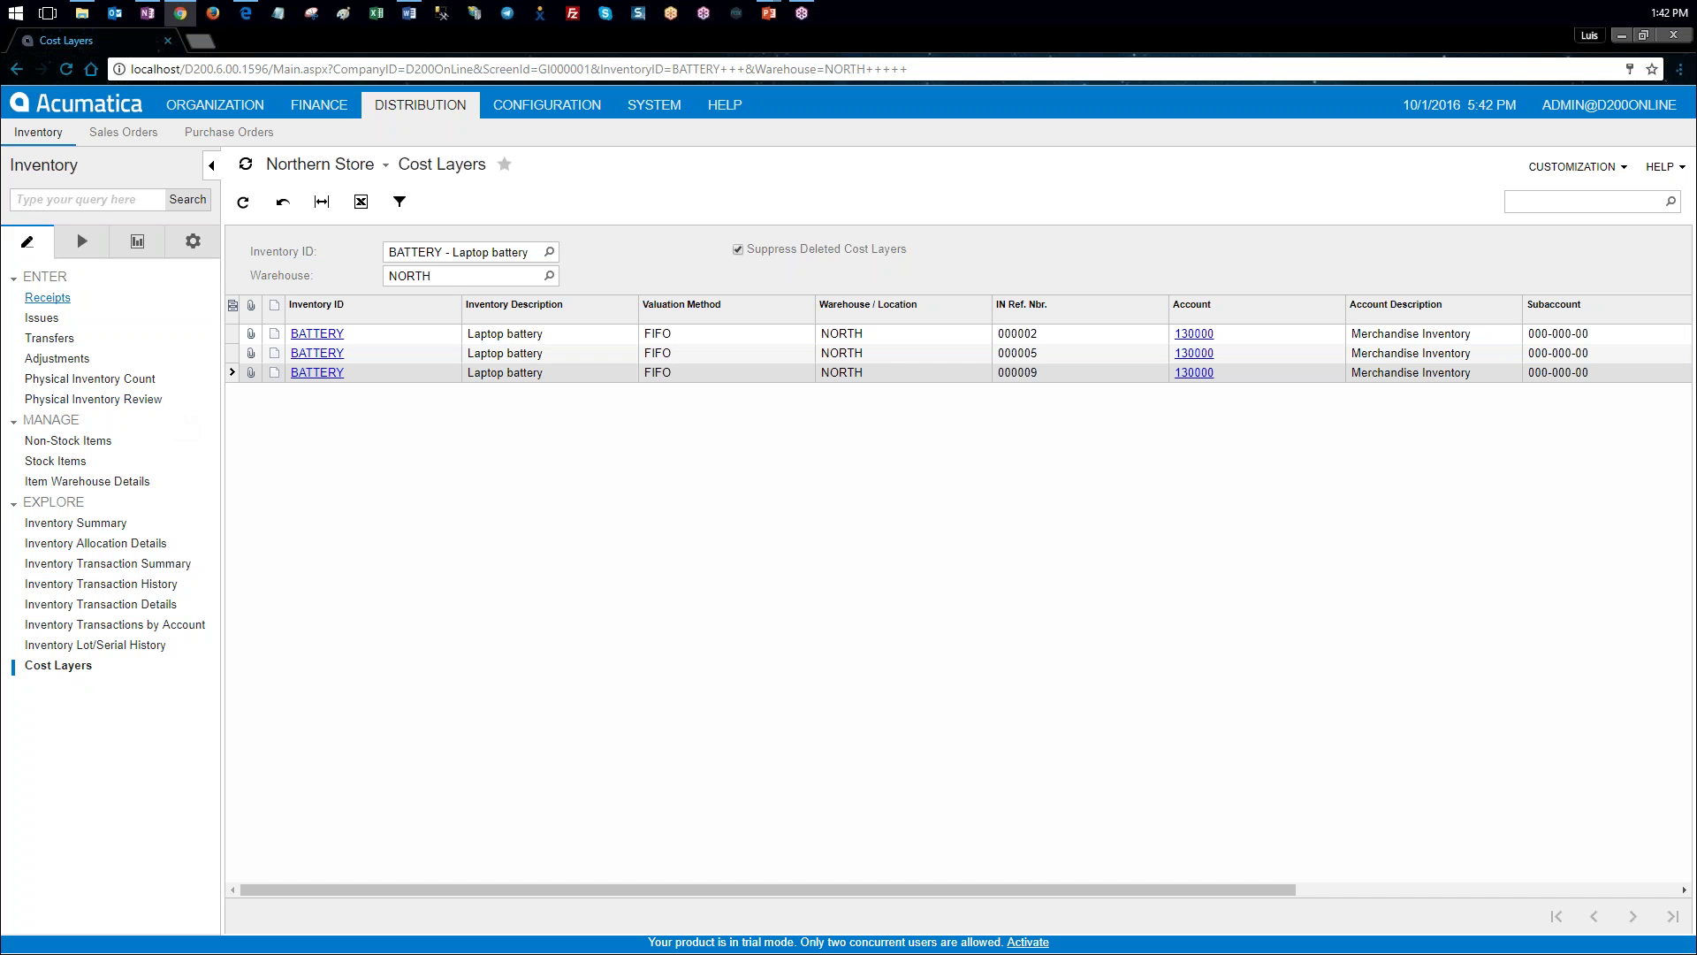
Step: Start a new inventory issue dated 10/14/2016 with the description "Laptop batteries sold on credit from the Northern Store"
click(41, 318)
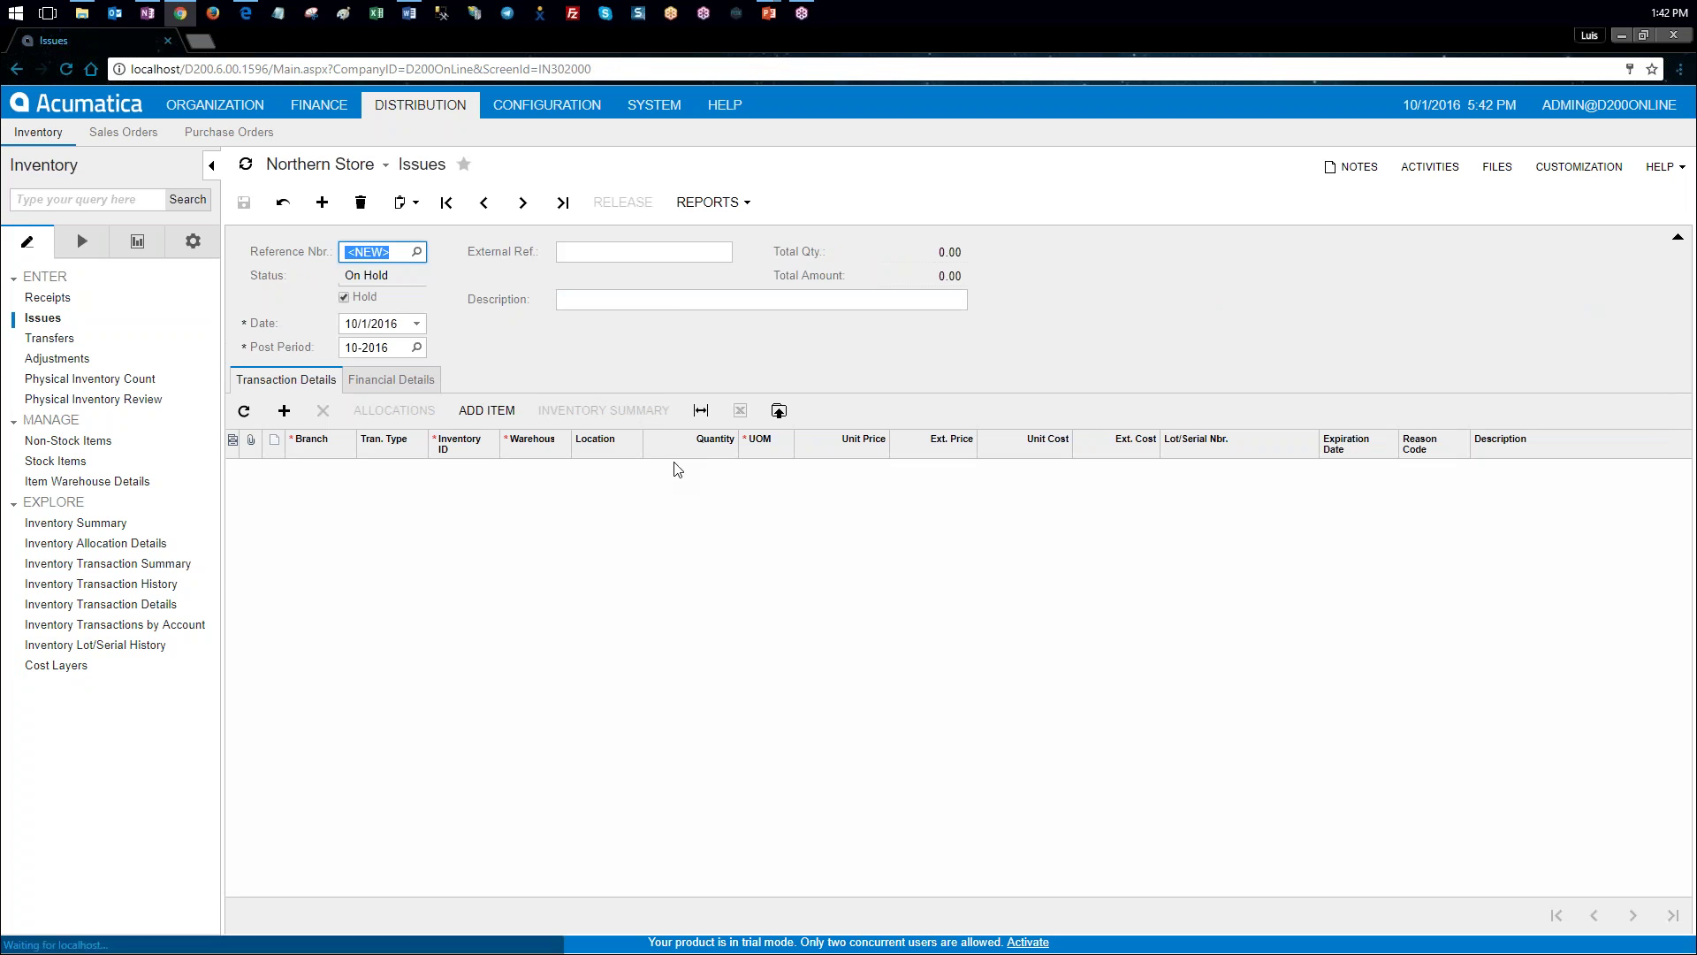
click(345, 323)
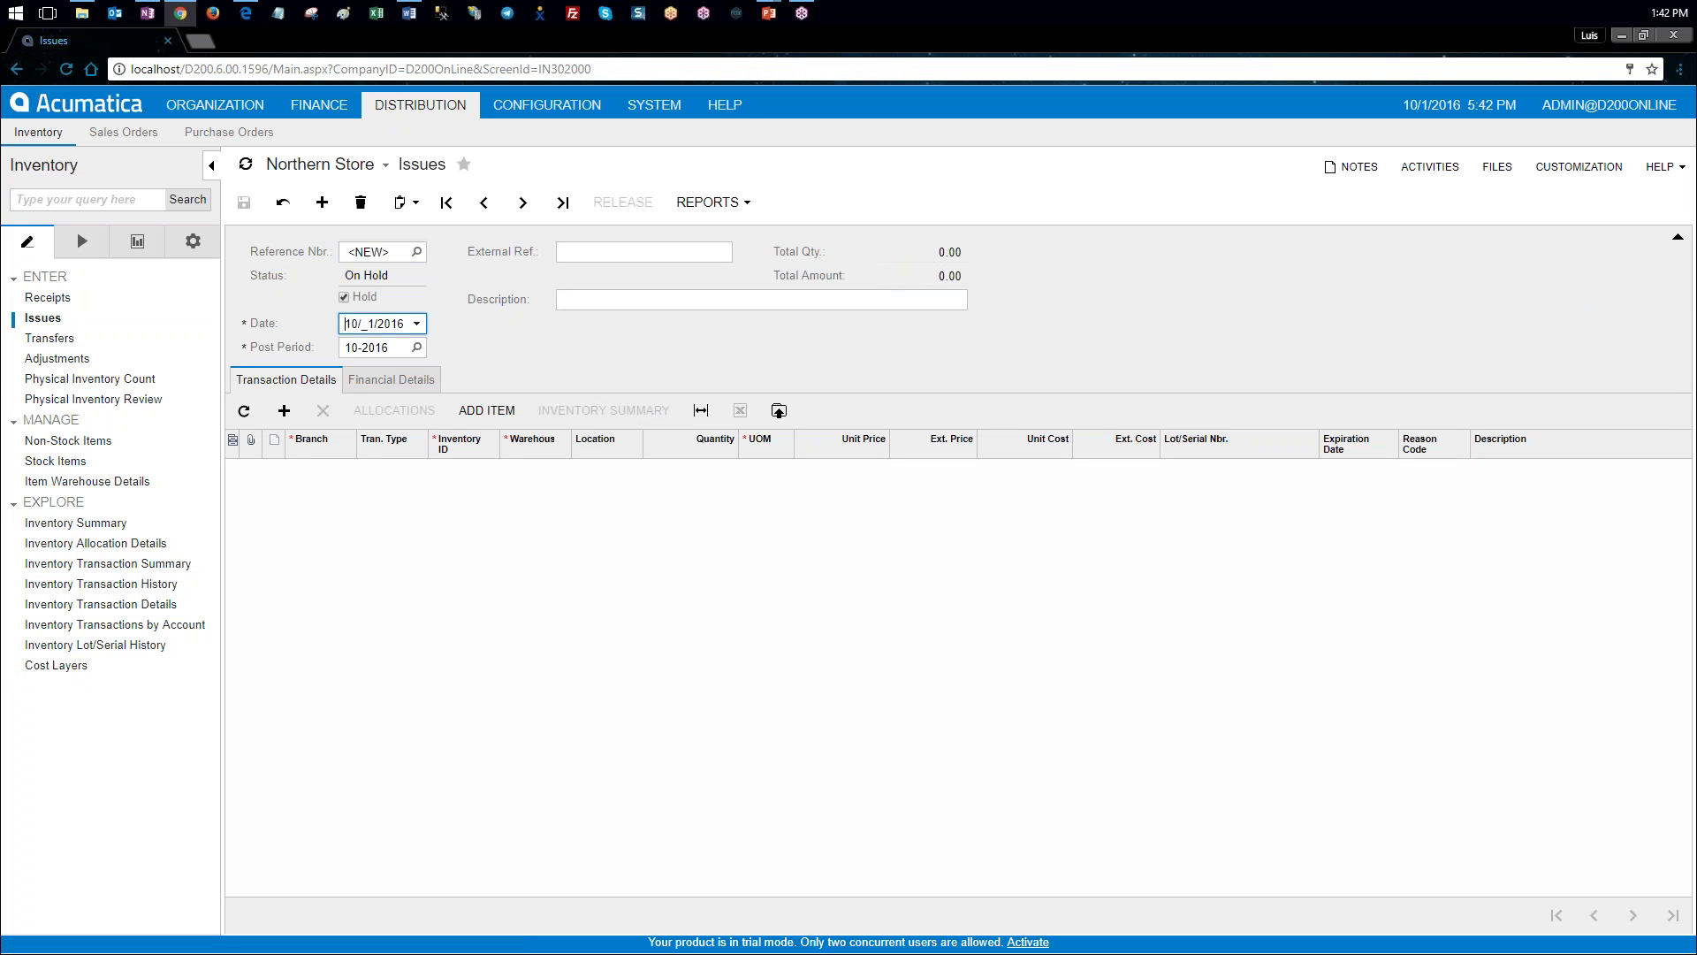
text(1014)
key(Tab)
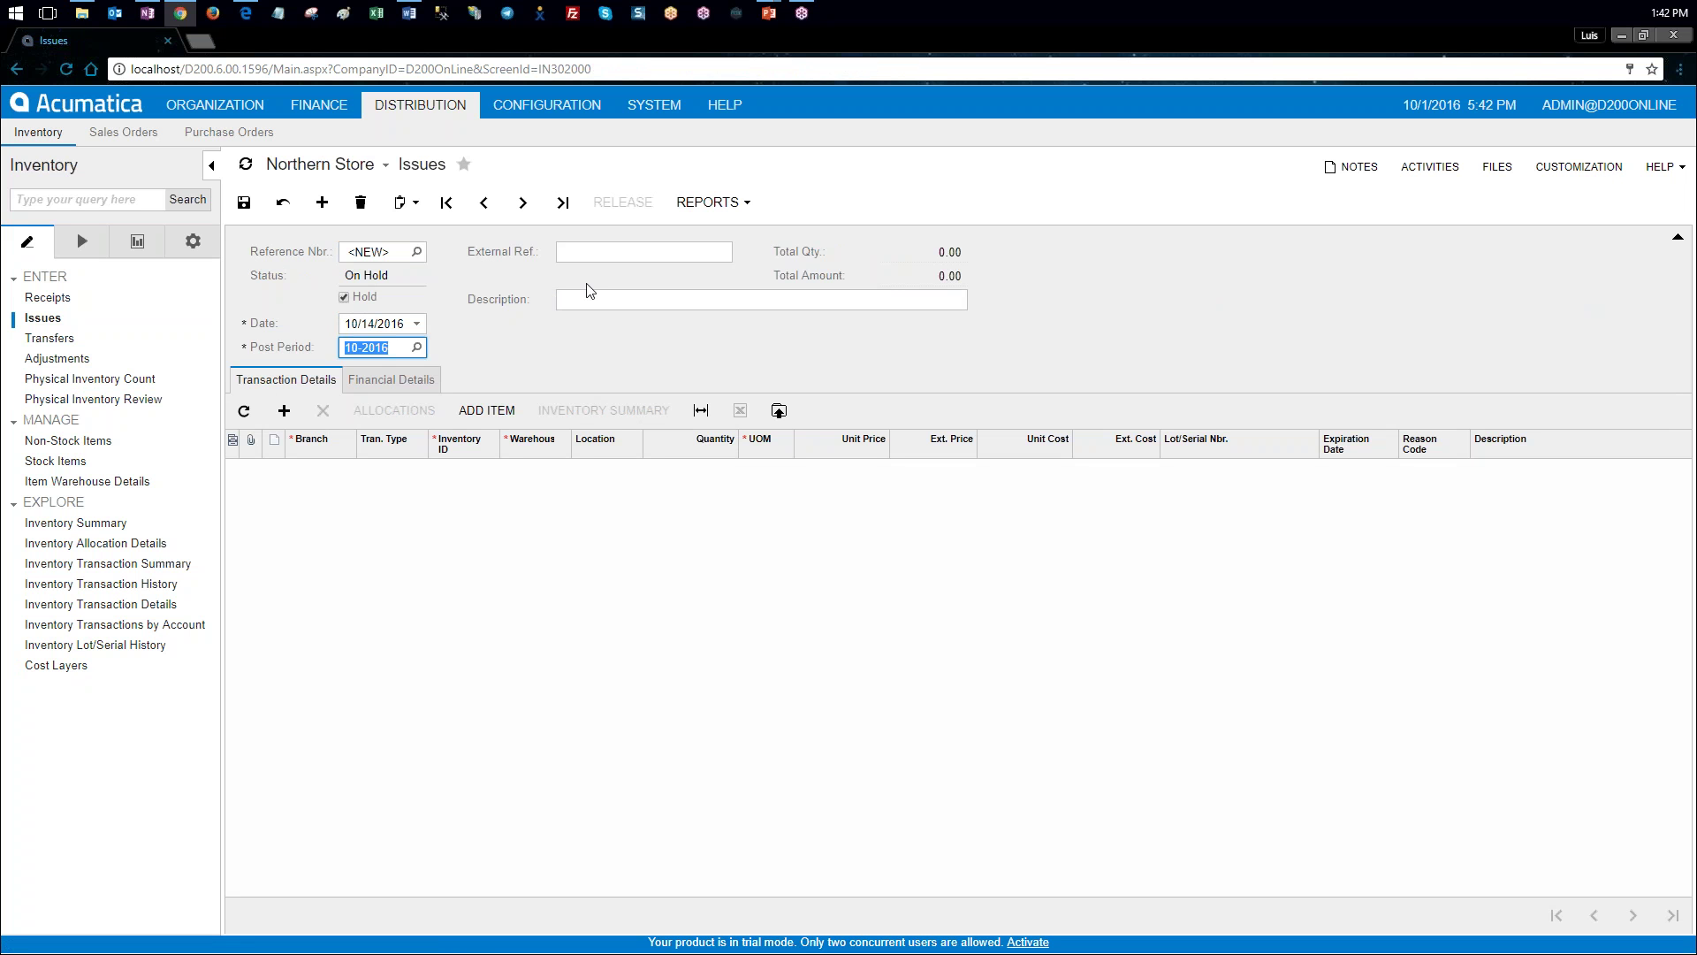
key(alt+Tab)
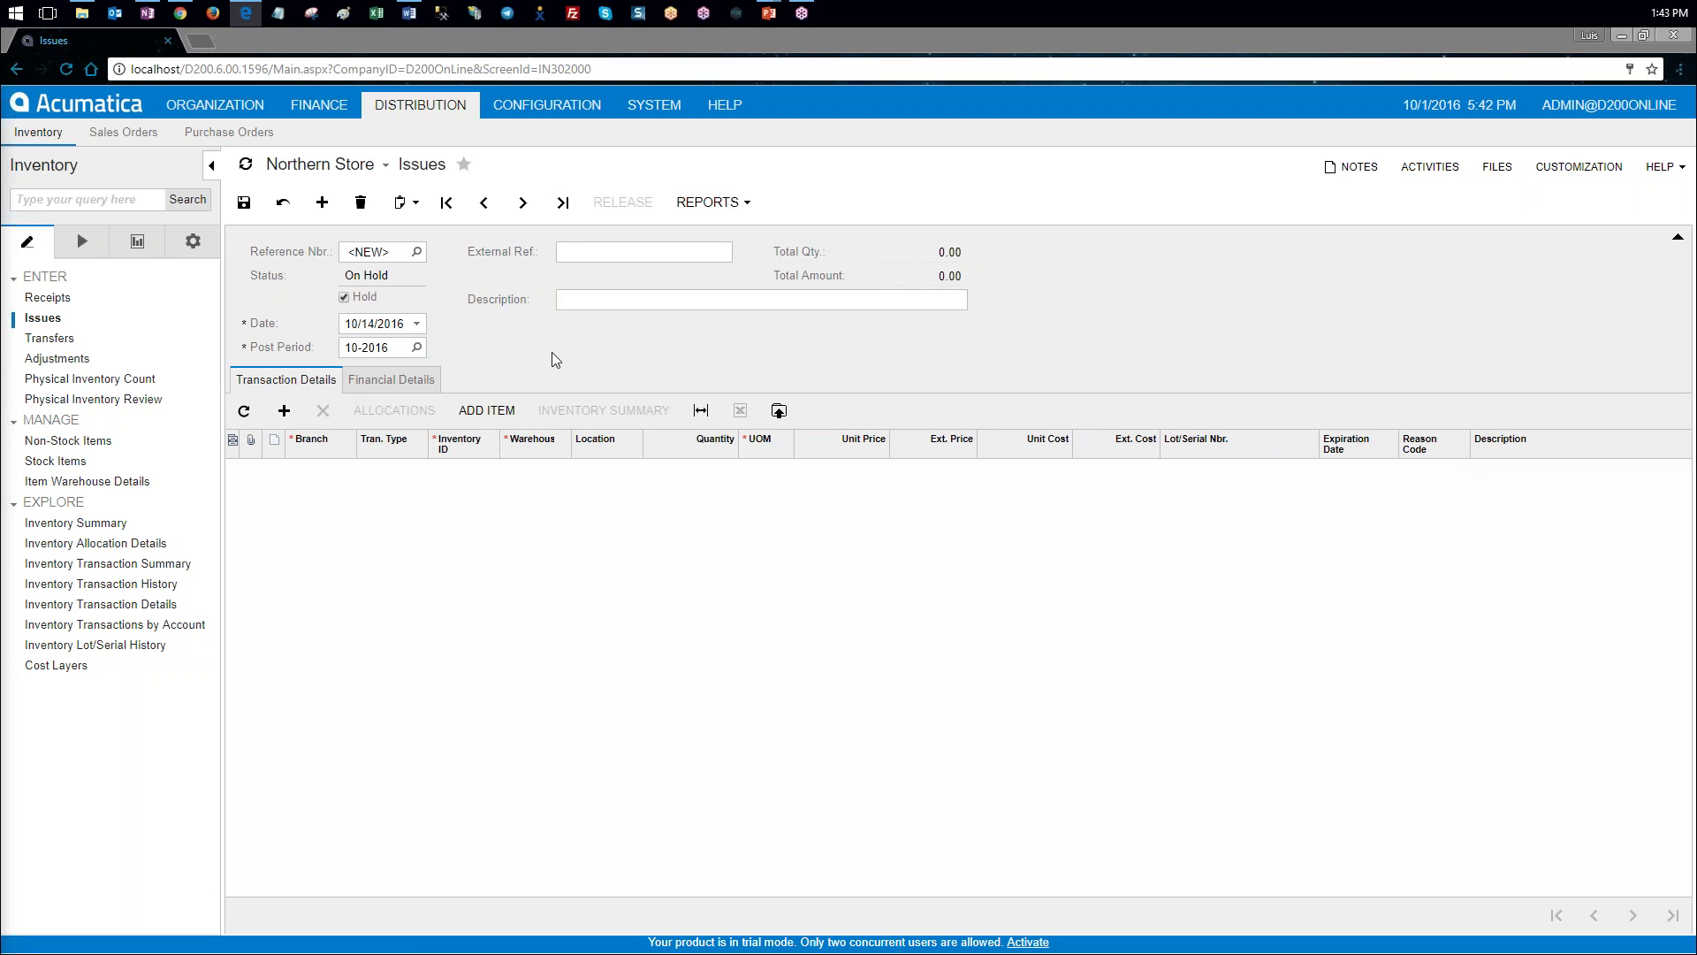
click(575, 298)
text(Laptop batteries sold on credit from the Northern Store)
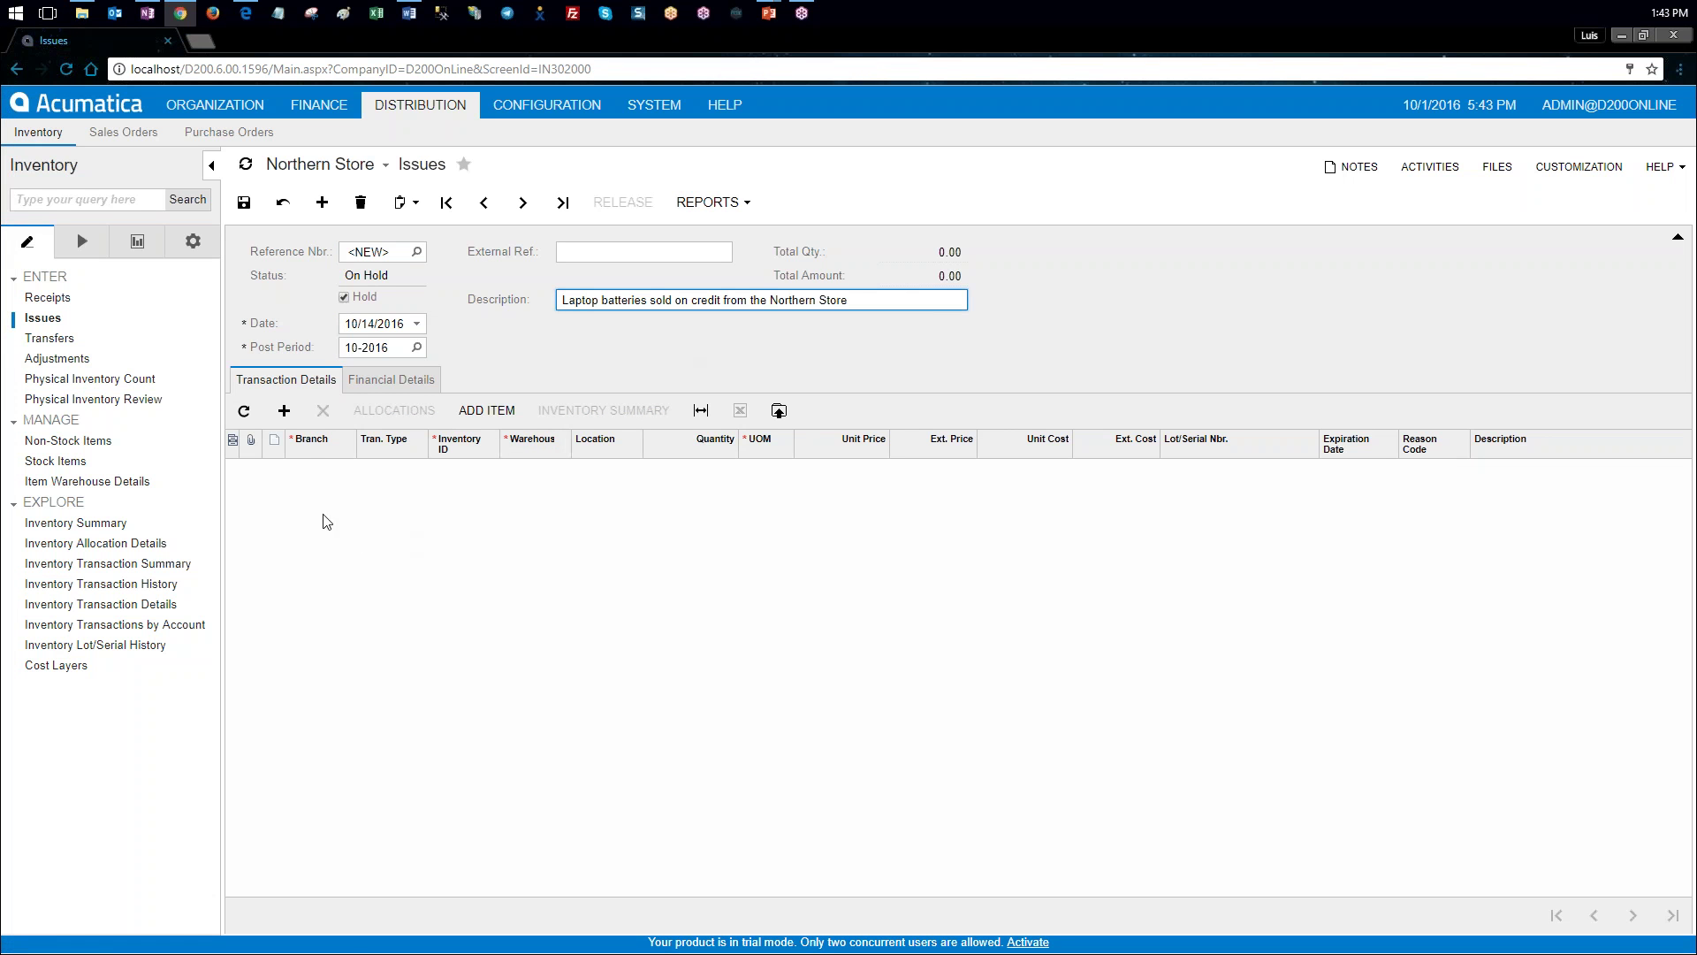
key(alt+Tab)
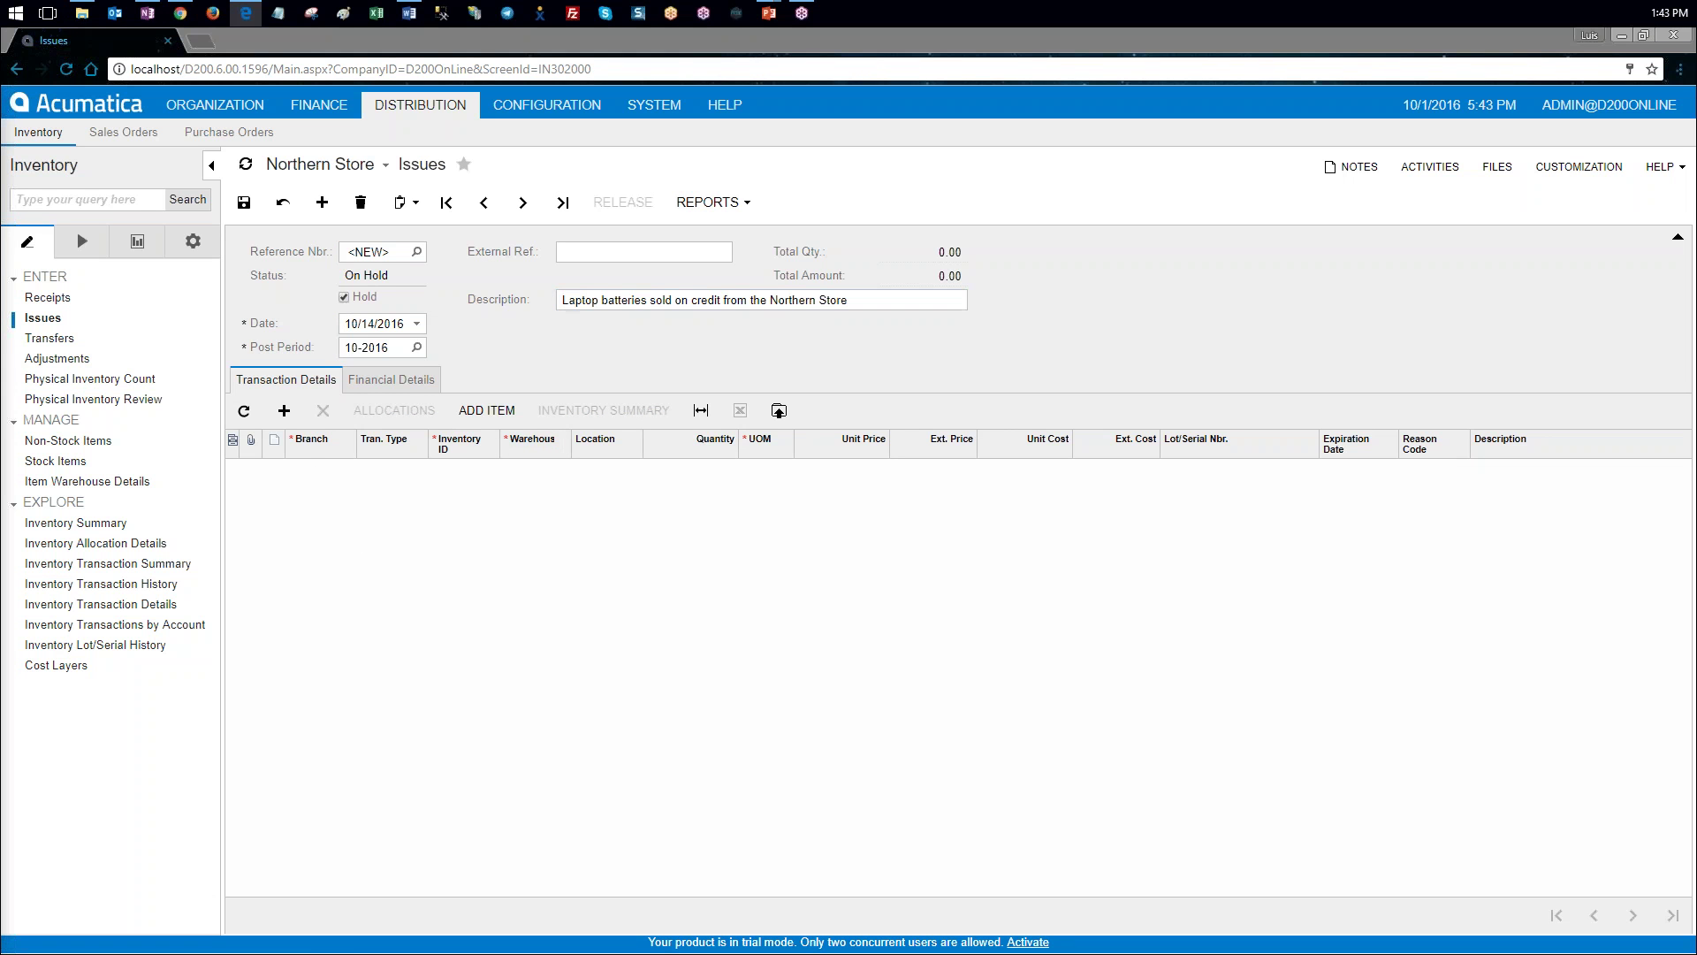
Step: Add an issue line of transaction type Invoice for the BATTERY item from the NORTH warehouse
click(343, 469)
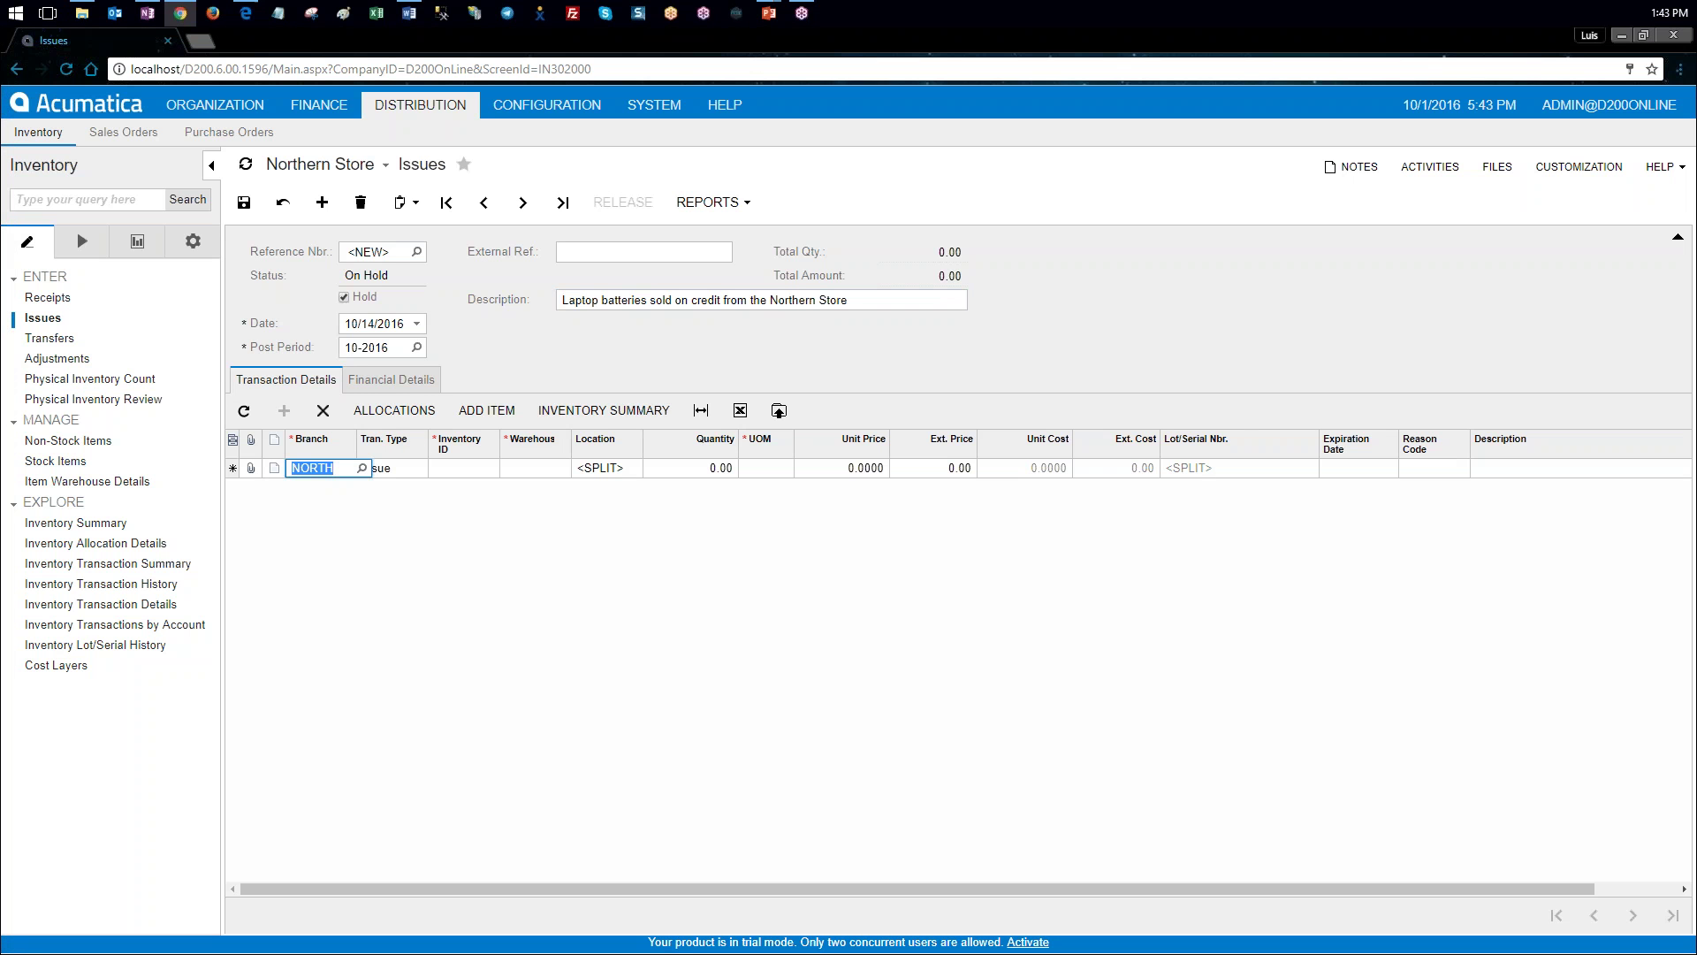
click(412, 470)
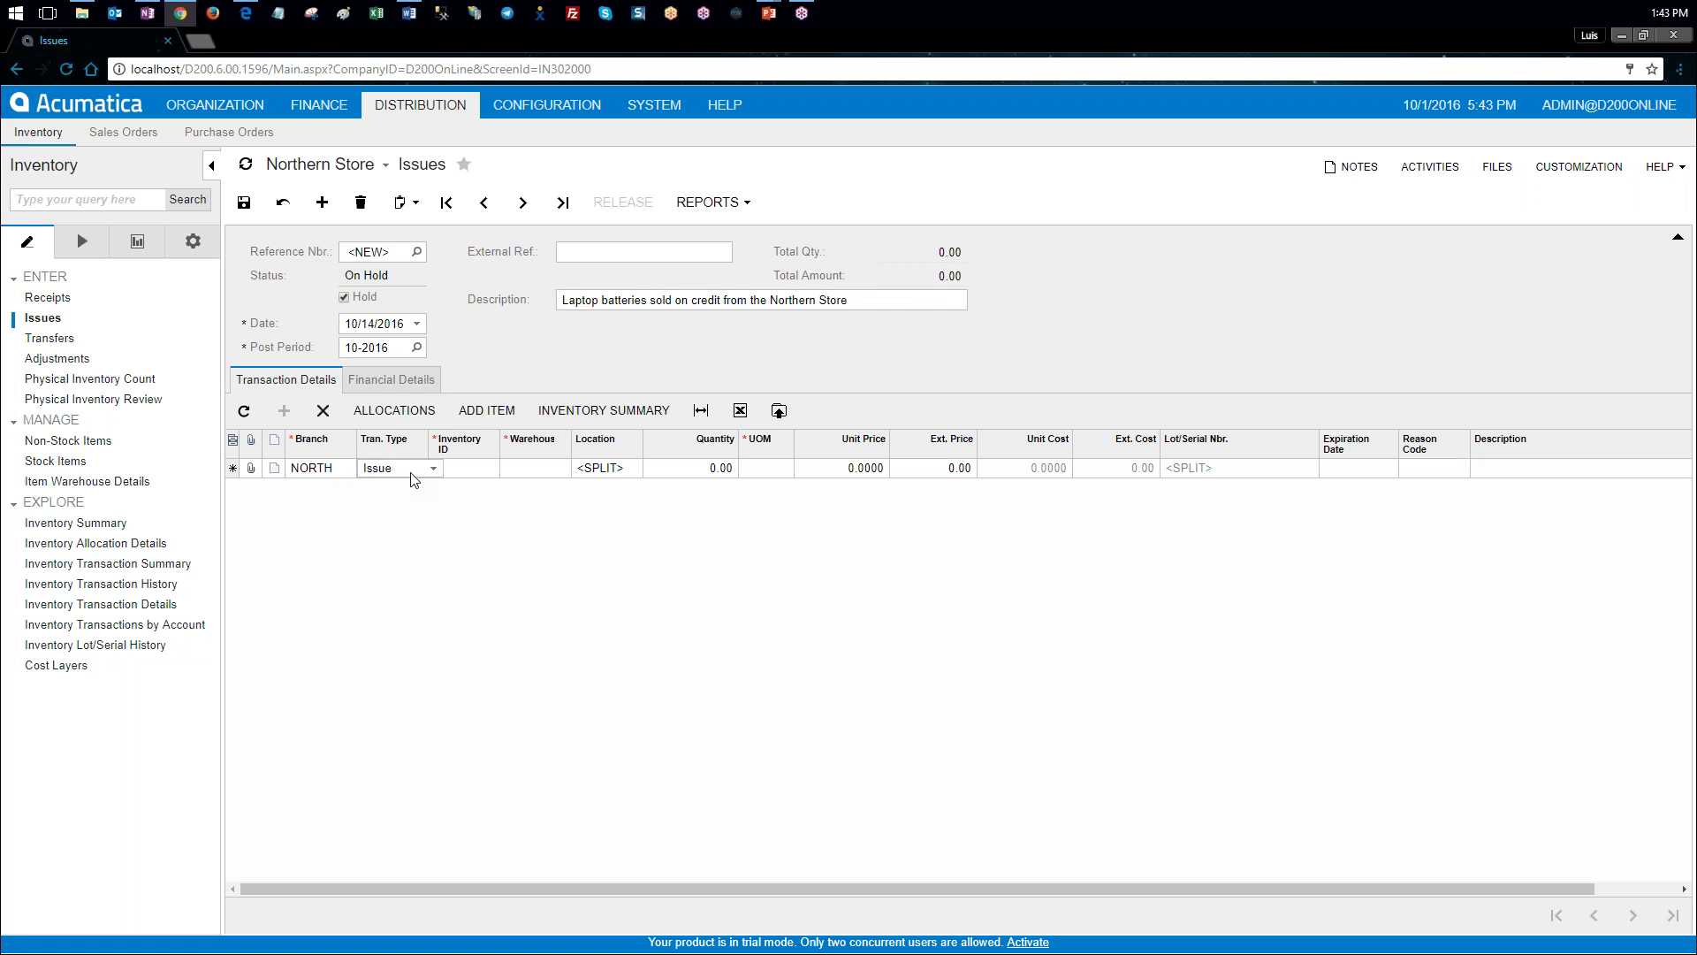
click(433, 468)
click(380, 519)
click(473, 471)
click(504, 468)
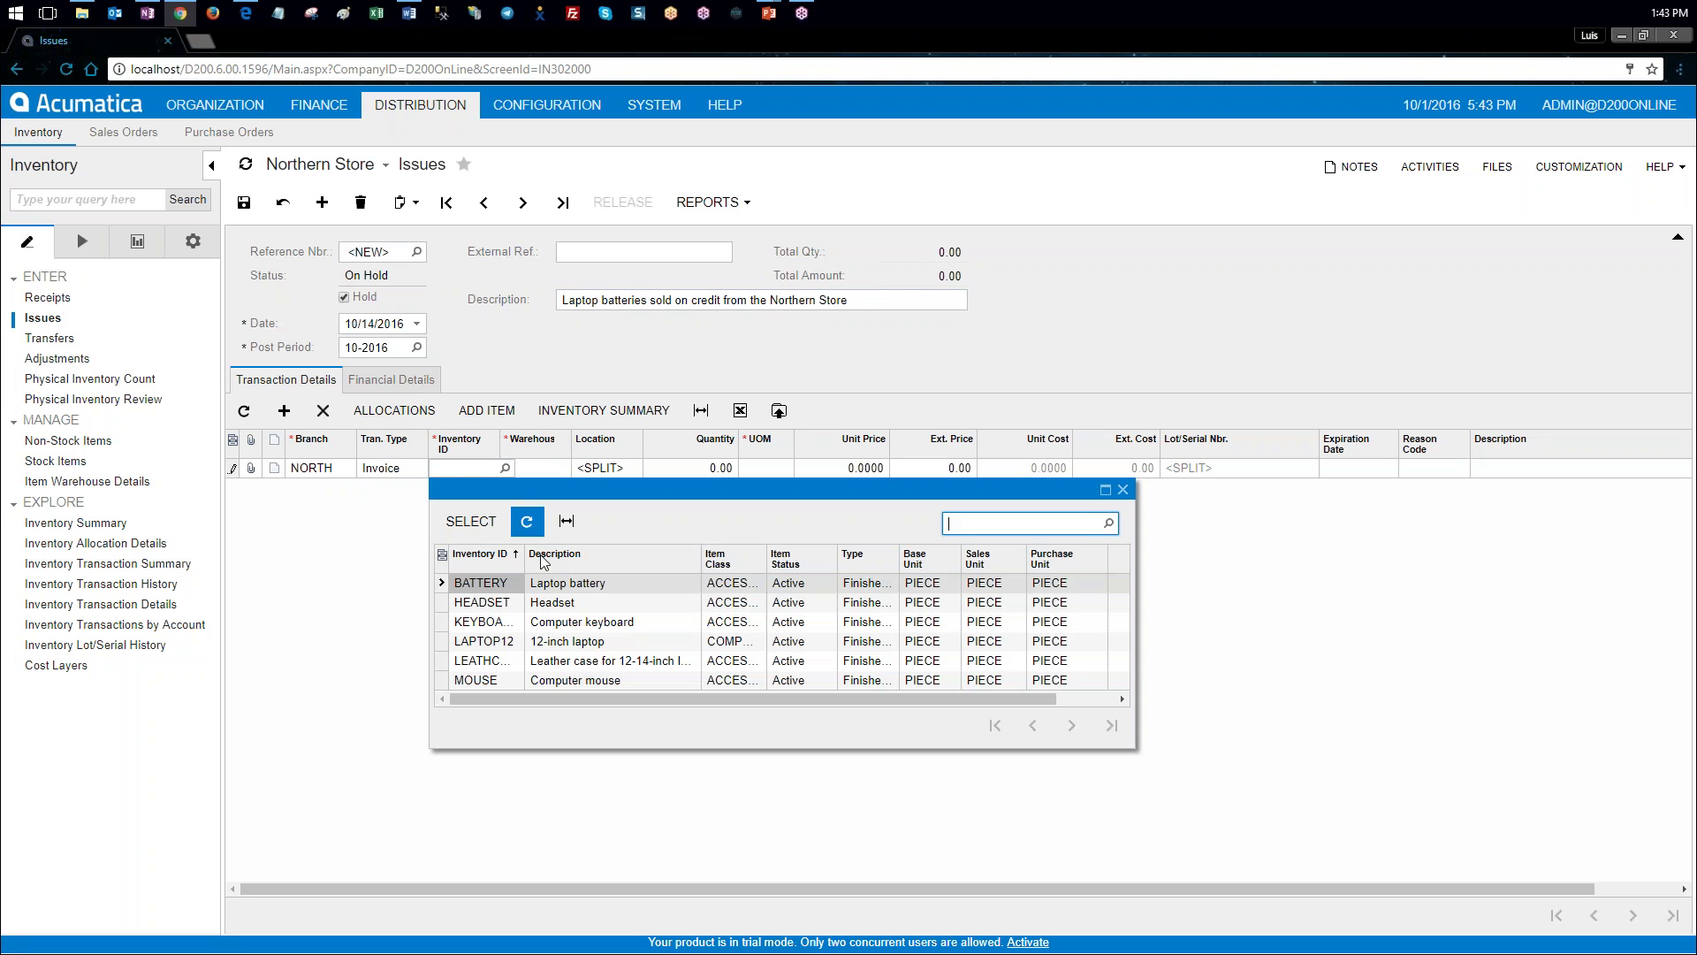
double_click(501, 585)
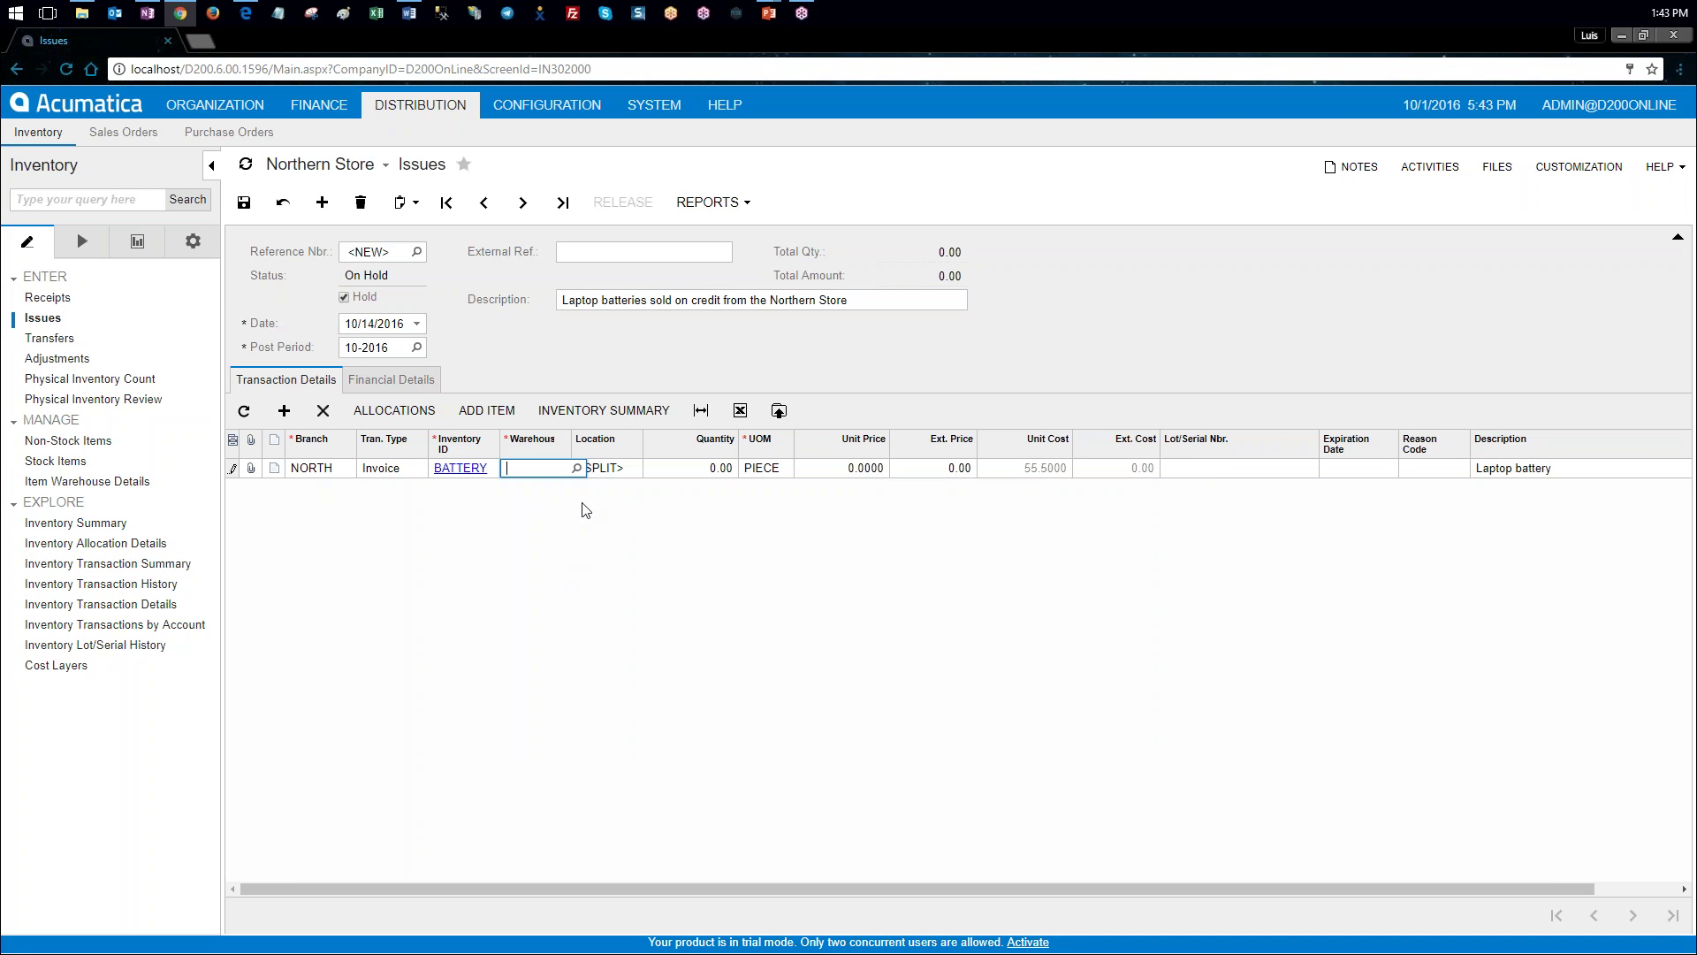
click(578, 468)
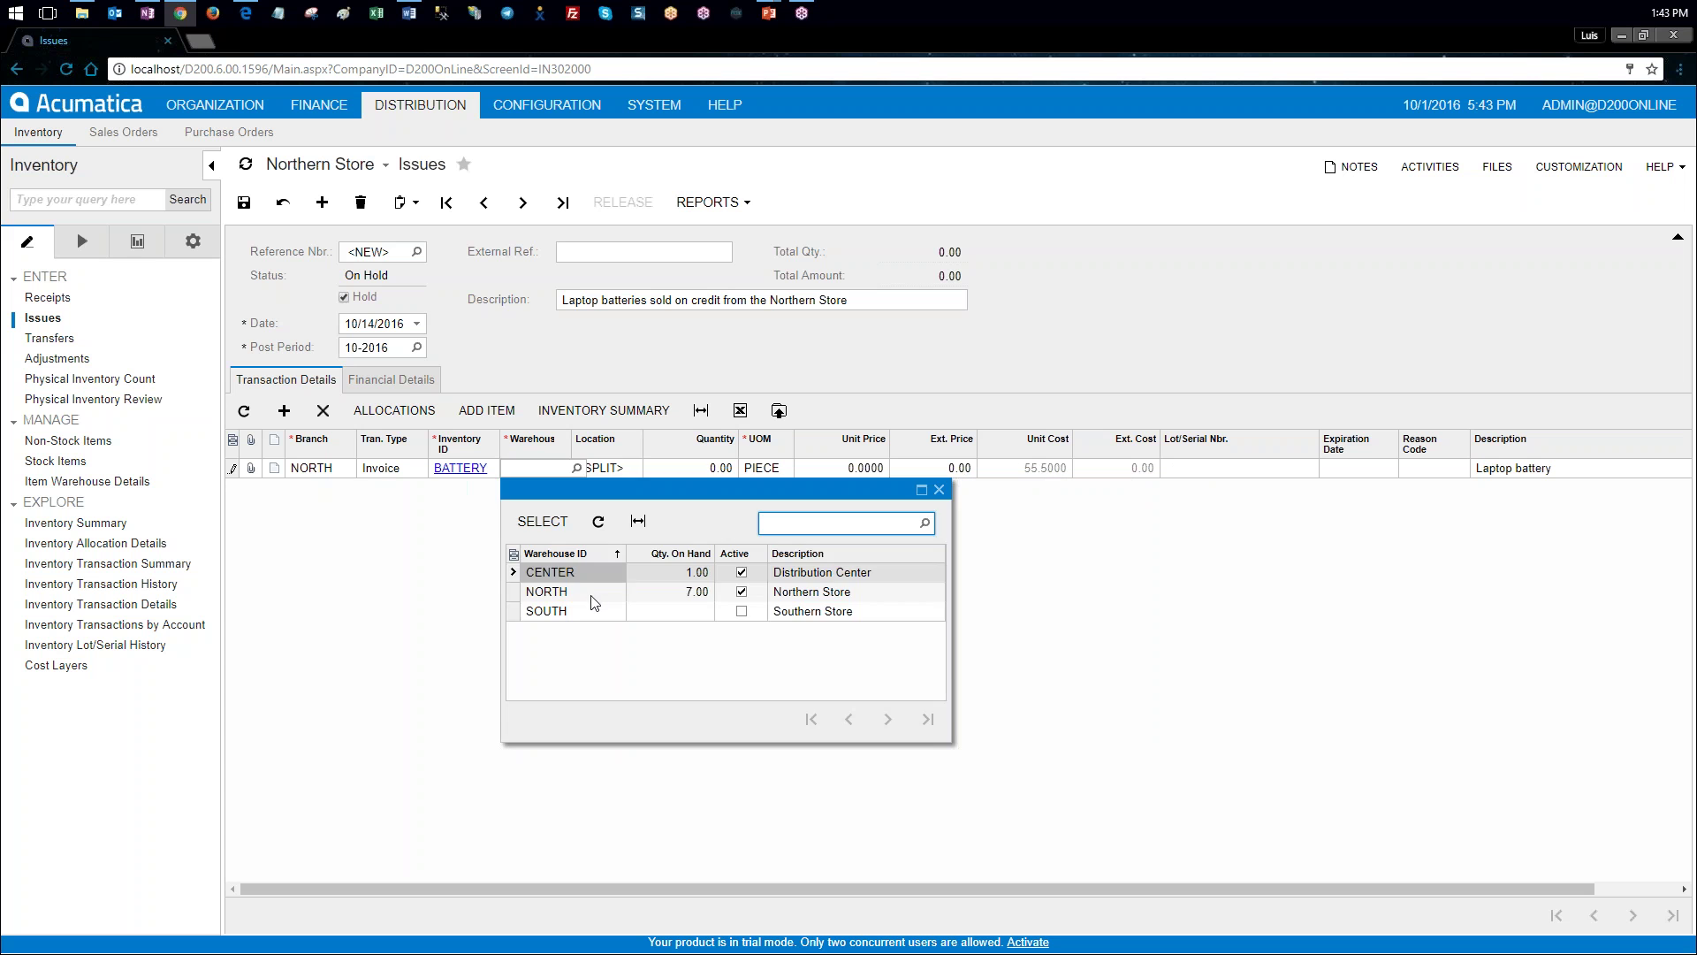
click(591, 594)
double_click(591, 594)
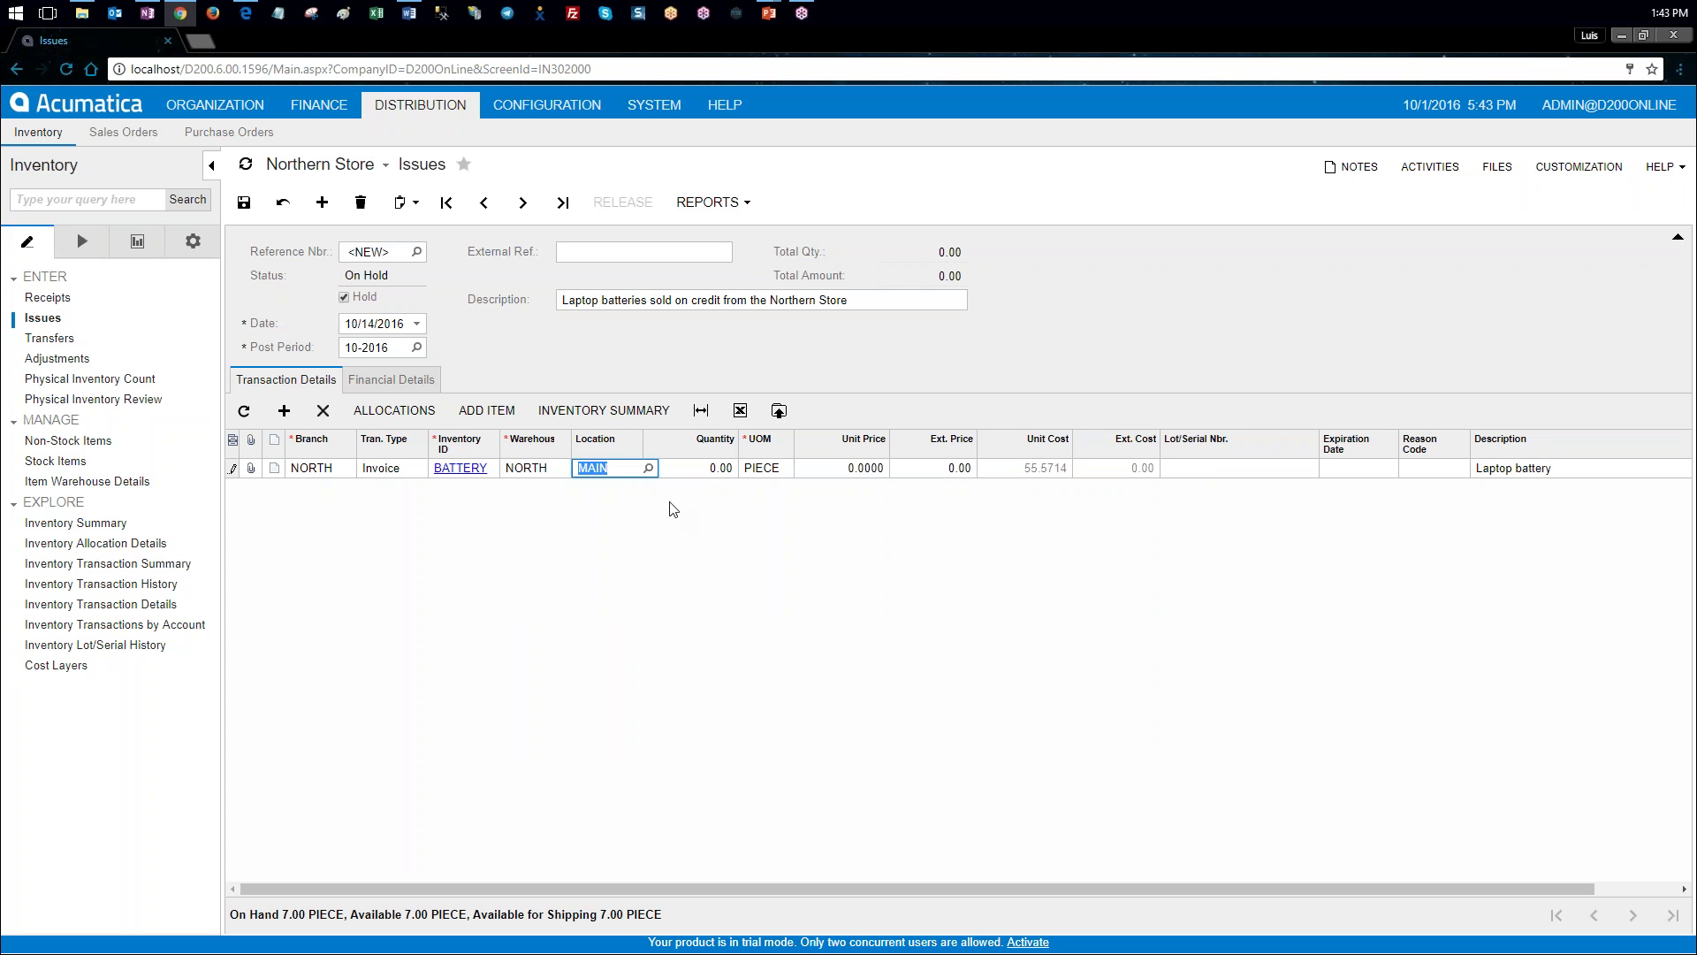
Step: Set the battery issue line's quantity to 3 pieces and its unit price to 75
click(689, 470)
text(3)
key(Tab)
key(Tab)
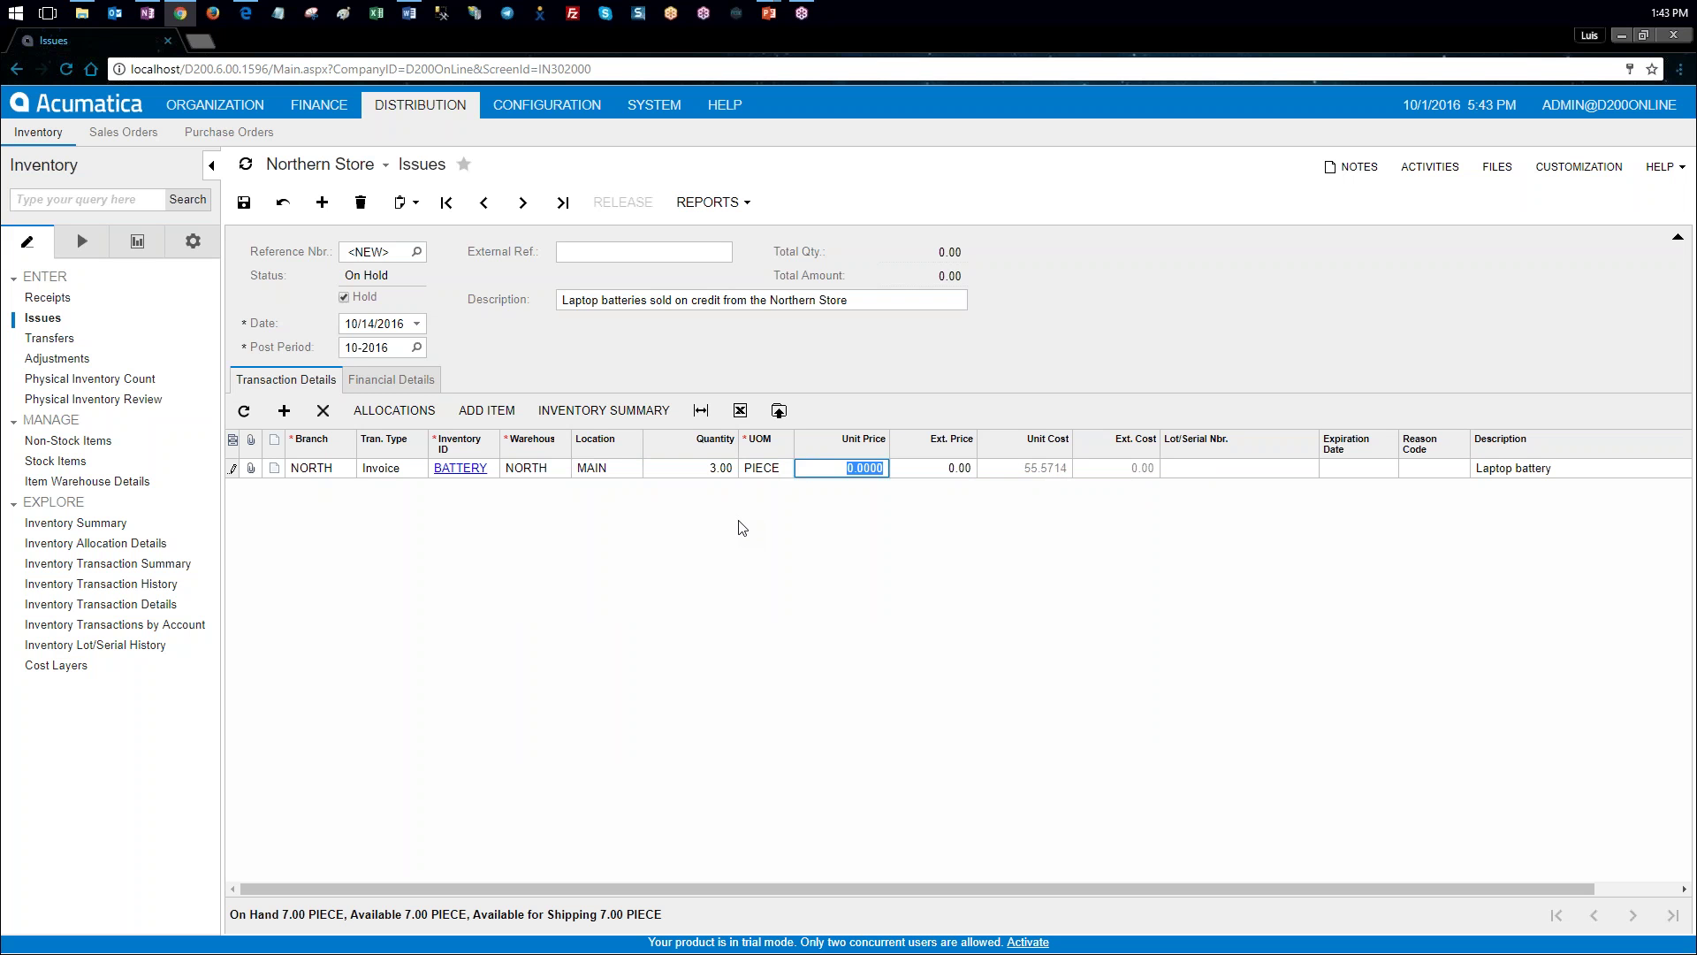
text(75)
key(Tab)
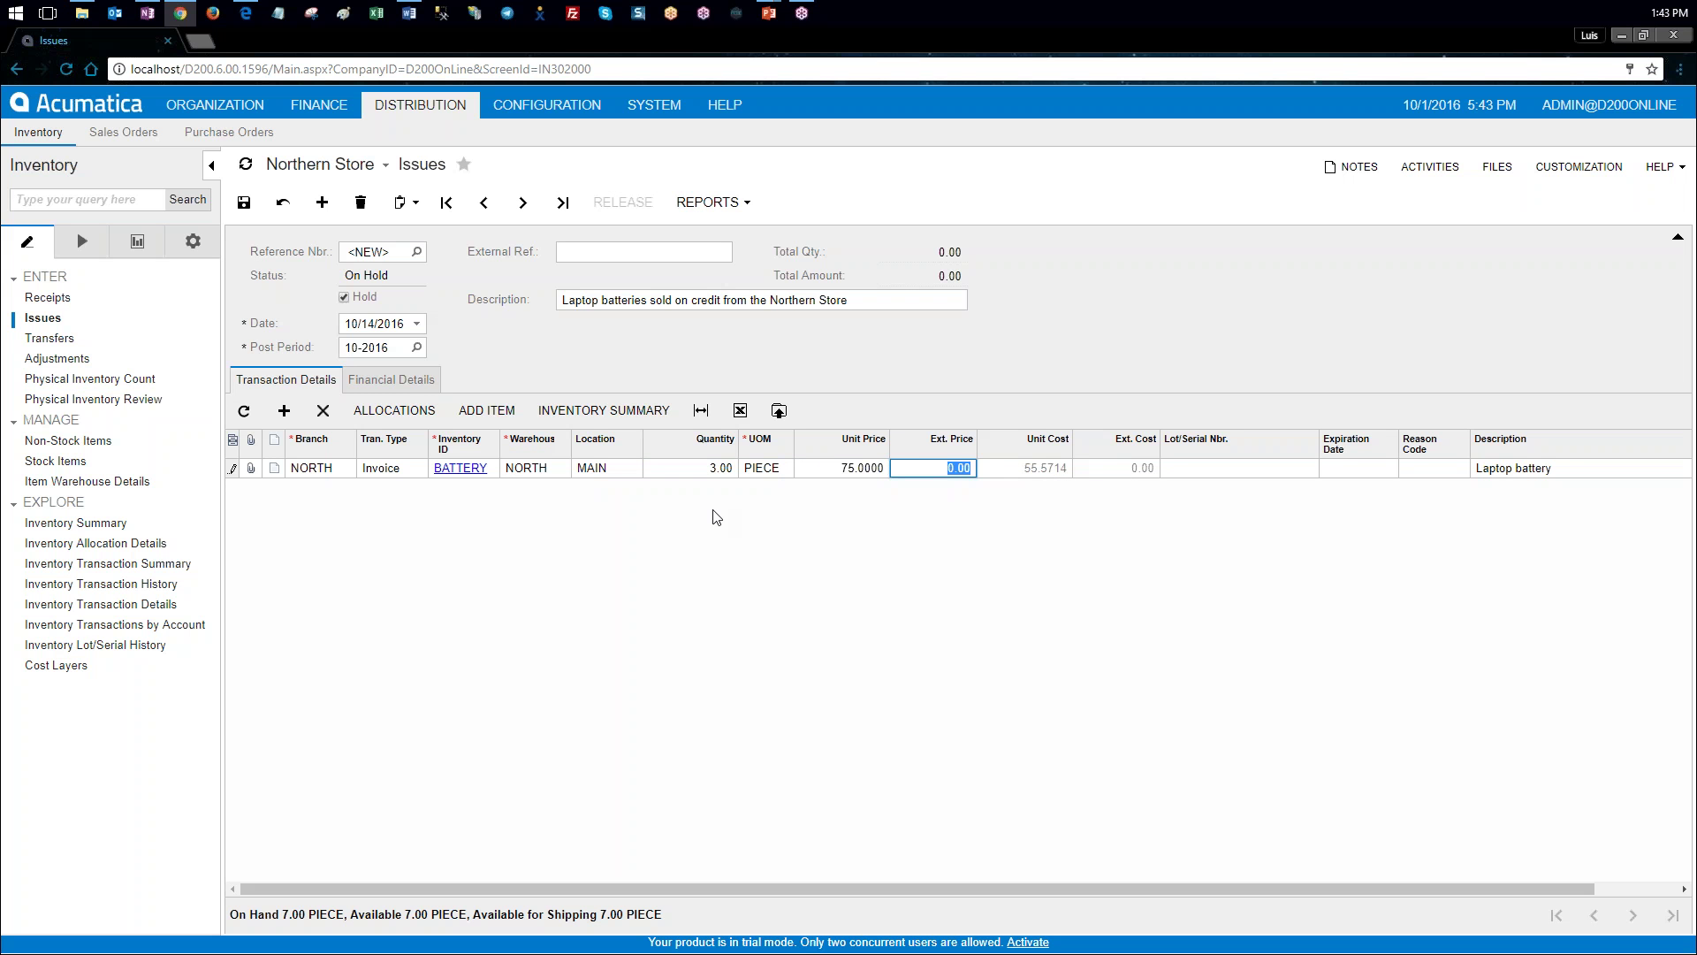
Step: Take the battery issue off hold, save it and release it
click(344, 298)
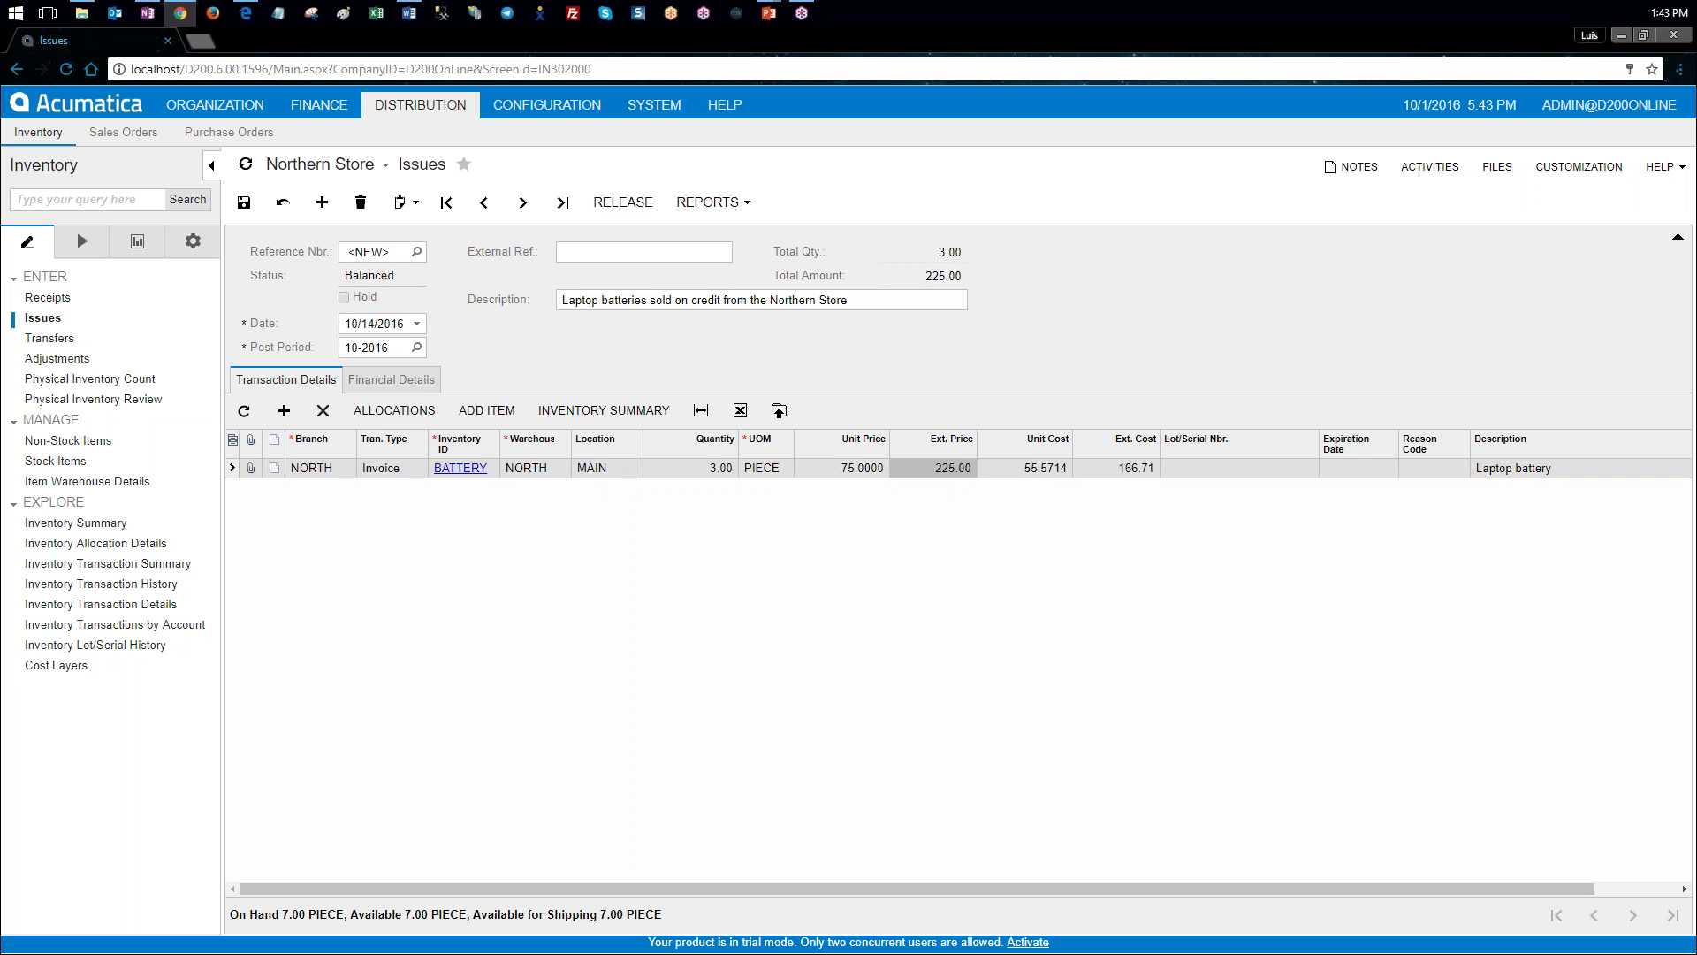
click(244, 203)
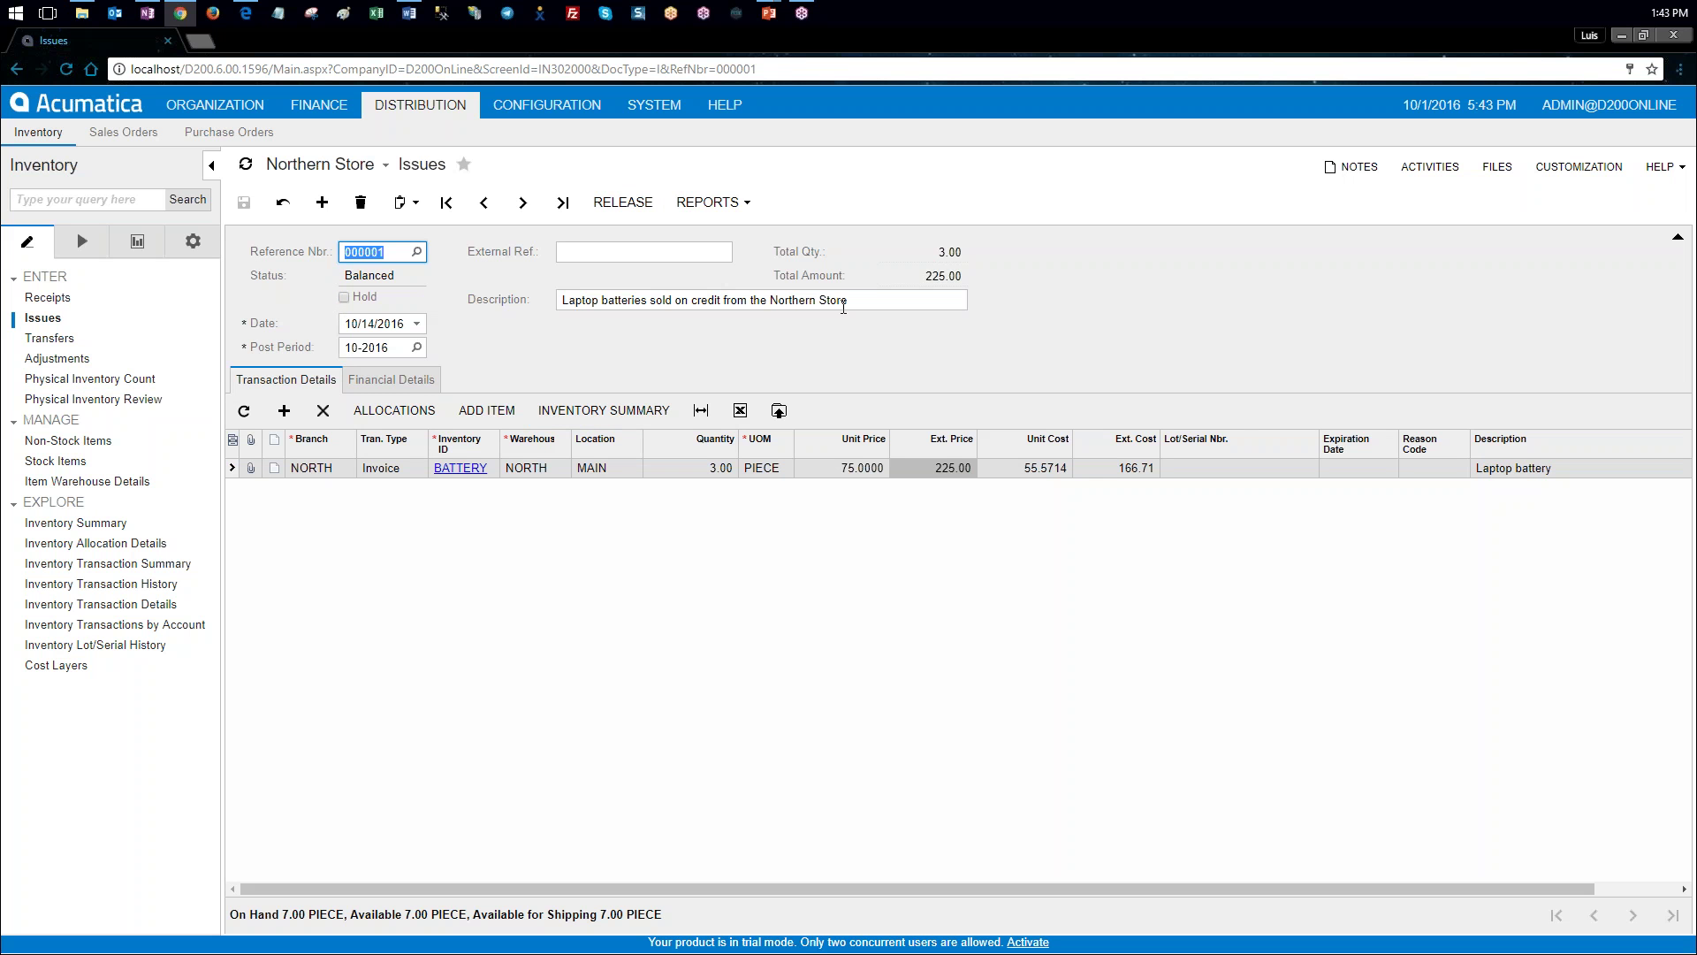
click(623, 202)
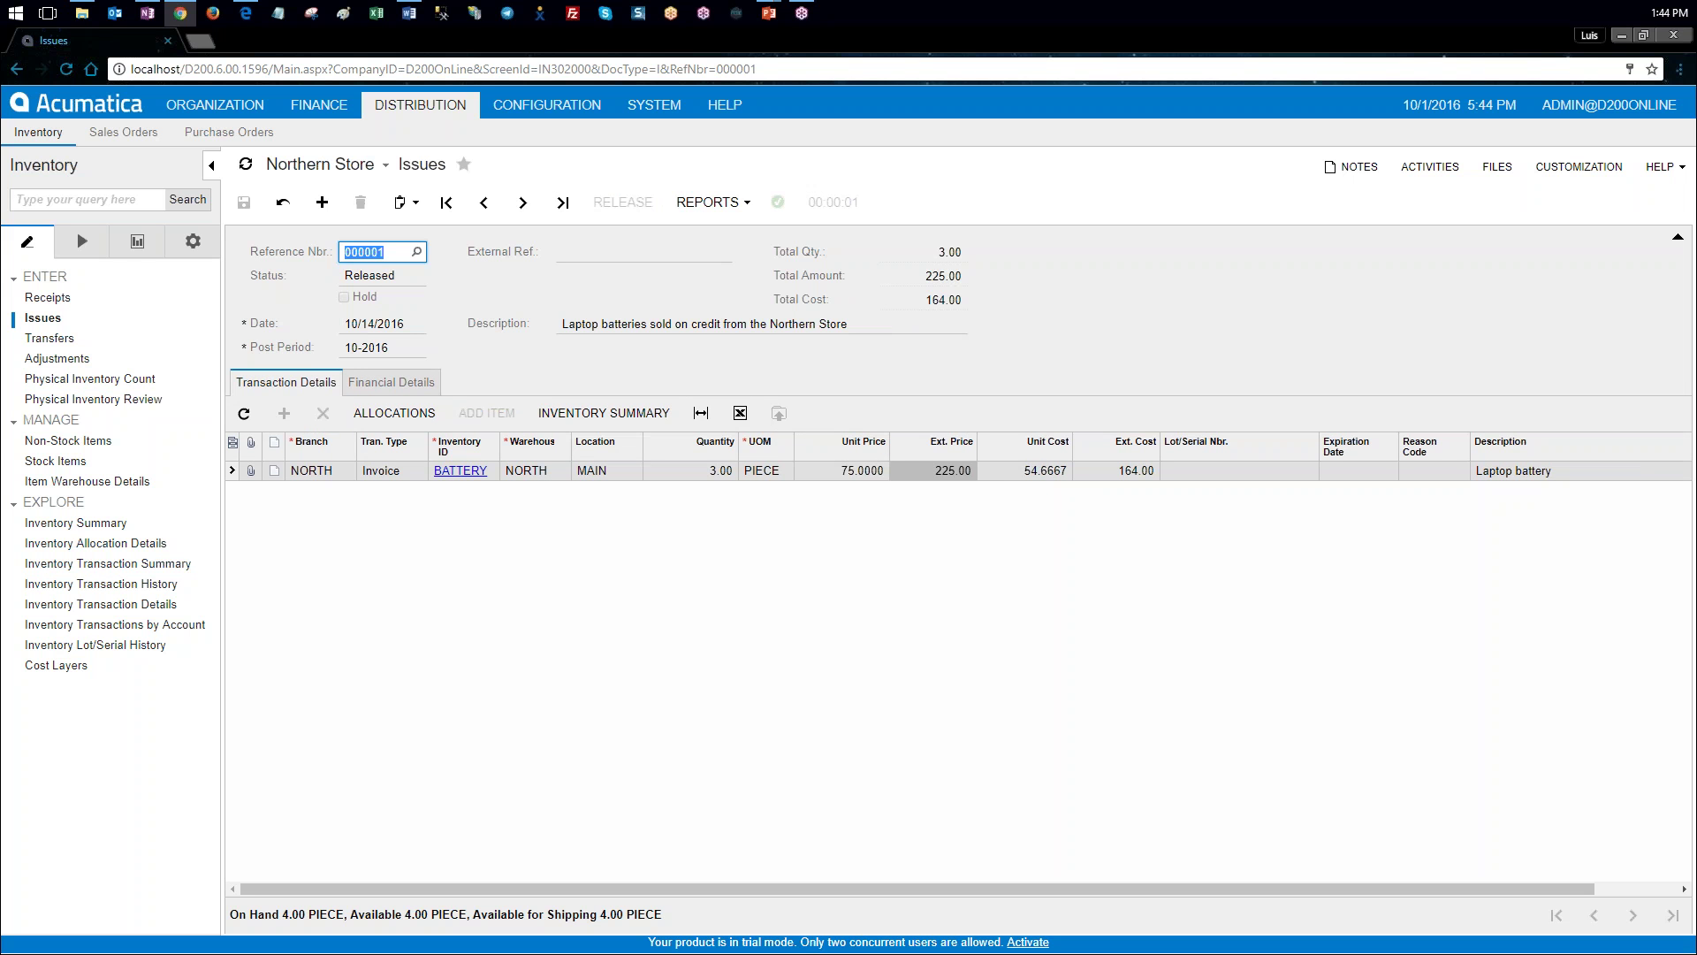
key(alt+Tab)
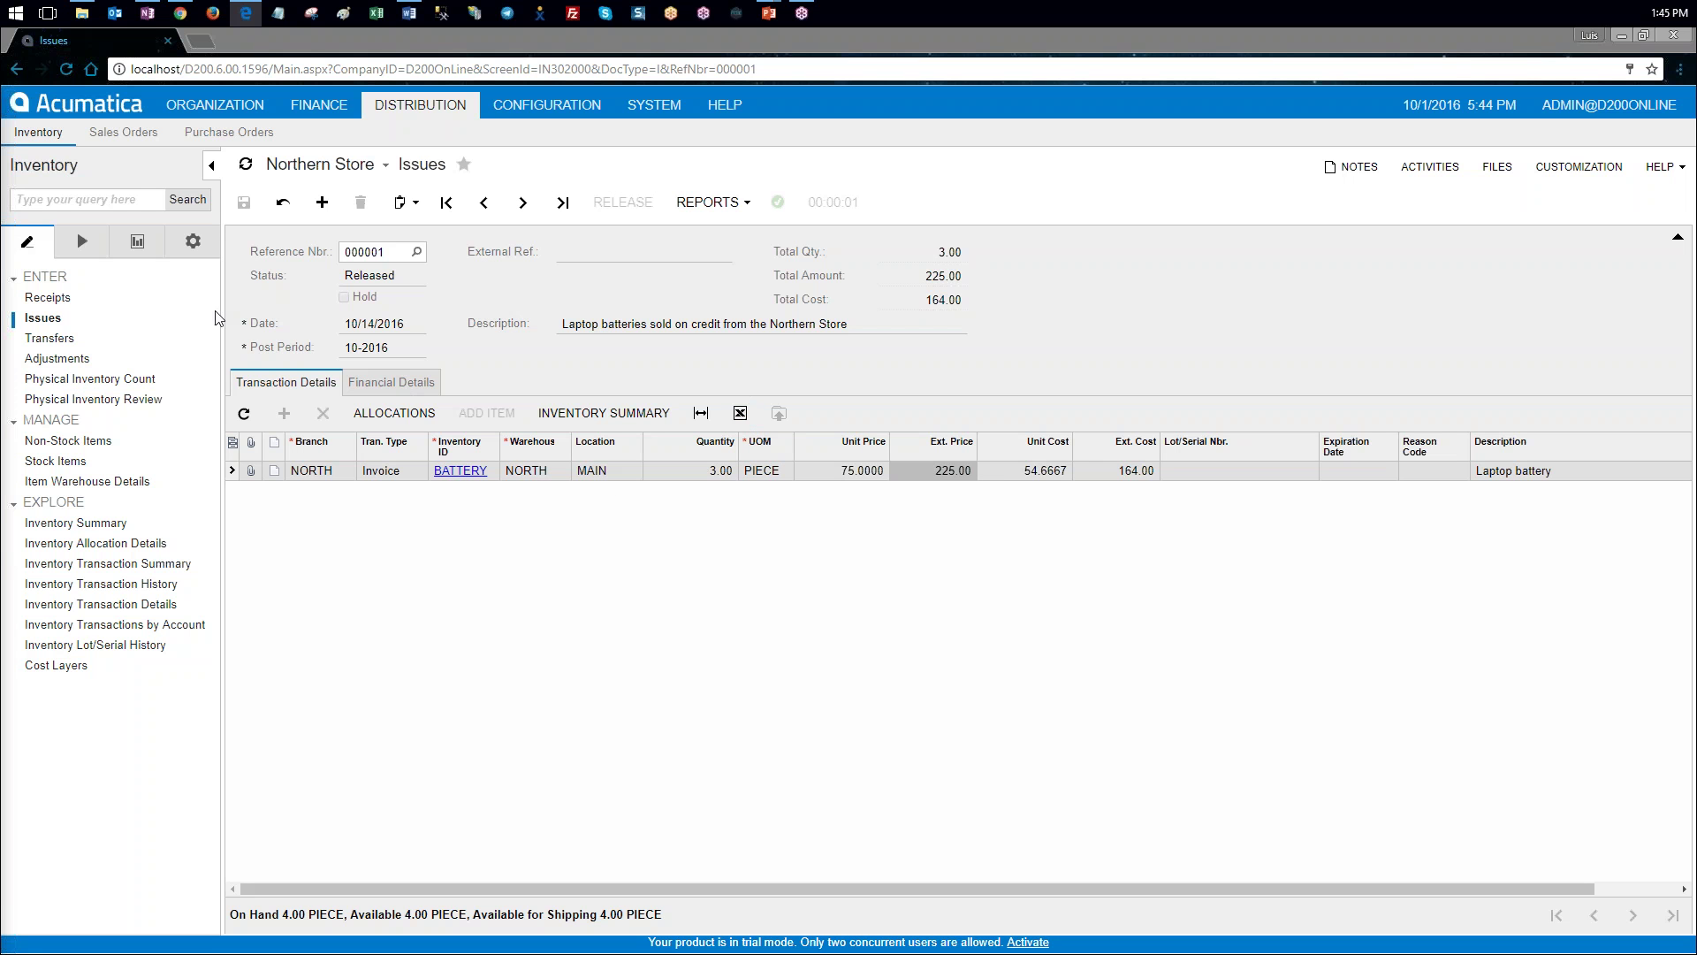
Step: Open the Inventory Valuation report and limit it to the BATTERY item in the NORTH warehouse
click(137, 240)
click(82, 339)
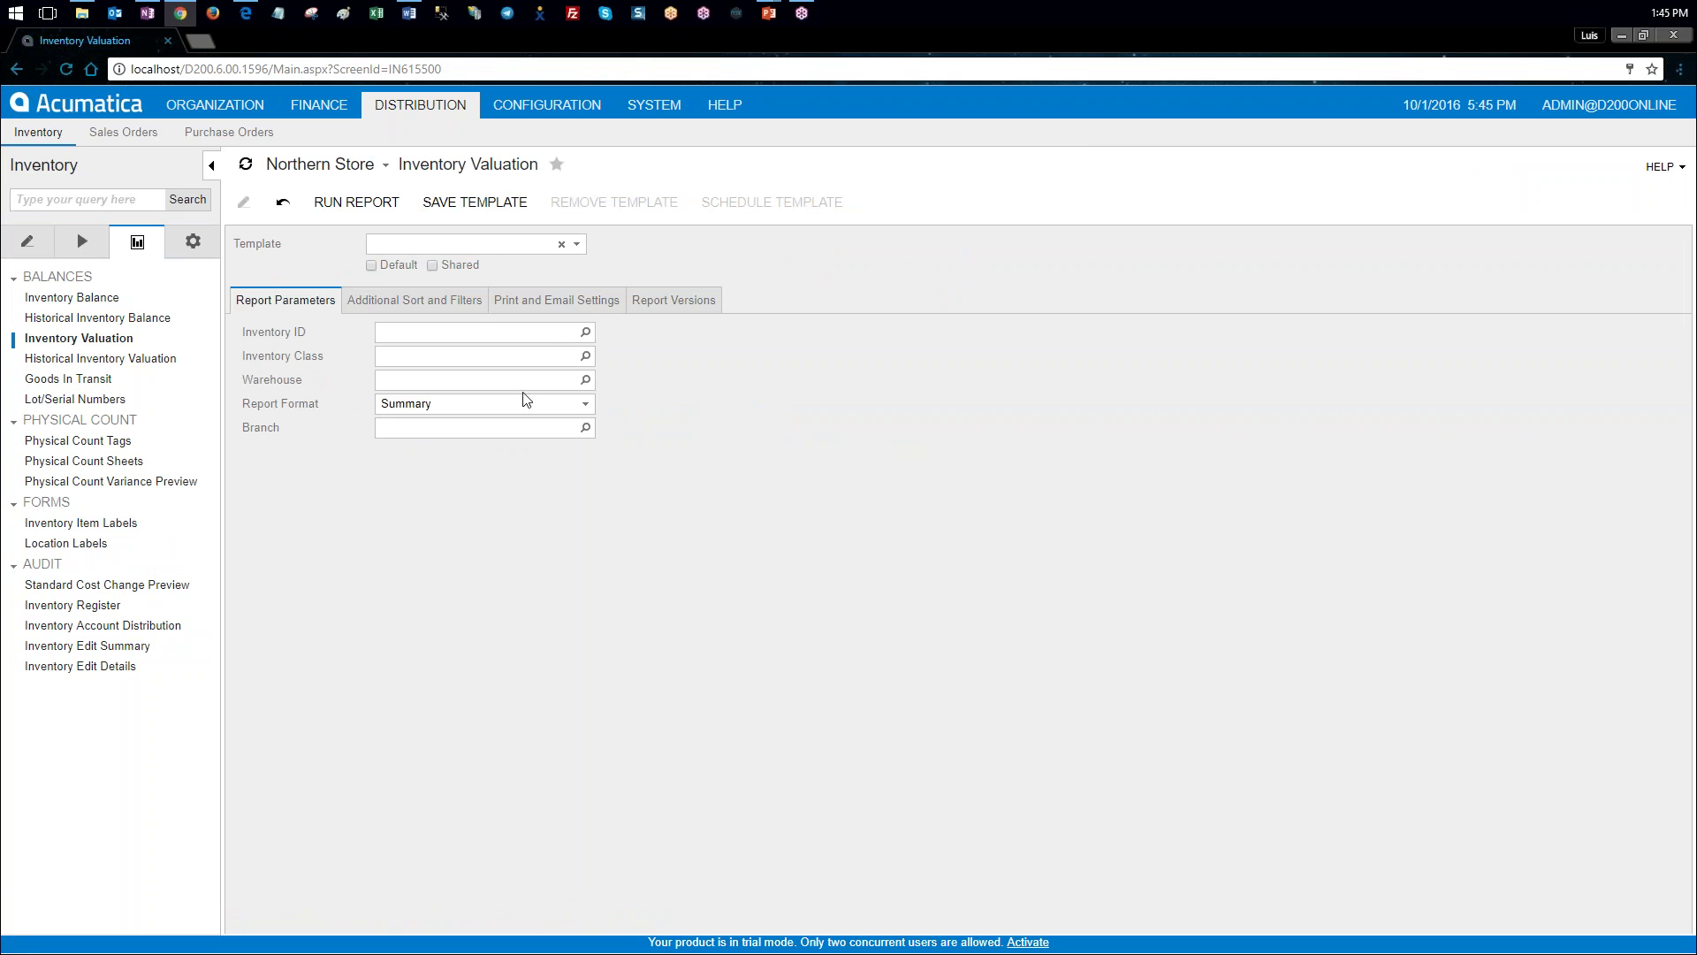
click(553, 334)
click(586, 331)
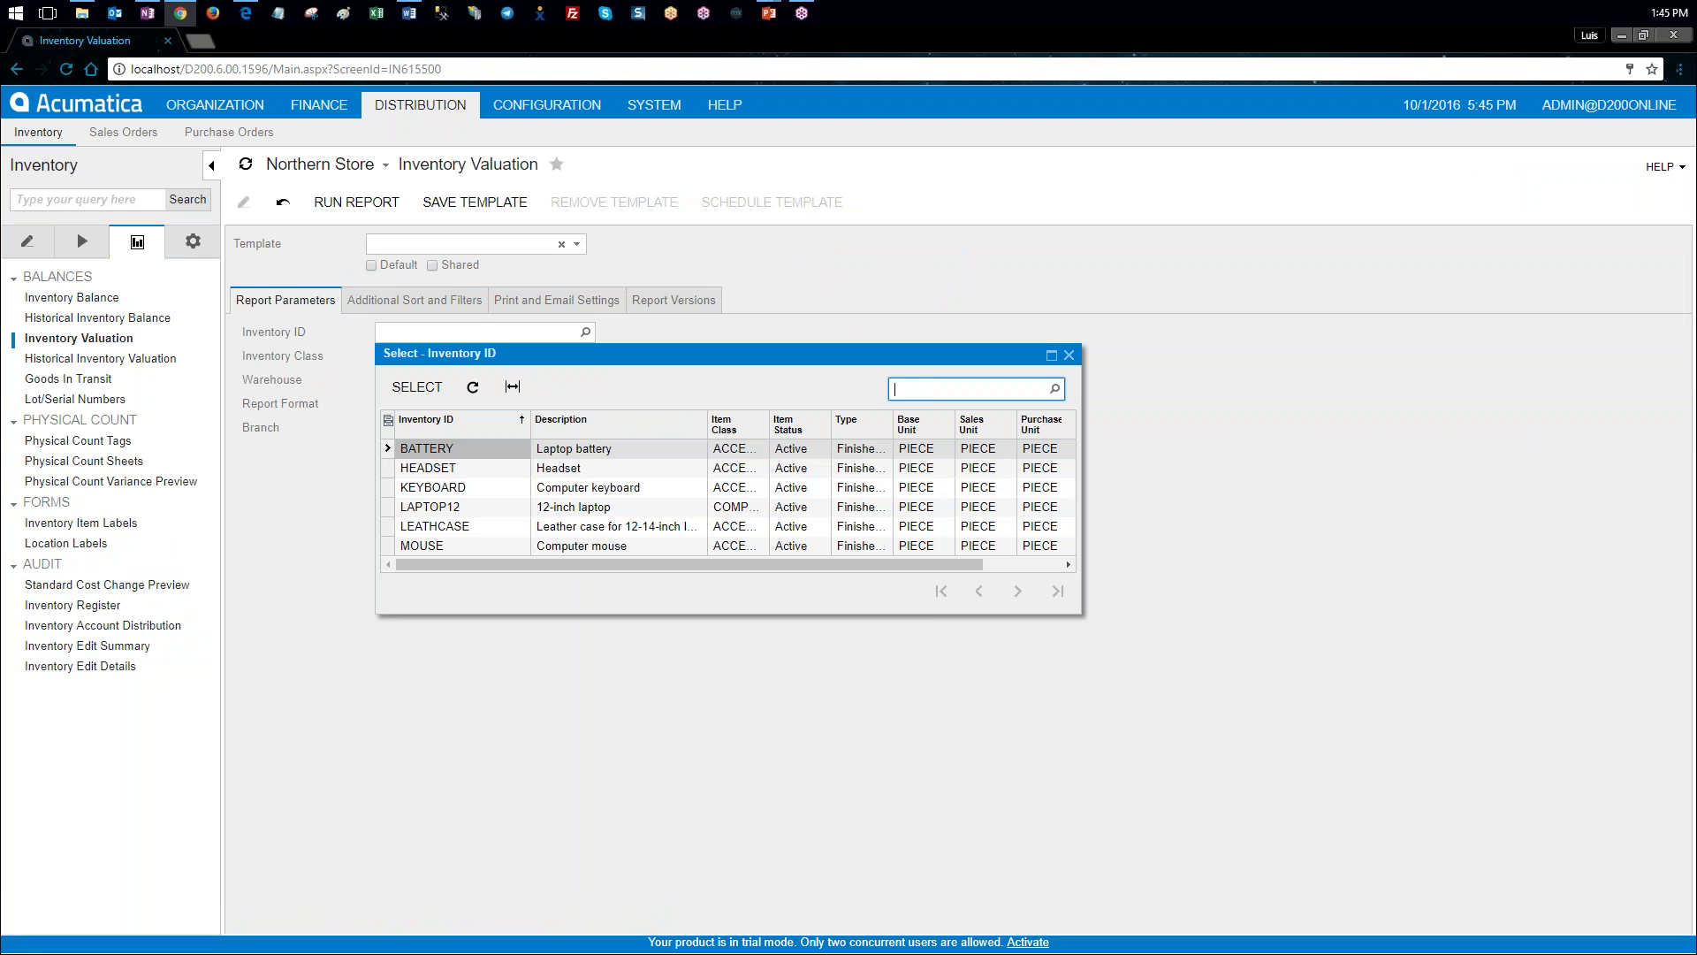
double_click(442, 455)
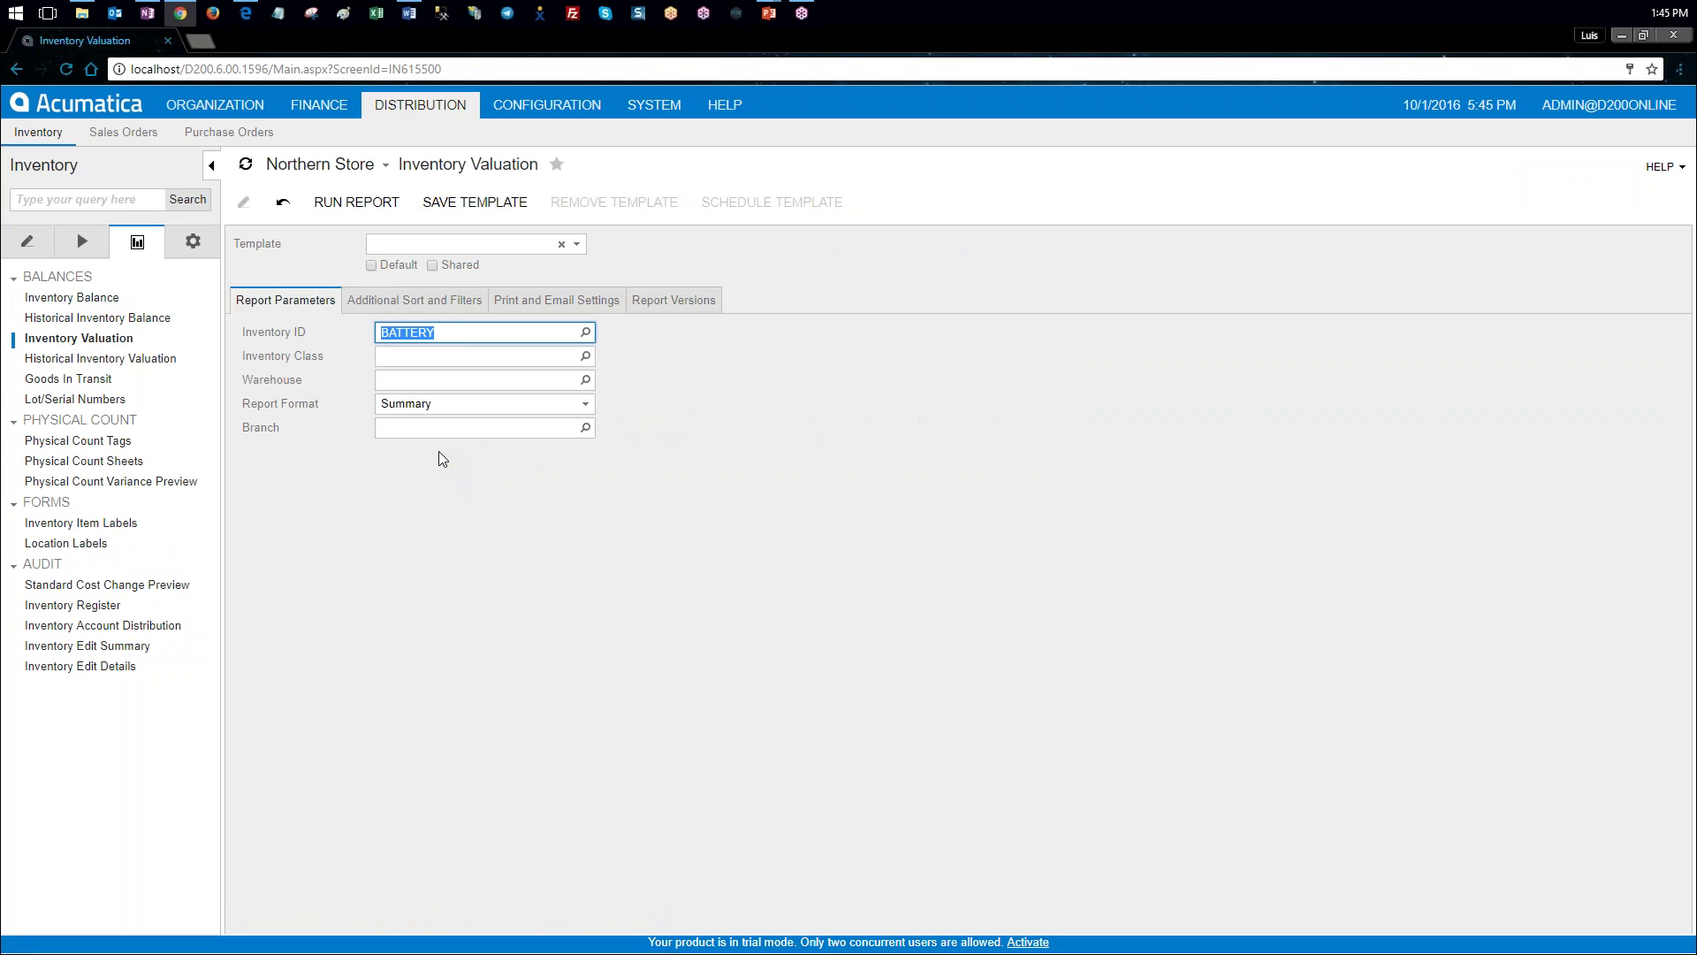
click(463, 388)
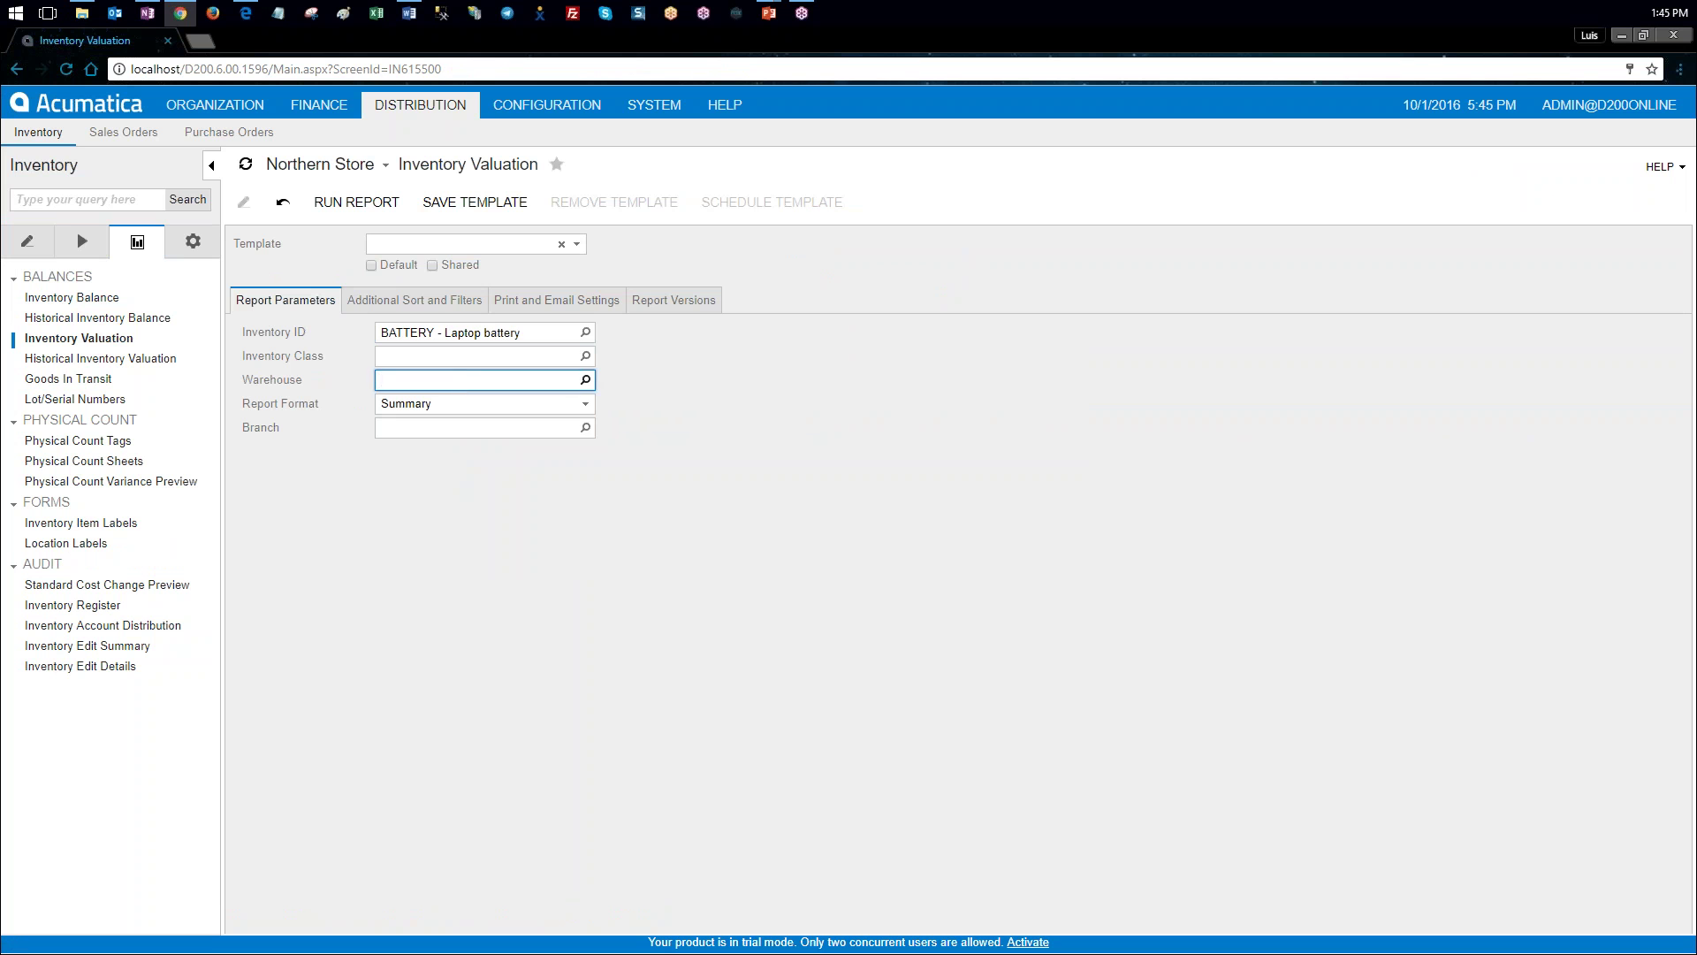
click(585, 379)
double_click(447, 506)
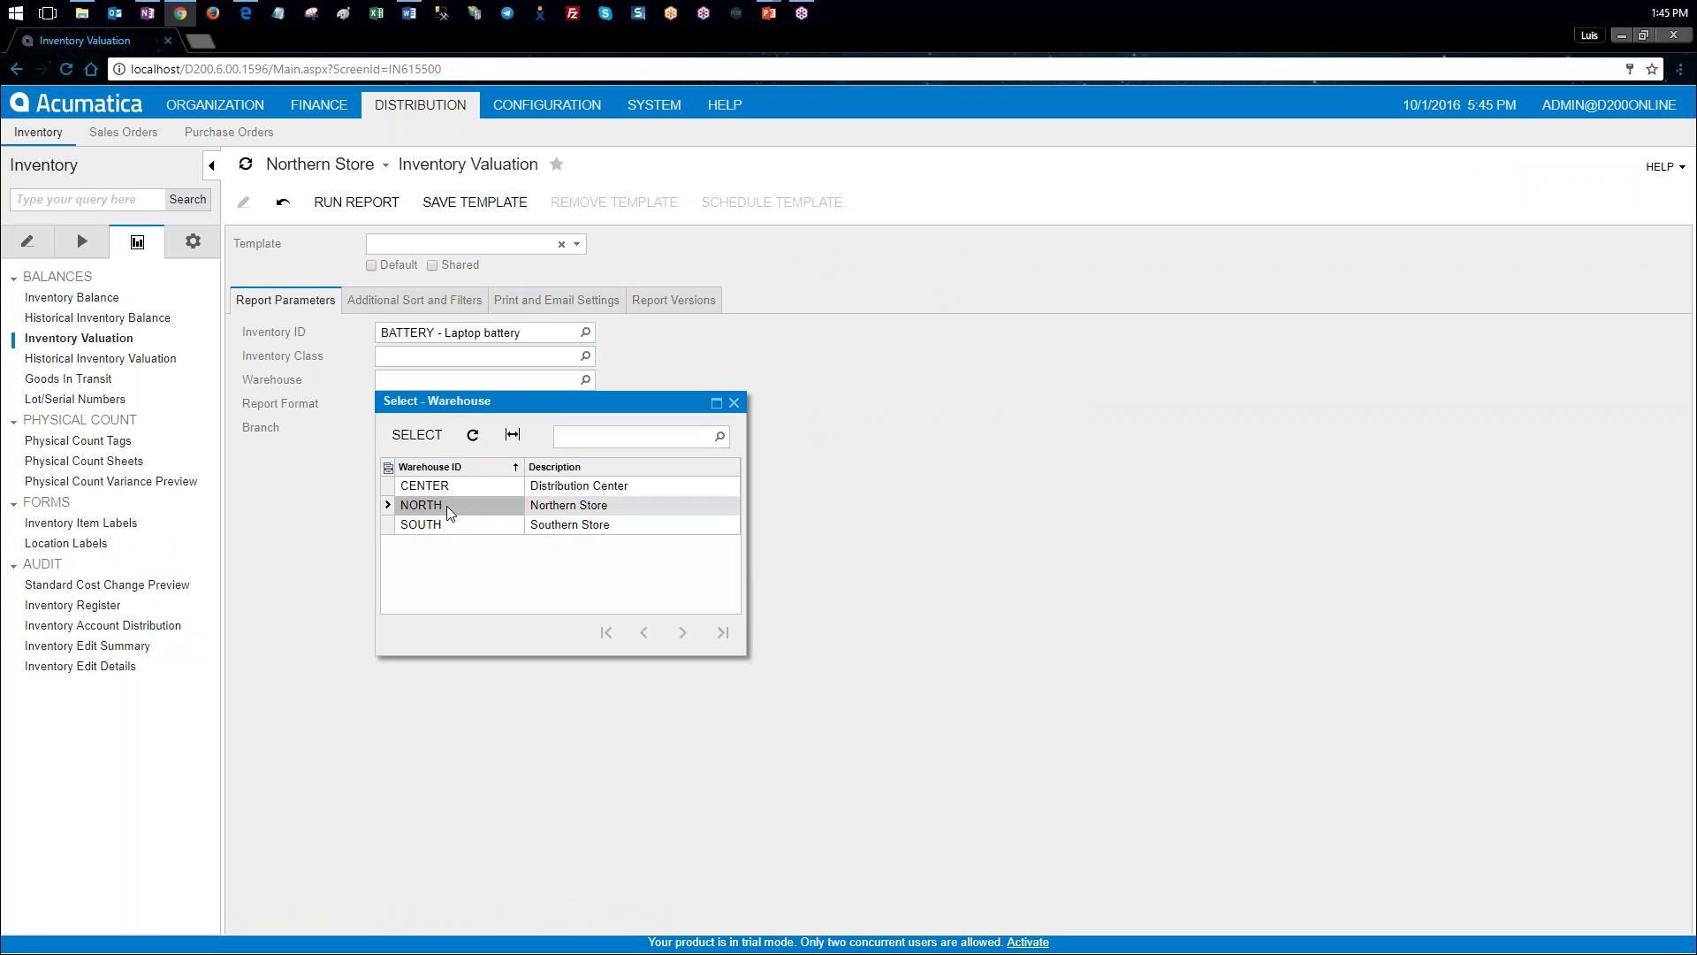
Step: Run the valuation report in Detail format and examine the costs of the two 10/14/2016 invoice lines
click(496, 405)
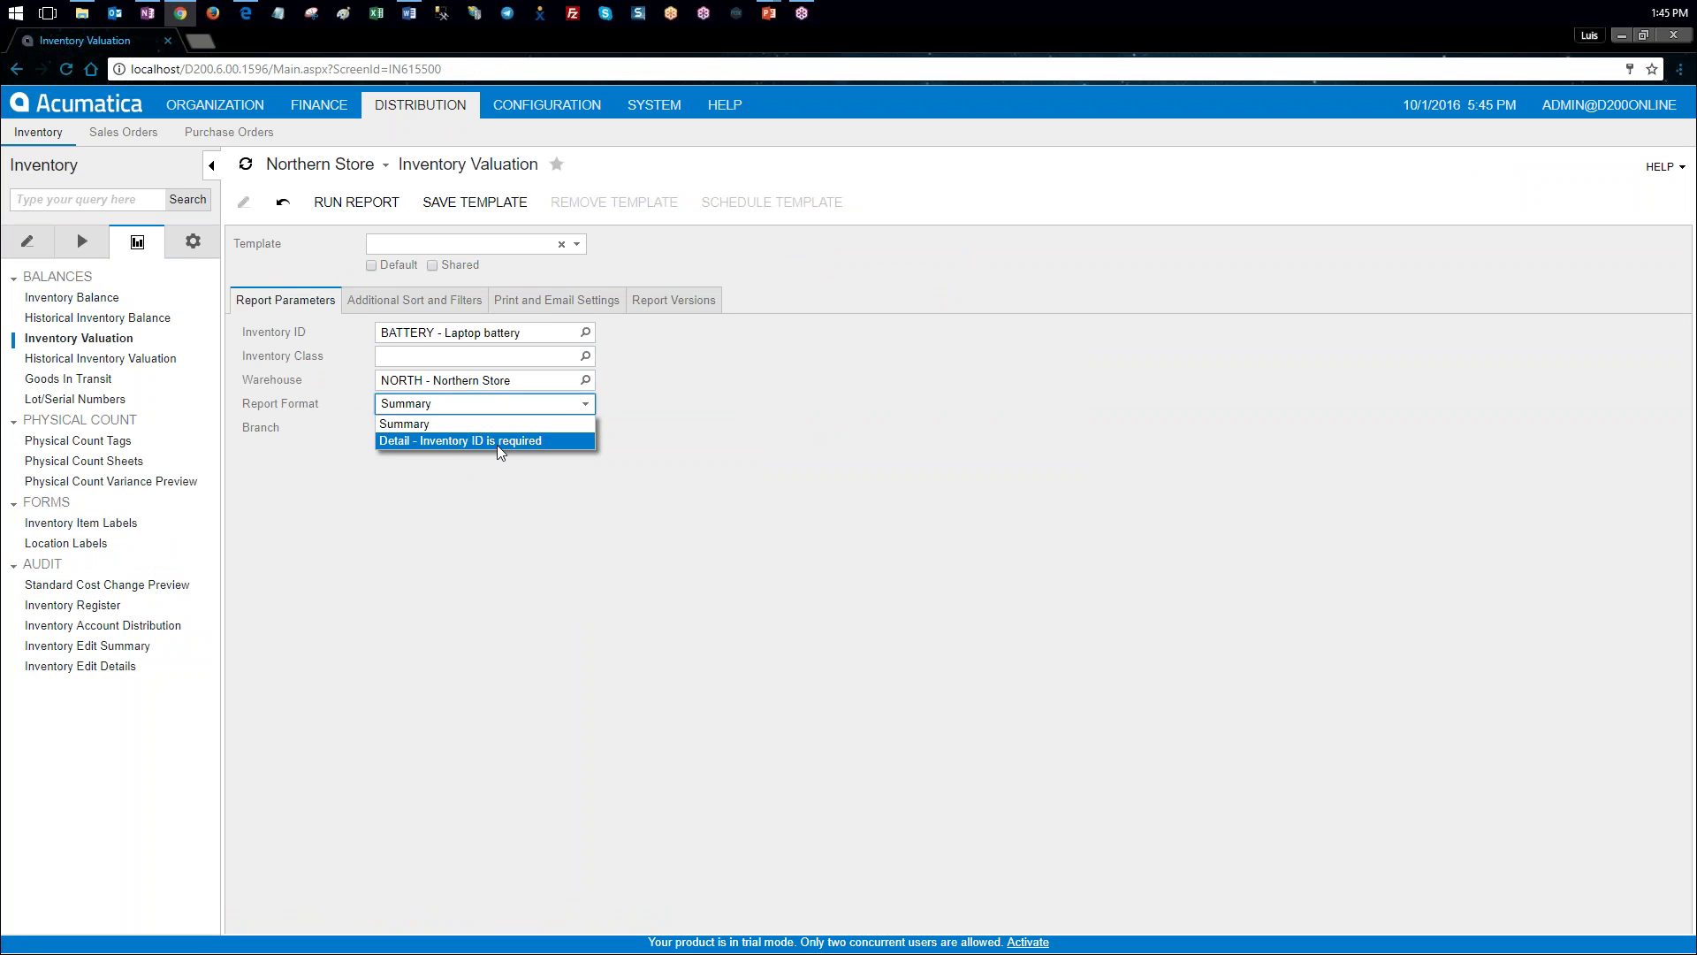
click(495, 439)
click(357, 202)
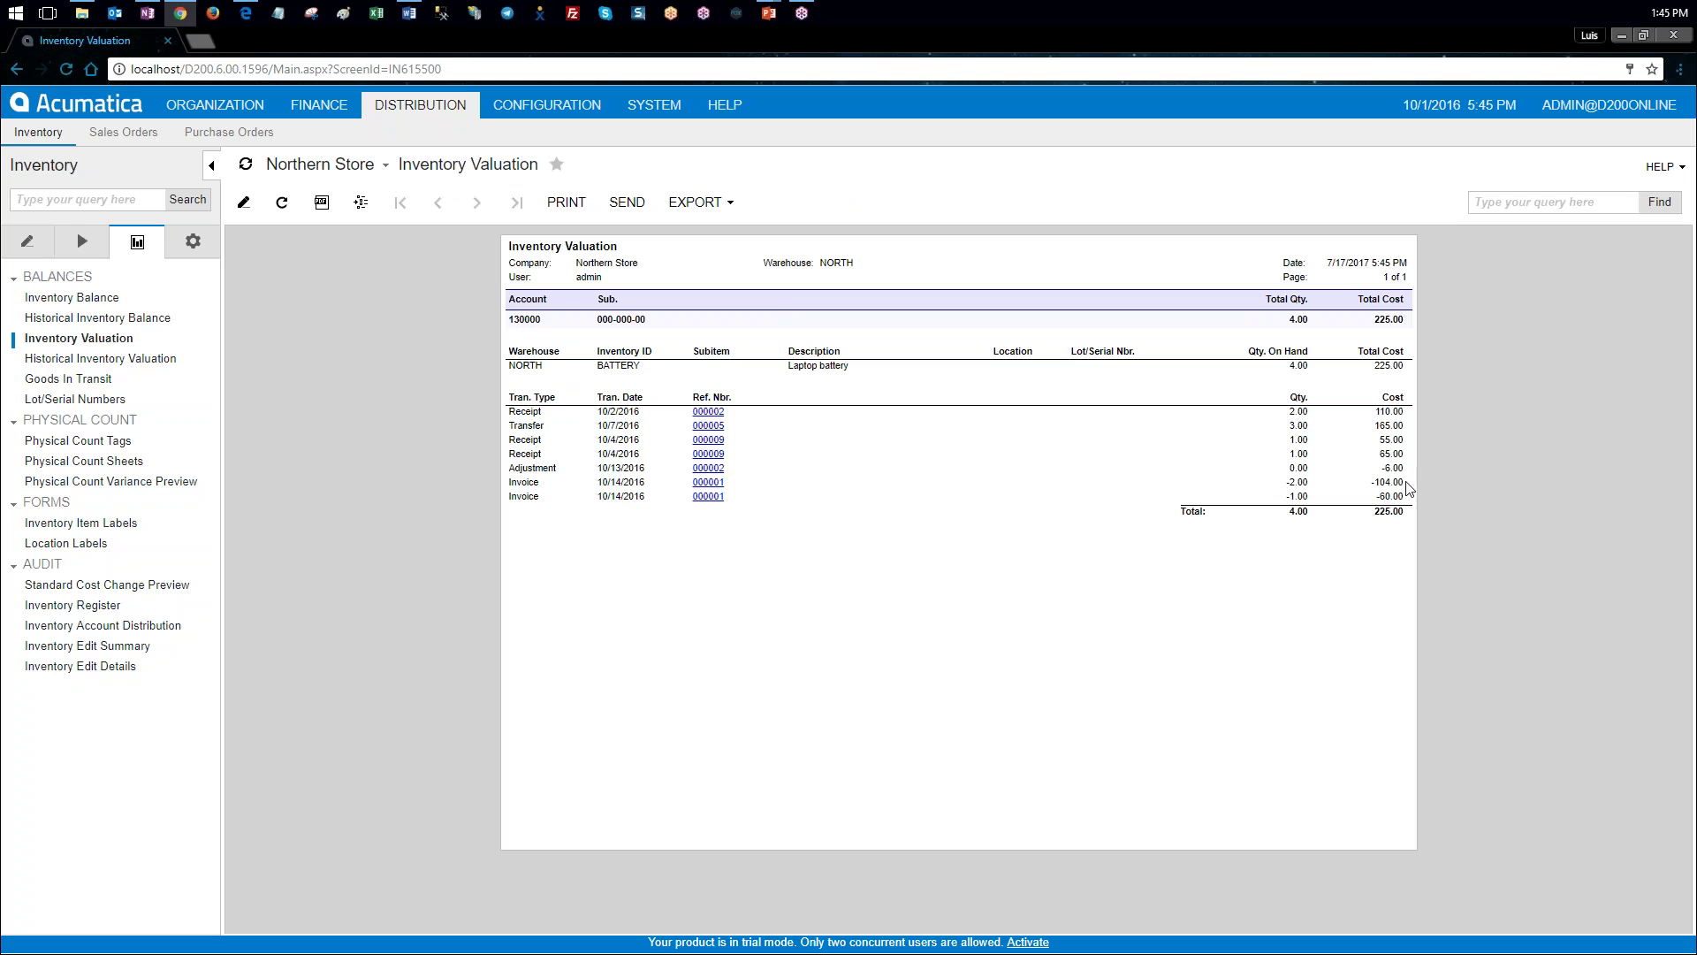
drag(1373, 483, 1396, 483)
drag(1375, 495, 1397, 495)
drag(1376, 484, 1398, 485)
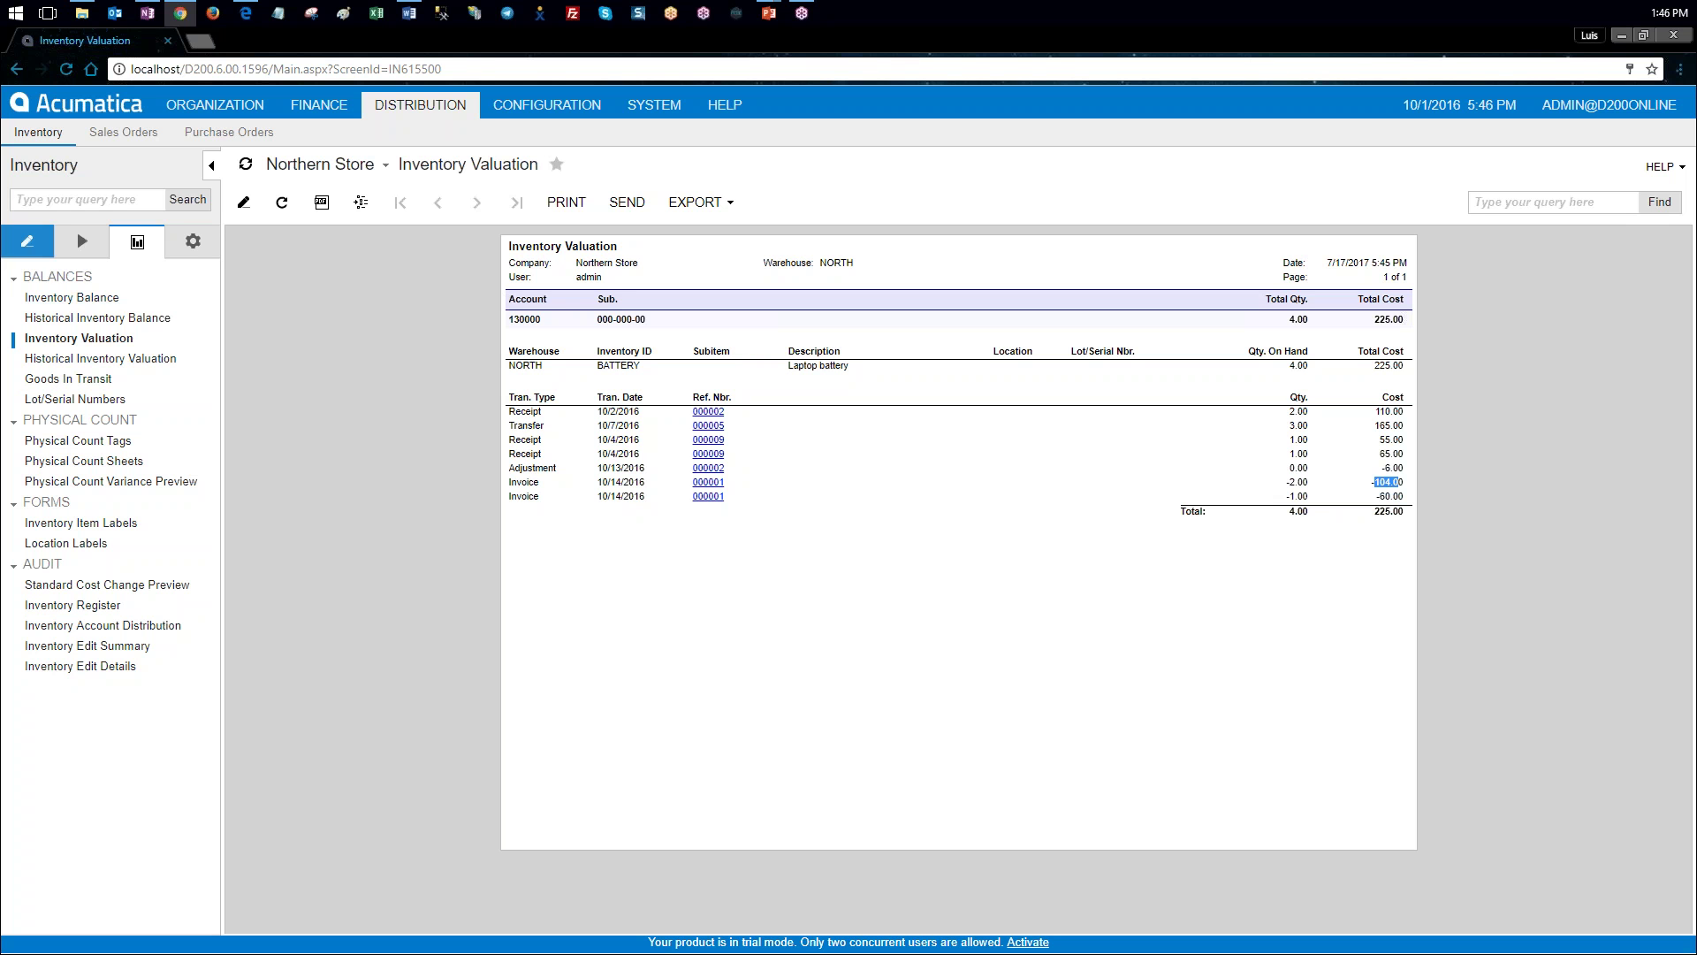
Step: Open the MOUSE stock item, change its valuation method to Standard and save it
click(30, 244)
click(60, 460)
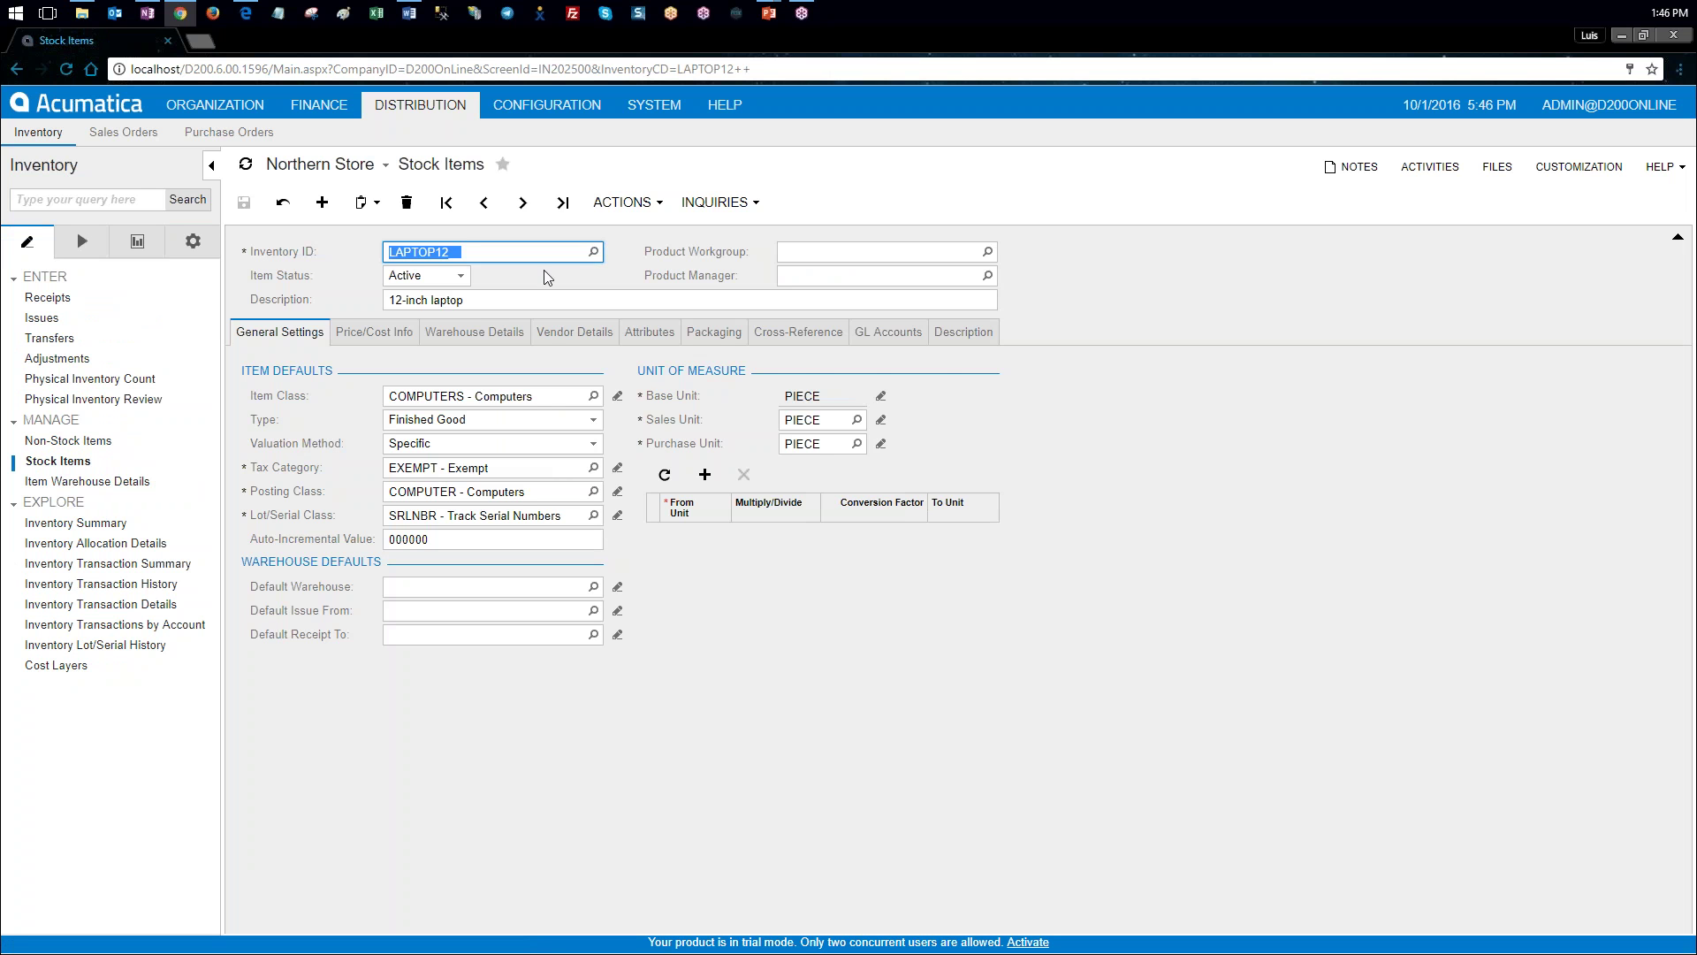
click(593, 252)
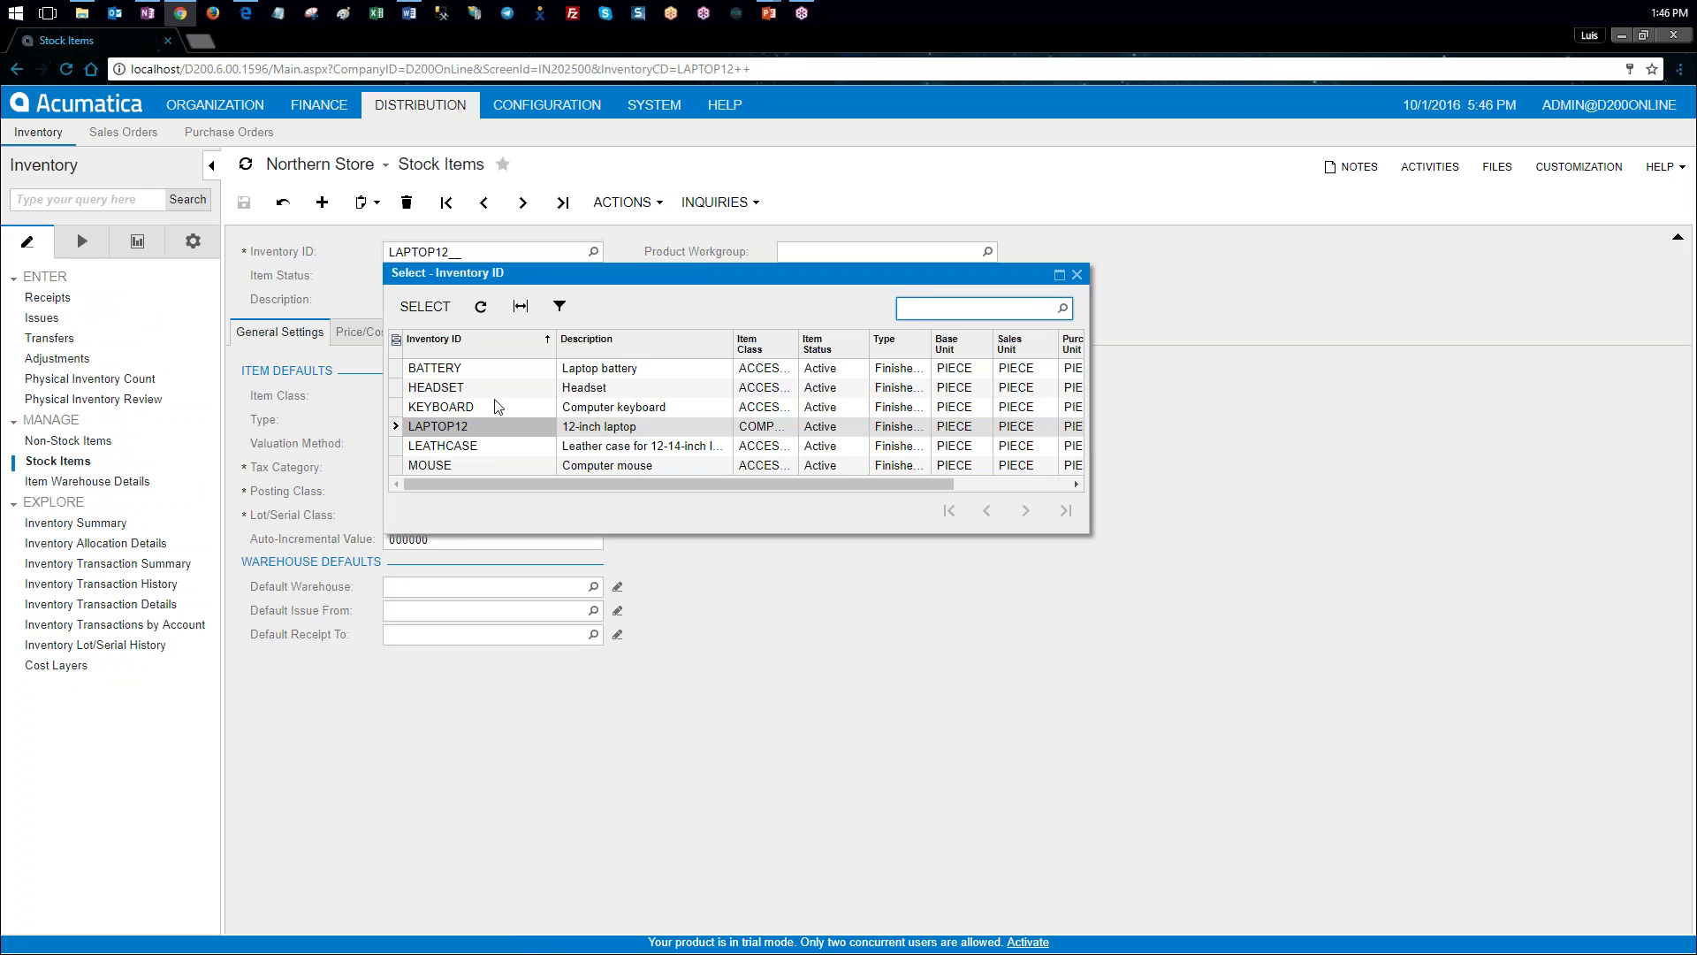
double_click(448, 466)
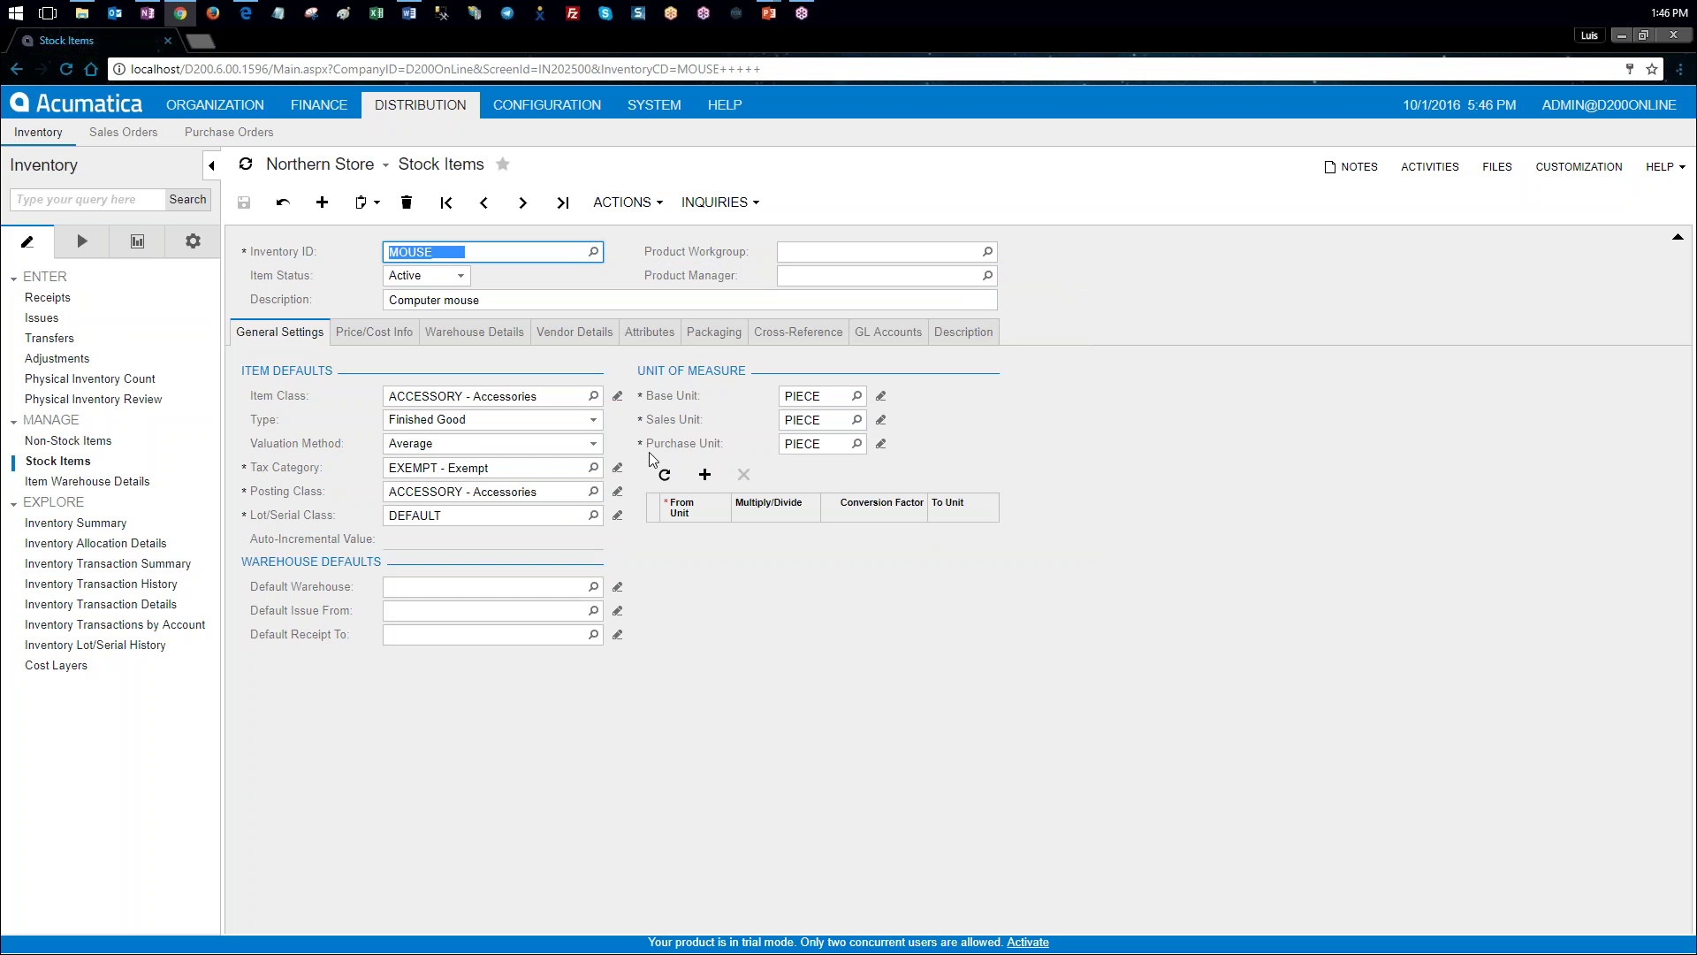
click(542, 442)
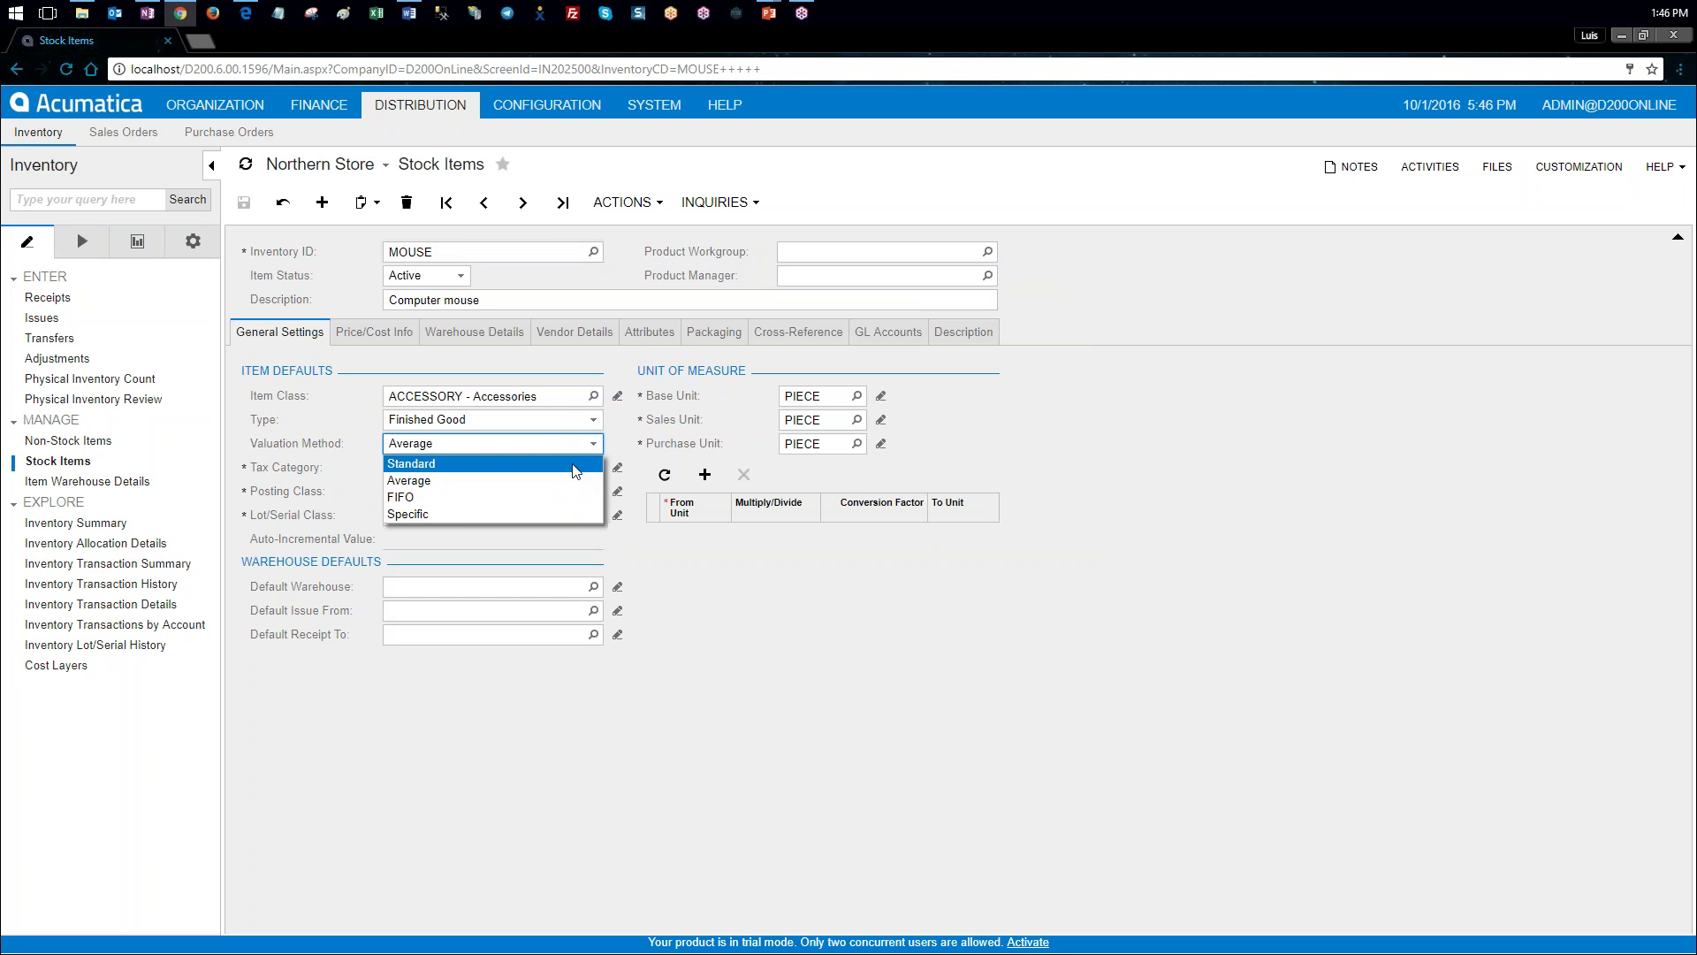
click(546, 467)
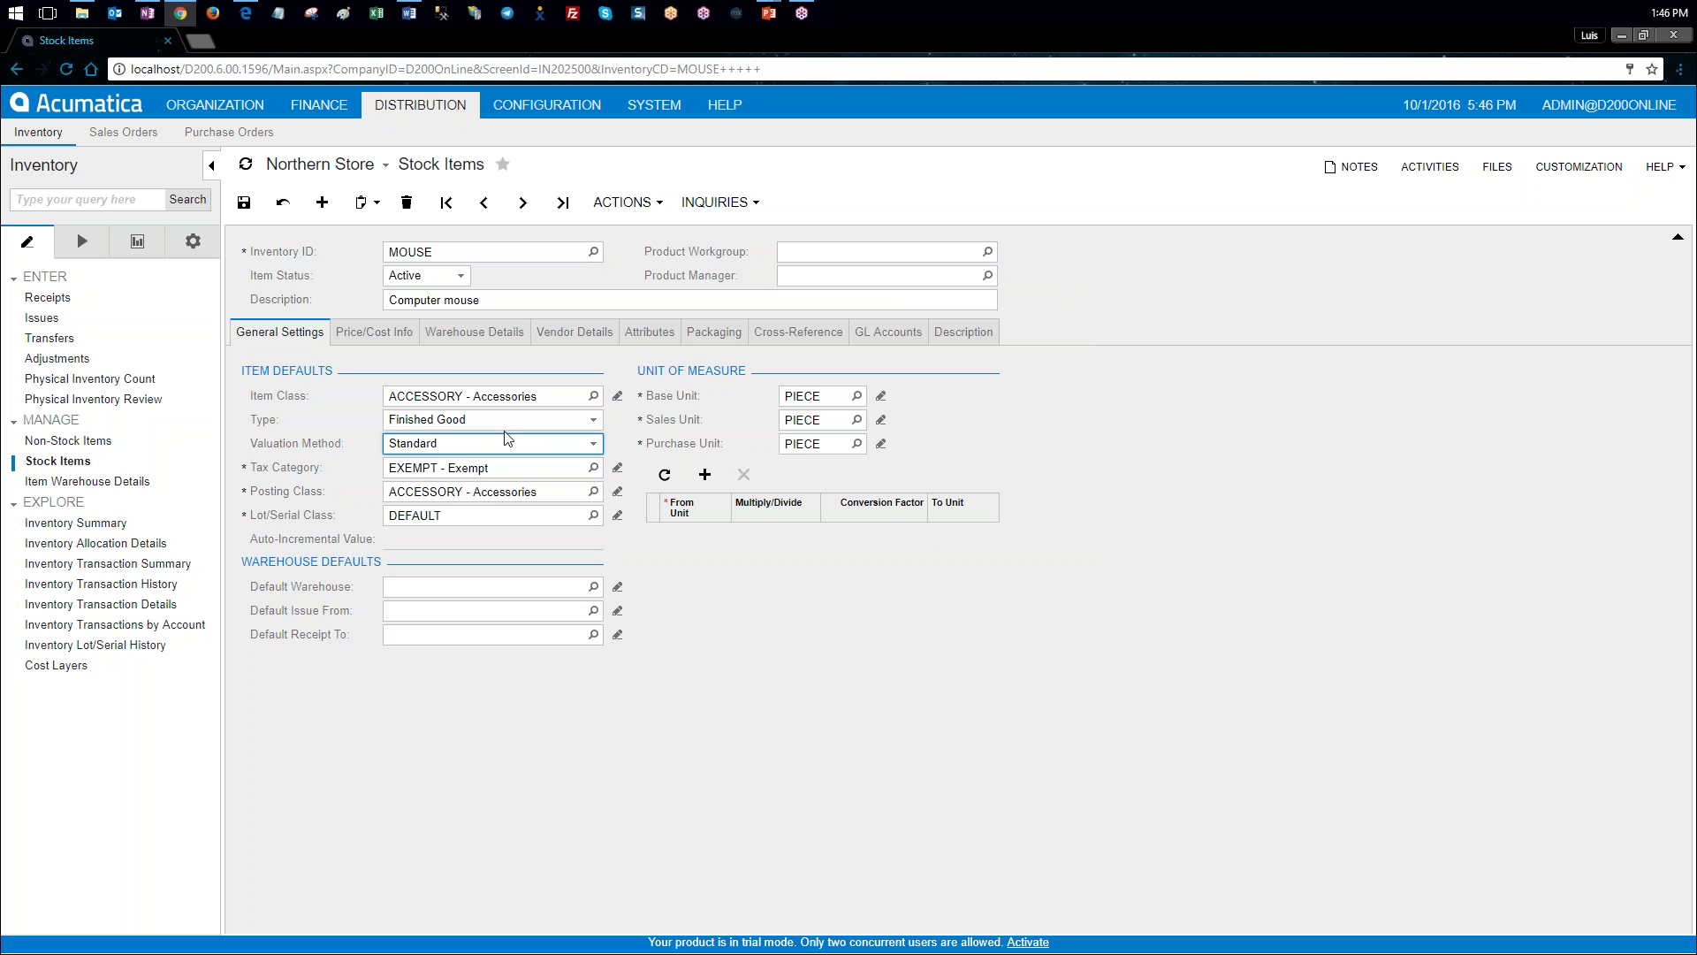
click(373, 334)
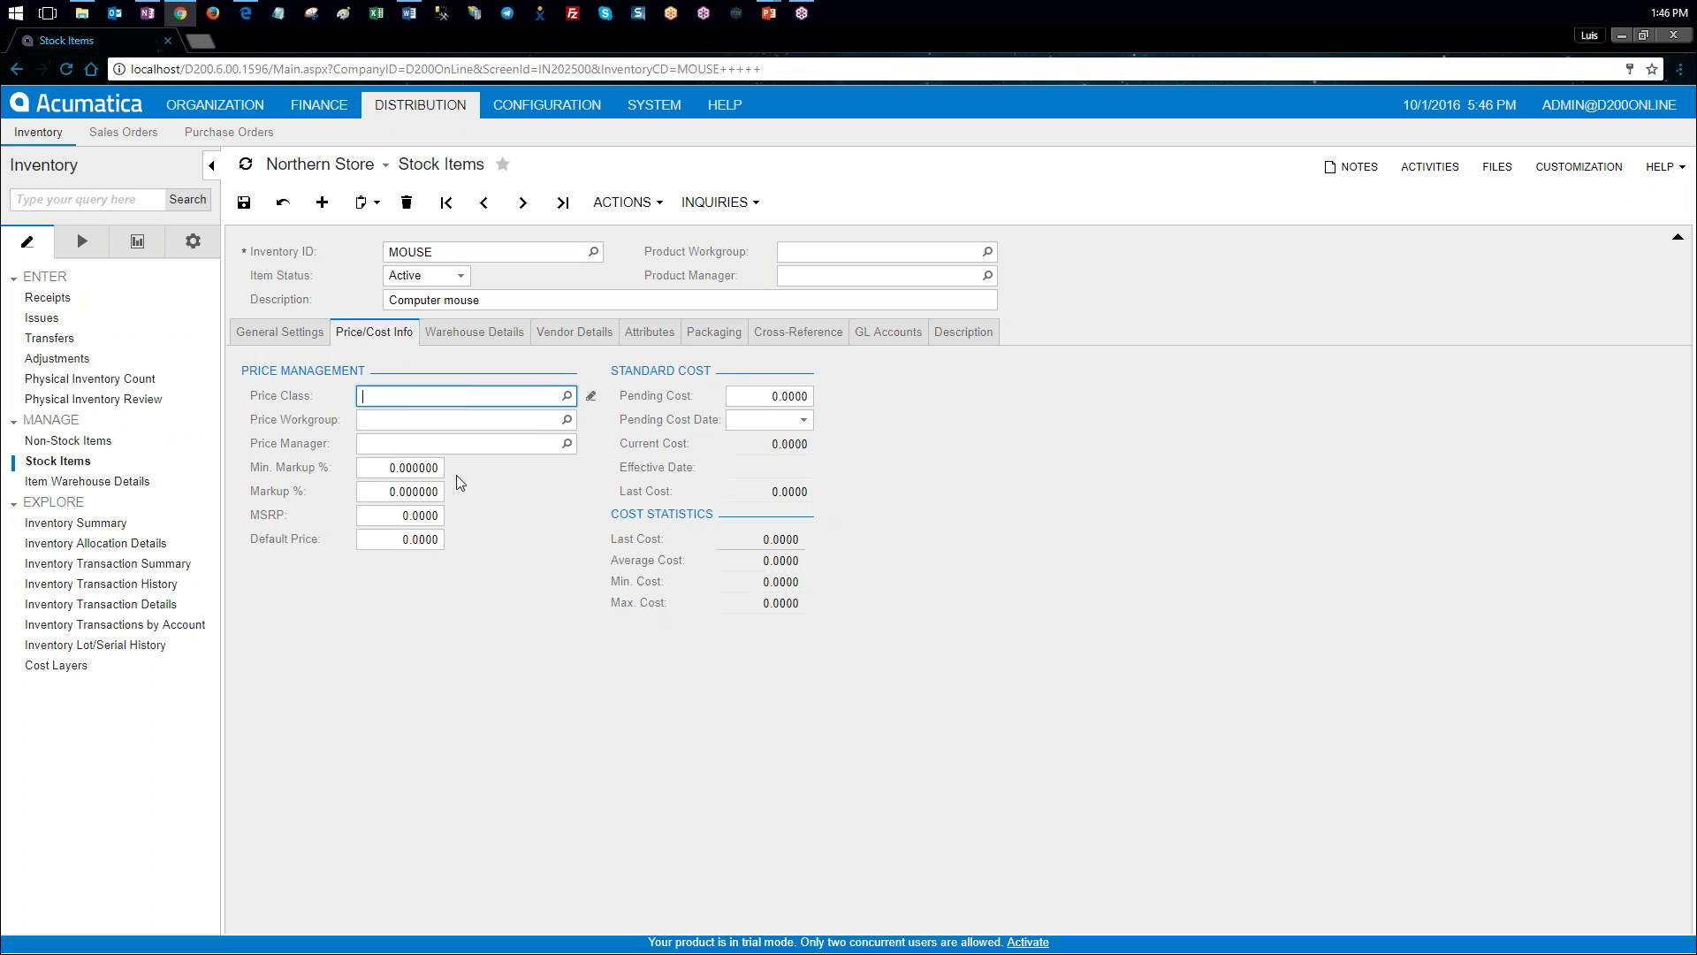
click(244, 203)
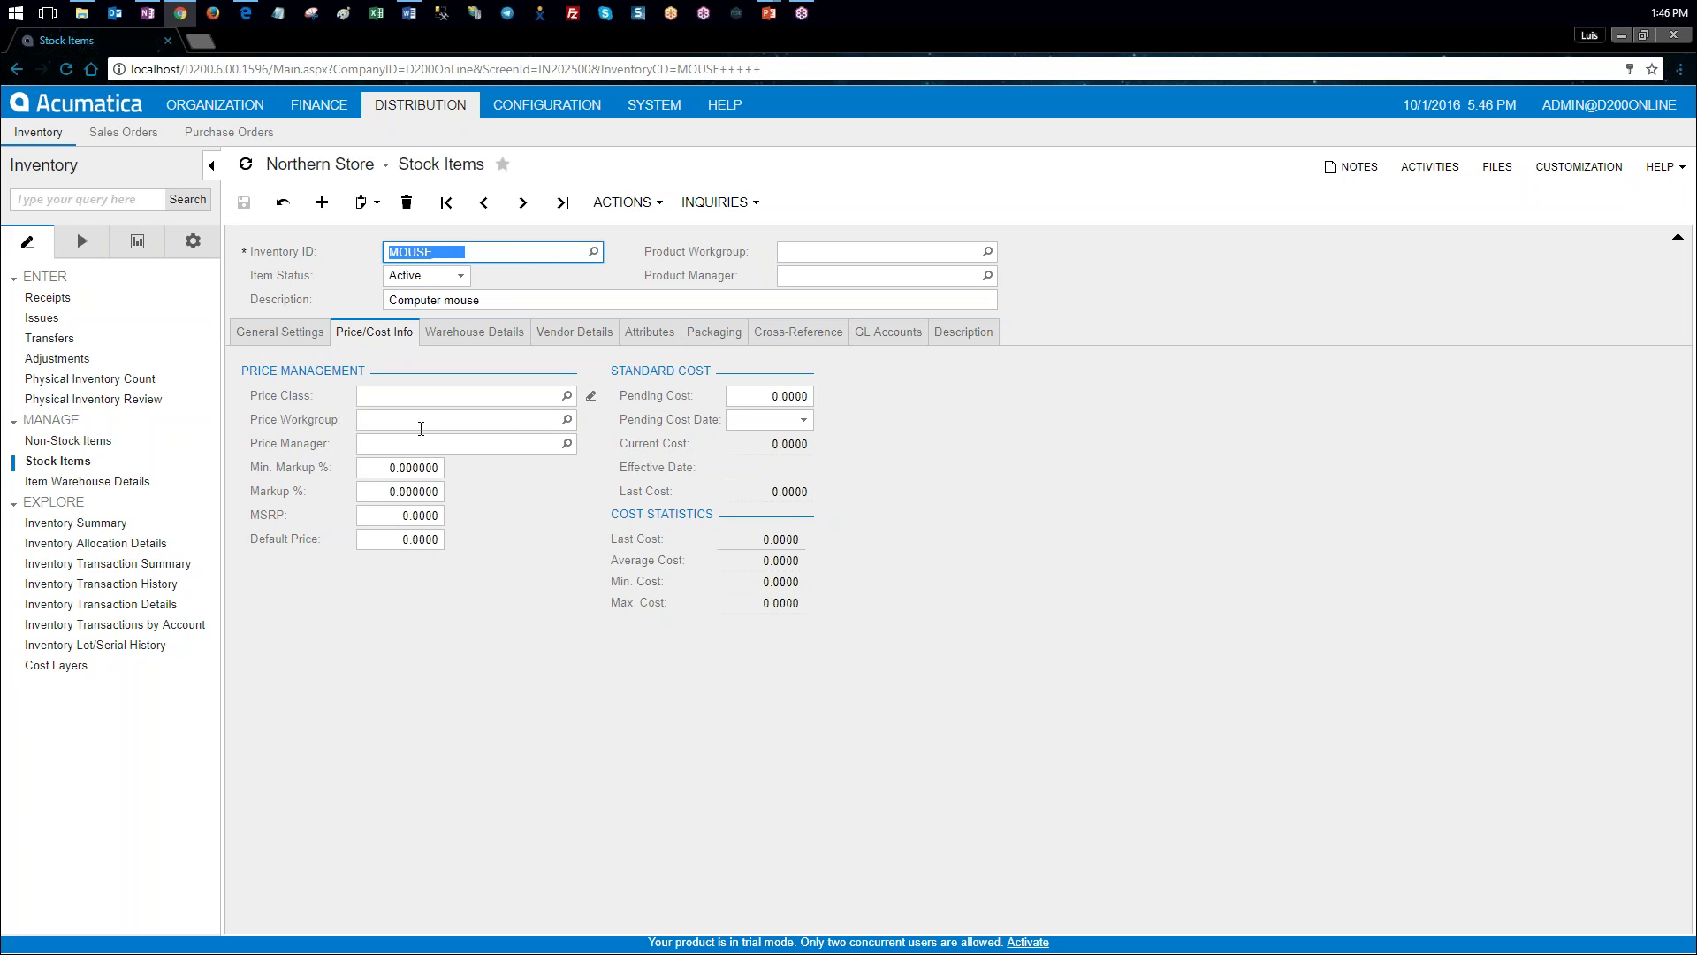
Step: Give the MOUSE item a pending standard cost of 10 with pending cost date 10/14/2016 and save it
click(734, 400)
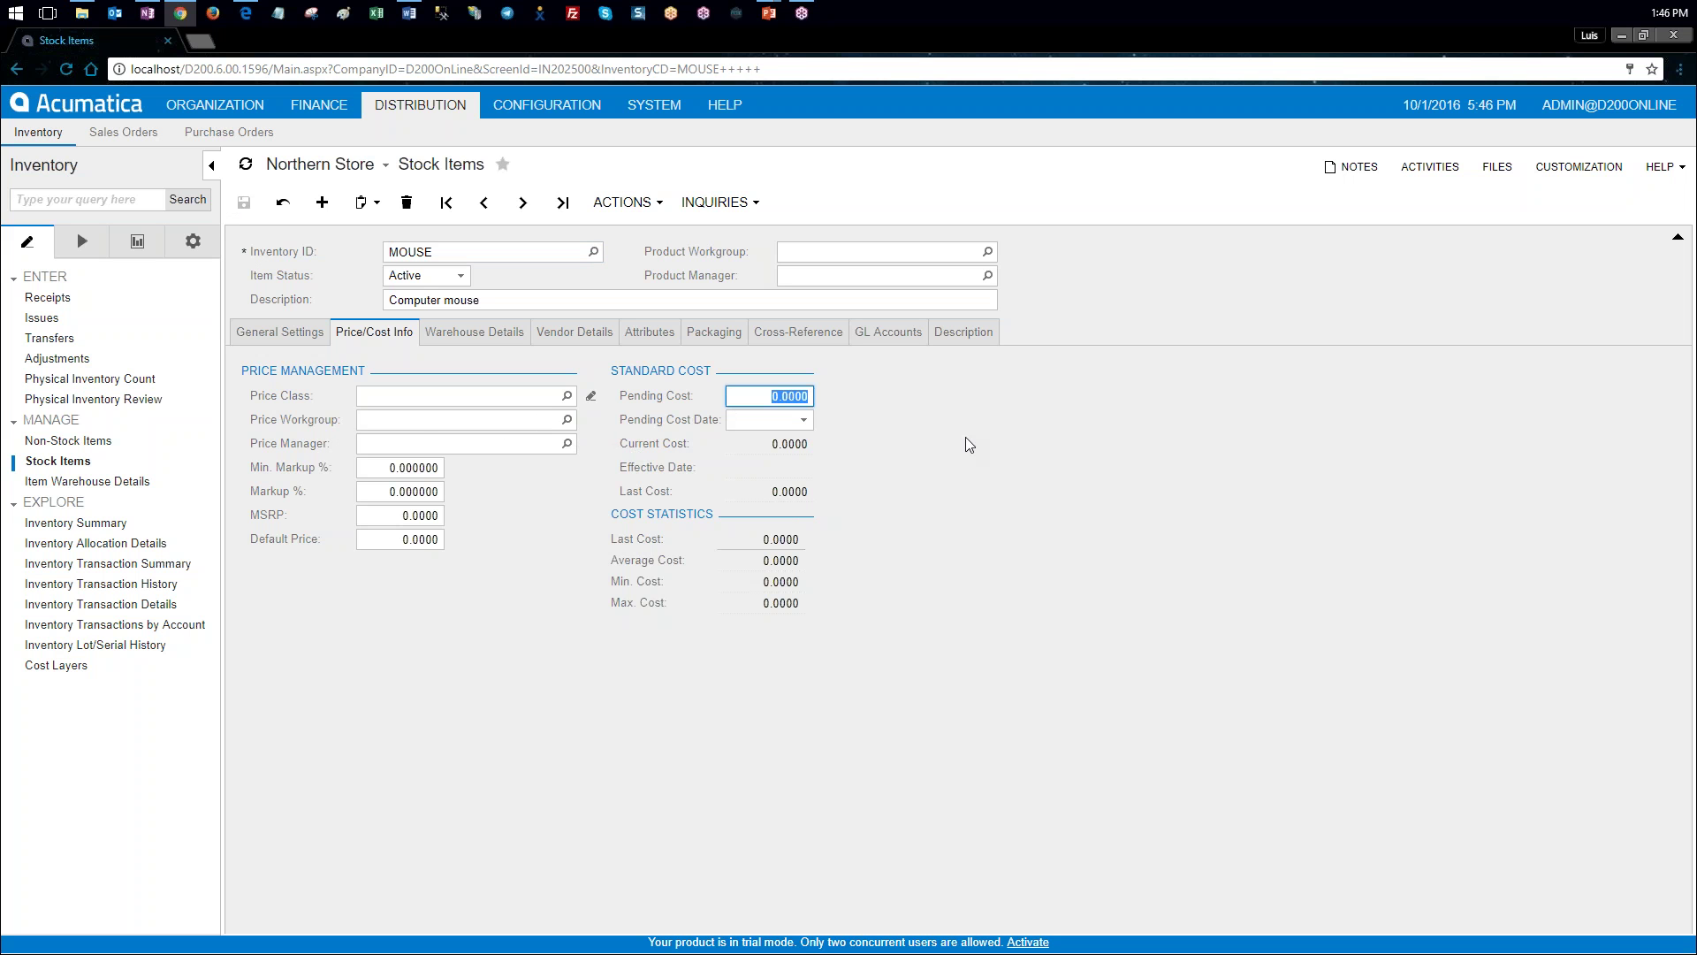
text(10)
key(Tab)
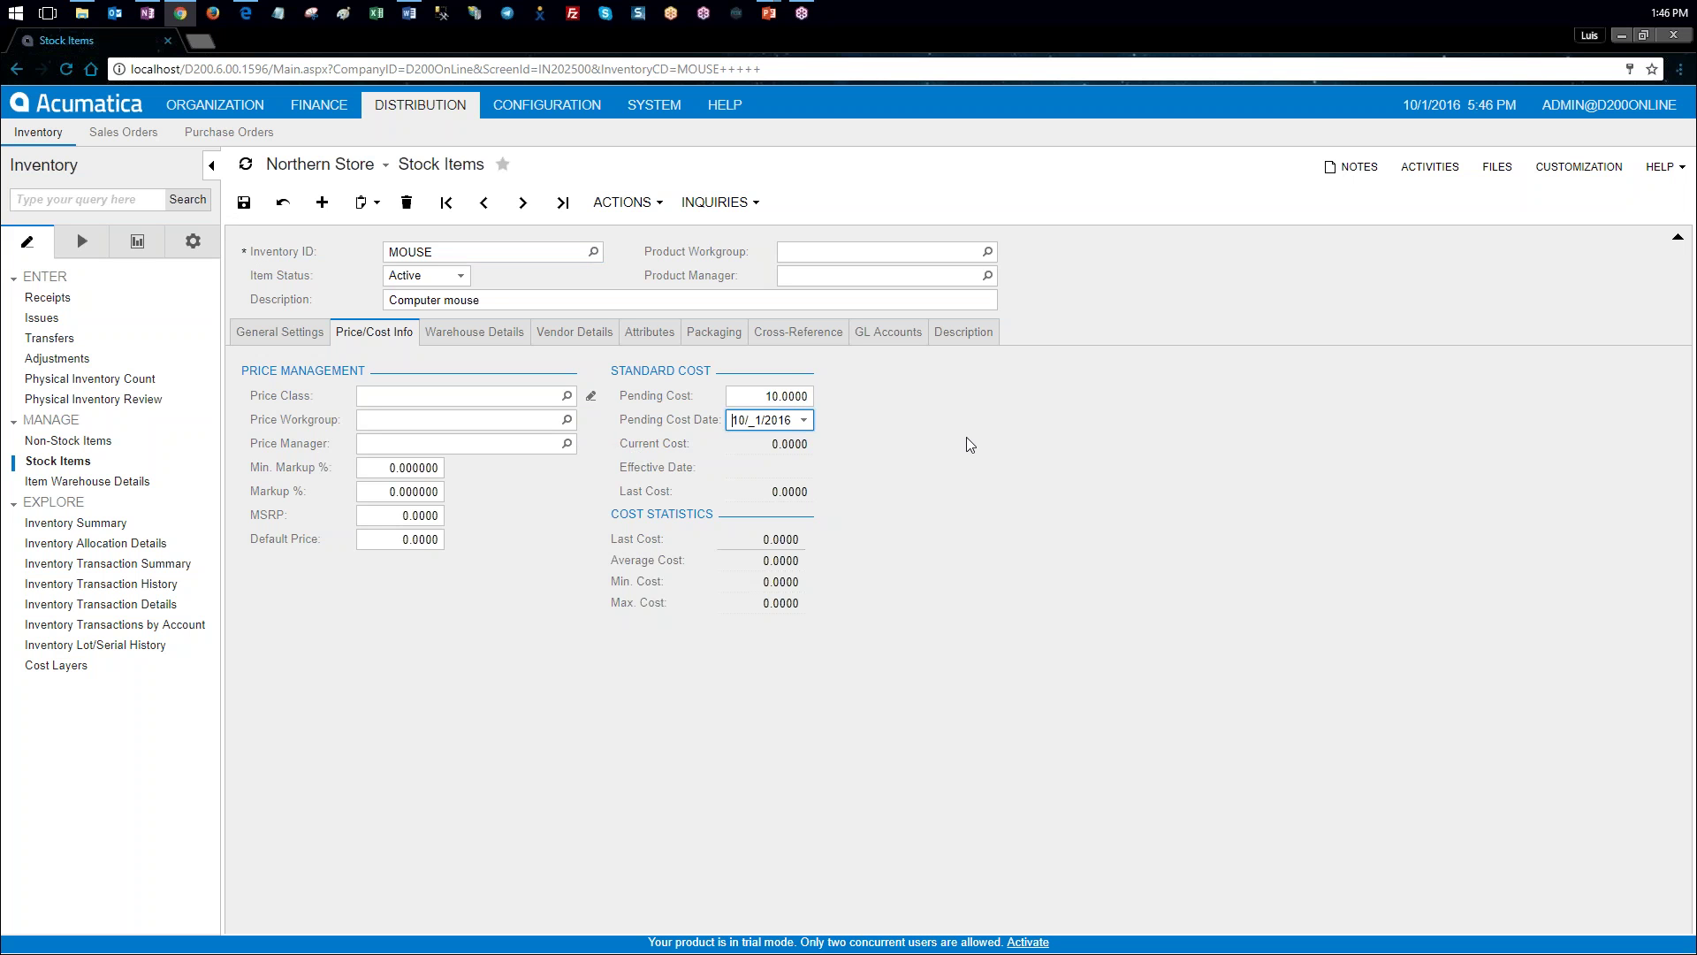
text(1014)
key(Tab)
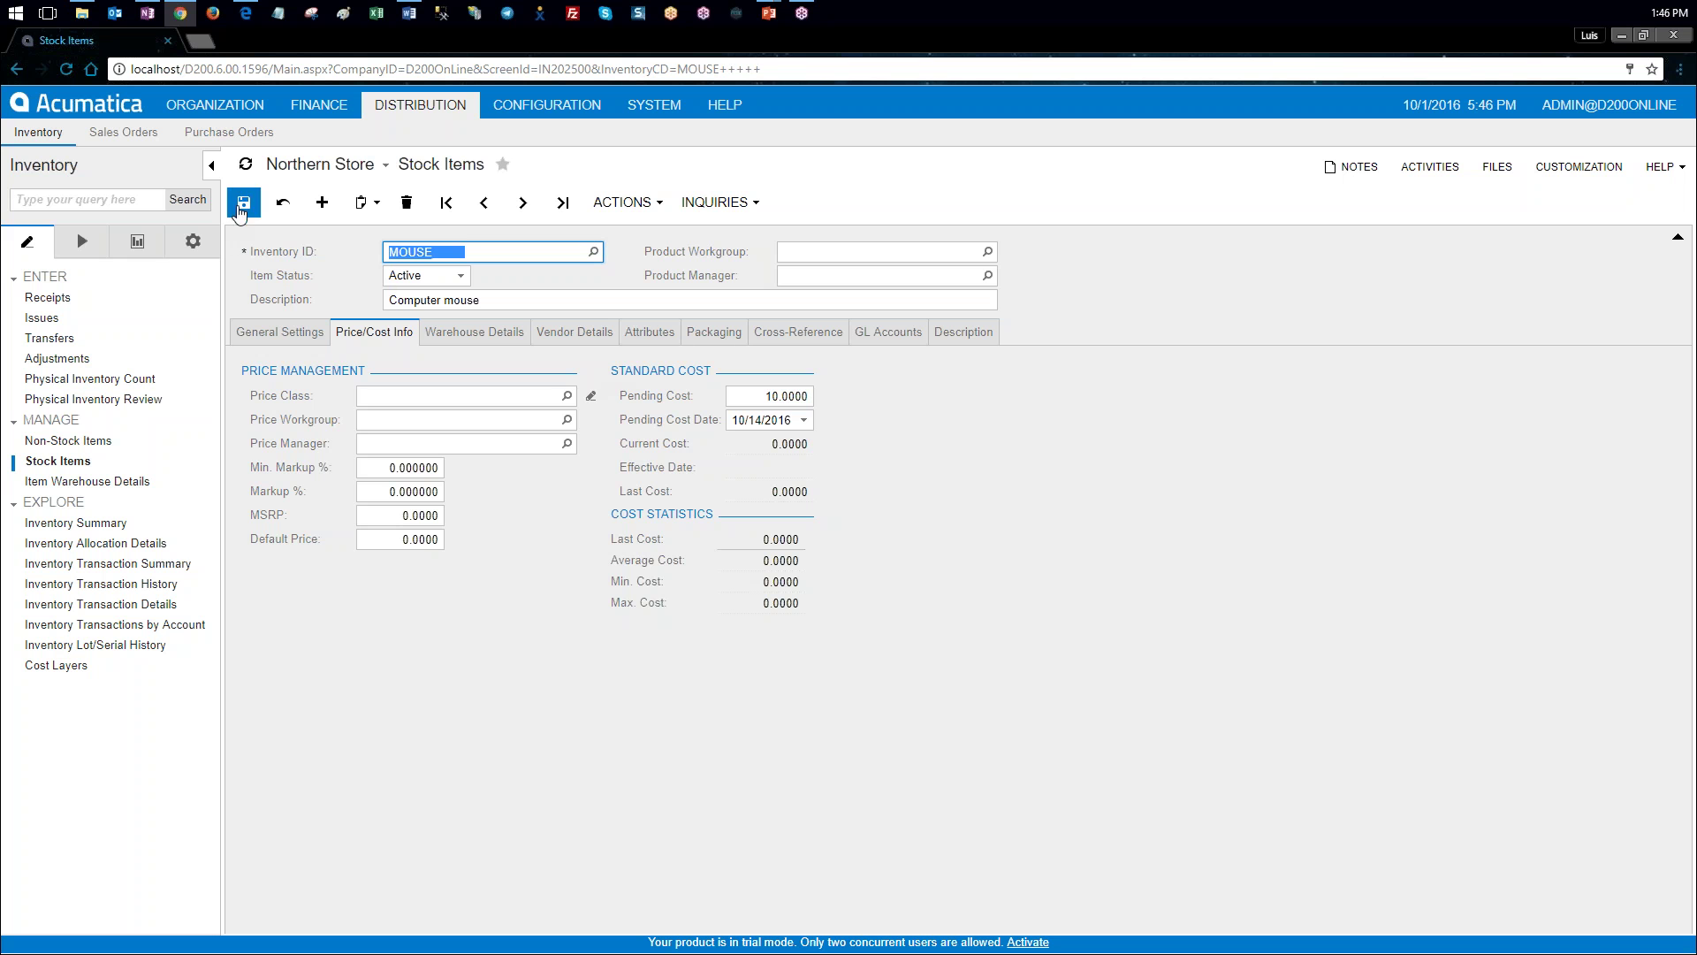
click(244, 202)
Step: Run Update Cost on the MOUSE item to make its pending standard cost current
click(658, 204)
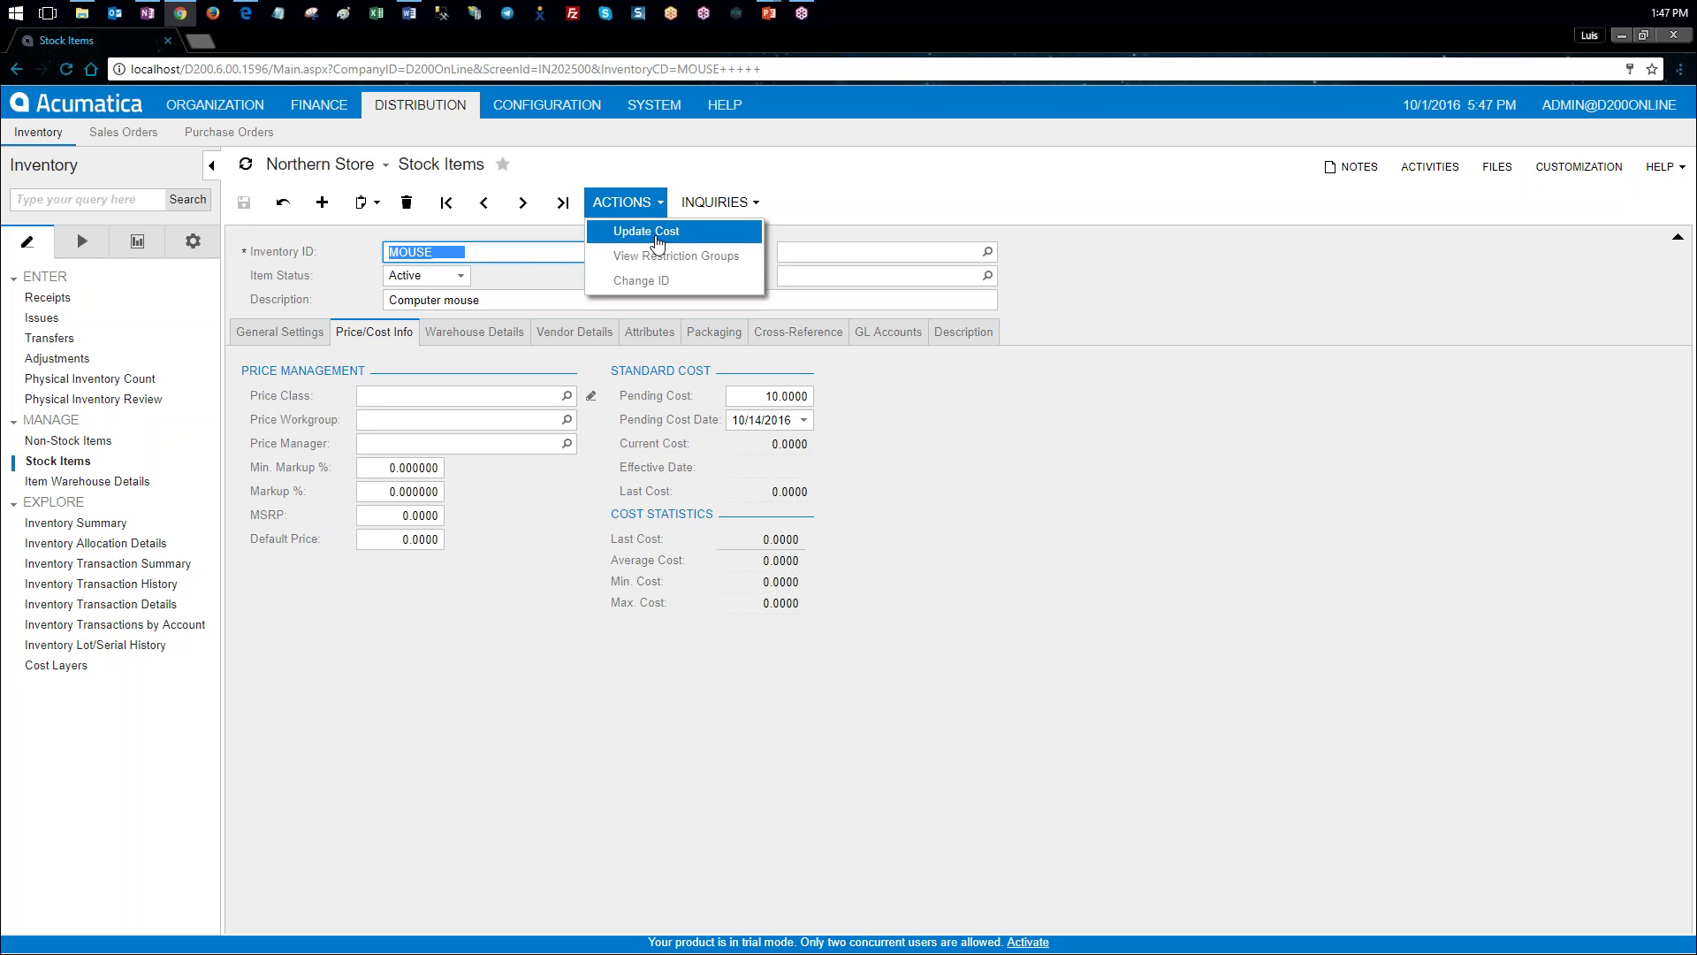
click(655, 234)
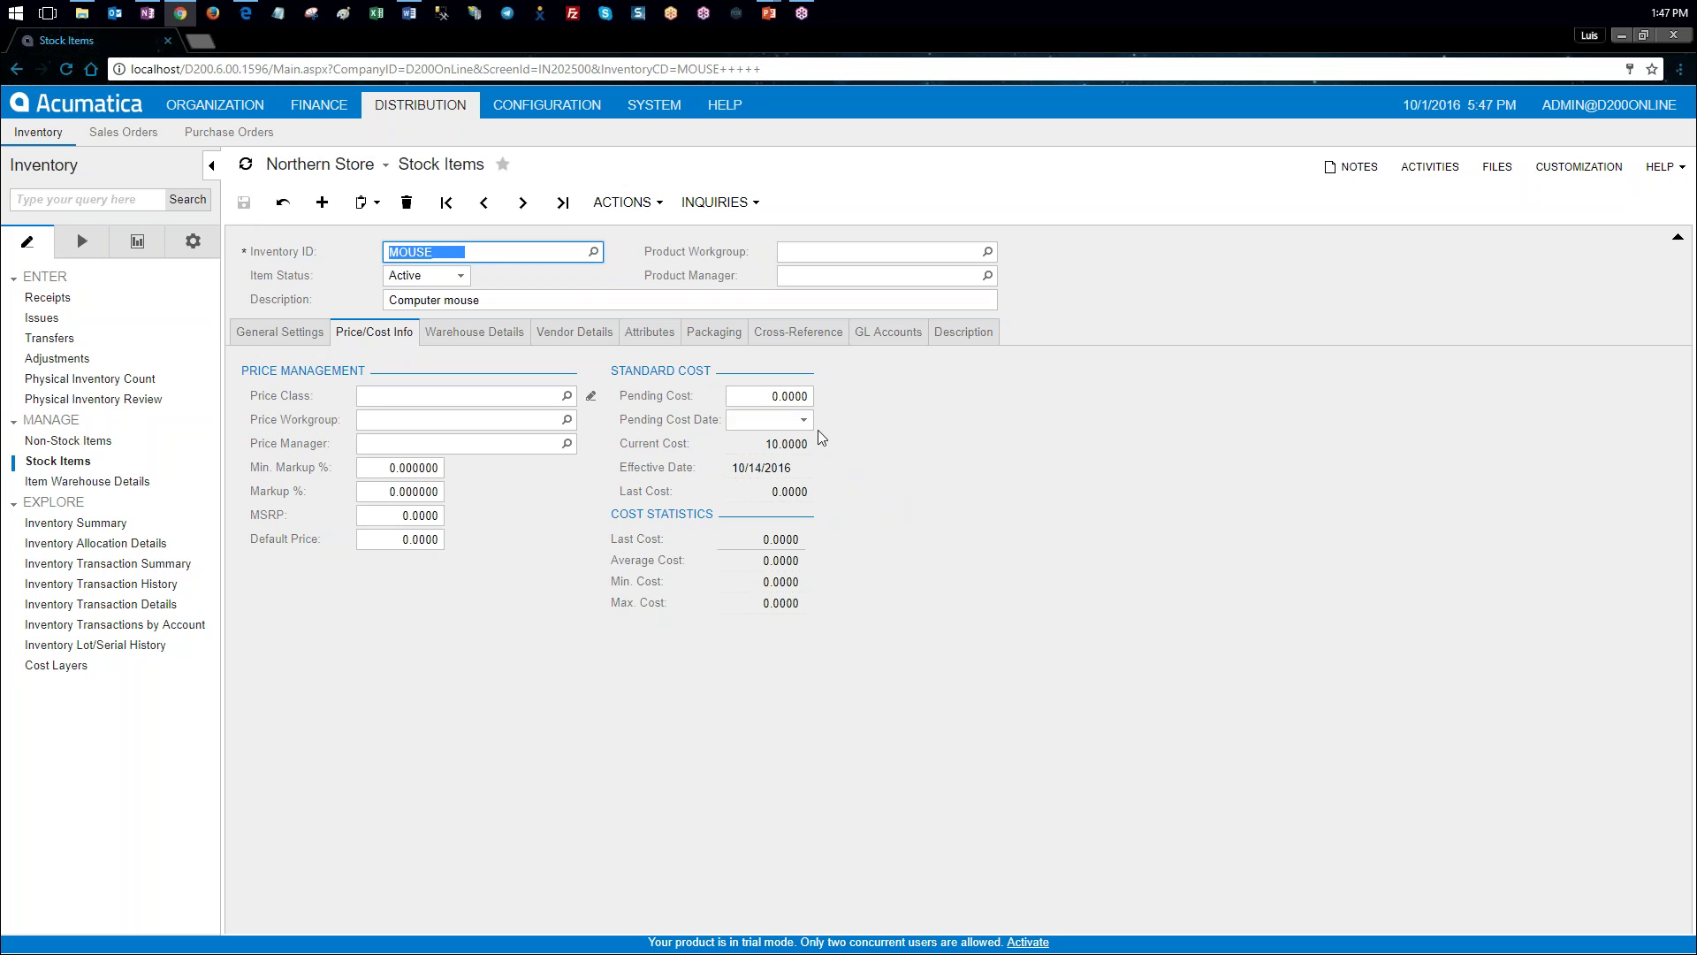
click(741, 399)
click(743, 420)
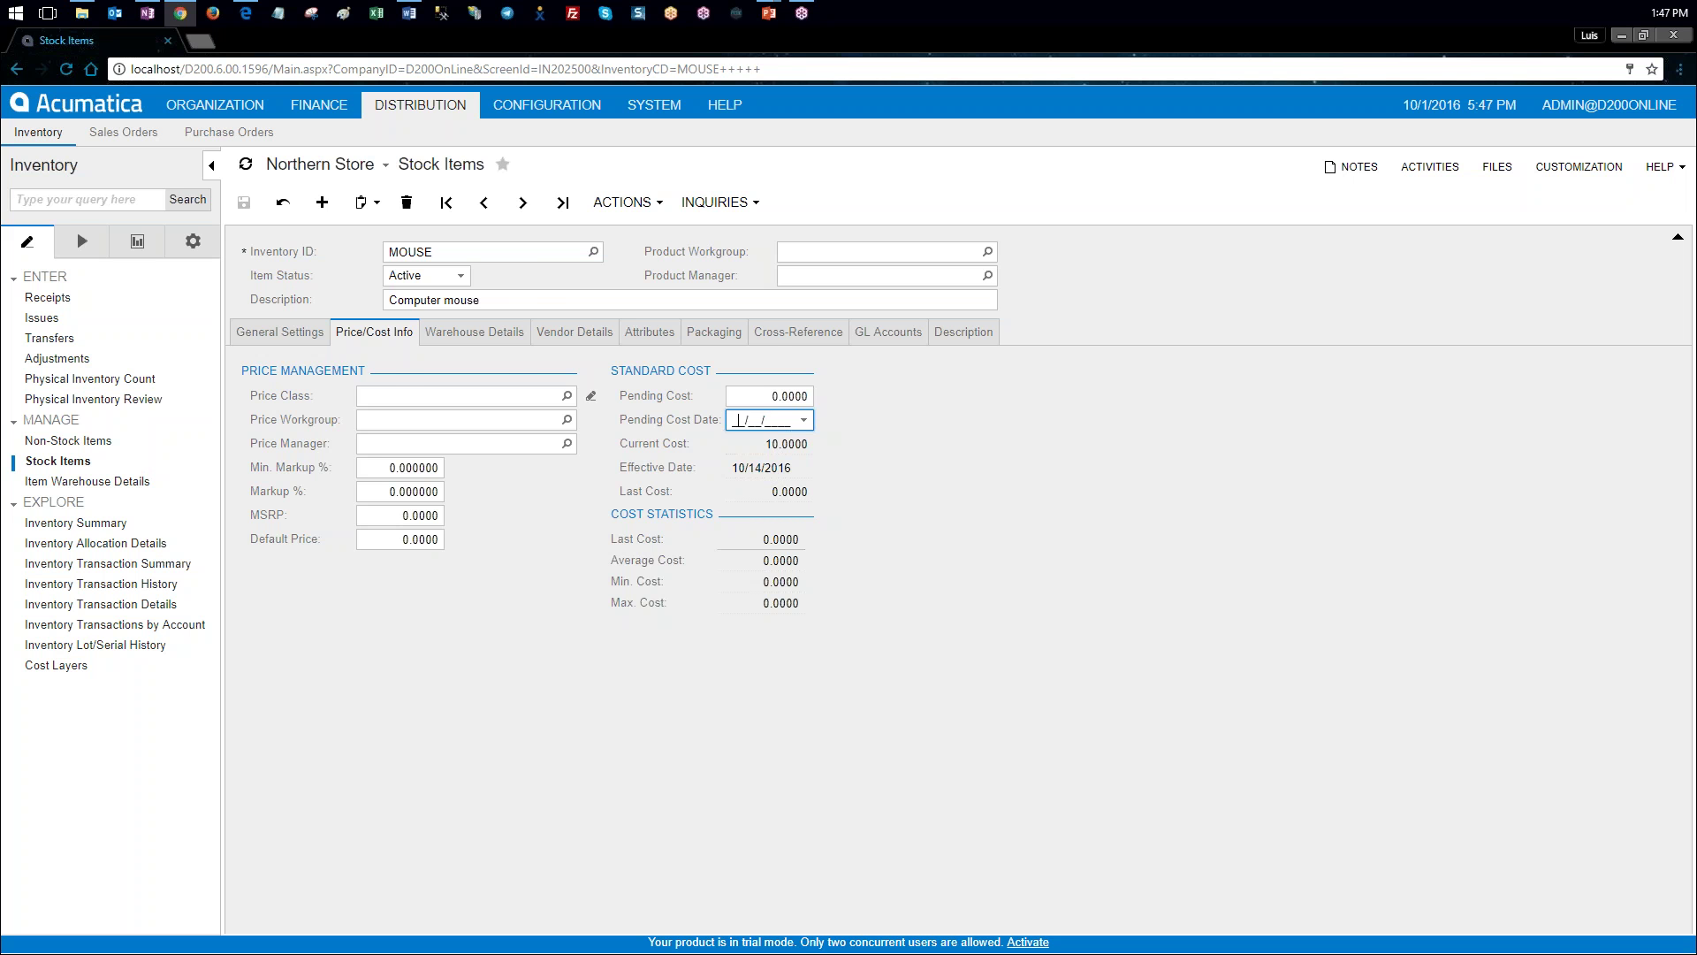
Step: Open a warehouse detail record for the MOUSE item and select the NORTH warehouse
click(464, 332)
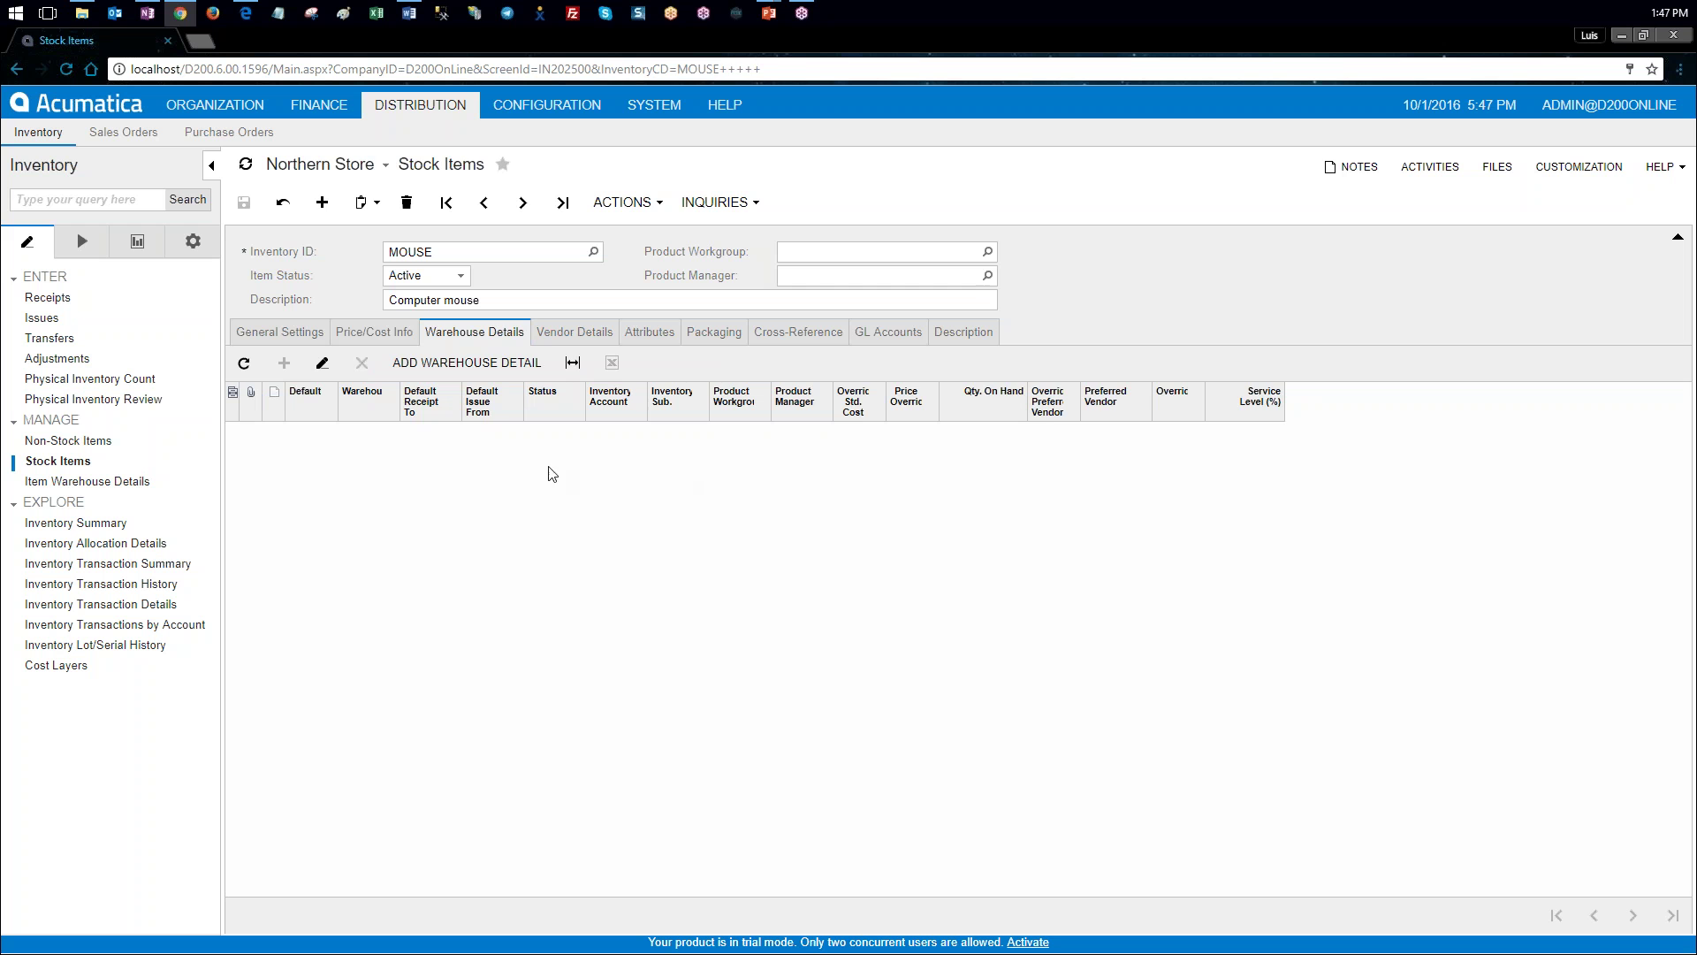
click(508, 380)
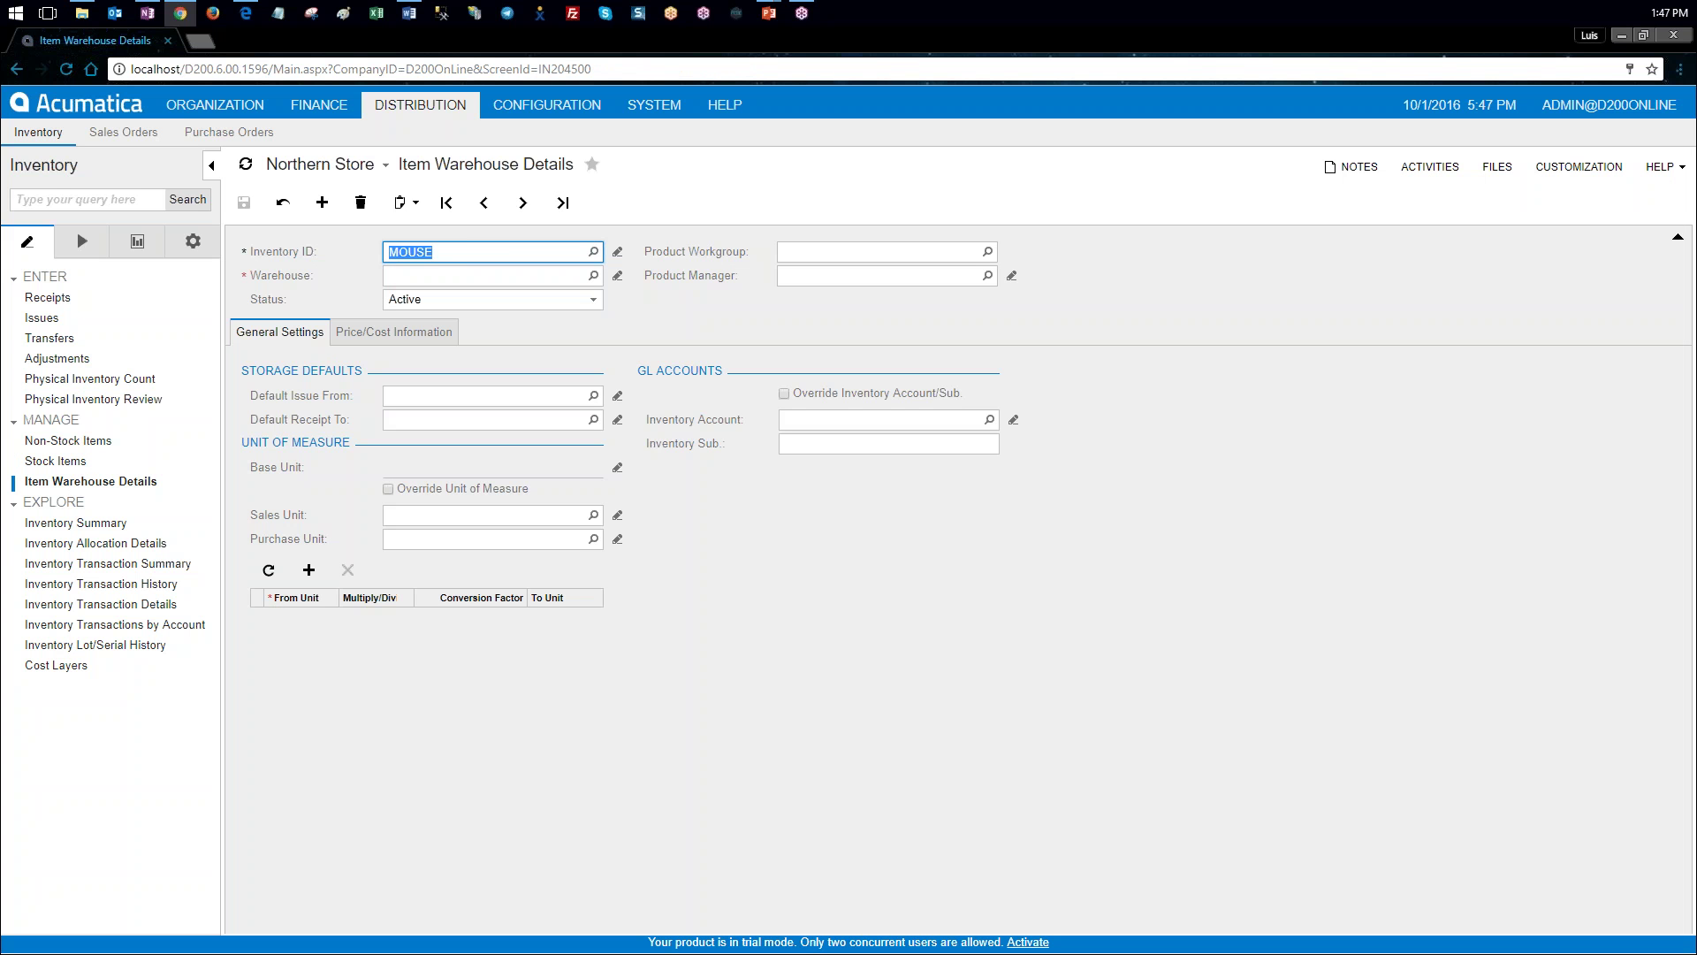
click(569, 276)
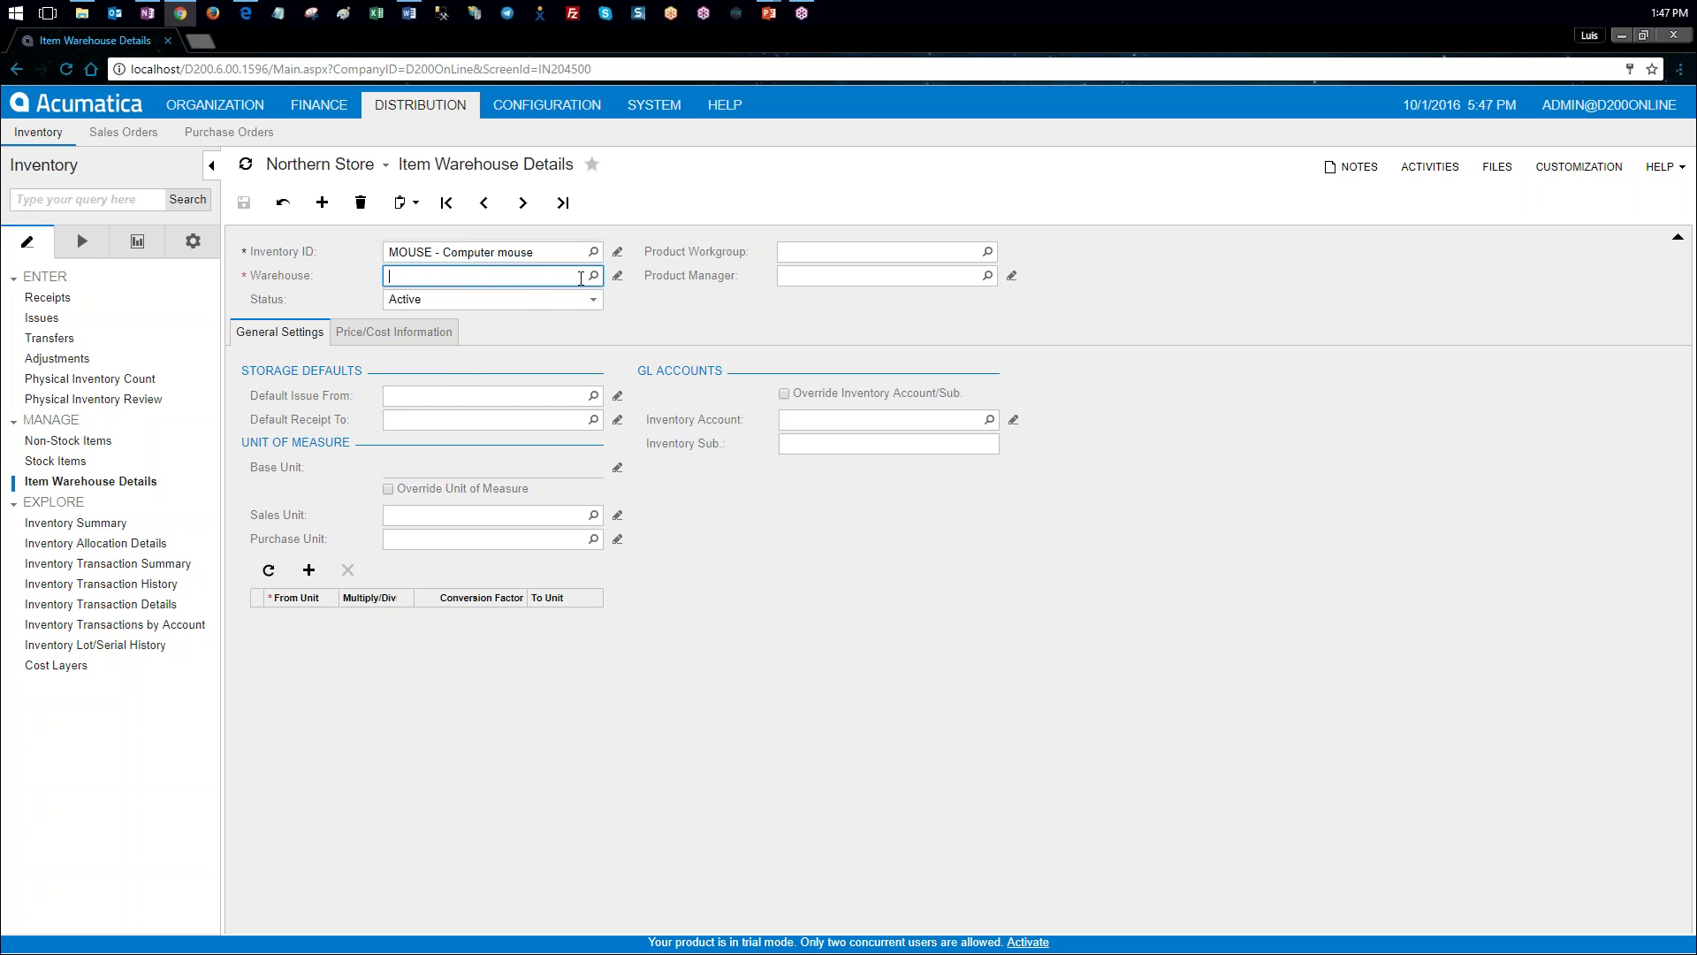
click(593, 275)
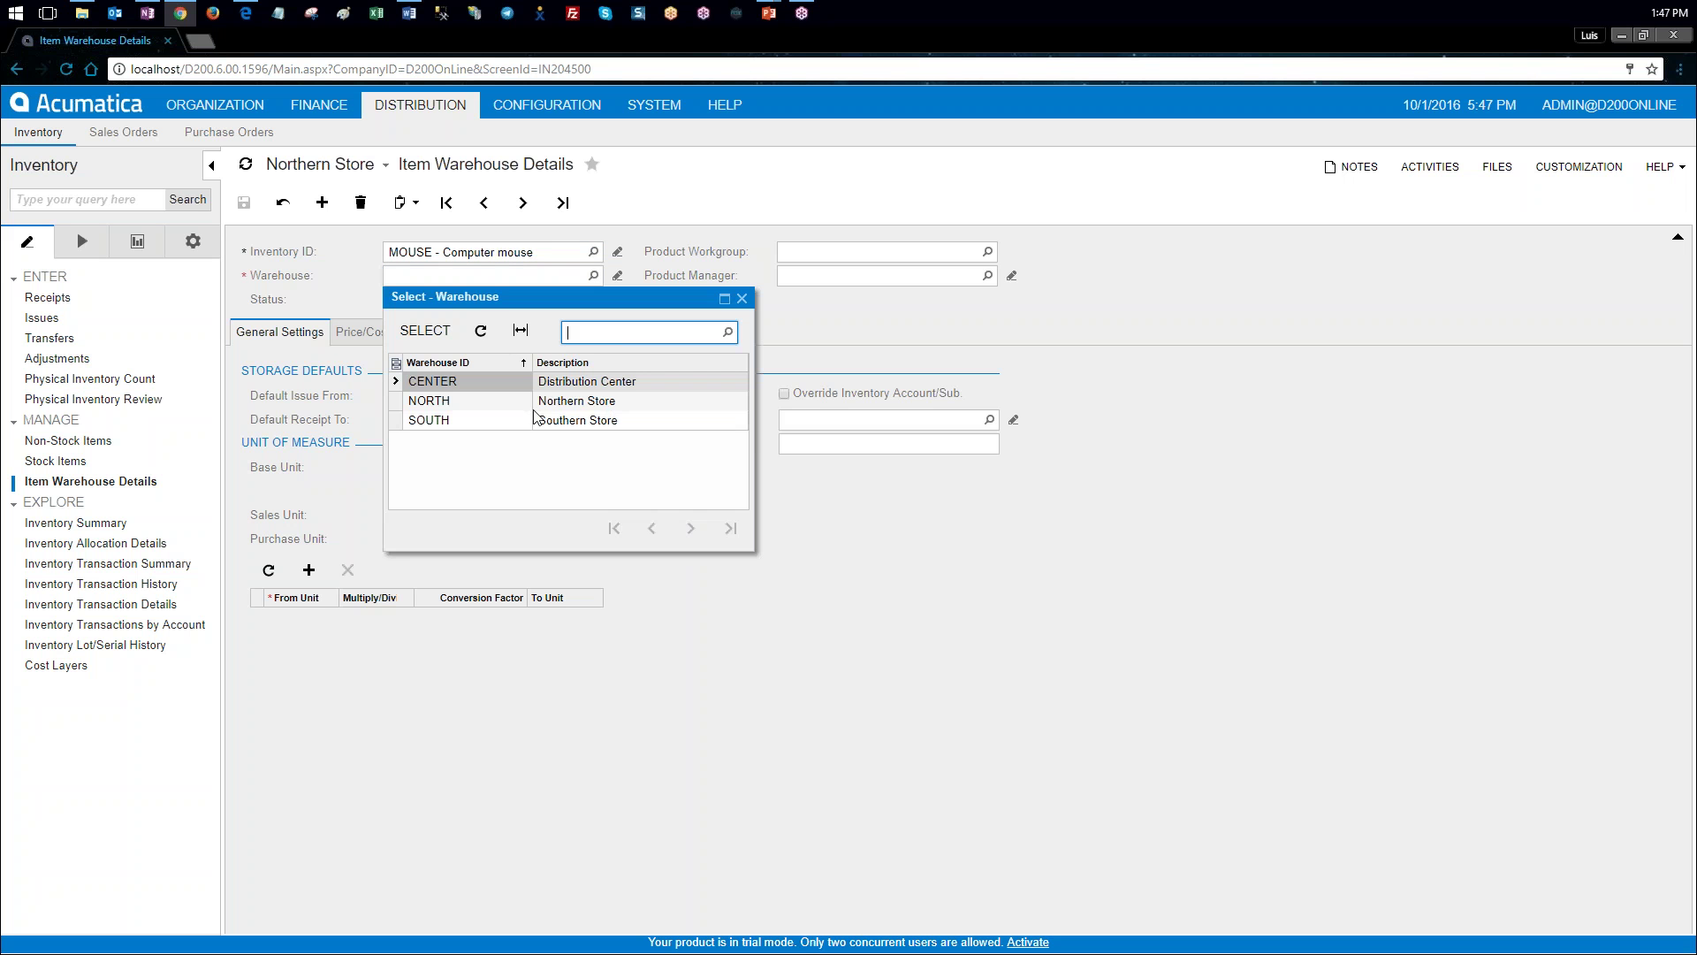
double_click(462, 411)
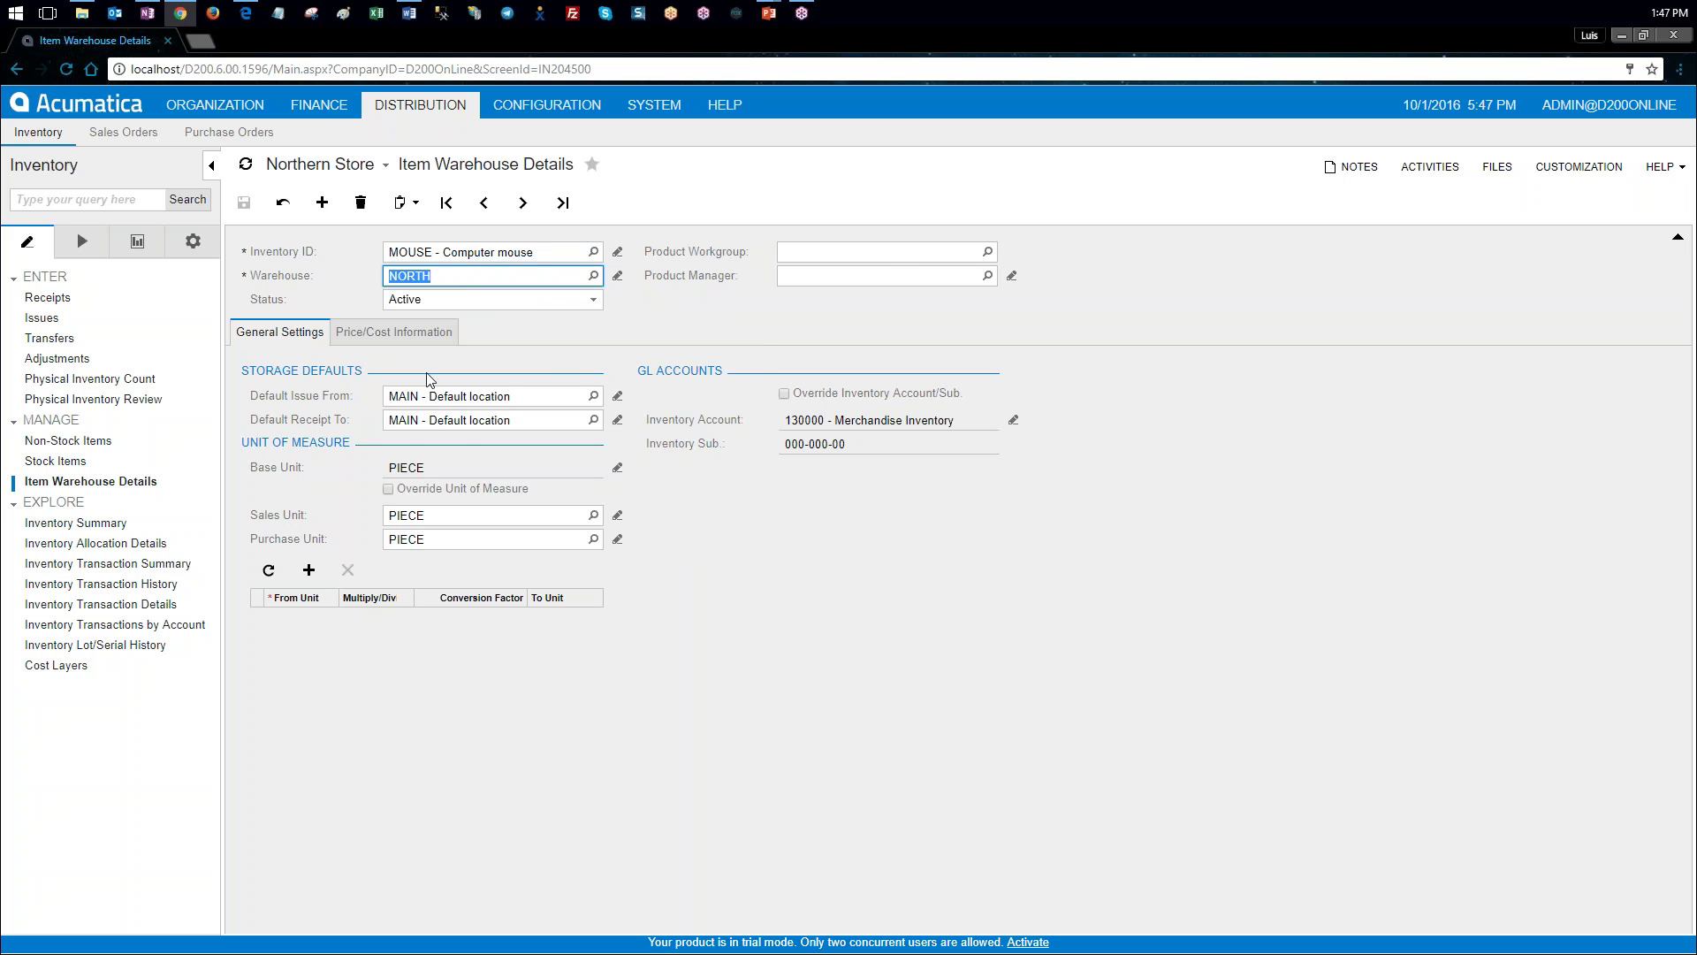
Step: Override the standard cost for MOUSE in NORTH with pending cost 10.5 and pending cost date 10/14/2000, and save the record
click(414, 332)
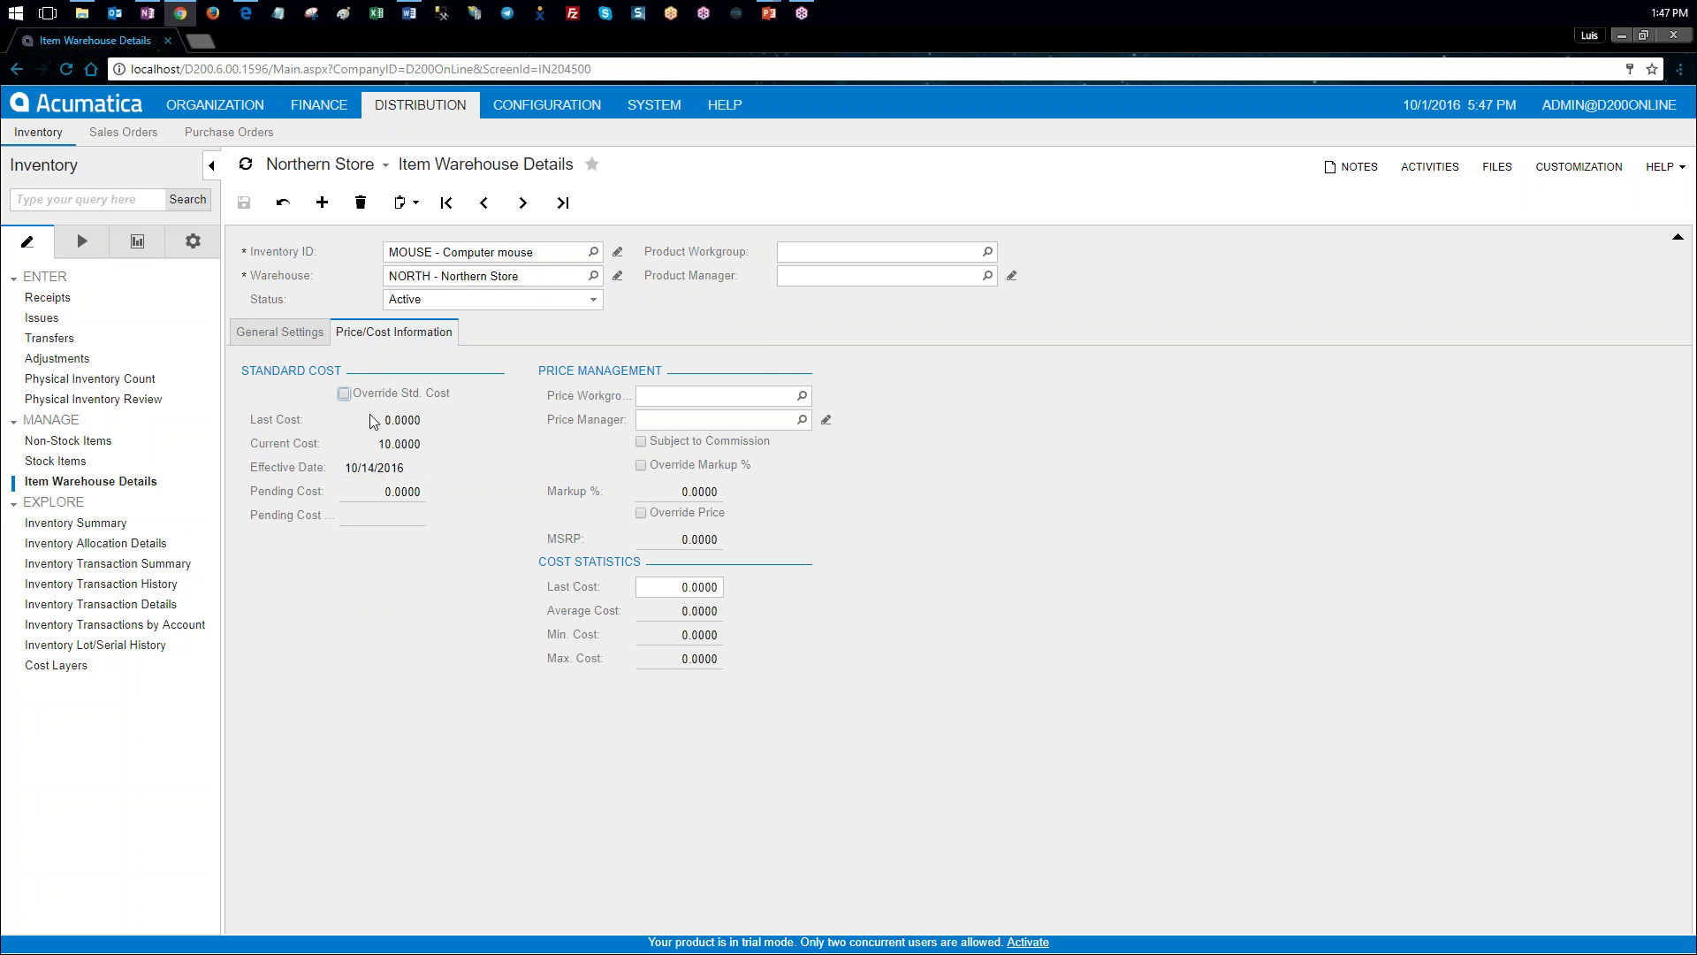
click(344, 394)
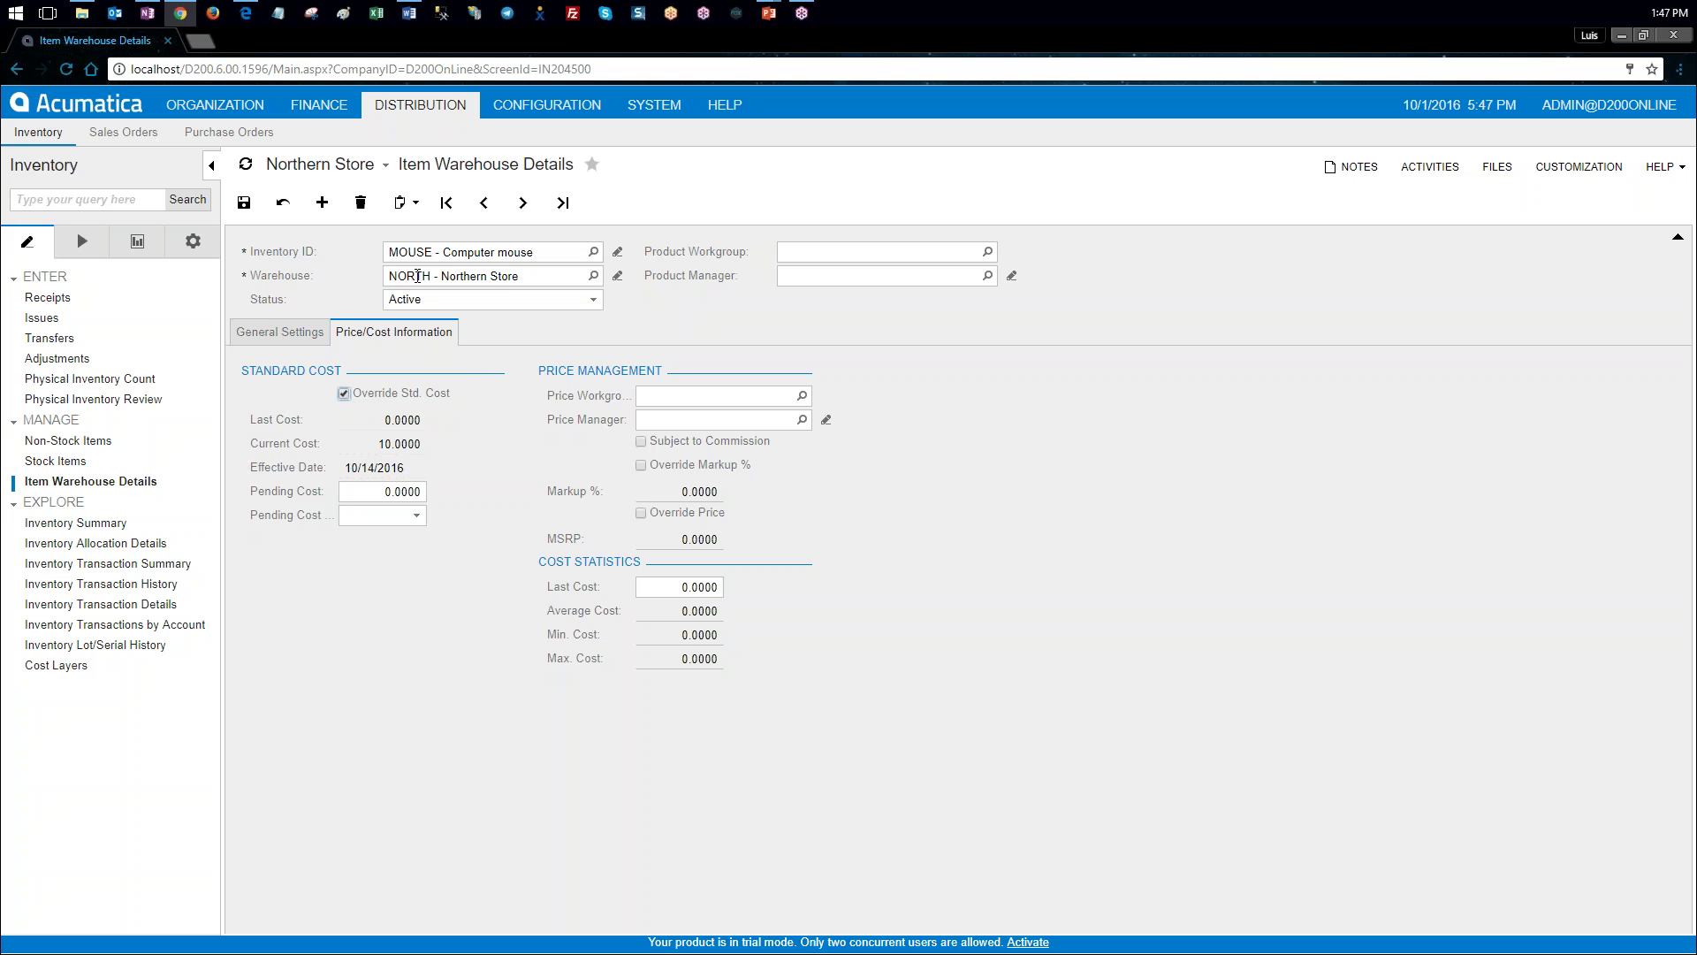
key(Tab)
text(10.5)
click(389, 514)
text(10142000)
key(Tab)
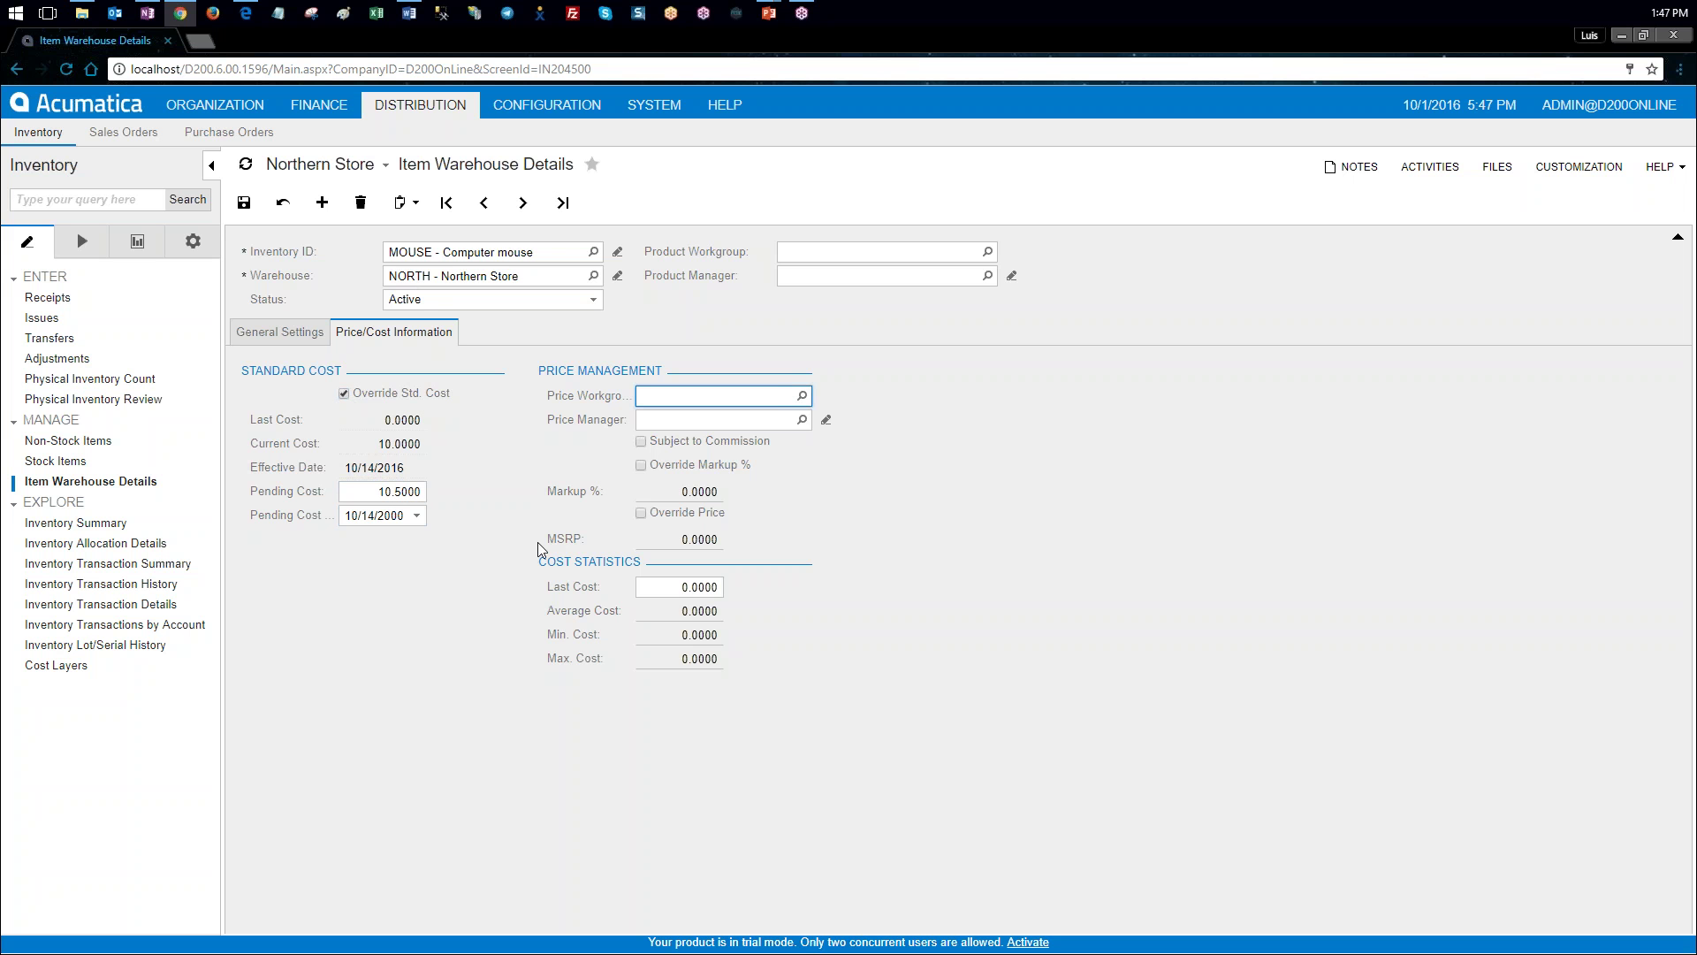
click(244, 203)
key(alt+Tab)
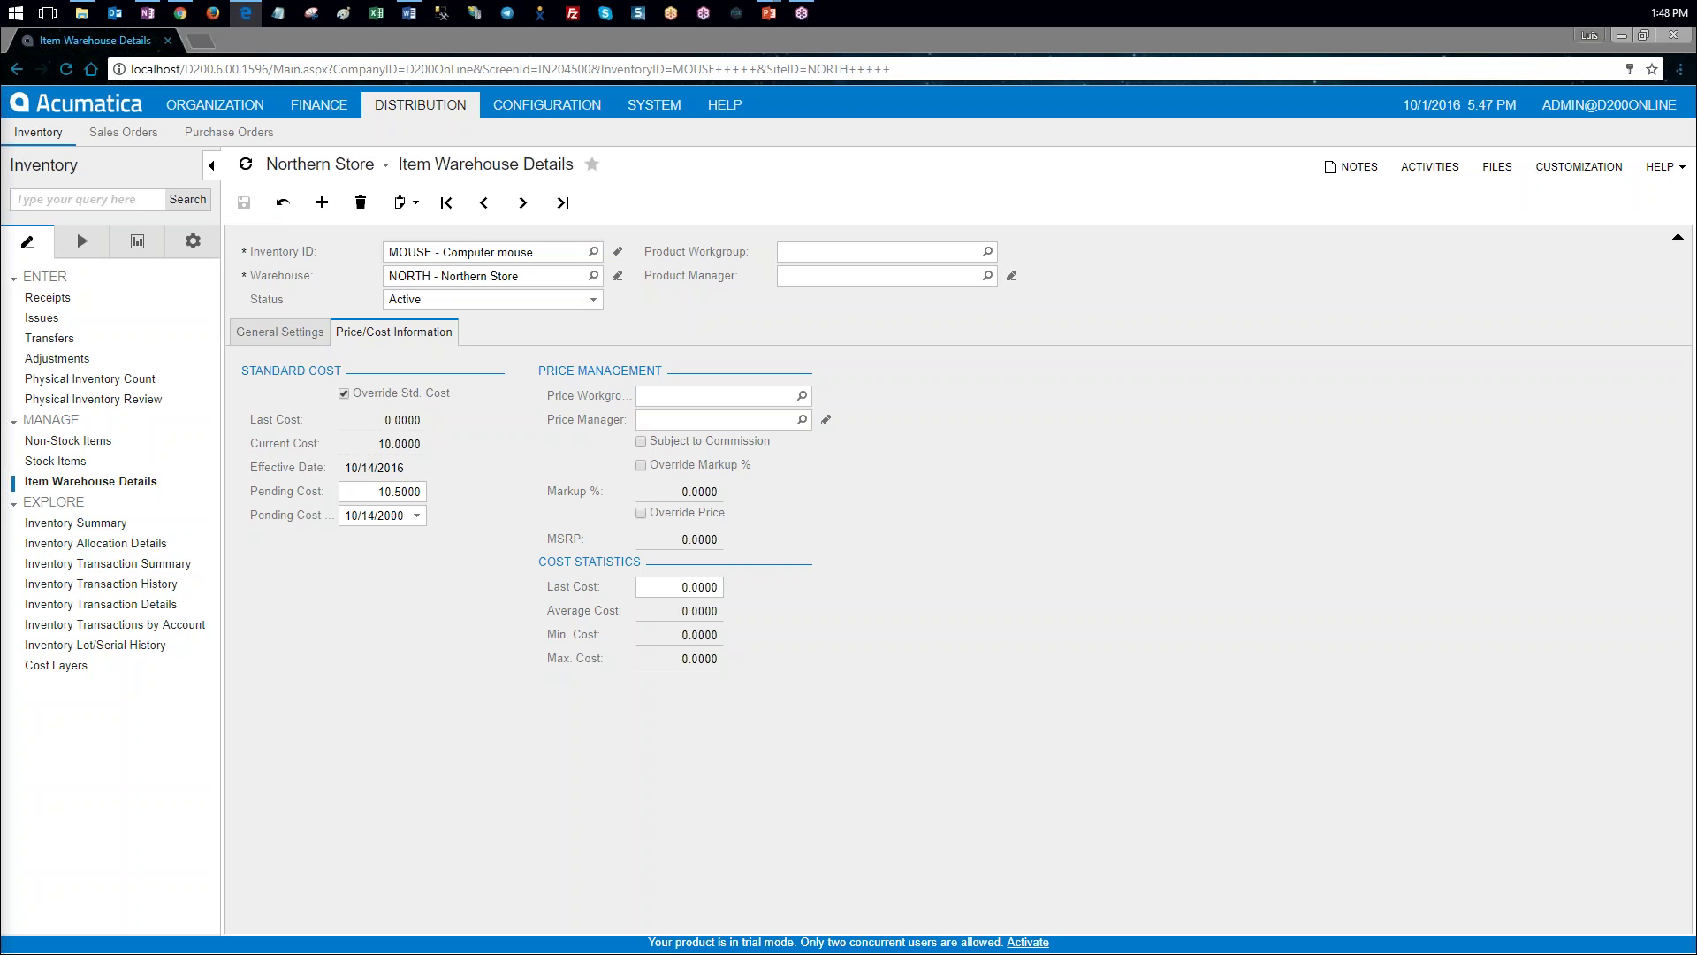
Step: Process the Update Standard Costs entry for the MOUSE item in the NORTH warehouse
click(92, 249)
click(124, 339)
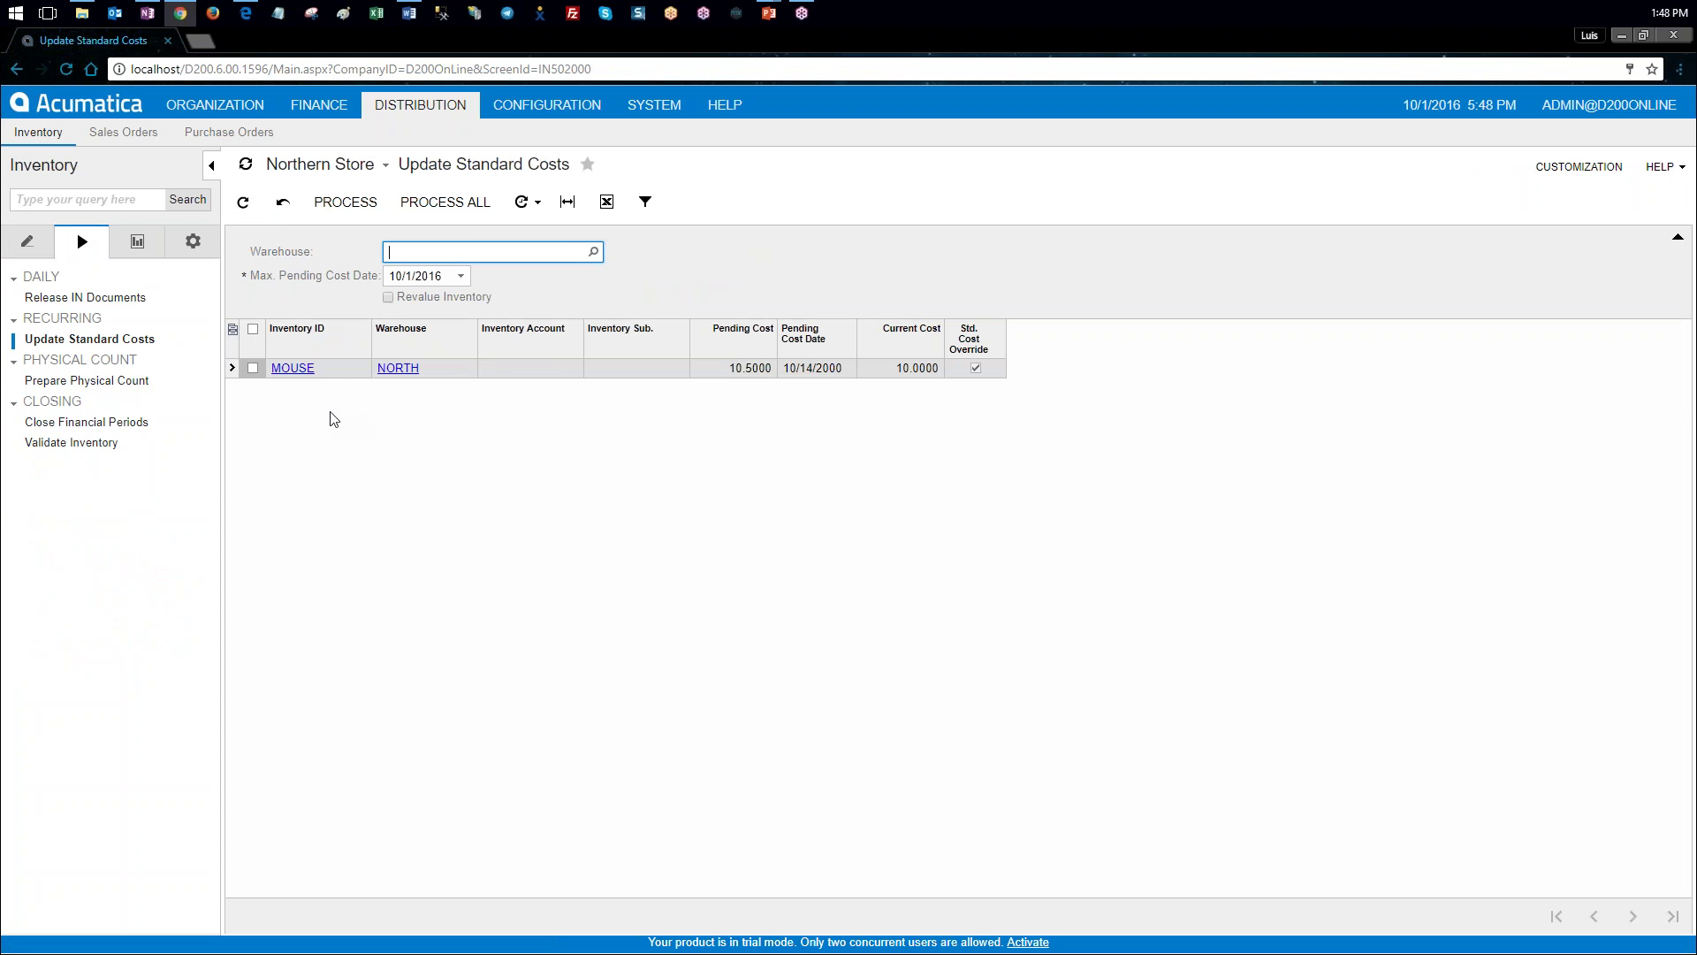
click(752, 373)
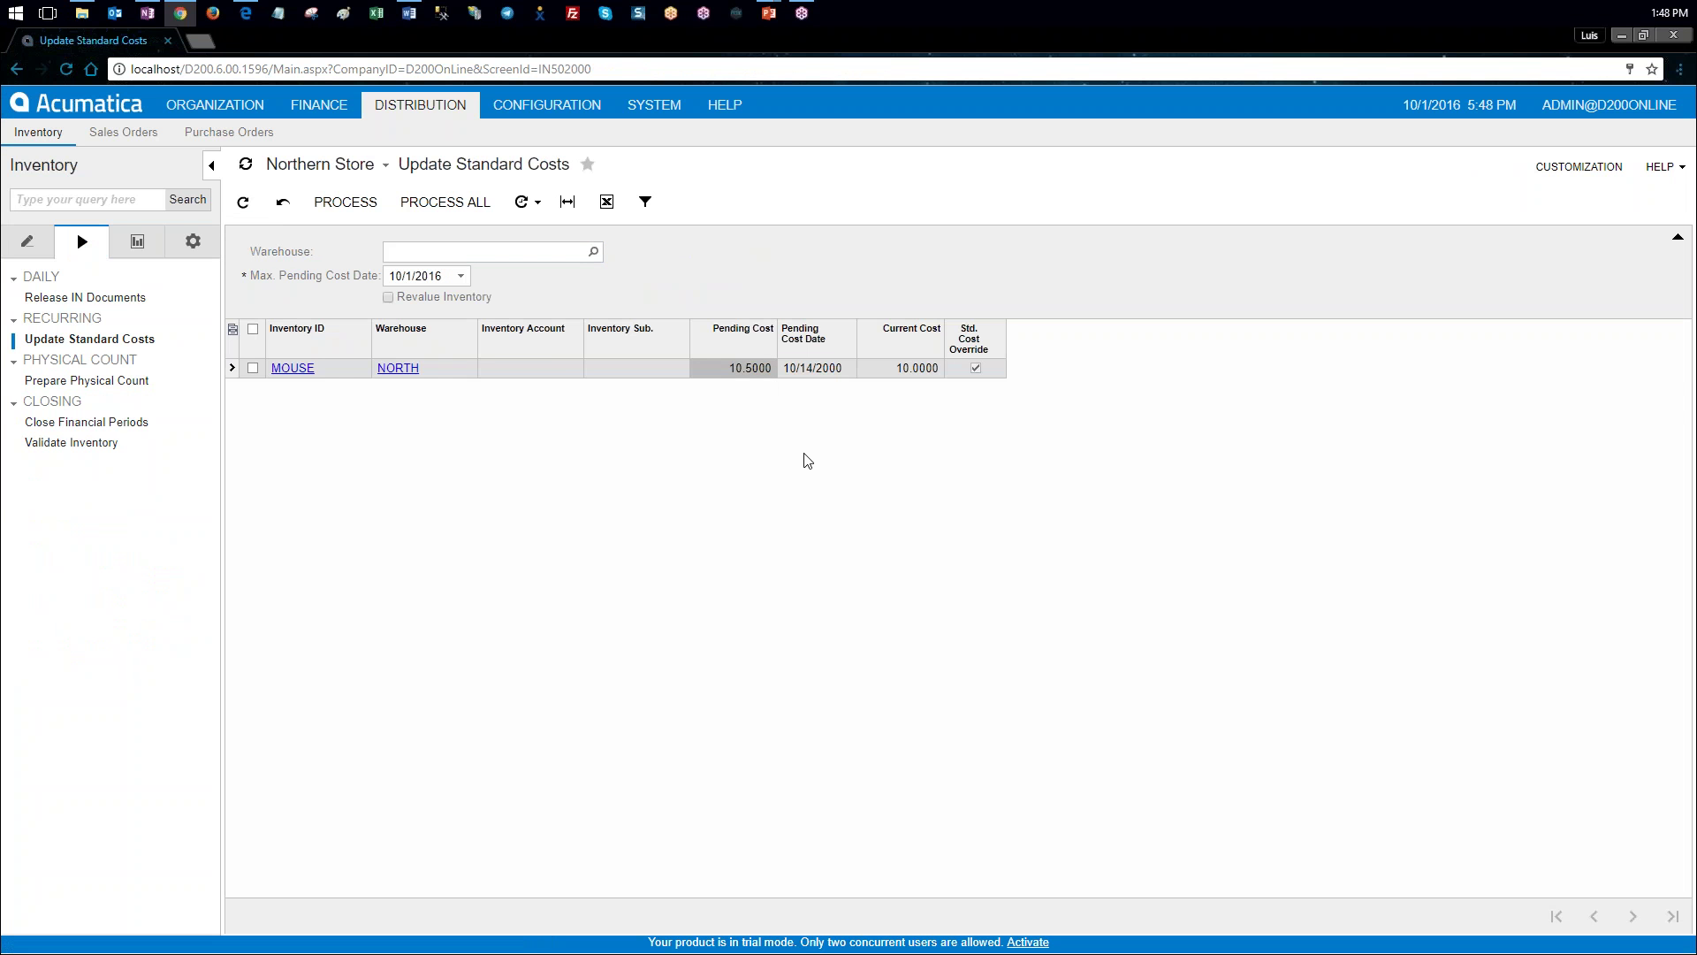
click(906, 373)
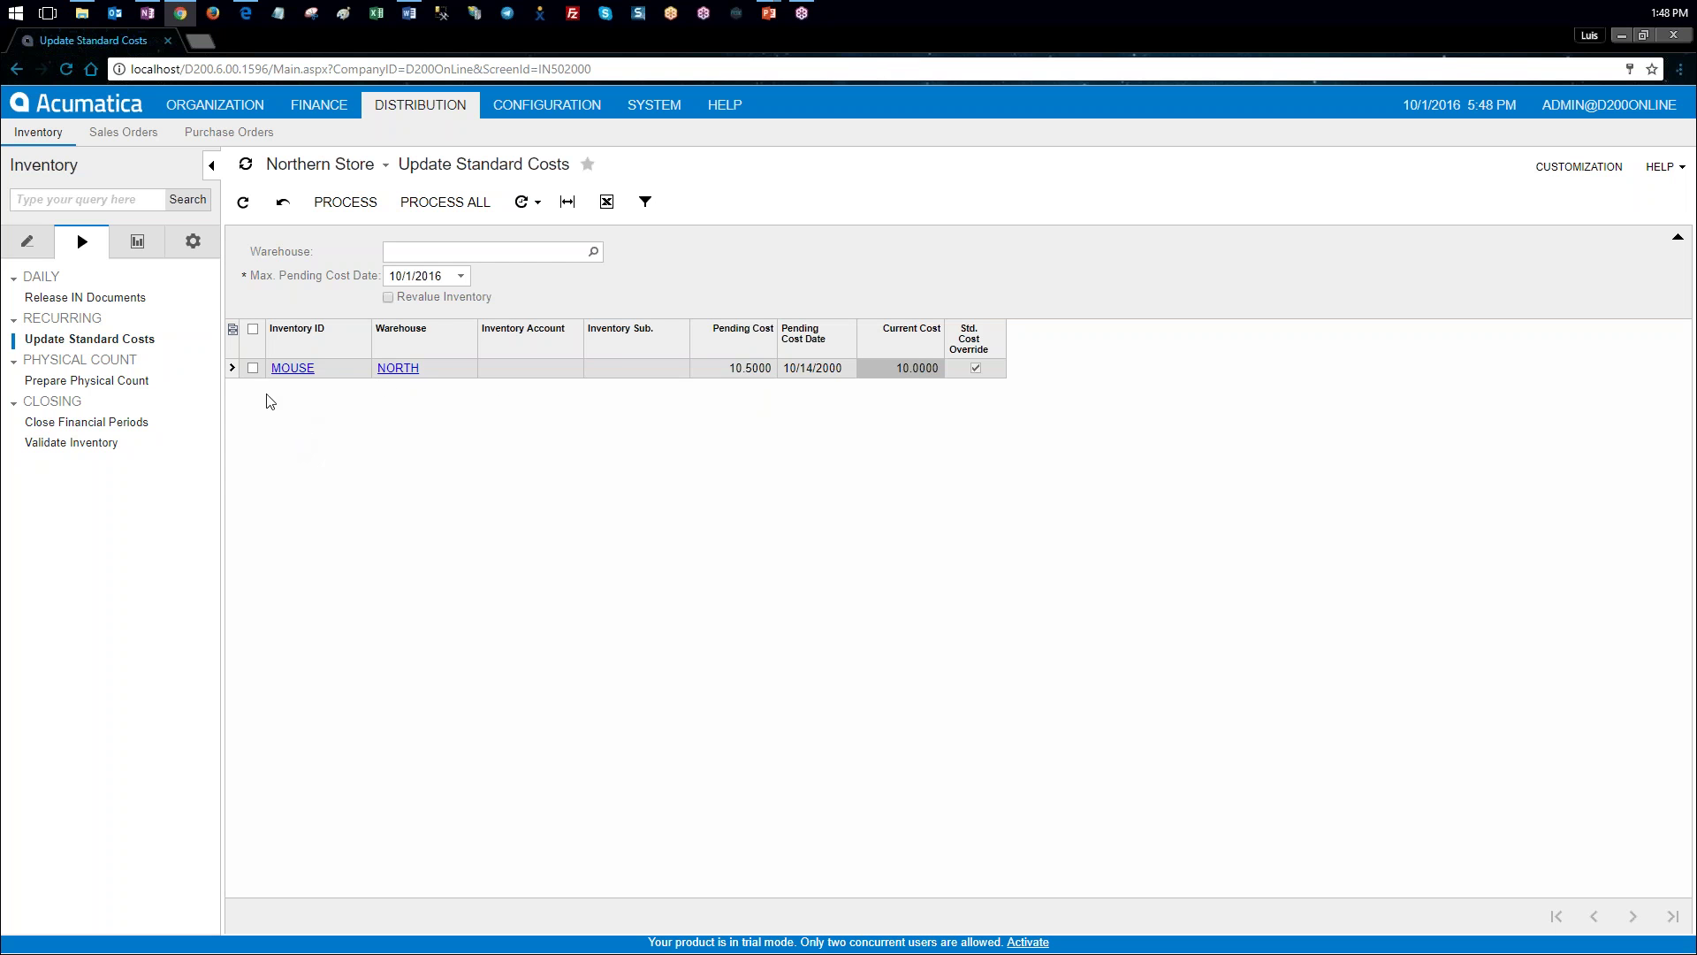
click(253, 368)
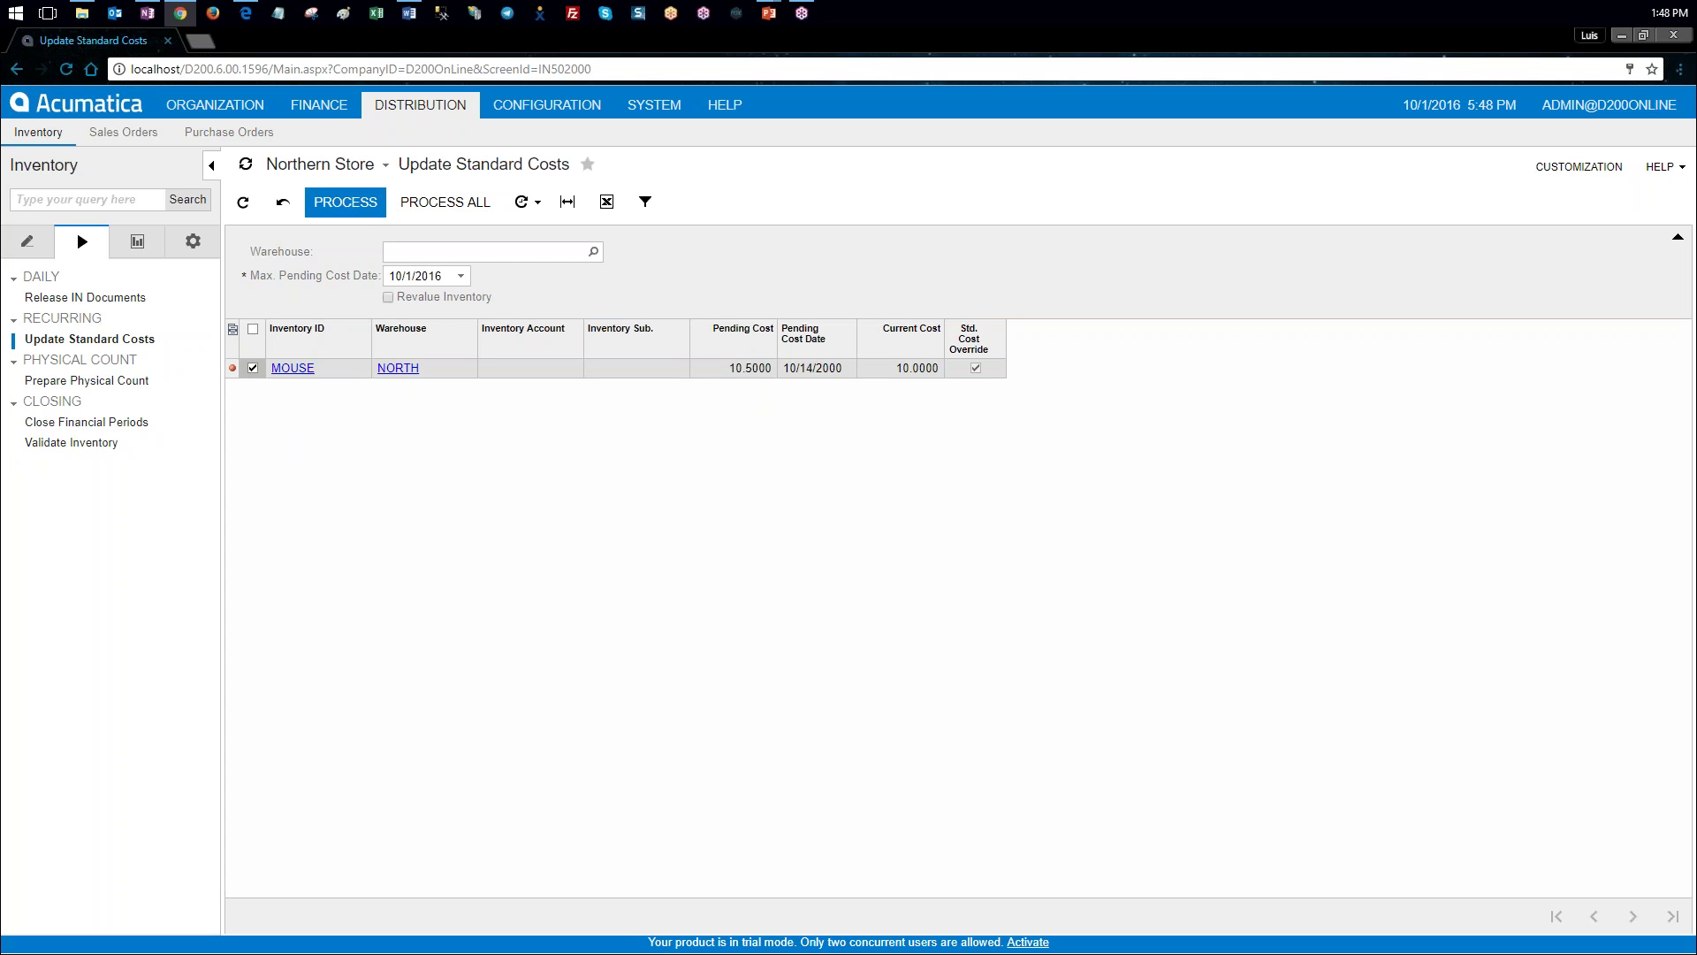
click(358, 208)
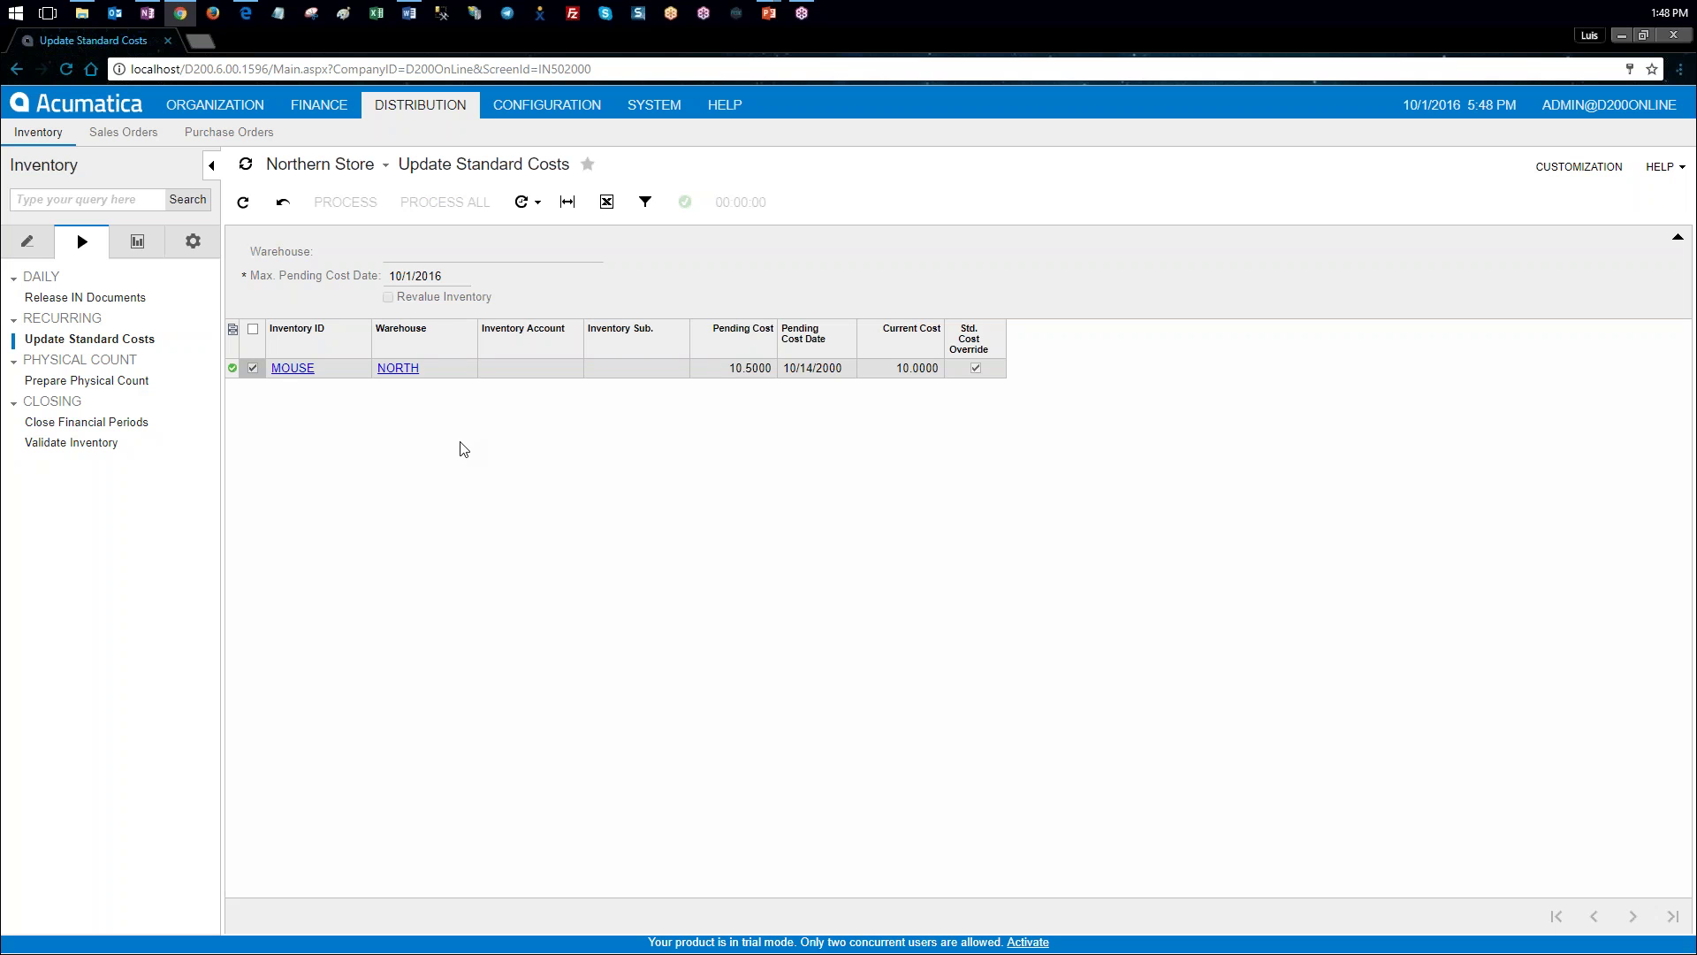
key(alt+Tab)
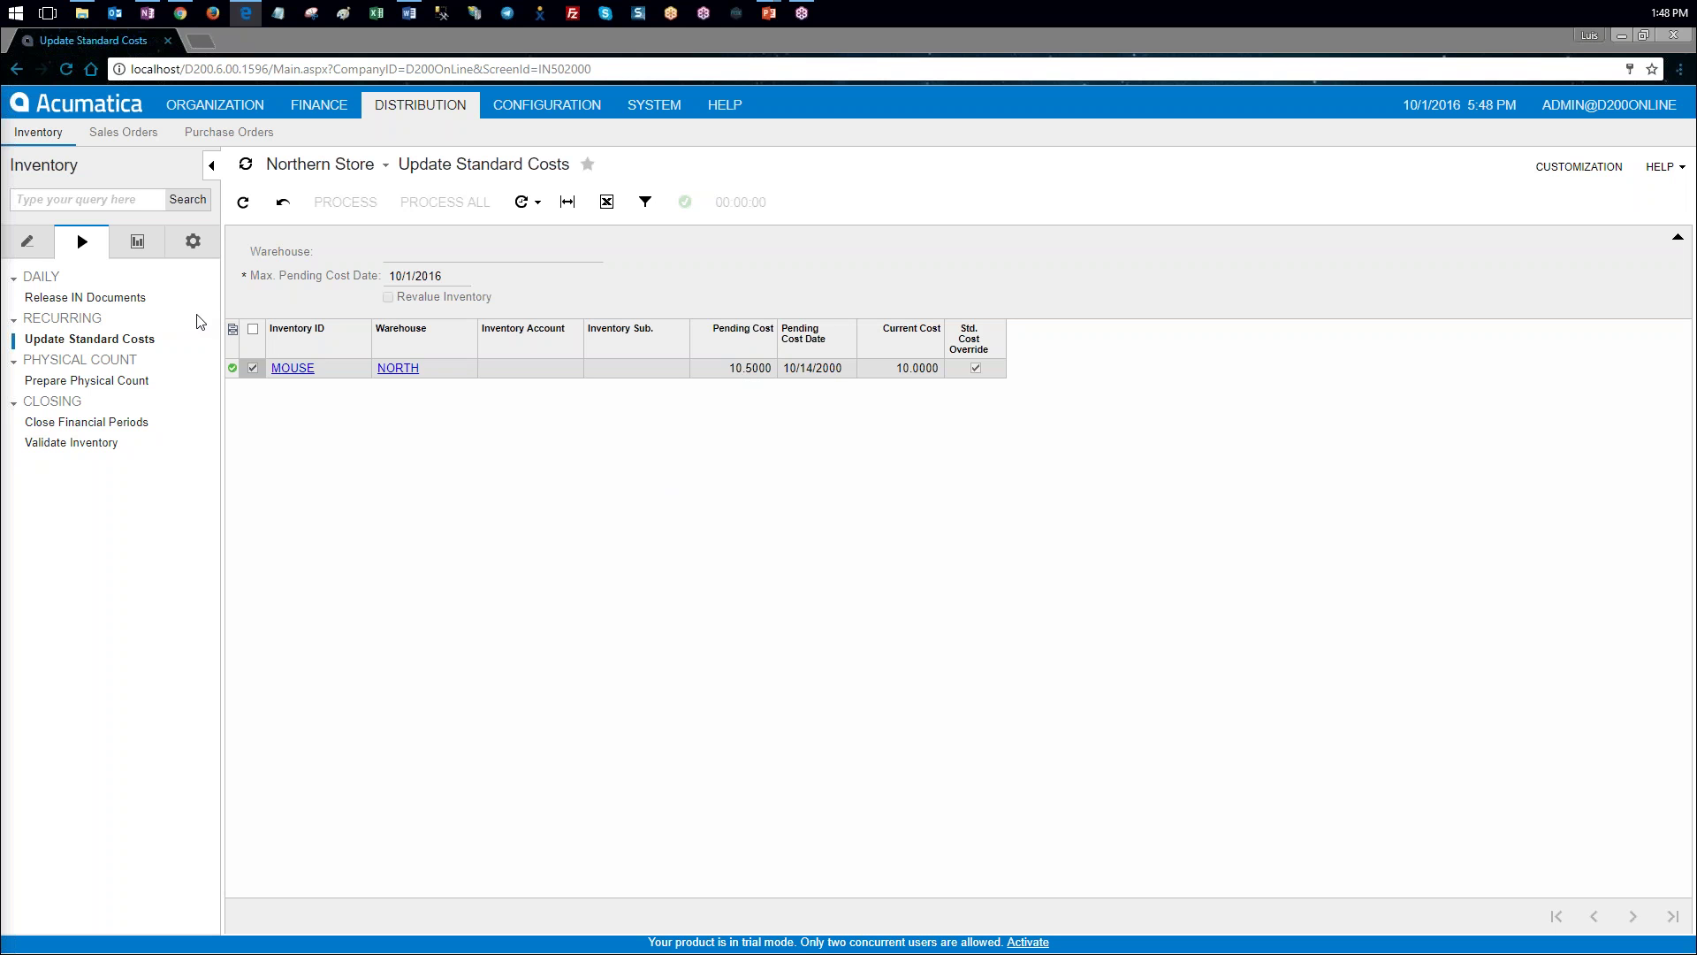
Step: Open a new inventory receipt and switch the branch to Distribution Center, discarding the unsaved date entry
click(28, 243)
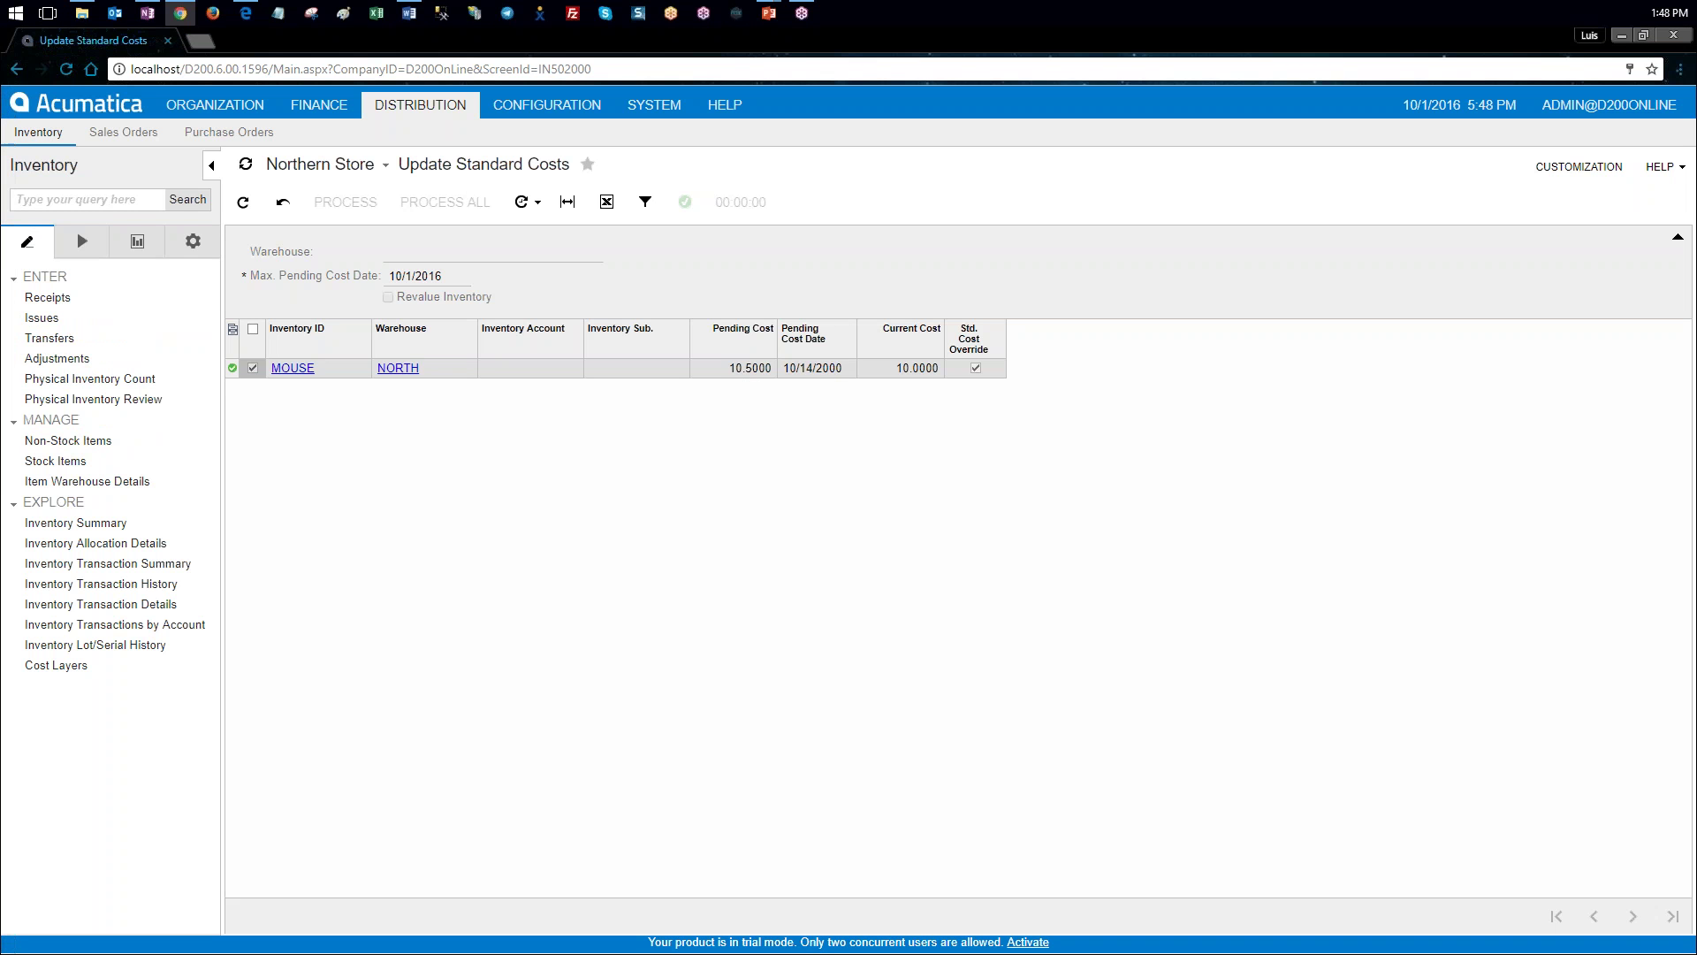
click(55, 299)
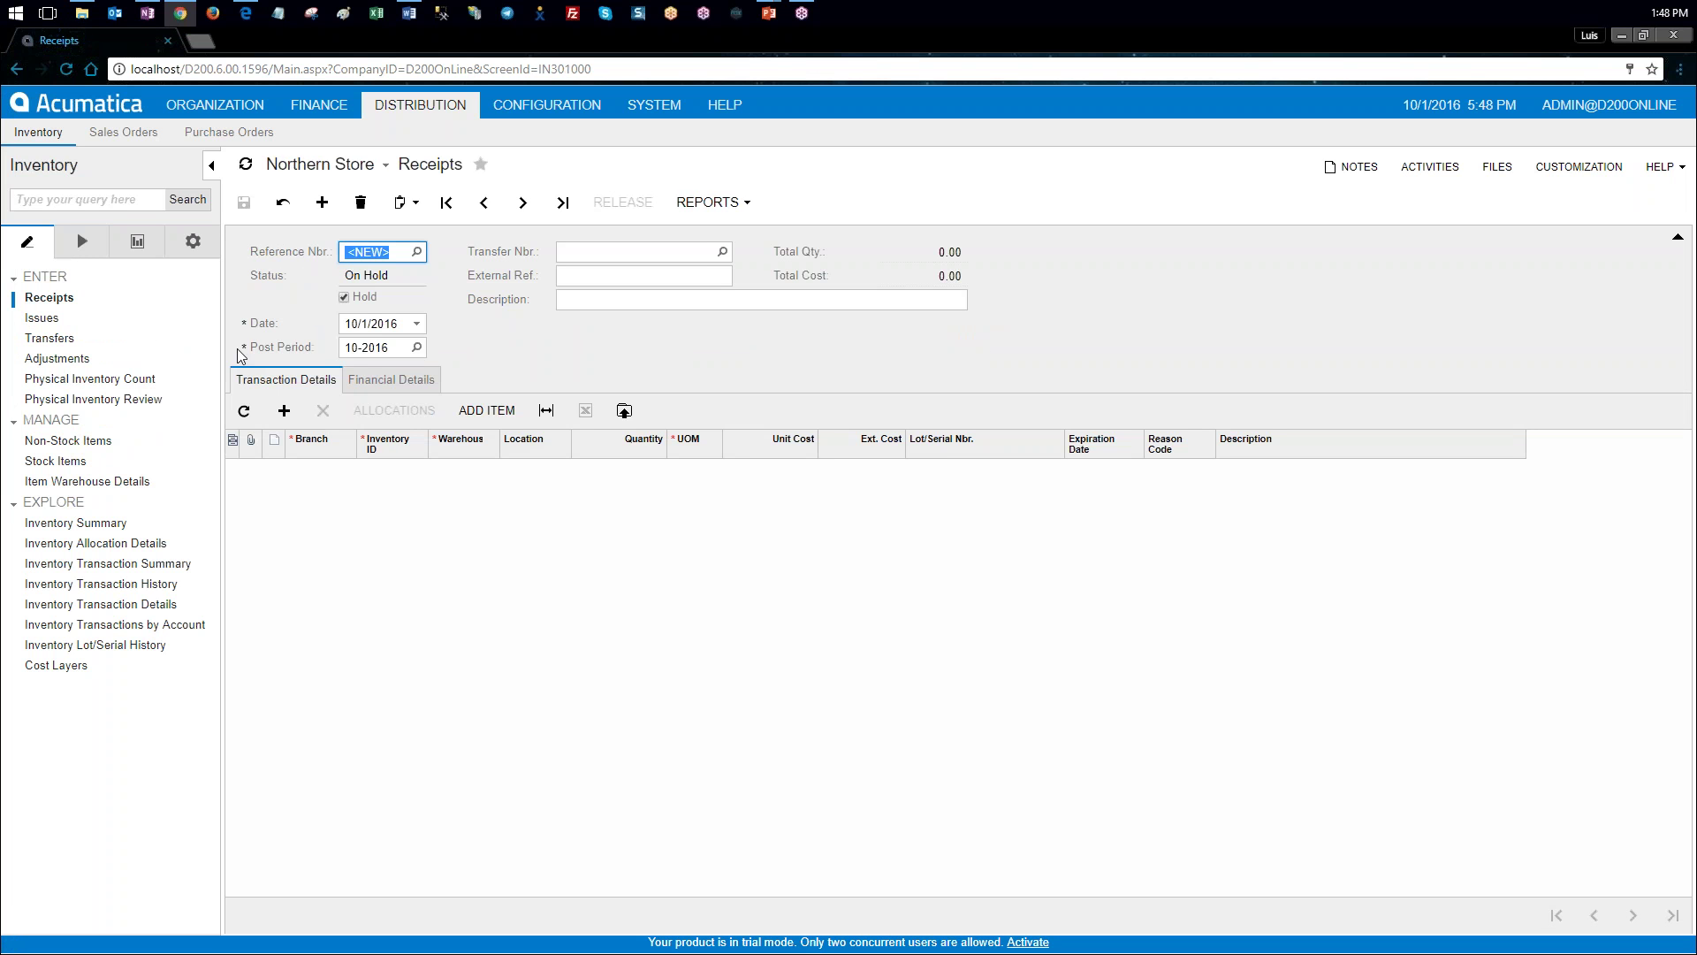
click(346, 324)
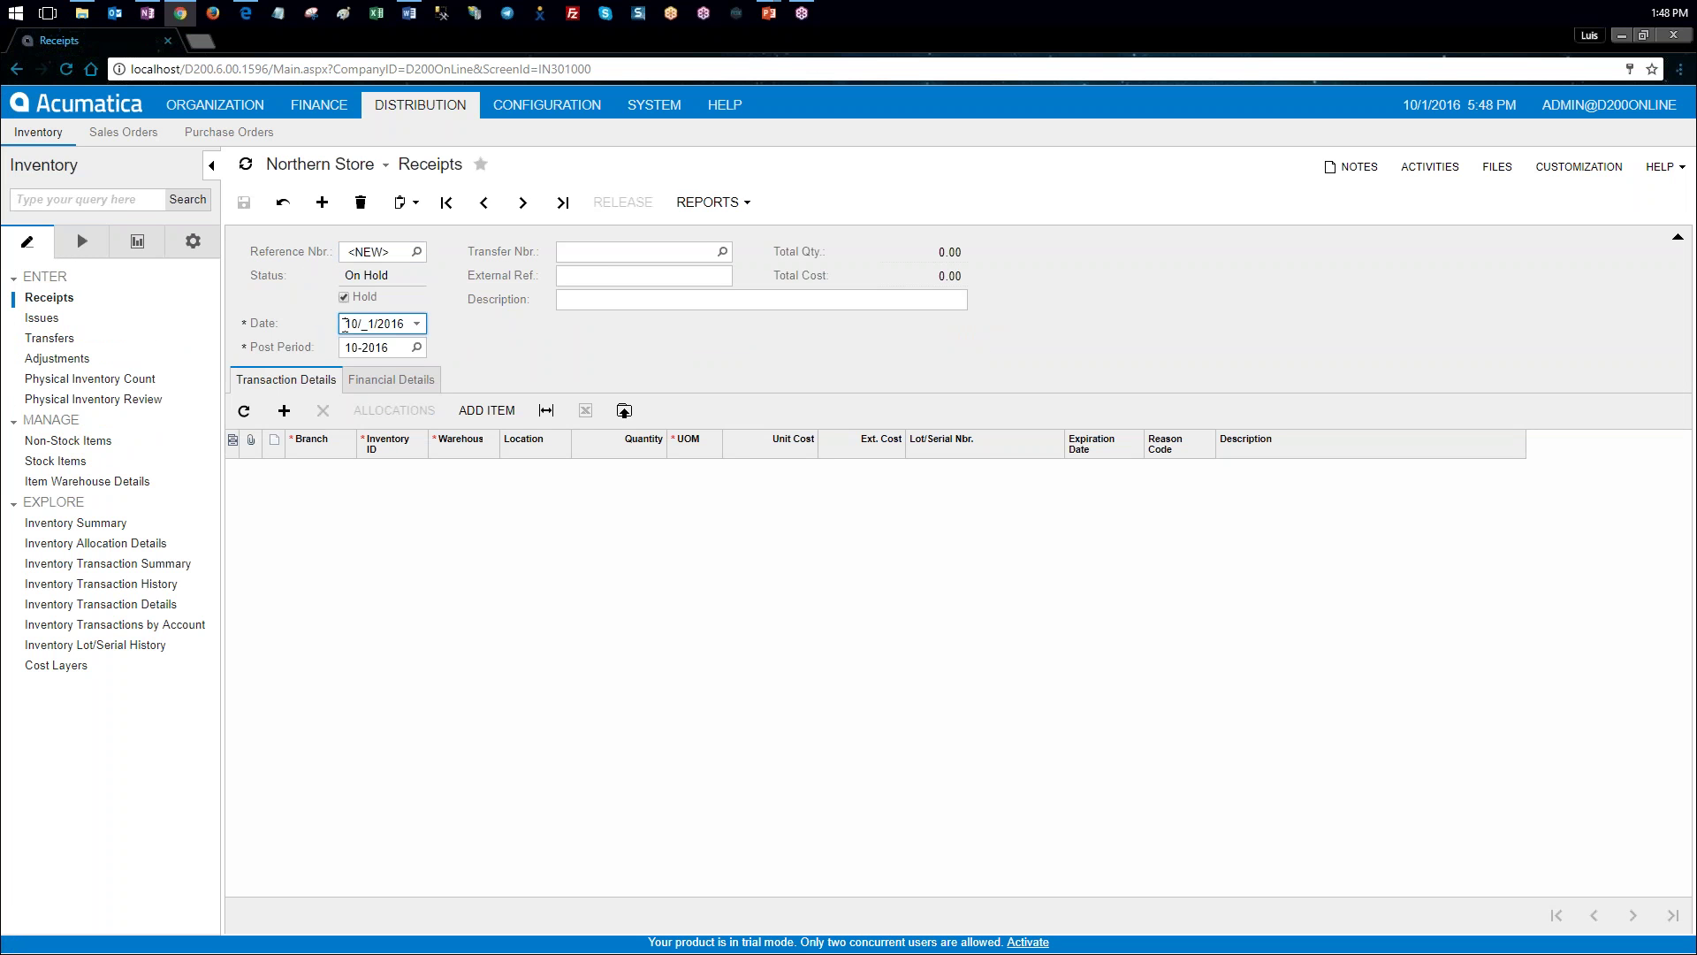
text(1015)
key(Tab)
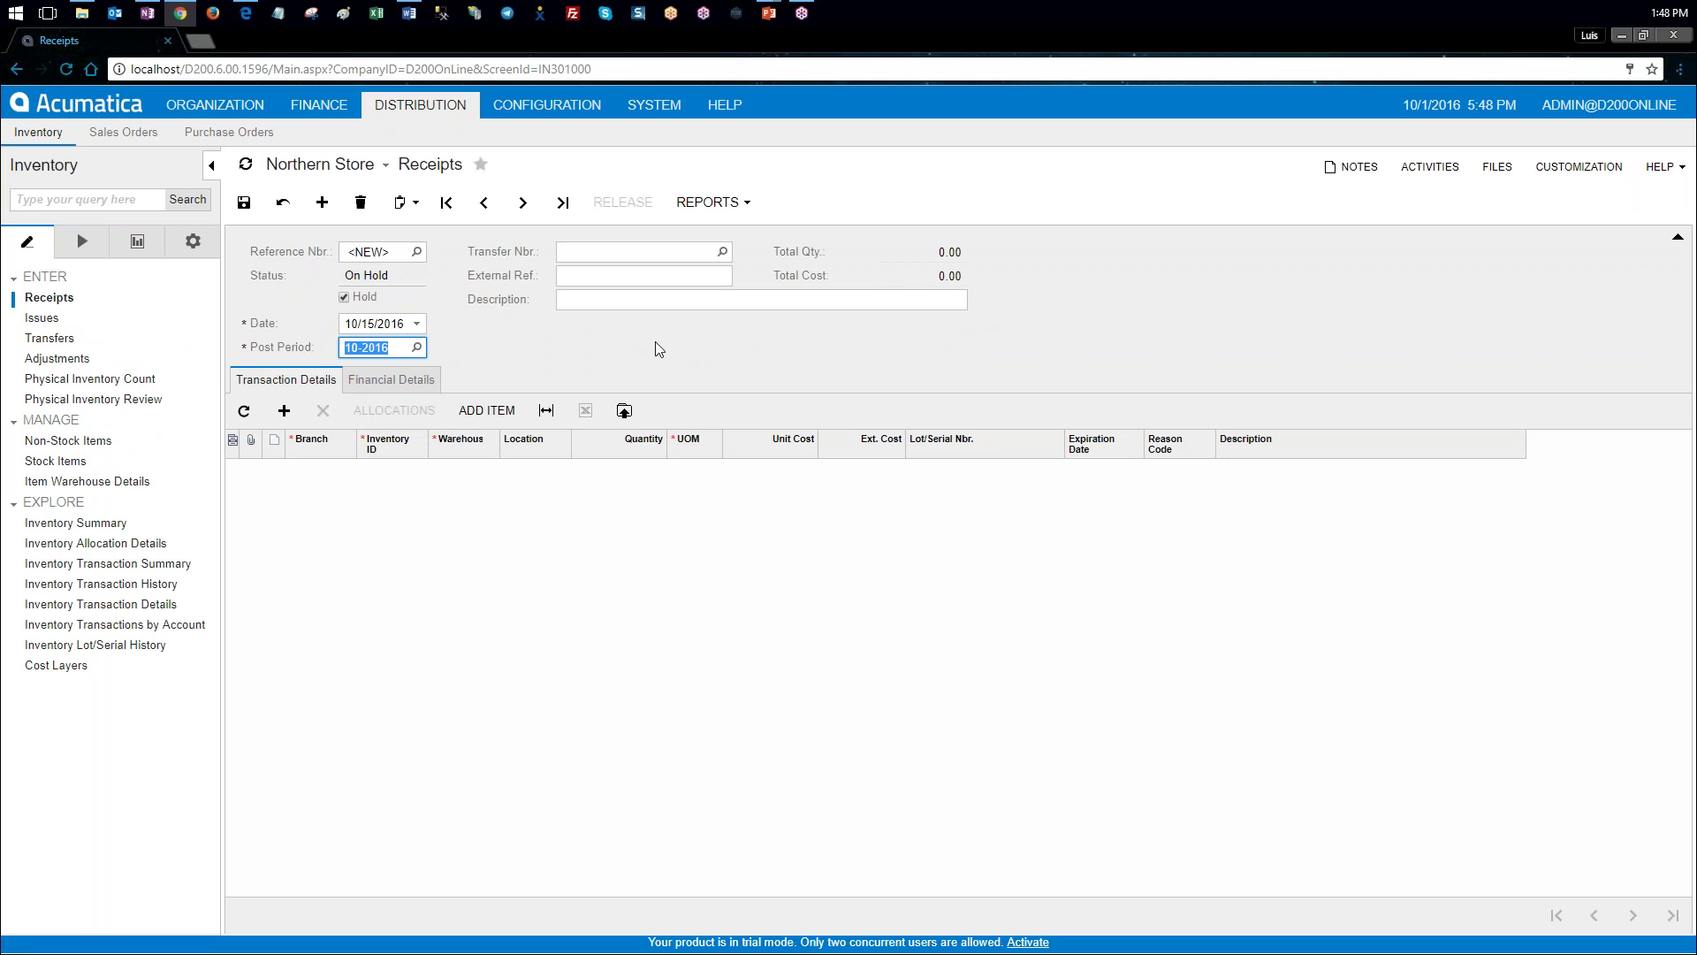
click(385, 166)
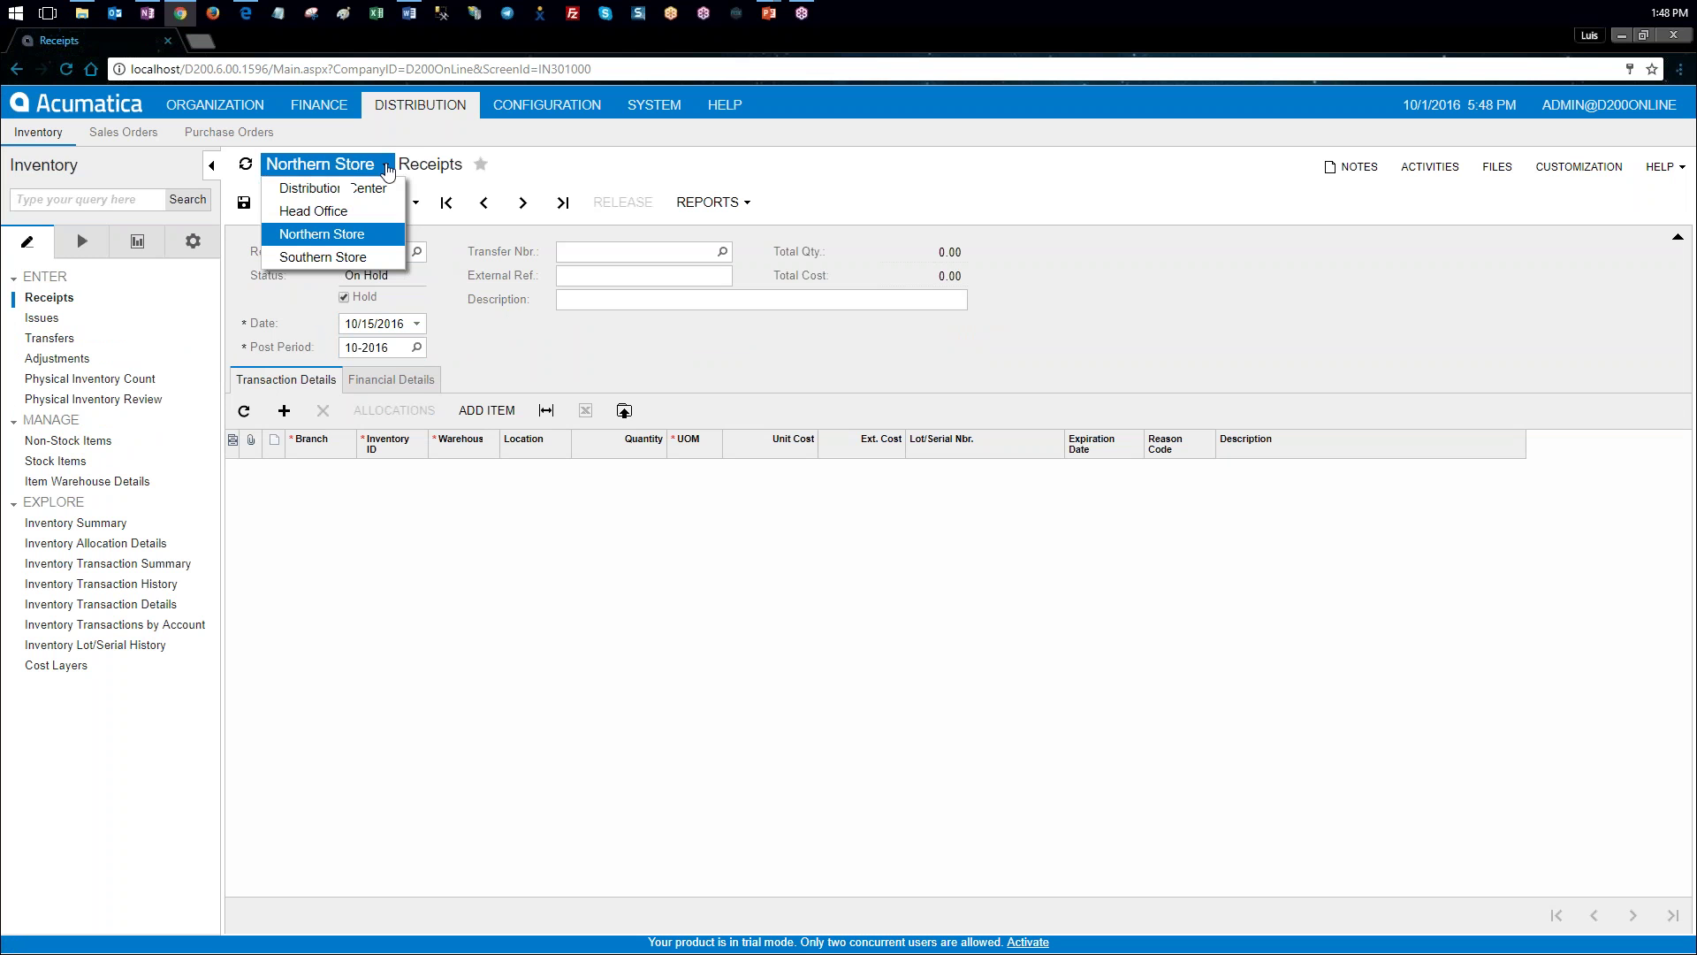
click(358, 185)
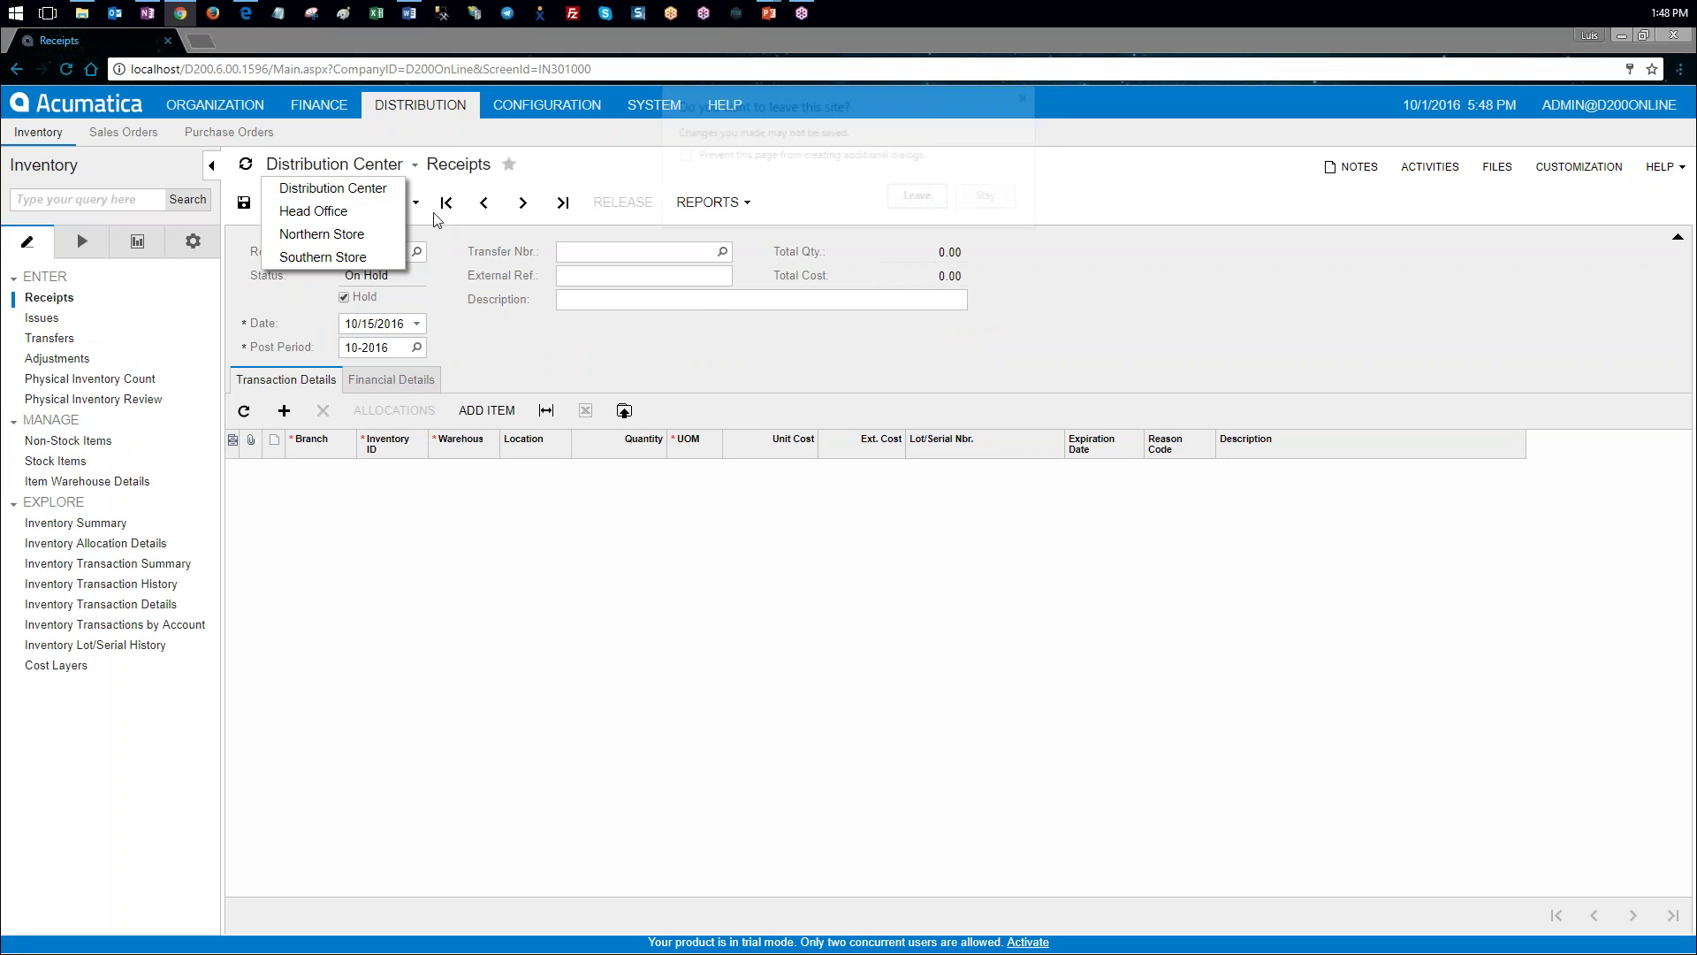
click(911, 205)
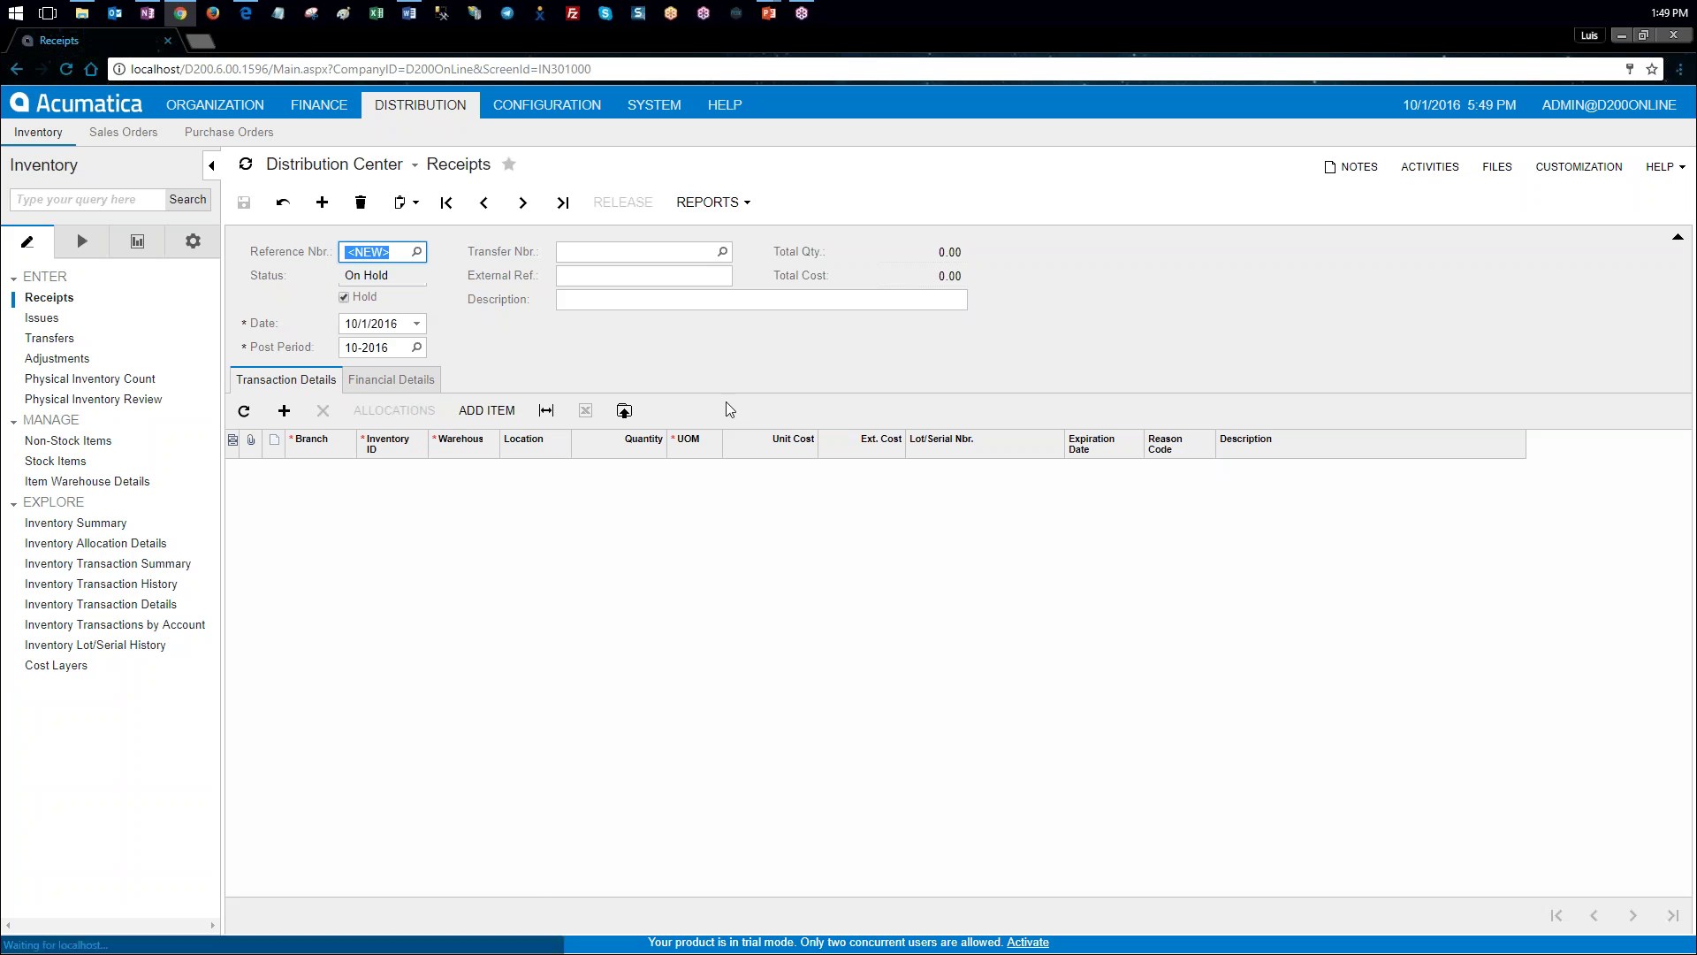
Step: Date the new receipt 10/15/2016 and describe it as "Computer received to the Distribution Center"
click(348, 323)
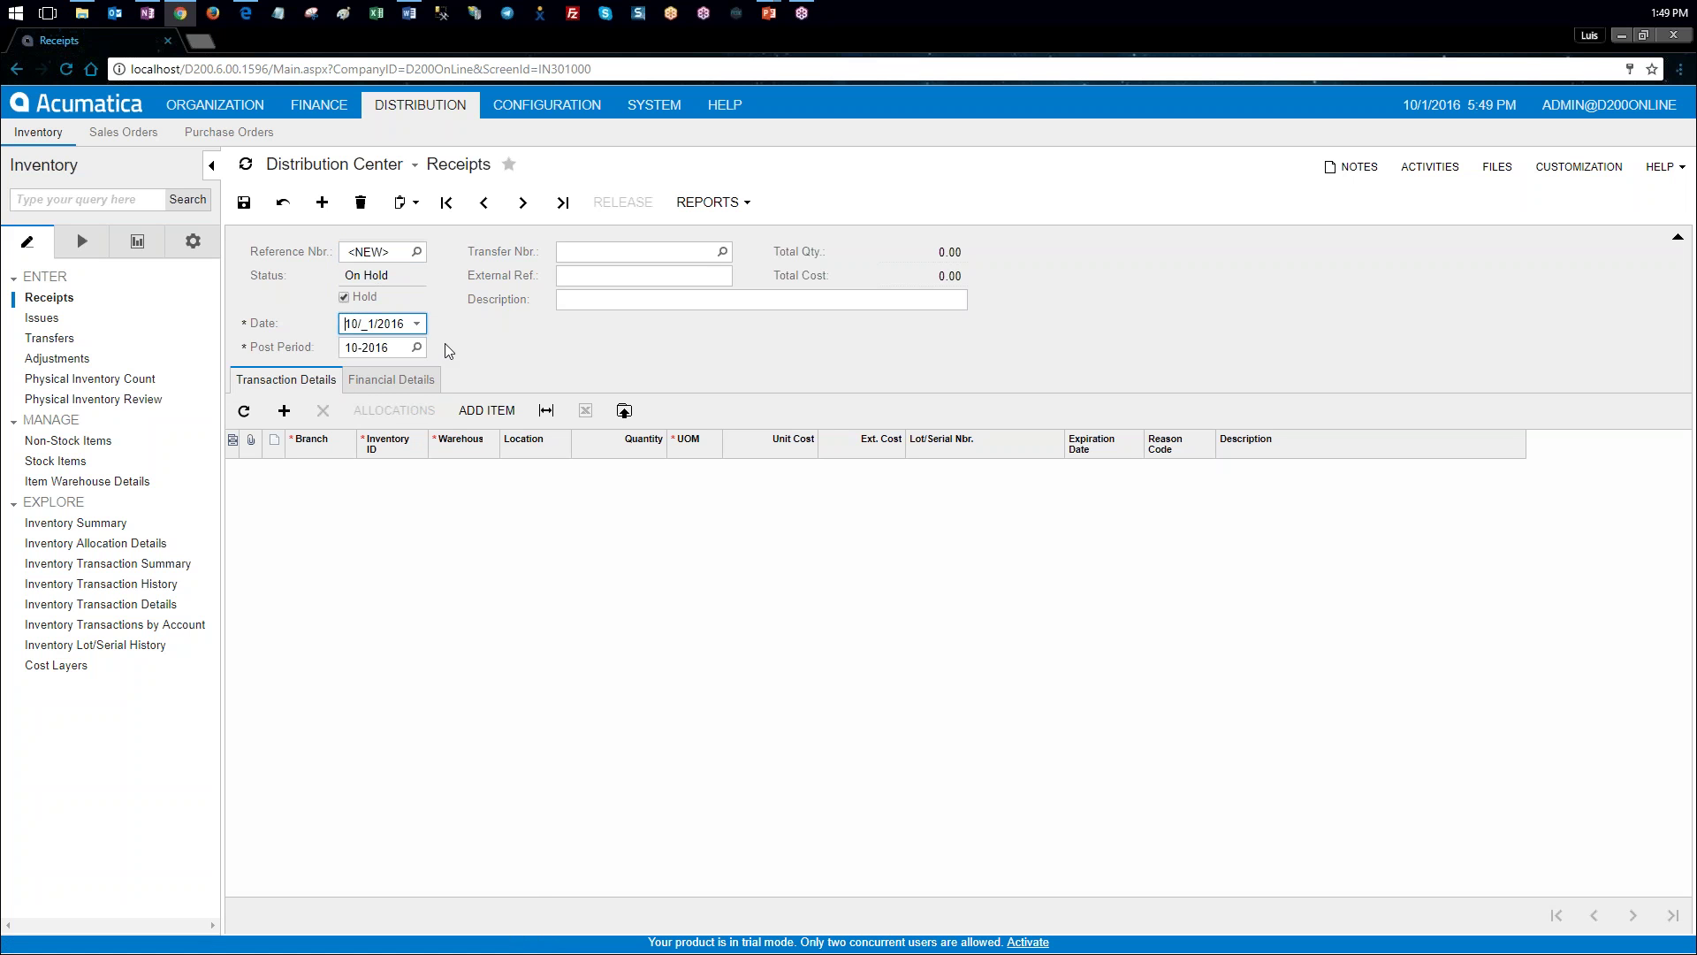
text(15)
key(Tab)
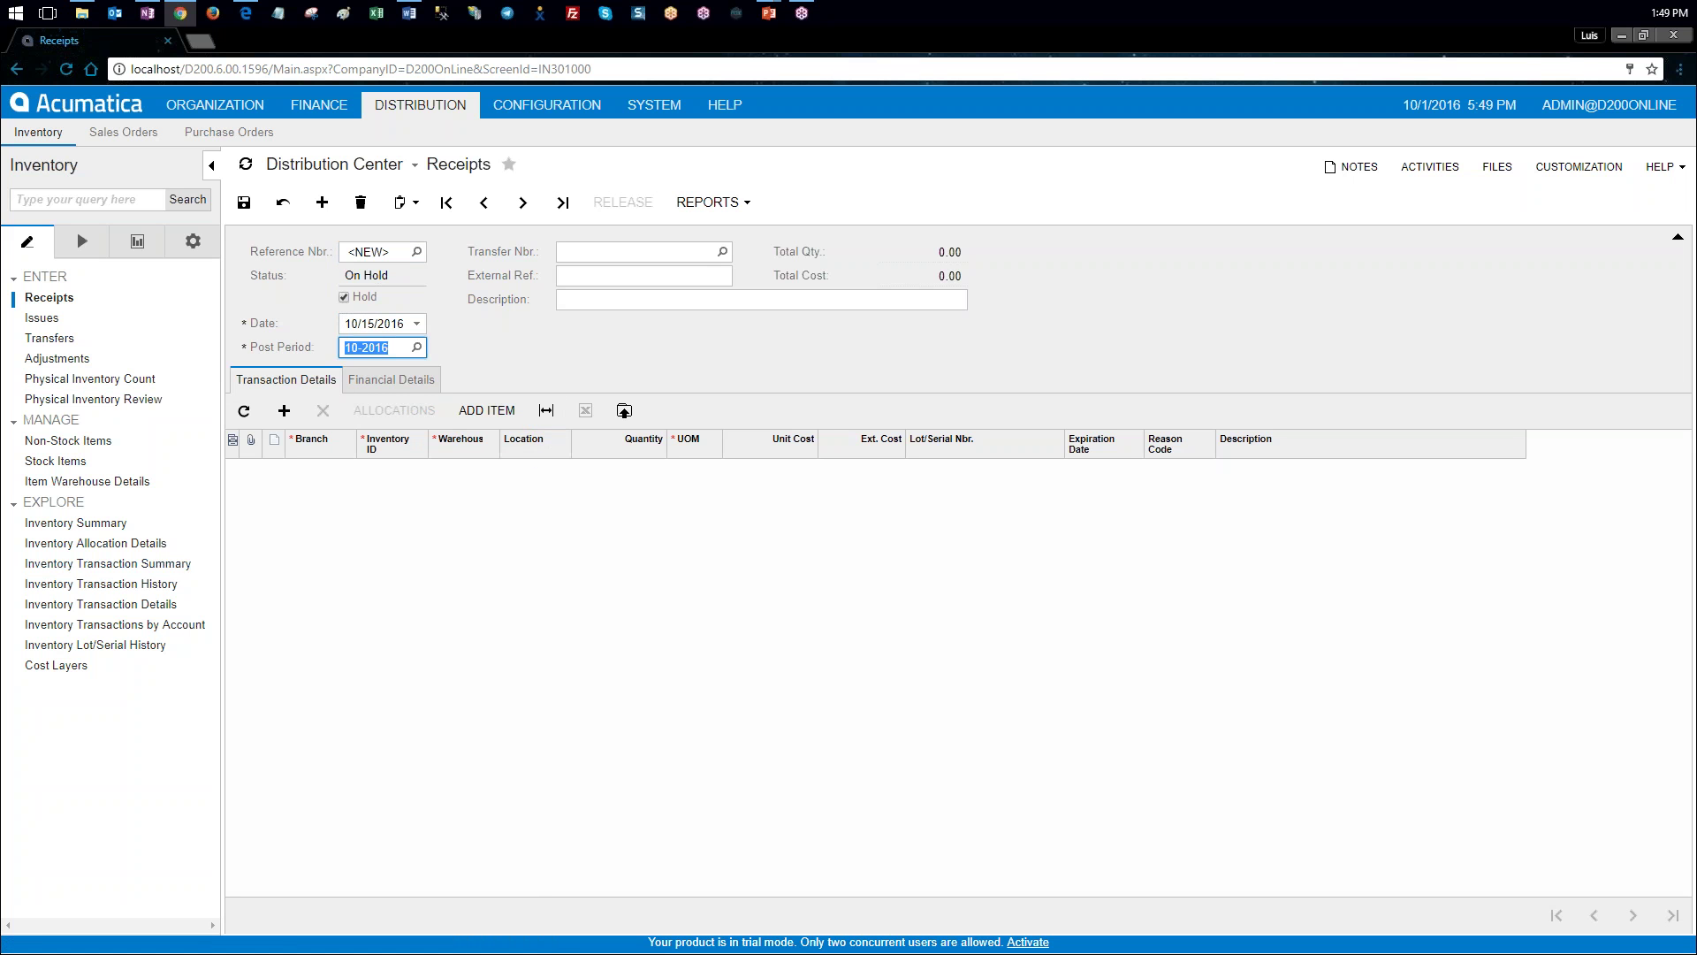
key(alt+Tab)
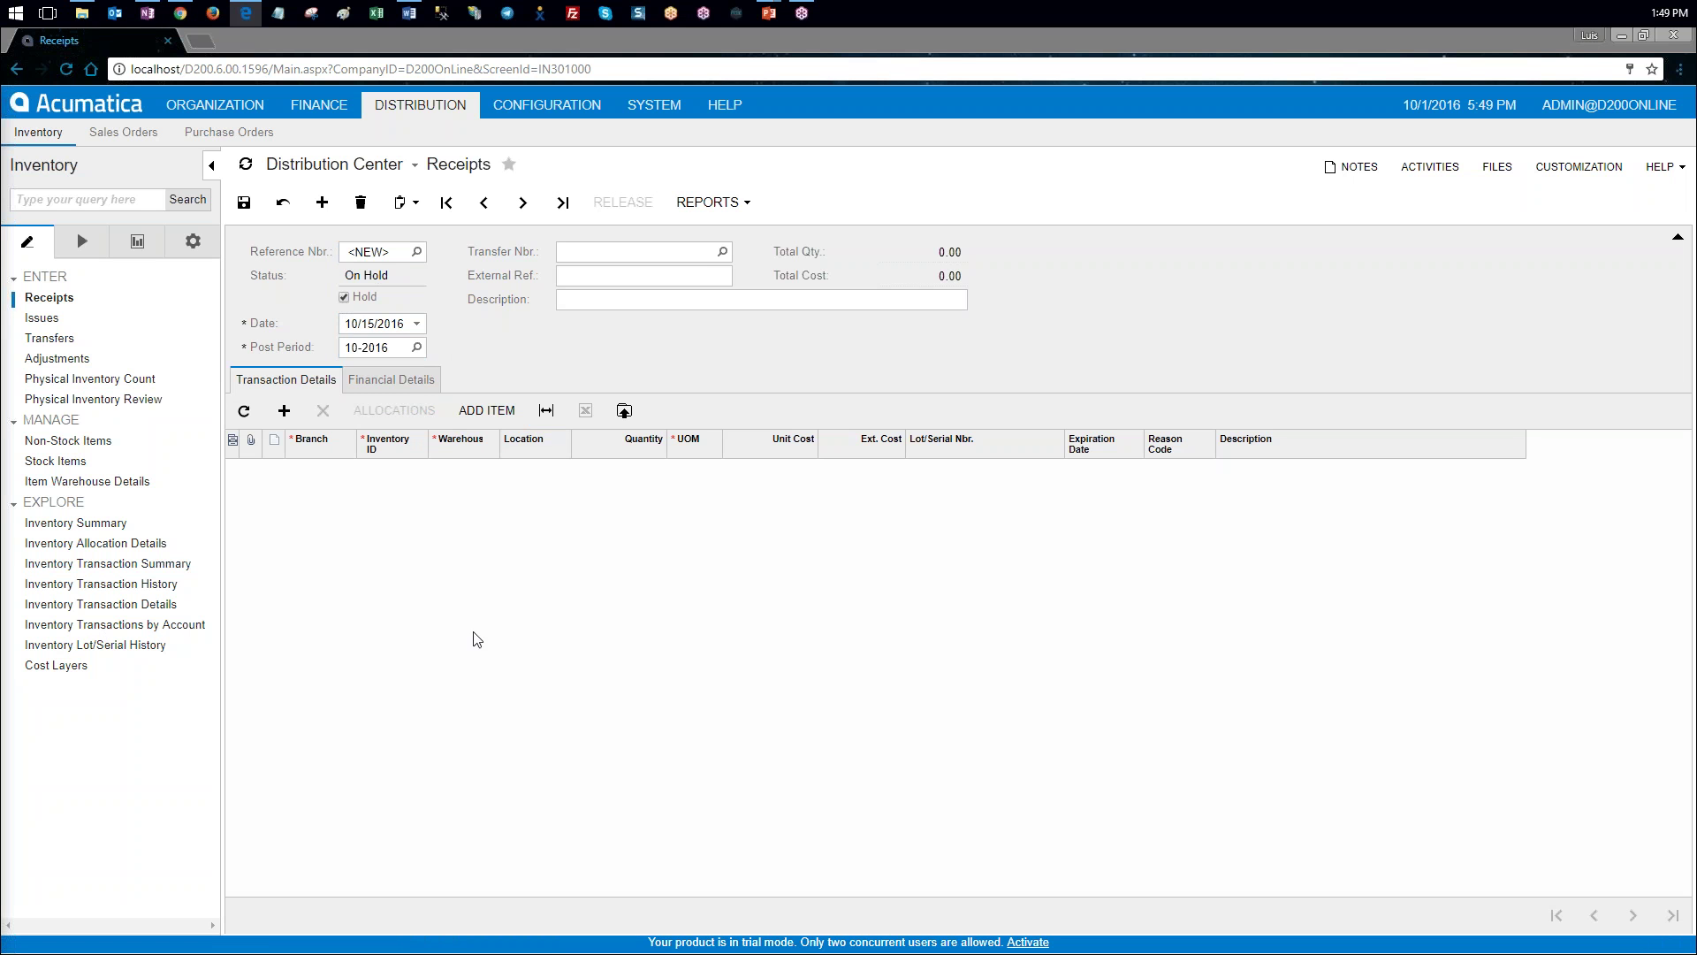
click(614, 302)
text(Computer received to the Distribution Center)
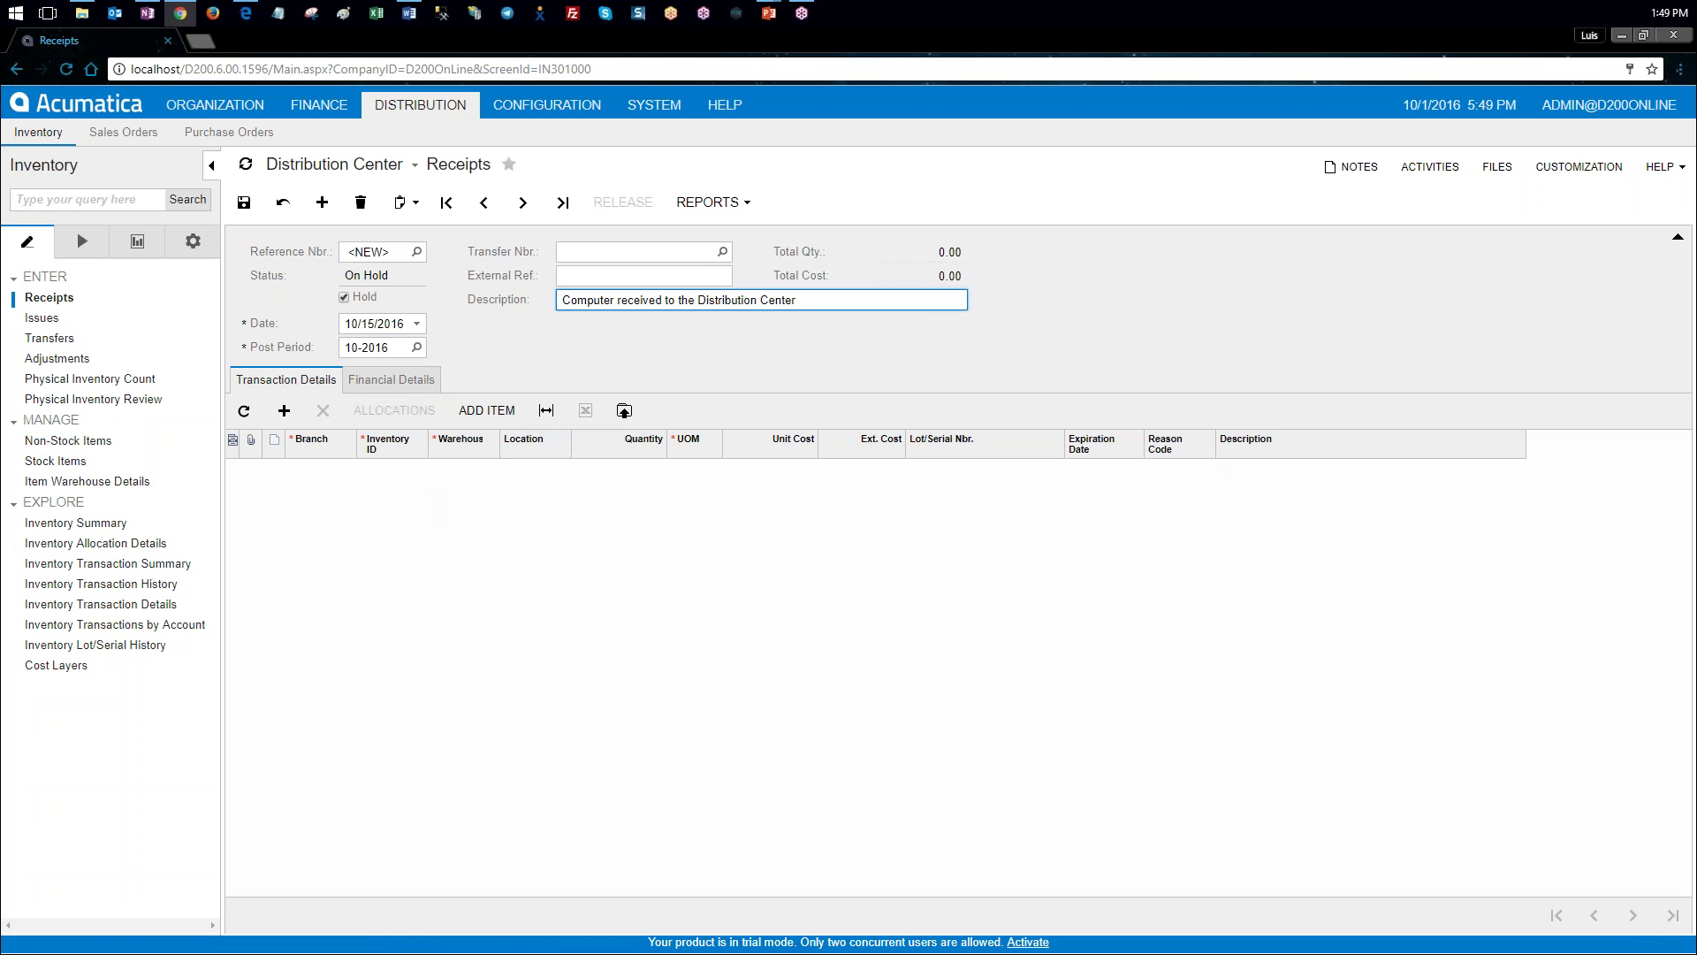
key(alt+Tab)
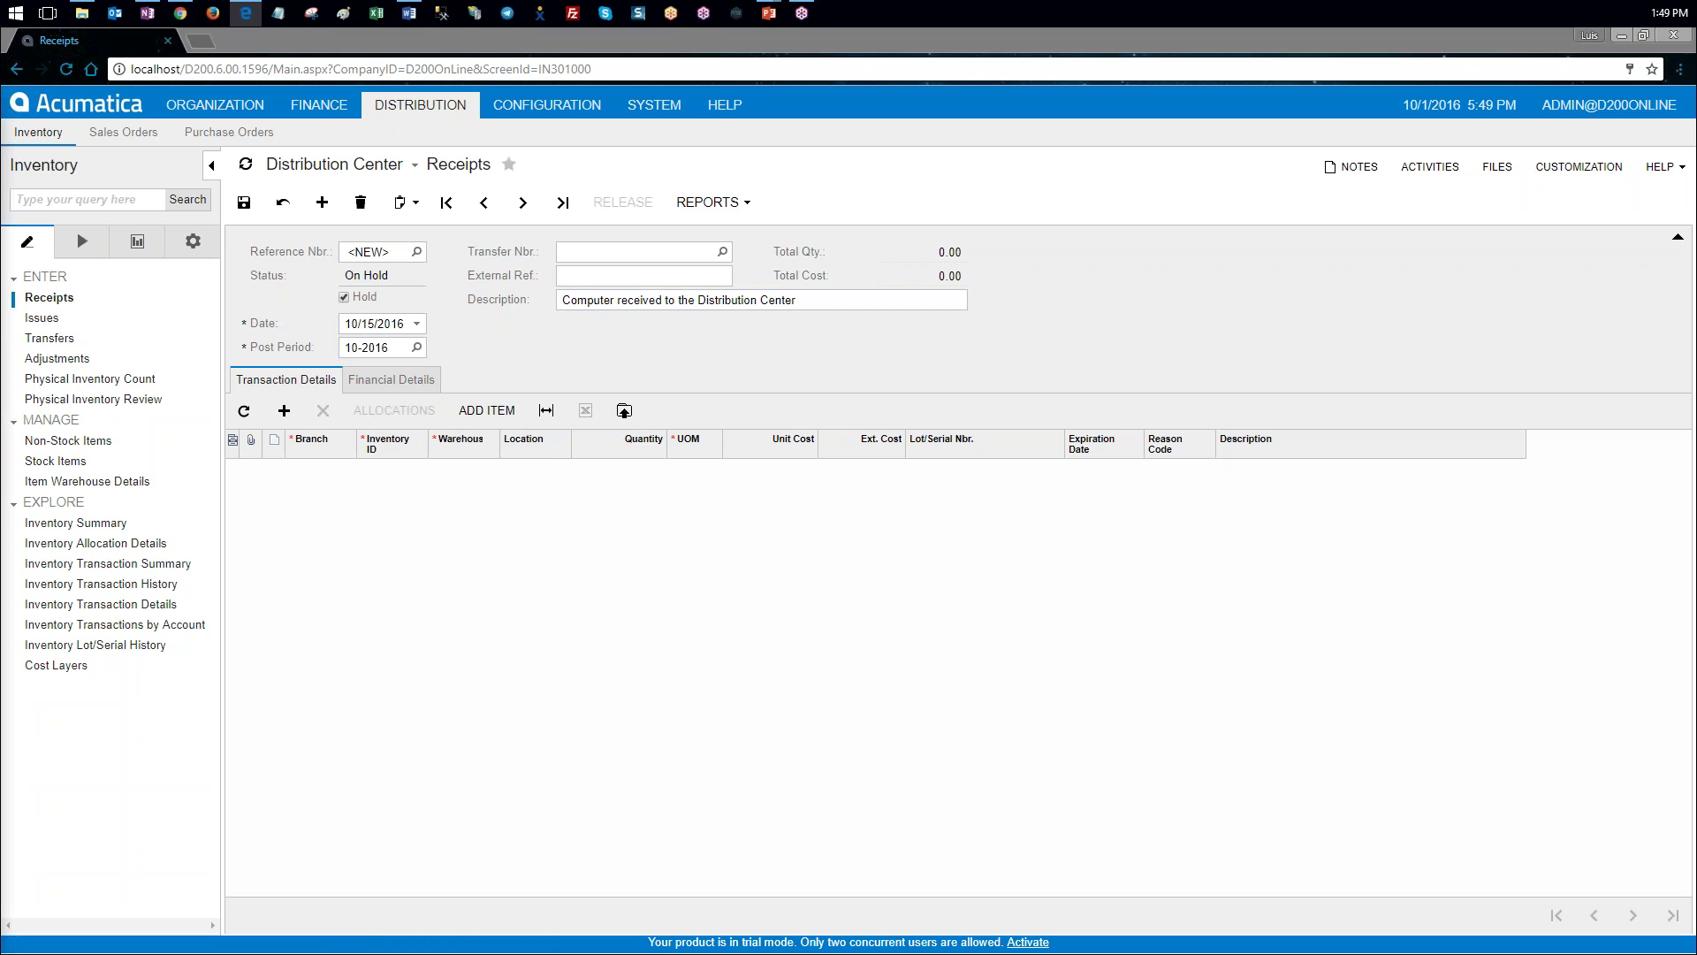
Step: Add a receipt line for the MOUSE item in the CENTER warehouse
click(409, 475)
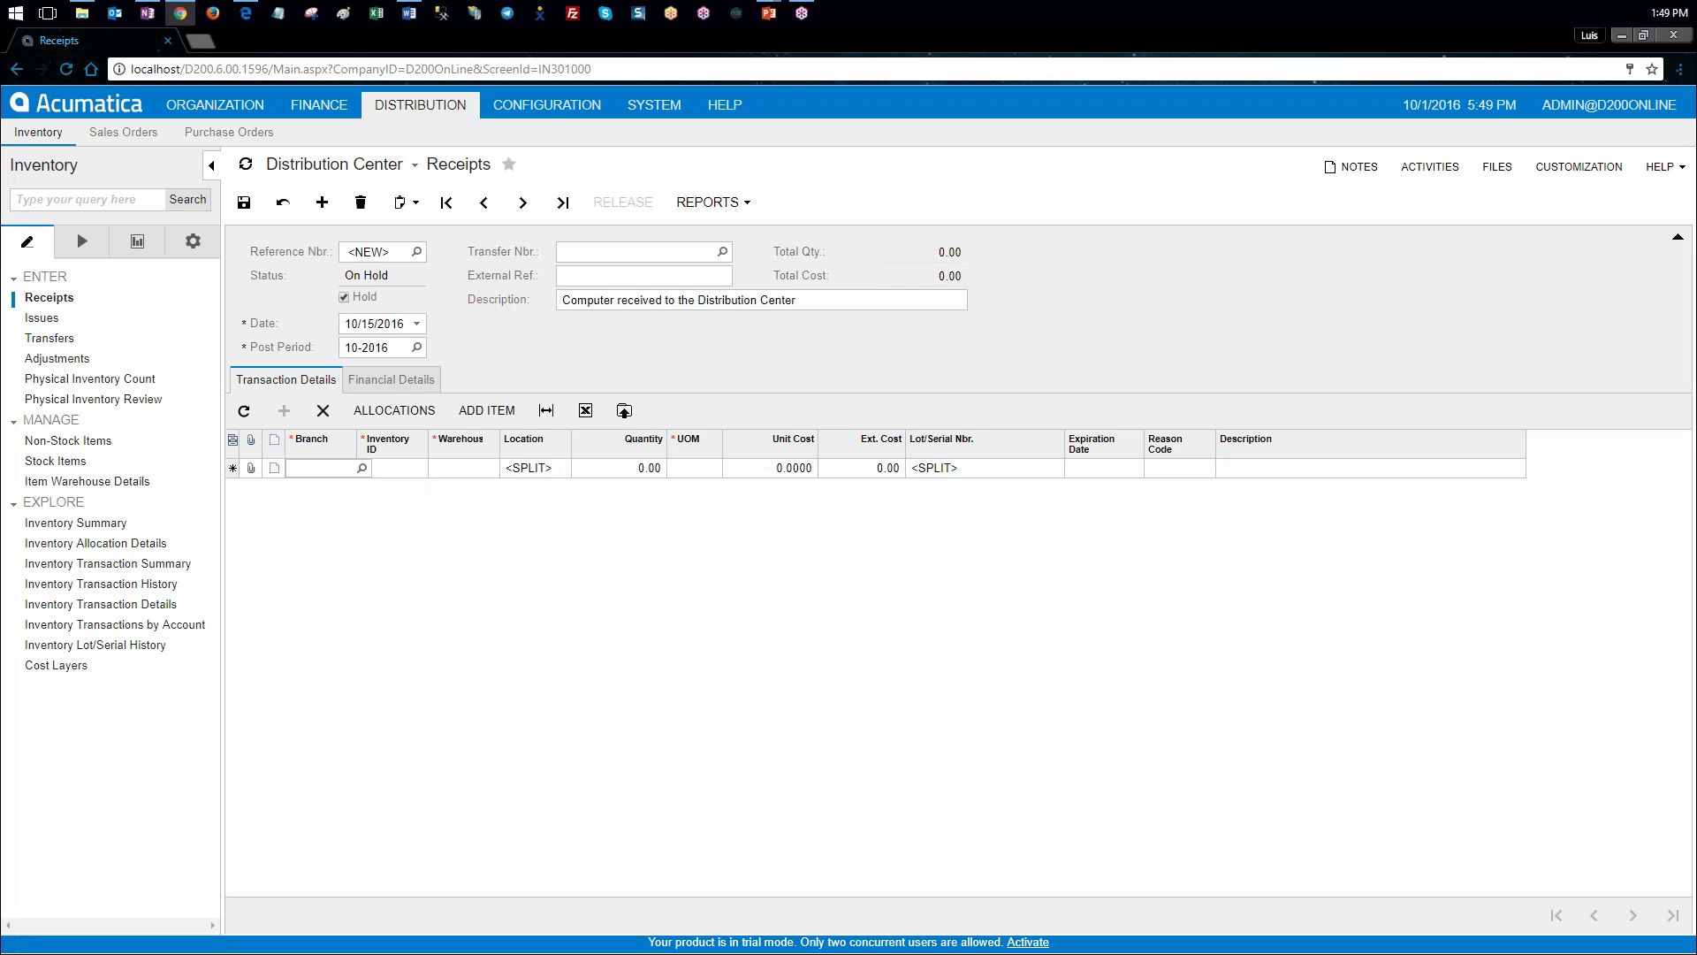
click(415, 468)
click(433, 468)
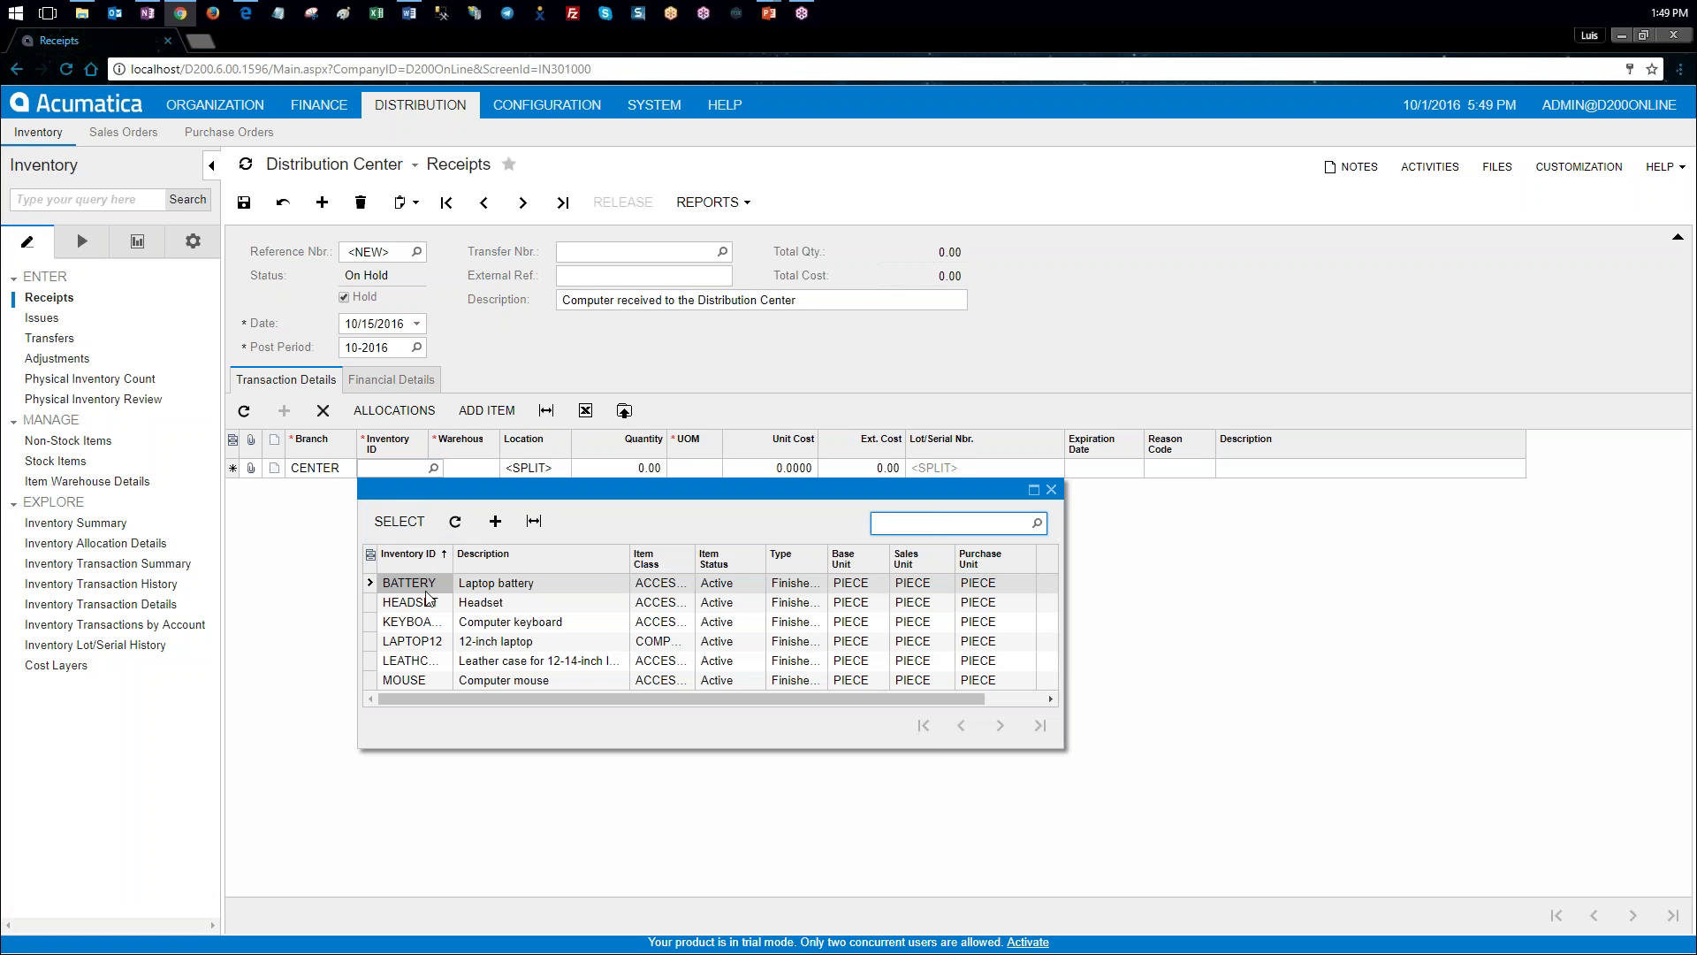
double_click(420, 680)
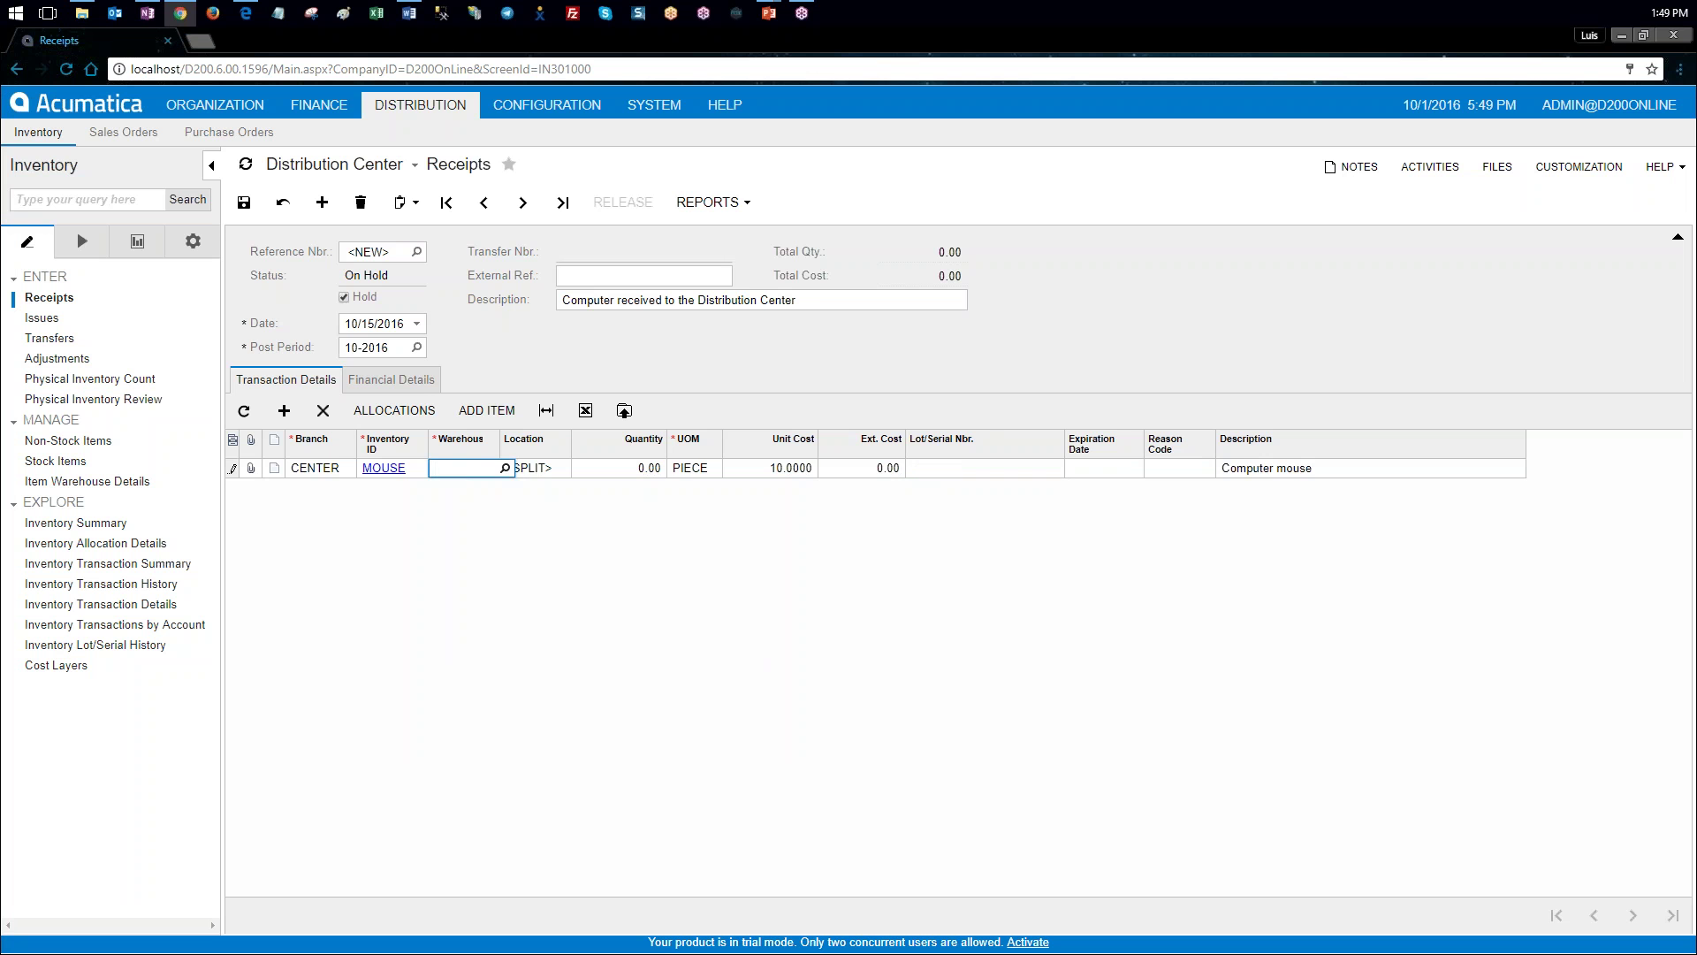
click(505, 468)
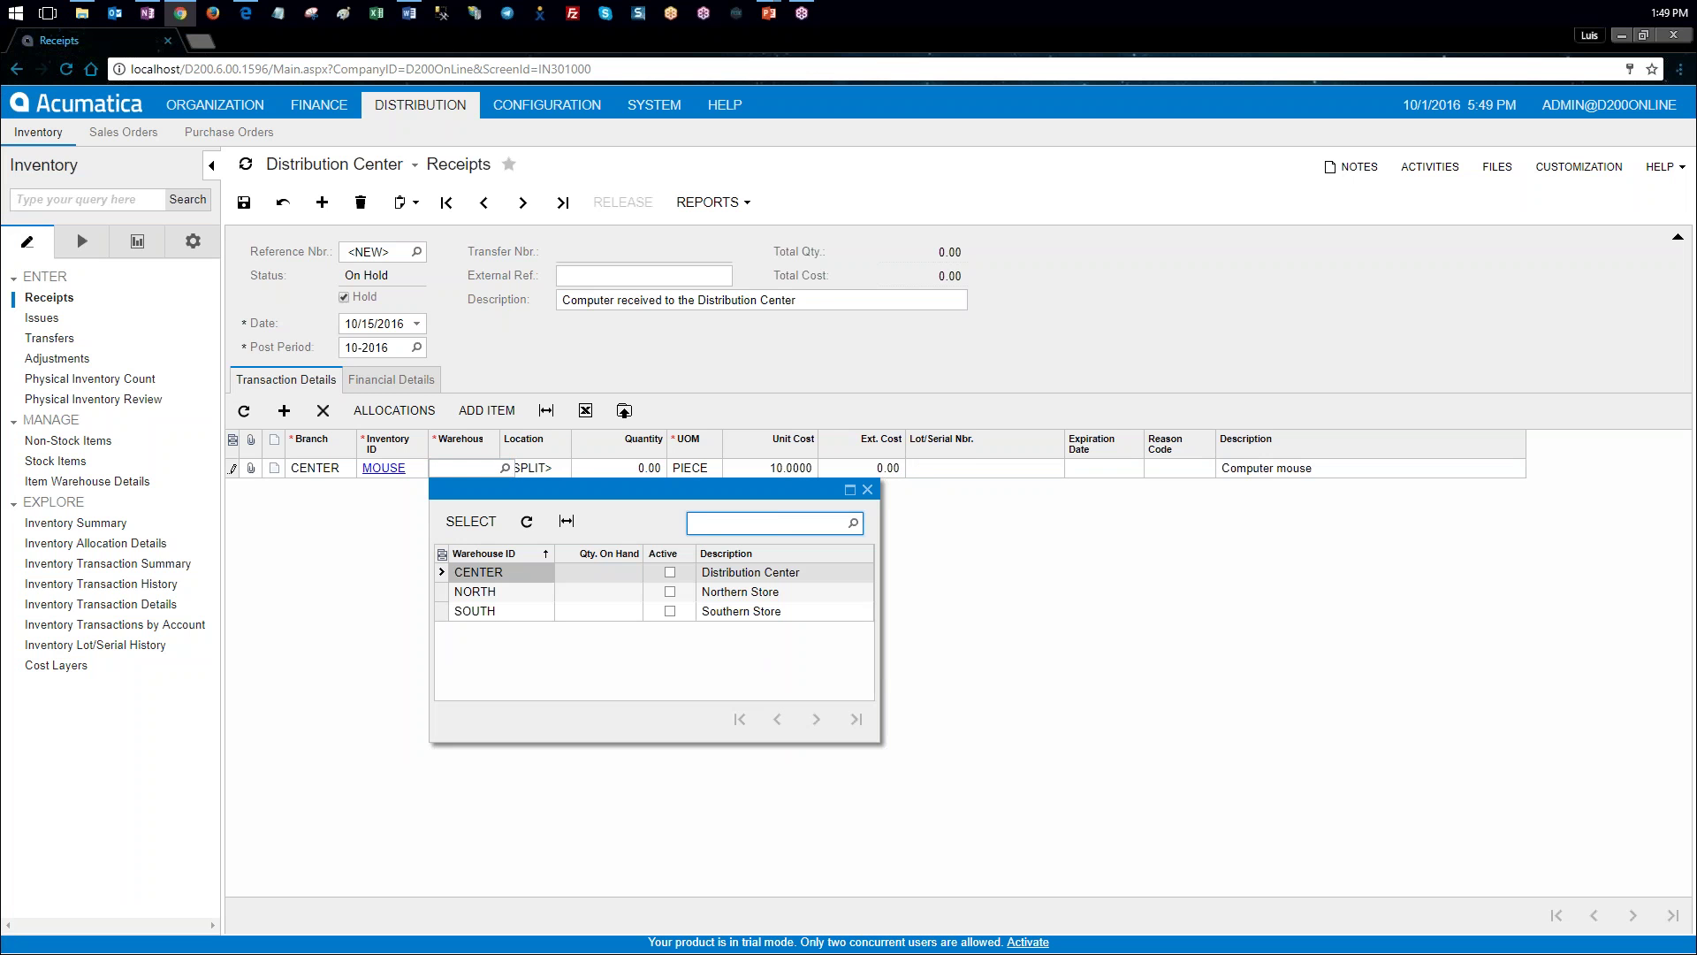
double_click(477, 573)
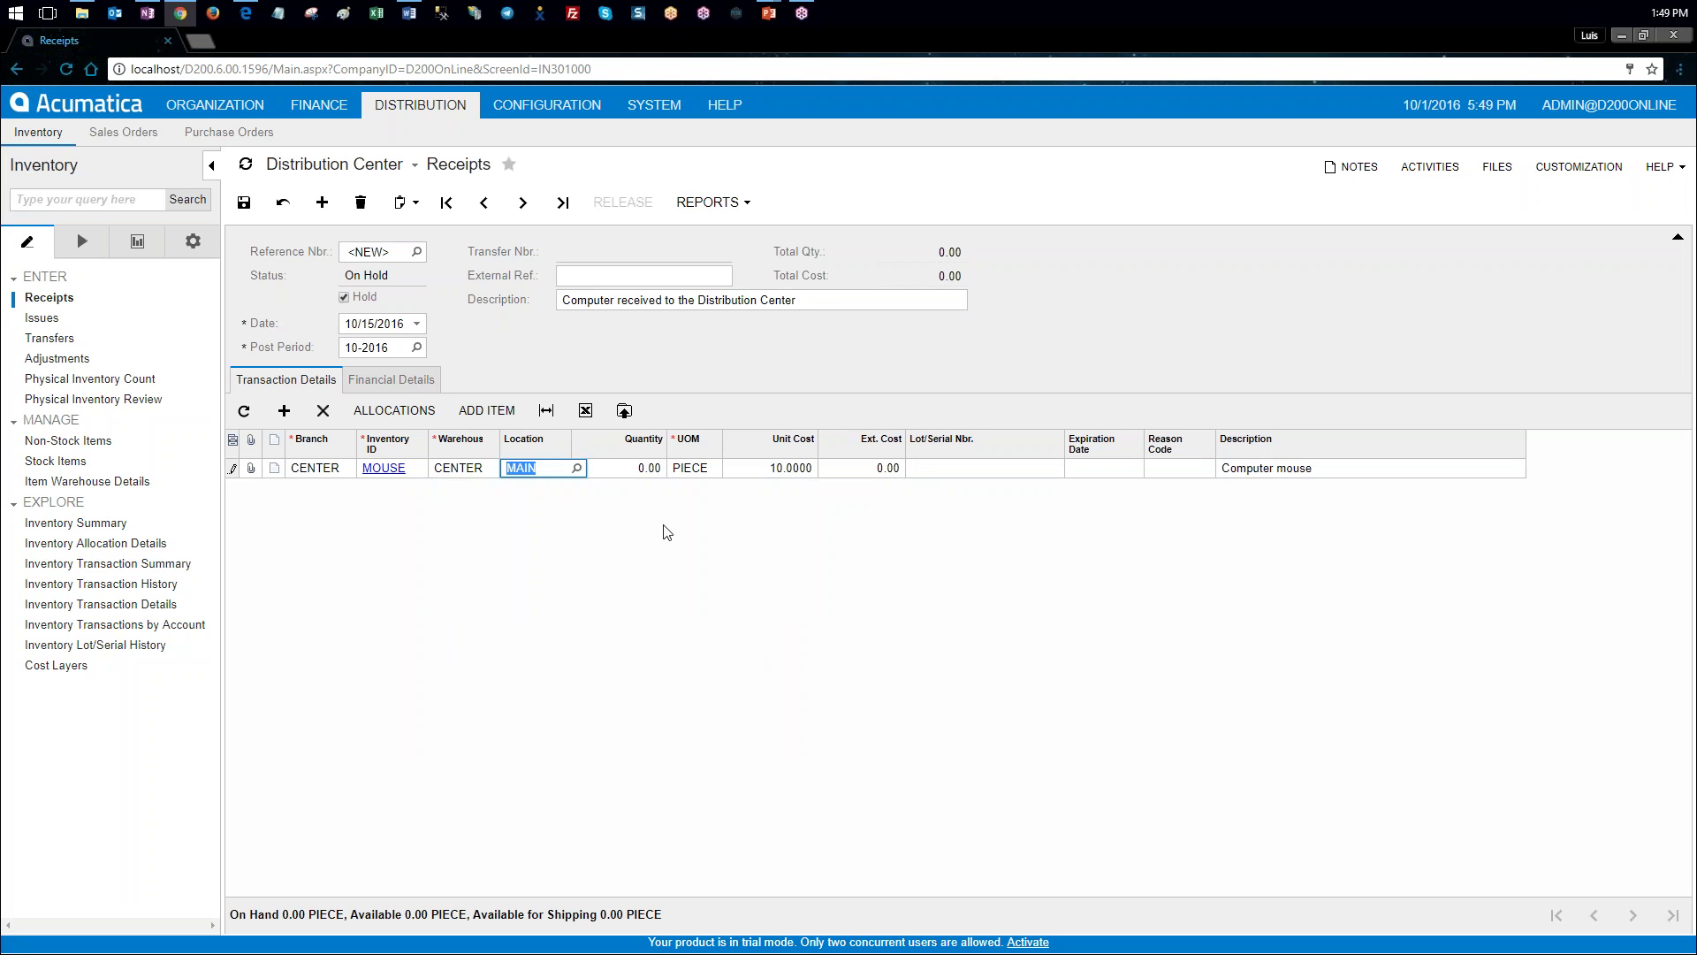
Step: Set the quantity of the MOUSE receipt line to 20 pieces
click(652, 471)
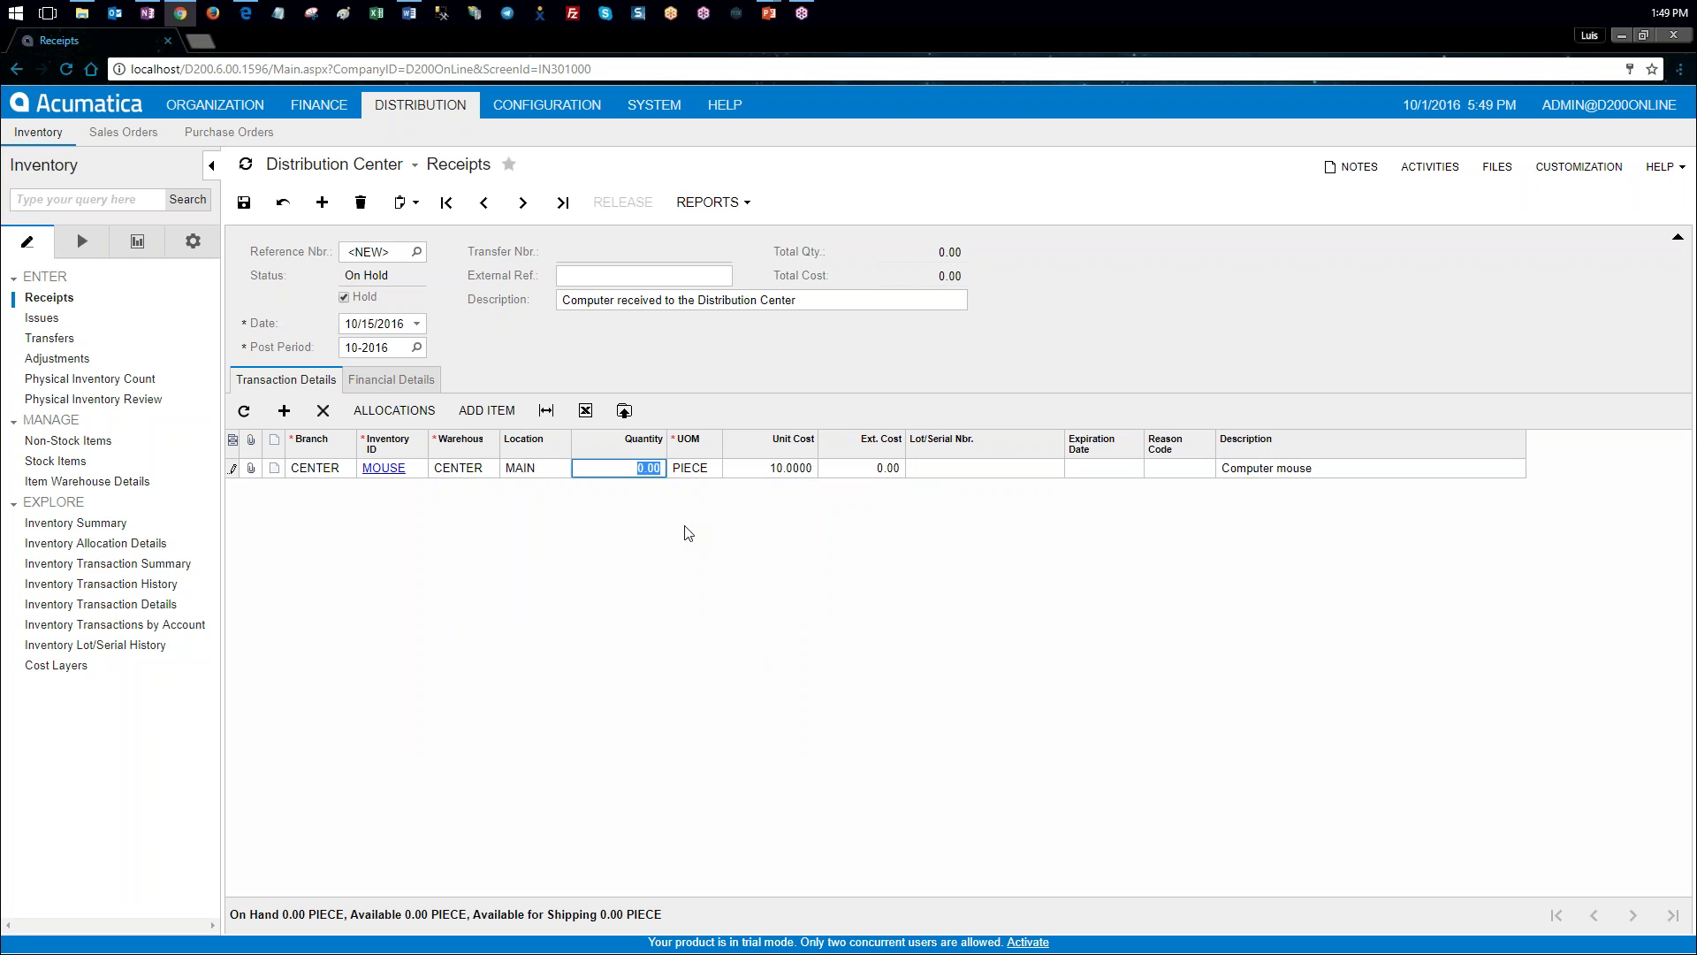
text(1)
text(20)
key(Tab)
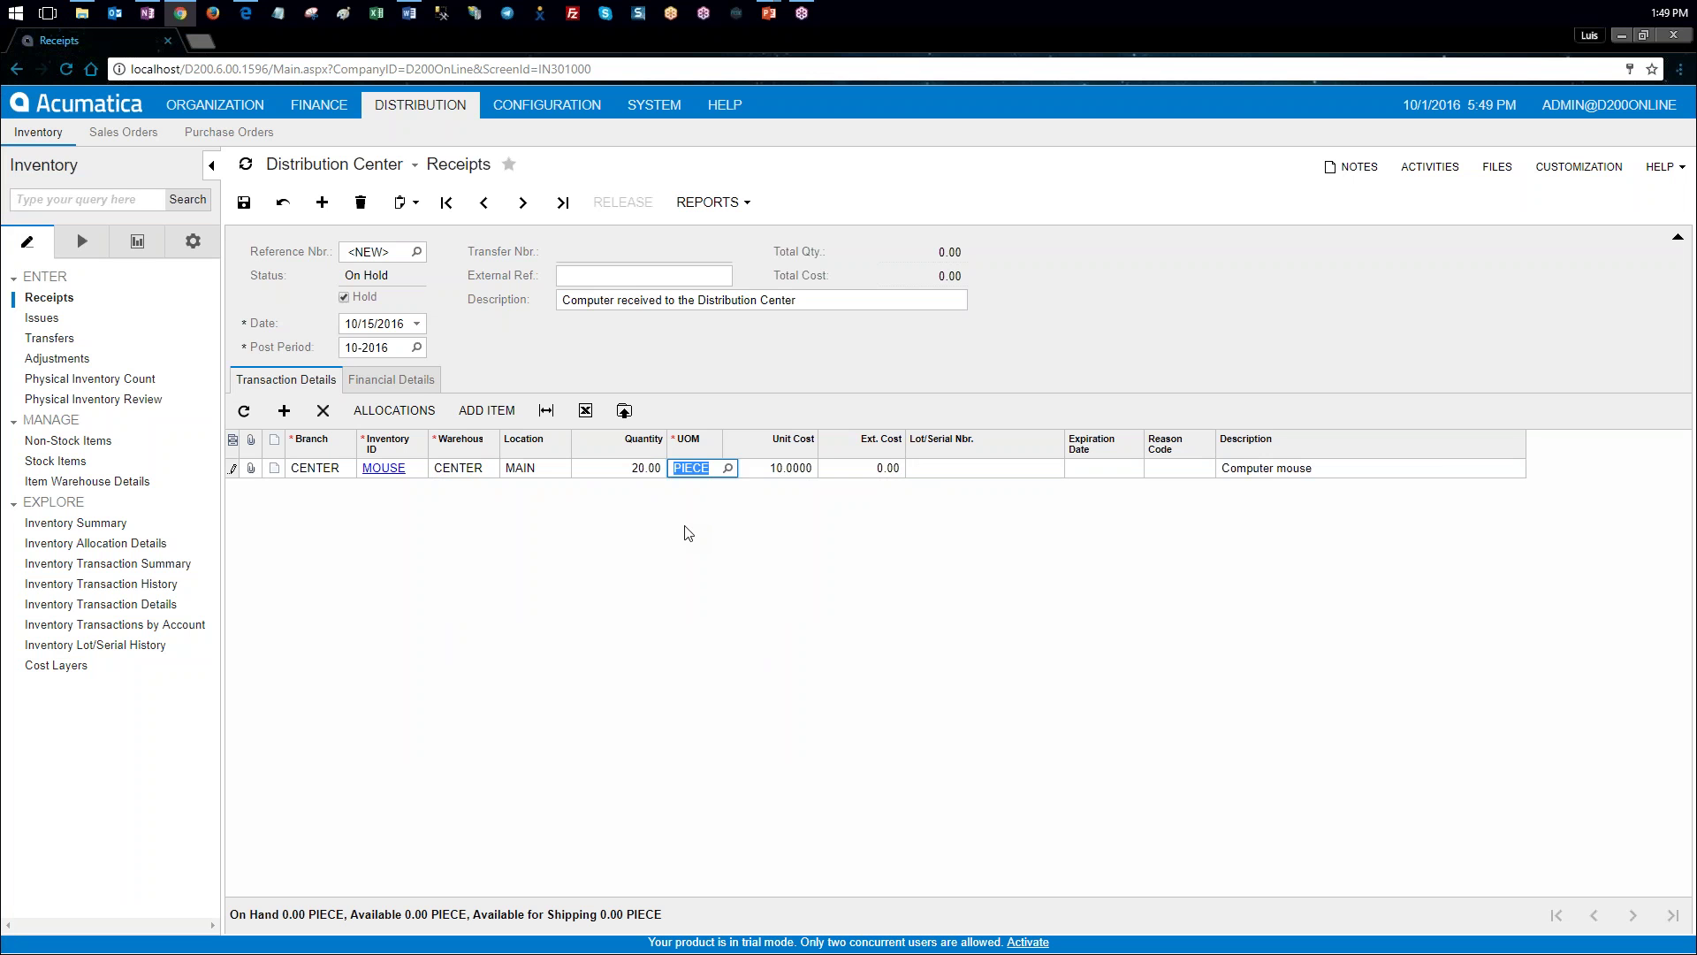
key(Tab)
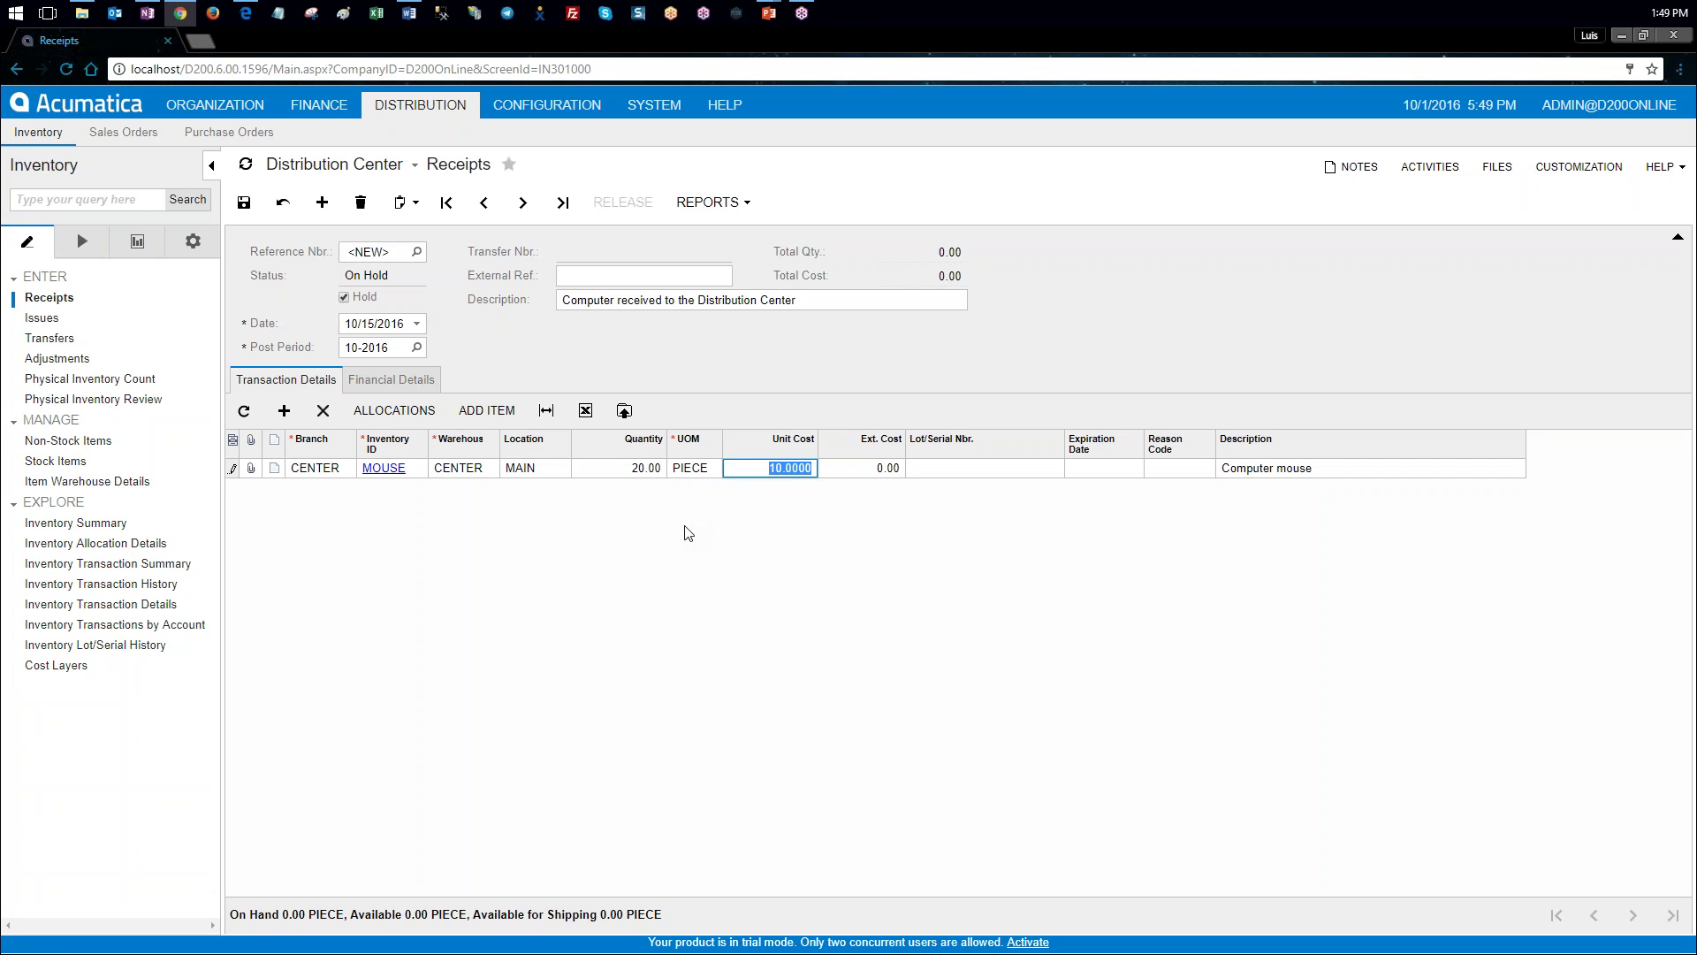
Step: Set the MOUSE line's unit cost to 9.5, and take the receipt off hold to save and release it
text(9.5)
key(Tab)
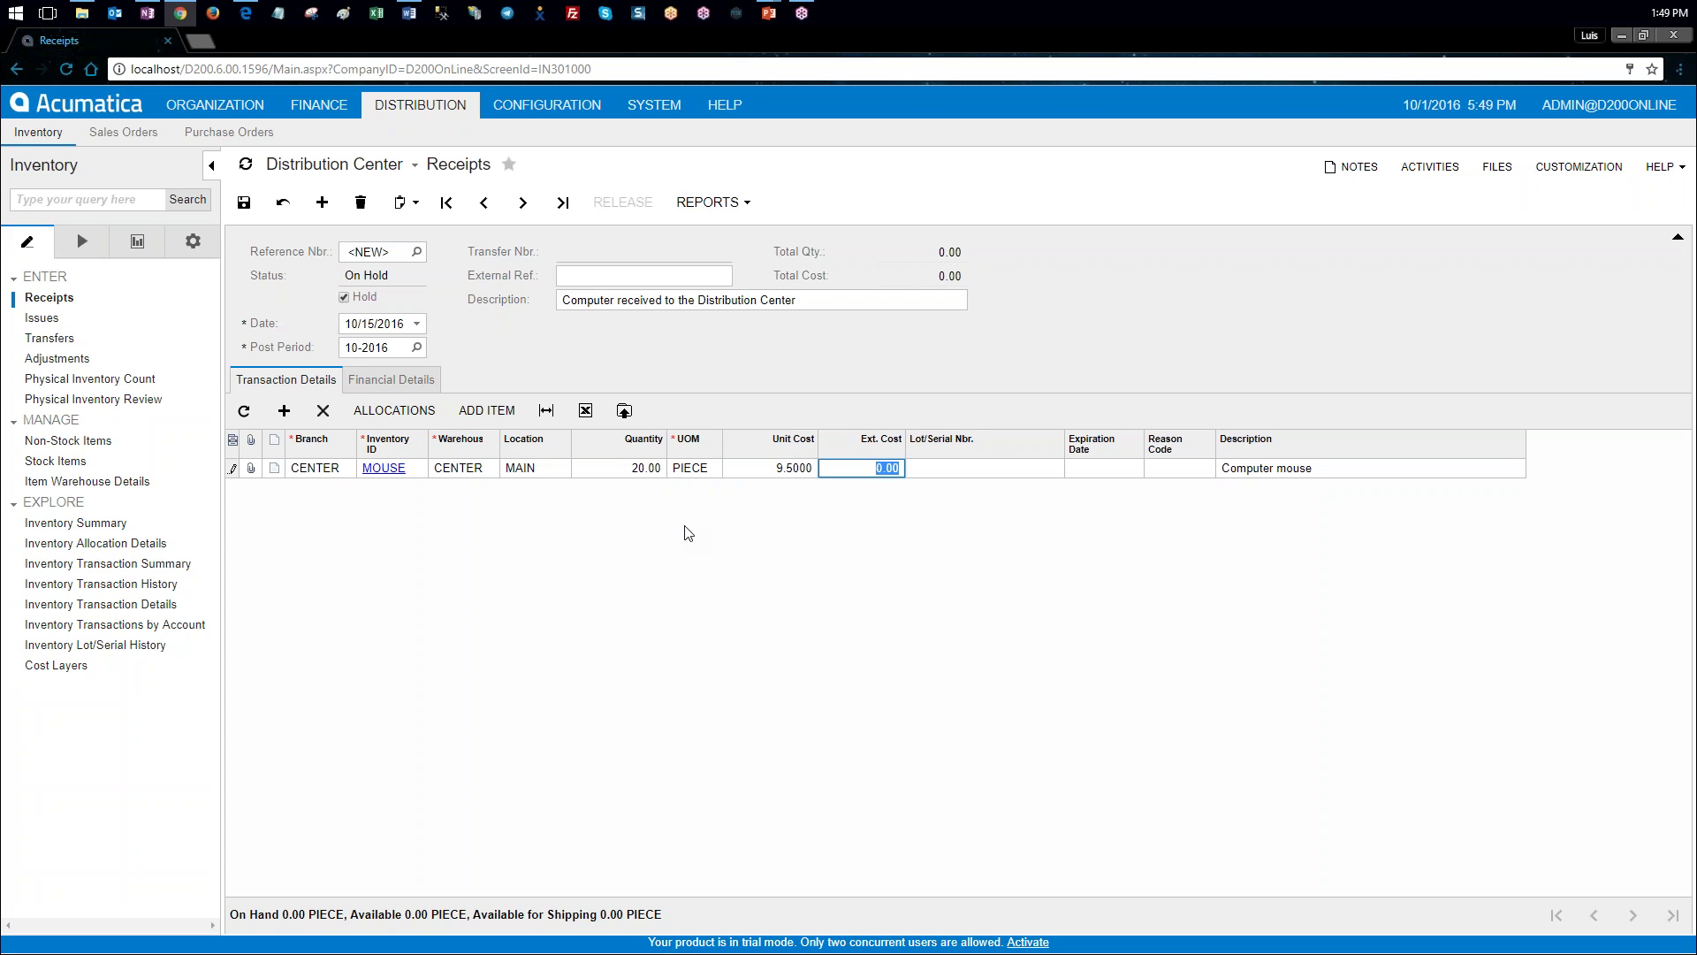
click(344, 297)
click(243, 202)
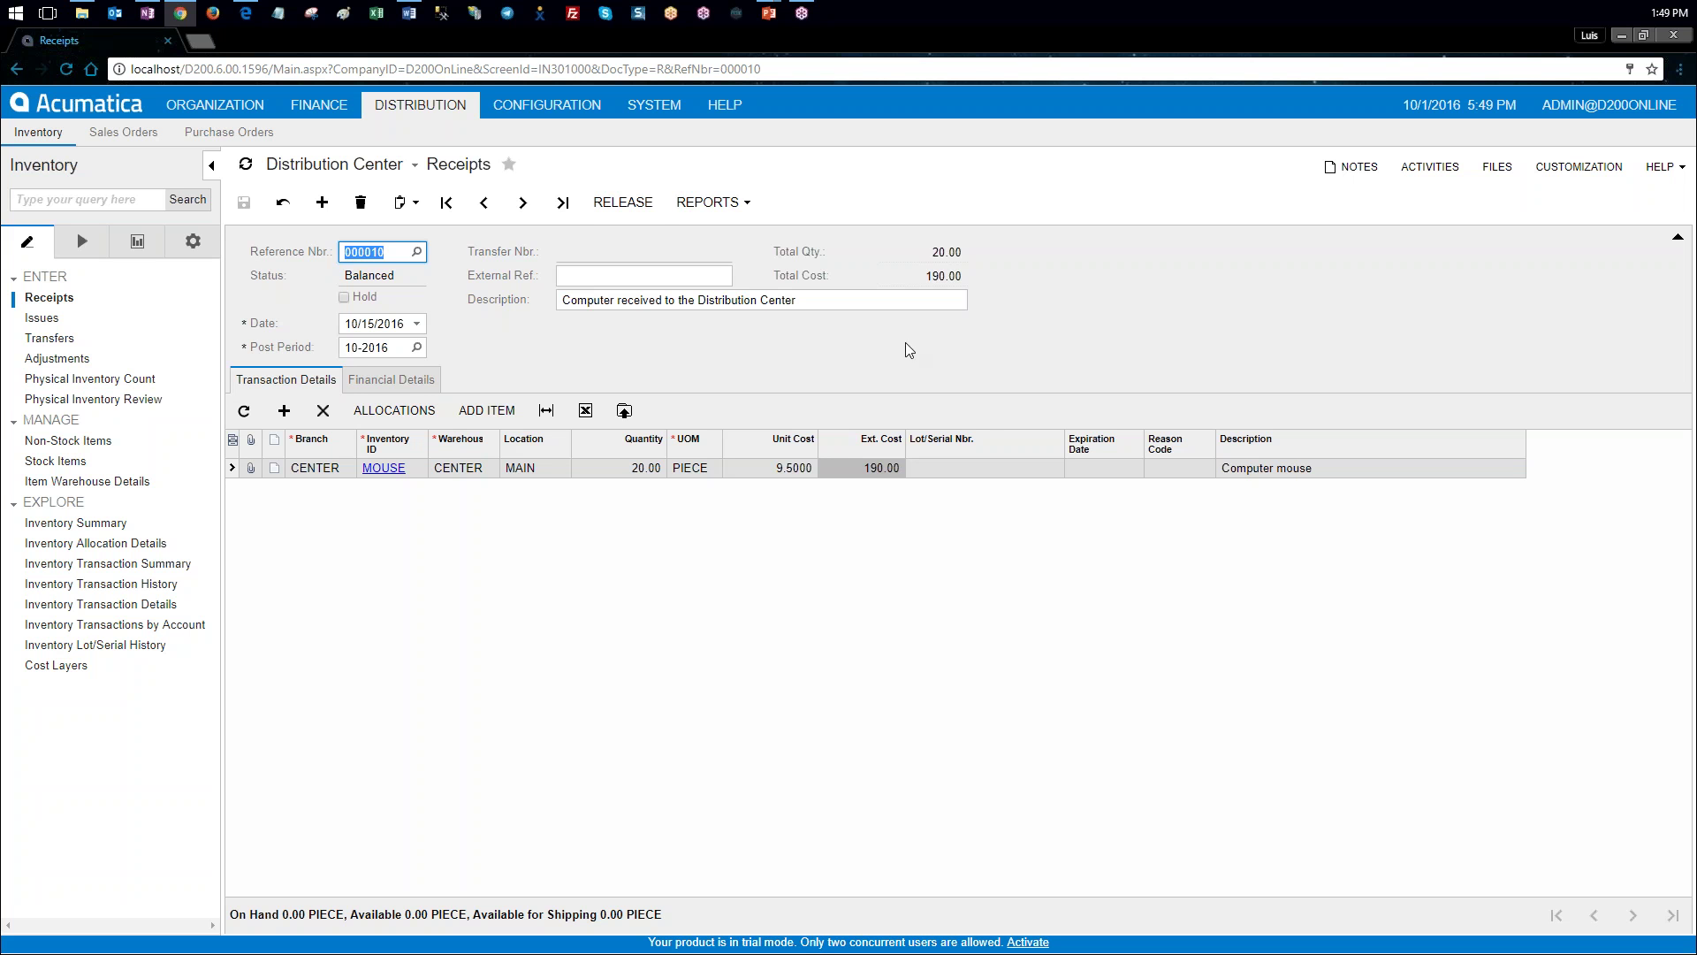
click(622, 202)
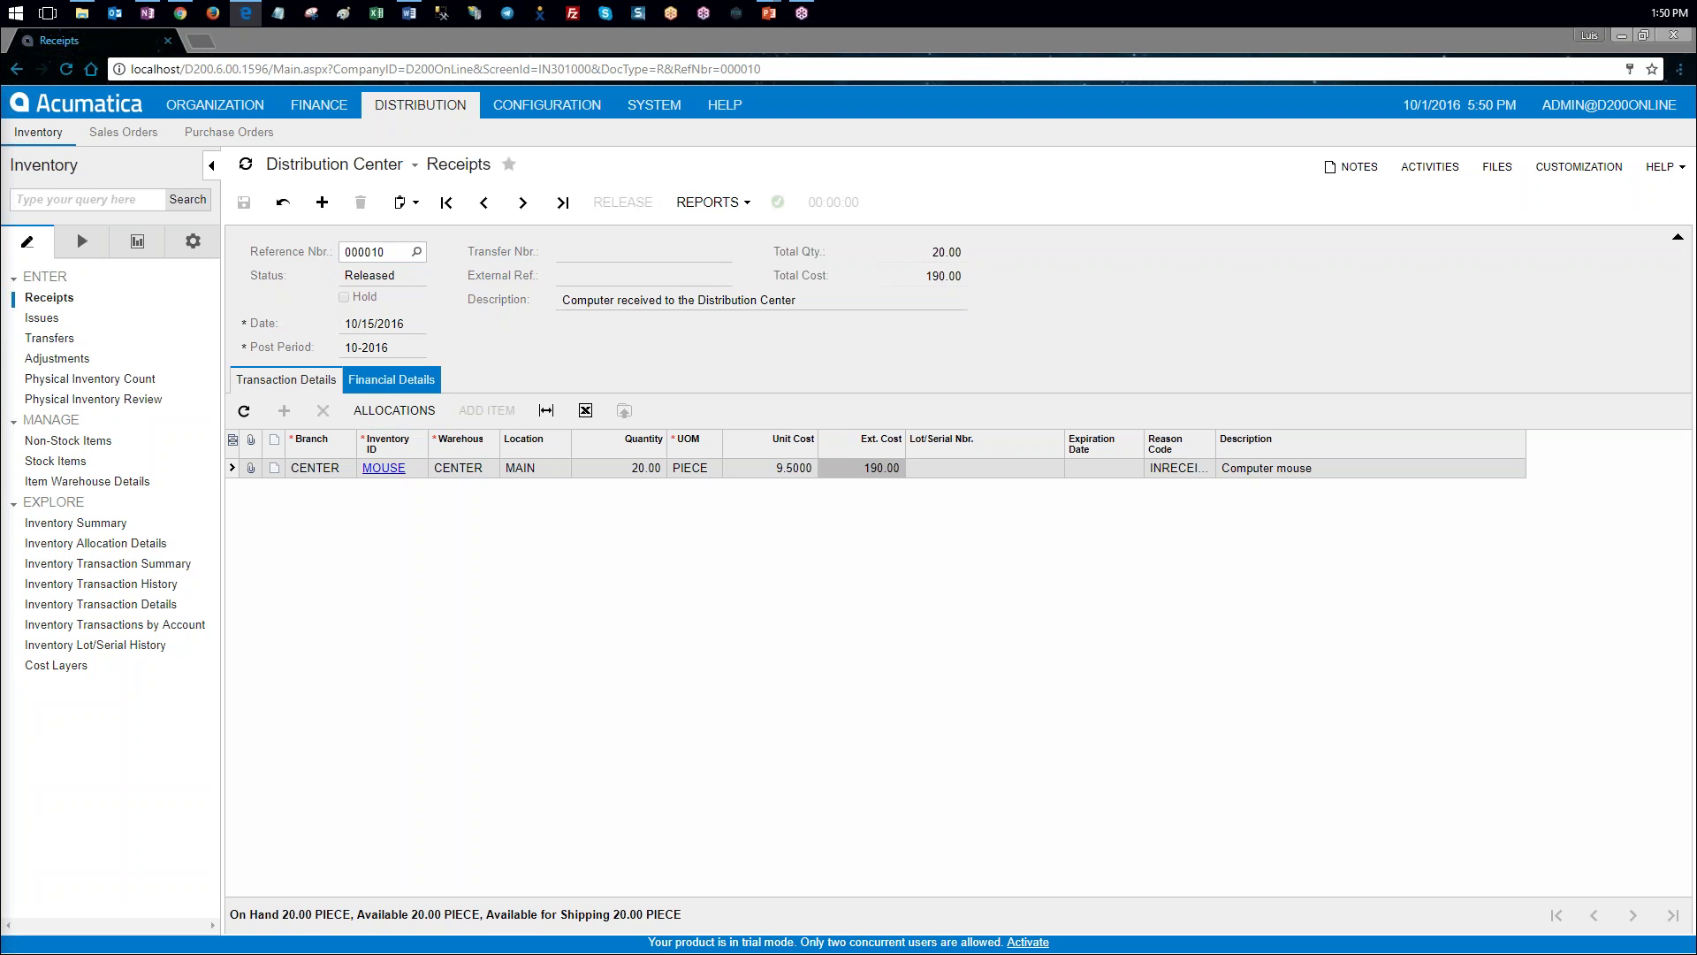
Step: Open the released receipt's journal batch and examine the inventory, standard cost variance and accrual amounts
click(387, 382)
click(362, 417)
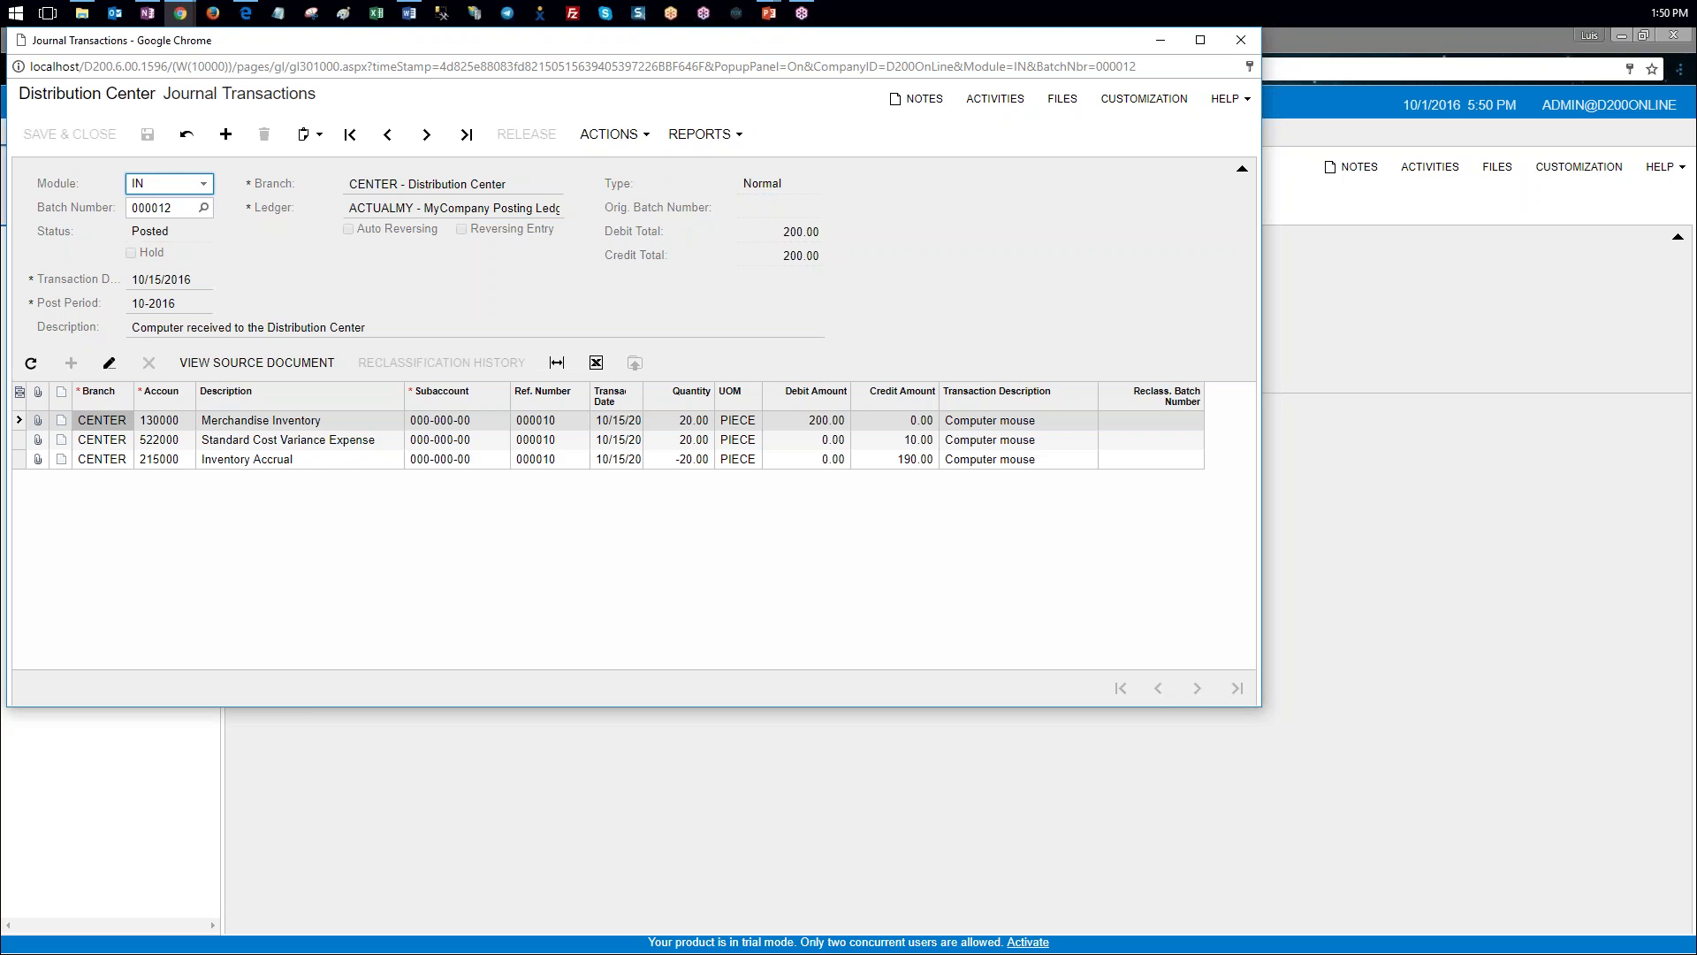
drag(583, 46, 857, 137)
click(1083, 512)
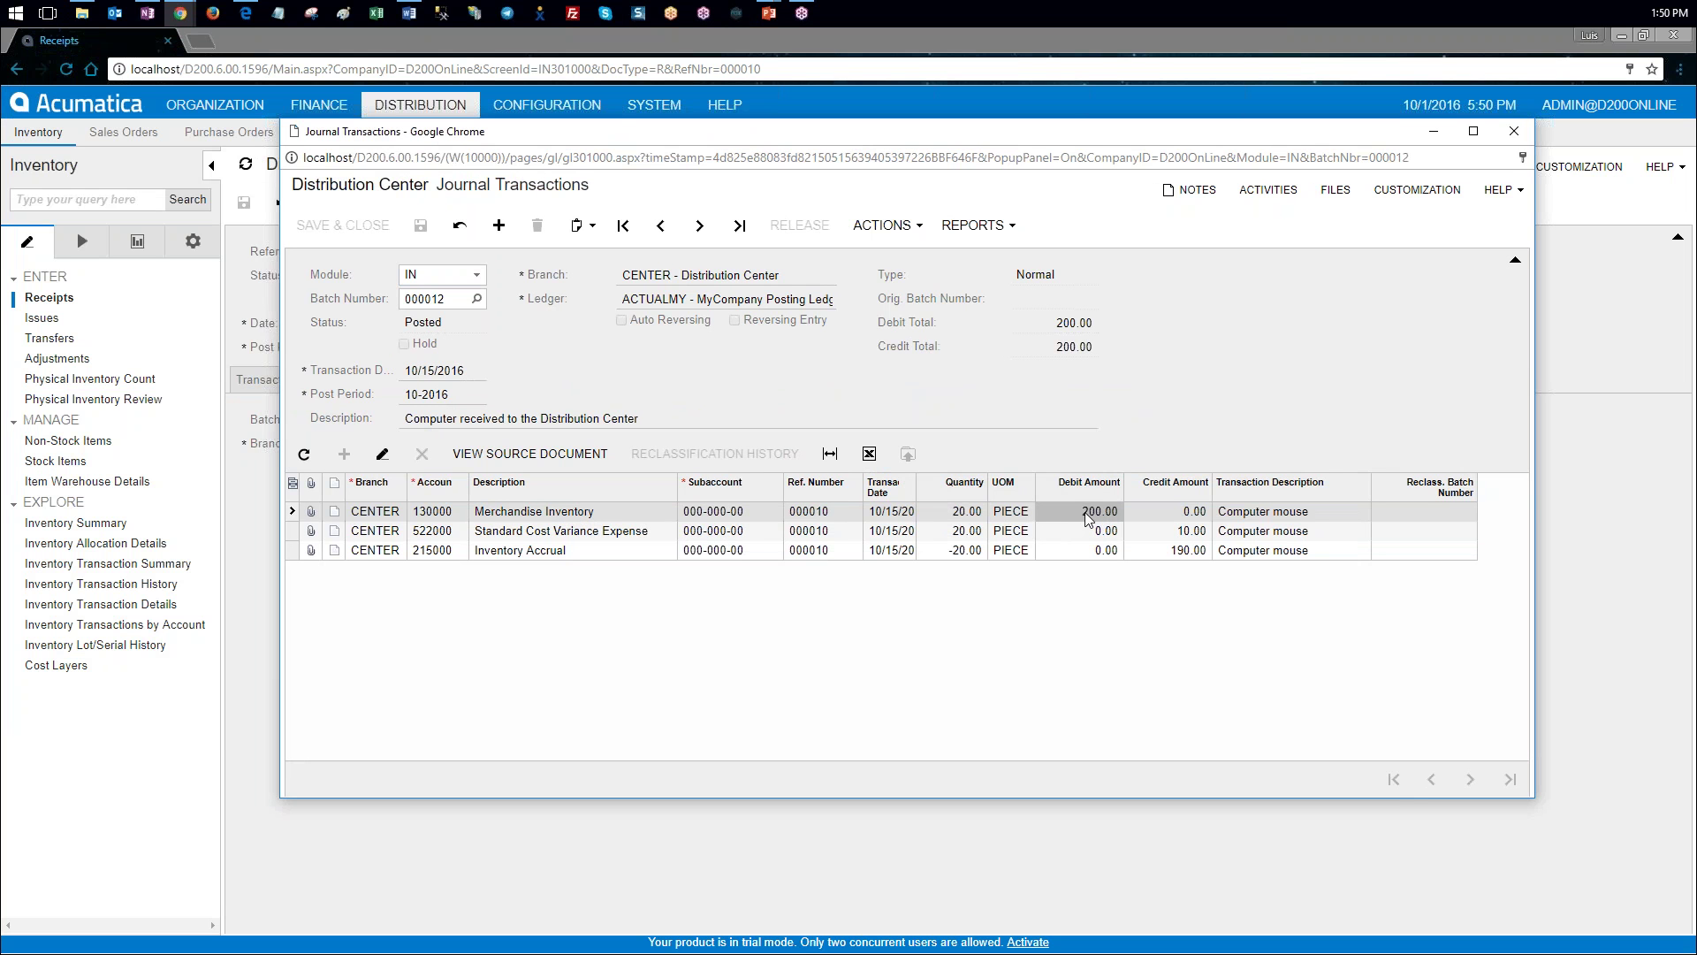
mouse_move(853, 132)
mouse_down()
mouse_move(895, 388)
mouse_move(889, 289)
mouse_move(894, 529)
mouse_move(823, 132)
mouse_up()
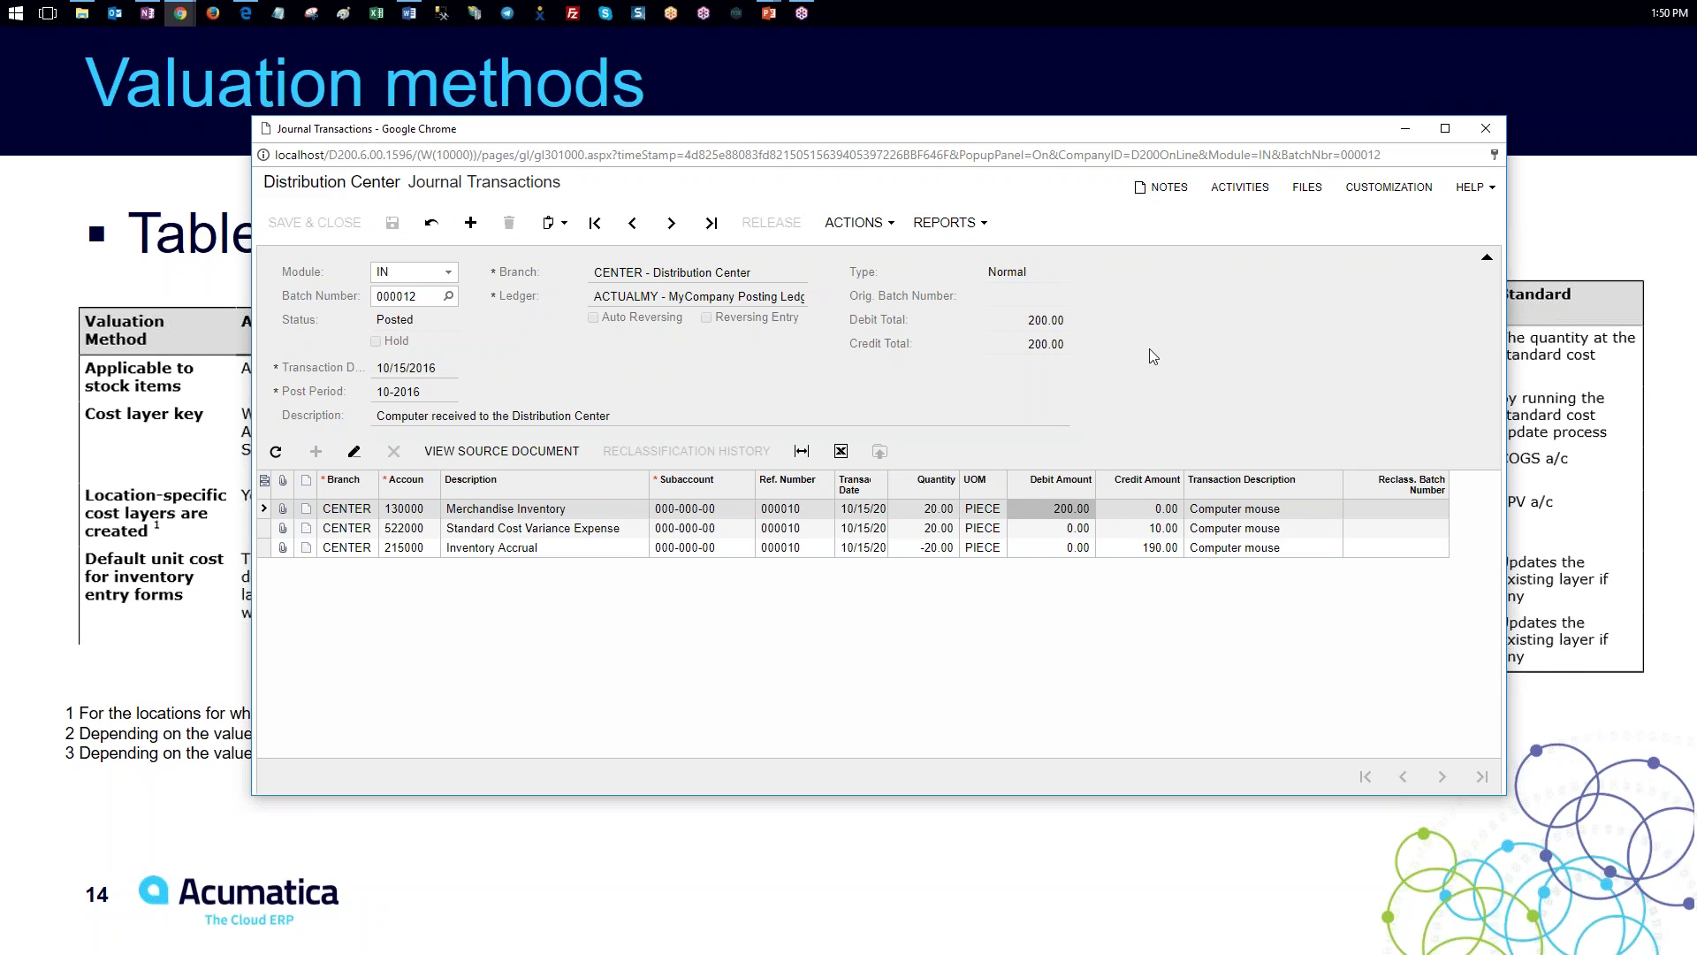
key(alt+Tab)
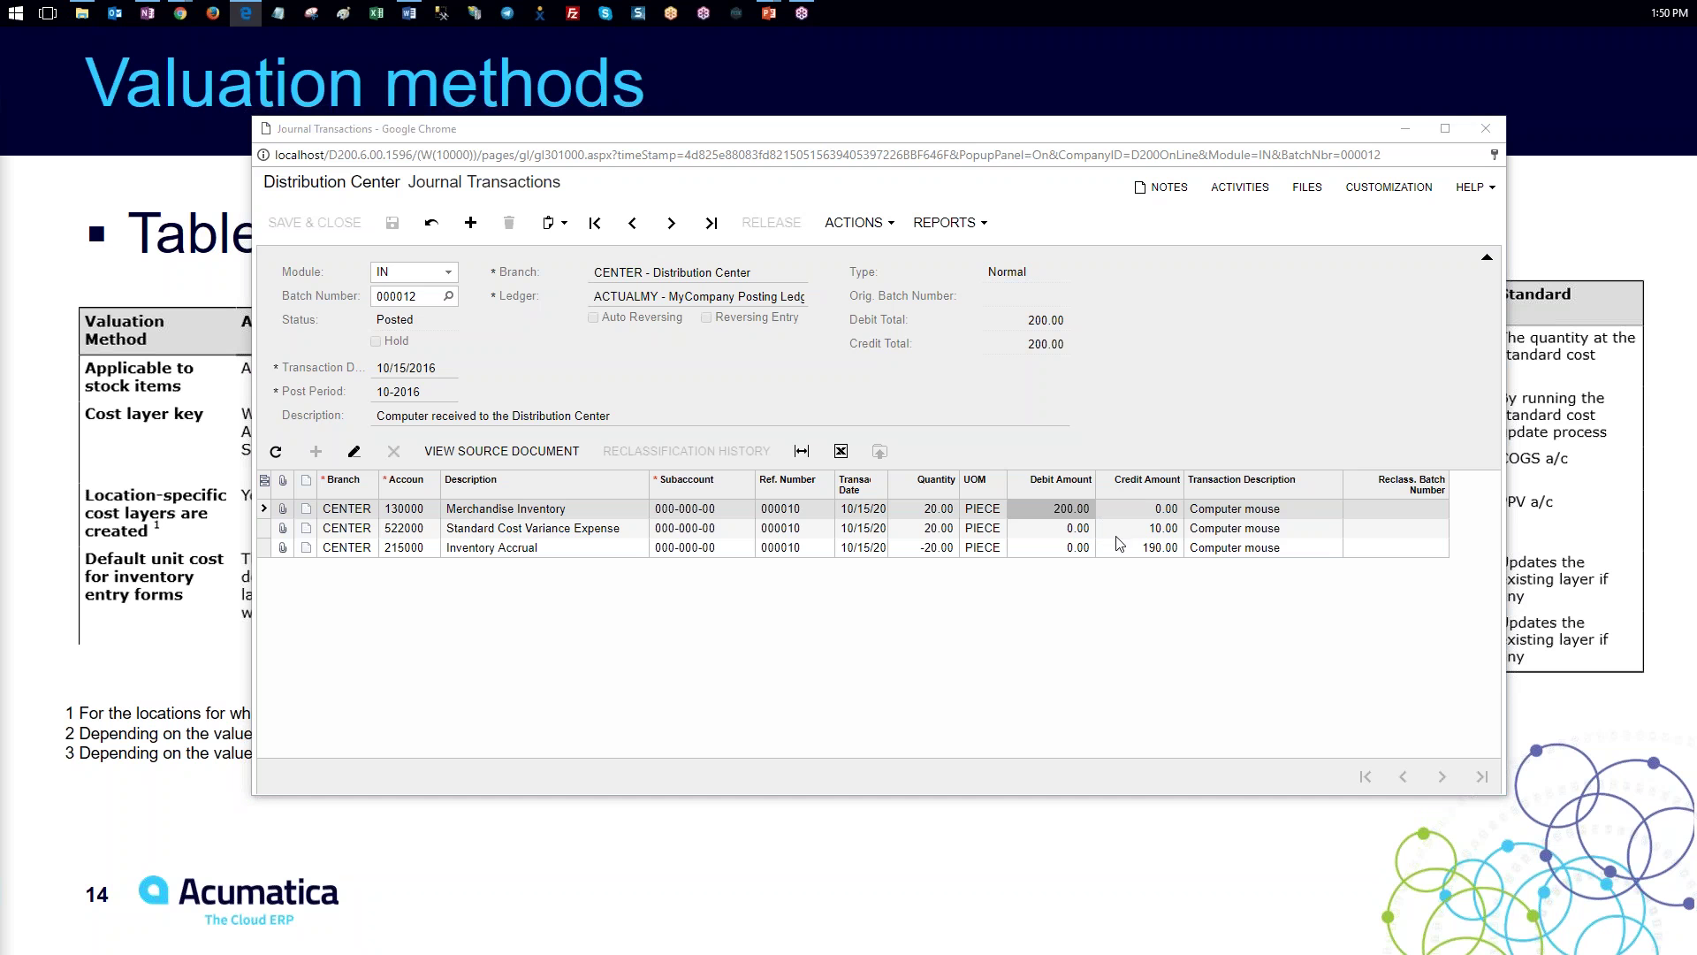
click(1164, 534)
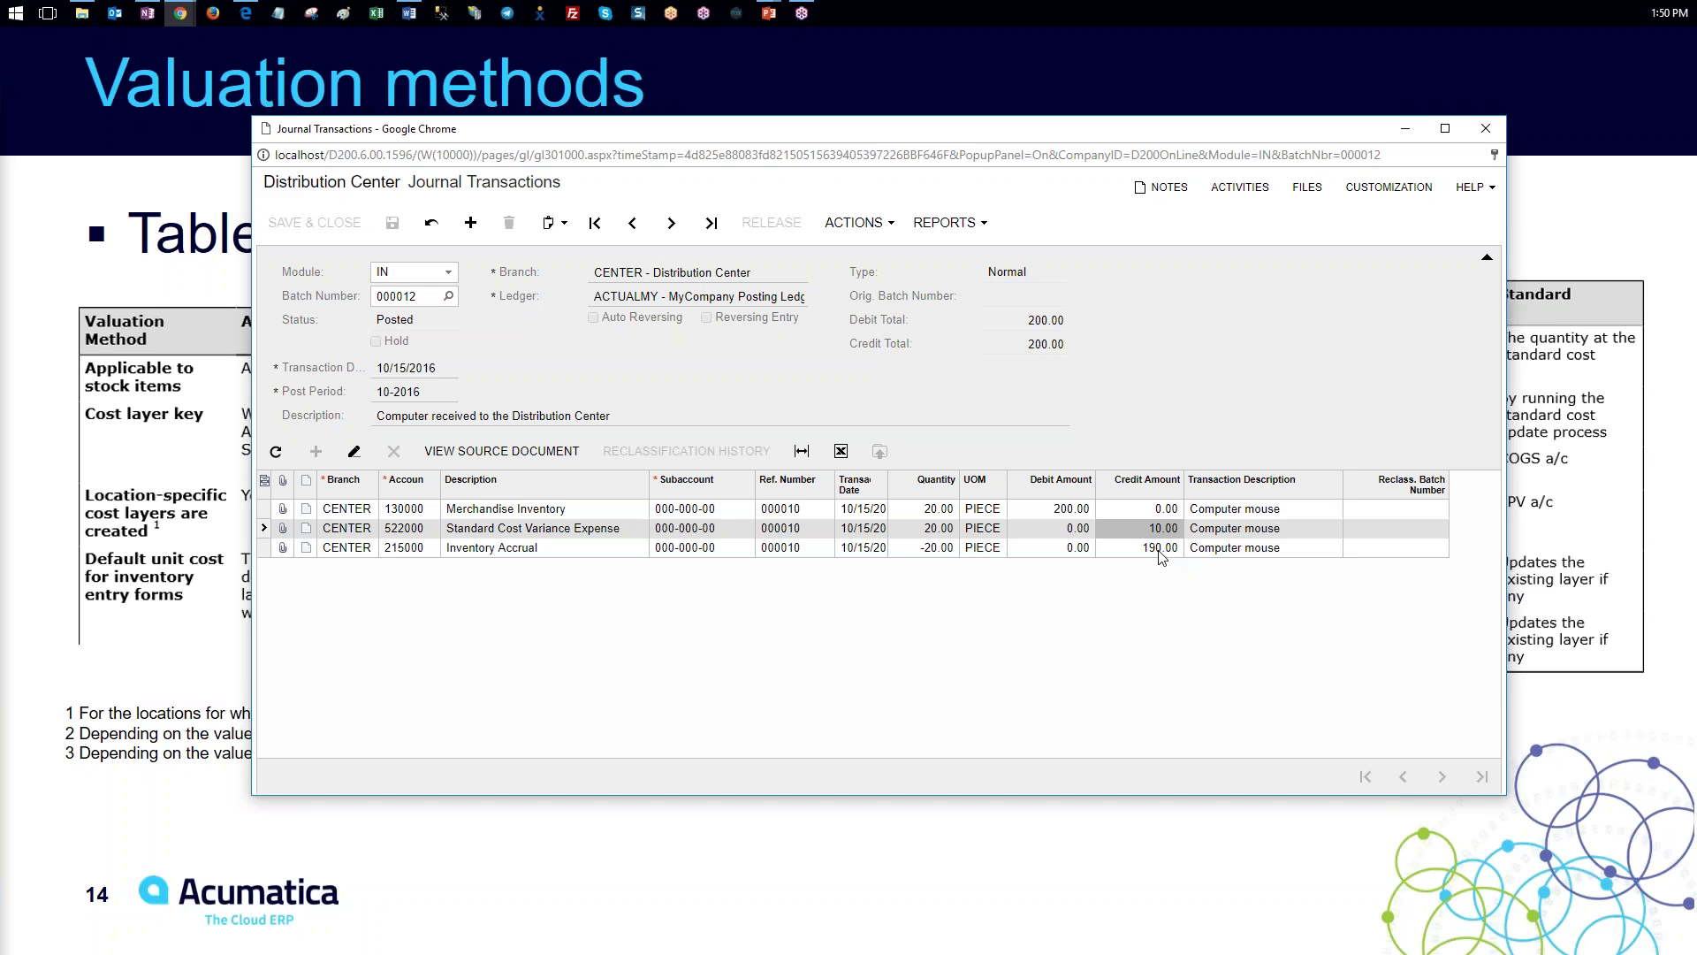
key(alt+Tab)
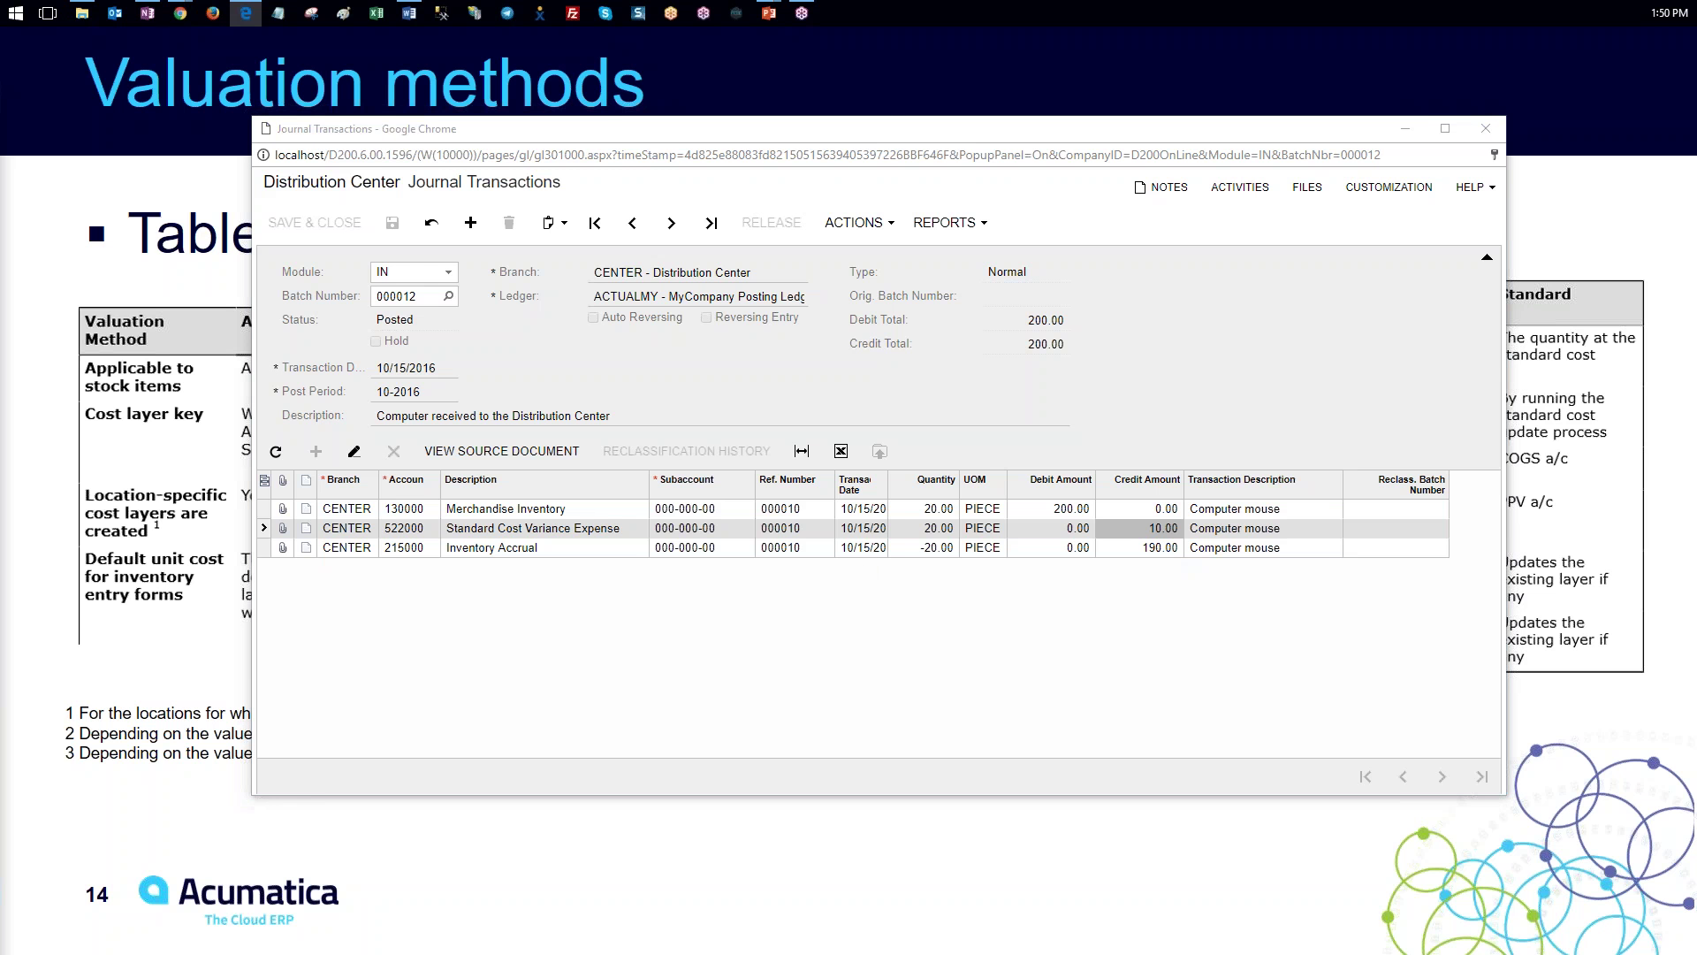
click(1488, 129)
click(1487, 129)
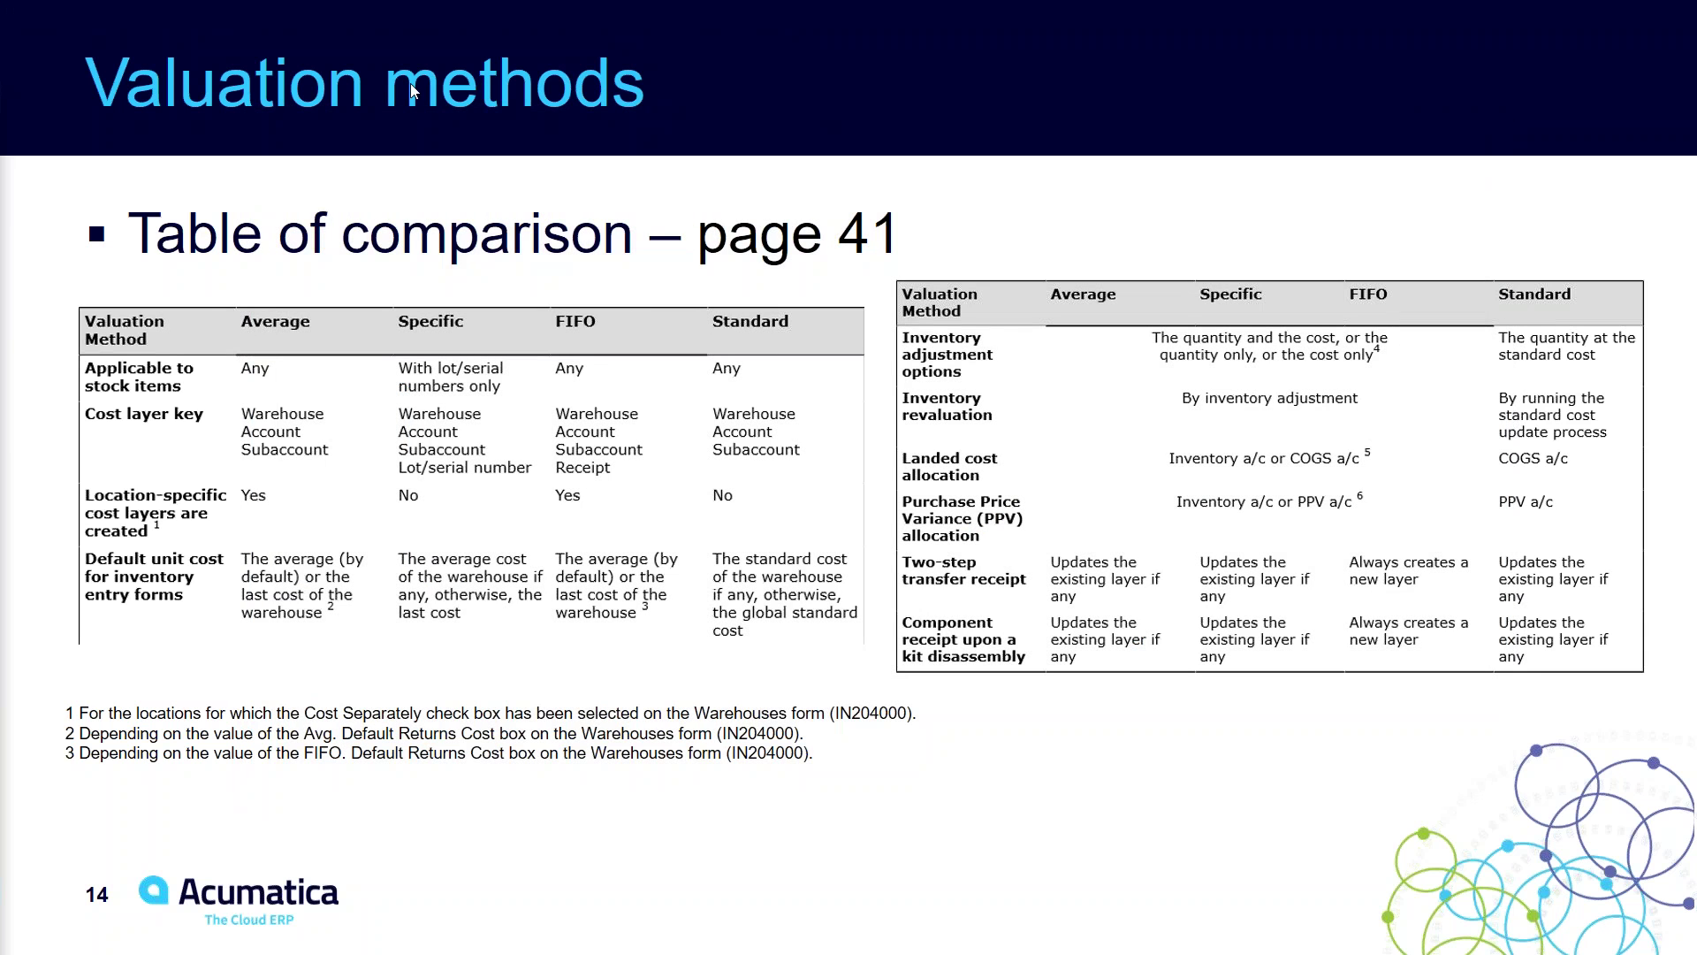
Step: Return to Acumatica from the slides and start a new inventory transfer dated 10/16/2016
key(alt+Tab)
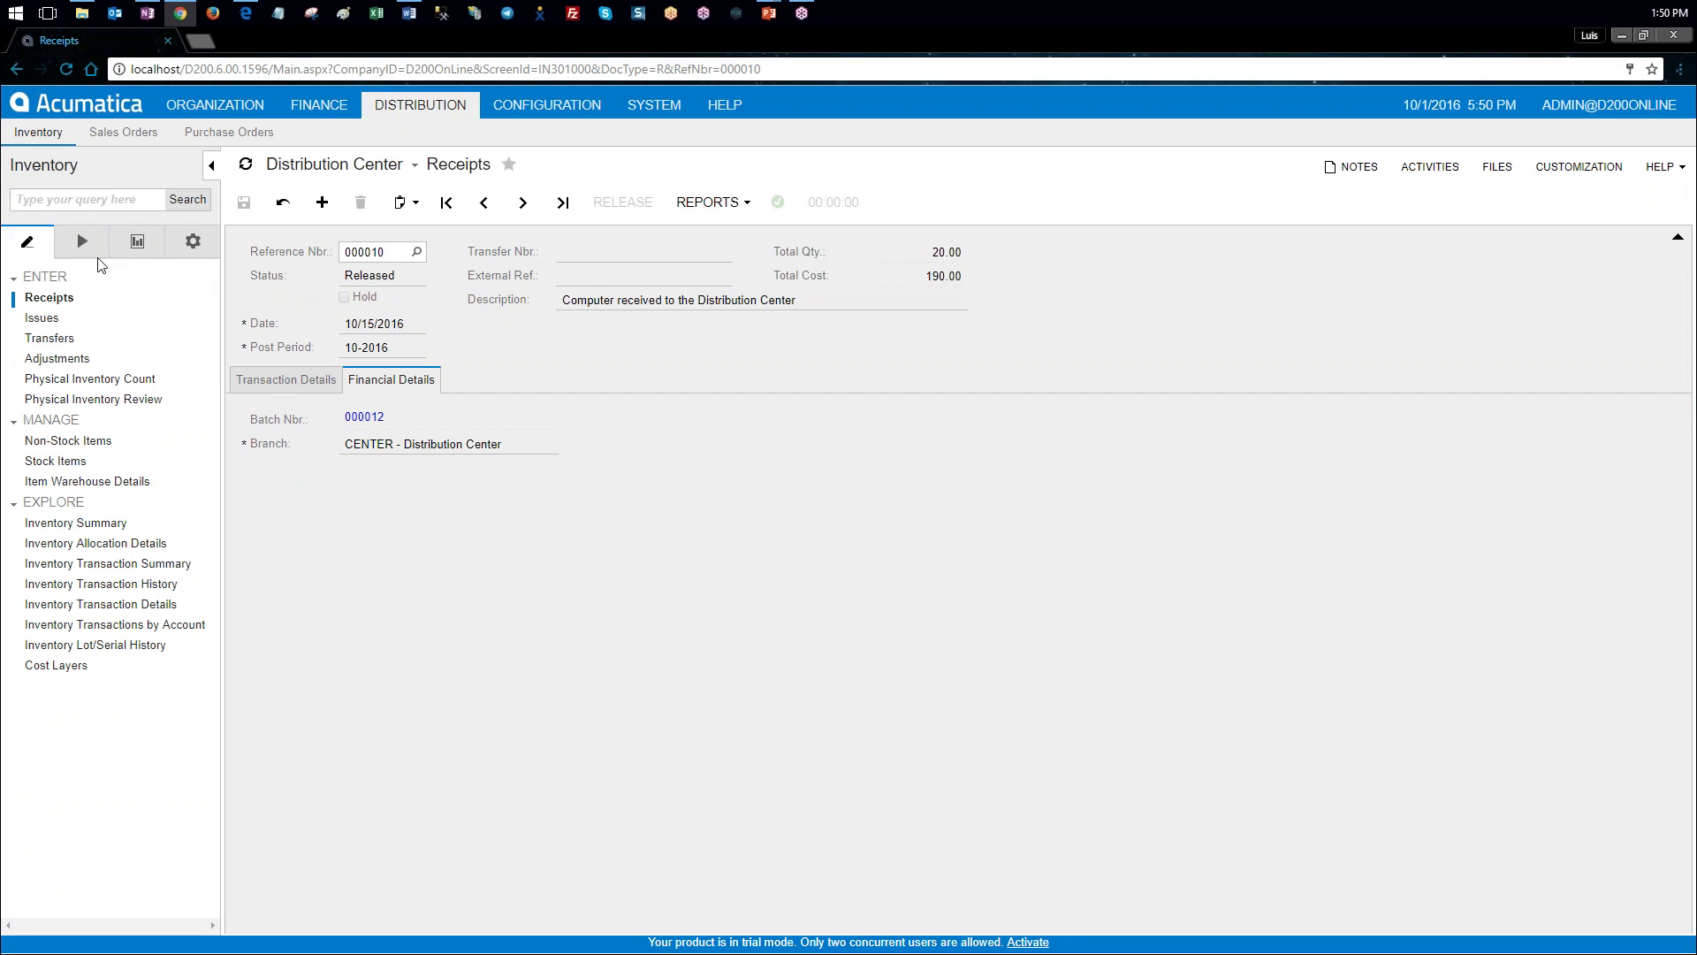
click(49, 338)
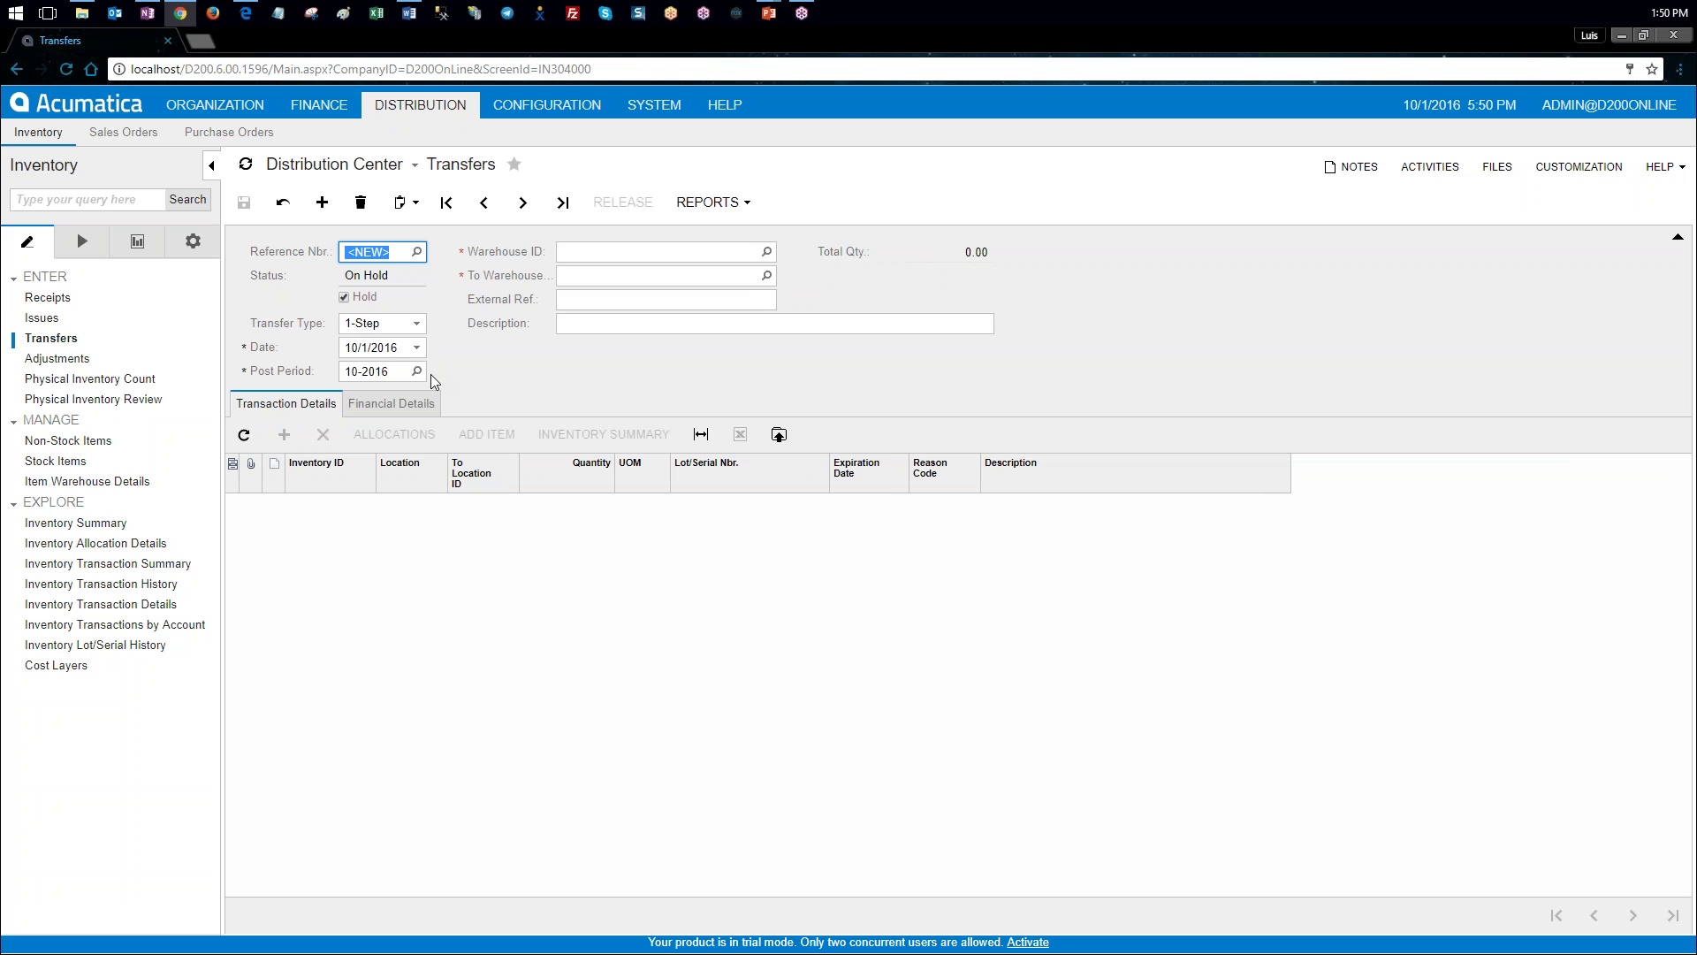
click(351, 348)
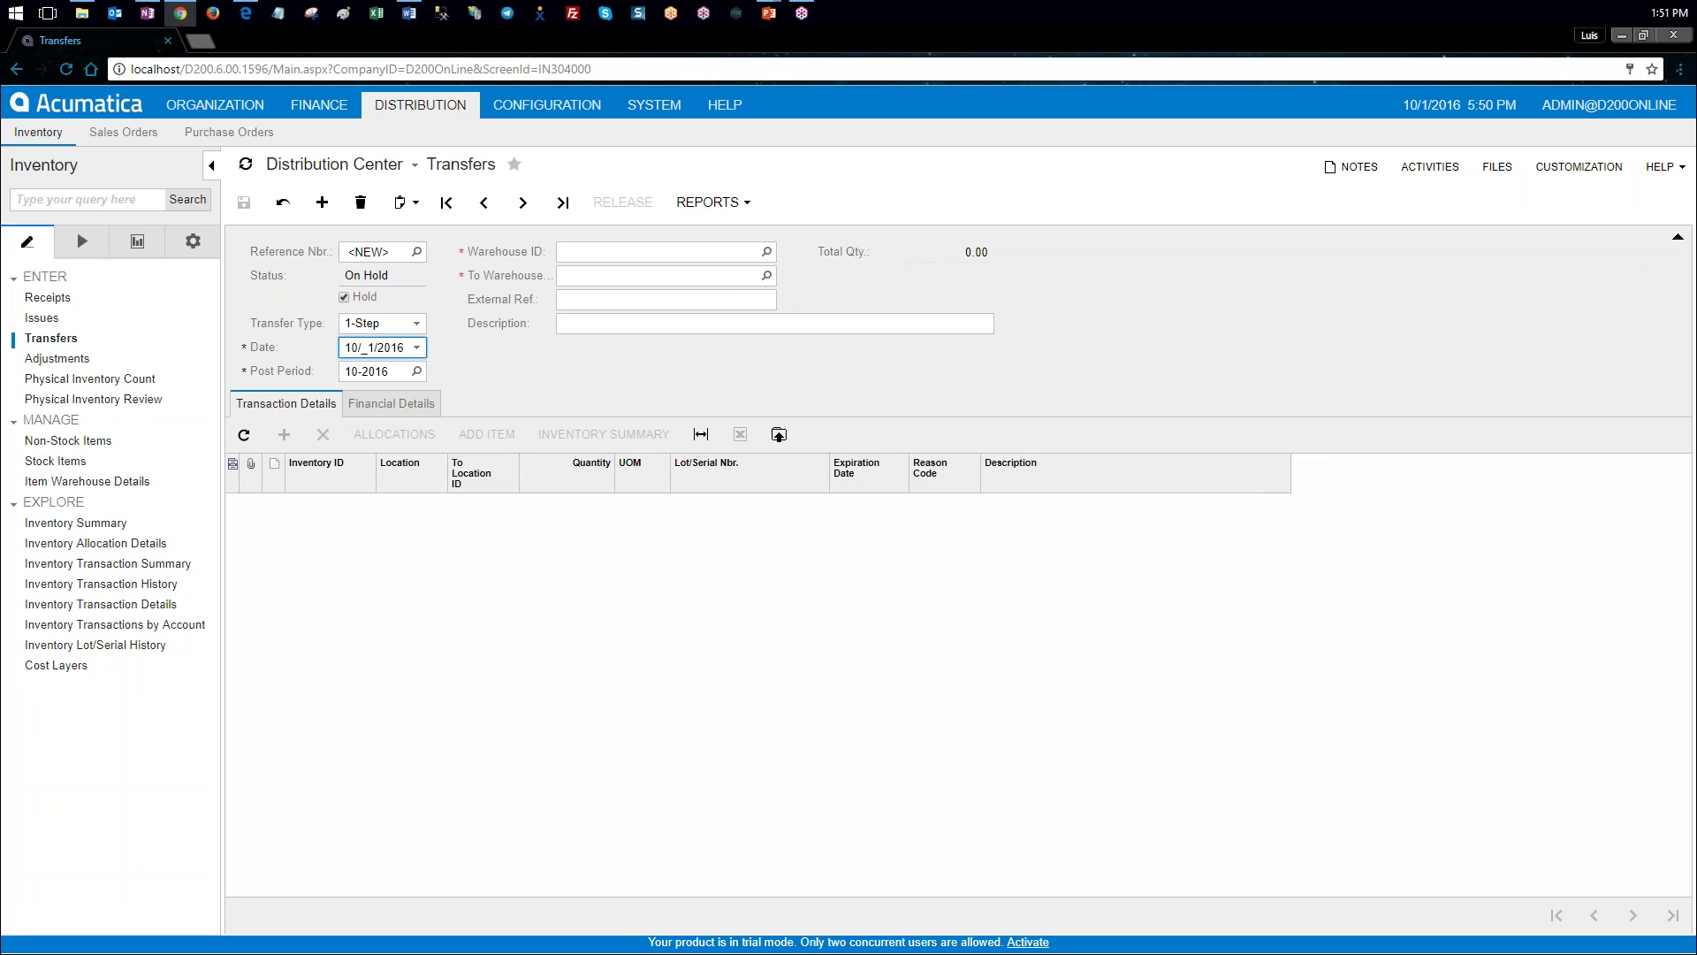
text(16)
key(Tab)
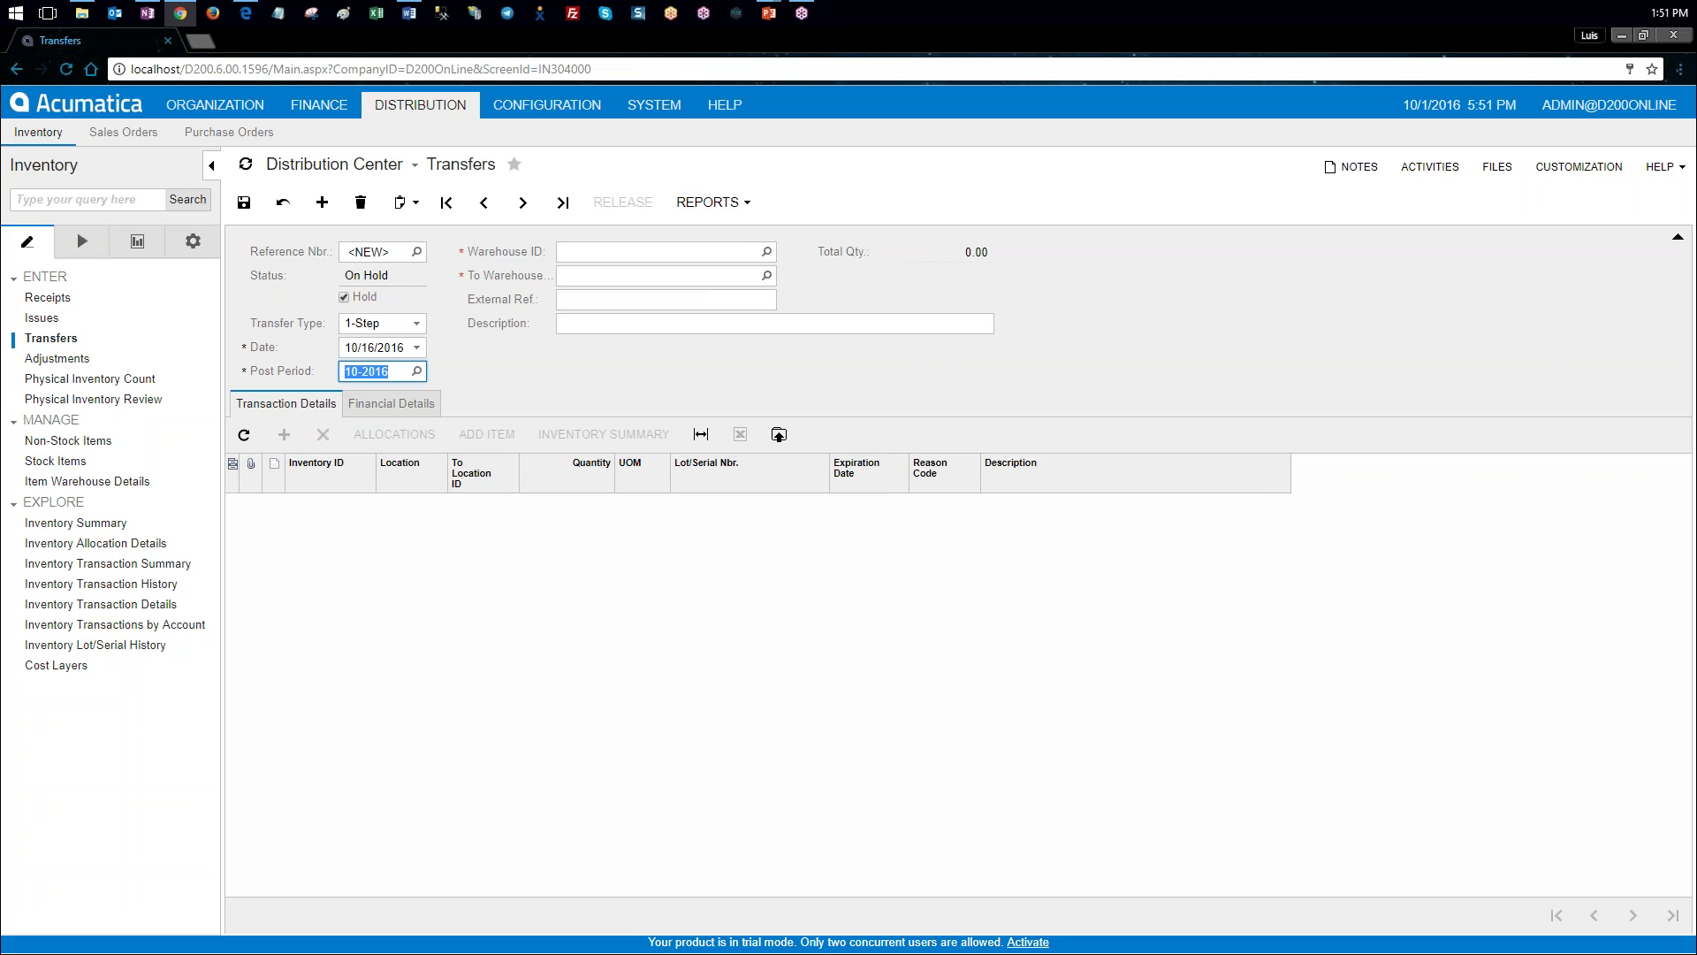
key(alt+Tab)
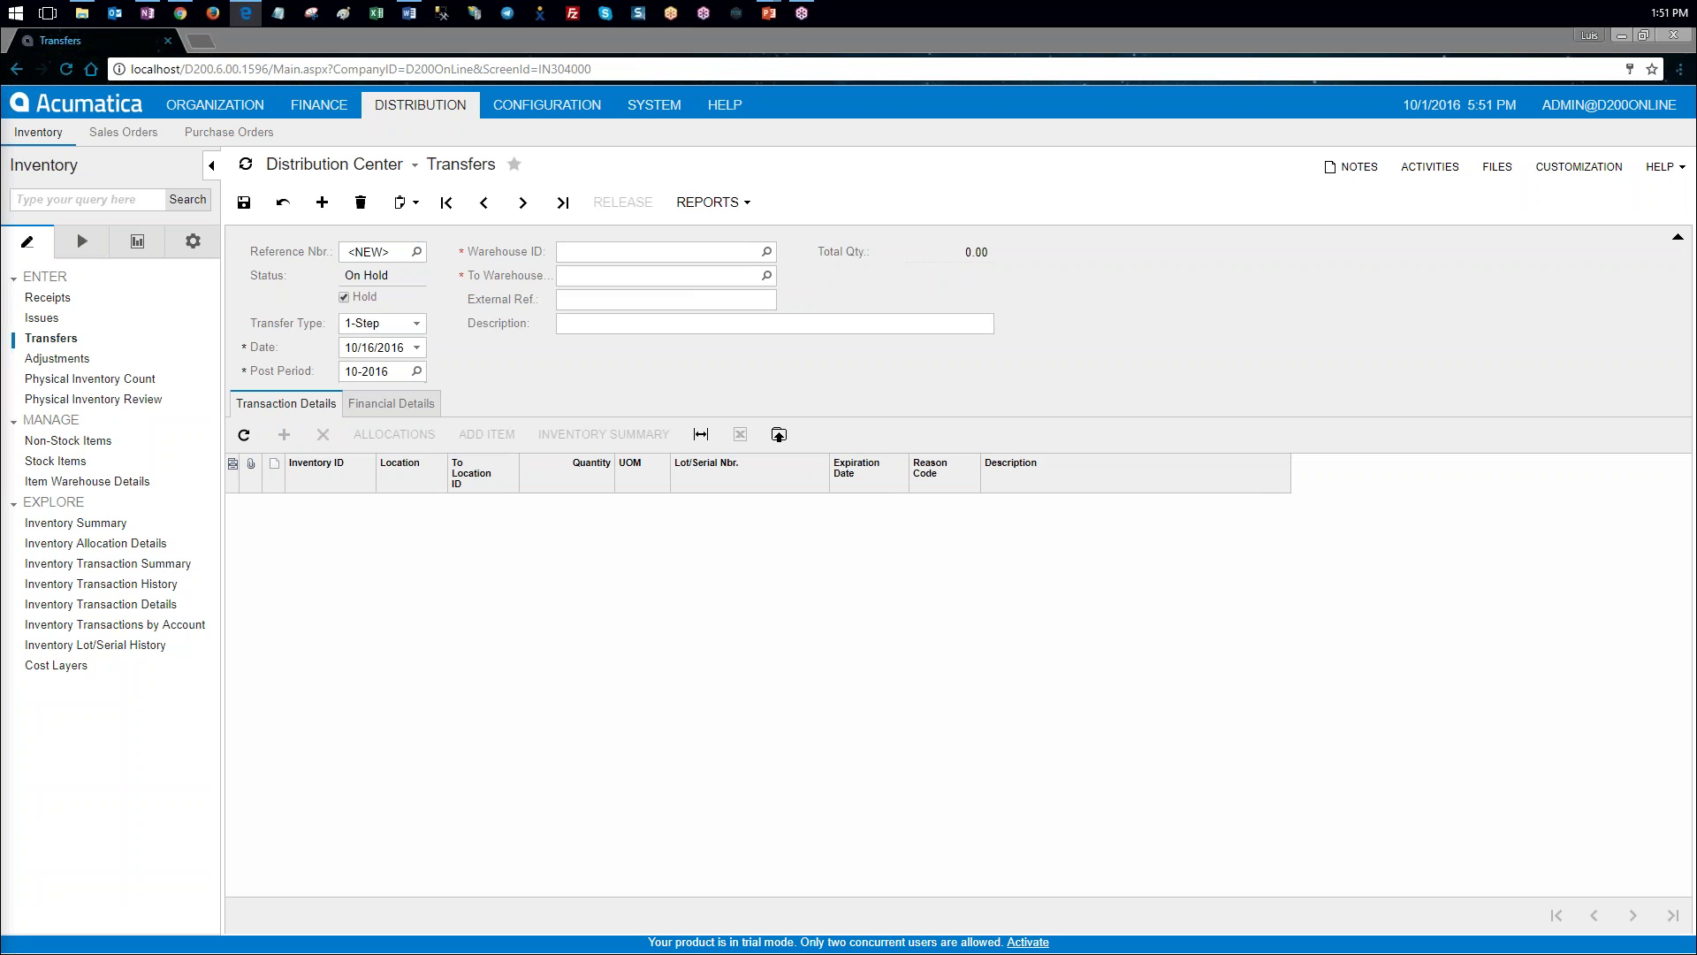
Step: Set the transfer from warehouse CENTER to NORTH and describe it as "Computer mouse transferred from the Distribution Center to the Northern Store"
click(760, 252)
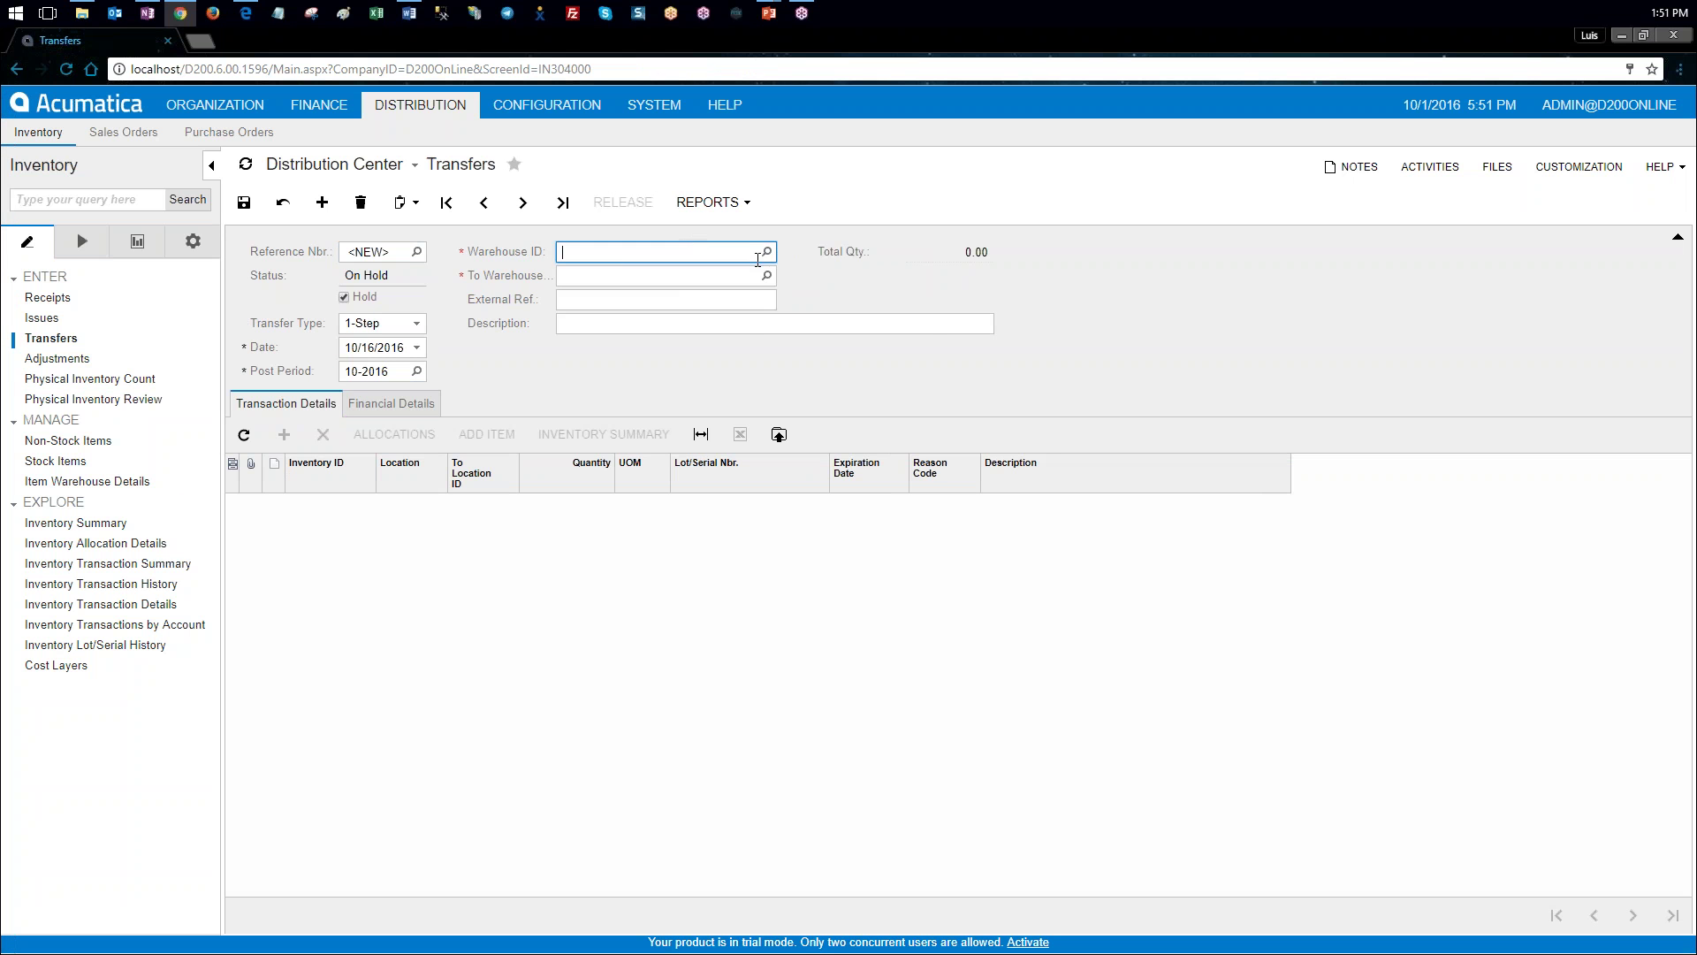
click(766, 253)
double_click(619, 361)
key(Tab)
click(766, 276)
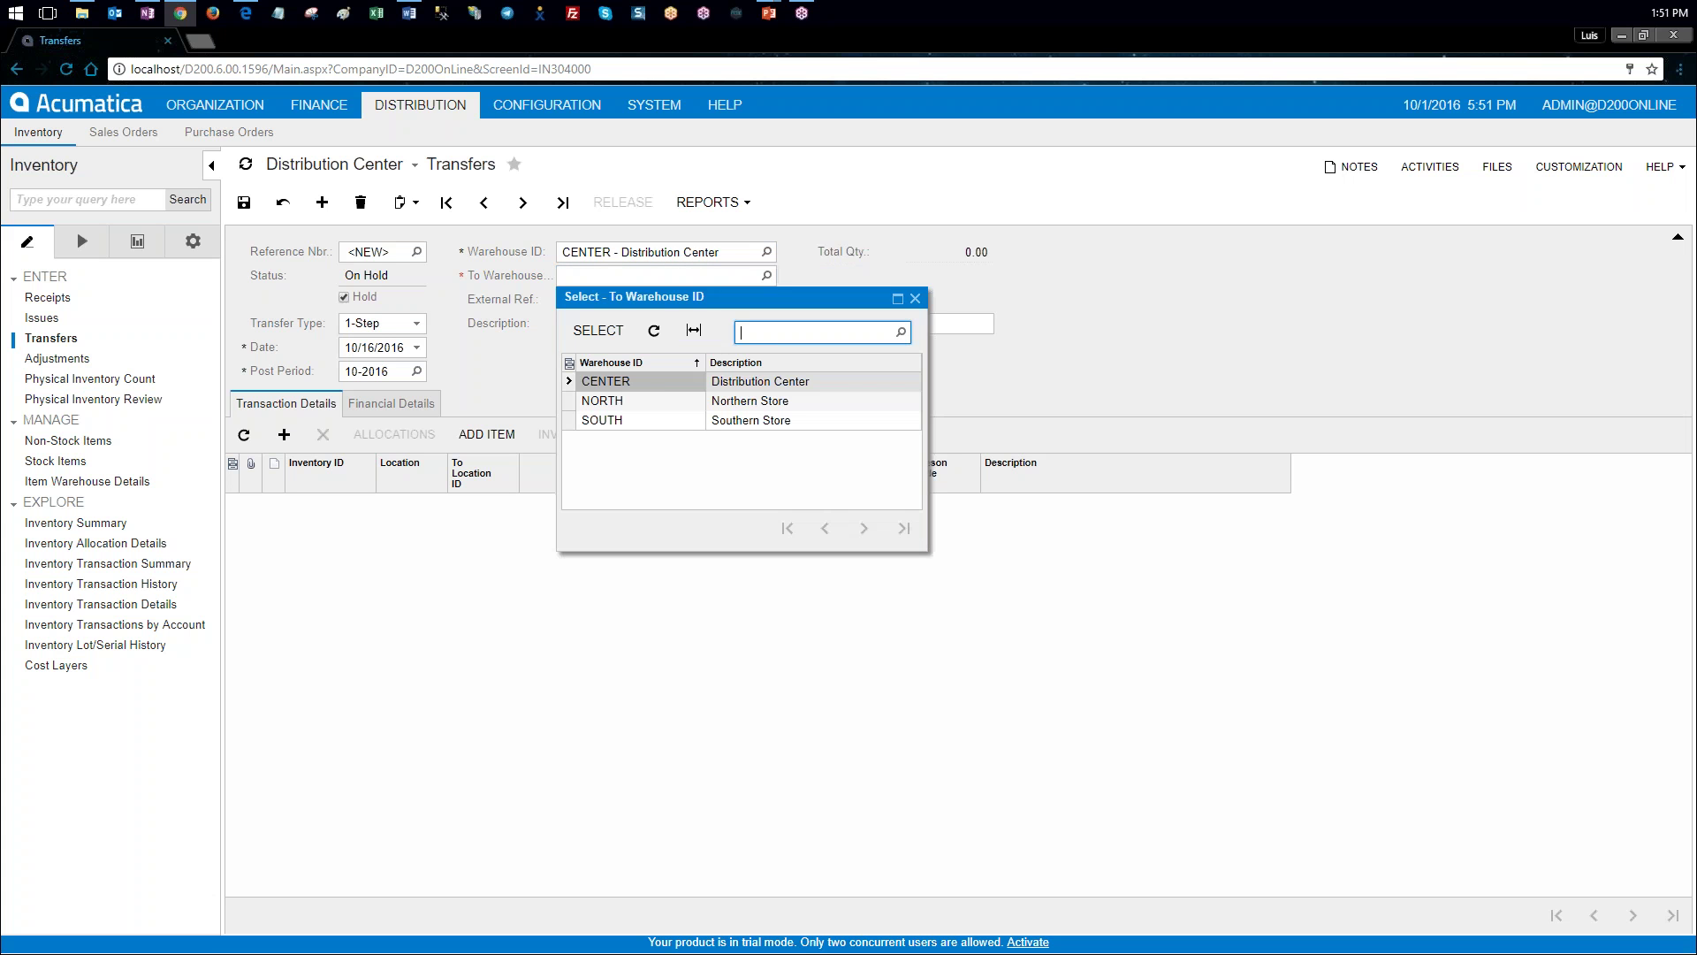
double_click(659, 405)
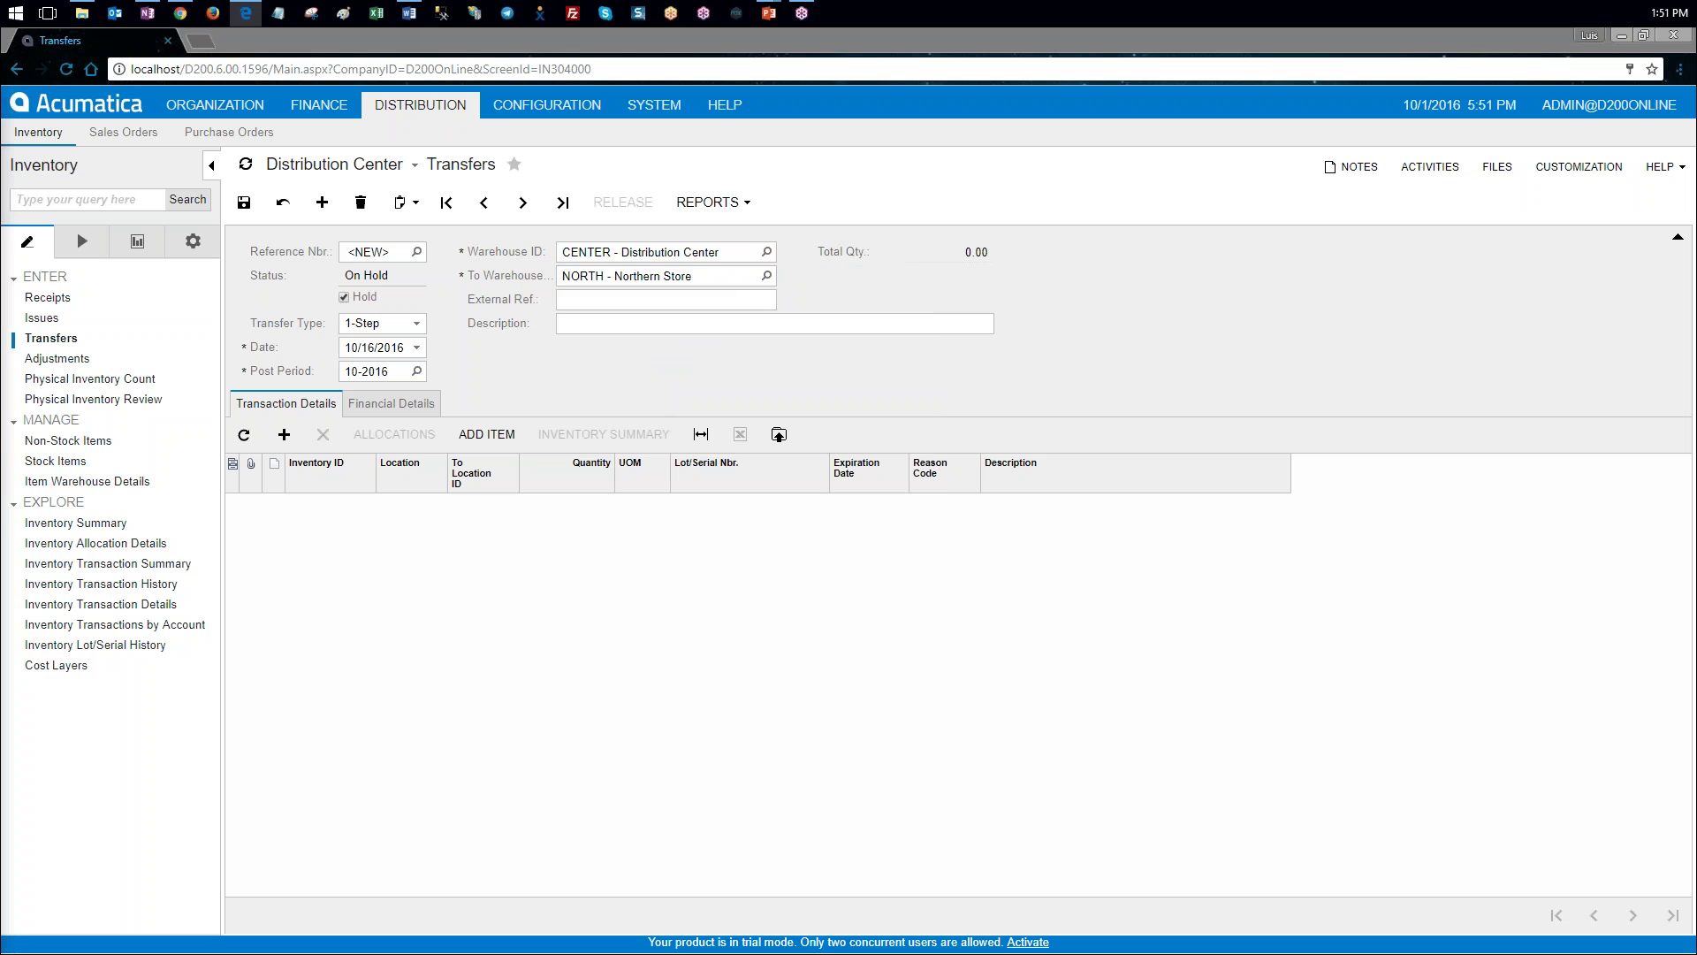
click(611, 325)
text(Computer mouse transferred from the Distribution Center to the Northern Store)
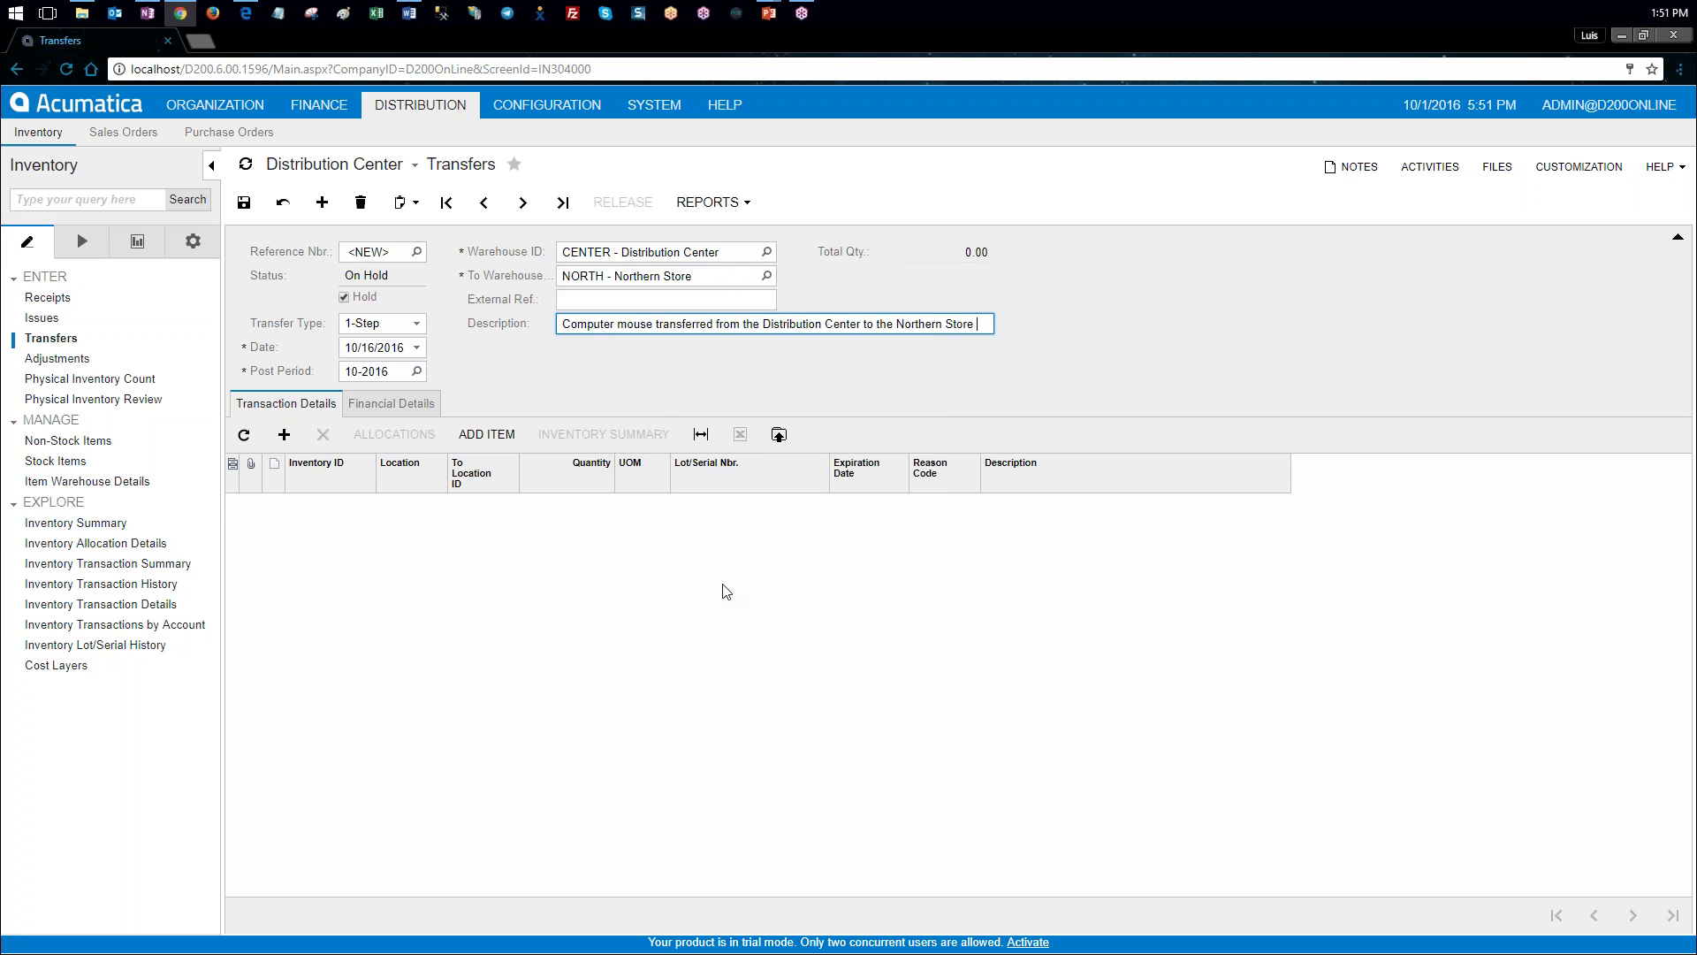
Step: Add a transfer line for the MOUSE item with a quantity of 10 pieces
click(380, 529)
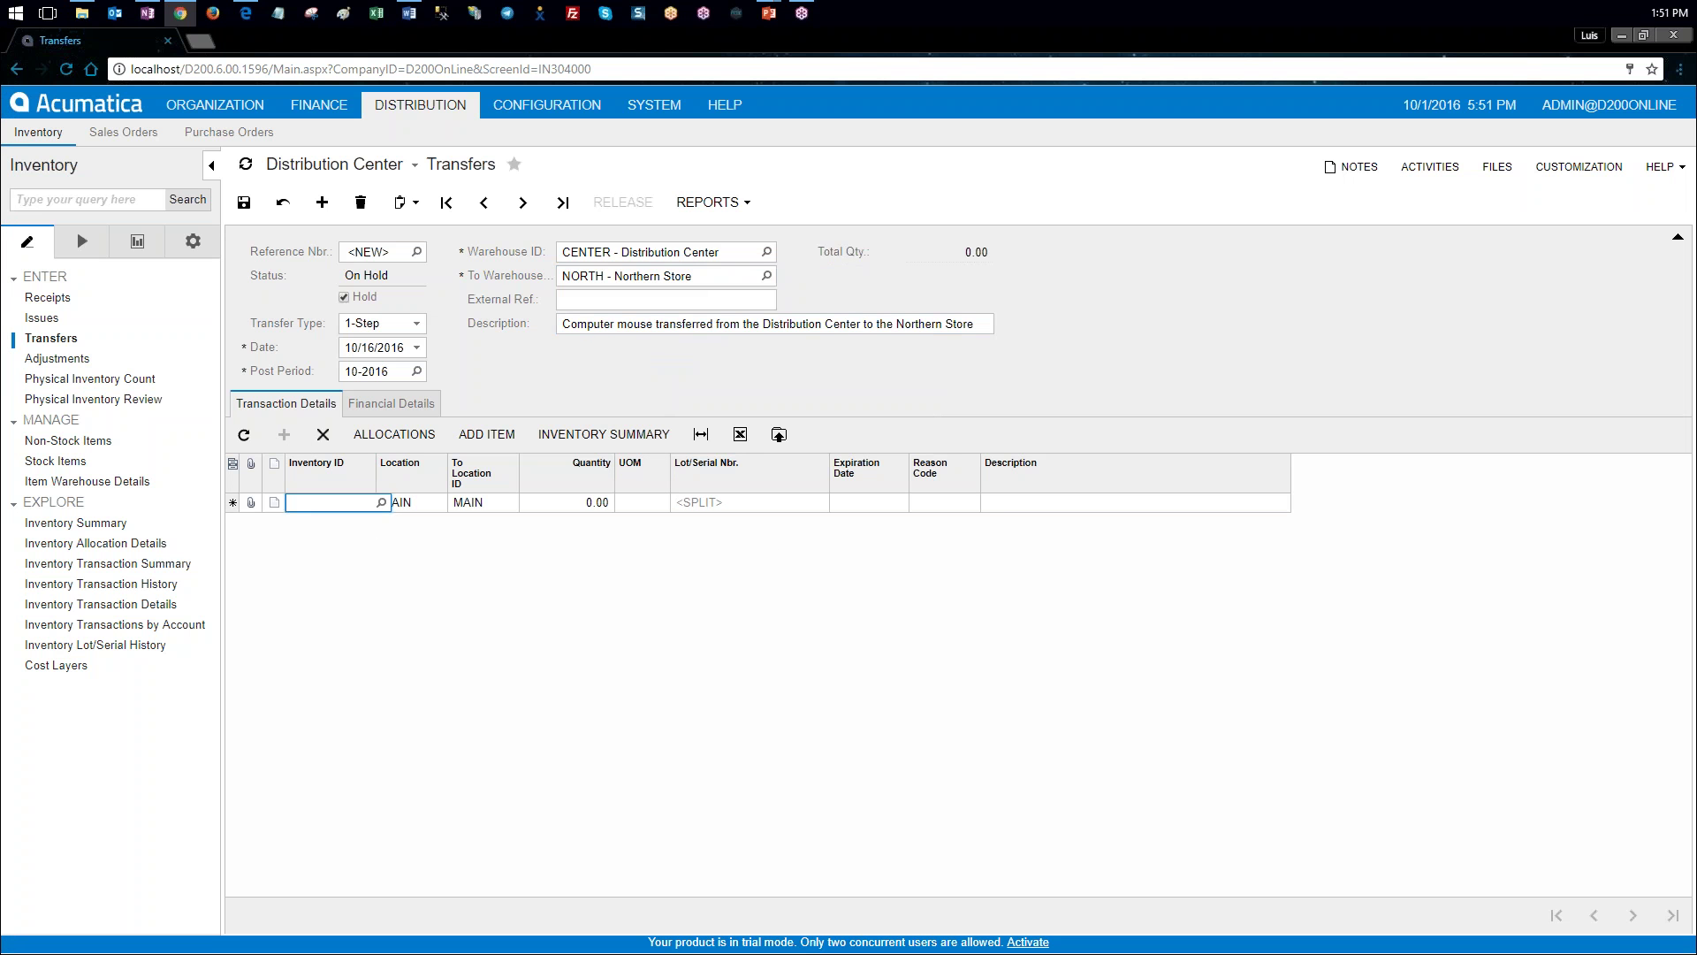
click(381, 502)
double_click(347, 713)
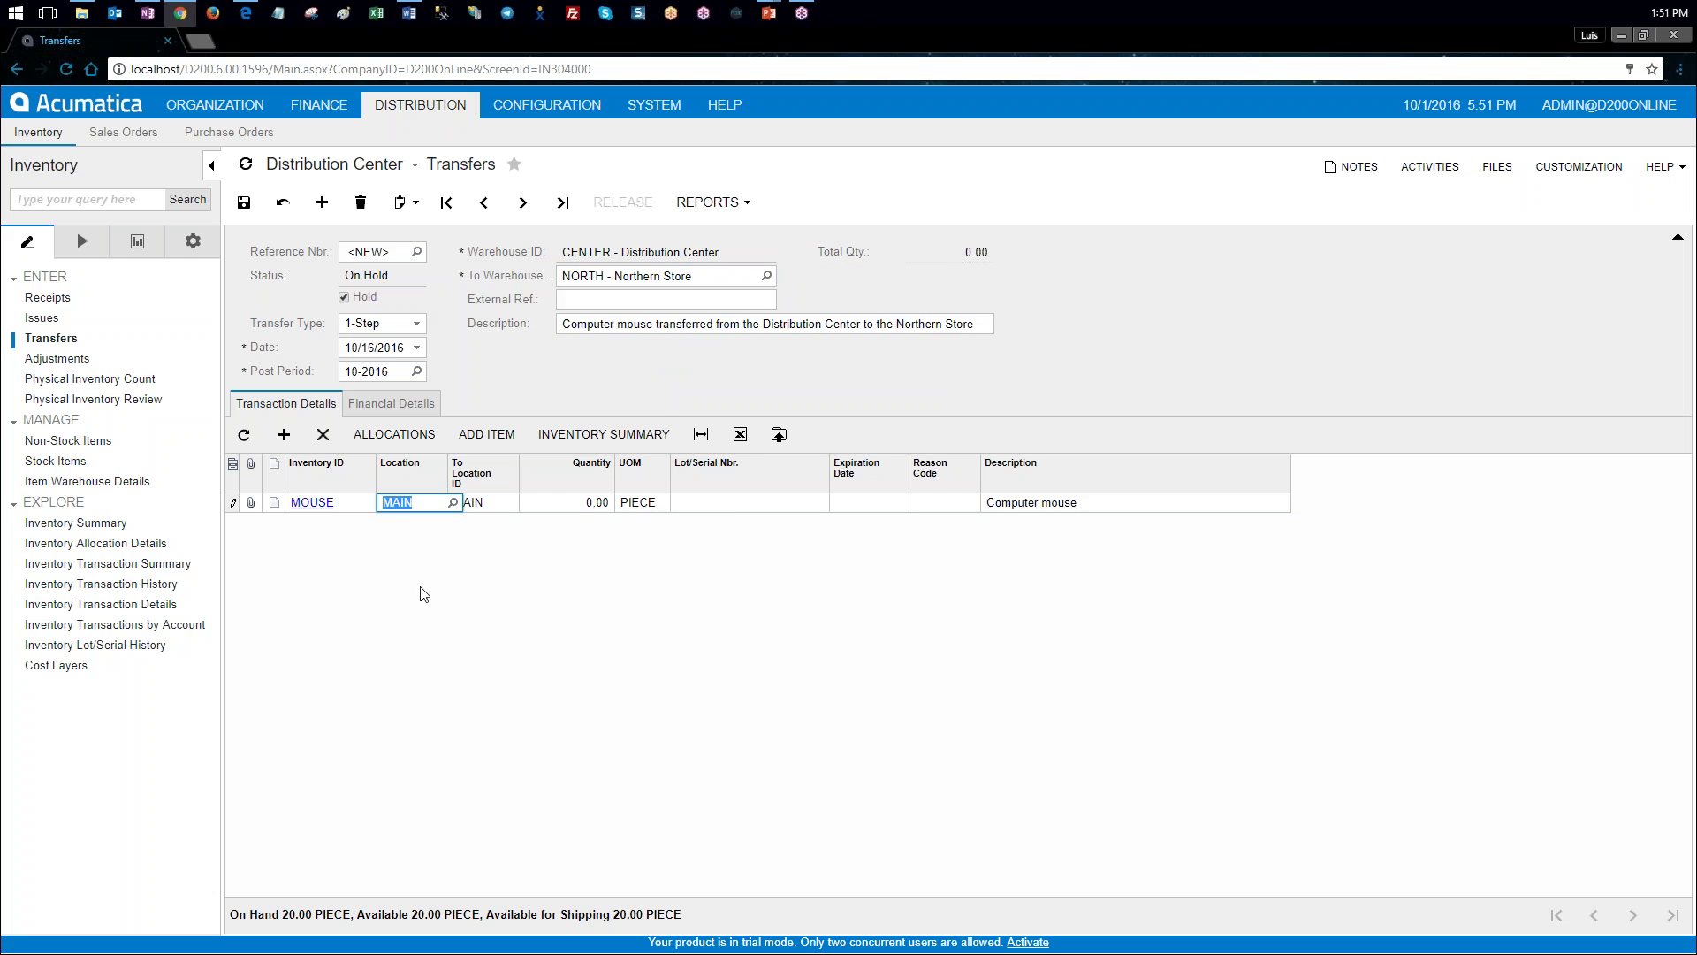
click(590, 503)
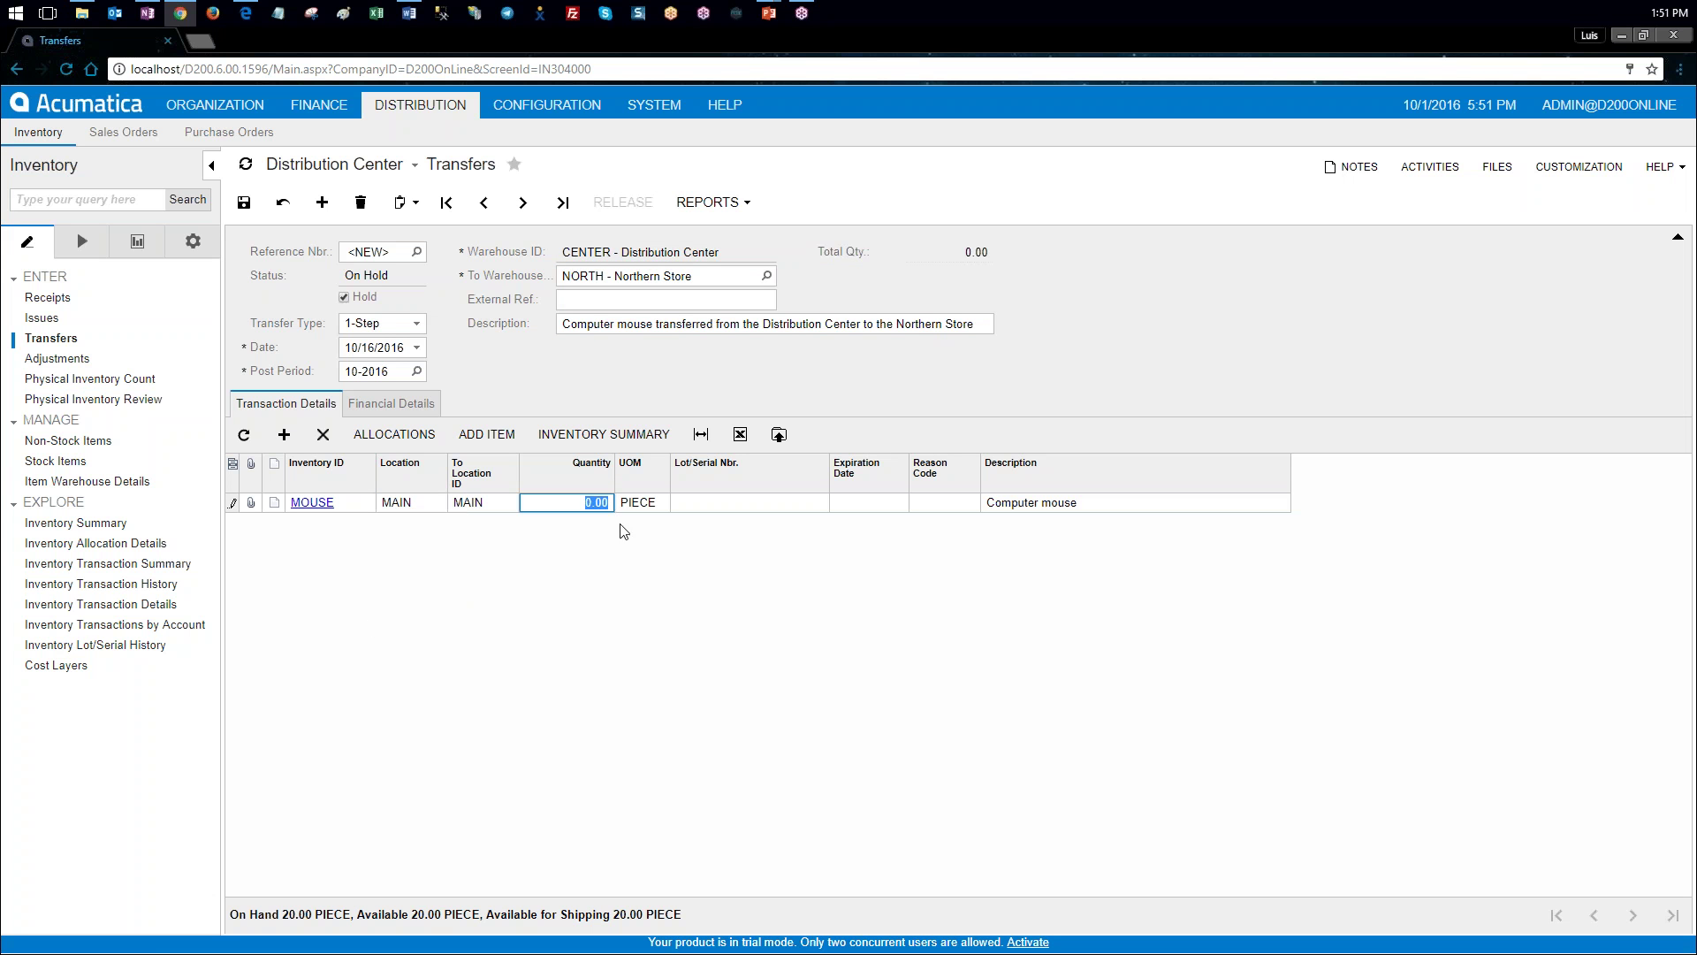
text(10)
key(Tab)
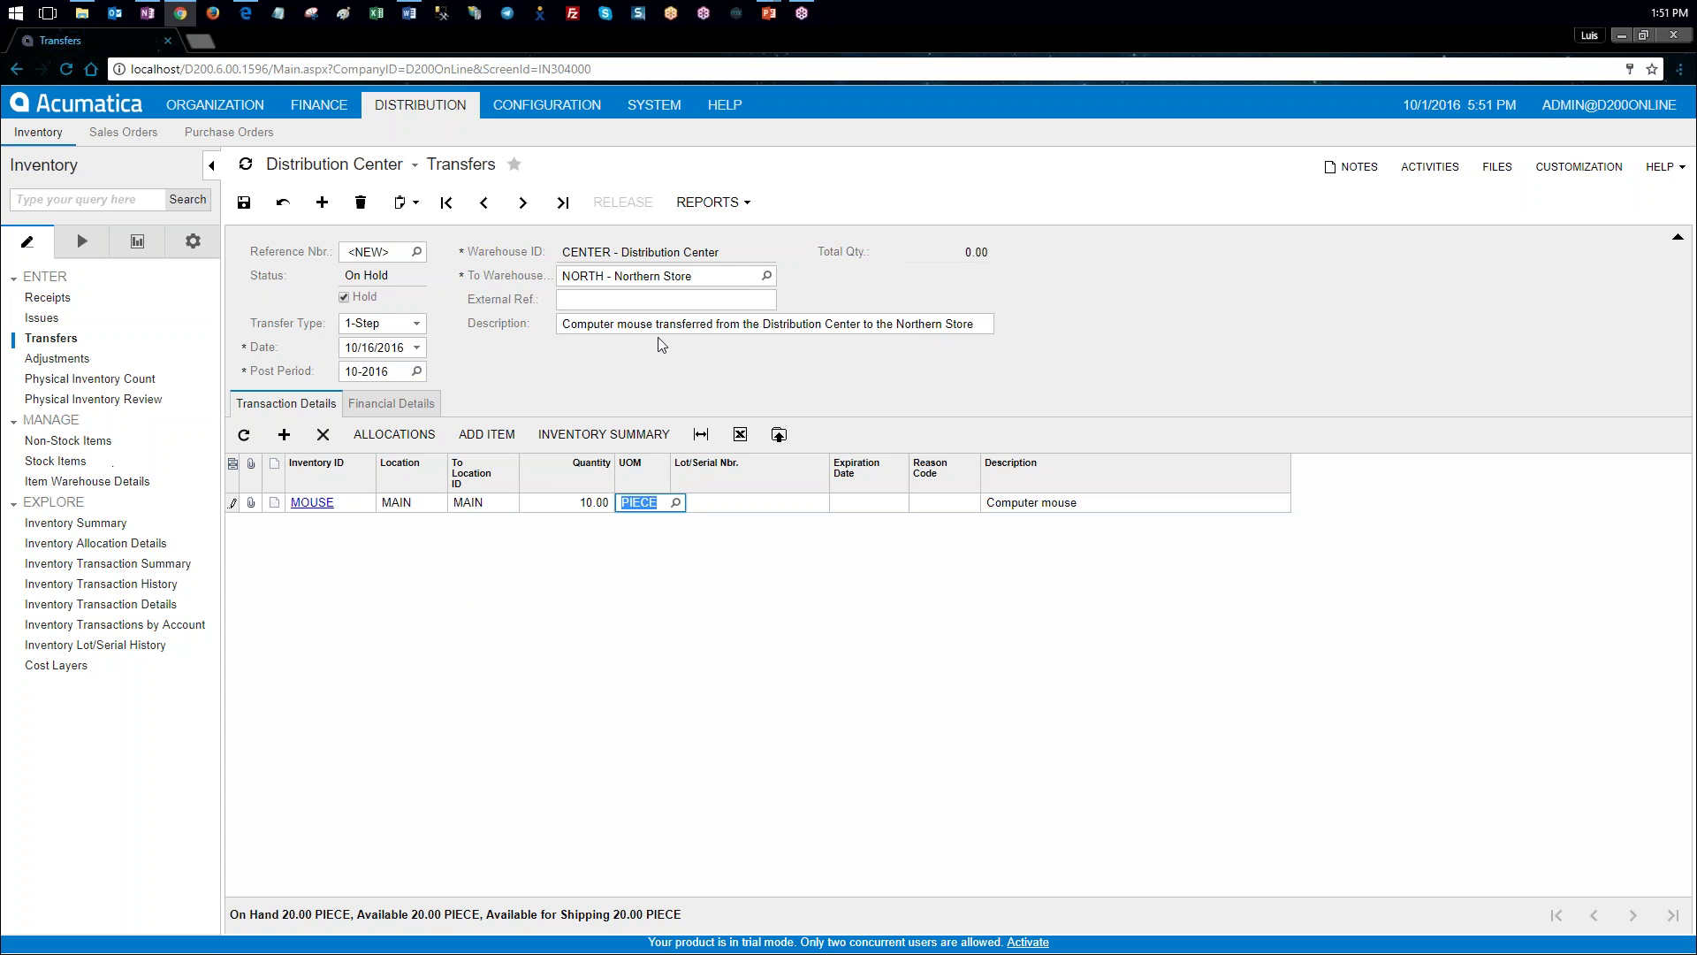
Step: Take the mouse transfer off hold, save it and release it
click(345, 297)
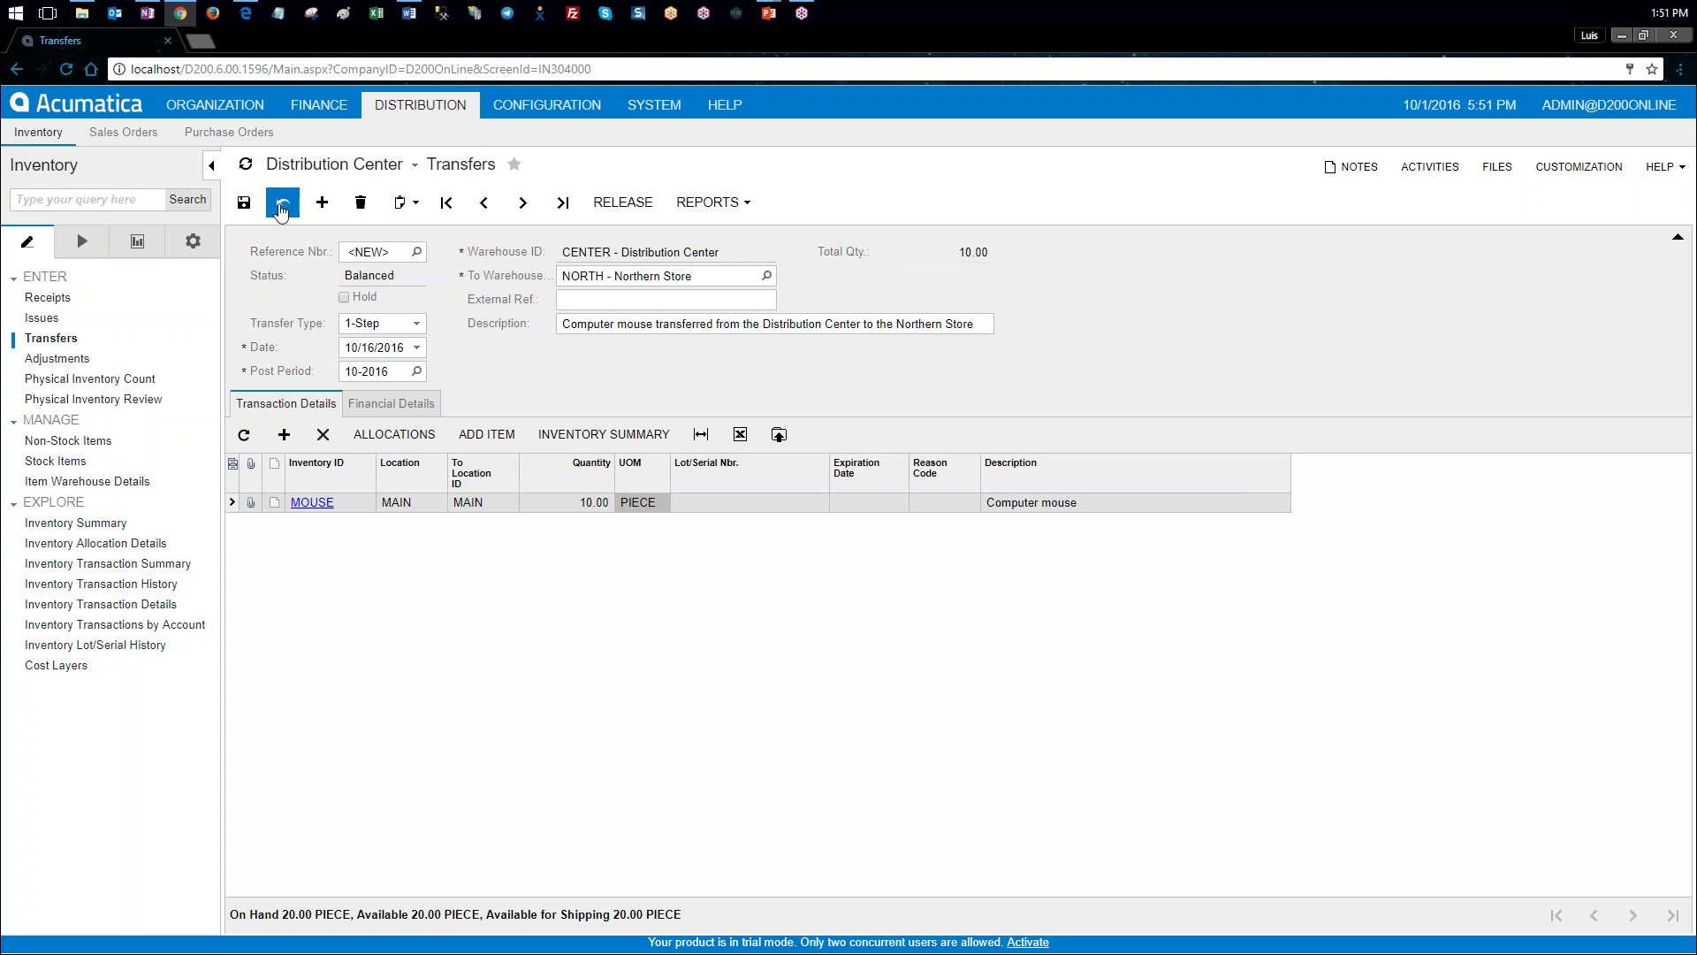
click(244, 202)
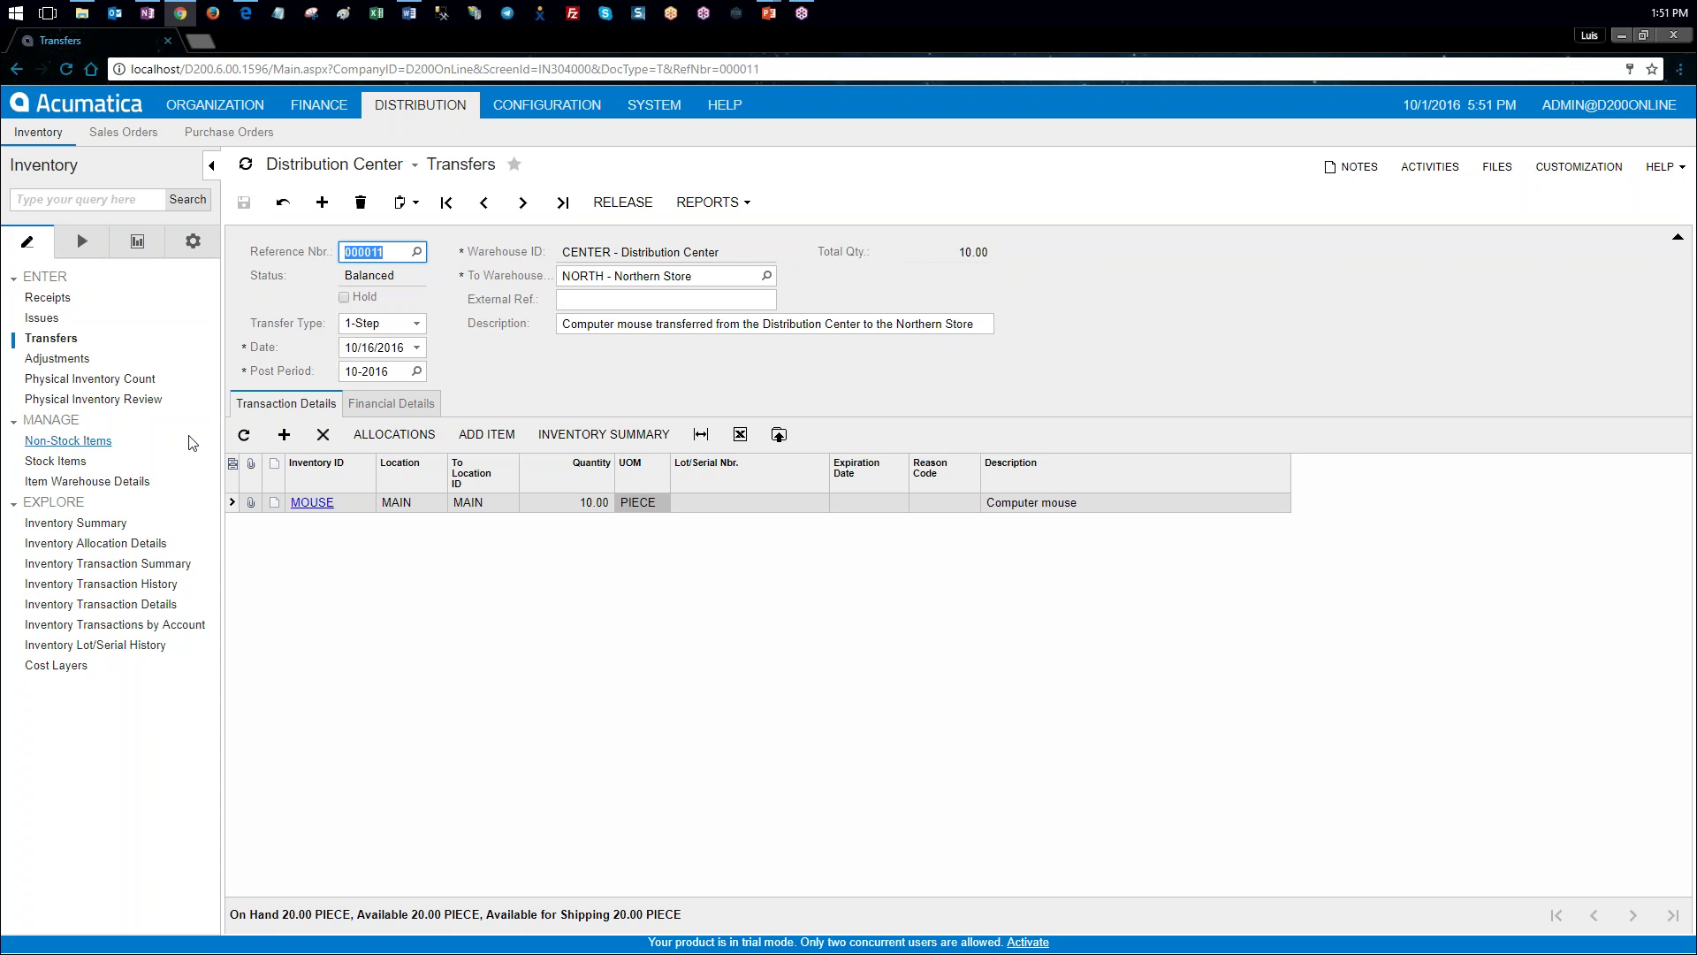
click(623, 203)
Step: Open the released transfer's journal batch and examine the inventory and standard cost variance entries for CENTER and NORTH
click(424, 405)
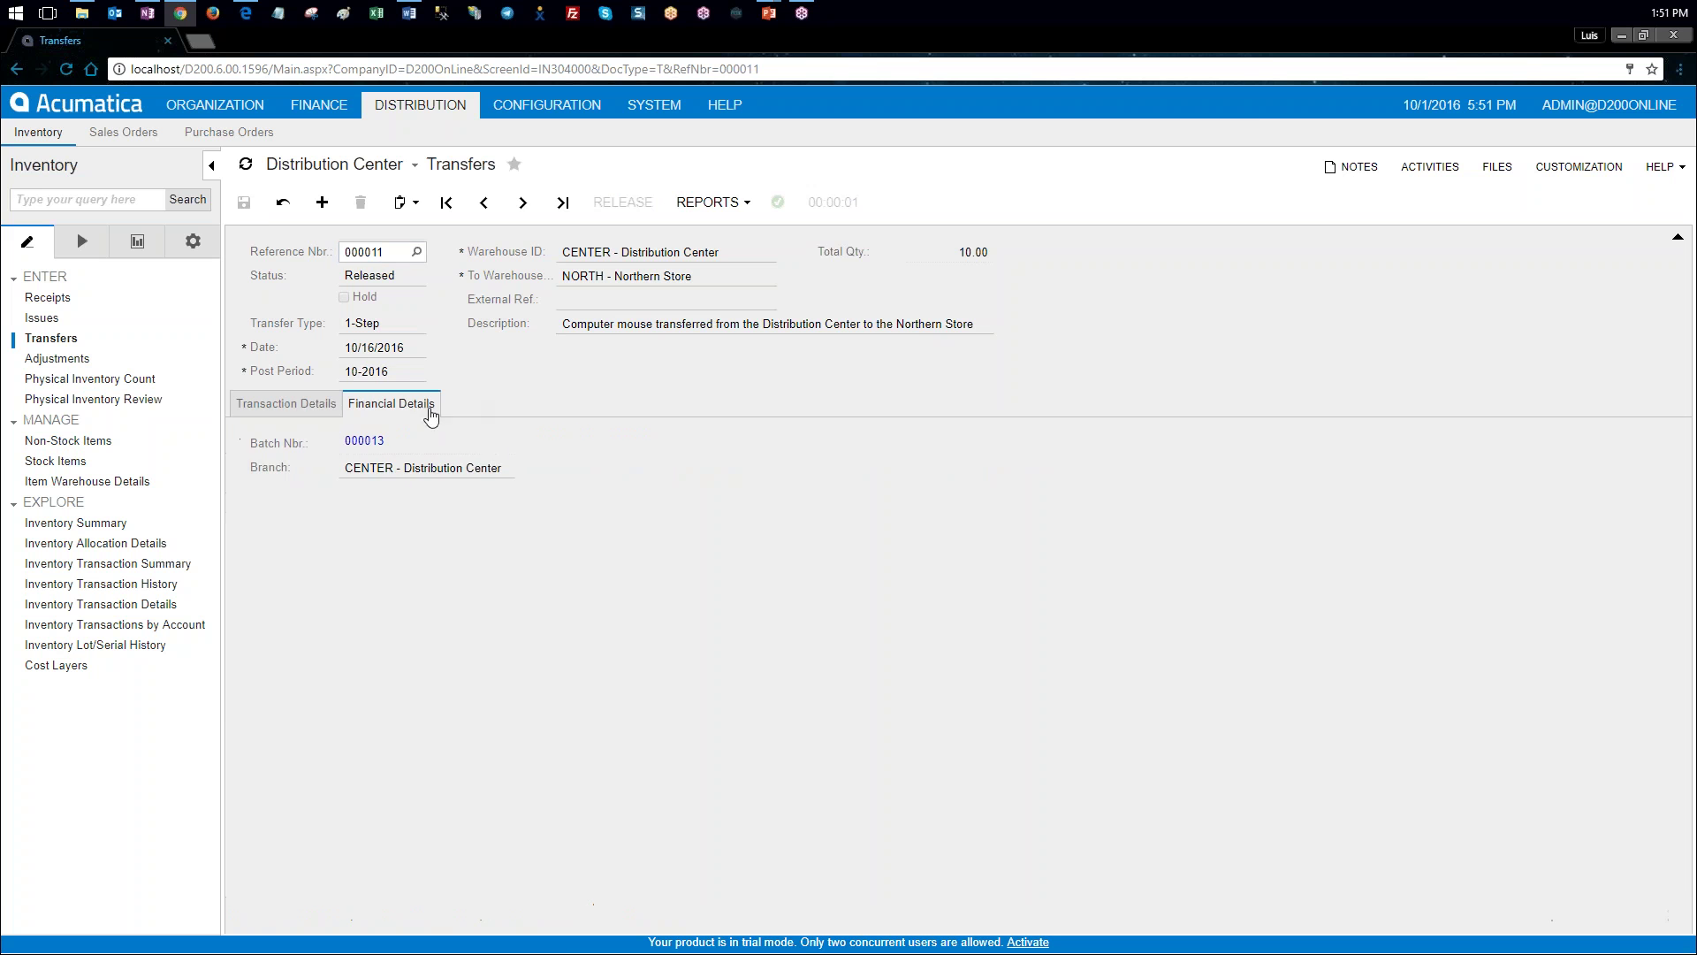
click(365, 440)
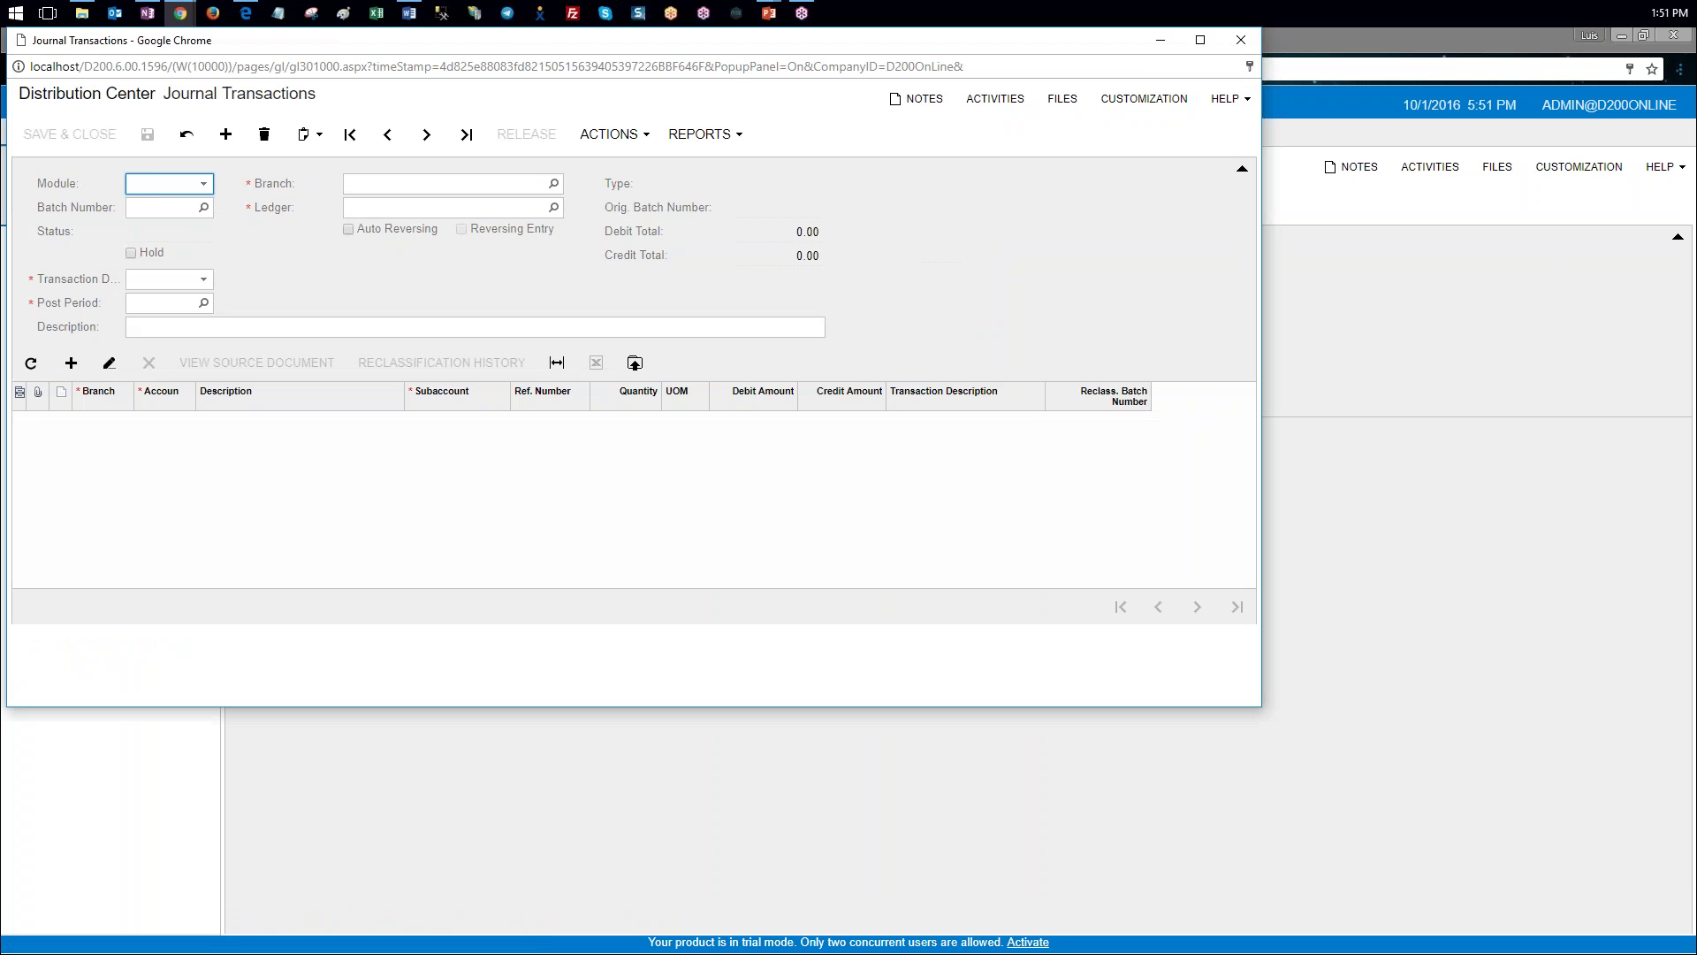
drag(528, 39, 937, 131)
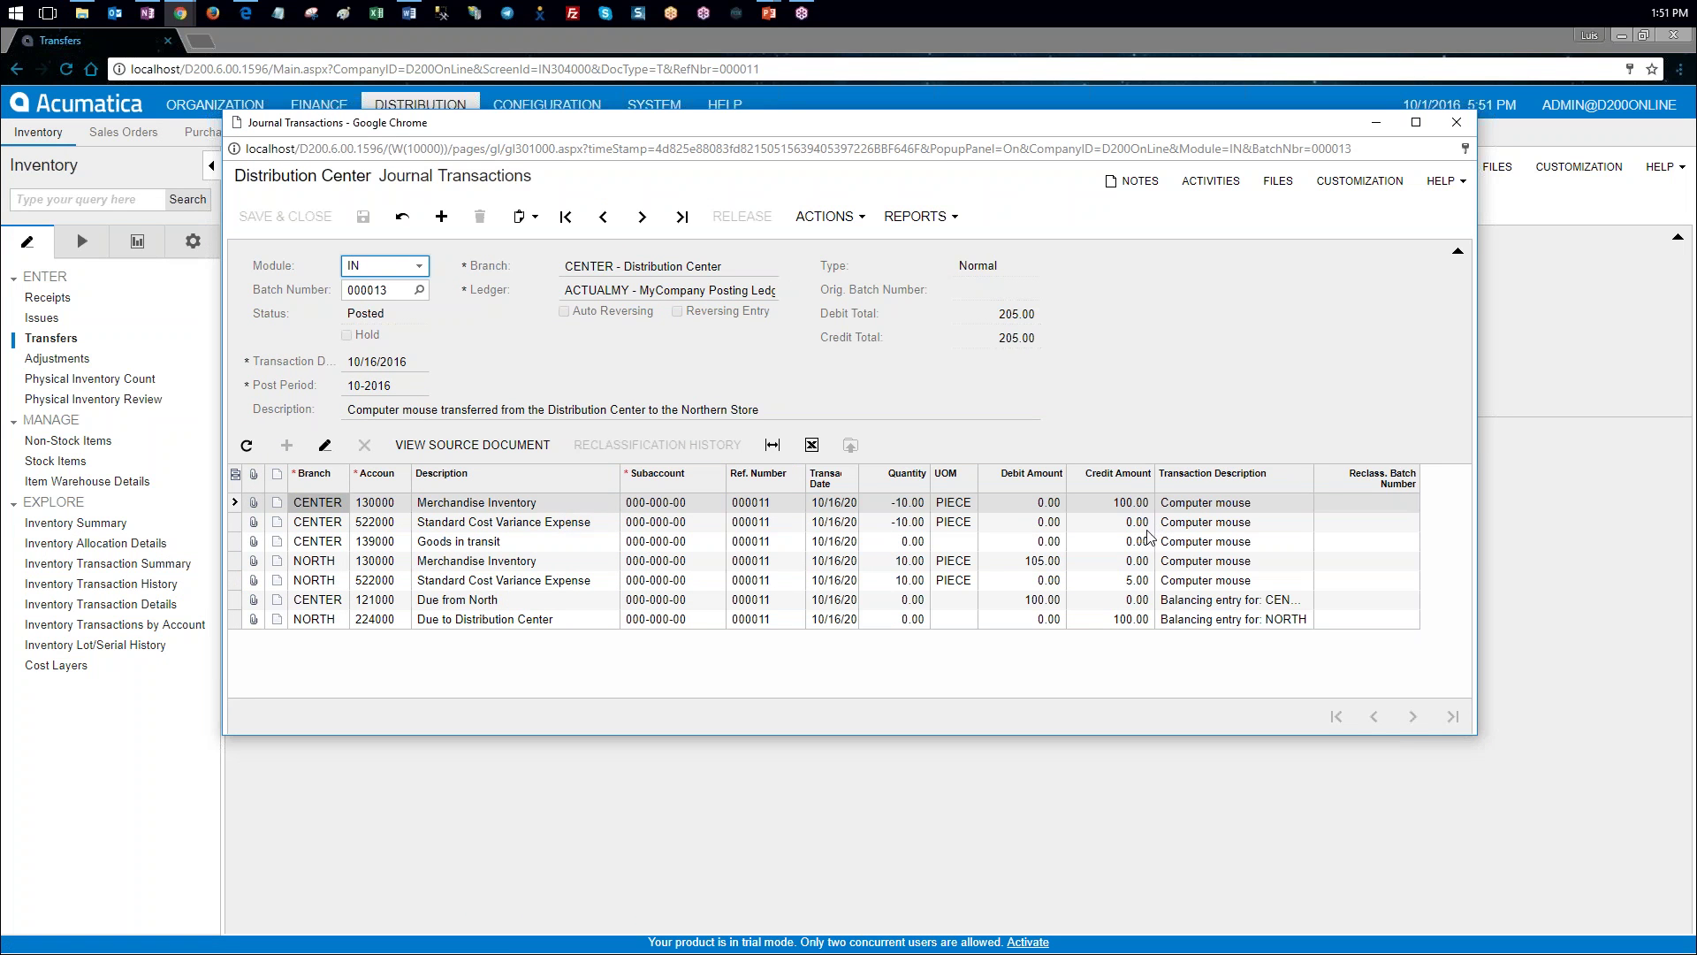
click(1117, 510)
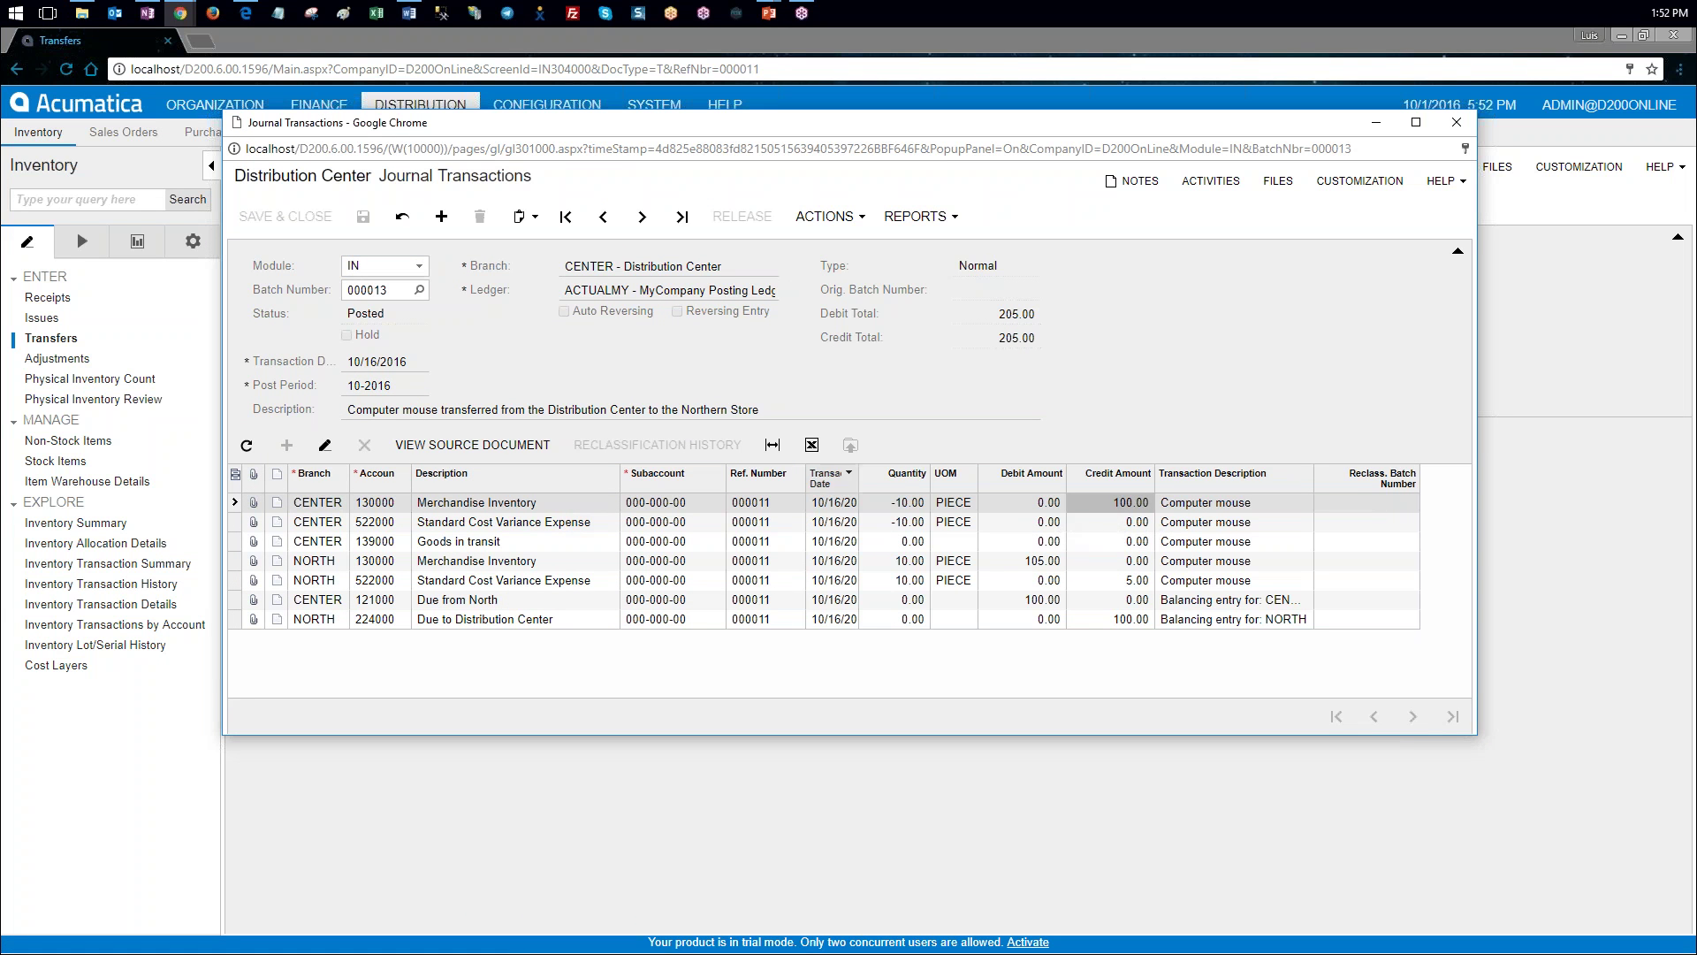
click(340, 504)
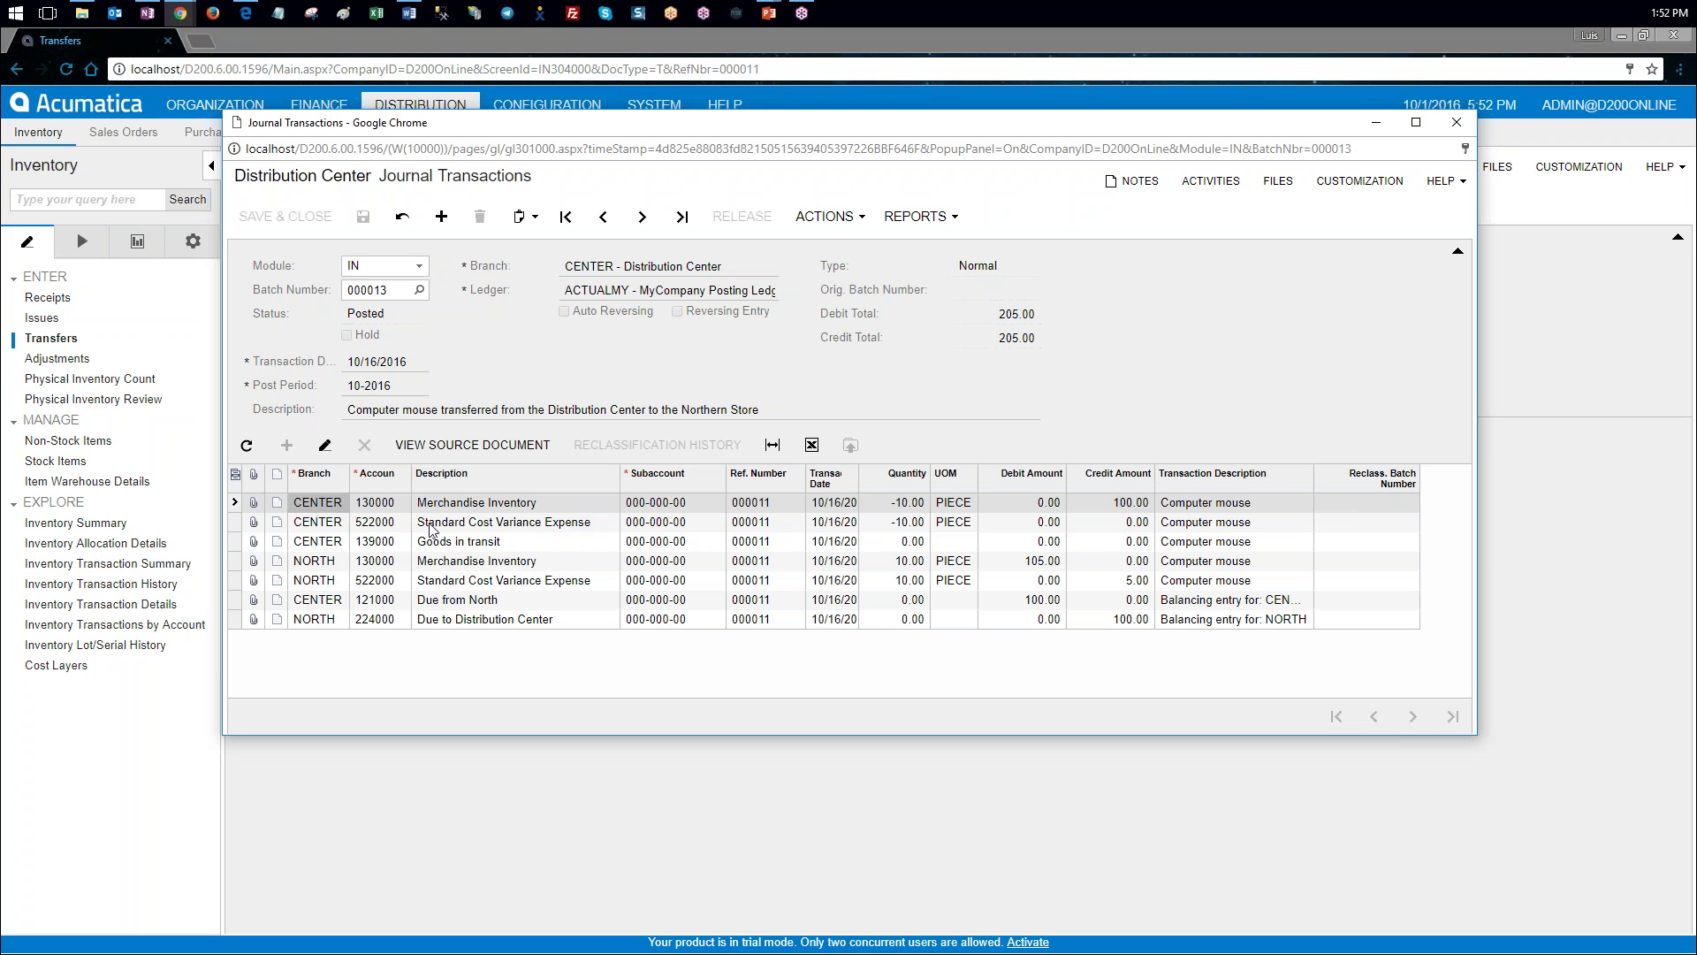
click(1050, 564)
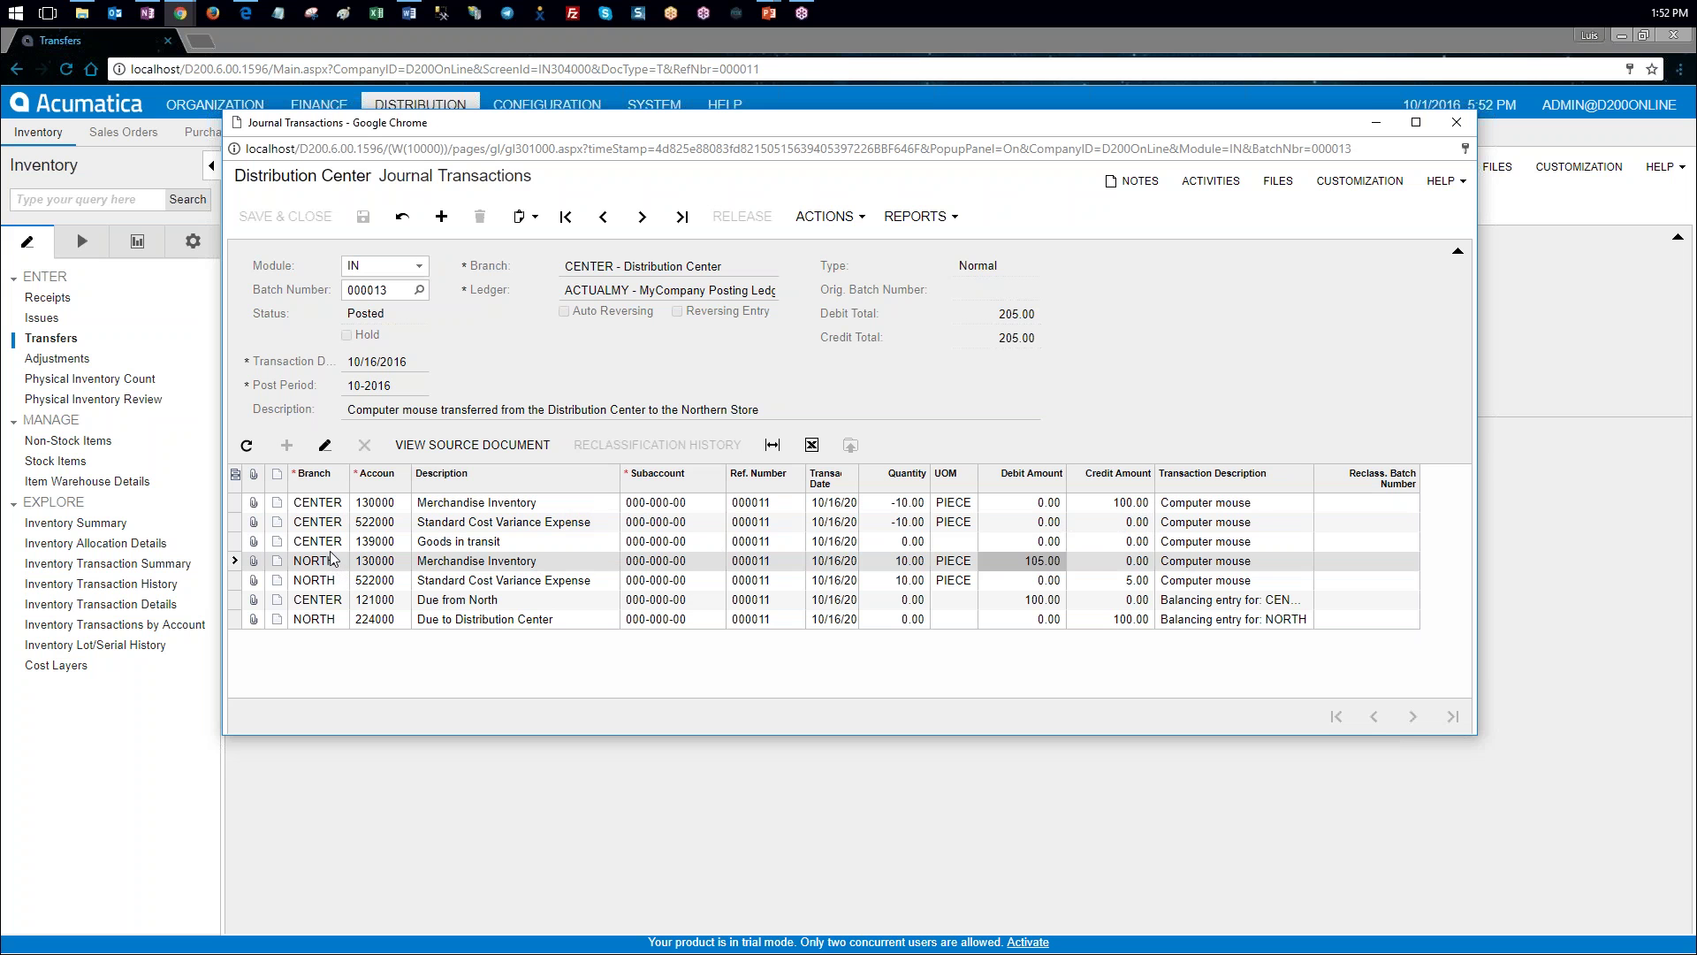
click(1134, 581)
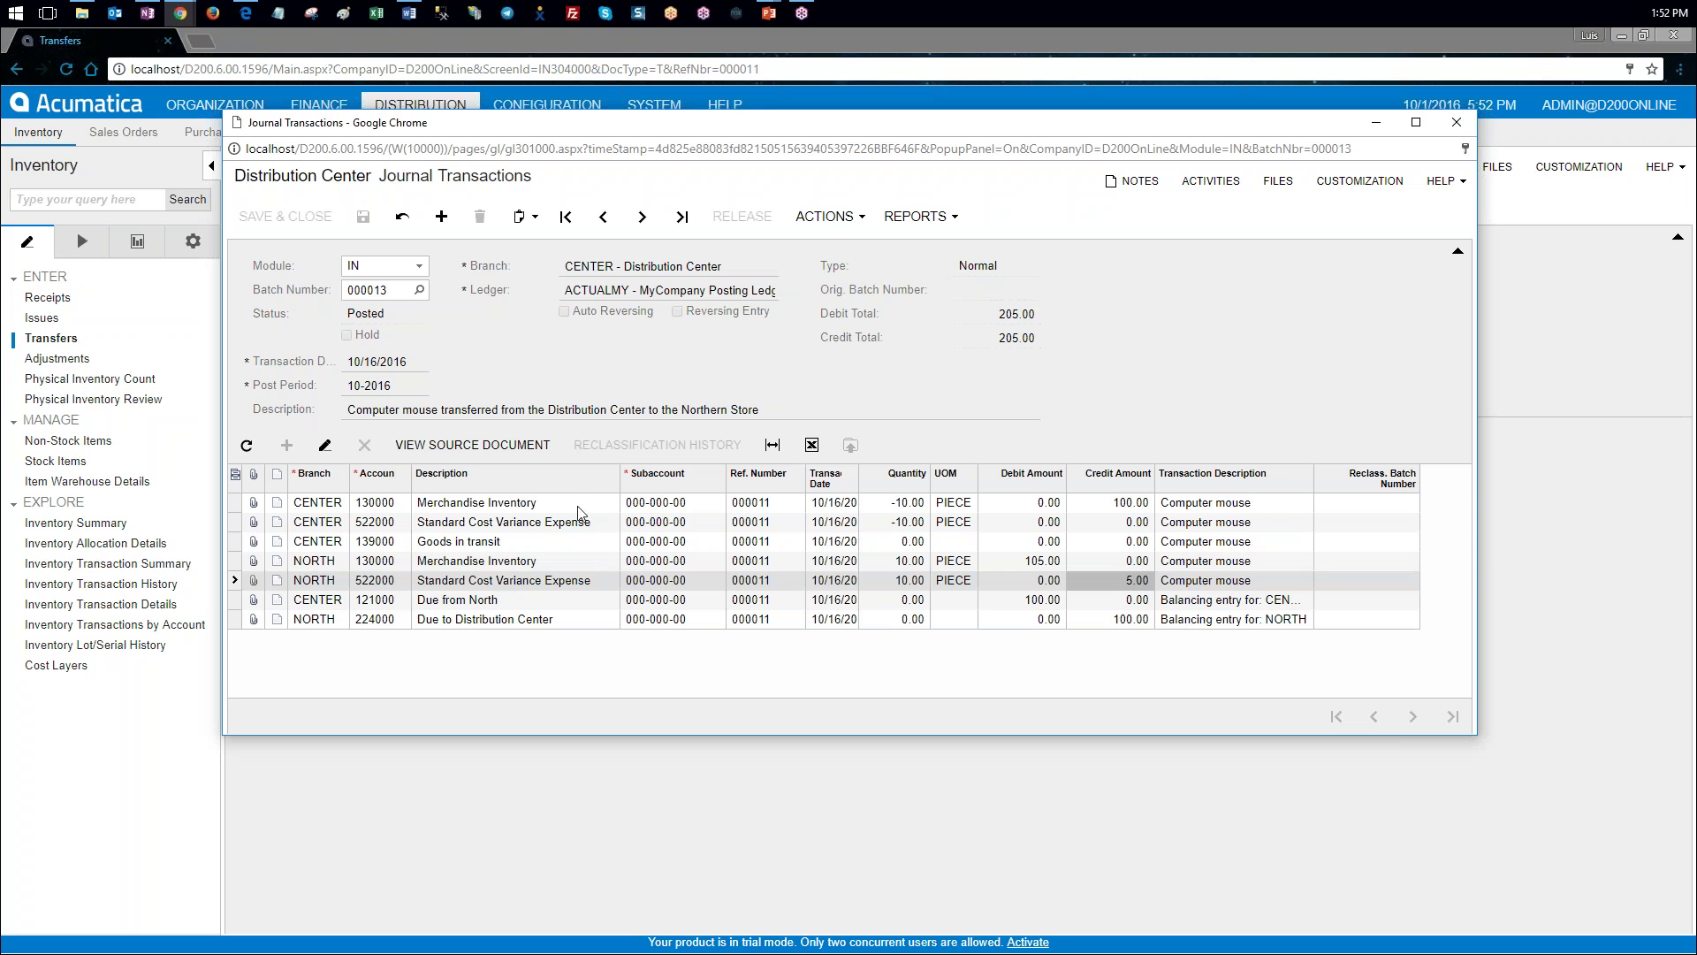
click(549, 506)
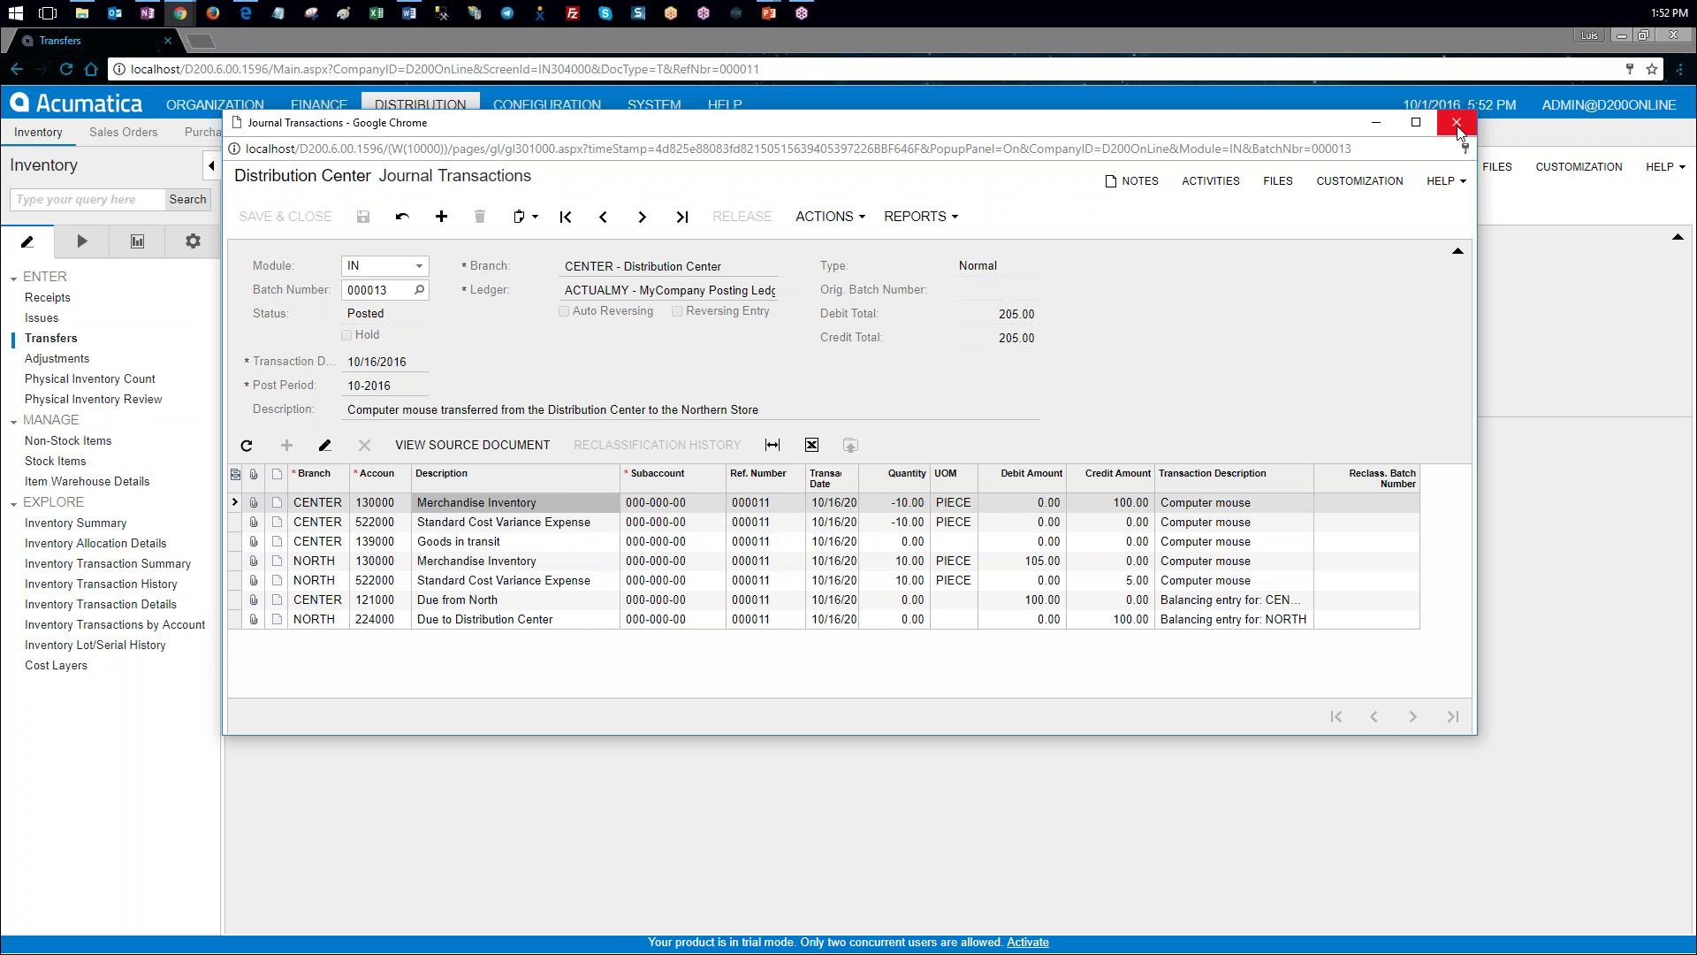
click(1138, 582)
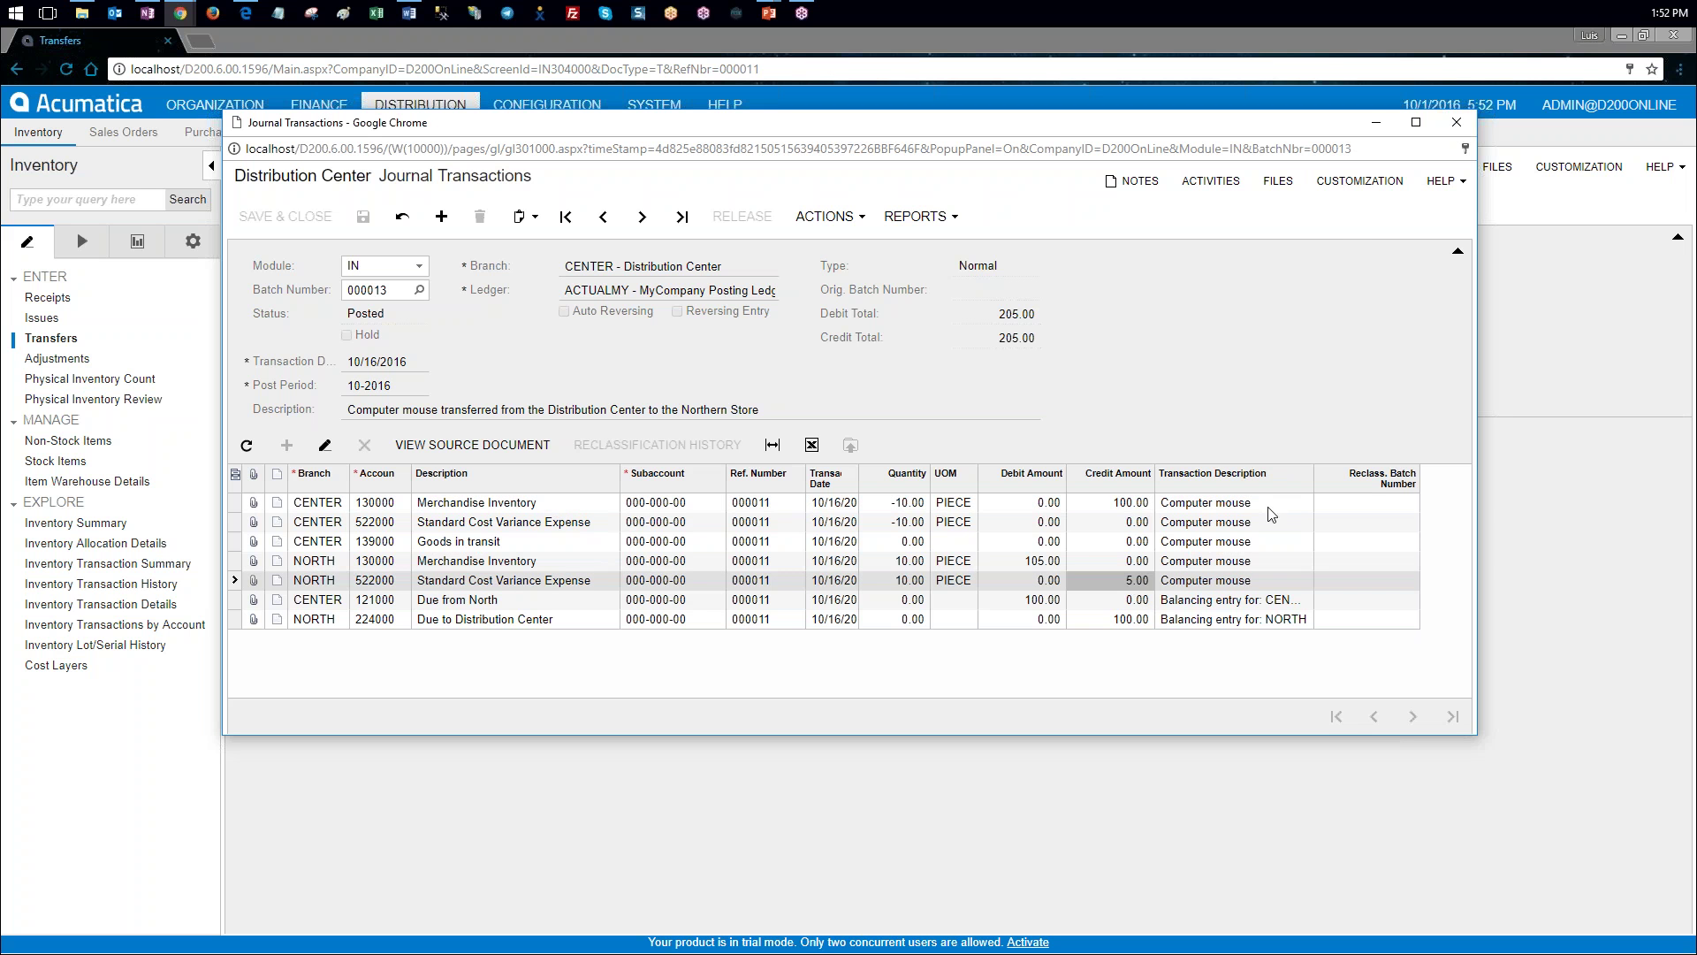
click(1455, 123)
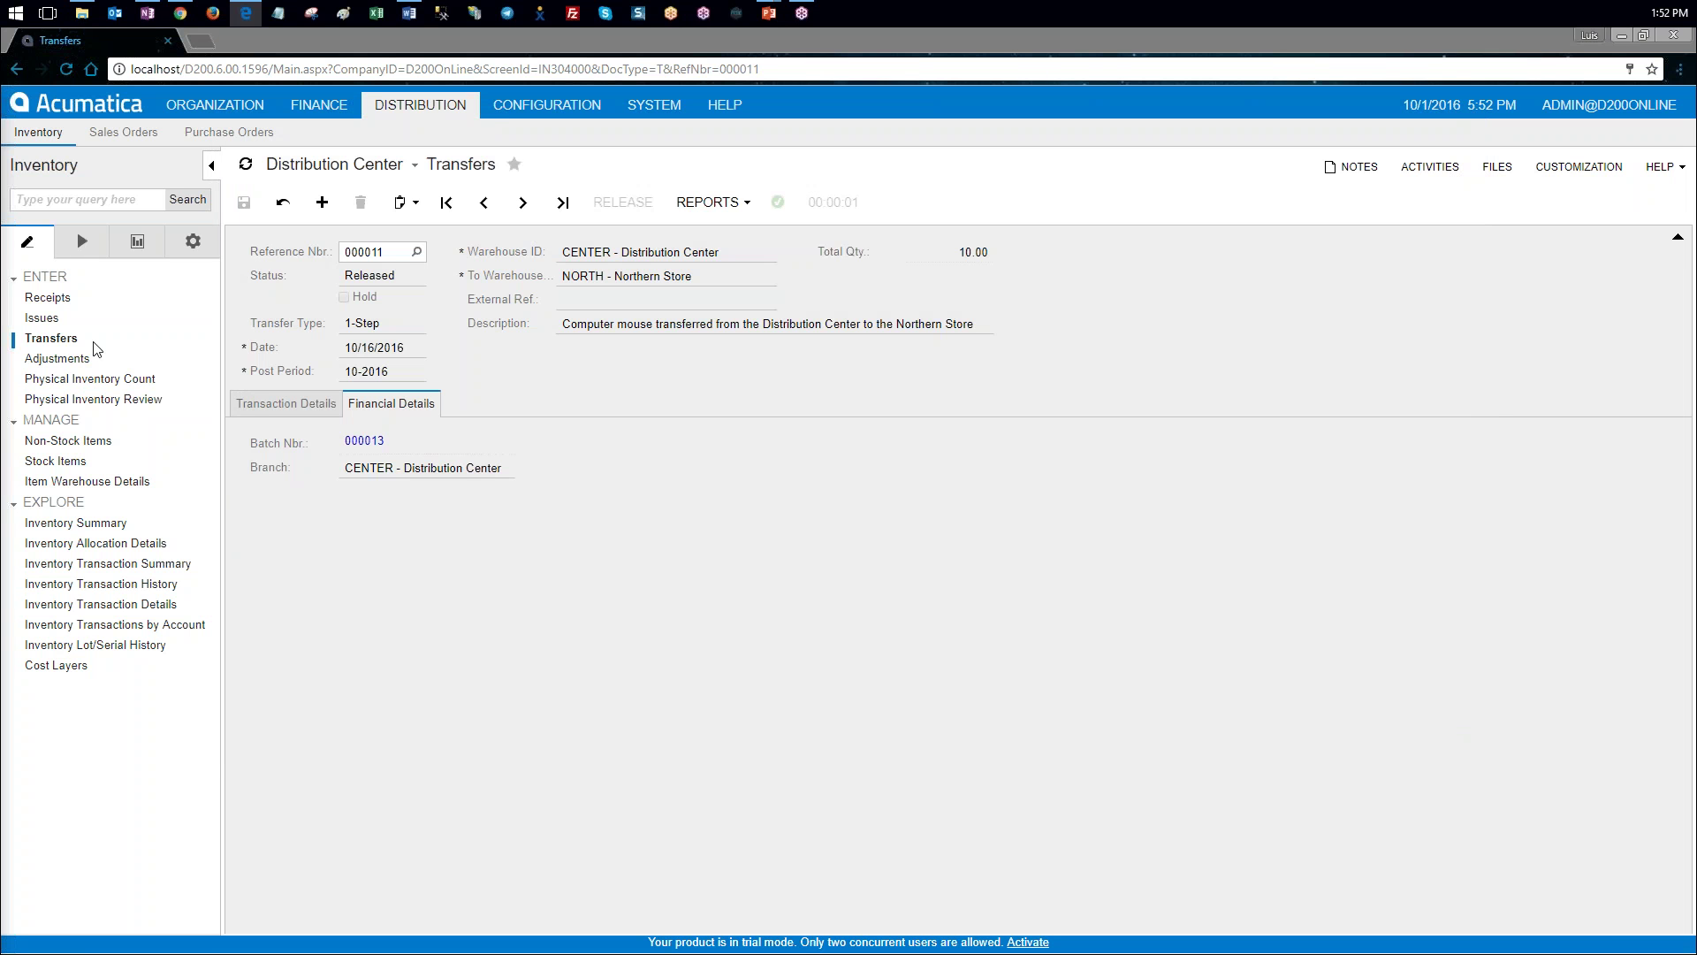
click(69, 359)
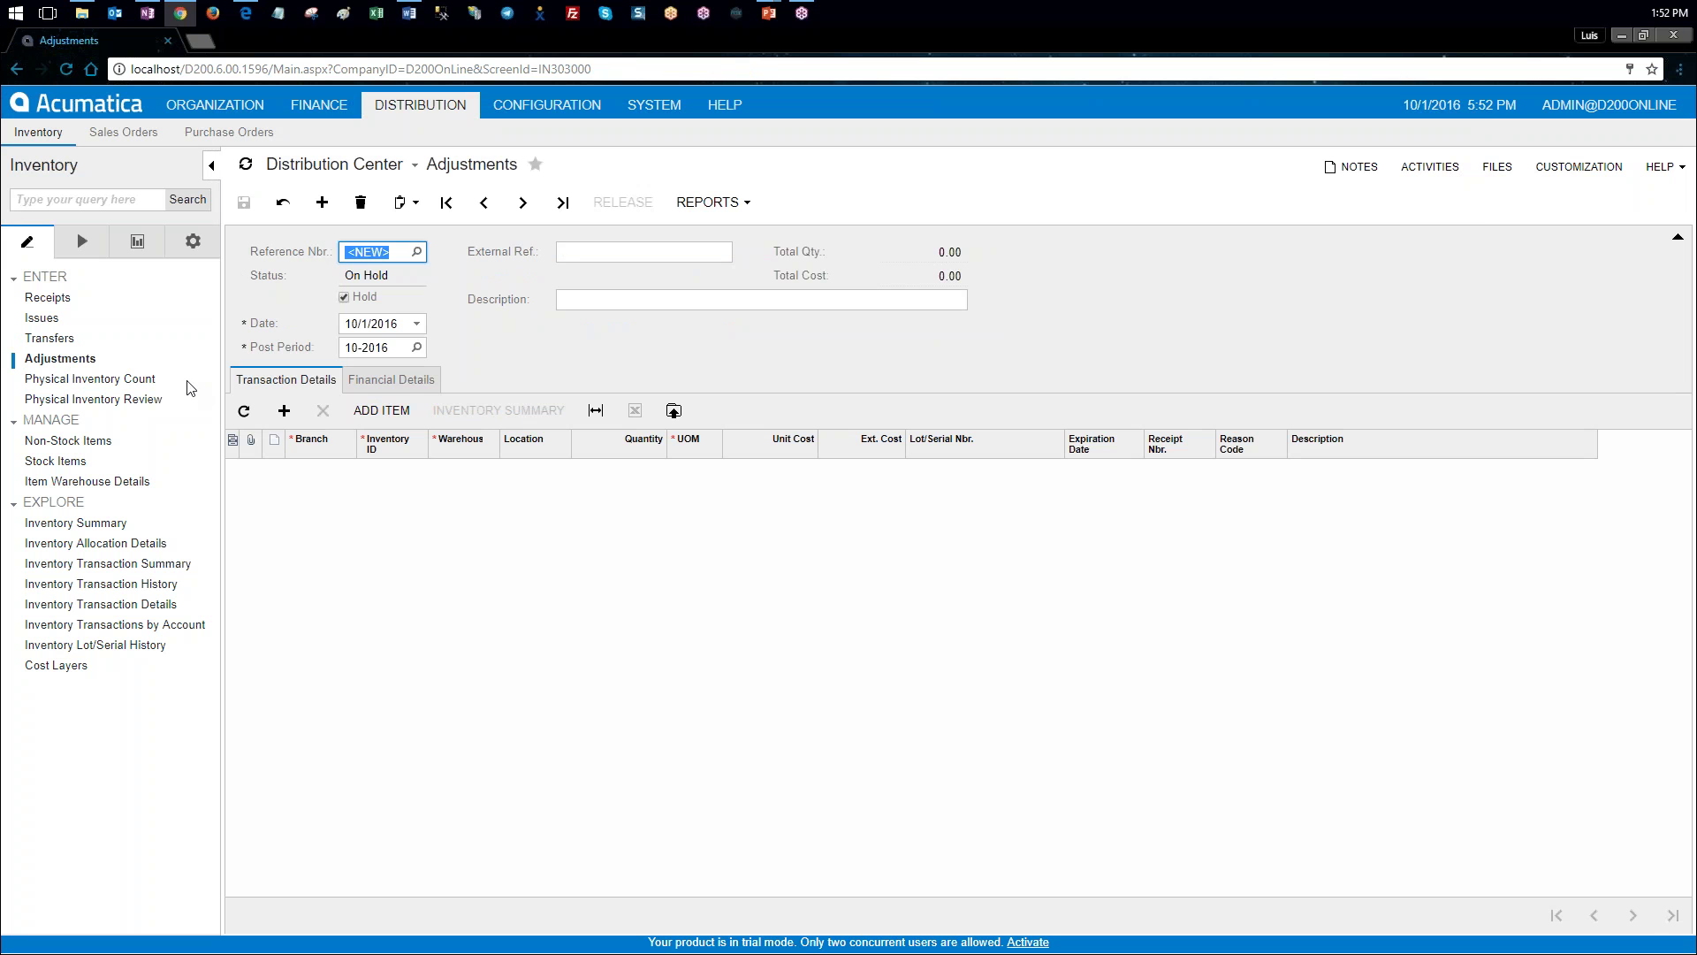
click(352, 324)
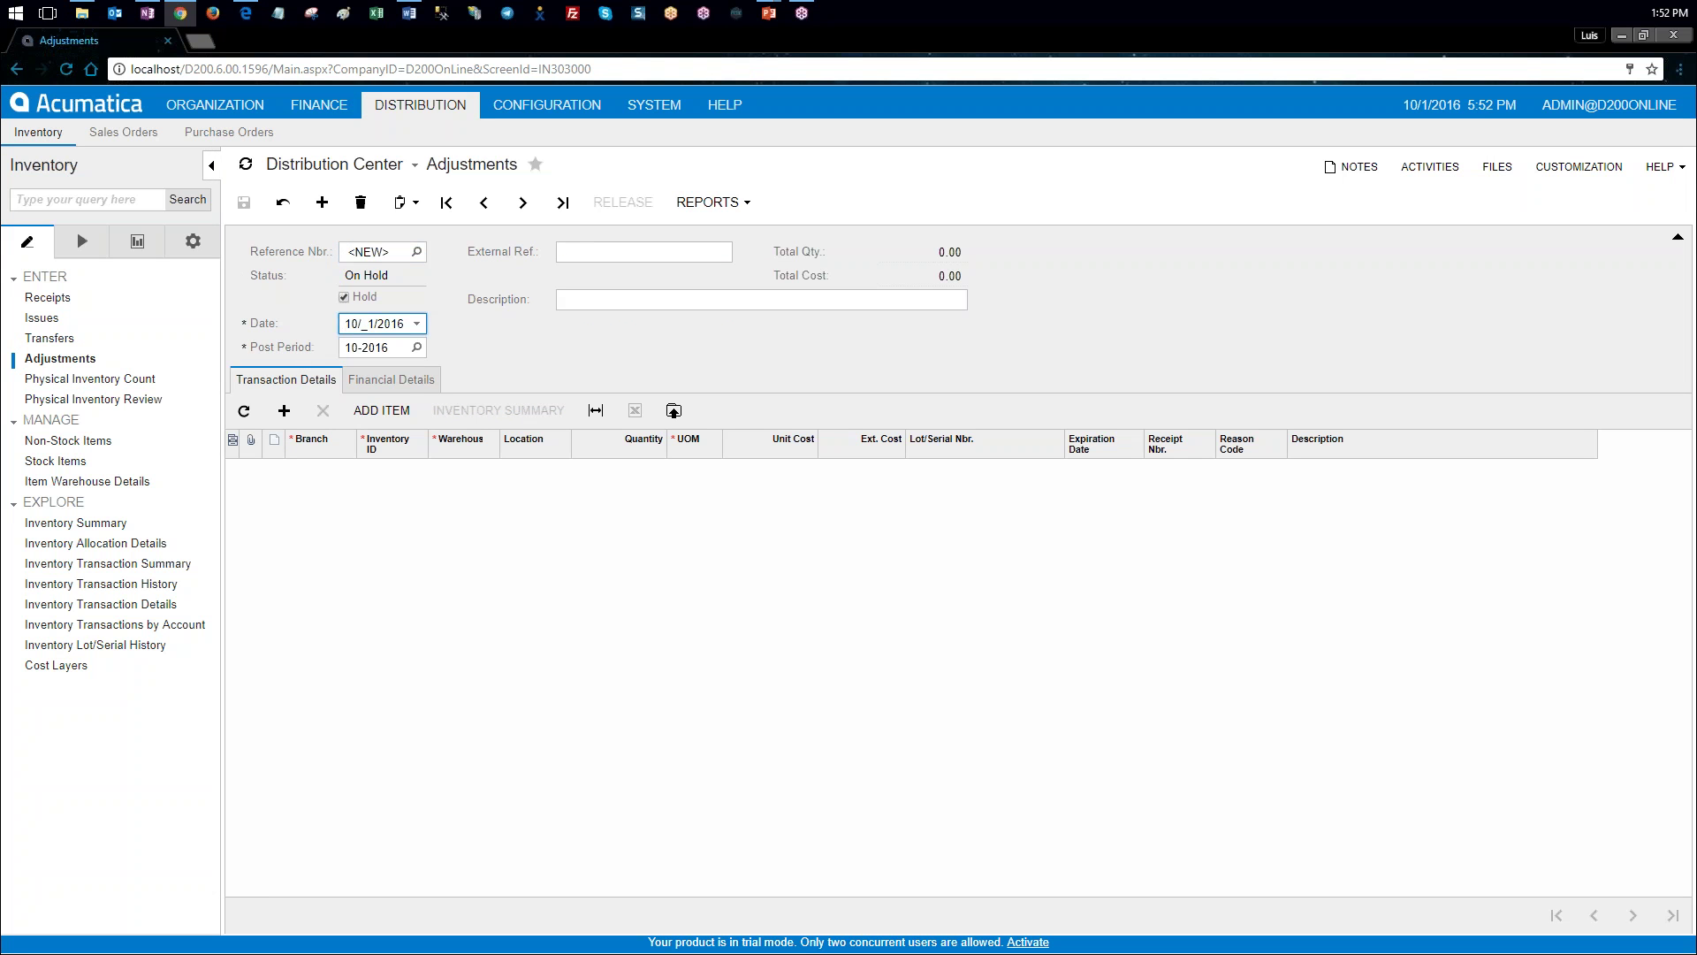
text(17)
key(Tab)
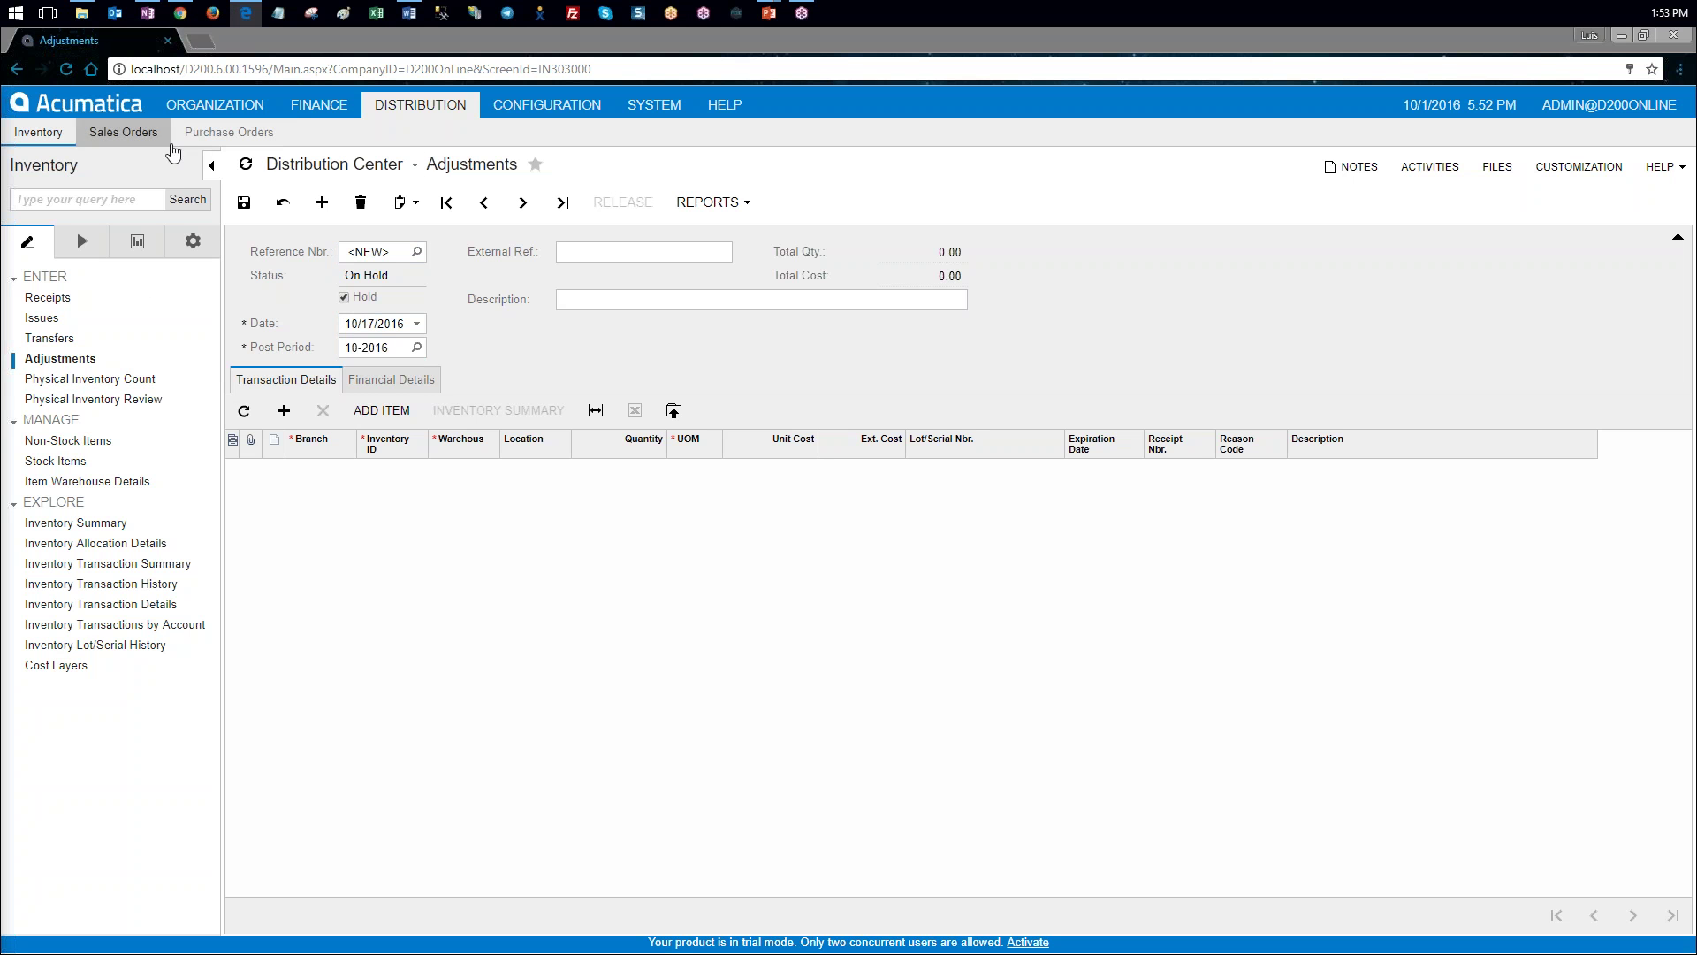
Step: Set the MOUSE item's pending standard cost for warehouse NORTH to 9.75 with pending cost date 10/17/2016, and save
click(121, 480)
click(906, 199)
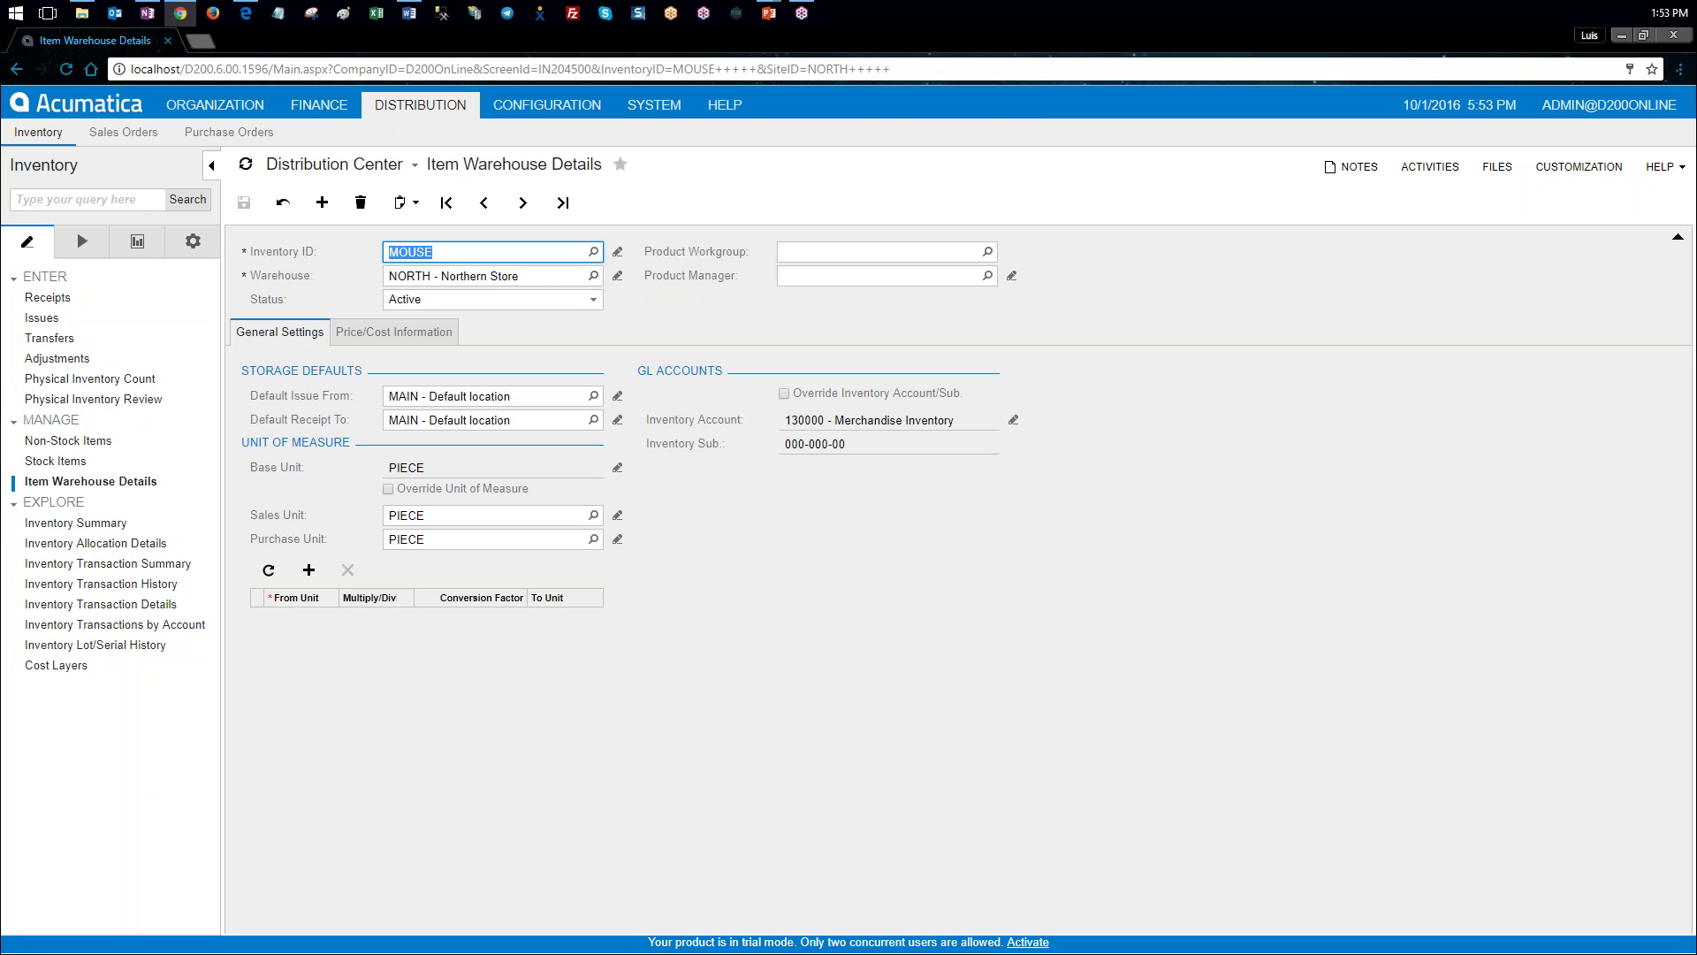
click(393, 331)
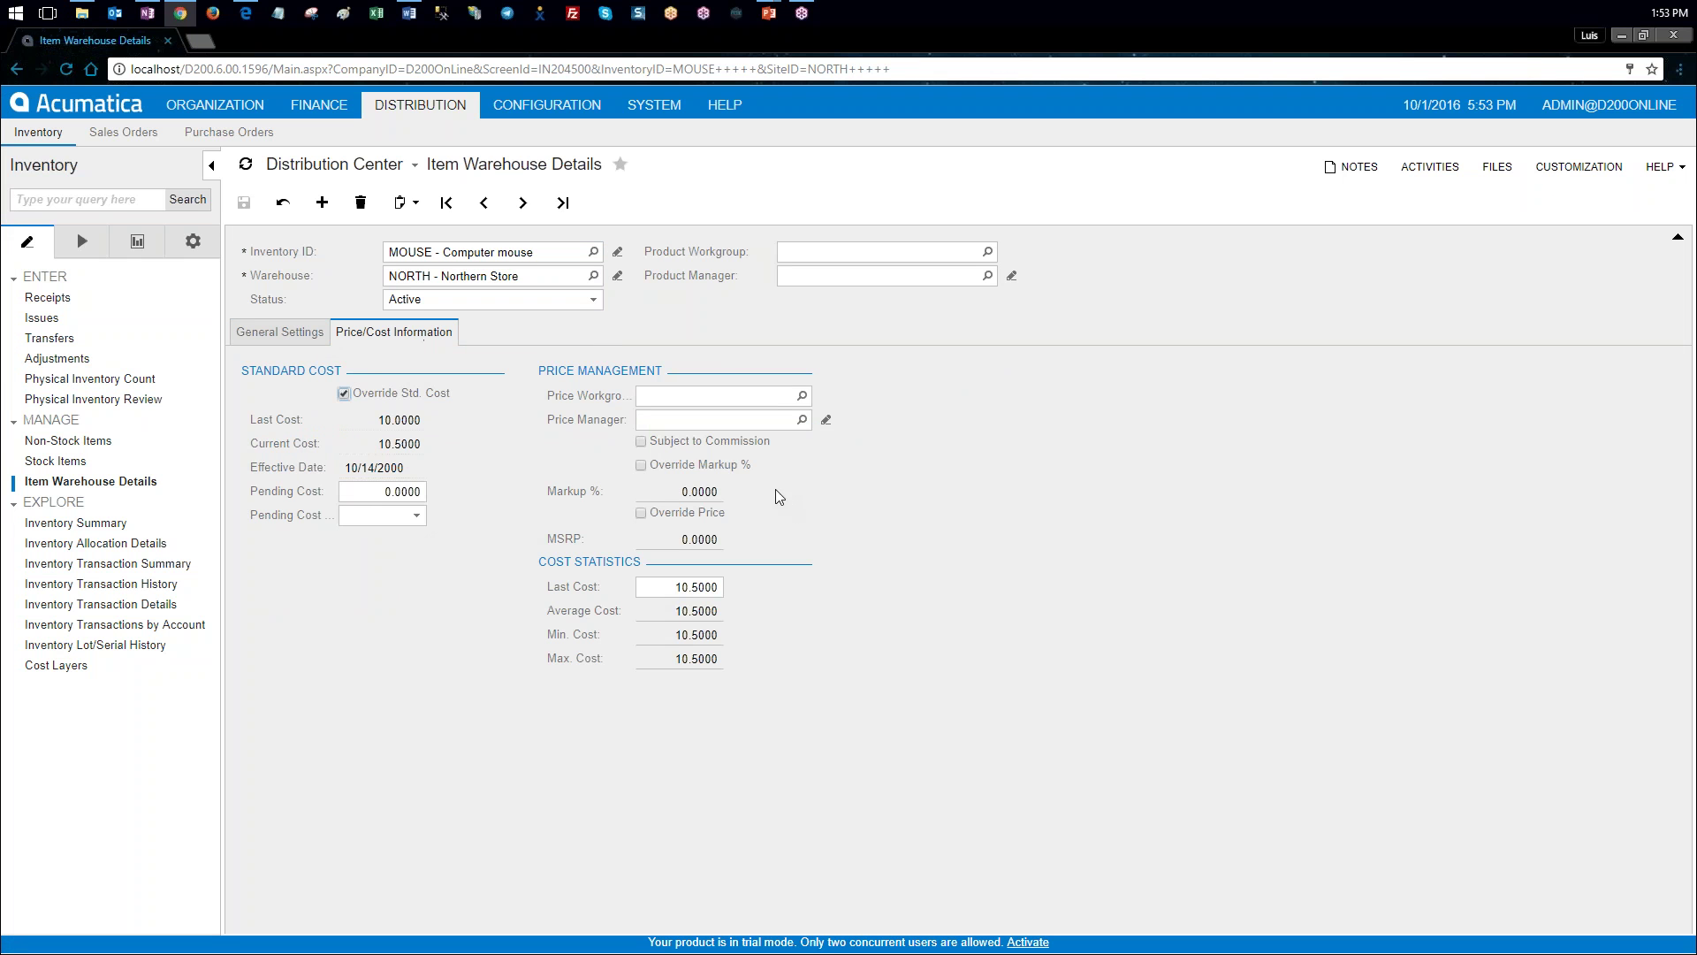
click(360, 490)
text(9.75)
key(Tab)
text(10/17/2016)
key(Tab)
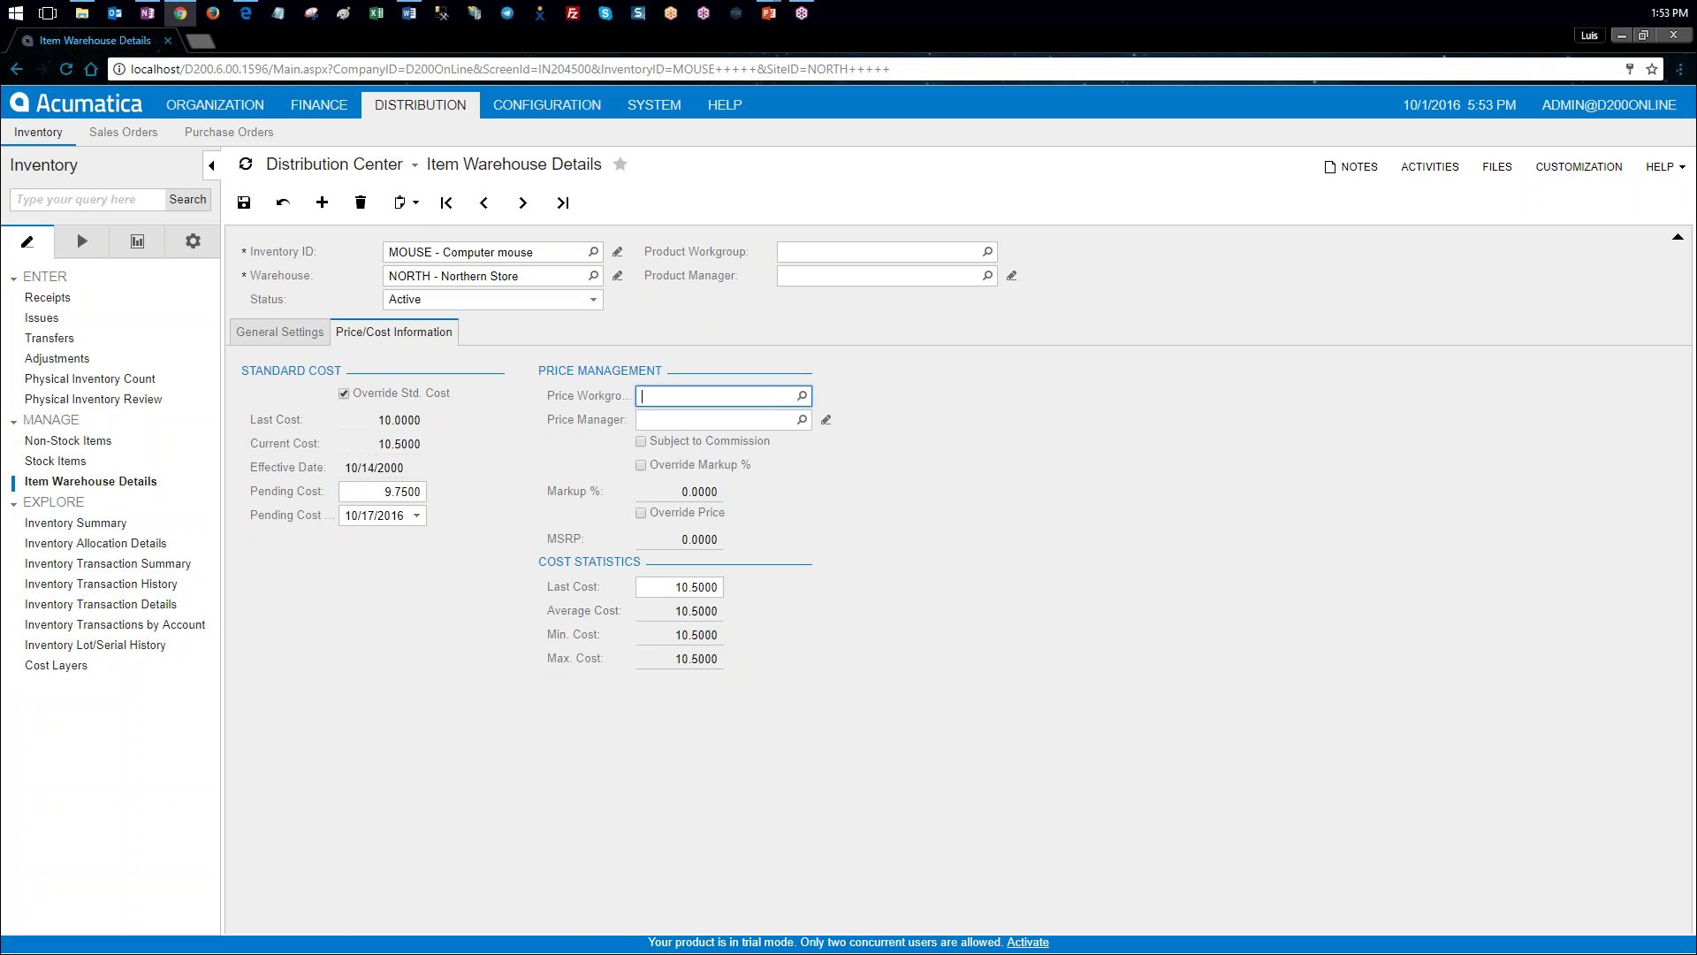
click(243, 203)
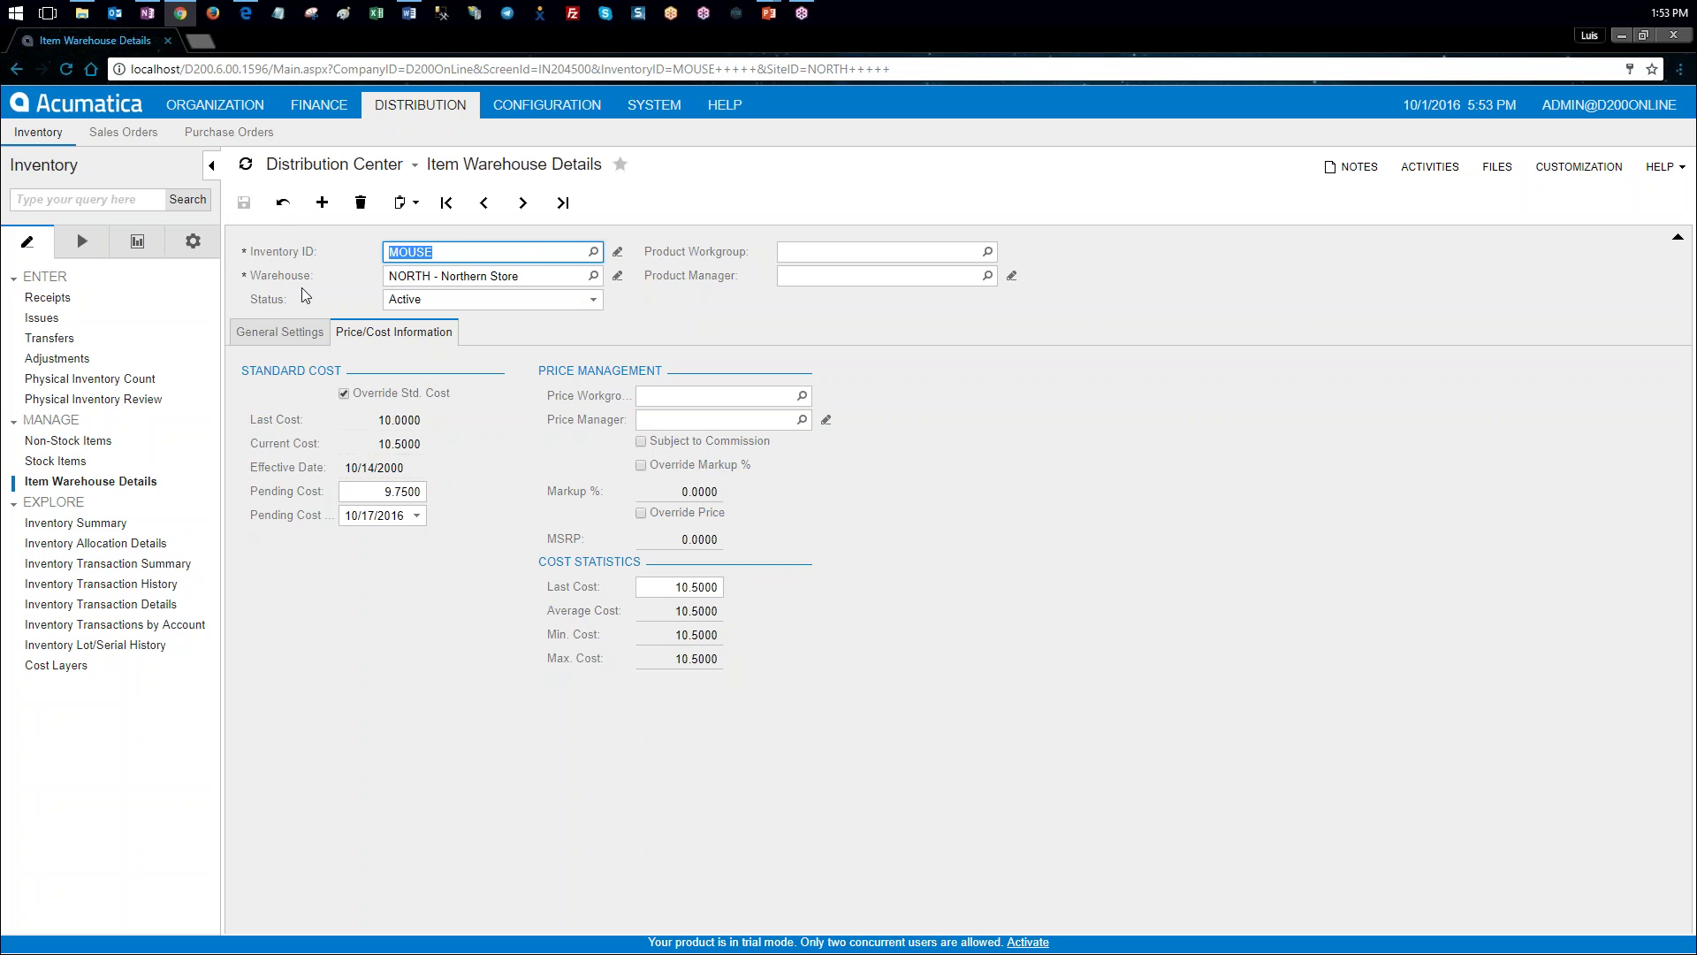
Step: Dismiss the system update prompt and run the Standard Cost Change Preview report for pending date 10/17/2016
click(83, 241)
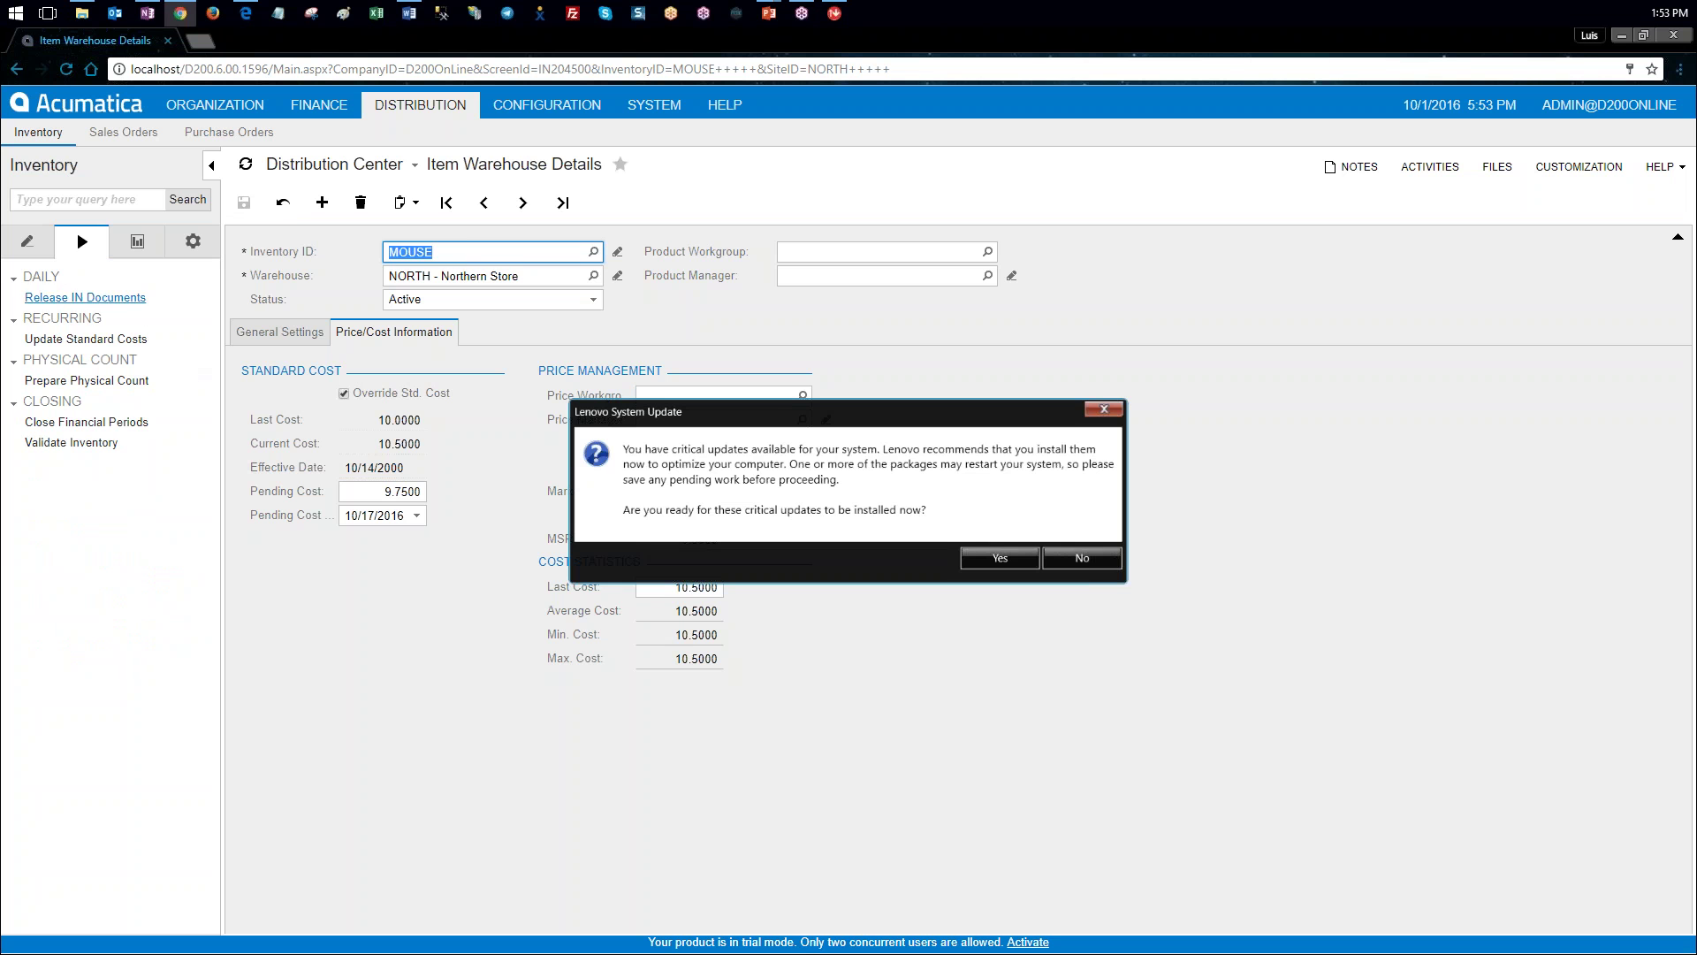
click(137, 241)
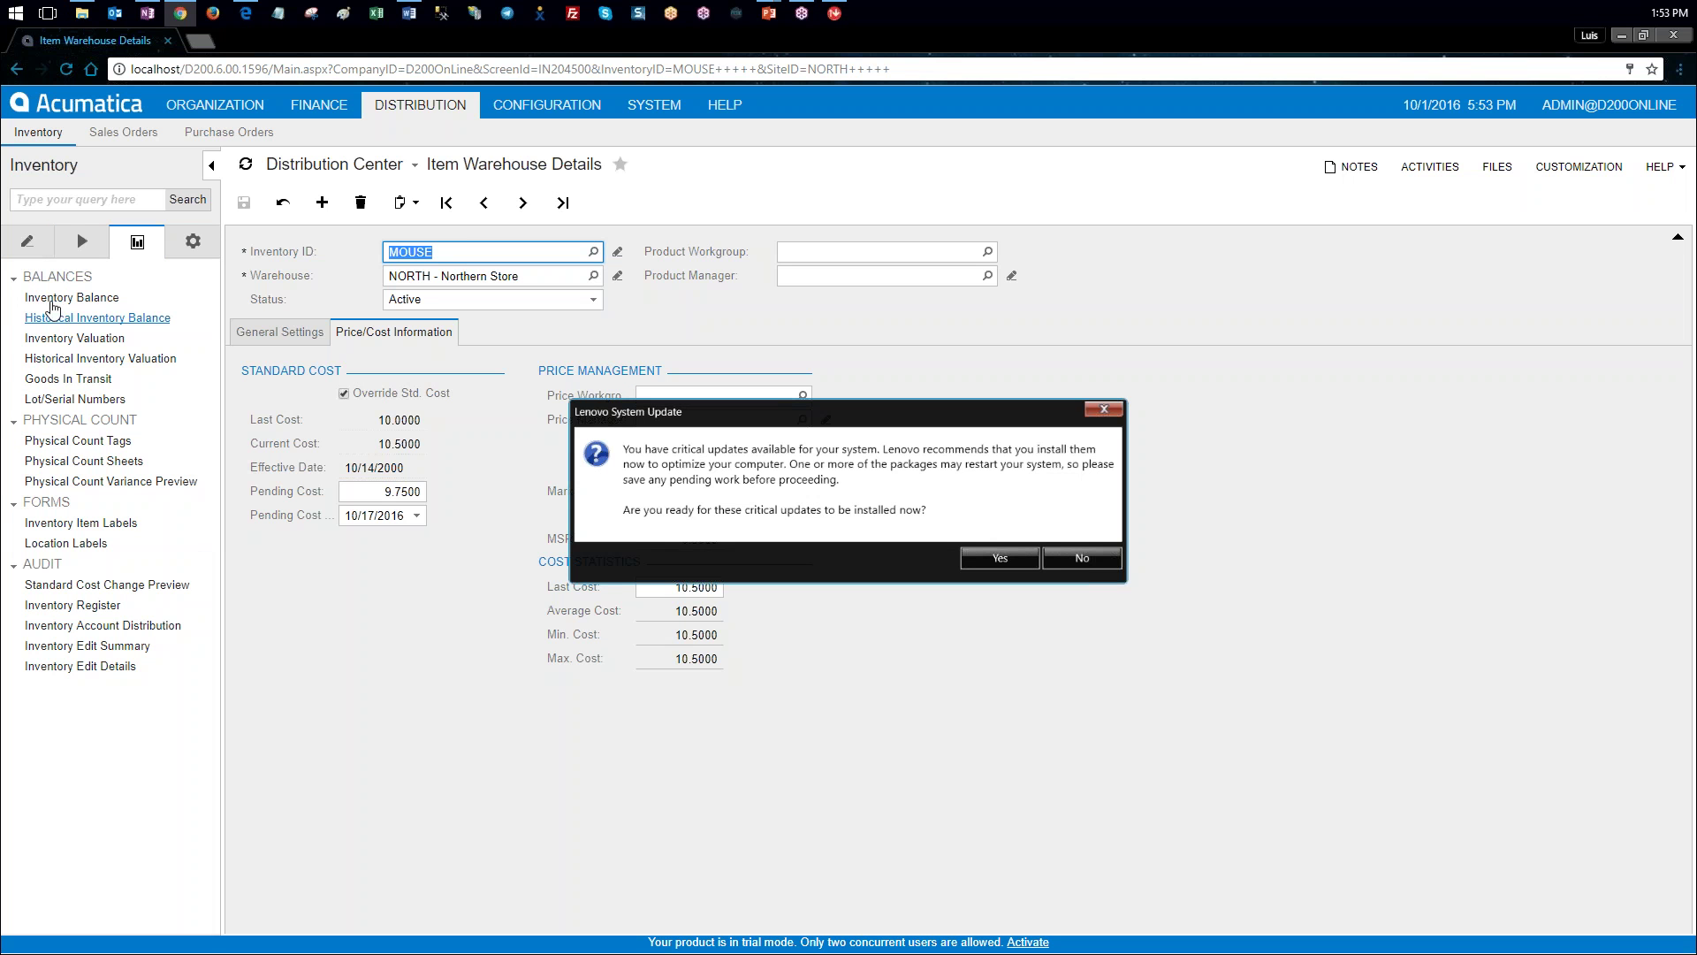
click(28, 242)
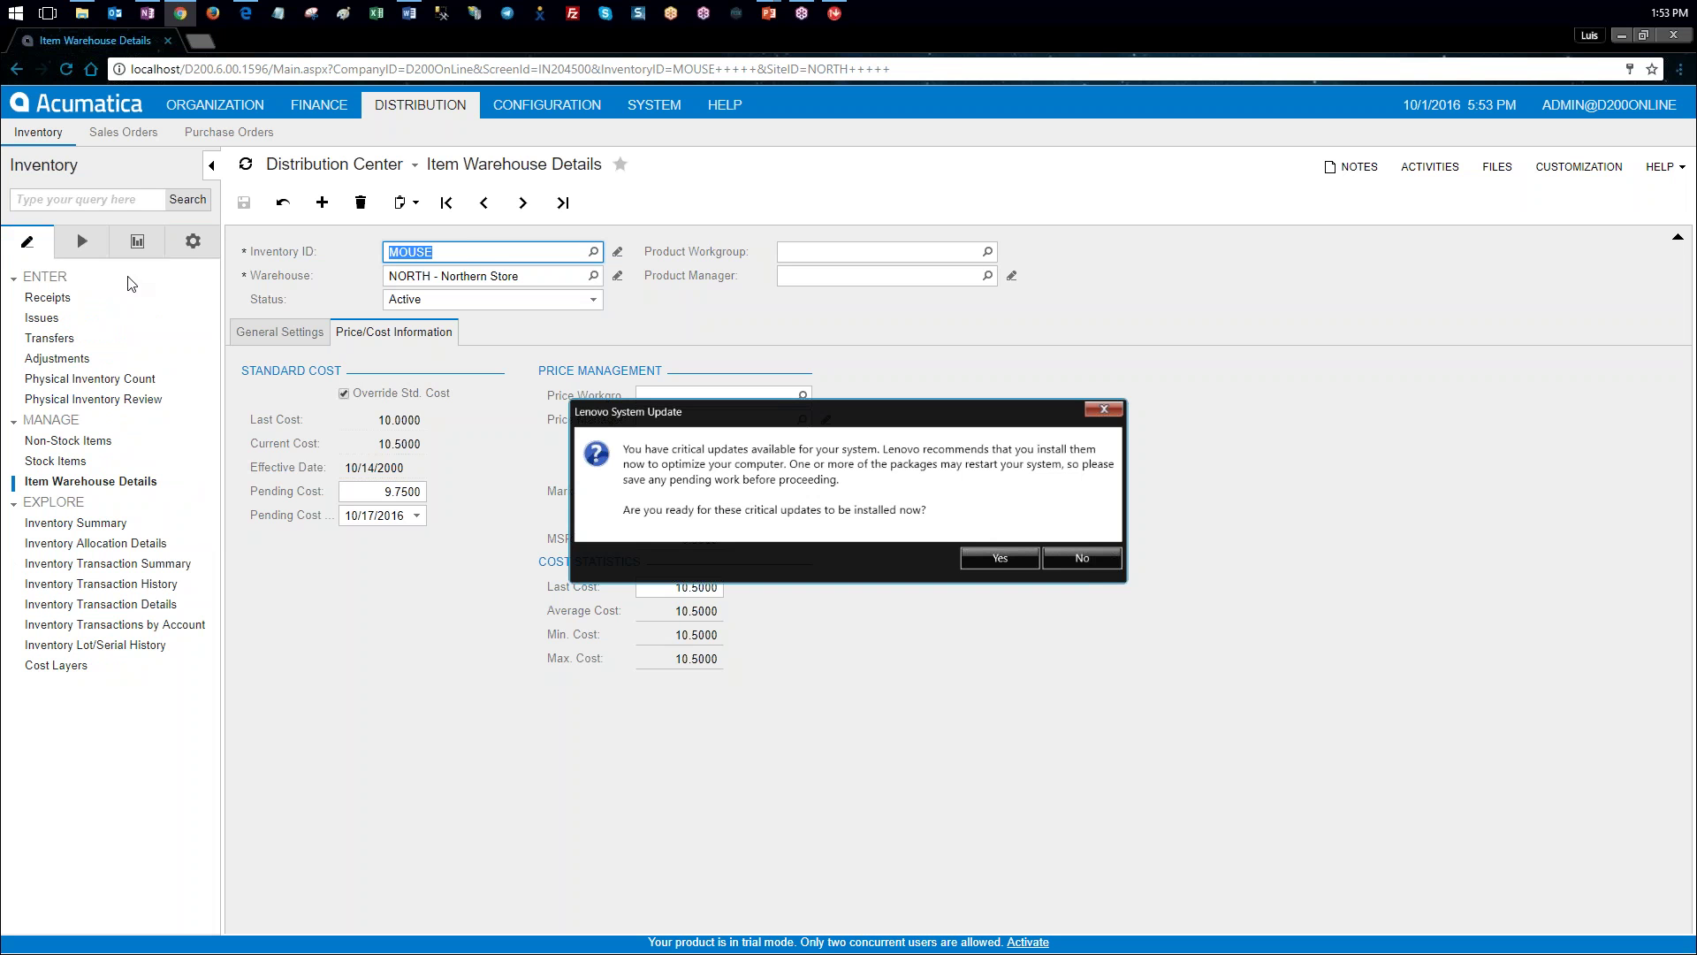
click(137, 241)
click(124, 584)
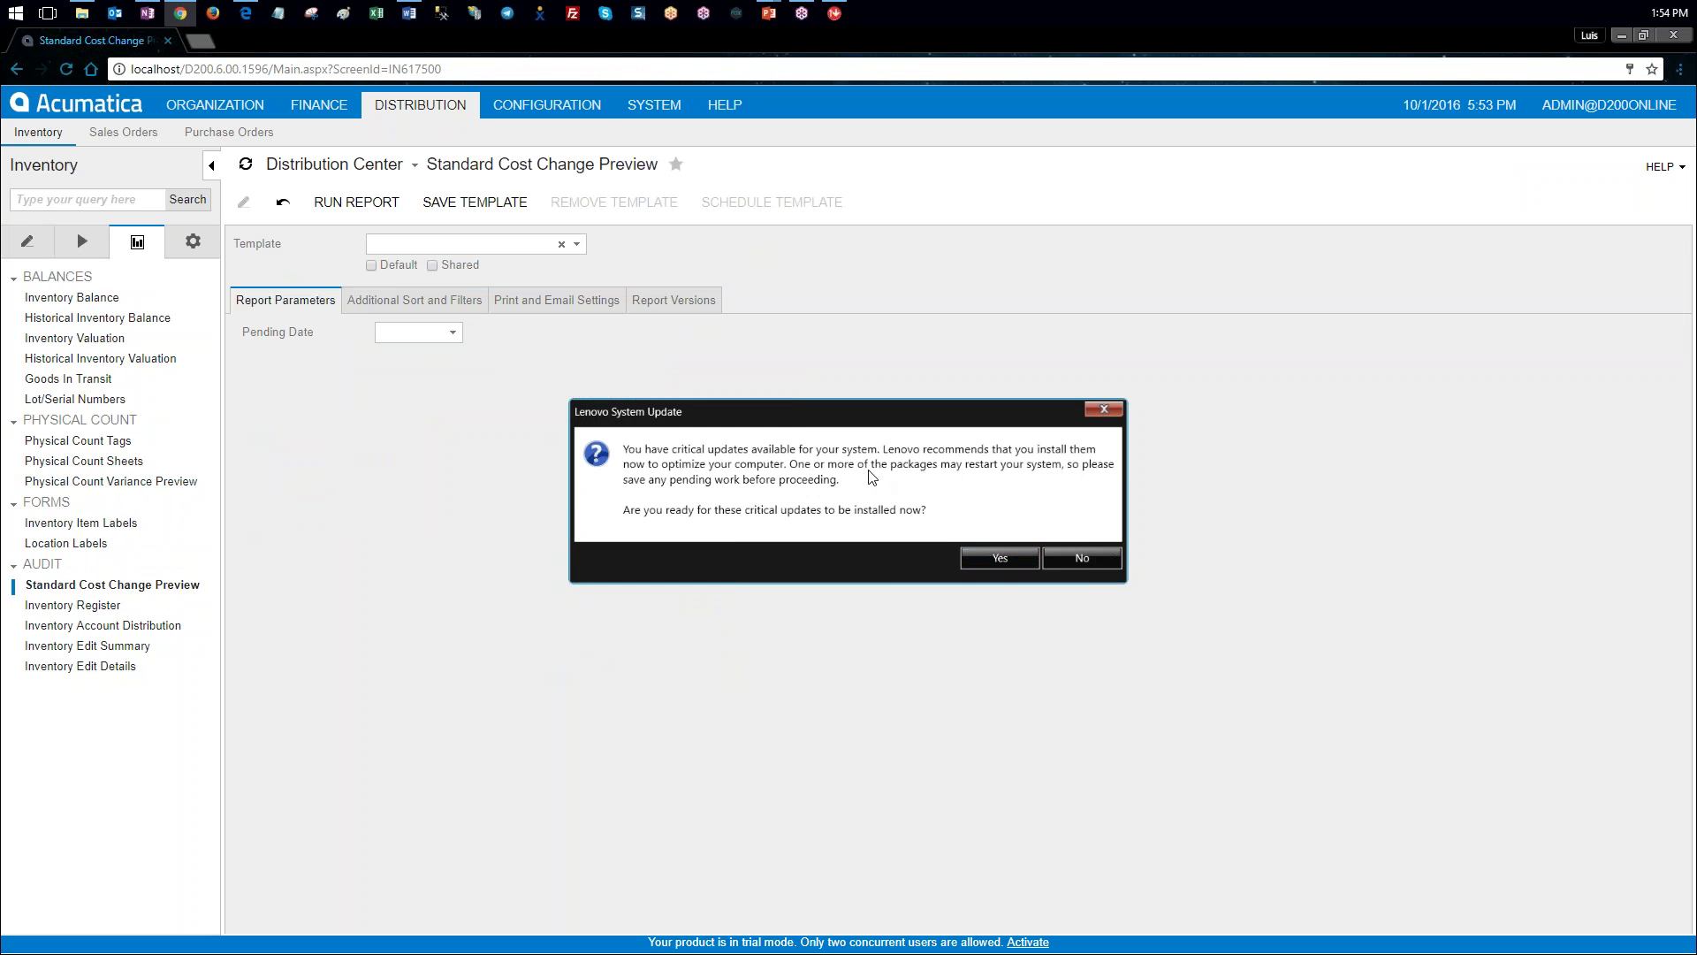
click(1103, 410)
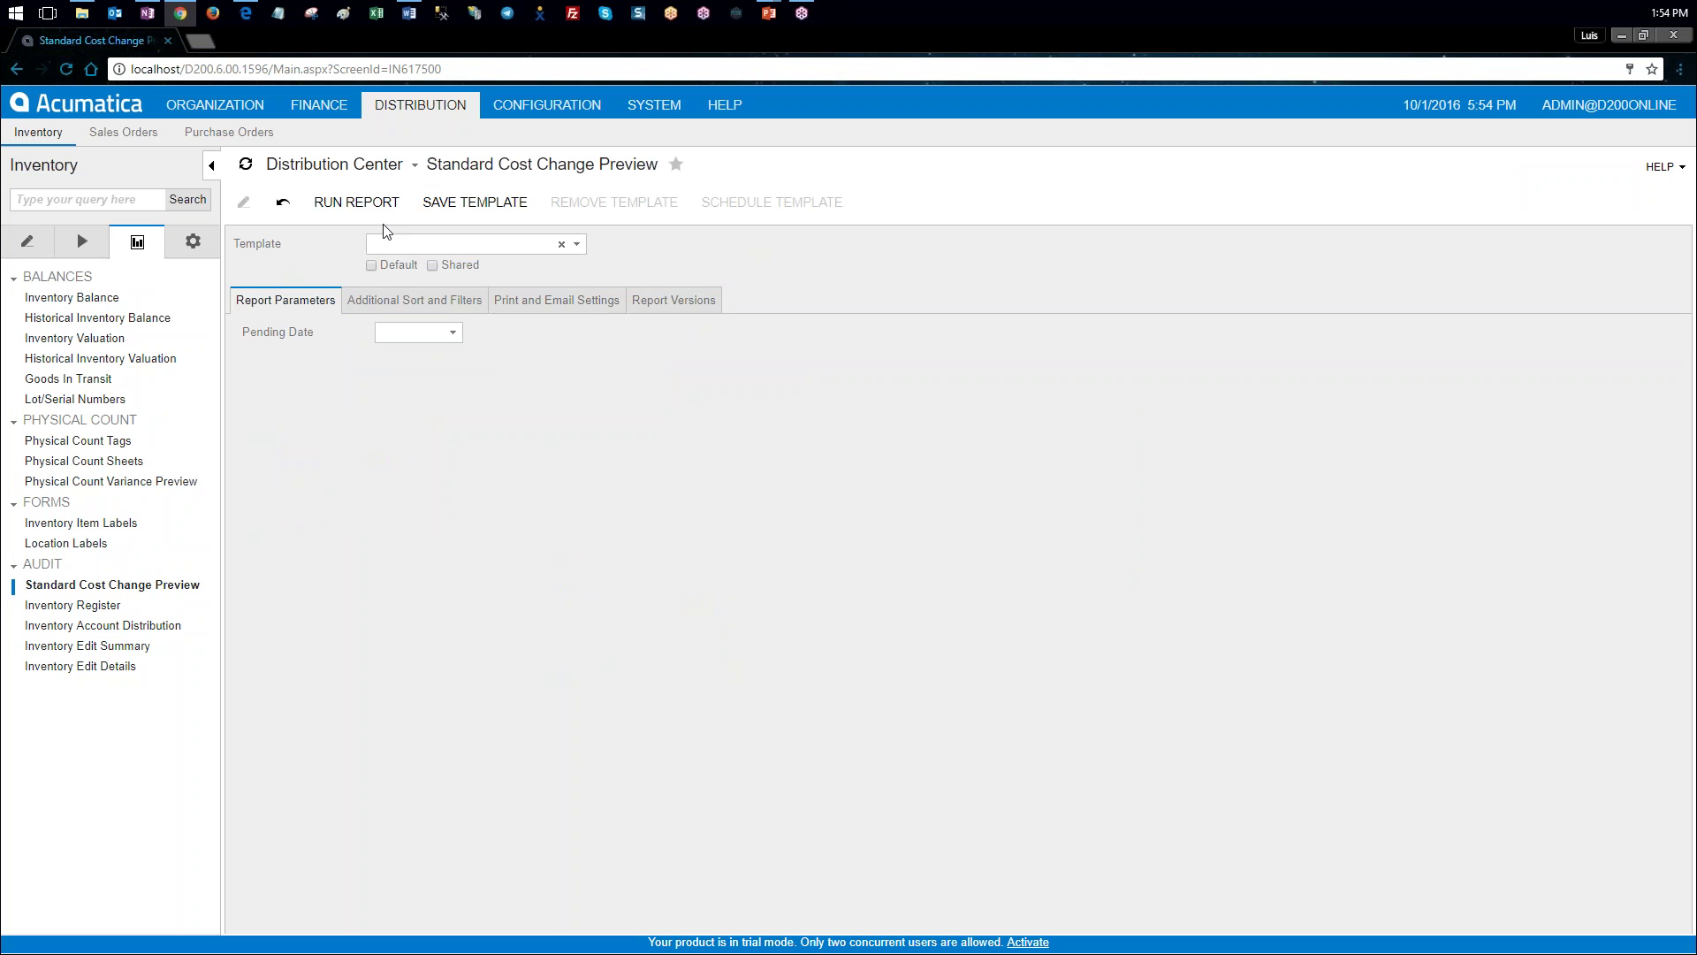
click(452, 332)
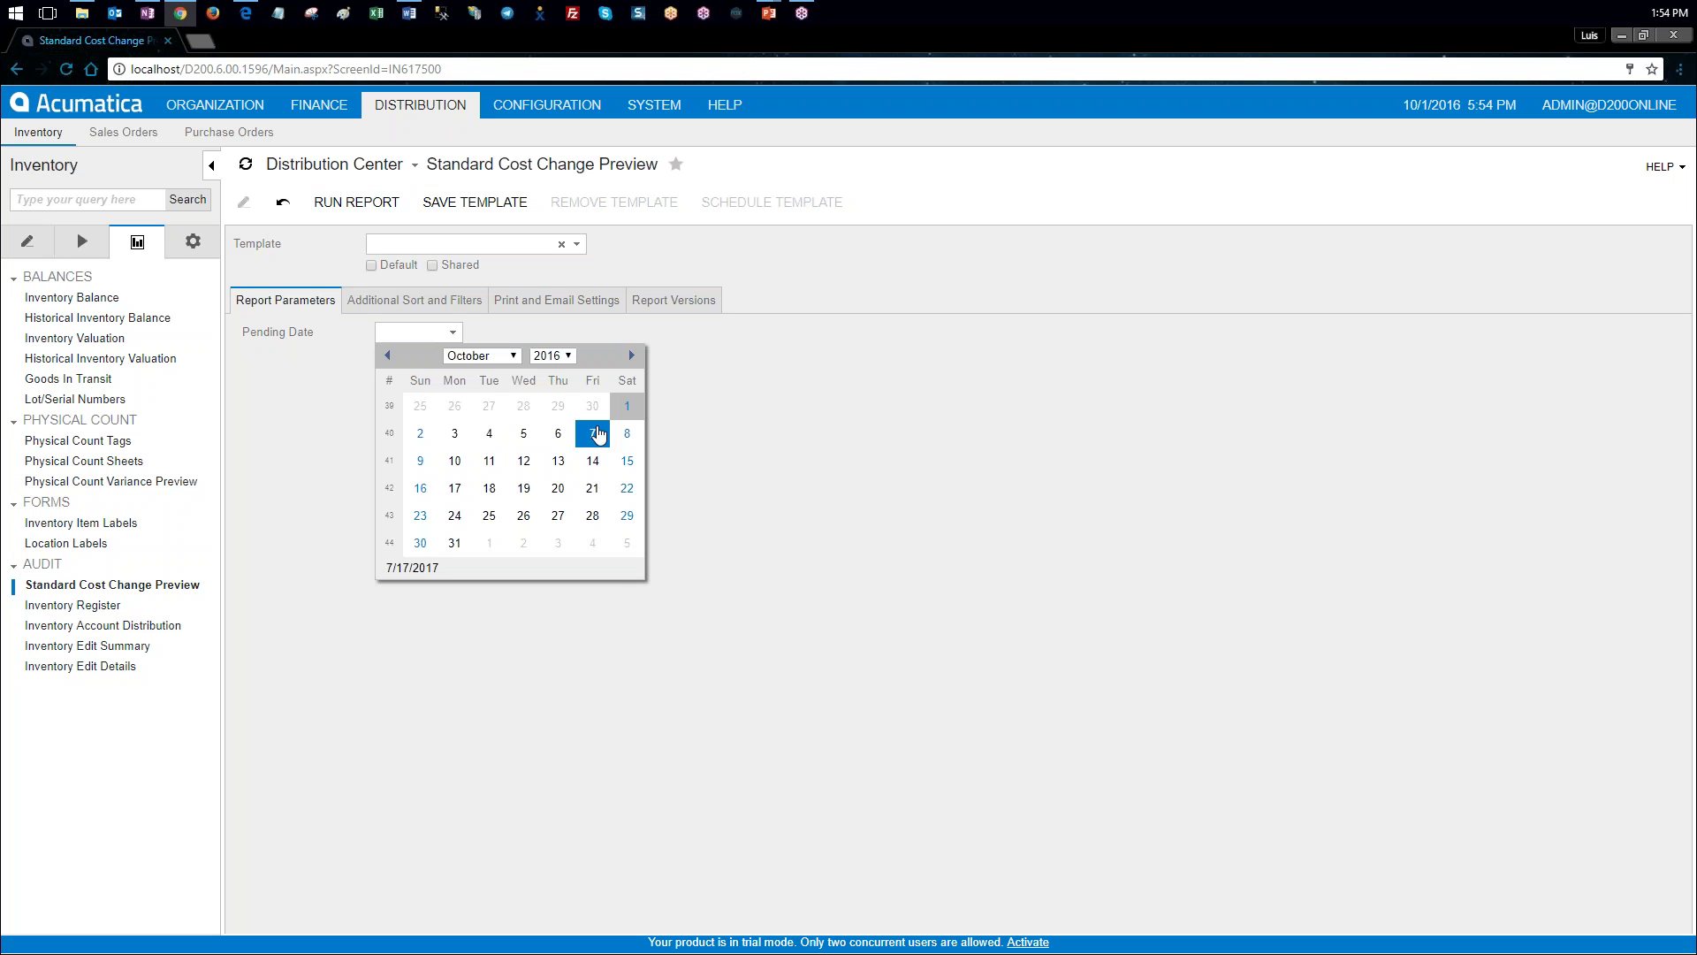
click(454, 488)
click(356, 201)
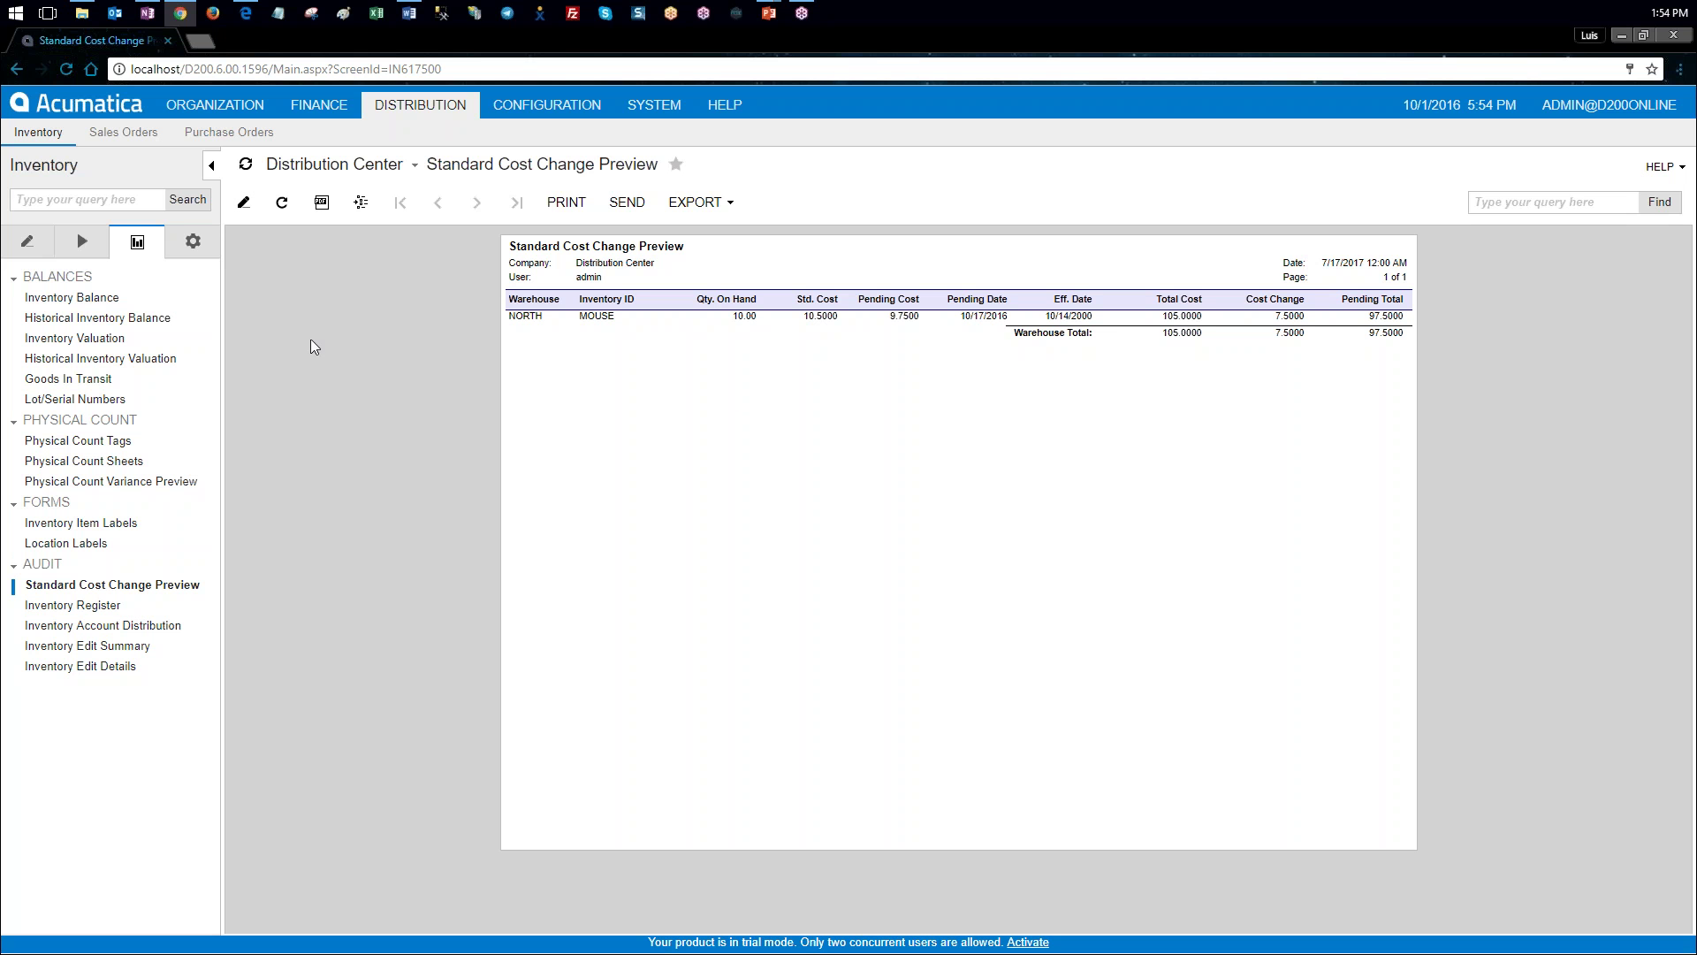
Step: Open the Update Standard Costs form and set the business date to 10/17/2016
click(82, 240)
click(140, 338)
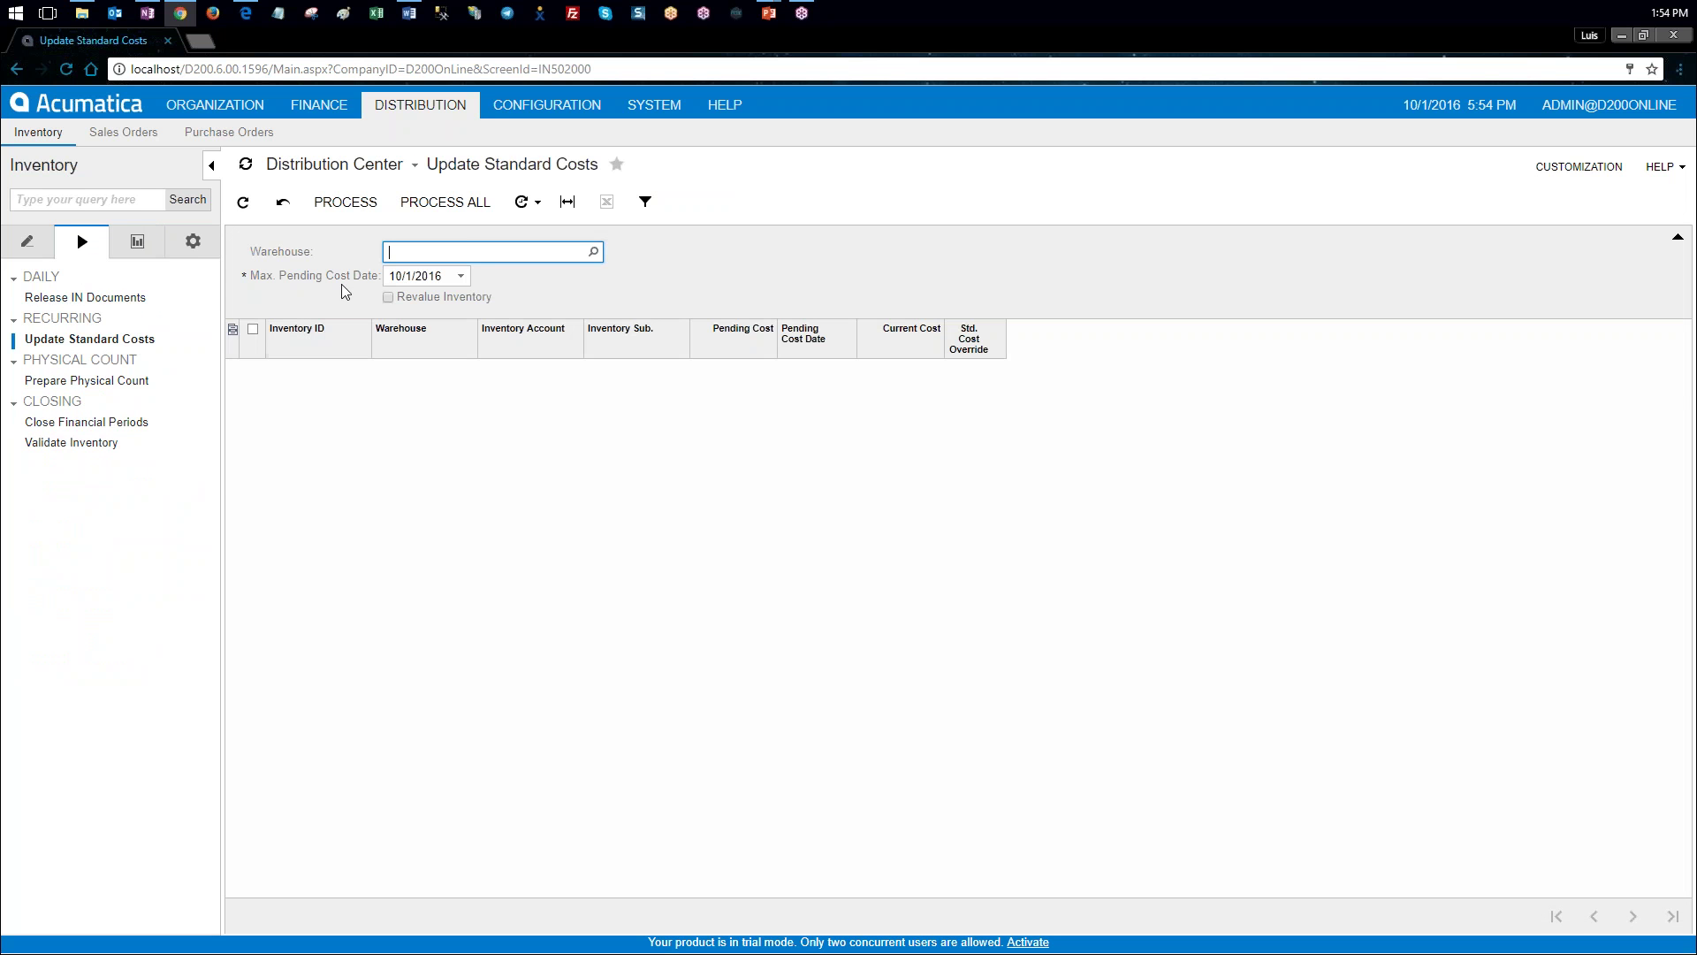
click(593, 252)
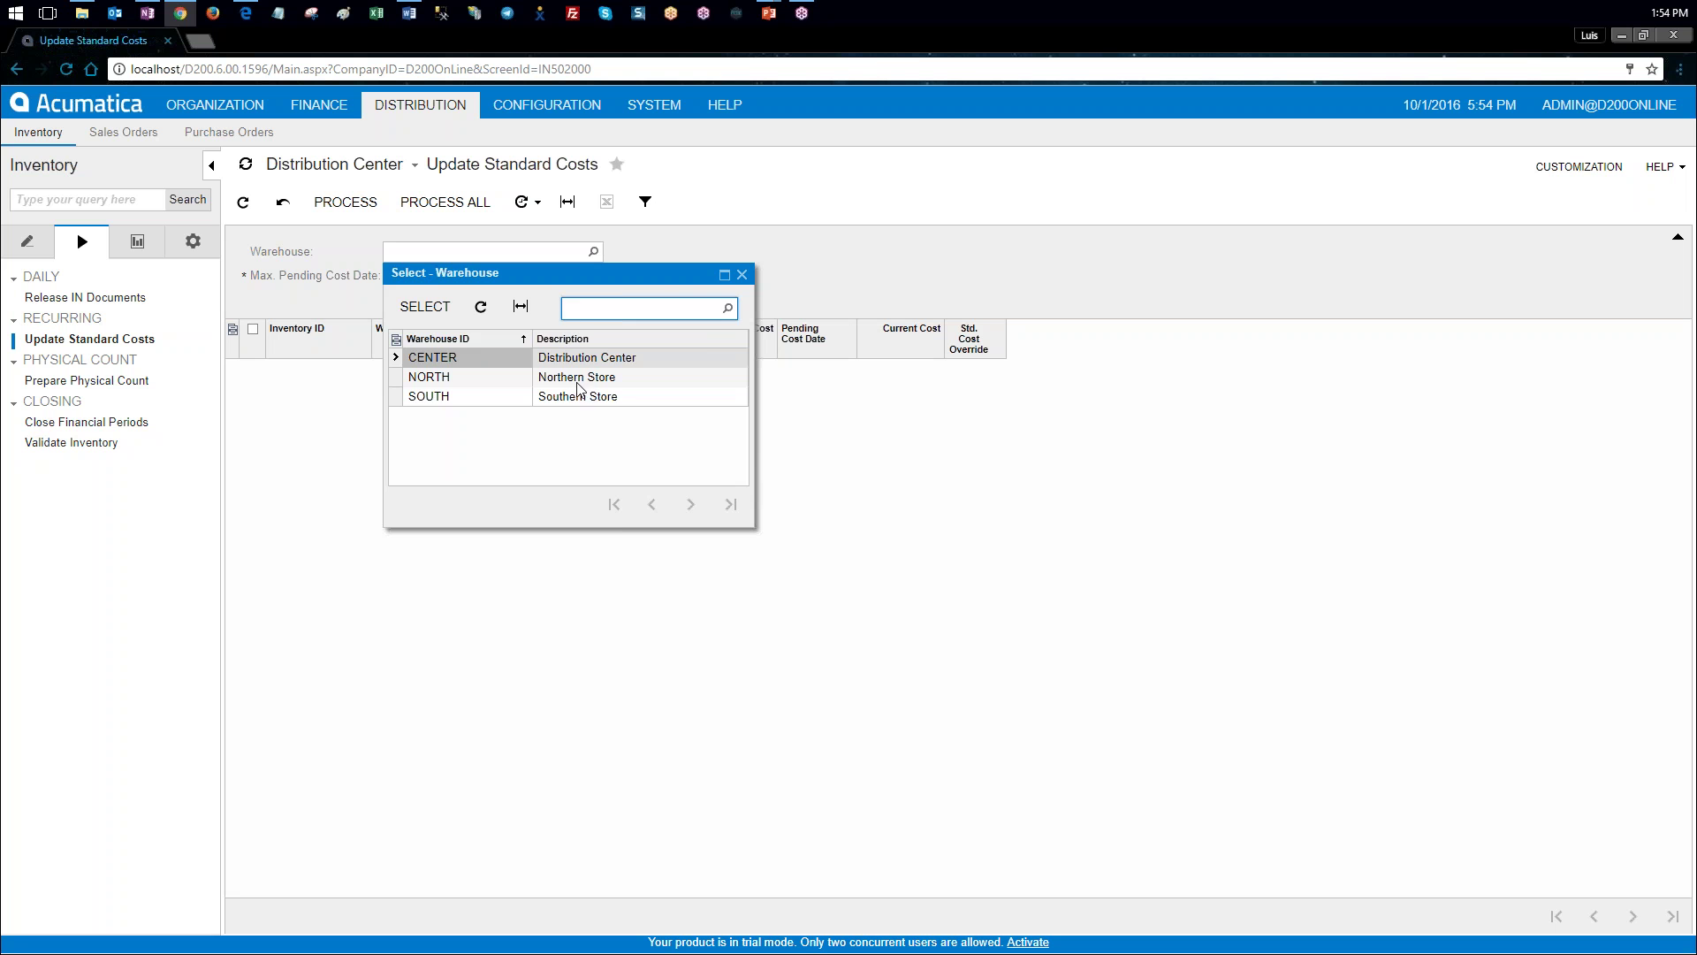
click(741, 274)
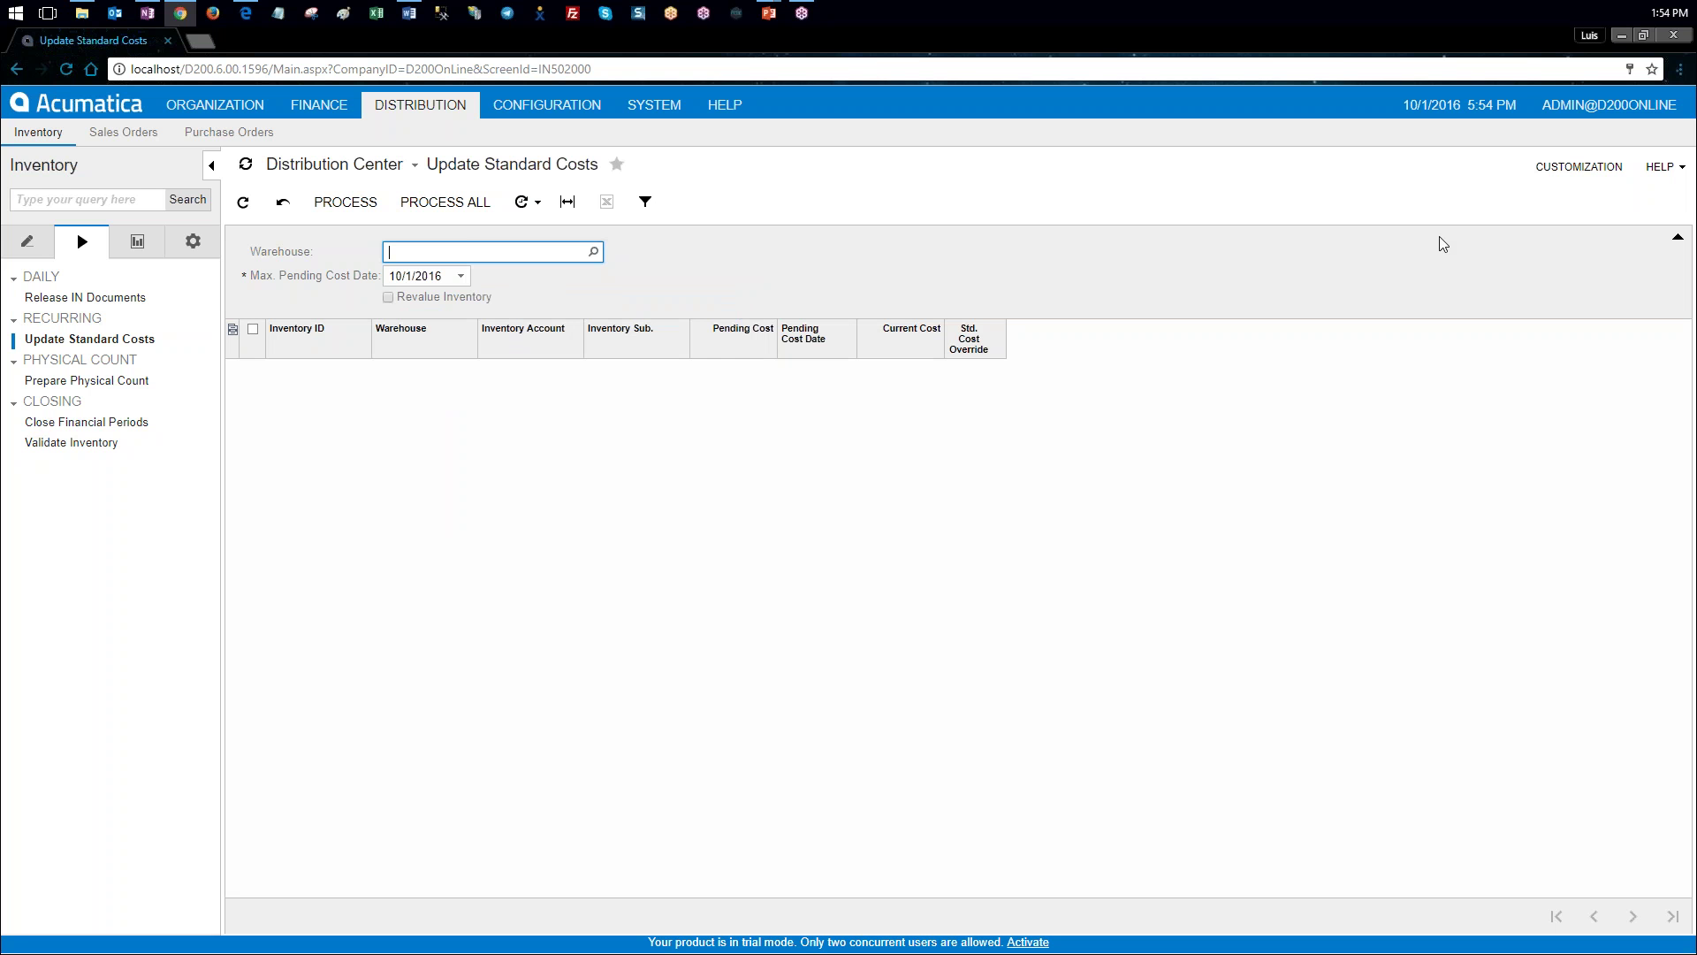
click(1458, 104)
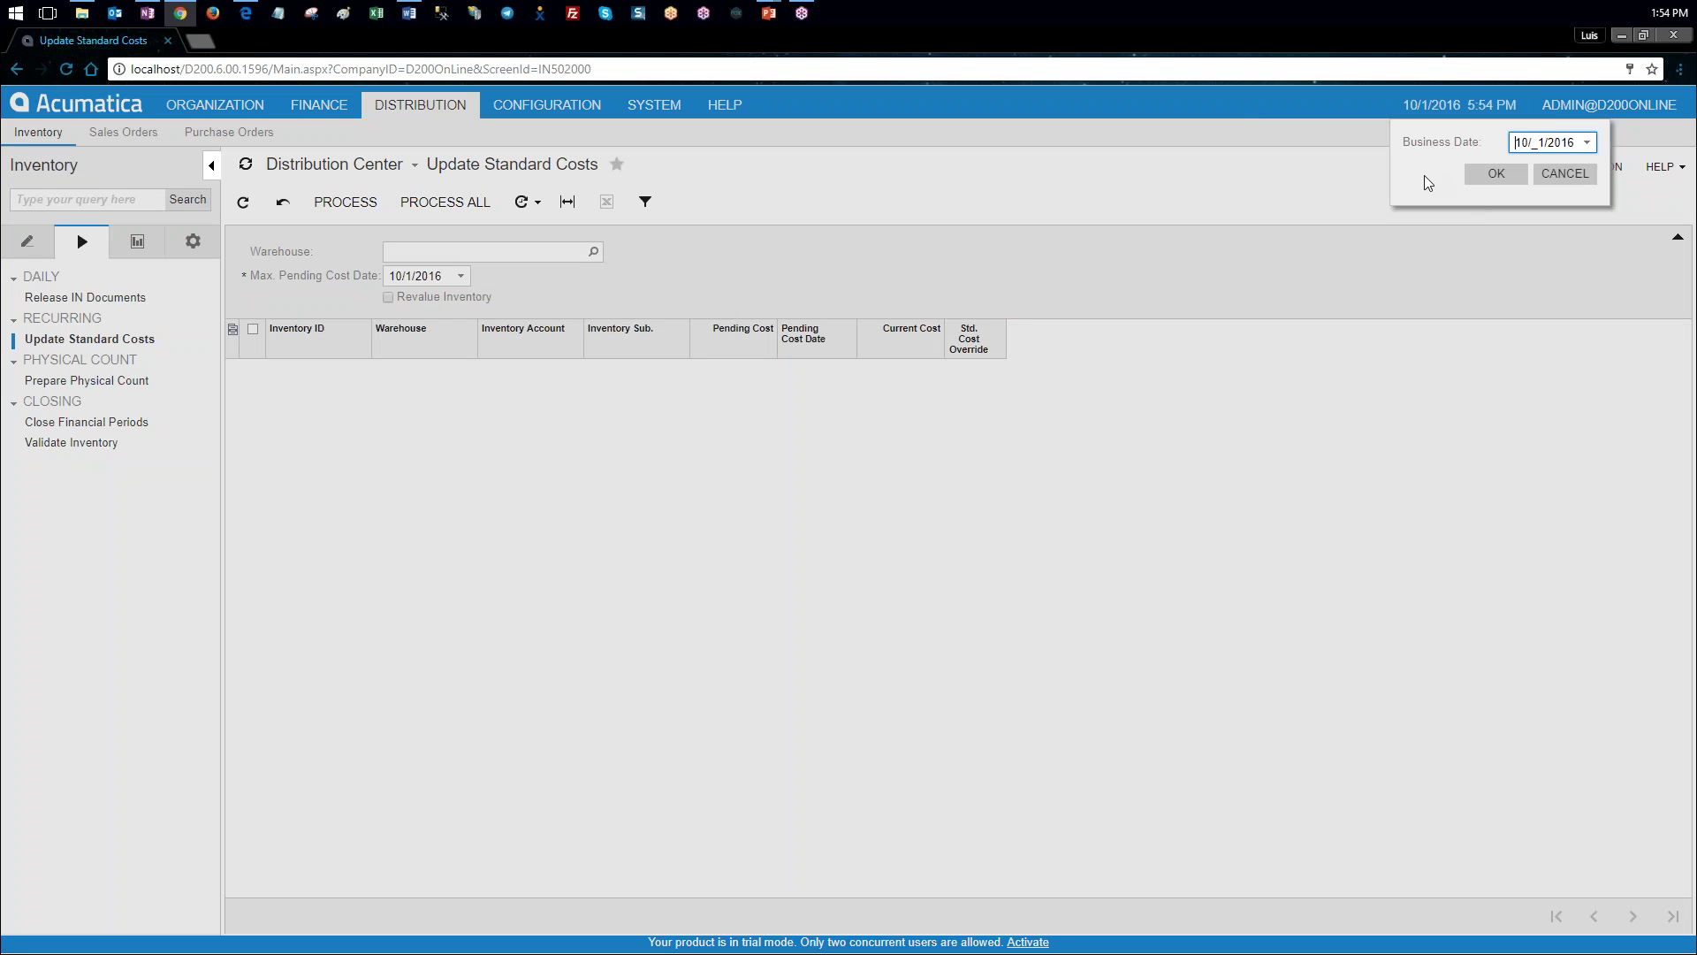
text(17)
key(Return)
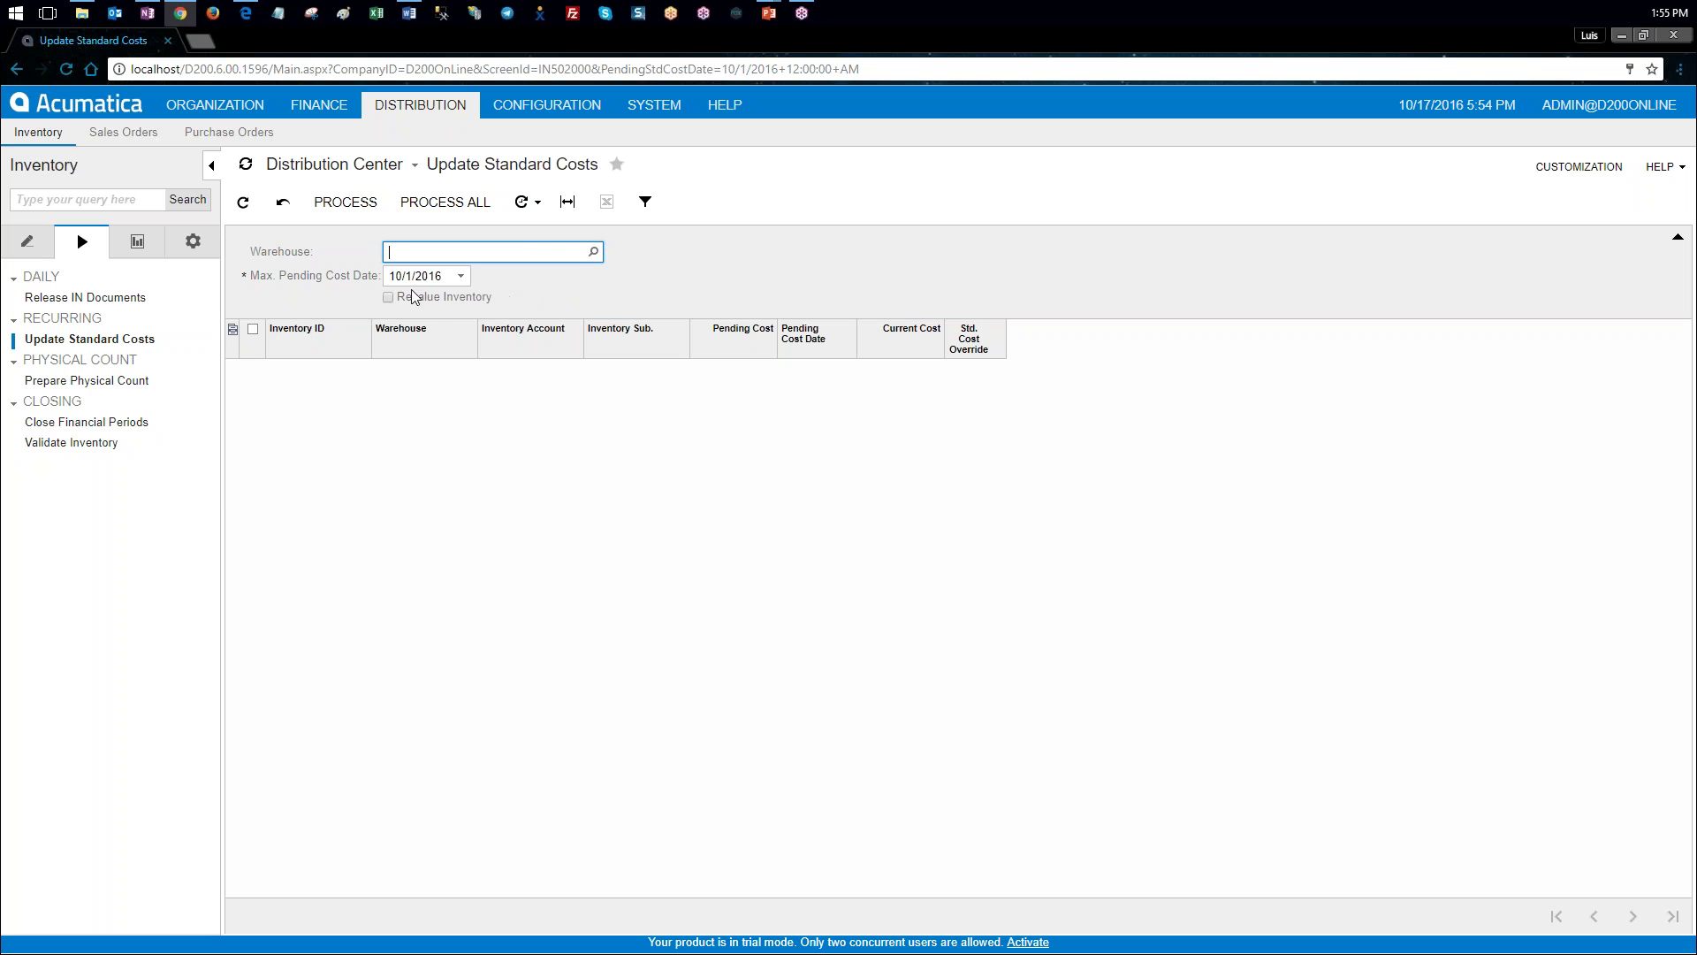
Step: Set the maximum pending cost date to 10/17/2016 and process the standard cost update for MOUSE in NORTH
key(Tab)
text(17)
key(Tab)
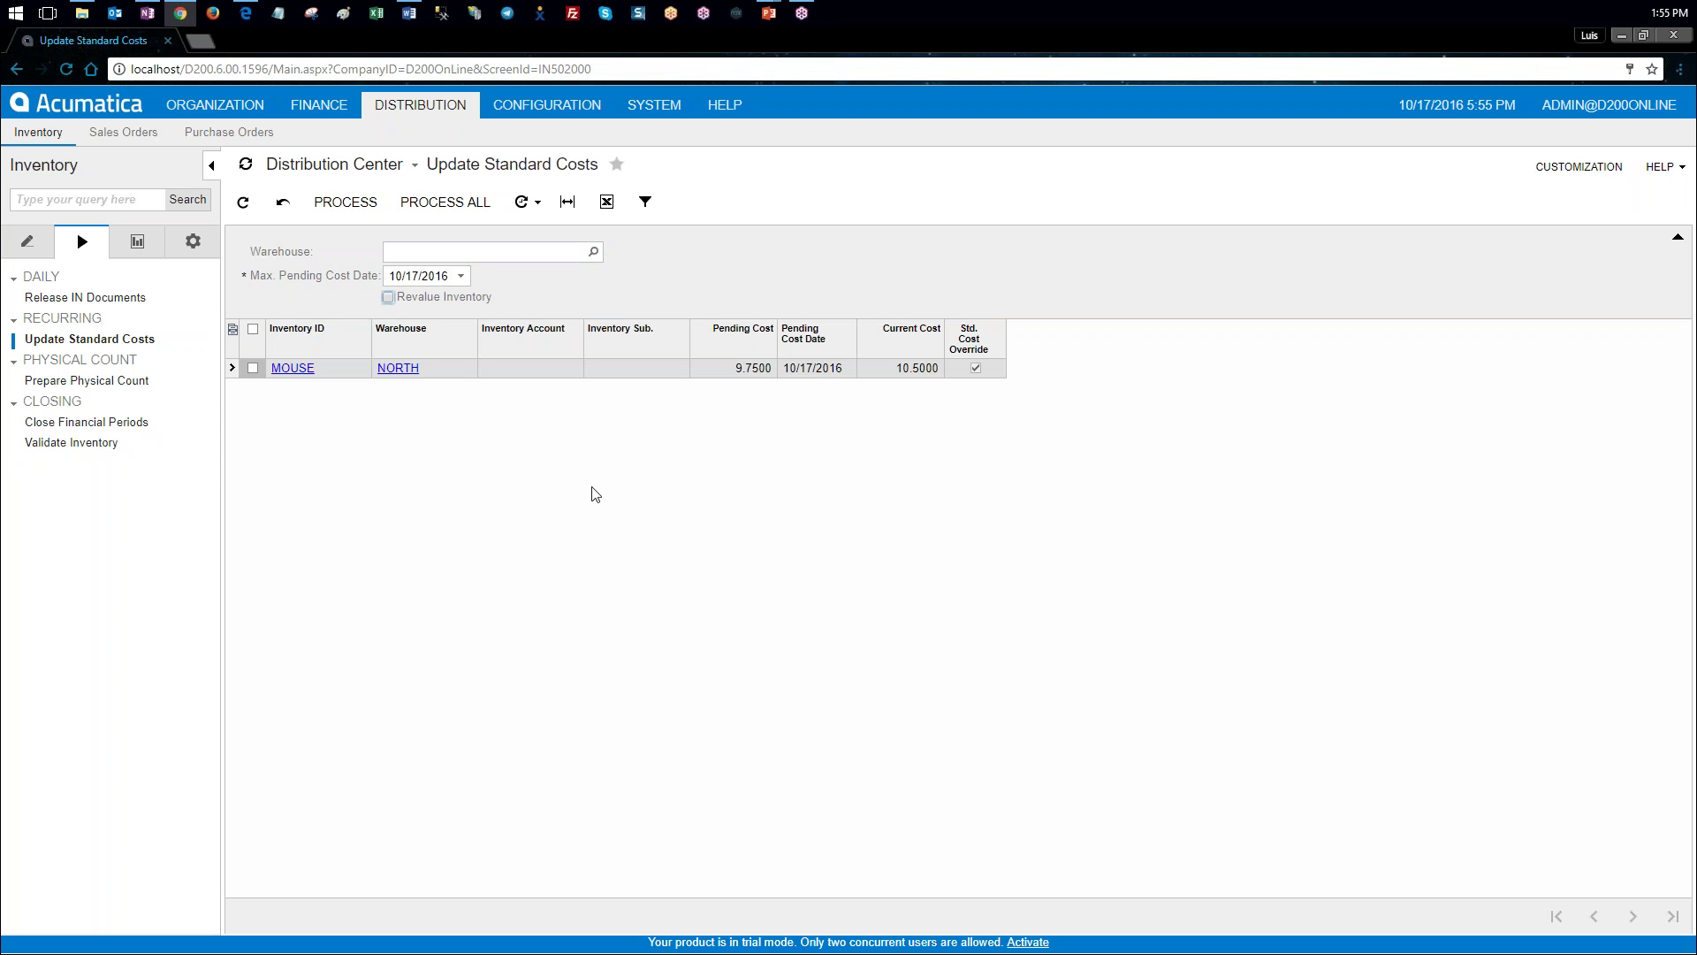
click(253, 368)
click(363, 203)
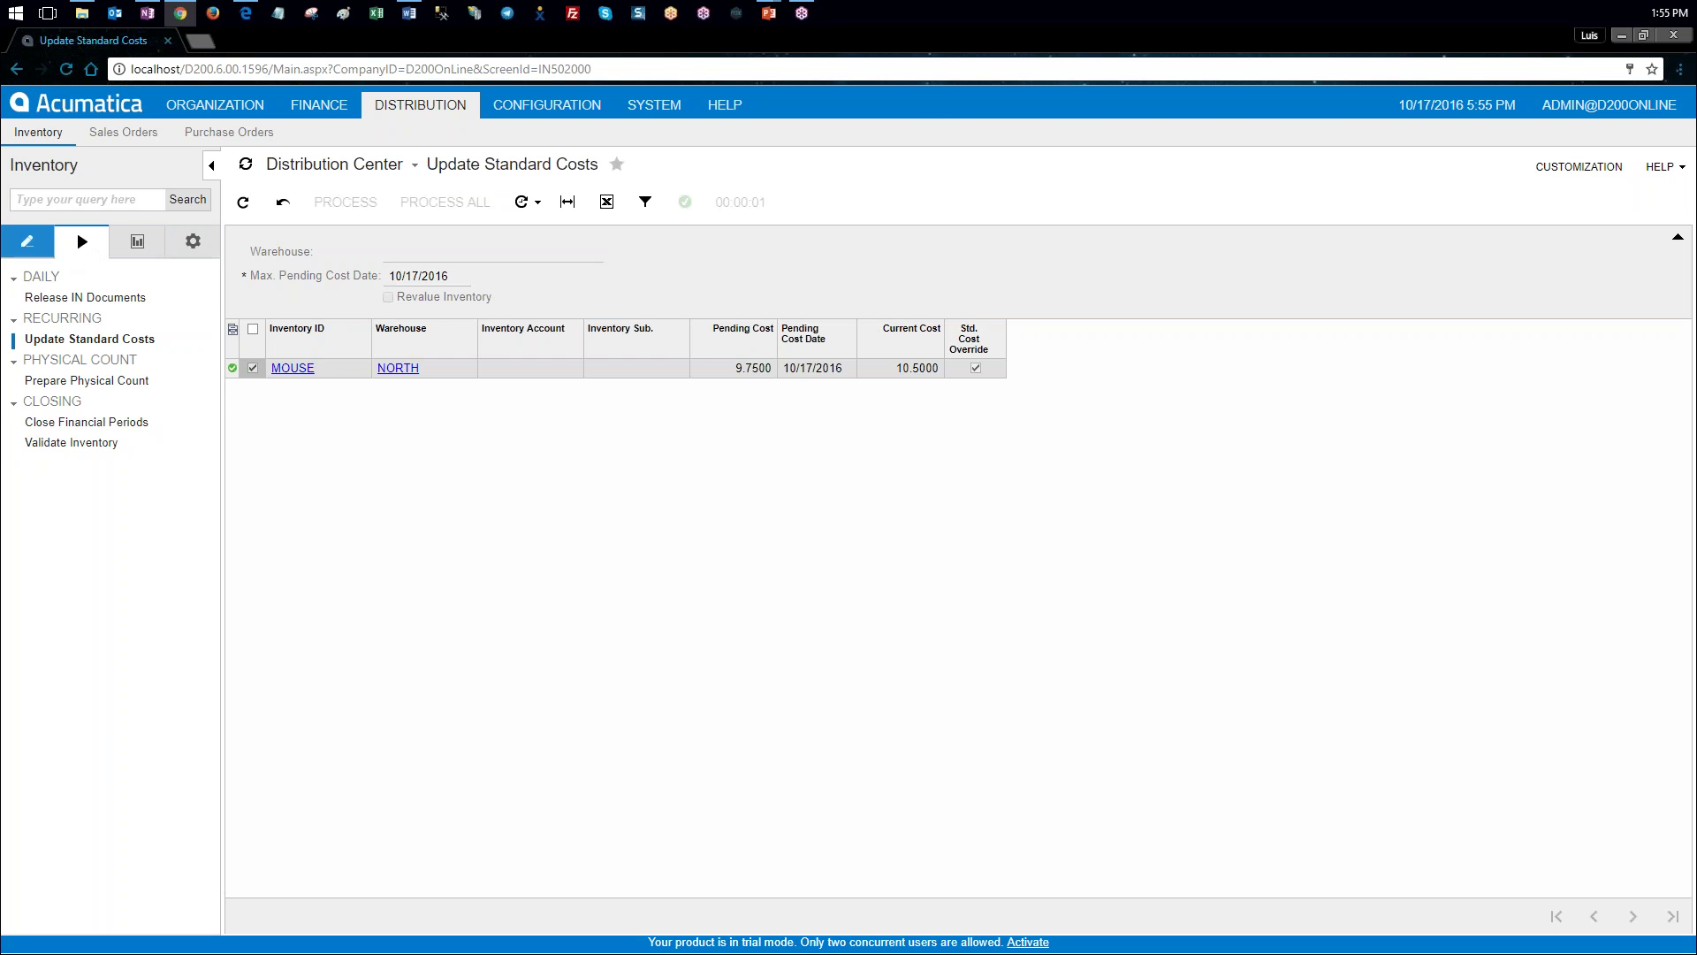
Step: Review the MOUSE stock item's price and cost information, including its standard cost details for warehouse CENTER
click(27, 240)
click(80, 463)
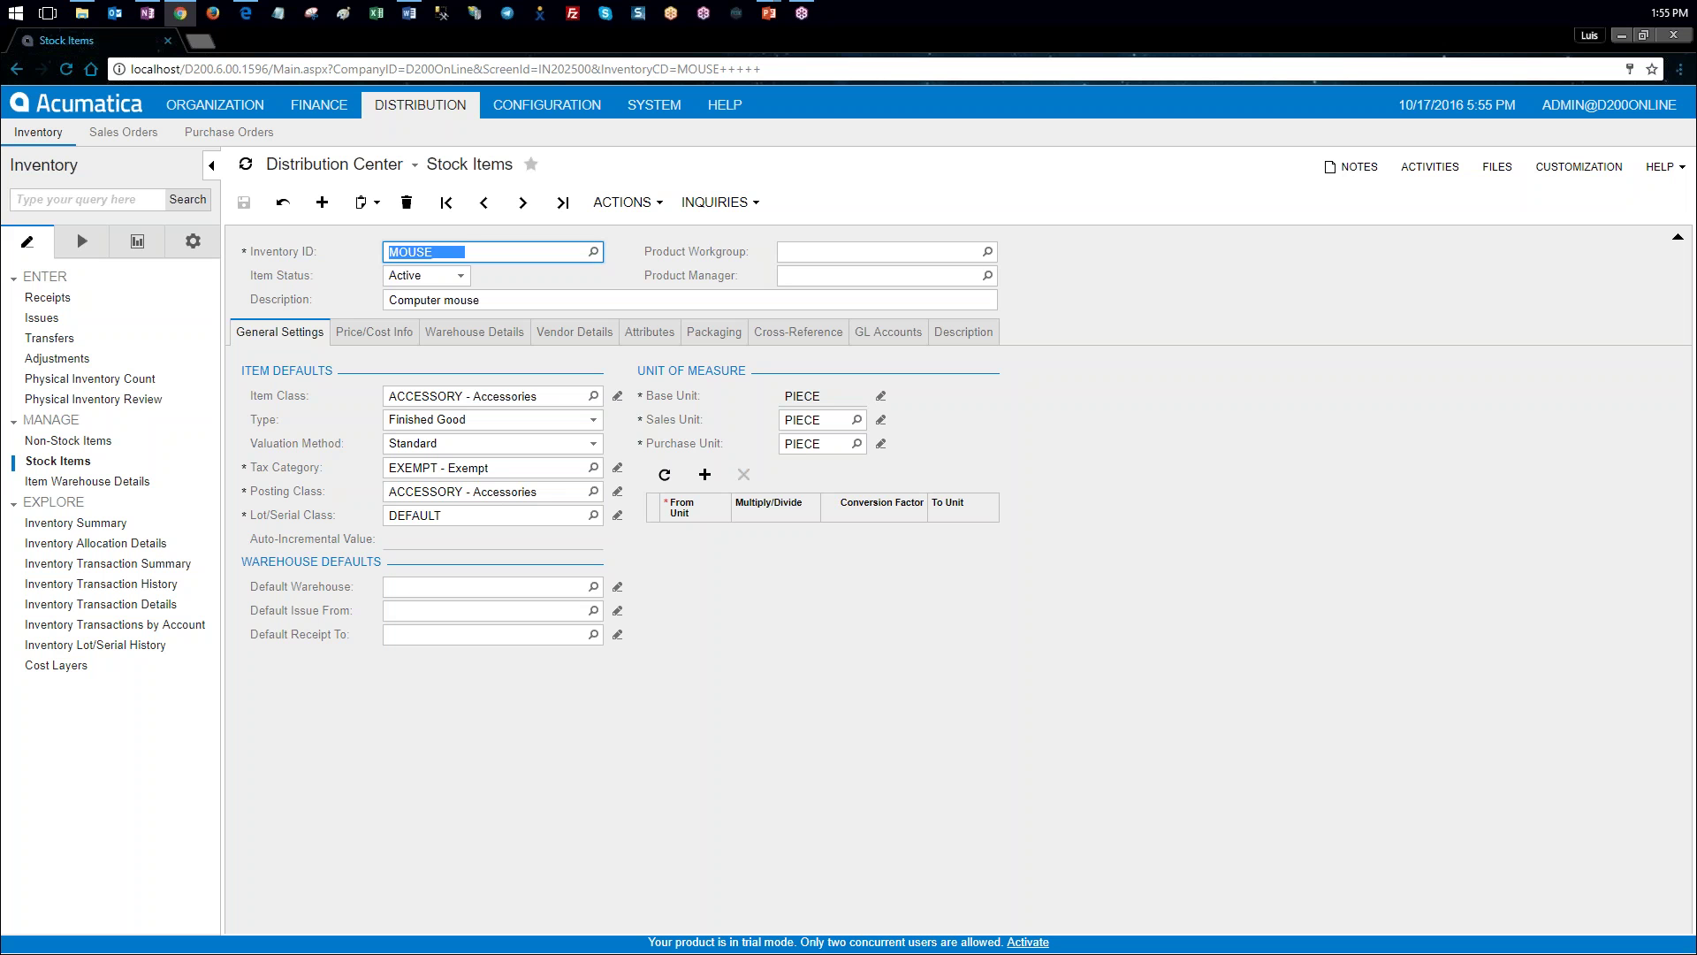
click(388, 338)
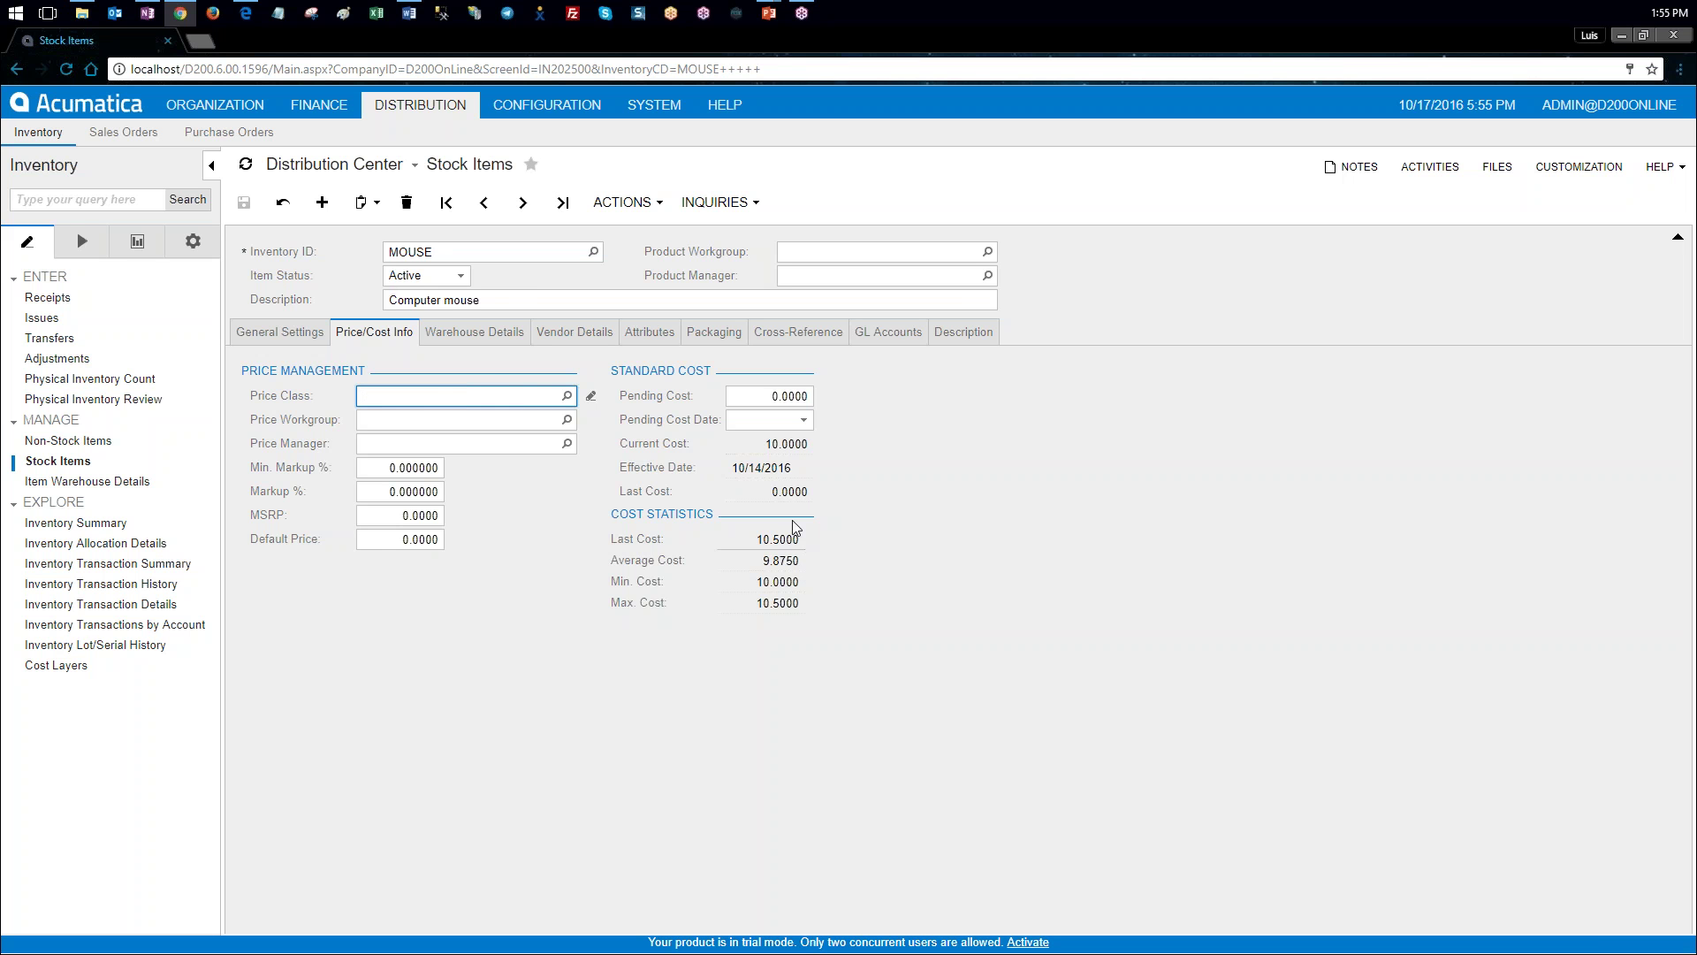
click(447, 342)
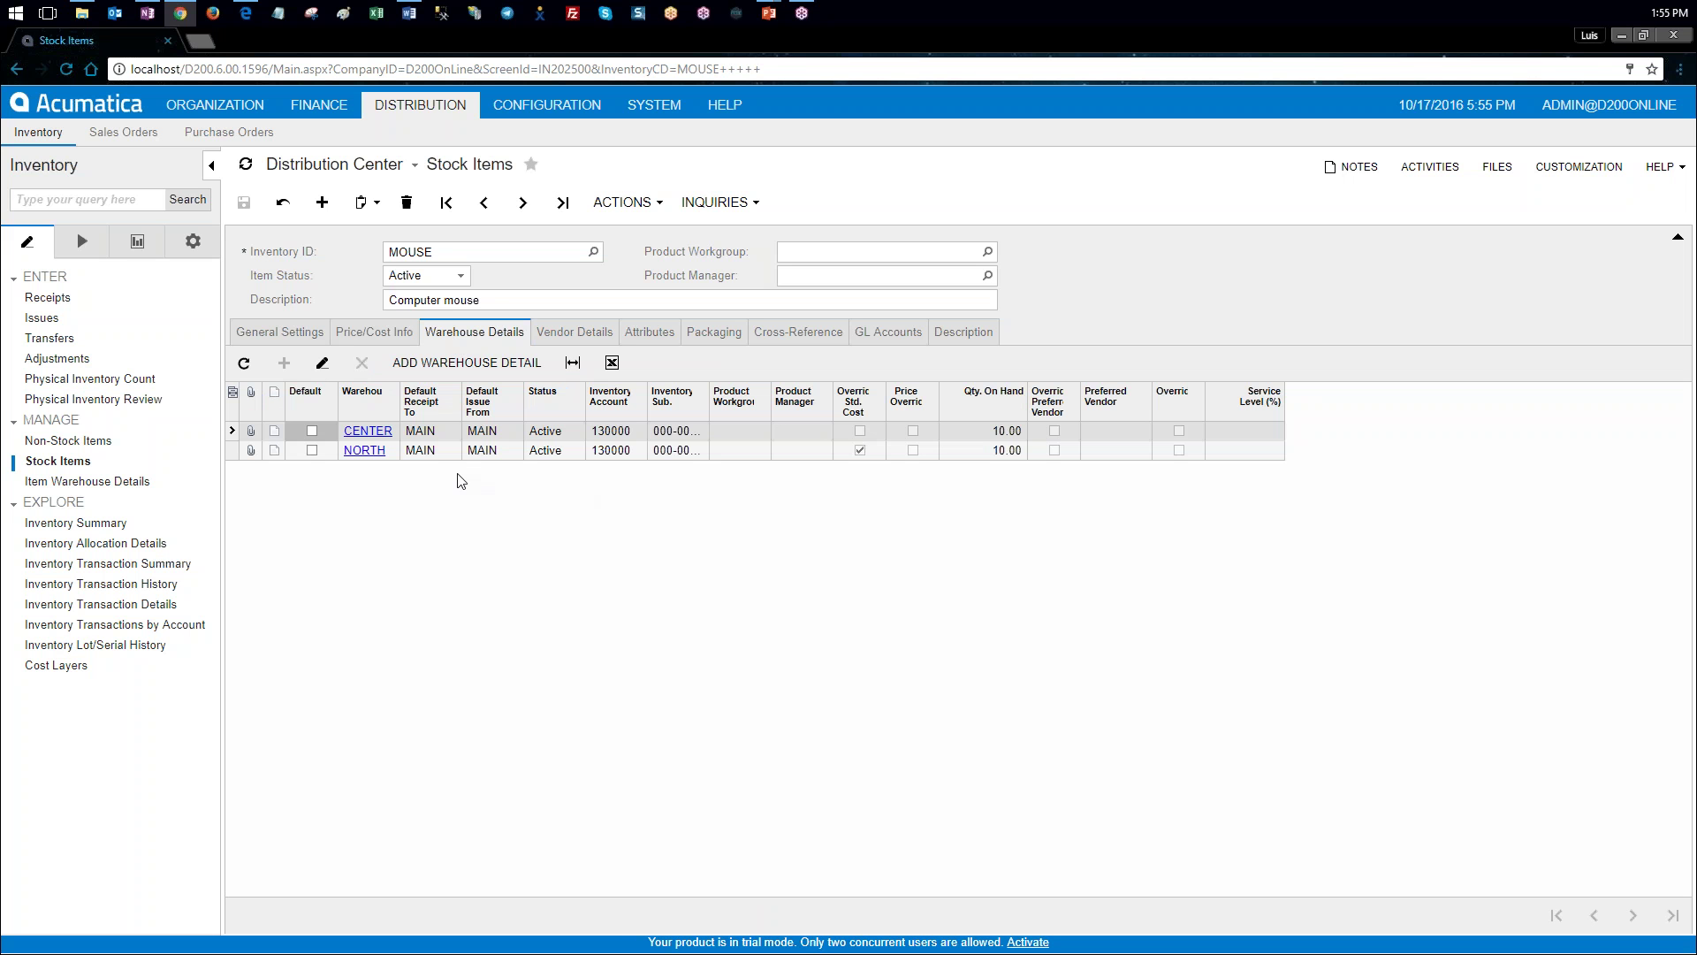
click(368, 431)
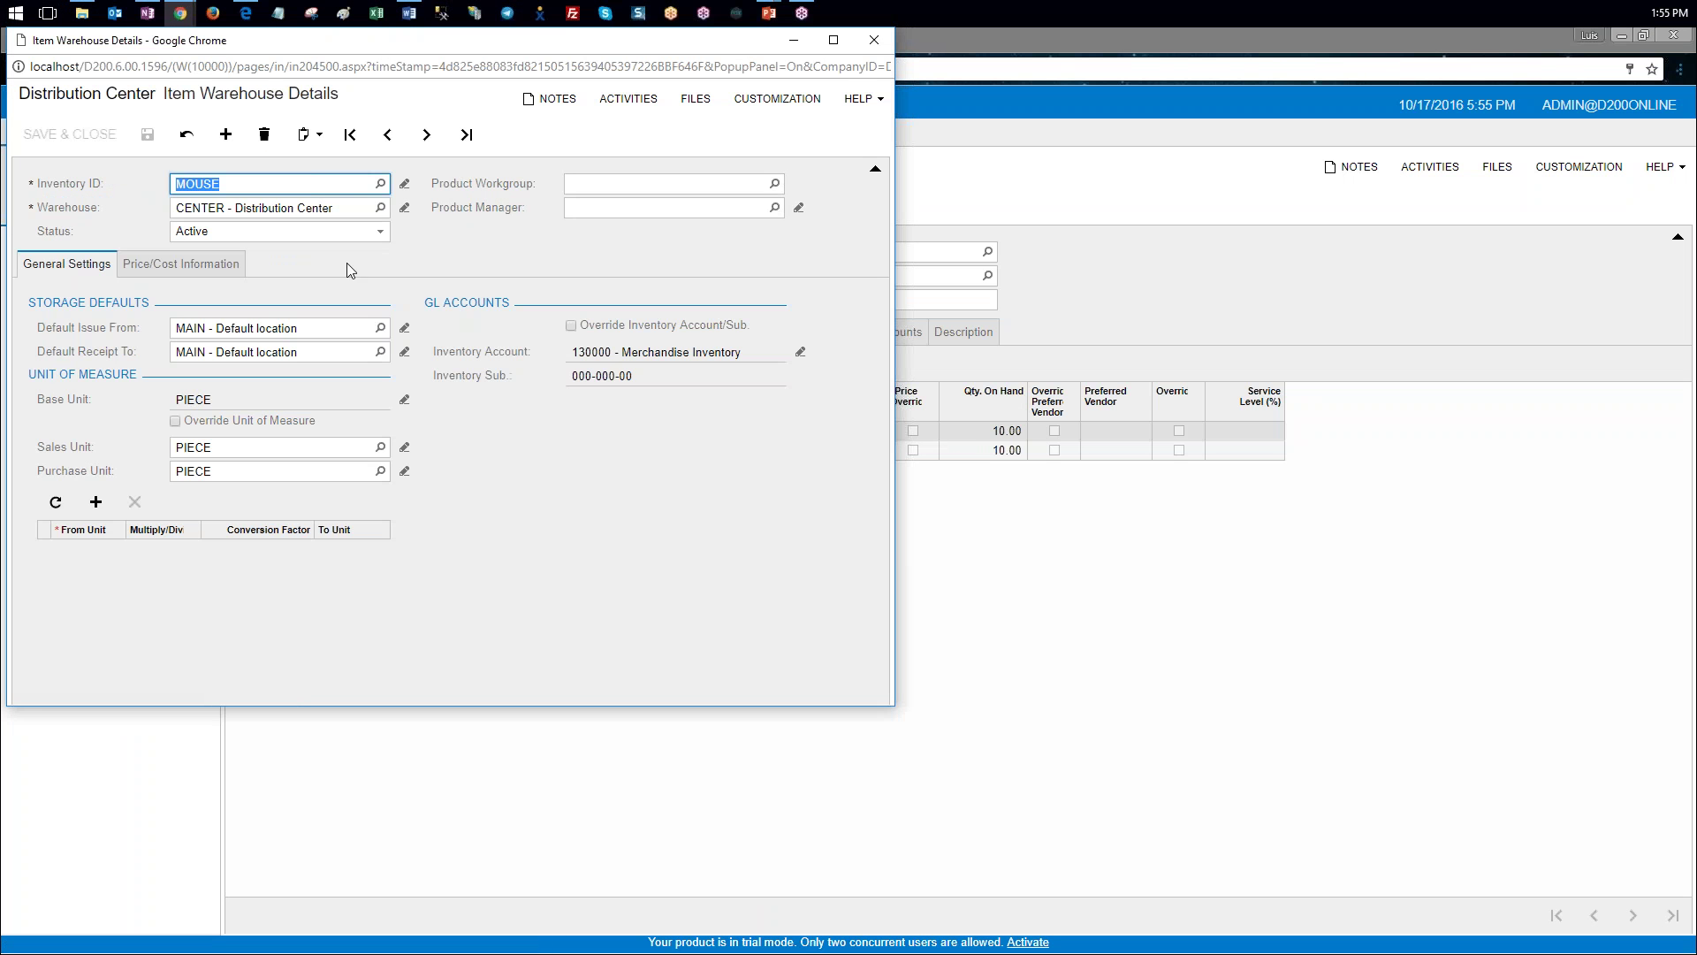
click(210, 275)
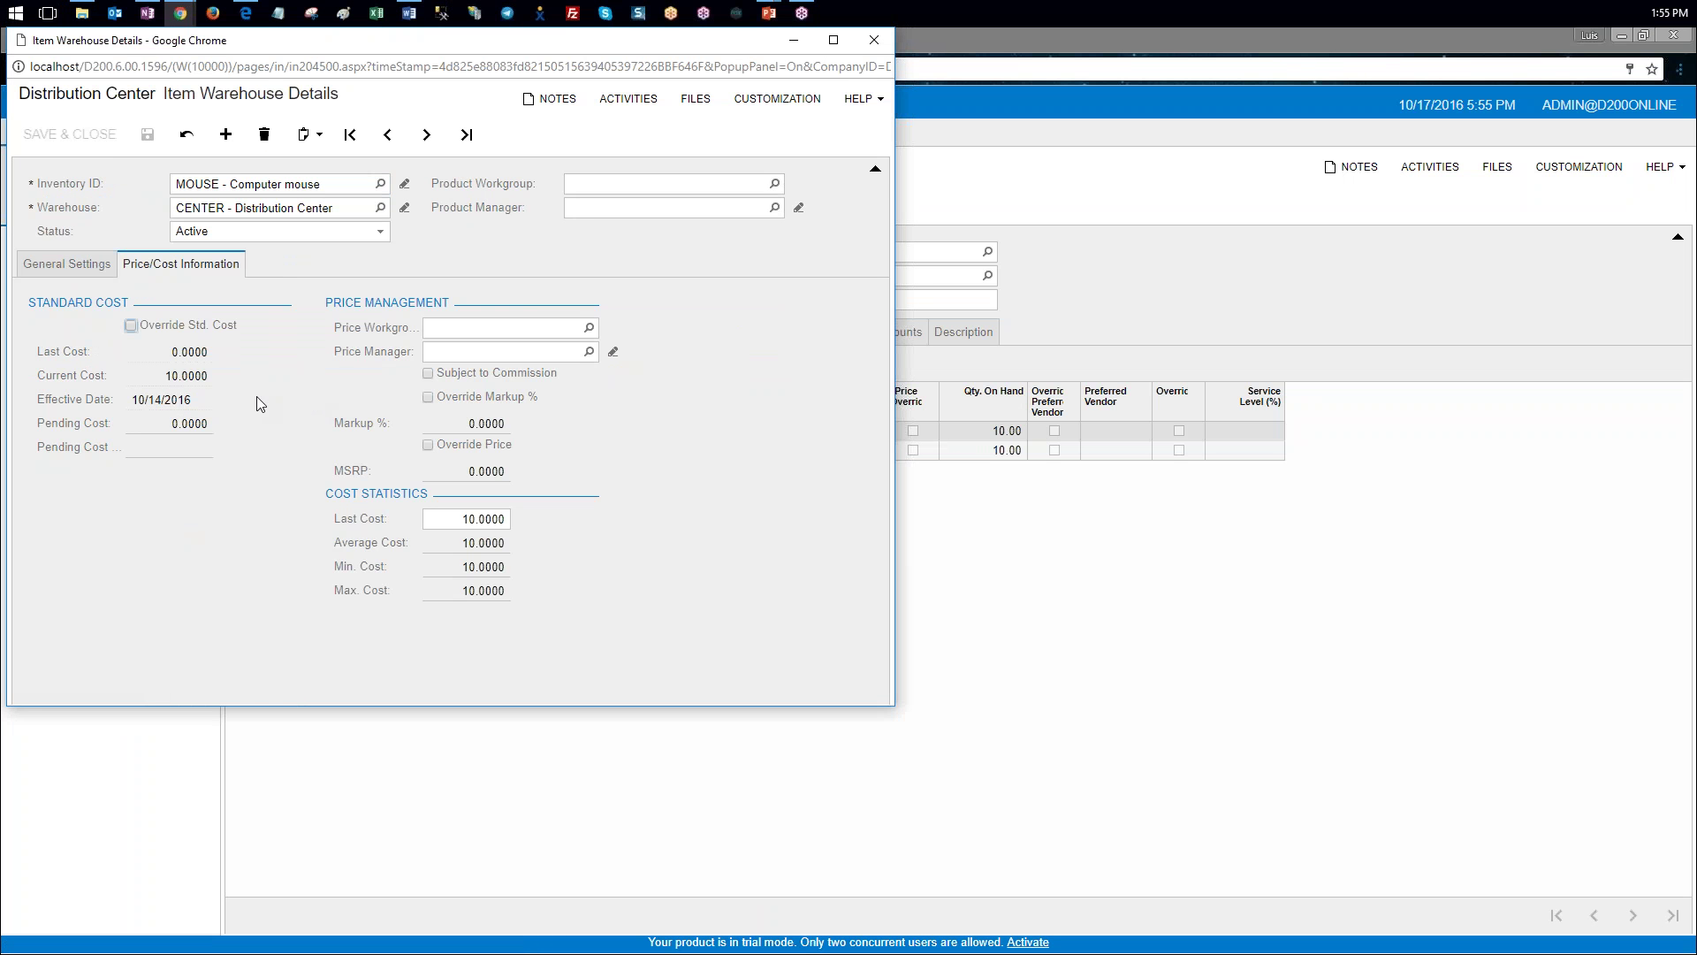
click(874, 39)
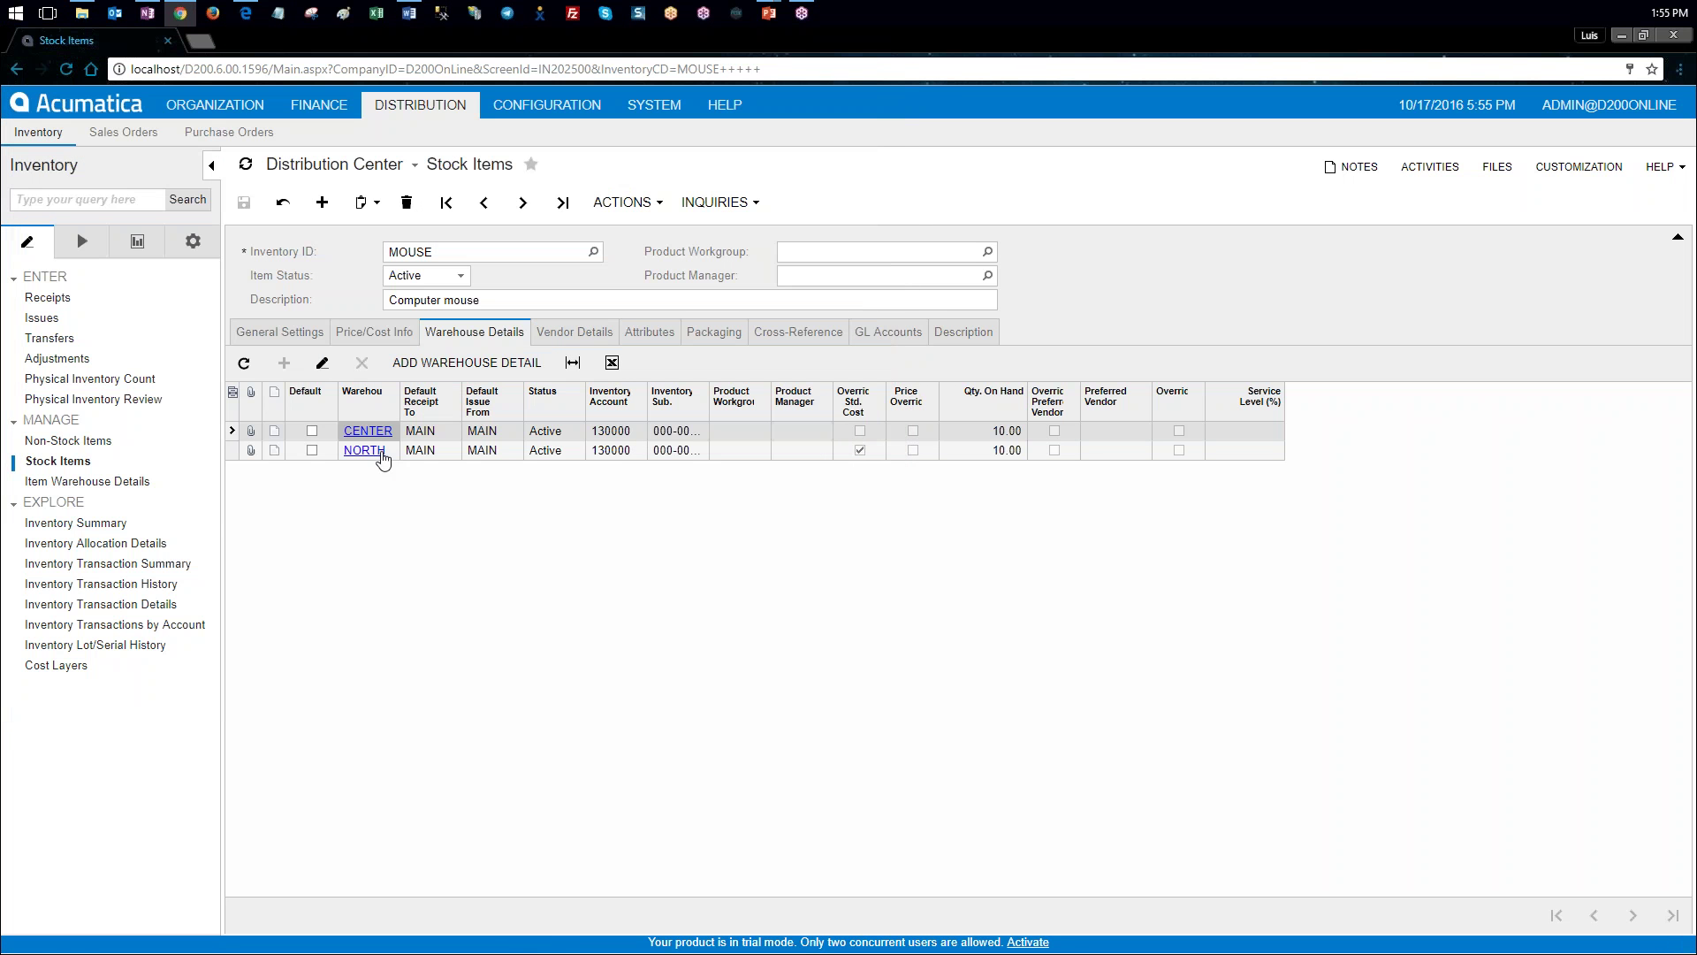
Step: Examine the standard cost and cost statistics of MOUSE in warehouse NORTH
click(375, 450)
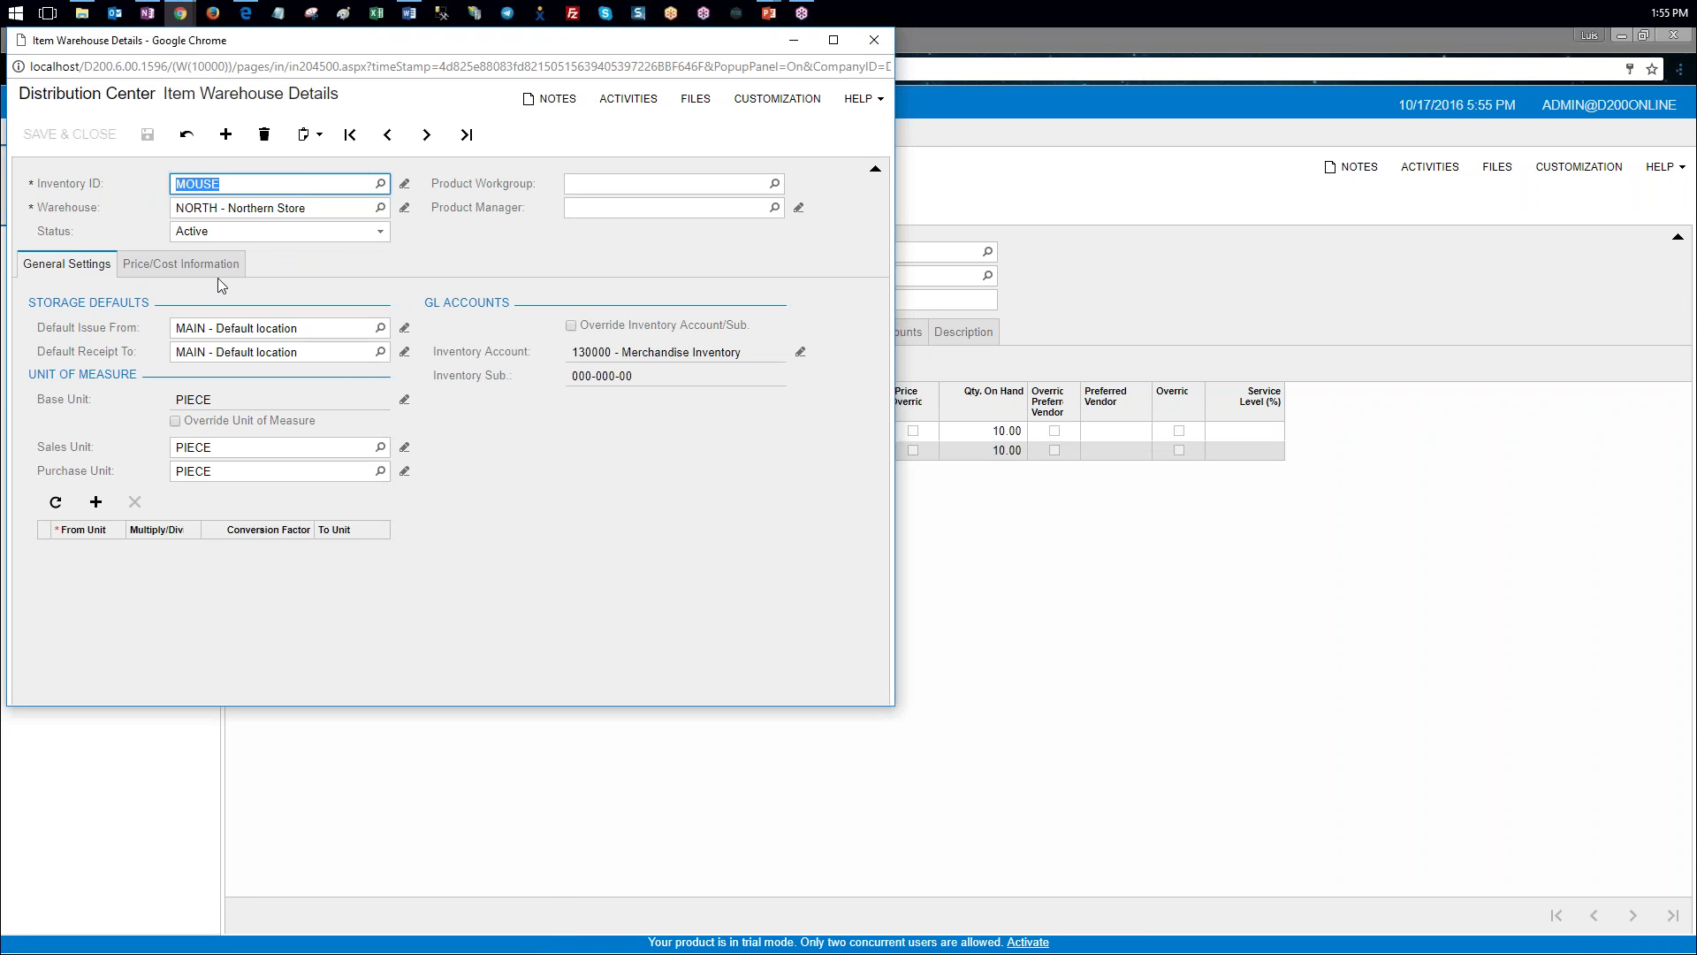
click(221, 269)
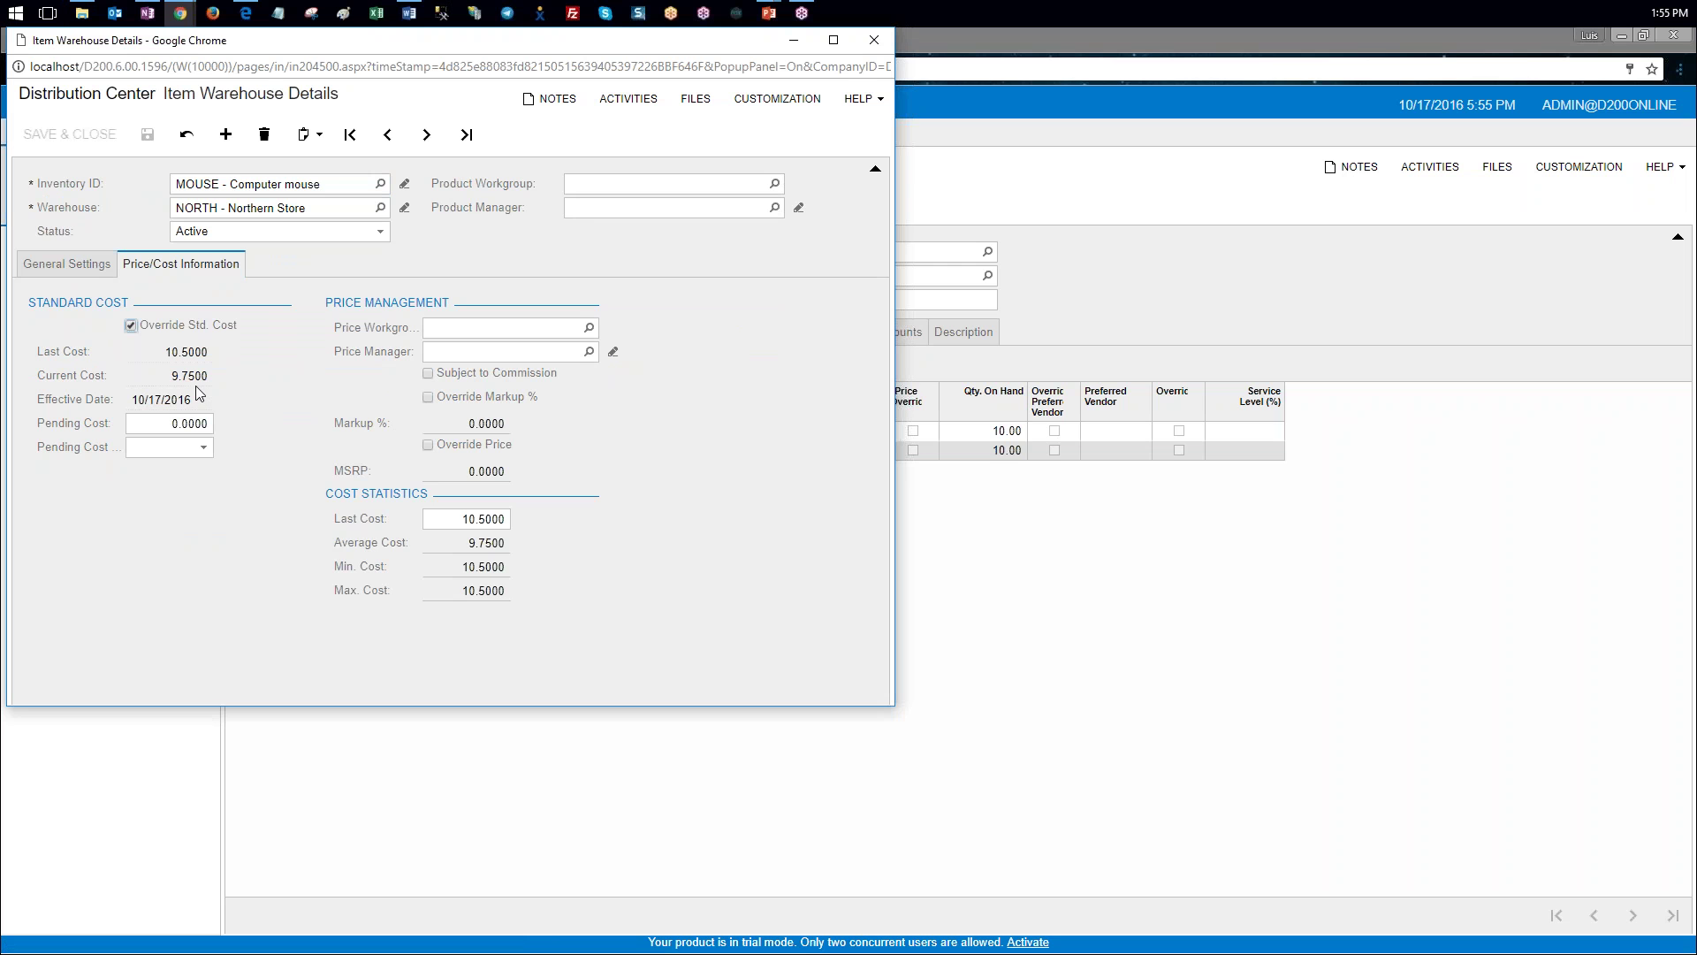
key(alt+Tab)
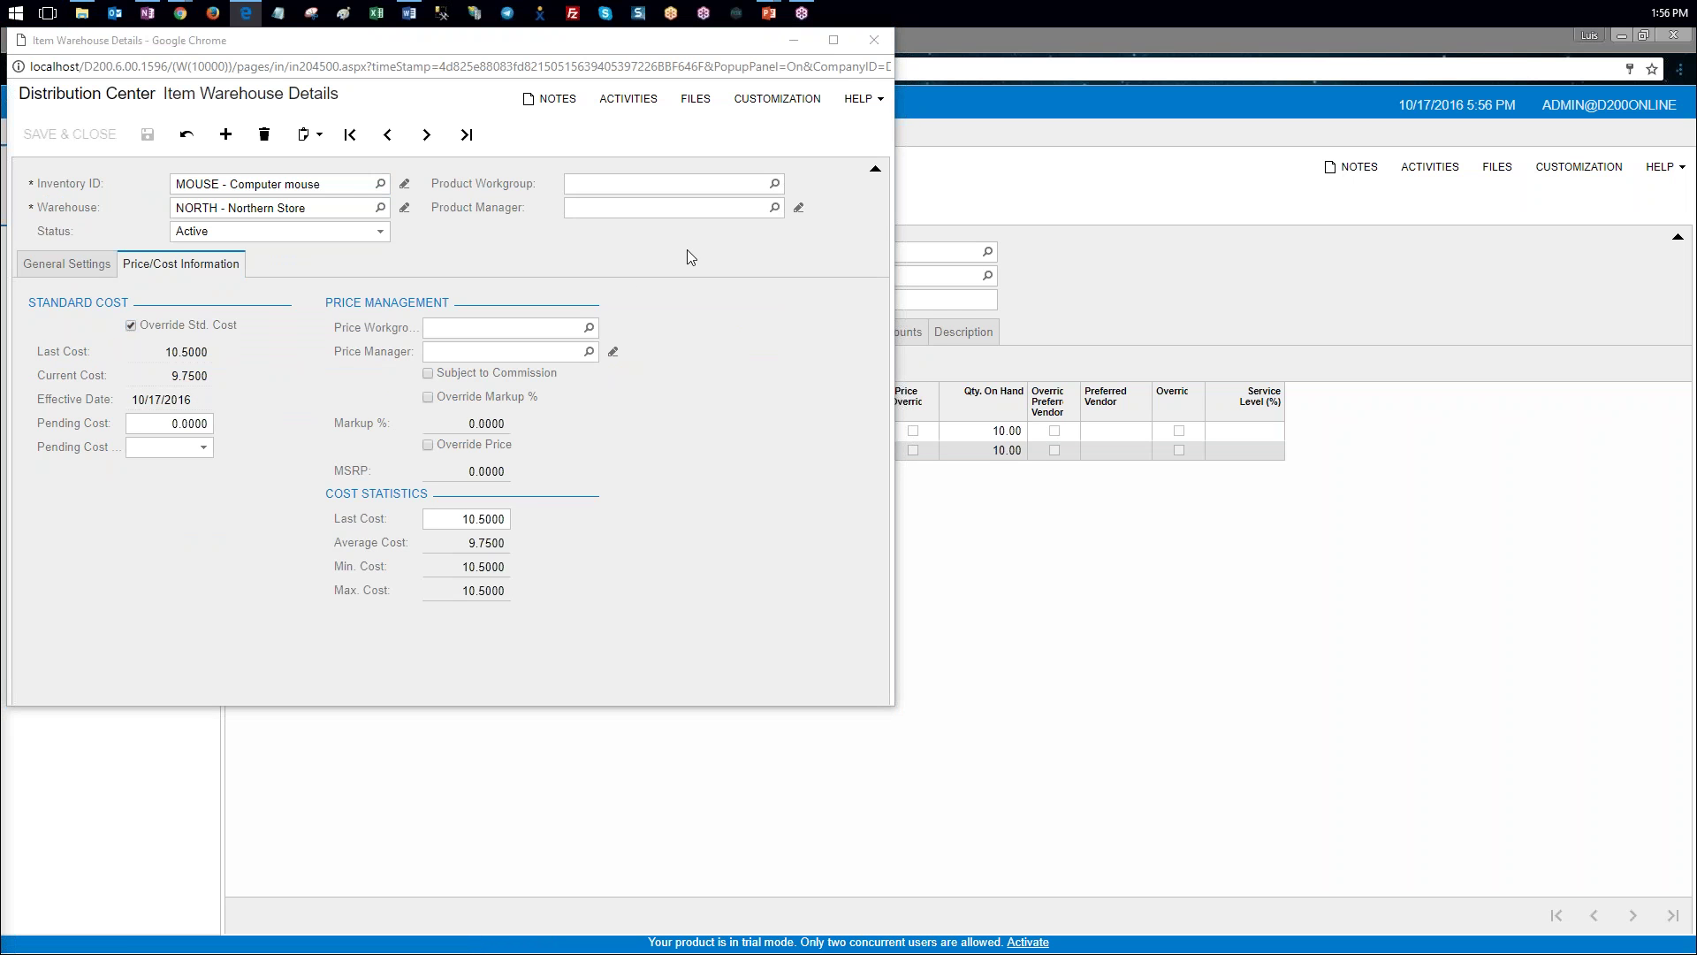
click(874, 40)
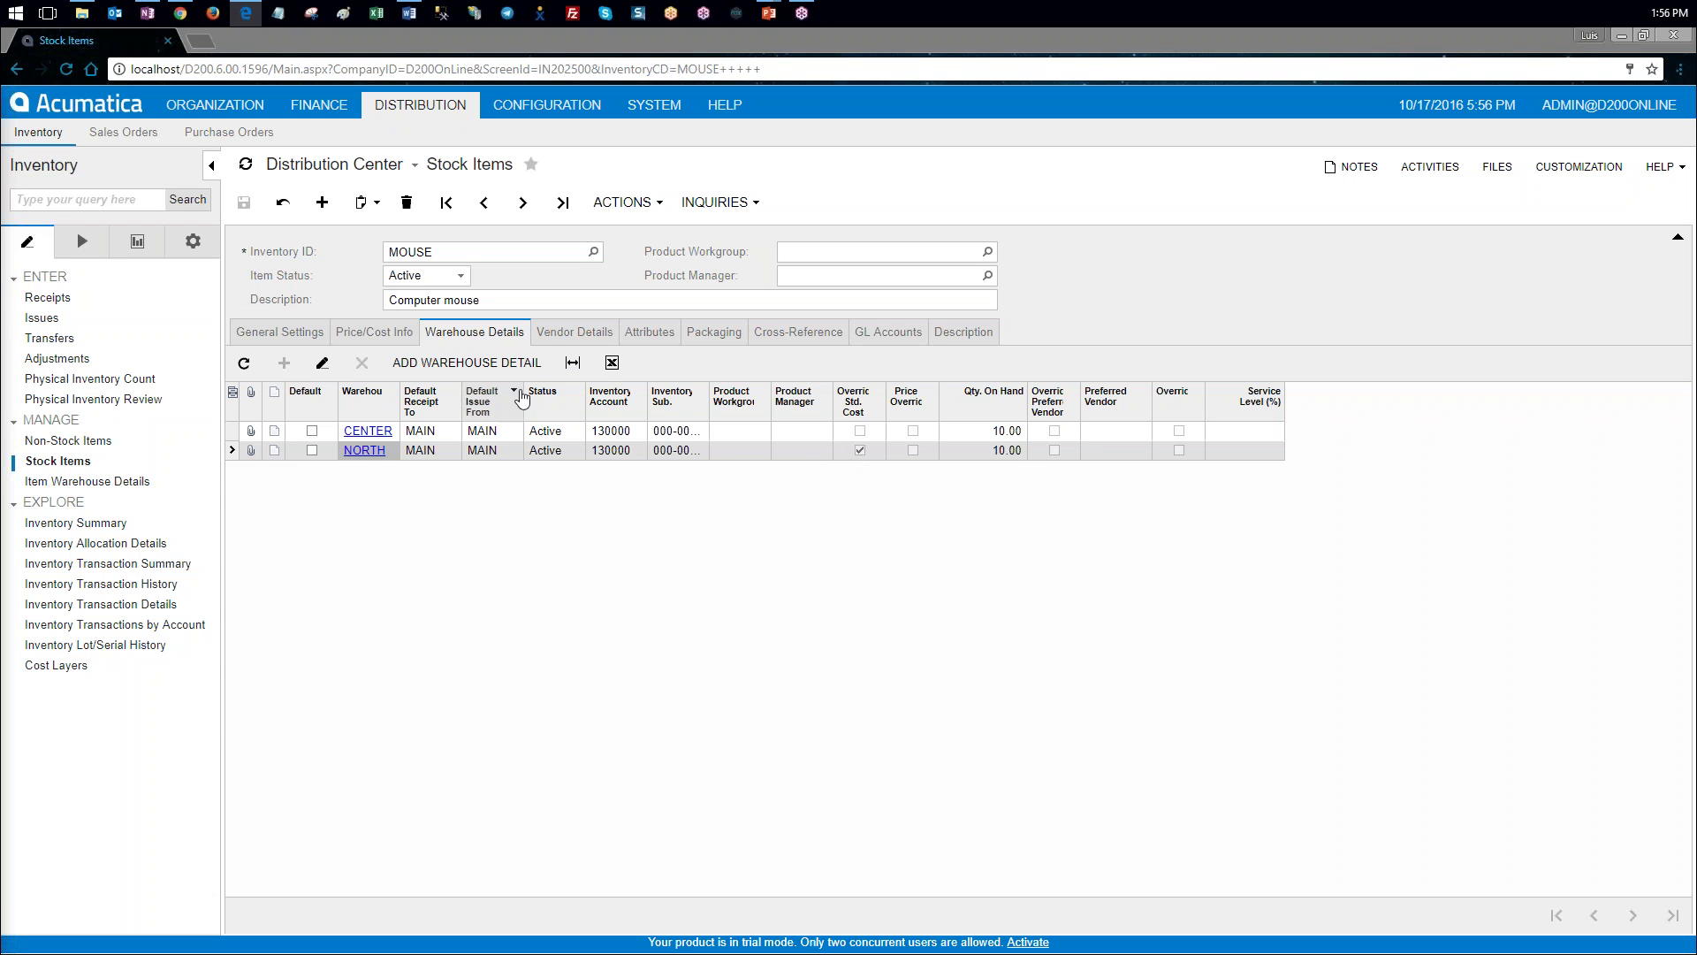
Step: Return to the MOUSE item's warehouse list and recheck the Northern Store's last cost, current cost and effective date
click(466, 363)
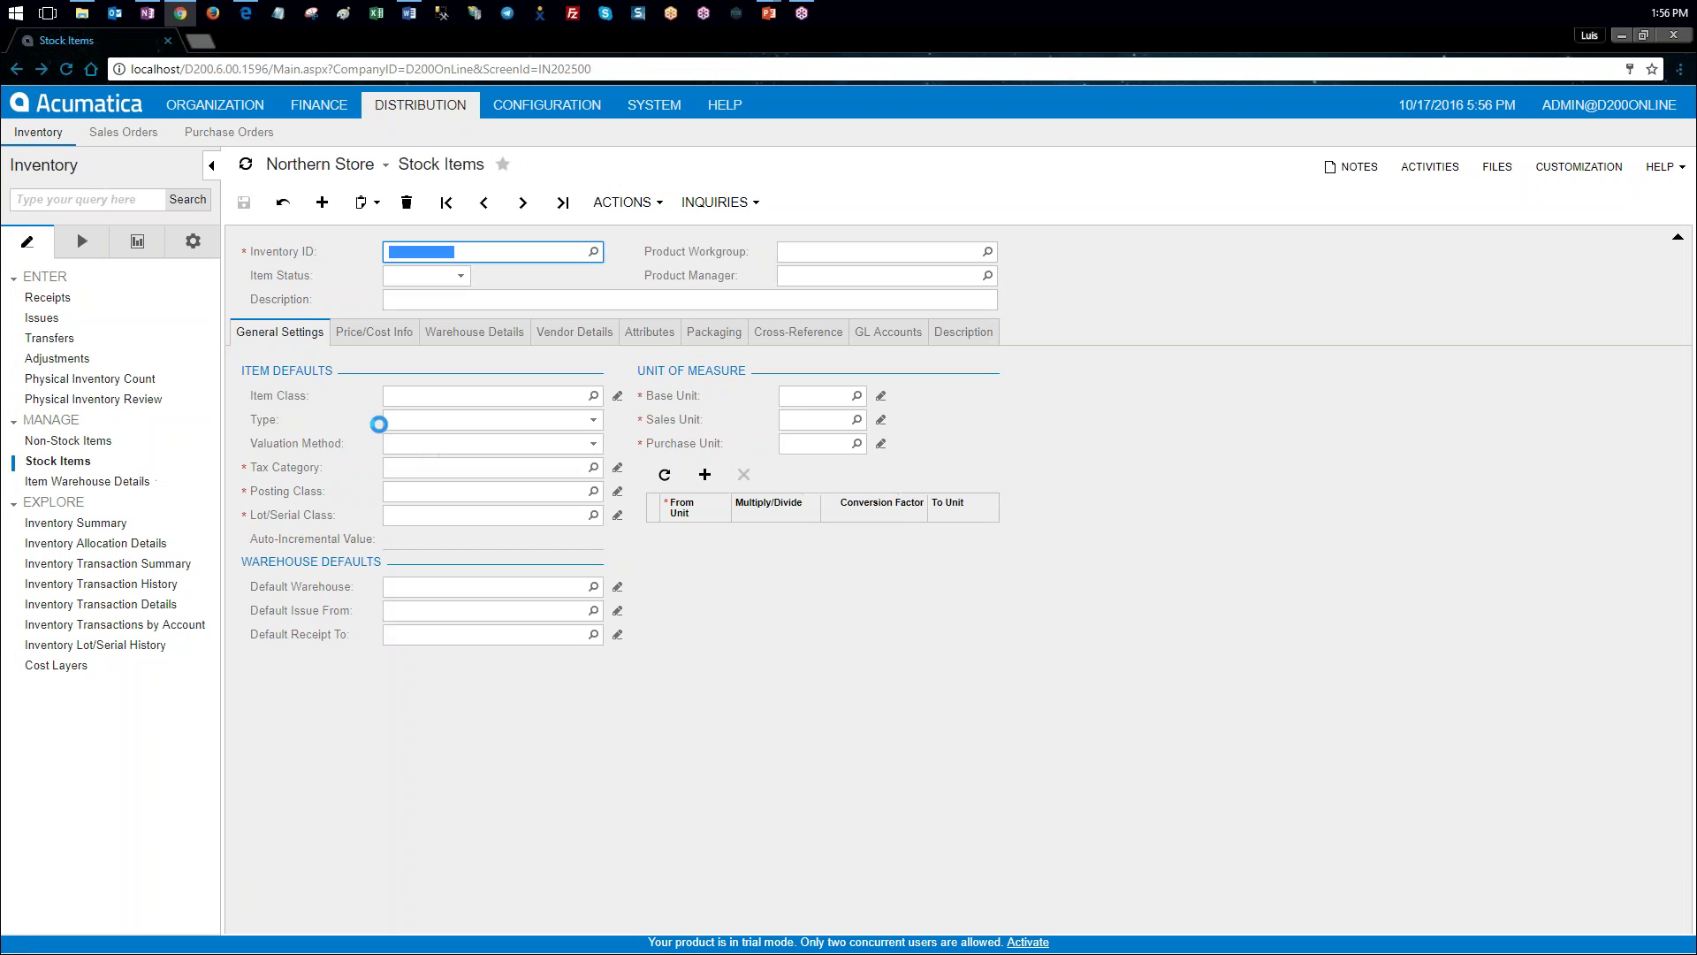
click(374, 331)
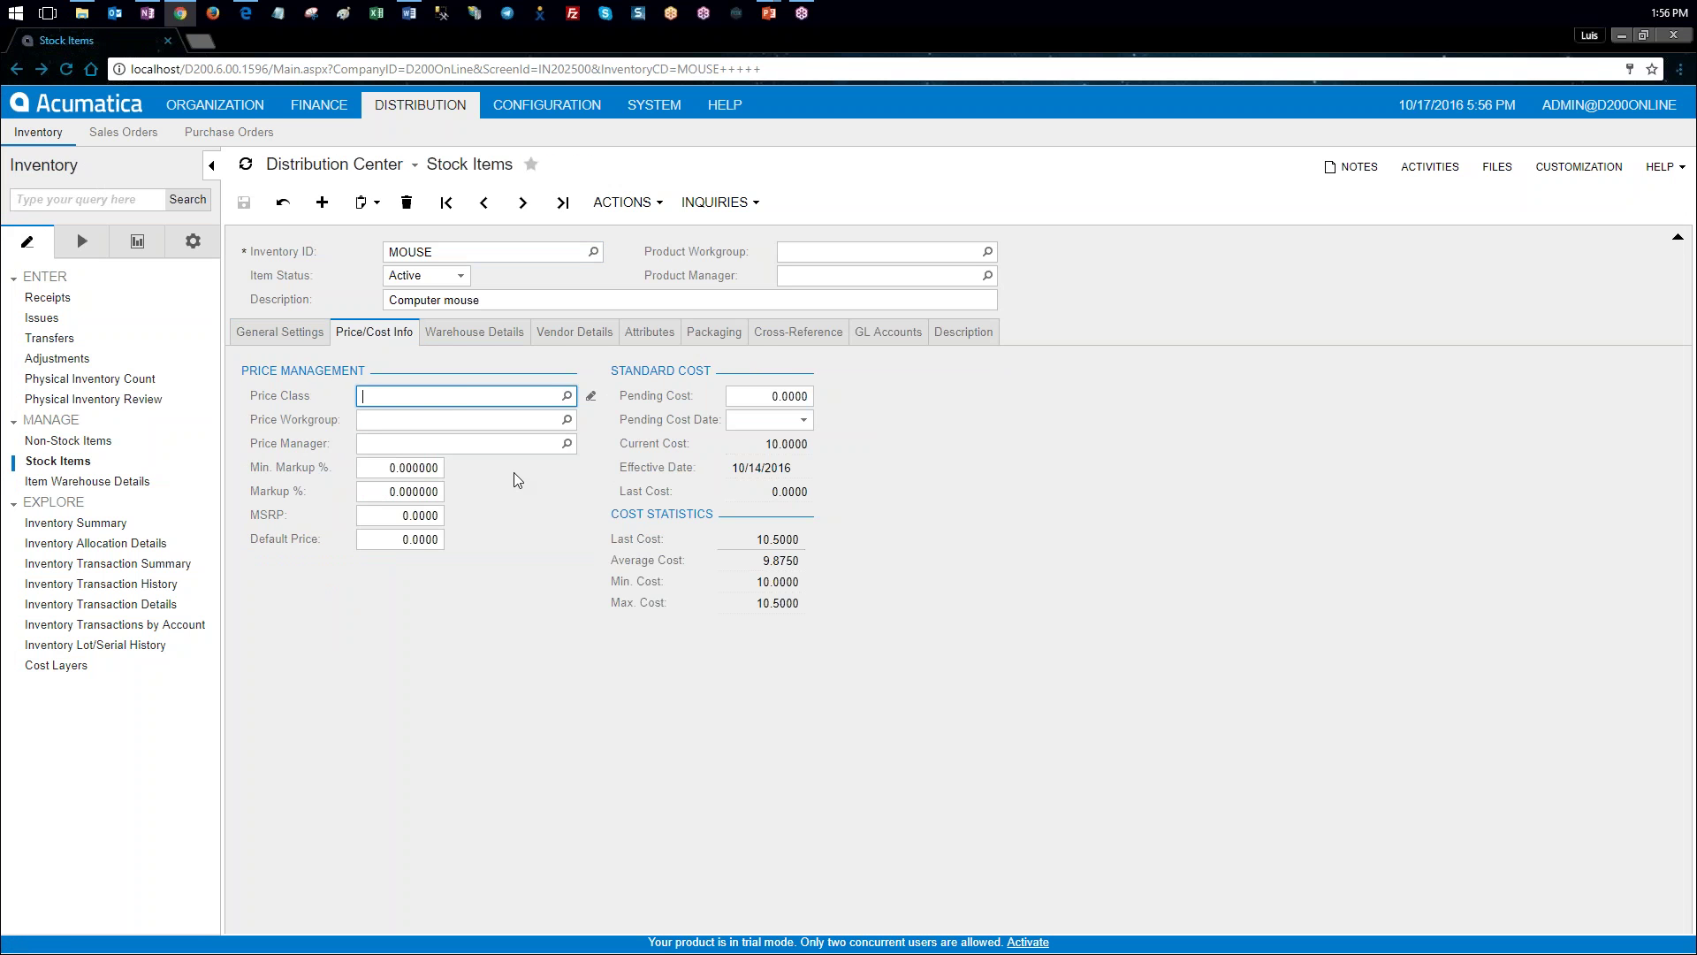
click(474, 332)
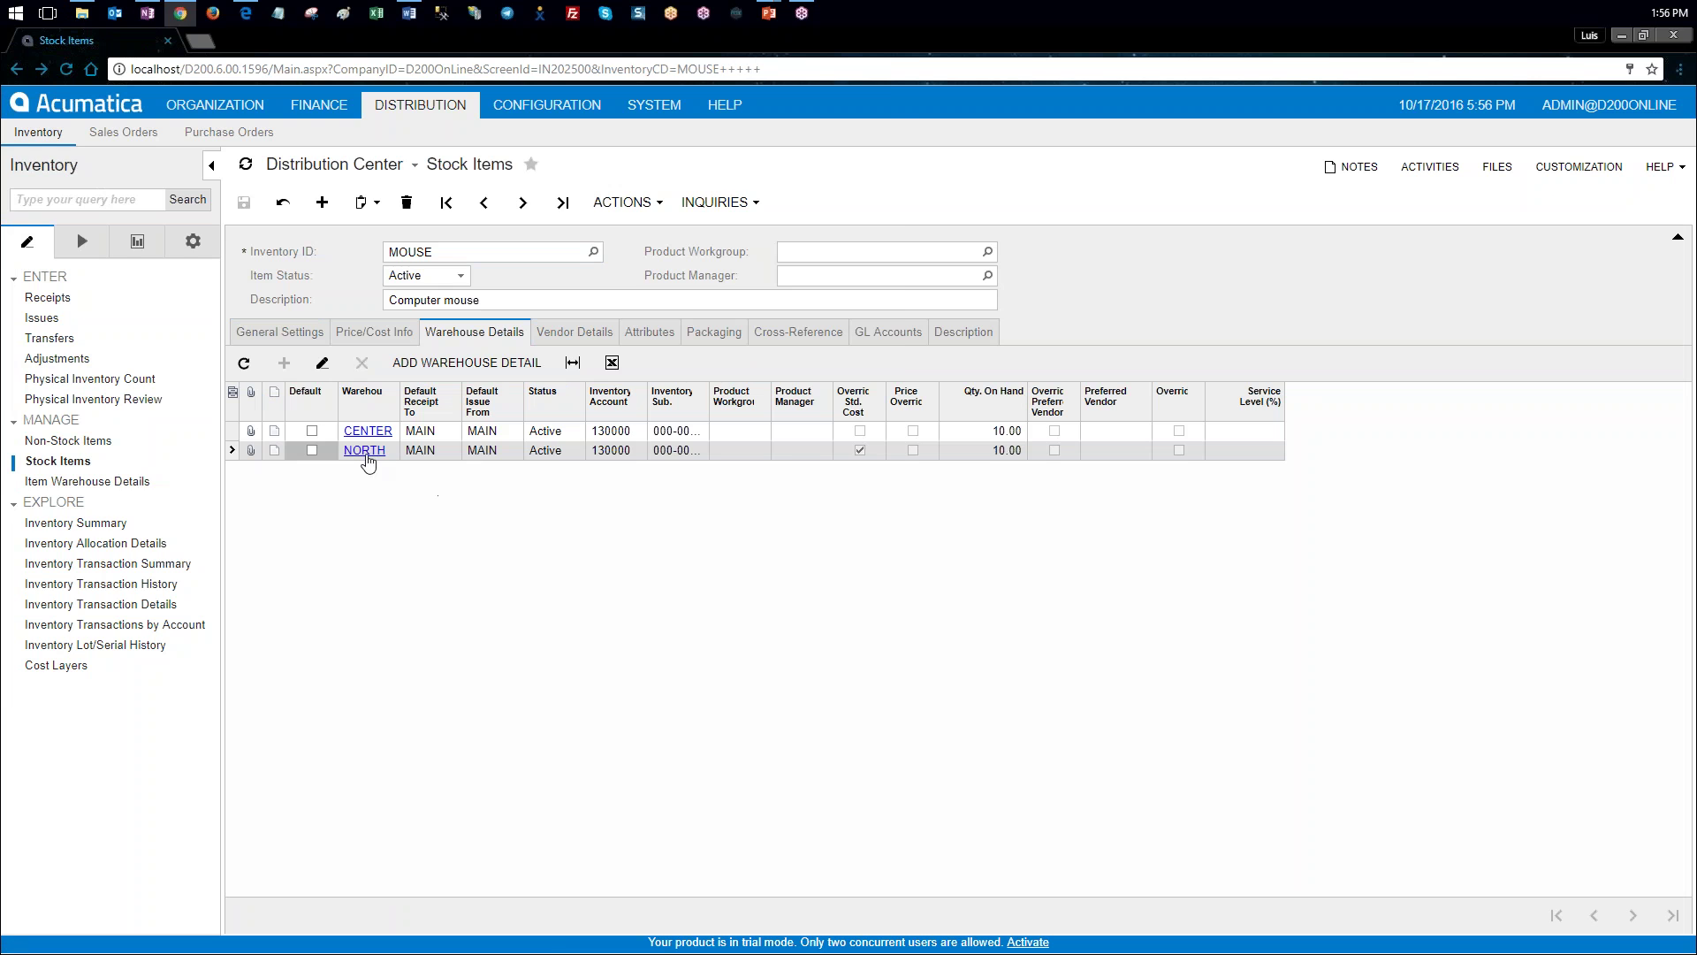
click(365, 450)
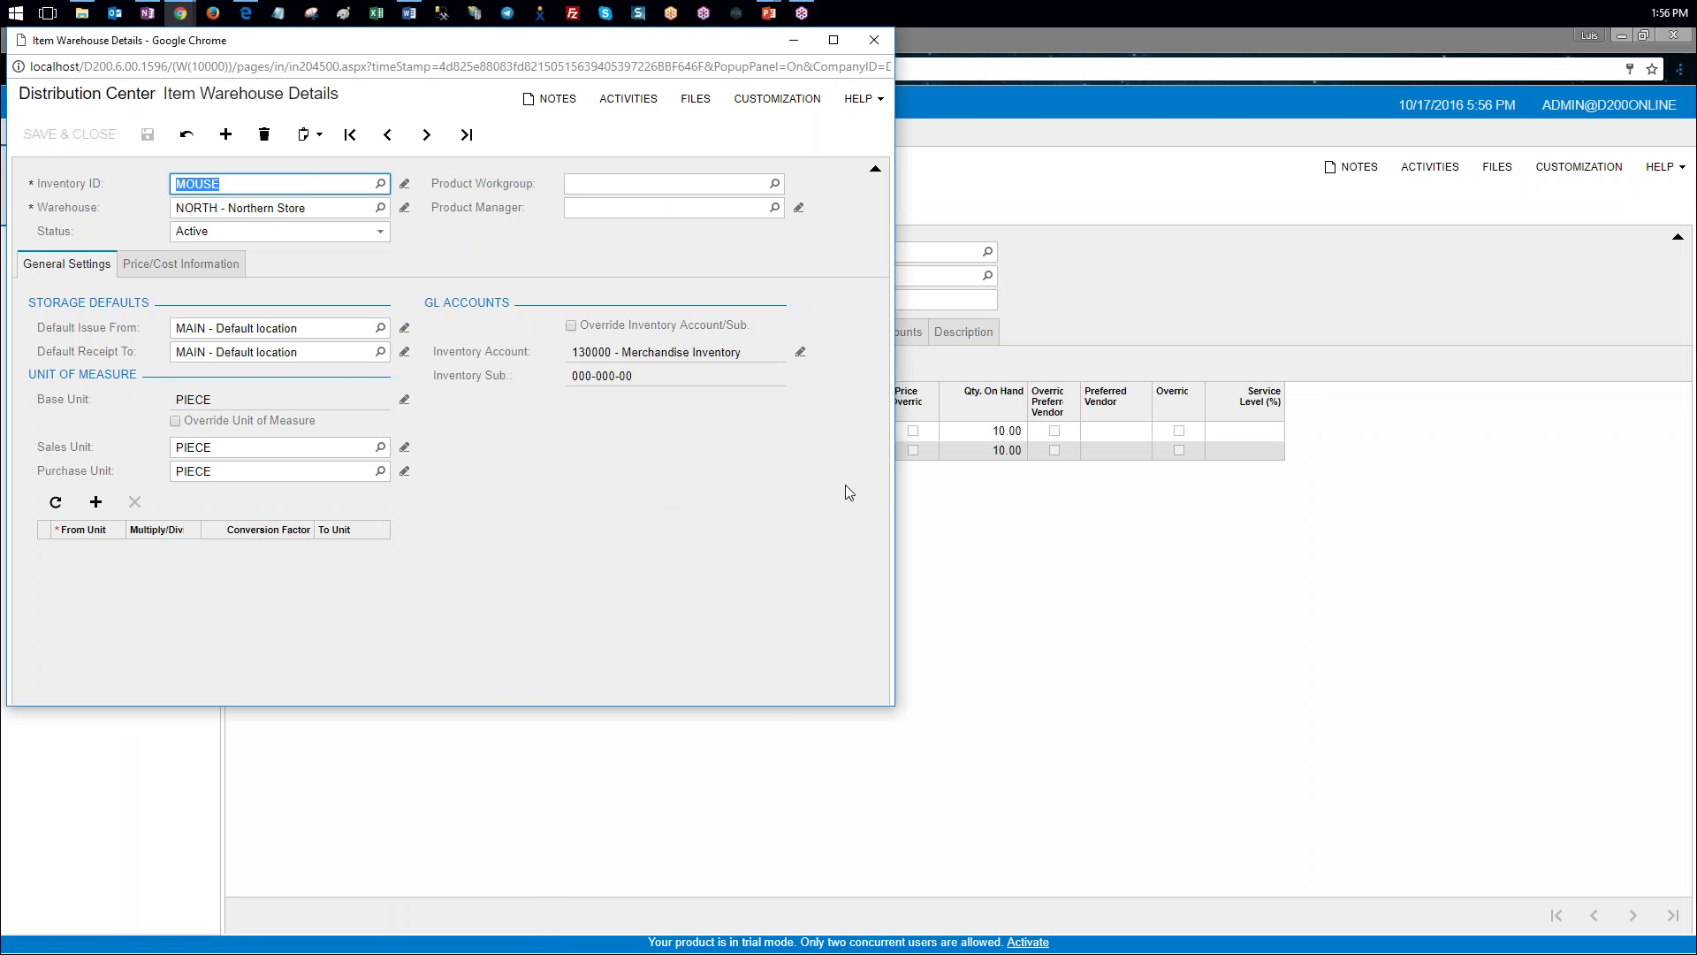
click(207, 263)
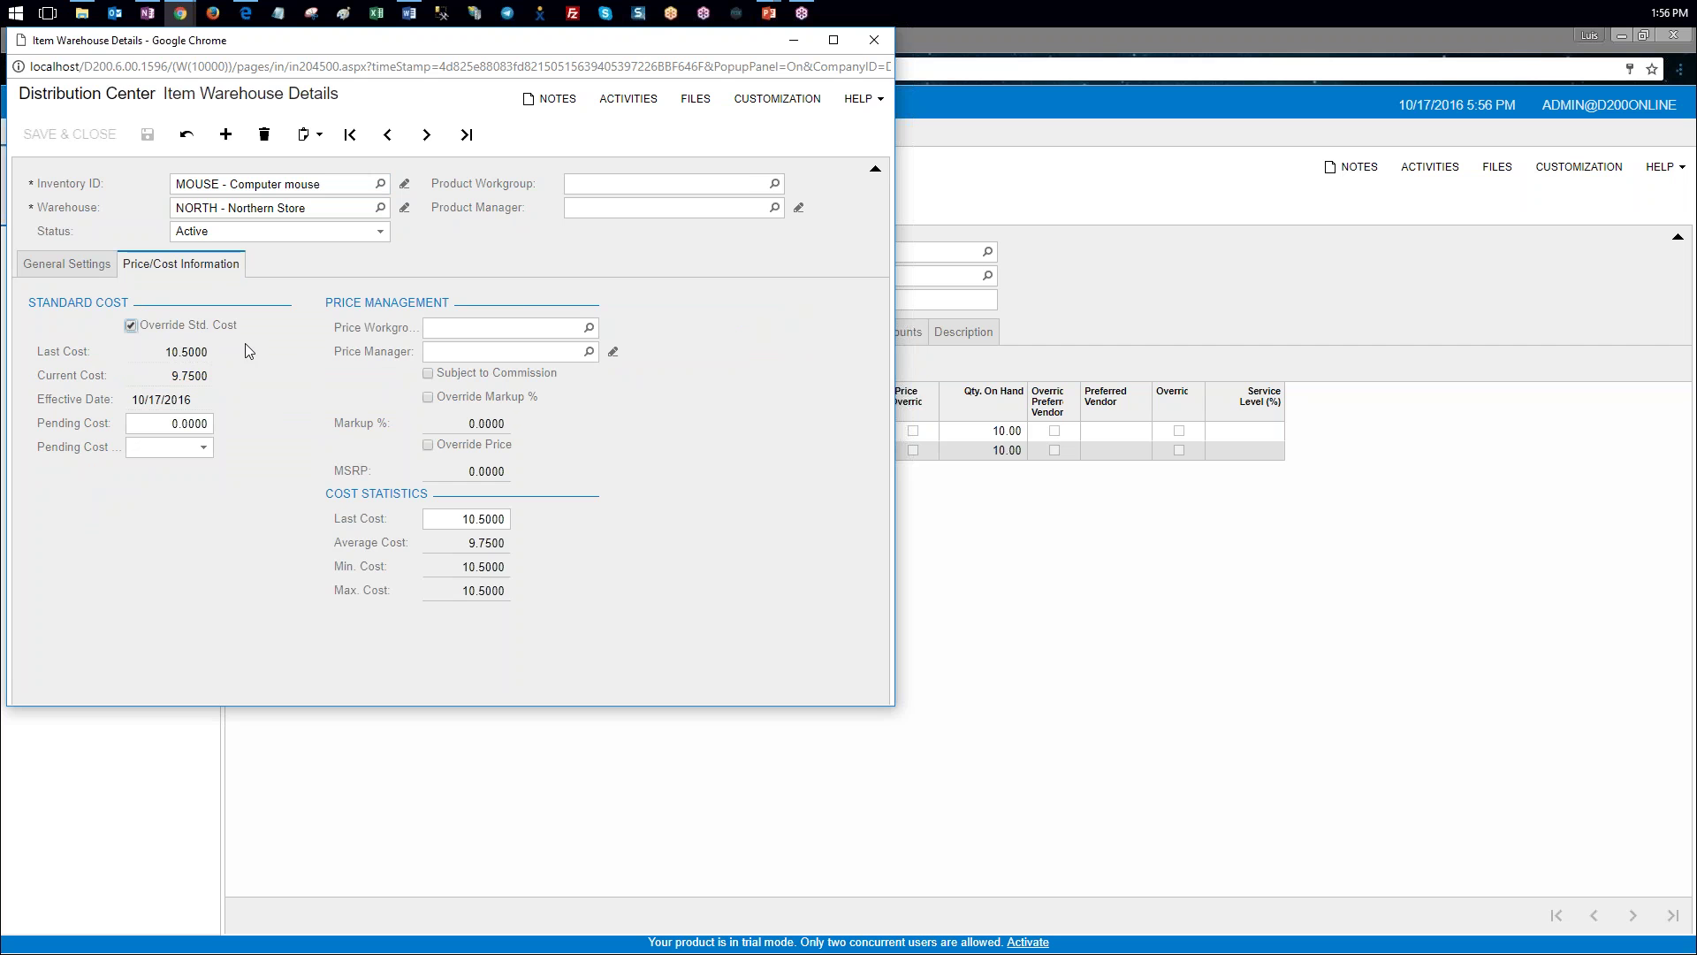
click(874, 40)
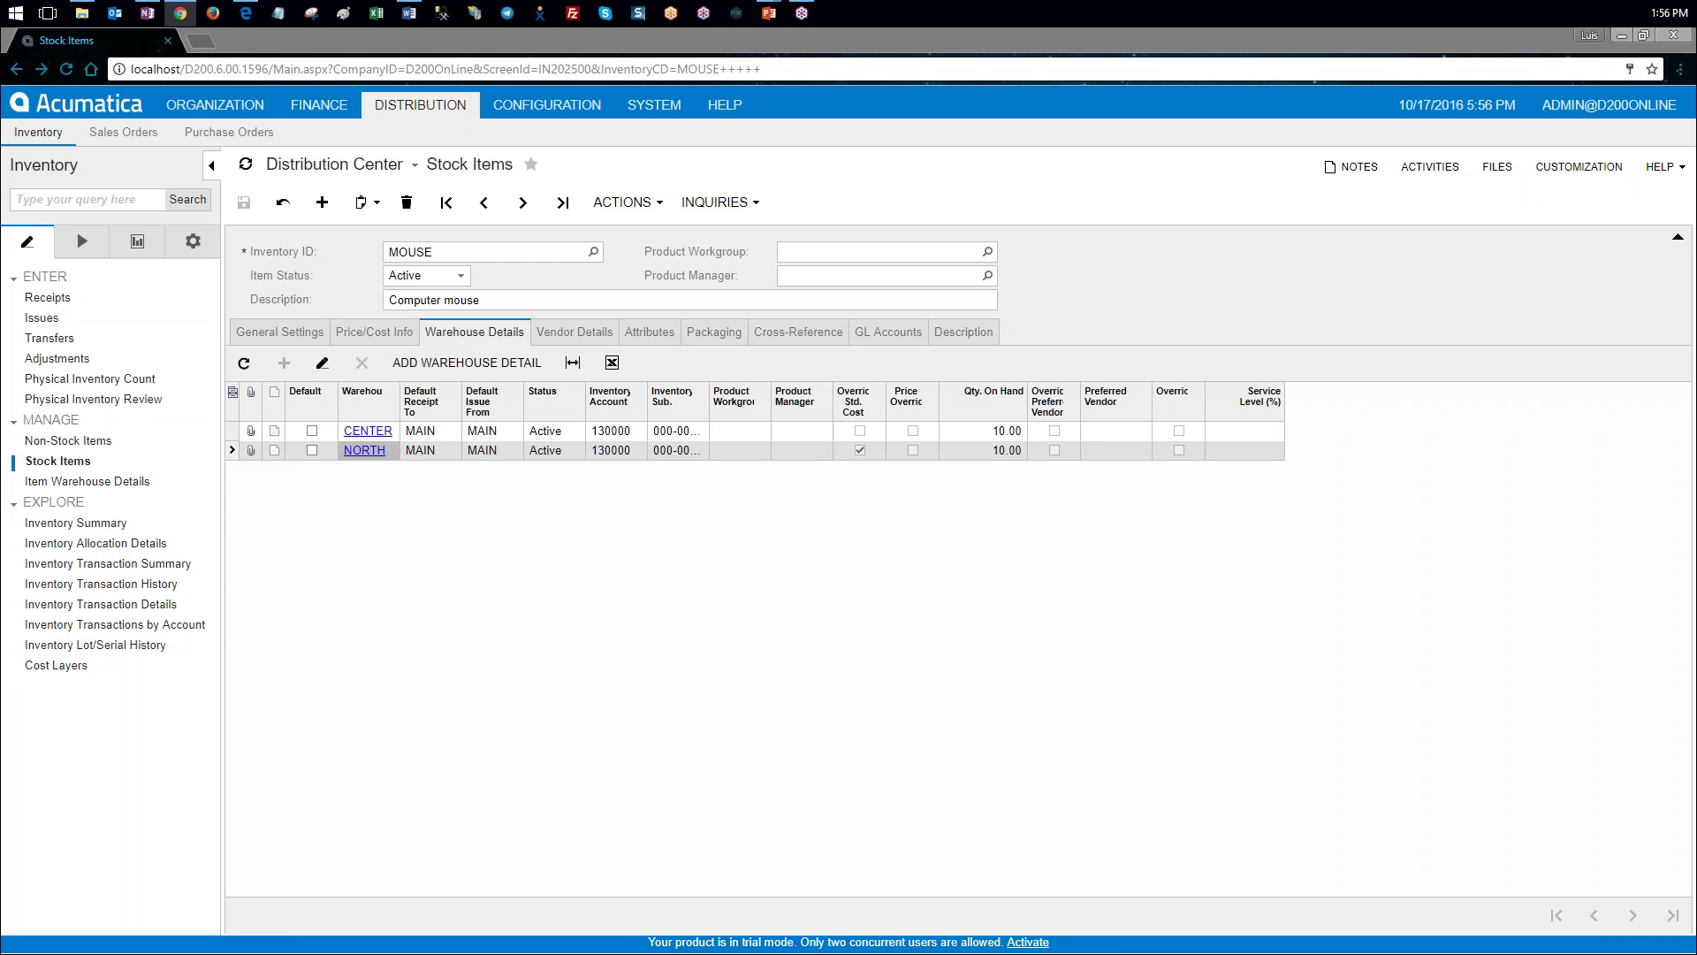
key(alt+Tab)
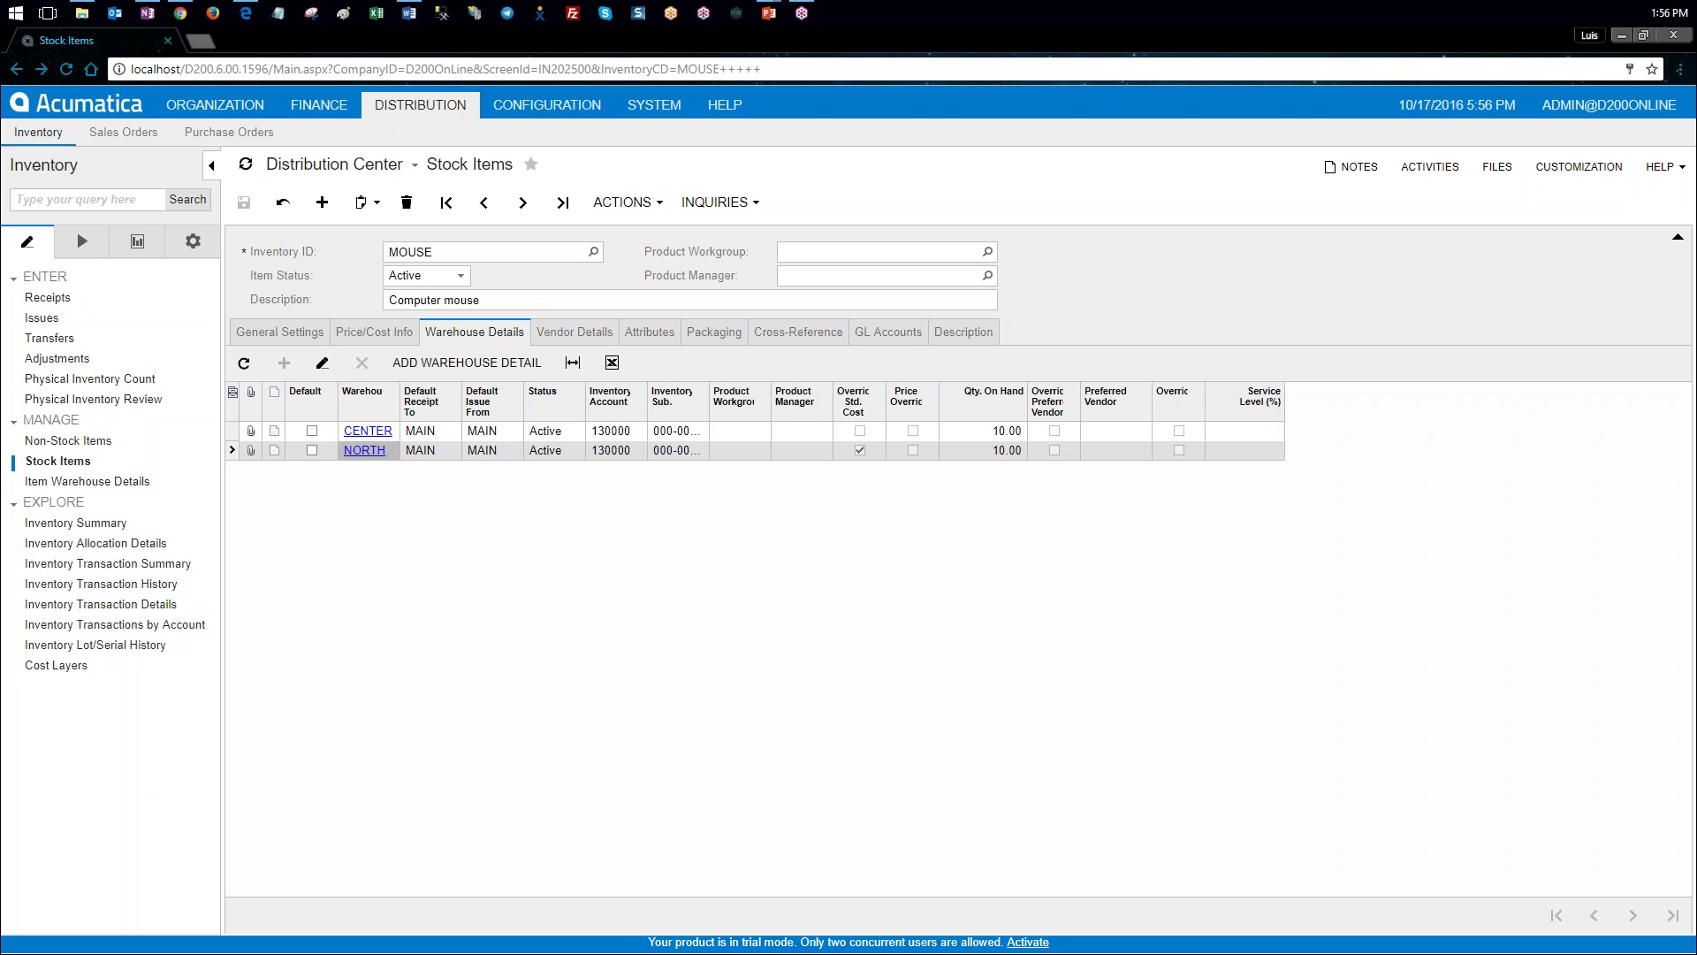